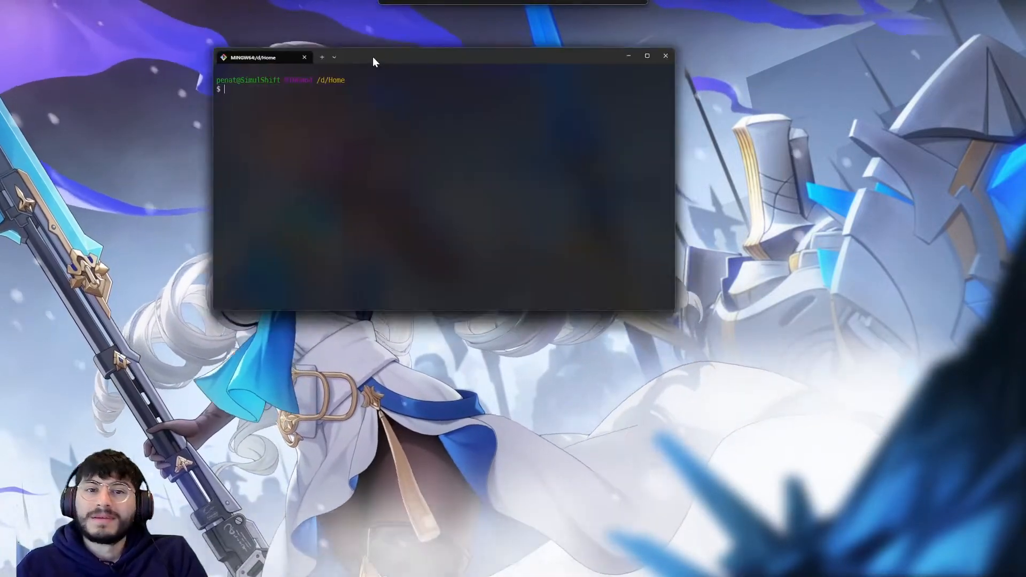
- Connect to the server with the chadlet command in a terminal and display its output with pm2 logs
left_click_drag(373, 57, 525, 156)
type("chadlet")
key("Return")
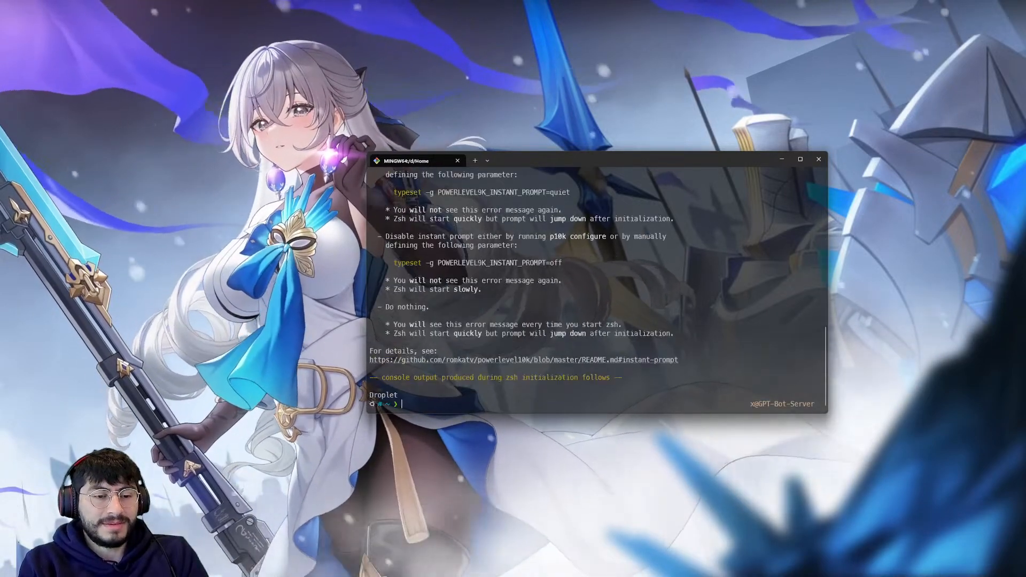
key("ctrl+l")
type("pm2 logs")
key("Return")
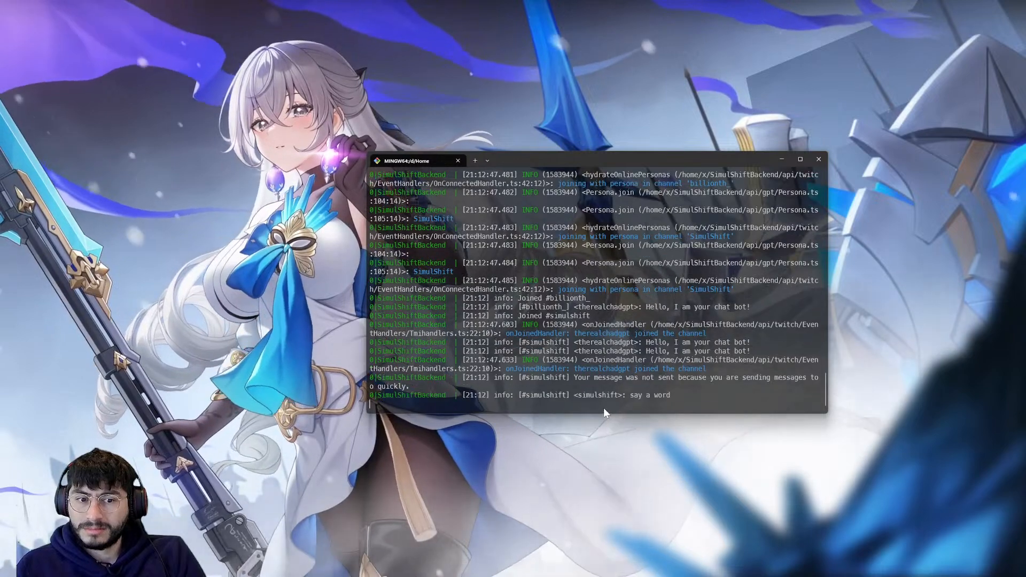
- Examine the Persona.ask error lines in the server logs and close the terminal tab
left_click_drag(606, 394, 354, 313)
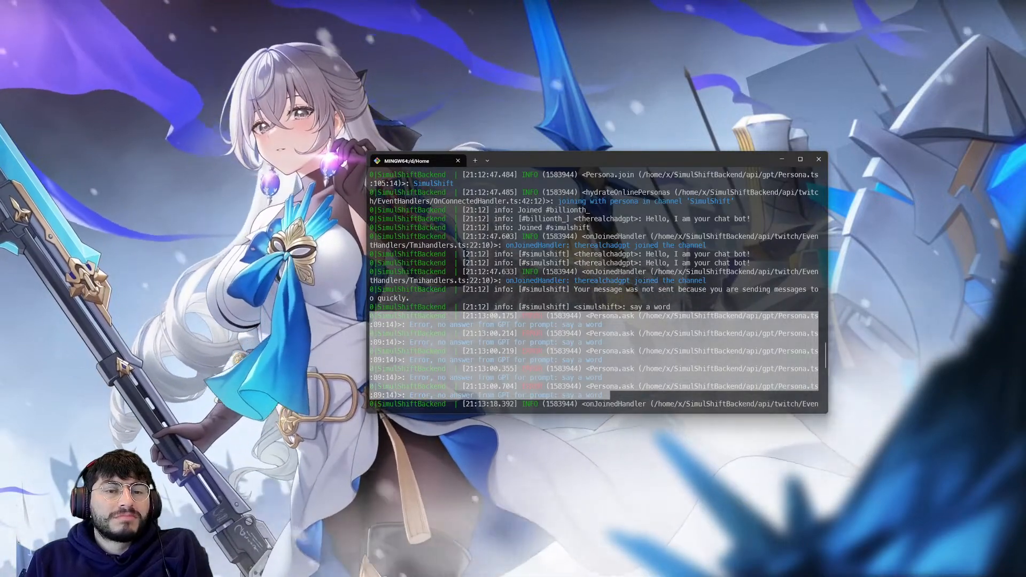
left_click(633, 249)
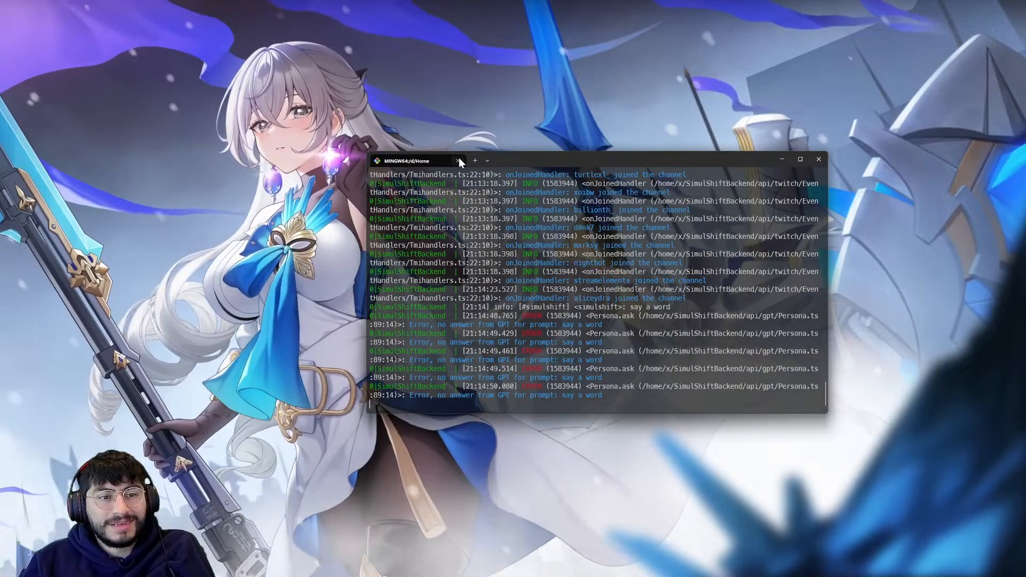
left_click(458, 160)
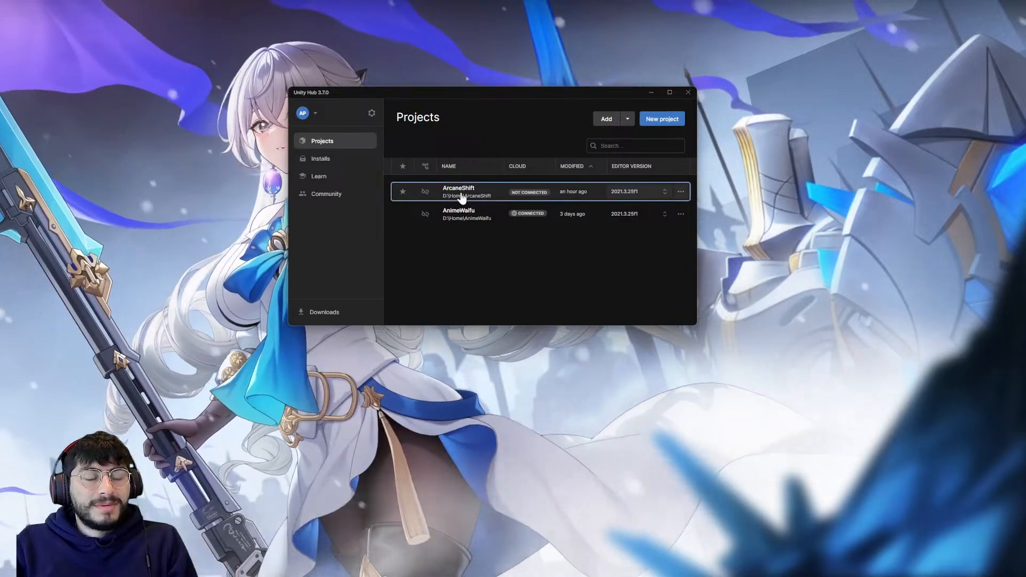
- Open the ArcaneShift project from Unity Hub and minimize the hub window
left_click(462, 197)
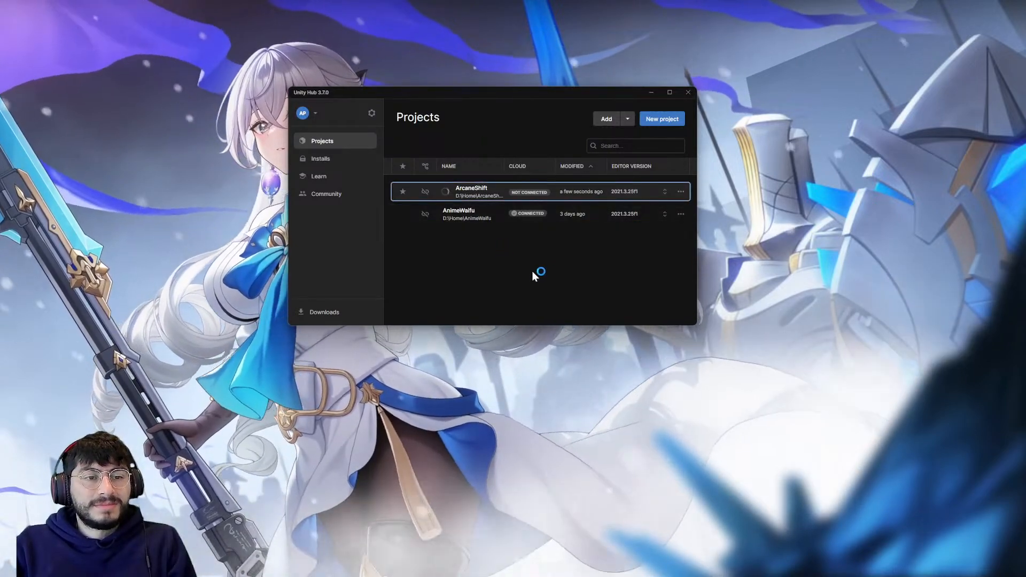
left_click(651, 94)
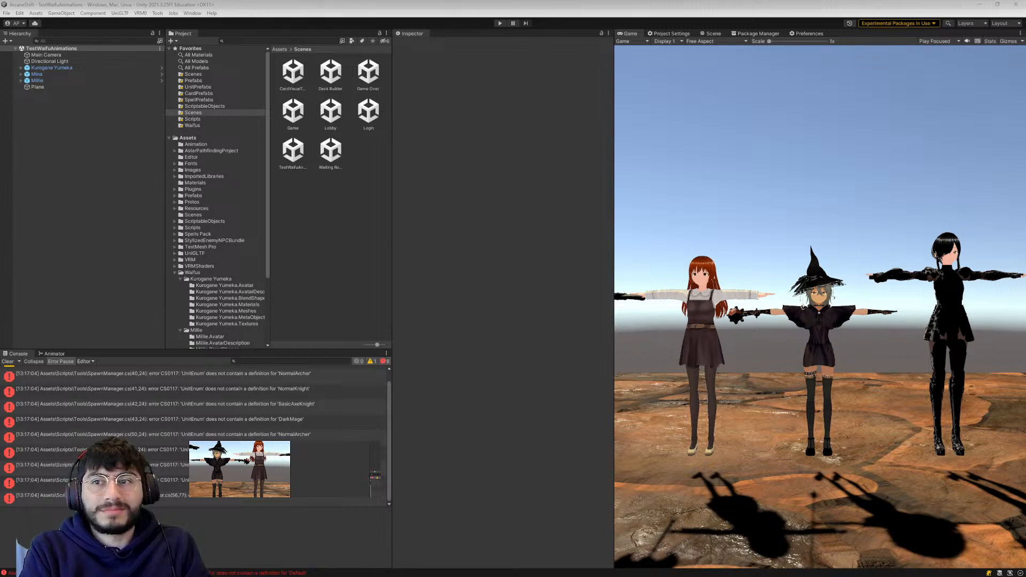
- Open the source of the SpawnManager.cs compile error about the missing NormalArcher definition
left_click(559, 147)
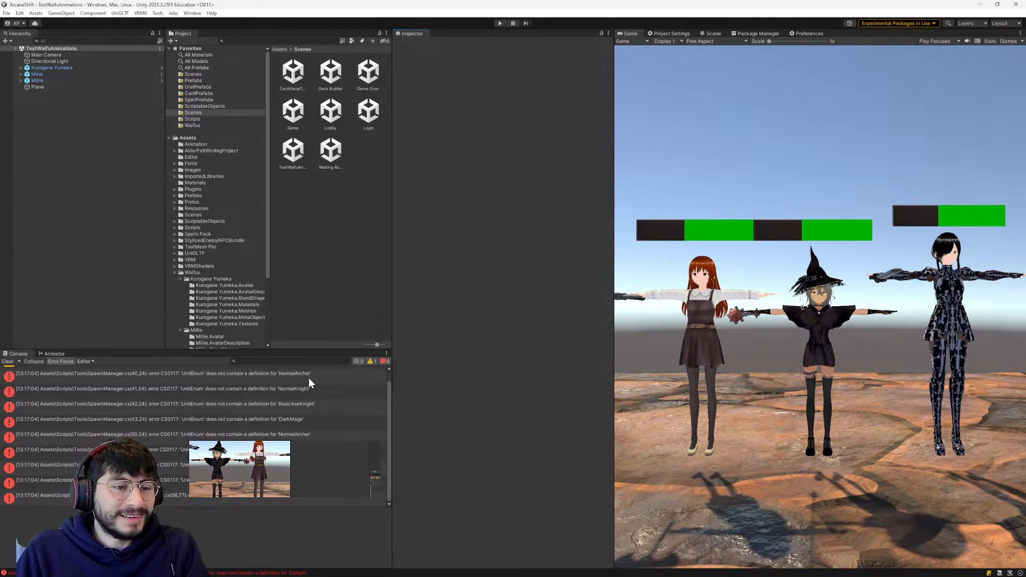
double_click(309, 378)
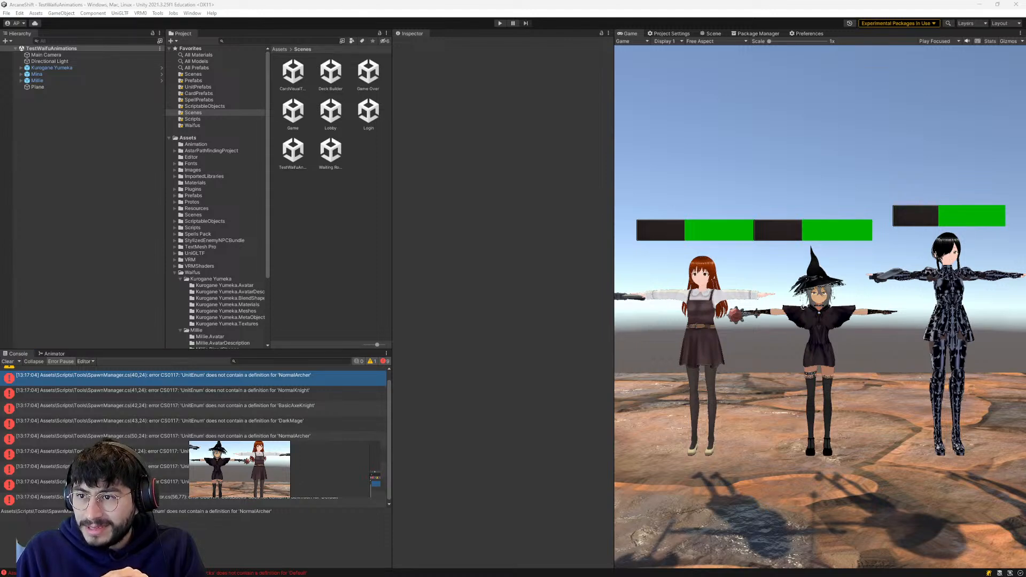
- Dock the Hot Reload window beside the Animator and start Hot Reload
left_click_drag(1025, 404, 118, 358)
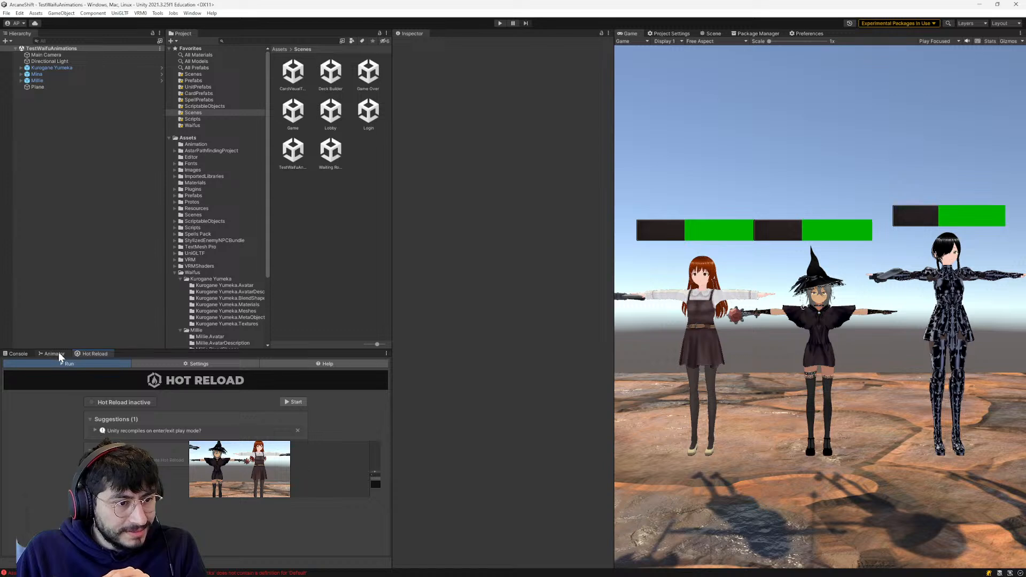
left_click(294, 402)
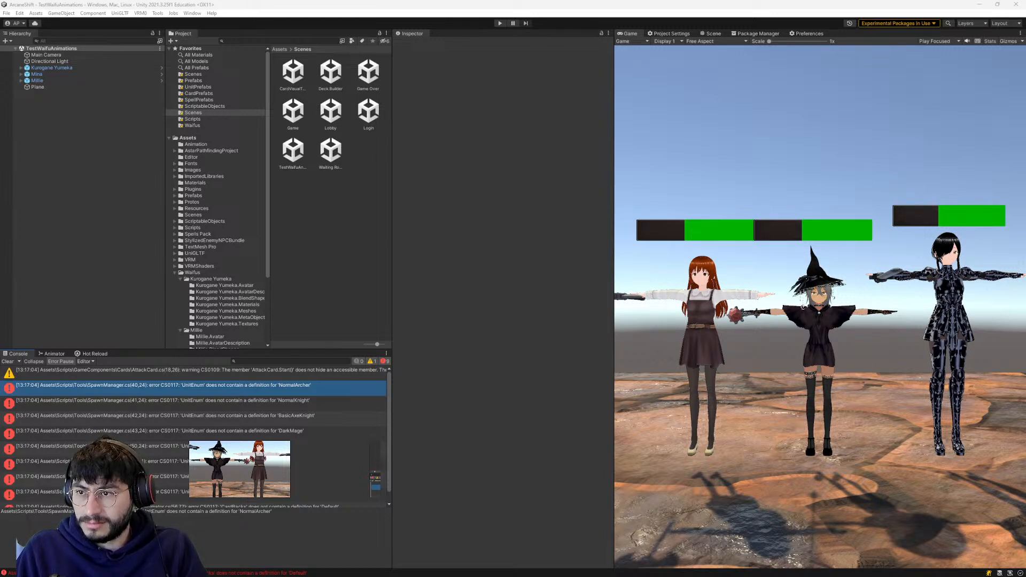
- Switch to the browser, close its current tab, and return to the Unity editor
key("alt+Tab")
key("ctrl+w")
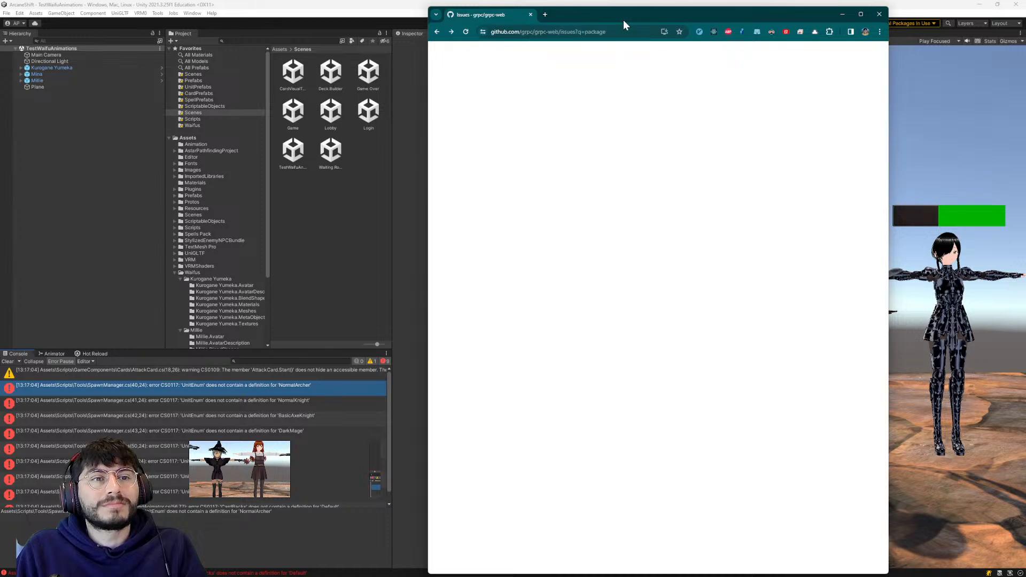
key("alt+Tab")
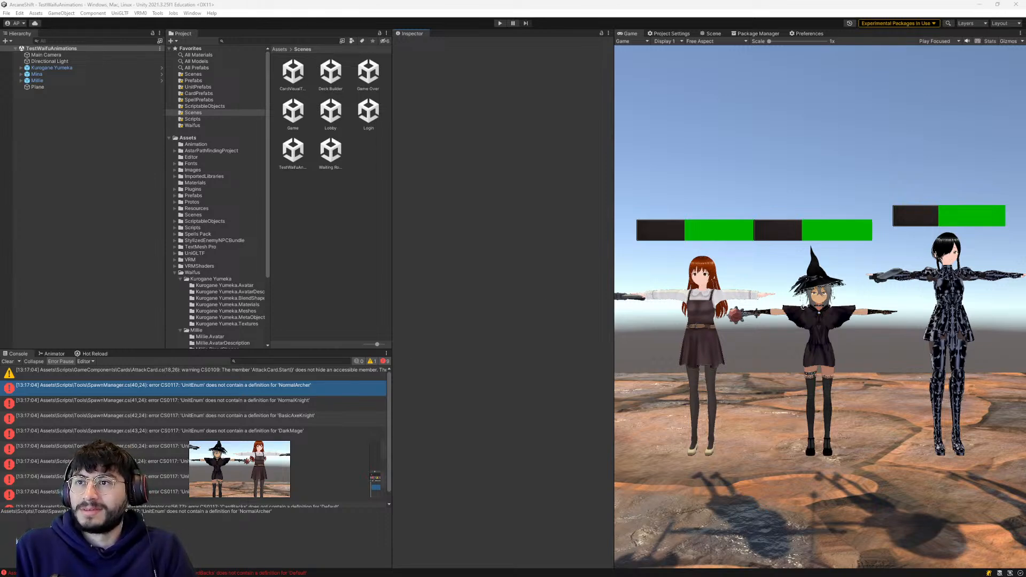
- Look through the running processes in Task Manager and search them for rider
key("ctrl+shift+Escape")
left_click_drag(779, 193, 539, 202)
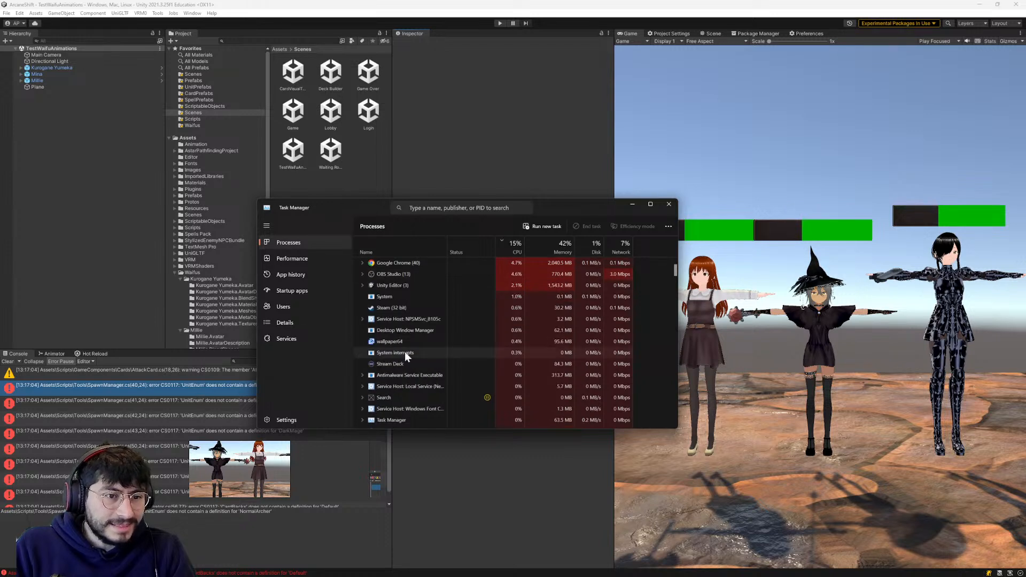
scroll(392, 380, "down", 2)
scroll(392, 380, "down", 2)
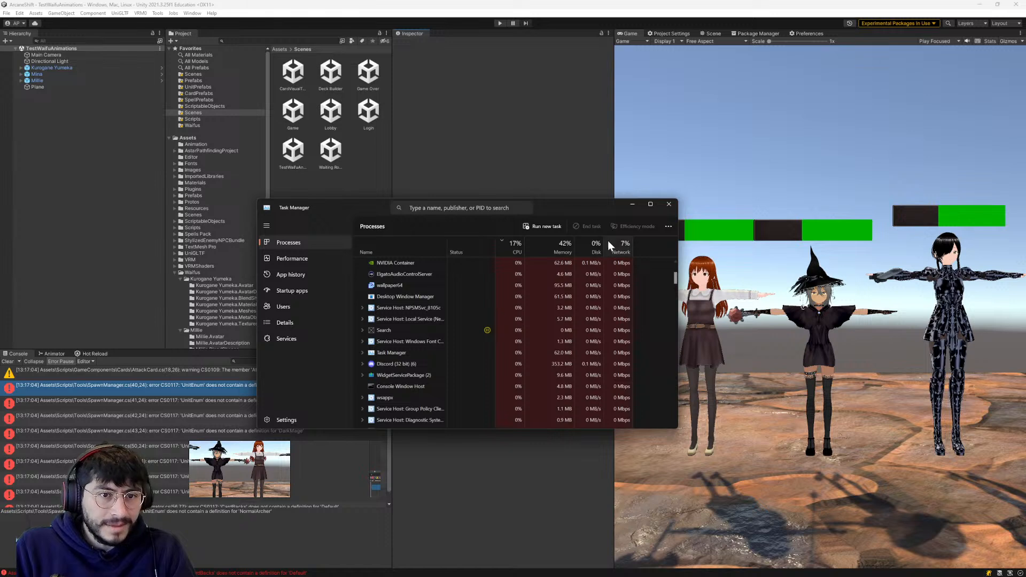
left_click(458, 209)
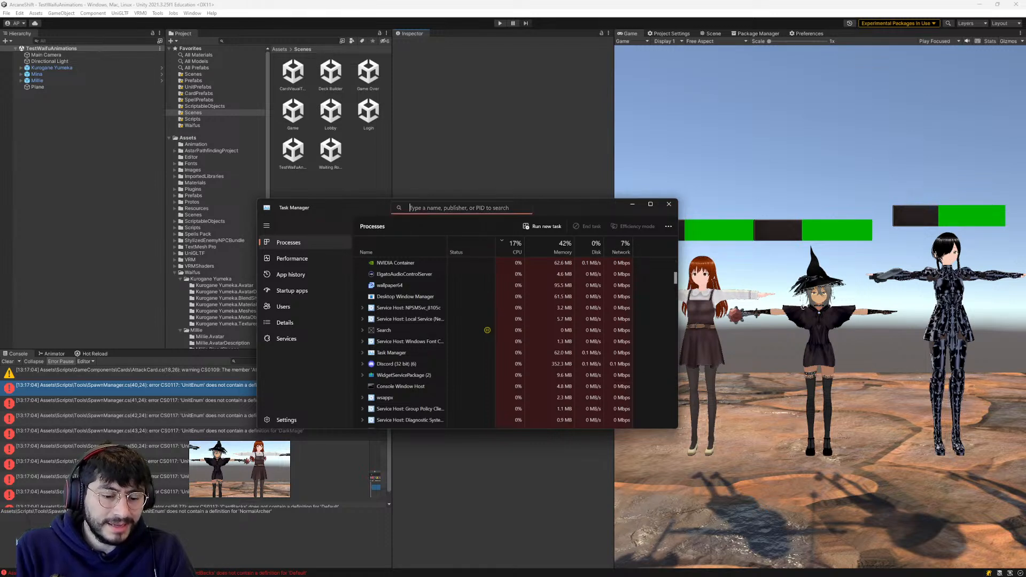
type("rider")
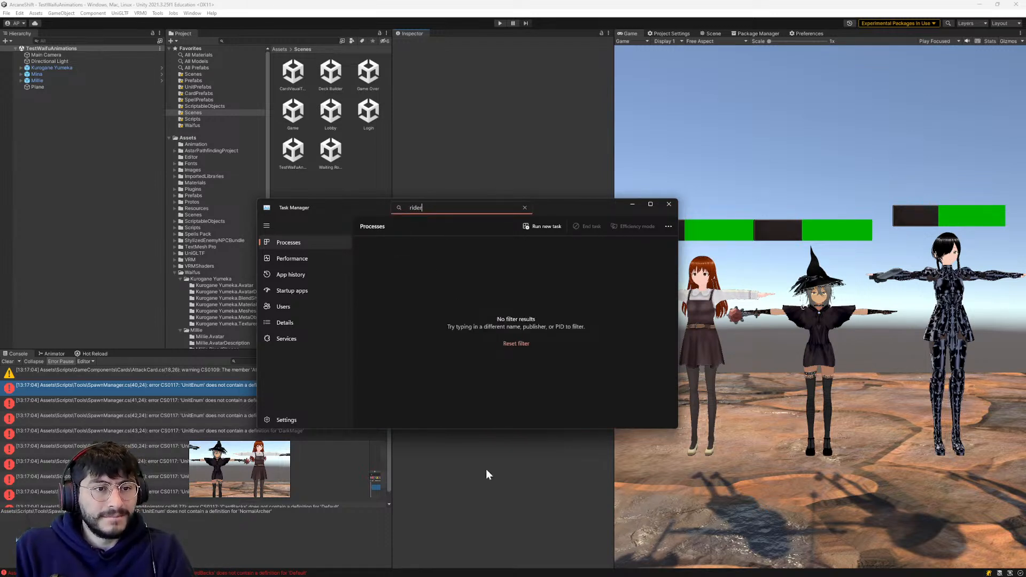
left_click(614, 499)
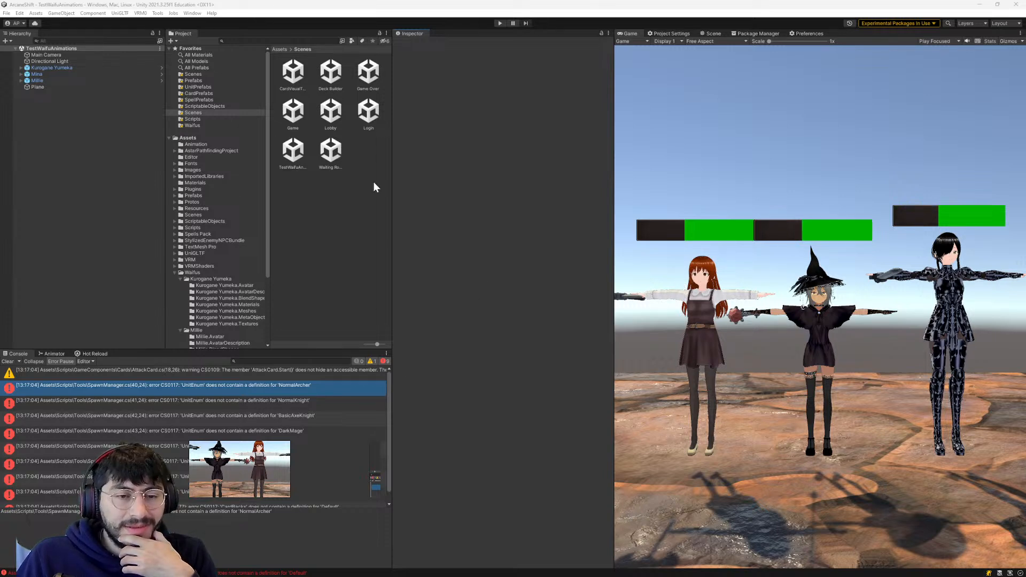
- Locate Mina's thumbnail texture through her VRM Meta component and examine its available texture types
left_click(76, 73)
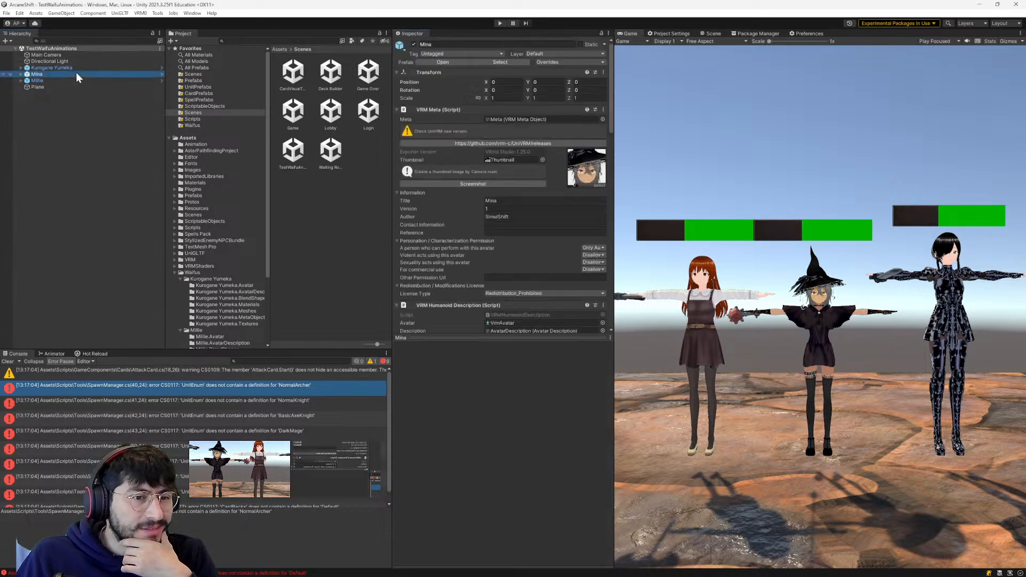
left_click(591, 149)
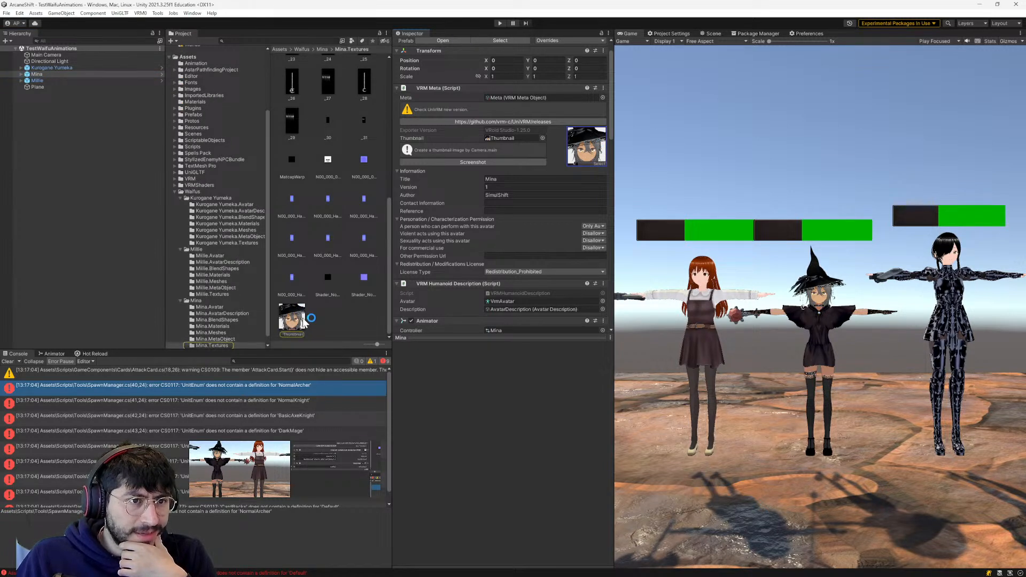
scroll(303, 316, "up", 5)
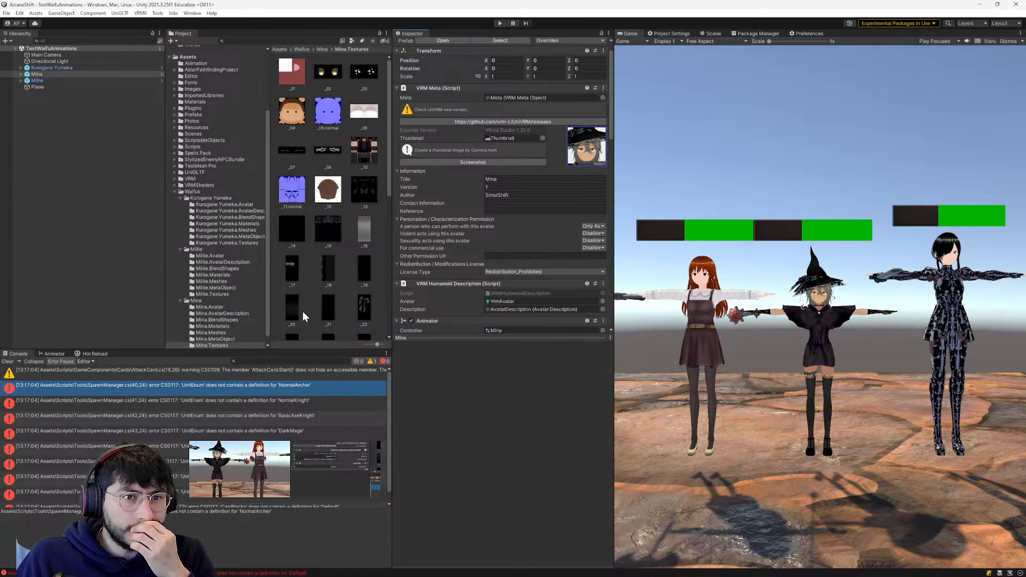
scroll(302, 311, "down", 6)
scroll(302, 309, "down", 1)
left_click(290, 315)
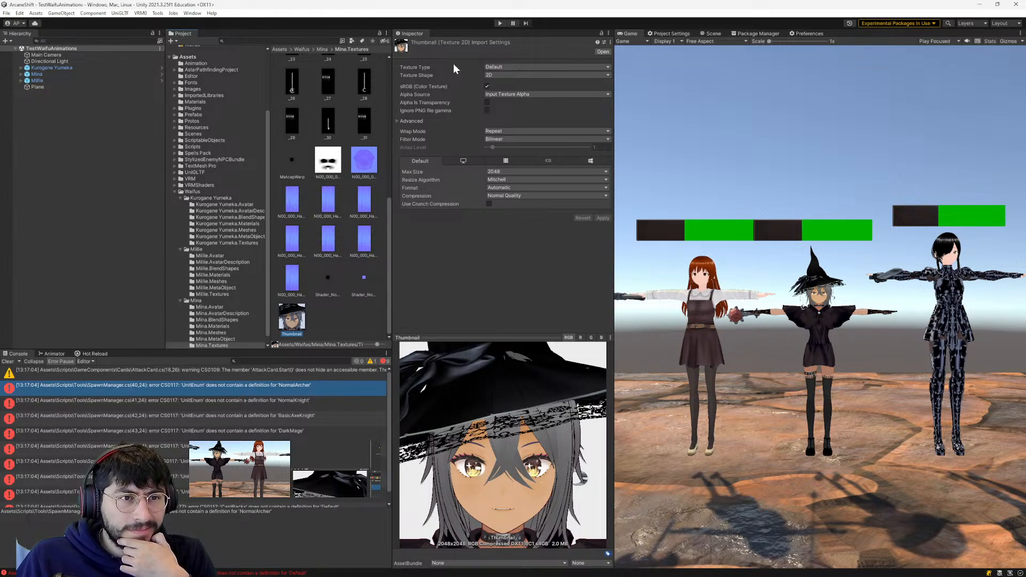
left_click(501, 66)
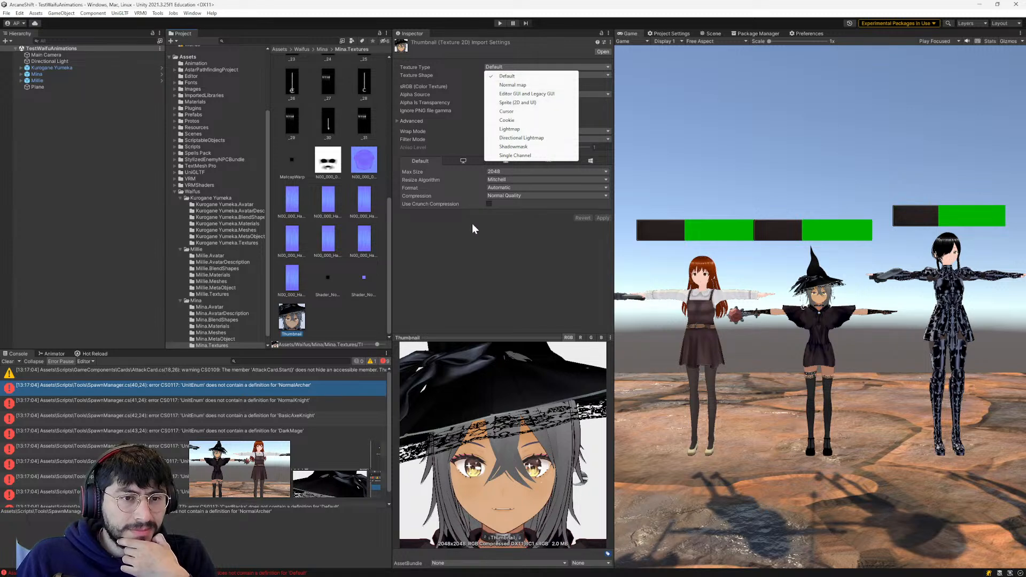
left_click(456, 265)
- Look through the Mina.Textures folder and examine the components of the Kurogane Yumeka object
scroll(367, 261, "up", 5)
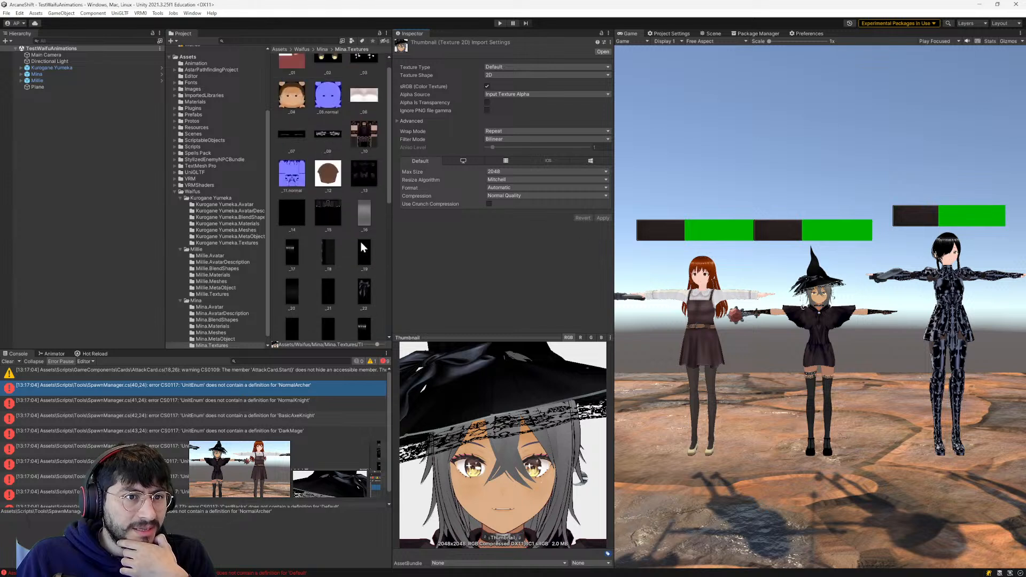
scroll(361, 247, "up", 1)
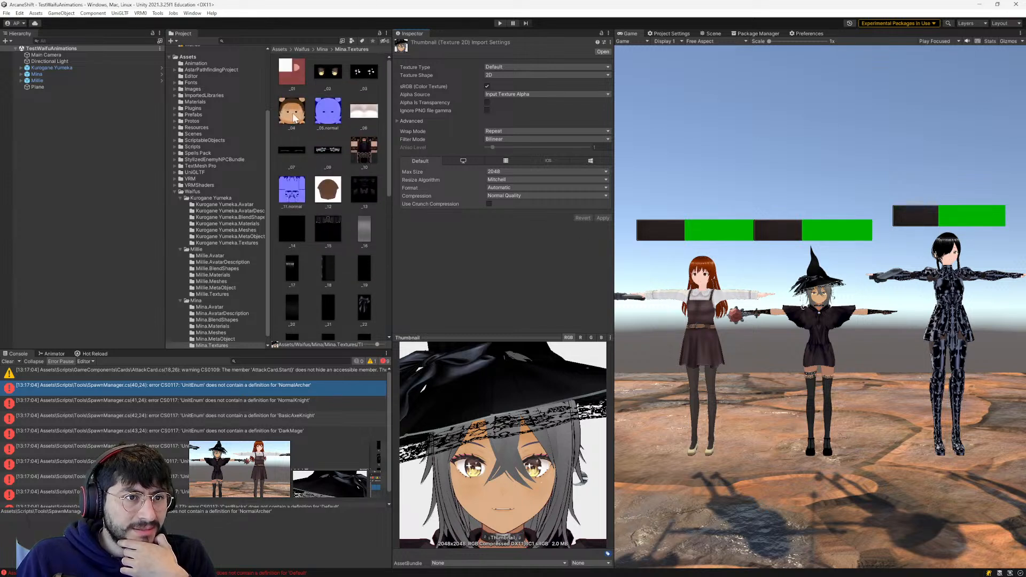
scroll(319, 203, "down", 10)
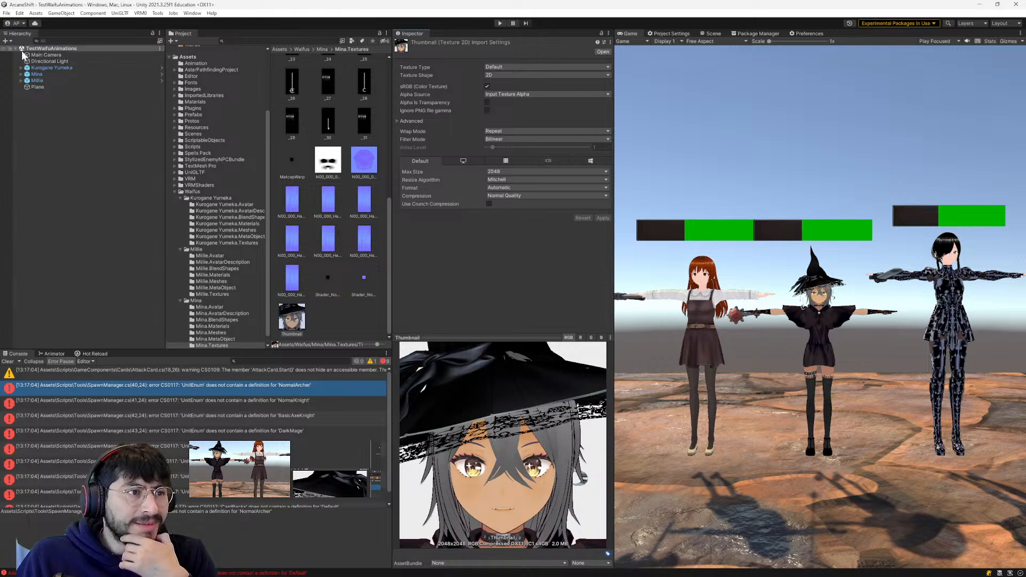
left_click(58, 68)
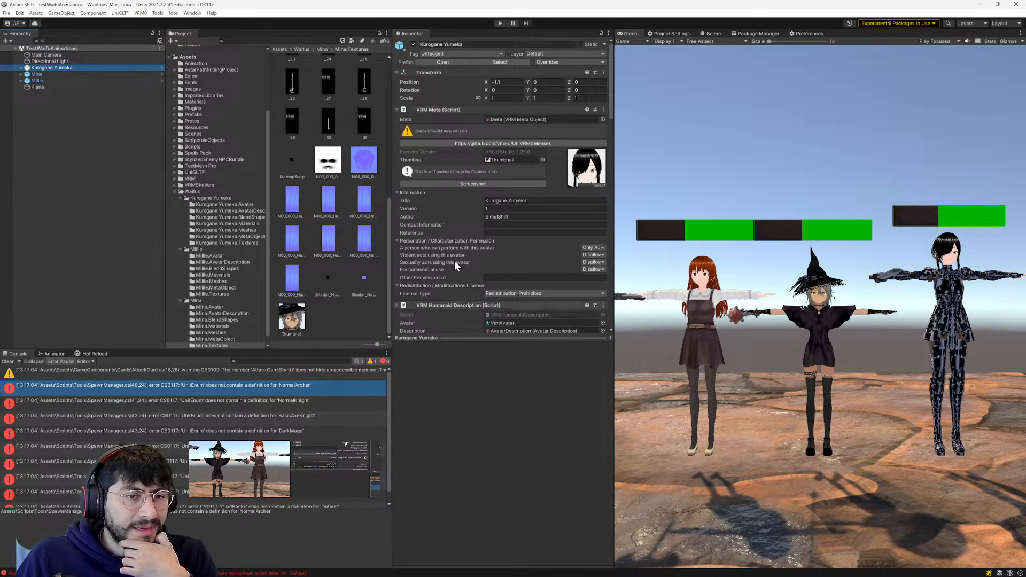
scroll(524, 290, "down", 5)
scroll(351, 245, "up", 3)
scroll(350, 245, "up", 4)
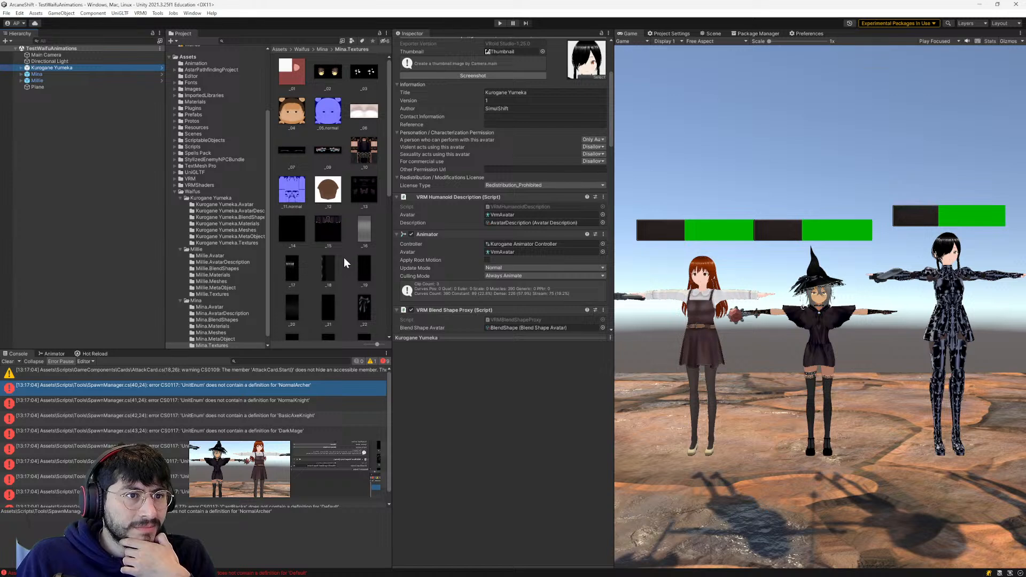
- Duplicate the Thumbnail texture in Mina's Mina.Textures folder
left_click(322, 49)
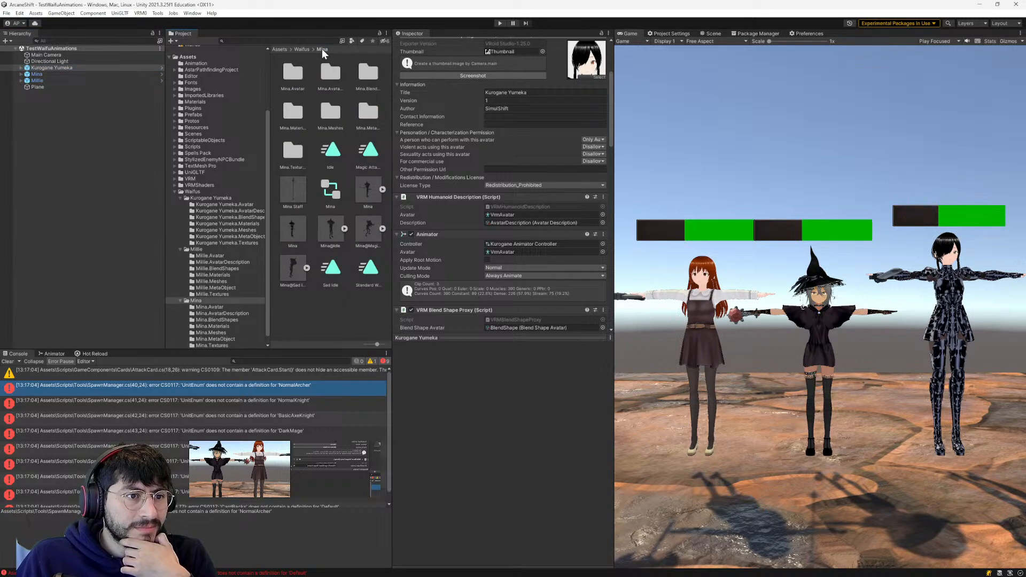
left_click(298, 239)
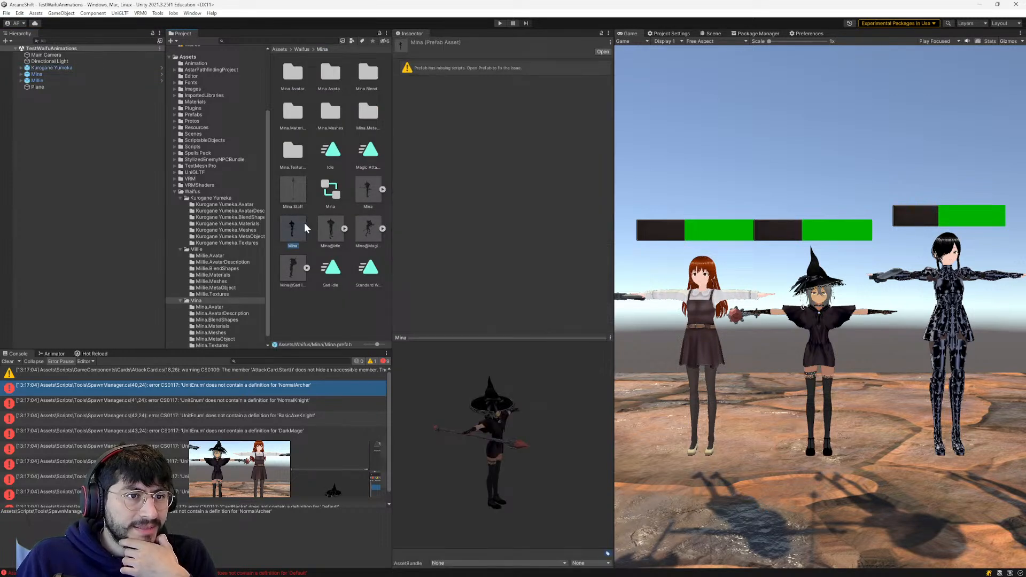
double_click(296, 152)
scroll(306, 209, "down", 5)
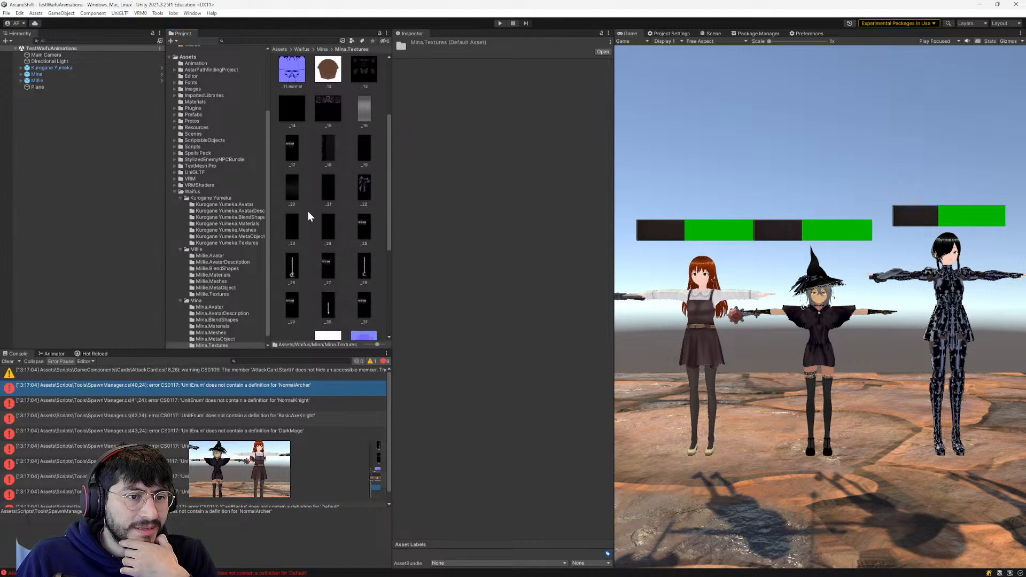
scroll(316, 214, "down", 3)
left_click(293, 317)
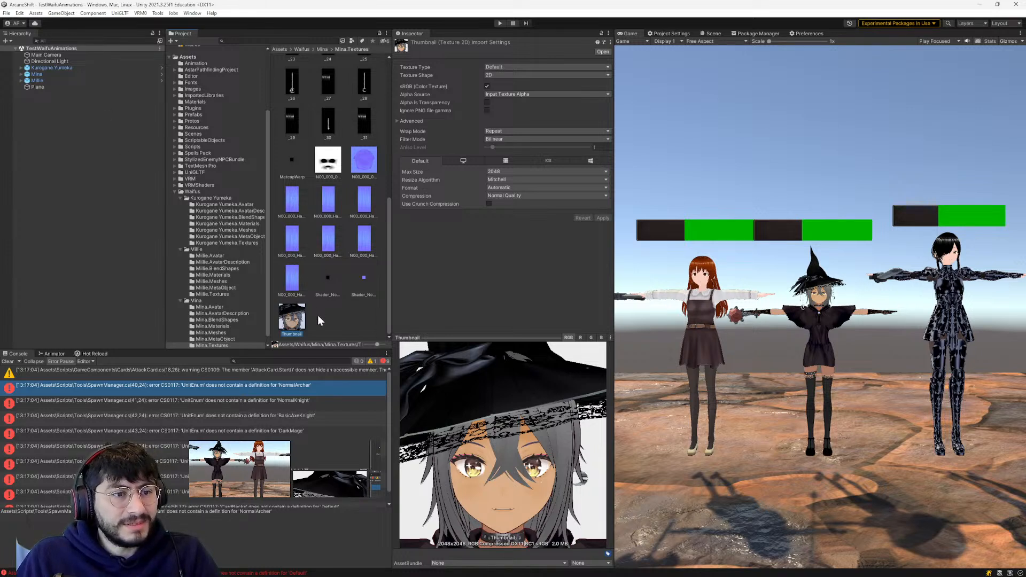
key("ctrl+d")
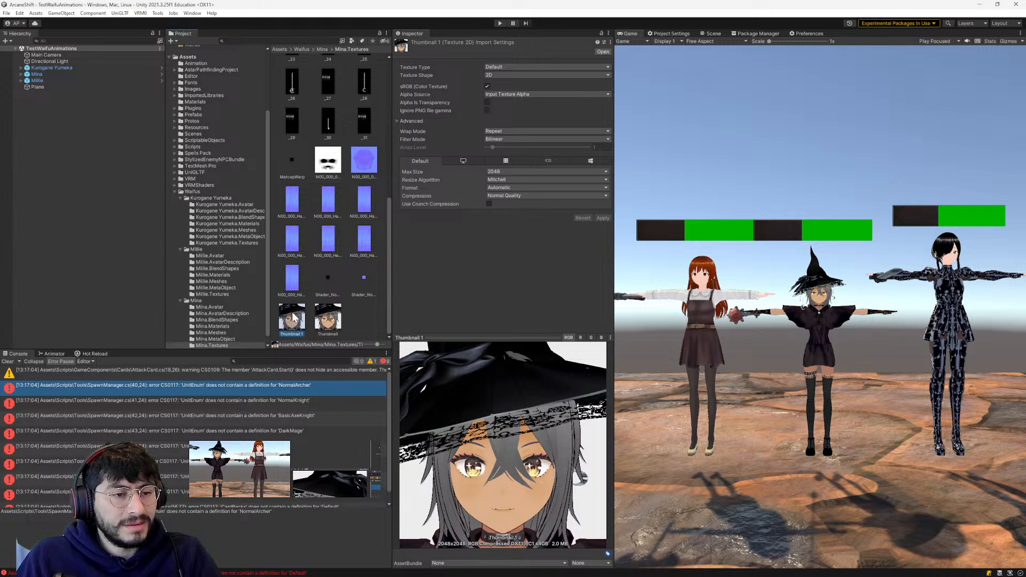
- Rename the duplicated thumbnail texture in the Mina.Textures folder as Mina Thumbnail
left_click(292, 335)
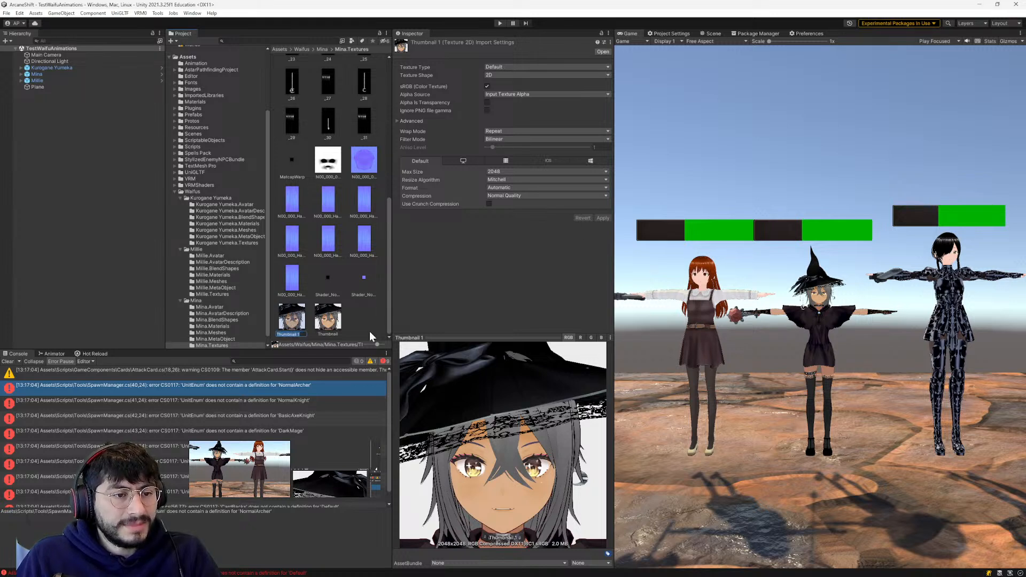
key("End")
key("BackSpace")
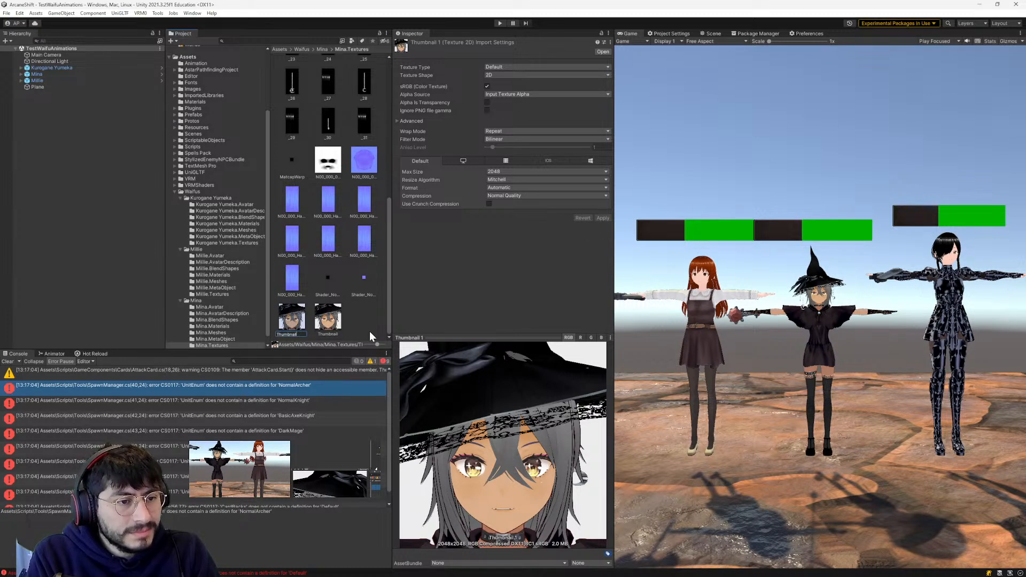
type("Mina")
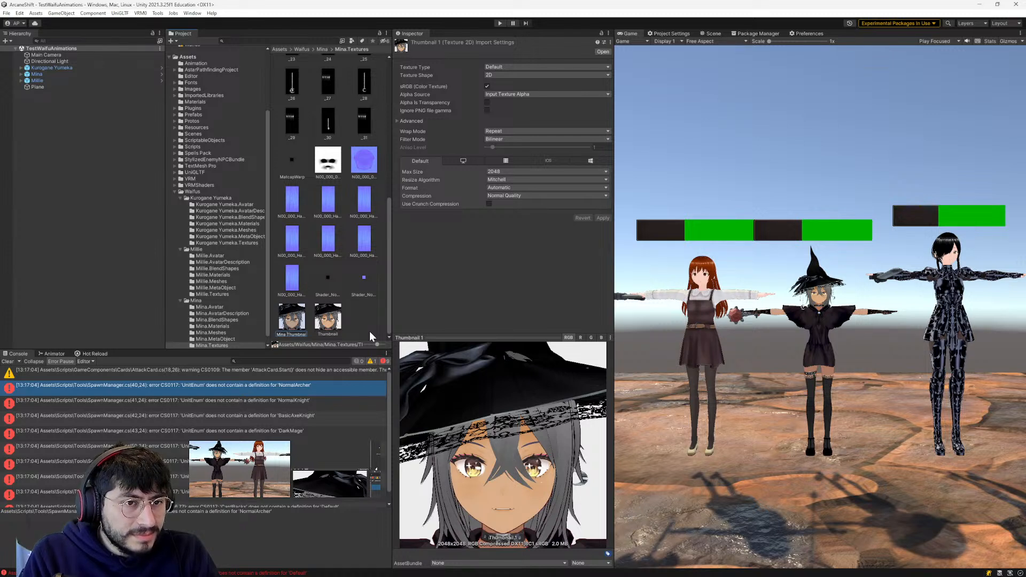
key("Return")
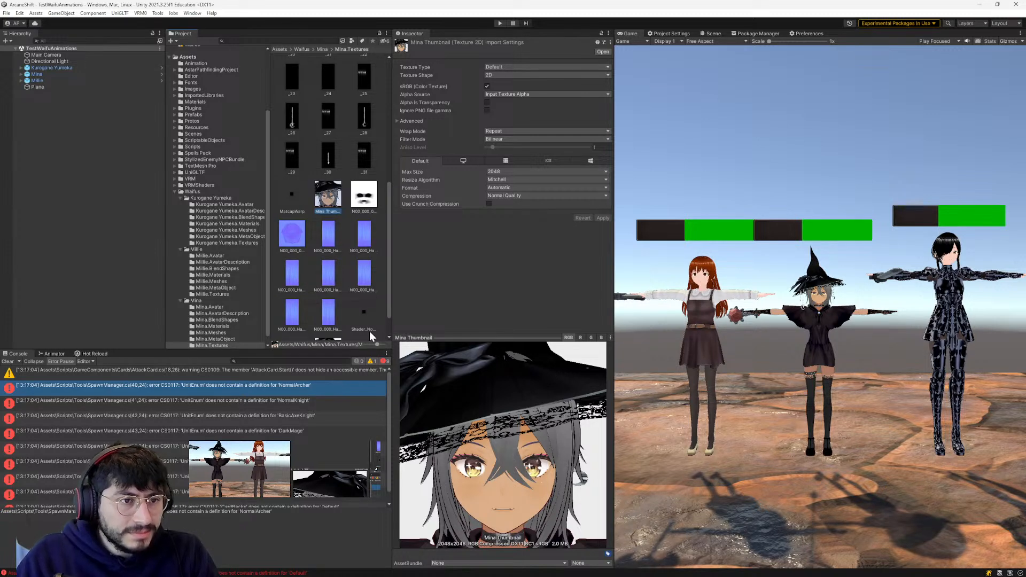
- Set the texture type of Mina Thumbnail to Sprite (2D and UI), keeping the unapplied import settings
left_click(517, 66)
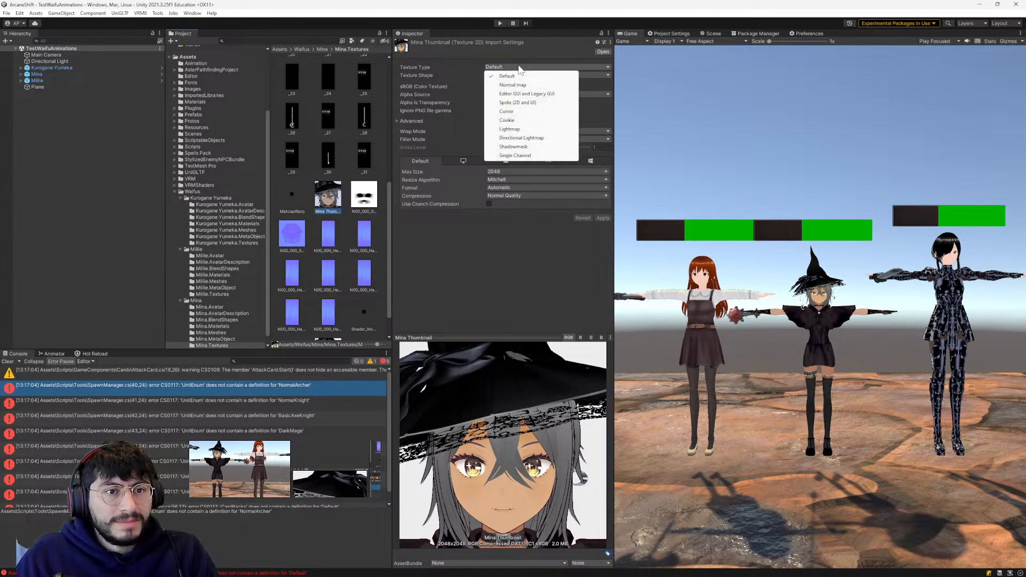
left_click(517, 103)
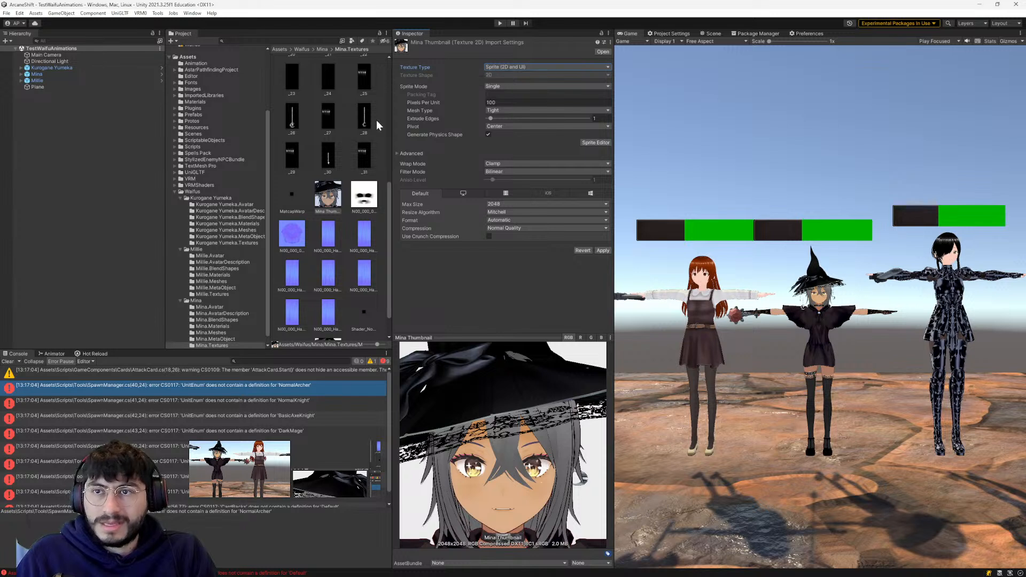
left_click(51, 73)
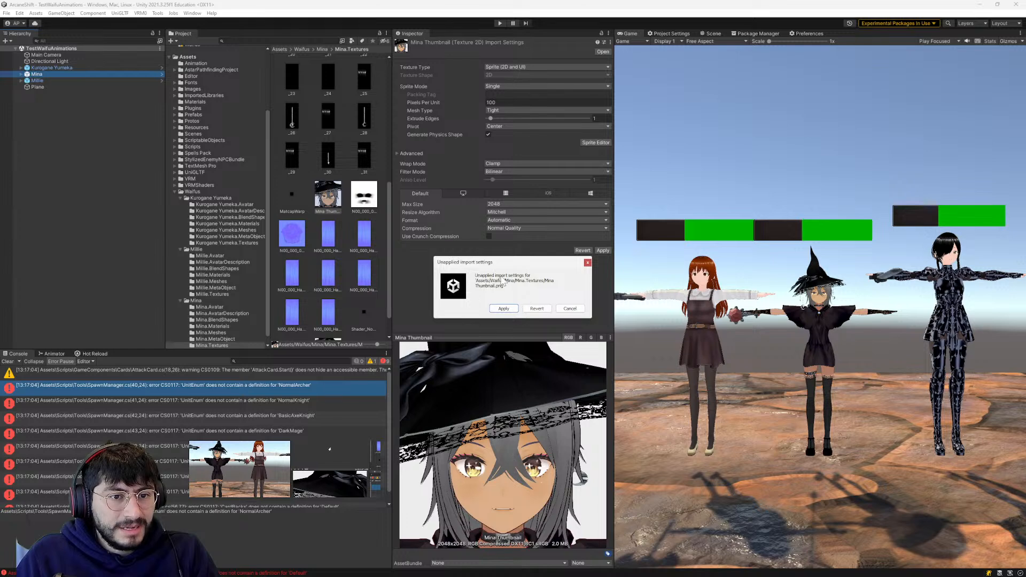
left_click(569, 308)
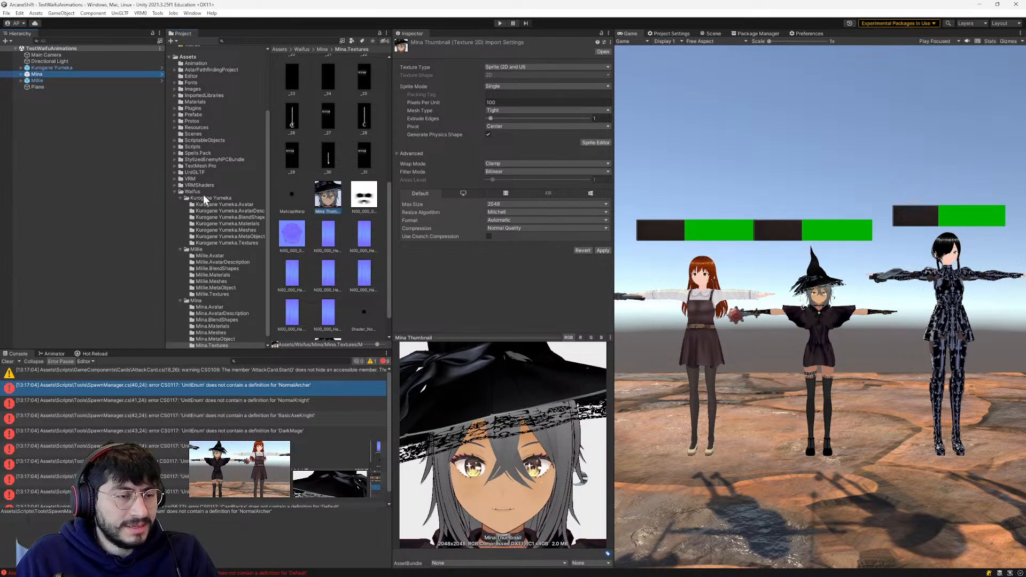
- Move the Mina Thumbnail texture from Mina.Textures into the Waifus folder and apply its pending import settings
left_click(172, 190)
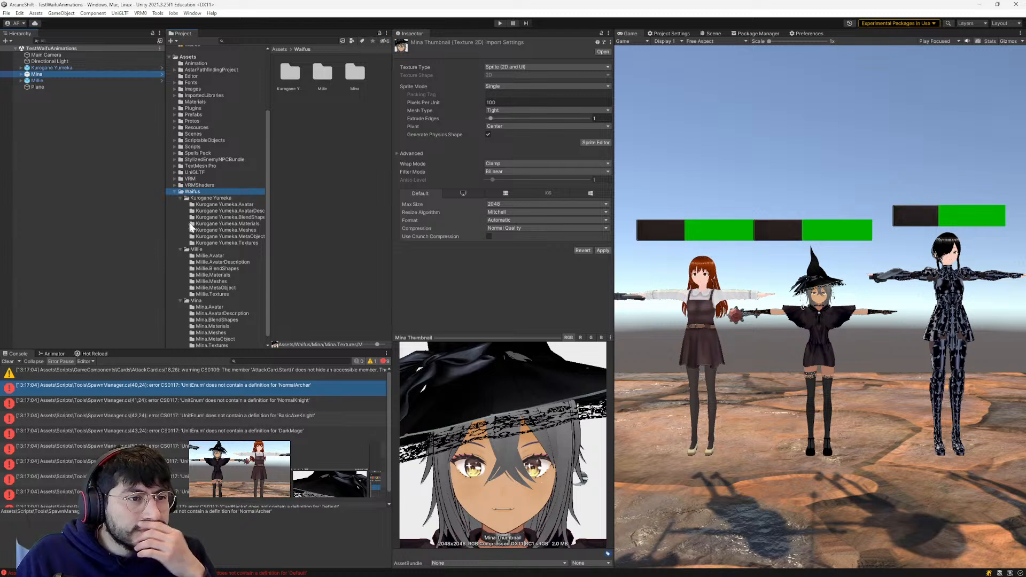
left_click(202, 198)
left_click(202, 245)
left_click(206, 299)
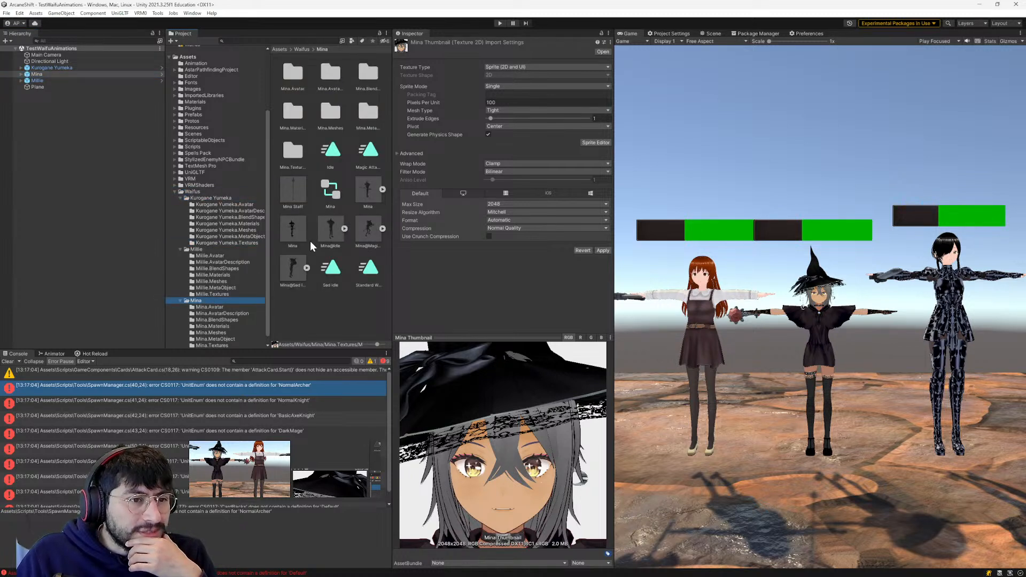
scroll(218, 315, "down", 1)
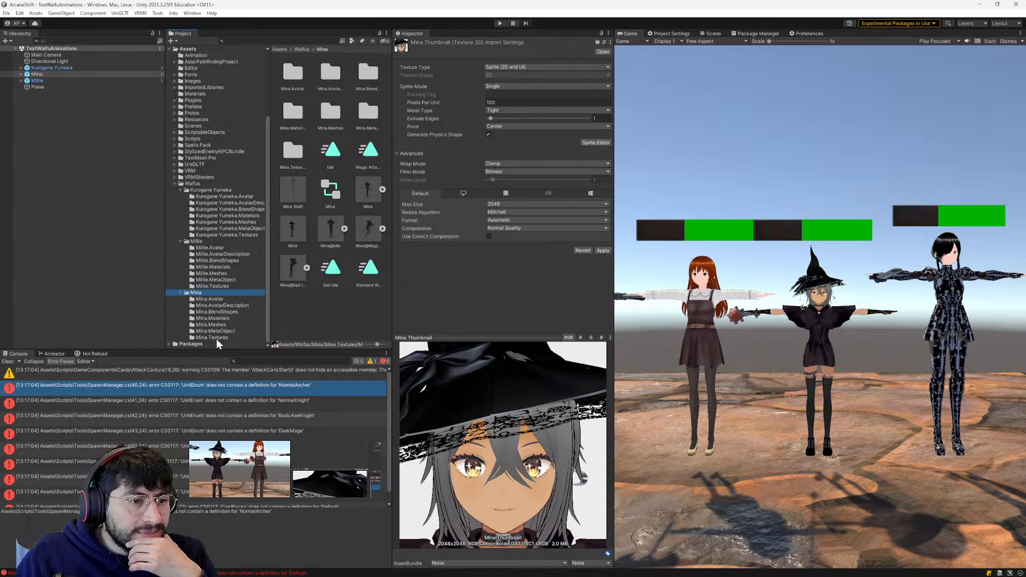
left_click(216, 338)
scroll(299, 266, "down", 10)
left_click_drag(324, 226, 191, 182)
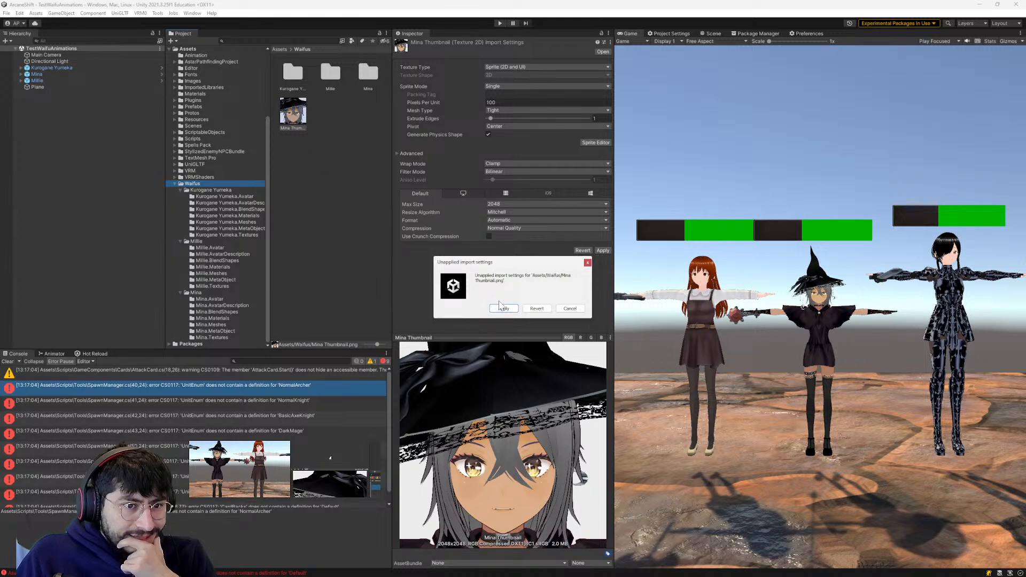
left_click(503, 308)
- Create a folder named Icons inside the Waifus folder
left_click(293, 123)
right_click(298, 169)
key("Escape")
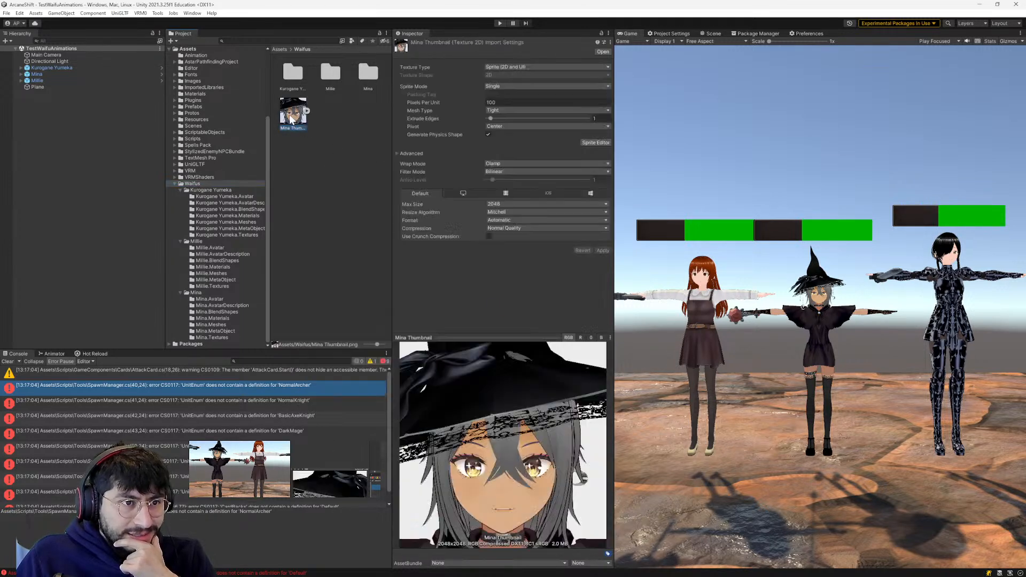
right_click(298, 169)
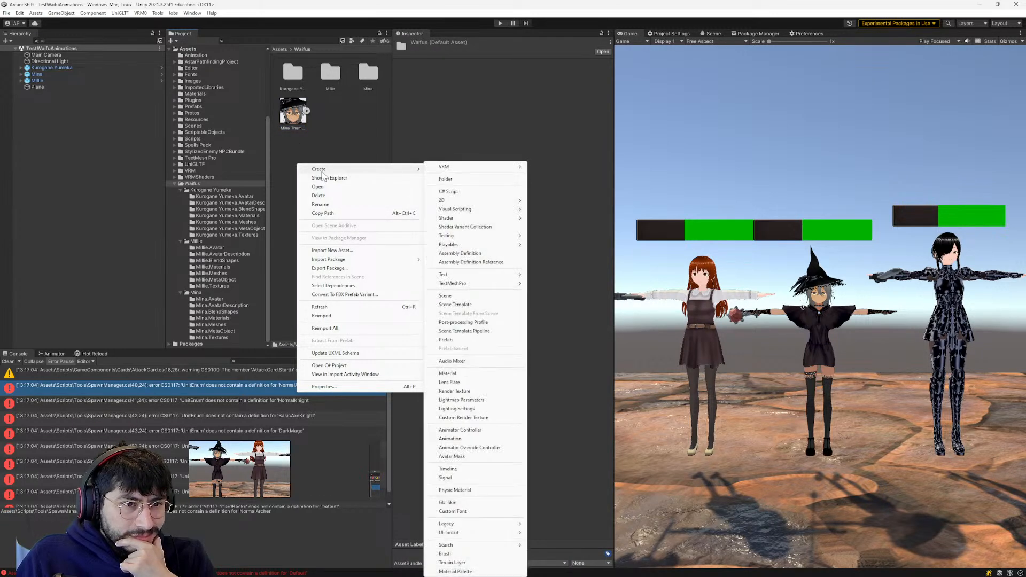
left_click(502, 179)
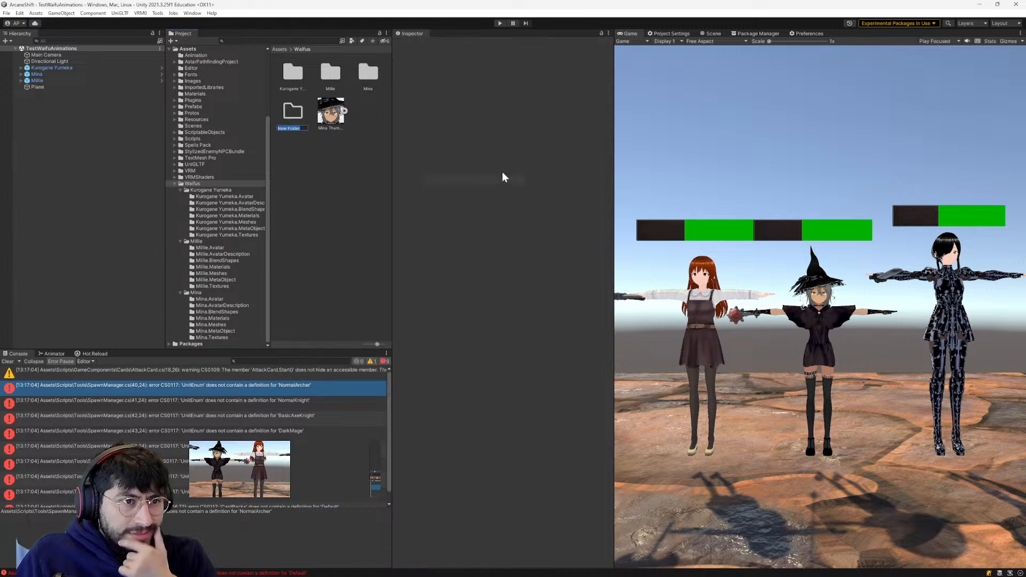
type("thumbnails")
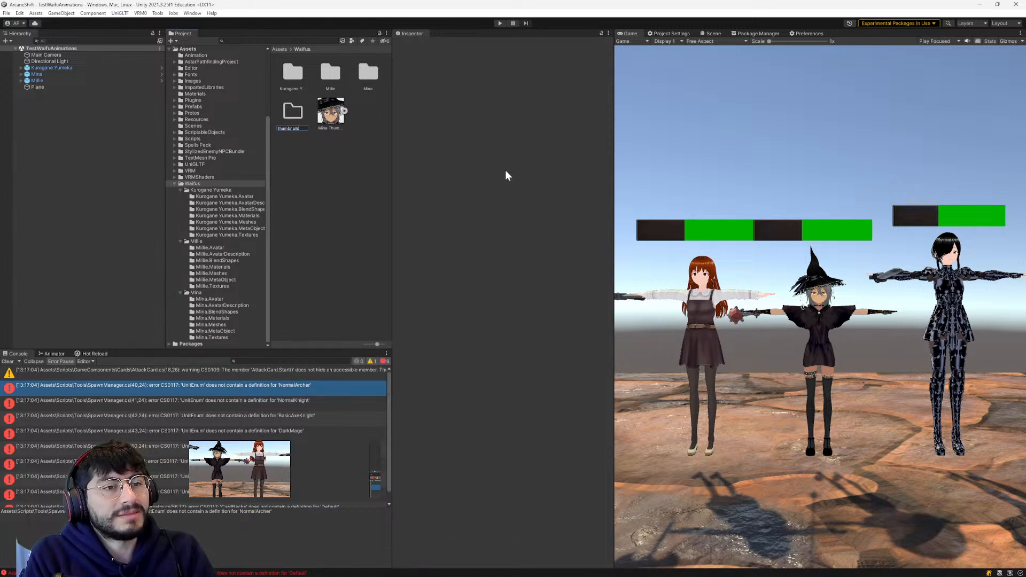
key("BackSpace")
key("BackSpace")
key("BackSpace")
key("BackSpace")
key("BackSpace")
key("BackSpace")
key("BackSpace")
key("BackSpace")
key("BackSpace")
type("icons")
key("Return")
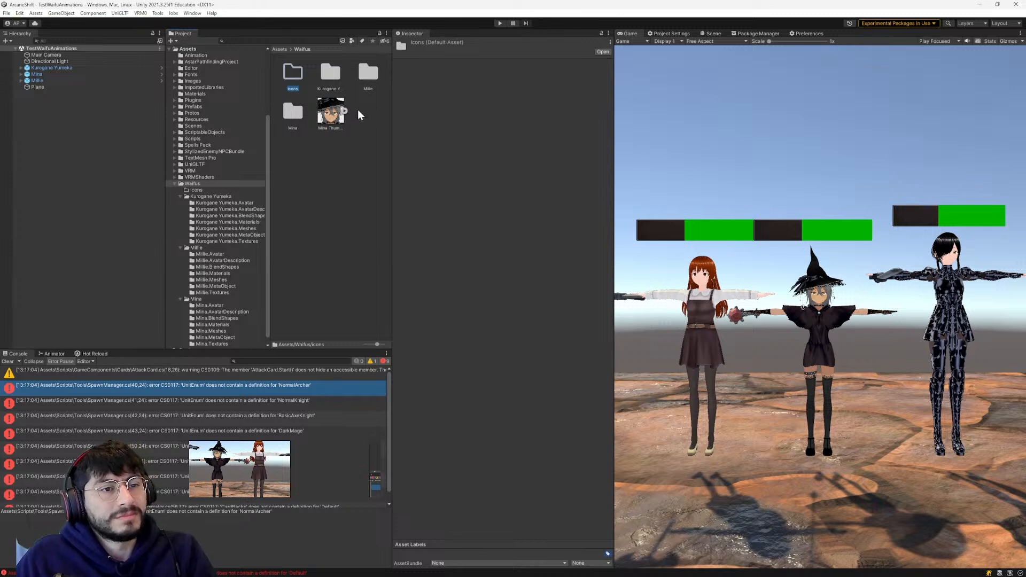
- Rename Mina Thumbnail as Mina Icon and move it into the Icons folder
left_click(332, 127)
left_click(331, 127)
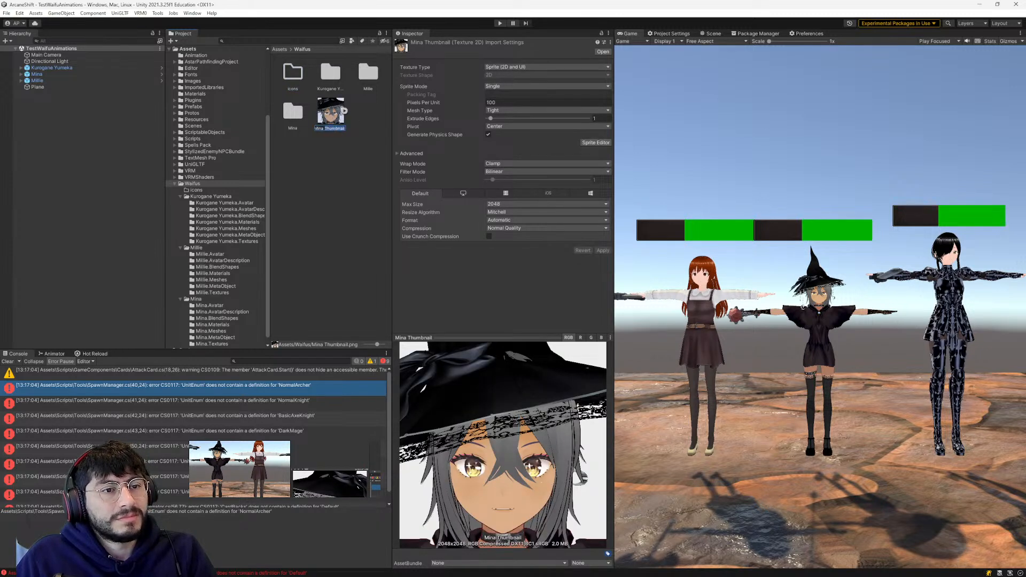
type("Mina Icon")
key("Return")
left_click_drag(333, 129, 294, 74)
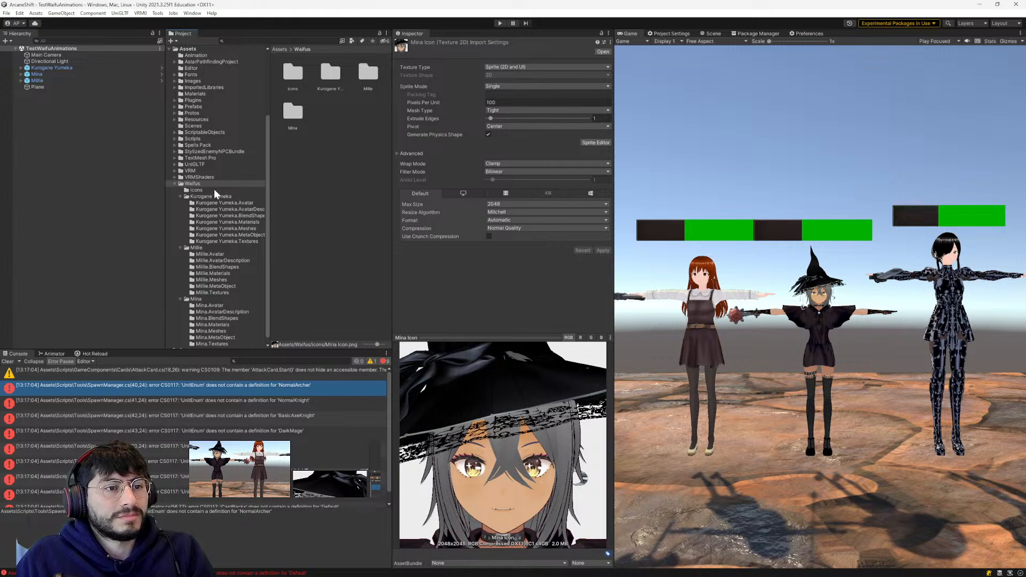
- Duplicate the Thumbnail texture in the Millie.Textures folder and move the copy into the Waifus folder
left_click(197, 247)
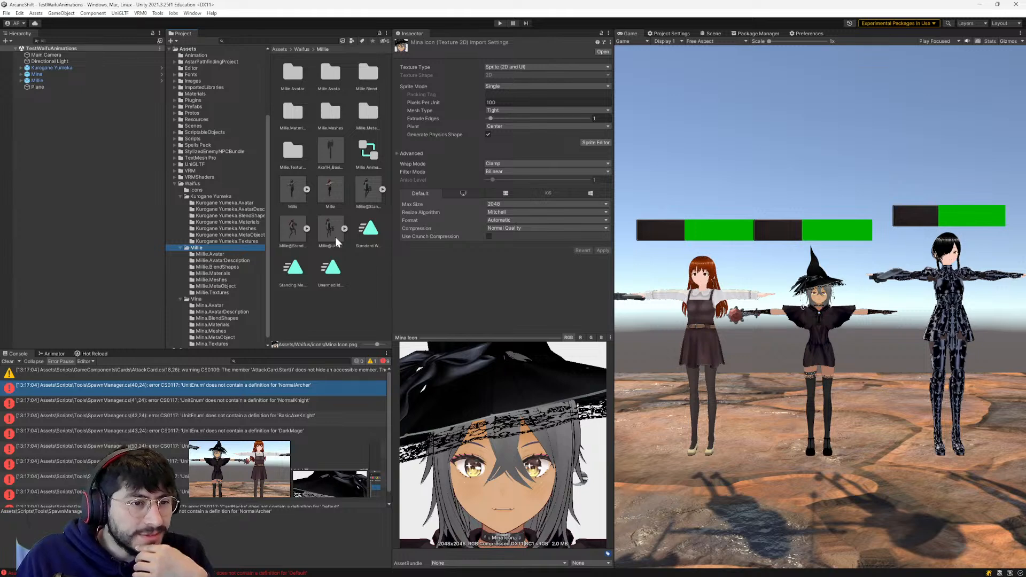
double_click(289, 153)
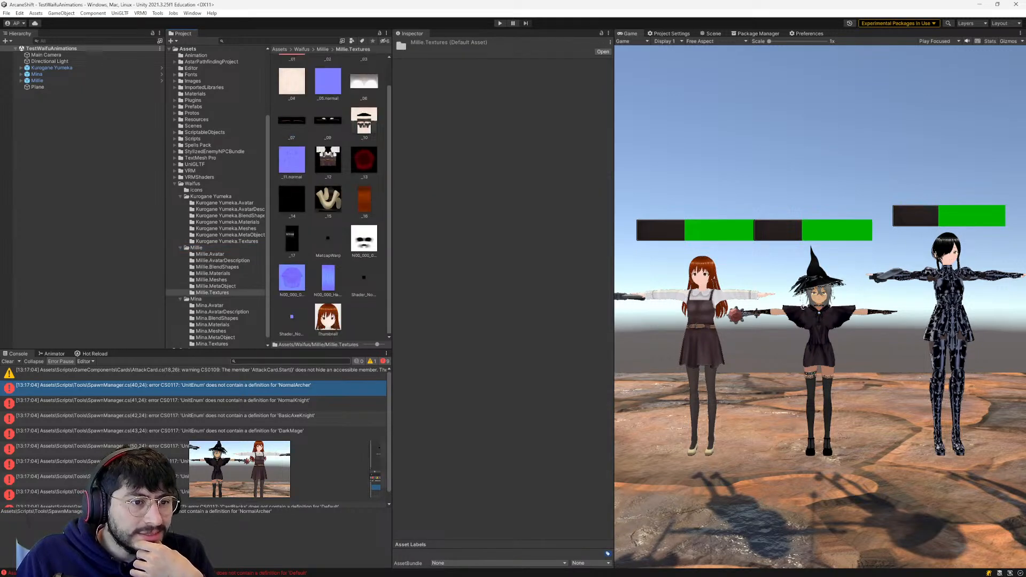
left_click(329, 317)
right_click(328, 318)
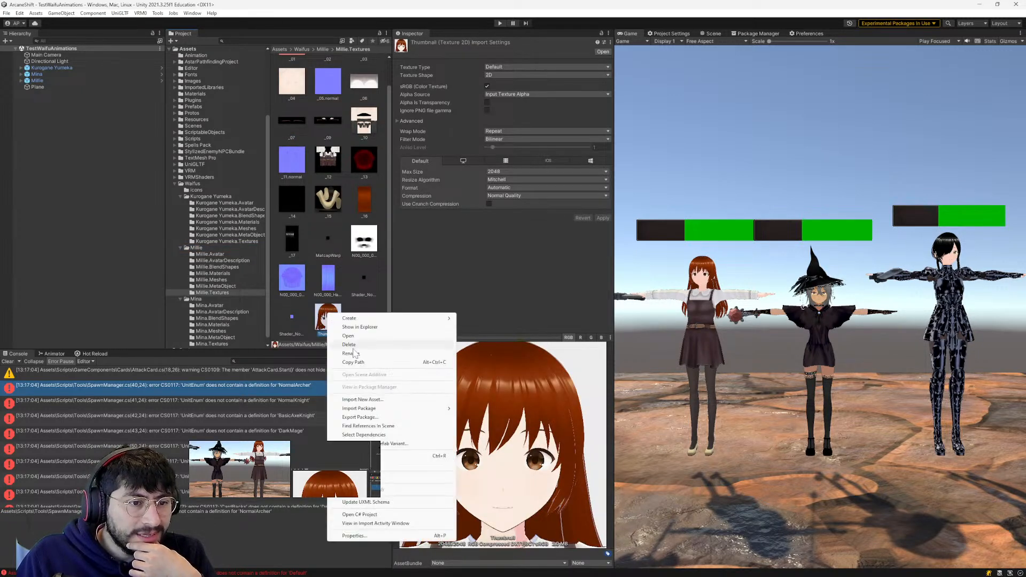
left_click(317, 323)
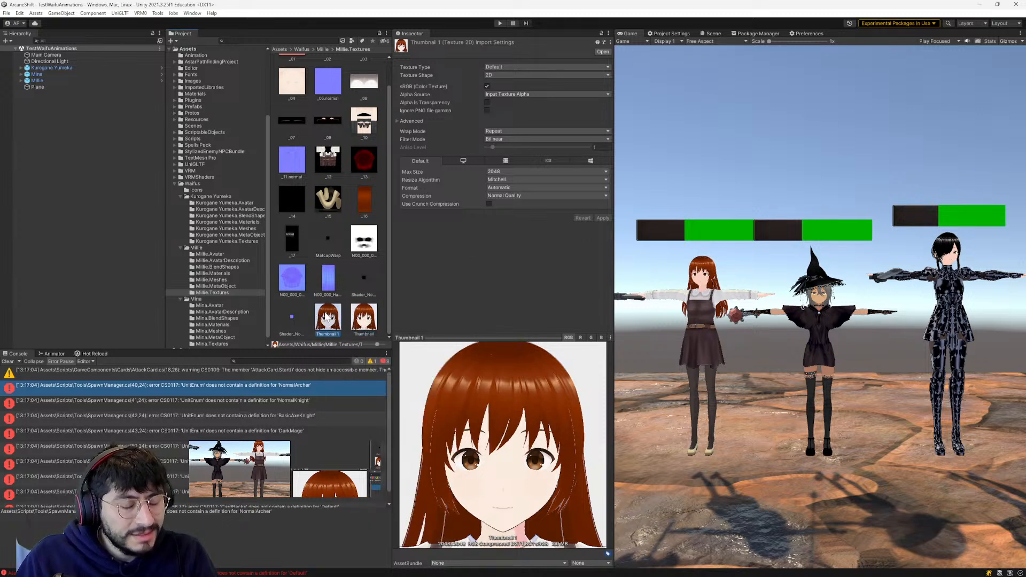
left_click_drag(327, 317, 197, 182)
- Duplicate the Thumbnail texture in the Kurogane Yumeka.Textures folder and move the copy into the Assets folder
left_click(207, 299)
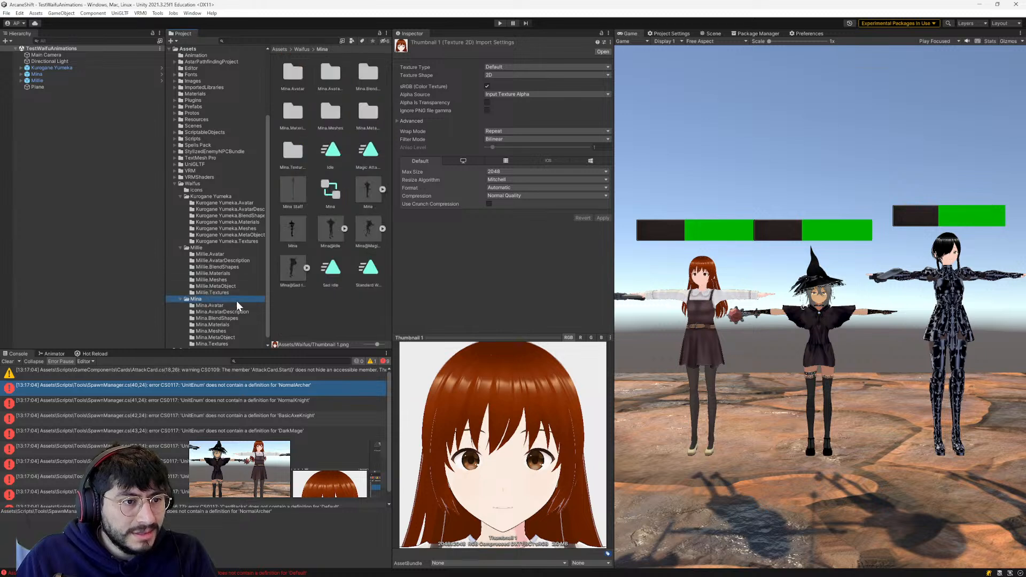
double_click(293, 150)
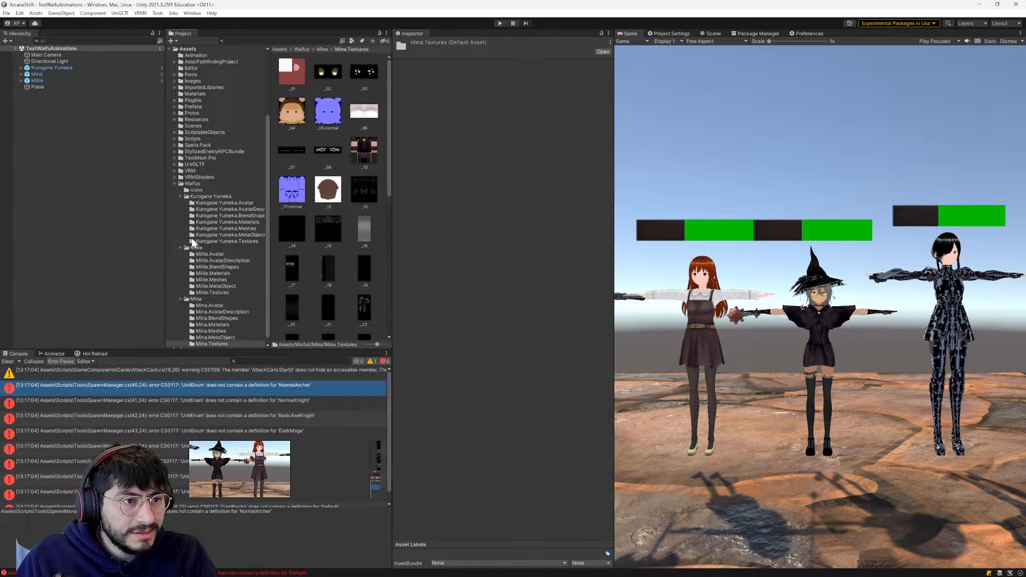
left_click(195, 195)
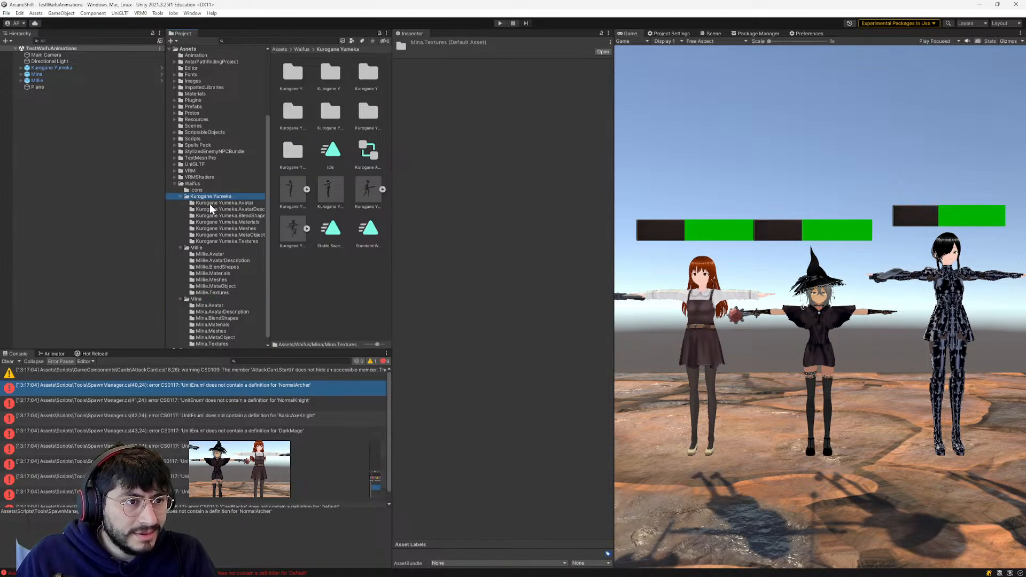
left_click(205, 241)
scroll(288, 254, "down", 5)
left_click(364, 317)
key("ctrl+d")
left_click_drag(358, 286, 194, 186)
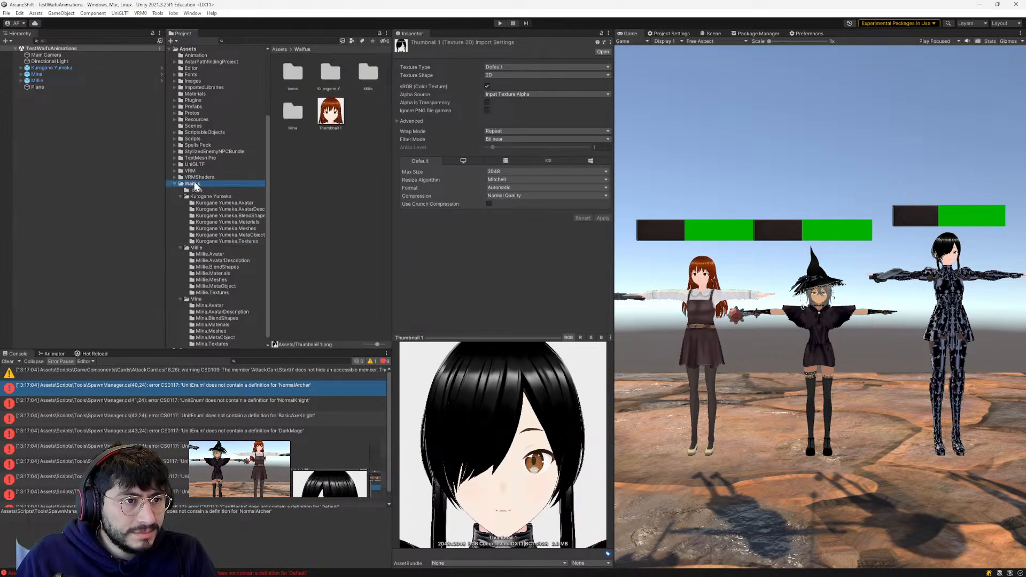
- Search the Kurogane Yumeka.Textures, Waifus and Assets folders for the copied Kurogane Yumeka thumbnail
scroll(197, 182, "down", 1)
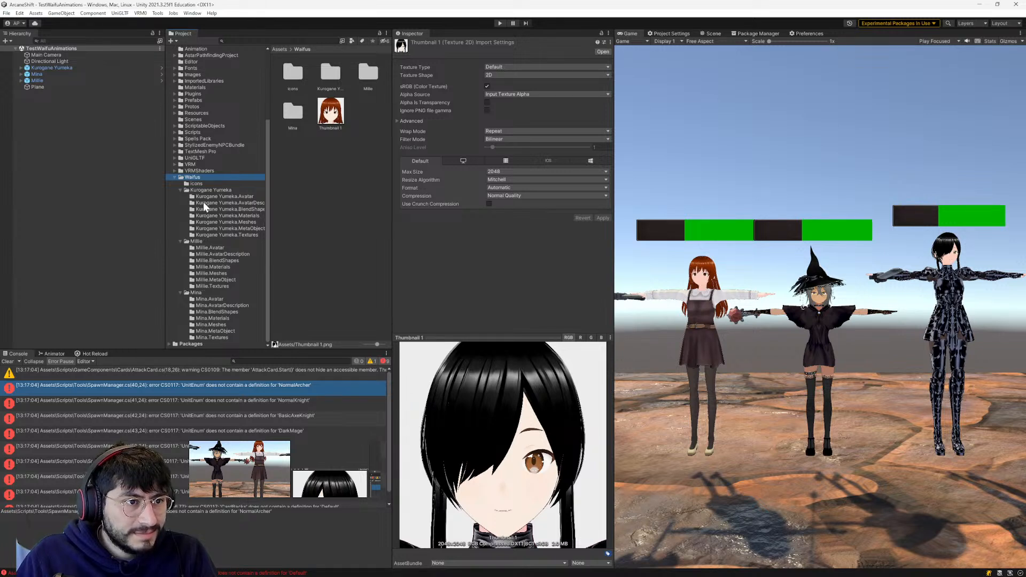
left_click(206, 234)
scroll(345, 253, "down", 3)
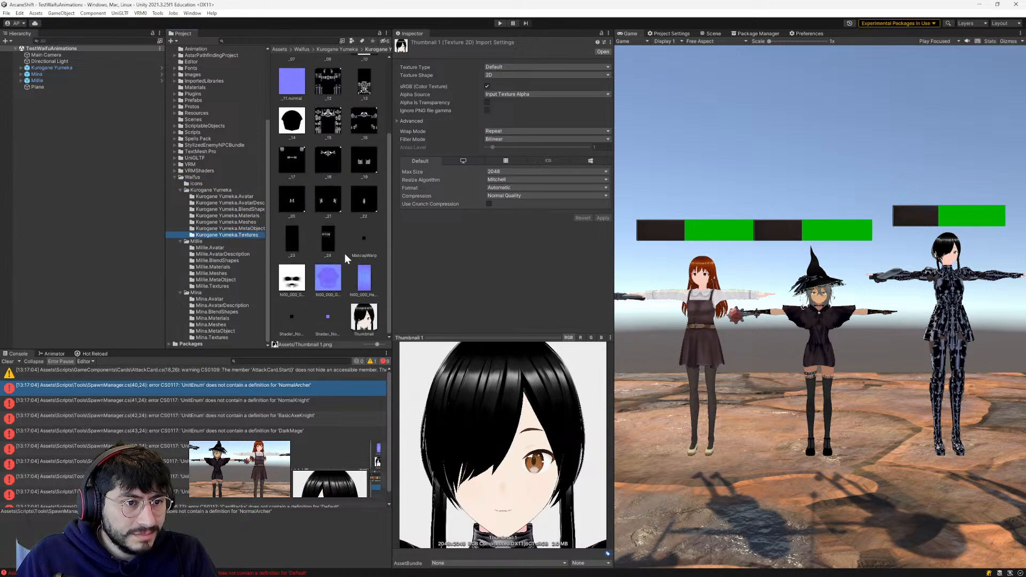
scroll(341, 280, "up", 4)
scroll(341, 280, "down", 4)
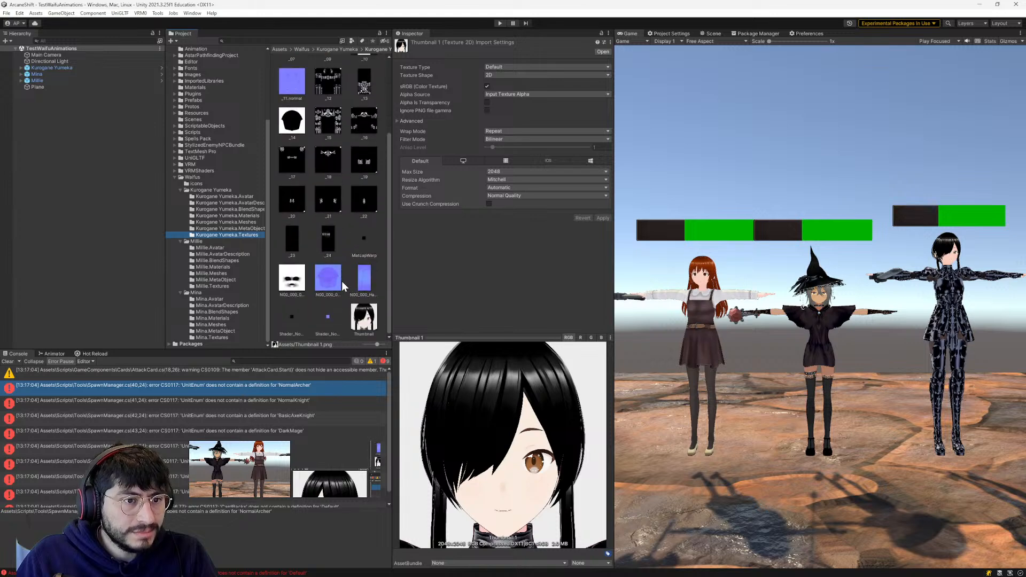
left_click(193, 177)
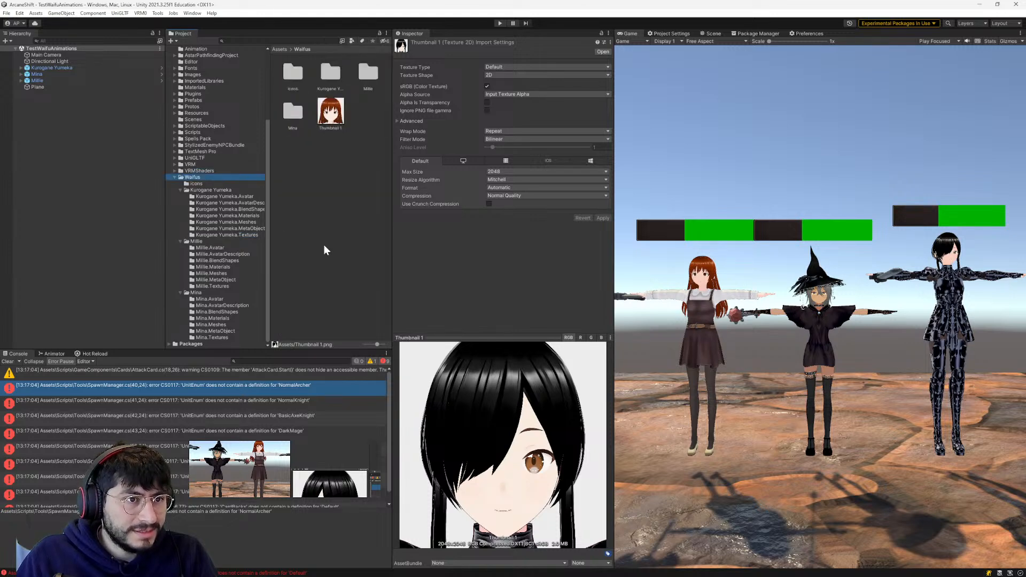
scroll(192, 326, "up", 4)
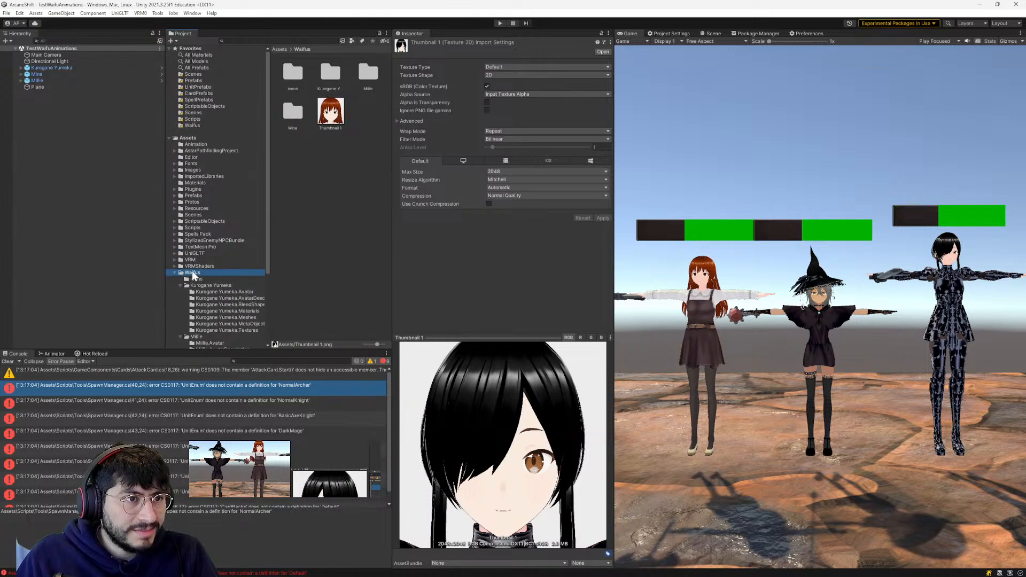
left_click(192, 138)
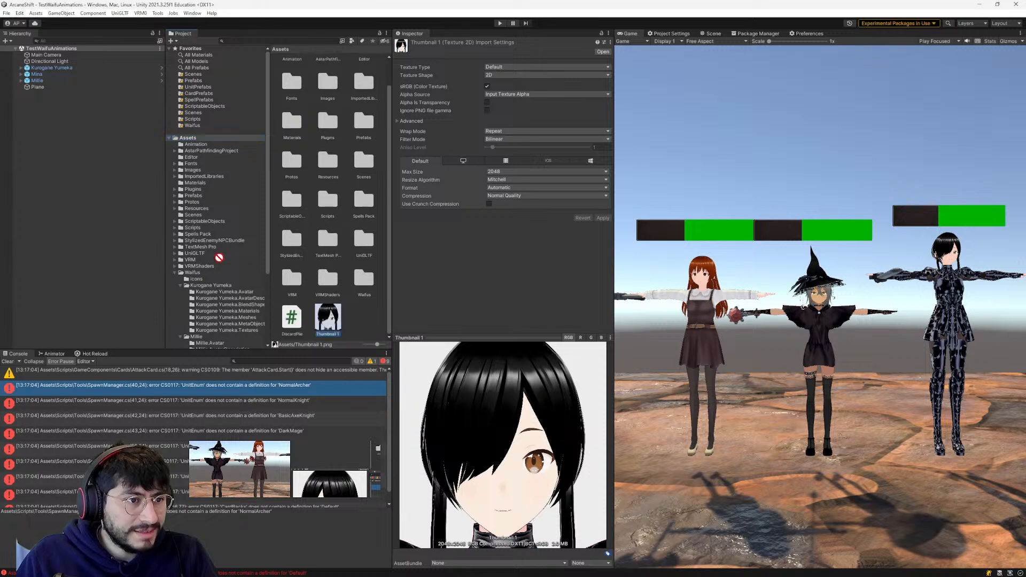
- Rename the copied thumbnail Thumbnail 1 in the Assets folder as Kurogane Icon
left_click_drag(192, 272, 190, 271)
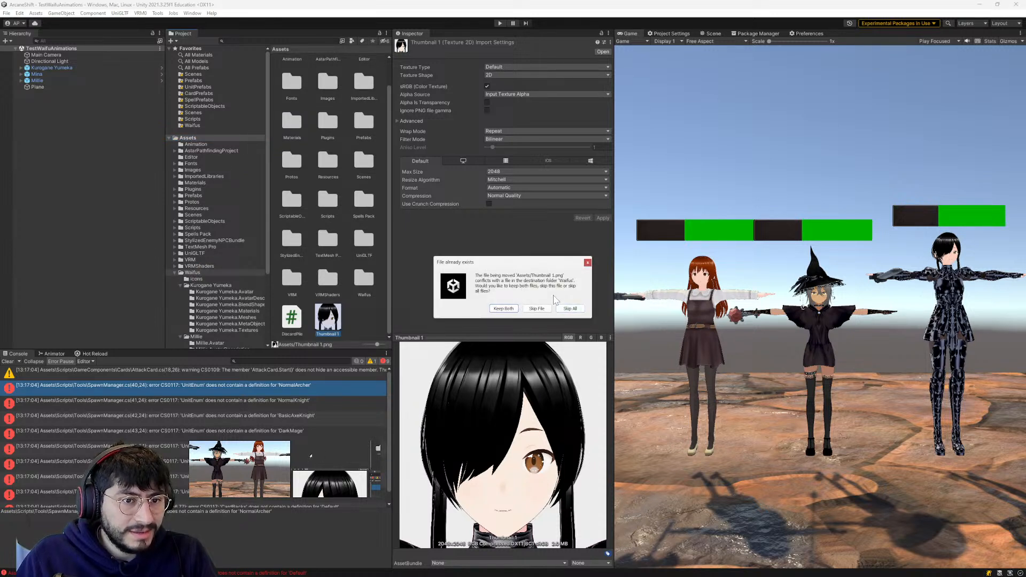
left_click(587, 262)
left_click(330, 335)
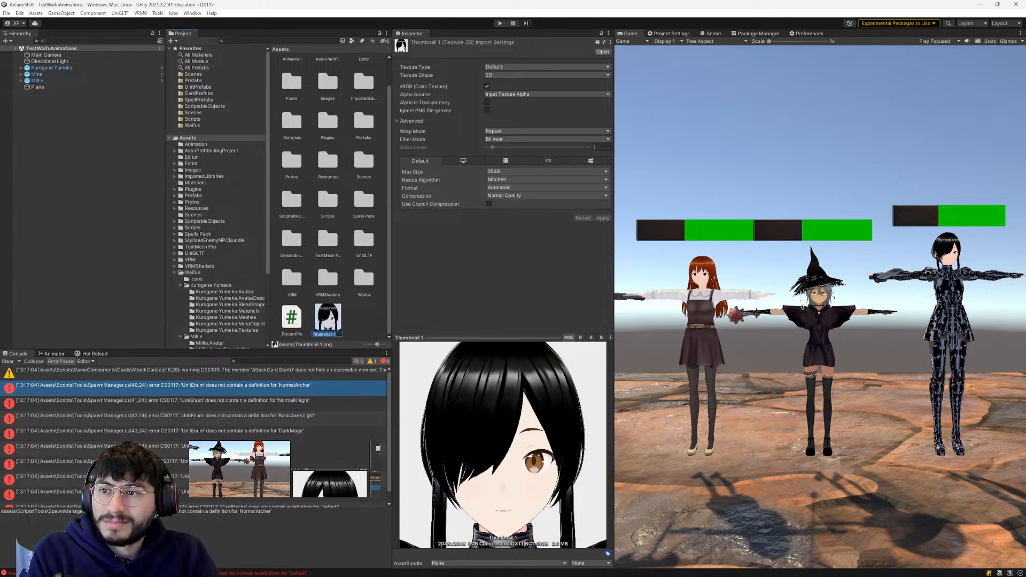
type("Kurogane")
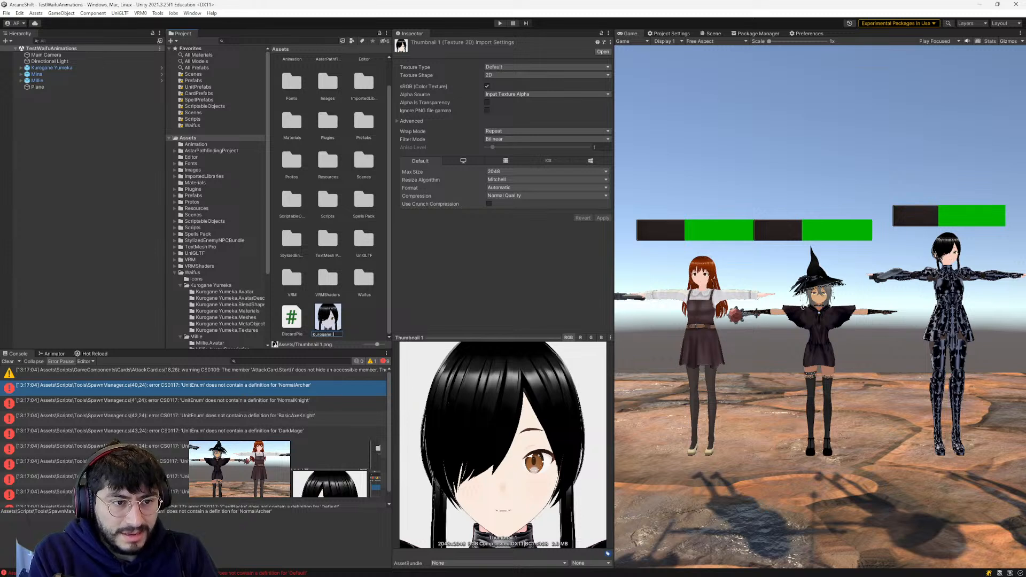
type(" Icon")
key("Return")
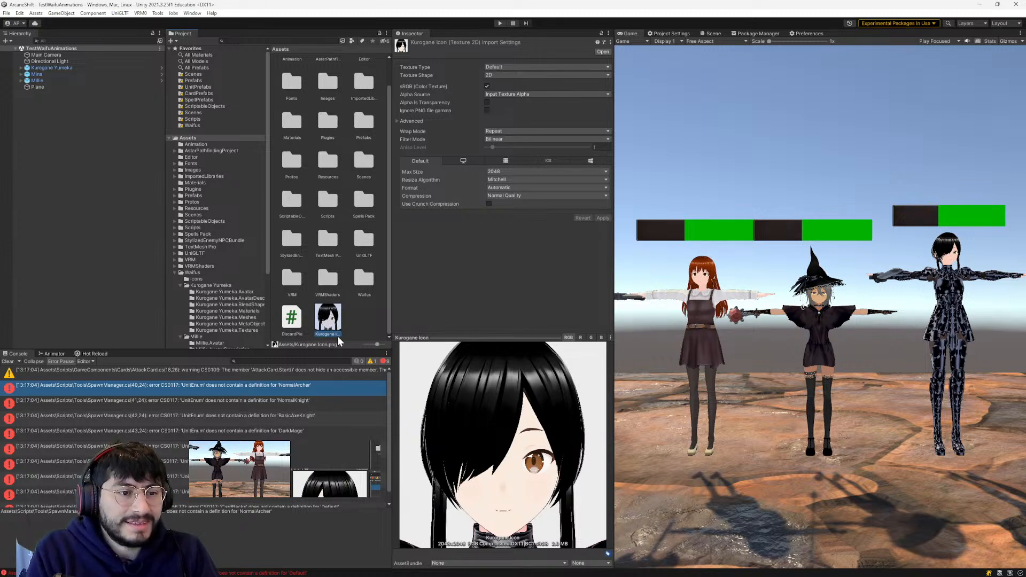
- Move the Kurogane Icon texture from the Assets folder into the Waifus folder
scroll(227, 278, "down", 4)
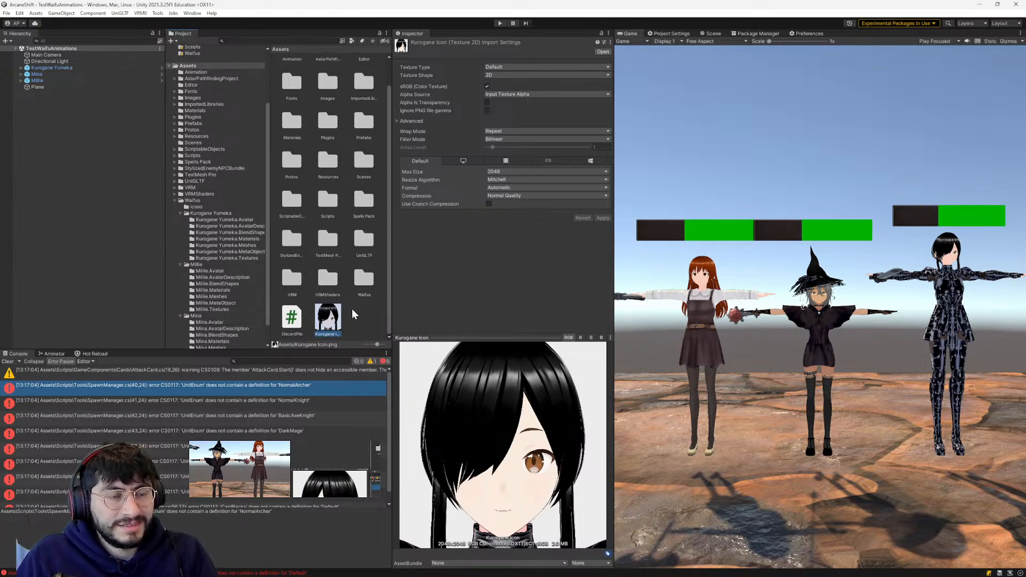
left_click_drag(337, 323, 194, 200)
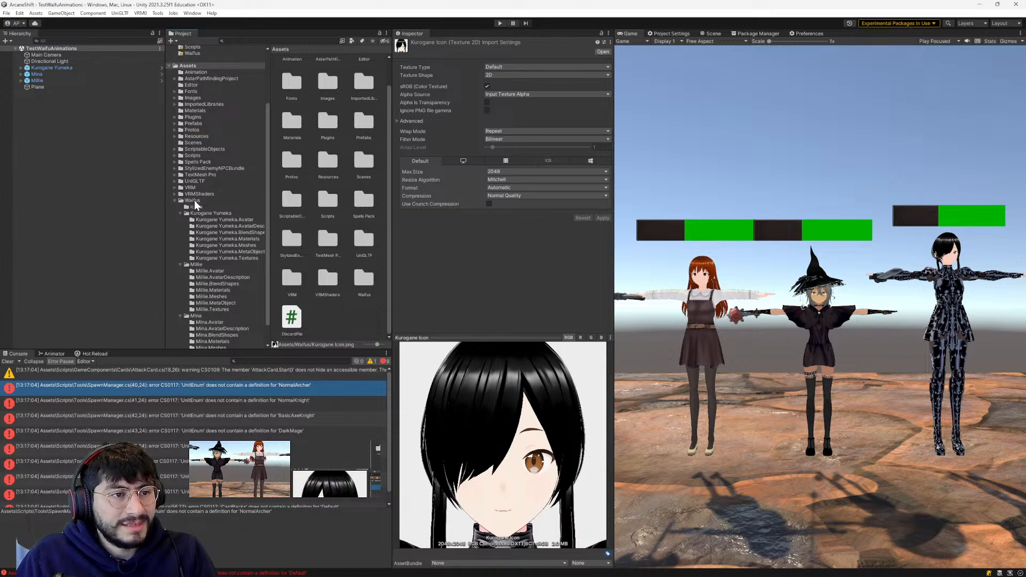
left_click(384, 156)
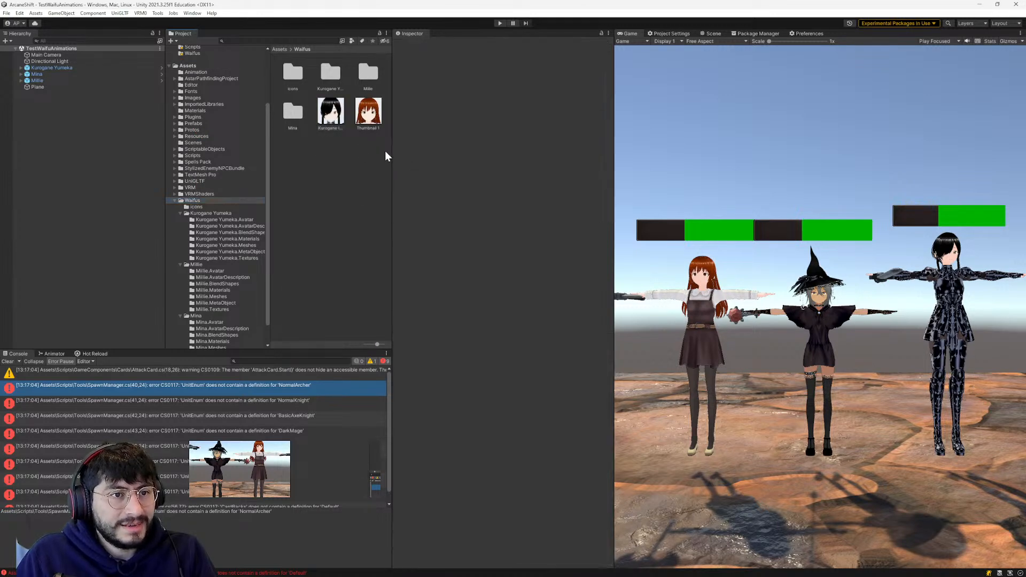
- Rename the red-haired Thumbnail 1 texture in the Waifus folder as Millie Icon
left_click(335, 123)
left_click(368, 111)
key("F2")
type("Mina Icon")
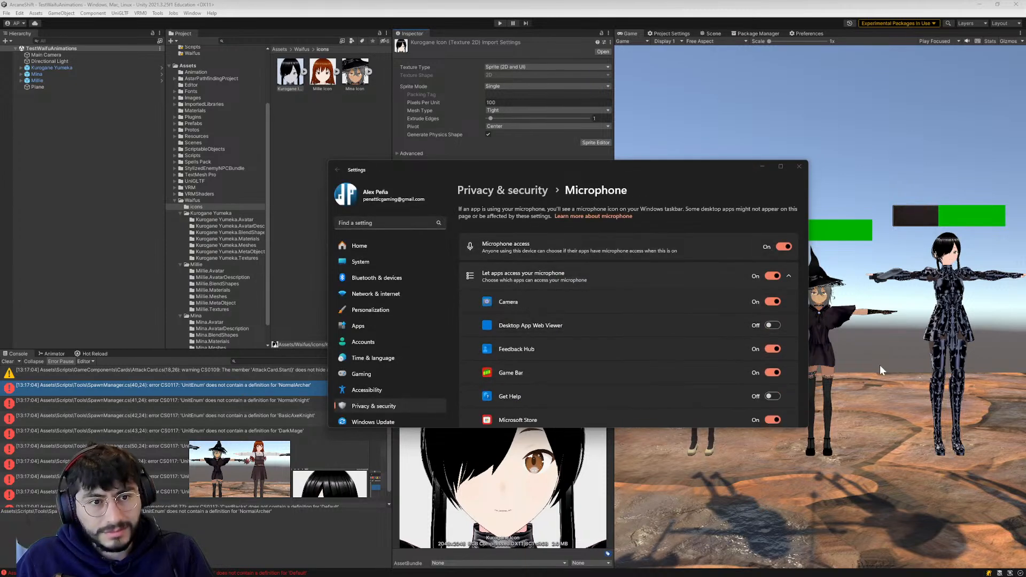
- Close the Windows microphone privacy settings window
left_click(798, 166)
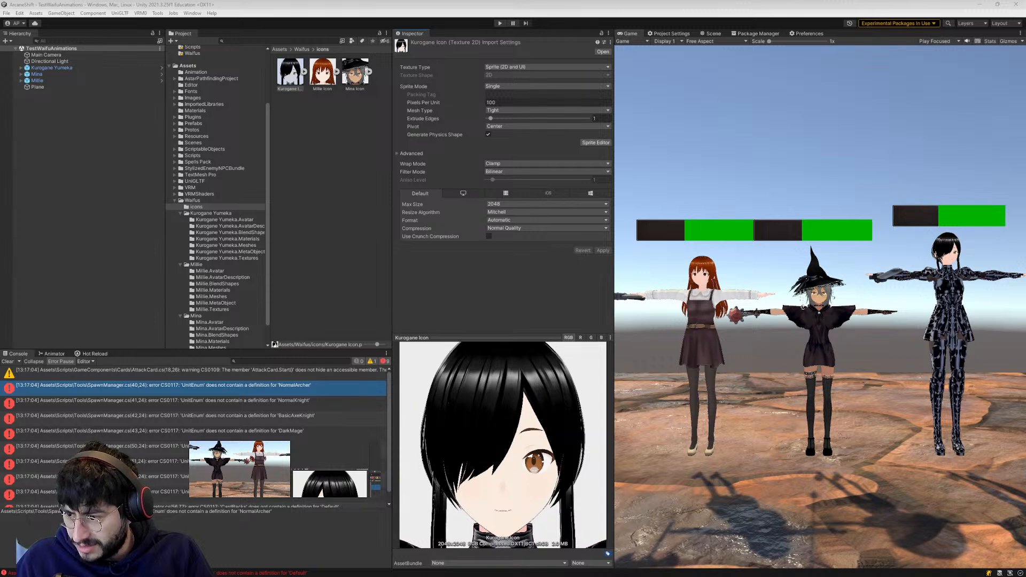
left_click(744, 501)
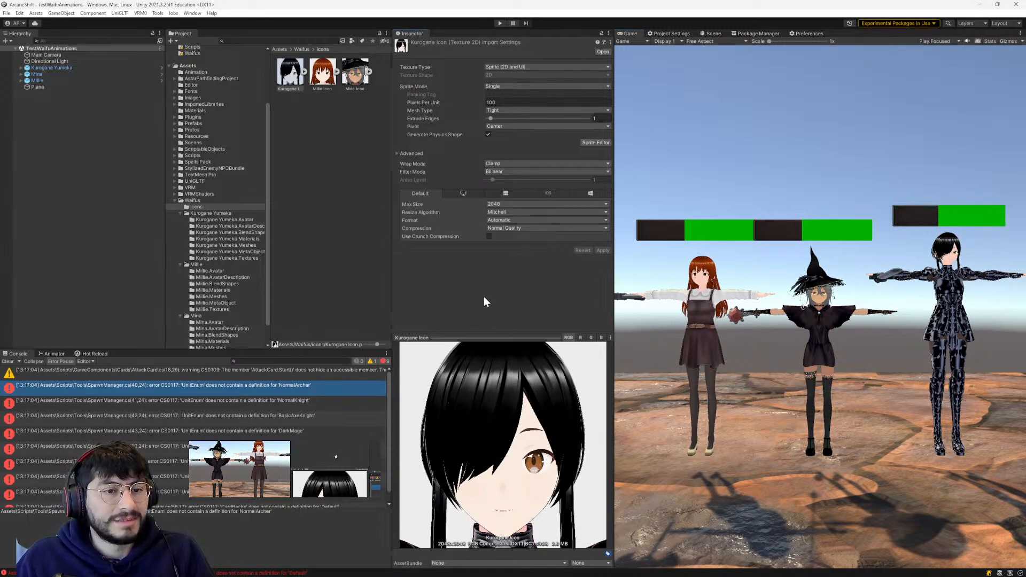
- Search the project assets for "cardmaster" and select the CardMaster scriptable object asset
left_click(222, 41)
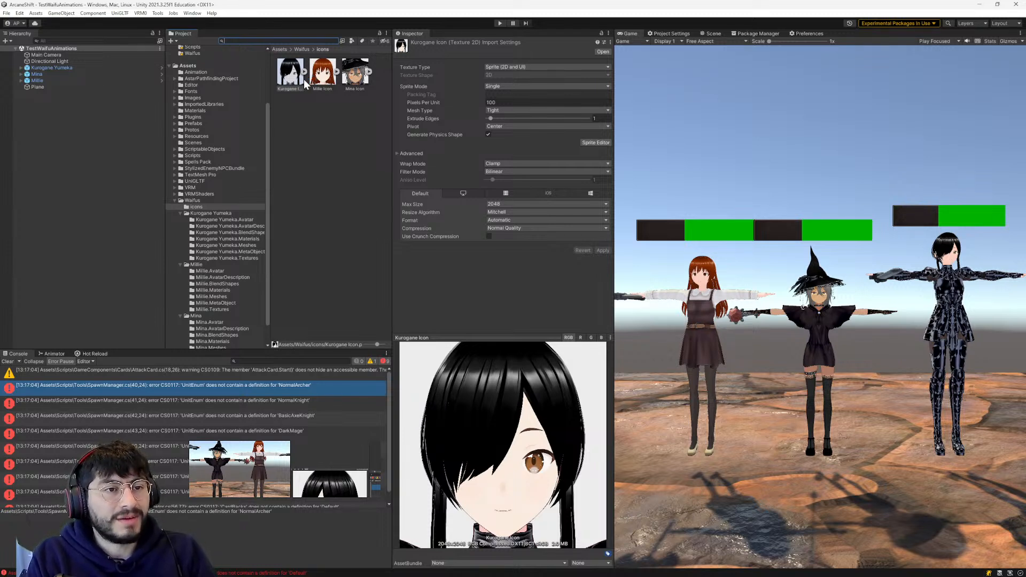
type("a")
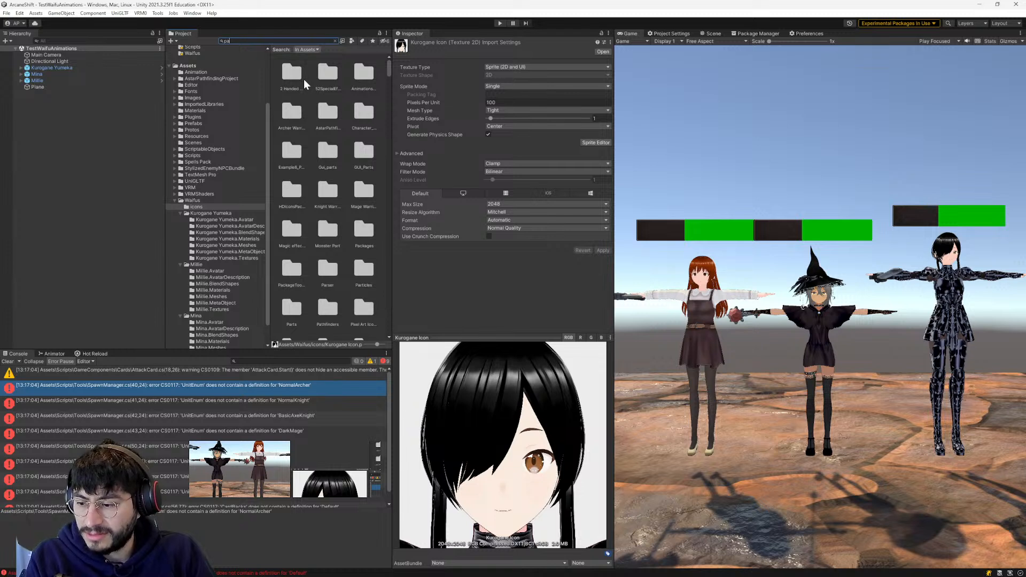
key("BackSpace")
key("BackSpace")
type("dec")
type("dmaster")
left_click(288, 73)
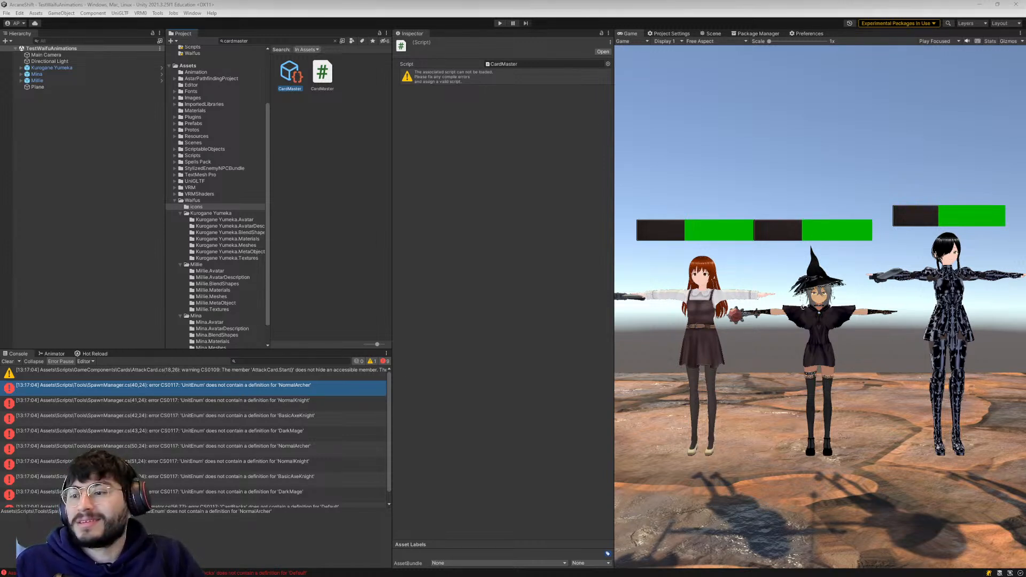
- Switch to the browser and go from the Theo - t3.gg channel page to the YouTube home page
left_click_drag(578, 0, 662, 67)
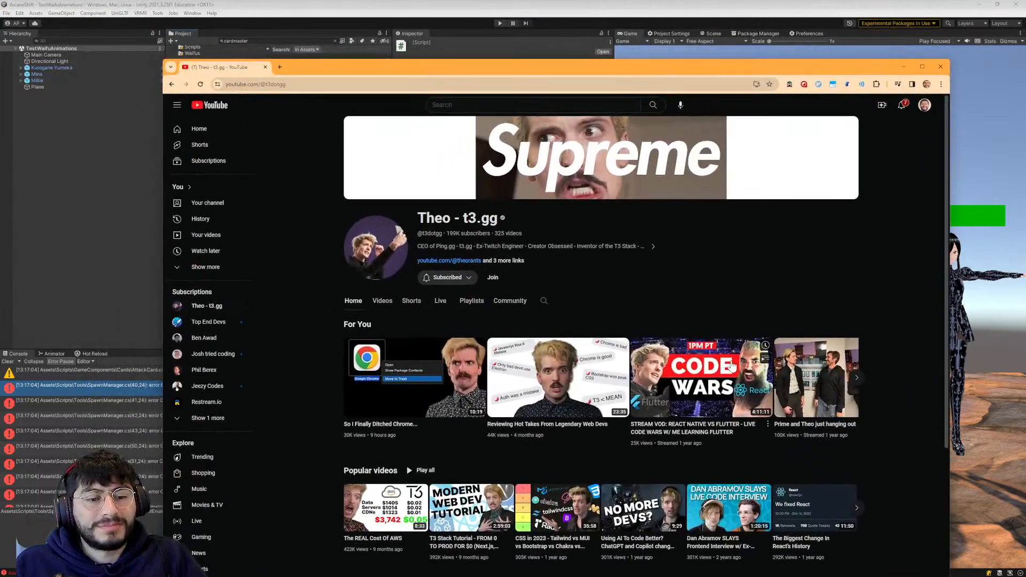
scroll(732, 365, "down", 1)
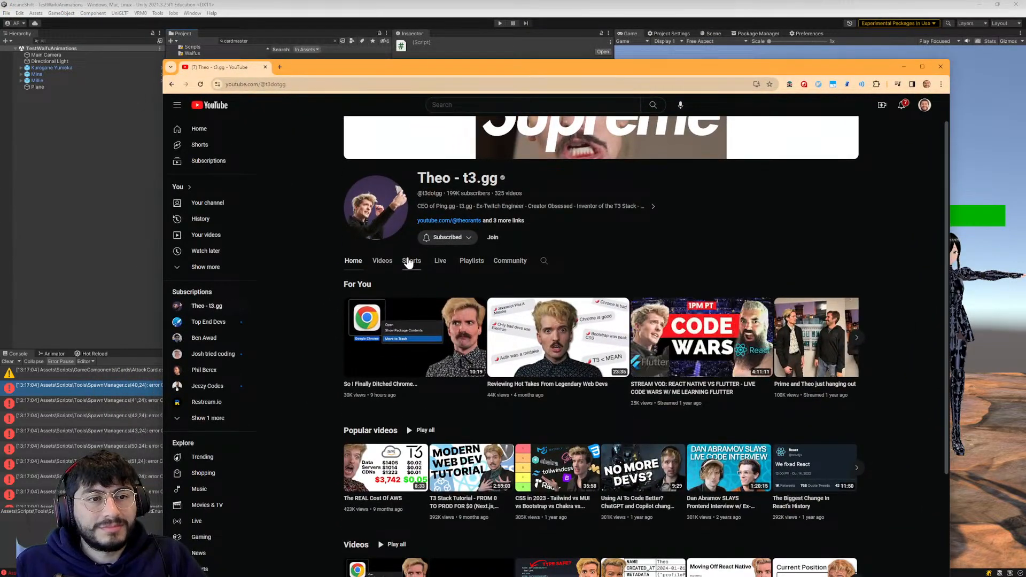
scroll(321, 203, "up", 1)
left_click(203, 110)
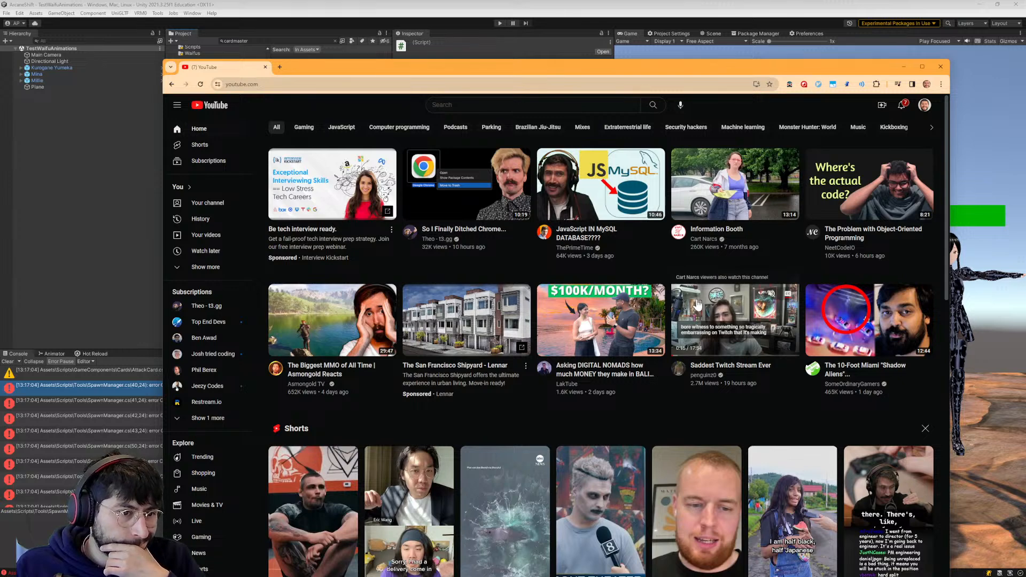
mouse_move(329, 319)
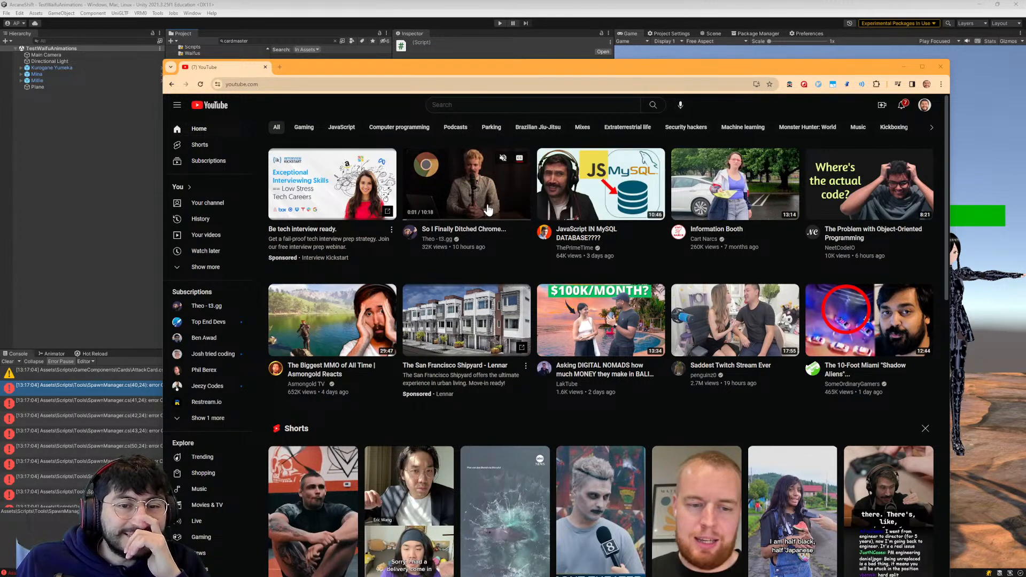
scroll(488, 224, "down", 1)
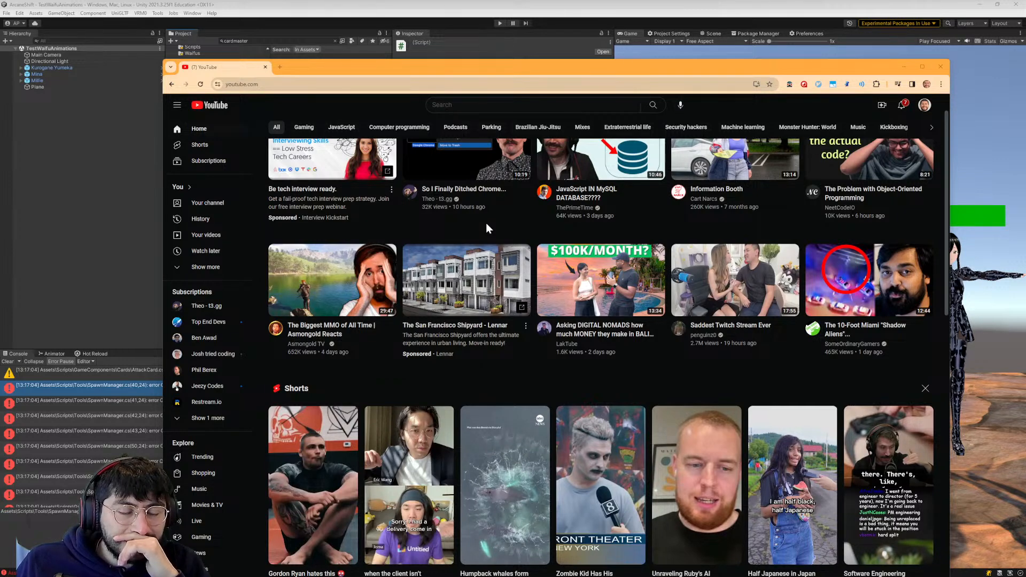
scroll(486, 221, "up", 1)
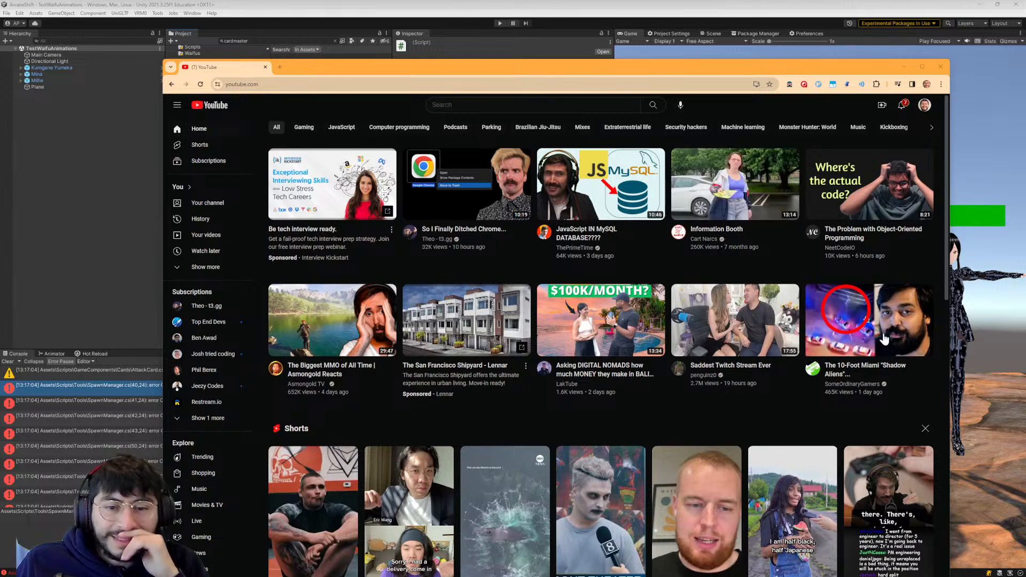
mouse_move(853, 340)
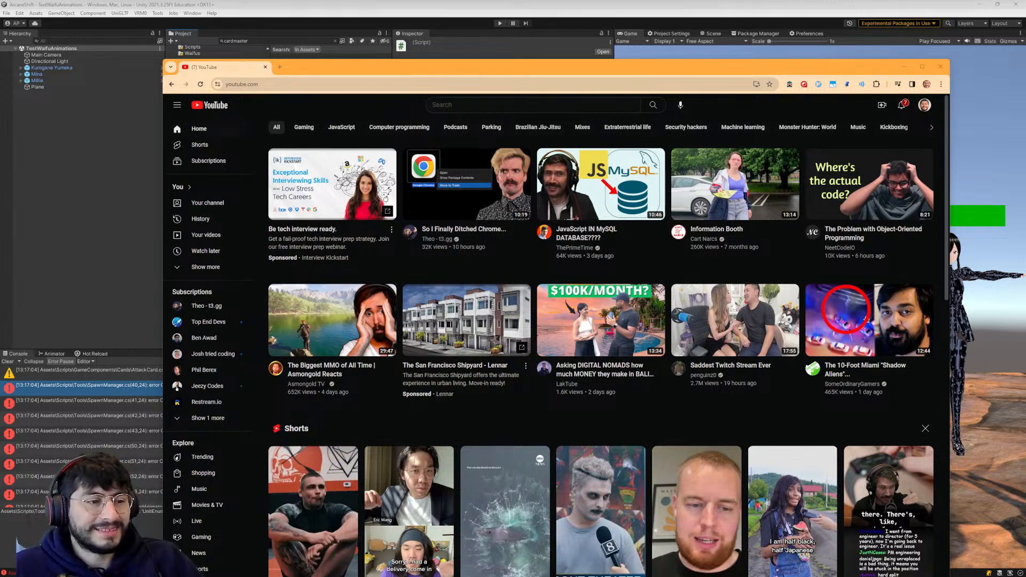
scroll(499, 350, "down", 3)
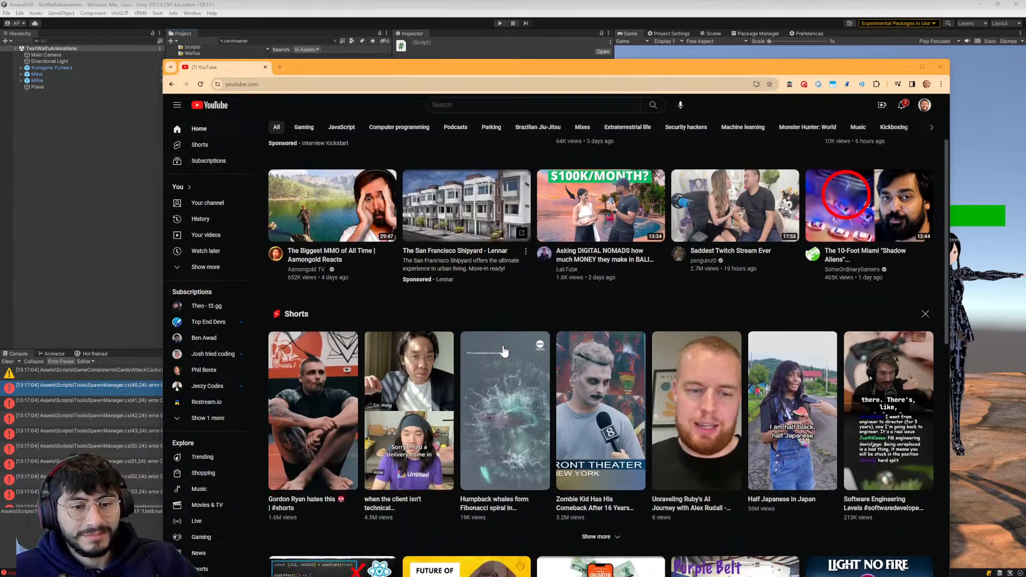
scroll(668, 336, "up", 3)
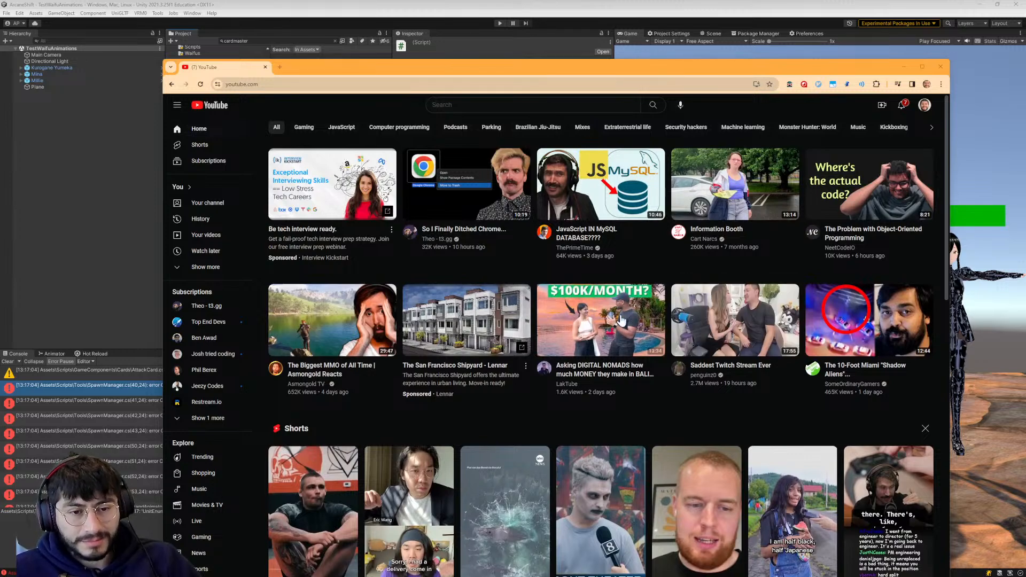
scroll(590, 309, "down", 8)
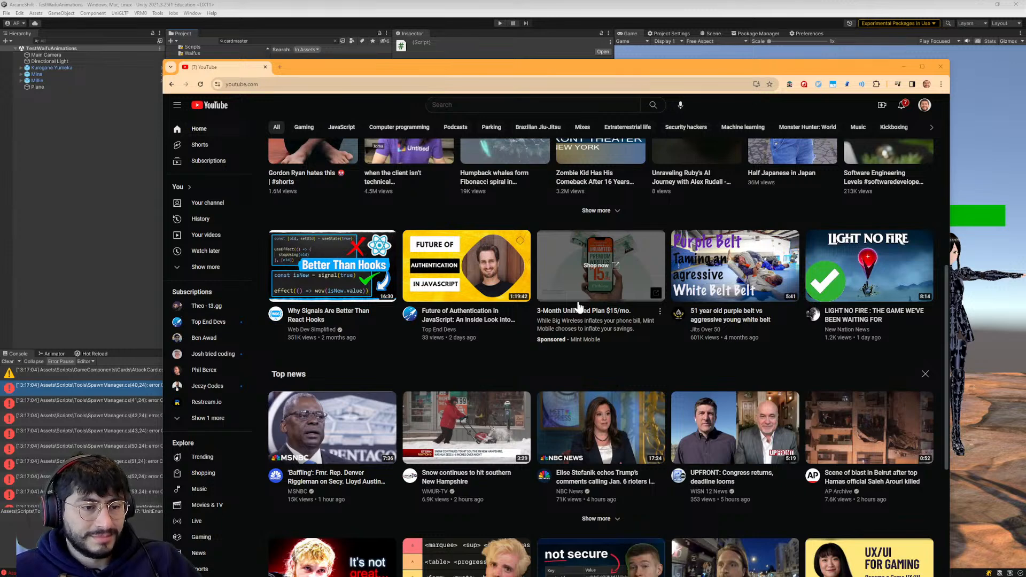
scroll(578, 305, "up", 3)
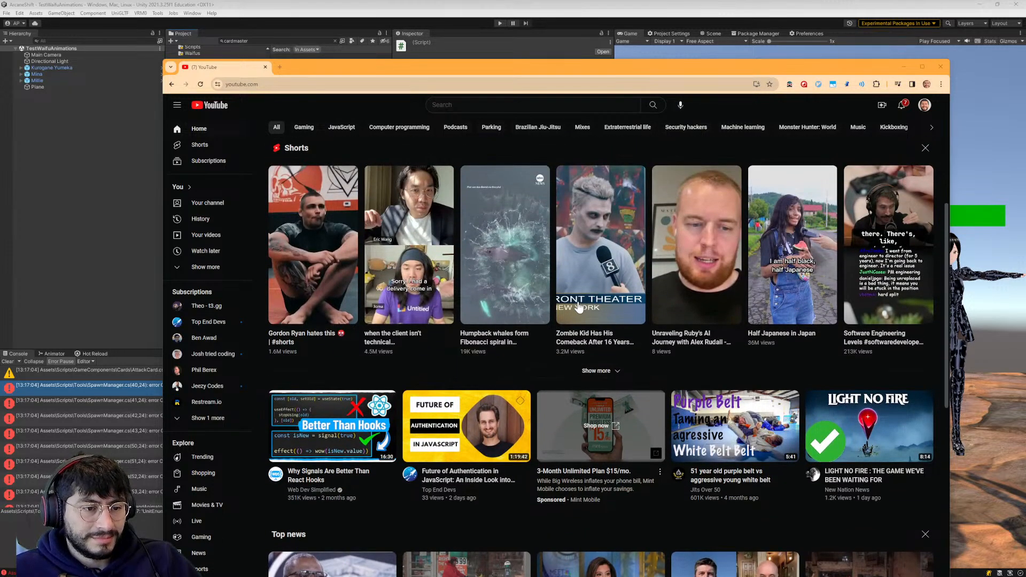
scroll(578, 306, "up", 1)
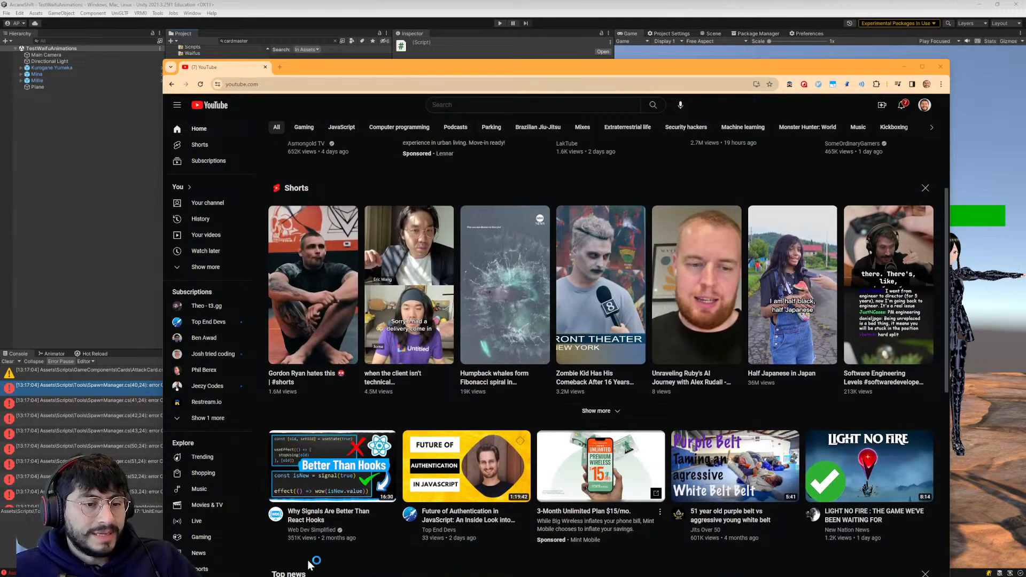
mouse_move(340, 489)
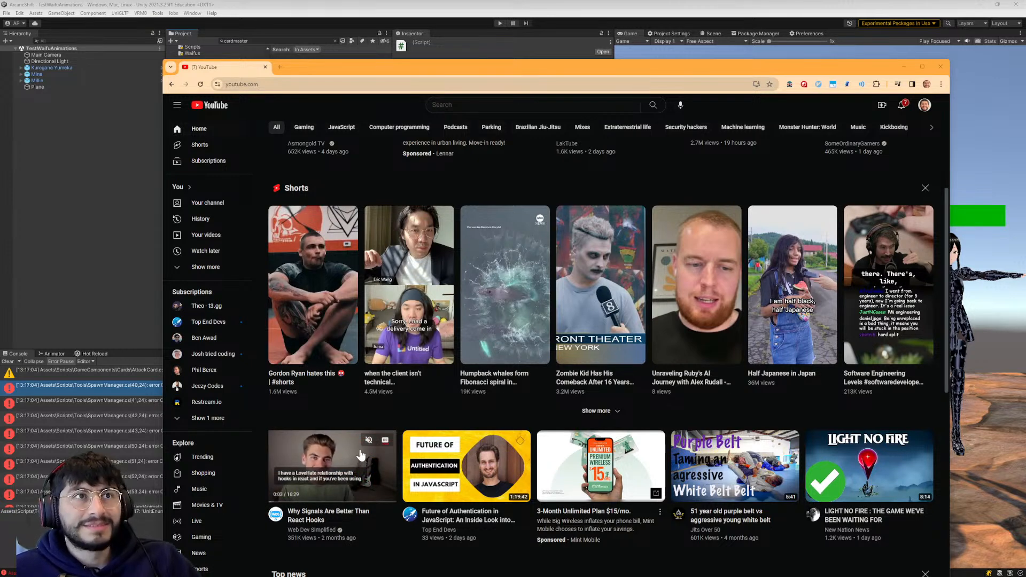
scroll(360, 455, "up", 1)
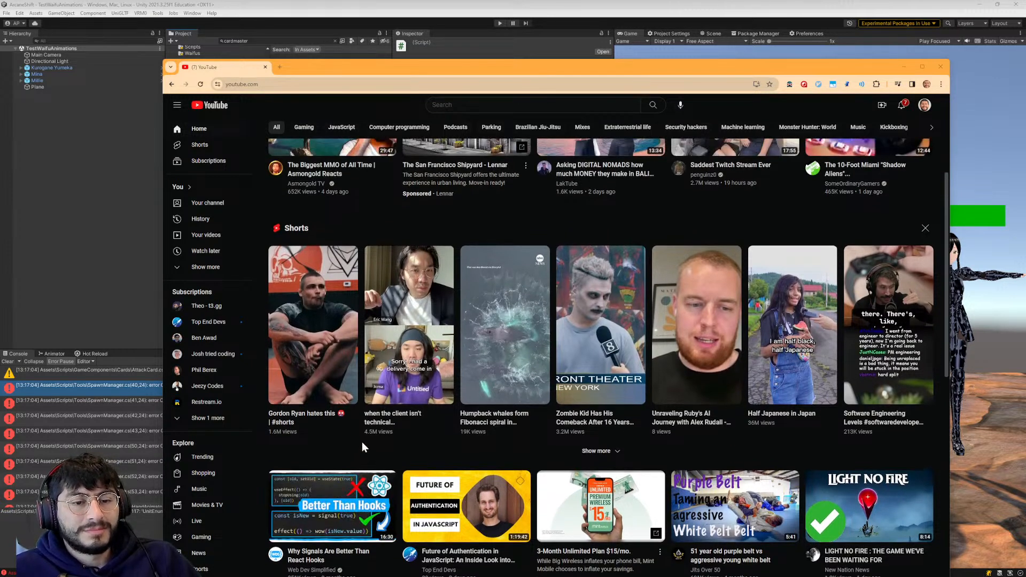
scroll(362, 446, "up", 1)
mouse_move(591, 403)
scroll(591, 402, "up", 4)
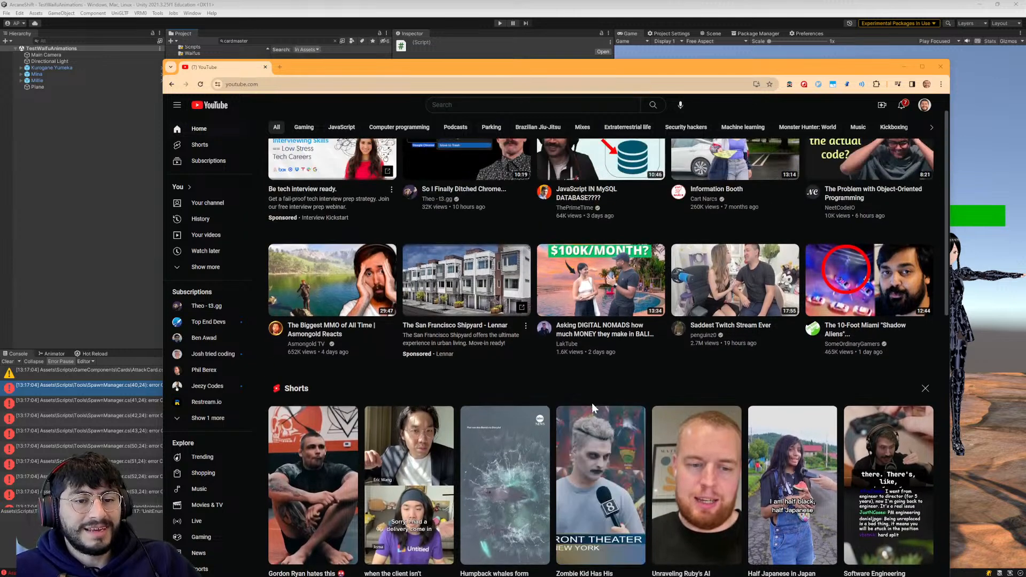
mouse_move(646, 400)
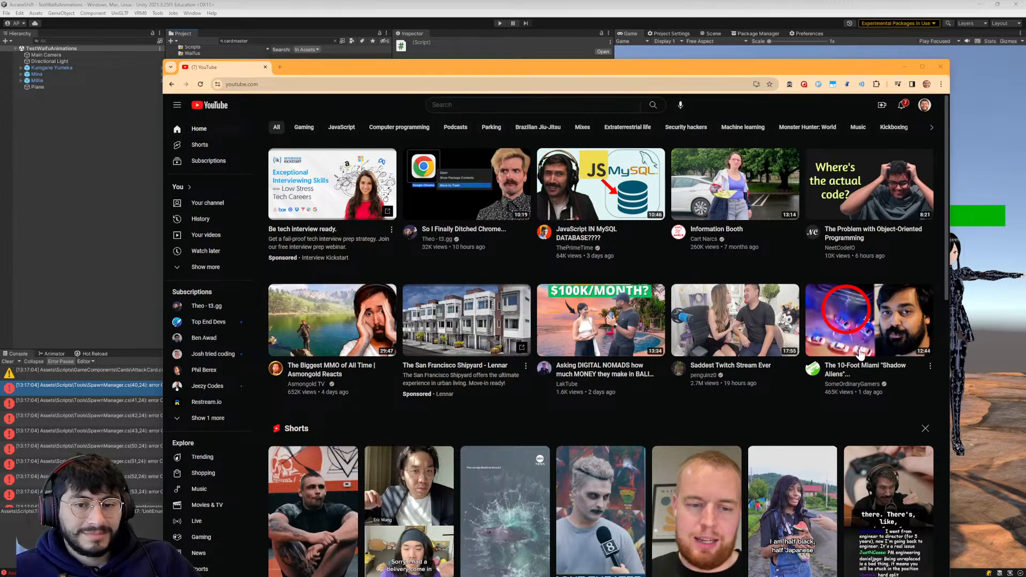
mouse_move(651, 315)
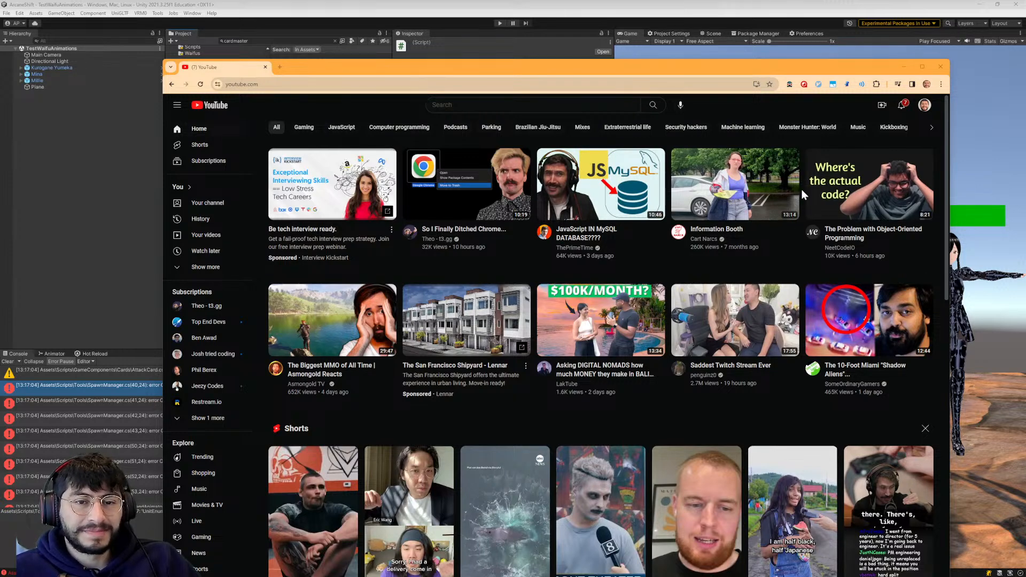
mouse_move(411, 185)
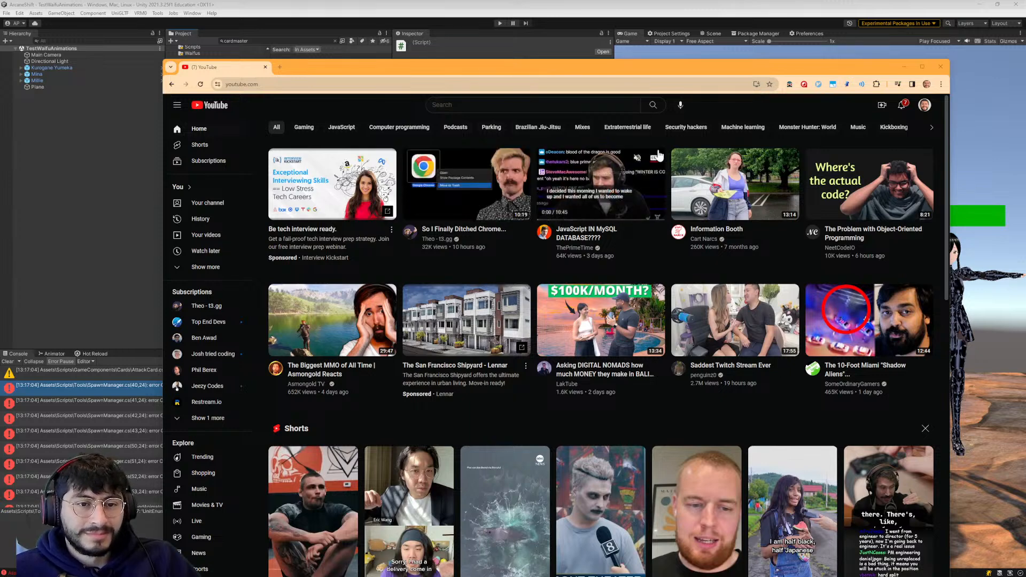
mouse_move(776, 158)
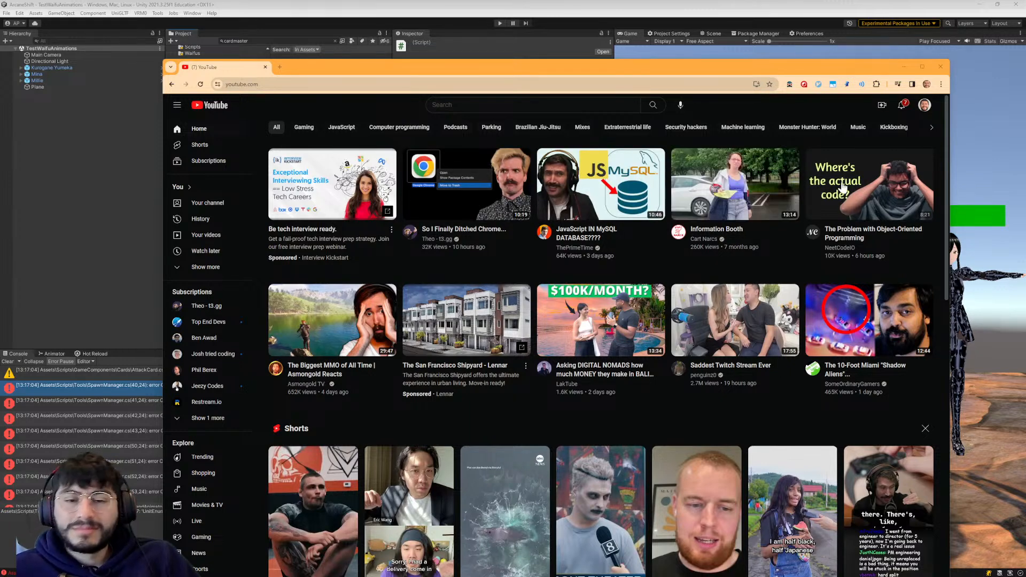
mouse_move(843, 186)
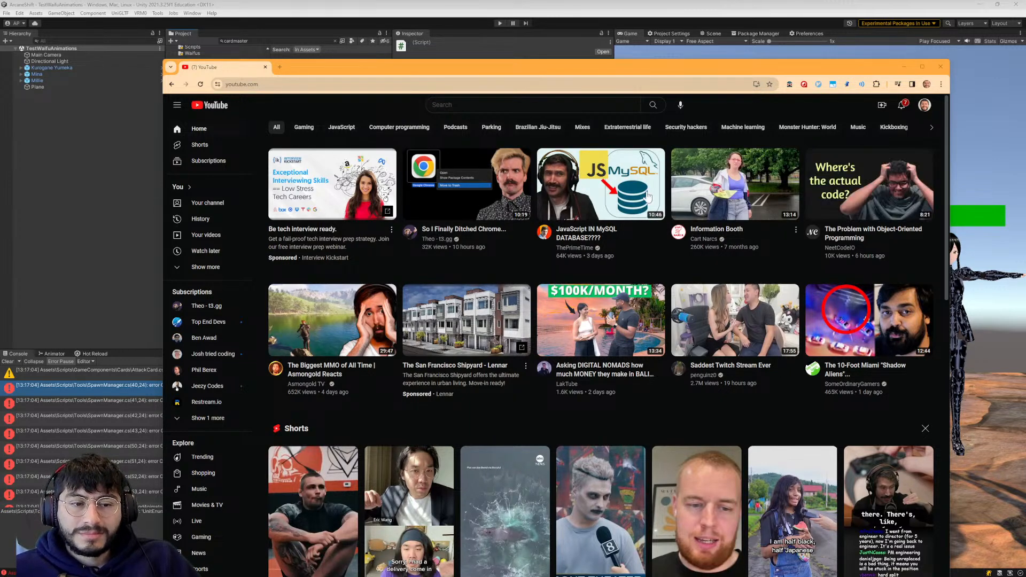
- Return to Unity and apply the JetBrains Rider post-installation steps for performance profiling and Windows Defender exclusions
left_click(470, 43)
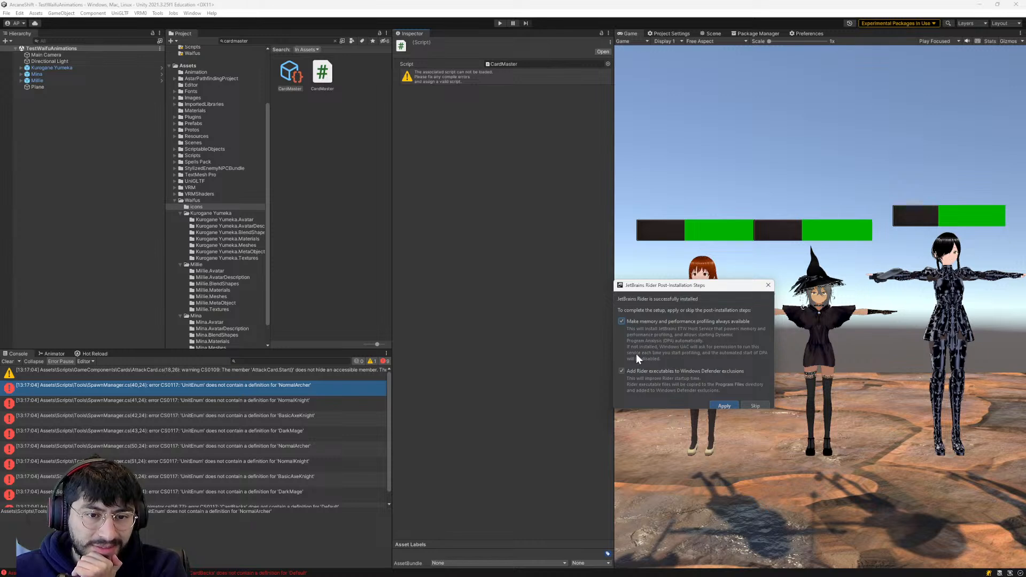
left_click(722, 404)
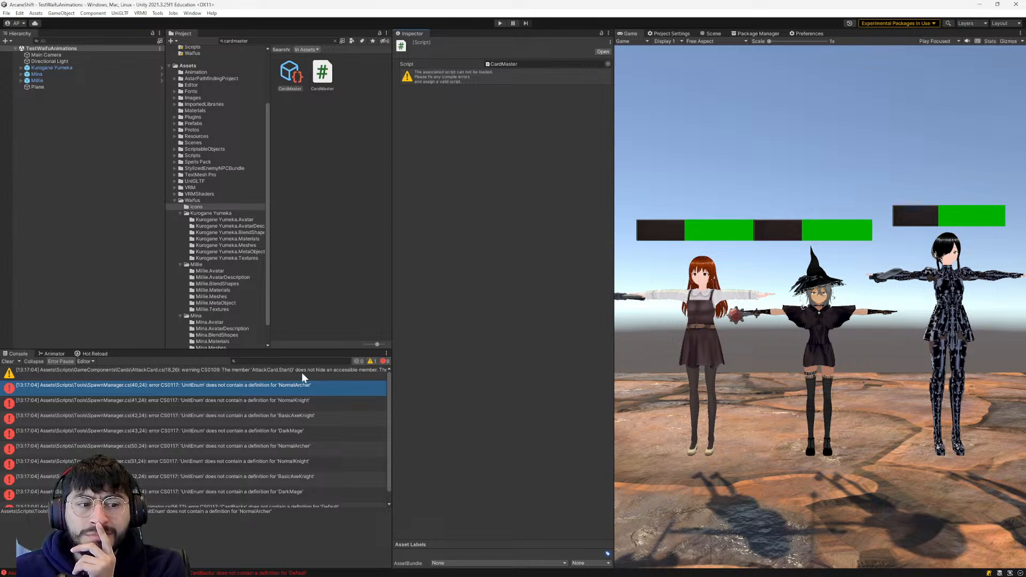
- Open the NormalArcher compile error in Rider and close the AI Assistant pane and the What's New page
double_click(254, 389)
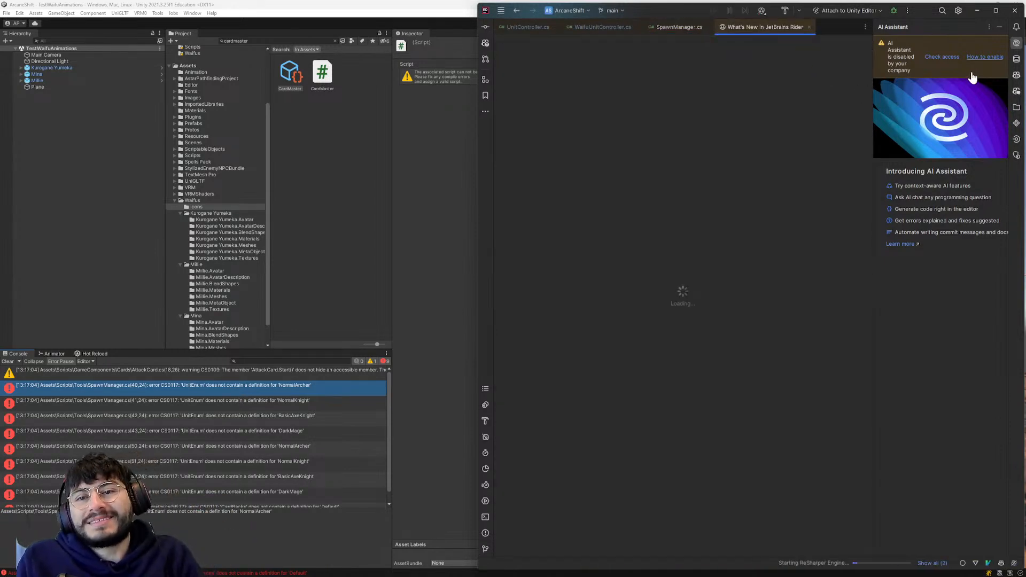
left_click(1016, 43)
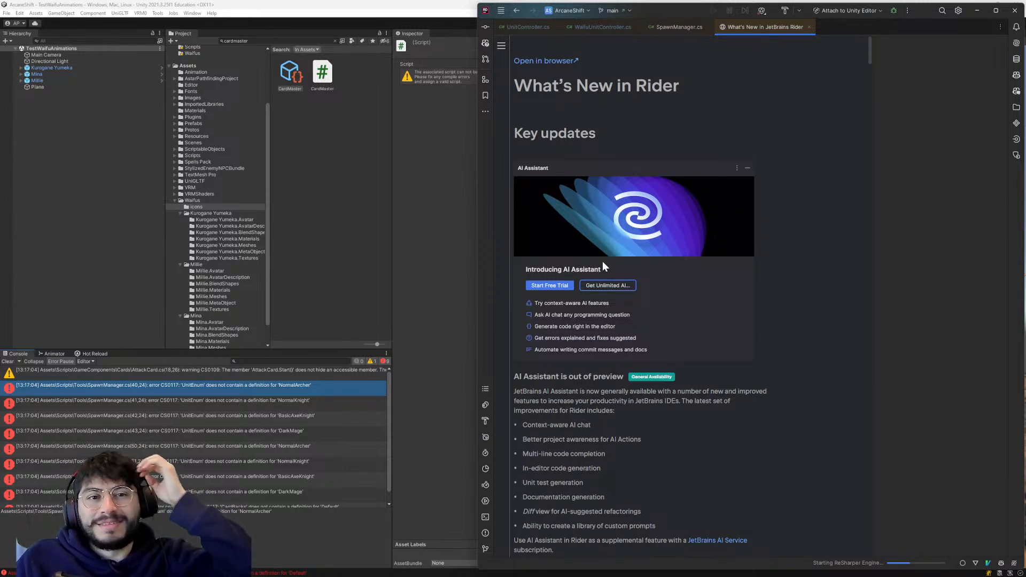
left_click(809, 26)
- Review the animation methods in WaifuUnitController.cs and the abstract declarations in UnitController.cs
left_click(591, 27)
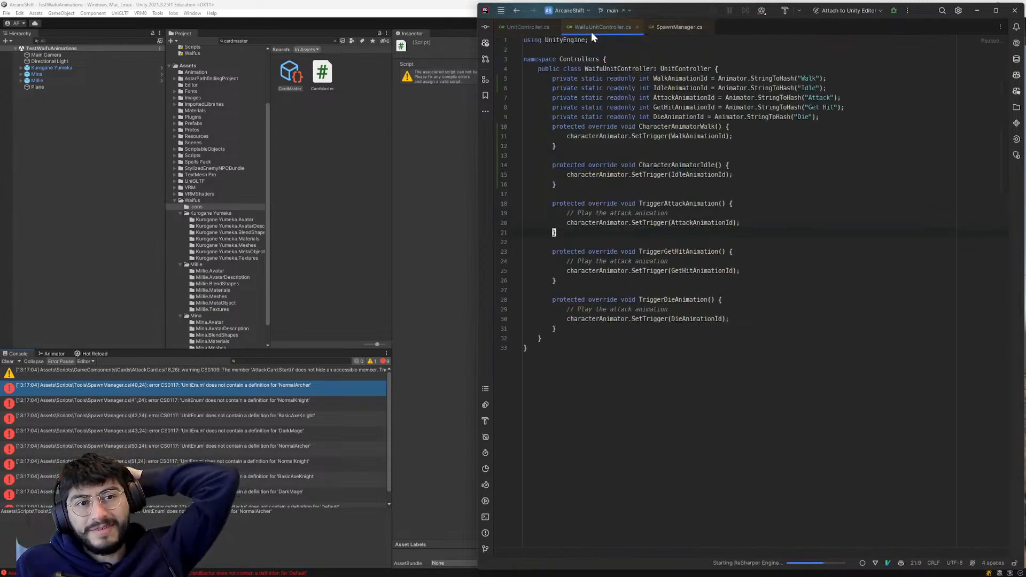
left_click(528, 26)
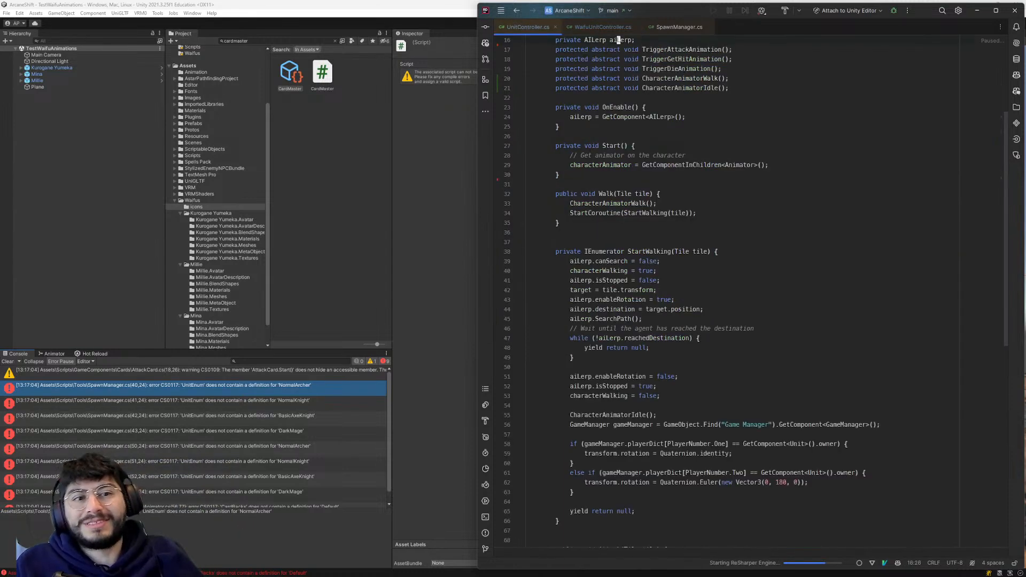
scroll(618, 126, "up", 3)
scroll(619, 126, "up", 2)
left_click(661, 224)
key("j")
key("0")
key("w")
scroll(695, 268, "down", 6)
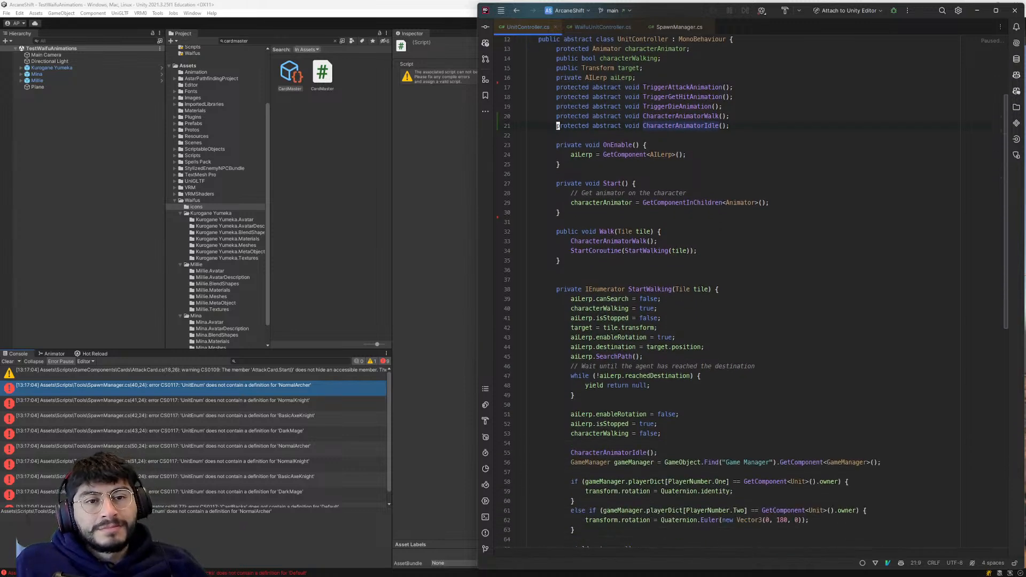
- Insert a blank line between the DieAnimationId field and the CharacterAnimatorWalk method in WaifuUnitController.cs
left_click(596, 27)
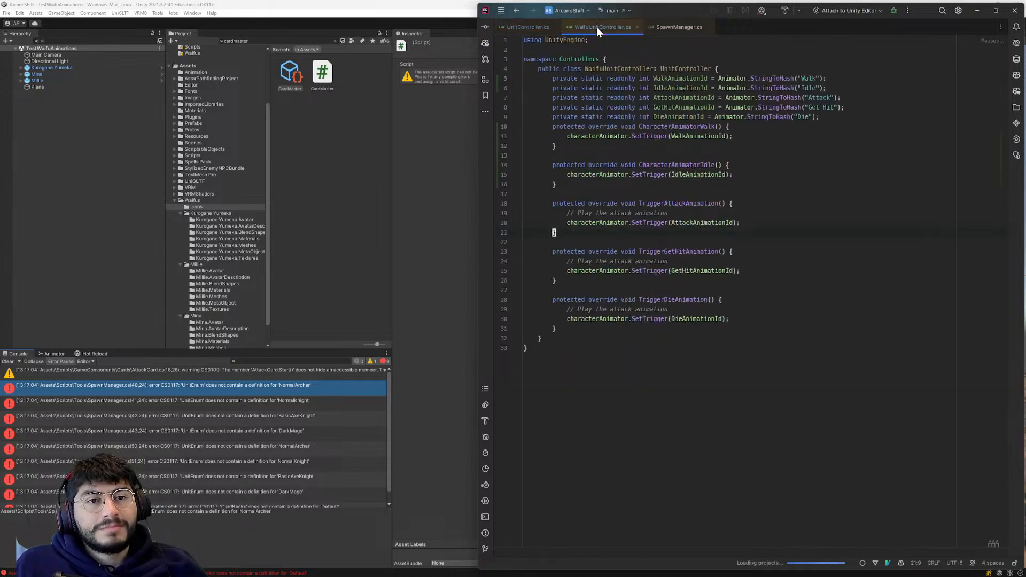
left_click(672, 117)
key("o")
key("Escape")
key("j")
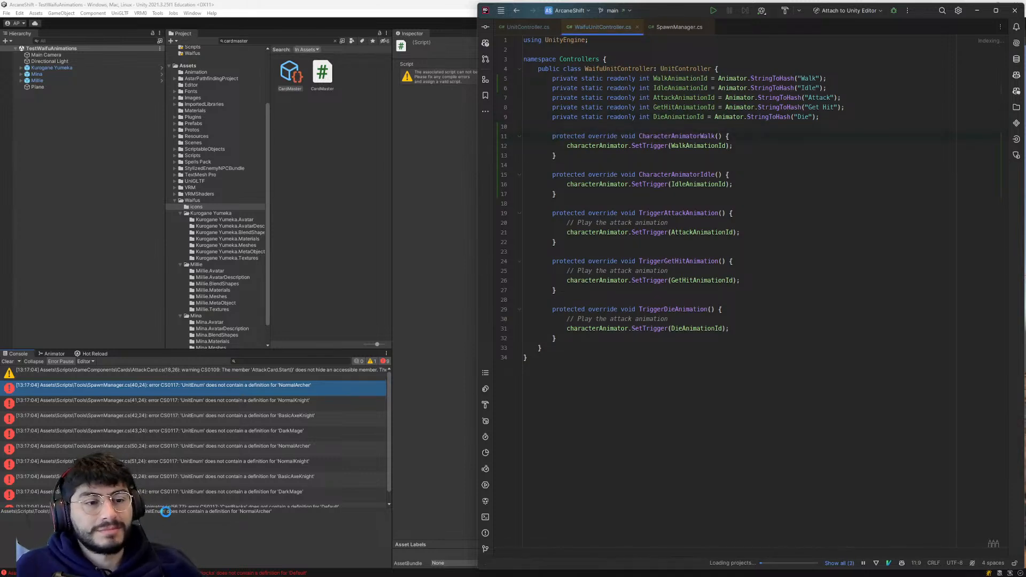
- Return to the Unity console and open the NormalArcher error's line in SpawnManager.cs
left_click(241, 385)
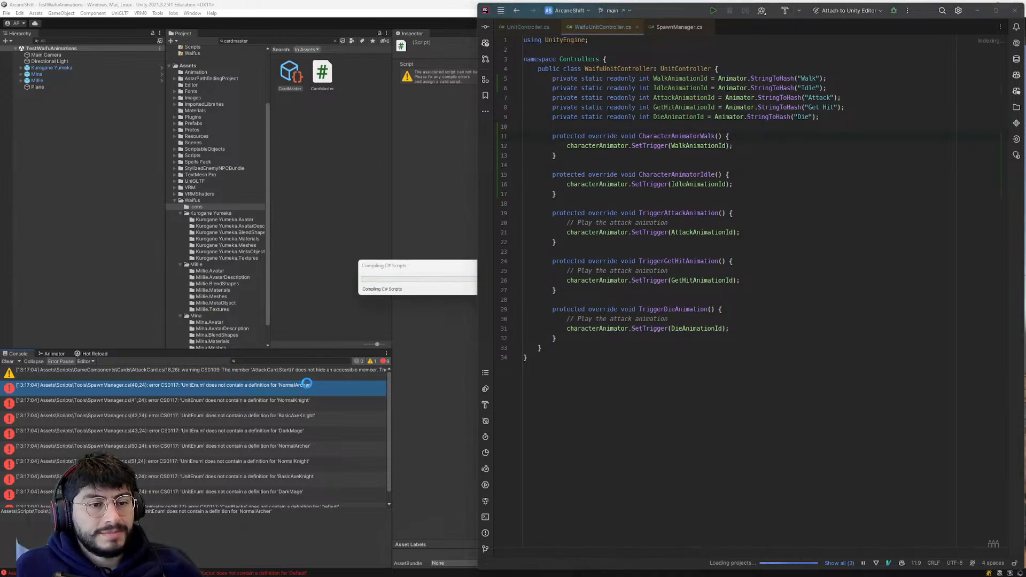
double_click(294, 384)
left_click(295, 384)
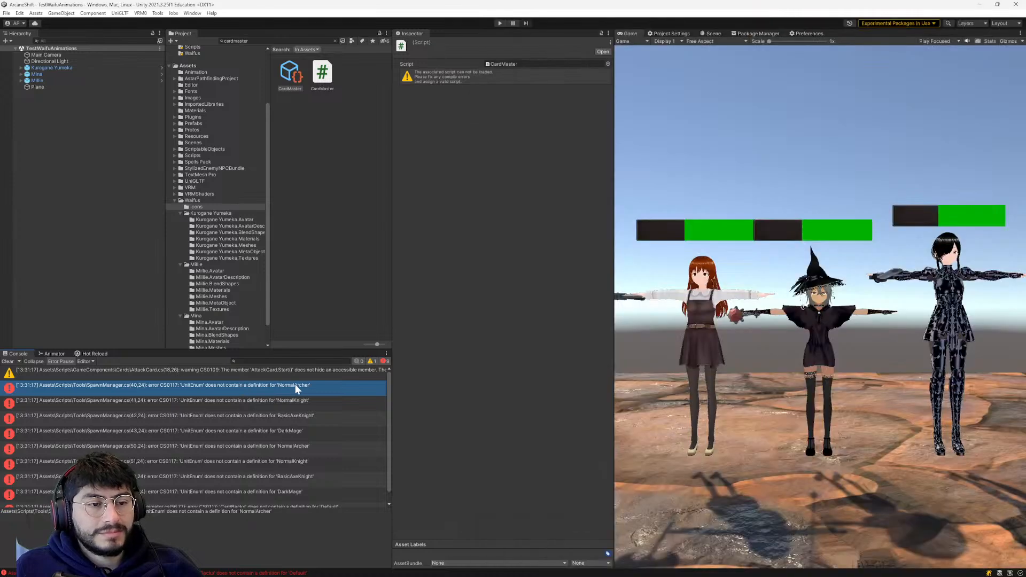
double_click(295, 385)
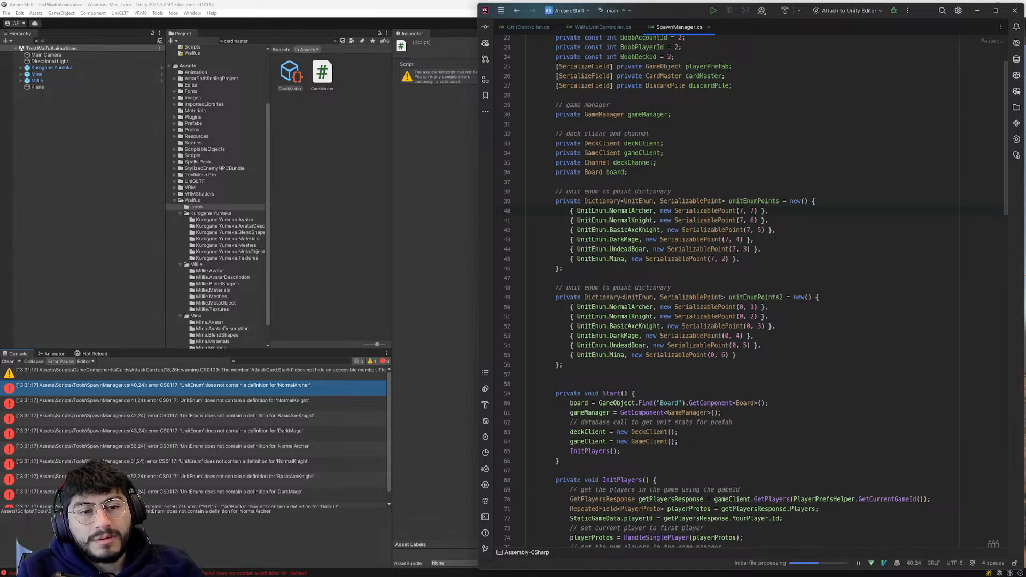
- Comment out the NormalArcher entry in the unitEnumPoints dictionary
key("ctrl+x")
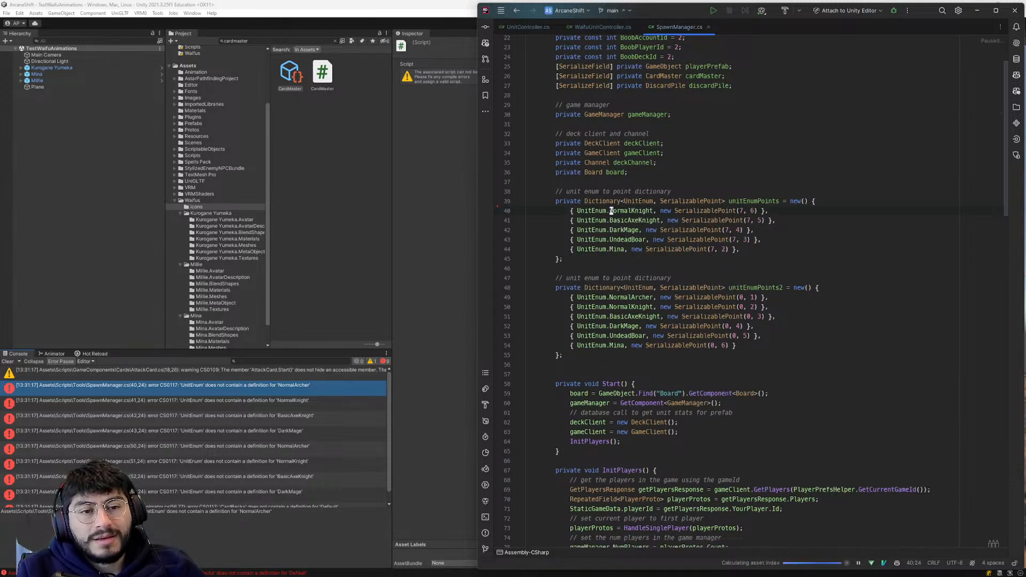
key("ctrl+z")
key("Home")
type("//")
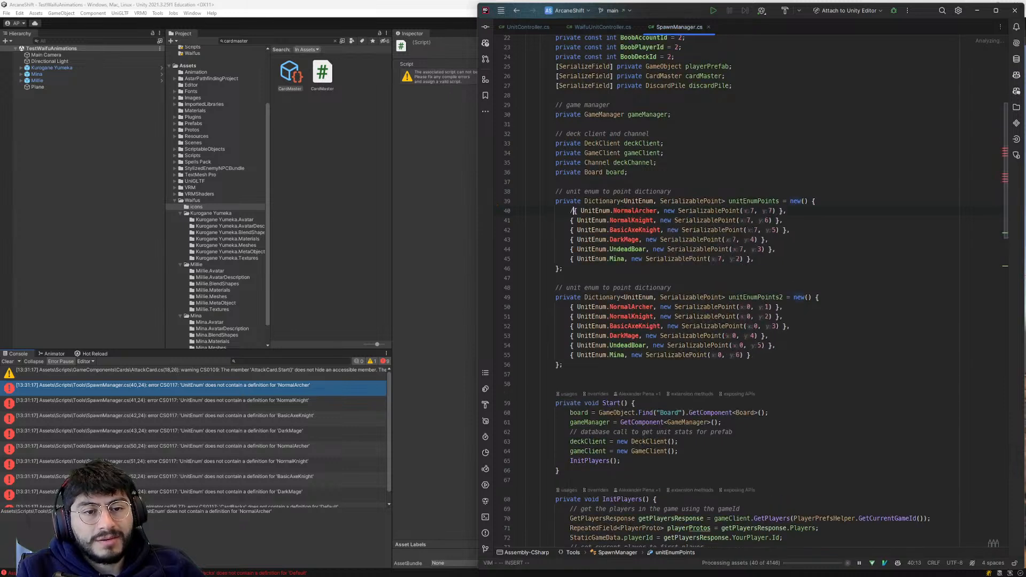
type("j")
- Replace NormalKnight with Millie in the unitEnumPoints dictionary using code completion
key("w")
key("w")
key("w")
key("c")
key("w")
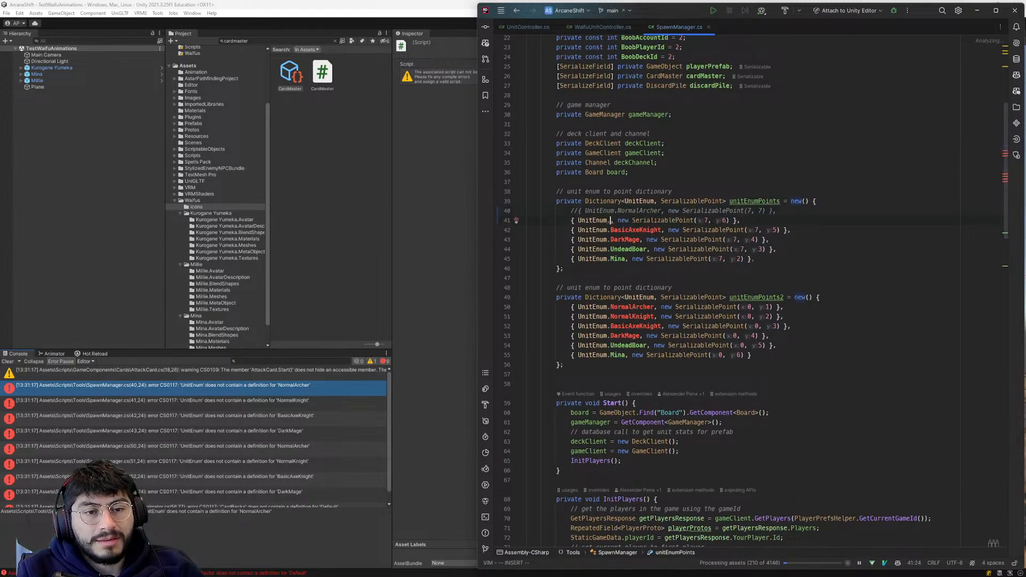
key("ctrl+space")
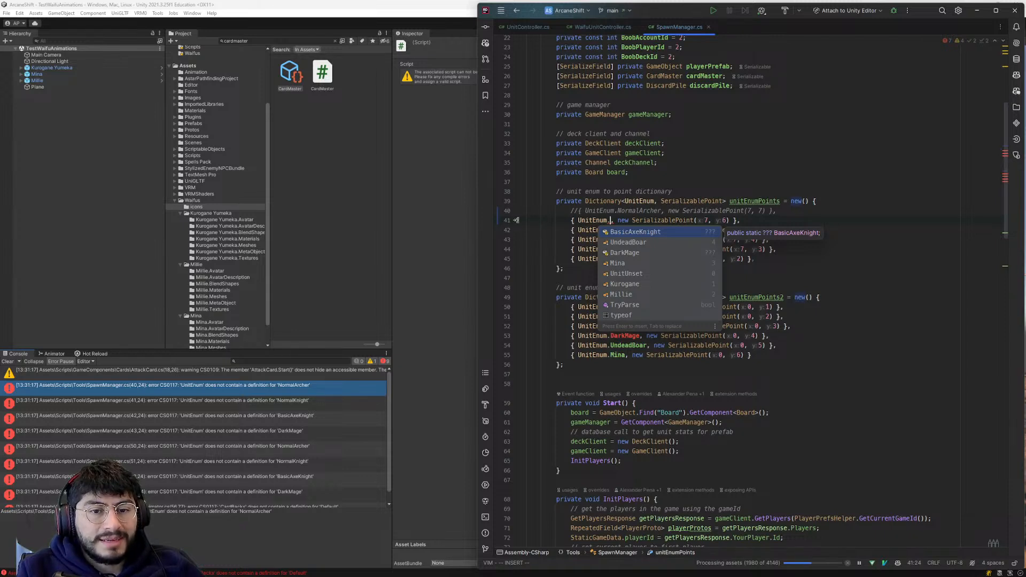
key("Down")
key("Down")
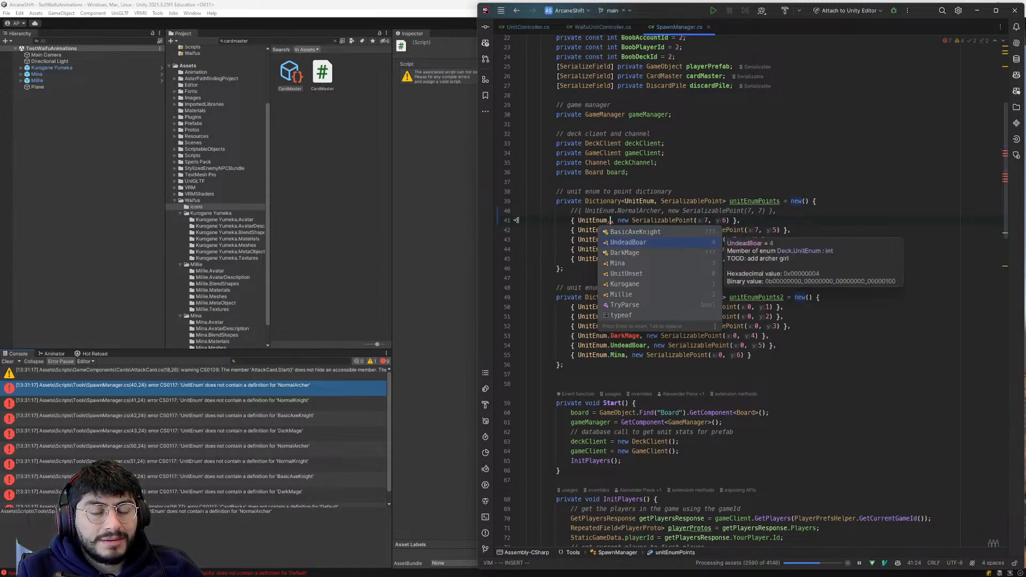
key("Down")
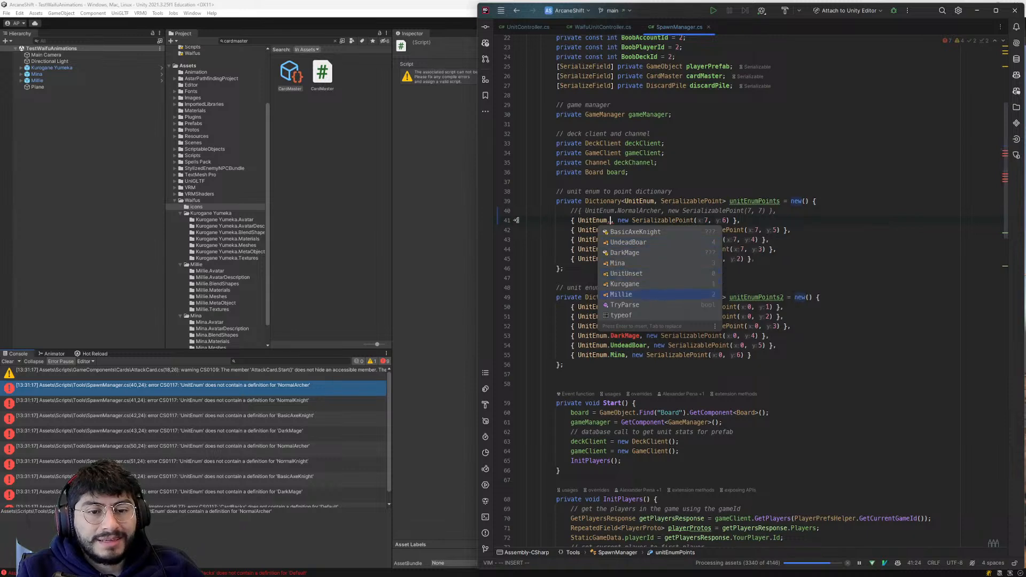
key("Return")
key("Escape")
key("j")
key("b")
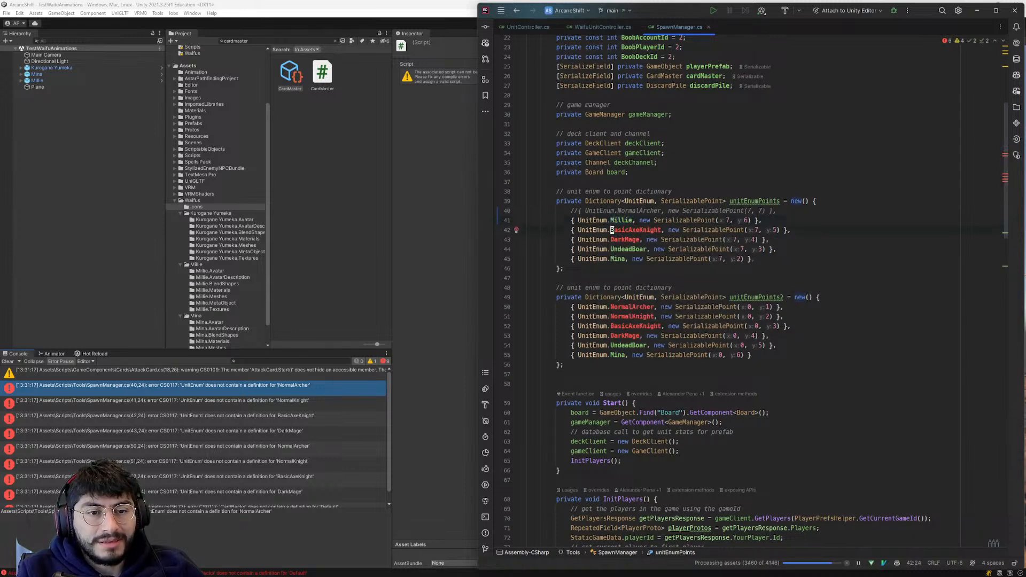
- Clear the Millie member from the unitEnumPoints entry and step through the completion suggestions for UnitEnum
key("k")
key("u")
key("u")
key("u")
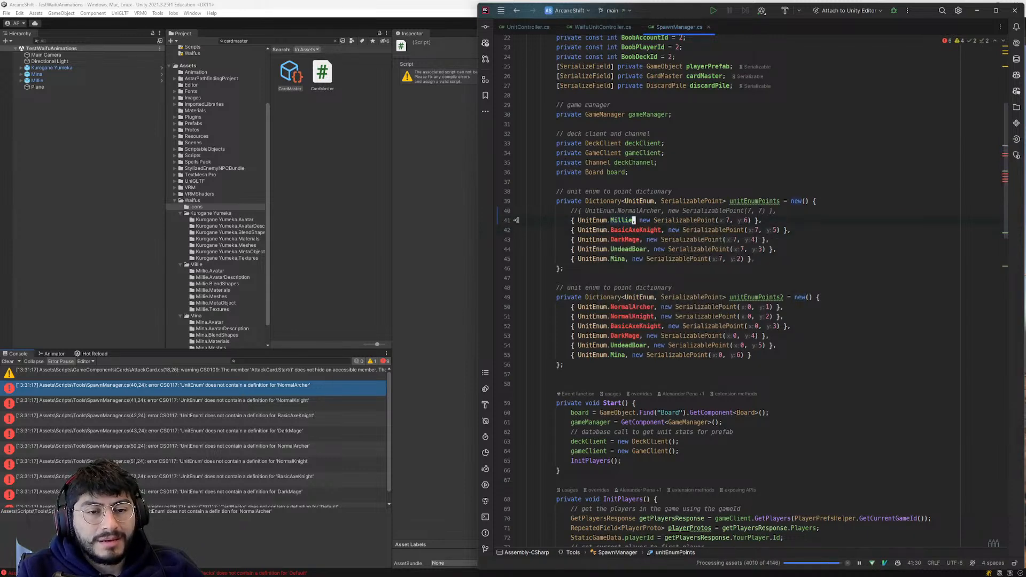
key("c")
key("w")
key("ctrl+space")
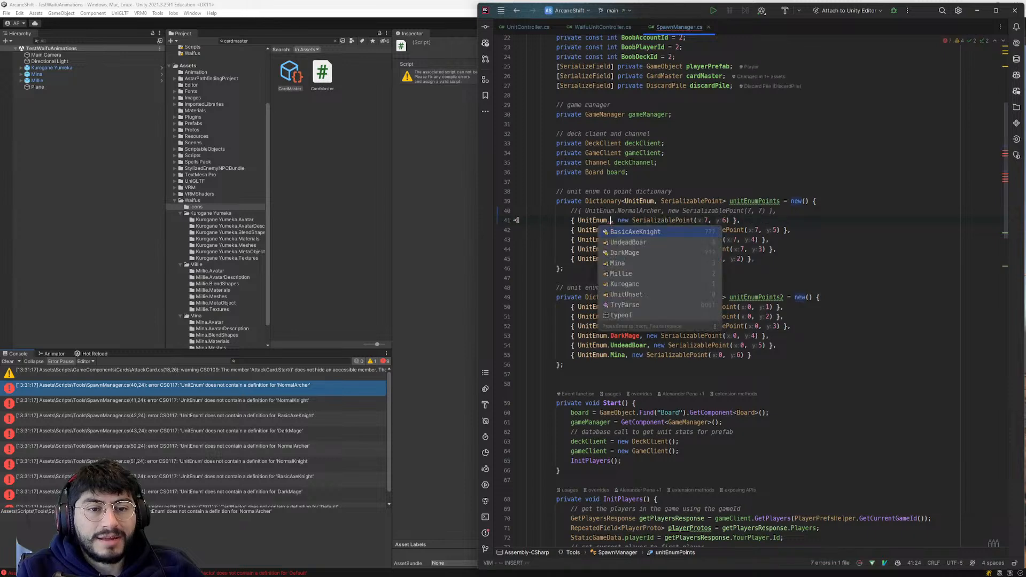
key("Down")
key("Down")
key("Down")
key("Down")
key("Down")
key("Down")
key("Down")
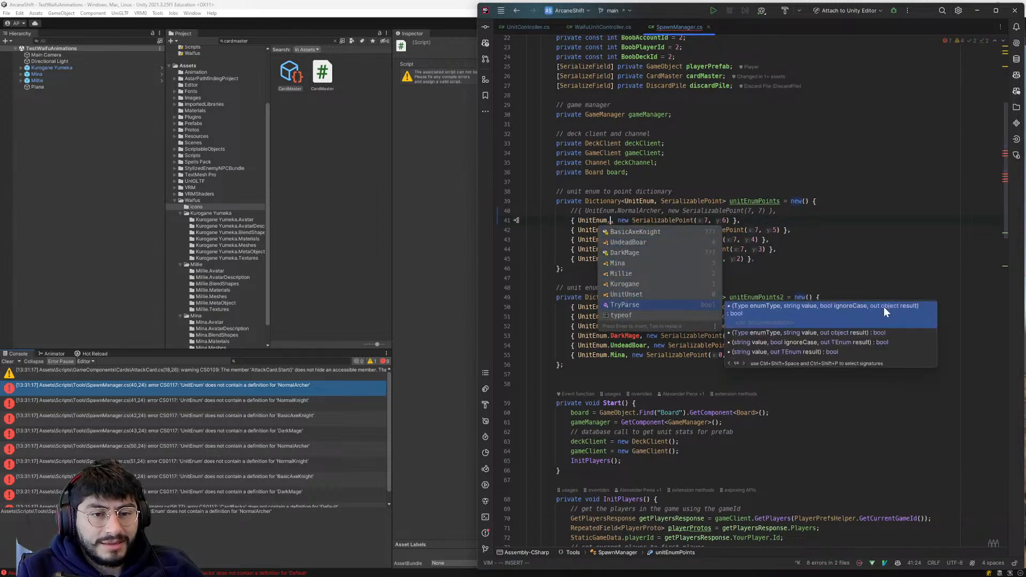
key("Escape")
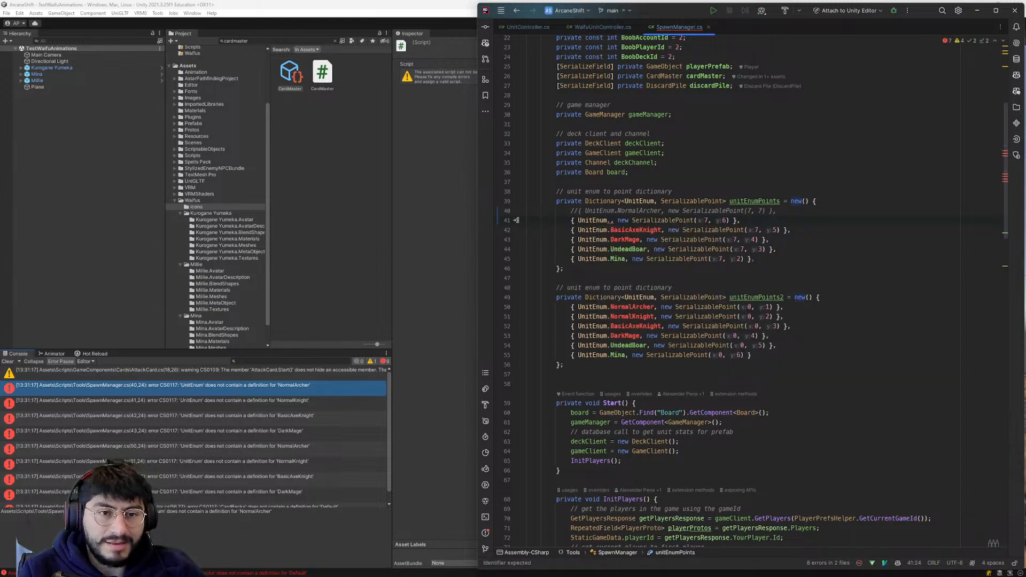
- Bring up the completion suggestions for the empty UnitEnum reference again and dismiss them
key("Escape")
key("a")
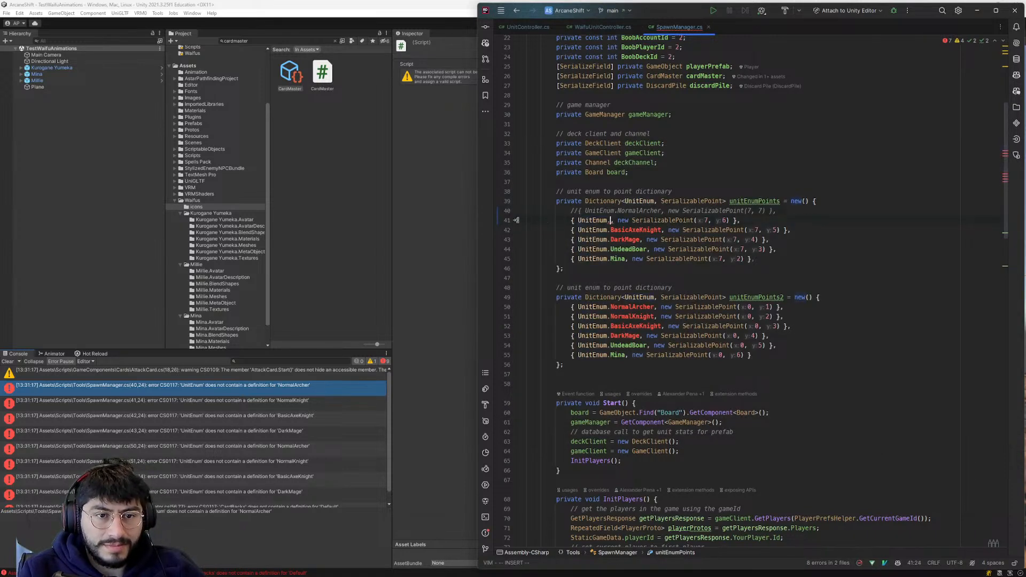
key("ctrl+space")
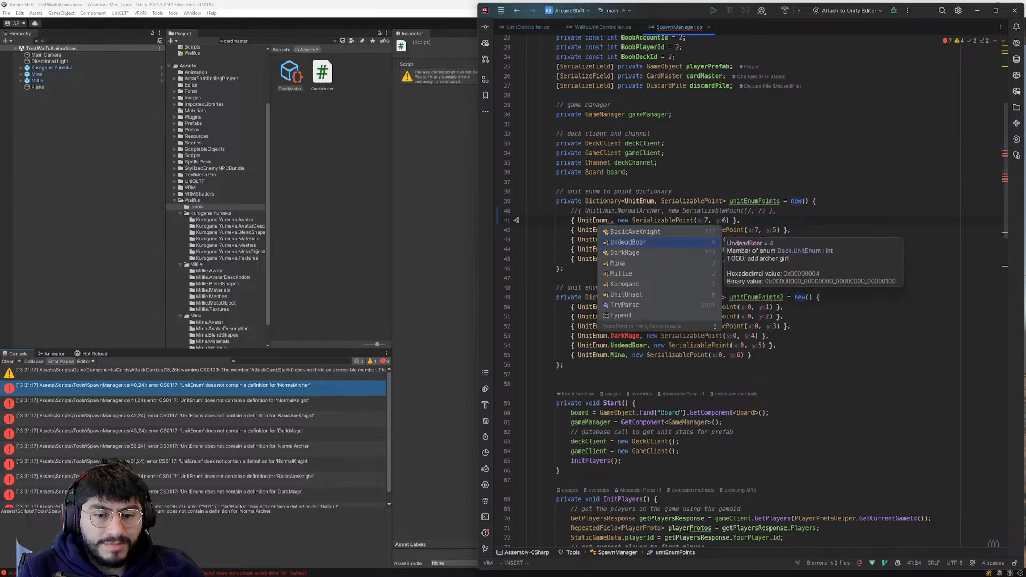
key("Escape")
key("Escape")
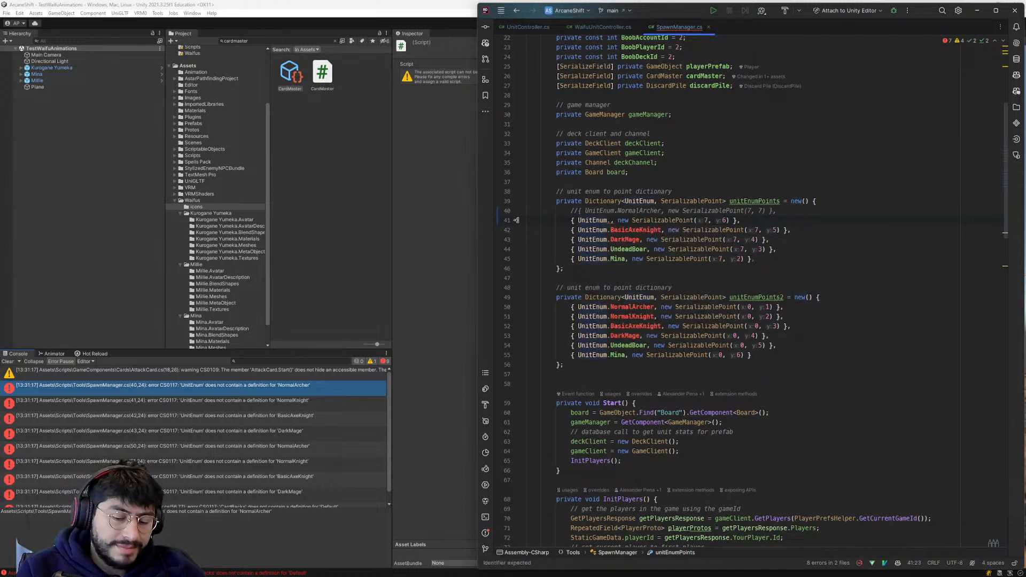
- Open Rider's Keymap settings and find all actions whose shortcuts use Ctrl+K in the VSCode copy keymap
key("ctrl+alt+s")
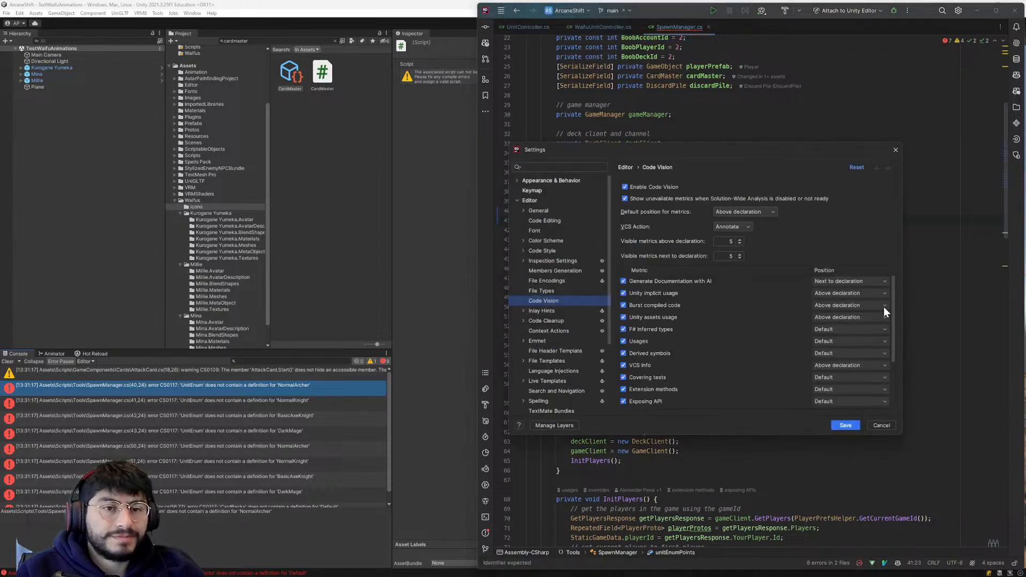
left_click(537, 193)
left_click(675, 187)
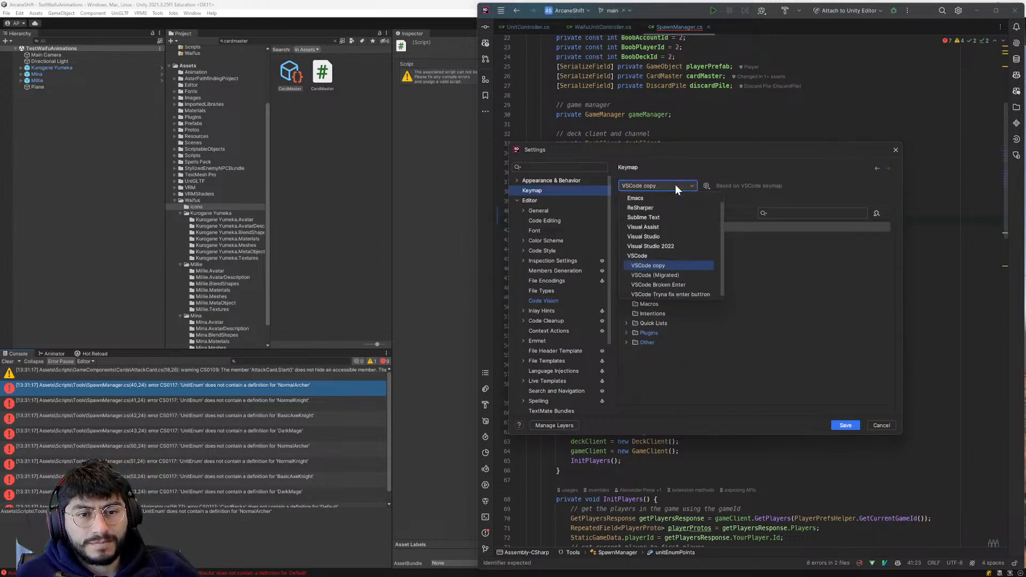
left_click(674, 186)
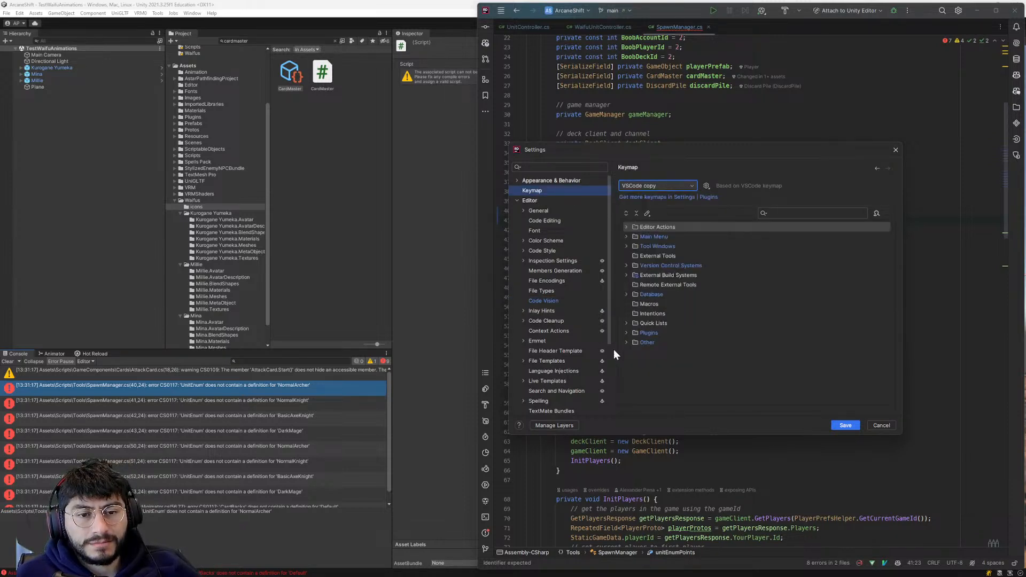
left_click(875, 213)
key("ctrl+k")
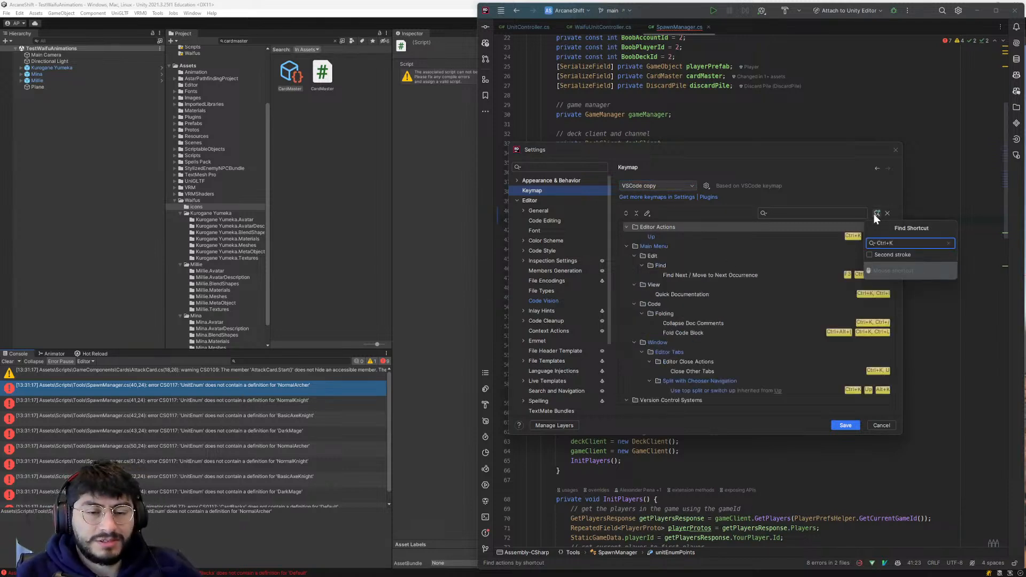
left_click(777, 233)
left_click(780, 236)
scroll(807, 278, "down", 5)
scroll(825, 335, "up", 2)
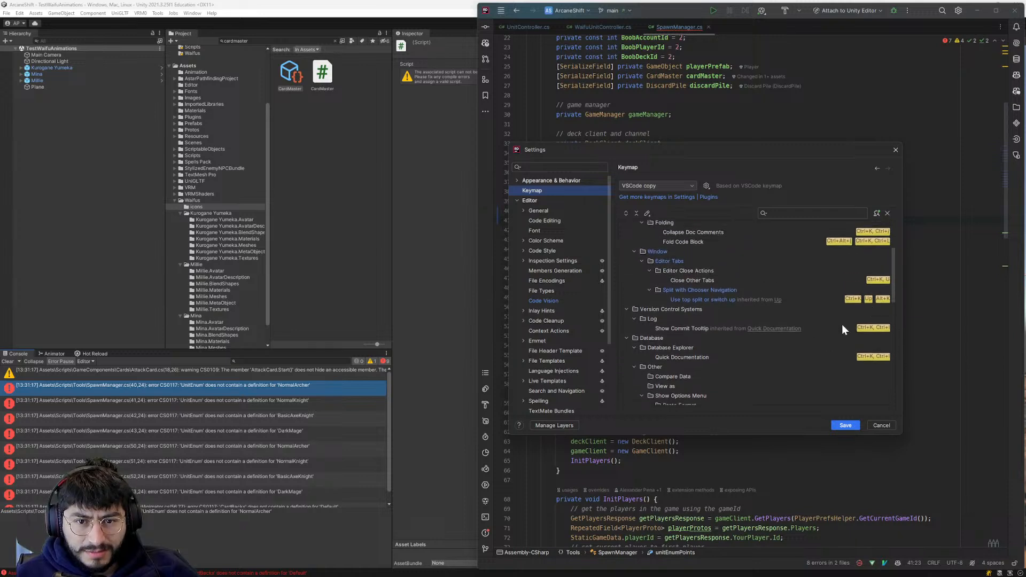
- Remove the Ctrl+K, U shortcut from the Close Other Tabs action
left_click(881, 284)
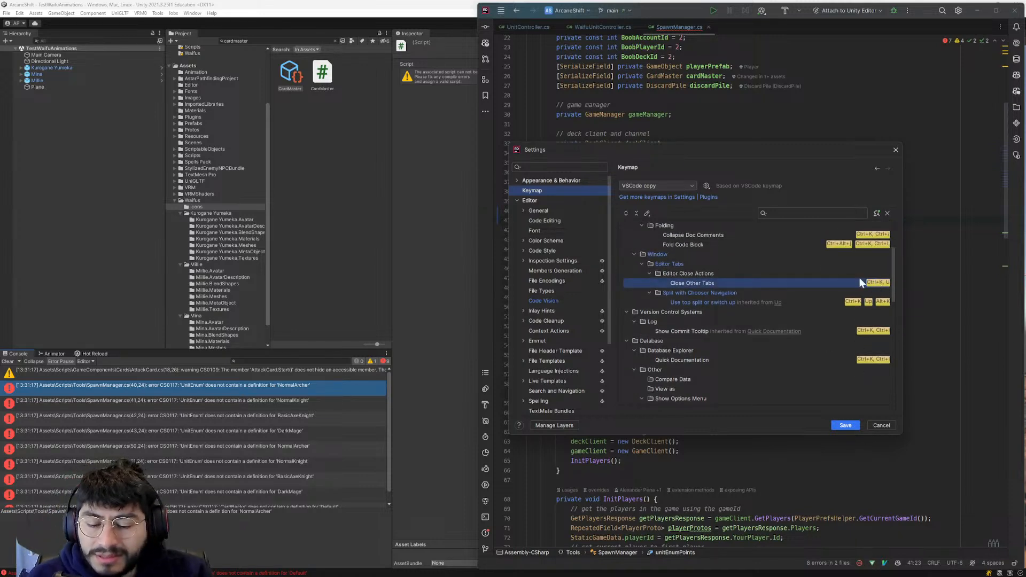
right_click(883, 286)
left_click(897, 328)
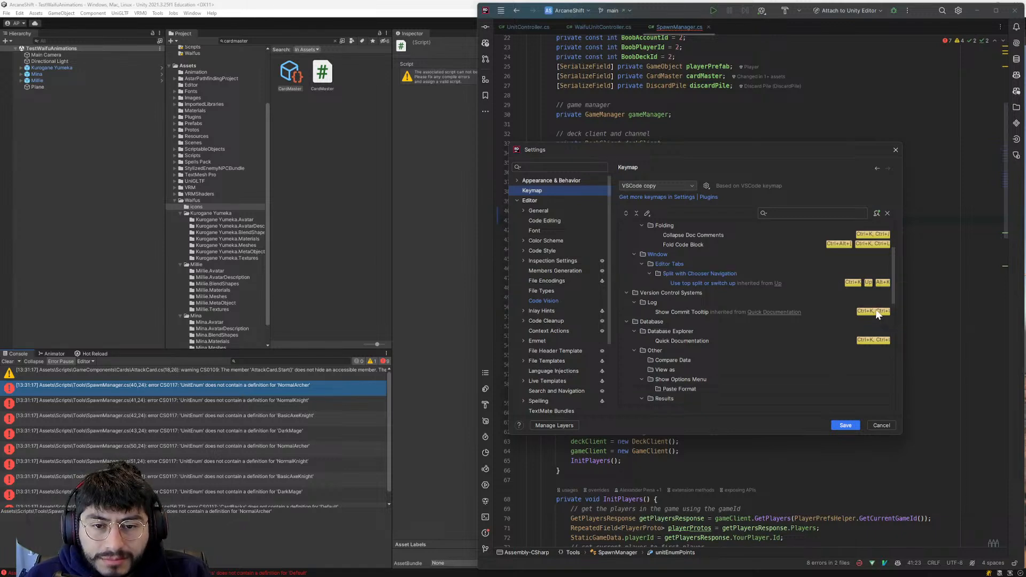
- Remove the Ctrl+K chord shortcut from the Quick Documentation action
right_click(864, 310)
left_click(770, 295)
left_click(770, 302)
left_click(767, 312)
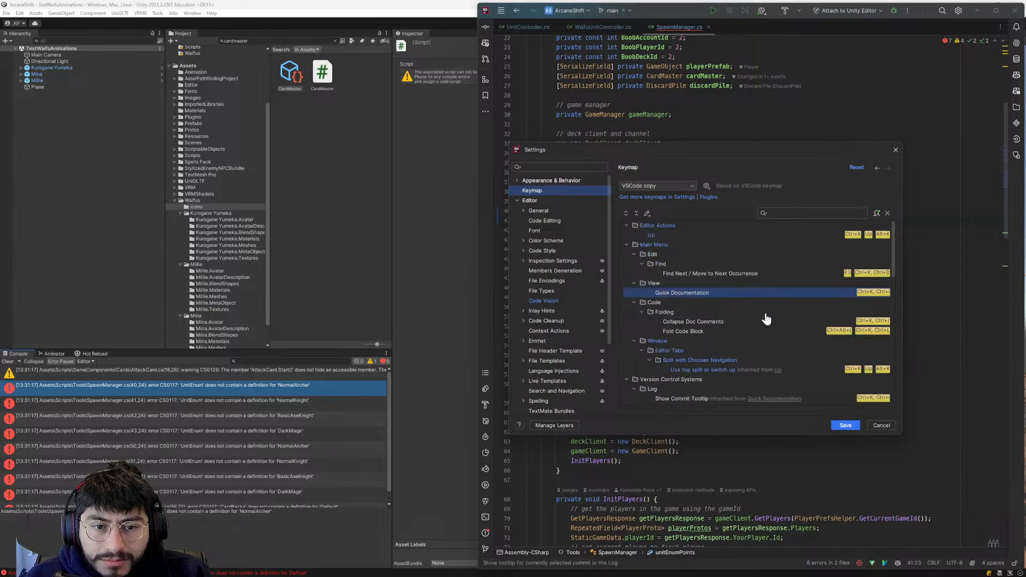
right_click(867, 294)
left_click(877, 329)
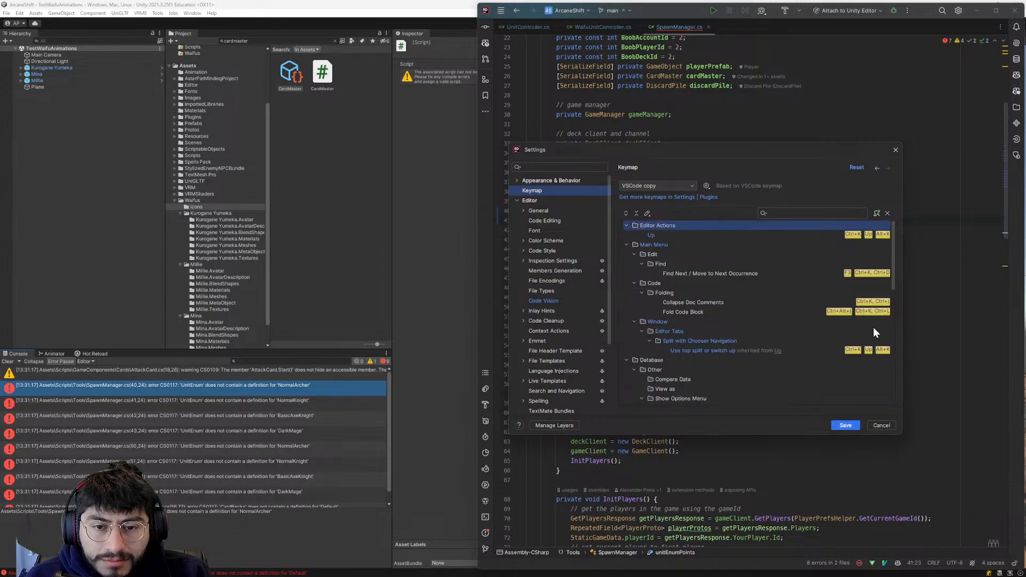
left_click(861, 348)
right_click(860, 350)
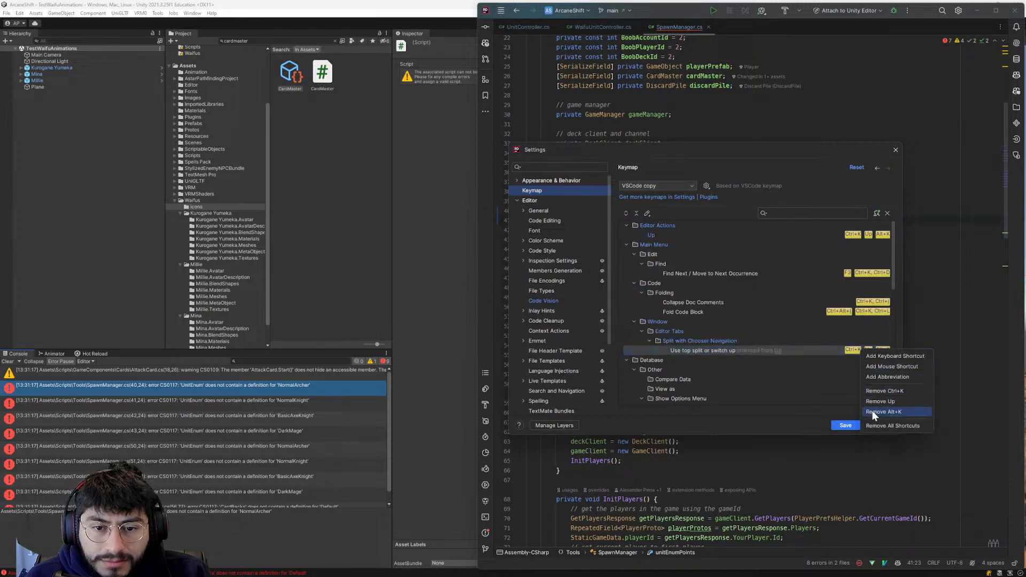
left_click(845, 351)
right_click(844, 351)
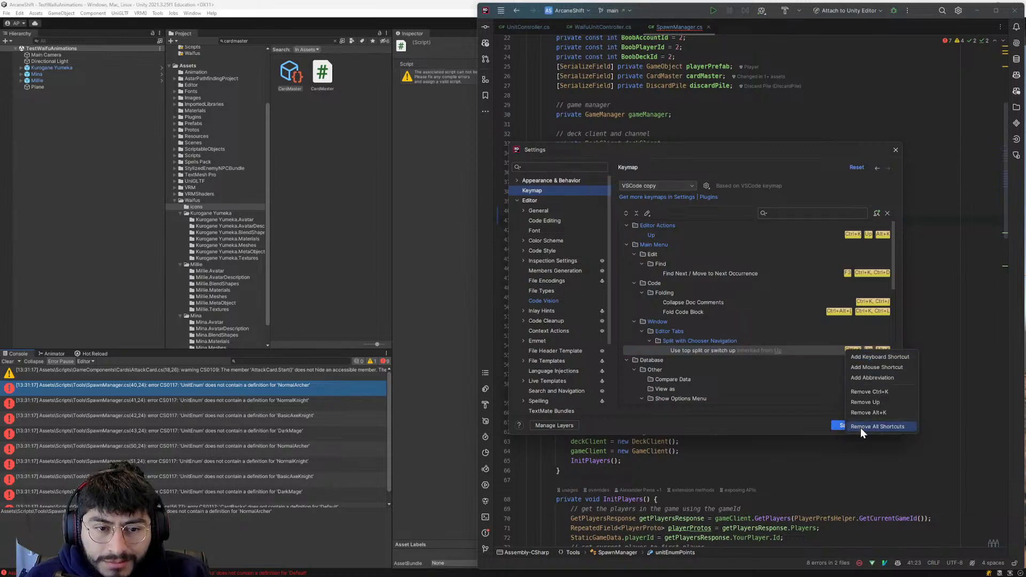
left_click(773, 347)
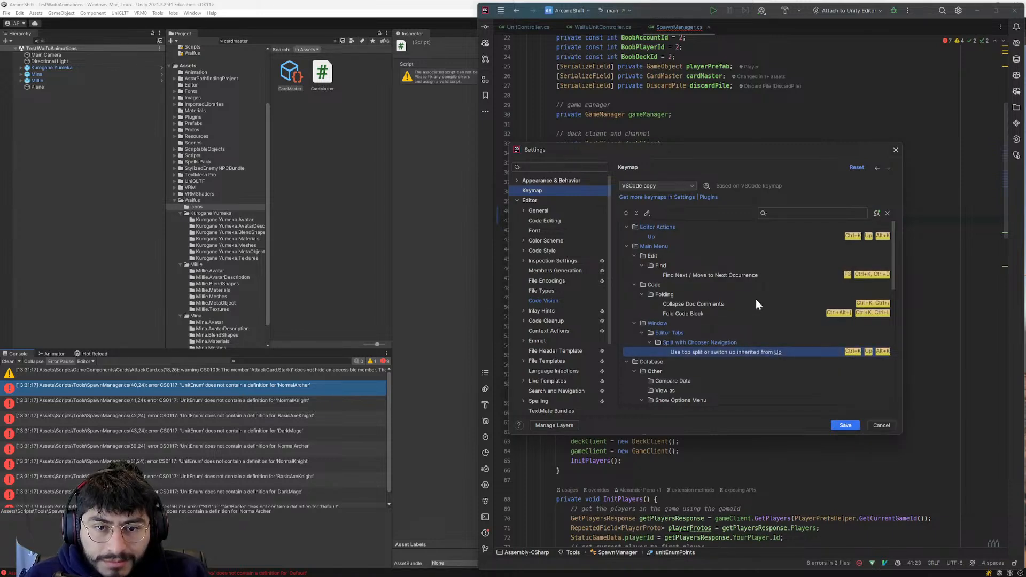
- Remove the Ctrl+K, Ctrl+D shortcut from the Find Next / Move to Next Occurrence action
left_click(860, 275)
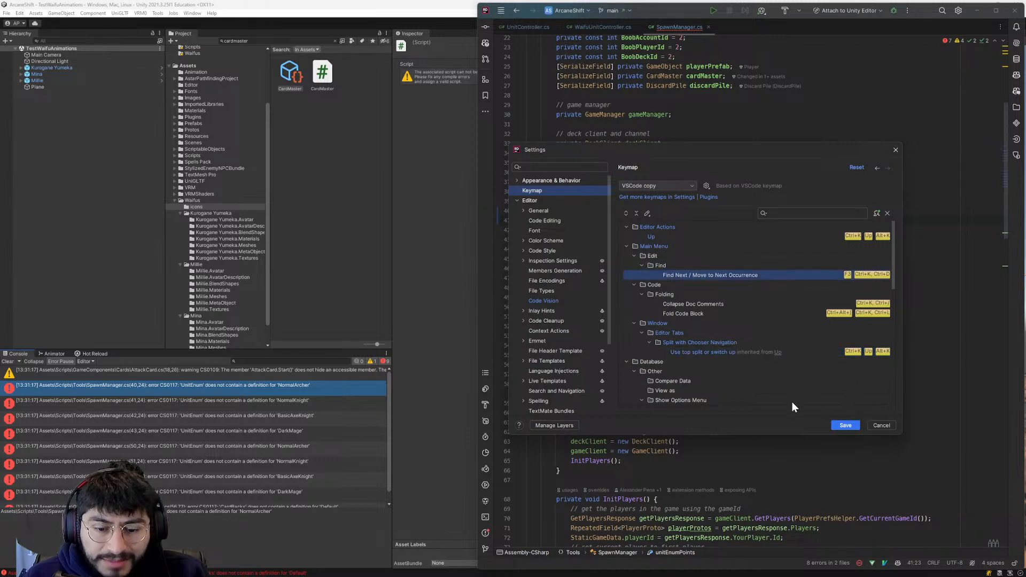
right_click(866, 274)
left_click(878, 324)
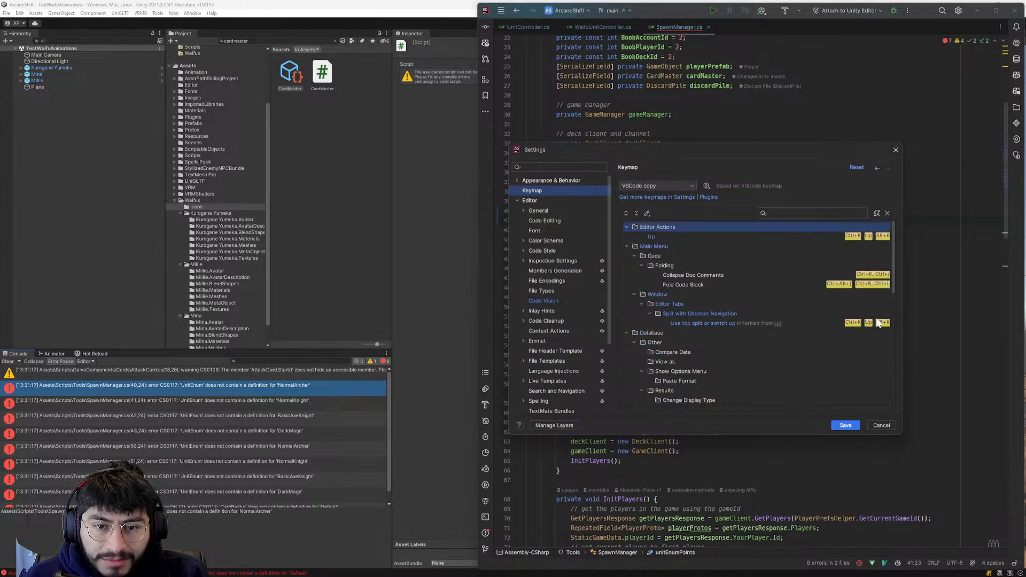
- Remove the Ctrl+K, Ctrl+L shortcut from the Fold Code Block action
left_click(874, 284)
right_click(873, 284)
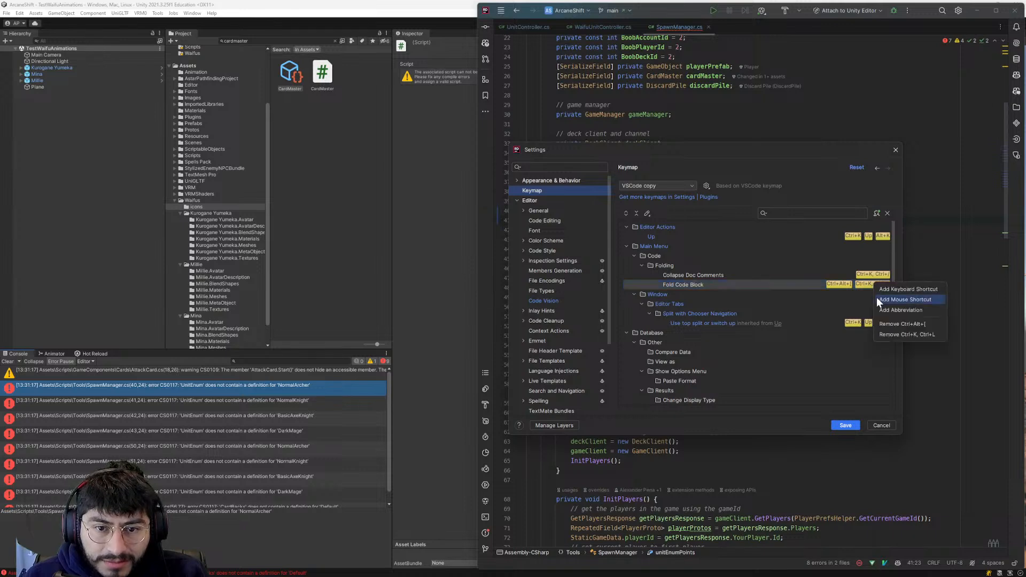
left_click(886, 334)
- Remove the Ctrl+K chord shortcut from the Collapse Doc Comments action and save the keymap settings
left_click(876, 275)
right_click(876, 276)
left_click(891, 313)
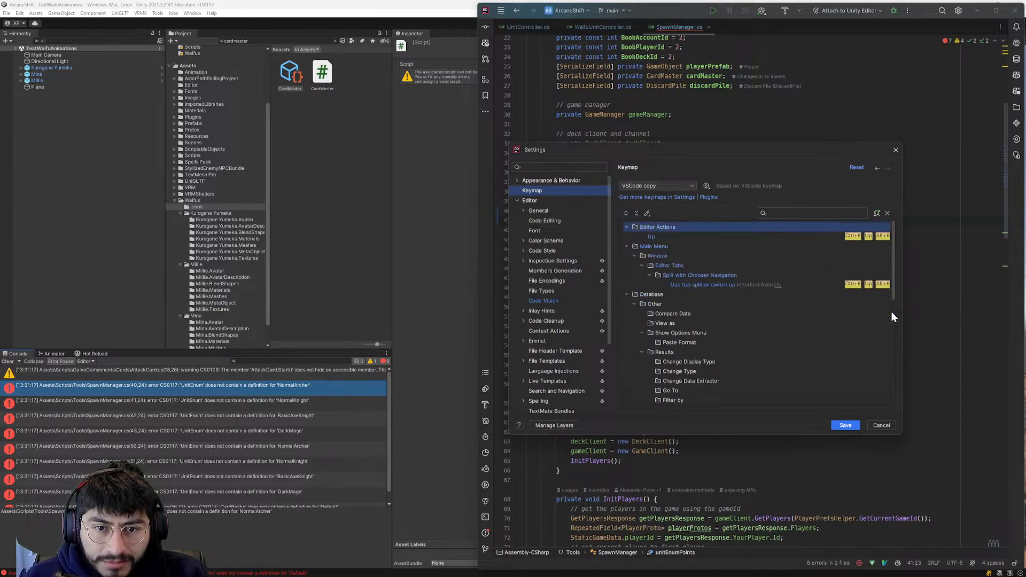
left_click(869, 284)
left_click(845, 426)
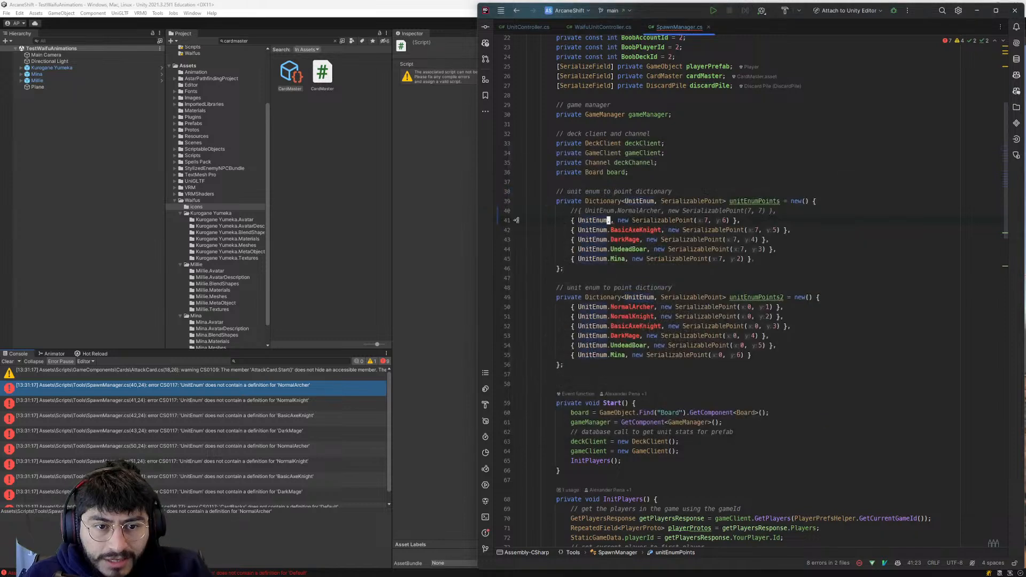
- Test moving through the completion suggestions for the empty UnitEnum reference on line 41 and dismiss them
key("i")
key("ctrl+space")
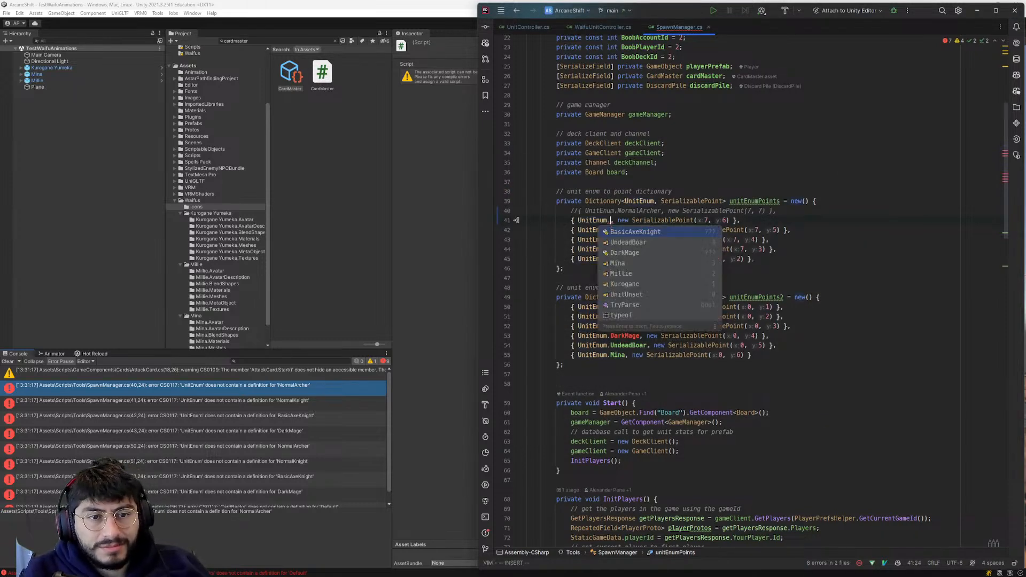
key("Down")
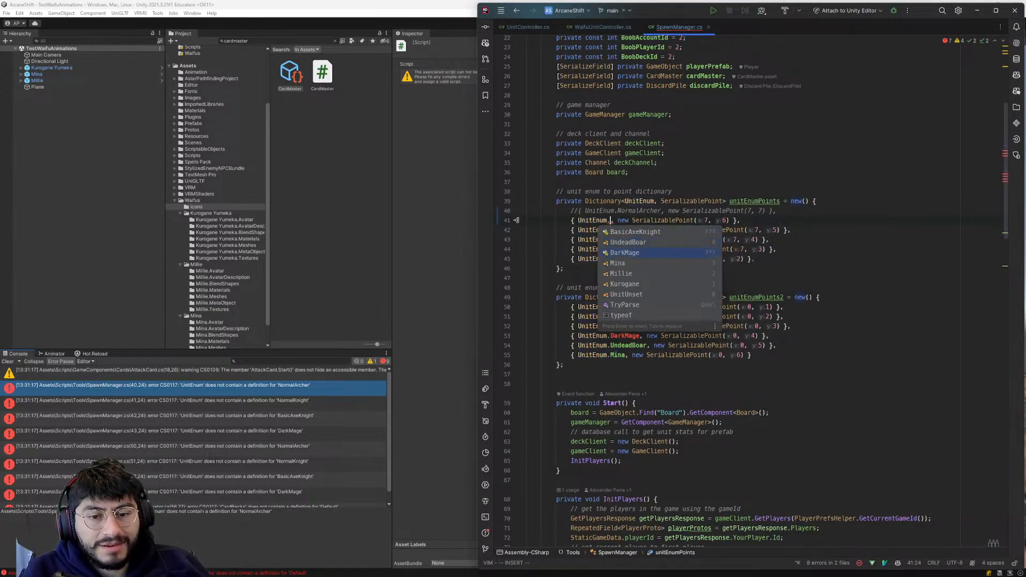
key("Escape")
key("Escape")
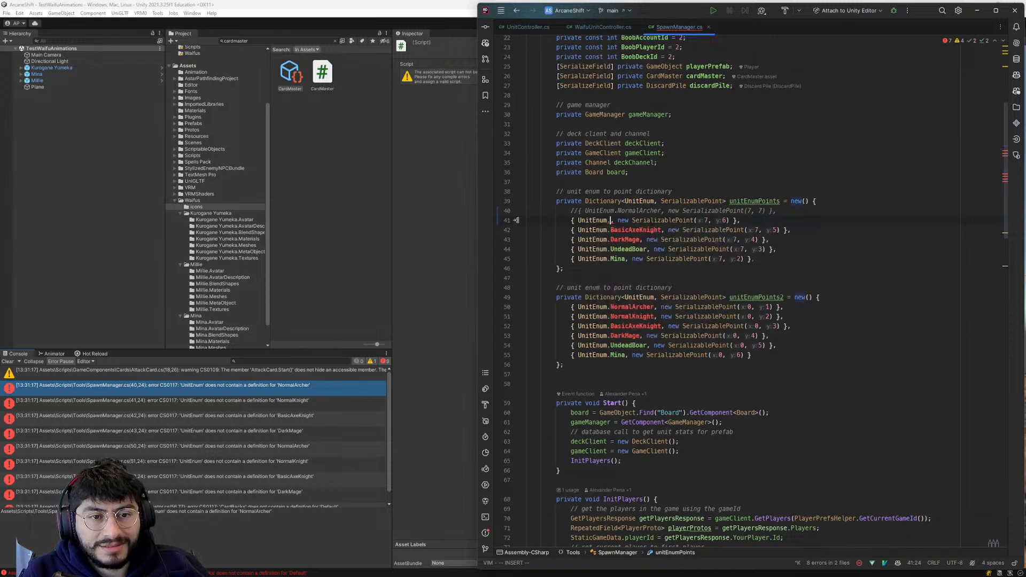
- Change the handler for Ctrl+K in the editor's Vim shortcut conflicts and save the settings
key("ctrl+comma")
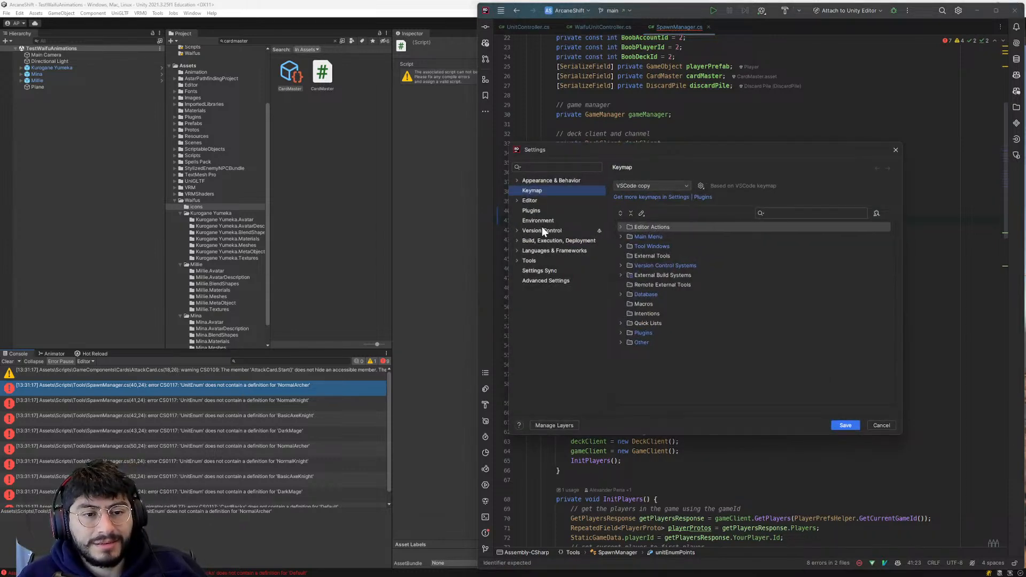
left_click(521, 198)
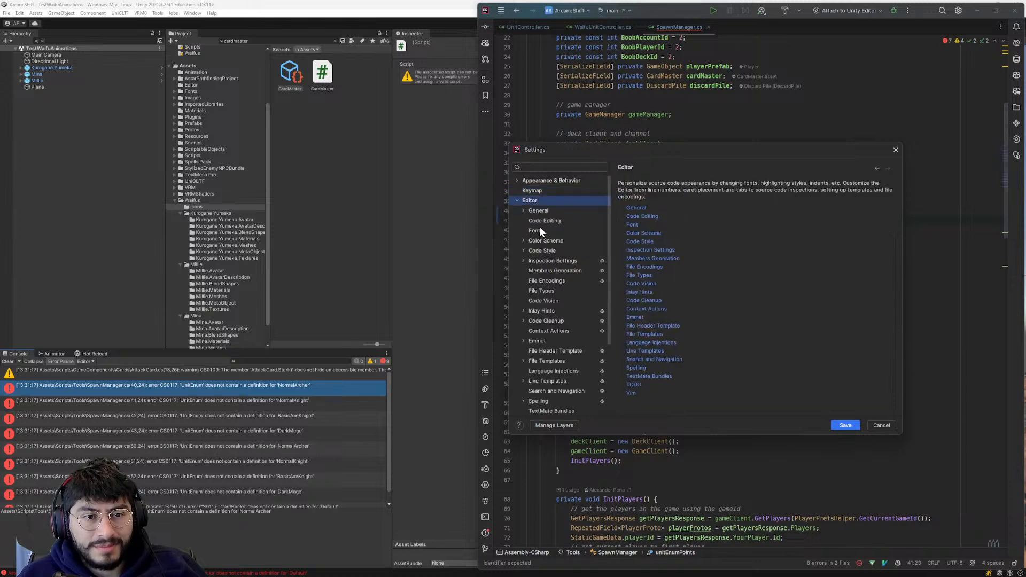
scroll(549, 304, "down", 1)
left_click(536, 330)
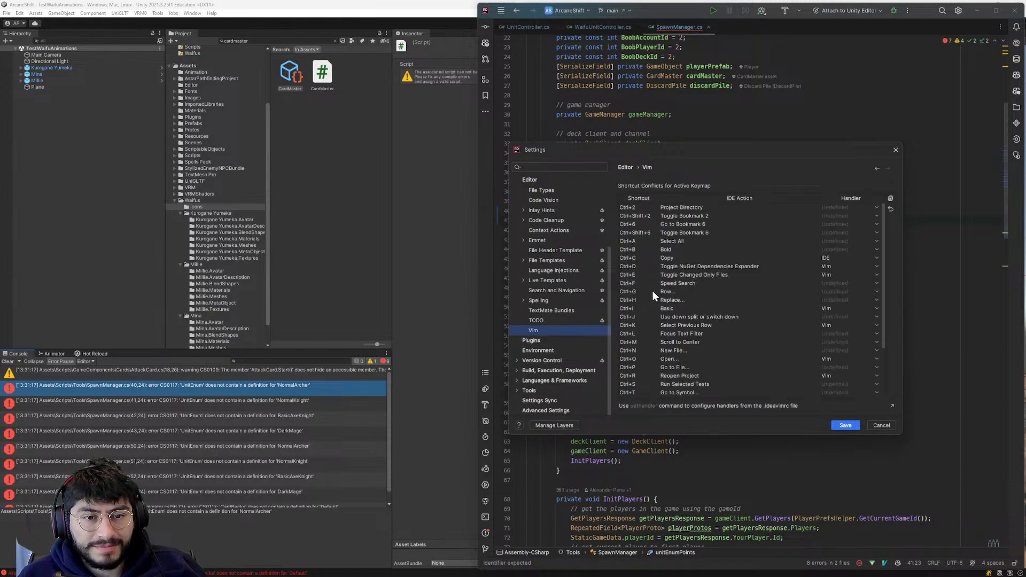
left_click(652, 327)
left_click(853, 327)
left_click(834, 342)
left_click(845, 424)
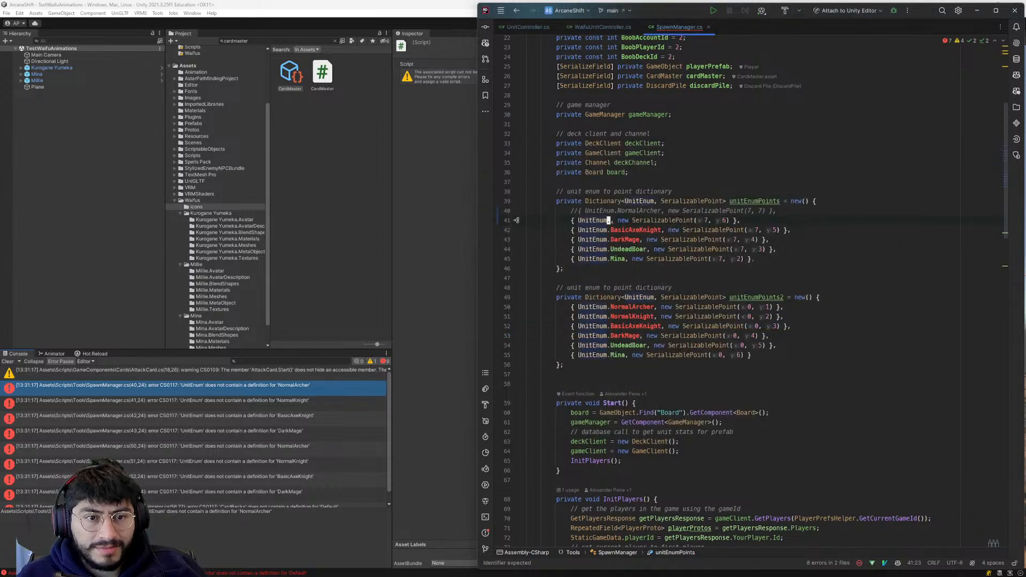
- Retest moving through the UnitEnum completion suggestions on line 41 with the saved Vim handler, and close the list
key("a")
key("ctrl+space")
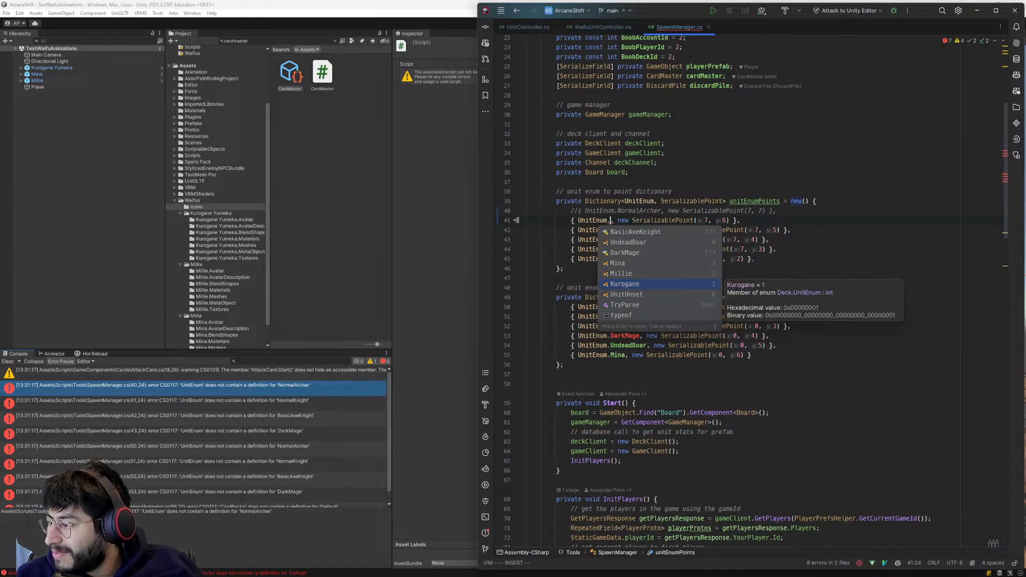
key("Escape")
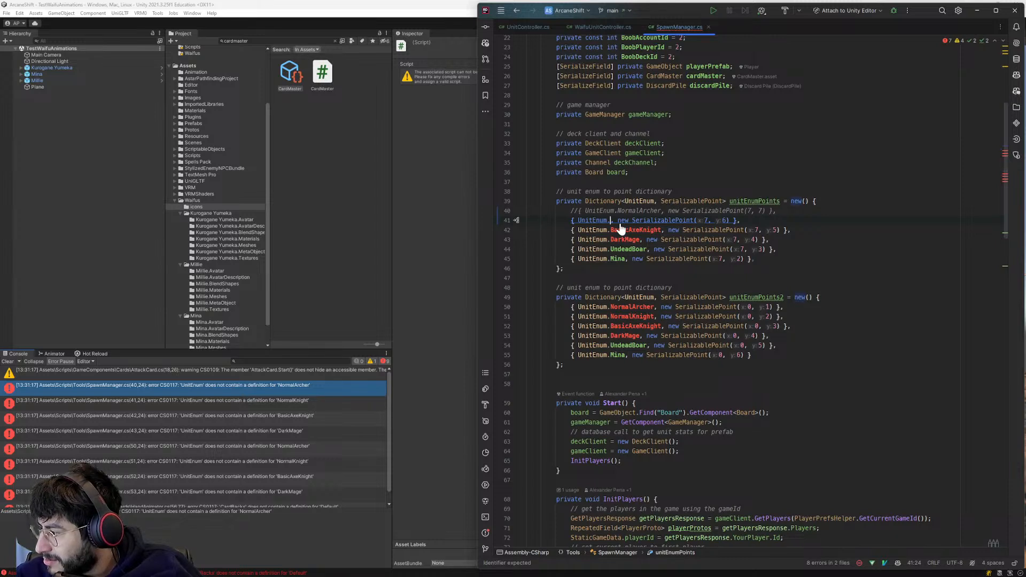
key("ctrl+space")
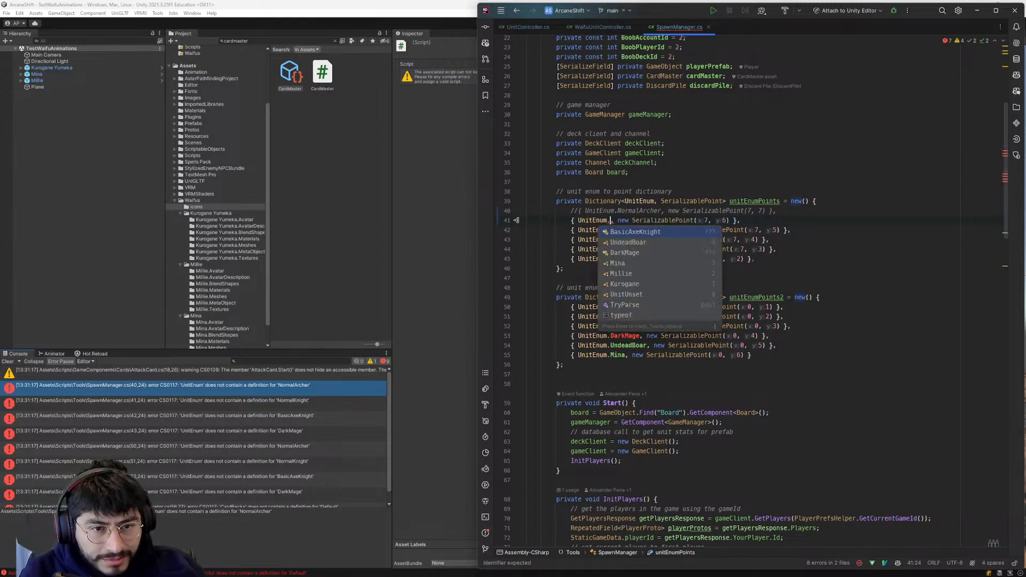
key("alt+F12")
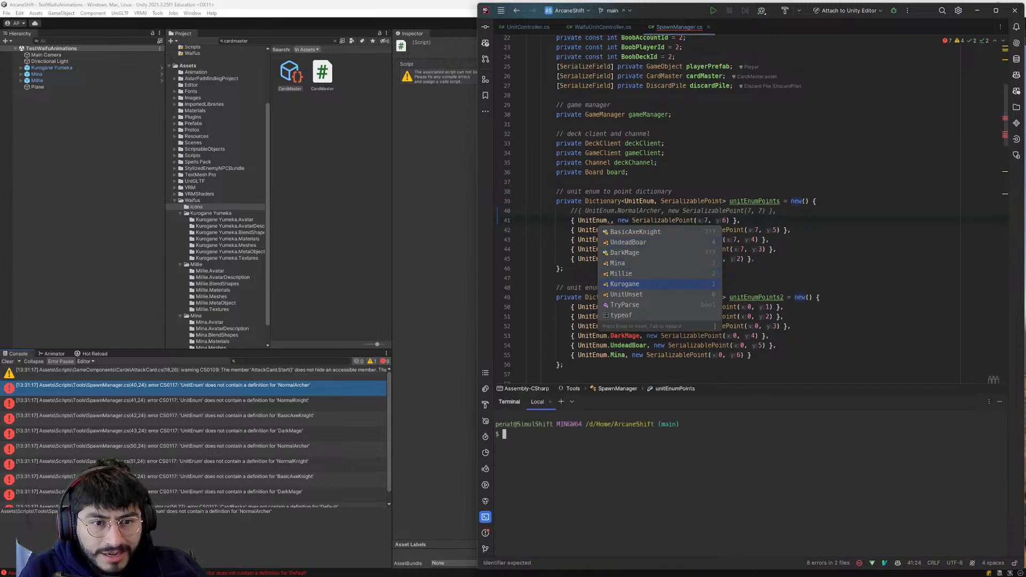
key("Return")
key("Return")
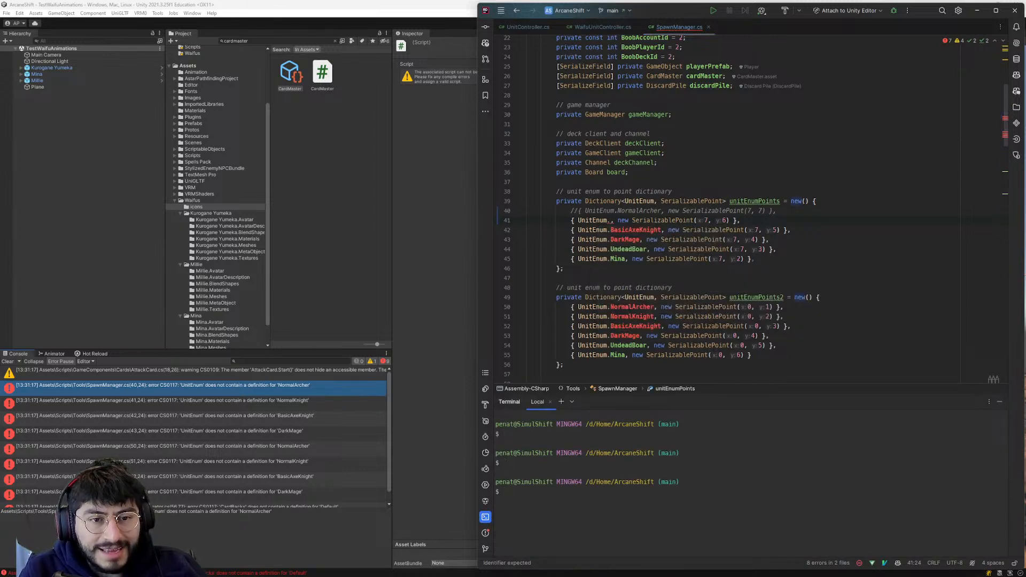
key("alt+F12")
key("alt+F12")
key("alt+F12")
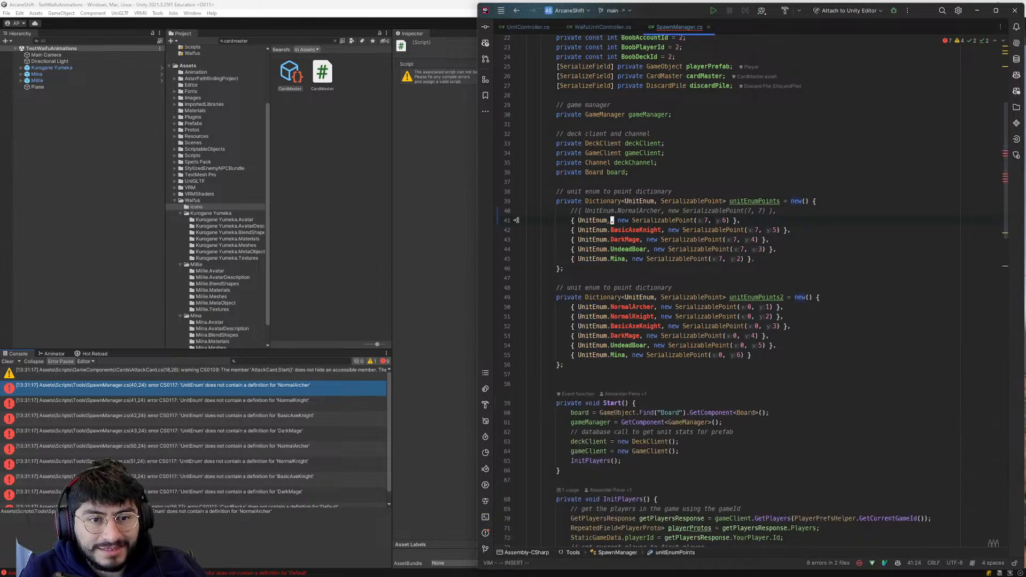
- Complete the empty UnitEnum reference on line 41 of SpawnManager.cs with Kurogane
key("i")
key("ctrl+space")
key("Down")
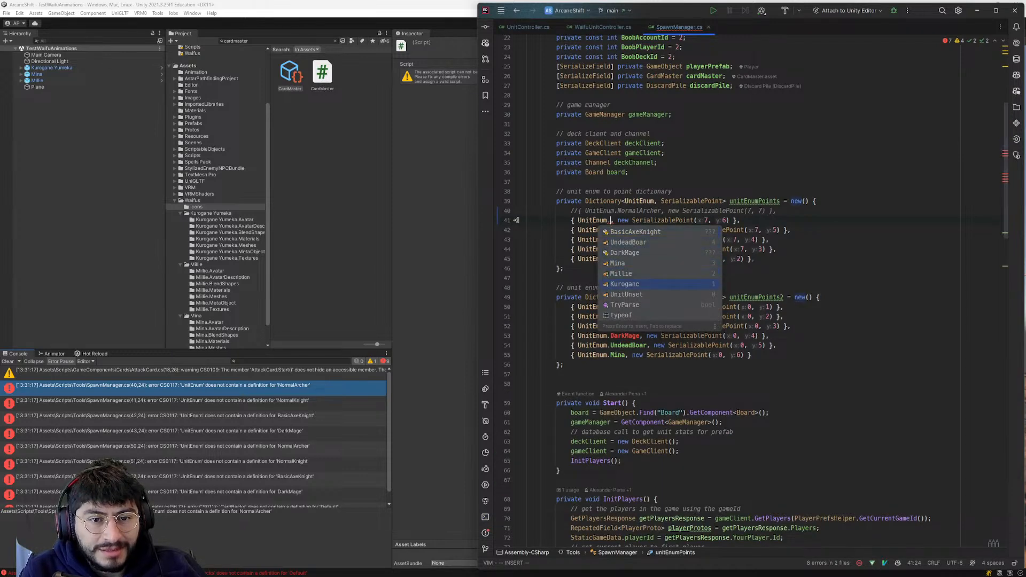
key("Return")
- In the unitEnumPoints dictionary, replace BasicAxeKnight with Millie and DarkMage with Mina
key("b")
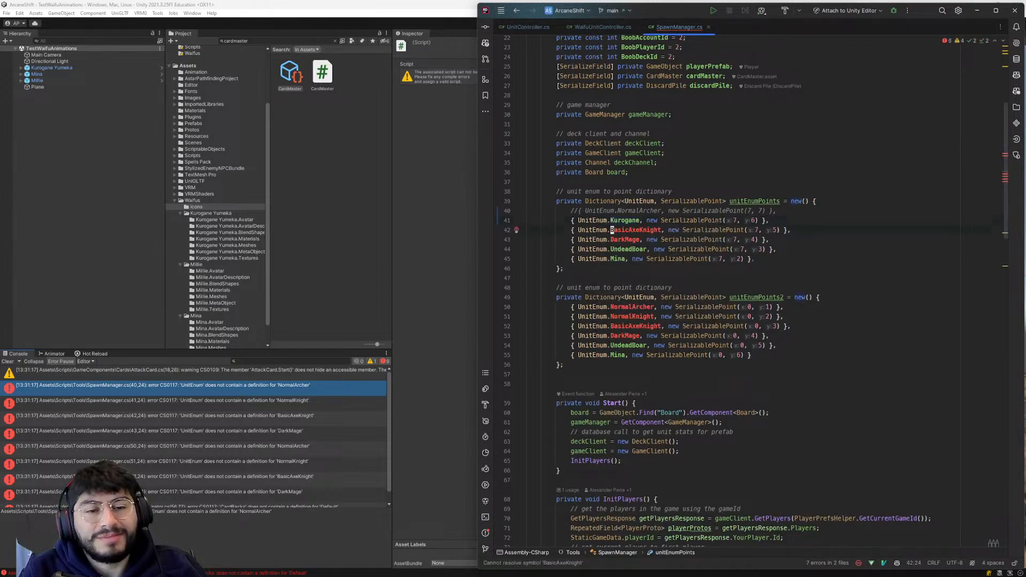
type("cwmil")
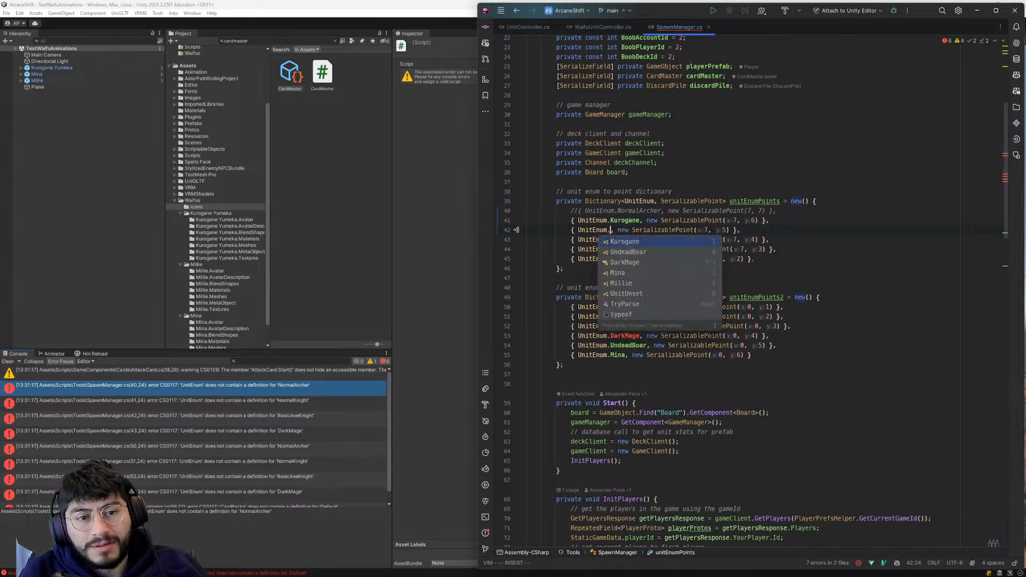
key("Return")
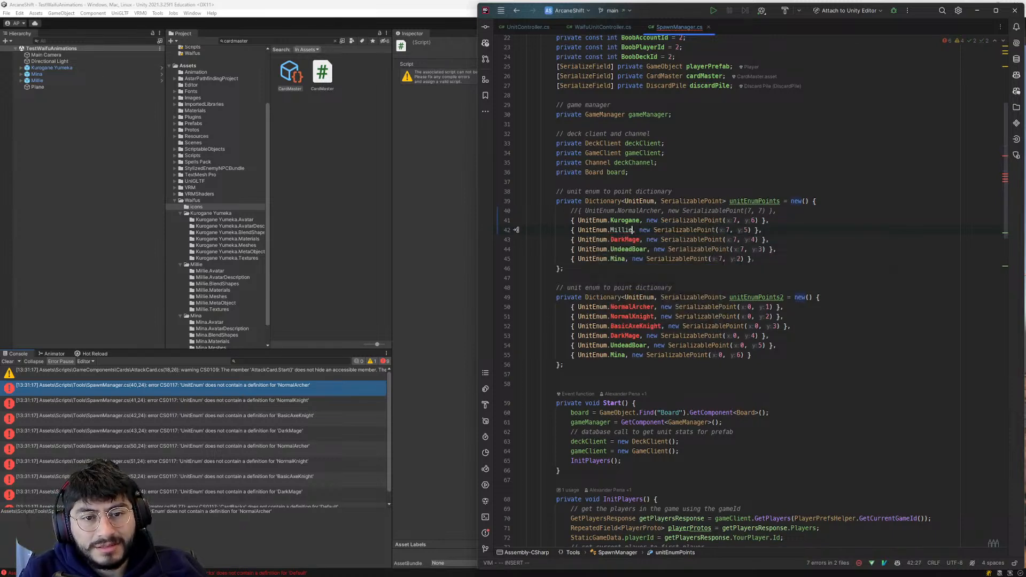
type("cwmin")
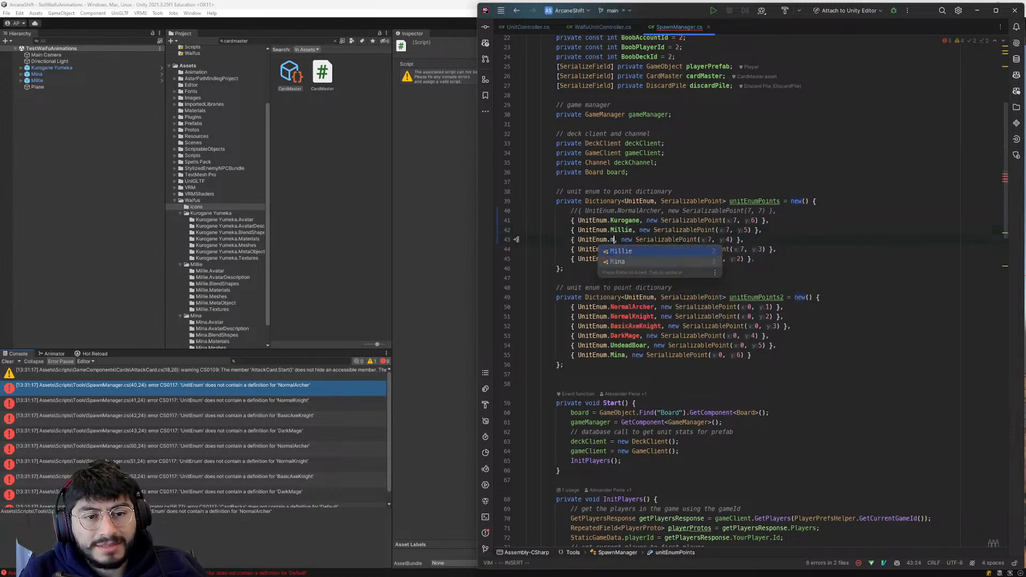
key("Return")
key("j")
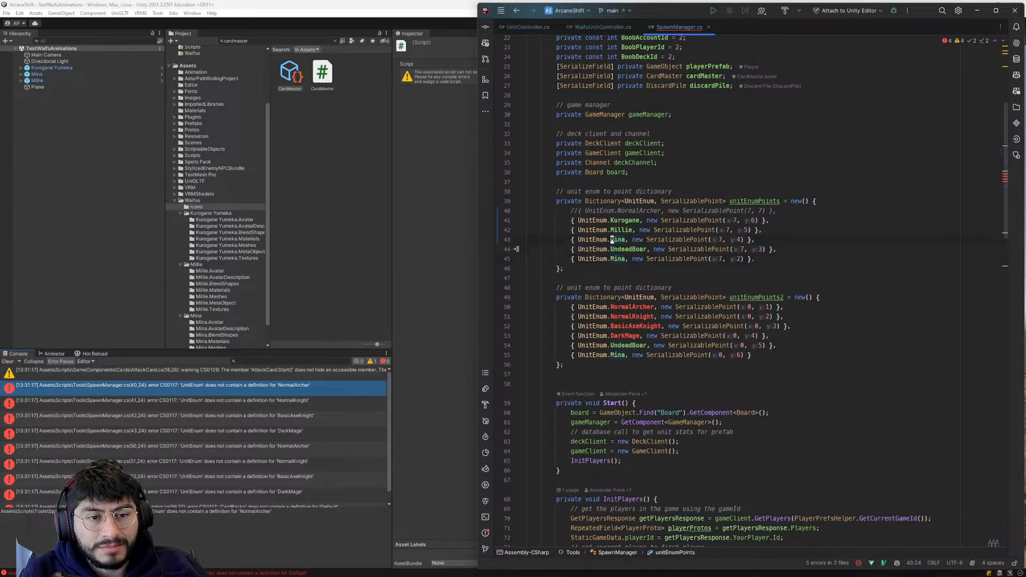
- Check the changed lines against their original version and delete the duplicate Mina entry at the end of unitEnumPoints
left_click(497, 241)
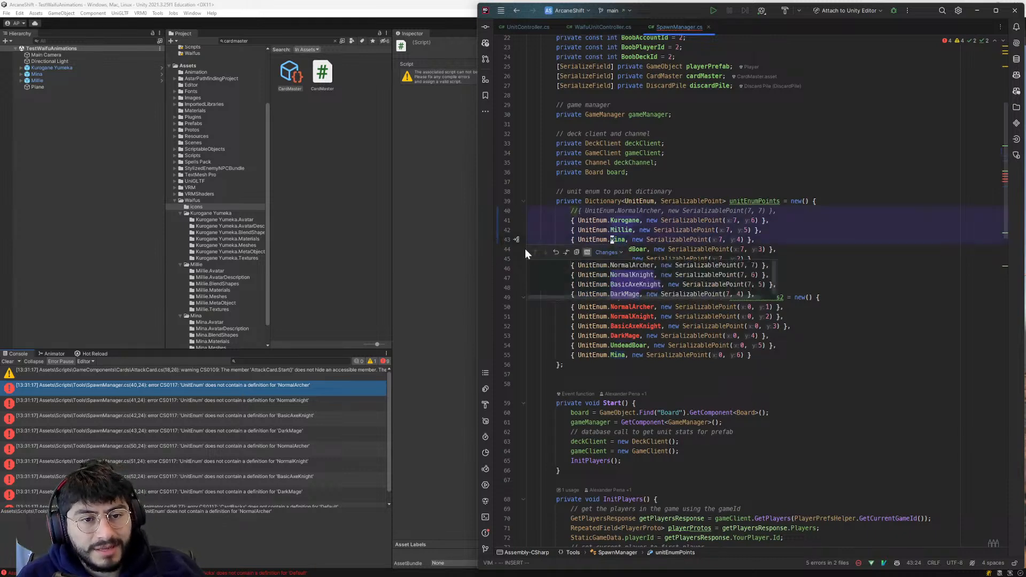
left_click(605, 230)
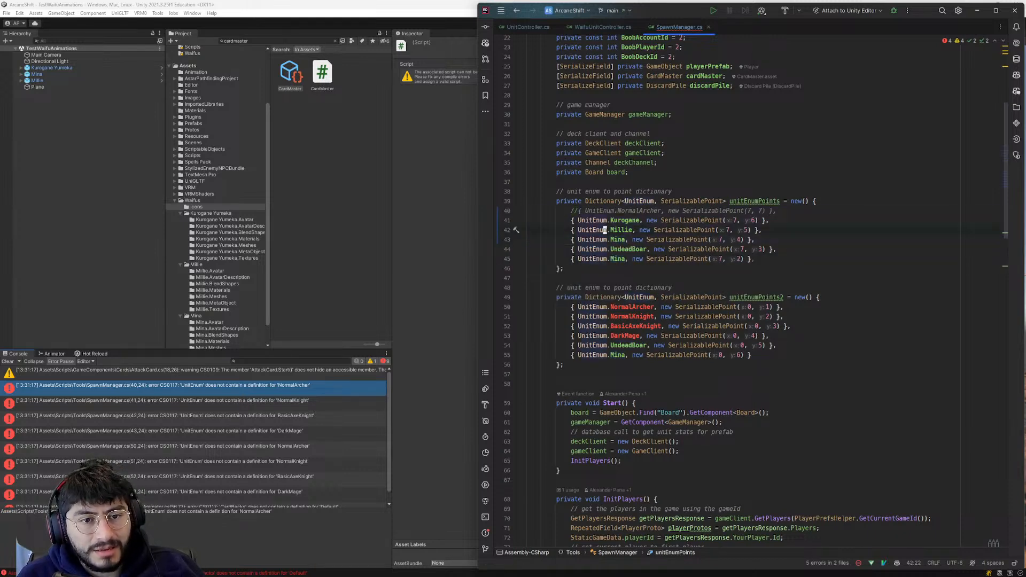
key("d")
key("d")
- Comment out the NormalArcher entry in the unitEnumPoints2 dictionary
key("j")
key("j")
key("j")
key("l")
key("l")
key("l")
key("l")
key("j")
key("w")
key("w")
key("w")
key("w")
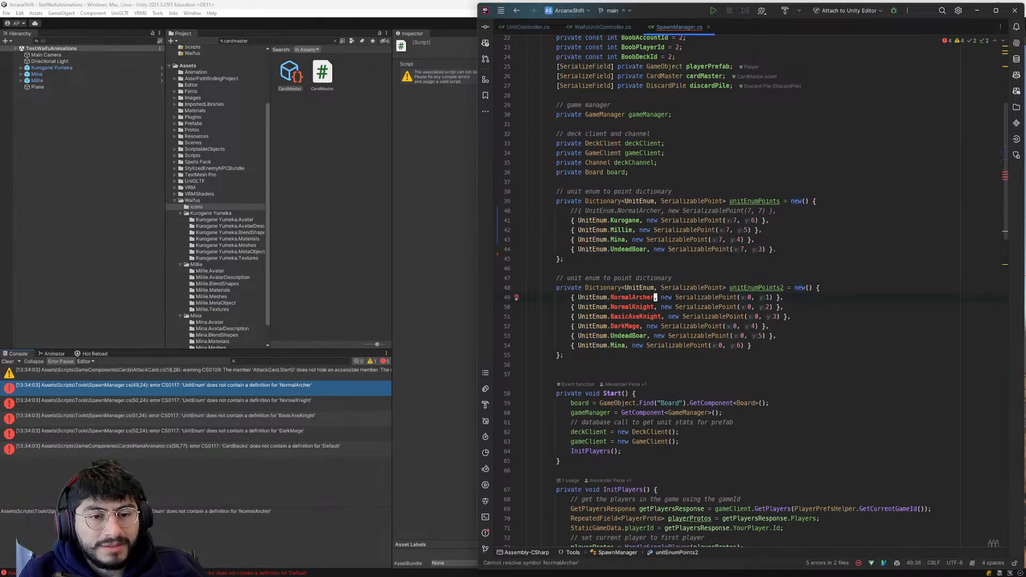
key("shift+i")
type("//")
key("Escape")
- Delete the Mina entry at the end of the unitEnumPoints2 dictionary
key("j")
key("j")
key("j")
key("j")
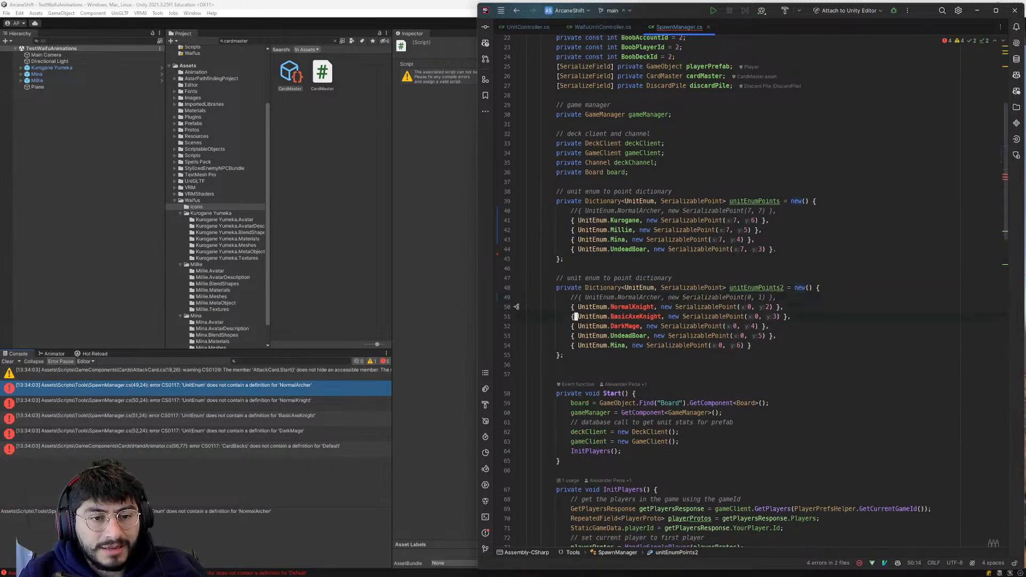
key("d")
key("d")
- Replace DarkMage with Mina in the unitEnumPoints2 dictionary
key("k")
key("k")
key("w")
key("w")
key("w")
type("cwM")
key("Escape")
- Replace BasicAxeKnight with Millie in the unitEnumPoints2 dictionary
key("k")
key("c")
key("w")
key("Return")
key("Escape")
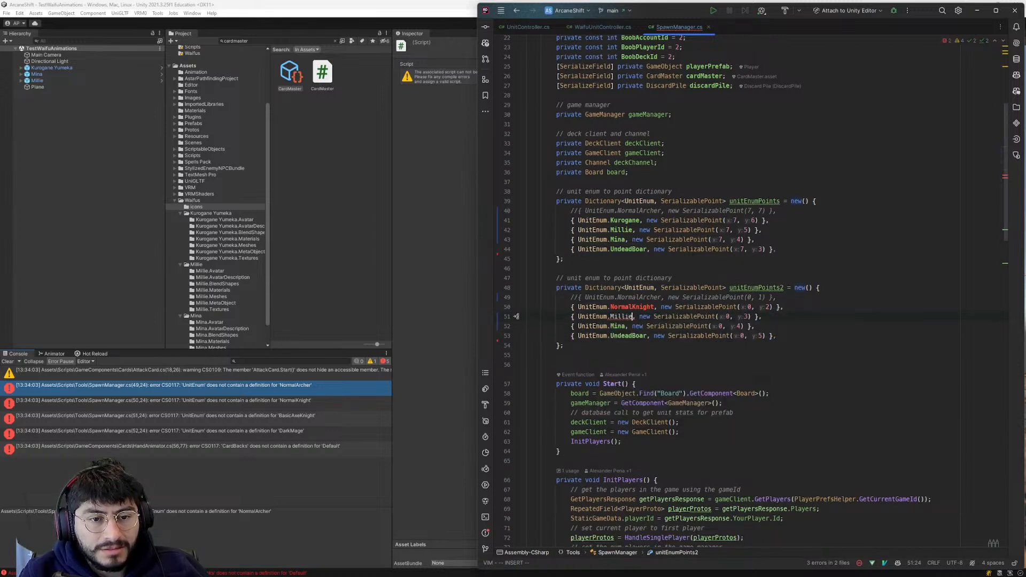
type("kbcwK")
- Replace NormalKnight with Kurogane in the unitEnumPoints2 dictionary
key("Return")
key("Escape")
key("j")
key("j")
key("j")
scroll(694, 331, "down", 5)
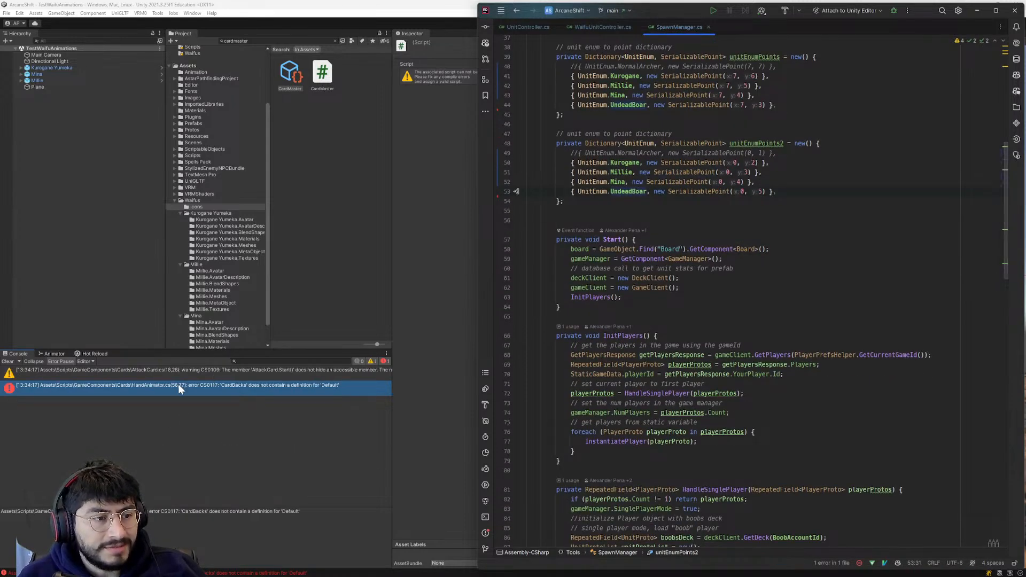
- Replace CardBacks.Default with CardBacks.CardBackUnset in HandAnimator.cs's DrawOpponentsCardBacks method and return to Unity to recompile
double_click(248, 391)
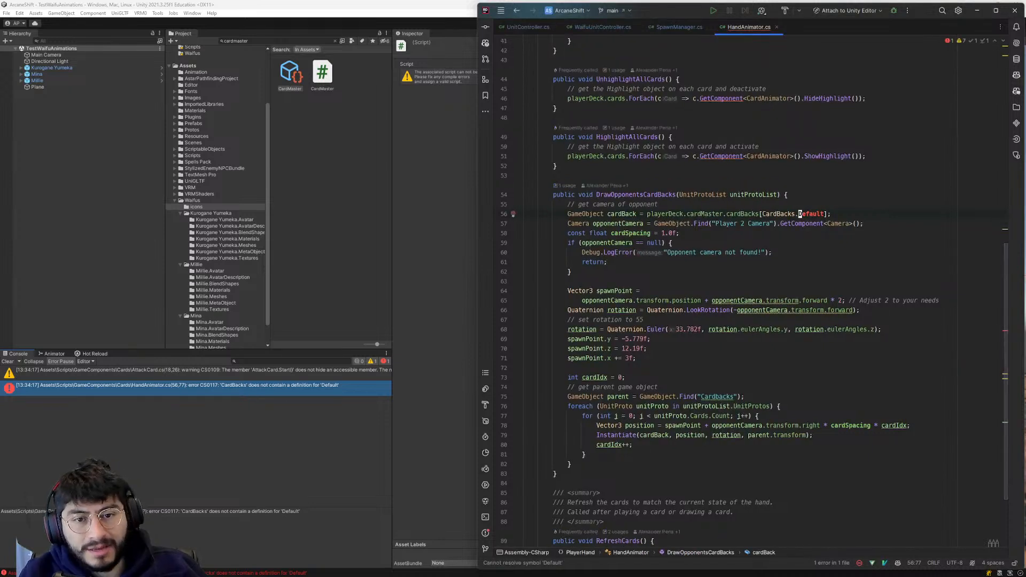
key("c")
key("i")
key("w")
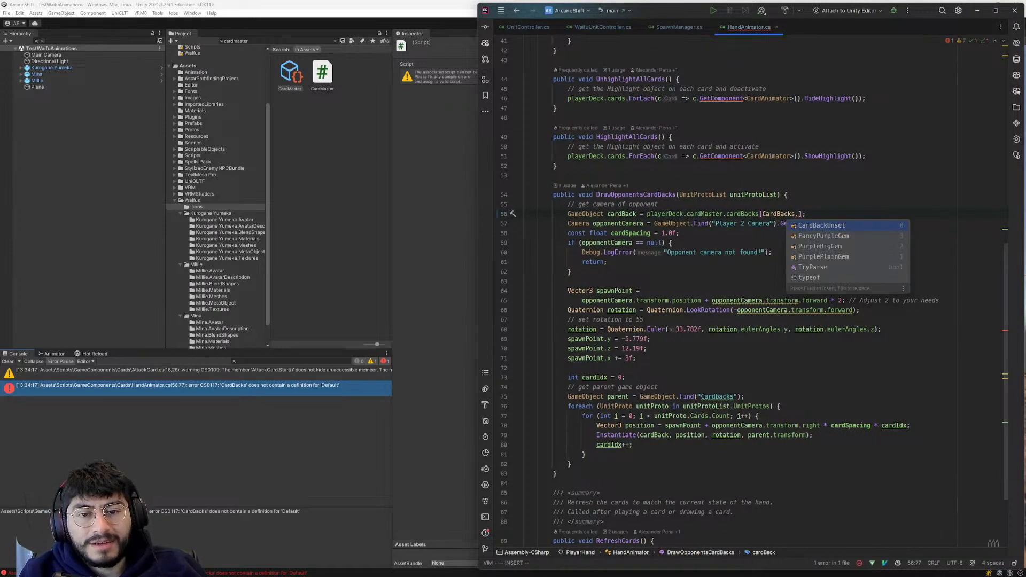
key("Return")
key("Escape")
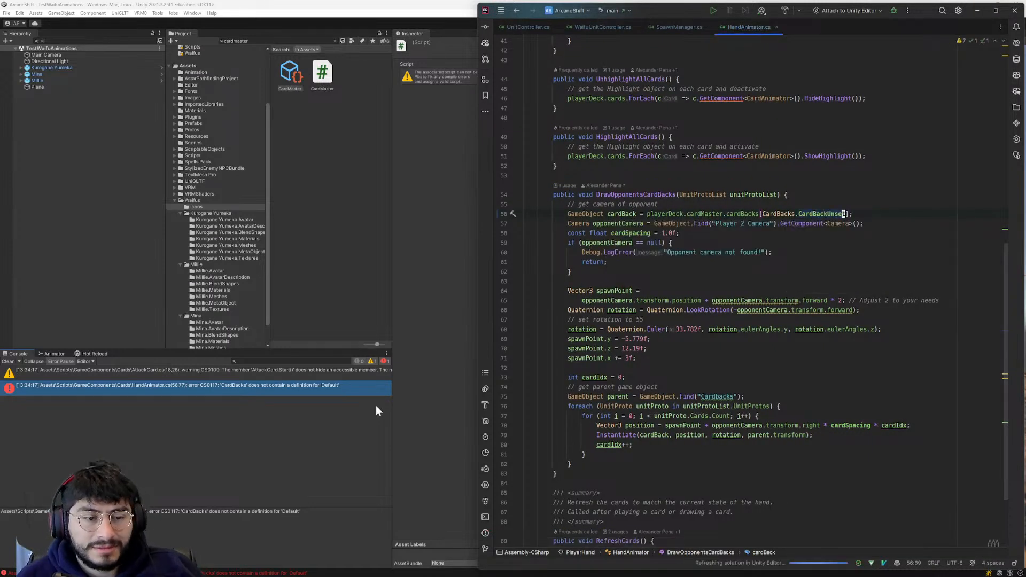
left_click(174, 405)
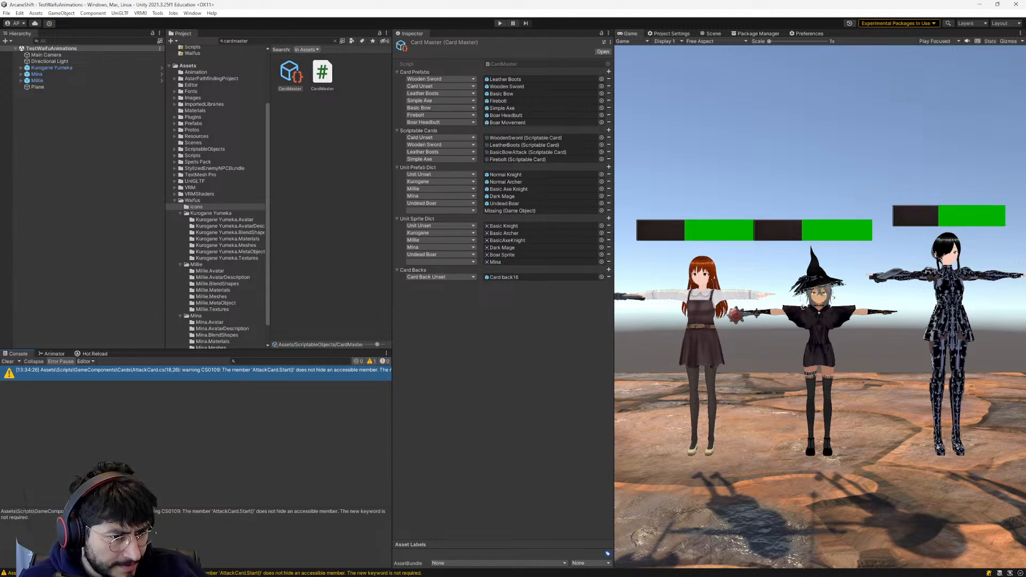
- Remove the new keyword from AttackCard's Start method, save the script and return to Unity to recompile
double_click(259, 372)
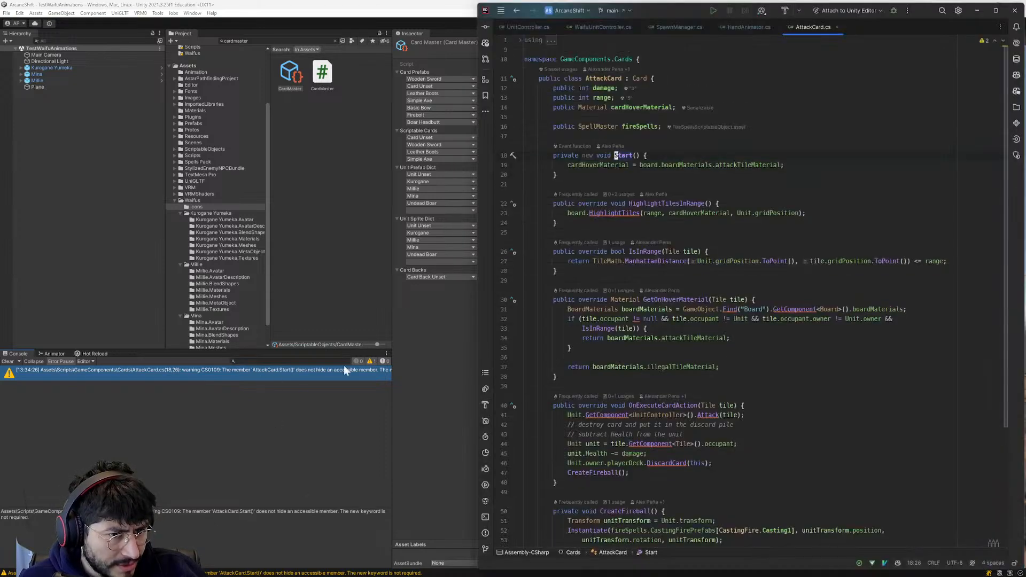
key("h")
key("h")
key("h")
key("h")
key("h")
key("h")
key("h")
key("h")
key("h")
key("h")
key("h")
key("w")
key("d")
key("w")
key("ctrl+s")
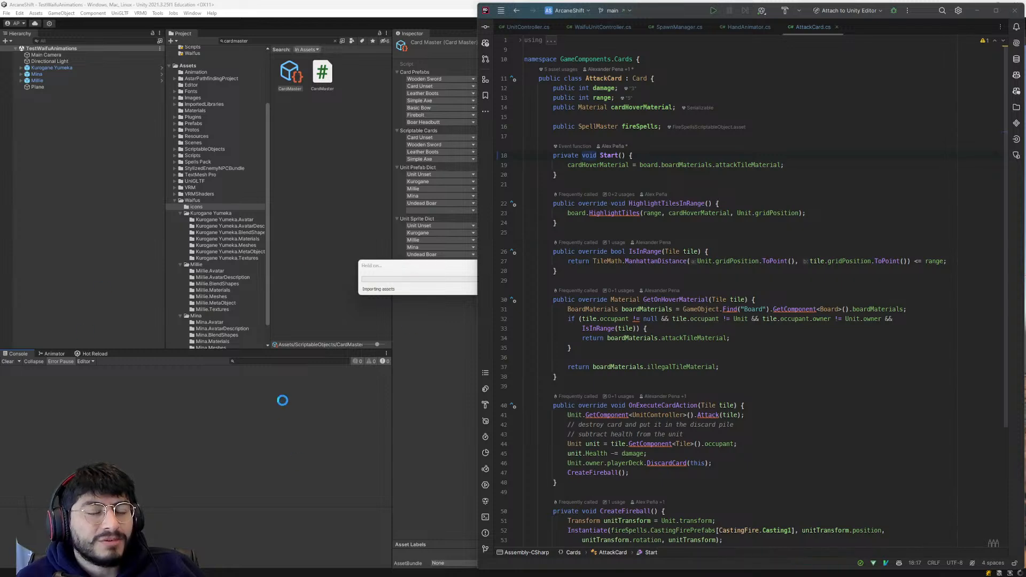
left_click(257, 404)
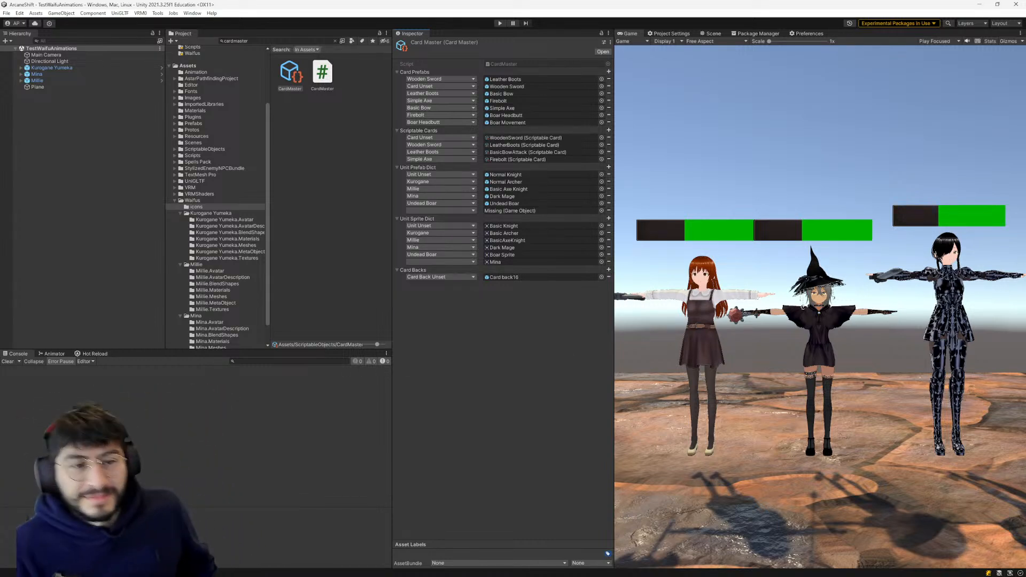
- Remove the Mina sprite entry with the blank key and the Unit Unset entry from CardMaster's Unit Sprite Dict
left_click(455, 261)
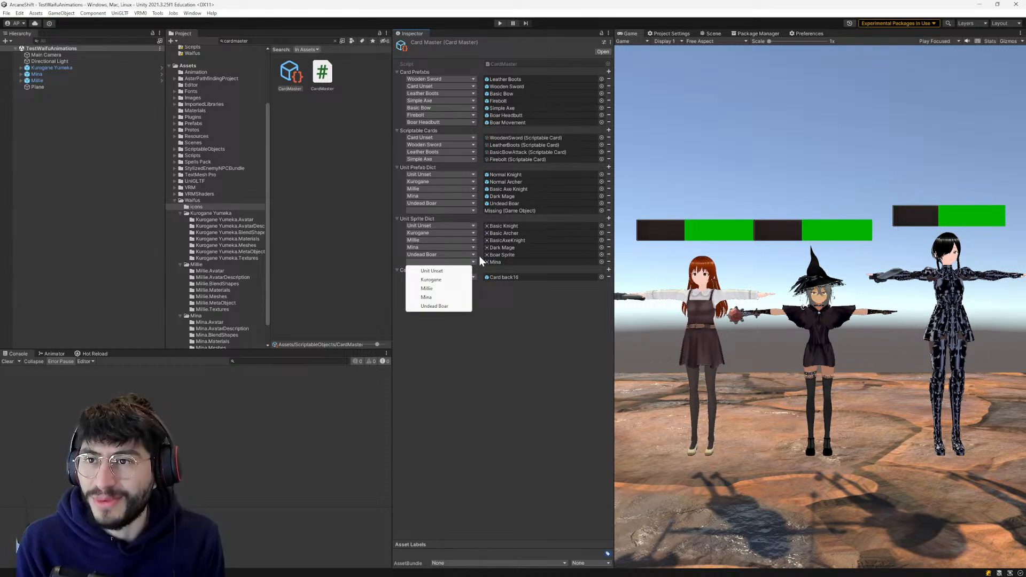
left_click(475, 327)
left_click(441, 260)
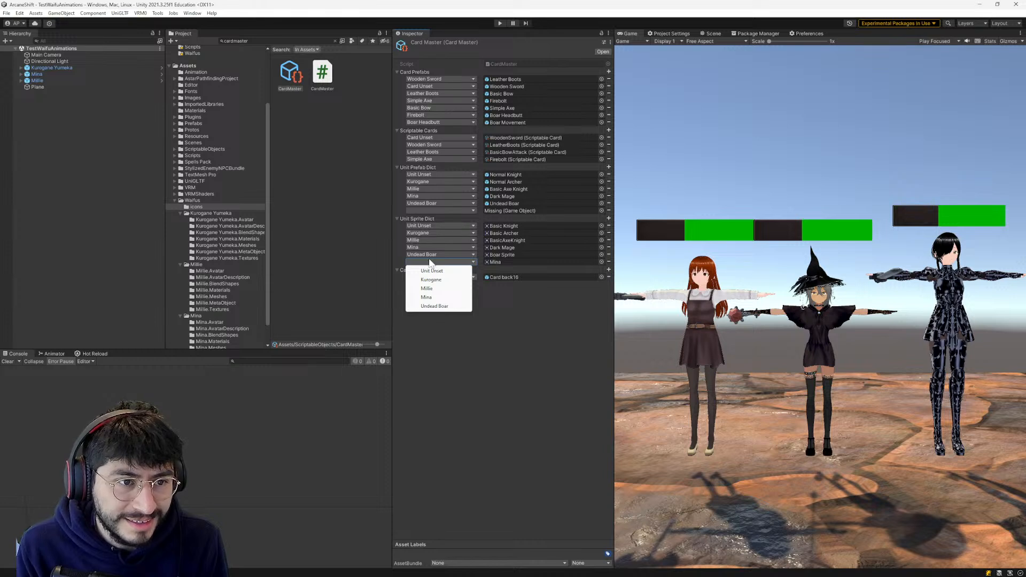
left_click(609, 262)
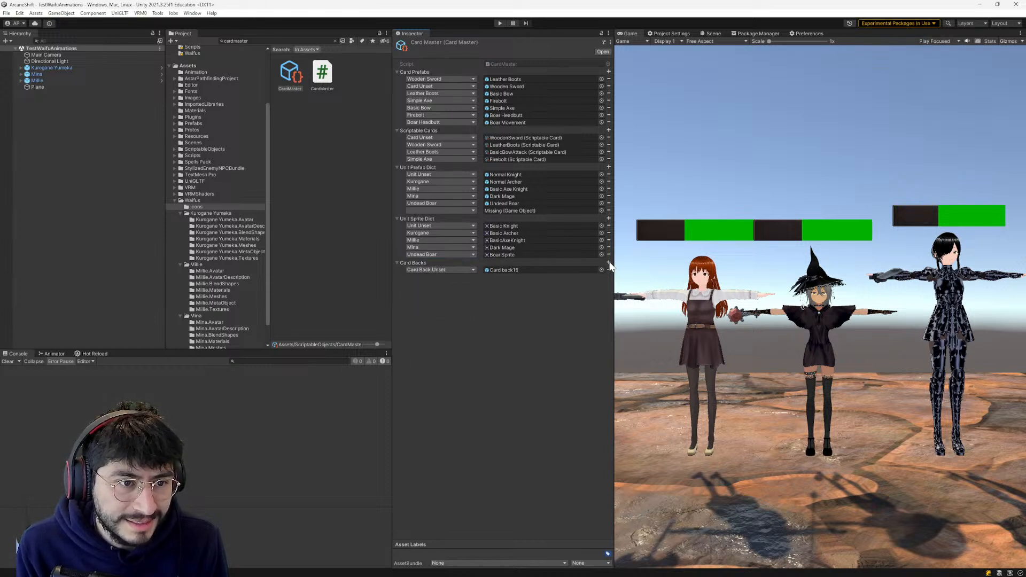
left_click(608, 226)
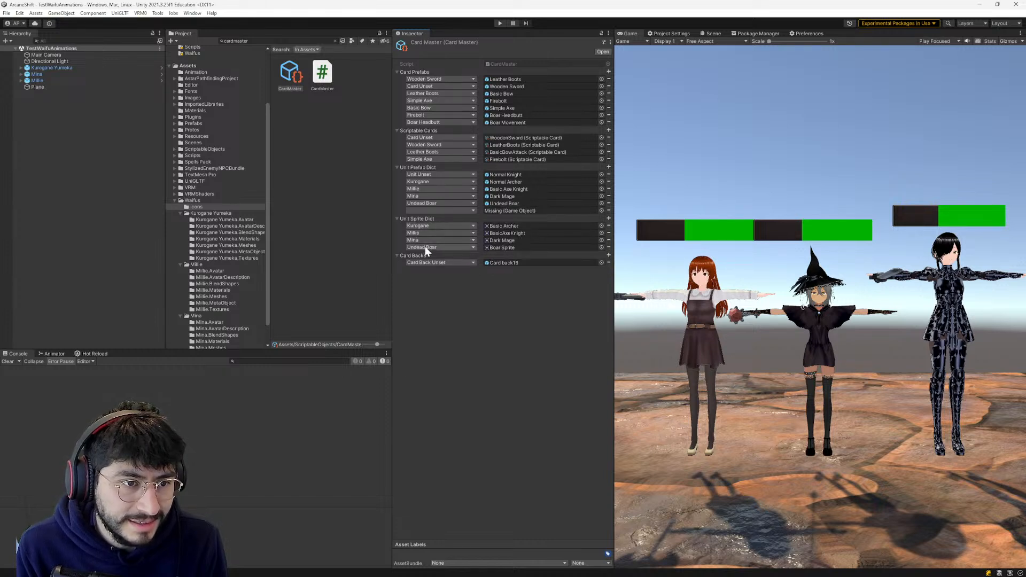
- Assign the Kurogane Icon sprite to the Kurogane entry of the Unit Sprite Dict
left_click(601, 226)
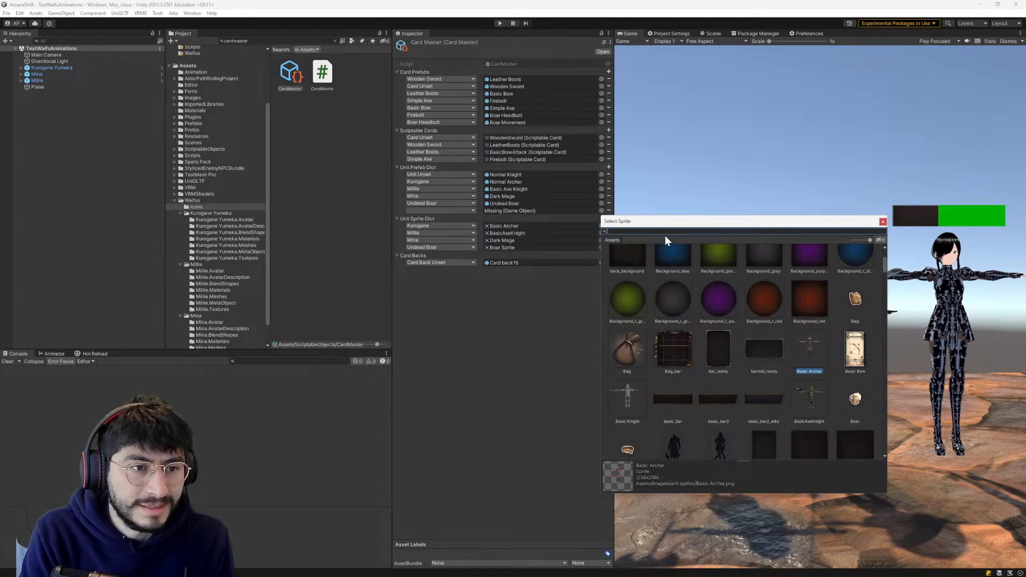
type("Kurogane")
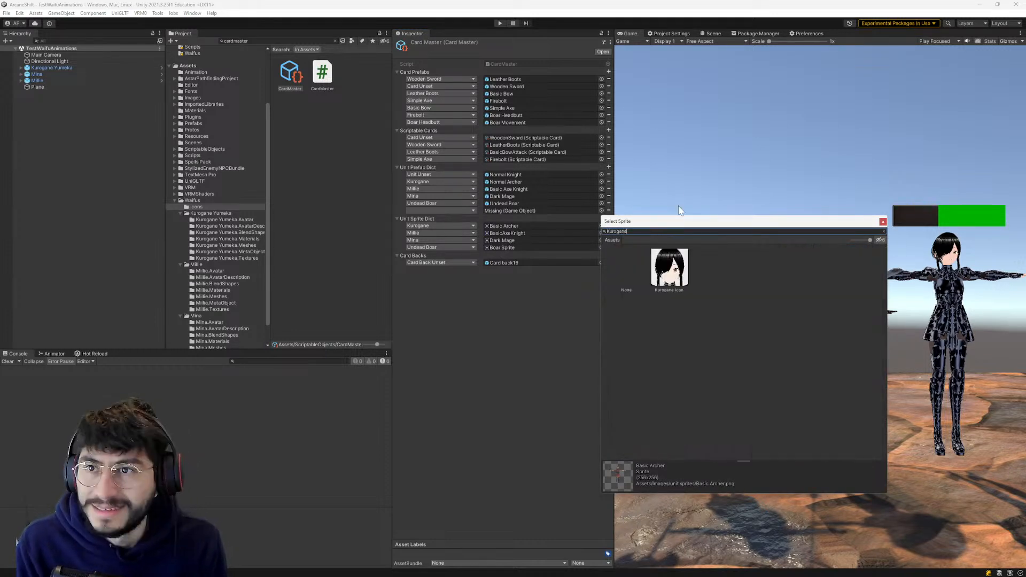
key("BackSpace")
key("BackSpace")
key("BackSpace")
key("BackSpace")
key("BackSpace")
key("BackSpace")
key("BackSpace")
key("BackSpace")
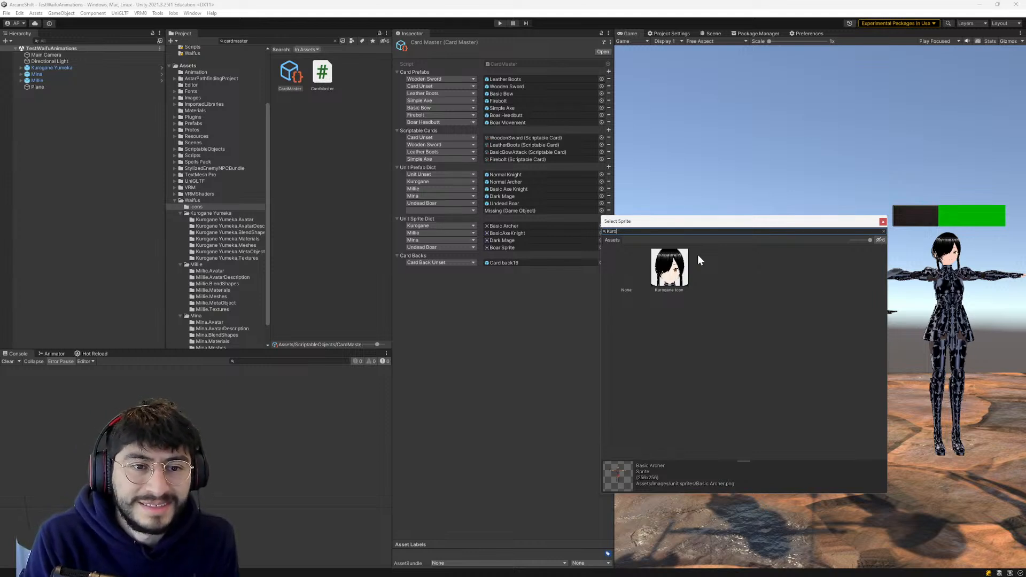
scroll(697, 255, "down", 3)
type("kurogane")
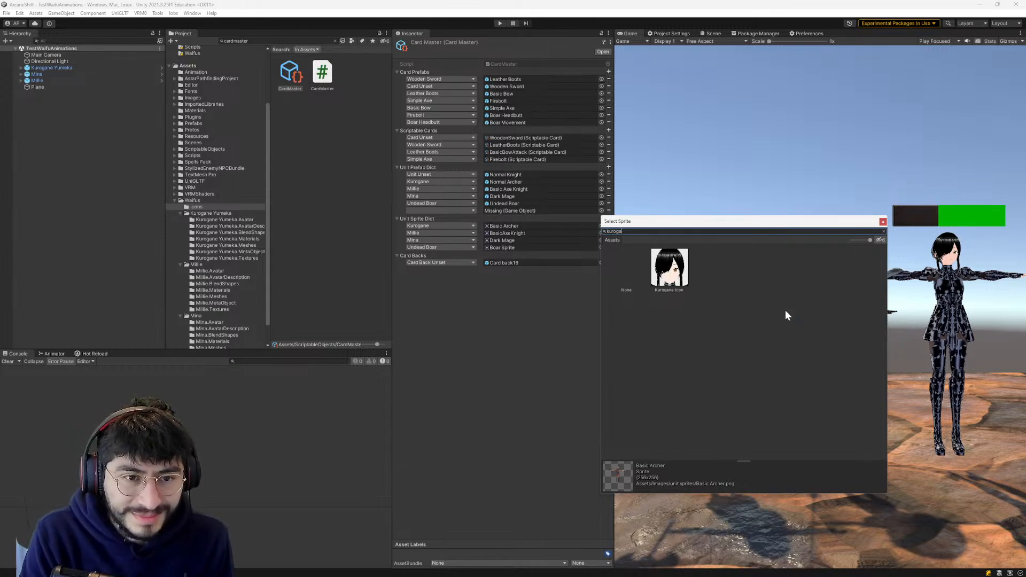
key("BackSpace")
key("BackSpace")
key("BackSpace")
key("BackSpace")
key("BackSpace")
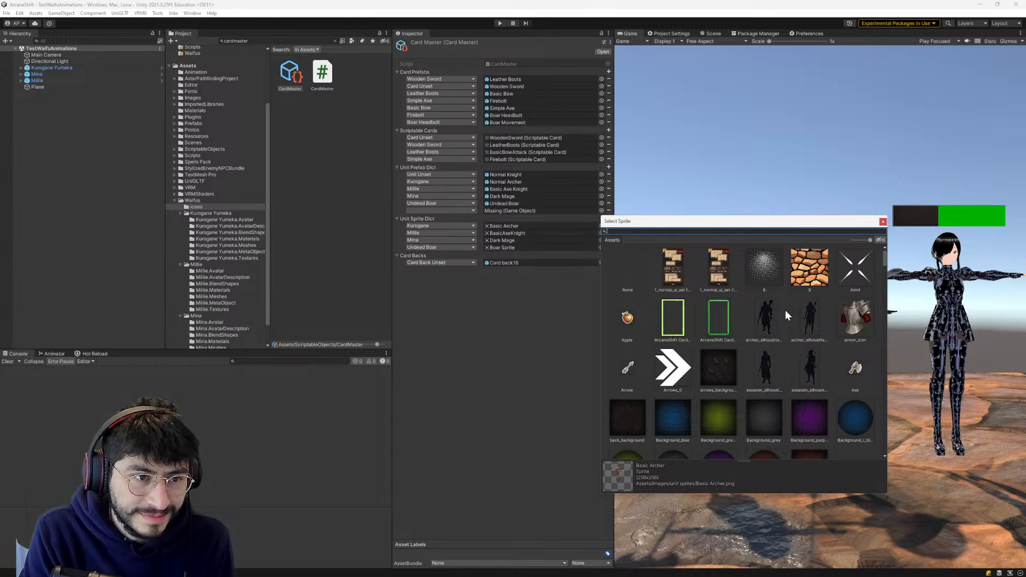
type("b")
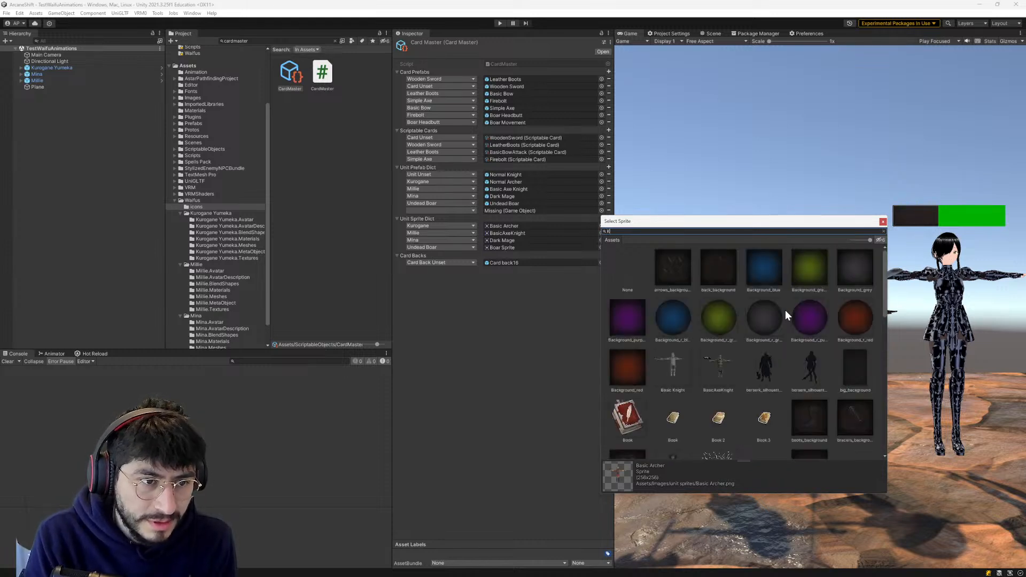
scroll(782, 316, "down", 2)
scroll(782, 315, "up", 2)
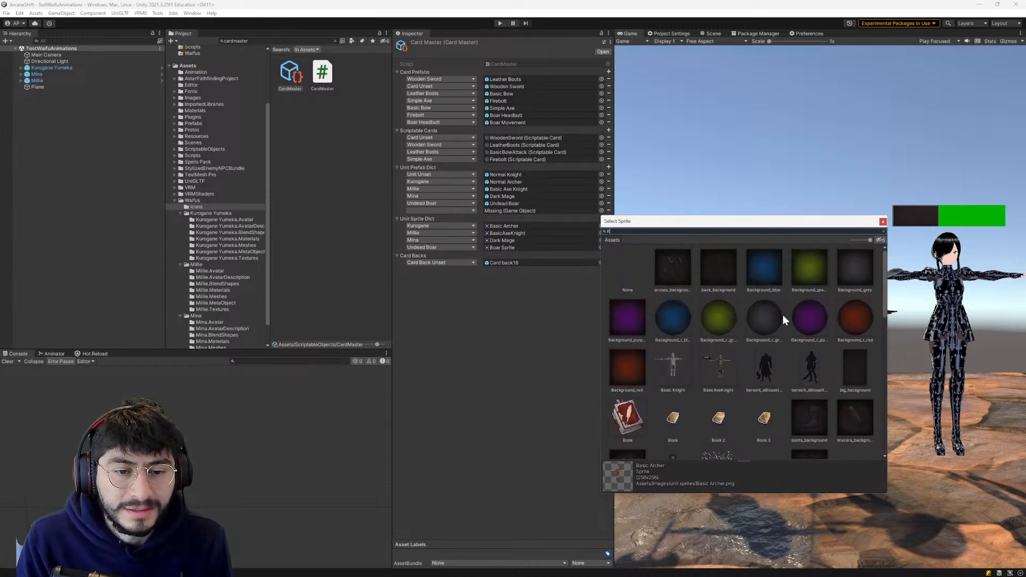
scroll(782, 315, "down", 3)
scroll(782, 315, "up", 1)
left_click(855, 422)
left_click(660, 347)
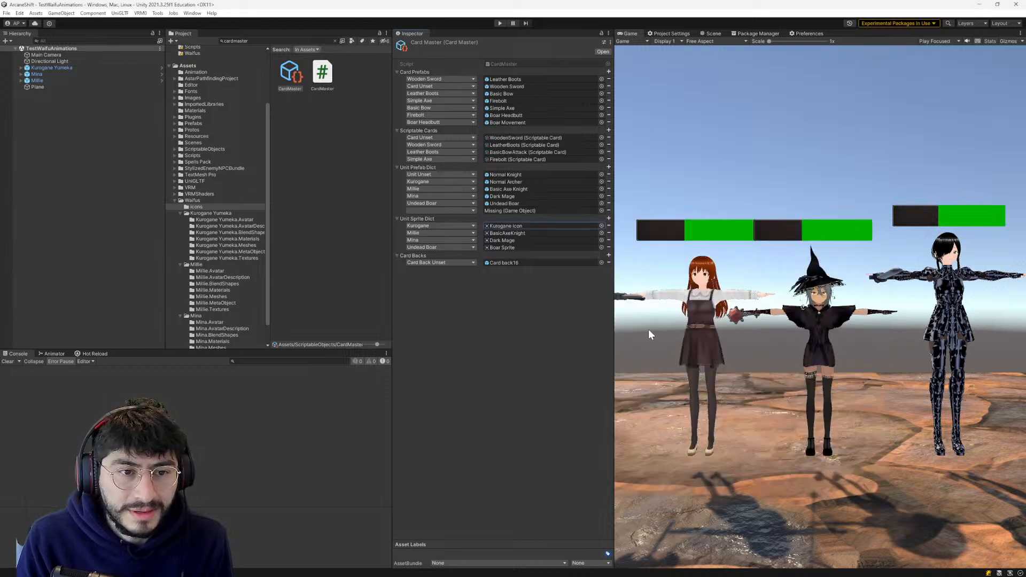
- Assign the Millie Icon sprite to the Millie entry of the Unit Sprite Dict
left_click(601, 233)
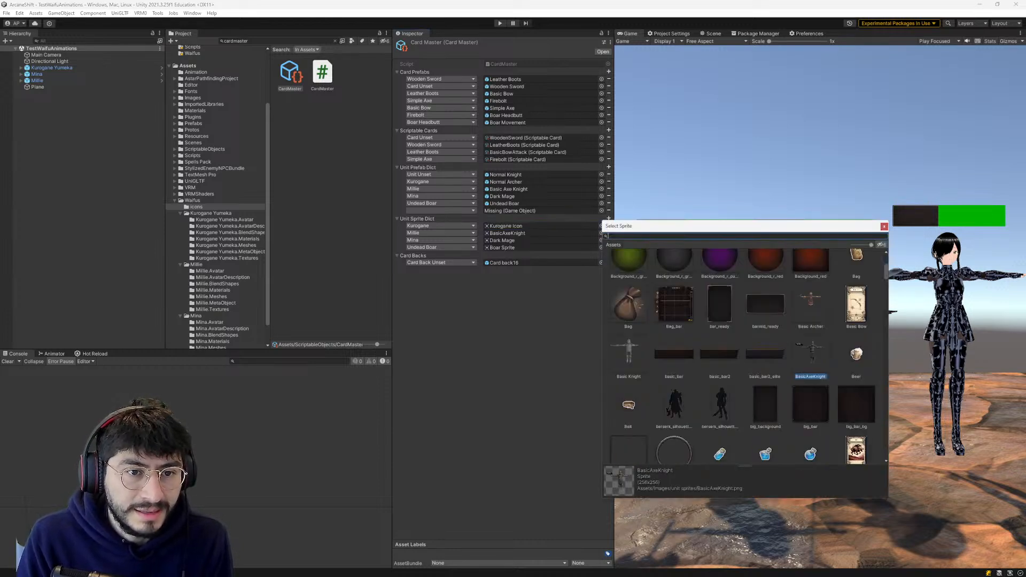
type("Milli")
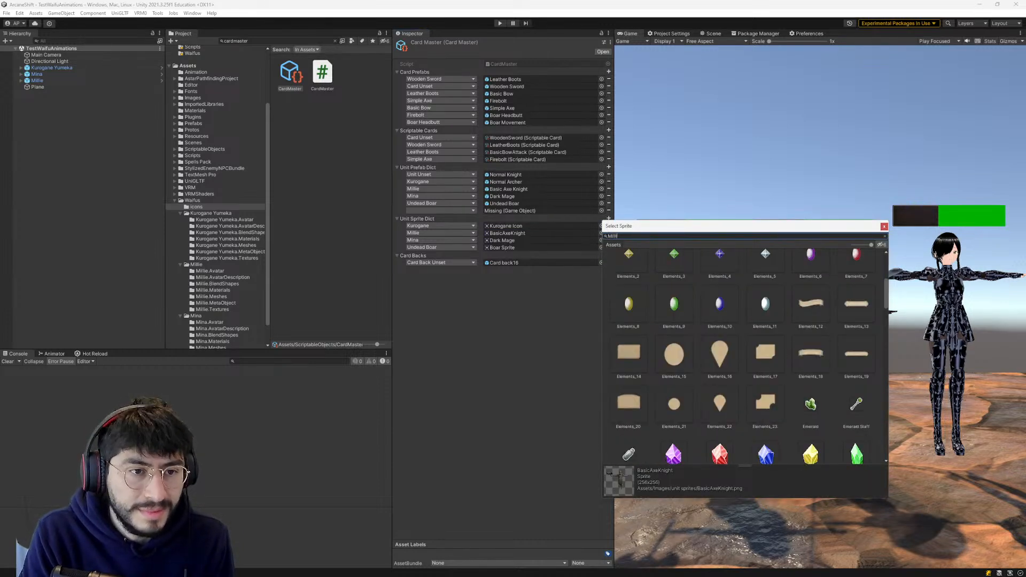
type("e")
double_click(664, 270)
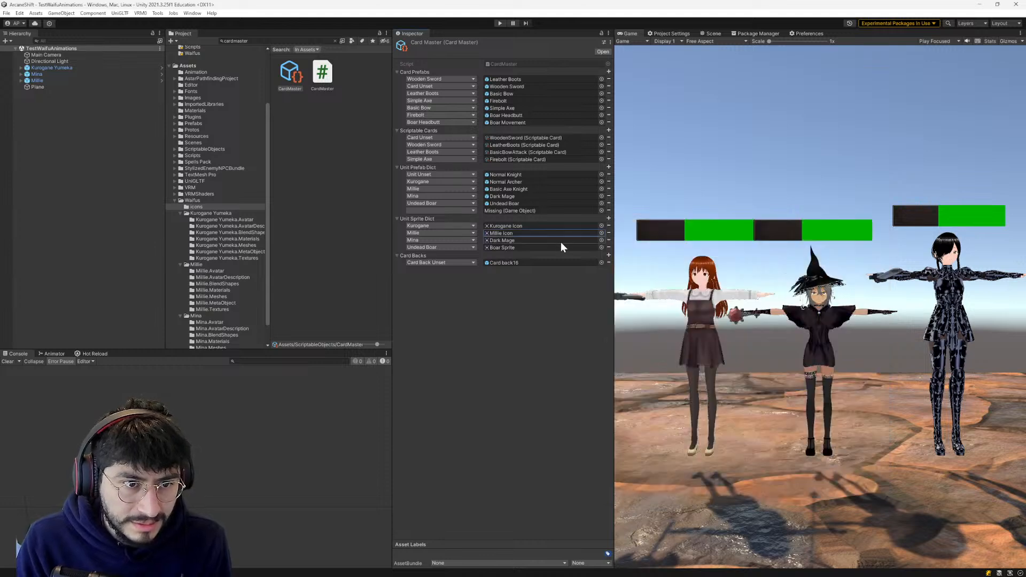
- Assign the Mina Icon sprite to the Mina entry of the Unit Sprite Dict
left_click(602, 240)
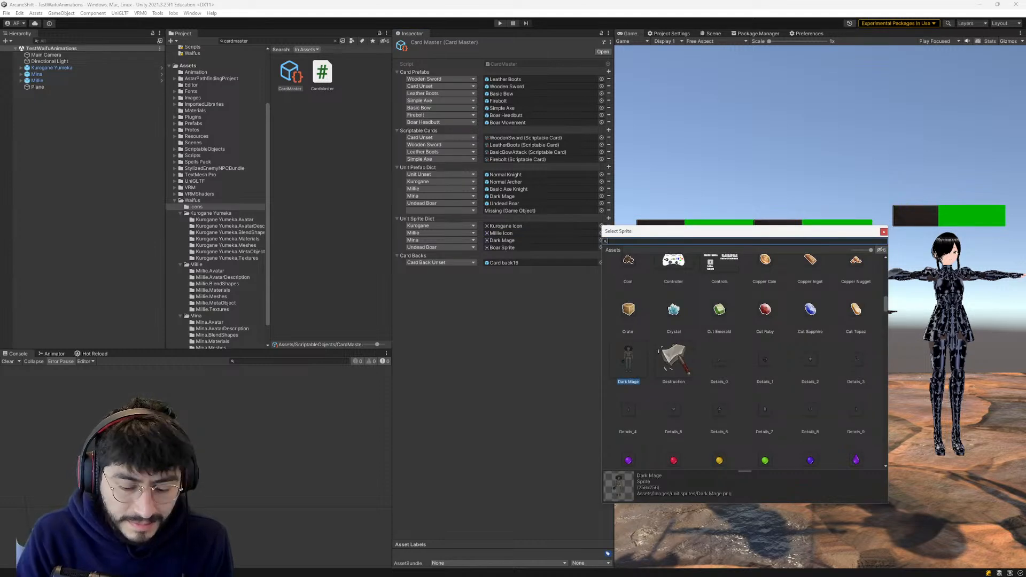
type("Mina")
double_click(720, 275)
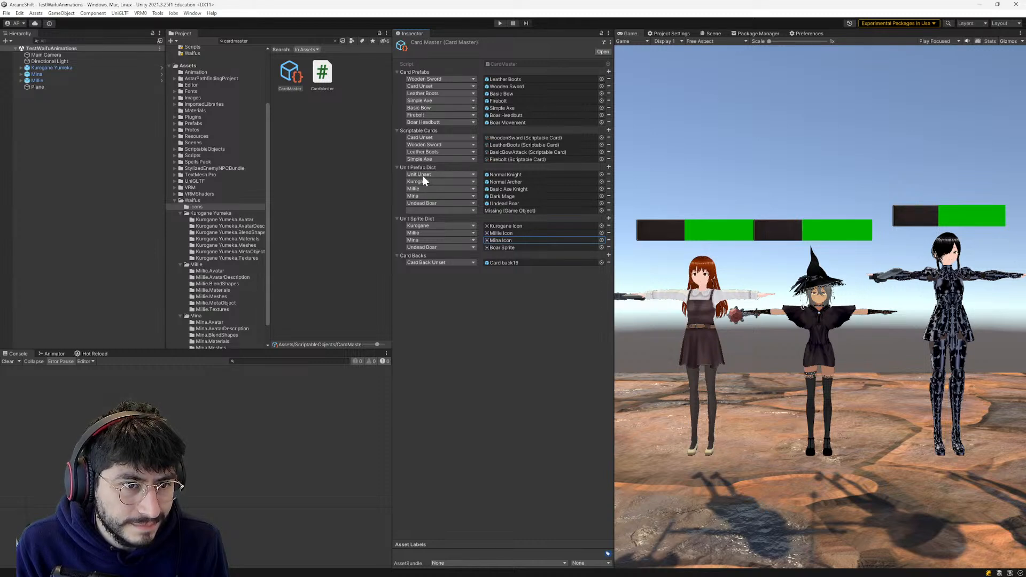
- Remove the Unit Unset entry from the Unit Prefab Dict and assign the Kurogane Yumeka prefab to the Kurogane entry
left_click(609, 174)
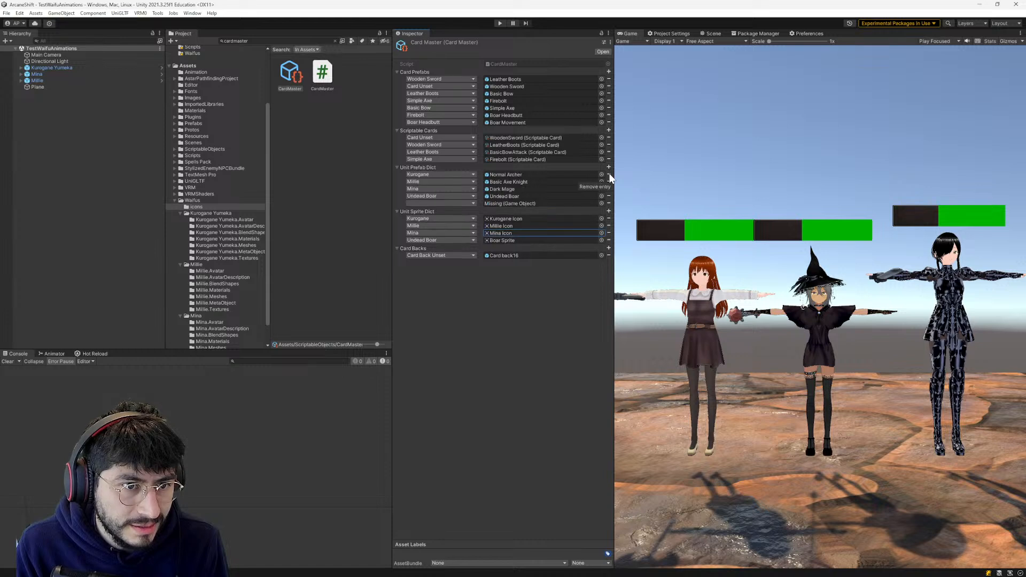
left_click(601, 174)
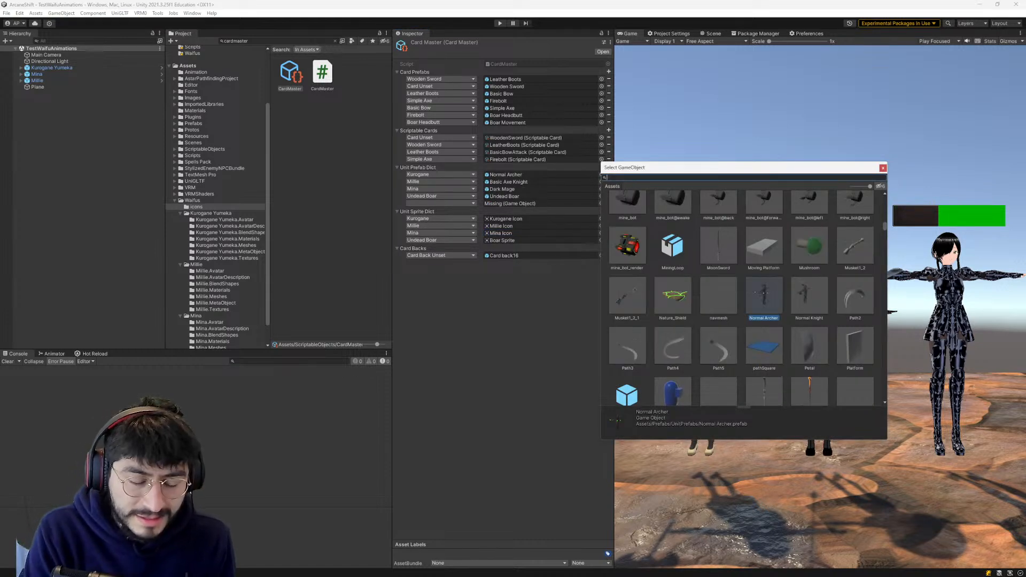
type("kurogane")
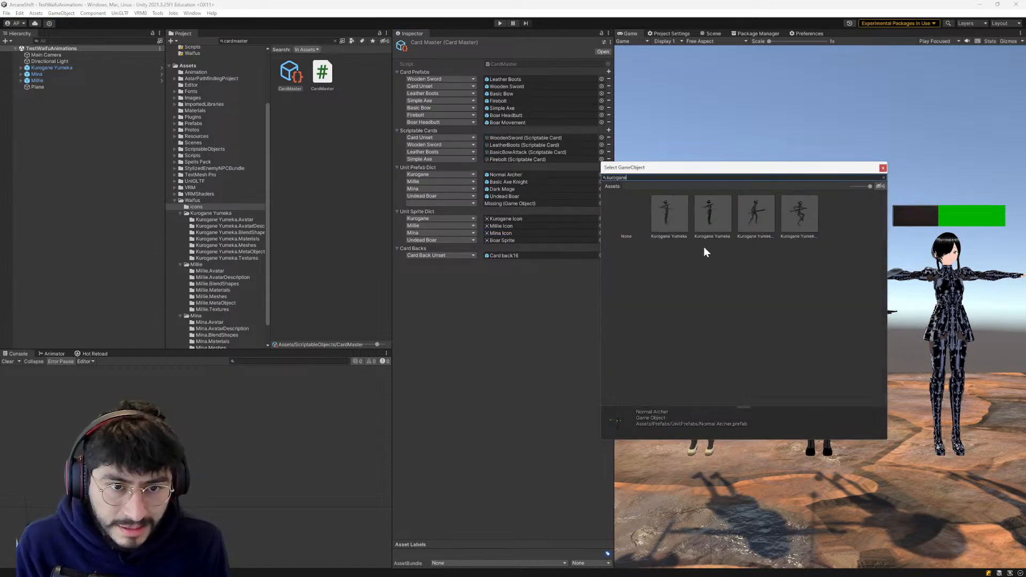
left_click(675, 217)
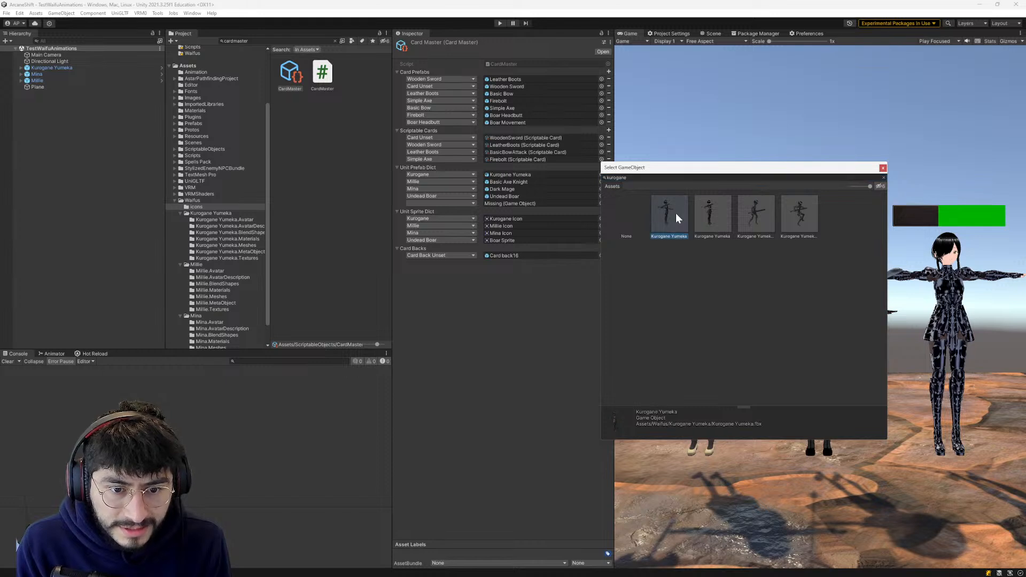
left_click(718, 214)
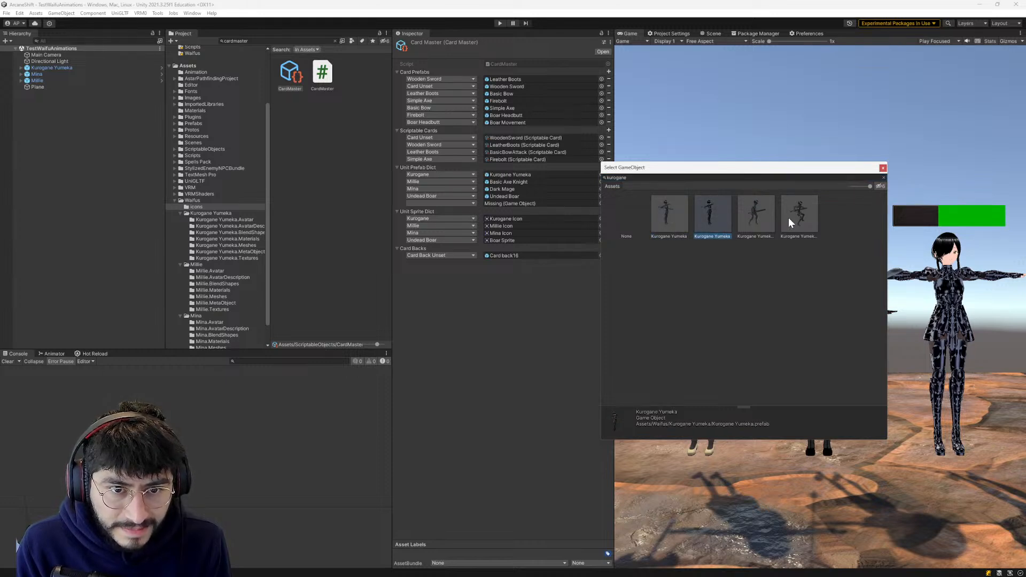
left_click(752, 210)
left_click(800, 212)
left_click(751, 211)
left_click(668, 212)
left_click(711, 209)
double_click(711, 210)
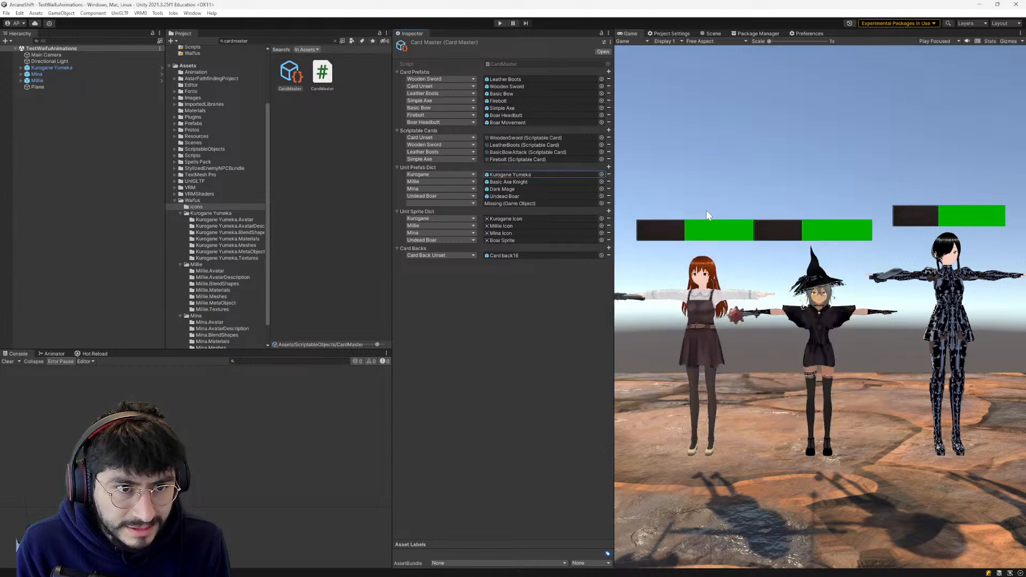
- Assign Millie.prefab, not the same-named model, to the Millie entry of the Unit Prefab Dict
left_click(601, 182)
type("millie")
left_click(662, 216)
left_click(714, 221)
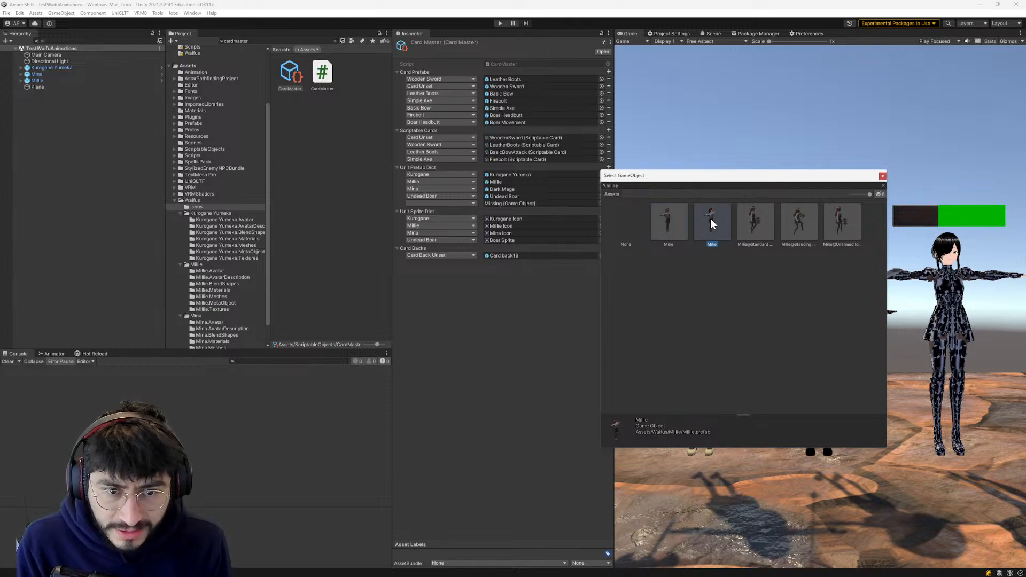
left_click(671, 220)
left_click(711, 227)
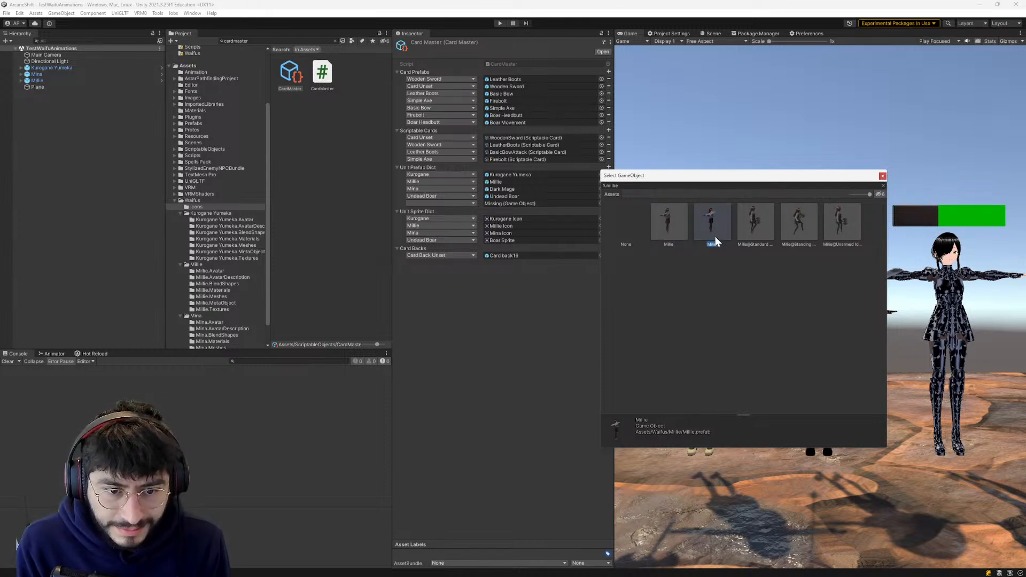
double_click(715, 238)
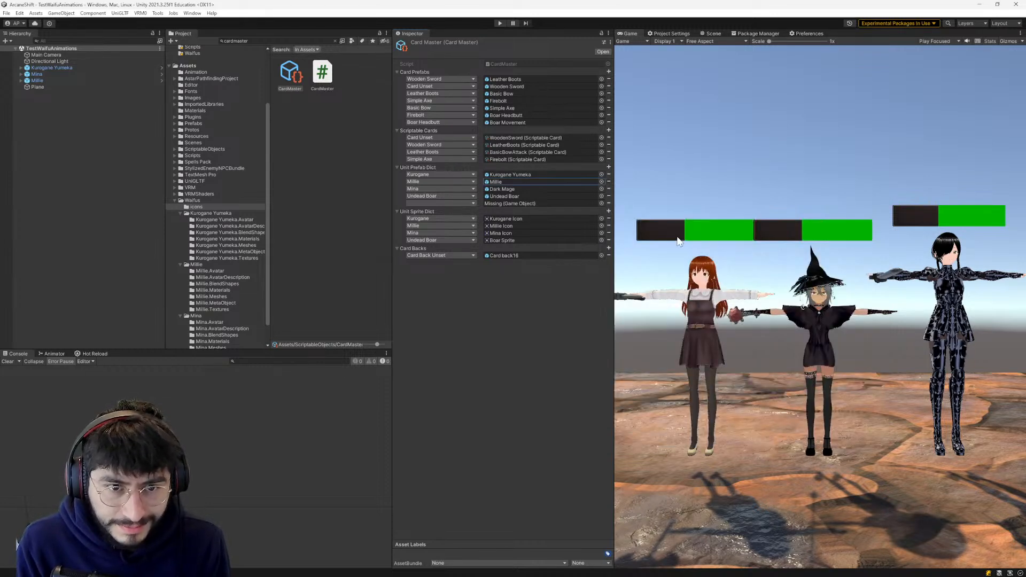
- Assign the Mina game object to the Mina entry of the Unit Prefab Dict
left_click(602, 189)
type("Mina")
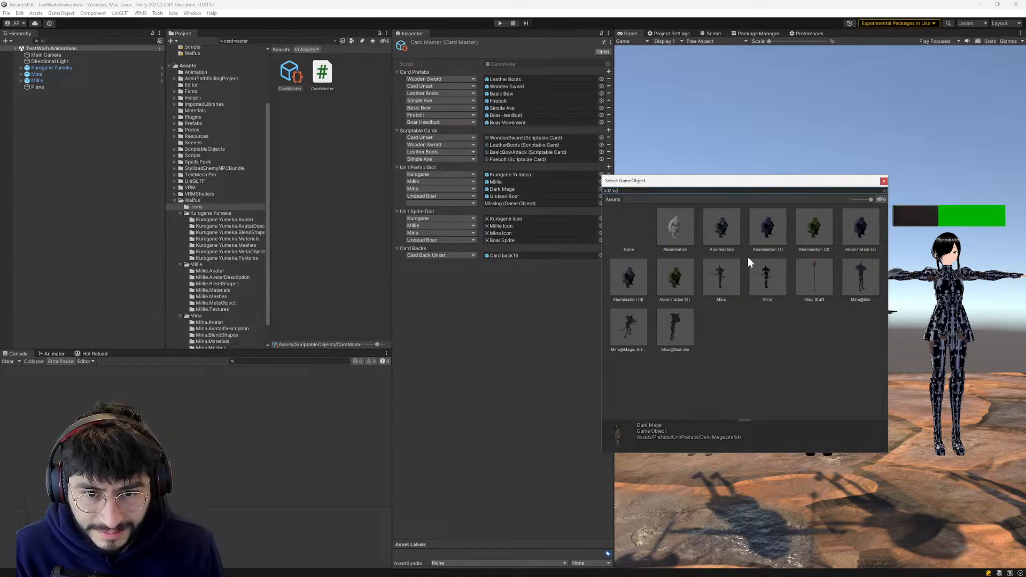
left_click(774, 277)
double_click(774, 277)
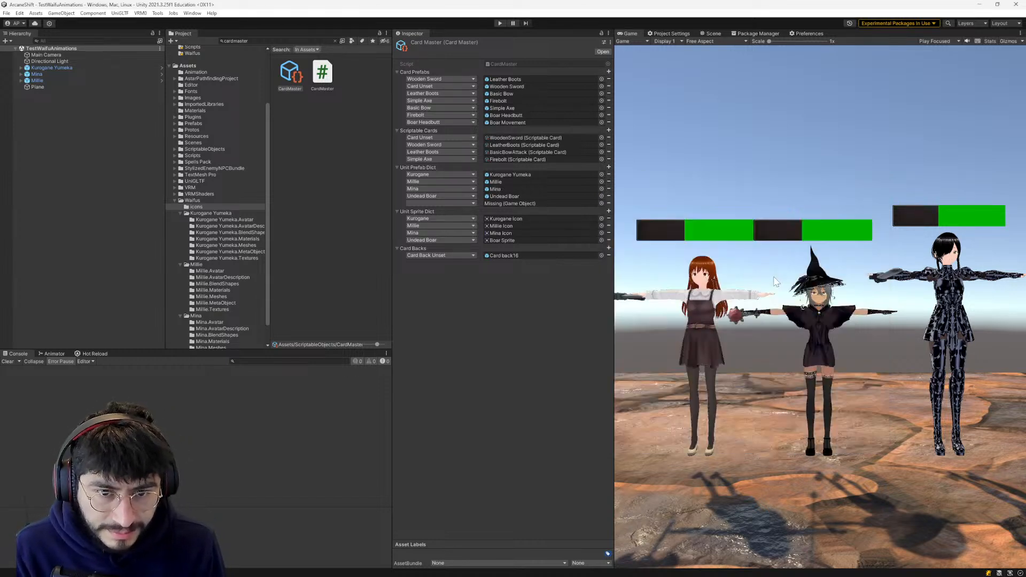
- Assign the Undead Boar prefab to the Undead Boar entry of the Unit Prefab Dict and remove the unnamed missing entry
left_click(602, 196)
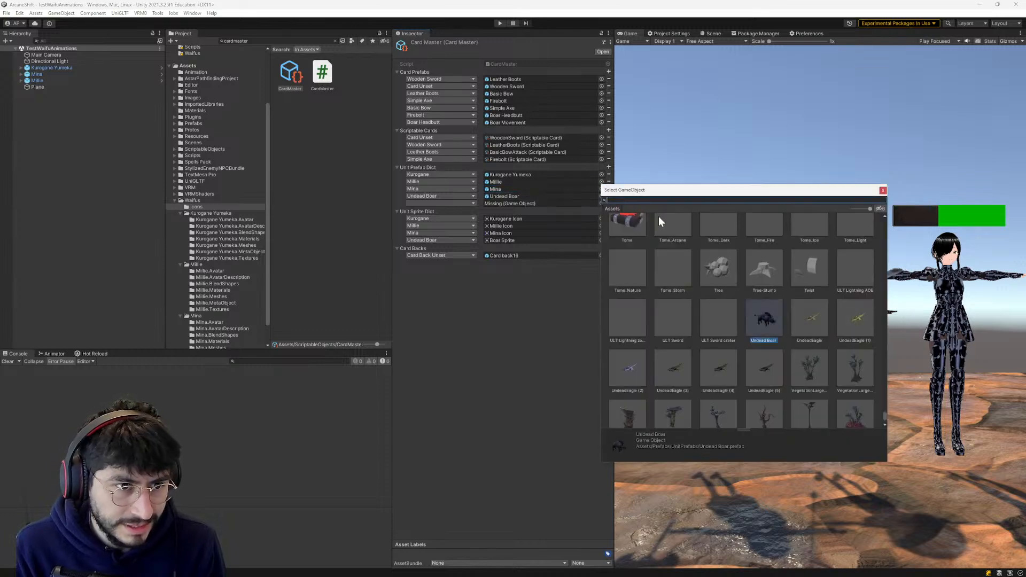
type("undead boar")
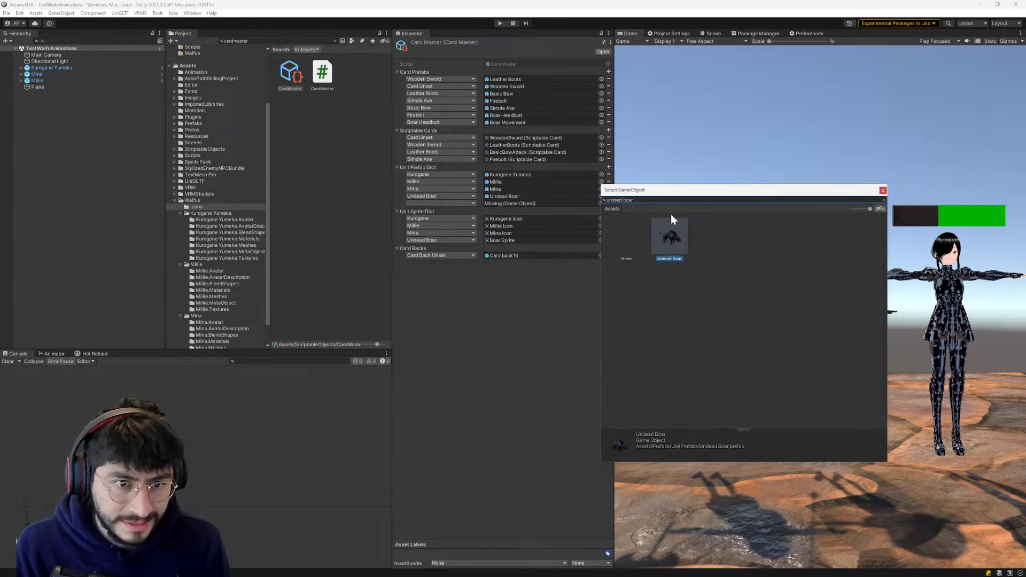
double_click(675, 249)
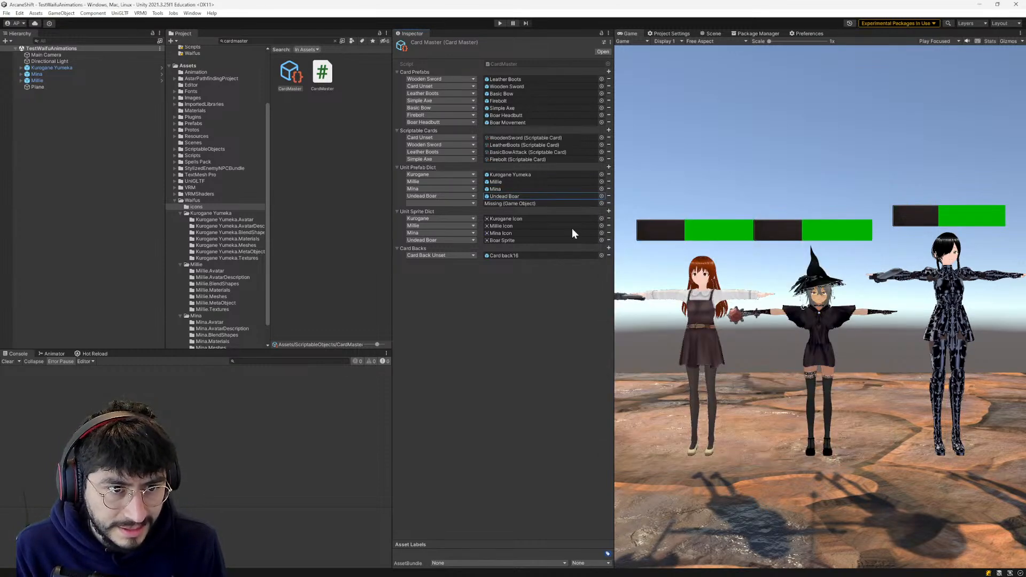
left_click(608, 203)
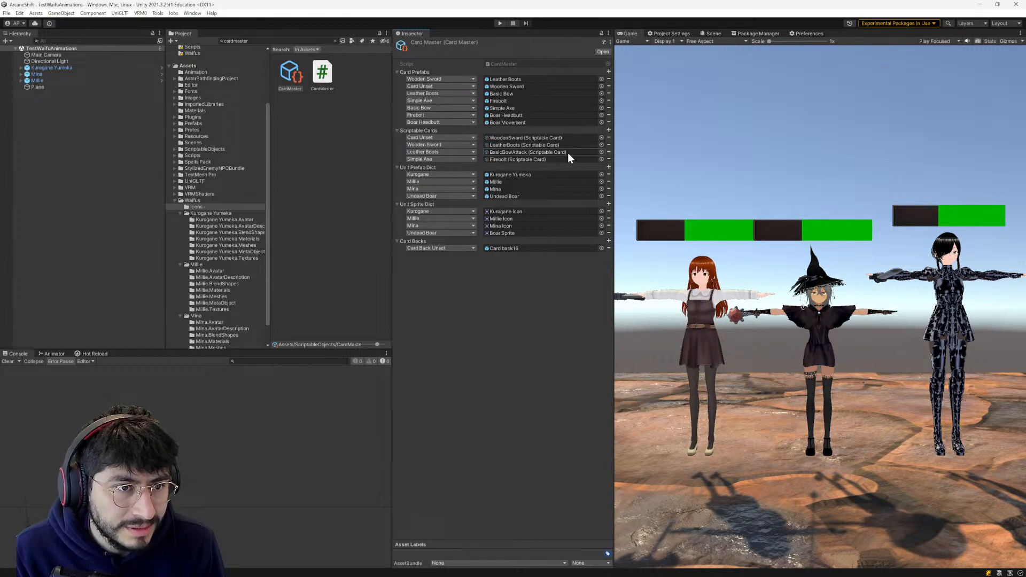
- Remove all entries from the Scriptable Cards dictionary
left_click(609, 137)
left_click(609, 137)
left_click(609, 138)
left_click(608, 137)
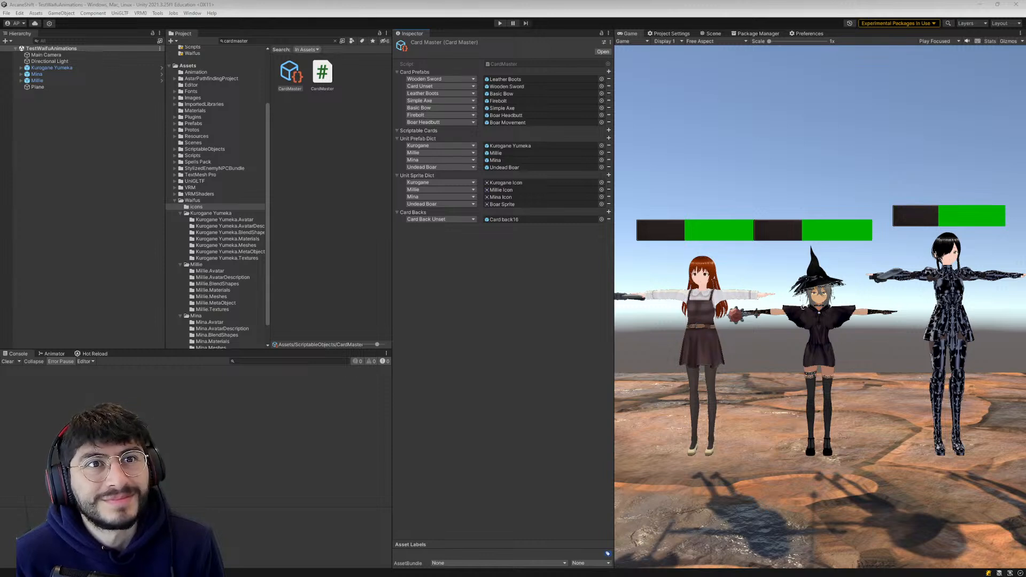
left_click(537, 275)
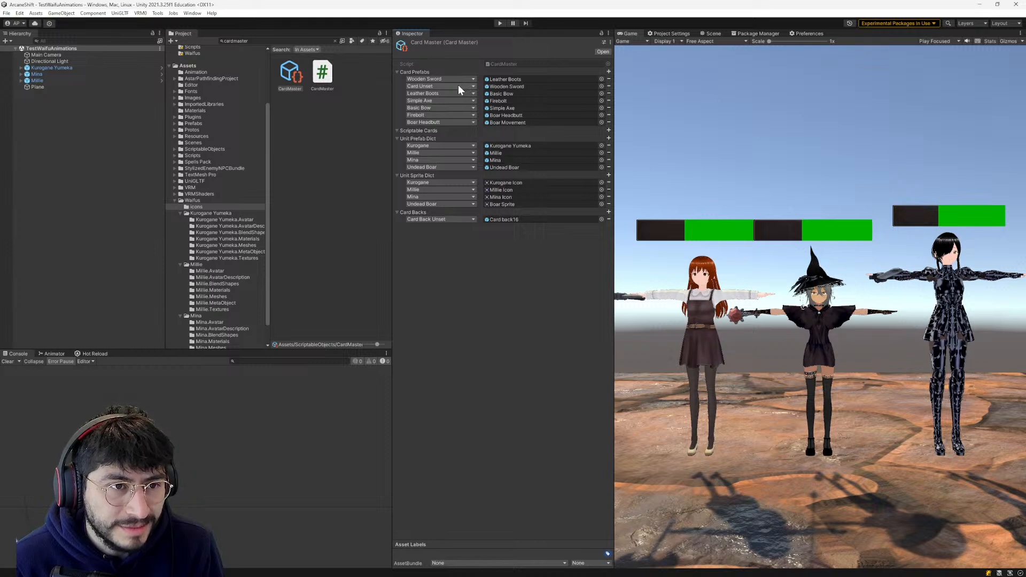
- Remove the Card Unset entry from Card Prefabs and assign the Wooden Sword prefab to the Wooden Sword entry
left_click(608, 86)
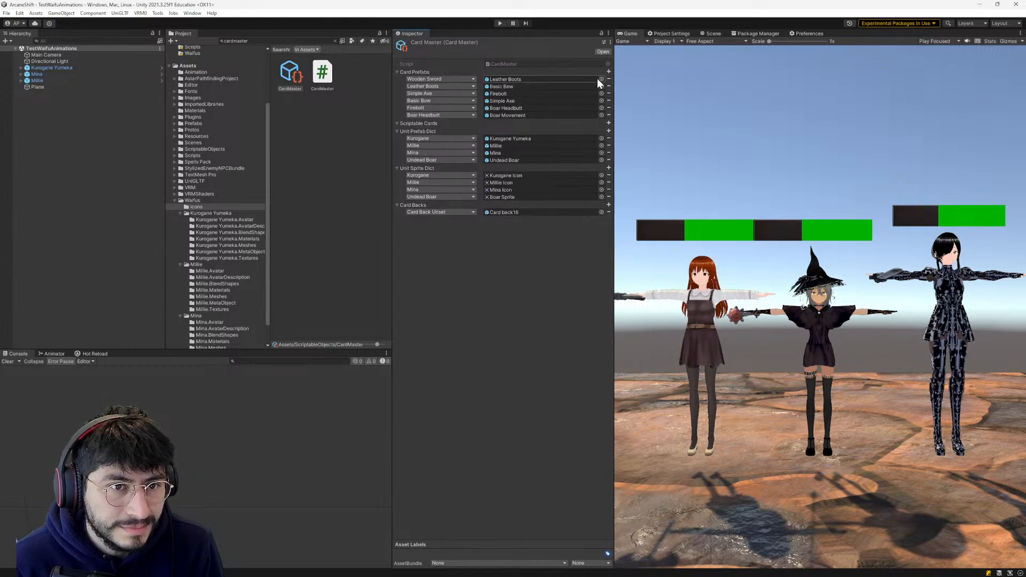
left_click(601, 79)
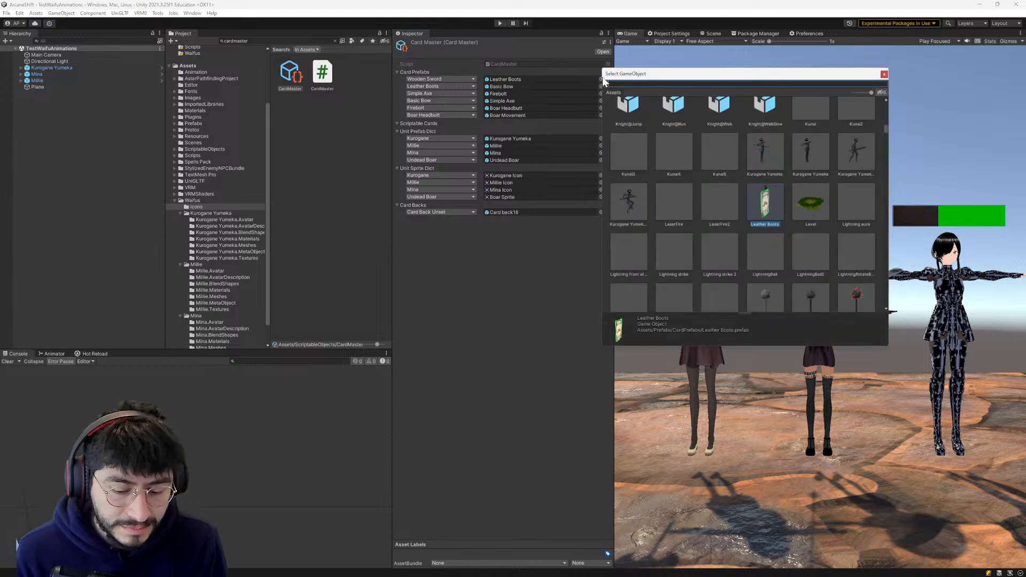
type("wooden sword")
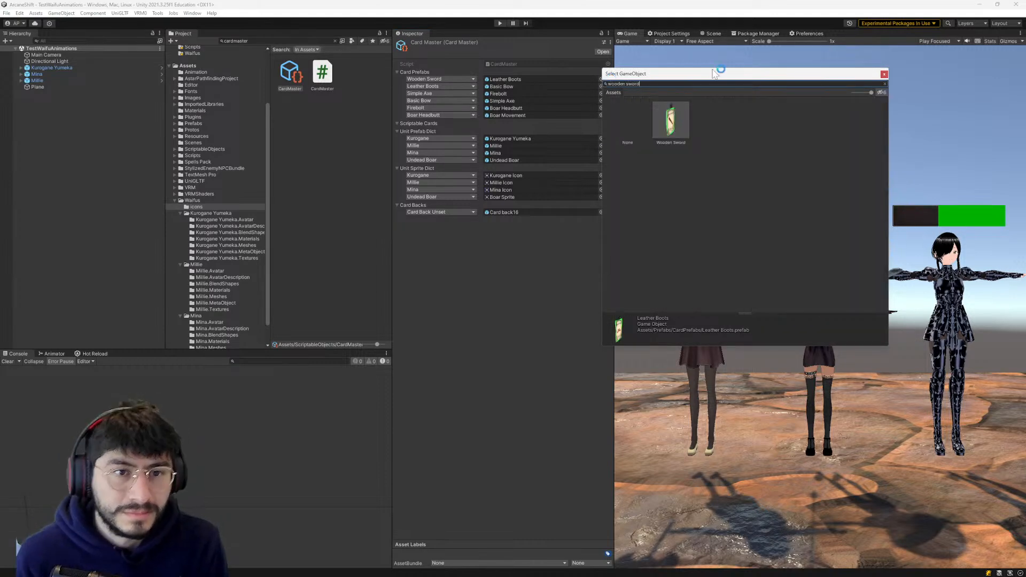
left_click(676, 124)
double_click(676, 124)
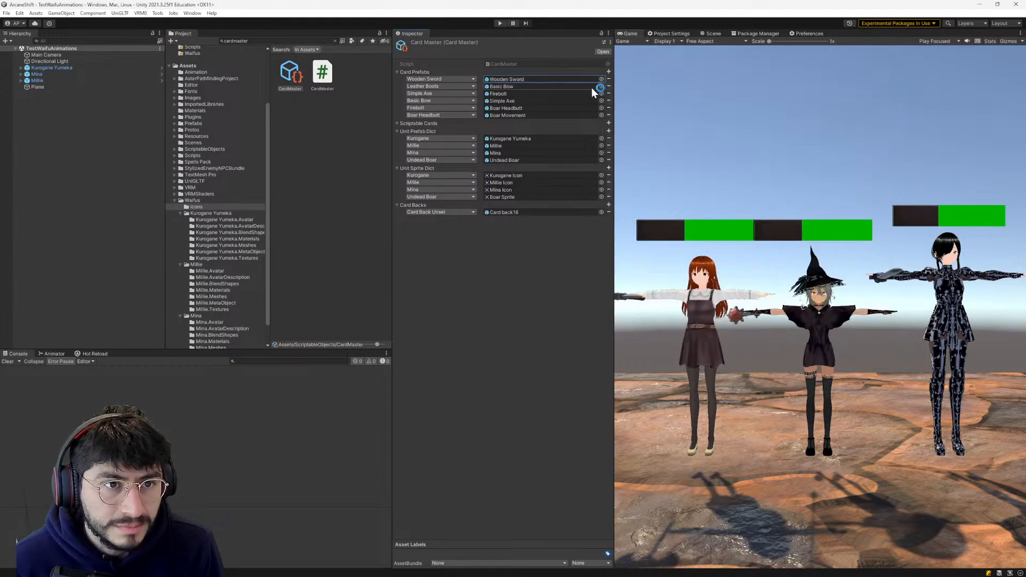
- Assign the Leather Boots prefab to the Leather Boots entry of Card Prefabs
left_click(602, 86)
type("leather b")
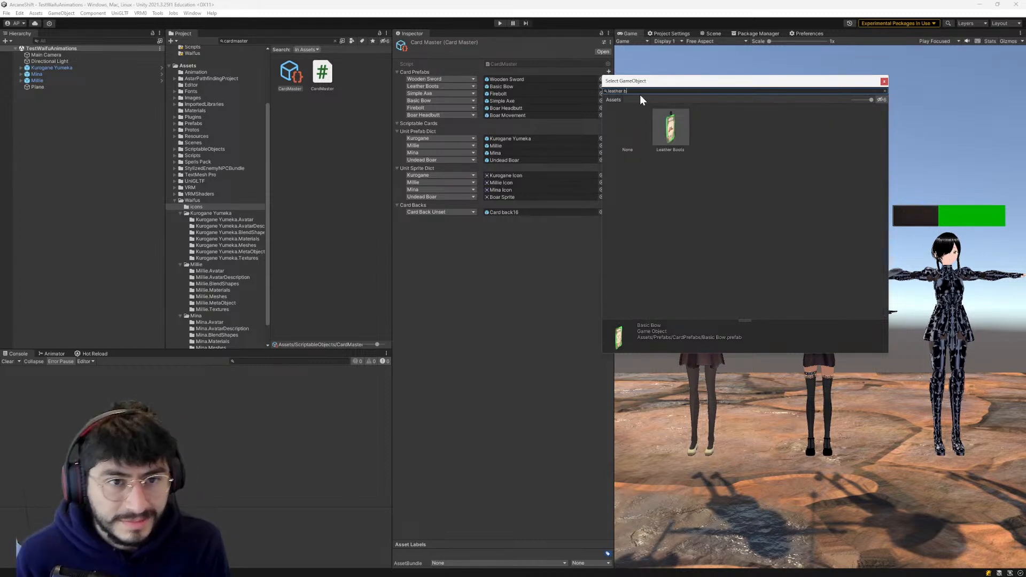
double_click(680, 131)
- Assign the Simple Axe prefab to the Simple Axe entry of Card Prefabs
left_click(600, 93)
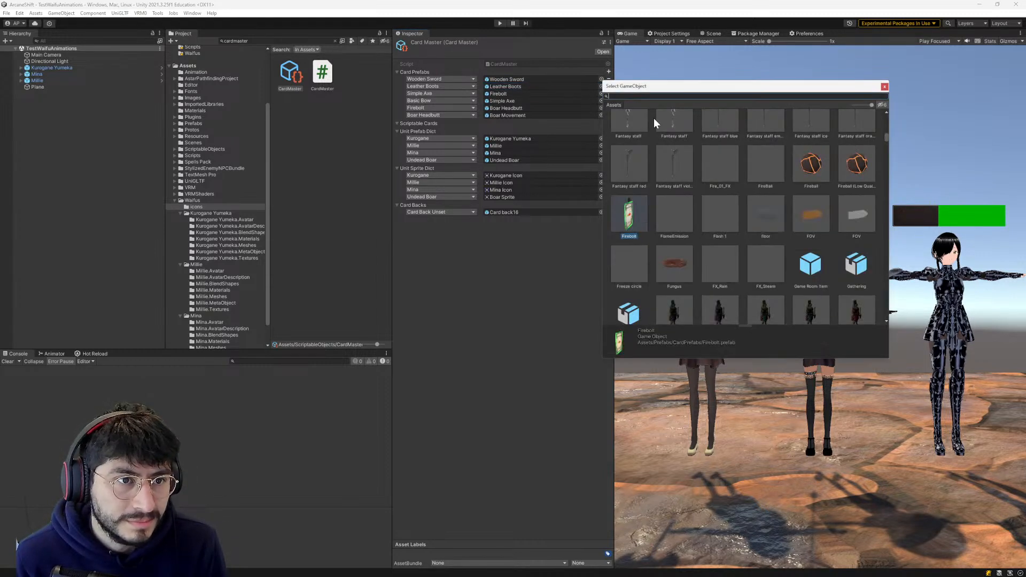
type("simple axe")
left_click(670, 134)
double_click(671, 133)
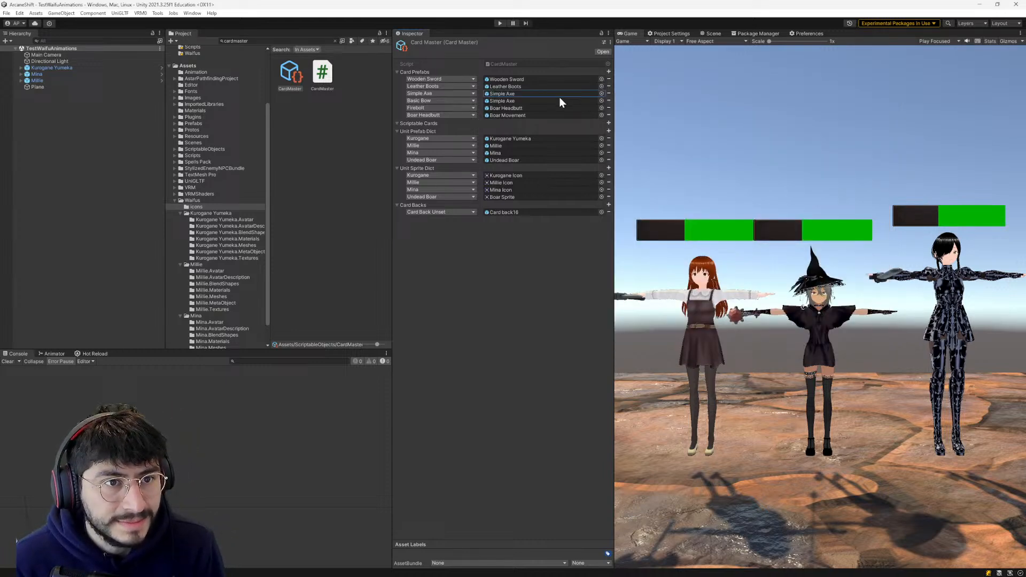
- Assign the Basic Bow card prefab, not the Bow_Basic model, to the Basic Bow entry of Card Prefabs
left_click(601, 108)
type("basic bow")
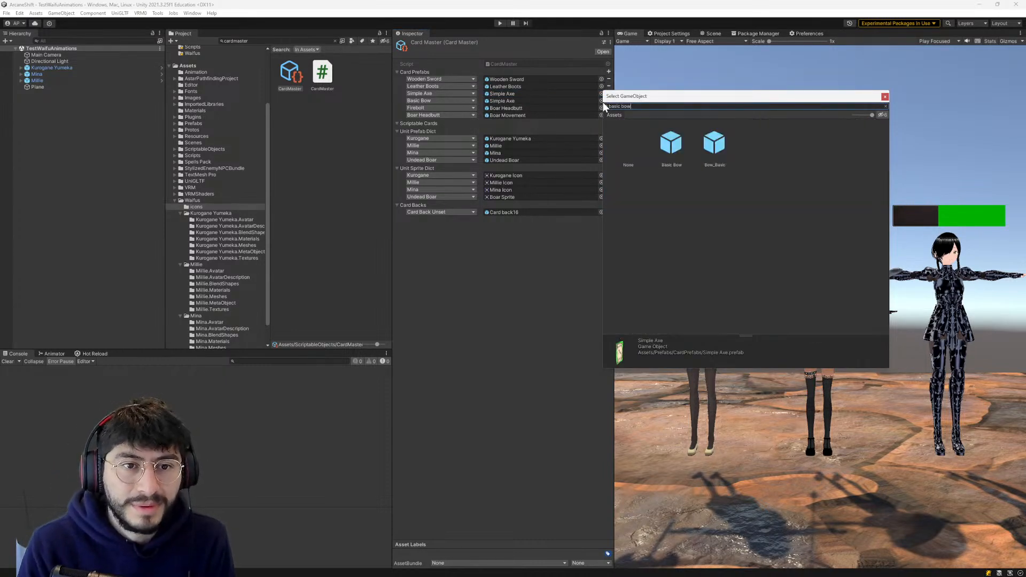
left_click(684, 153)
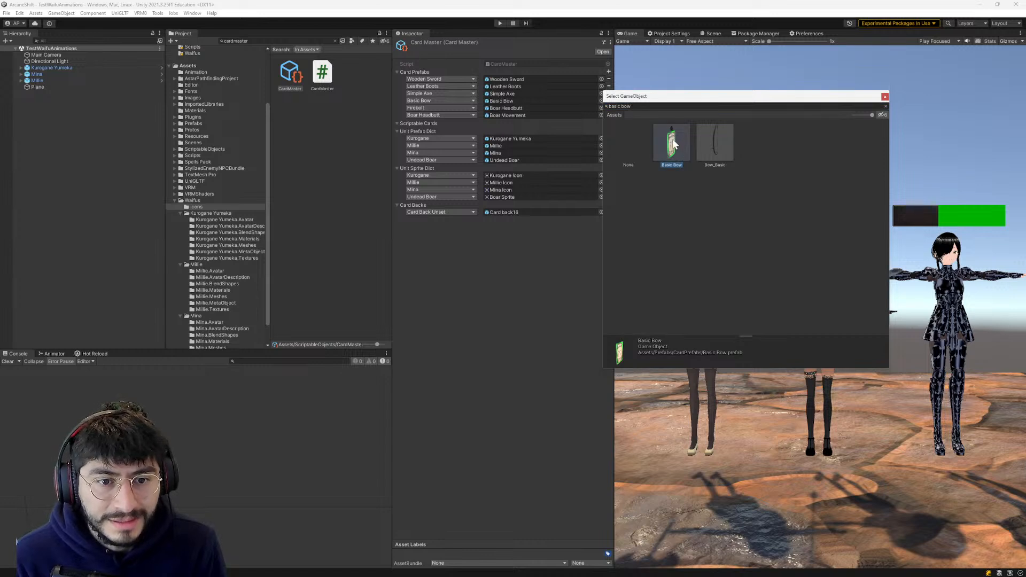
double_click(674, 146)
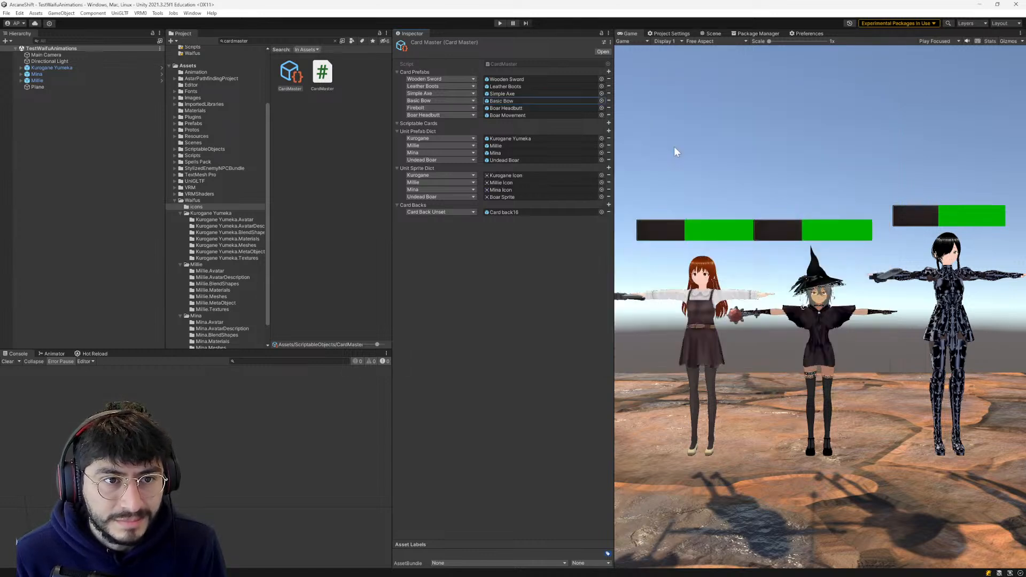
- Assign the Firebolt prefab to the Firebolt entry of Card Prefabs
left_click(601, 108)
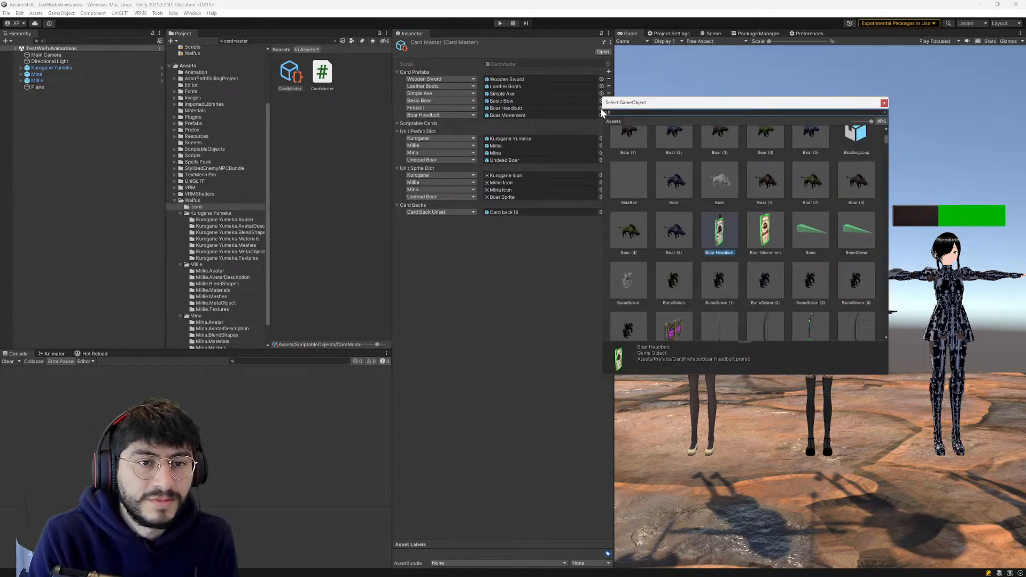
type("firebolt")
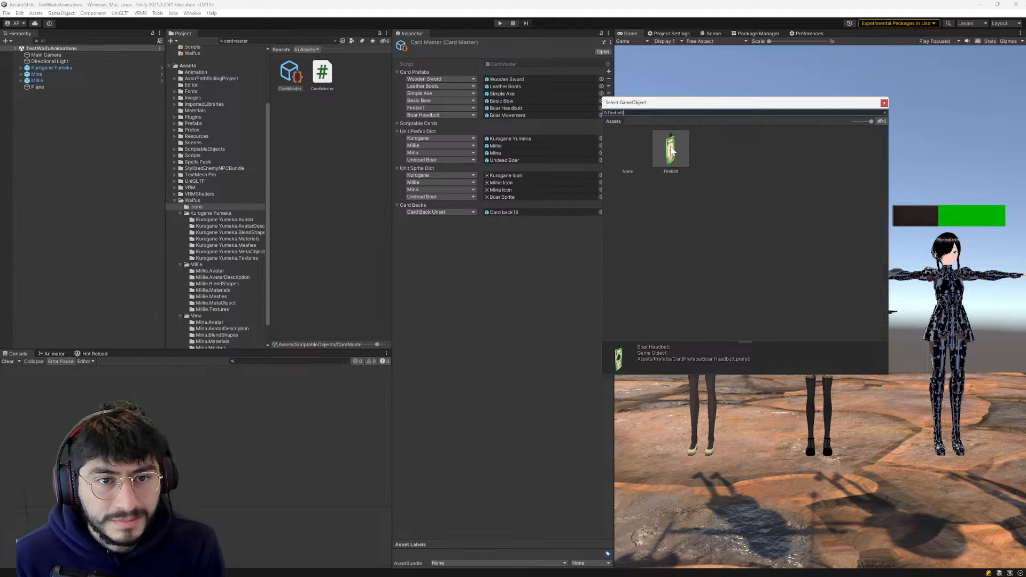
double_click(668, 151)
- Assign the Boar Headbutt prefab to the Boar Headbutt entry of Card Prefabs
left_click(600, 115)
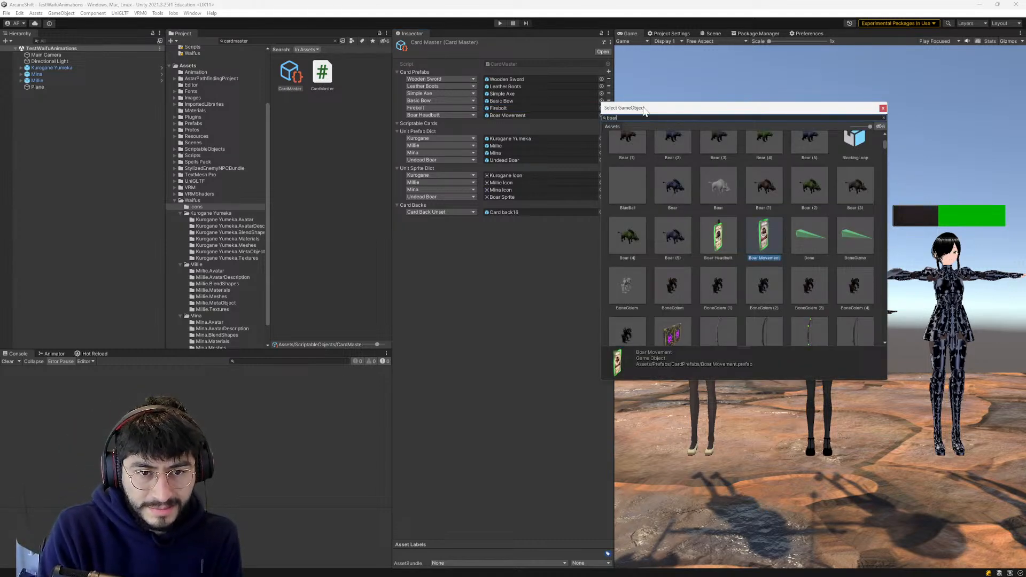
type("boar")
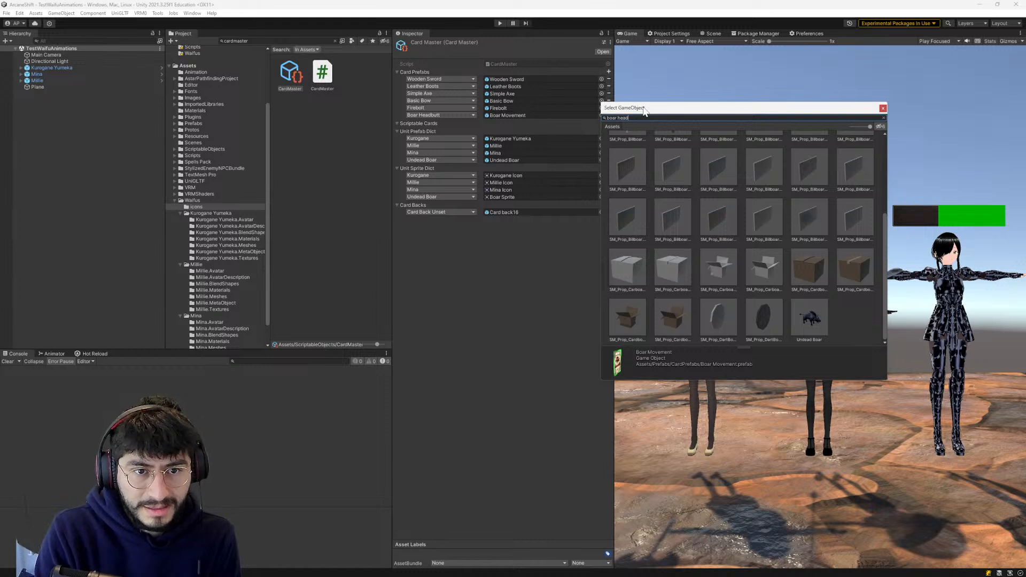
type(" head")
left_click(668, 157)
double_click(667, 161)
left_click(550, 270)
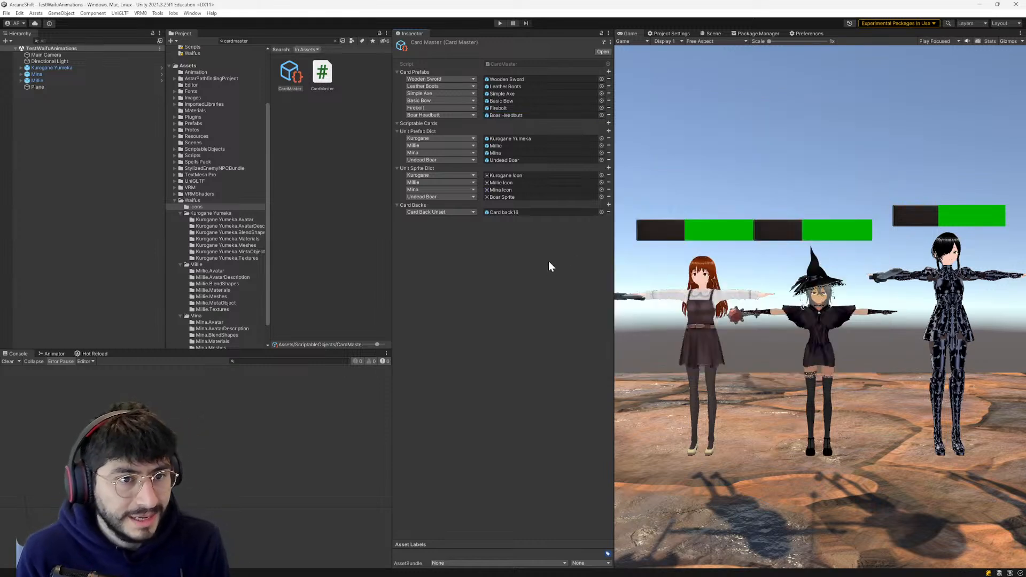
- Change the key of the Card Back Unset entry in Card Backs to Purple Plain Gem
left_click(441, 212)
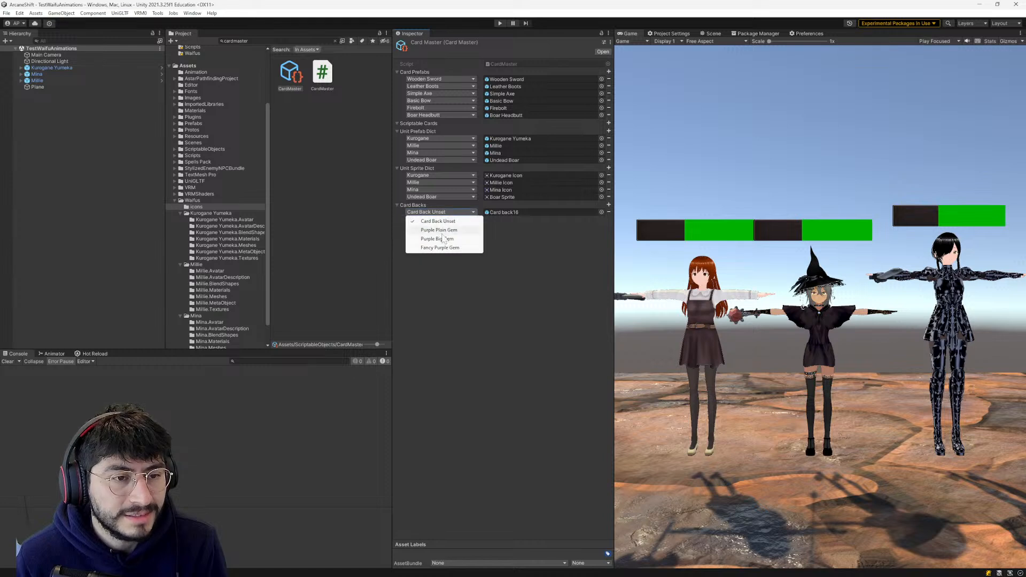
left_click(441, 230)
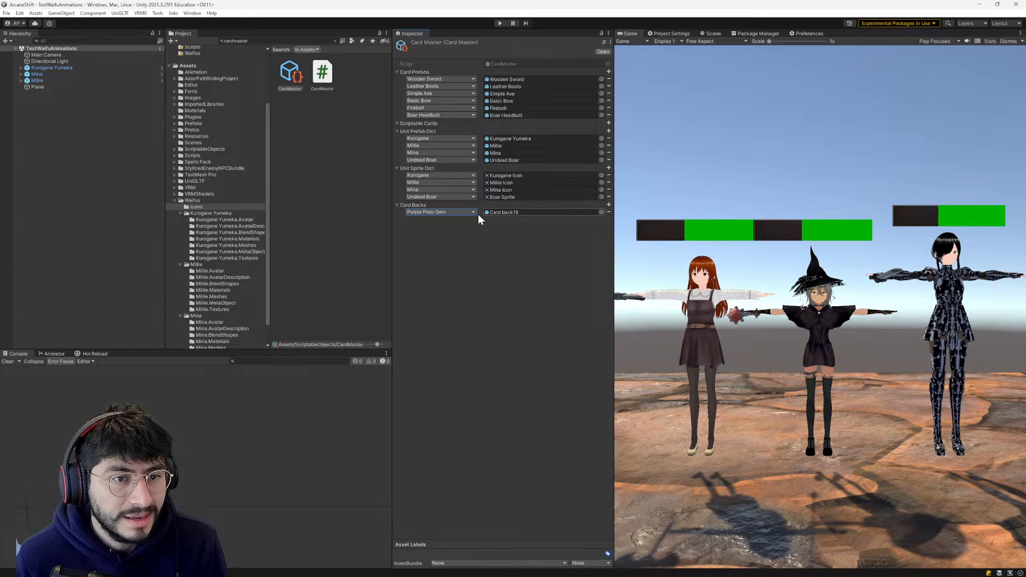
left_click(514, 245)
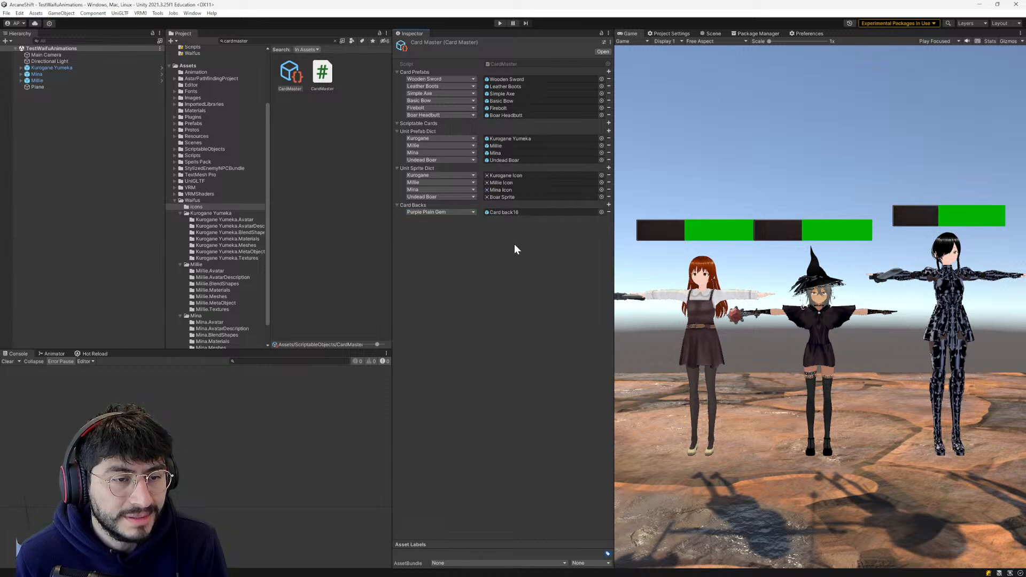
- Add a Purple Big Gem entry to Card Backs and assign it the Card back8 prefab
left_click(608, 204)
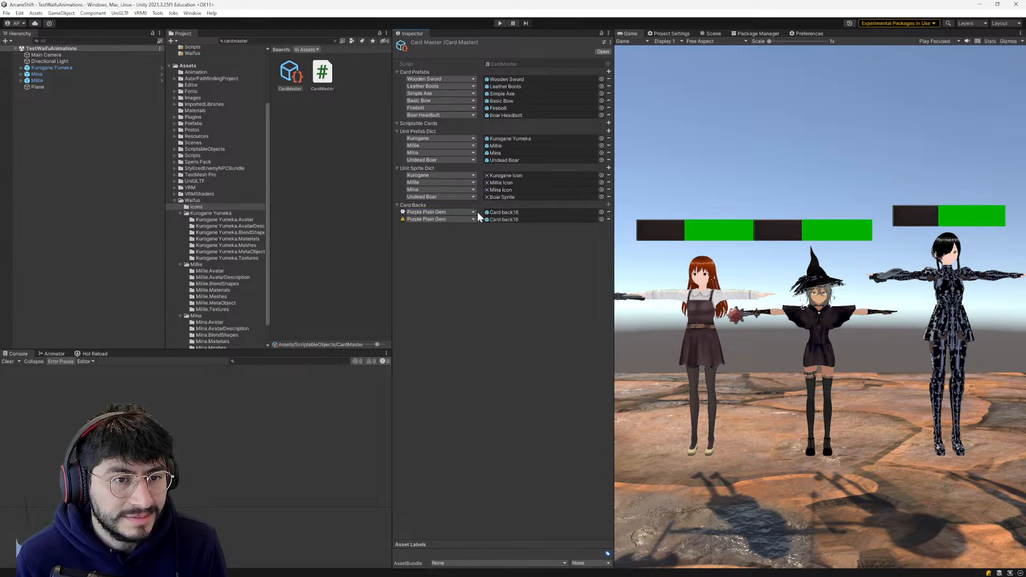
left_click(474, 219)
left_click(454, 246)
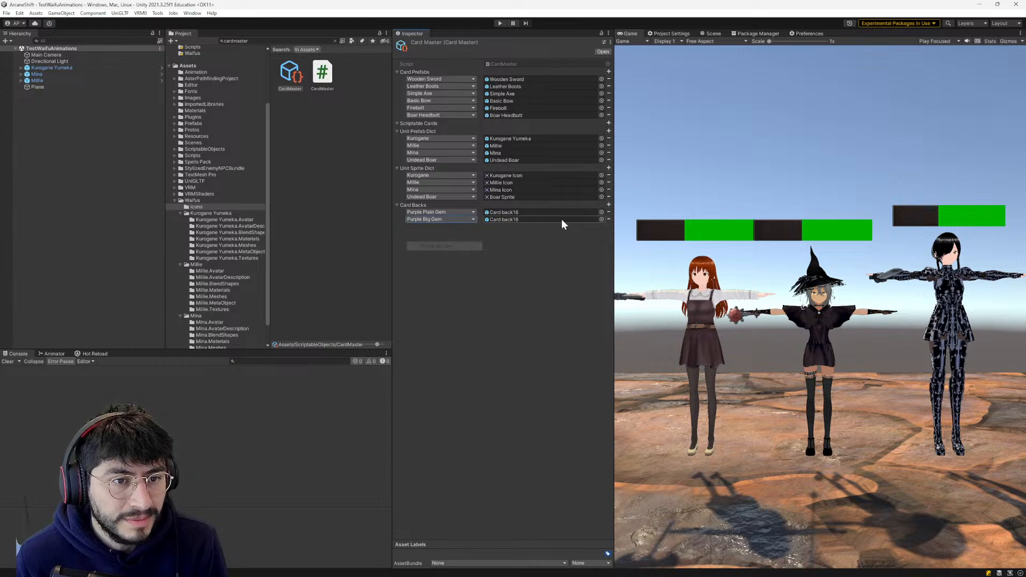
left_click(601, 219)
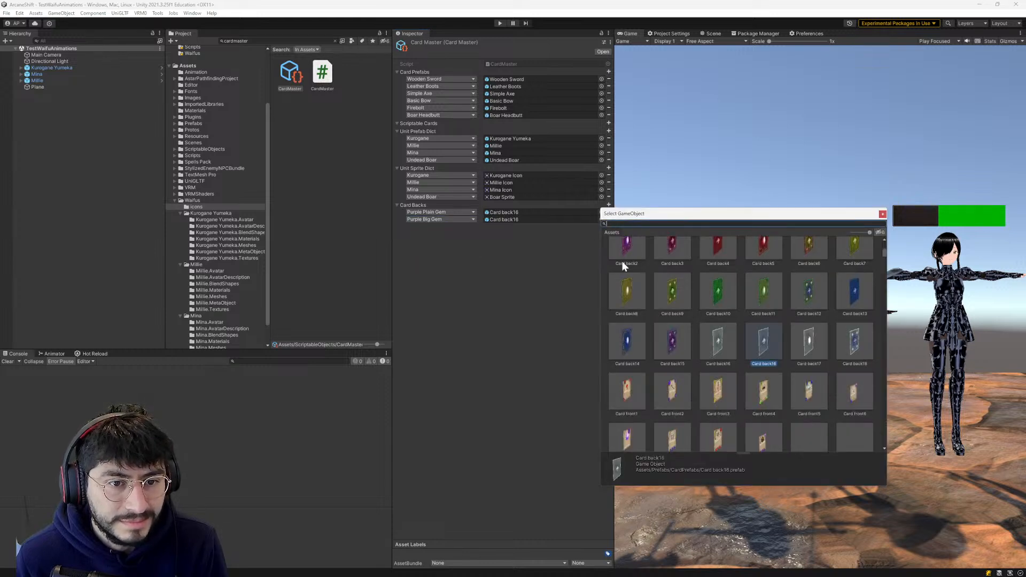
double_click(628, 292)
- Add a Fancy Purple Gem entry to Card Backs and assign it the Card back3 prefab
left_click(609, 204)
left_click(430, 227)
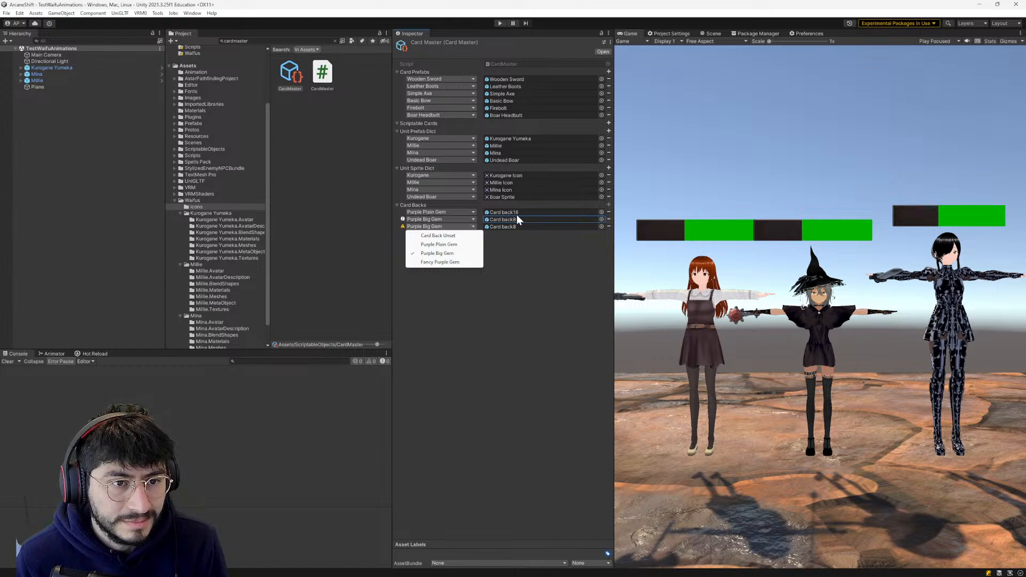
left_click(440, 262)
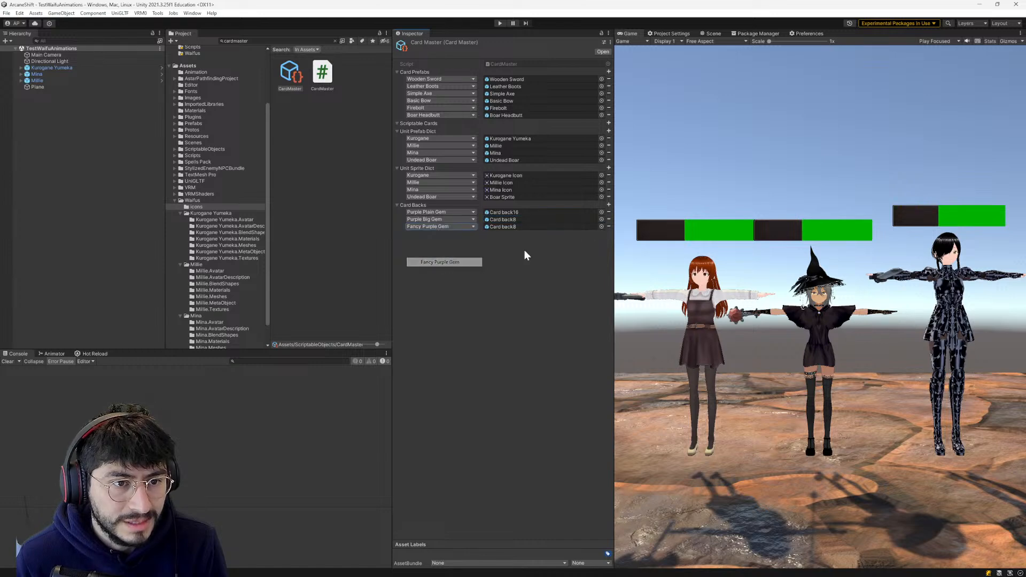
left_click(595, 226)
left_click(601, 227)
left_click(630, 304)
left_click(668, 306)
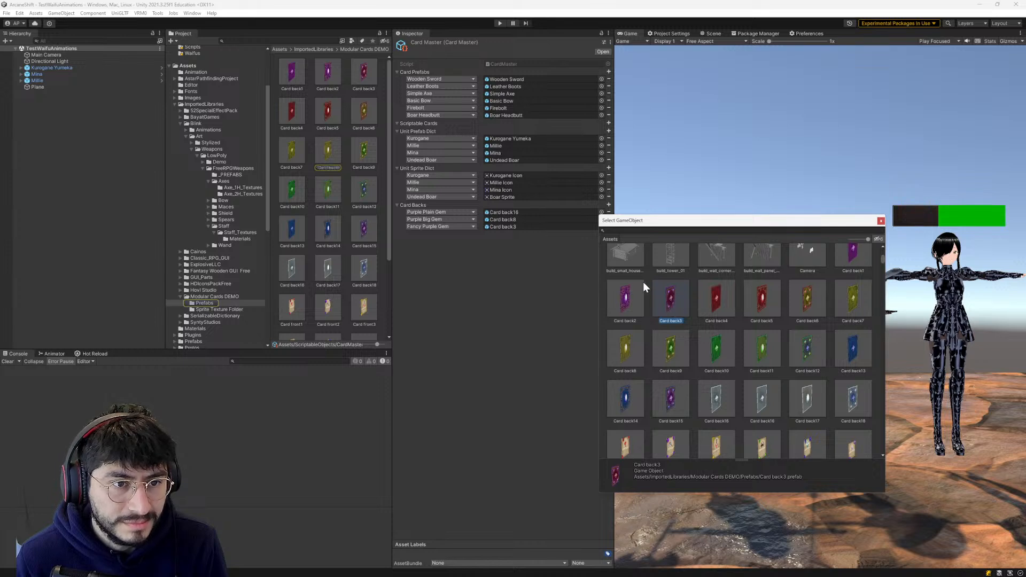
left_click(466, 249)
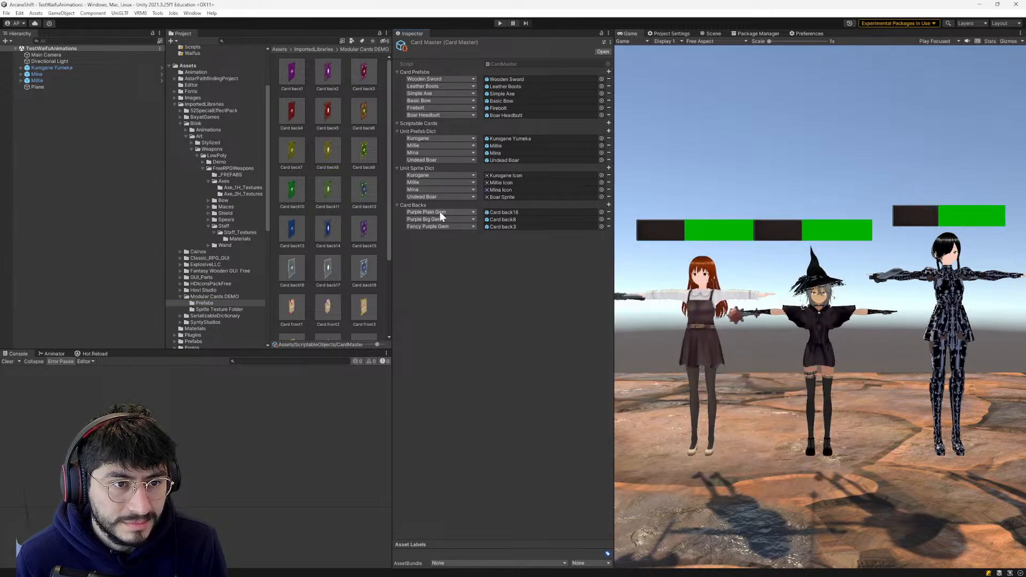
- Assign the Card back2 prefab to the Purple Big Gem entry of Card Backs
left_click(601, 219)
left_click(629, 283)
scroll(630, 290, "up", 3)
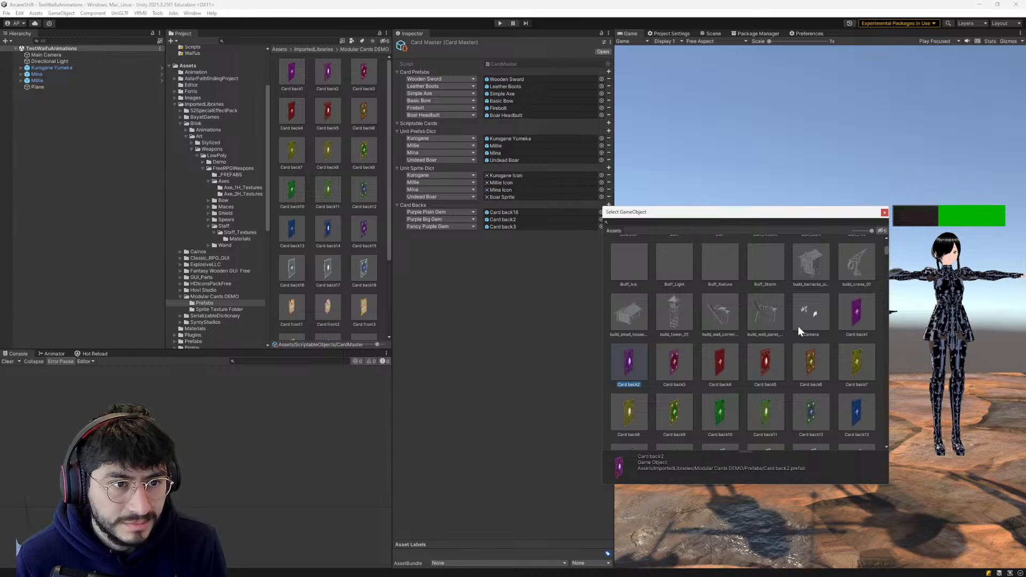
double_click(624, 360)
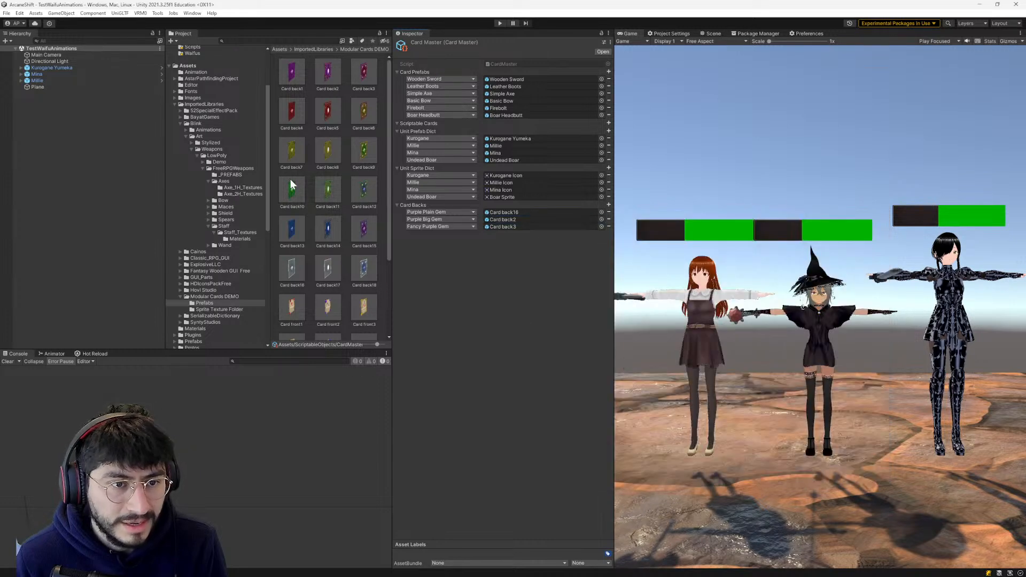
- Open the Scene Switcher window and dock it beside the Project window, ahead of the Project tab
scroll(194, 155, "up", 3)
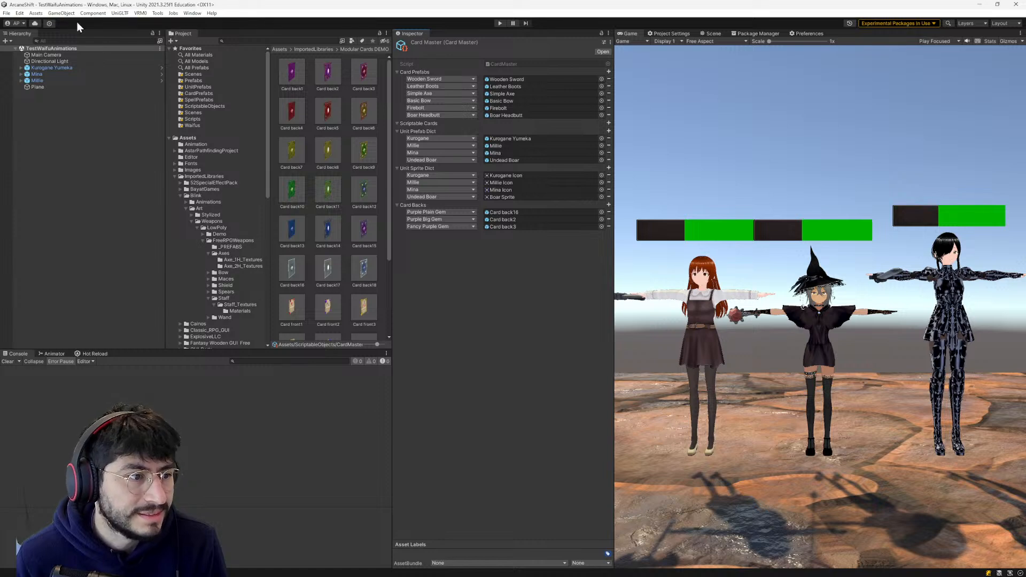
left_click(157, 13)
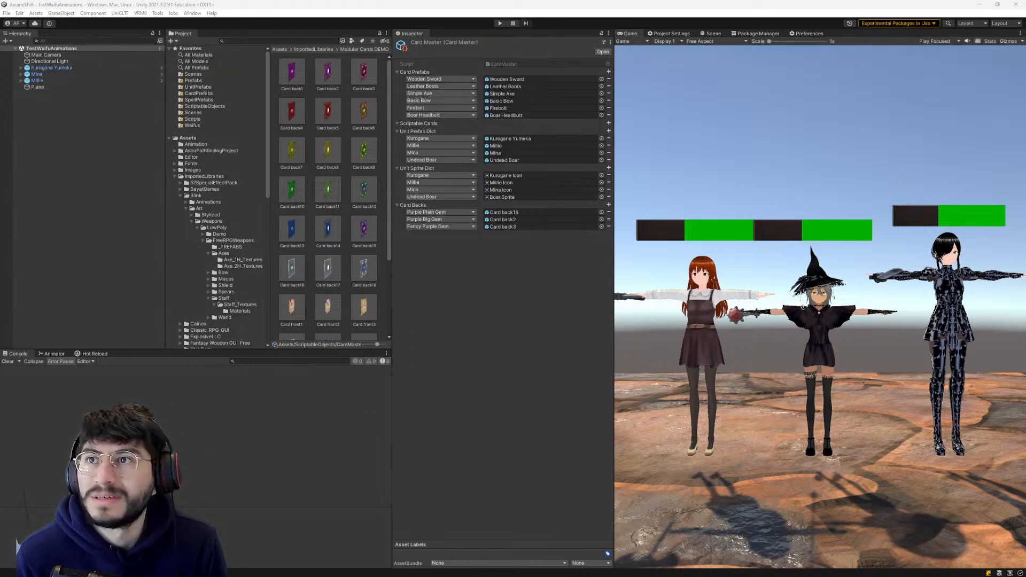
left_click_drag(561, 33, 280, 34)
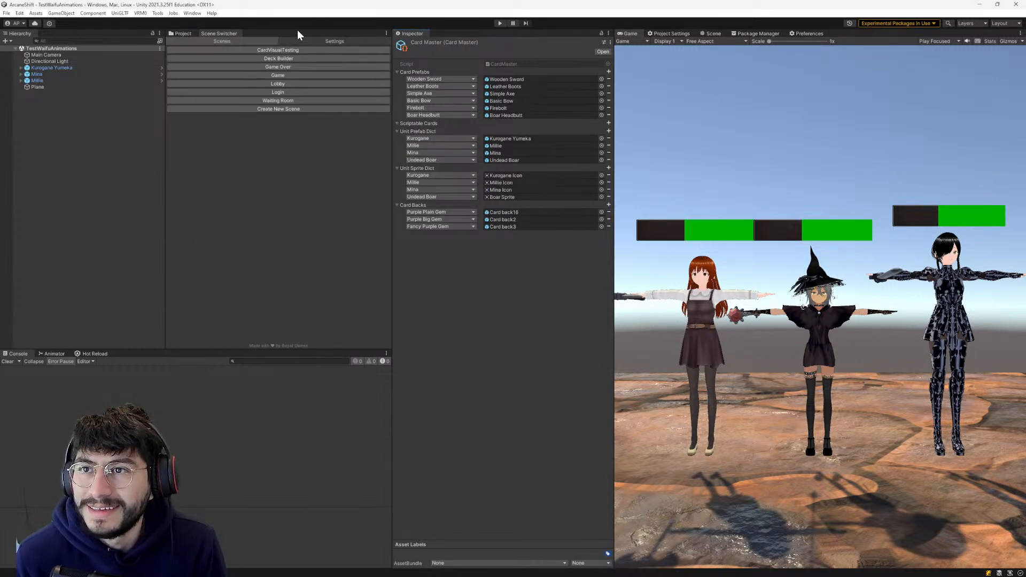
left_click_drag(213, 32, 184, 34)
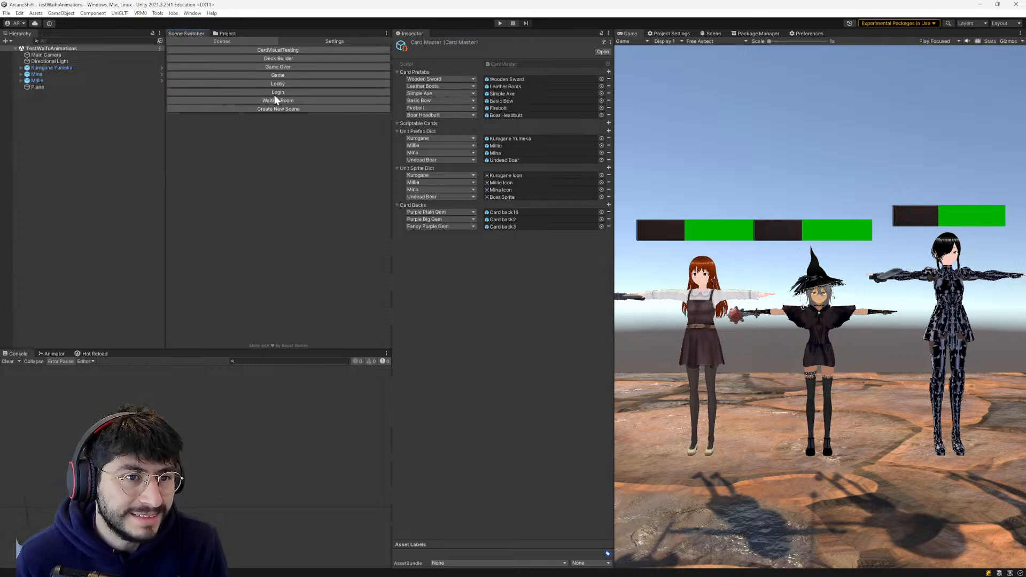
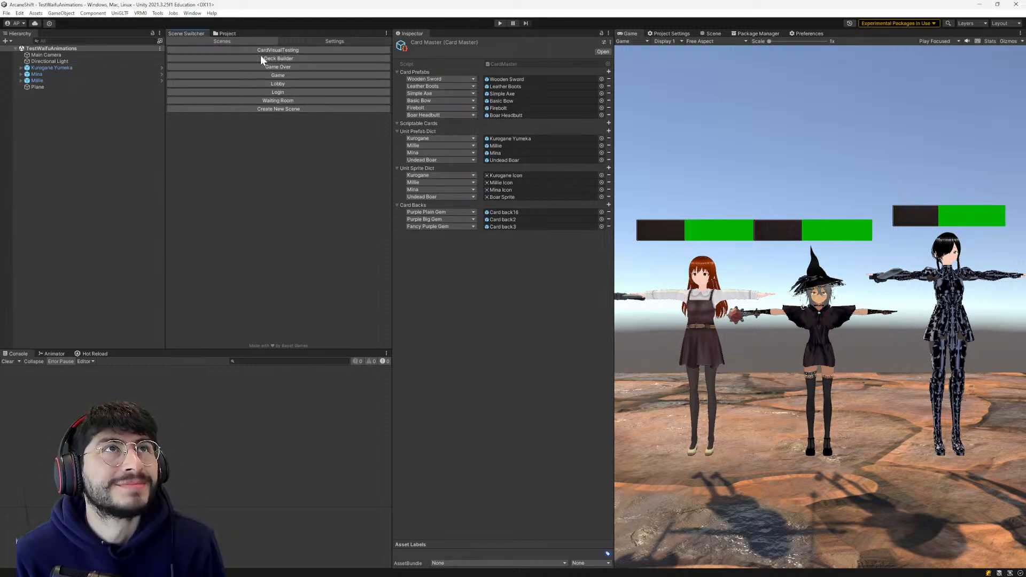
- Open the Login scene from the Scene Switcher and enter Play mode
left_click(284, 91)
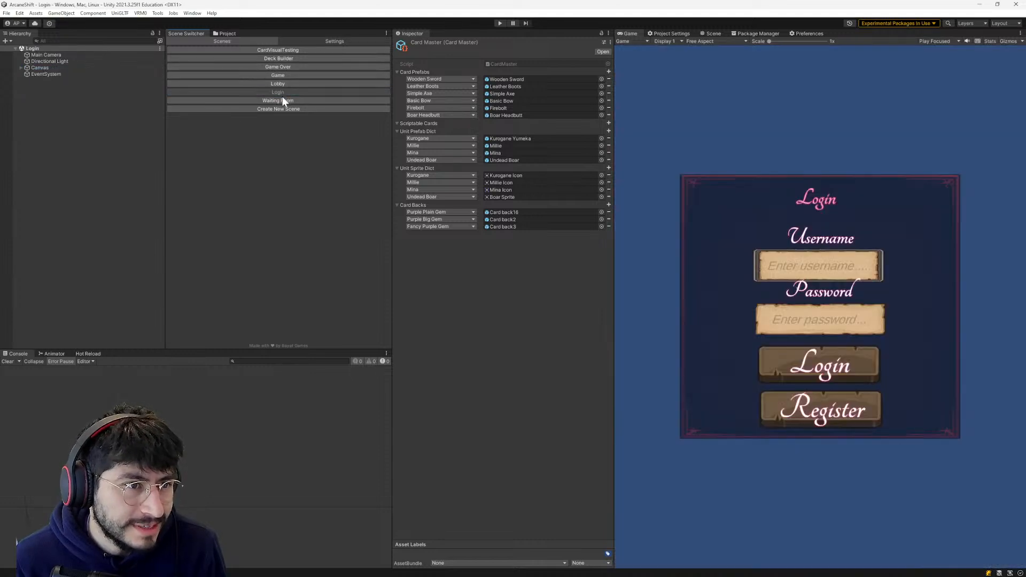
left_click(499, 22)
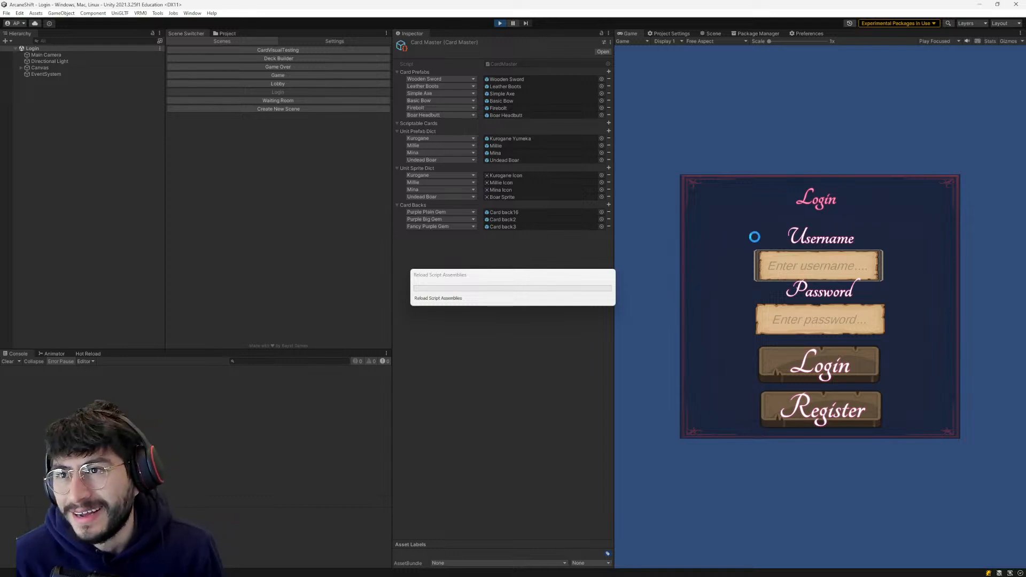
- Try to log in to the game by filling in the Username and Password fields
left_click(786, 264)
type("bob")
left_click(799, 327)
type("***")
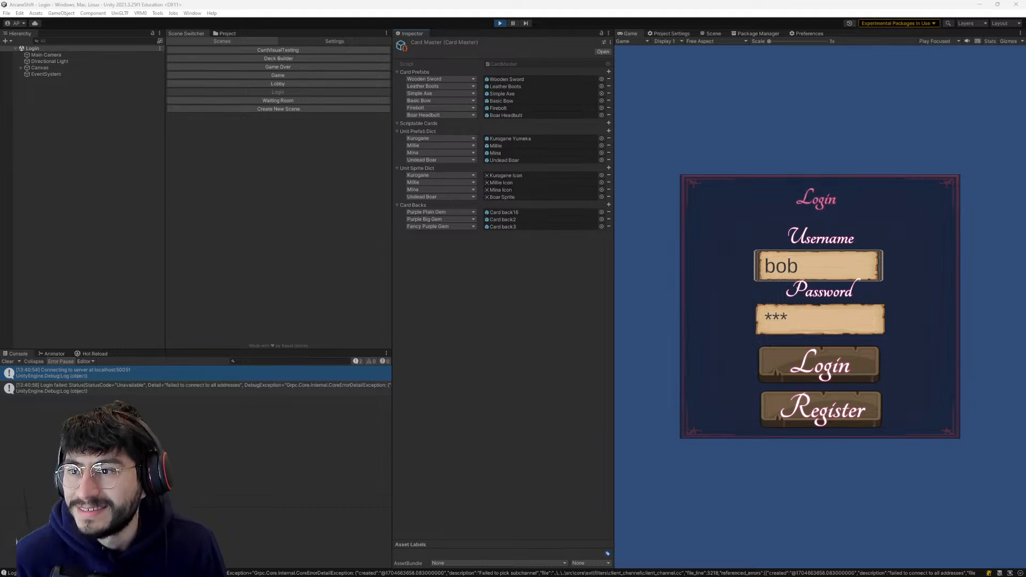
- Switch to the ArcaneShiftBackend project in GoLand, dismiss the plugin error notification and reposition the window
left_click_drag(1025, 60, 719, 111)
scroll(722, 354, "down", 10)
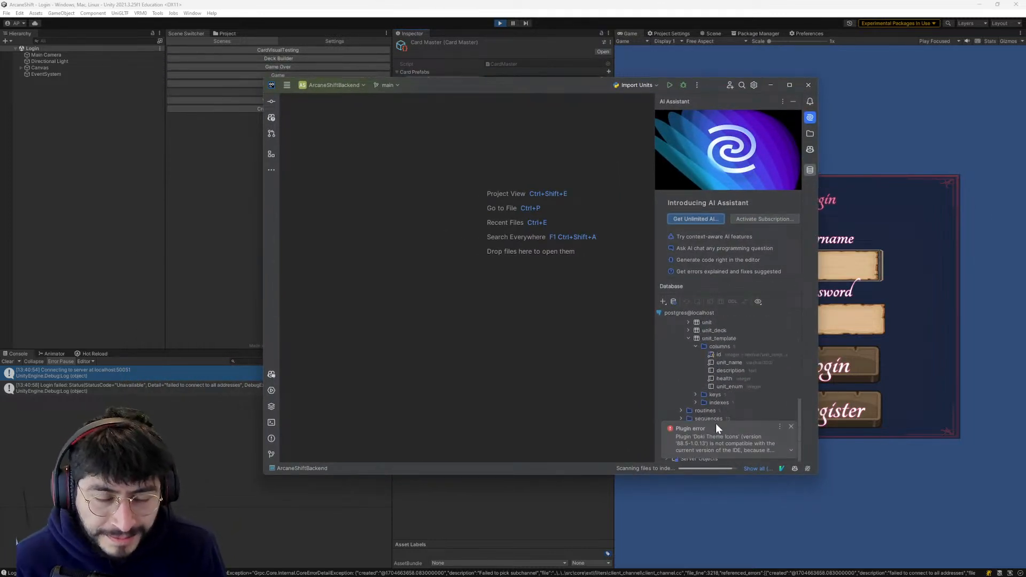
left_click(753, 452)
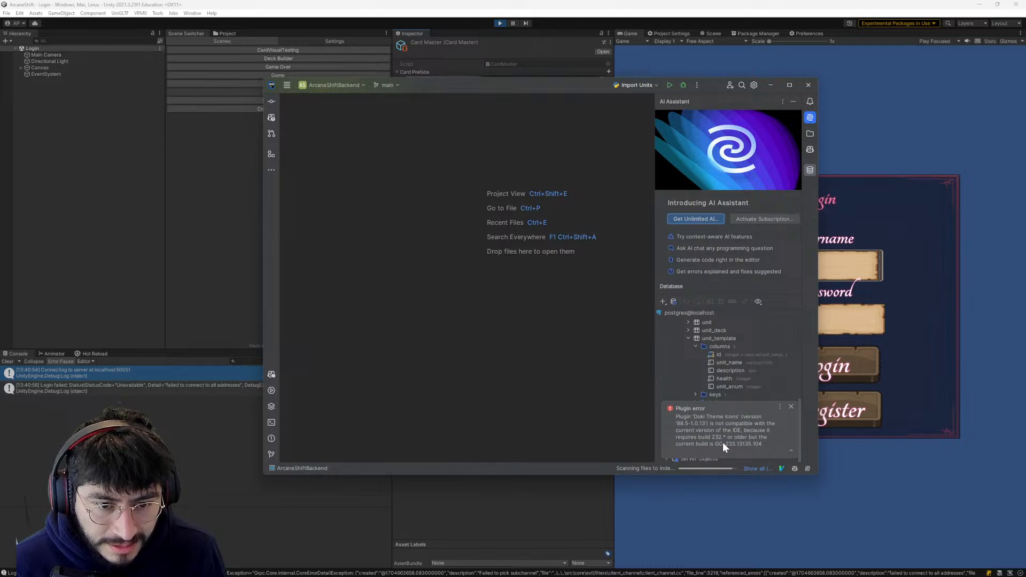
left_click(790, 408)
left_click_drag(475, 96, 547, 86)
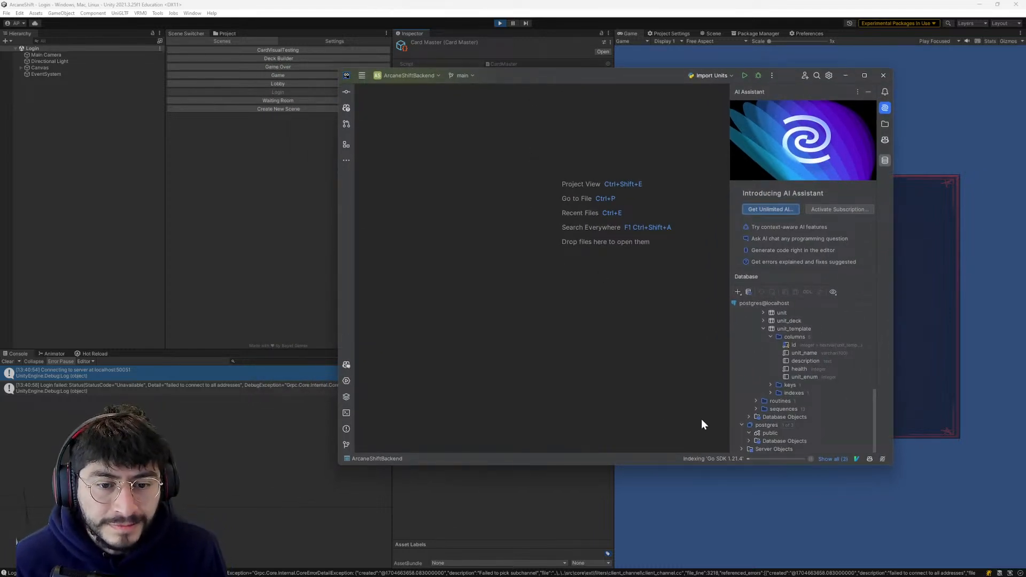
left_click_drag(562, 76, 567, 85, "shift")
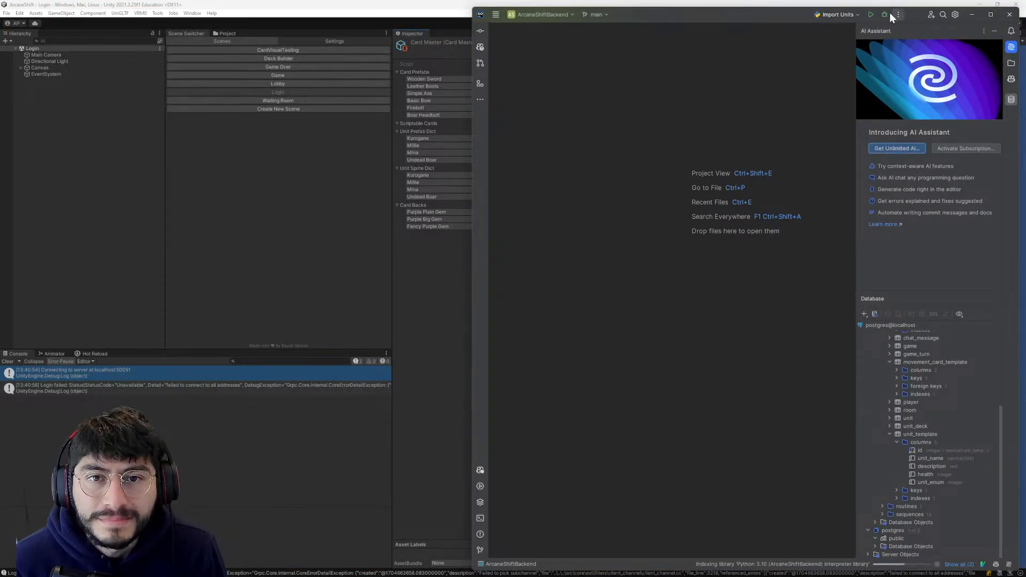
- Set the active run configuration to go build github.com/SimulShift/ArcaneShiftBackend and return to Unity
left_click(836, 14)
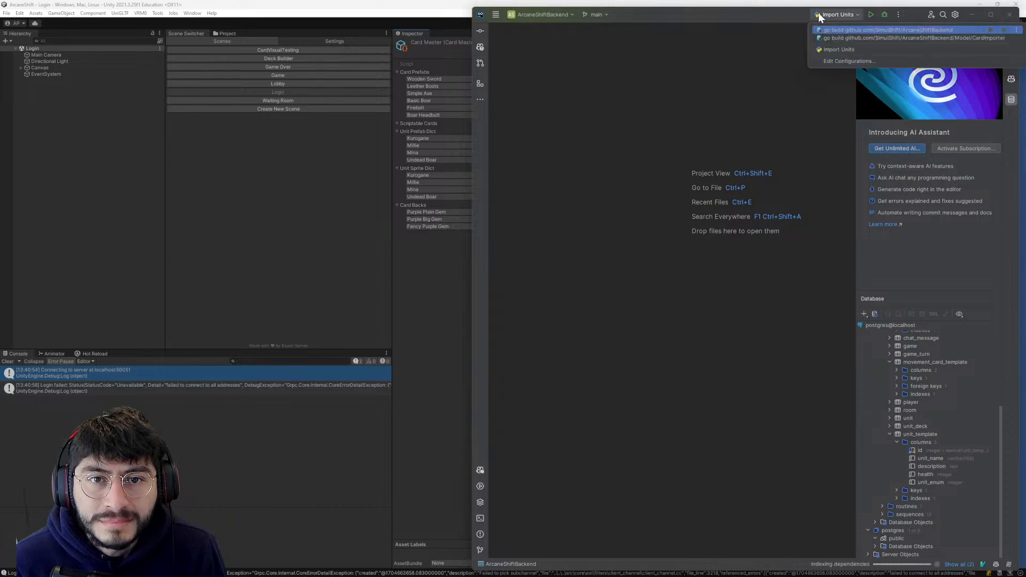
left_click(847, 30)
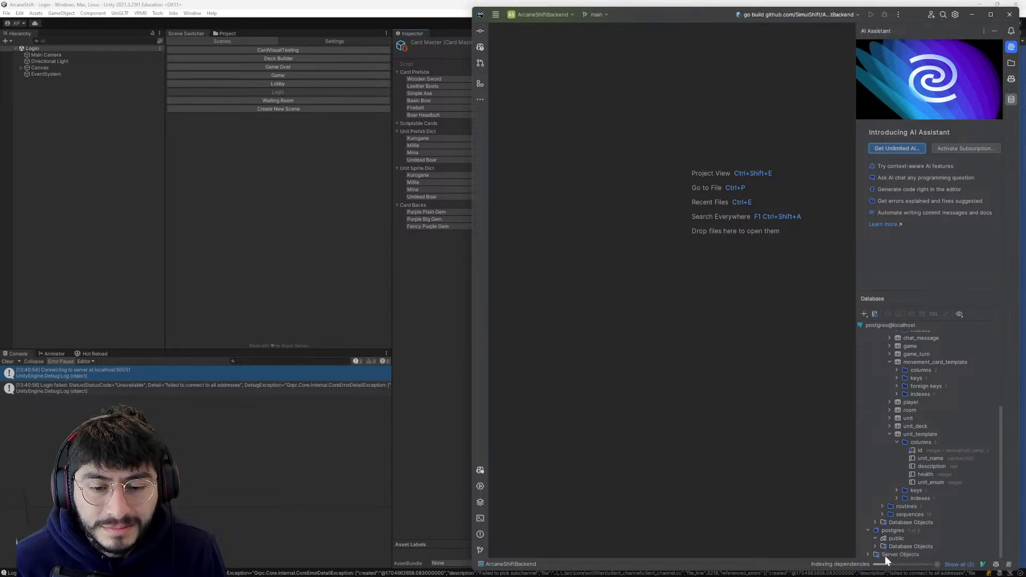
left_click(366, 315)
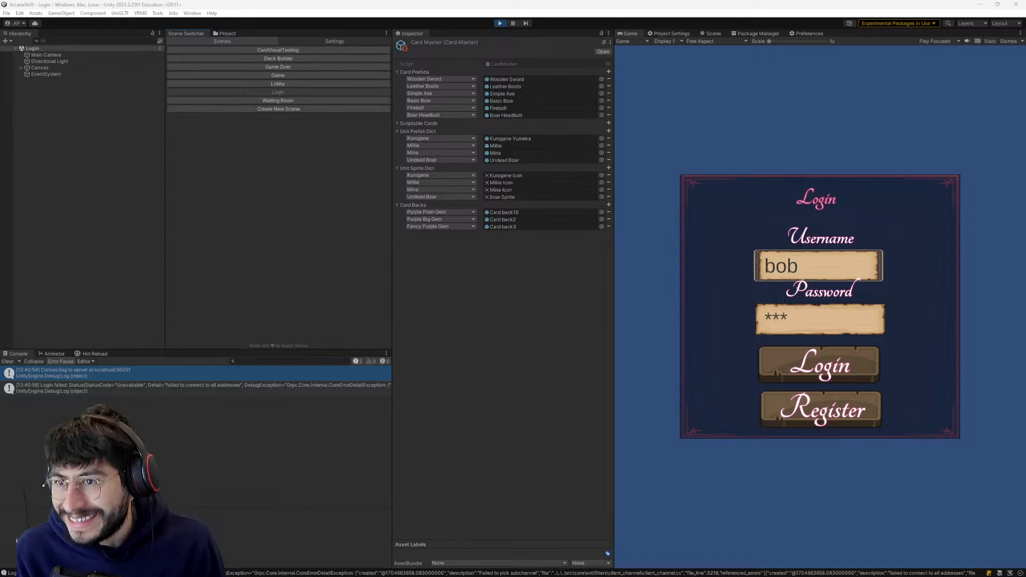
- Switch to Monstercat Player, look through the Deep House playlist's tracks and return to Unity
key("alt+Tab")
scroll(663, 299, "down", 3)
scroll(630, 337, "up", 3)
scroll(569, 353, "up", 1)
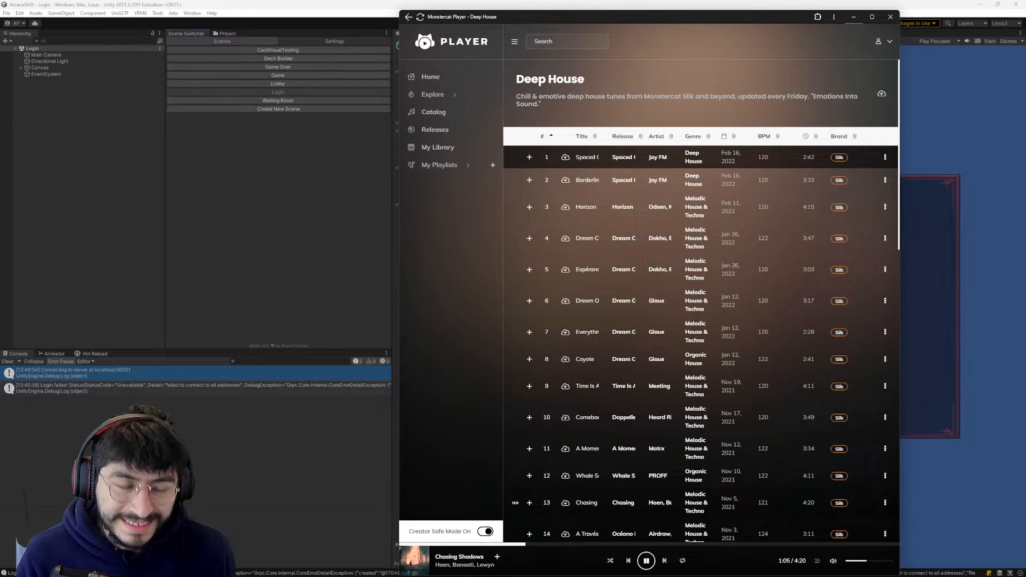
scroll(619, 208, "down", 6)
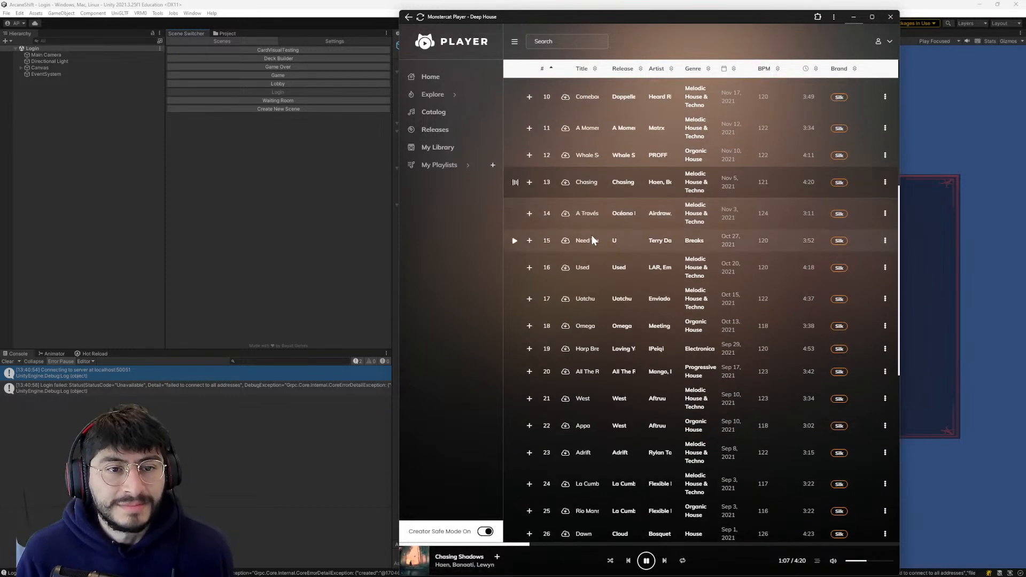
scroll(534, 333, "up", 3)
scroll(533, 357, "down", 11)
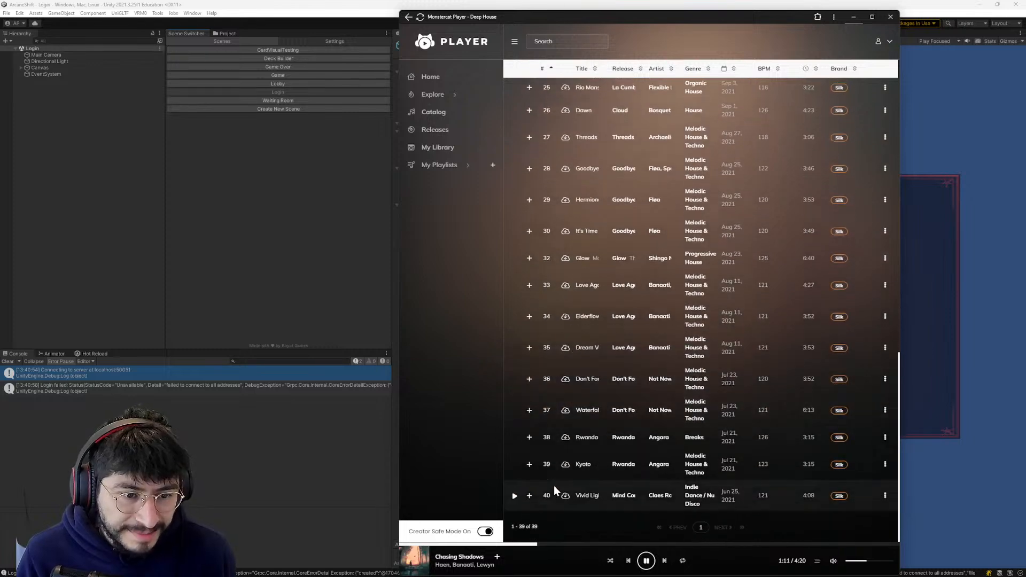
scroll(554, 485, "up", 10)
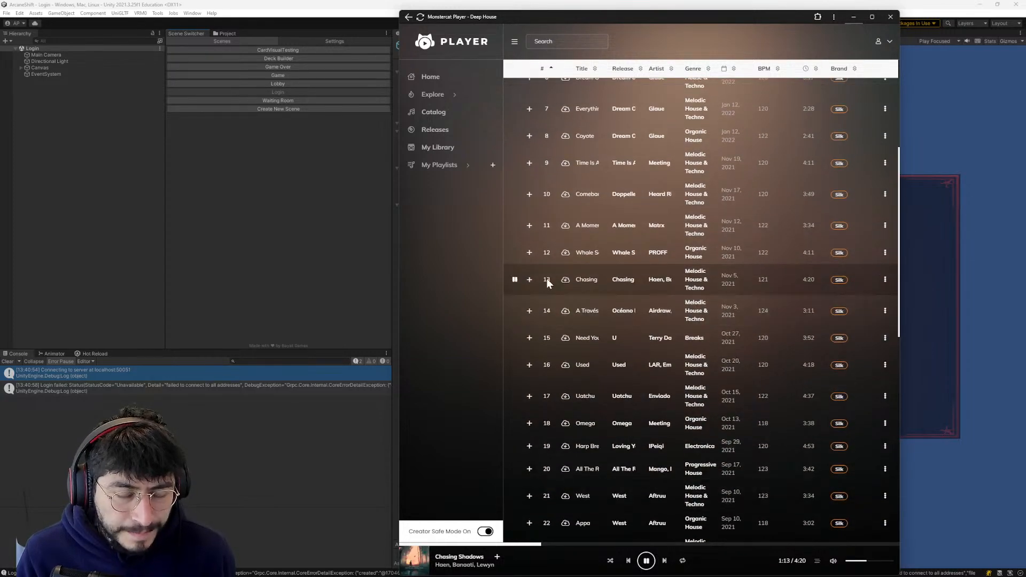
scroll(550, 294, "down", 10)
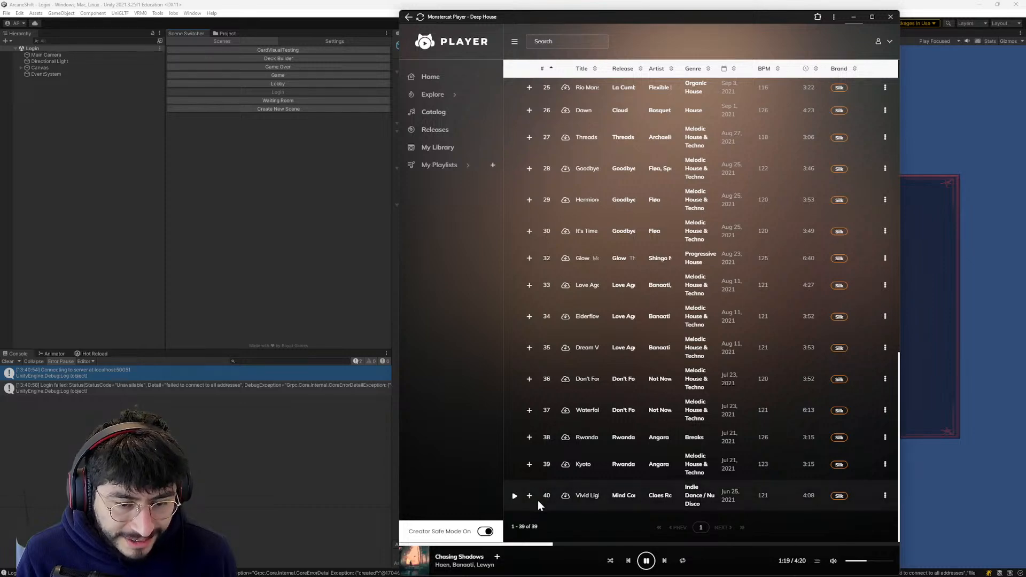
scroll(538, 500, "up", 10)
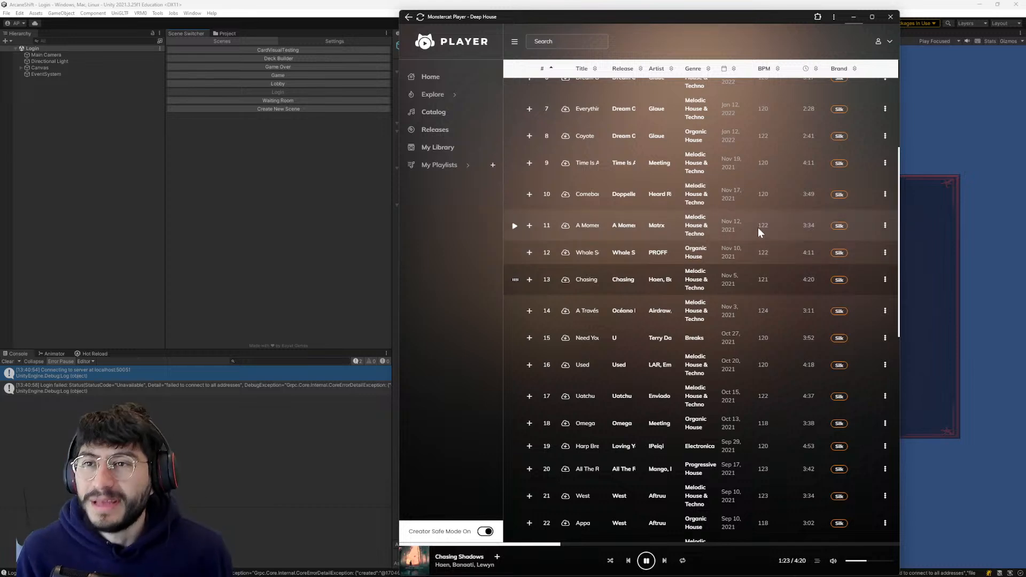
left_click(357, 297)
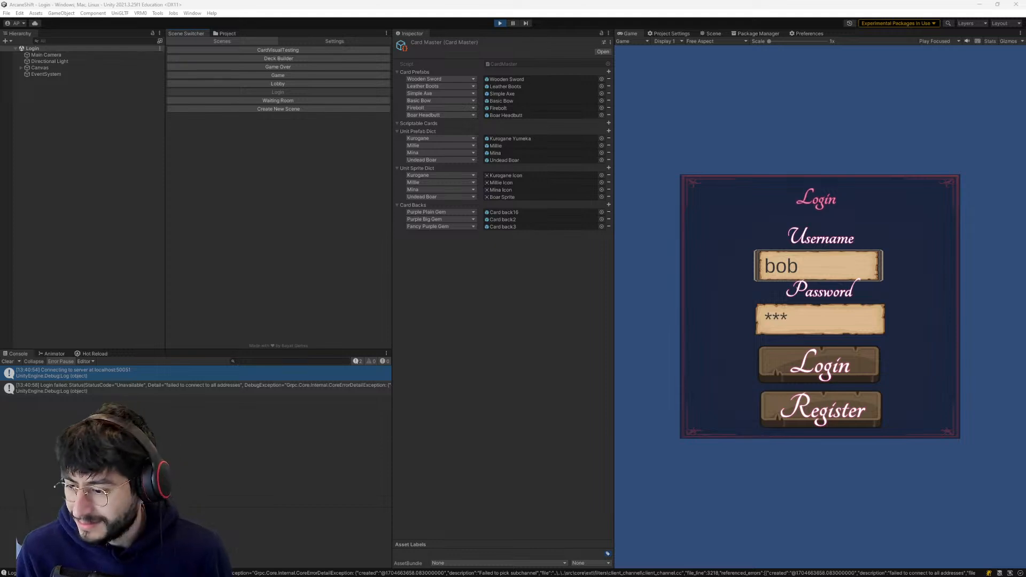
- Switch to GoLand and run the ArcaneShiftBackend go build configuration
key("alt+Tab")
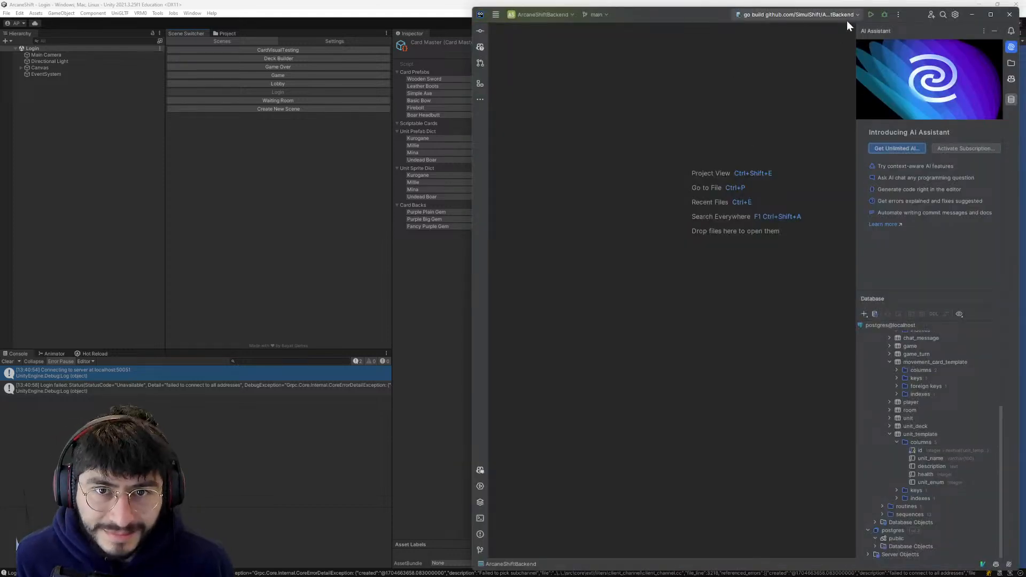
left_click(869, 15)
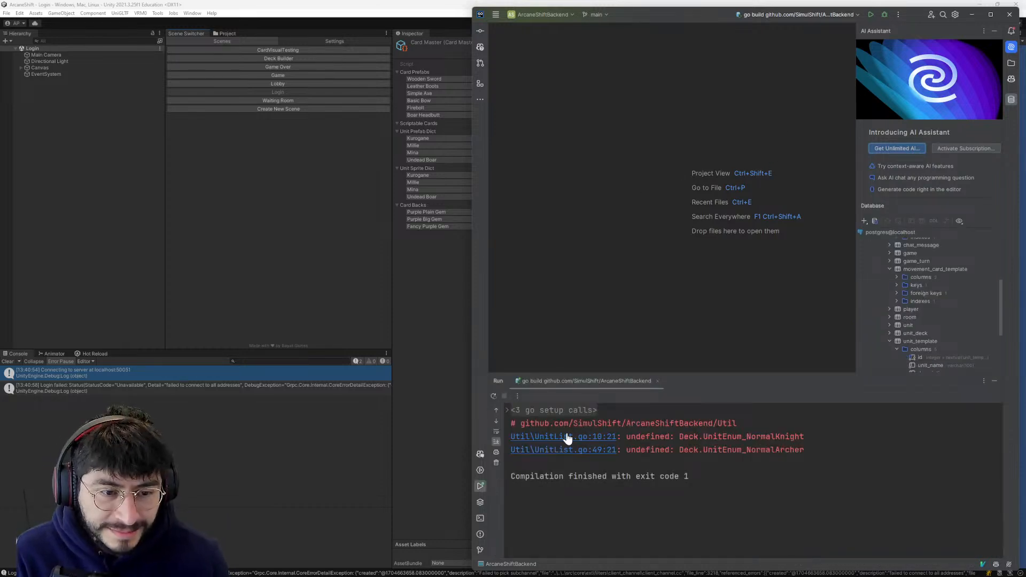
- Open UnitList.go at the UnitEnum_NormalKnight build error and close the AI Assistant and Database panes
left_click(560, 438)
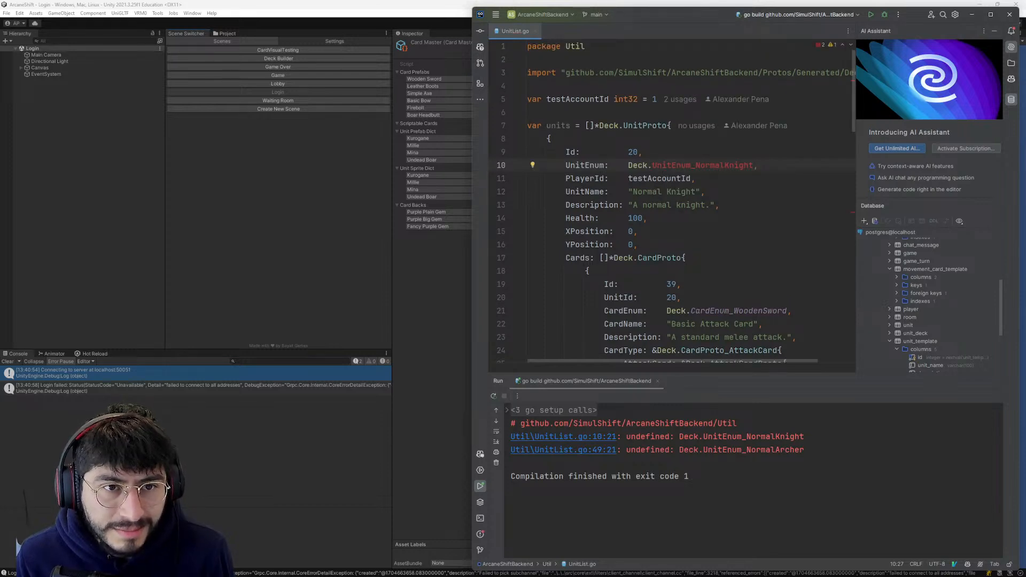
left_click(1011, 47)
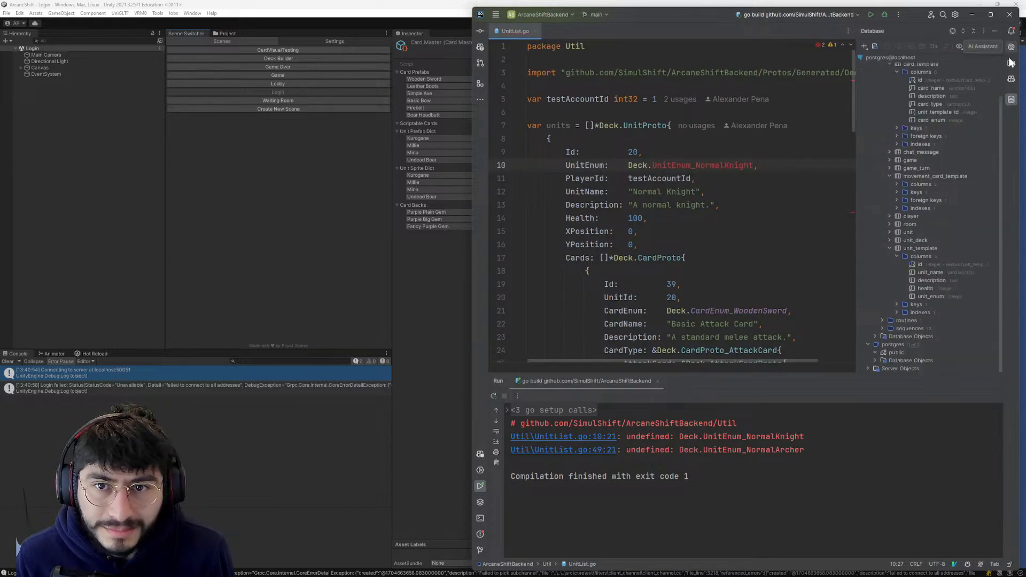
left_click(1011, 100)
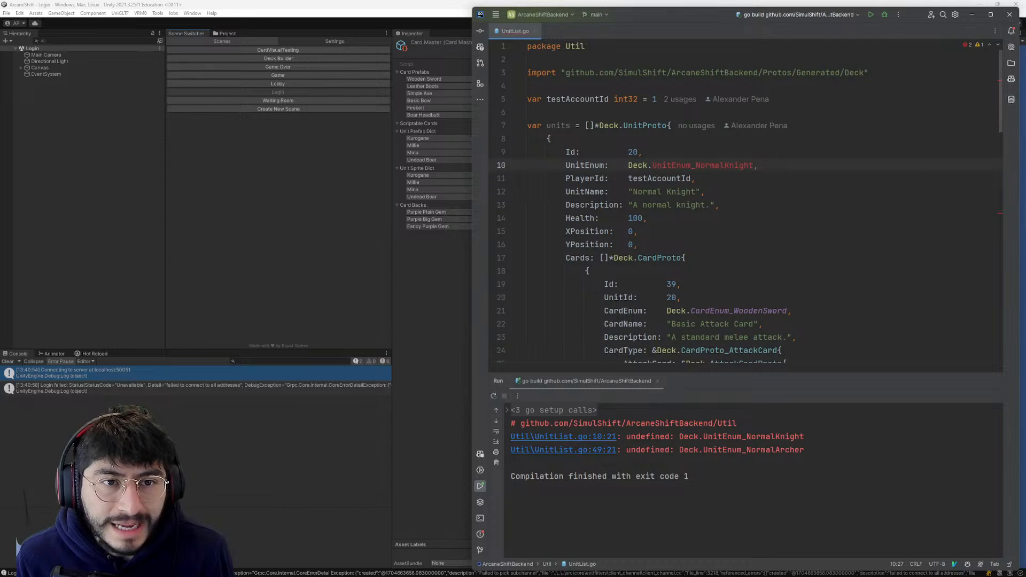
- Examine the Normal Knight and Normal Archer unit definitions in UnitList.go
scroll(748, 203, "down", 10)
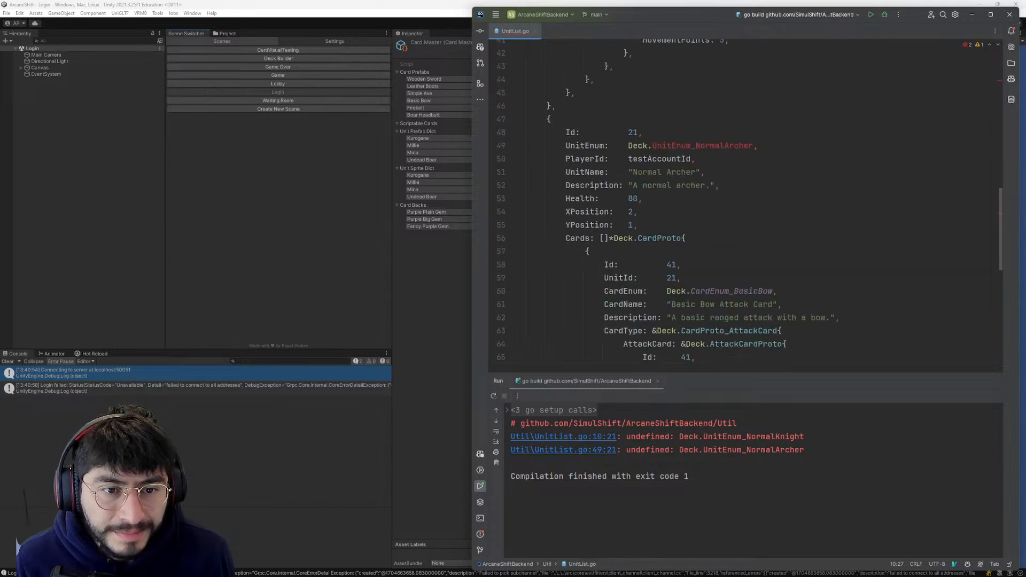
scroll(695, 214, "down", 13)
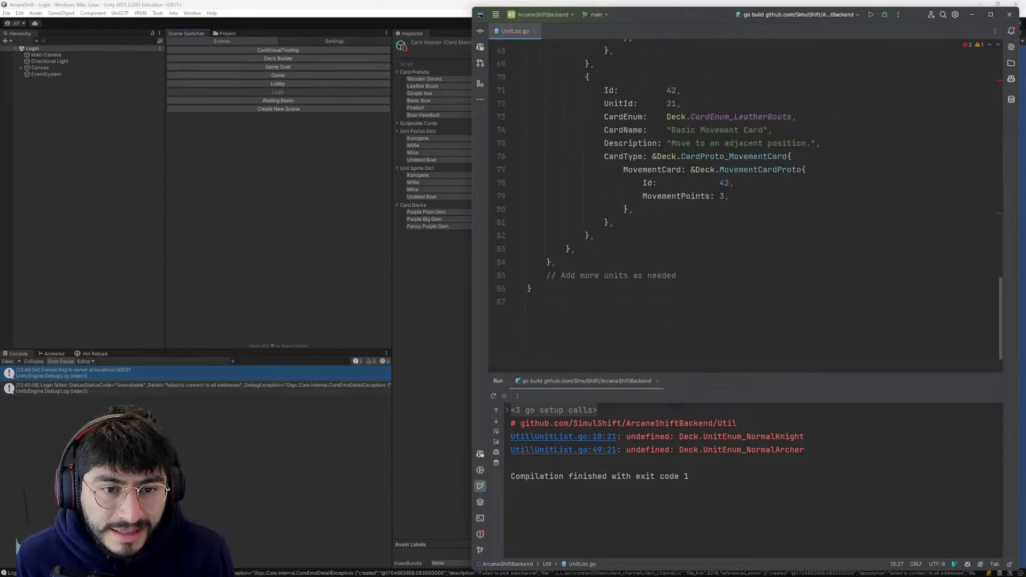
scroll(748, 203, "up", 20)
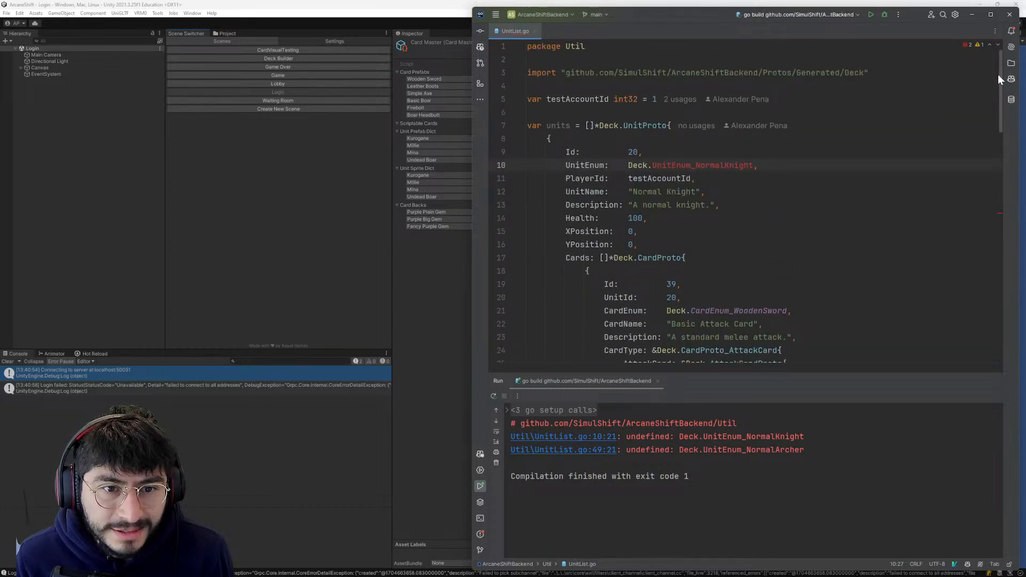
scroll(653, 162, "down", 5)
scroll(652, 121, "up", 4)
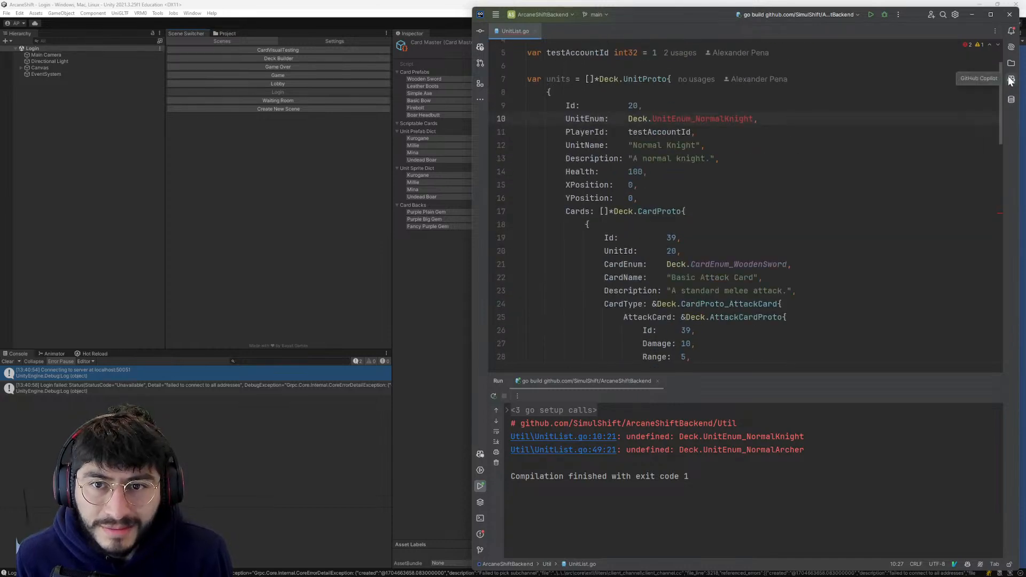
right_click(518, 34)
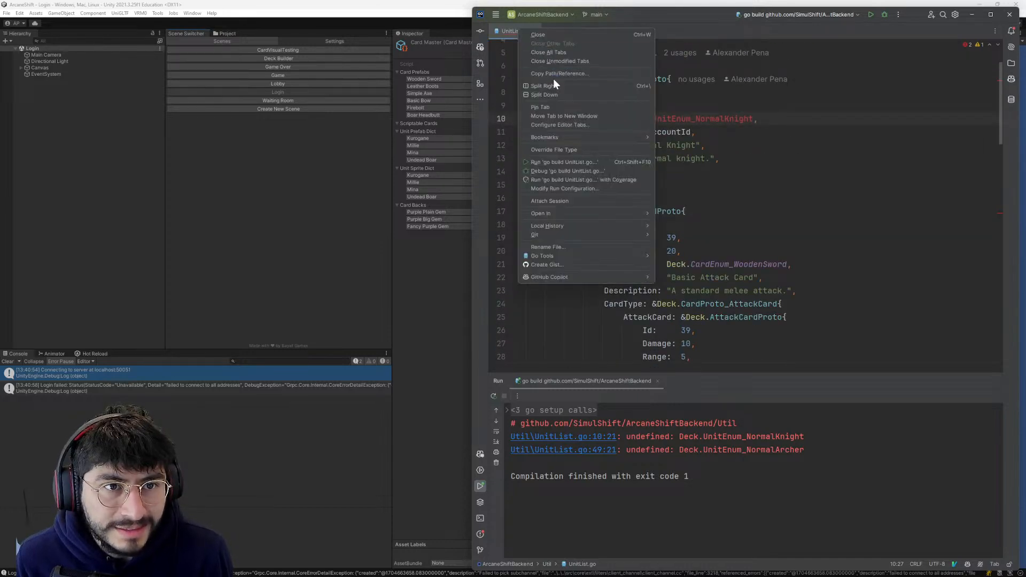
left_click(507, 29)
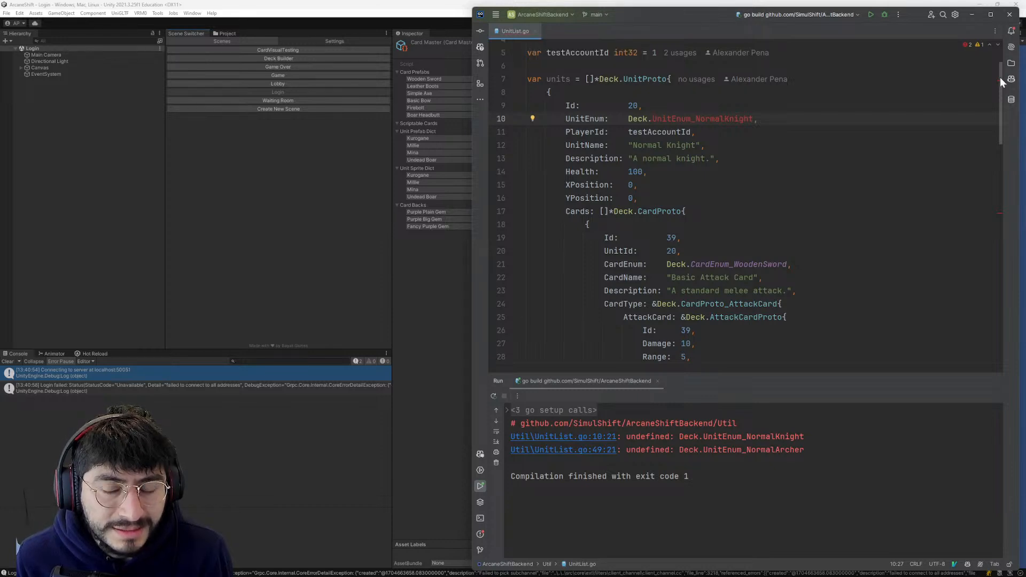
scroll(601, 219, "down", 3)
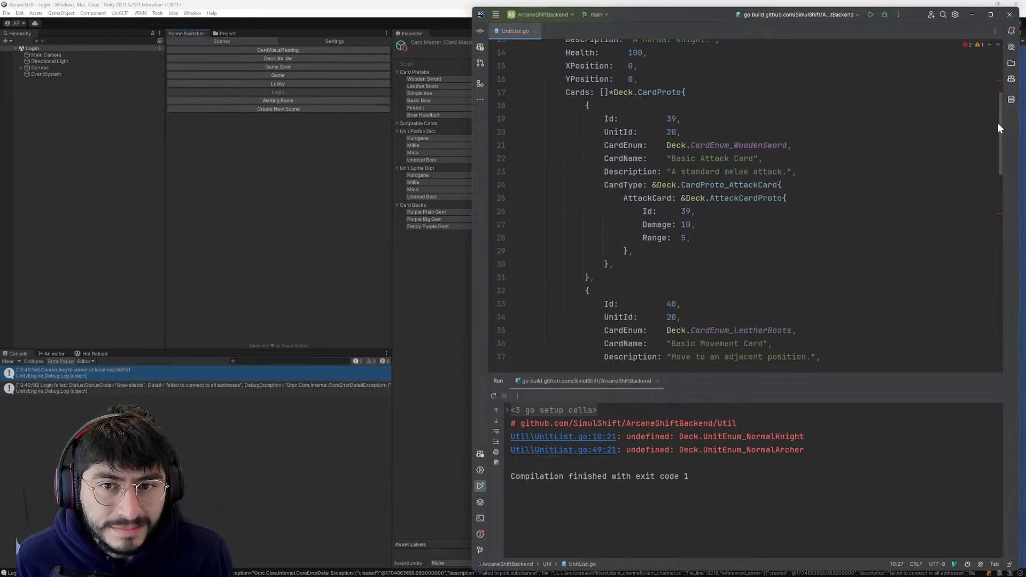
left_click_drag(1000, 130, 999, 99)
- Safe-delete UnitList.go from the Util folder and run the ArcaneShiftBackend build again
left_click(1011, 63)
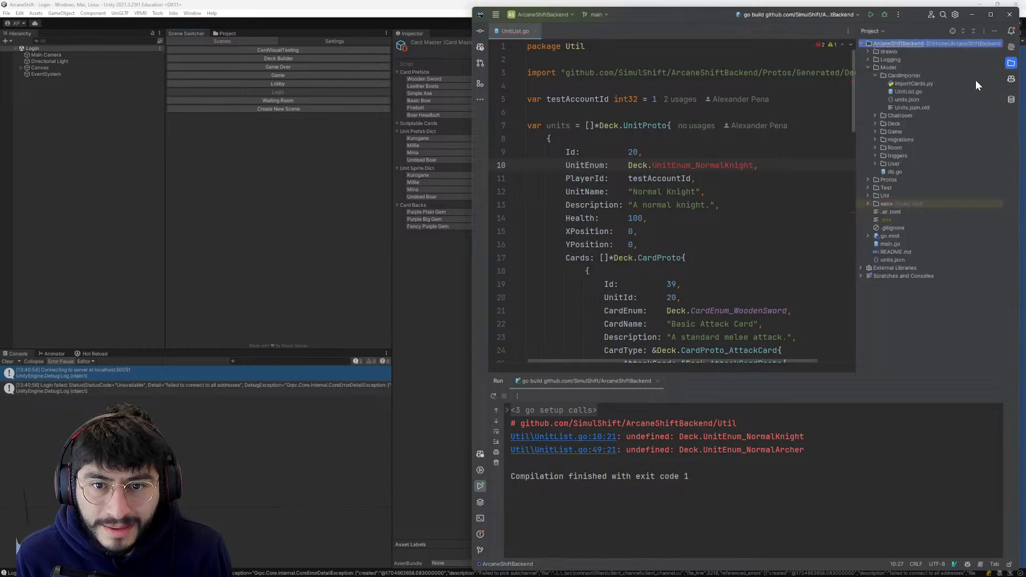
double_click(864, 195)
right_click(893, 210)
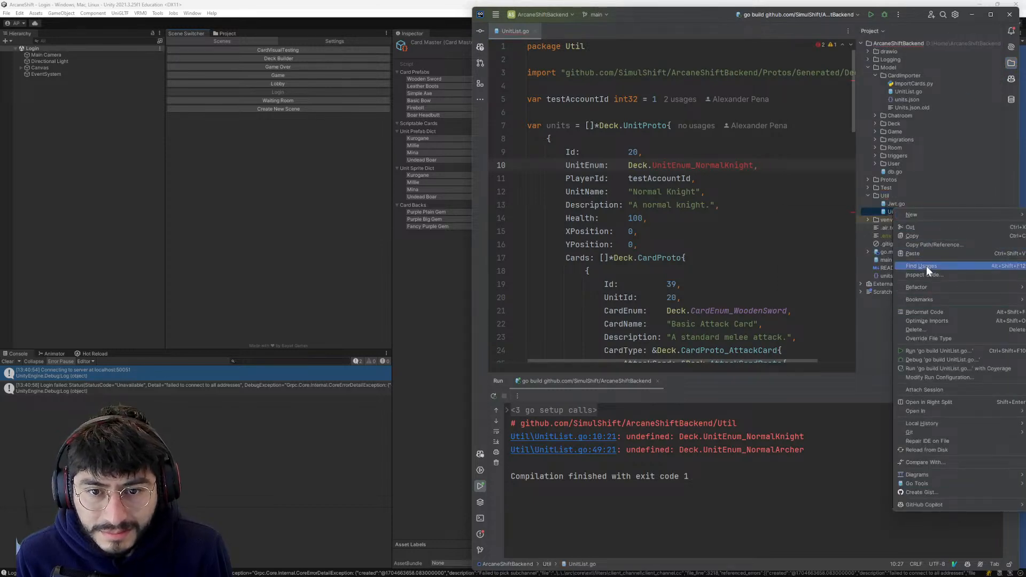
left_click(924, 329)
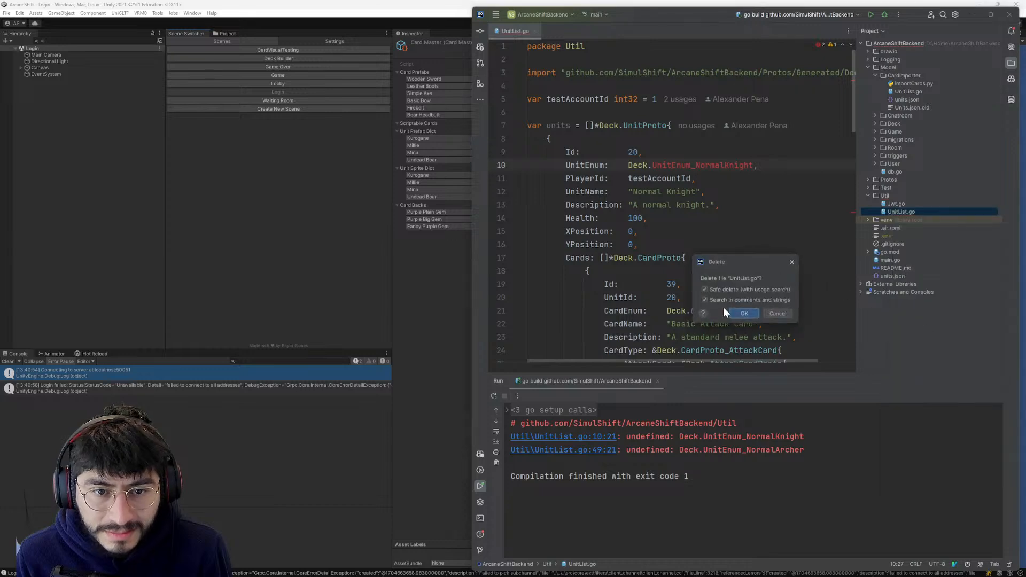
left_click(723, 310)
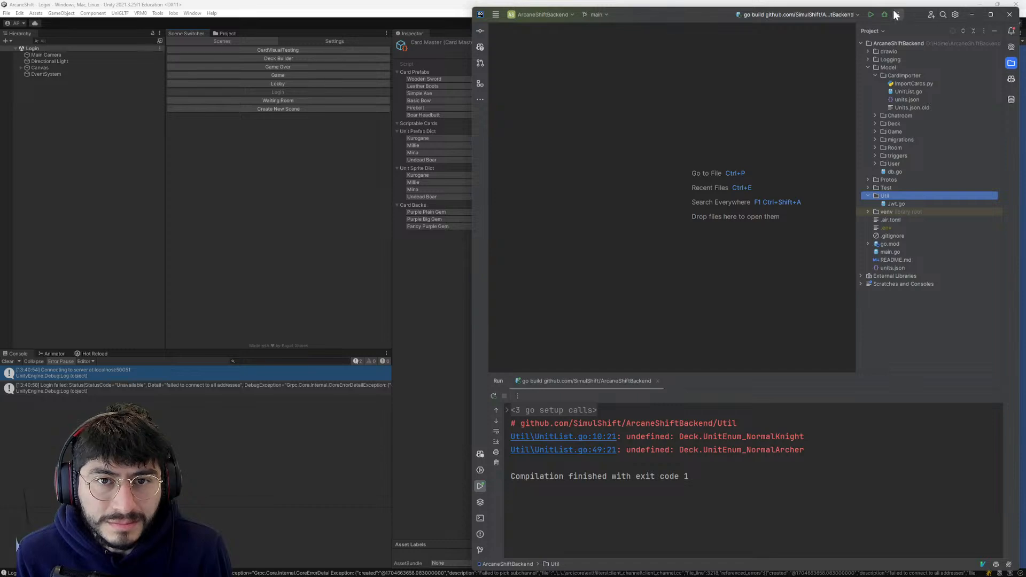
left_click(864, 15)
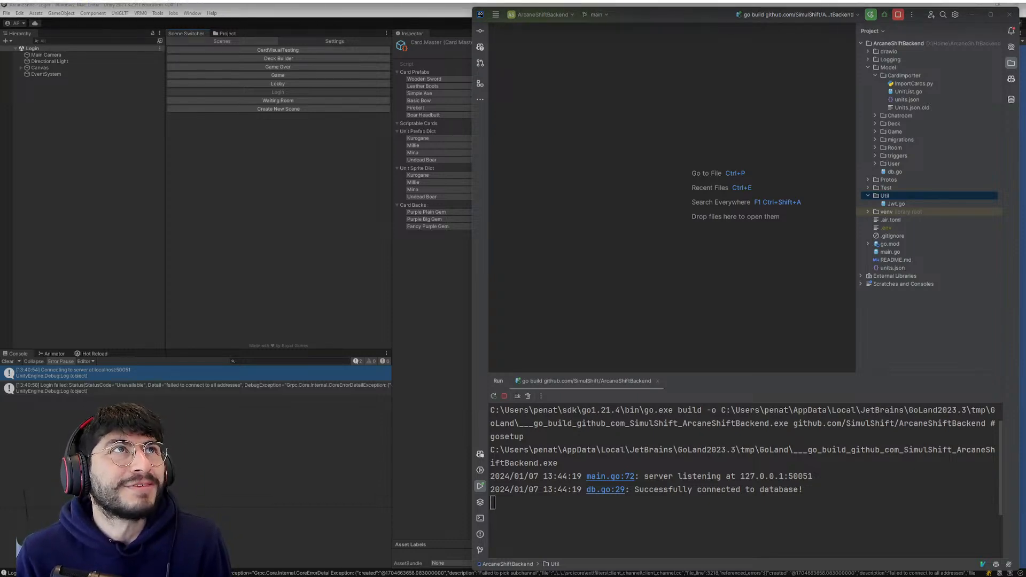
left_click_drag(342, 0, 400, 14)
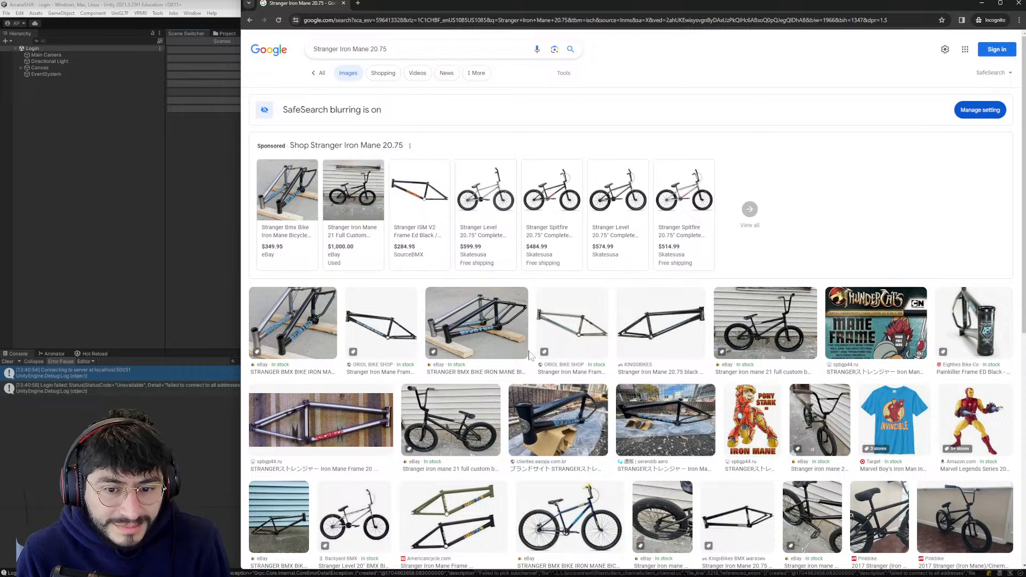
- Look through all web results for the Stranger Iron Mane 20.75 frame and close the browser
left_click(318, 73)
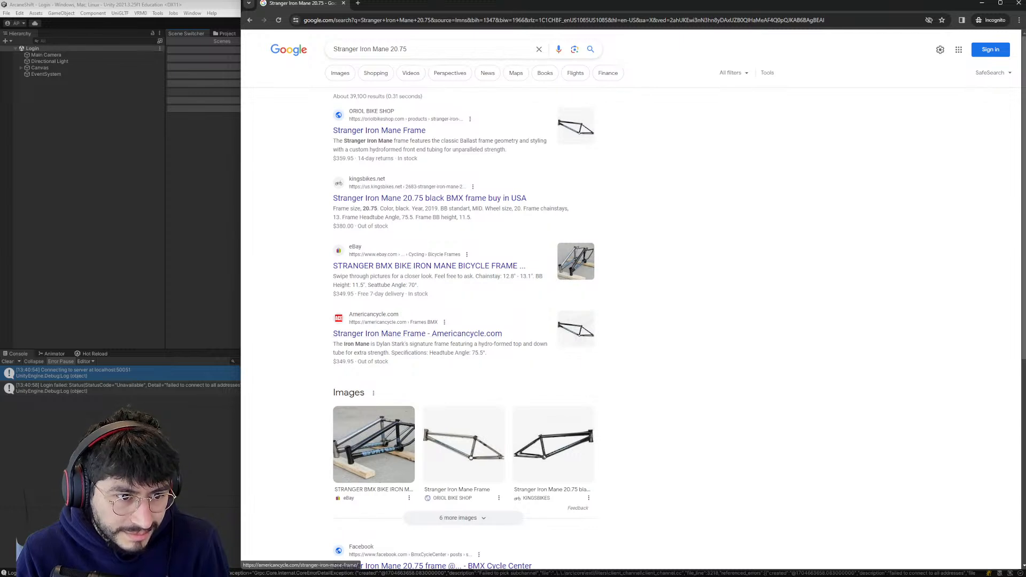
scroll(463, 350, "down", 1)
scroll(447, 348, "down", 1)
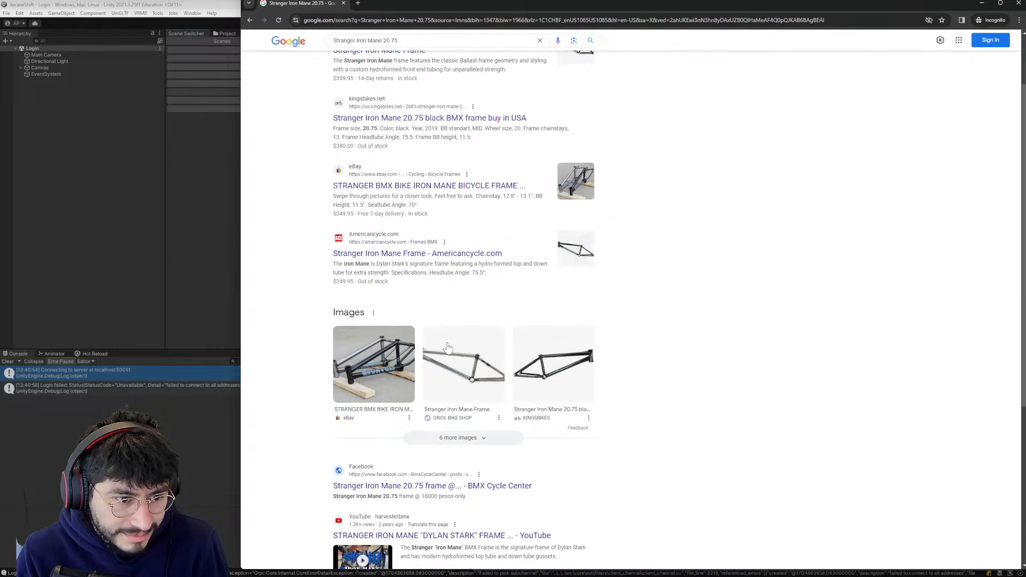
scroll(448, 348, "up", 1)
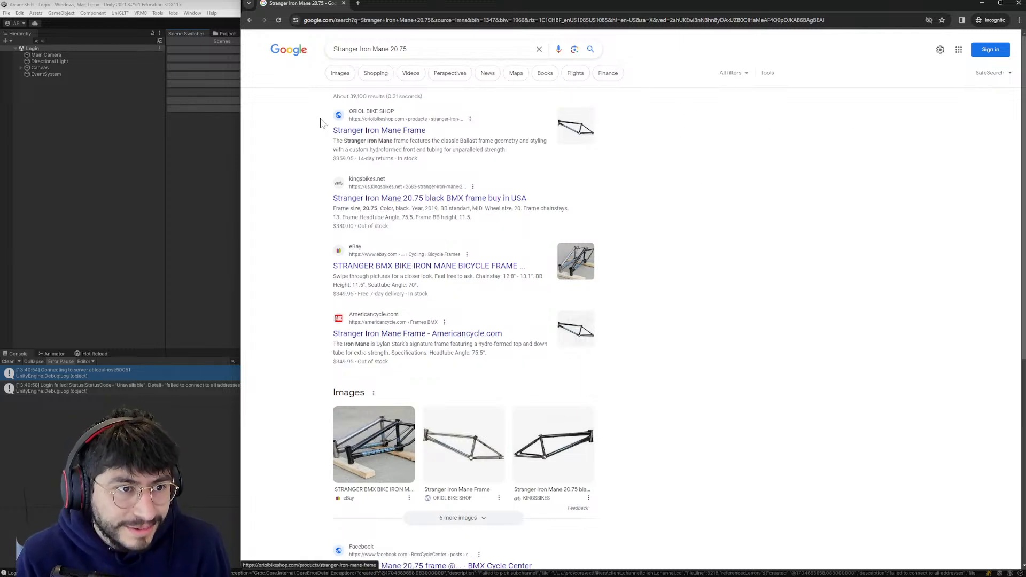
scroll(400, 292, "down", 3)
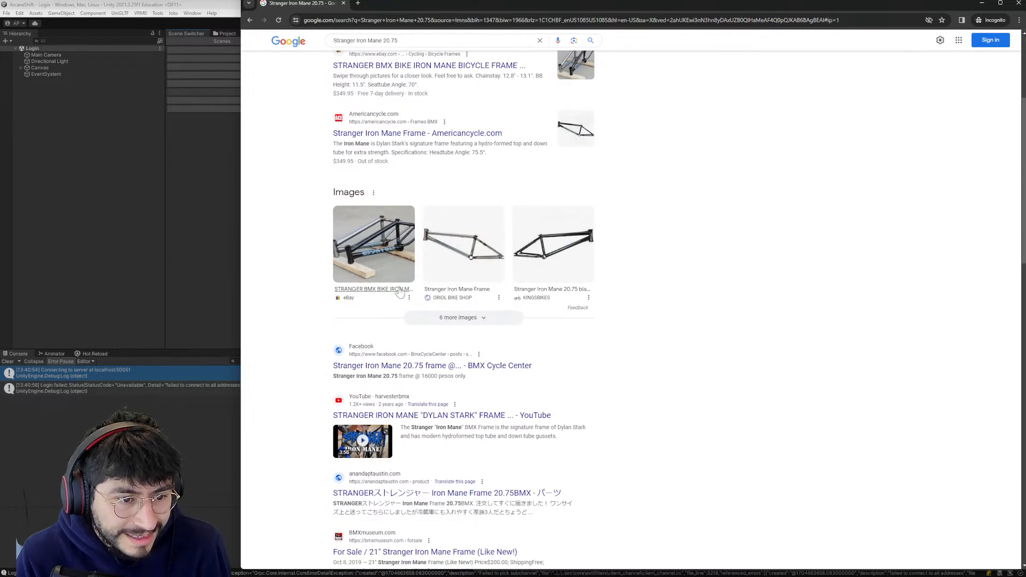
scroll(399, 292, "down", 2)
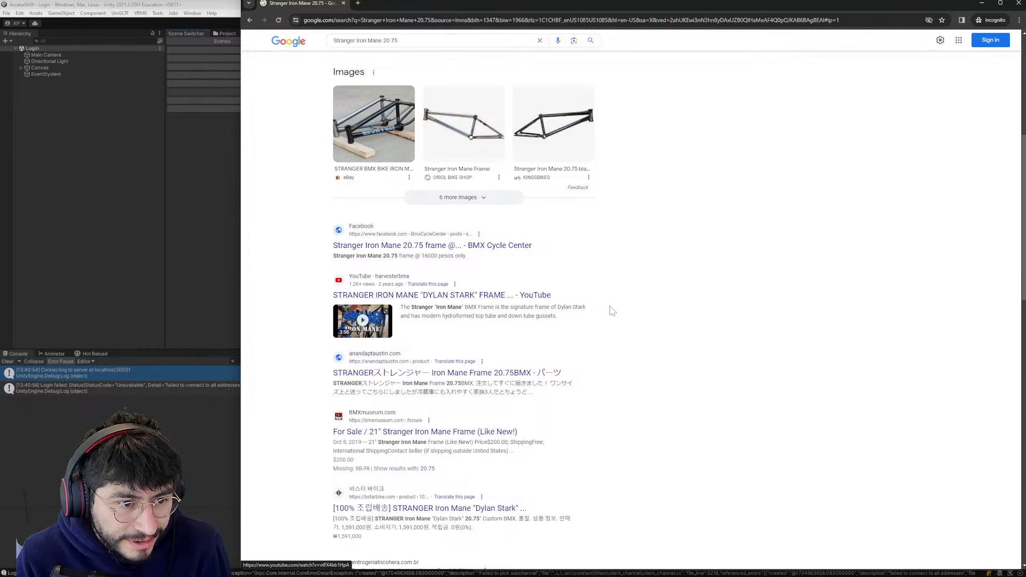
scroll(610, 315, "down", 2)
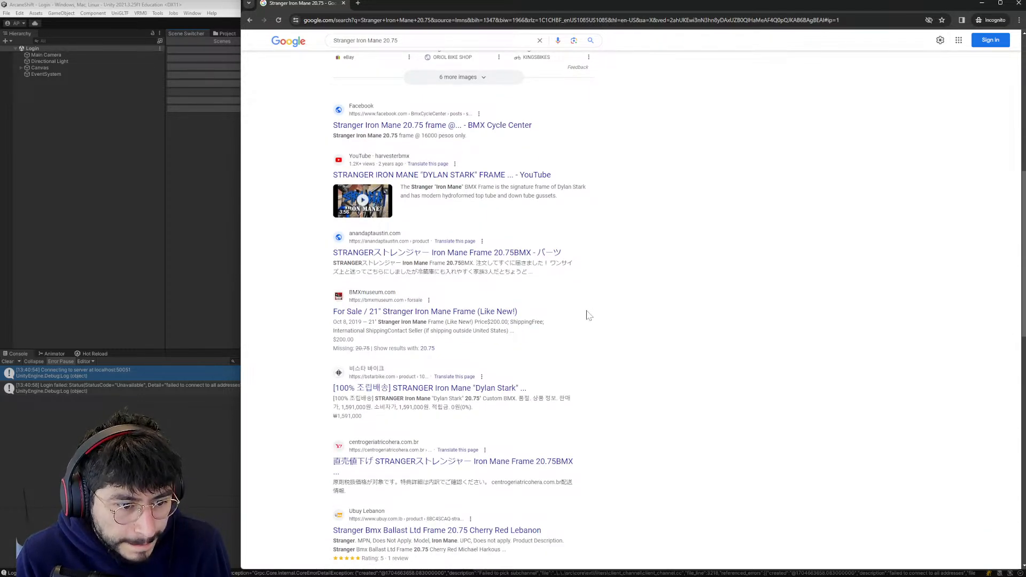
scroll(588, 315, "down", 2)
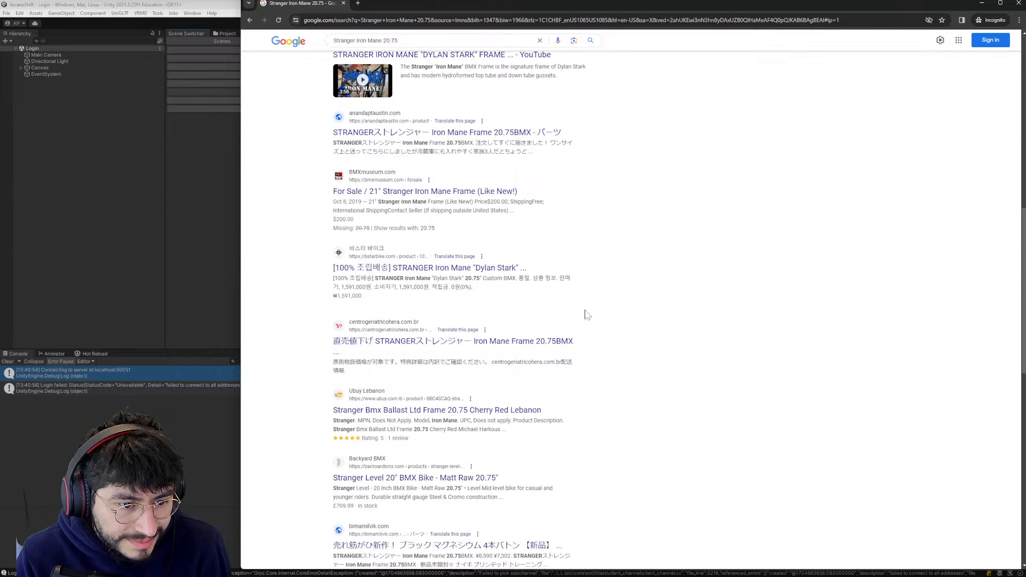
scroll(586, 314, "up", 10)
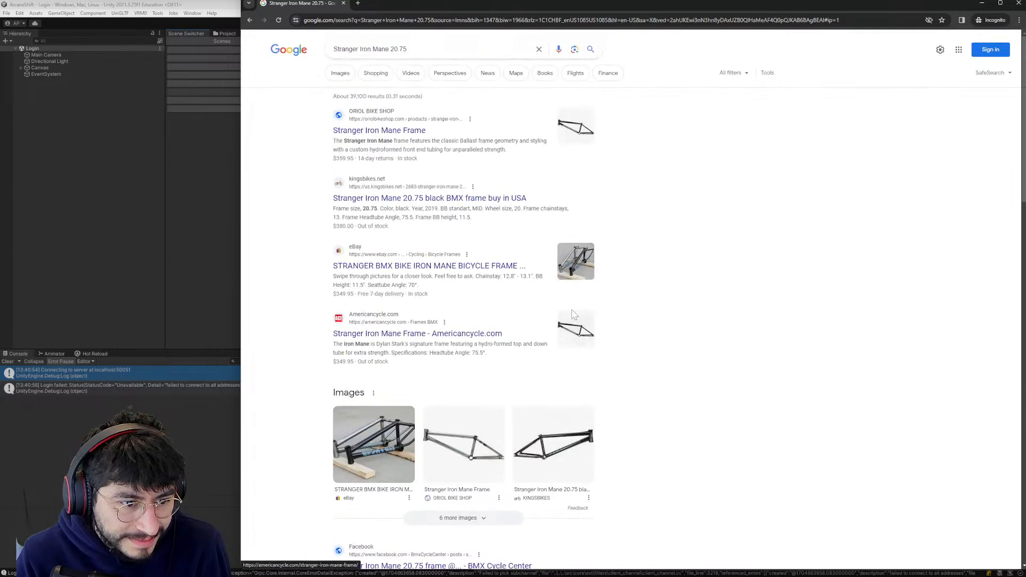
left_click(344, 3)
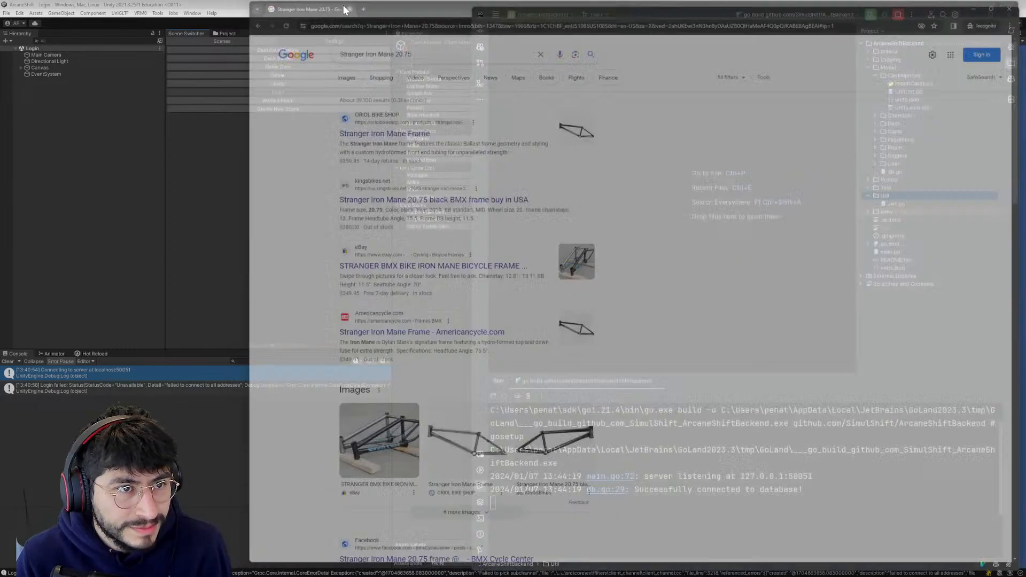
- Check the backend's run output in GoLand, switch to Unity and restart Play mode in the Login scene
left_click(695, 330)
triple_click(717, 520)
left_click(796, 488)
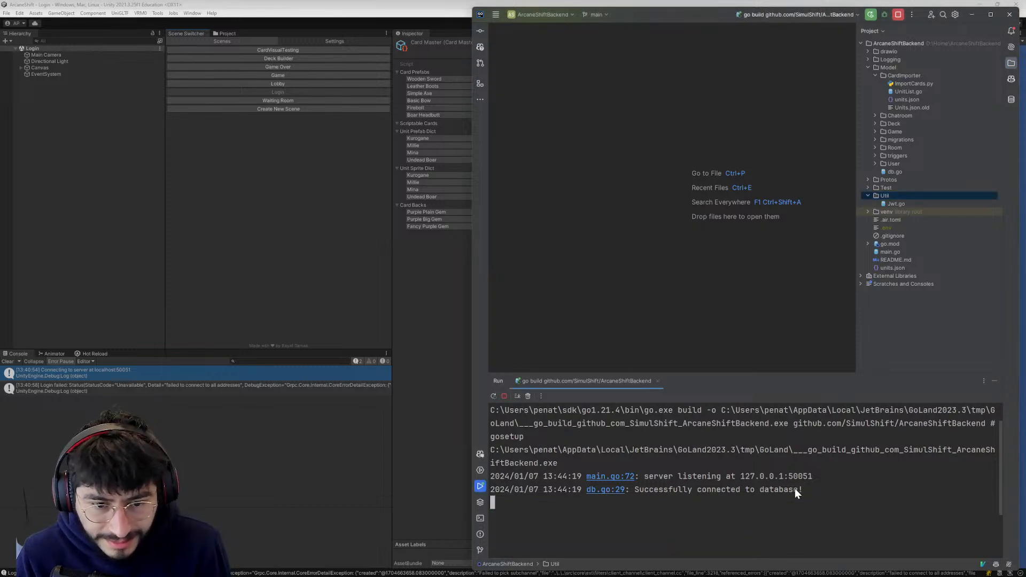
key("alt+Tab")
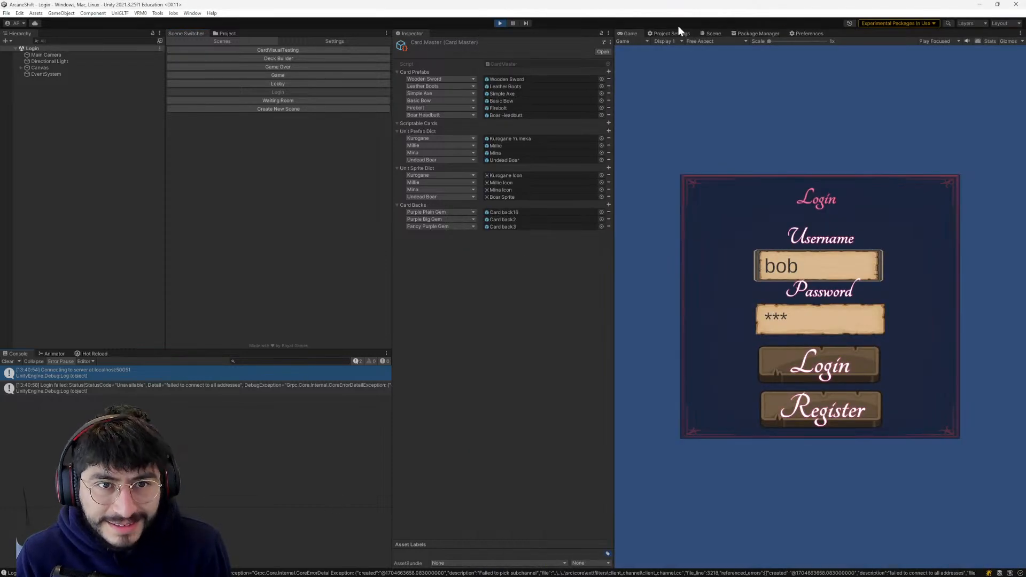
left_click(495, 23)
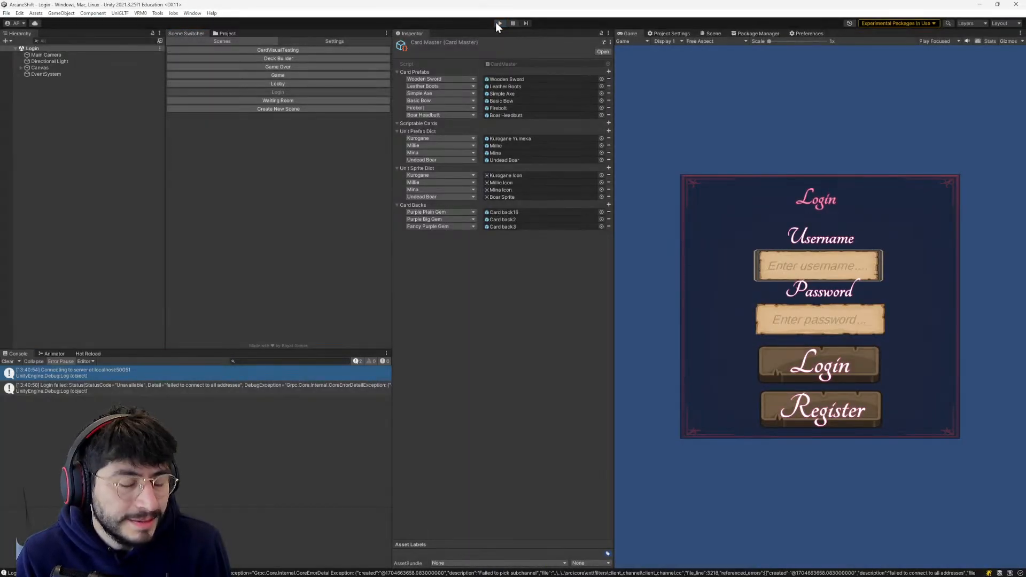
left_click(496, 23)
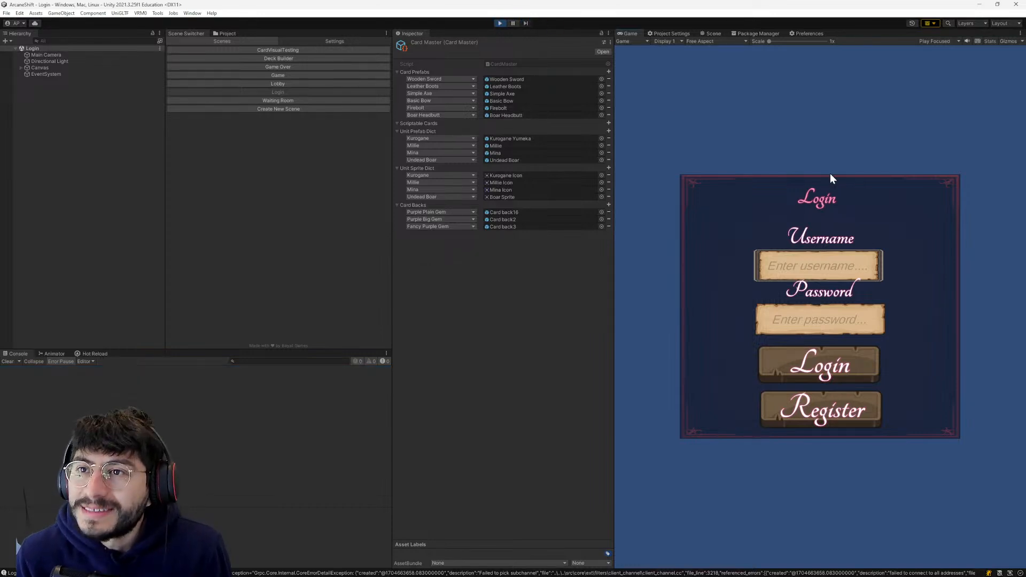
- Log in to the game by entering the account's username and password
left_click(806, 264)
type("bob")
left_click(768, 312)
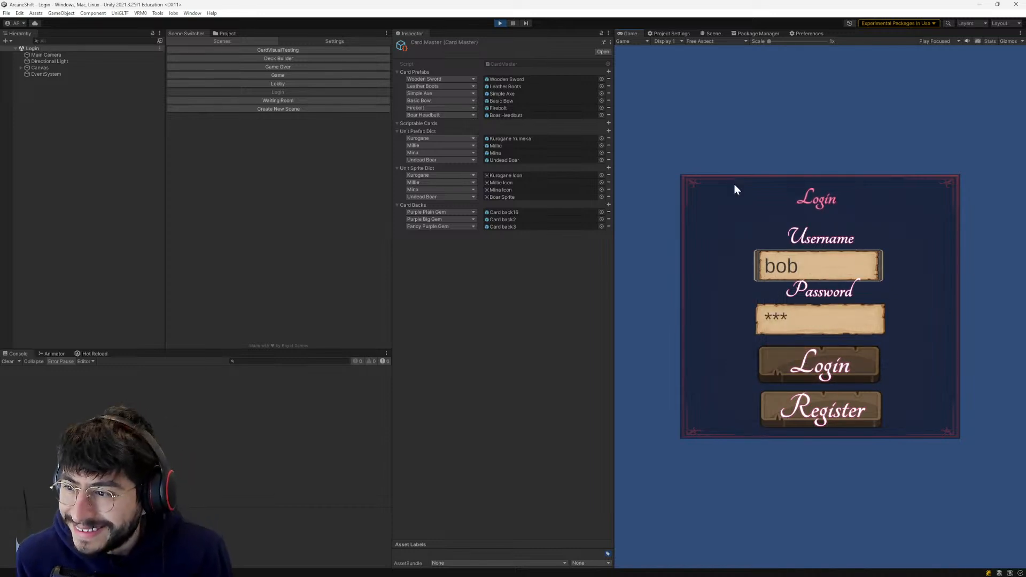
key("Return")
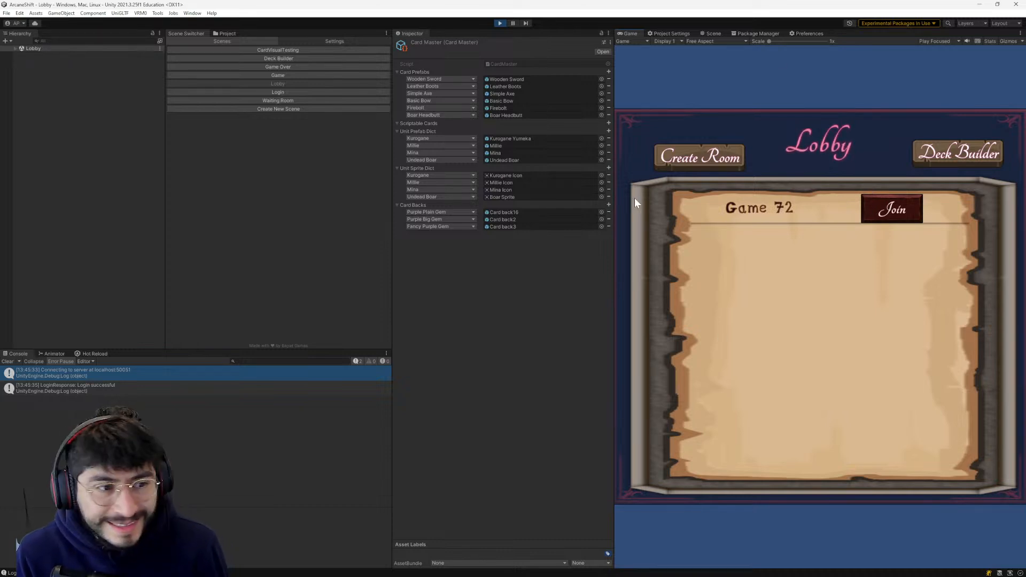
- Join Game 72, mark the player as ready and go back to the lobby
left_click(904, 202)
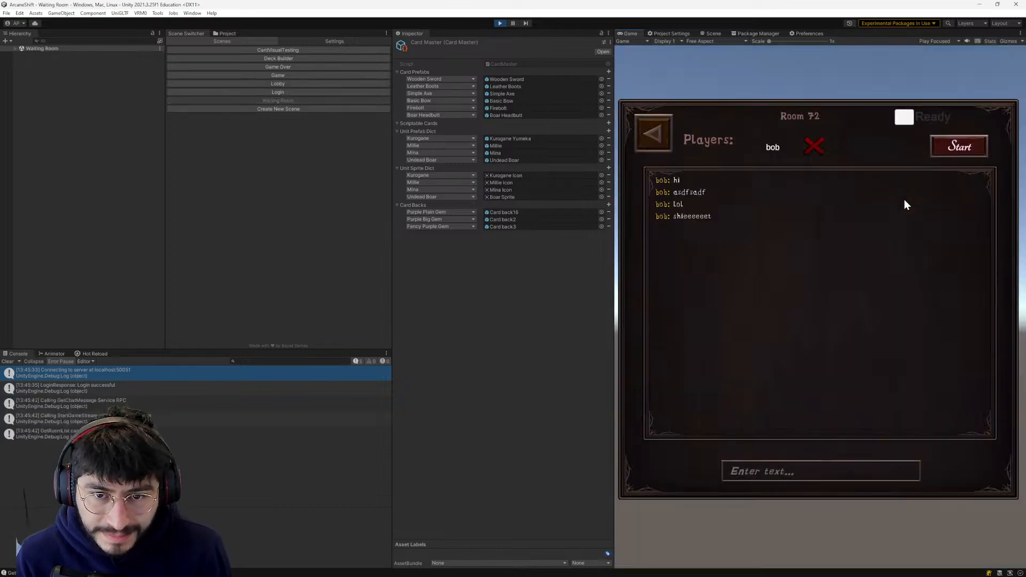
left_click(903, 113)
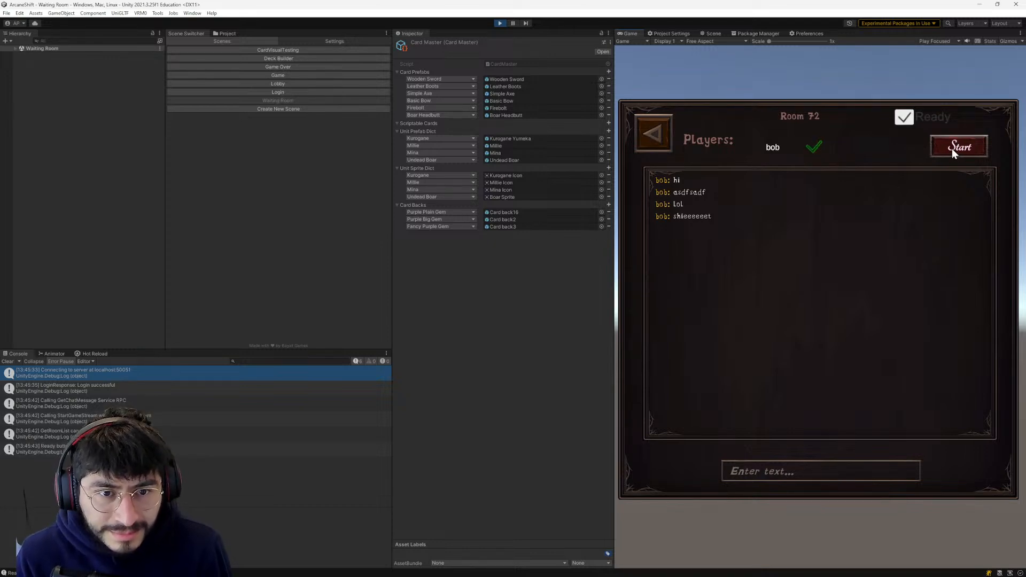
left_click(642, 128)
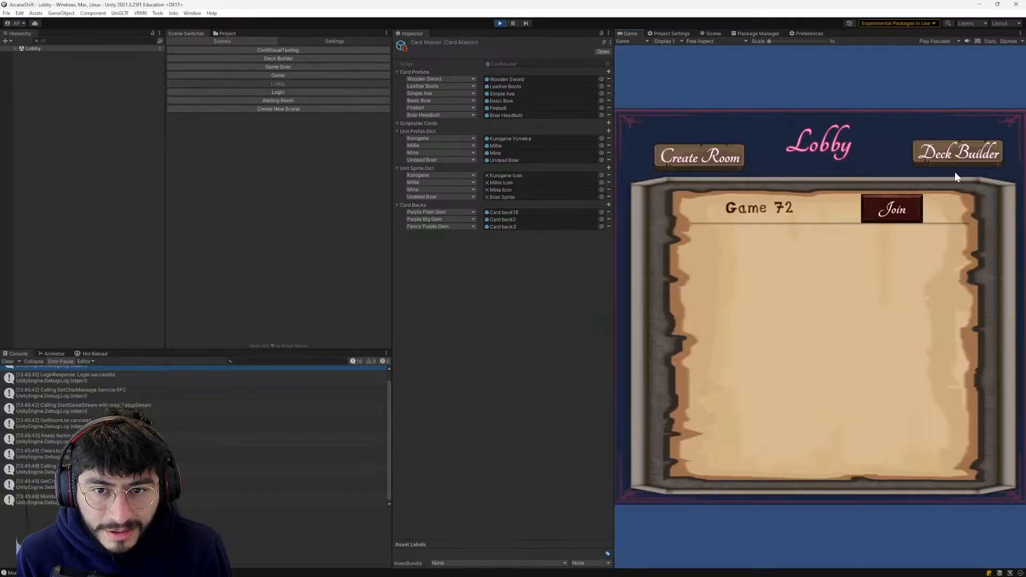
- Open the Deck Builder and test moving the Millie and Mina portraits within Available Units
left_click(960, 156)
left_click_drag(754, 294, 897, 363)
left_click_drag(857, 335, 850, 365)
left_click_drag(761, 309, 832, 338)
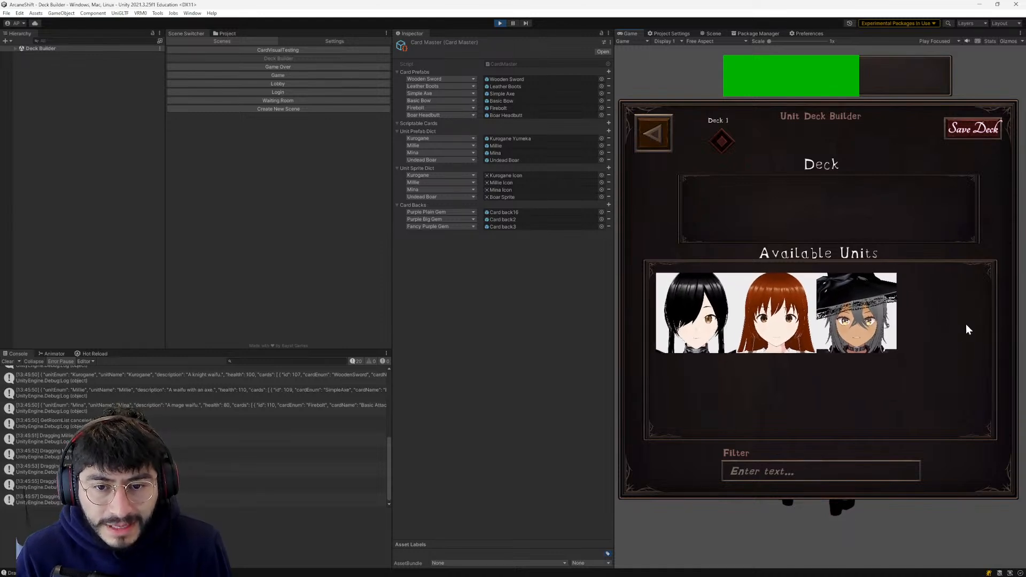
- Widen the Game view slightly and test moving Kurogane and Mina between Available Units and the Deck
left_click_drag(645, 371, 609, 331)
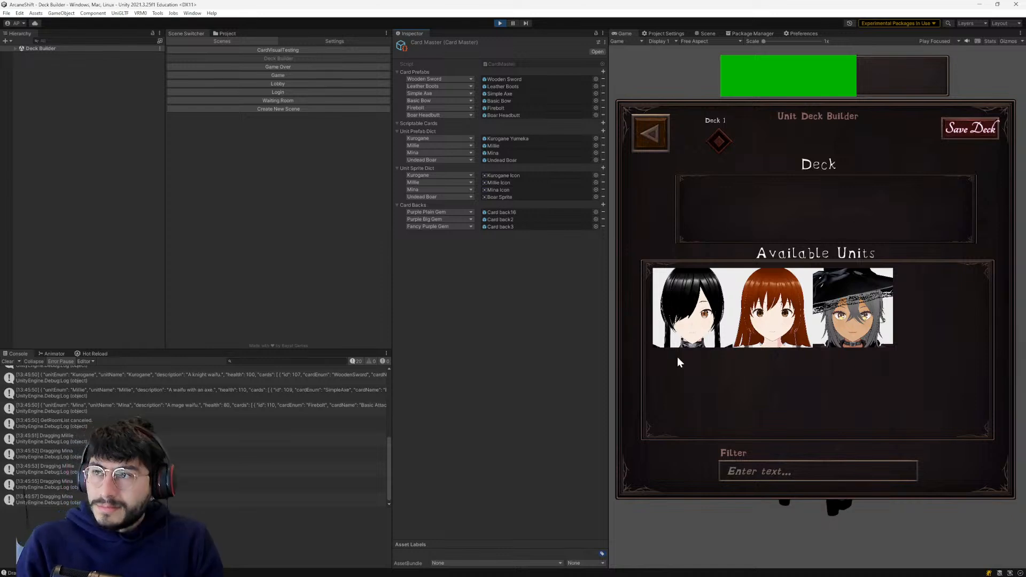
left_click_drag(691, 302, 909, 348)
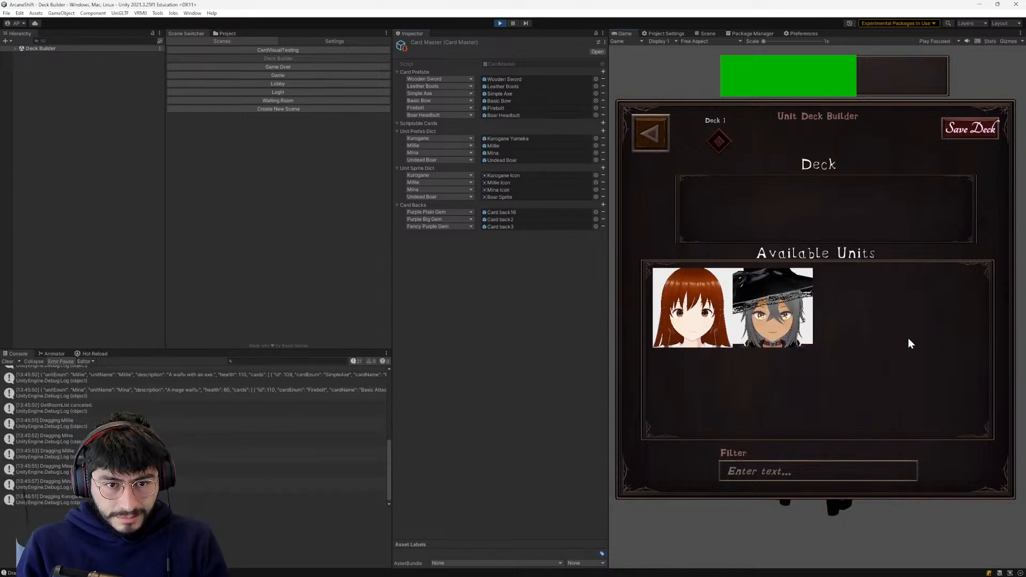
left_click_drag(754, 212, 743, 212)
left_click_drag(777, 299, 800, 198)
left_click_drag(708, 237, 777, 315)
left_click_drag(852, 234, 706, 258)
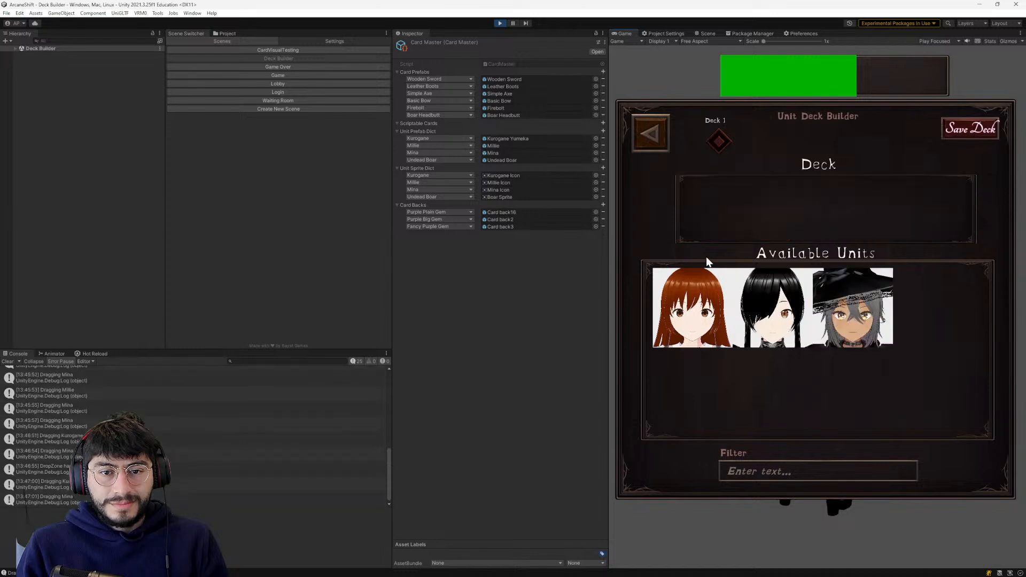
- Open DragDrop.cs from the "Dragging Kurogane" console entry, review OnBeginDrag, and return to Unity
double_click(240, 484)
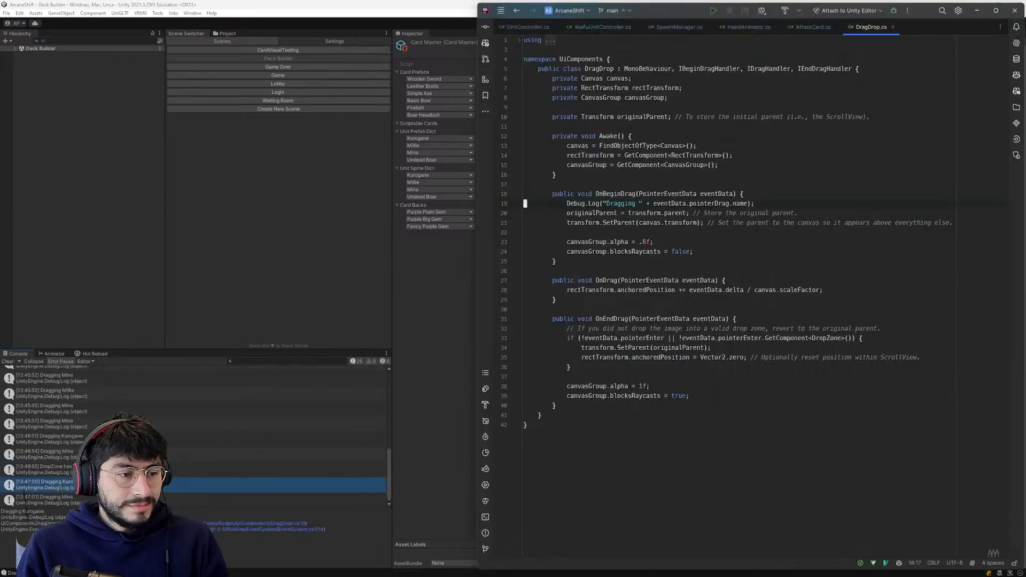
left_click(608, 213)
left_click(525, 232)
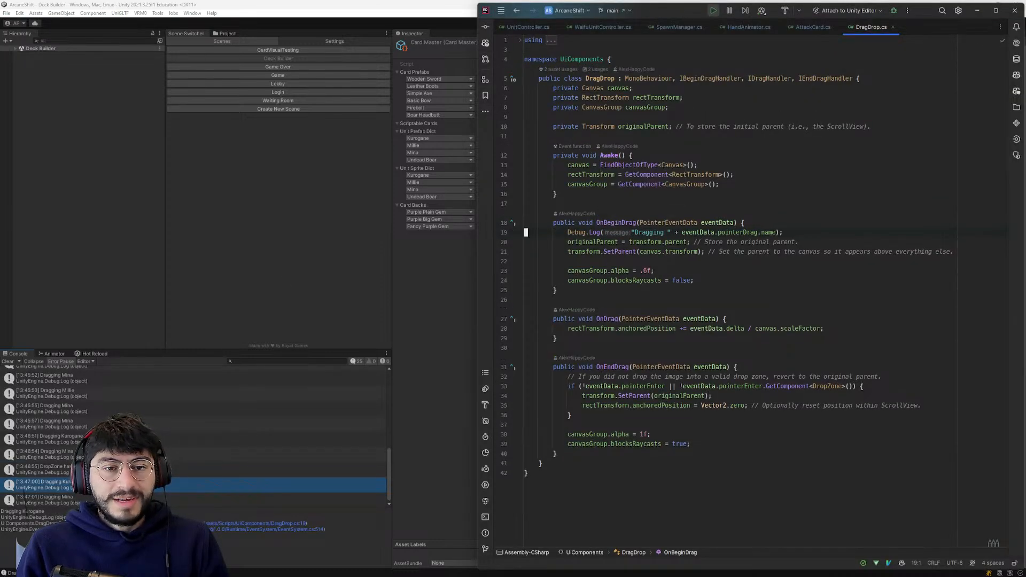
key("alt+Tab")
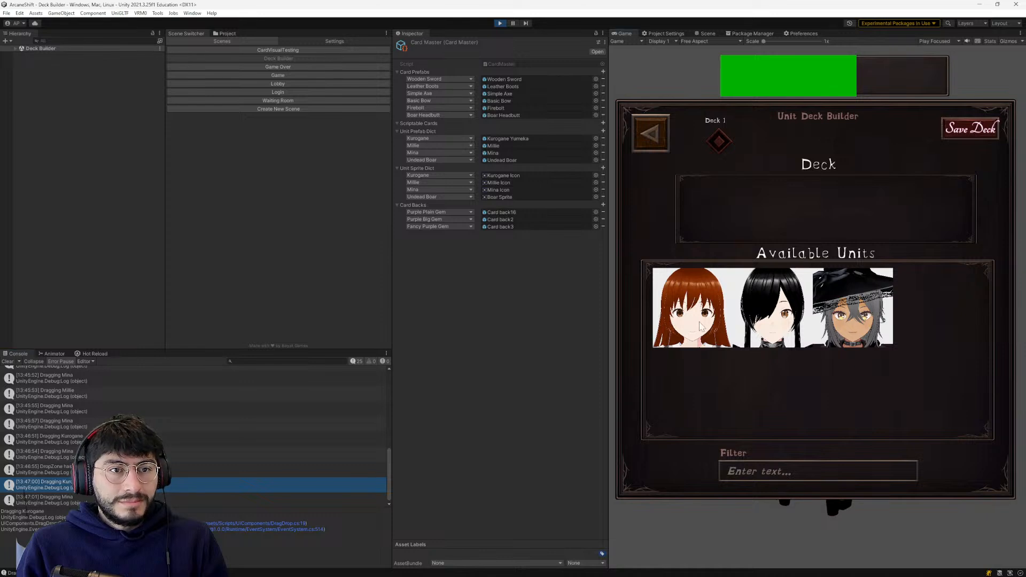
- Expand the Deck Builder scene's Canvas to inspect DeckButtons, the Player Deck's children and the Available Units Viewport
left_click(15, 48)
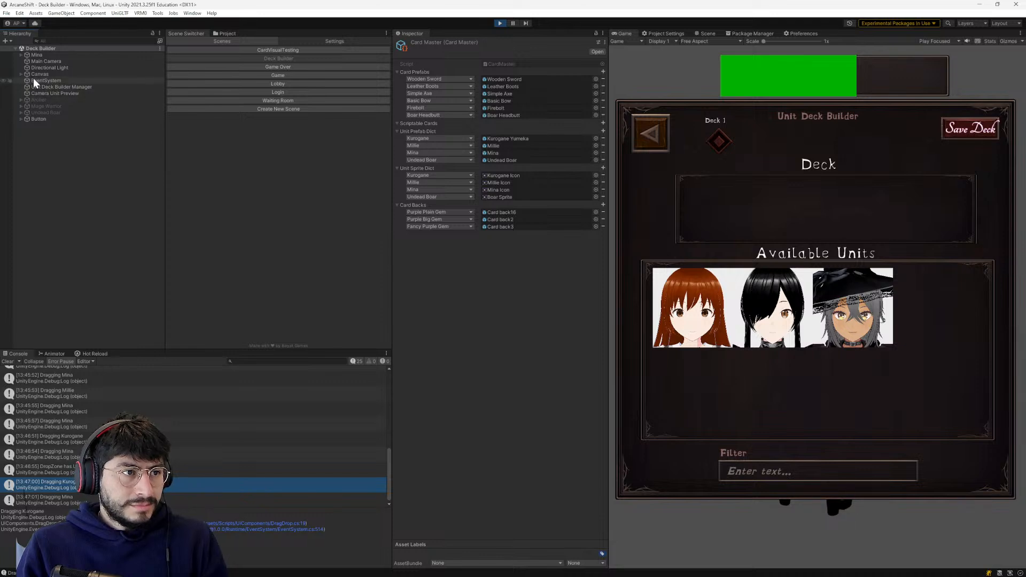
left_click(34, 75)
left_click(21, 75)
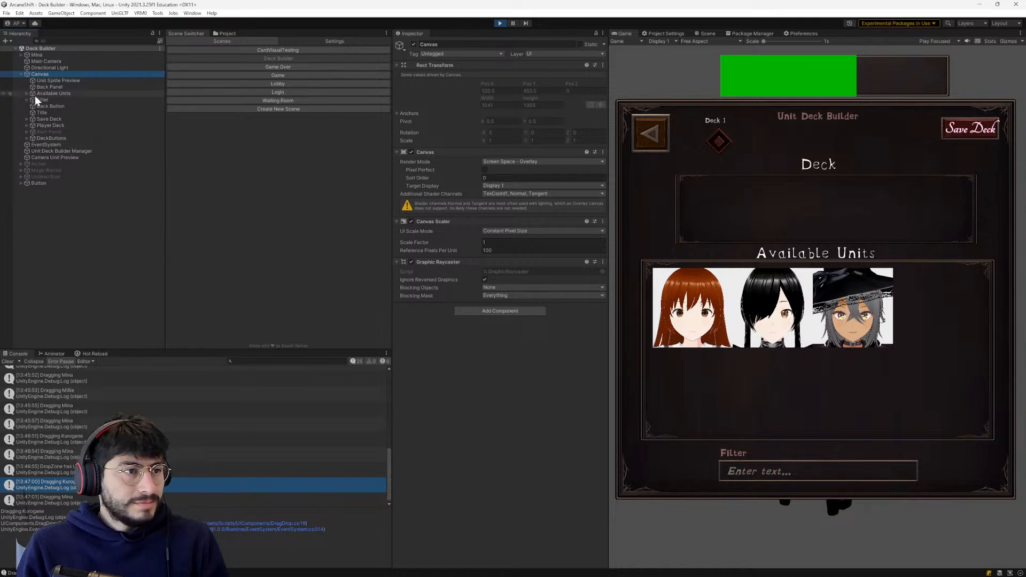
left_click(40, 137)
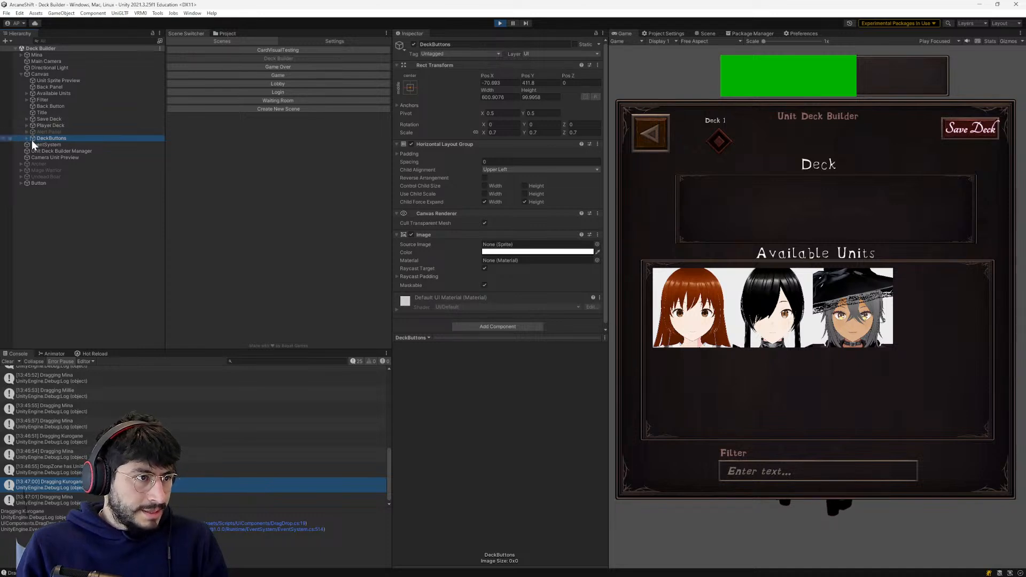
left_click(26, 125)
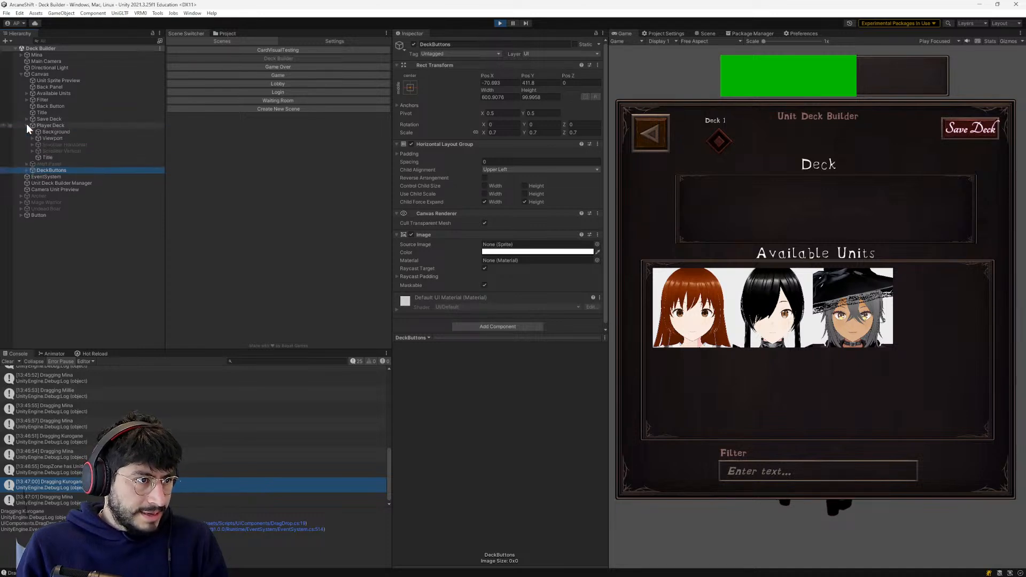
left_click(28, 92)
left_click(27, 92)
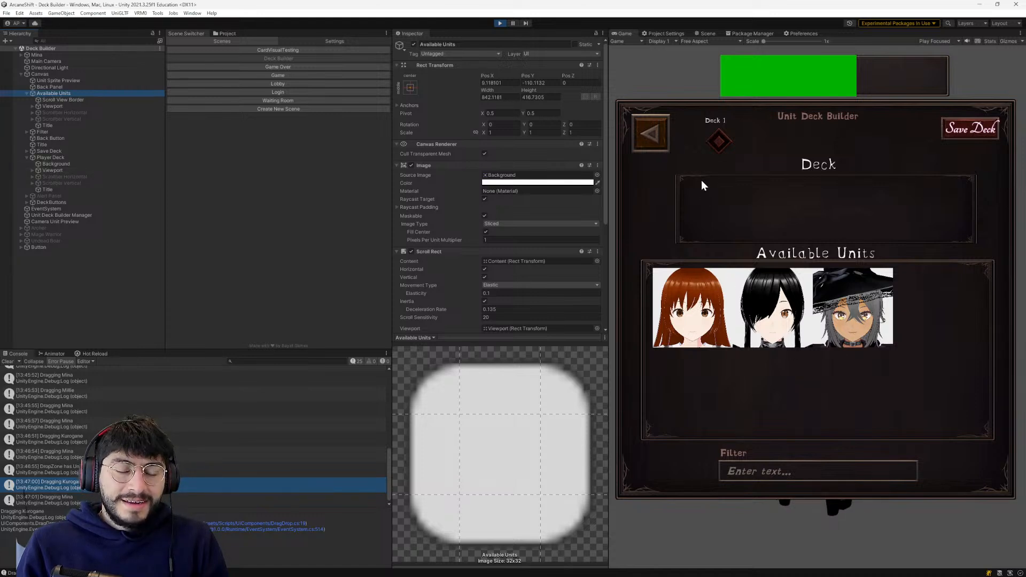
left_click(41, 106)
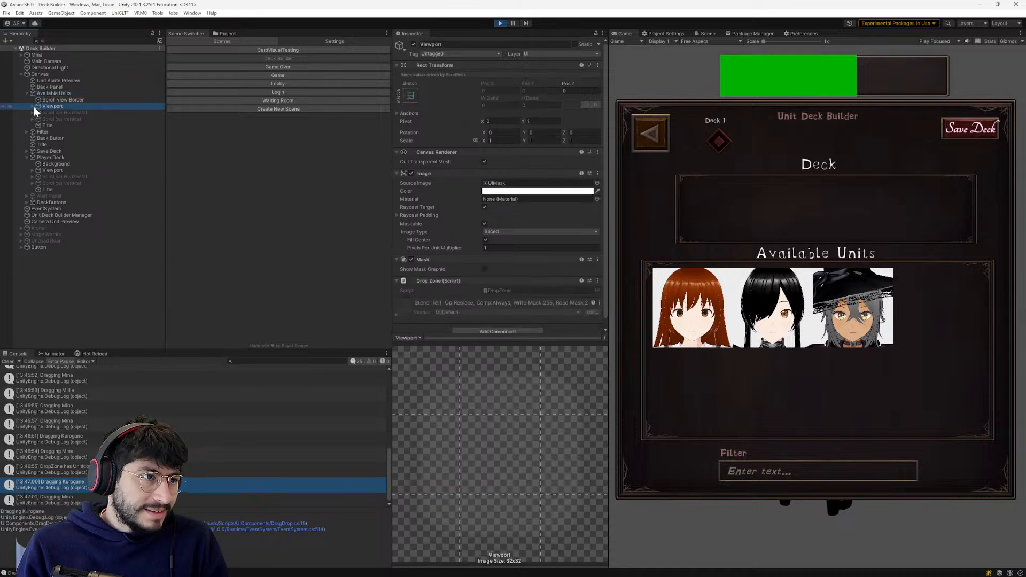
left_click(33, 105)
- Move Millie into the Deck and expand the Content object under the Available Units Viewport
left_click_drag(692, 307, 724, 222)
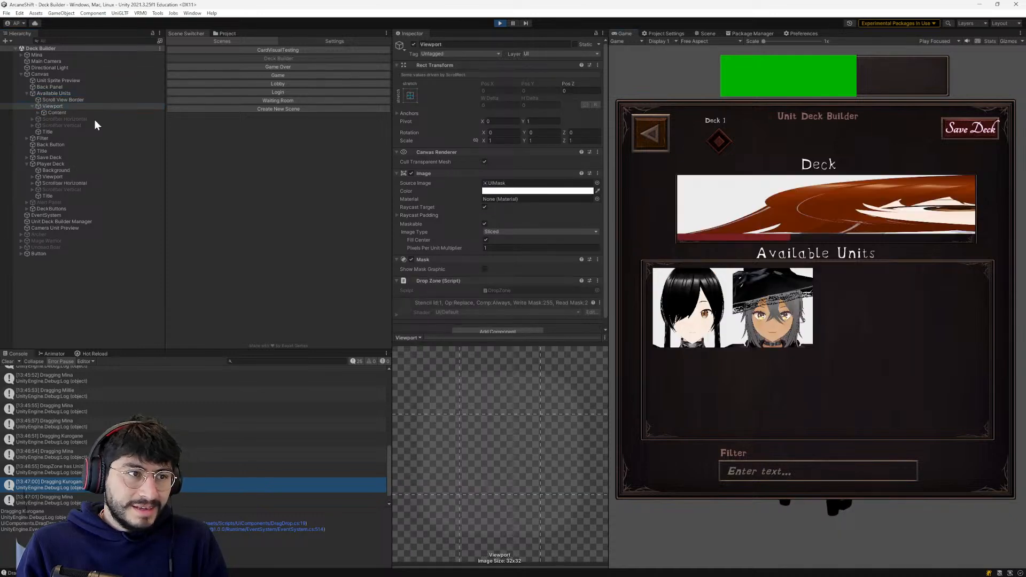
left_click(36, 112)
left_click(39, 112)
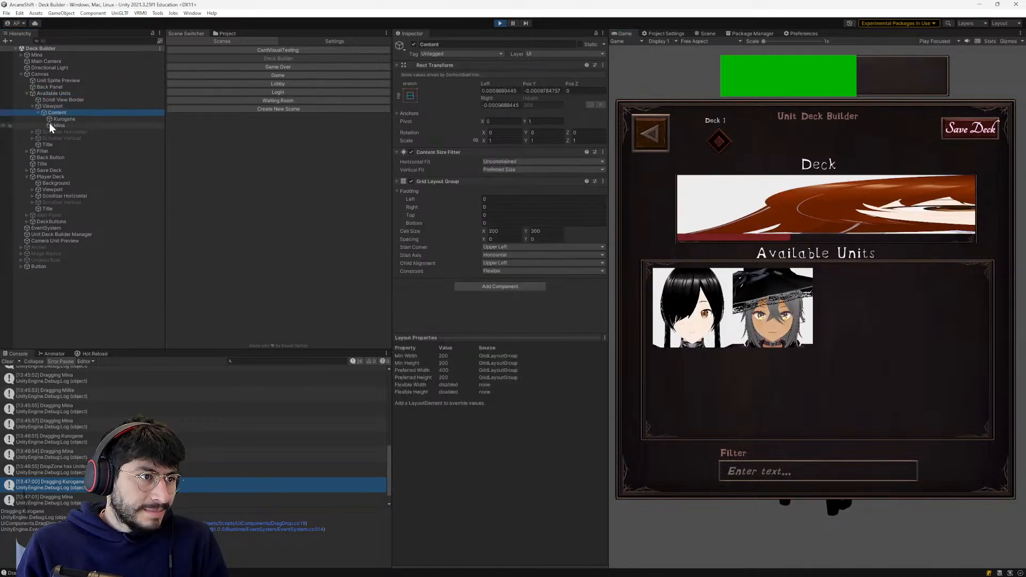
- Turn off Width under Control Child Size on the Player Deck Viewport's Content and try scrolling the deck
left_click(32, 190)
left_click(53, 196)
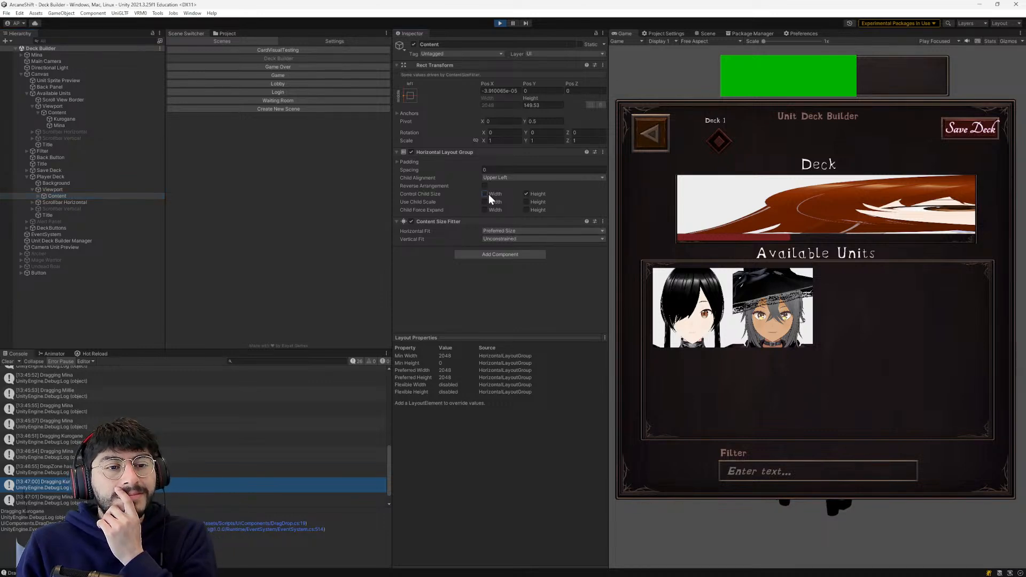
left_click_drag(840, 210, 740, 210)
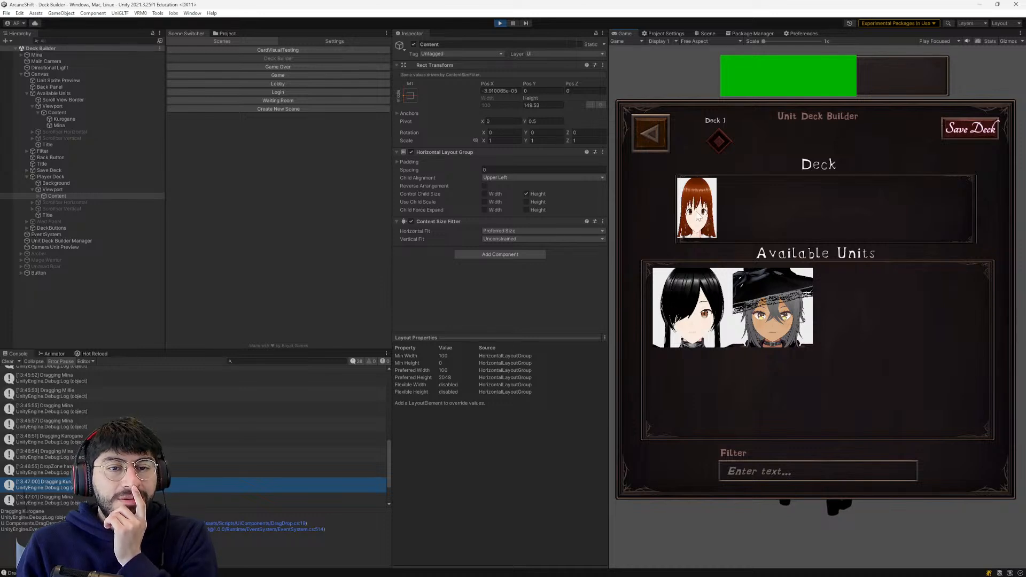
- Turn Width back on under Control Child Size for the deck's Content, moving Millie to Available Units and back into the Deck
mouse_move(734, 286)
left_mouse_down()
mouse_move(759, 217)
mouse_move(743, 224)
mouse_move(742, 303)
mouse_move(740, 288)
left_mouse_up()
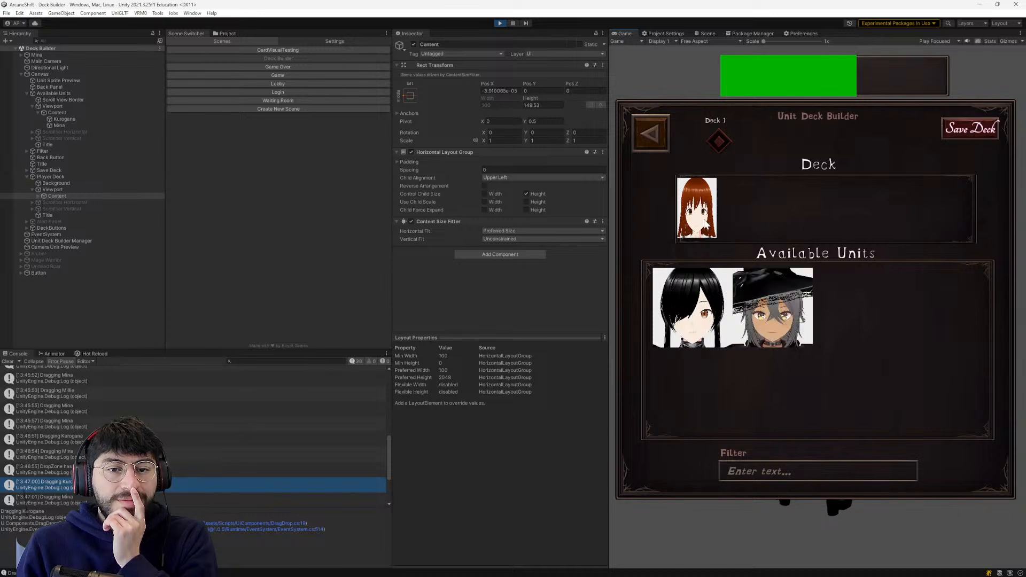
left_click_drag(707, 225, 853, 352)
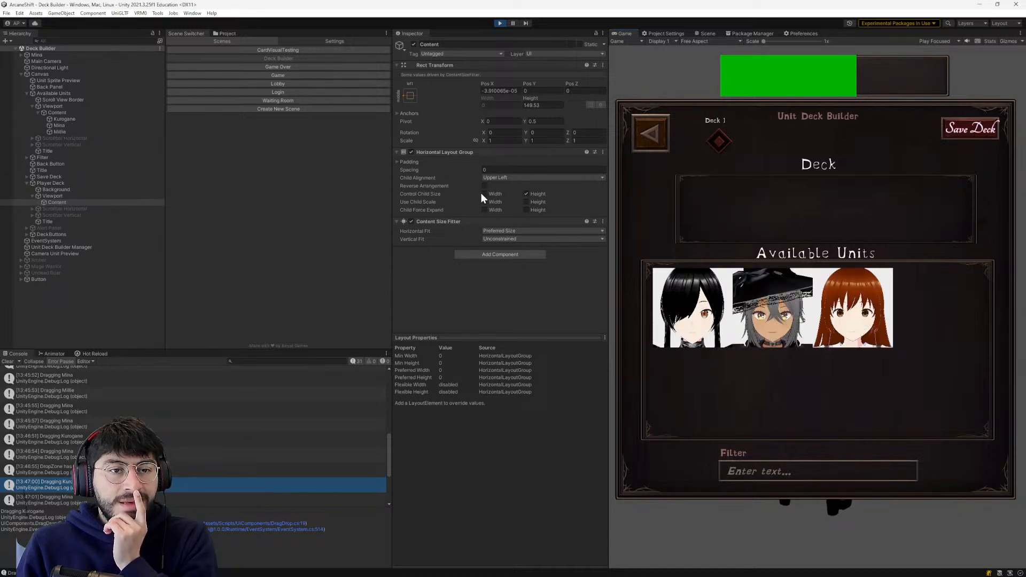
left_click_drag(857, 304, 745, 209)
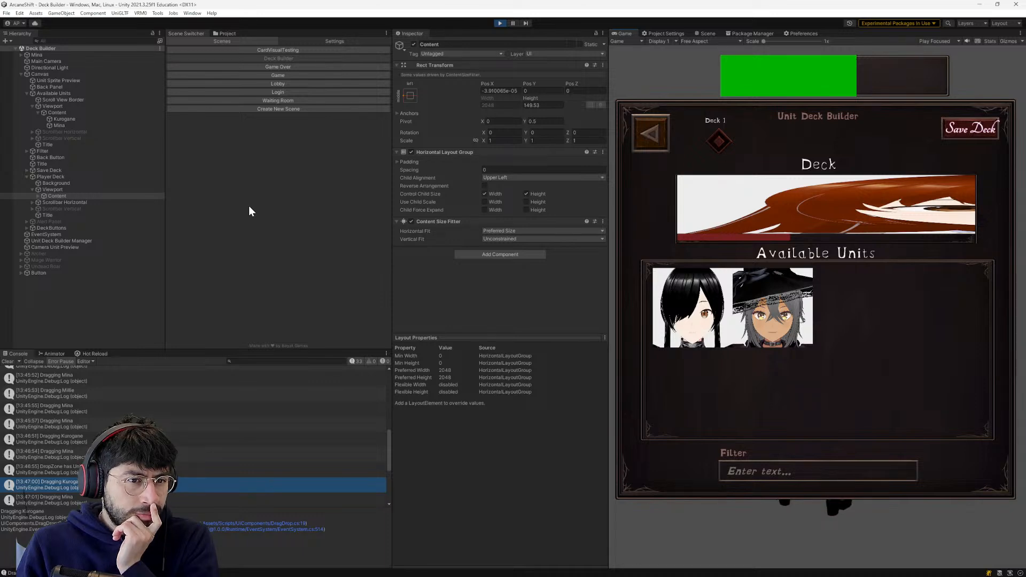
- Examine the layout components of the Player Deck's Content, the Canvas settings and the Player Deck's Image and Scroll Rect
left_click(49, 189)
left_click(49, 195)
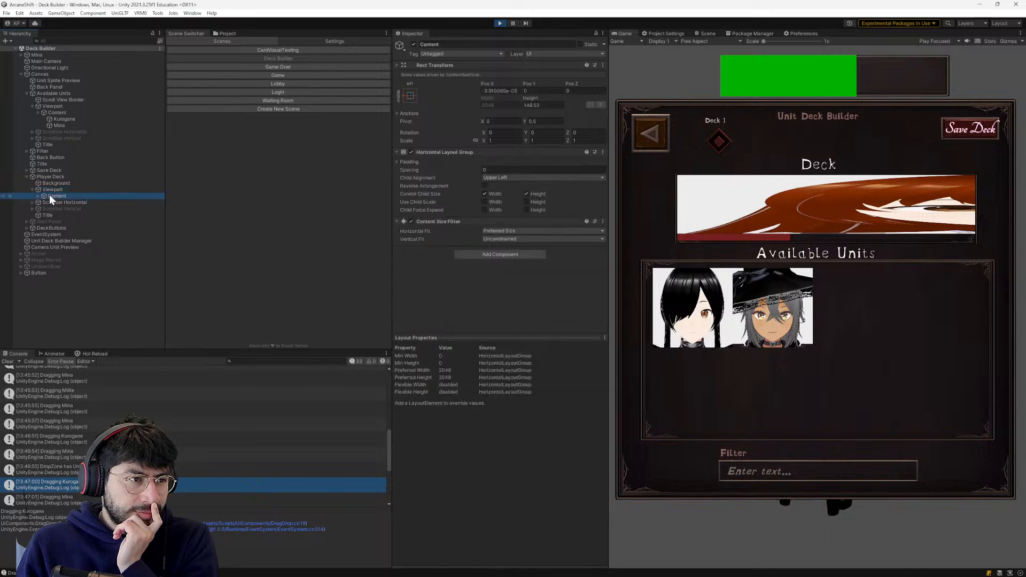
left_click(50, 178)
scroll(412, 212, "down", 5)
scroll(531, 210, "up", 5)
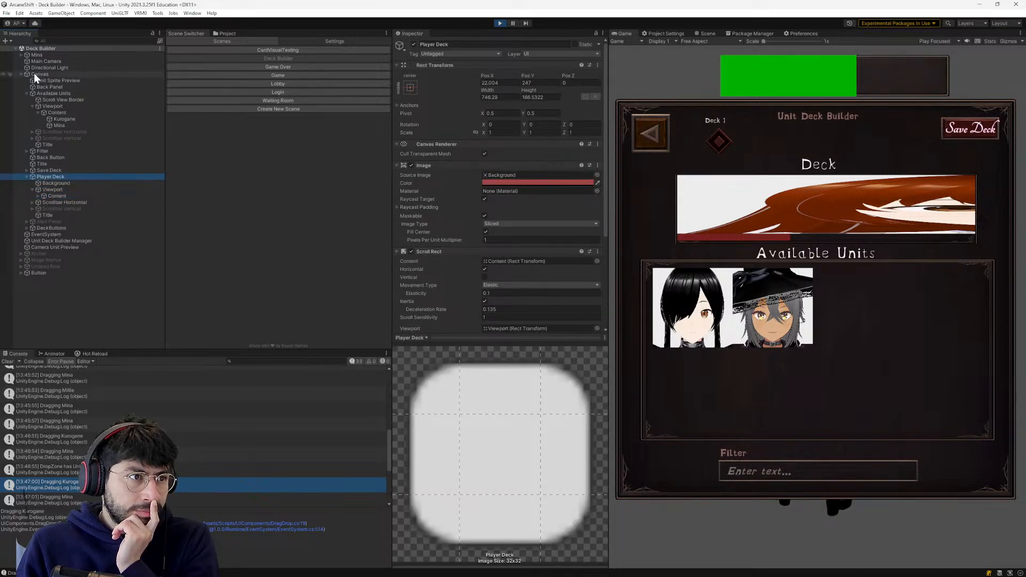
left_click(47, 75)
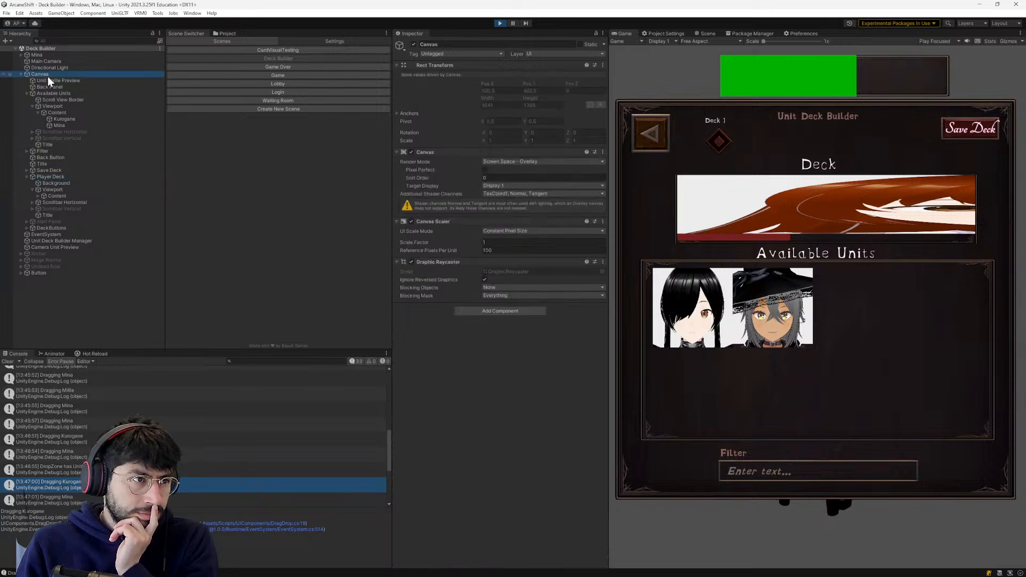
left_click(44, 181)
left_click(43, 177)
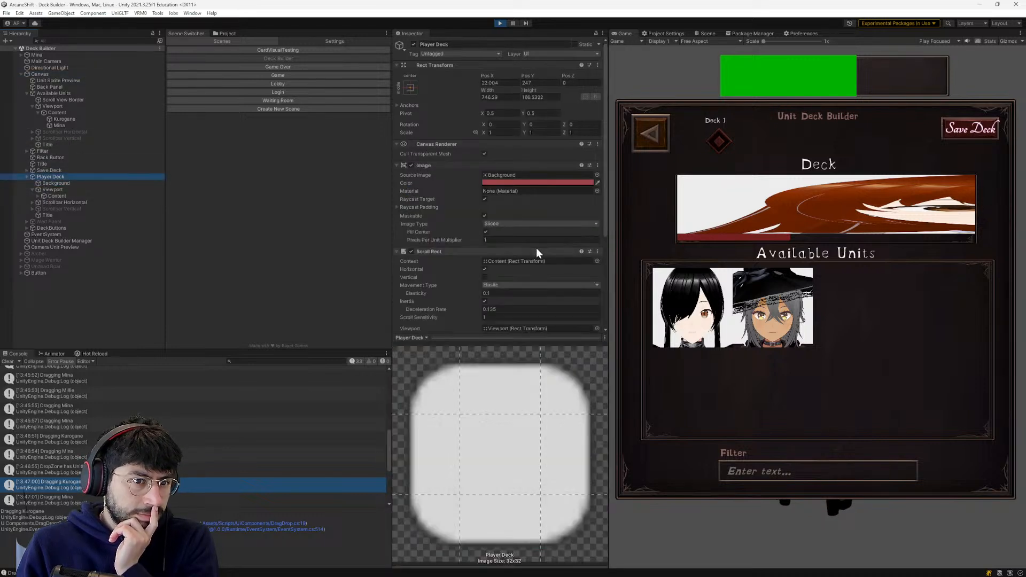
scroll(497, 269, "down", 3)
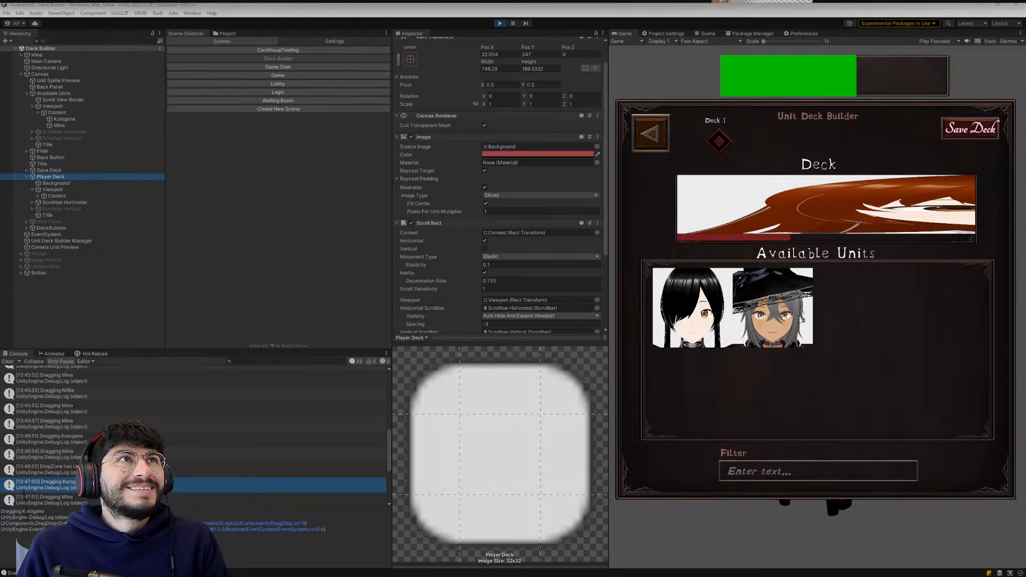
left_click_drag(101, 0, 365, 65)
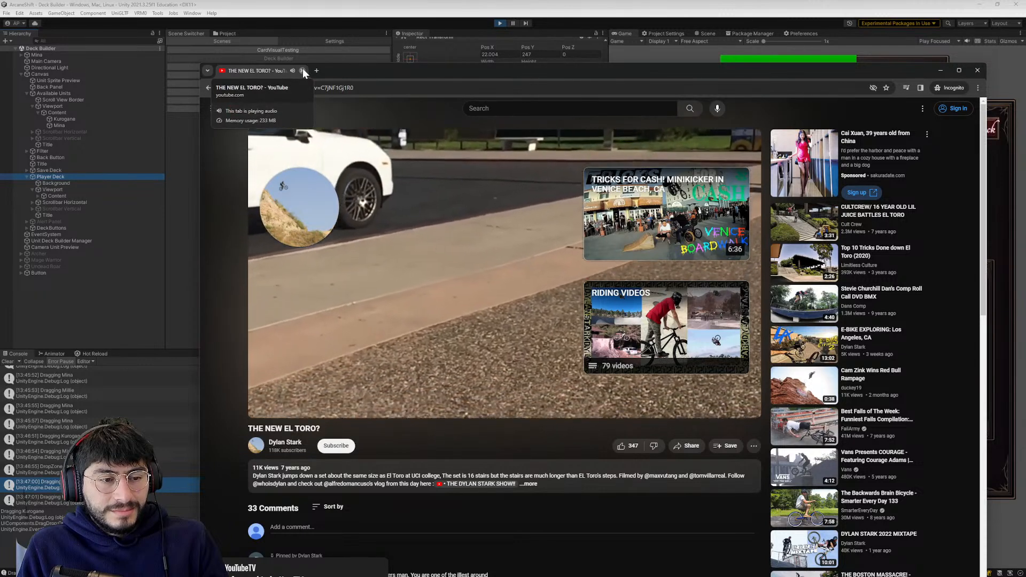
left_click_drag(361, 68, 356, 34)
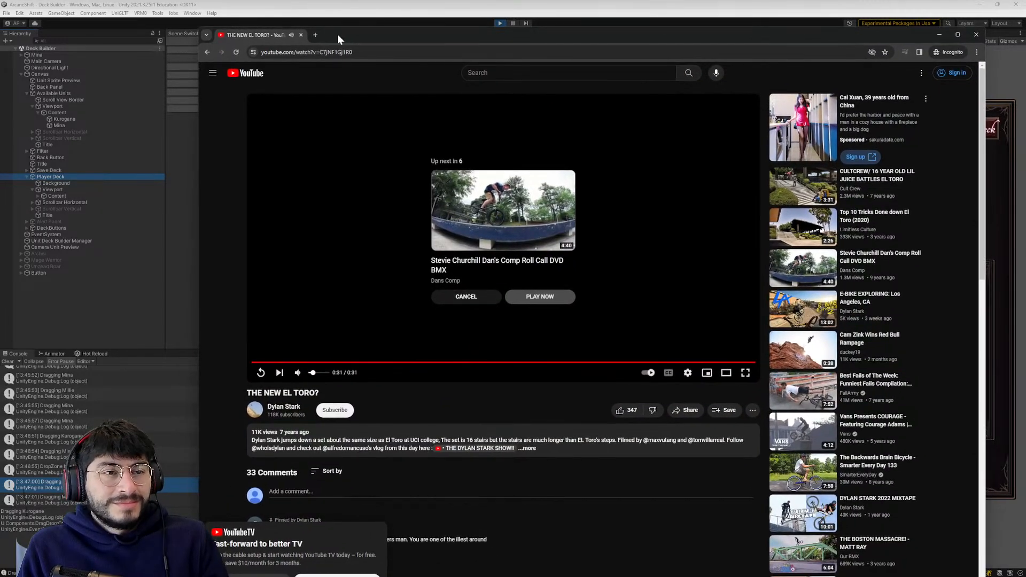
left_click(300, 35)
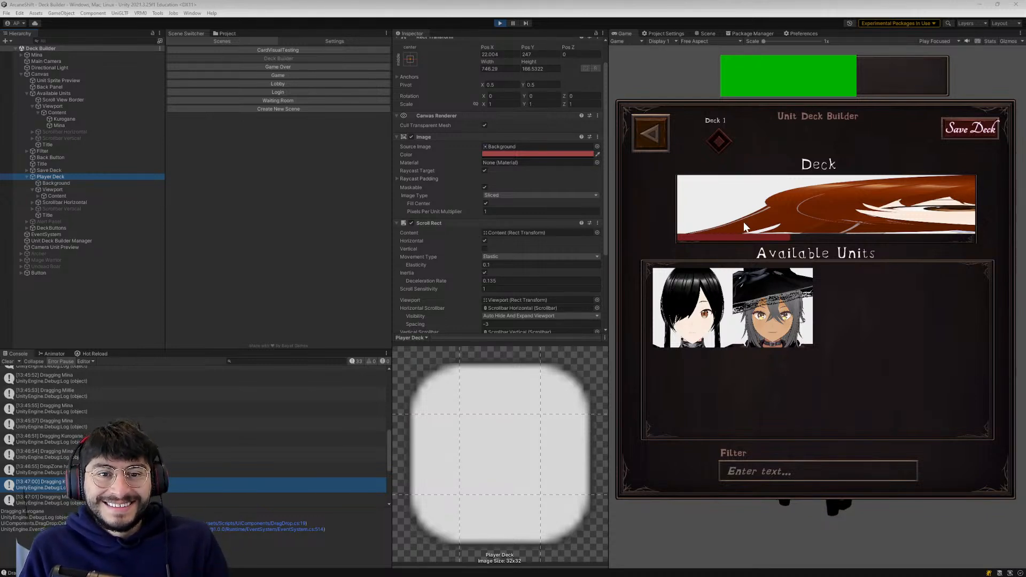
- Try scrolling the deck, collapse Available Units in the hierarchy, and review the Player Deck's components
left_click_drag(759, 233, 439, 389)
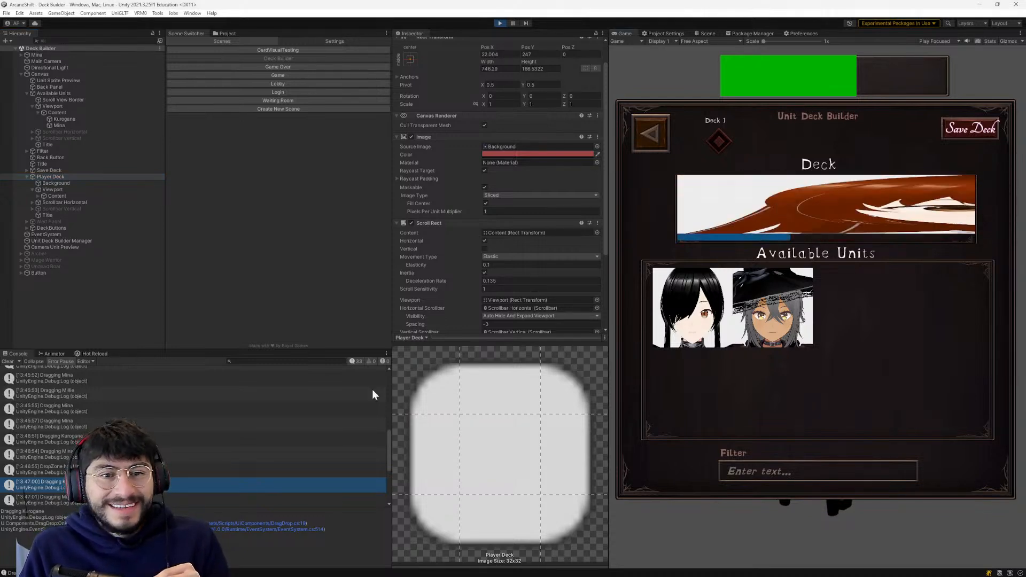
left_click(47, 177)
left_click(33, 74)
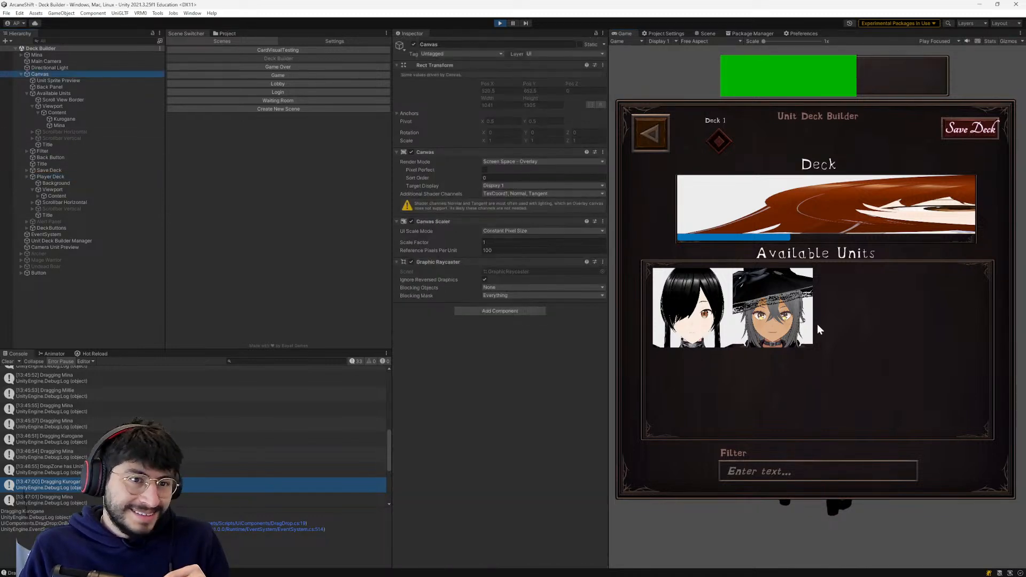
left_click(49, 178)
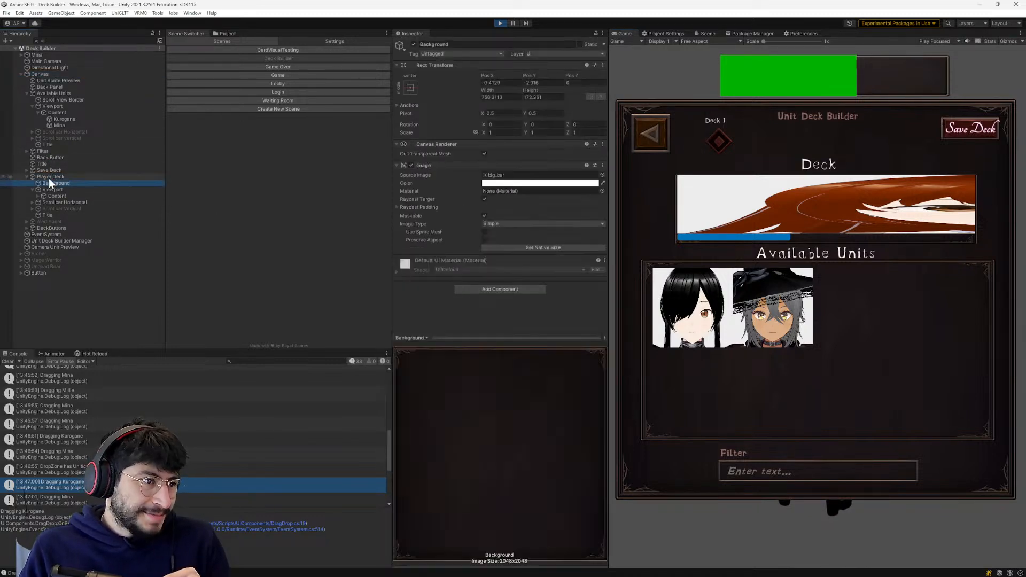
left_click(26, 93)
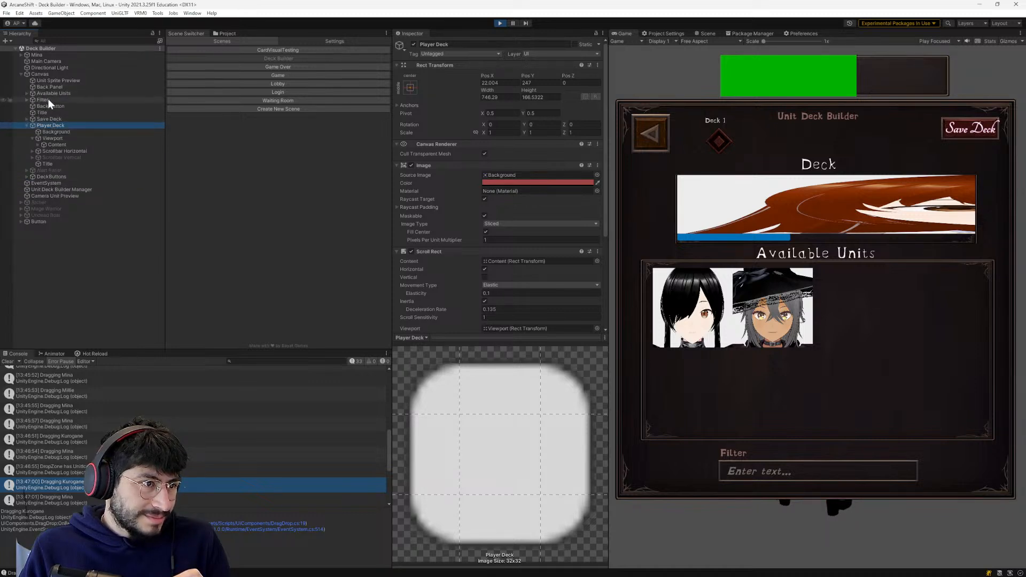
scroll(512, 184, "down", 3)
scroll(511, 200, "up", 3)
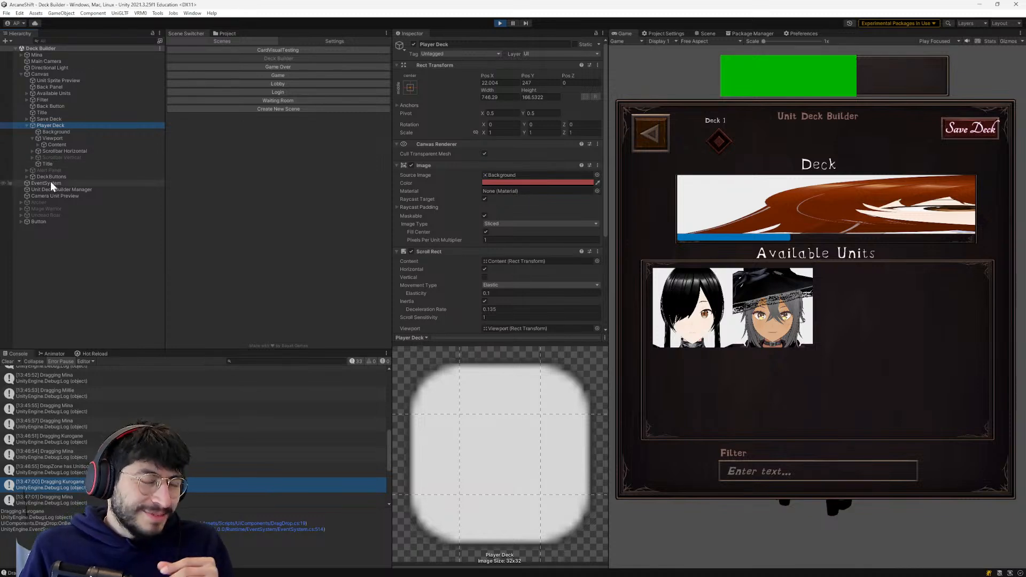
- Compare the Player Deck's Viewport and Content components with its Scroll Rect references and scrollbar settings
left_click(54, 137)
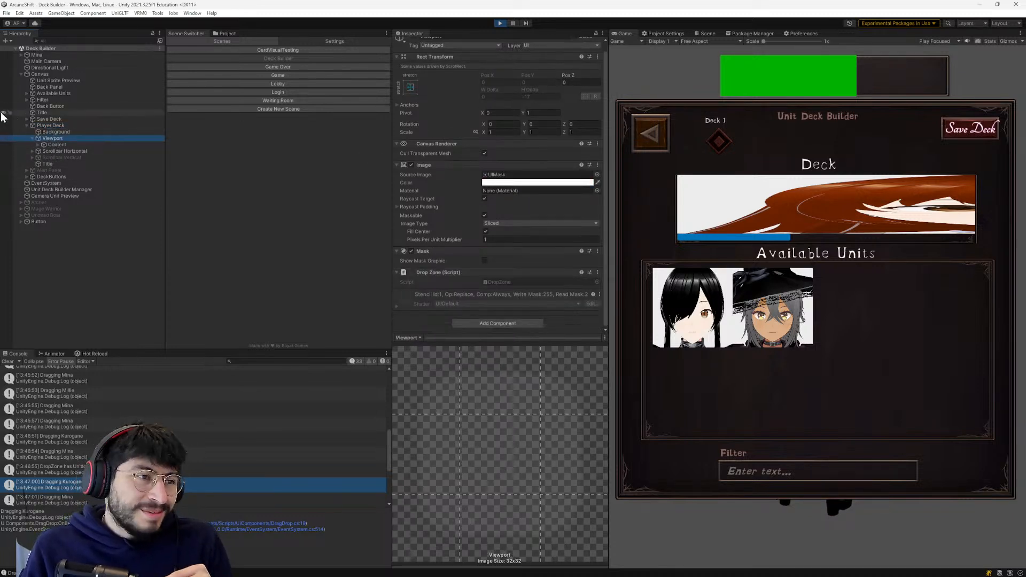
left_click(56, 145)
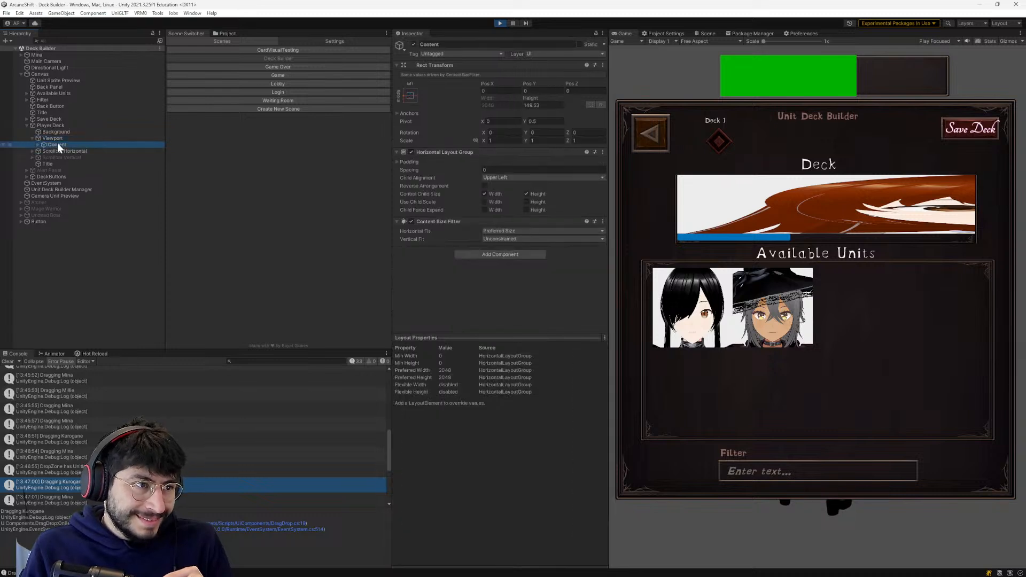
left_click(38, 126)
scroll(512, 257, "down", 2)
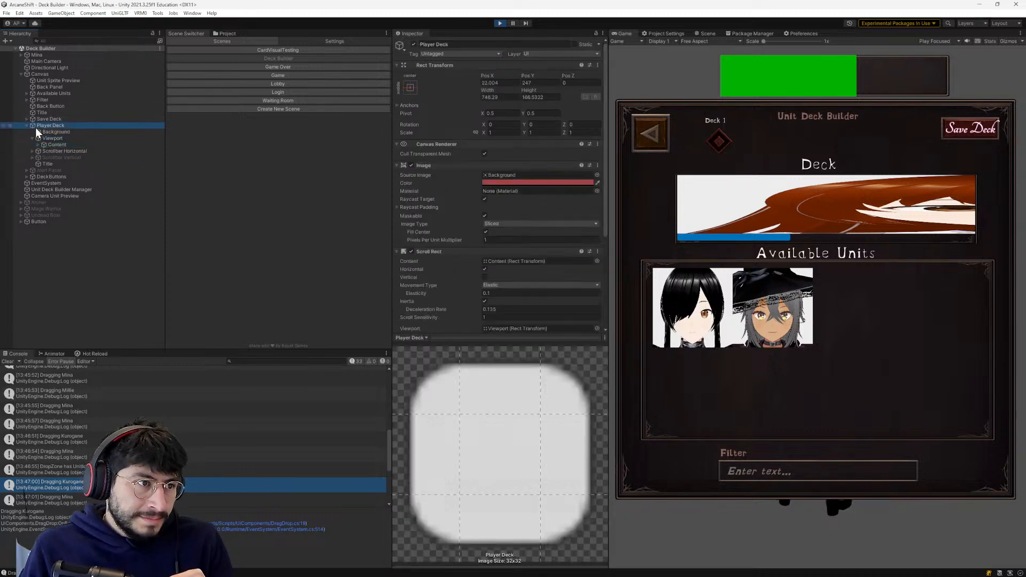
scroll(510, 260, "down", 2)
scroll(502, 263, "up", 5)
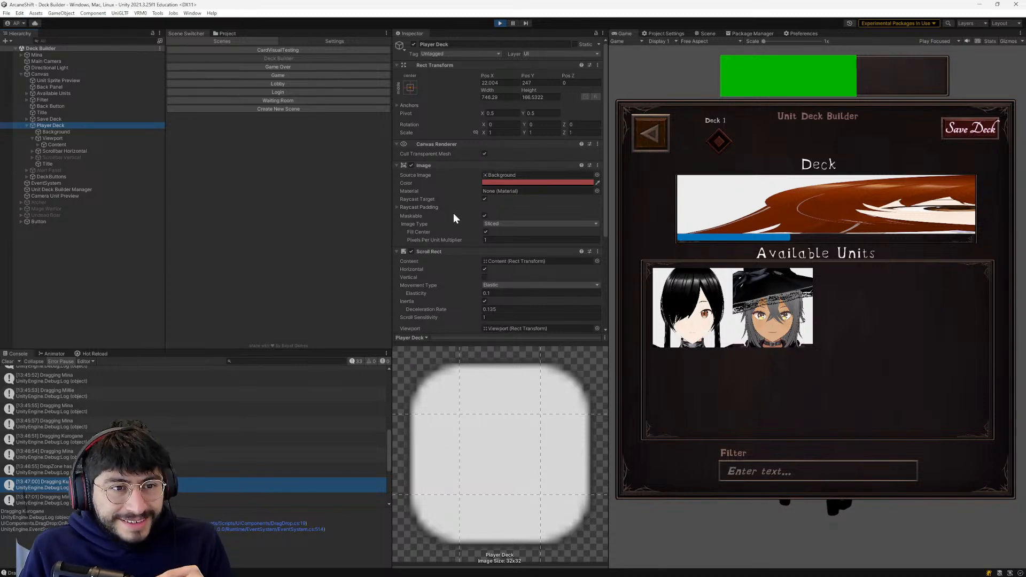
scroll(453, 216, "down", 5)
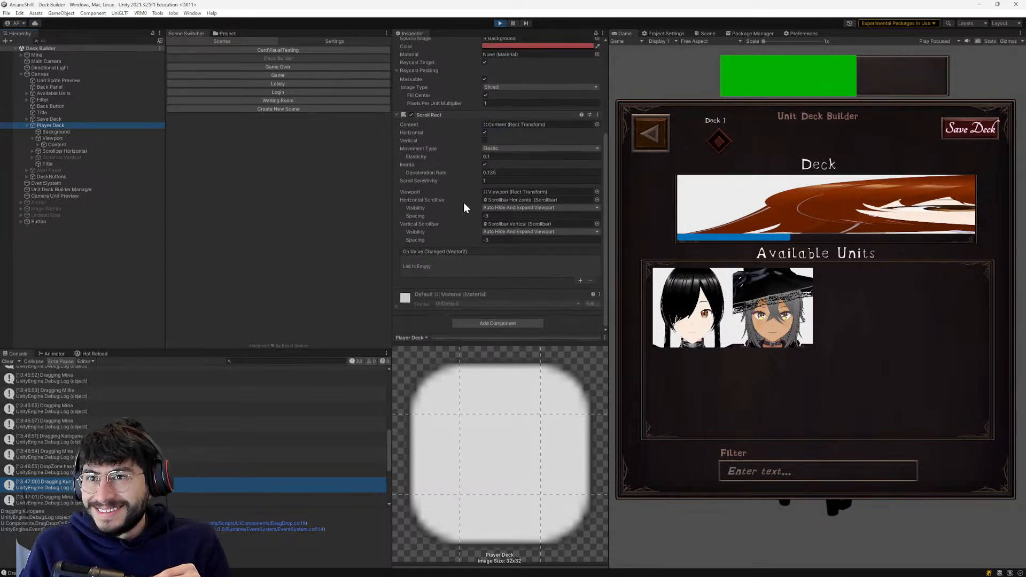
scroll(448, 224, "up", 5)
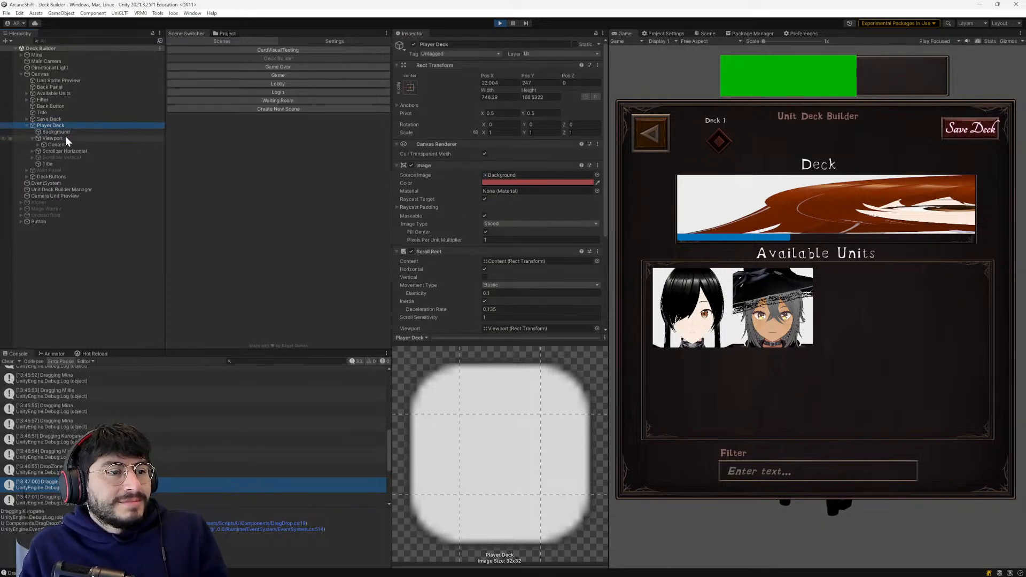
- Inspect the Scrollbar Horizontal's Scrollbar component, then recheck the Canvas and Player Deck settings
left_click(65, 150)
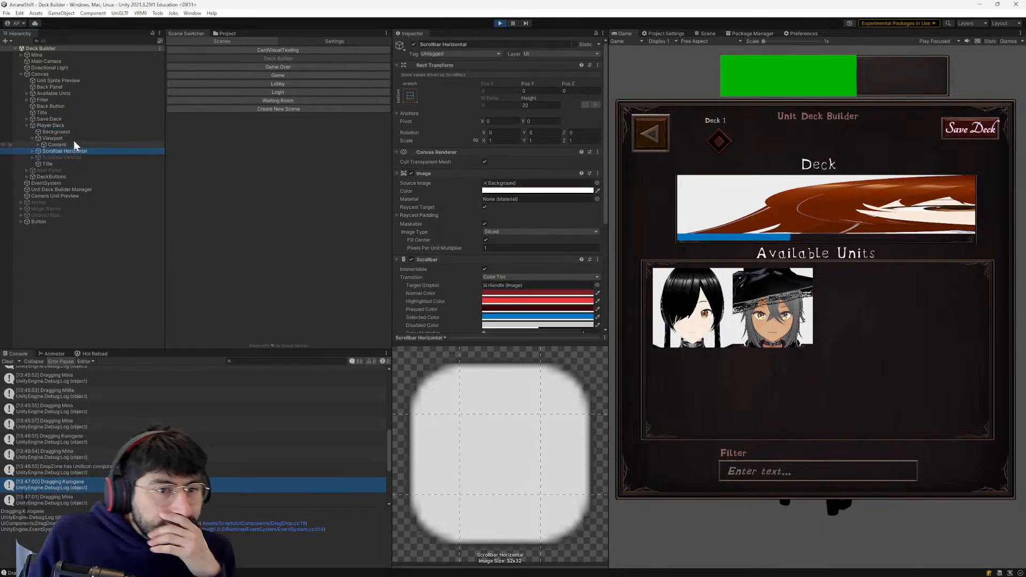
scroll(474, 163, "down", 3)
scroll(474, 163, "down", 2)
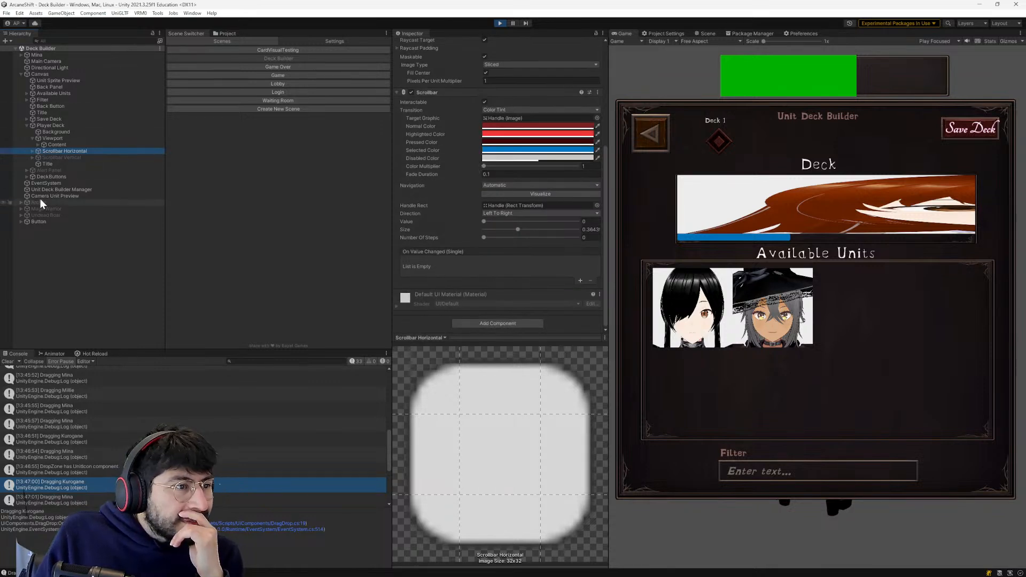
left_click(34, 75)
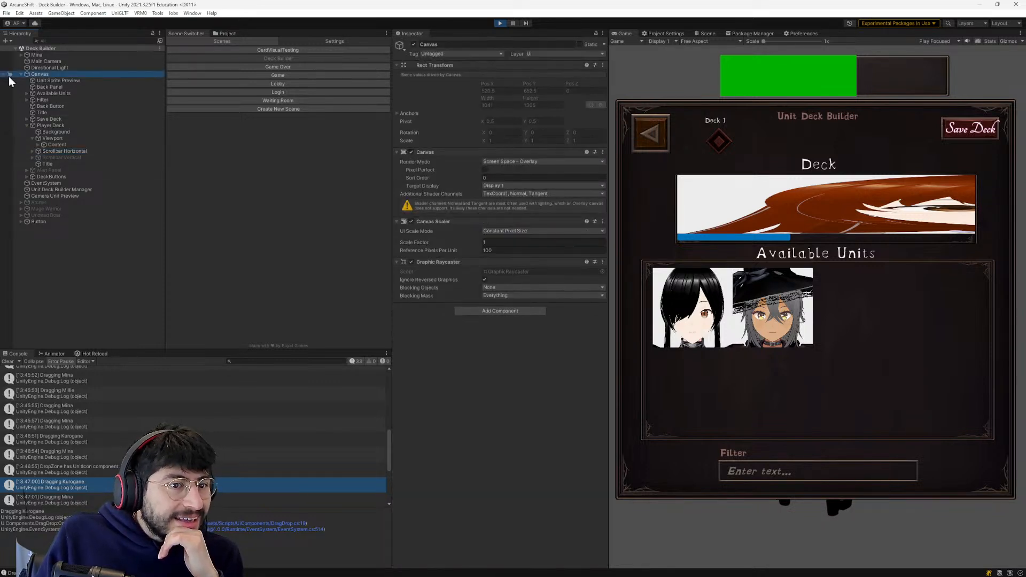
left_click(52, 125)
scroll(524, 144, "down", 5)
scroll(524, 143, "up", 5)
- Open the DropZone script from the Player Deck's Viewport, review the sizeDelta line in OnDrop, and return to Unity
left_click(41, 138)
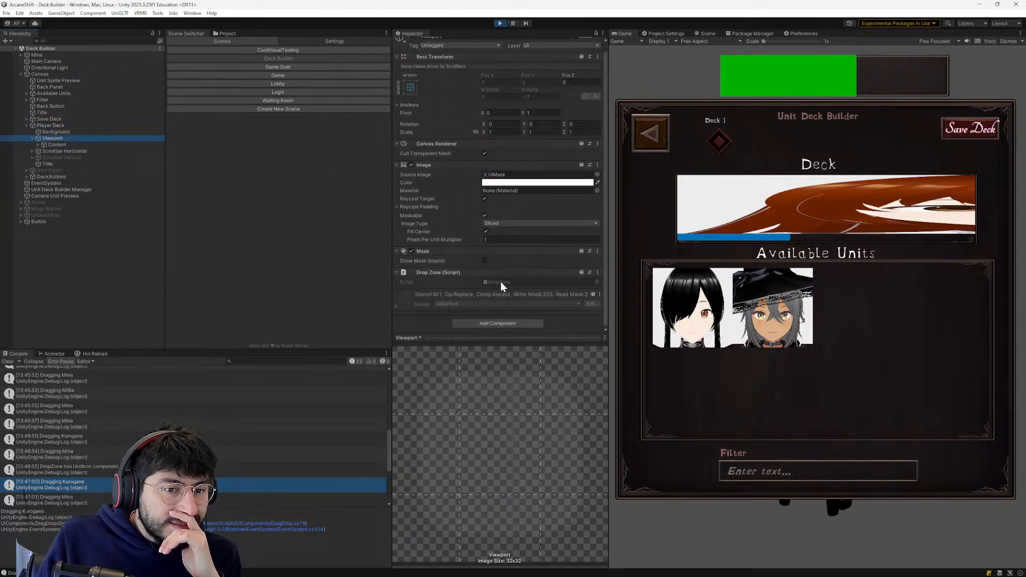
double_click(500, 281)
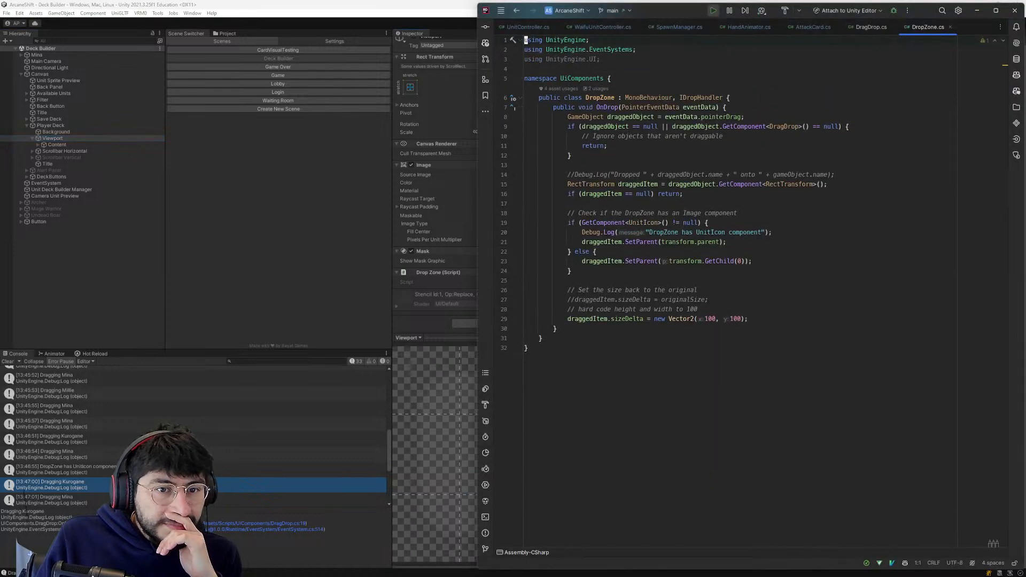
left_click(649, 328)
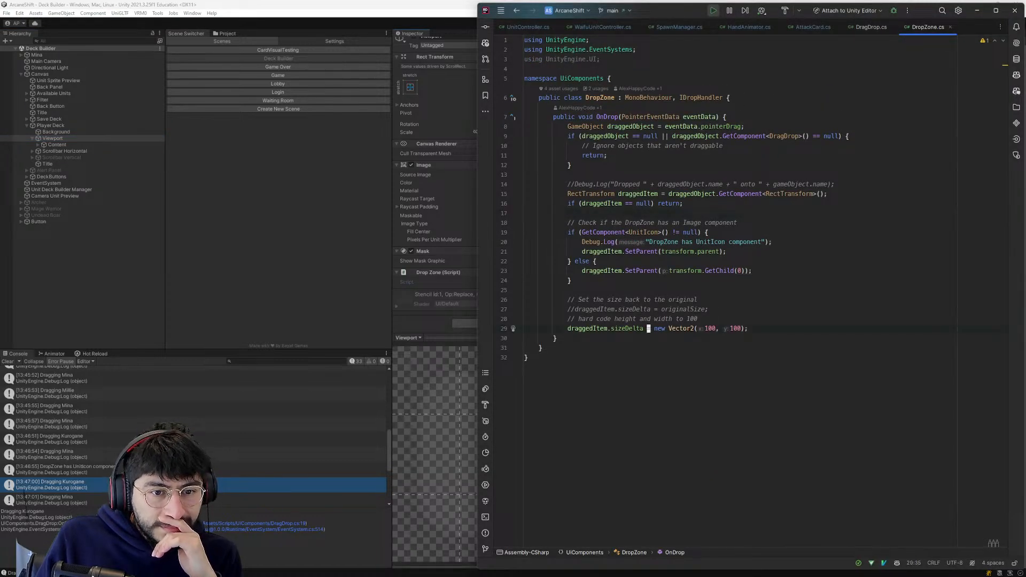
left_click(657, 310)
key("j")
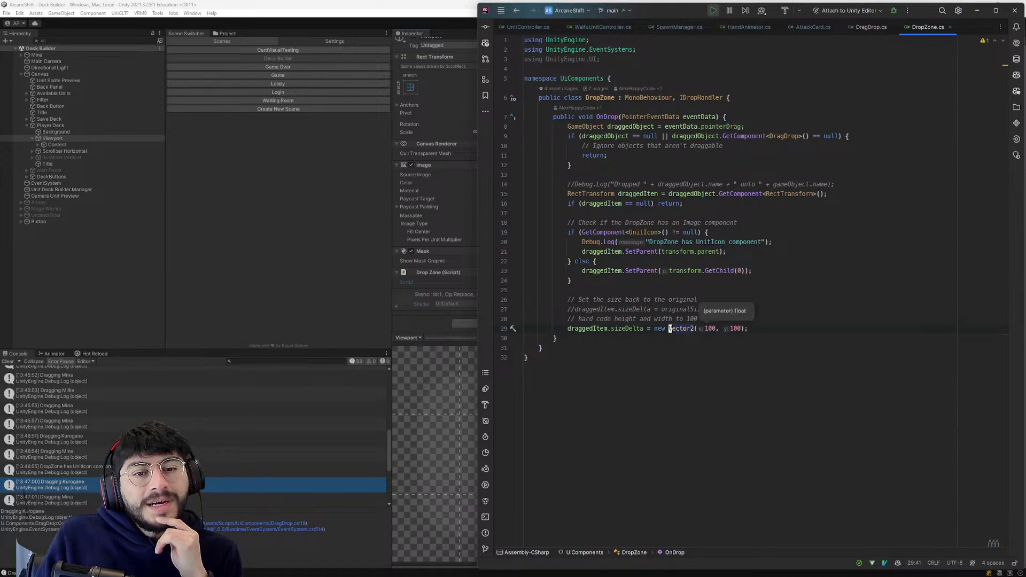
key("alt+Tab")
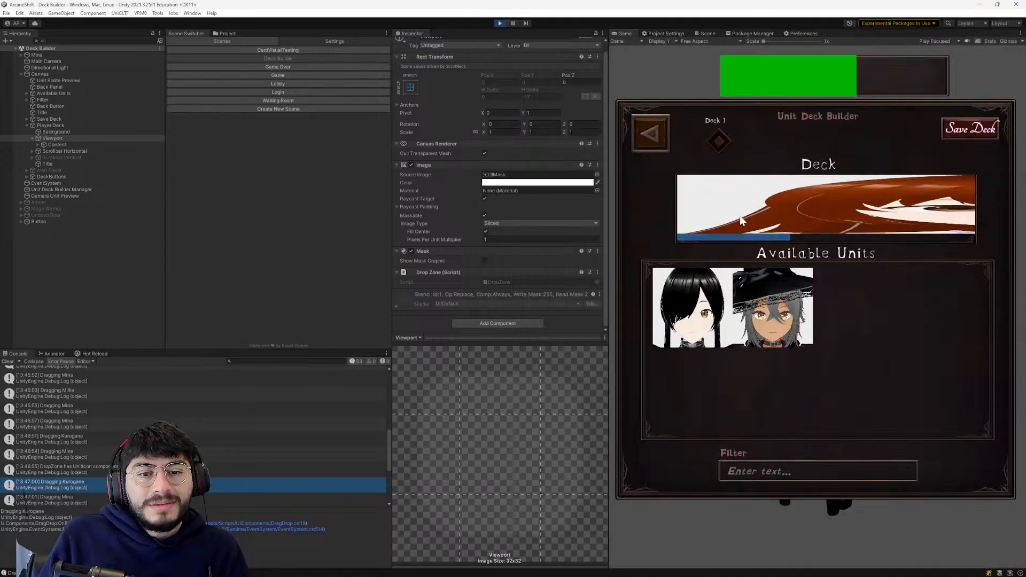
- Expand the Player Deck's Content and examine Millie's Rect Transform, Image and script components
left_click(38, 145)
left_click(54, 151)
scroll(480, 210, "down", 4)
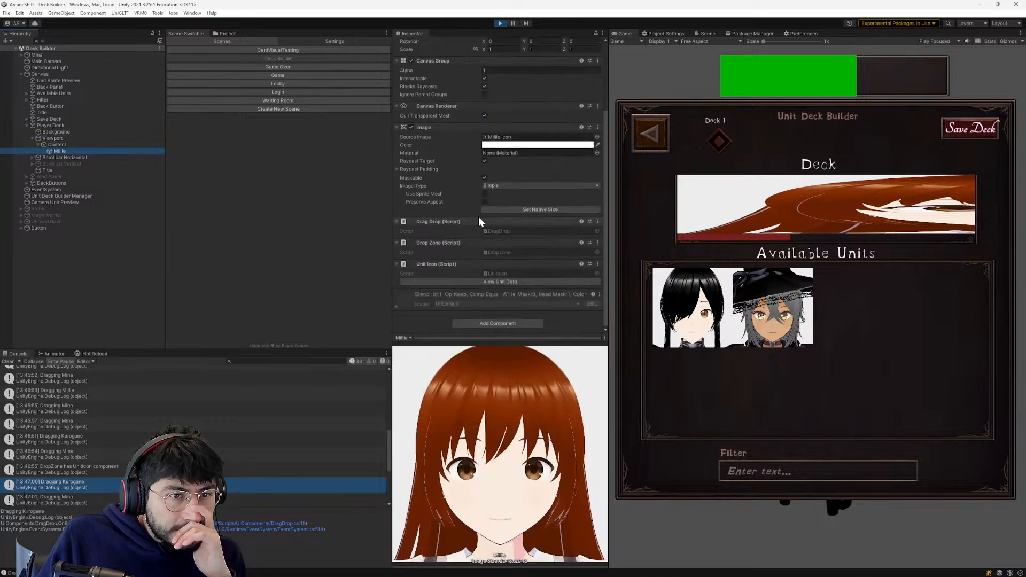
scroll(488, 163, "up", 3)
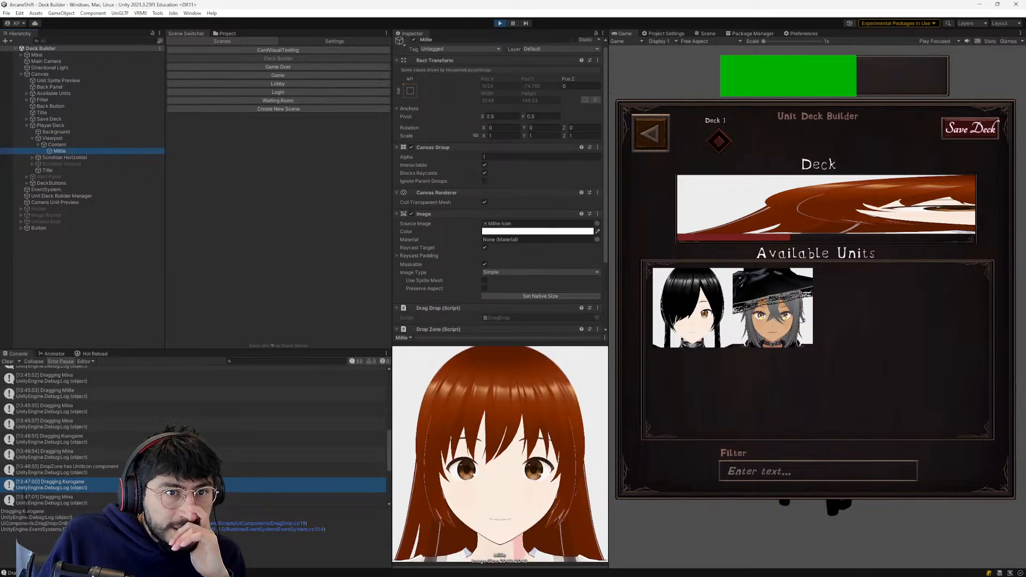
scroll(474, 214, "down", 4)
scroll(447, 251, "up", 5)
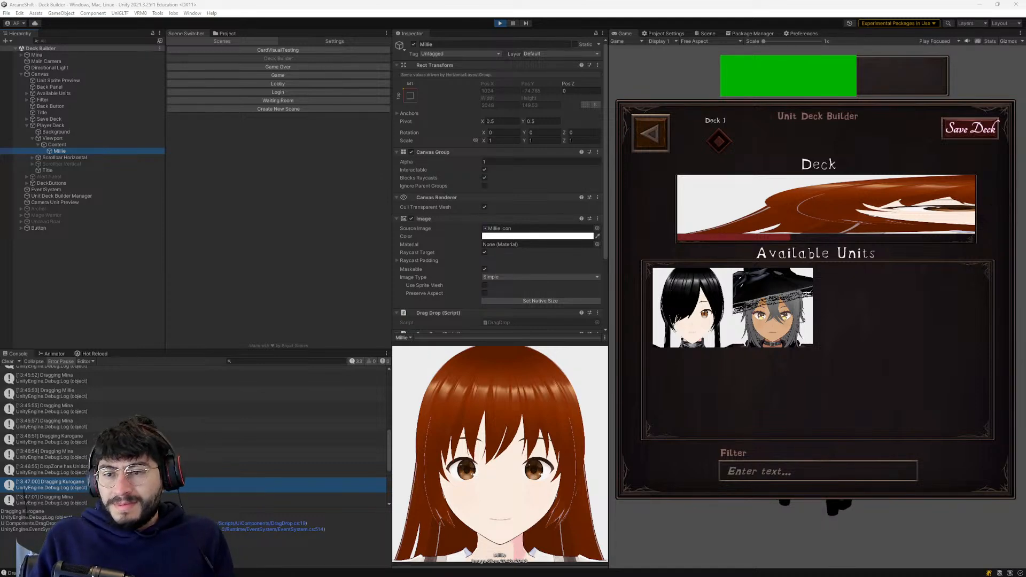
- Switch to ChatGPT and capture a screenshot of the Unit Deck Builder showing the Deck and Available Units
key("alt+Tab")
mouse_move(186, 15)
left_mouse_down()
mouse_move(186, 0)
mouse_move(419, 0)
mouse_move(320, 0)
mouse_move(312, 130)
mouse_move(294, 140)
mouse_move(207, 11)
mouse_move(222, 22)
mouse_move(217, 61)
mouse_move(201, 19)
mouse_move(192, 70)
mouse_move(182, 22)
left_mouse_up()
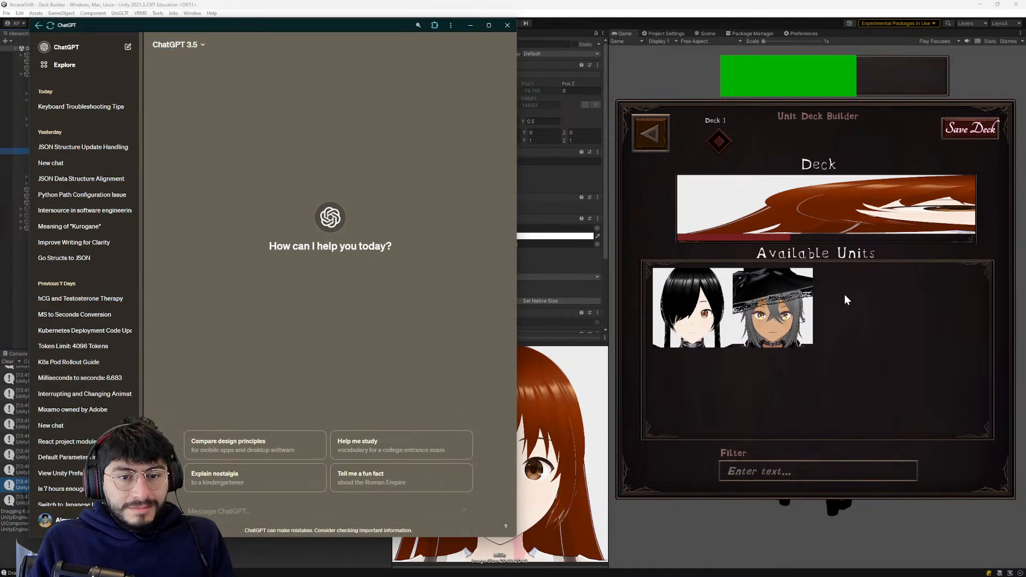
key("super+shift+s")
left_click_drag(612, 98, 954, 361)
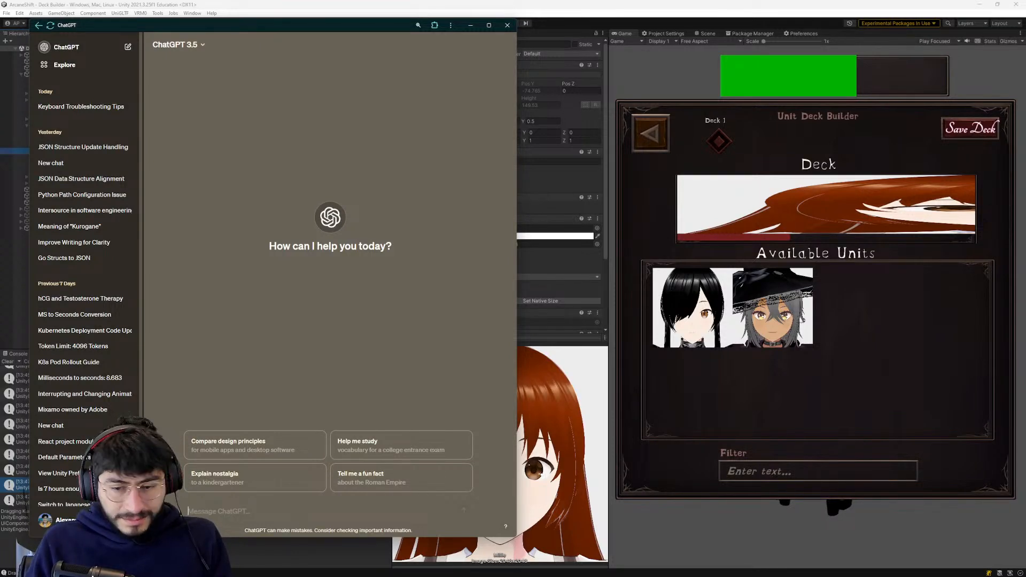
- Recapture the whole Unit Deck Builder game view as a screenshot and switch the chat model to ChatGPT 4
key("super+shift+s")
left_click_drag(596, 47, 1018, 510)
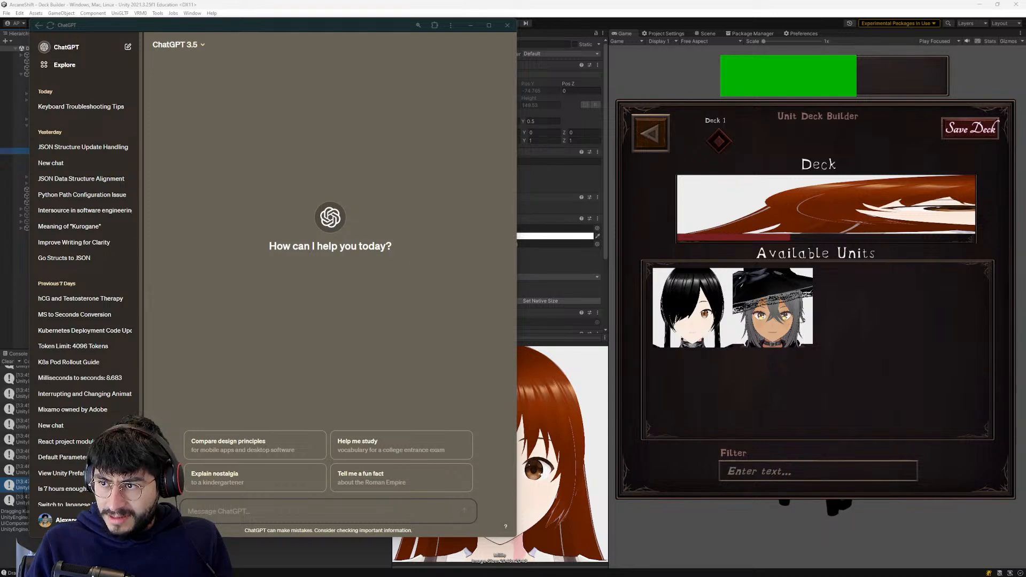
left_click(300, 283)
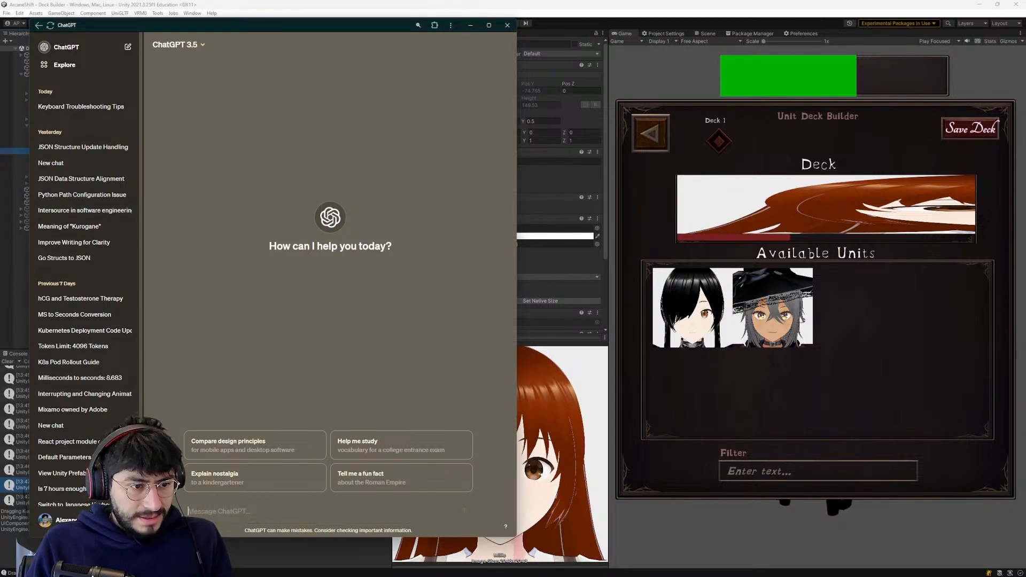
left_click(177, 45)
left_click(178, 70)
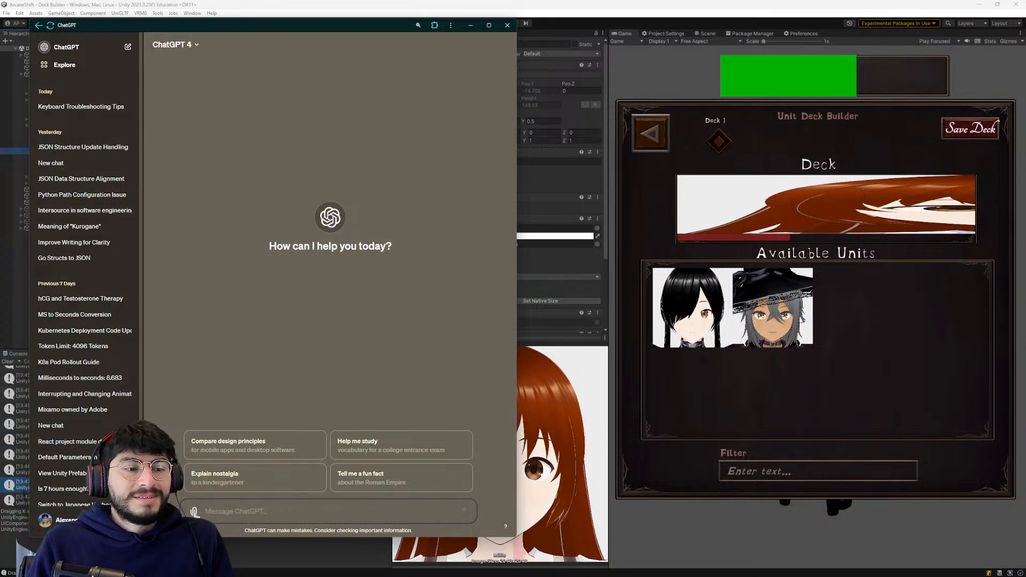
- Send the screenshot with the question "how come the icon has a super long width when I have it set to preferred size?"
key("ctrl+v")
type("how come t")
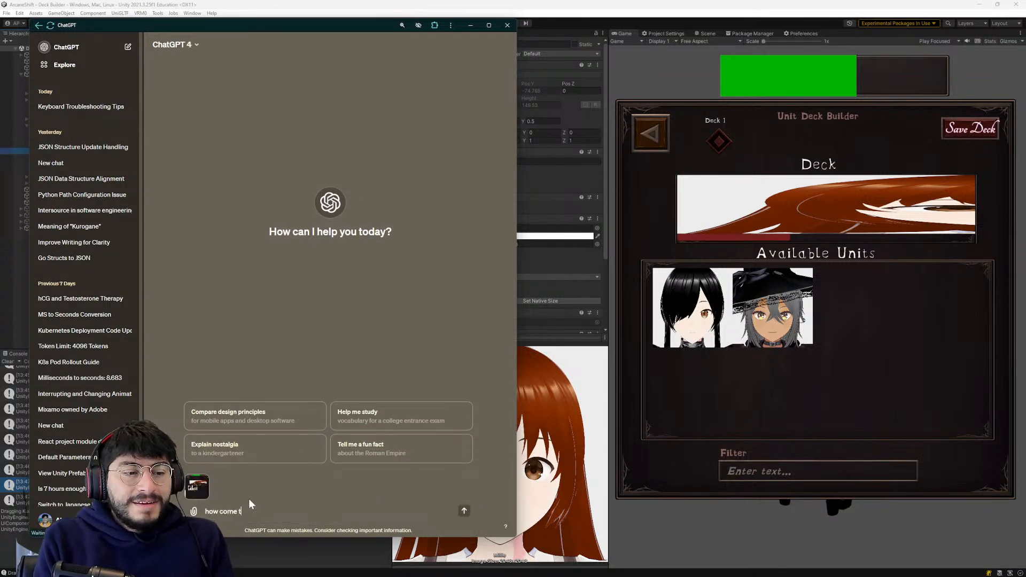
type("he icon has a super ;lo")
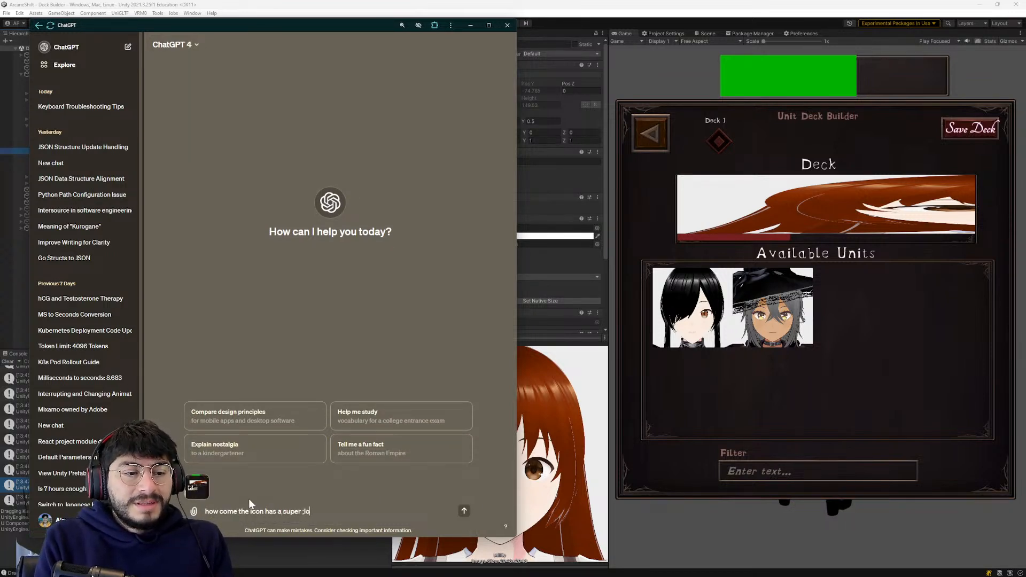
key("BackSpace")
key("BackSpace")
key("BackSpace")
type("long wid")
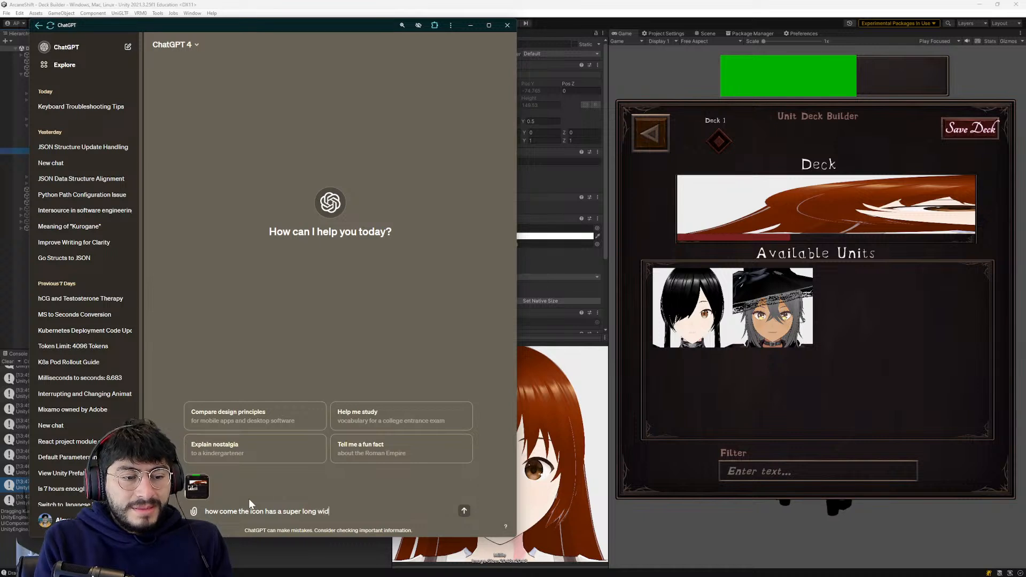
type("th when I have it ")
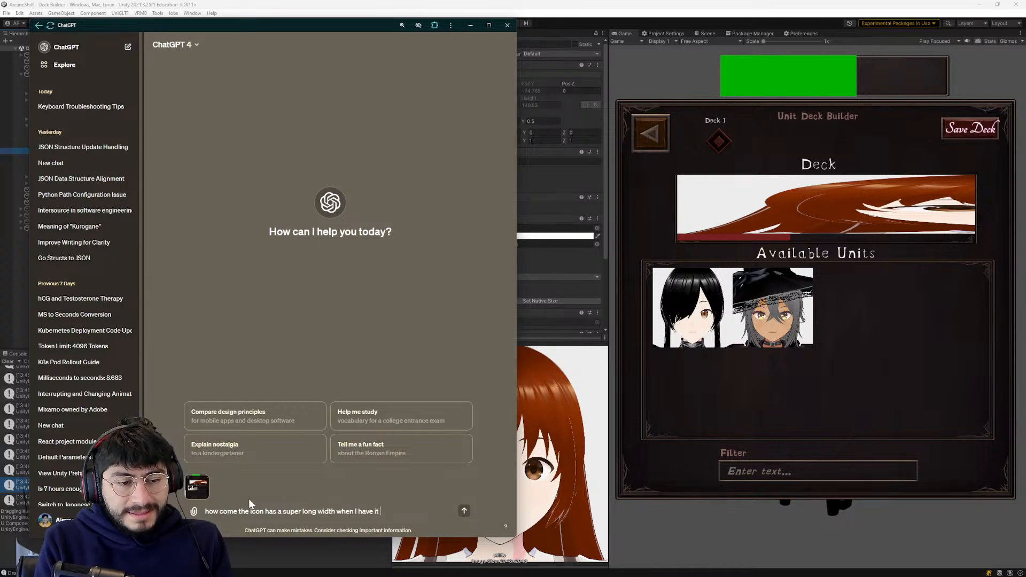
type("set to preferred size")
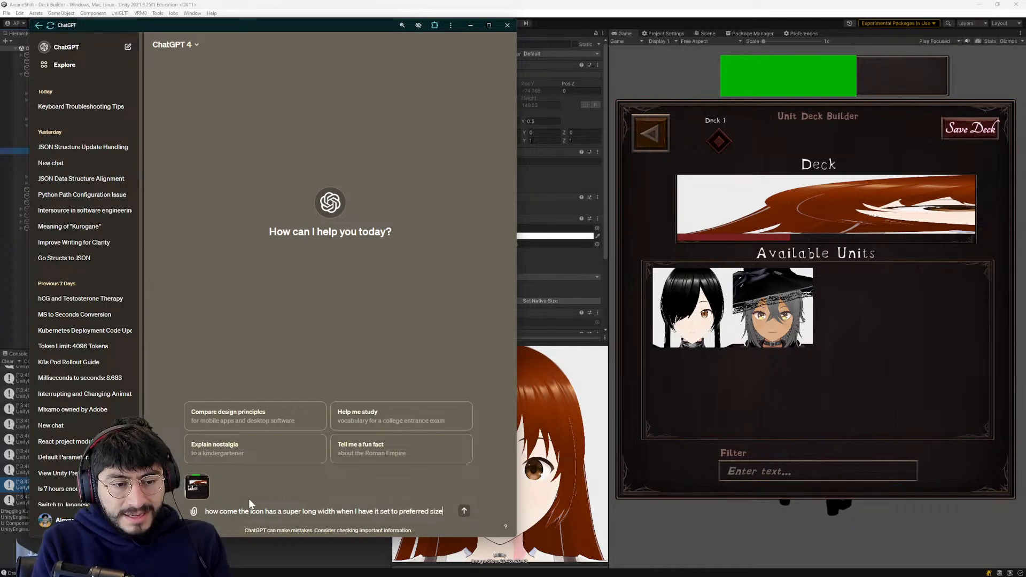
type("?")
key("Return")
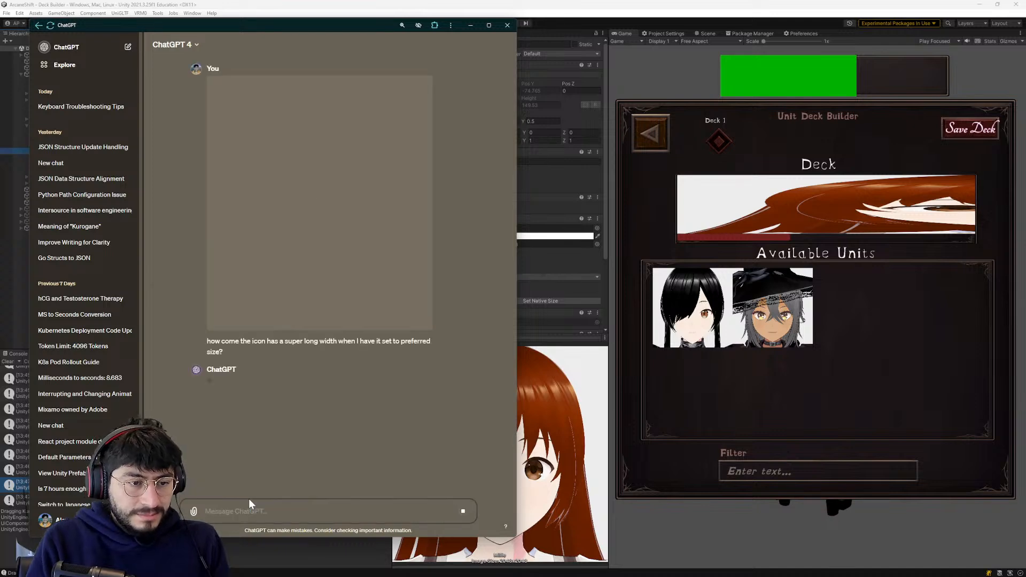
- Return to Unity and inspect the components of Millie and of the Player Deck's Viewport
left_click(676, 365)
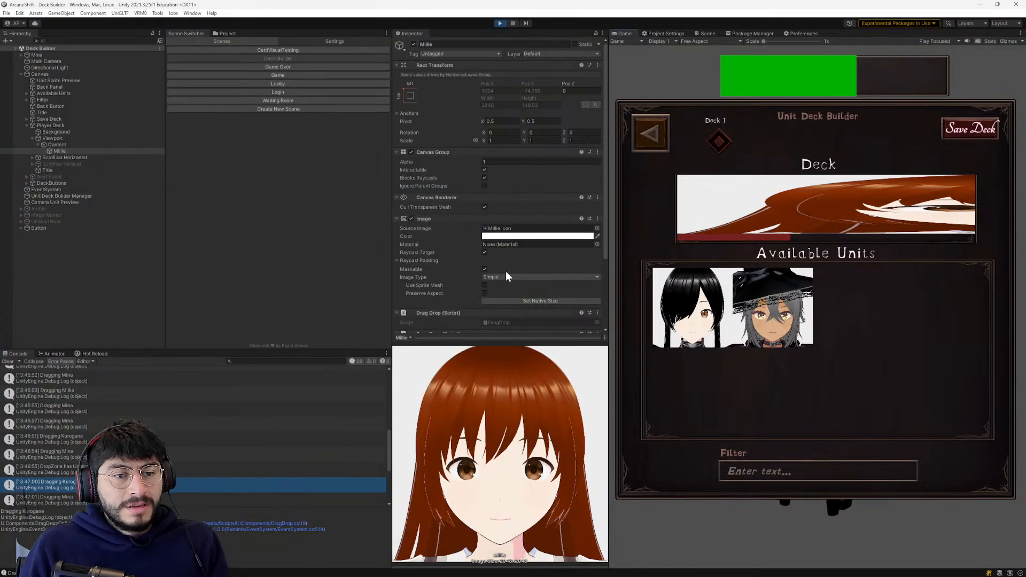
scroll(512, 277, "down", 3)
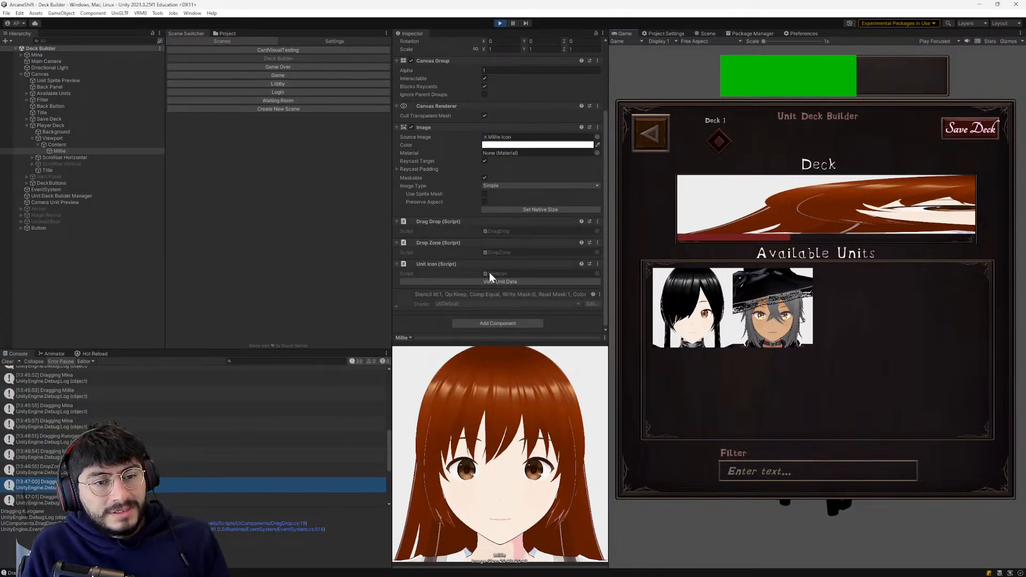
left_click(45, 138)
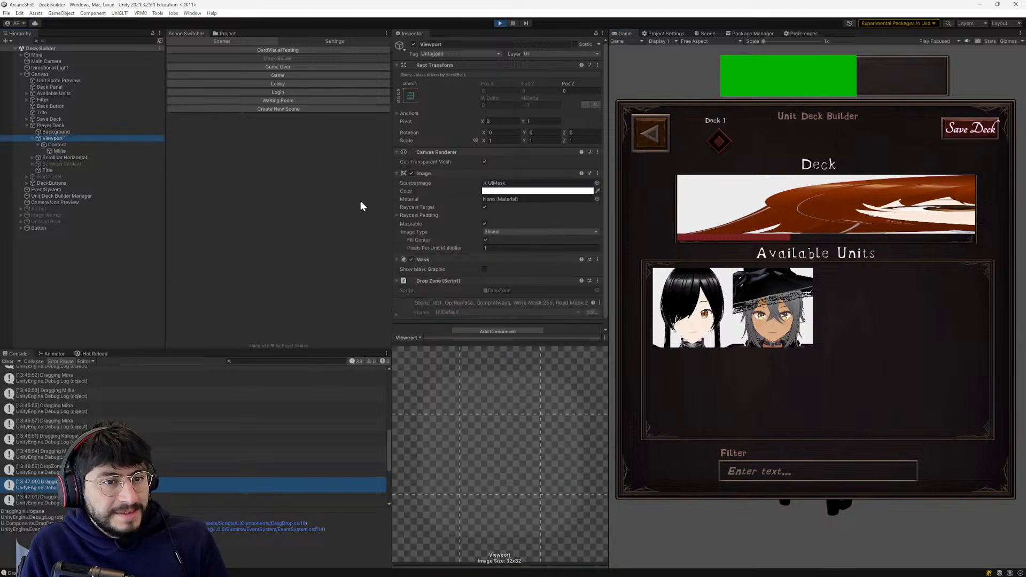
scroll(453, 227, "down", 1)
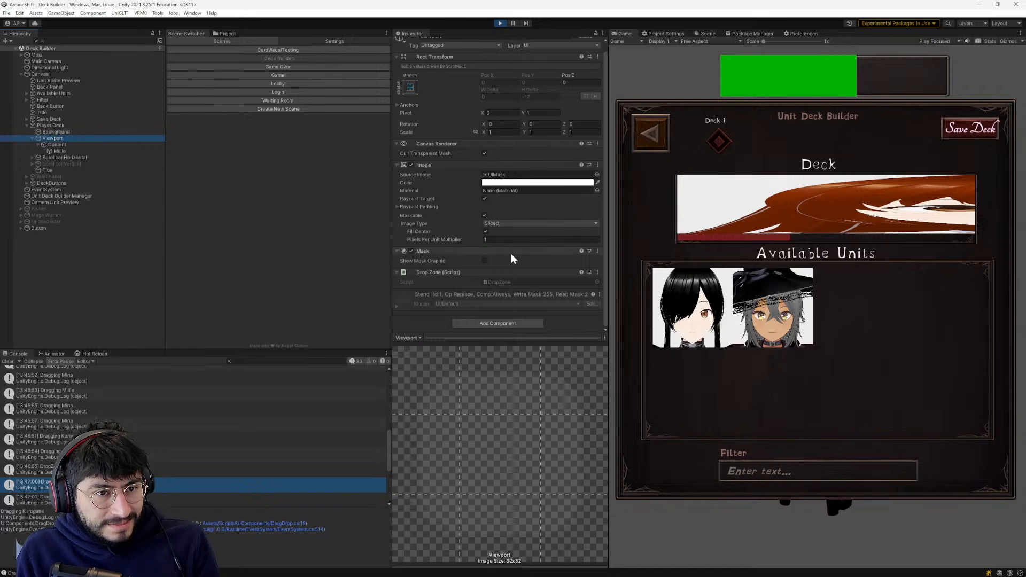
scroll(455, 218, "up", 1)
scroll(472, 211, "down", 1)
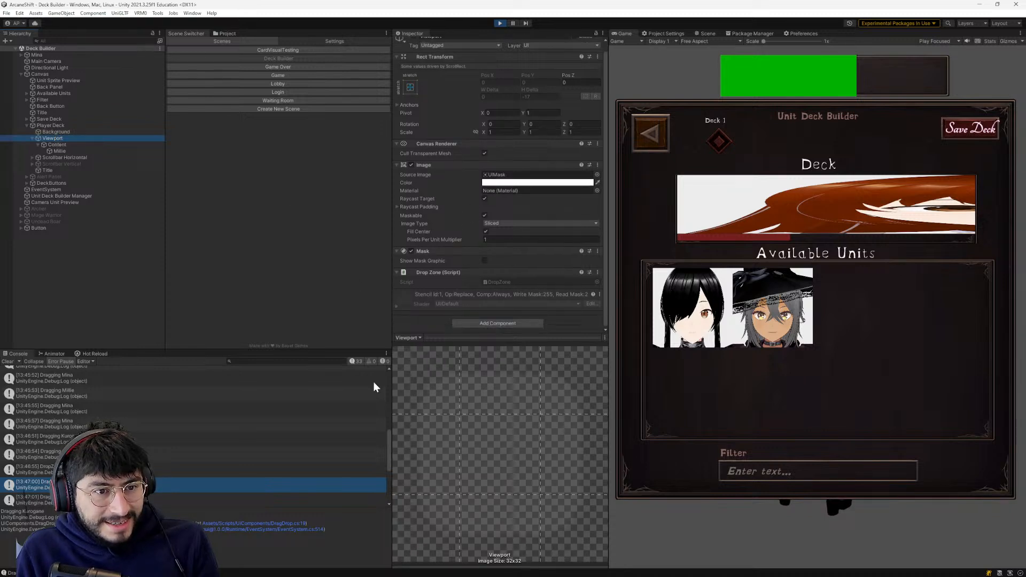
scroll(399, 268, "up", 1)
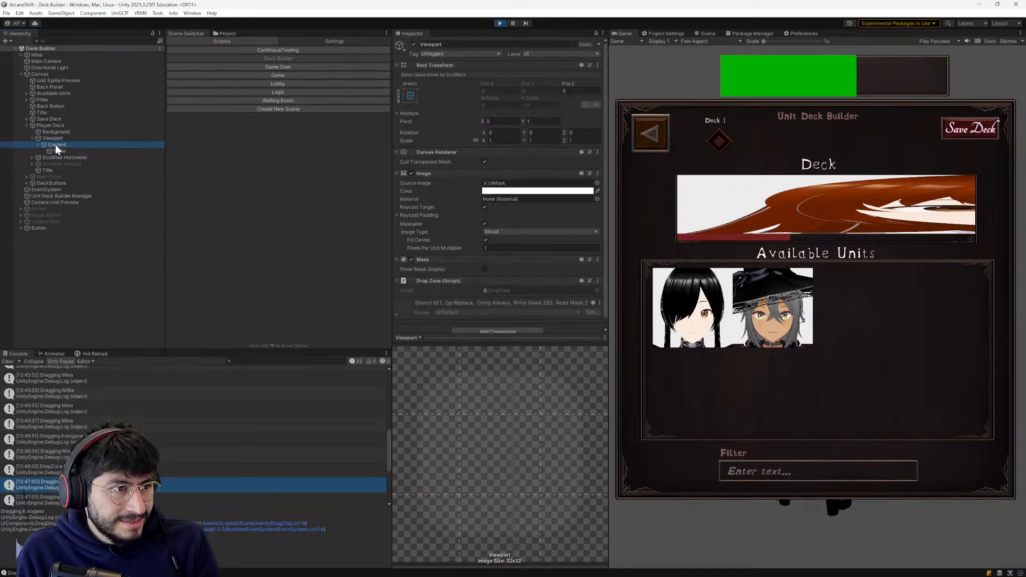
- Try turning off Control Child Size Width in Content's Horizontal Layout Group, then take Millie out and put her back in the Deck
left_click(55, 144)
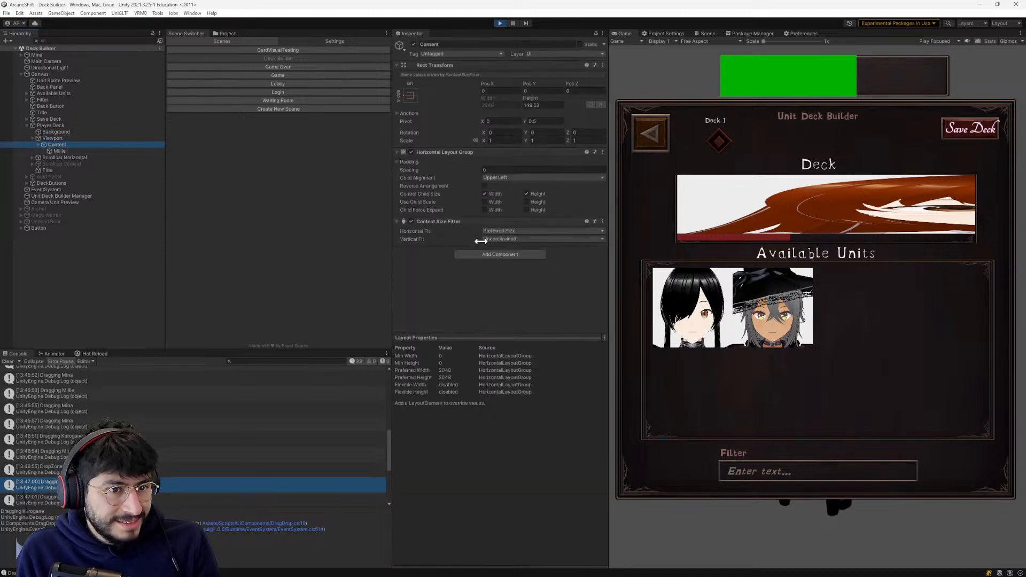
left_click(485, 194)
left_click(864, 223)
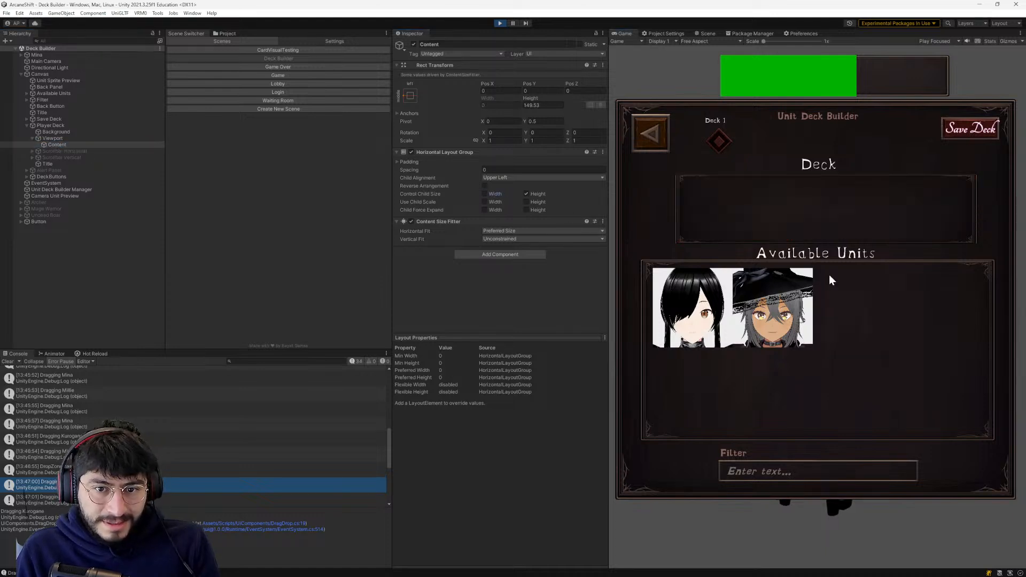
left_click_drag(852, 307, 710, 206)
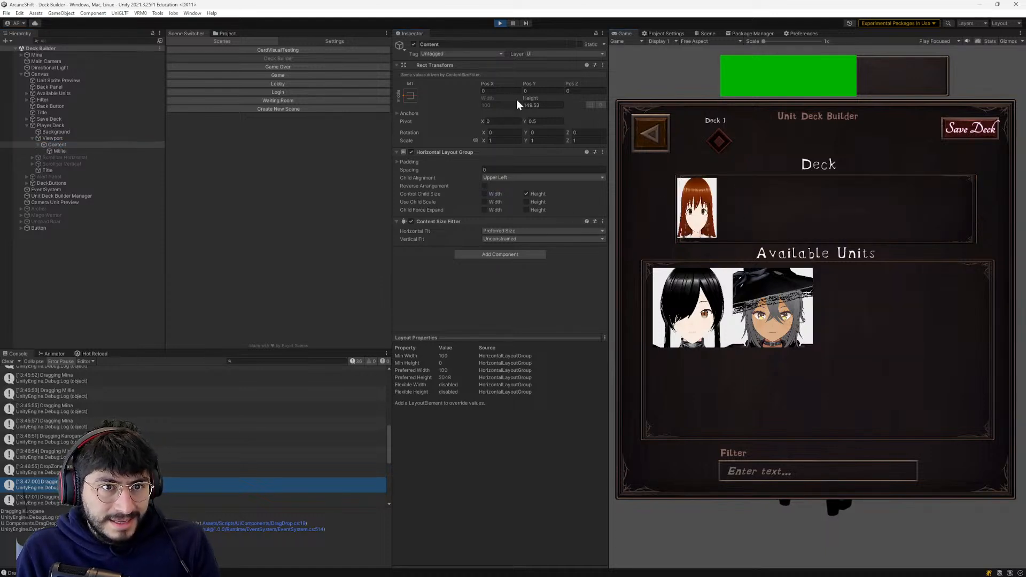
- Try turning off Control Child Size Height on Content as well, and place Millie in the Deck again
left_click(541, 105)
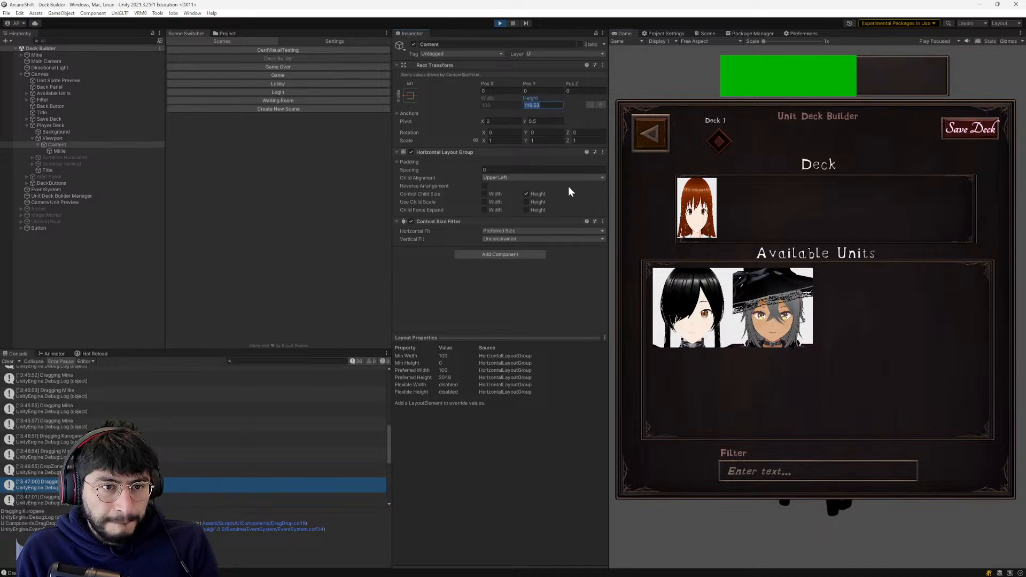
left_click(537, 193)
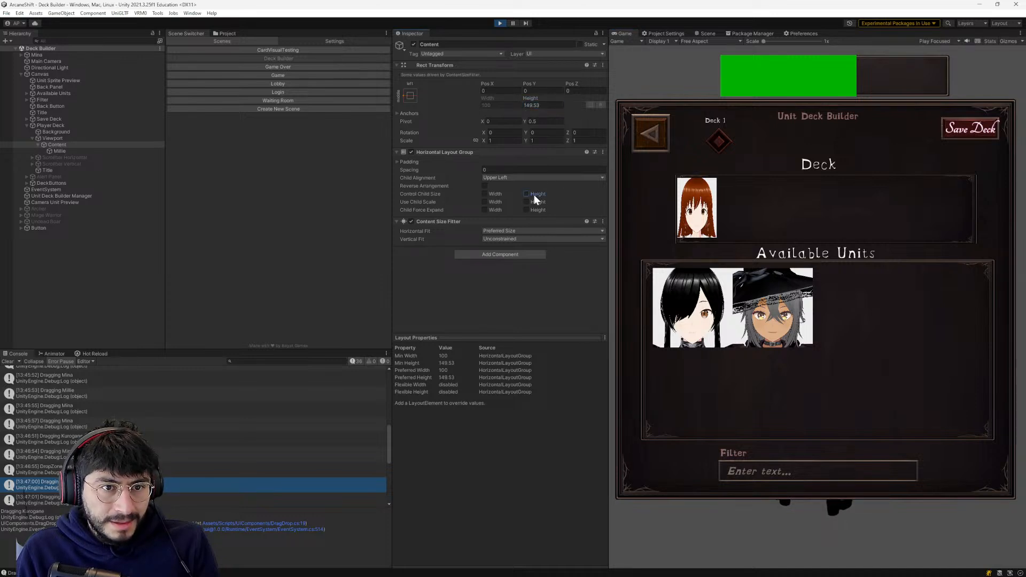
left_click_drag(723, 223, 712, 204)
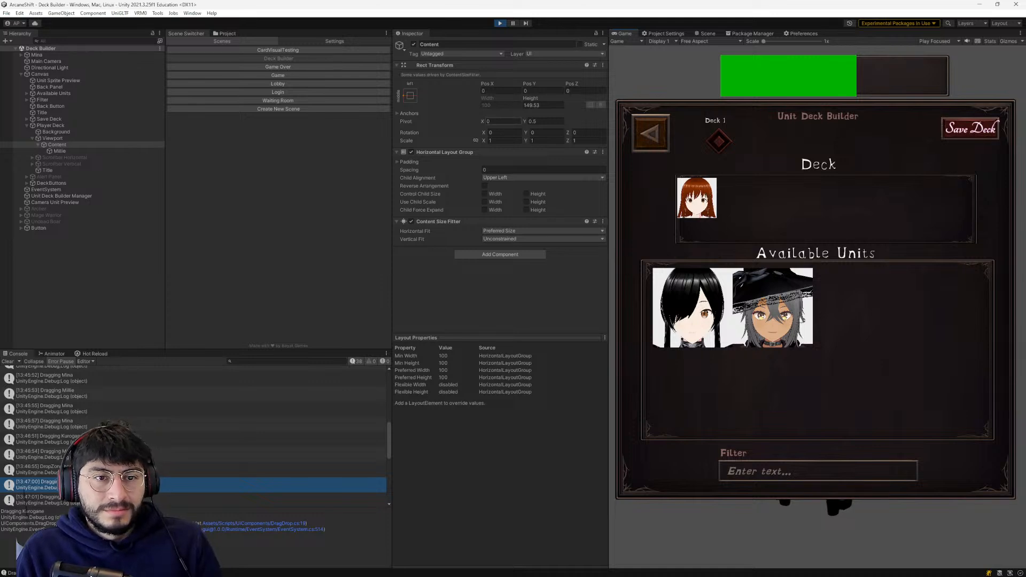
- Re-enable Control Child Size Width and Height on Content and move Millie's icon within the Deck to test it
left_click(484, 194)
left_click(526, 194)
left_click_drag(678, 197, 727, 197)
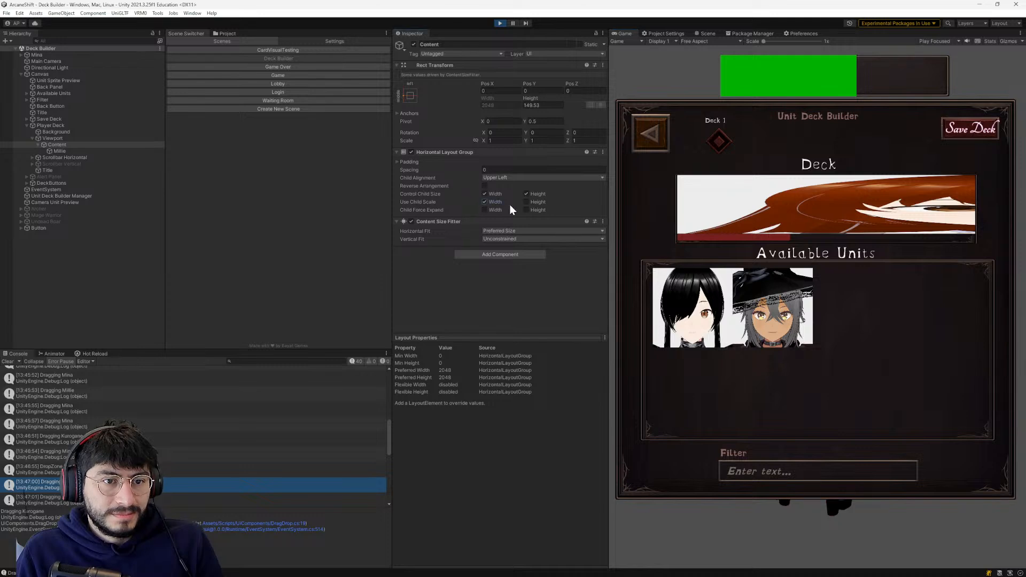
- Test Use Child Scale Width and Child Force Expand Width on Content by moving Millie between the Deck and Available Units
mouse_move(698, 195)
left_mouse_down()
mouse_move(867, 293)
mouse_move(706, 201)
mouse_move(710, 208)
left_mouse_up()
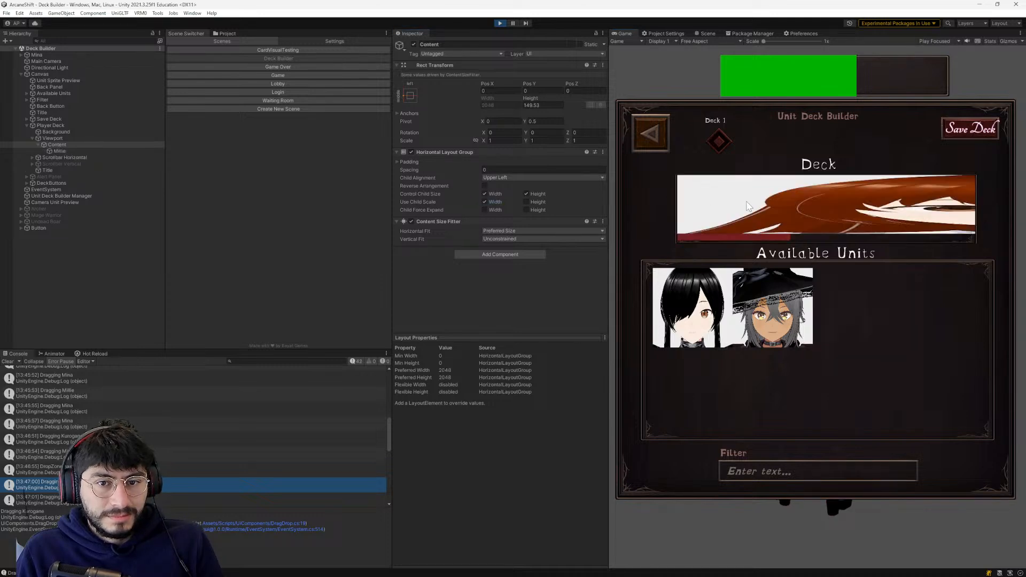
left_click(747, 207)
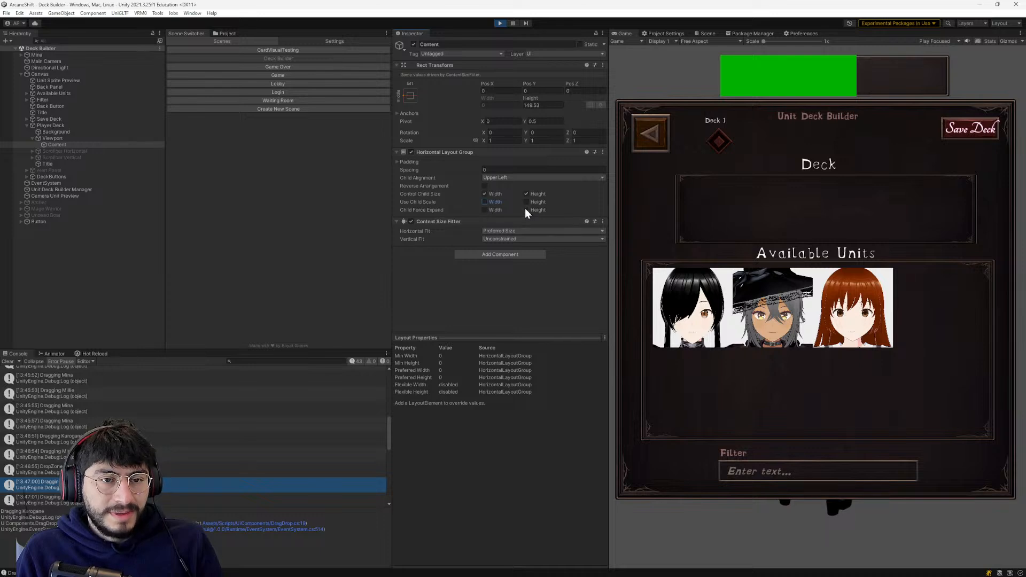
mouse_move(816, 290)
left_mouse_down()
mouse_move(736, 211)
mouse_move(833, 283)
left_mouse_up()
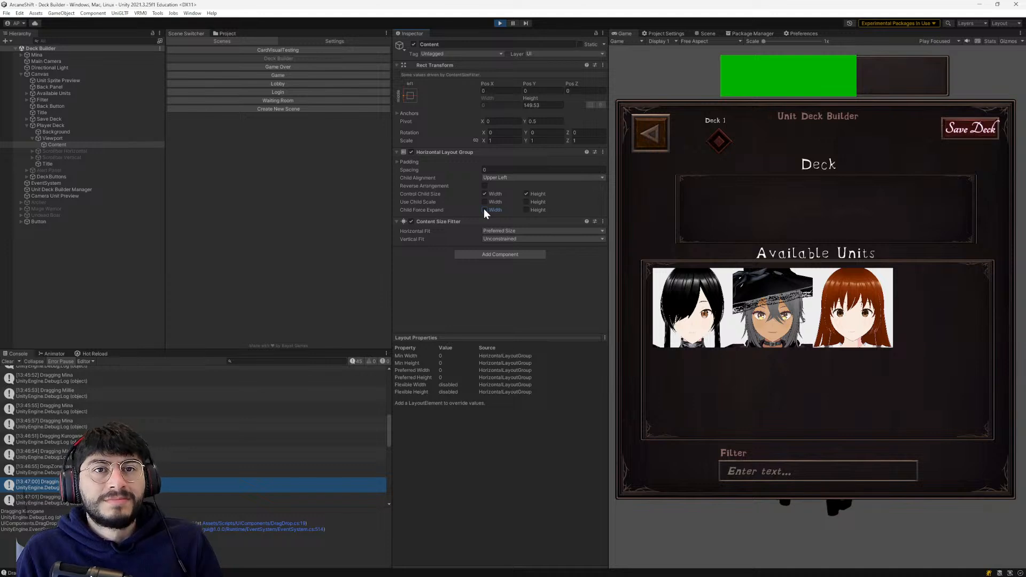
- Switch to ChatGPT, read its answer about the icon width, and return to Unity
key("alt+Tab")
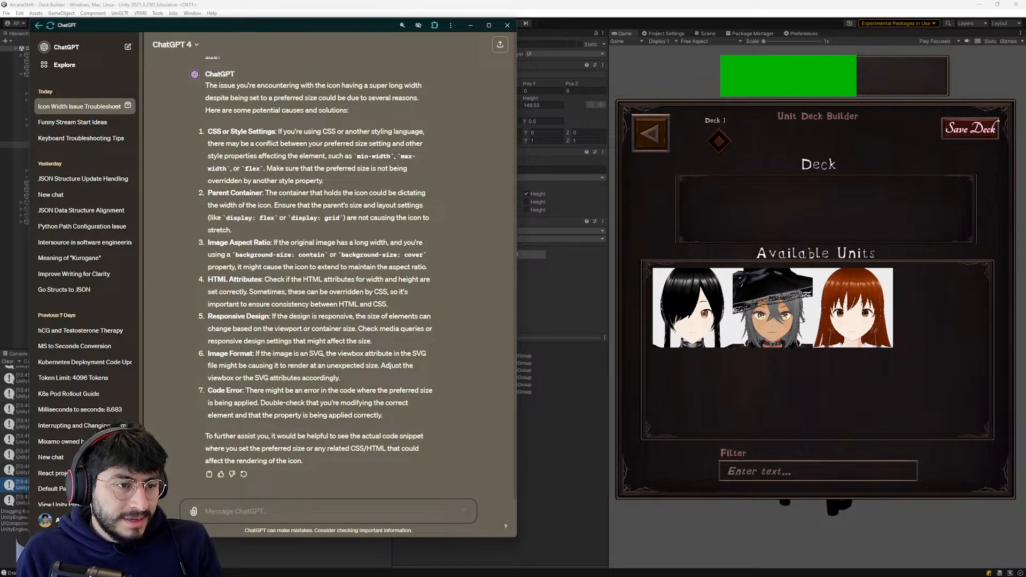
scroll(322, 483, "up", 5)
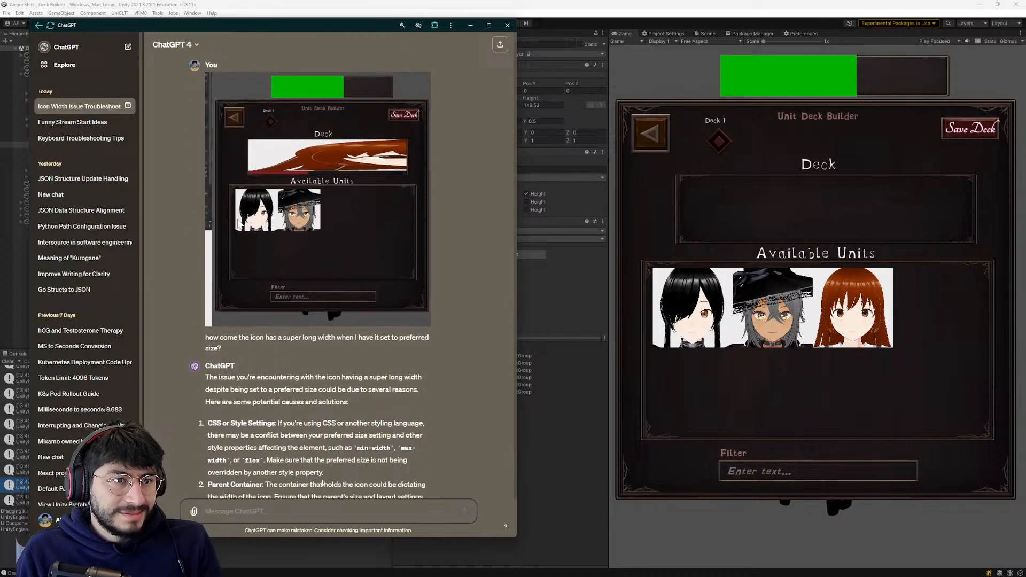
scroll(322, 483, "down", 4)
left_click(470, 25)
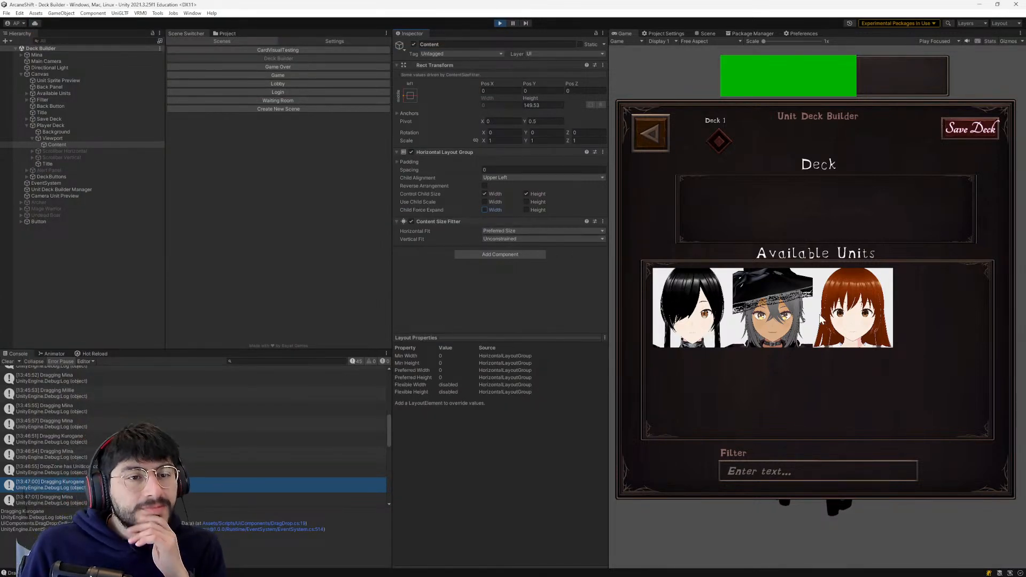
- Put Millie back in the Deck and capture a screenshot of Content's Rect Transform, Horizontal Layout Group and Content Size Fitter settings
left_click_drag(859, 337, 852, 323)
left_click_drag(712, 221, 712, 221)
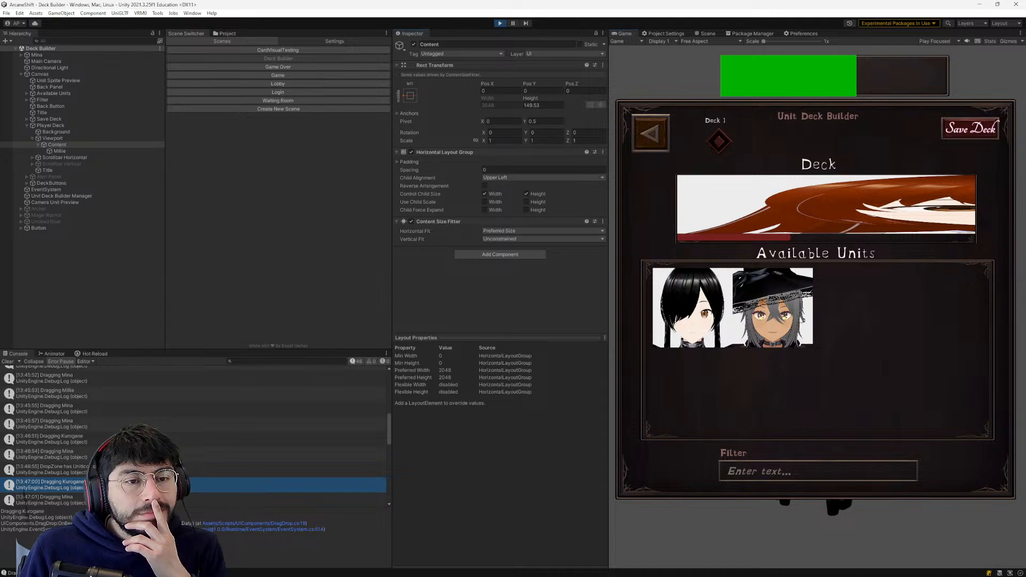
key("super+shift+s")
left_click_drag(367, 28, 624, 312)
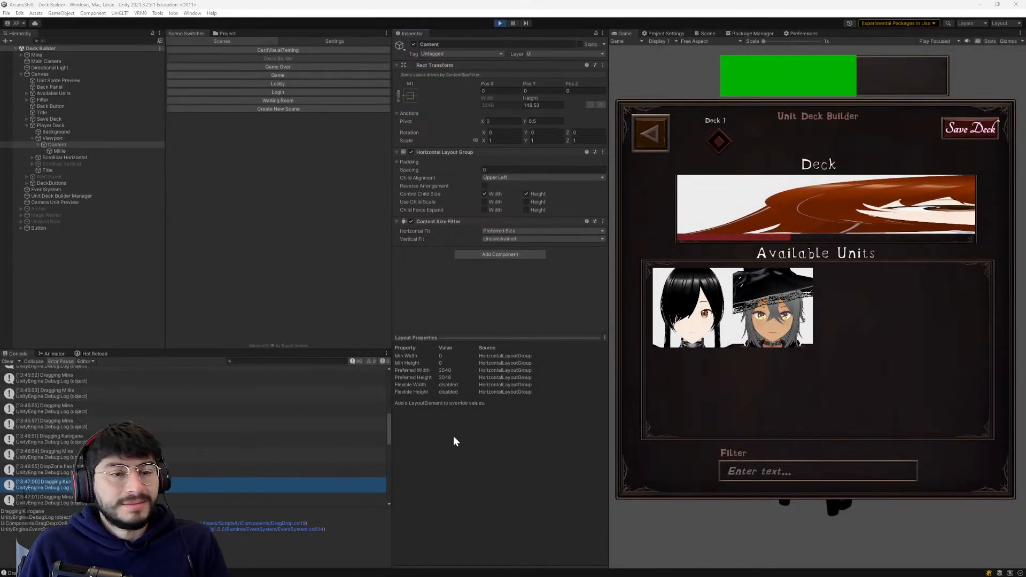
- Switch to ChatGPT and send the settings screenshot with the question "why is the width grayed out?"
key("alt+Tab")
type("why is the width")
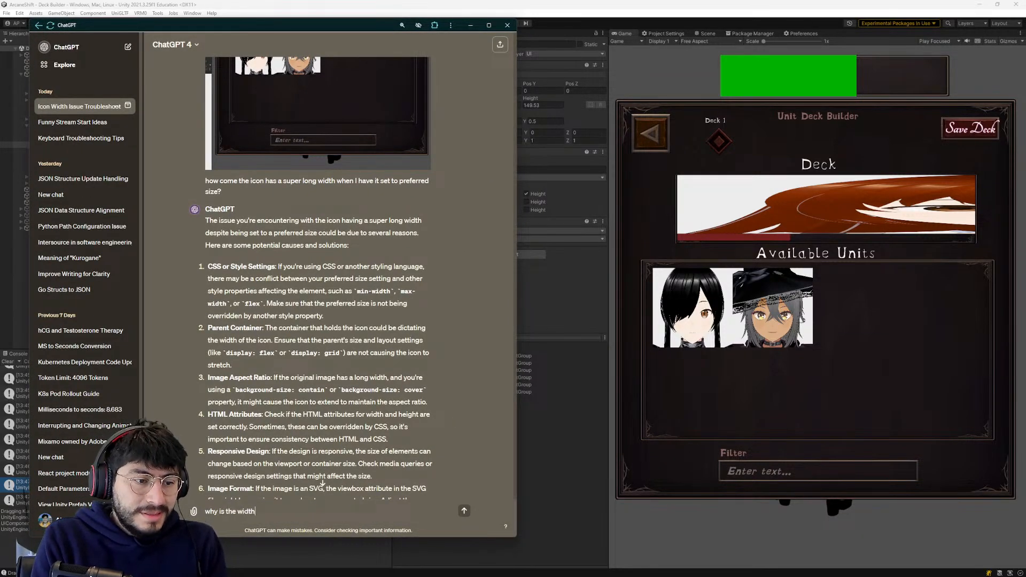
type(" greayayed out?")
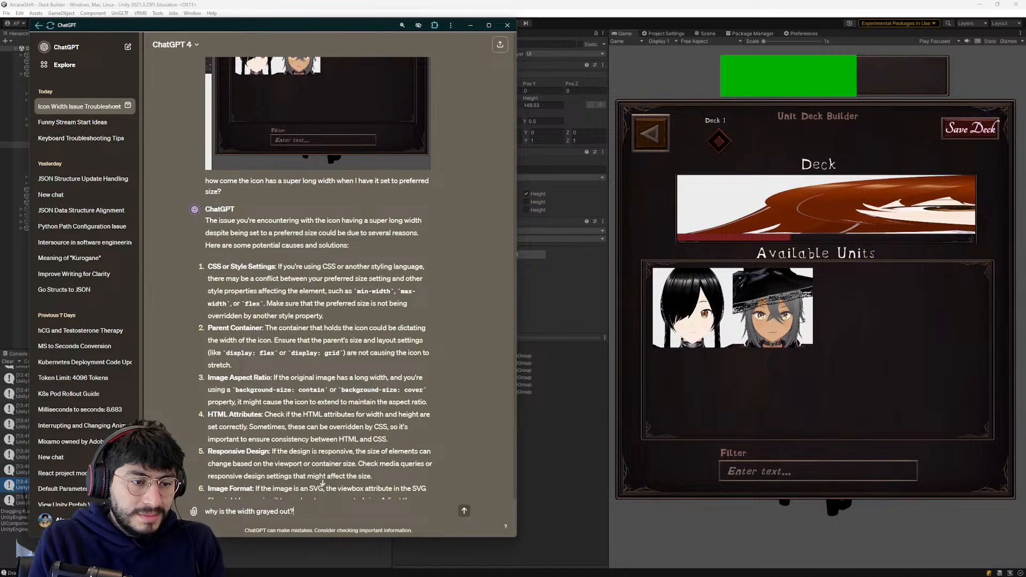
key("Return")
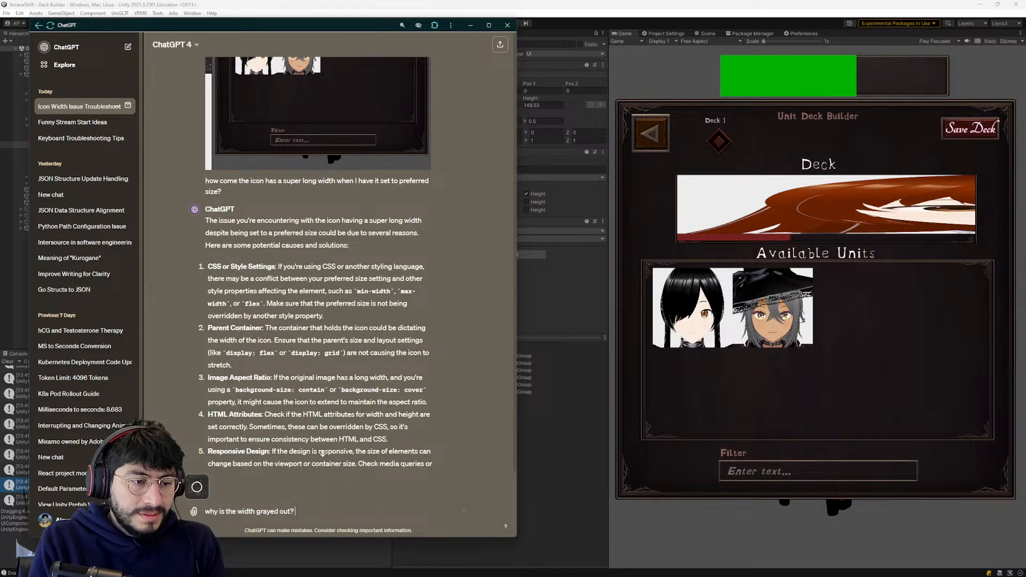
left_click(465, 511)
- Return to Unity and use the Deck's horizontal scrollbar to check Millie's stretched icon
left_click(553, 456)
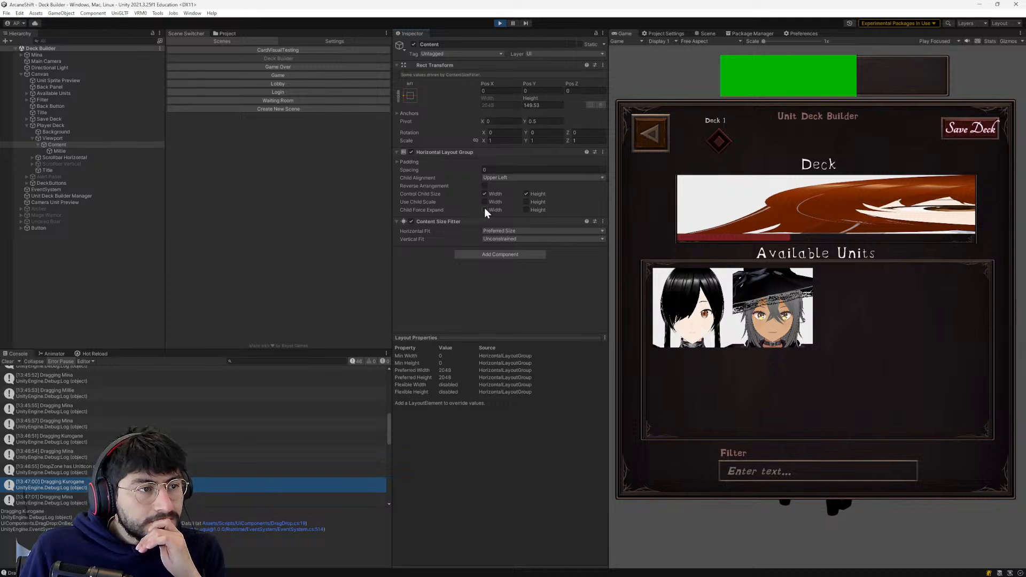
left_click_drag(771, 238, 598, 273)
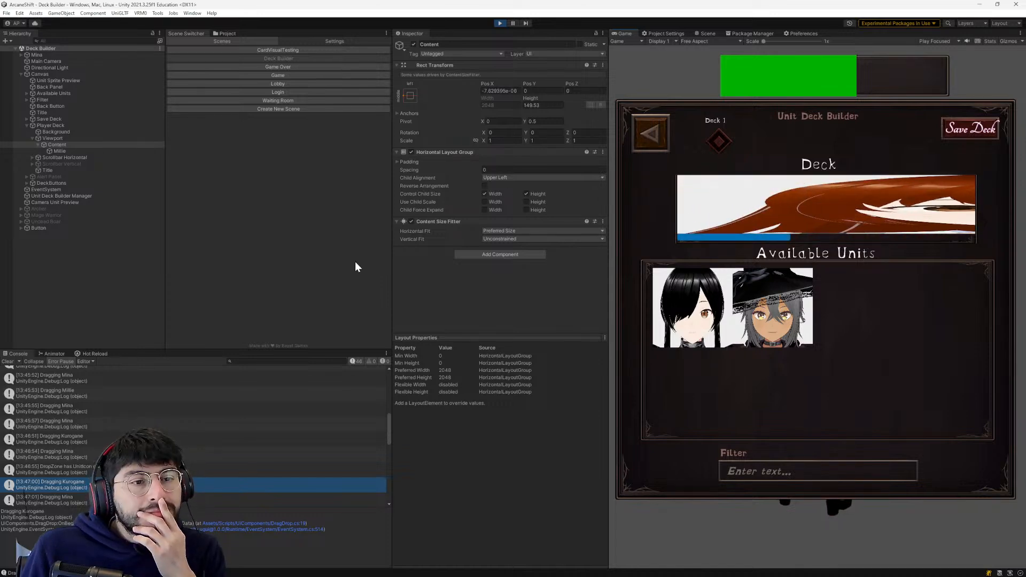
- Examine the component settings of the Player Deck, its Background, Viewport and Content objects
left_click(101, 125)
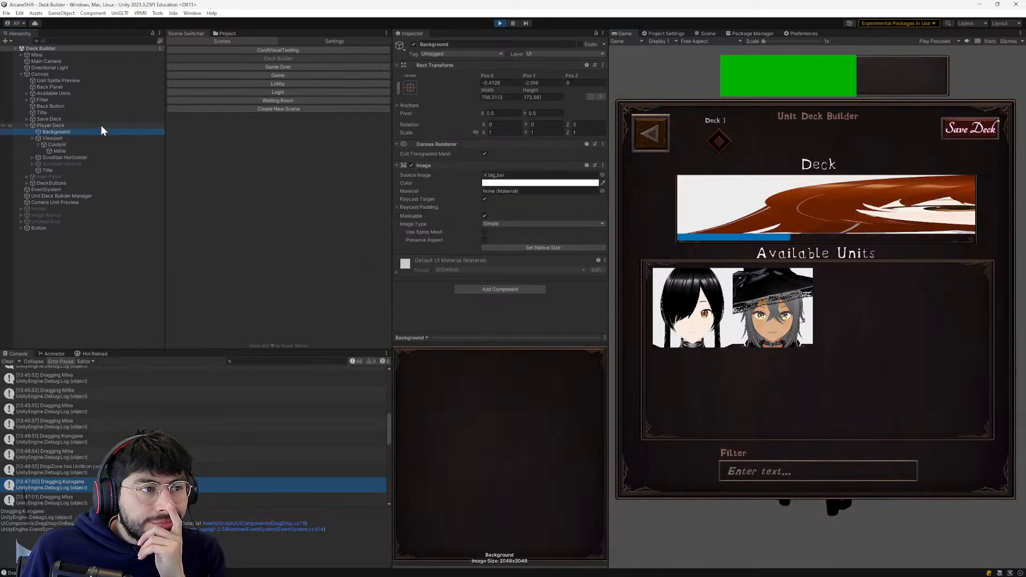
left_click(97, 138)
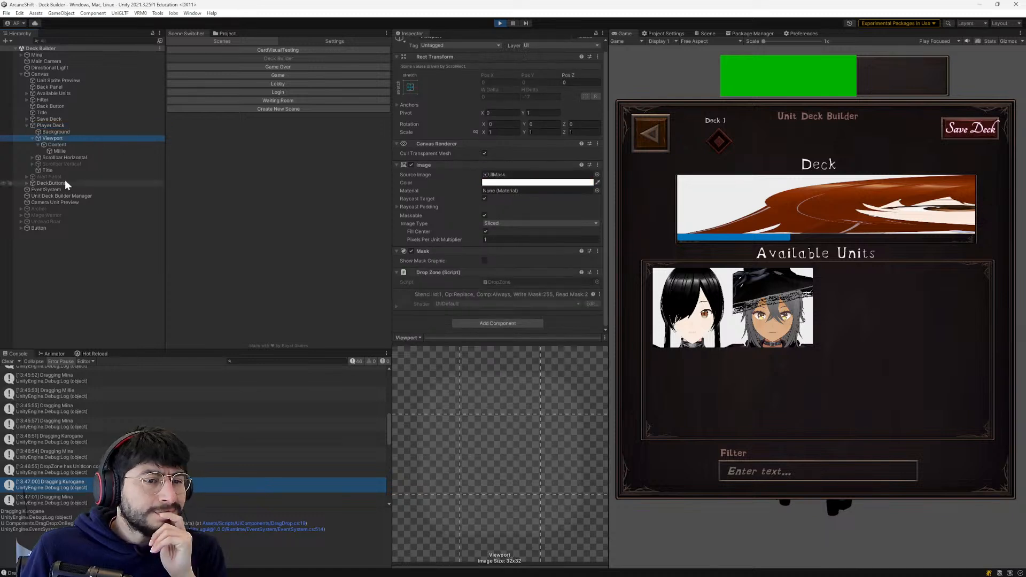
left_click(61, 124)
scroll(417, 283, "down", 5)
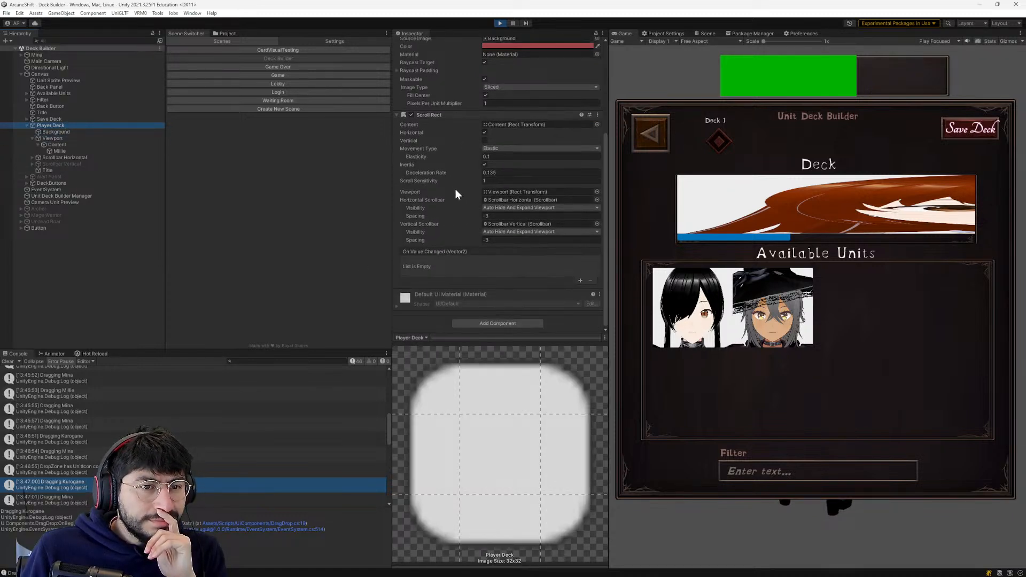
scroll(454, 188, "up", 2)
left_click(49, 139)
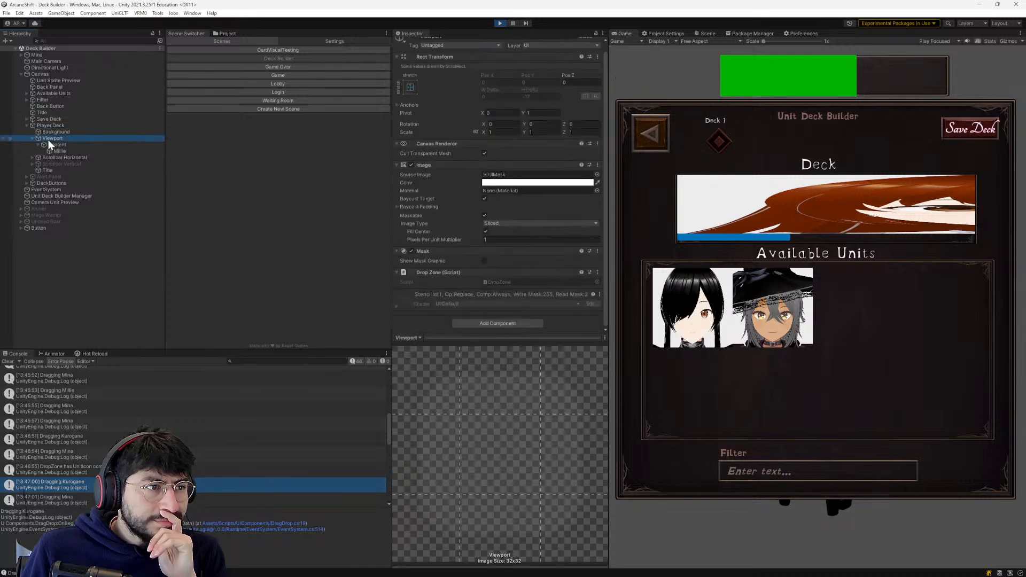
left_click(48, 143)
left_click(50, 139)
- Open the Viewport's DropZone script, copy all of its code and paste it into the ChatGPT message
double_click(512, 290)
left_click(607, 155)
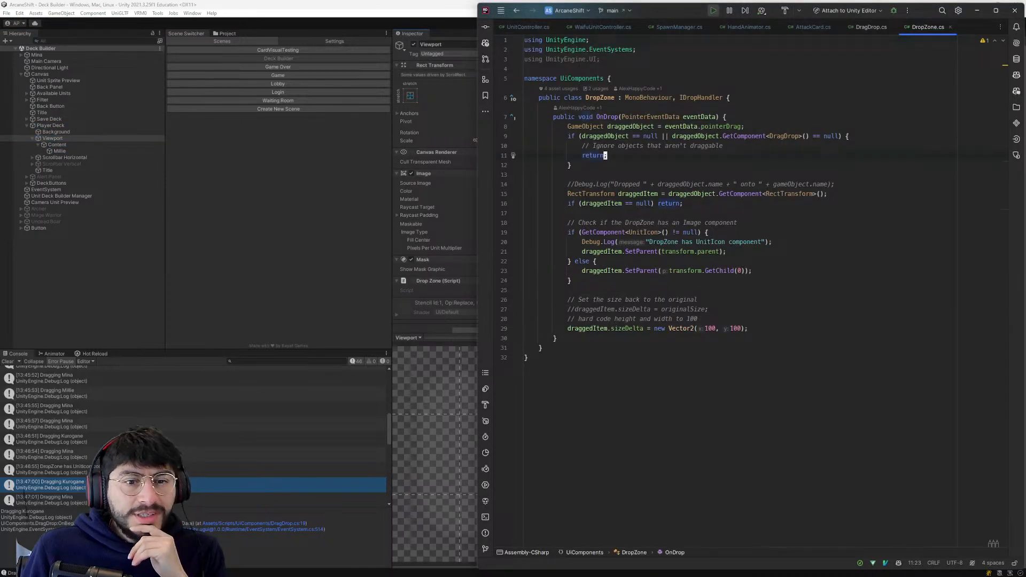
key("ctrl+a")
key("ctrl+c")
key("alt+Tab")
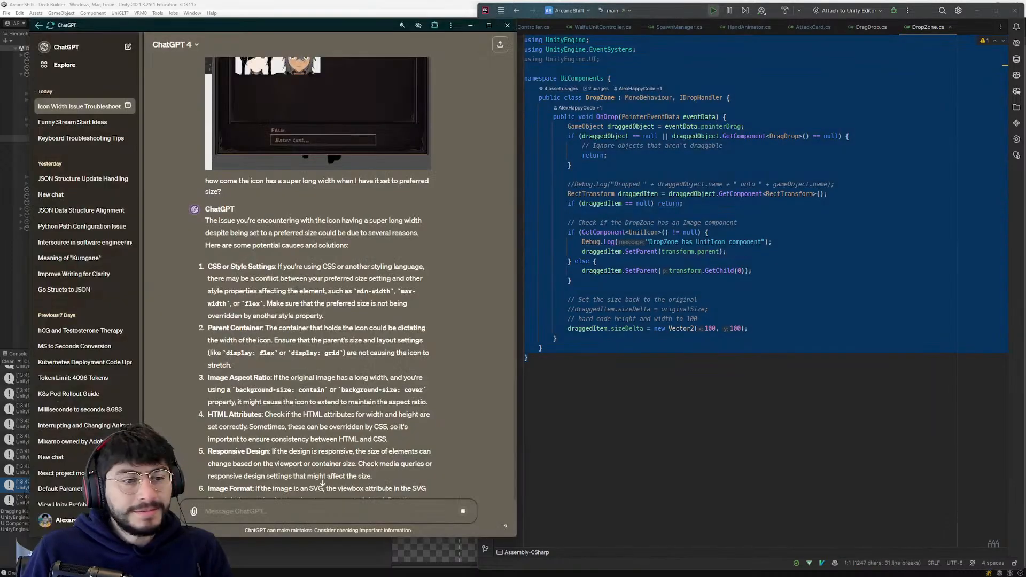
key("ctrl+v")
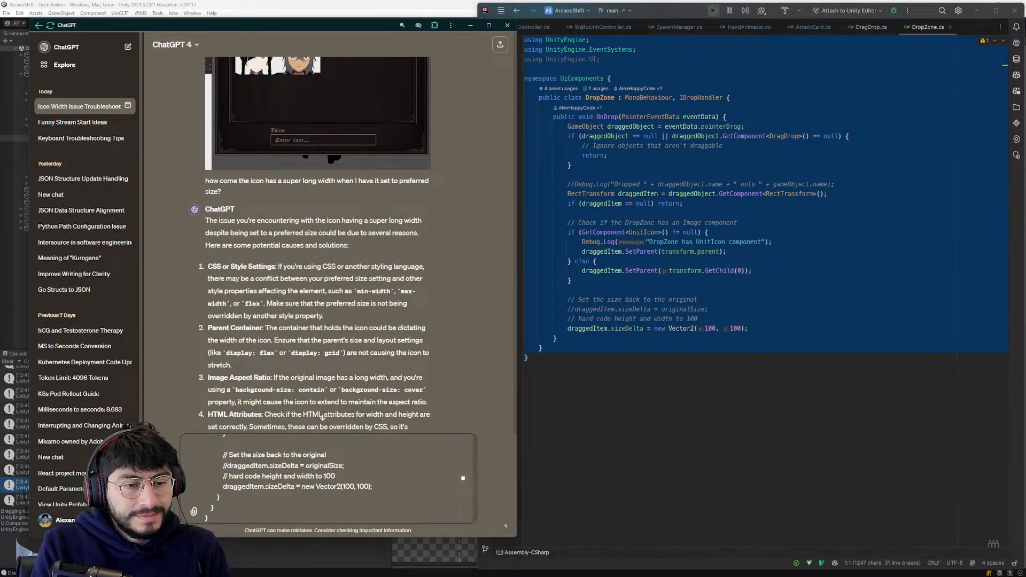
- Read ChatGPT's answer about the grayed-out width, regenerate it, and minimize the chat window
scroll(366, 300, "down", 1)
scroll(348, 299, "down", 2)
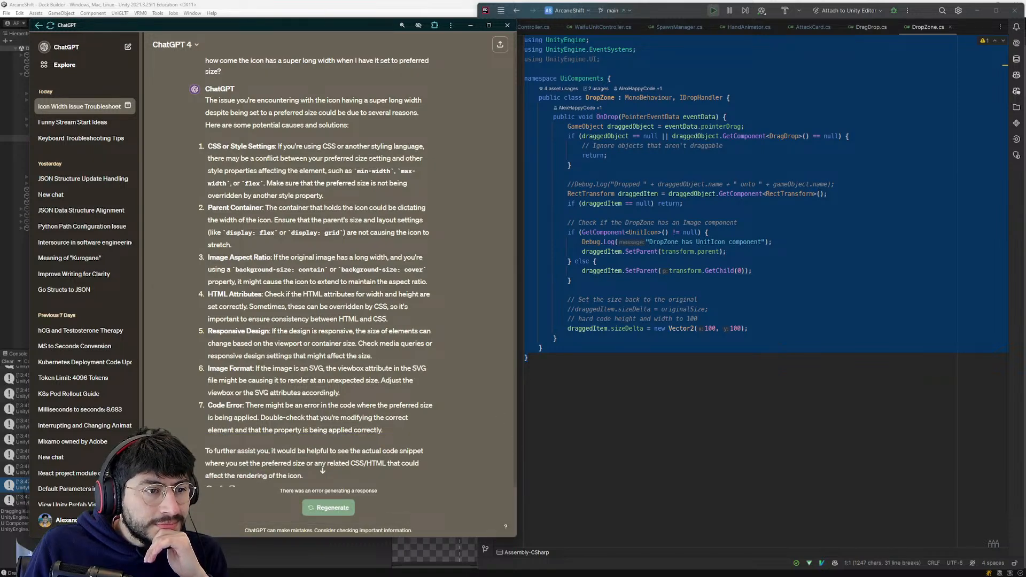
scroll(261, 498, "down", 10)
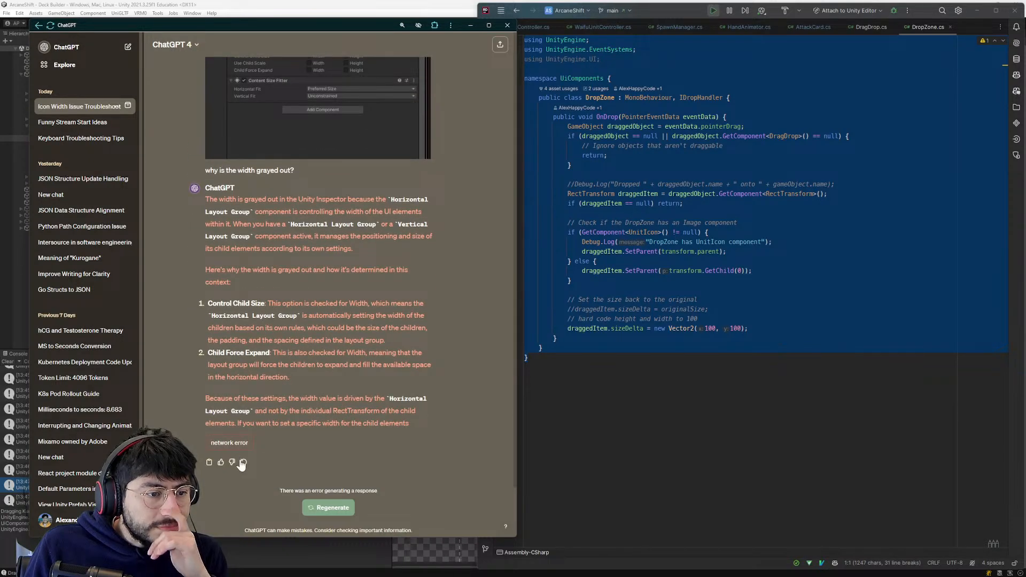
scroll(433, 85, "up", 5)
left_click(470, 25)
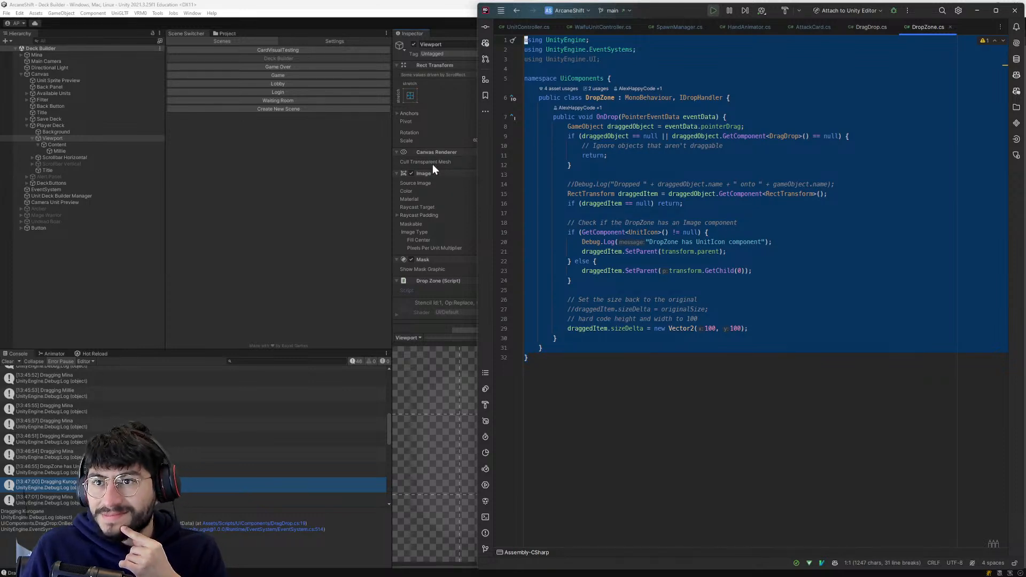
- Return to Unity and compare the settings of Viewport and Content, including Content's Child Alignment options
left_click(348, 187)
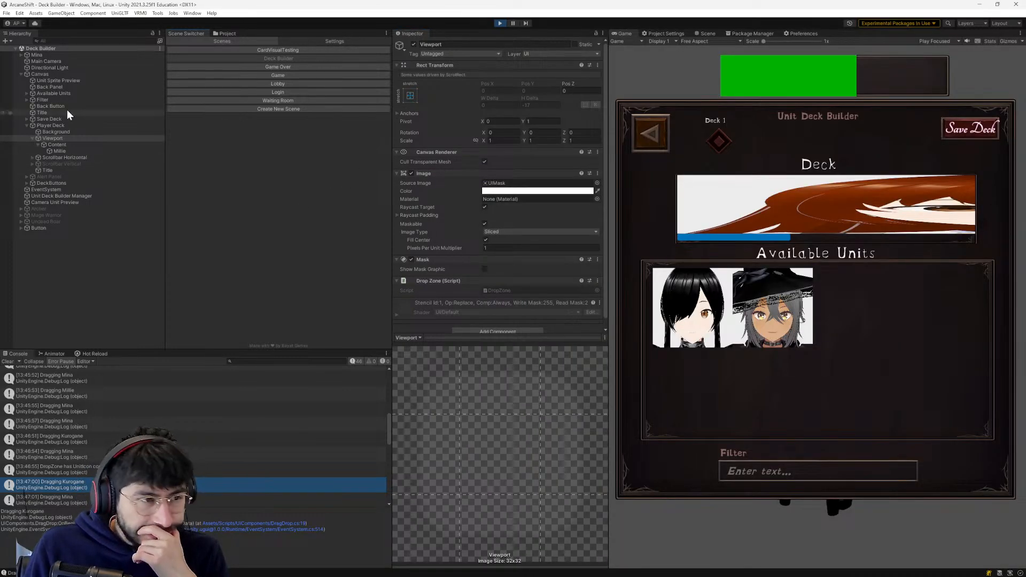
left_click(53, 139)
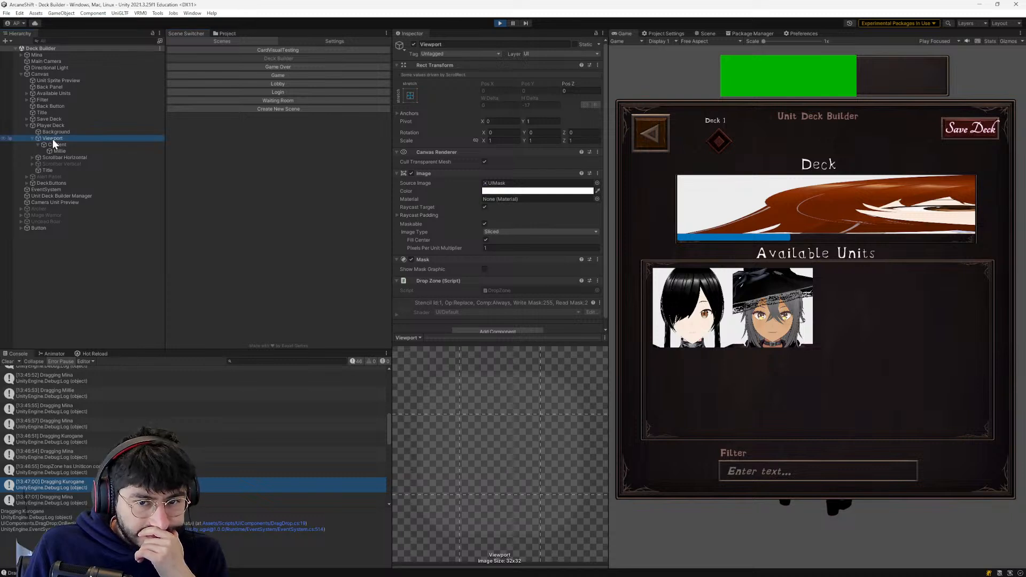
left_click(53, 145)
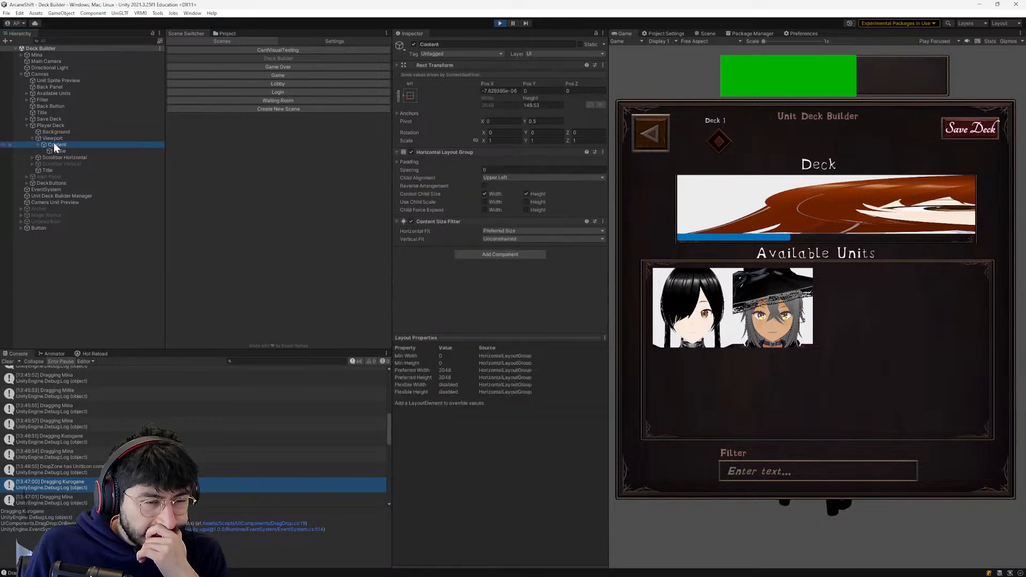
left_click(53, 139)
left_click(54, 144)
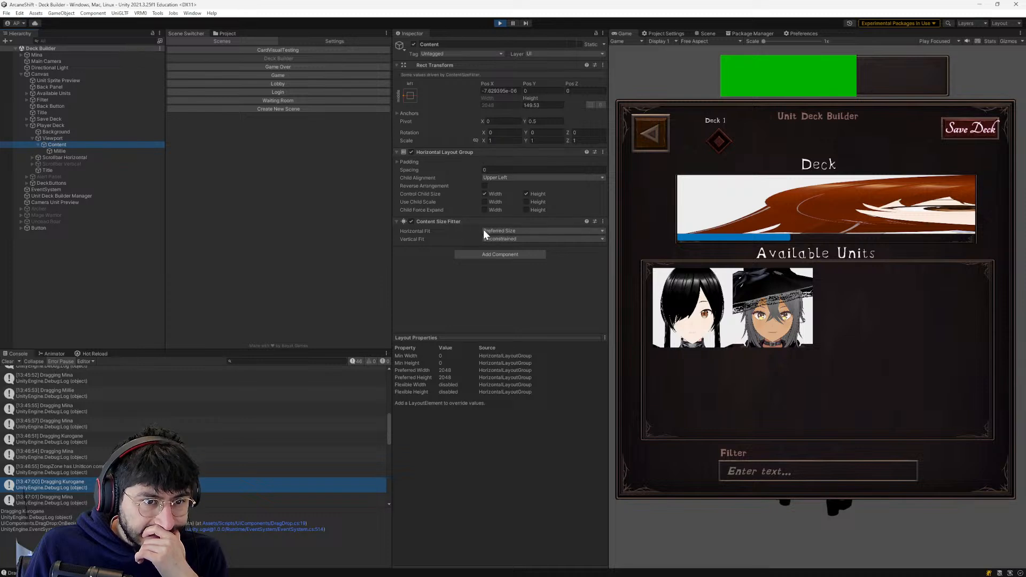
left_click(505, 178)
left_click(488, 293)
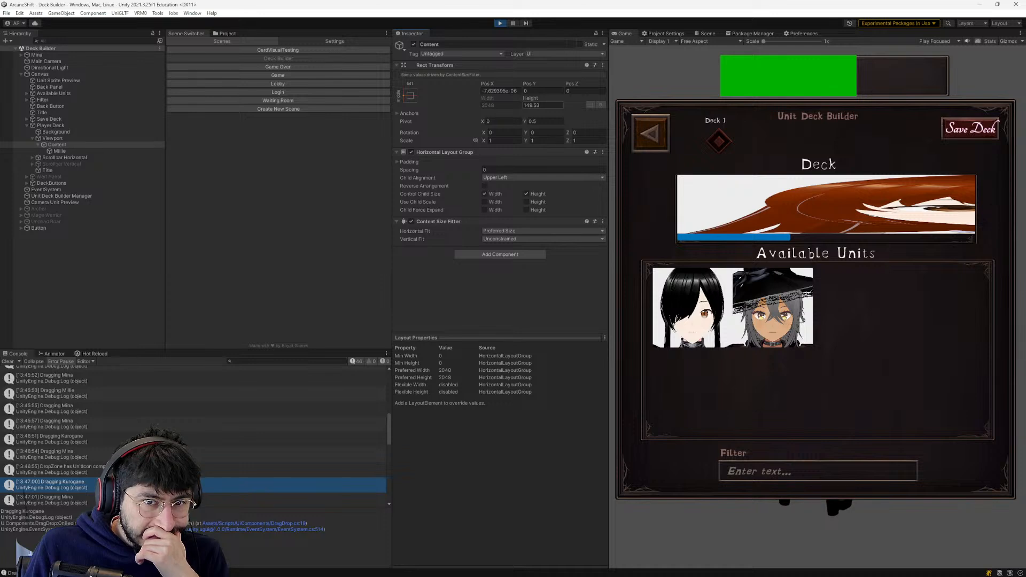
- Try Min Size and Unconstrained as Content's Horizontal Fit, restore Preferred Size, and test the icon and scrolling in the Deck
left_click(492, 241)
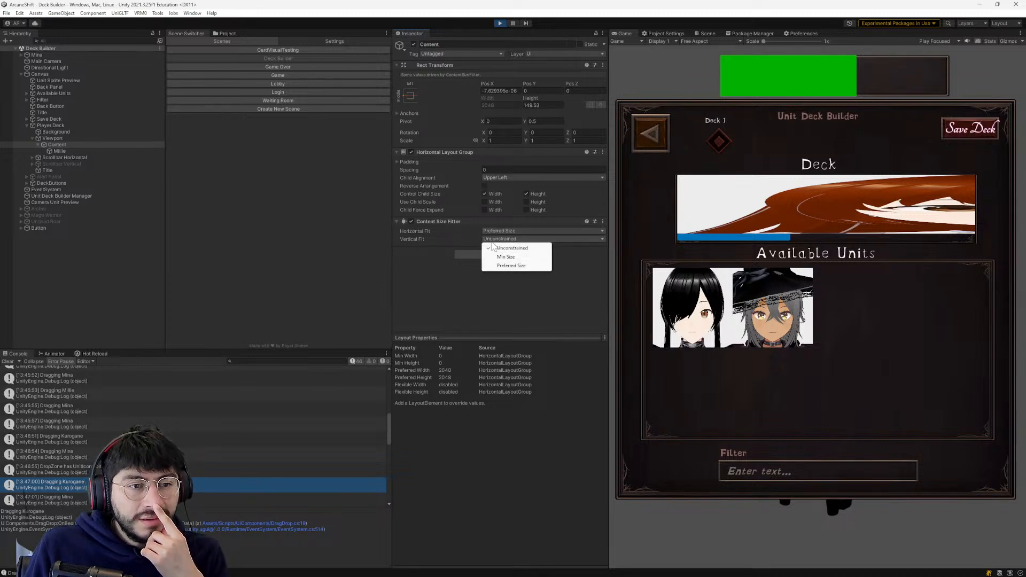
left_click(498, 247)
left_click(509, 231)
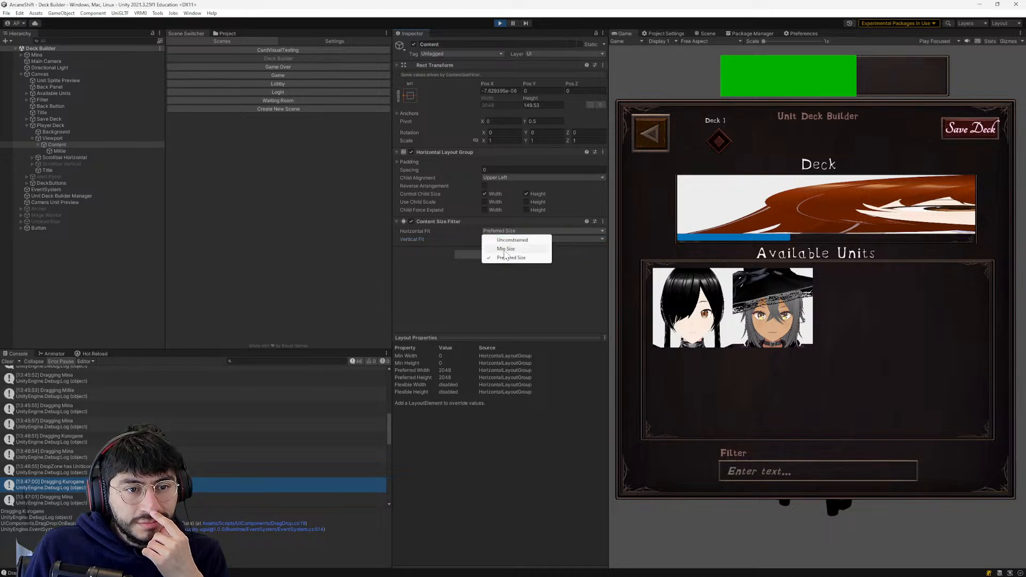
left_click(506, 249)
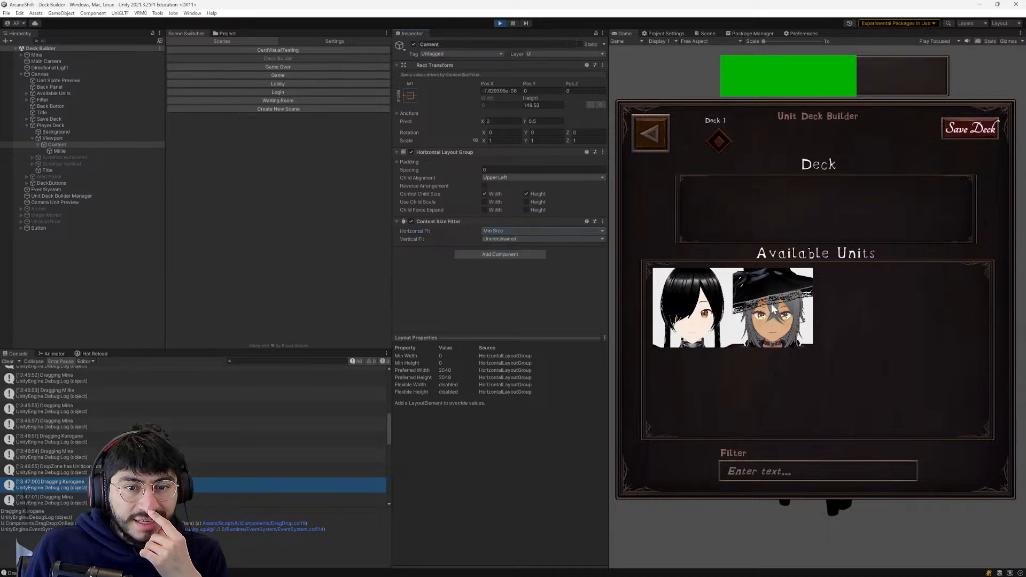
left_click(530, 230)
left_click(527, 240)
left_click(525, 231)
left_click(521, 257)
left_click(516, 232)
left_click(525, 258)
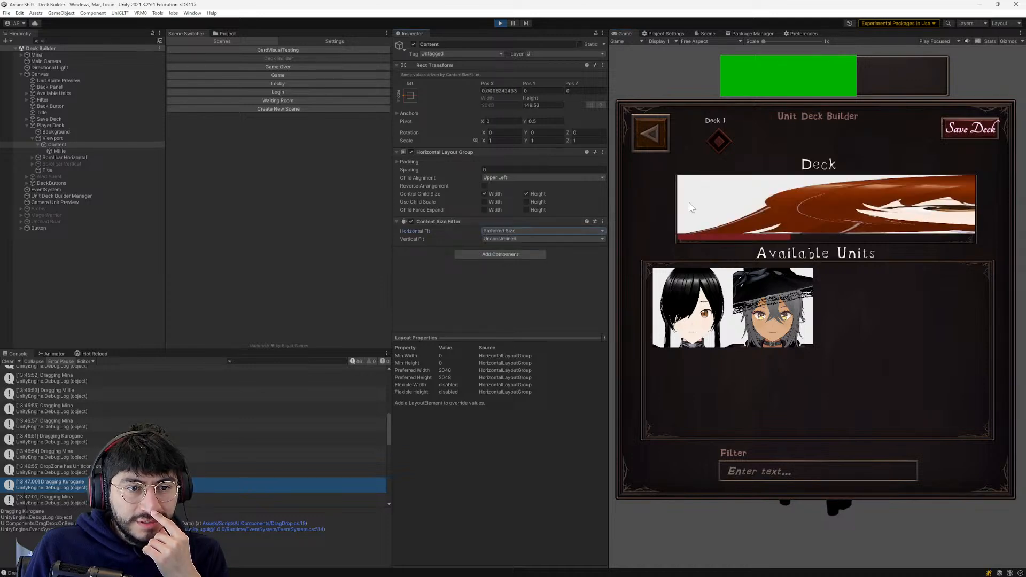
left_click_drag(711, 205, 742, 221)
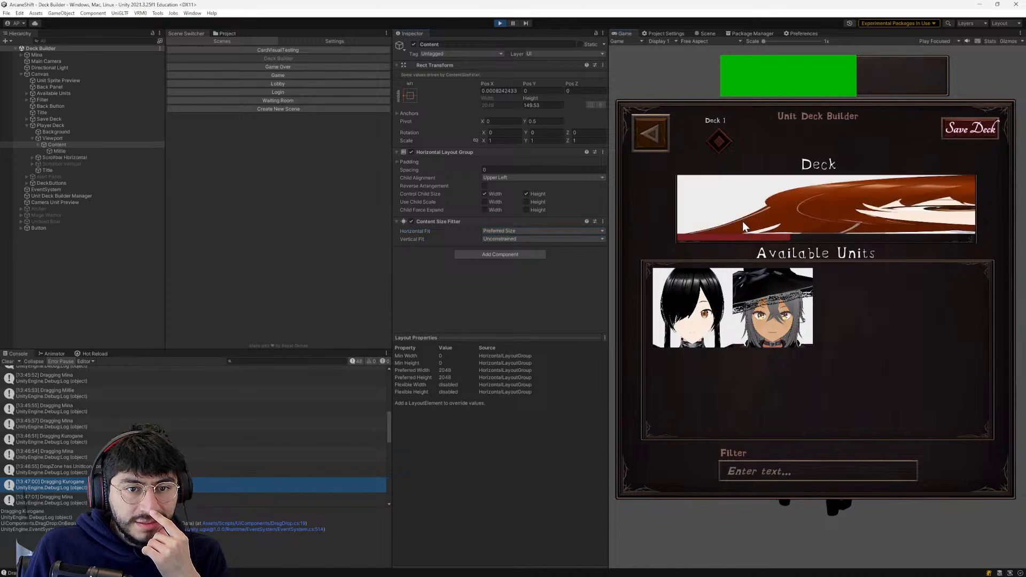
left_click_drag(924, 241, 559, 236)
- Switch to the code editor and examine how DropZone.cs reparents and sizes the dropped item in OnDrop
key("alt+Tab")
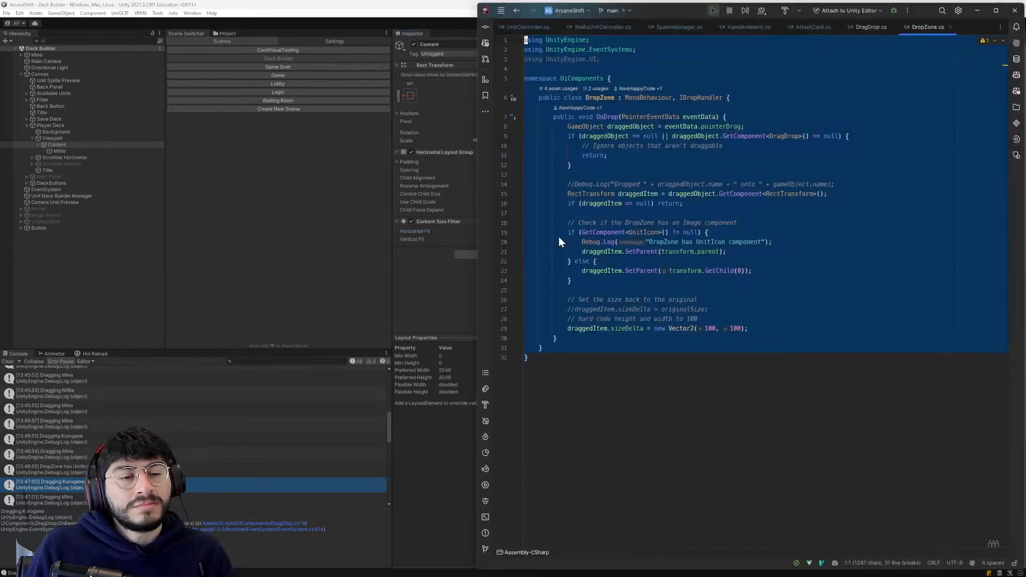
left_click(591, 246)
left_click(612, 185)
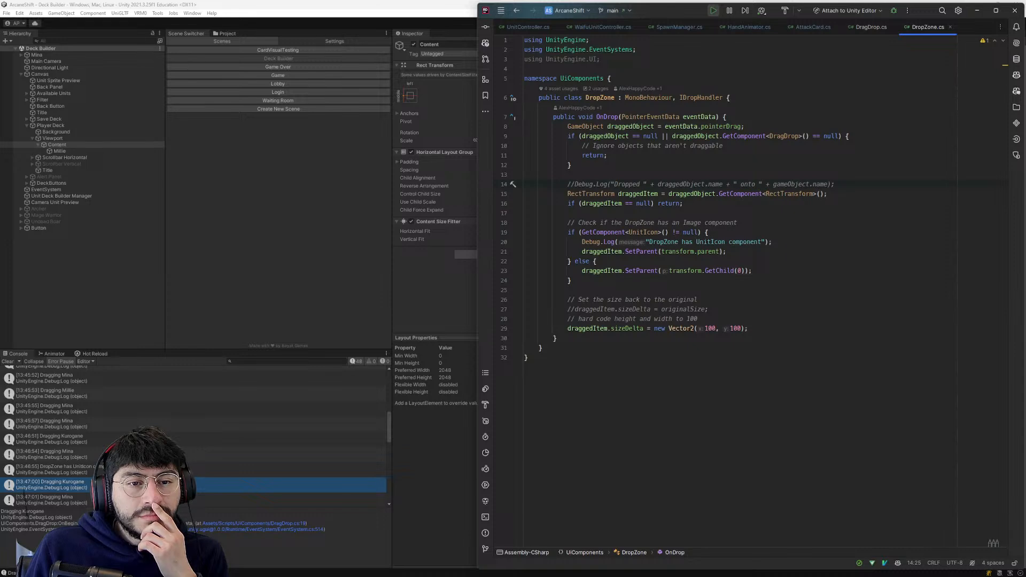
left_click(670, 222)
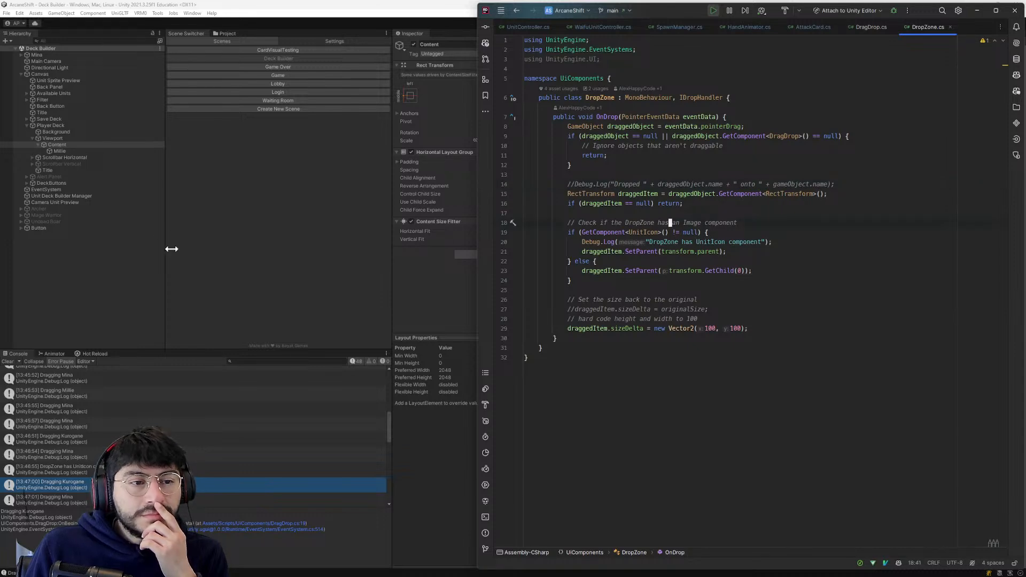
- Switch to ChatGPT and read the regenerated answer about Content Size Fitter and the Layout Element's Preferred Width
key("alt+Tab")
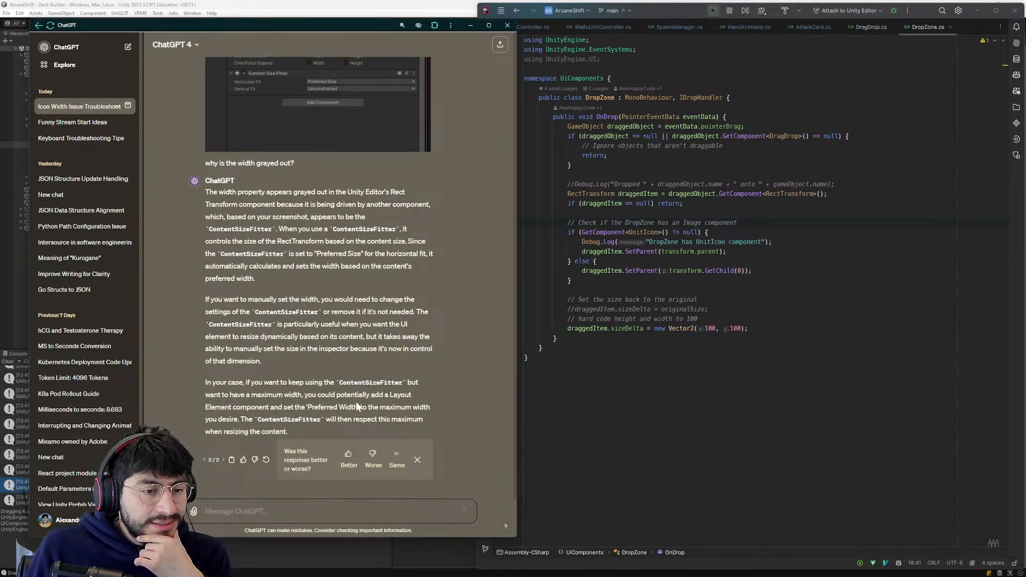
double_click(251, 407)
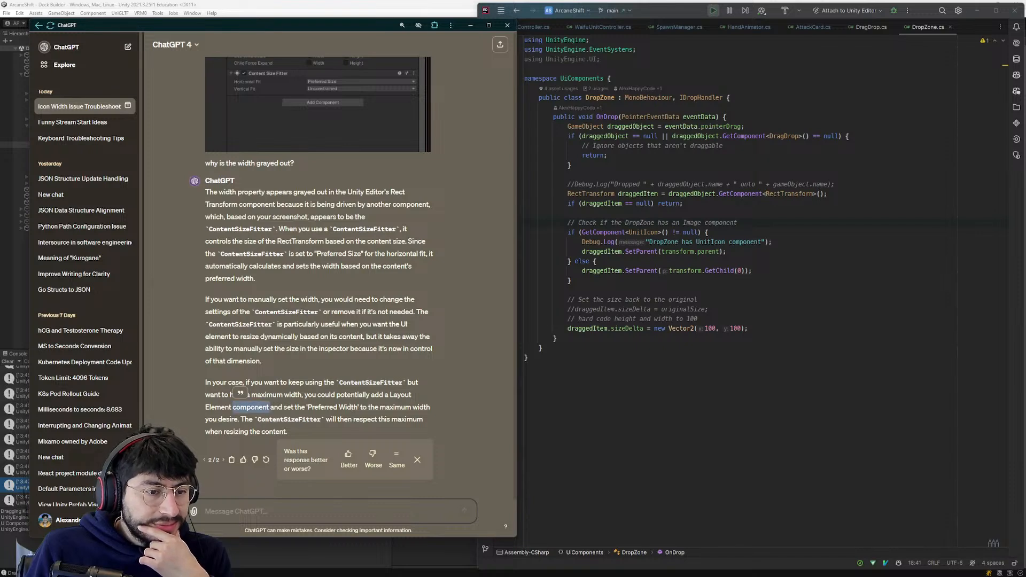
left_click(385, 413)
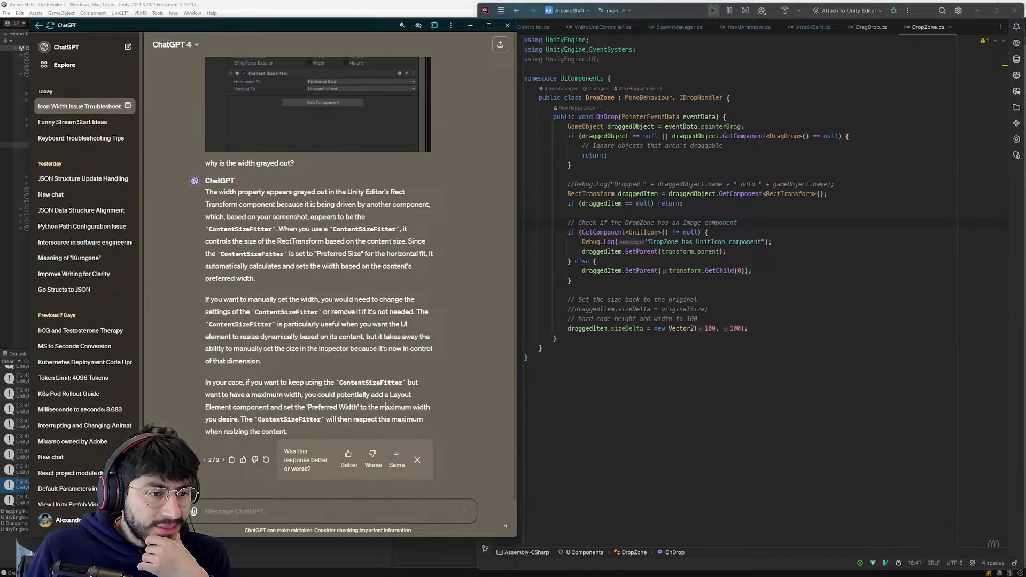
- Return to Unity and examine the components on the Millie icon under Content, from Rect Transform to the Unit Icon script
key("alt+Tab")
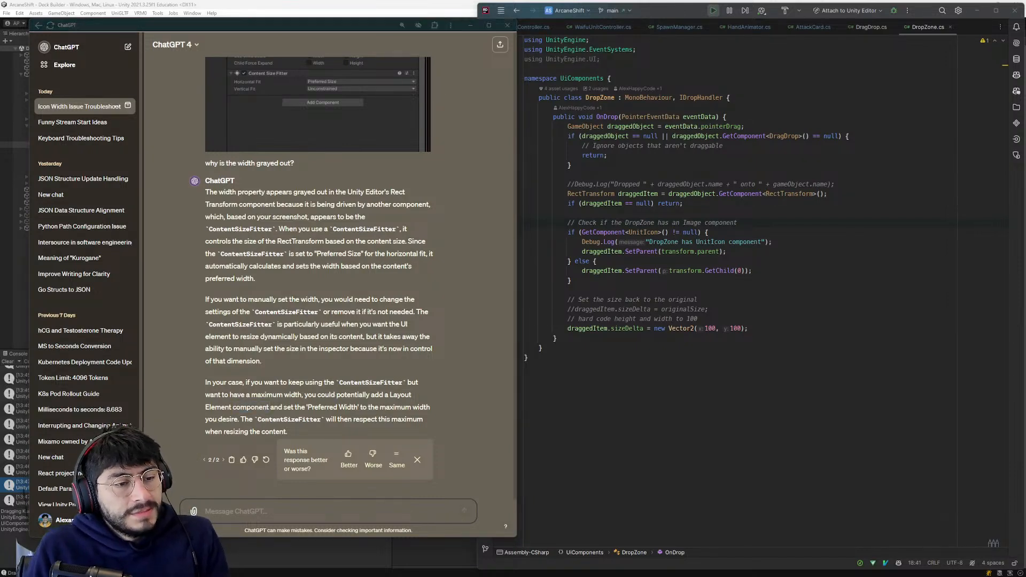
key("alt+Tab")
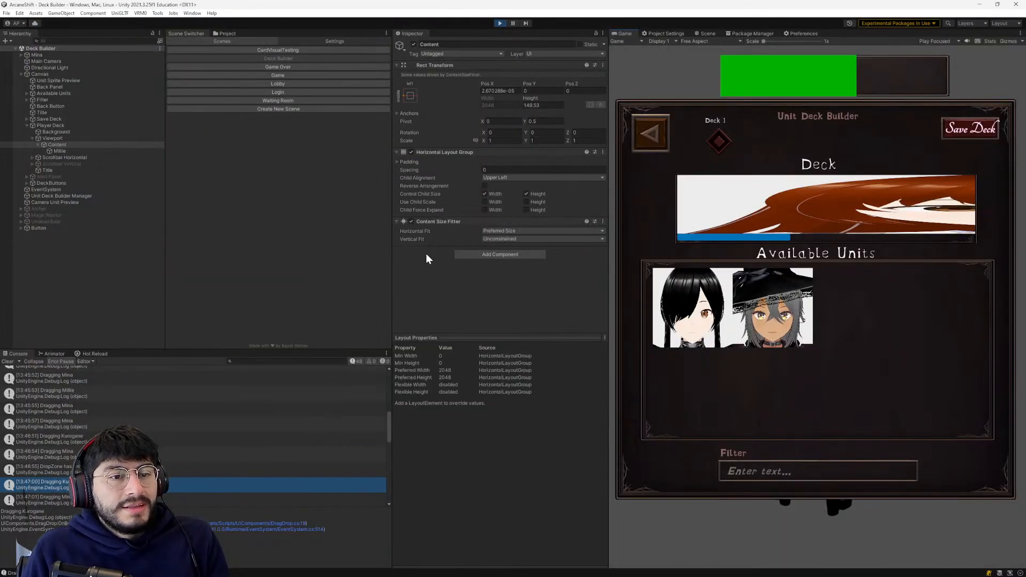
left_click(766, 190)
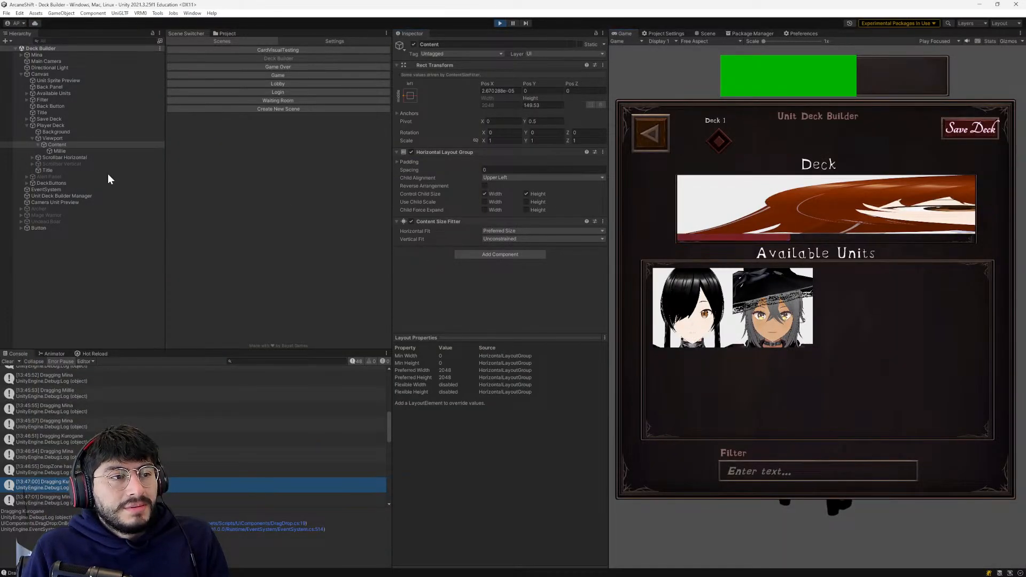
left_click(60, 151)
scroll(477, 243, "down", 3)
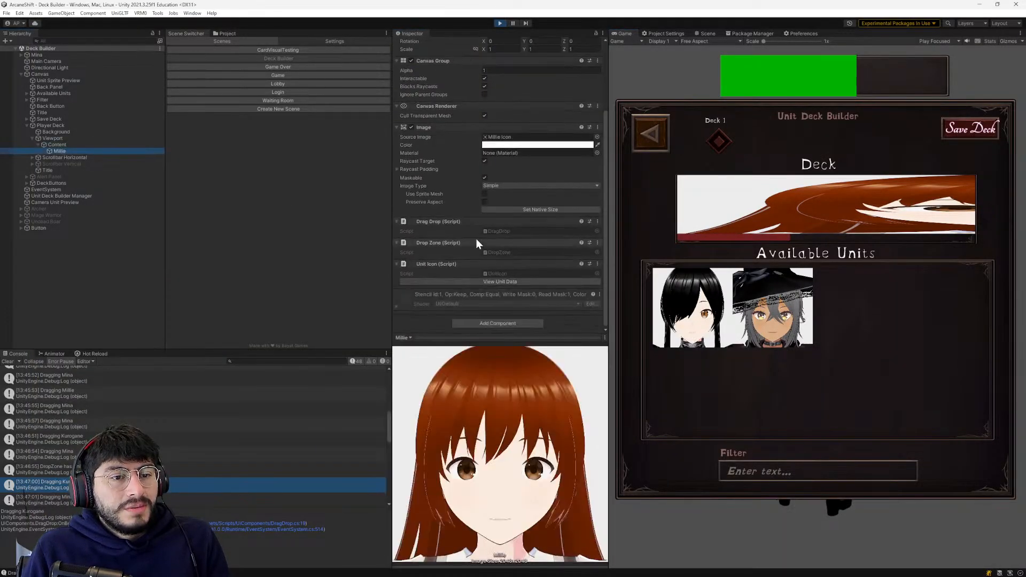
scroll(477, 241, "up", 3)
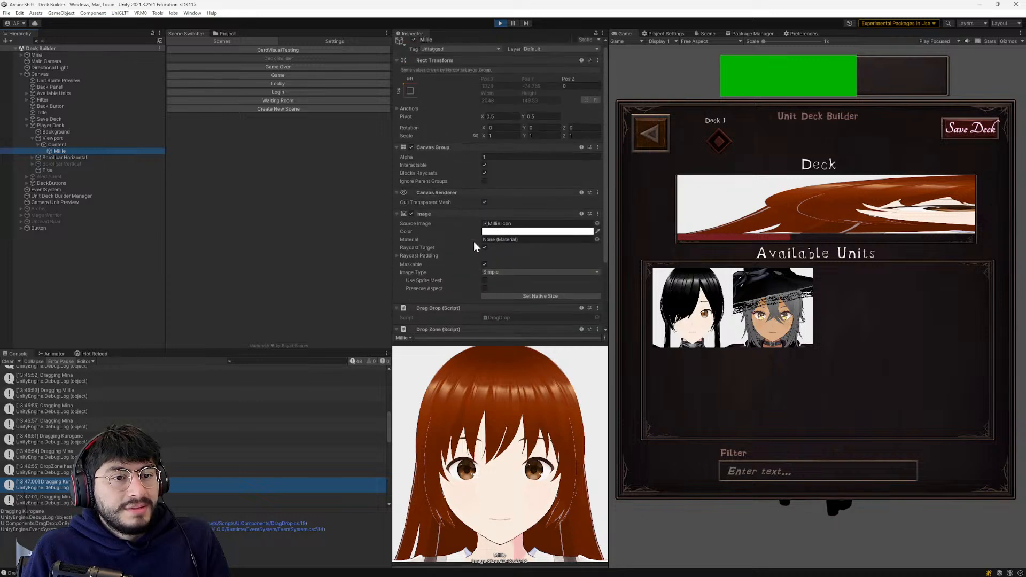
scroll(474, 247, "down", 3)
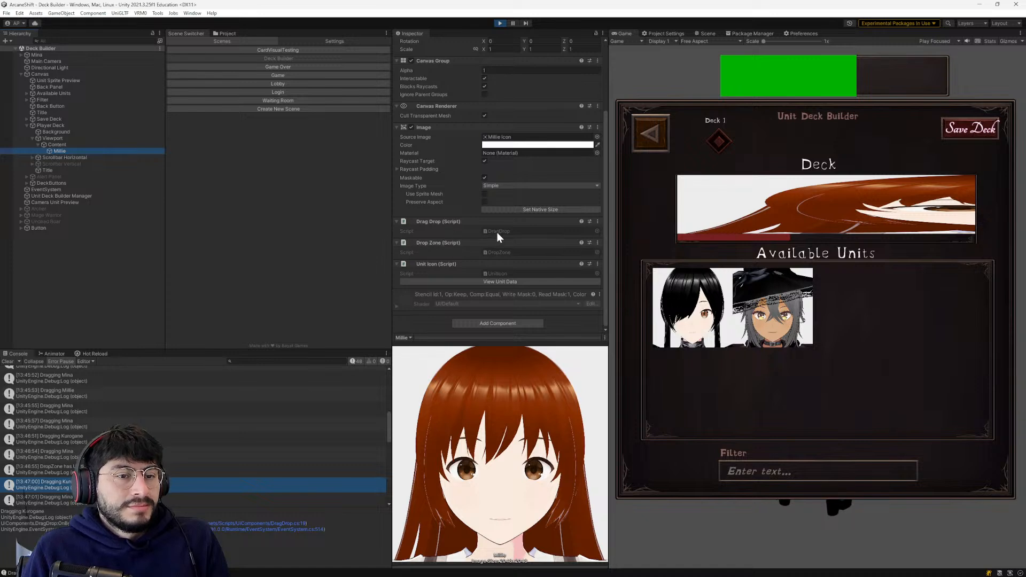
scroll(496, 232, "up", 3)
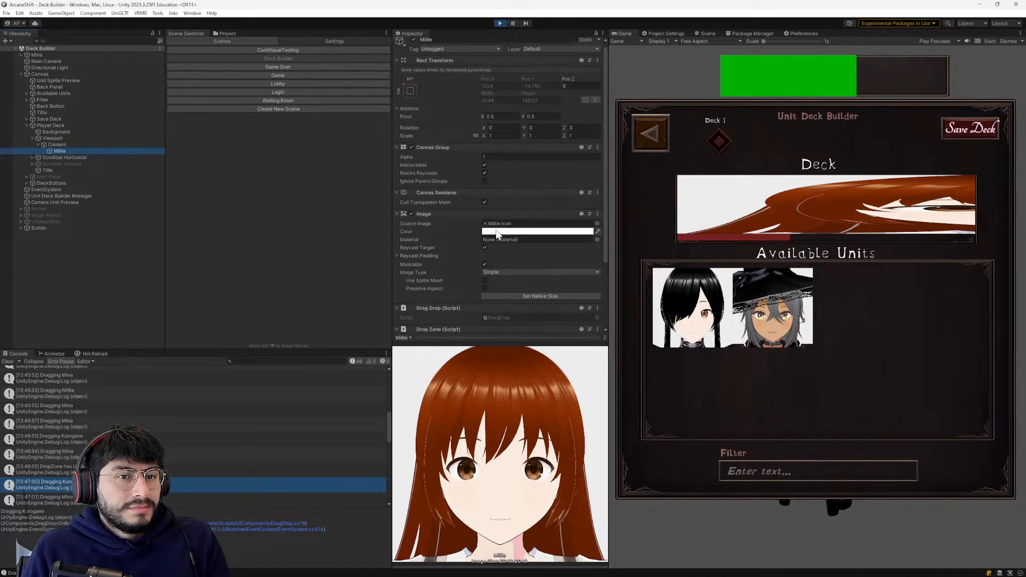
scroll(493, 230, "down", 2)
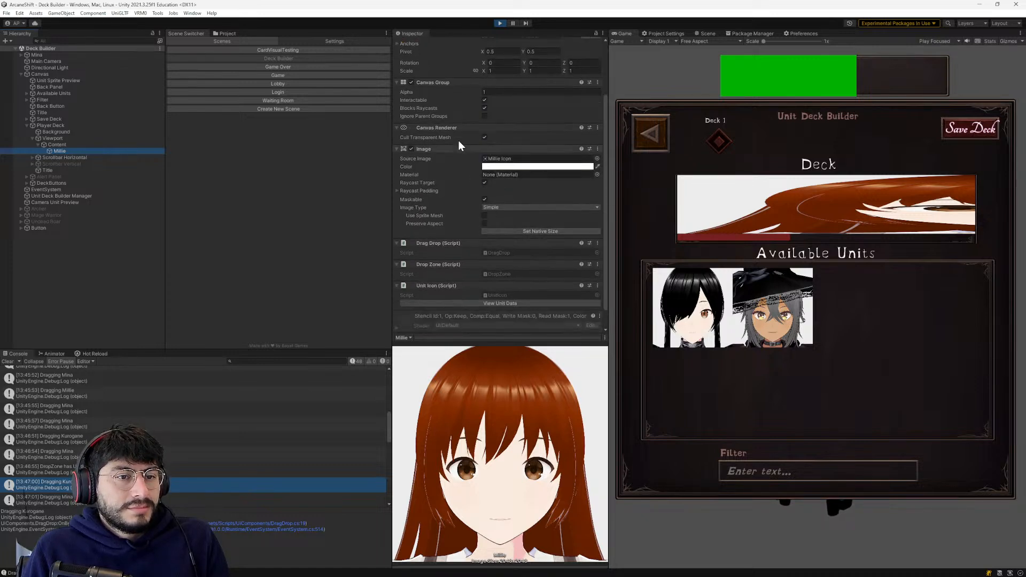
scroll(472, 203, "down", 1)
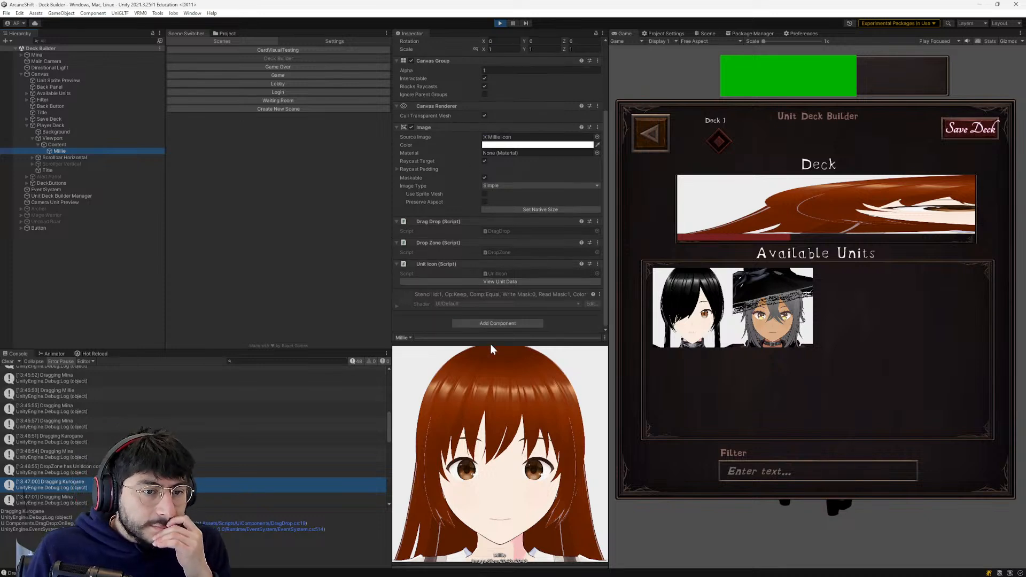
- Add a Layout Element component to the Millie icon and set its Preferred Width to 150
left_click(498, 323)
type("layout")
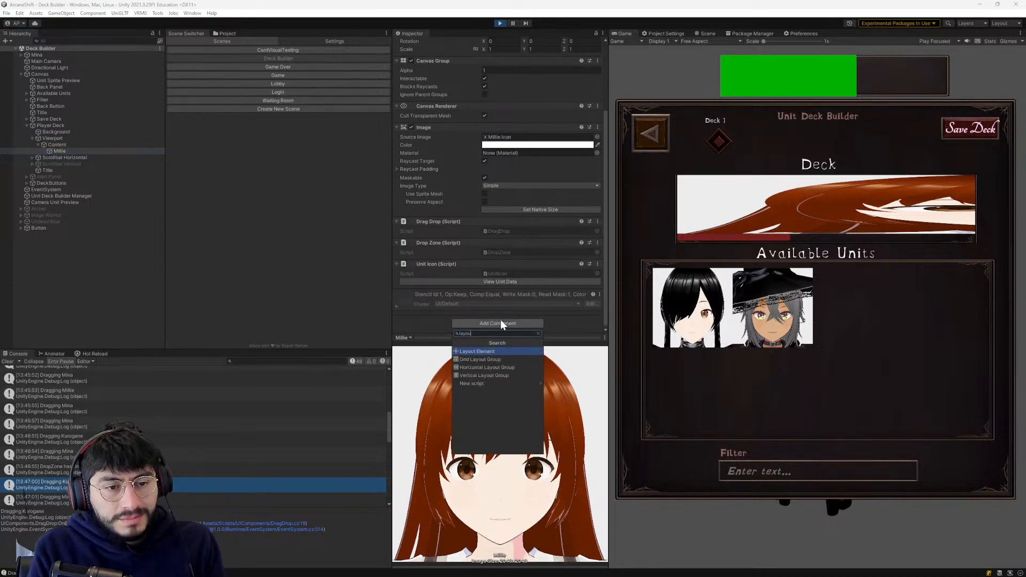
key("Return")
scroll(488, 223, "down", 3)
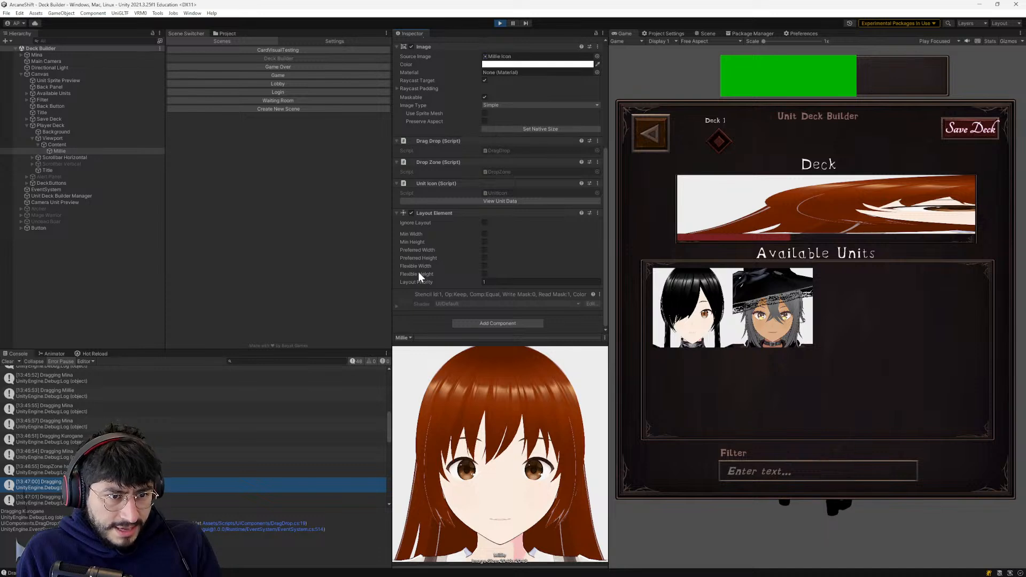
left_click(485, 250)
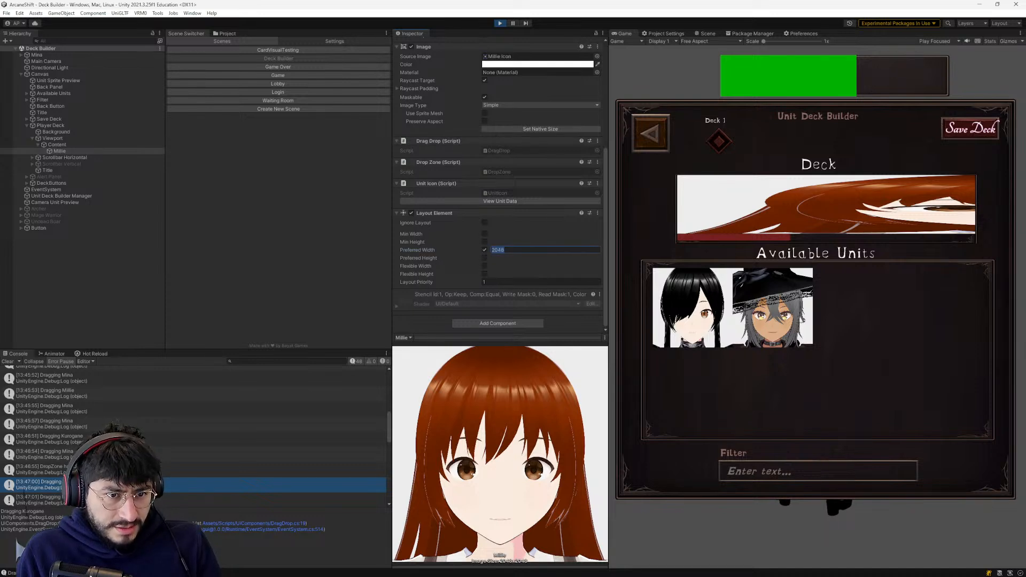
type("10")
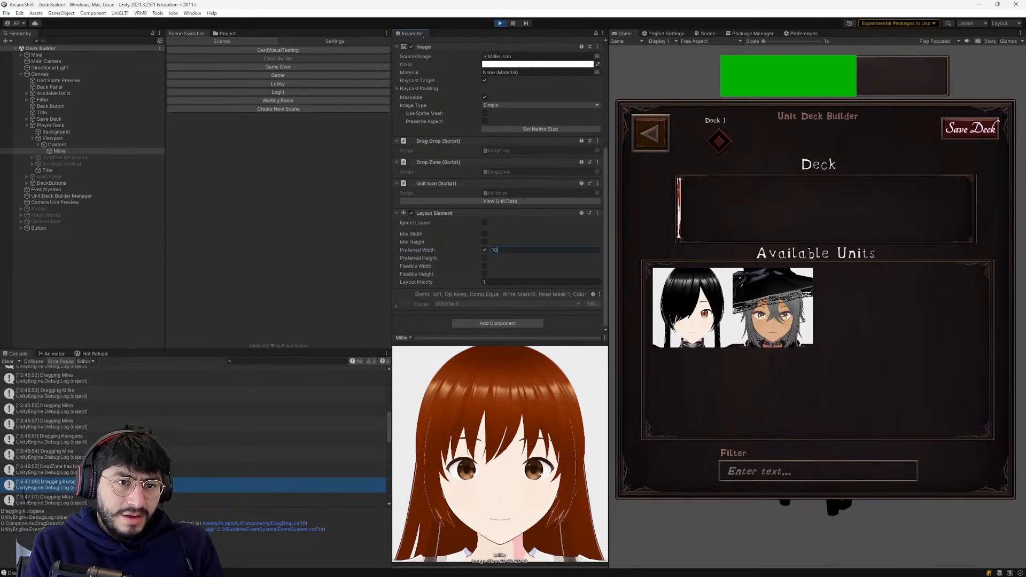
type("0")
key("BackSpace")
key("BackSpace")
type("50")
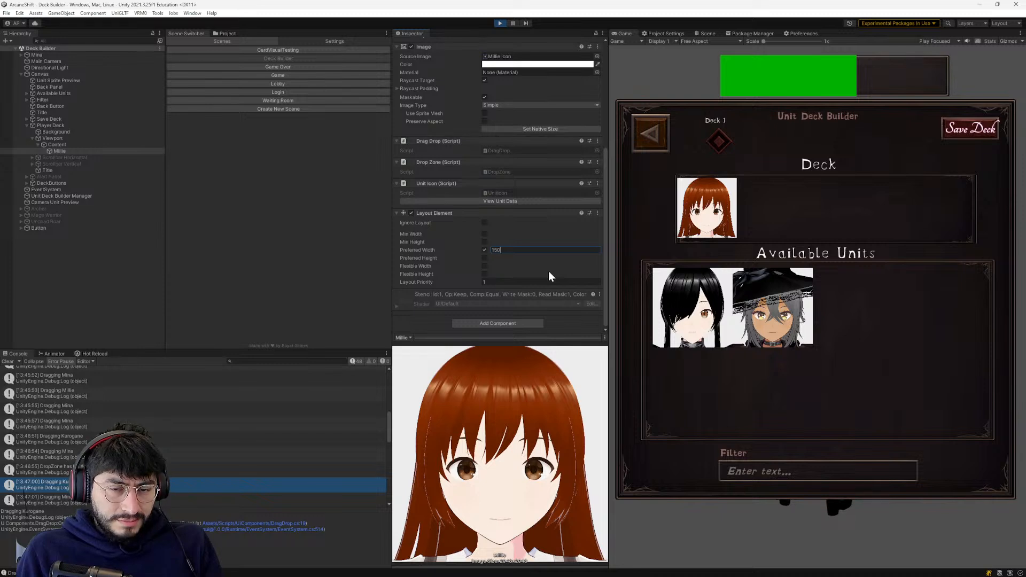
- Try Ignore Layout on the Millie icon's Layout Element and turn it off again
scroll(546, 271, "up", 2)
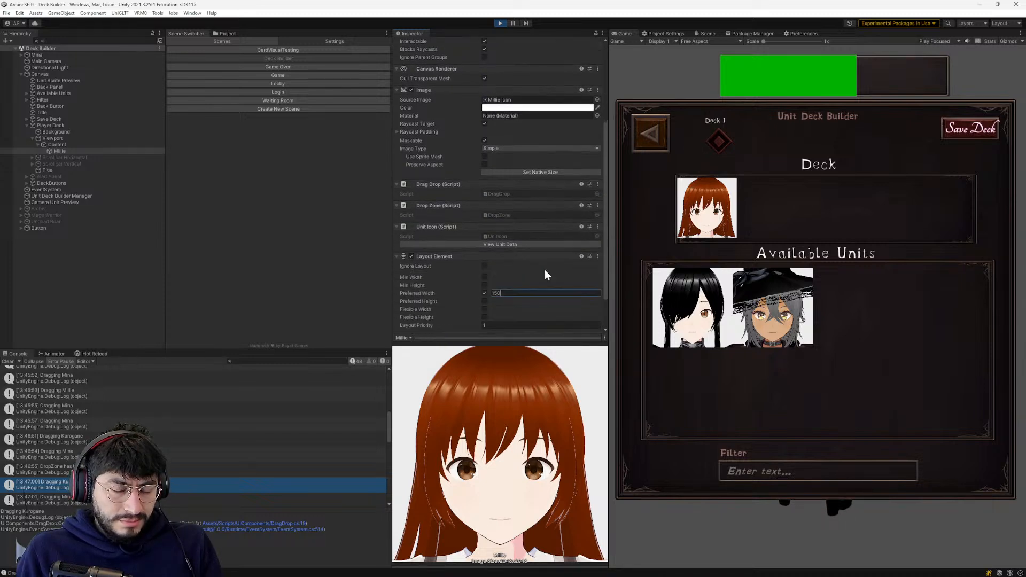
scroll(545, 270, "down", 1)
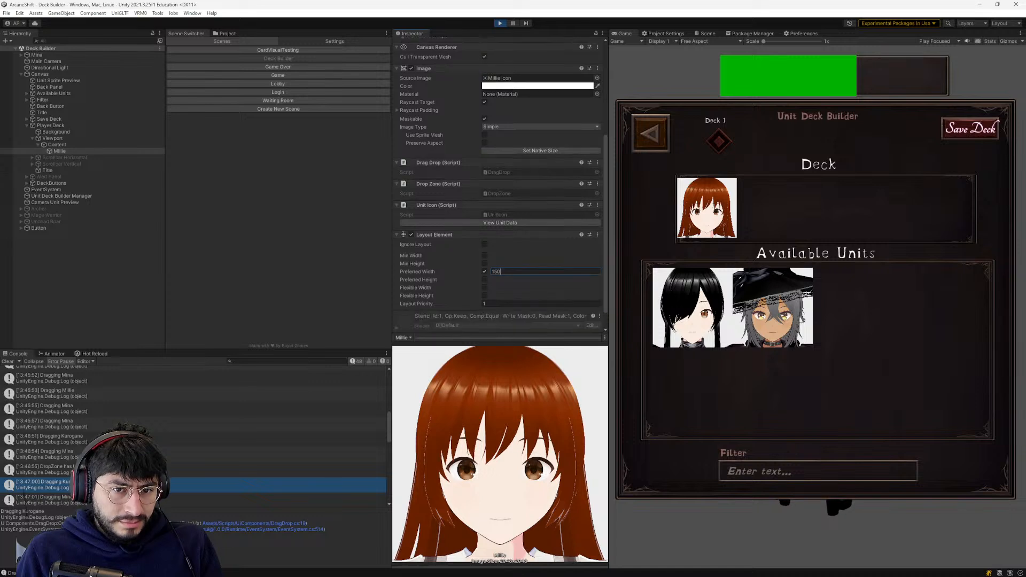
scroll(543, 270, "up", 1)
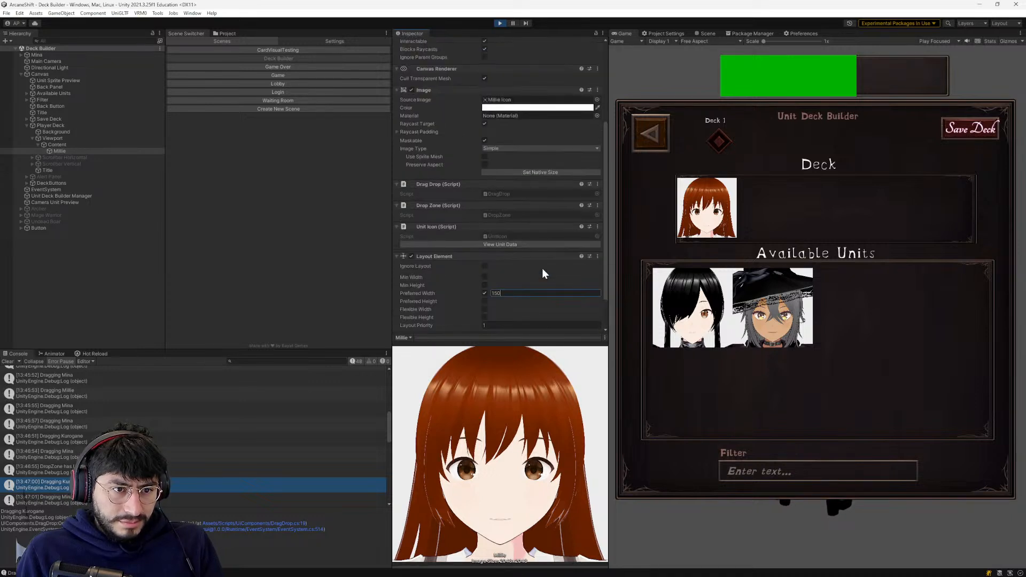
left_click(485, 266)
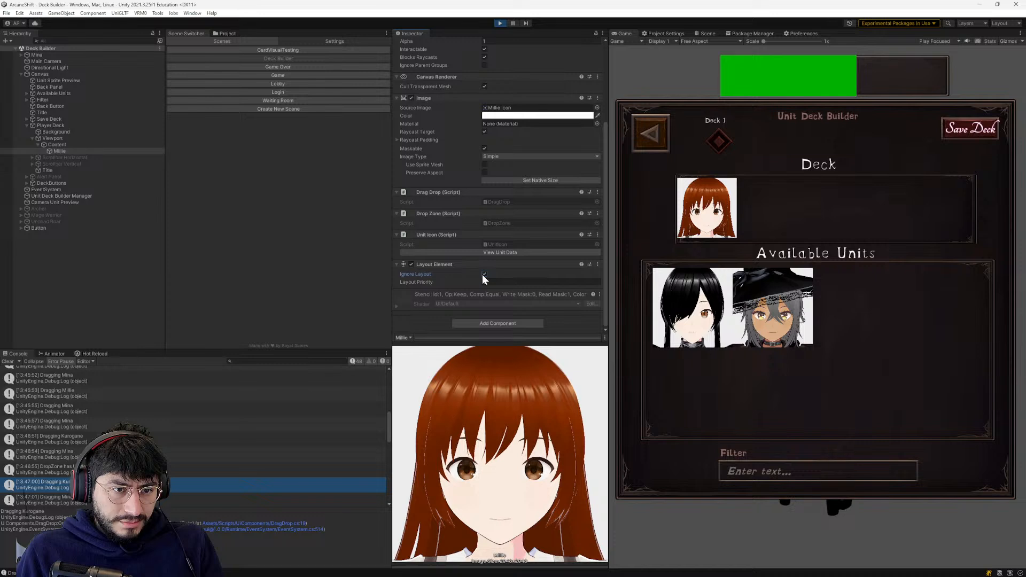
left_click(484, 274)
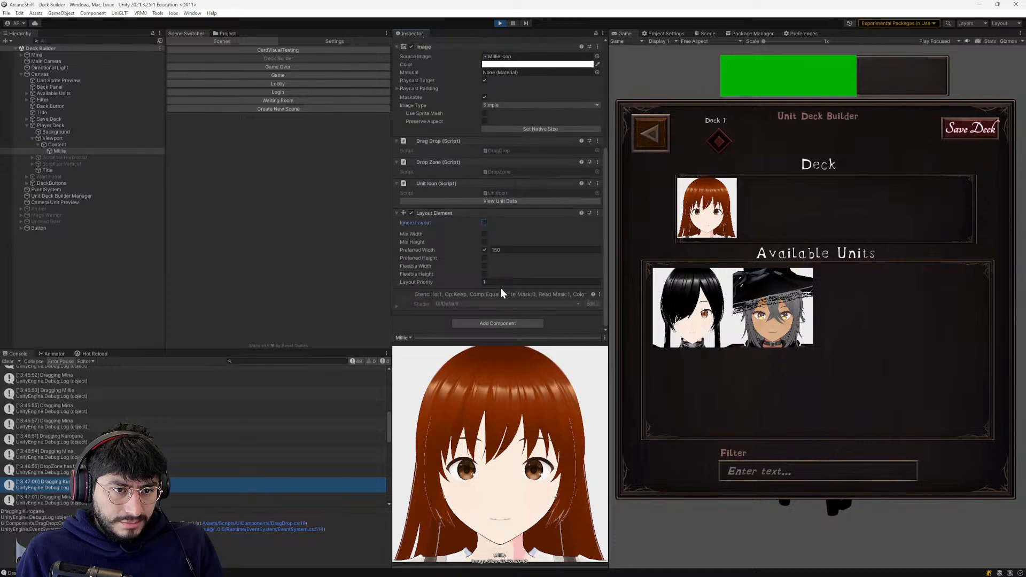
- Test dragging the Millie icon within the Deck and examine its components from Rect Transform to Layout Element
scroll(500, 287, "up", 3)
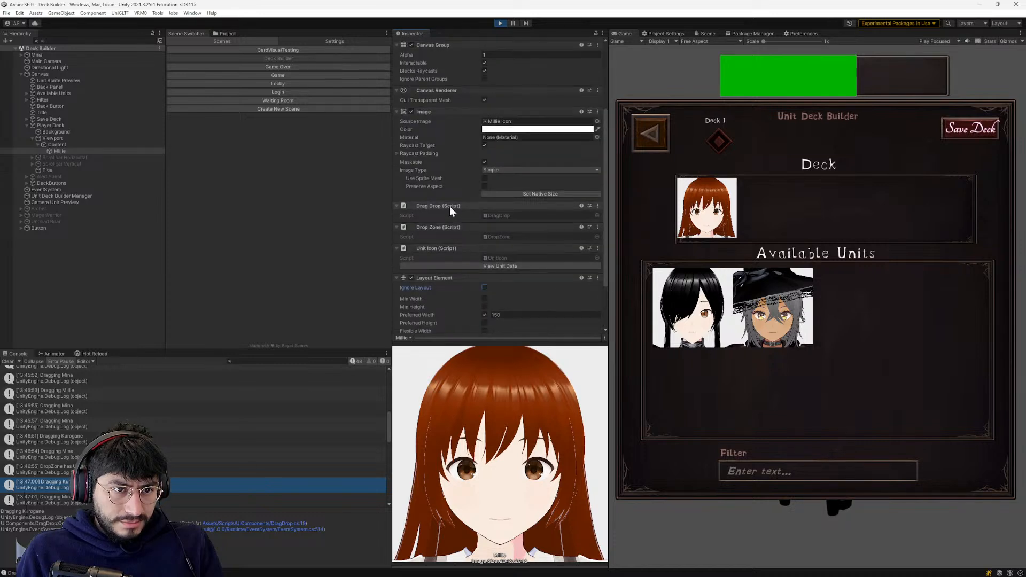
left_click_drag(719, 215, 691, 214)
scroll(443, 288, "down", 3)
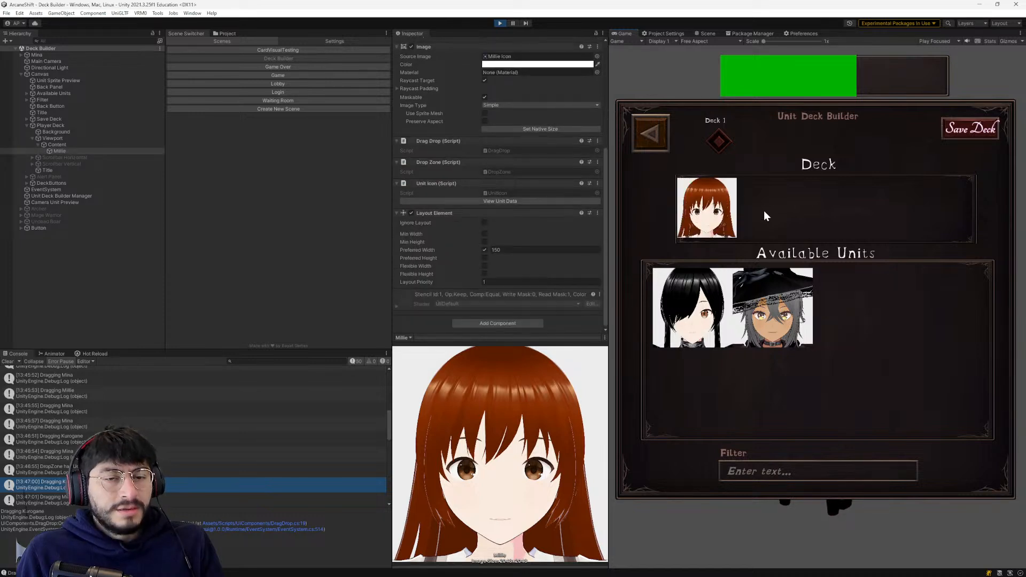
scroll(525, 236, "up", 4)
scroll(521, 236, "up", 4)
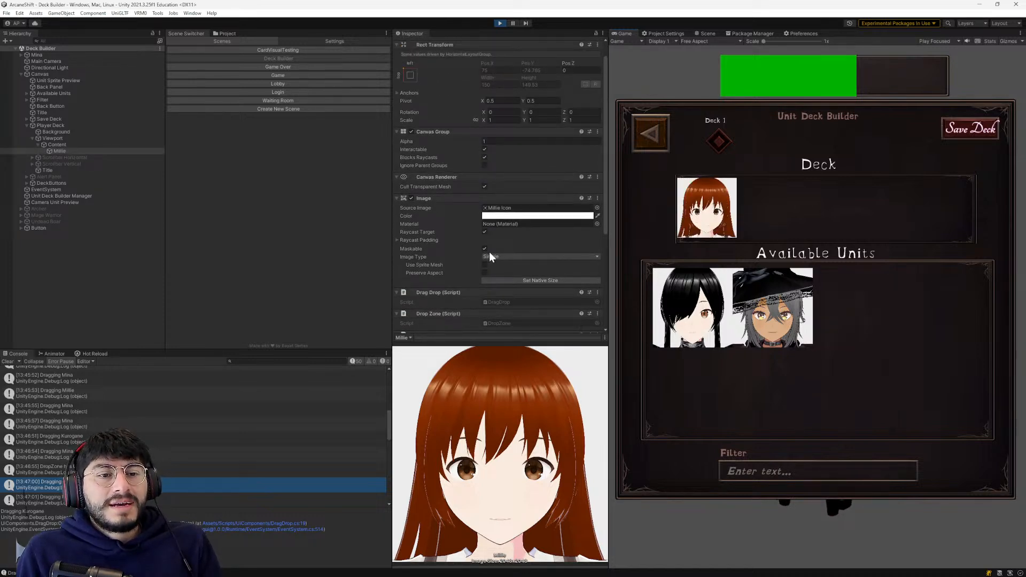
scroll(489, 253, "down", 4)
scroll(476, 239, "down", 4)
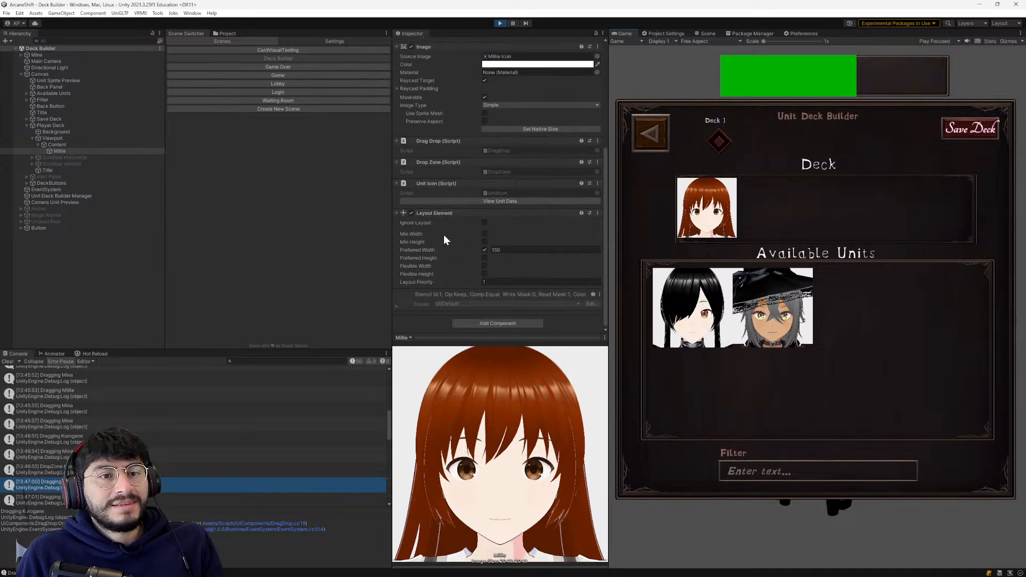
scroll(443, 230, "up", 8)
scroll(485, 263, "down", 8)
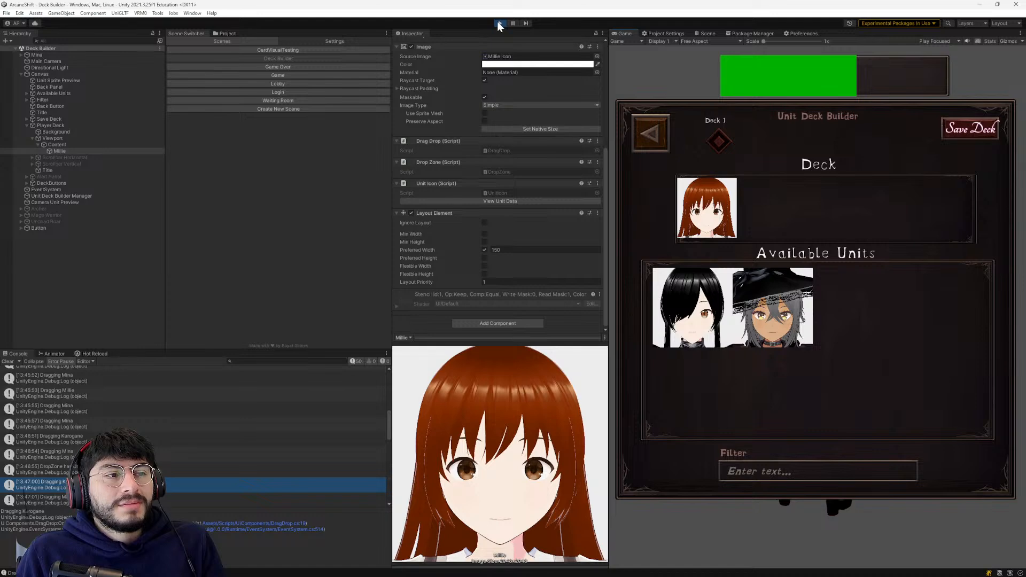
scroll(448, 185, "up", 8)
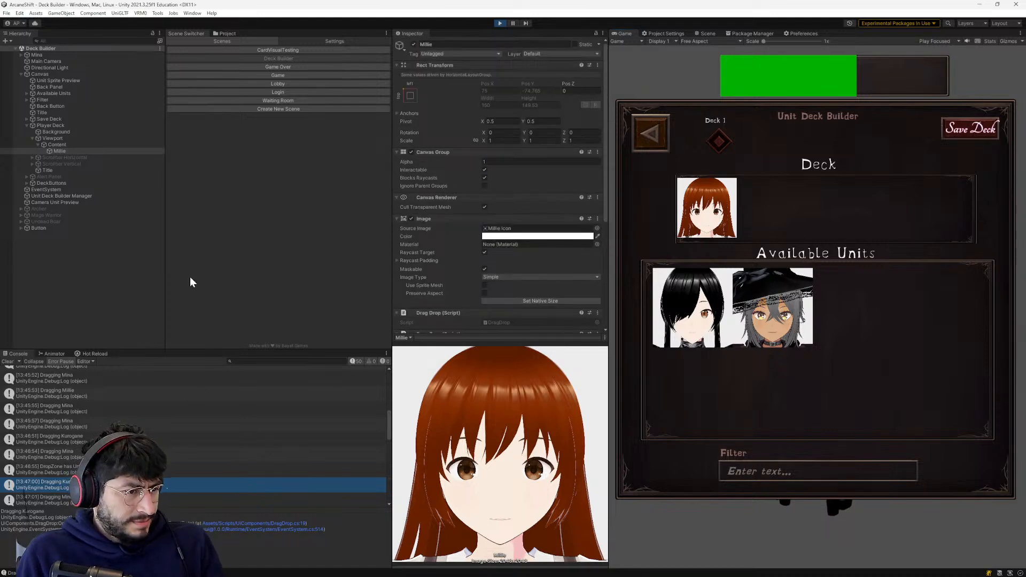
- Exit Play mode and open the Deck Builder scene for editing
left_click(500, 23)
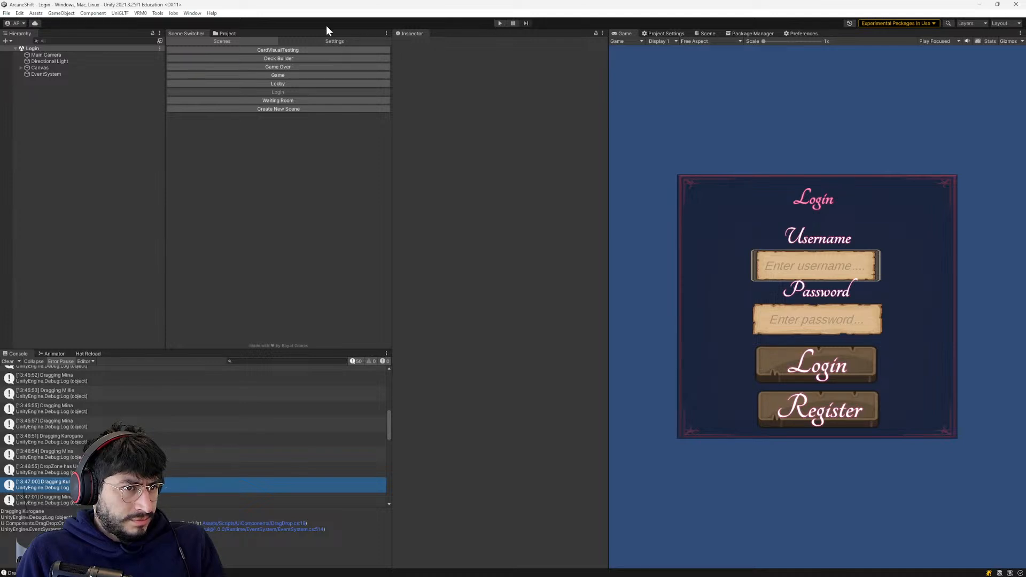
left_click(300, 57)
left_click(73, 80)
left_click(74, 74)
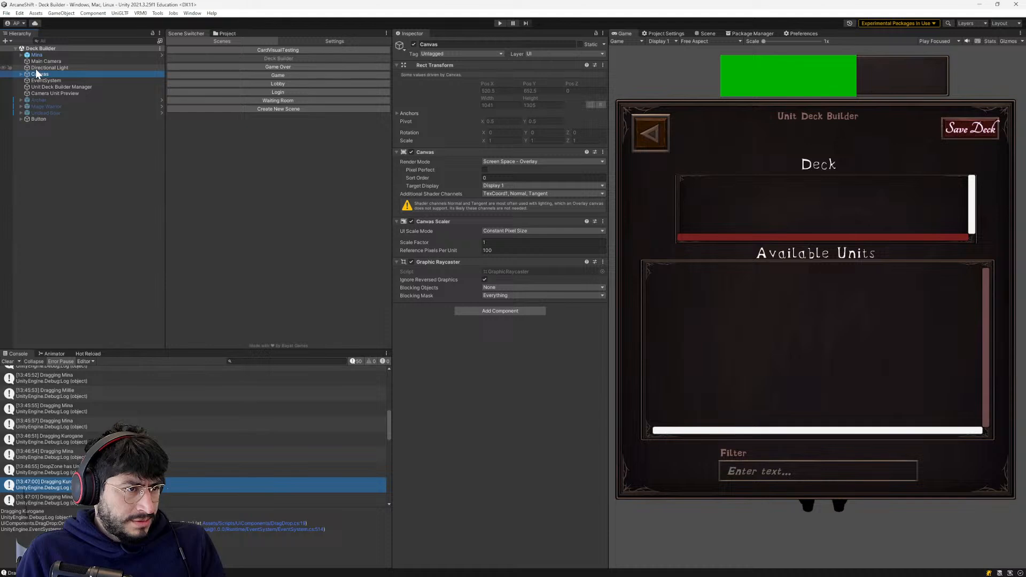
left_click(43, 248)
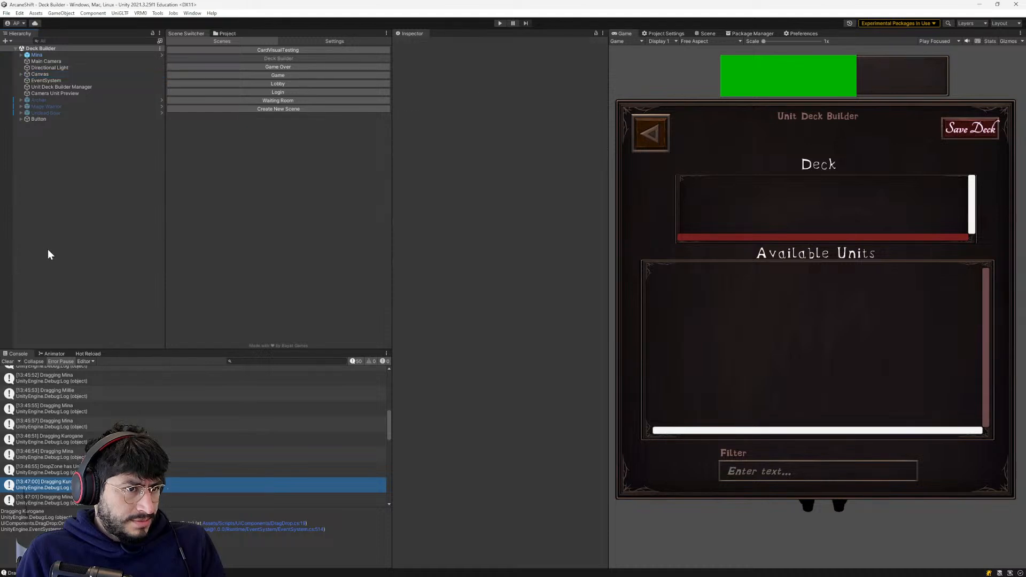
- Search the project assets for "deck" and open the Deck folder to view its contents
left_click(227, 34)
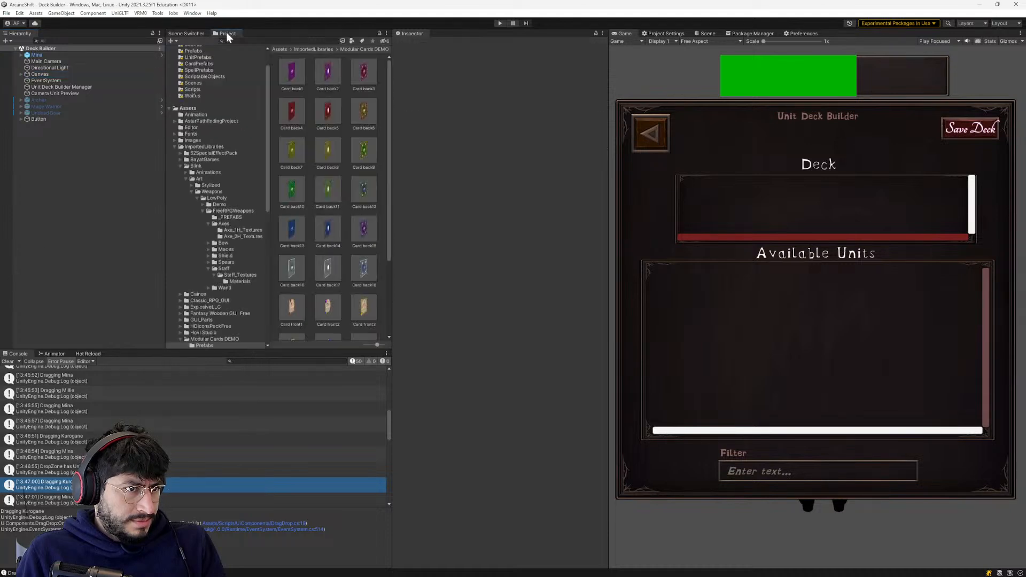
left_click(319, 50)
left_click(299, 41)
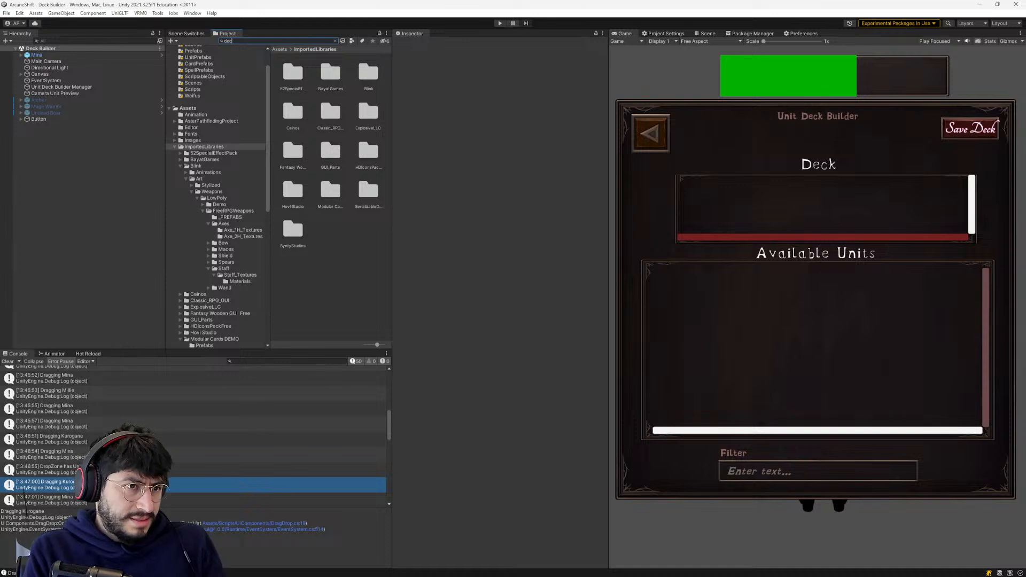
type("deck")
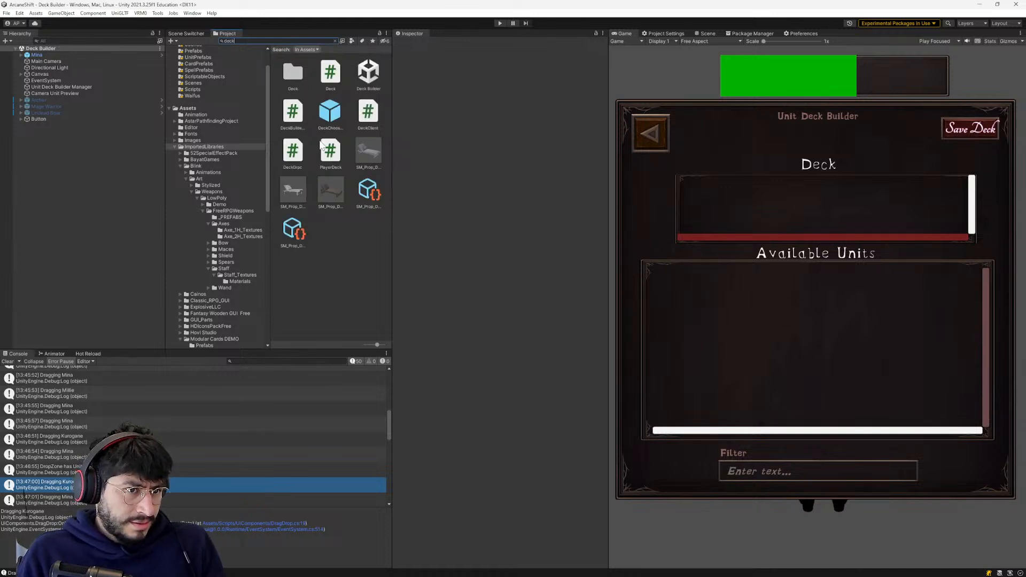
left_click(373, 74)
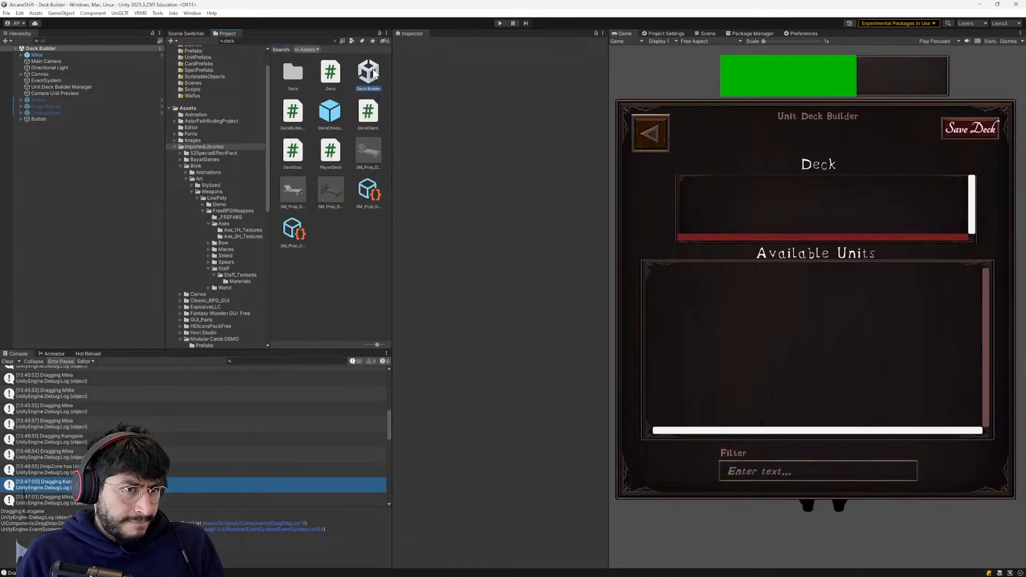
left_click(292, 72)
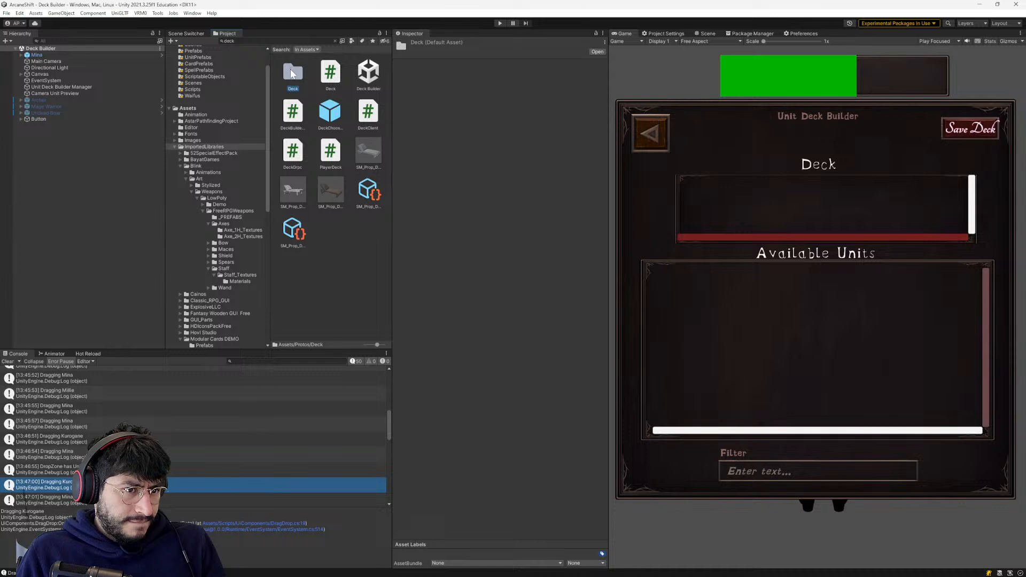
double_click(293, 78)
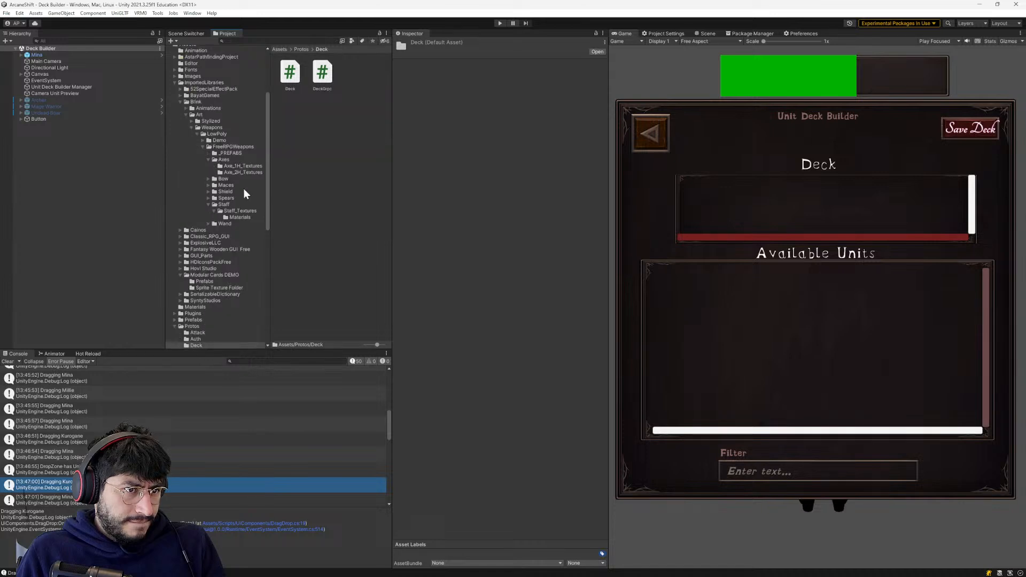
- Open the Prefabs folder and inspect its prefabs, including DeckChooseButton, HealthBarCanvas, Knight Icon and Archer Icon, to find the unit icon prefab
scroll(187, 149, "up", 5)
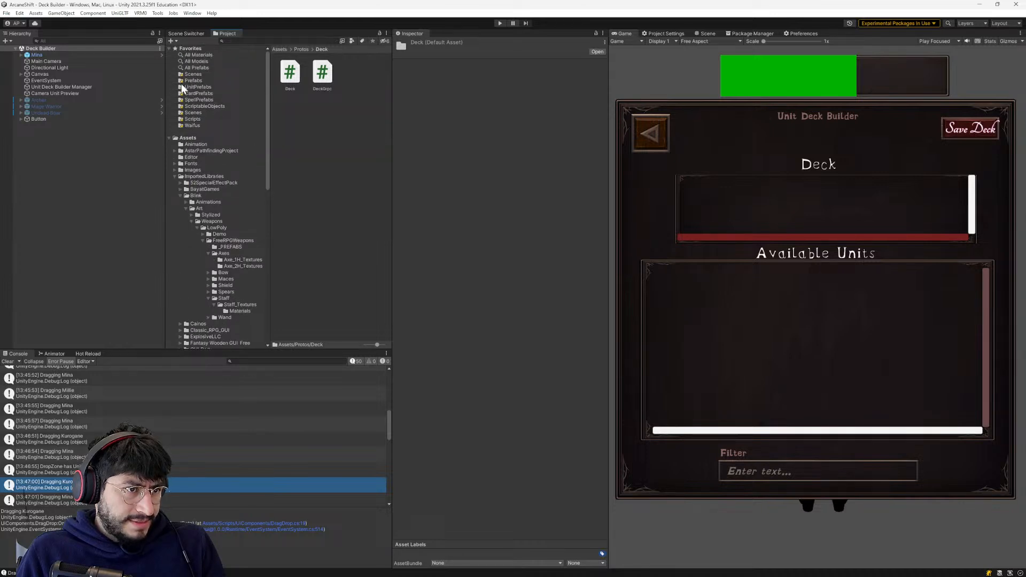
left_click(183, 81)
left_click(354, 123)
left_click(368, 152)
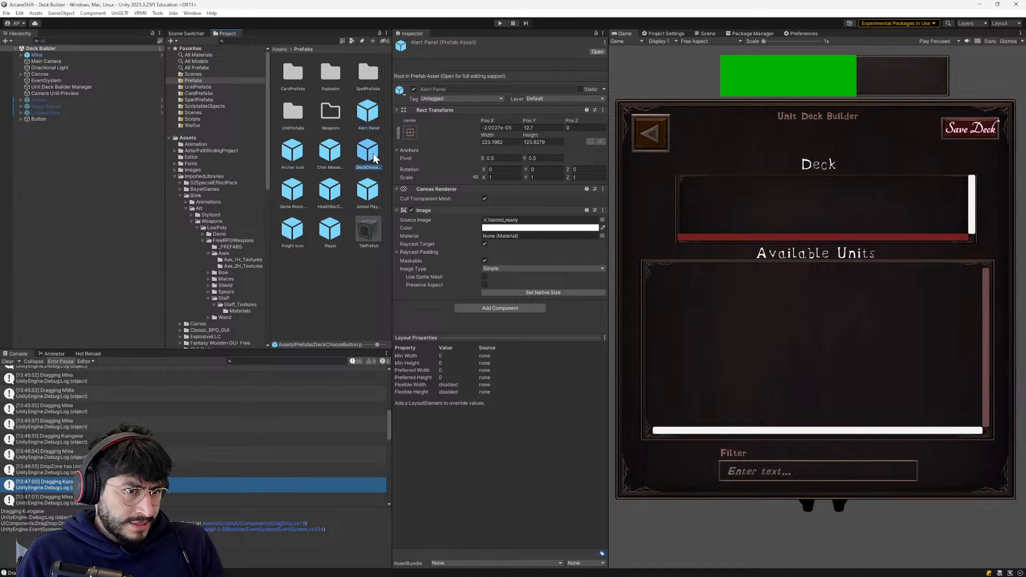
left_click(323, 152)
left_click(295, 154)
left_click(297, 186)
left_click(293, 231)
left_click(323, 231)
left_click(369, 191)
left_click(338, 194)
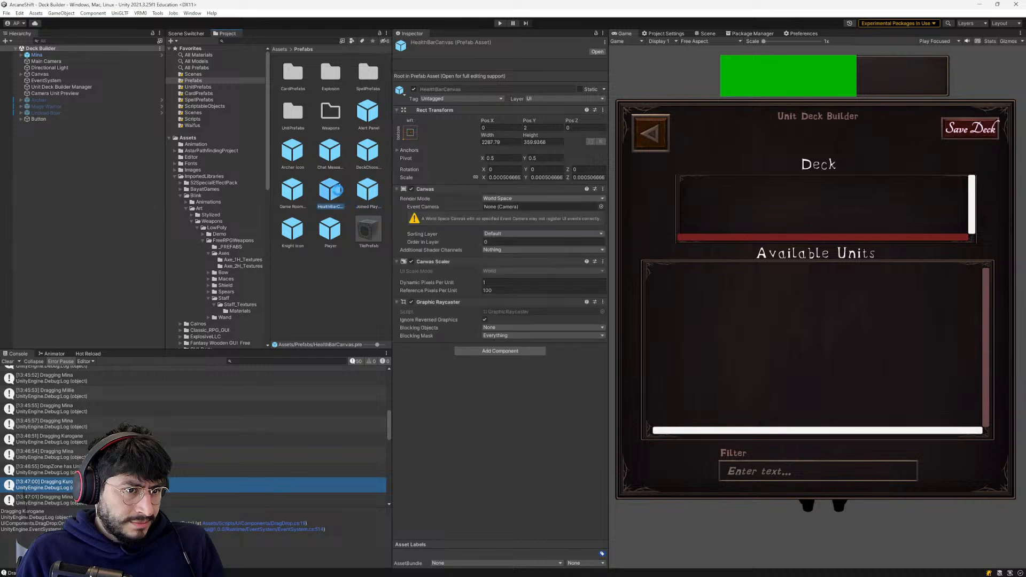
left_click(303, 155)
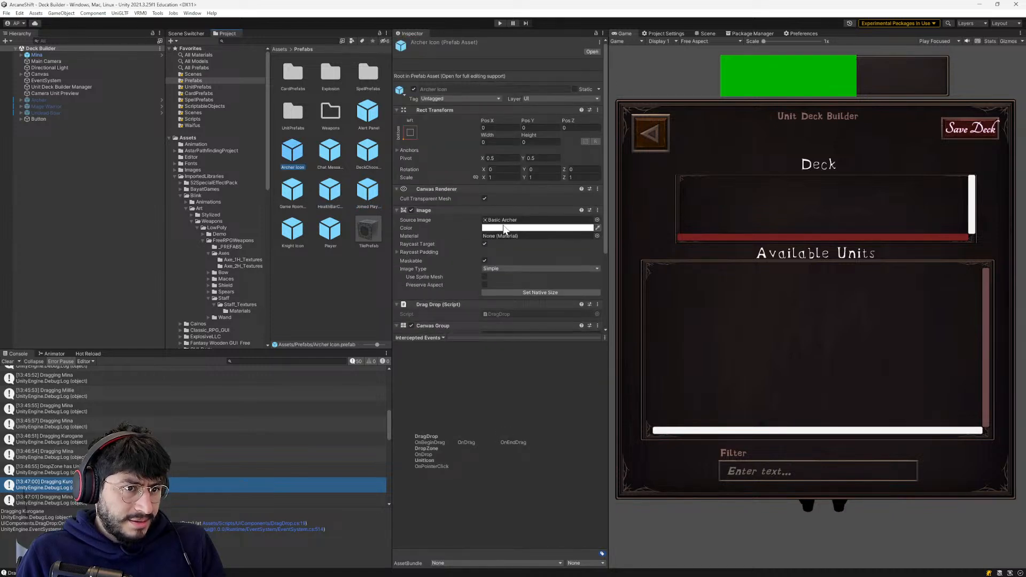
- Open the Archer Icon and Knight Icon prefabs to examine their components, and recheck the neighbouring prefabs
double_click(289, 152)
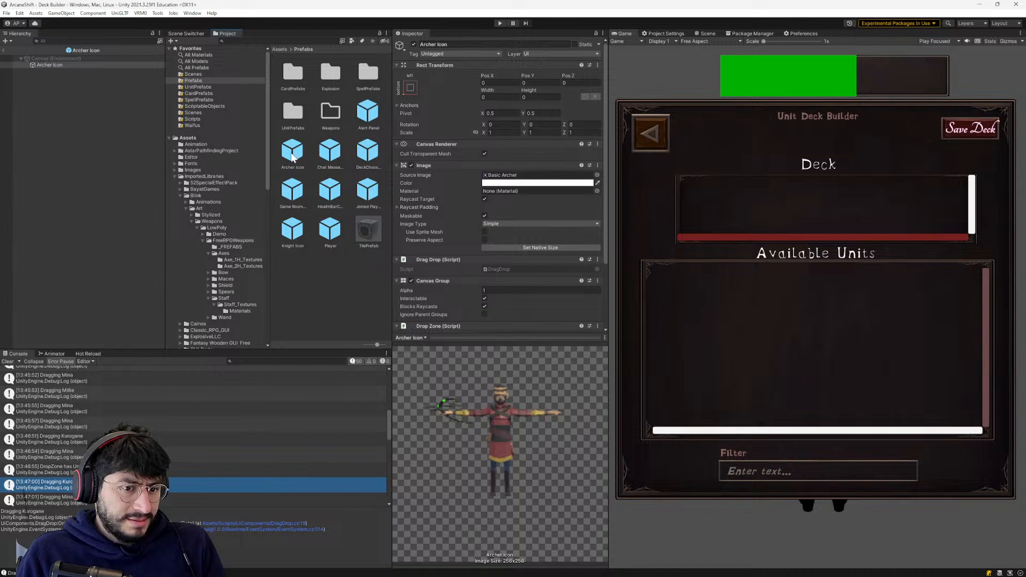
left_click(298, 154)
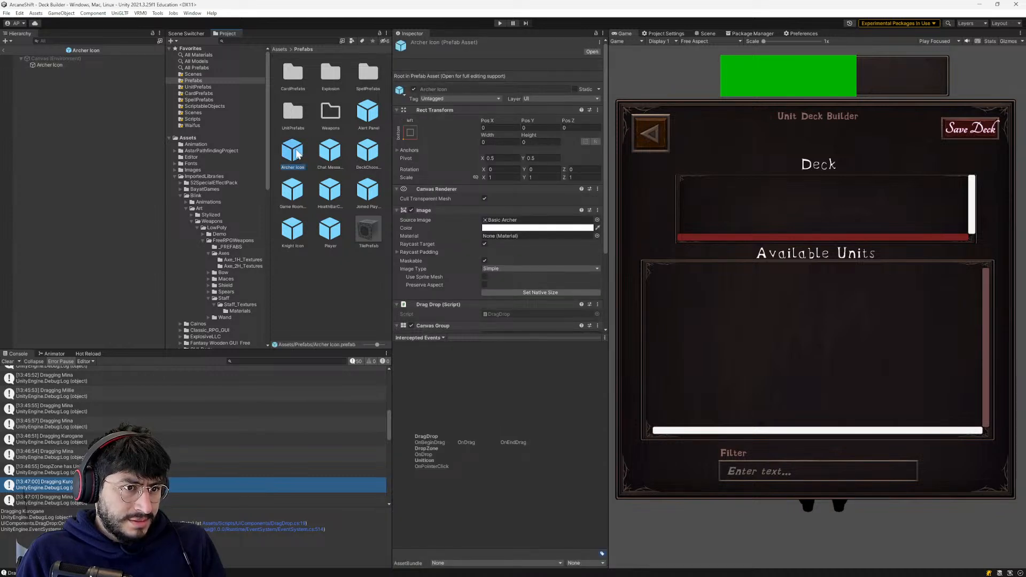
double_click(297, 154)
double_click(293, 233)
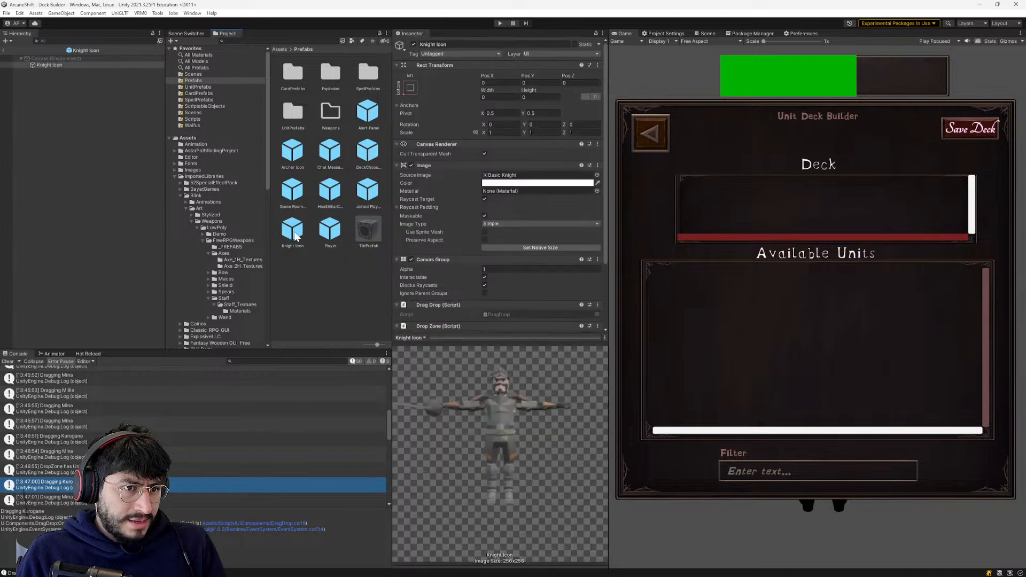
left_click(295, 156)
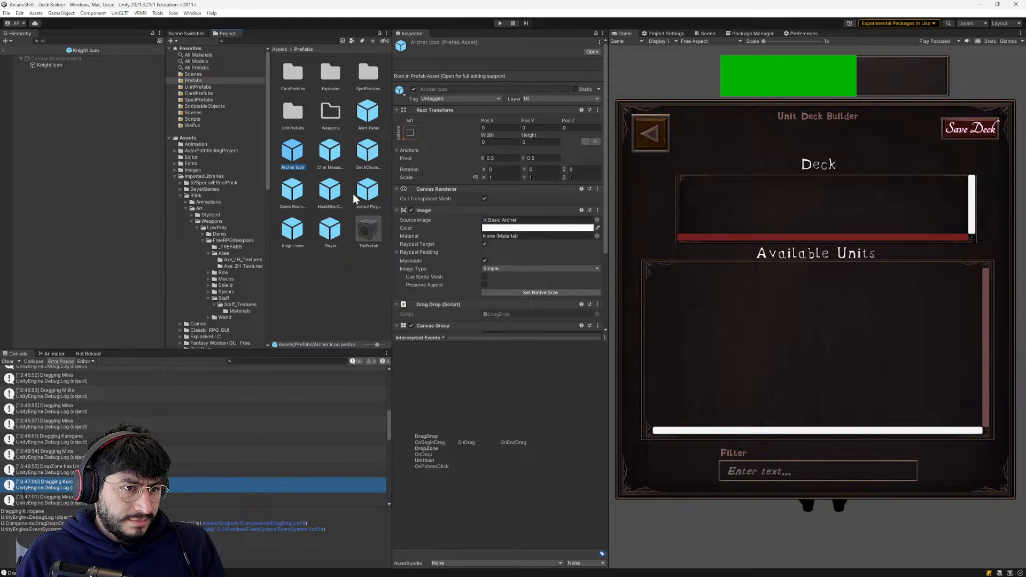
left_click(340, 154)
left_click(339, 184)
left_click(361, 166)
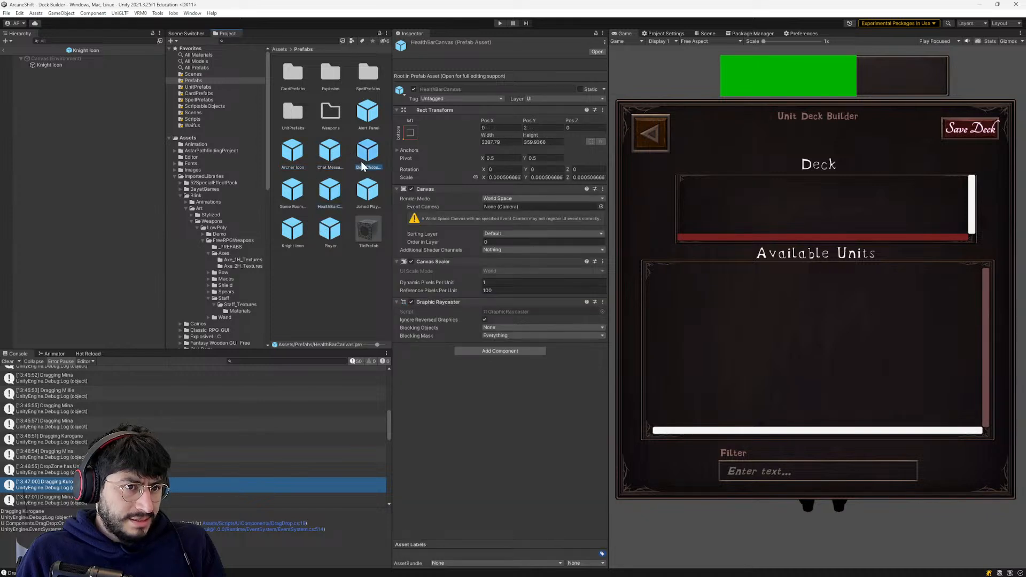
right_click(299, 262)
mouse_move(317, 268)
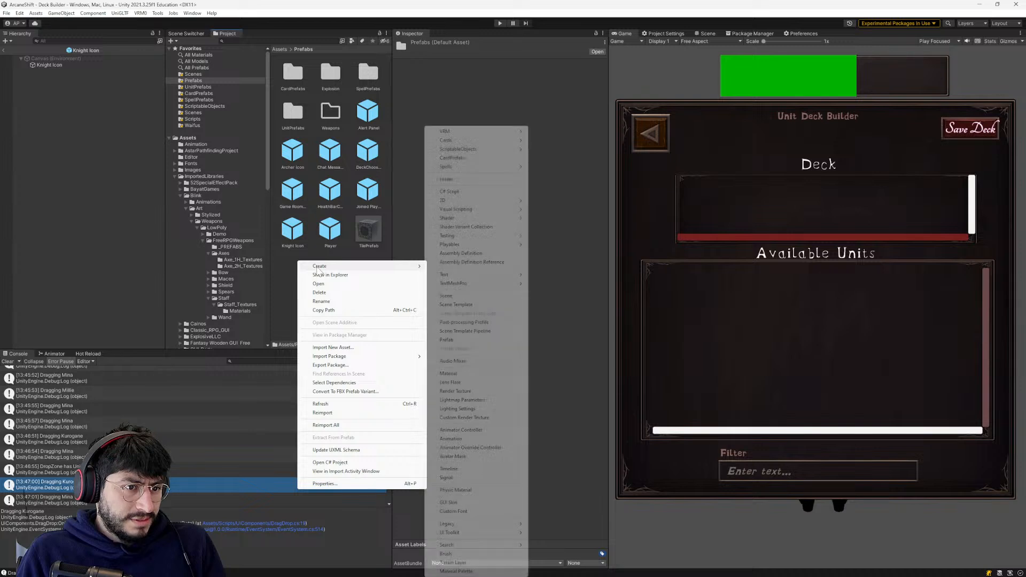
mouse_move(448, 140)
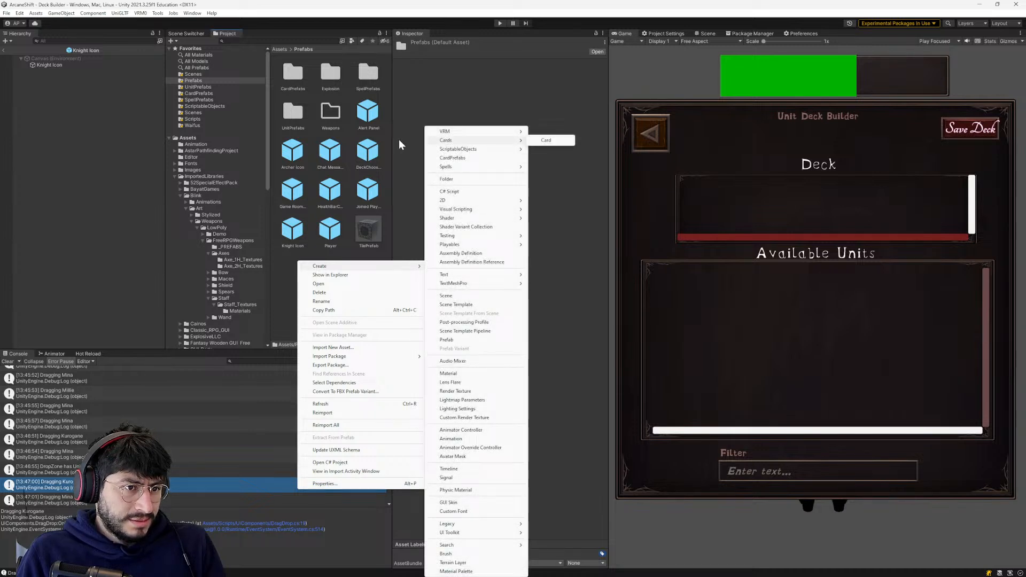
- Examine the components of the Archer Icon and Knight Icon prefabs, from Rect Transform down to the attached scripts
left_click(305, 153)
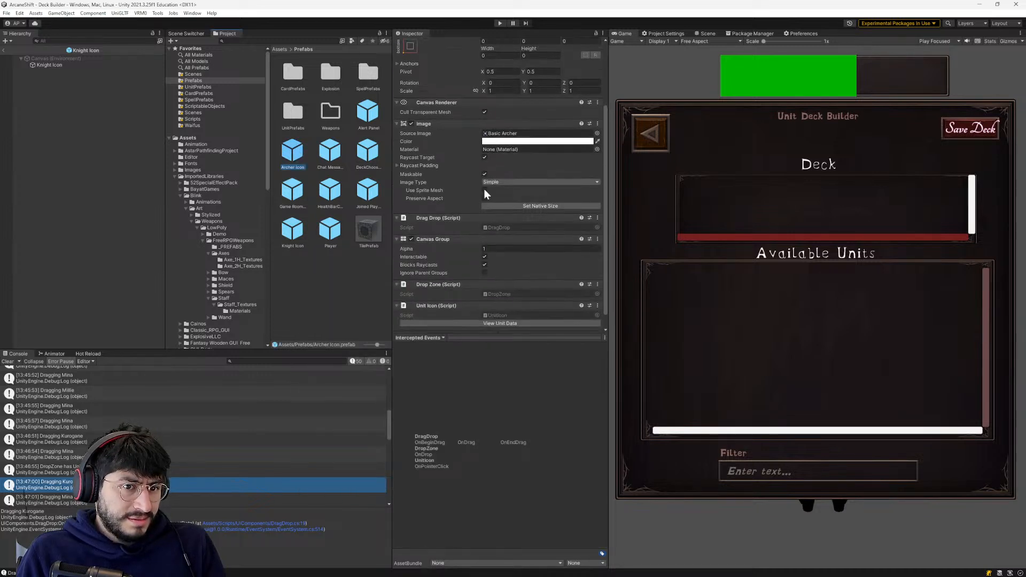
scroll(486, 258, "down", 1)
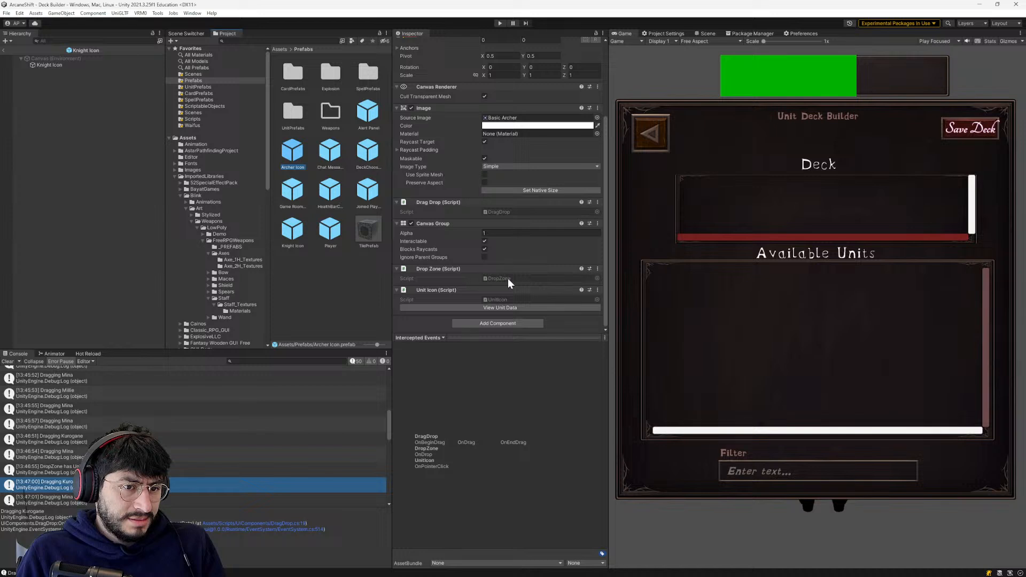
scroll(508, 279, "up", 4)
scroll(508, 281, "down", 4)
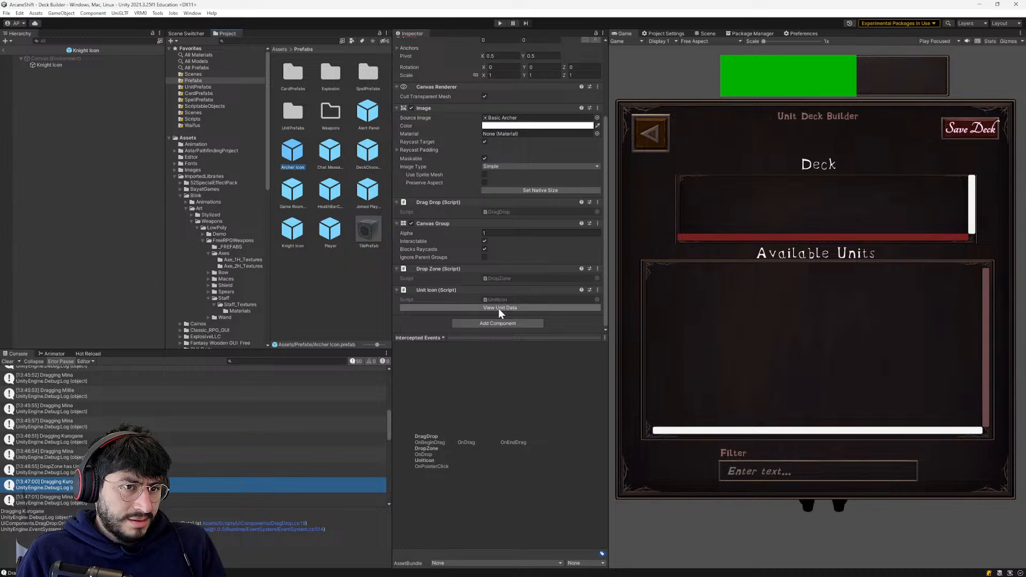
scroll(498, 307, "up", 3)
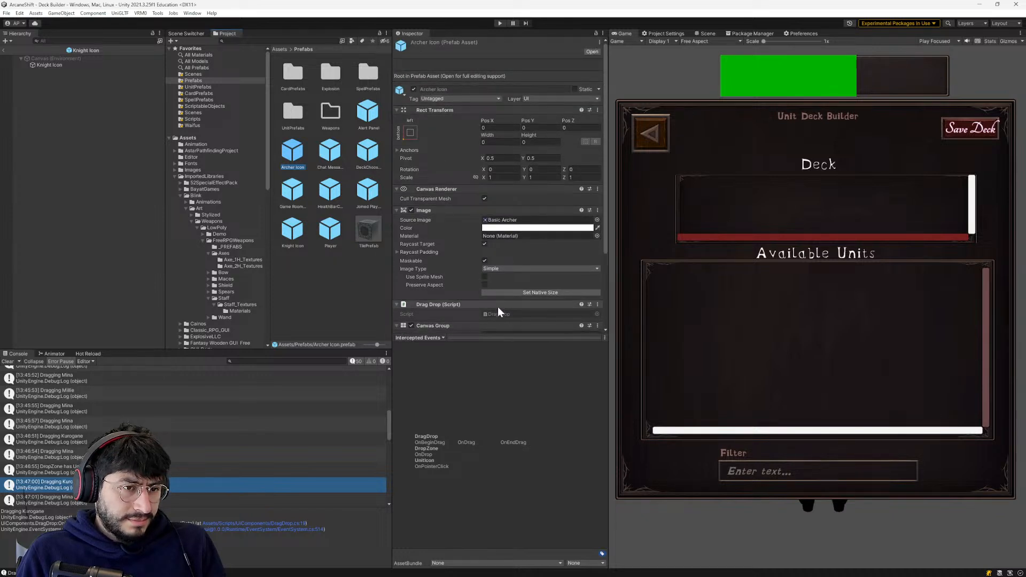
scroll(498, 306, "down", 2)
right_click(311, 273)
left_click(310, 270)
left_click(296, 235)
scroll(478, 258, "down", 2)
scroll(496, 251, "up", 2)
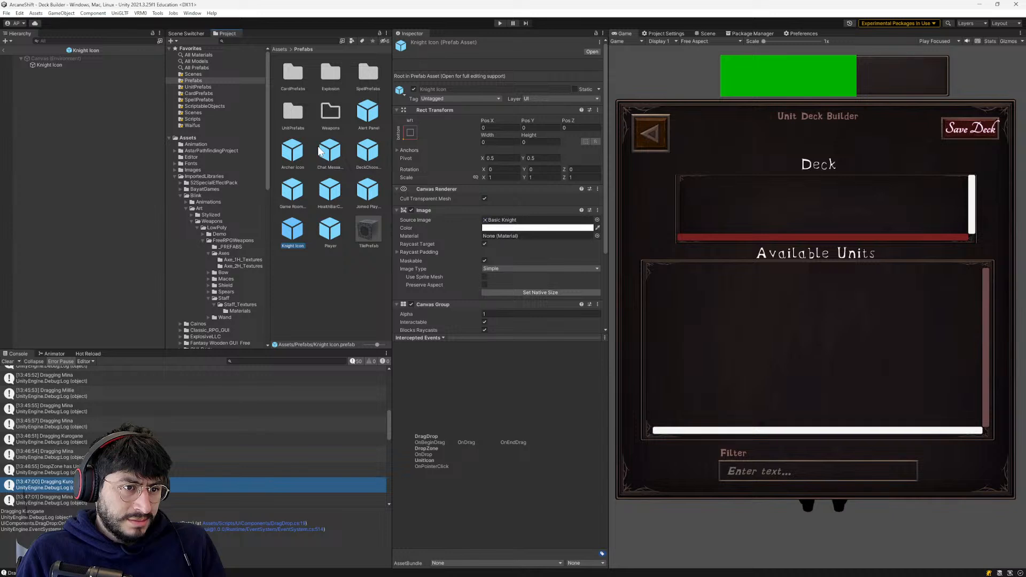
- Create a new folder named Icons inside the Prefabs folder
right_click(305, 265)
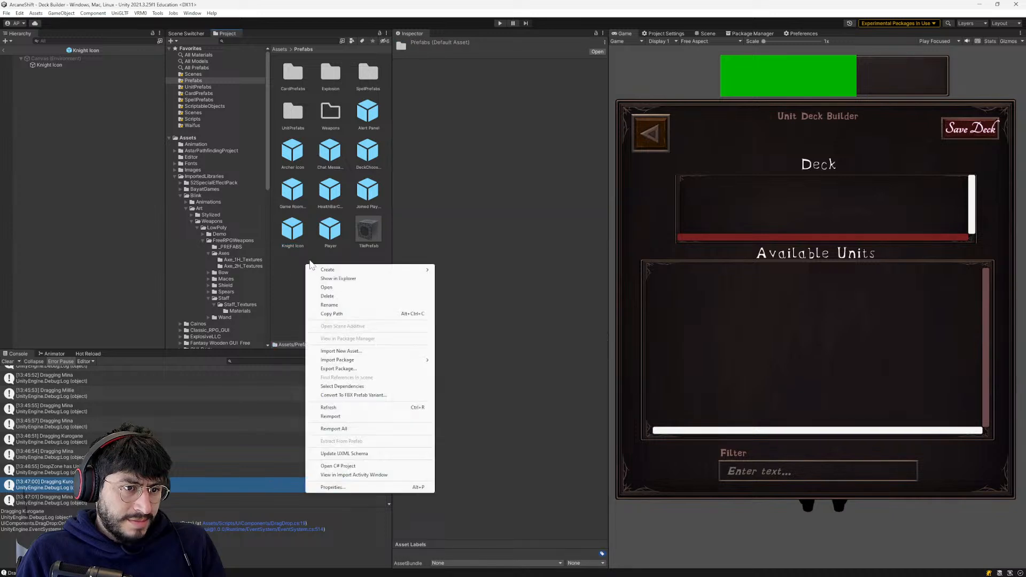
mouse_move(329, 269)
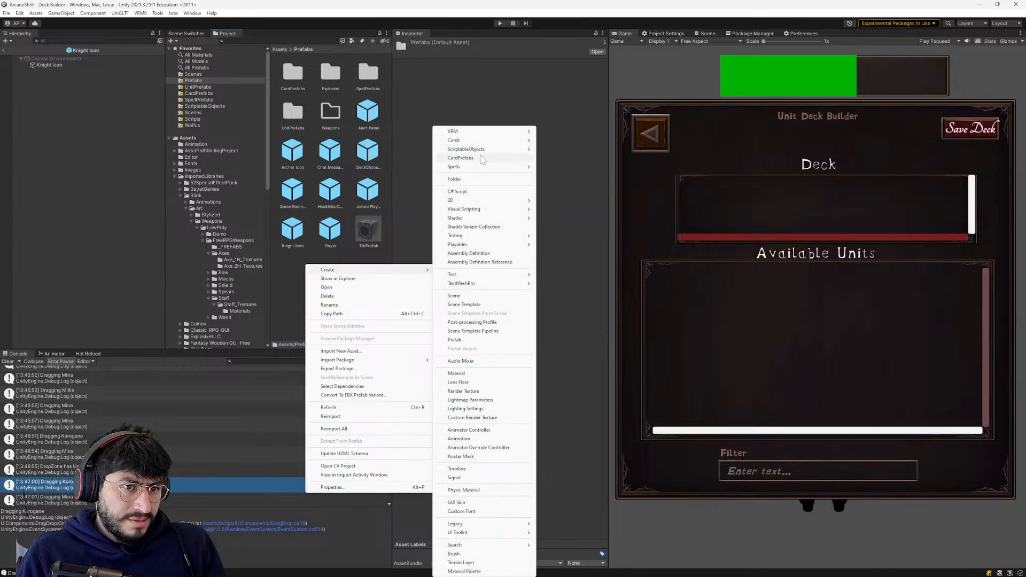
left_click(466, 180)
type("Icons")
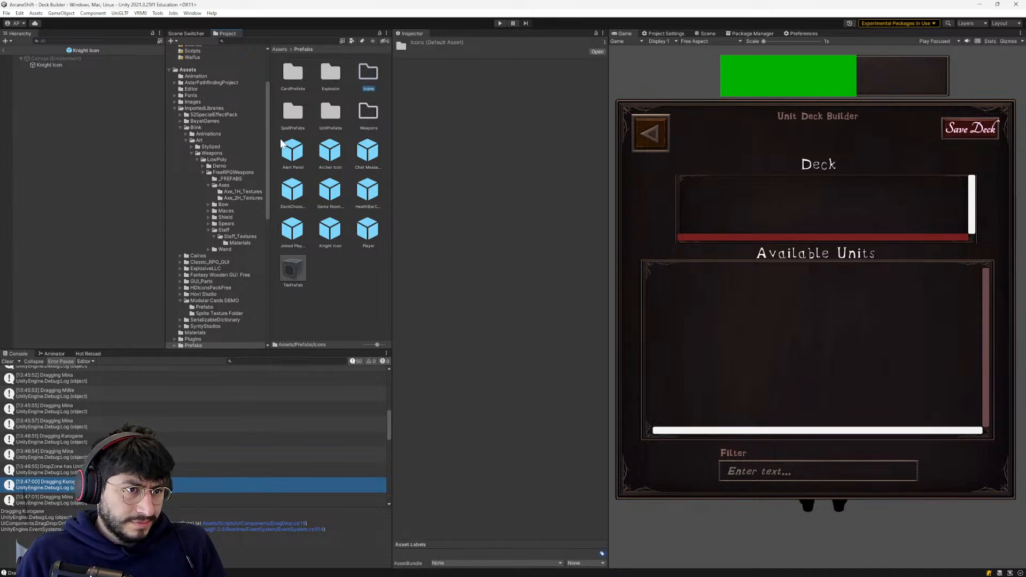
- Move the Archer Icon and Knight Icon prefabs into the Icons folder
left_click(290, 145)
left_click(331, 155)
left_click_drag(368, 73, 368, 74)
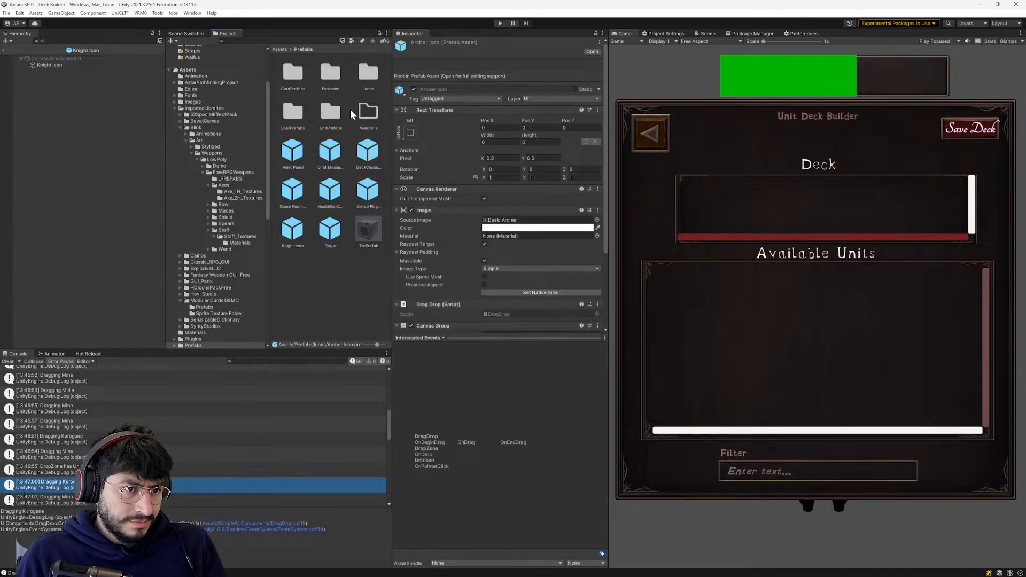
left_click_drag(292, 229, 357, 77)
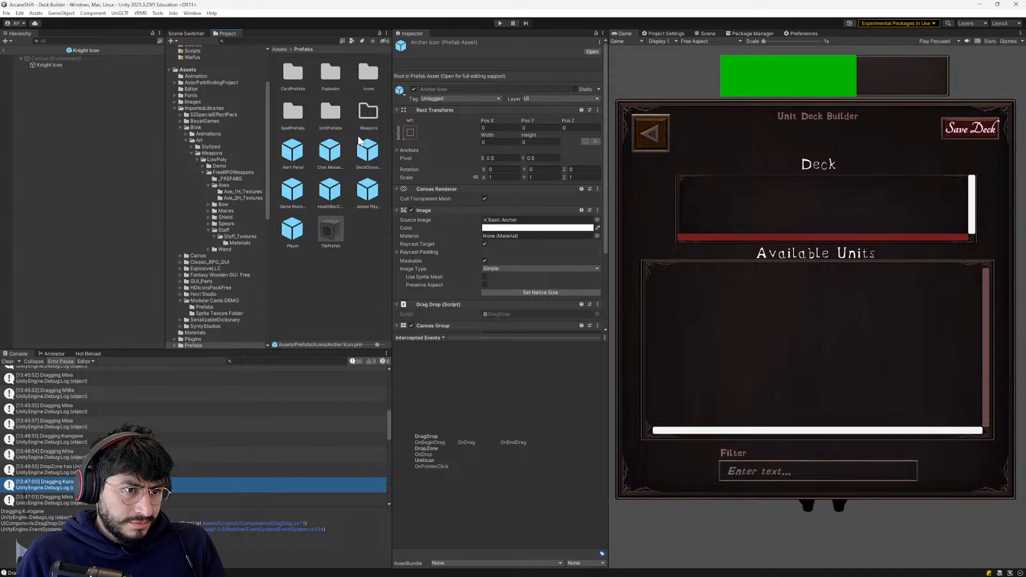
- Inspect the remaining prefabs and subfolders in the Prefabs folder, including TilePrefab, HealthBarCanvas, DeckChooseButton and Icons
left_click(332, 227)
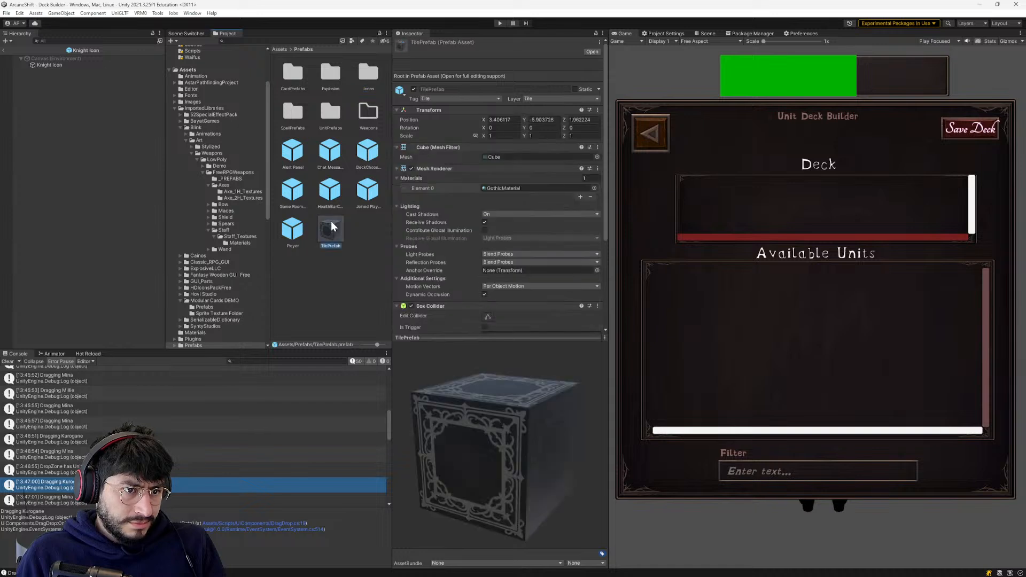
left_click(302, 201)
left_click(330, 198)
left_click(374, 192)
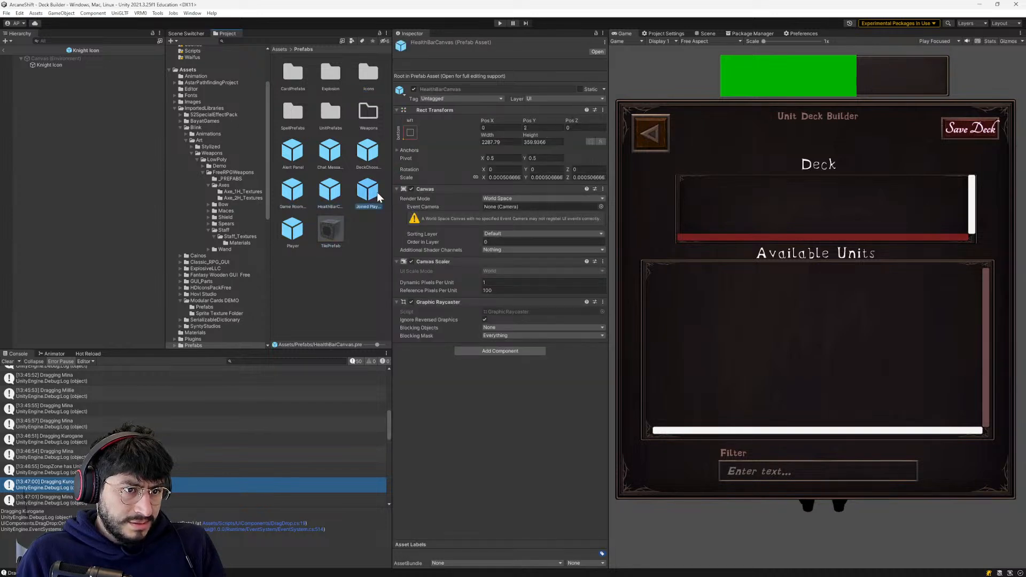
left_click(331, 184)
left_click(367, 154)
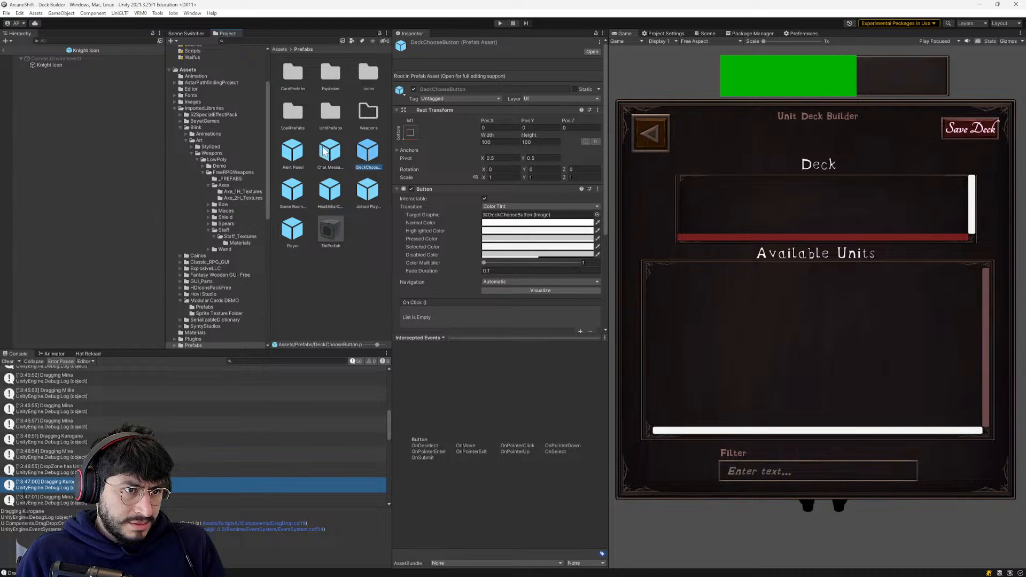
left_click(325, 152)
left_click(293, 155)
left_click(291, 128)
left_click(330, 113)
left_click(293, 72)
left_click(371, 77)
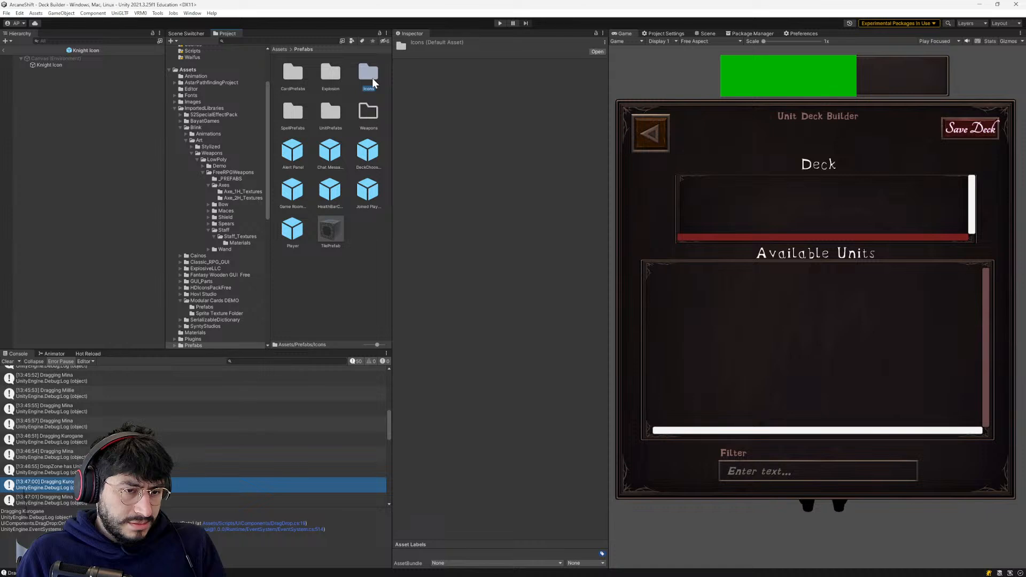
- Leave the Knight Icon prefab and return to the Deck Builder scene hierarchy
scroll(242, 200, "up", 3)
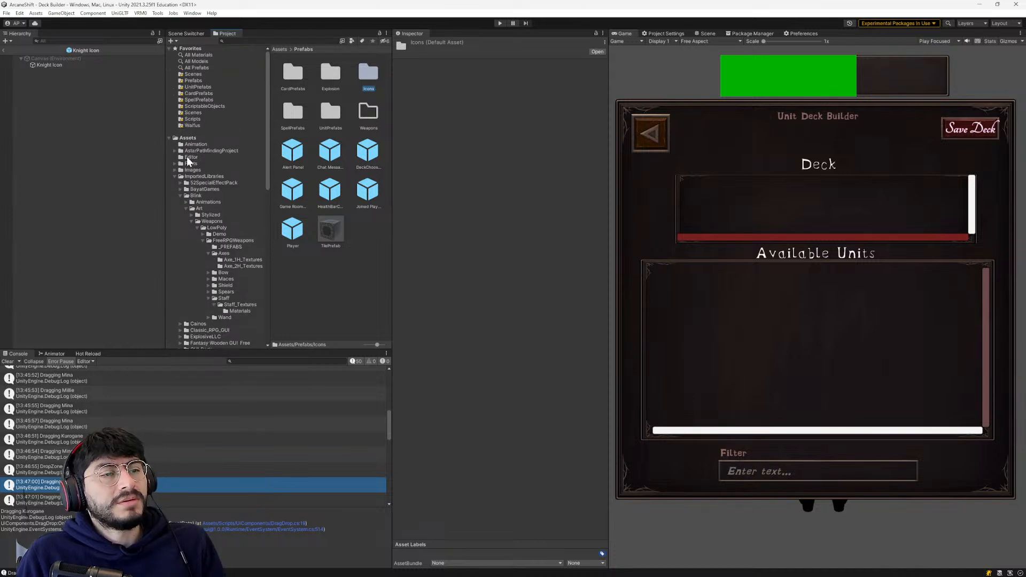
scroll(215, 212, "down", 3)
scroll(213, 242, "down", 3)
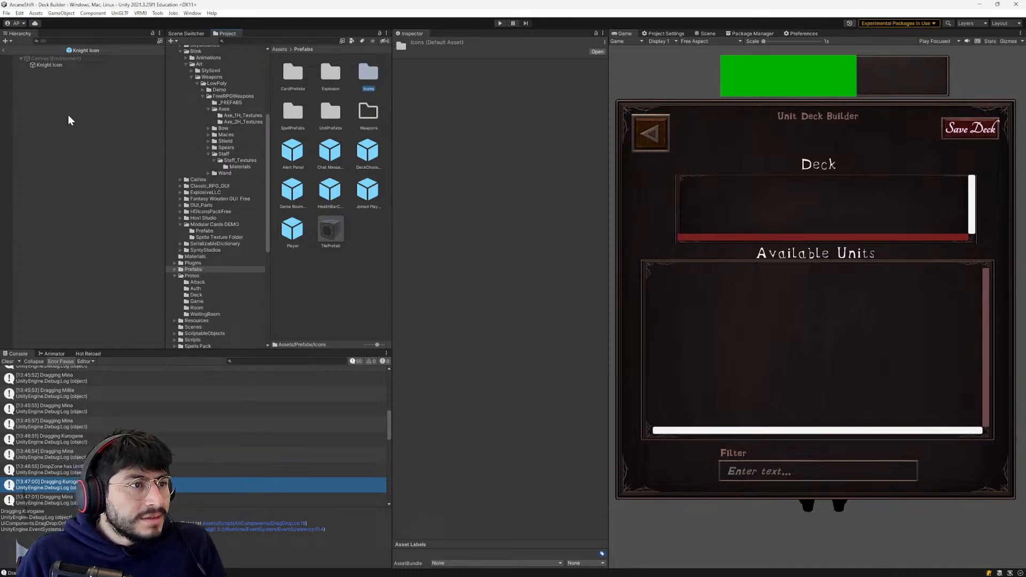
left_click(3, 50)
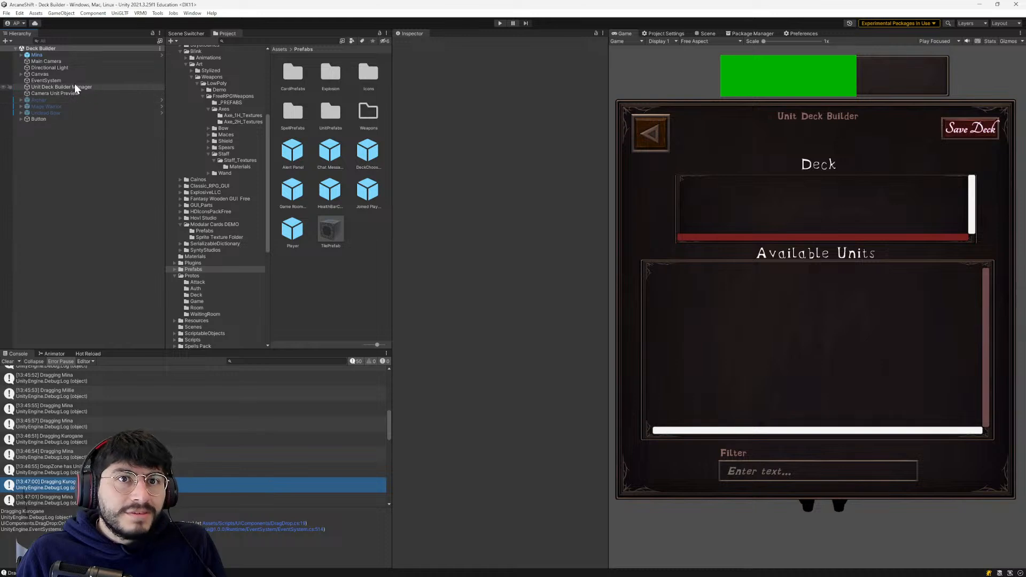
- Inspect the components of the scene's Camera Unit Preview, Unit Deck Builder Manager, Canvas and Main Camera objects
left_click(48, 92)
left_click(48, 86)
left_click(45, 73)
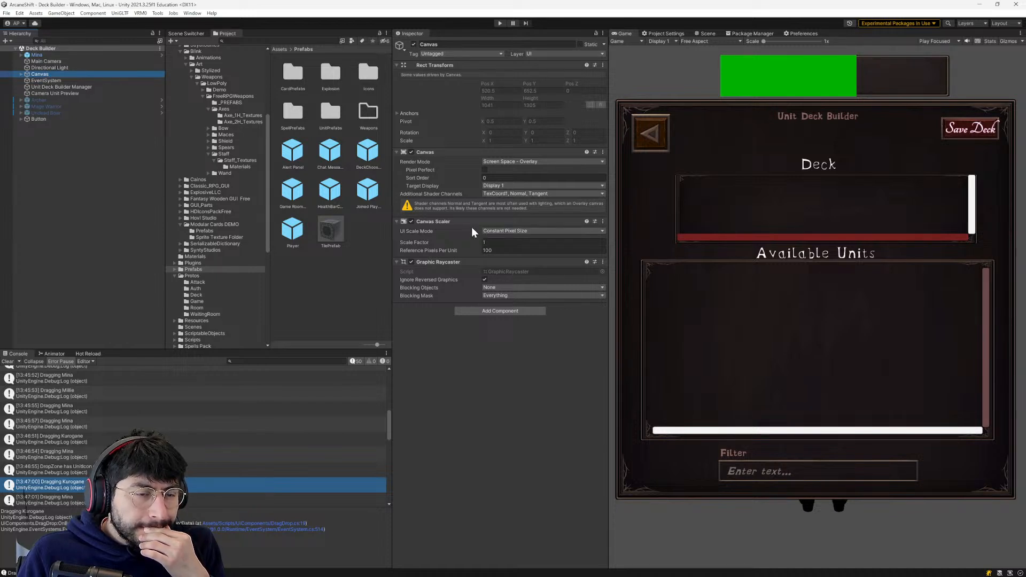
left_click(50, 62)
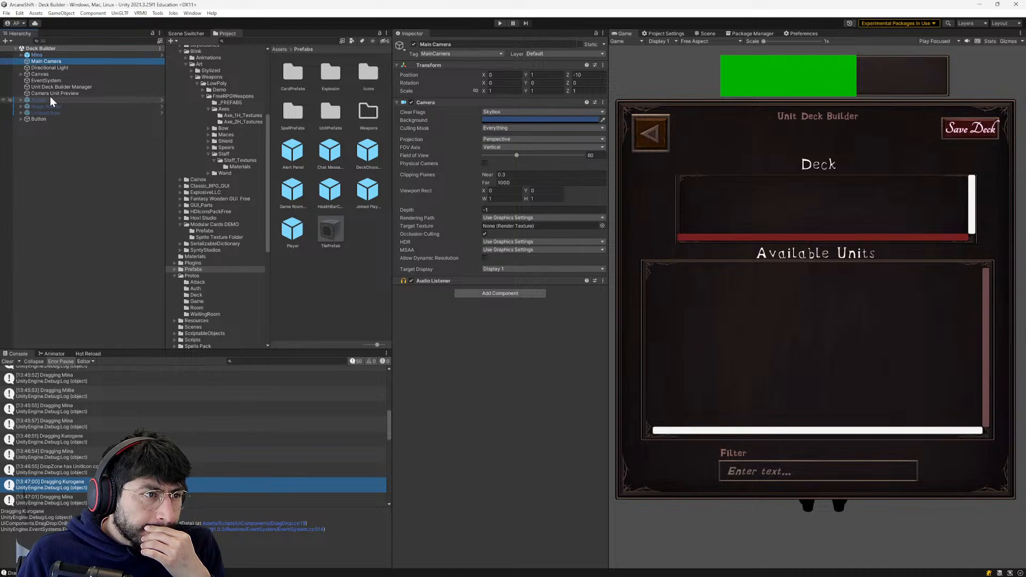
left_click(48, 74)
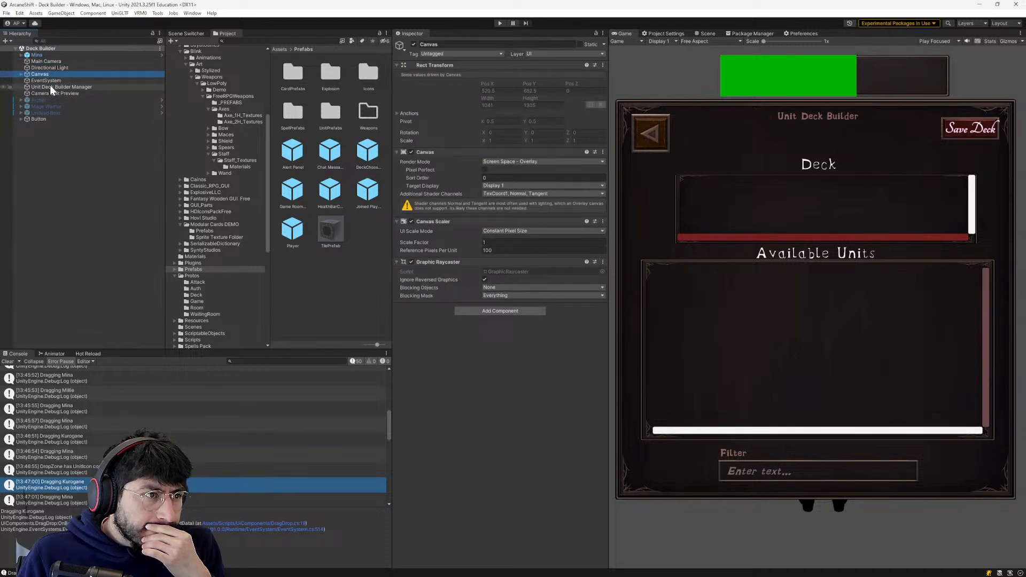
- Open the DeckBuilderManager script from the Unit Deck Builder Manager object and read how Start loads the deck and available units
left_click(50, 86)
double_click(508, 140)
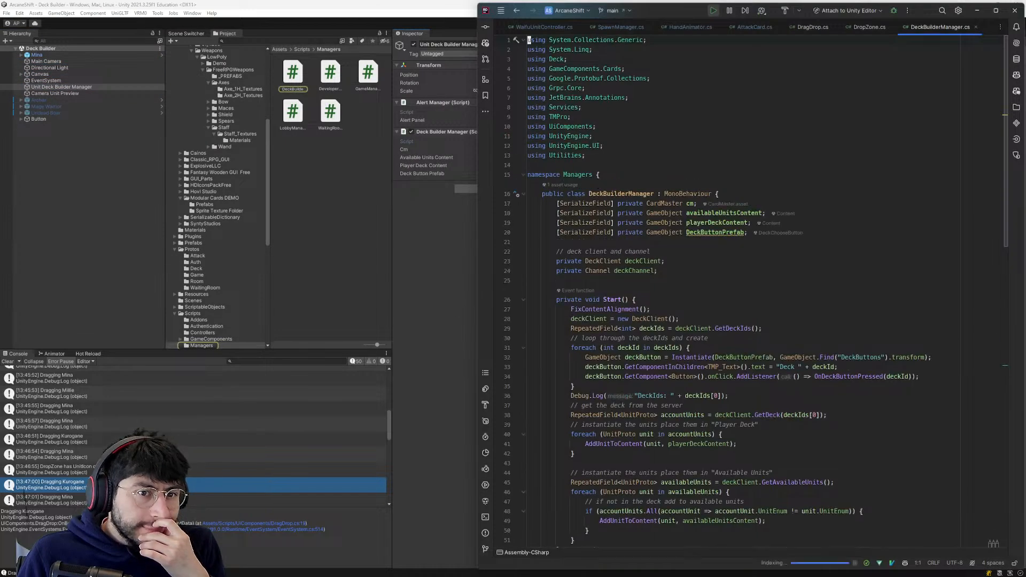
scroll(748, 294, "down", 15)
scroll(749, 294, "down", 4)
scroll(748, 294, "up", 18)
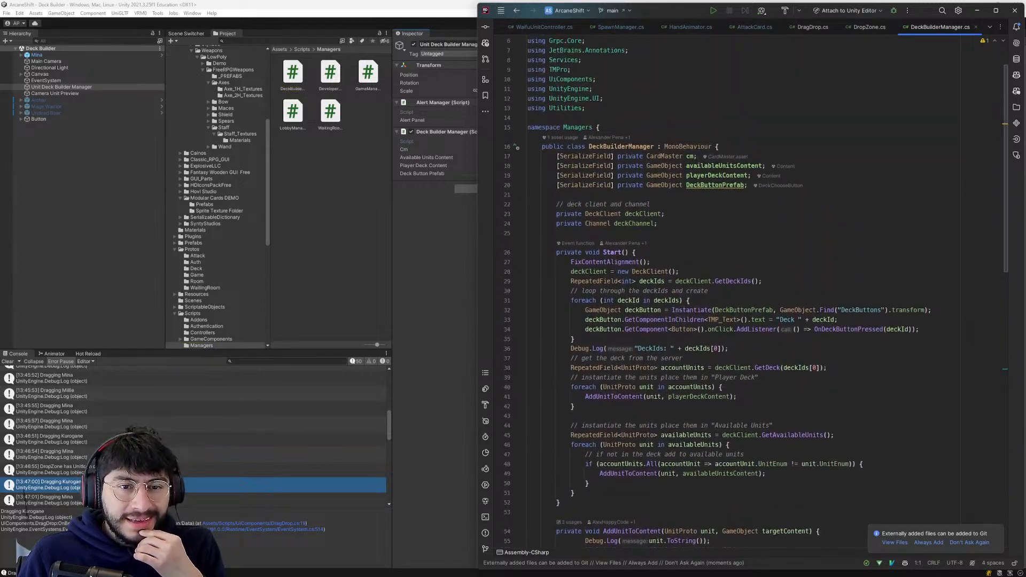
scroll(748, 294, "down", 2)
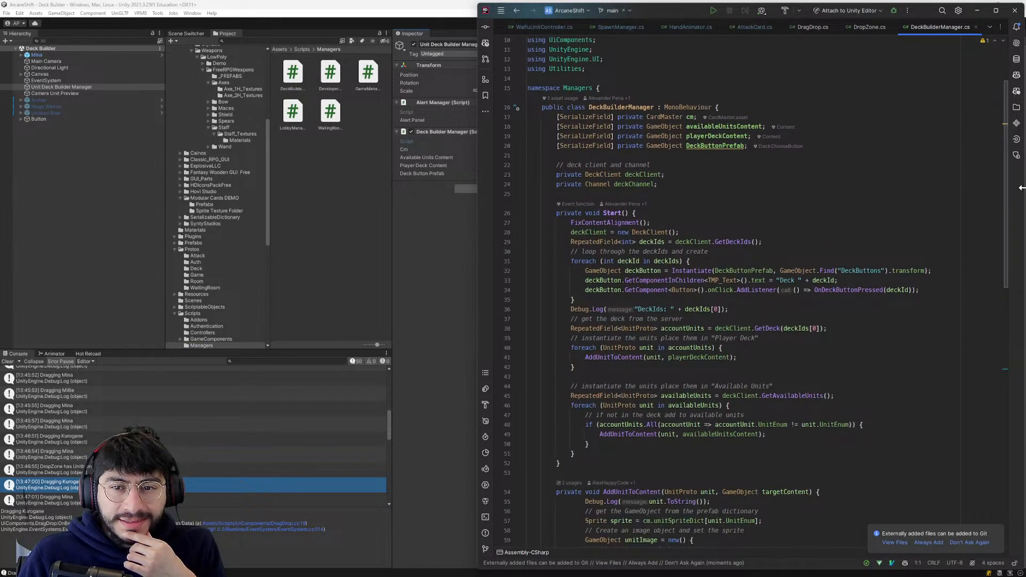
scroll(1005, 184, "down", 6)
left_click_drag(1005, 256, 1007, 319)
- Study the AddUnitToContent method and its callers to see how each unit icon's components are built and parented
left_click(620, 142)
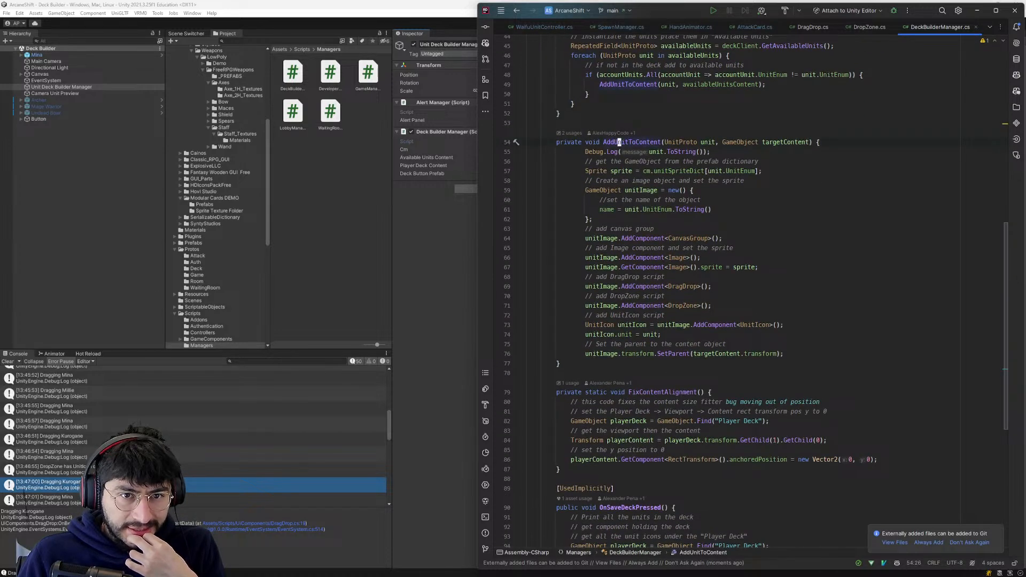
scroll(619, 142, "down", 10)
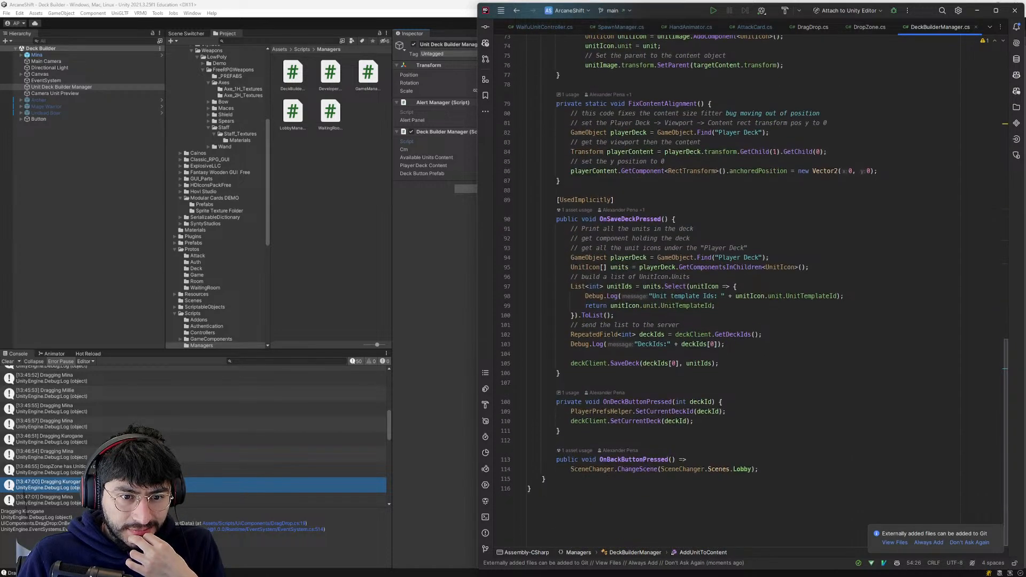
scroll(619, 142, "up", 20)
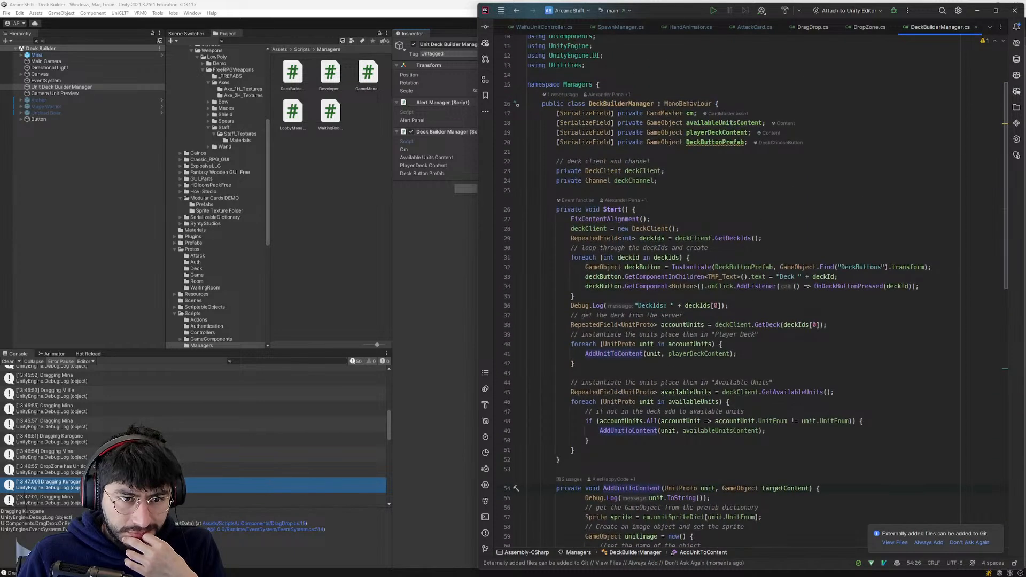
scroll(691, 335, "down", 2)
left_click(691, 335)
scroll(691, 335, "down", 6)
left_click(675, 354)
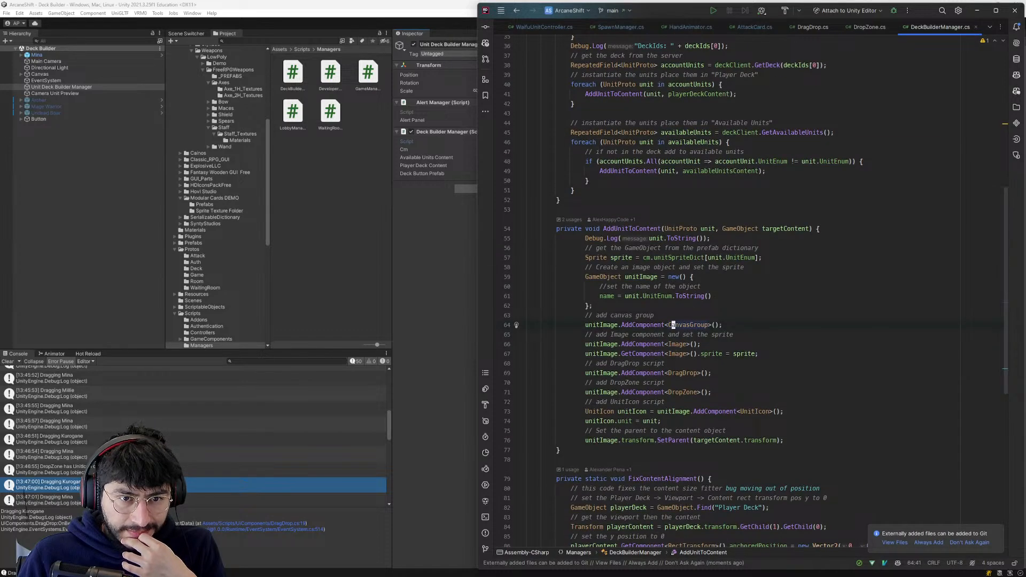
scroll(676, 354, "up", 11)
- Switch back to Unity and inspect the layout components of the Content object assigned as Available Units Content
left_click(428, 260)
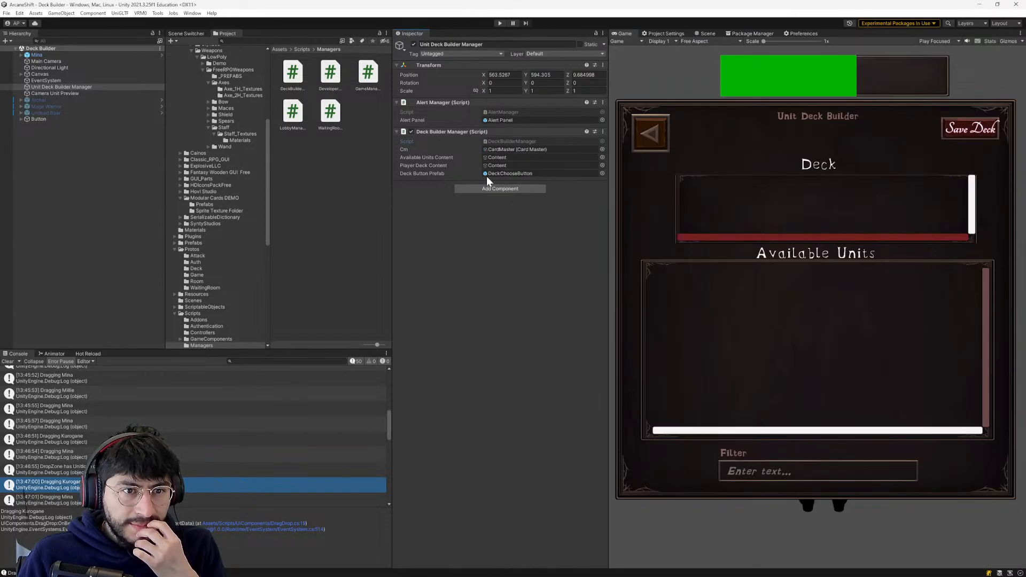
double_click(514, 157)
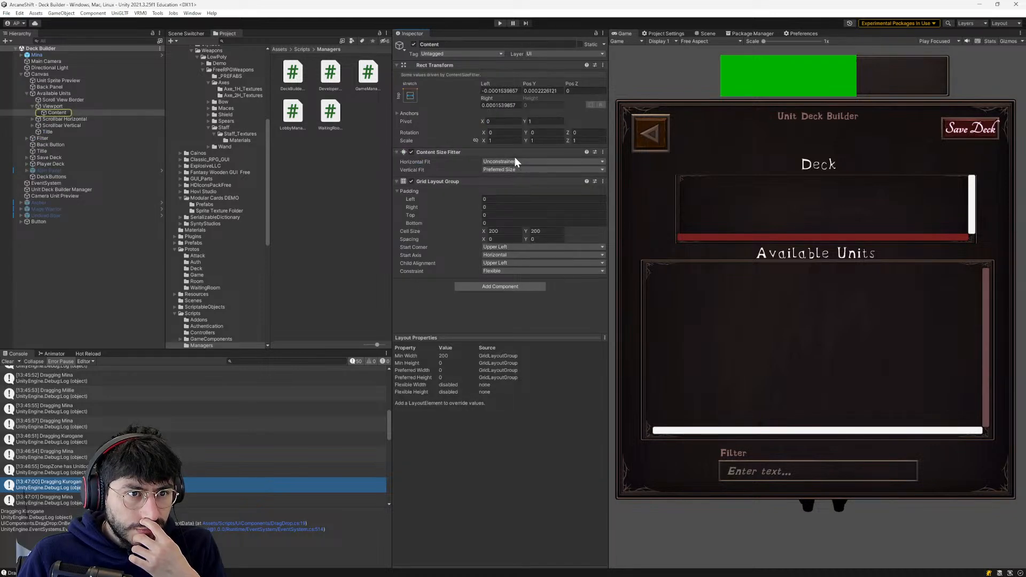
left_click(57, 112)
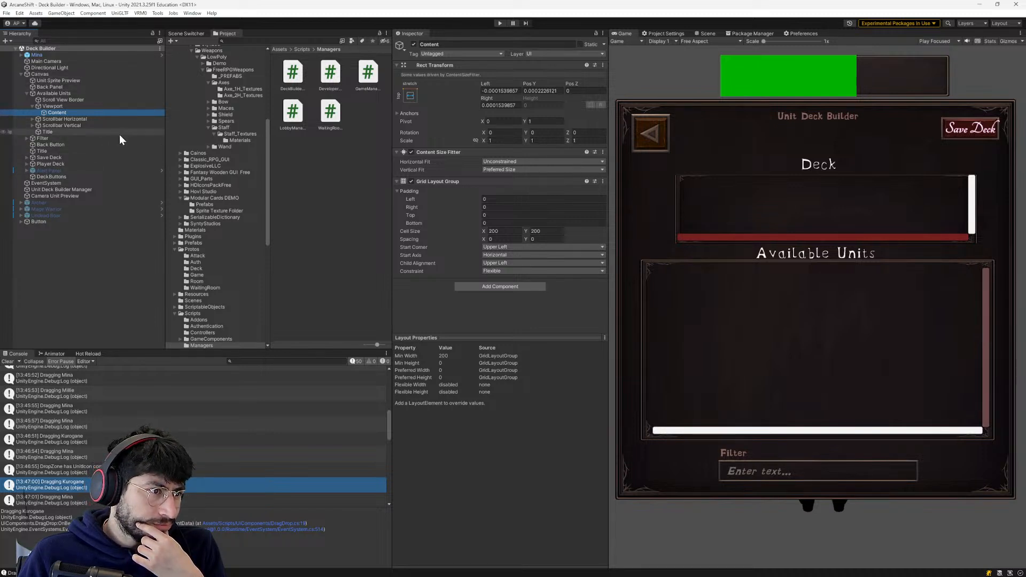
- Open the DeckChooseButton prefab referenced by the Unit Deck Builder Manager to view it, and return to the scene
left_click(107, 188)
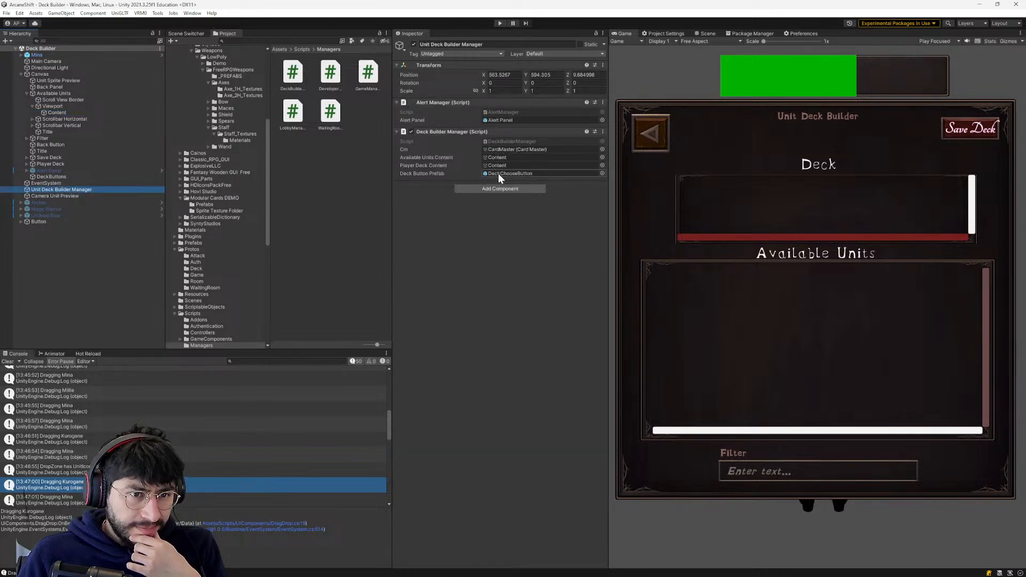
left_click(498, 173)
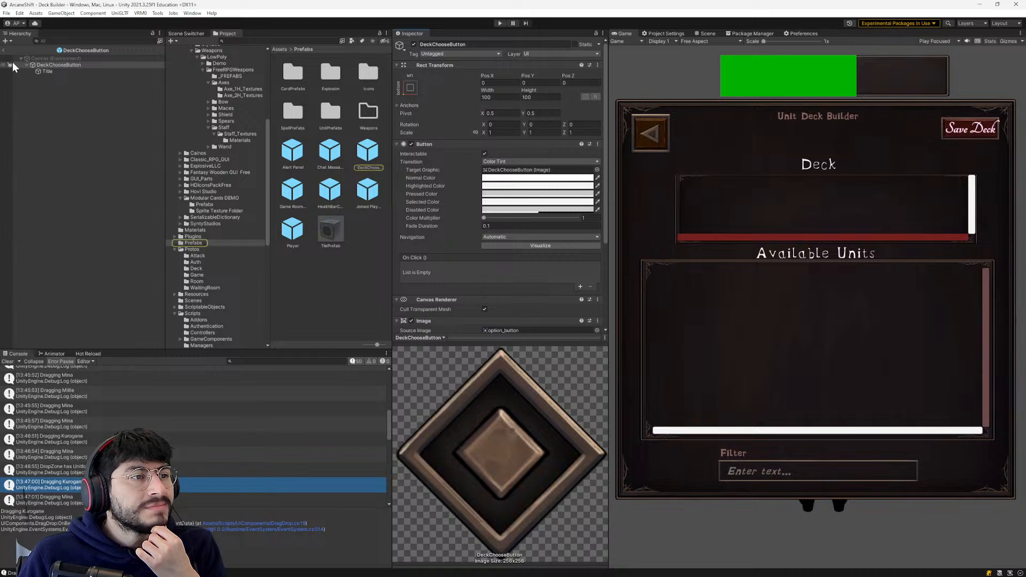
left_click(4, 50)
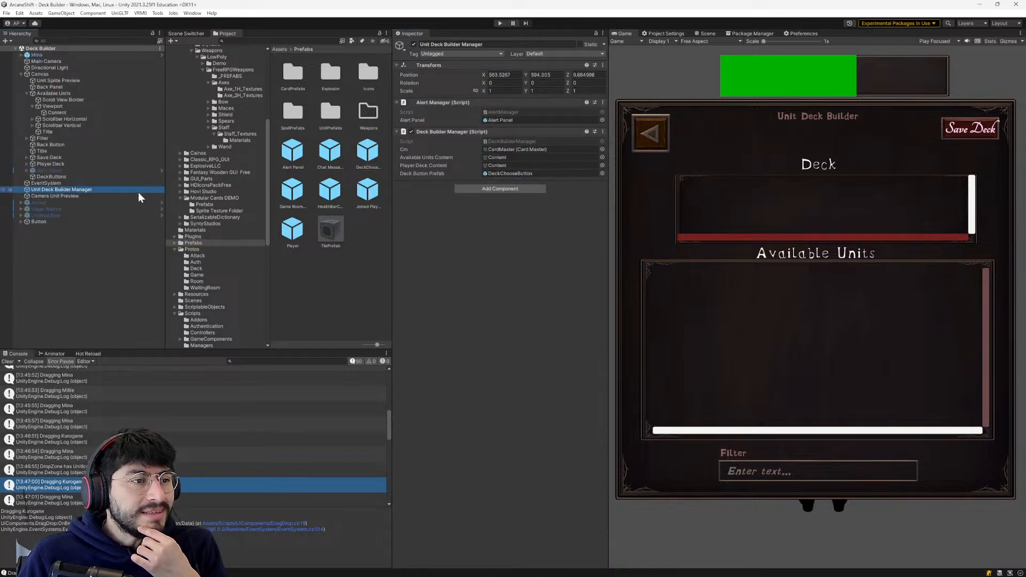
- Open the CardMaster asset assigned to the Unit Deck Builder Manager to inspect its dictionaries, and reselect the manager object
left_click(508, 148)
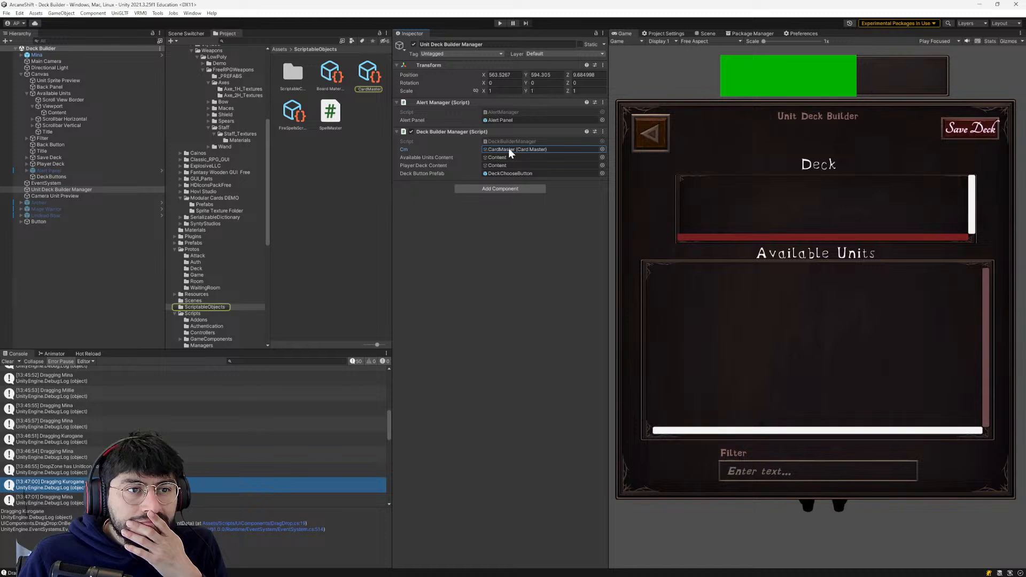
double_click(508, 148)
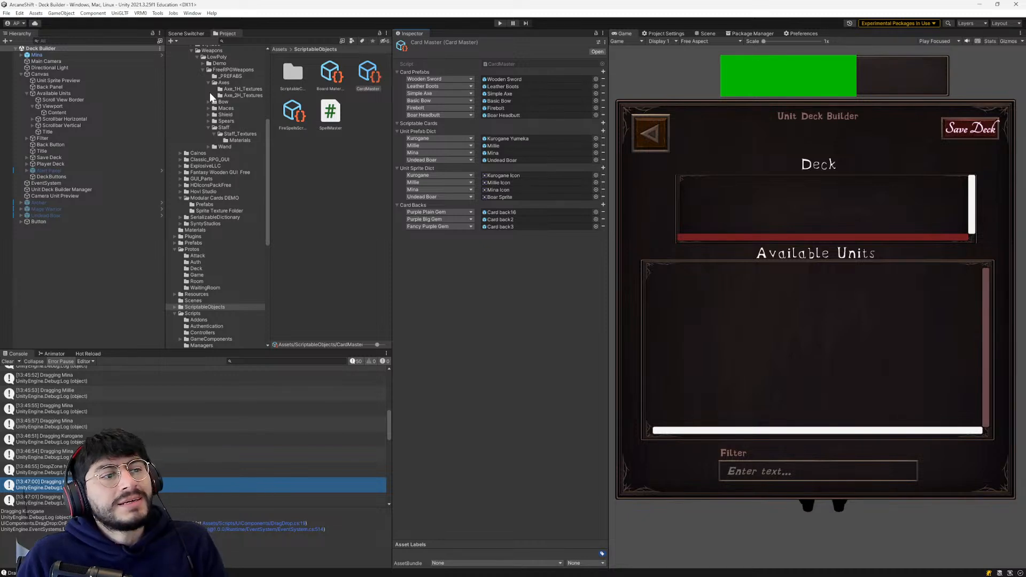
left_click(91, 190)
- Switch to the code editor and examine how AddUnitToContent creates the unitImage object and adds components to it
key("alt+Tab")
scroll(673, 354, "down", 10)
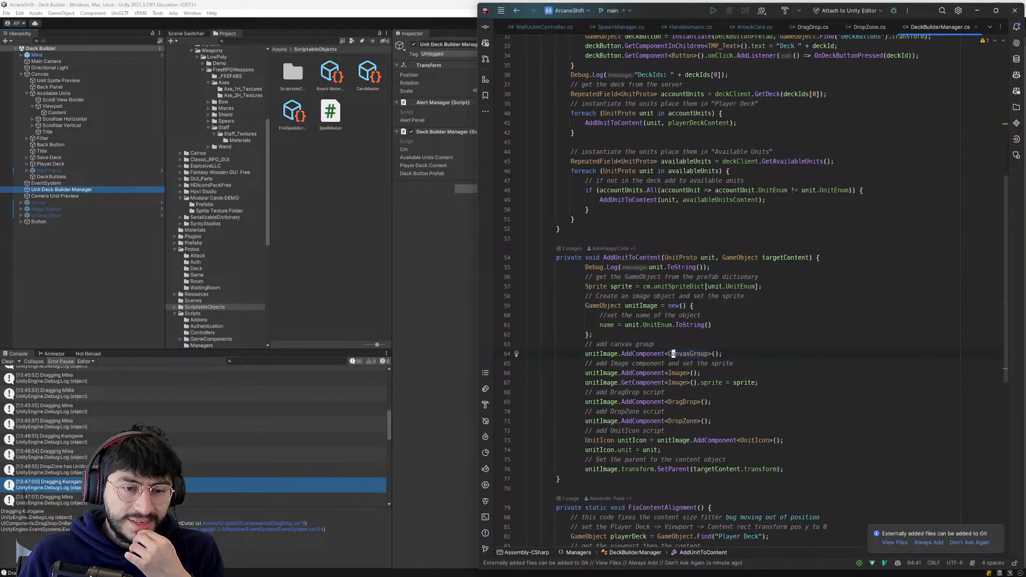
left_click(604, 354)
key("v")
key("j")
key("j")
key("j")
key("j")
key("j")
key("j")
key("j")
key("j")
key("j")
key("j")
key("j")
key("j")
key("j")
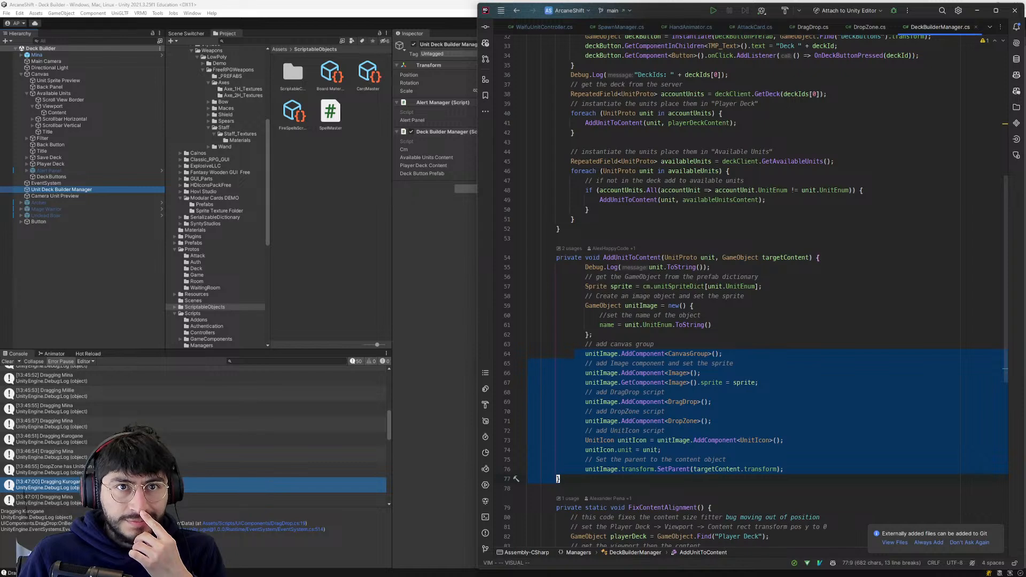
scroll(648, 321, "down", 3)
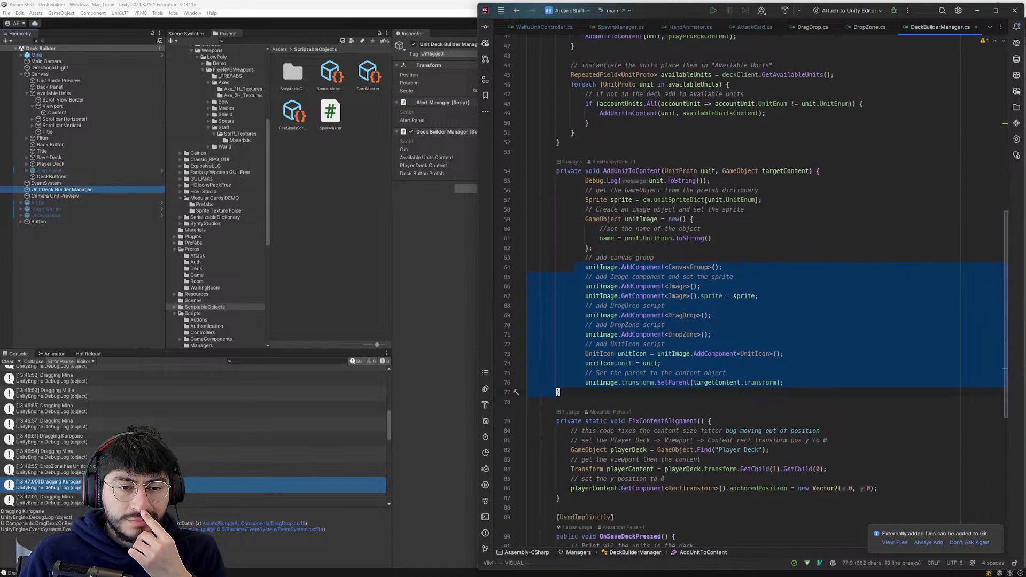
left_click(648, 239)
left_click(681, 200)
left_click_drag(593, 248, 554, 200)
scroll(554, 200, "down", 2)
left_click(593, 209)
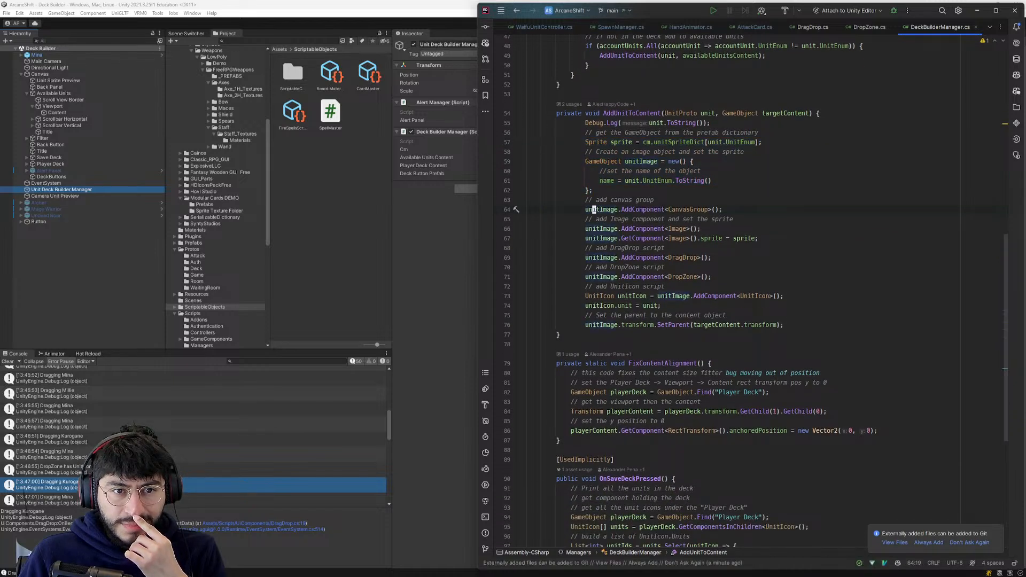
left_click_drag(582, 161, 691, 161)
left_click(709, 181)
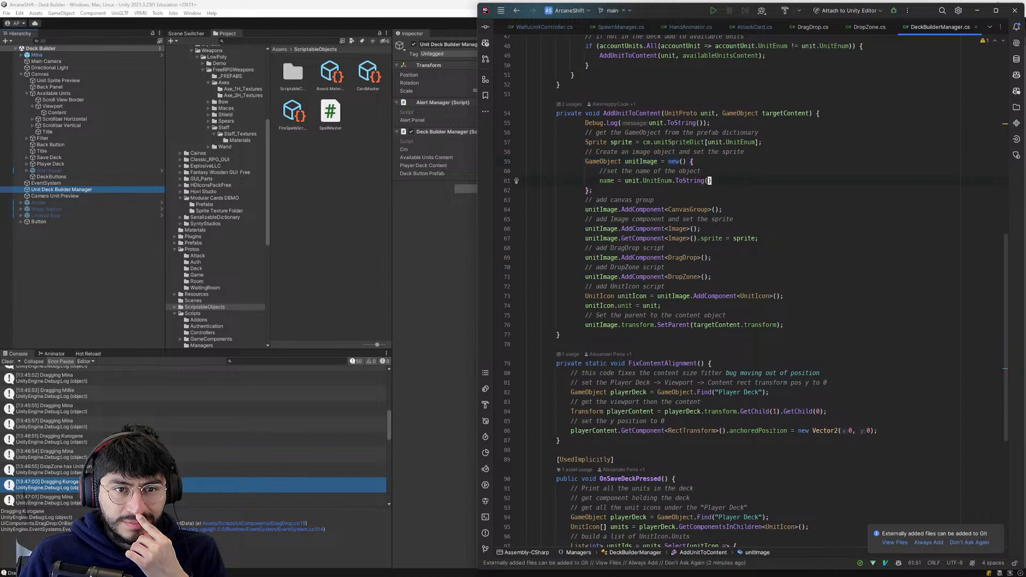
key("j")
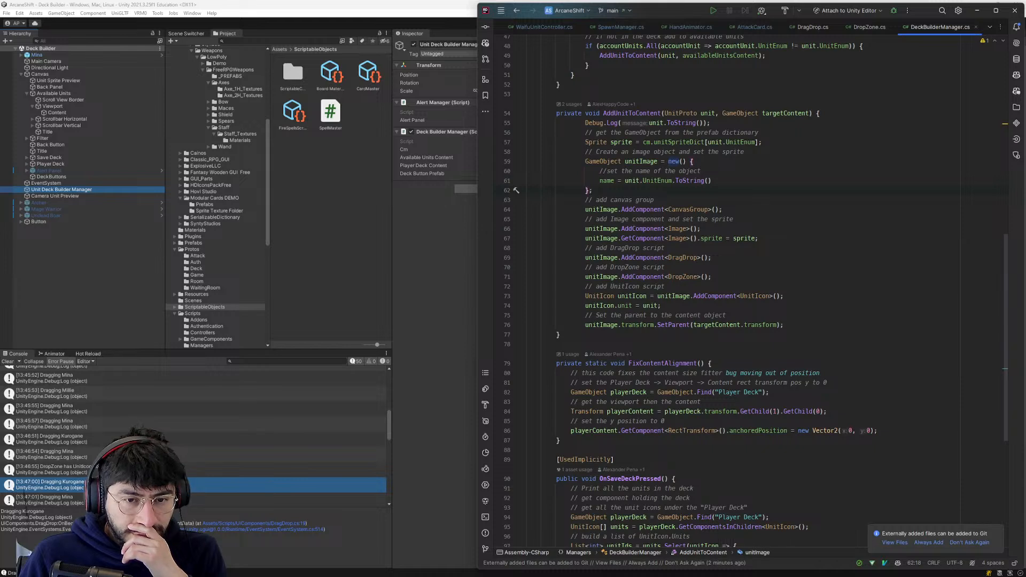
- Examine the UnitIcon assignment and SetParent lines of AddUnitToContent, along with the loops that call the method
left_click(702, 325)
left_click(710, 296)
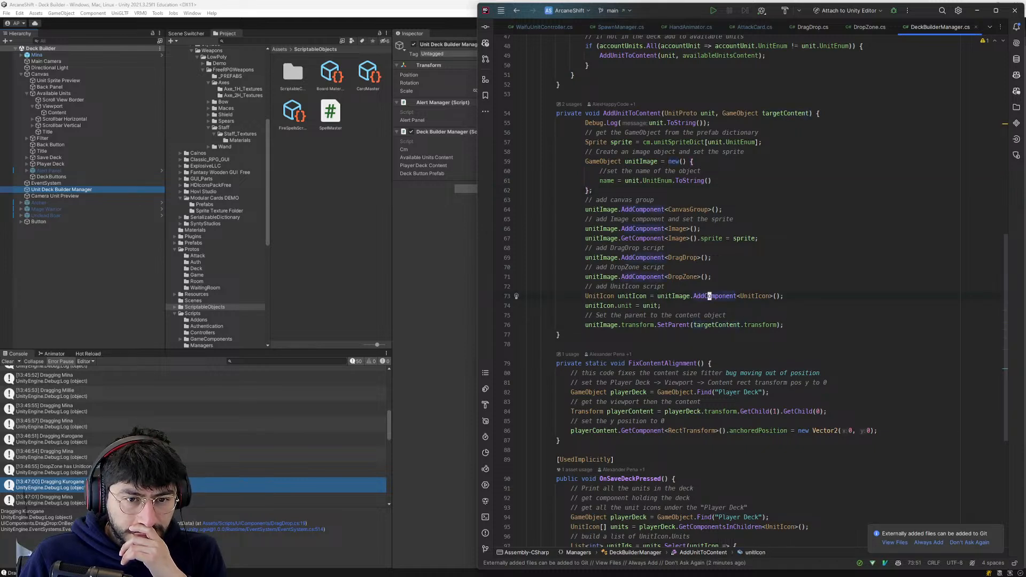
mouse_move(709, 296)
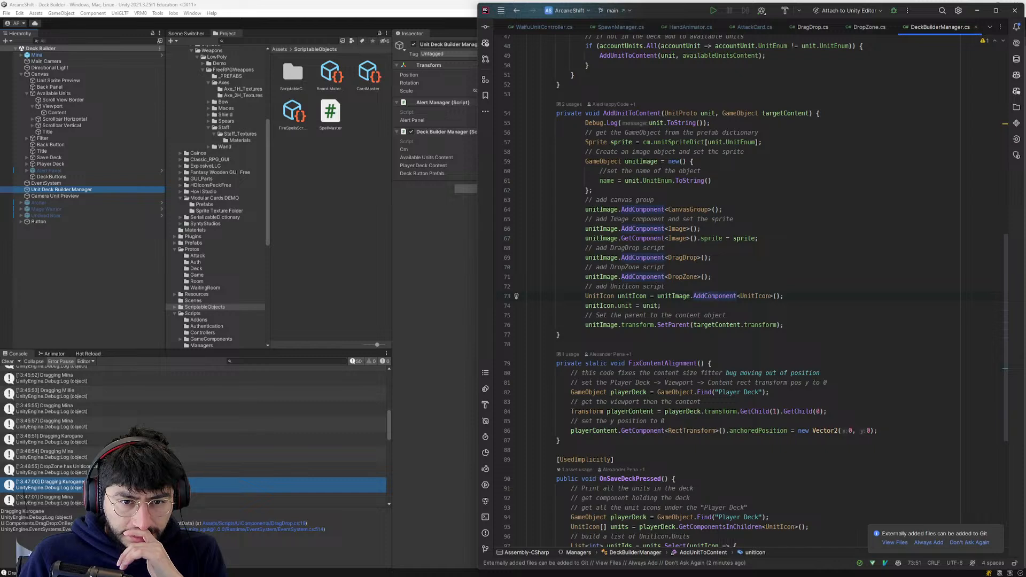
left_click(749, 296)
scroll(749, 296, "up", 2)
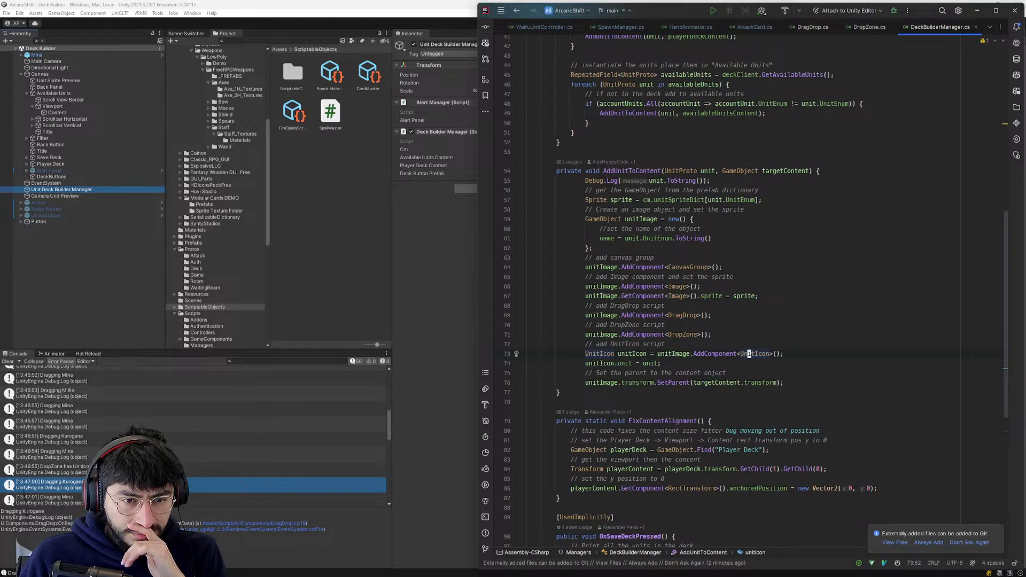
left_click(647, 364)
left_click(659, 383)
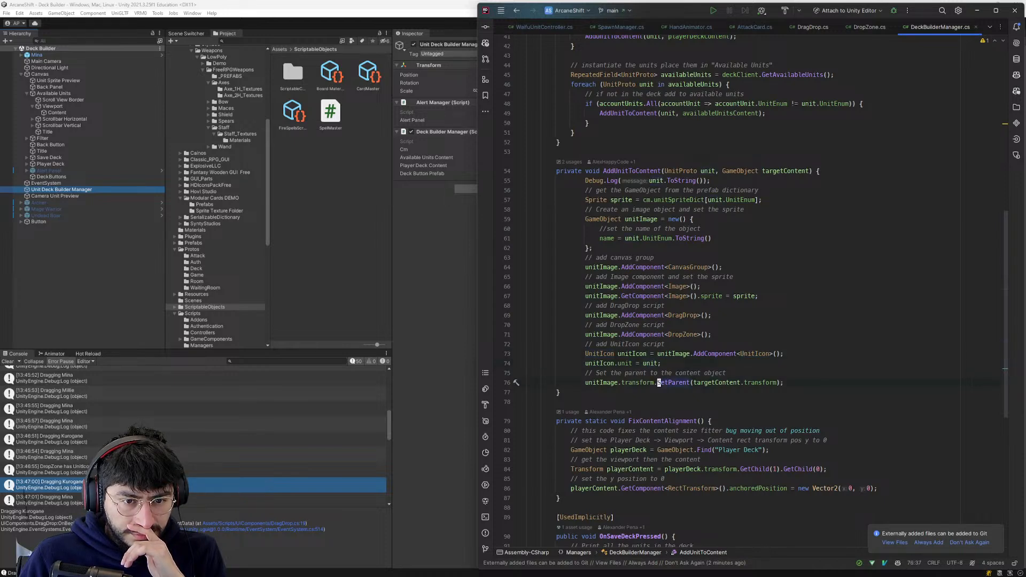
scroll(658, 382, "up", 1)
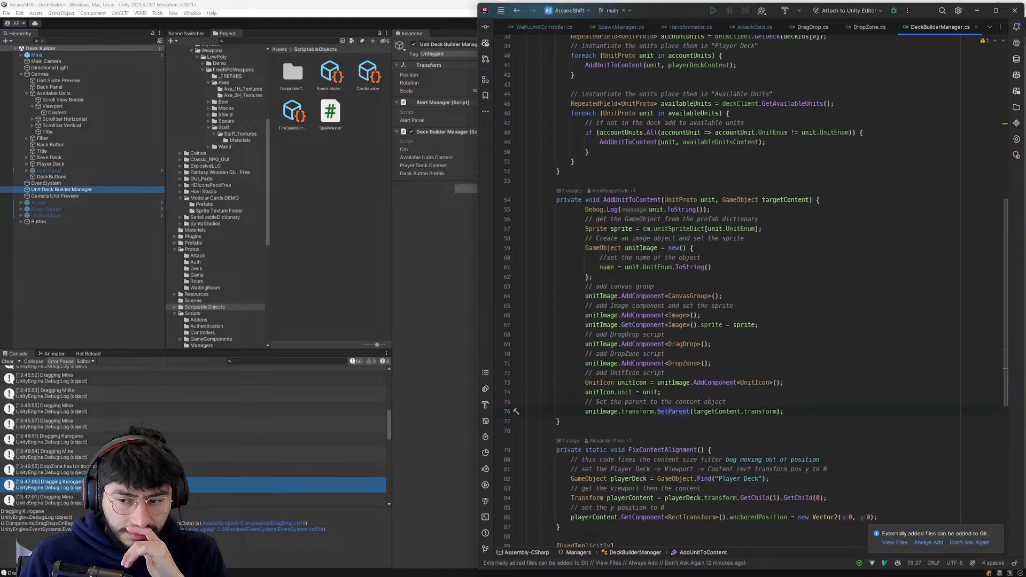
scroll(658, 382, "up", 1)
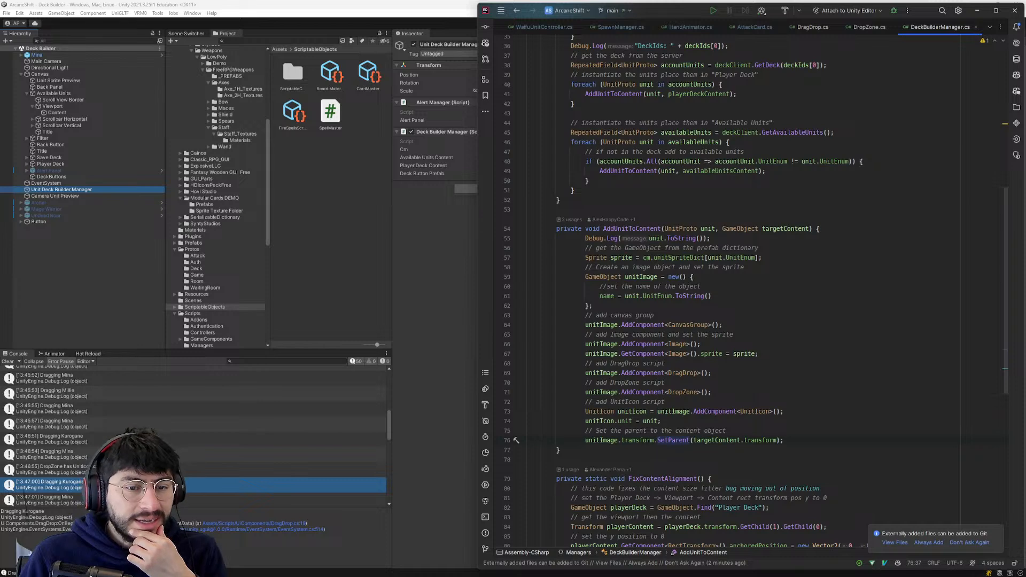
- Add a line after the DropZone component in AddUnitToContent that adds a LayoutElement component to unitImage
left_click(706, 392)
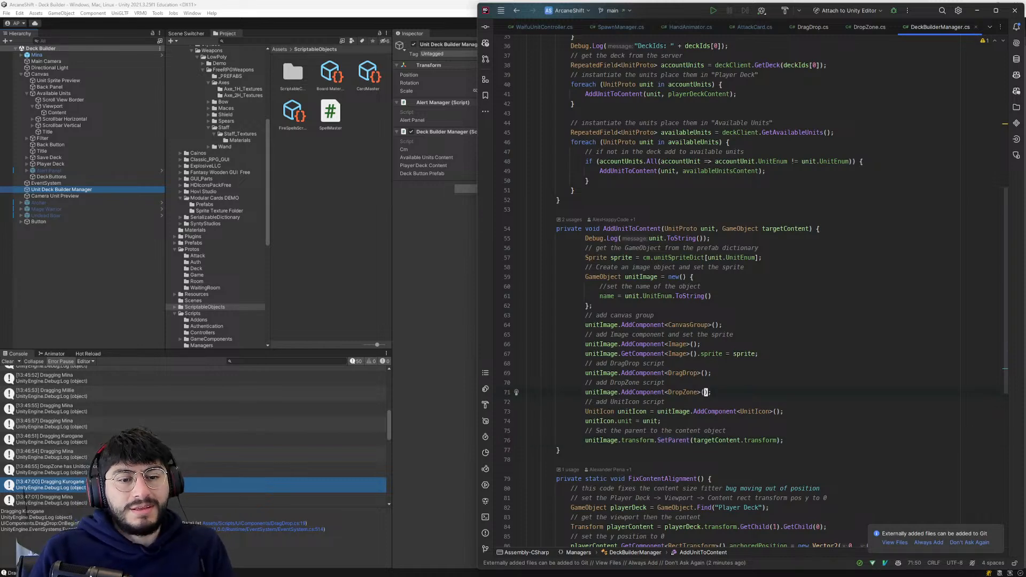
type("ounitImage.")
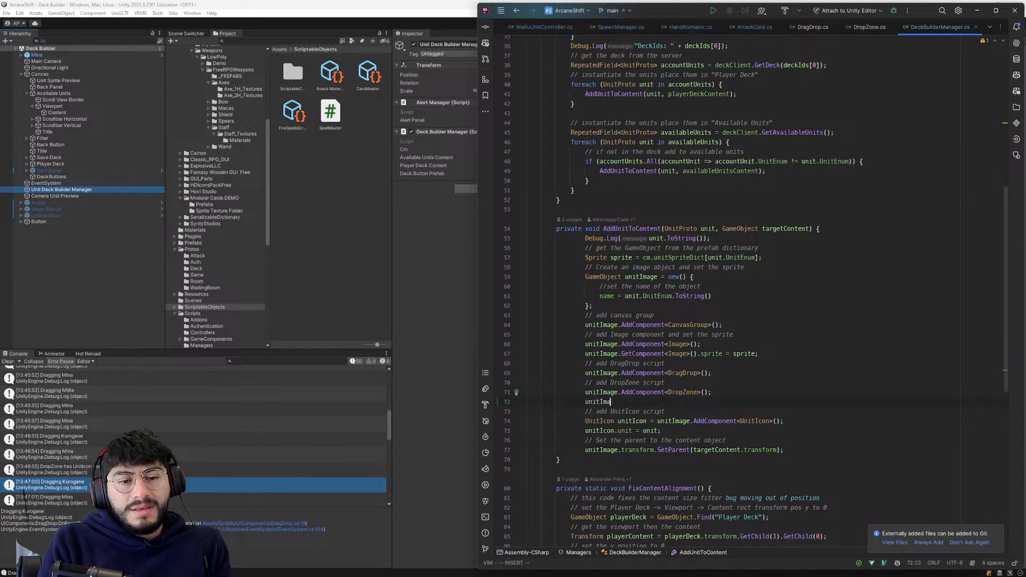
type("AddComponent<")
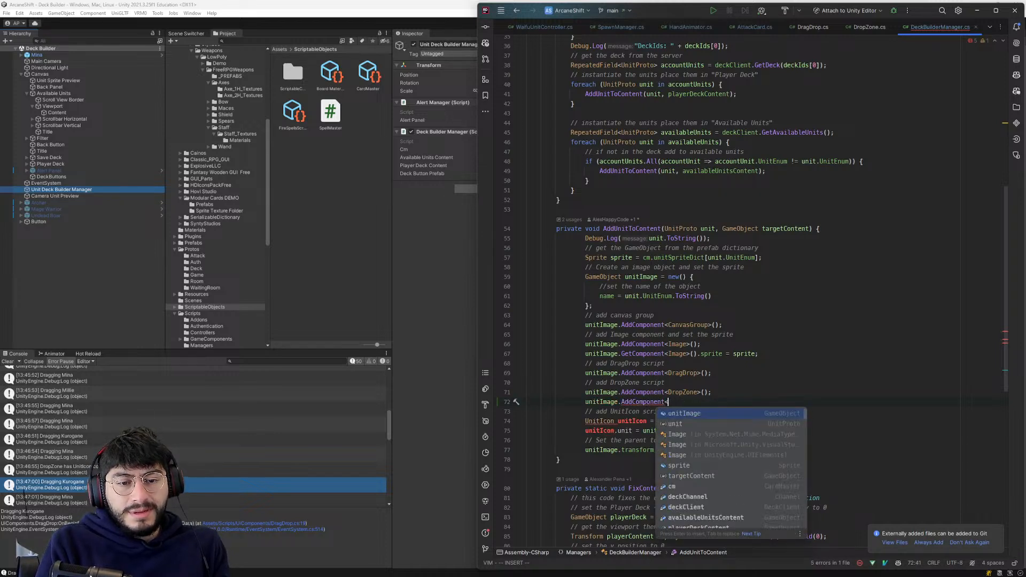
type("Lay")
key("Down")
key("Return")
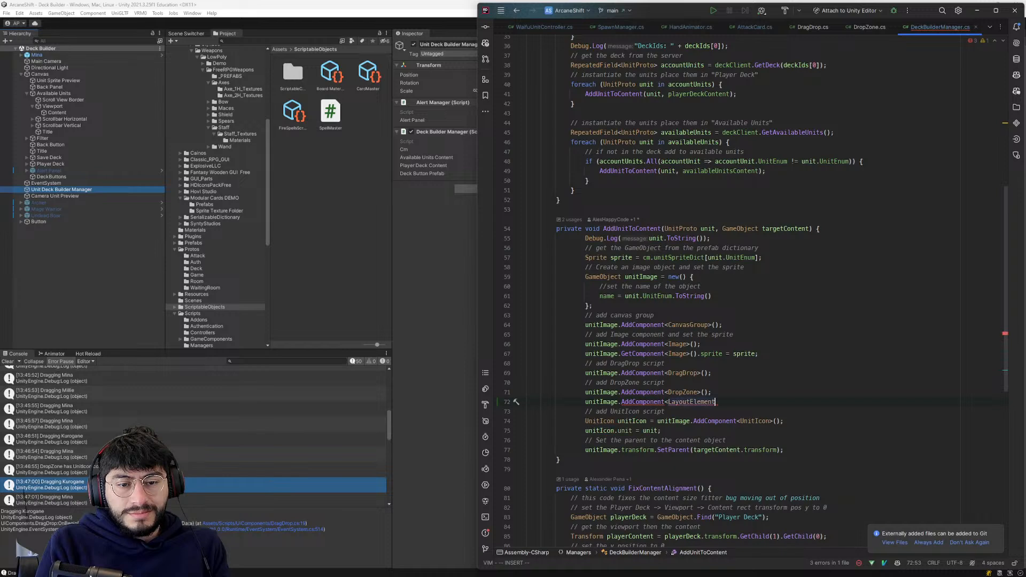
key("Tab")
key("Return")
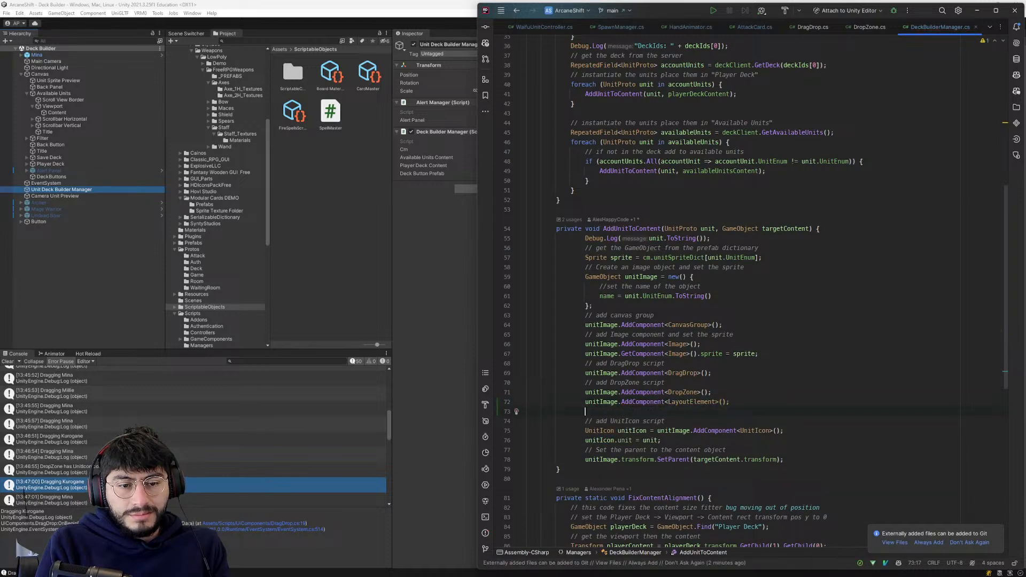
- Store the added LayoutElement component in a variable named layoutElement with the explicit type LayoutElement
key("Up")
type("const layout")
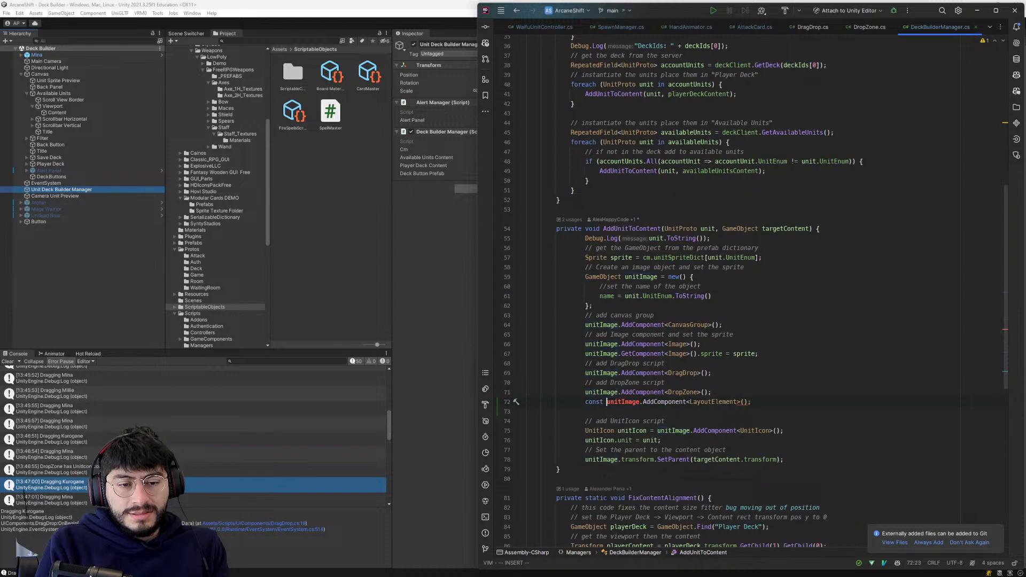
type("Element =")
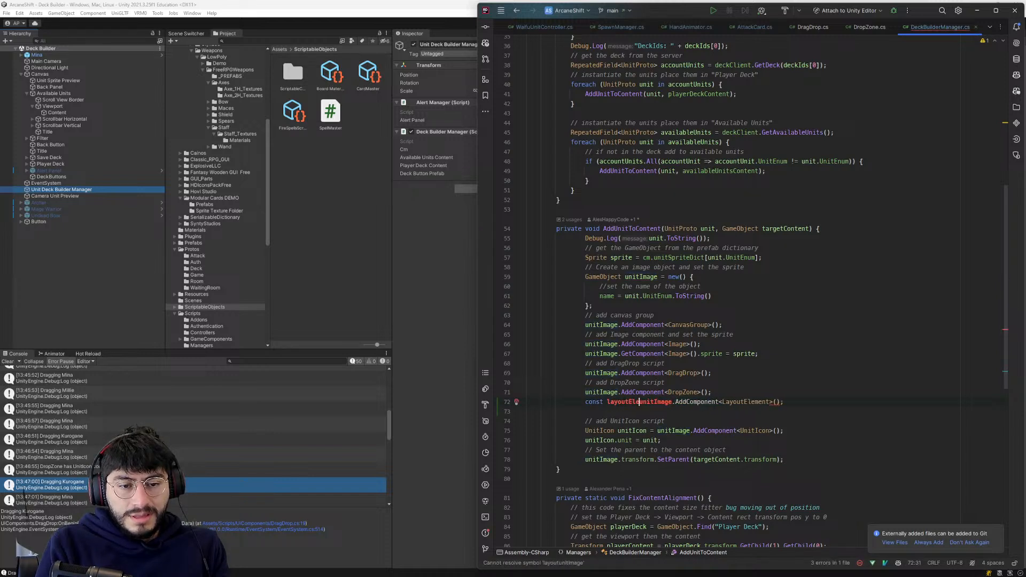
key("Escape")
key("b")
key("b")
key("b")
type("cwvar")
key("Escape")
key("alt+Return")
key("Return")
- Add a line below it that sets layoutElement.preferredWidth to 150
type("o")
type("layoutElement.preferredWidth = 100")
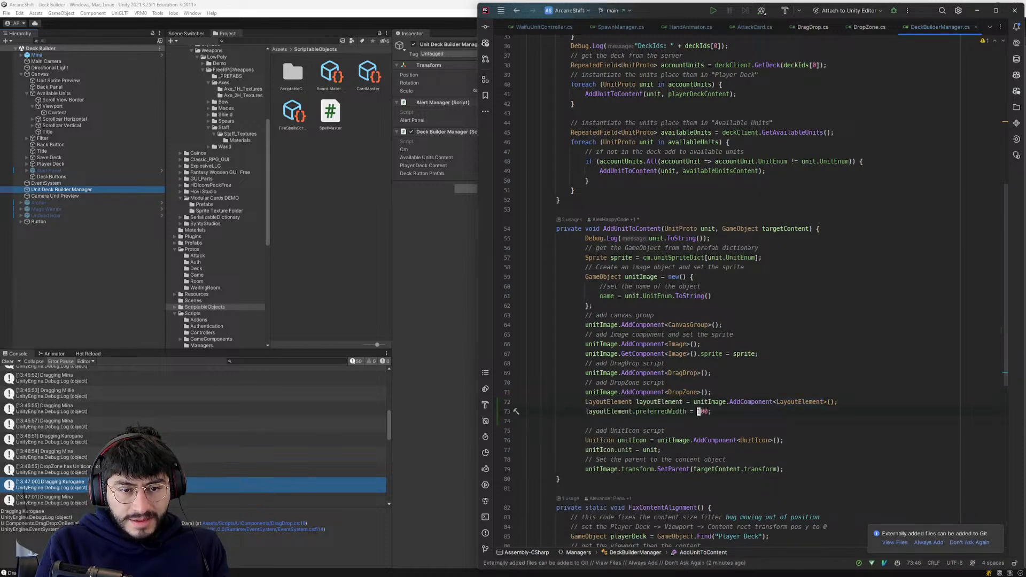
key("BackSpace")
key("BackSpace")
type("50")
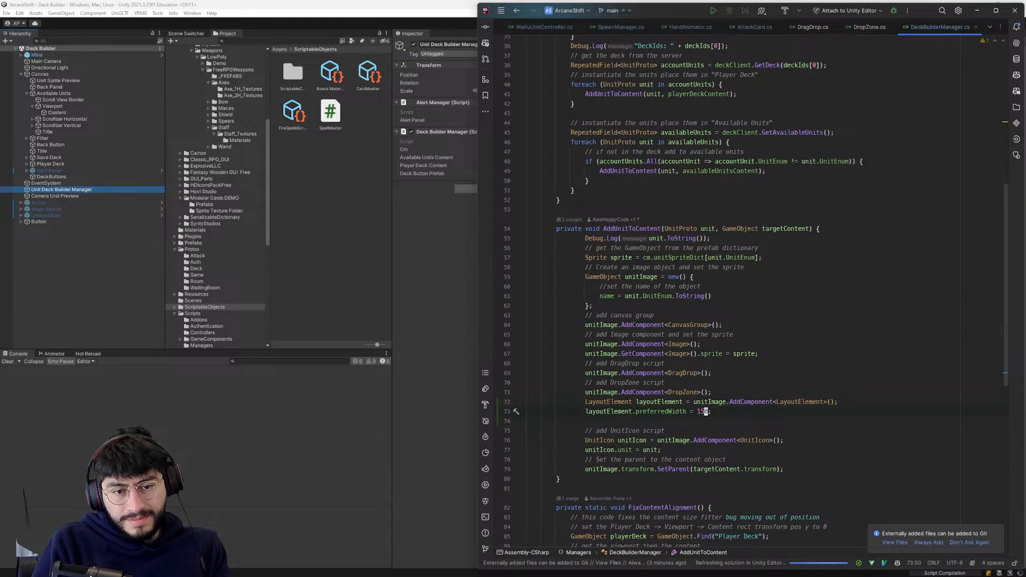
- Review the component-adding lines in AddUnitToContent and return to Unity to reload the scripts
scroll(712, 392, "down", 1)
left_click_drag(712, 392, 517, 287)
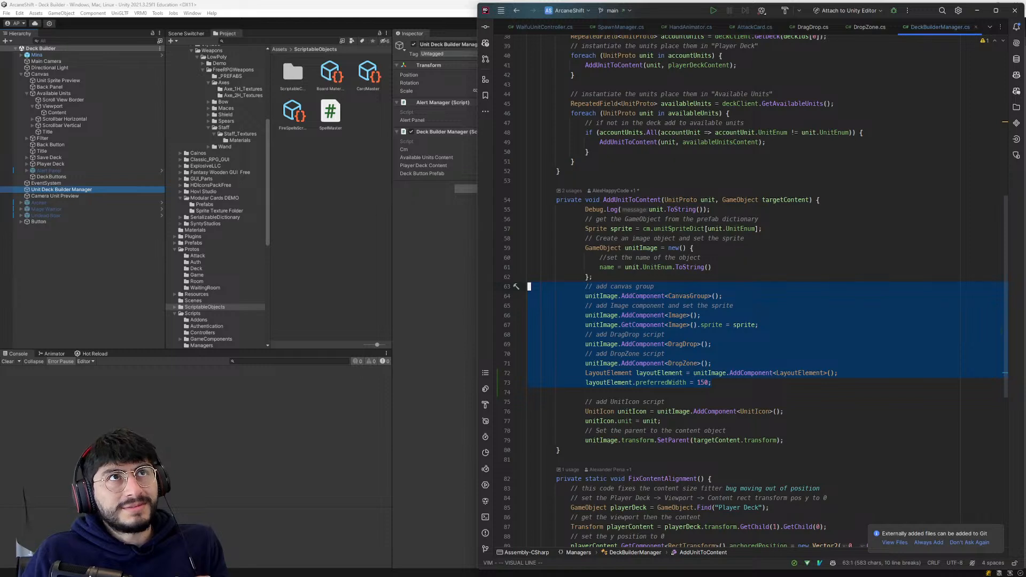
left_click(428, 277)
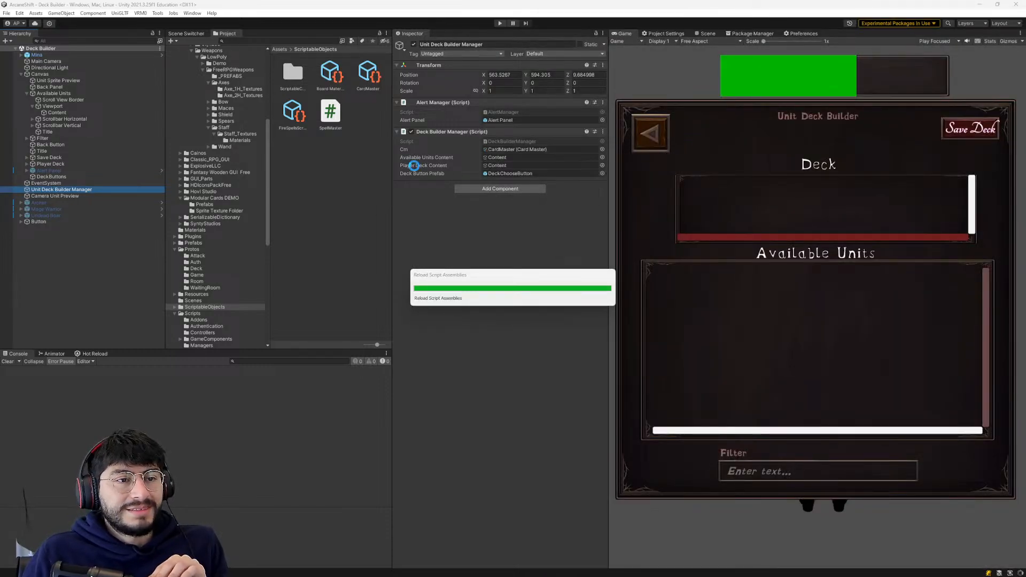
key("alt+Tab")
left_click(710, 383)
left_click_drag(587, 383, 525, 289)
left_click(443, 284)
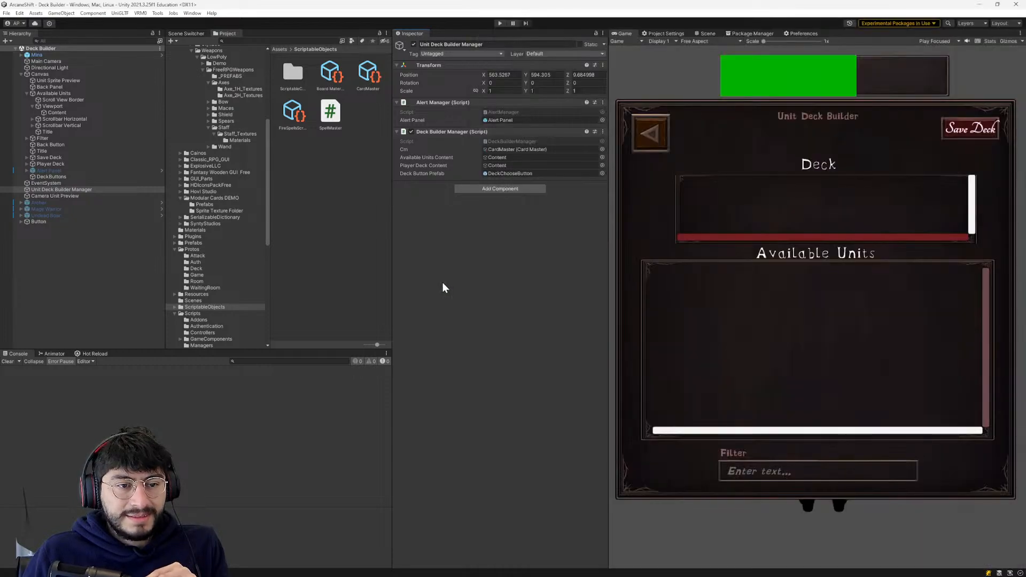
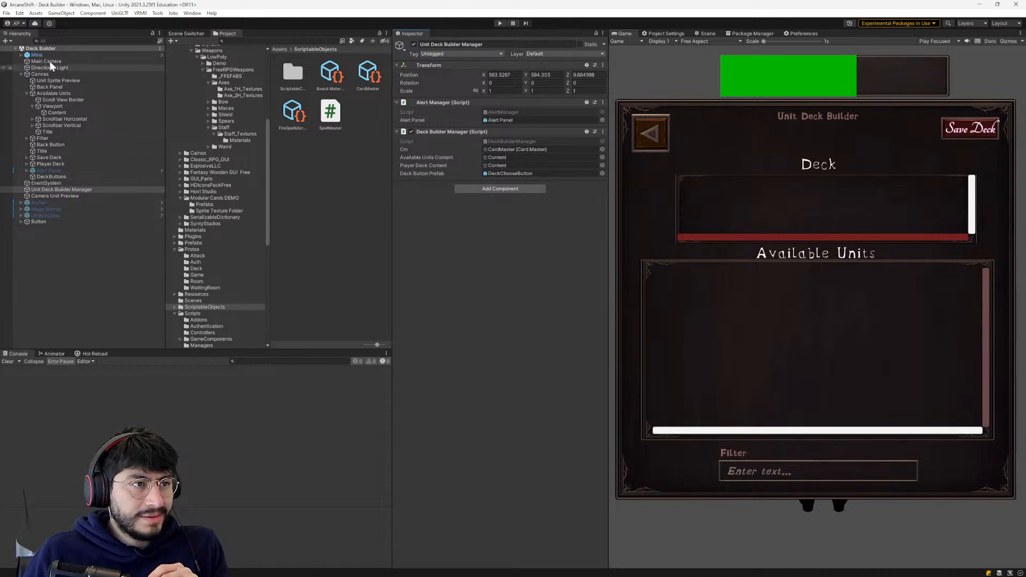
- Open the Login scene from the scene list and start the game in play mode
left_click(198, 31)
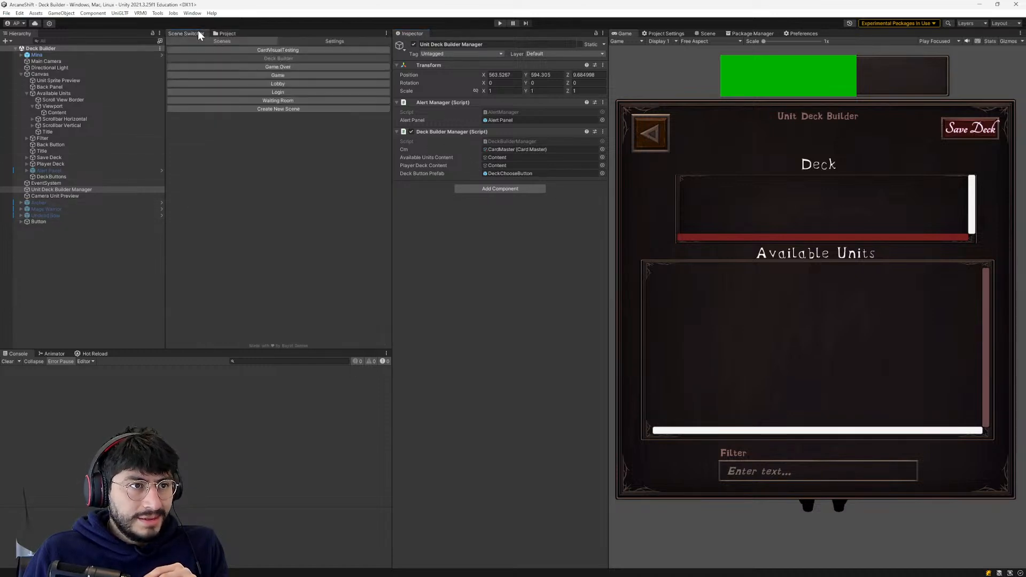
left_click(275, 91)
left_click(498, 24)
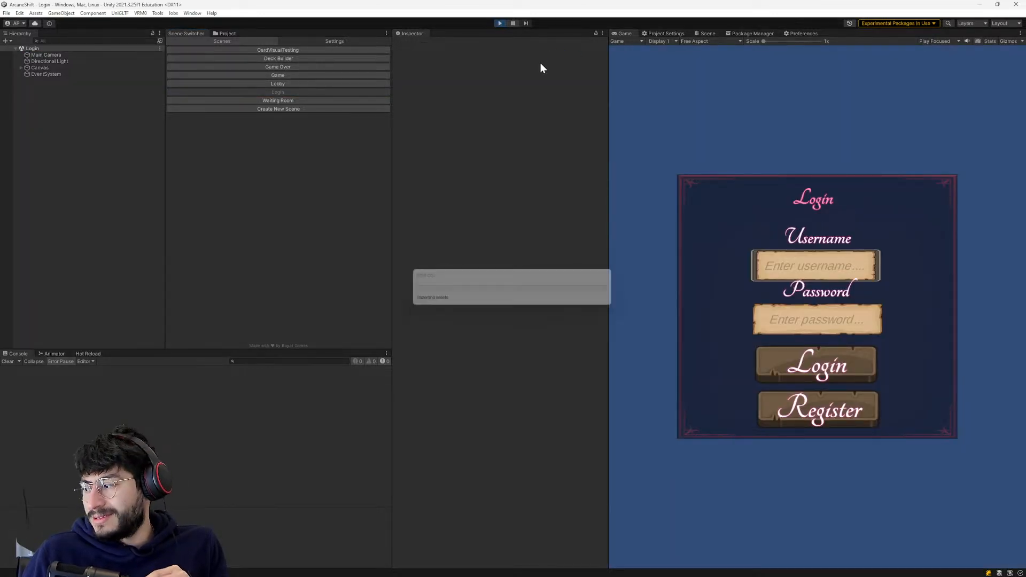
- Log in to the game with the account username and password
left_click(793, 256)
type("bob")
left_click(829, 310)
left_click(816, 351)
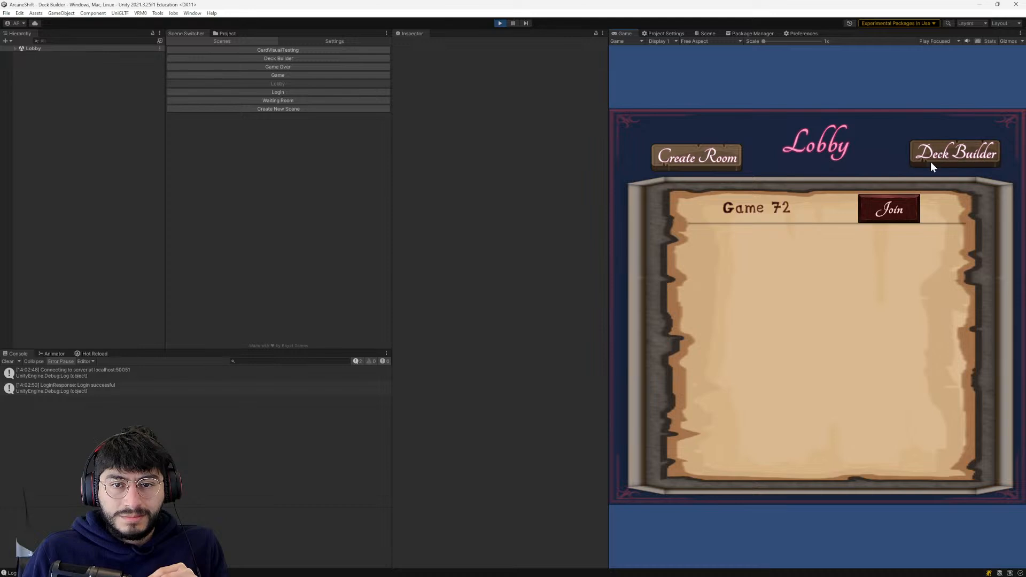
- Open the Deck Builder from the lobby and test moving unit icons between Available Units and Deck
left_click(933, 158)
left_click_drag(750, 304, 727, 233)
left_click_drag(699, 295, 779, 280)
left_click_drag(779, 217, 748, 312)
left_click_drag(705, 208, 886, 345)
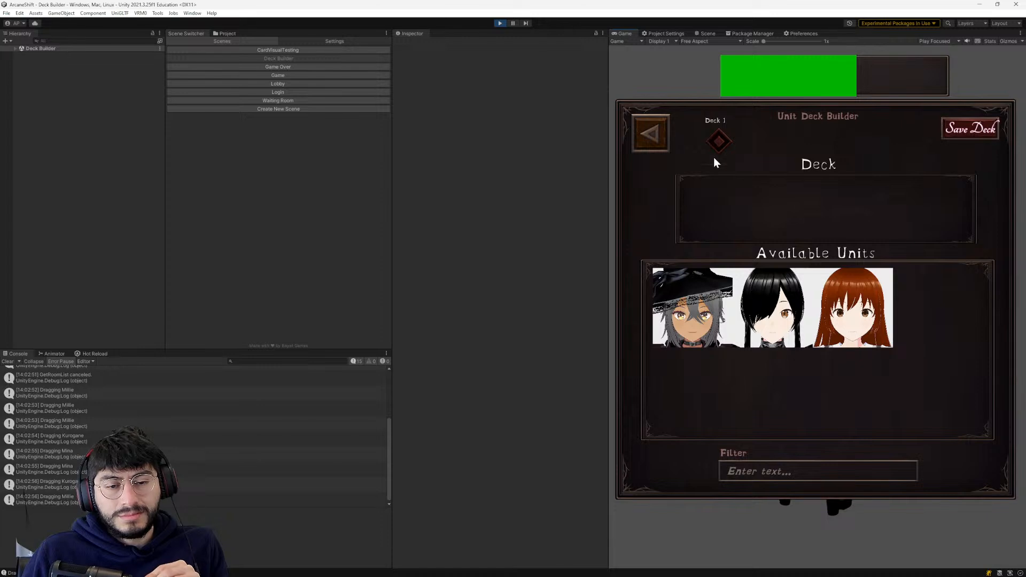
scroll(270, 450, "up", 3)
scroll(273, 432, "down", 3)
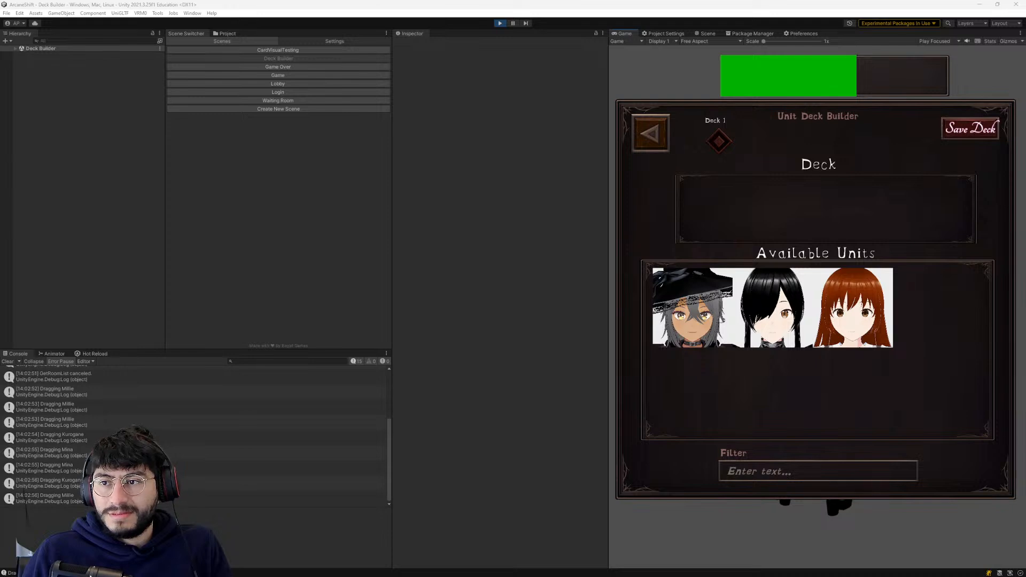
- Switch to the code editor and copy the entire DragDrop.cs script
key("alt+Tab")
left_click(579, 286)
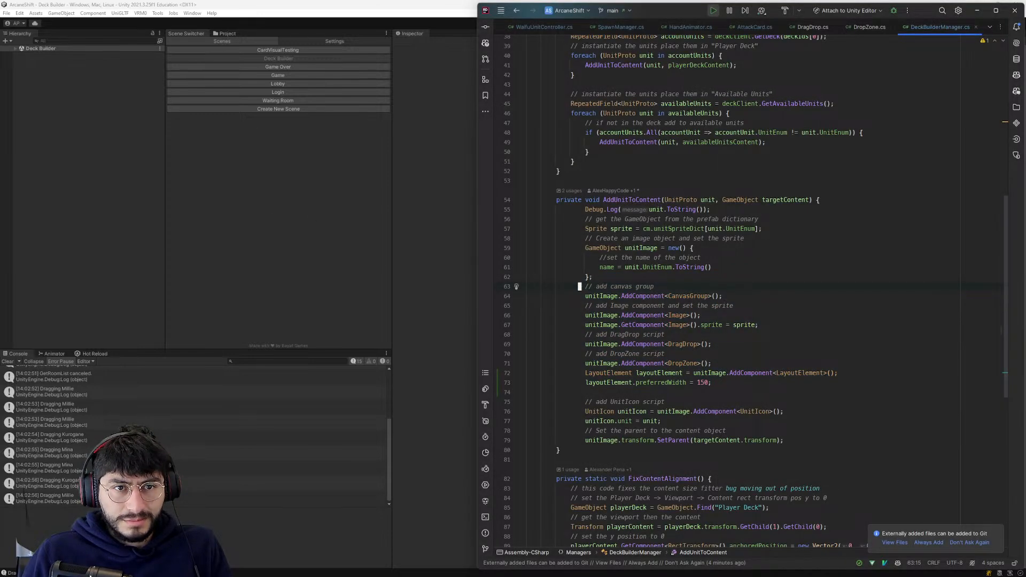
left_click(813, 26)
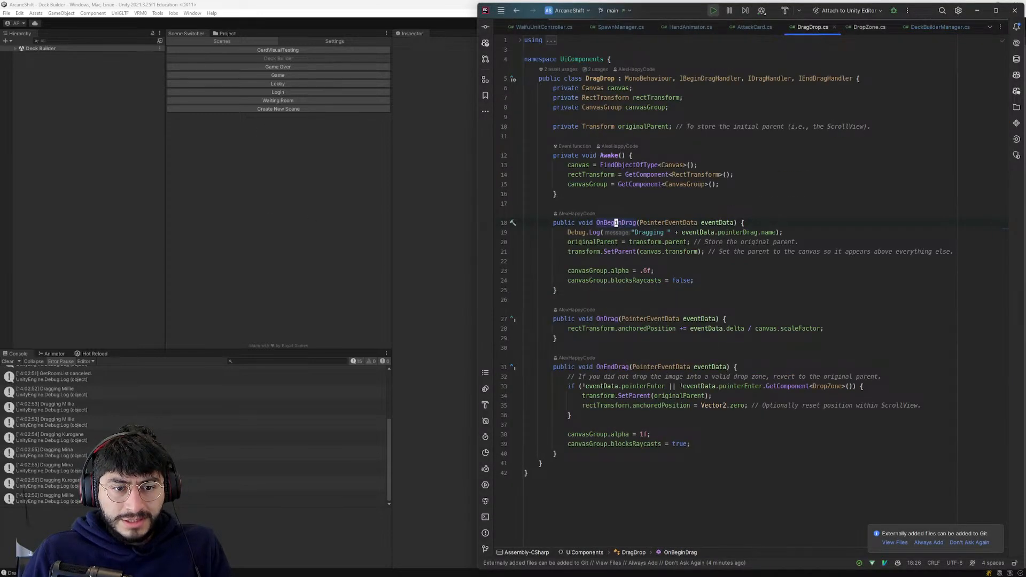
key("ctrl+a")
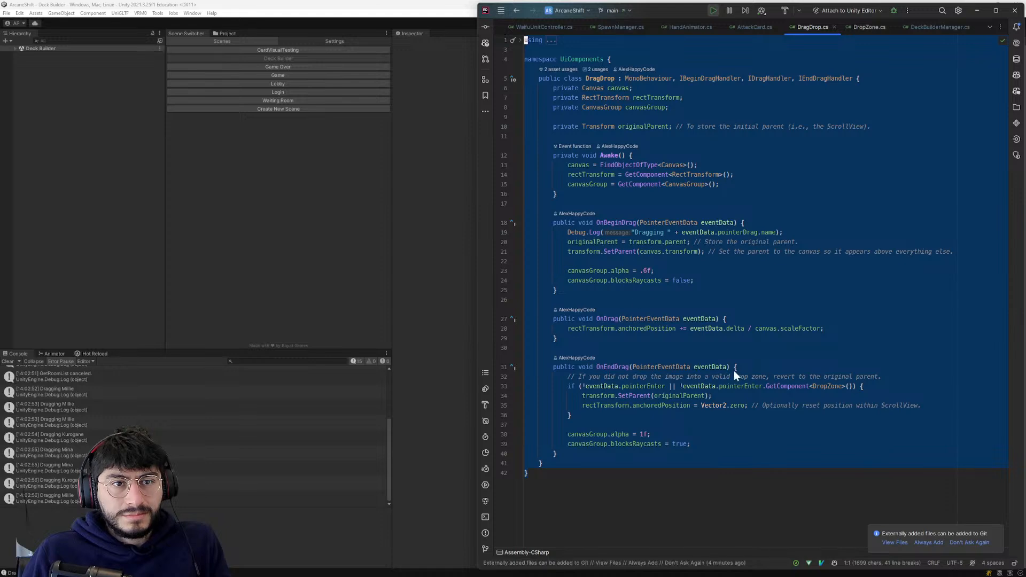
key("alt+Tab")
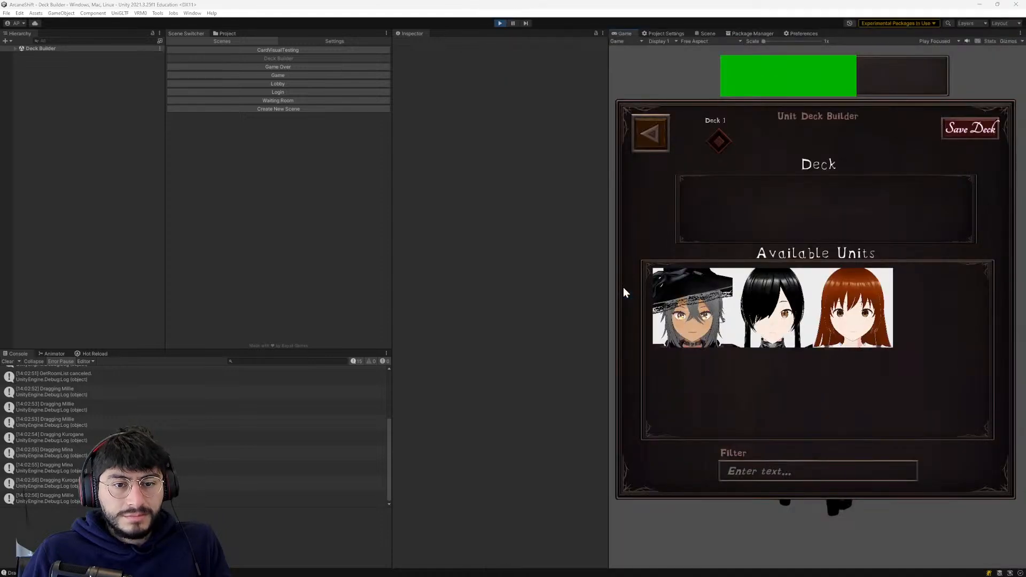
- Switch to ChatGPT, start a new chat and paste the DragDrop script into the message, followed by a new line
key("alt+Tab")
left_click(67, 47)
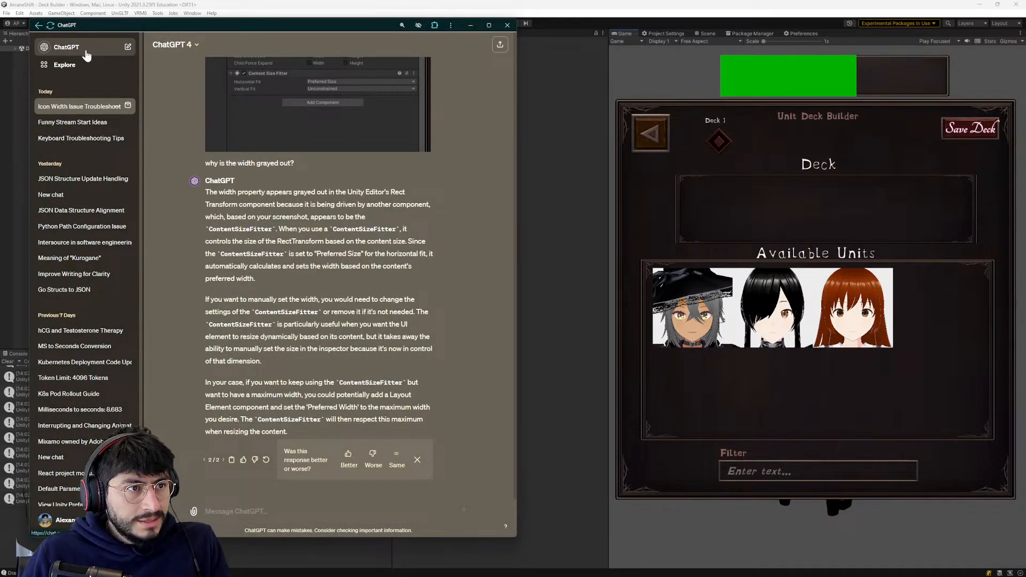
key("ctrl+v")
key("shift+Return")
- Ask below the script "How can i see the outline of the sprite while I am dragging it on the canvas in Unity?" and send it
type("How")
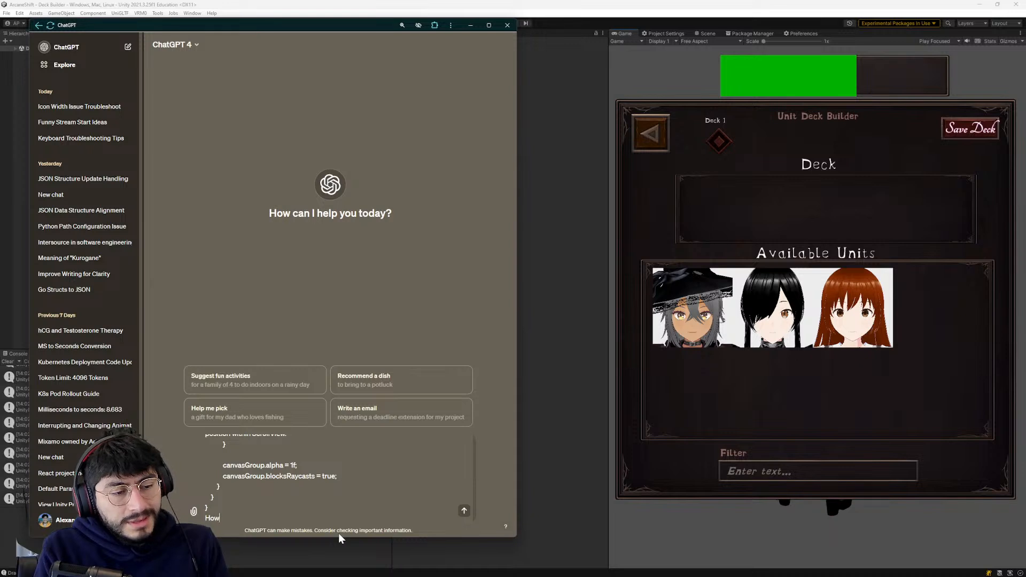
type(" can i see the outli")
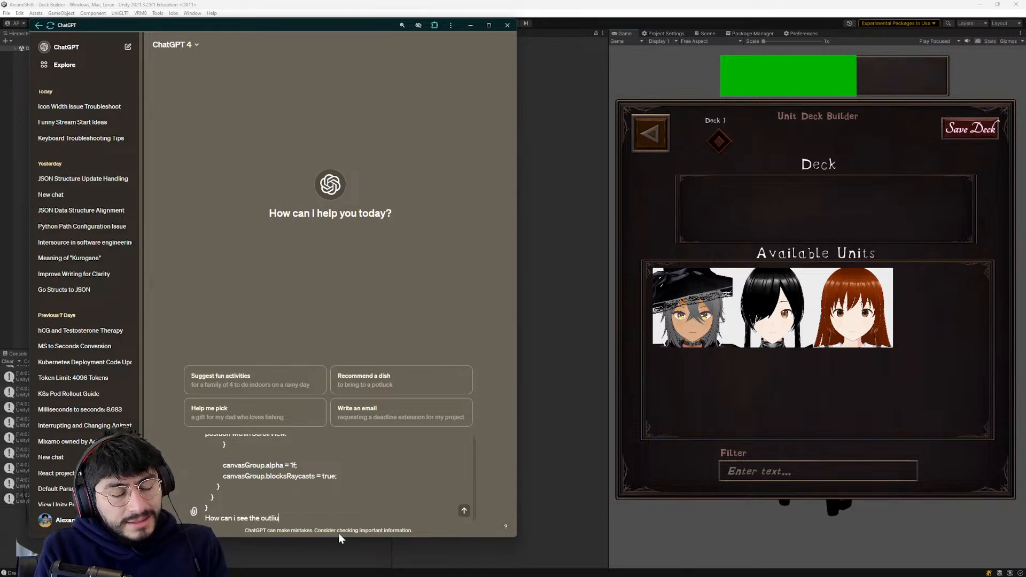
type("ne of  the")
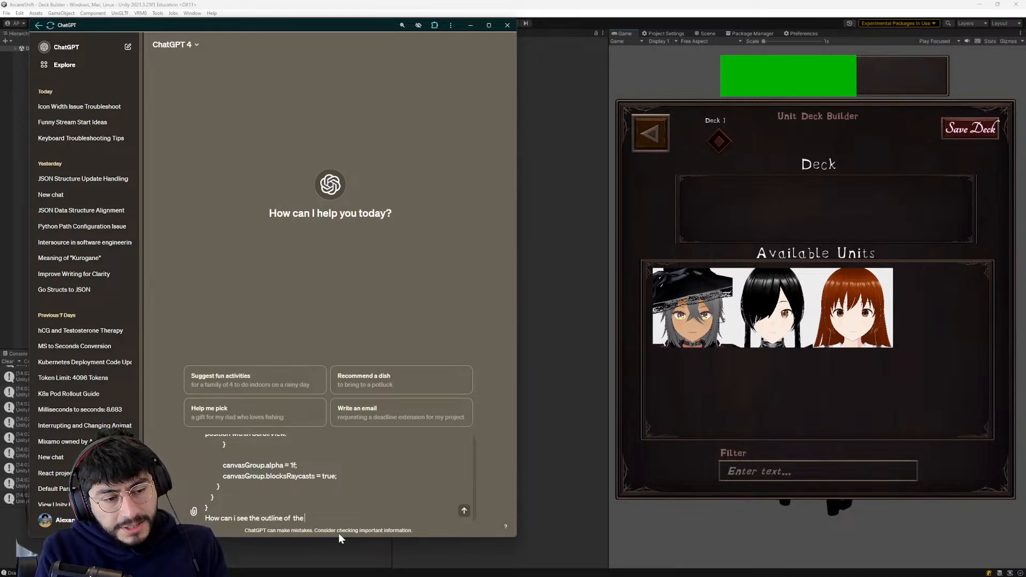
type(" sprite while I am dra")
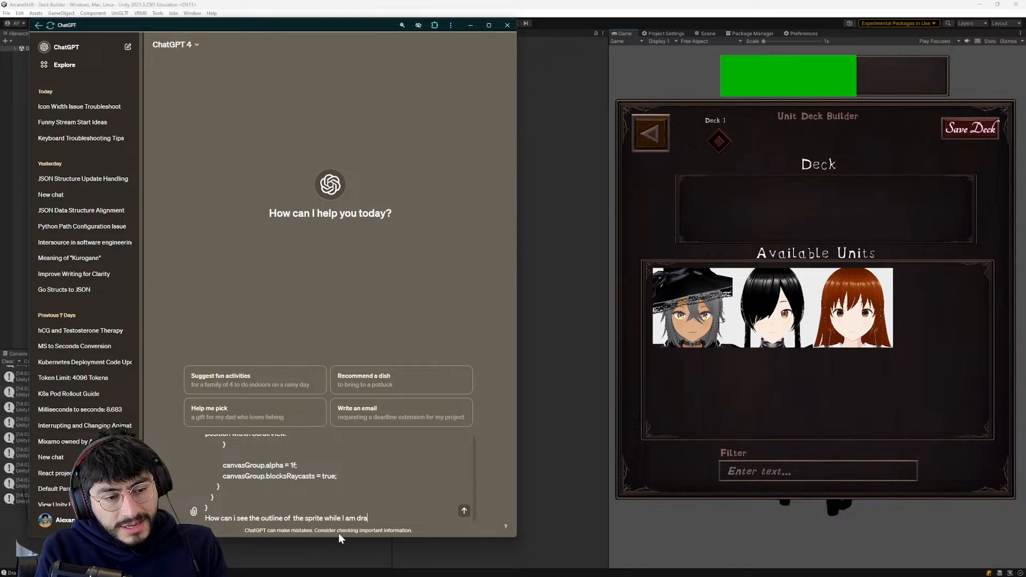
type("gging it on the ca")
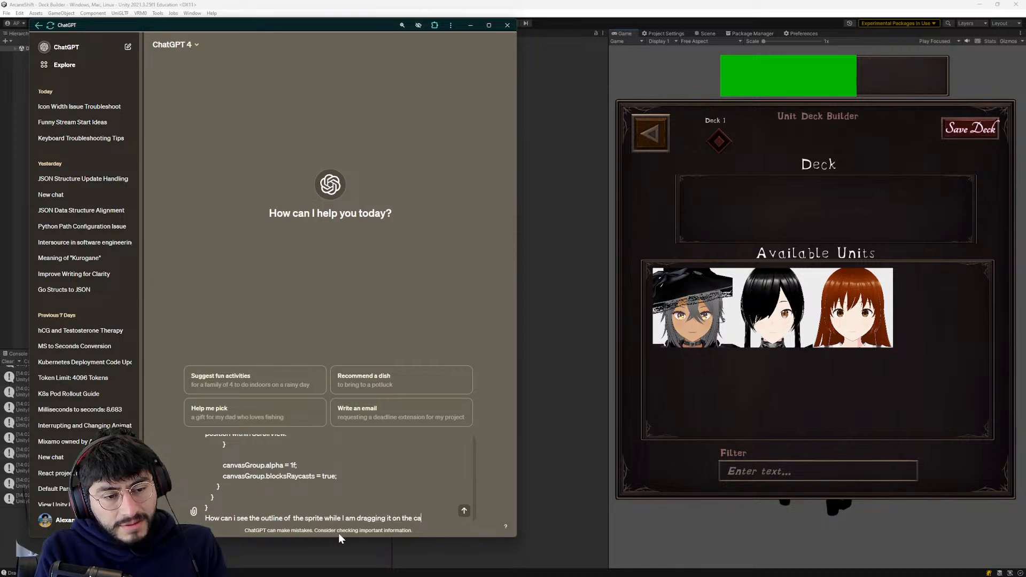
type("nvas in Unity?")
key("Return")
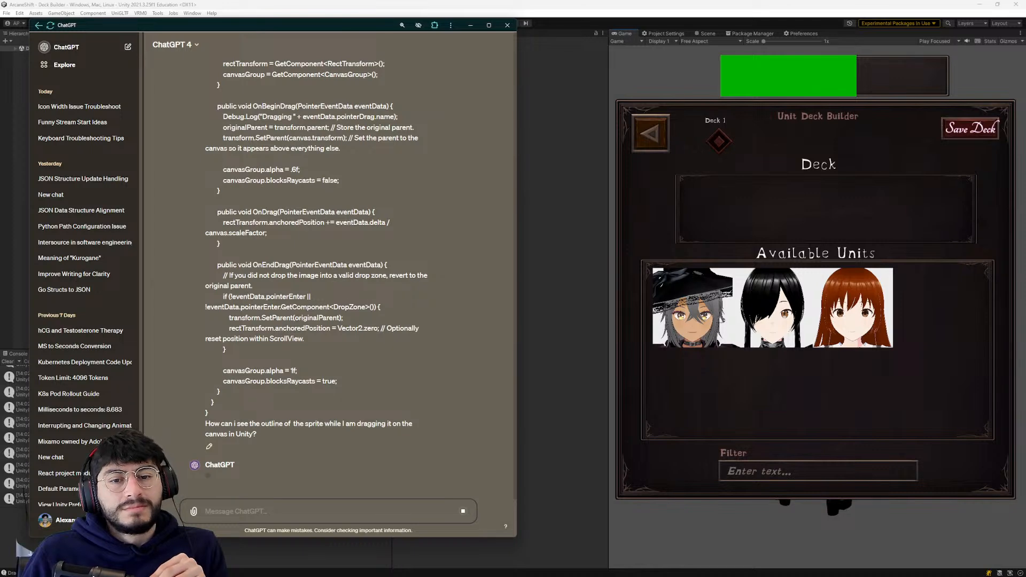
scroll(351, 284, "up", 3)
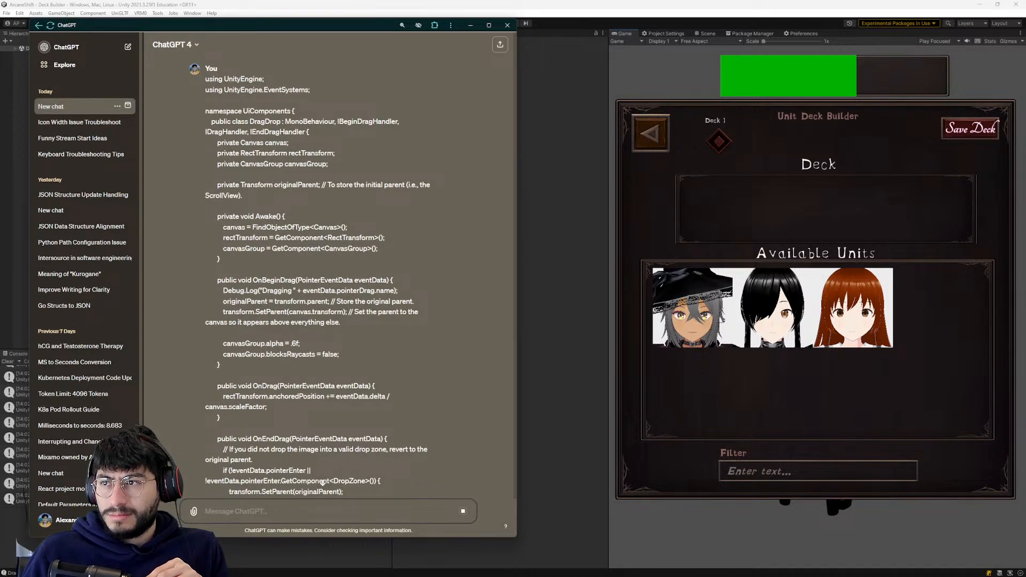
- Return to Unity and examine the components of the Viewport inside the Canvas's Available Units object
left_click(748, 369)
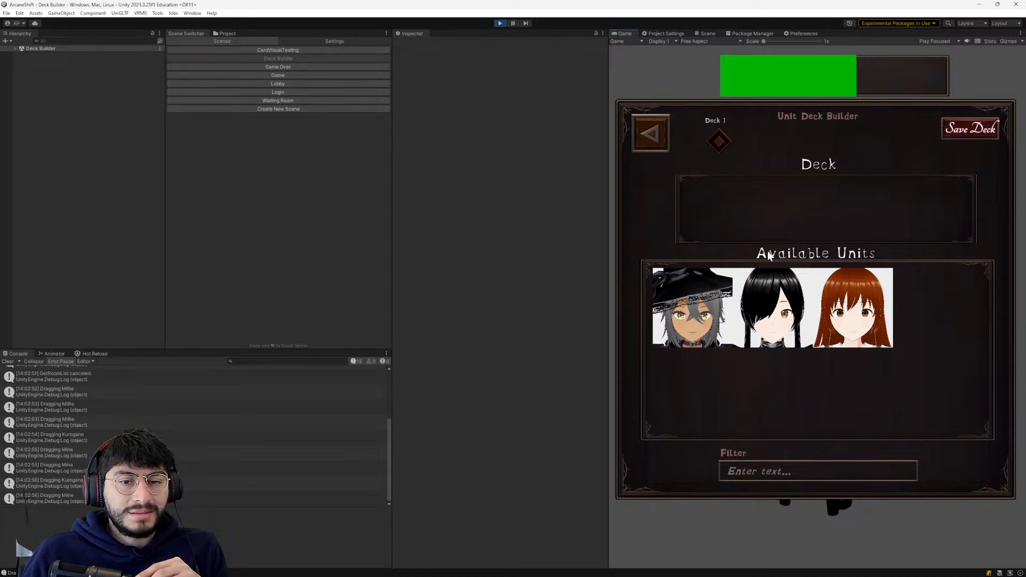
left_click(15, 48)
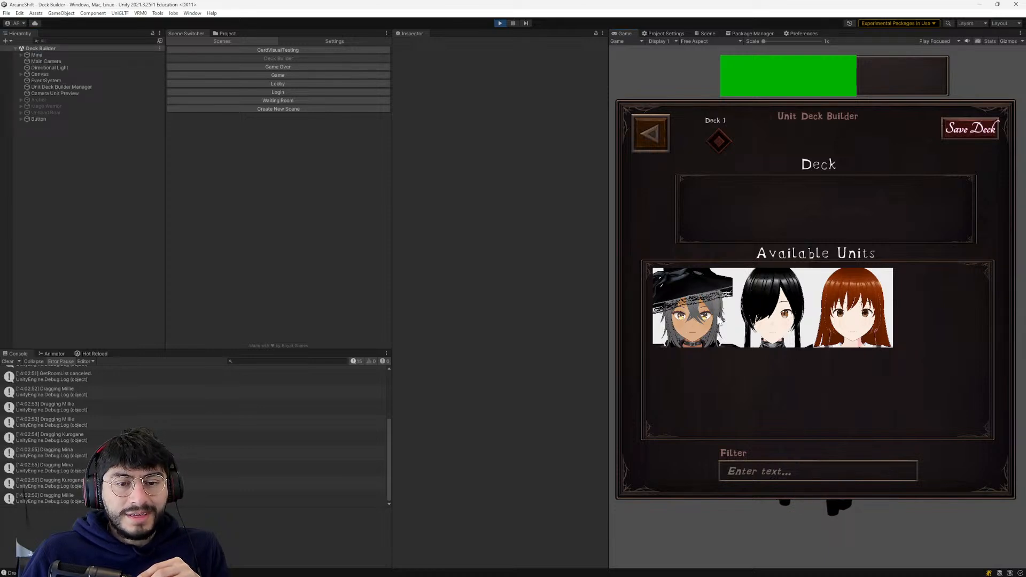
left_click(30, 74)
left_click(21, 74)
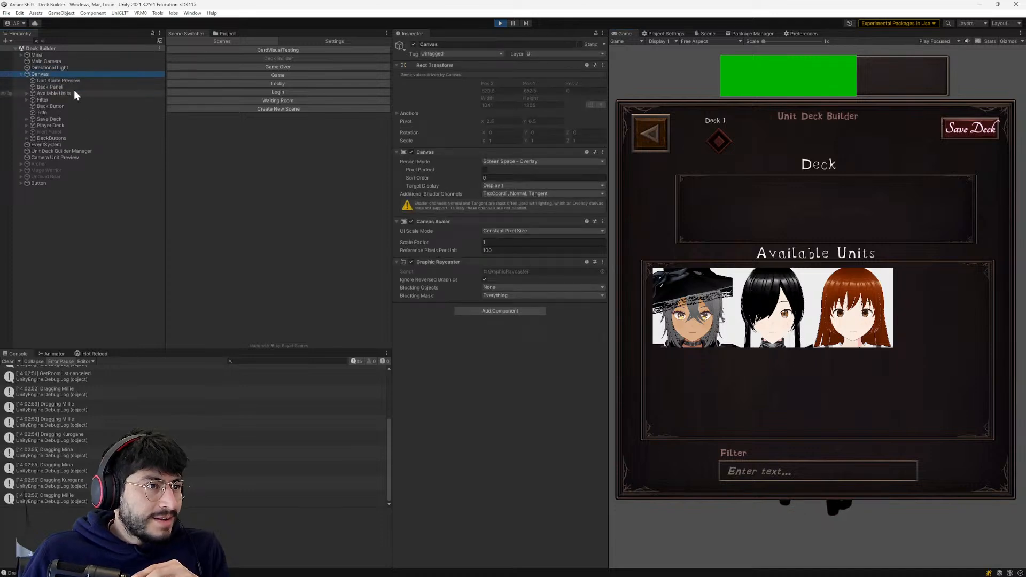
left_click(64, 93)
left_click(26, 93)
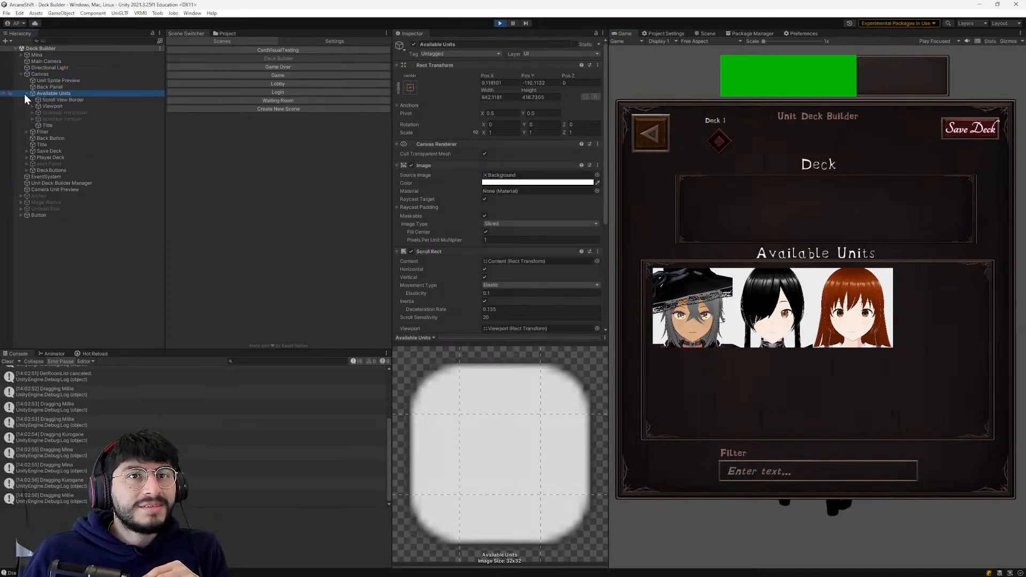
left_click(53, 107)
scroll(455, 197, "down", 1)
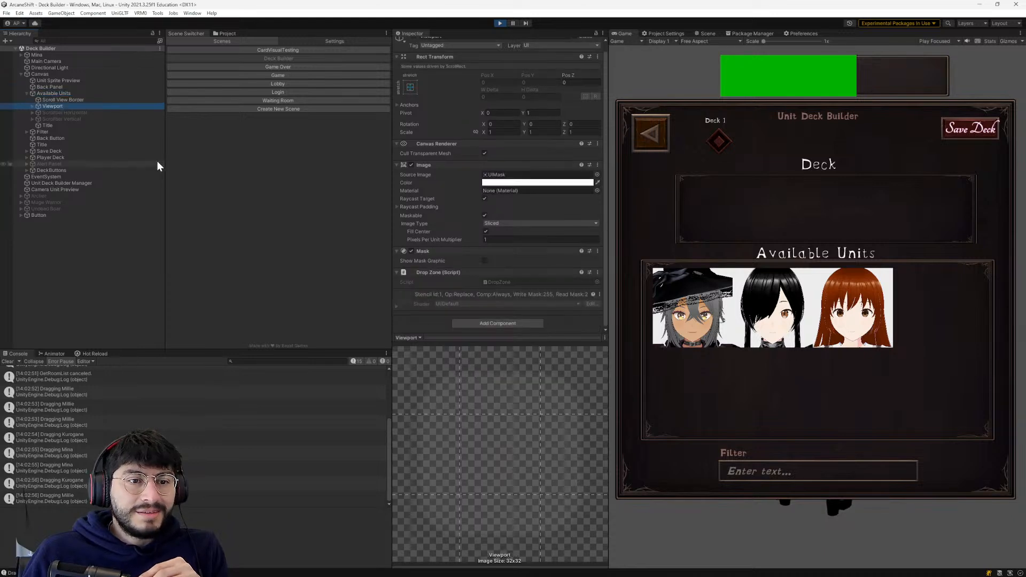
scroll(427, 189, "up", 1)
scroll(472, 213, "down", 1)
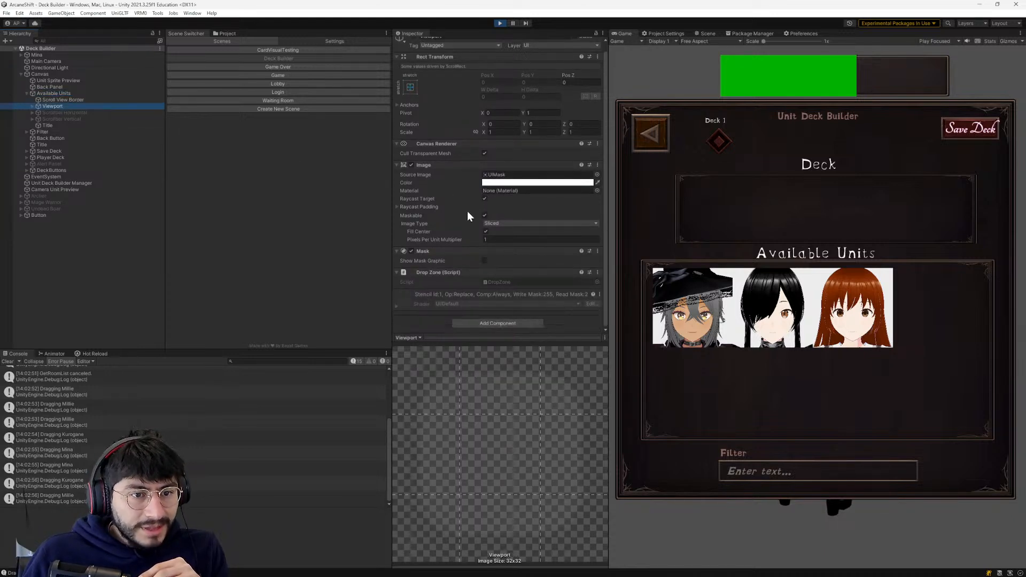
- Expand the Viewport's Content object to its unit icons and compare the components of Content and Viewport
left_click(32, 106)
left_click(54, 112)
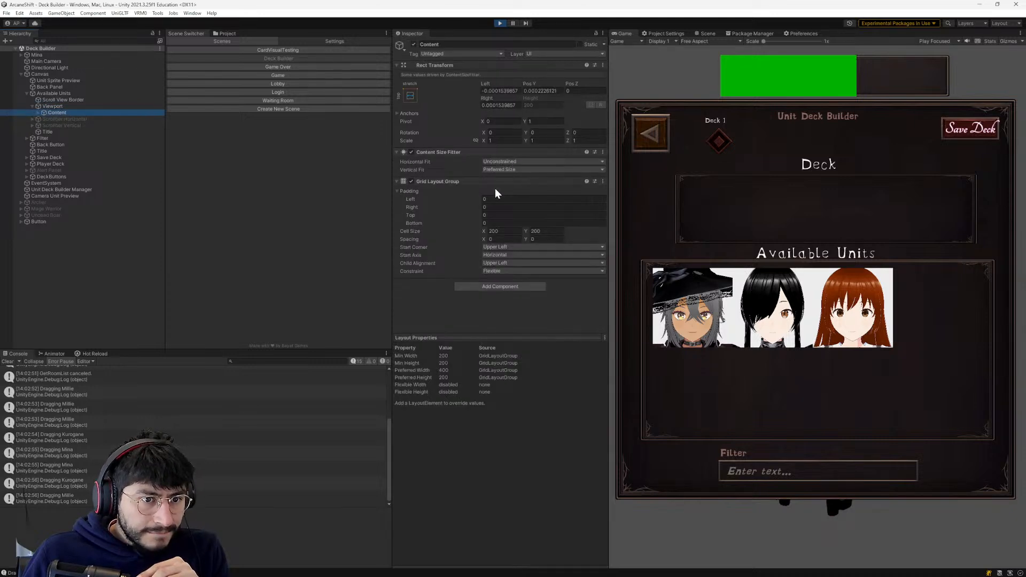
left_click(38, 113)
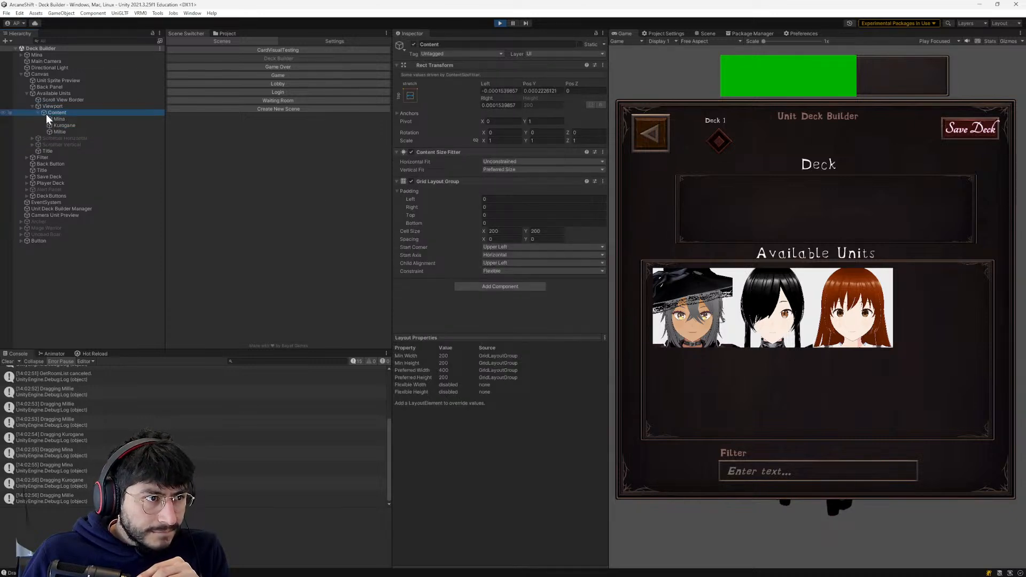
left_click(48, 107)
scroll(460, 210, "down", 1)
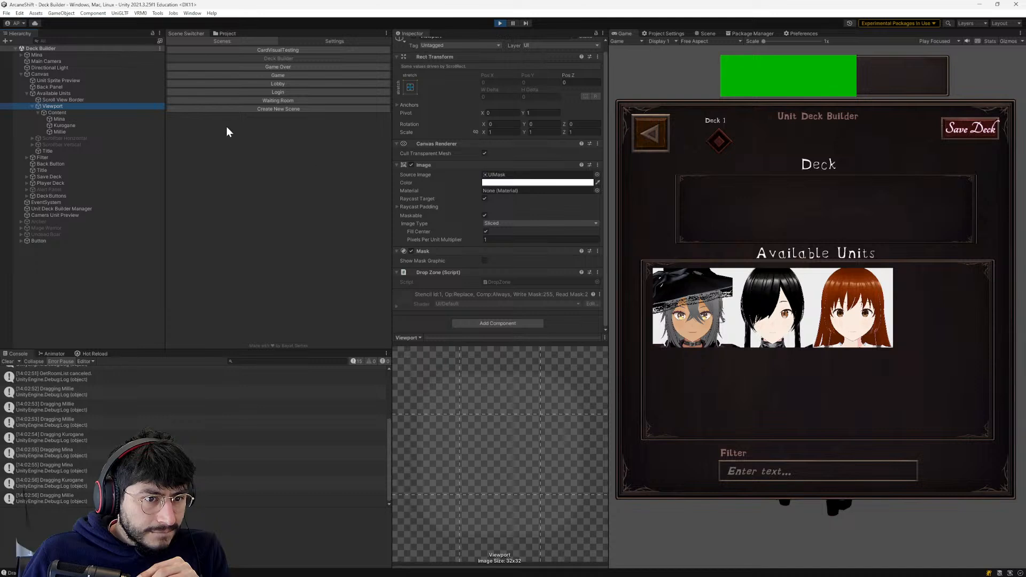
left_click(100, 112)
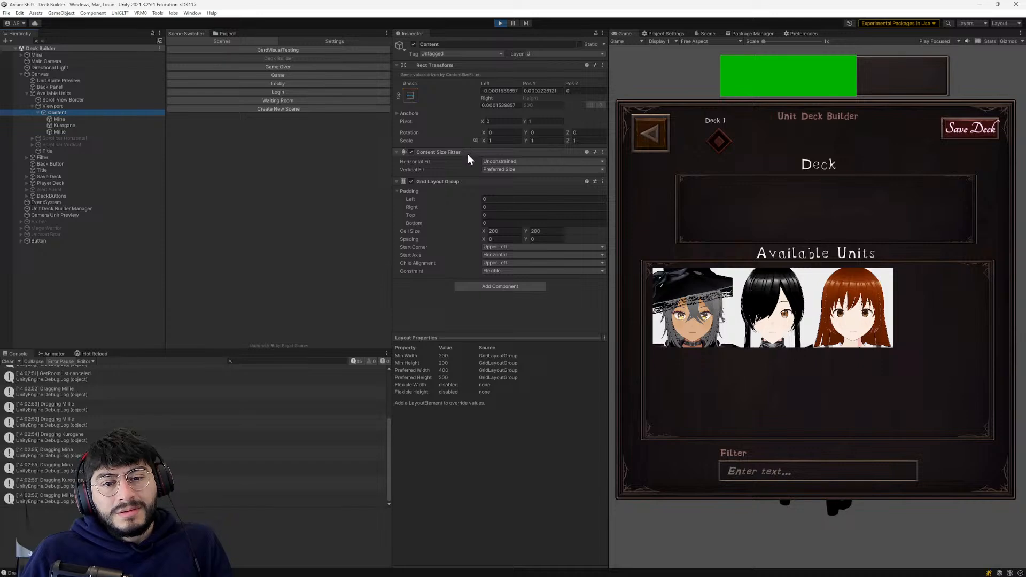
- Switch back to ChatGPT and read the suggested steps and sample code for showing a sprite outline during the drag
key("alt+Tab")
scroll(364, 348, "down", 2)
scroll(367, 349, "up", 2)
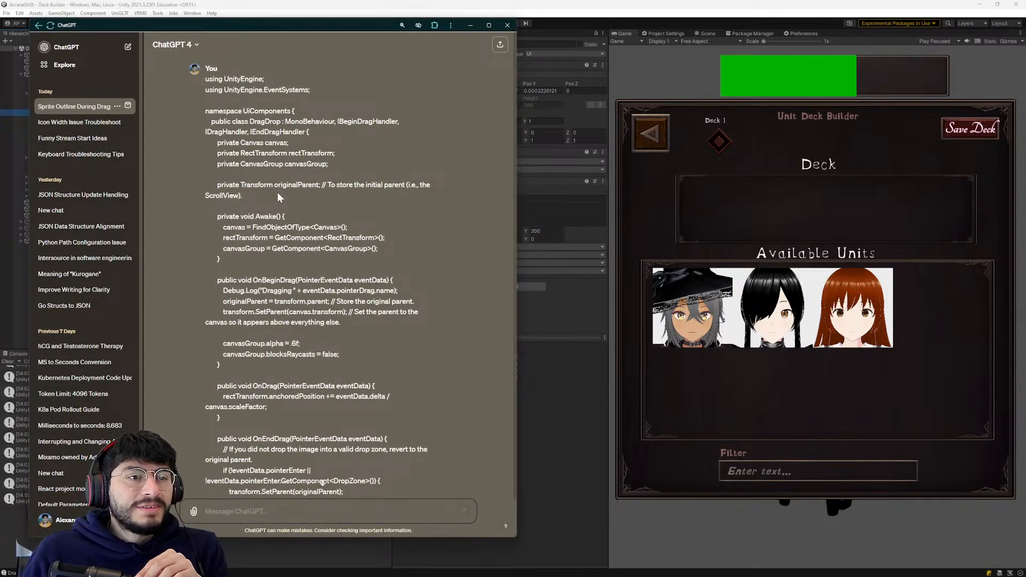
scroll(265, 198, "down", 2)
scroll(265, 198, "down", 8)
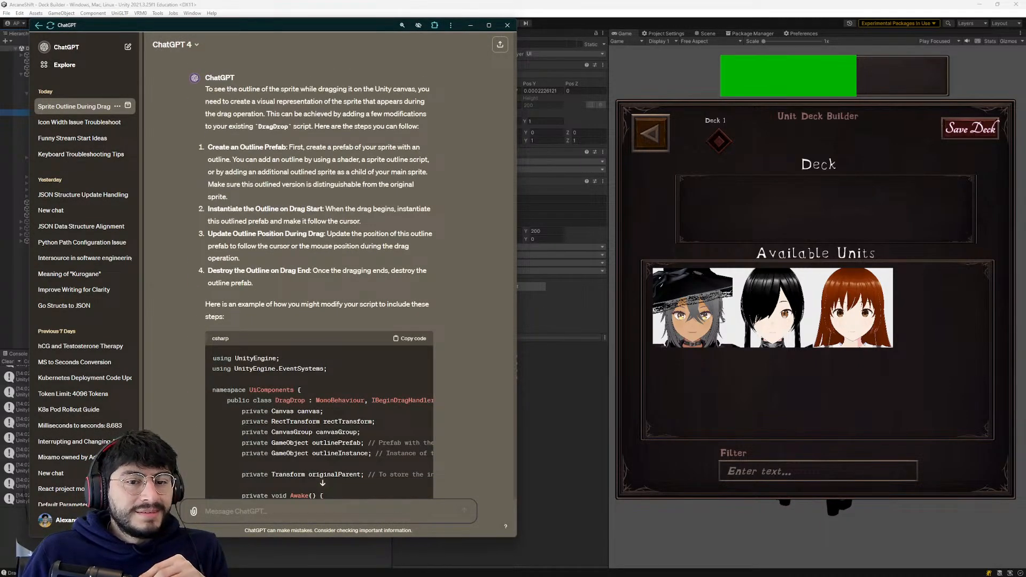
key("alt+Tab")
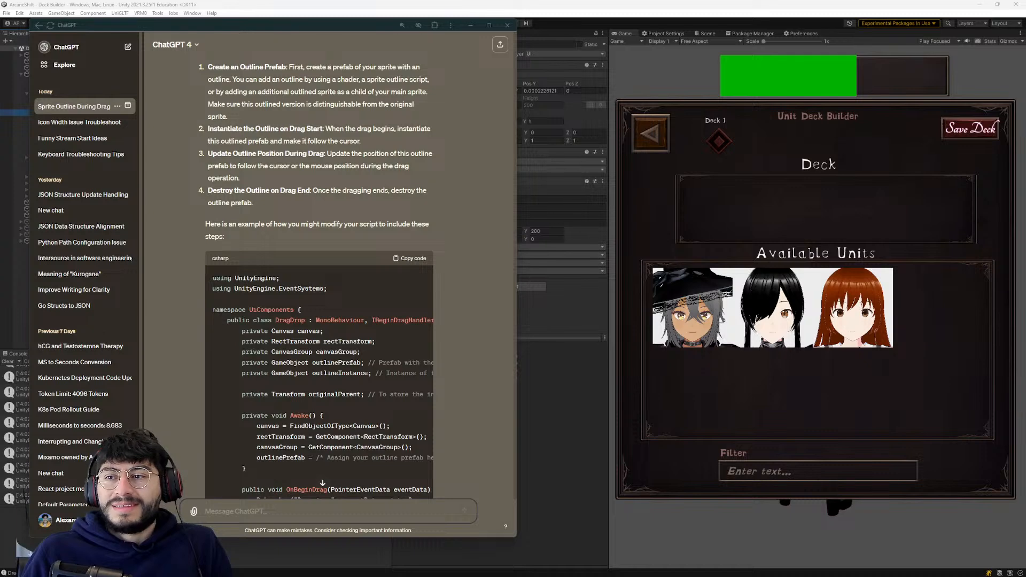
left_click(822, 81)
key("alt+Tab")
scroll(342, 299, "down", 1)
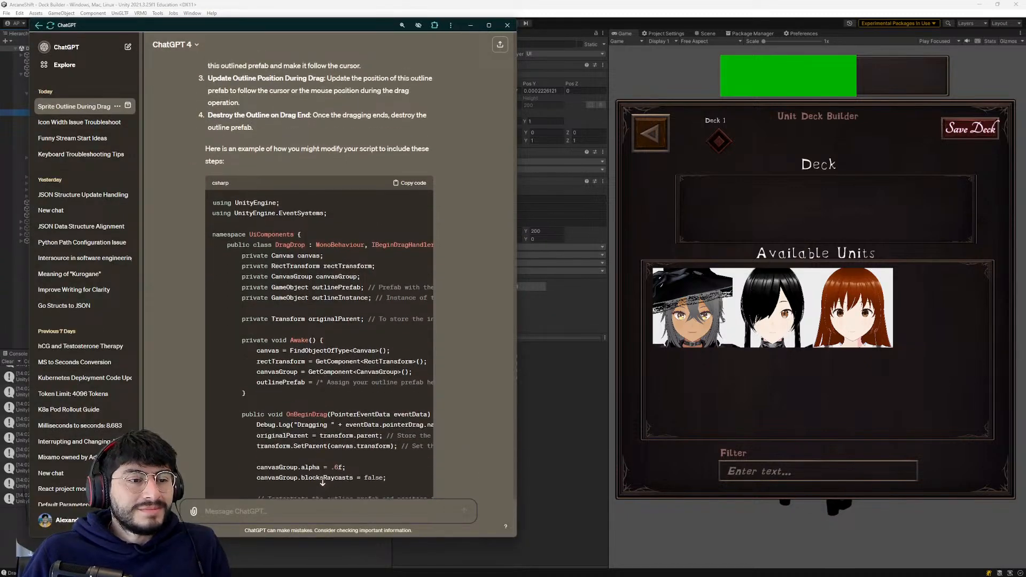
scroll(330, 309, "up", 2)
scroll(321, 299, "up", 2)
scroll(214, 208, "up", 1)
scroll(197, 200, "down", 1)
scroll(198, 199, "down", 1)
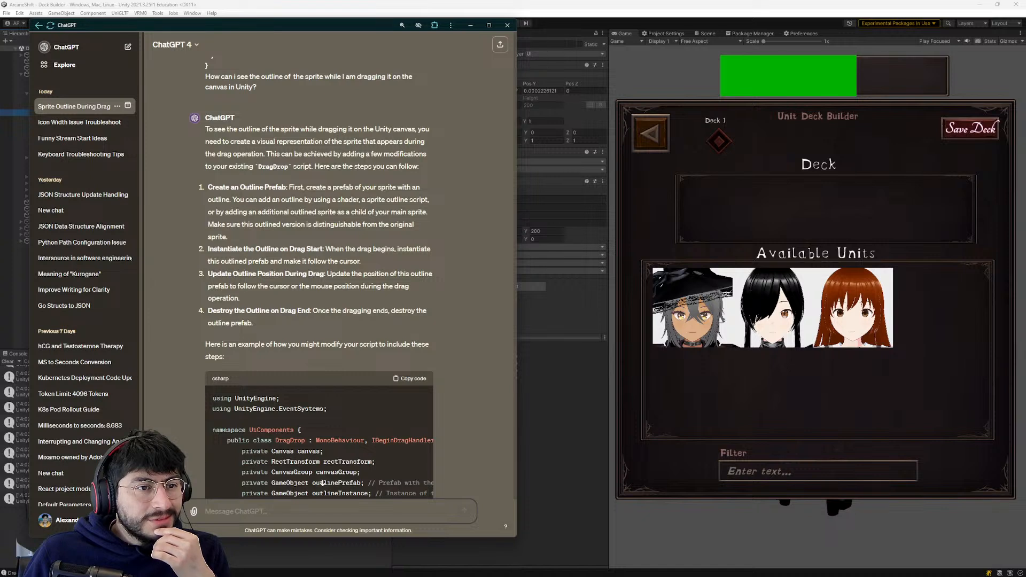
scroll(248, 110, "down", 1)
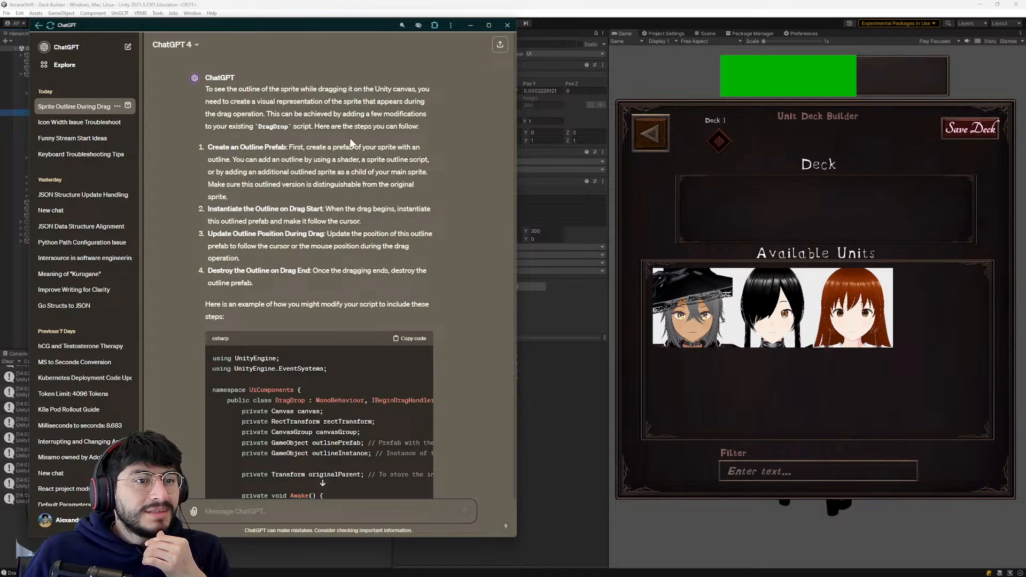
scroll(245, 130, "down", 2)
scroll(242, 124, "up", 2)
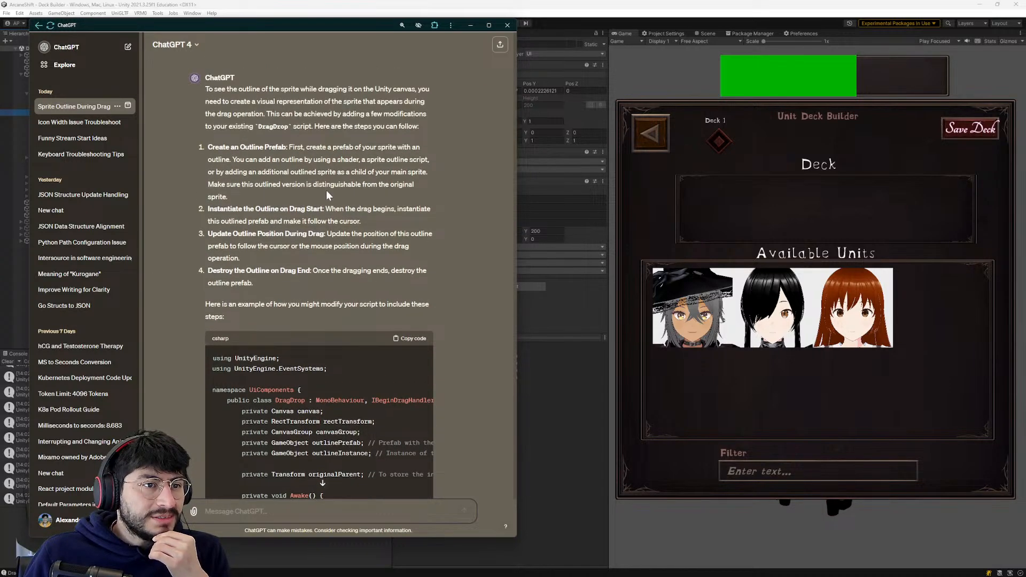
scroll(300, 199, "down", 6)
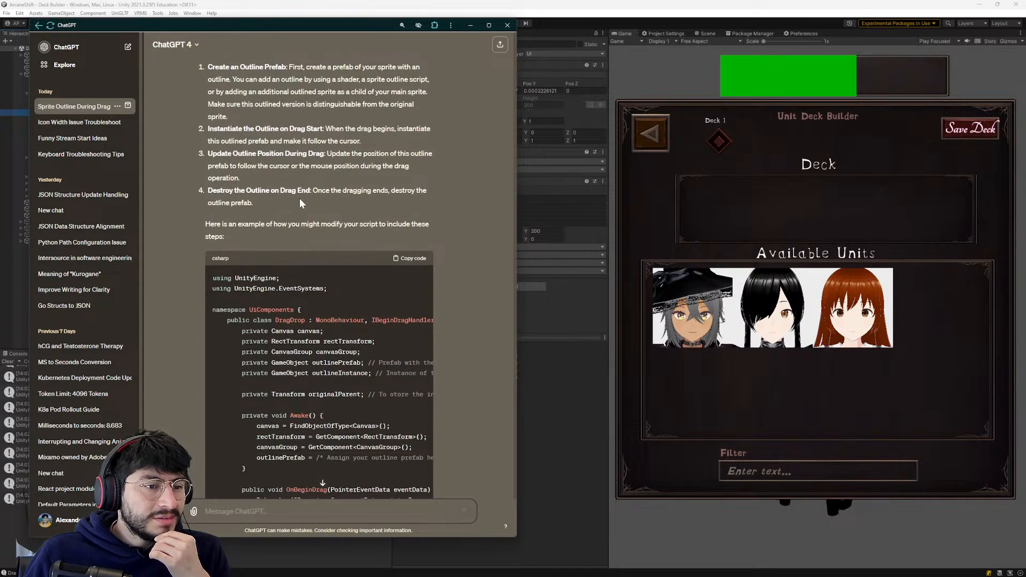
- Reread ChatGPT's steps for creating an outline prefab and look through the modified DragDrop sample script
scroll(297, 197, "up", 3)
scroll(297, 196, "up", 4)
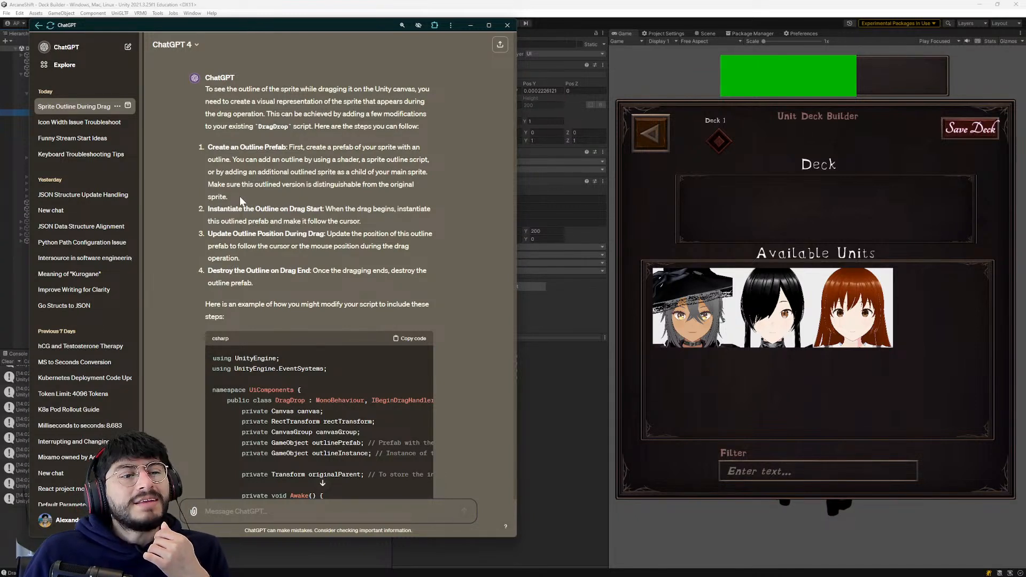
scroll(319, 278, "down", 1)
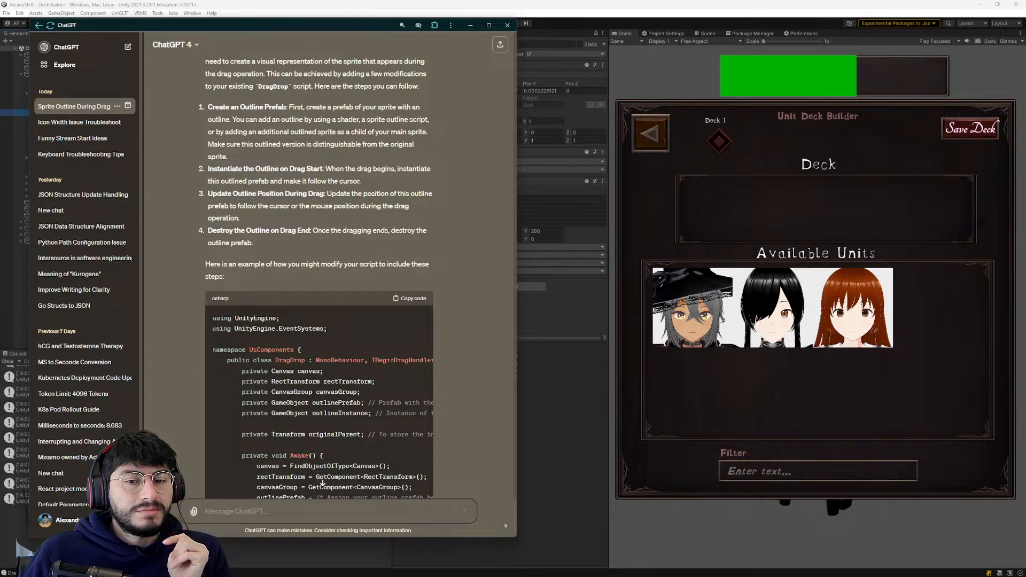
scroll(322, 483, "down", 2)
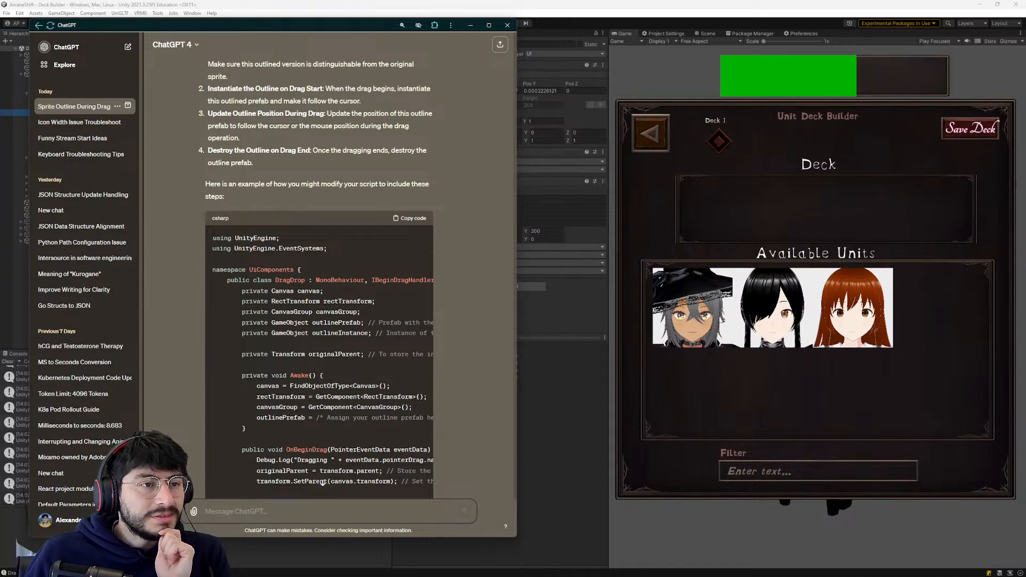
scroll(291, 239, "down", 6)
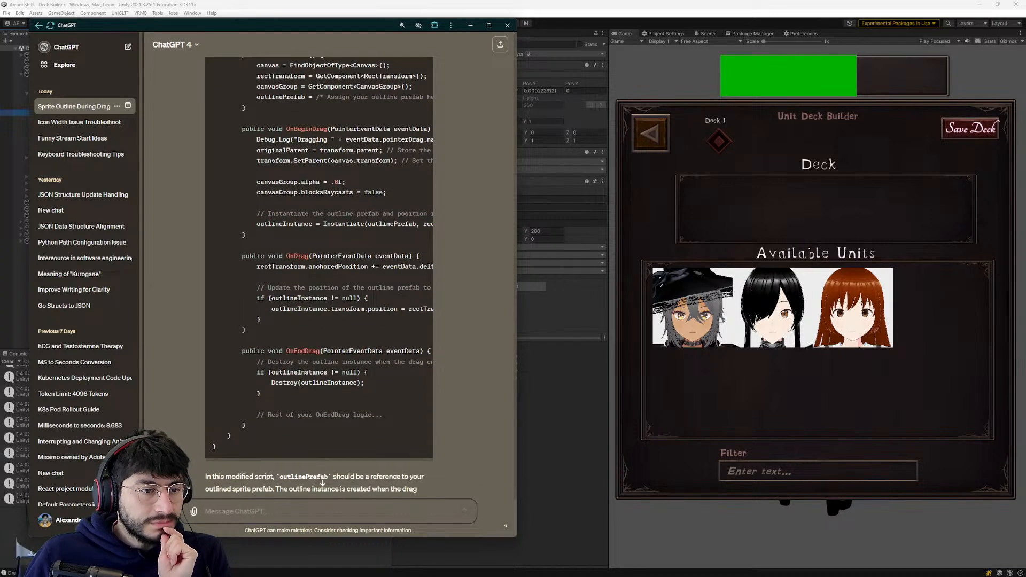
scroll(345, 273, "up", 1)
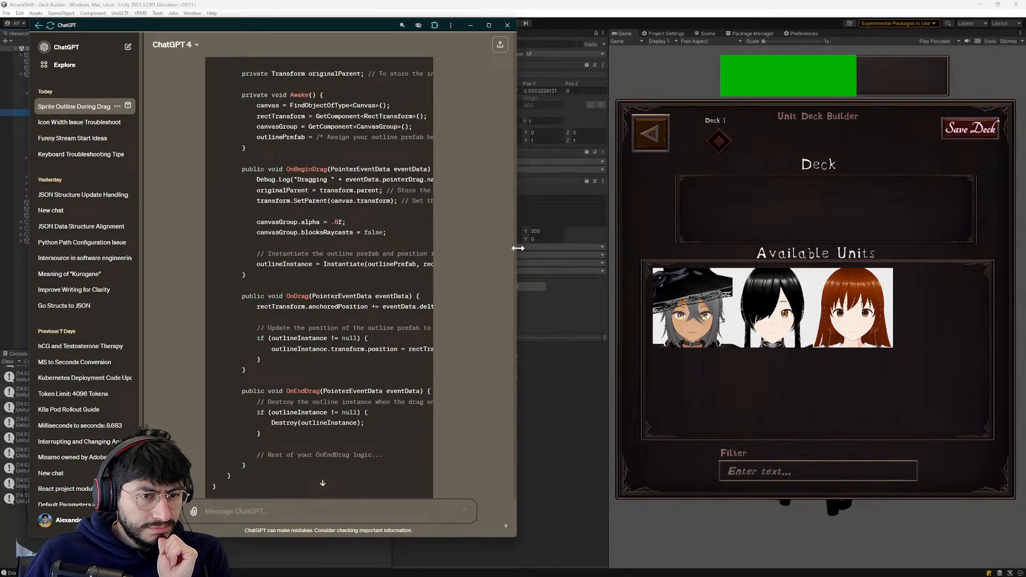
- Narrow the ChatGPT window and place it beside Unity's Game view, leaving the Hierarchy and Game view uncovered
left_click_drag(516, 248, 693, 237)
scroll(480, 263, "up", 2)
scroll(406, 278, "up", 4)
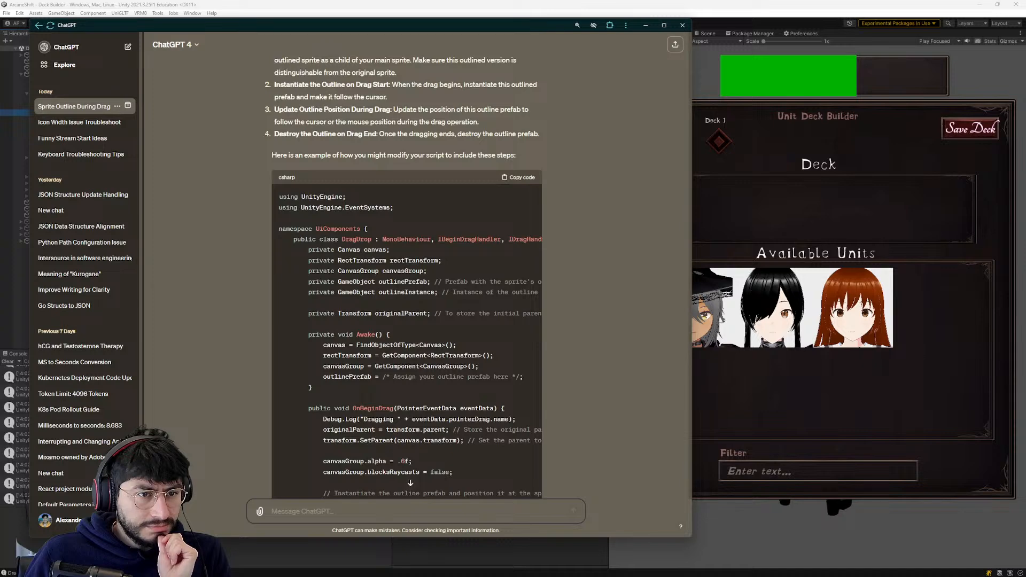
scroll(477, 254, "down", 3)
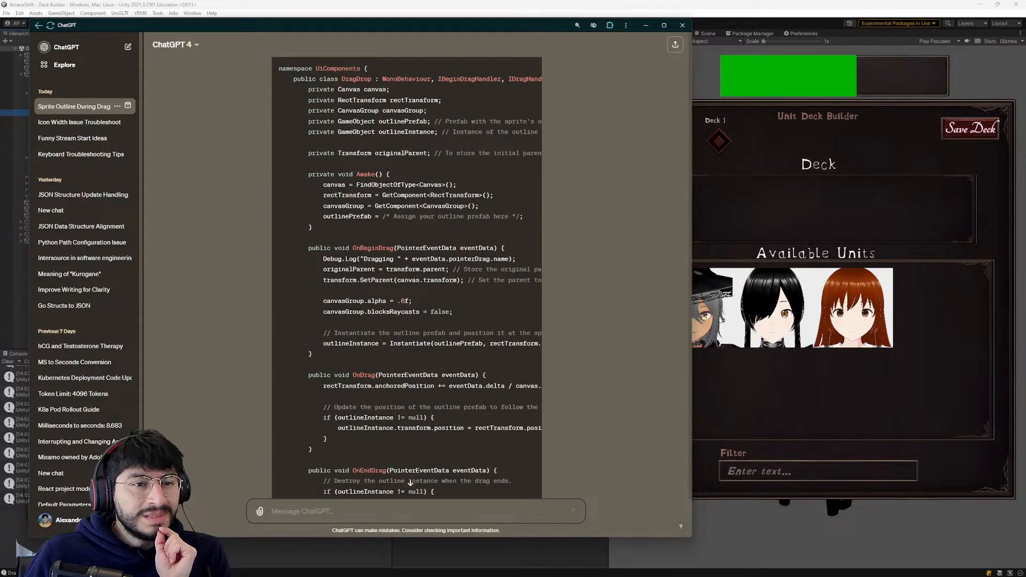
scroll(473, 248, "up", 2)
left_click_drag(687, 151, 661, 198)
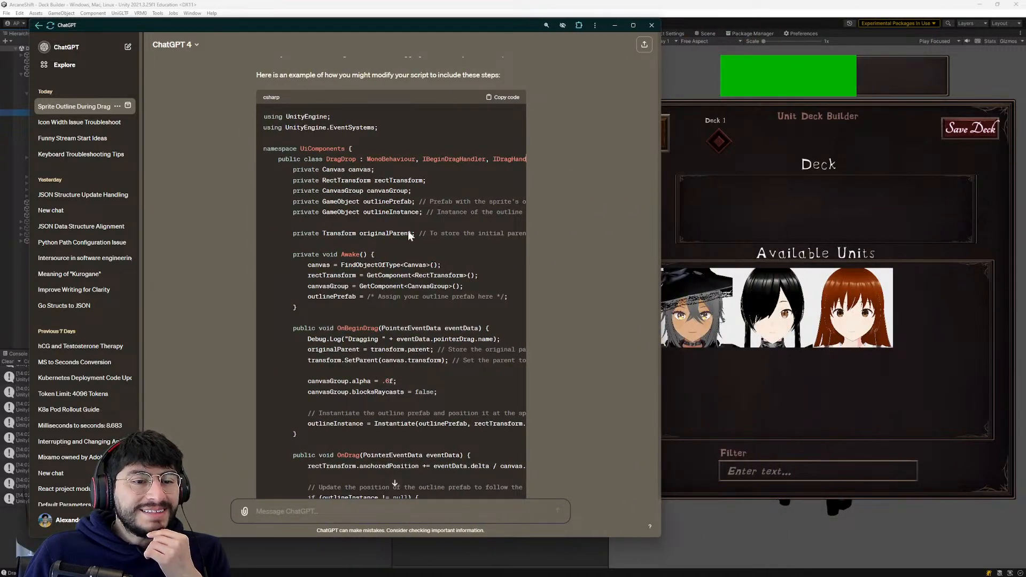
scroll(553, 320, "up", 5)
left_click_drag(663, 238, 361, 197)
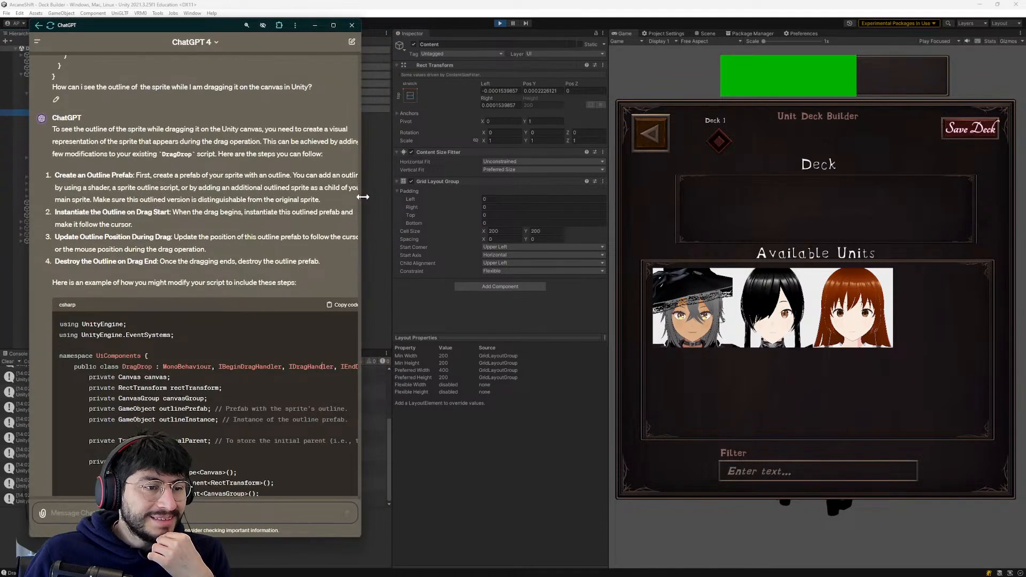
left_click_drag(129, 25, 380, 22)
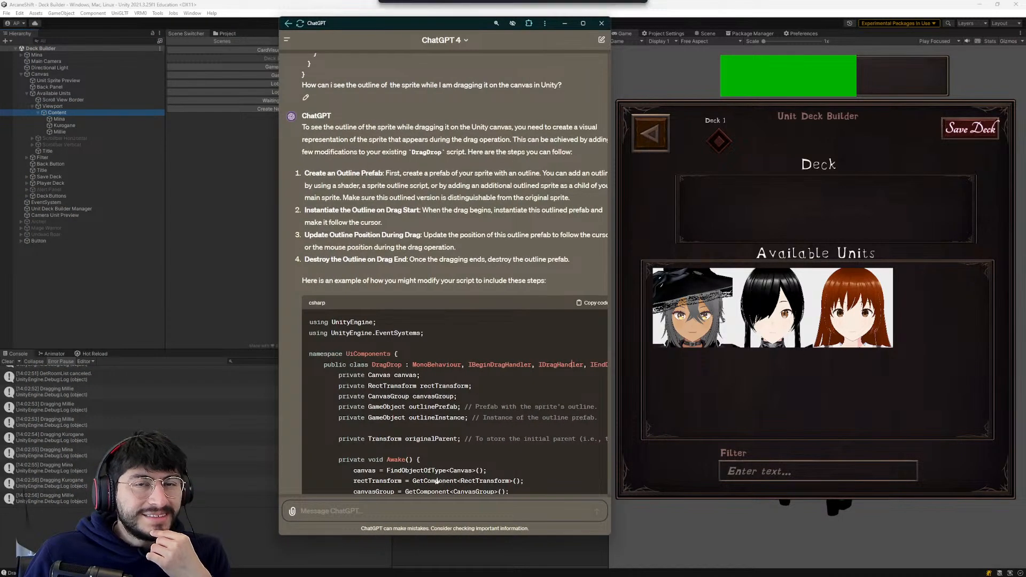
- Study the four outline steps again and read the suggested Awake, OnBeginDrag and OnDrag code
scroll(458, 334, "down", 2)
scroll(461, 320, "down", 3)
scroll(462, 312, "up", 8)
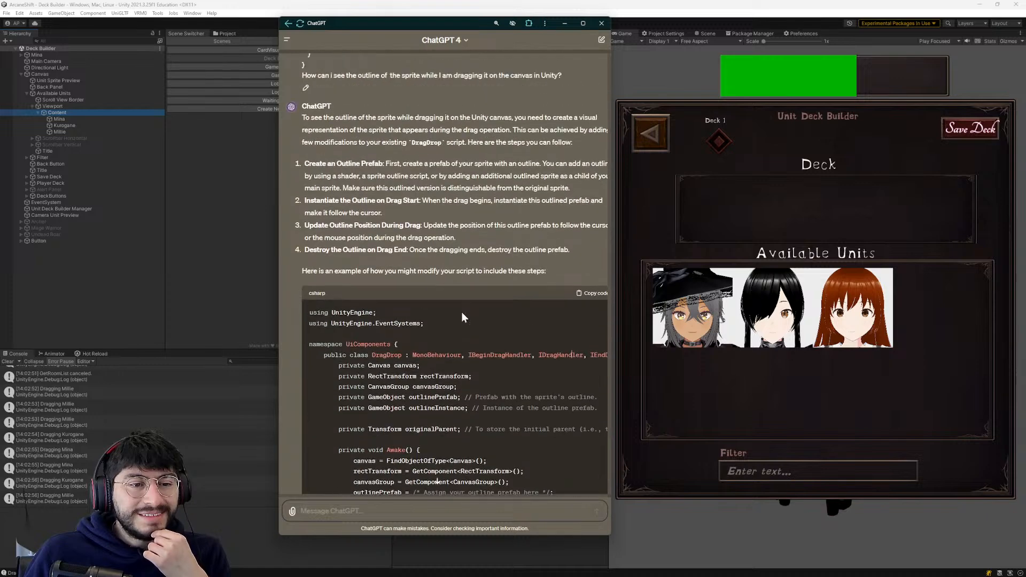
scroll(473, 319, "down", 7)
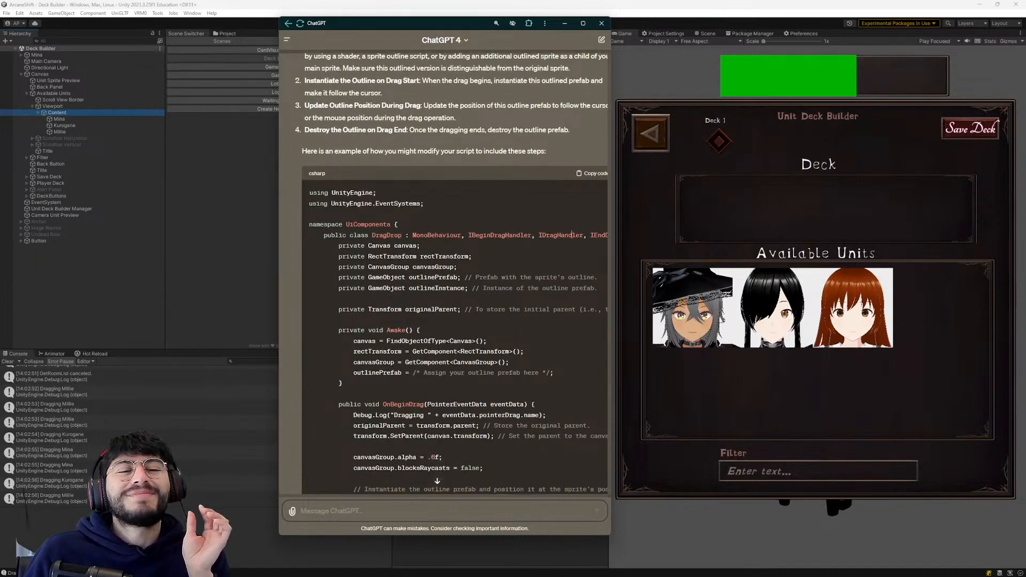
scroll(472, 319, "up", 5)
scroll(469, 319, "down", 2)
scroll(469, 334, "up", 4)
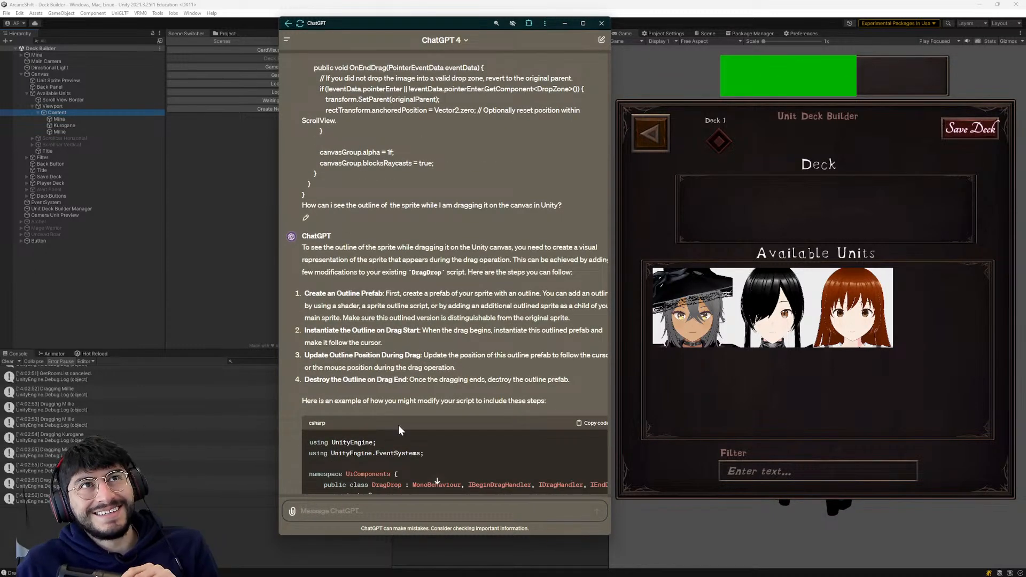
scroll(408, 292, "down", 3)
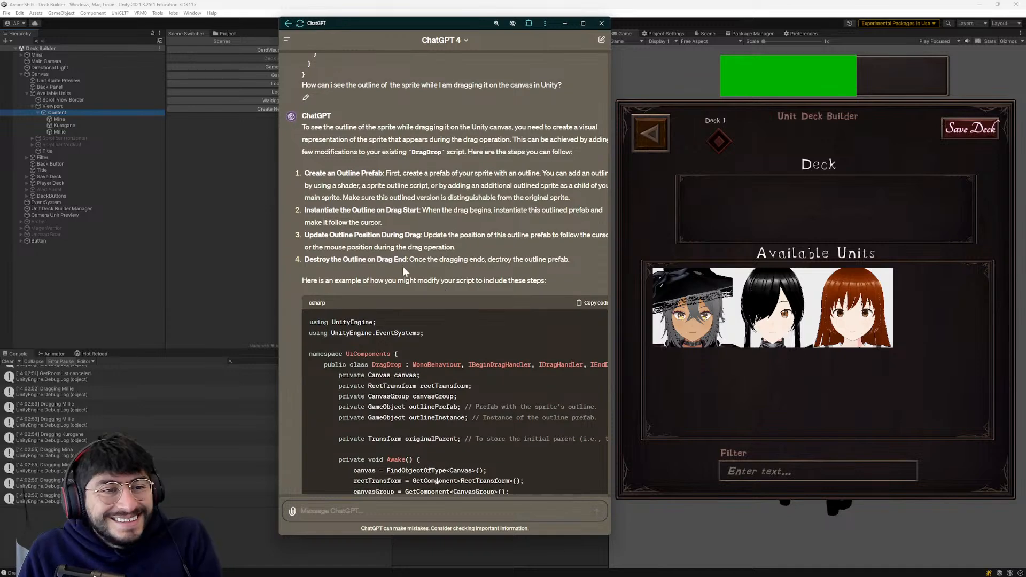
scroll(320, 156, "down", 2)
scroll(402, 100, "down", 3)
scroll(371, 272, "down", 2)
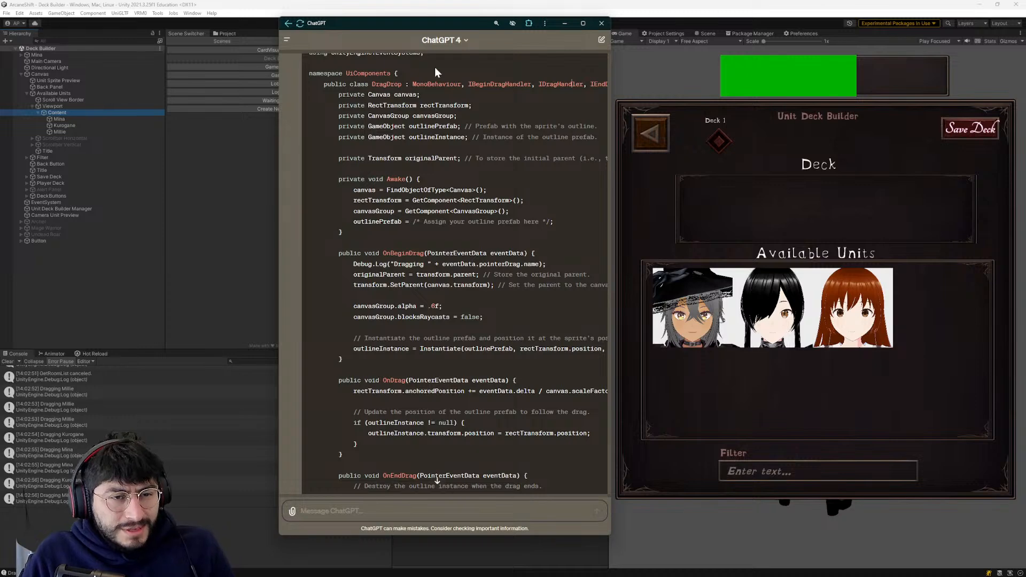
- Move the ChatGPT window aside and bring up DragDrop.cs in the code editor beside it
left_click_drag(435, 19, 236, 36)
key("alt+Tab")
key("alt+Tab")
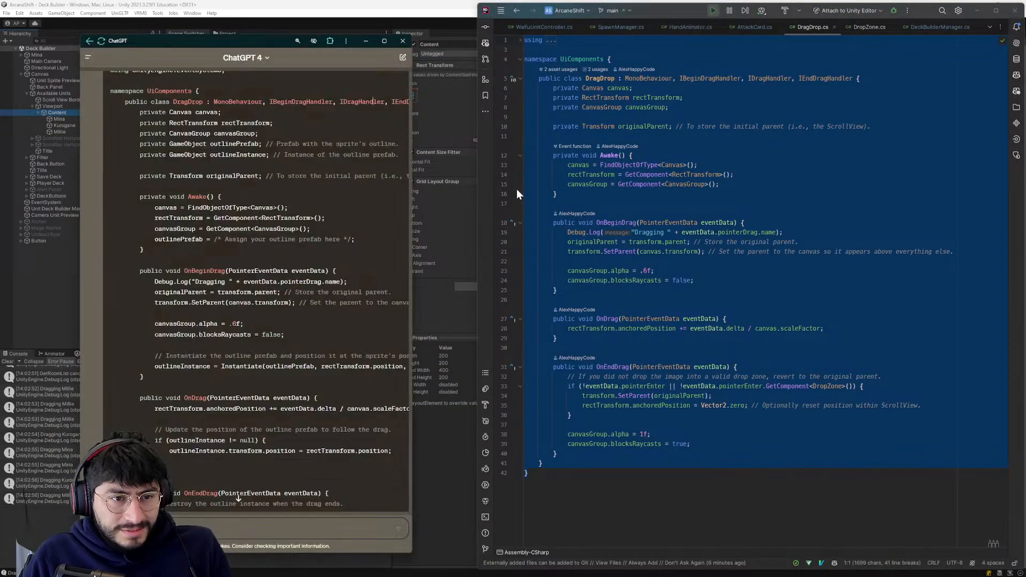
- Compare the Awake, OnBeginDrag, OnDrag and OnEndDrag methods in DragDrop.cs with ChatGPT's suggested version
left_click(676, 319)
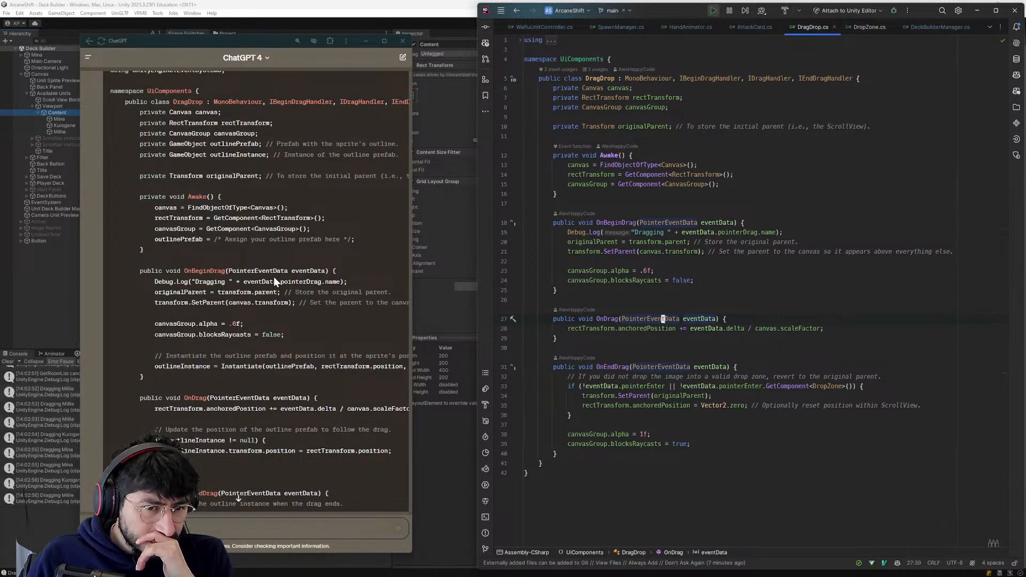
left_click(615, 222)
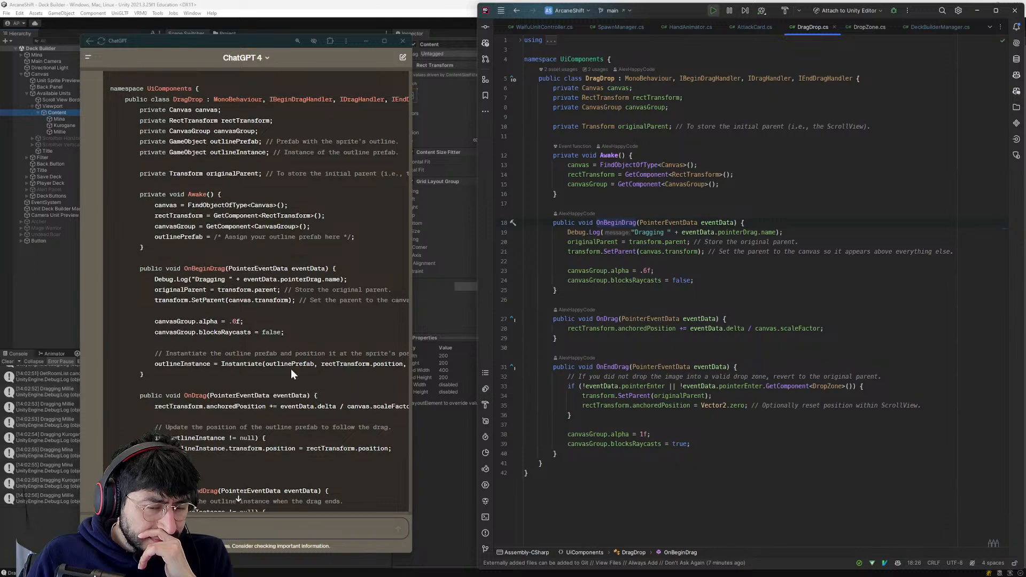
left_click(601, 367)
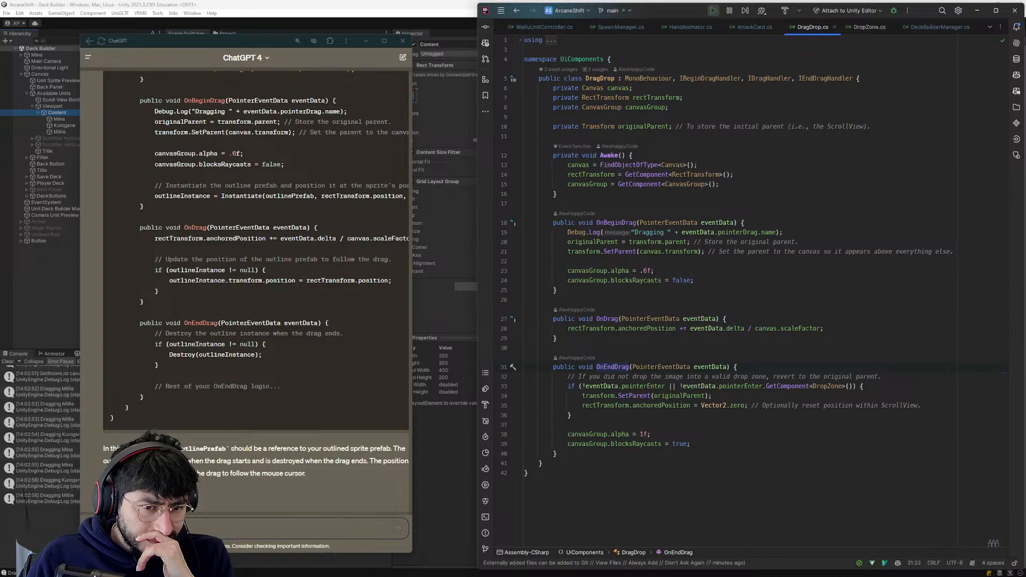
left_click(655, 329)
left_click(604, 363)
left_click(605, 367)
double_click(607, 367)
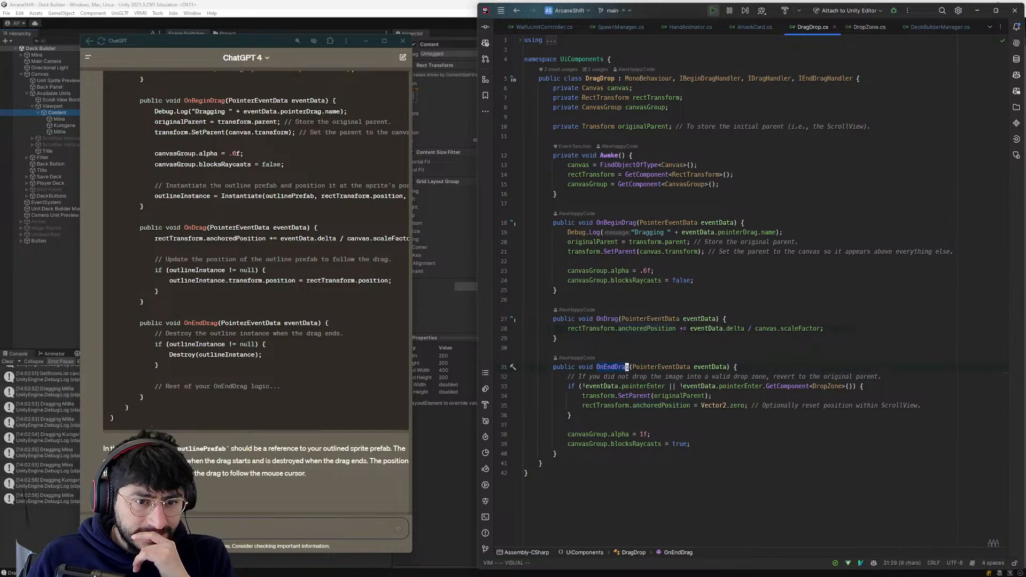
left_click(605, 365)
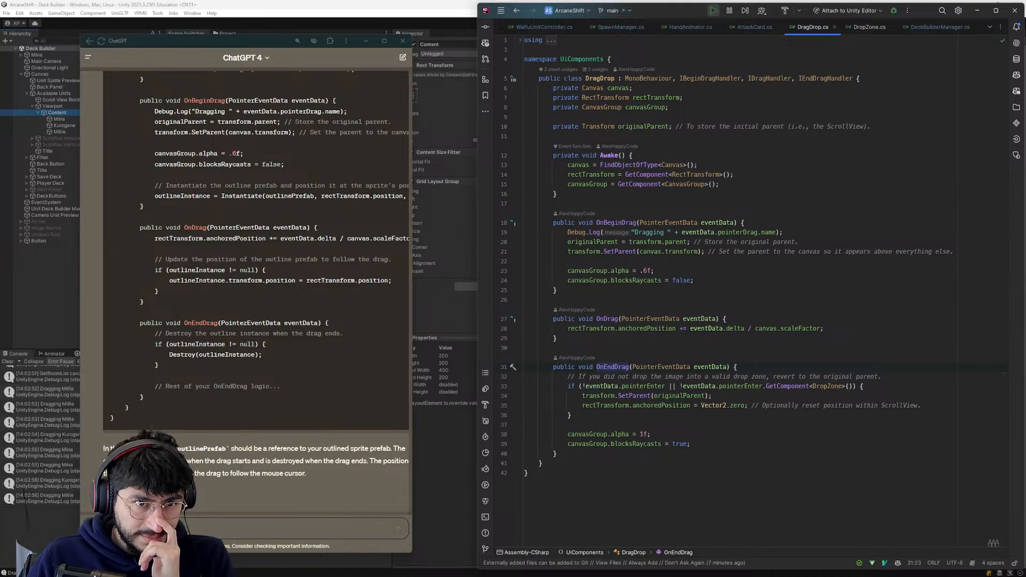
left_click(598, 155)
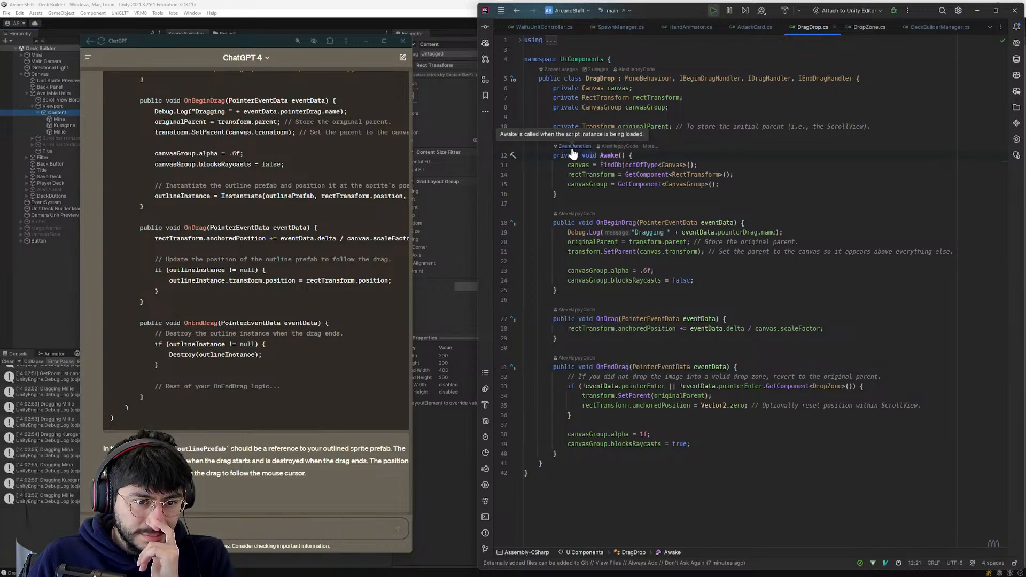
scroll(256, 267, "up", 2)
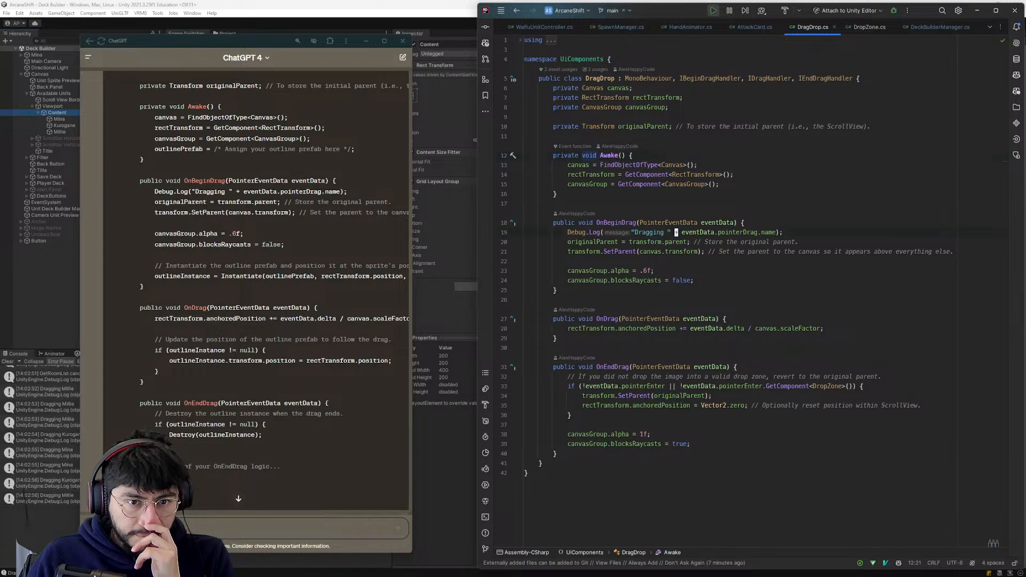
- In Unity's running game, test moving the Mina icon from Available Units into the Deck and back, and return to the code editor
left_click(436, 413)
left_click_drag(687, 315, 696, 209)
key("alt+Tab")
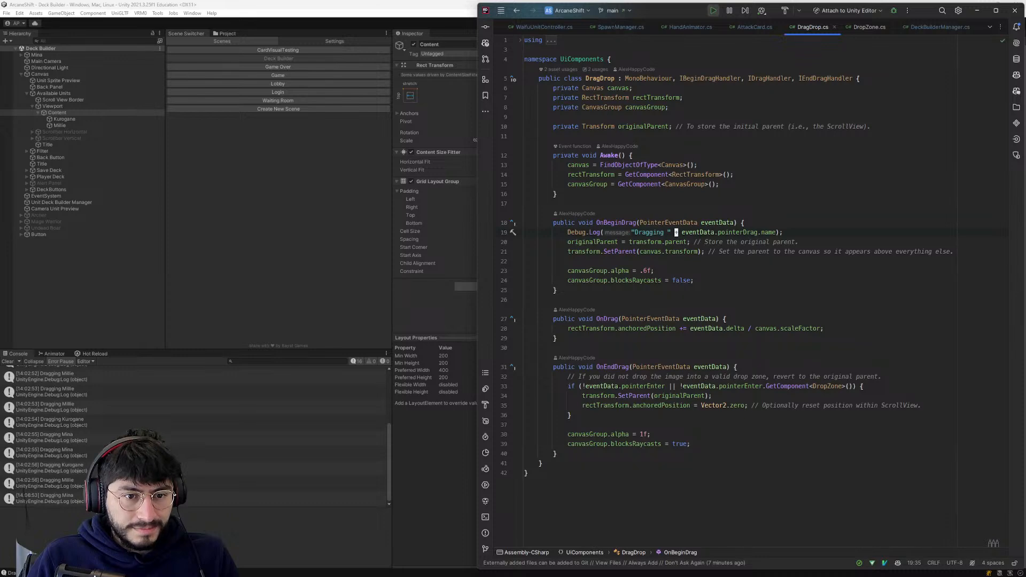
key("alt+Tab")
left_click_drag(700, 203, 832, 296)
key("alt+Tab")
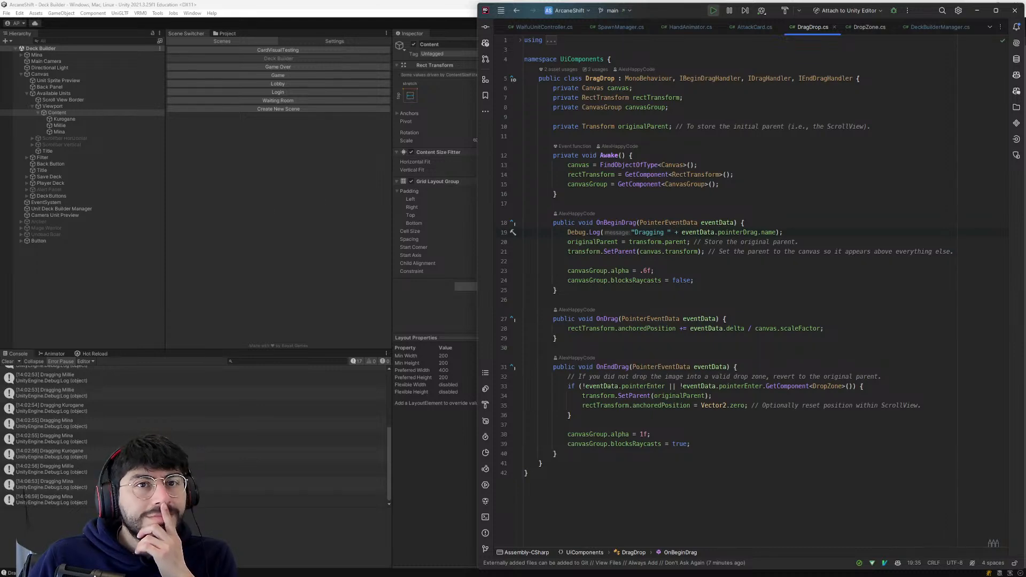
- Examine the canvasGroup alpha and blocksRaycasts lines in OnBeginDrag and the DropZone check in OnEndDrag of DragDrop.cs
left_click(651, 271)
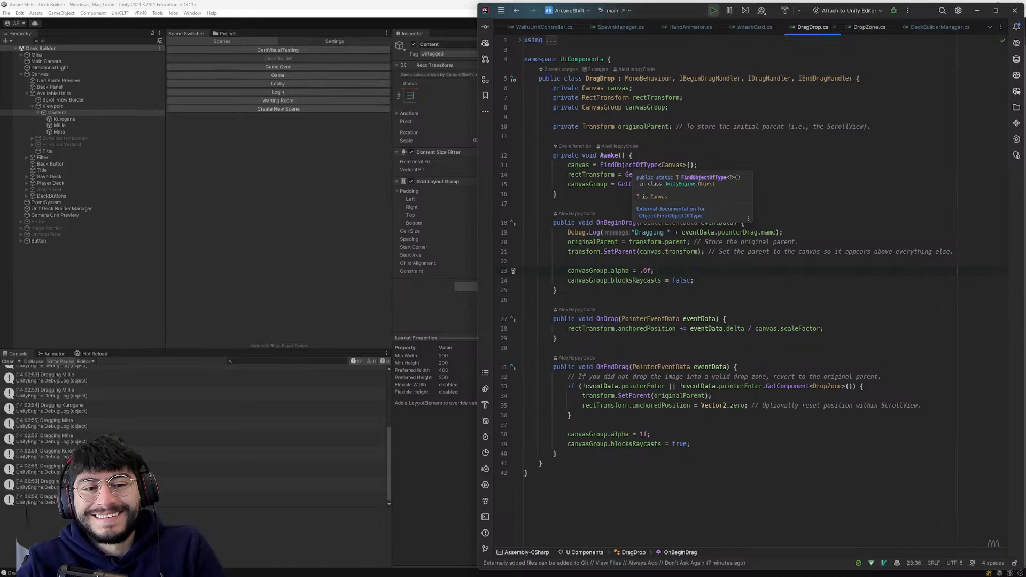
key("alt+Down")
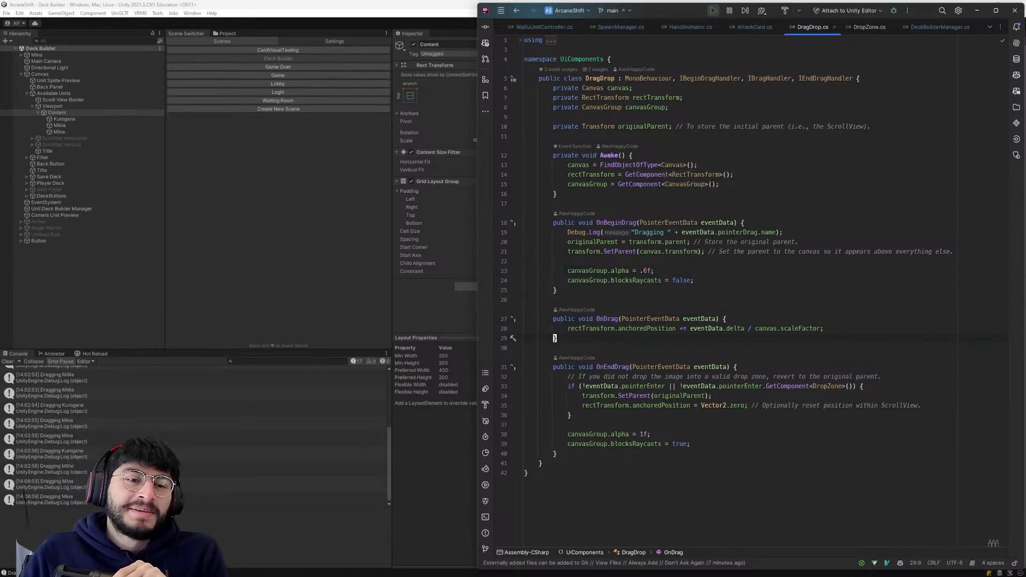
key("Up")
key("Up")
scroll(119, 438, "down", 1)
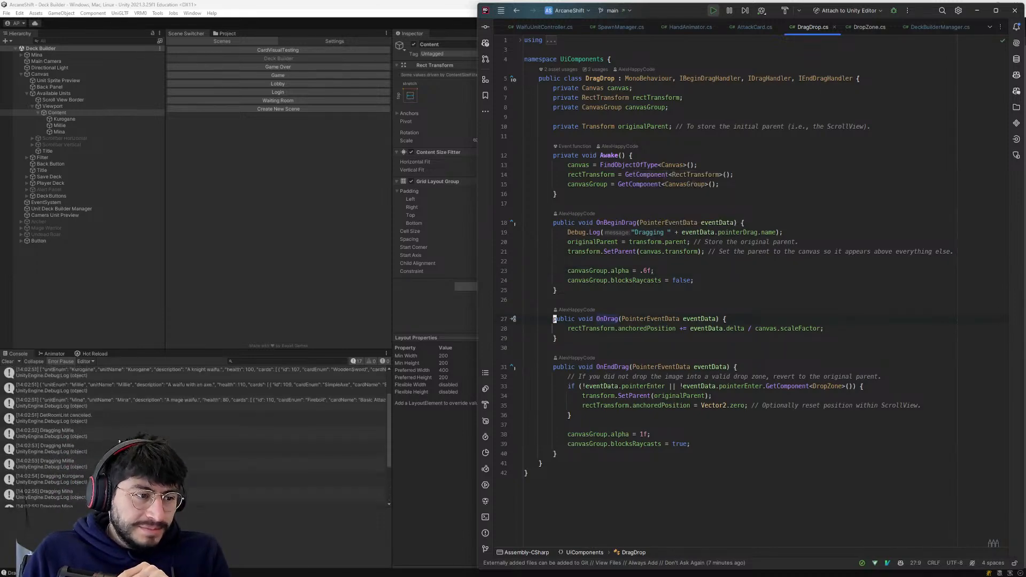
left_click(557, 367)
left_click(554, 367)
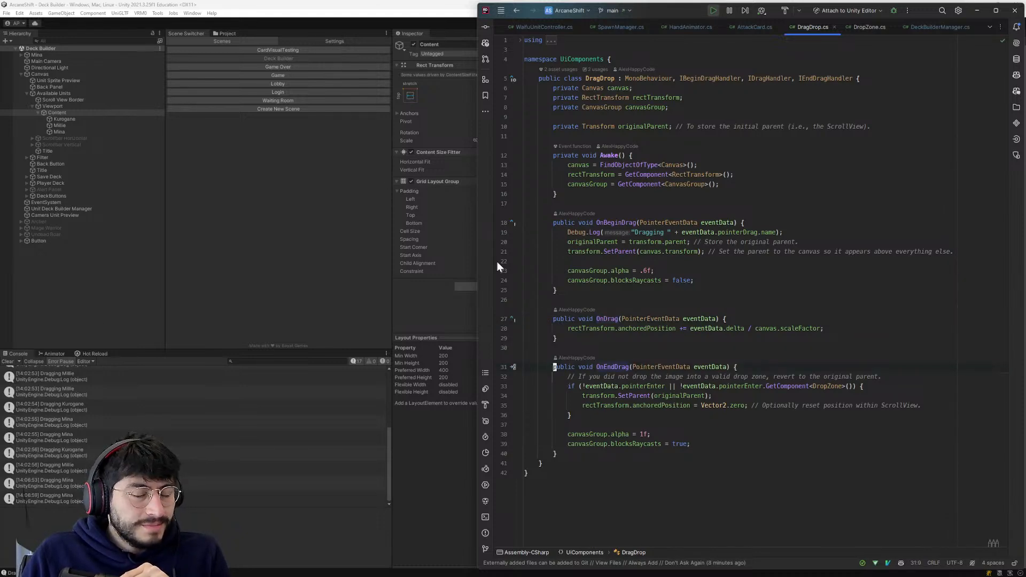
left_click(746, 377)
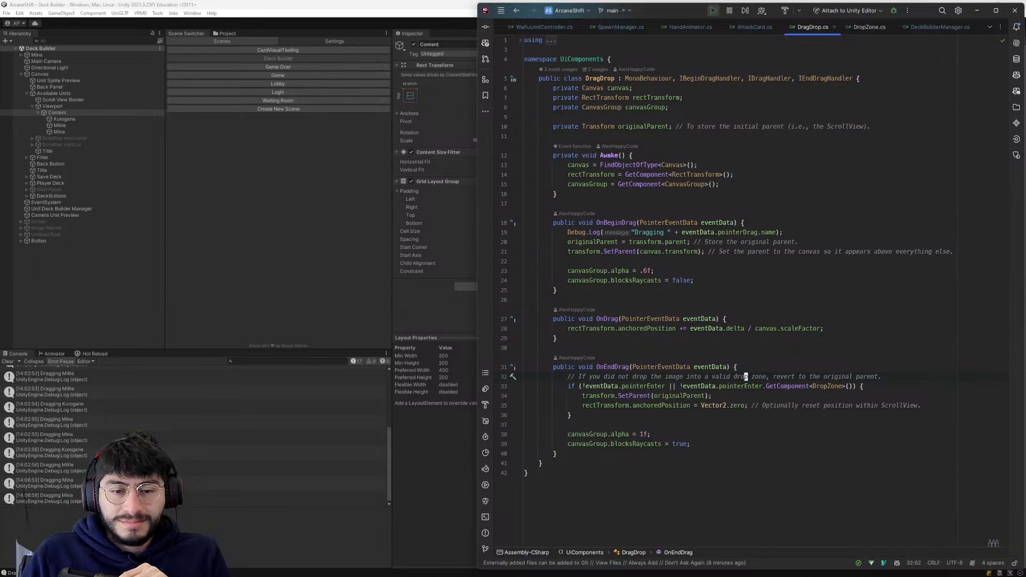
left_click(851, 386)
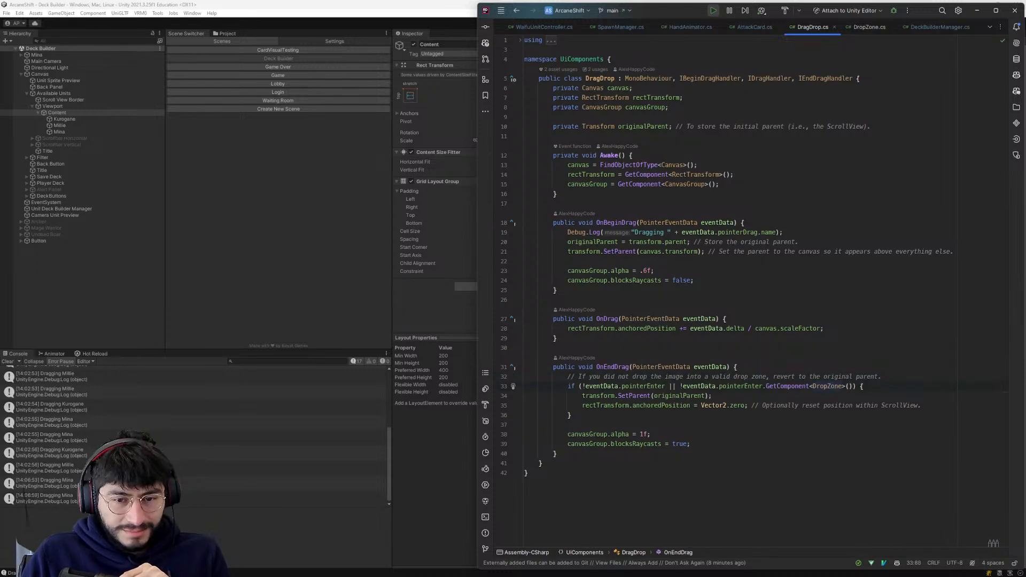
left_click(832, 386)
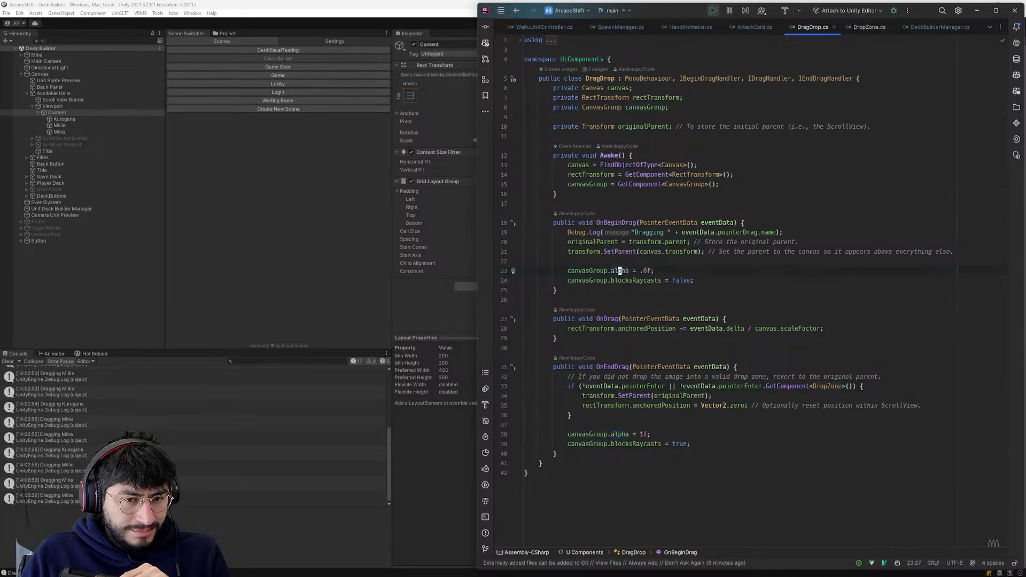
left_click(656, 280)
- Switch back to ChatGPT and review how its script creates, moves and destroys the outline instance alongside the DragDrop.cs code
key("alt+Tab")
key("alt+Tab")
key("alt+Tab")
scroll(261, 340, "down", 1)
scroll(260, 326, "down", 2)
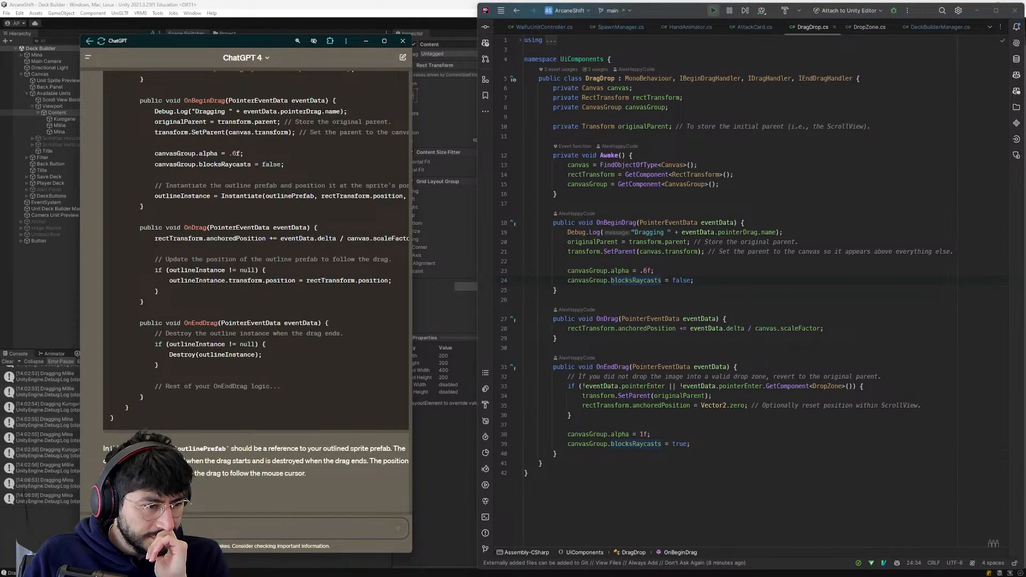
scroll(268, 459, "up", 6)
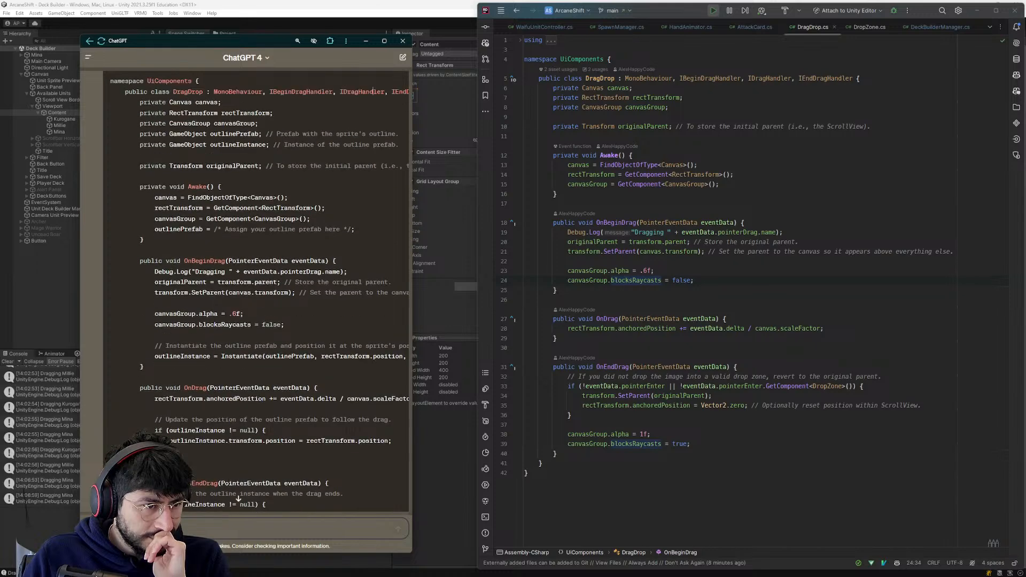
scroll(268, 458, "down", 2)
scroll(268, 458, "down", 1)
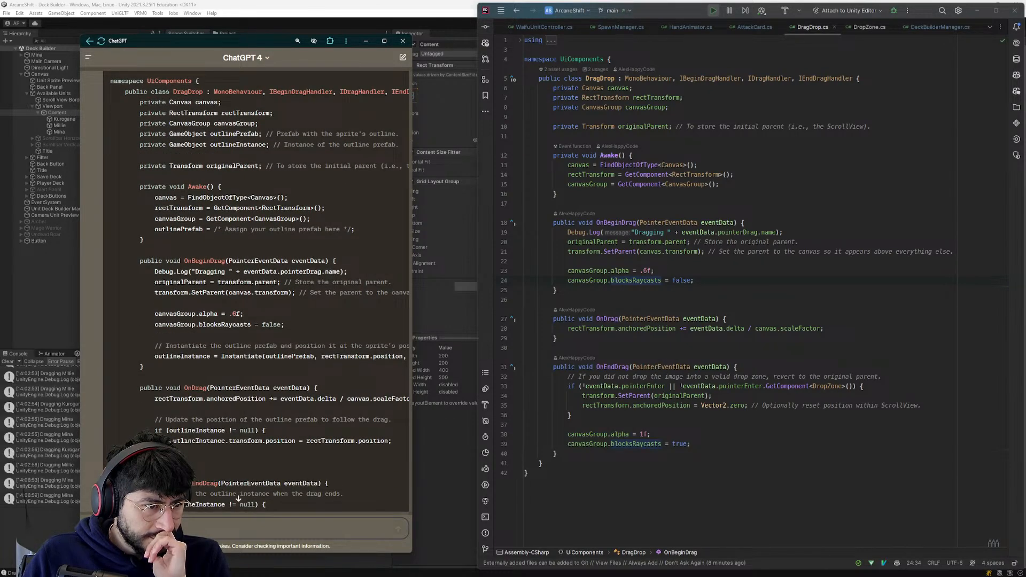
- Review the rest of ChatGPT's outline-prefab script and ask it "can we just drag the original sprite instead?"
scroll(175, 321, "down", 2)
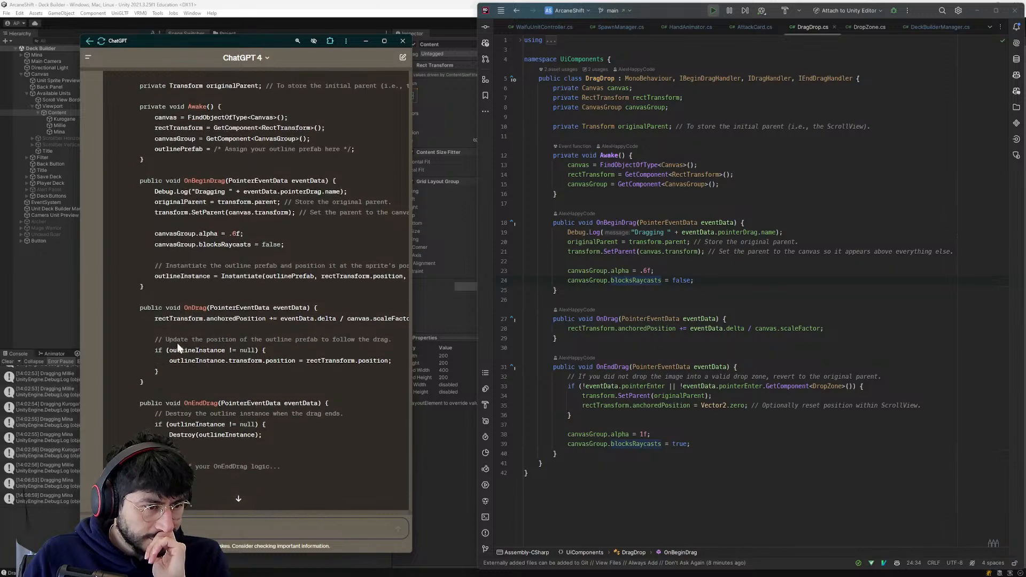
left_click_drag(169, 361, 203, 361)
left_click(206, 339)
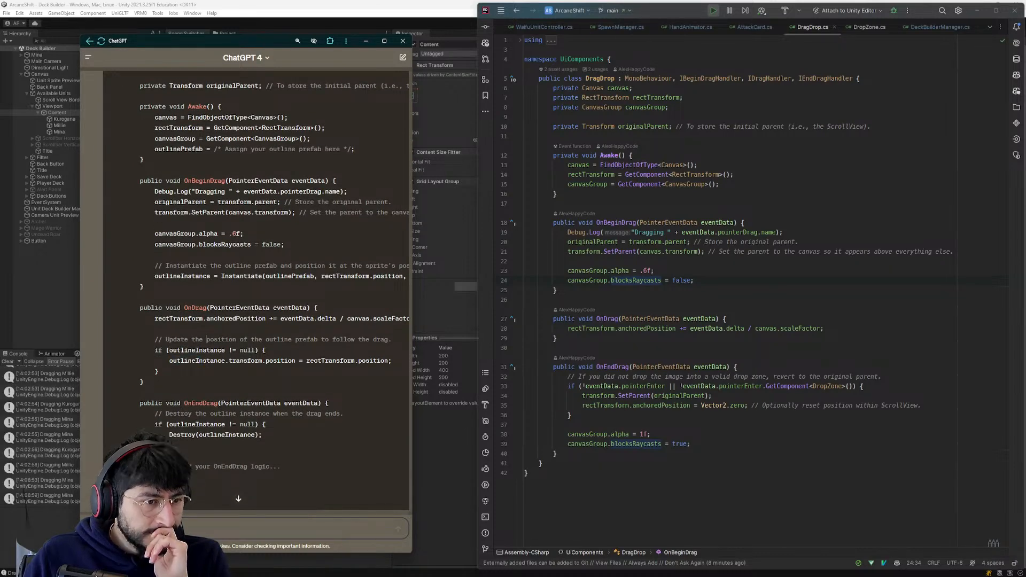
scroll(175, 508, "down", 2)
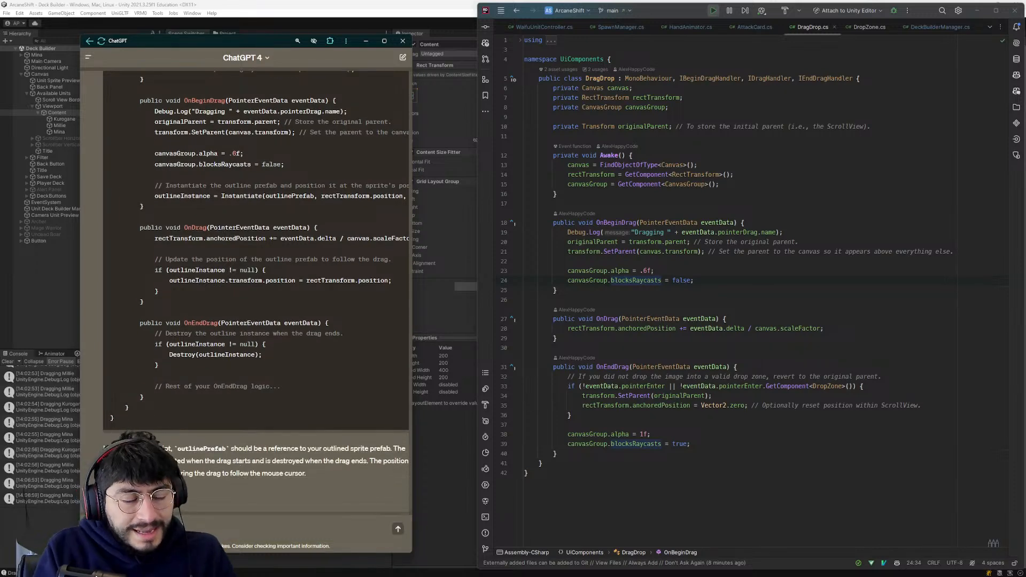
type("nal sprite")
type(" instea")
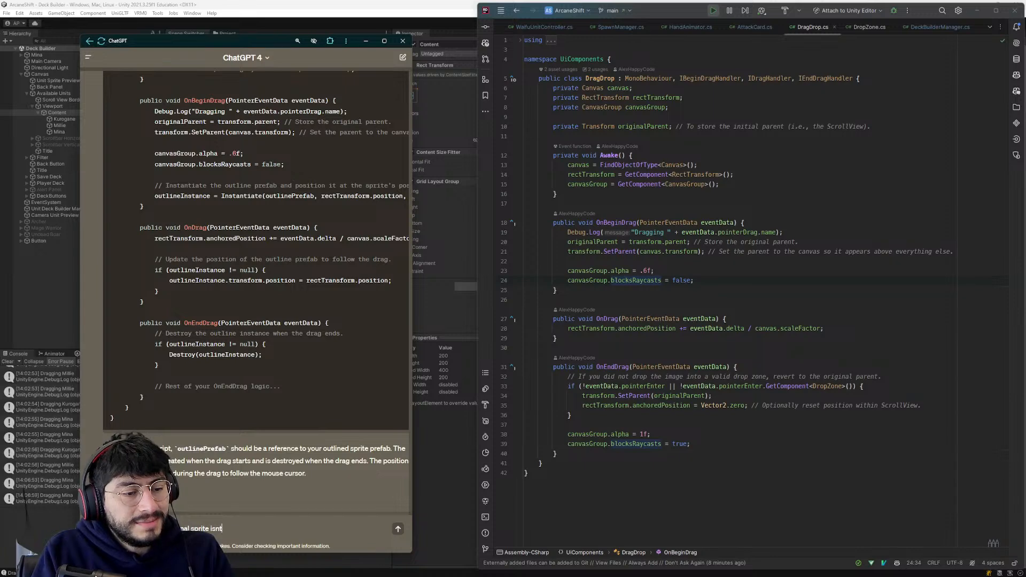
type("d?")
key("Return")
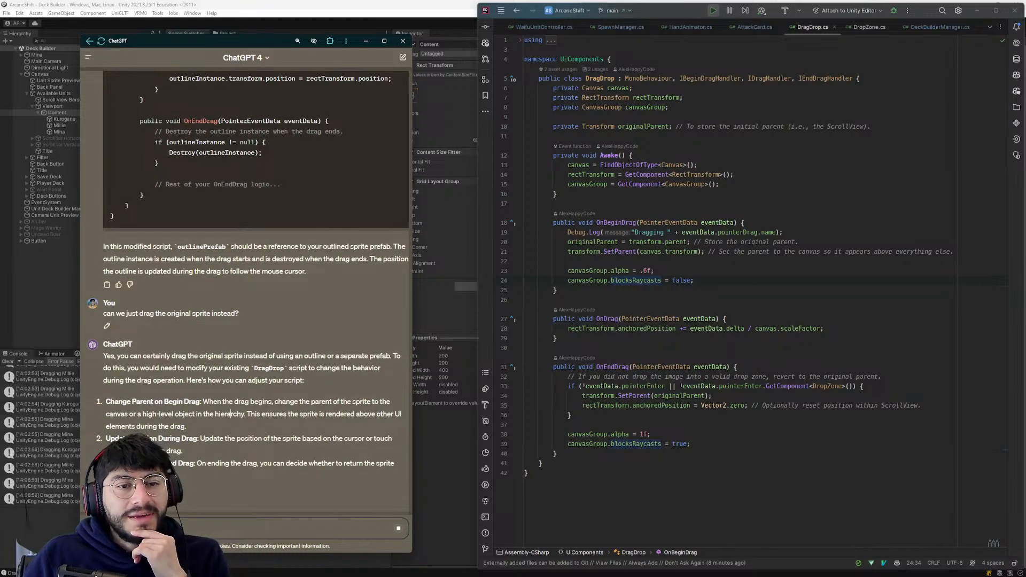
- Examine the transform.SetParent(canvas.transform) and canvasGroup.alpha lines in DragDrop.cs's OnBeginDrag while ChatGPT writes its answer
left_click(598, 251)
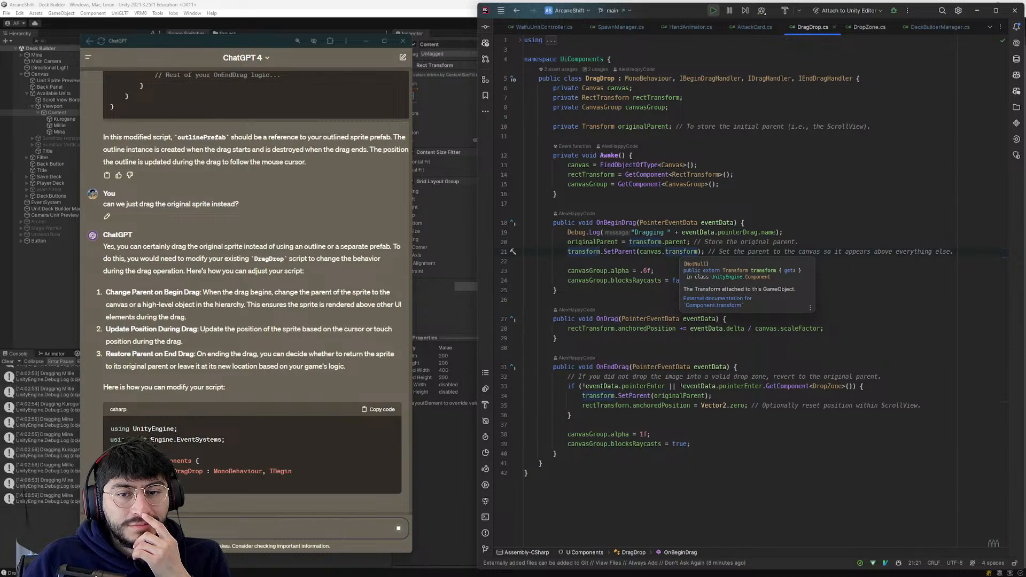
left_click(677, 251)
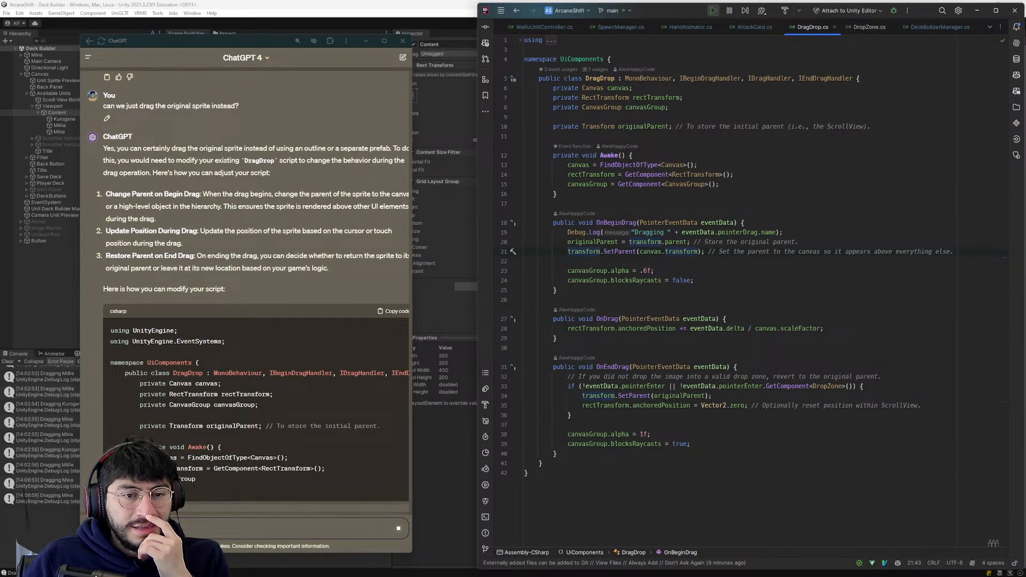
left_click(612, 252)
left_click(647, 271)
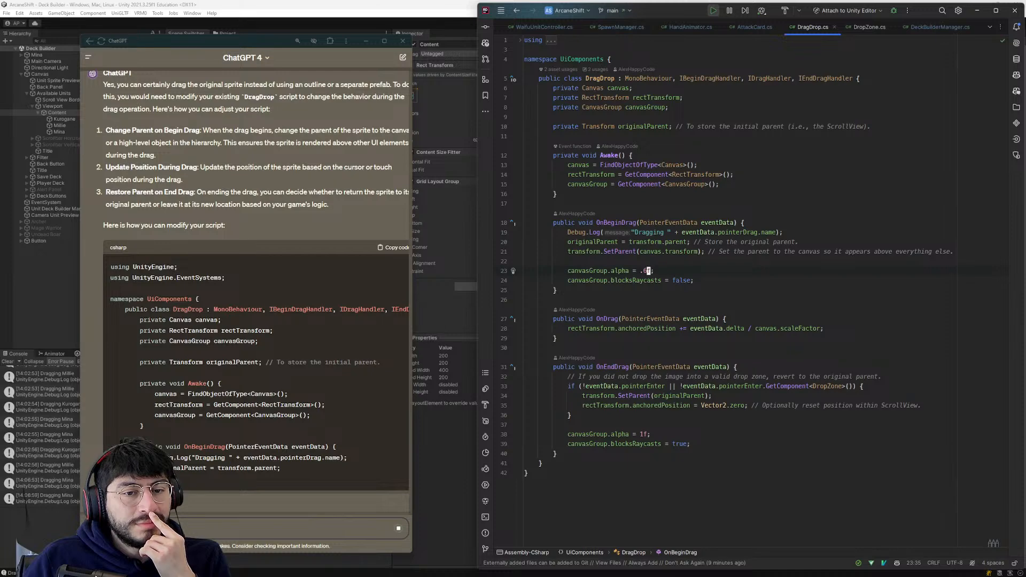
left_click(644, 271)
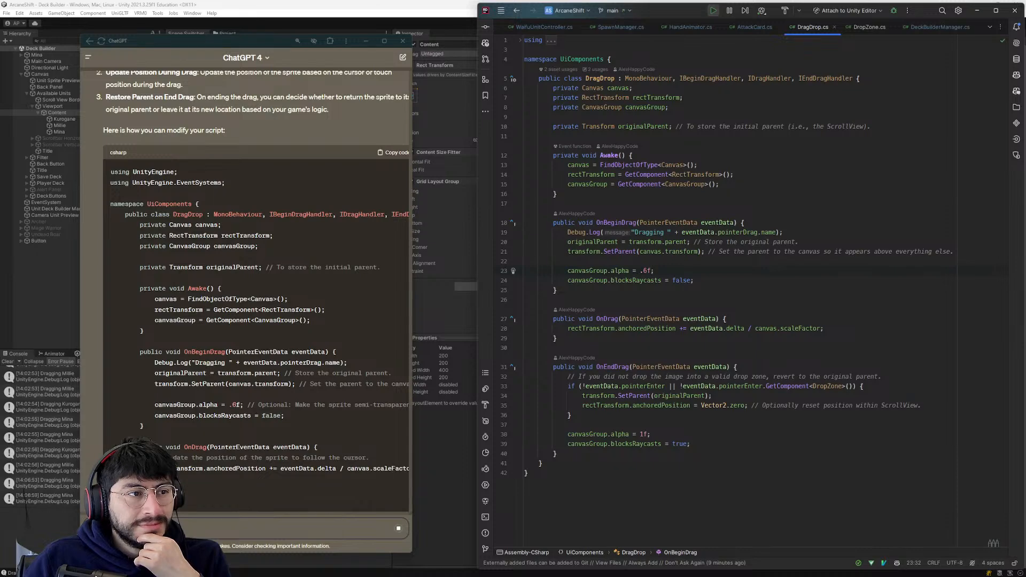
left_click(644, 252)
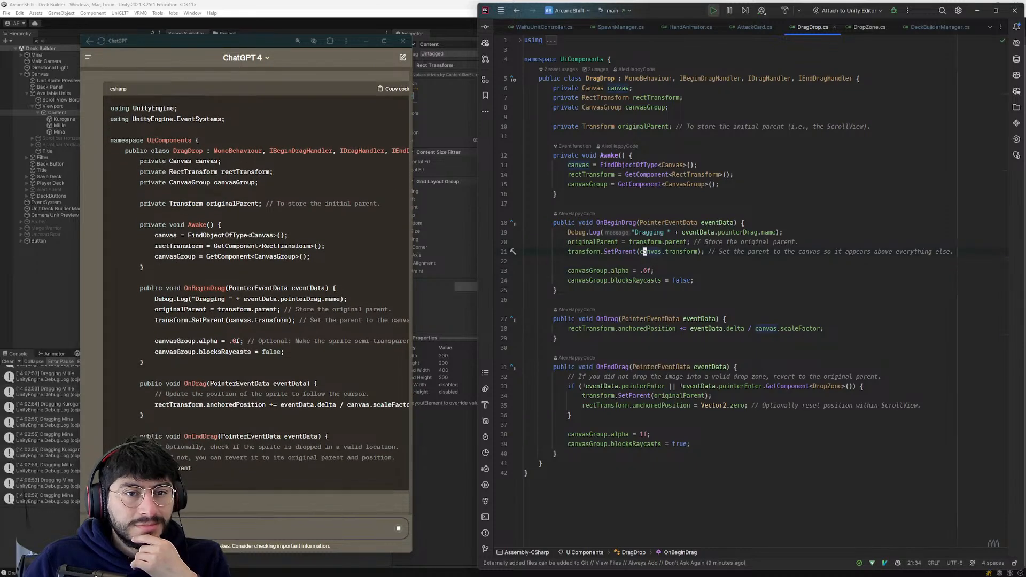
- Check the FindObjectOfType<Canvas>() call in DragDrop.cs's Awake against the Canvas object and its children in Unity's Hierarchy
left_click(454, 284)
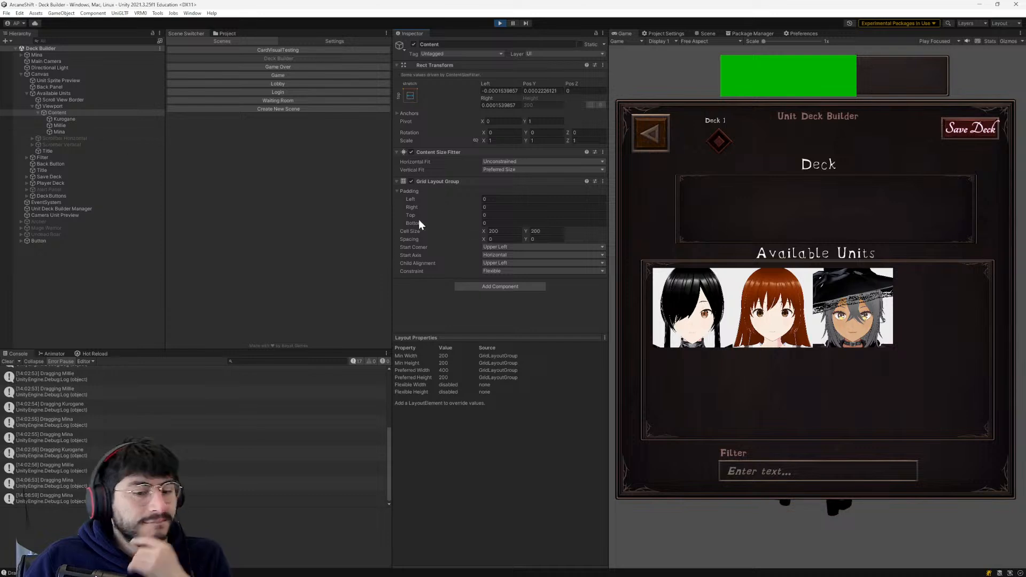
key("alt+Tab")
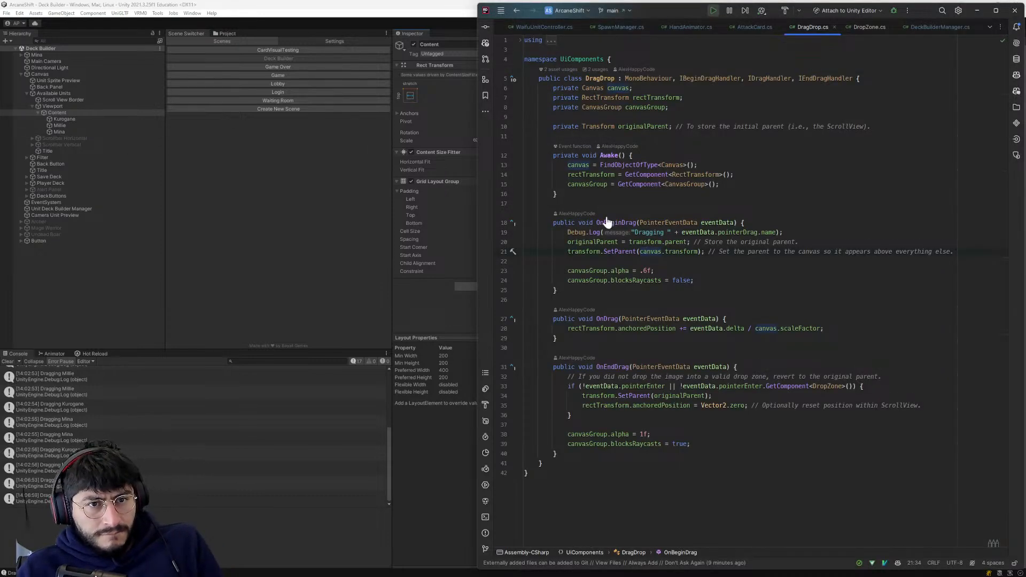
left_click(641, 165)
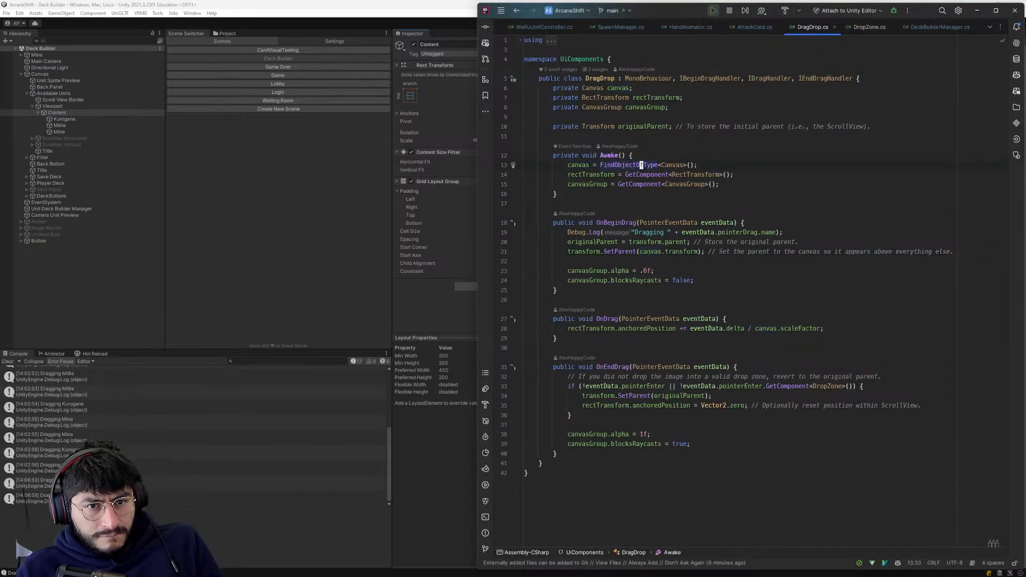
mouse_move(642, 165)
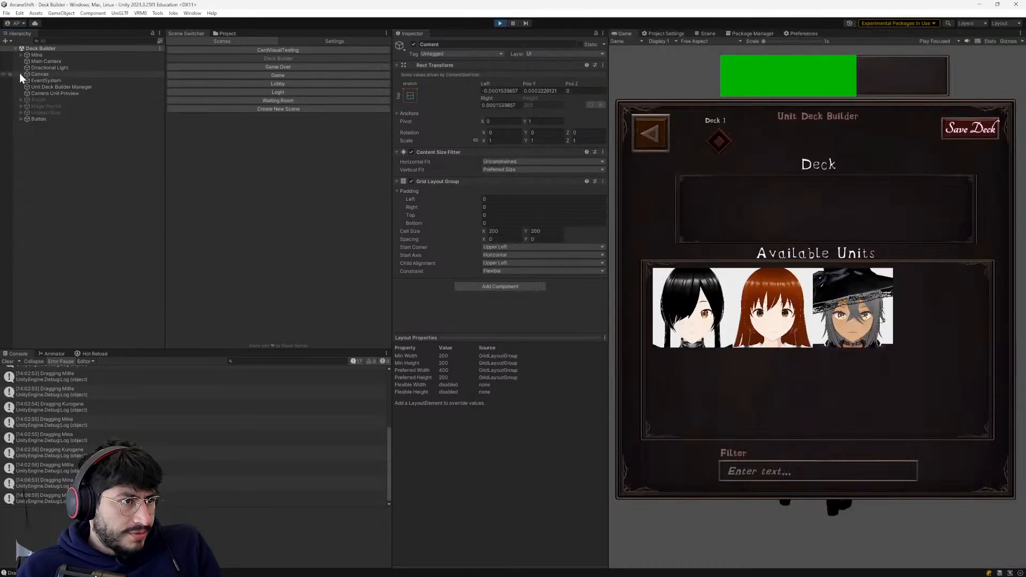
left_click(20, 74)
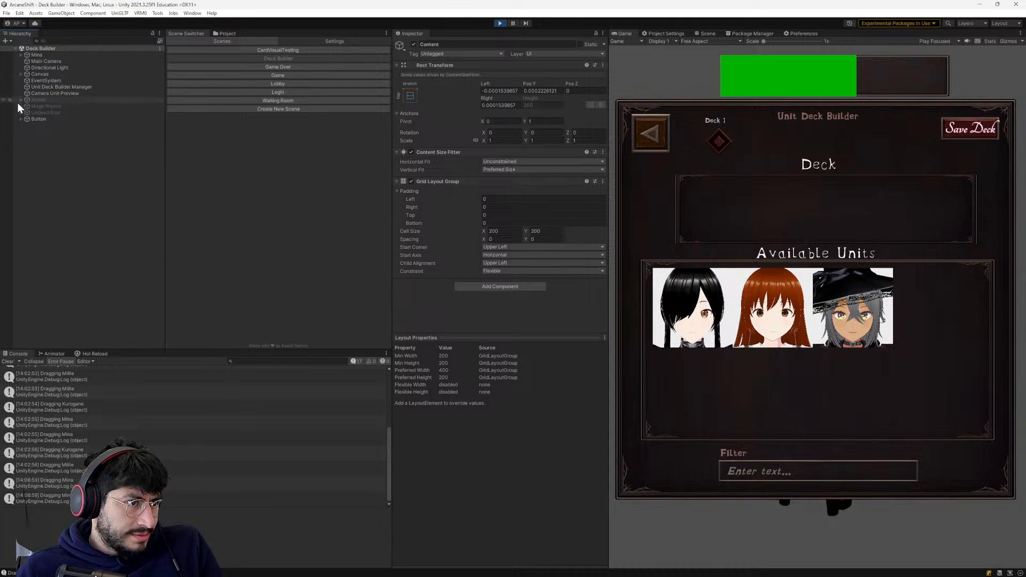
left_click(20, 75)
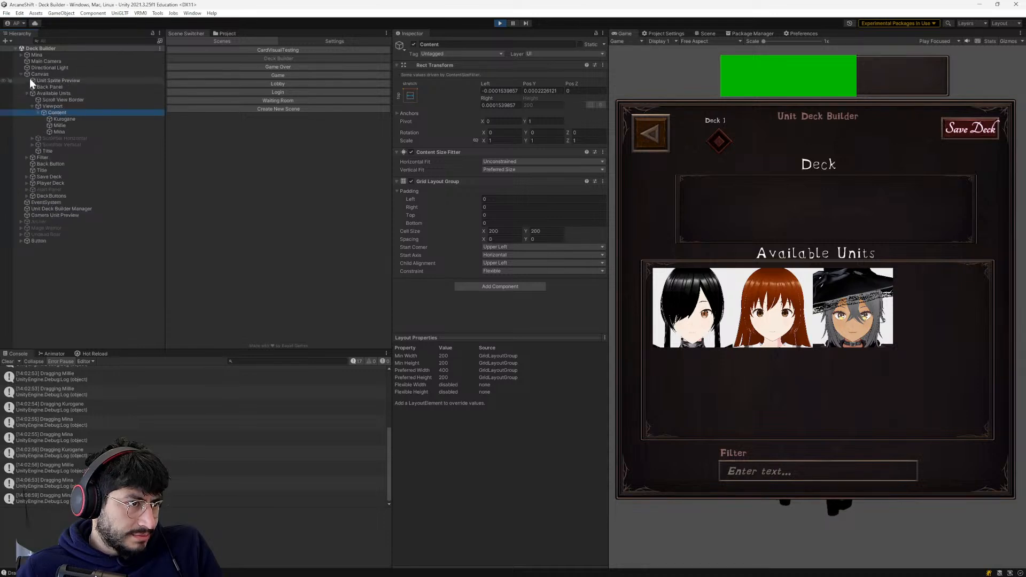
key("alt+Tab")
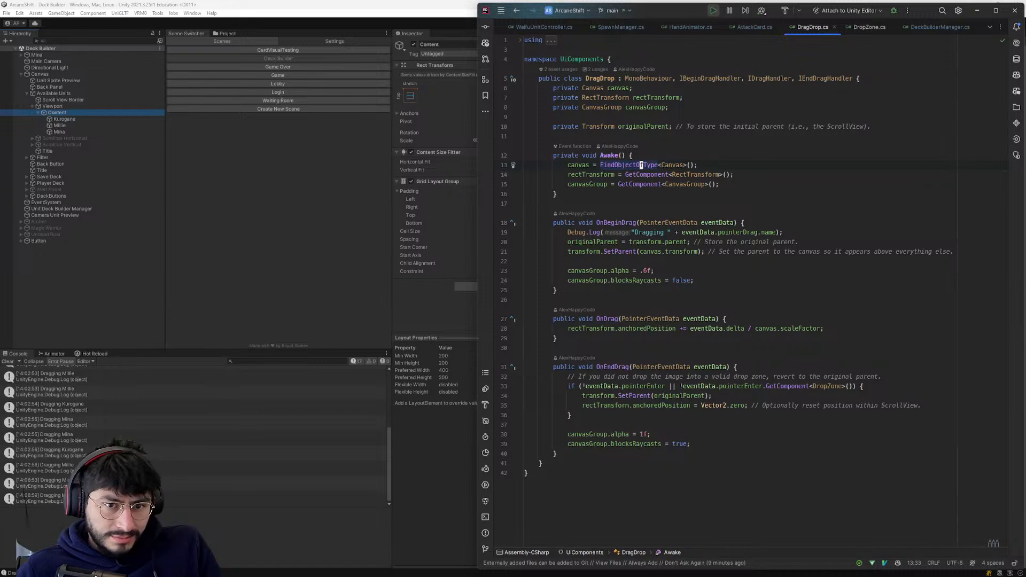
key("alt+Tab")
- Switch to ChatGPT and read its explanation of how the revised script moves the actual sprite during dragging
key("alt+Tab")
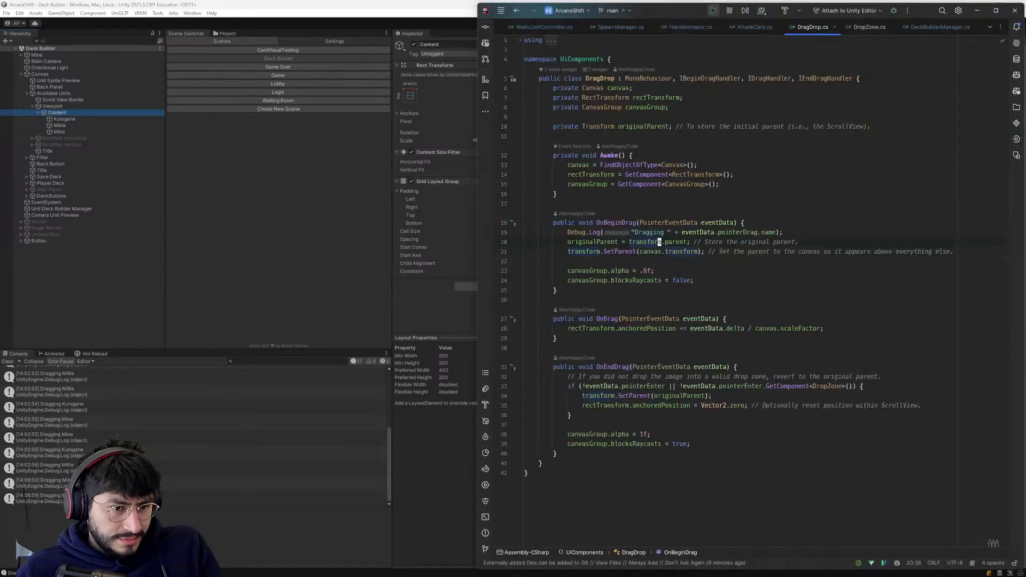
key("alt+Tab")
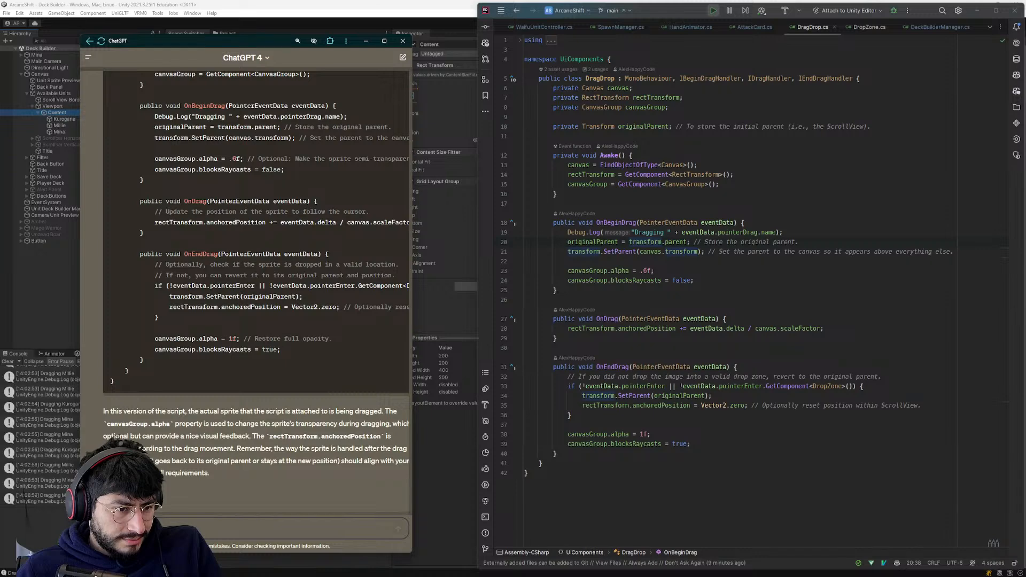
triple_click(294, 437)
left_click(294, 436)
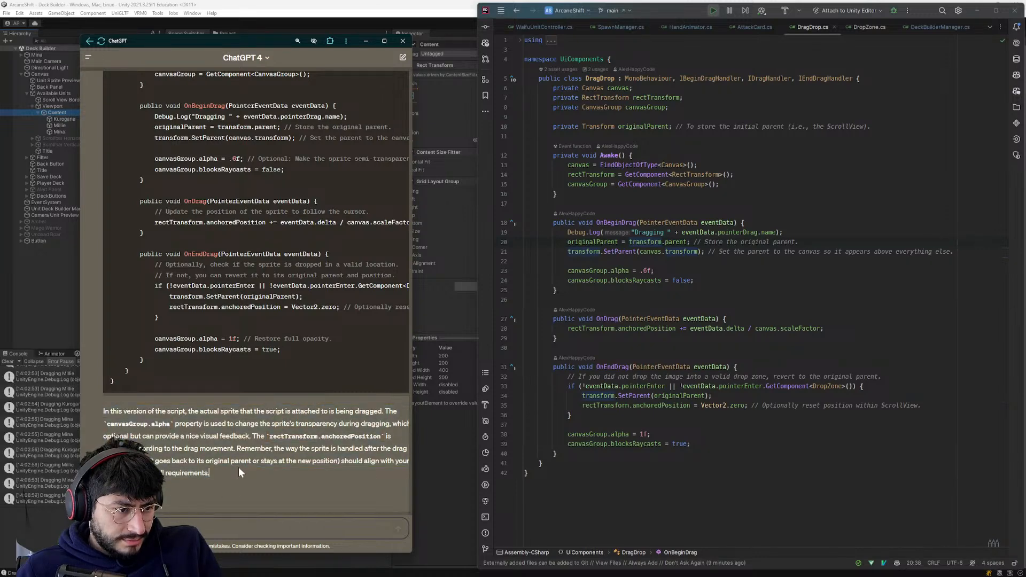
- In Unity's running game, test dragging the Kurogane icon out of Available Units and back
left_click(473, 454)
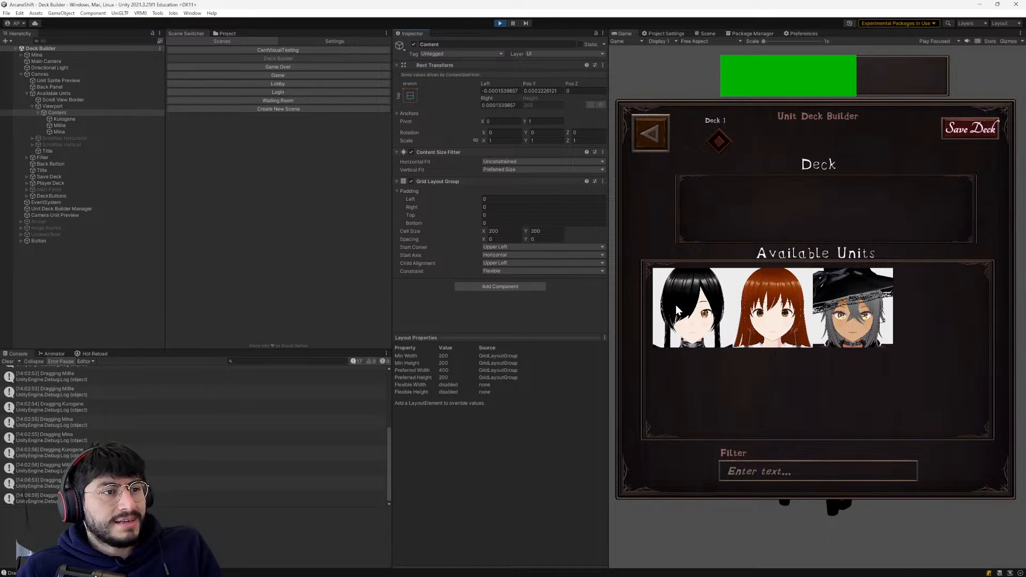
left_click_drag(677, 310, 703, 359)
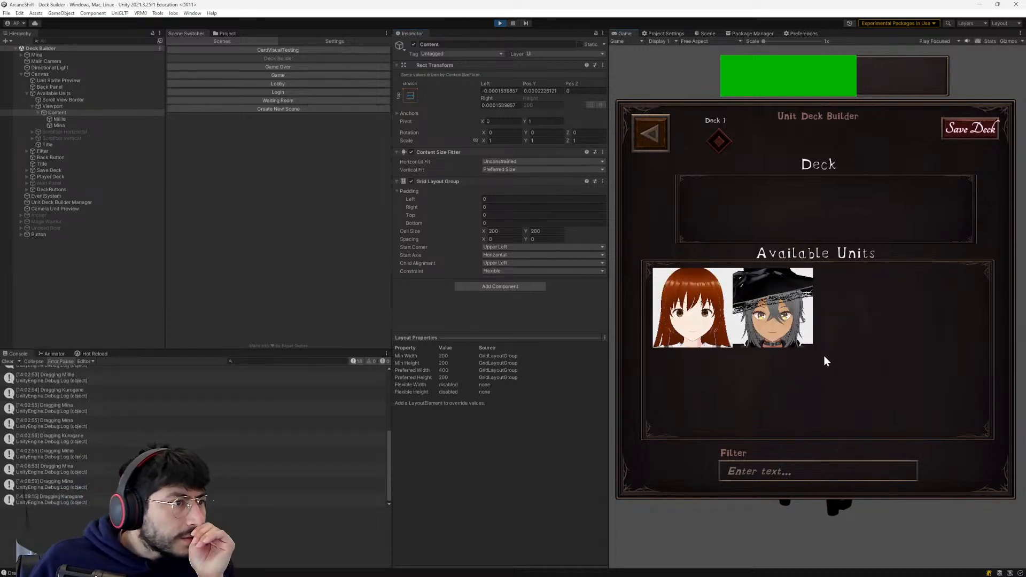
left_click_drag(824, 356, 791, 341)
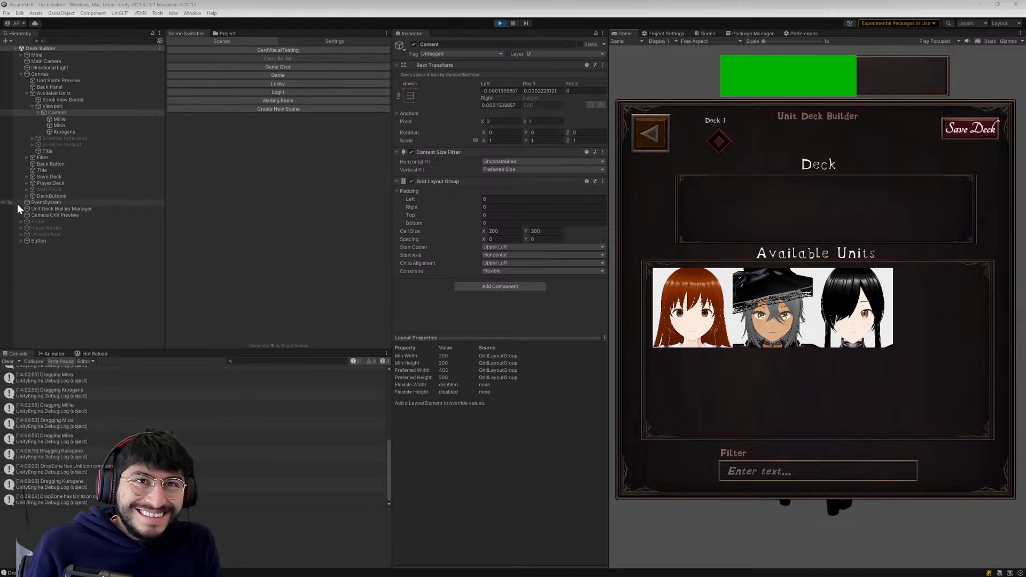
- Inspect the Available Units hierarchy and test dragging the Millie and Mina icons in the running Deck Builder
left_click(26, 93)
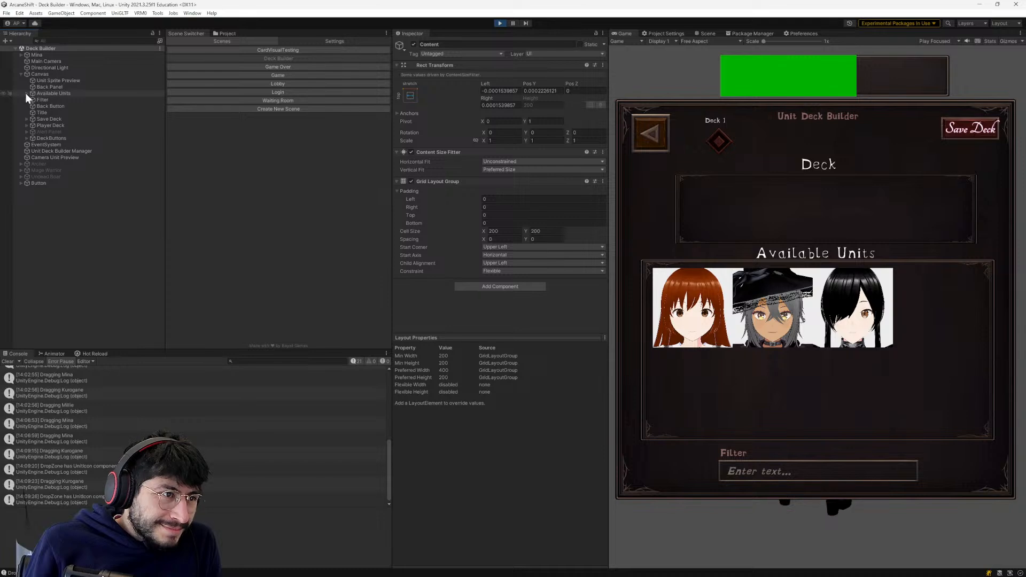
left_click(25, 93)
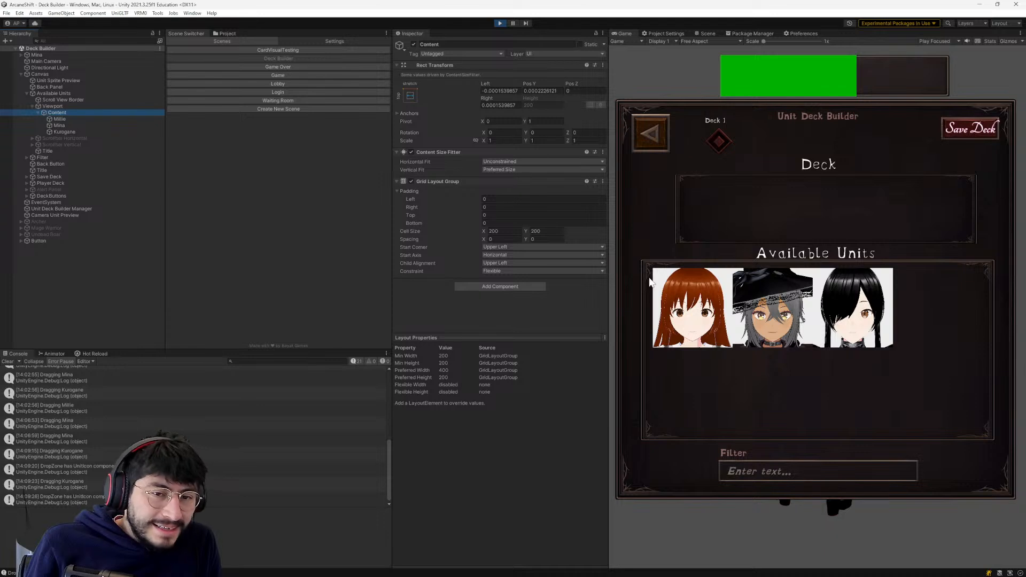
left_click_drag(683, 296, 708, 354)
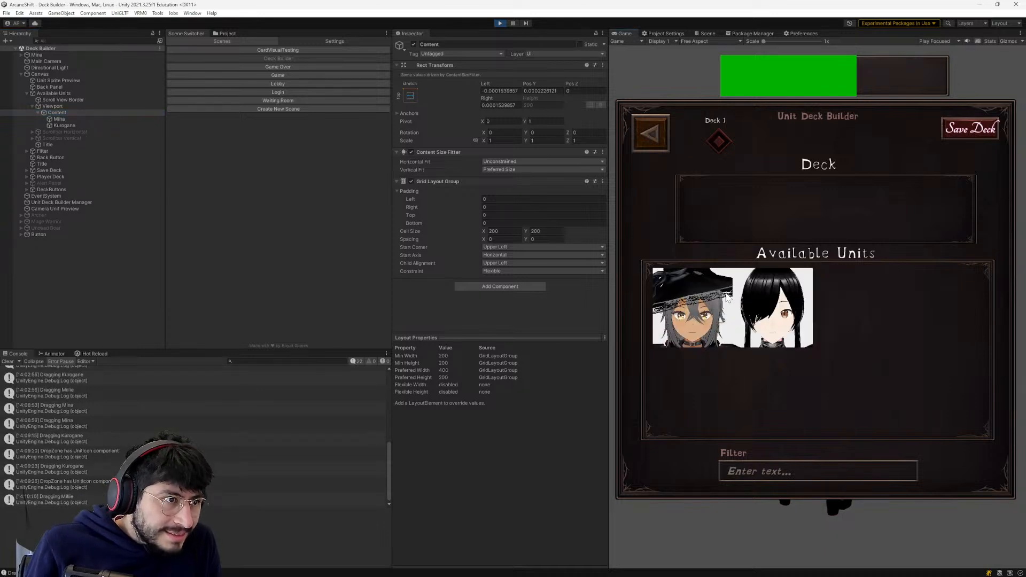
left_click_drag(716, 300, 720, 356)
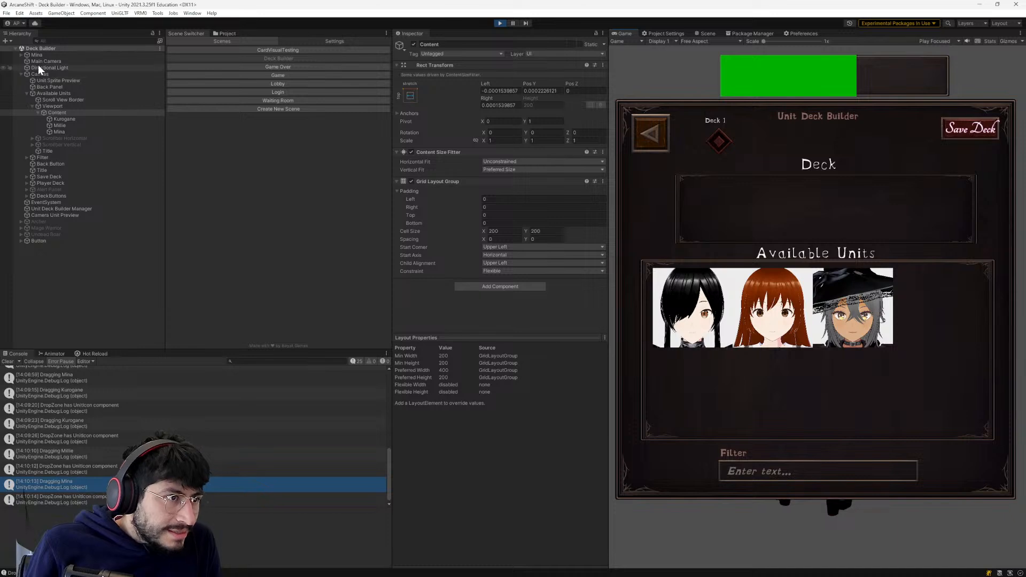
- Check the FindObjectOfType documentation hint in DragDrop.cs and repeat the icon dragging test in Unity's running game
key("alt+Tab")
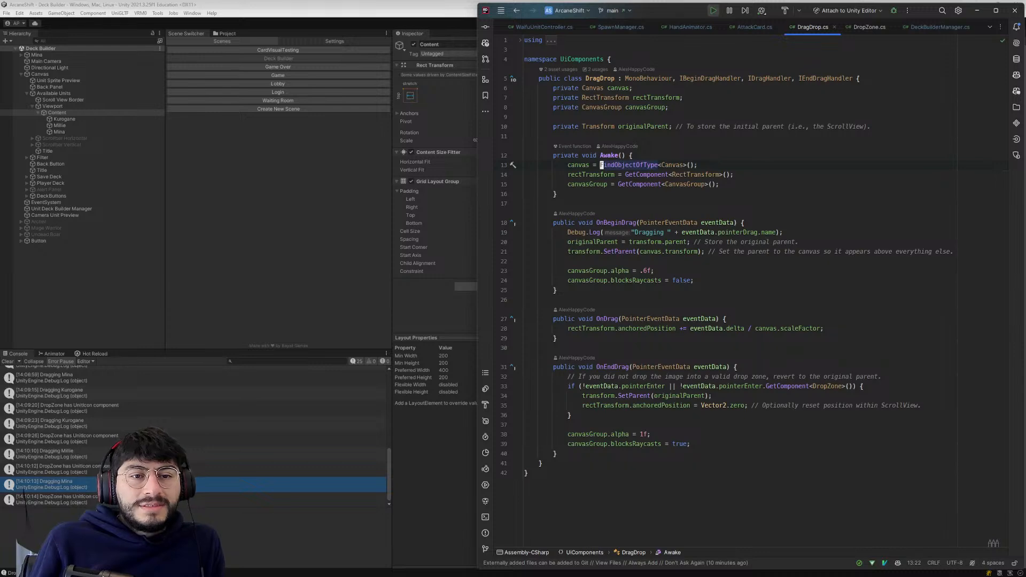
mouse_move(647, 166)
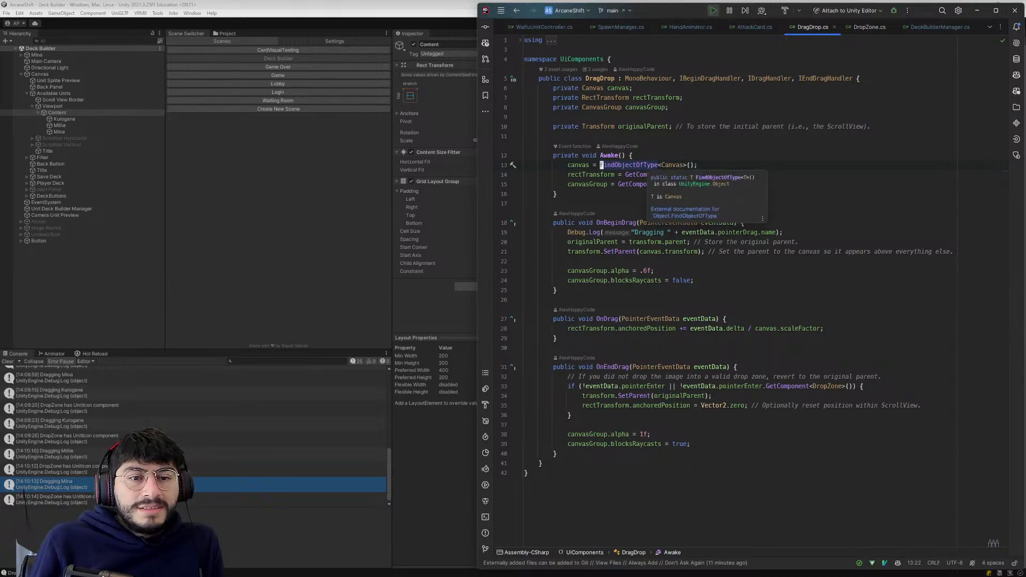
left_click(266, 170)
left_click_drag(697, 310, 692, 356)
key("alt+Tab")
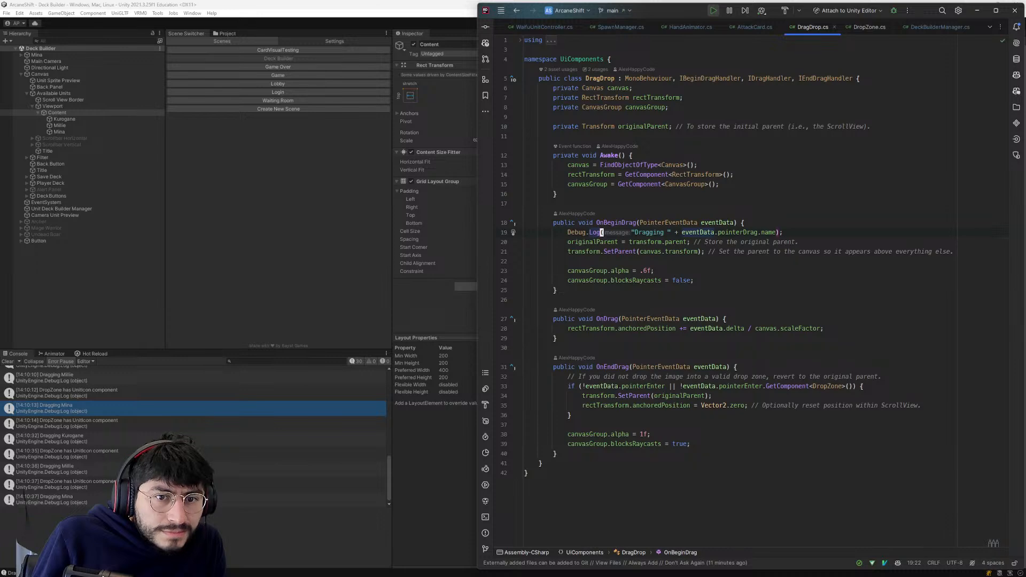
- Copy the FindObjectOfType<Canvas>() assignment from Awake in DragDrop.cs into a new ChatGPT question about the canvas
left_click(601, 165)
key("alt+Tab")
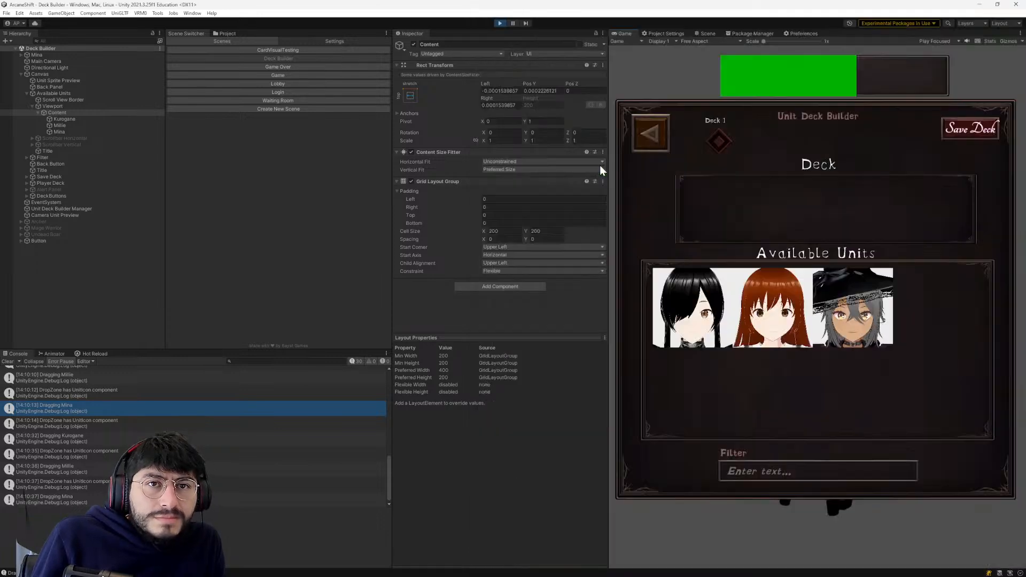
key("alt+Tab")
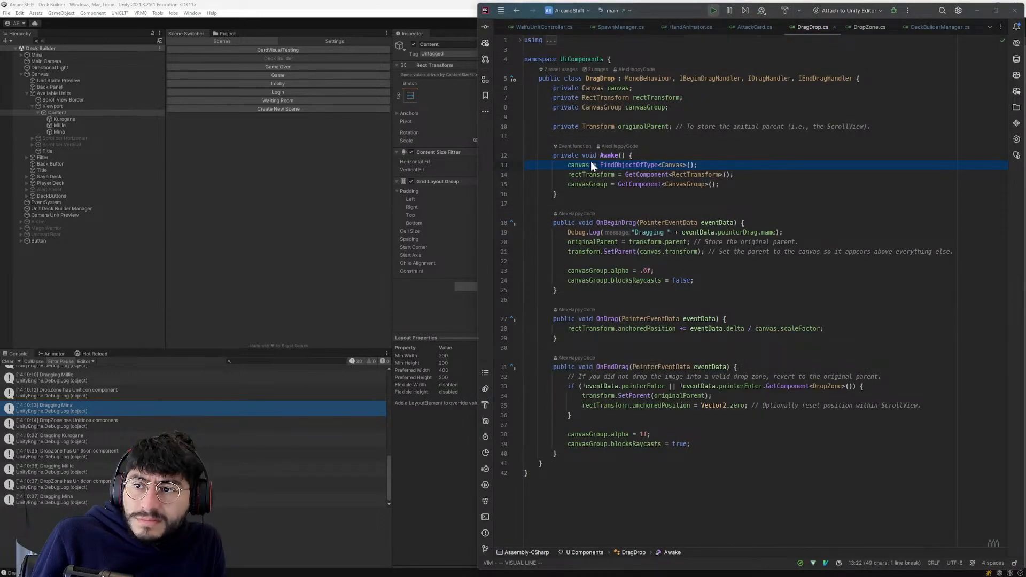
key("alt+Tab")
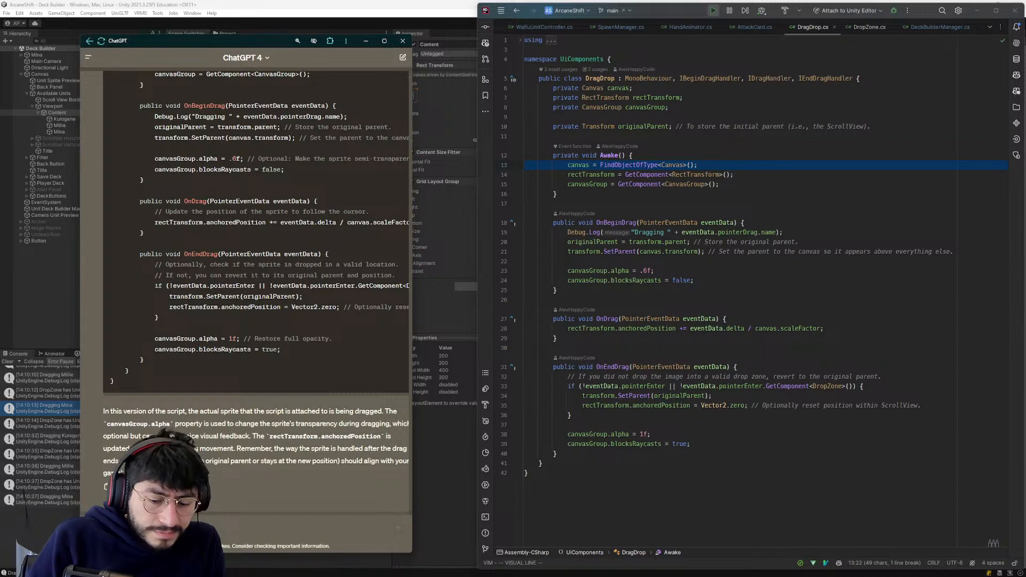
type("canvas = FindObjectOfType<Canvas>();")
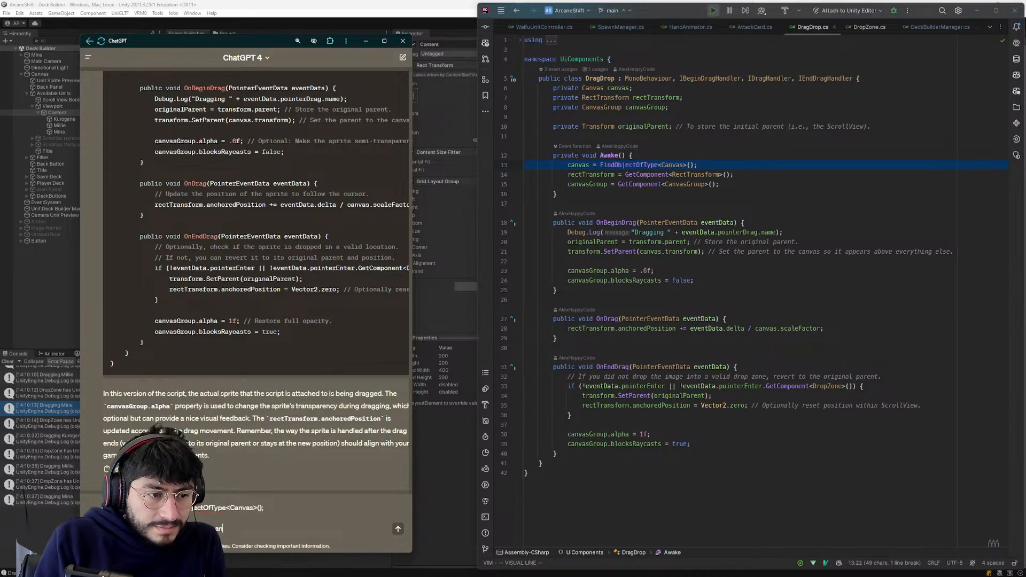
- Add the transform.SetParent(canvas.transform) line from OnBeginDrag to the ChatGPT question and send it
left_click(634, 242)
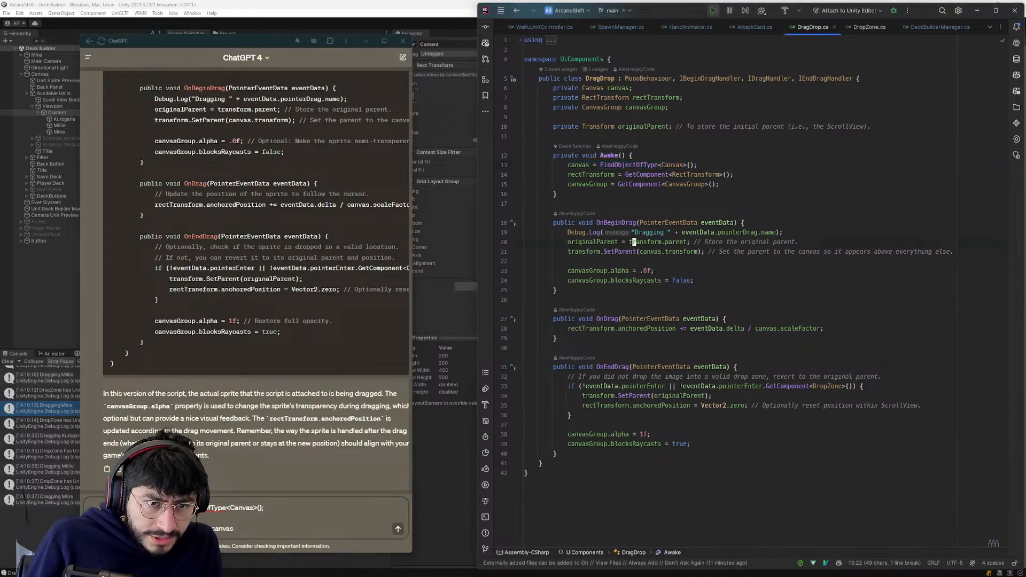
key("j")
key("shift+v")
key("ctrl+c")
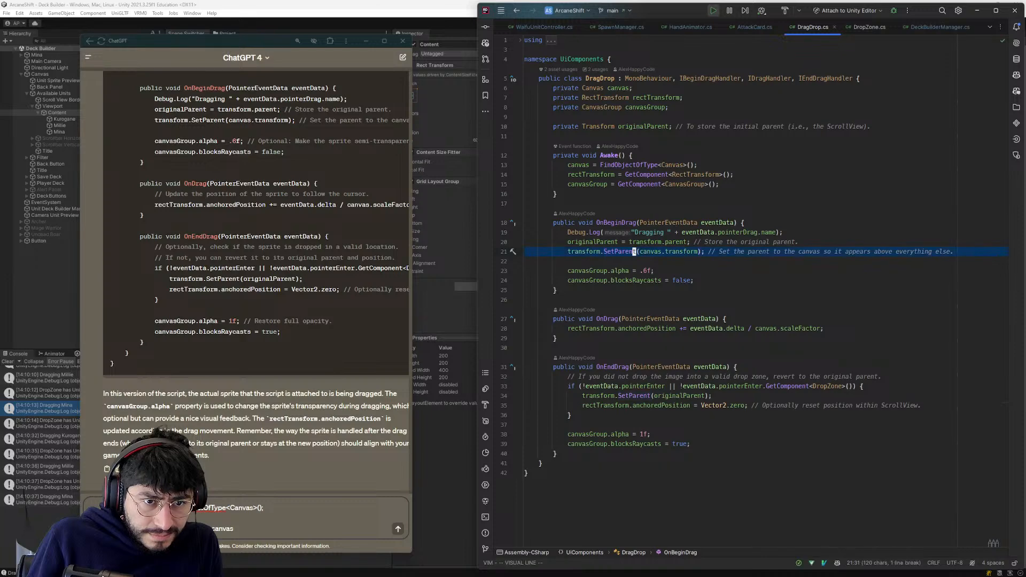
left_click(224, 496)
key("ctrl+v")
key("Return")
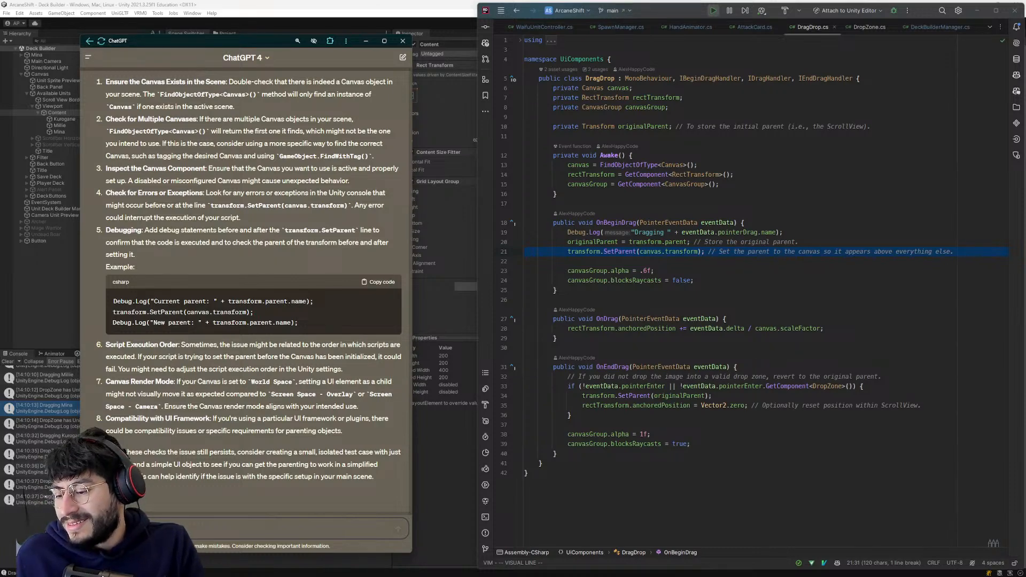
- Read ChatGPT's troubleshooting list for reparenting to the canvas, covering the debugging example, script execution order and canvas render mode
scroll(246, 289, "up", 3)
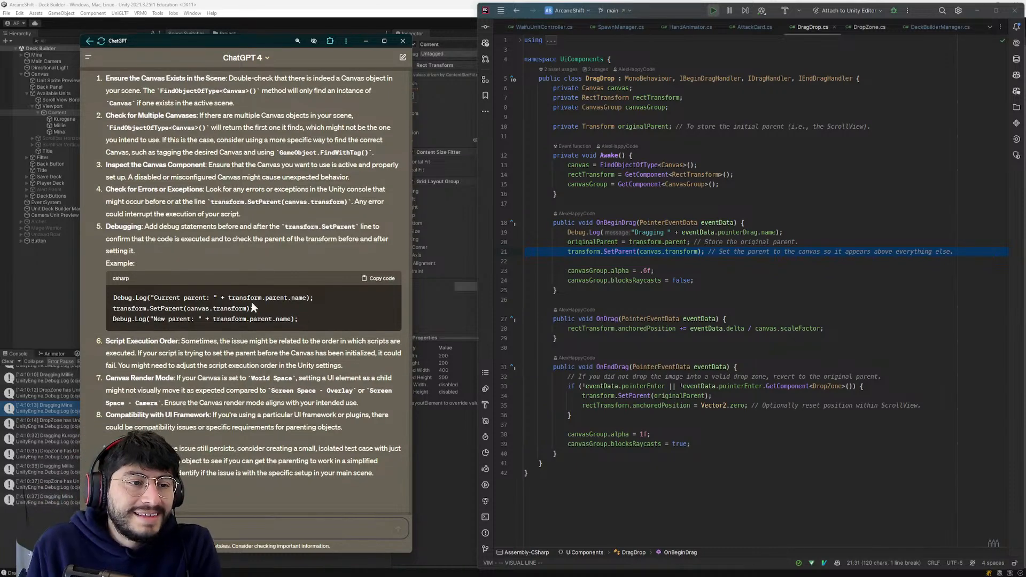
scroll(256, 336, "down", 3)
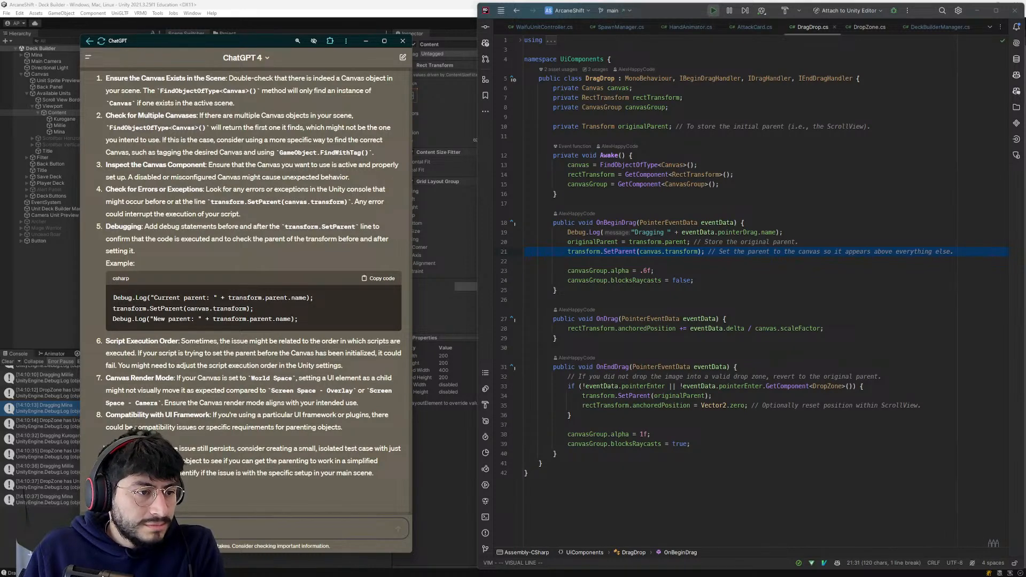
triple_click(200, 340)
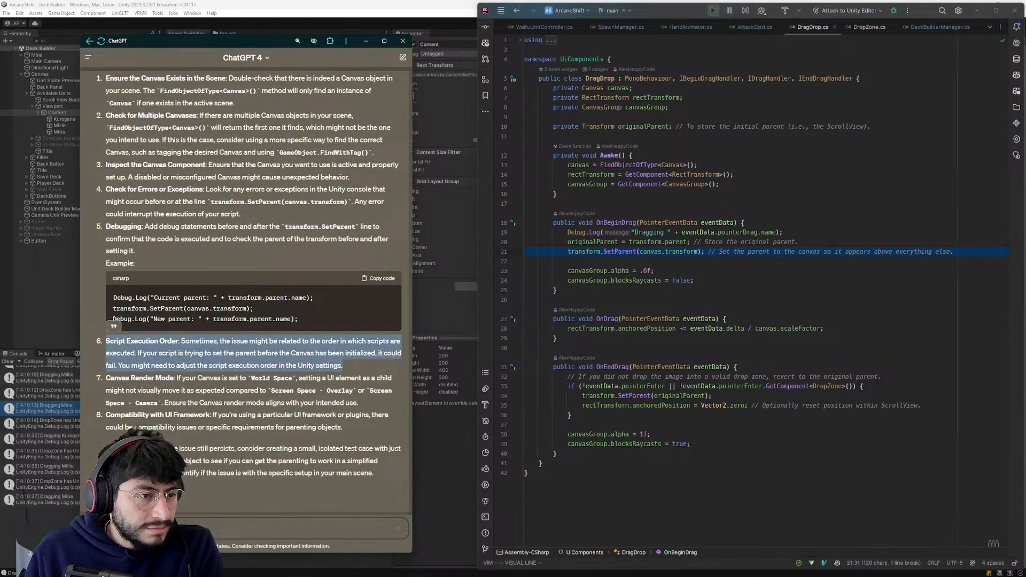
left_click(200, 342)
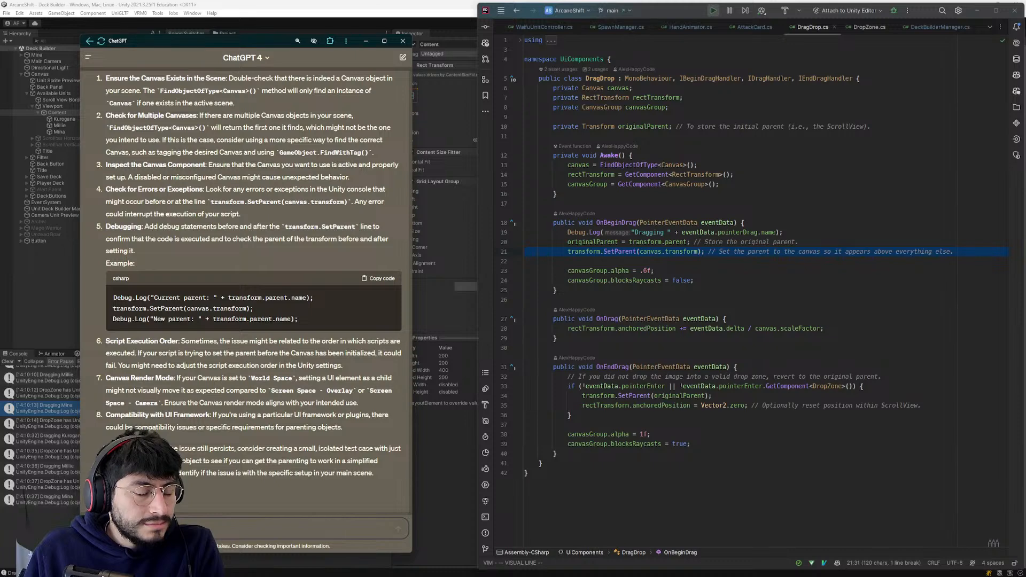
left_click_drag(349, 439, 159, 403)
left_click(156, 404)
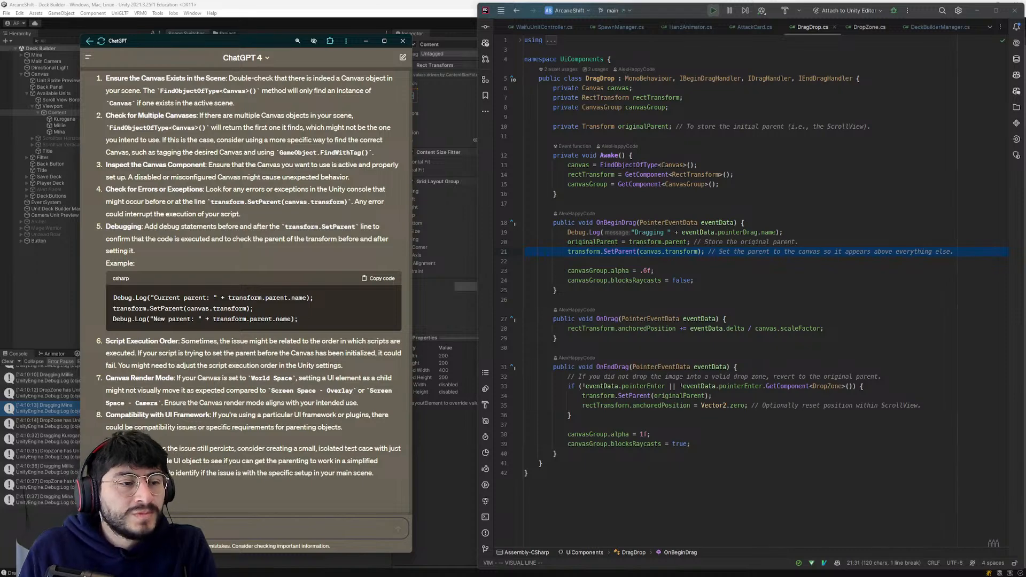
scroll(335, 322, "up", 4)
scroll(336, 322, "down", 4)
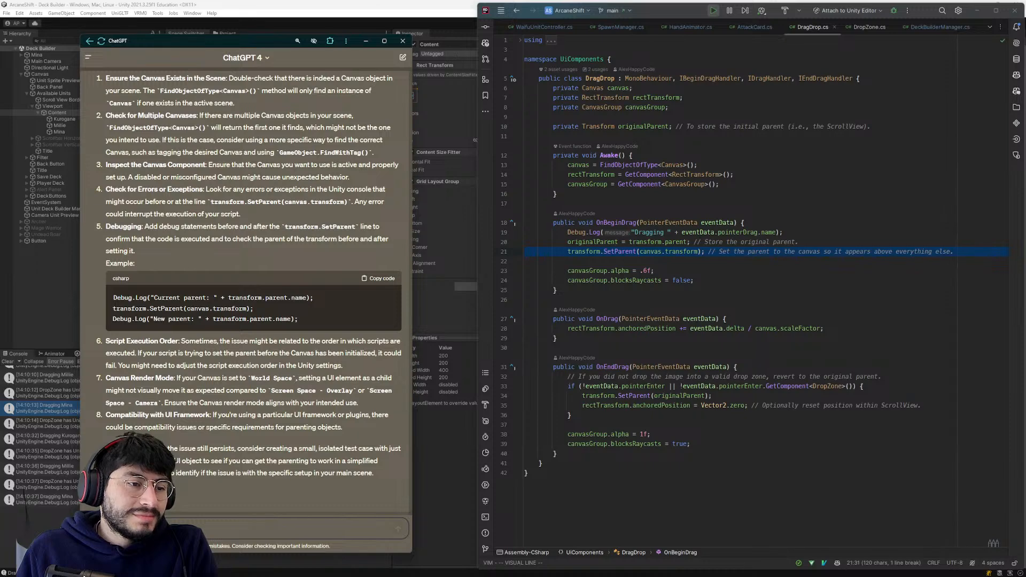
triple_click(209, 378)
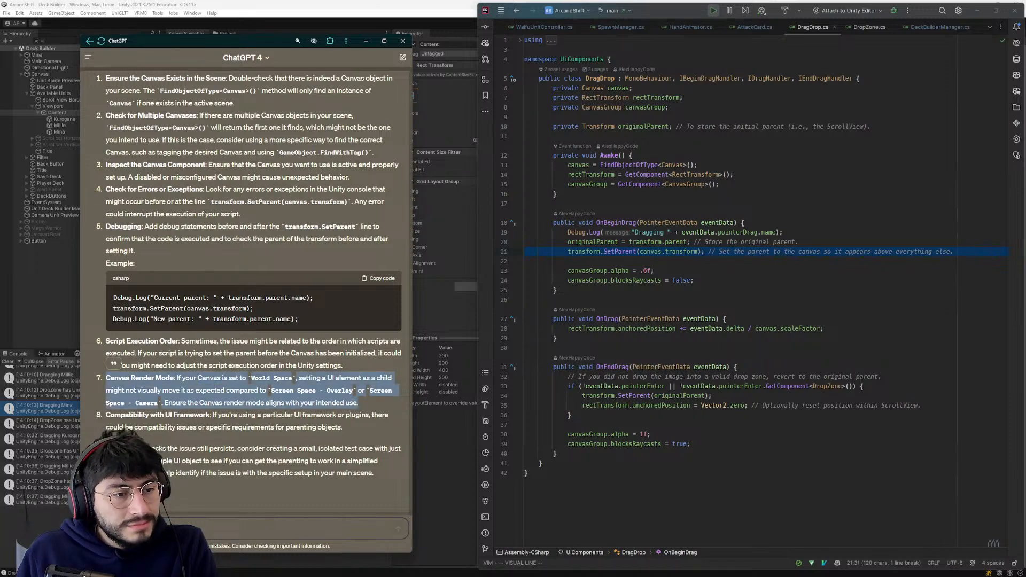
left_click(197, 365)
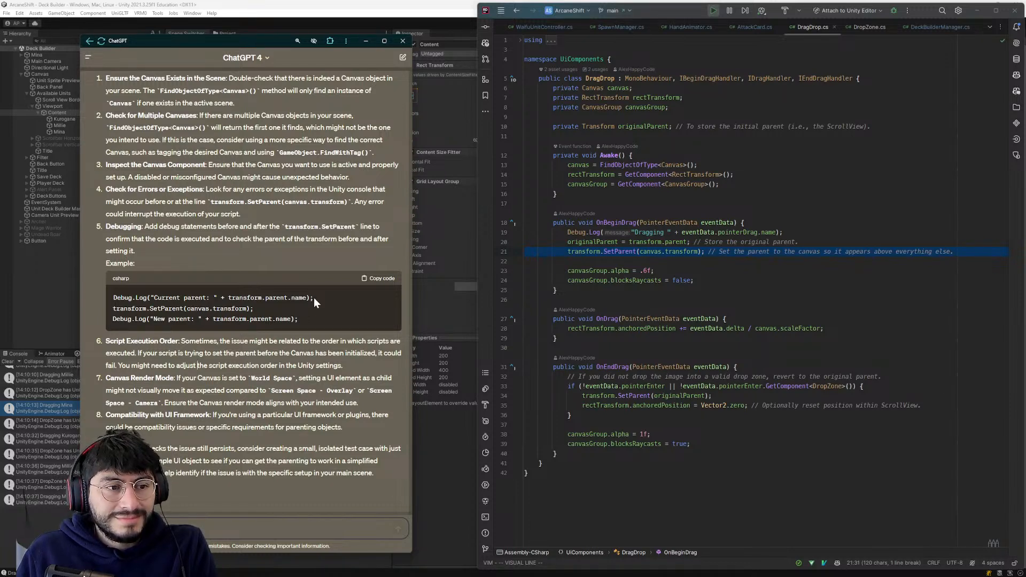
left_click_drag(305, 318, 165, 298)
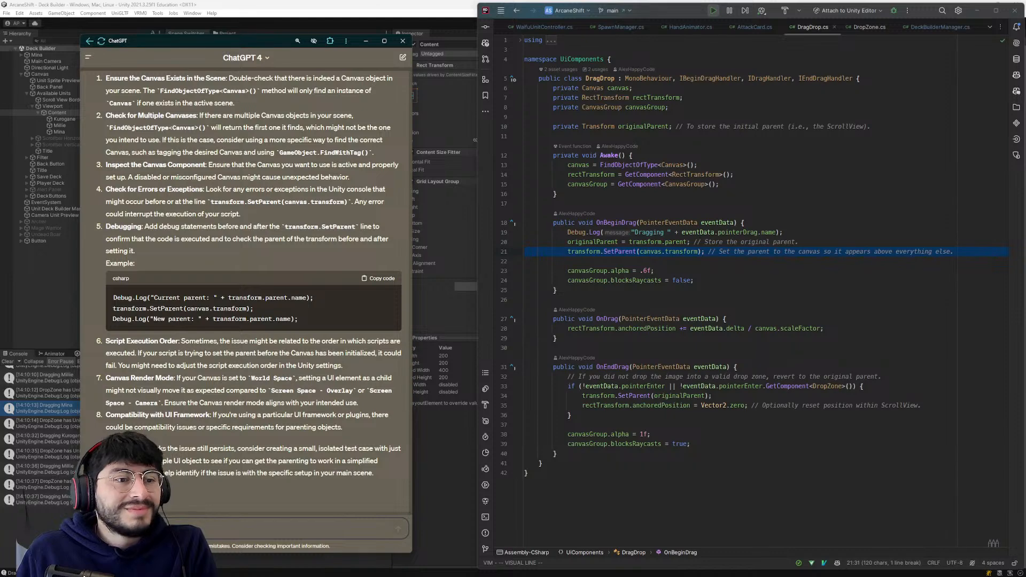
left_click_drag(298, 320, 111, 283)
left_click(318, 328)
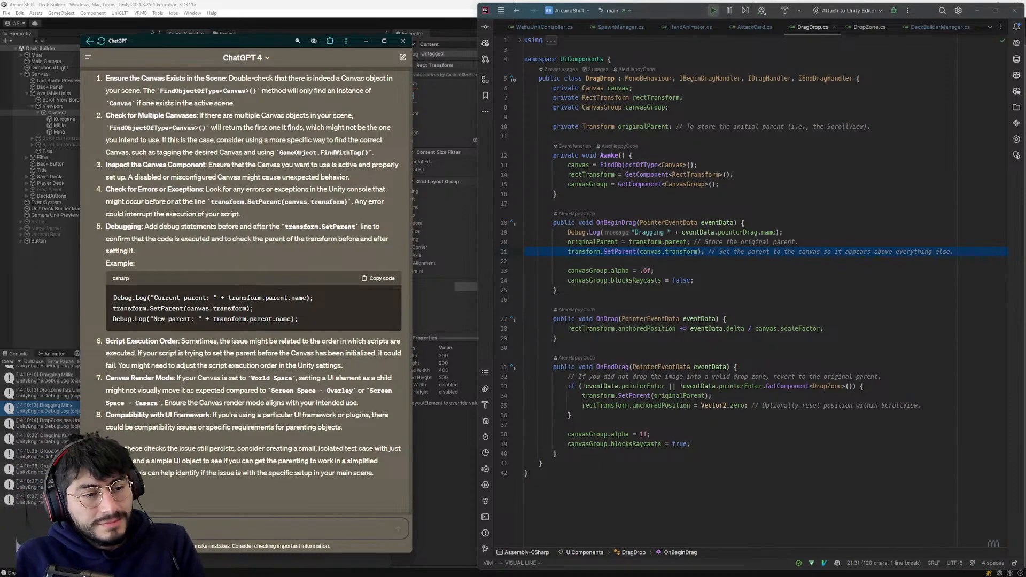
scroll(238, 497, "up", 2)
scroll(238, 497, "down", 2)
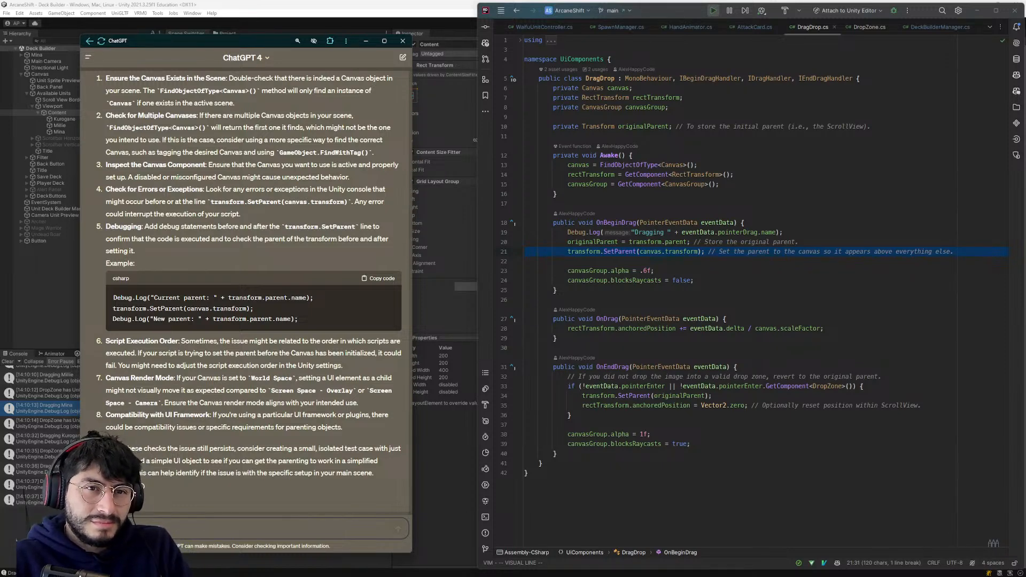
- Copy the three-line debugging example that logs the current and new parent around SetParent from ChatGPT's answer
left_click(634, 251)
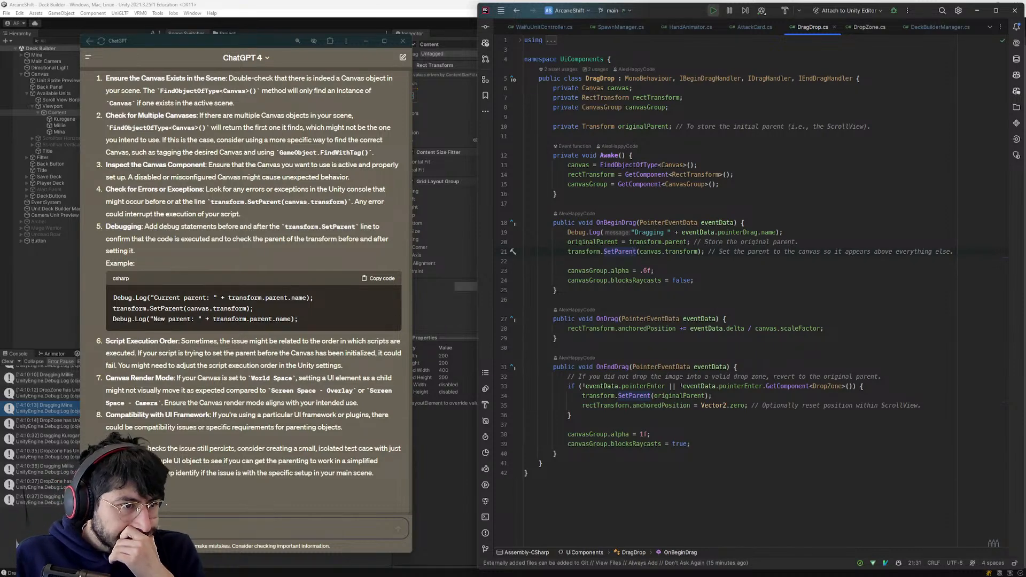
left_click_drag(312, 319, 101, 292)
right_click(166, 295)
left_click(175, 302)
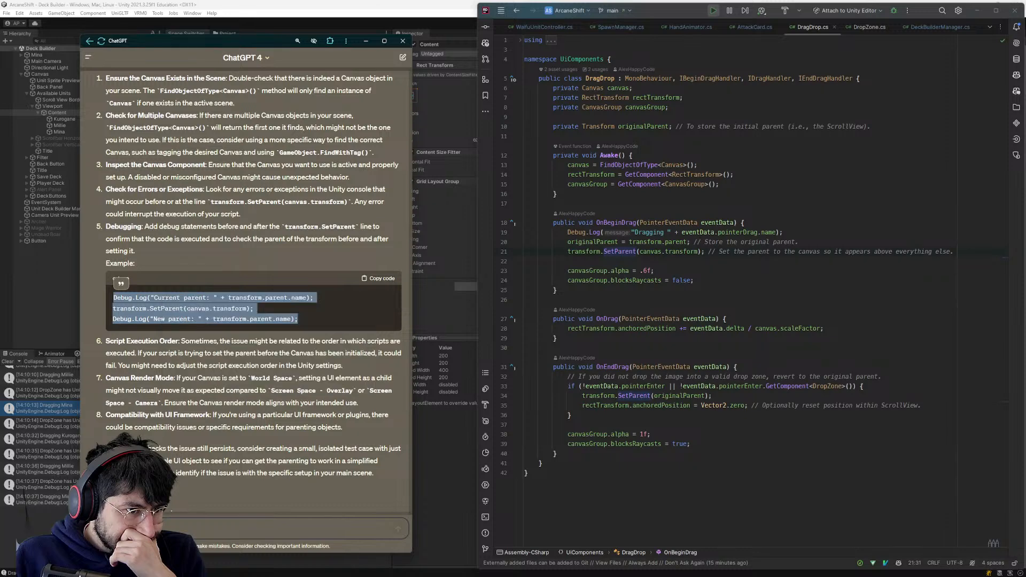
- Add the "Current parent: " and "New parent: " debug logs around SetParent in OnBeginDrag, keeping only the commented SetParent line
left_click(689, 252)
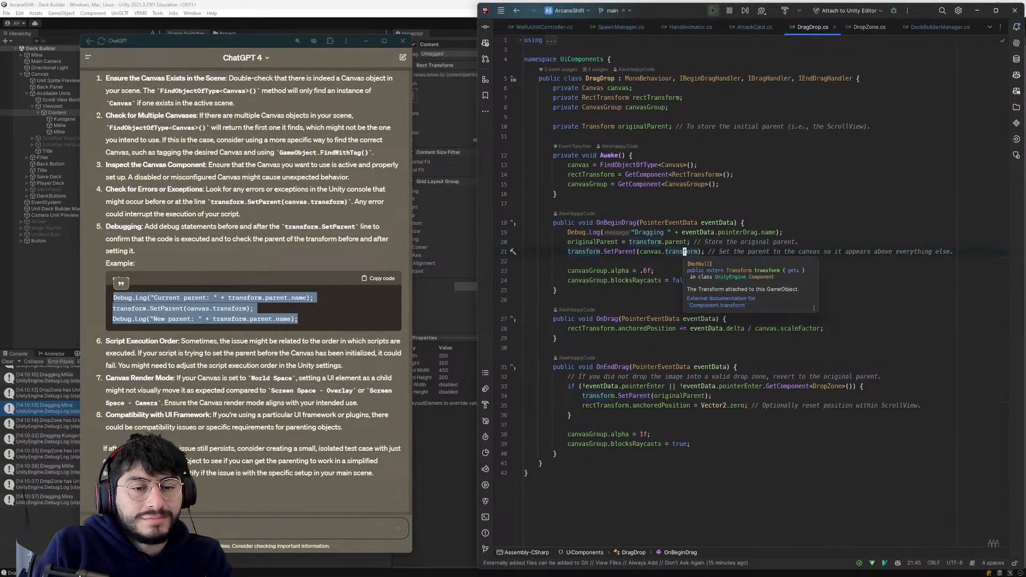
key("Escape")
key("shift+o")
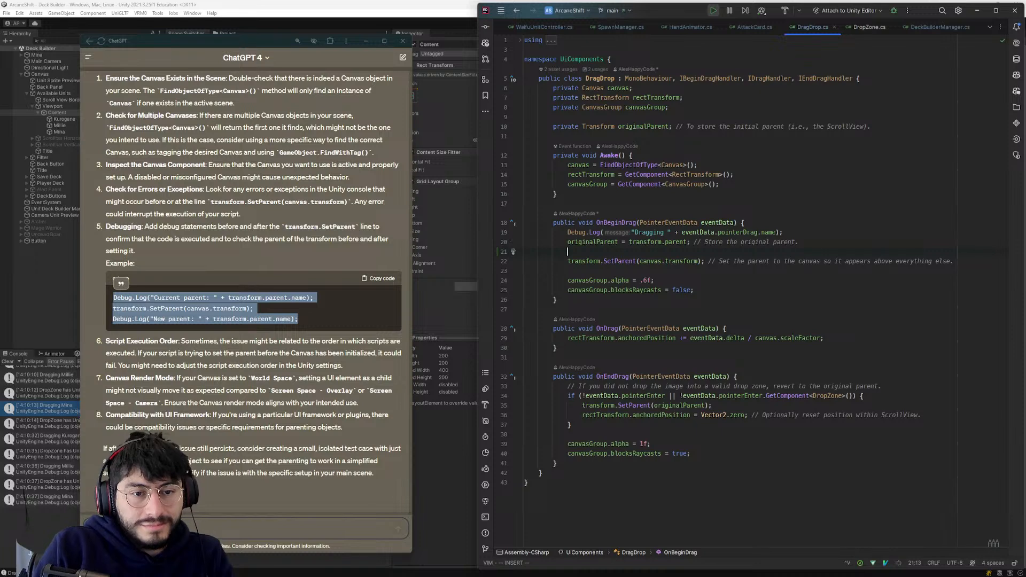
type("ESC")
key("Return")
key("ctrl+v")
key("Escape")
key("k")
key("k")
key("k")
key("d")
key("d")
key("j")
key("d")
key("j")
key("p")
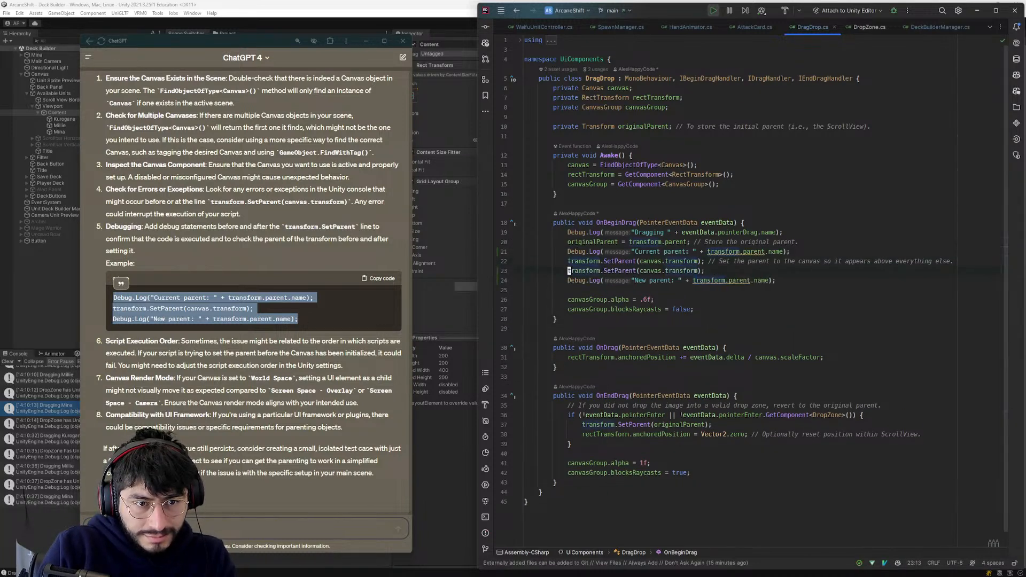
key("d")
key("d")
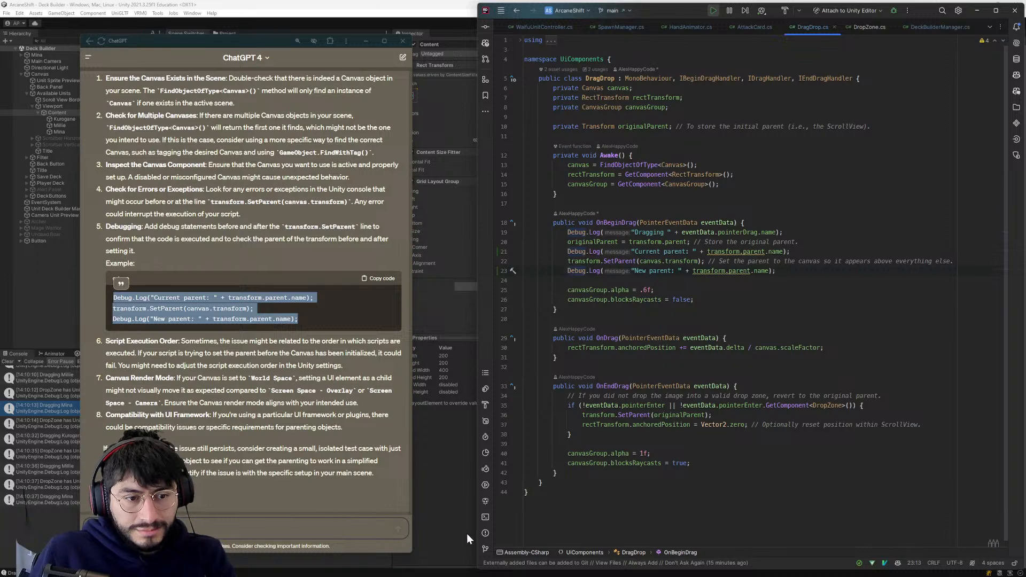
- Switch to Unity, stop the running game and start it again from the Login scene
key("alt+Tab")
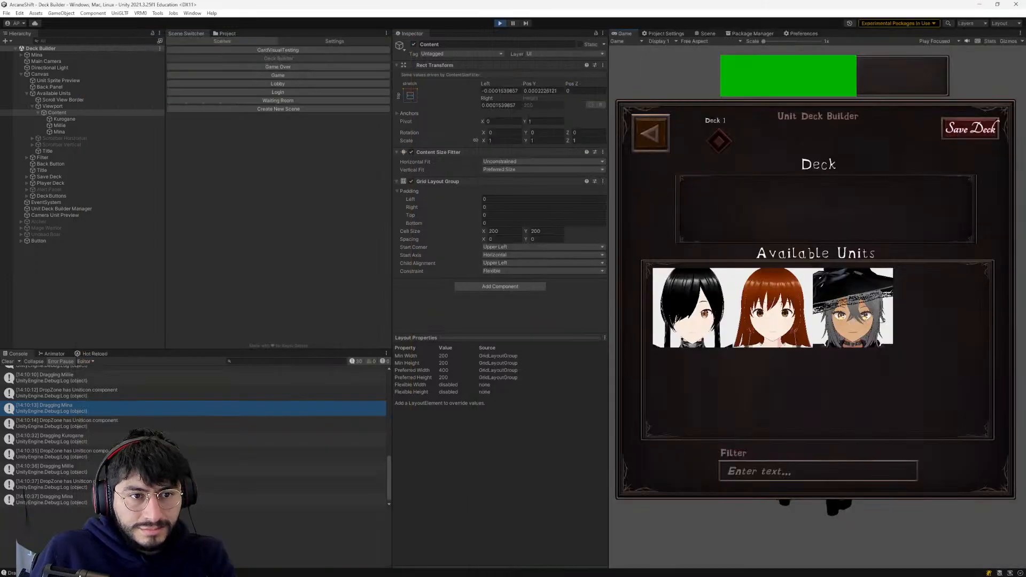
left_click(500, 22)
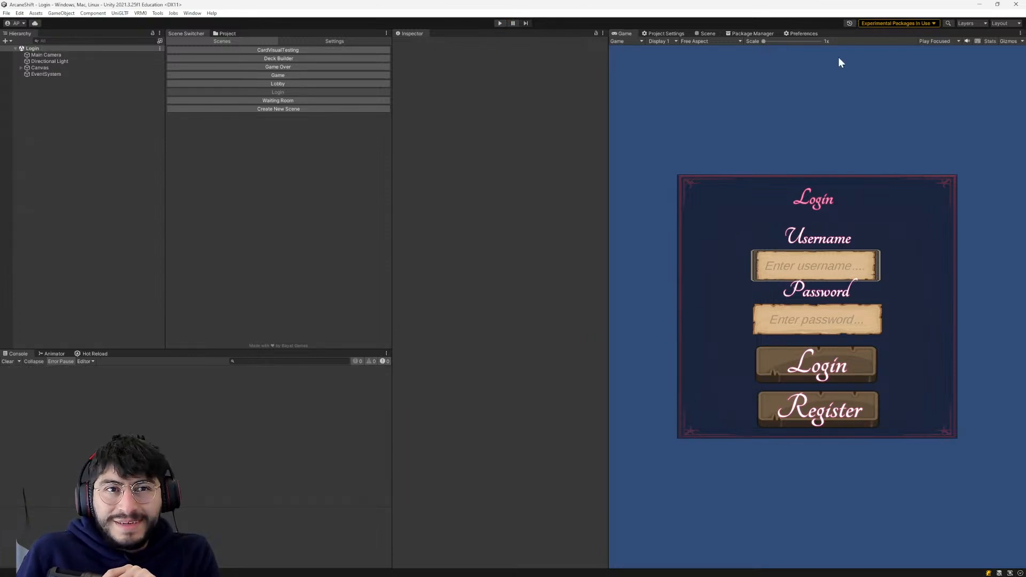
left_click(501, 23)
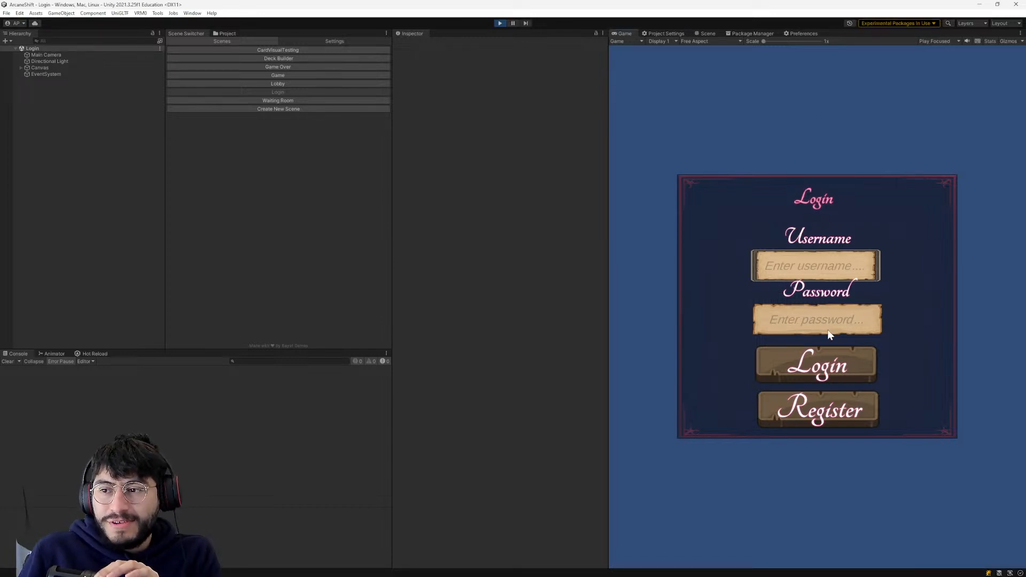
- Log in to the game by entering the account username and password
left_click(828, 270)
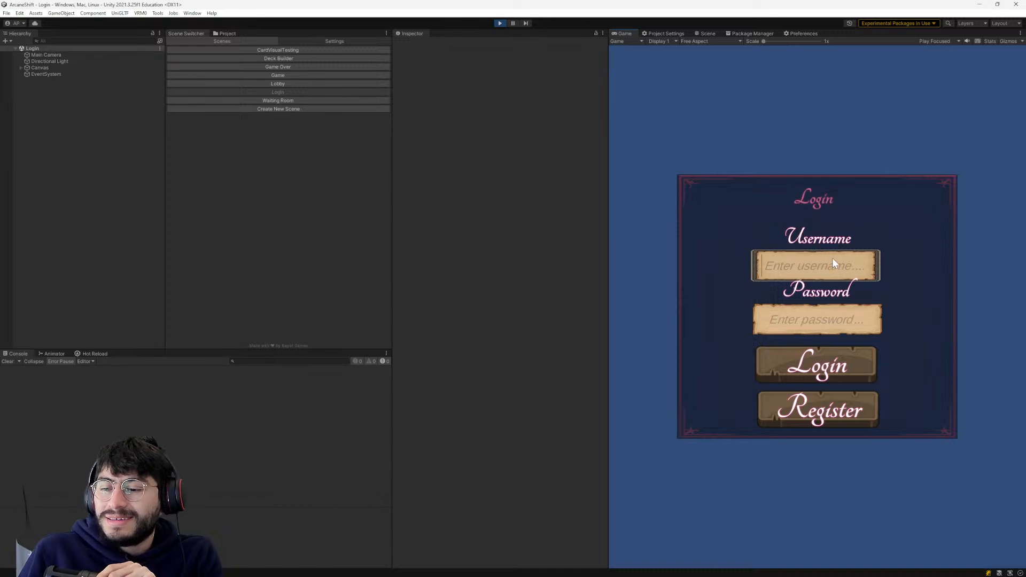
type("bob")
left_click(817, 324)
type("***")
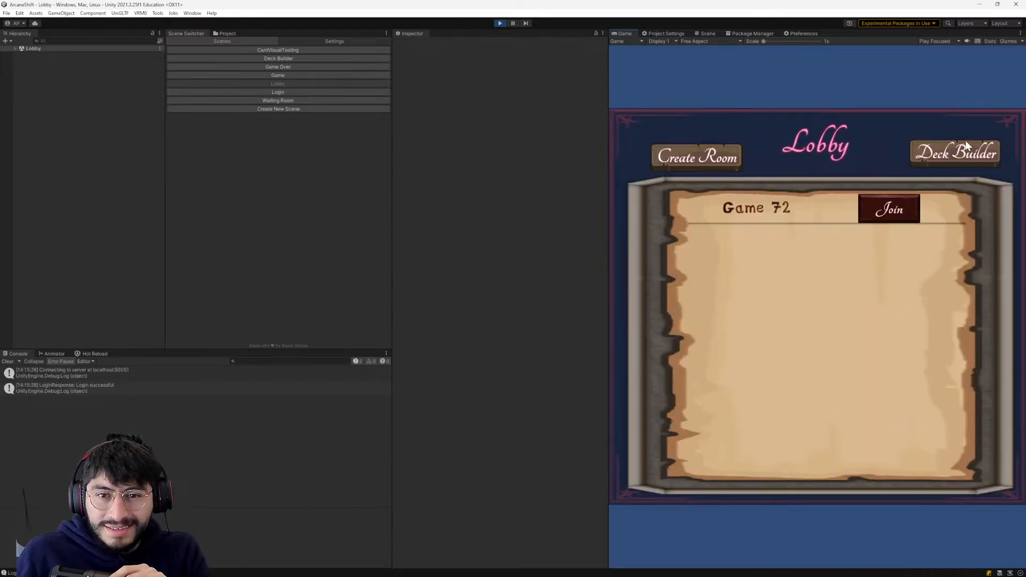
- Open the Deck Builder from the lobby and test dragging the Kurogane icon within Available Units
left_click(984, 154)
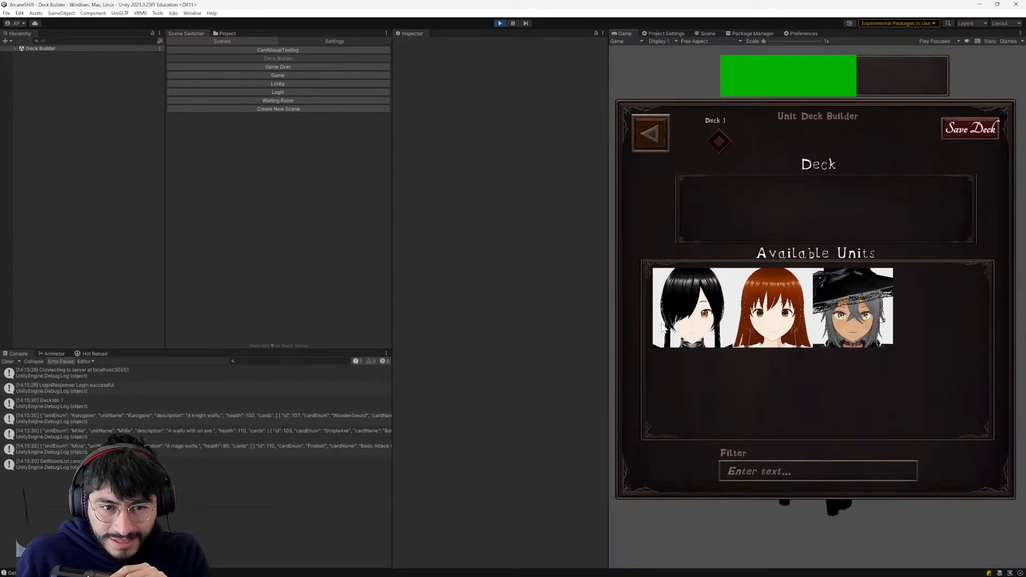
left_click_drag(657, 324, 746, 336)
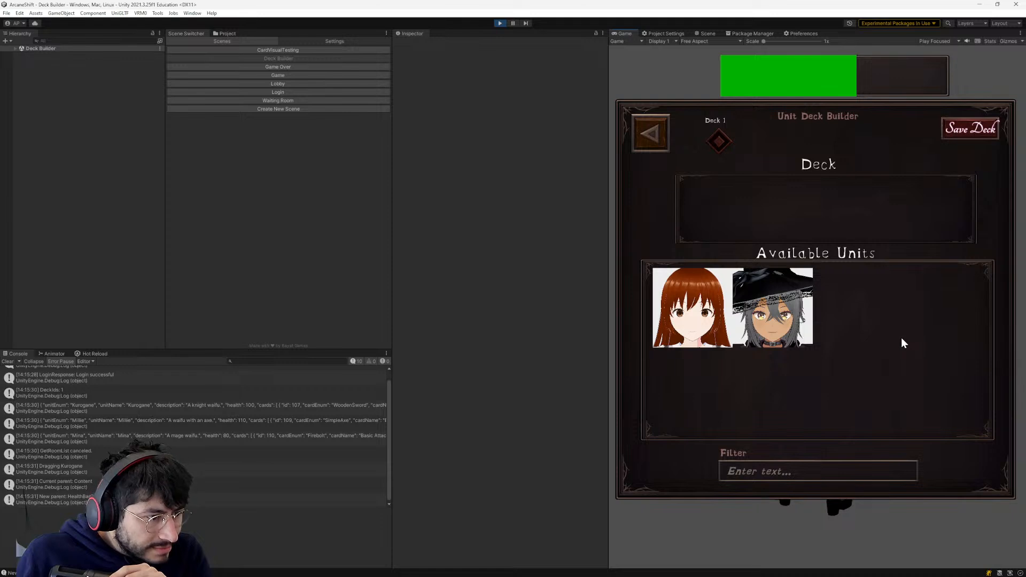
left_click_drag(890, 329, 890, 328)
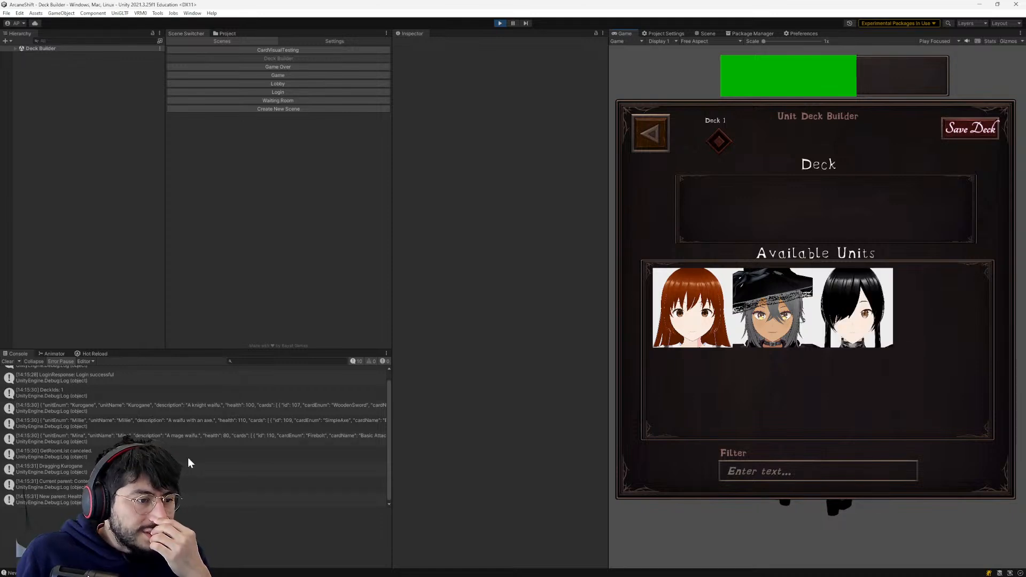
- Inspect the "New parent" console entry and review the matching OnBeginDrag code in DragDrop.cs
left_click(186, 497)
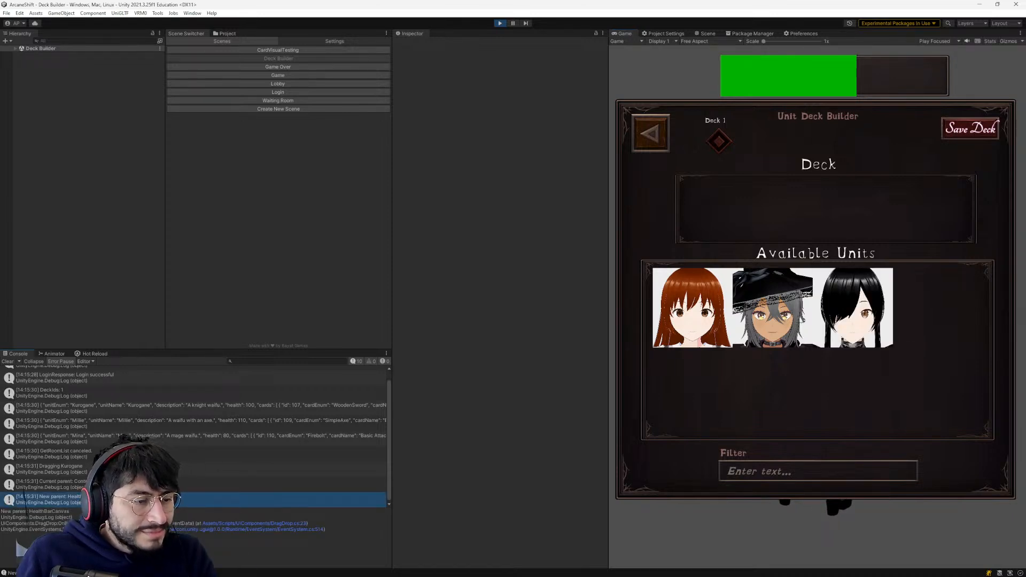
double_click(57, 507)
key("Up")
key("Up")
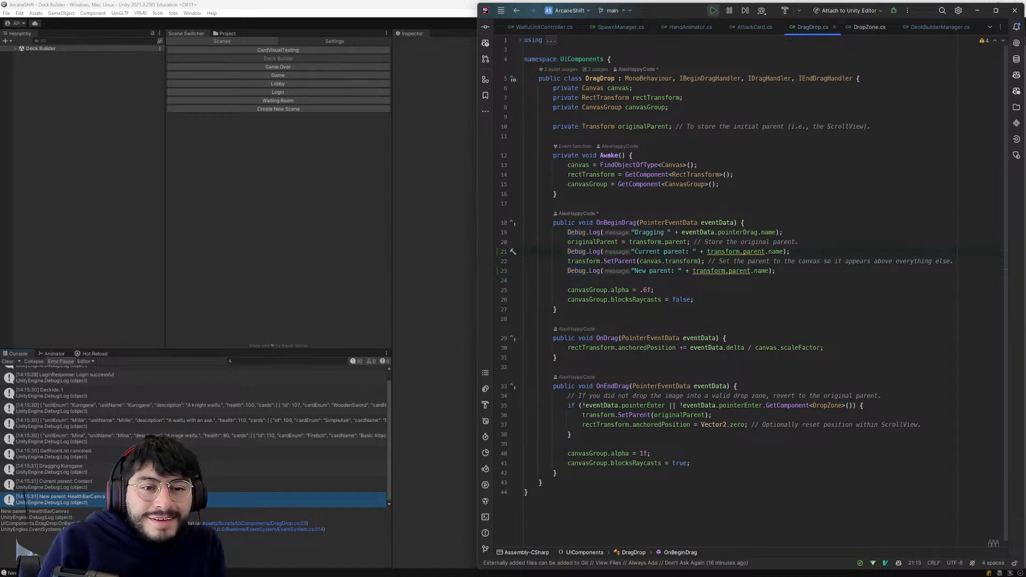
key("Up")
key("Up")
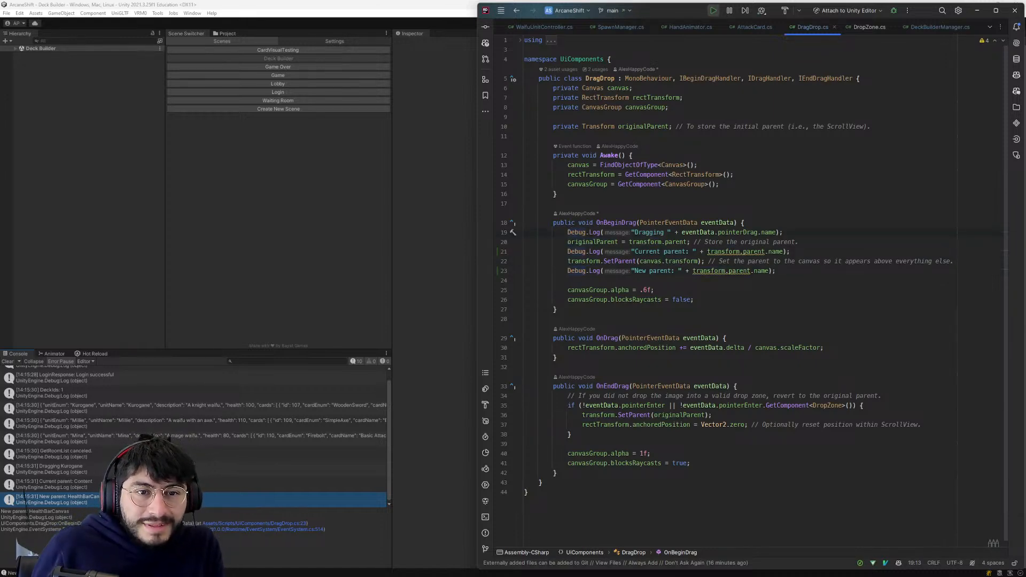
- Check the canvas lookup in Awake of DragDrop.cs against the Canvas object and its children in Unity's Deck Builder hierarchy
left_click(631, 156)
left_click(677, 165)
left_click(11, 46)
left_click(15, 48)
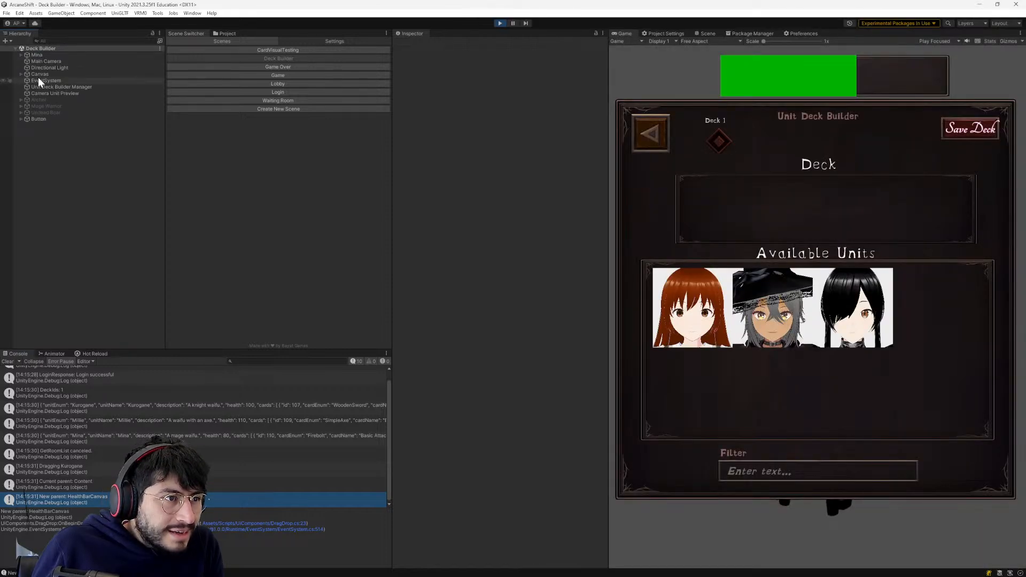
left_click(40, 74)
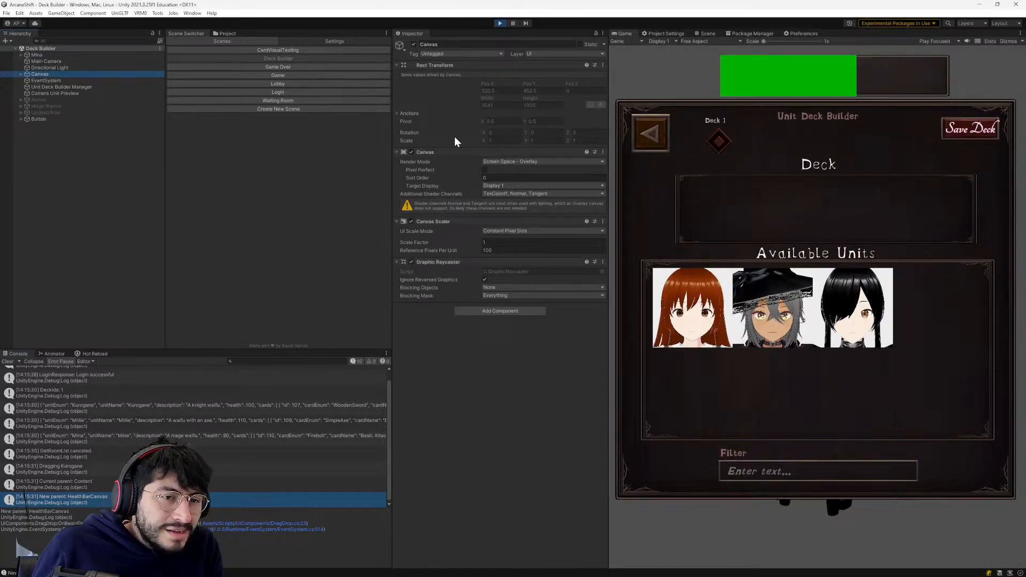
key("alt+Tab")
left_click(526, 117)
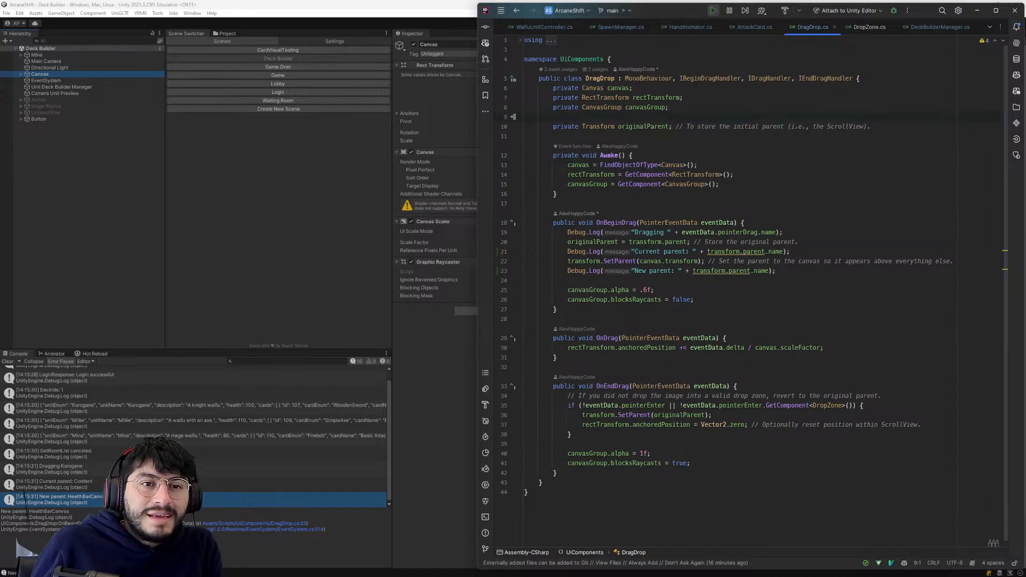
mouse_move(600, 79)
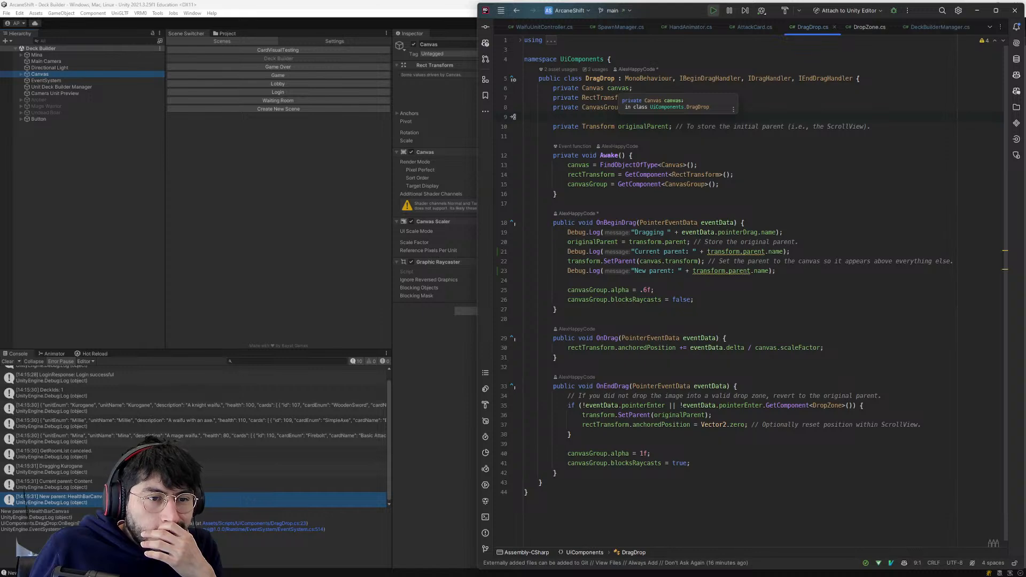
left_click(19, 74)
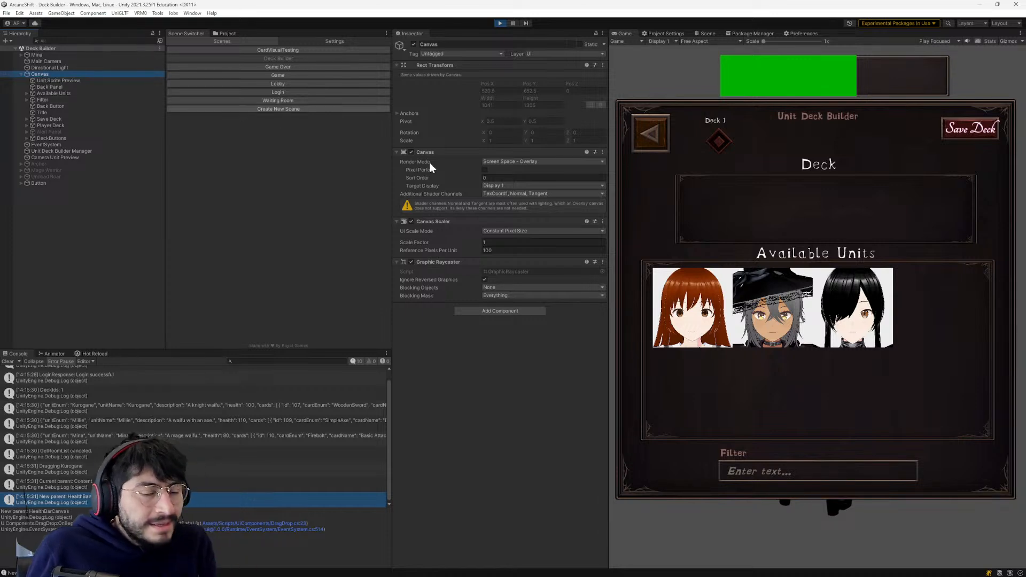
- In Awake of DragDrop.cs, replace the FindObjectOfType canvas lookup with GetComponentInParent<Canvas>()
key("alt+Tab")
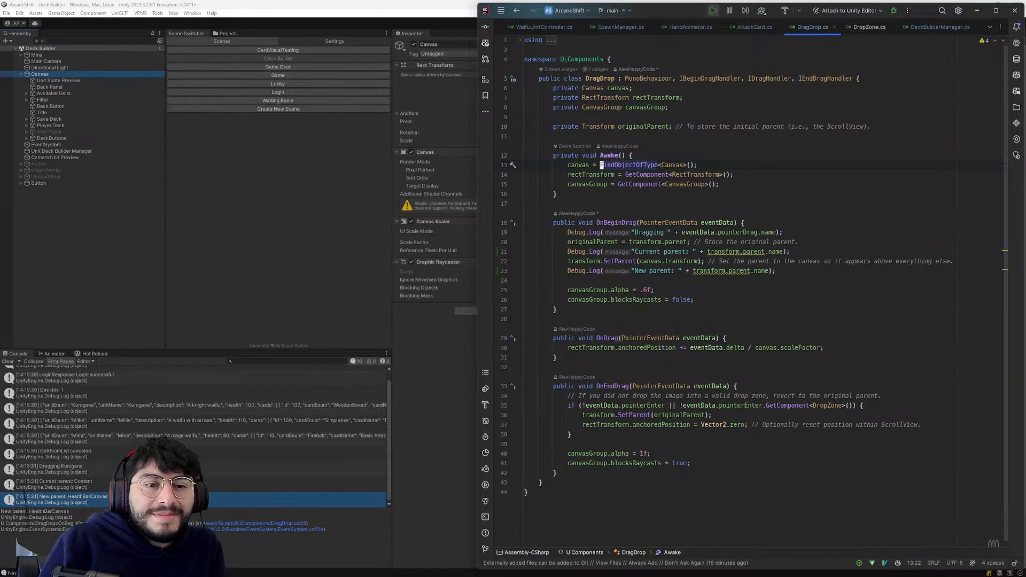
key("b")
key("shift+c")
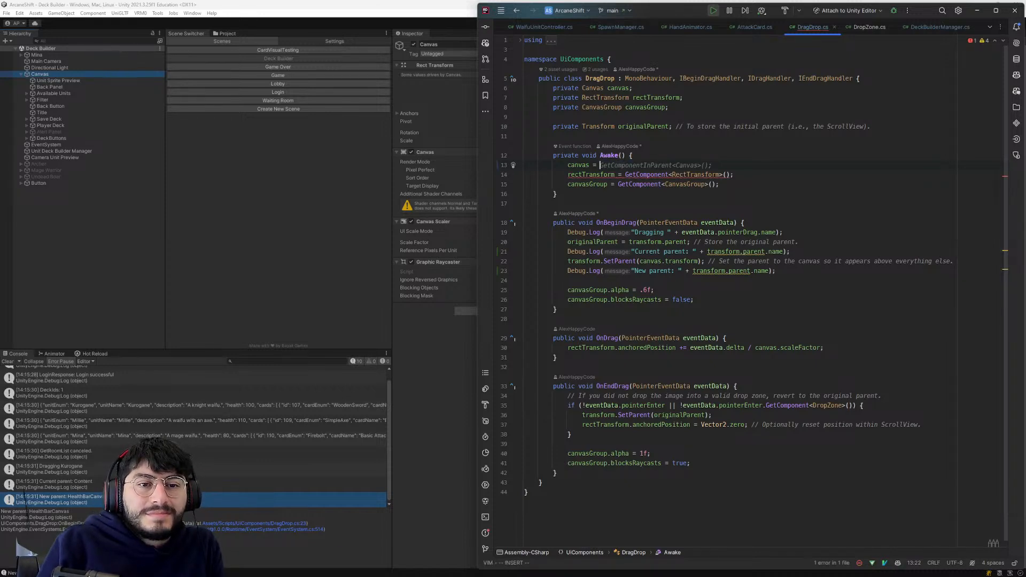
key("Tab")
key("Escape")
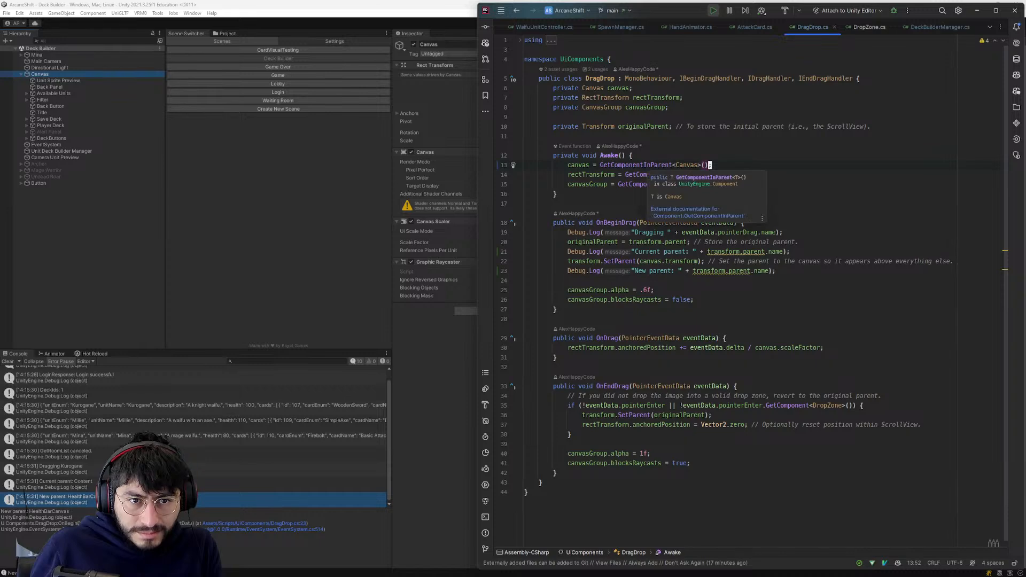
left_click(656, 165)
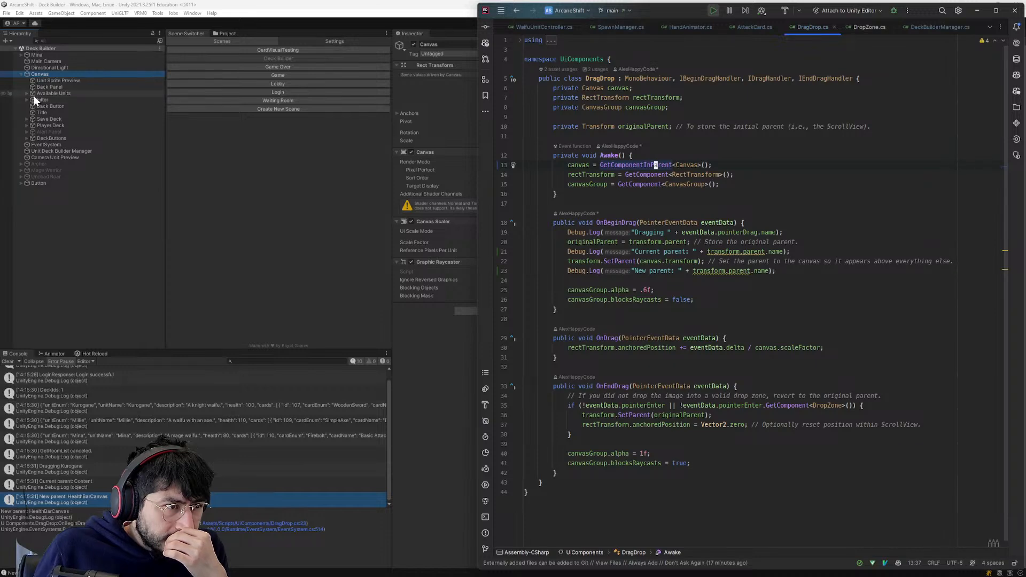
- In Unity, inspect the Archer and Canvas objects and test dragging the Kurogane icon again within Available Units
left_click(34, 163)
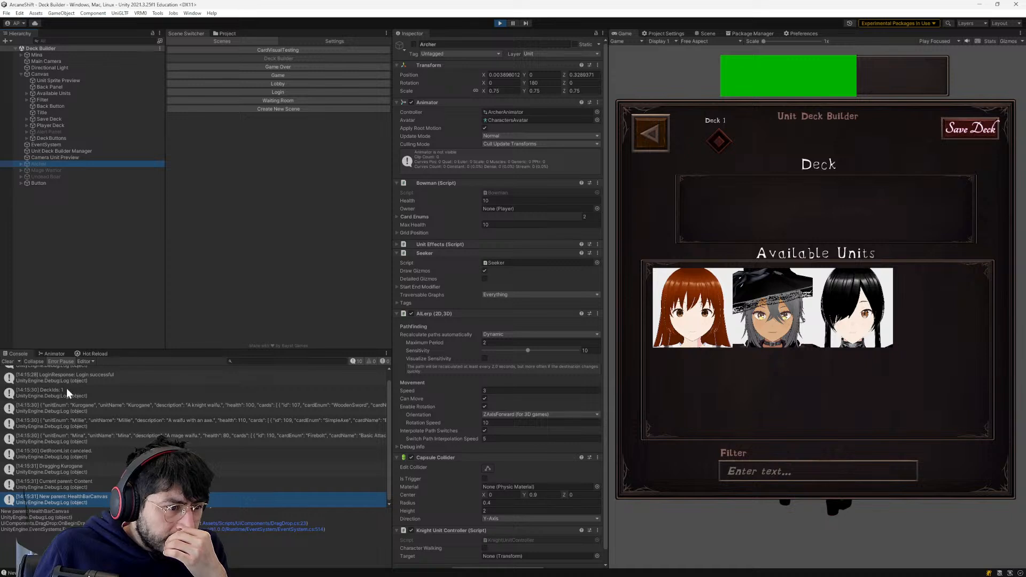
left_click(33, 74)
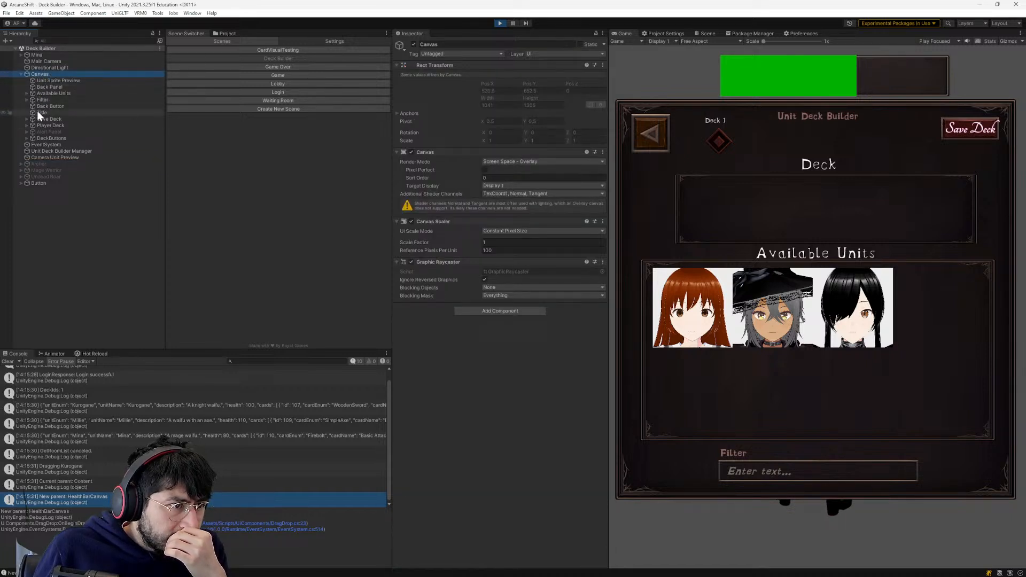
left_click_drag(861, 326, 875, 322)
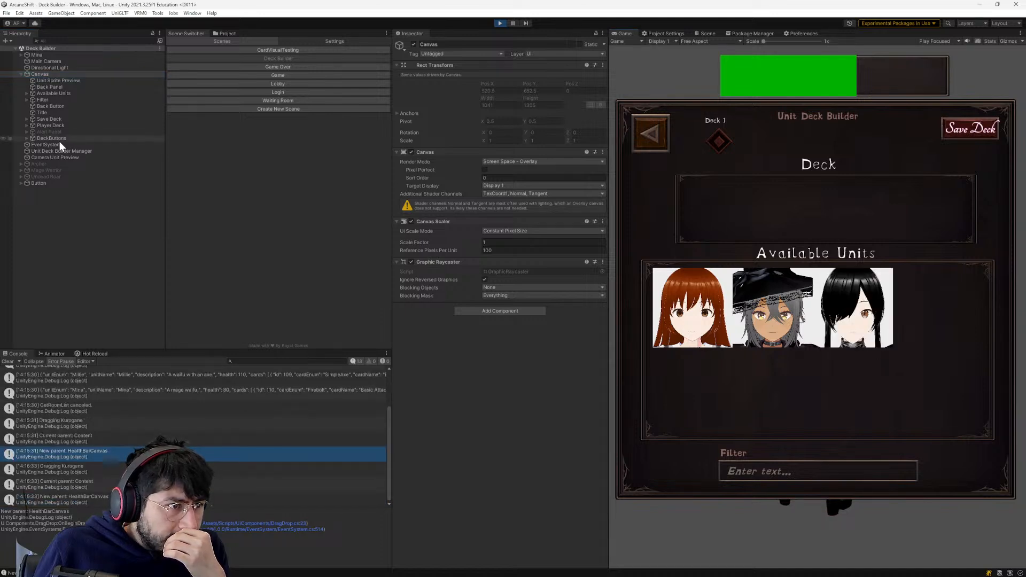
left_click(37, 161)
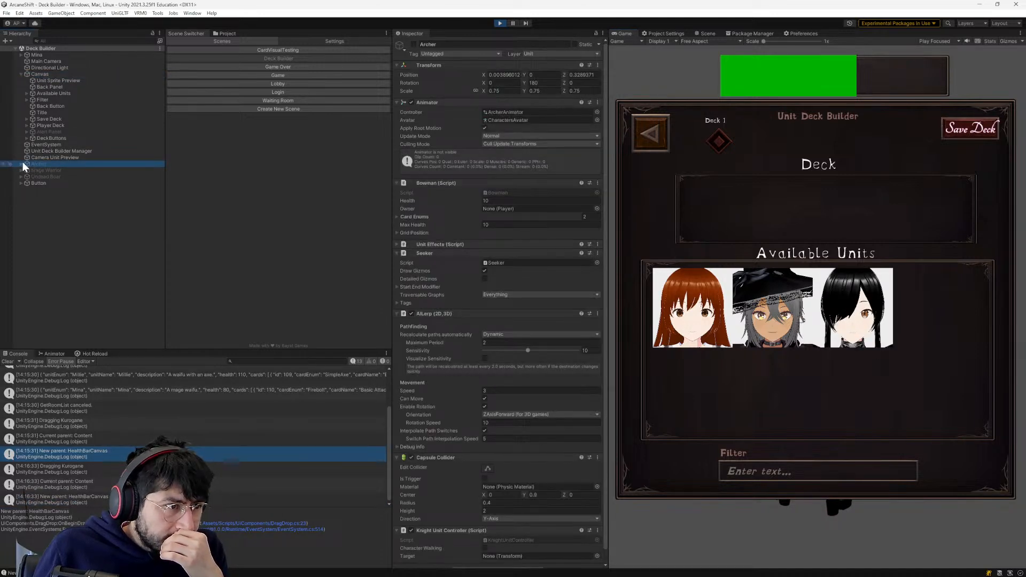
left_click(21, 163)
left_click(21, 163)
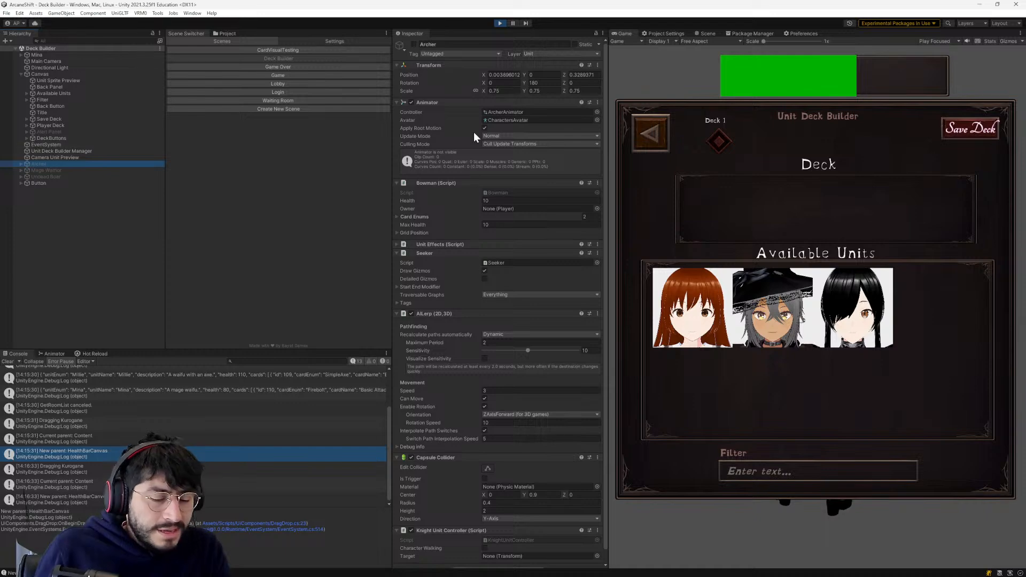
- Return to DragDrop.cs and open the definition of GetComponentInParent in Unity's Component source
key("alt+Tab")
mouse_move(656, 164)
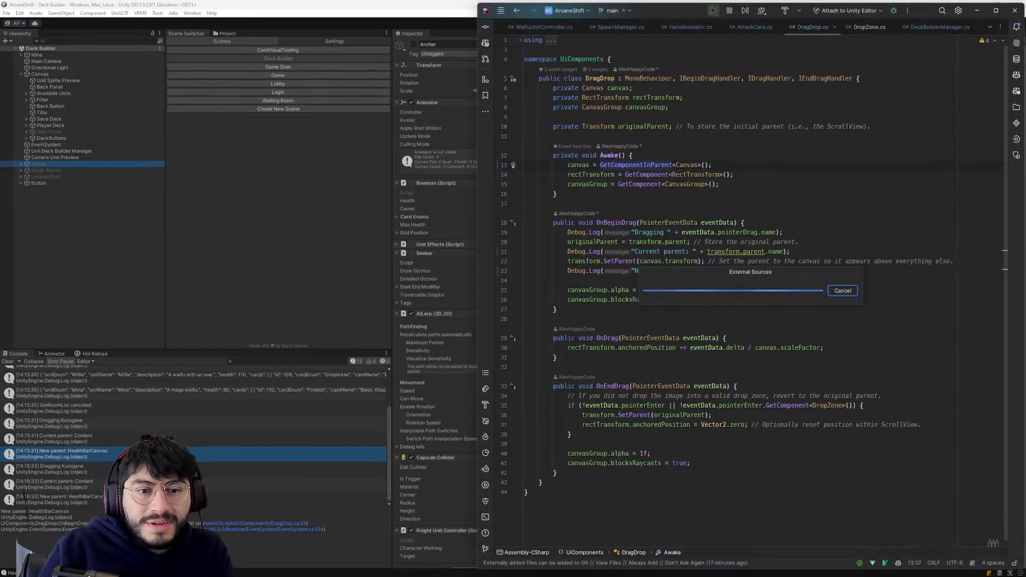
left_click(656, 165, "ctrl")
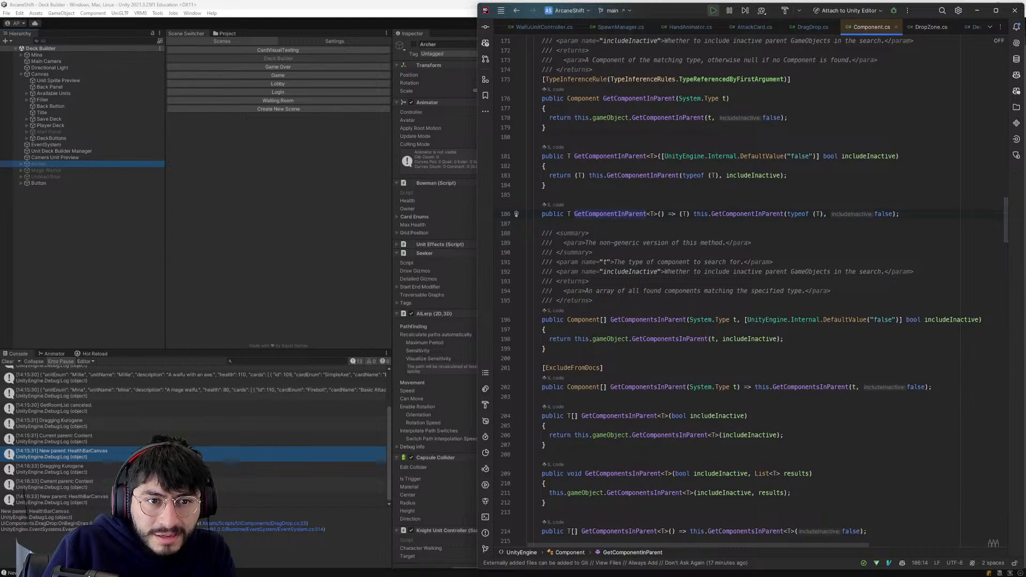
- Switch to ChatGPT and ask whether GetComponentInParent recursively goes up the tree
key("alt+Tab")
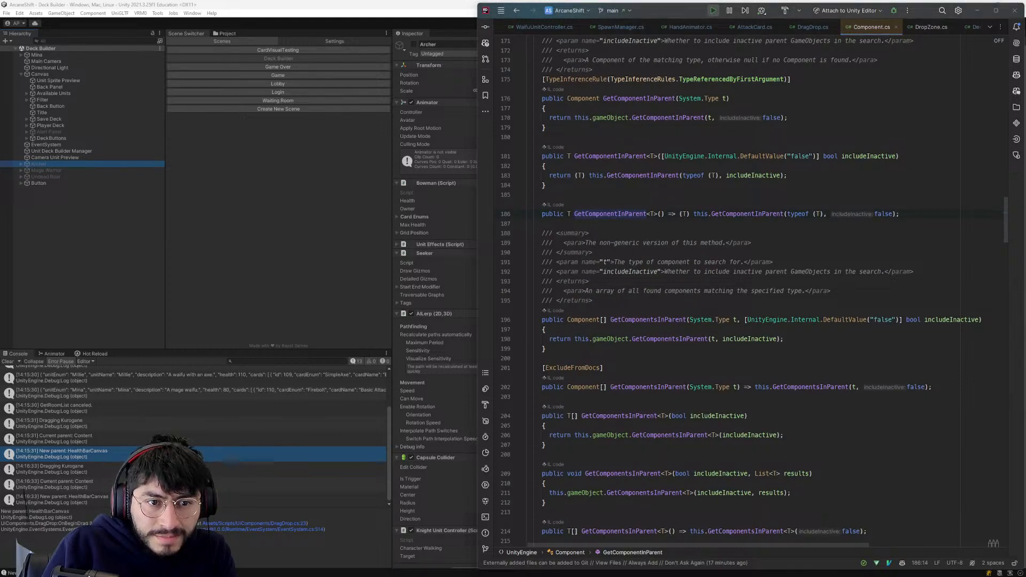
key("alt+Tab")
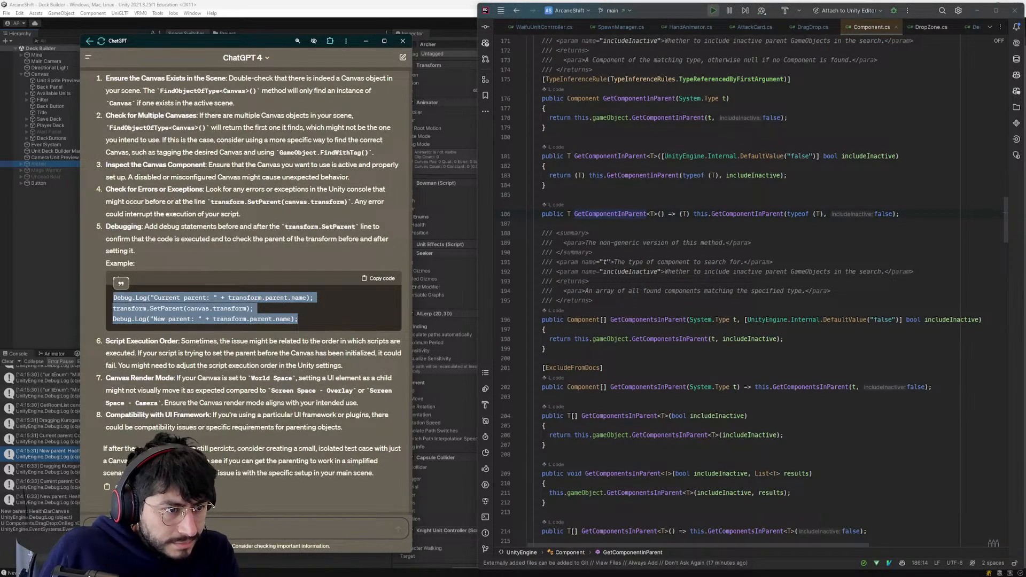
left_click(245, 528)
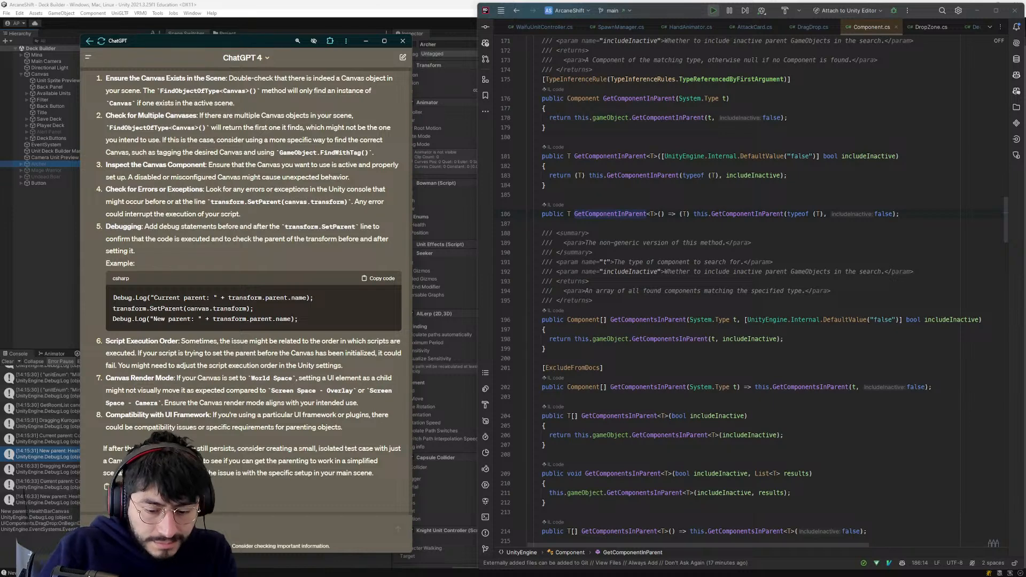
type("i")
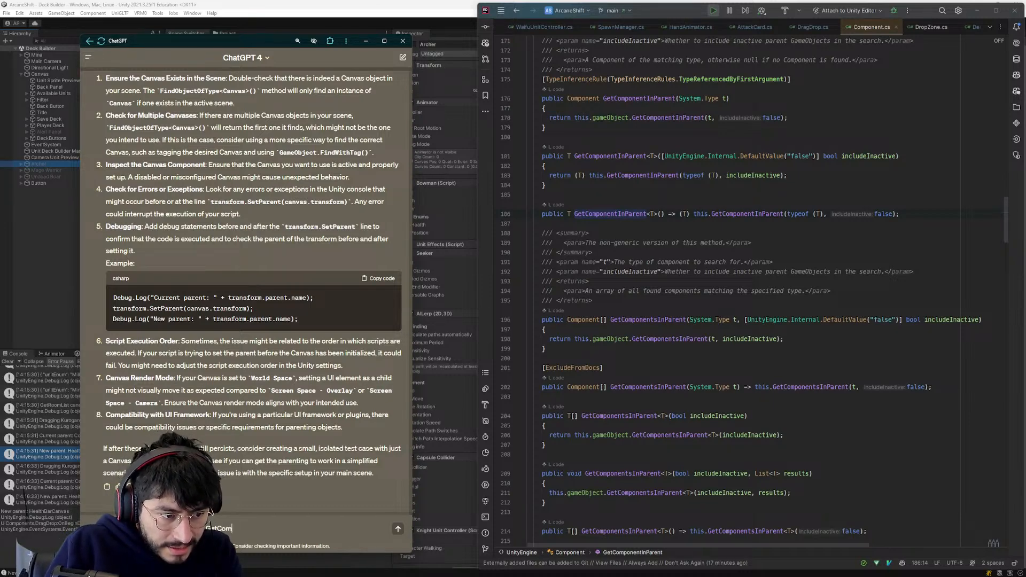
type("t rec")
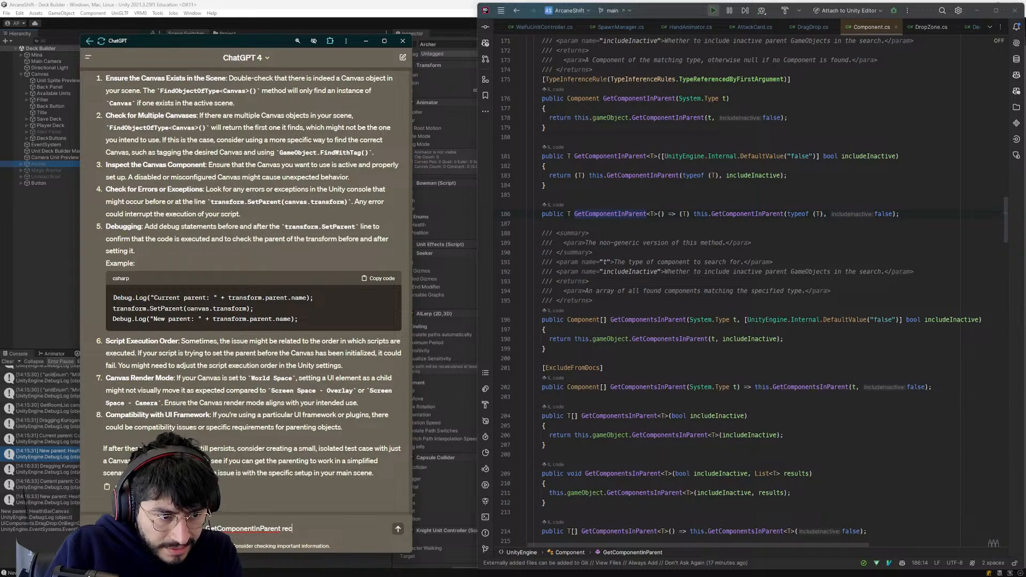
type("ursively go up the tree?")
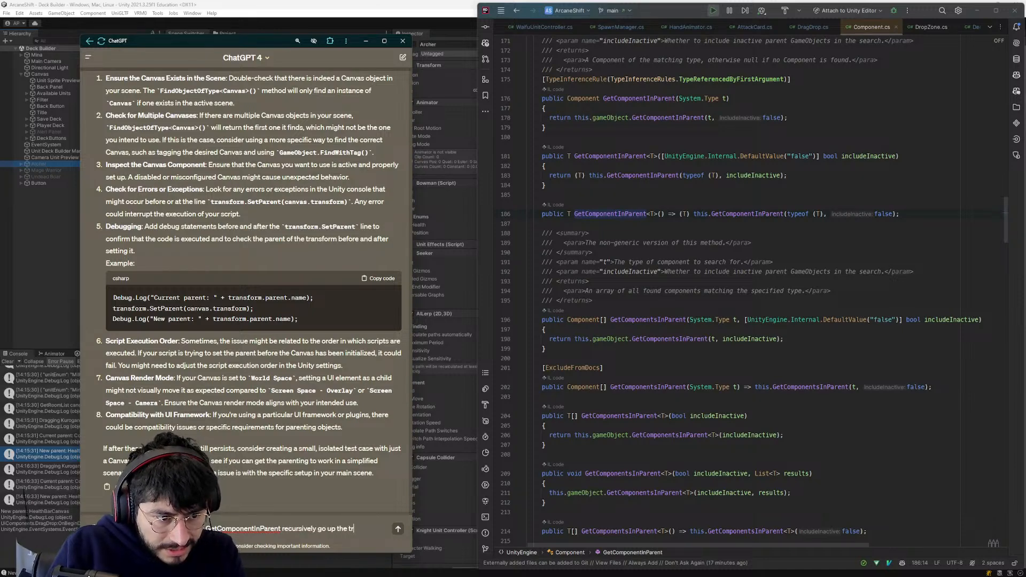
key("Return")
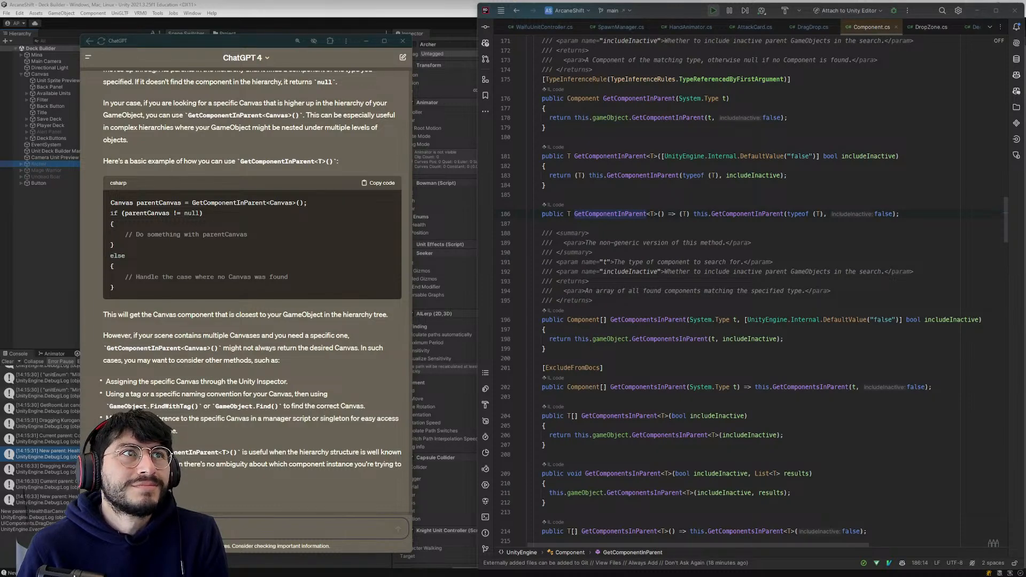
- Bring the browser with the TikTok profile into view, play the "Stop using JSON" video and pause it at the protobuf message example
left_click_drag(513, 0, 658, 104)
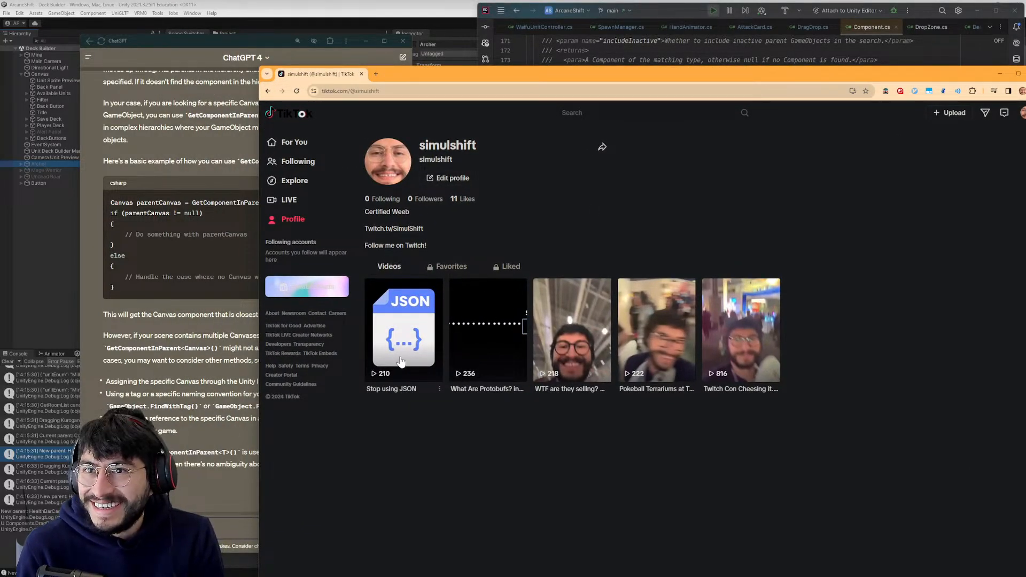
left_click(402, 334)
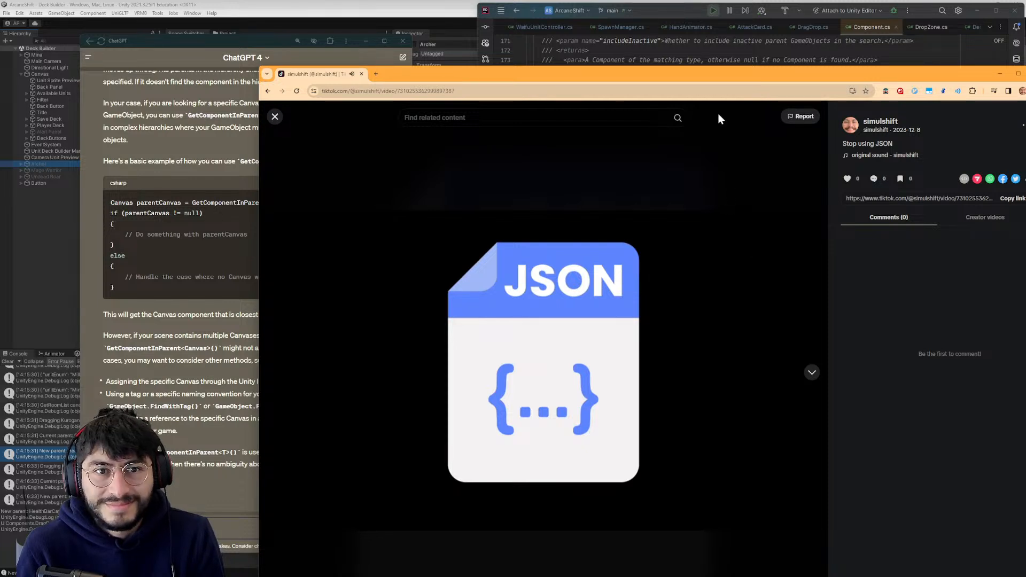
left_click_drag(713, 78, 695, 37)
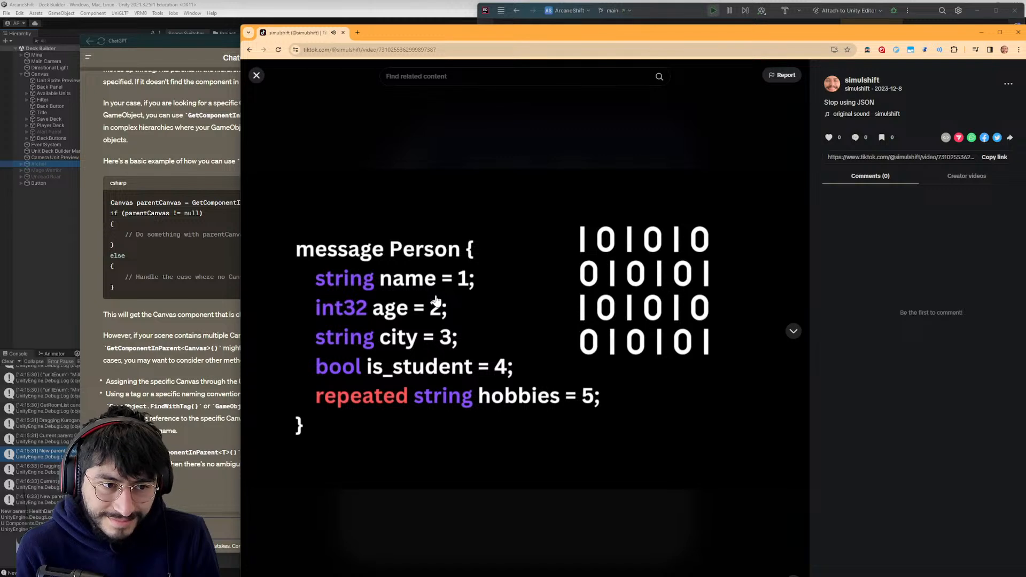
left_click(472, 320)
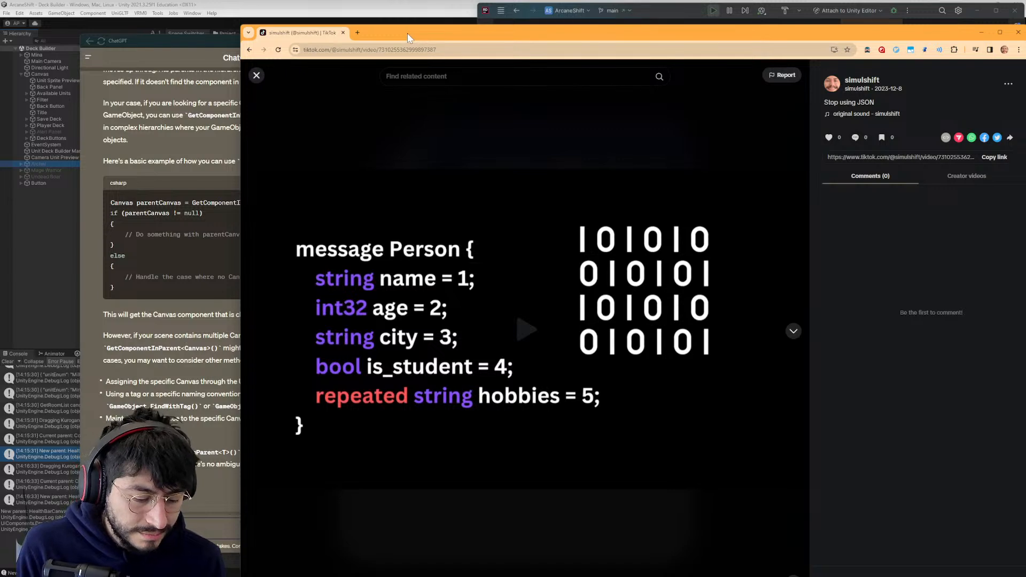
- Search for "osi model" images in a new incognito window and enlarge the "7 Layers of the OSI Model" diagram
key("ctrl+shift+n")
type("os")
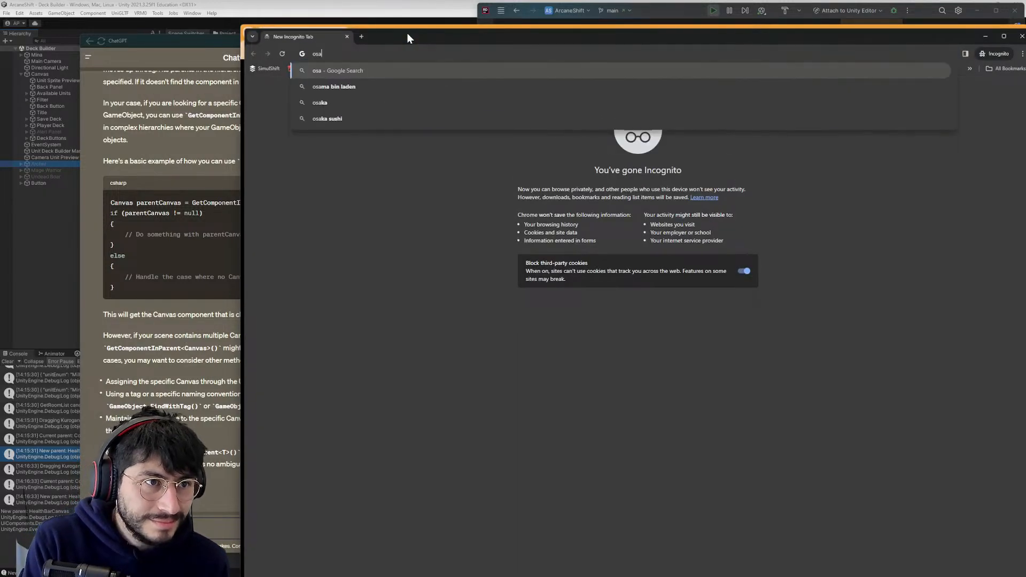
type("i model")
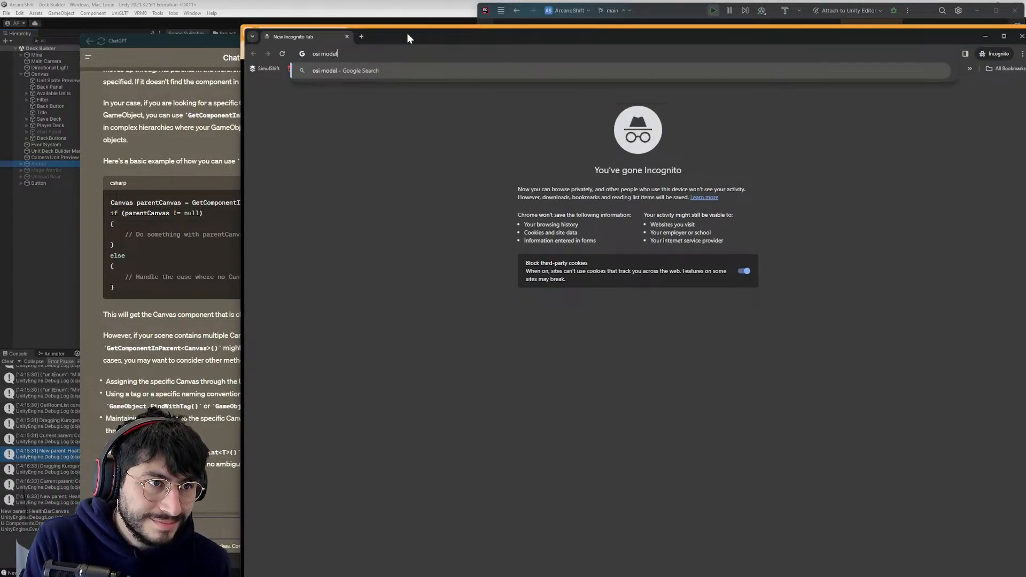
key("Return")
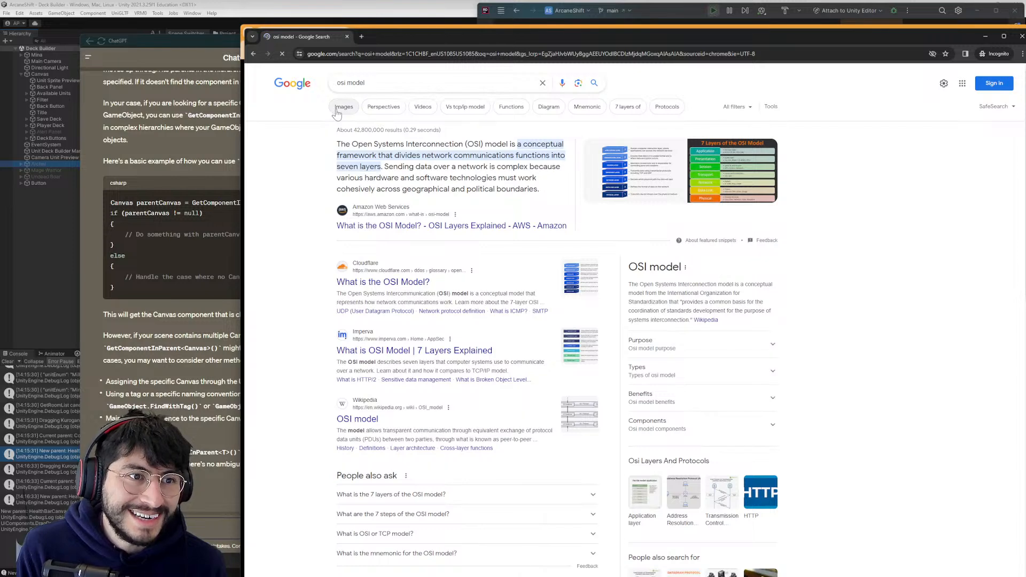
left_click(342, 107)
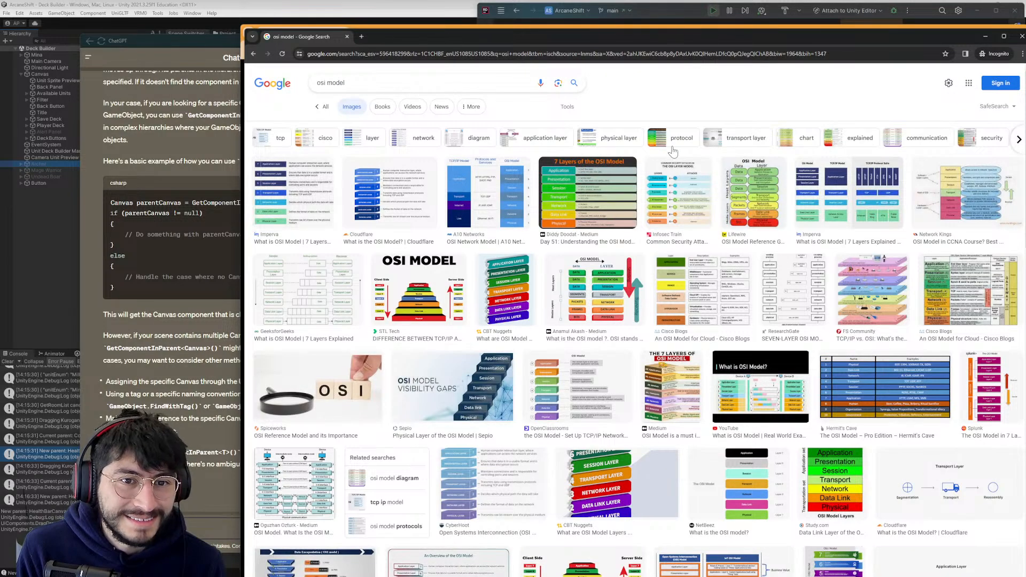
left_click(588, 194)
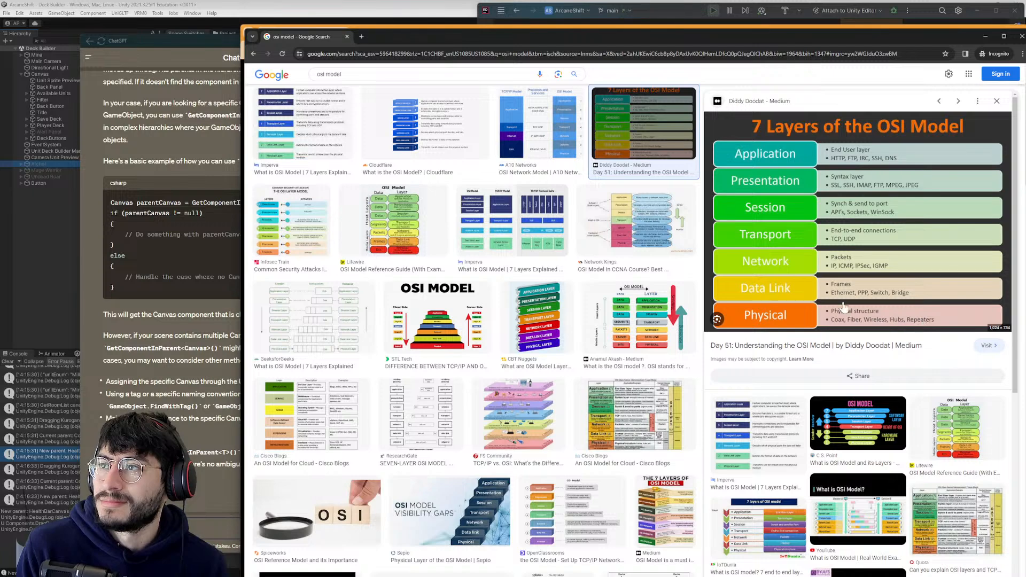
- Close the OSI model image search, move the TikTok window off this screen and return to Component.cs in the code editor
left_click(346, 39)
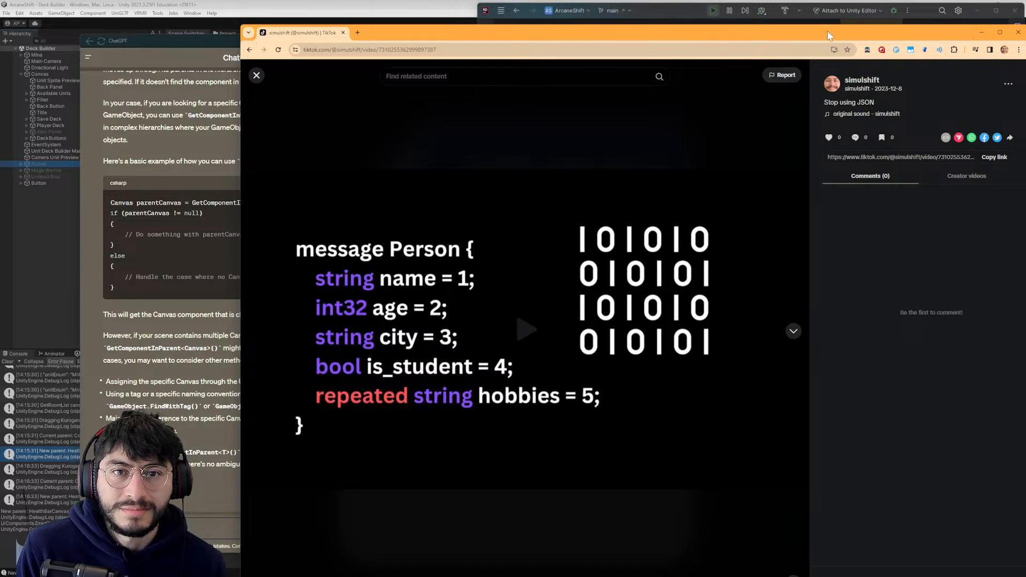
left_click_drag(272, 33, 567, 0)
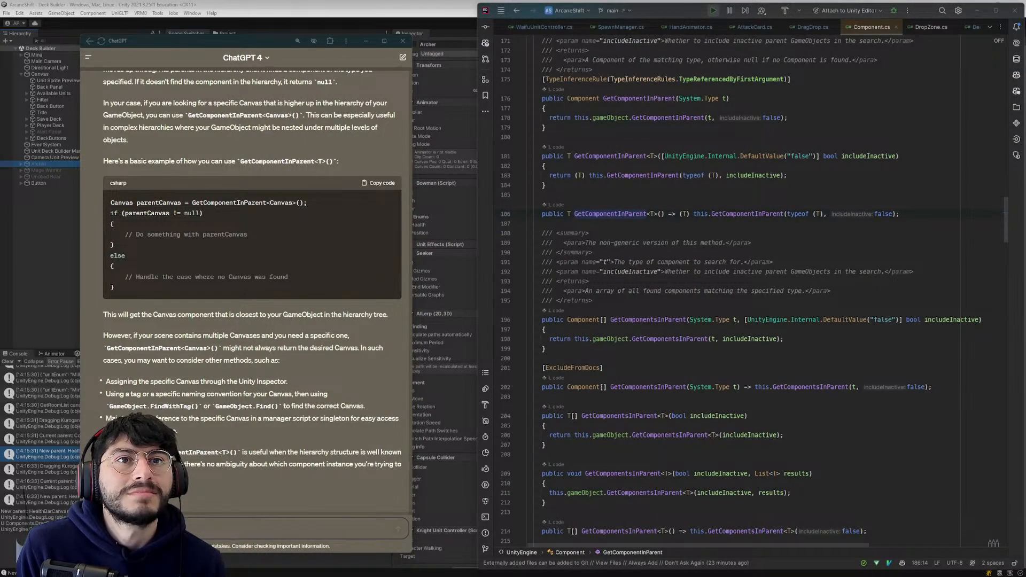
left_click(687, 262)
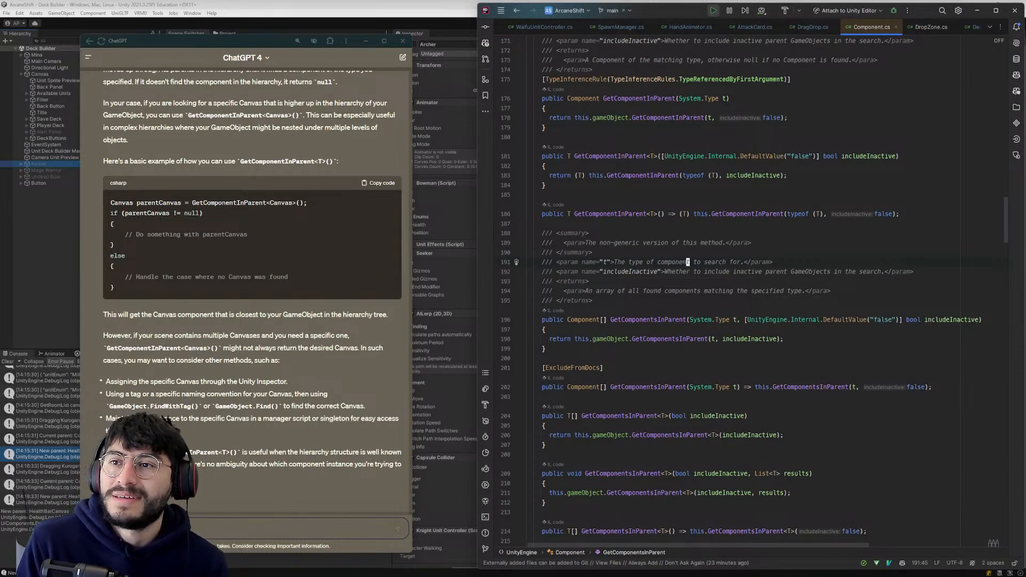
- Reread ChatGPT's answer on whether GetComponentInParent recursively searches up the hierarchy
left_click(670, 243)
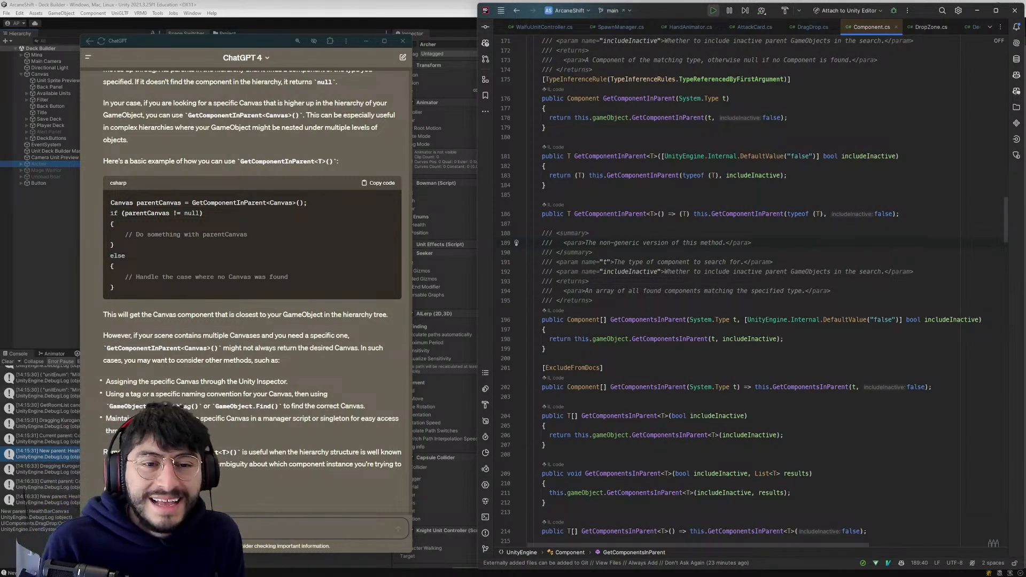
scroll(256, 377, "up", 1)
scroll(265, 356, "up", 3)
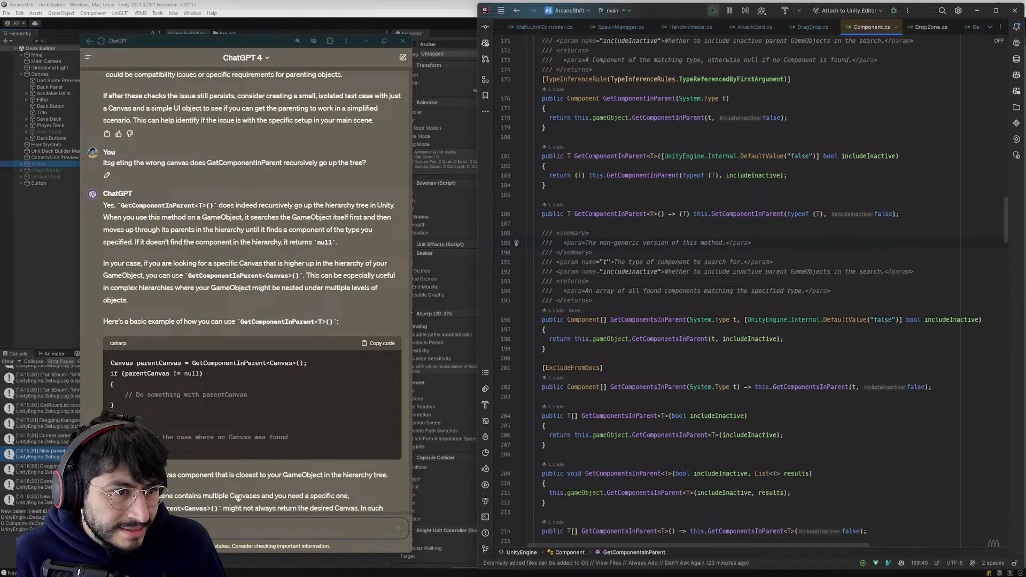
scroll(194, 241, "down", 1)
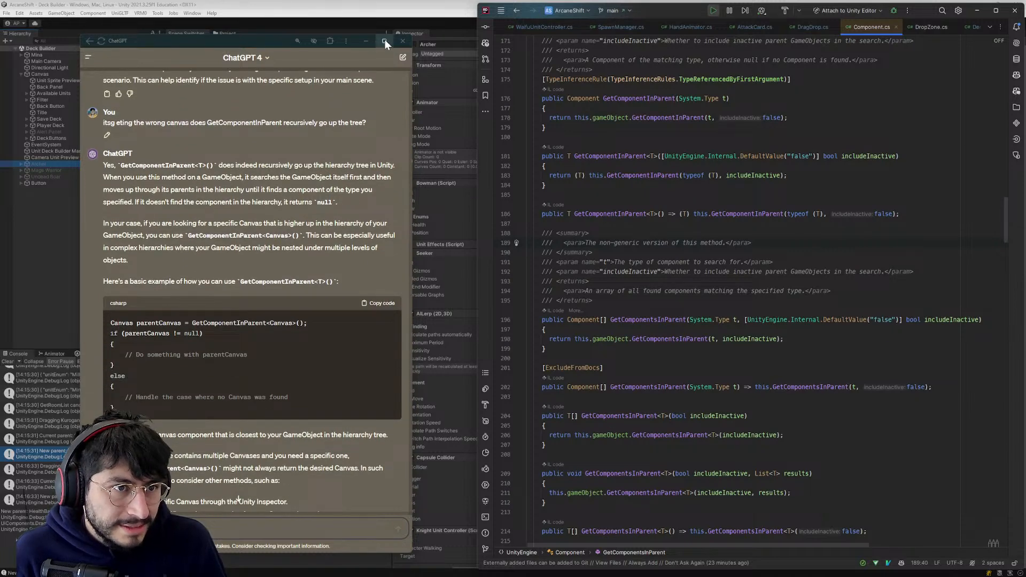
- Minimize the ChatGPT window and return to the GetComponentInParent<Canvas>() call in the Awake method of DragDrop.cs
left_click(366, 40)
key("ctrl+o")
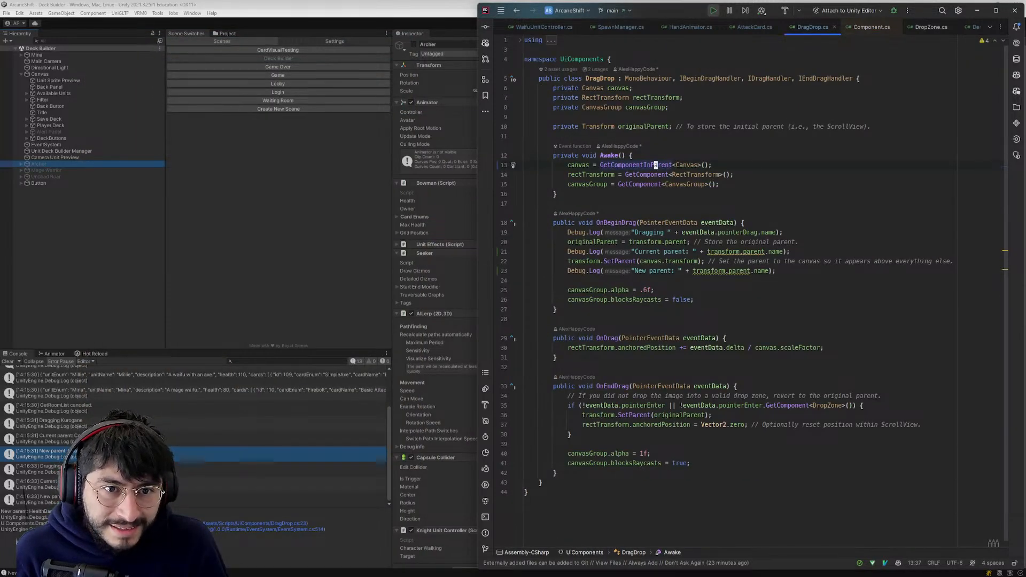
left_click(622, 165)
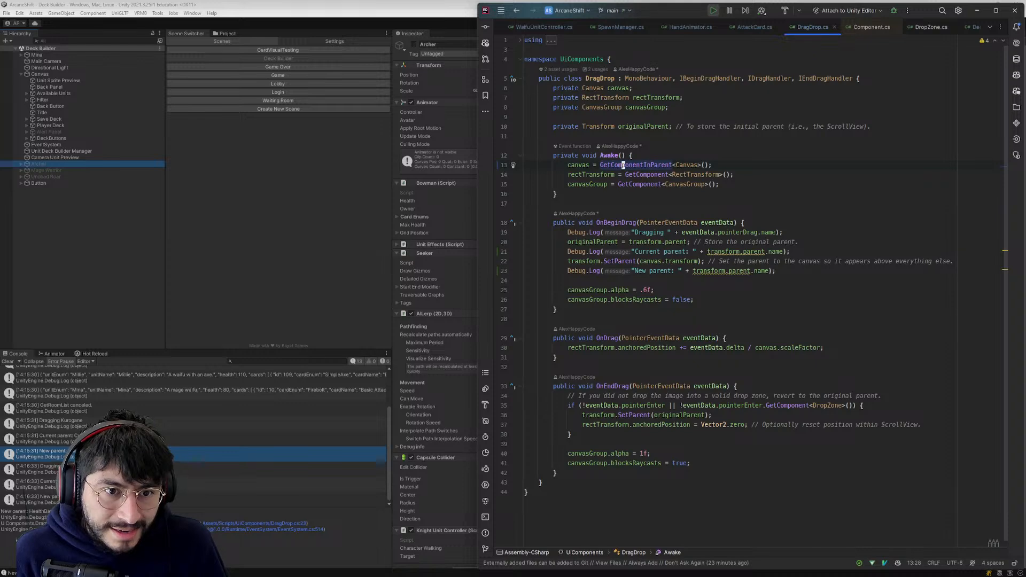
- Switch to Unity, restart the game from the Login scene and log in with the account's username and password
left_click(305, 172)
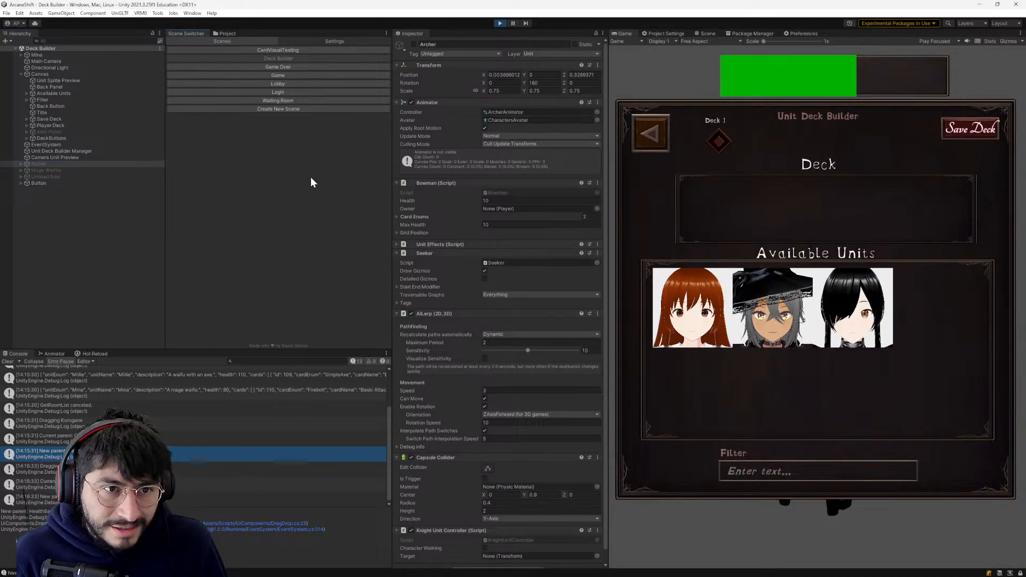
left_click(502, 24)
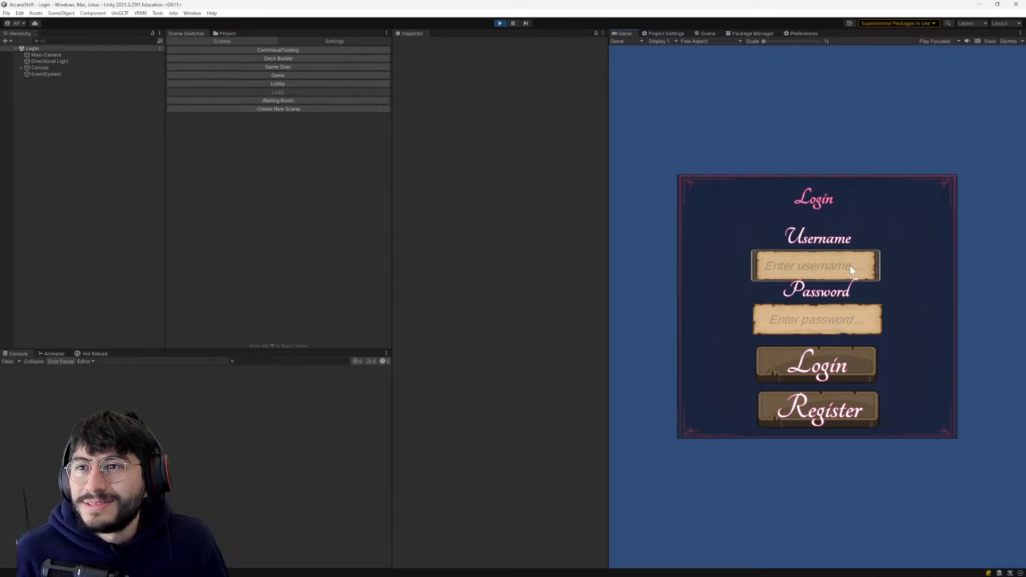
left_click(815, 268)
type("bob")
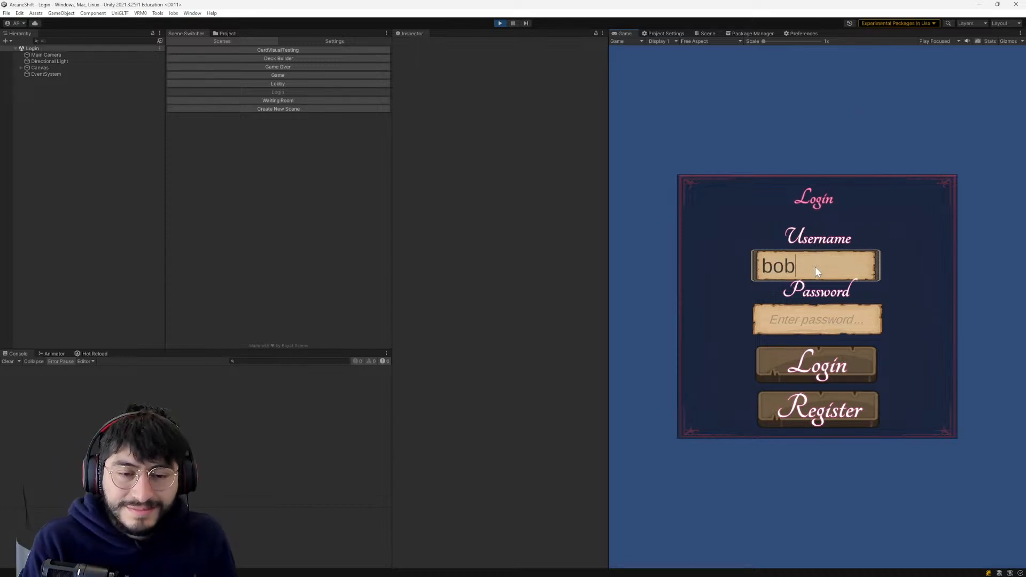
left_click(812, 323)
type("123")
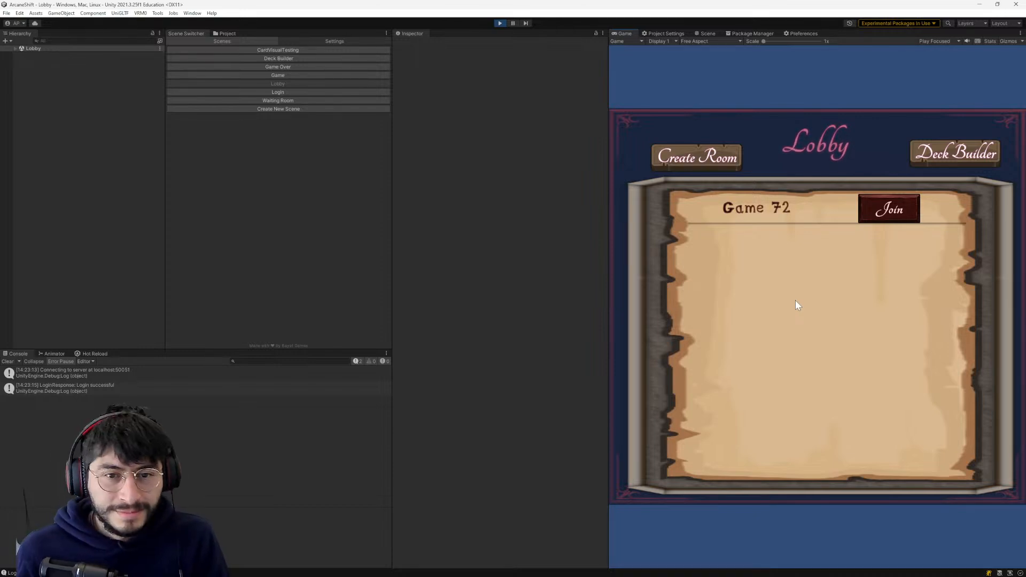
- Inspect the console log entries for the login response and the server connection
left_click(114, 388)
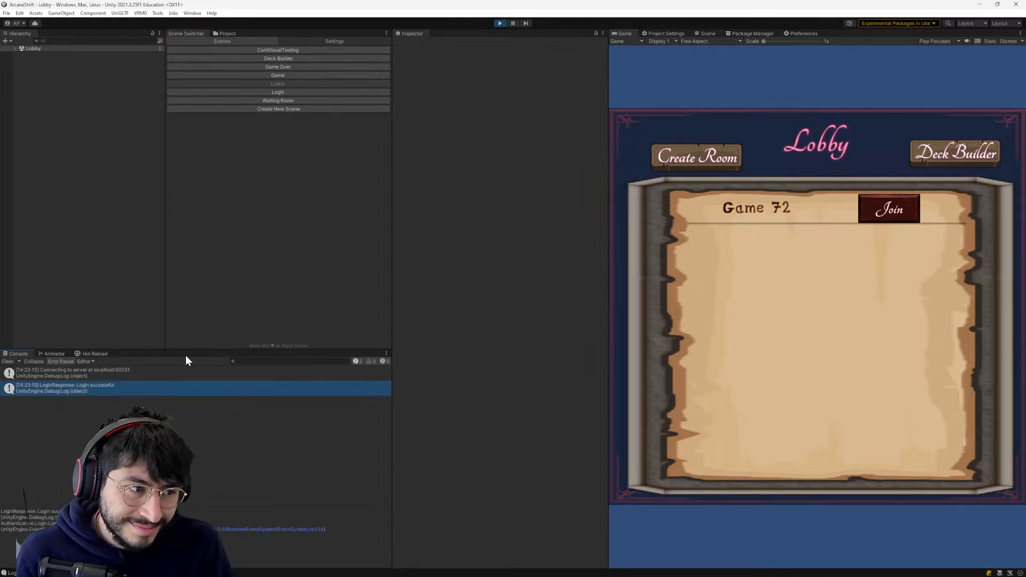
left_click(214, 373)
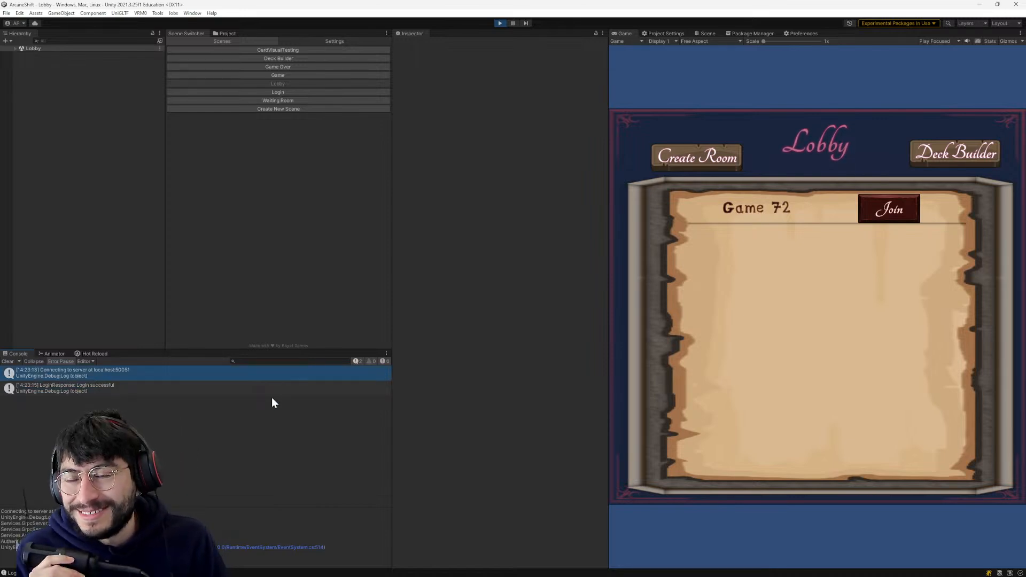
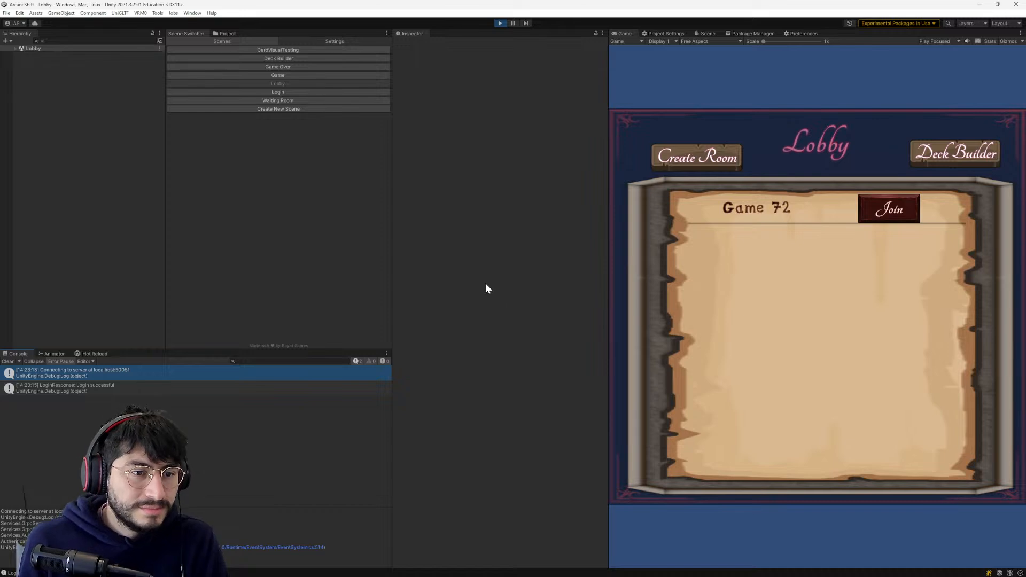
- Recheck the details of the login response and server connection entries in the Unity console
left_click(236, 391)
left_click(240, 378)
left_click(242, 382)
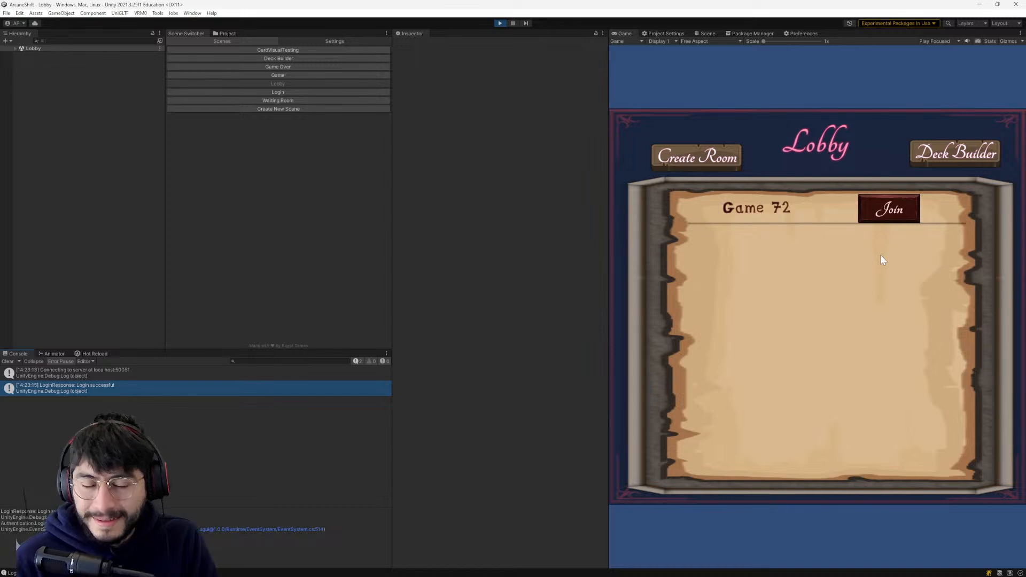
left_click(172, 374)
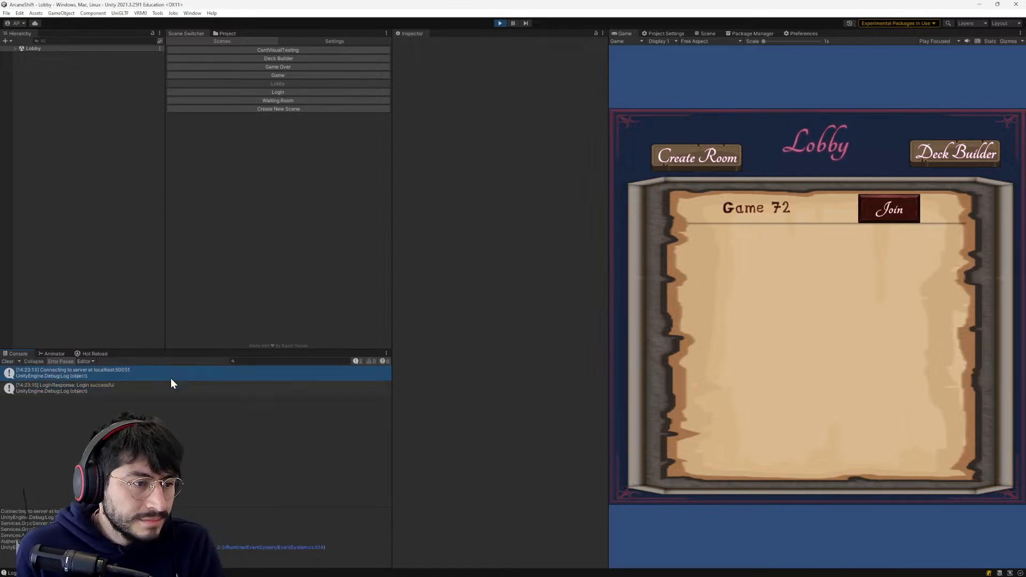
- Open the Deck Builder from the Lobby and try to move the middle available unit into the deck area
left_click(949, 161)
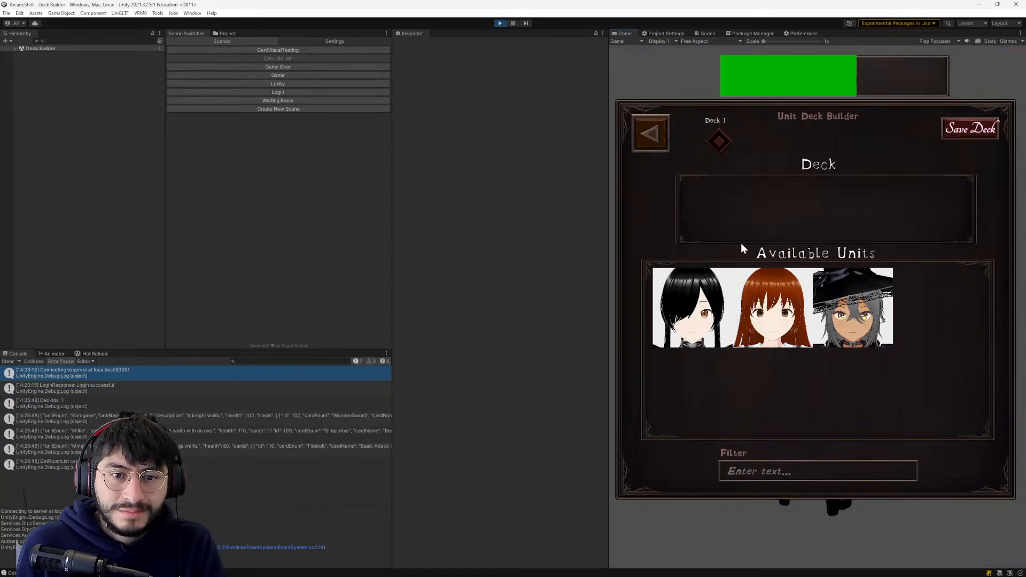
left_click_drag(768, 303, 761, 223)
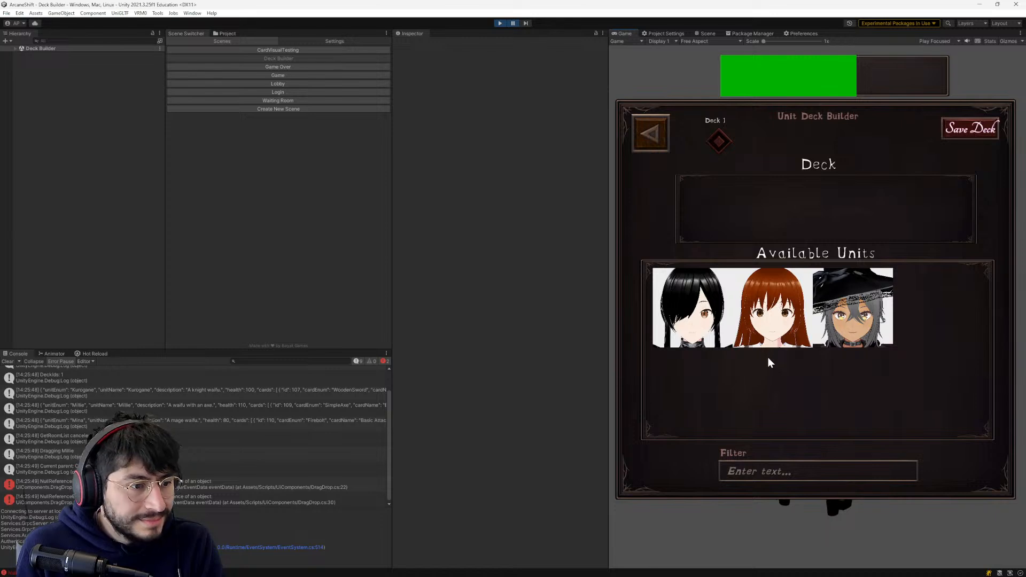
- Open the first NullReferenceException's source line in DragDrop.cs and go to the GetComponentInParent<Canvas>() call in Awake
double_click(218, 486)
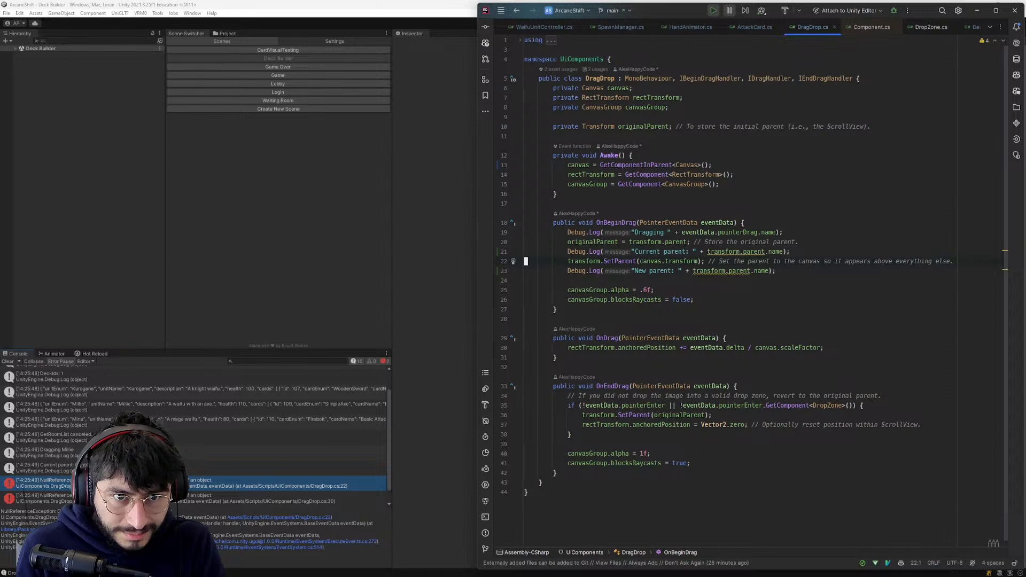
left_click(652, 165)
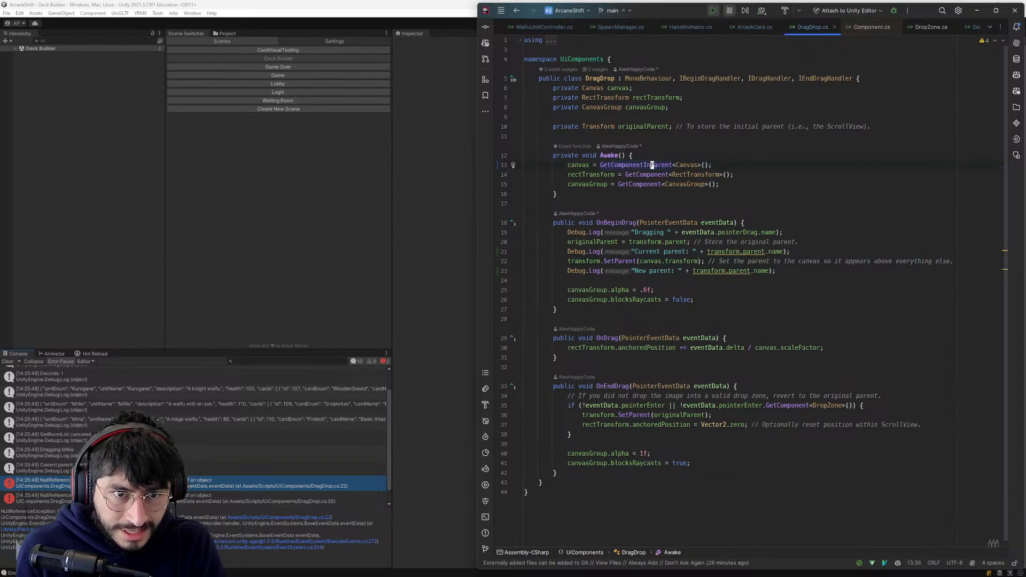
mouse_move(651, 165)
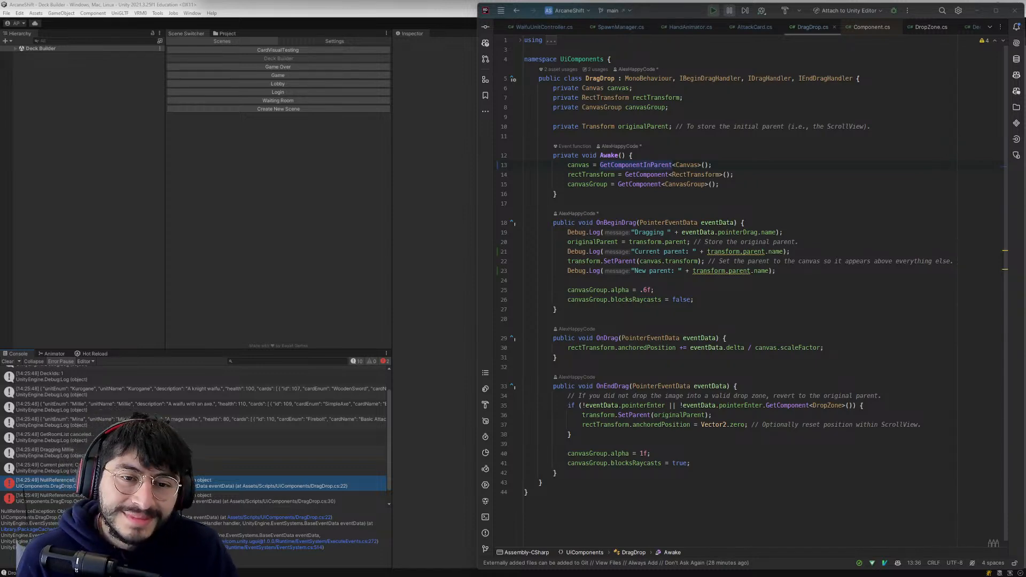
left_click(634, 242)
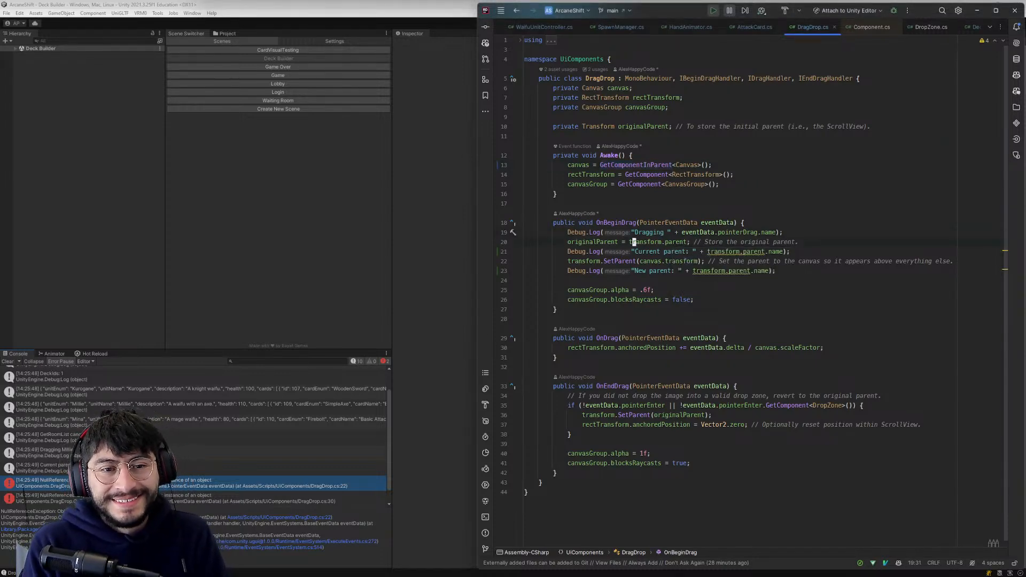
key("Home")
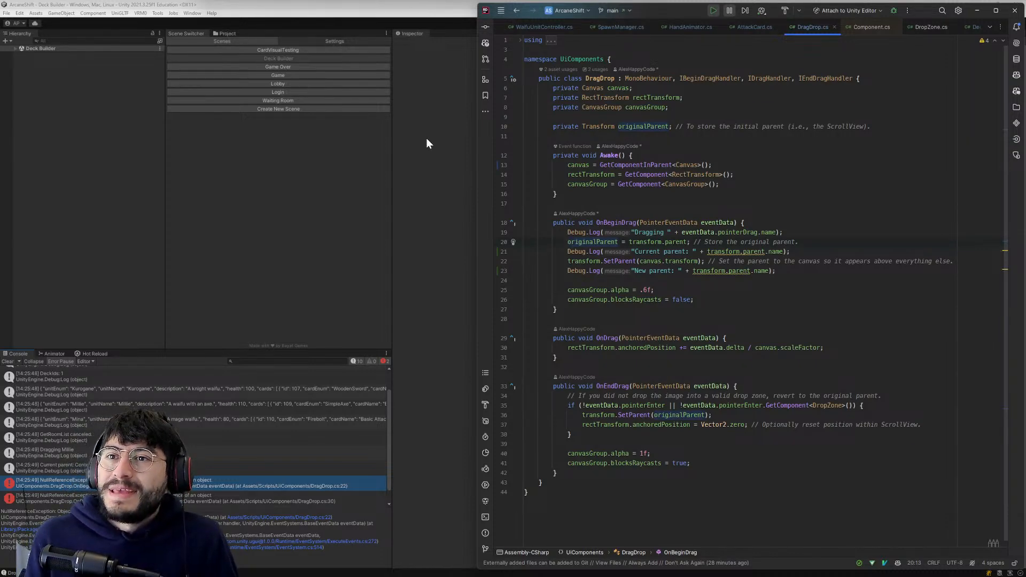
key("j")
key("k")
key("b")
key("j")
key("w")
key("k")
key("0")
key("j")
key("w")
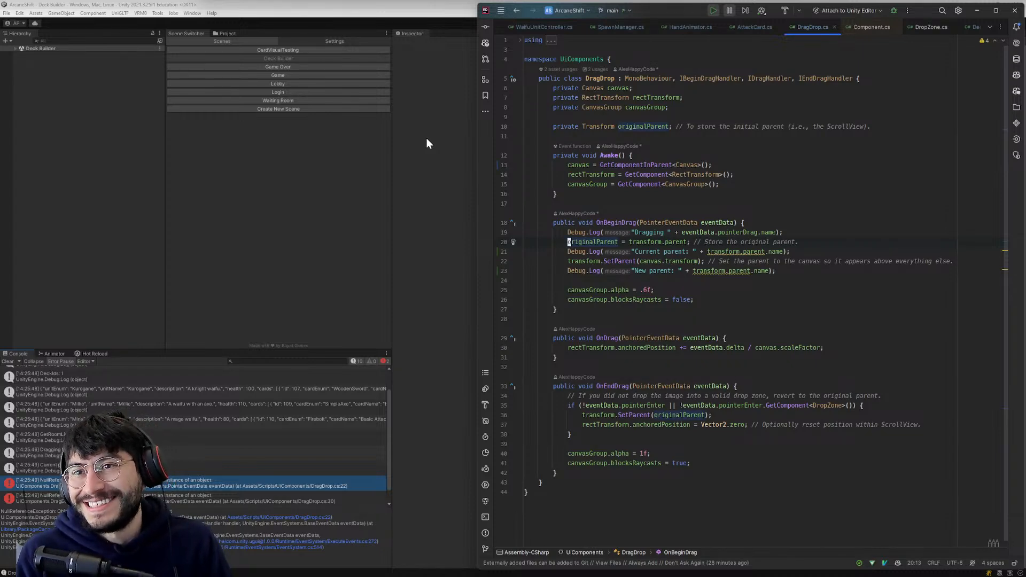
key("Down")
key("Down")
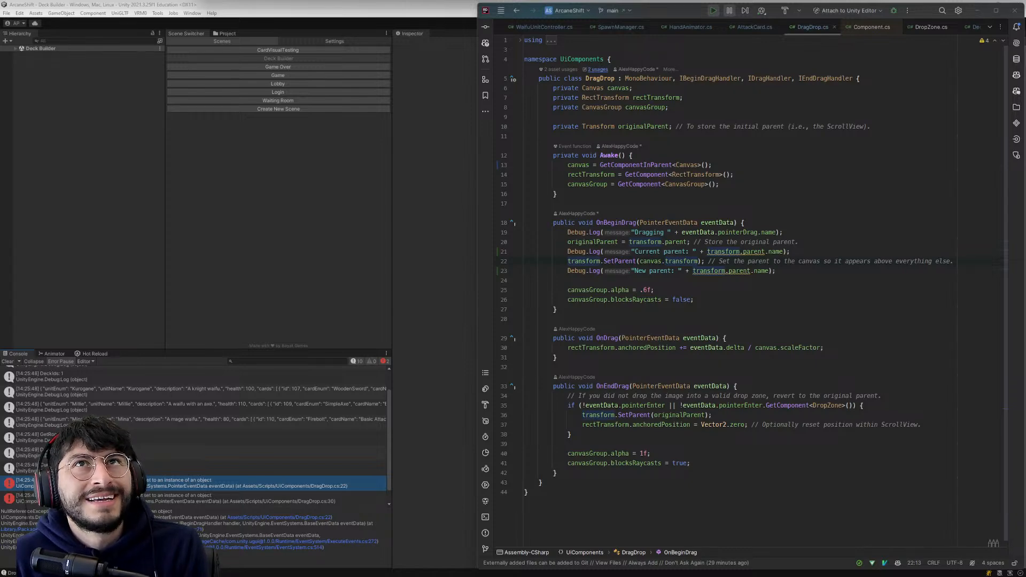
- Switch to the browser and reread the Unity documentation on GetComponentInParent, including its description and example code
left_click_drag(905, 0, 901, 39)
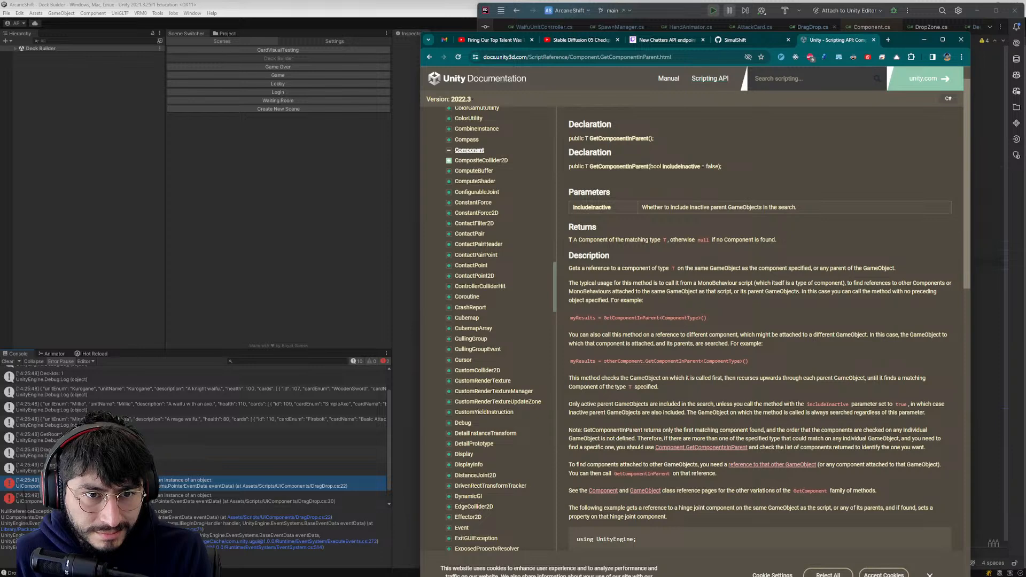
scroll(658, 225, "down", 1)
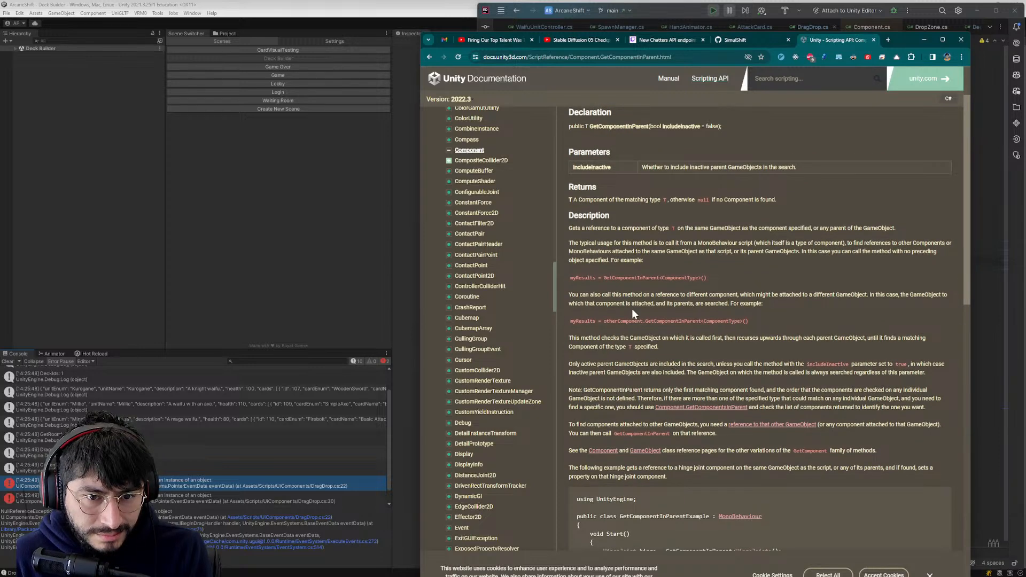
scroll(608, 290, "down", 5)
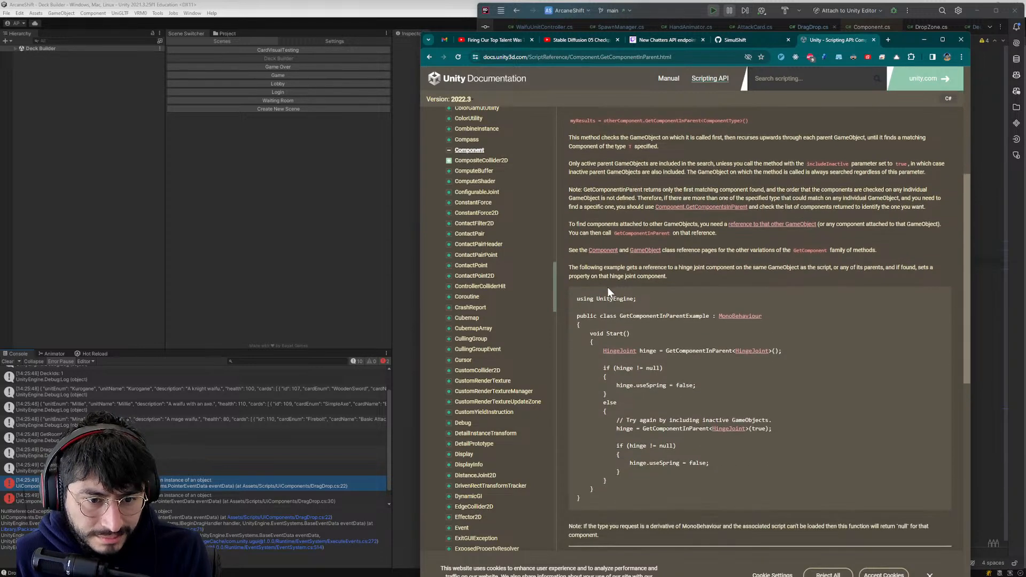
scroll(608, 287, "up", 4)
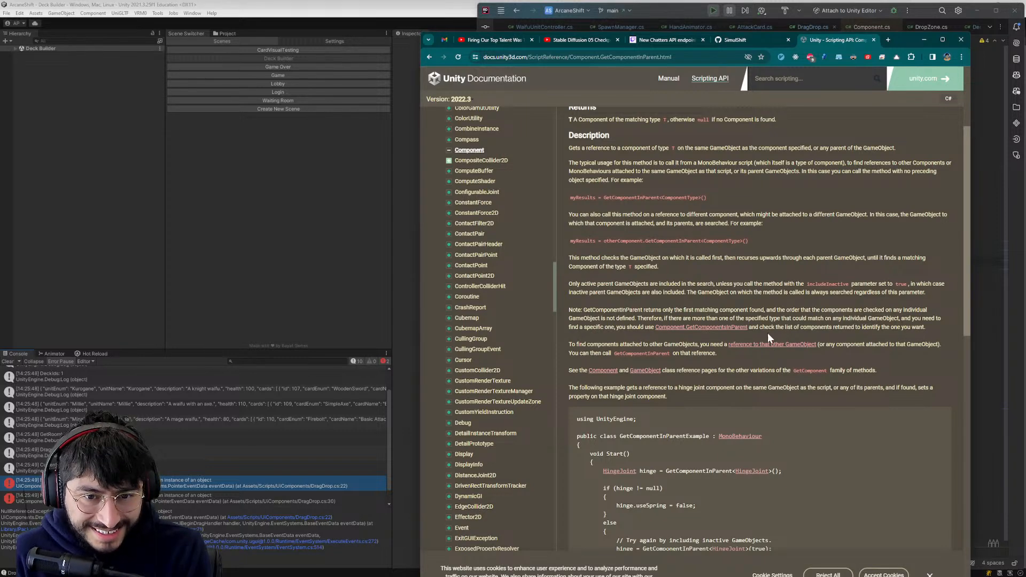
- Return to the Google results and refine the search to "getcomponentinparent unity recursive"
left_click(427, 57)
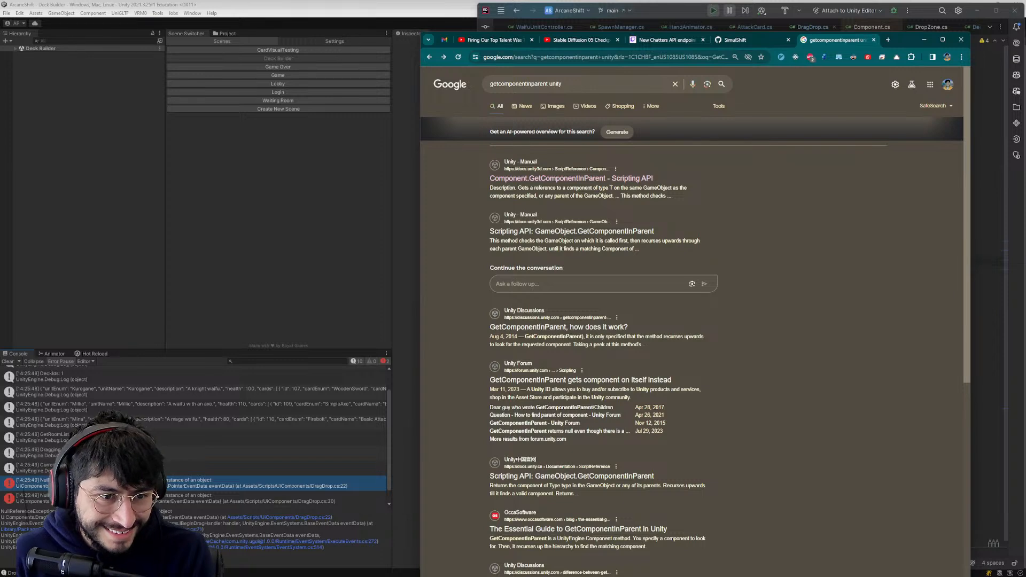
scroll(523, 346, "down", 1)
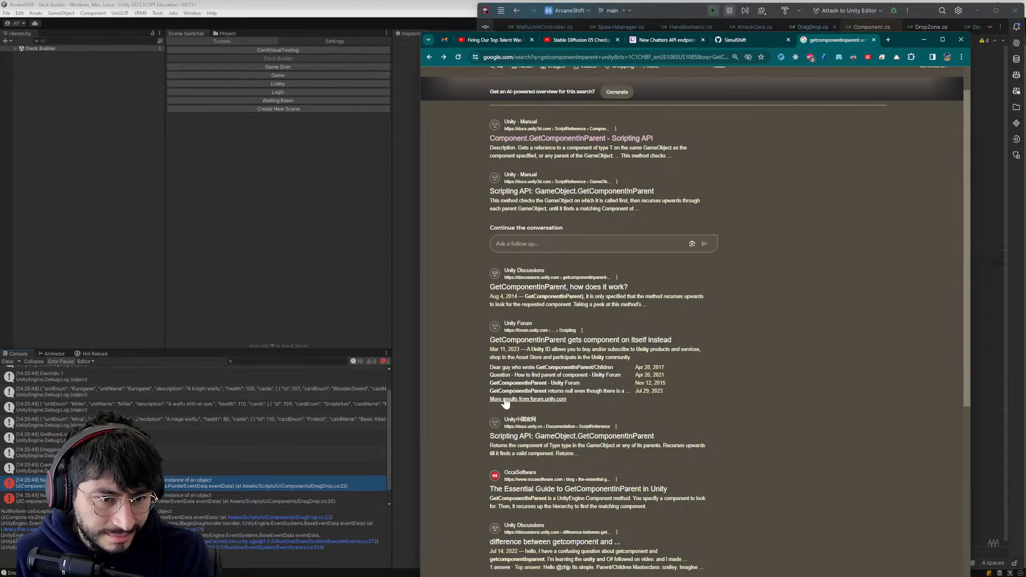
scroll(579, 159, "up", 1)
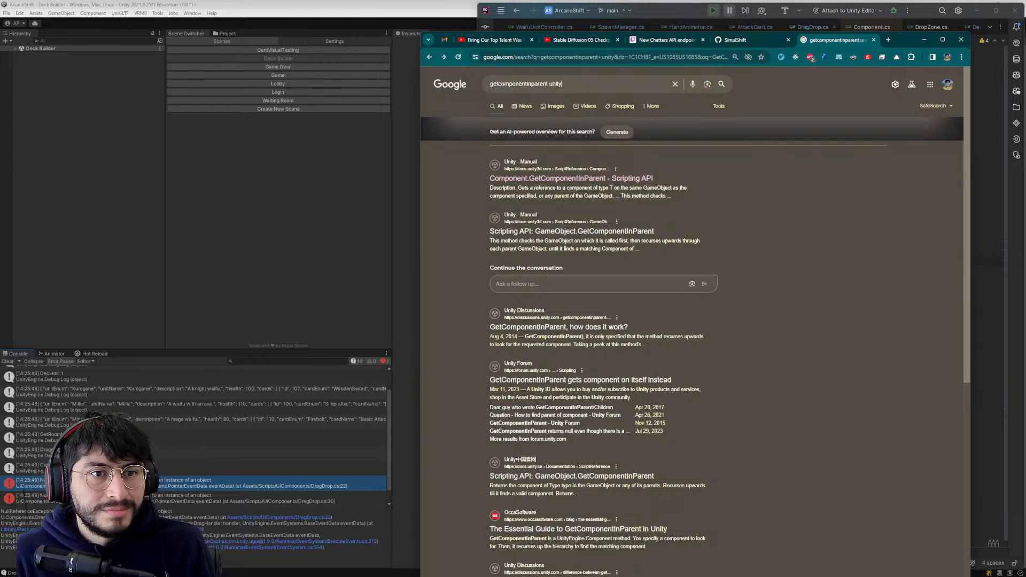
left_click(605, 90)
type("res")
key("BackSpace")
type("cursive")
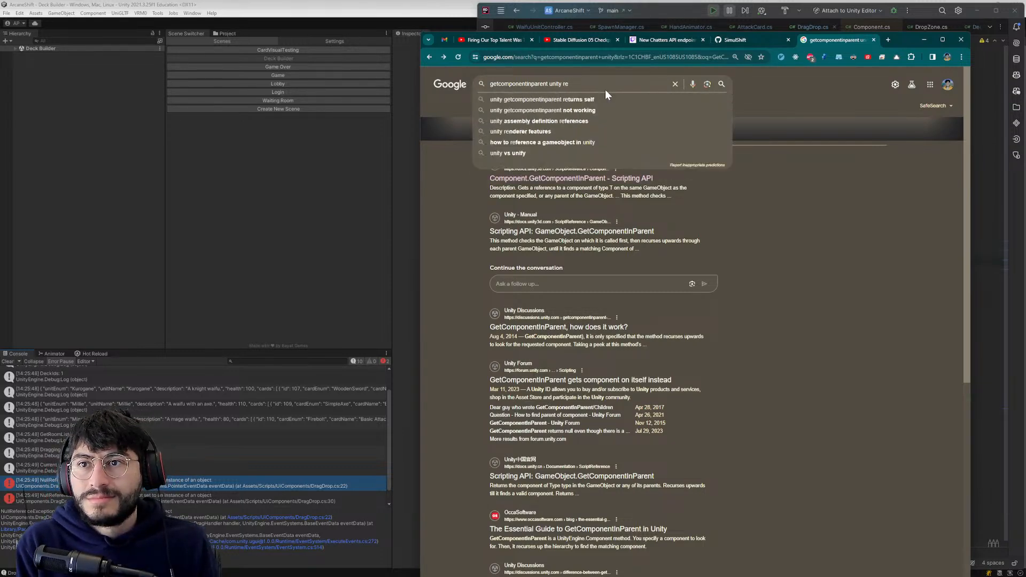
key("Return")
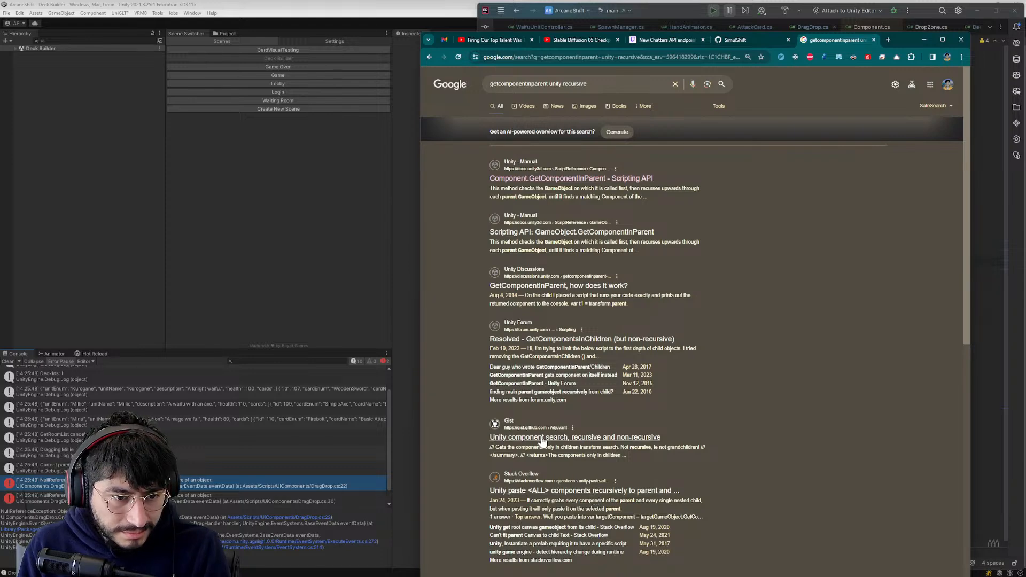
- Read the Unity forum thread "Dear guy who wrote GetComponentInParent/Children" from the search results, closing it and minimizing the browser when done
scroll(541, 443, "down", 2)
scroll(541, 444, "up", 2)
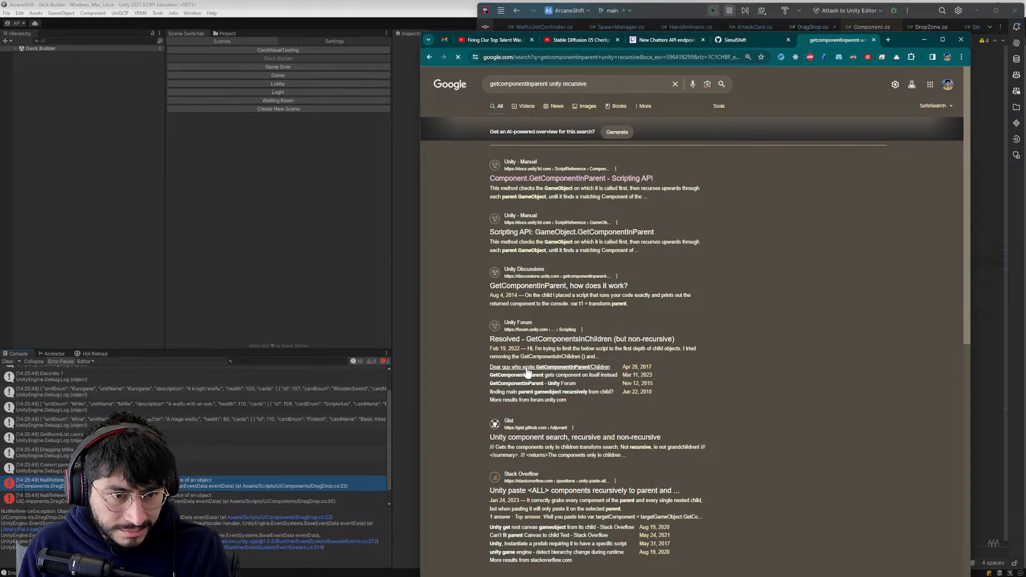
left_click(544, 341)
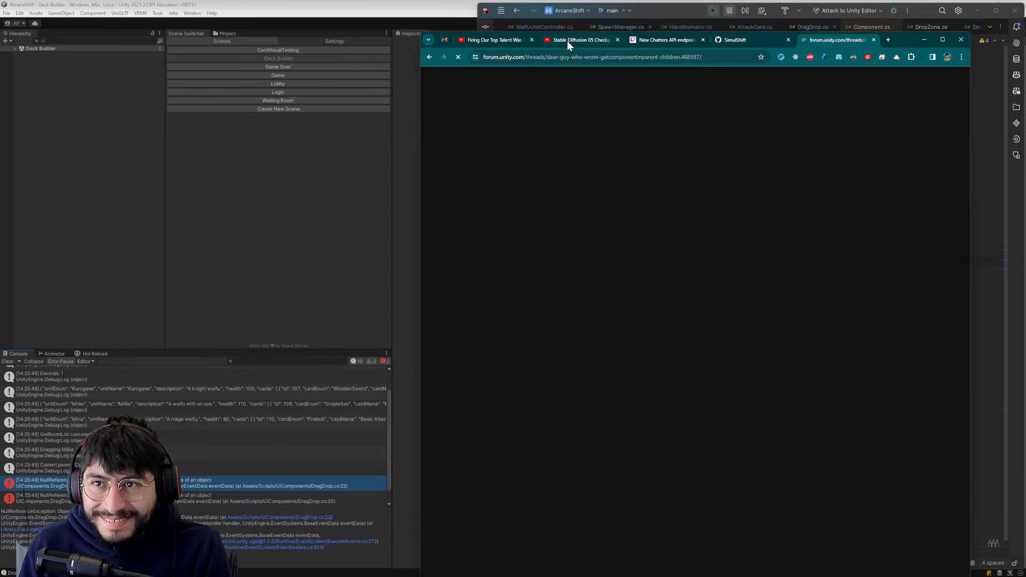
left_click(432, 57)
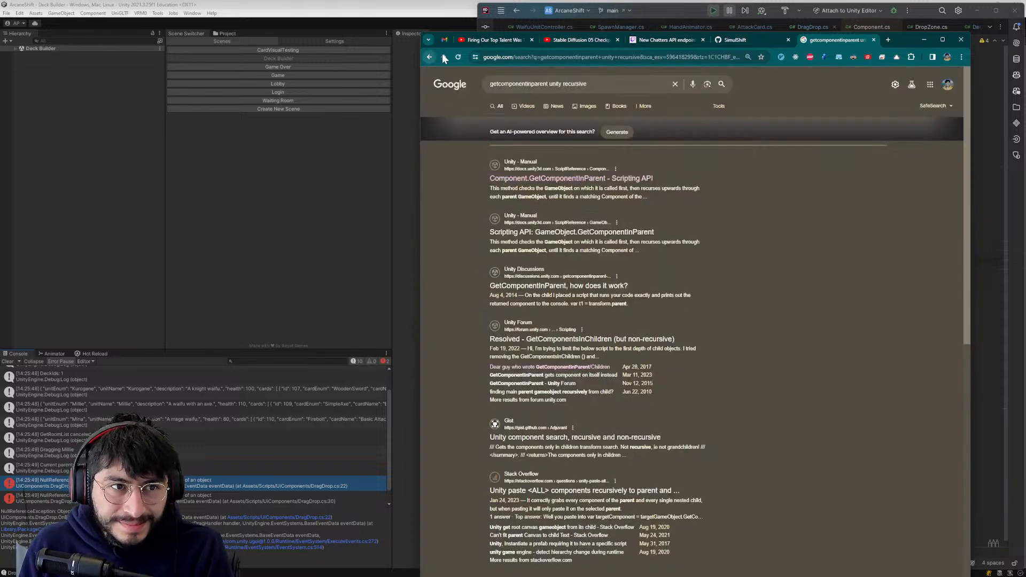
left_click(532, 367)
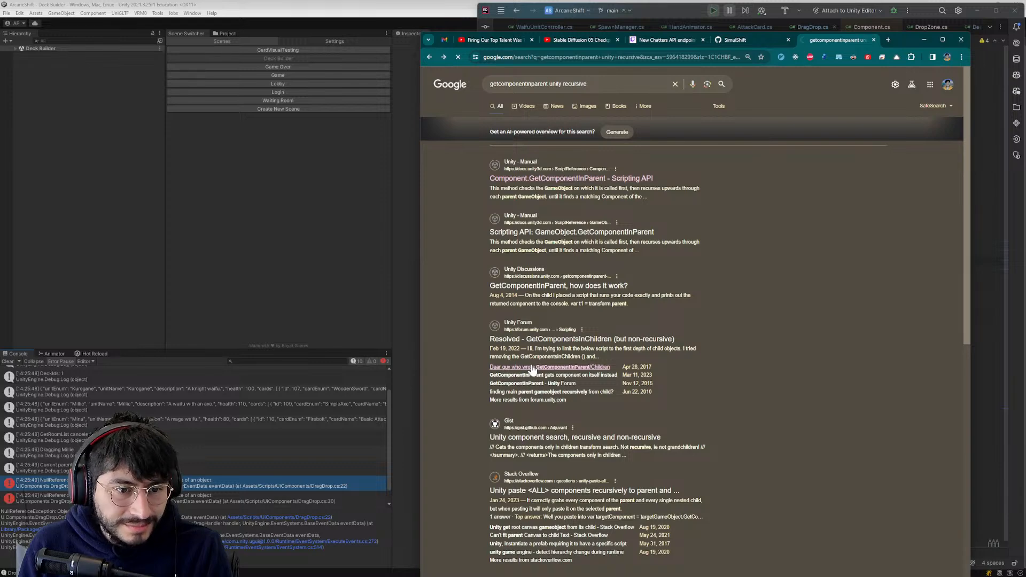
scroll(531, 364, "down", 1)
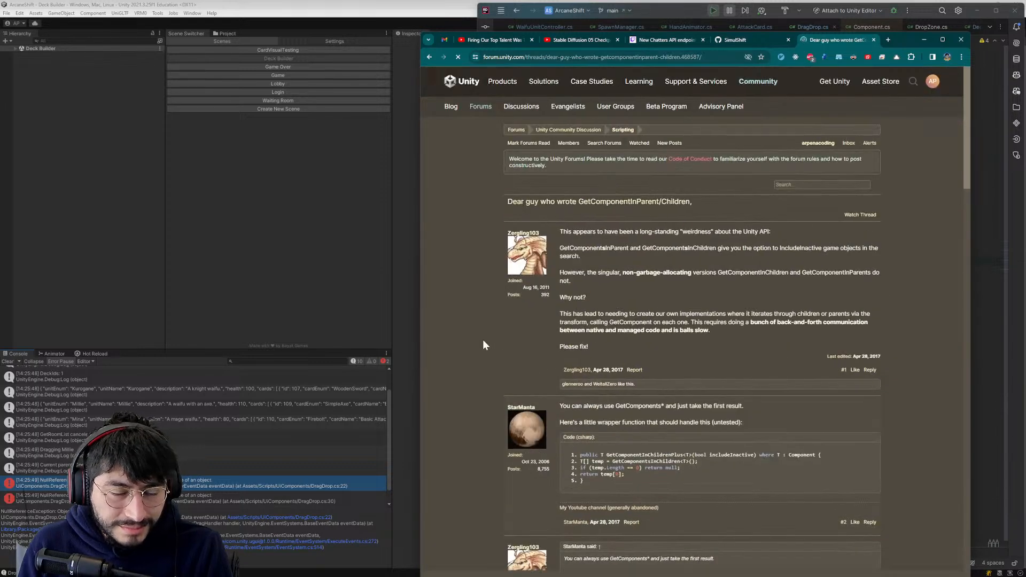
scroll(498, 347, "down", 2)
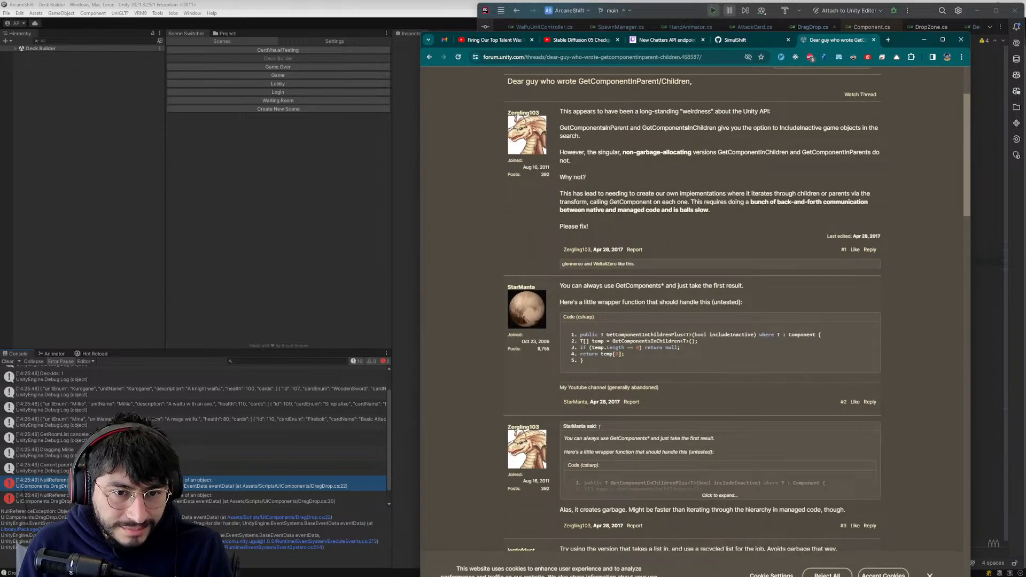
scroll(601, 383, "down", 2)
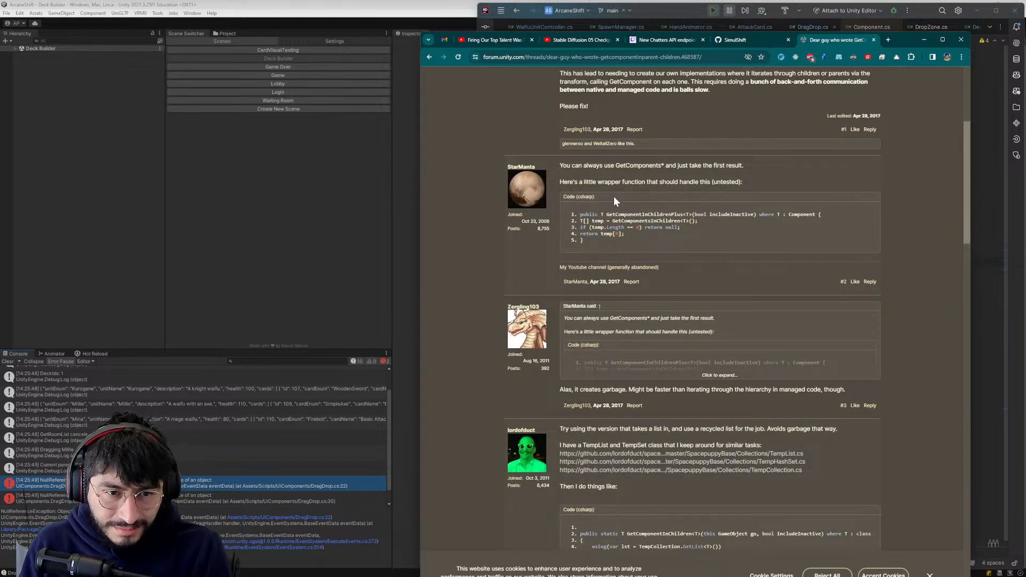
scroll(618, 194, "up", 3)
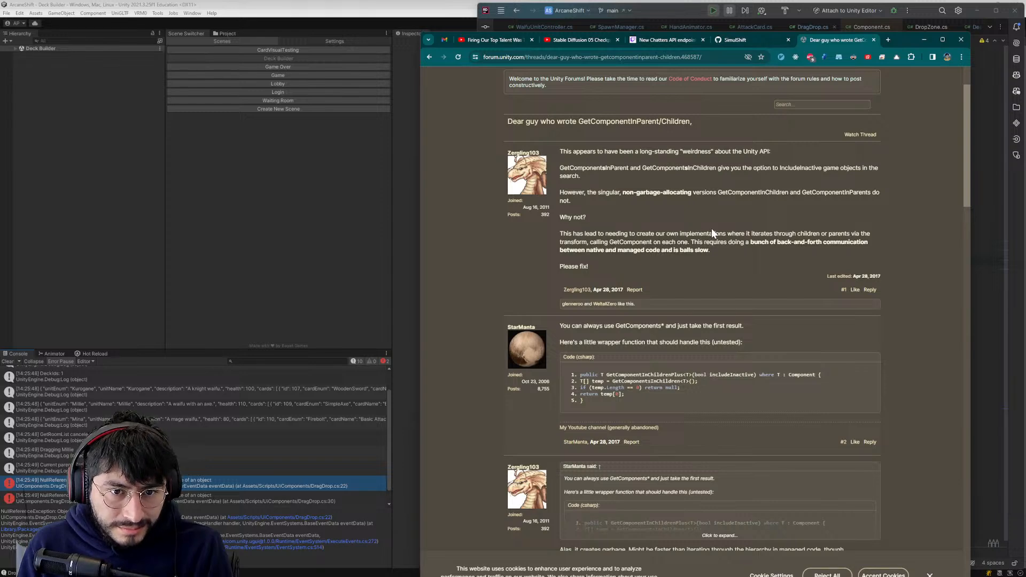
left_click(874, 40)
left_click(923, 39)
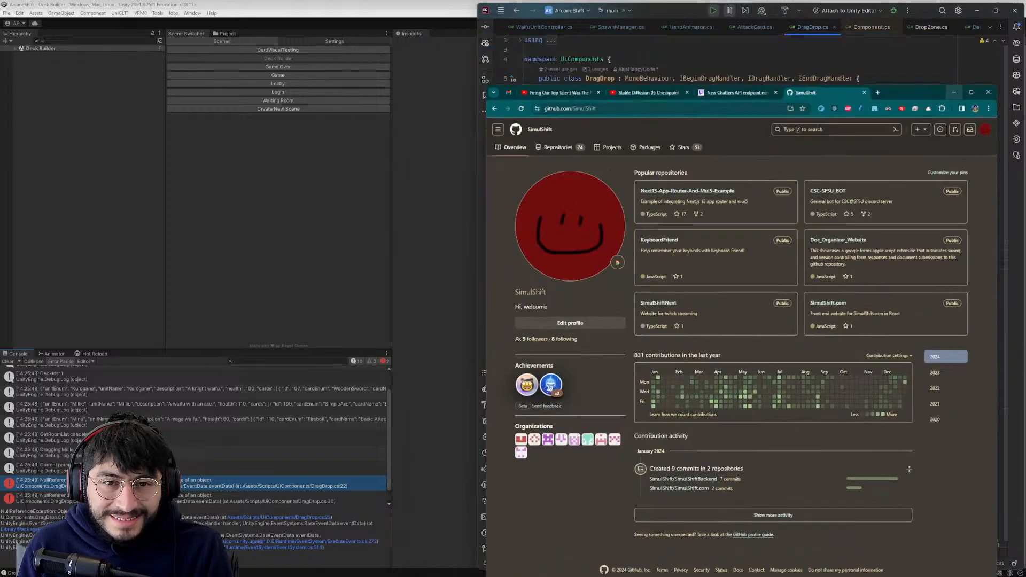
- Replace the canvas assignment in DragDrop.cs's Awake method with GameObject.Find("Canvas").GetComponent<Canvas>() and save the file
left_click(600, 165)
key("shift+c")
type("Game")
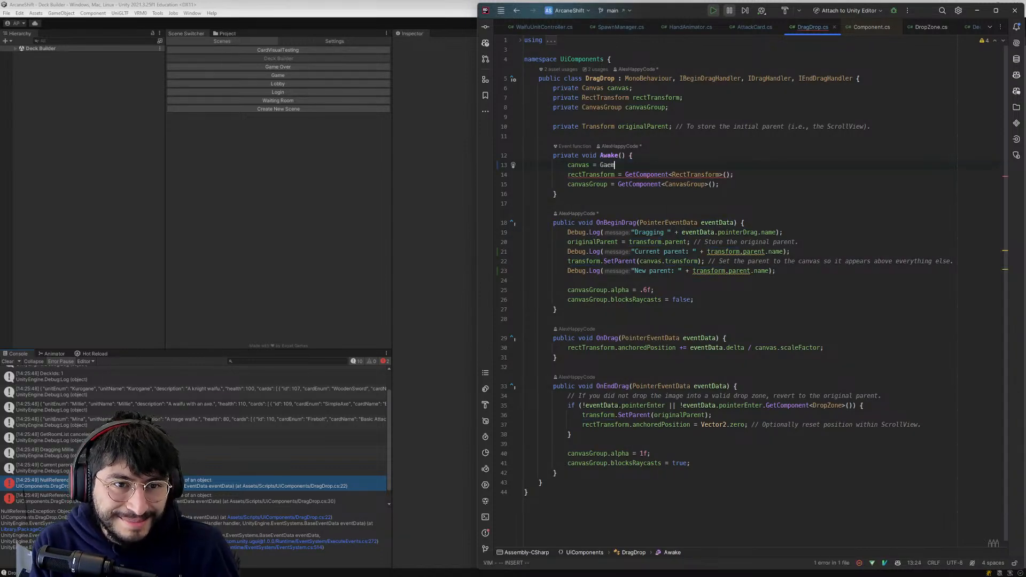
key("Tab")
key("Escape")
type(":w")
key("Return")
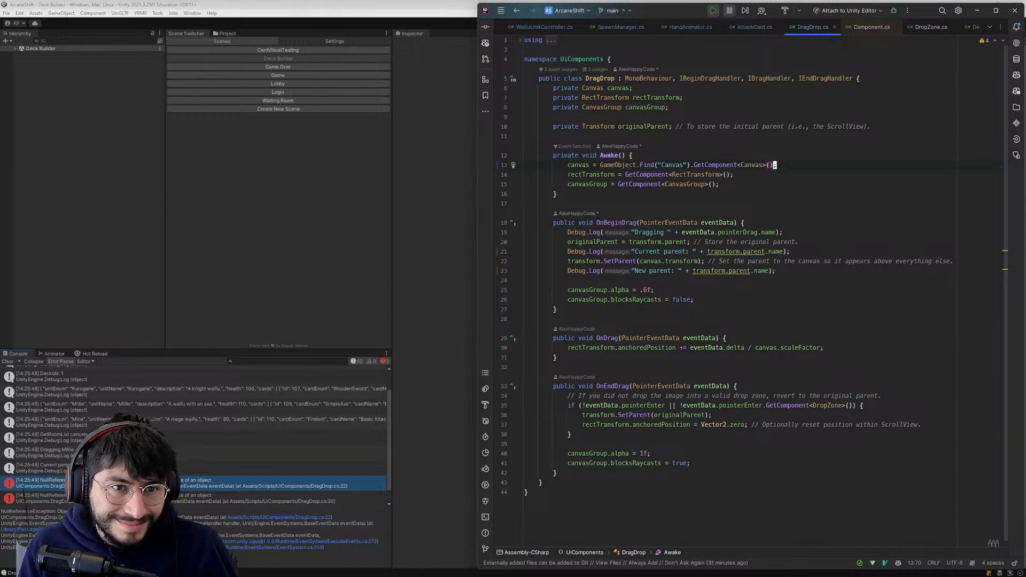
- Switch to Unity, run the game from the Login scene, and log in with the account's username and password
left_click(458, 259)
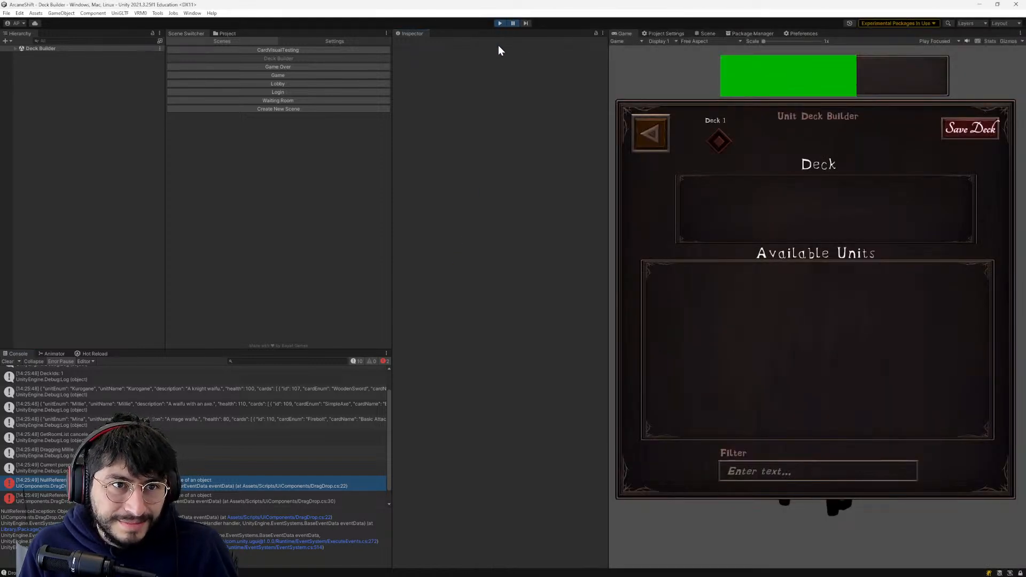
left_click(499, 23)
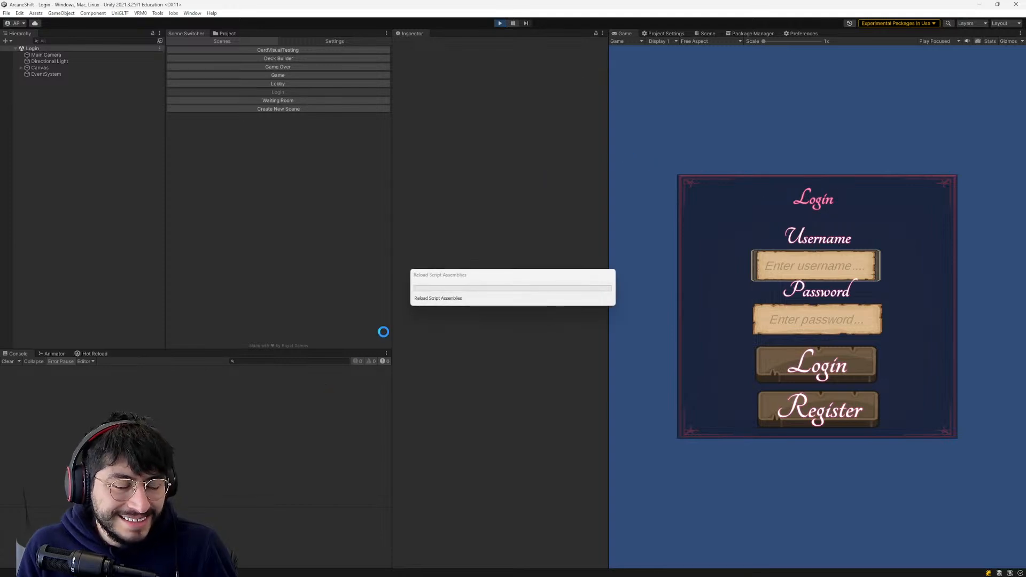
left_click(785, 259)
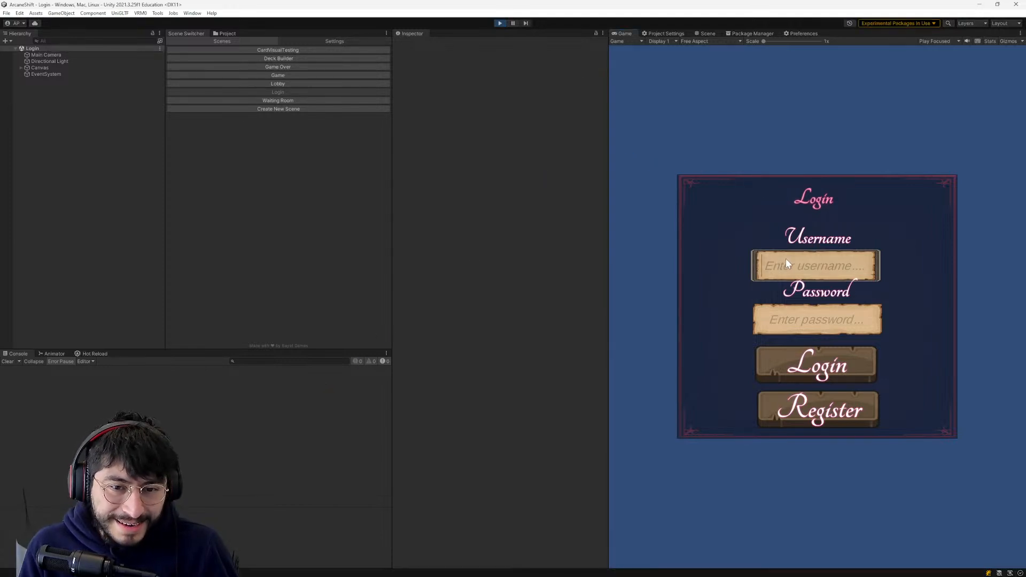
type("bob")
left_click(775, 320)
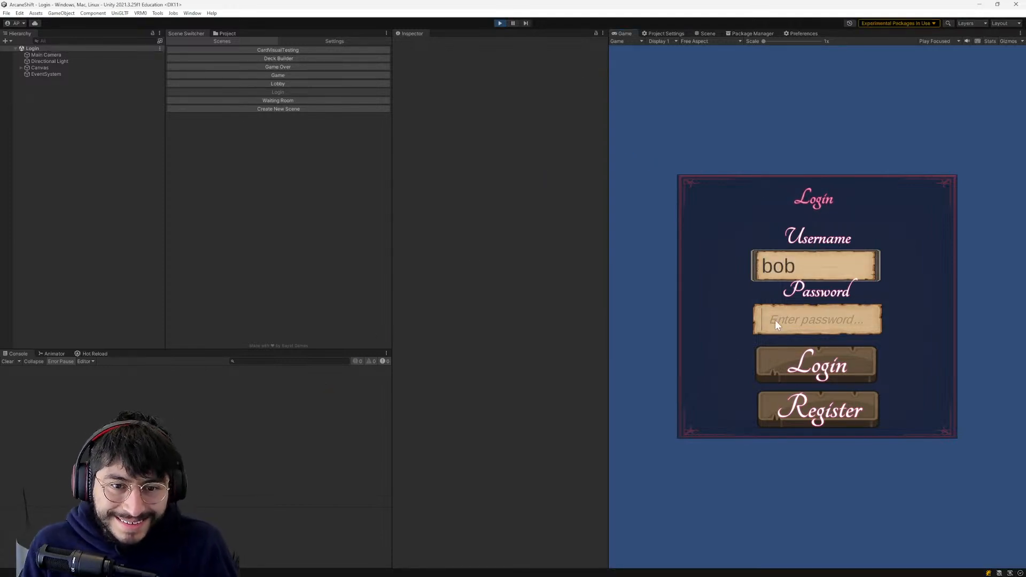
type("123")
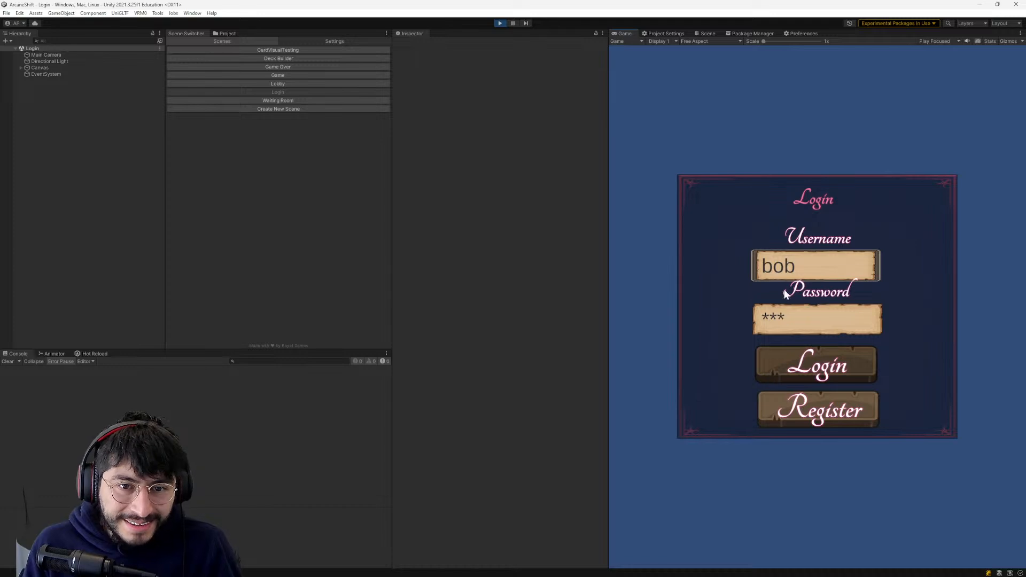
left_click(808, 369)
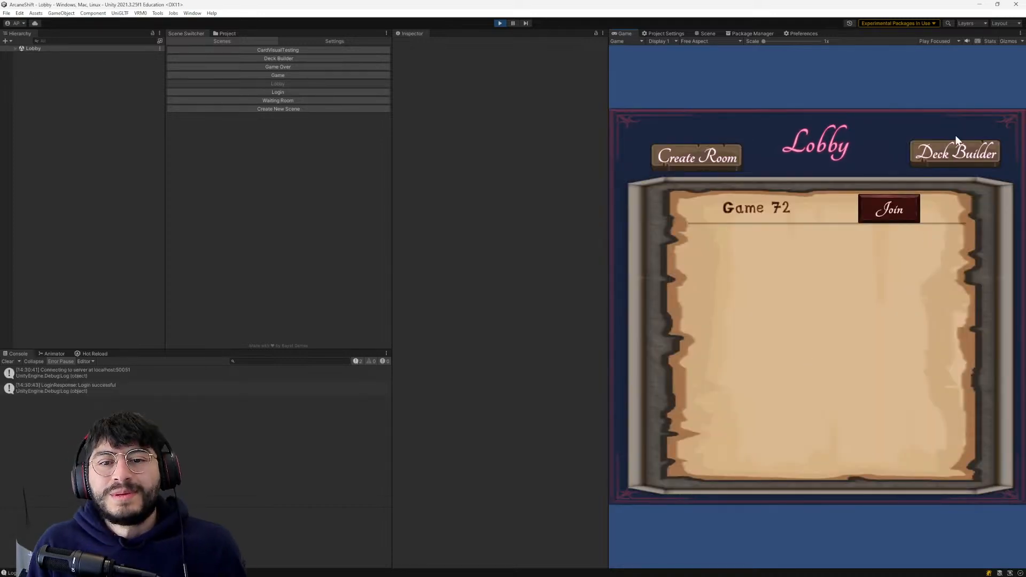
- Open the Deck Builder from the lobby and test dragging the unit icons between the Available Units and Deck areas
left_click(954, 152)
left_click_drag(814, 292, 893, 246)
left_click_drag(773, 307, 740, 247)
left_click_drag(686, 201, 825, 301)
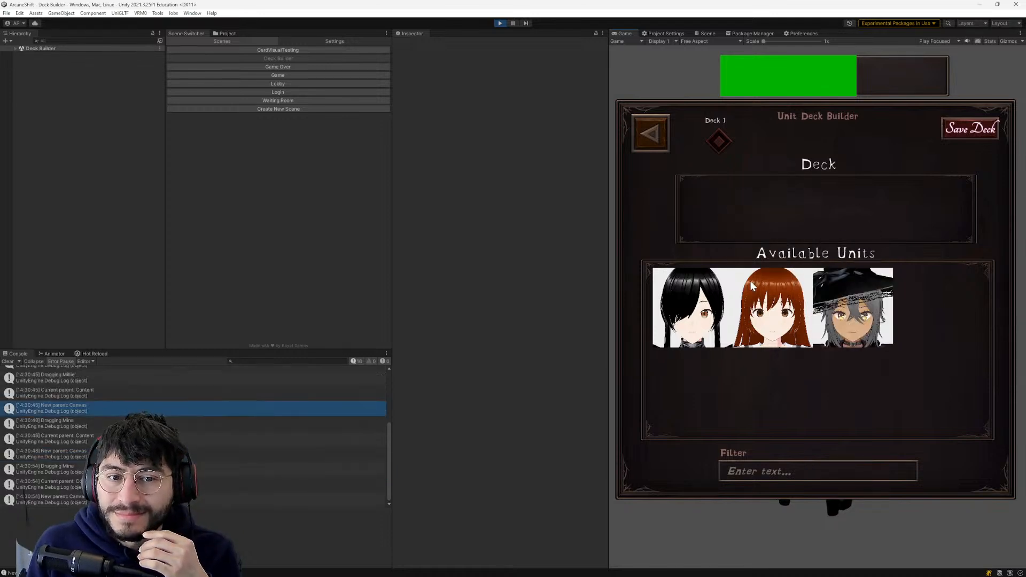
left_click_drag(749, 287, 759, 217)
left_click_drag(704, 273, 746, 231)
left_click_drag(665, 331, 779, 303)
left_click_drag(775, 224, 791, 313)
left_click_drag(729, 232, 823, 296)
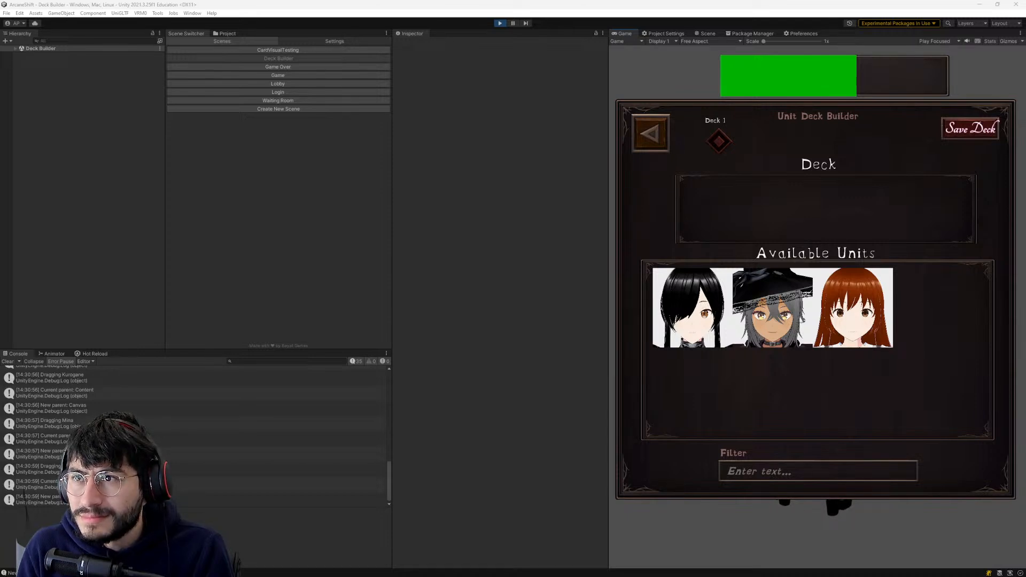
- Bring the Affinity Designer window onto this screen and open the recent document ArcaneShiftCards.afdesign
left_click_drag(1025, 3, 410, 52)
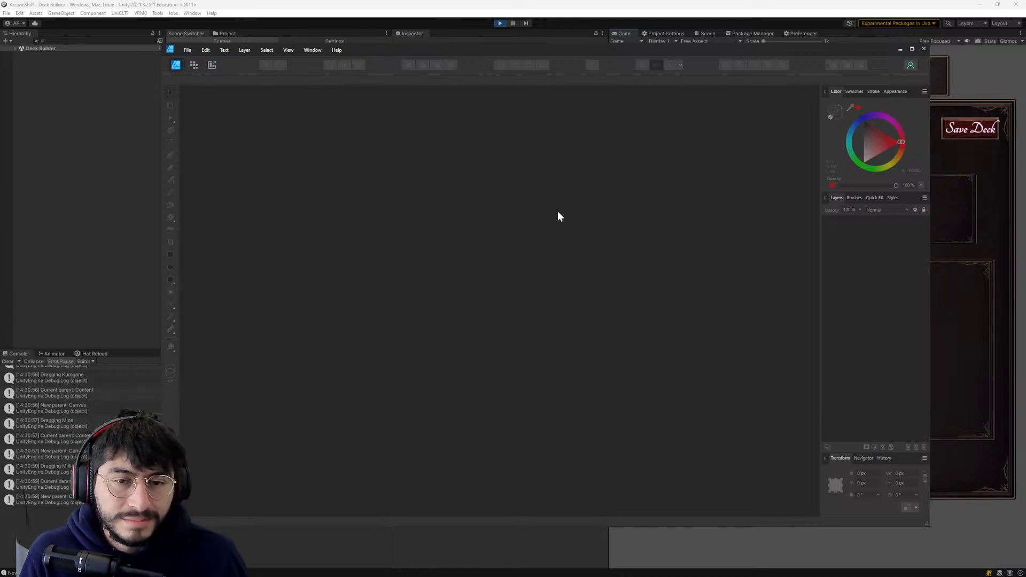
left_click(185, 49)
mouse_move(201, 58)
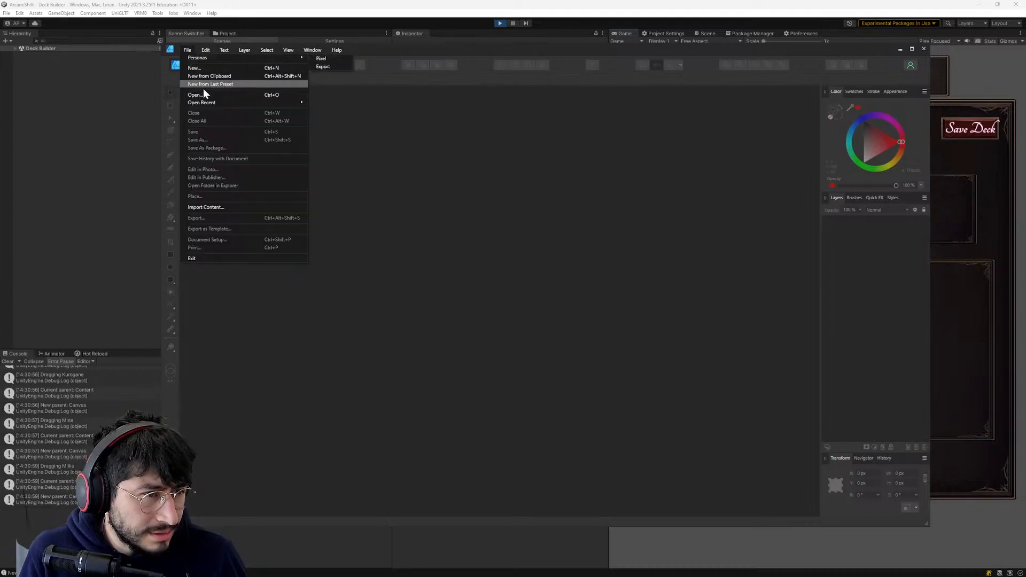
mouse_move(206, 103)
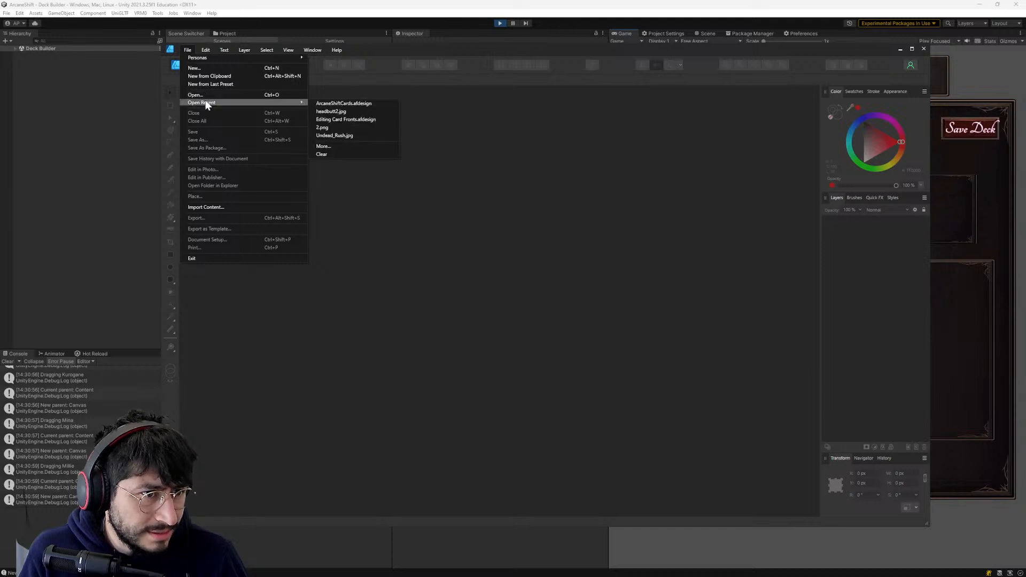
left_click(362, 105)
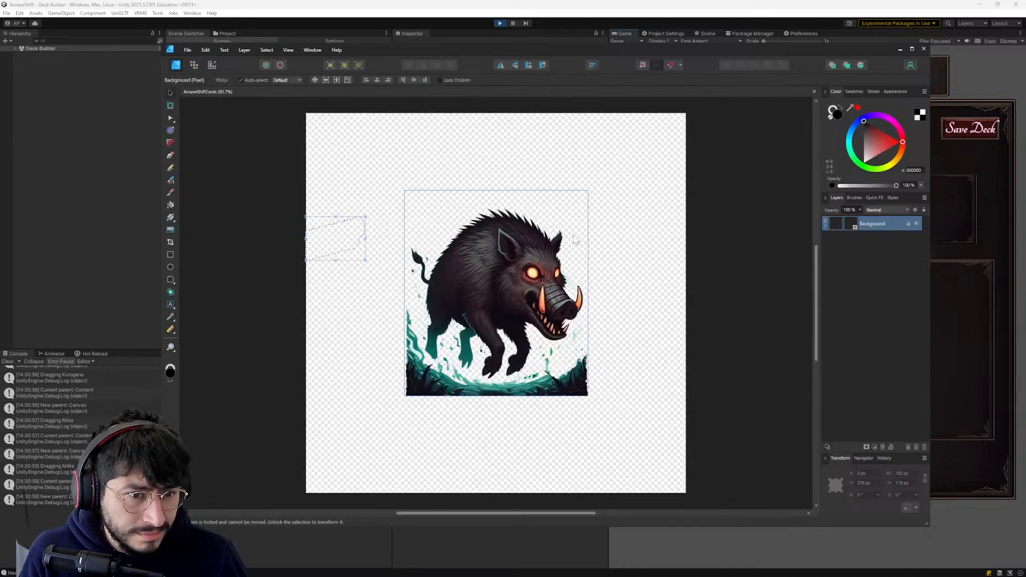
- Examine the boar artwork and the leftover marquee outline in the ArcaneShiftCards document, deselecting the Background layer
scroll(233, 120, "up", 5)
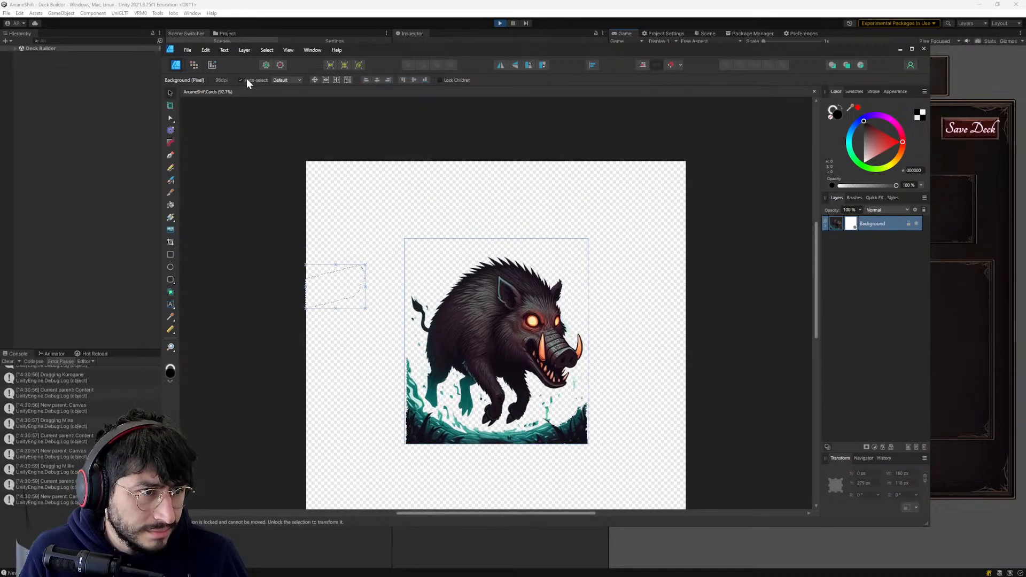
scroll(352, 168, "up", 7)
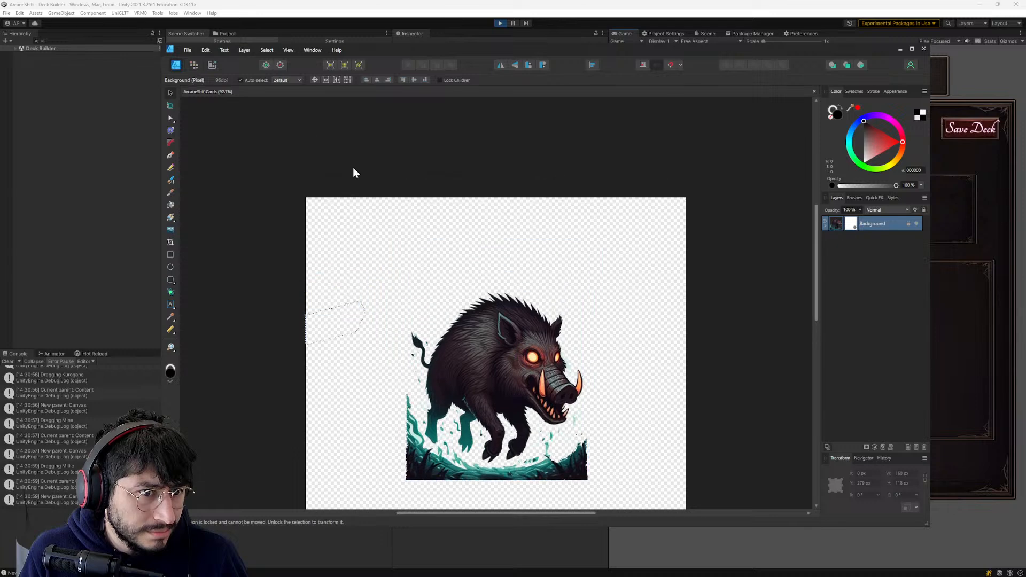
scroll(353, 166, "down", 10)
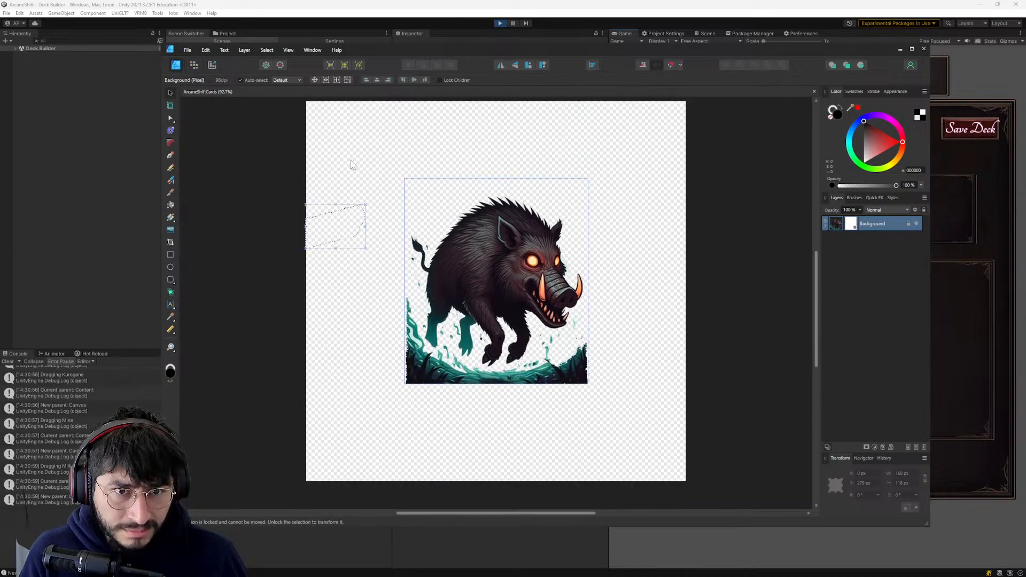
scroll(353, 161, "up", 8)
scroll(353, 147, "down", 7)
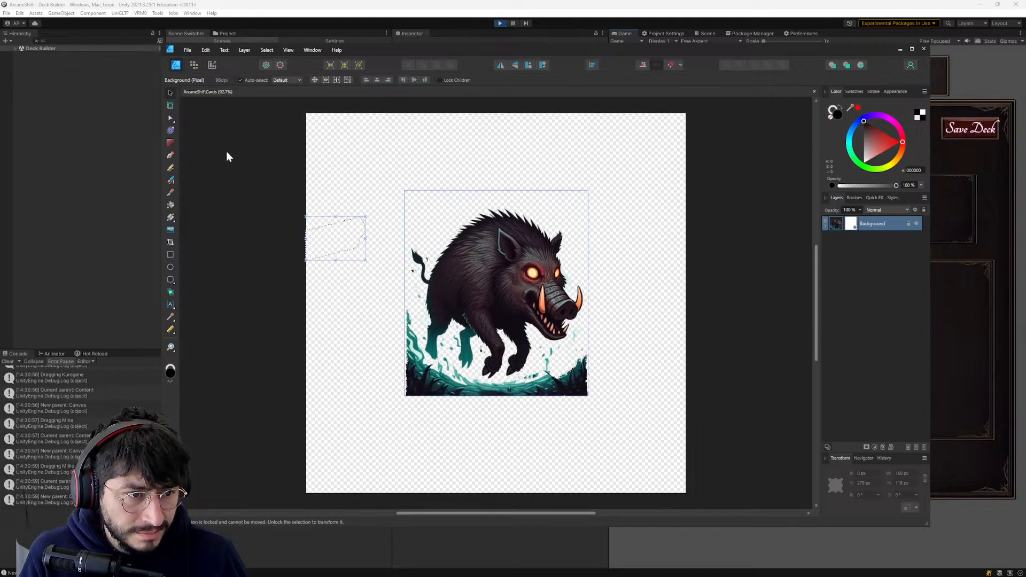
left_click(228, 156)
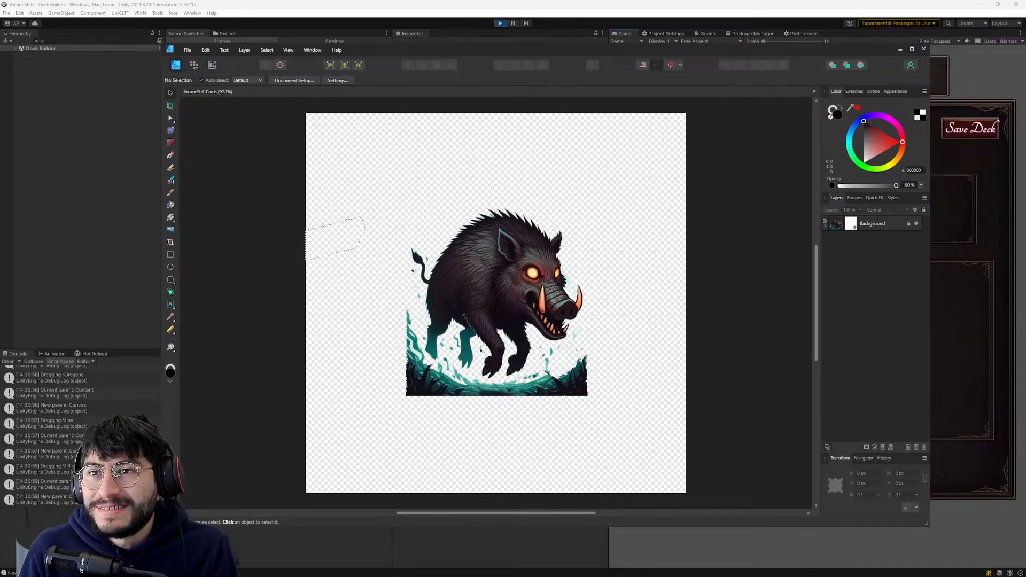
left_click(494, 294)
left_click(321, 234)
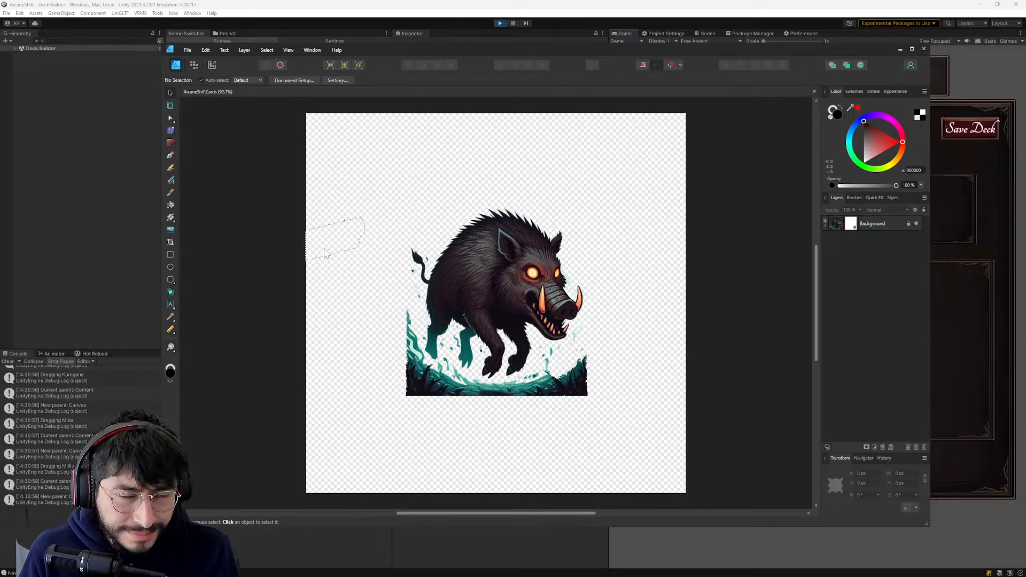
left_click(188, 49)
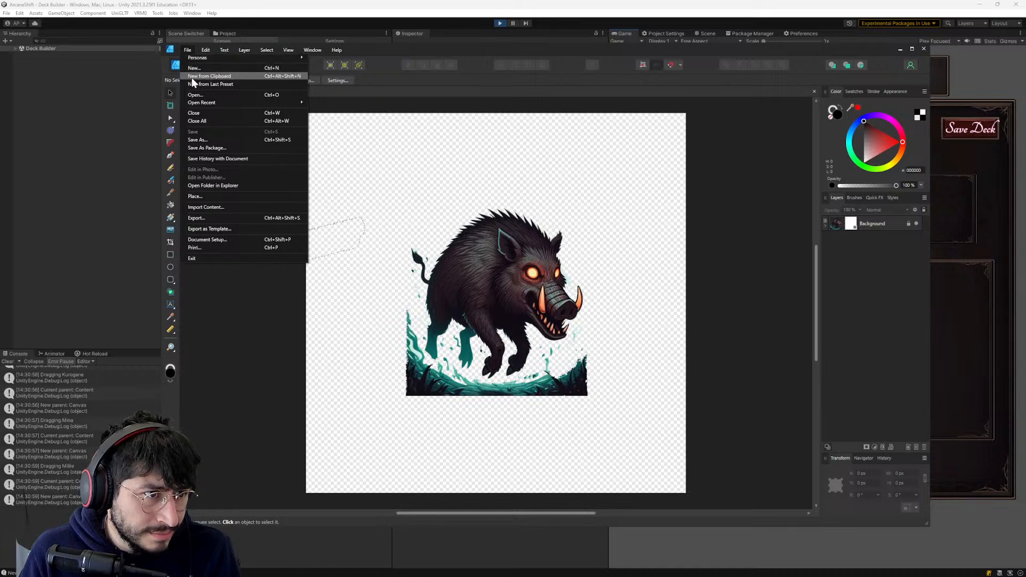
left_click(220, 280)
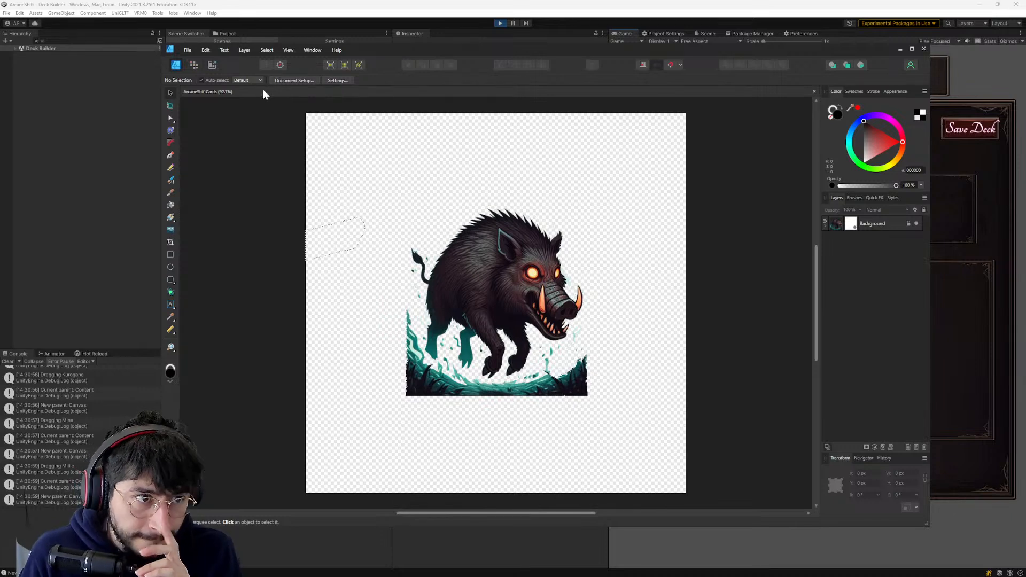
scroll(239, 127, "down", 1)
scroll(239, 127, "up", 3)
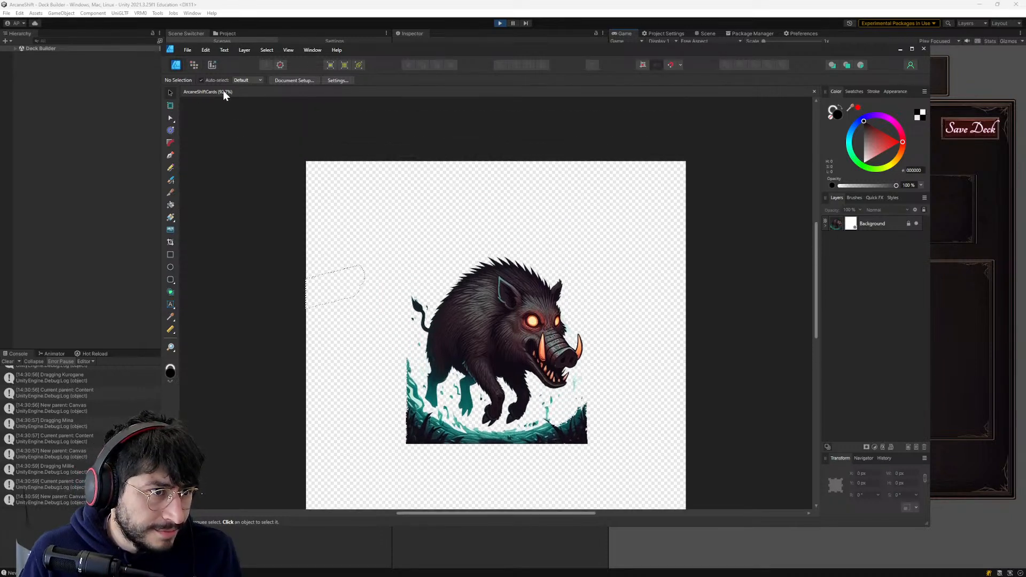
left_click(188, 50)
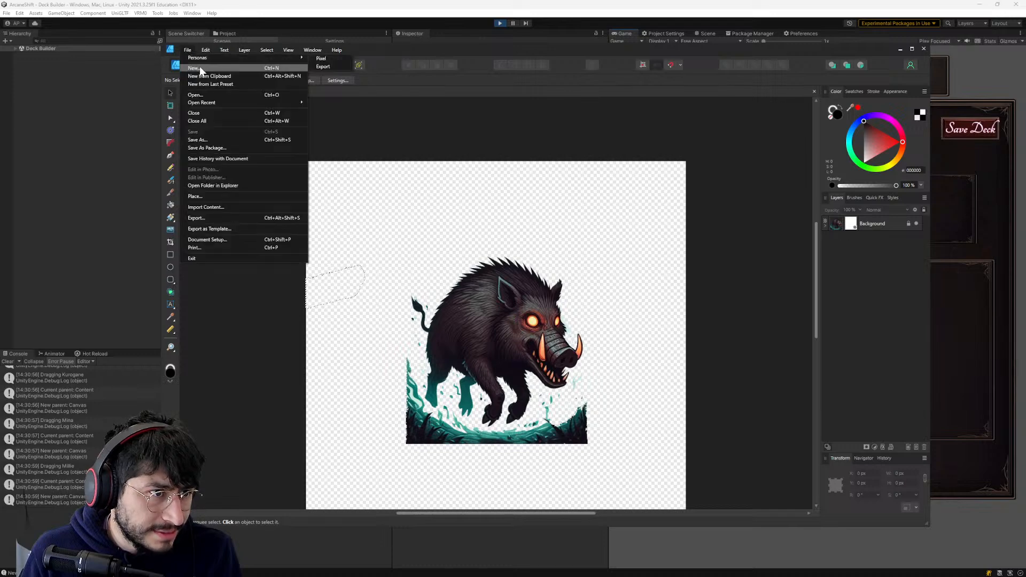
left_click(200, 67)
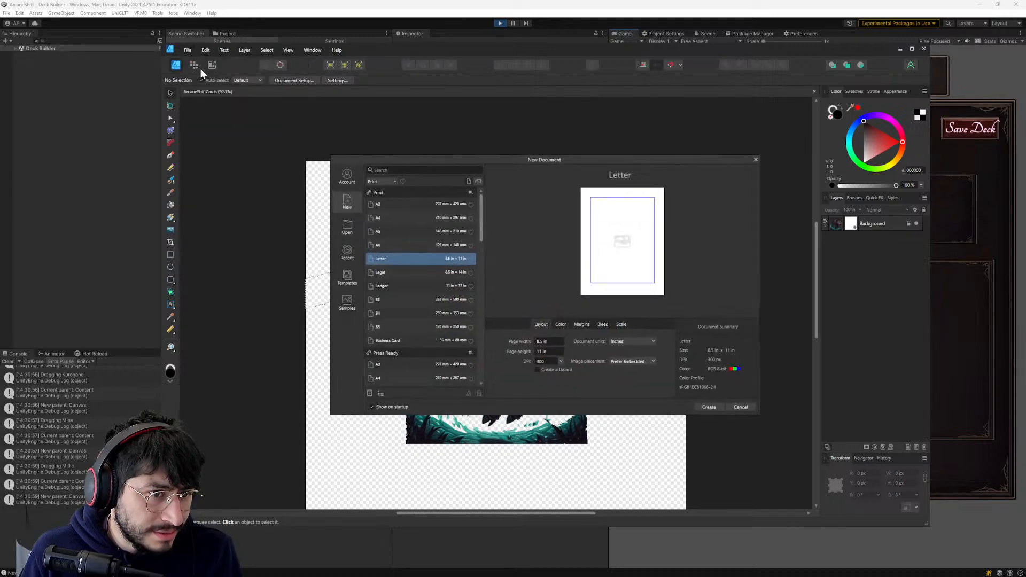
scroll(386, 282, "down", 1)
scroll(386, 283, "up", 1)
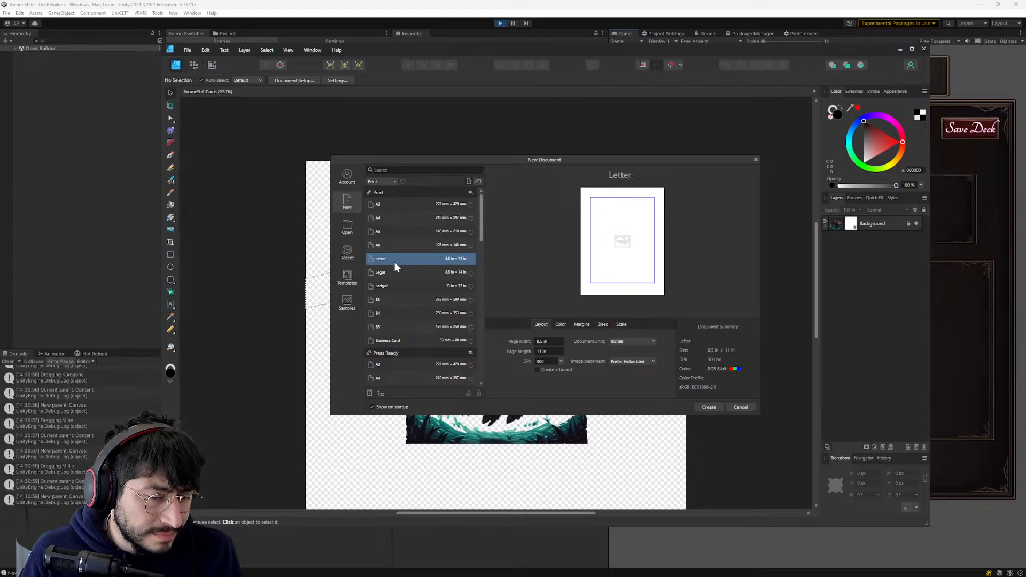
left_click(741, 407)
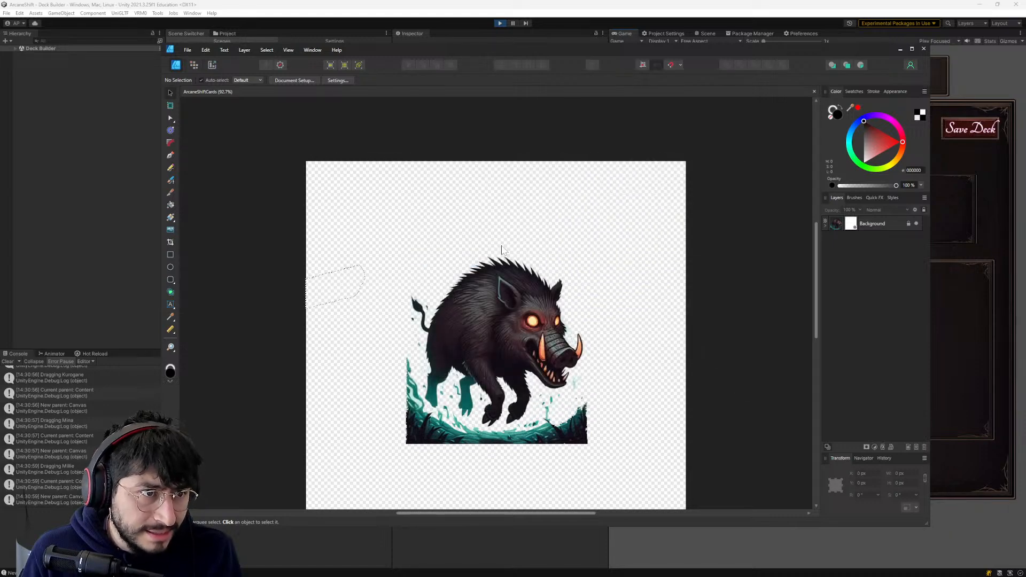
- Start setting up a new document and choose the 4R preset from the Photo category
left_click(187, 52)
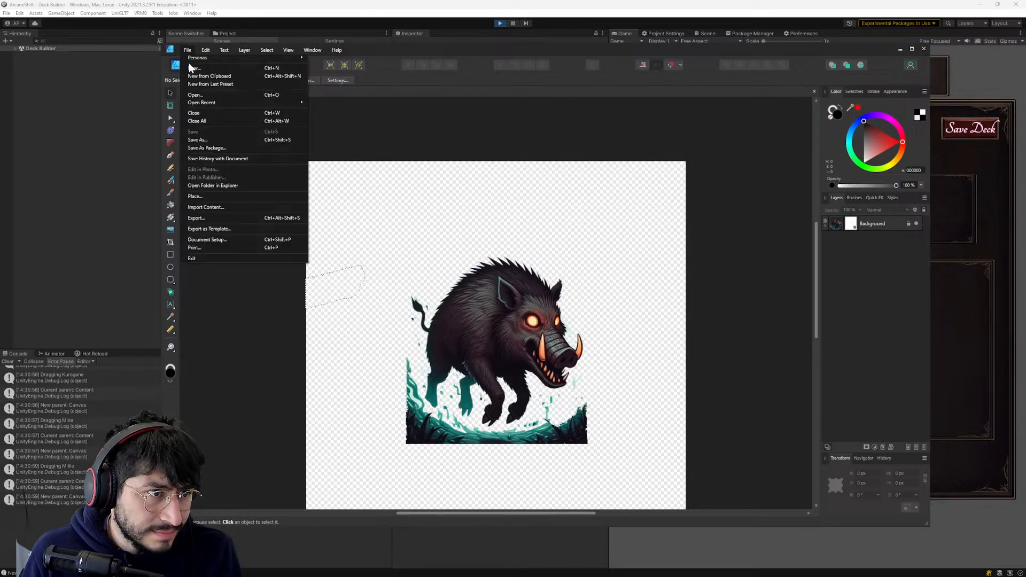
mouse_move(194, 103)
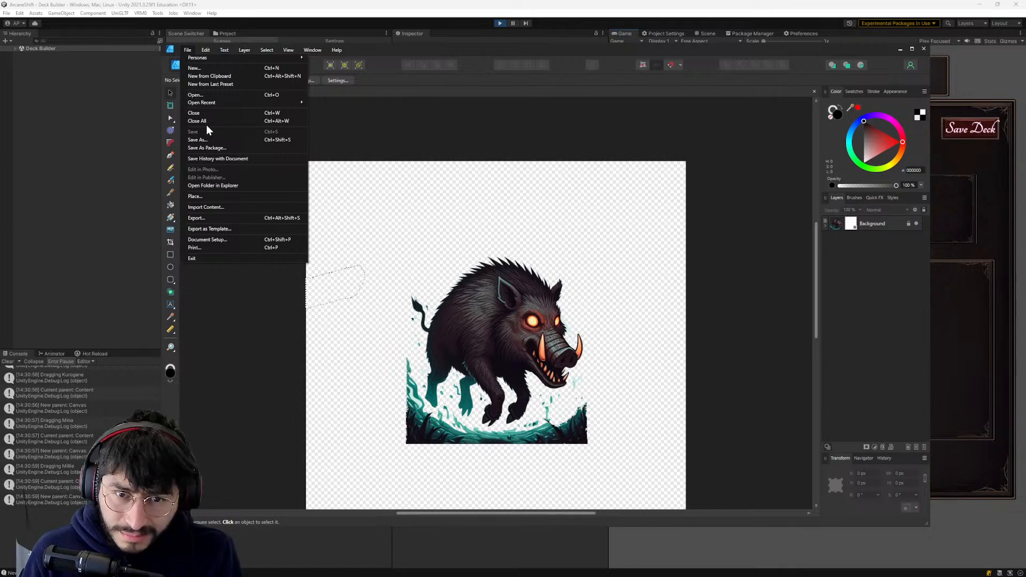
left_click(195, 69)
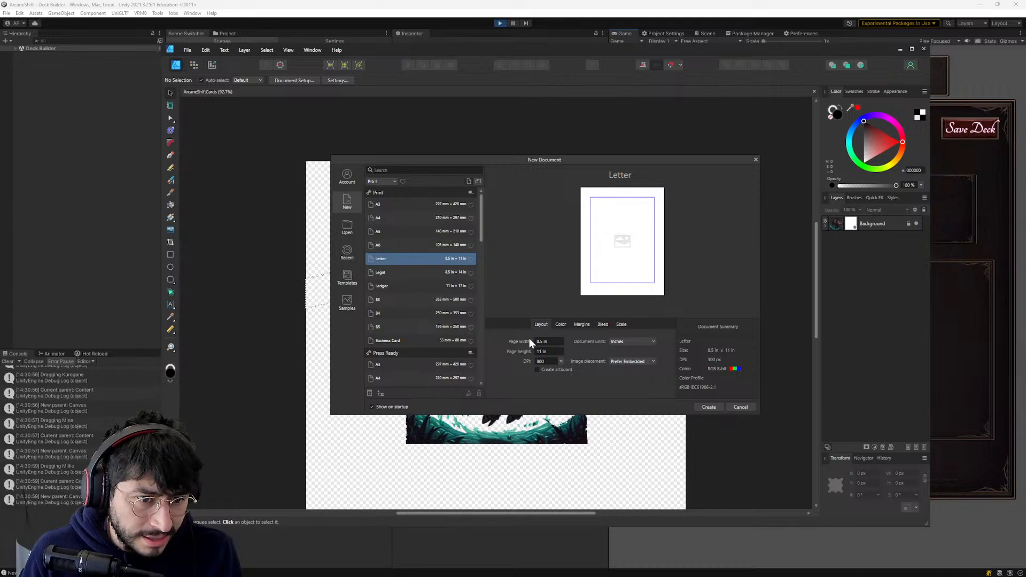
scroll(403, 287, "down", 3)
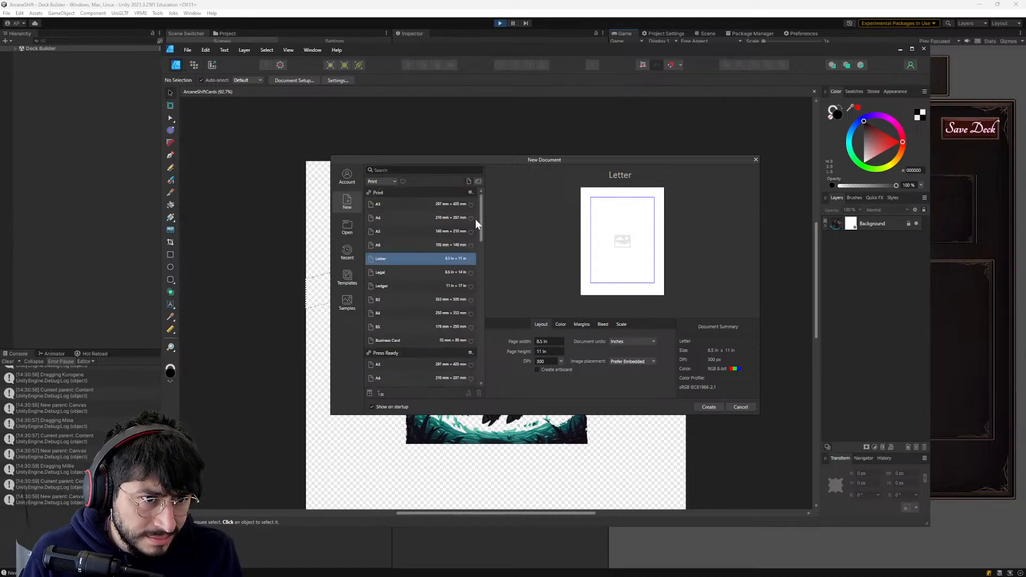
left_click(383, 181)
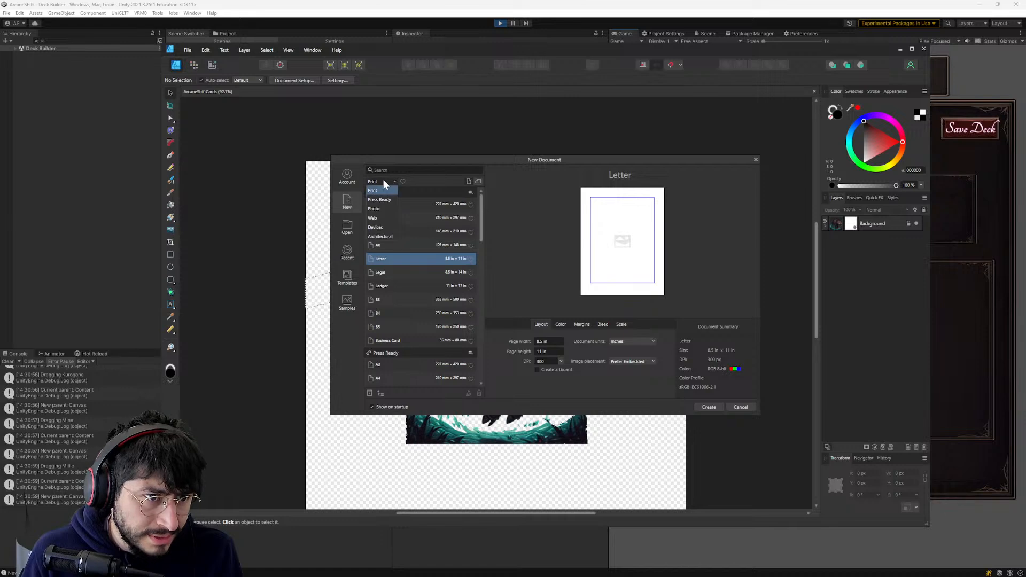
left_click(380, 209)
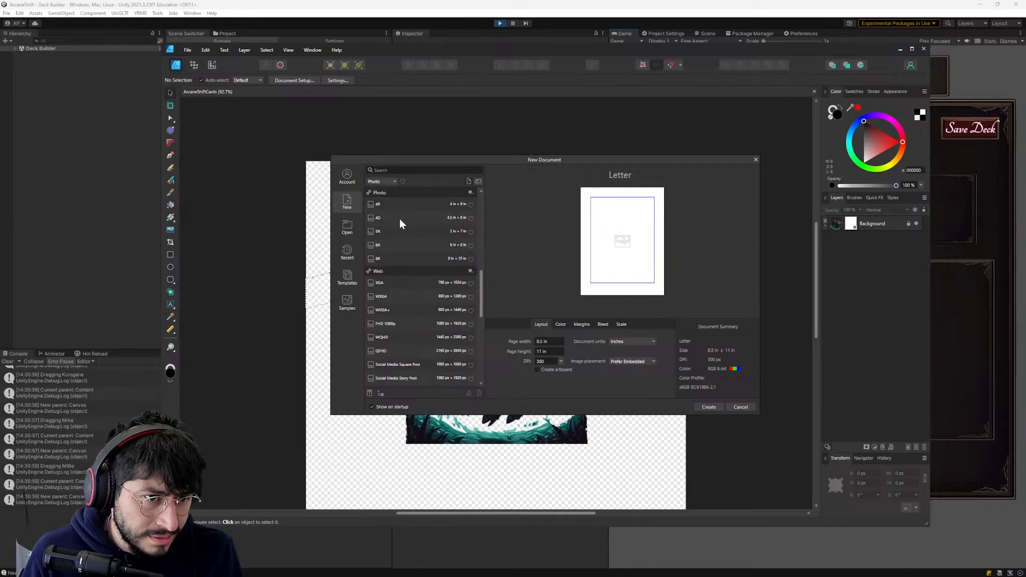
left_click(388, 206)
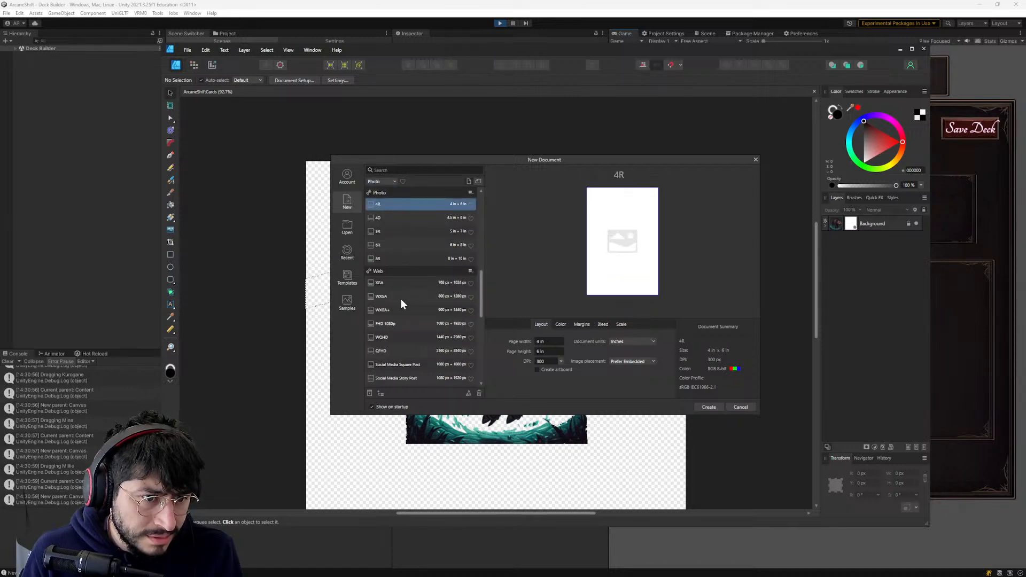
- Browse the new document presets and choose the 8R preset from the Photo category
scroll(399, 307, "down", 8)
scroll(397, 305, "down", 3)
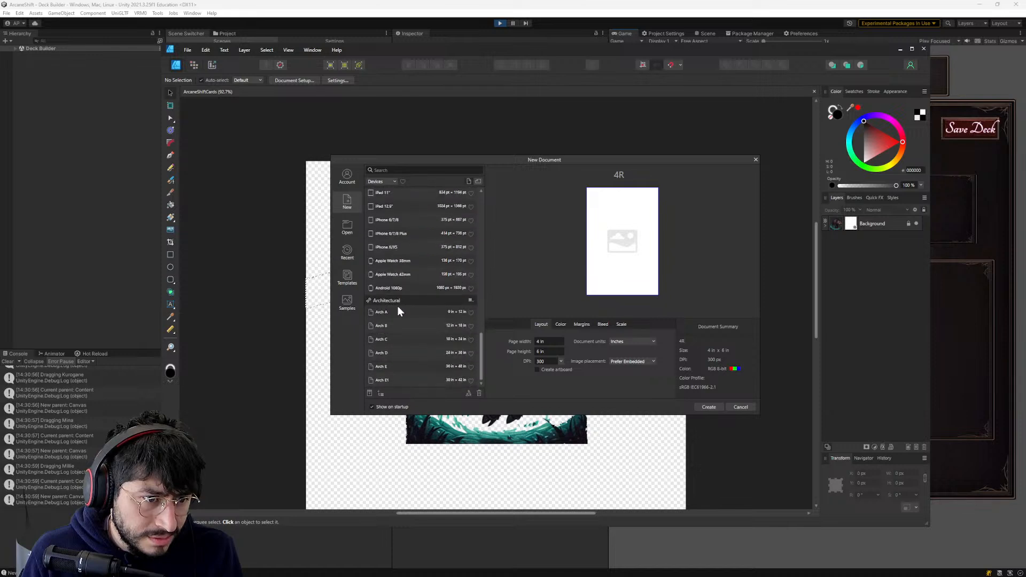
left_click(394, 182)
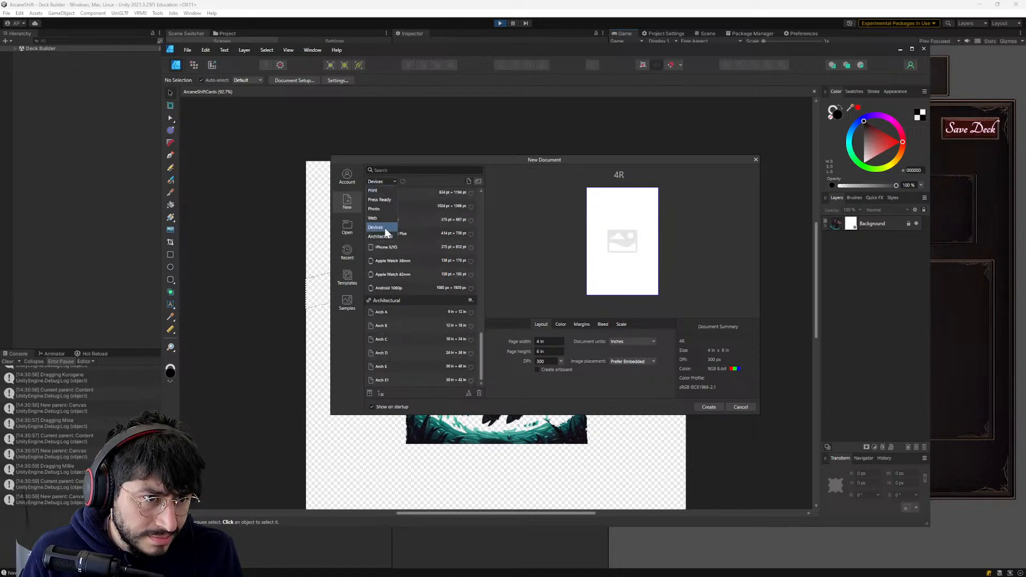
left_click(381, 207)
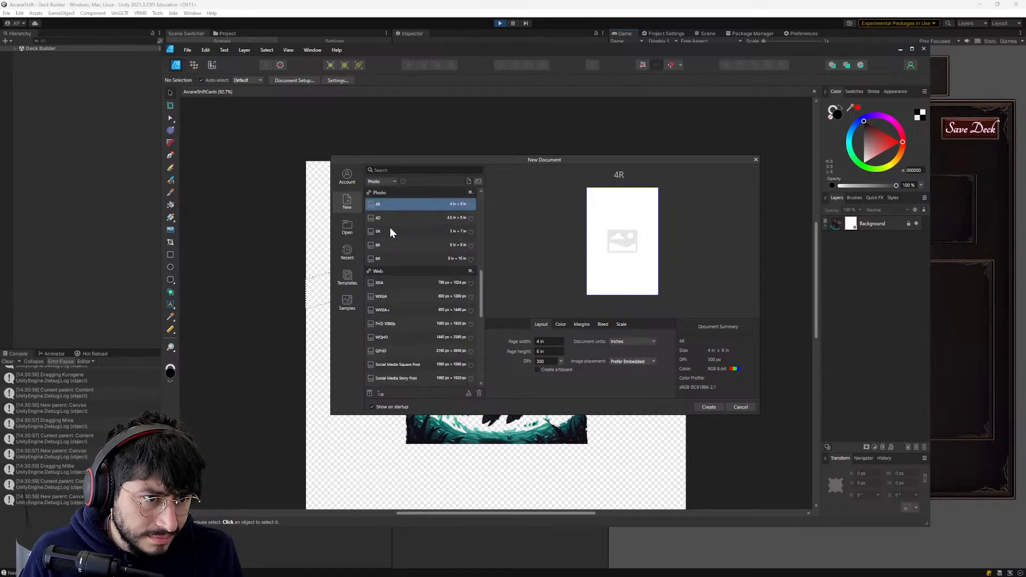
left_click(389, 217)
left_click(388, 231)
left_click(390, 256)
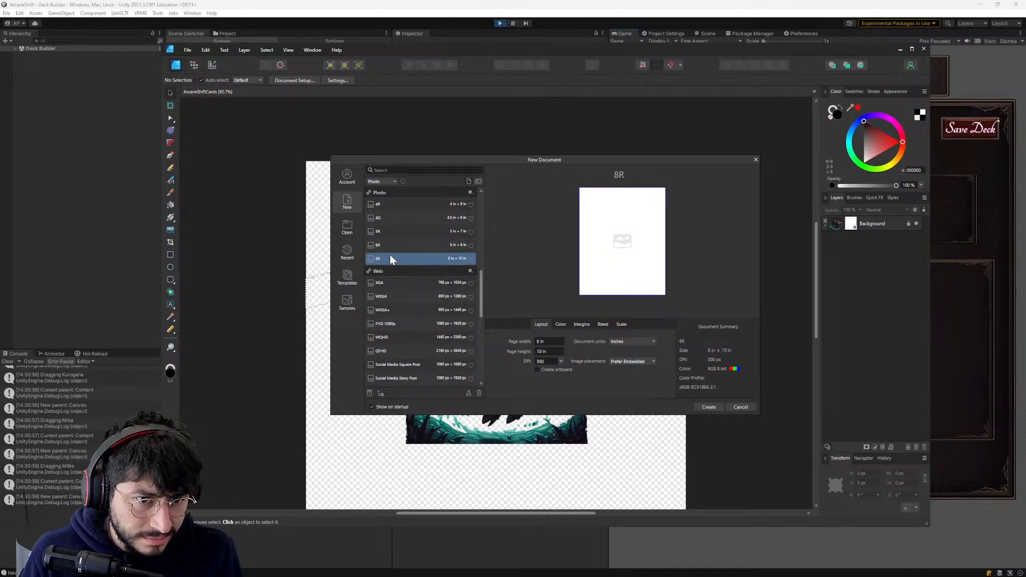
scroll(389, 249, "up", 3)
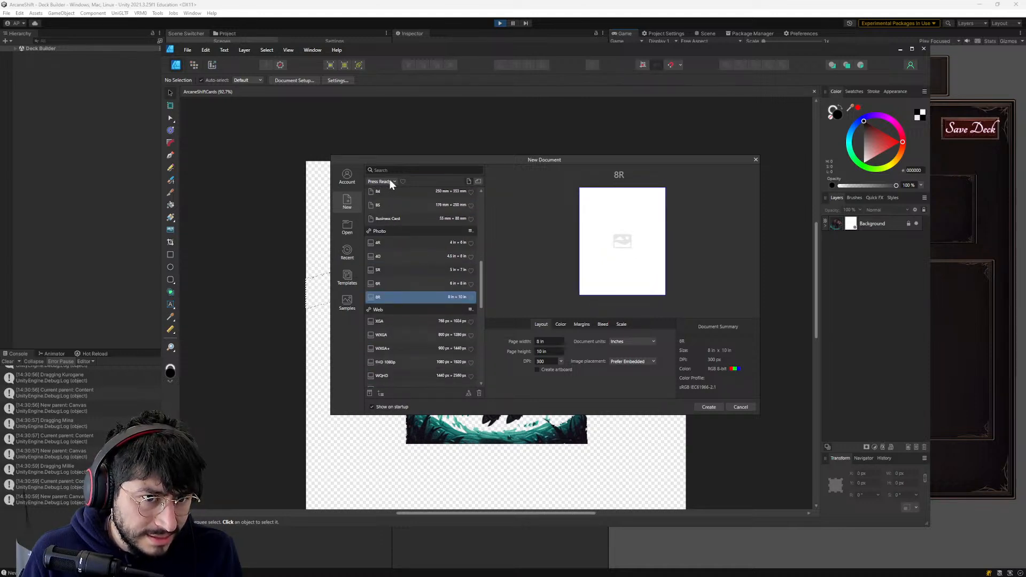
scroll(451, 289, "down", 1)
left_click_drag(478, 290, 470, 206)
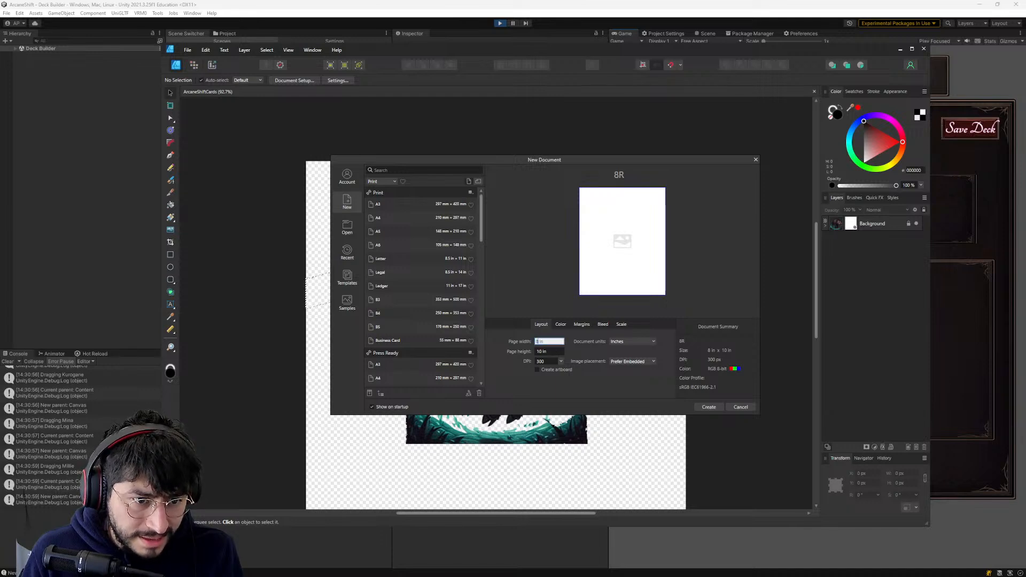
- Set the new document's units to pixels and its page width to 3000 px, and create the document
left_click(538, 344)
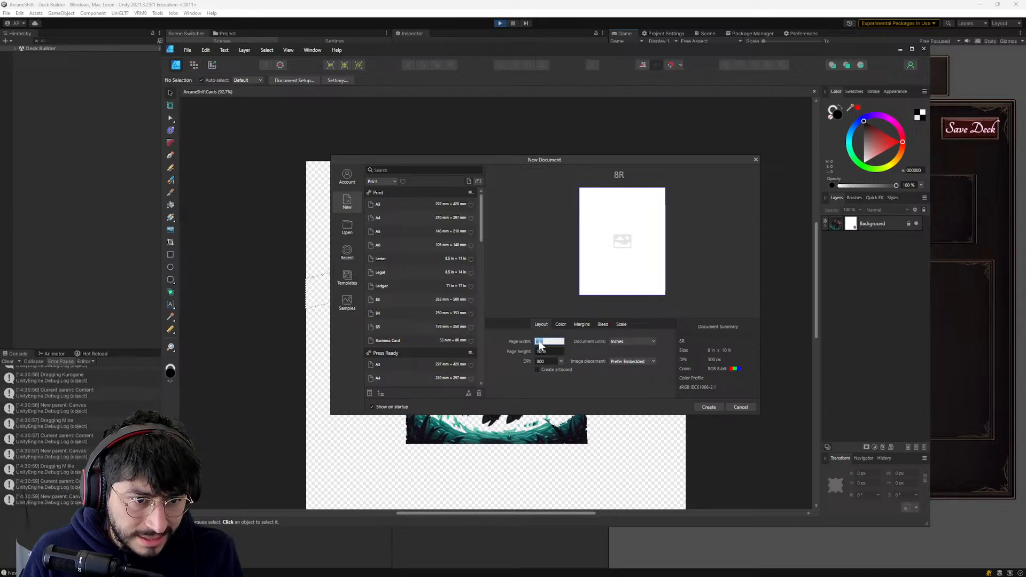
left_click(632, 341)
left_click(624, 353)
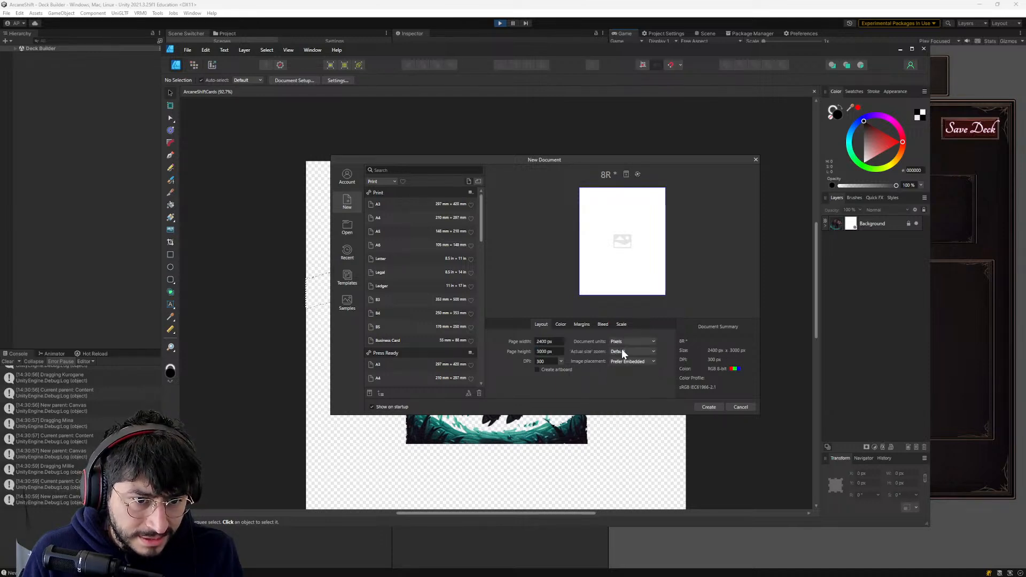
left_click(546, 343)
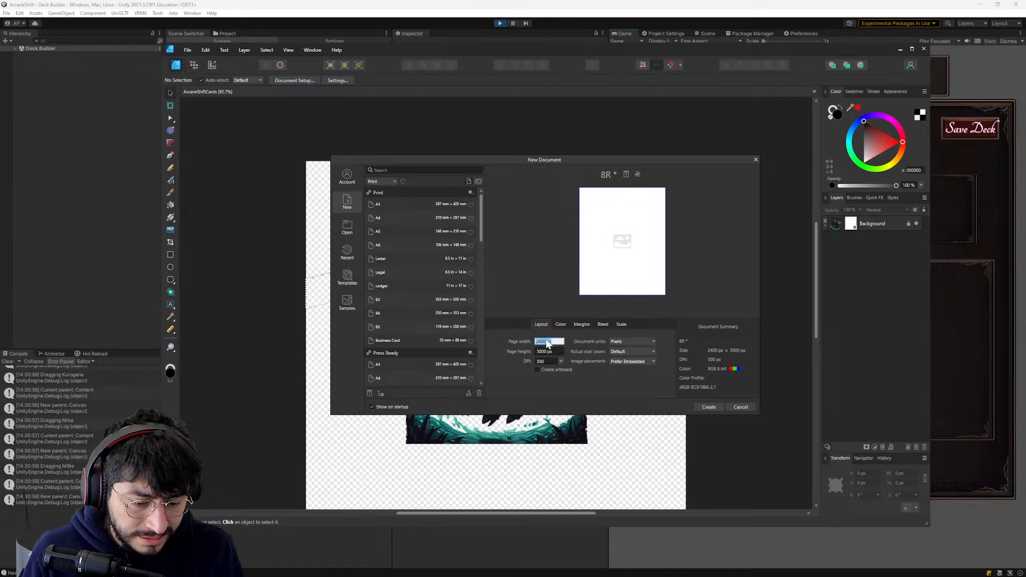
type("3000")
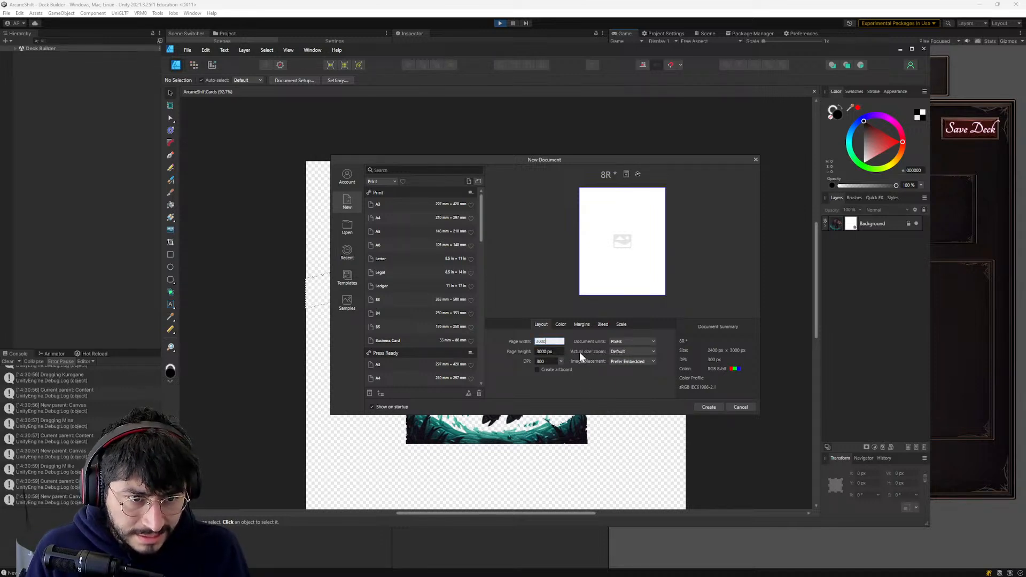
left_click(567, 322)
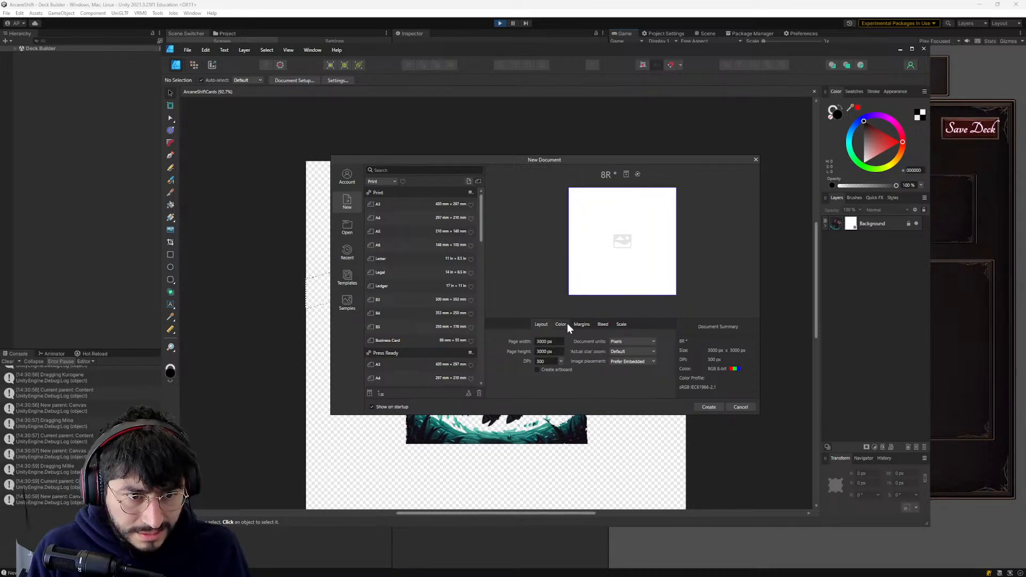
left_click(706, 407)
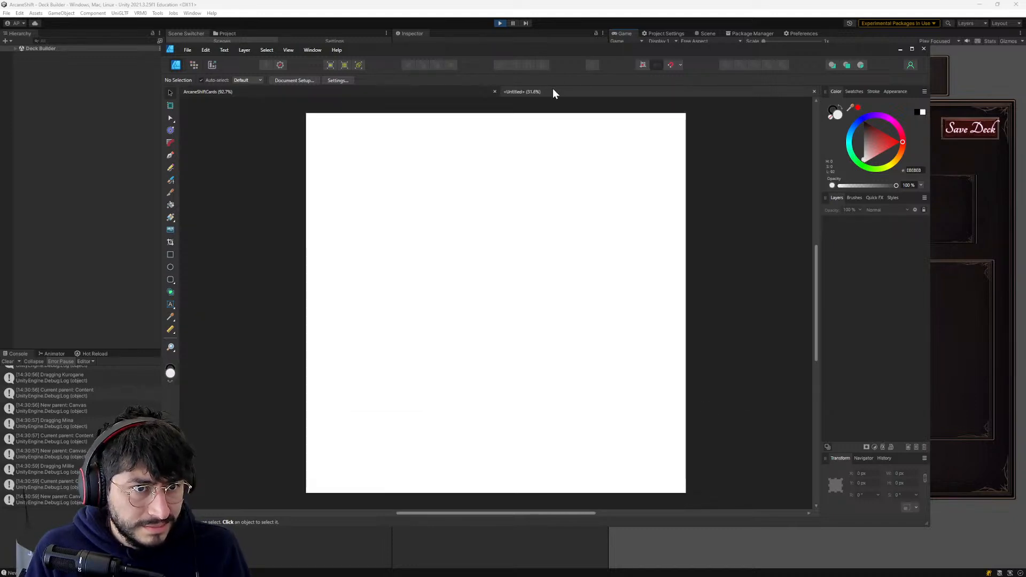
- Look over the boar artwork in the ArcaneShiftCards document, then return to the new blank document
key("ctrl+v")
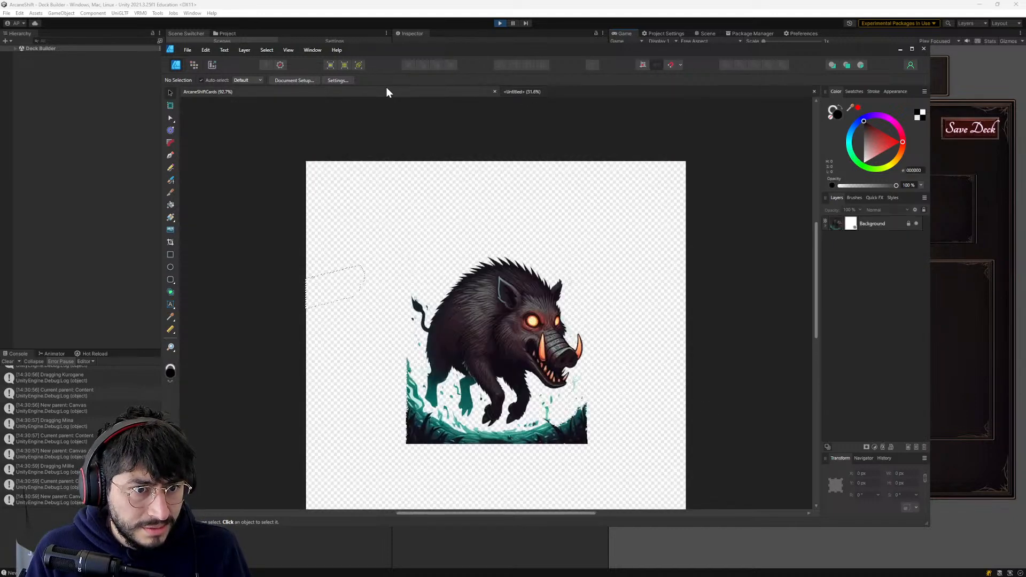
scroll(533, 162, "down", 3)
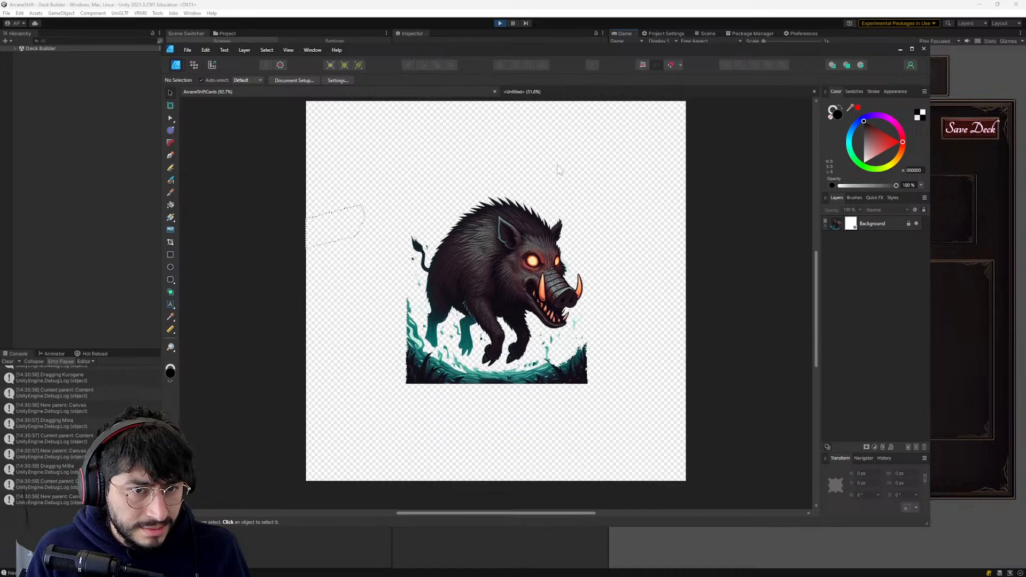
left_click(568, 90)
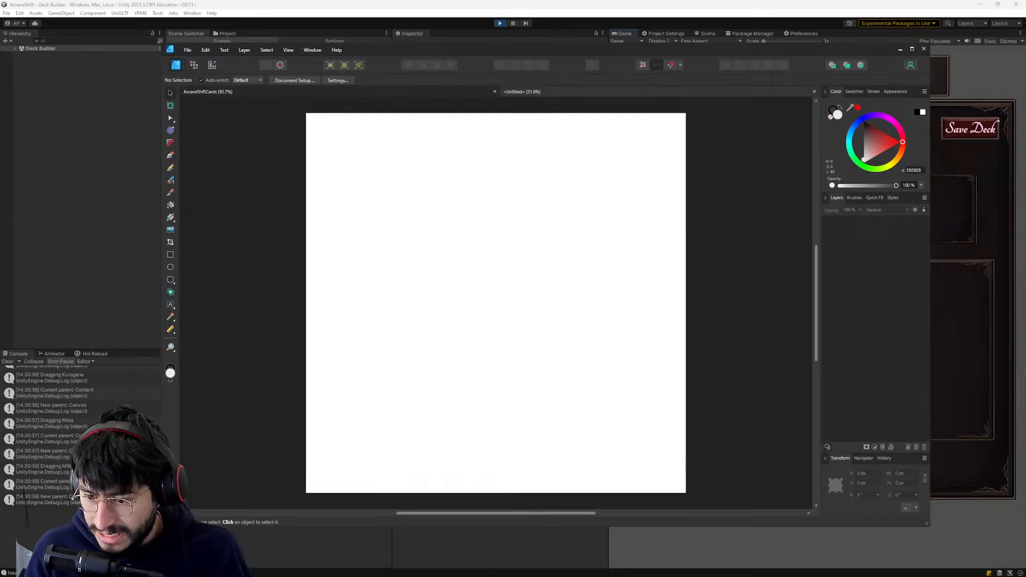
- Open File Explorer and go to the icons folder under Home, ArcaneShift, Assets, Waifus on the Secondary (D:) drive
key("super+e")
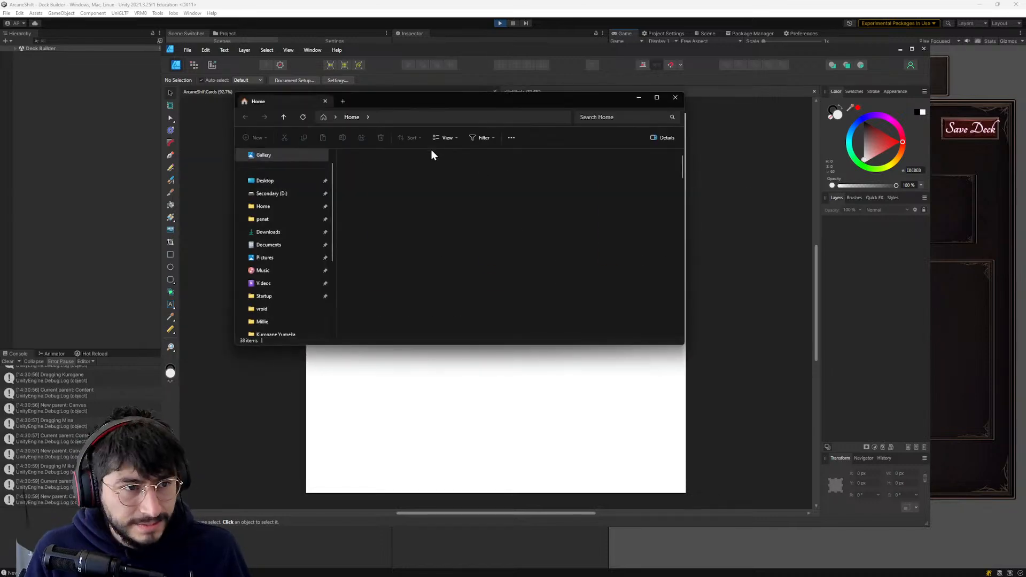
left_click_drag(392, 99, 236, 47)
left_click(101, 148)
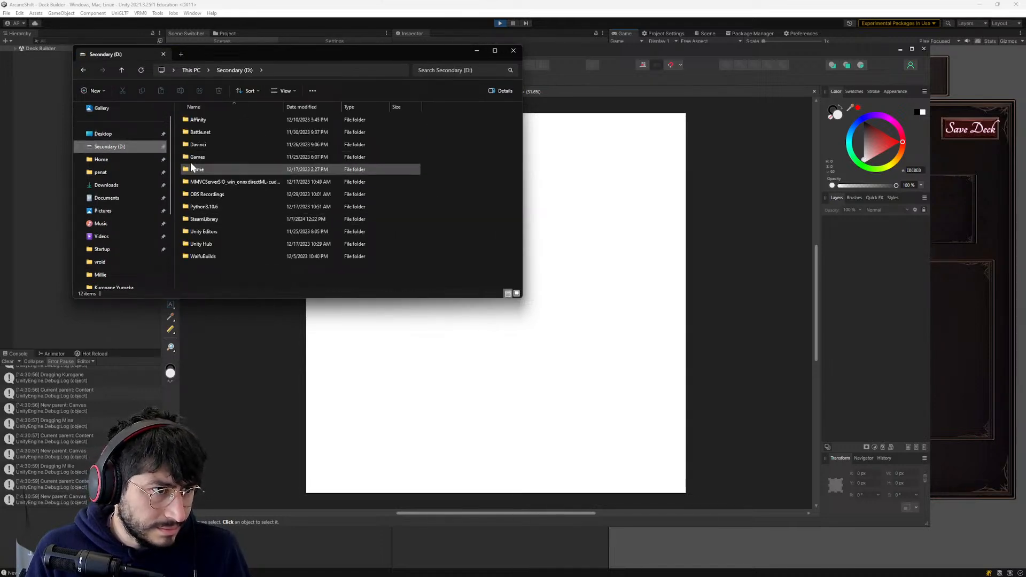
double_click(195, 169)
double_click(201, 169)
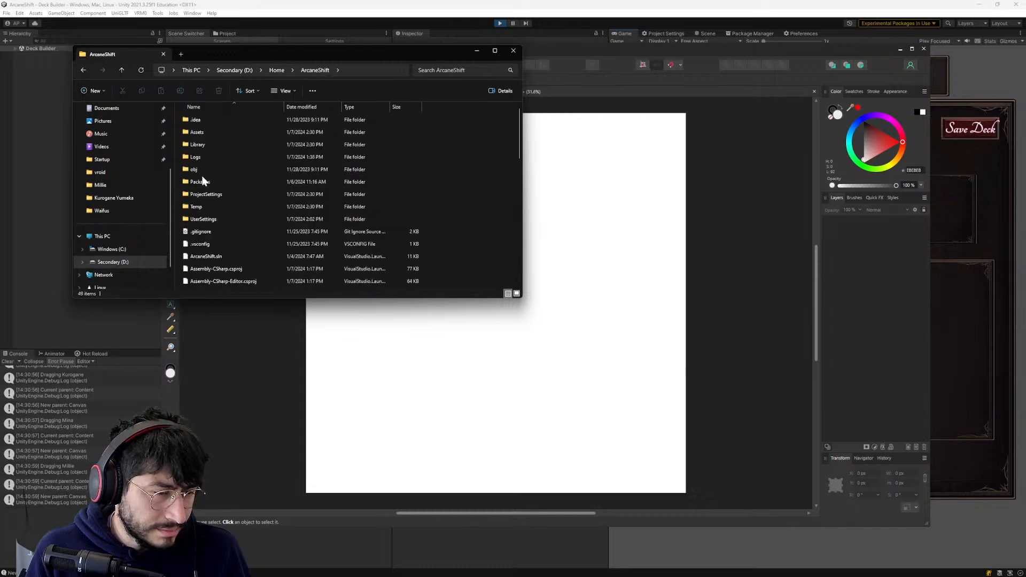
double_click(206, 136)
scroll(205, 136, "down", 5)
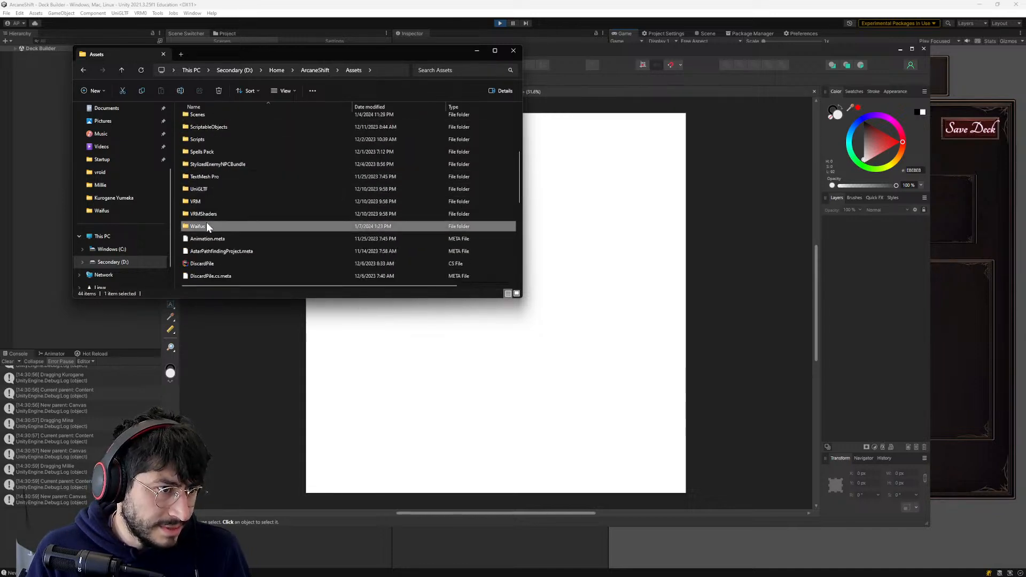
double_click(206, 224)
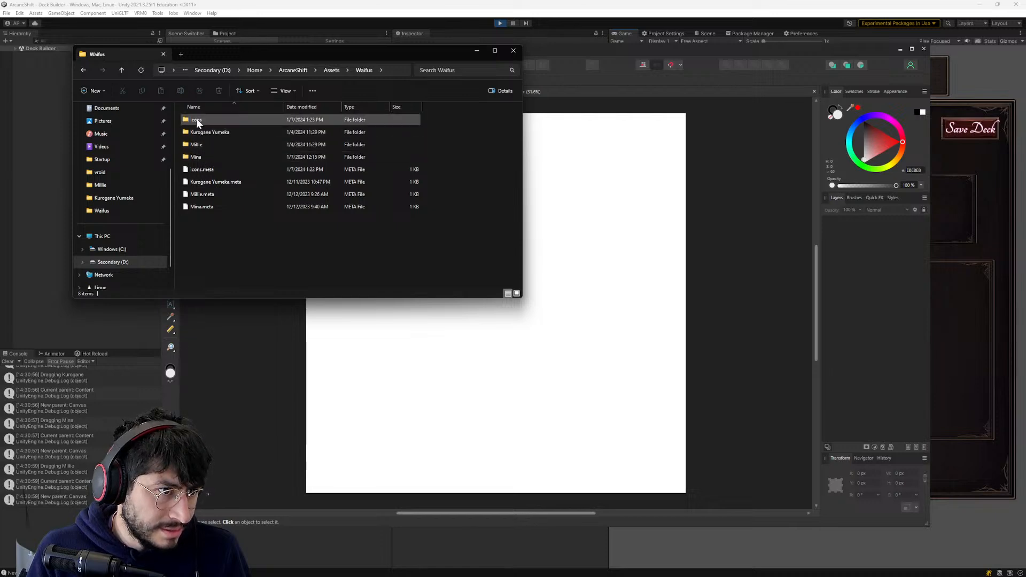
double_click(196, 119)
- Place the Kurogane Icon image into the blank document and move it to about the middle of the page
left_click_drag(202, 121, 494, 371)
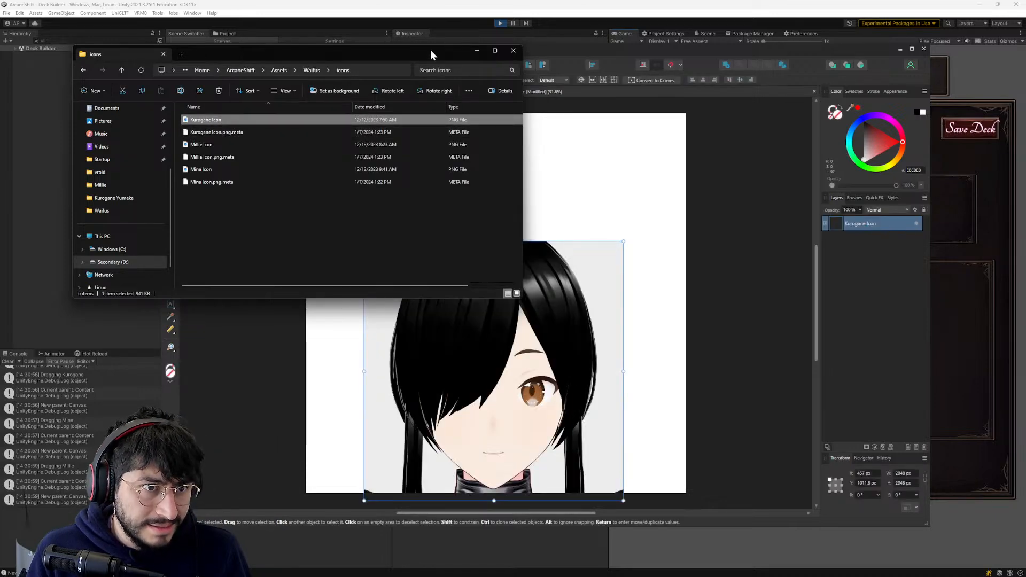
left_click_drag(429, 55, 315, 51)
left_click_drag(460, 335, 503, 314)
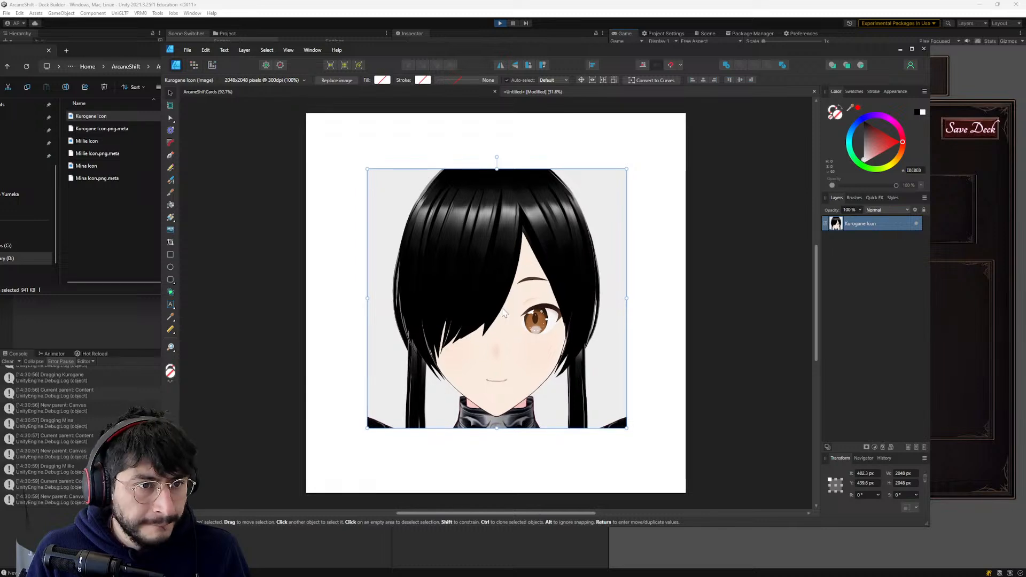
- Check the image dimensions of the Kurogane Icon PNG in its file properties, and close the properties without changes
left_click(116, 243)
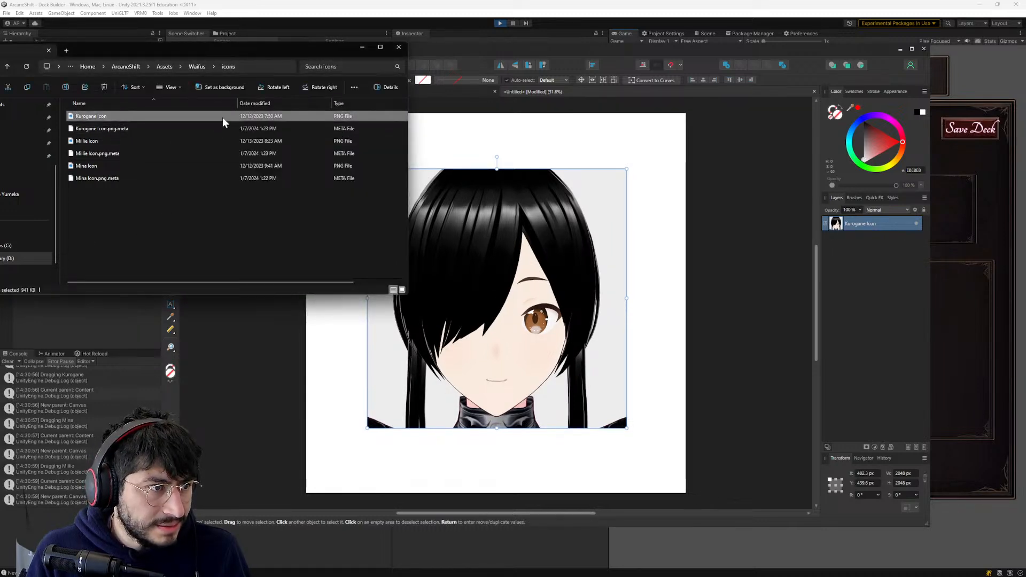
right_click(223, 121)
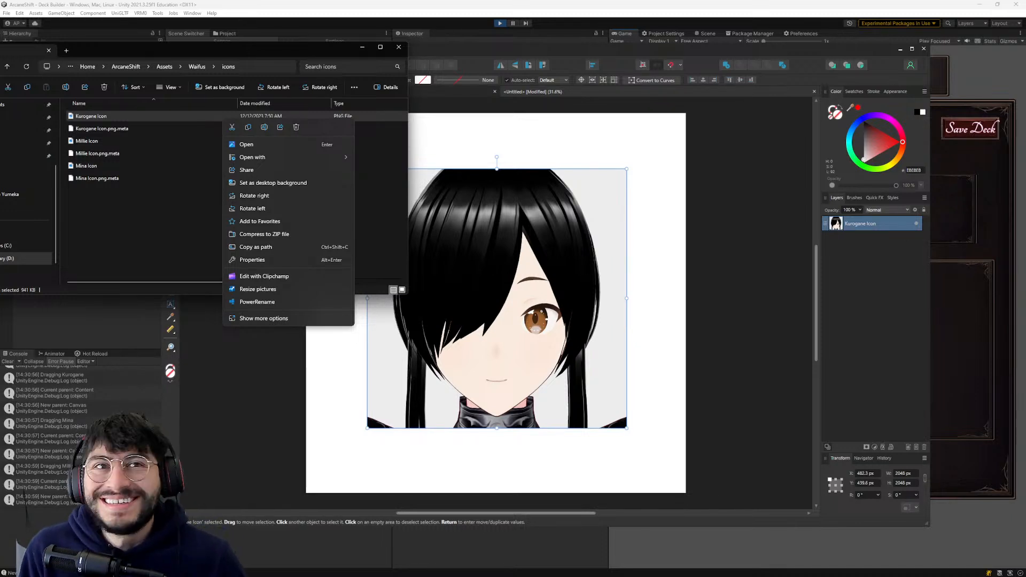
left_click(257, 289)
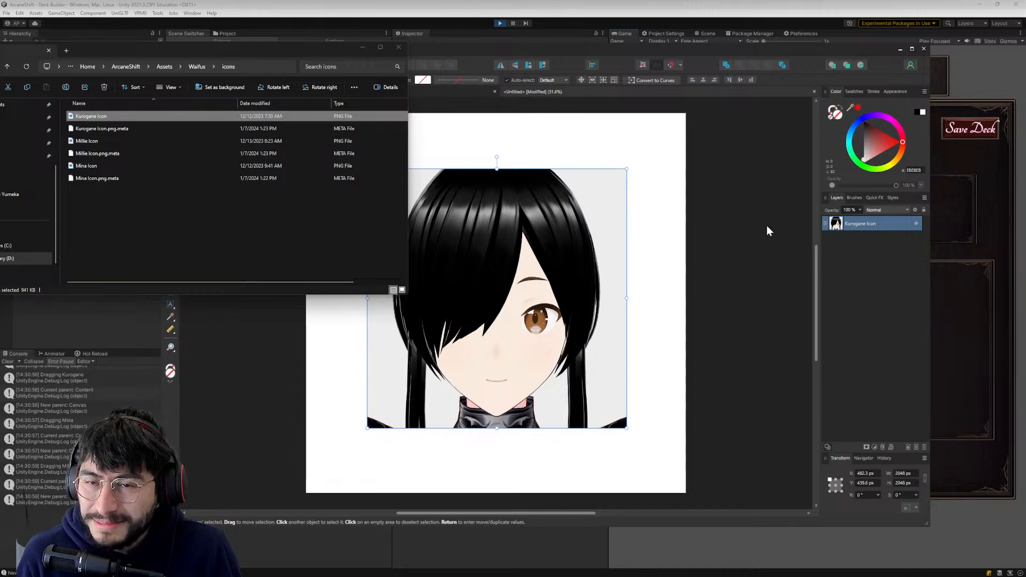
left_click_drag(341, 54, 601, 141)
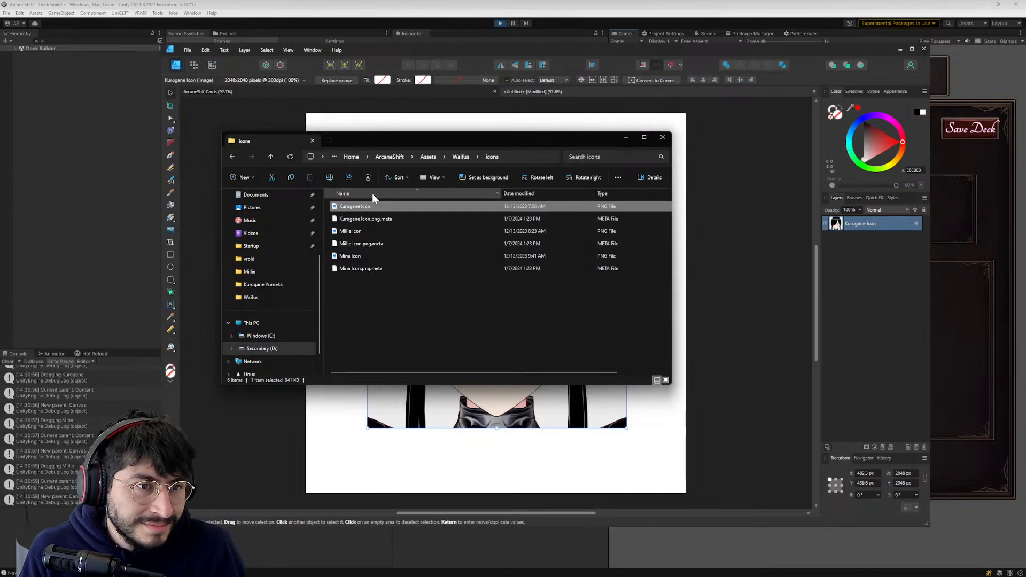
right_click(373, 206)
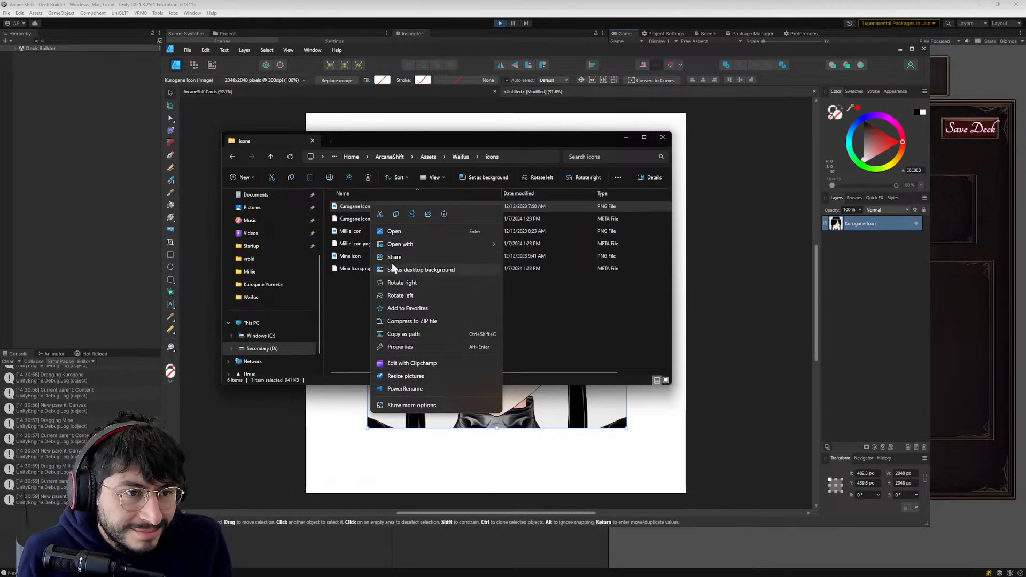
mouse_move(404, 243)
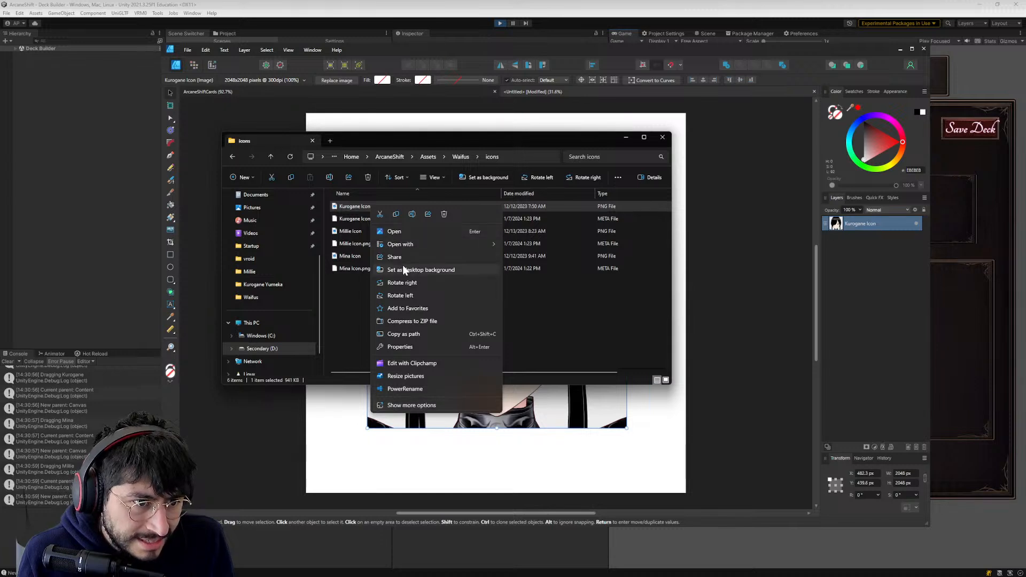
left_click(414, 406)
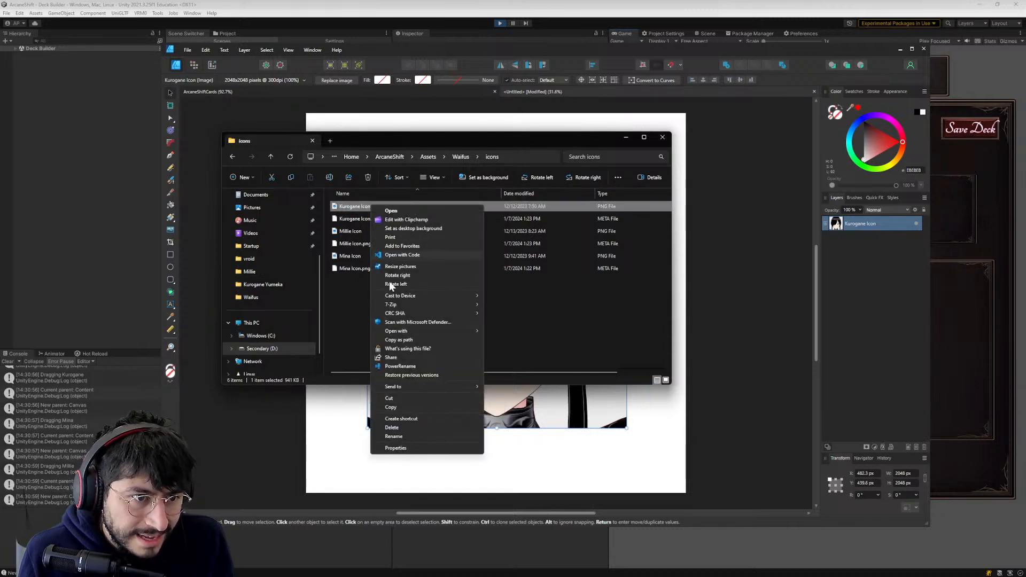
left_click(402, 449)
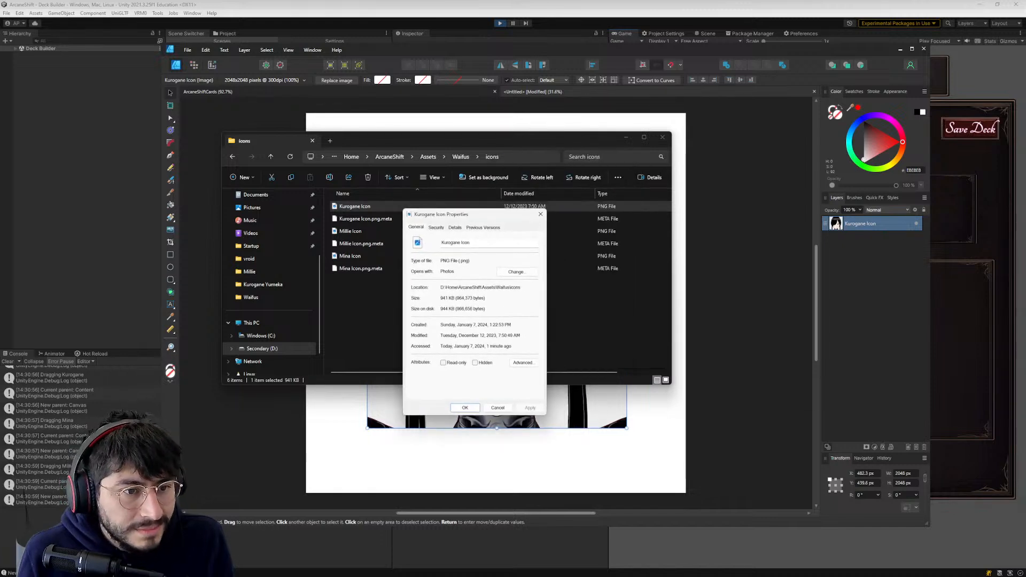
left_click(455, 227)
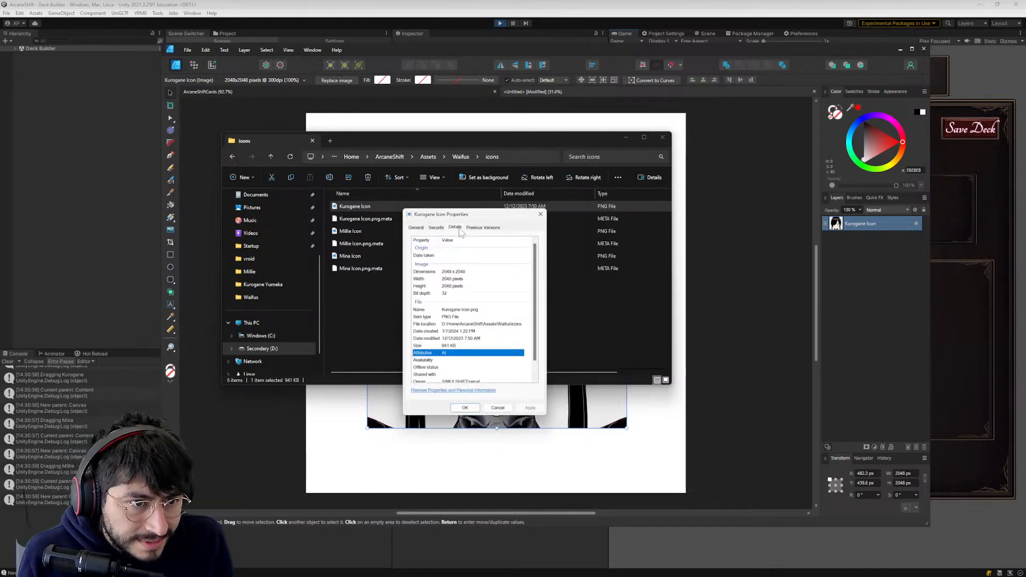
left_click(451, 272)
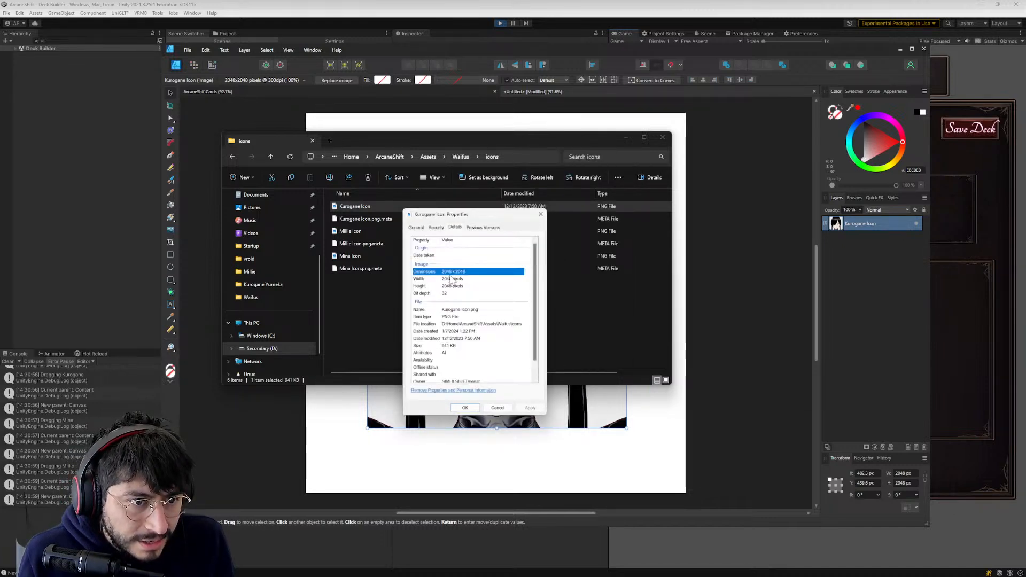
left_click(497, 408)
- Check the image dimensions of the Millie Icon PNG in its file properties, and close the properties
right_click(353, 231)
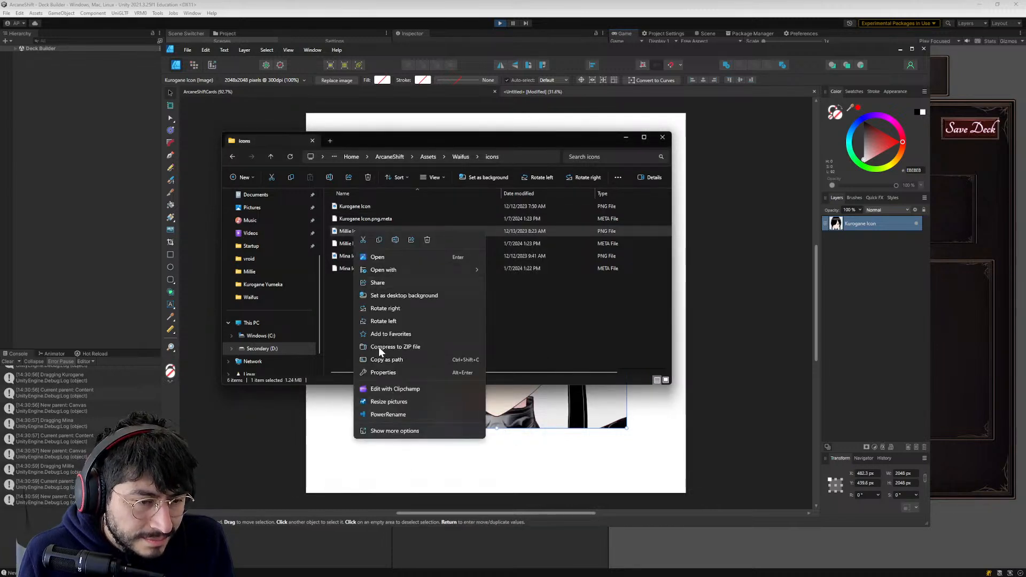
left_click(382, 372)
left_click_drag(860, 197, 605, 196)
left_click(561, 206)
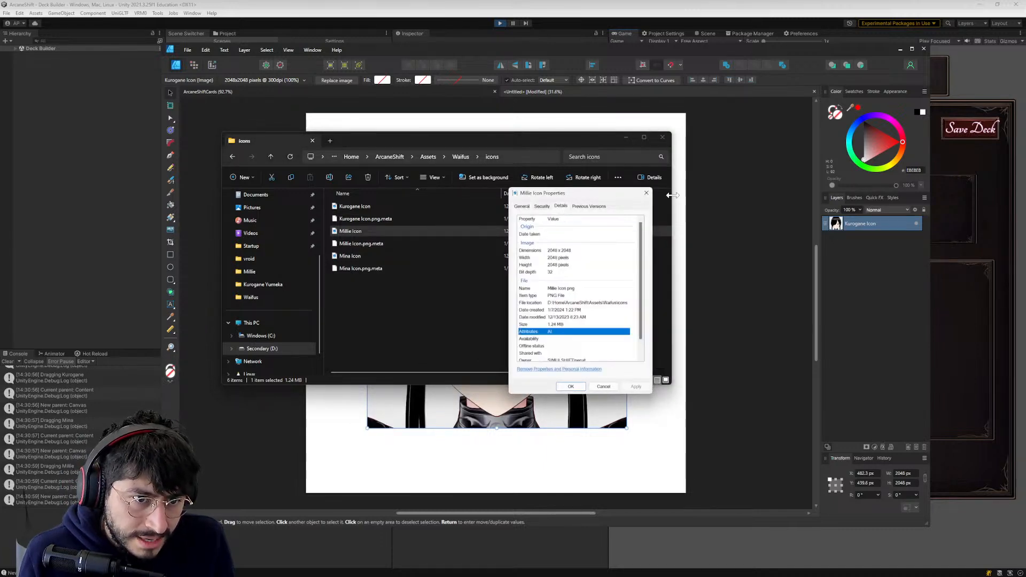
left_click(648, 196)
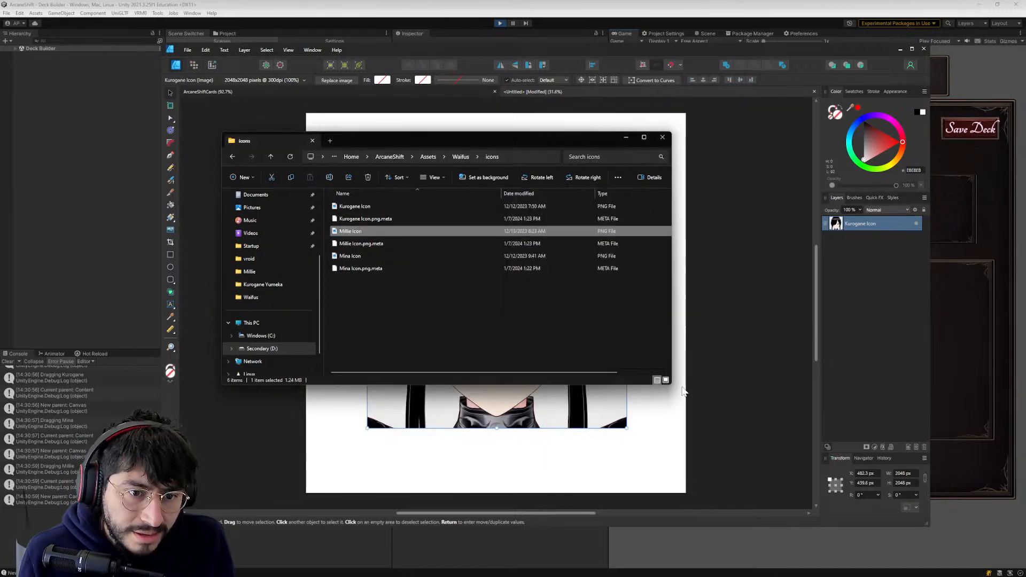
- Close File Explorer and start a new document based on the XGA web preset
left_click(663, 138)
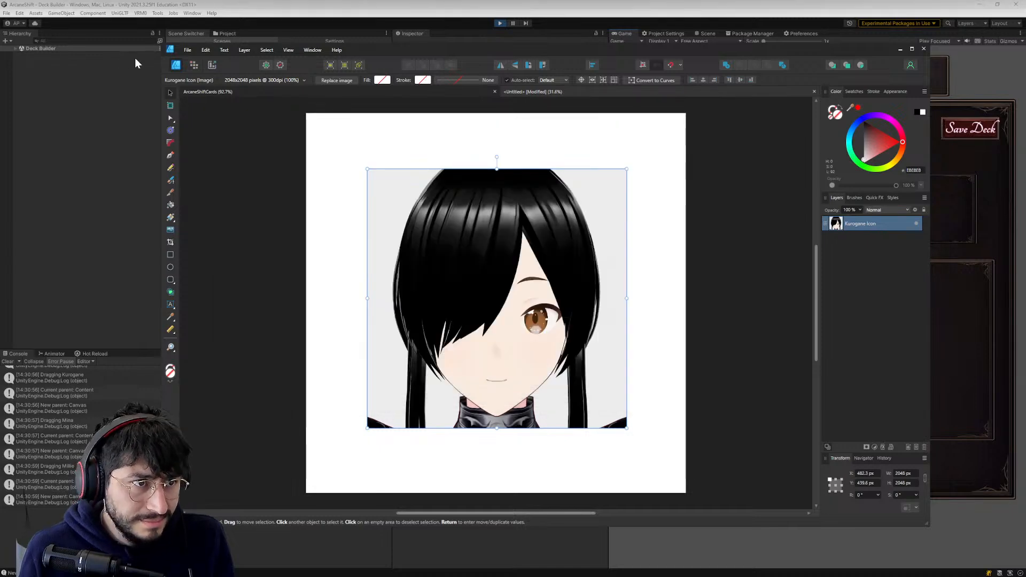
left_click(188, 50)
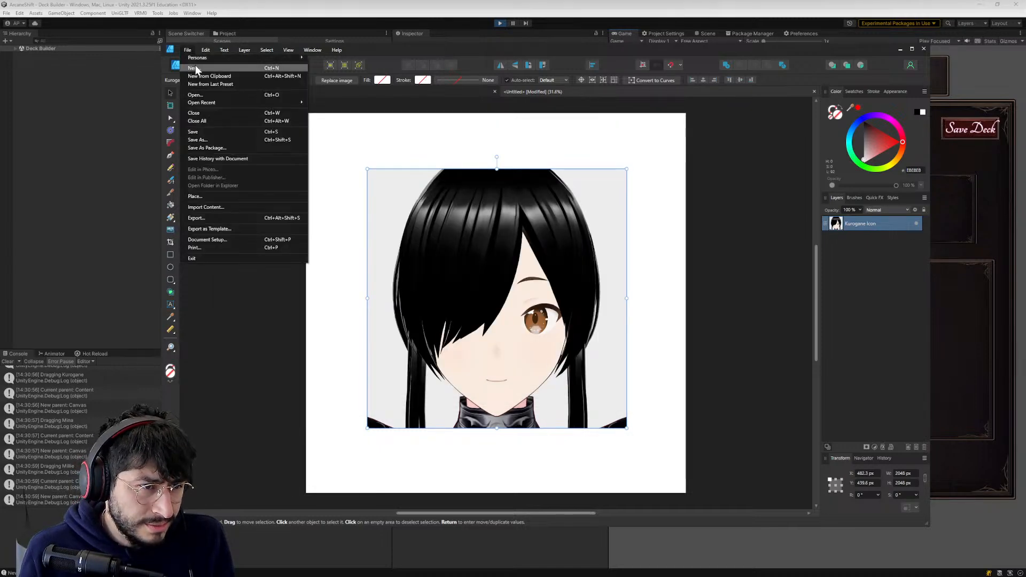
left_click(194, 68)
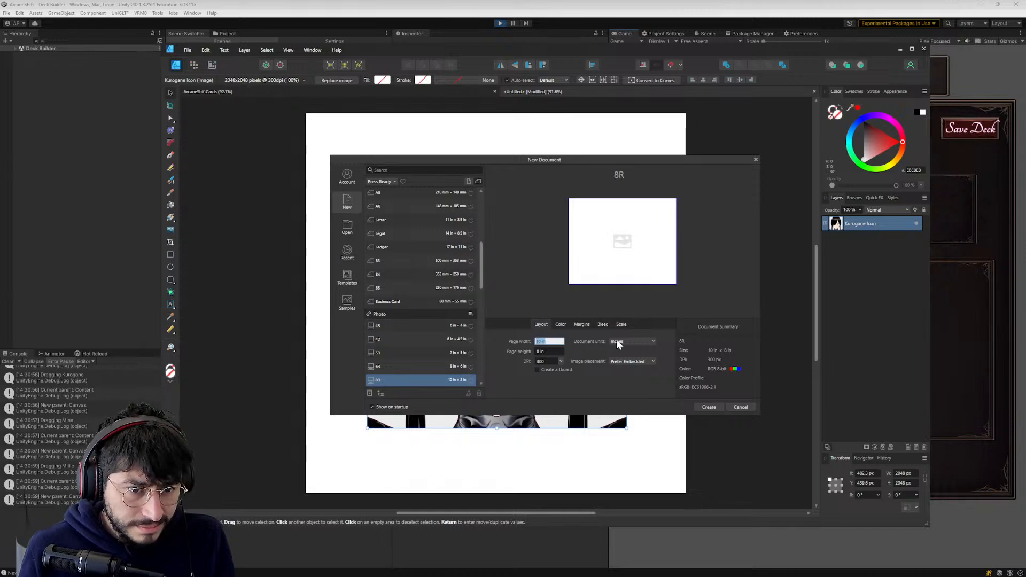
scroll(411, 210, "up", 2)
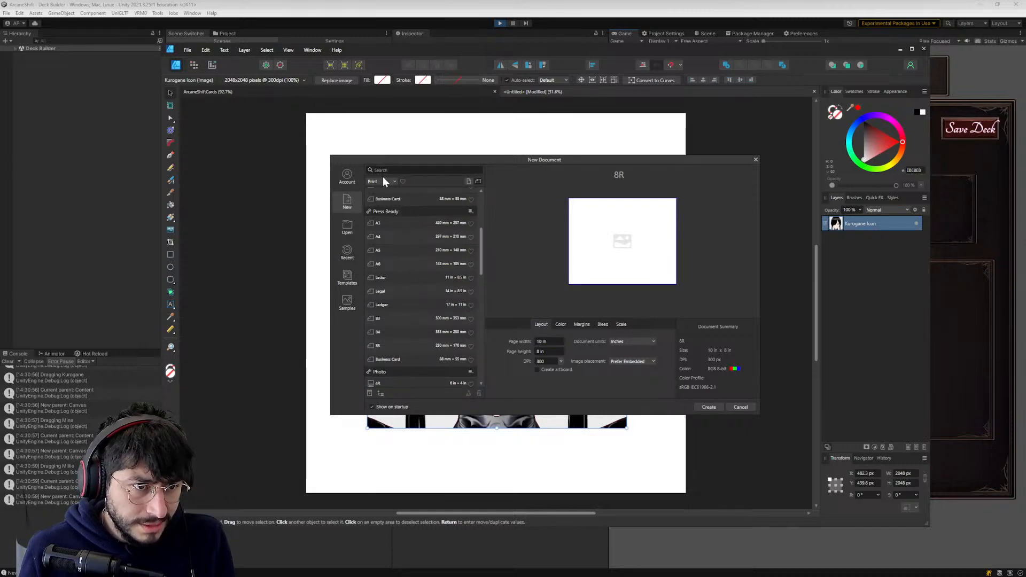
left_click(384, 179)
left_click(385, 190)
left_click(383, 185)
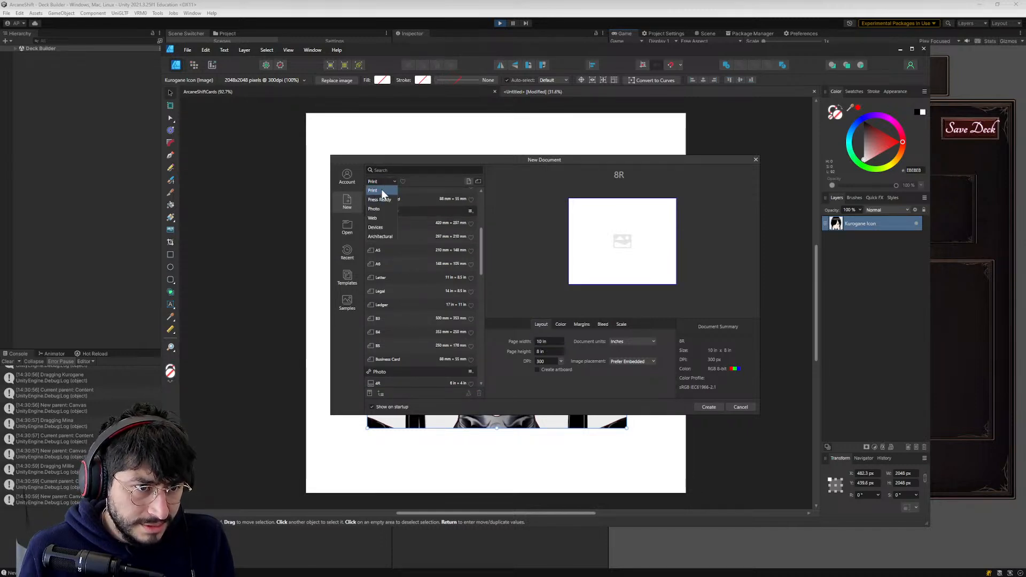
left_click(380, 217)
left_click(390, 203)
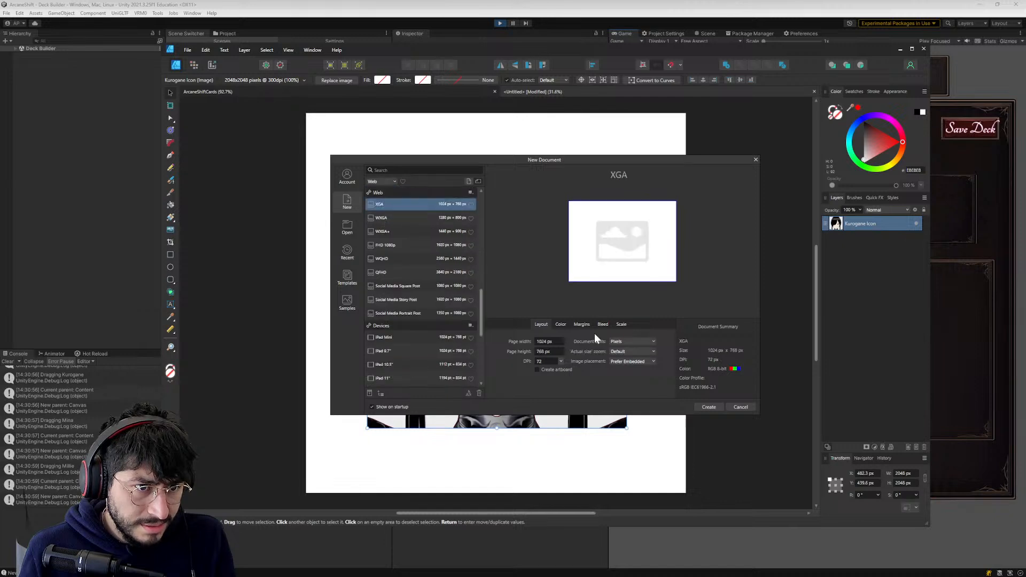
- Set the page width and height to 2048 px each and create the document
left_click(547, 341)
type("2048")
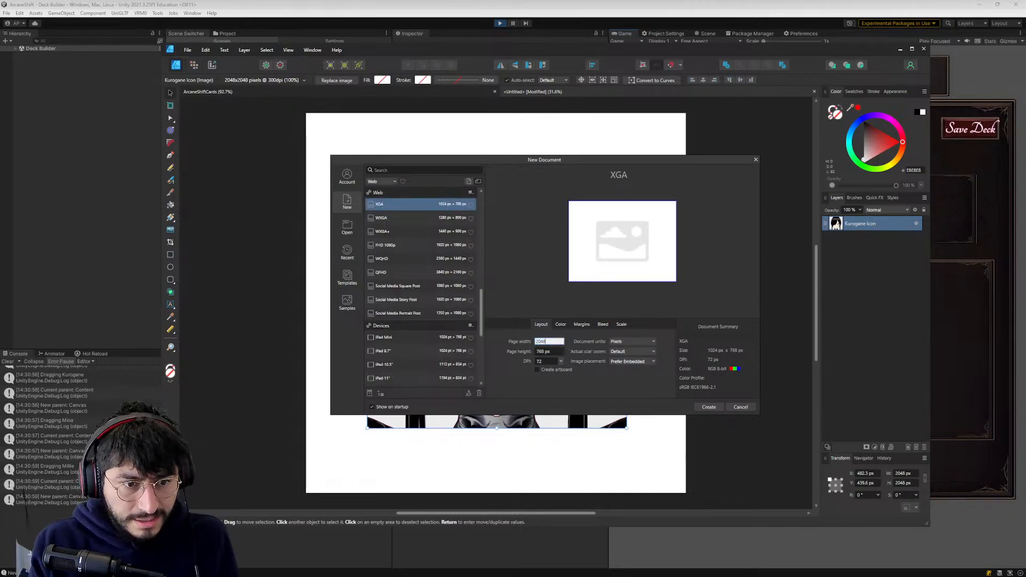
key("Tab")
type("204")
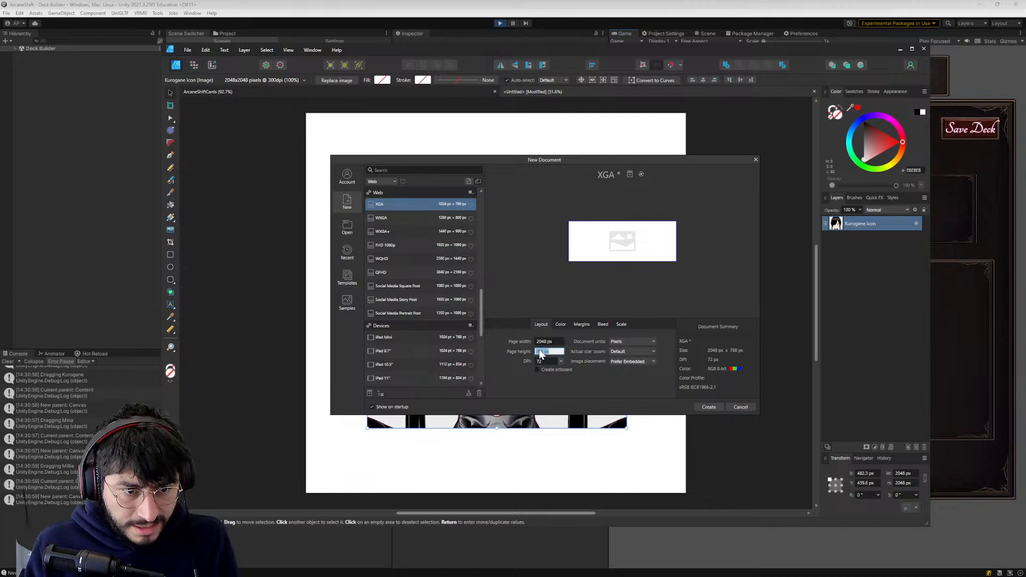
type("8")
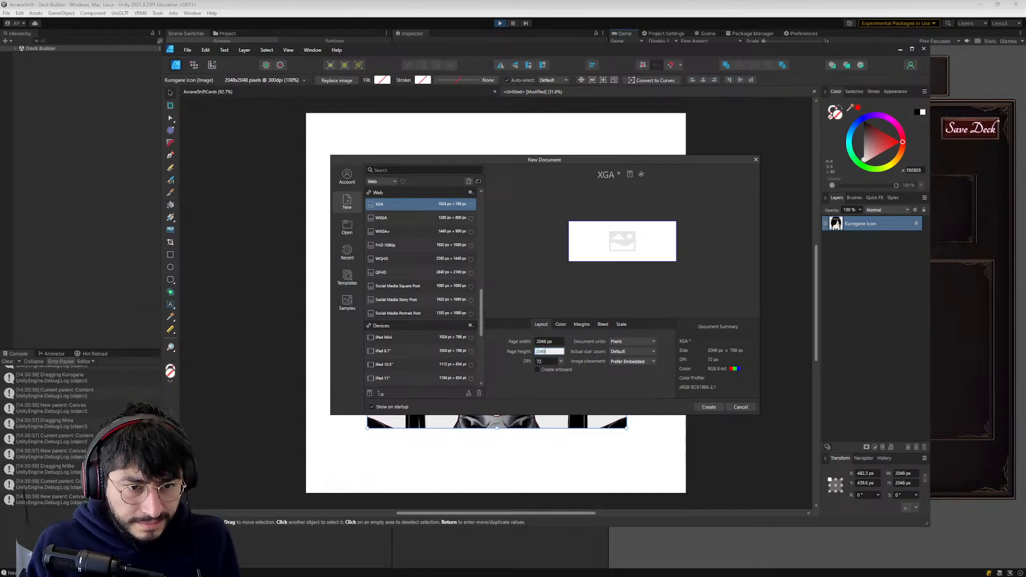
left_click(708, 406)
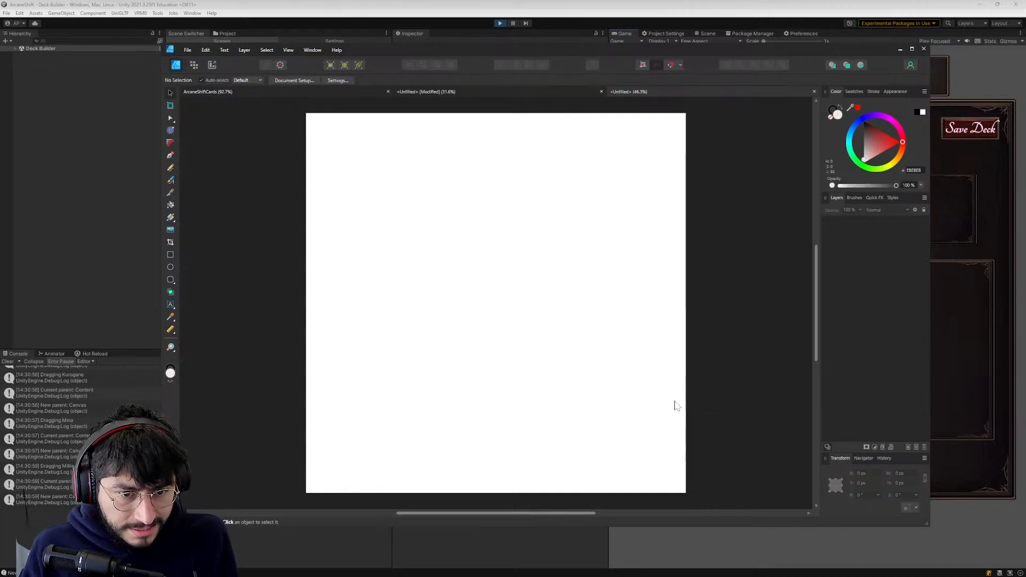
- Close the earlier modified untitled document without saving, and return to the new blank document
key("ctrl+v")
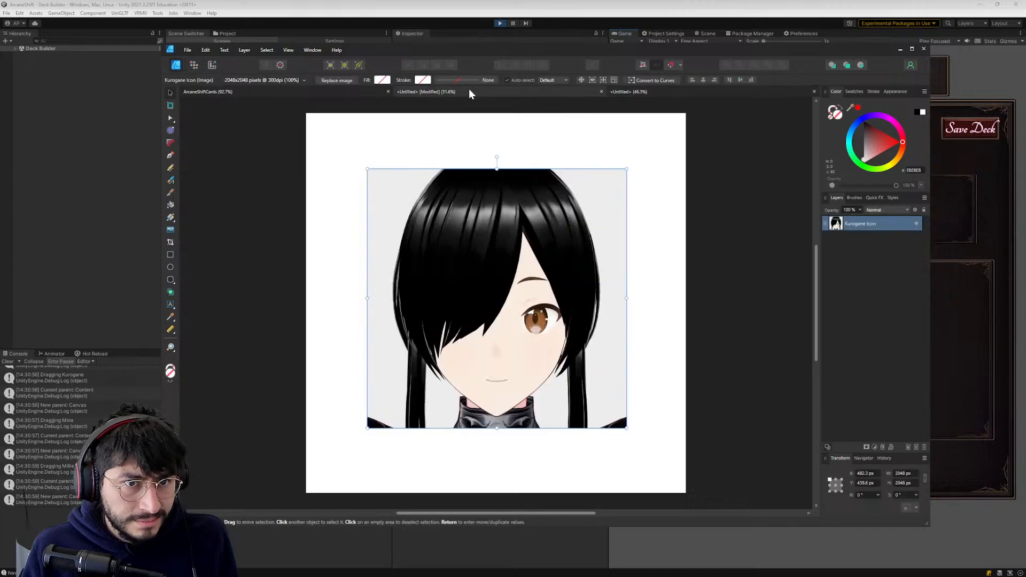
left_click(614, 91)
left_click(601, 91)
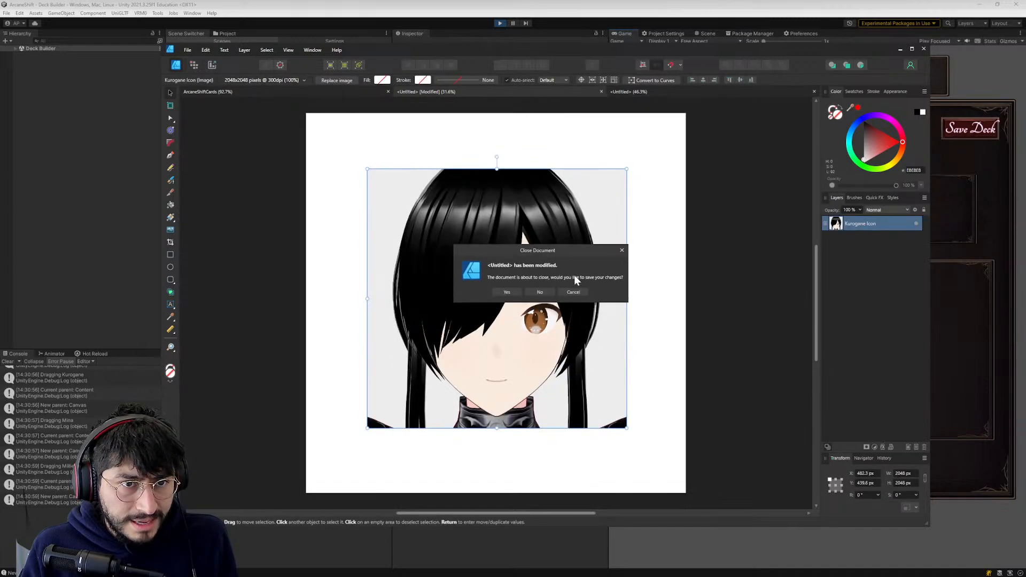
left_click(538, 293)
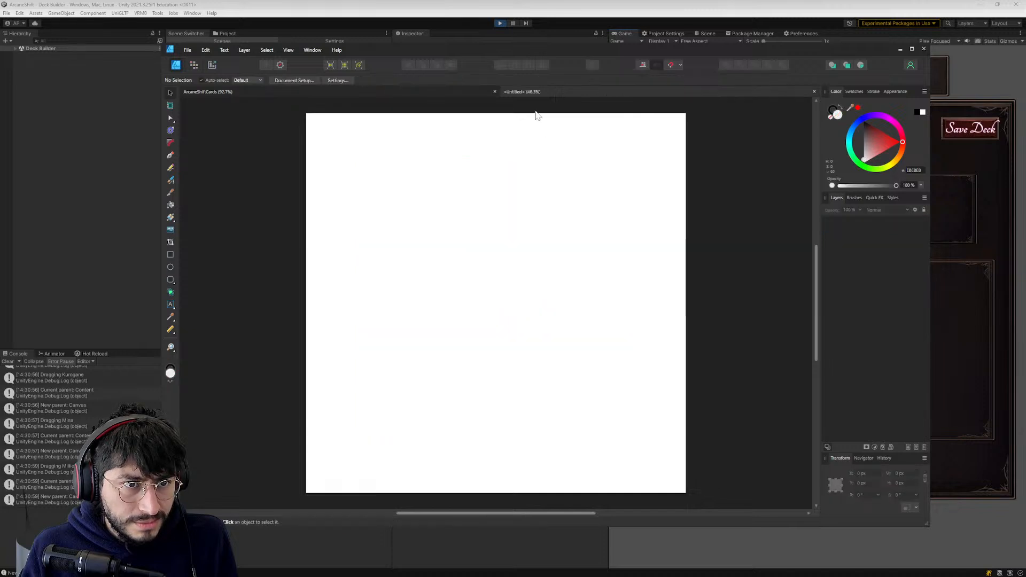
left_click(249, 93)
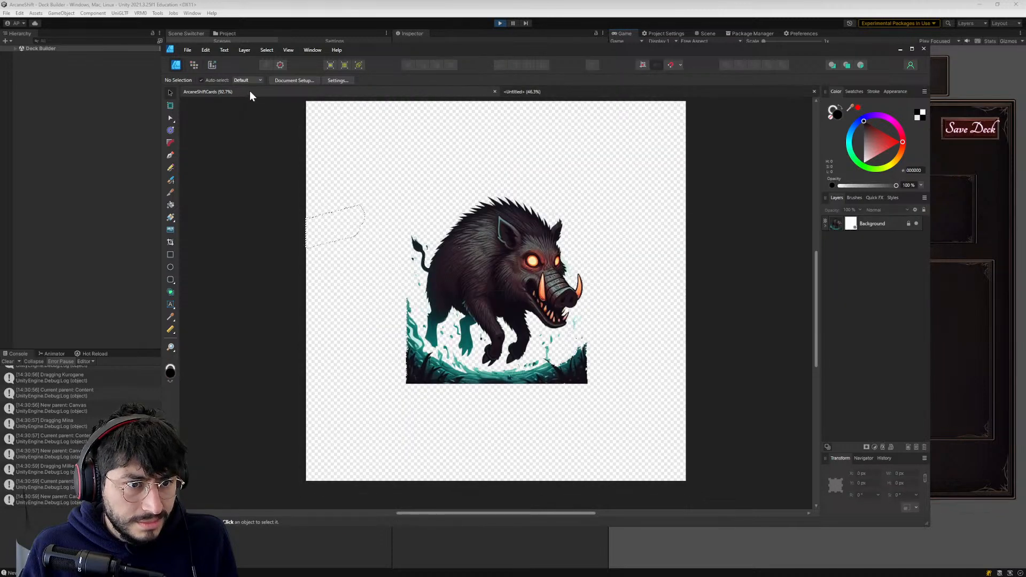
left_click(513, 92)
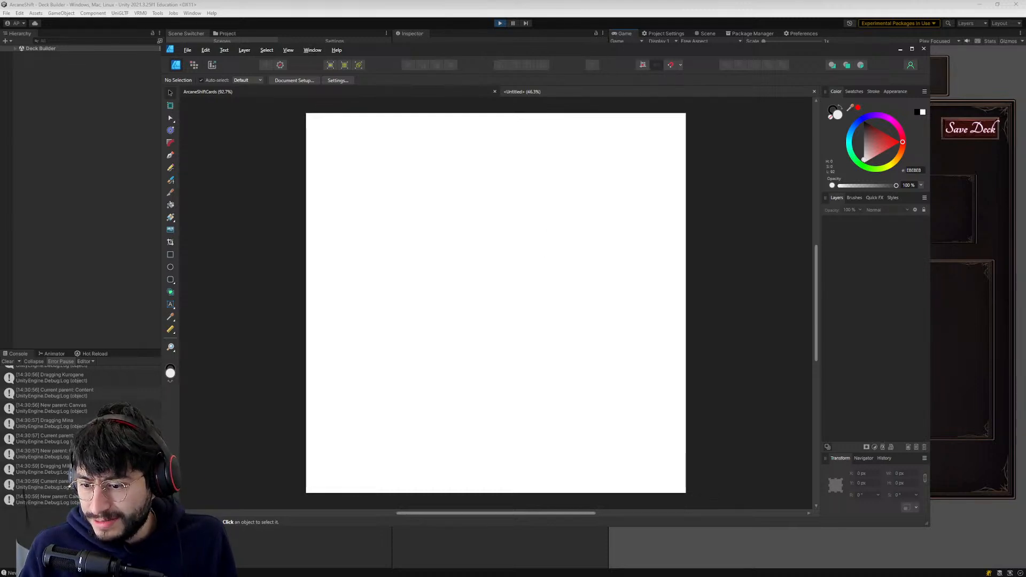
- Open File Explorer and go to the icons folder under Home, ArcaneShift, Assets, Waifus on the Secondary (D:) drive
key("super+e")
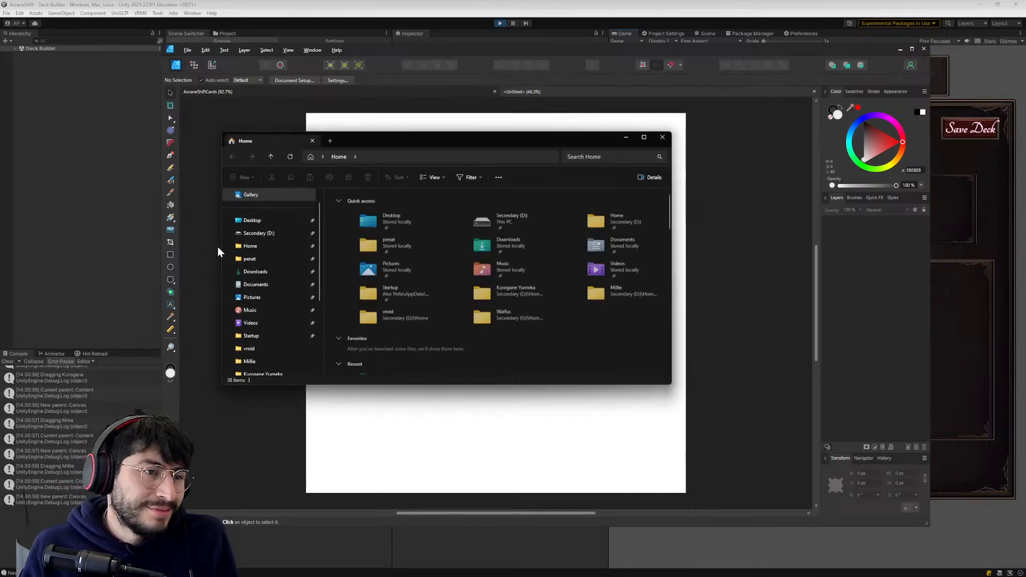
left_click(276, 245)
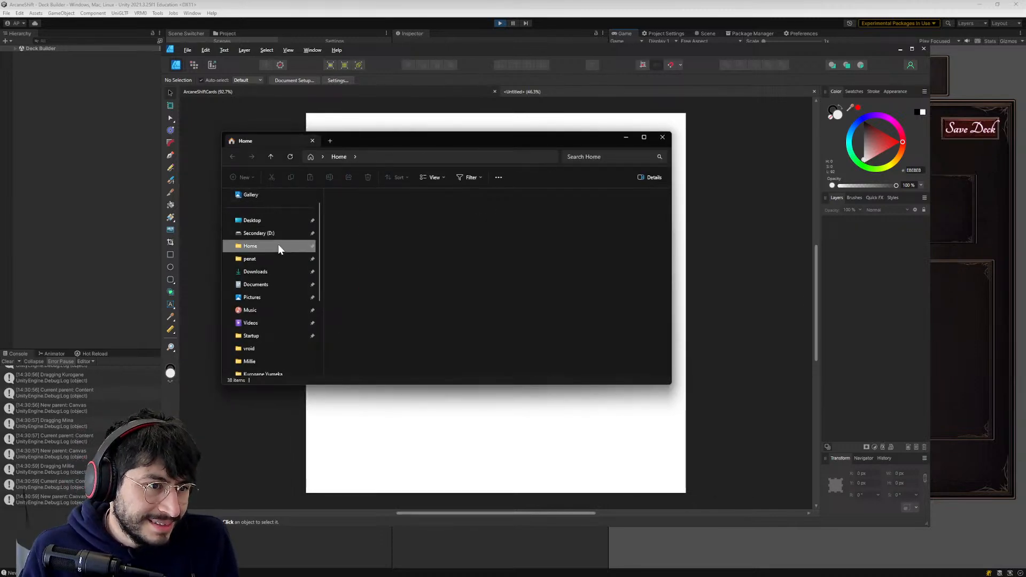
scroll(361, 238, "down", 1)
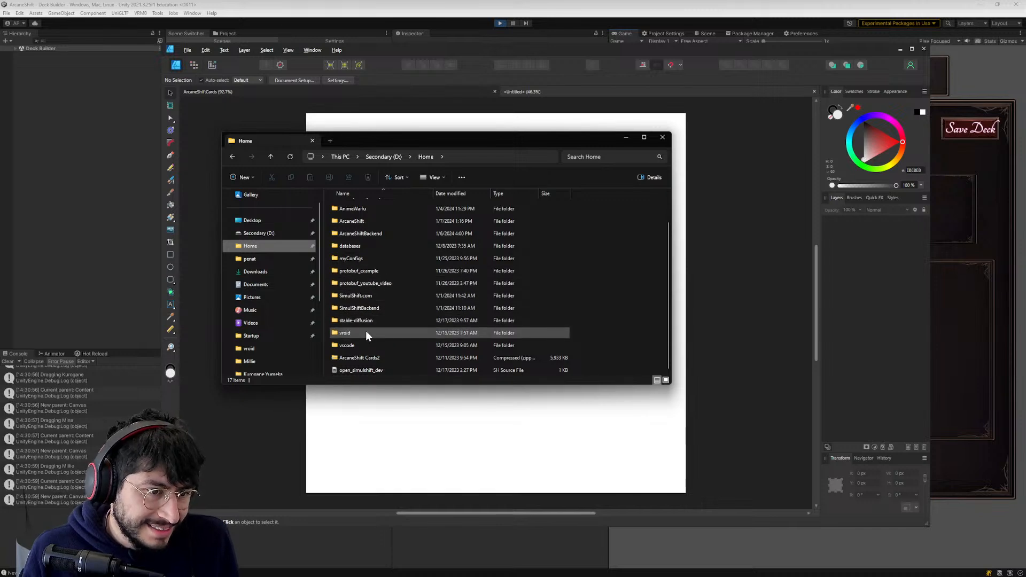
scroll(366, 326, "up", 1)
scroll(361, 283, "down", 1)
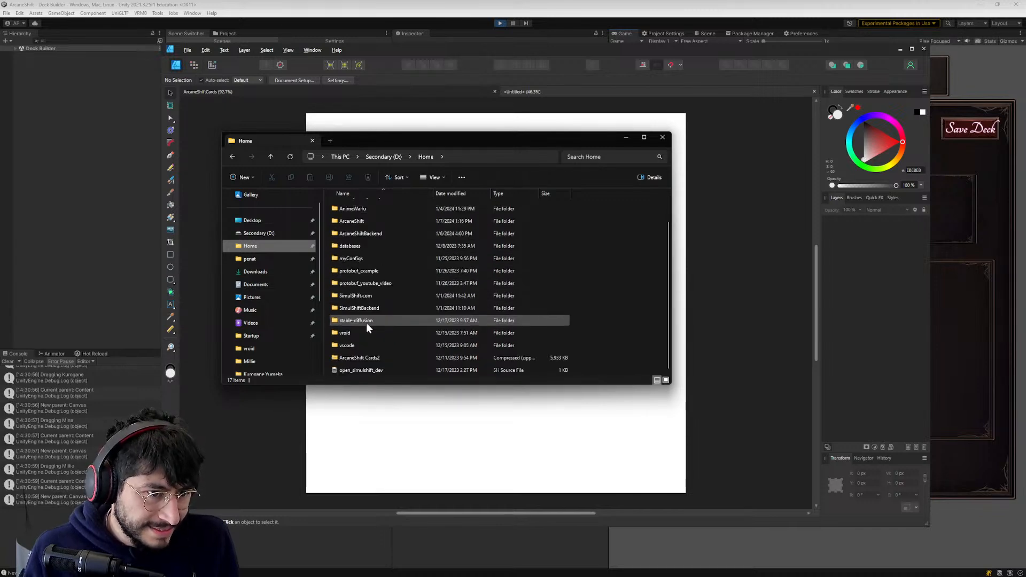
double_click(353, 222)
double_click(345, 216)
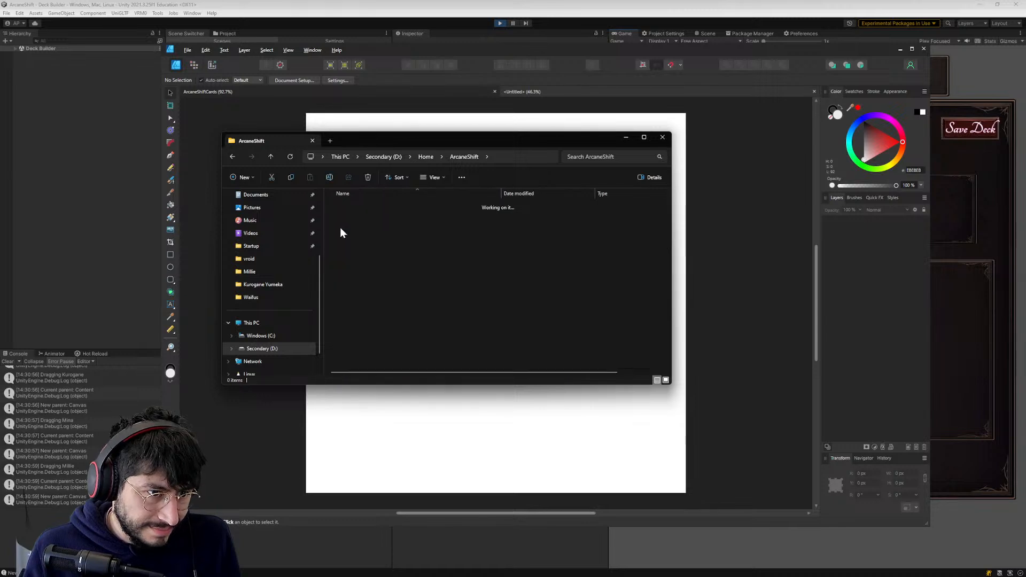
scroll(350, 348, "down", 4)
double_click(351, 354)
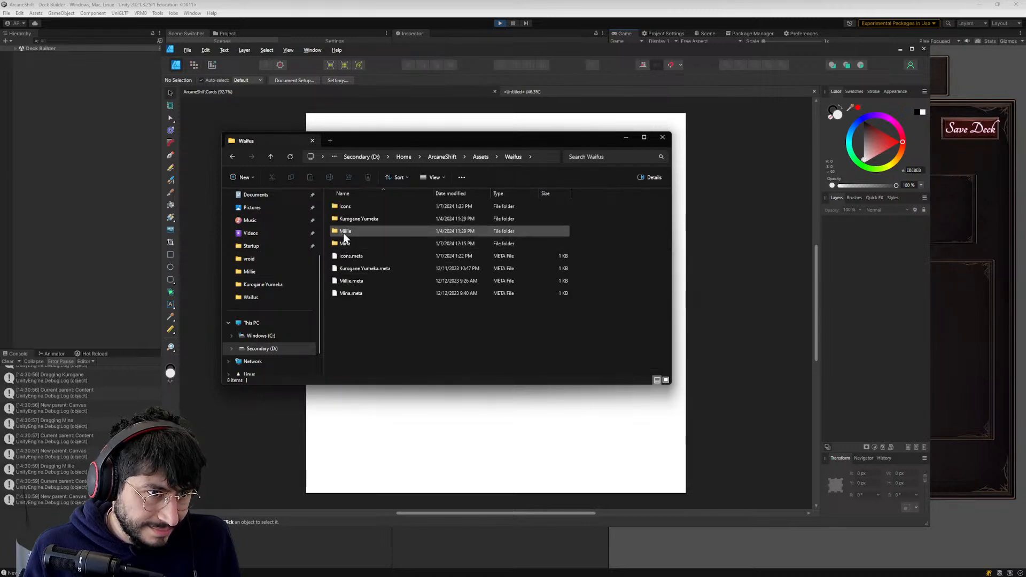
left_click(345, 208)
double_click(345, 206)
- Place the Kurogane Icon image into the blank document and align it to cover the page, at X 0 px and Y about -1.1 px
left_click_drag(345, 206, 425, 449)
left_click(626, 138)
left_click_drag(459, 380, 526, 260)
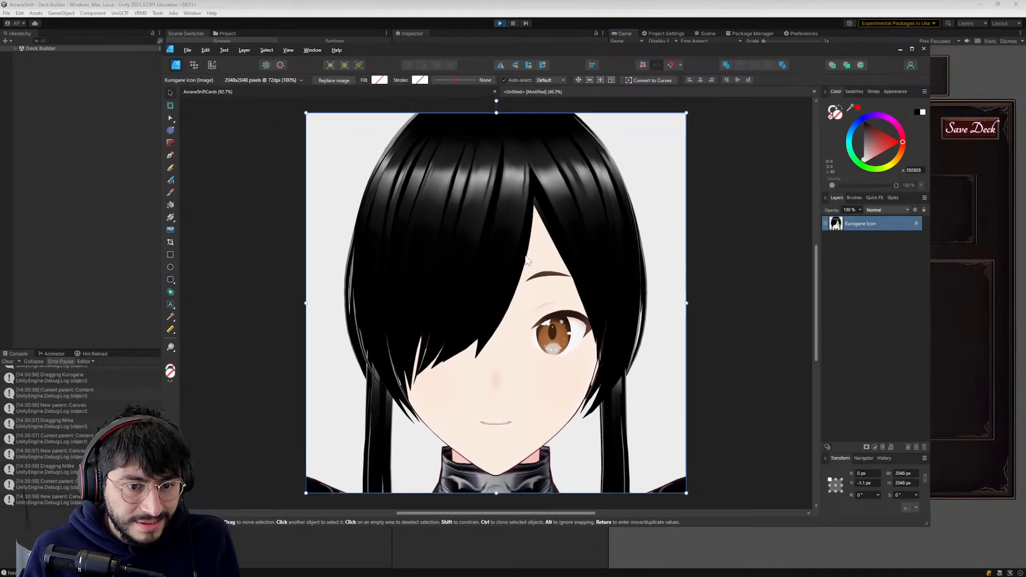
left_click(742, 294)
left_click(616, 304)
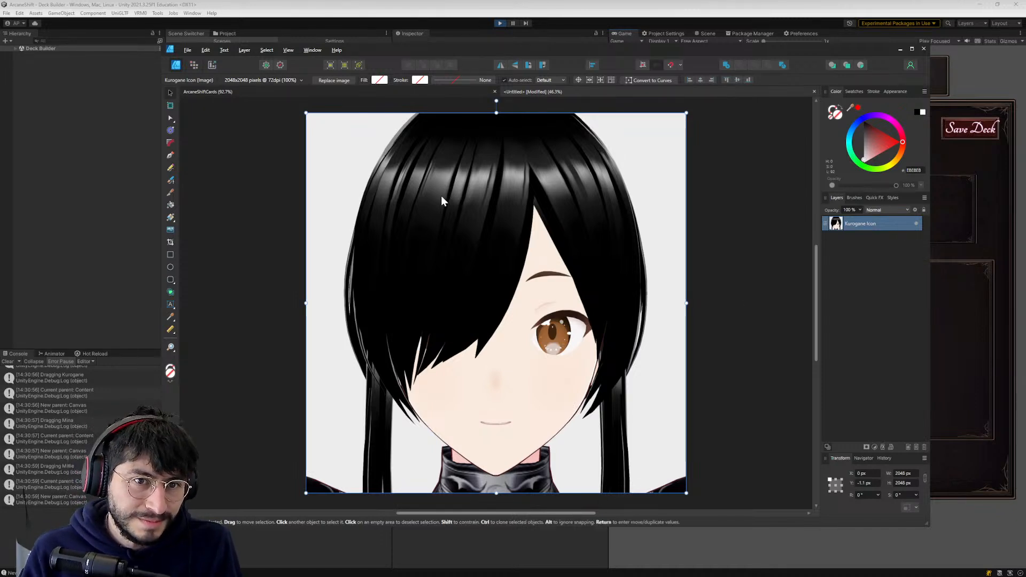
left_click(256, 223)
left_click(409, 237)
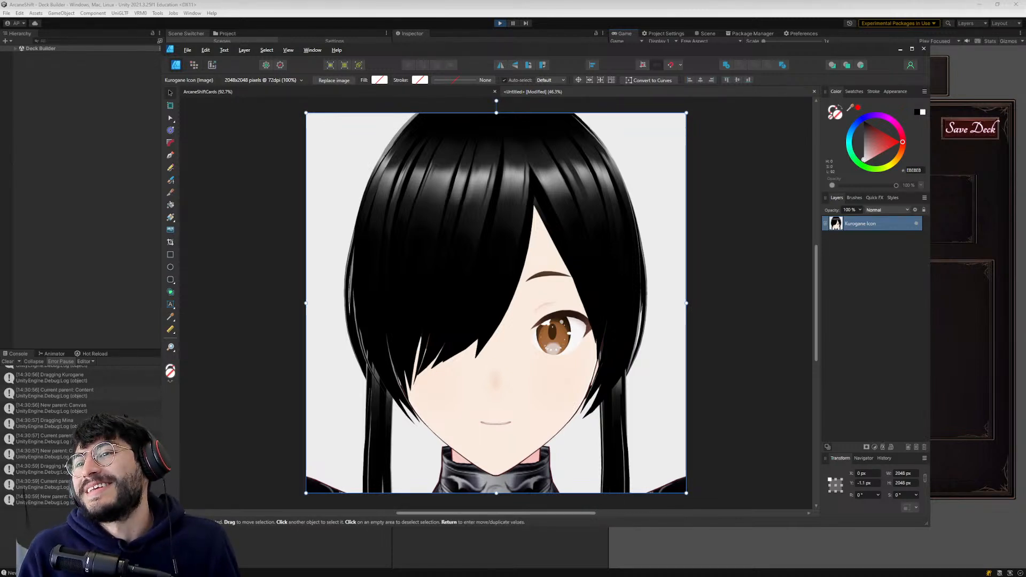
- Look at the general file properties of the Kurogane Icon PNG, and close the properties and File Explorer without changes
key("alt+Tab")
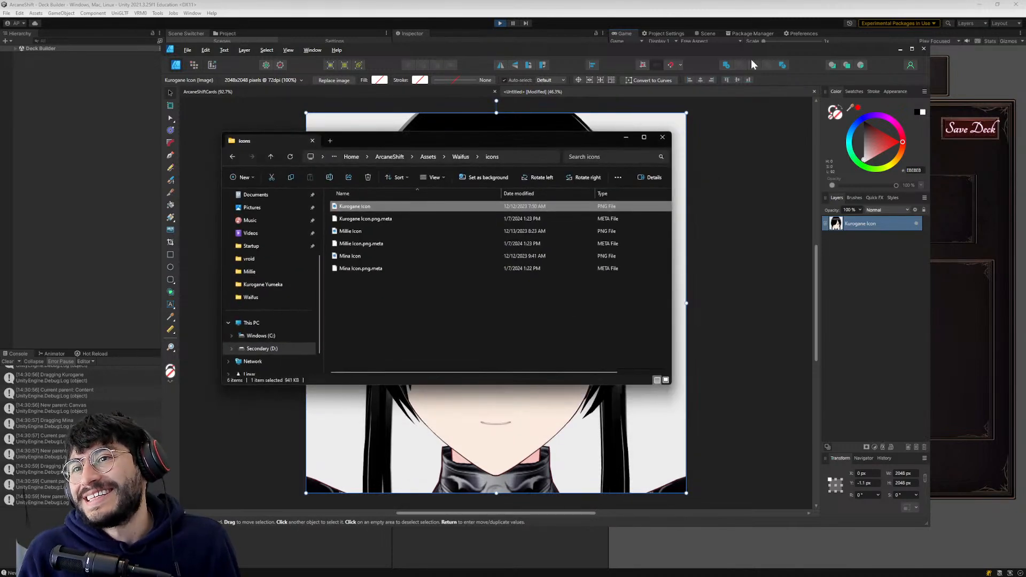
right_click(366, 211)
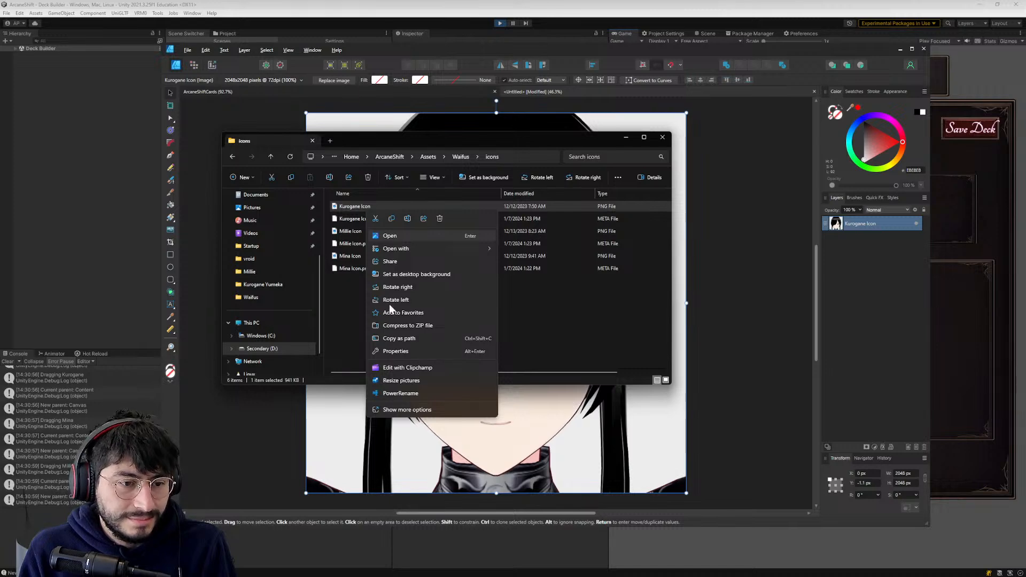
left_click(390, 411)
left_click(424, 453)
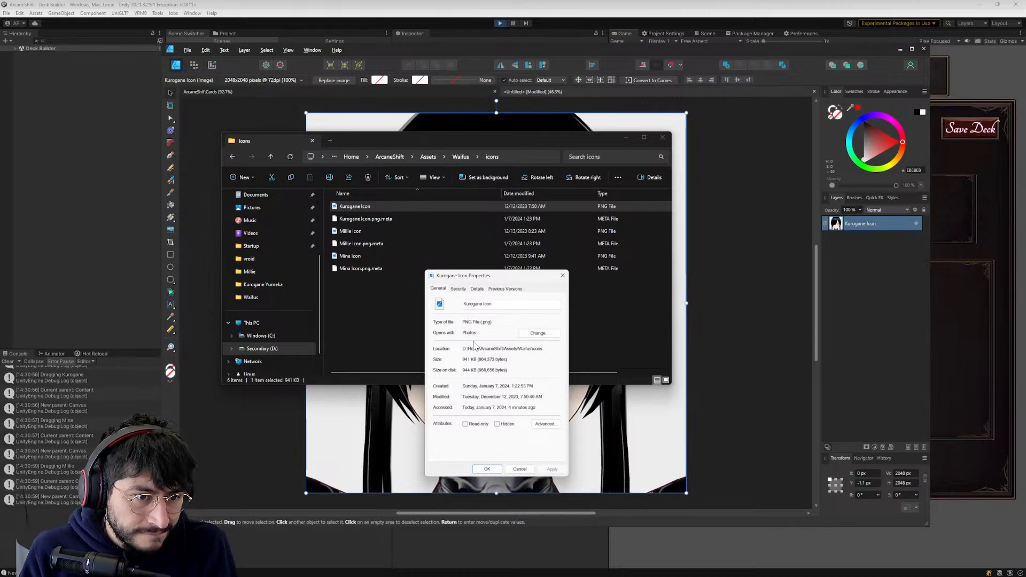
left_click(520, 469)
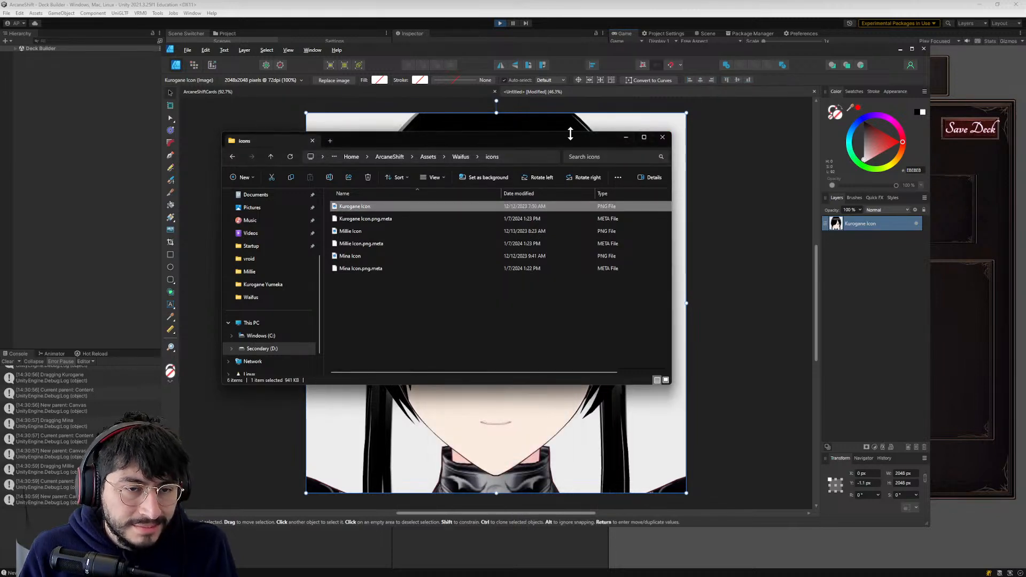
left_click_drag(567, 135, 602, 124)
left_click(661, 127)
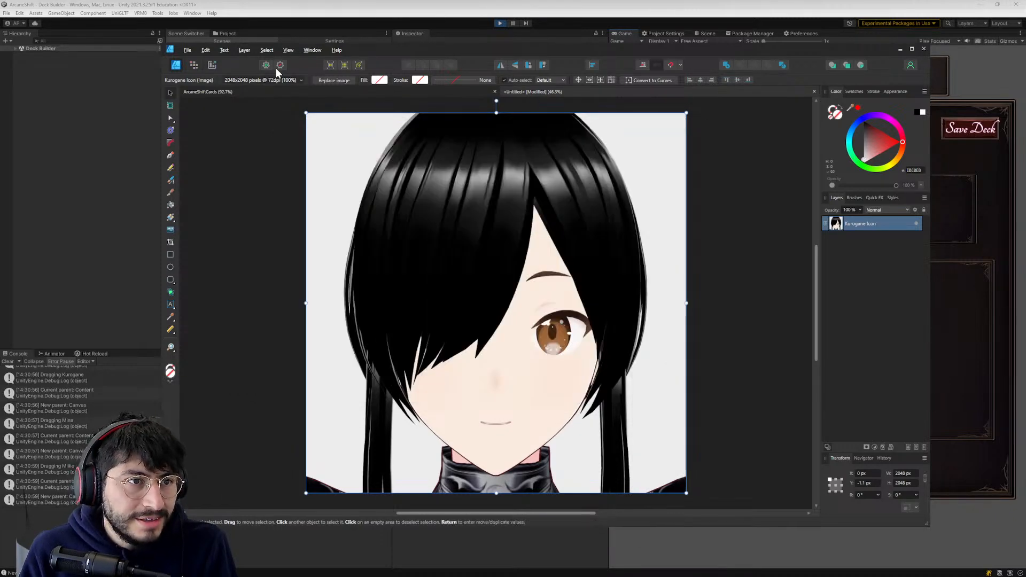
- Save the document as Kurogane-Icon in the Affinity Design Projects folder under Home on the Secondary (D:) drive
left_click(226, 54)
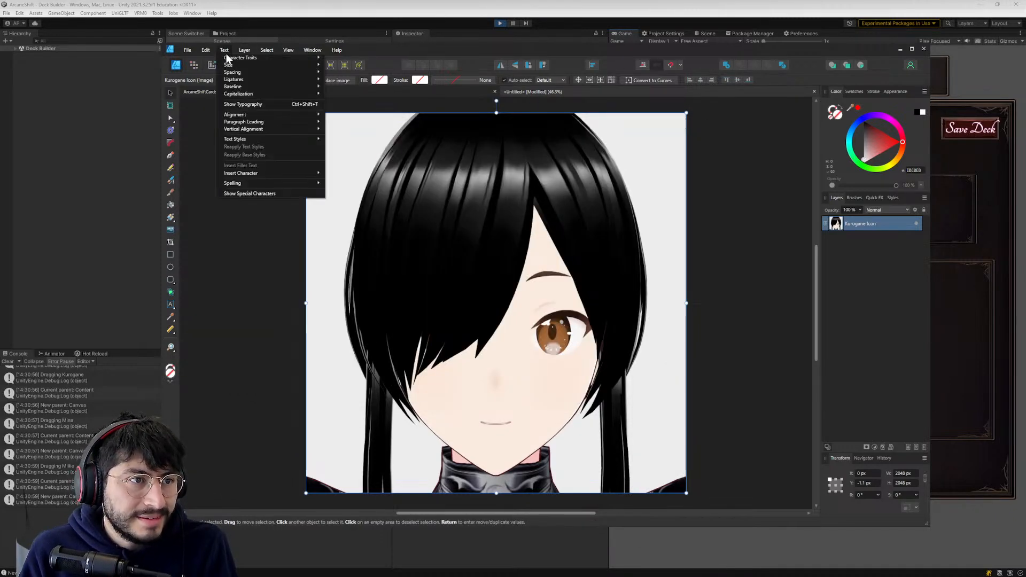
left_click(545, 96)
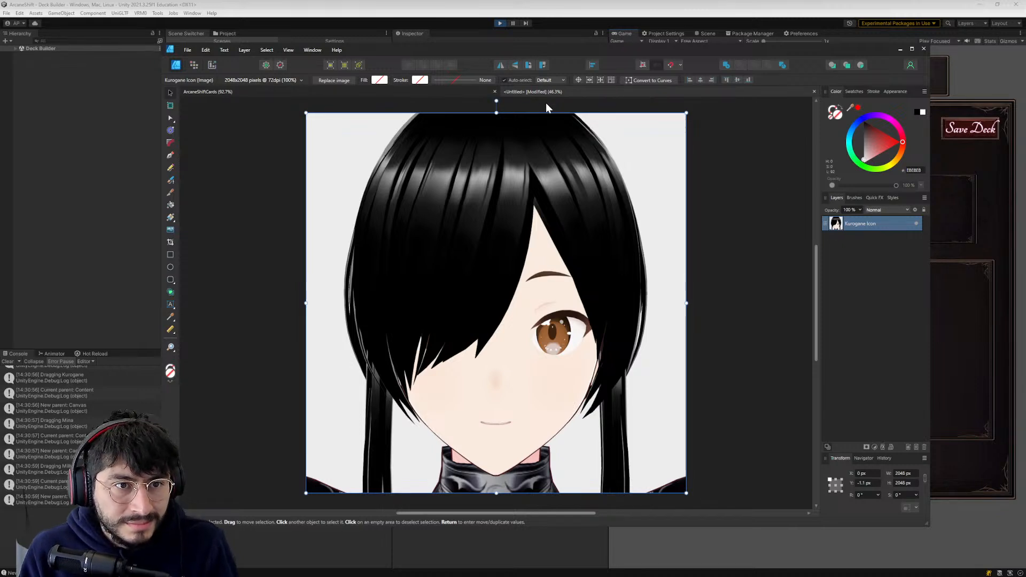
key("ctrl+s")
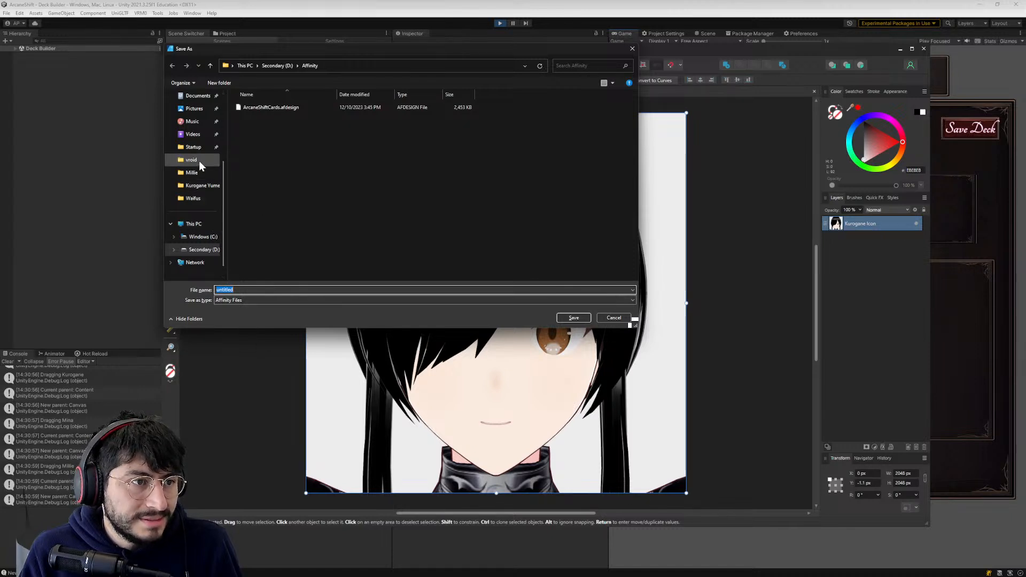
scroll(199, 162, "up", 2)
left_click(193, 134)
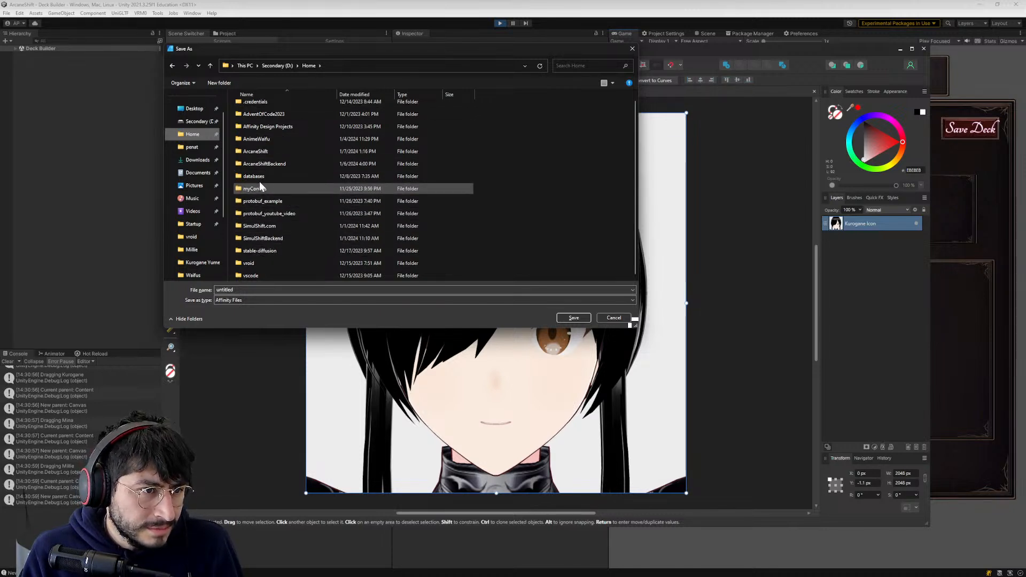
double_click(258, 127)
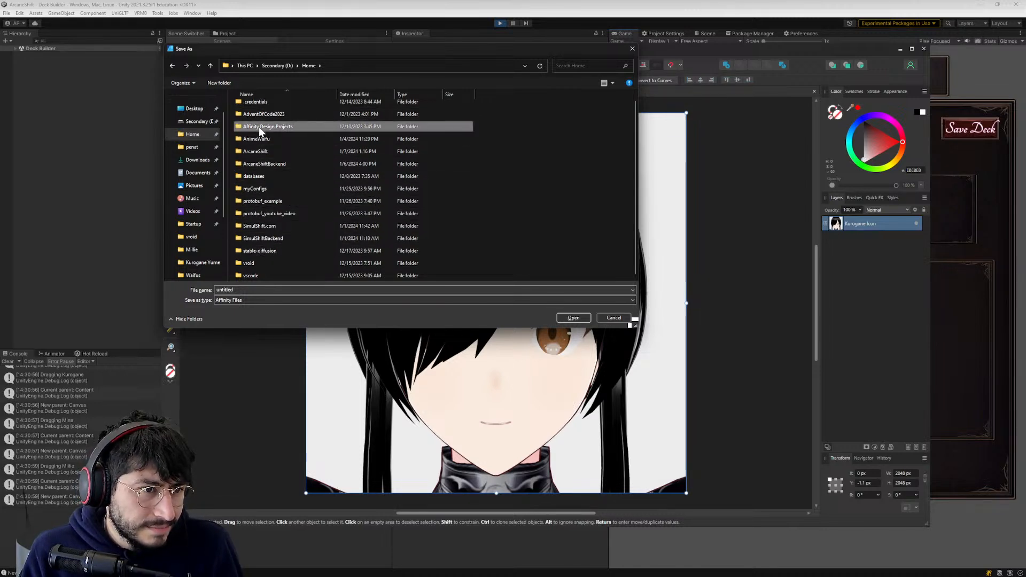
double_click(225, 290)
type("Kurogane-Icon")
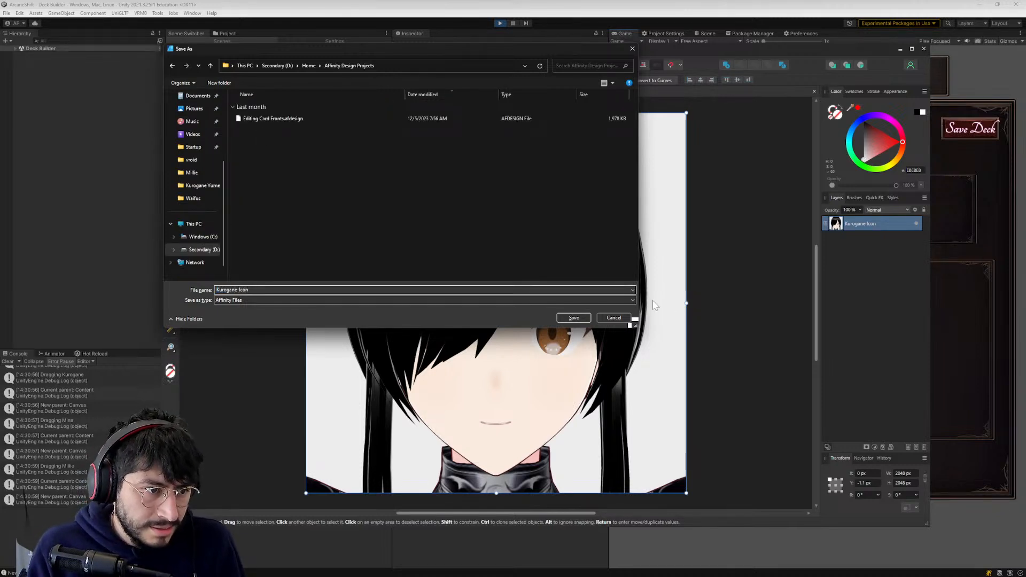
left_click(581, 319)
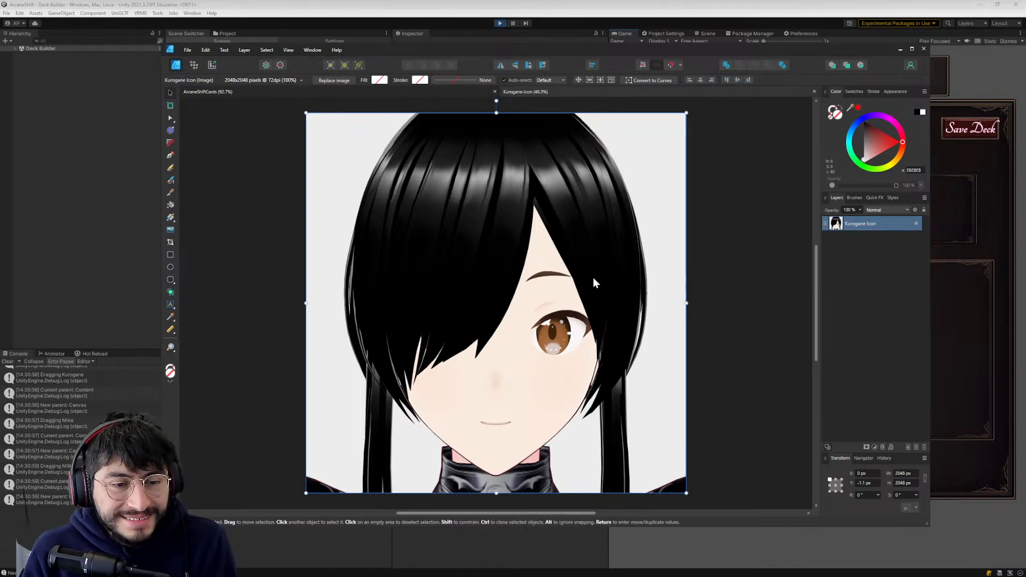
left_click(267, 50)
mouse_move(241, 53)
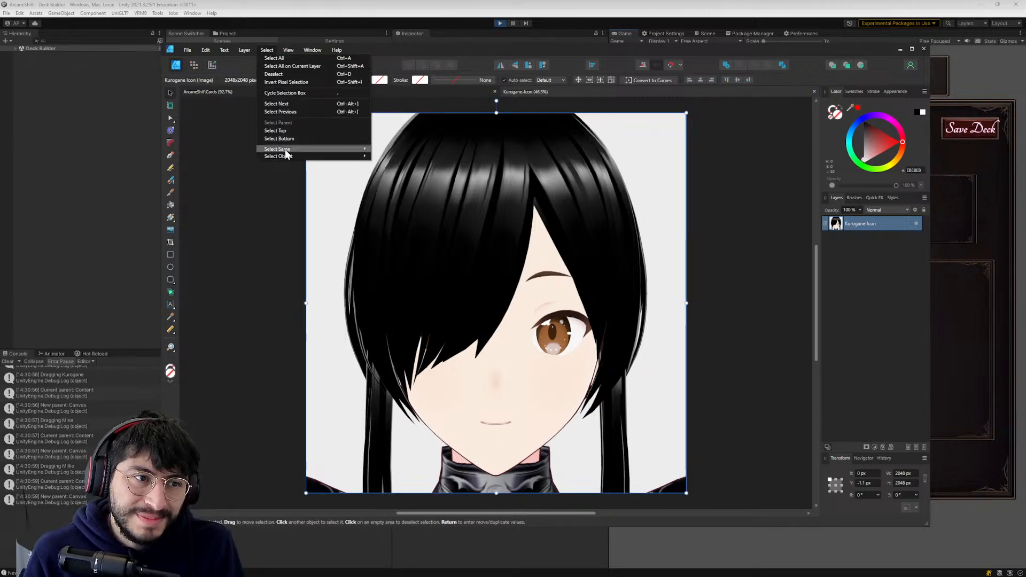
mouse_move(286, 157)
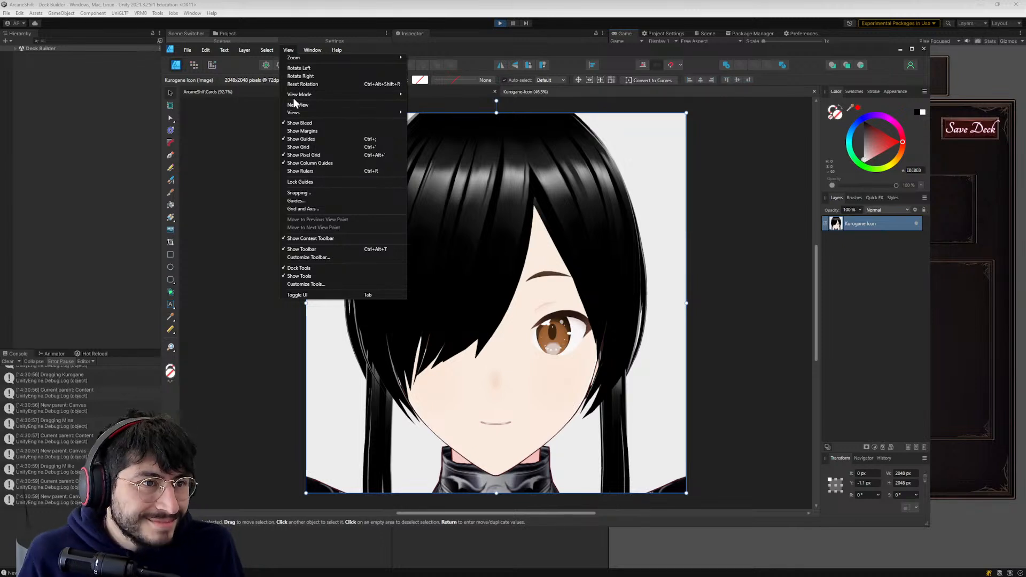
mouse_move(308, 112)
mouse_move(341, 95)
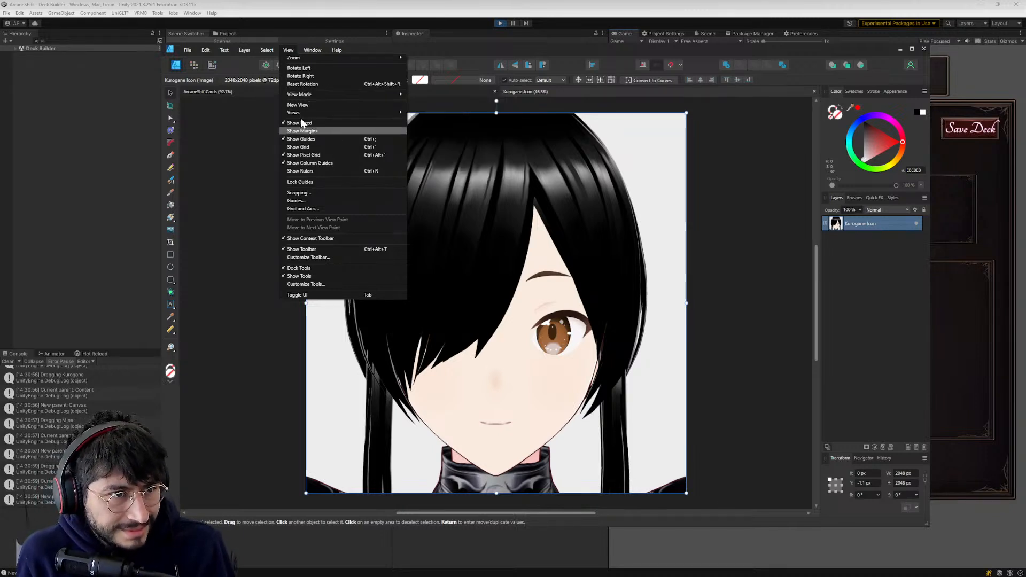
left_click(267, 49)
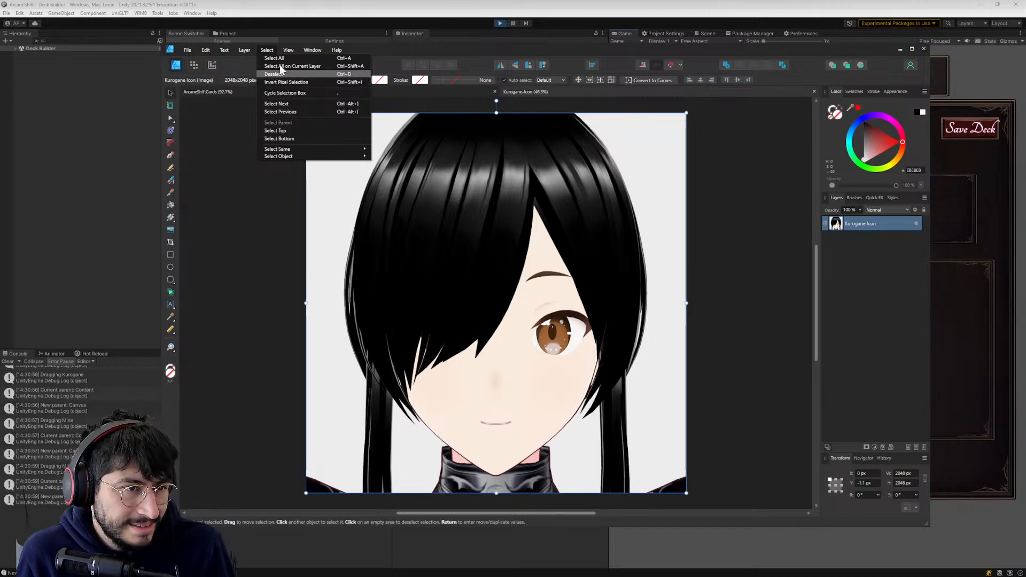
mouse_move(246, 51)
mouse_move(205, 50)
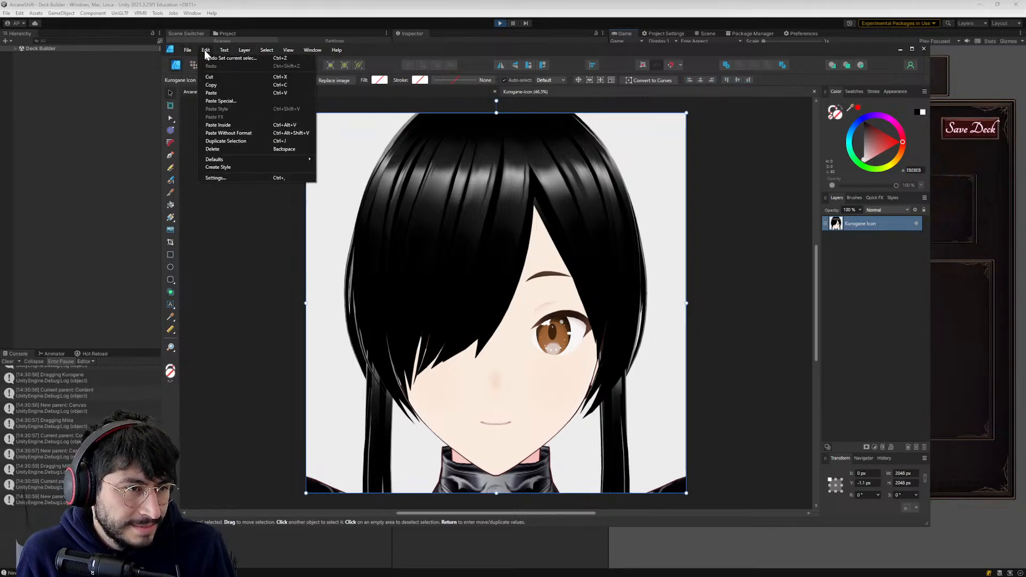
left_click(697, 295)
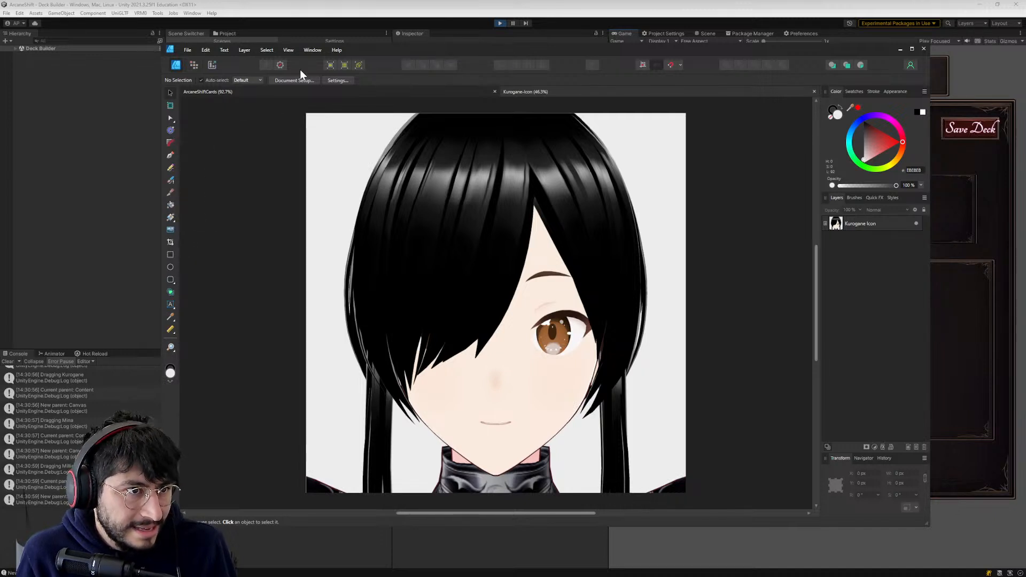
- Switch to the Pixel Persona and try to flood-select the light background beside the hair, reducing the Flood Select tolerance to 2%
left_click(196, 65)
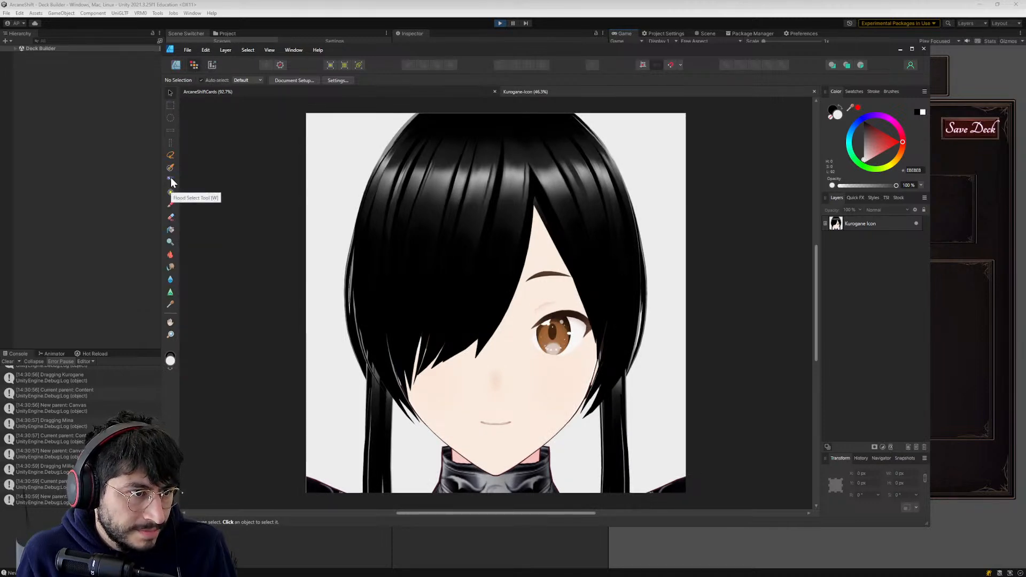
left_click(171, 181)
left_click(343, 152)
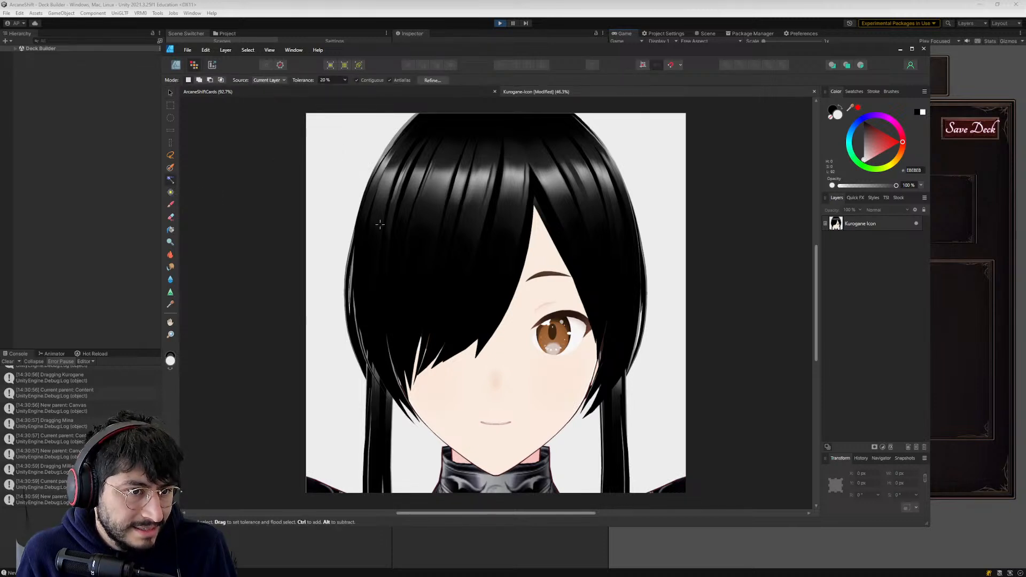
left_click_drag(322, 147, 431, 222)
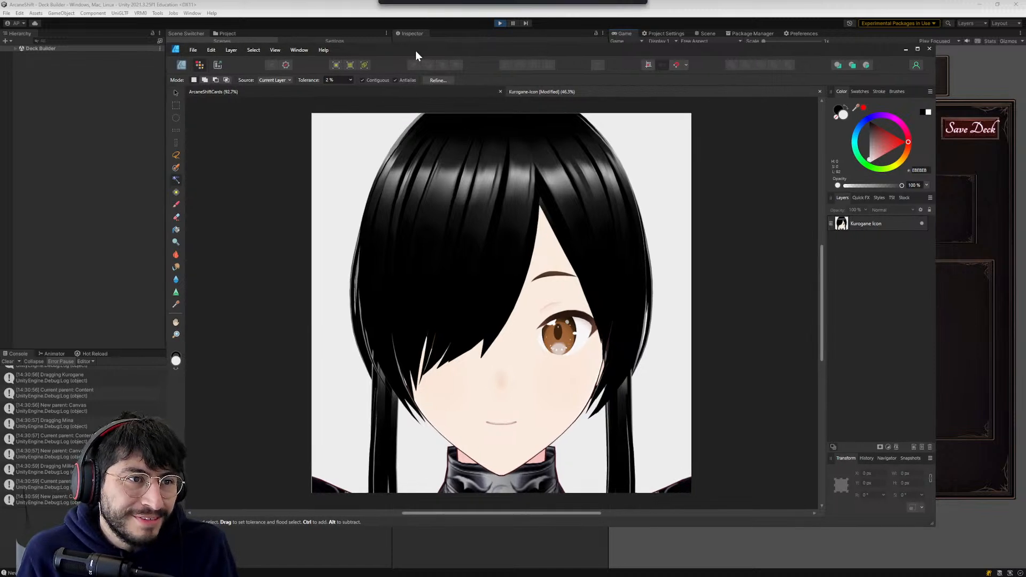
left_click_drag(415, 51, 394, 47)
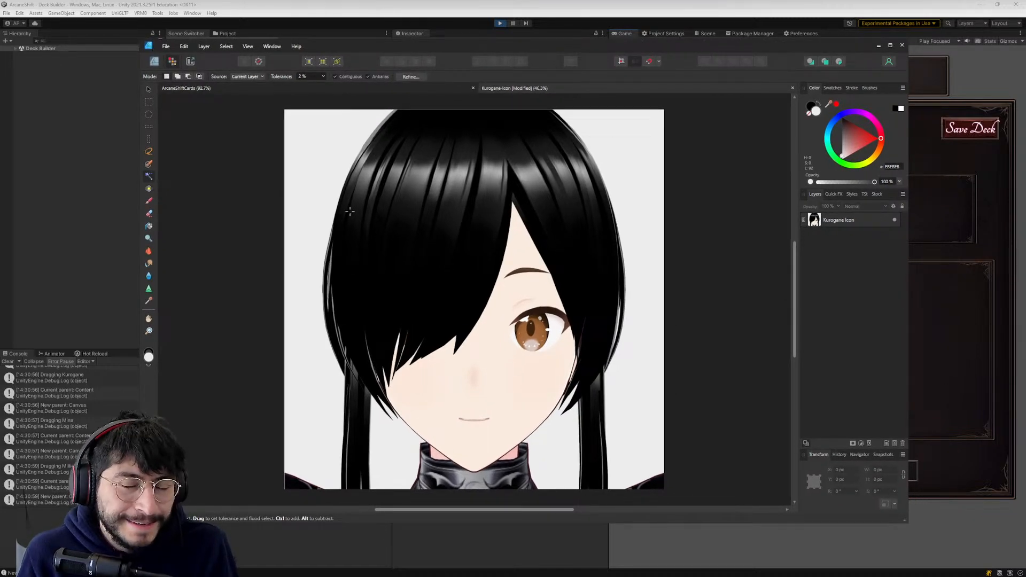
- Duplicate the Kurogane Icon layer and select the lower of the two copies, keeping its name
right_click(844, 221)
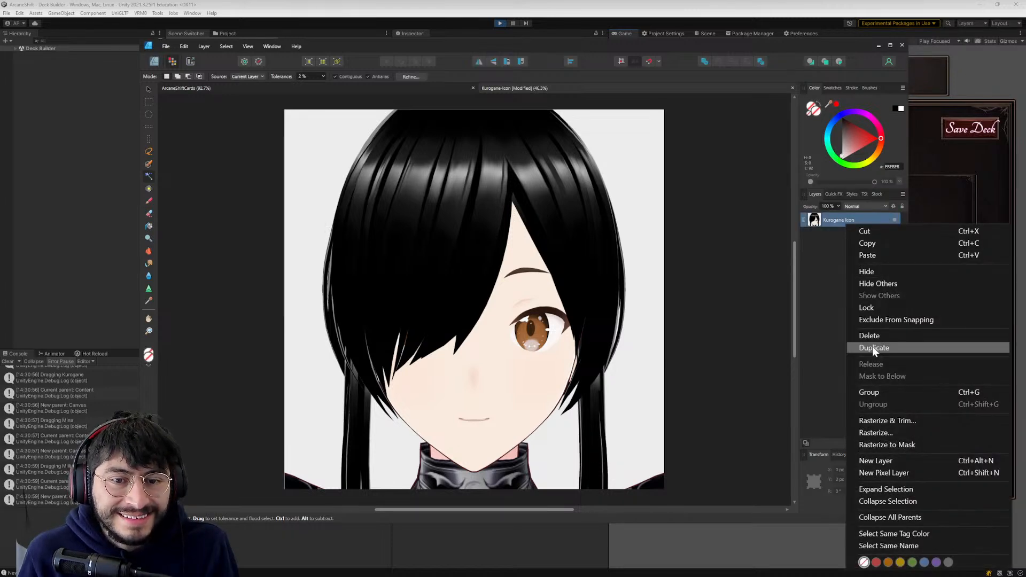
left_click(872, 347)
left_click(838, 234)
right_click(838, 234)
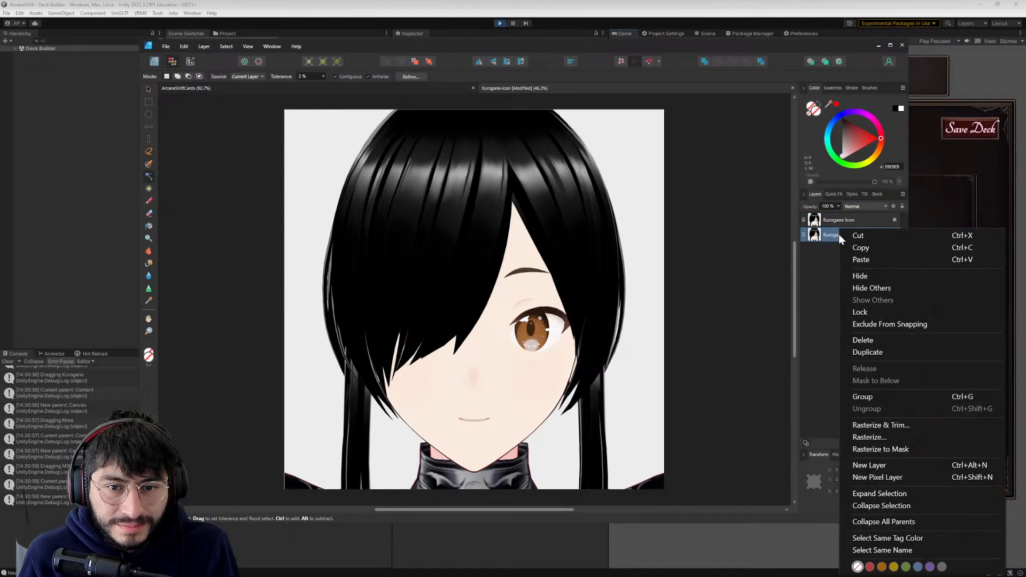
double_click(832, 233)
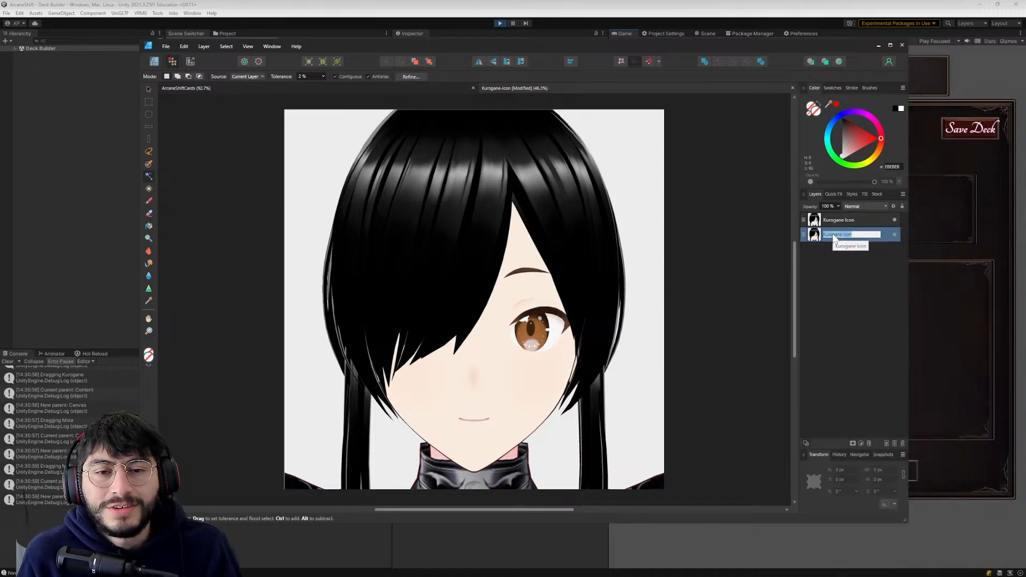
key("Return")
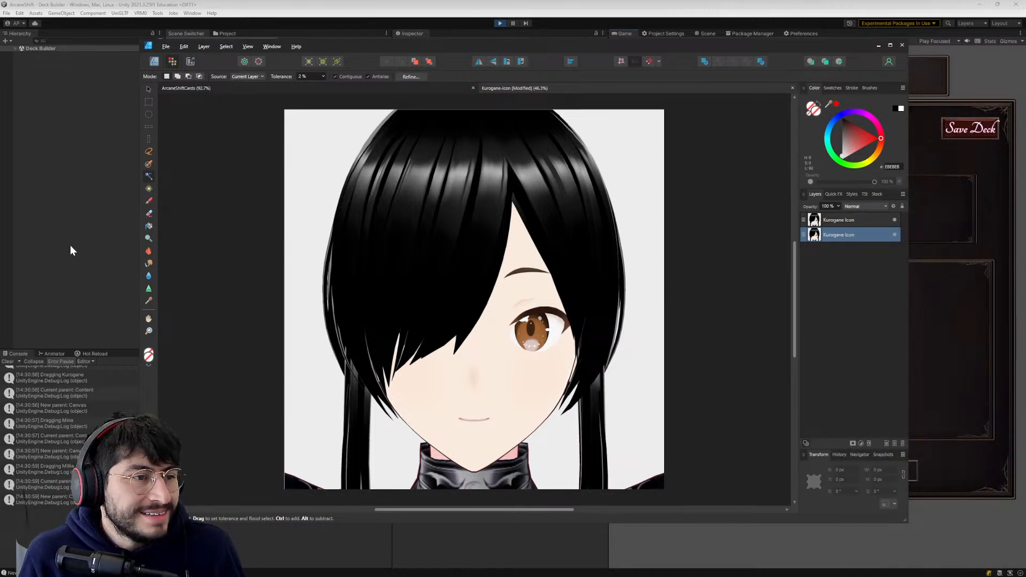
- Flood-select the light background left of the head on the lower copy, and try deleting it several times, undoing each deletion
left_click(319, 170)
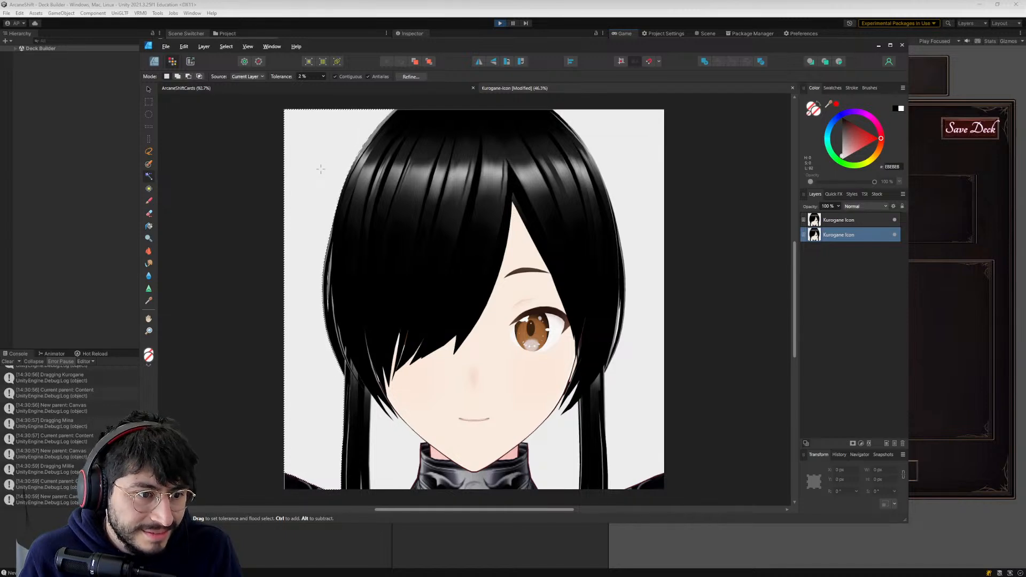
key("Delete")
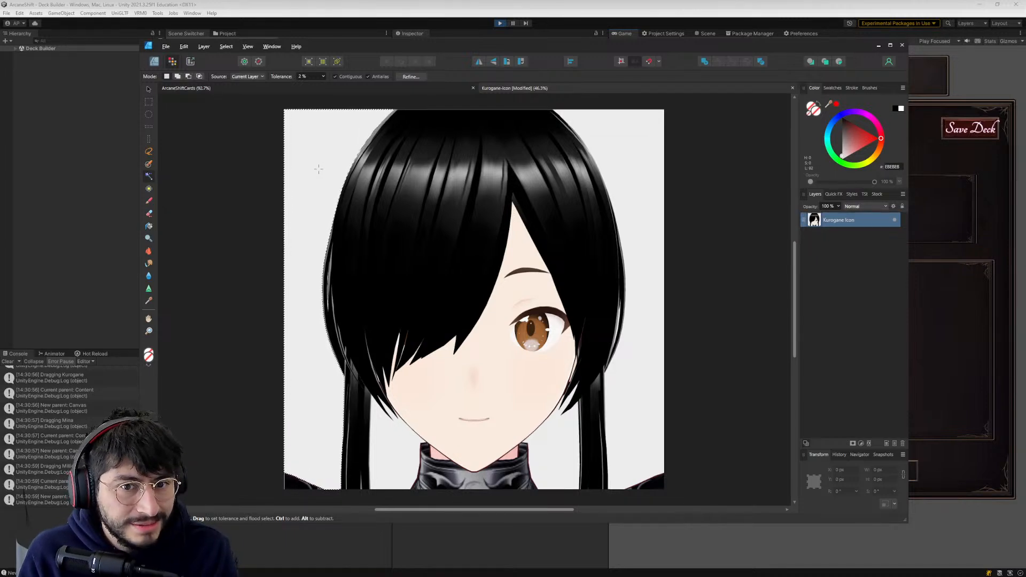
key("ctrl+z")
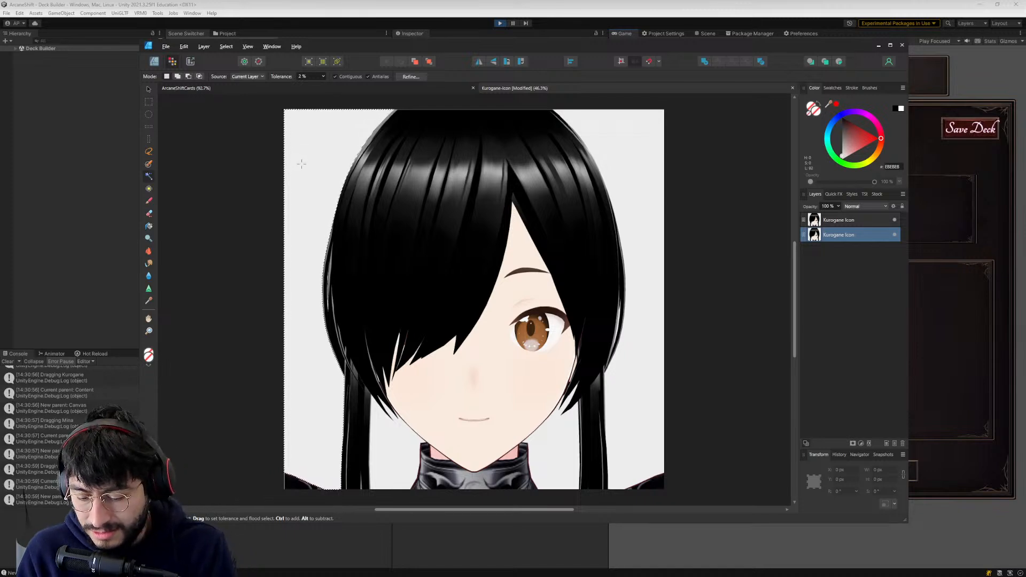
key("Delete")
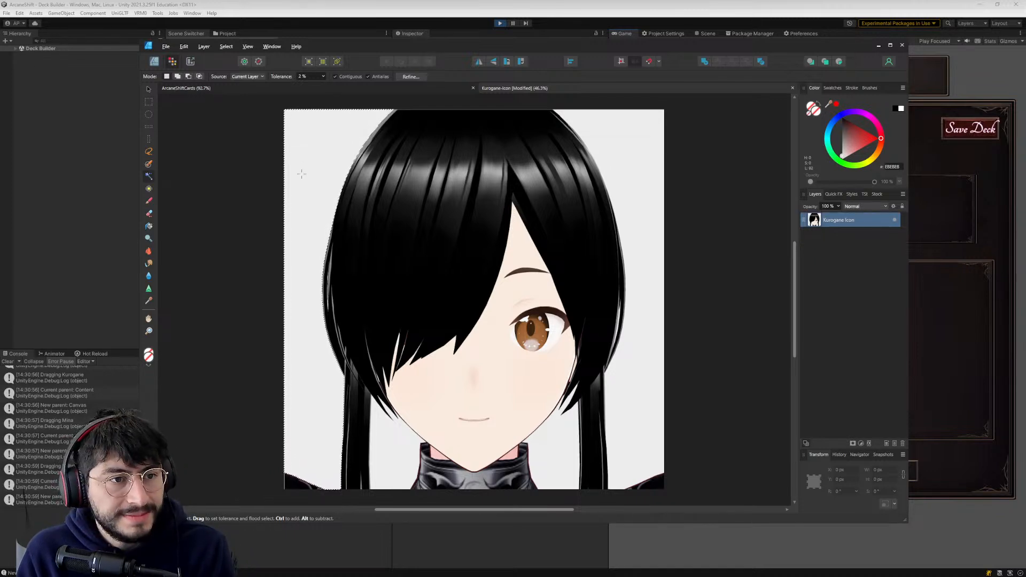
key("ctrl+z")
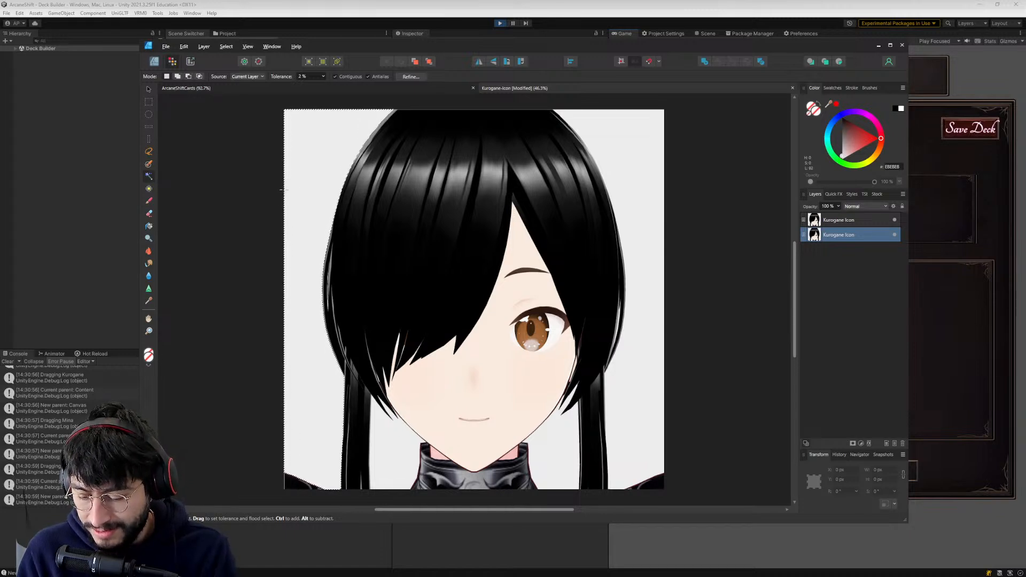
key("Delete")
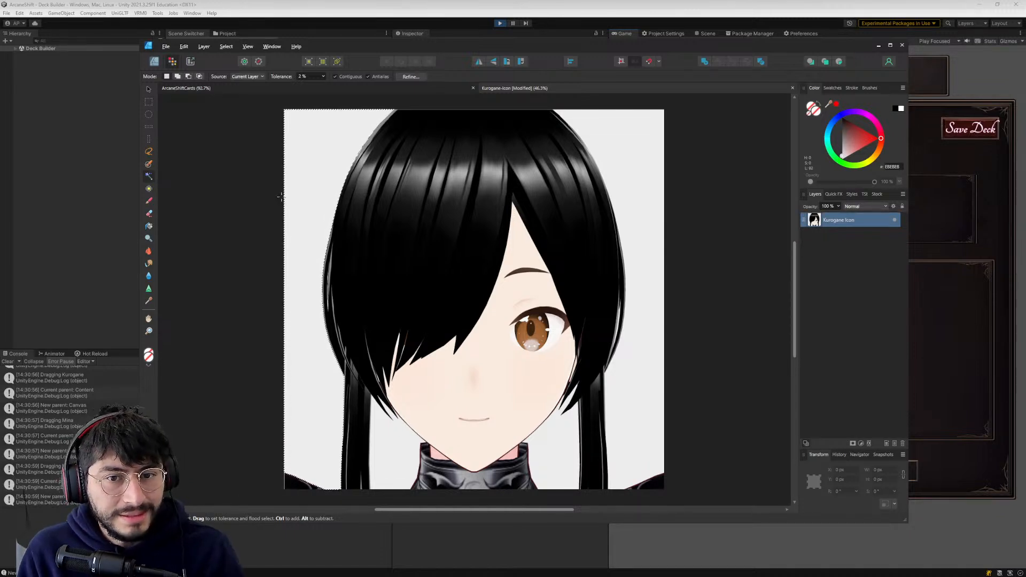
key("ctrl+z")
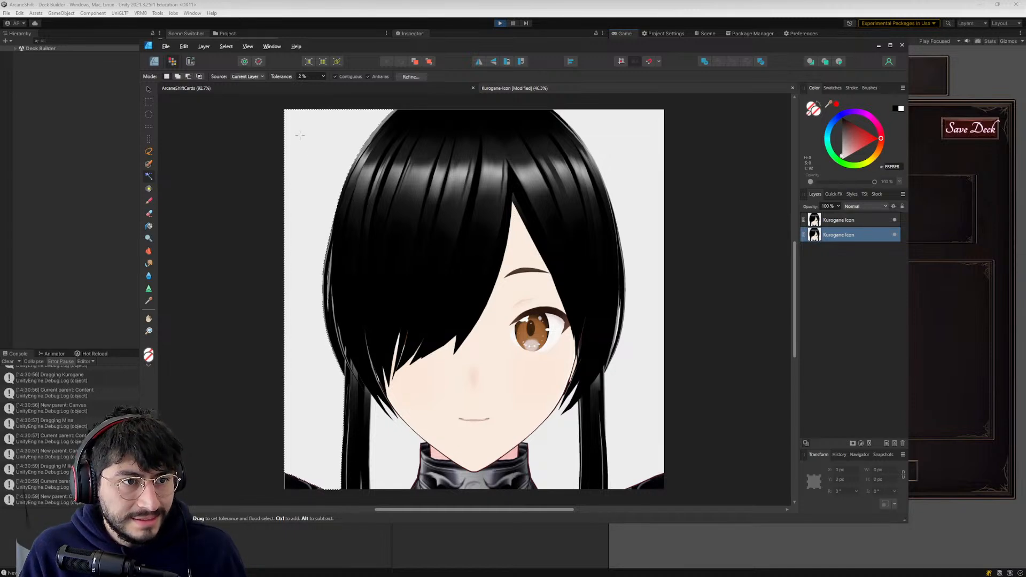
key("Delete")
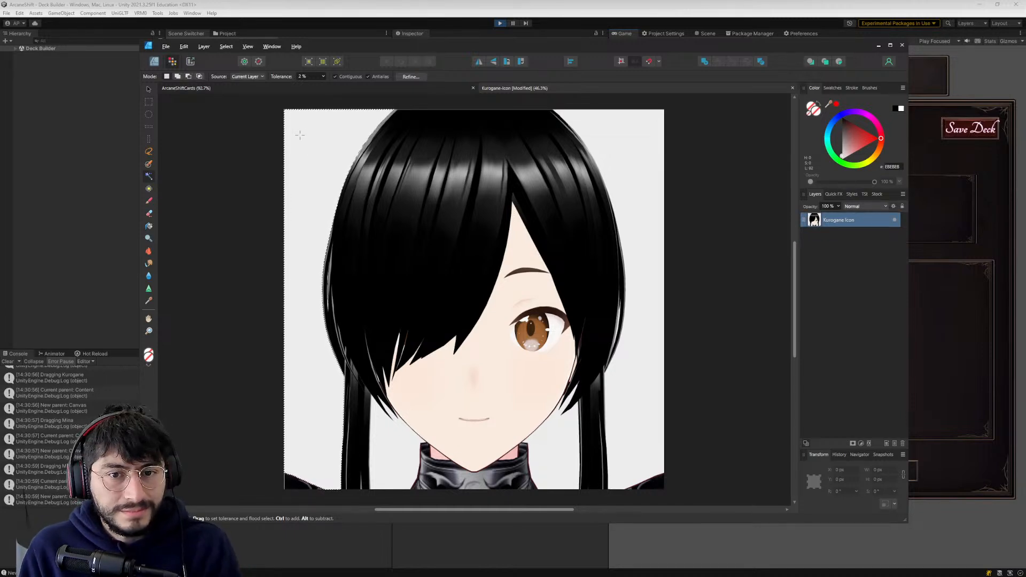
key("ctrl+z")
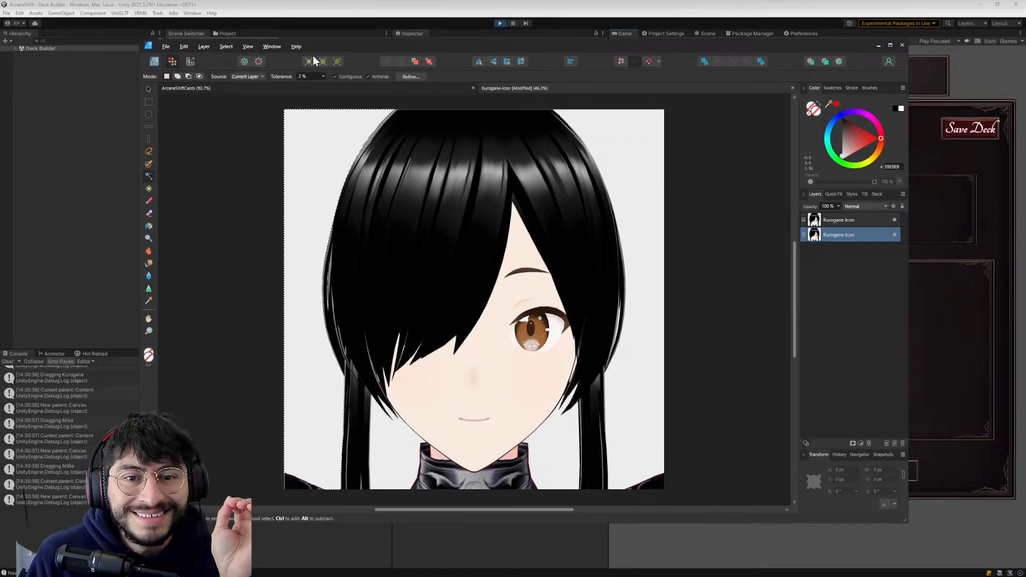
left_click(186, 46)
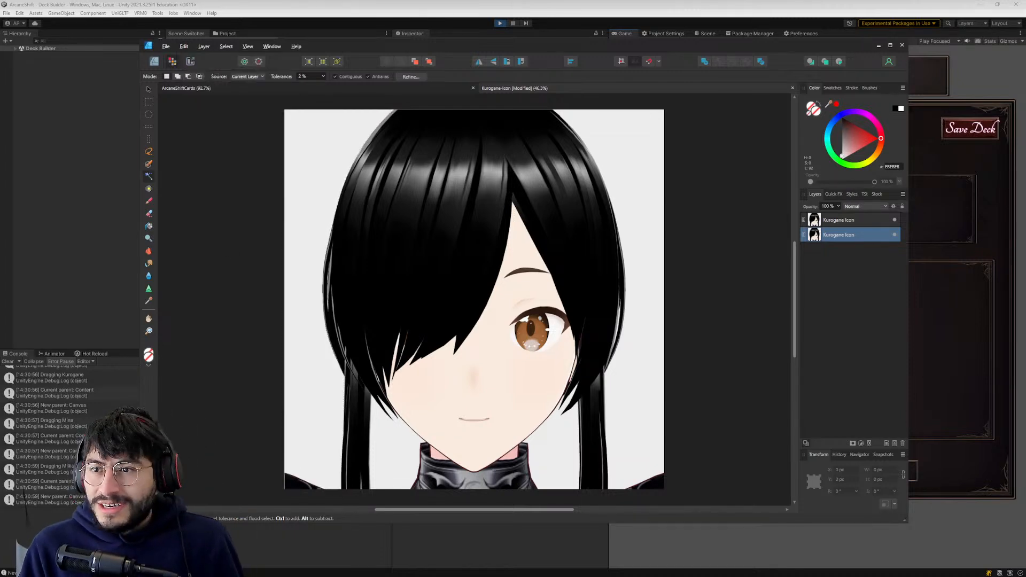
- Switch to ChatGPT and ask in a new chat how to make the background transparent in Affinity Design 2 with the flood select tool
key("alt+Tab")
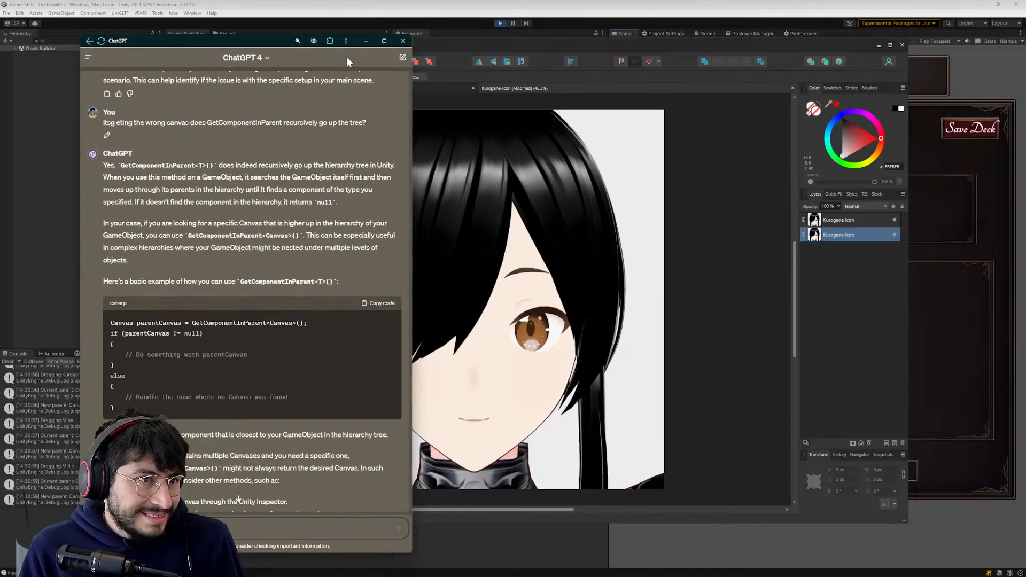
left_click(403, 58)
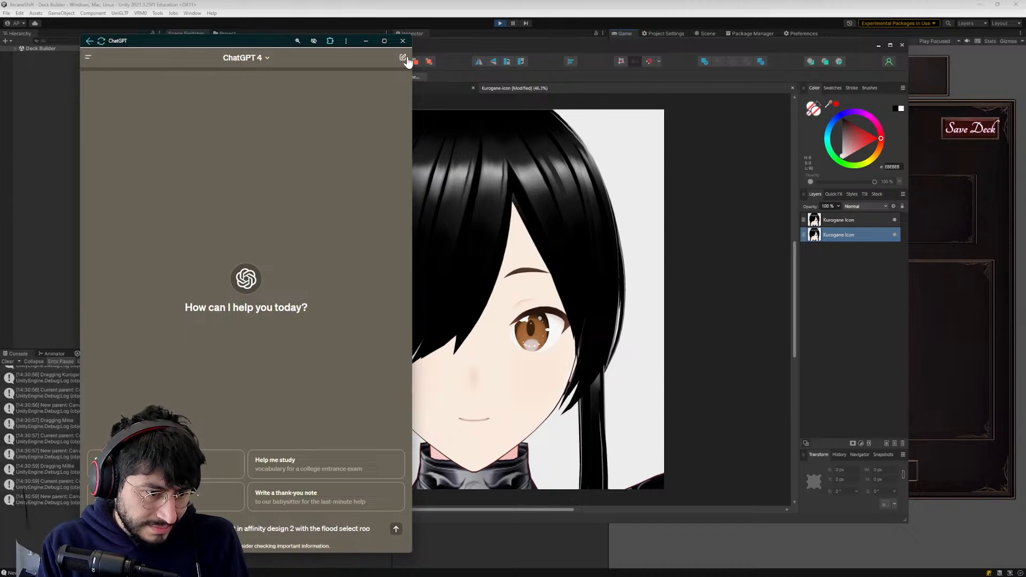
key("Return")
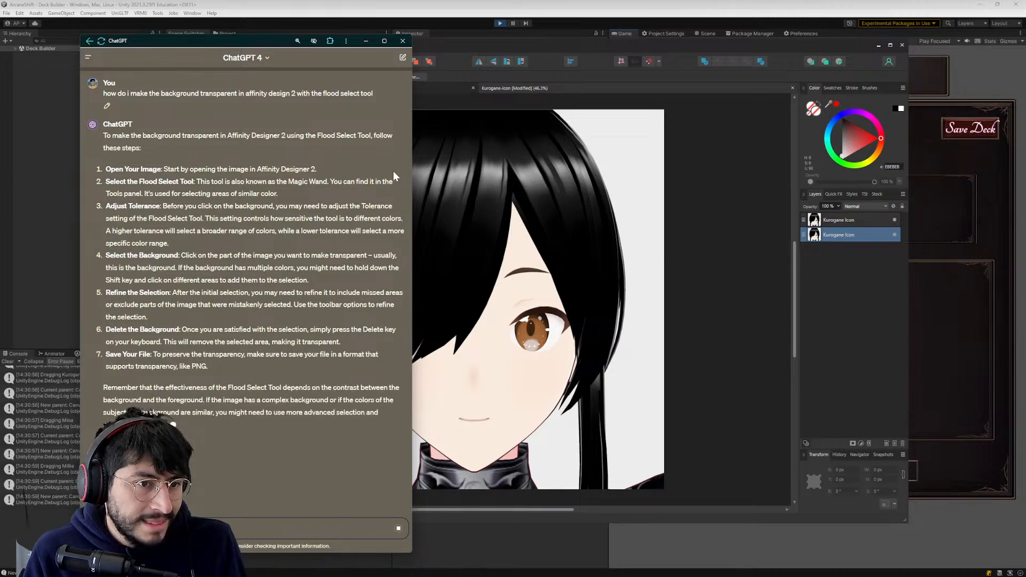
- Flood-select the light background on the lower copy, try deleting it, undo that, and tell ChatGPT that the delete key deleted the layer
left_click(426, 156)
left_click(345, 146)
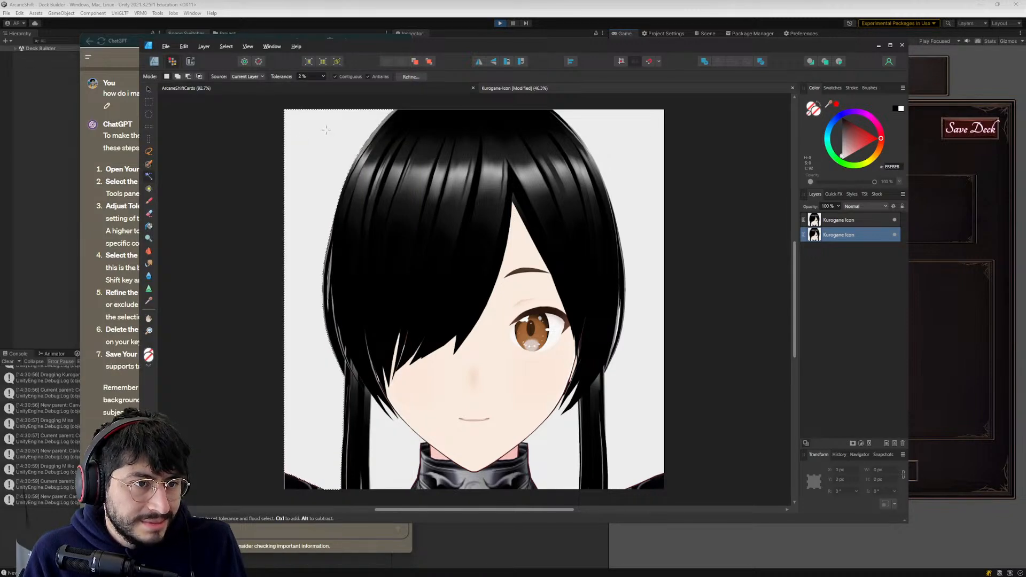
key("Delete")
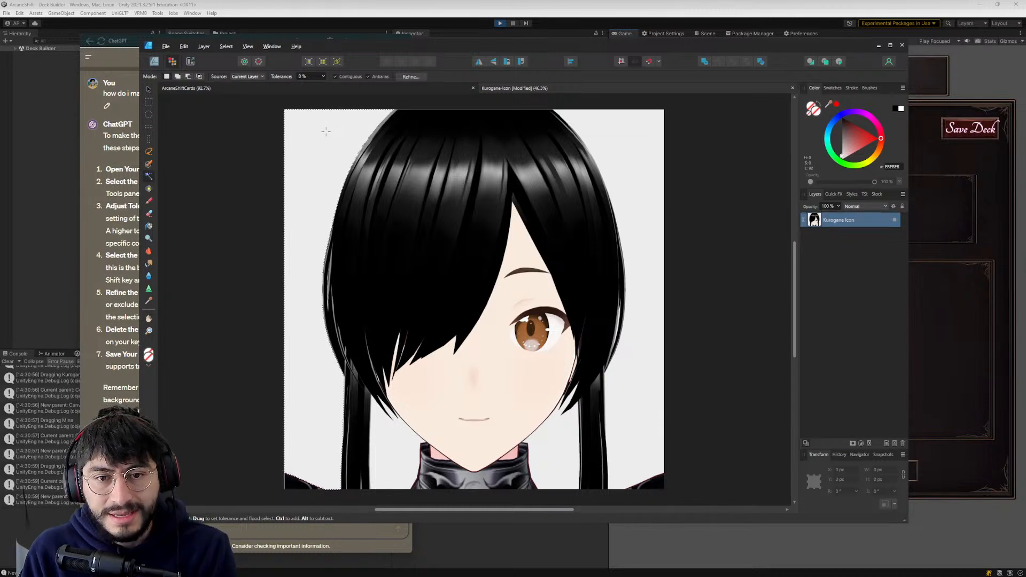
key("ctrl+z")
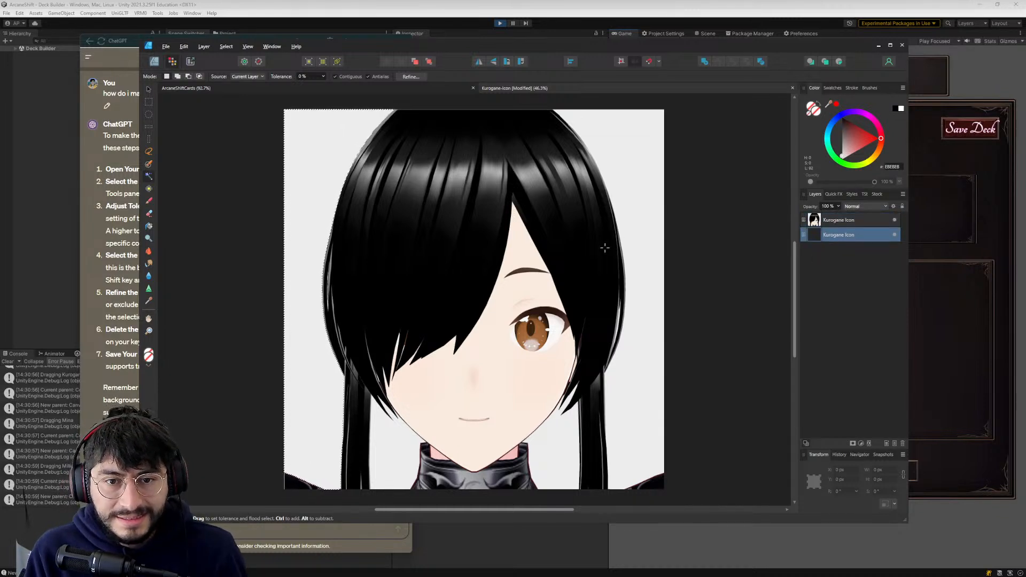
key("alt+Tab")
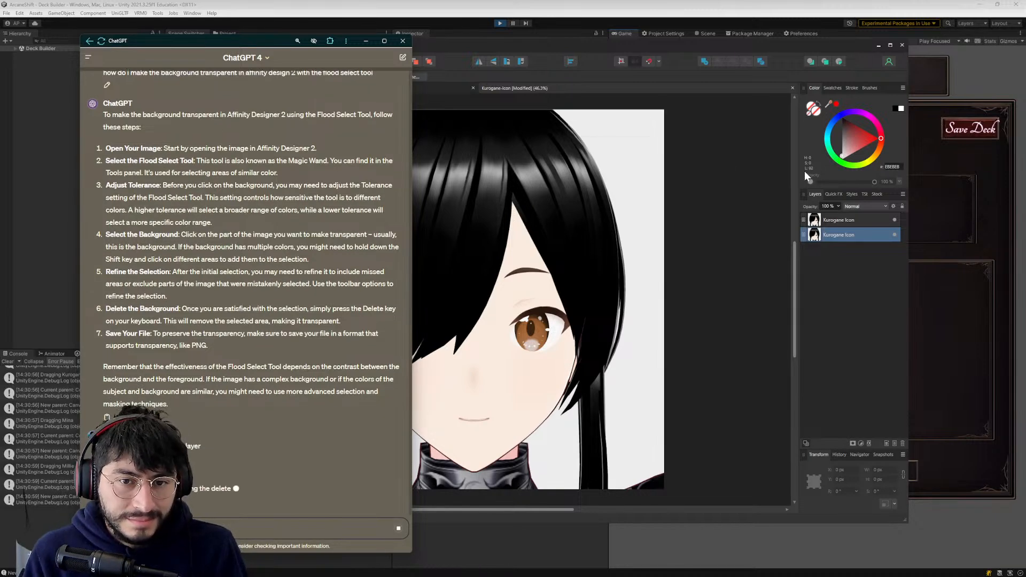
- Delete the lower Kurogane Icon copy in Affinity Designer, keep the remaining layer's name, and clear the pixel selection
left_click(835, 220)
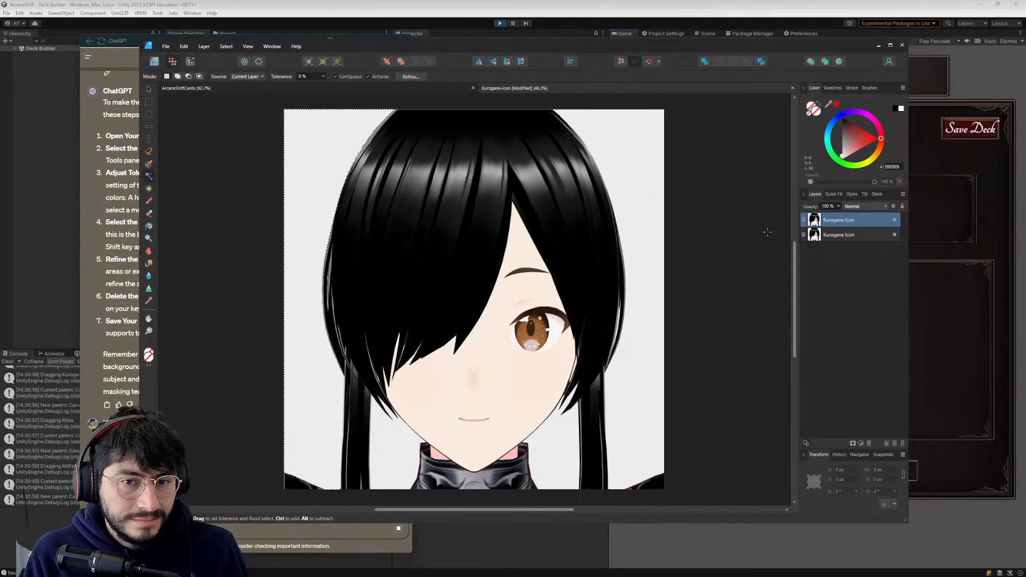
left_click(838, 237)
key("Delete")
left_click(828, 220)
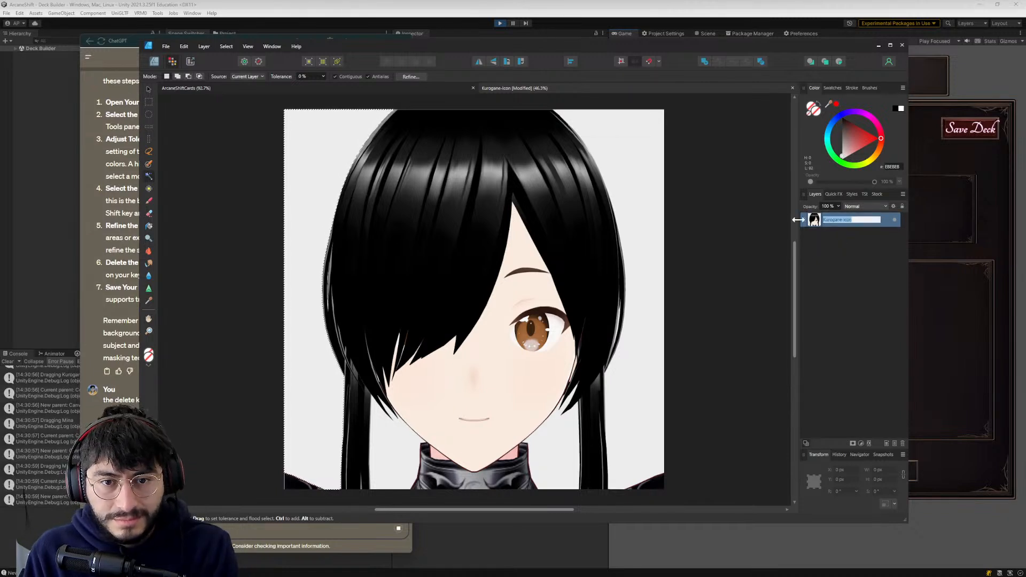
key("Escape")
key("ctrl+d")
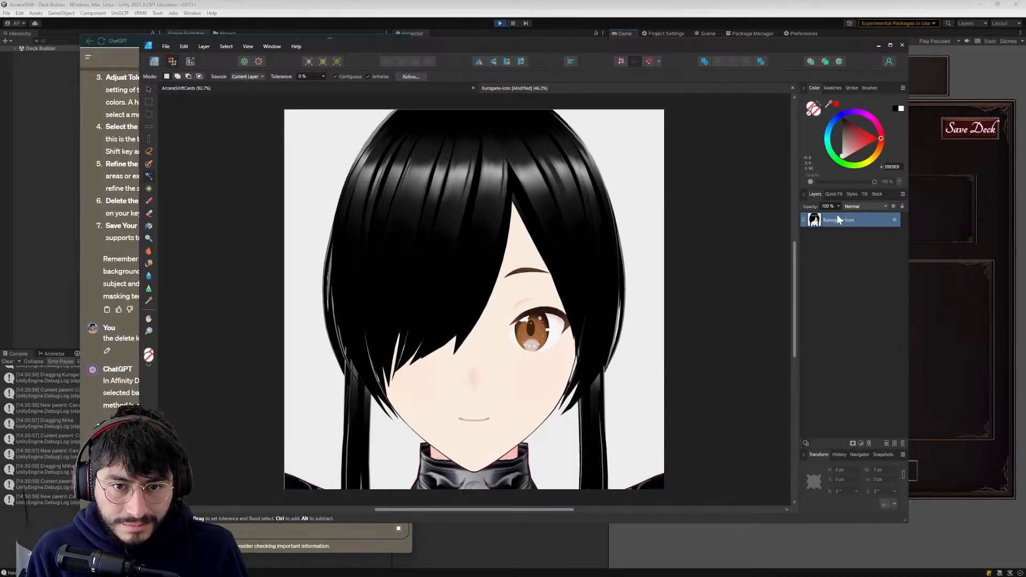
- Duplicate the Kurogane Icon layer again and select the lower of the two copies
right_click(838, 219)
left_click(863, 345)
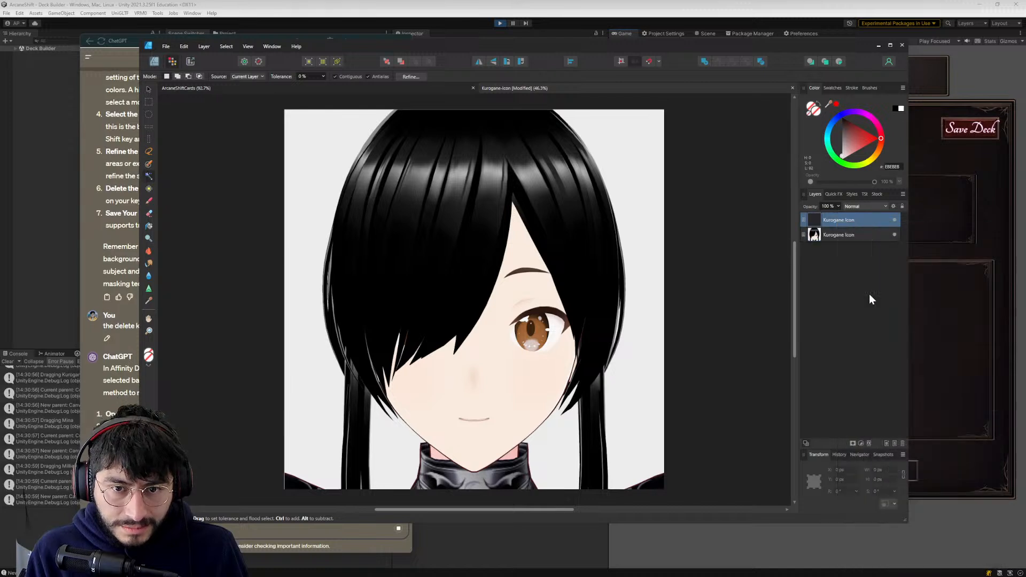
left_click(855, 235)
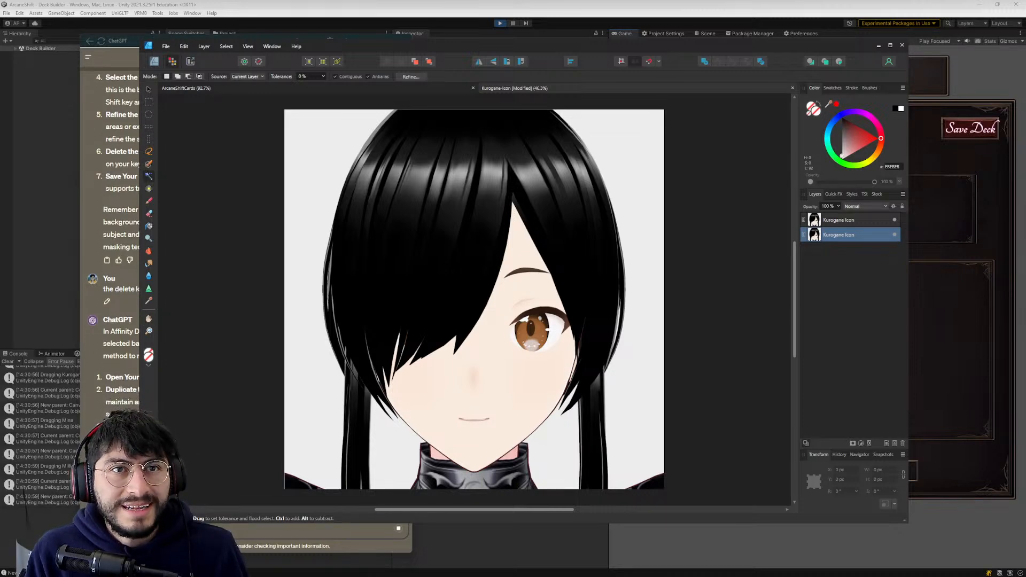
- Read ChatGPT's refined instructions on masking the background, and flood-select the light background left of the head in Affinity Designer
key("alt+Tab")
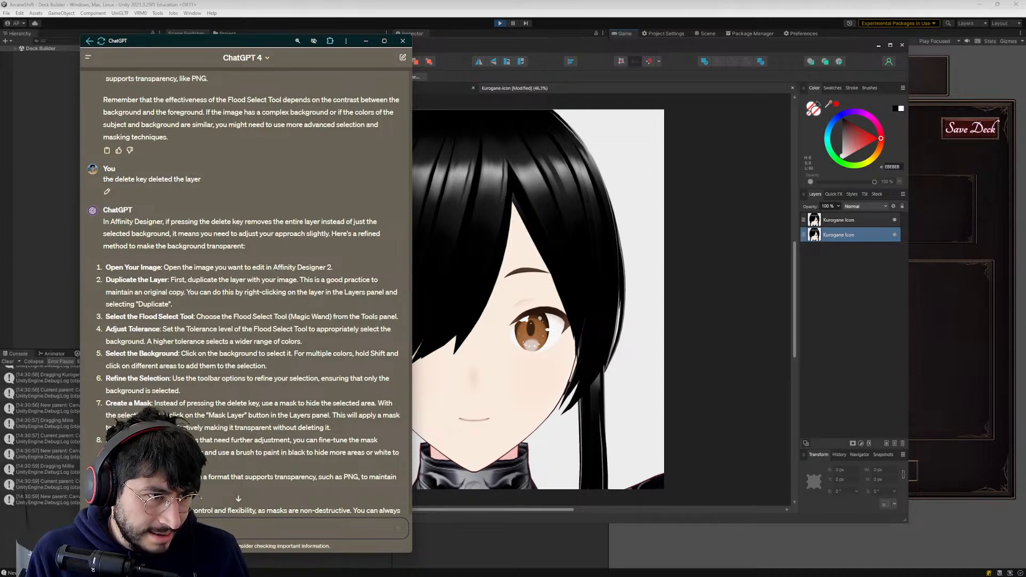
scroll(245, 292, "down", 2)
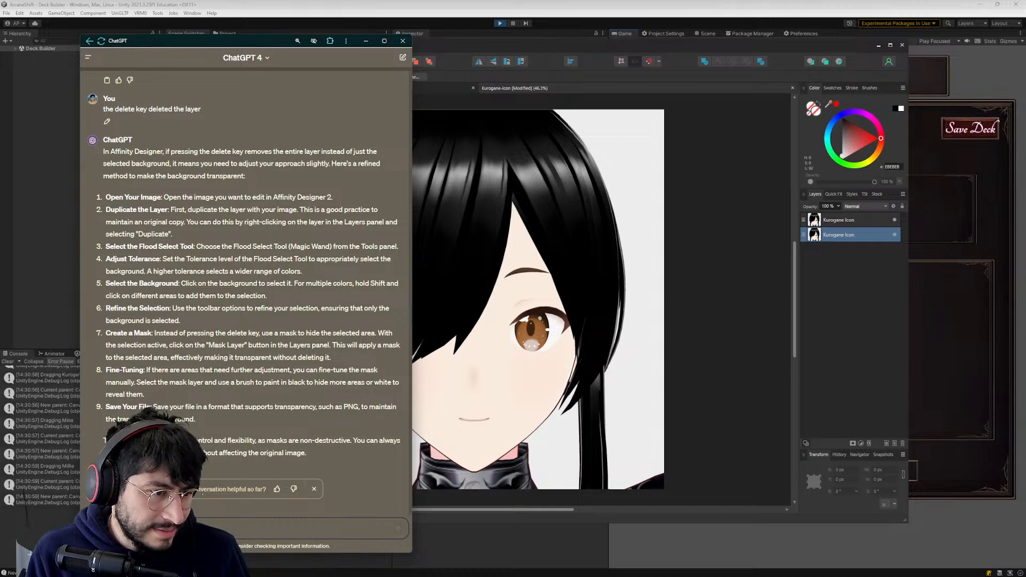
left_click(421, 127)
left_click(344, 135)
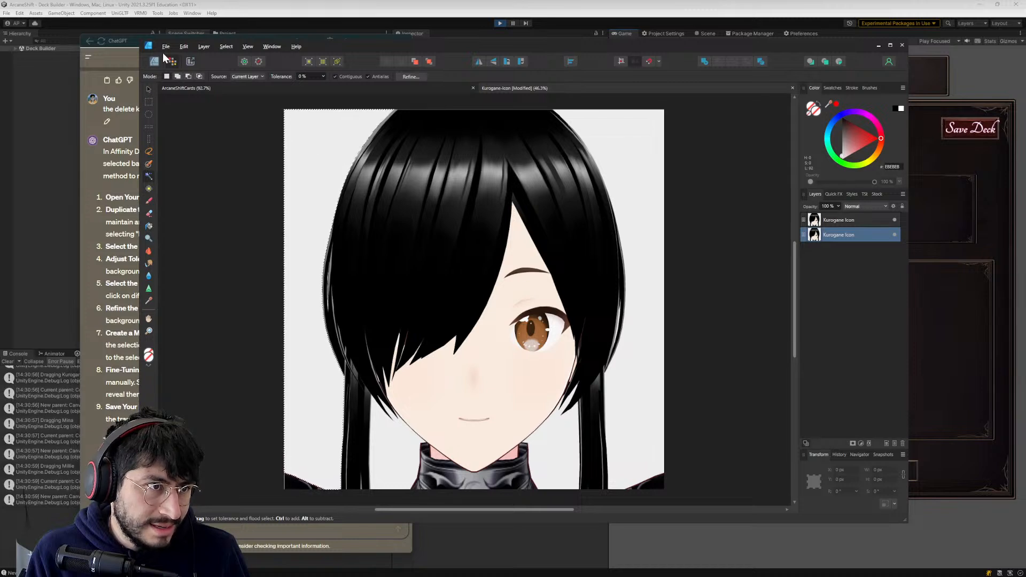
- Try adding a new pixel layer between the two Kurogane Icon copies, leave it unnamed, and undo the addition
left_click(205, 46)
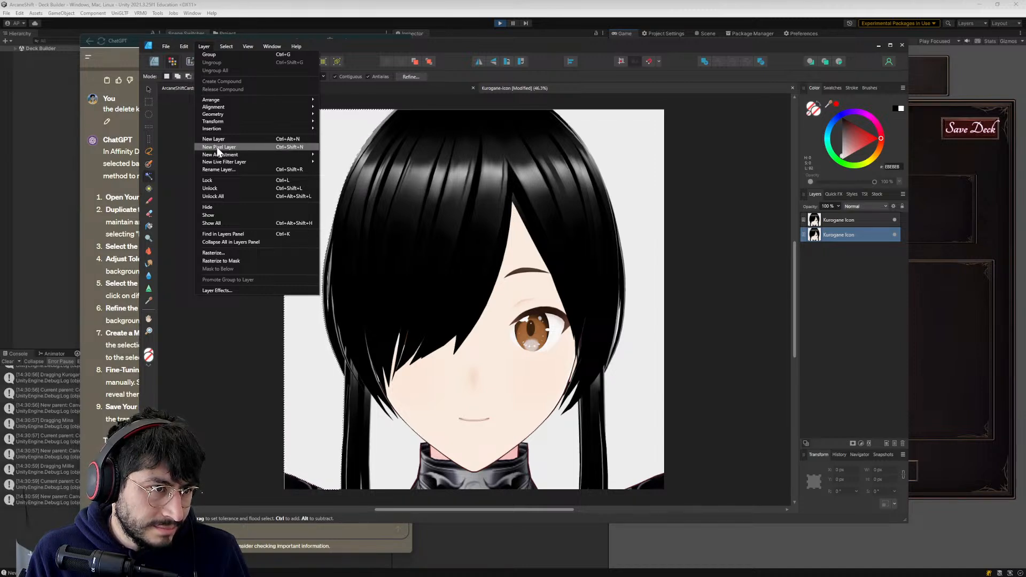
left_click(218, 148)
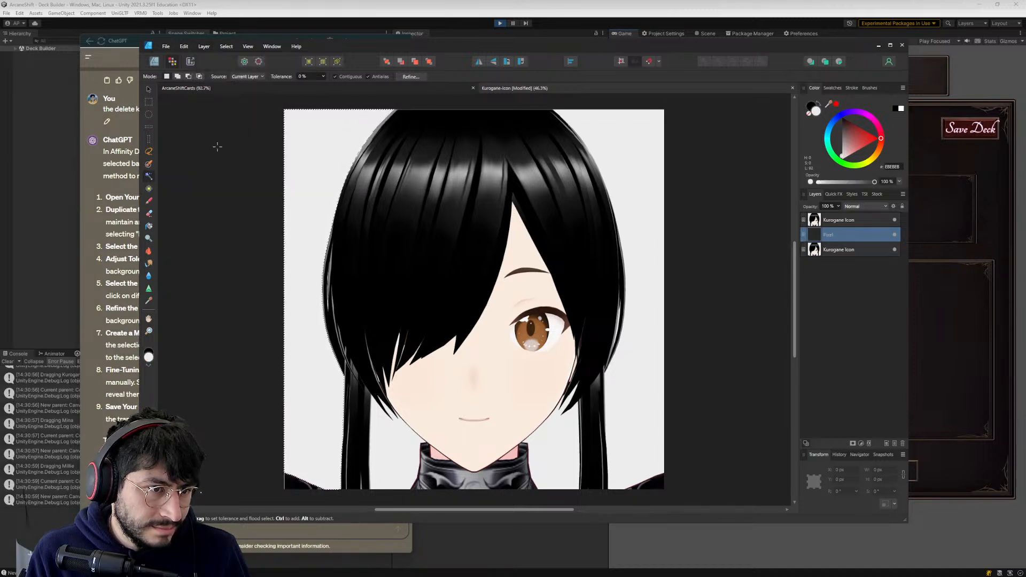
right_click(825, 233)
left_click(825, 233)
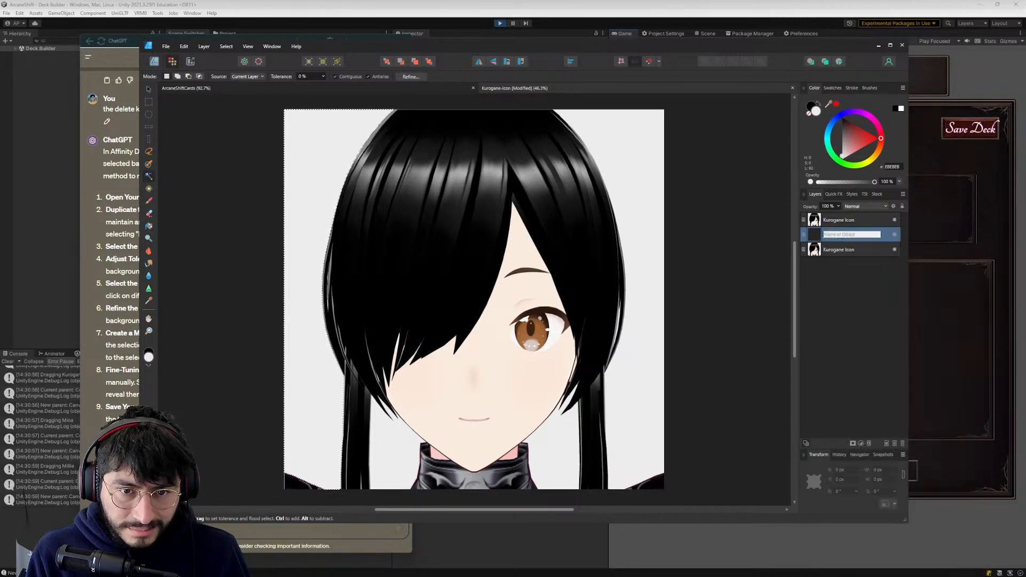
left_click(818, 259)
key("ctrl+z")
- Switch to ChatGPT and reread its steps for hiding the selected background with a mask
key("alt+Tab")
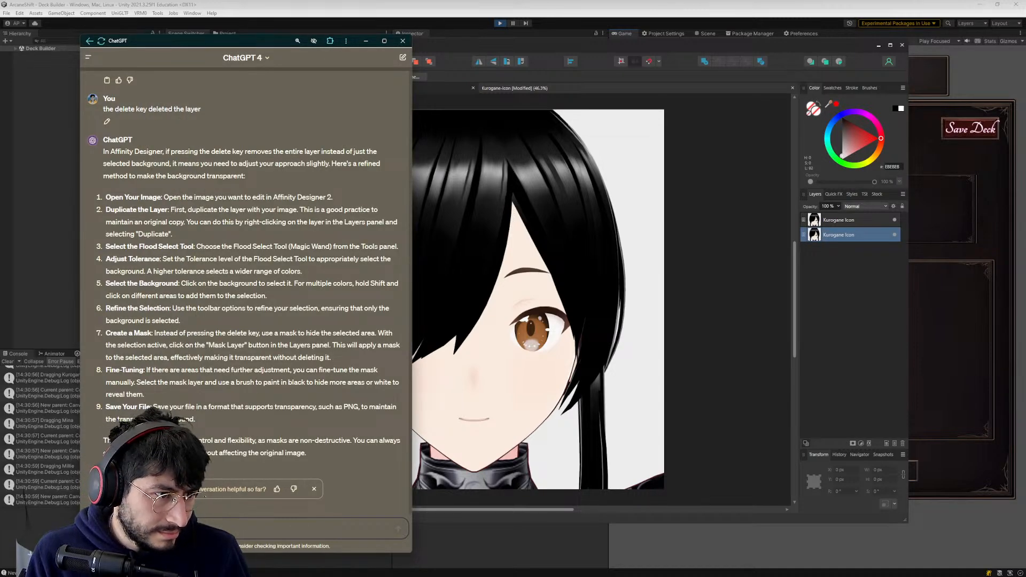
scroll(139, 368, "up", 2)
scroll(140, 369, "down", 2)
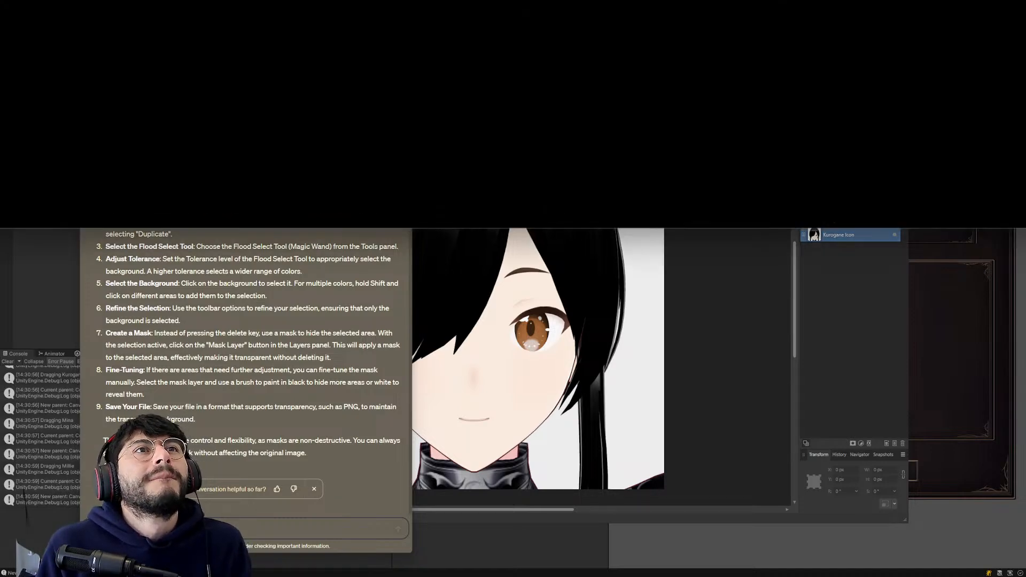
- Open the YouTube video "How to Remove White Backgrounds in Affinity Designer (Quick & Easy!)" and skip ahead to its Flood Select part
left_click_drag(791, 0, 618, 36)
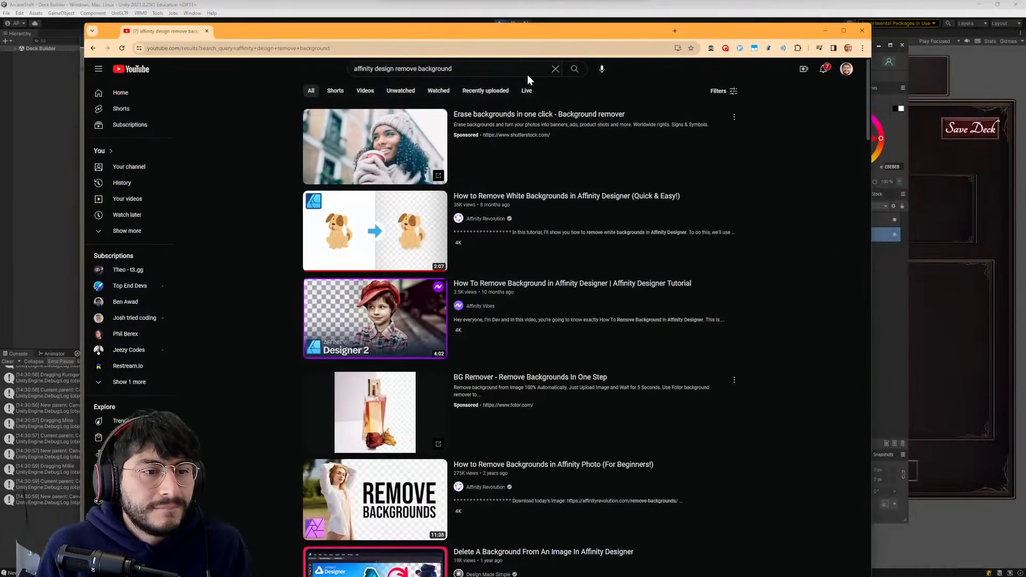
left_click(364, 224)
left_click_drag(387, 28, 421, 10)
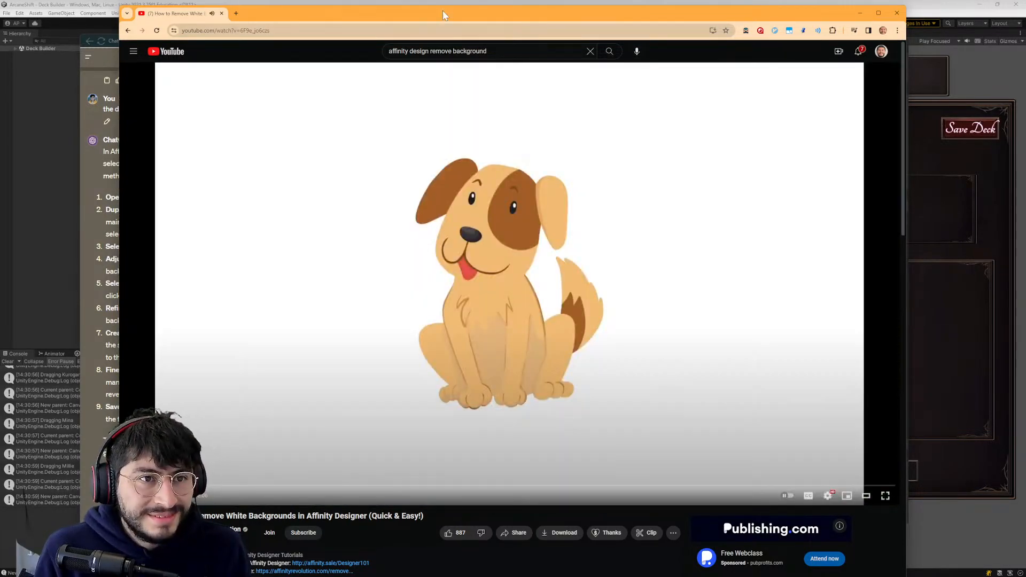
left_click_drag(442, 11, 450, 6)
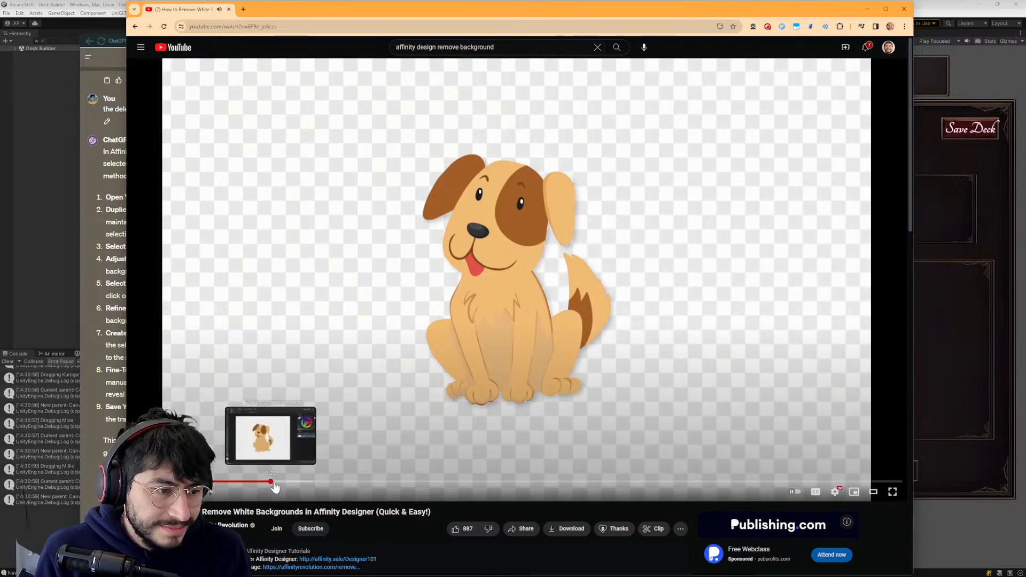
left_click_drag(268, 483, 429, 483)
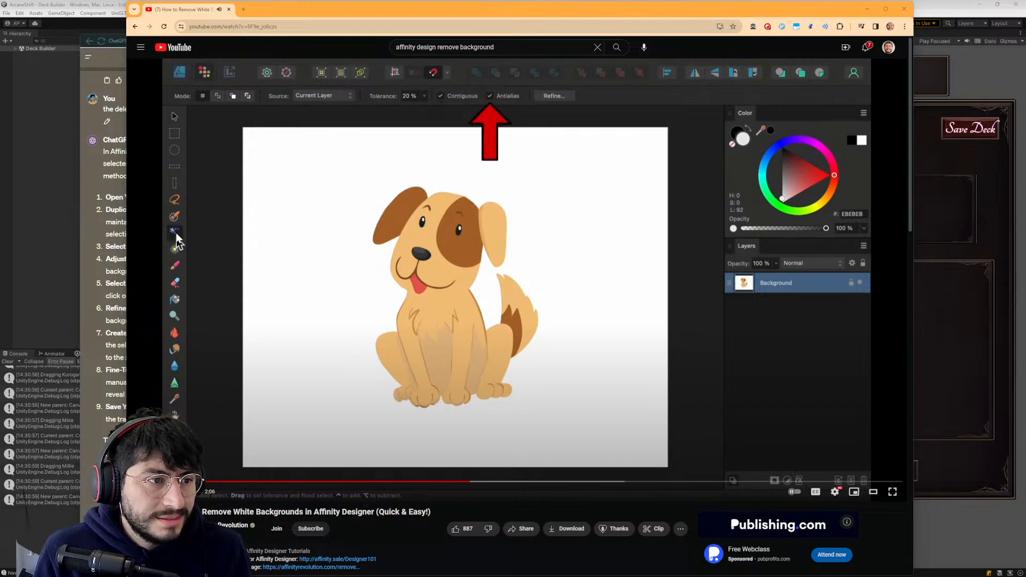
- Check the icon in Affinity Designer, and return to the YouTube video to watch how the selected background is deleted
left_click(122, 140)
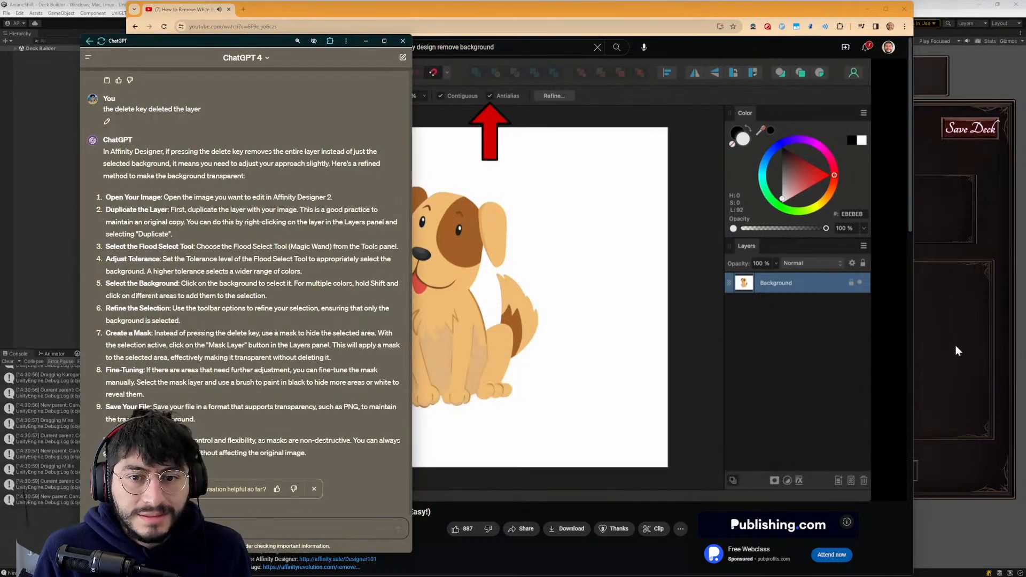
left_click(955, 345)
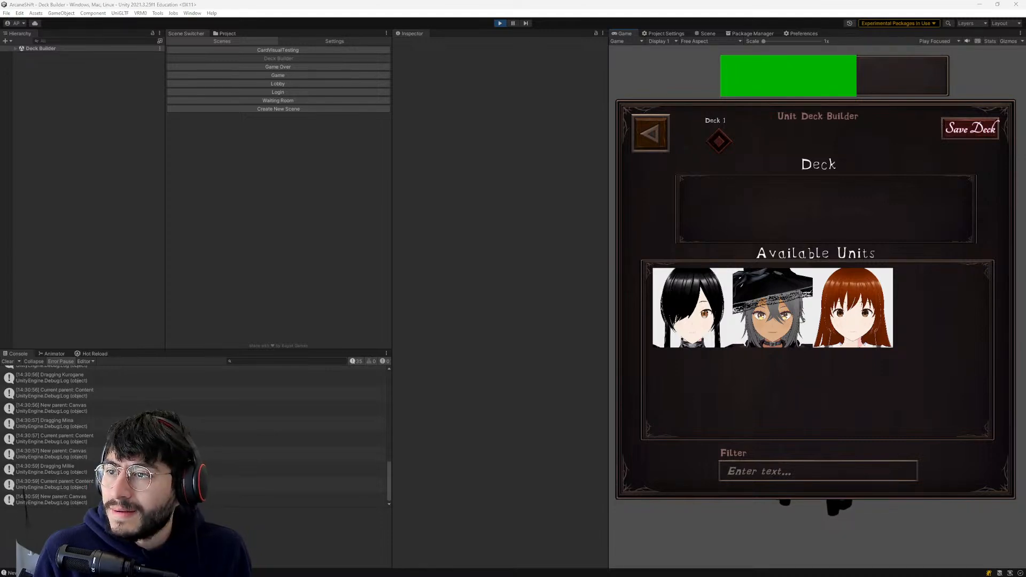
key("alt+Tab")
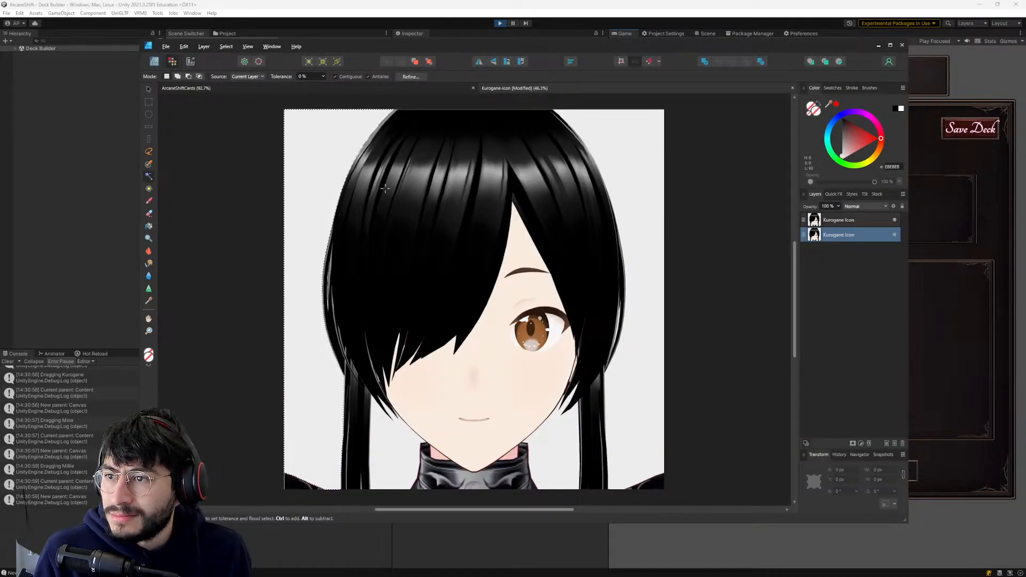
key("alt+Tab")
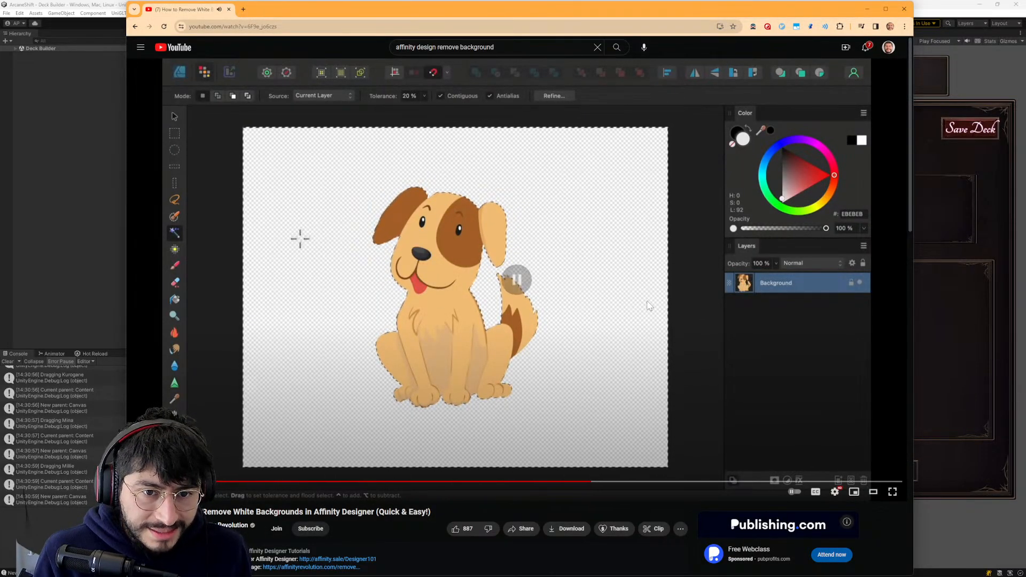
- Switch to Affinity Designer and try twice to delete the flood-selected background
key("alt+Tab")
key("Delete")
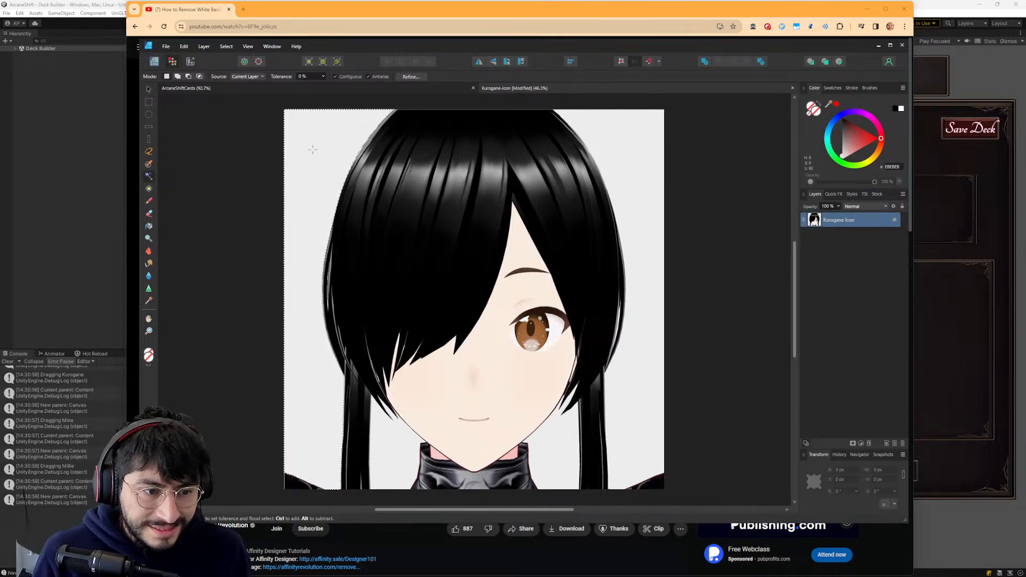
key("Delete")
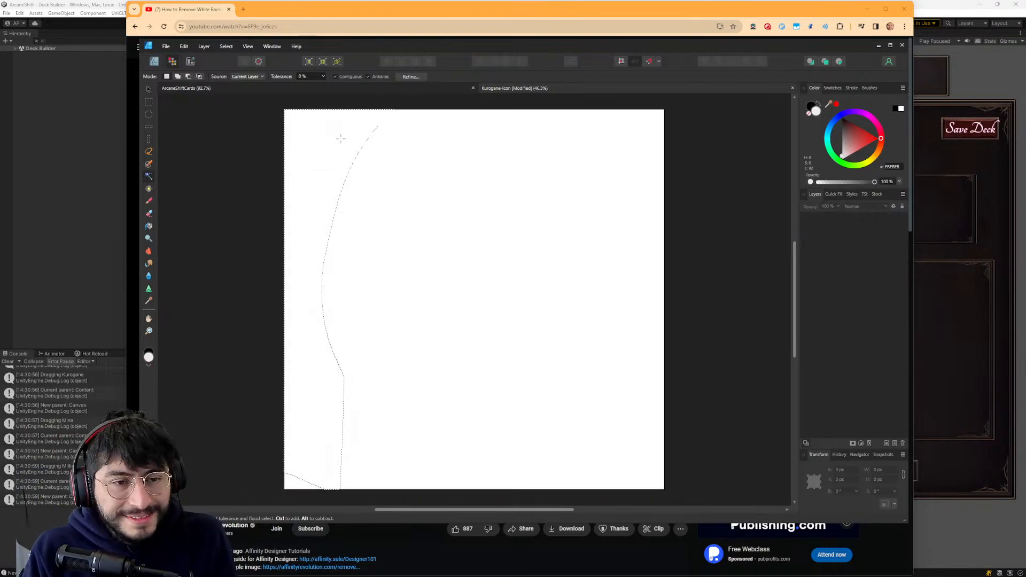
- Return to the YouTube video and replay the background deletion from 0:59
key("alt+Tab")
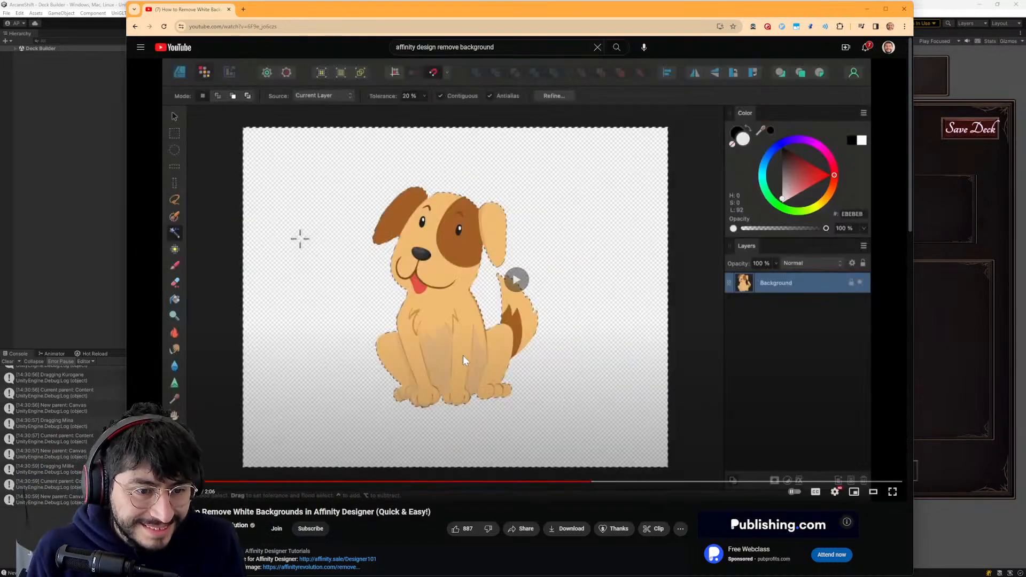
key("alt+Tab")
key("alt+Tab")
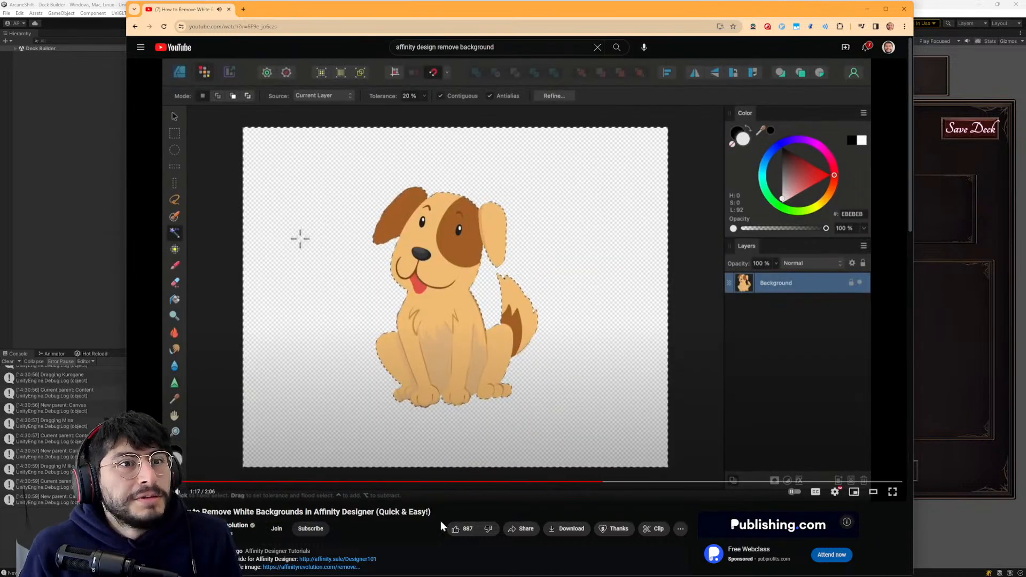
left_click(491, 483)
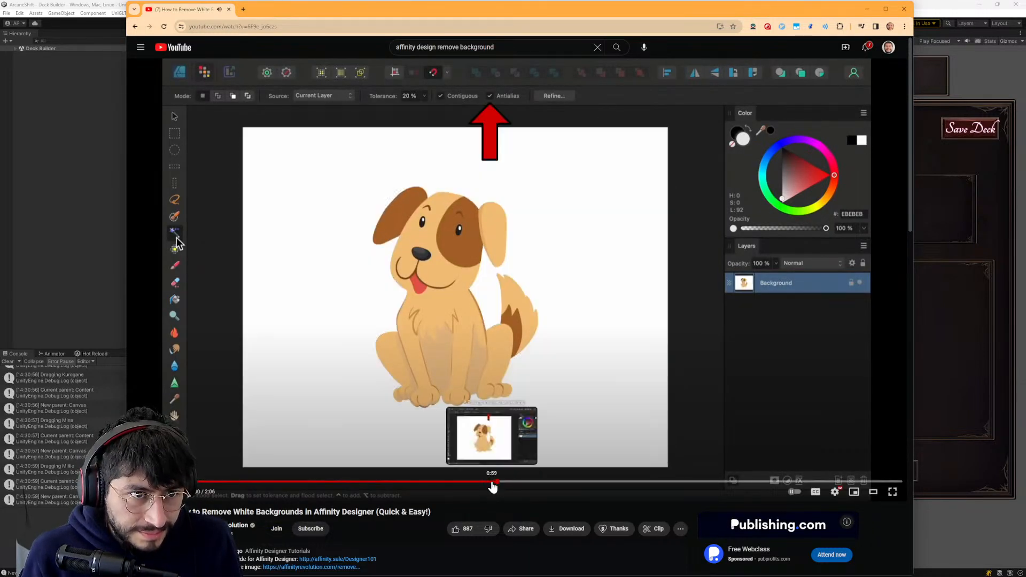
- Retry deleting the selected background in Affinity Designer, rechecking the video between attempts, and undo each deletion
key("alt+Tab")
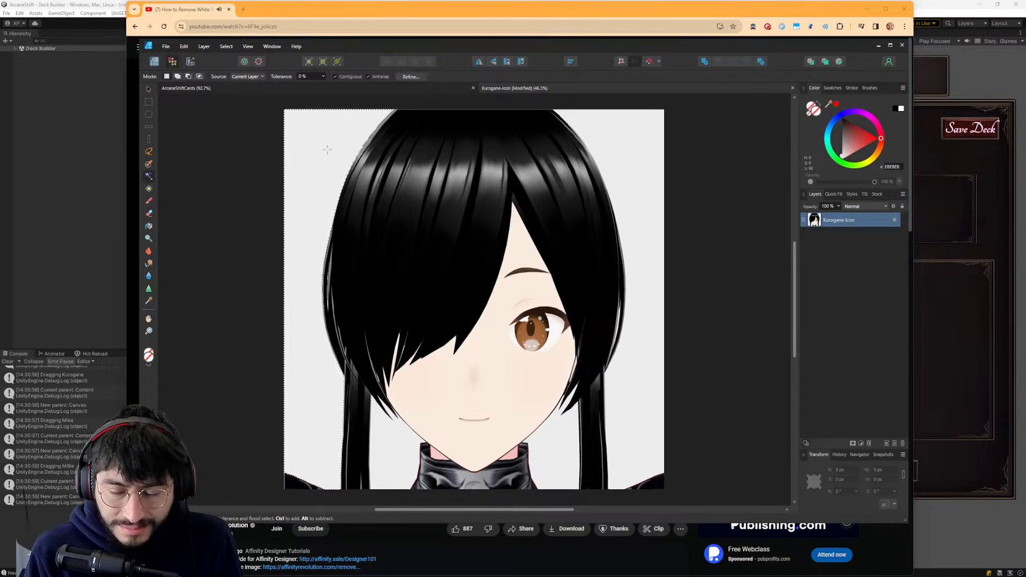
key("Delete")
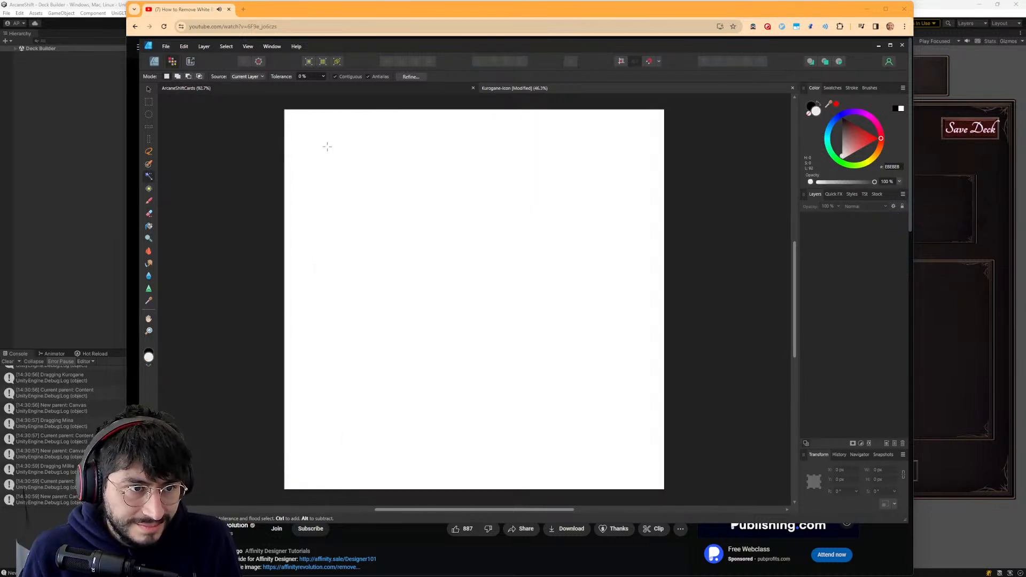
key("ctrl+z")
key("alt+Tab")
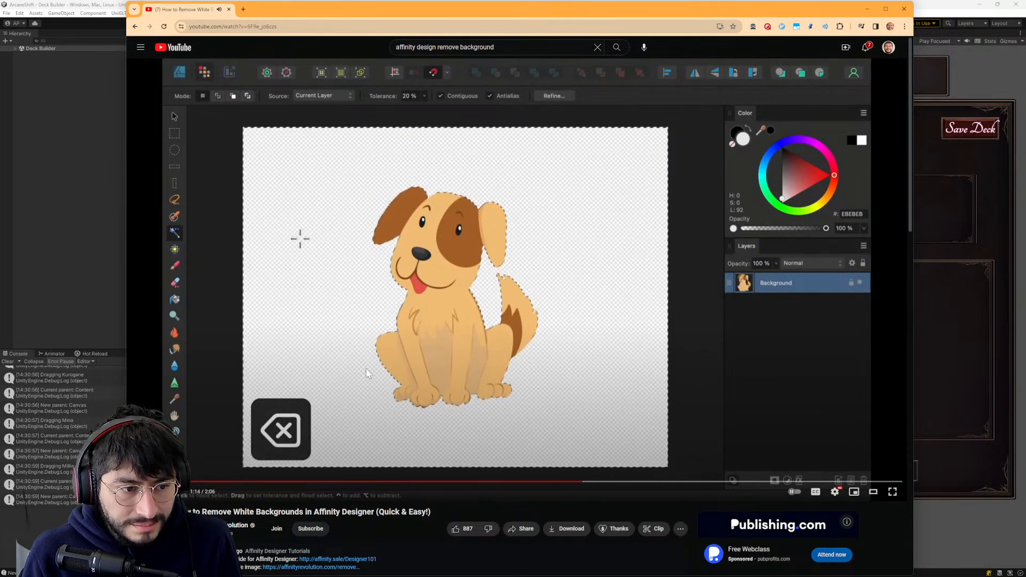
key("alt+Tab")
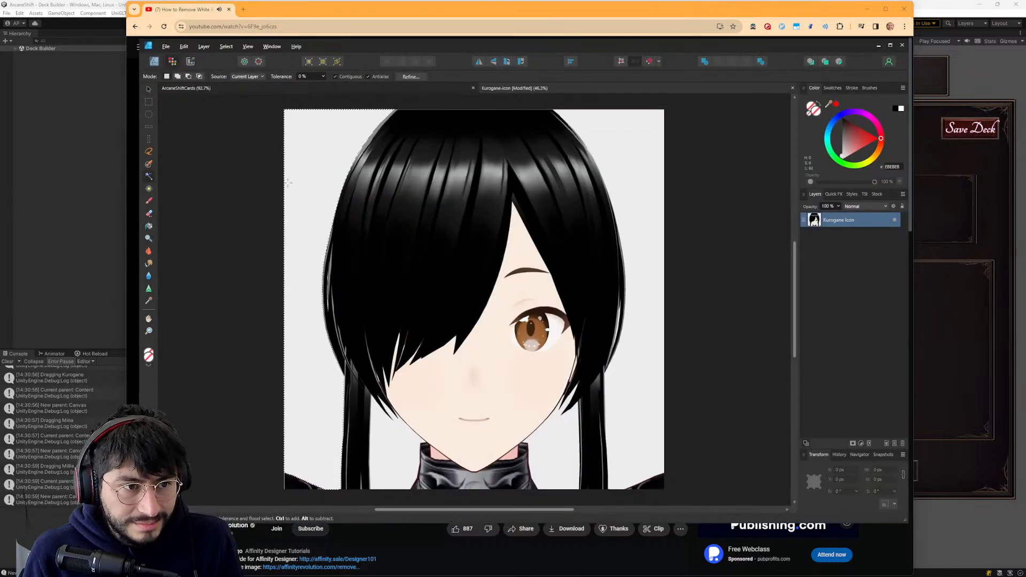
key("Delete")
key("ctrl+z")
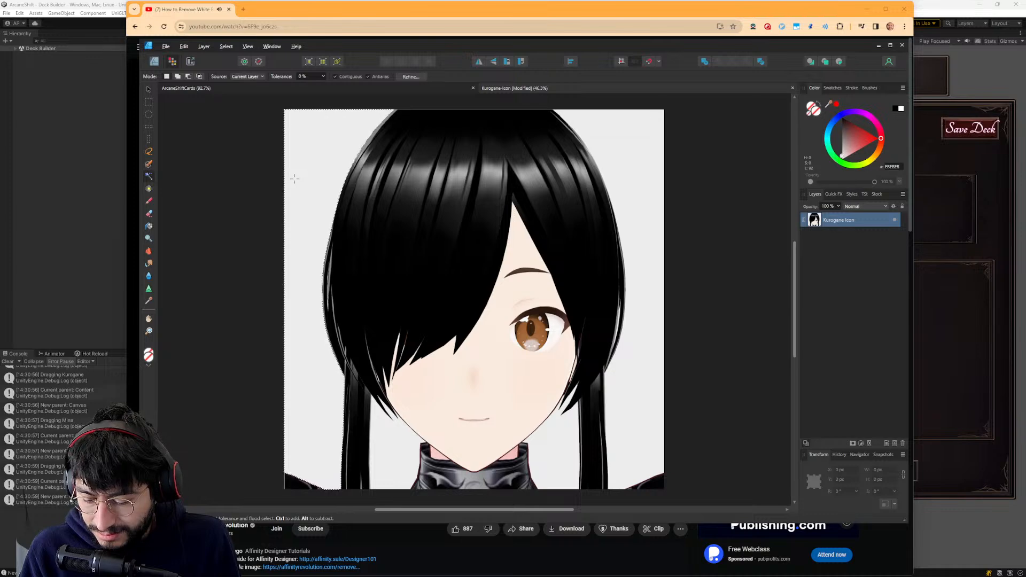
- Return to the YouTube video, compare its Flood Select settings from about 0:40 with those in Affinity Designer, and skip ahead to the selected background
key("alt+Tab")
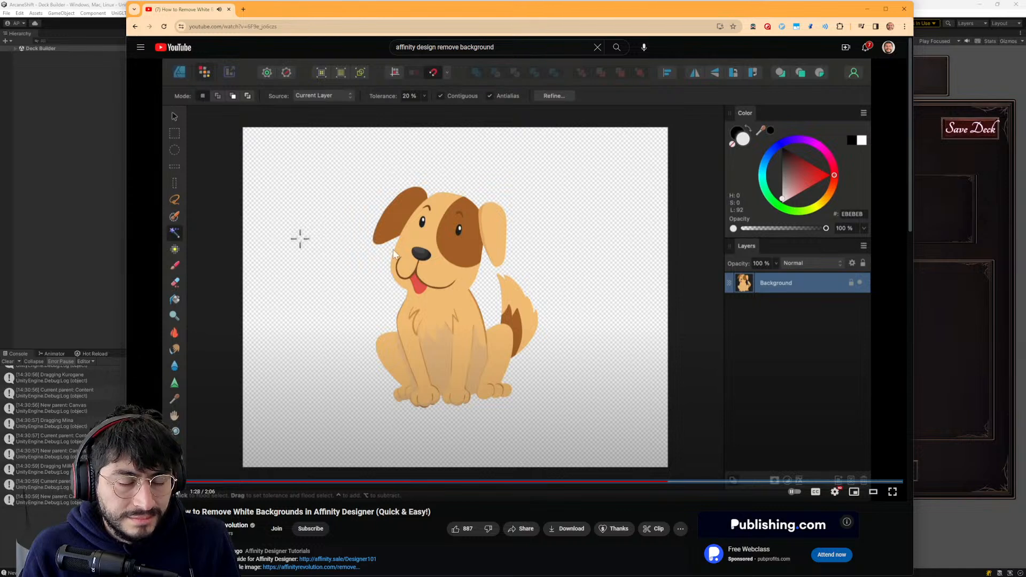
left_click_drag(652, 485, 306, 482)
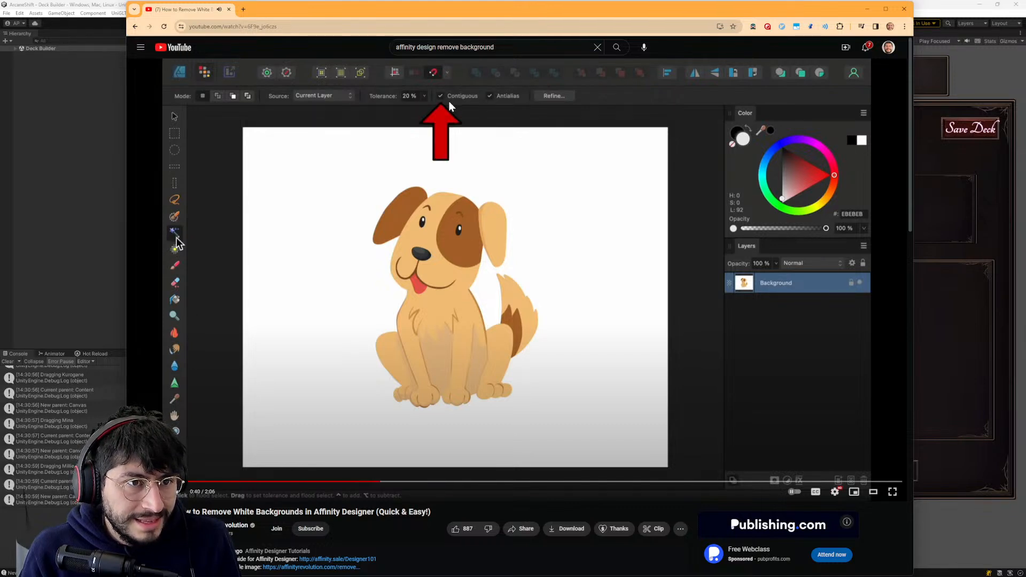
key("alt+Tab")
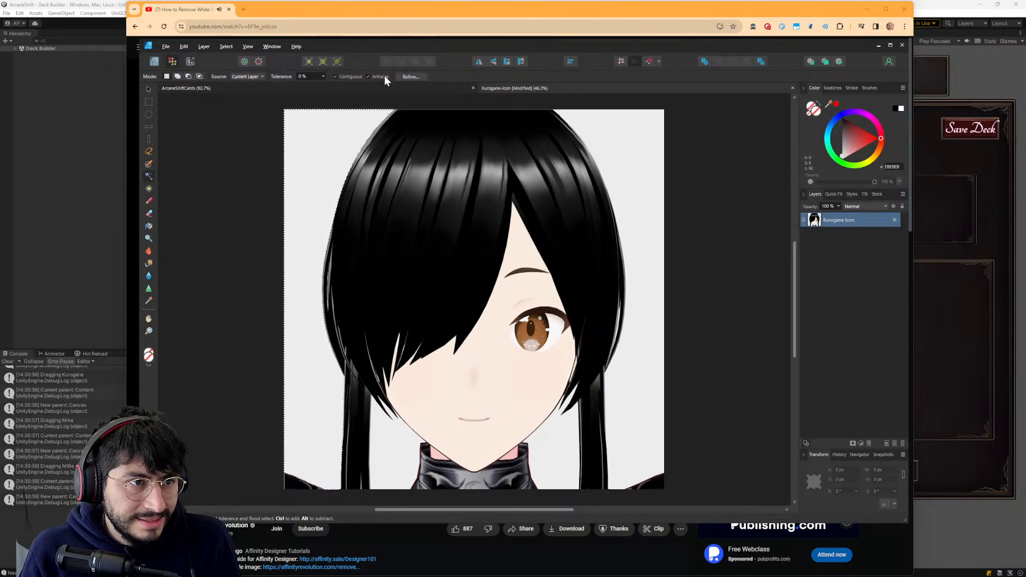
key("alt+Tab")
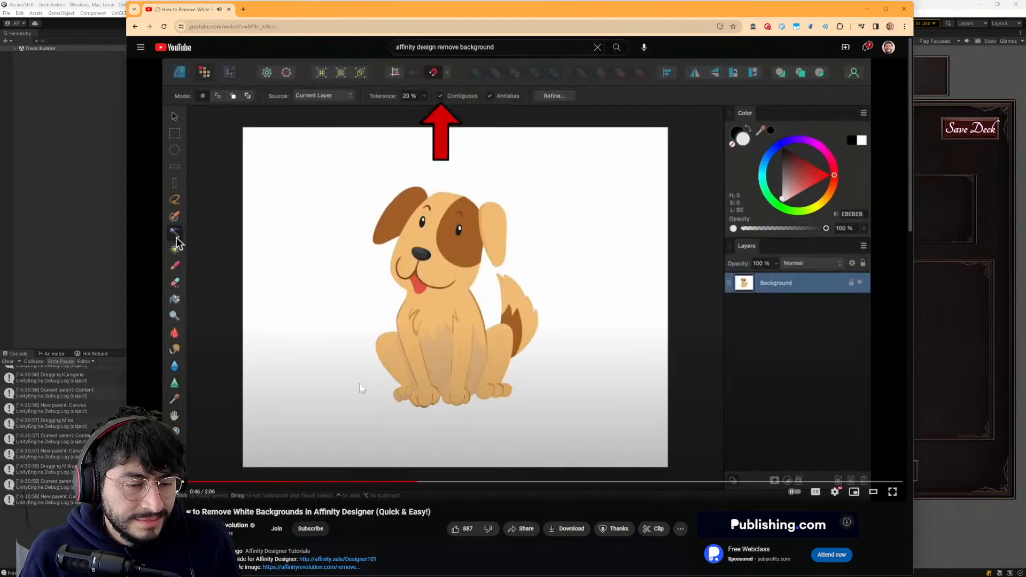
left_click_drag(457, 482, 527, 483)
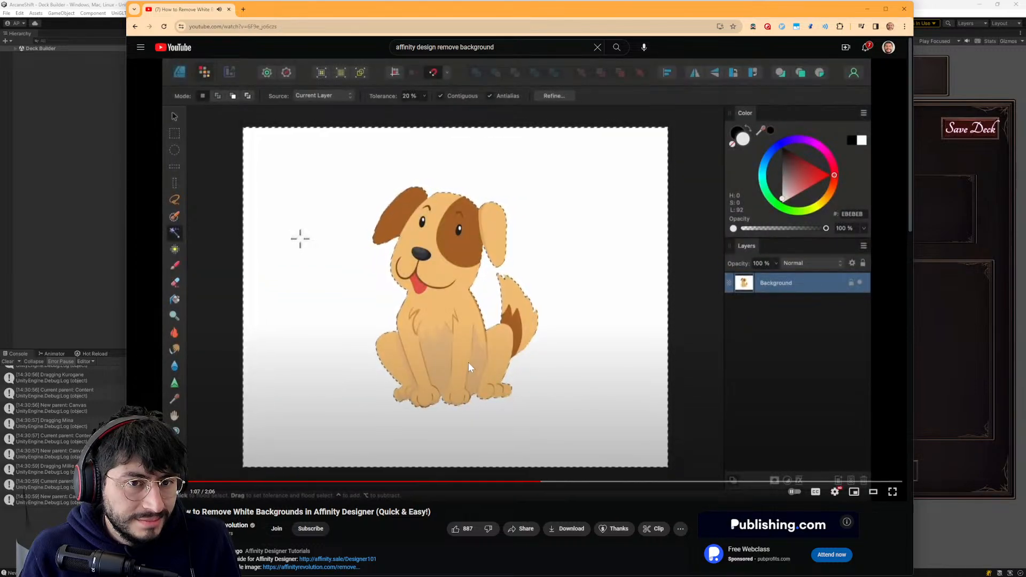
left_click(469, 331)
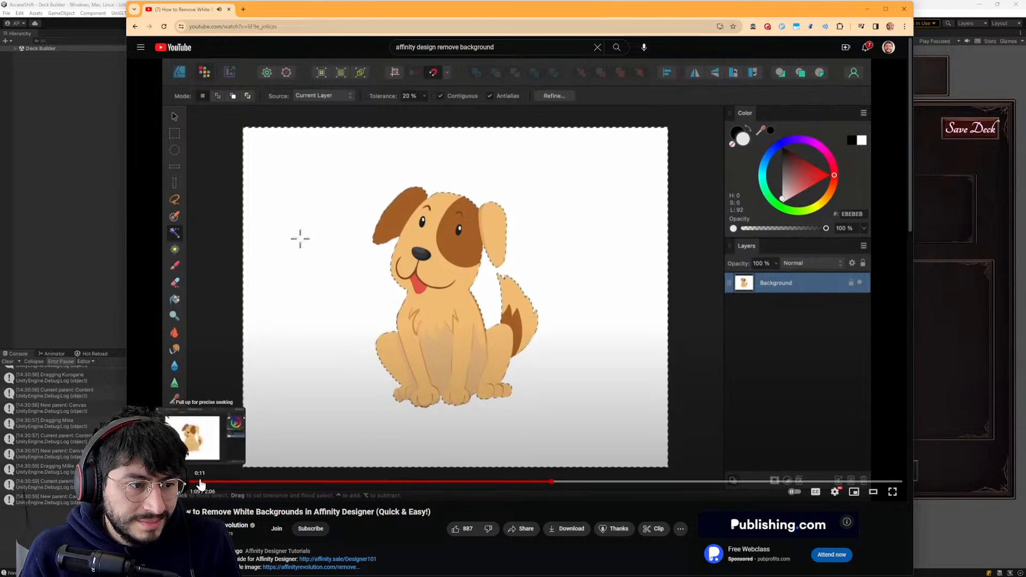
- Go back to the beginning of the video and skim through the setup, tool selection and background deletion
left_click(198, 483)
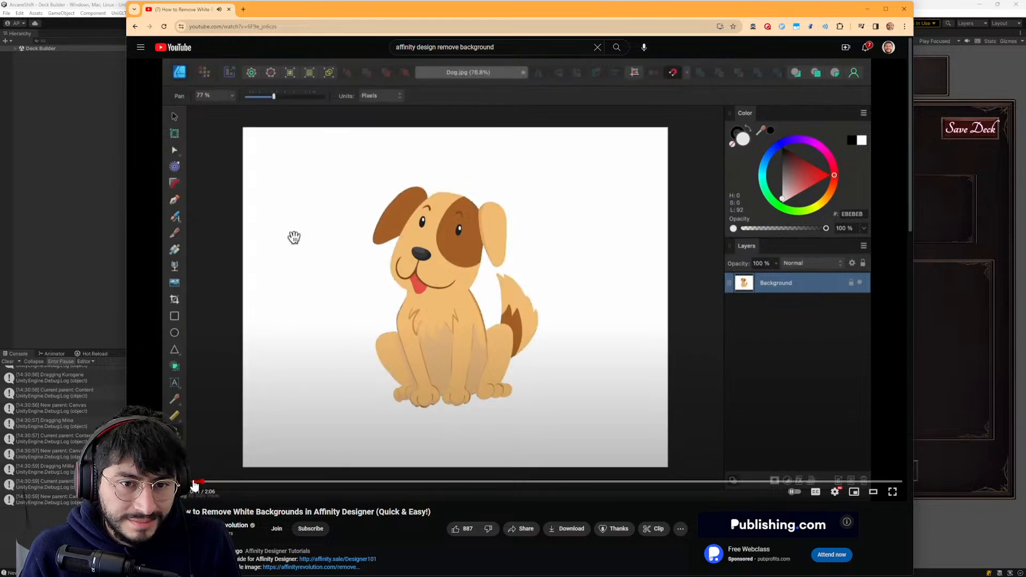
left_click(177, 483)
left_click(267, 483)
left_click(303, 482)
key("space")
key("space")
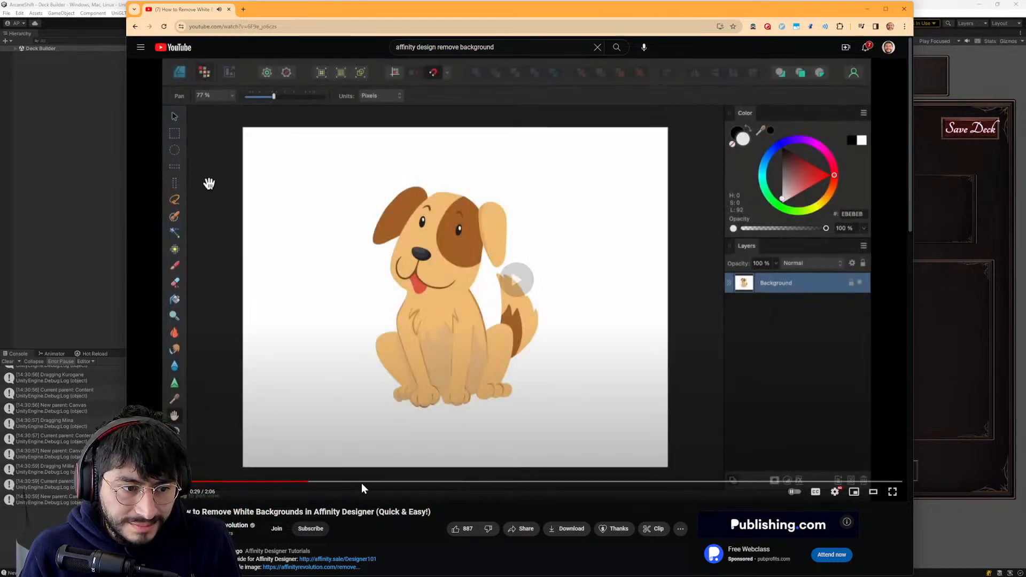
left_click(367, 484)
left_click_drag(366, 484, 521, 487)
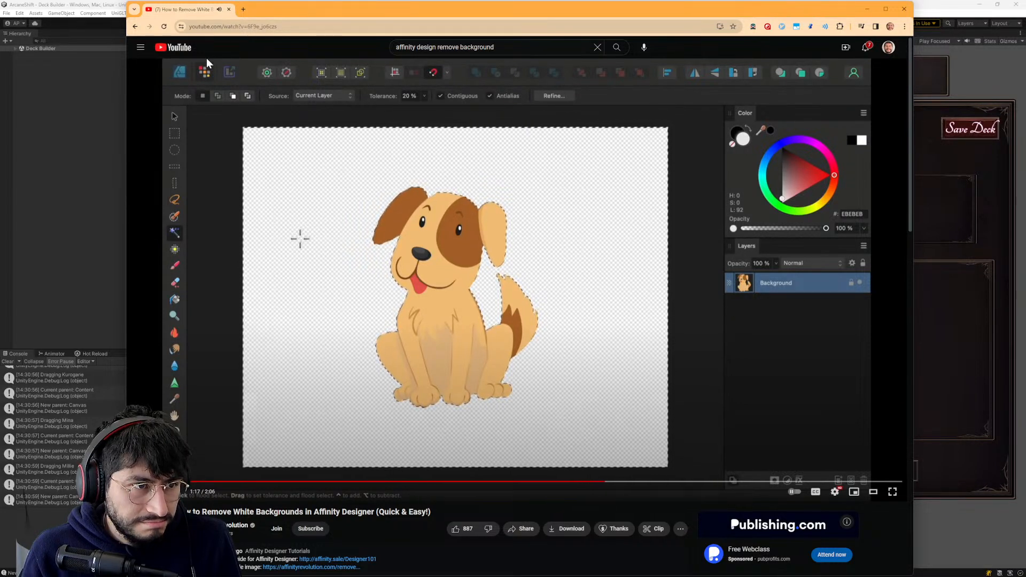
- Search Google in a new browser tab for "deleting background deletes the layer affinity design" and scan the first results
key("alt+Tab")
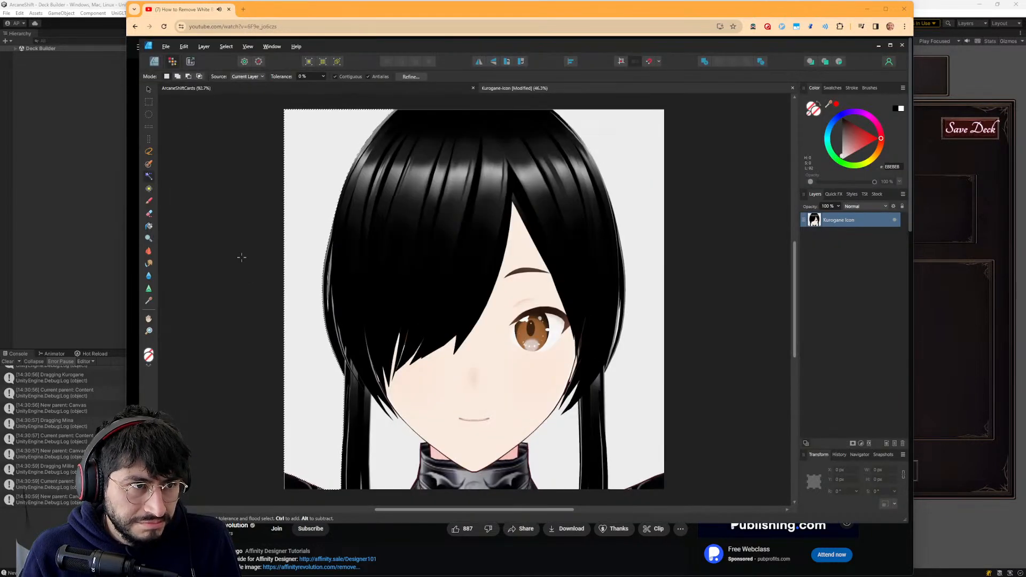
left_click(252, 11)
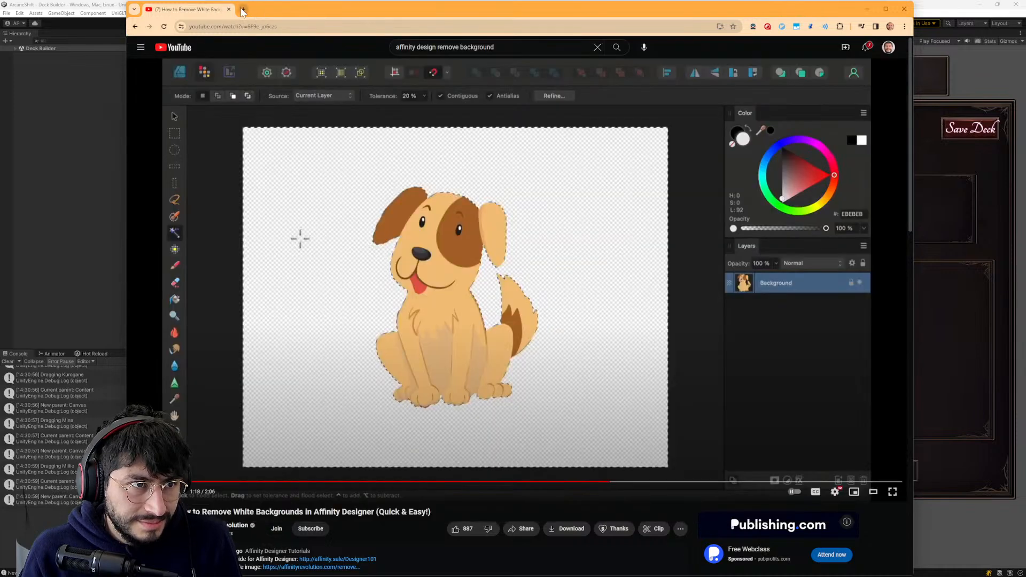
left_click(243, 10)
type("de")
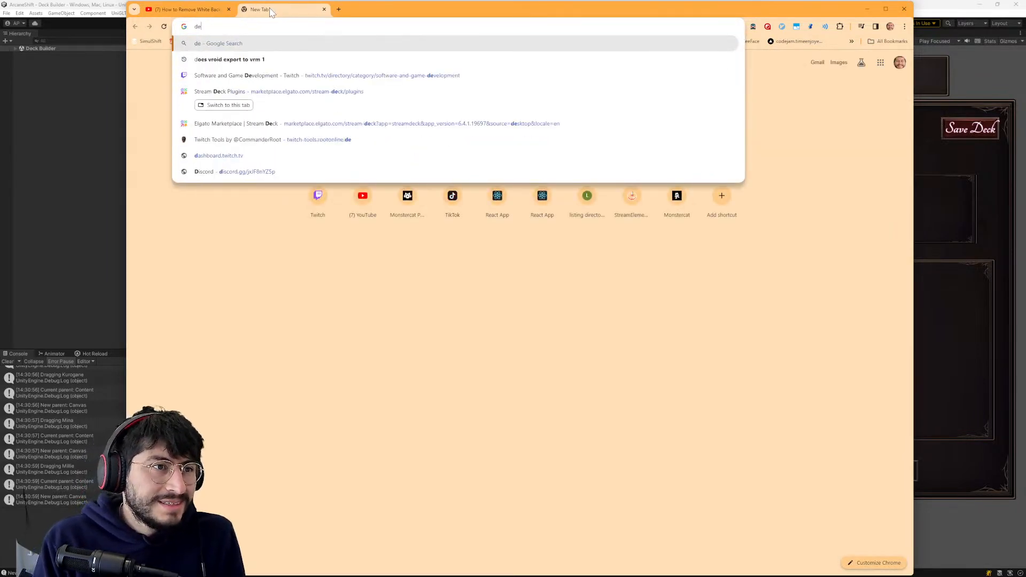
type("leting background dele")
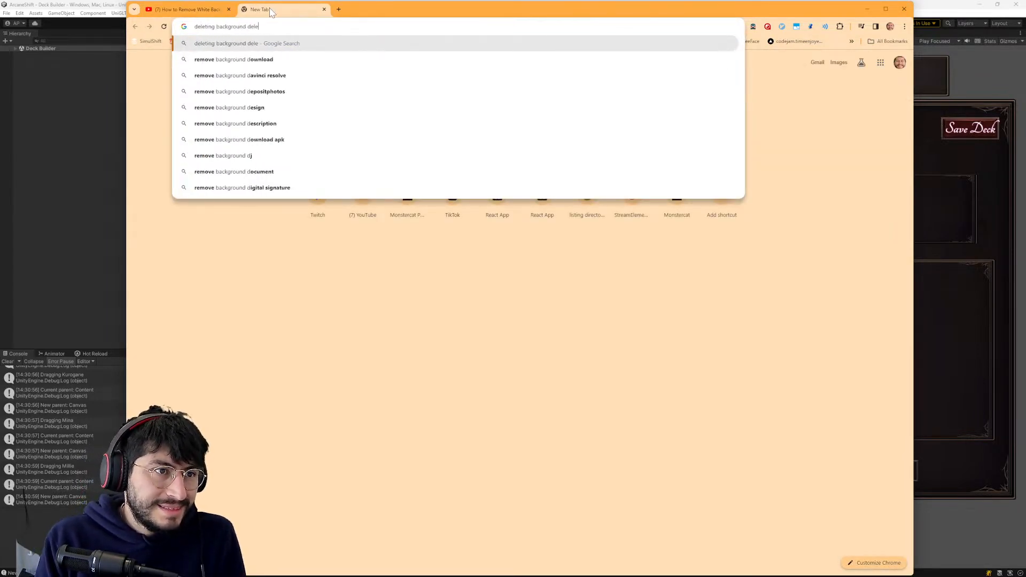
type("tes the layer affini")
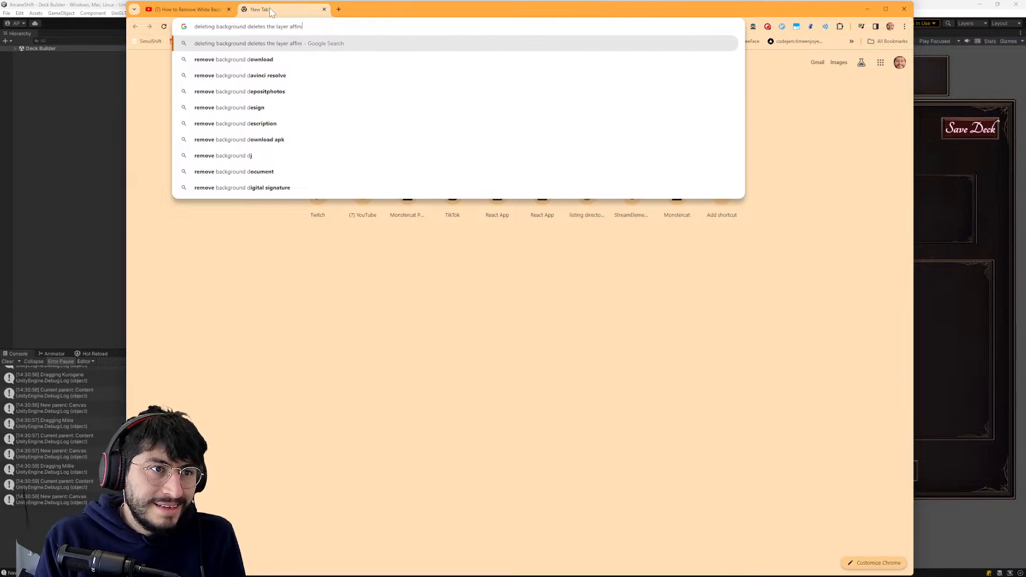
type("ty design")
key("Return")
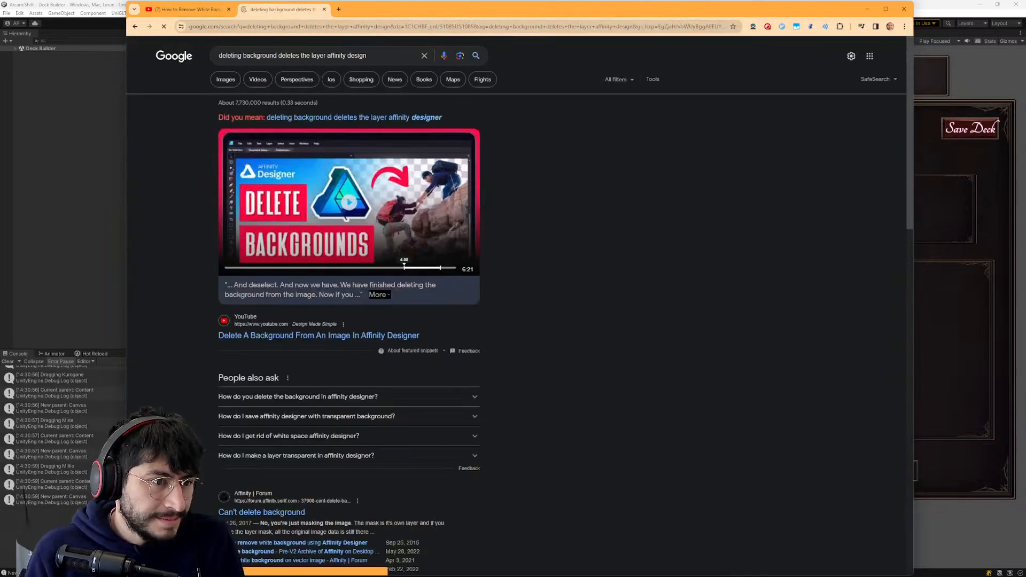
scroll(442, 419, "down", 1)
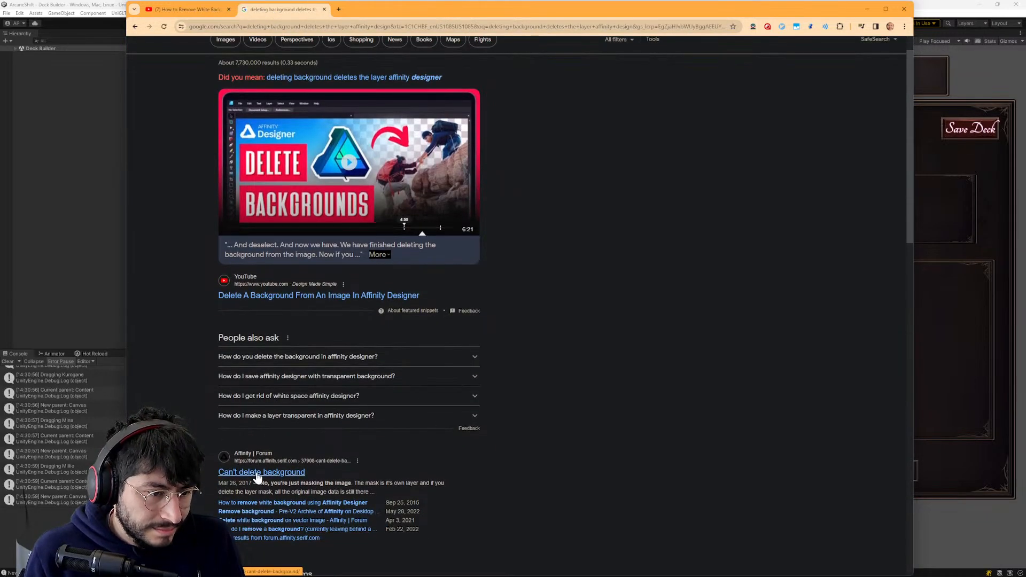
scroll(344, 467, "down", 3)
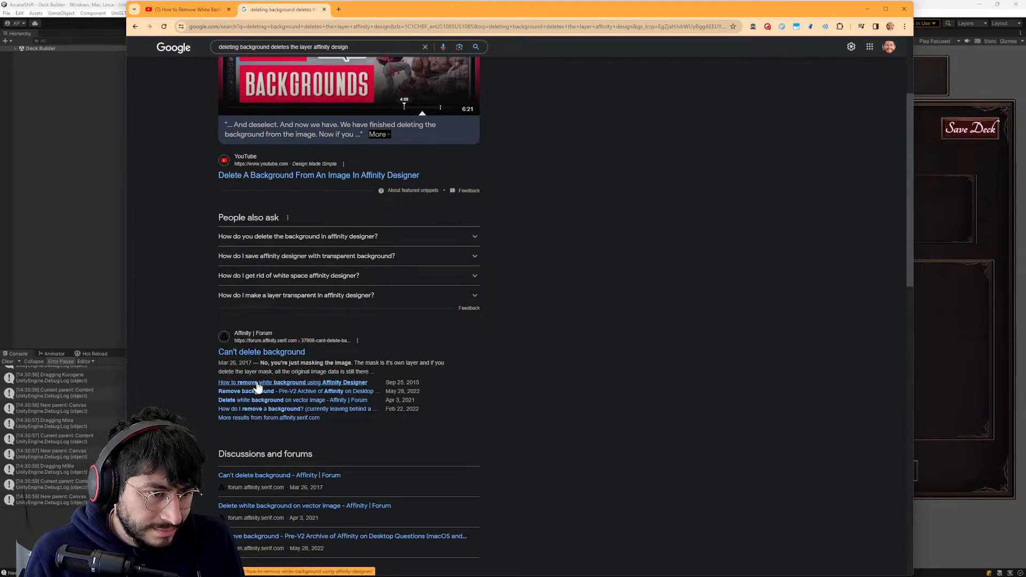
- Switch to Affinity Designer and try twice to delete the selected background, undoing each deletion and checking the Edit commands and Quick FX between attempts
key("alt+Tab")
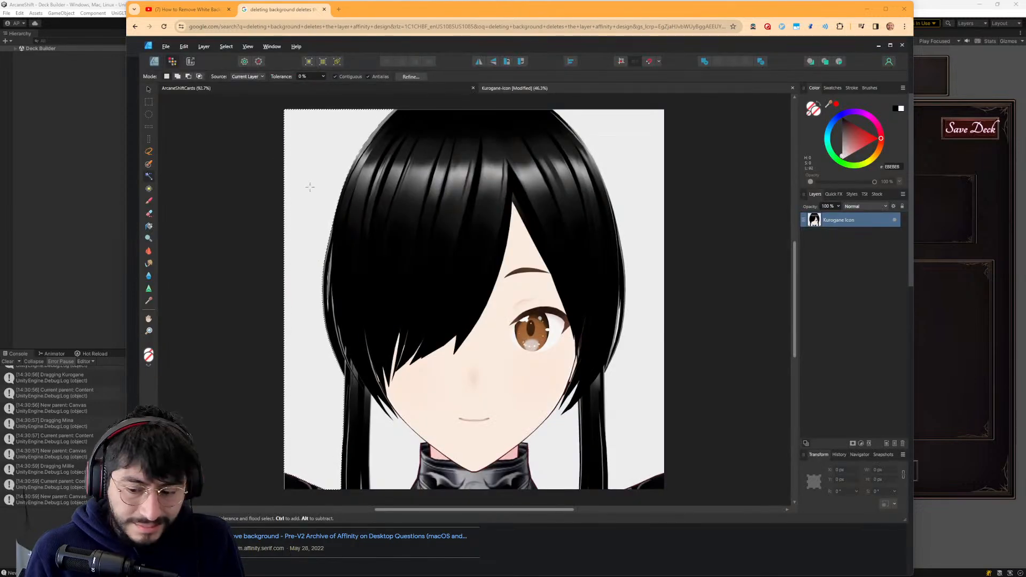
key("Delete")
key("ctrl+z")
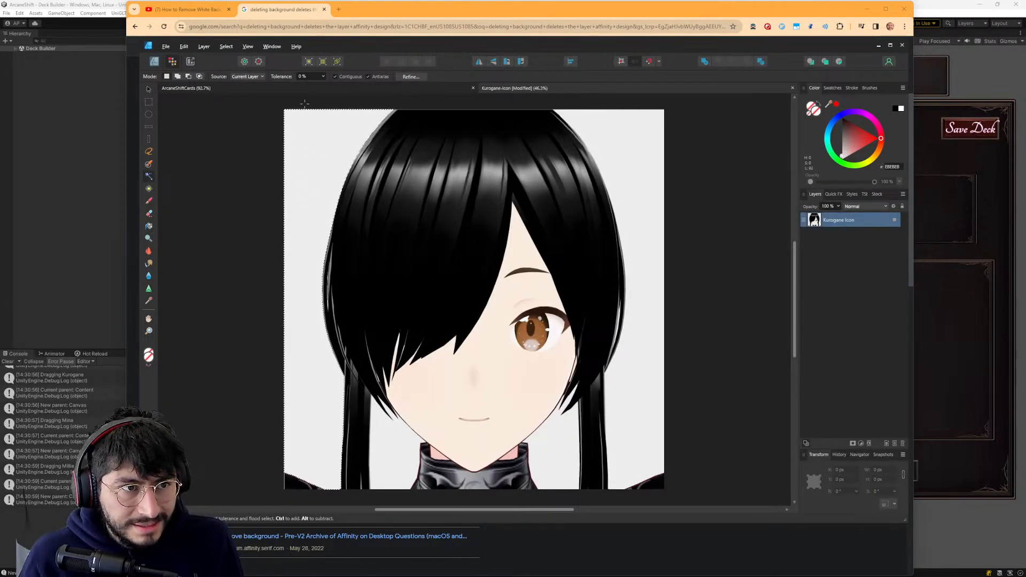
left_click(221, 46)
mouse_move(185, 46)
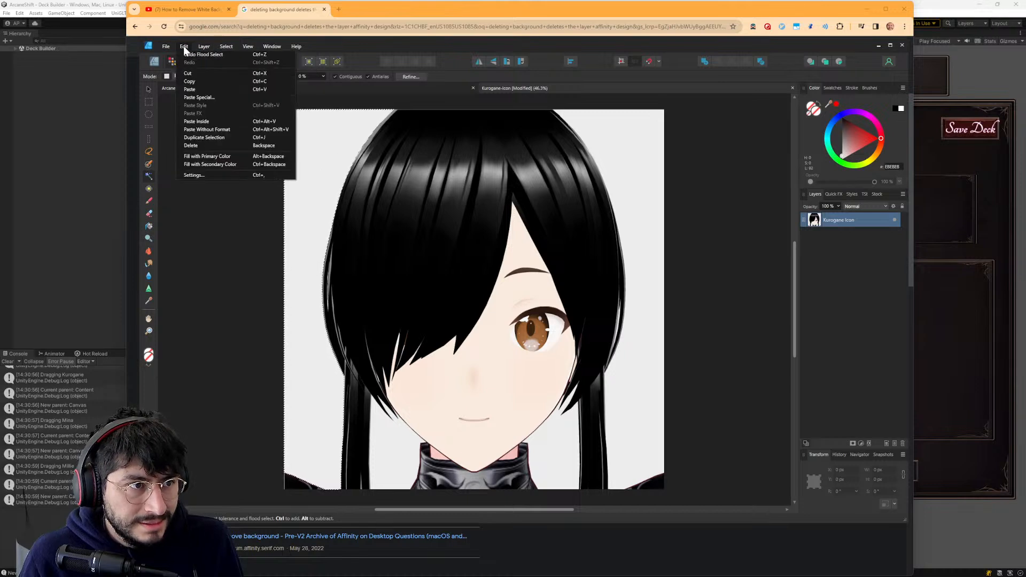
left_click(833, 287)
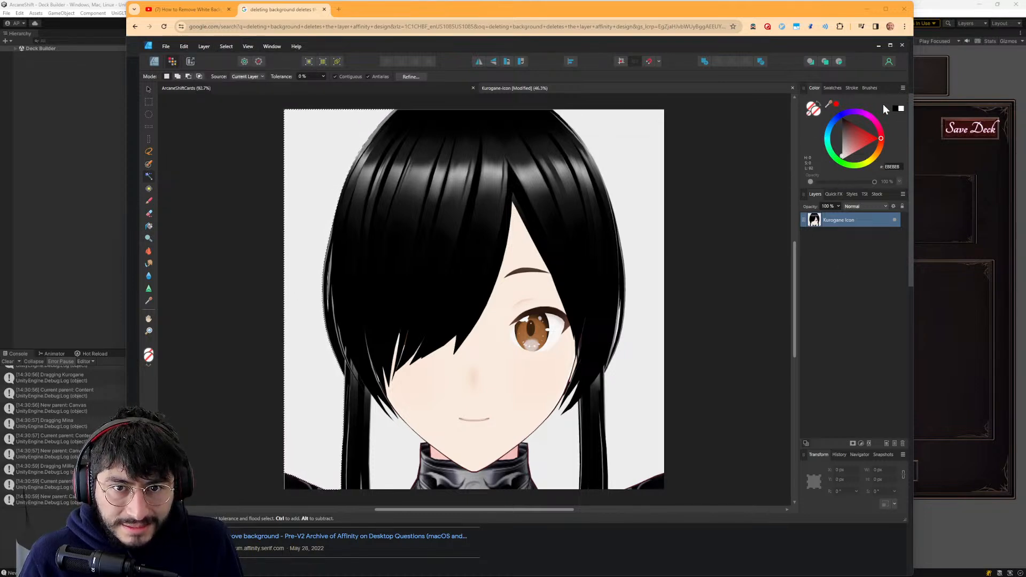
left_click(834, 194)
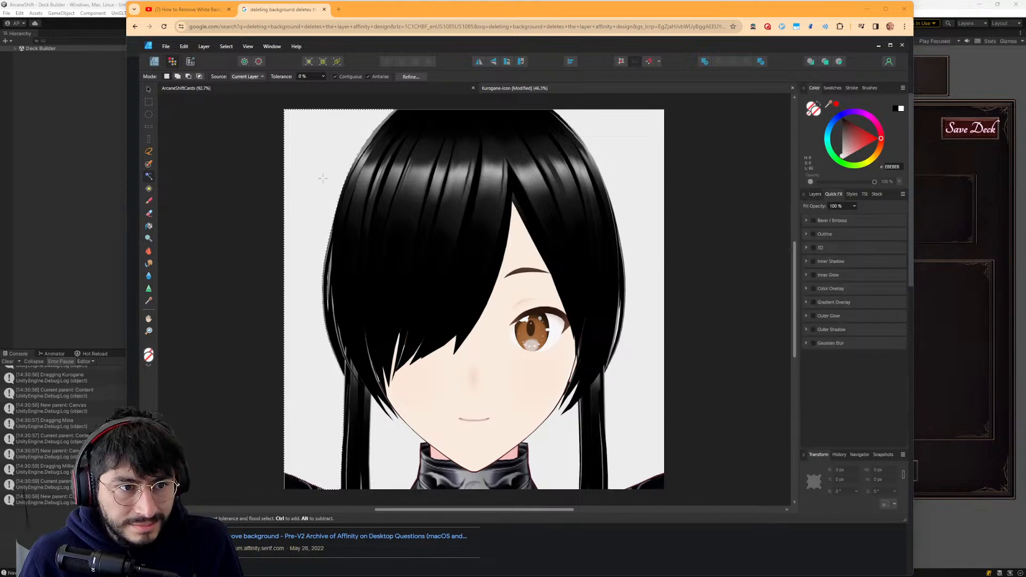
key("Delete")
key("ctrl+z")
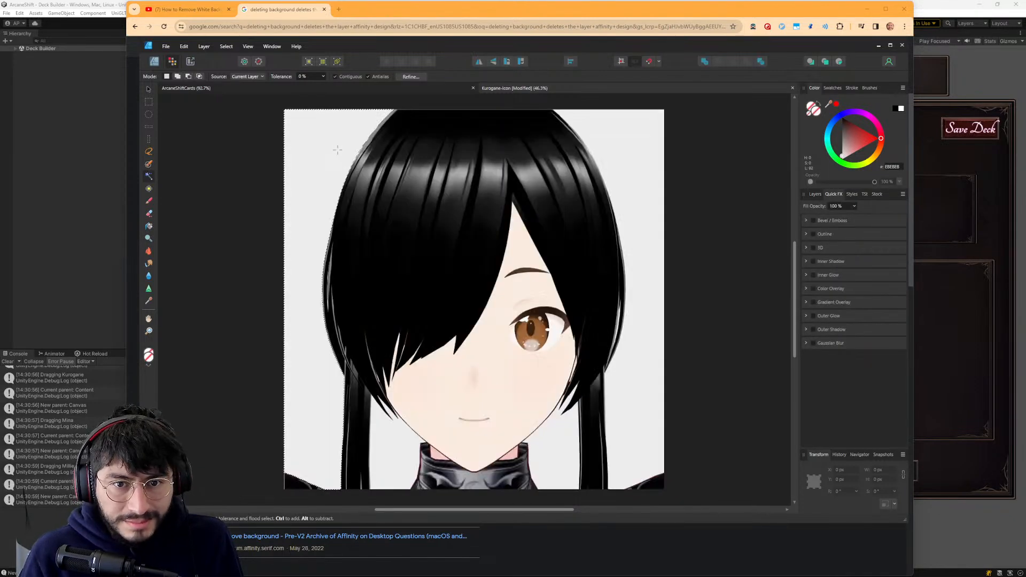
- Flood-select the icon's background at 20% tolerance, try to delete it, and undo the deletion
left_click(815, 194)
left_click(149, 188)
left_click(150, 179)
left_click(635, 149)
left_click(301, 138)
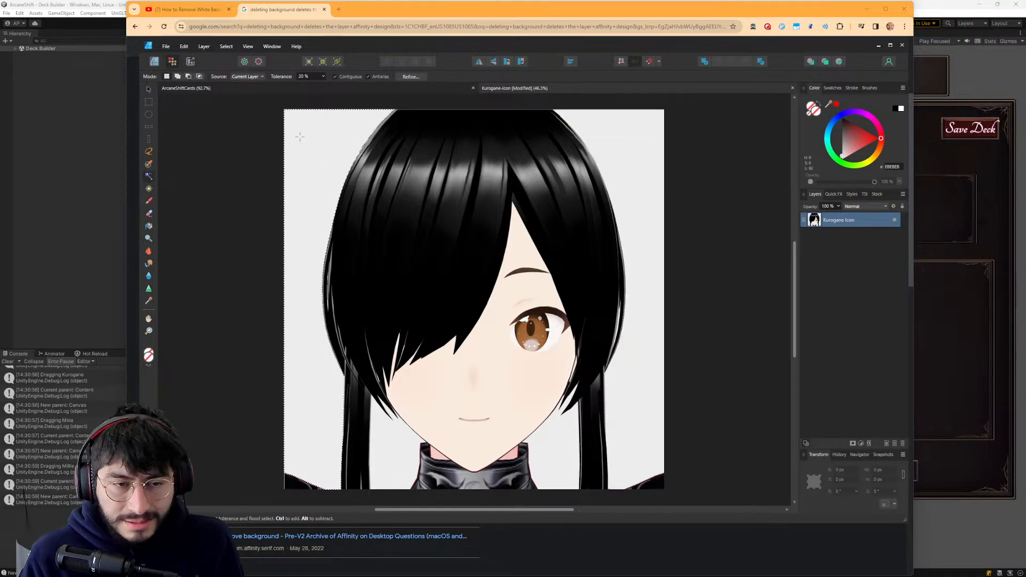
key("Delete")
key("ctrl+z")
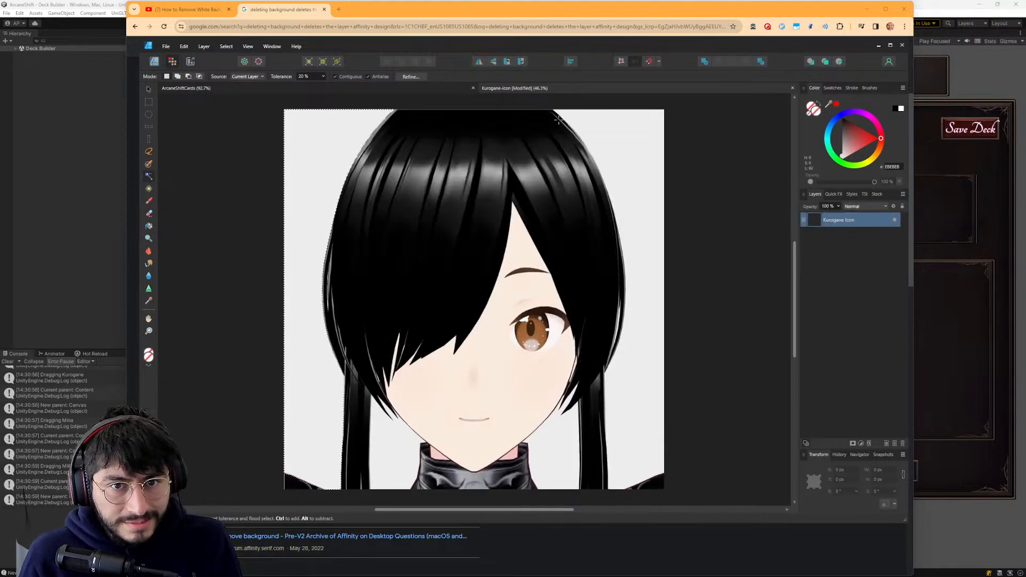
- Return to the Google results and look through the forum threads, articles and videos for an explanation of the layer being deleted
key("alt+Tab")
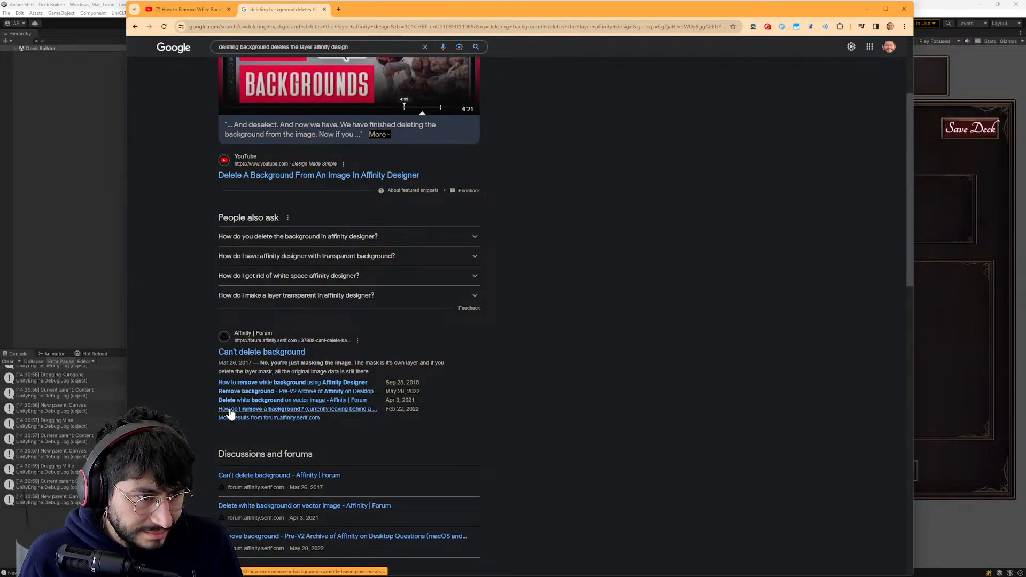
scroll(231, 414, "down", 3)
scroll(308, 402, "down", 5)
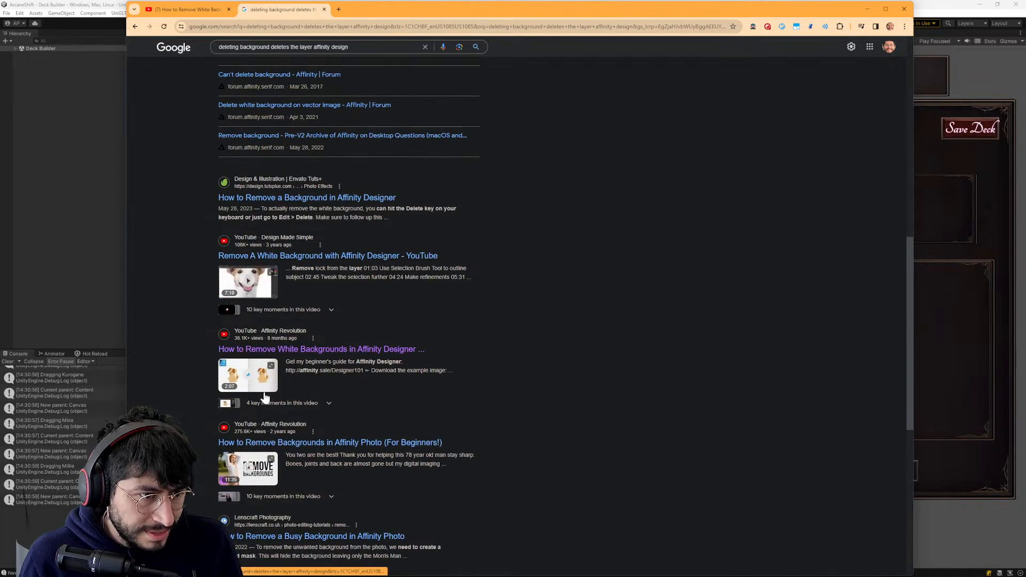
scroll(428, 403, "down", 1)
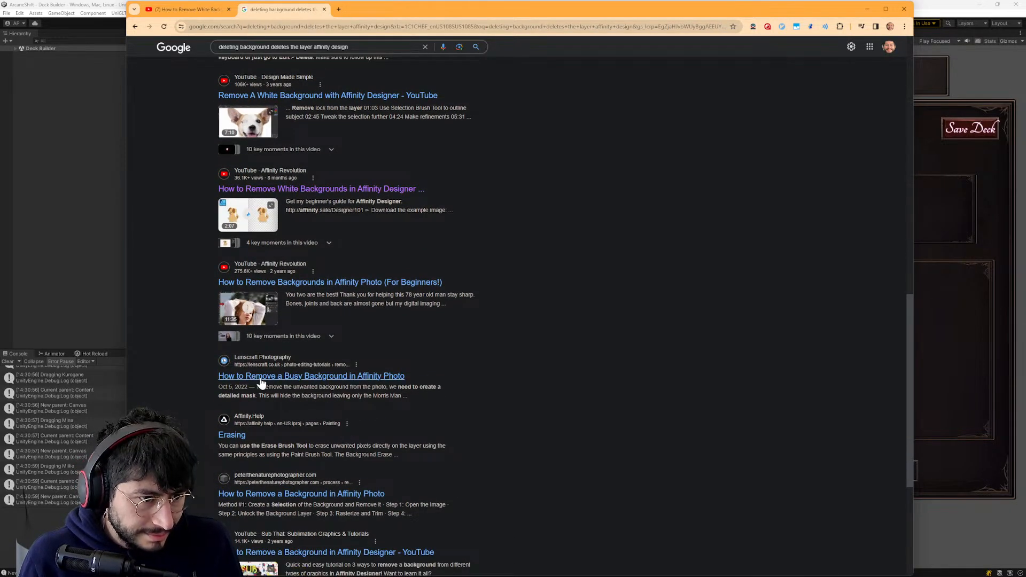
scroll(262, 456, "up", 9)
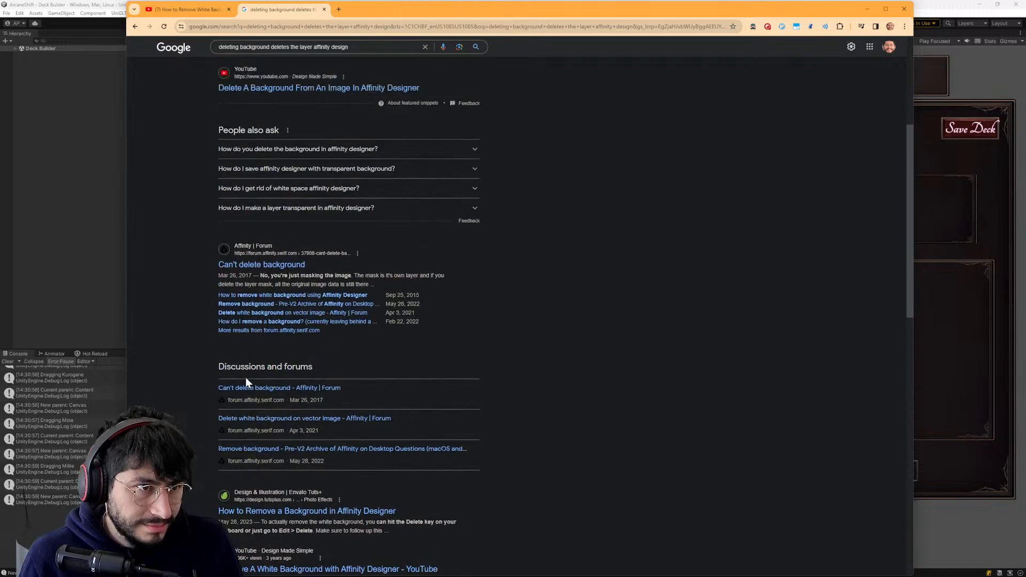
scroll(261, 443, "up", 3)
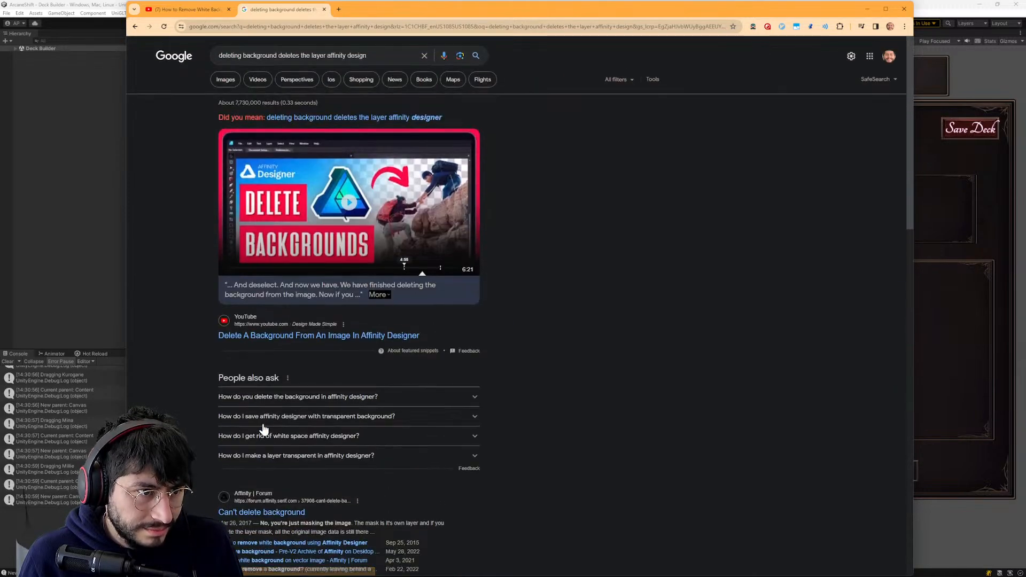
scroll(440, 346, "down", 1)
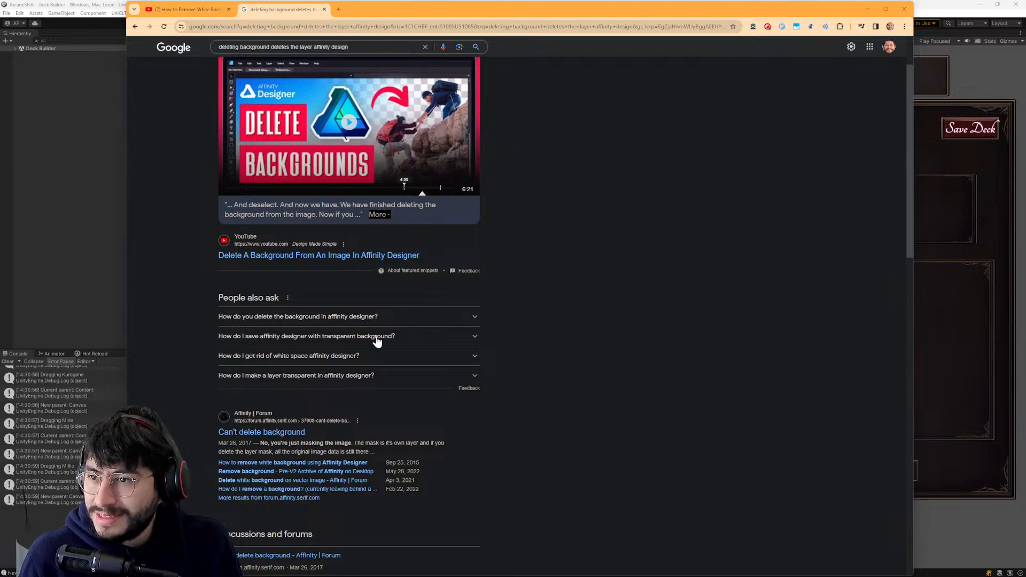
- Tell ChatGPT that the delete button should normally remove the background but is deleting the entire layer and all the image data
key("alt+Tab")
type("i")
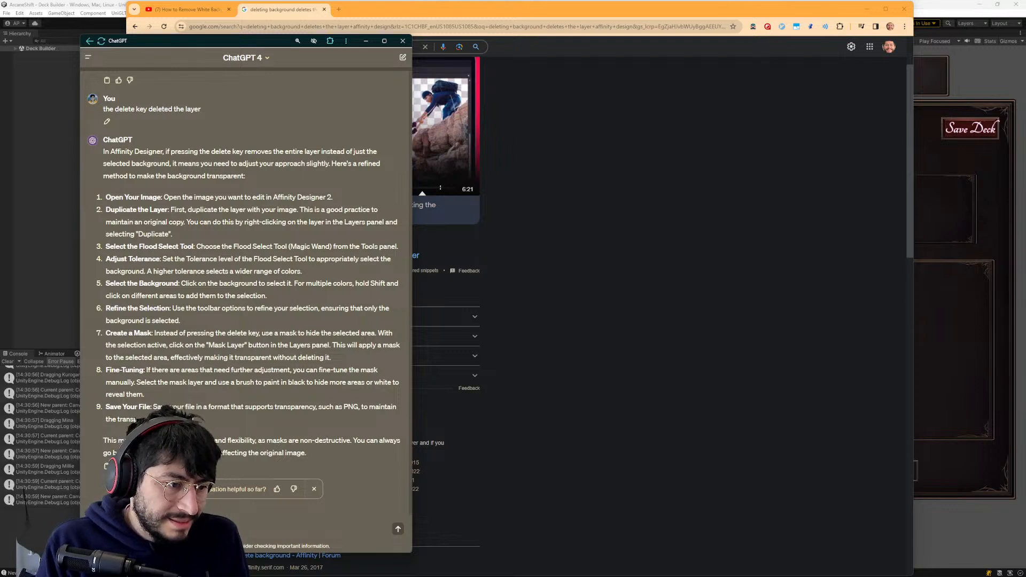
type("remove the back")
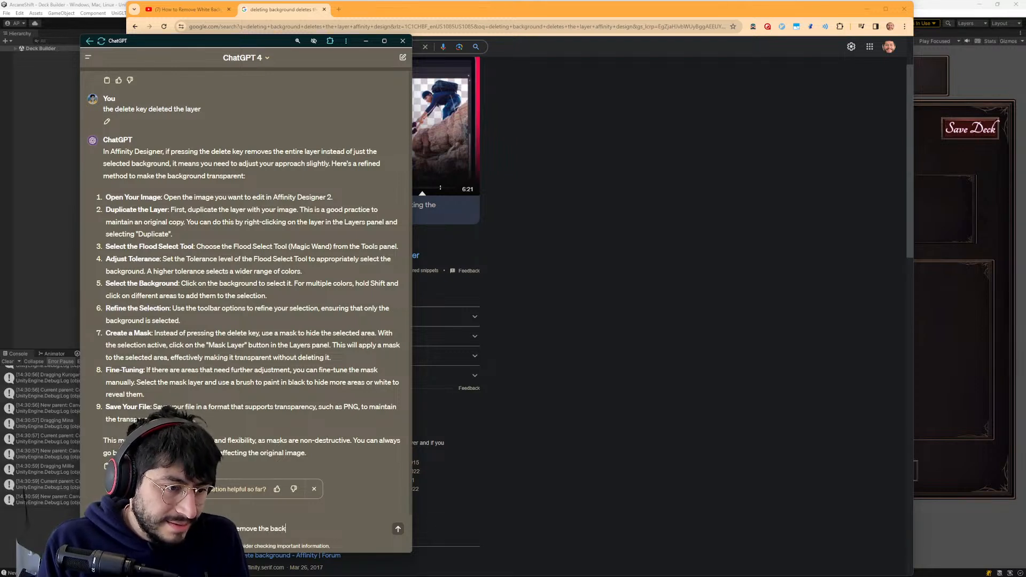
type("ground but mine")
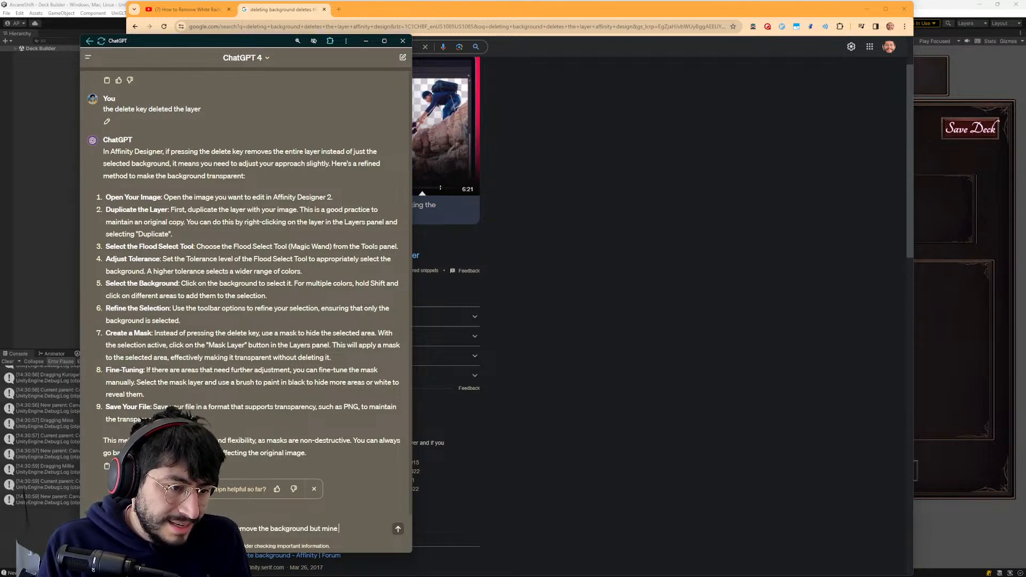
type(" is deleting the")
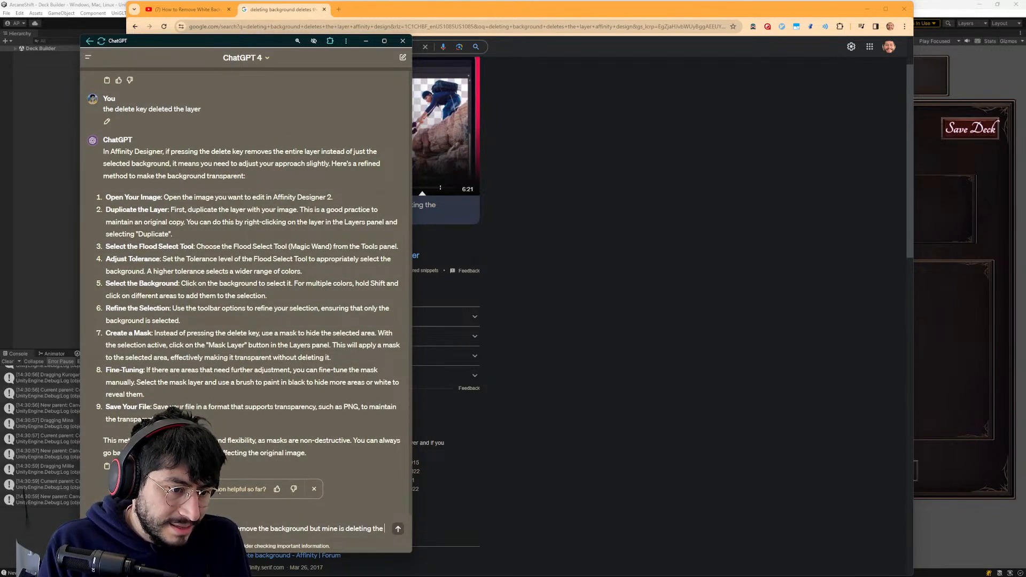
type(" layer")
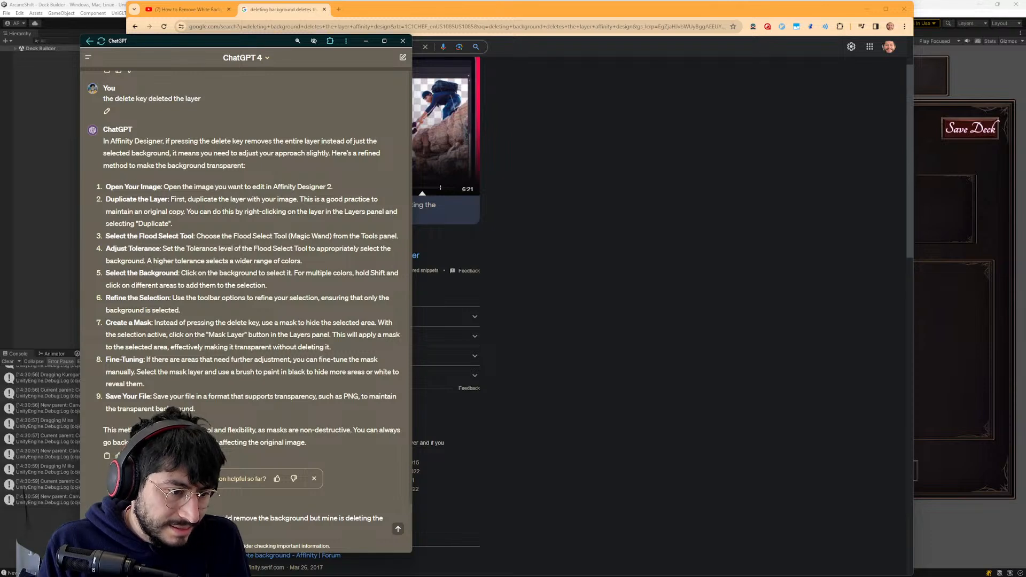
key("Return")
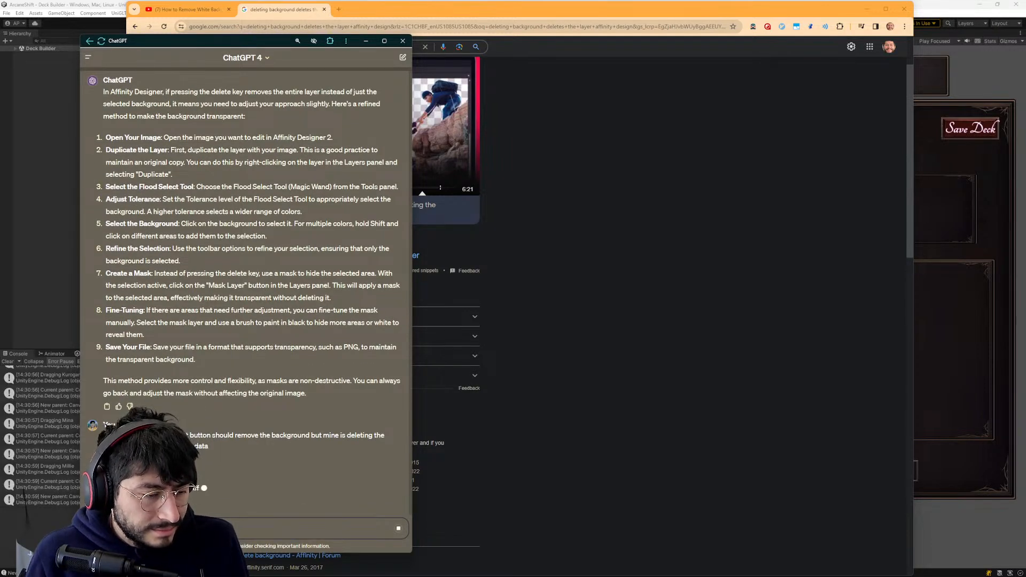
- Return to the Google results, expand the question on deleting backgrounds in Affinity Designer, and open the forum thread "Can't delete background"
key("alt+Tab")
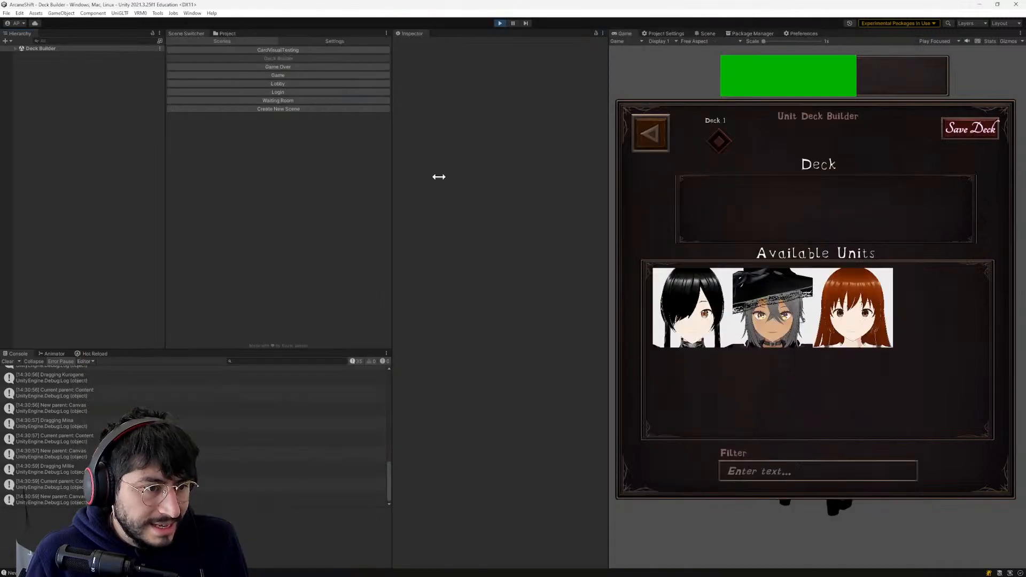
key("alt+Tab")
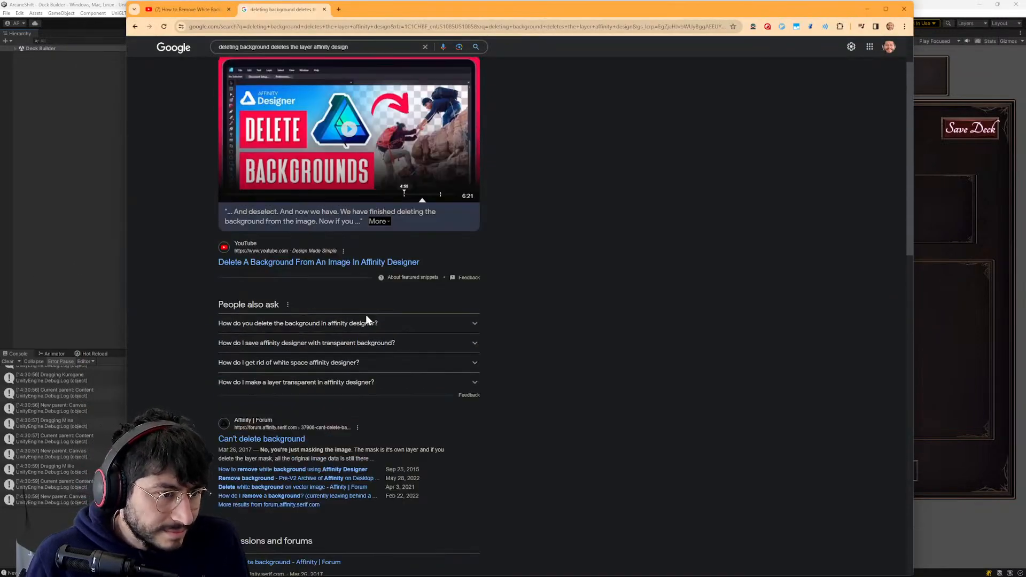
scroll(366, 320, "up", 1)
left_click(407, 357)
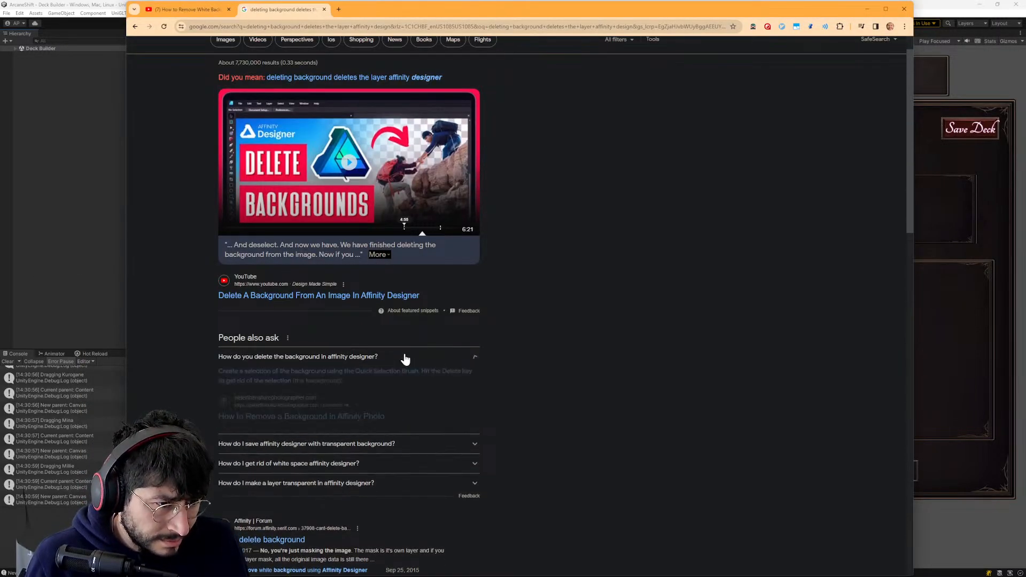
scroll(361, 395, "down", 3)
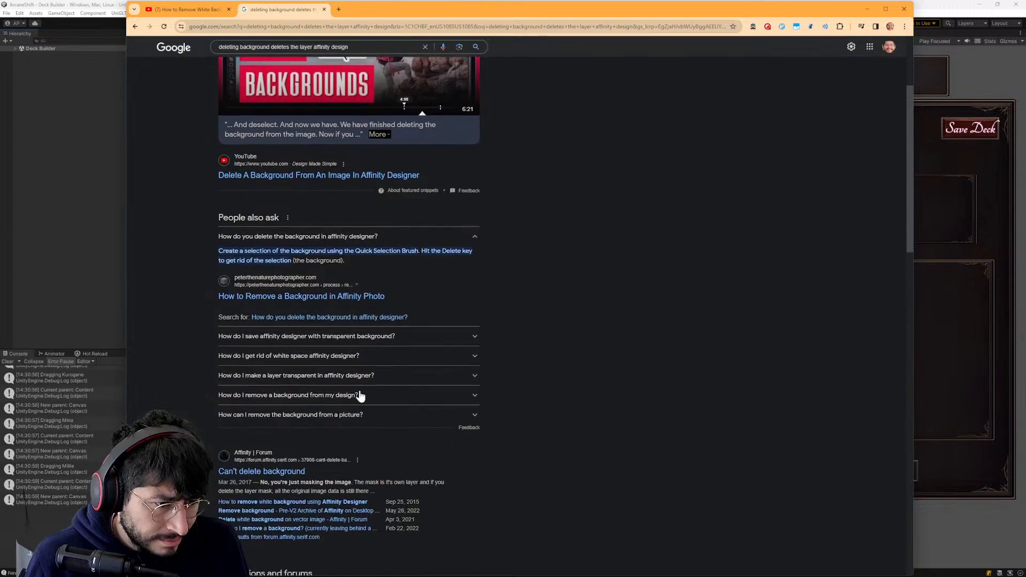
left_click(291, 473)
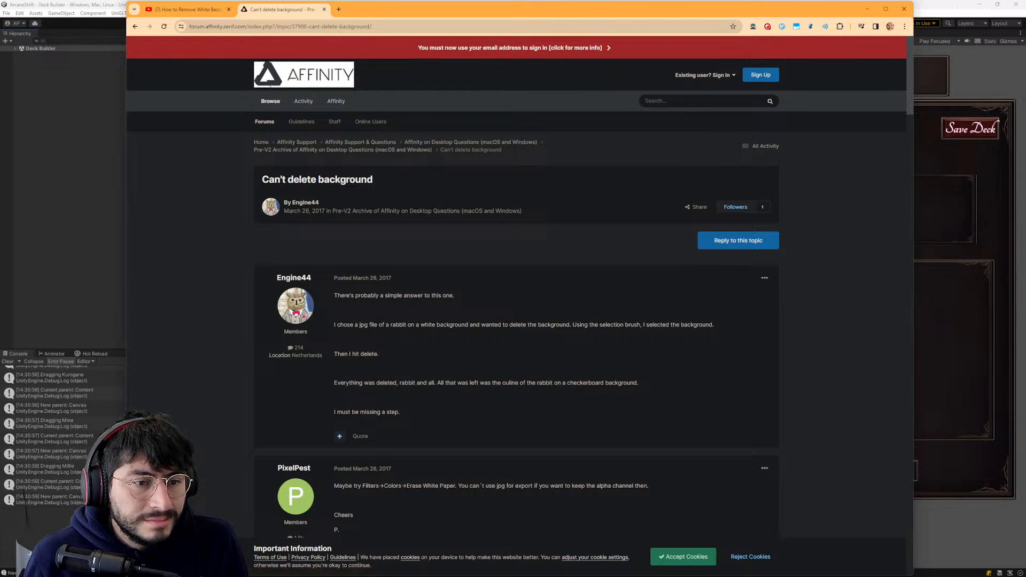
- Read the thread's opening question and first replies about erasing white paper, marching ants and the Transparent Background option
scroll(700, 274, "down", 2)
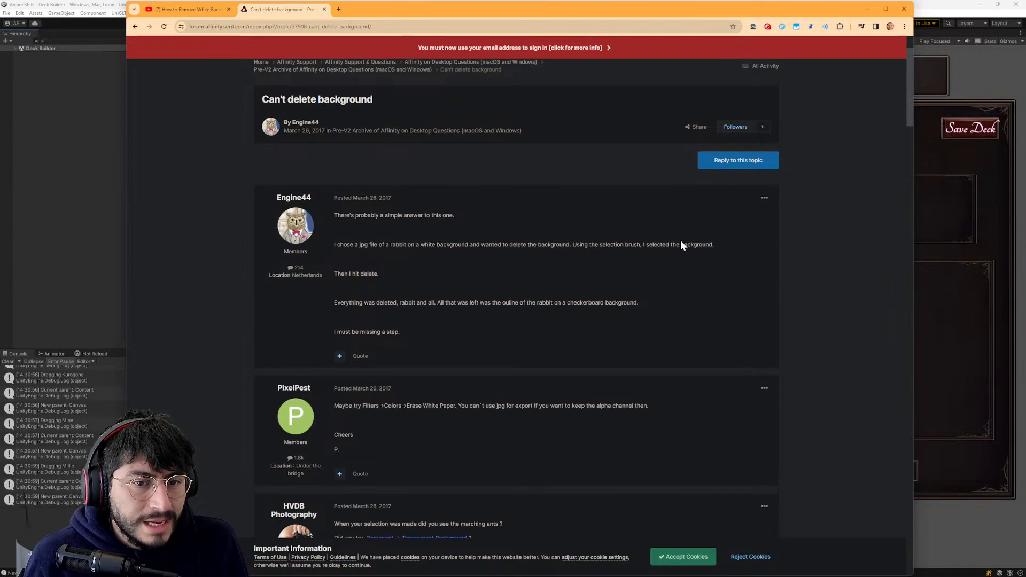
scroll(365, 262, "down", 1)
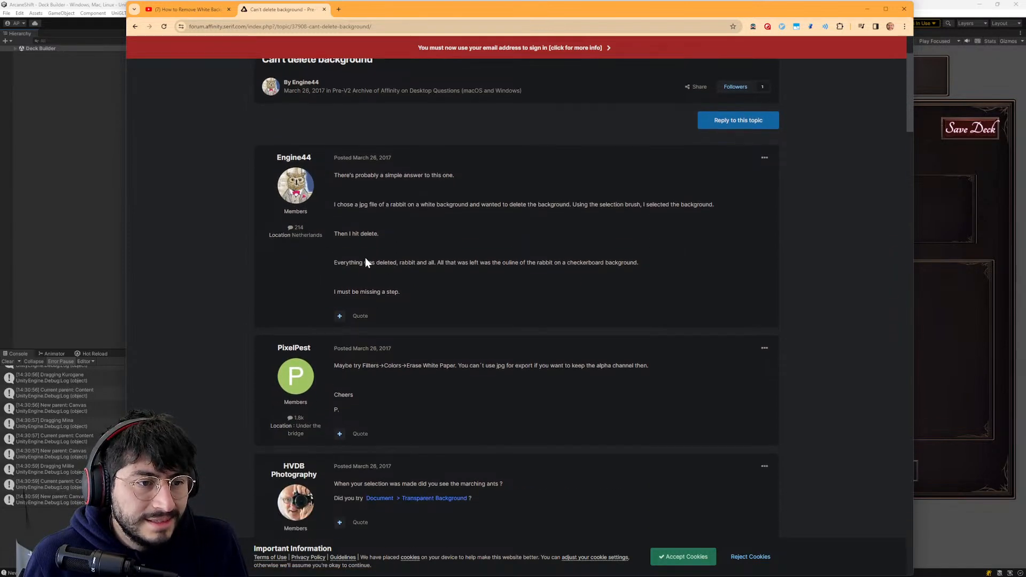
left_click_drag(399, 263, 526, 263)
left_click(526, 263)
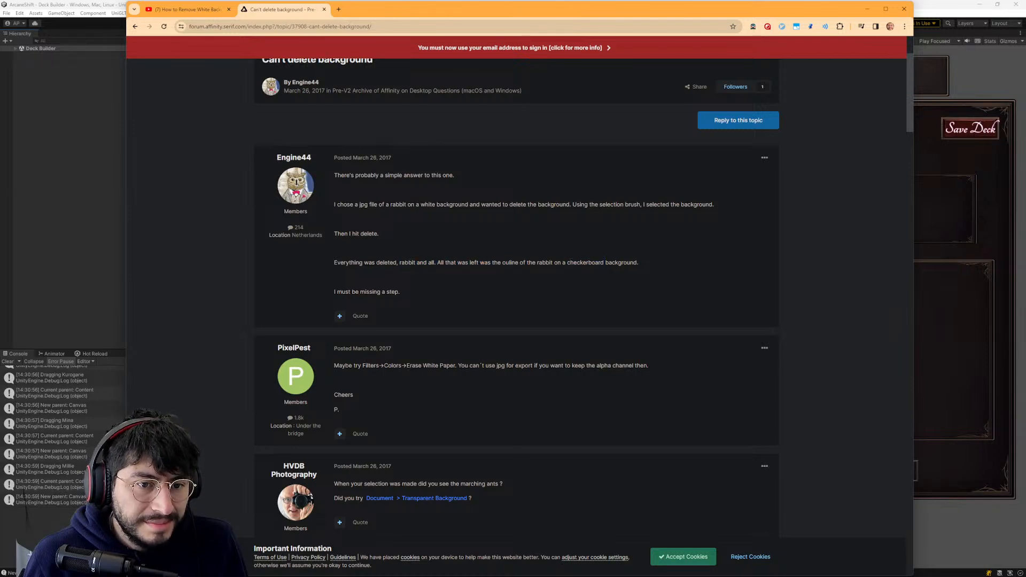
scroll(413, 268, "down", 1)
left_click_drag(400, 252, 649, 206)
scroll(350, 225, "down", 3)
left_click(350, 225)
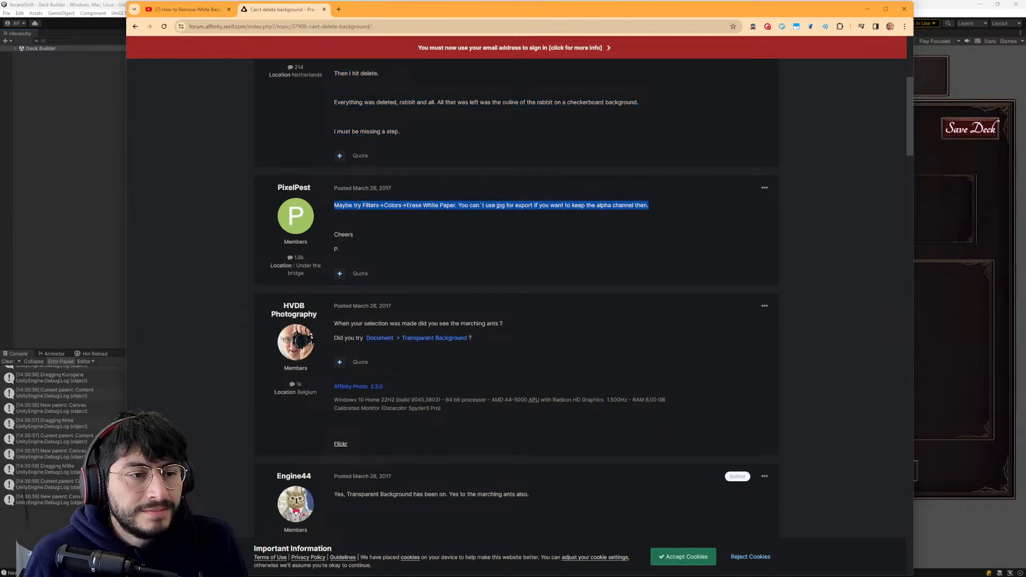
triple_click(433, 323)
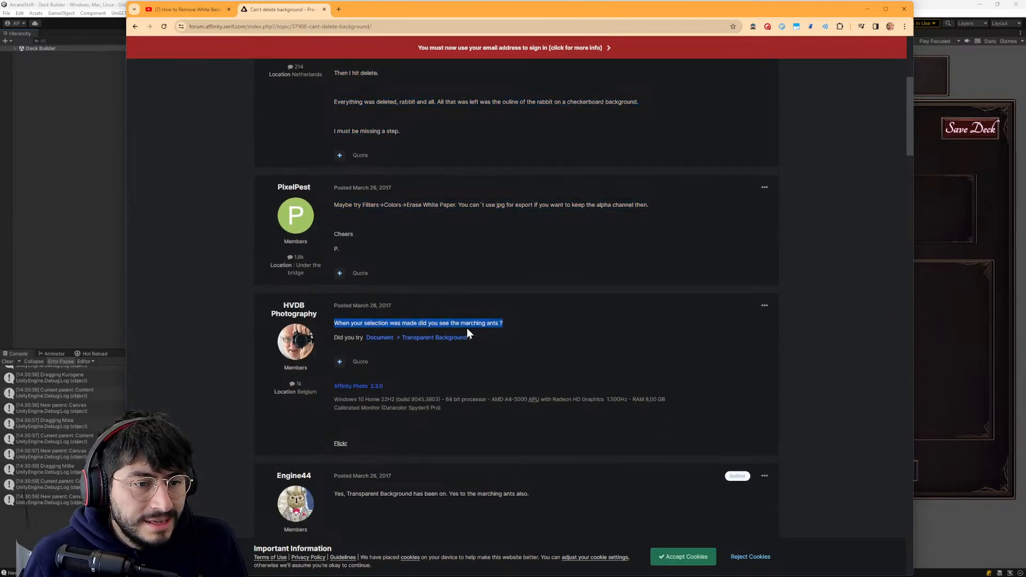
scroll(470, 310, "down", 1)
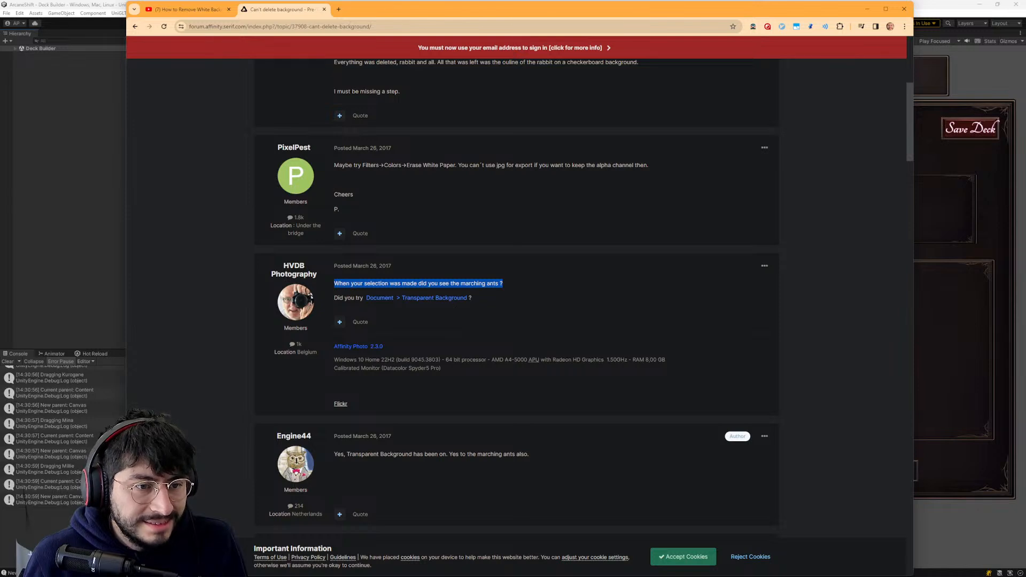
scroll(427, 388, "down", 2)
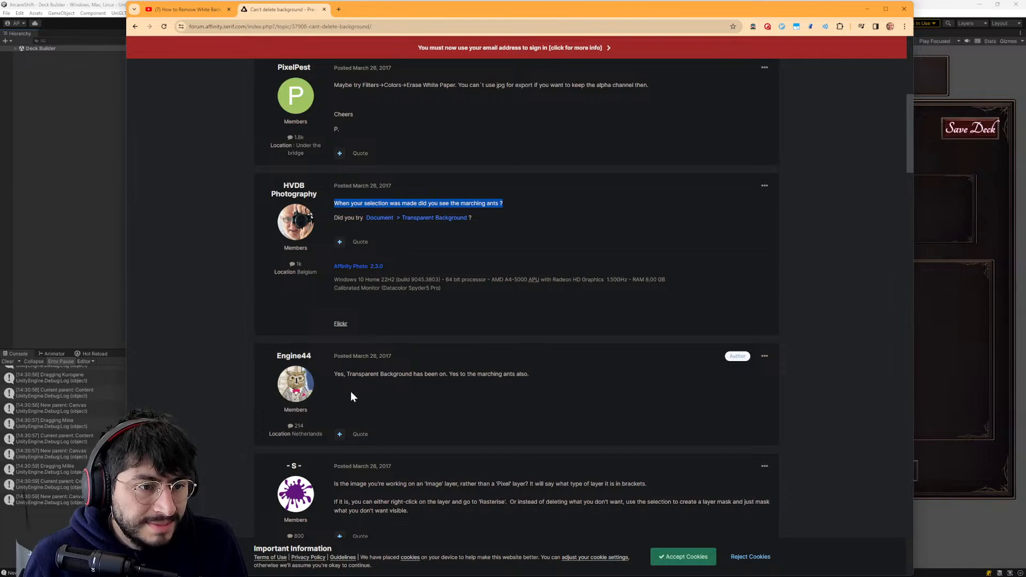
scroll(395, 367, "down", 1)
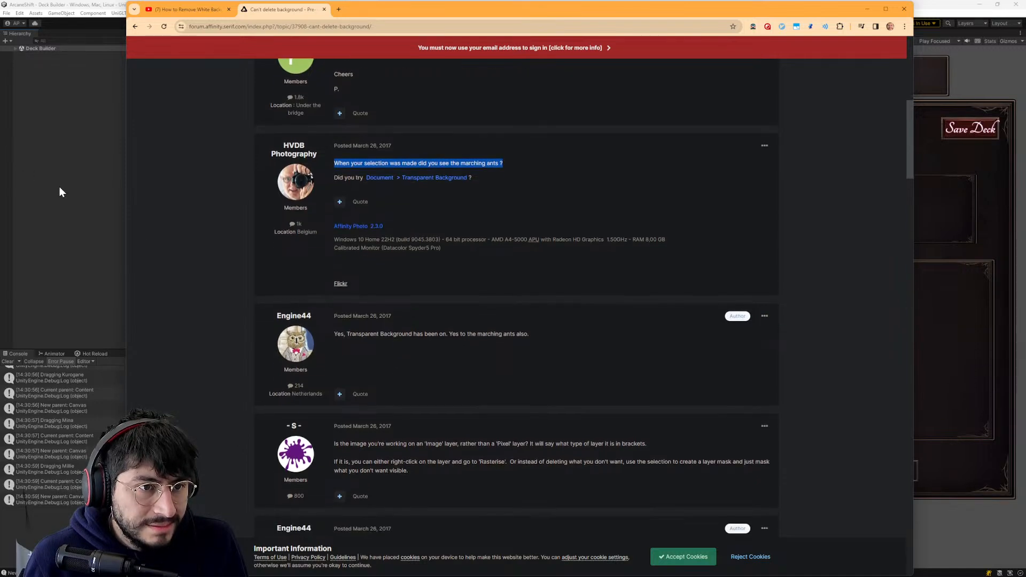
- Glance at the ChatGPT reply, switch to Affinity Designer, and look through its commands for the suggested Transparent Background option
left_click(87, 186)
key("alt+Tab")
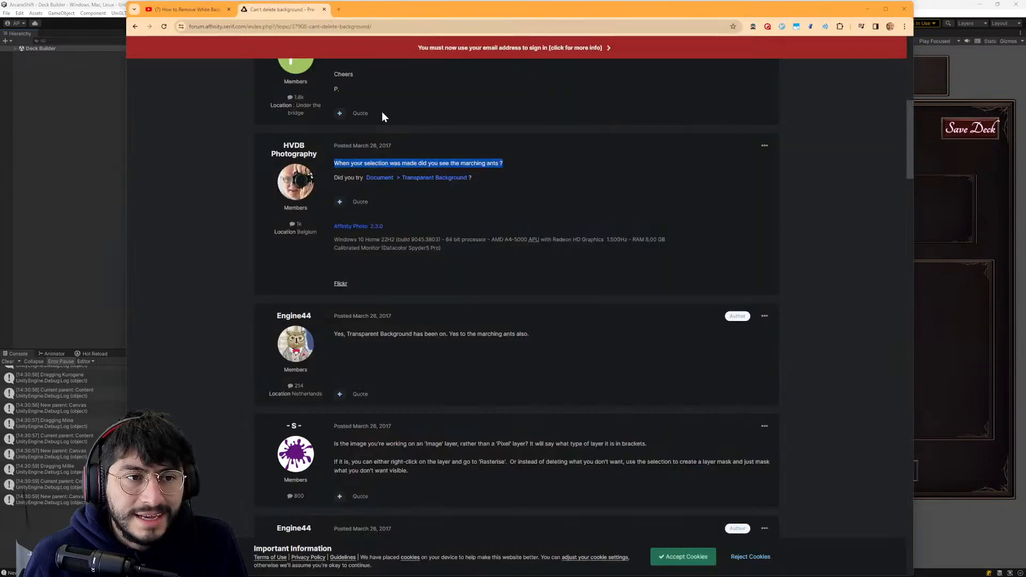
key("alt+Tab")
scroll(285, 123, "down", 1)
key("alt+Tab")
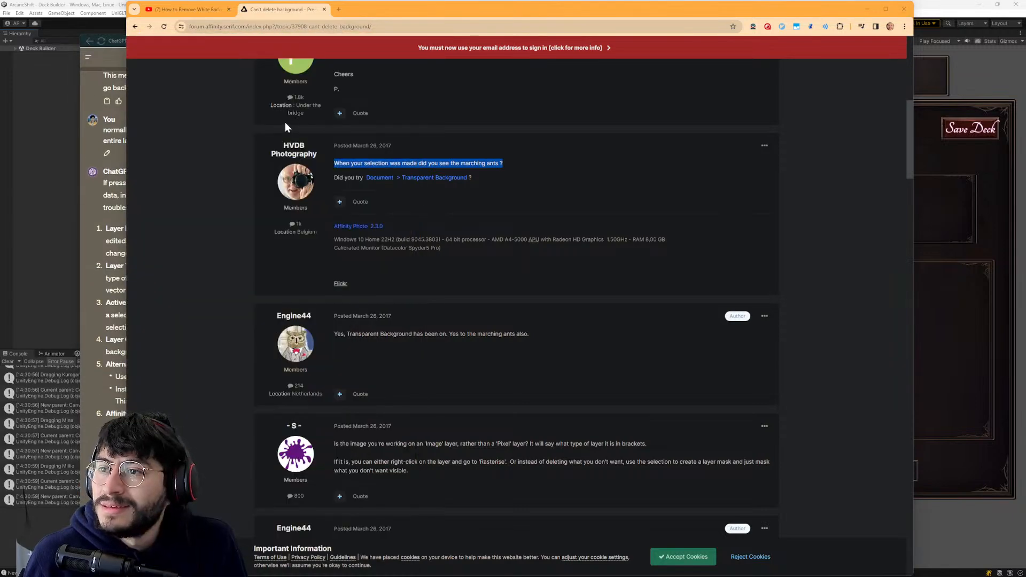
key("alt+Tab")
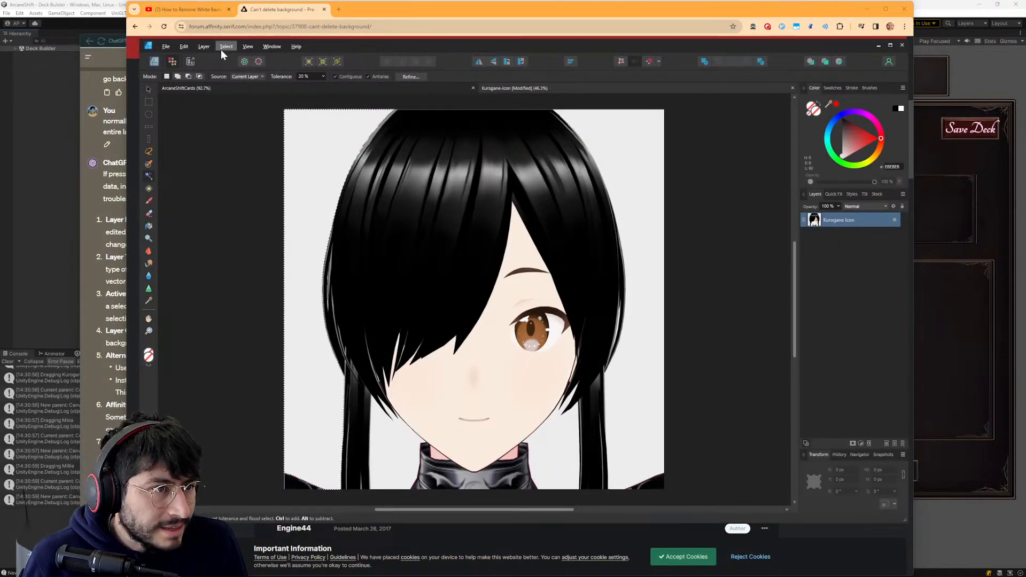
left_click(169, 47)
mouse_move(212, 45)
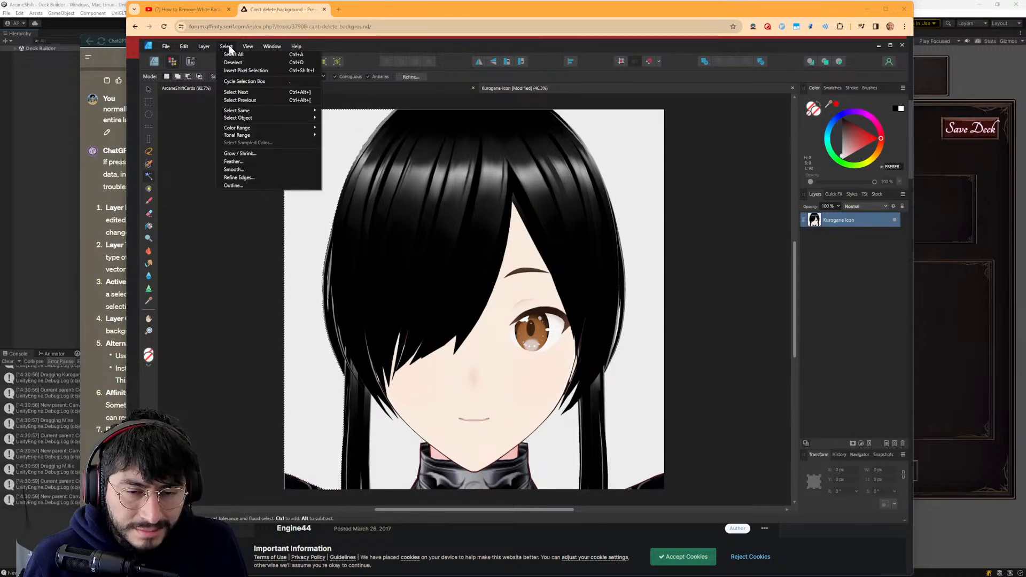
key("alt+Tab")
key("alt+Tab")
- Read the forum thread's remaining replies on Image layers, Pixel layers and rasterising
left_click(596, 315)
scroll(403, 321, "down", 1)
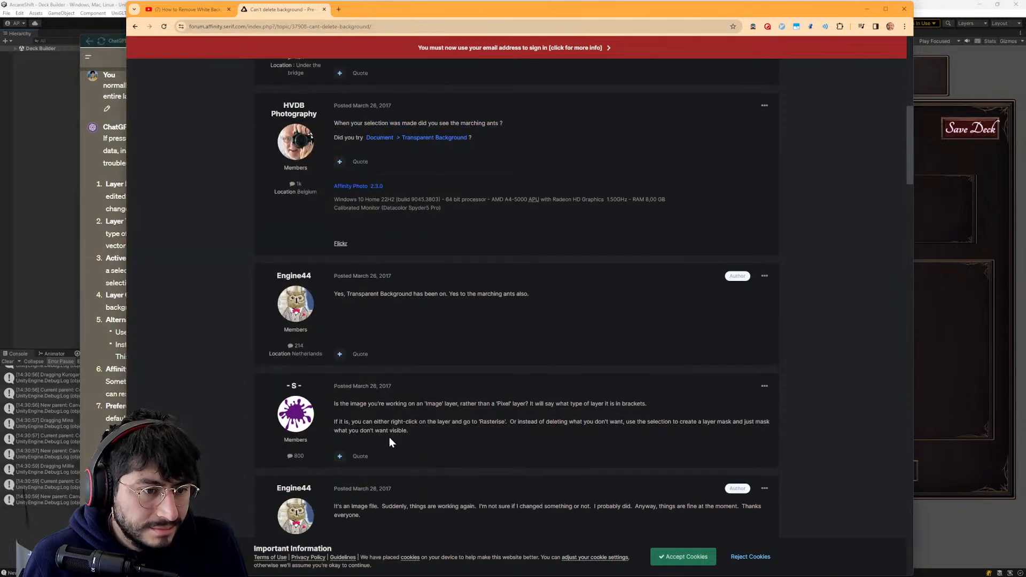
scroll(398, 422, "down", 2)
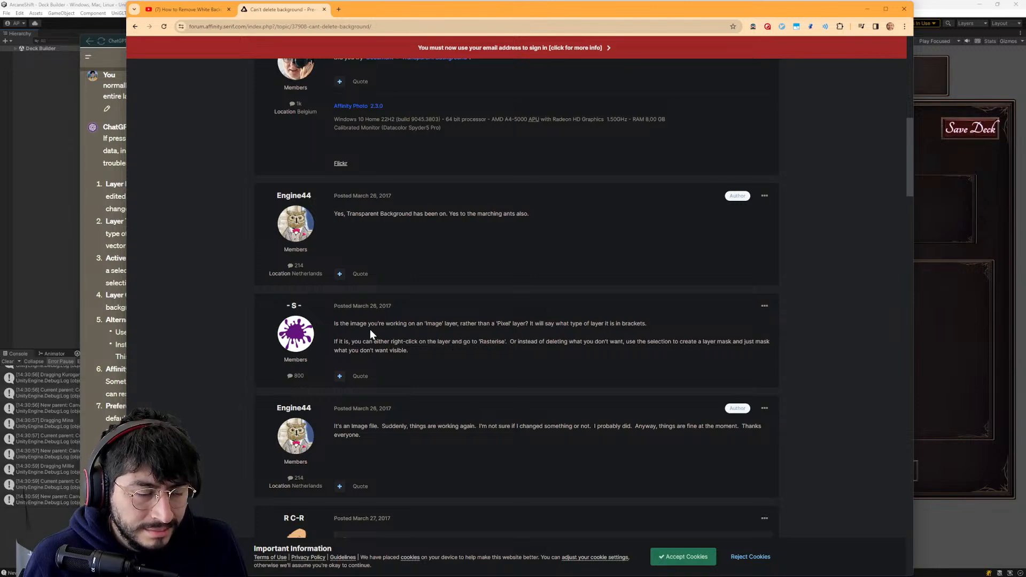
scroll(372, 431, "down", 2)
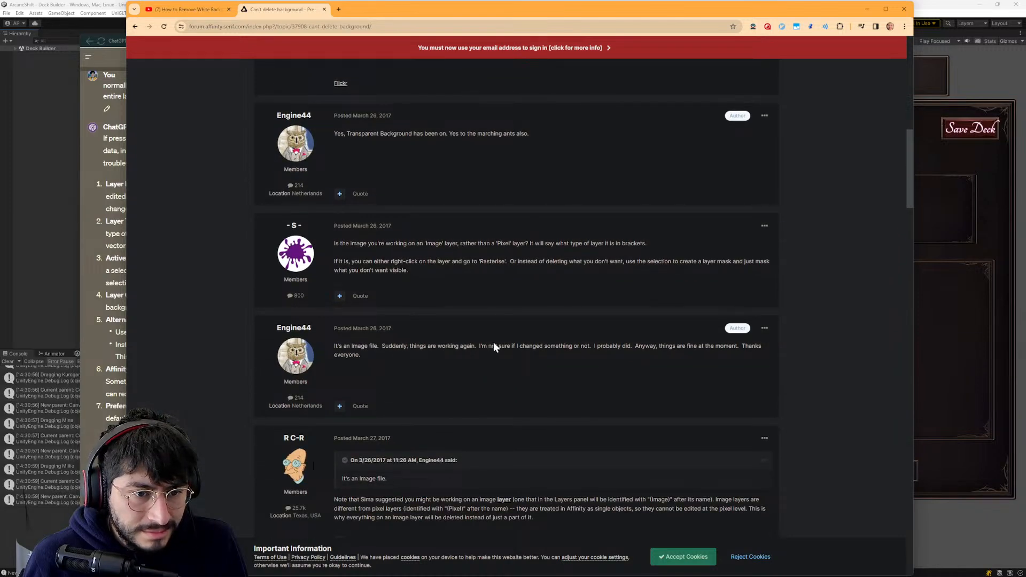
scroll(513, 366, "down", 1)
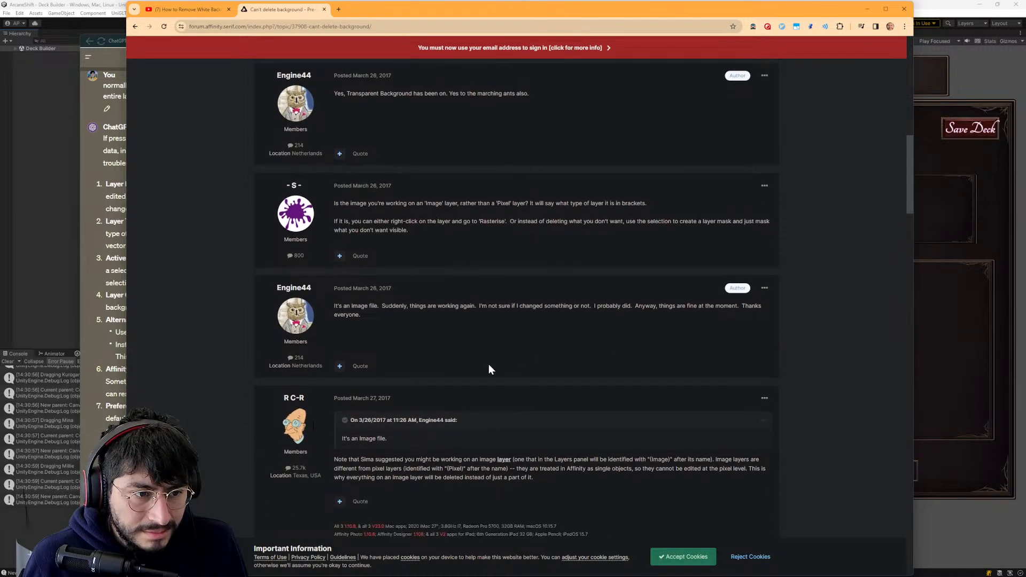
scroll(364, 454, "down", 1)
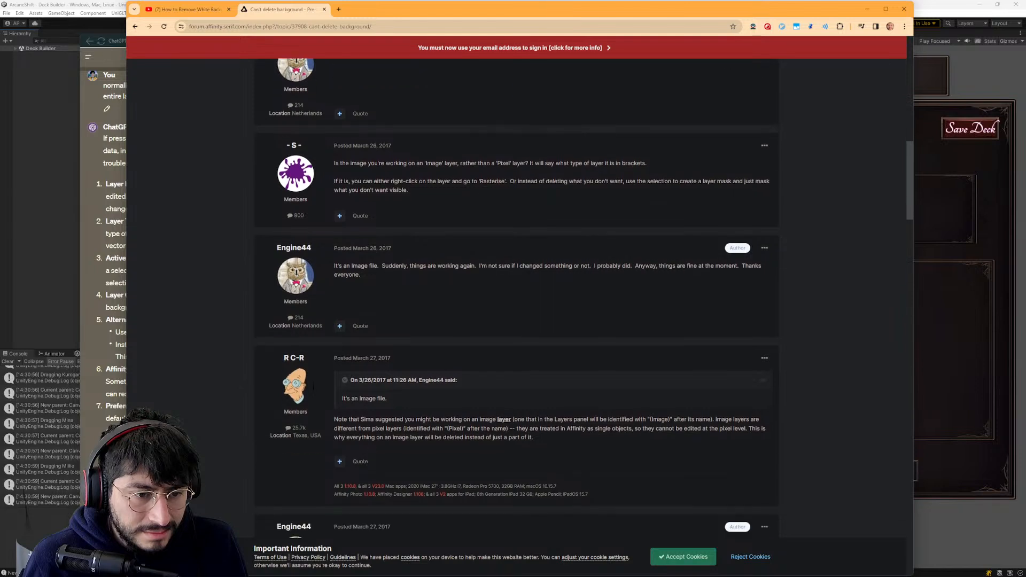
scroll(514, 412, "down", 2)
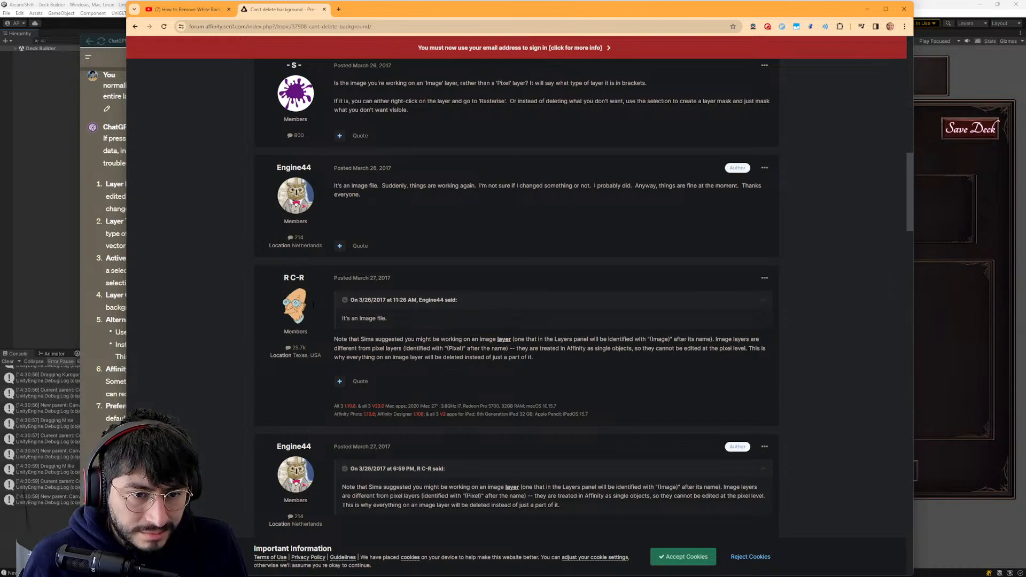
scroll(715, 352, "down", 1)
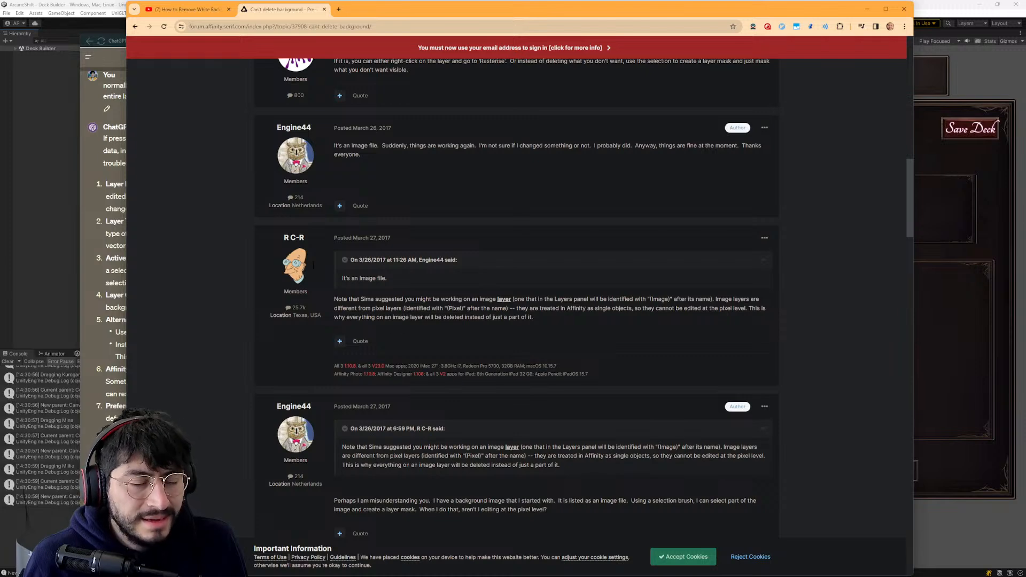
- Switch to Affinity Designer and add a new pixel layer above the Kurogane Icon layer
key("alt+Tab")
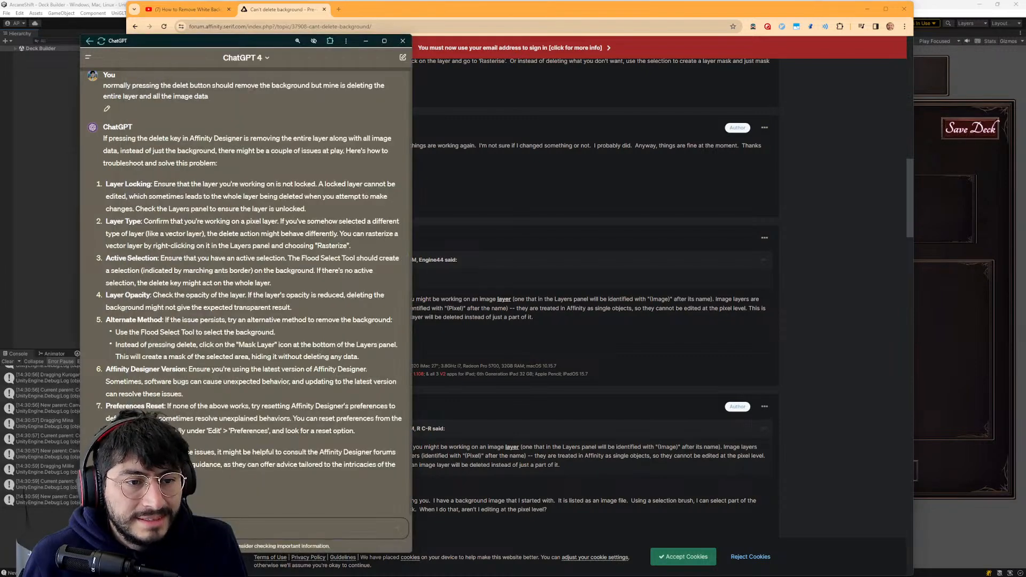
key("alt+Tab")
right_click(842, 223)
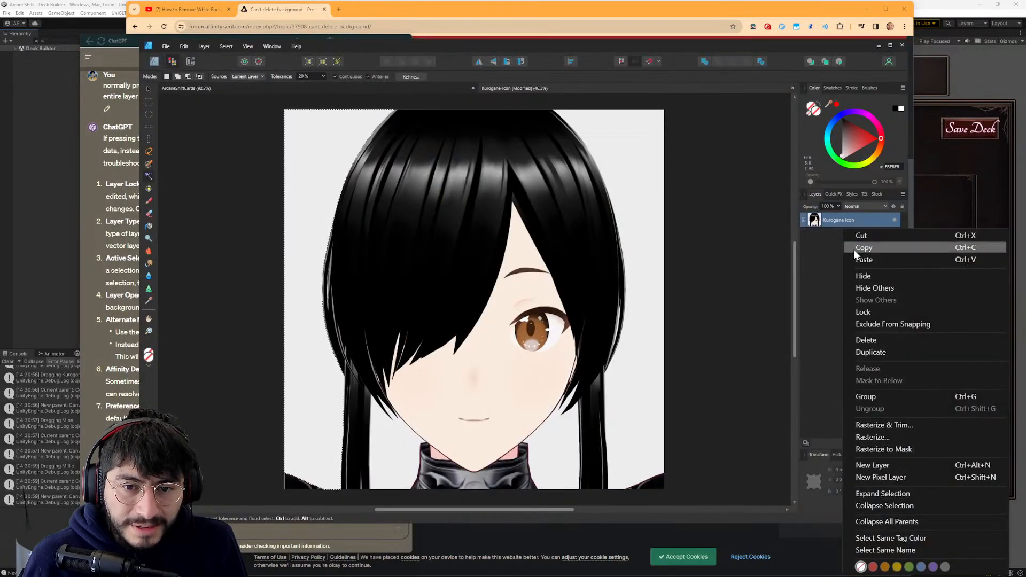
left_click(873, 477)
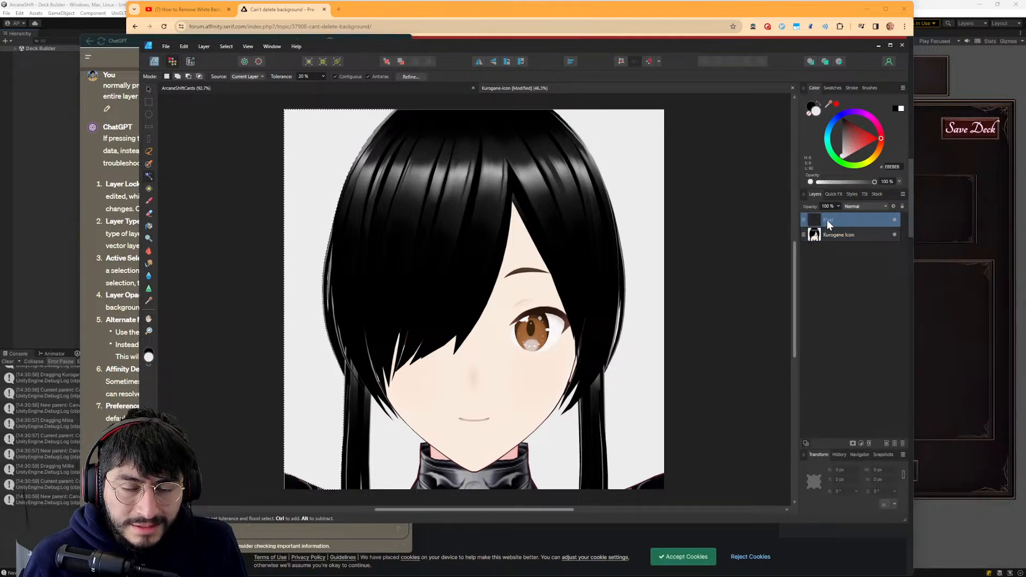
- Toggle the Kurogane Icon layer's visibility off and on, and flood-select the background area with the new pixel layer active
left_click(837, 236)
left_click(892, 233)
left_click(894, 233)
left_click(881, 219)
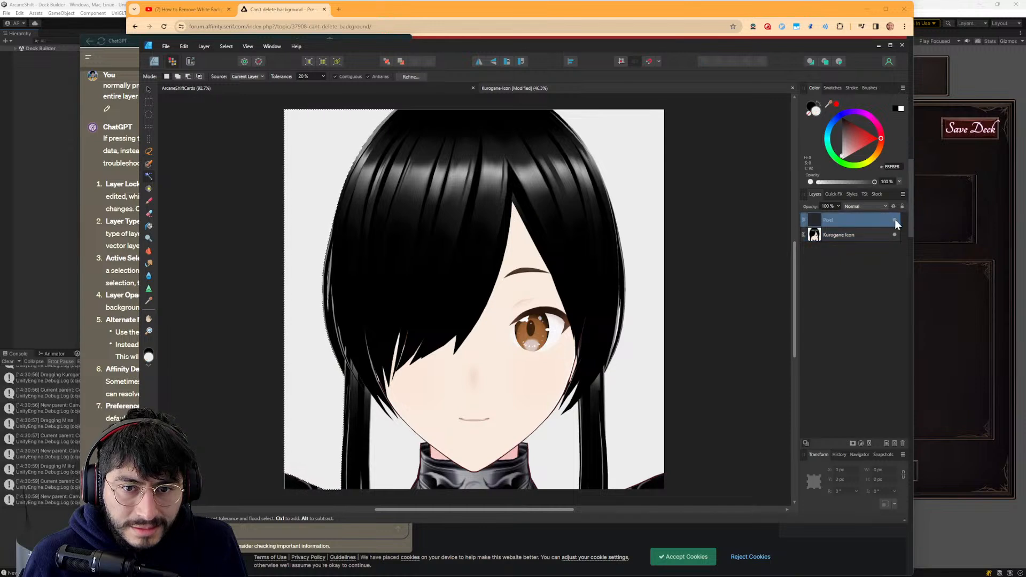
left_click(300, 131)
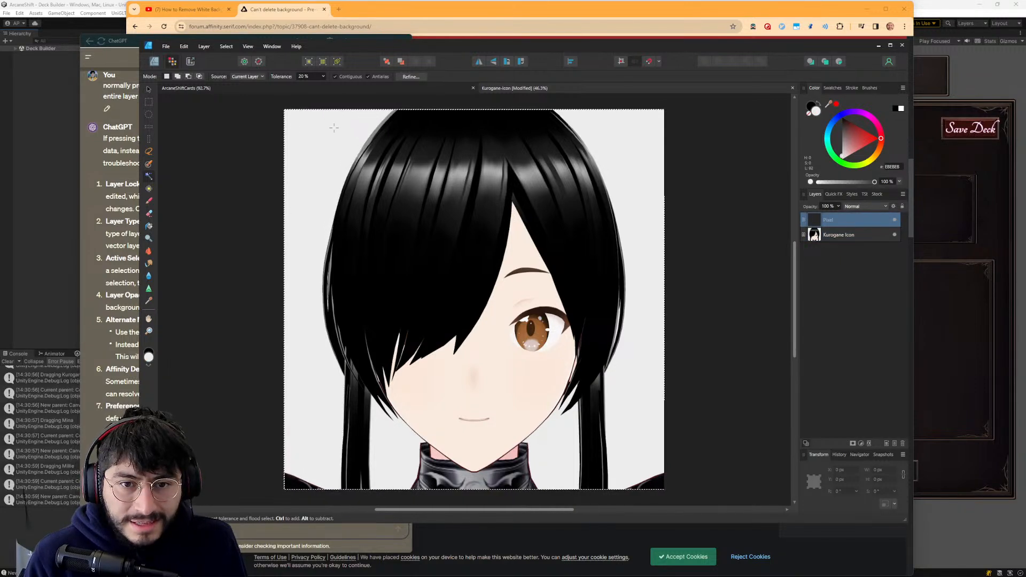
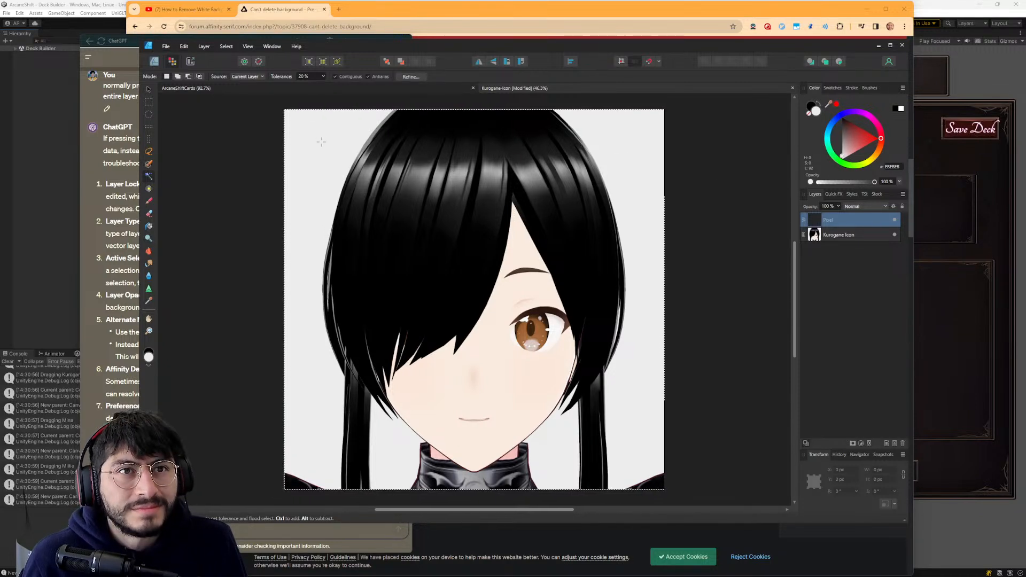
- Delete the empty Pixel layer above the Kurogane Icon layer
left_click(829, 234)
left_click(840, 223)
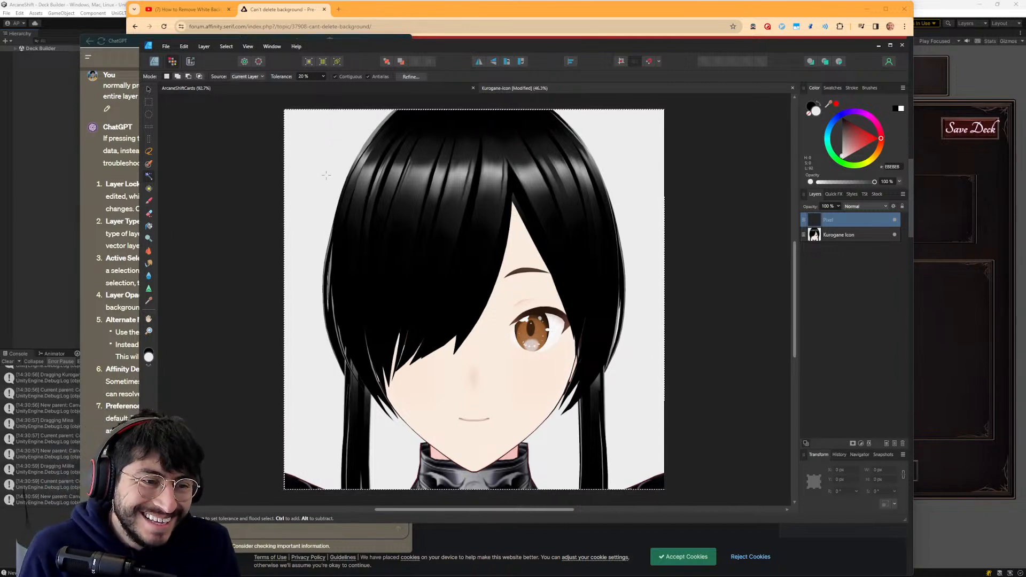
right_click(831, 219)
left_click(831, 216)
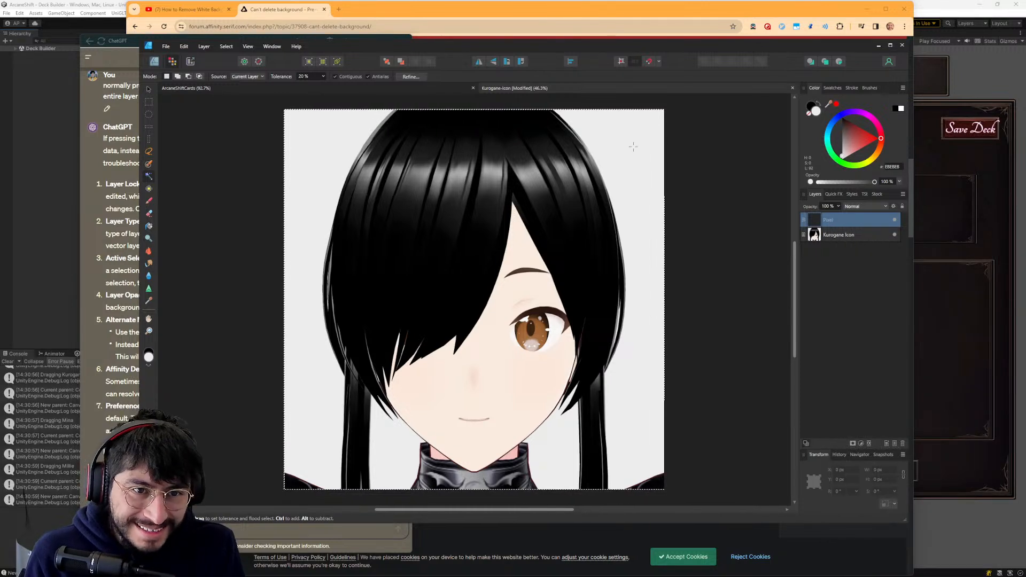
right_click(836, 219)
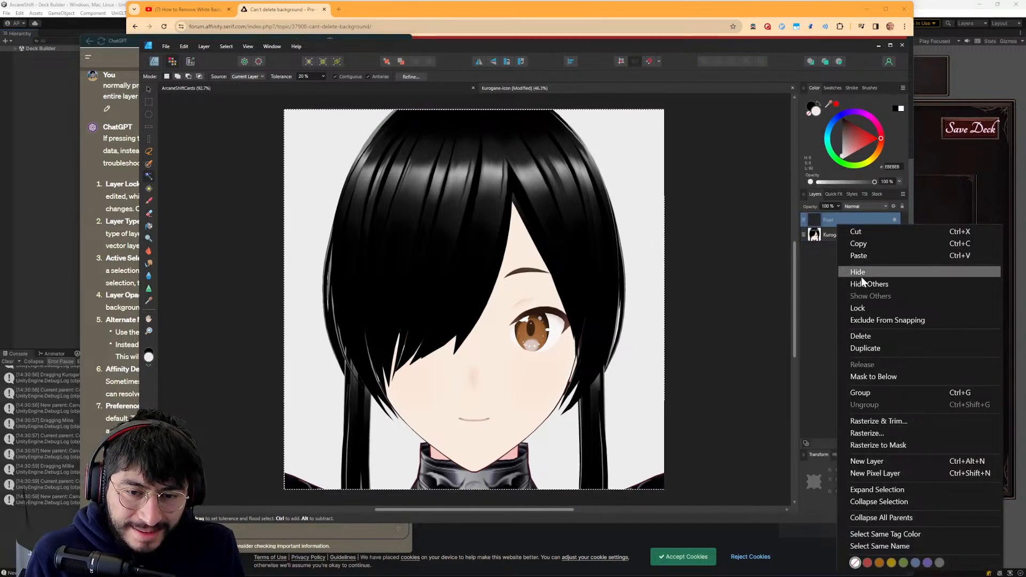
left_click(871, 335)
- Rasterize the Kurogane Icon layer into a pixel layer
right_click(837, 224)
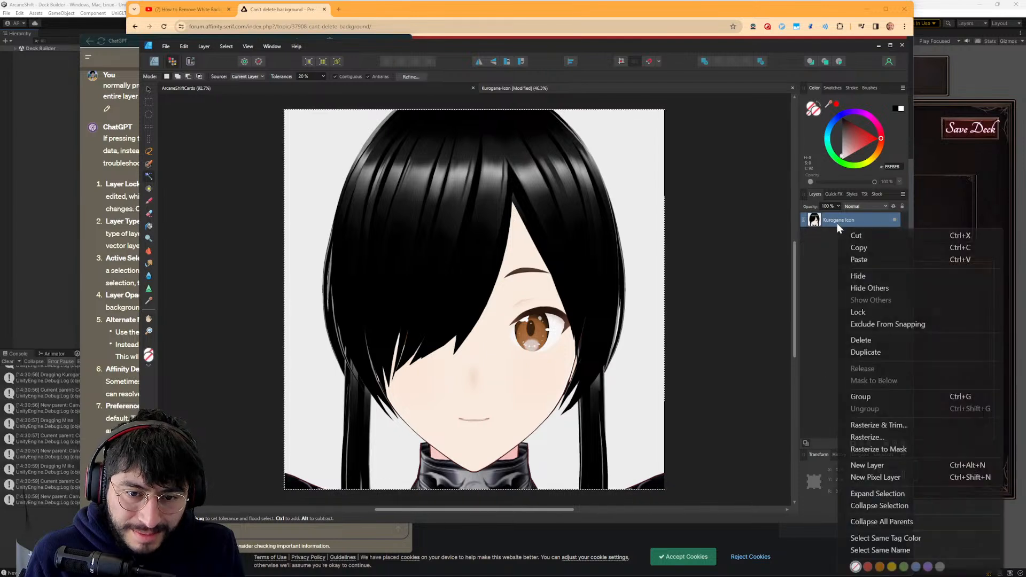
left_click(863, 438)
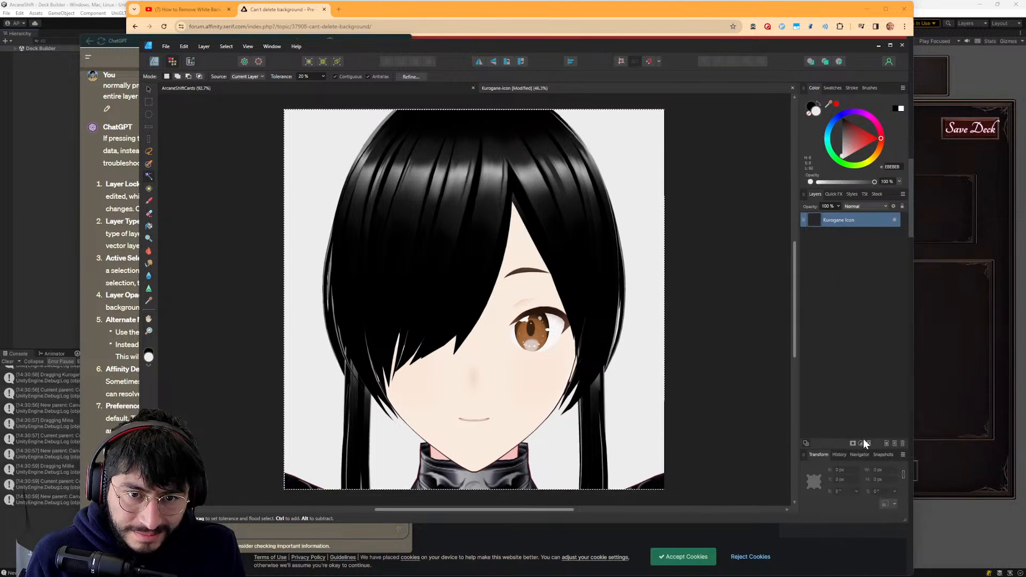
left_click_drag(833, 221, 847, 221)
right_click(835, 219)
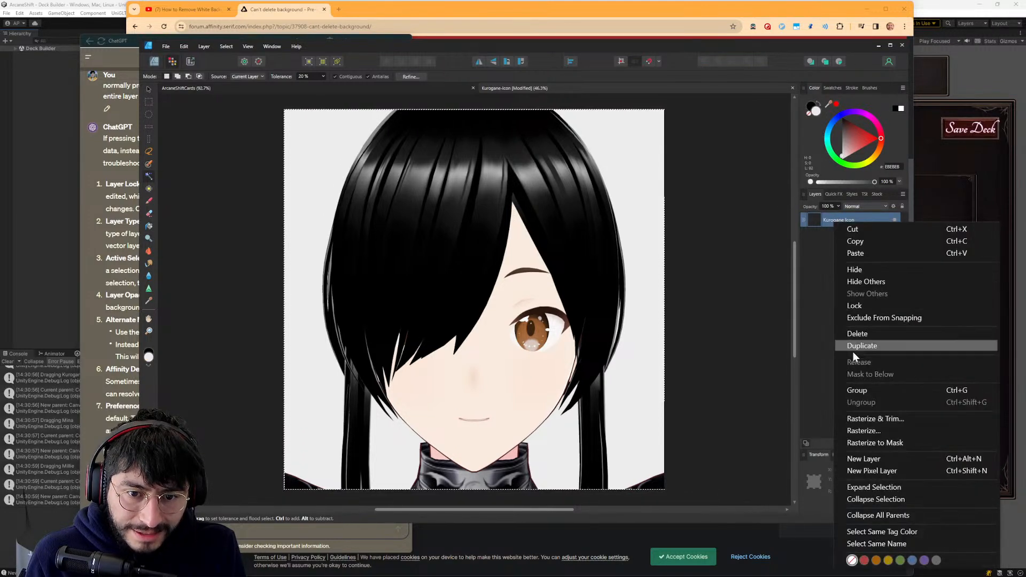
left_click(856, 431)
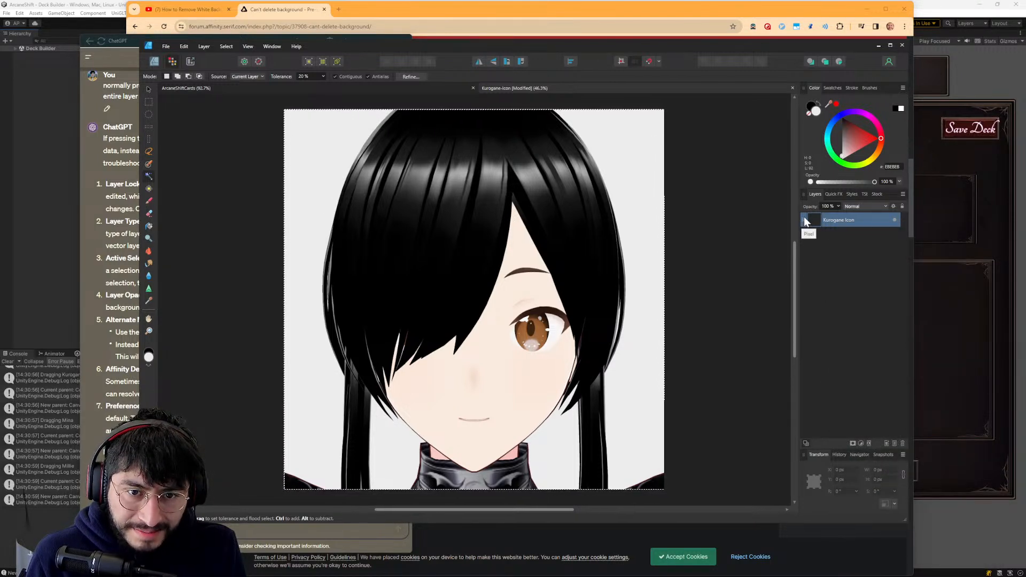
- Flood-select the light grey background on both sides of the character's head and delete it
left_click(318, 151)
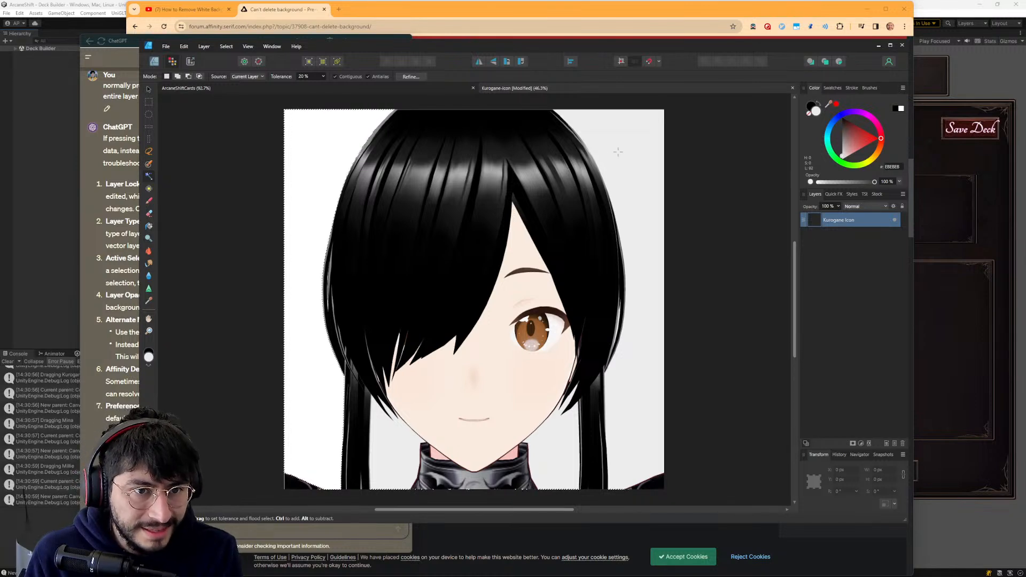
key("Delete")
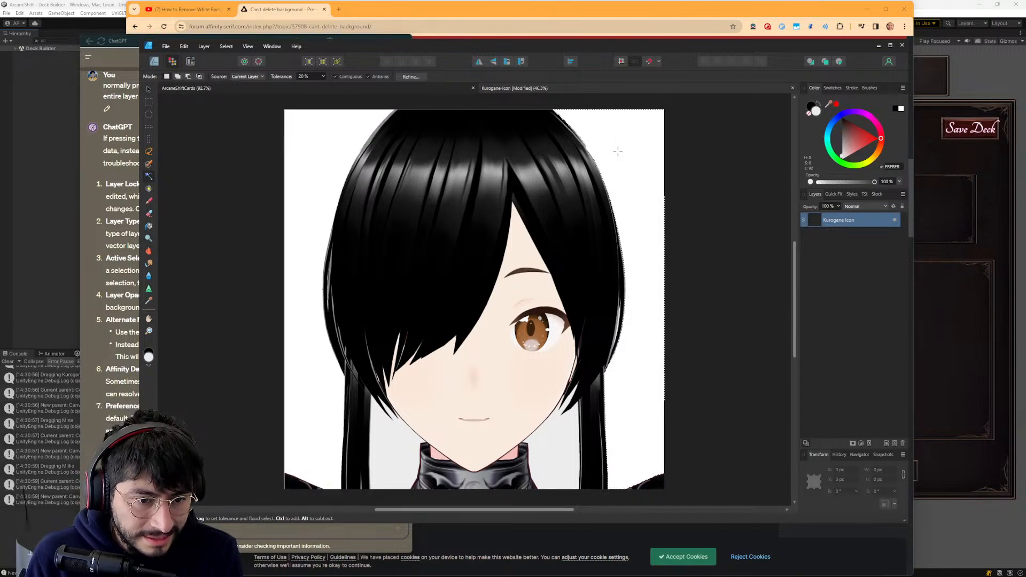
left_click(615, 144)
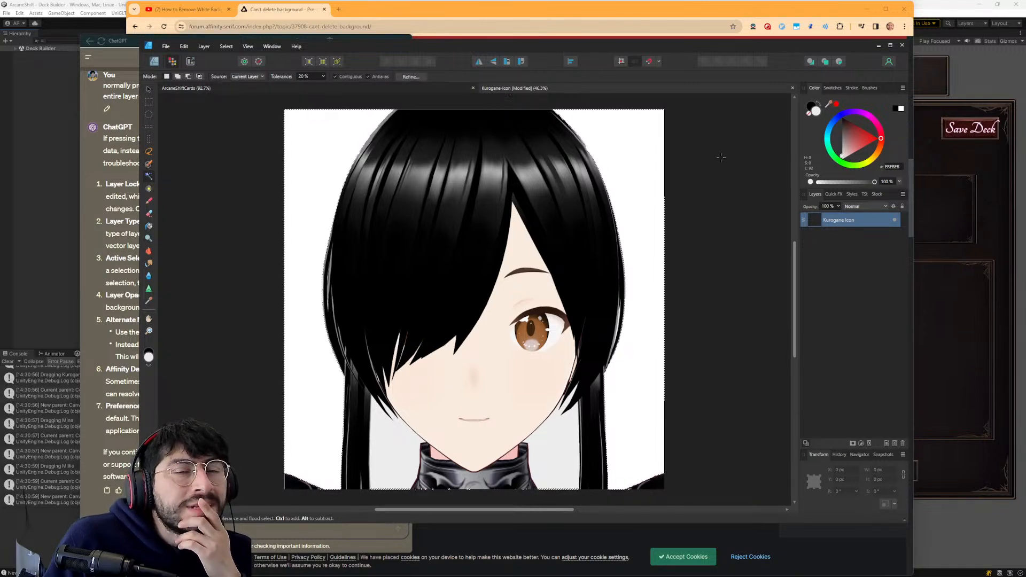
- Undo the deletion of the grey background to the right of the character's head
right_click(835, 218)
left_click(818, 259)
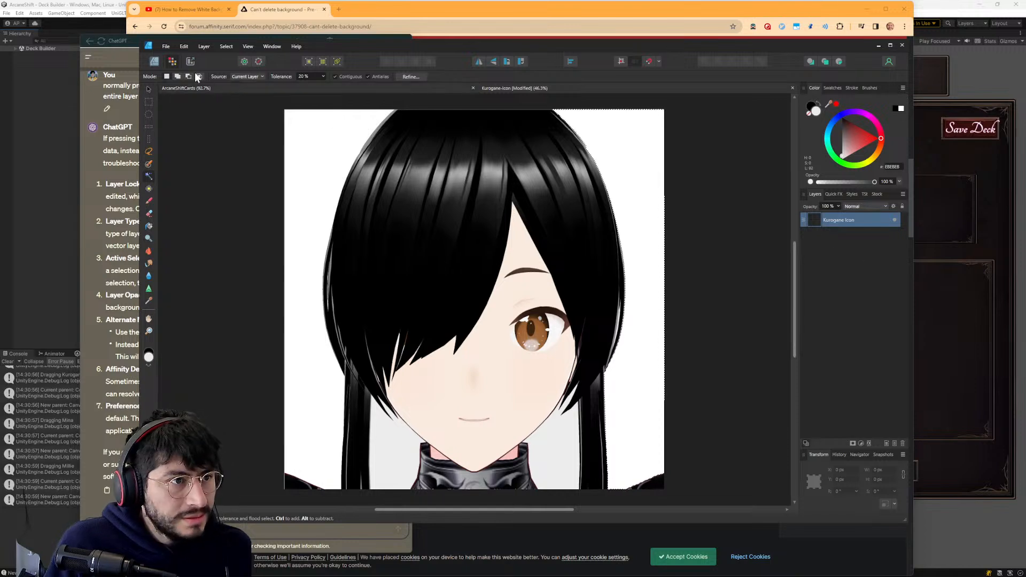
left_click(180, 45)
left_click(185, 47)
left_click(185, 46)
left_click(185, 47)
left_click(186, 48)
left_click(187, 53)
left_click(185, 47)
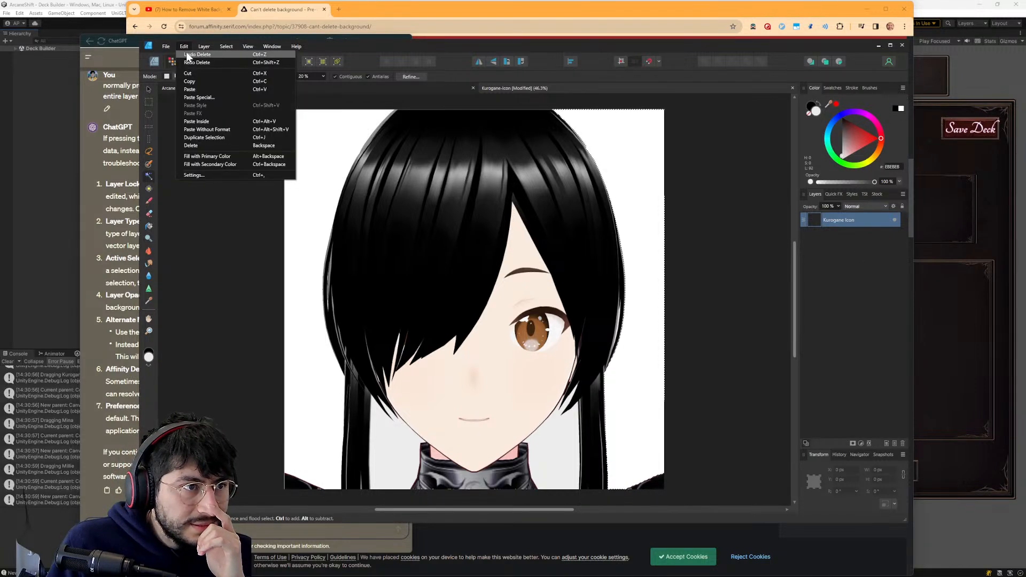
left_click(186, 53)
left_click(185, 45)
left_click(186, 53)
left_click(185, 47)
left_click(186, 54)
left_click(185, 46)
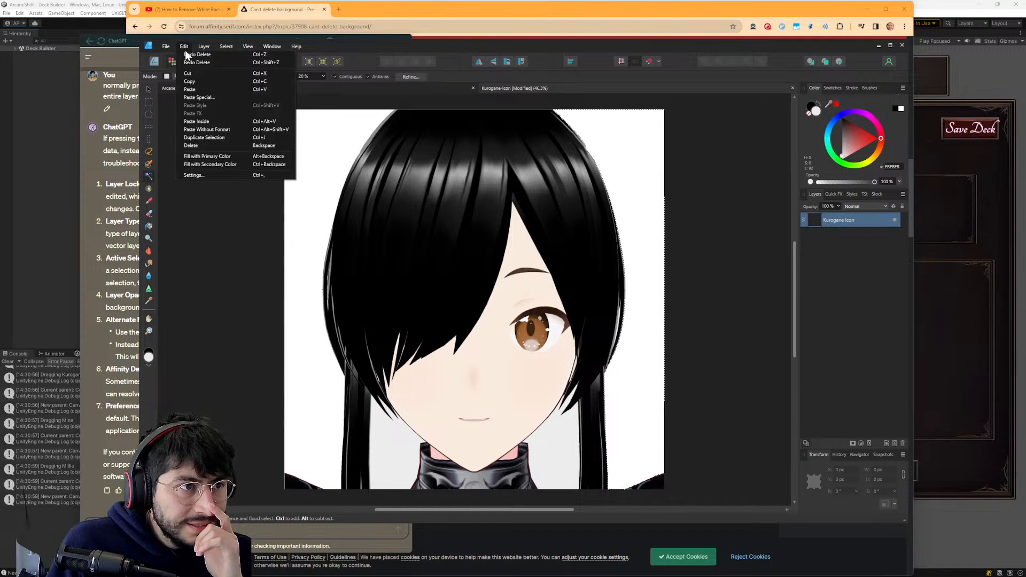
left_click(187, 53)
left_click(184, 46)
left_click(187, 54)
left_click(186, 47)
left_click(188, 54)
left_click(185, 48)
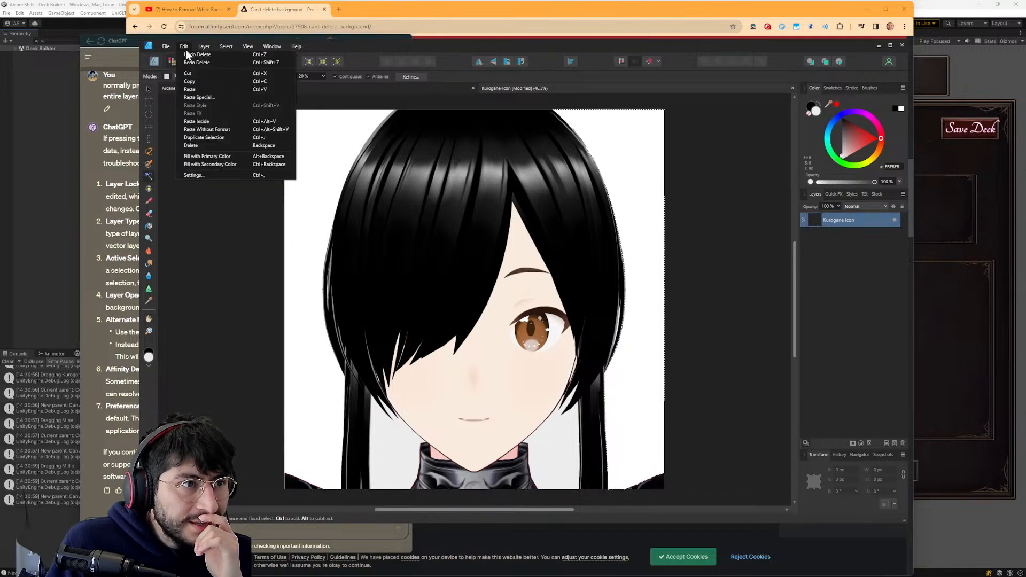
left_click(186, 54)
left_click(185, 48)
left_click(187, 54)
left_click(184, 47)
left_click(187, 54)
left_click(185, 47)
left_click(187, 54)
left_click(185, 47)
left_click(186, 54)
left_click(183, 46)
left_click(186, 54)
left_click(184, 46)
left_click(186, 54)
left_click(184, 47)
left_click(187, 54)
left_click(184, 46)
left_click(186, 54)
left_click(183, 47)
left_click(187, 54)
left_click(182, 47)
left_click(185, 54)
left_click(184, 47)
left_click(186, 54)
left_click(184, 46)
left_click(187, 56)
left_click(184, 46)
left_click(186, 54)
left_click(185, 46)
left_click(187, 55)
left_click(184, 46)
left_click(186, 54)
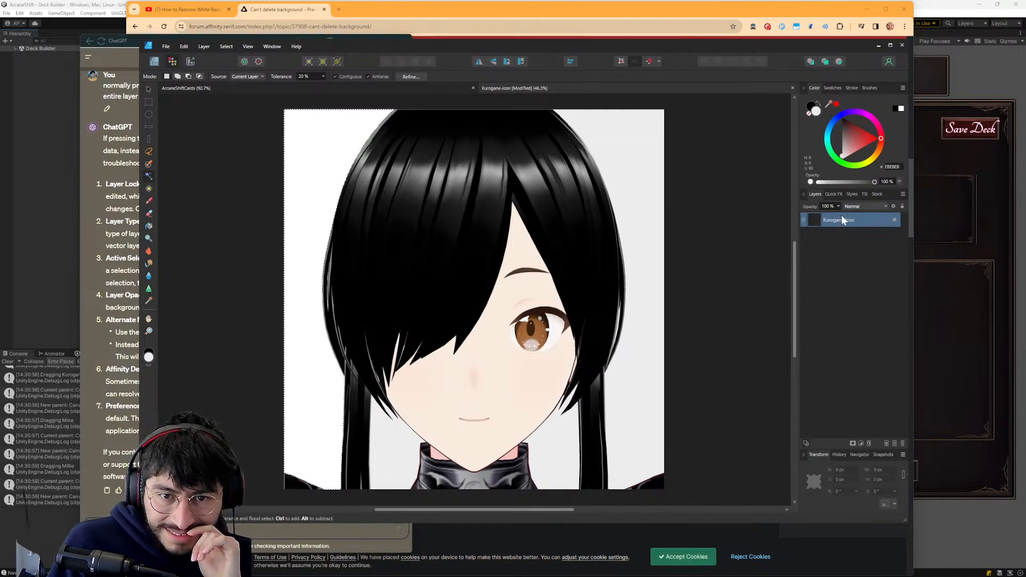
right_click(824, 217)
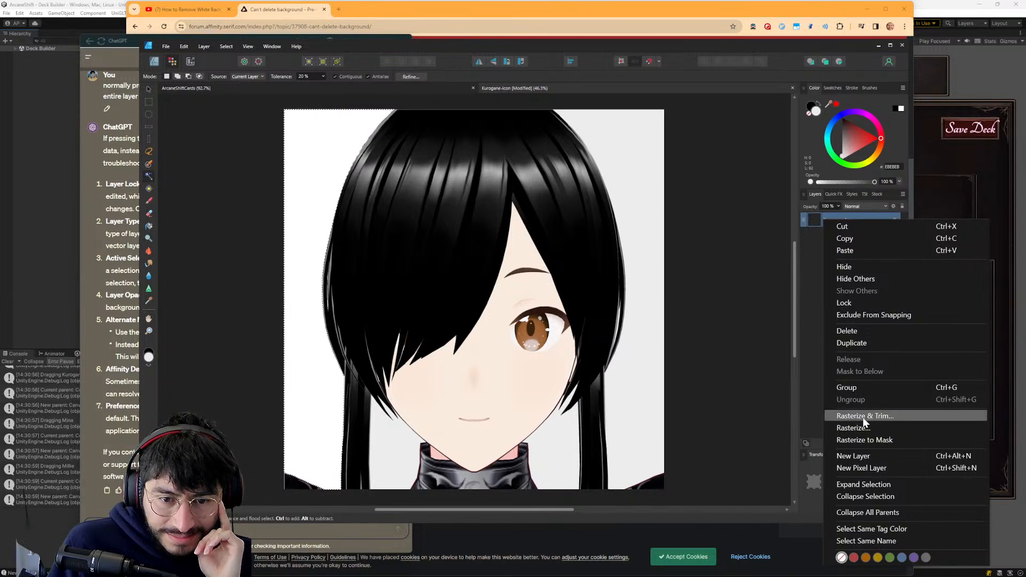
left_click(853, 456)
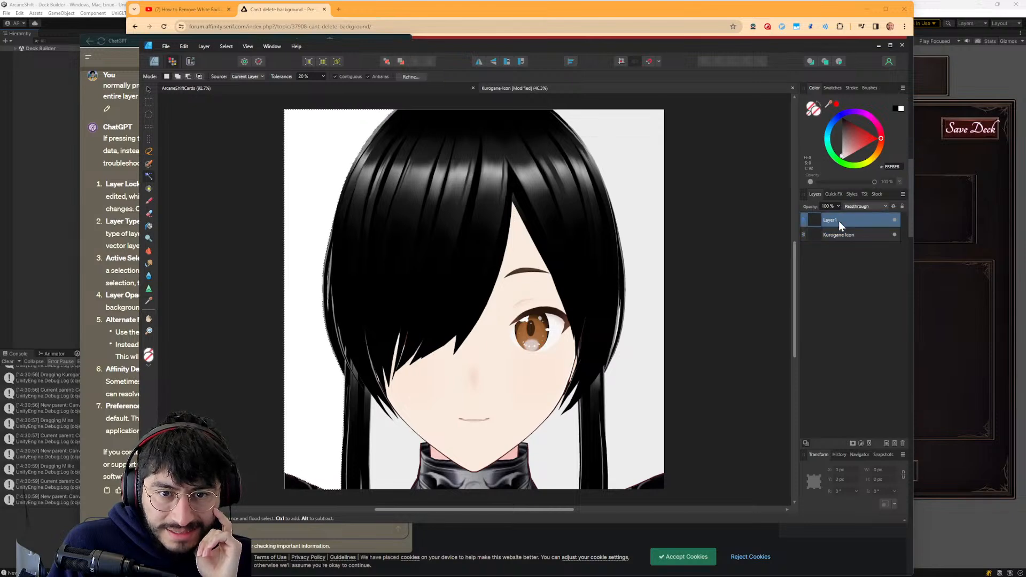
left_click(844, 234)
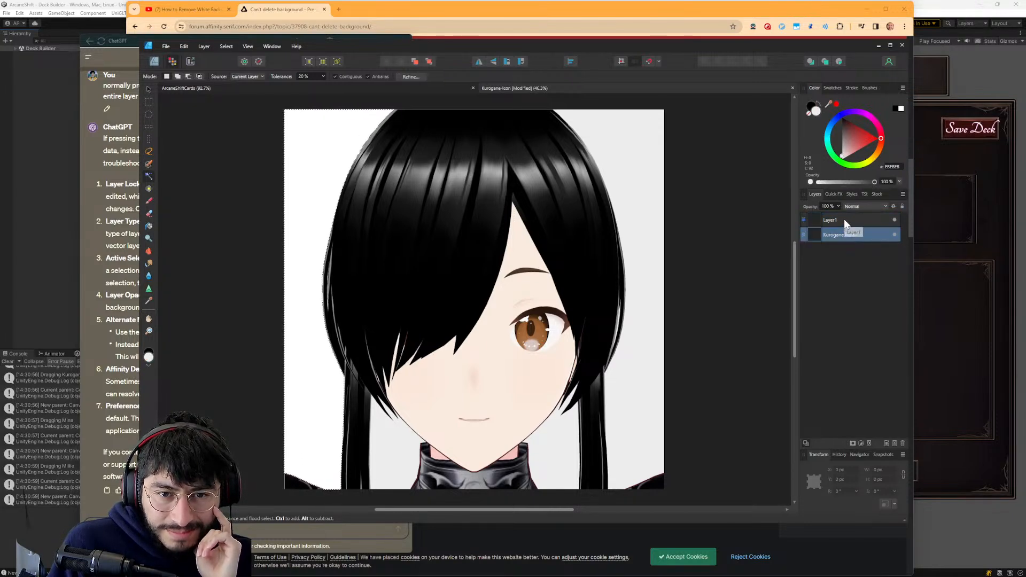
left_click(842, 220)
key("Delete")
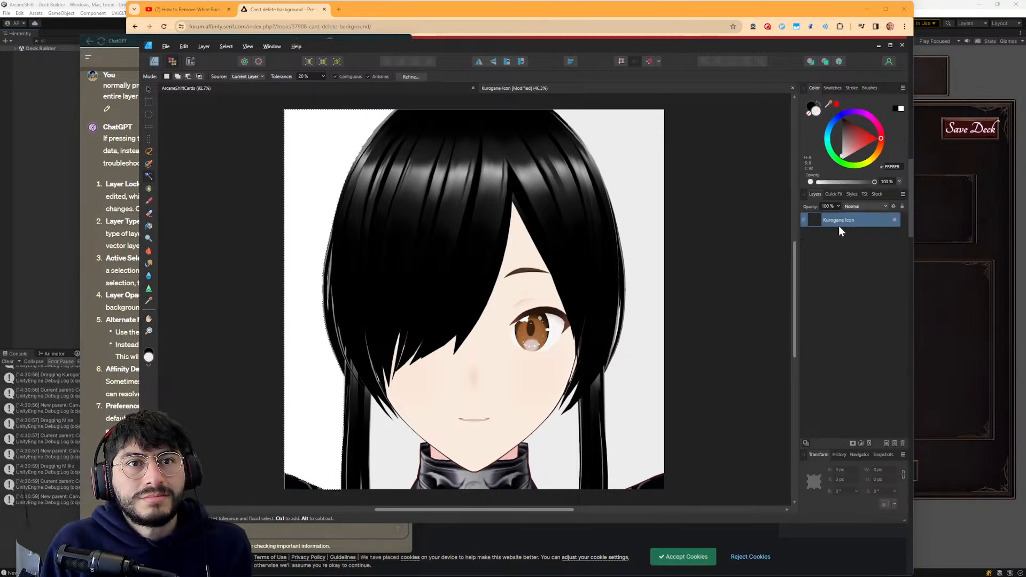
- Switch to ChatGPT, review its troubleshooting answer, and reply that the image is rasterized to a pixel layer but deleting the background still fails
key("alt+Tab")
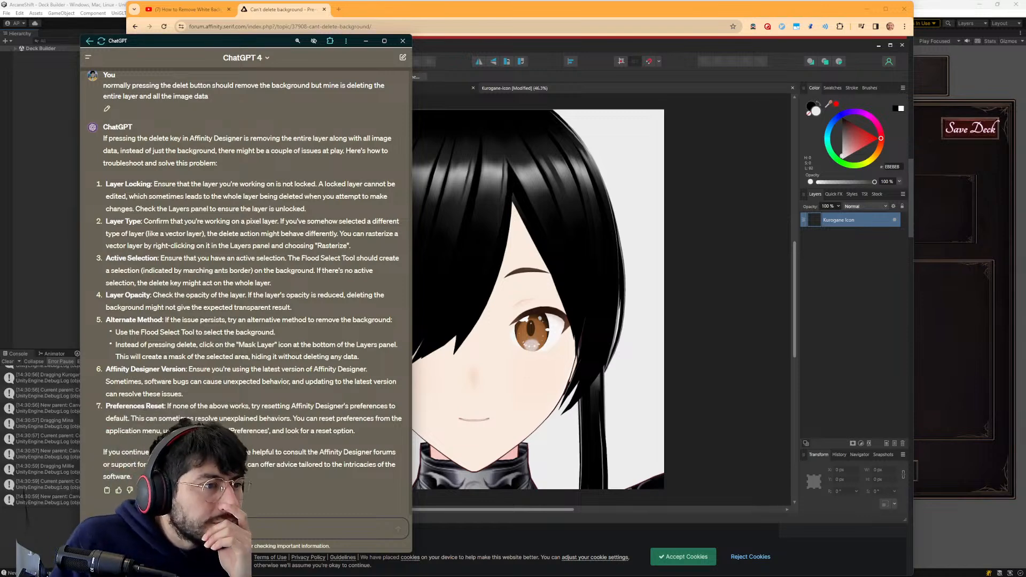
scroll(225, 259, "up", 2)
scroll(246, 268, "down", 3)
scroll(245, 268, "up", 5)
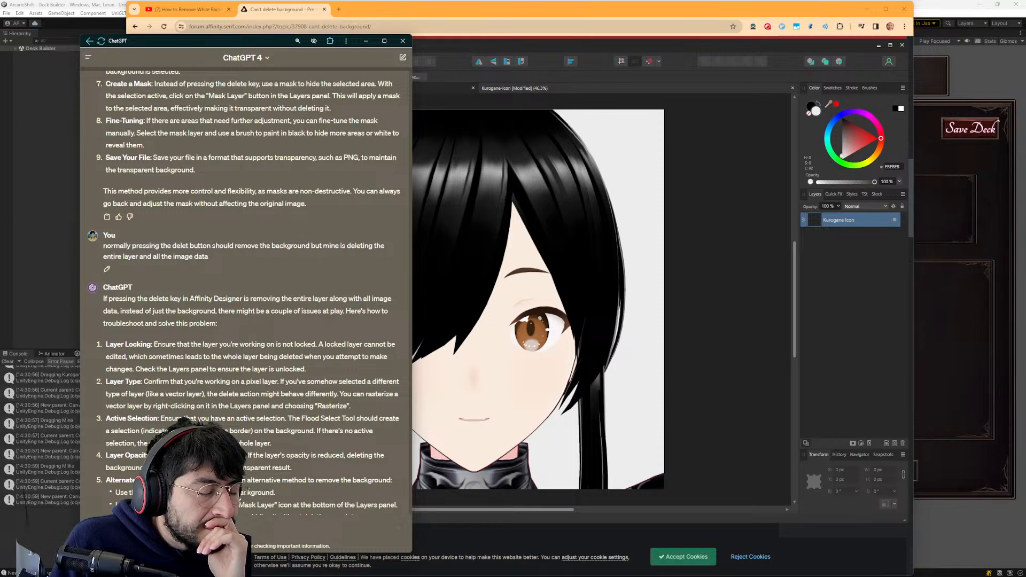
scroll(246, 289, "down", 3)
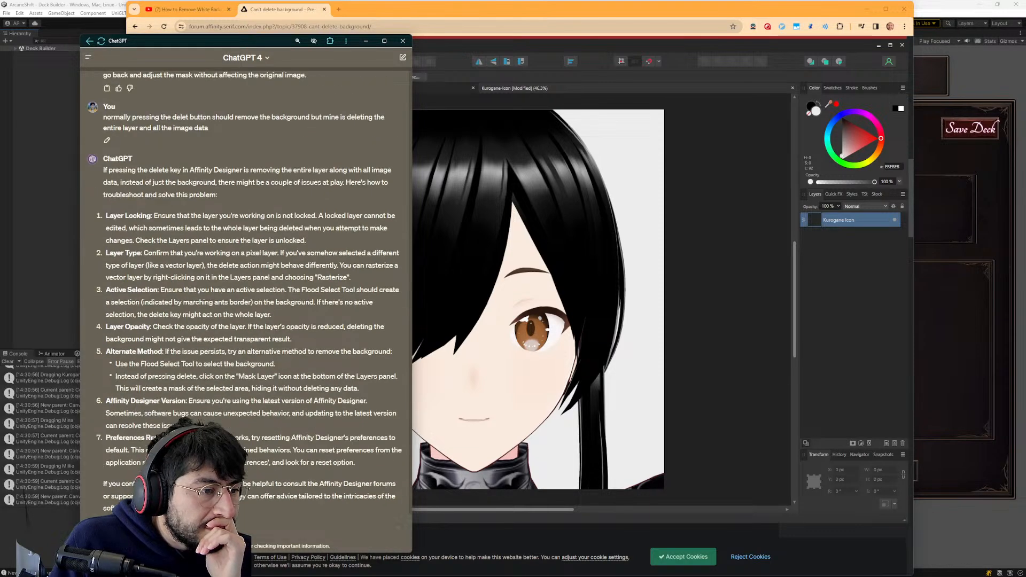
type("how")
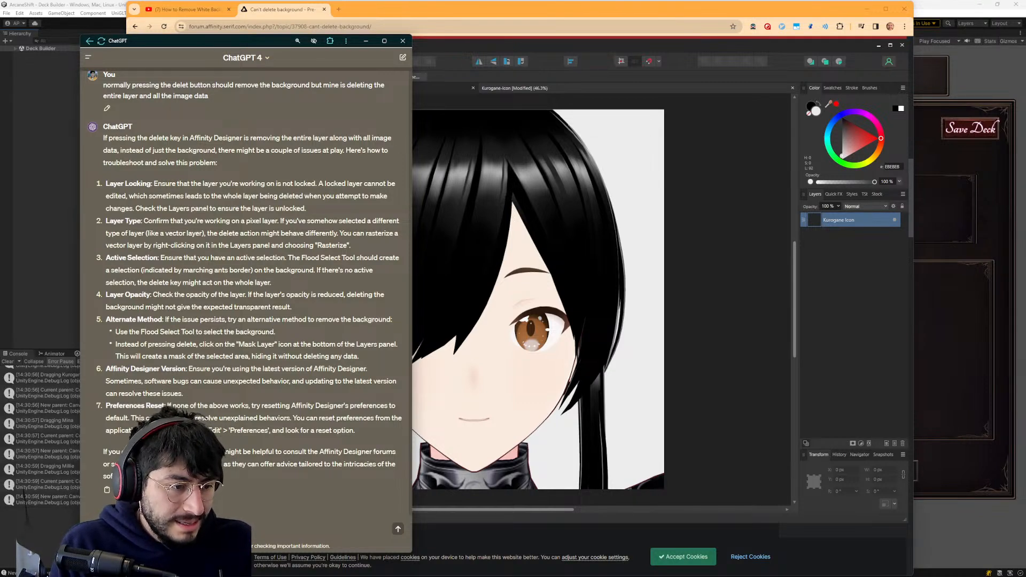
type("did restar")
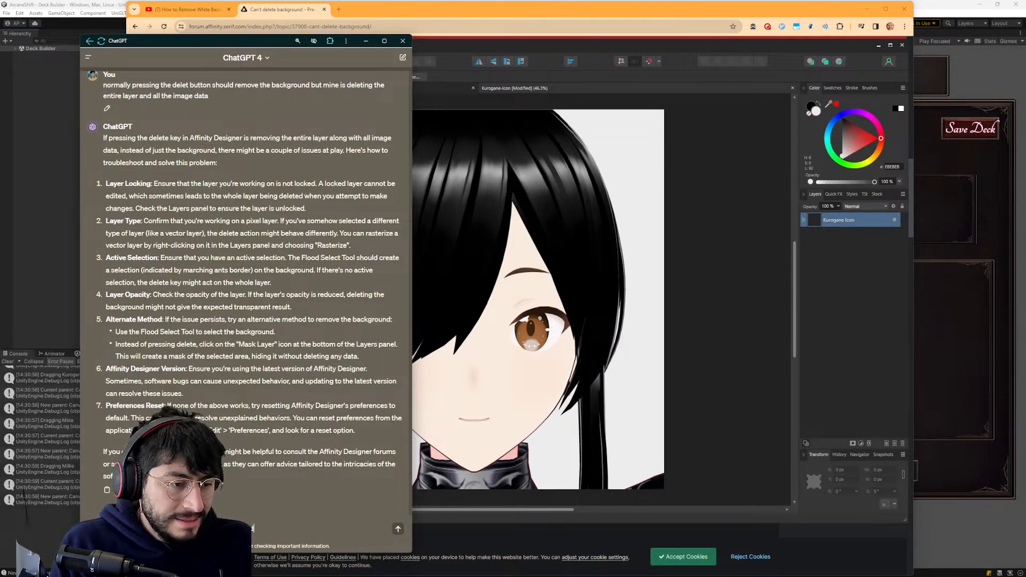
type("i")
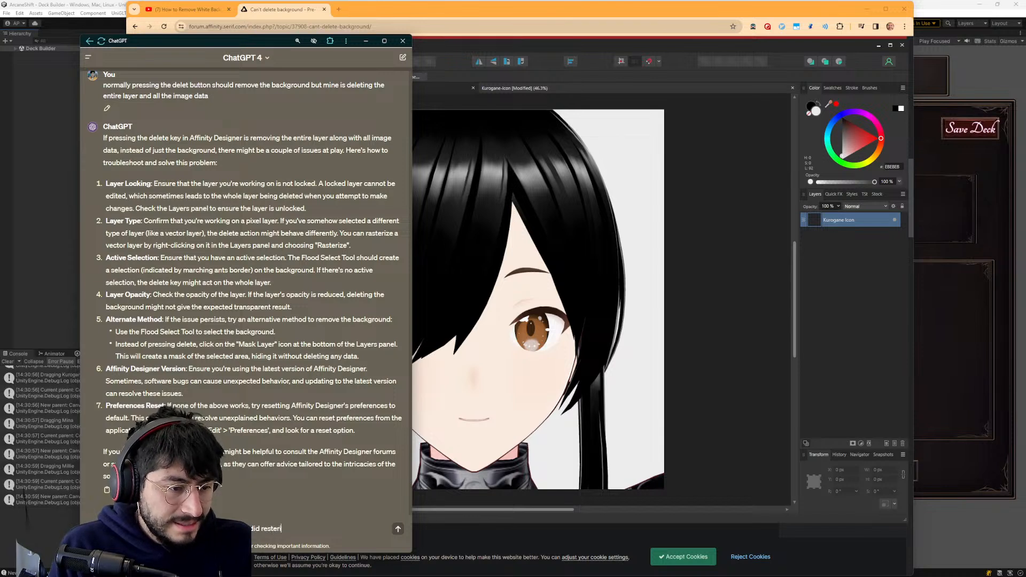
type("ze so now its a p")
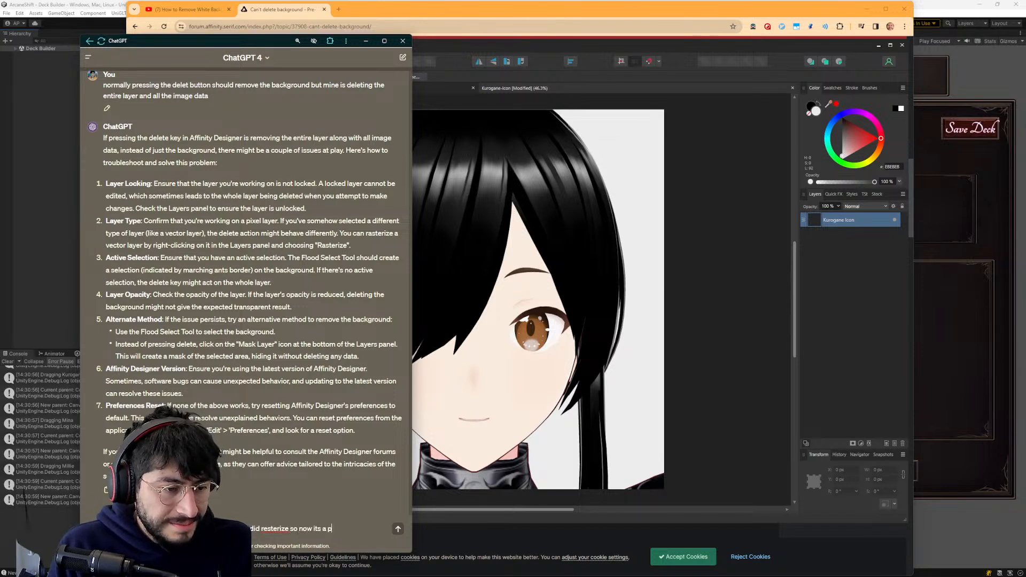
type("ixel layer , but sti")
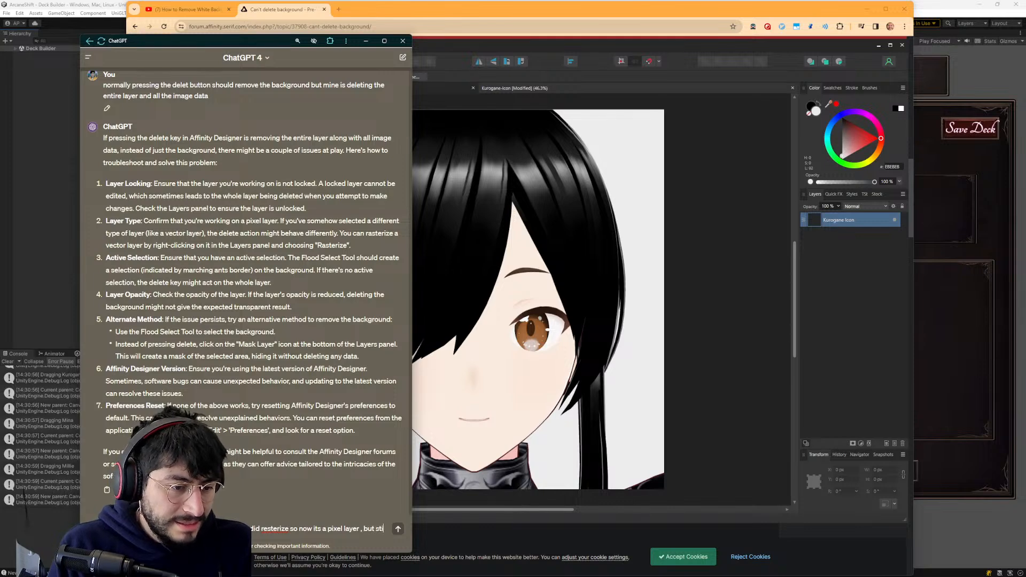
type("ll")
key("Return")
- Switch to the browser and read the Affinity forum replies about image layers versus pixel layers
key("alt+Tab")
key("alt+Tab")
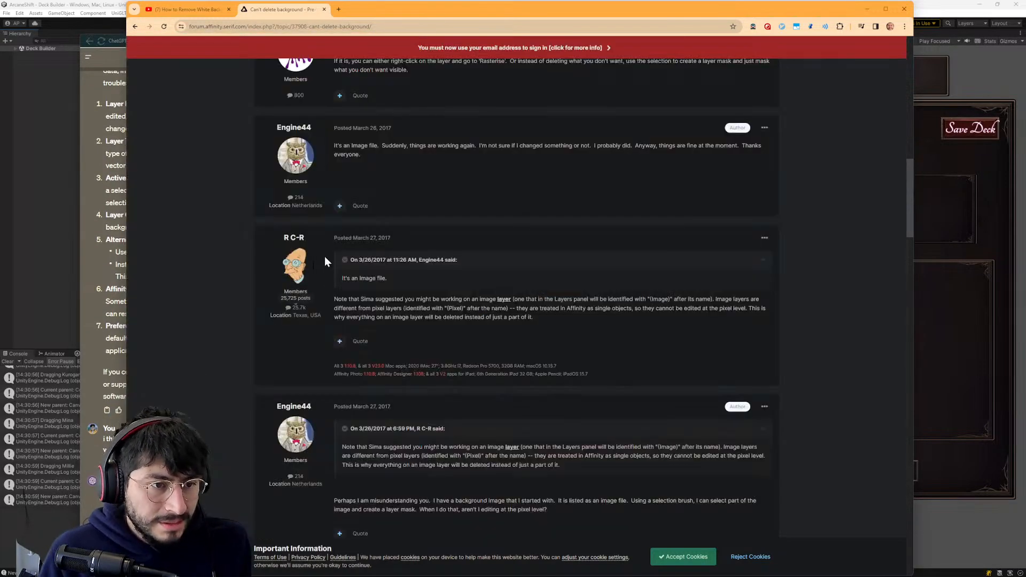
scroll(407, 430, "down", 2)
scroll(403, 492, "down", 3)
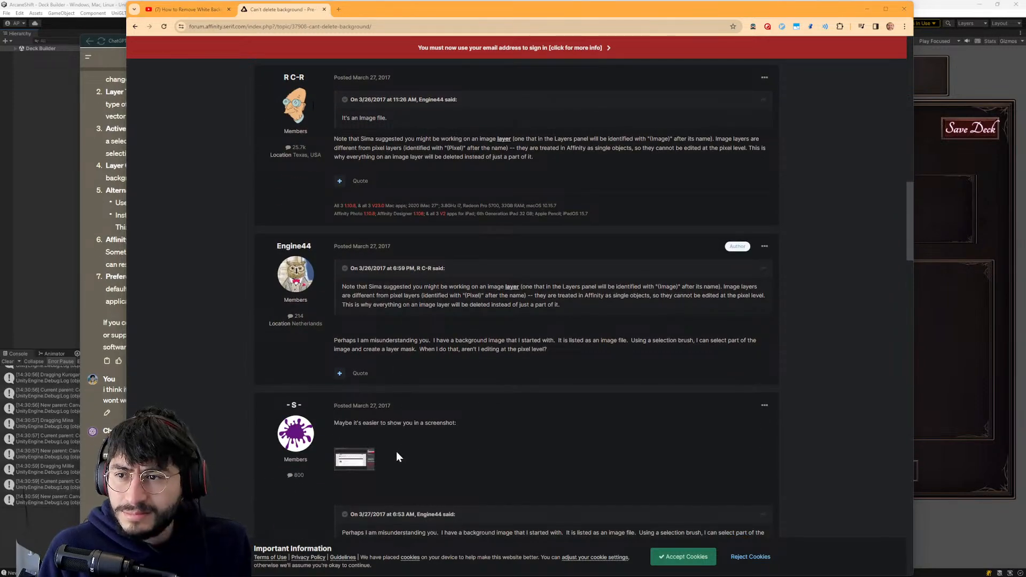
- Replay the opening of the YouTube tutorial on removing white backgrounds in Affinity Designer
left_click(192, 9)
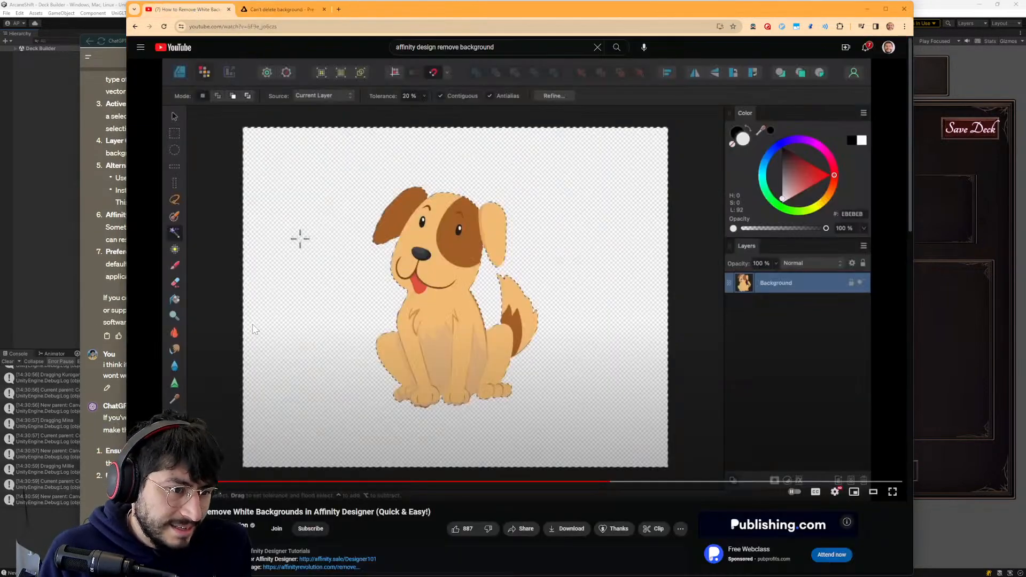
left_click(329, 483)
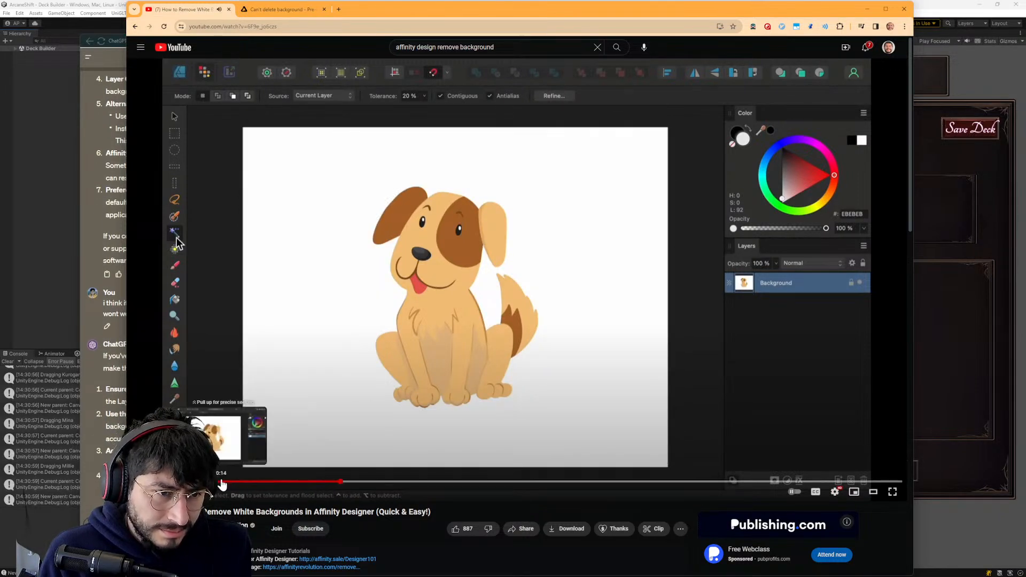
left_click(223, 482)
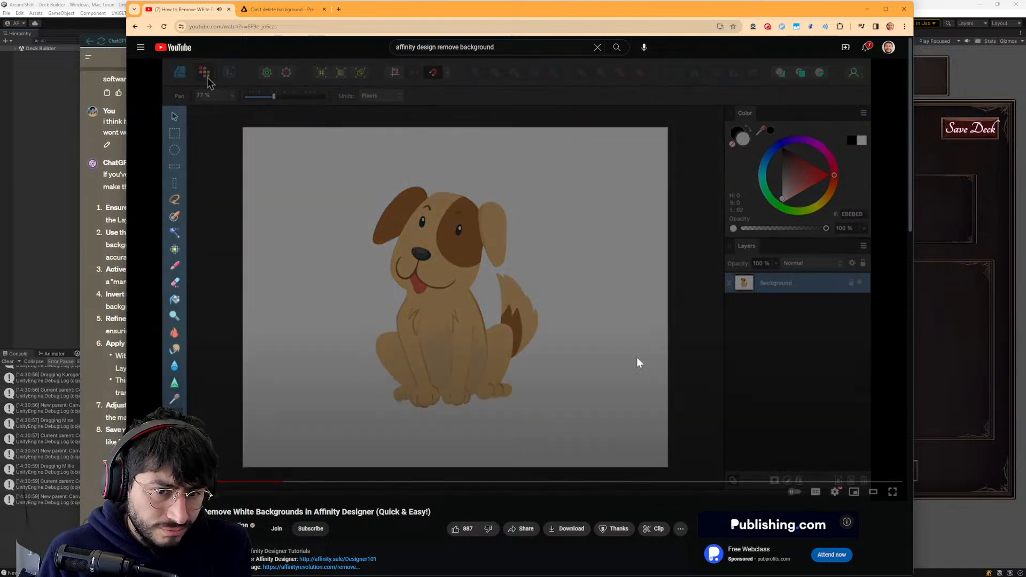
left_click(222, 486)
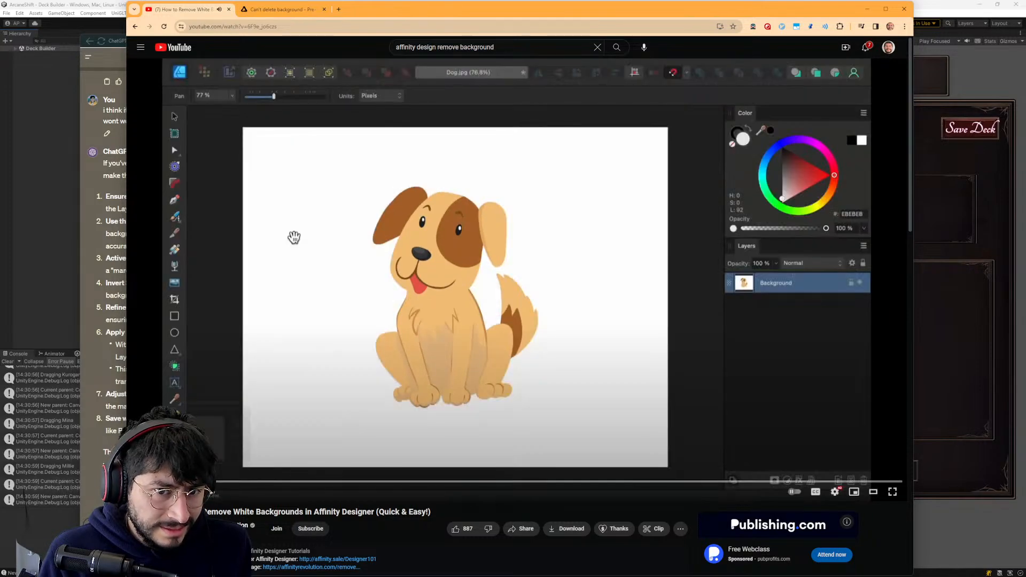
scroll(806, 326, "down", 8)
- Check the unit icons in Unity's deck builder, and return to the Kurogane icon document in Affinity Designer
left_click(950, 485)
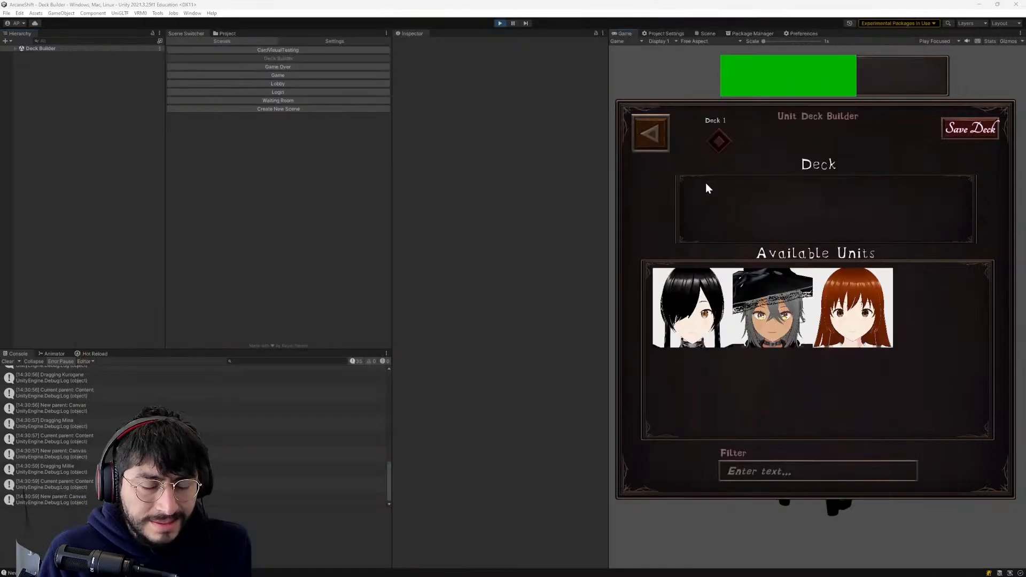
key("alt+Tab")
key("alt+Tab")
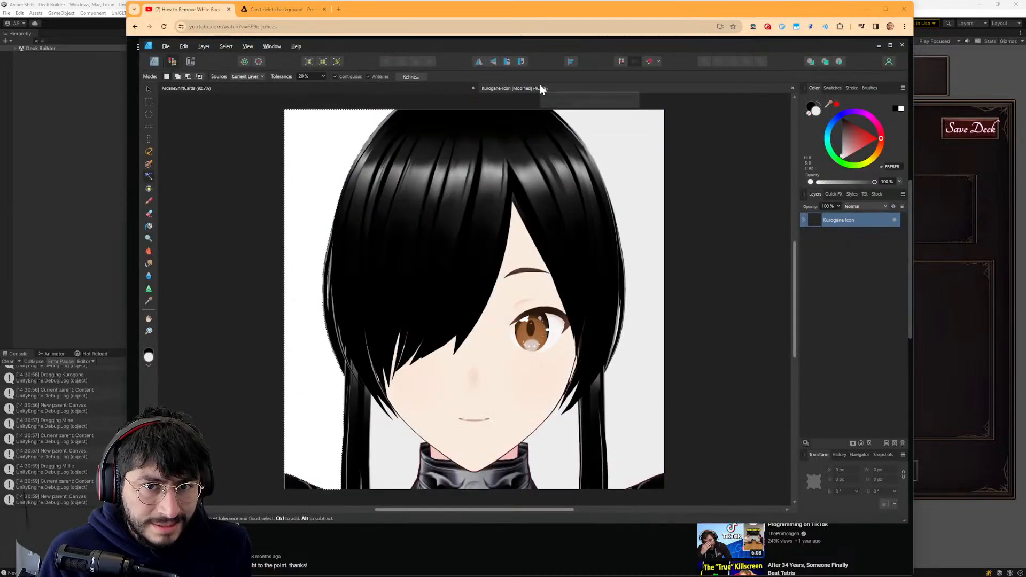
- Try to reopen the Kurogane-Icon.afdesign document from the Affinity Design Projects folder
left_click(162, 46)
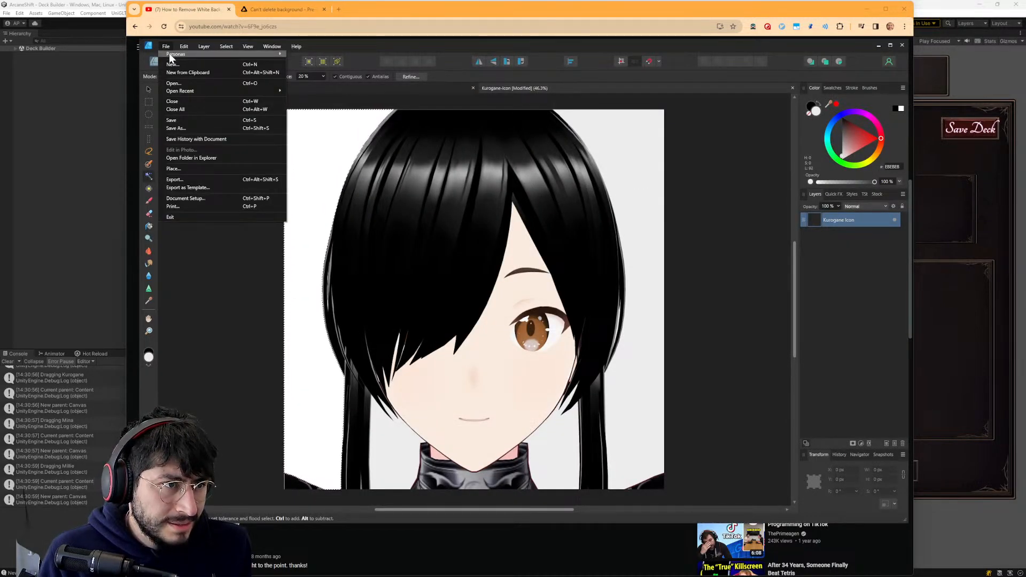
left_click(170, 84)
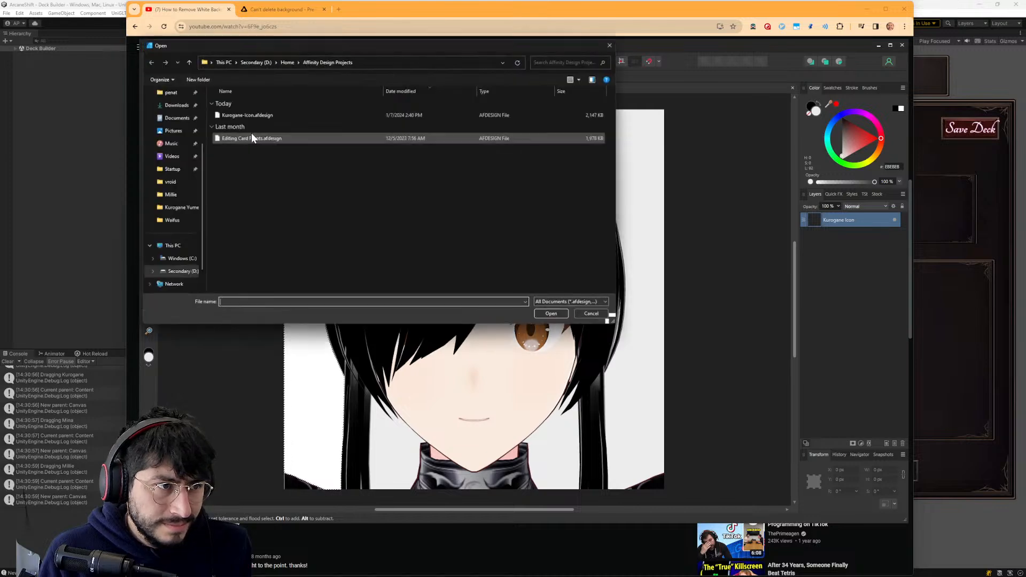
double_click(230, 117)
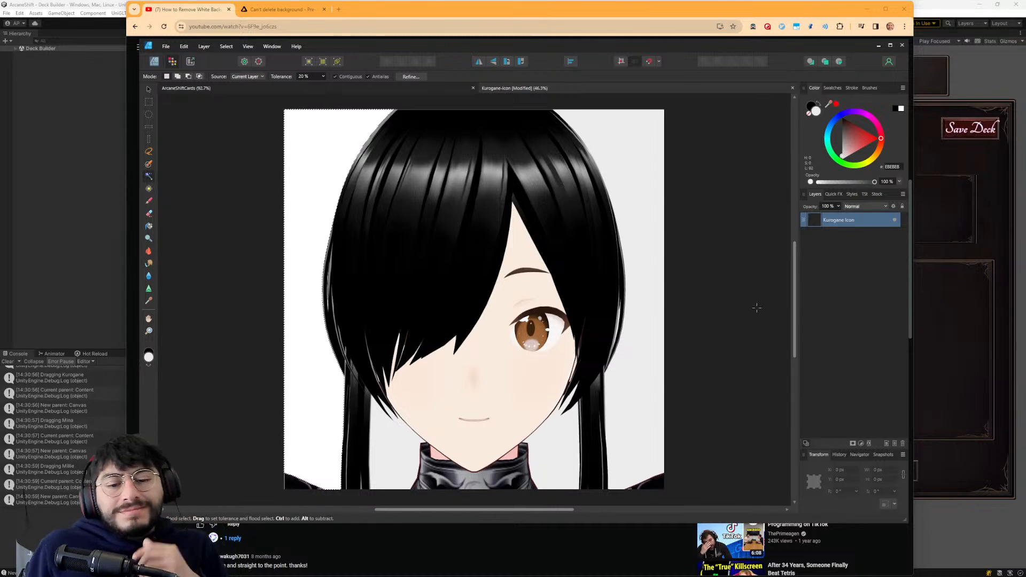
- Switch to ChatGPT and read its reply on making a pixel layer's background transparent
key("alt+Tab")
key("alt+Tab")
key("alt+Tab")
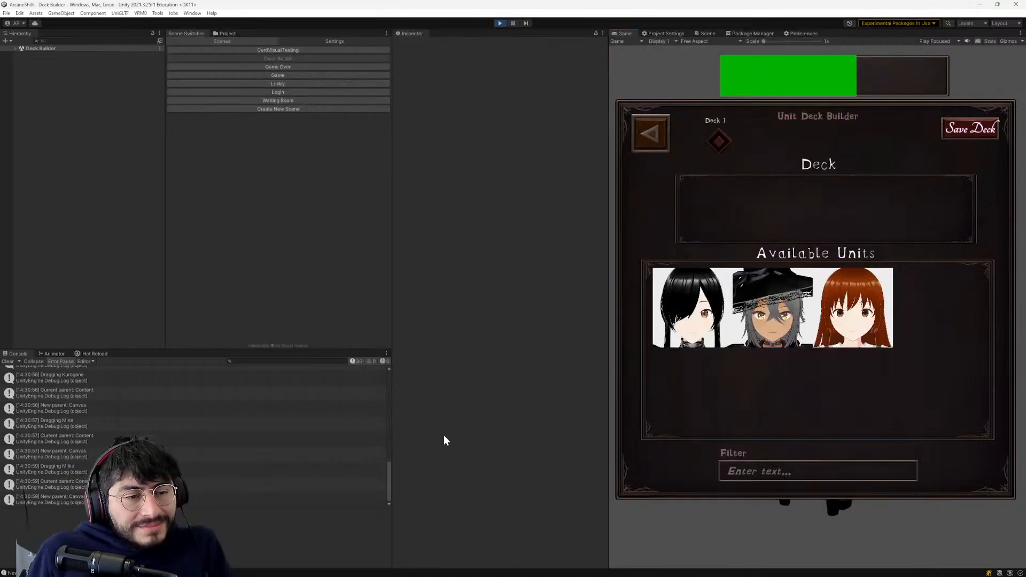
key("alt+Tab")
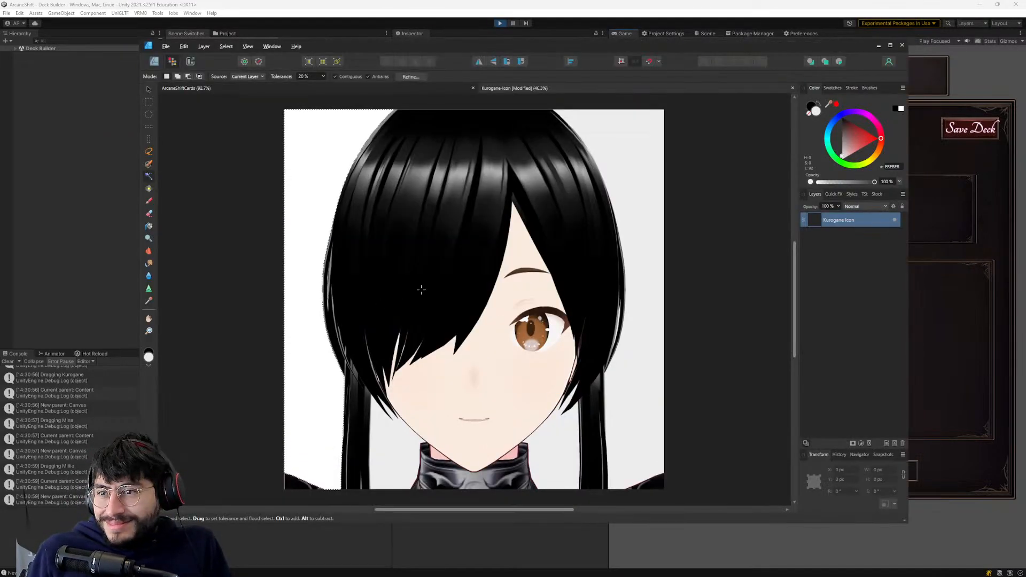
key("alt+Tab")
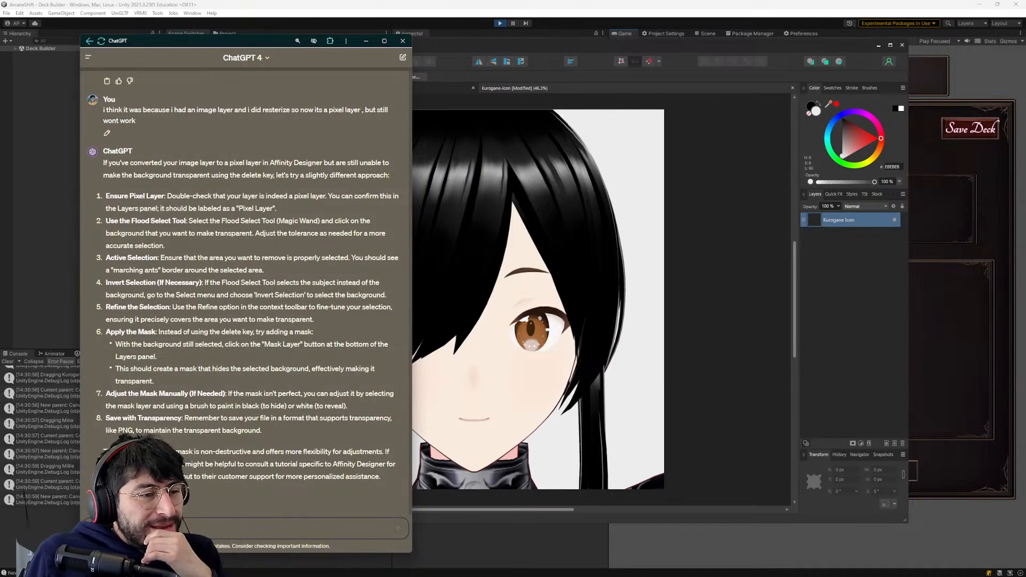
scroll(108, 394, "up", 1)
scroll(198, 441, "down", 1)
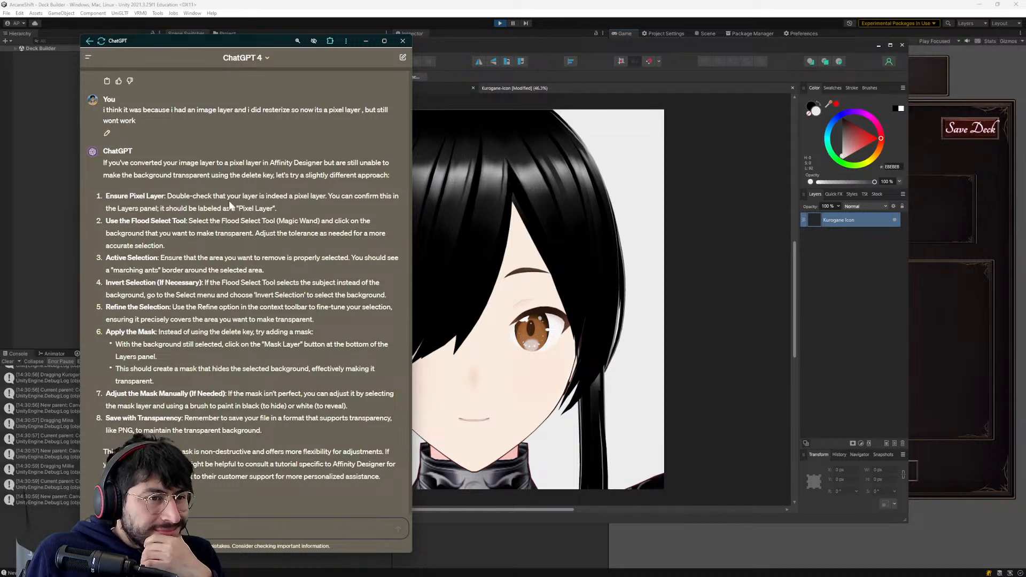
- Check in Affinity Designer whether the Kurogane Icon layer is a pixel layer, and return to ChatGPT's instructions
left_click(834, 219)
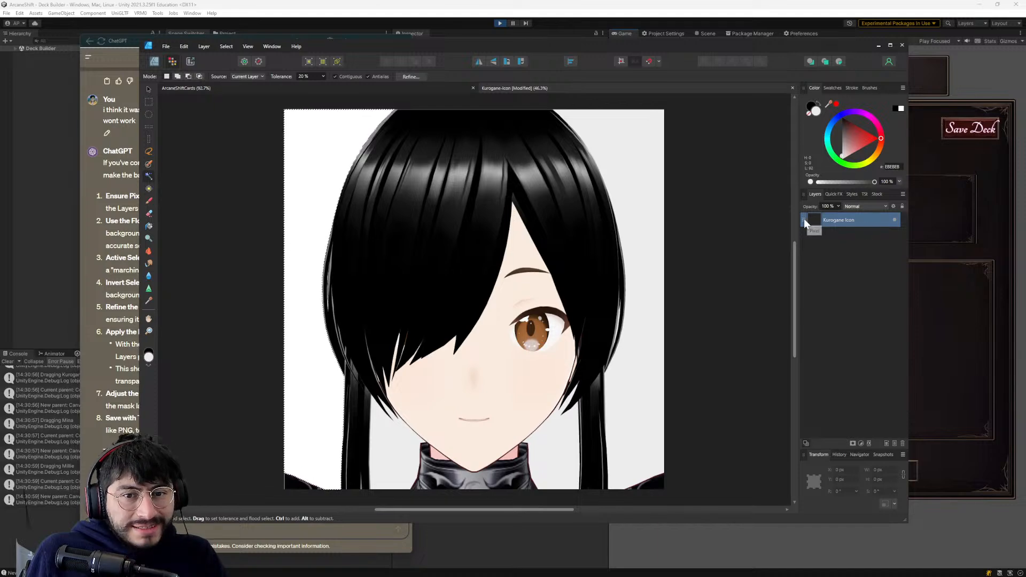
right_click(811, 216)
left_click(811, 216)
key("alt+Tab")
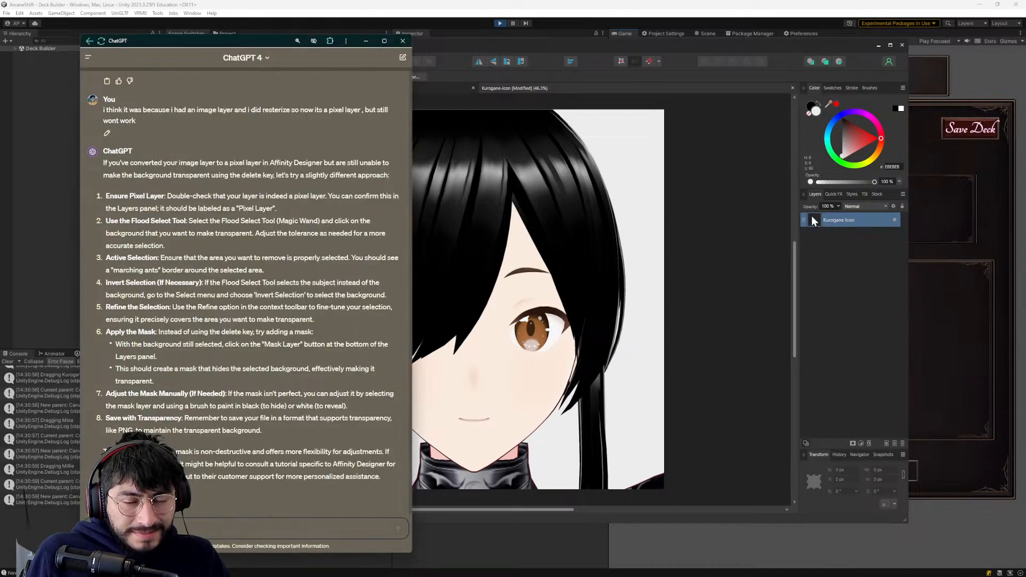
mouse_move(874, 181)
left_mouse_down()
mouse_move(806, 178)
mouse_move(876, 190)
left_mouse_up()
key("alt+Tab")
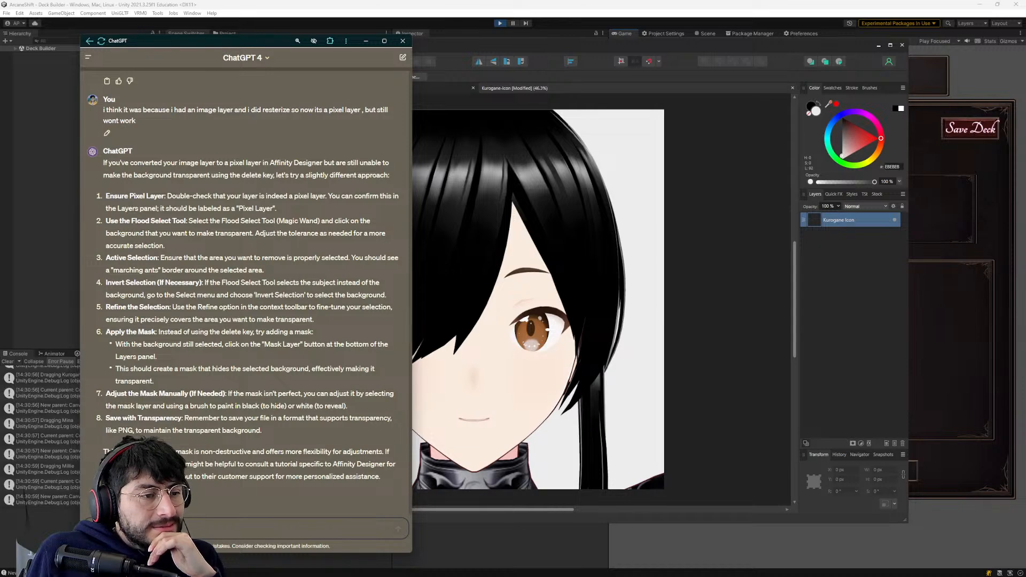
- Flood-select the background beside the hair in Affinity Designer and try adding a mask to the Kurogane Icon layer
left_click(443, 121)
left_click(298, 130)
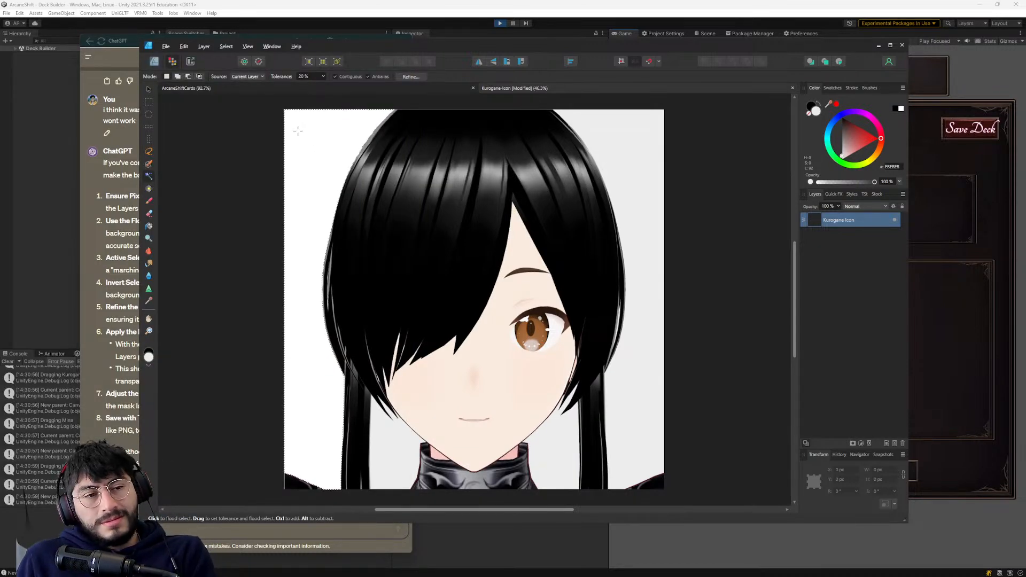
left_click(198, 46)
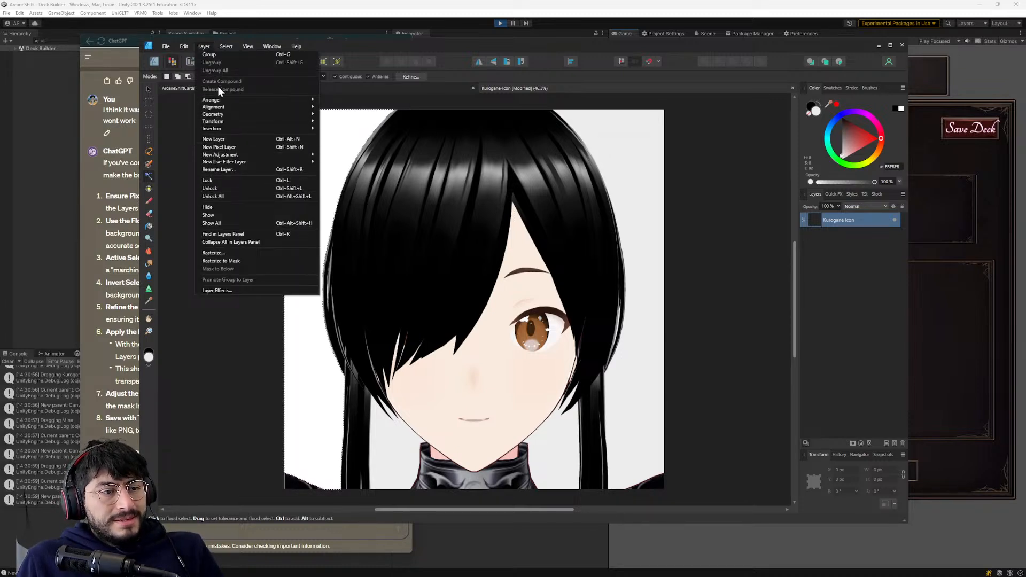
key("alt+Tab")
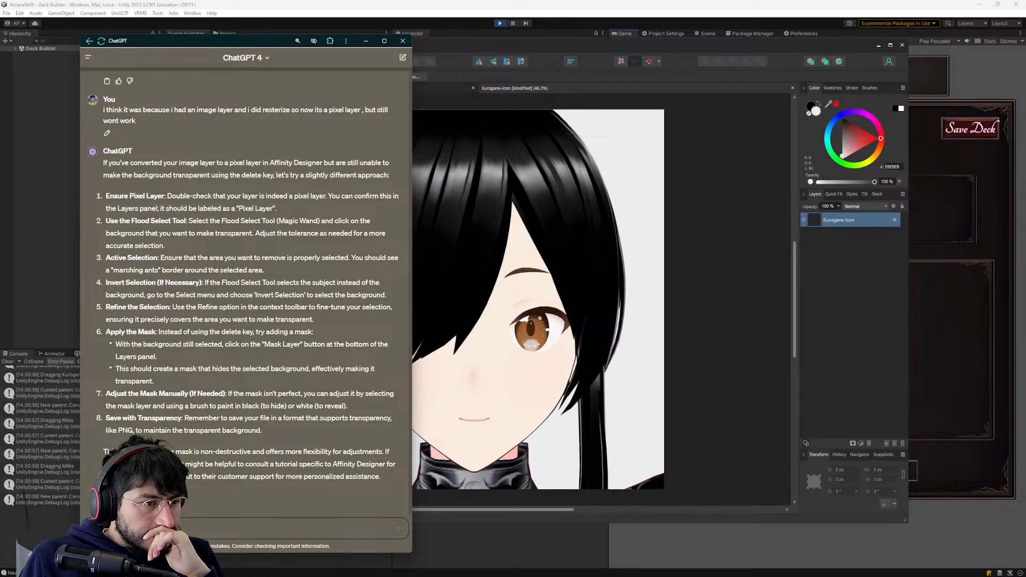
left_click(597, 243)
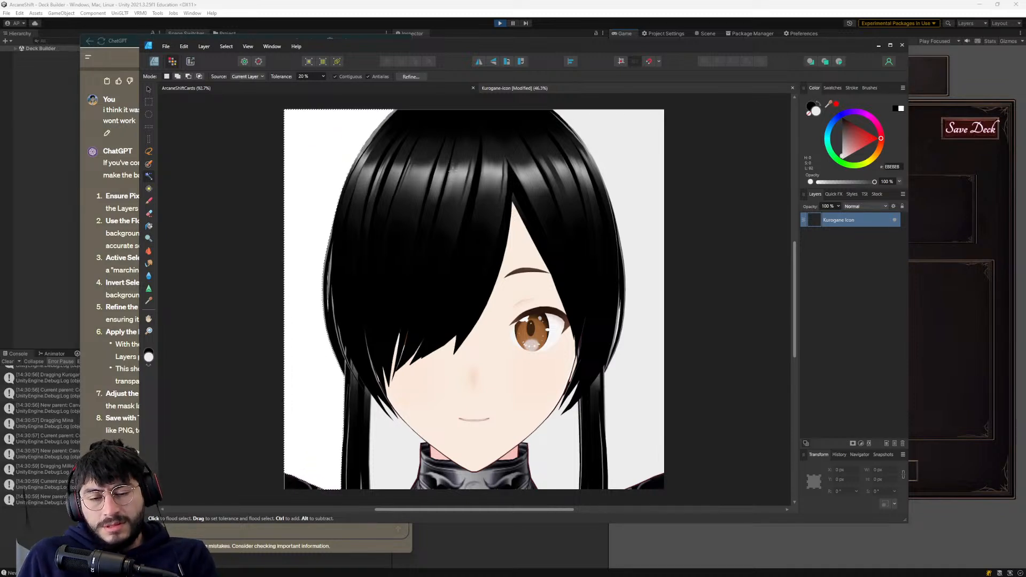
left_click(853, 443)
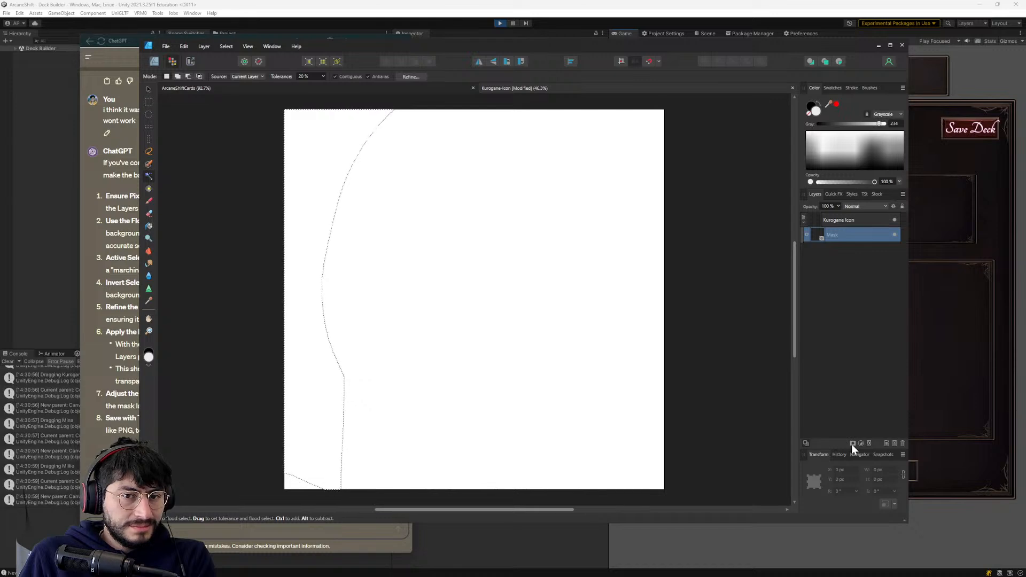
left_click(842, 219)
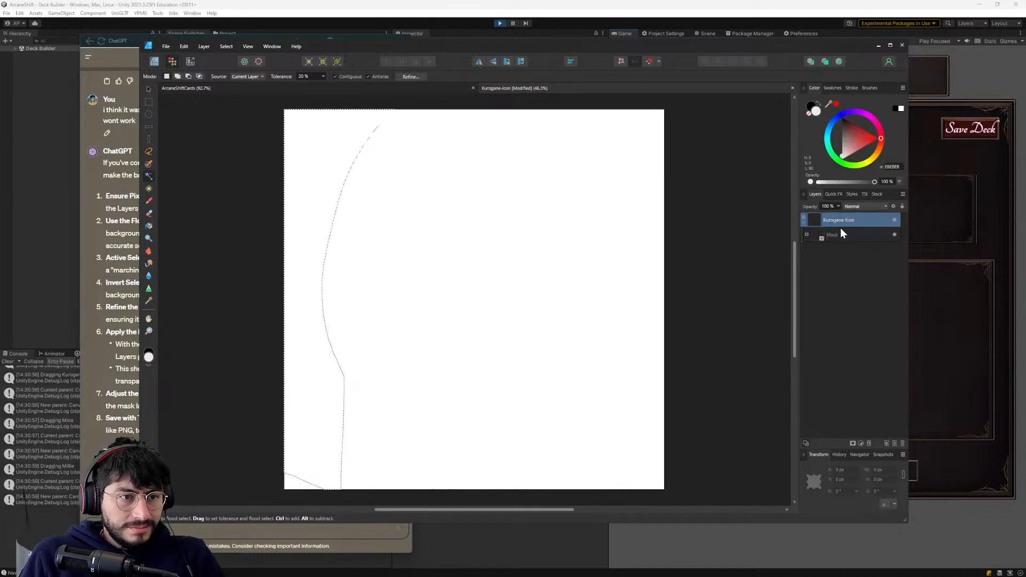
left_click(838, 237)
left_click(838, 221)
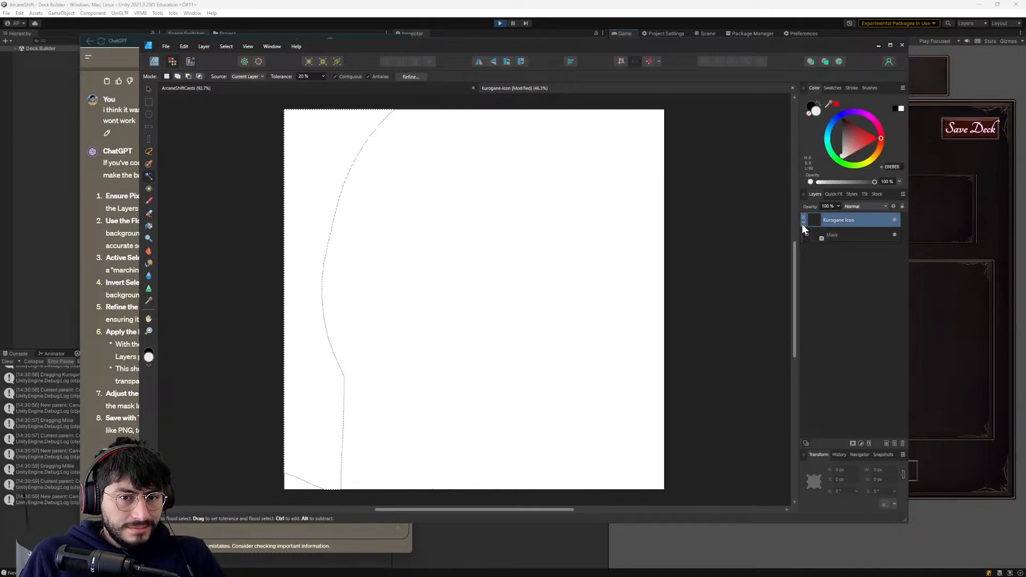
- Recheck ChatGPT's masking instructions, and delete the mask from the Kurogane Icon layer
key("alt+Tab")
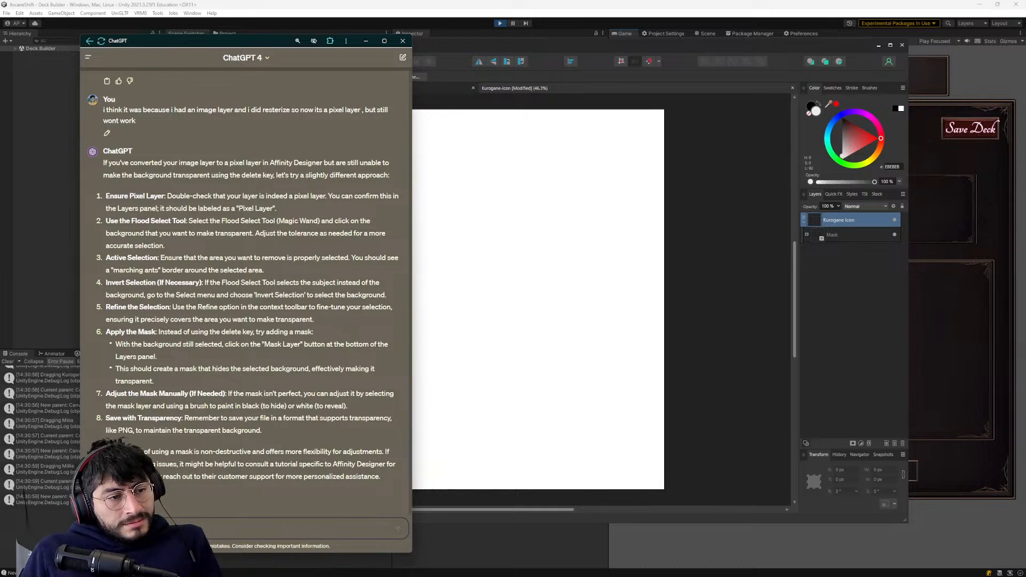
left_click(847, 236)
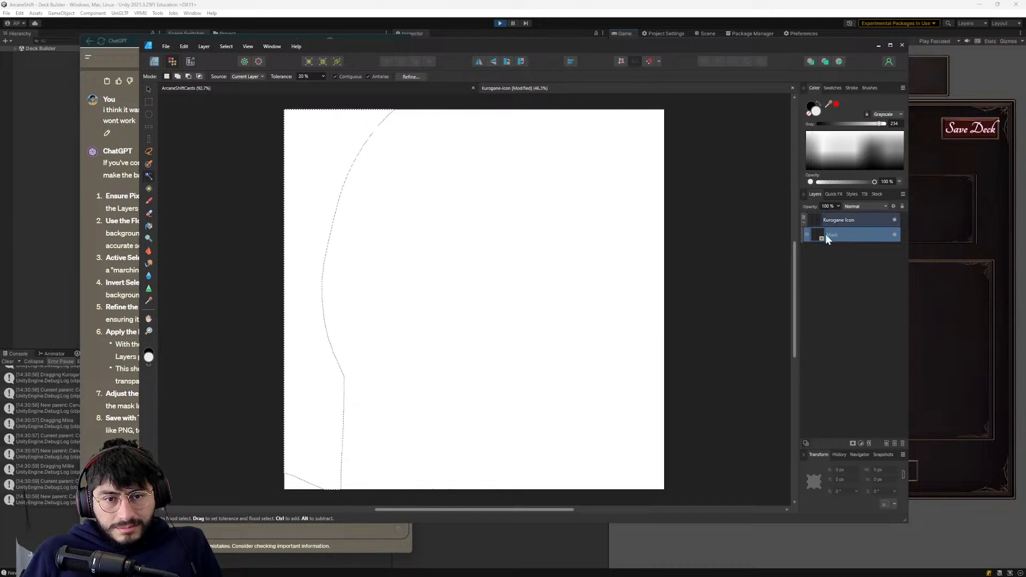
key("Delete")
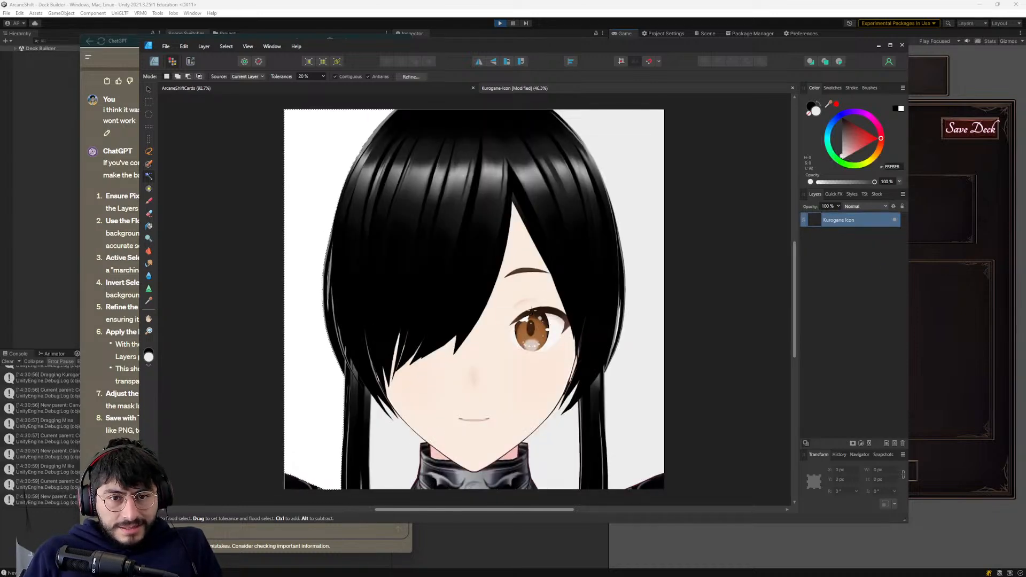
- Delete the rasterized Kurogane Icon pixel layer from the document
left_click(831, 253)
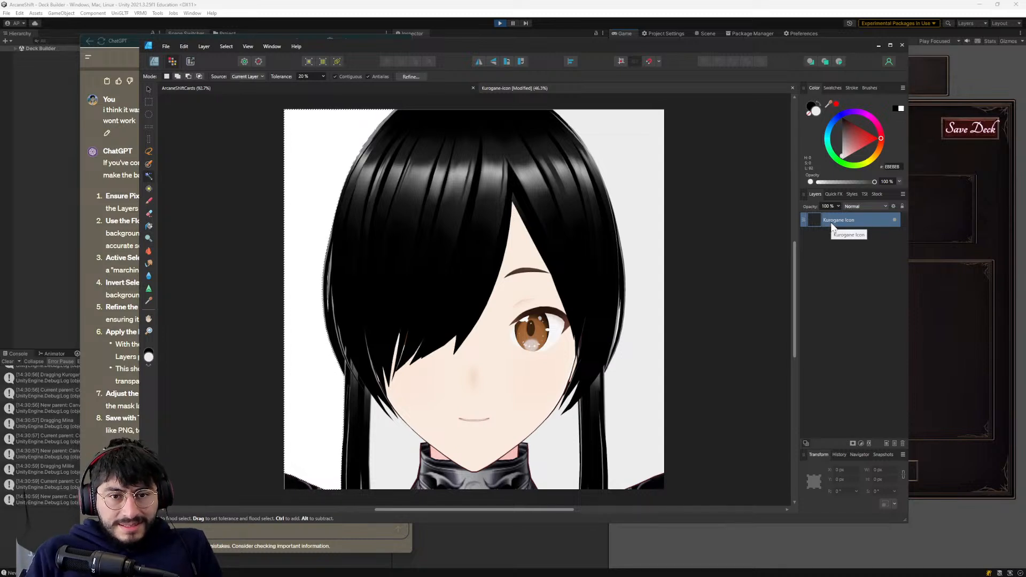
double_click(835, 221)
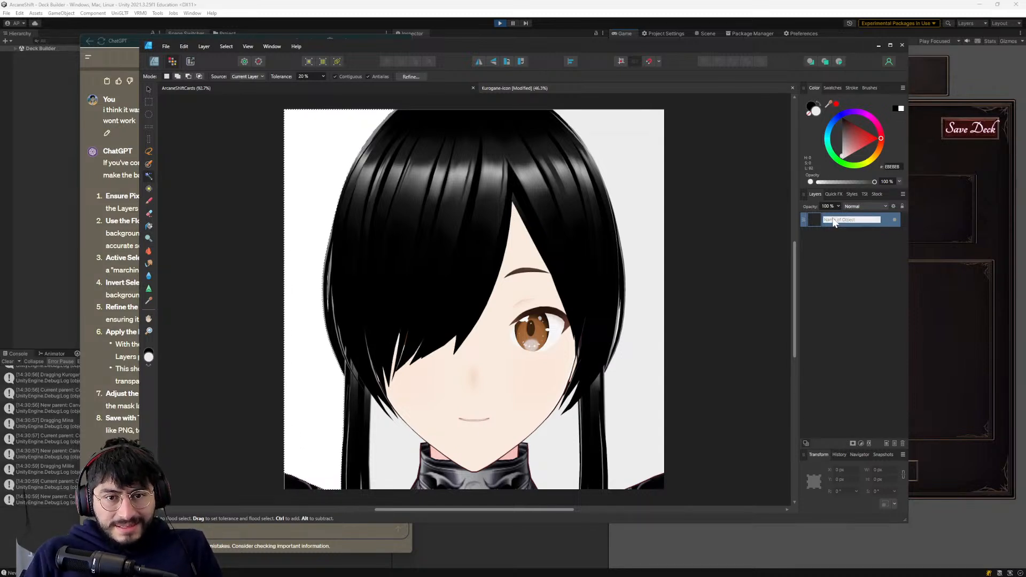
right_click(832, 222)
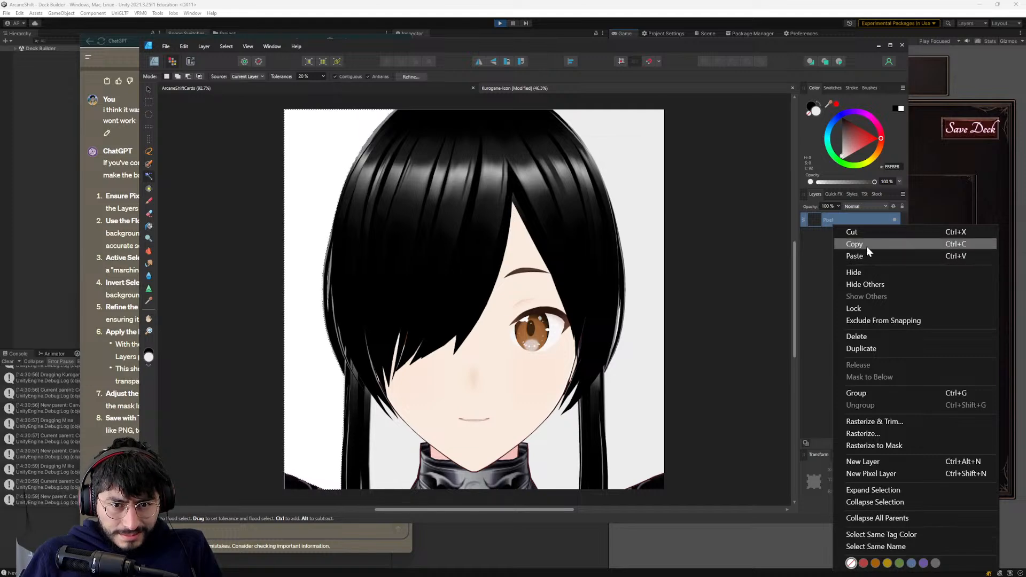
left_click(855, 337)
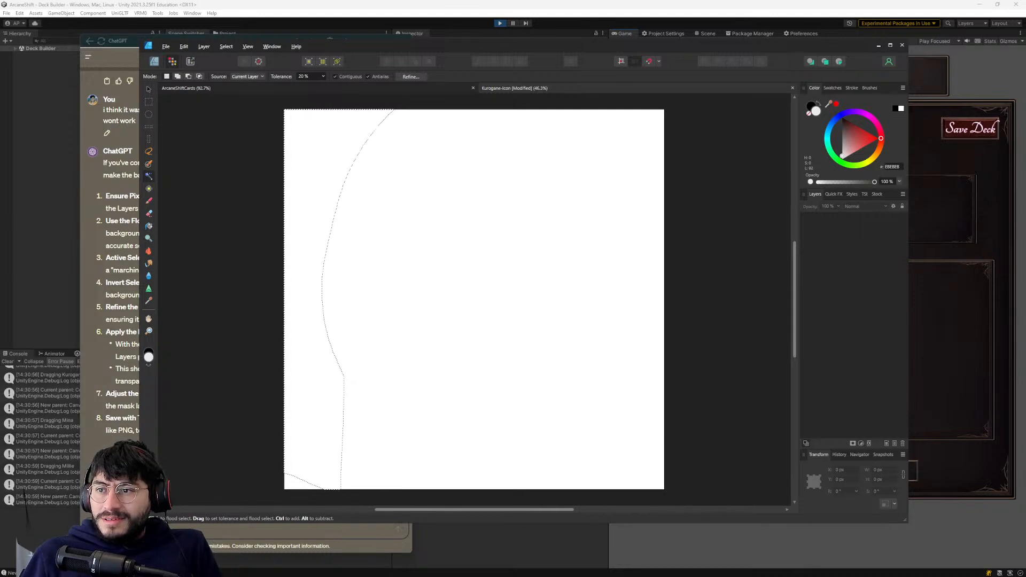
- Bring the original Kurogane Icon PNG from the Waifus icons folder into the document as an image layer
key("alt+Tab")
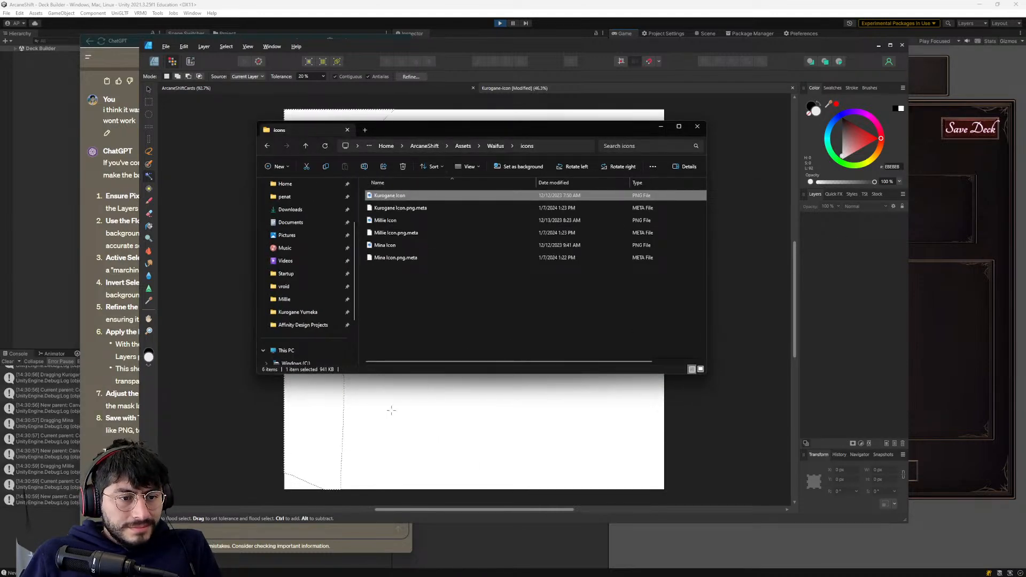
left_click(709, 403)
left_click(501, 351)
left_click(449, 350)
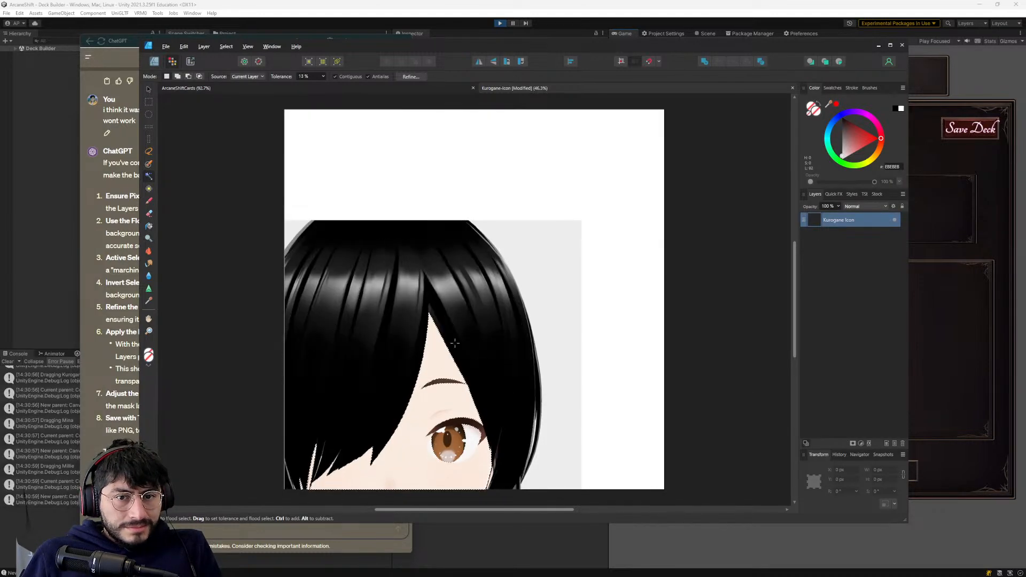
left_click_drag(453, 342, 442, 296)
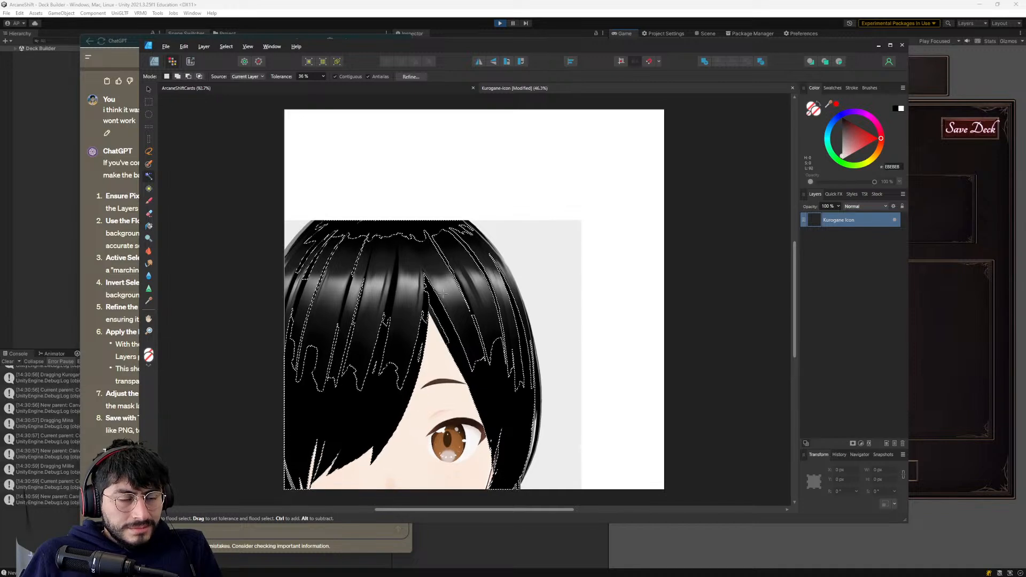
key("ctrl+d")
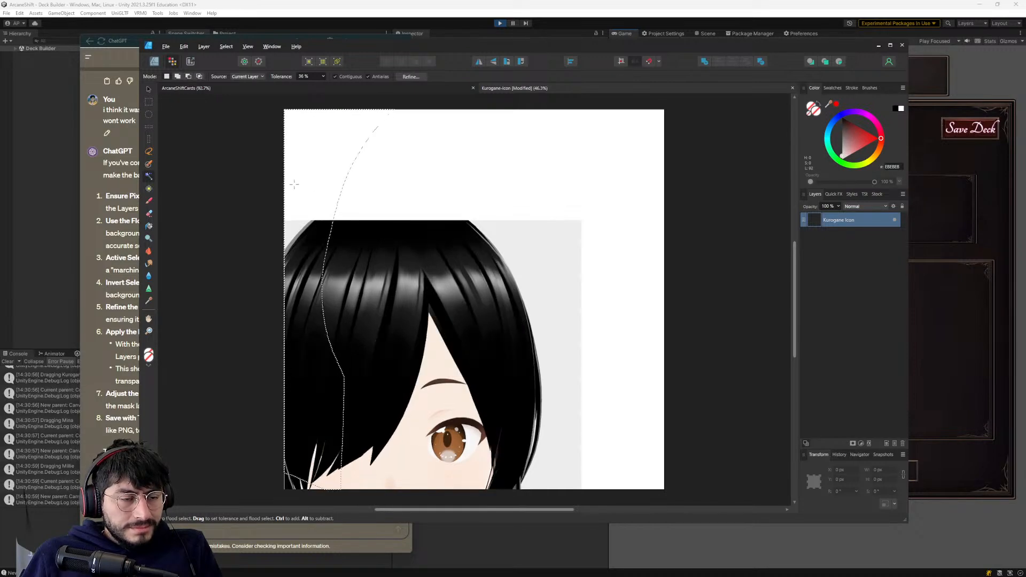
- Move the imported Kurogane image to cover the canvas, with its corner at about X -4 px, Y -1 px
left_click(148, 89)
left_click_drag(420, 385, 501, 274)
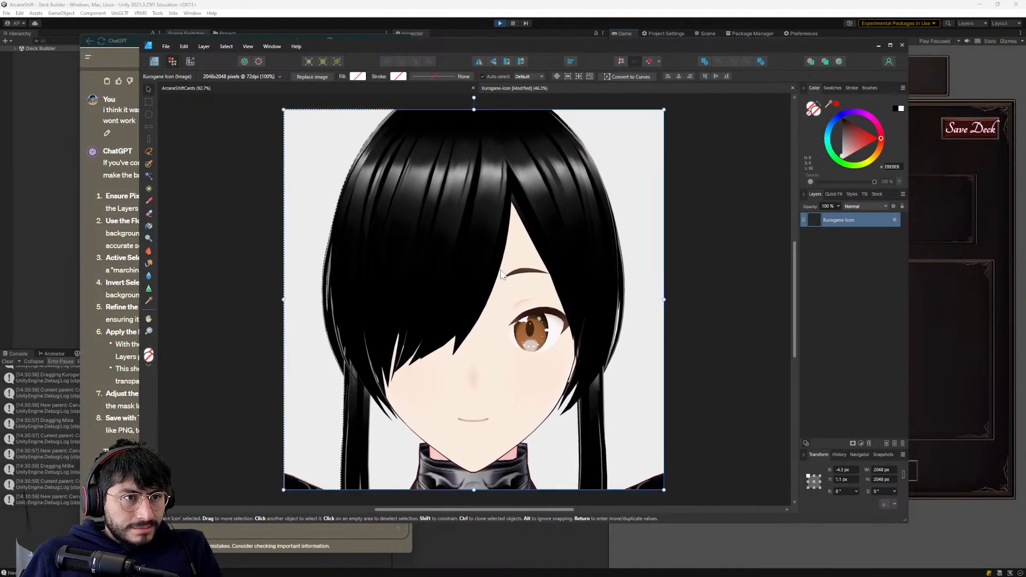
left_click(689, 266)
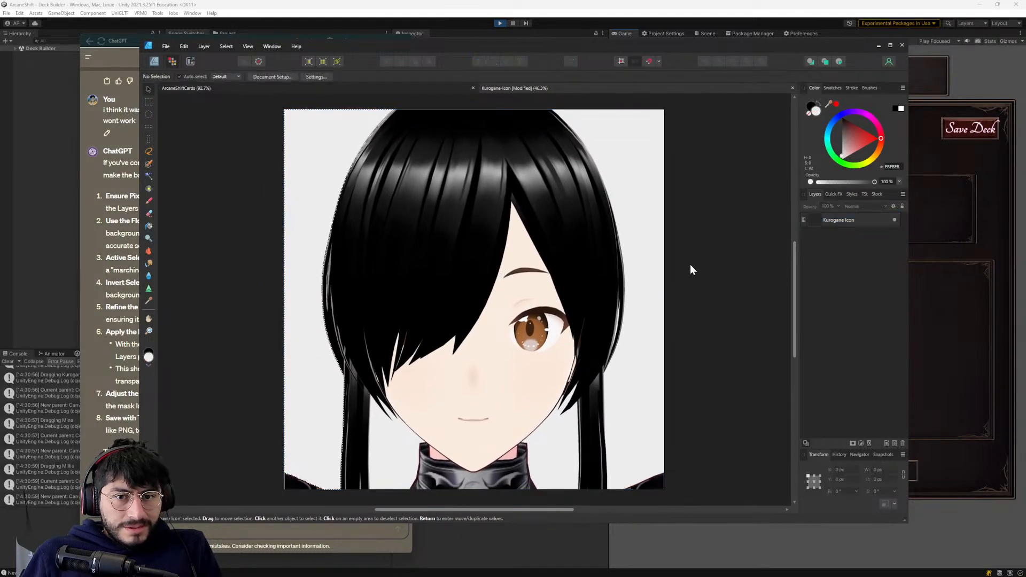
- Review the Kurogane Icon layer's available commands, and ask ChatGPT how to remove the background with an image layer
left_click(801, 218)
right_click(801, 218)
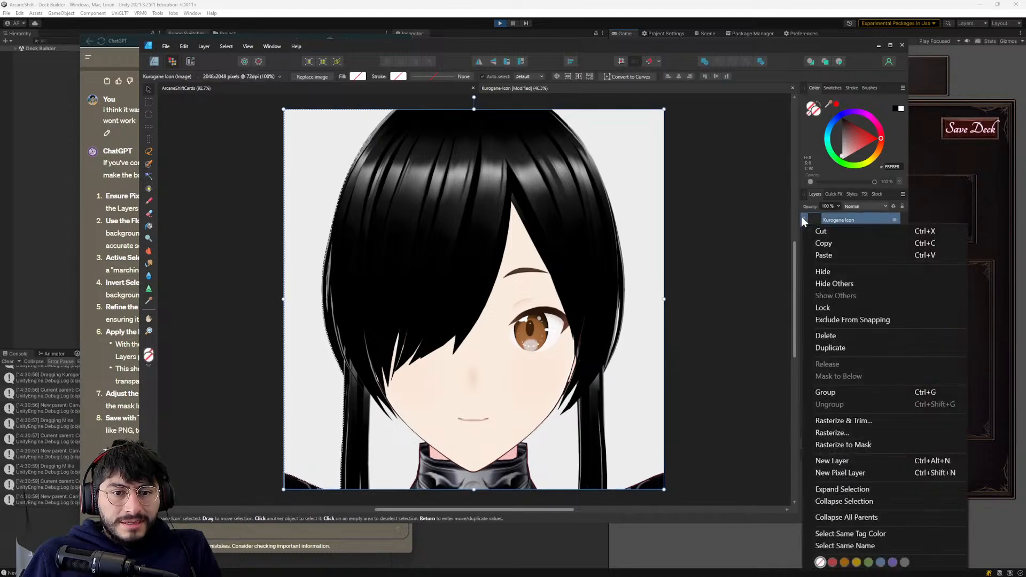
key("alt+Tab")
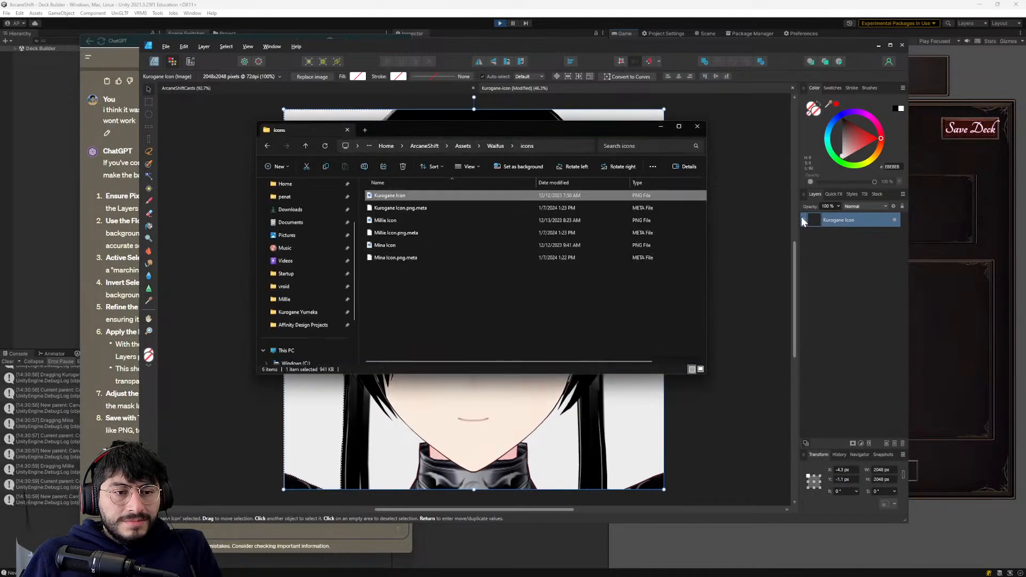
key("alt+Tab")
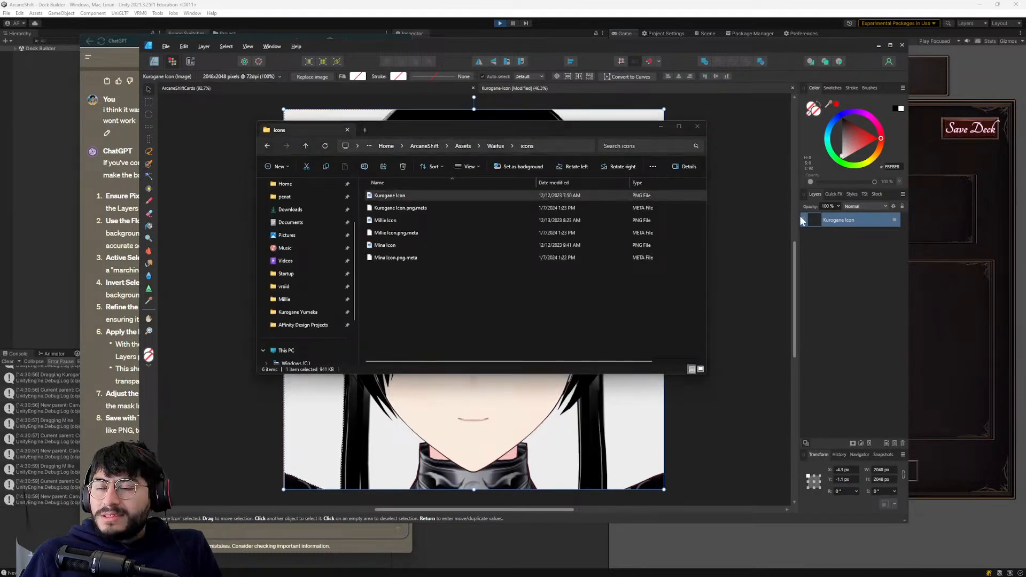
key("alt+Tab")
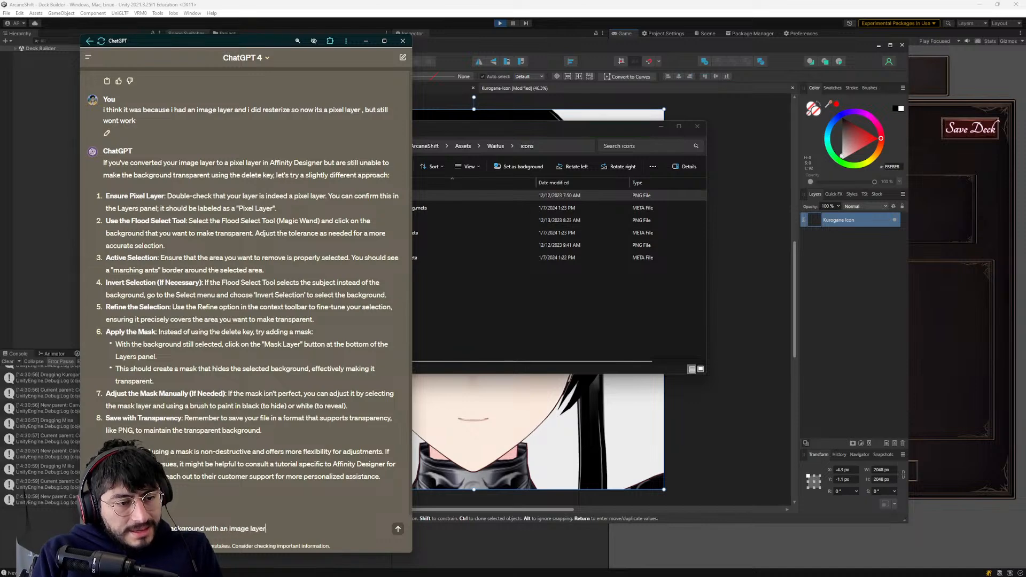
key("Return")
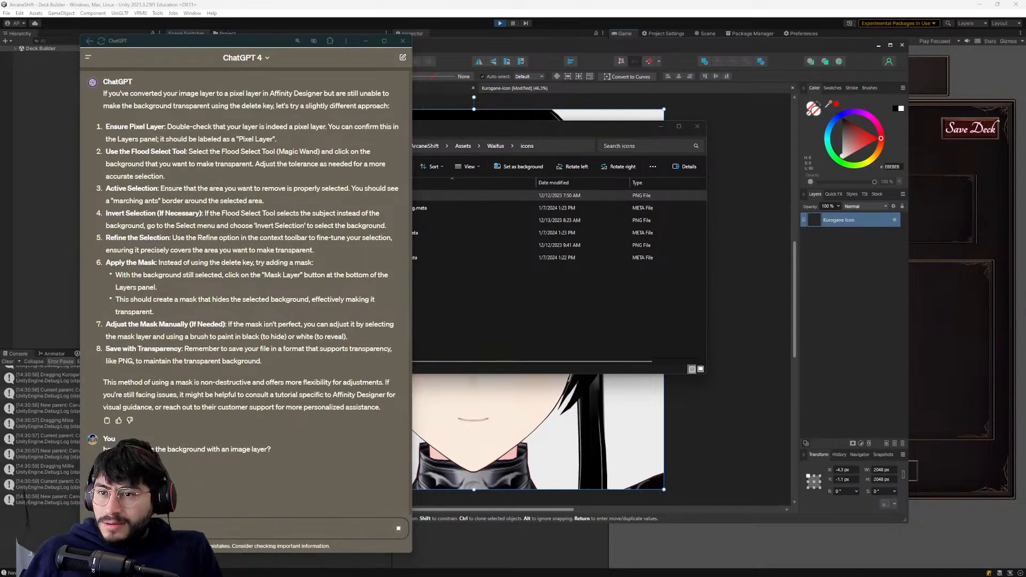
- Switch to the browser and search Google in a new tab for "how do I remove the background of an image in affinity designer2 with image layer"
key("alt+Tab")
key("ctrl+t")
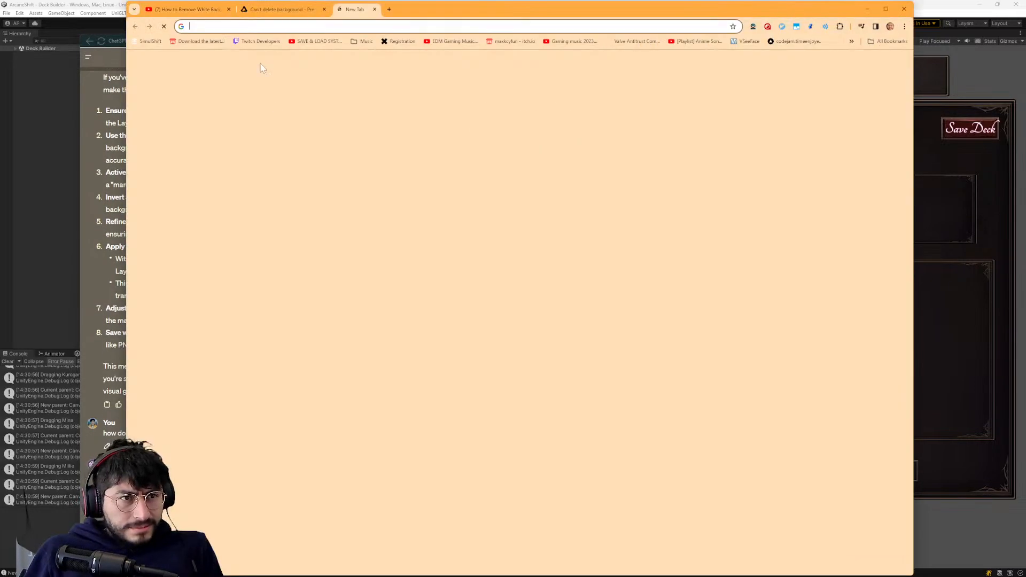
type("how do I remove the background of an image in affinity designer2 with image lay")
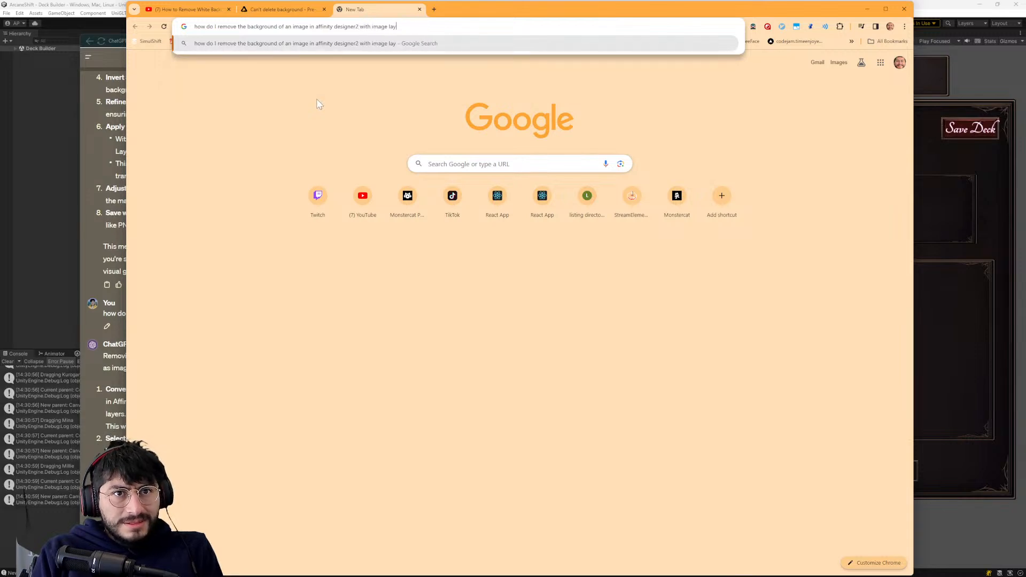
type("er")
key("Return")
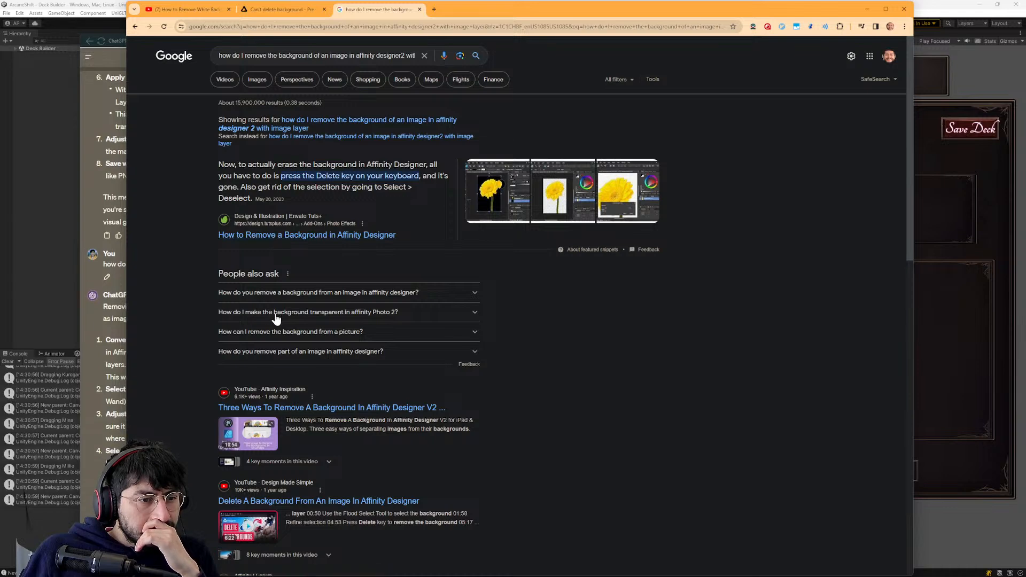
- Open the Affinity forum thread "Background remover in Affinity Photo 2?" and read the replies for background removal methods
scroll(274, 321, "down", 4)
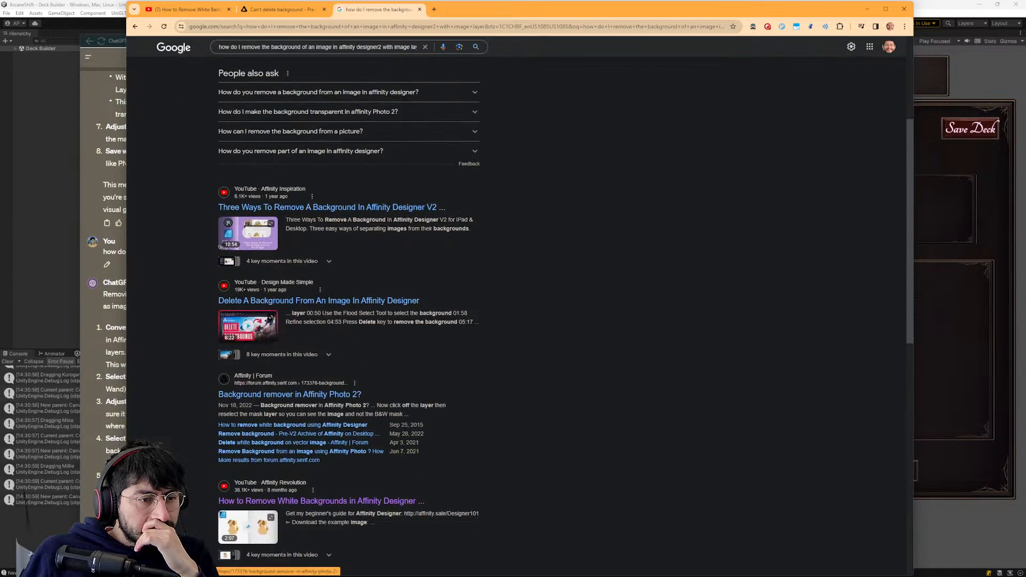
left_click(282, 399)
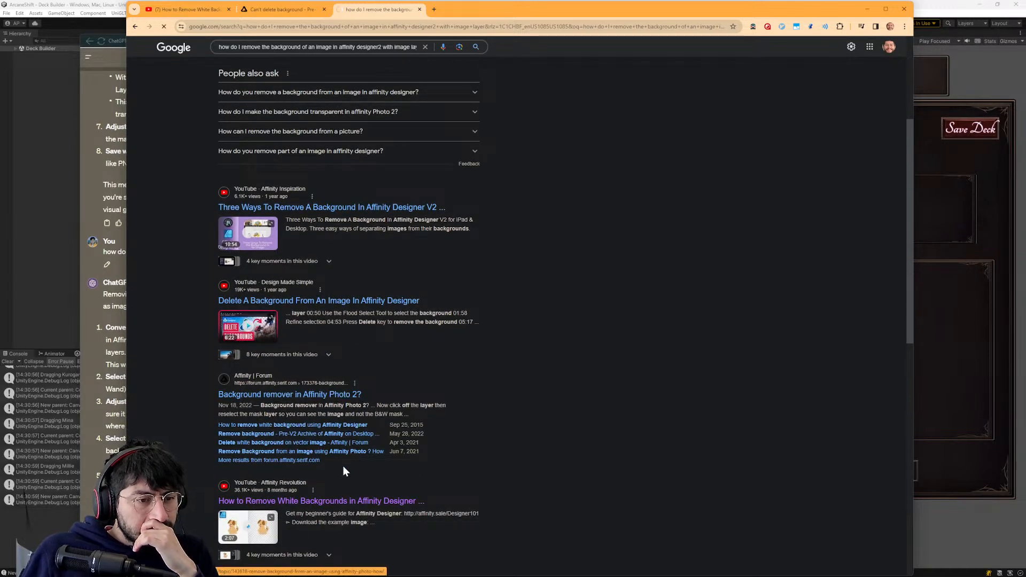
scroll(403, 355, "down", 3)
scroll(402, 348, "down", 1)
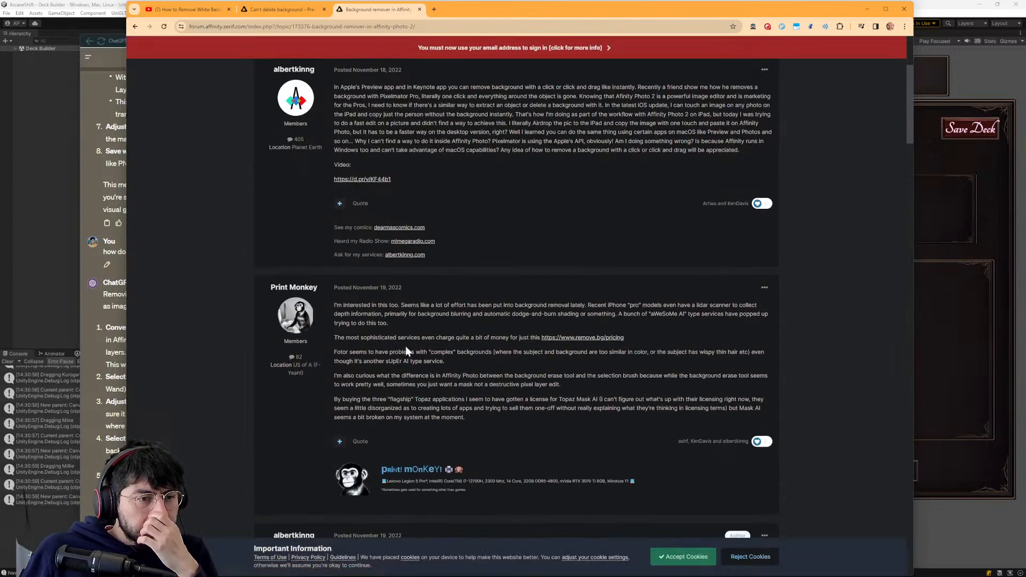
scroll(163, 249, "down", 4)
scroll(251, 269, "down", 4)
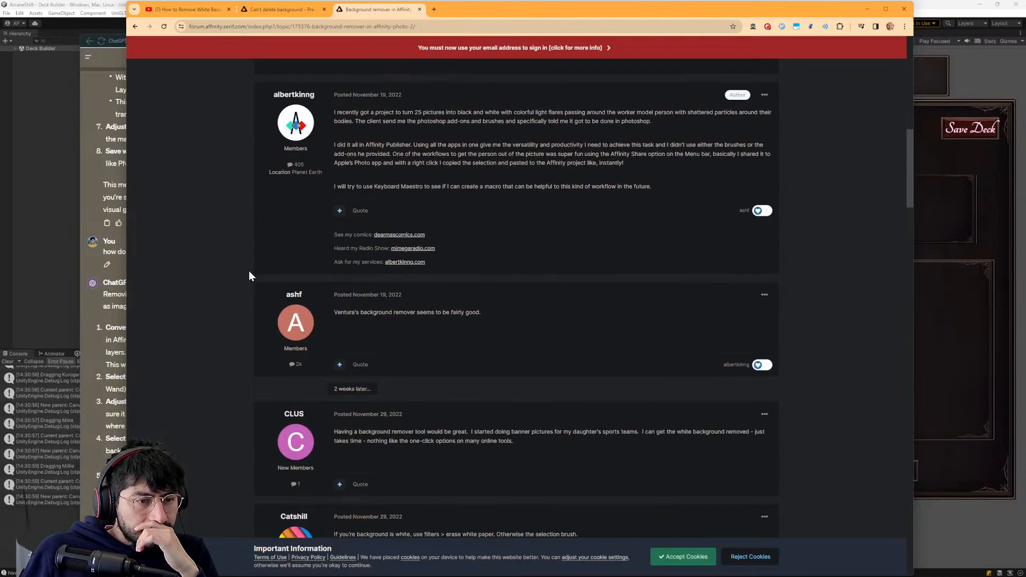
scroll(248, 271, "down", 4)
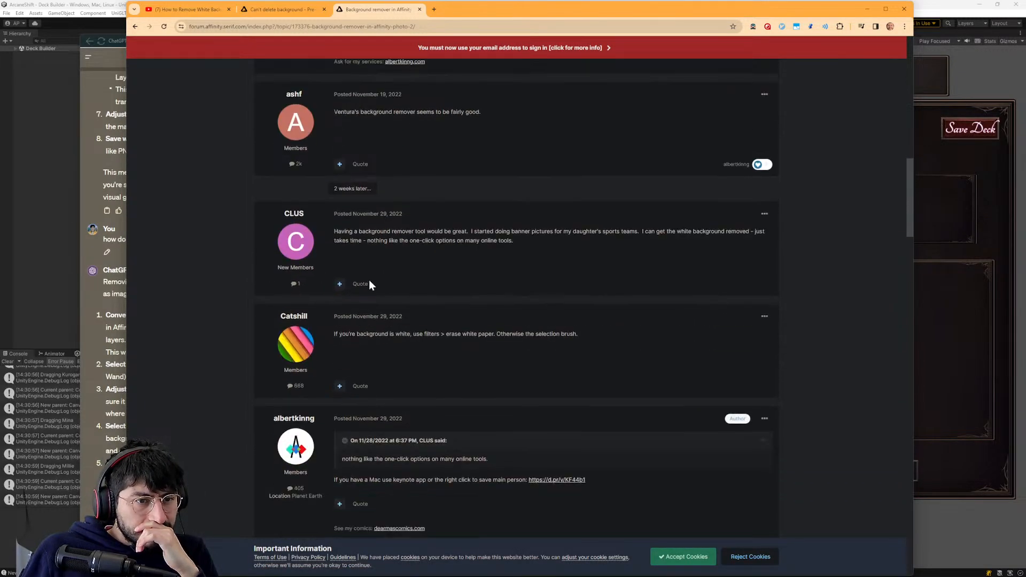
scroll(306, 300, "down", 3)
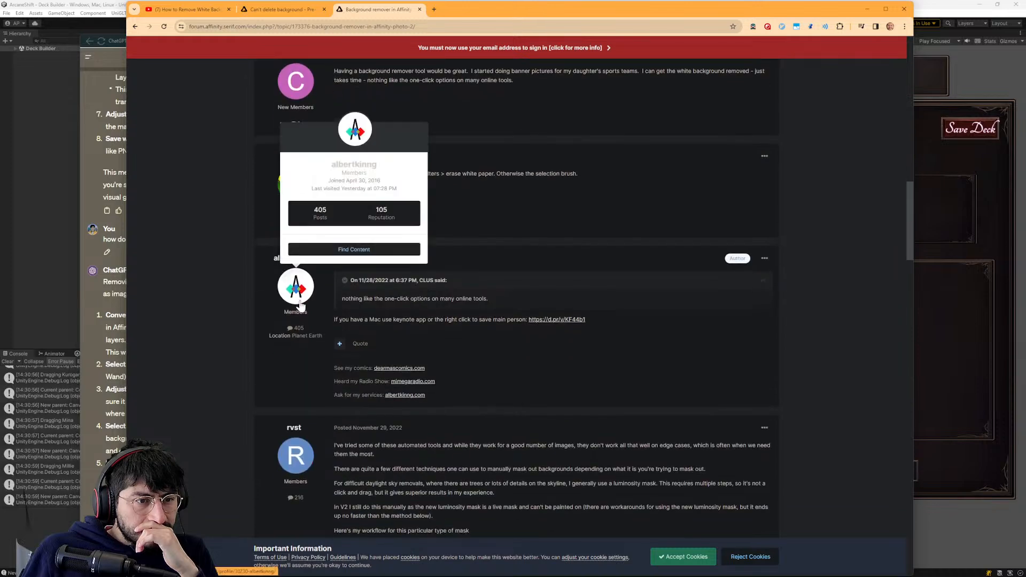
scroll(612, 174, "down", 1)
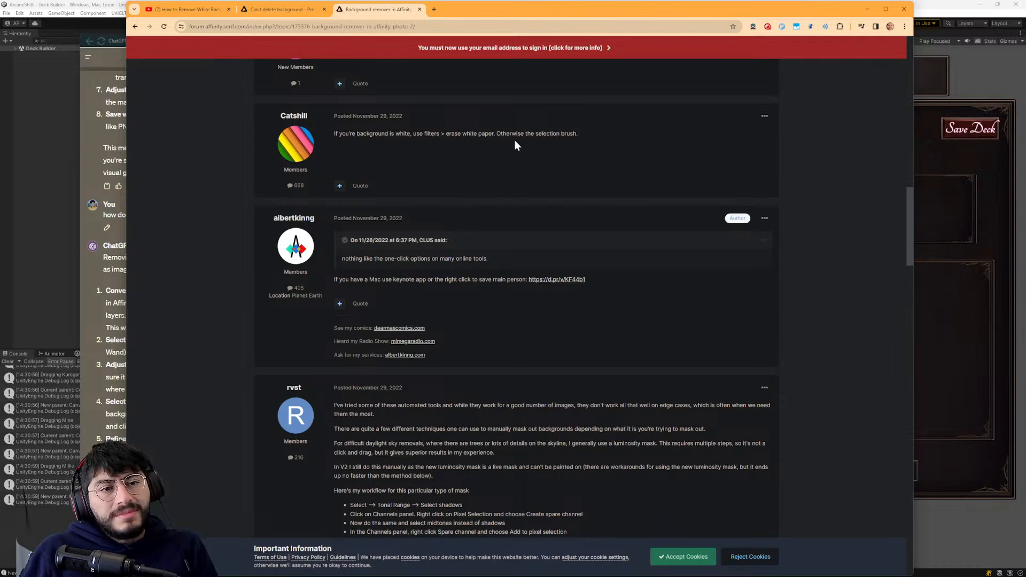
- Switch to Affinity Designer and look through the editing and selection commands for a way to erase the white background
left_click(980, 71)
key("alt+Tab")
key("alt+Tab")
key("alt+Tab")
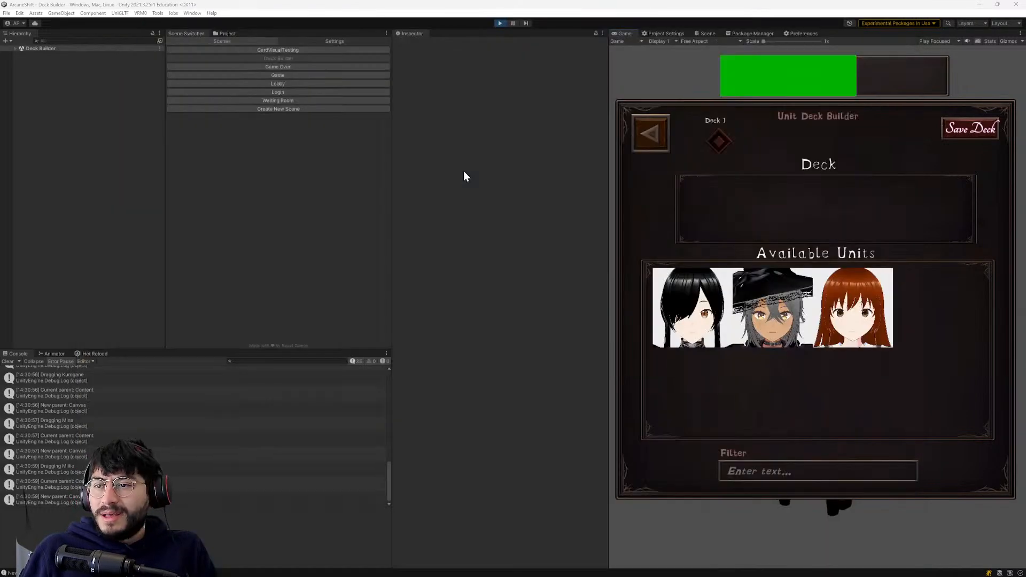
key("alt+Tab")
left_click(184, 46)
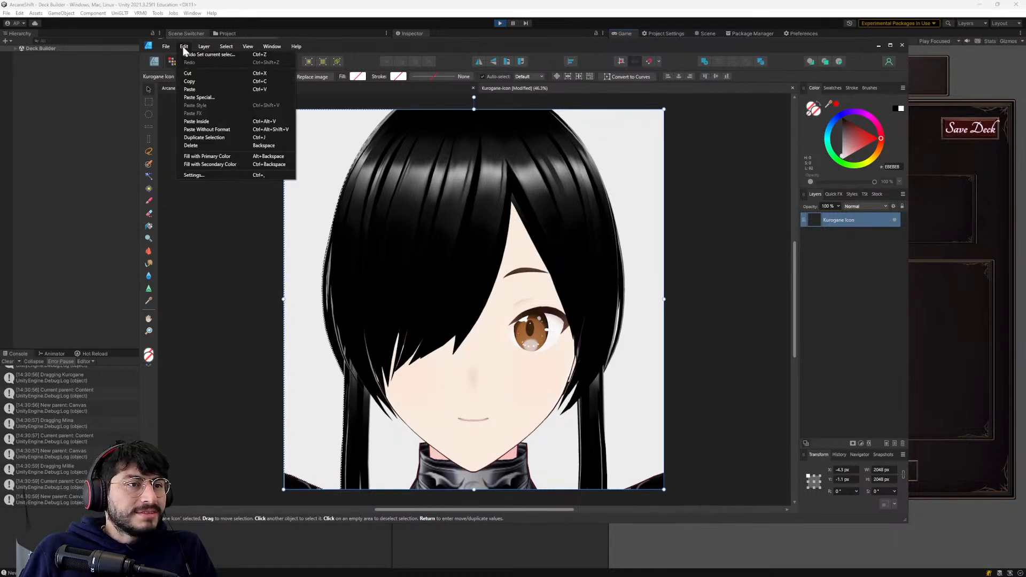
mouse_move(228, 50)
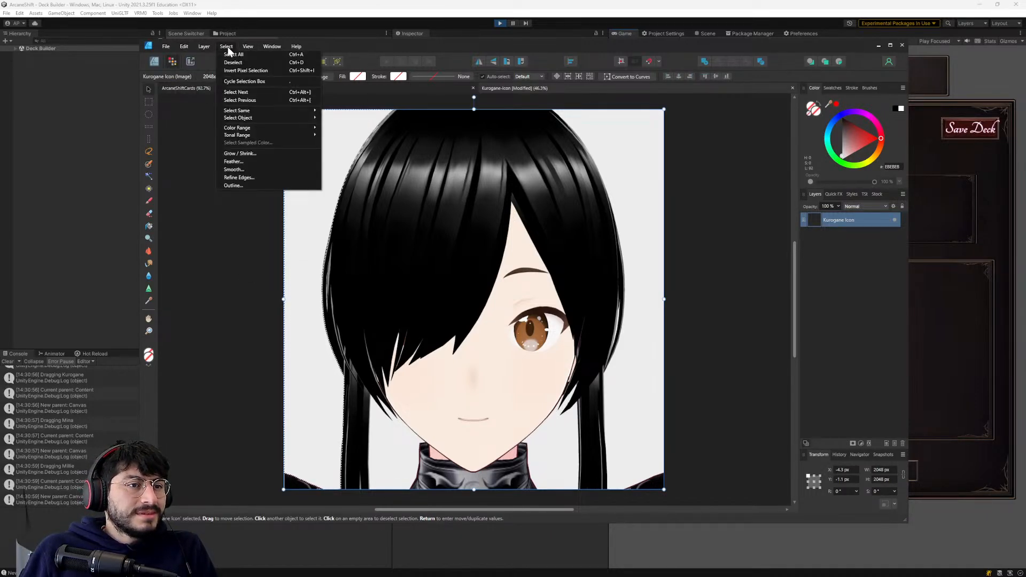
- Compare ChatGPT's image-layer instructions and the forum's "erase white paper" filter tip with the tools available in Affinity Designer
key("alt+Tab")
key("alt+Tab")
key("alt+Tab")
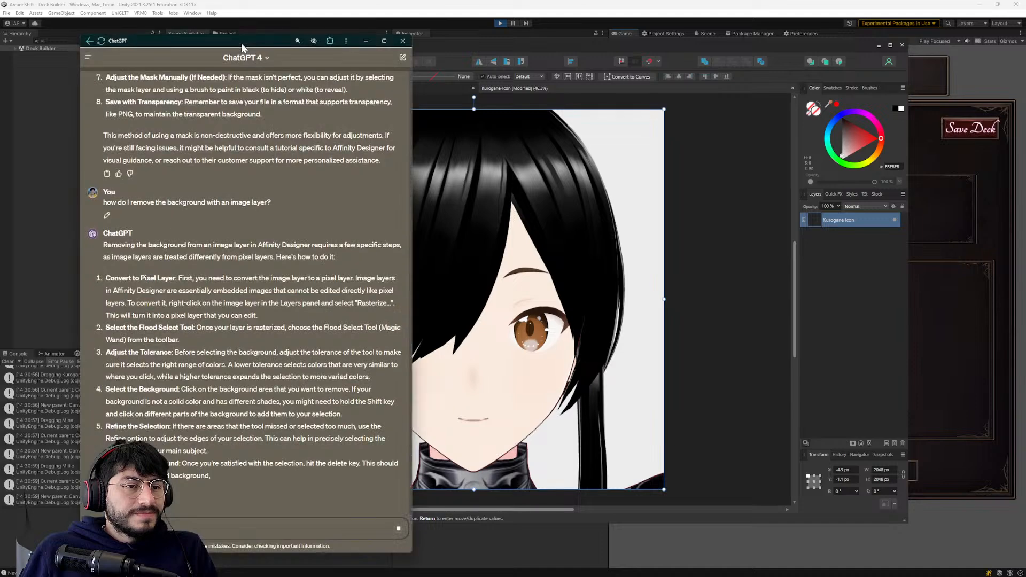
key("alt+Tab")
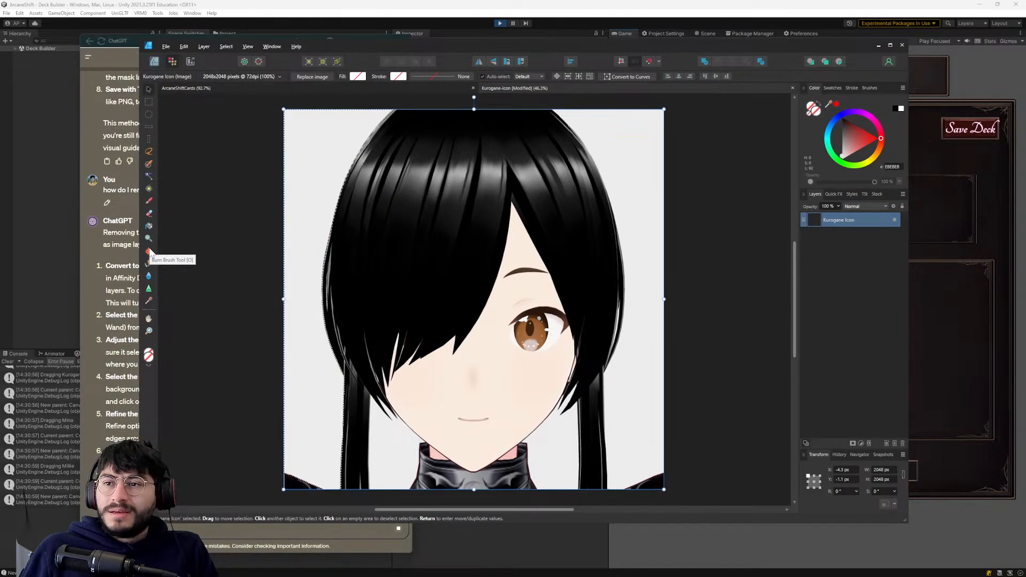
key("alt+Tab")
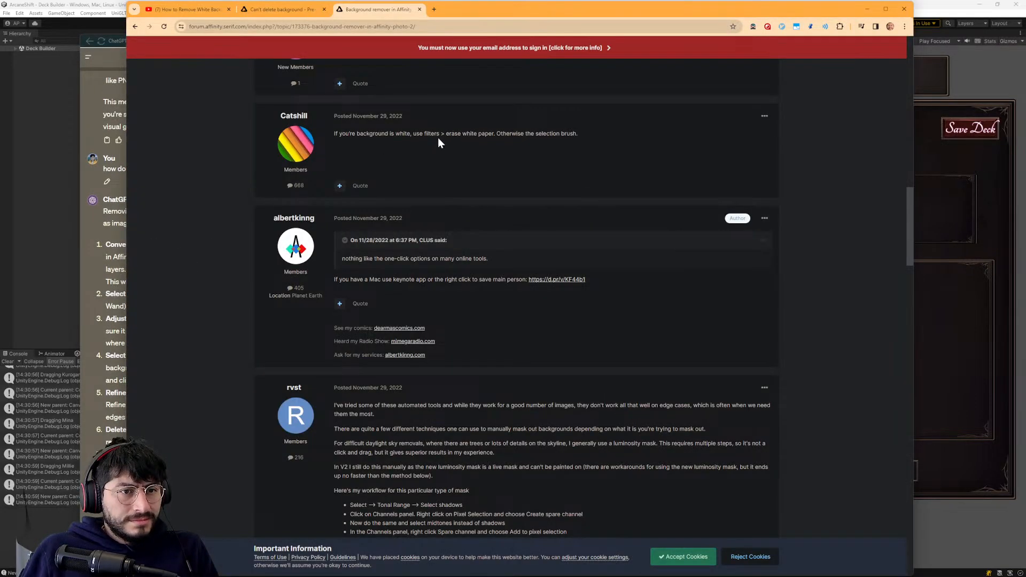
key("alt+Tab")
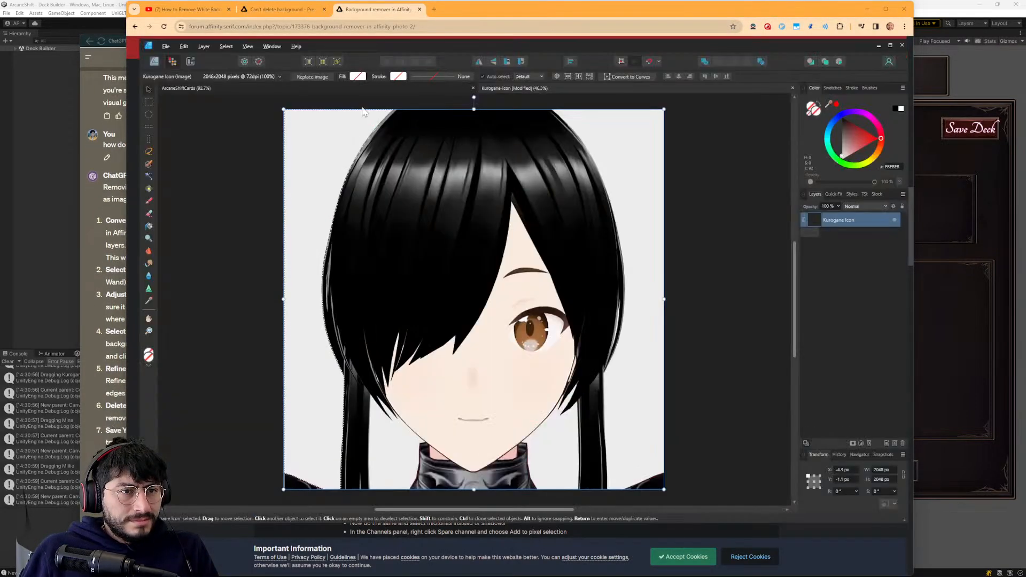
- Check the Pixel, Designer and Export personas for a filter command, finishing in the Designer Persona
left_click(225, 47)
left_click(247, 47)
left_click(183, 48)
left_click(170, 60)
left_click(154, 61)
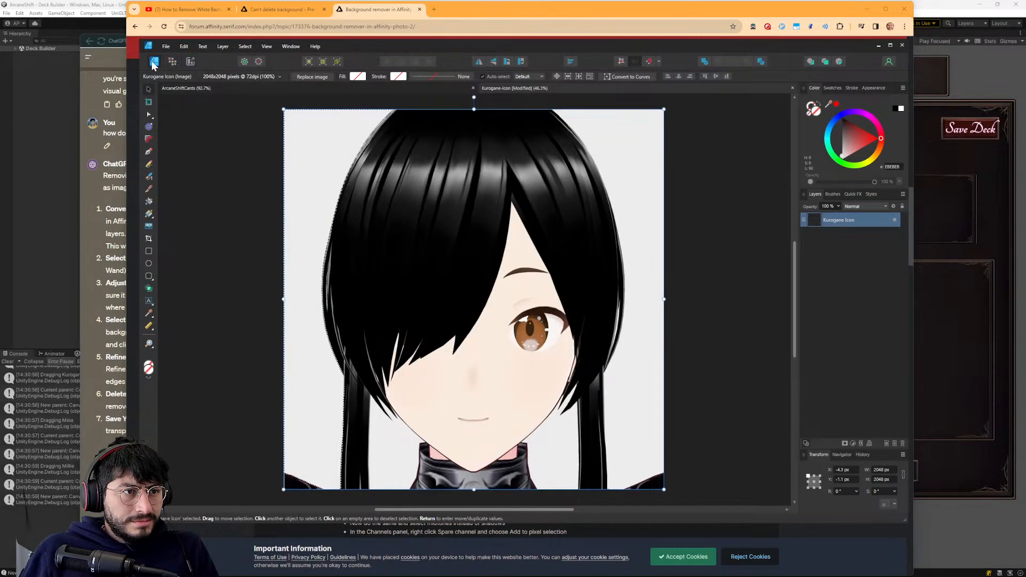
left_click(190, 62)
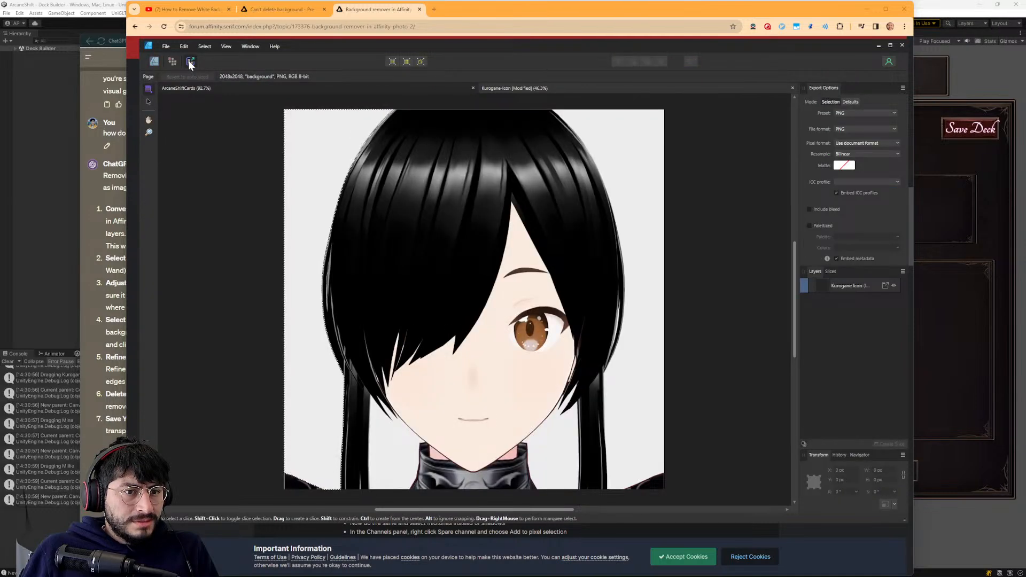
left_click(154, 61)
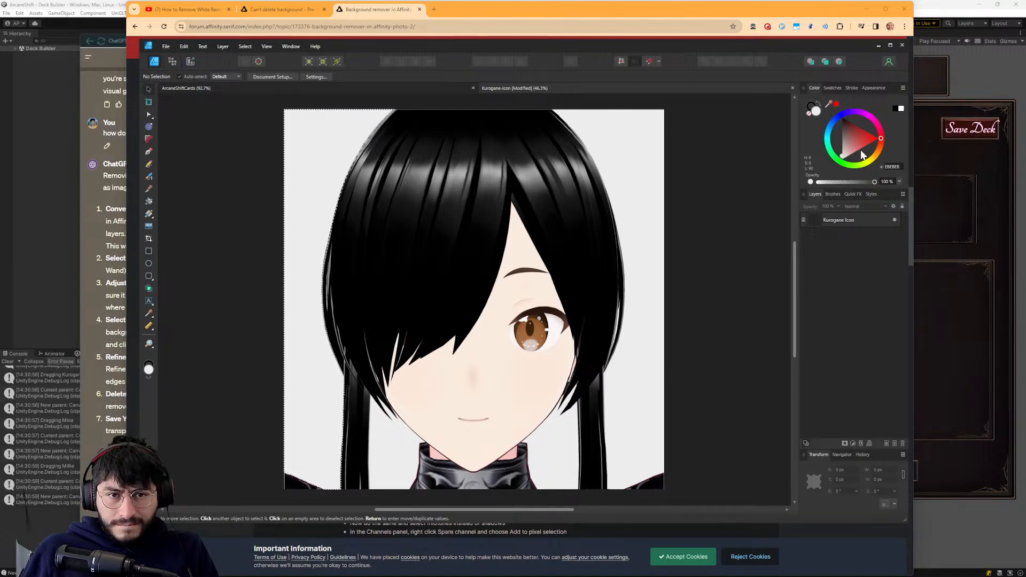
- Look through the Designer Persona's selection, file, editing and layer commands for an erase or filter option
left_click(245, 47)
left_click(245, 46)
left_click(184, 46)
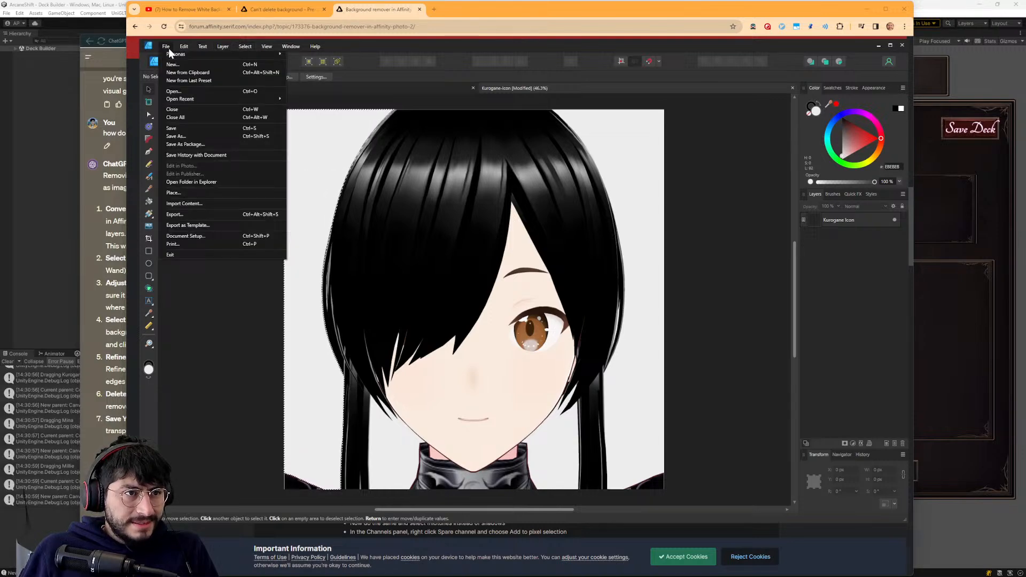
mouse_move(206, 43)
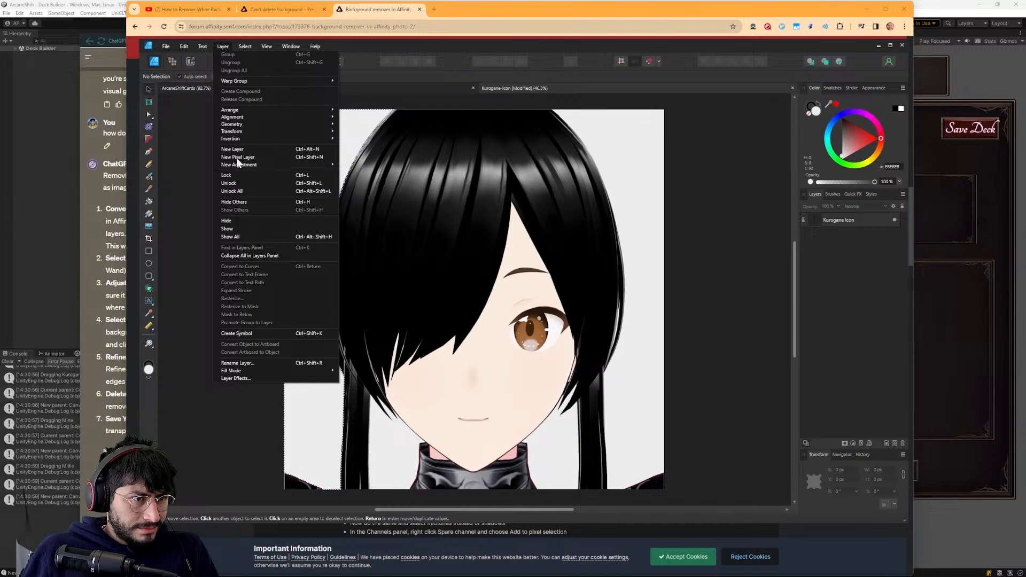
- Switch to the browser and open the YouTube video "How To Remove Background in Affinity Designer | Affinity Designer Tutorial", skipping its ad
key("alt+Tab")
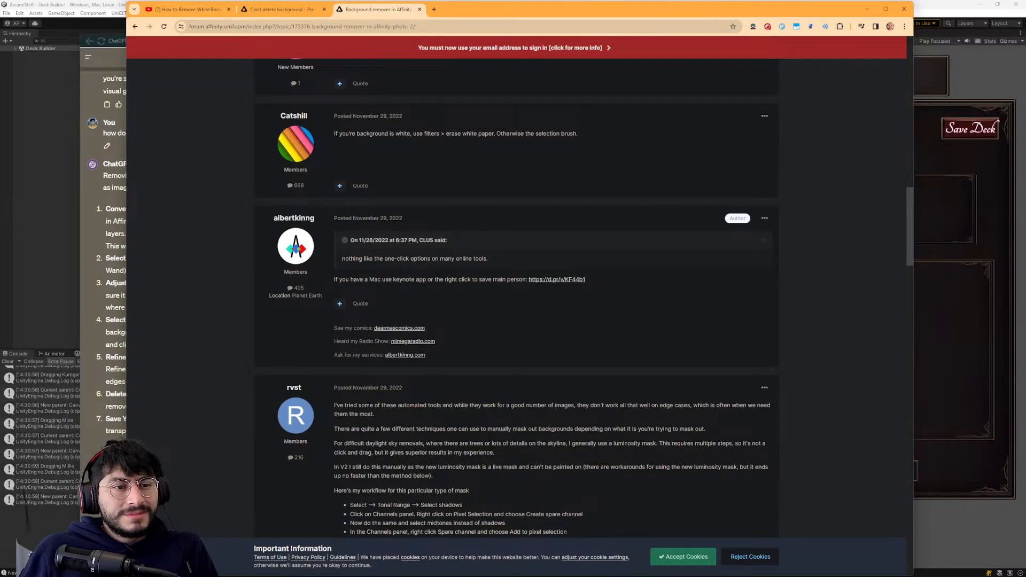
scroll(374, 426, "down", 5)
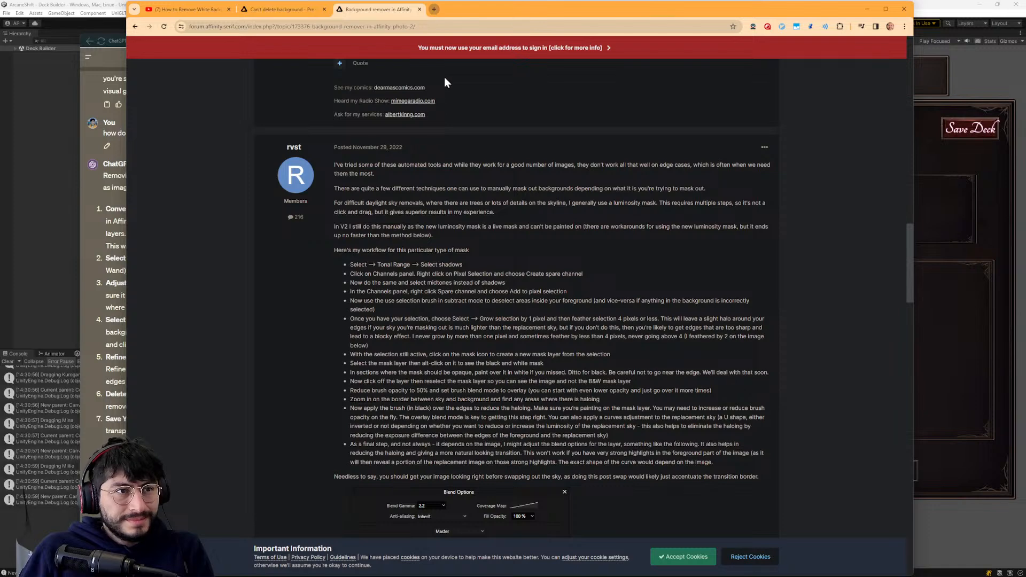
left_click(181, 11)
key("alt+Left")
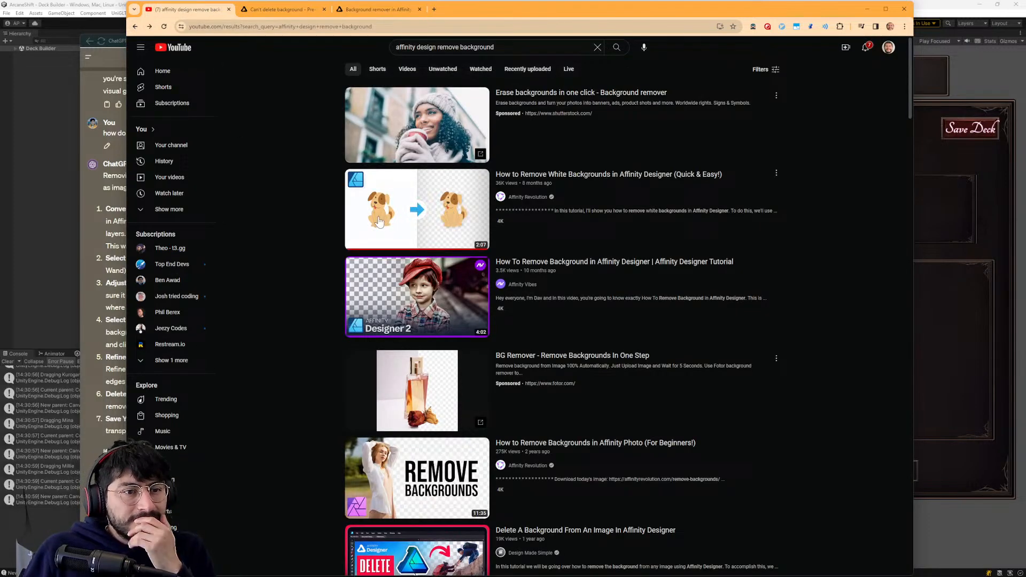
left_click(426, 300)
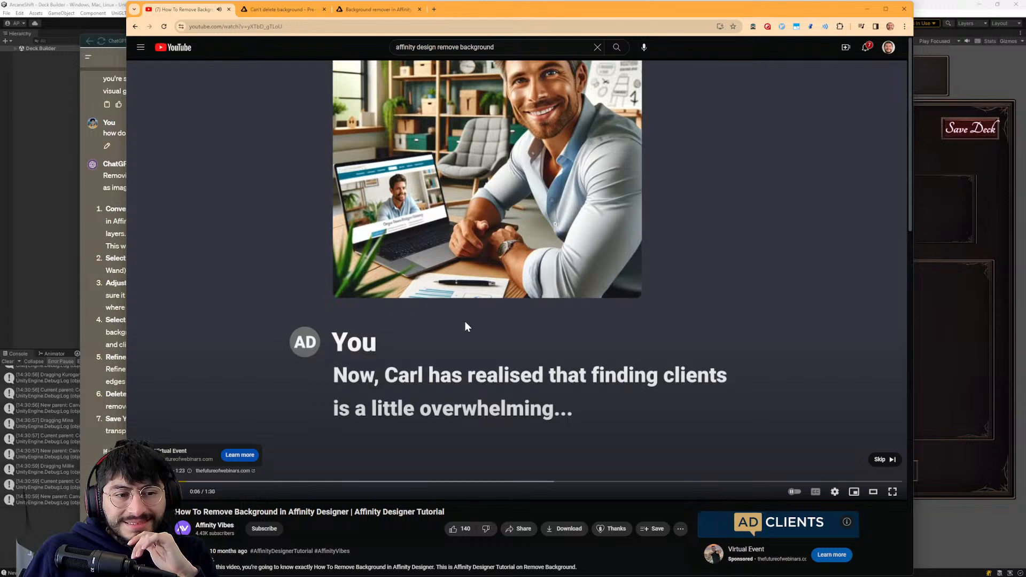
left_click(884, 459)
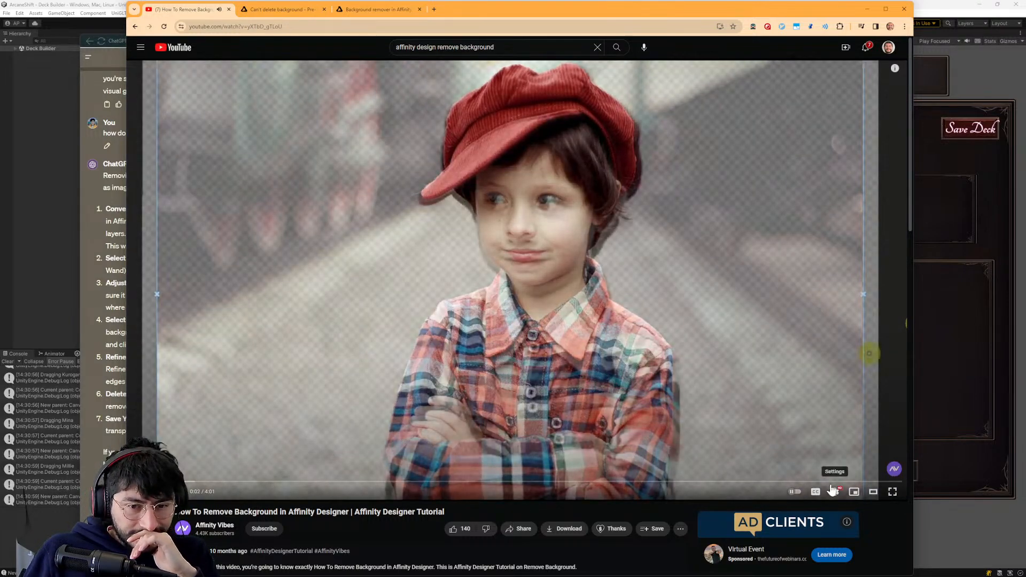
- Set the tutorial video's playback speed to 1.75
left_click(834, 492)
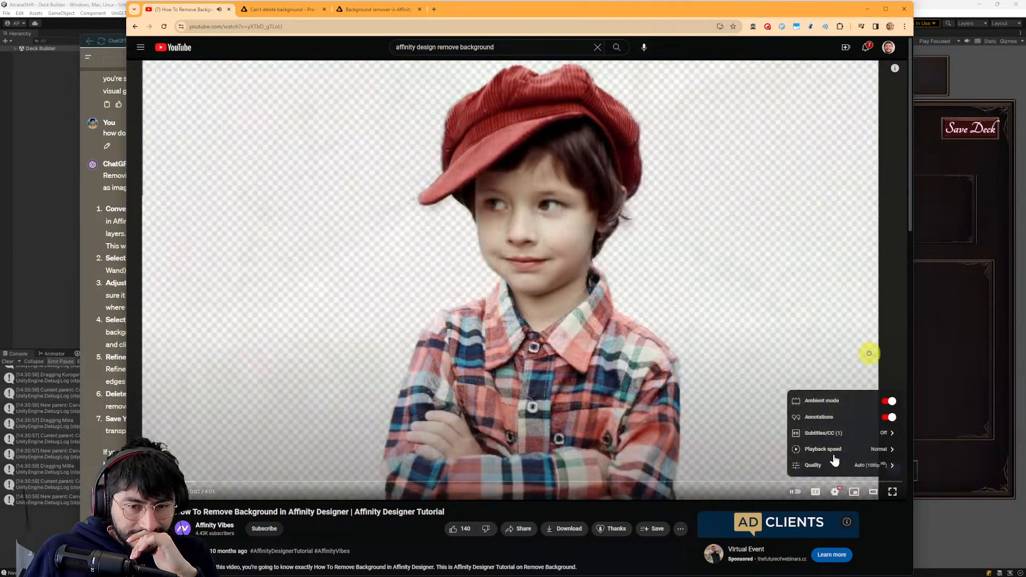
left_click(837, 451)
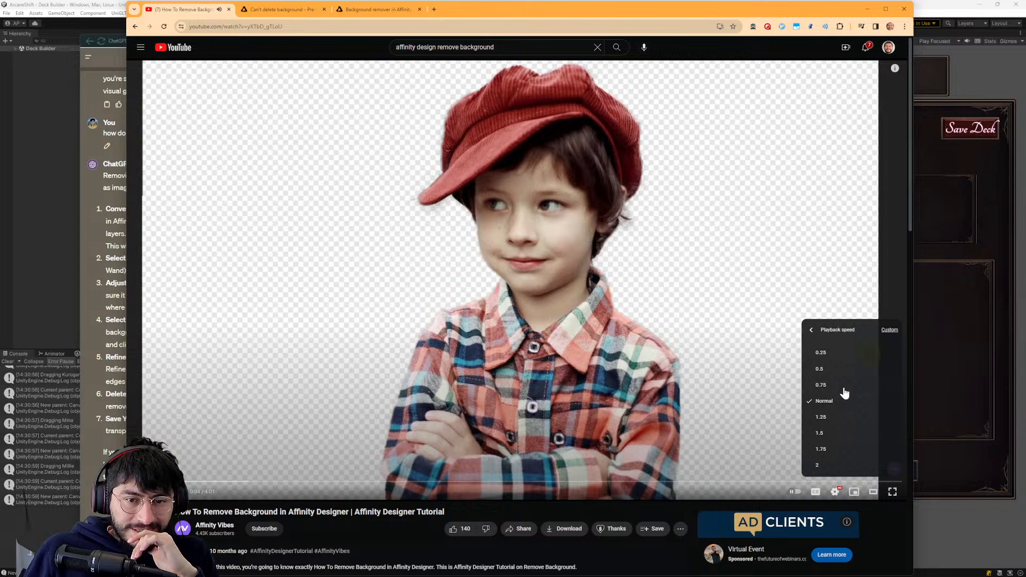
left_click(839, 449)
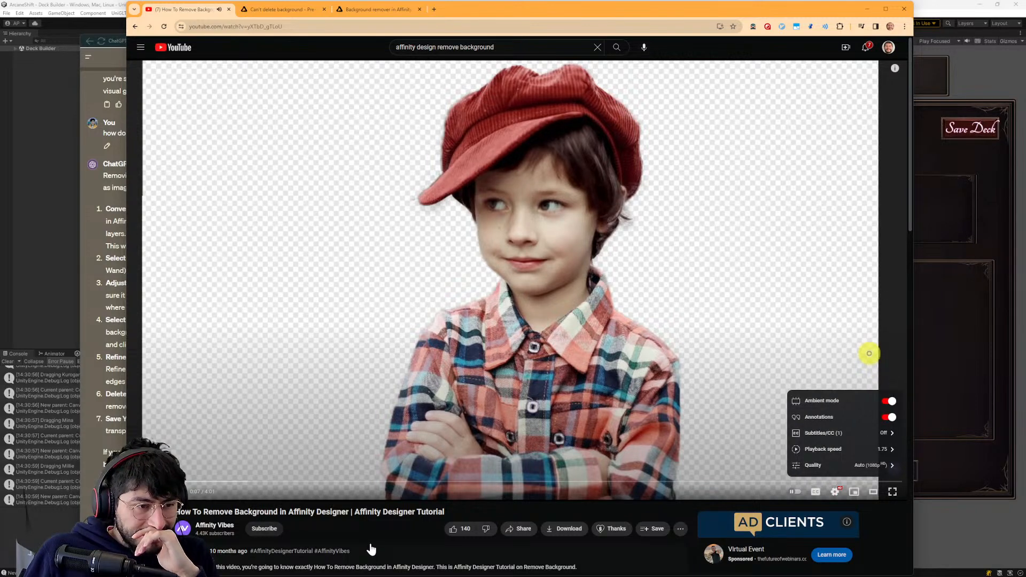
- Skip past the tutorial video's intro to the start of the Affinity Designer demonstration
left_click(211, 481)
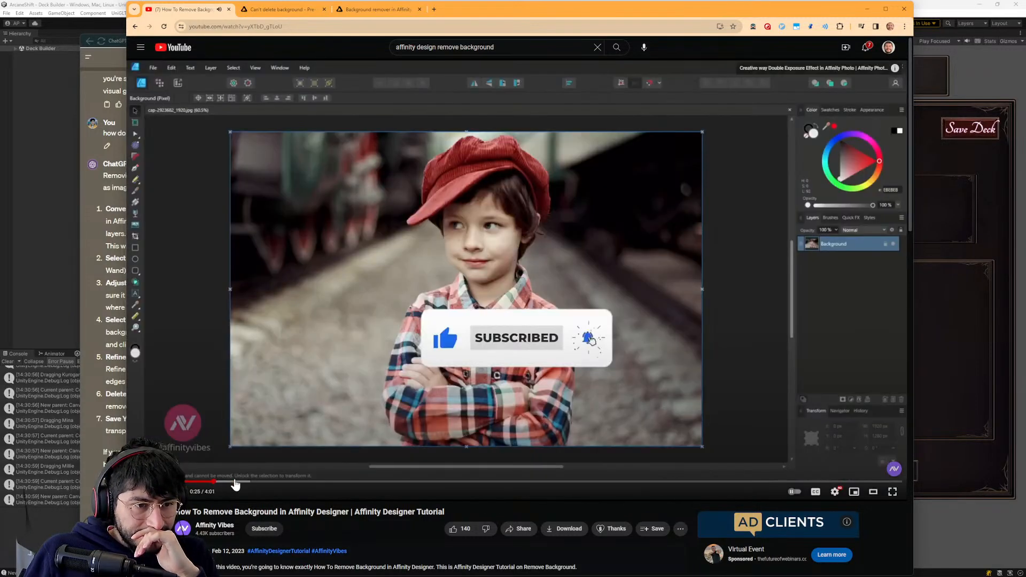
left_click(243, 482)
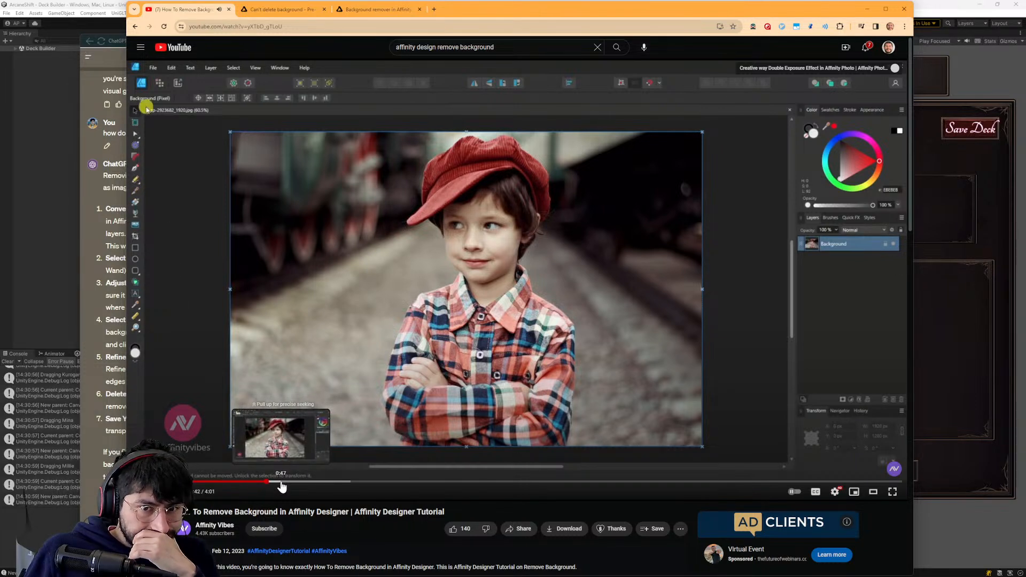
left_click(238, 482)
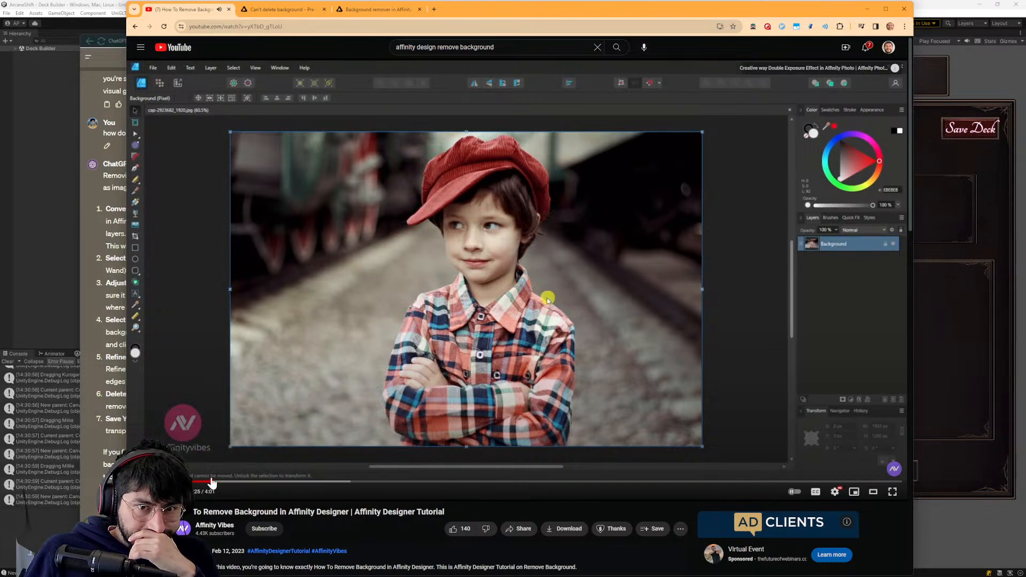
left_click_drag(238, 482, 177, 482)
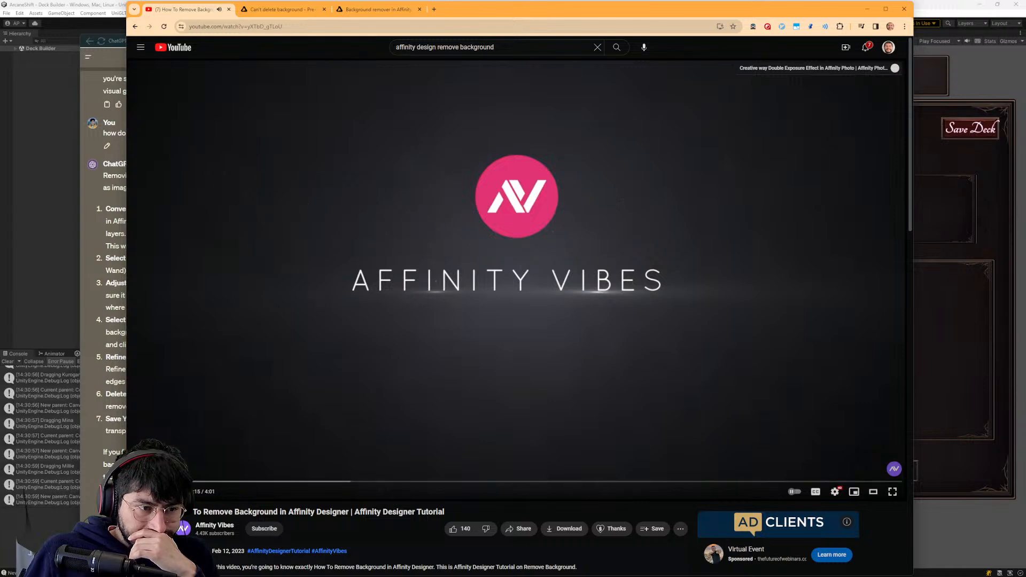
left_click(186, 475)
left_click(197, 476)
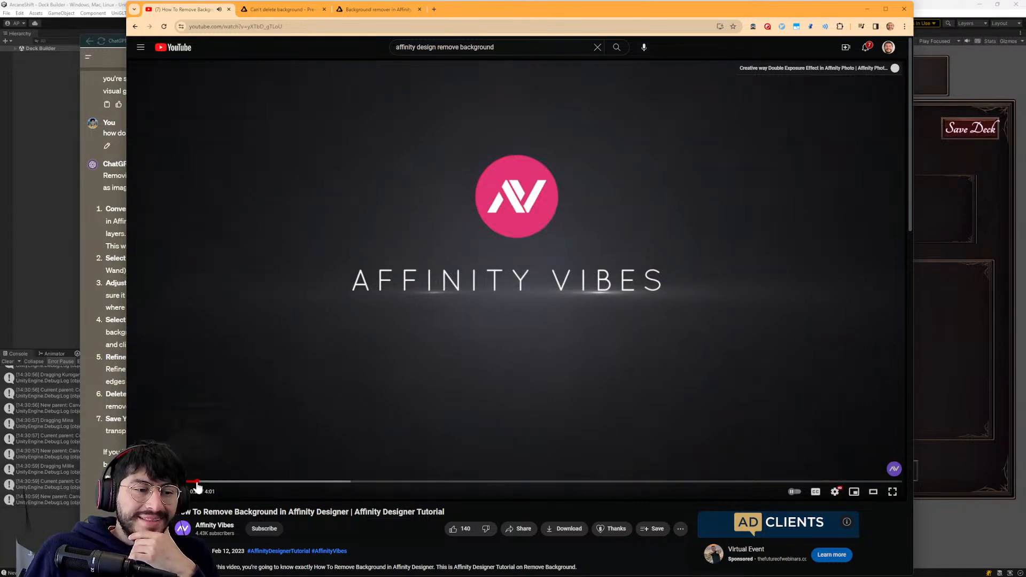
left_click(199, 482)
left_click(713, 251)
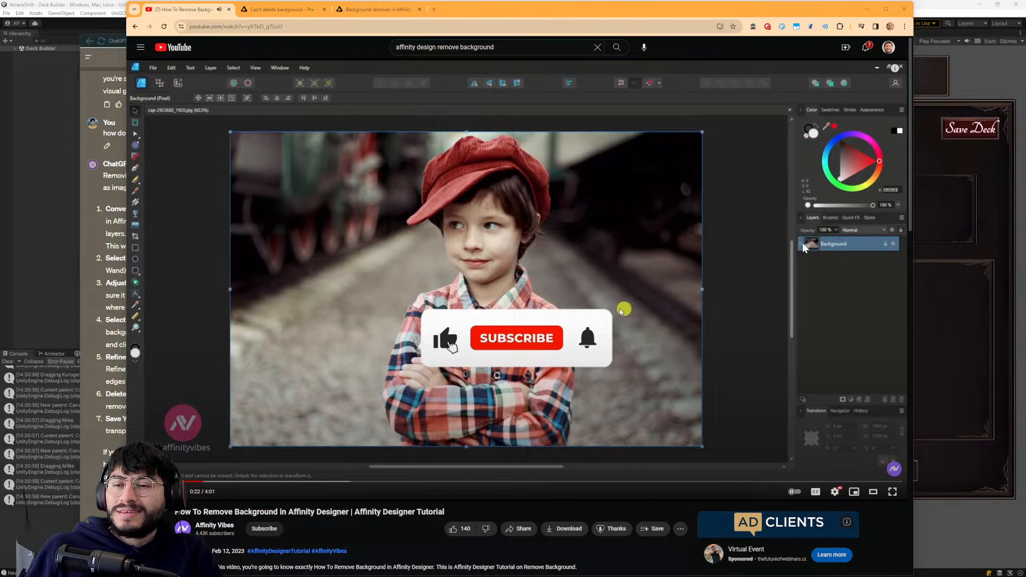
- Switch to Affinity Designer, consult ChatGPT's background-removal instructions, and rasterize the Kurogane Icon image layer
key("alt+Tab")
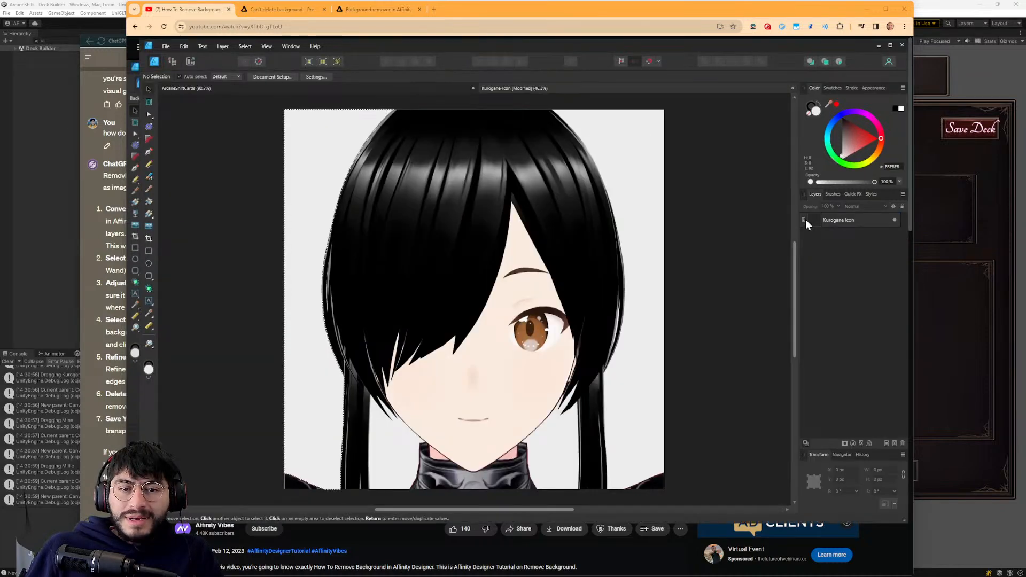
left_click(92, 406)
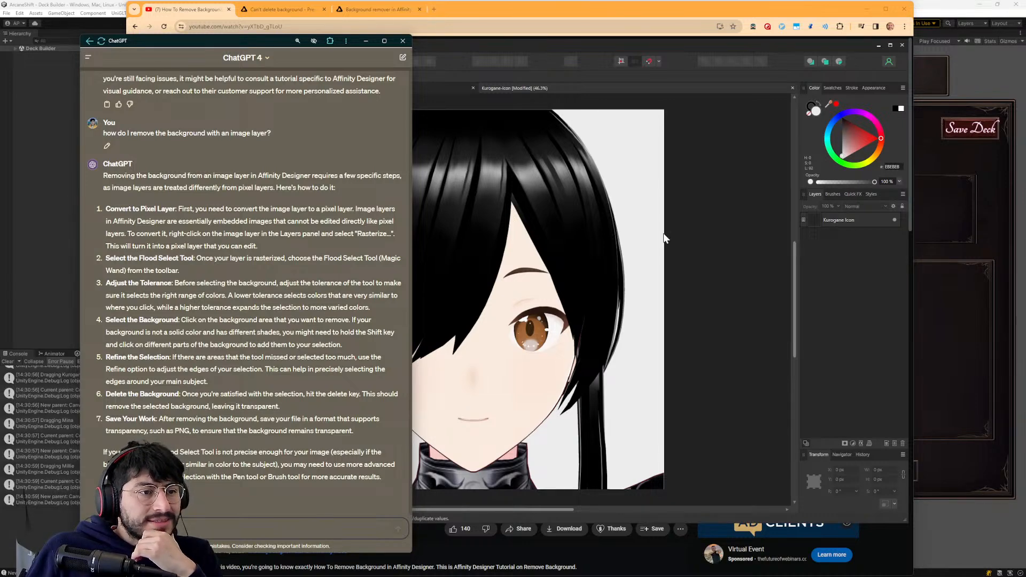
right_click(848, 222)
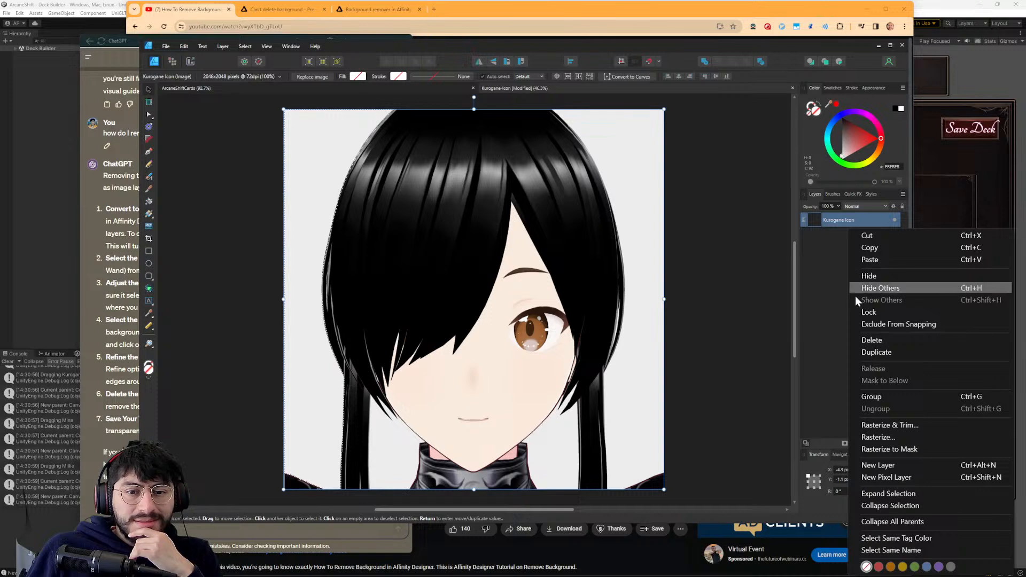
left_click(876, 441)
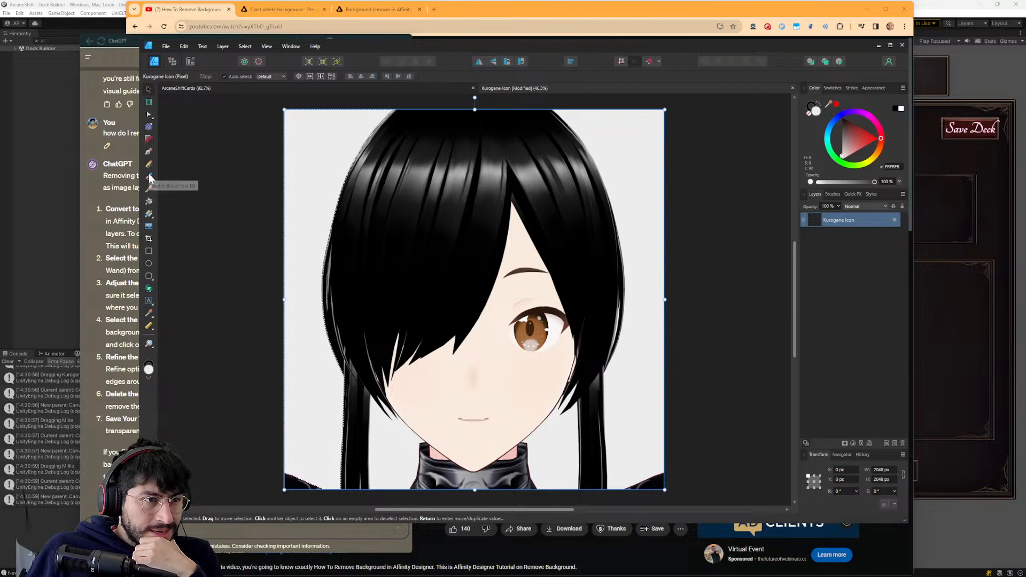
- In the Pixel Persona, use the Flood Select Tool to delete the light background left of the character's hair
left_click(173, 62)
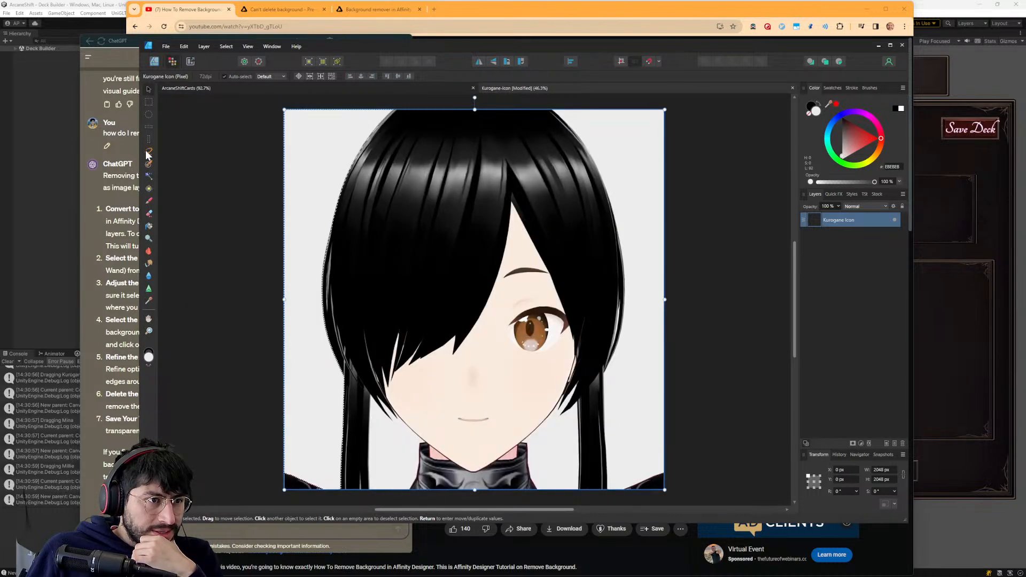
left_click(148, 176)
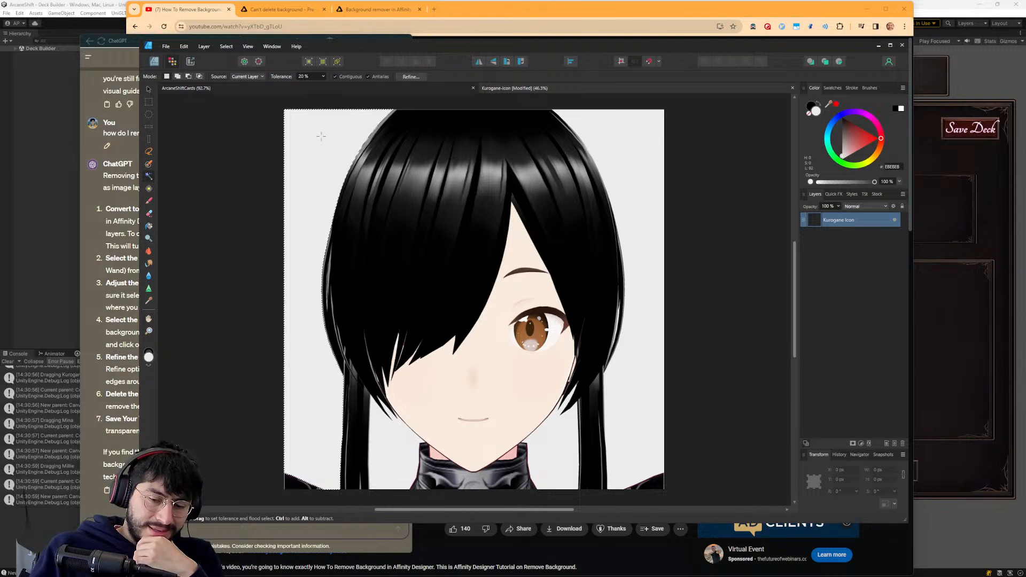
key("Delete")
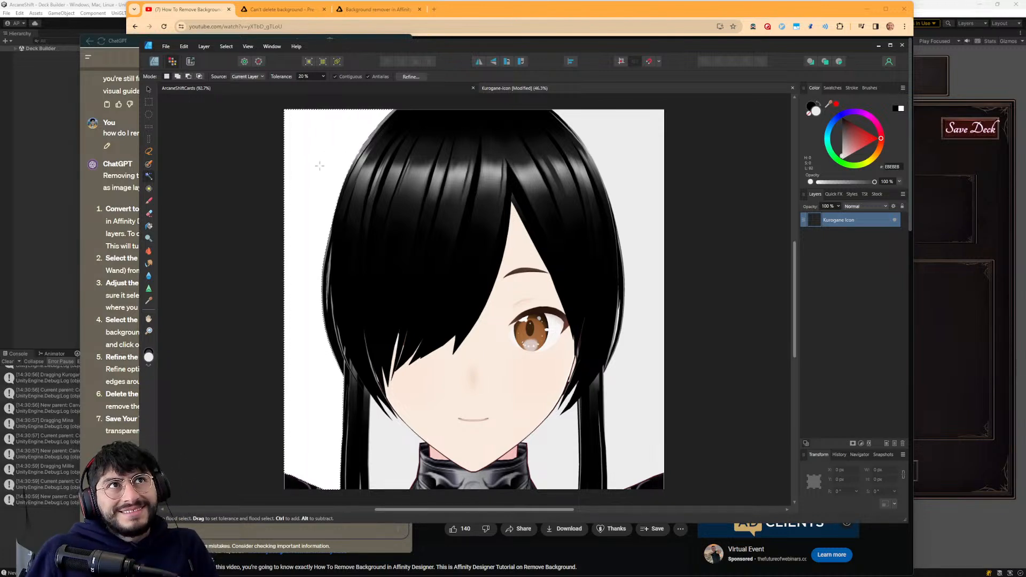
- Return to the YouTube tutorial and skim forward through its selection and Refine Selection demonstration to the finished cutout
key("alt+Tab")
key("alt+Tab")
key("alt+Tab")
left_click(483, 239)
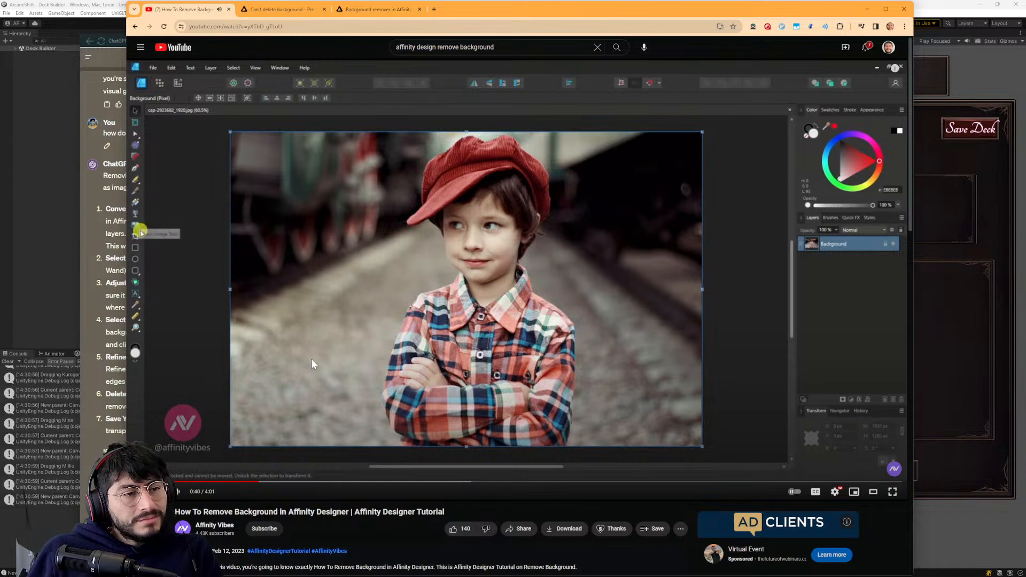
left_click(289, 481)
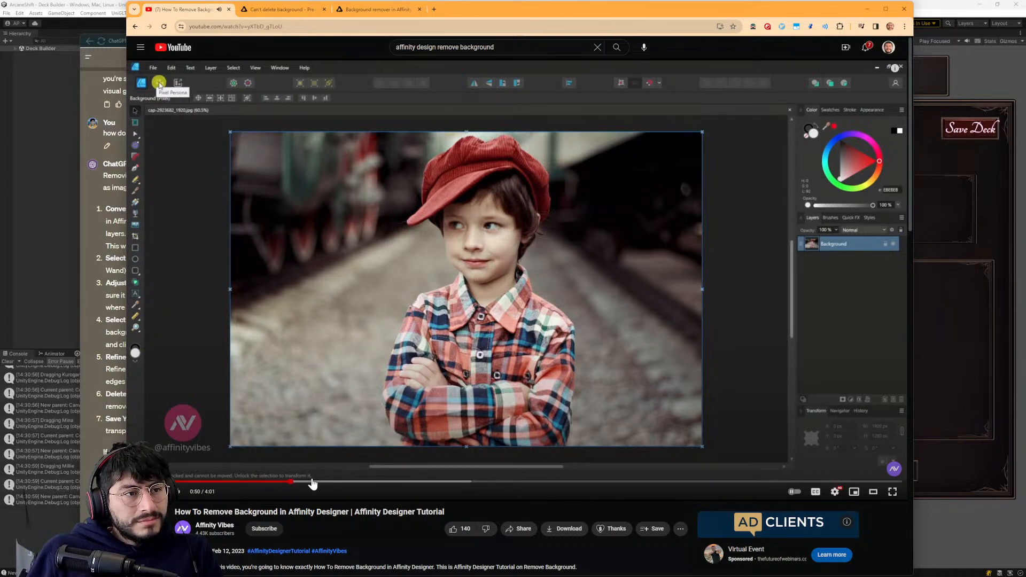
left_click(320, 482)
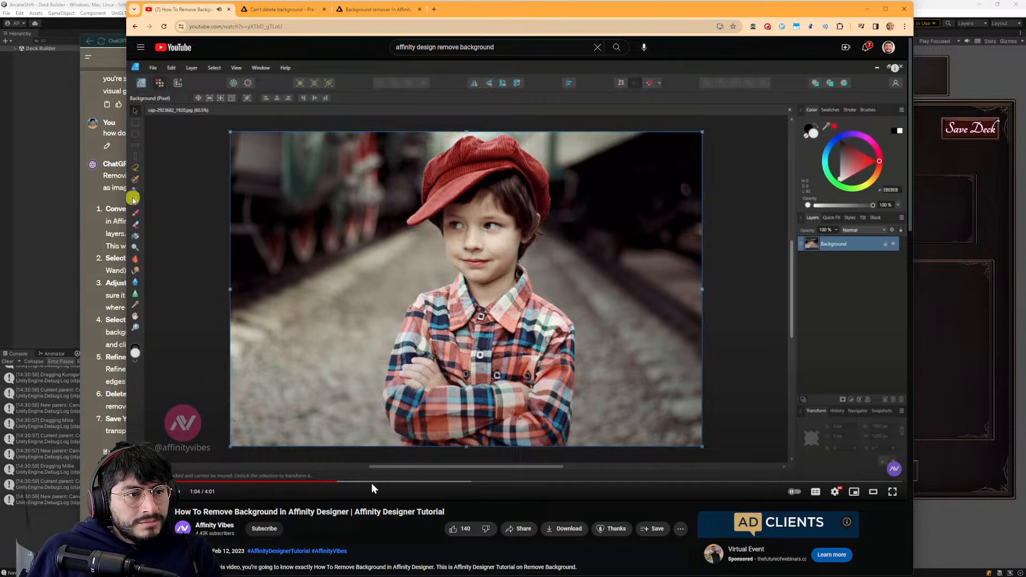
left_click(425, 481)
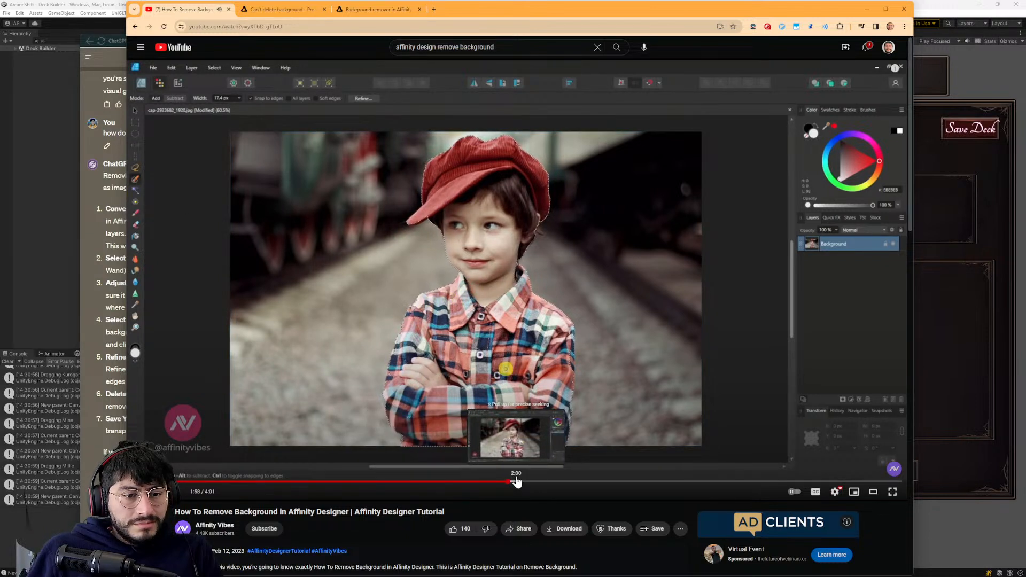
left_click(622, 481)
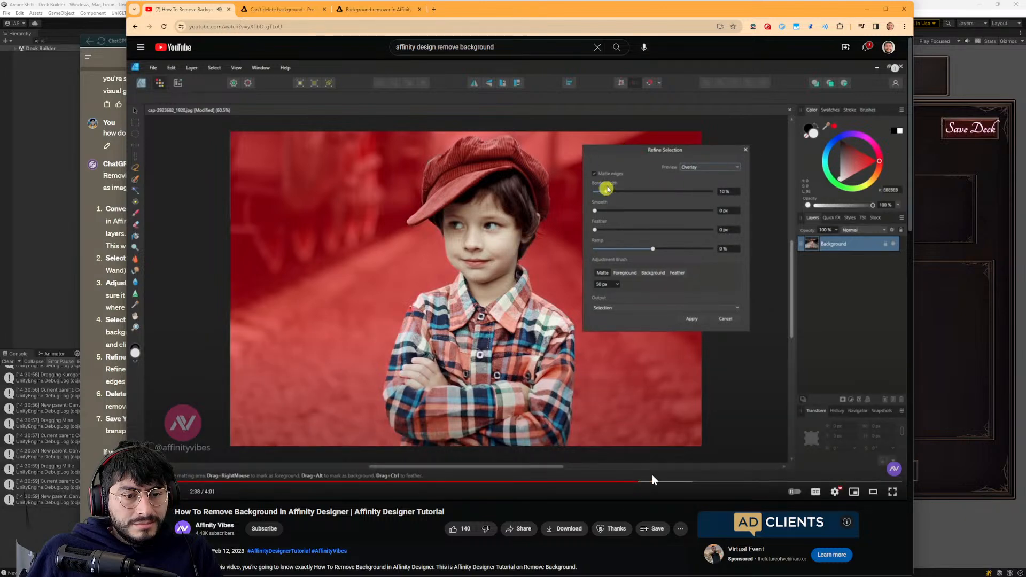
left_click(674, 483)
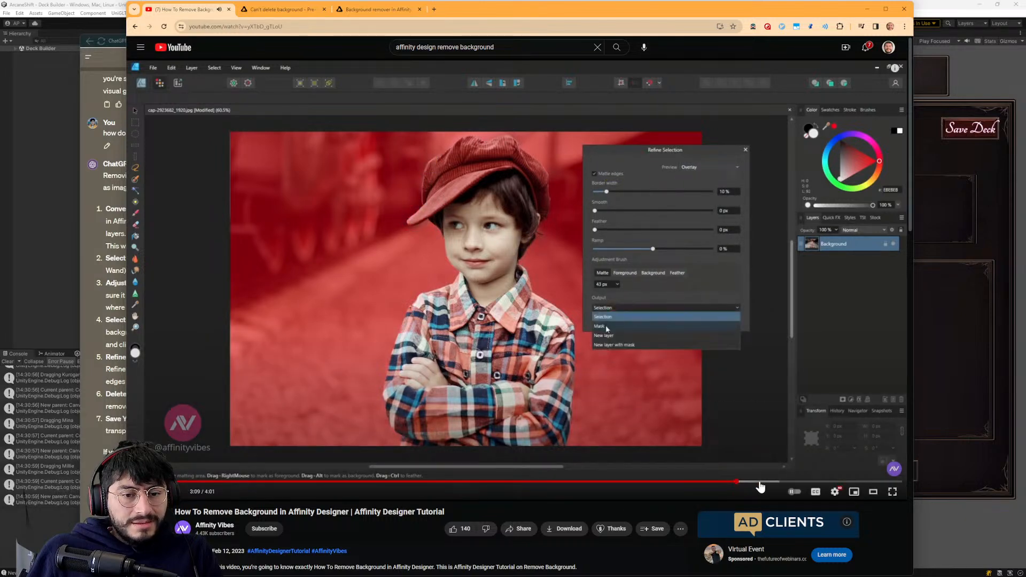
left_click(776, 482)
left_click(766, 482)
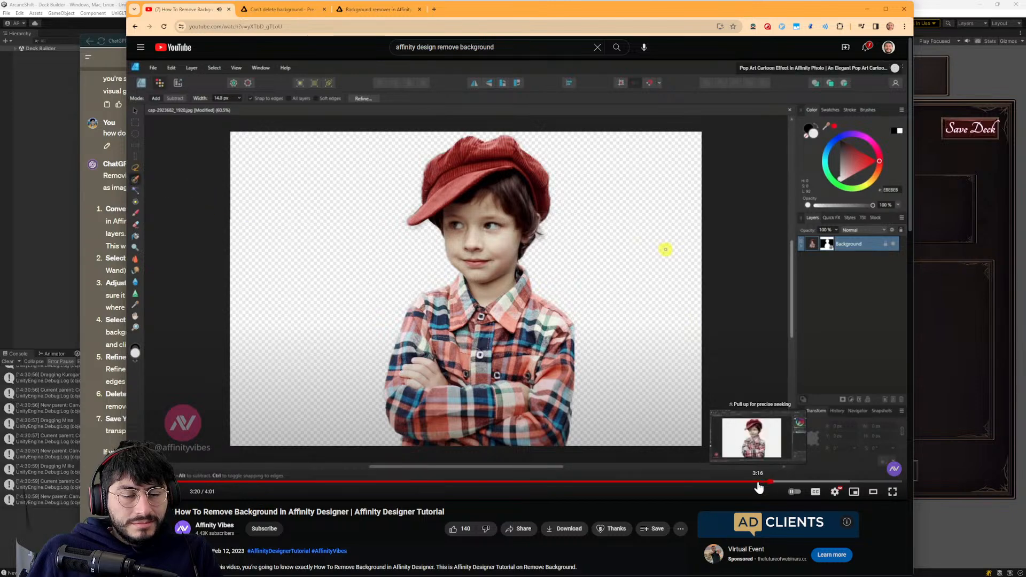
- Go back through the tutorial to examine how the Refine Selection dialog is opened, adjusted and output
left_click(746, 483)
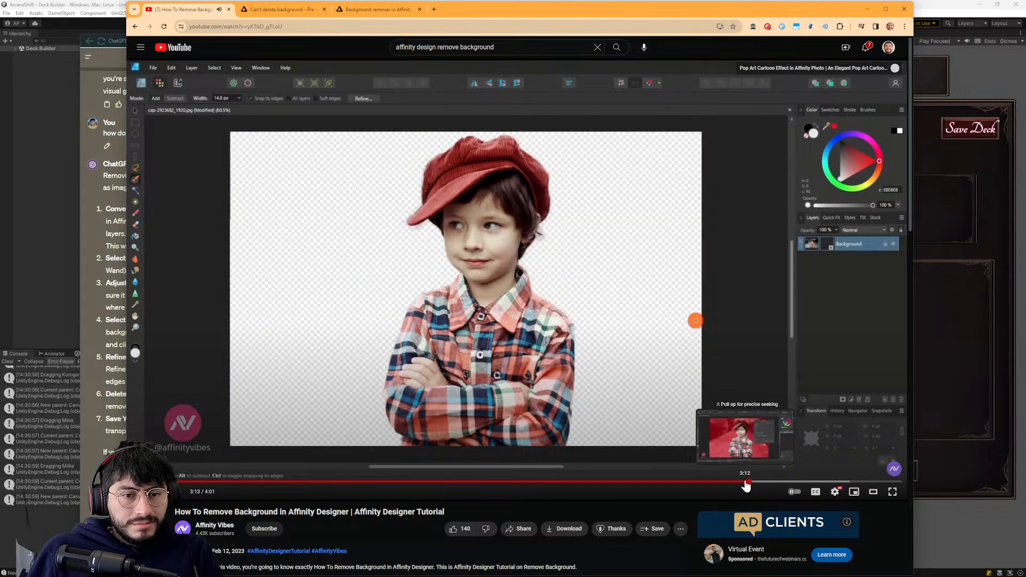
left_click(730, 482)
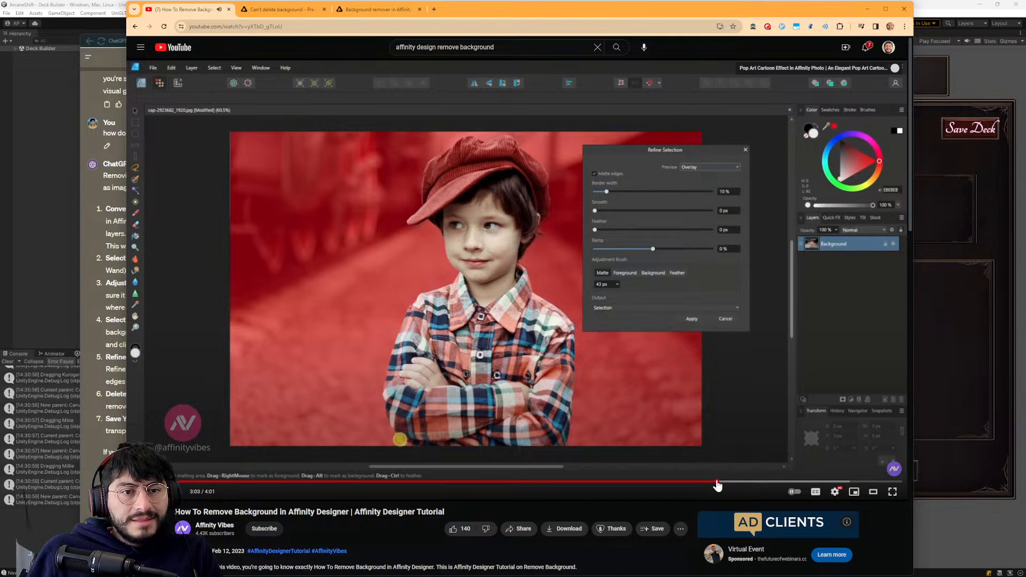
left_click(708, 483)
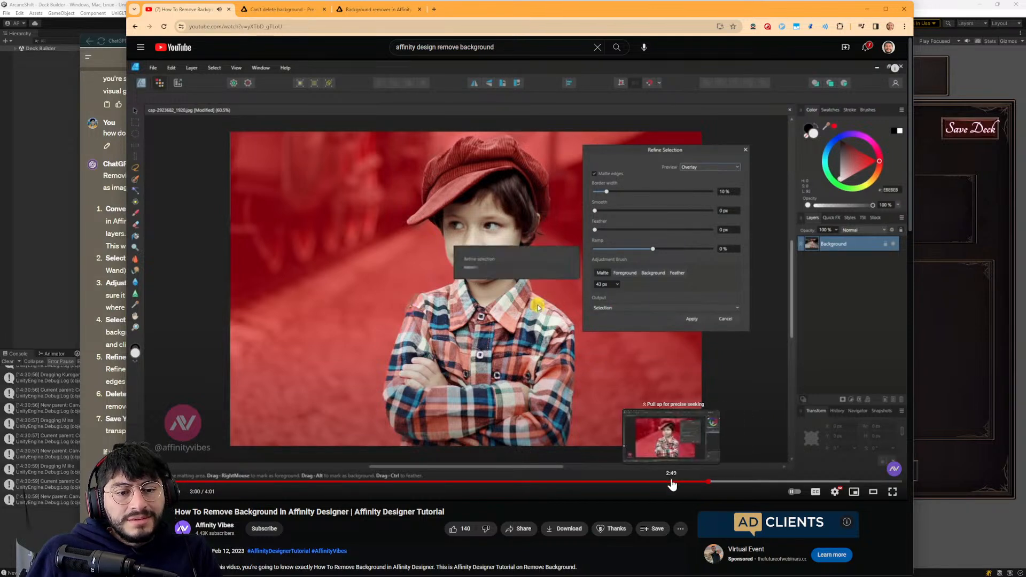
left_click(673, 482)
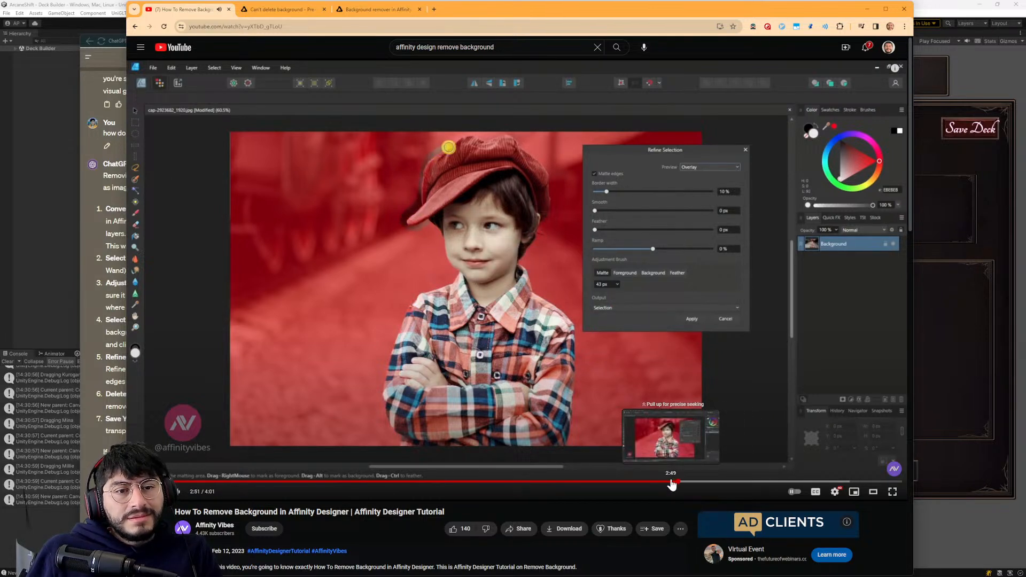
left_click(650, 483)
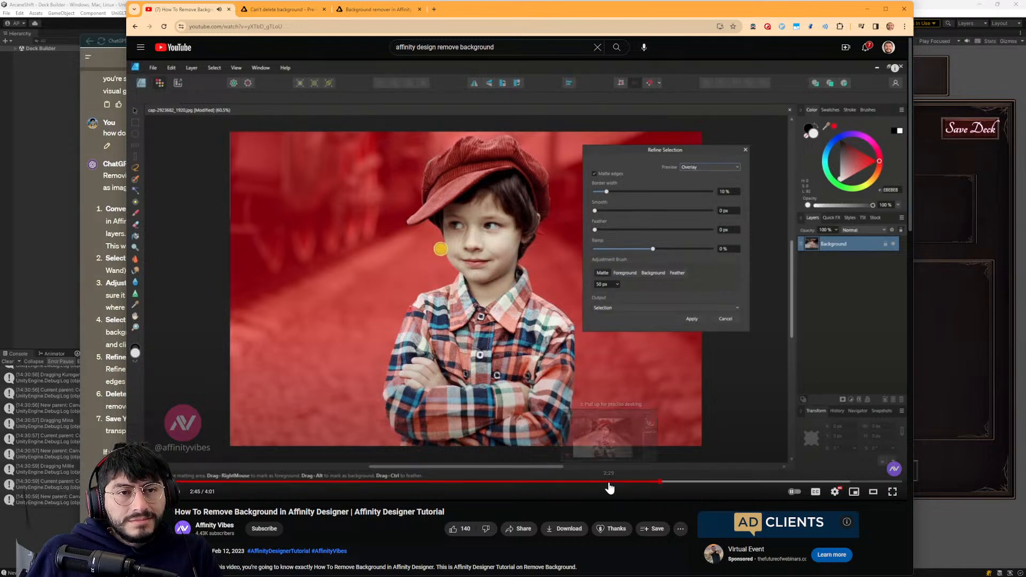
left_click(609, 482)
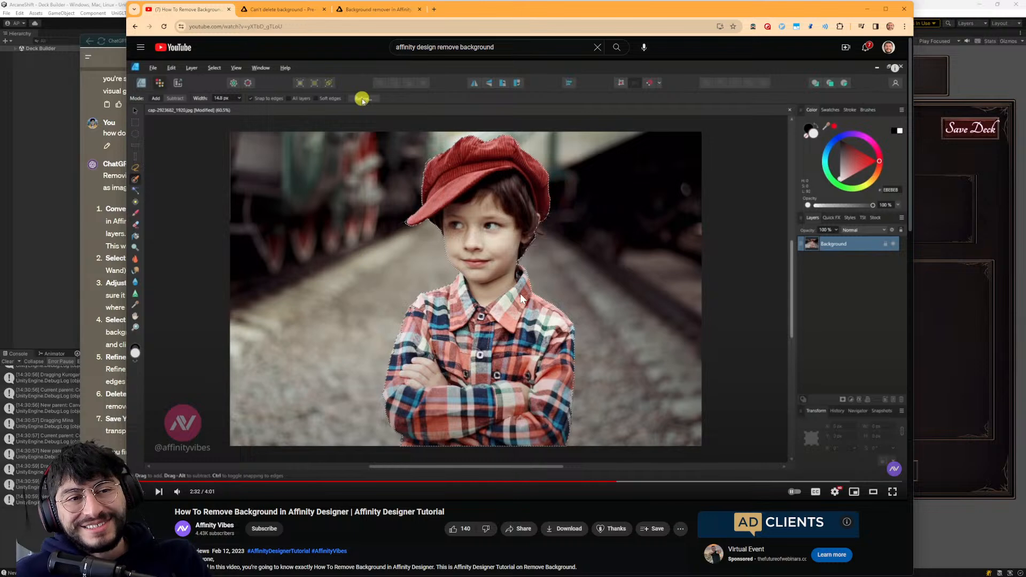
left_click(526, 256)
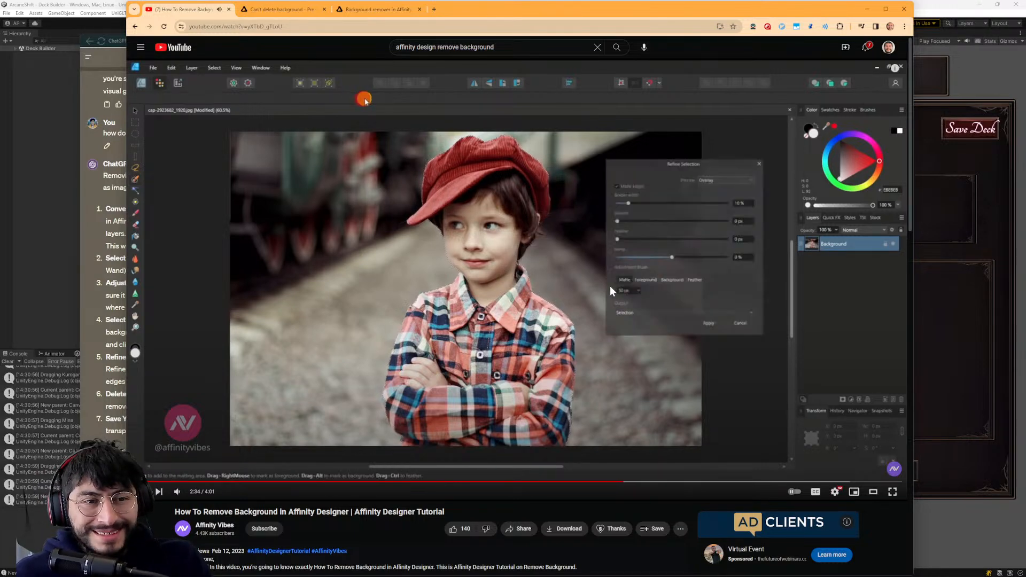
mouse_move(694, 8)
left_mouse_down()
mouse_move(630, 508)
mouse_move(559, 467)
mouse_move(669, 76)
mouse_move(705, 11)
left_mouse_up()
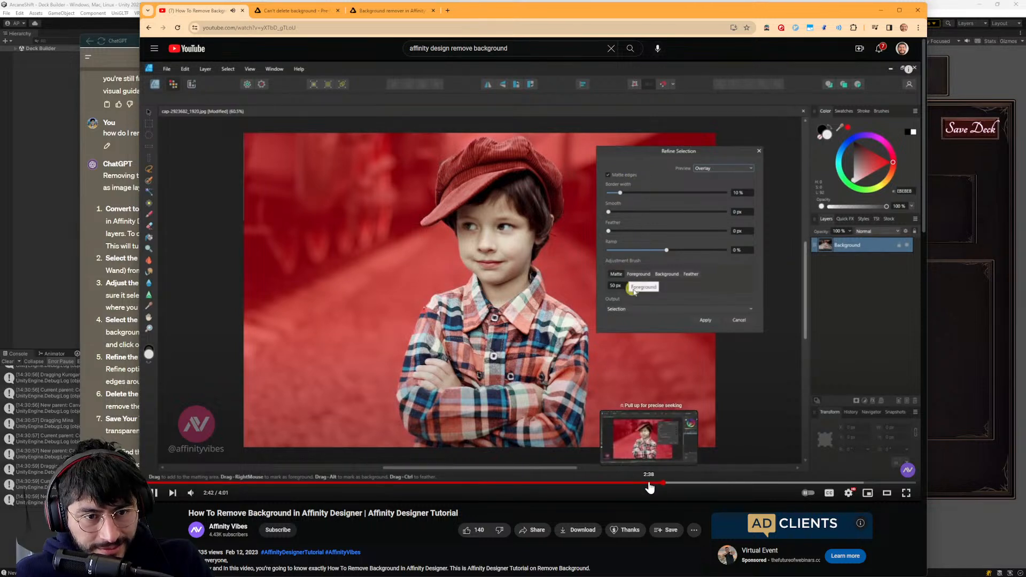
left_click(623, 484)
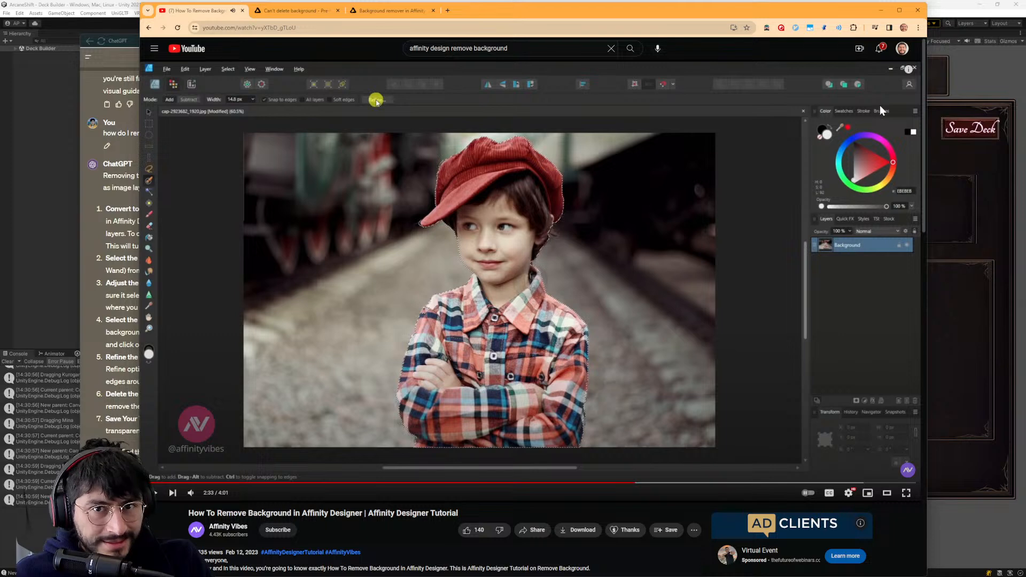
- Return to Affinity Designer and apply Refine Selection to the current background selection with the output kept as Selection
left_click(881, 11)
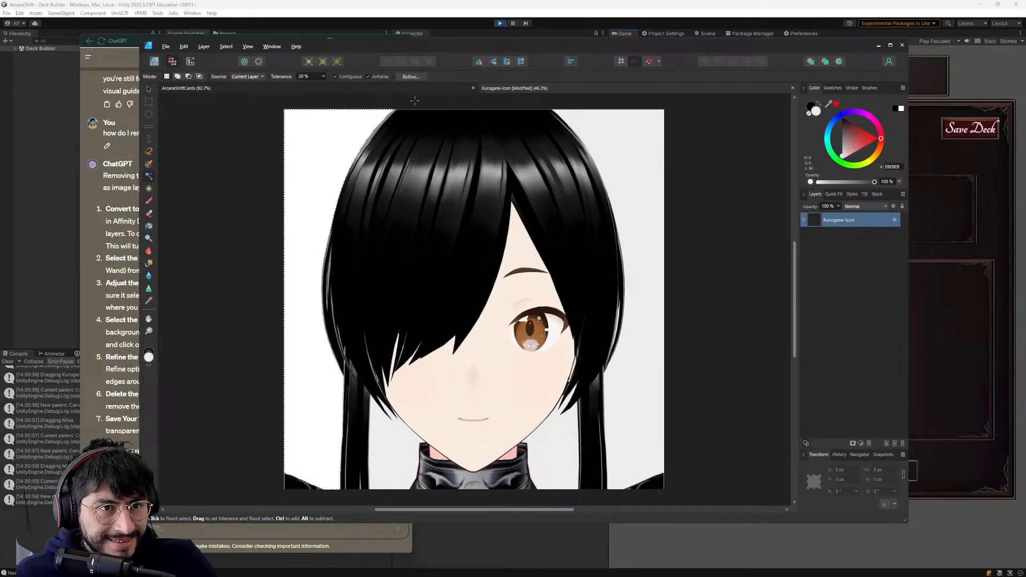
left_click(411, 77)
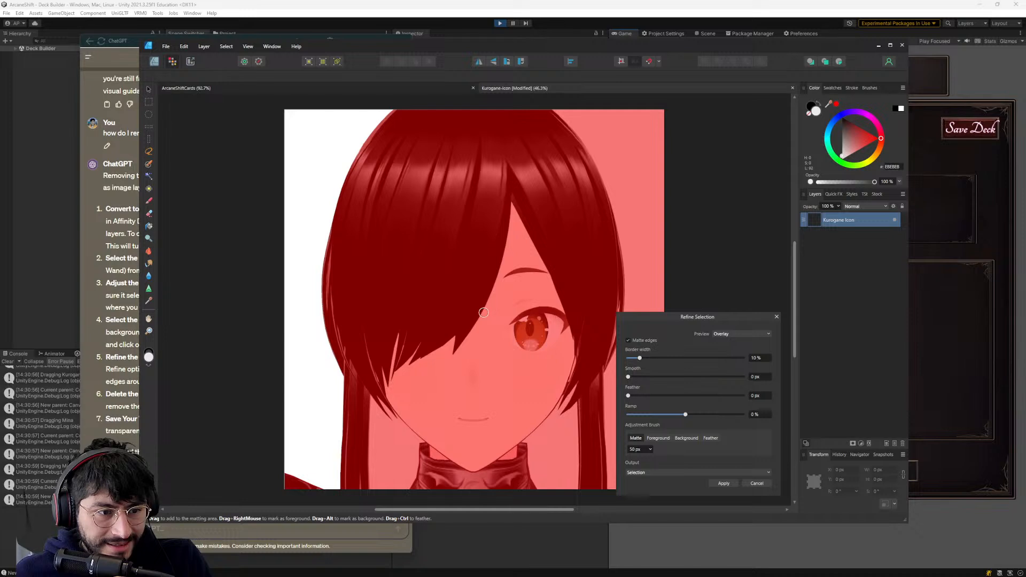
left_click(680, 472)
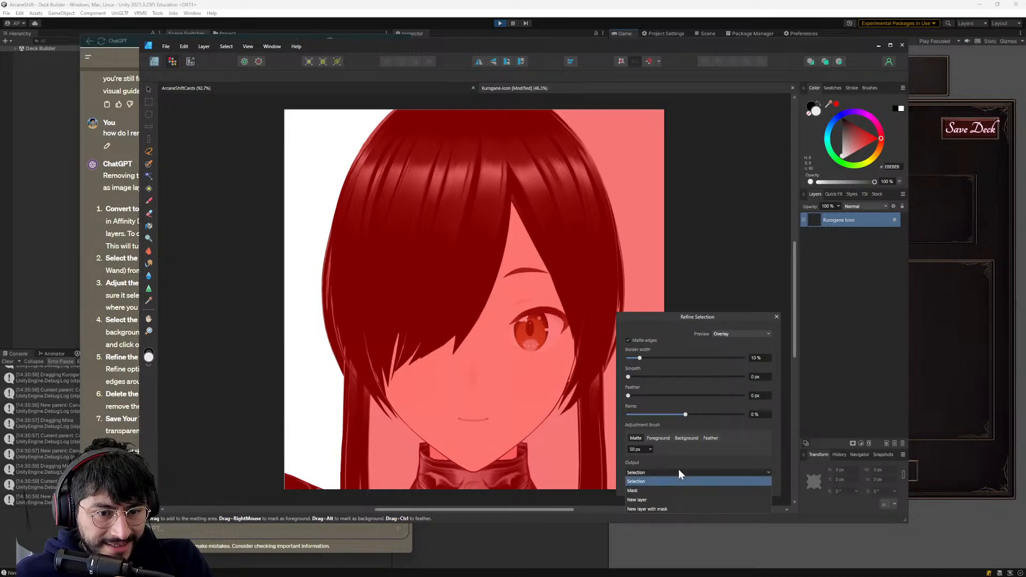
left_click(678, 471)
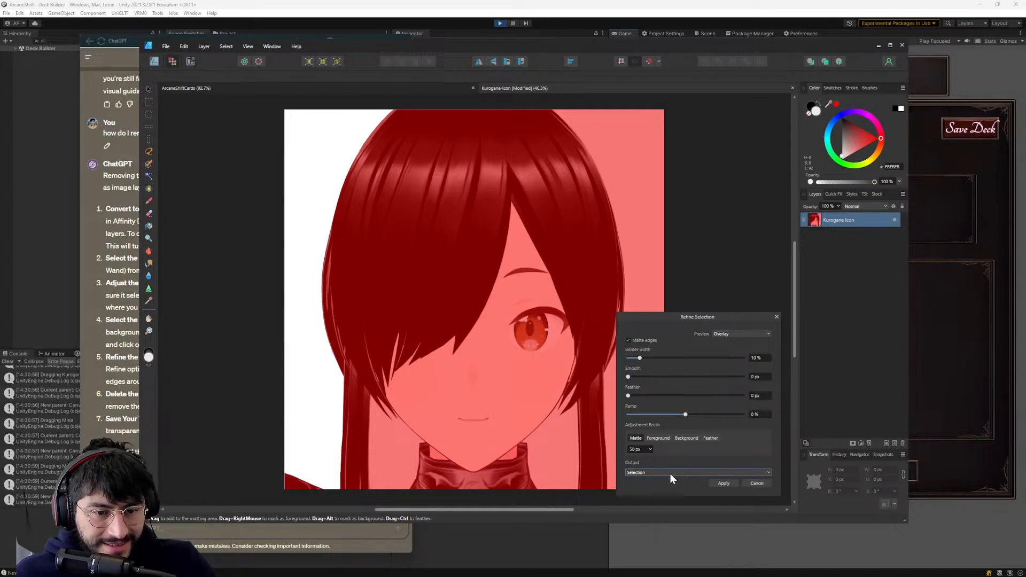
left_click(723, 483)
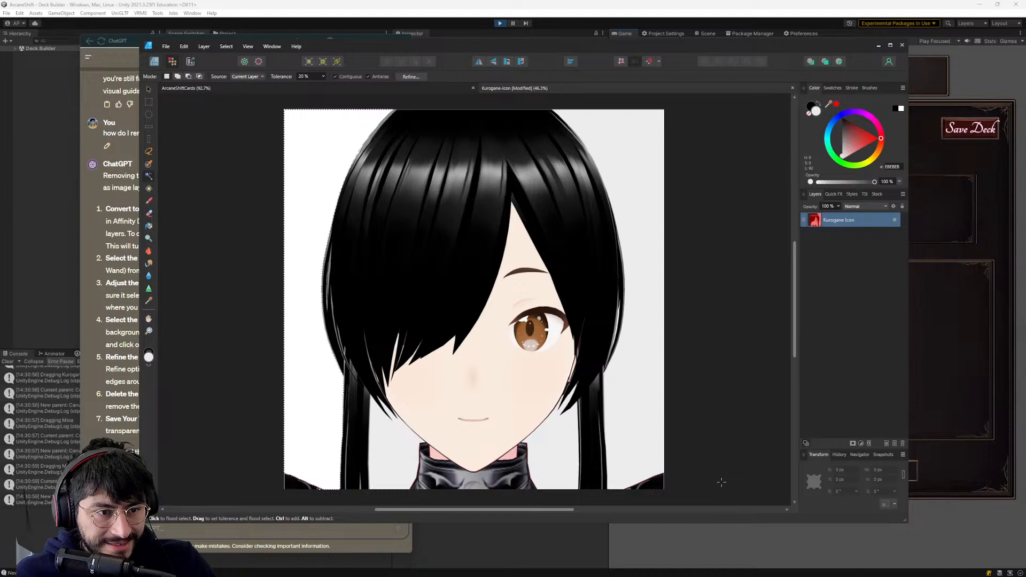
- Flood-select the light background right of the character's hair, delete it and clear the selection
left_click(391, 201)
left_click(268, 140)
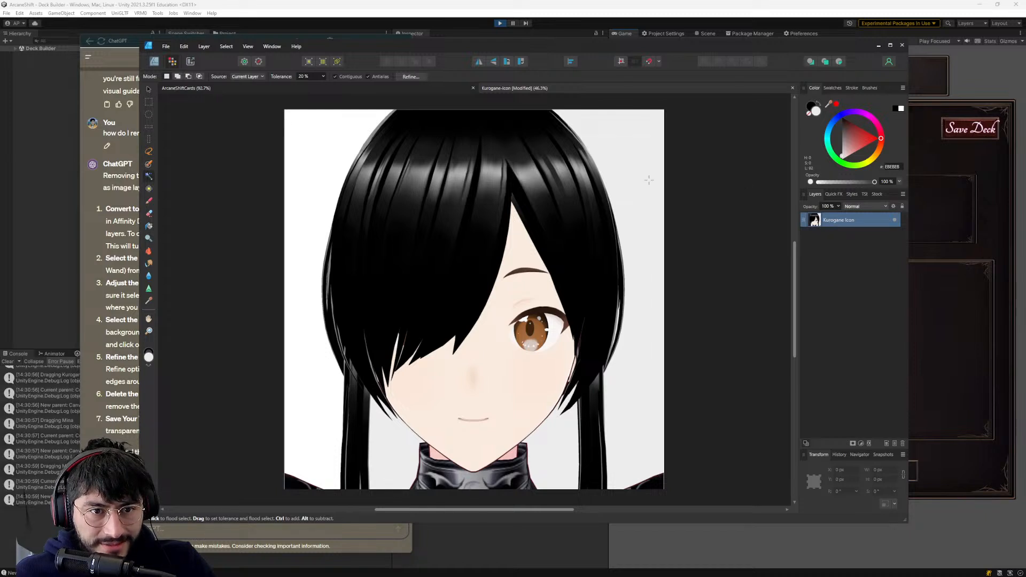
key("Delete")
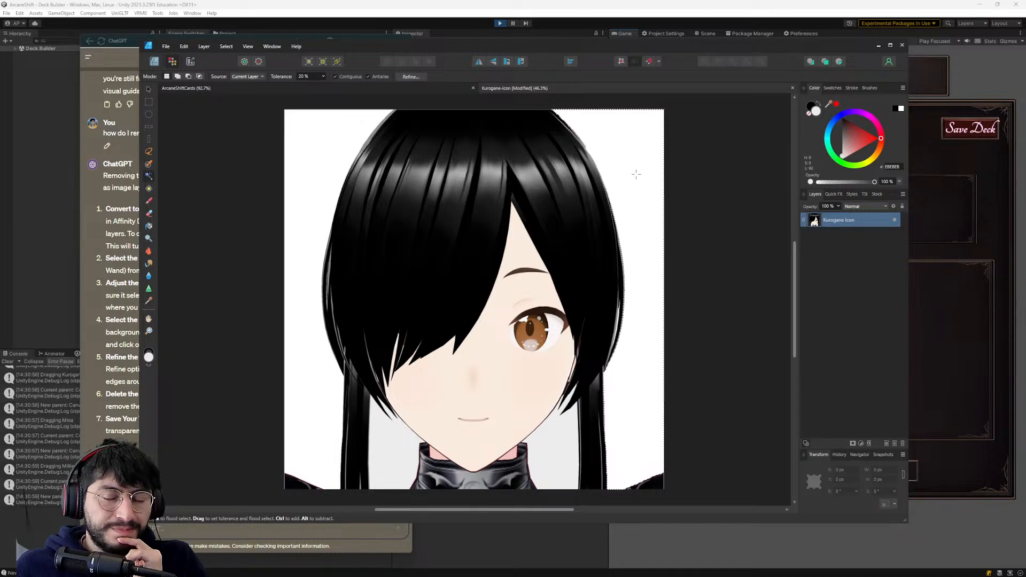
key("ctrl+d")
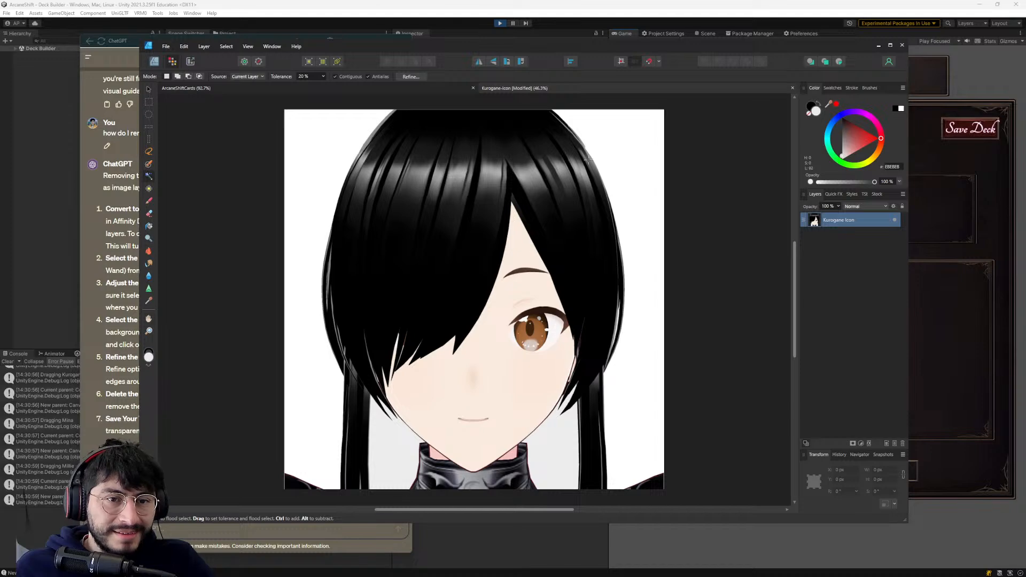
- Recheck the tutorial's final cutout and its Refine Selection output option, and return to Affinity Designer
key("alt+Tab")
left_click_drag(677, 488, 793, 484)
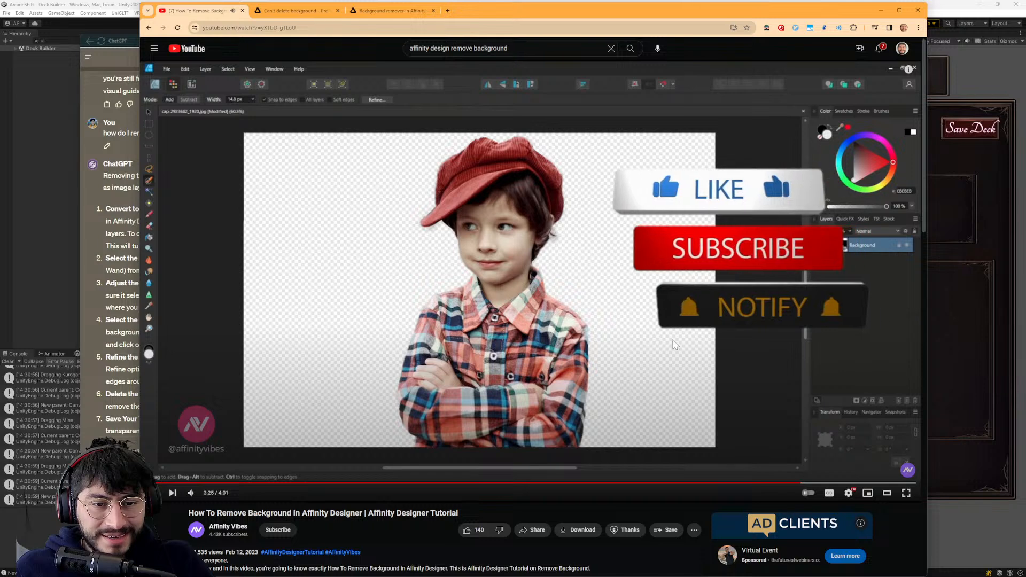
left_click(790, 484)
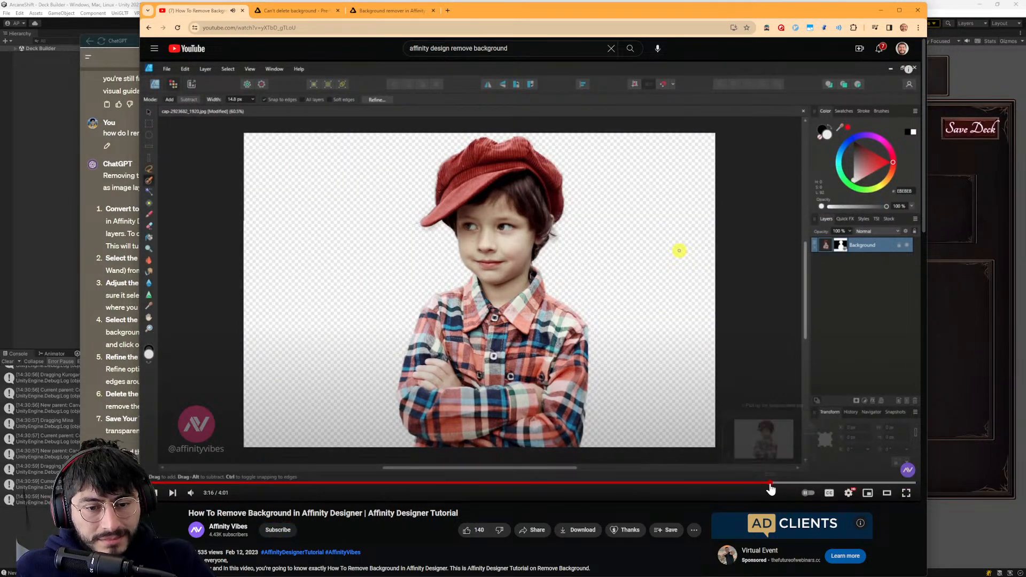
left_click(729, 484)
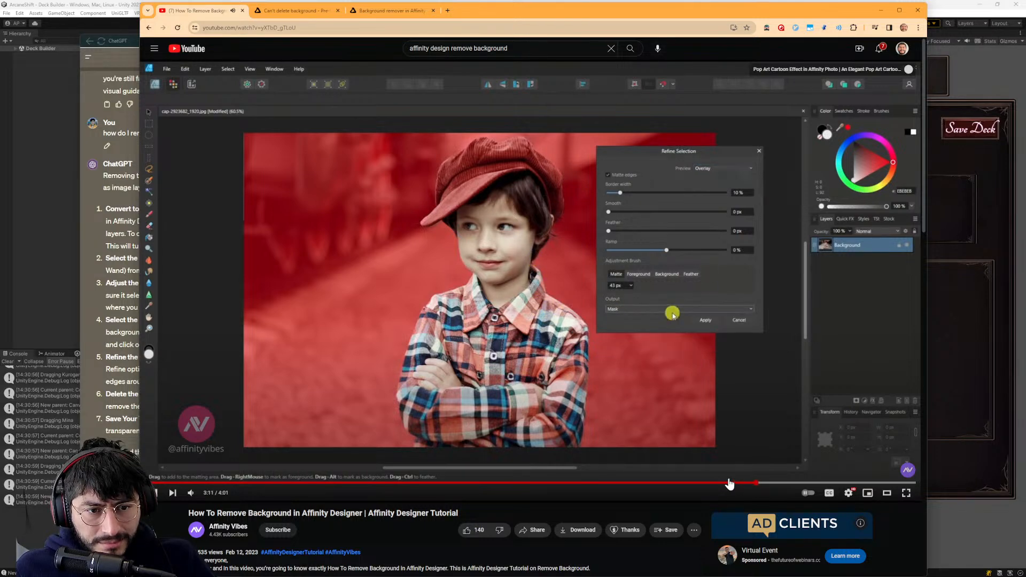
key("alt+Tab")
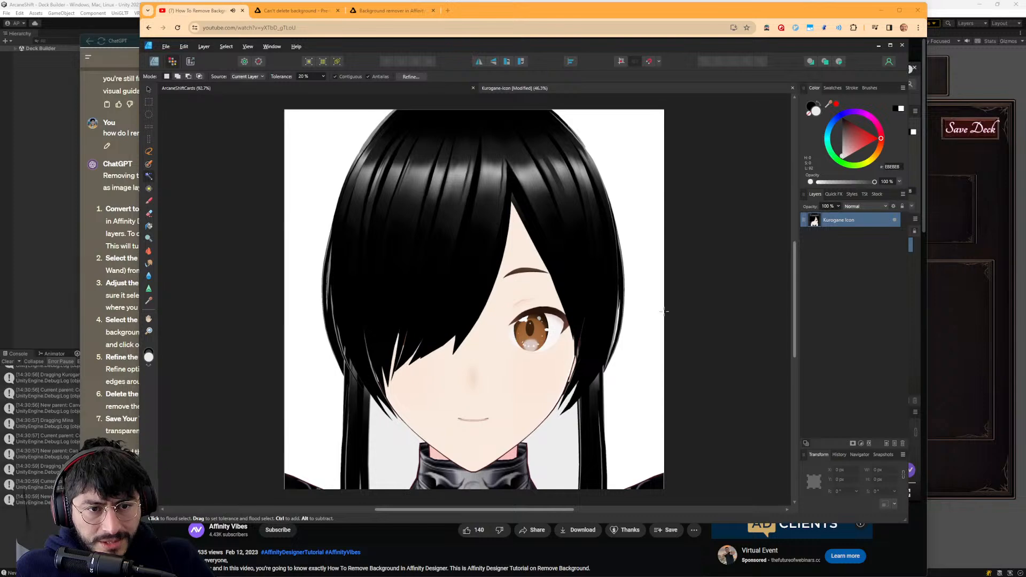
- Undo the background deletions back past the rasterizing and redo Rasterize on the Kurogane Icon layer, keeping the selection of the area beside the hair
key("ctrl+z")
key("ctrl+z")
key("ctrl+z")
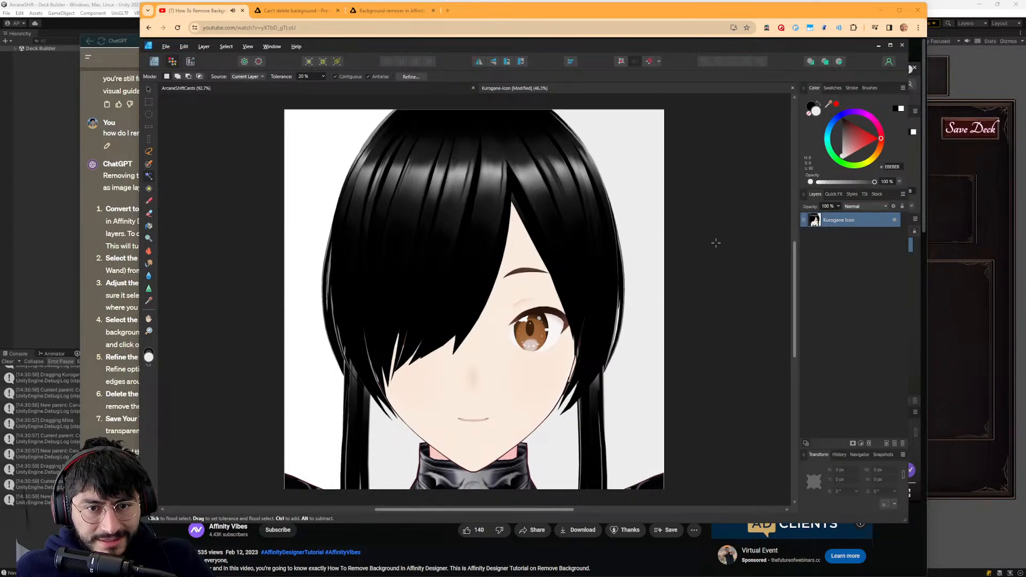
key("ctrl+z")
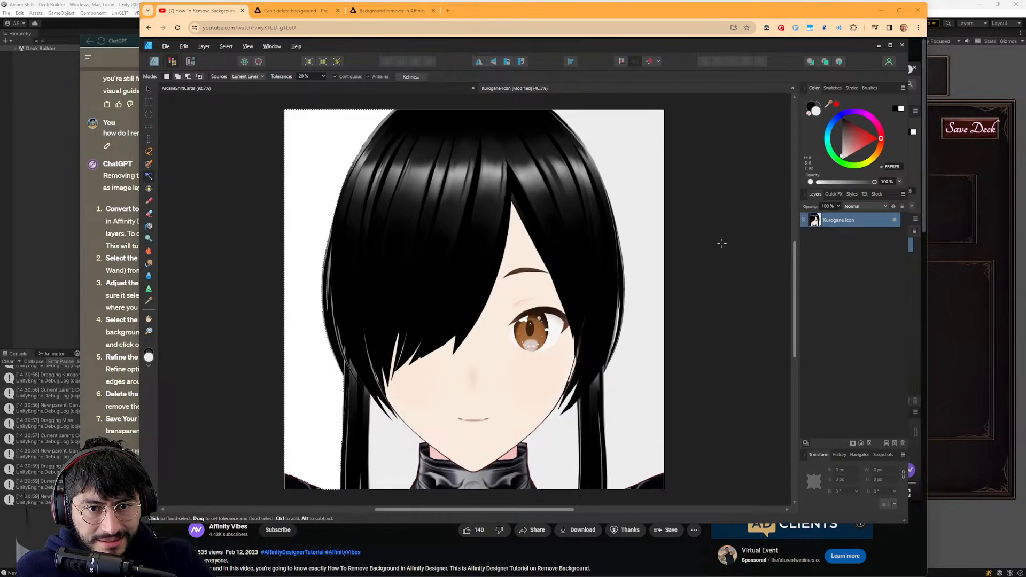
key("ctrl+z")
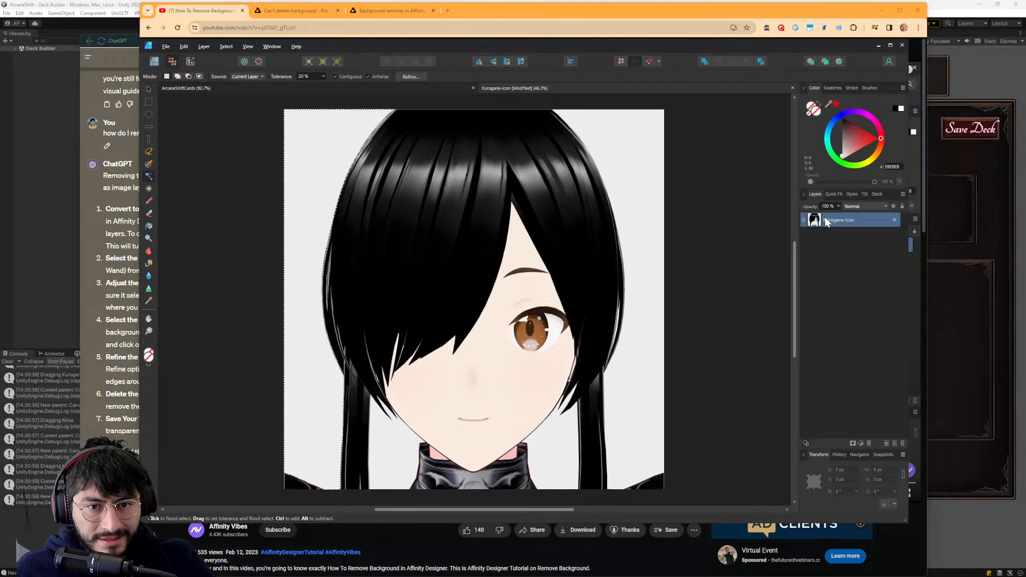
left_click(184, 46)
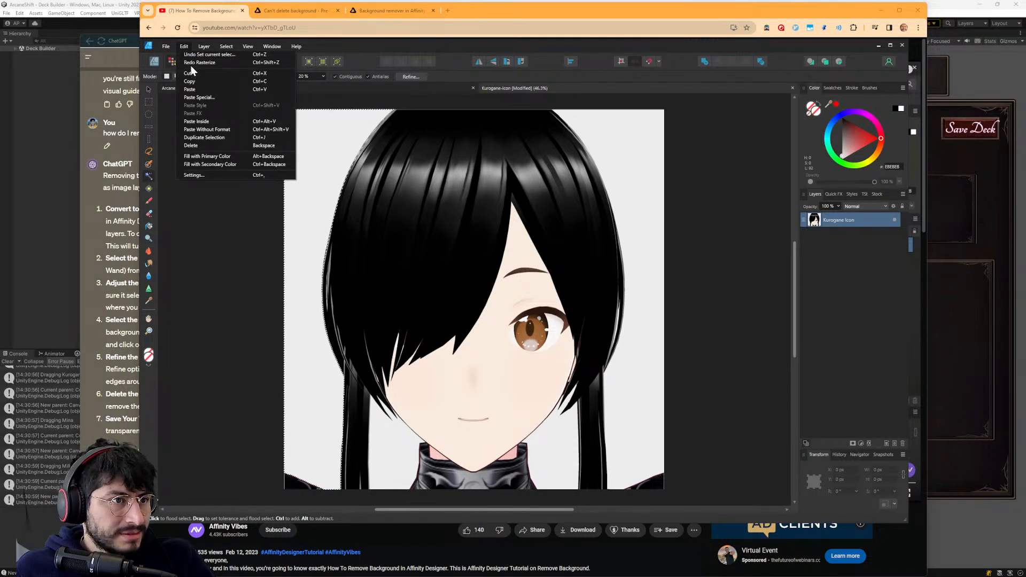
left_click(191, 64)
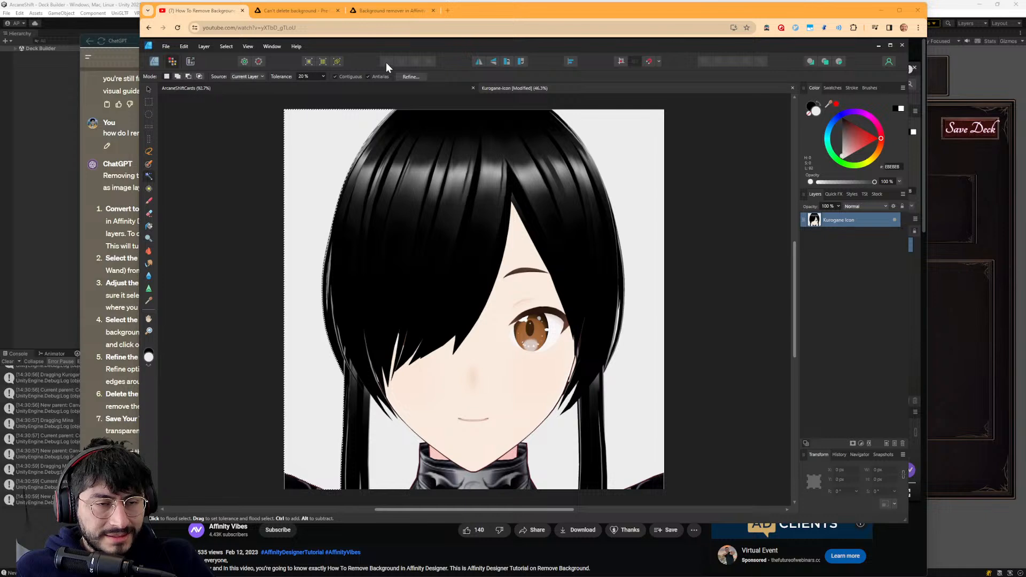
- Try applying Refine Selection to the background selection with the output set to Mask, and undo it
left_click(410, 77)
left_click(656, 471)
left_click(659, 490)
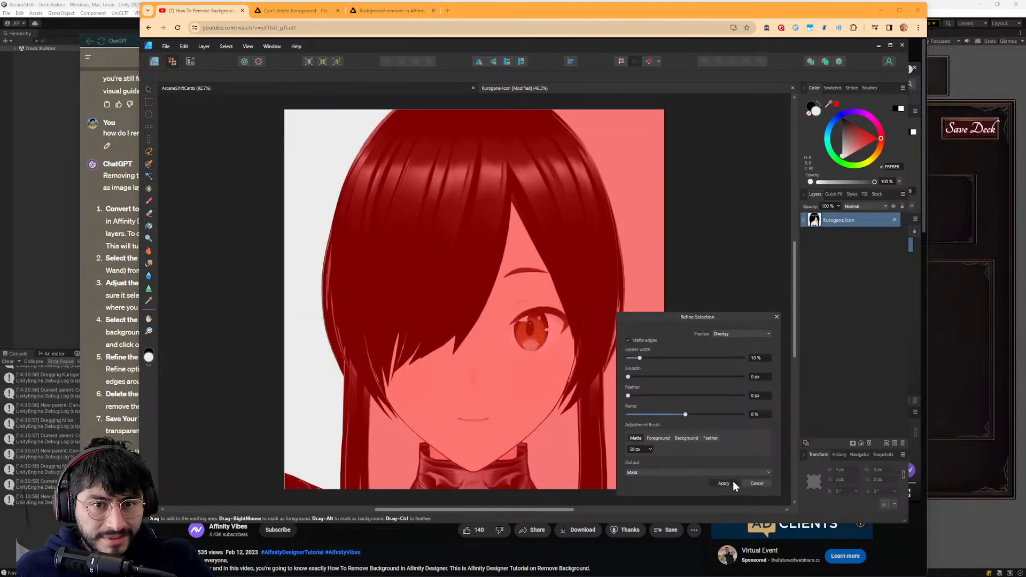
left_click(727, 483)
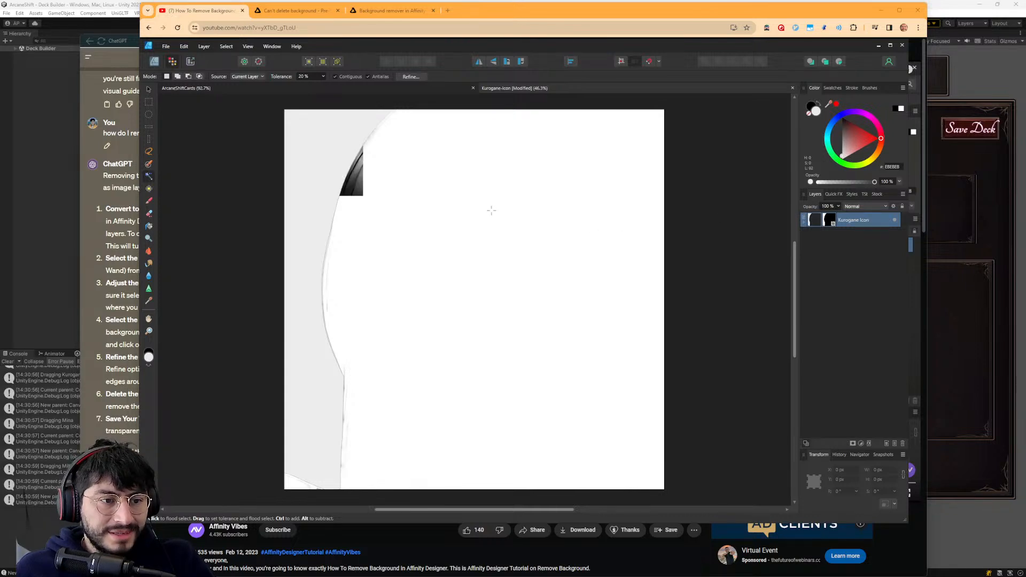
key("ctrl+z")
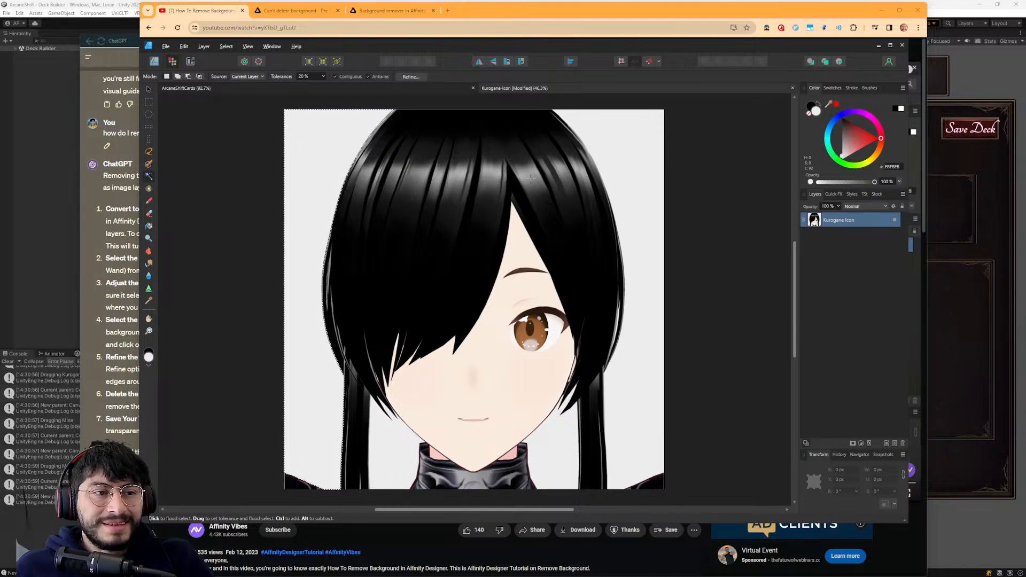
- Check the tutorial's finished cutout and layer, return to Affinity Designer and delete the selected background area
key("alt+Tab")
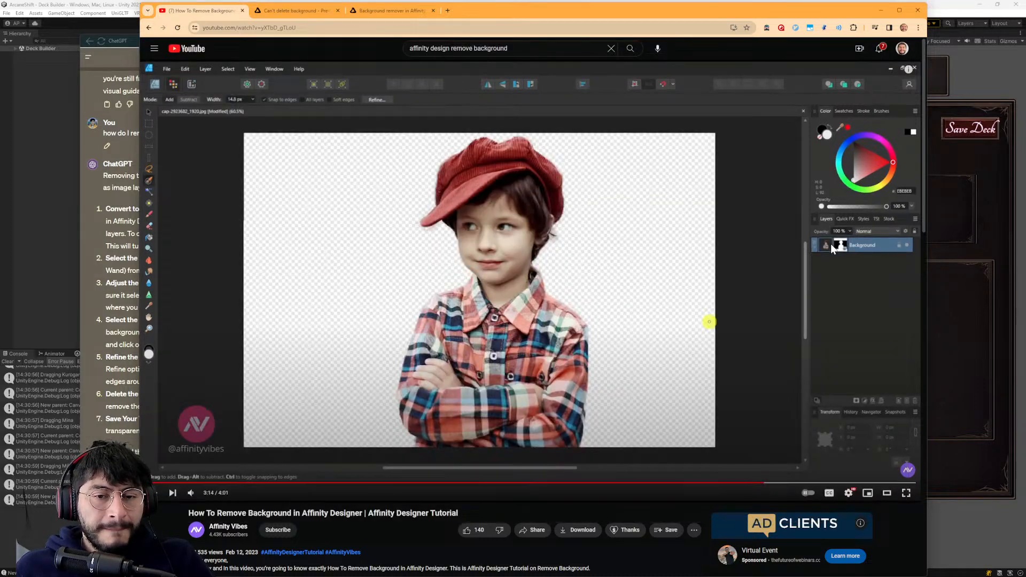
key("alt+Tab")
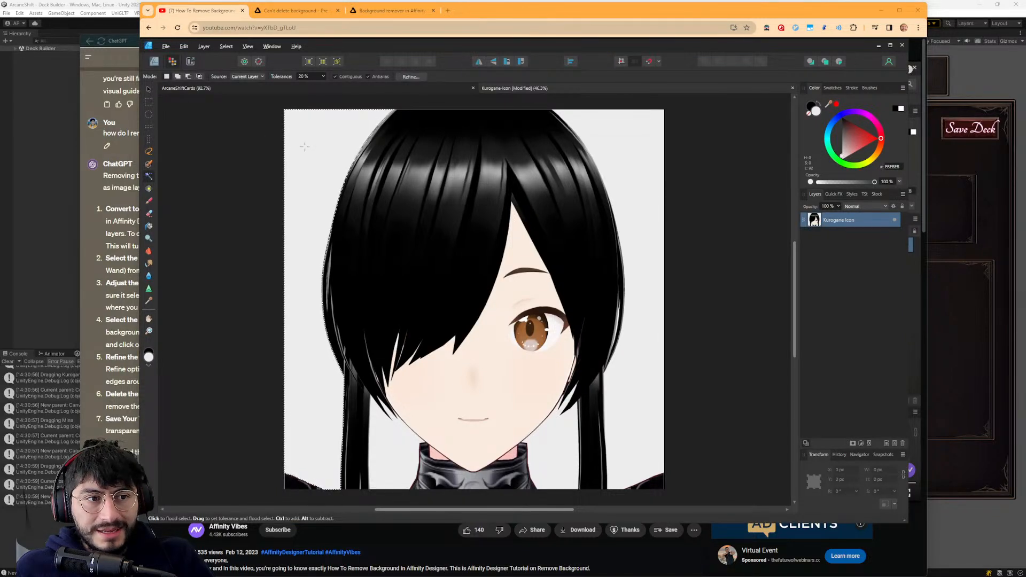
key("Delete")
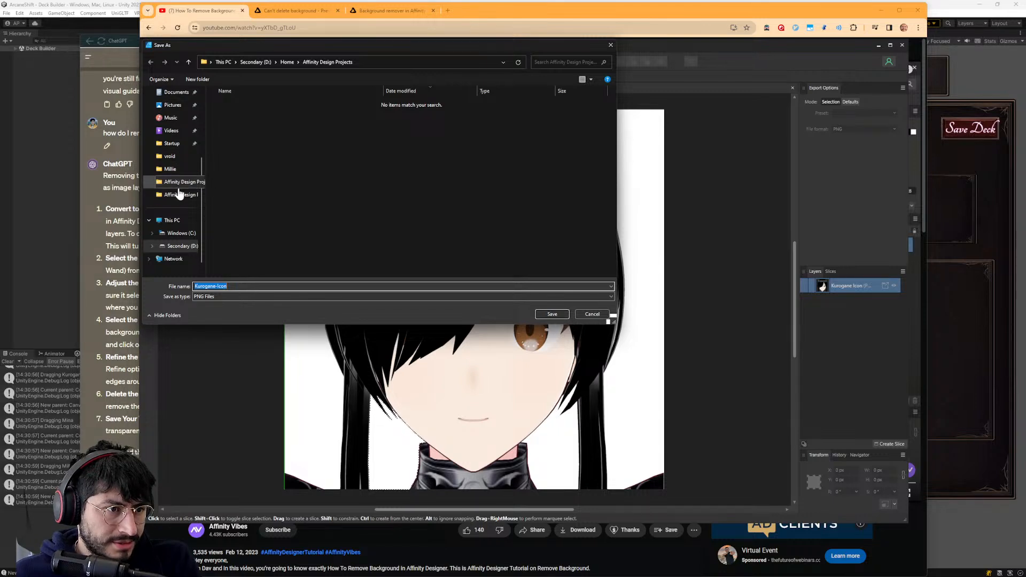
- Browse the export's save location to ArcaneShift > Assets > Waifus, pin its icons folder to quick access and open it
left_click(179, 184)
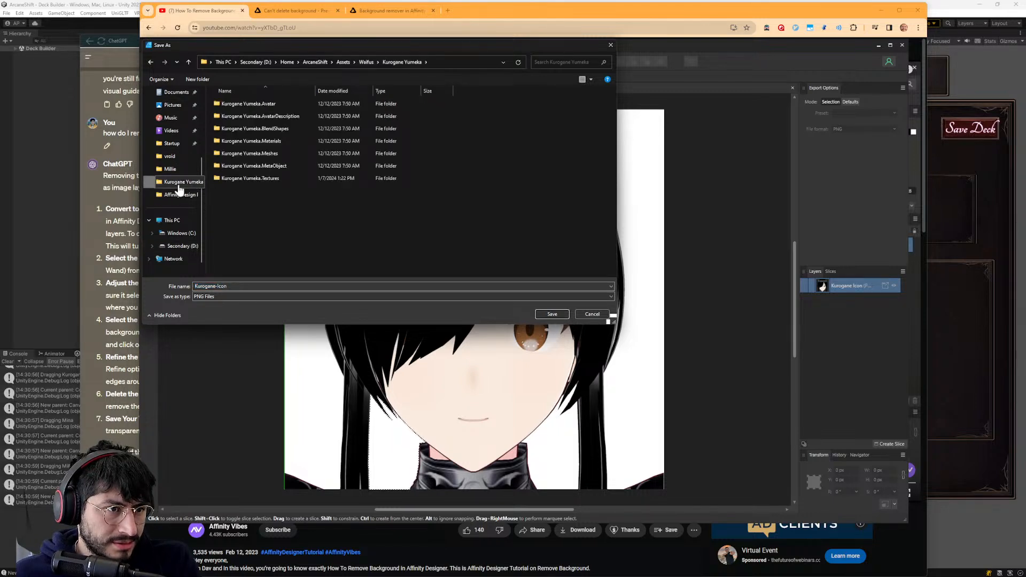
scroll(164, 171, "up", 3)
left_click(171, 130)
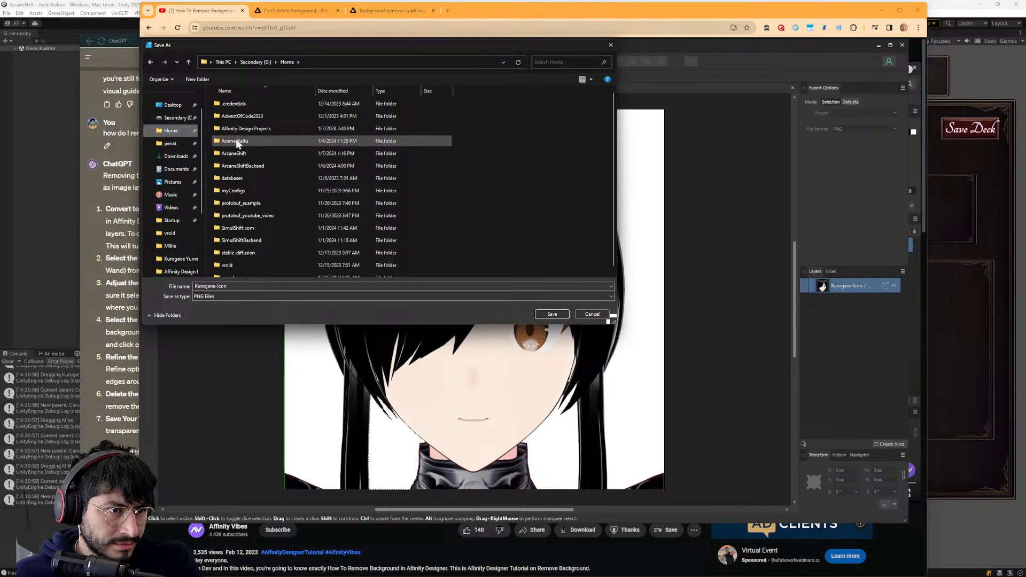
double_click(234, 154)
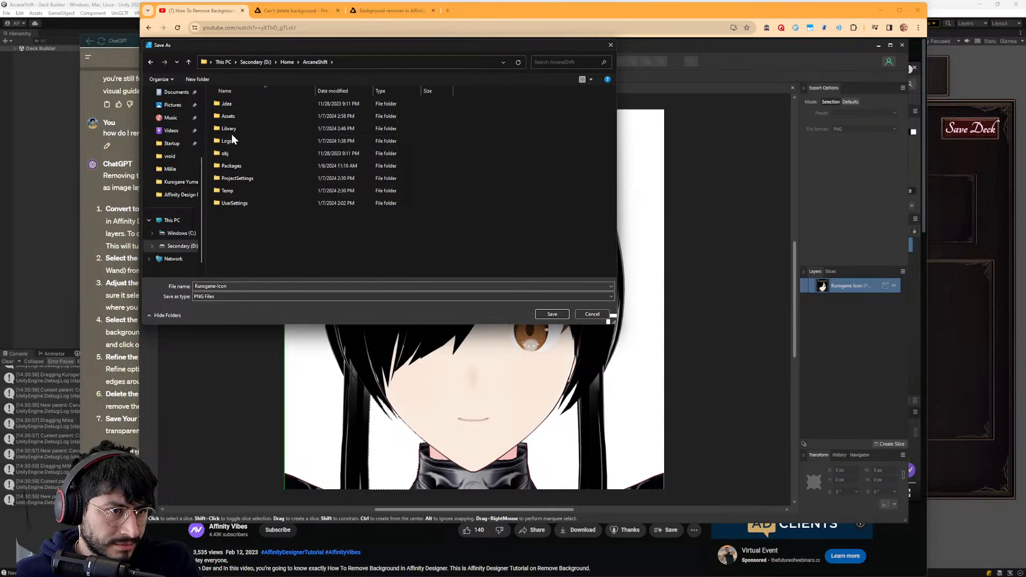
double_click(227, 116)
scroll(227, 134, "down", 5)
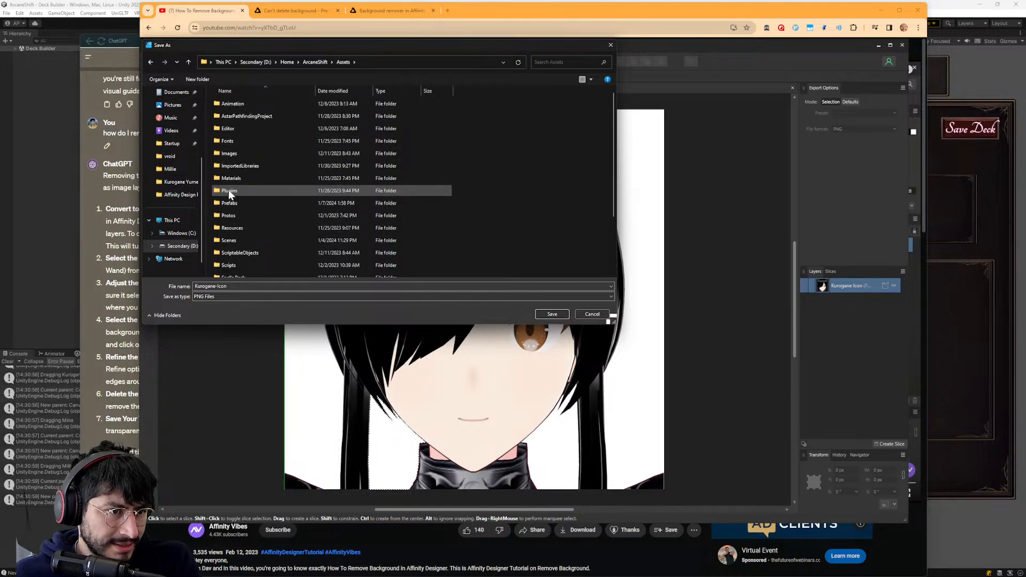
scroll(233, 208, "up", 2)
scroll(230, 205, "down", 2)
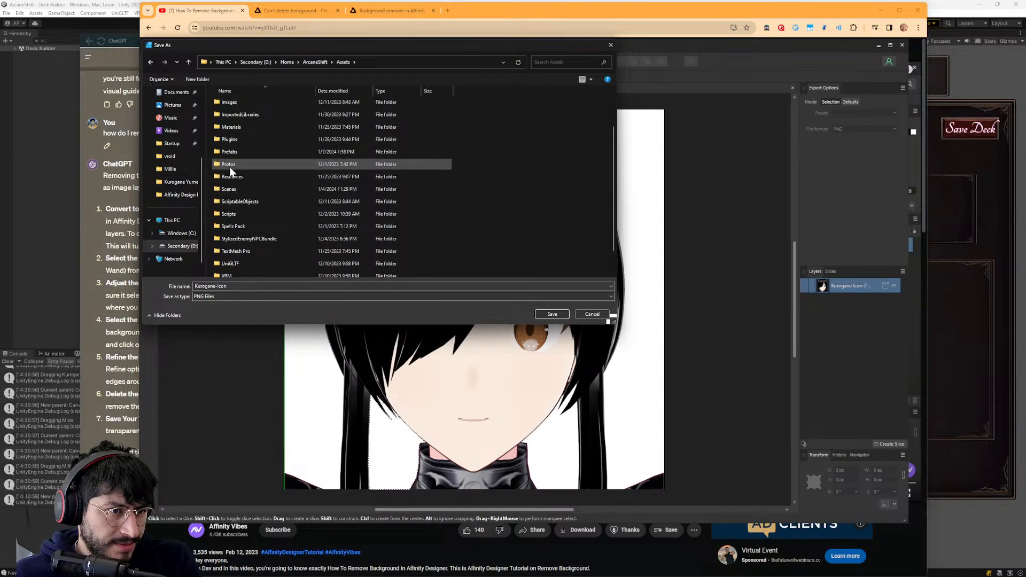
scroll(230, 171, "up", 1)
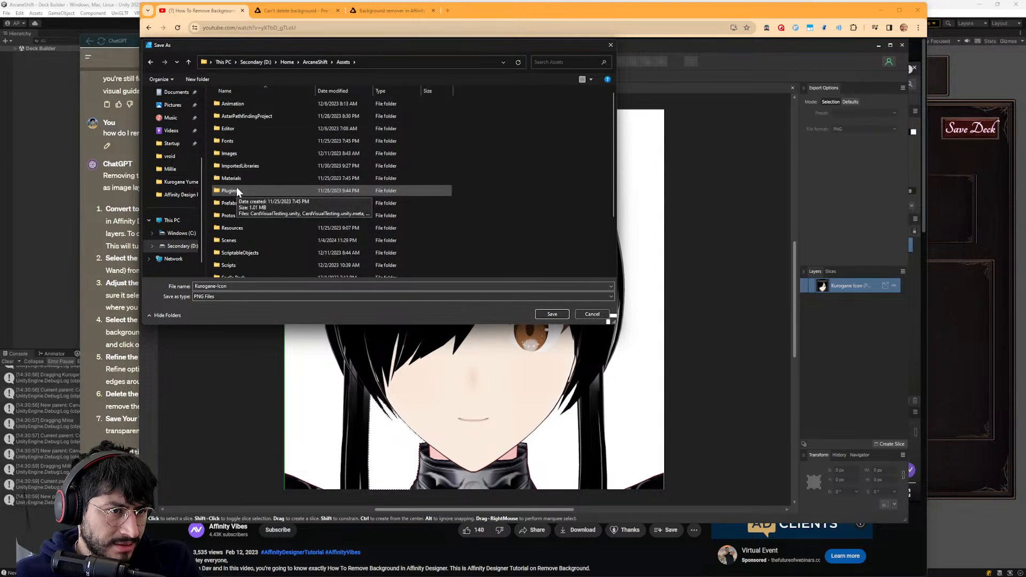
scroll(238, 180, "down", 1)
double_click(232, 268)
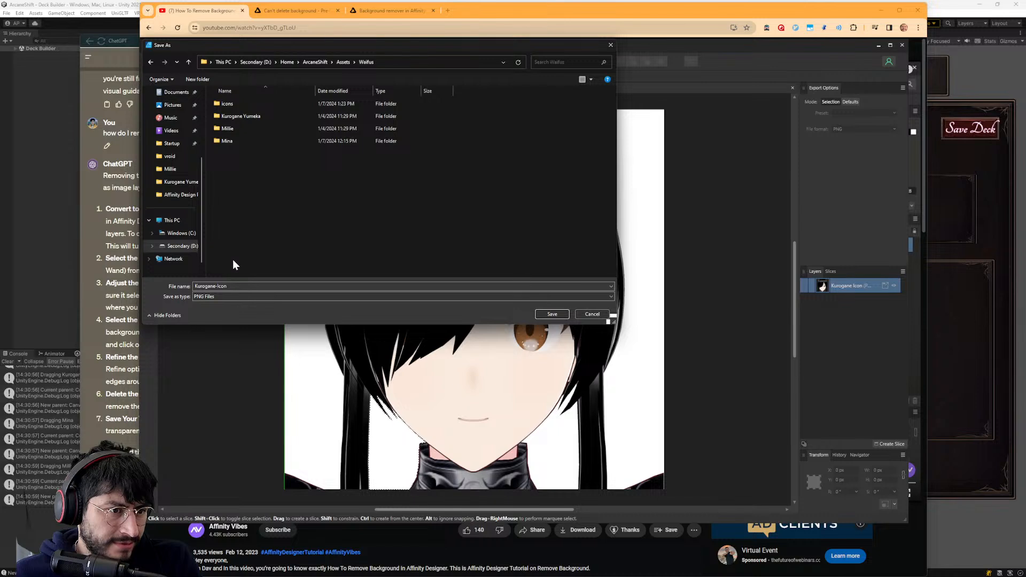
left_click_drag(230, 106, 182, 154)
left_click(182, 156)
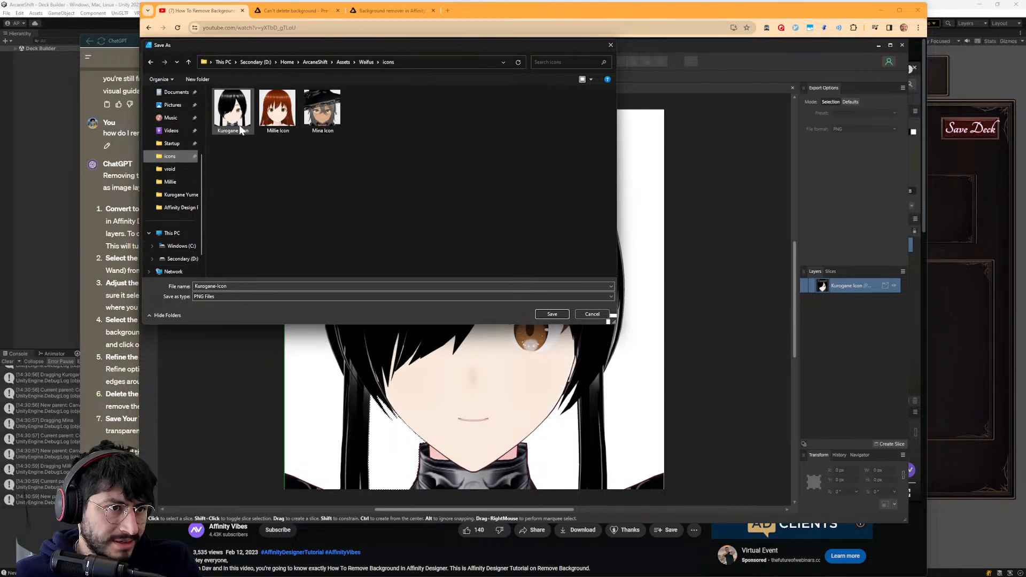
- Name the export Kurogane-Icon-transparent and save it as a PNG in the icons folder
left_click(228, 286)
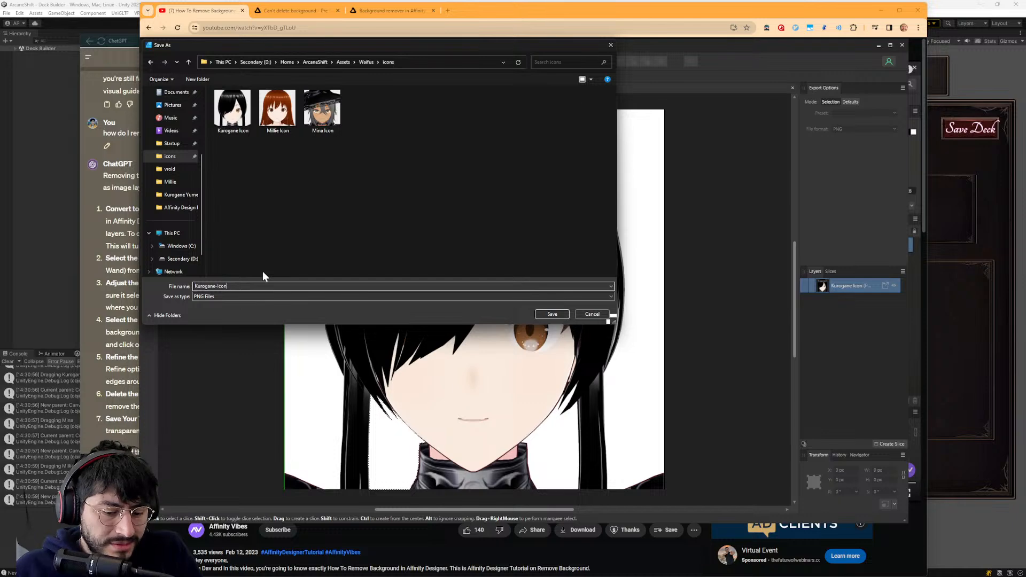
type("-transparen")
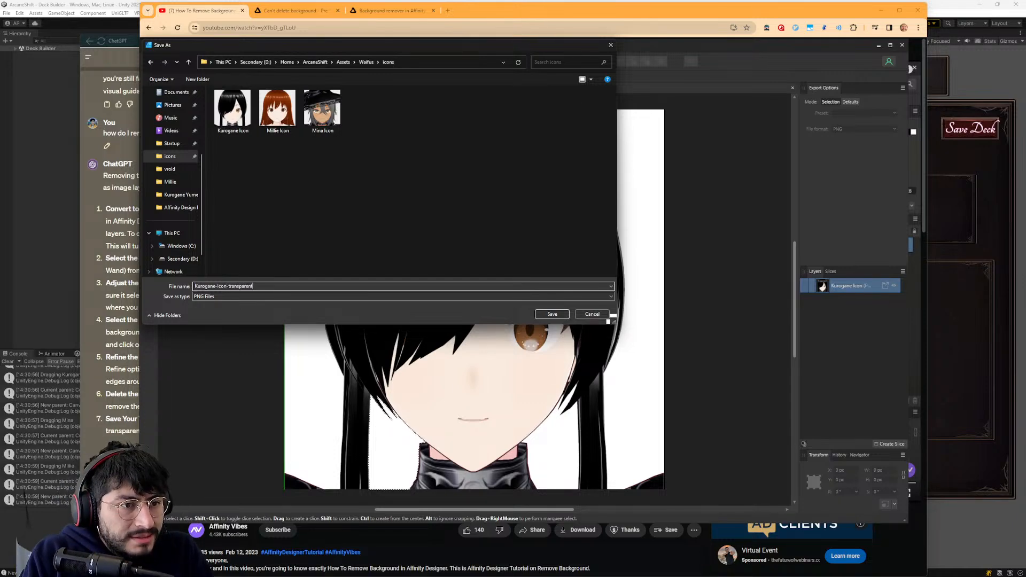
type("t")
key("Return")
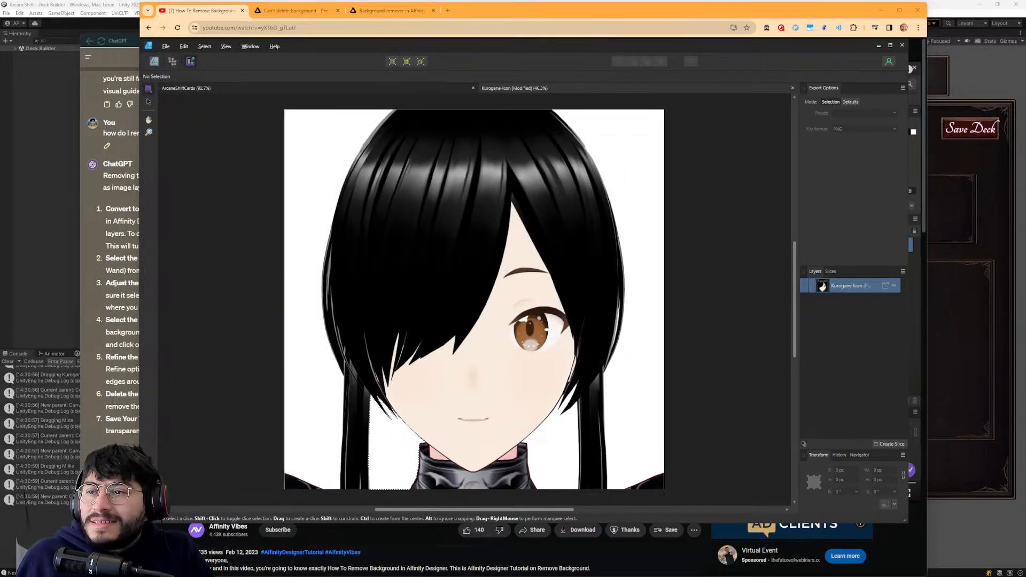
- Open the exported Kurogane-Icon-transparent image from the icons folder to examine its background, and close the viewer and folder
key("alt+Tab")
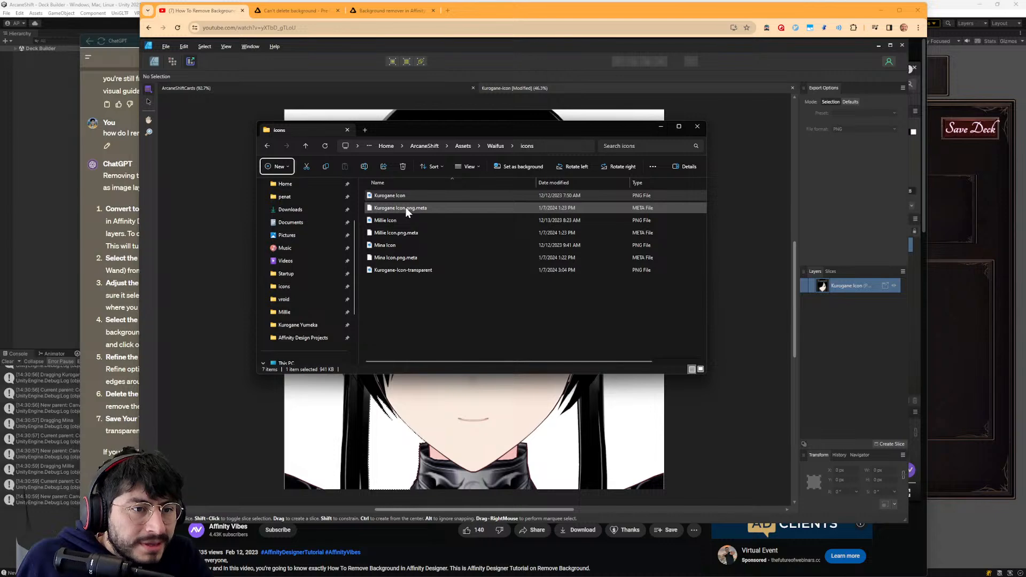
double_click(423, 271)
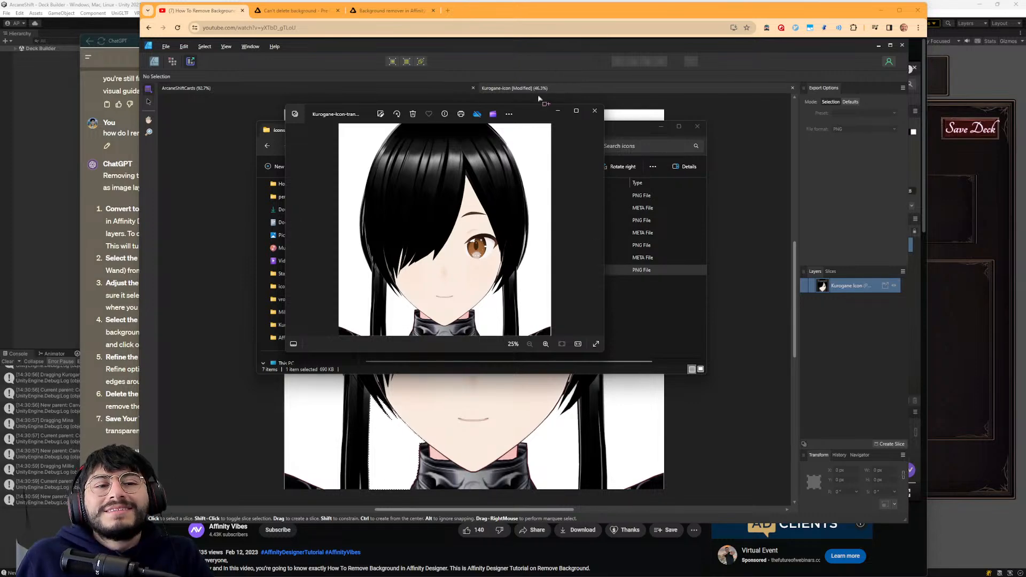
left_click_drag(519, 110, 549, 144)
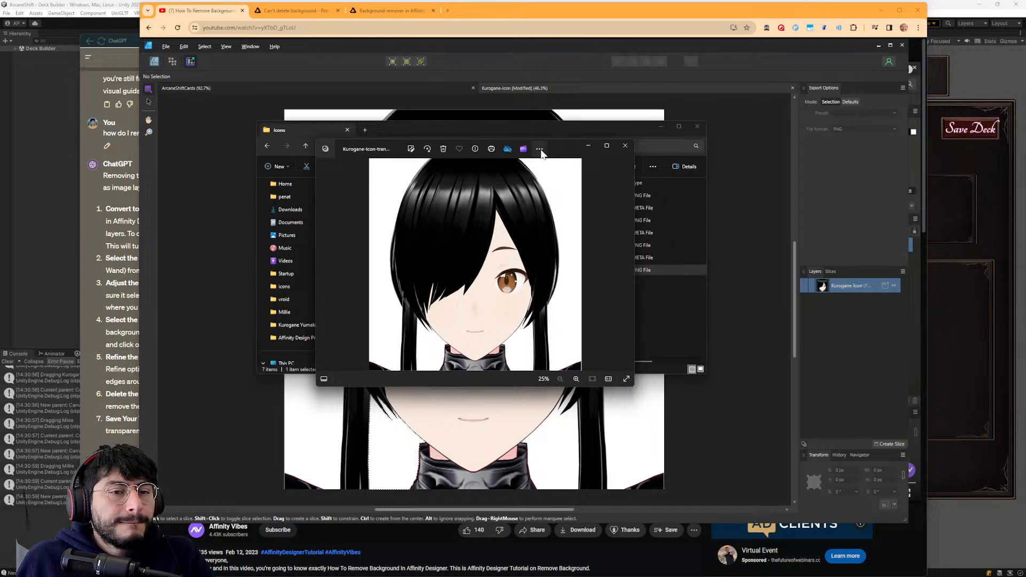
left_click(540, 149)
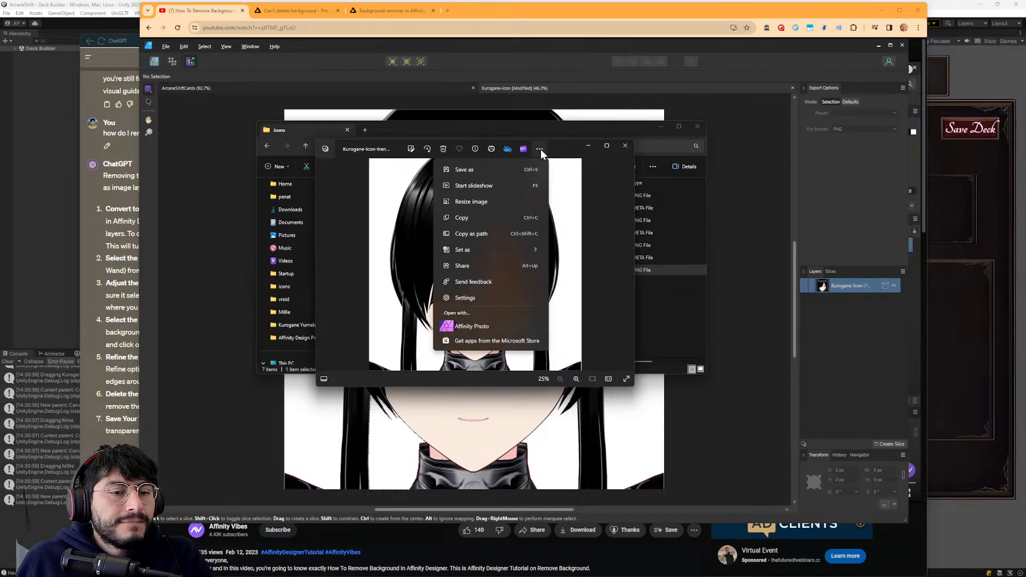
left_click(539, 150)
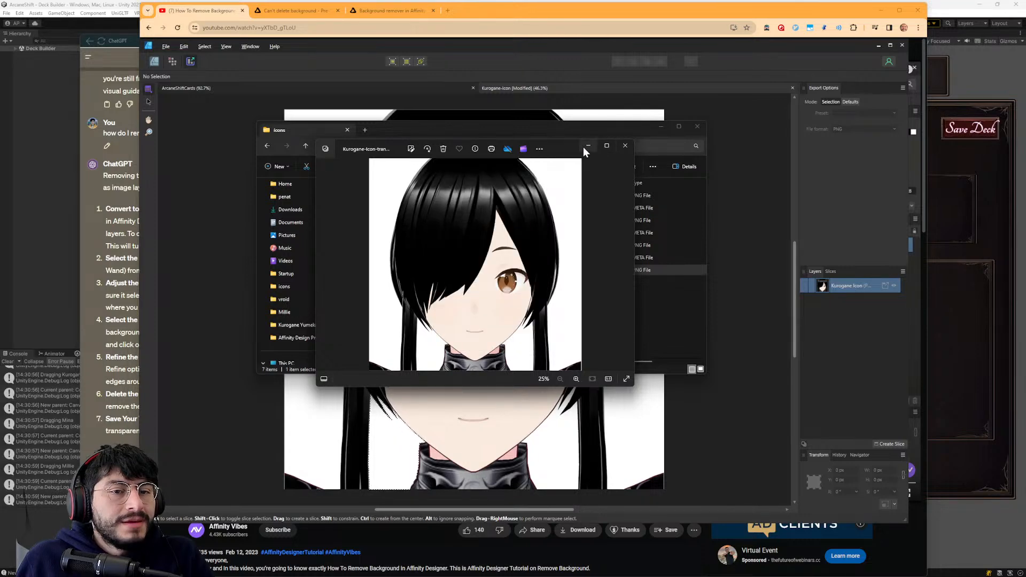
left_click_drag(575, 151, 627, 186)
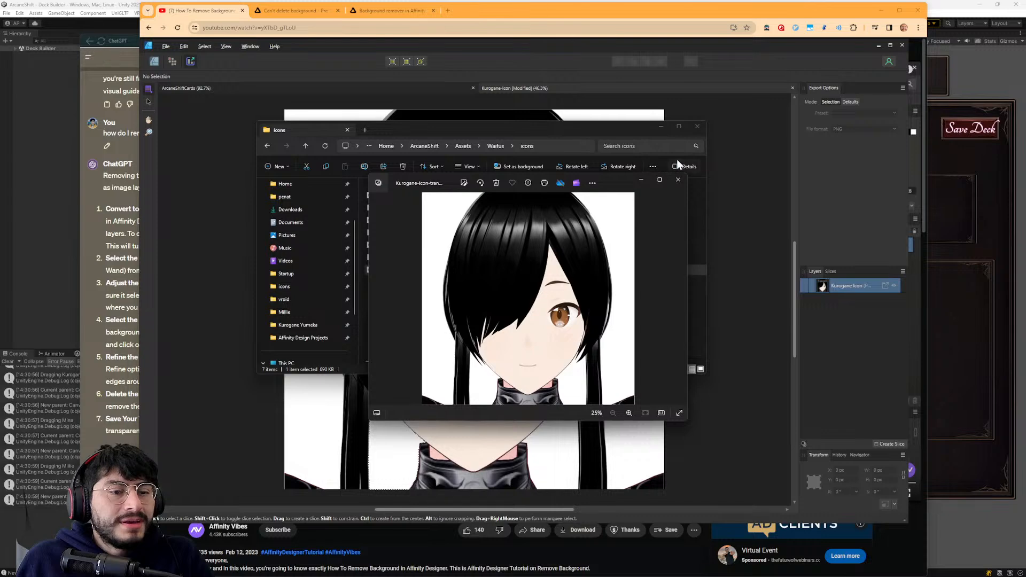
left_click(677, 180)
left_click(697, 127)
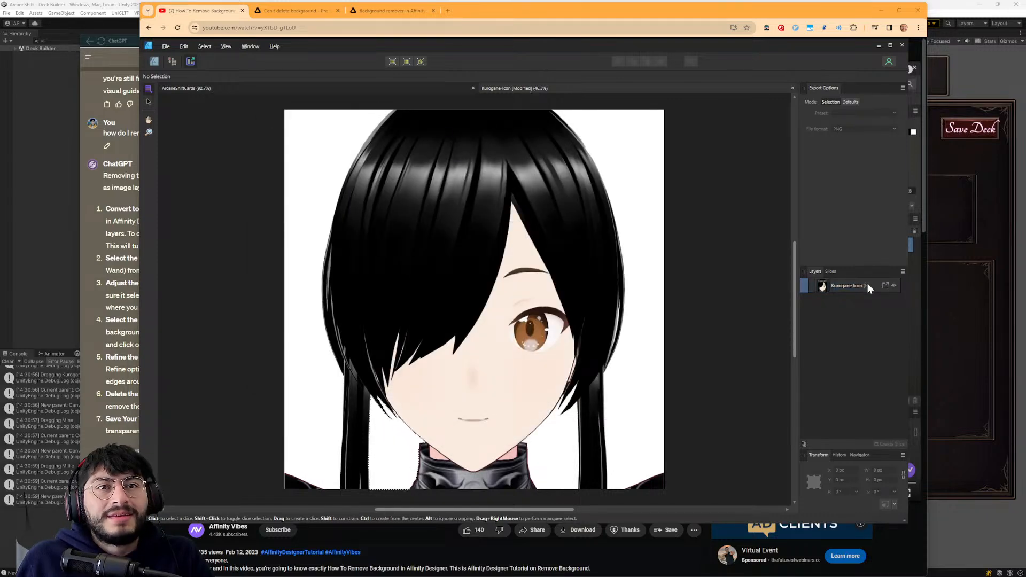
left_click(854, 288)
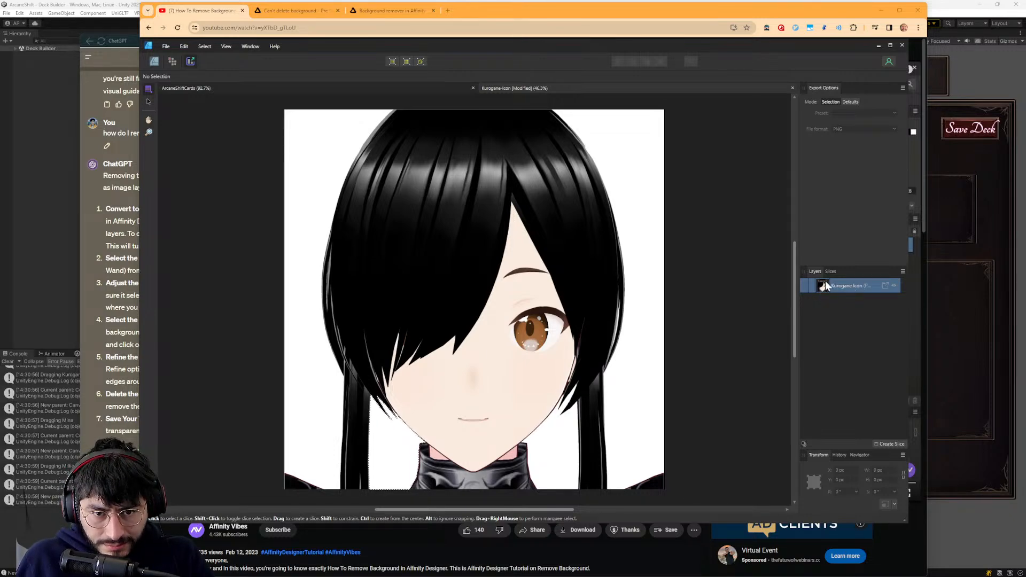
key("alt+Tab")
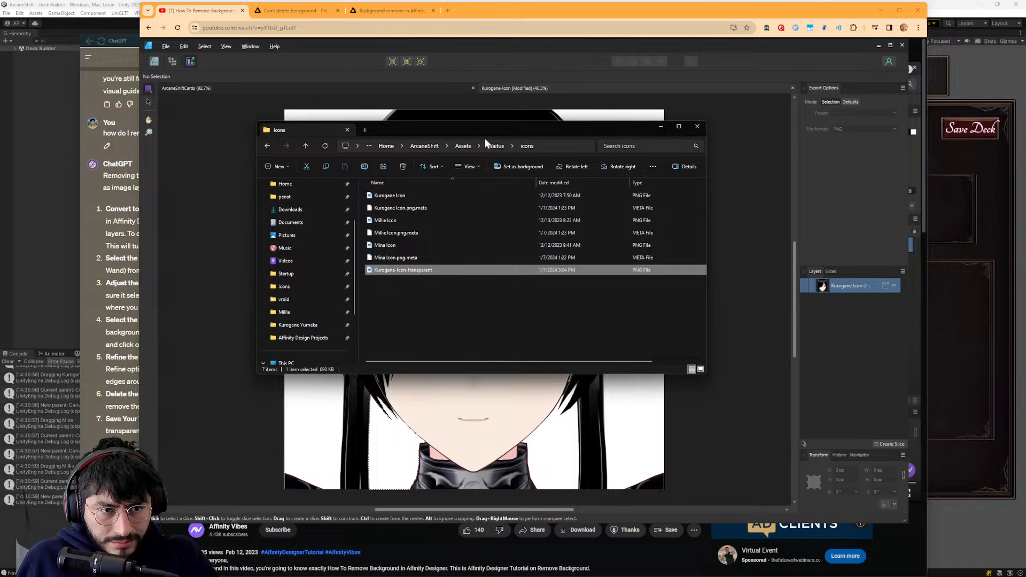
left_click_drag(463, 127, 513, 127)
key("alt+Tab")
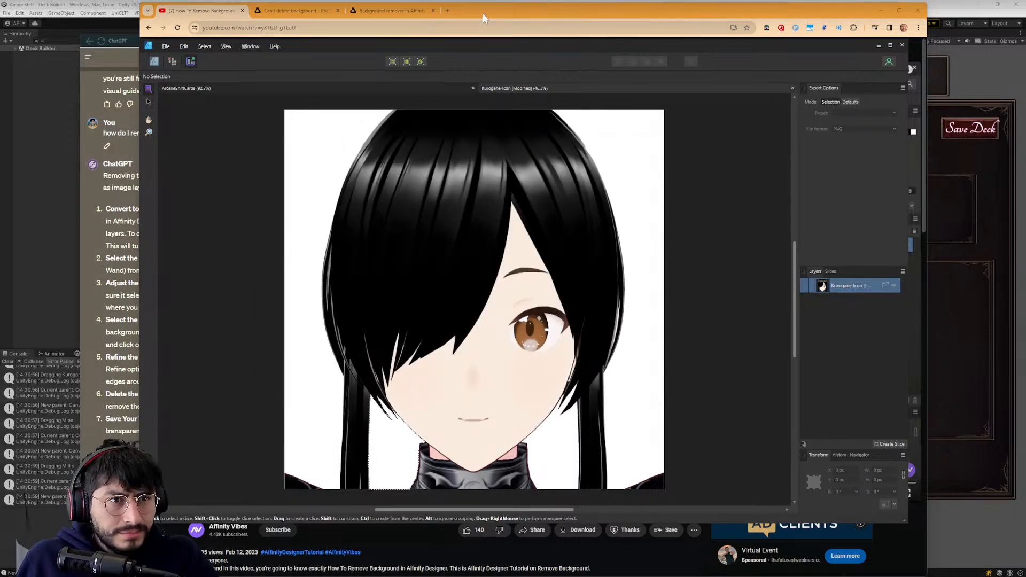
- Search the web in a new browser tab for "deleting background still white layer affinity design"
left_click(448, 11)
type("deleting ")
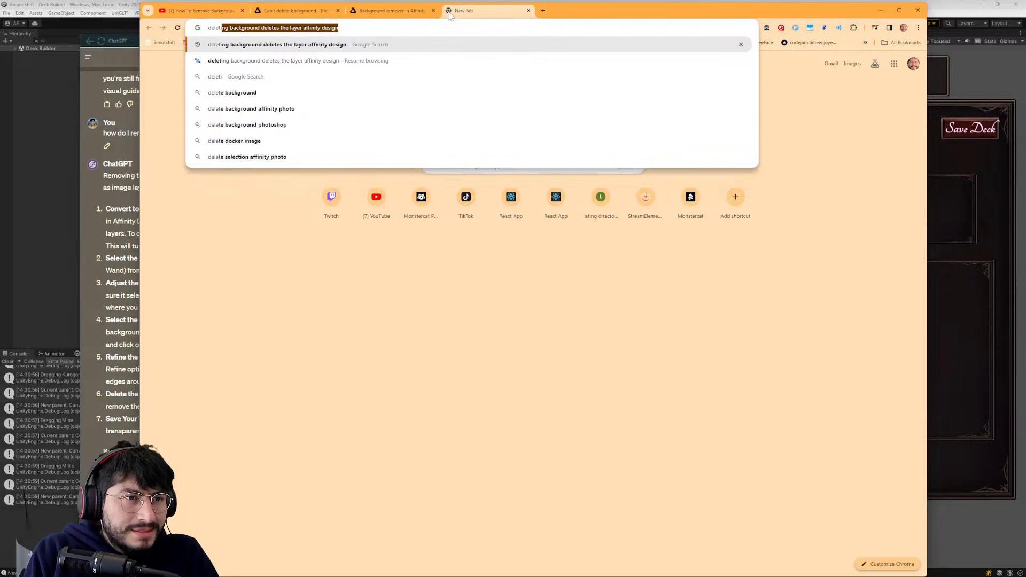
type("background deletes th")
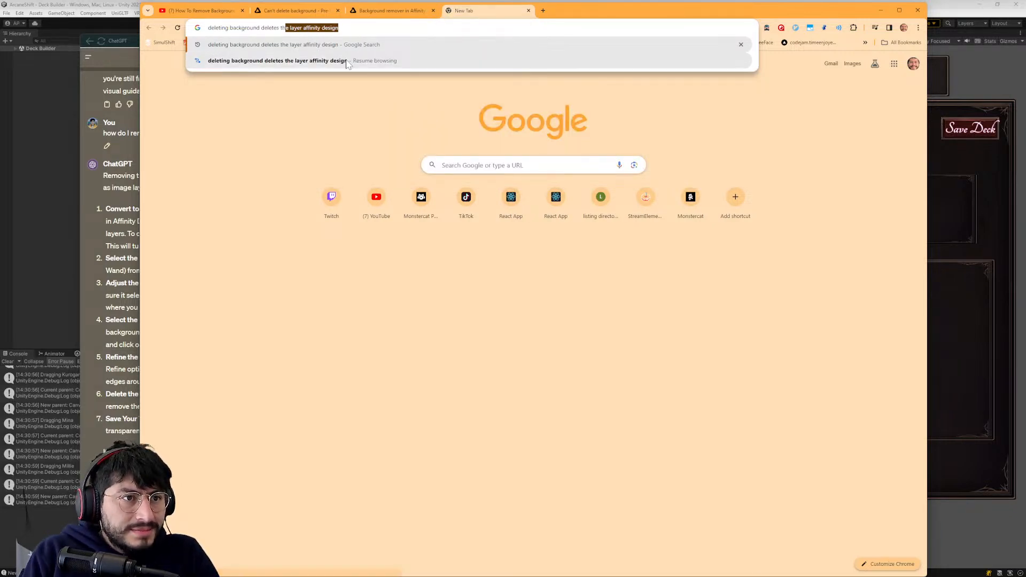
key("BackSpace")
key("BackSpace")
key("BackSpace")
key("BackSpace")
key("BackSpace")
key("BackSpace")
key("BackSpace")
key("BackSpace")
key("BackSpace")
key("BackSpace")
key("BackSpace")
type("stil")
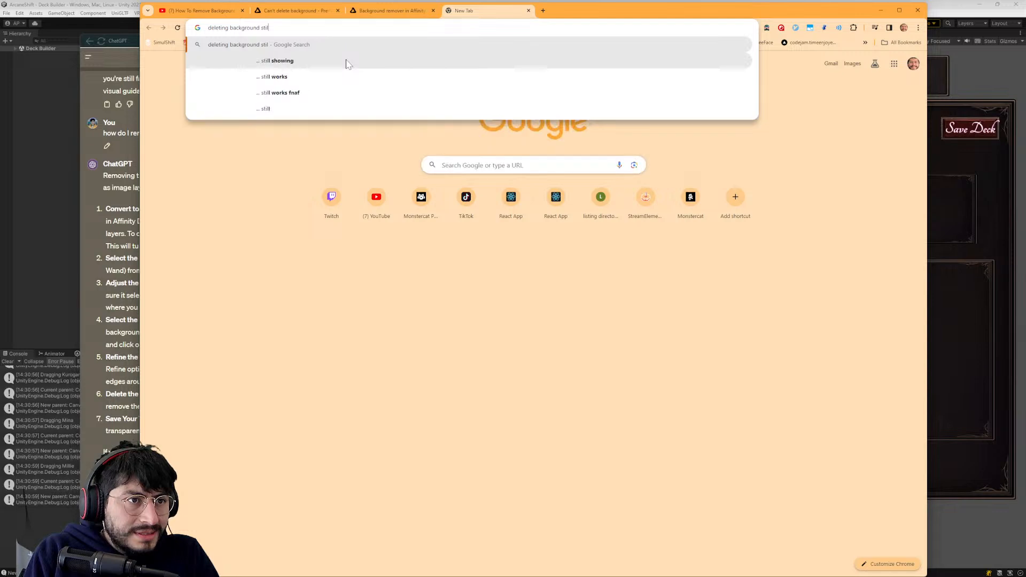
type("l white layer")
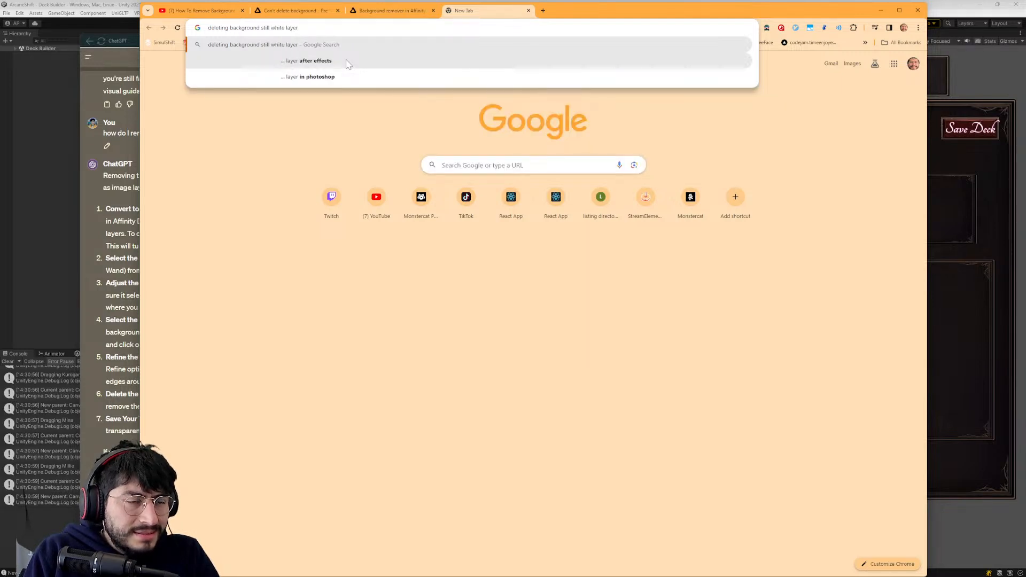
type(" affinity design")
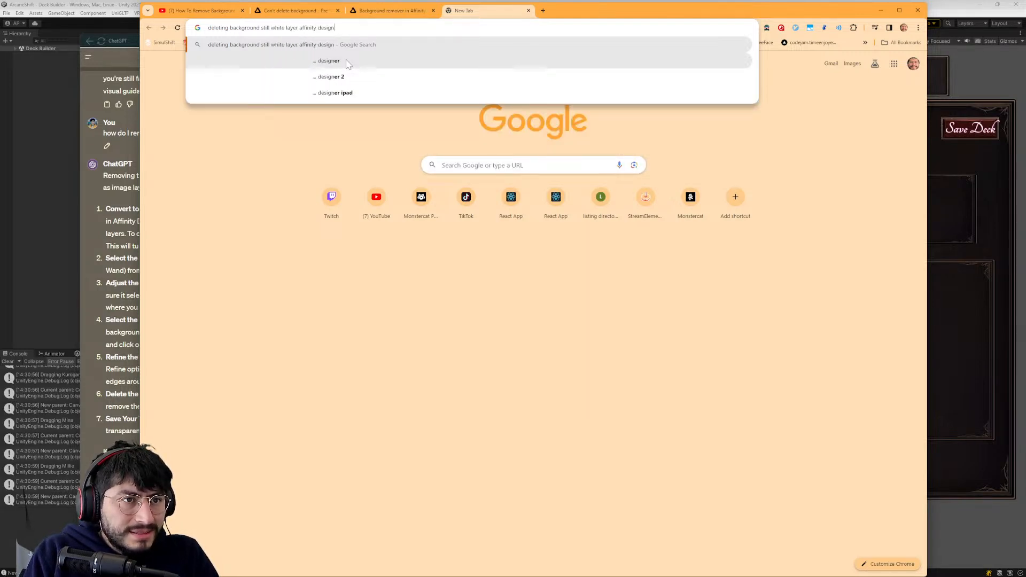
key("Return")
- Open the Affinity forum topic "How to remove white background using Affinity Designer" and read the replies that mention "filter"
scroll(281, 400, "down", 2)
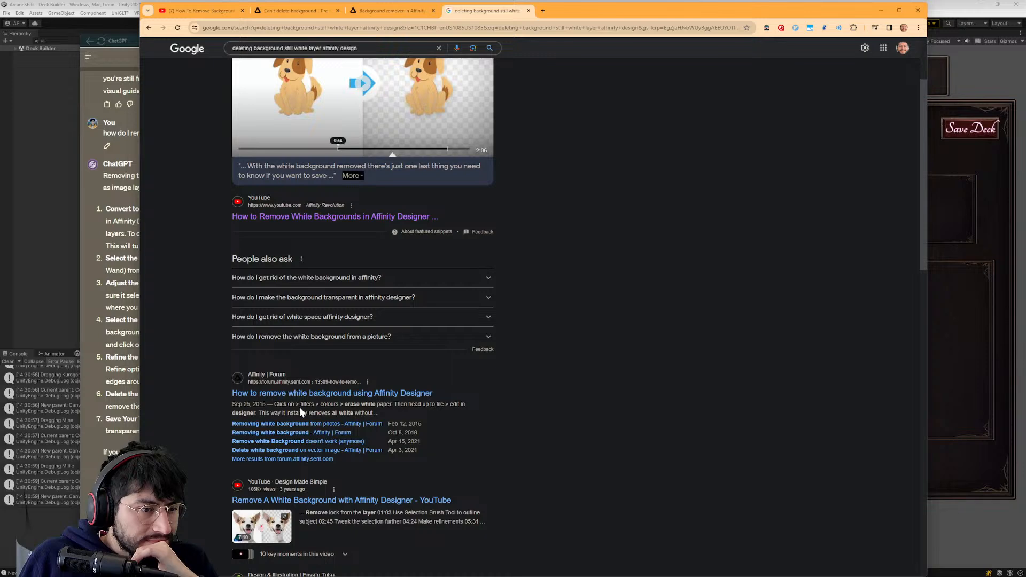
left_click(285, 394)
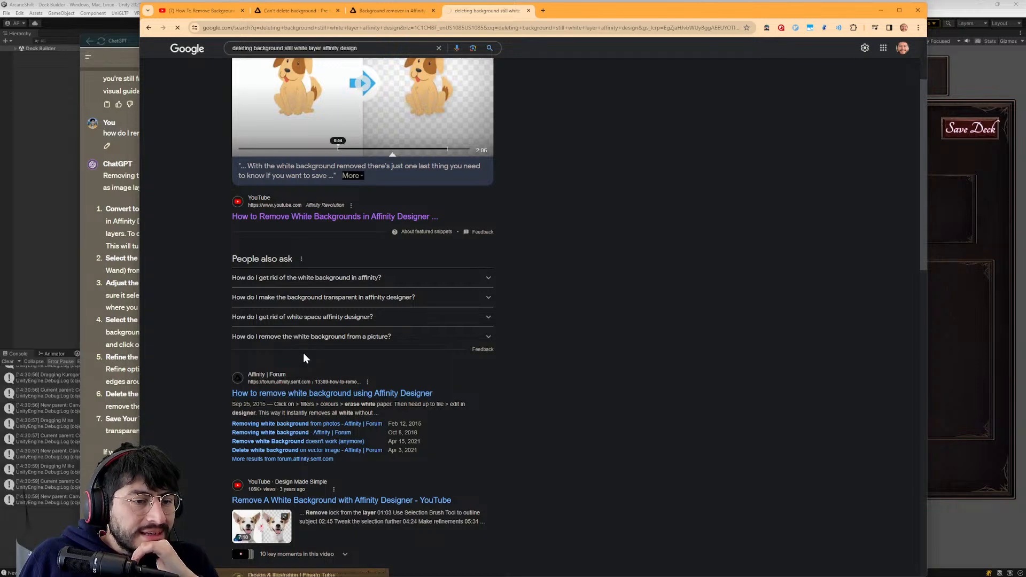
scroll(299, 383, "down", 3)
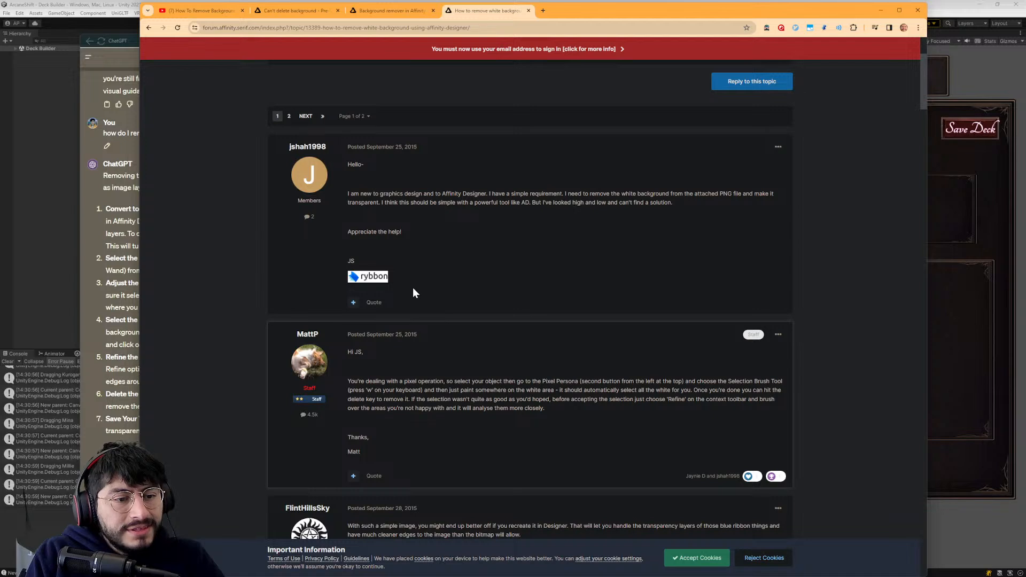
key("ctrl+f")
type("filter")
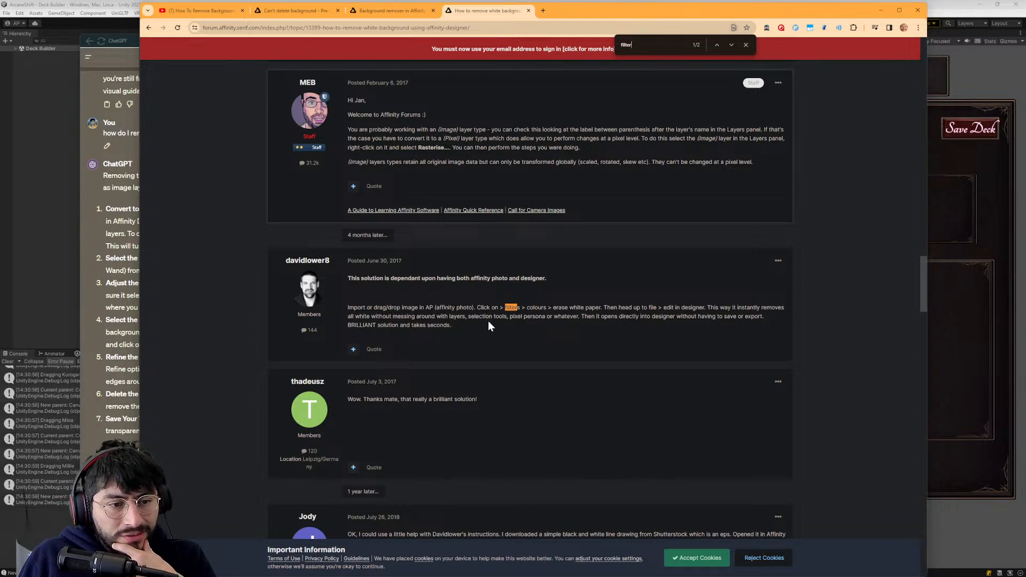
scroll(488, 321, "down", 3)
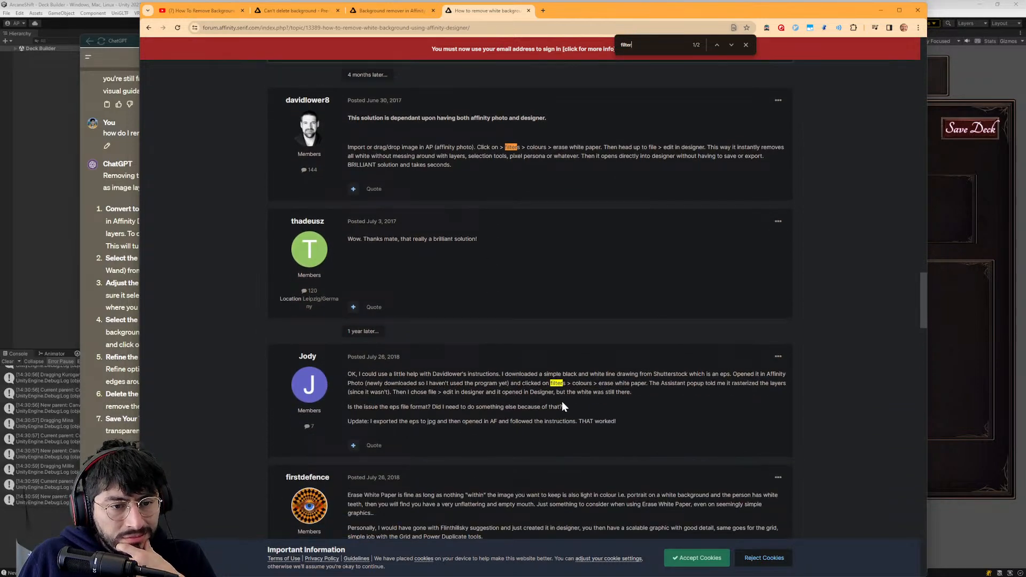
scroll(562, 402, "down", 1)
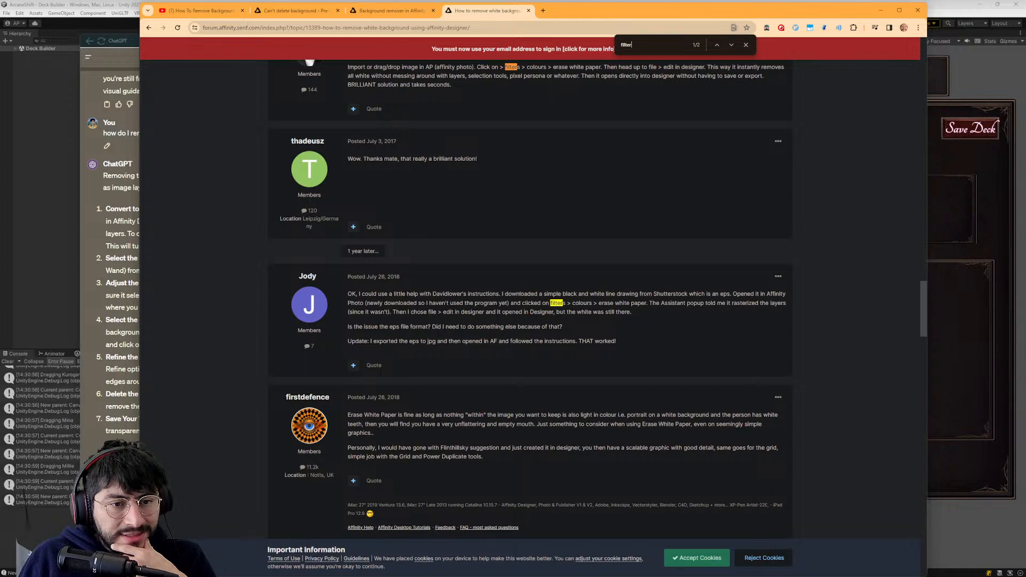
- Return to the search results and read the forum thread "Remove white Background doesn't work (anymore)"
left_click(148, 28)
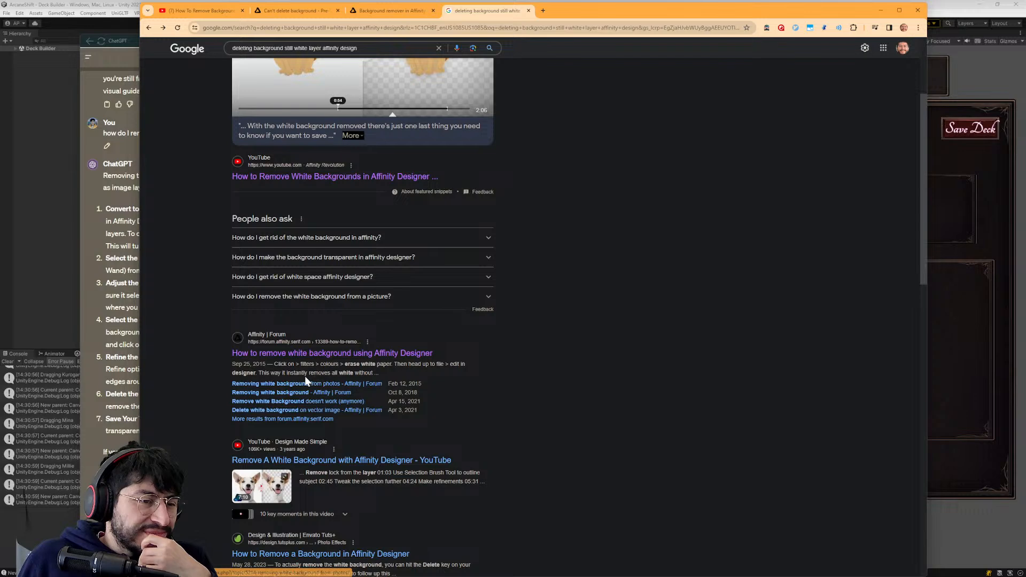
left_click(302, 403)
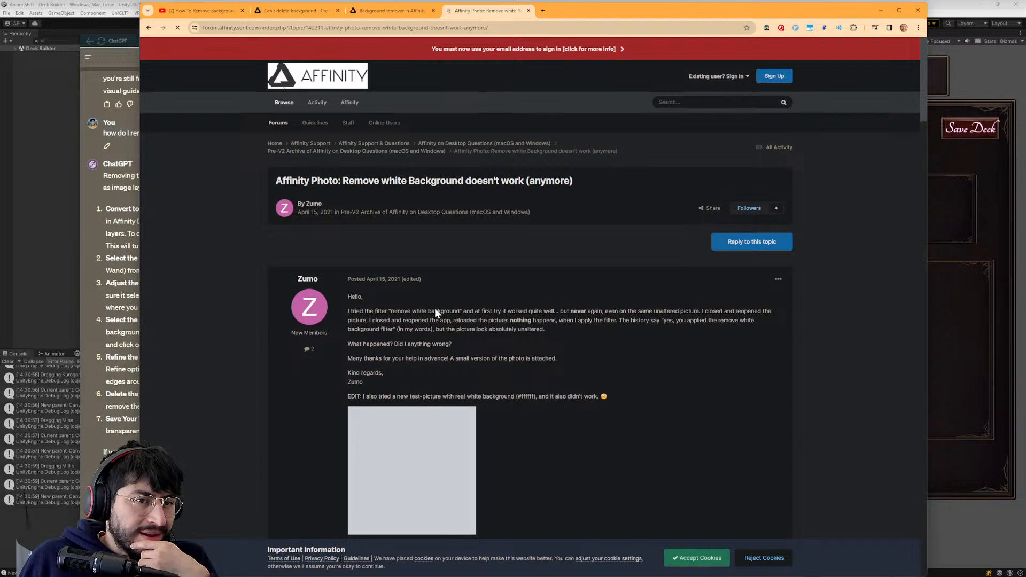
scroll(470, 325, "down", 3)
scroll(525, 334, "down", 3)
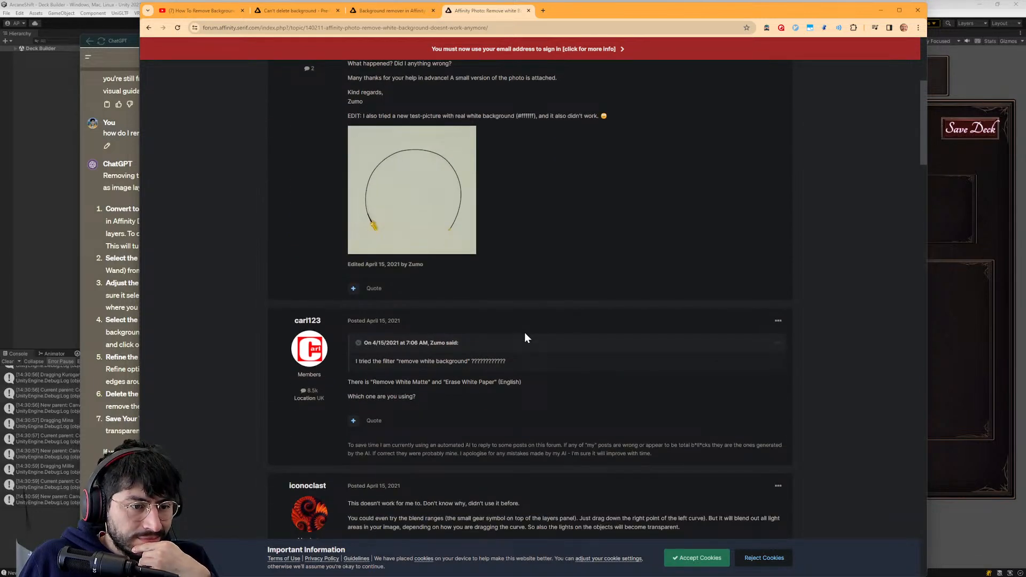
scroll(525, 337, "down", 1)
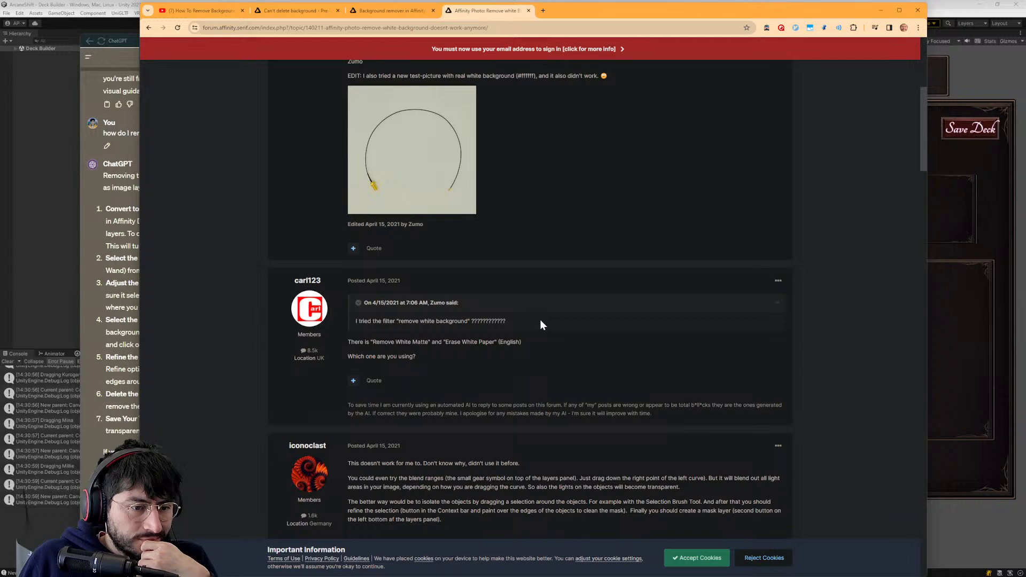
scroll(540, 319, "up", 6)
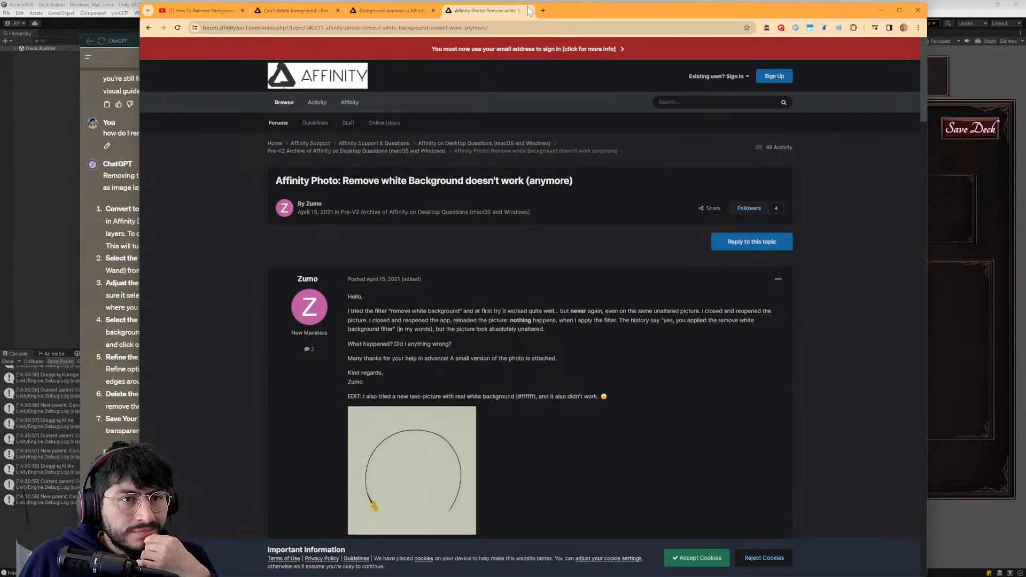
- Close the three Affinity forum pages and watch more of the background-removal tutorial before returning to Affinity Designer
left_click(528, 12)
left_click(401, 8)
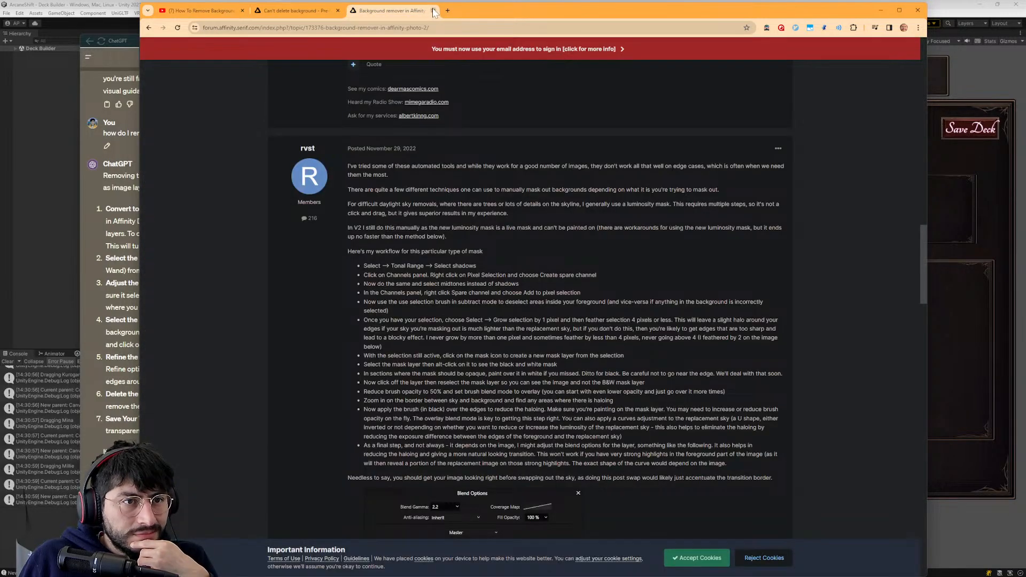
left_click(432, 11)
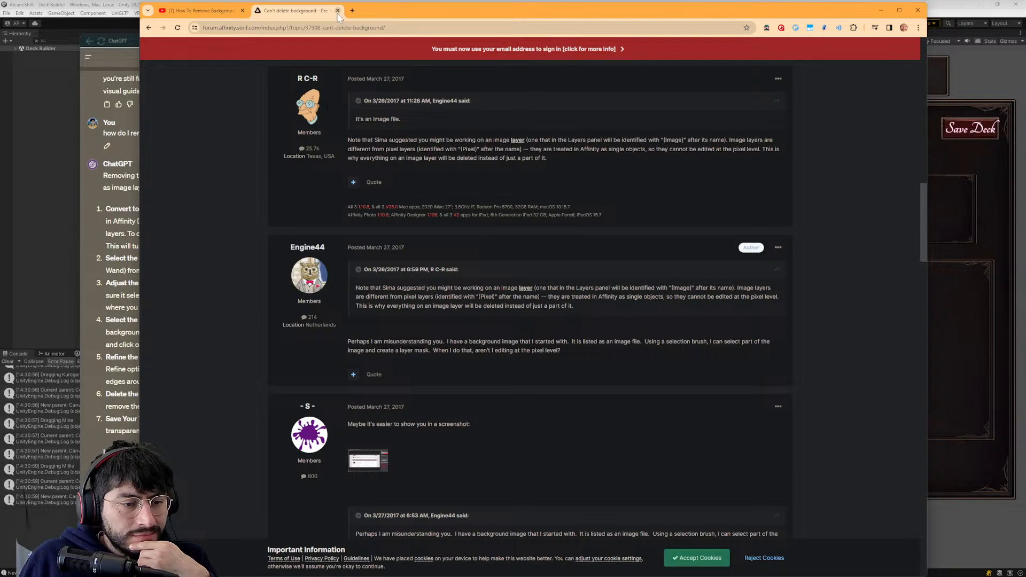
scroll(369, 257, "down", 4)
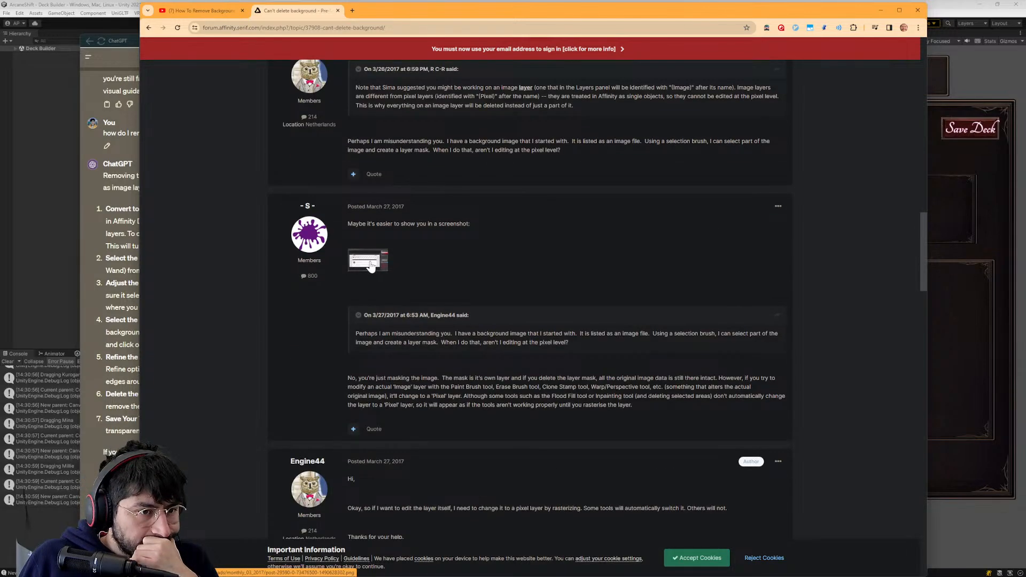
left_click(338, 11)
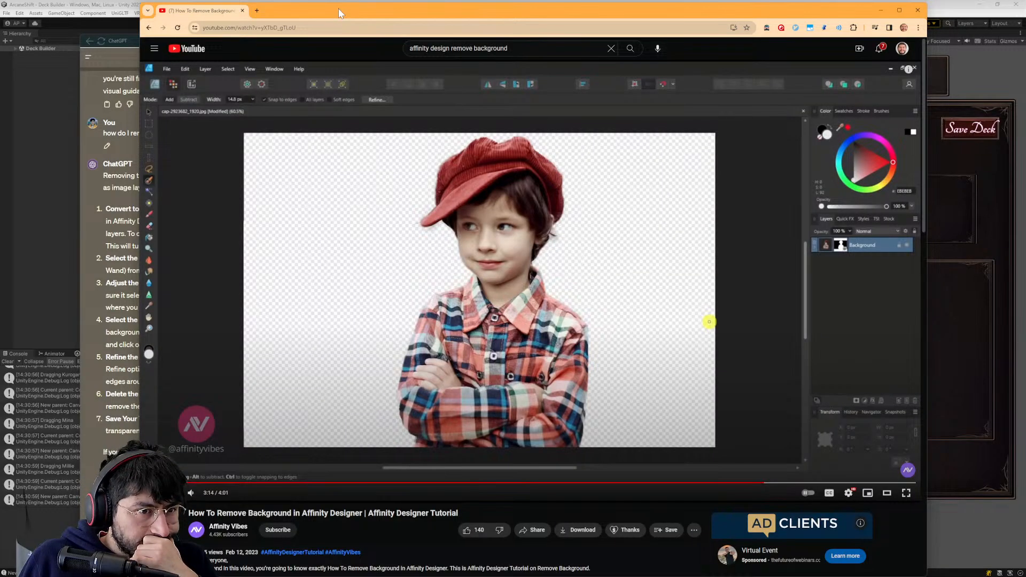
left_click(504, 344)
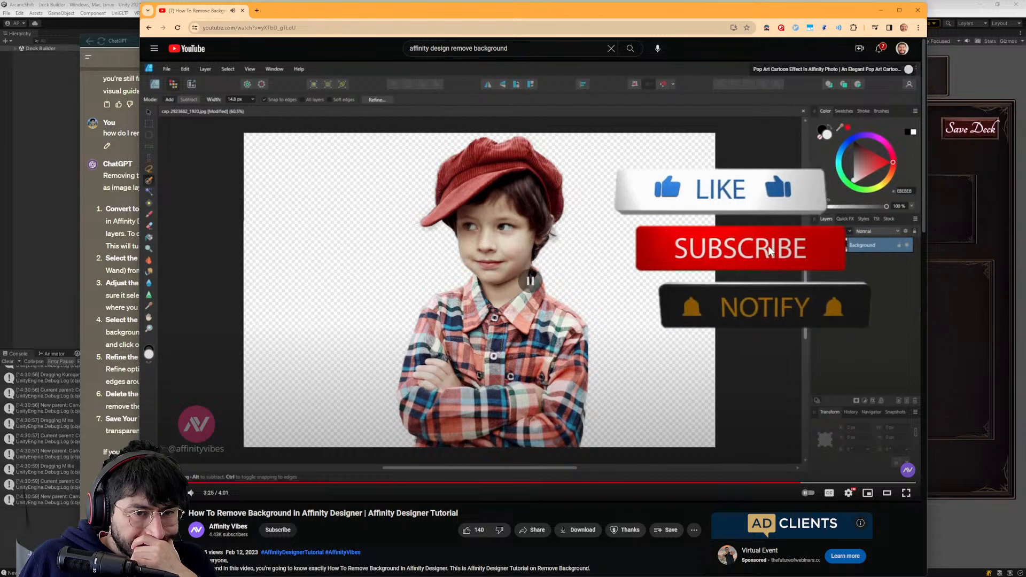
left_click(880, 11)
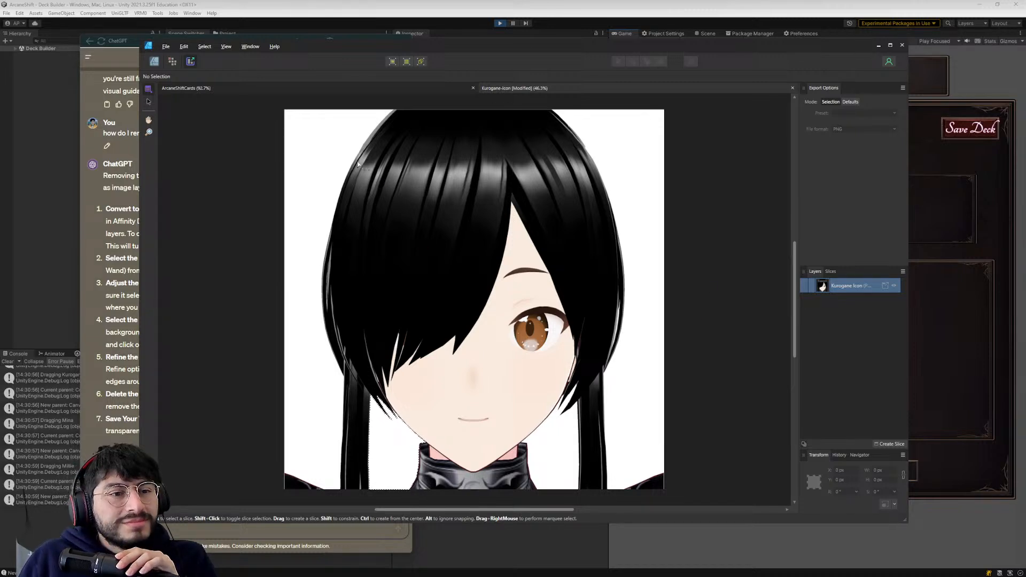
- Deselect the Kurogane icon layer and check the image in the Pixel Persona before returning to the Export Persona
left_click(341, 137)
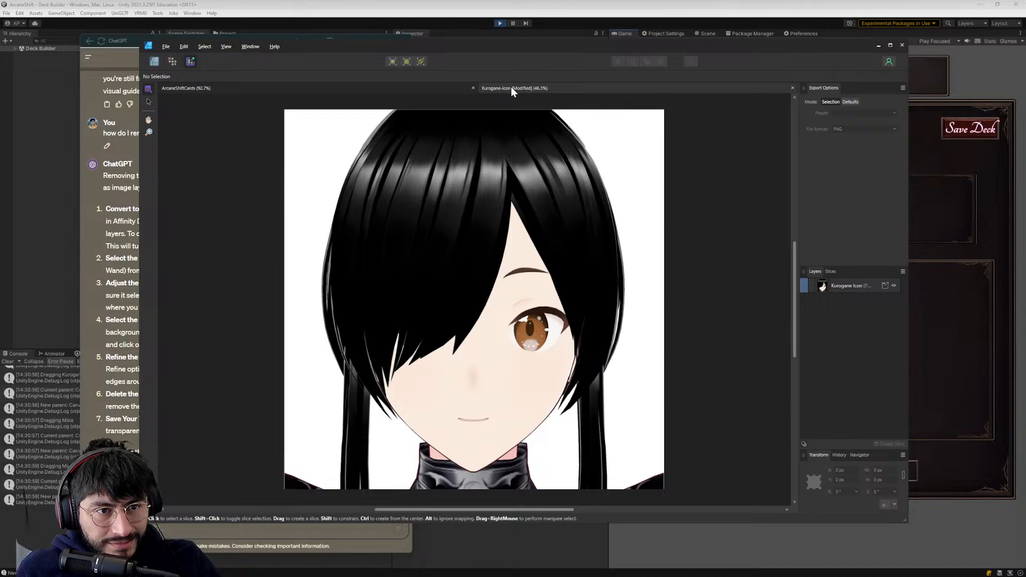
left_click(363, 90)
left_click(571, 87)
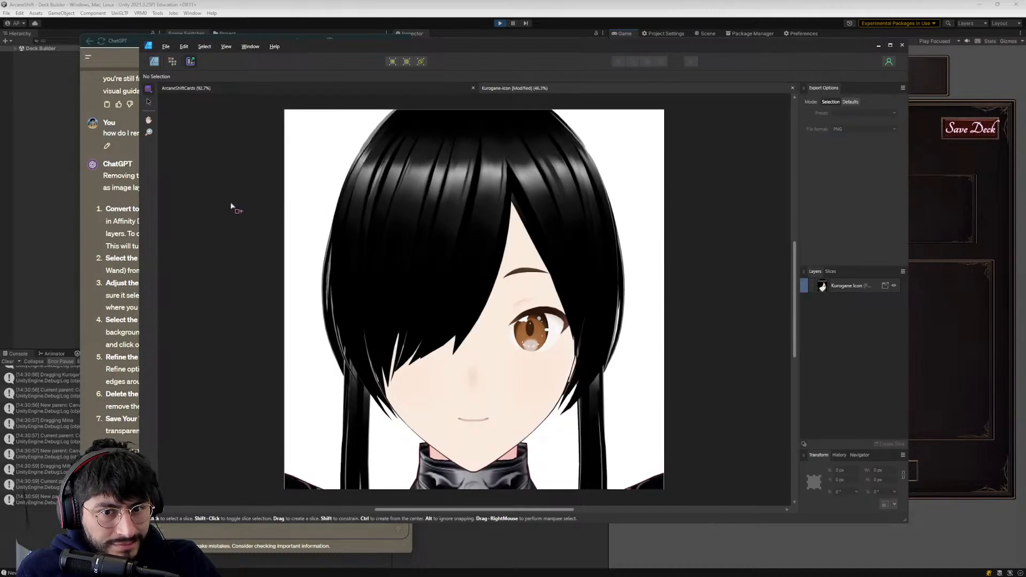
left_click(172, 62)
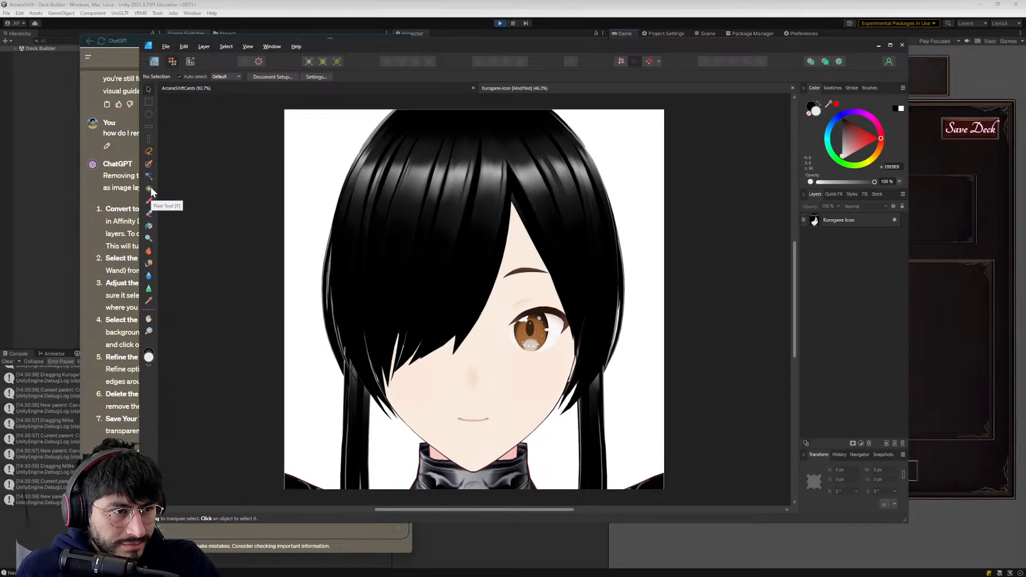
left_click(188, 61)
- Examine the PNG export settings for area, resampling, preset and pixel format, and cancel without exporting
left_click(162, 47)
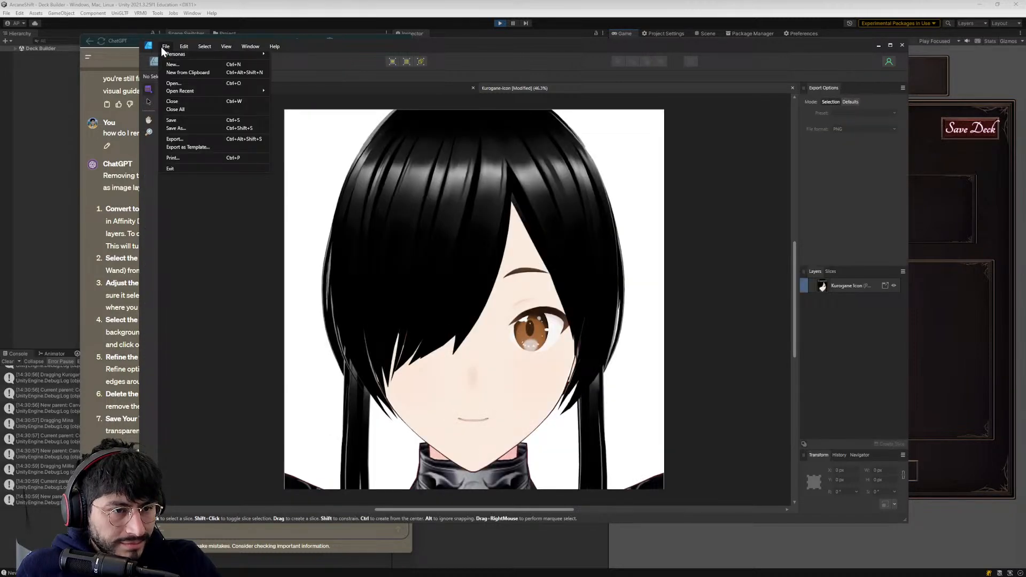
left_click(177, 140)
left_click(613, 250)
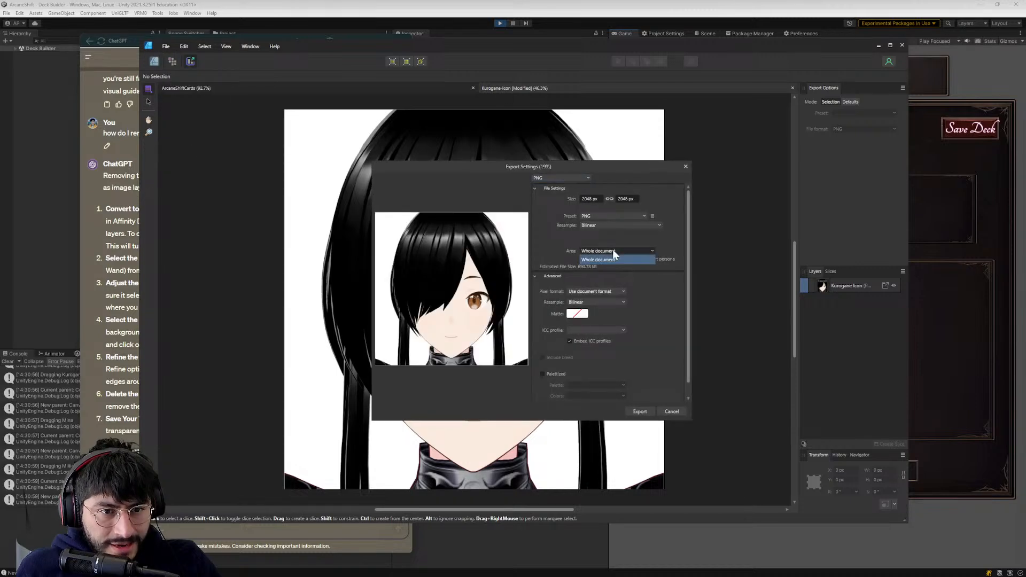
left_click(661, 278)
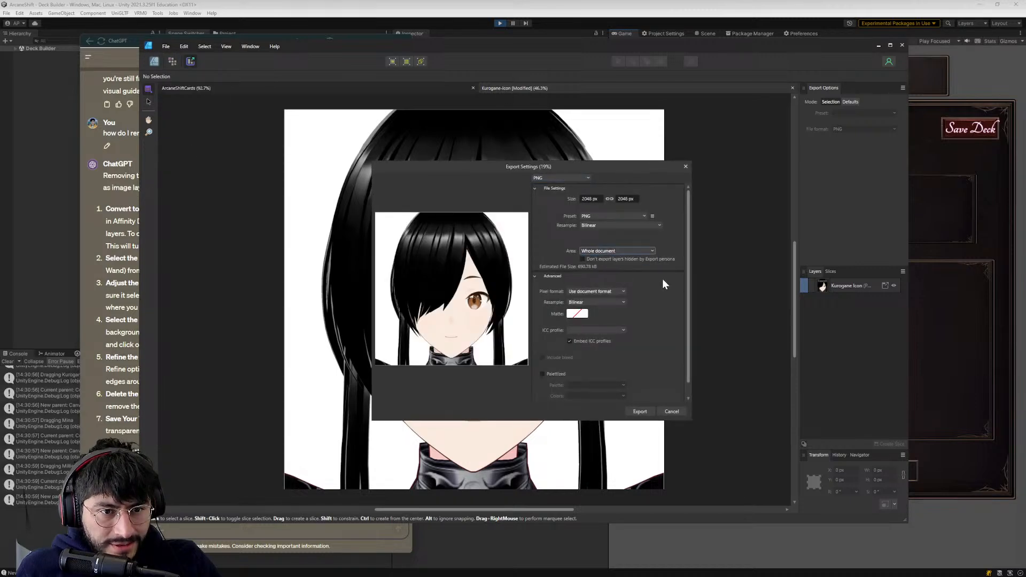
left_click(612, 225)
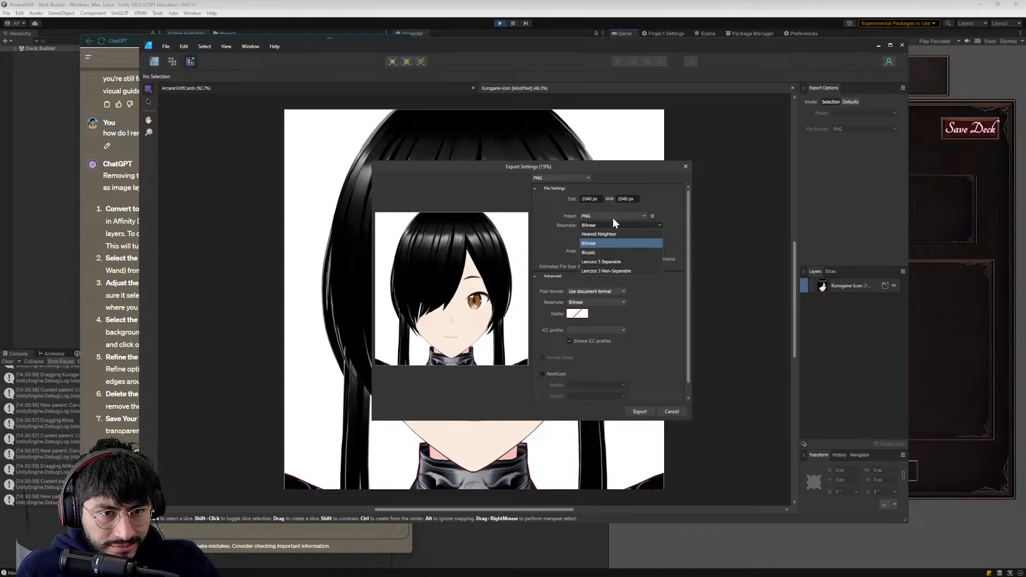
left_click(612, 217)
left_click(613, 217)
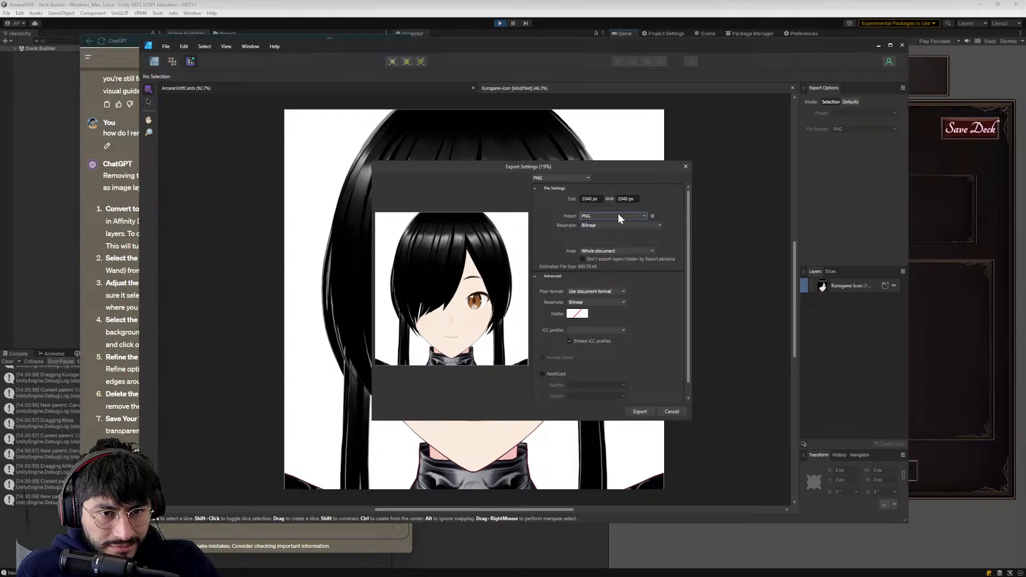
left_click(581, 293)
left_click(636, 293)
left_click(609, 301)
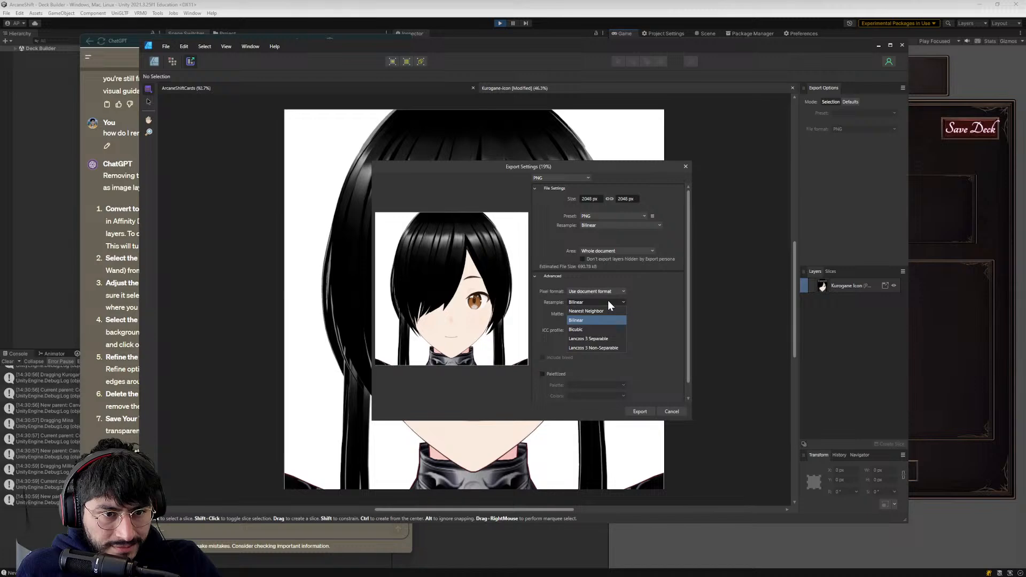
left_click(638, 304)
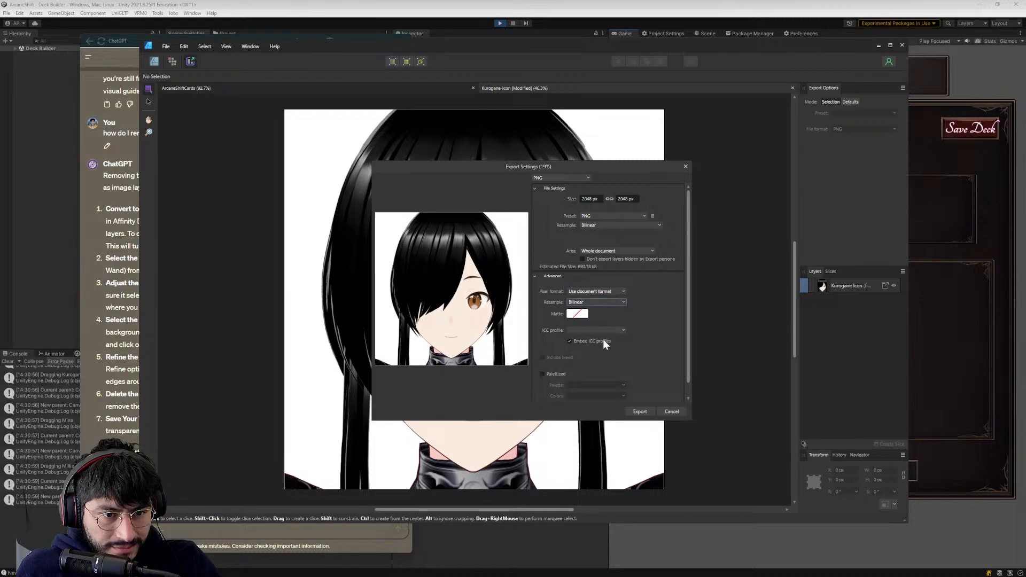
left_click(664, 412)
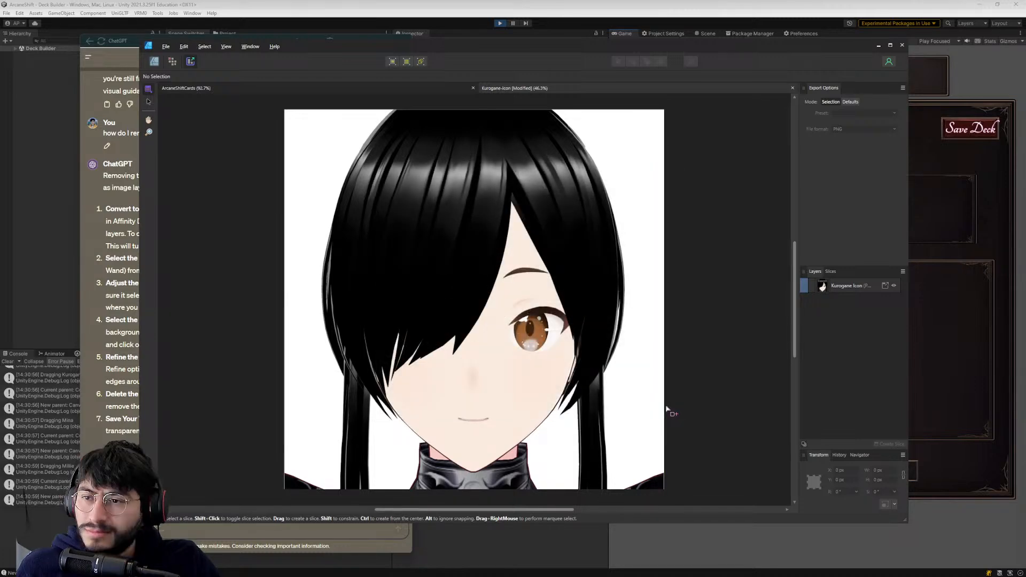
- Switch to ChatGPT and send "step 6 didnt work, i selected the area but the white background is still there and i dont see the transparent texture"
key("alt+Tab")
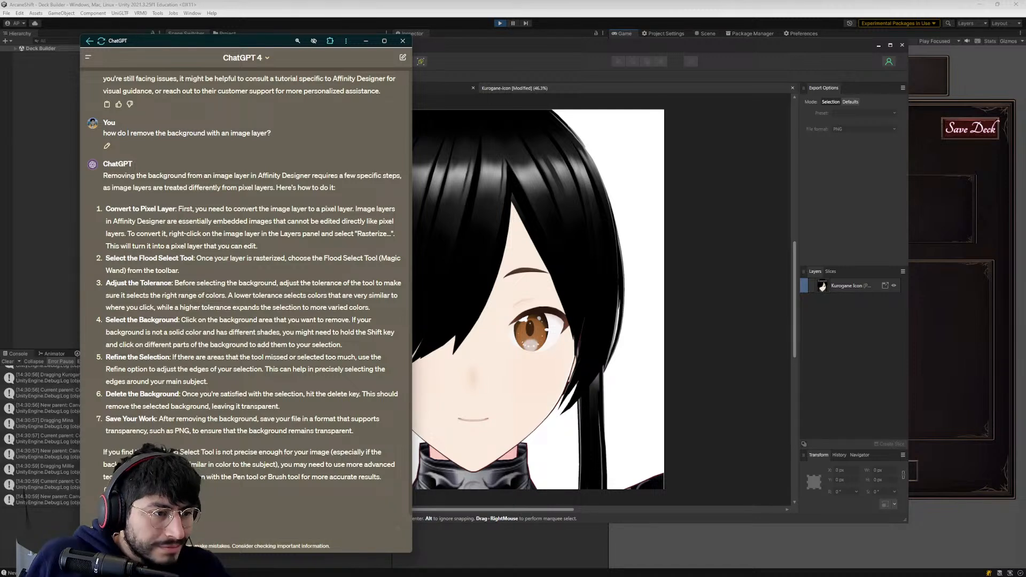
type("h")
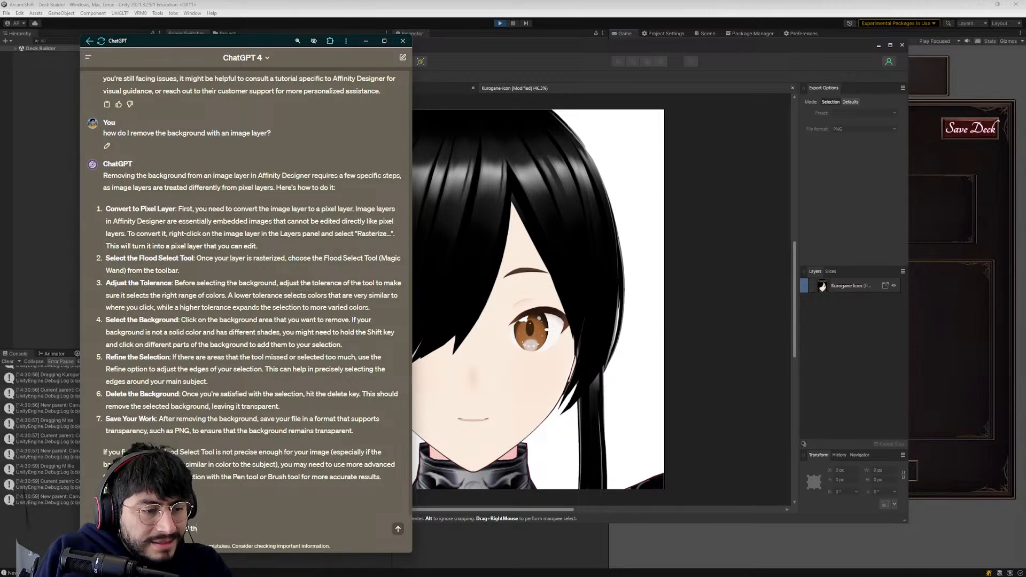
type("but")
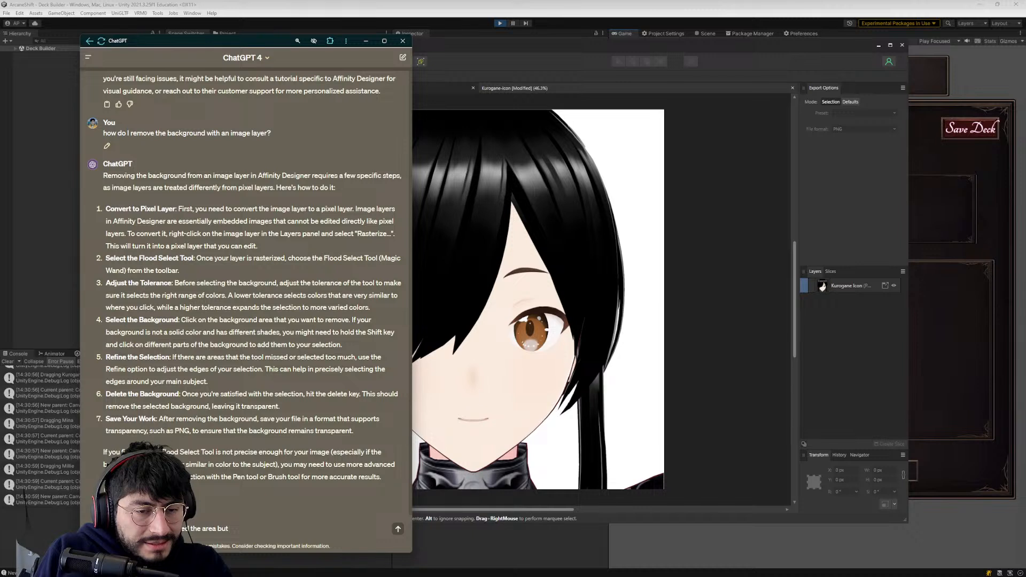
type(" the white background")
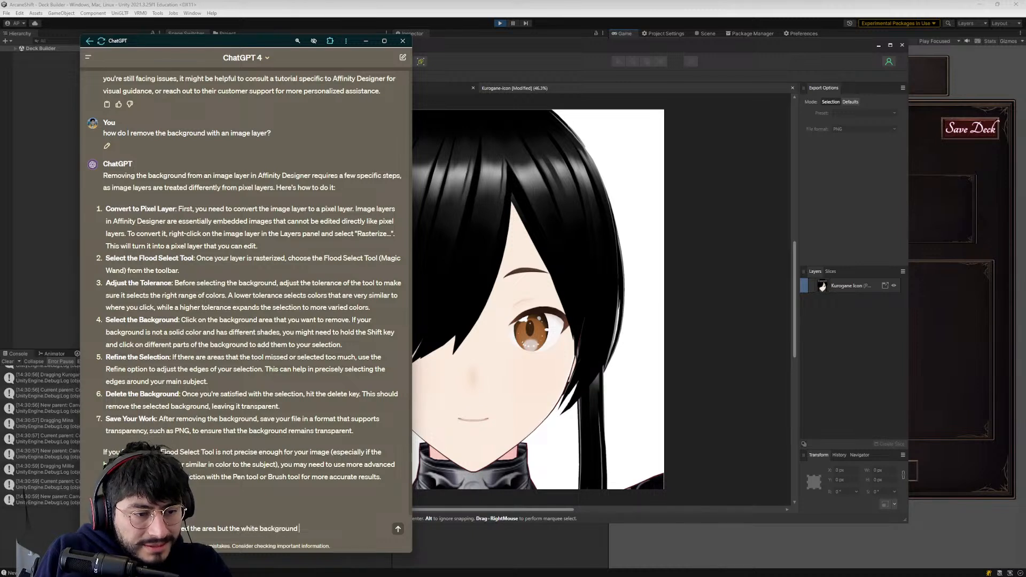
type(" is still there")
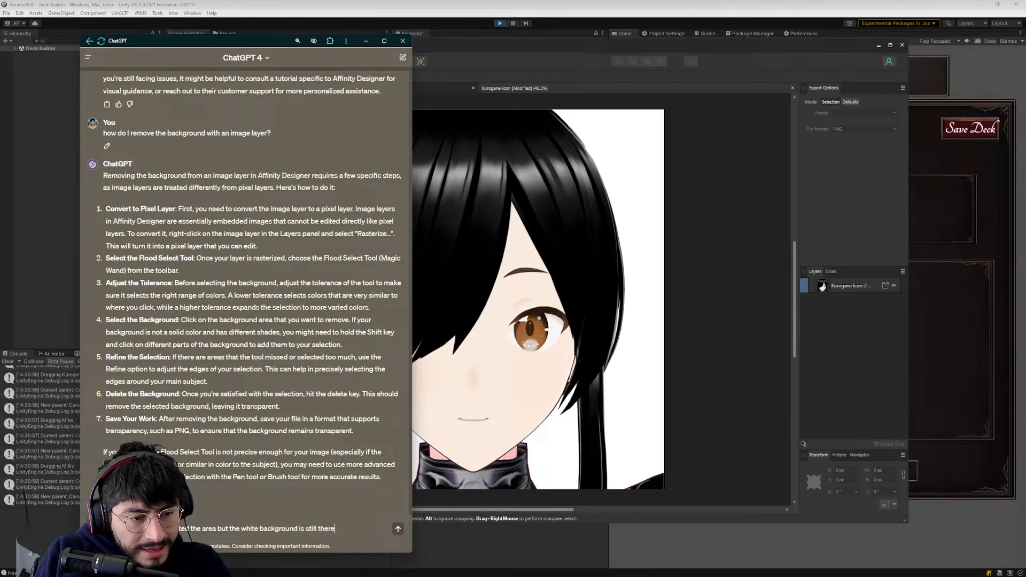
type(" and i oont see")
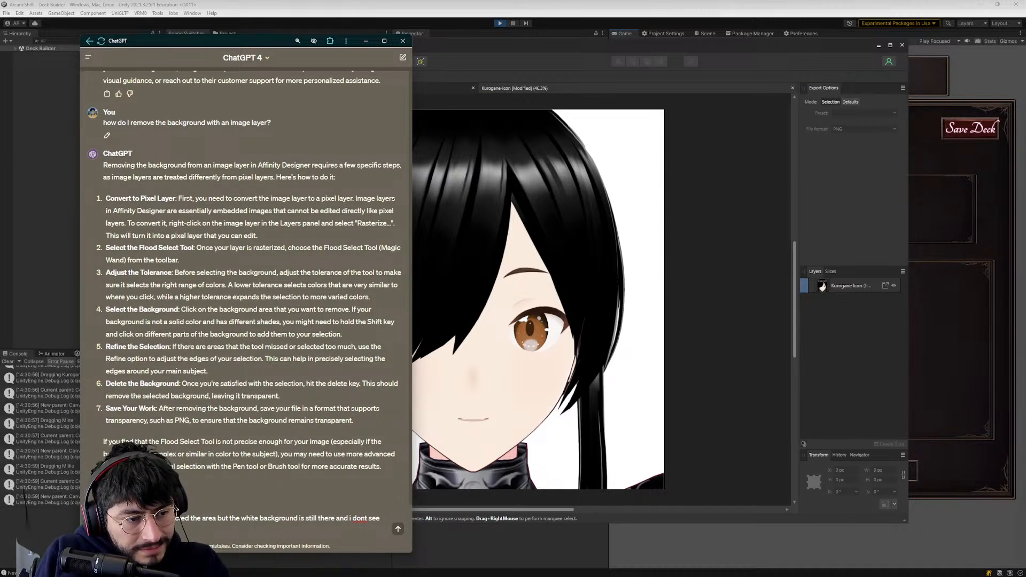
type("the texture")
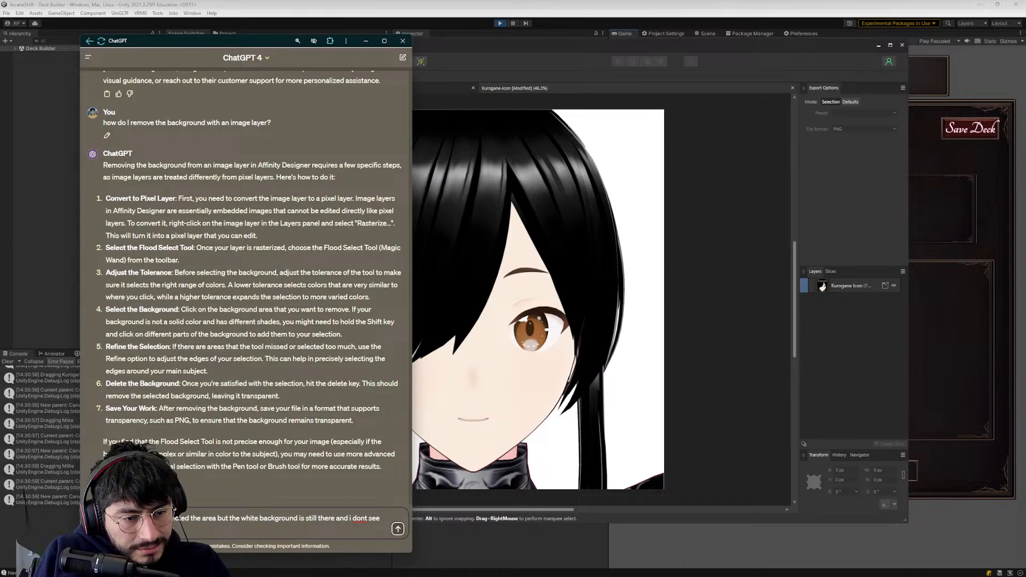
key("Return")
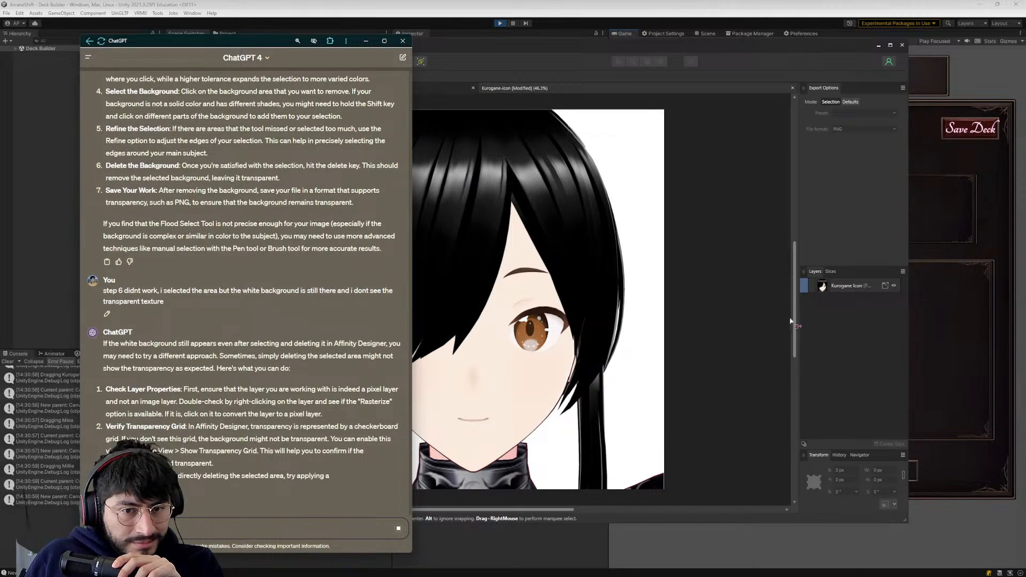
- Return to Affinity Designer, select the Kurogane icon layer, and rasterize it in the Designer Persona
left_click(848, 285)
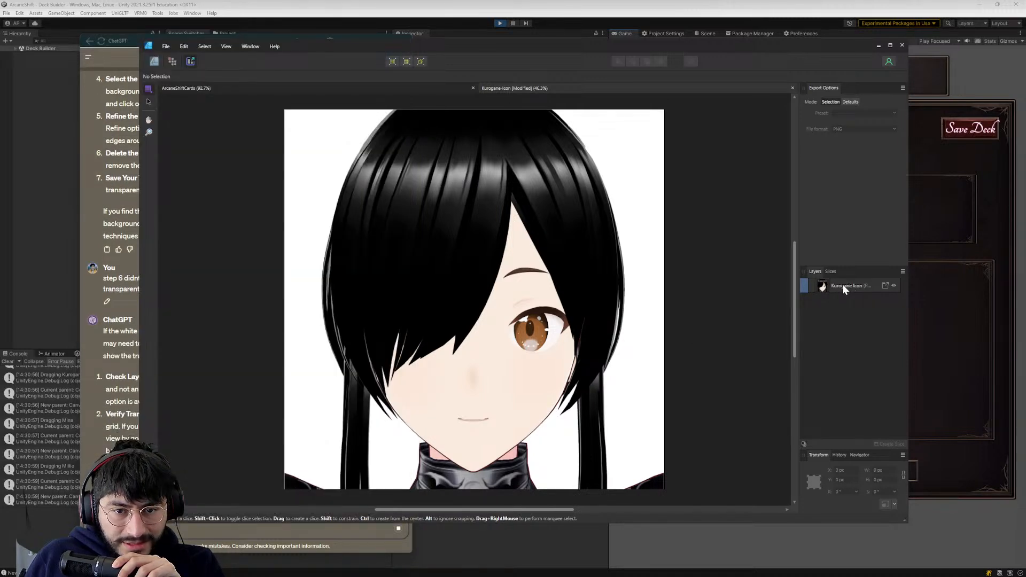
left_click(842, 284)
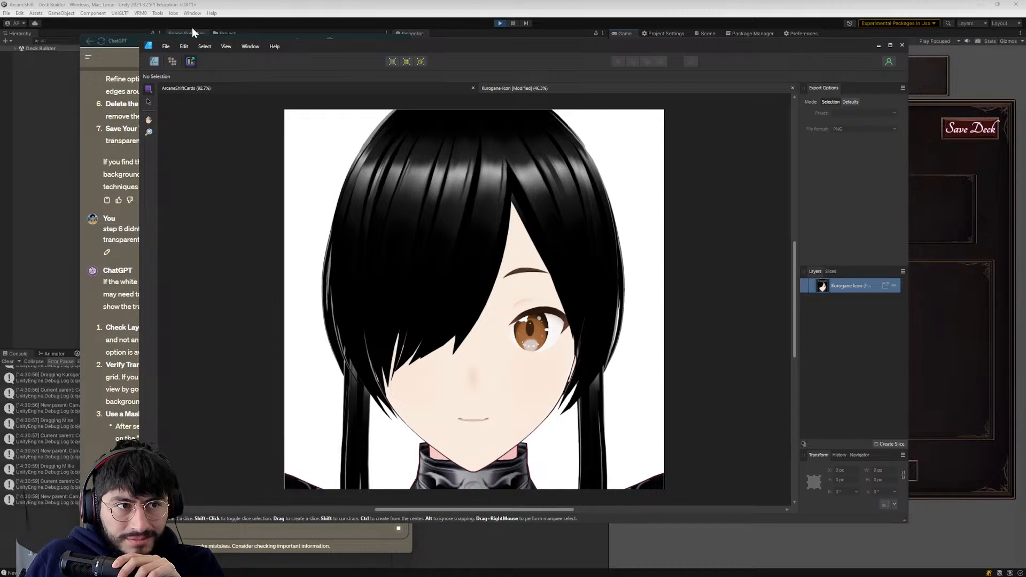
left_click(154, 61)
right_click(836, 220)
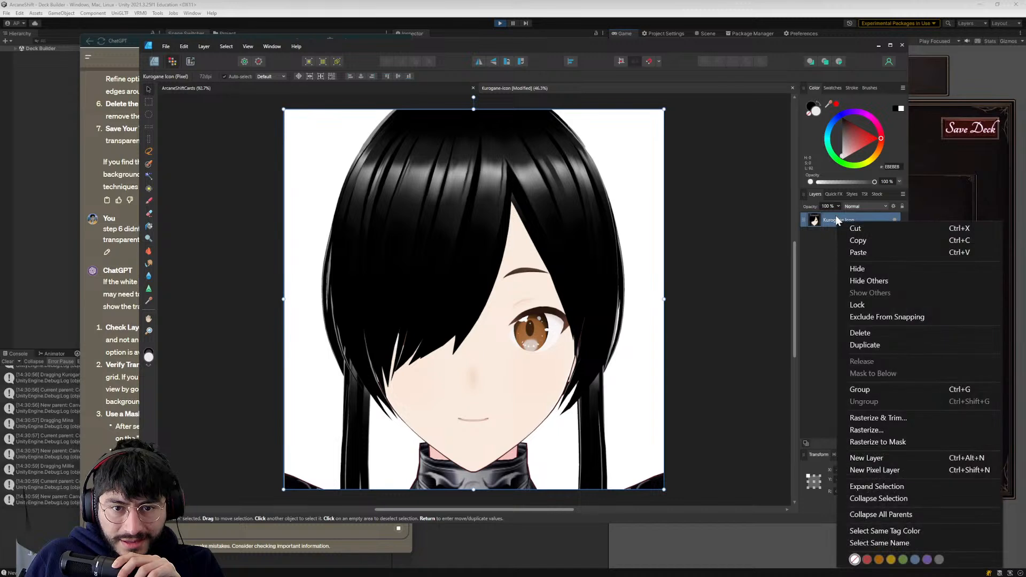
left_click(875, 430)
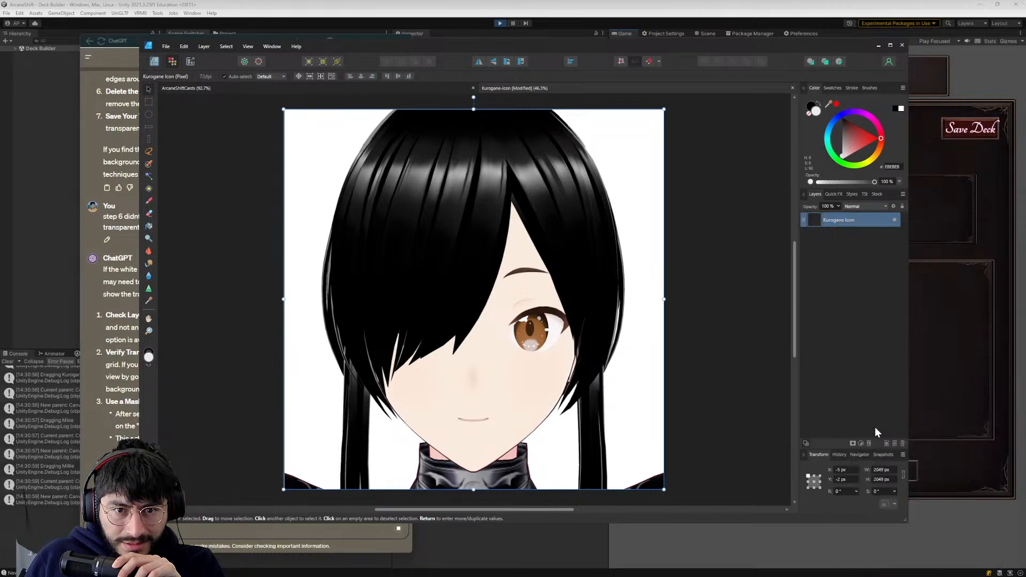
- Examine the Kurogane icon layer's available commands, opacity and blend modes without changing them
right_click(825, 219)
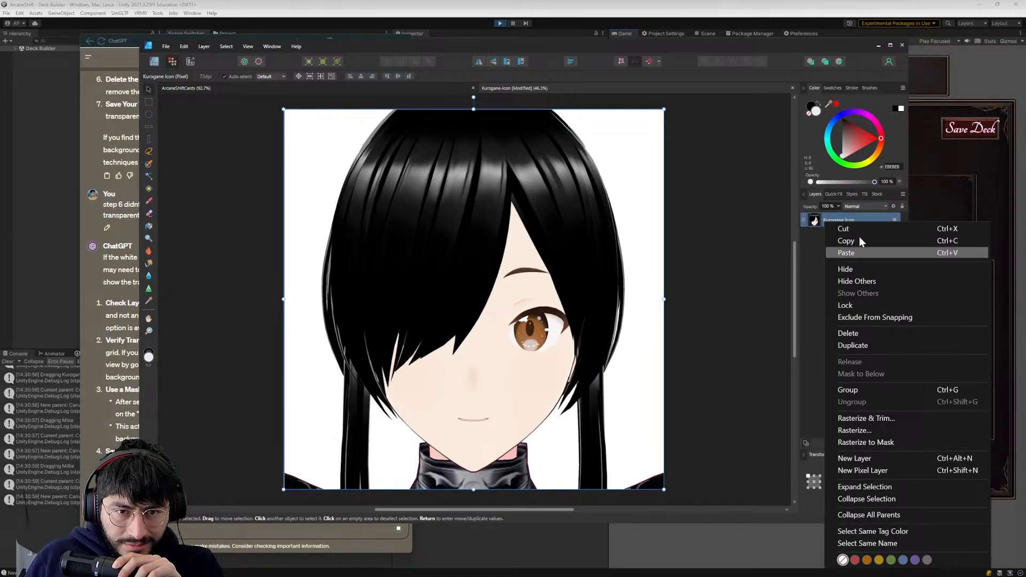
left_click(835, 203)
left_click(837, 207)
left_click_drag(837, 216, 859, 221)
left_click(859, 205)
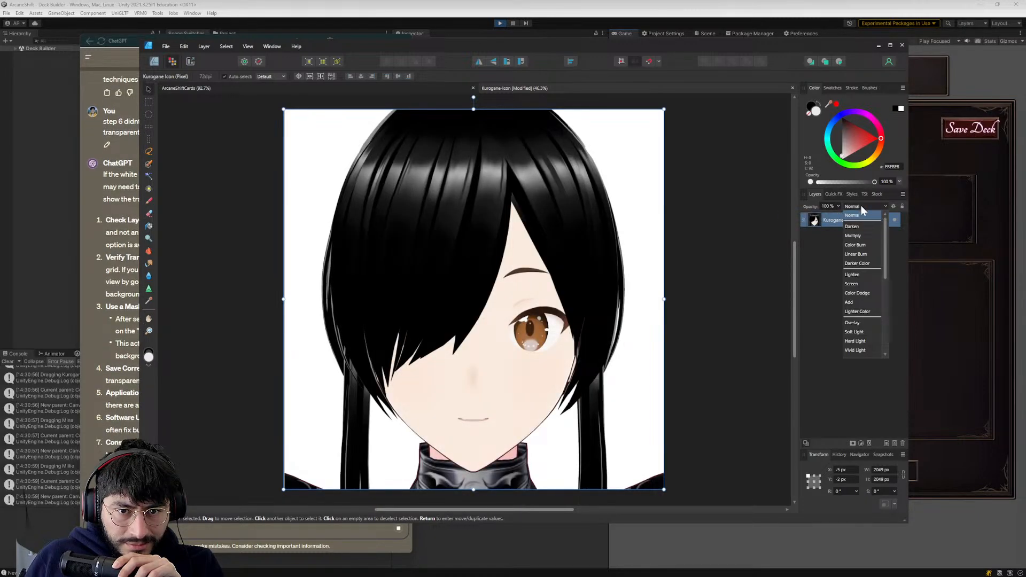
scroll(859, 257, "down", 2)
scroll(859, 258, "down", 2)
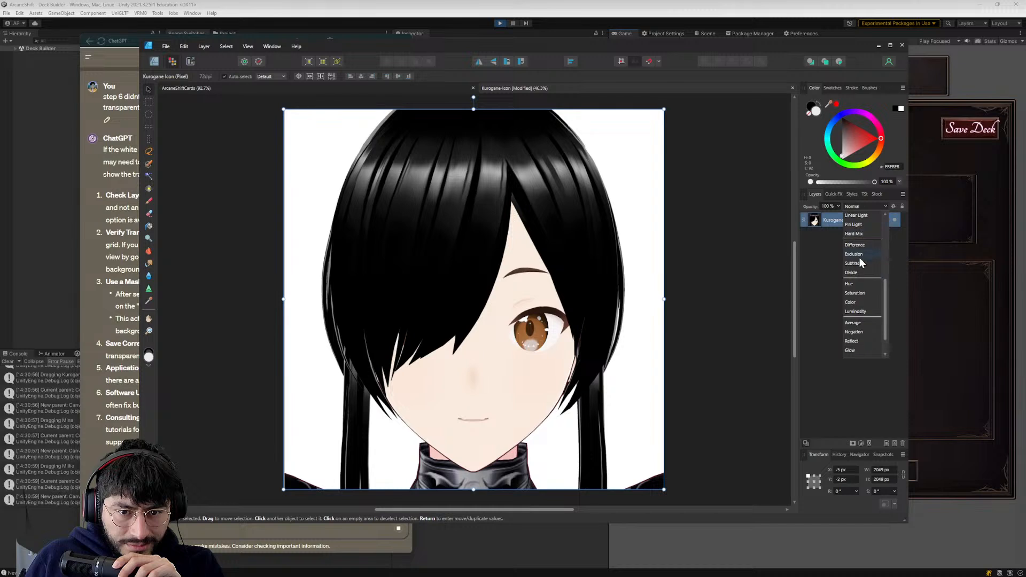
scroll(858, 293, "up", 4)
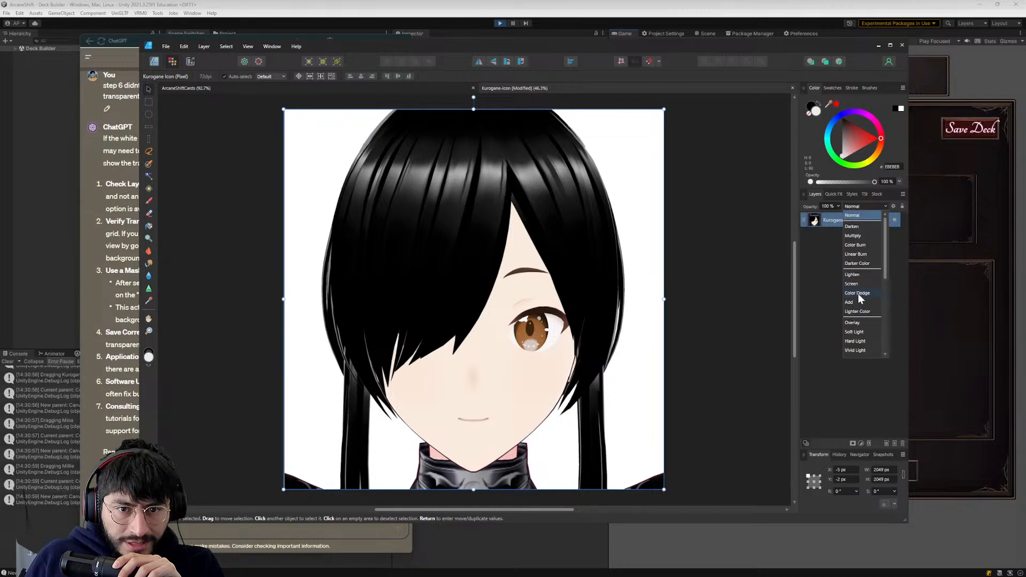
left_click(829, 251)
left_click_drag(868, 182, 826, 182)
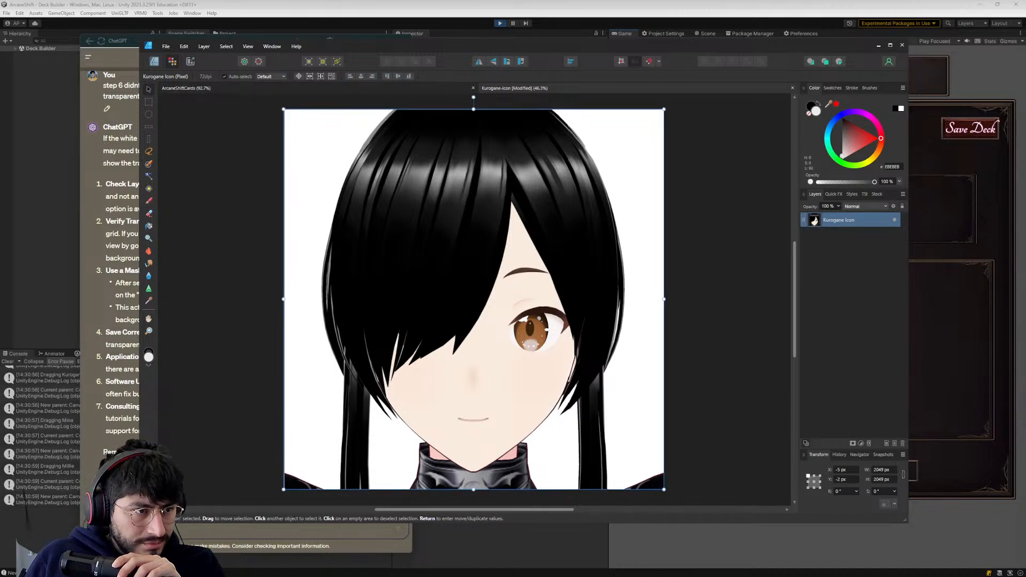
- Select the white background around the character with the Flood Select Tool, and return to ChatGPT's instructions on using a mask
left_click(148, 176)
left_click(305, 148)
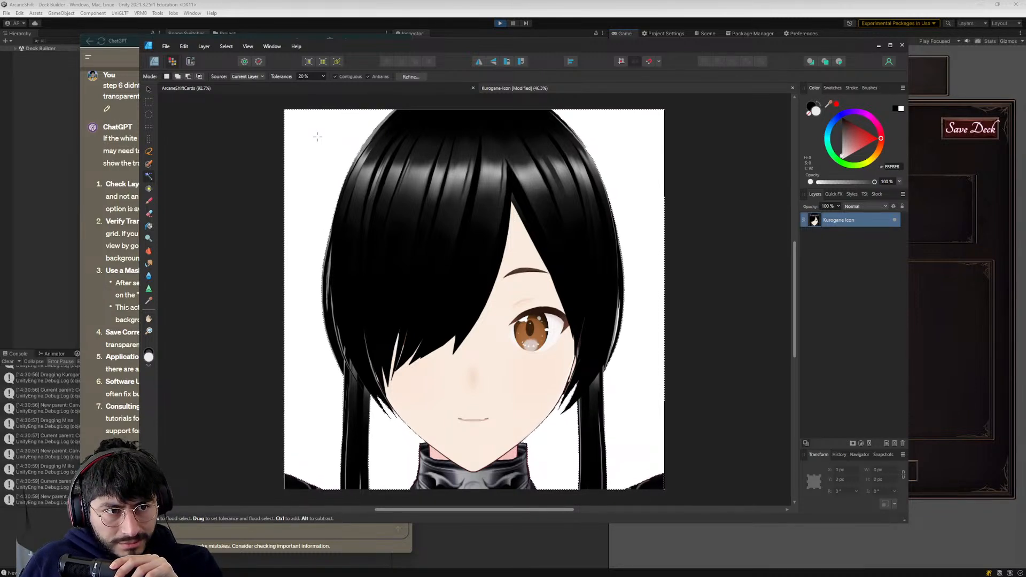
left_click(881, 205)
left_click(881, 205)
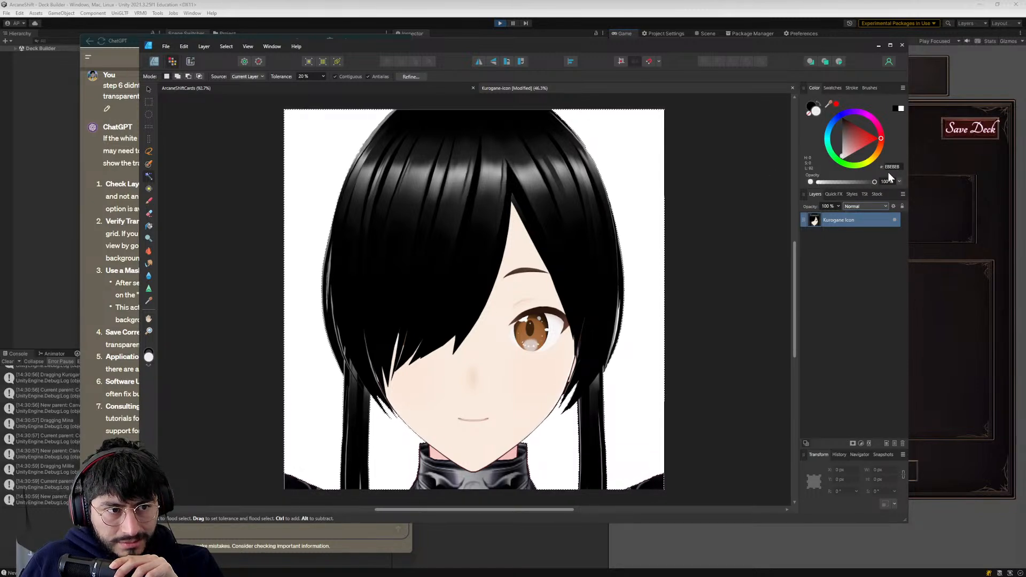
left_click(105, 315)
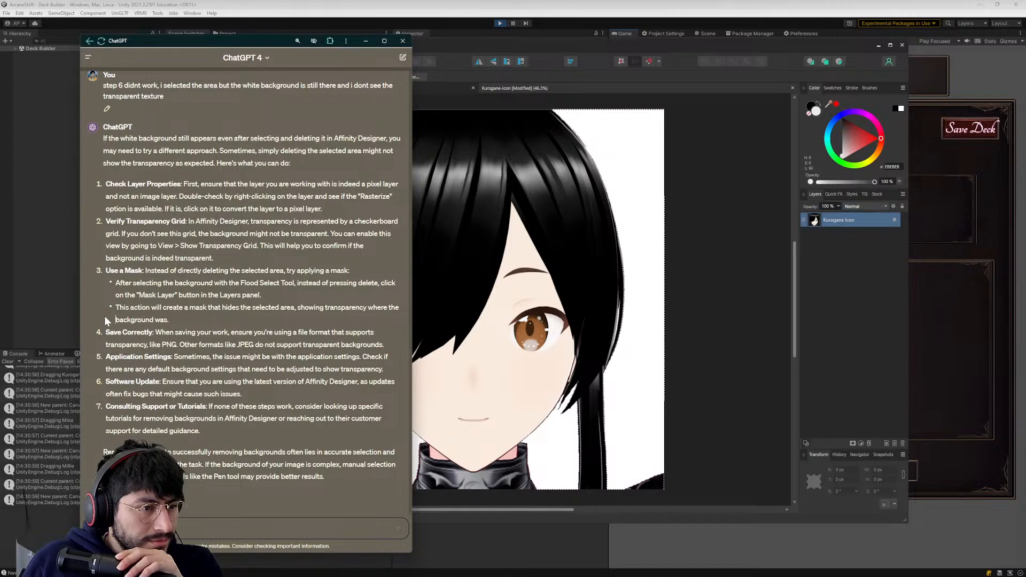
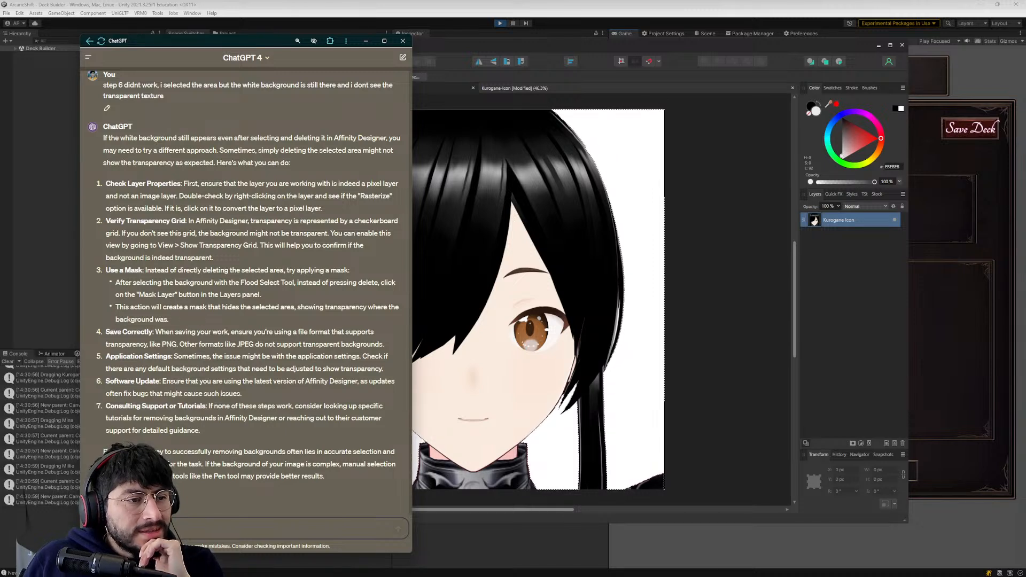
- Return to Affinity Designer, add a mask layer to the Kurogane icon from the background selection, and expand the layer to show the mask
left_click(458, 121)
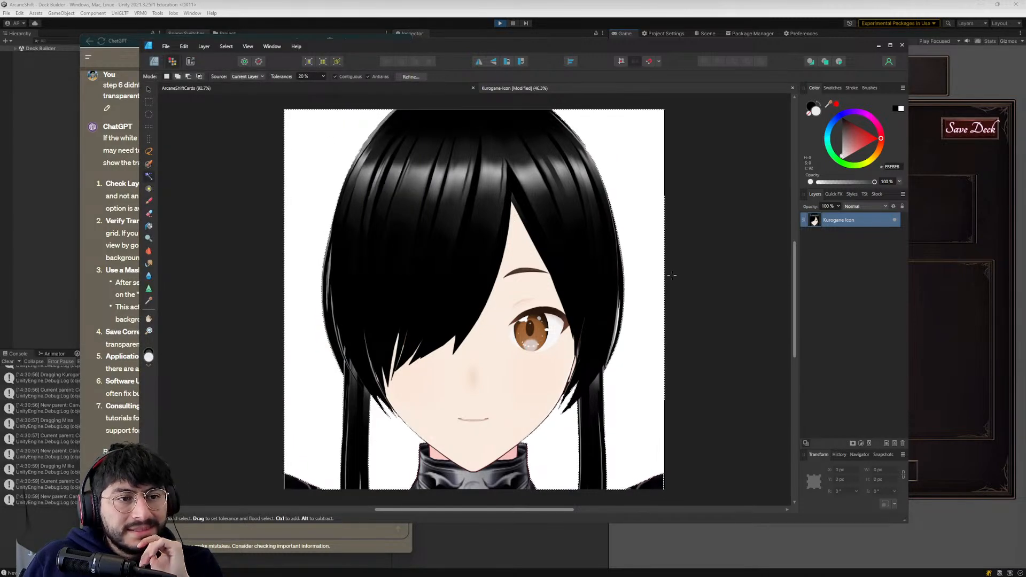
left_click(852, 444)
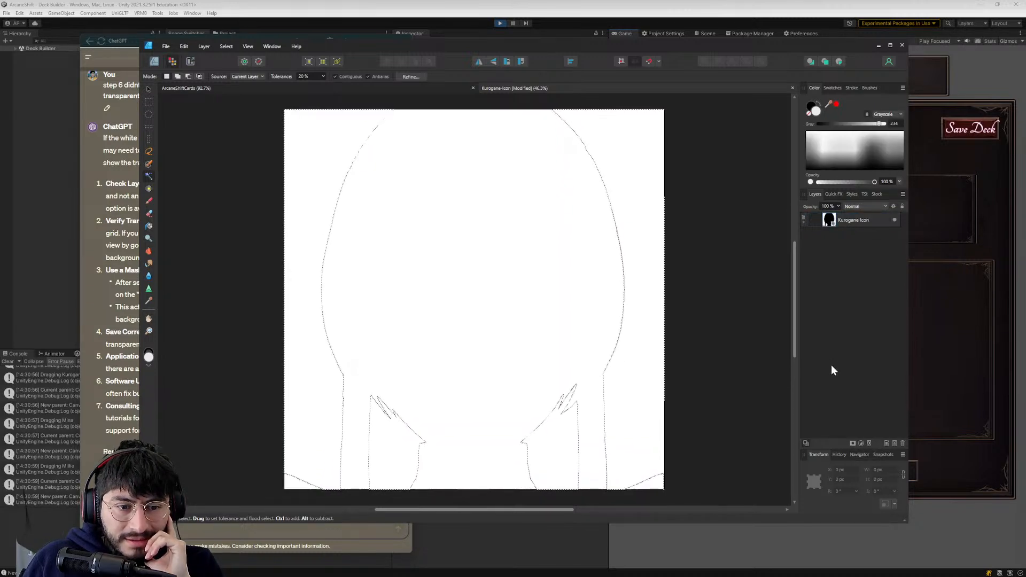
left_click(803, 219)
left_click(826, 217)
left_click(840, 239)
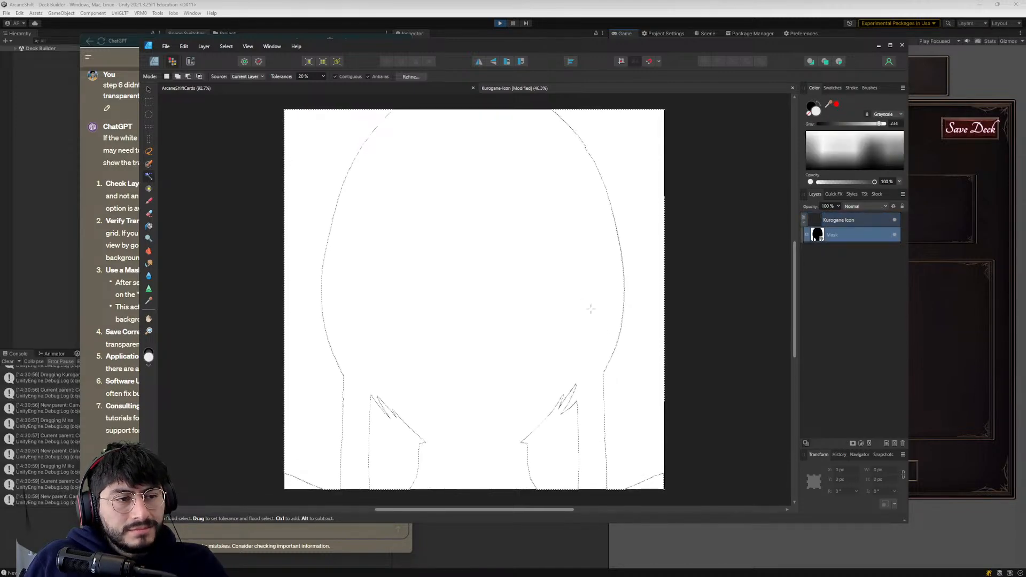
- Capture a screenshot of the canvas and send it to ChatGPT with the message "mask layer seemed to make everything white"
key("super+shift+s")
left_click_drag(221, 84, 666, 508)
key("alt+Tab")
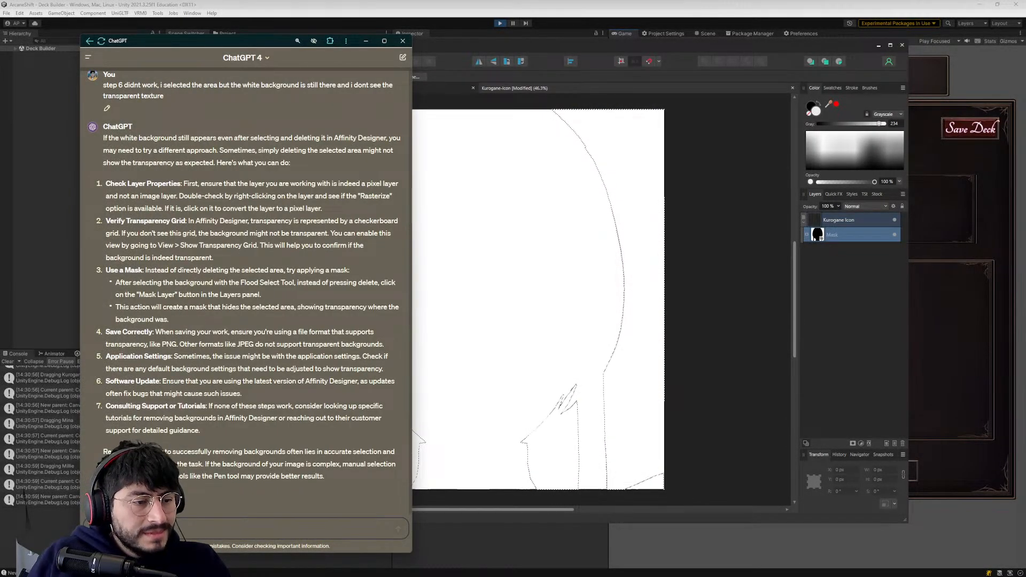
key("ctrl+v")
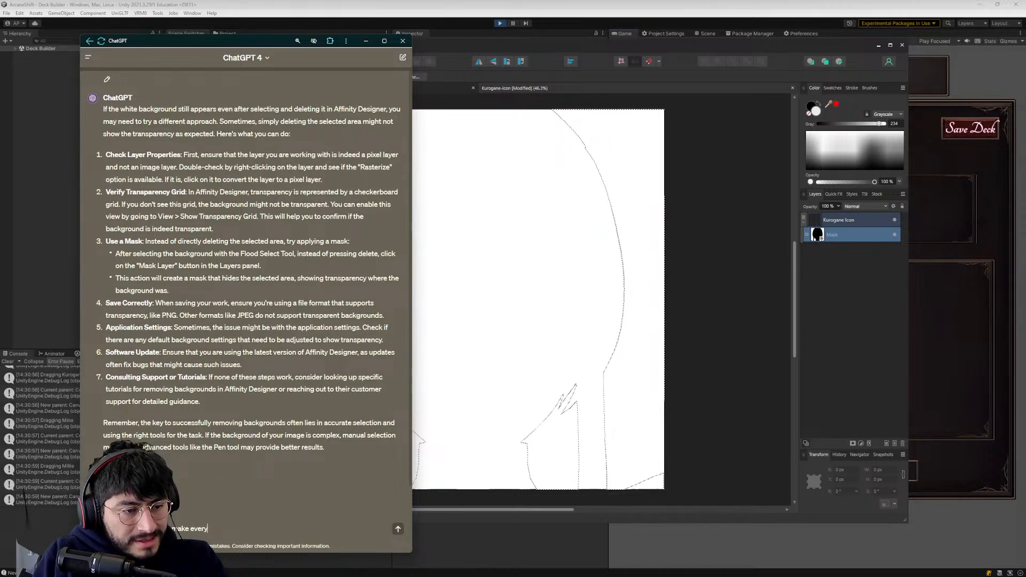
type("te")
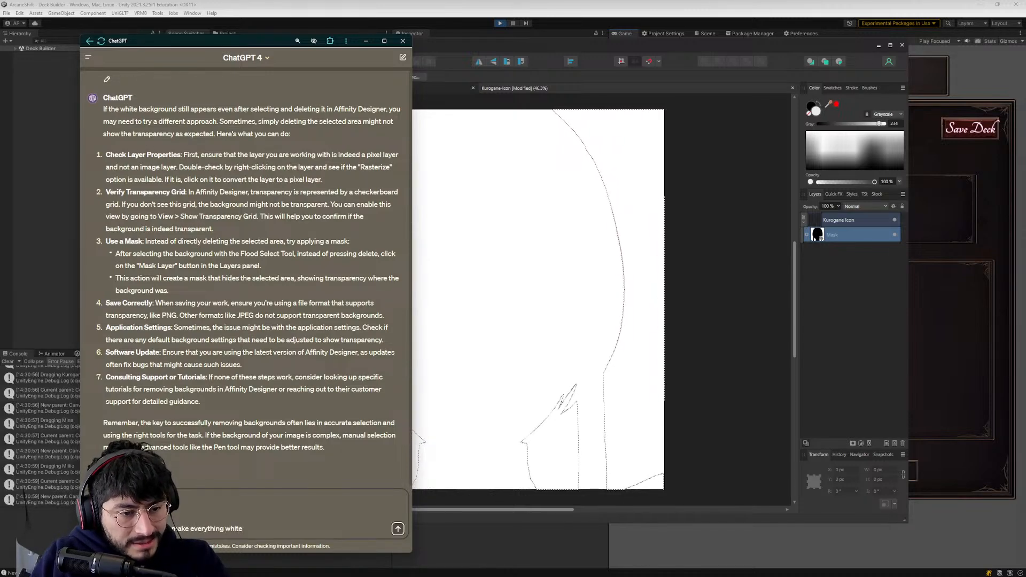
key("Return")
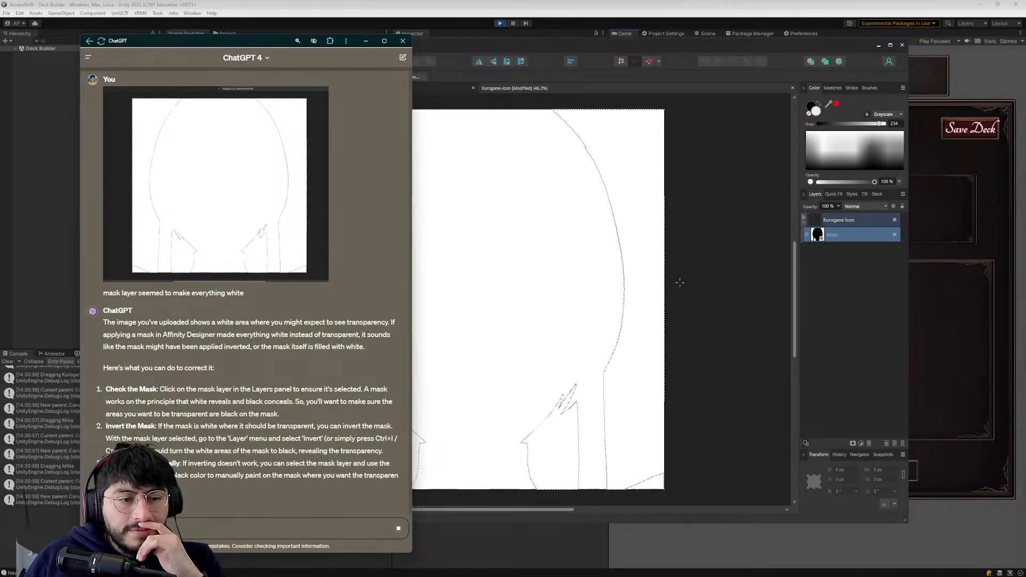
- Read ChatGPT's advice on checking and inverting the mask, comparing it with the mask layer in Affinity Designer
scroll(203, 425, "up", 1)
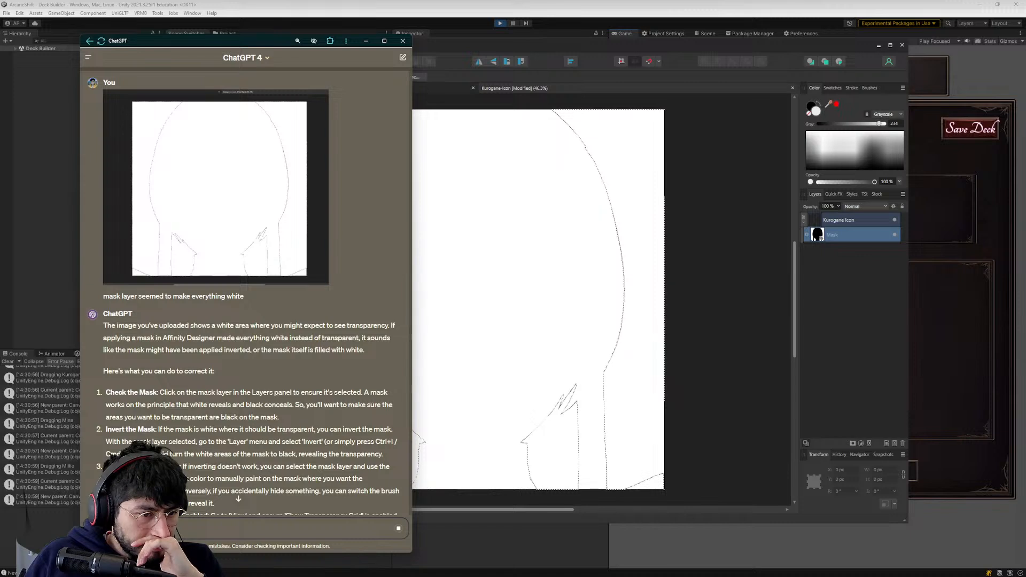
left_click(478, 262)
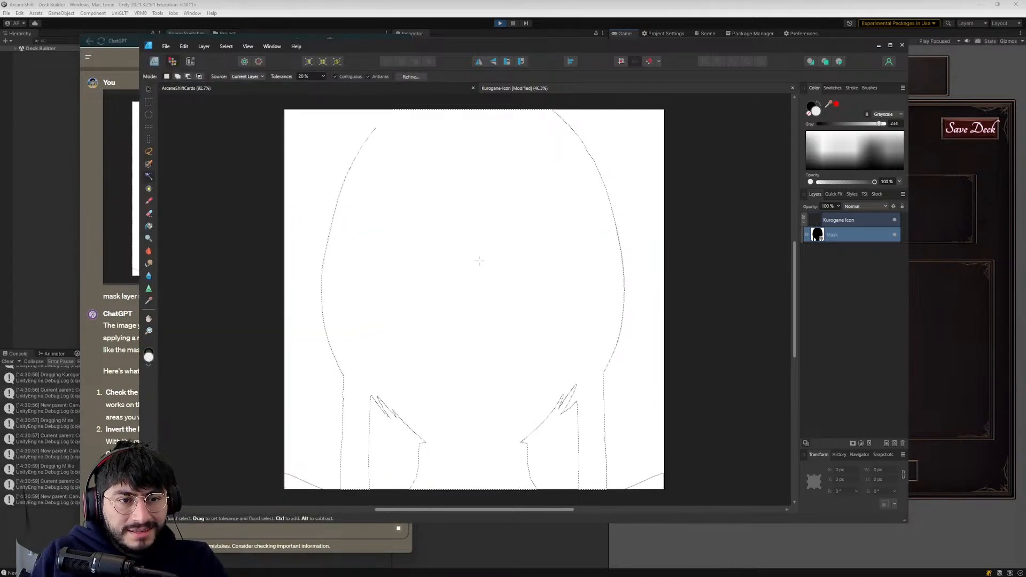
double_click(832, 235)
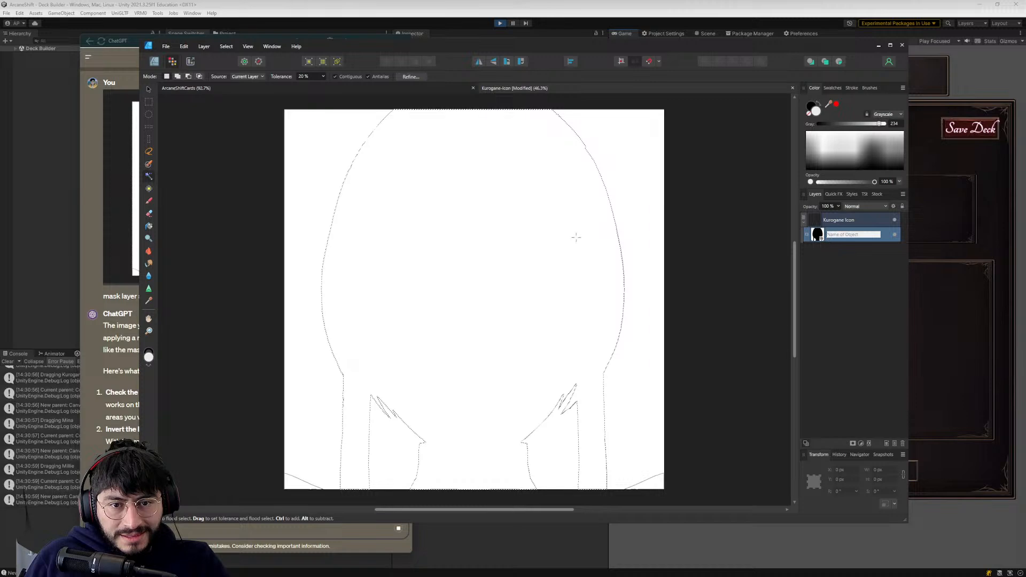
left_click(818, 249)
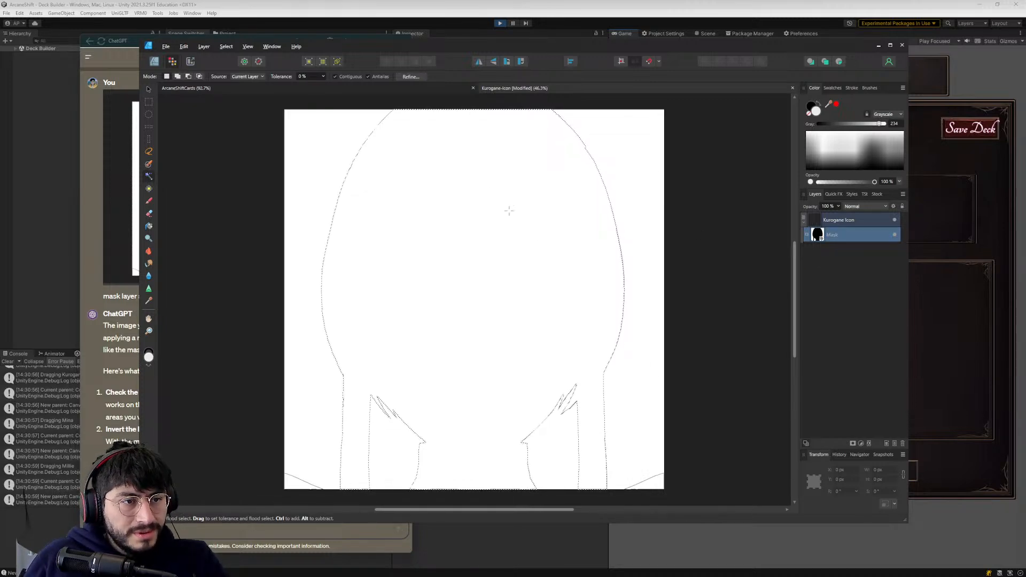
key("alt+Tab")
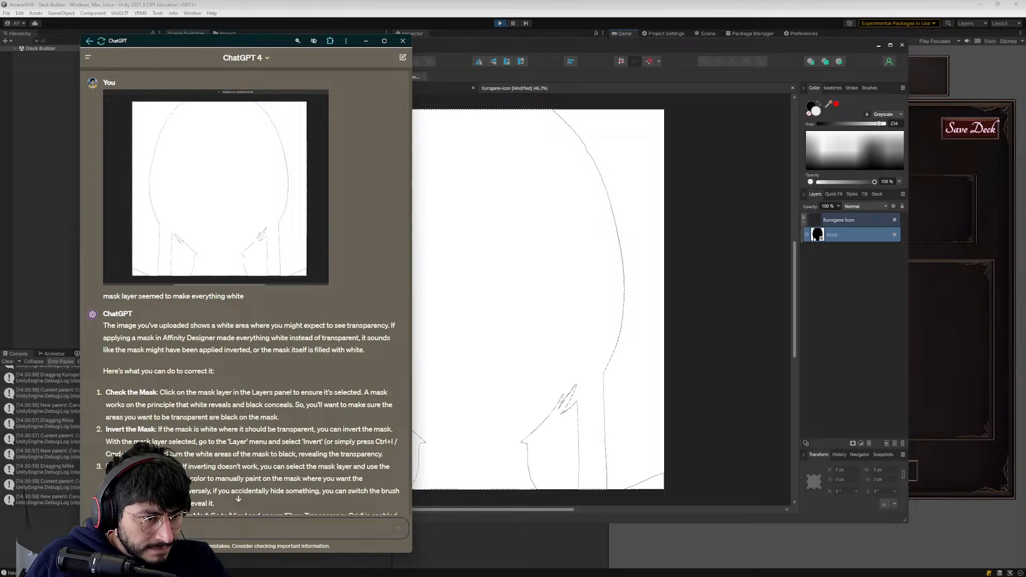
key("alt+Tab")
- Search the layer and selection commands for an invert option and invert the pixel selection with the mask layer selected
left_click(204, 47)
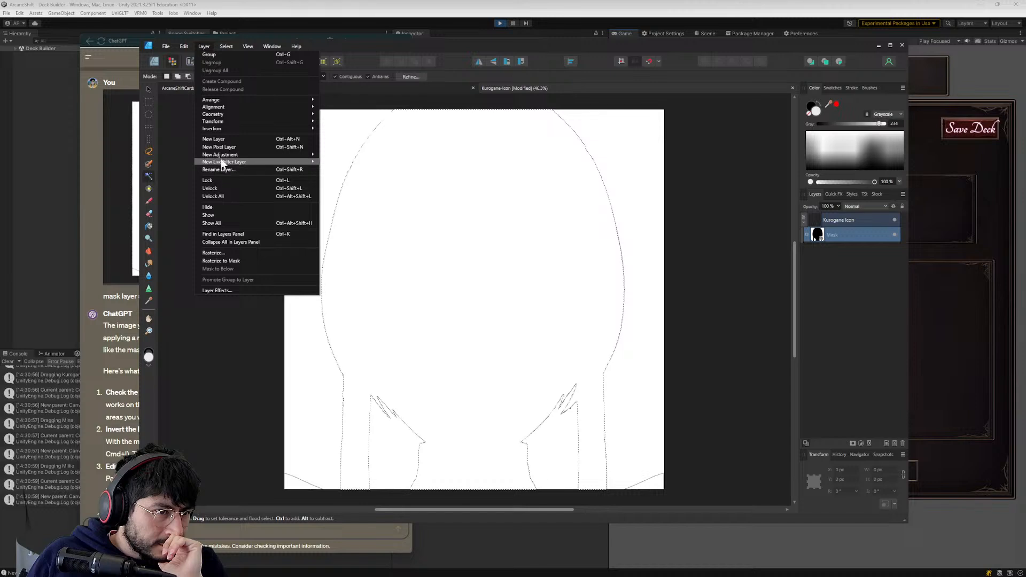
mouse_move(223, 155)
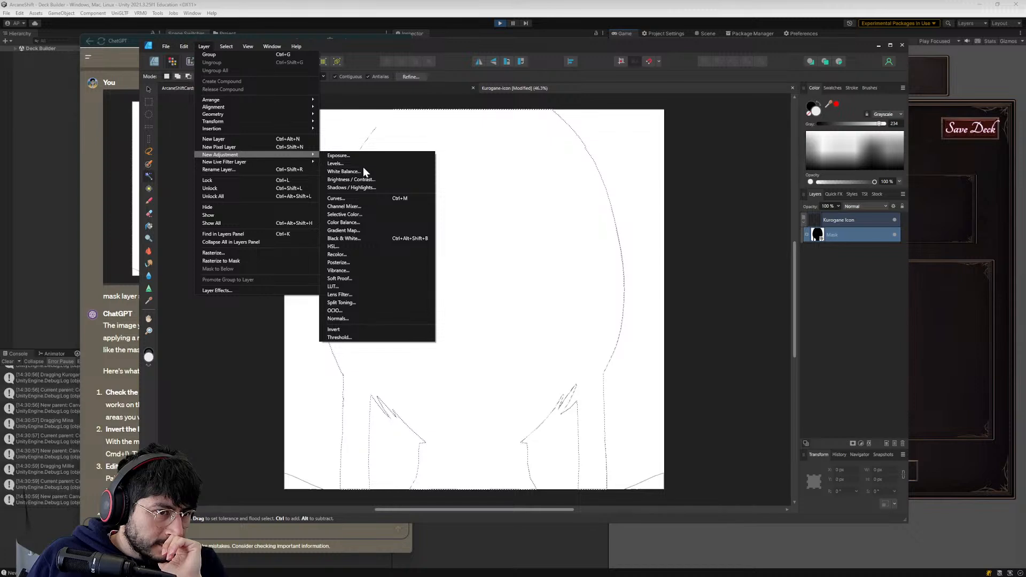
mouse_move(267, 162)
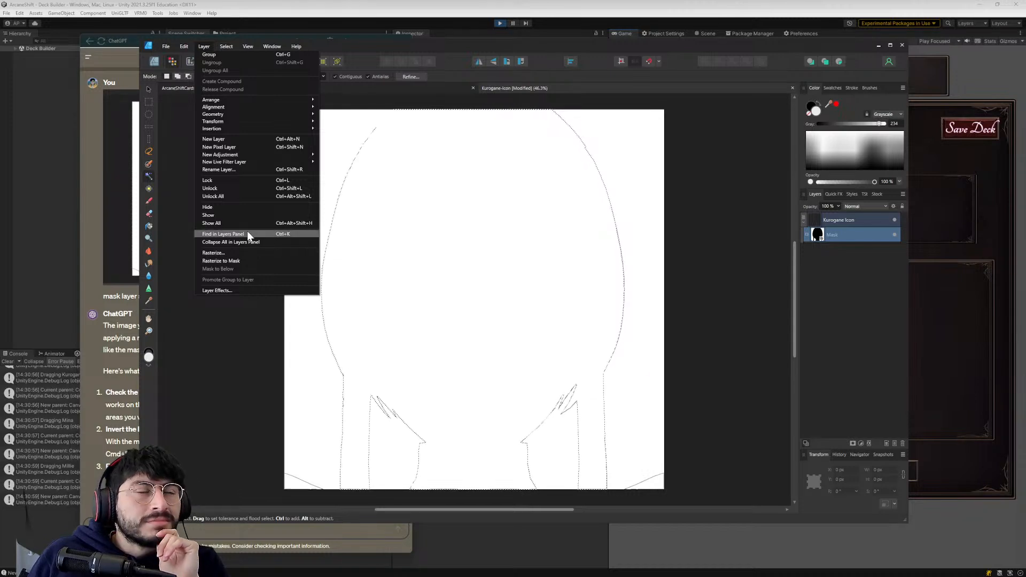
mouse_move(229, 46)
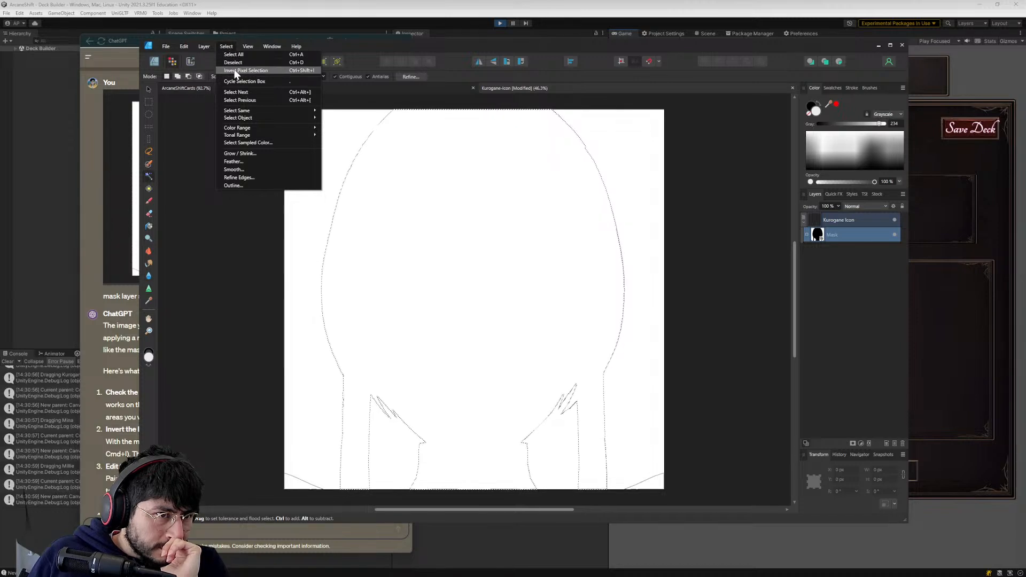
left_click(235, 71)
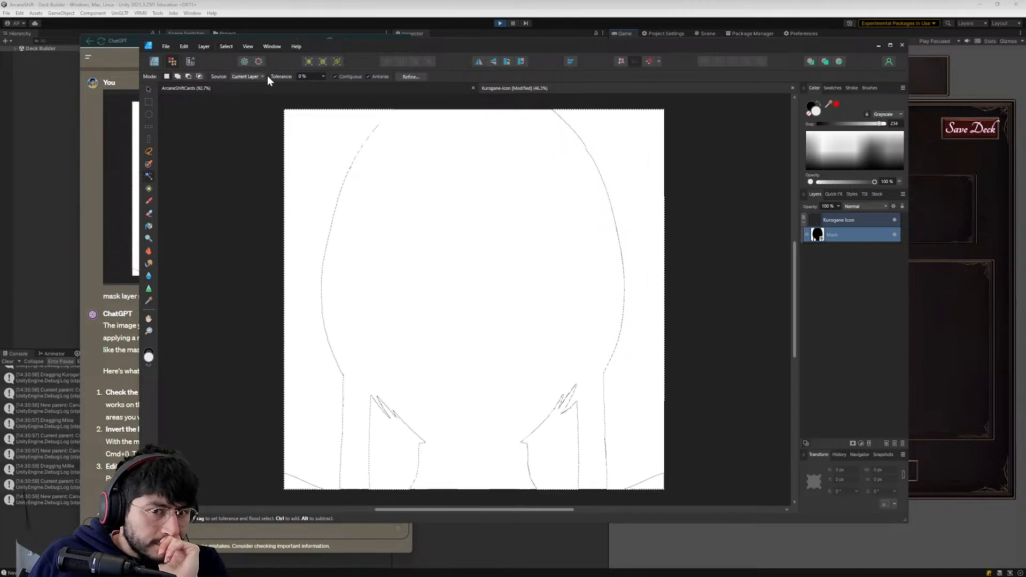
- Delete the Kurogane icon layer together with its mask
left_click(842, 219)
left_click(846, 235)
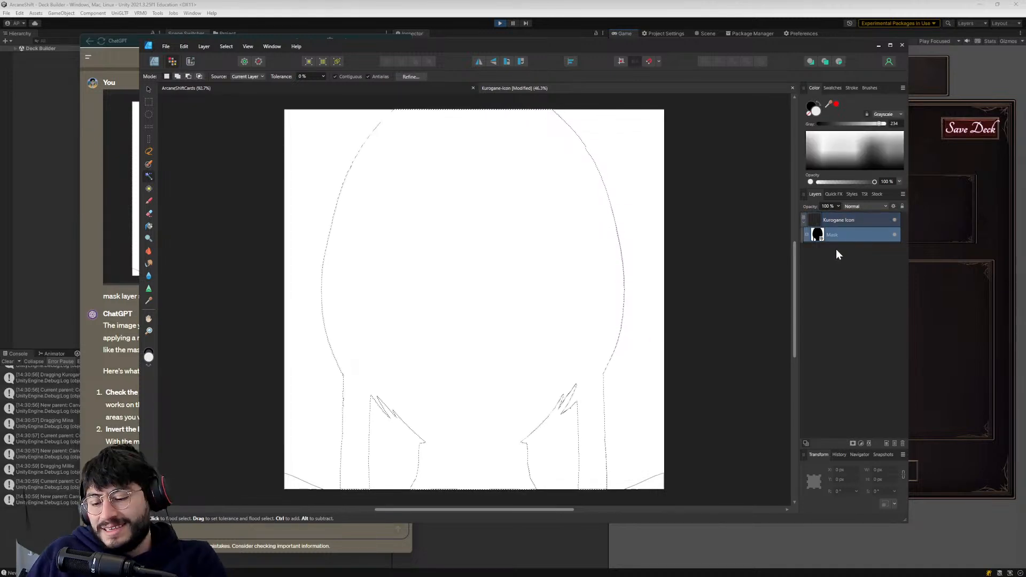
left_click(855, 219)
right_click(857, 225)
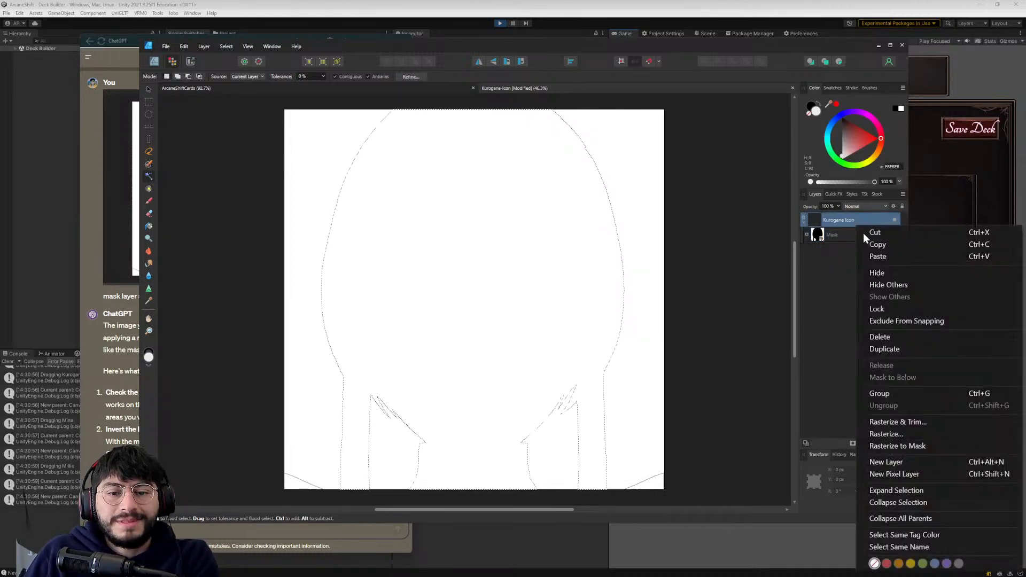
left_click(878, 337)
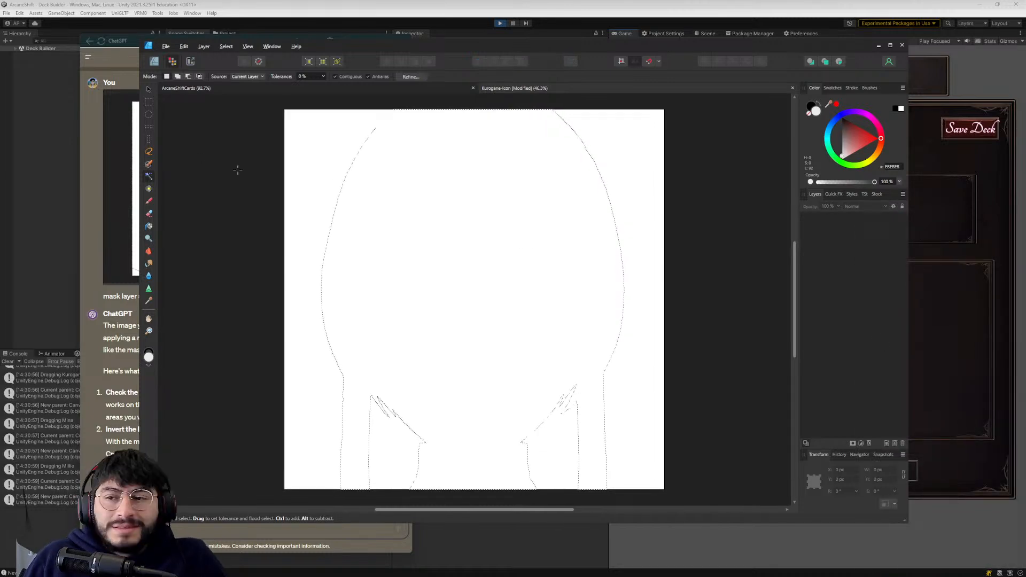
- Switch to the icons folder in File Explorer, delete Kurogane-icon-transparent, and place the original Kurogane Icon PNG into the Affinity document
key("alt+Tab")
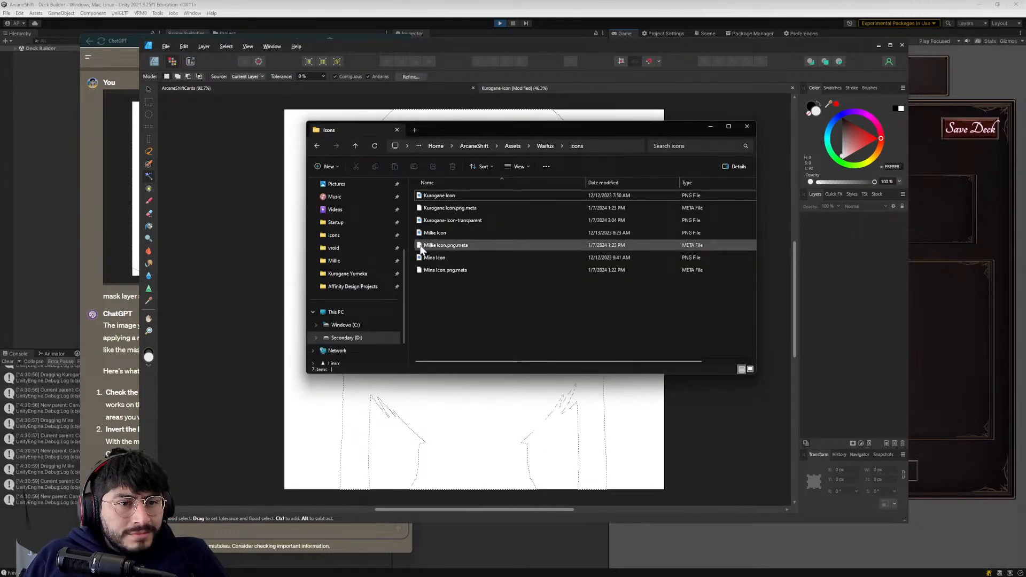
left_click(439, 220)
right_click(440, 221)
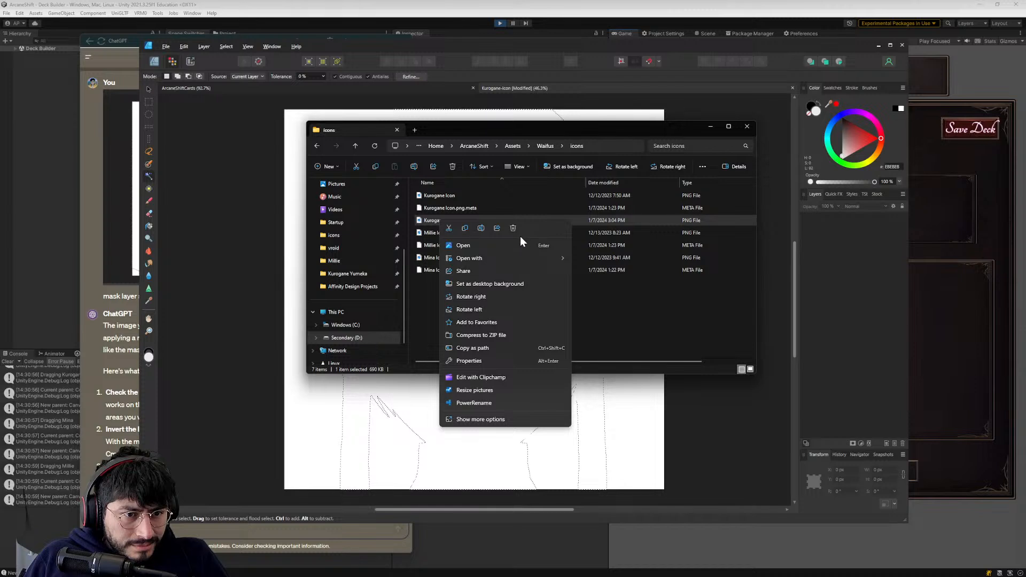
left_click(512, 228)
left_click_drag(446, 200, 290, 215)
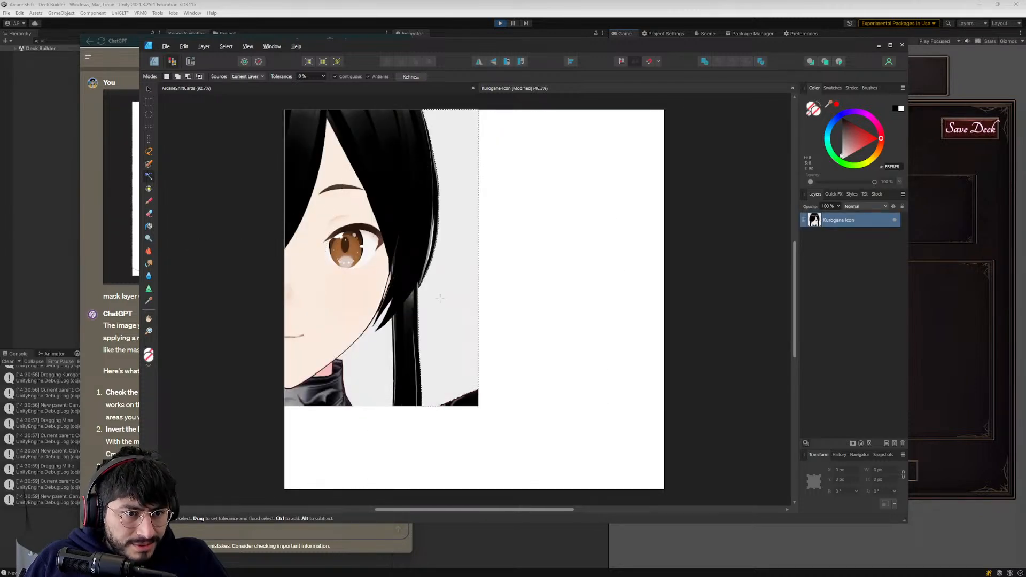
- Move the placed Kurogane image to cover the canvas, at about X 2 px and Y -3 px, and clear the selection
left_click(146, 91)
left_click_drag(376, 164, 559, 245)
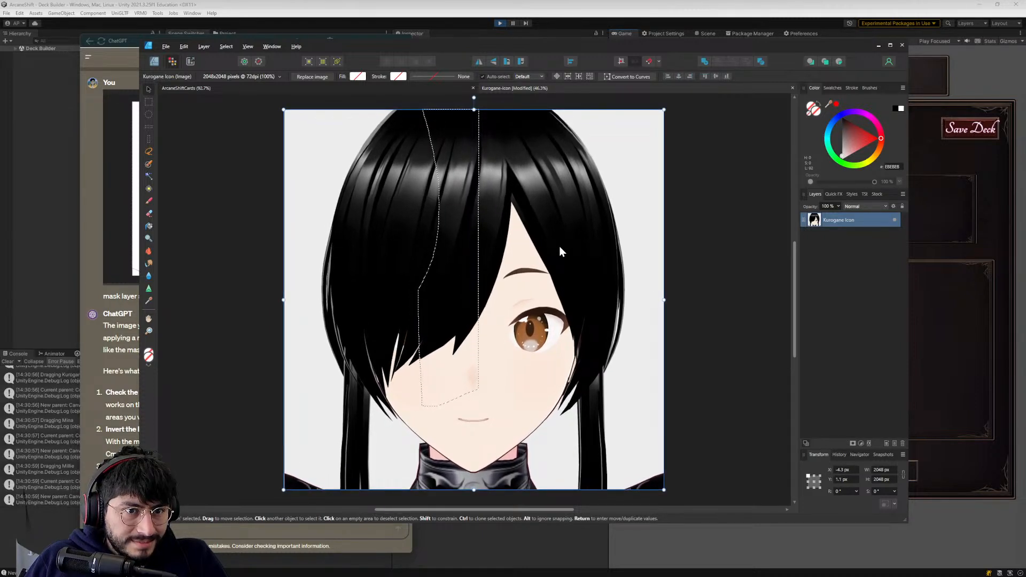
left_click(762, 231)
left_click(494, 235)
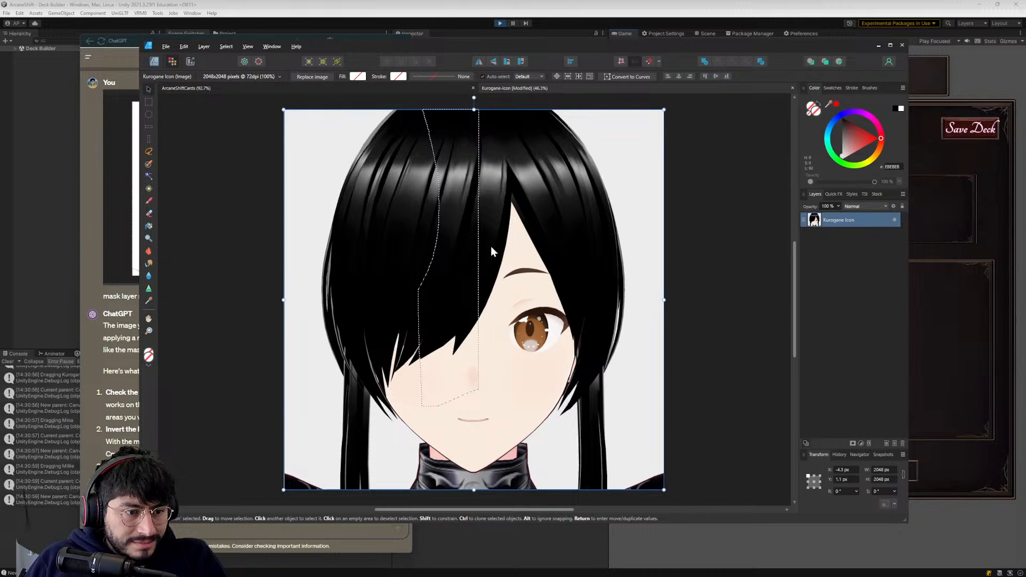
left_click_drag(491, 245, 492, 248)
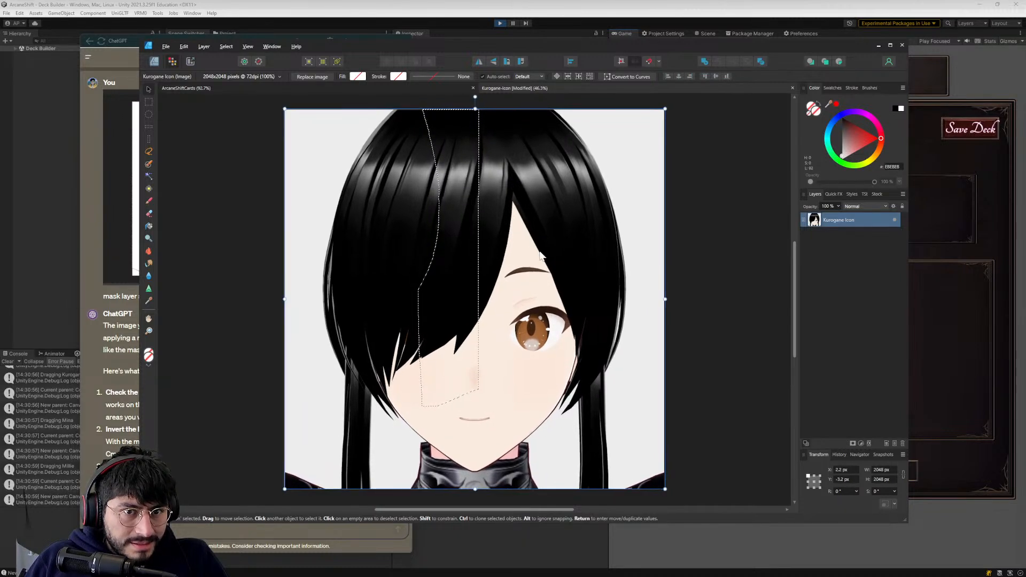
left_click(703, 230)
- Activate the Flood Select Tool, try Rasterize to Mask on the Kurogane icon layer, and rasterize it to a regular pixel layer instead
left_click(149, 175)
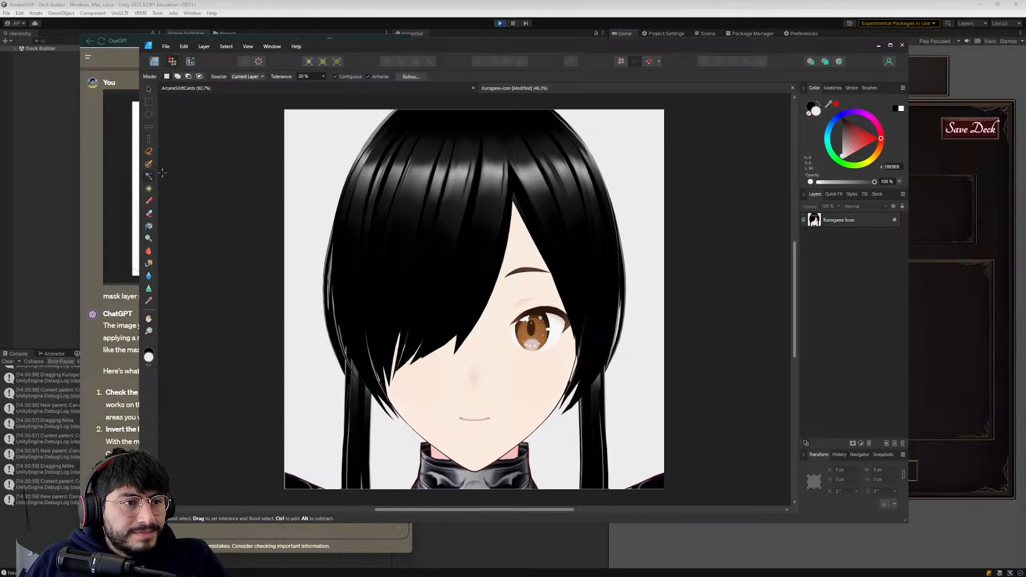
right_click(850, 221)
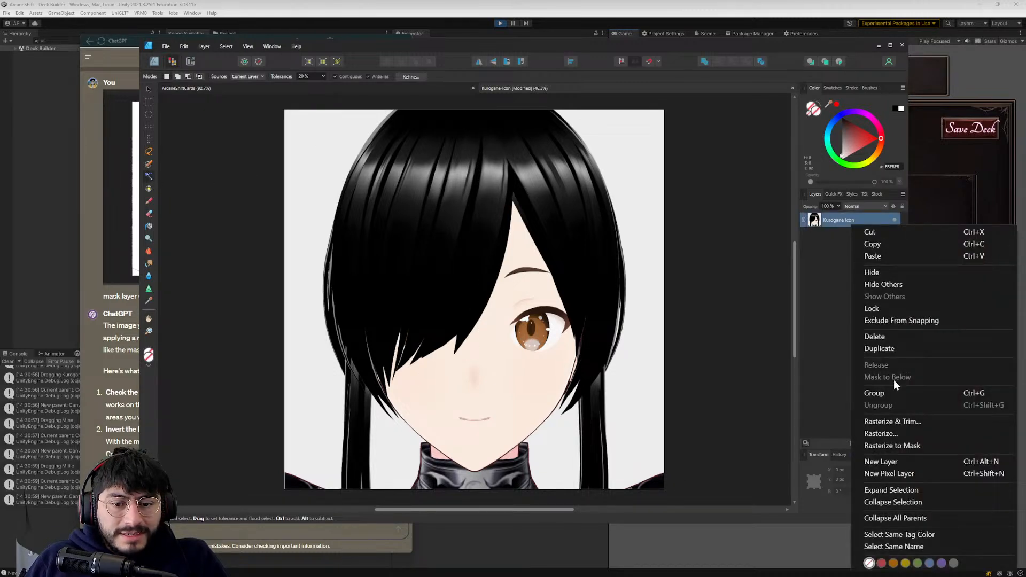
left_click(903, 444)
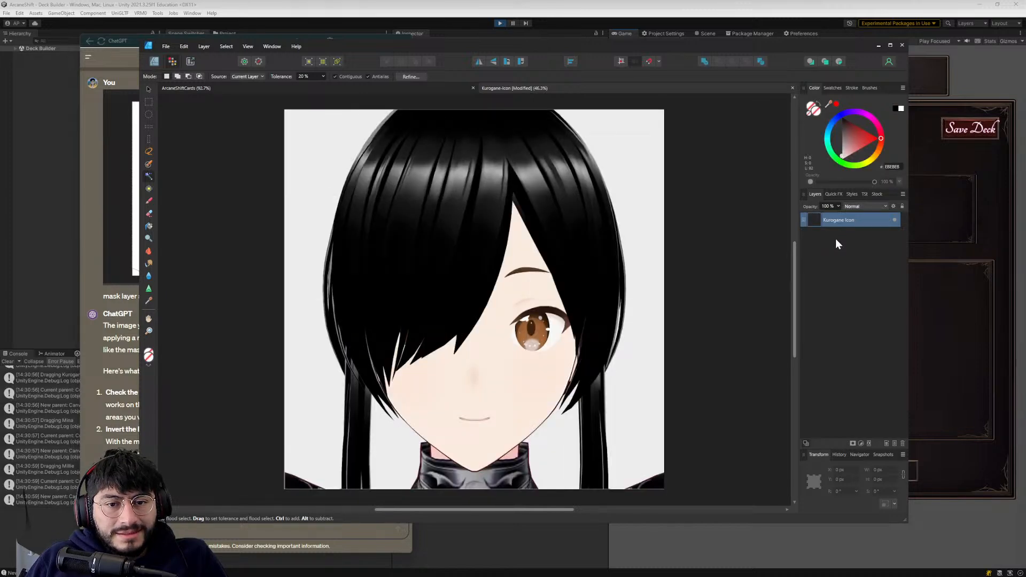
right_click(838, 218)
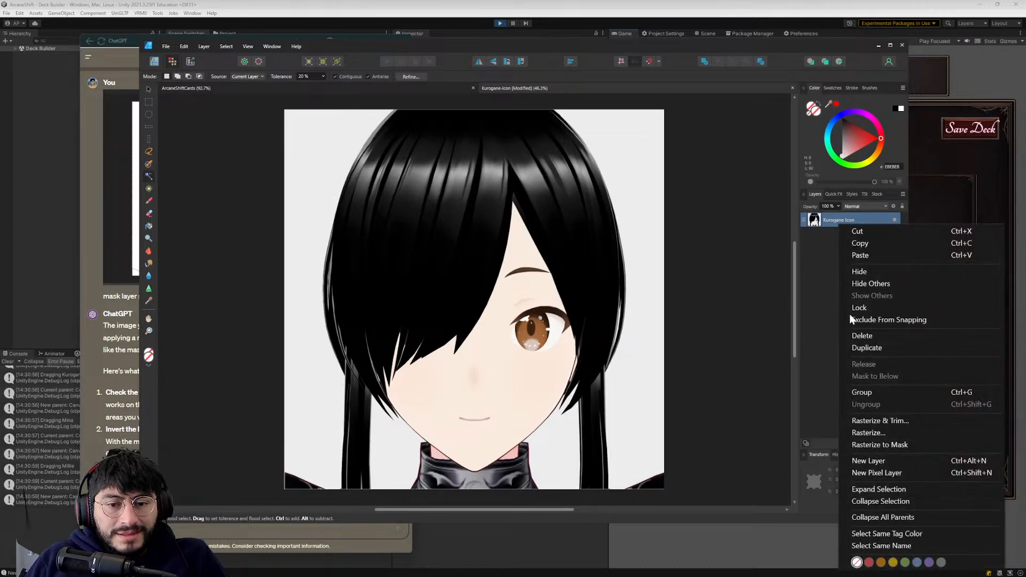
left_click(874, 432)
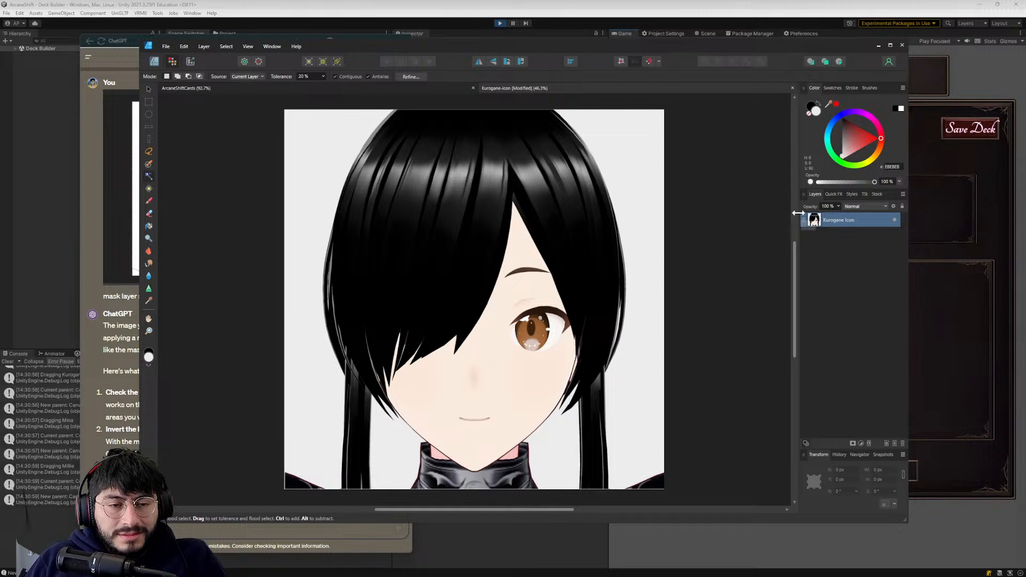
- Flood-select the background beside the left side of the hair and start refining the selection with a 56 px Background adjustment brush
left_click(304, 153)
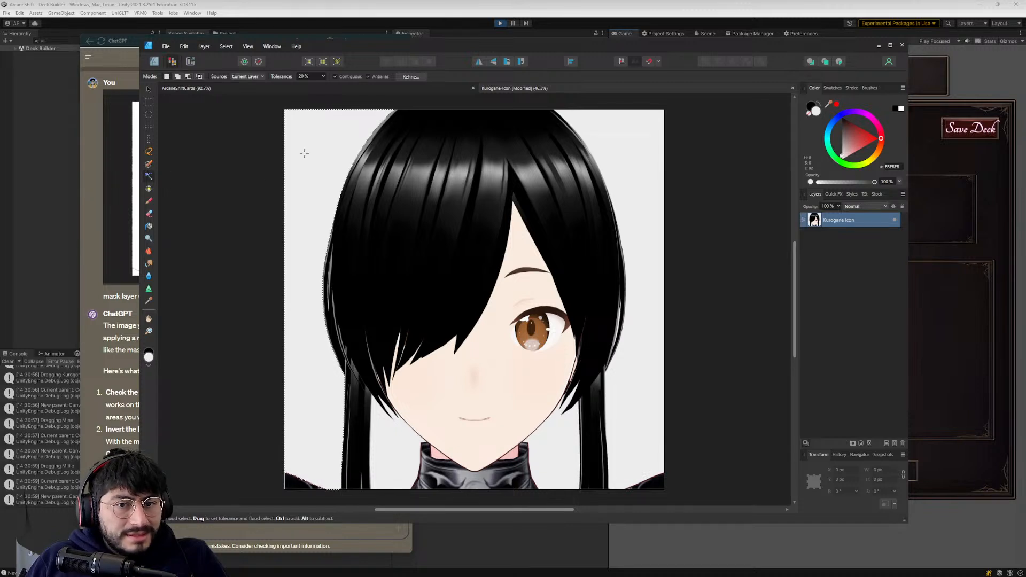
left_click(410, 76)
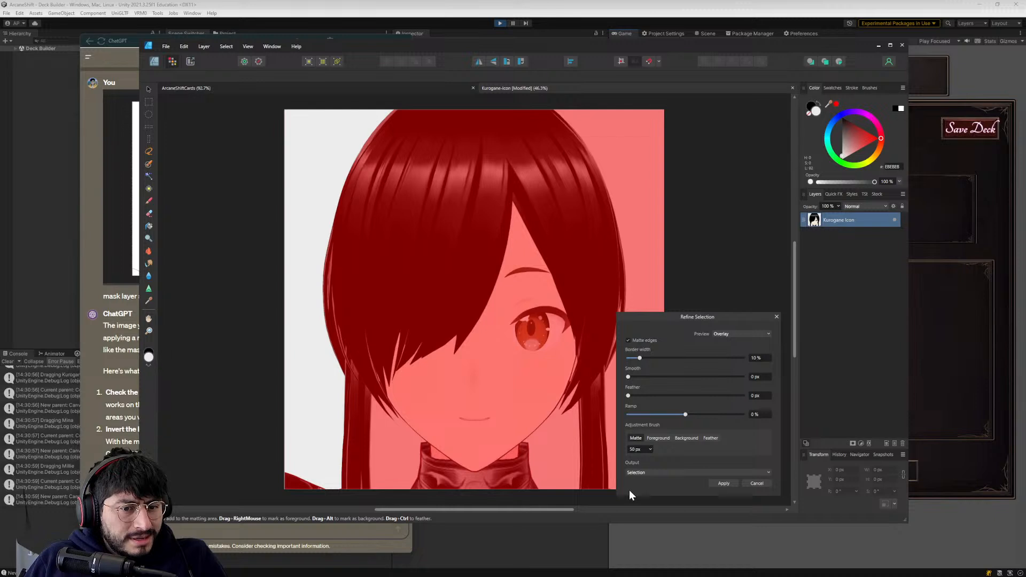
left_click(643, 472)
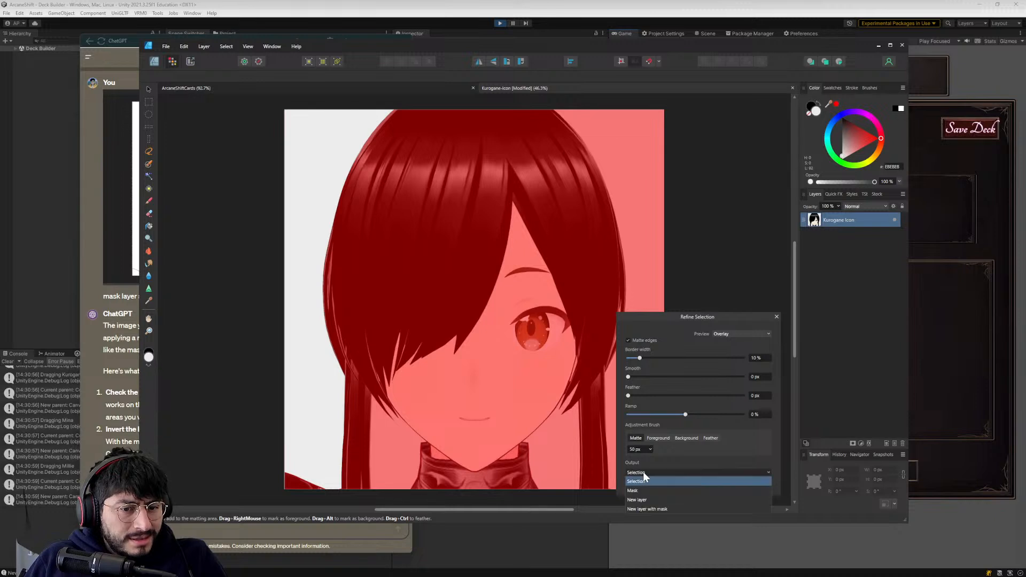
left_click(660, 445)
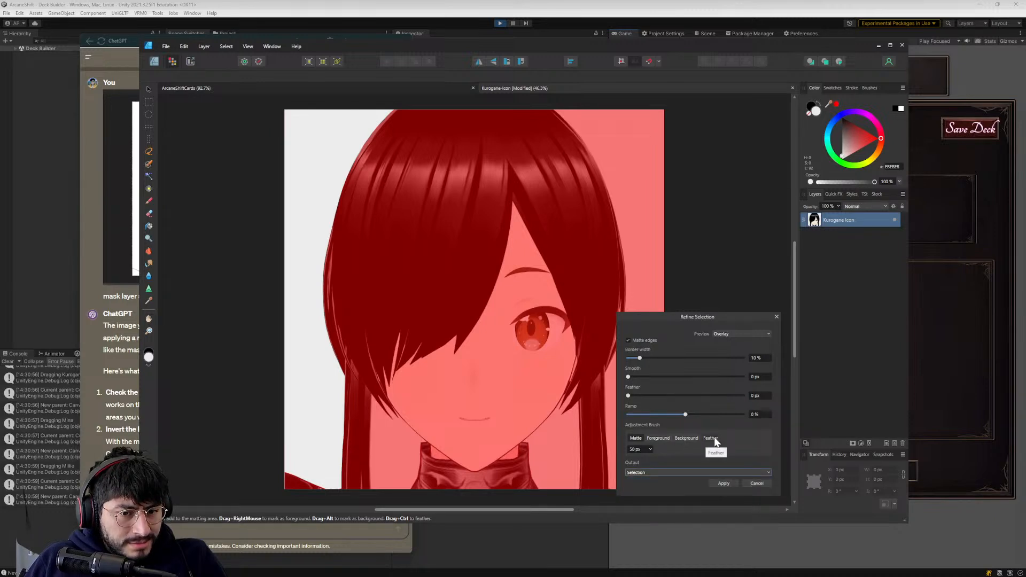
left_click(682, 440)
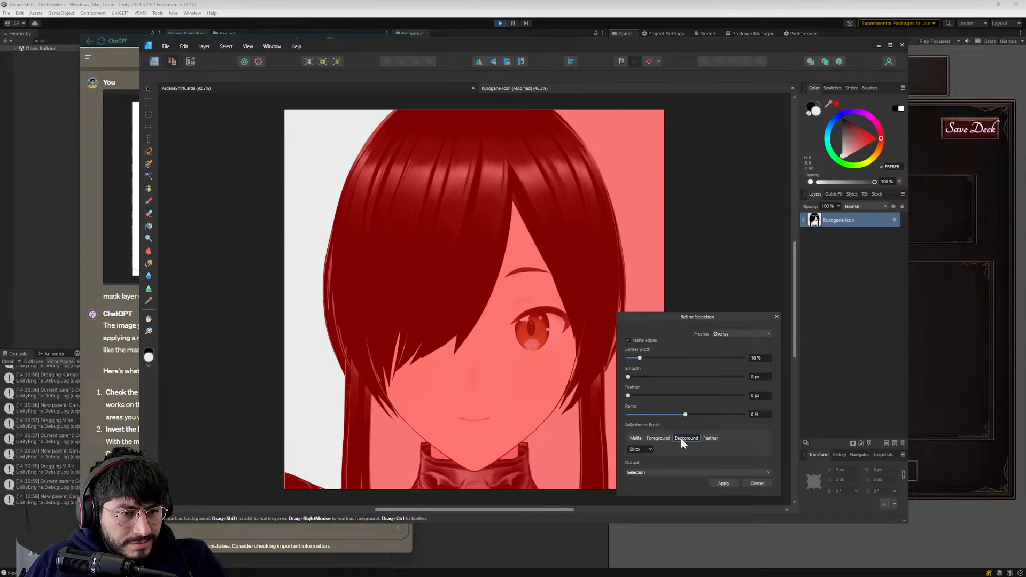
left_click(632, 438)
left_click(681, 438)
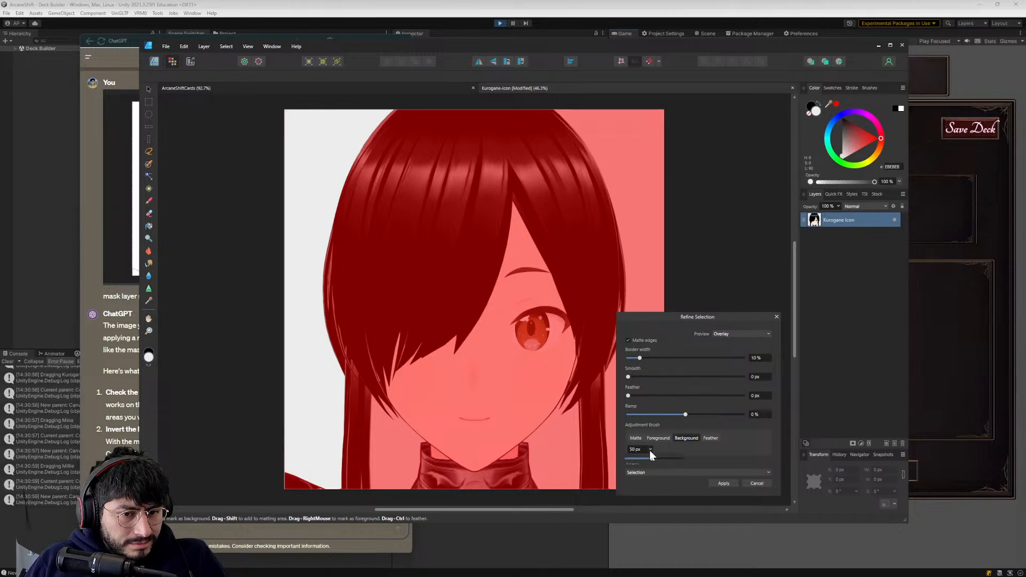
left_click_drag(651, 458, 618, 460)
left_click(650, 450)
left_click_drag(649, 453, 632, 458)
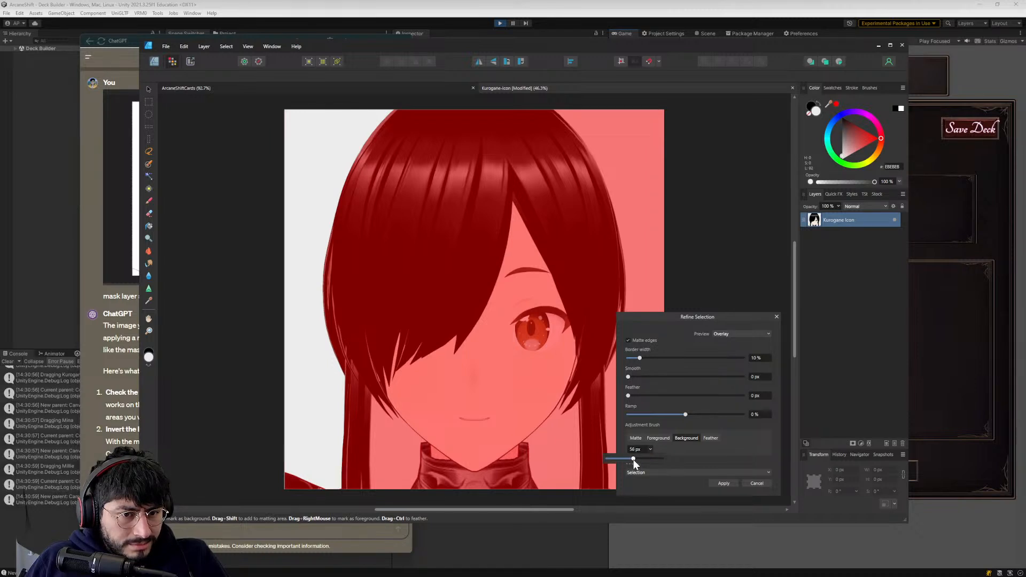
- Preview the refinement as Transparent and change the adjustment brush to Matte at 50 px
left_click(724, 333)
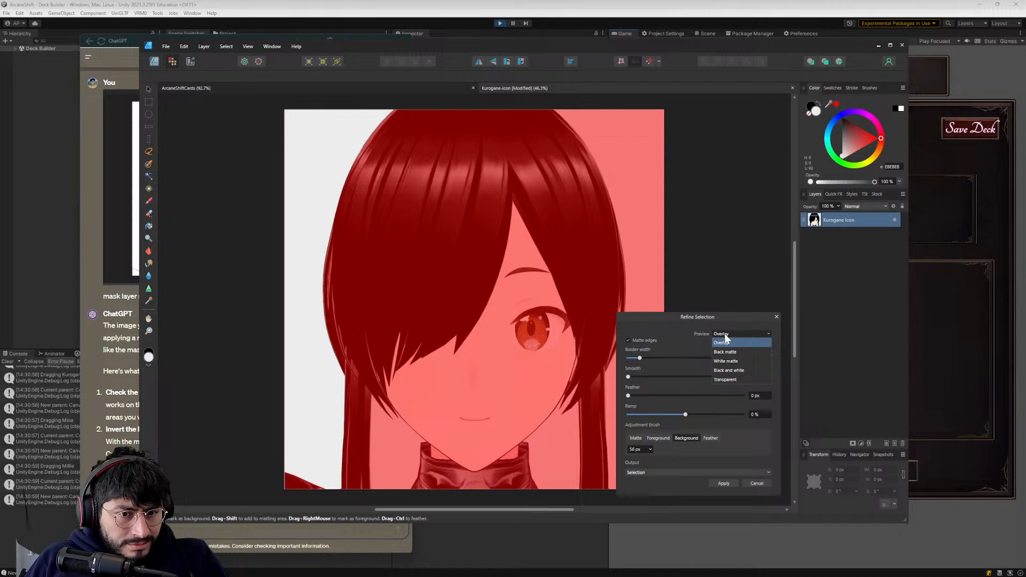
left_click(730, 378)
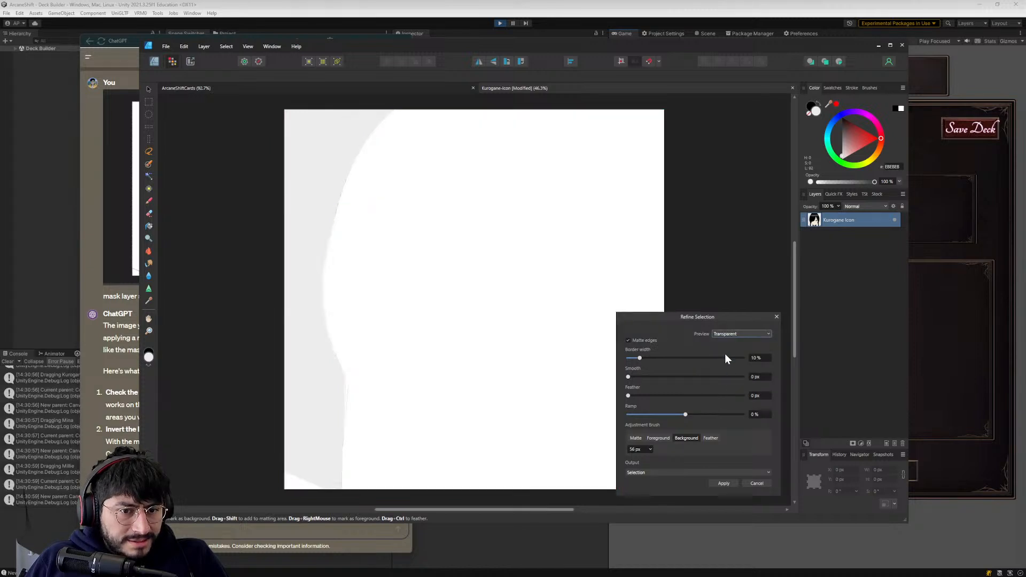
left_click(635, 439)
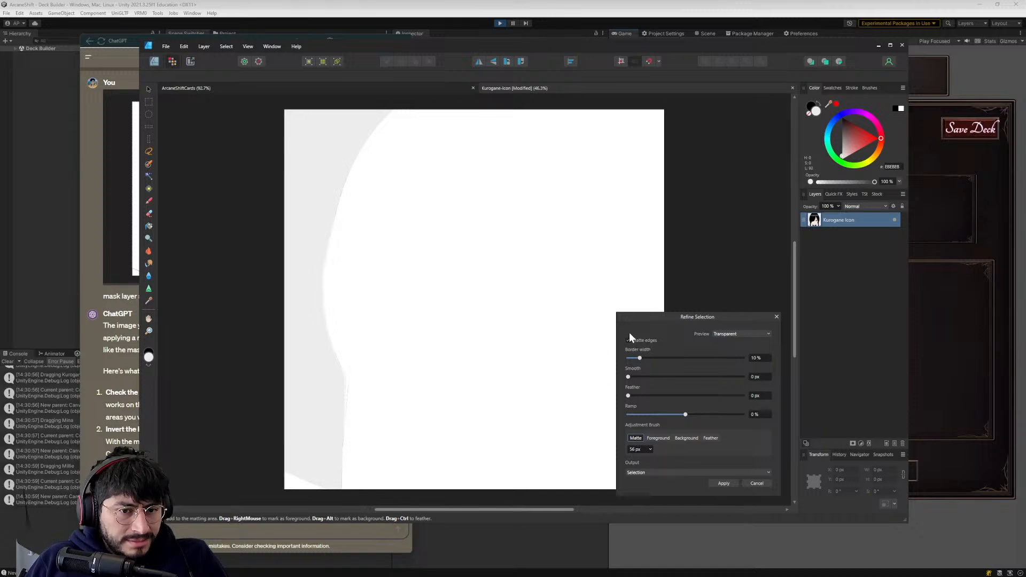
type("50")
key("Return")
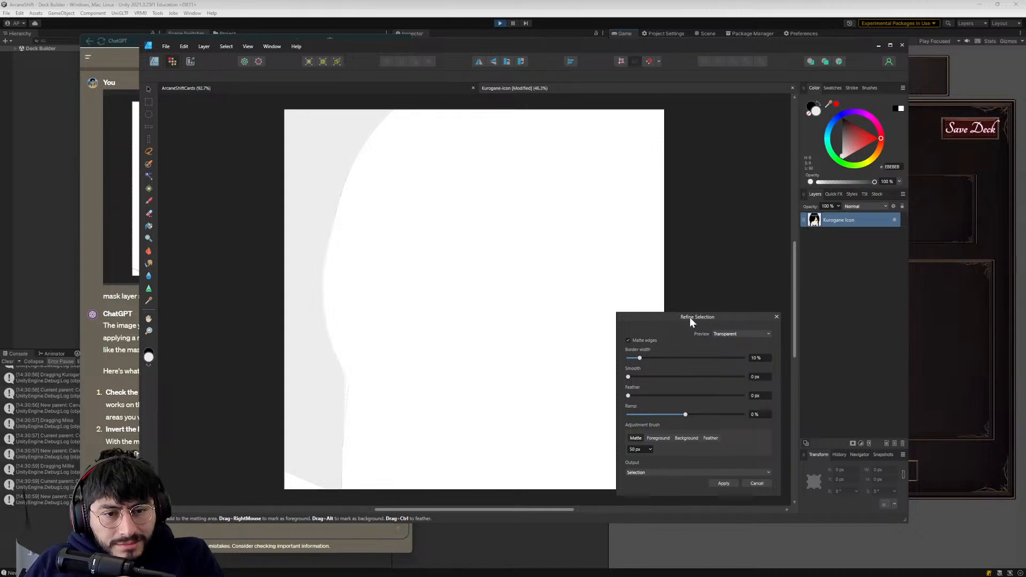
left_click_drag(690, 316, 682, 300)
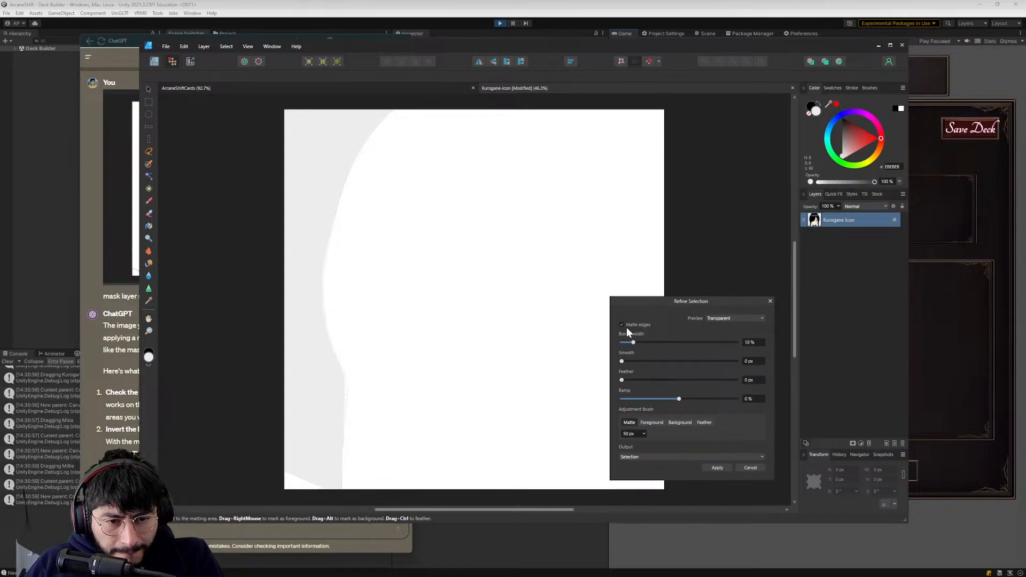
- Try the other adjustment brush types, return to Matte, set the preview to Overlay, and apply the selection refinement
left_click(646, 422)
left_click(679, 422)
left_click(704, 422)
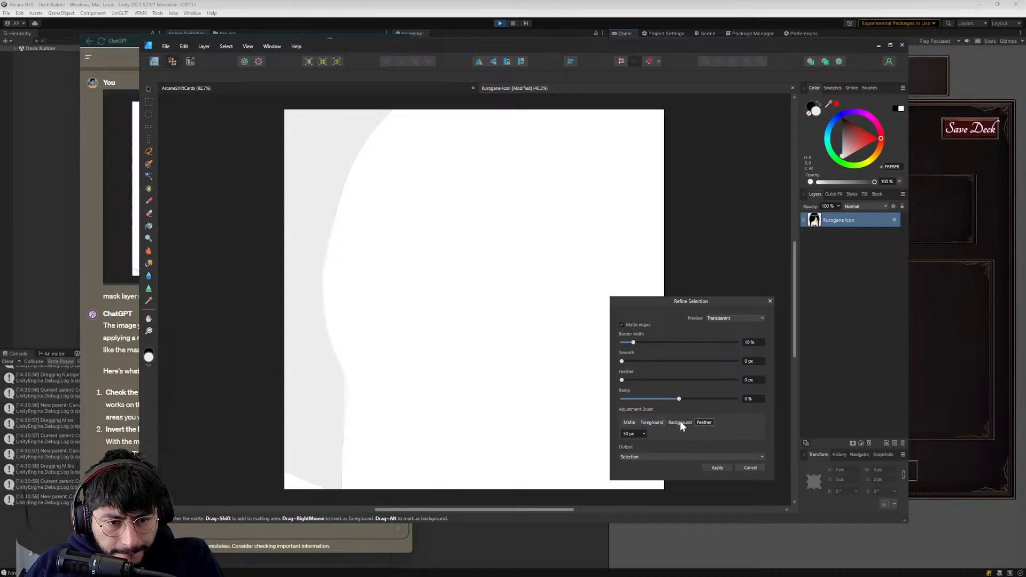
left_click(624, 422)
left_click(716, 316)
left_click(717, 327)
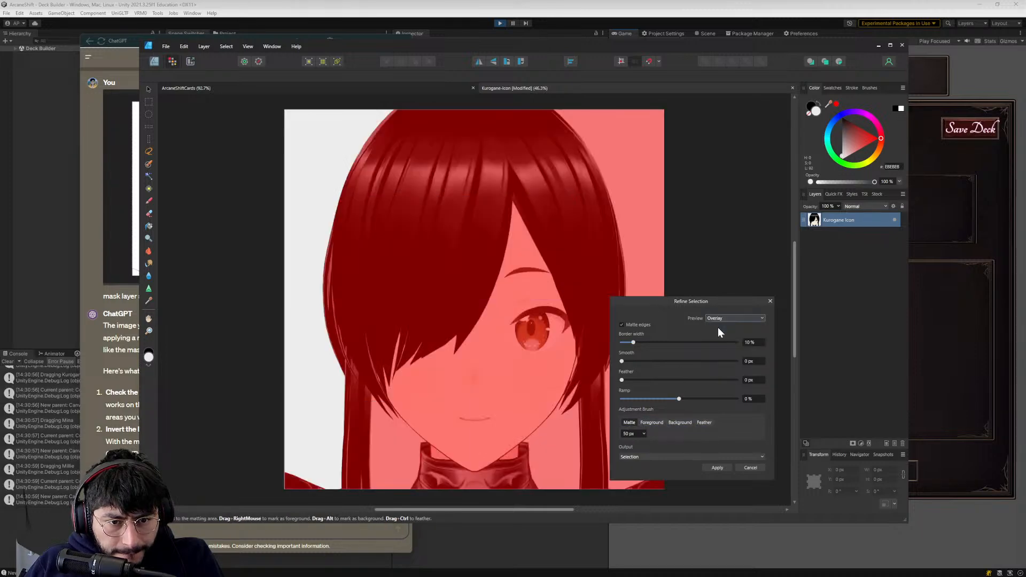
left_click(716, 468)
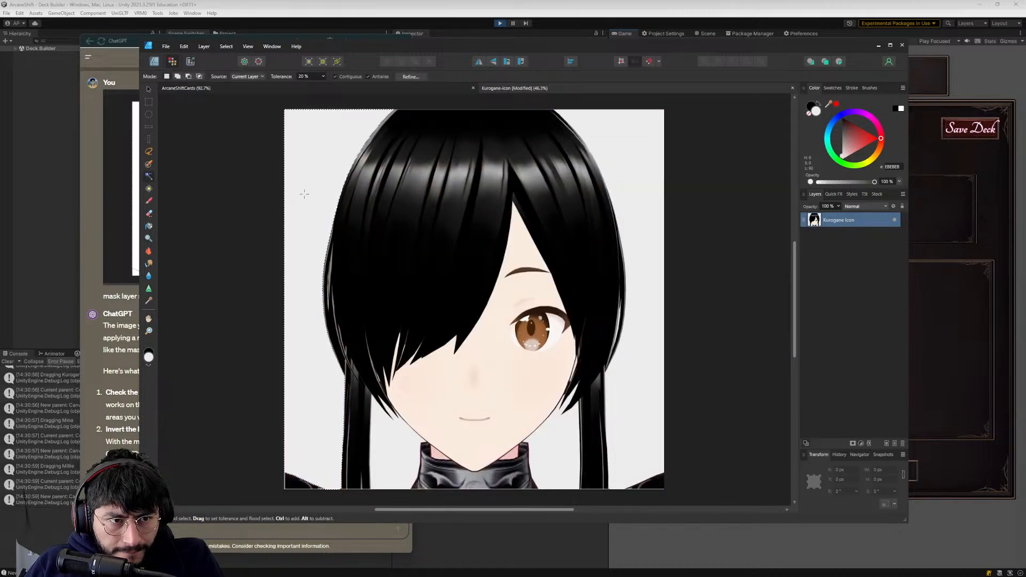
- Undo the selection refinement and the flood selection of the background
left_click(183, 46)
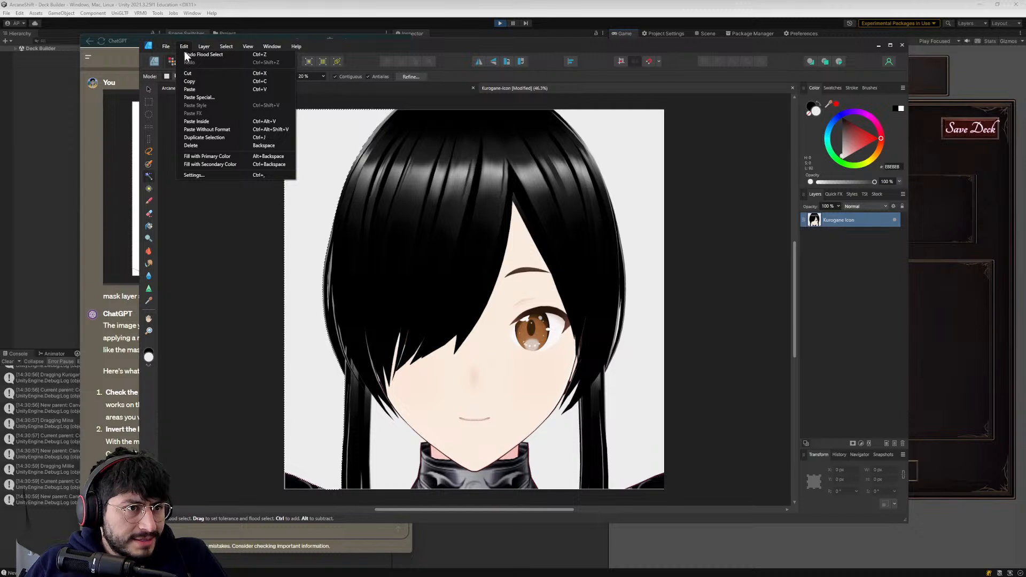
left_click(190, 54)
left_click(186, 48)
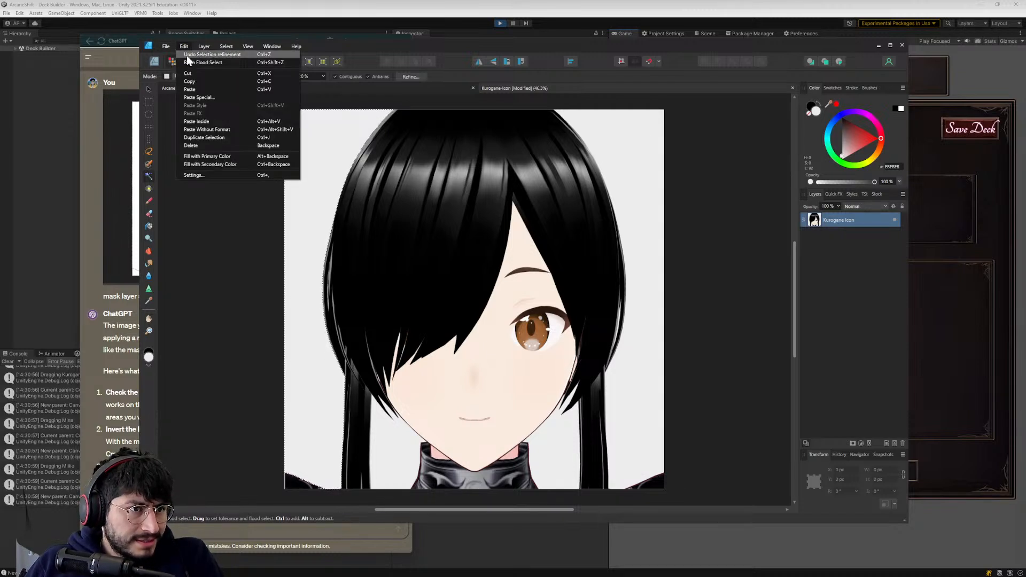
left_click(187, 56)
left_click(185, 47)
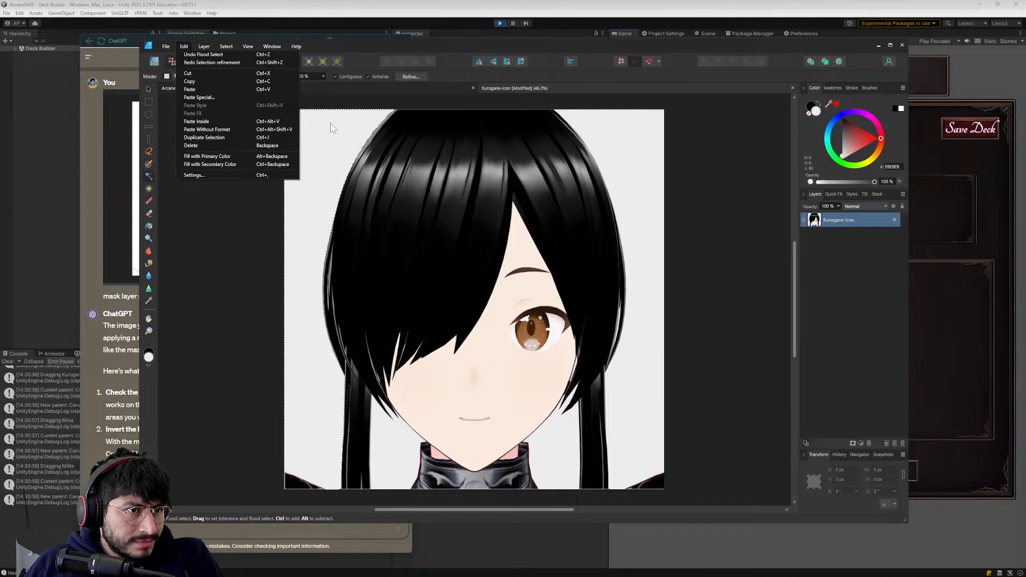
left_click(213, 54)
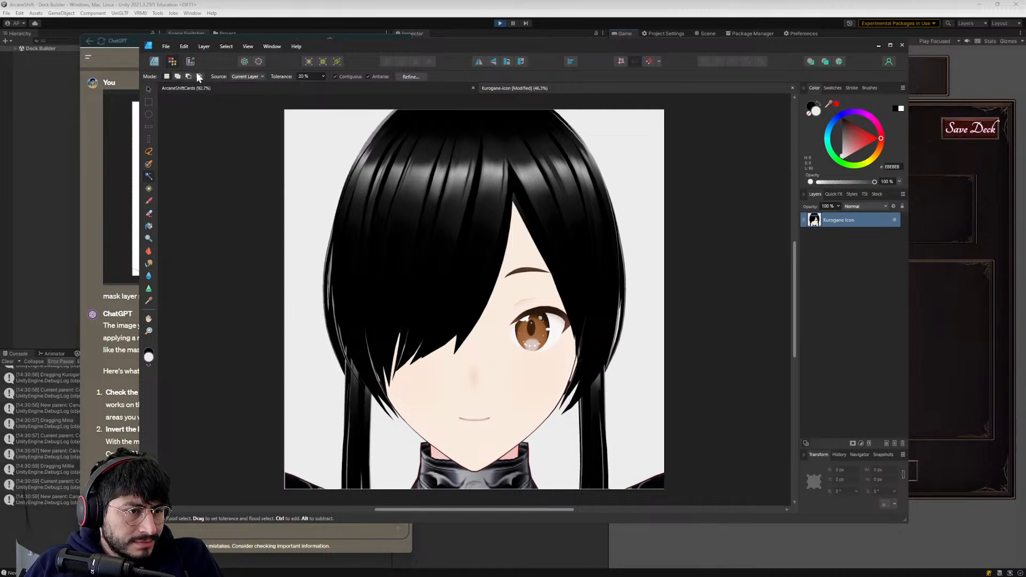
- Flood-select the background beside the right side of the hair, try deleting it, and undo the deletion
left_click(600, 143)
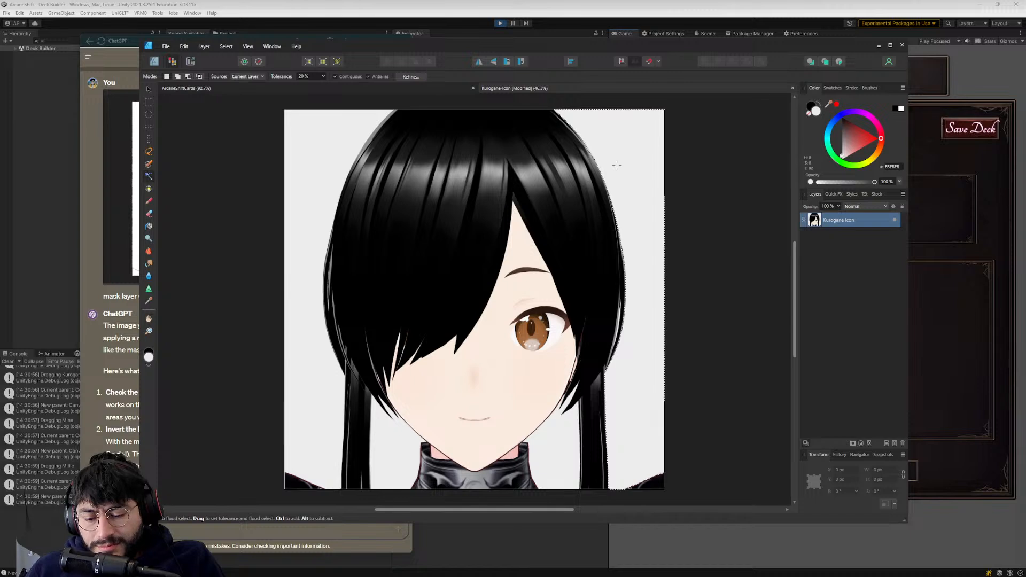
key("Delete")
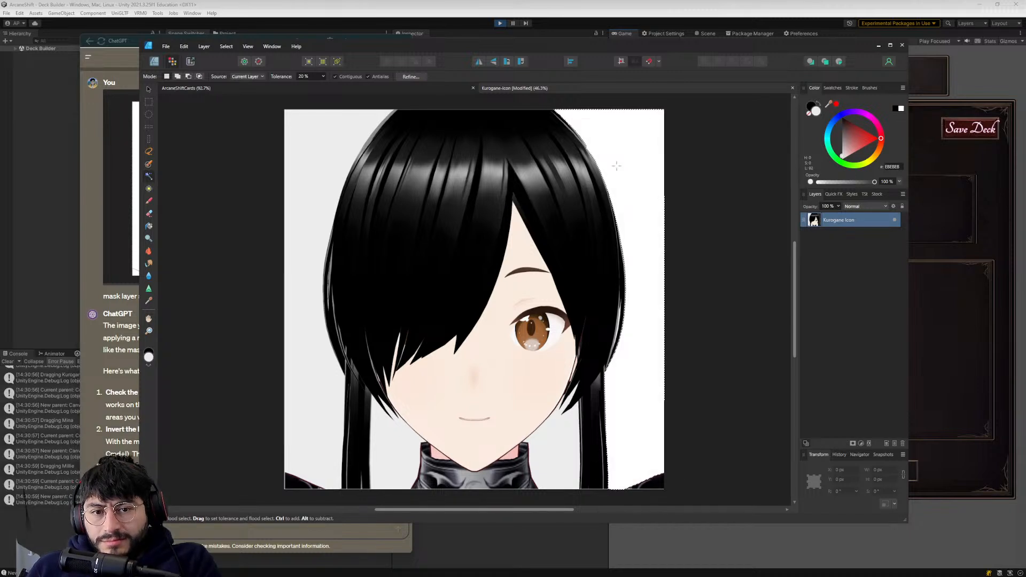
key("ctrl+z")
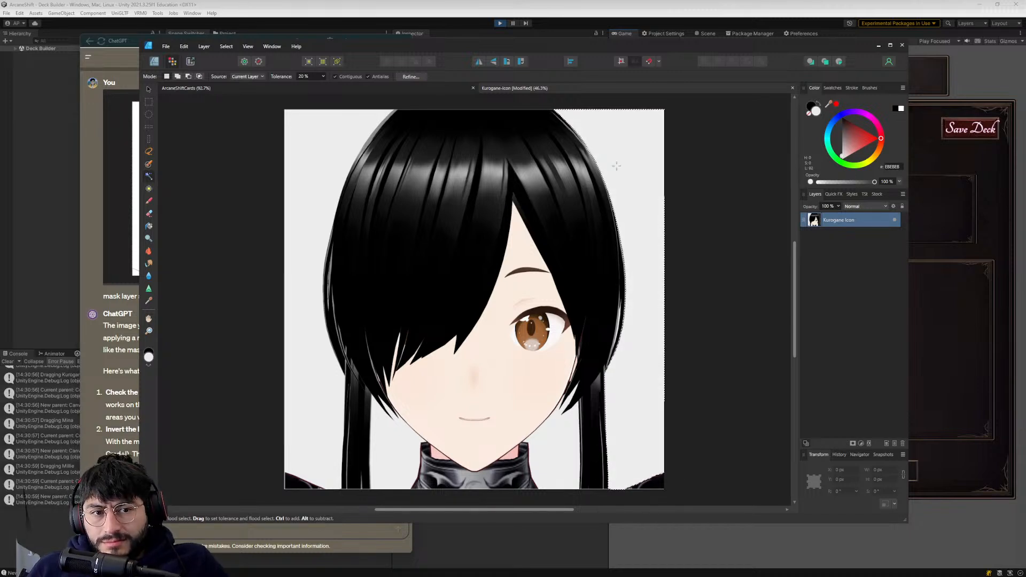
- Toggle the visibility of the Kurogane icon layer to check what lies beneath it
right_click(810, 221)
left_click(889, 219)
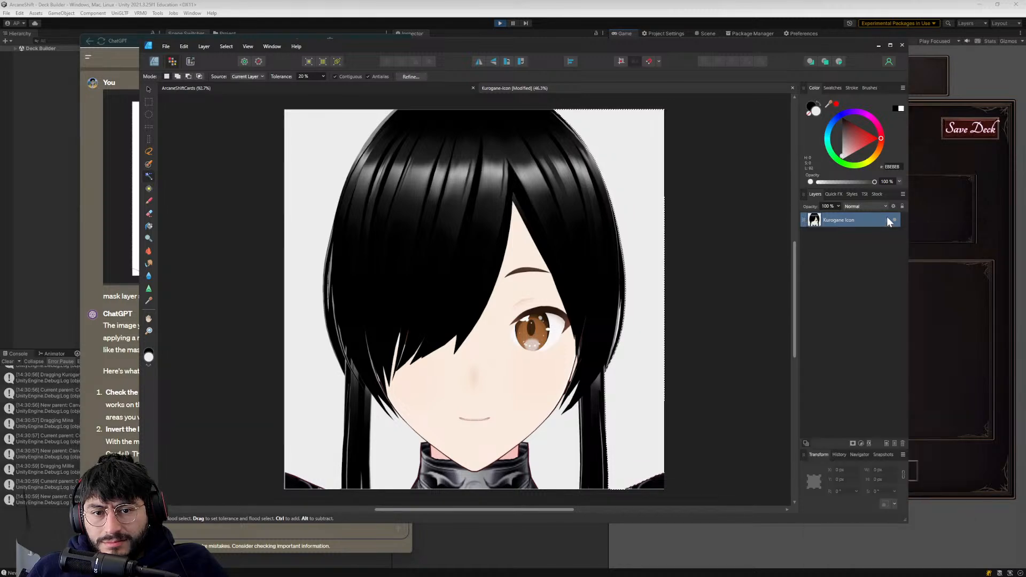
left_click(895, 221)
left_click(895, 219)
left_click(894, 220)
left_click(895, 219)
- Look through the blend modes available for the Kurogane icon layer and close the list
left_click(885, 206)
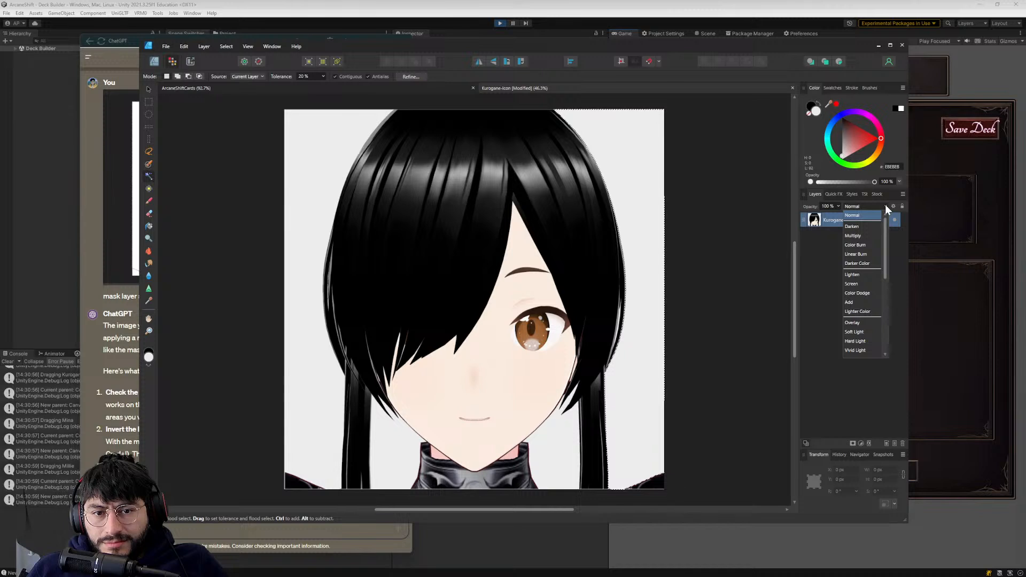
scroll(861, 247, "down", 3)
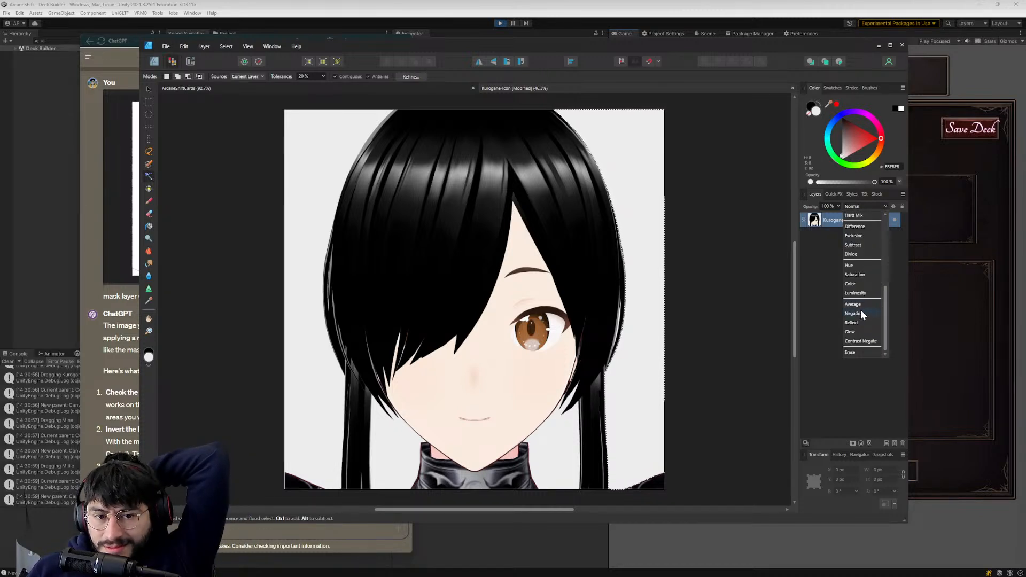
scroll(856, 297, "up", 2)
scroll(854, 287, "up", 2)
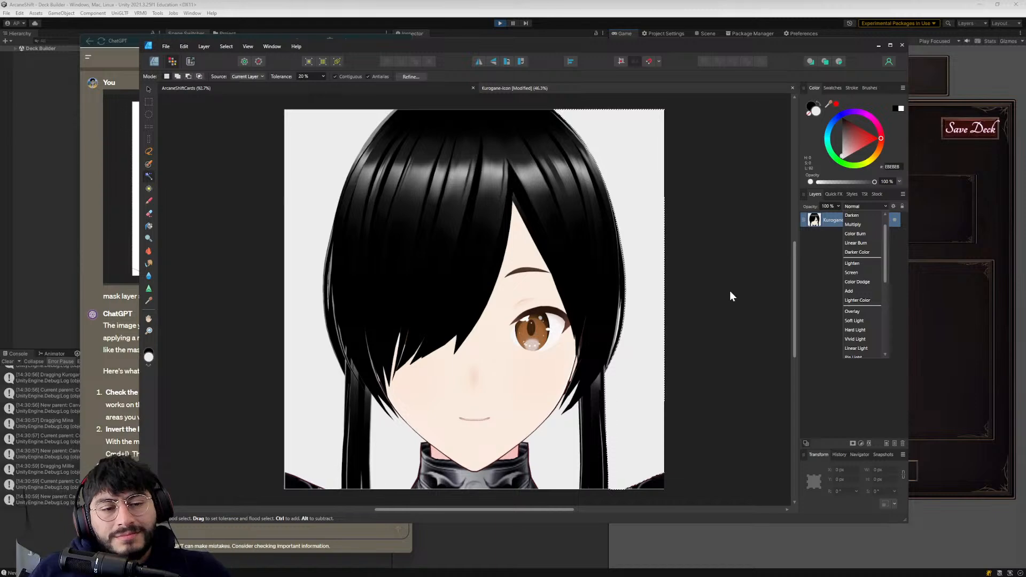
left_click(593, 271)
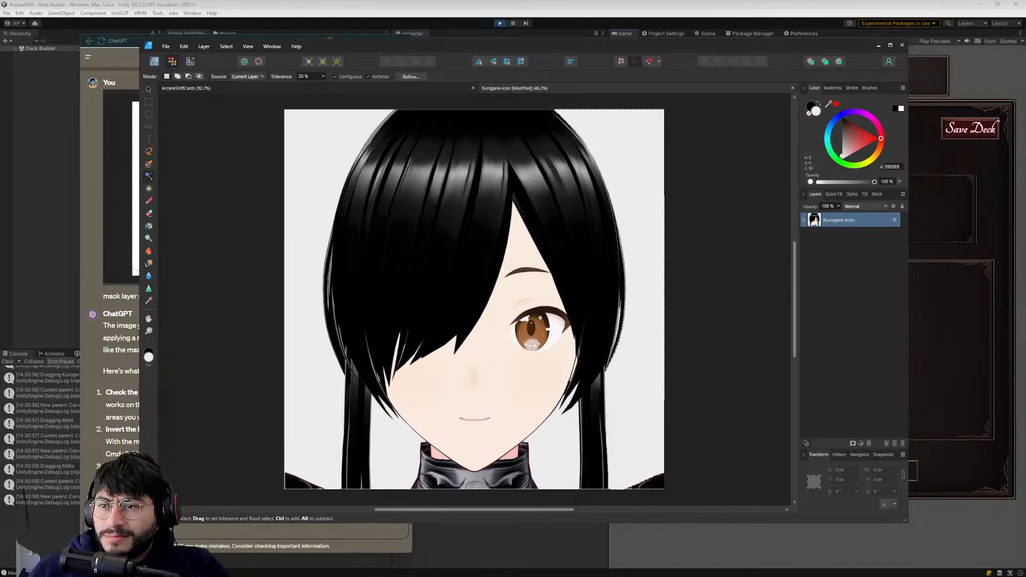
- Switch to the browser and replay the YouTube background-removal tutorial from around 3:25
key("alt+Tab")
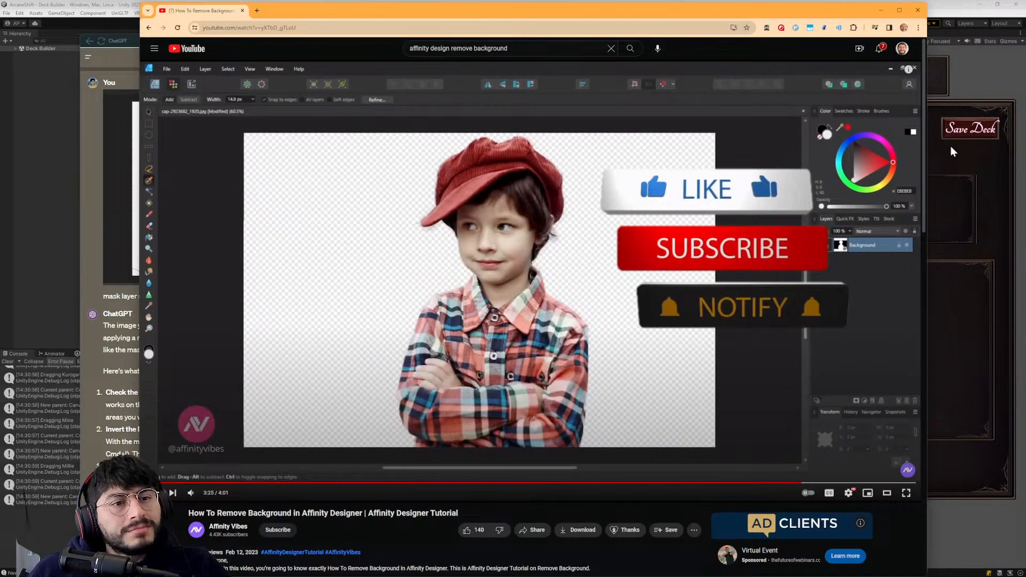
left_click(363, 253)
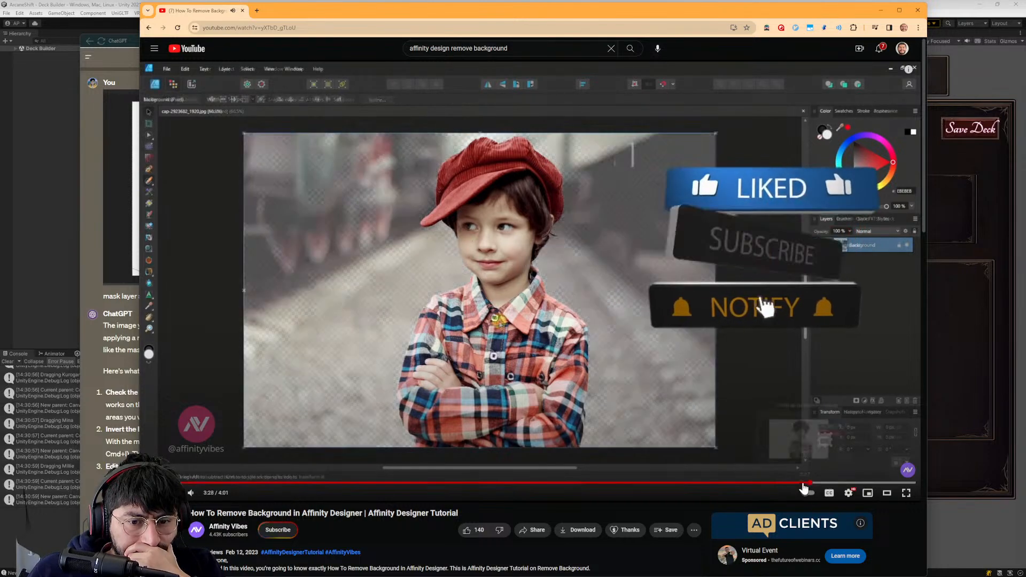
left_click(782, 483)
left_click(771, 486)
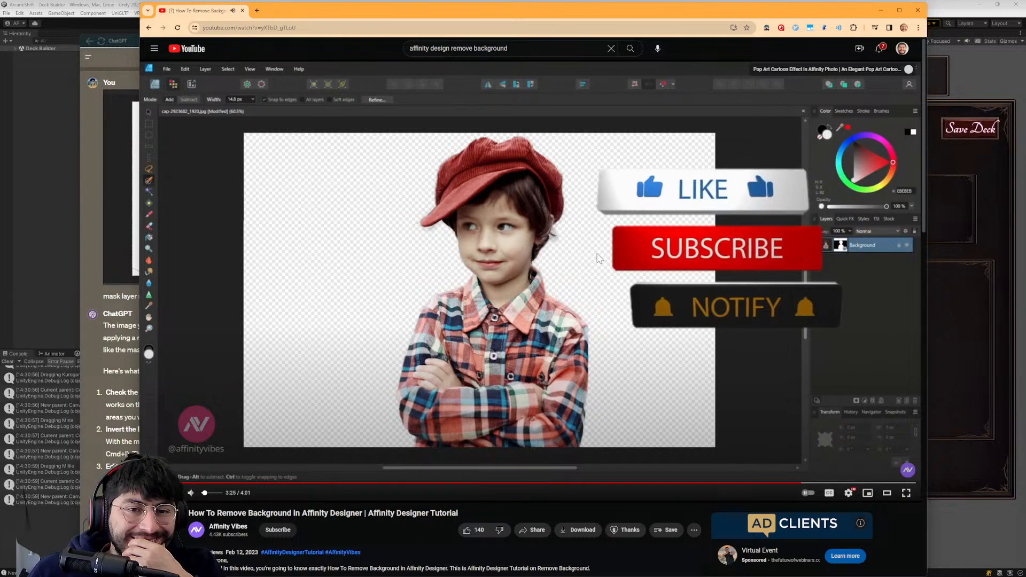
- Return to the YouTube results for "affinity design remove background" and browse the listed tutorials
left_click(149, 28)
scroll(315, 343, "down", 2)
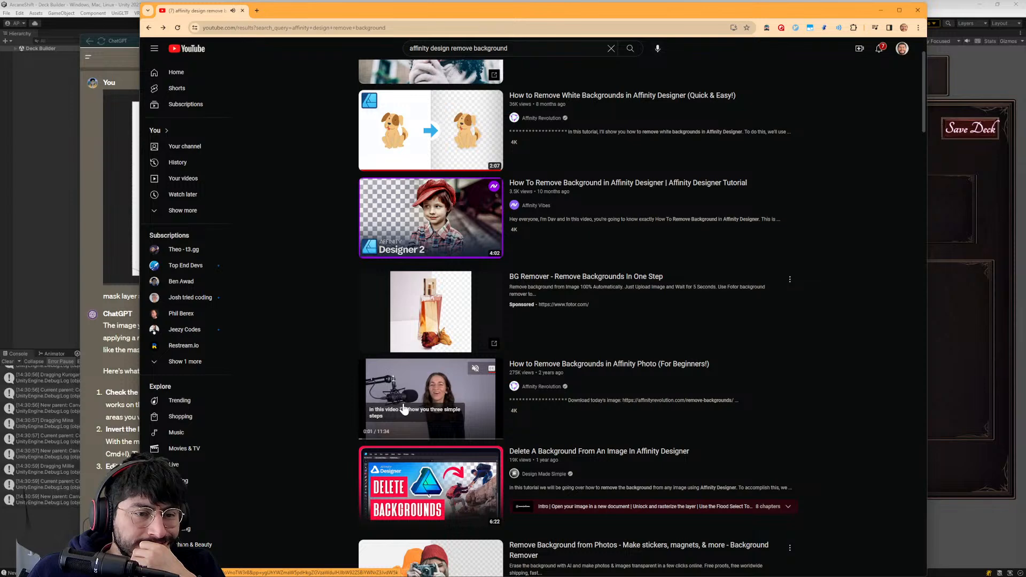
scroll(401, 374, "up", 2)
scroll(387, 117, "down", 3)
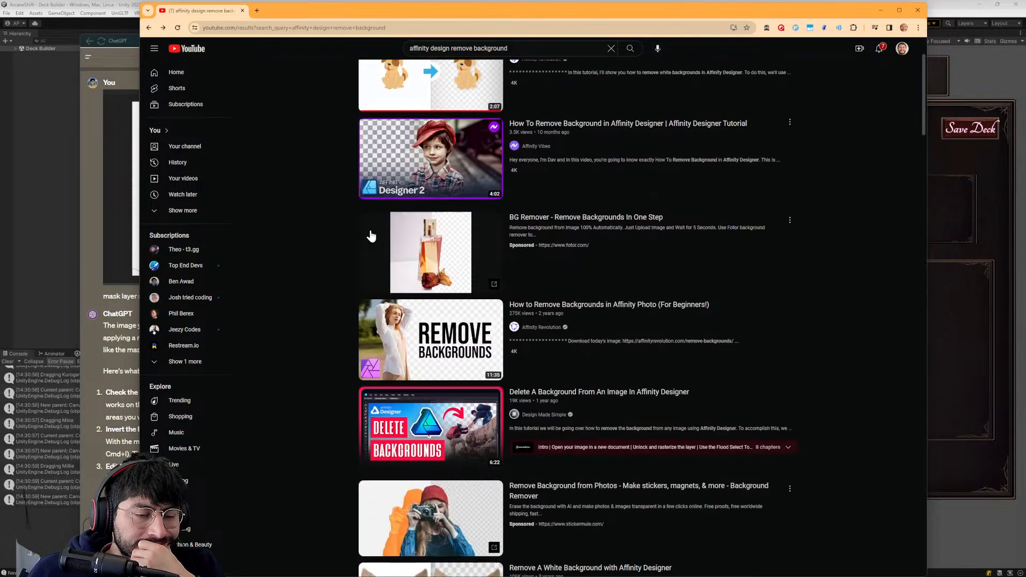
- Search the web in a new browser tab for "affinity design 2 delete key not working"
left_click(257, 11)
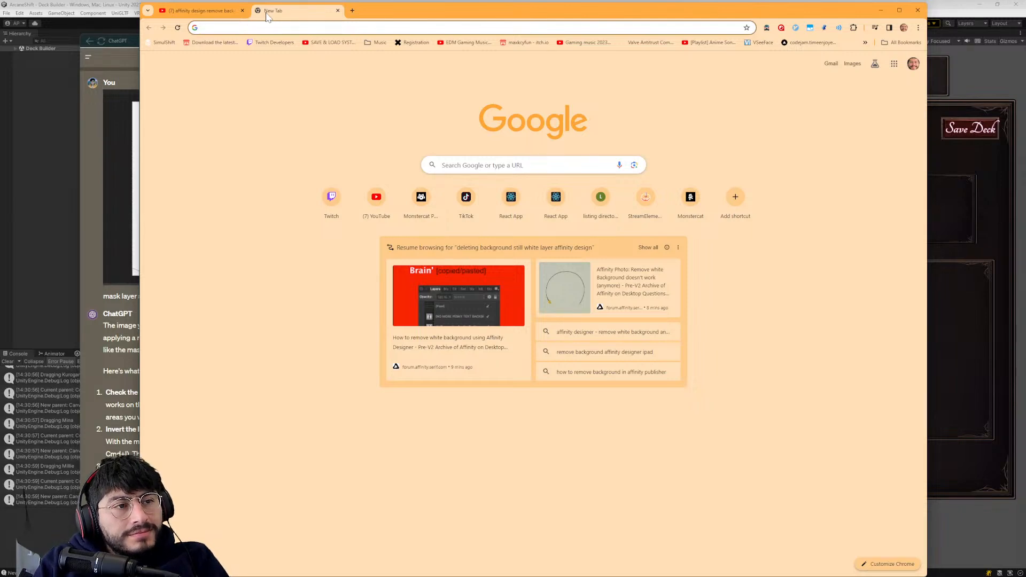
type("r")
key("BackSpace")
type("affinity design 2")
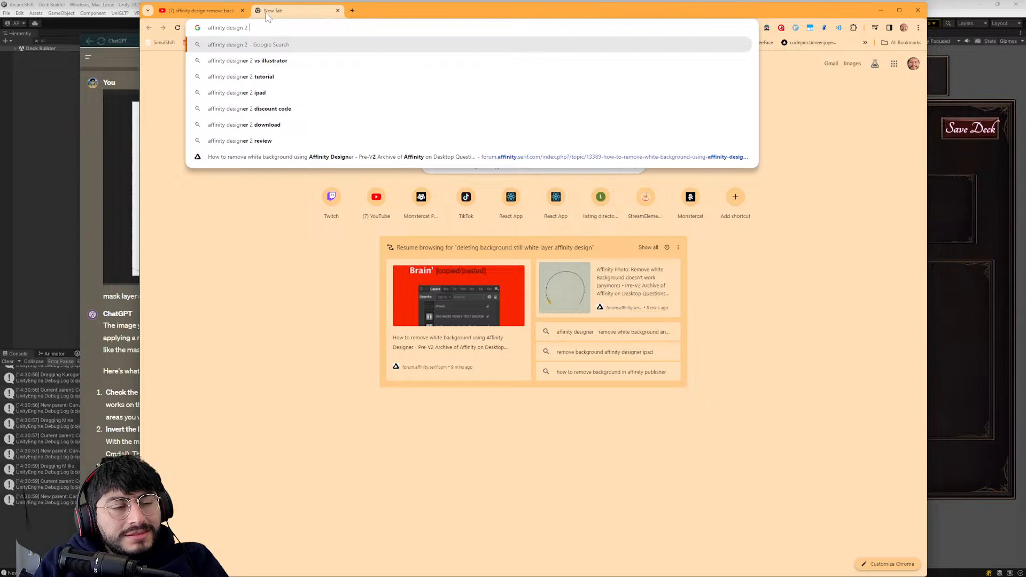
type(" de")
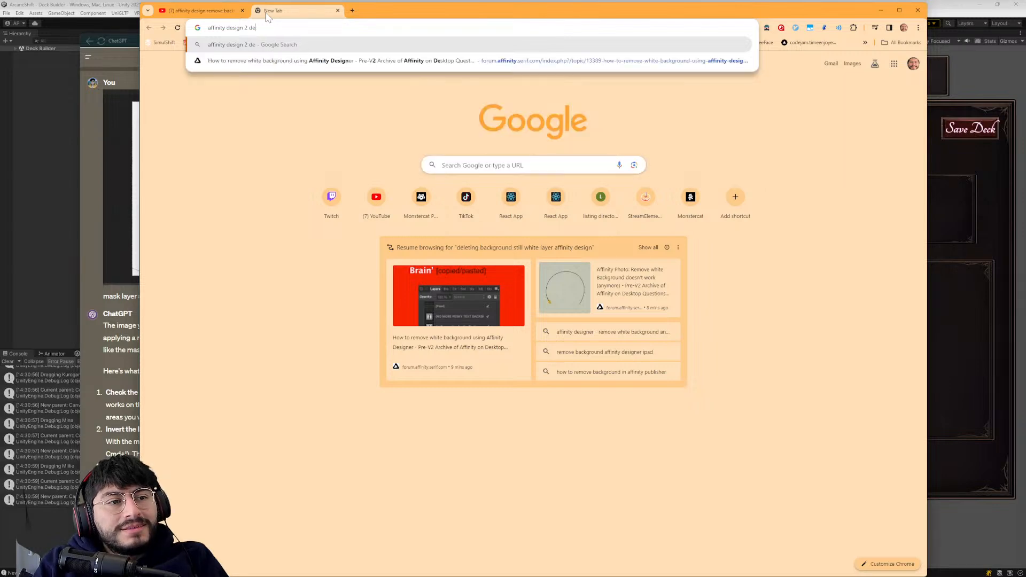
type("lete key not working")
key("Return")
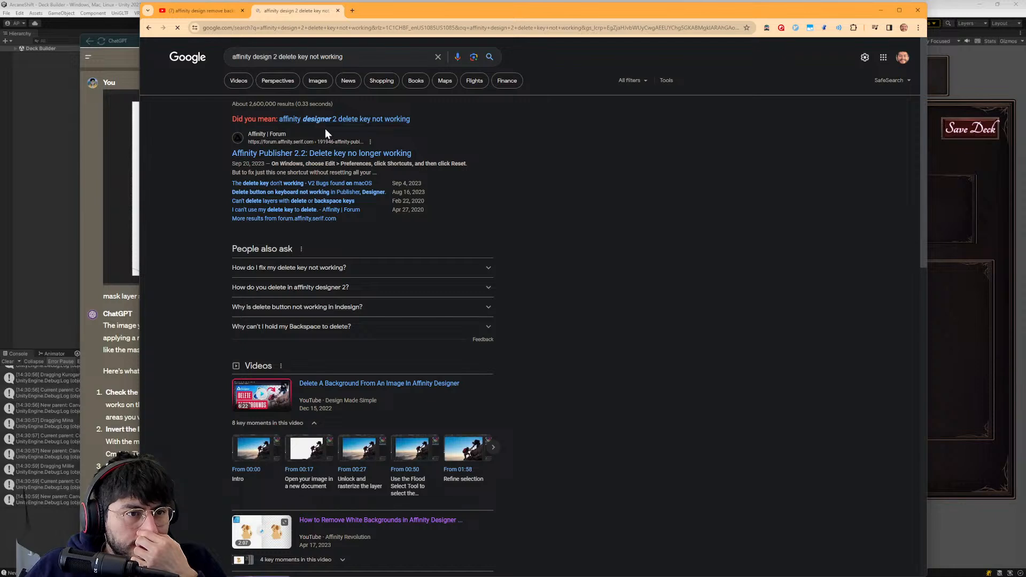
- Open the forum thread "Affinity Publisher 2.2: Delete key no longer working" from the results and start reading the first post
left_click(345, 56)
left_click(473, 198)
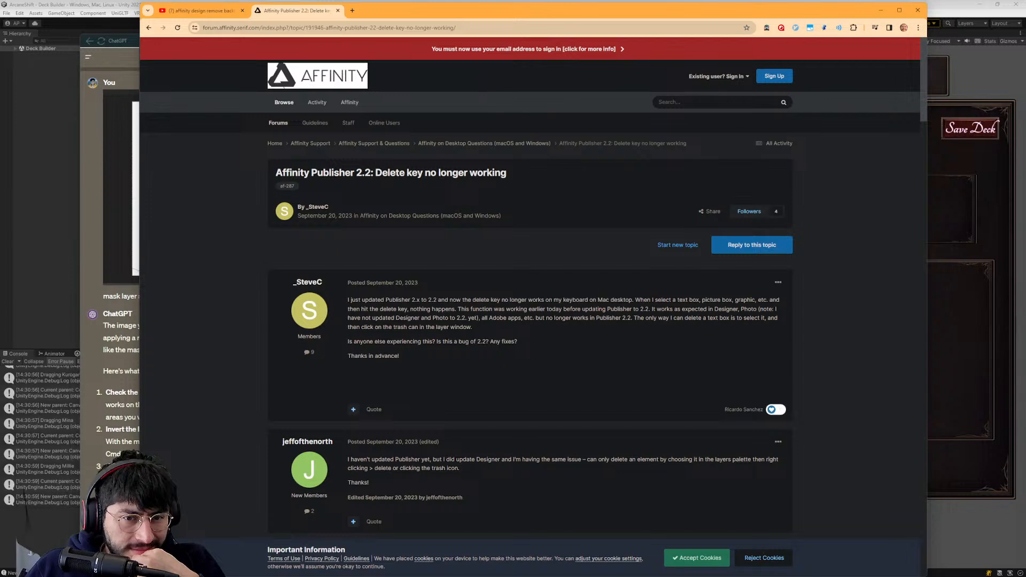
scroll(448, 323, "down", 1)
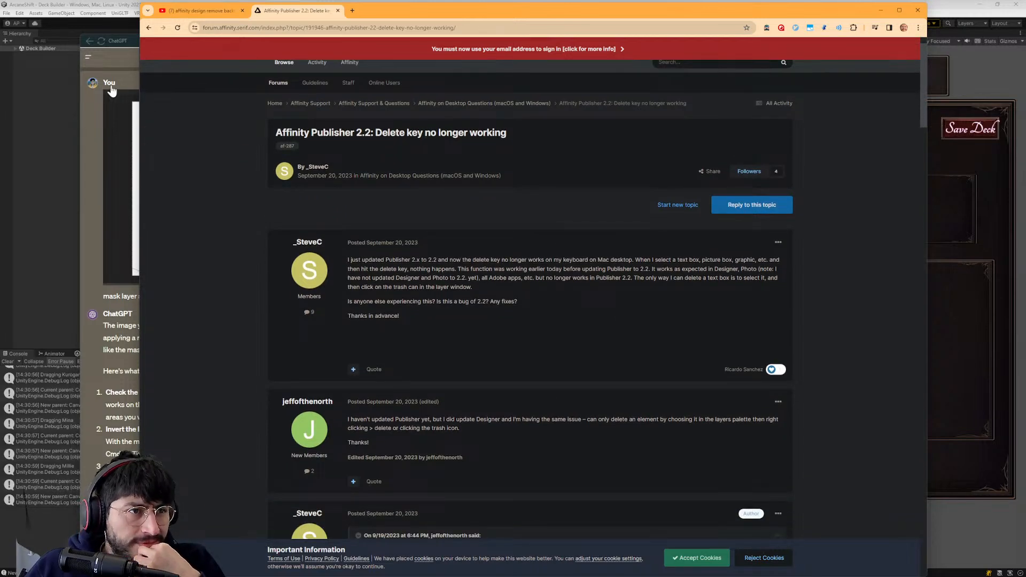
- Move the browser window aside, look through Affinity Designer's Help options, and return to the forum thread
left_click_drag(444, 10, 385, 85)
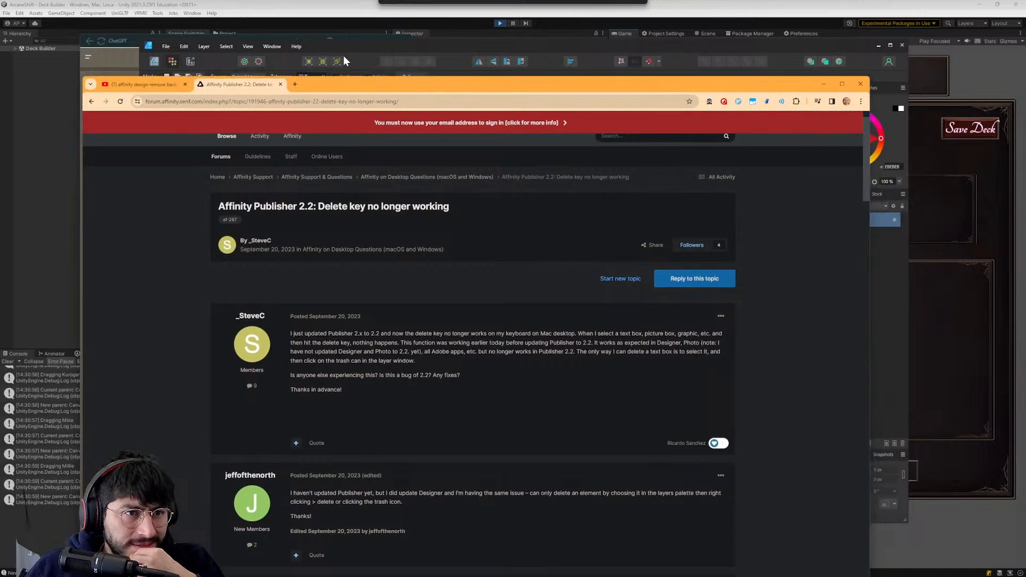
left_click(207, 54)
left_click(298, 45)
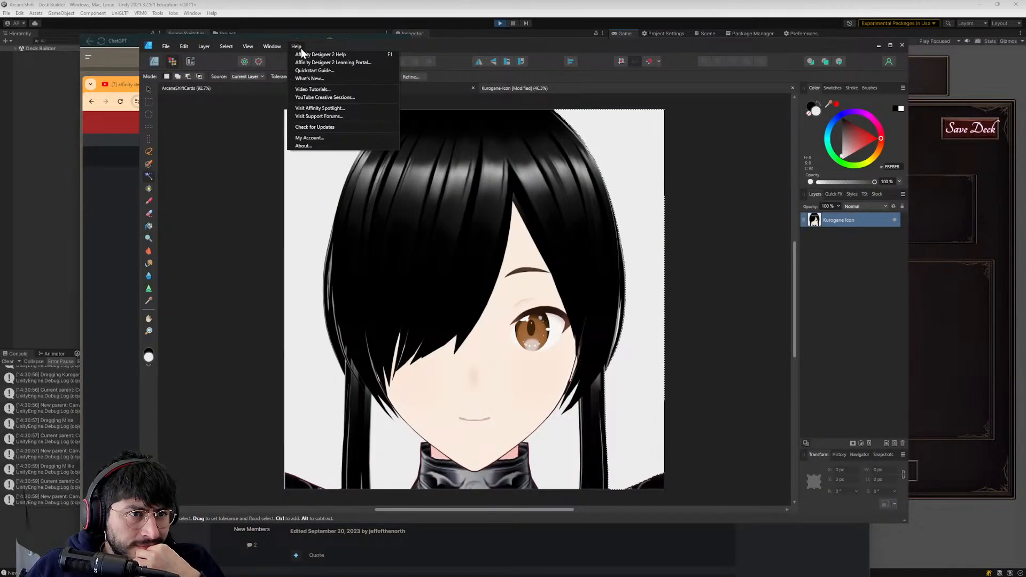
key("Escape")
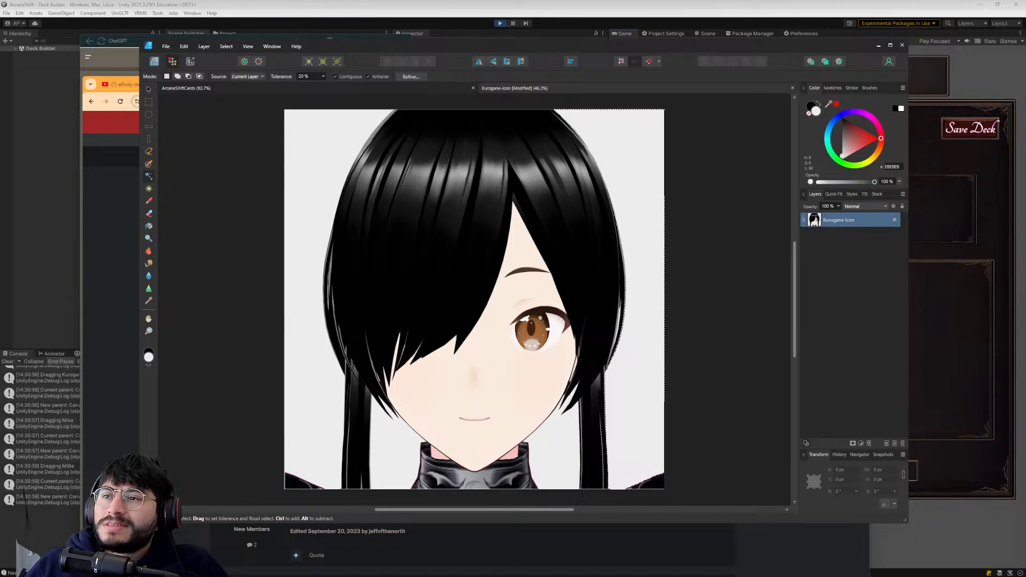
key("alt+Tab")
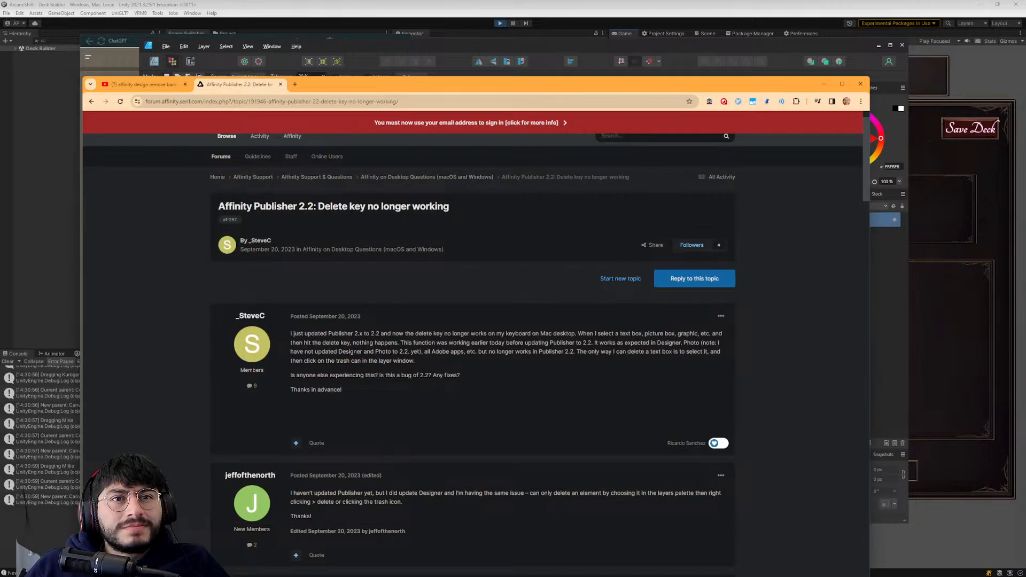
- Read the replies in the delete key thread for suggested fixes, such as restoring the default shortcuts
scroll(382, 287, "down", 2)
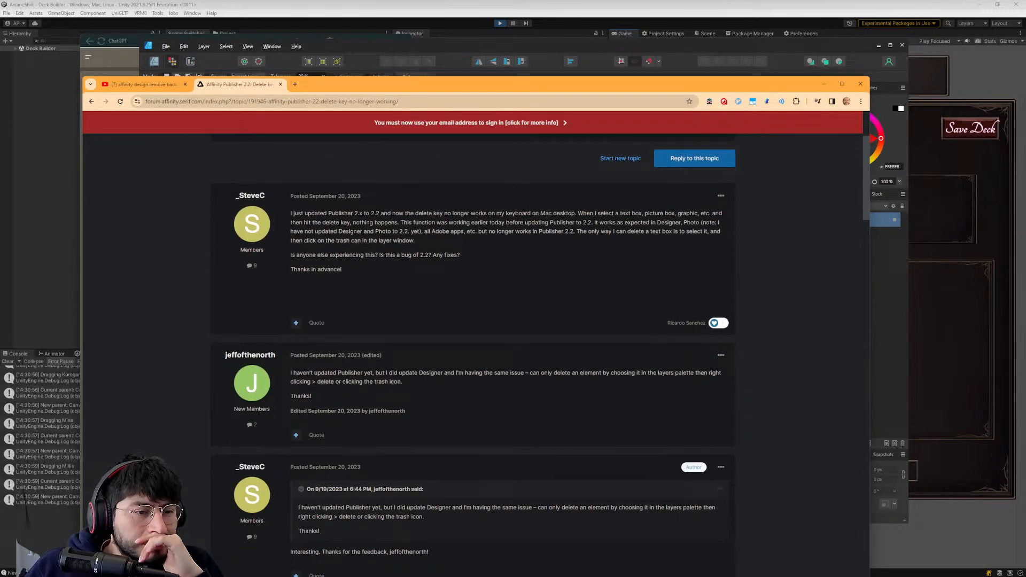
scroll(403, 351, "down", 1)
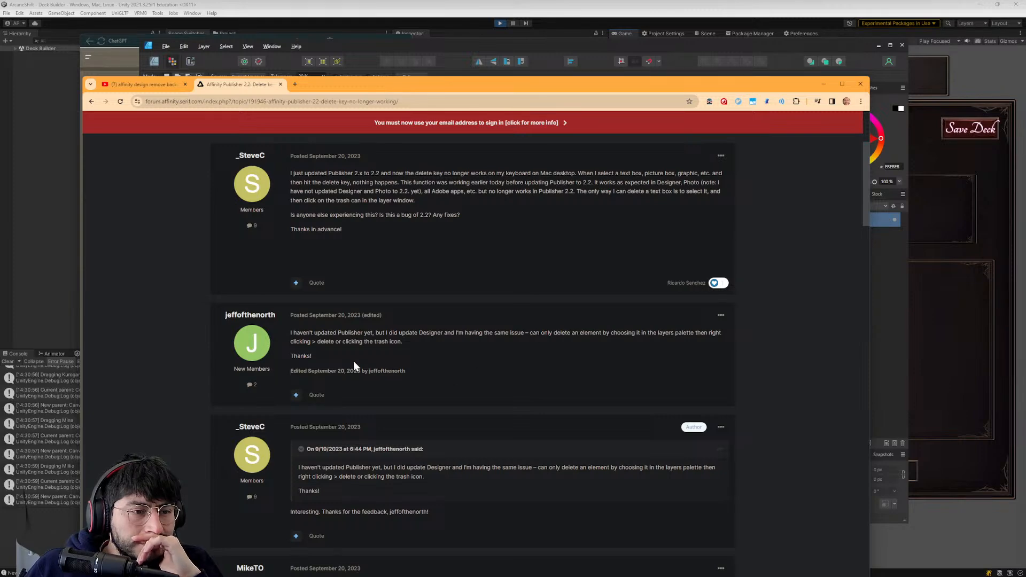
scroll(354, 360, "down", 4)
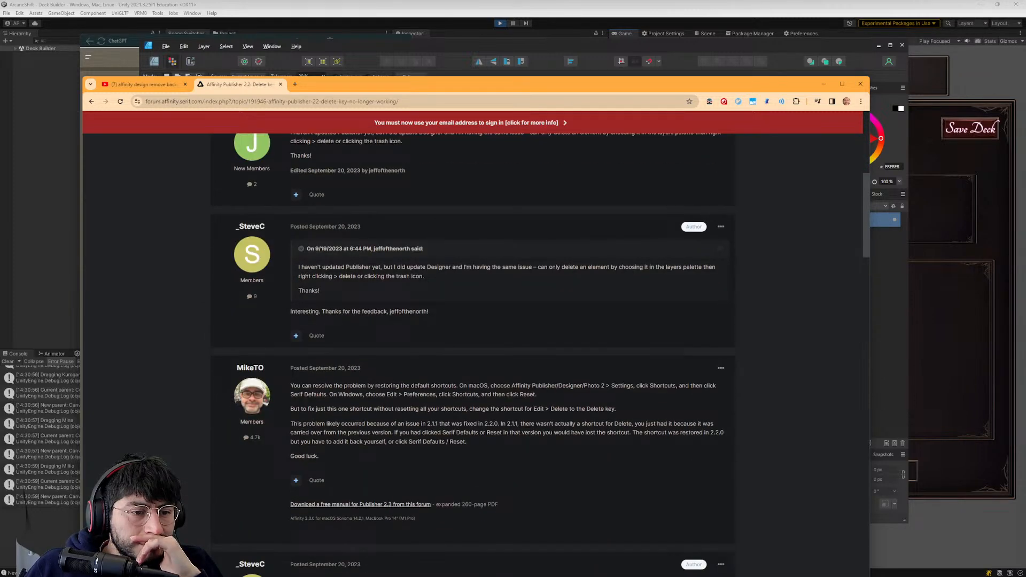
scroll(473, 353, "down", 4)
scroll(363, 405, "down", 4)
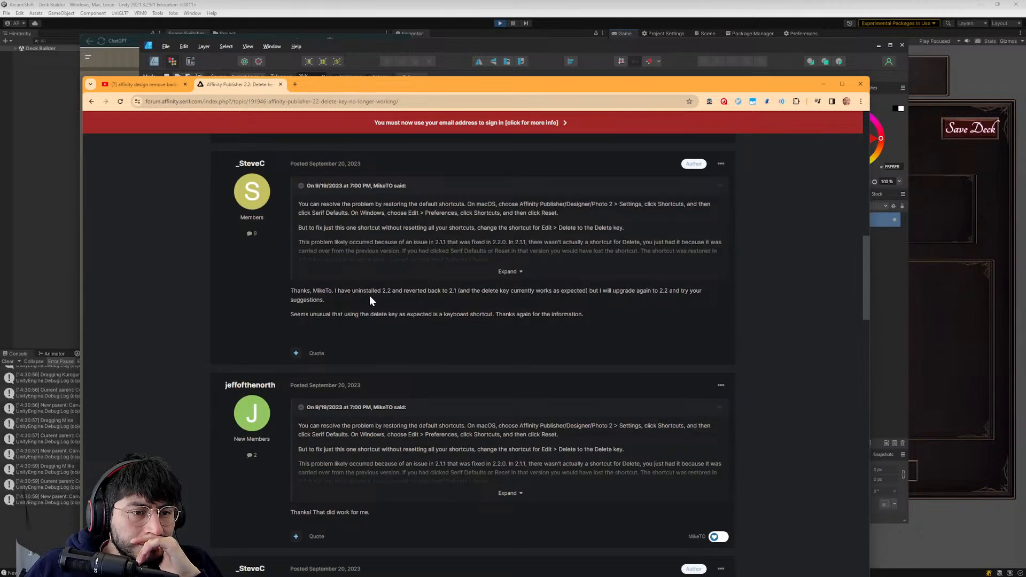
scroll(446, 300, "down", 3)
scroll(359, 363, "down", 4)
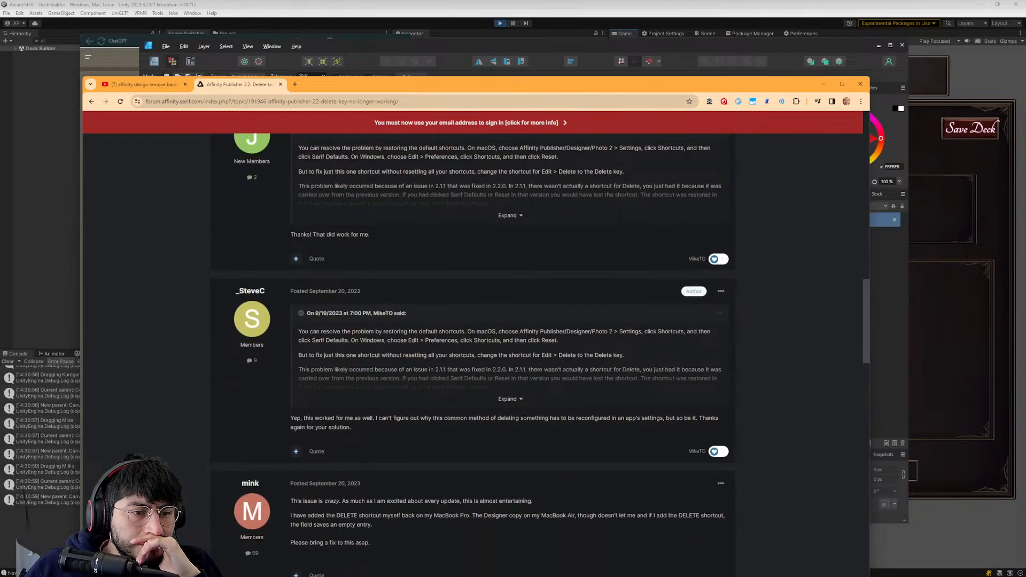
scroll(354, 365, "down", 1)
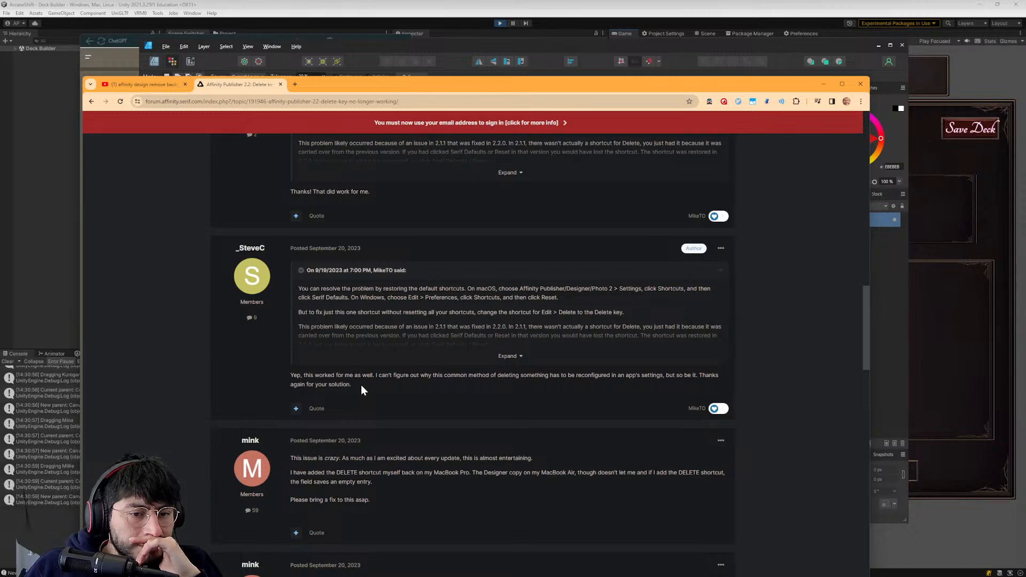
scroll(362, 385, "down", 5)
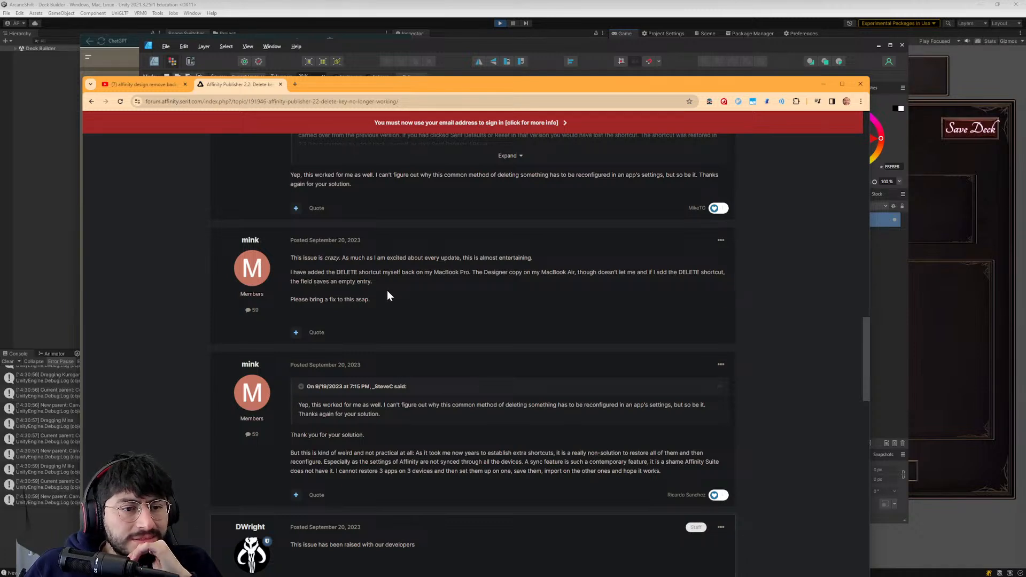
scroll(299, 319, "down", 3)
- Return to the search results and extend the query to "affinity design 2 delete key not working remove background"
left_click(92, 102)
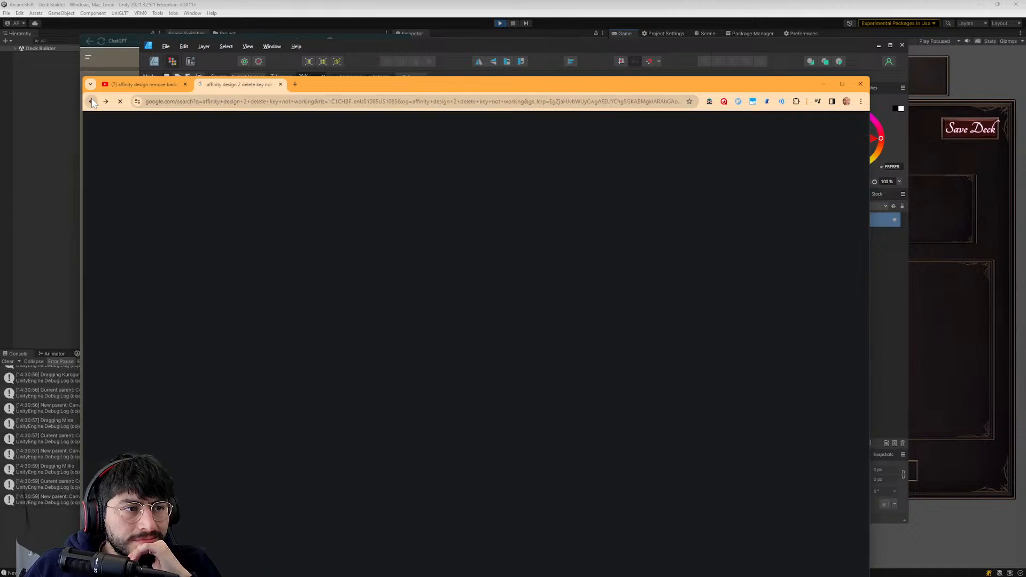
left_click(364, 131)
type("remove bac")
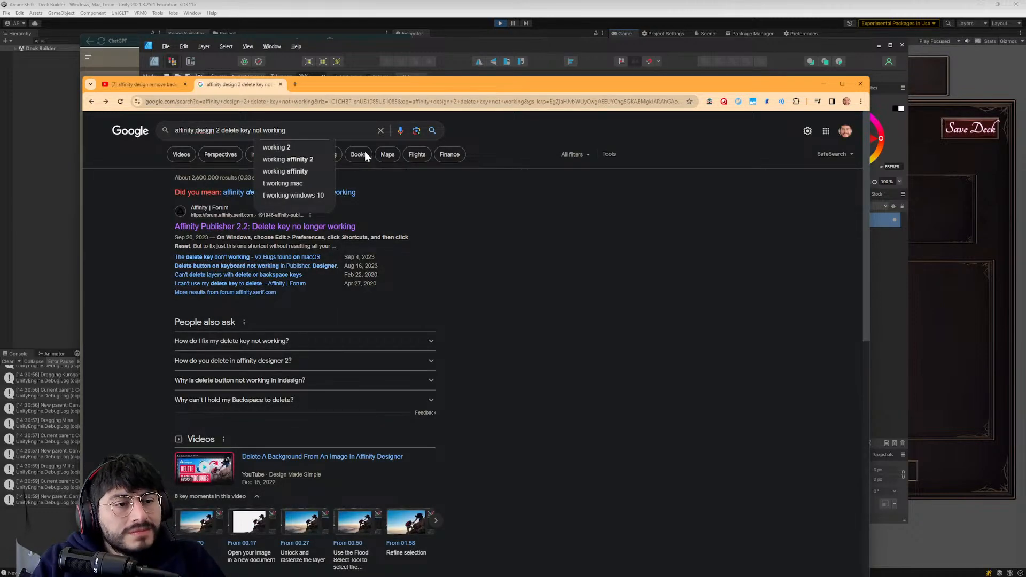
type("kground")
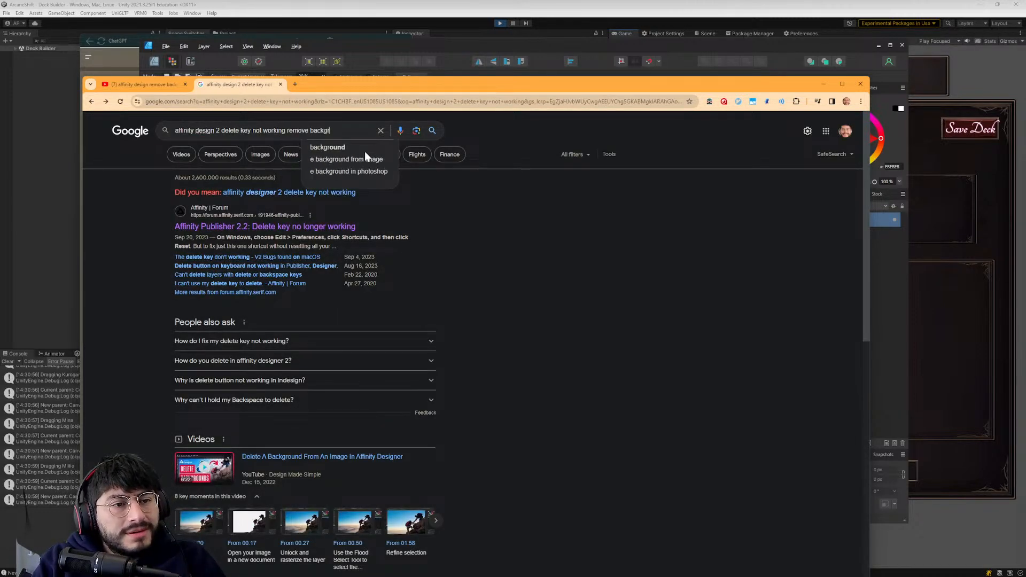
key("Return")
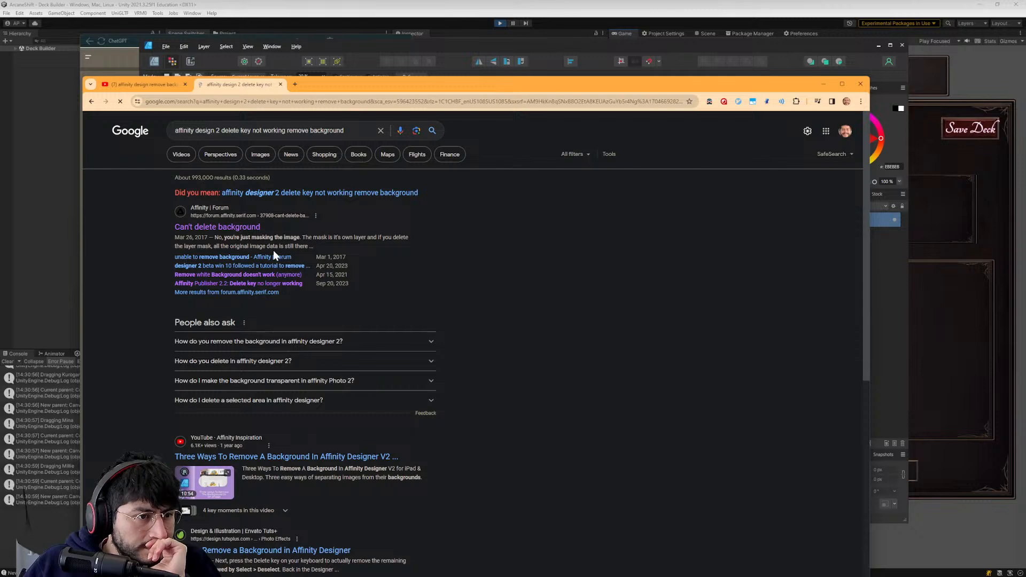
- Open the forum thread "unable to remove background", skim its first posts, and return to the search results
left_click(229, 257)
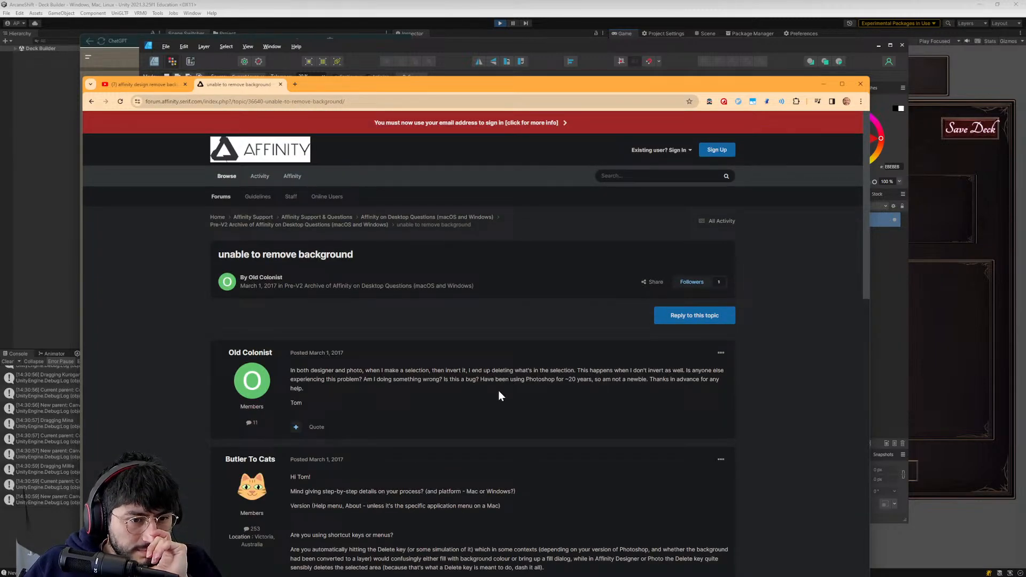
scroll(498, 390, "down", 2)
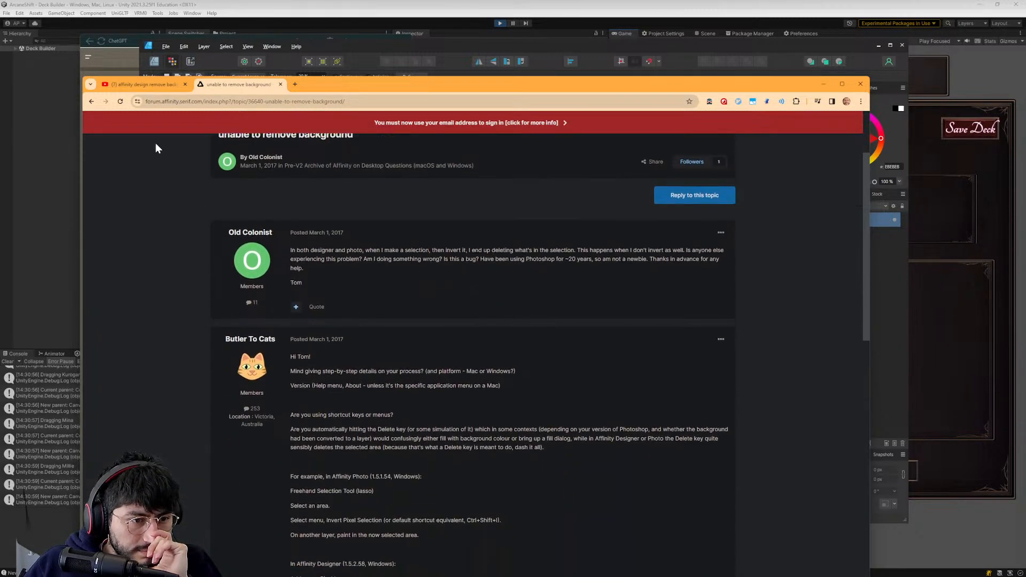
left_click(92, 101)
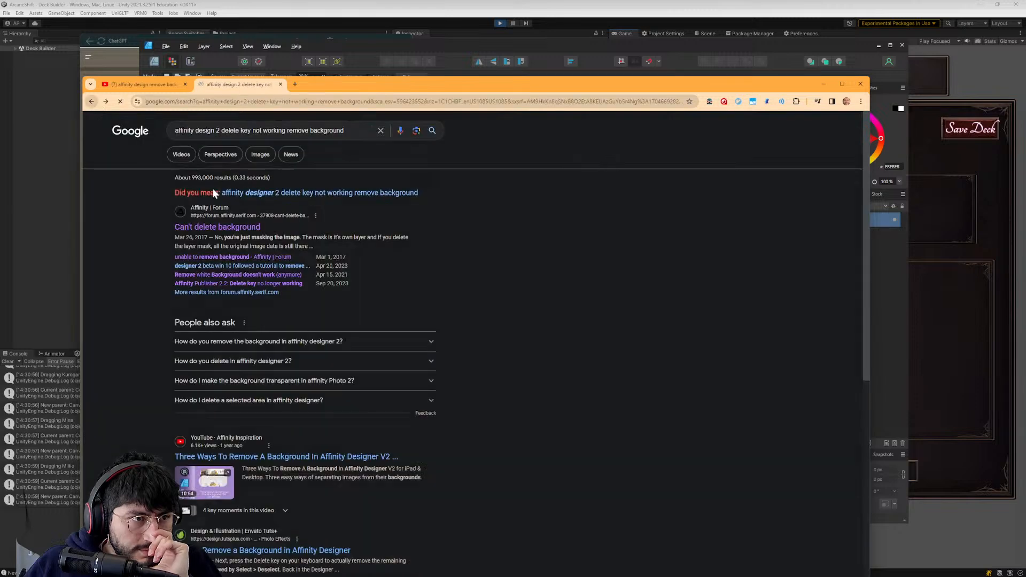
- Open the "designer 2 beta win 10" background-removal thread and play its embedded tutorial around the "Delete the selection" chapter near 5:34, pausing it there
left_click(232, 266)
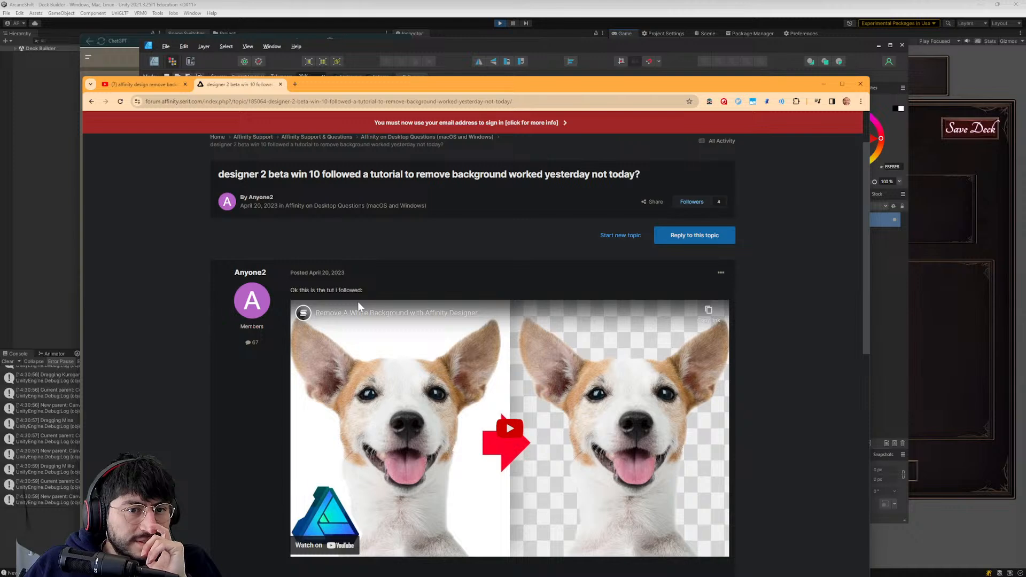
scroll(358, 301, "down", 3)
left_click(507, 303)
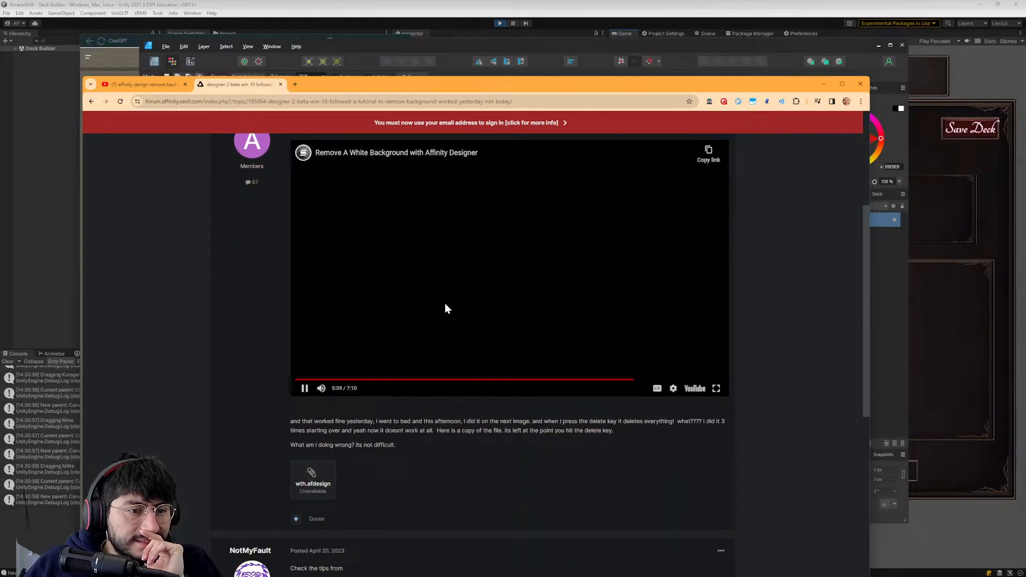
left_click(630, 380)
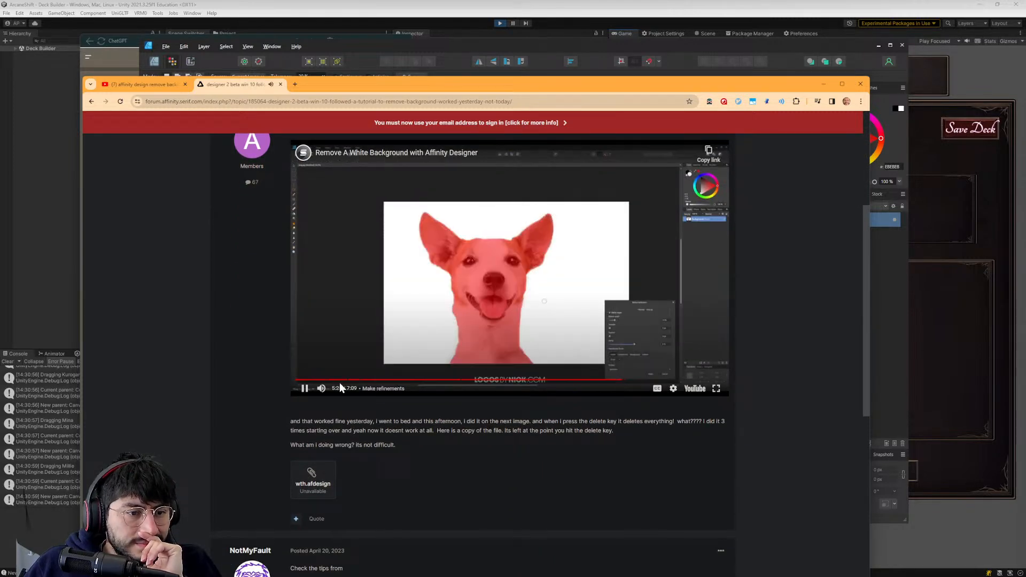
left_click(322, 389)
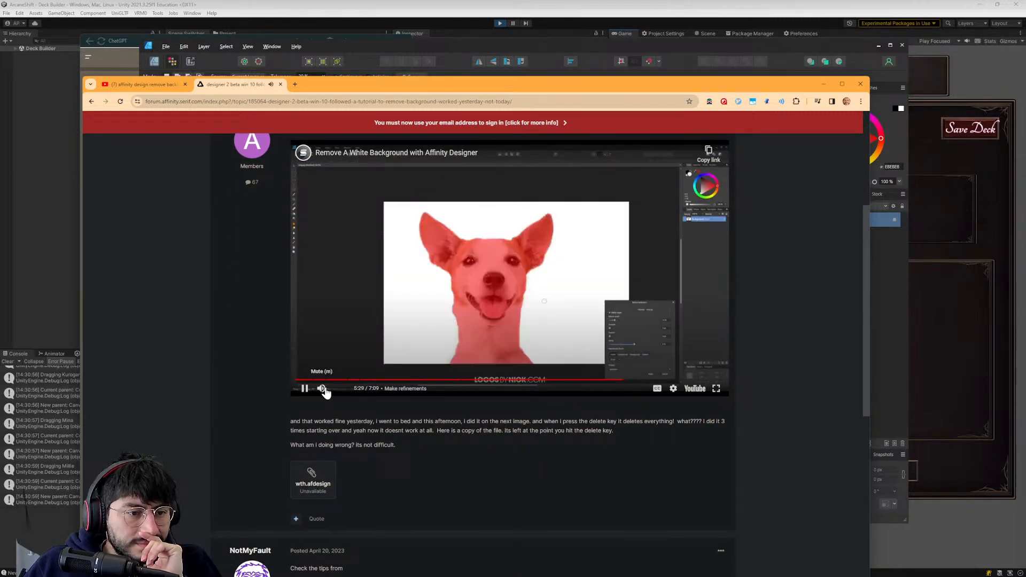
left_click(645, 380)
left_click(323, 388)
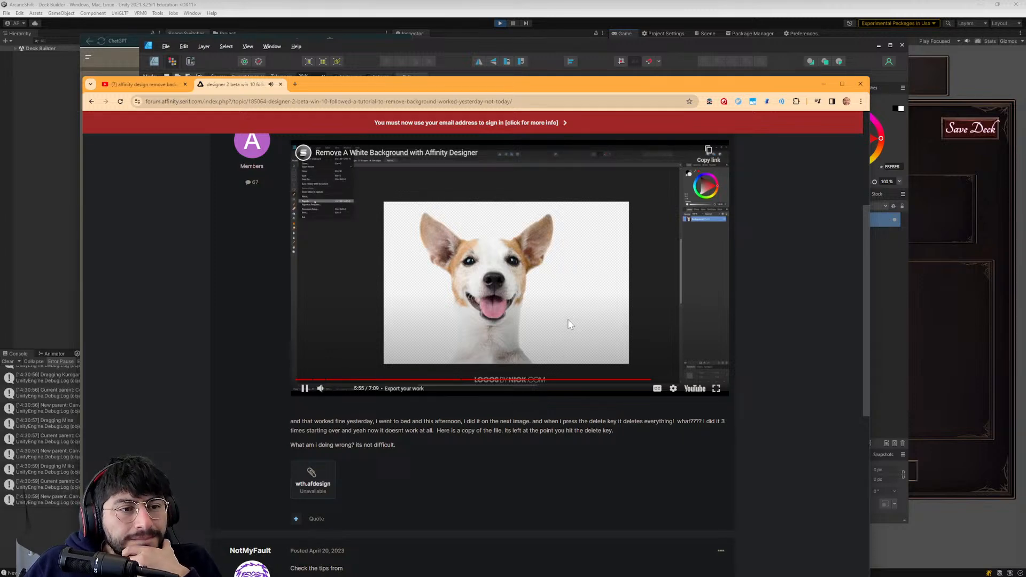
left_click(629, 380)
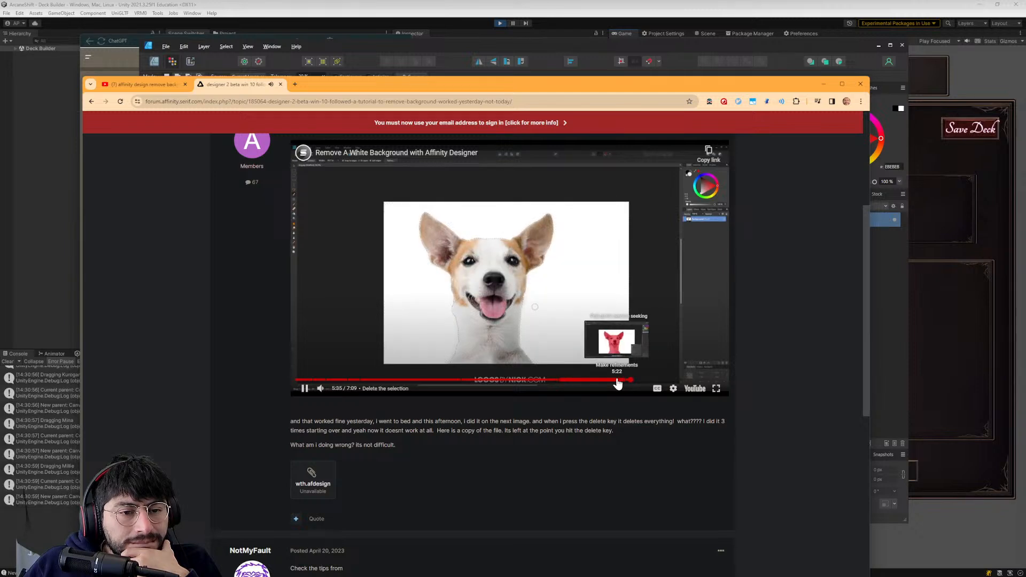
left_click(575, 306)
- Read the thread's replies on making the delete key work on a selection, and switch back to Affinity Designer
scroll(399, 345, "down", 5)
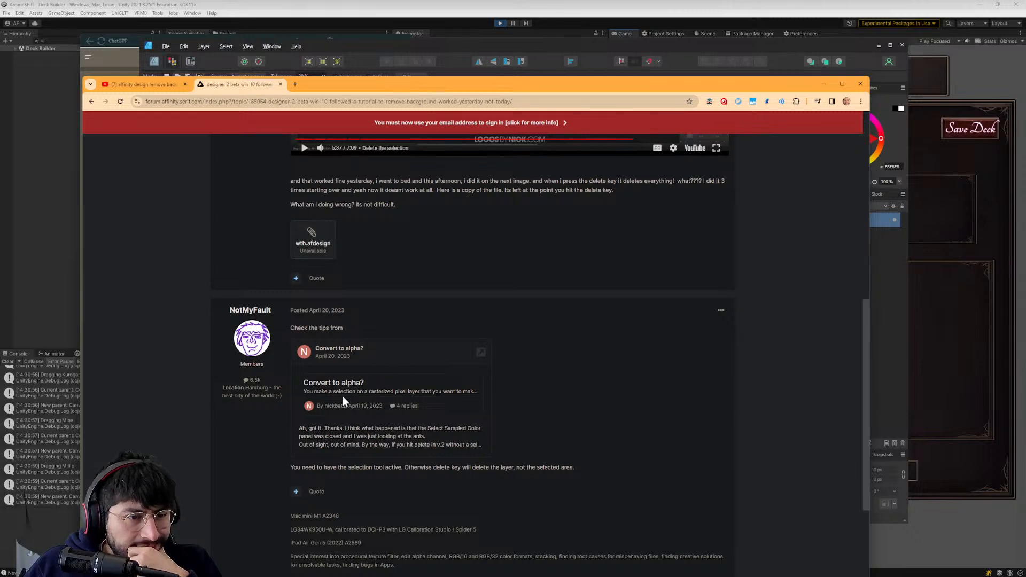
scroll(442, 405, "down", 2)
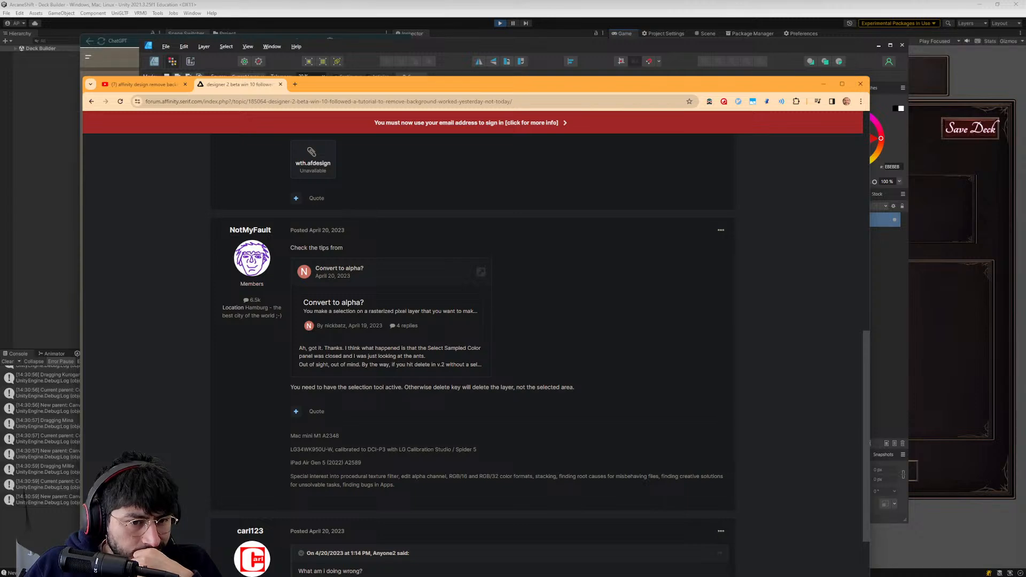
scroll(319, 361, "down", 4)
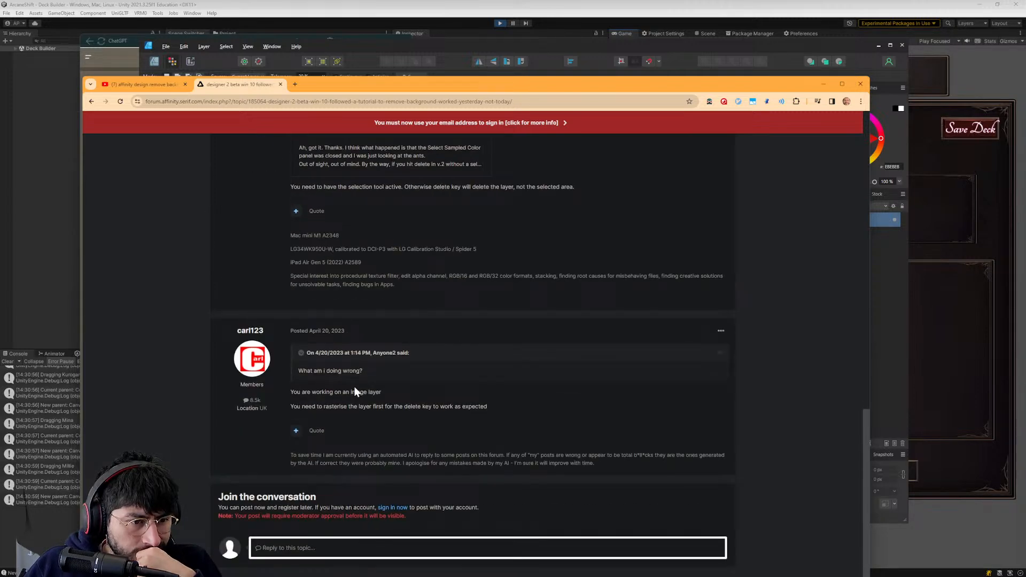
scroll(318, 358, "down", 2)
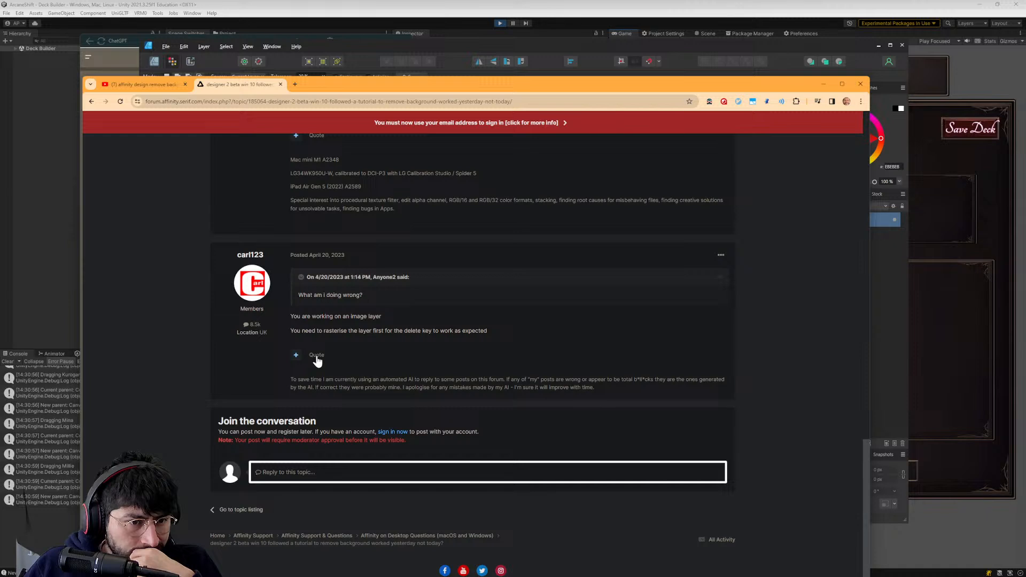
scroll(348, 342, "up", 2)
left_click(884, 299)
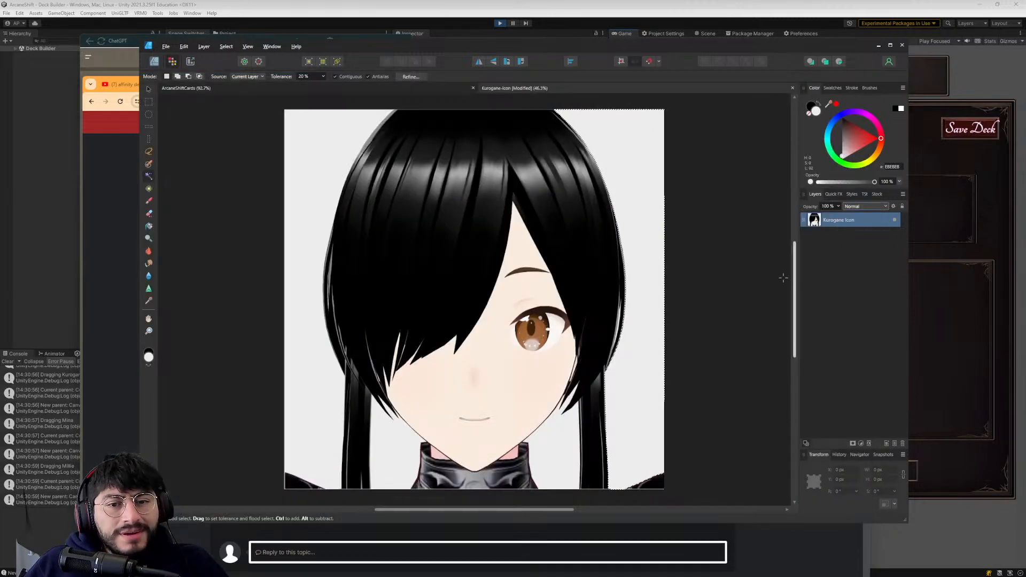
- Flood-select and delete the background area left of the hair, and check it in the PNG export preview without exporting
left_click(318, 143)
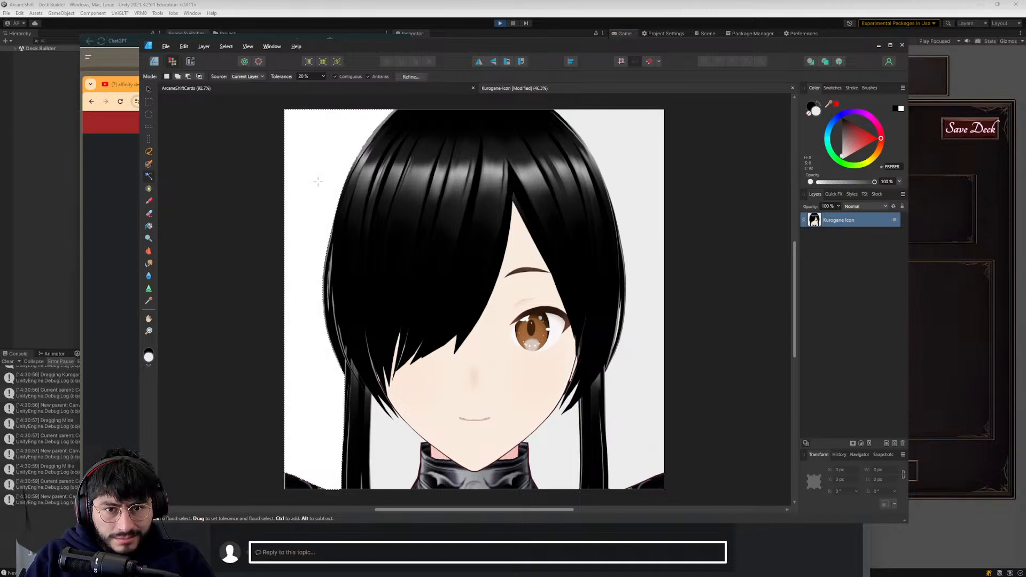
left_click(168, 46)
left_click(175, 176)
left_click(561, 178)
left_click(582, 175)
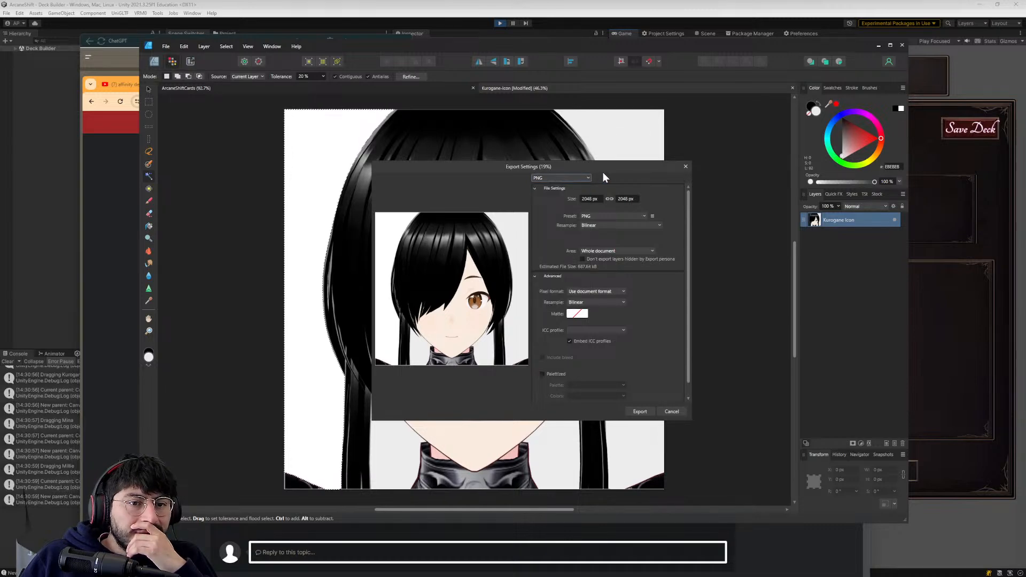
scroll(563, 328, "down", 1)
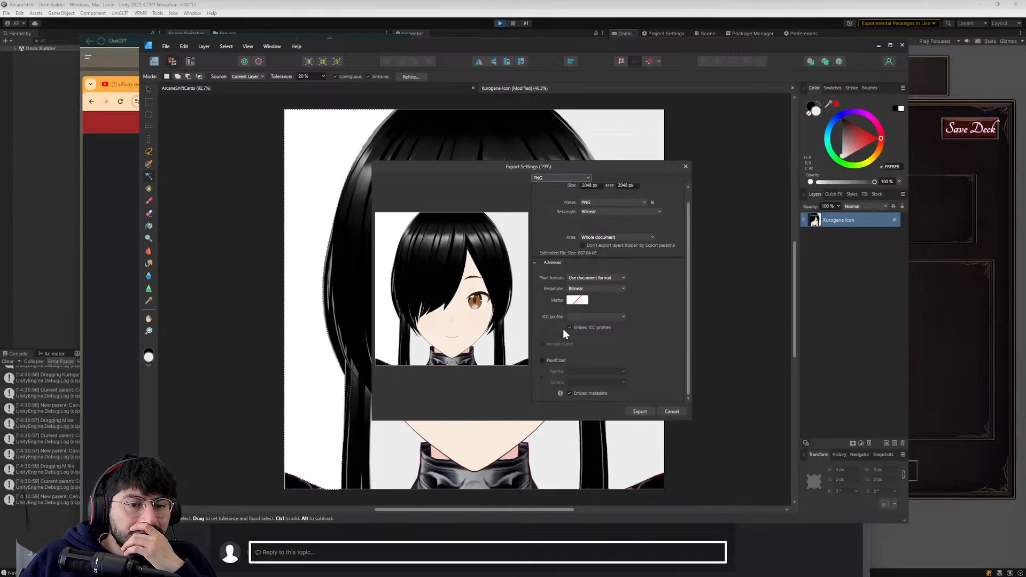
left_click(671, 411)
- Switch to the browser and reread the thread's replies on rasterising the layer and keeping the selection tool active
key("alt+Tab")
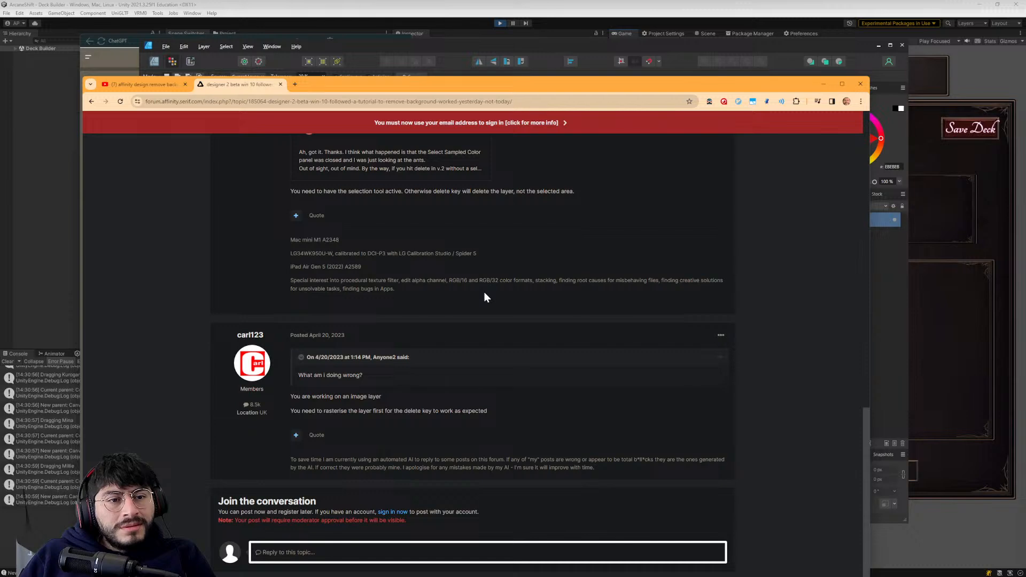
scroll(484, 292, "down", 1)
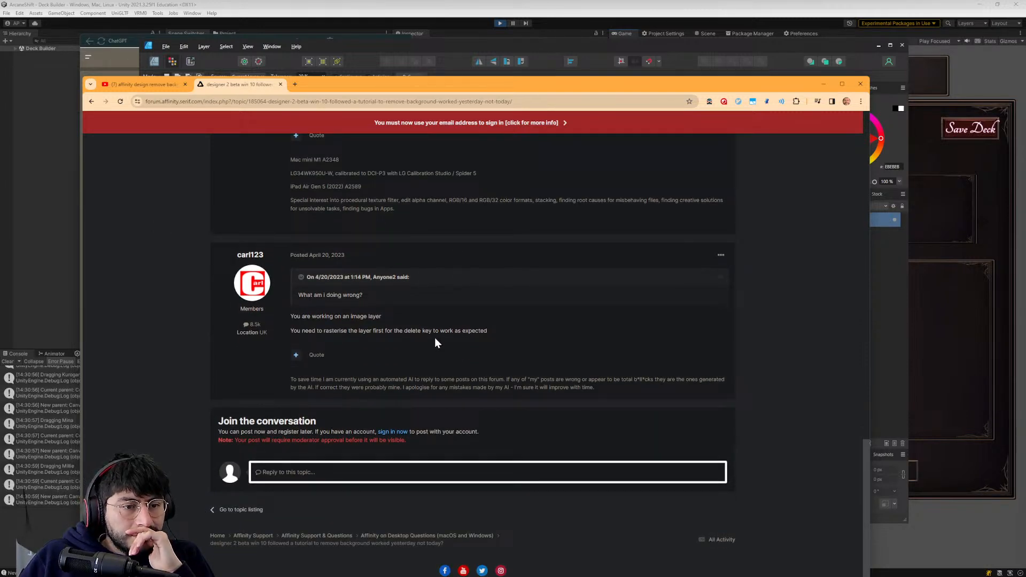
scroll(326, 347, "up", 3)
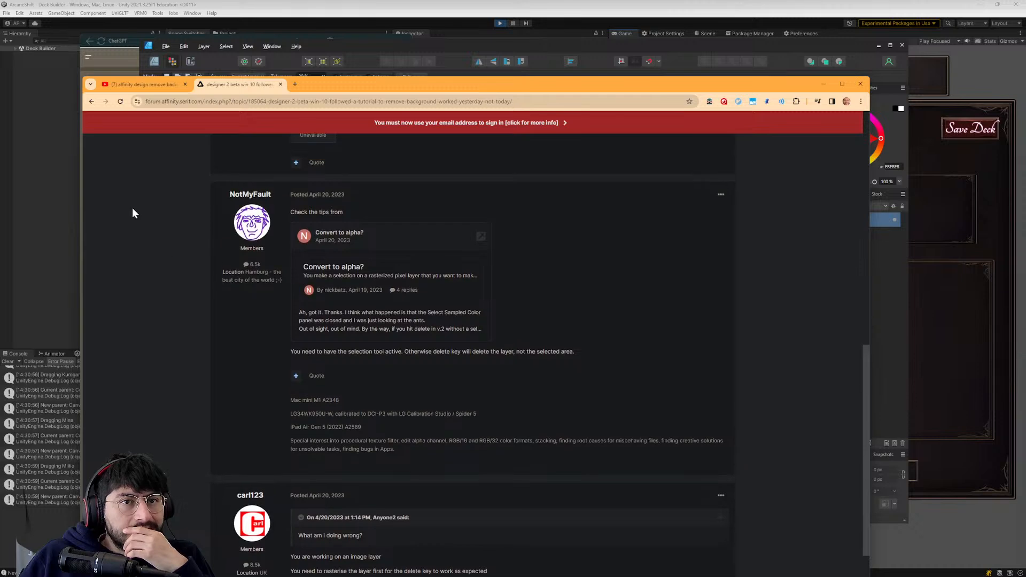
- Return to the search results and extend the query to "affinity design 2 delete key not working remove background 2.3"
left_click(92, 101)
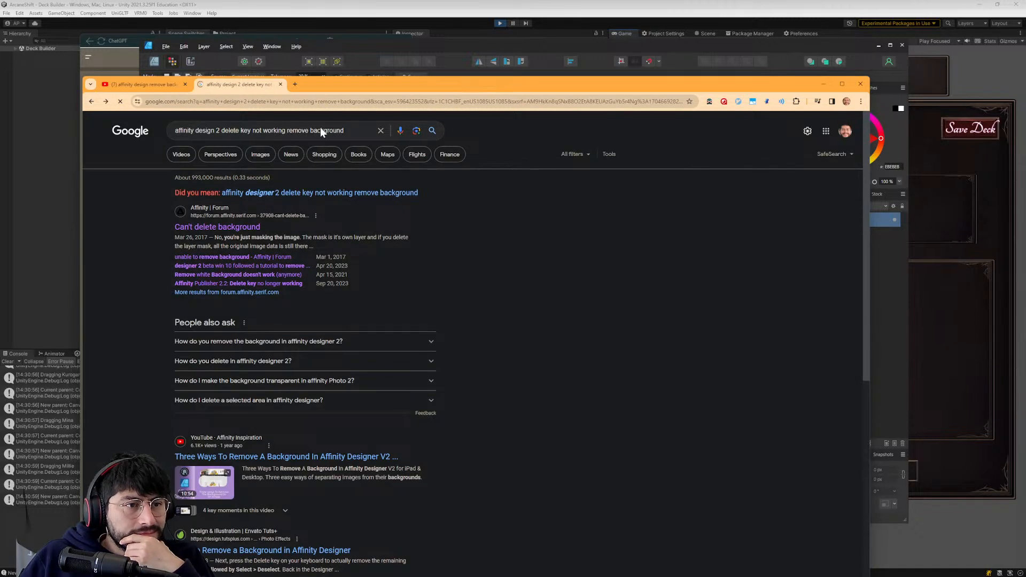
left_click(353, 130)
type("2.3")
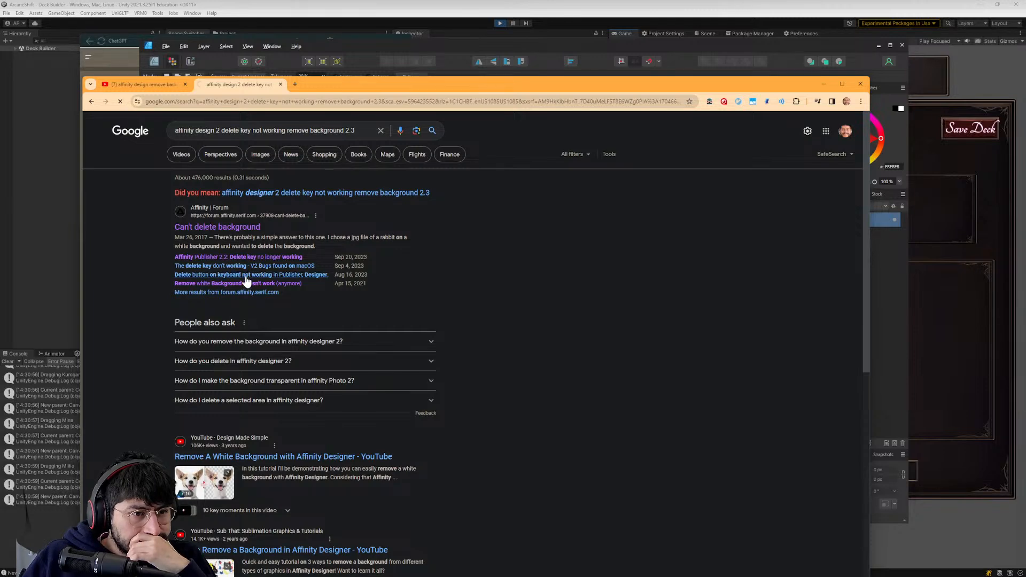
- Open the forum thread "Delete button on keyboard not working in Publisher, Designer" and read its suggestions about resetting shortcuts
scroll(290, 303, "down", 1)
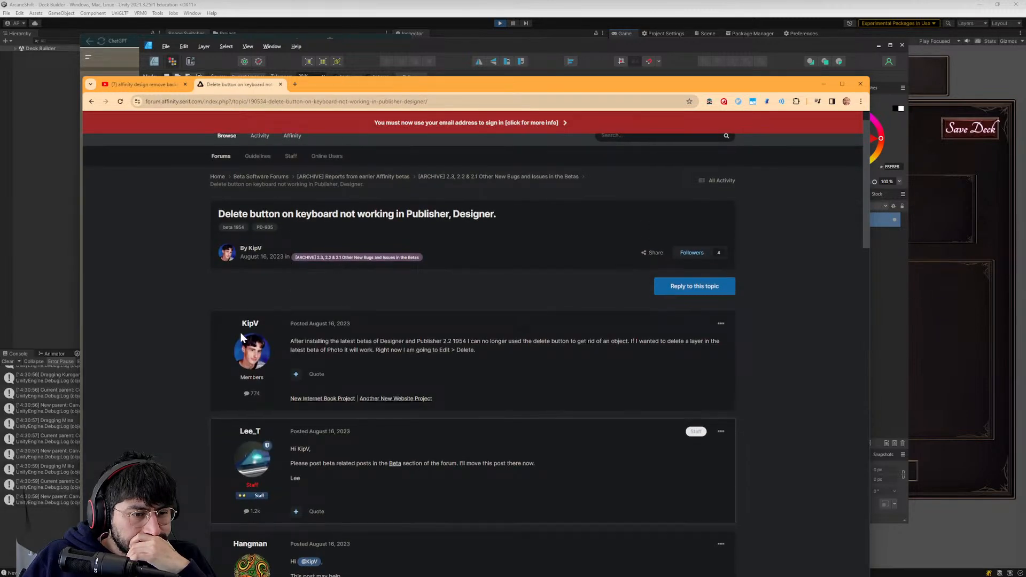
scroll(242, 332, "down", 3)
scroll(239, 332, "down", 3)
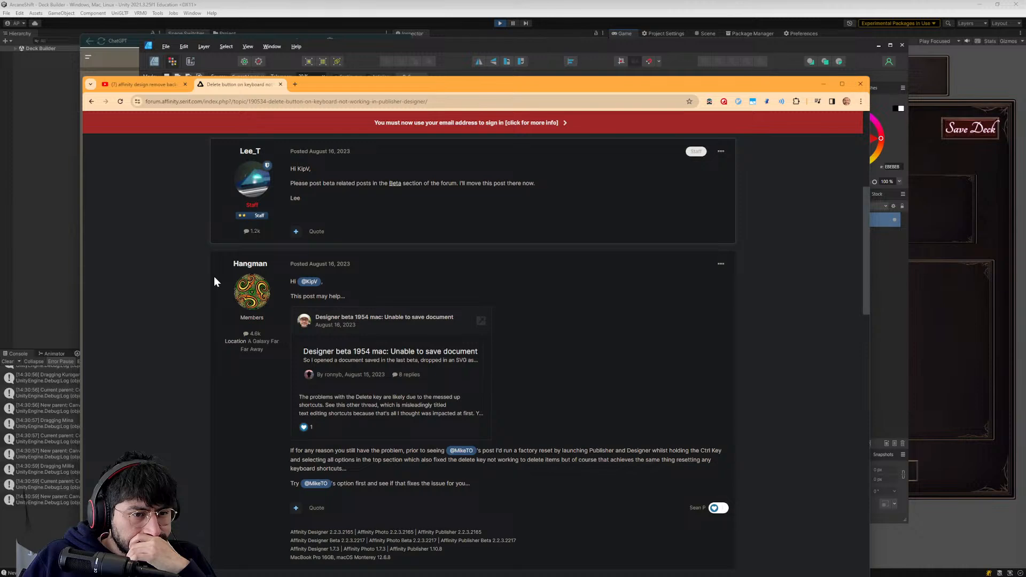
scroll(214, 276, "down", 5)
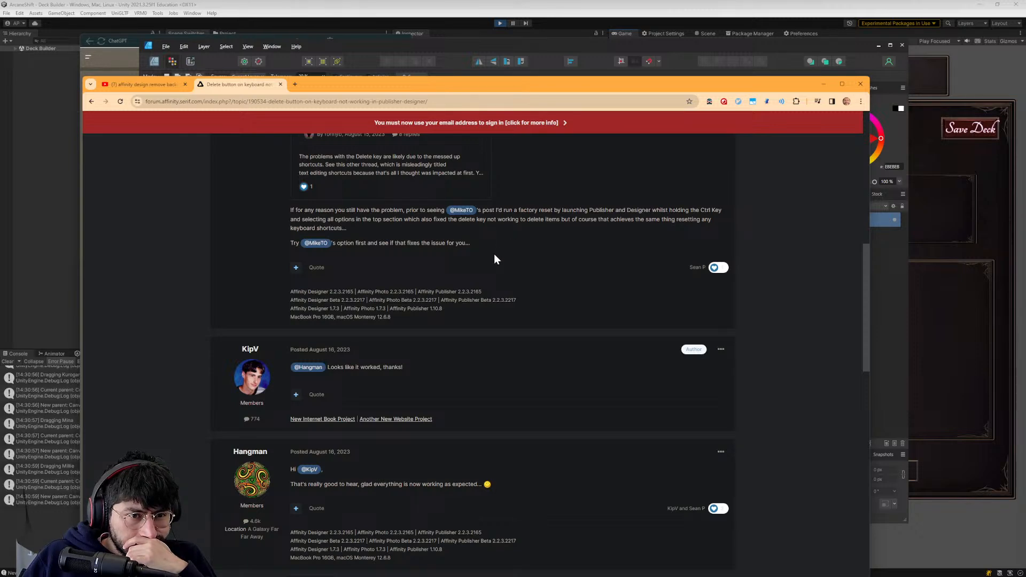
scroll(497, 259, "up", 1)
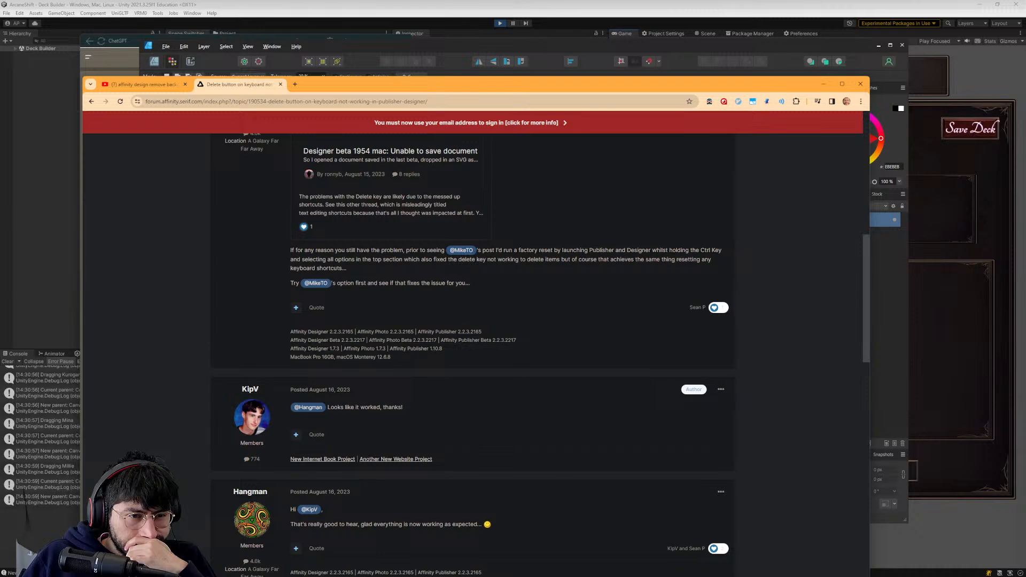
scroll(352, 297, "down", 3)
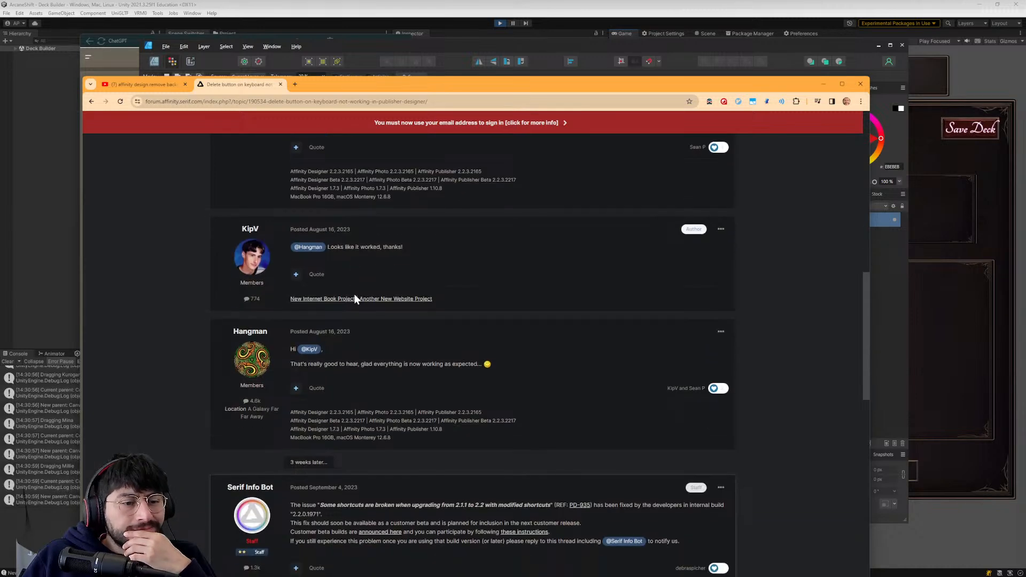
- Switch to Affinity Designer and try inverting the pixel selection on the Kurogane icon
left_click(167, 47)
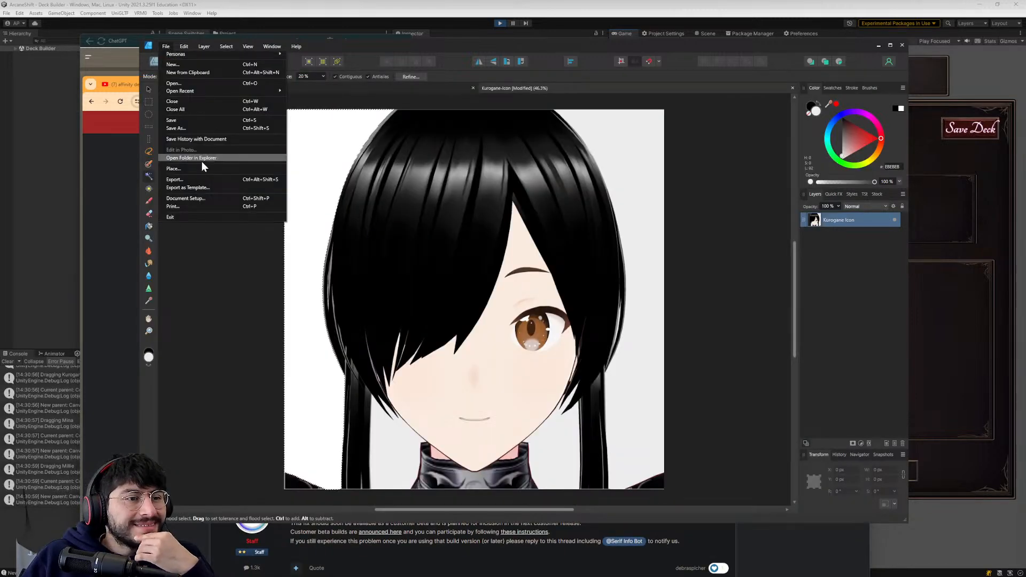
left_click(293, 46)
left_click(273, 46)
left_click(295, 46)
left_click(295, 47)
mouse_move(252, 49)
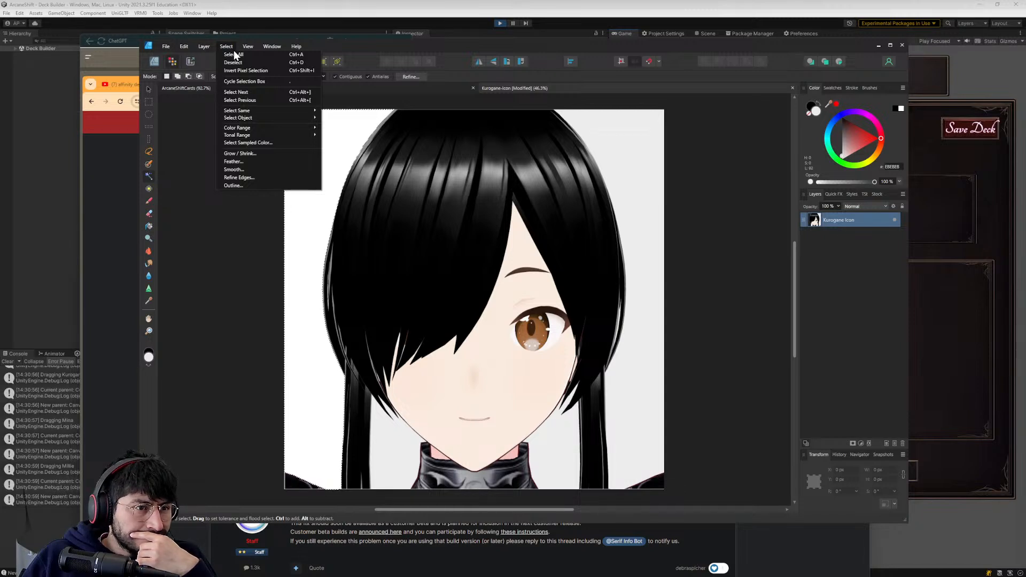
mouse_move(219, 115)
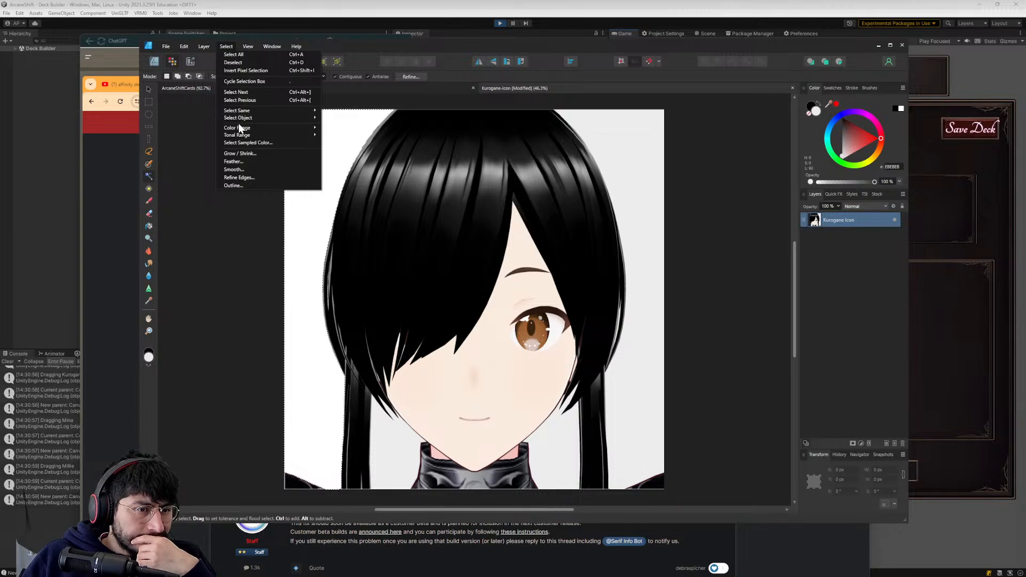
left_click(248, 73)
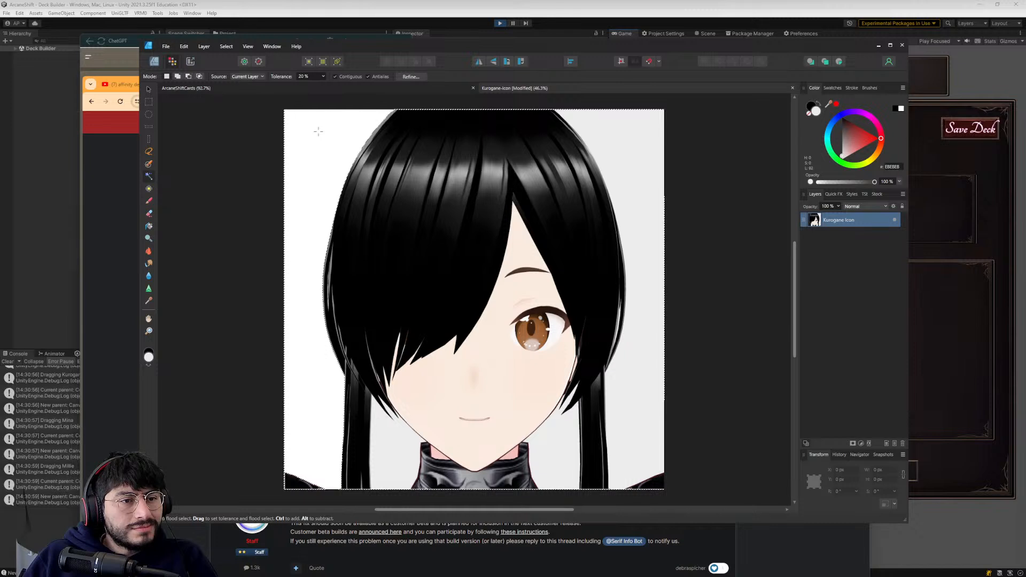
left_click(226, 47)
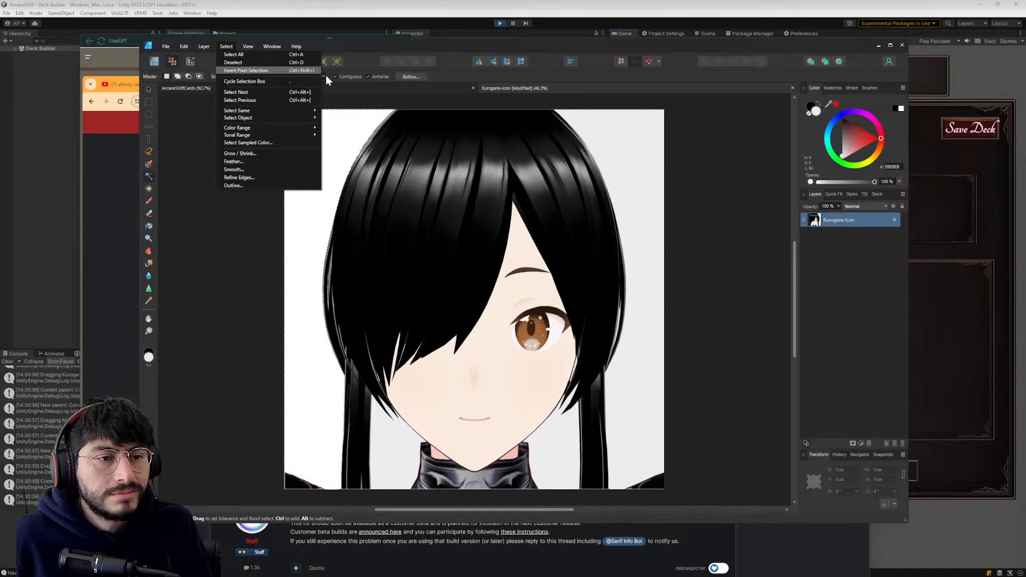
- Switch back to the delete-button thread and read its September 2023 replies about the broken shortcuts fix
key("alt+Tab")
scroll(369, 384, "down", 3)
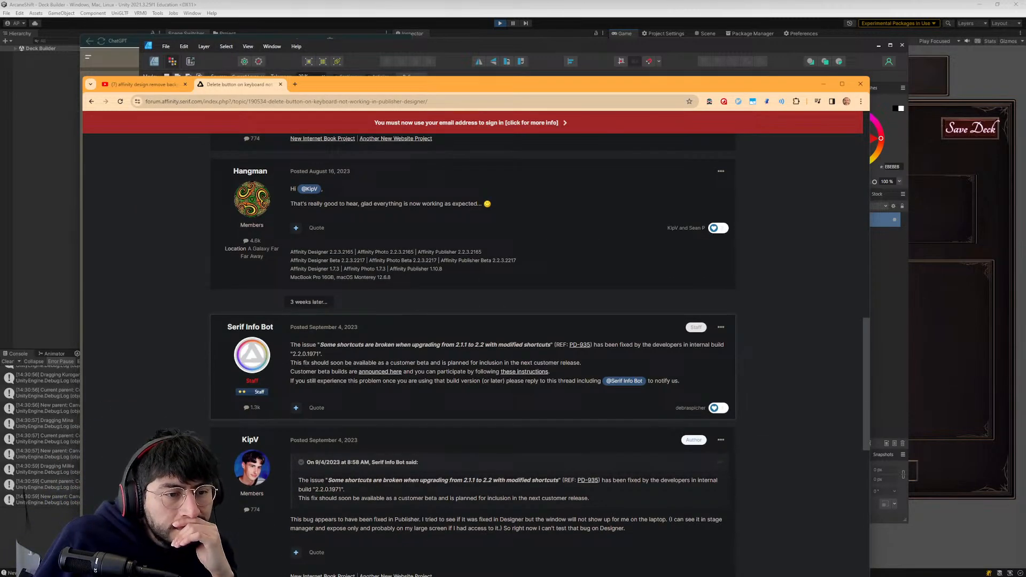
scroll(109, 389, "down", 1)
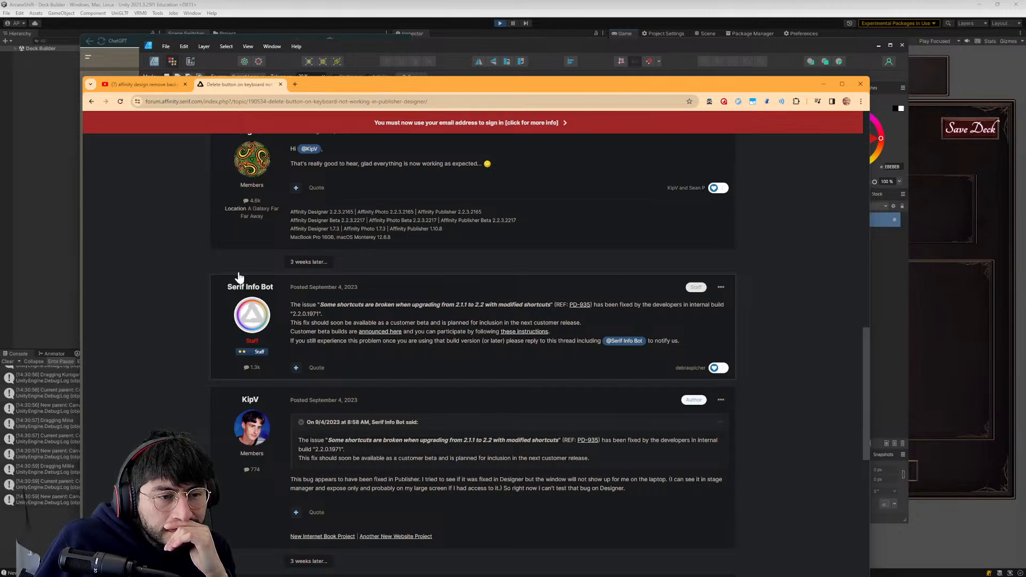
- Return to the search results and list more results from forum.affinity.serif.com
left_click(91, 100)
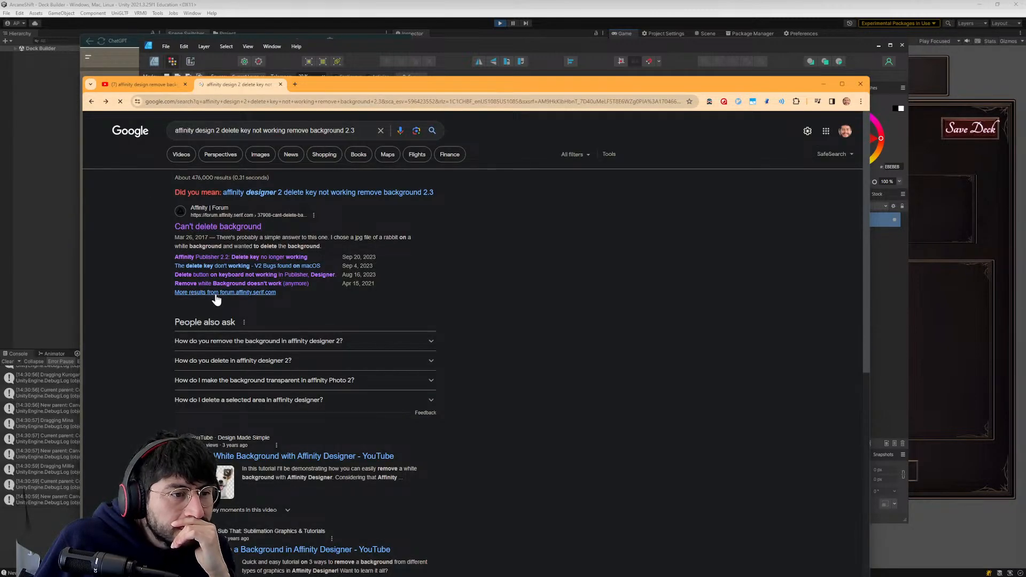
left_click(257, 294)
scroll(220, 296, "down", 1)
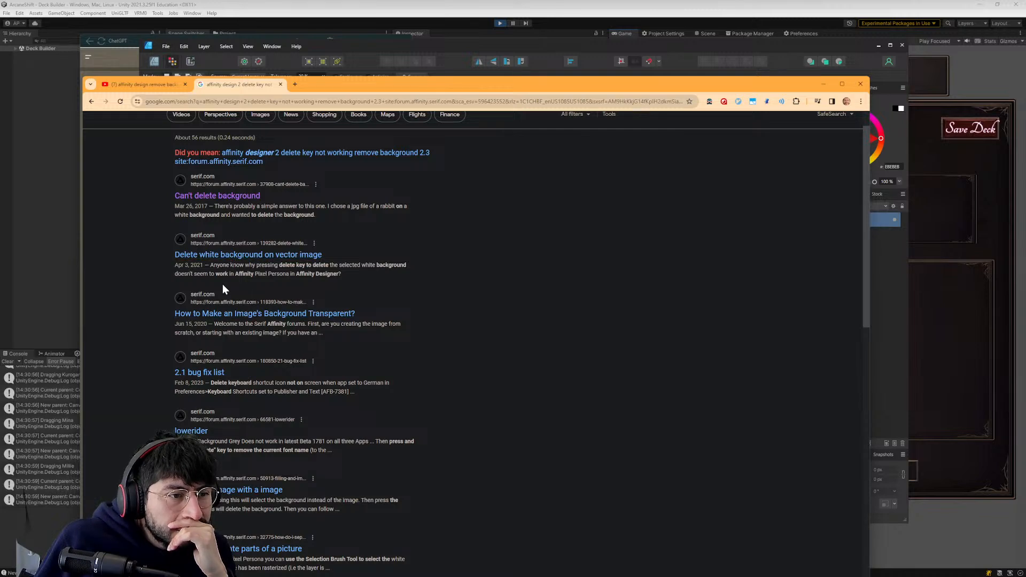
- Open the "Delete white background on vector image" thread in a new tab and read its screenshots and first replies
middle_click(226, 255)
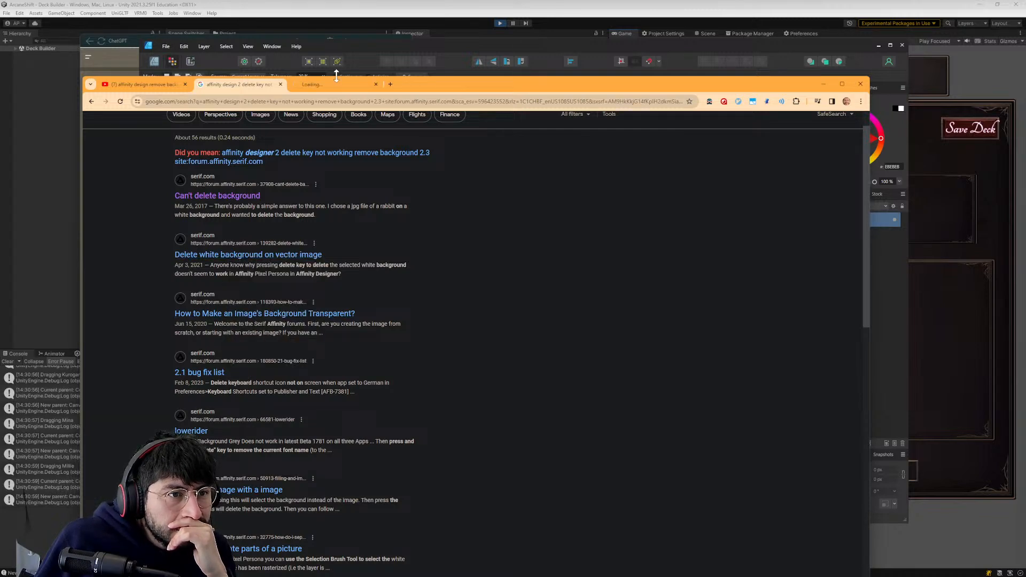
left_click(328, 85)
scroll(341, 398, "down", 3)
scroll(327, 405, "down", 4)
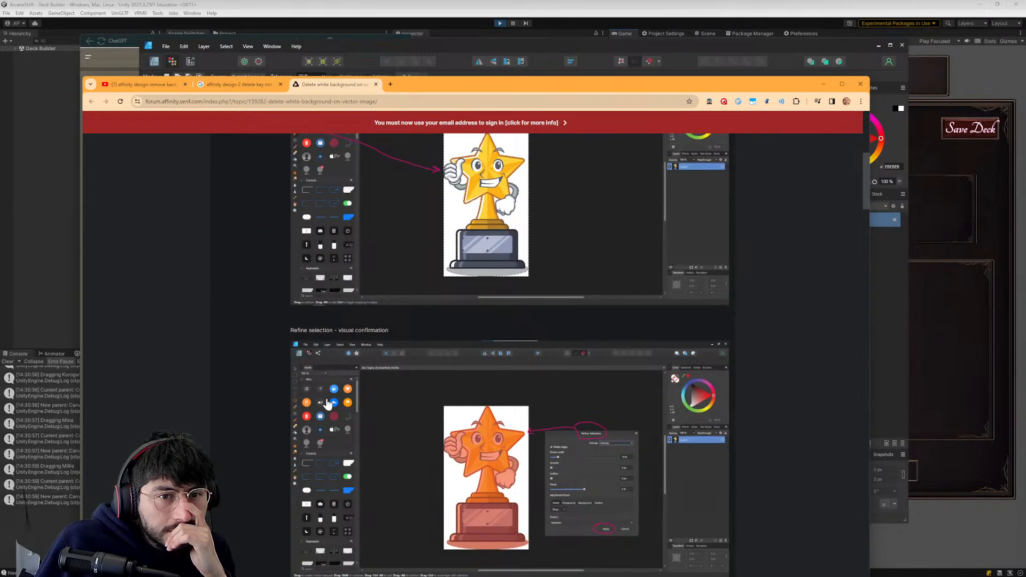
scroll(327, 404, "down", 3)
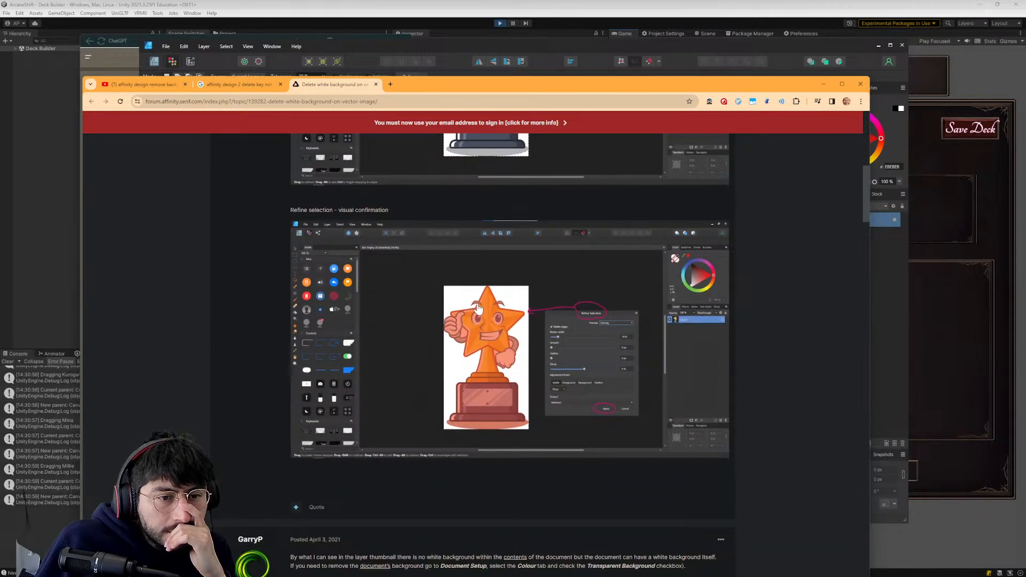
scroll(473, 352, "down", 4)
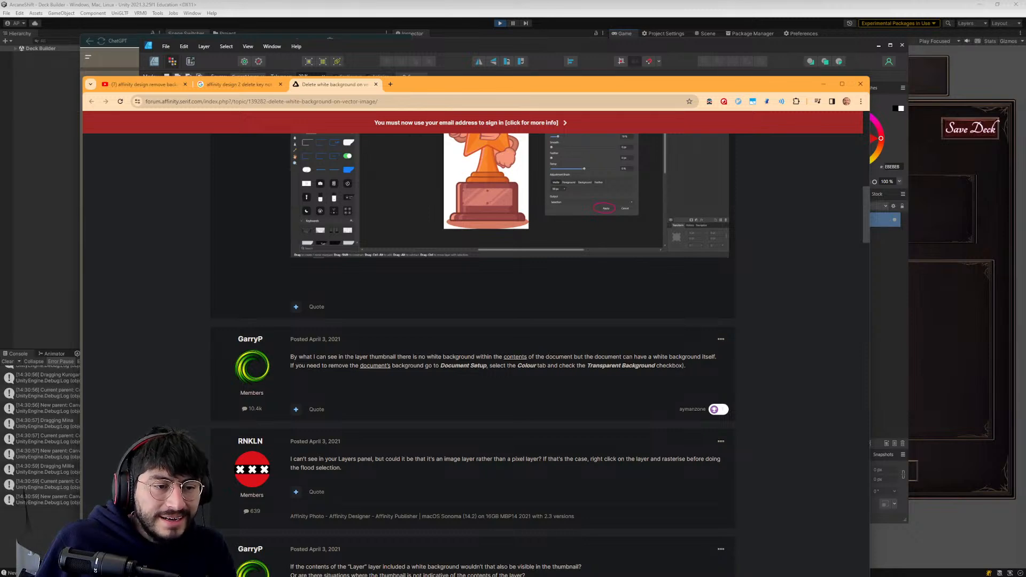
- Switch to Affinity Designer and open the icon's Document Setup, looking through its color and dimension settings
key("alt+Tab")
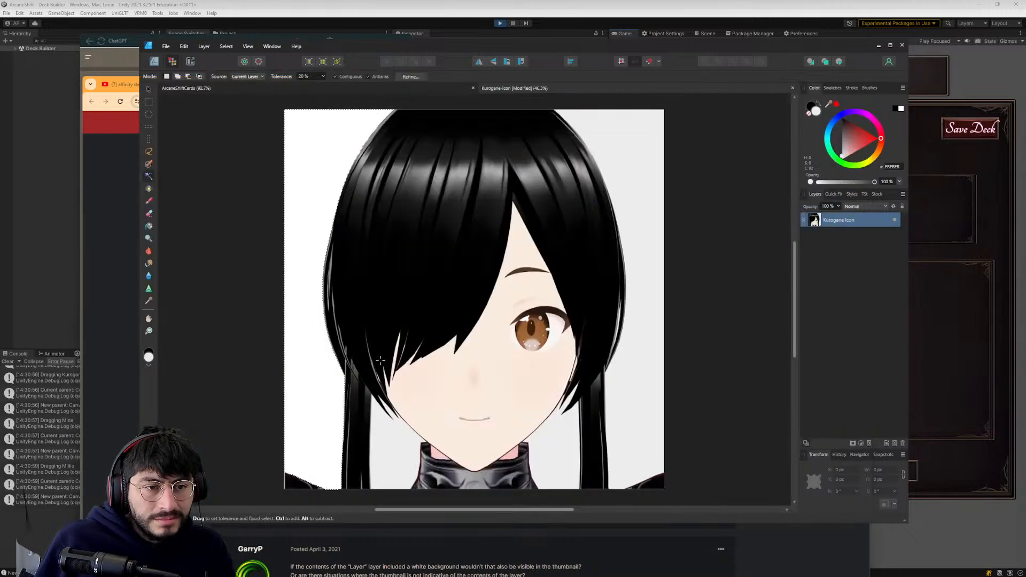
key("alt+Tab")
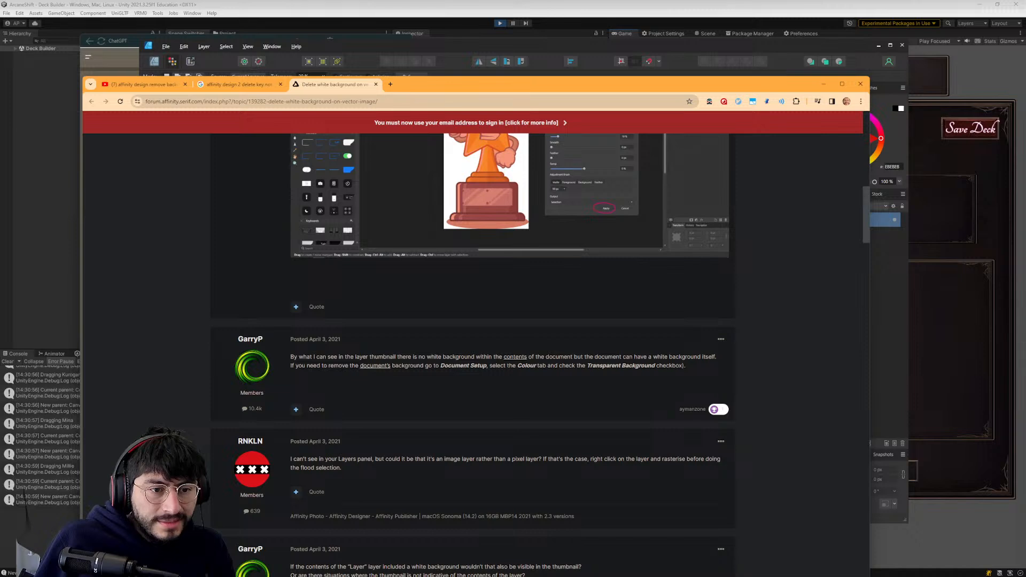
key("alt+Tab")
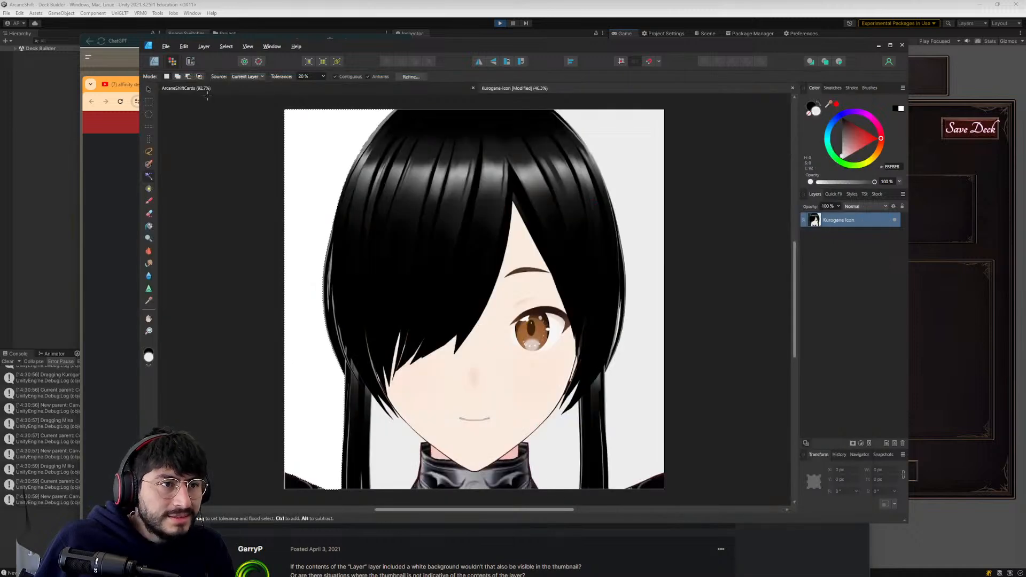
left_click(165, 47)
mouse_move(176, 56)
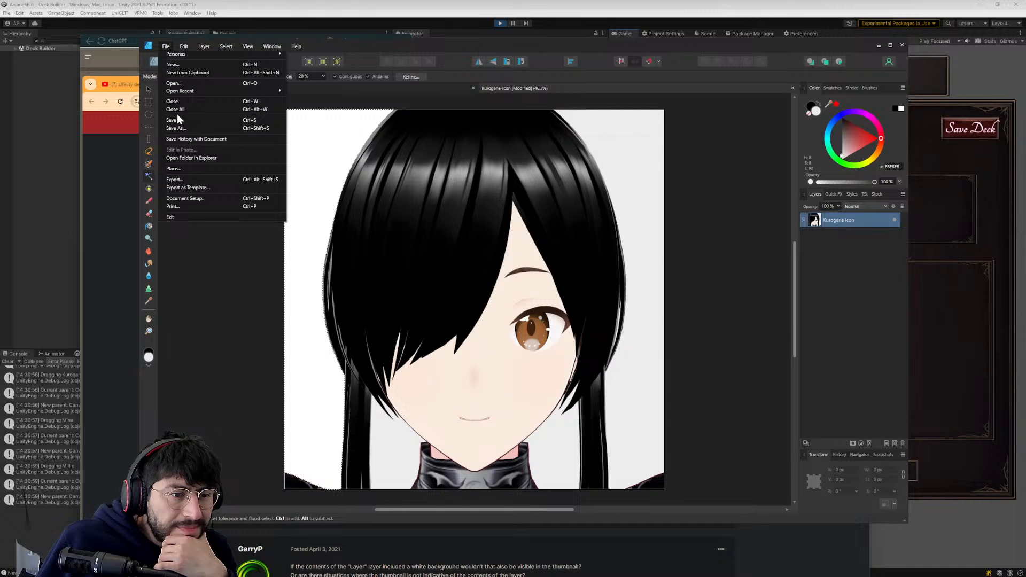
left_click(191, 197)
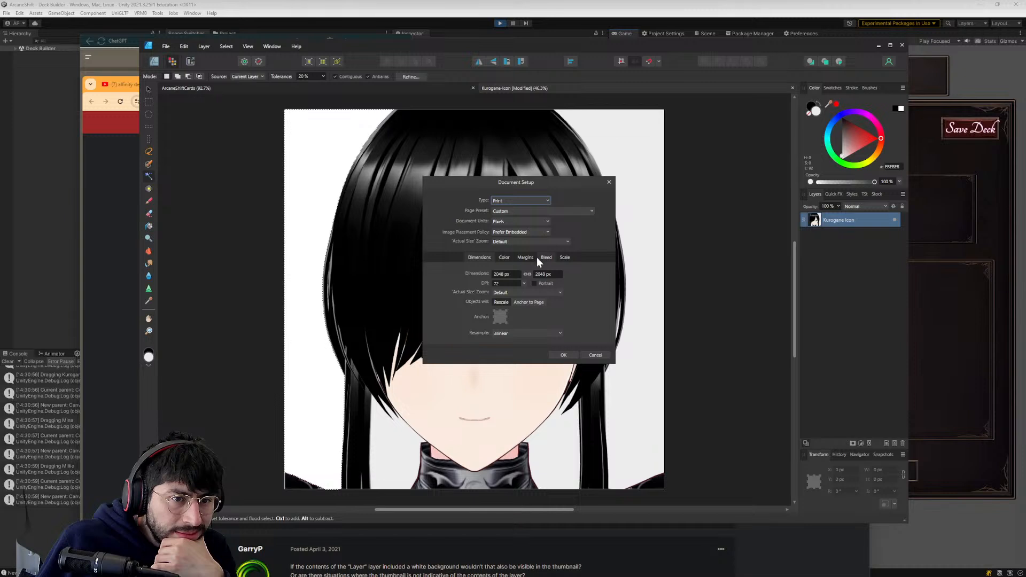
left_click(506, 258)
left_click(485, 257)
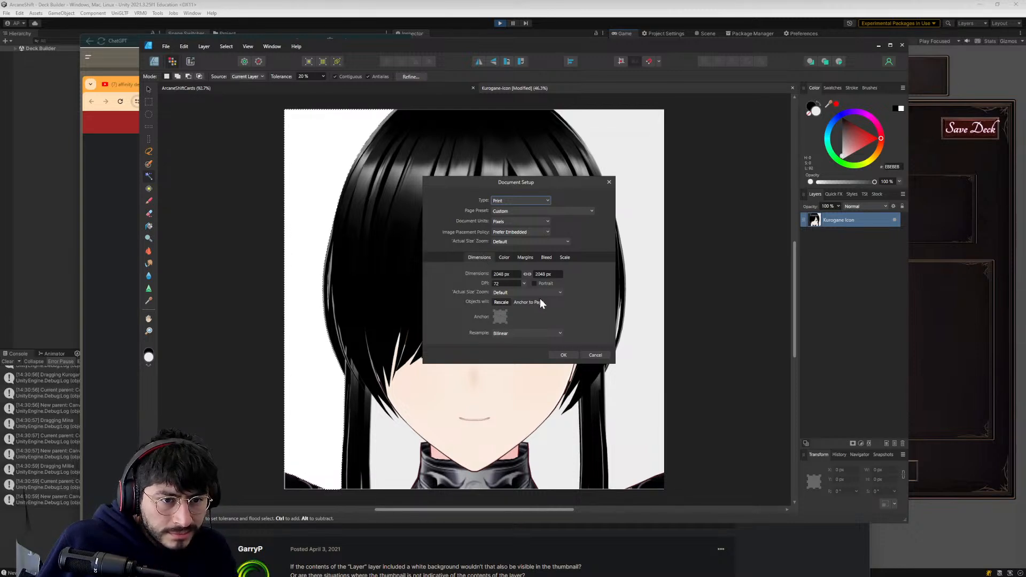
- Recheck the forum advice in the browser, then enable Transparent Background in the icon document's color settings in Affinity Designer
key("alt+Tab")
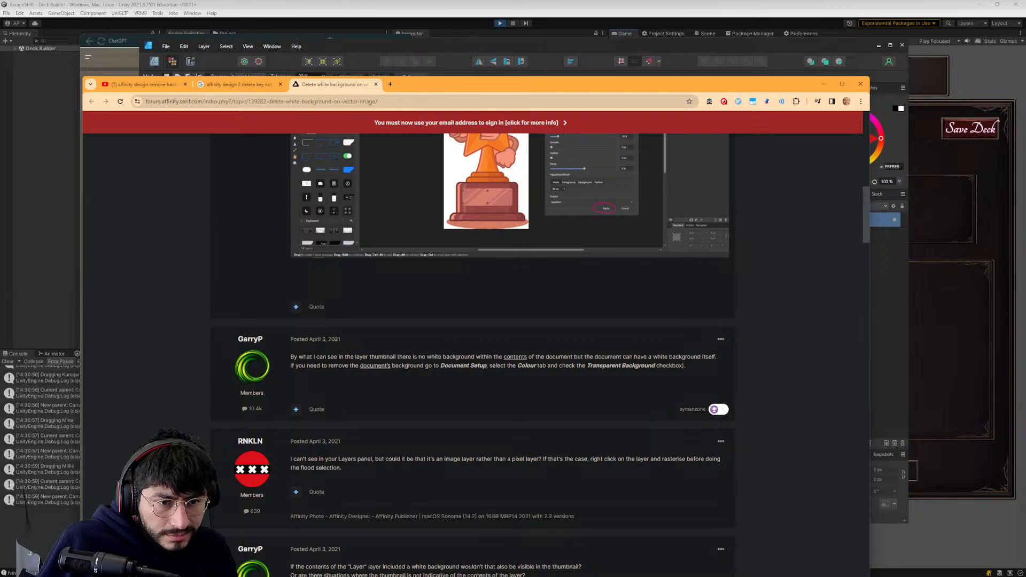
key("alt+Tab")
left_click(503, 257)
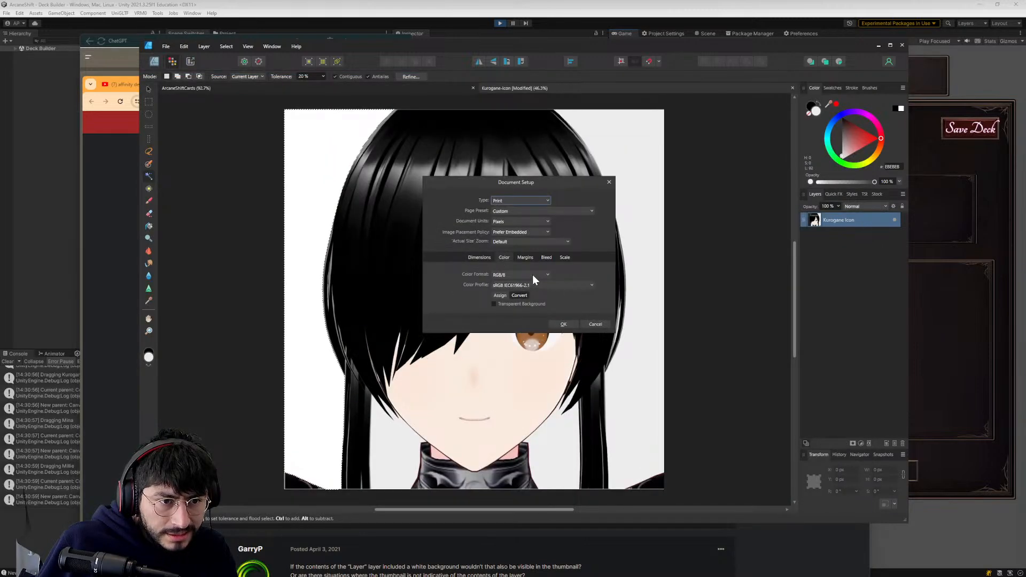
left_click(503, 274)
left_click(571, 286)
left_click(576, 285)
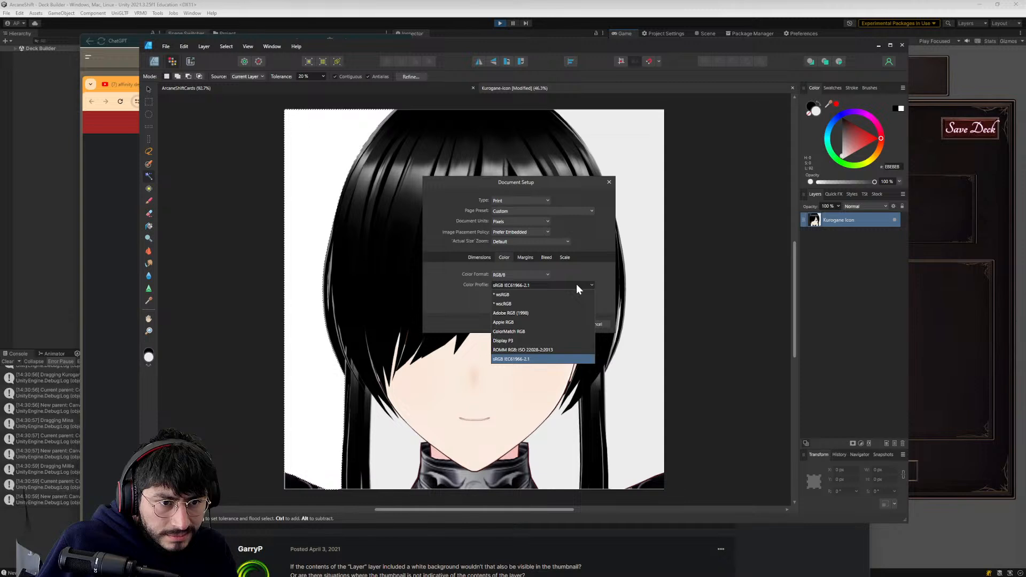
left_click(460, 290)
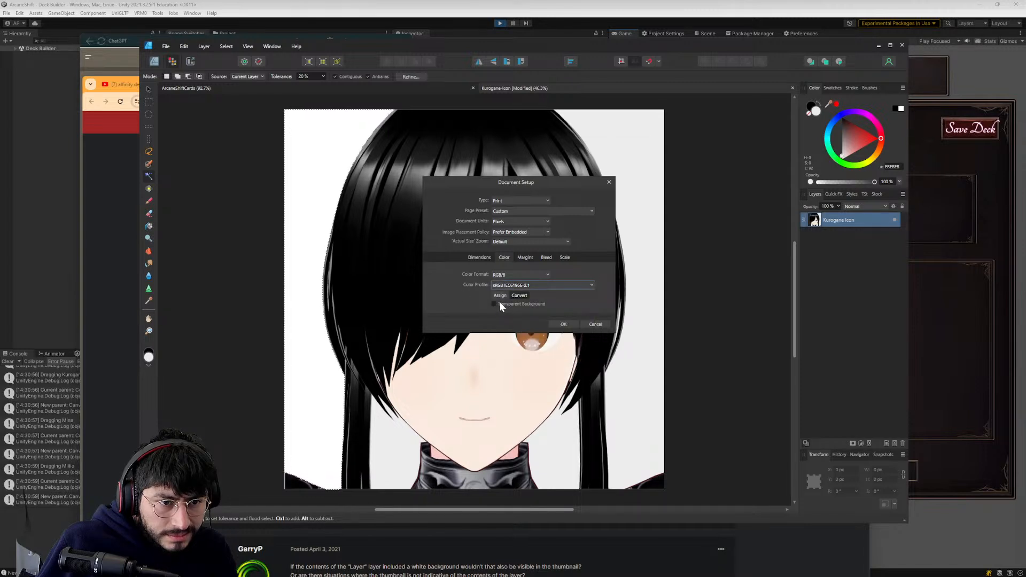
left_click(565, 325)
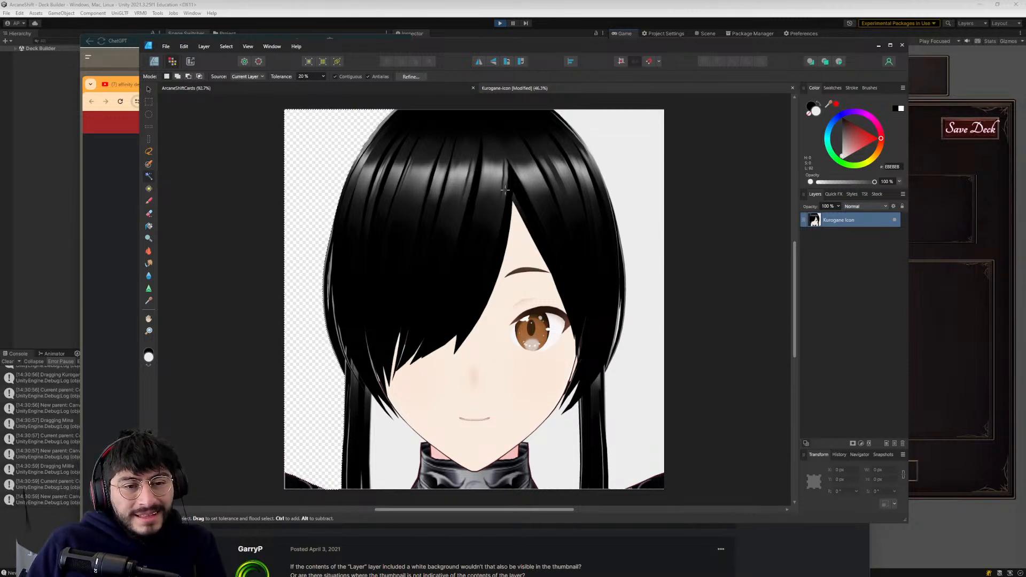
- Reopen Document Setup and review the icon document's color format, conversion and transparent background options
left_click(167, 47)
left_click(193, 198)
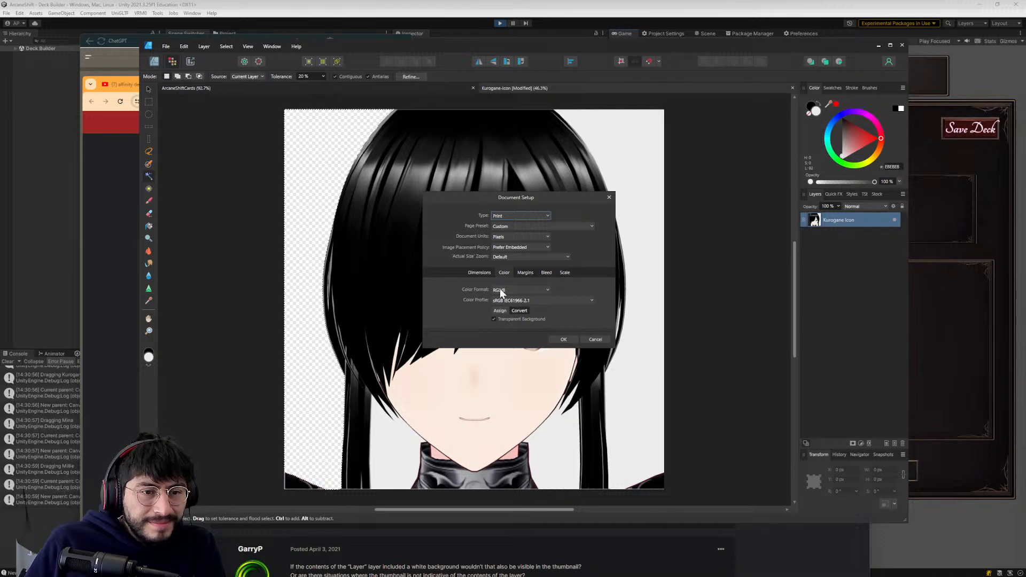
left_click(518, 310)
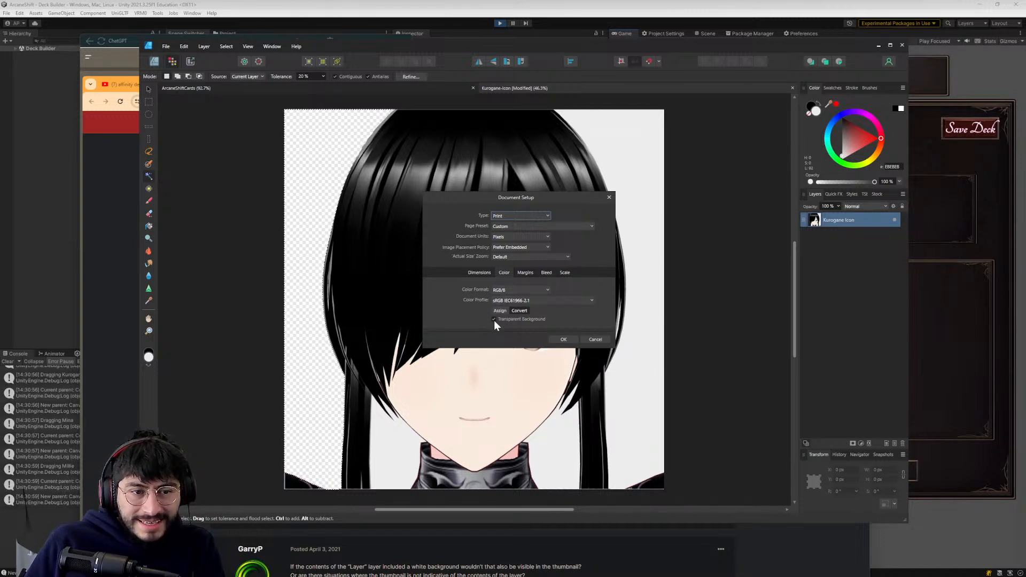
left_click(565, 339)
- Flood-select and delete the remaining background areas beside the hair and neck of the Kurogane icon
left_click(650, 121)
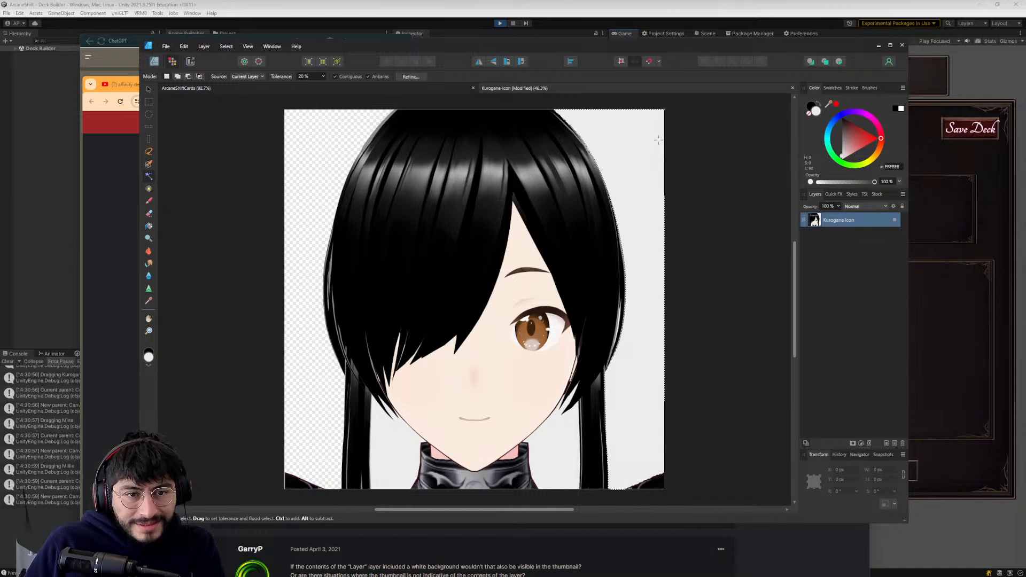
key("Delete")
left_click(559, 430)
key("Delete")
left_click(394, 460)
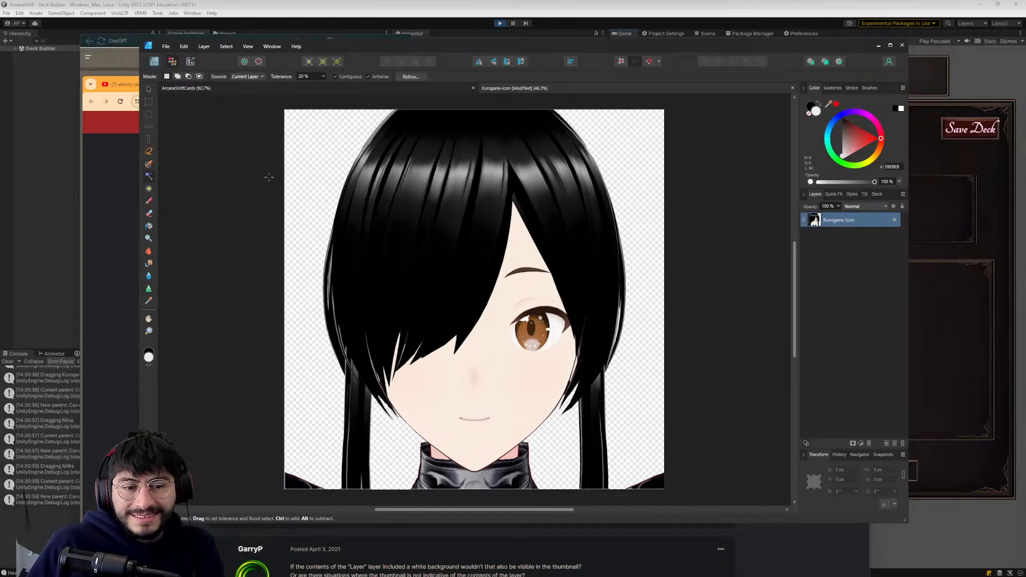
- Export the whole document as a PNG over the existing Kurogane Icon file in the Waifus icons folder
left_click(166, 46)
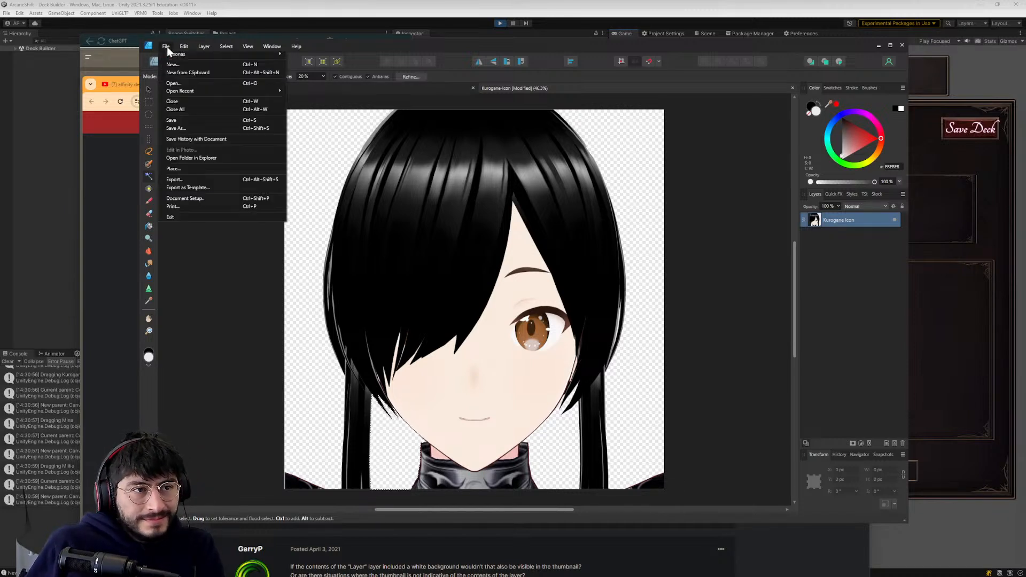
left_click(187, 180)
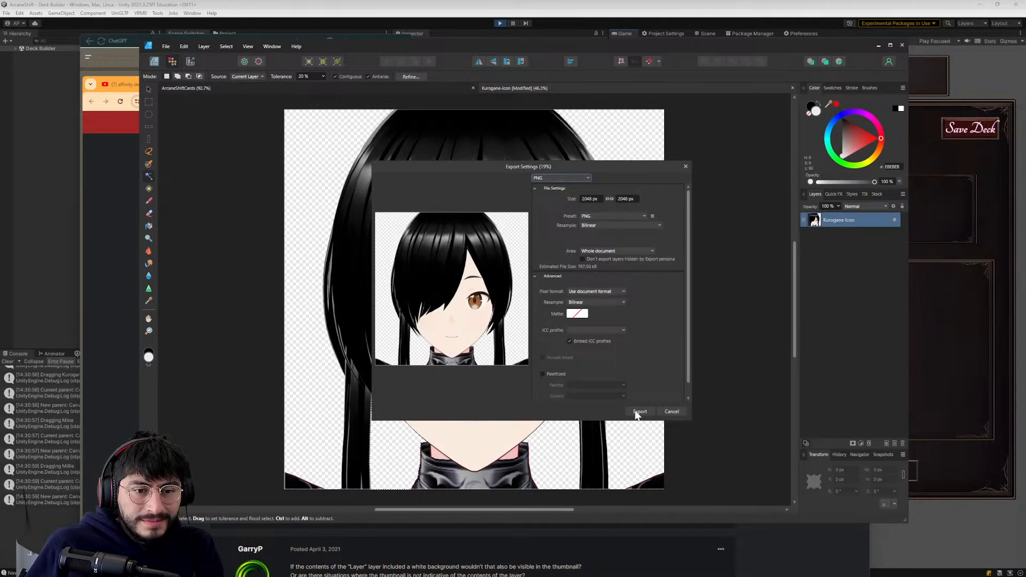
left_click(639, 411)
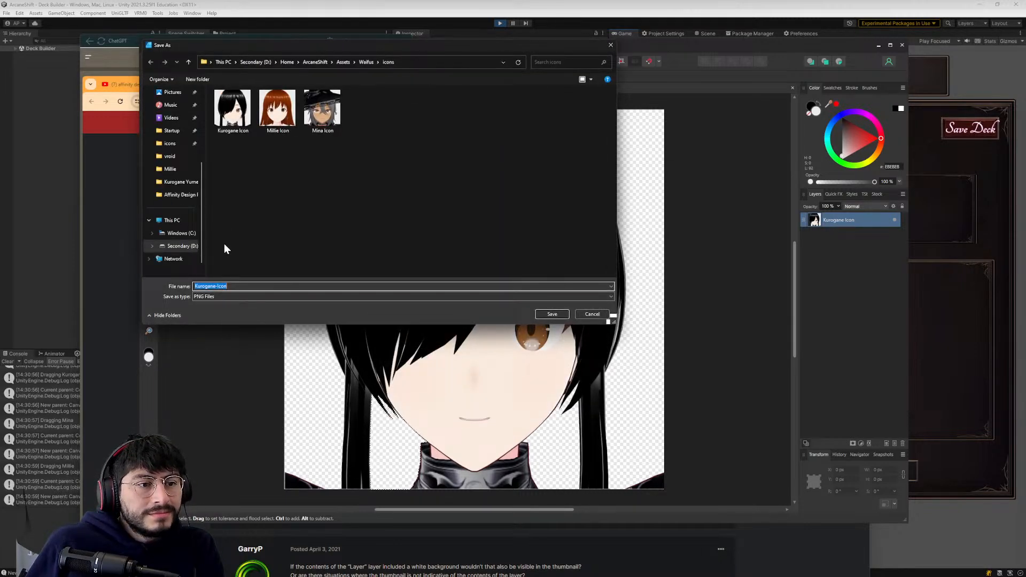
left_click(236, 285)
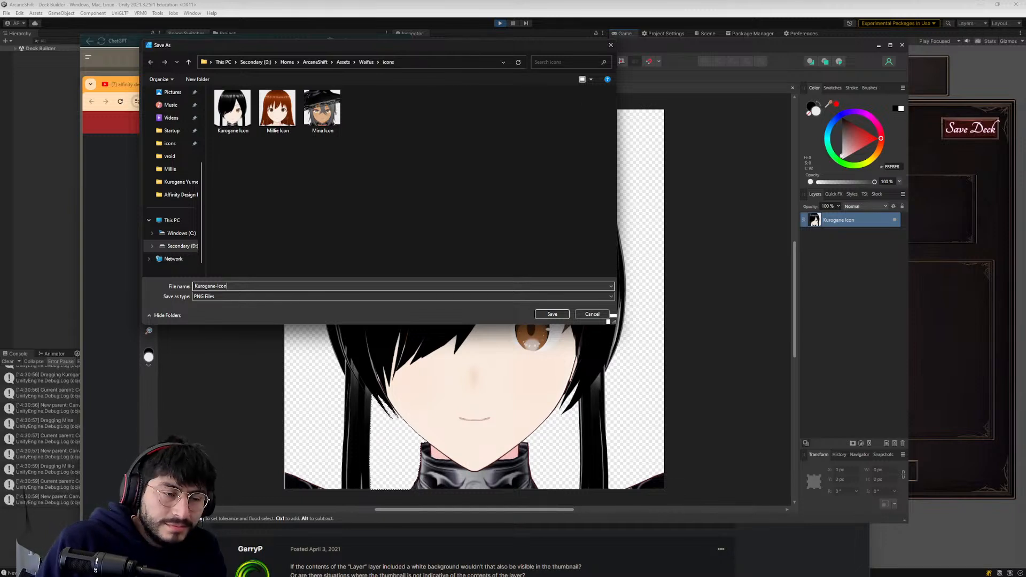
left_click(232, 109)
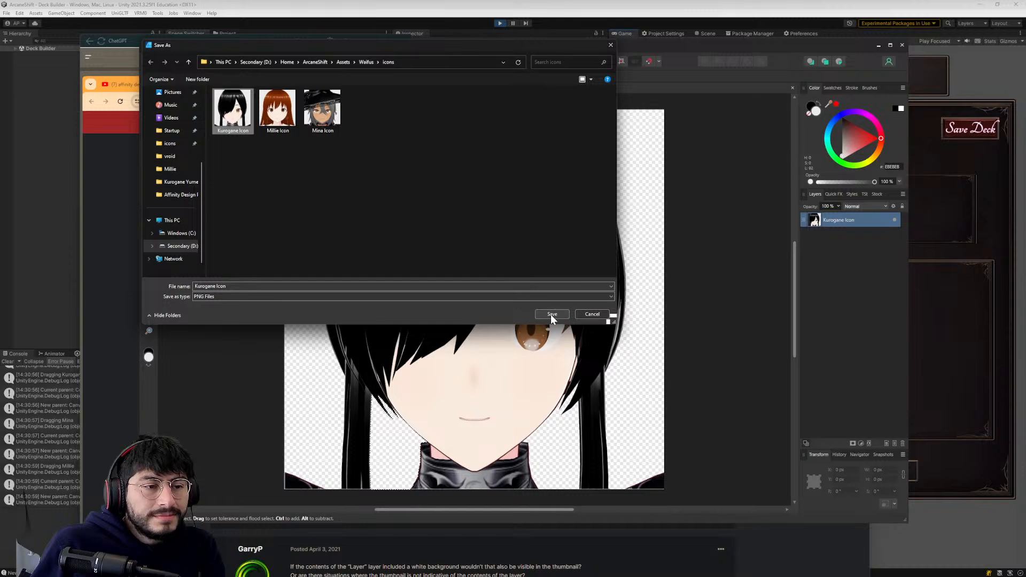
left_click(551, 314)
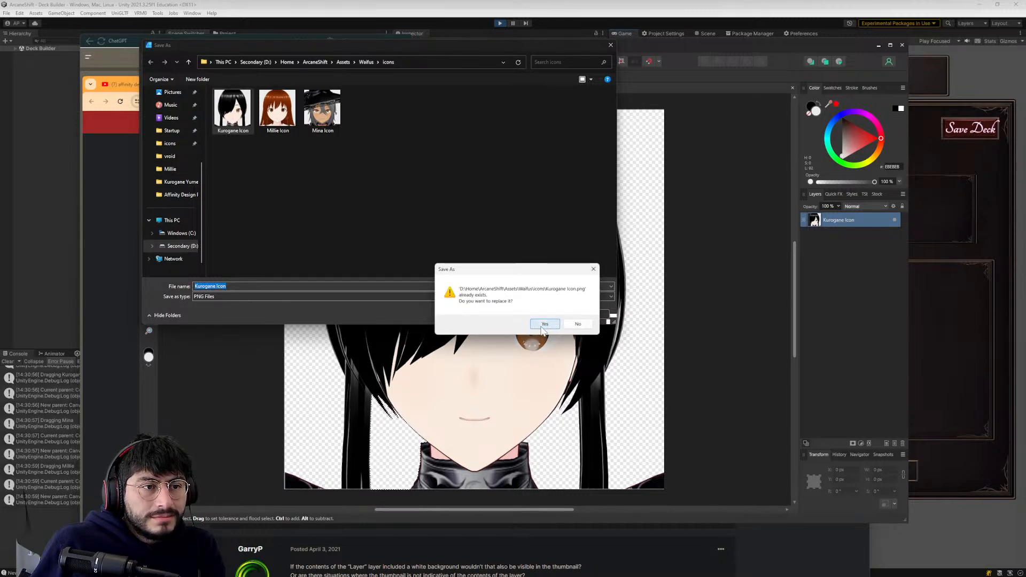
left_click(544, 324)
- Start a new document and create a preset named Waifu-Icon in the Photo category with the landscape image icon
left_click(165, 47)
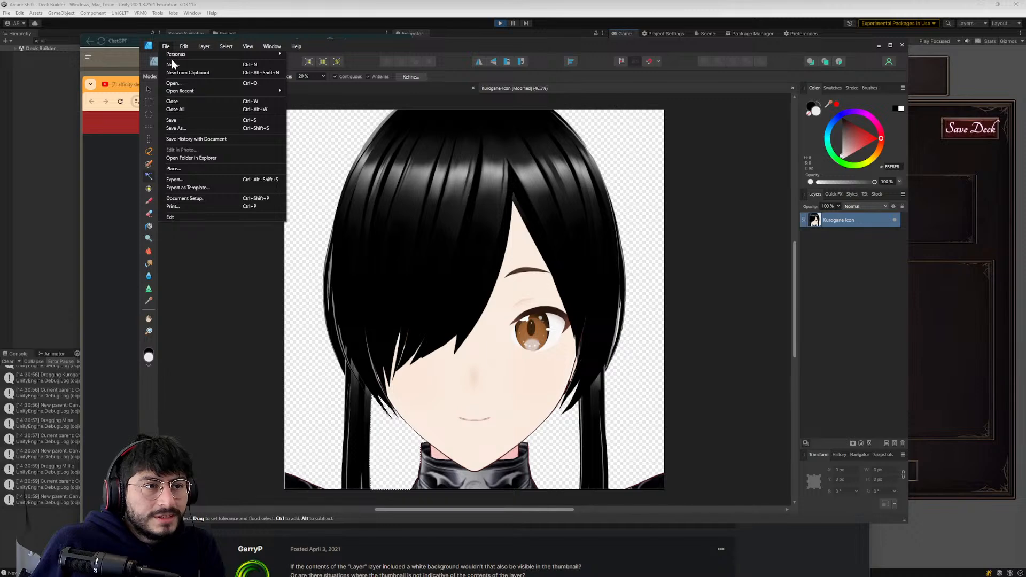
left_click(171, 63)
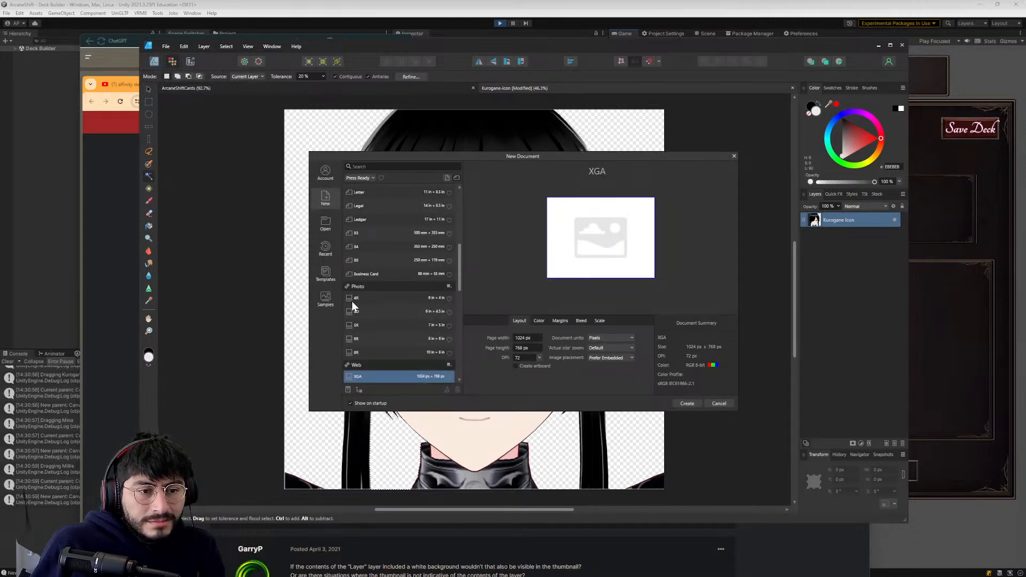
scroll(382, 309, "down", 10)
scroll(380, 326, "up", 15)
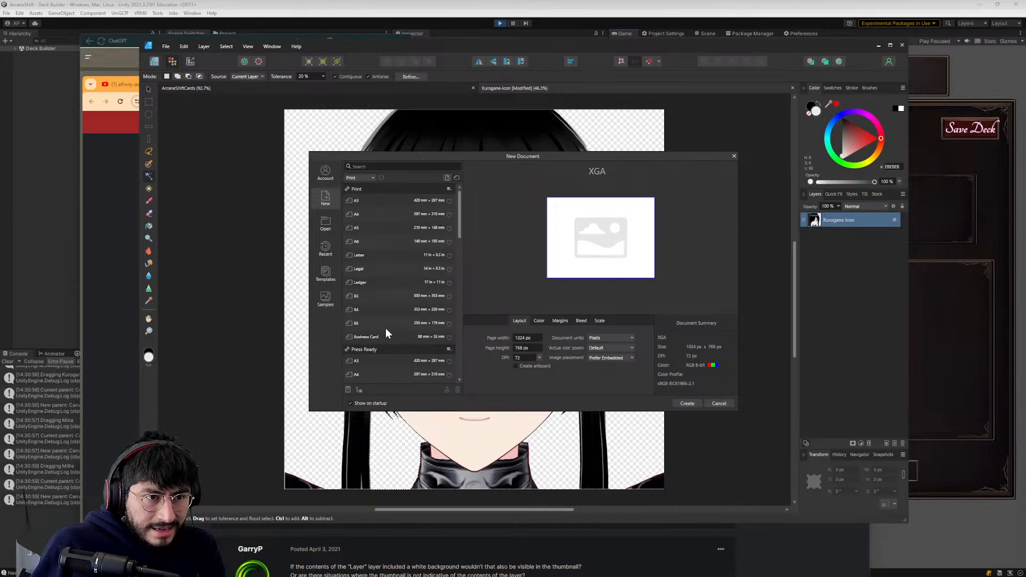
scroll(380, 363, "down", 3)
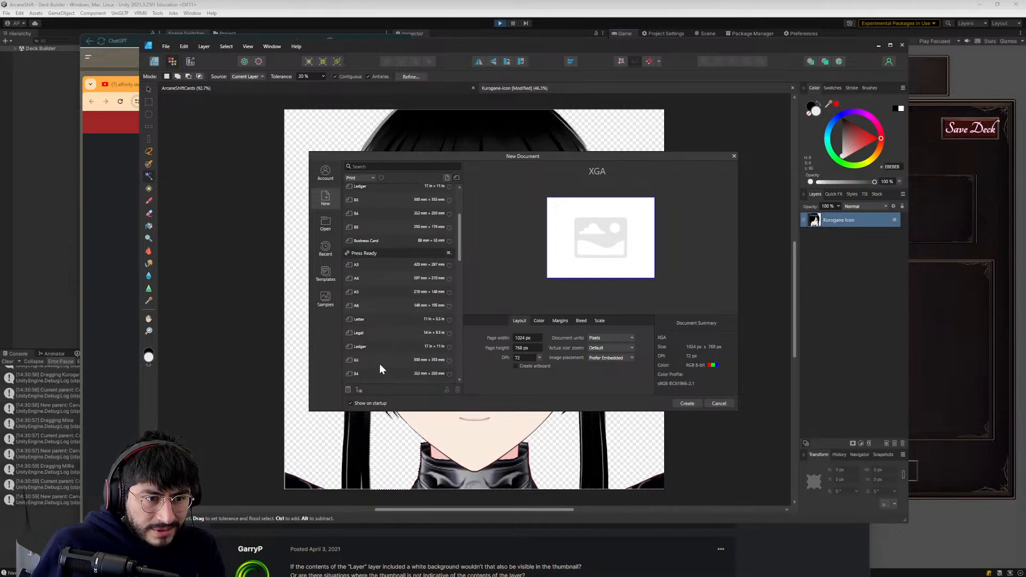
left_click(347, 390)
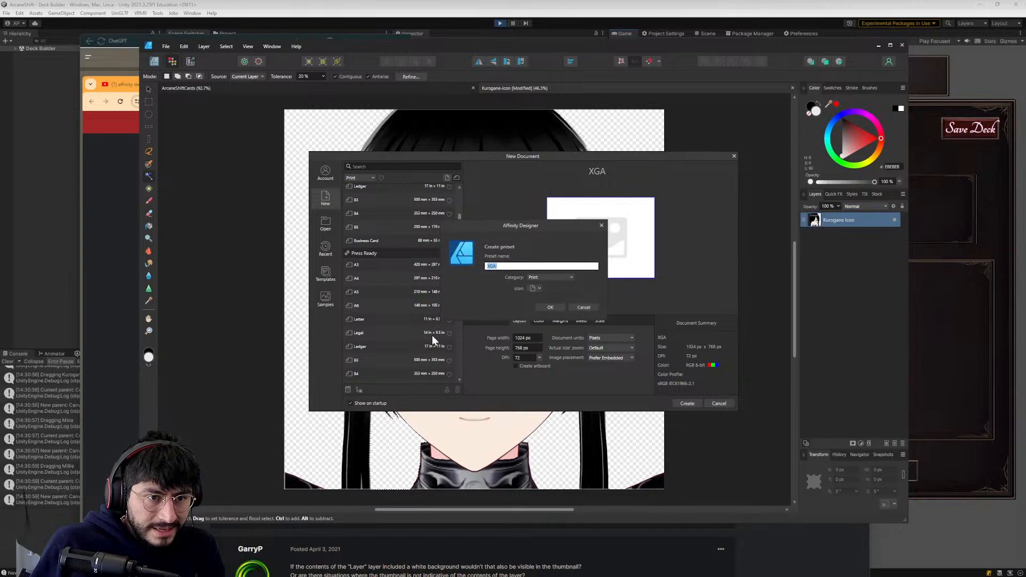
type("Wa")
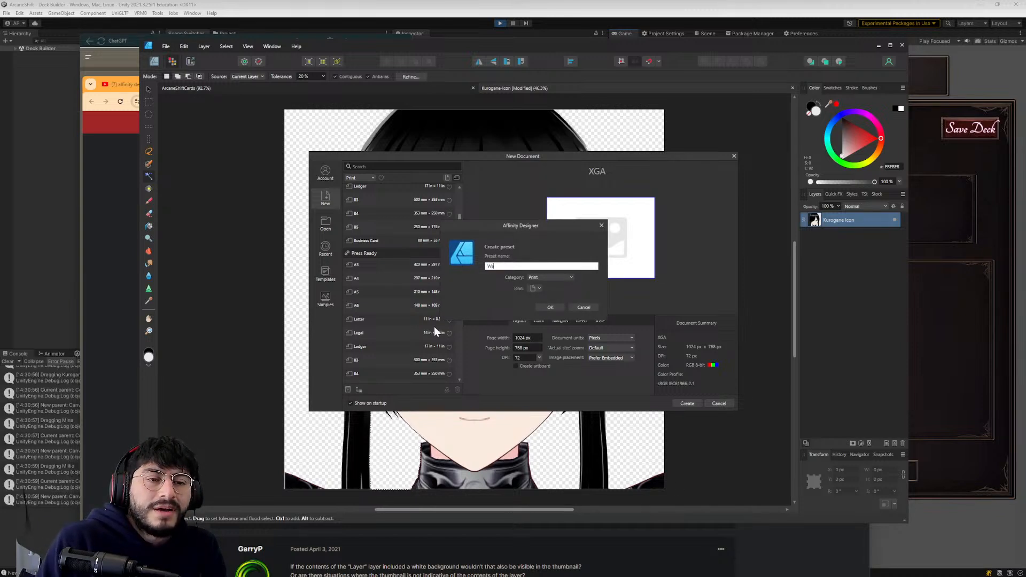
type("ifu-Icon")
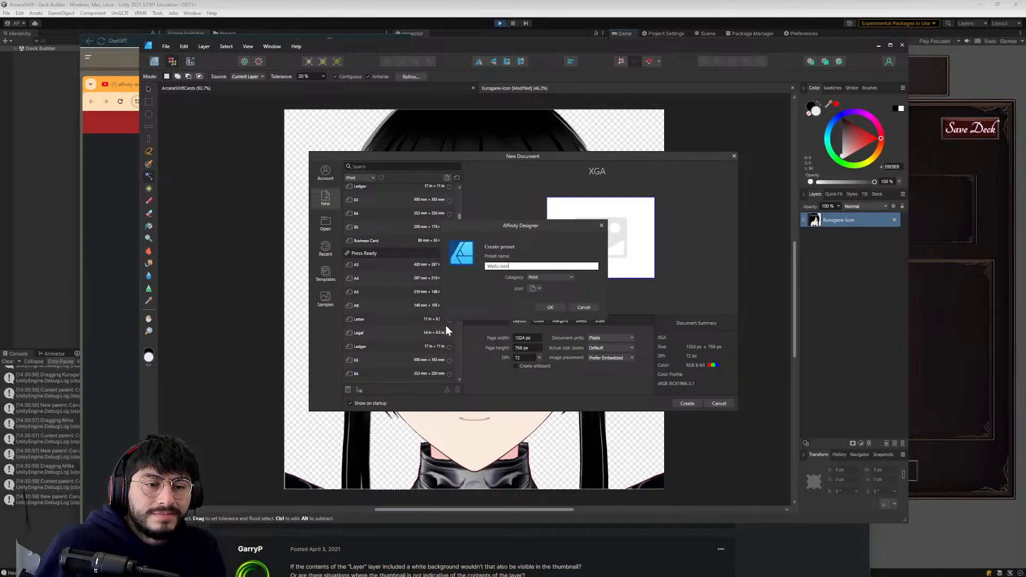
left_click(561, 278)
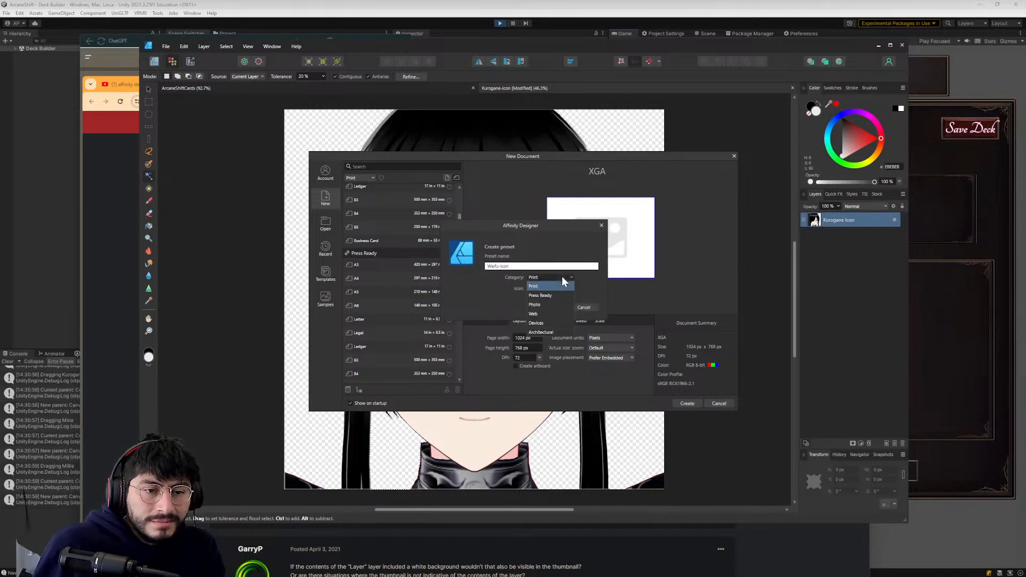
left_click(553, 305)
left_click(532, 288)
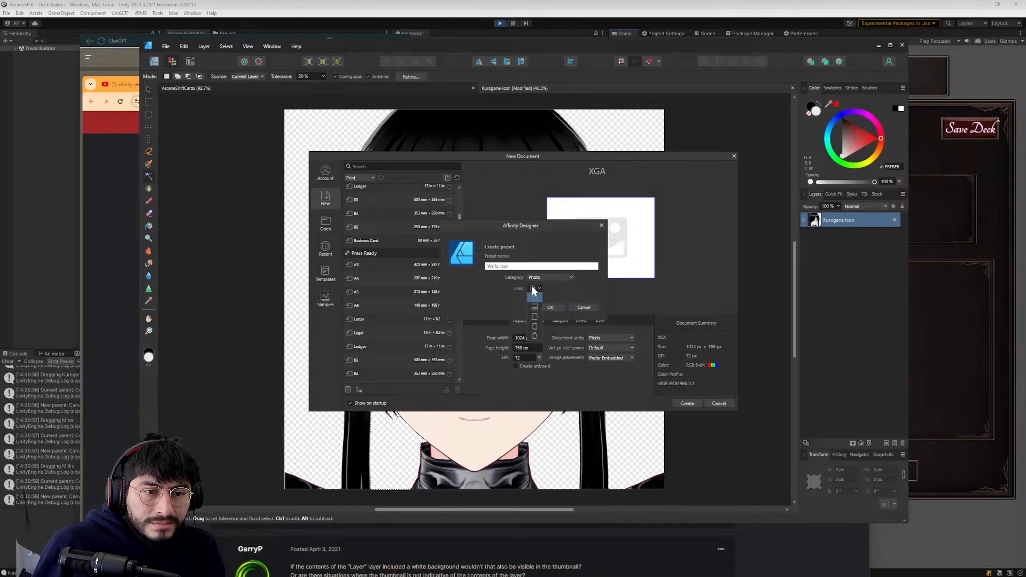
left_click(535, 307)
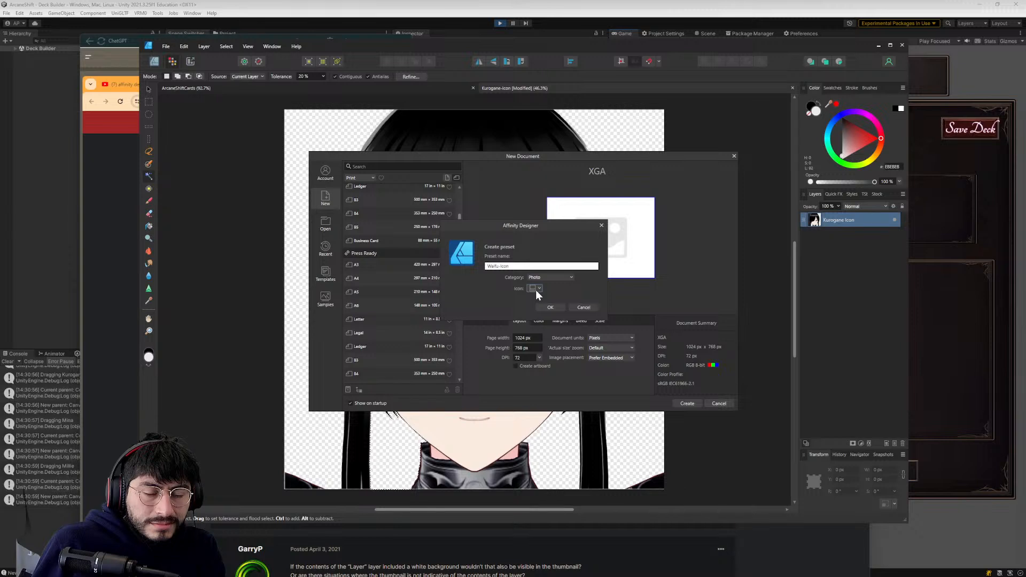
left_click(548, 309)
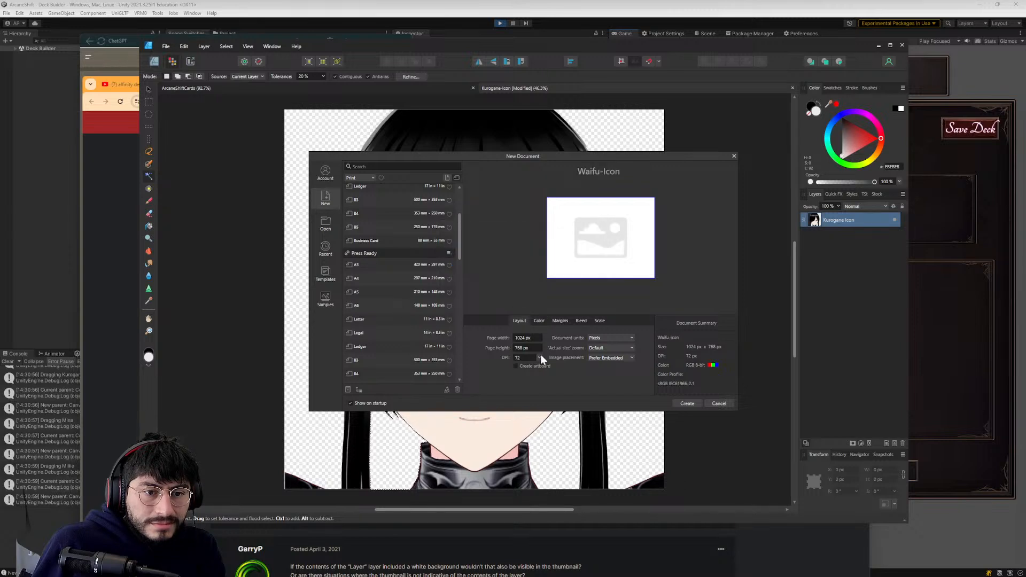
- Try a page height of 2024 px for the new document
key("Tab")
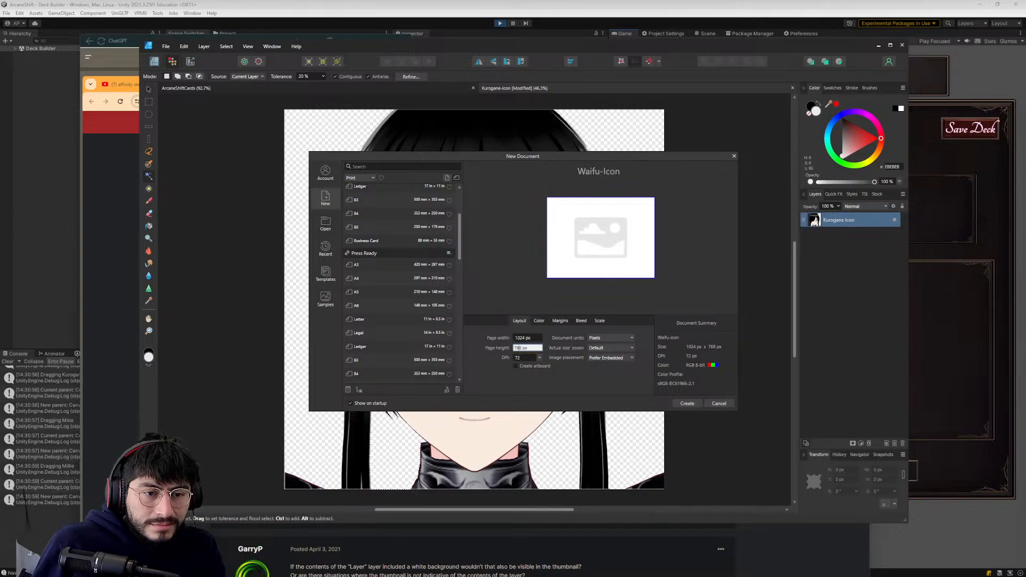
type("2024px")
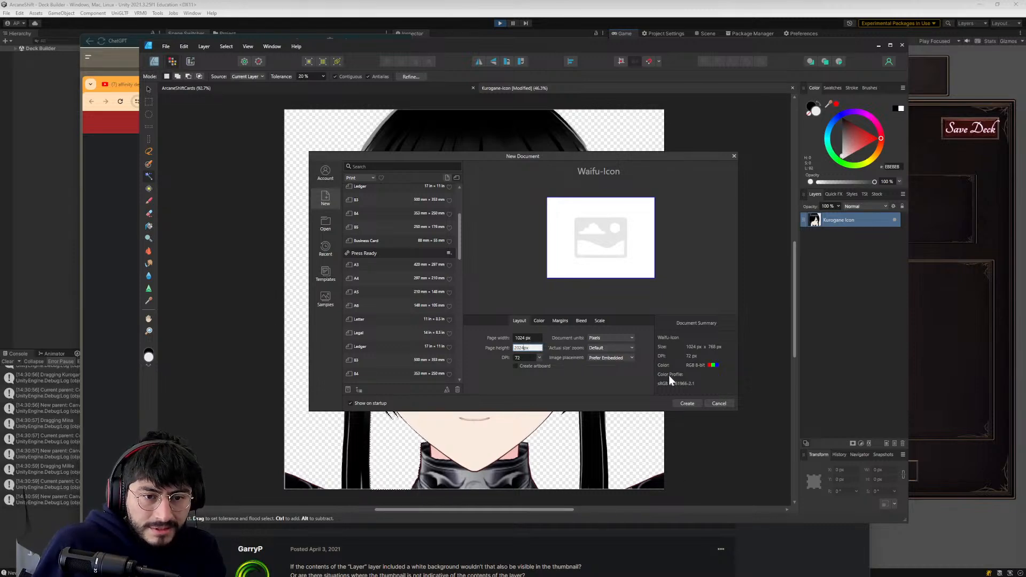
key("alt+Tab")
- Switch to File Explorer and check the image dimensions in the detailed properties of the Kurogane Icon PNG
key("alt+Tab")
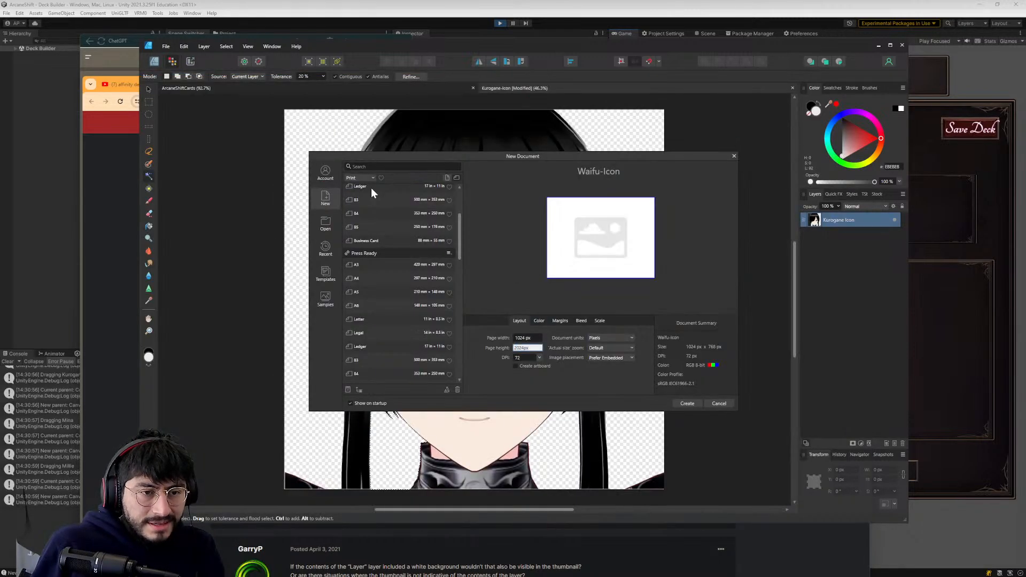
key("alt+Tab")
right_click(436, 196)
left_click(468, 394)
left_click(462, 437)
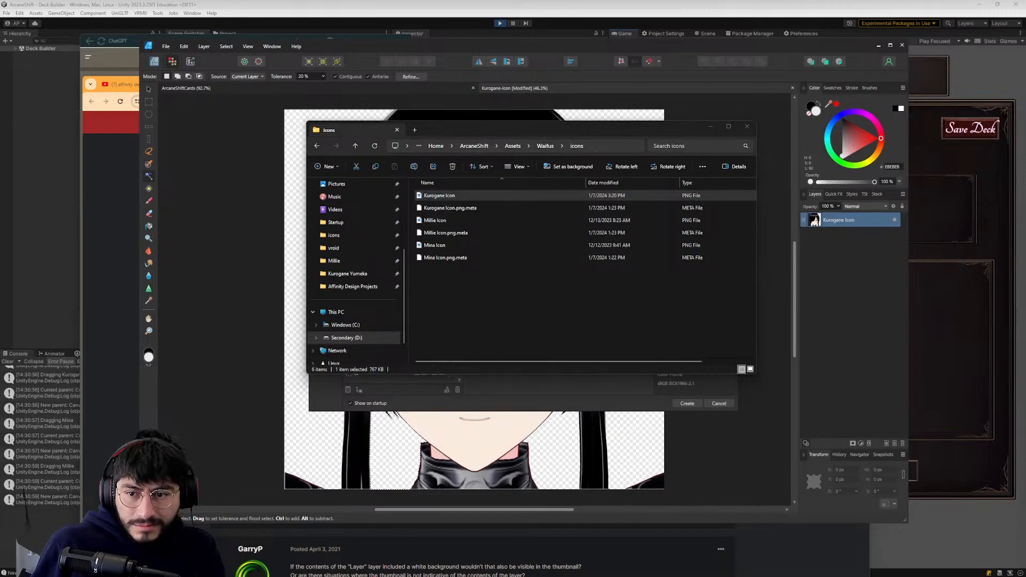
left_click(415, 231)
scroll(422, 300, "down", 3)
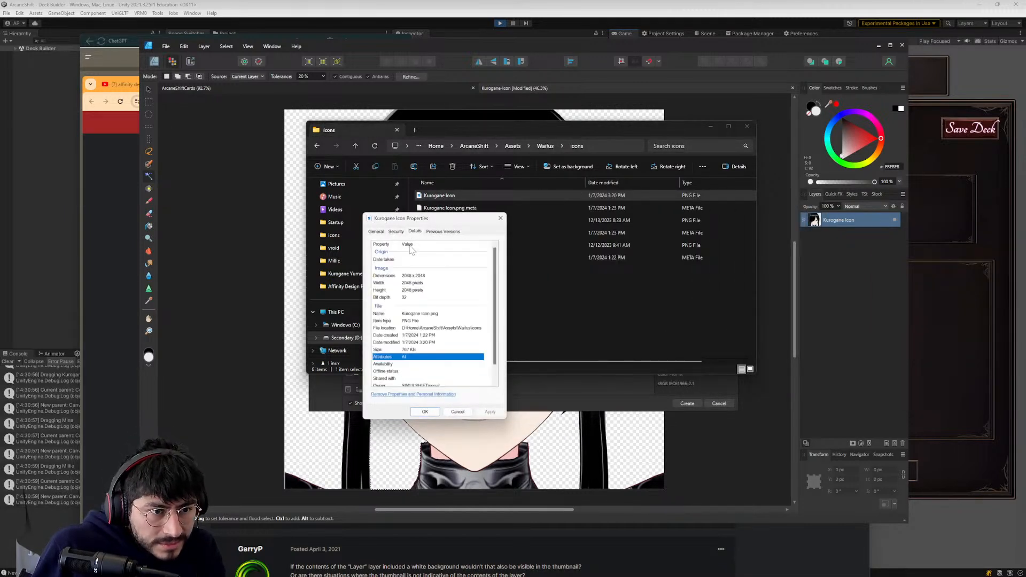
left_click(500, 218)
left_click(747, 126)
- Set the new document's page height and width to 2048 px and create it
type("2048px")
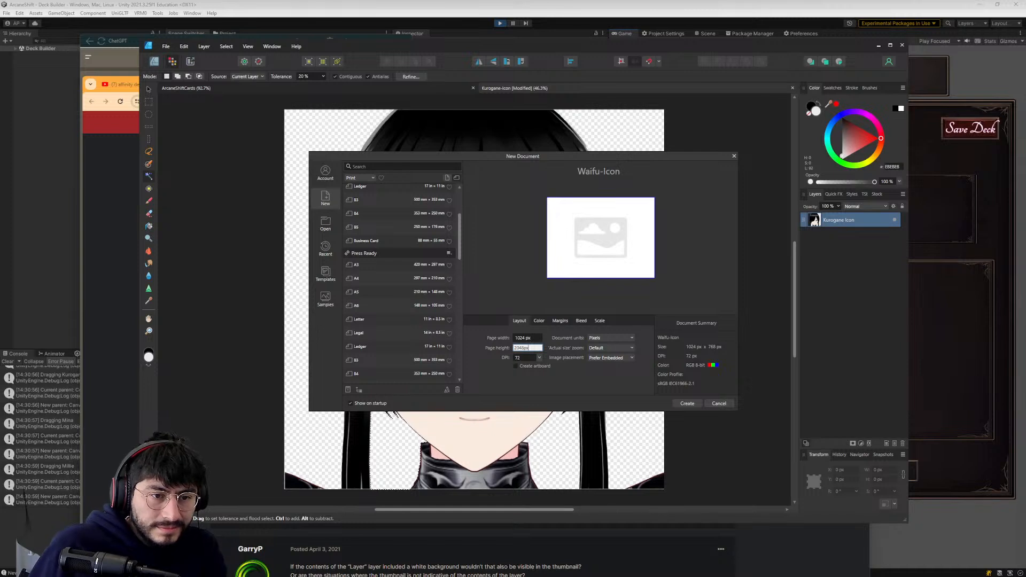
key("Tab")
type("2048px")
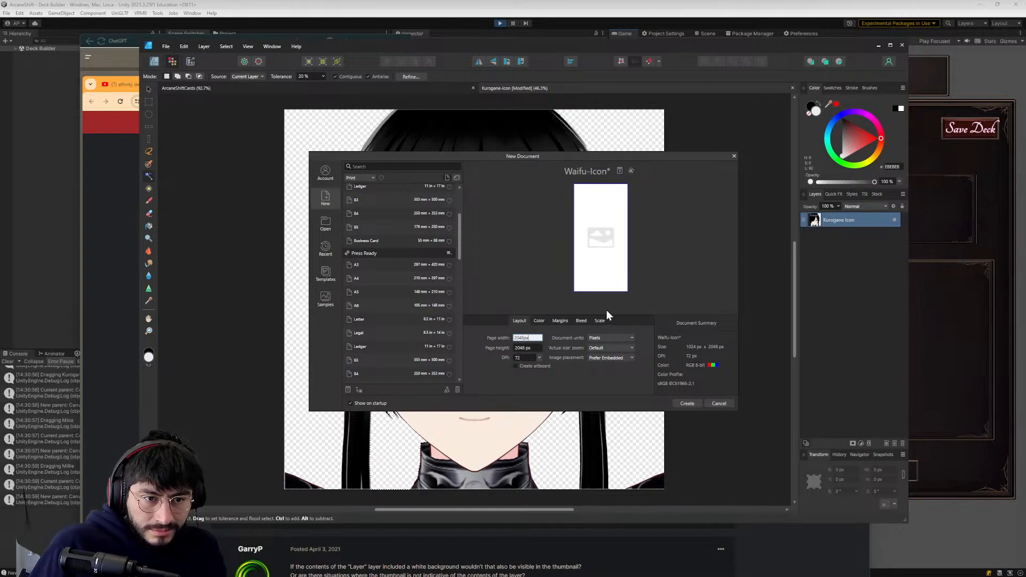
left_click(687, 403)
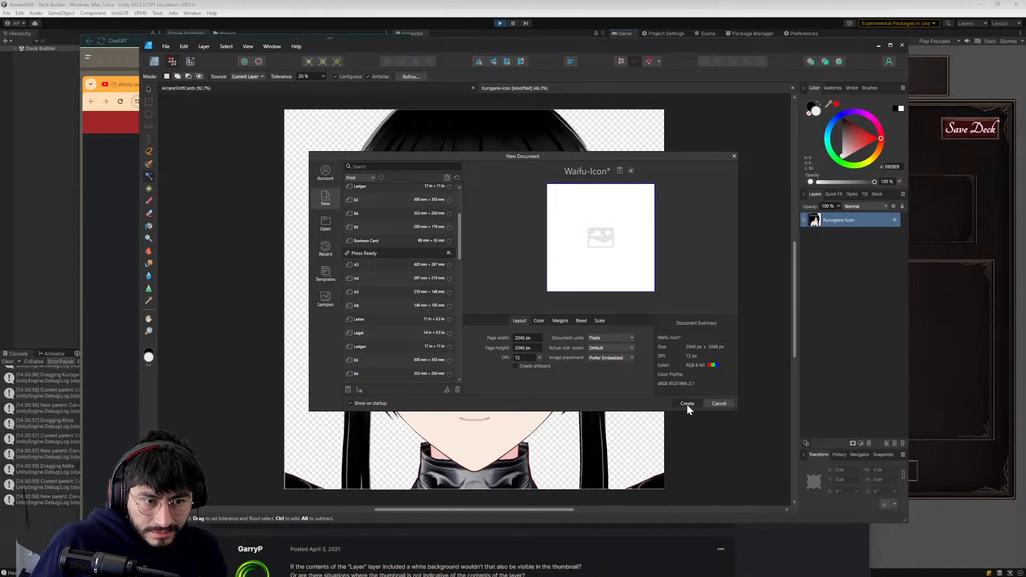
left_click(687, 404)
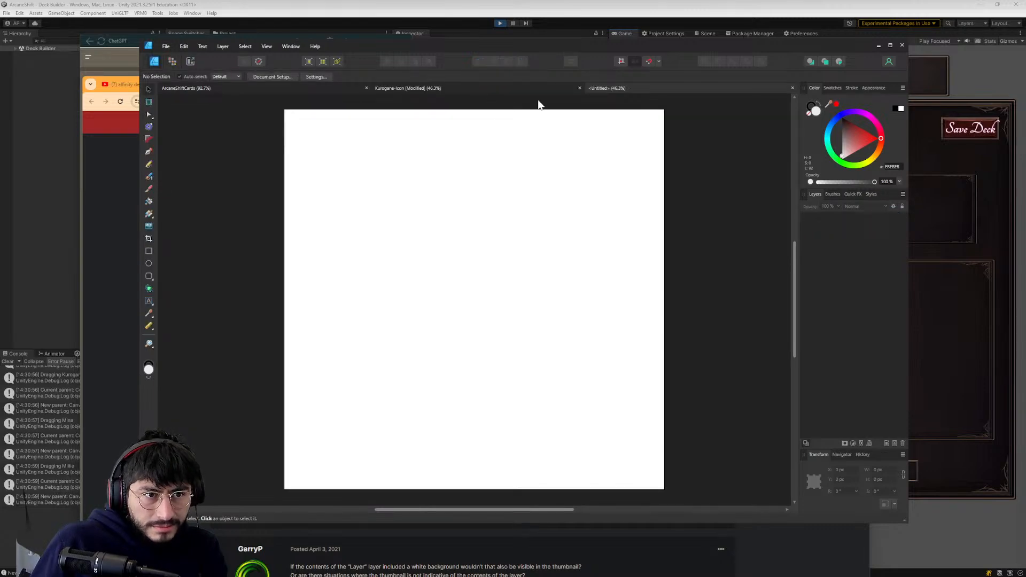
key("alt+Tab")
key("alt+Tab")
key("alt+Tab")
key("alt+Tab")
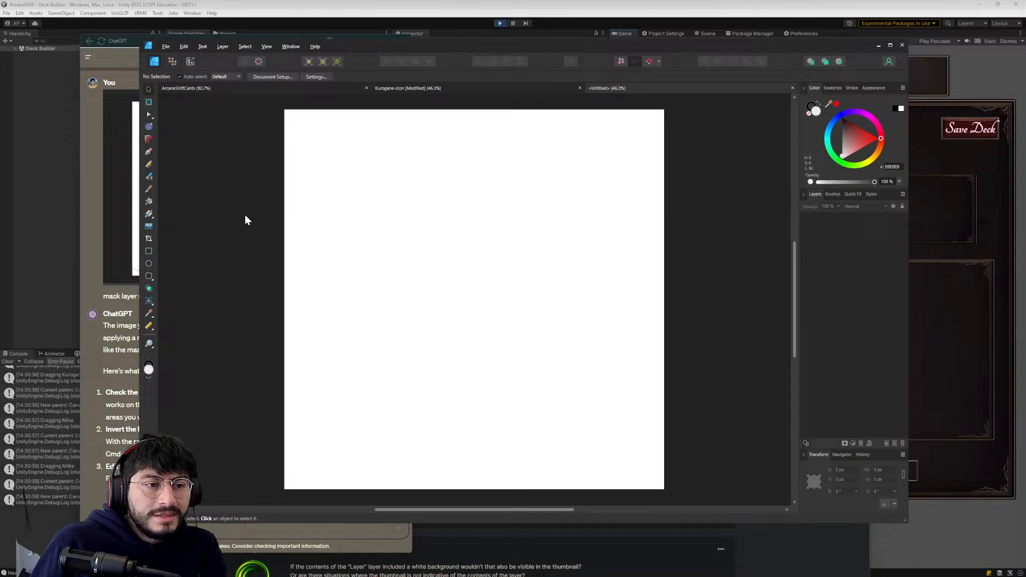
key("alt+Tab")
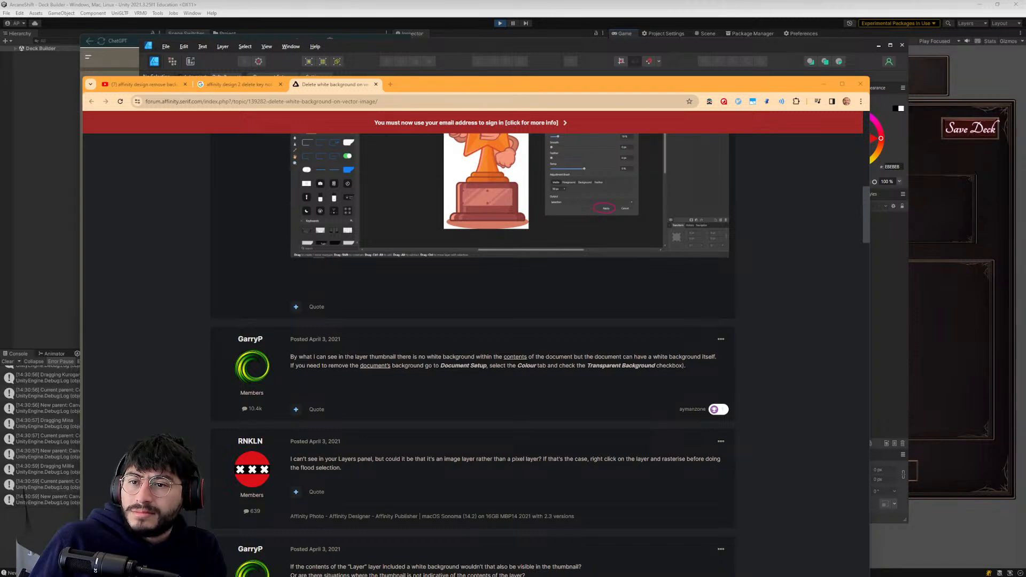
key("alt+Tab")
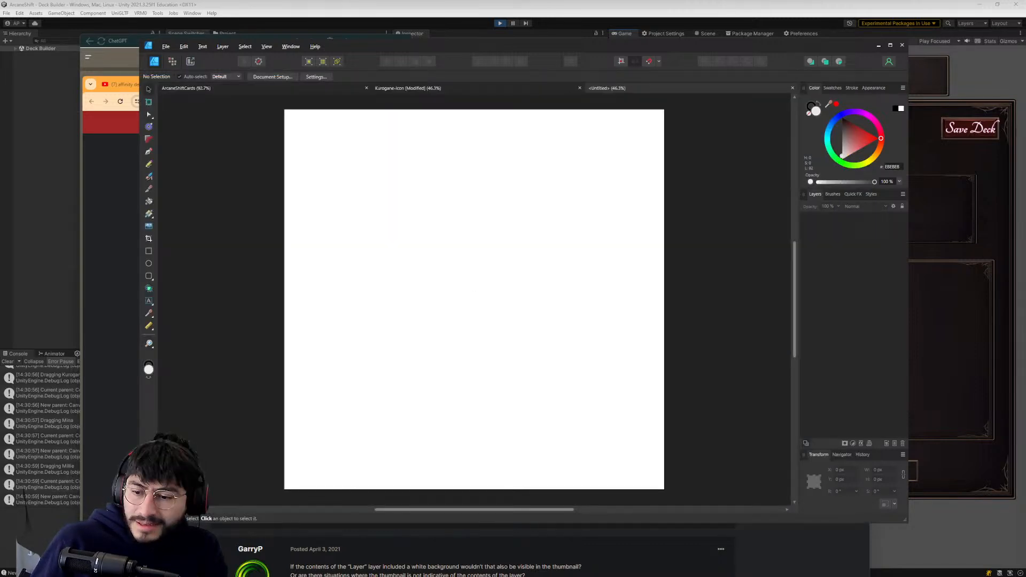
- Switch to File Explorer, place the Millie Icon PNG from the icons folder into the blank document and align it to fill the page
key("super+e")
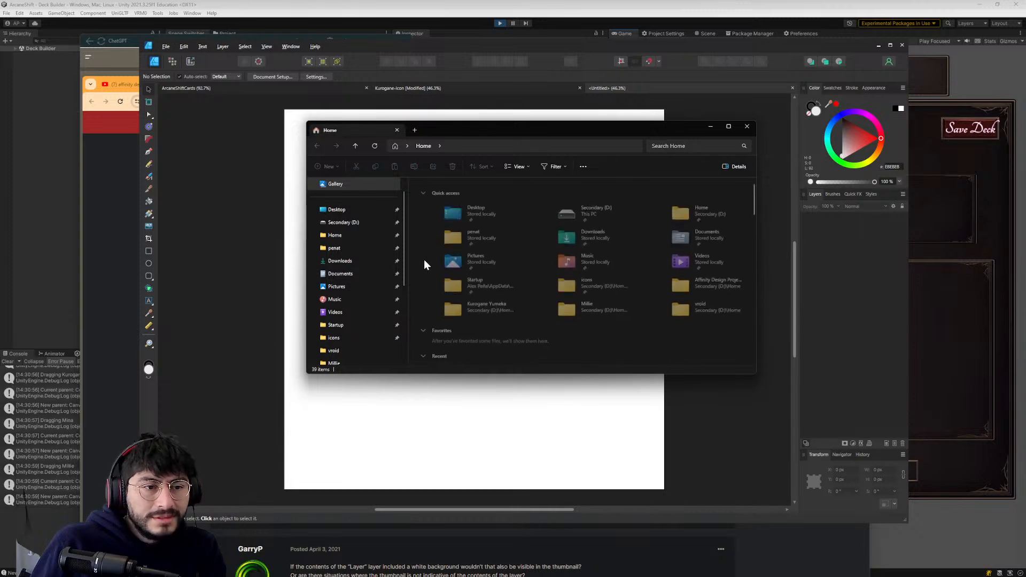
left_click(339, 340)
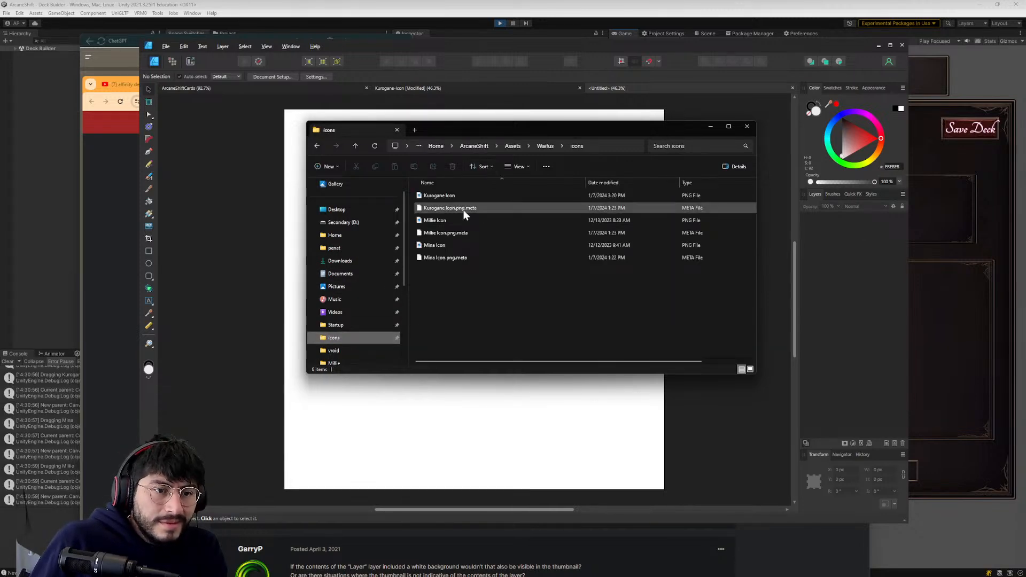
left_click_drag(462, 133, 715, 148)
left_click(701, 236)
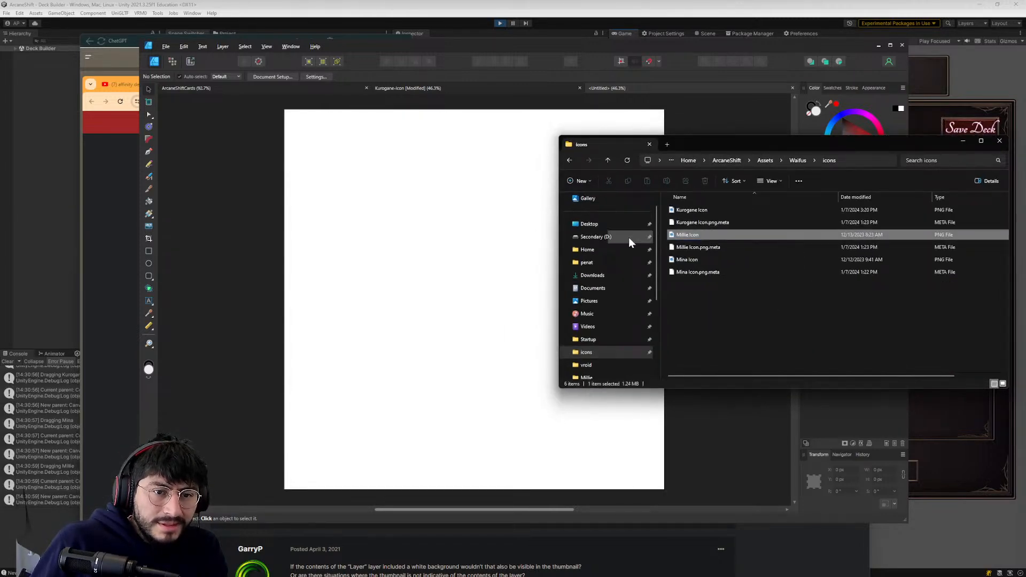
left_click_drag(683, 235, 508, 235)
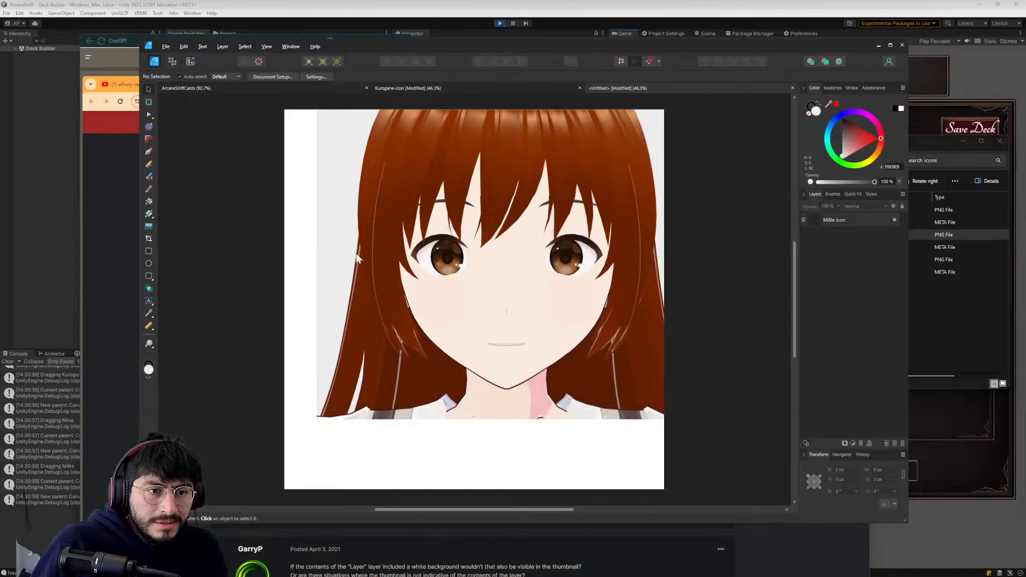
left_click_drag(450, 334, 442, 344)
left_click(217, 297)
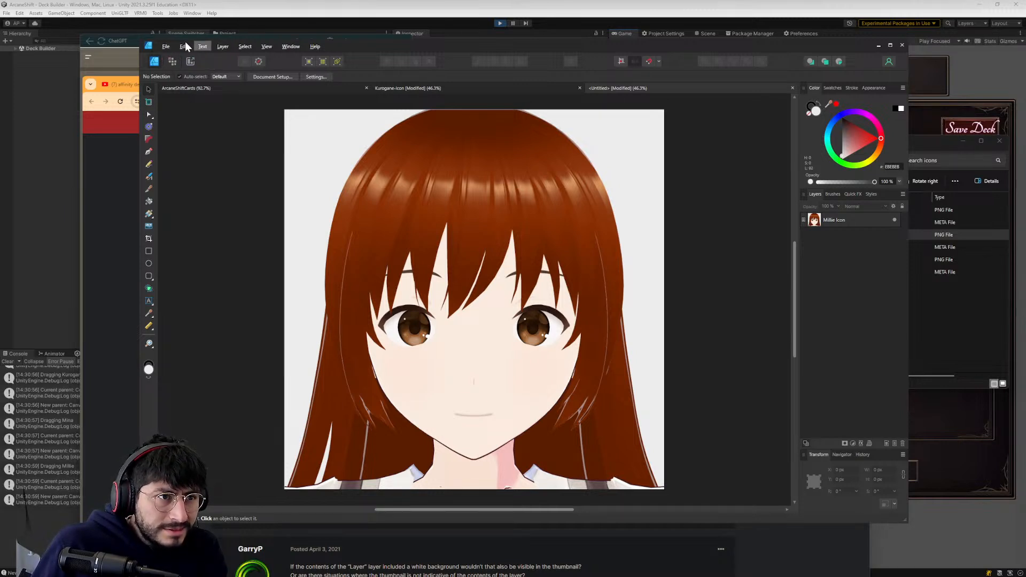
- Enable a transparent background for the Millie document in its colour setup
left_click(165, 47)
left_click(193, 236)
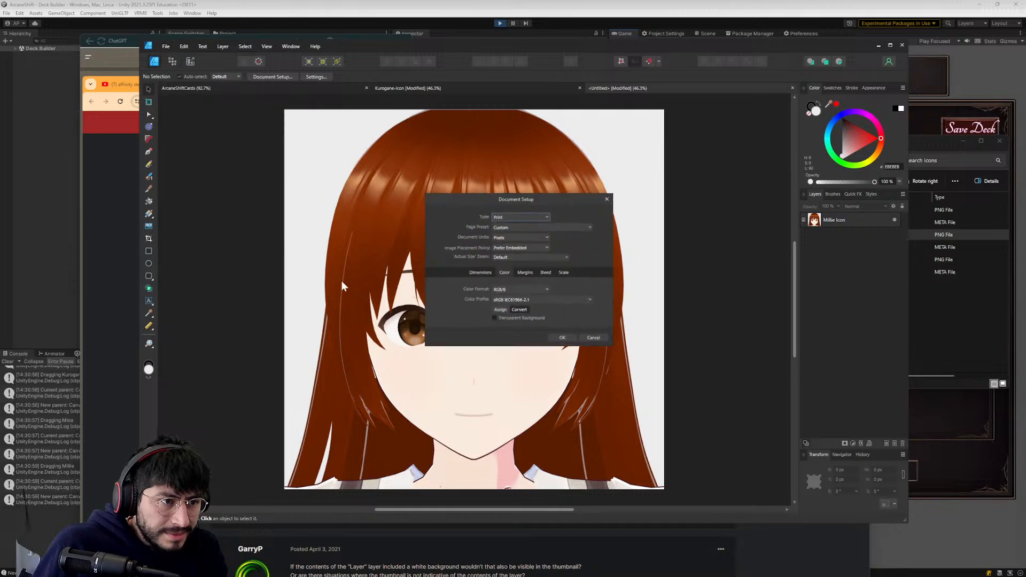
left_click(565, 340)
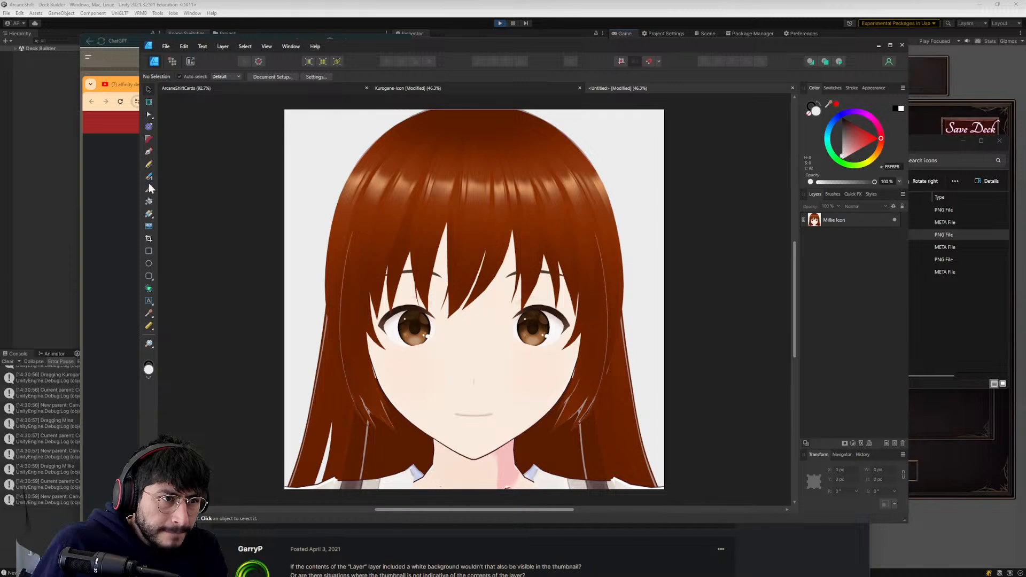
- Switch to pixel editing and rasterize the Millie Icon layer
left_click(171, 61)
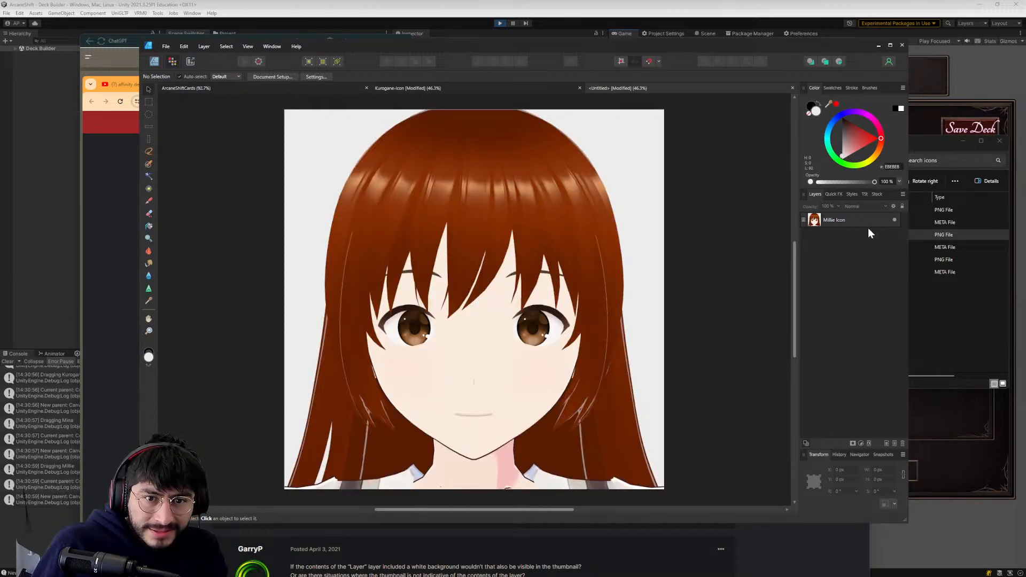
right_click(851, 220)
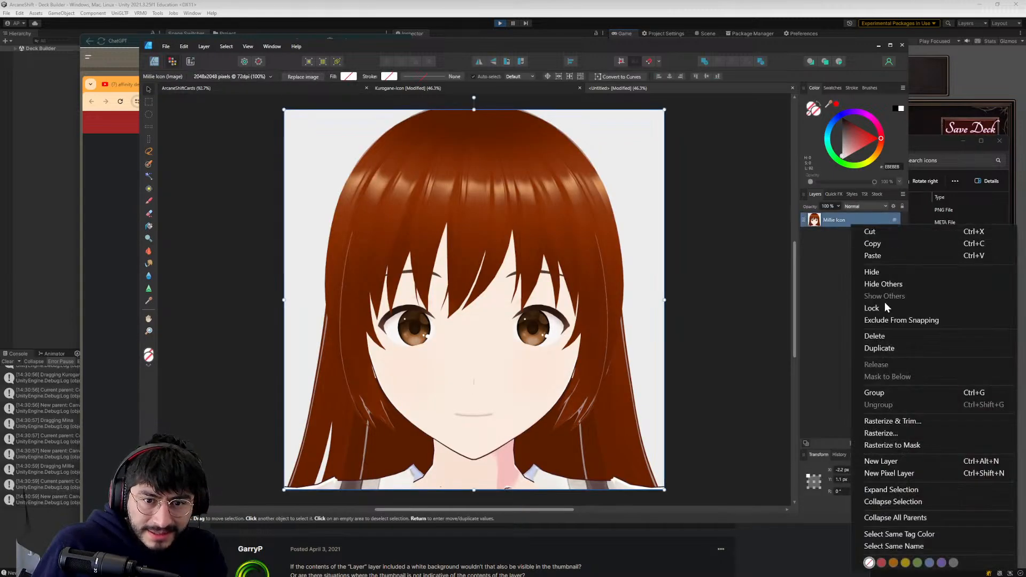
left_click(891, 433)
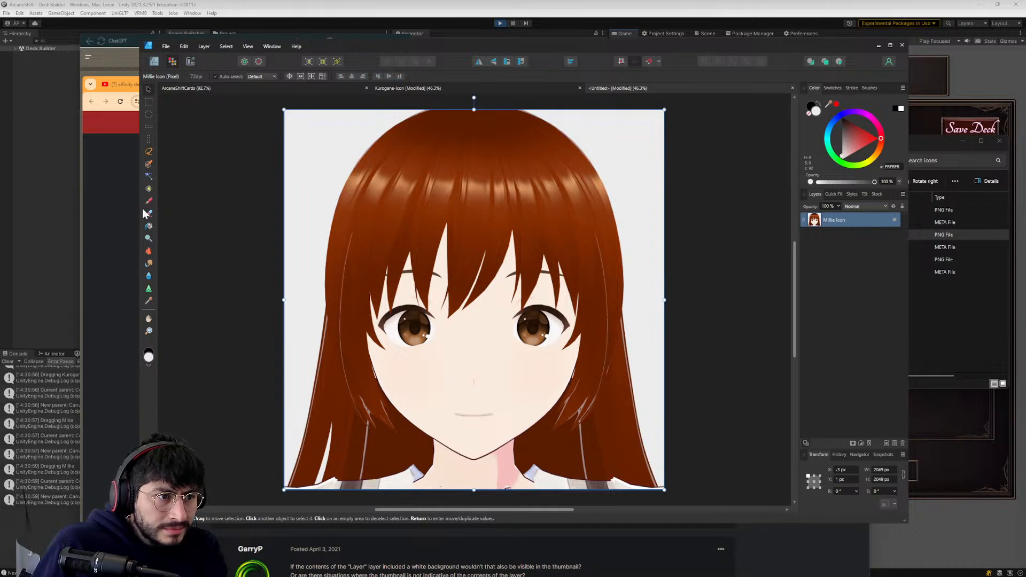
- Flood-select and delete the light background on both sides of Millie's hair, and flood-select the gap between the lower hair strands
left_click(148, 176)
left_click(311, 151)
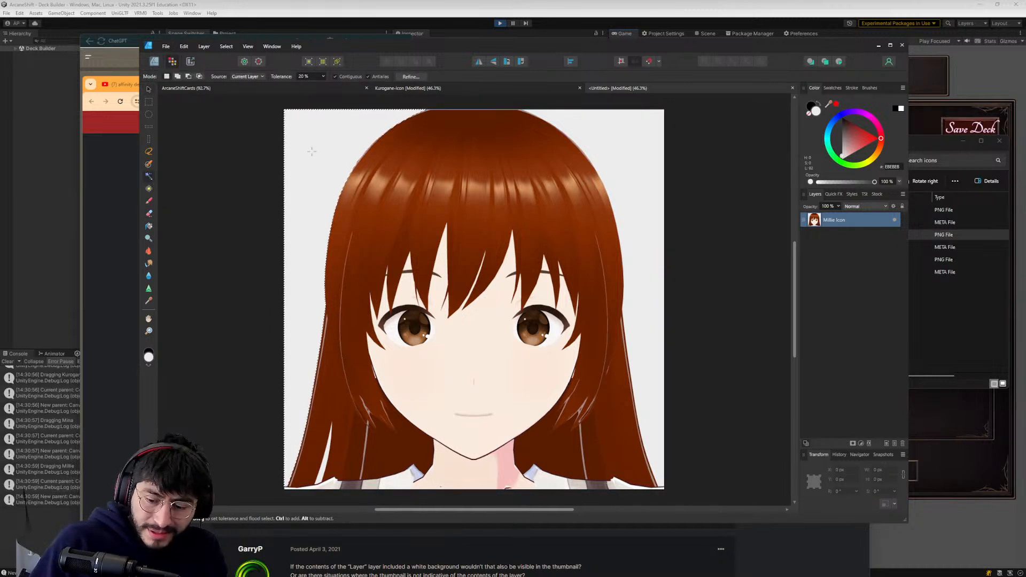
key("Delete")
left_click(637, 131)
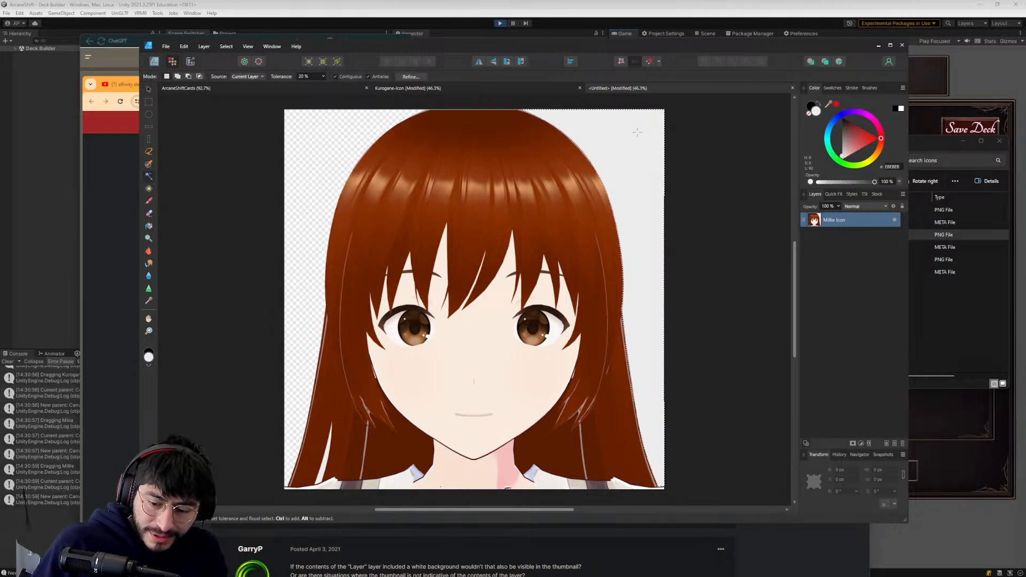
key("Delete")
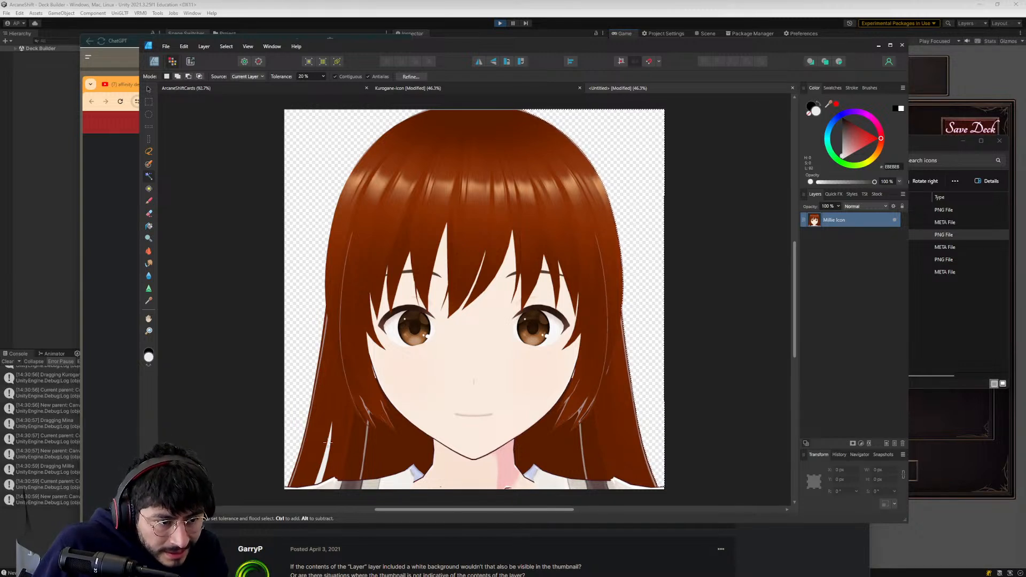
left_click(327, 441)
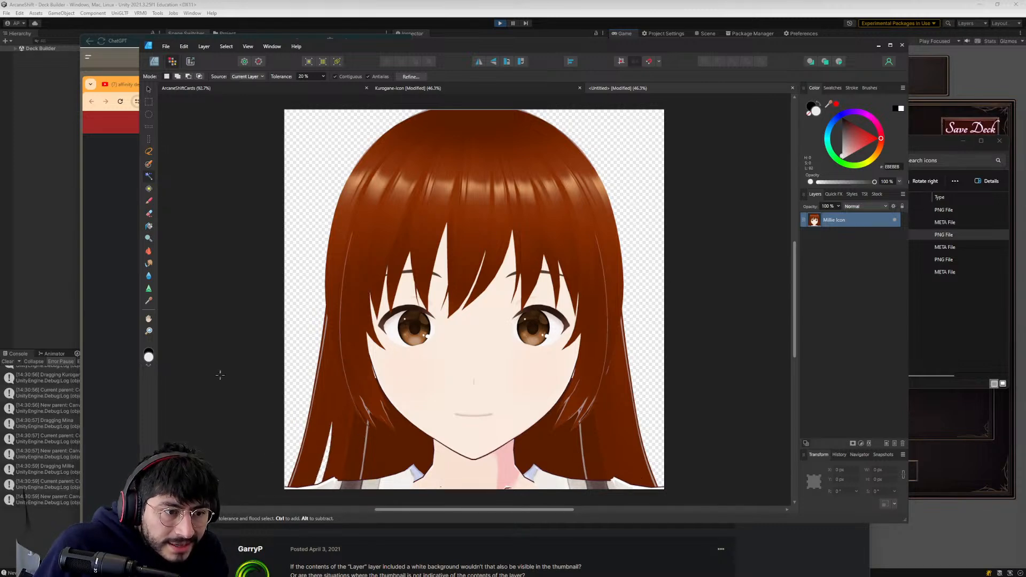
- Save the document as Millie-Icon in the Affinity Design Projects folder
key("ctrl+s")
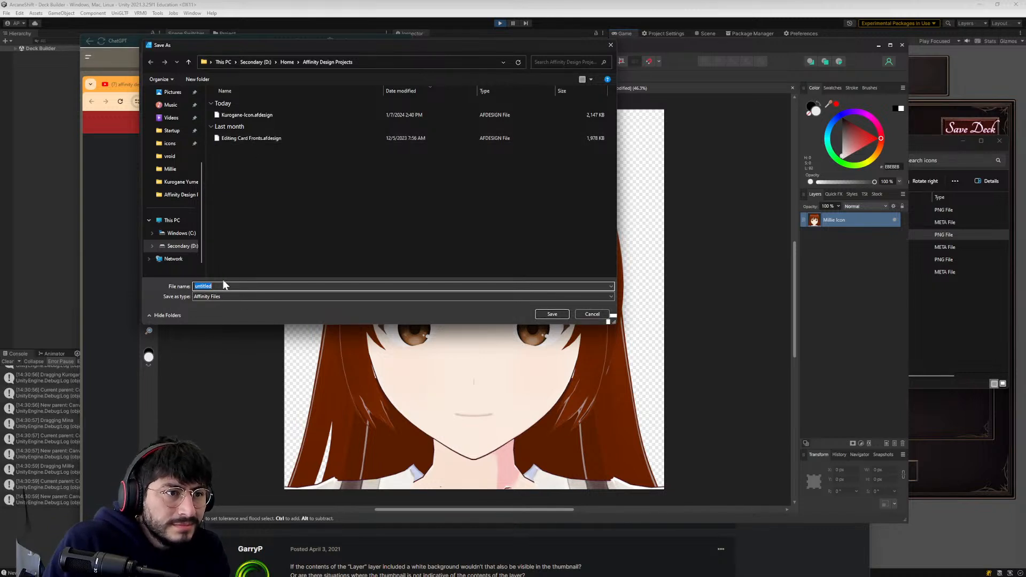
type("Mi")
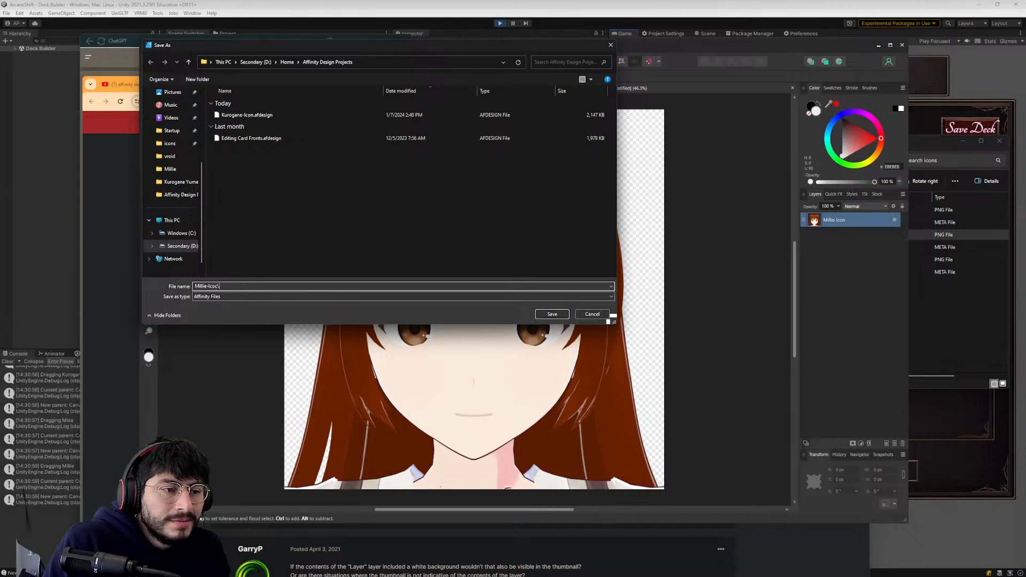
type("llie-Icon")
key("Return")
- Export the document as a 2048 px PNG, replacing the existing Millie Icon file in the icons folder
left_click(166, 46)
left_click(176, 169)
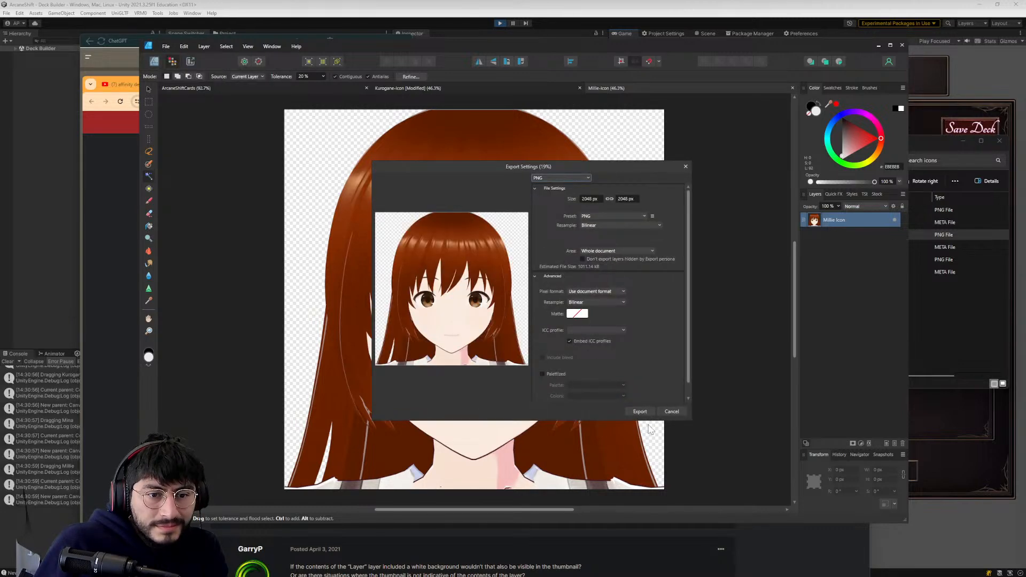
left_click(640, 412)
left_click(278, 115)
left_click(553, 313)
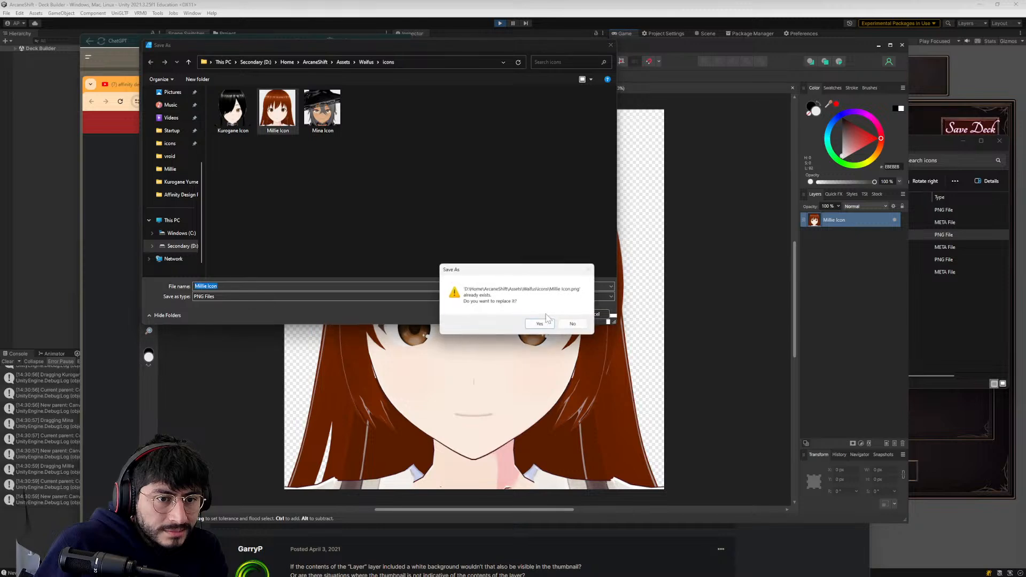
left_click(546, 322)
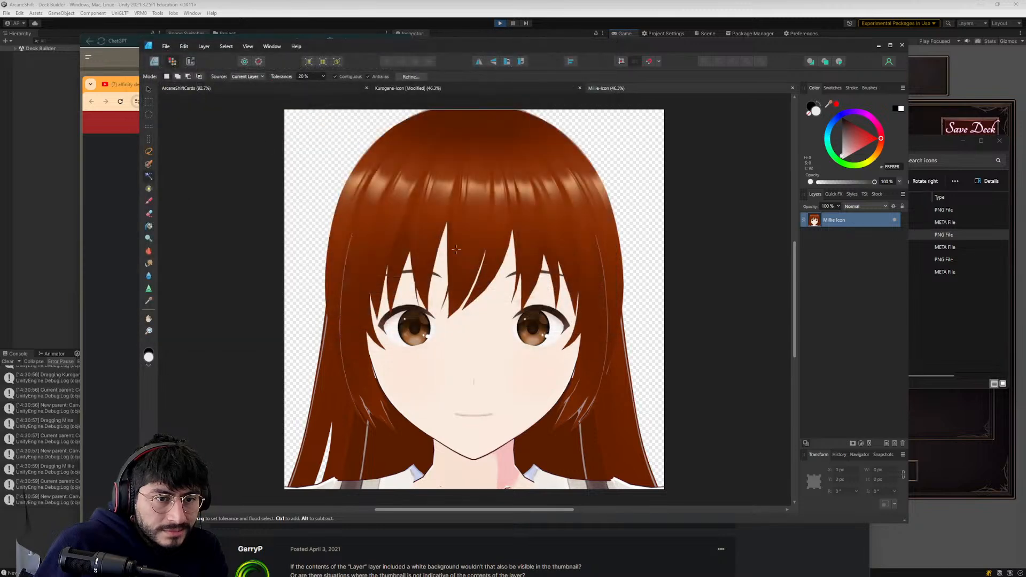
- Create a new document from the Waifu-Icon preset
left_click(166, 46)
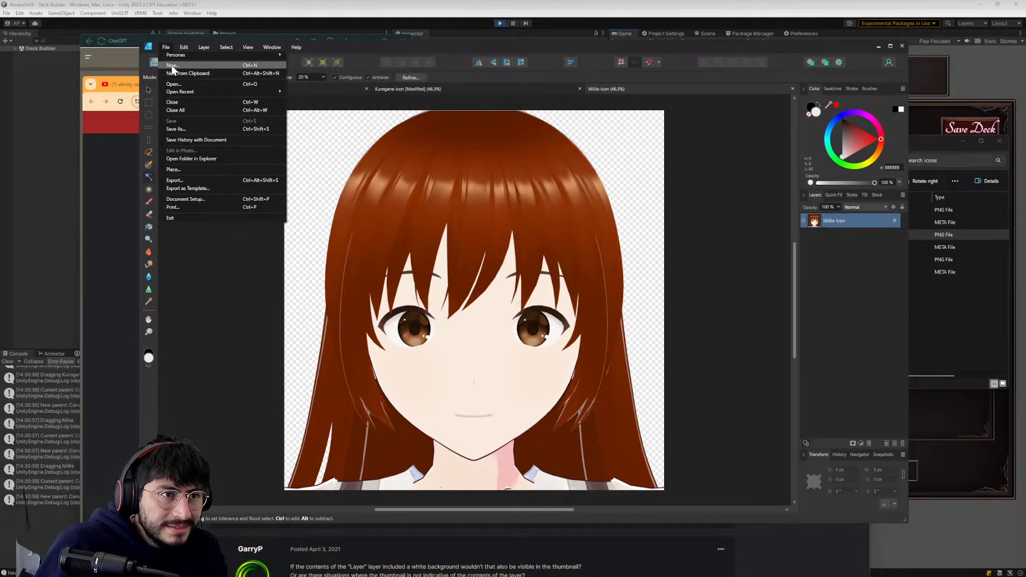
left_click(172, 65)
scroll(403, 329, "down", 5)
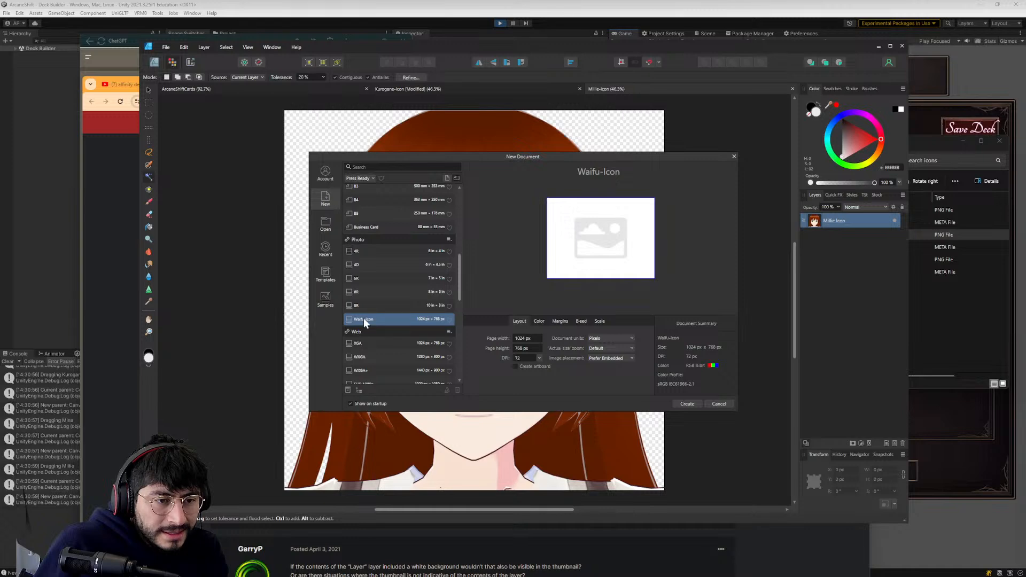
double_click(363, 318)
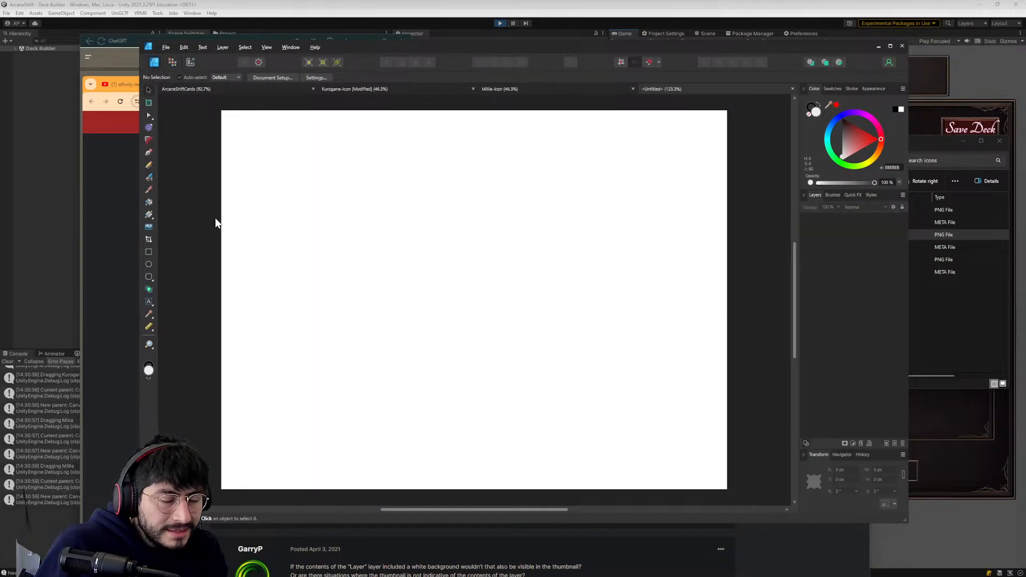
- Try placing the Mina Icon PNG from File Explorer in the new document, and close that document without keeping it
key("alt+Tab")
key("alt+Tab")
key("alt+Tab")
left_click_drag(693, 259, 474, 256)
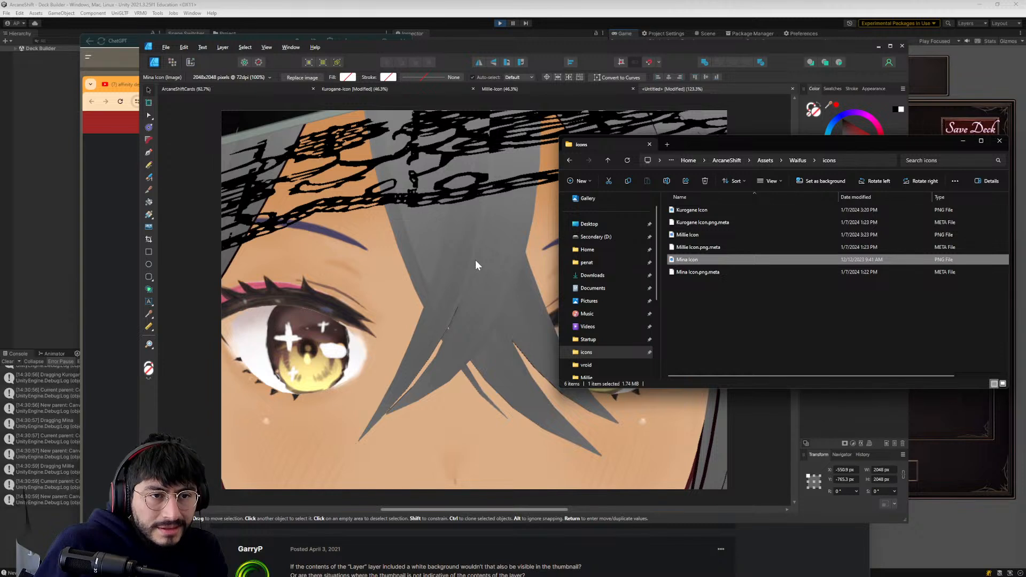
left_click(475, 259)
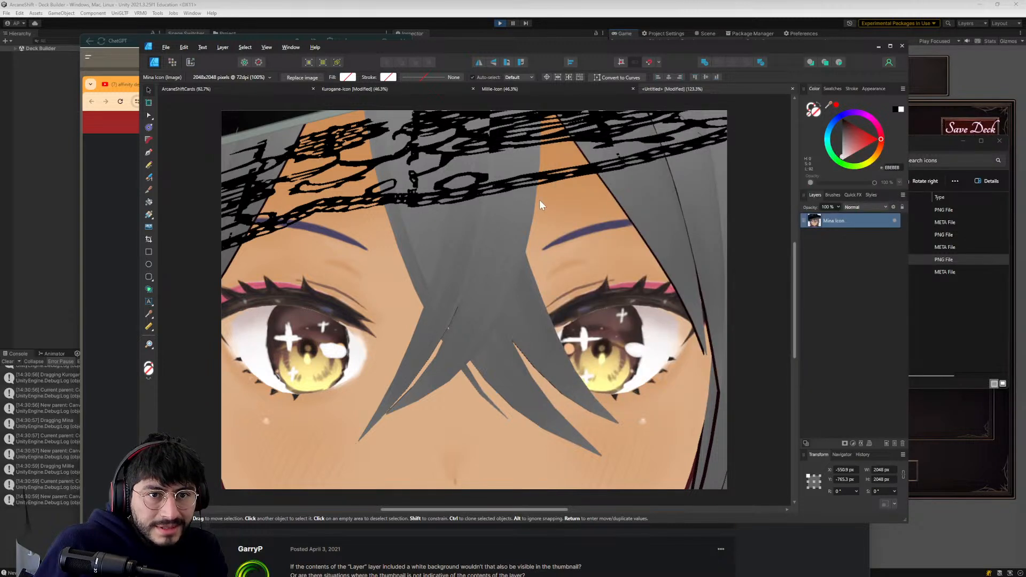
left_click(792, 89)
left_click(516, 288)
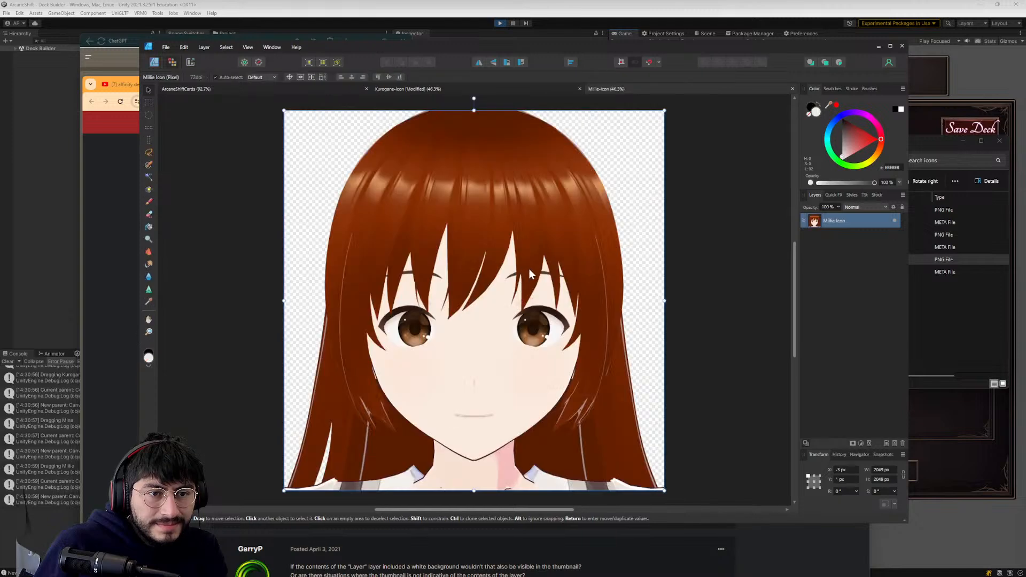
left_click(166, 48)
left_click(173, 64)
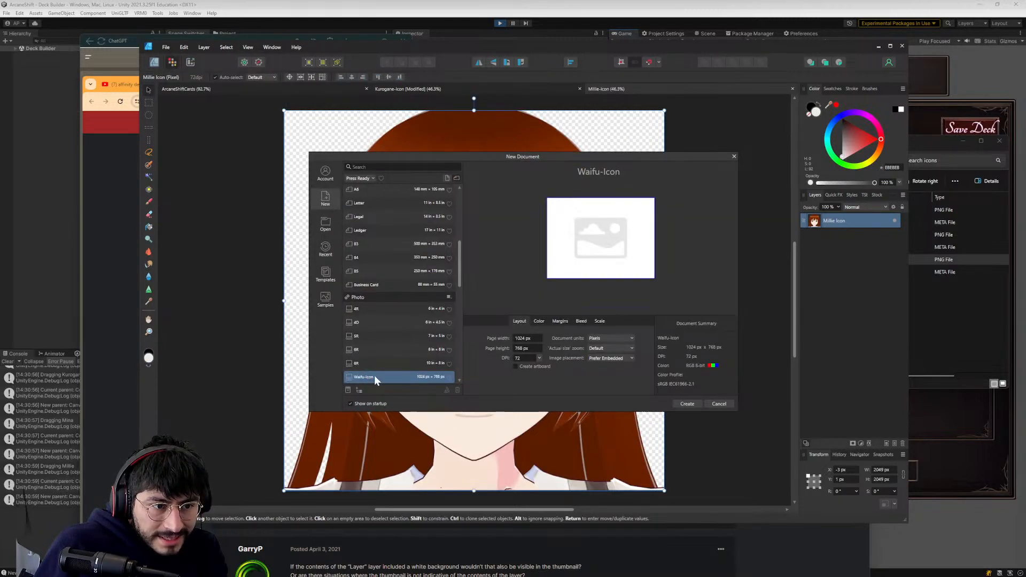
double_click(374, 377)
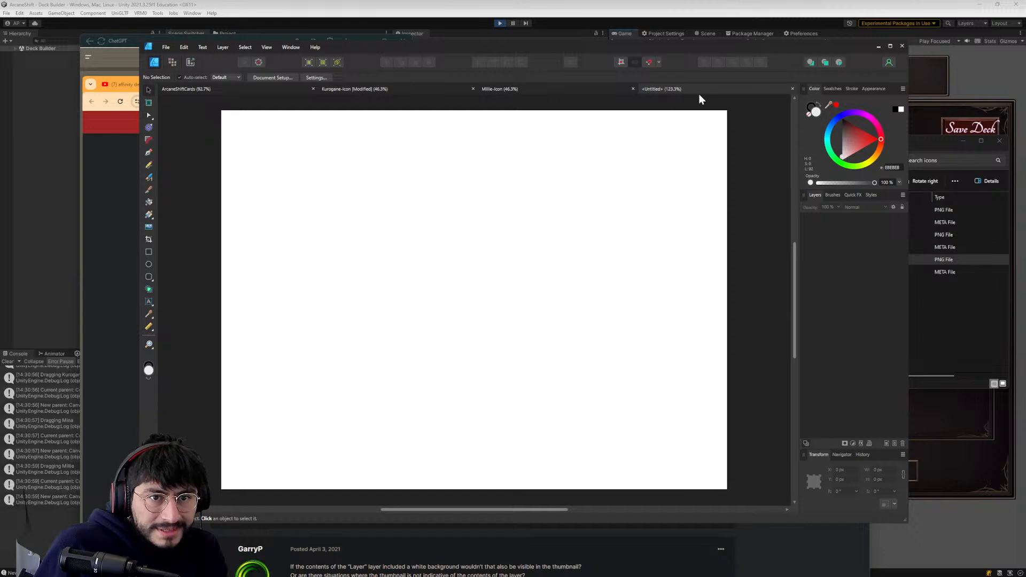
left_click(793, 89)
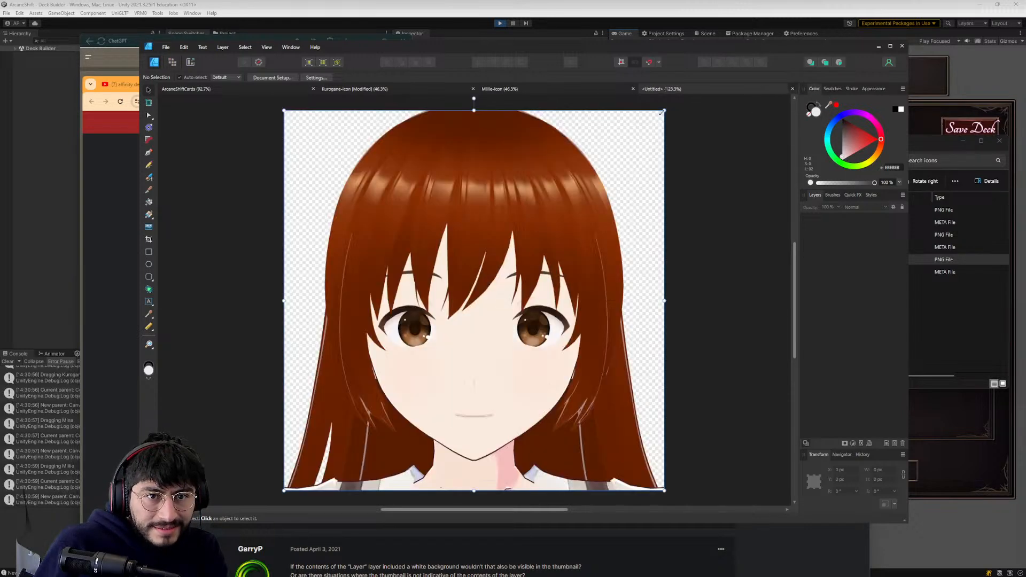
- Start a new document from the Waifu-Icon preset and set its page width and height to 2048 px
left_click(165, 48)
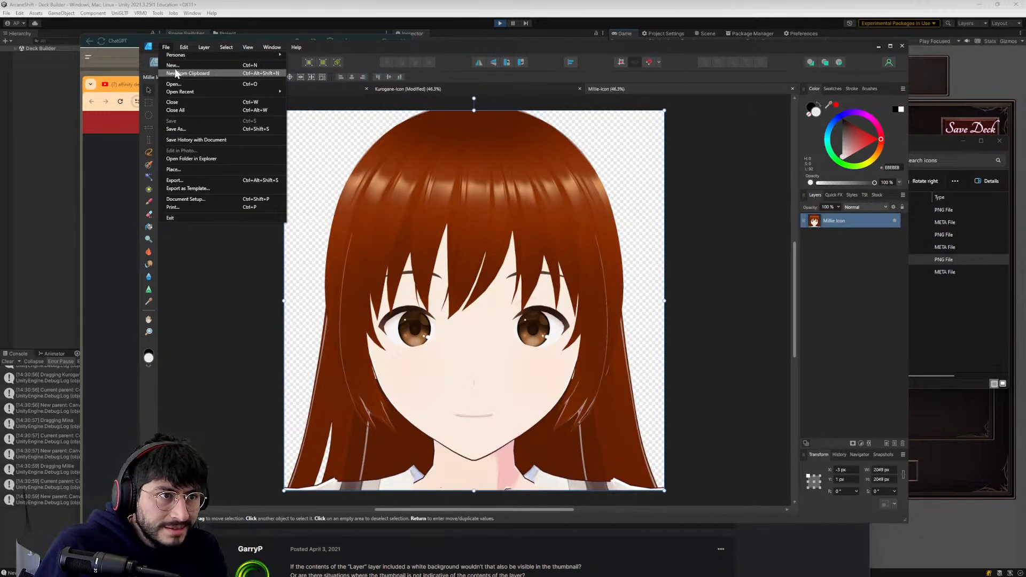
left_click(175, 63)
left_click(521, 338)
left_click(521, 339)
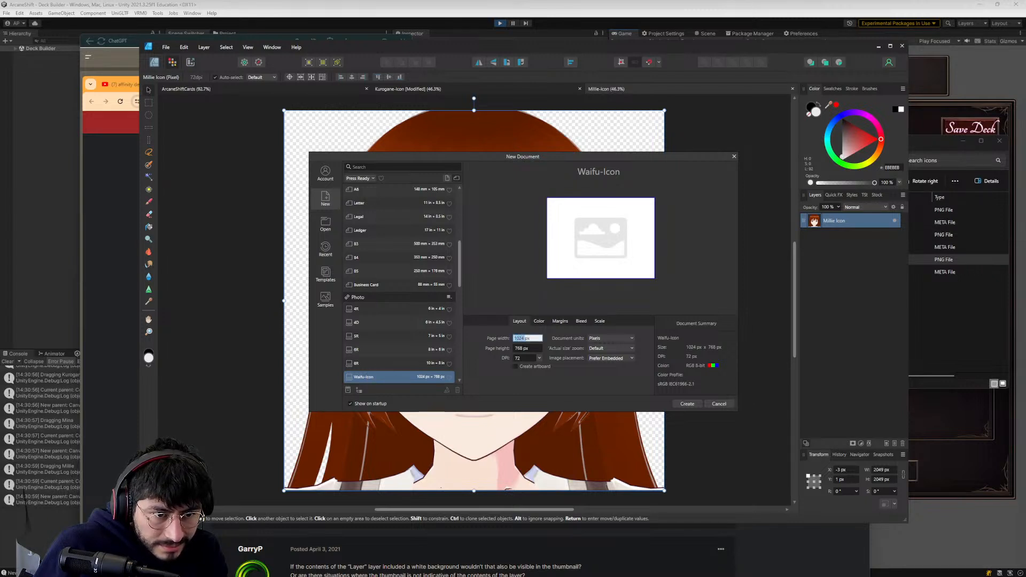
type("2048")
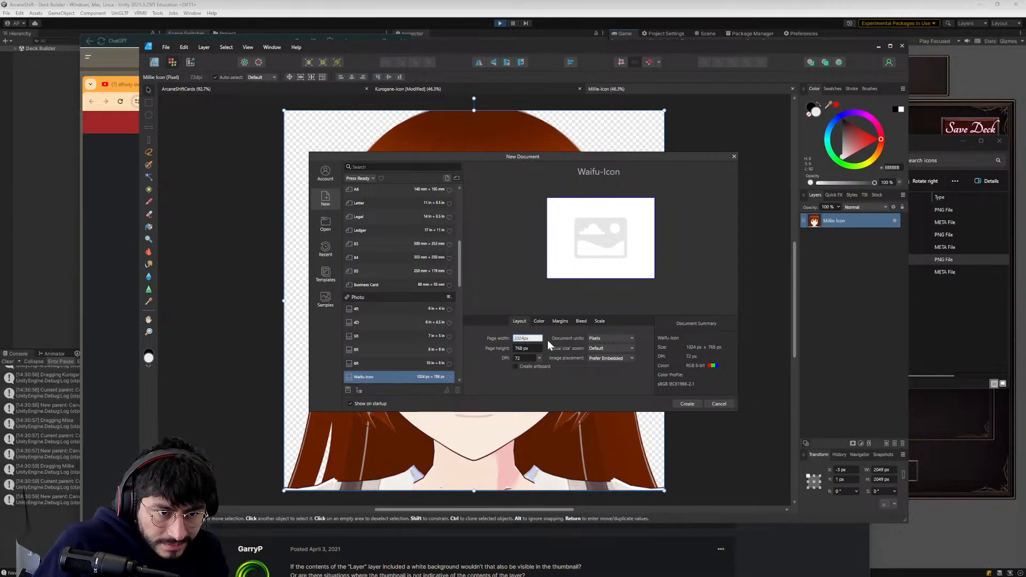
key("Return")
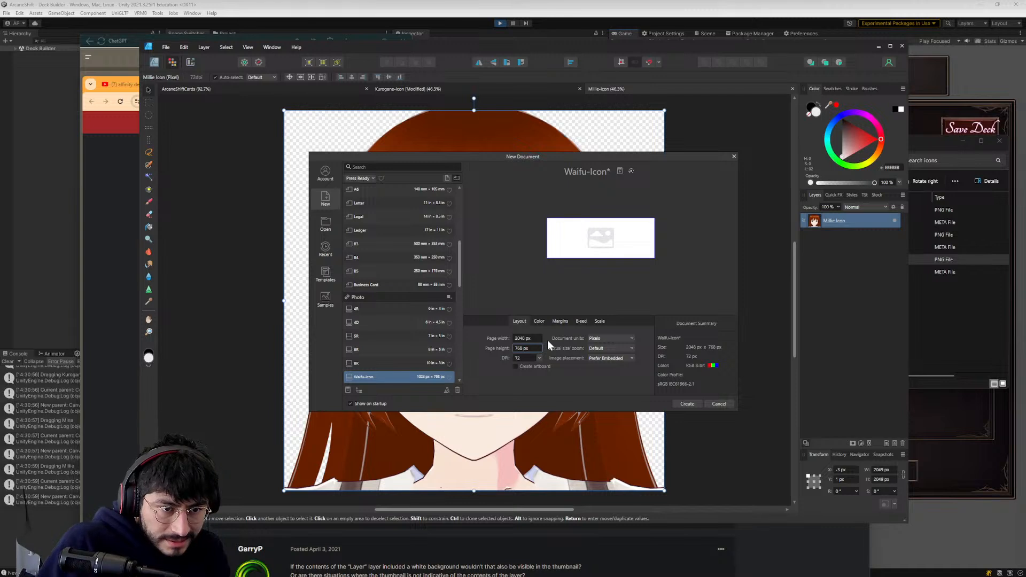
left_click(522, 348)
type("2048")
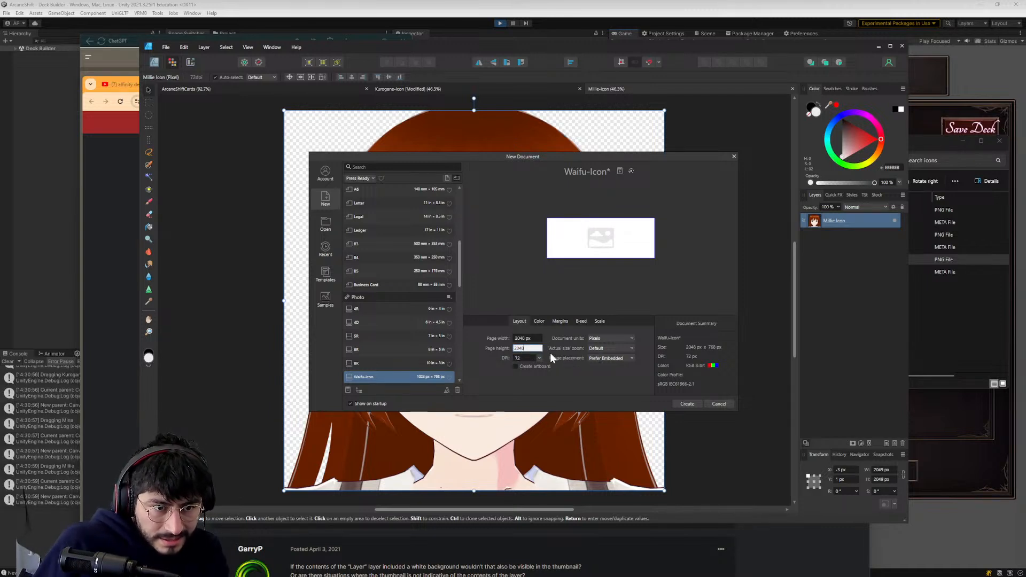
key("Return")
- Check the Waifu-Icon entry in the preset list without renaming it, and create the square document
scroll(434, 346, "down", 2)
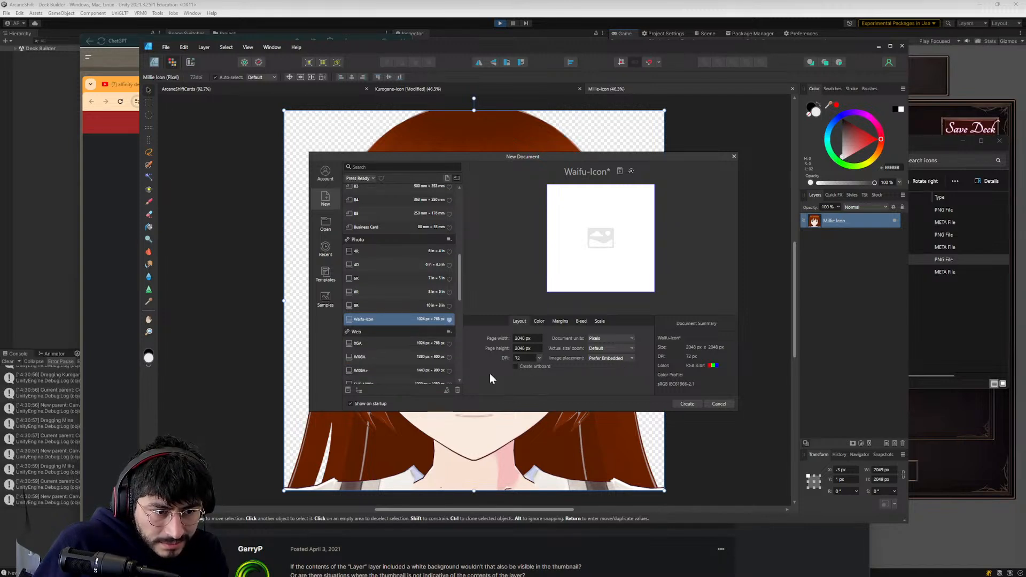
scroll(361, 370, "up", 1)
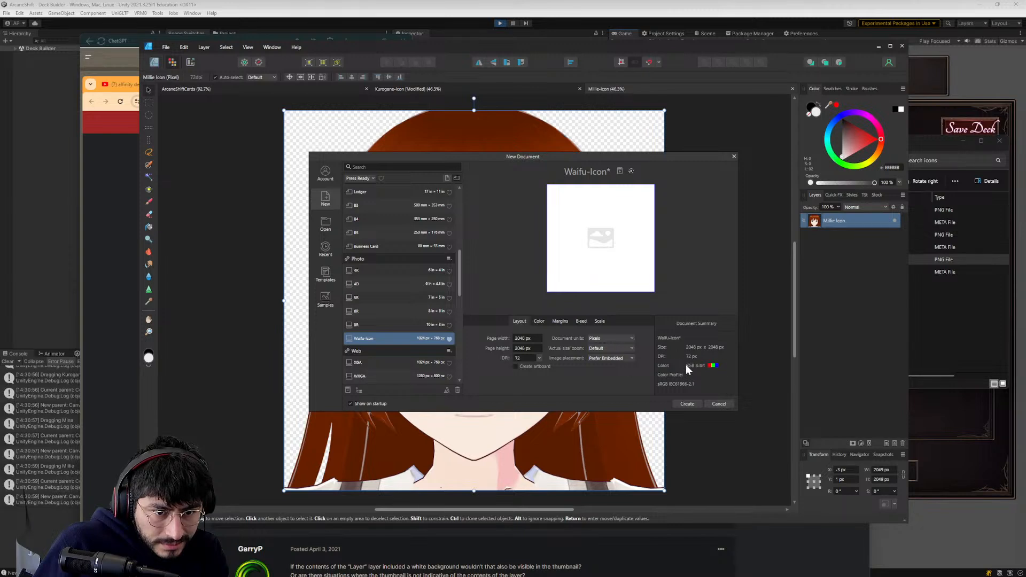
scroll(369, 315, "down", 1)
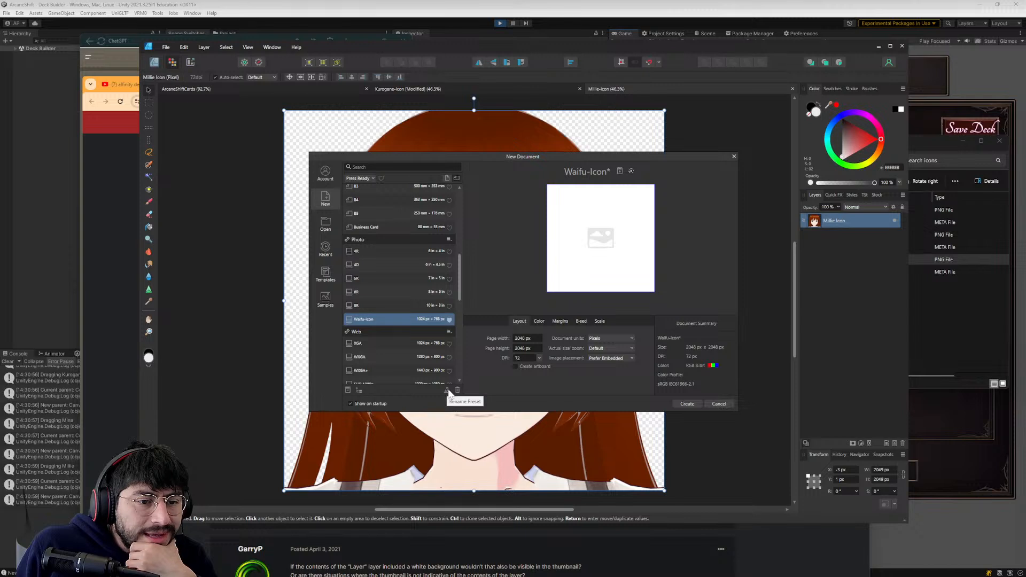
right_click(380, 316)
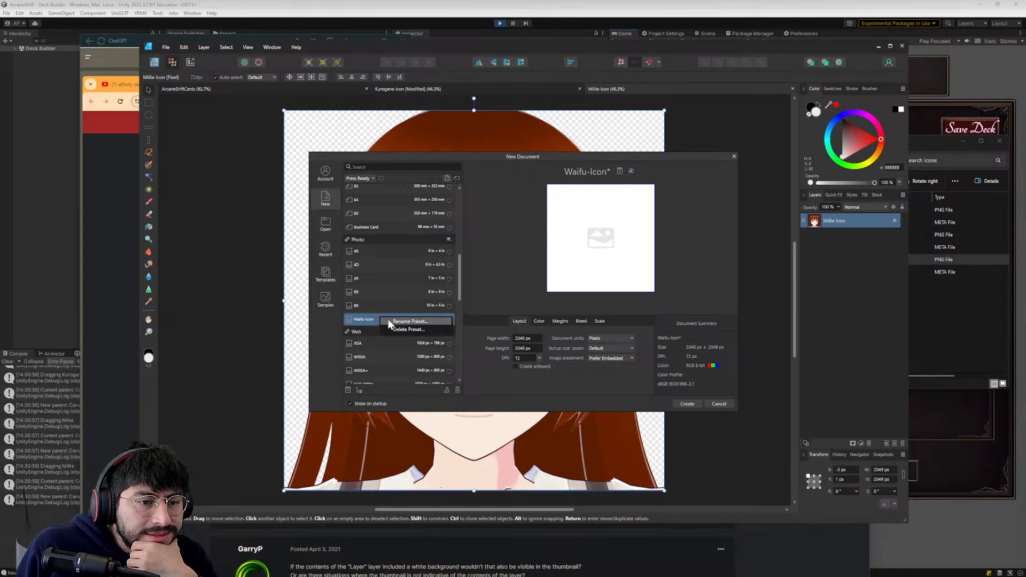
left_click(537, 380)
left_click(687, 404)
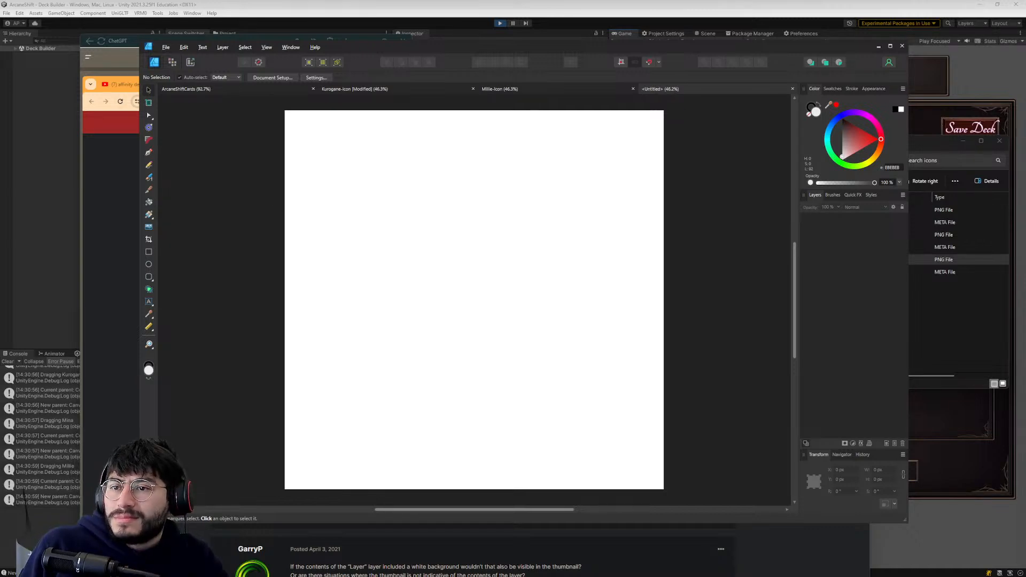
- Place the Mina Icon PNG from File Explorer in the new document, aligned to cover the page
key("alt+Tab")
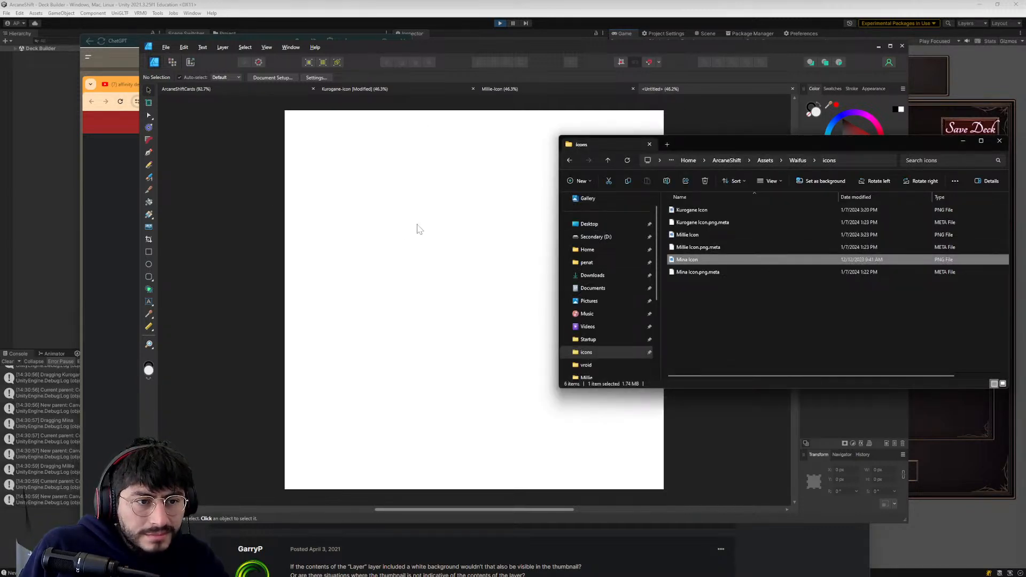
left_click_drag(419, 229, 441, 235)
left_click_drag(413, 203, 477, 295)
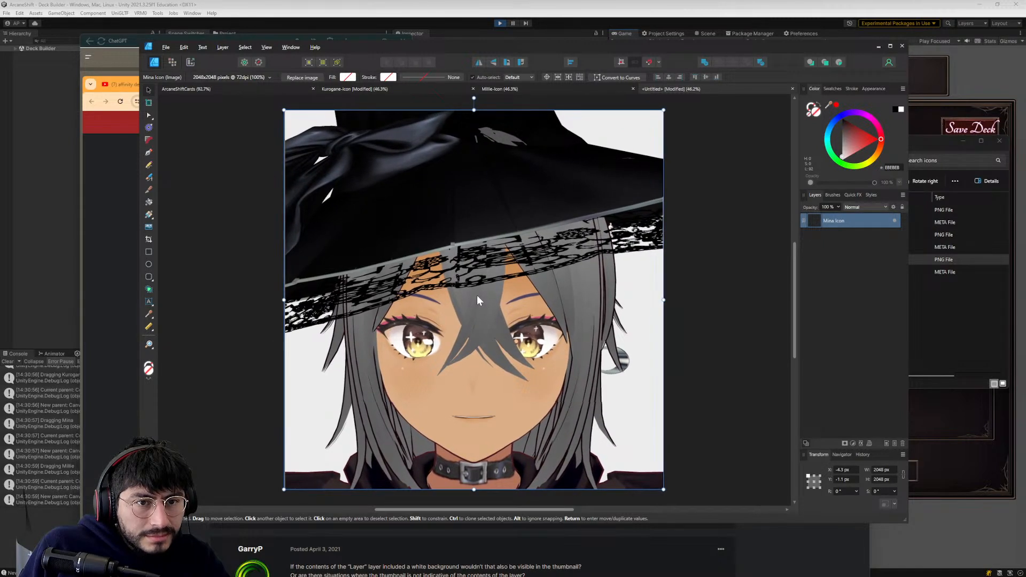
left_click(693, 270)
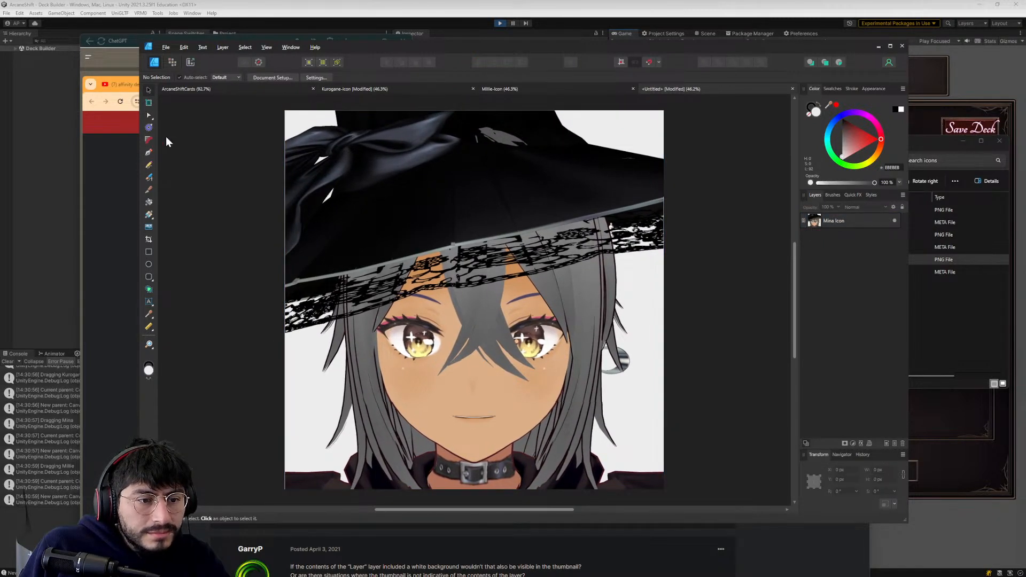
- Rasterize the Mina Icon layer into a pixel layer
left_click(357, 174)
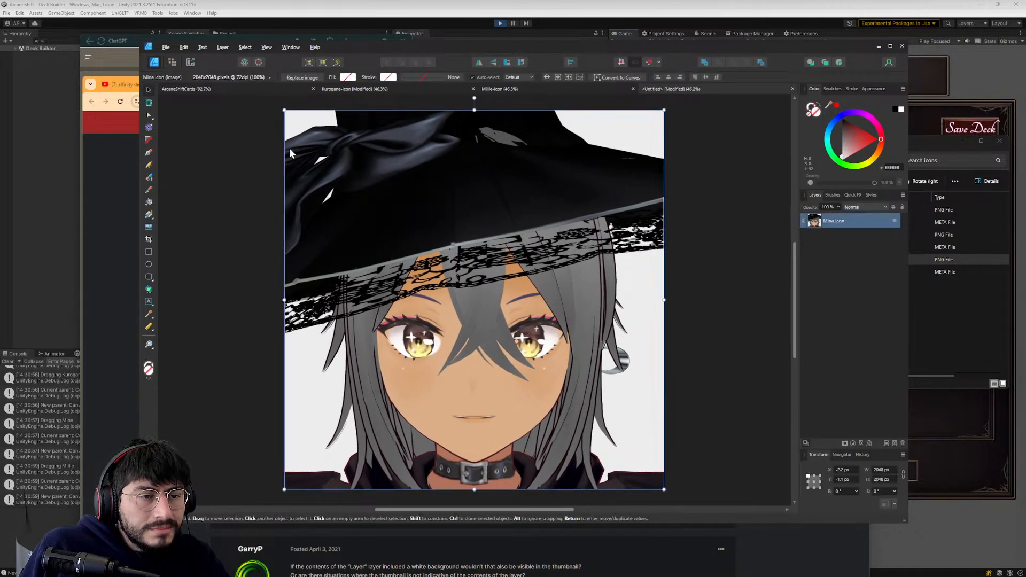
right_click(832, 226)
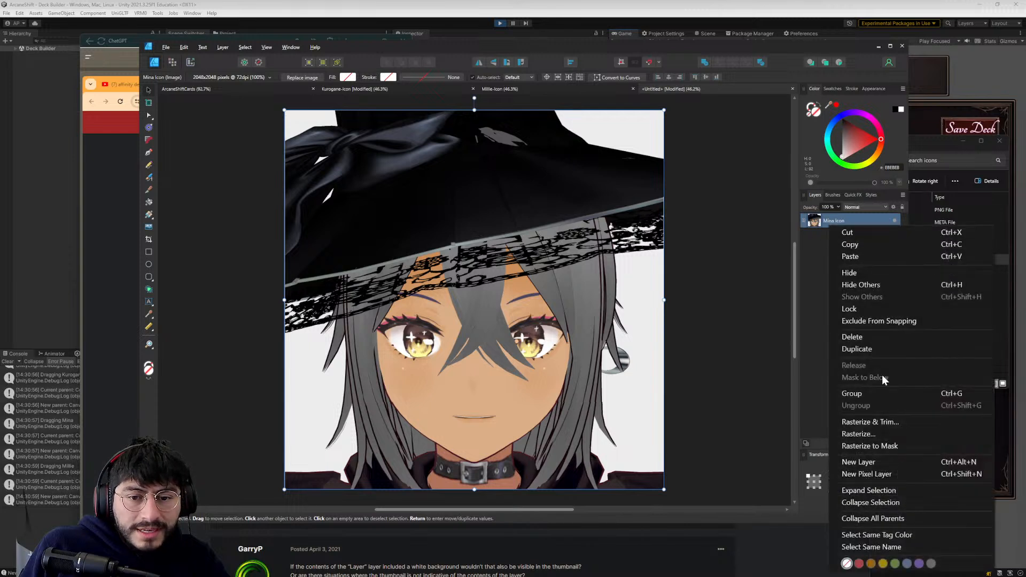
left_click(864, 432)
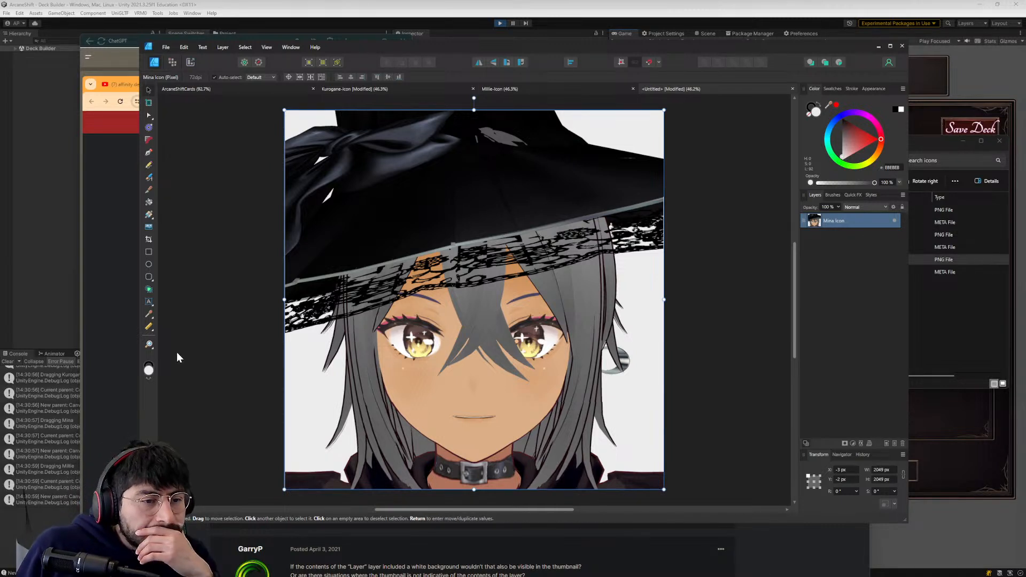
left_click(238, 330)
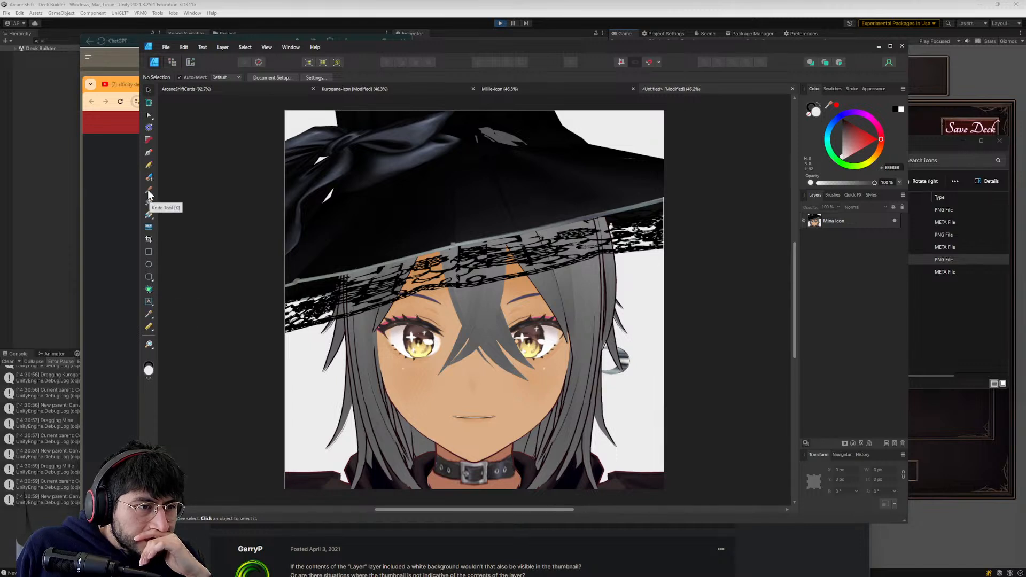
- Activate the Flood Select tool in the Pixel persona and enable a transparent background in the document setup
left_click(172, 64)
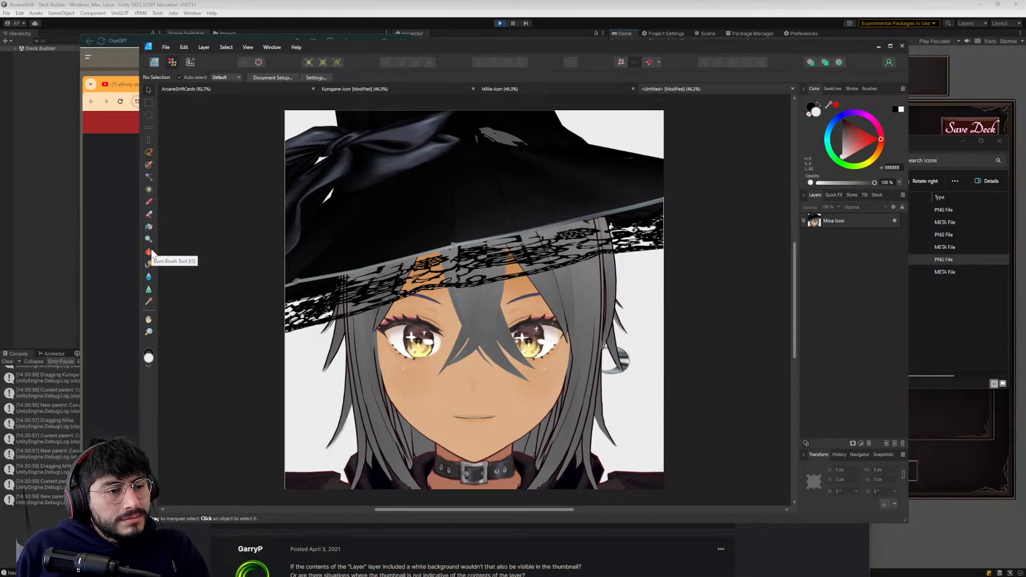
left_click(149, 177)
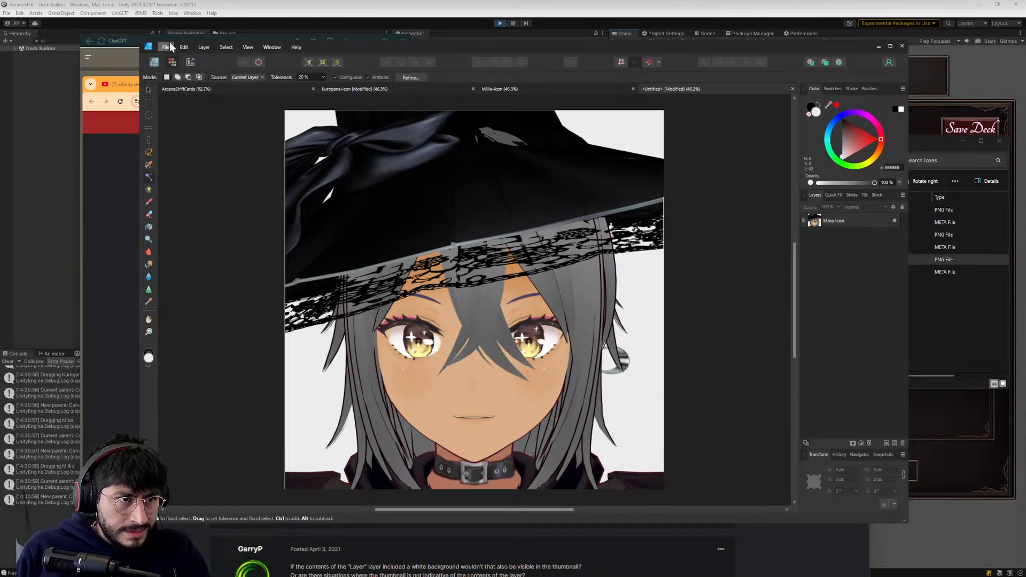
left_click(188, 47)
mouse_move(166, 47)
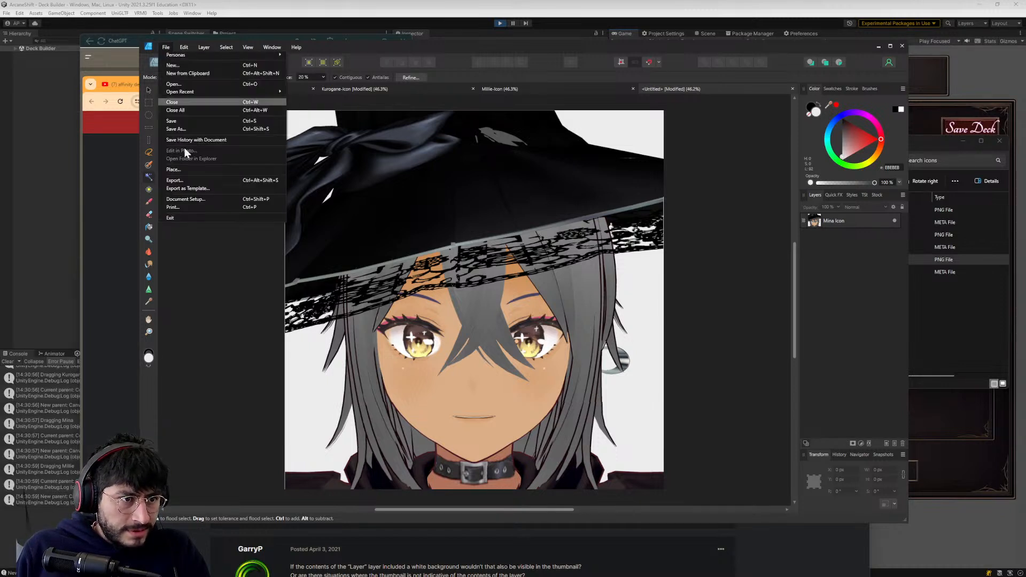
left_click(186, 200)
left_click(493, 319)
left_click(566, 339)
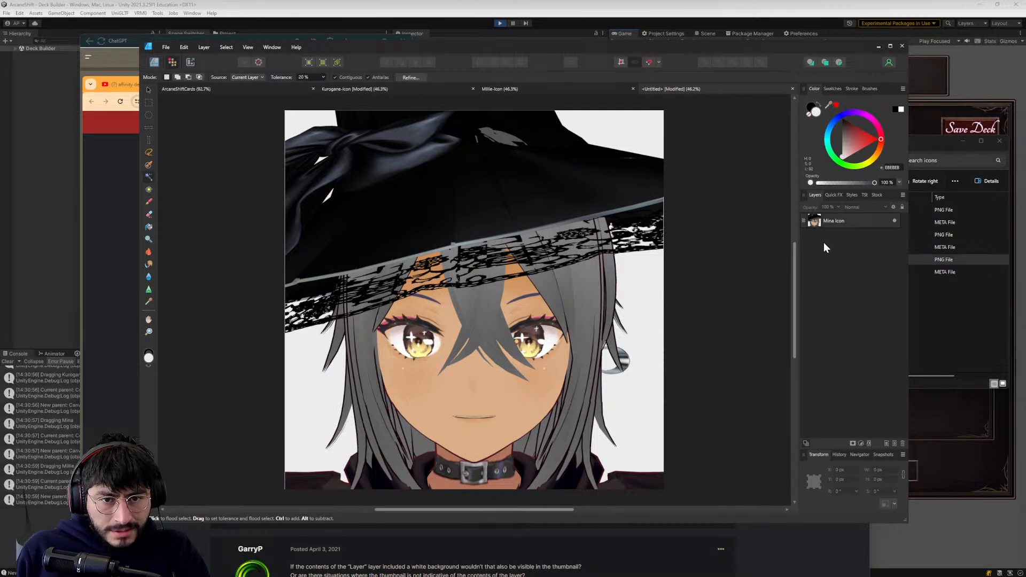
- Flood-select and delete the light background on the Mina Icon layer on both sides of the hair and in both corners above the hat
right_click(843, 221)
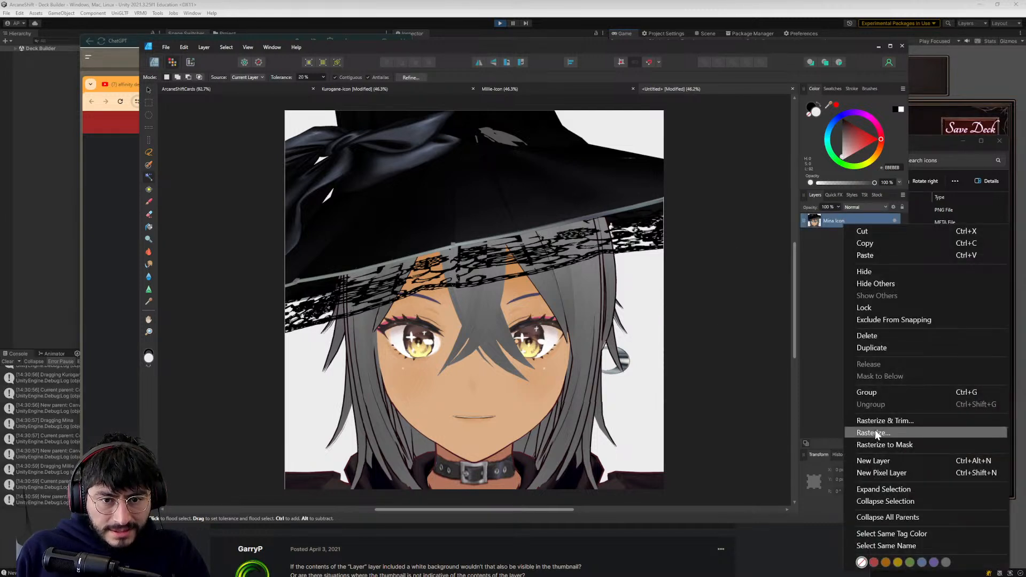
left_click(804, 241)
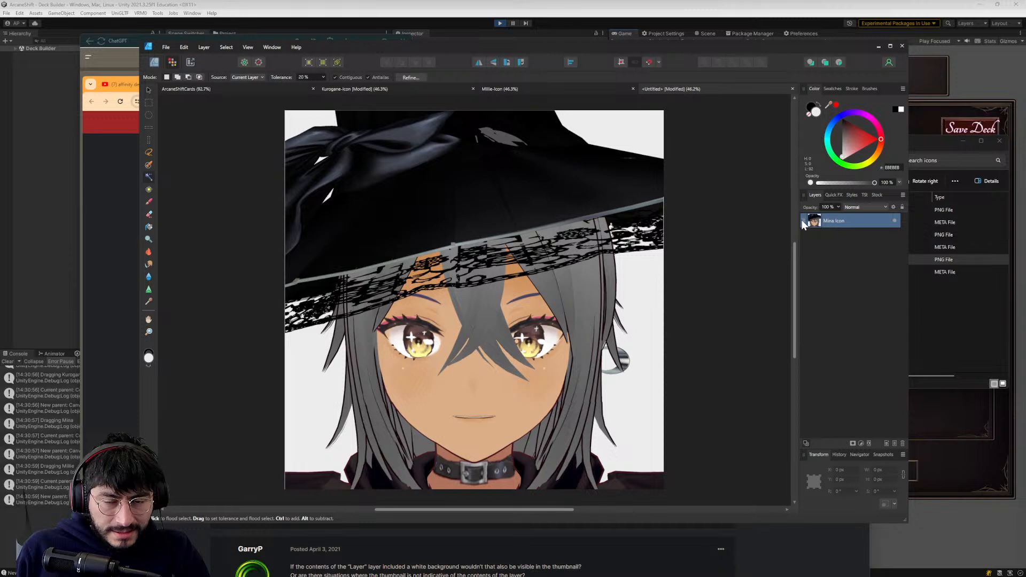
left_click(314, 363)
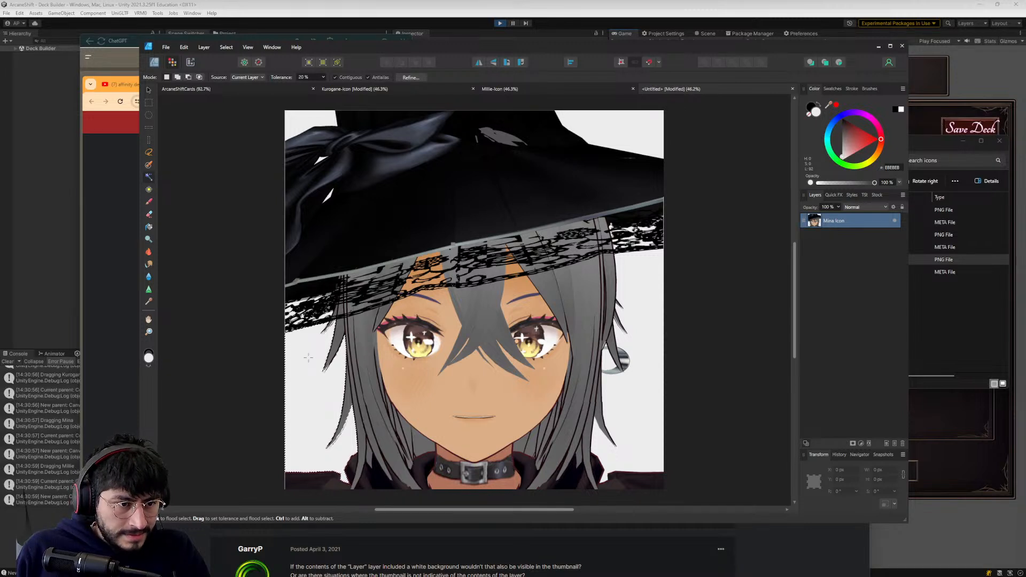
key("Delete")
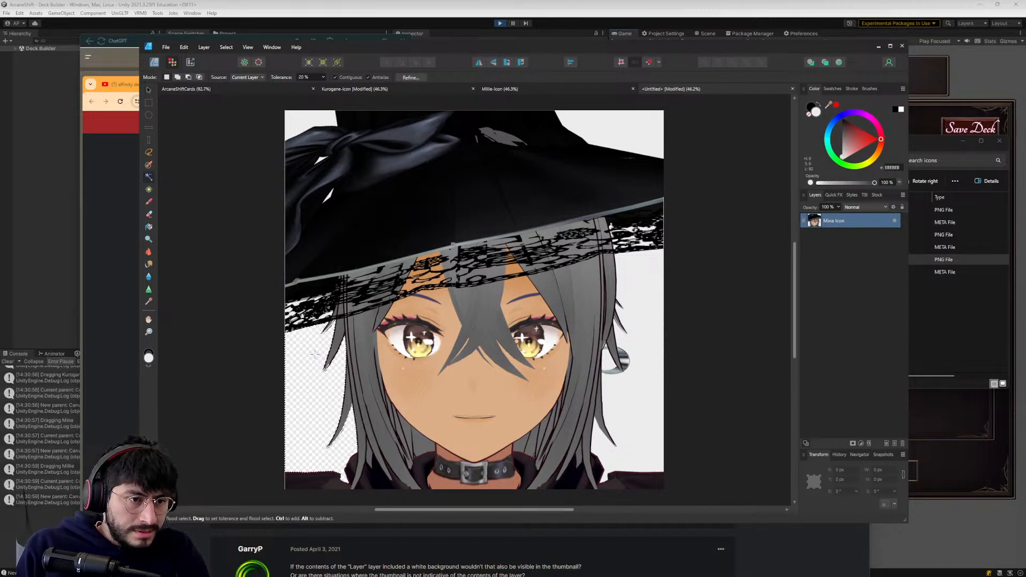
left_click(623, 320)
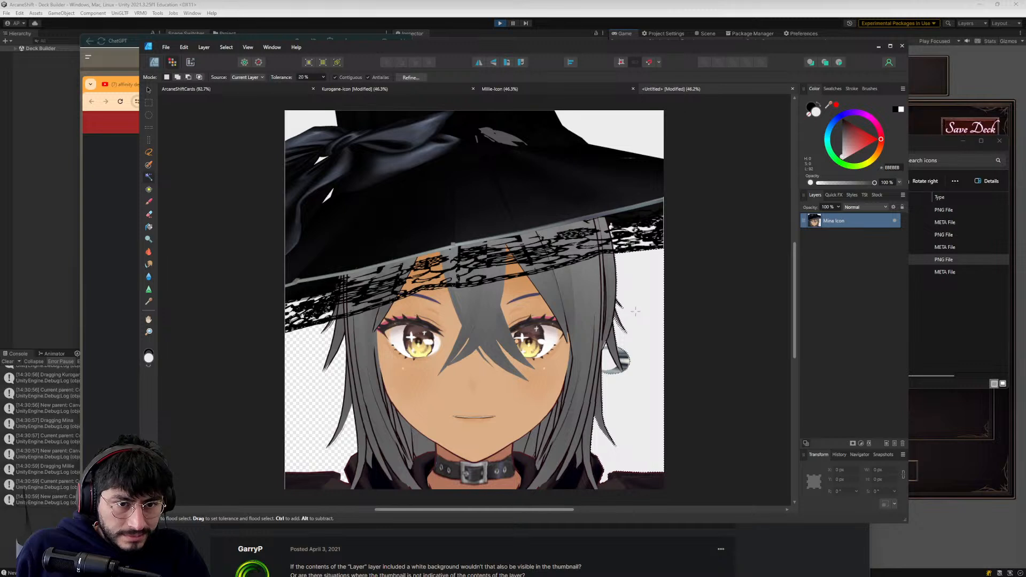
key("Delete")
left_click(621, 130)
key("Delete")
left_click(293, 123)
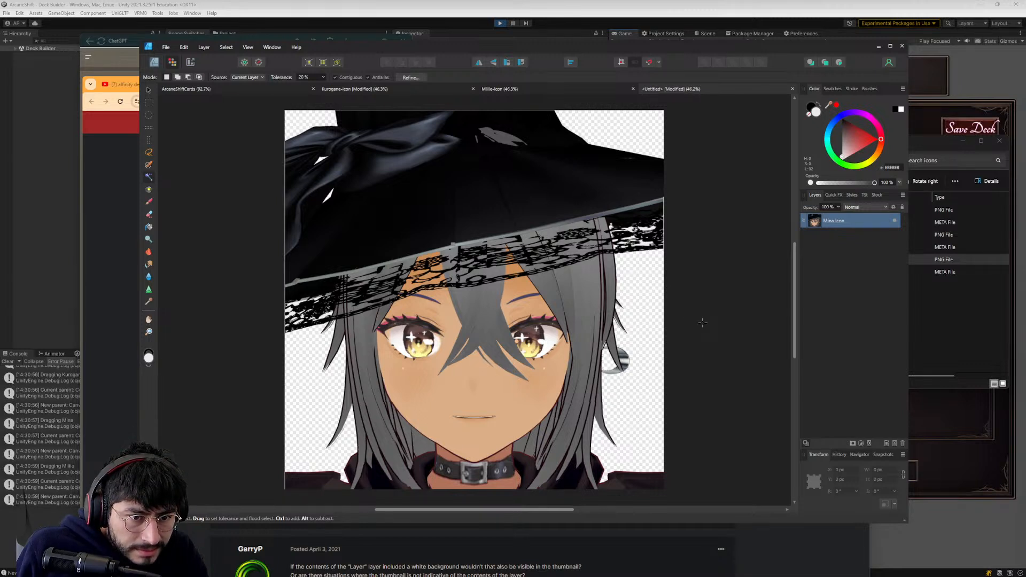
- Save the document as Mina-Icon in the Affinity Design Projects folder
scroll(505, 335, "down", 1)
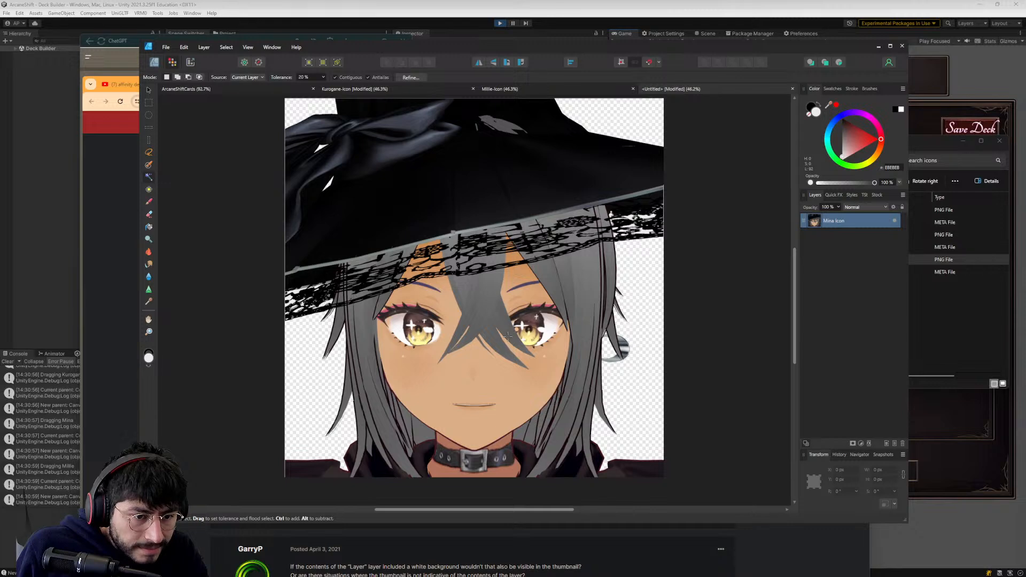
scroll(505, 335, "down", 1)
scroll(504, 335, "up", 3)
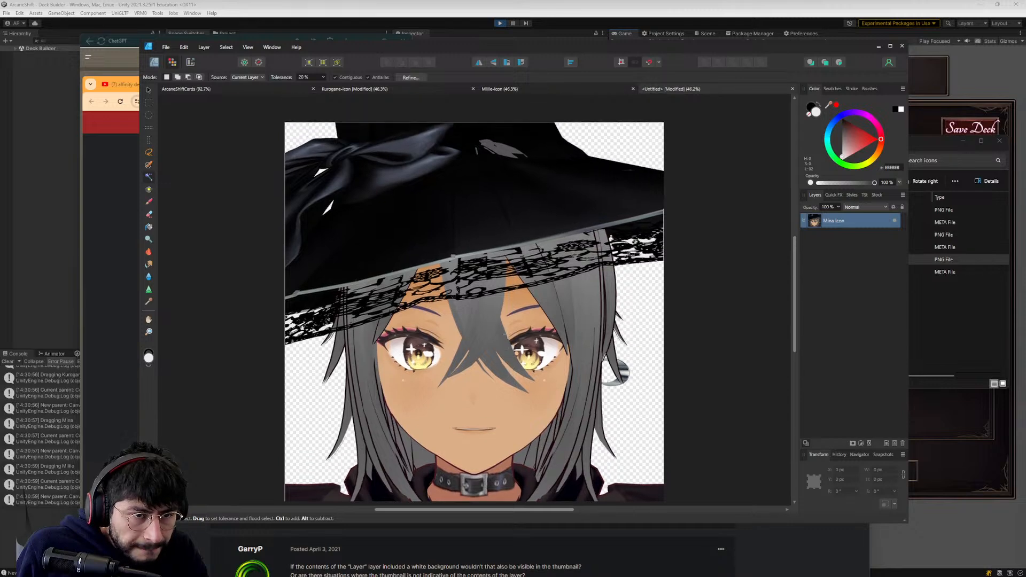
left_click(165, 47)
left_click(232, 317)
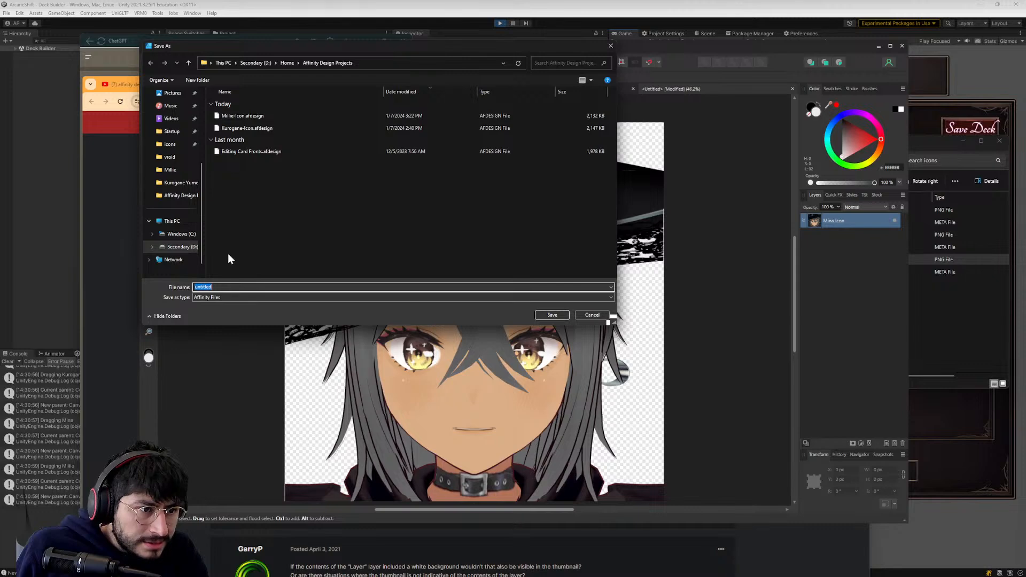
type("Mina-Icon")
key("Return")
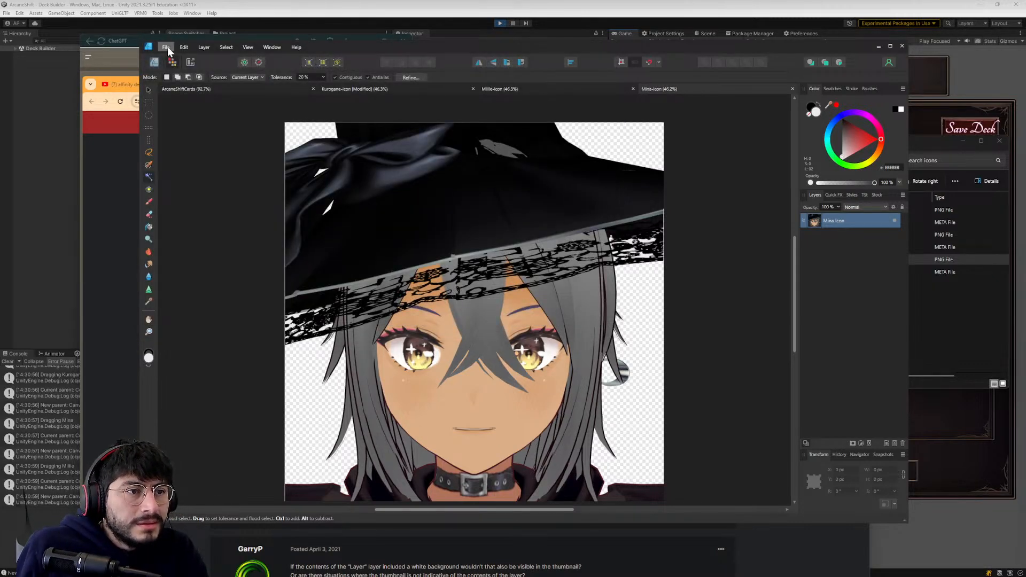
- Export the document as a 2048 px PNG, replacing the existing Mina Icon file in the icons folder
left_click(167, 47)
left_click(186, 181)
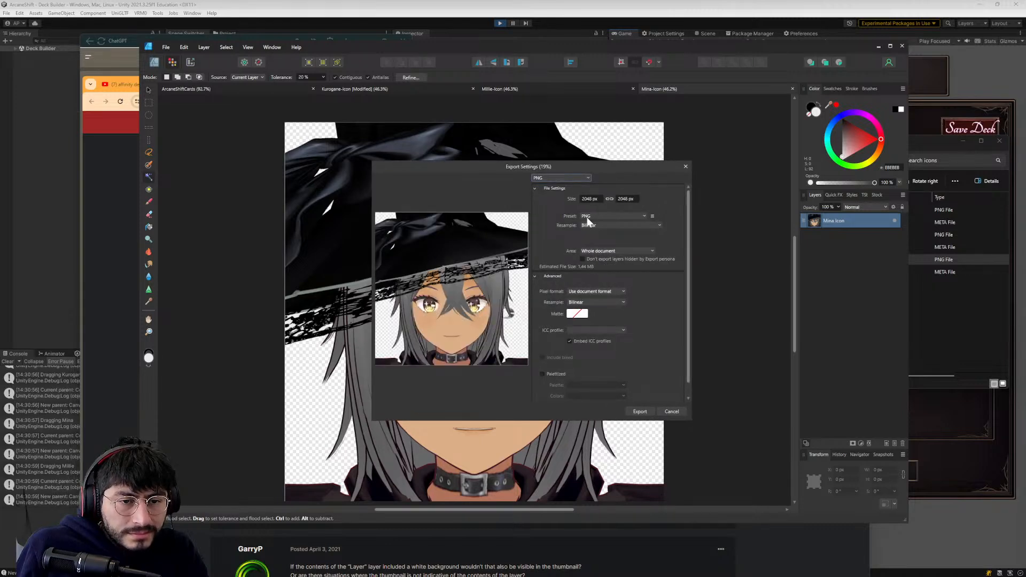
left_click(638, 407)
double_click(319, 116)
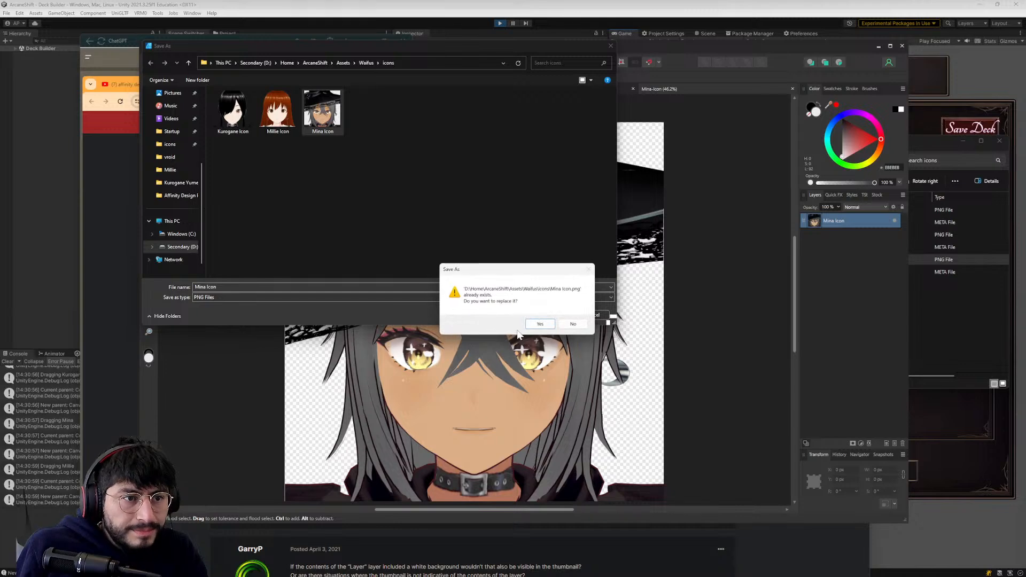
left_click(540, 323)
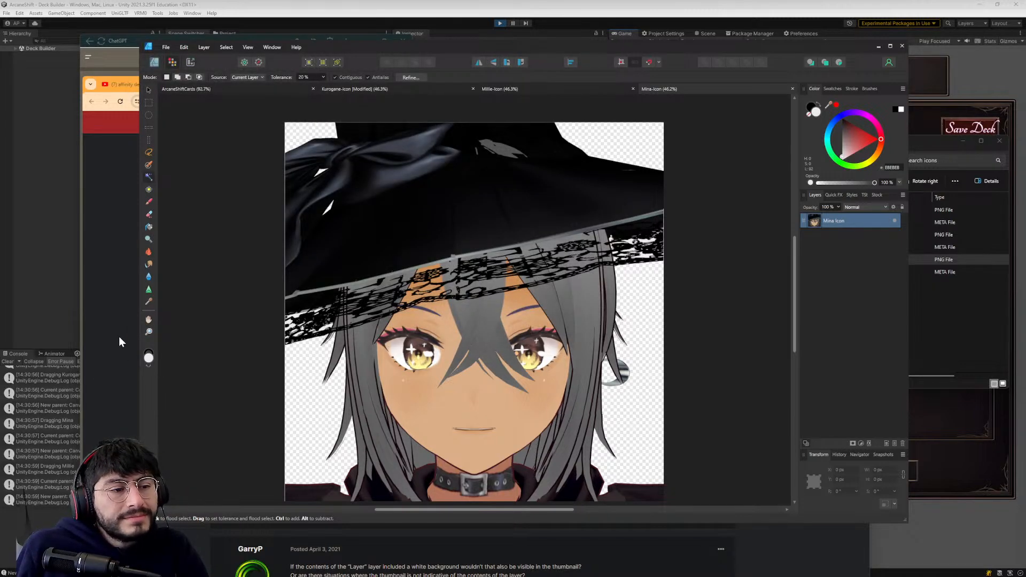
- Switch to the Unity editor to reimport the updated icon files
left_click(120, 332)
left_click(65, 185)
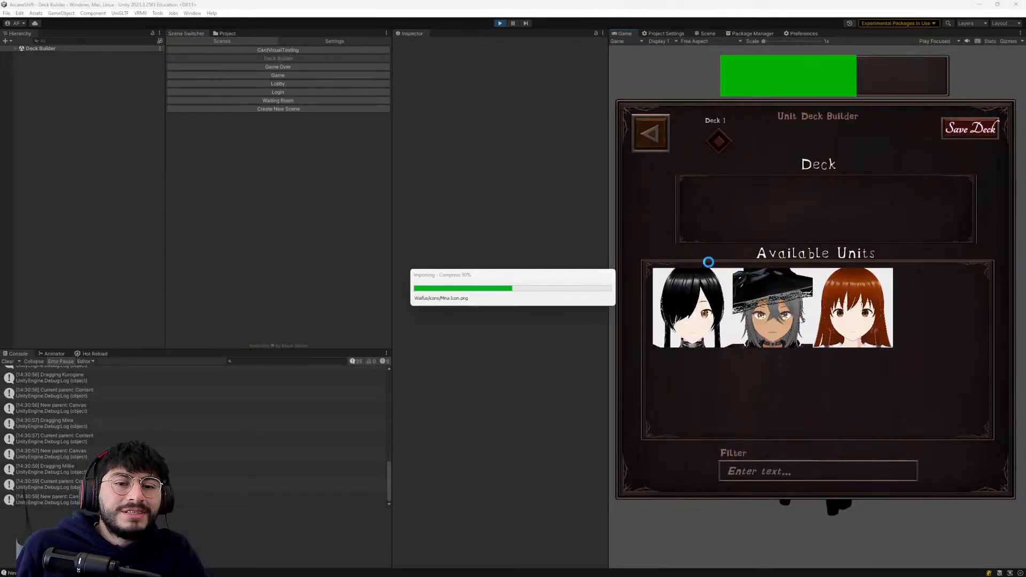
- Move the Kurogane icon and the Mina icon in turn to the end of Available Units to check their transparent backgrounds
left_click_drag(697, 297, 849, 307)
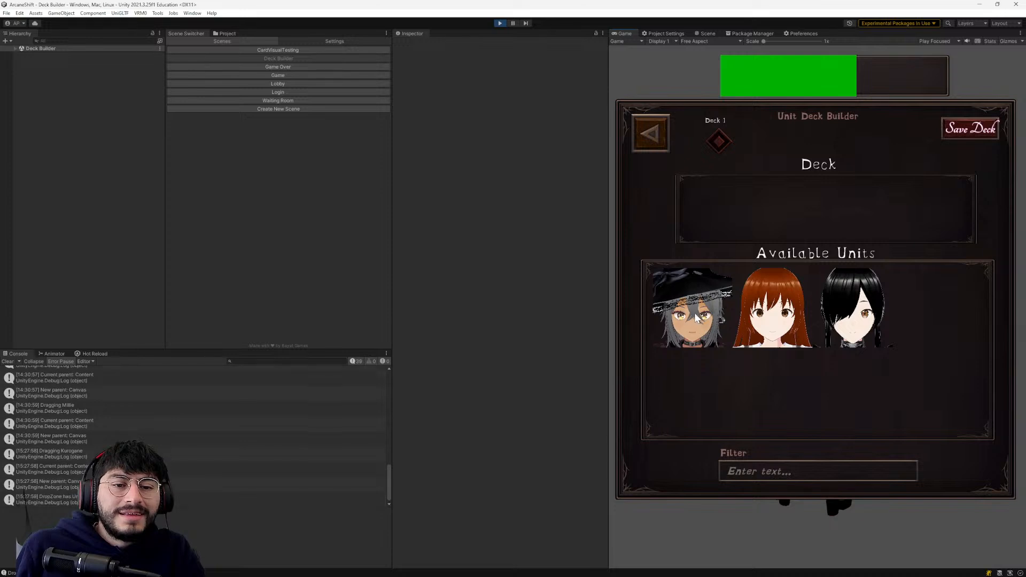
left_click_drag(695, 321, 850, 310)
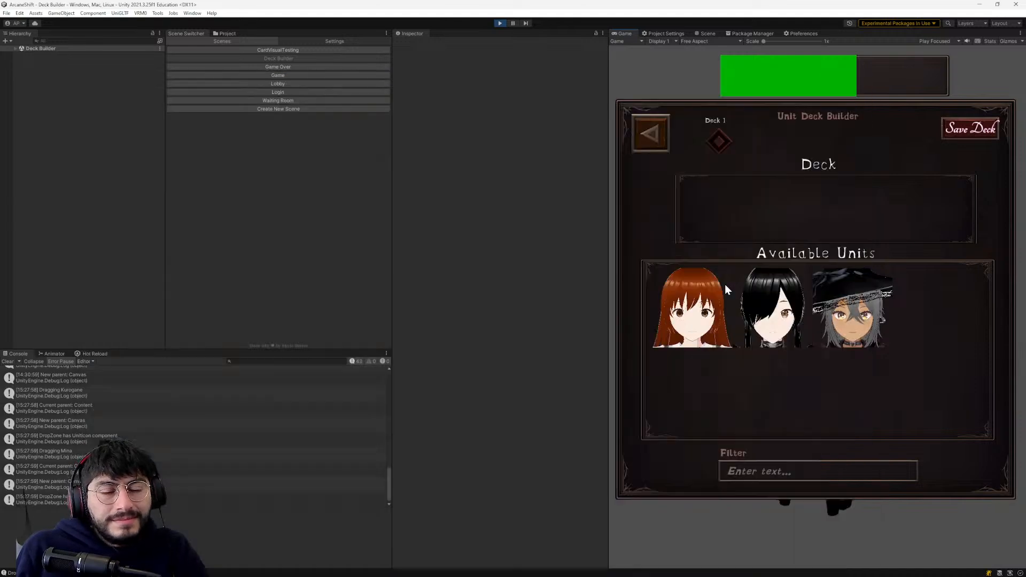
key("alt+Tab")
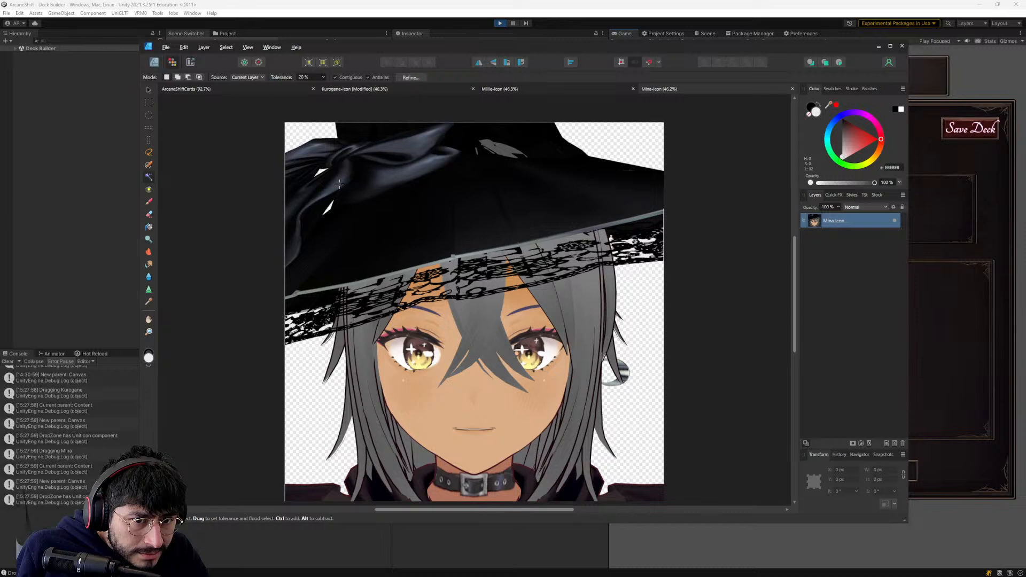
key("alt+Tab")
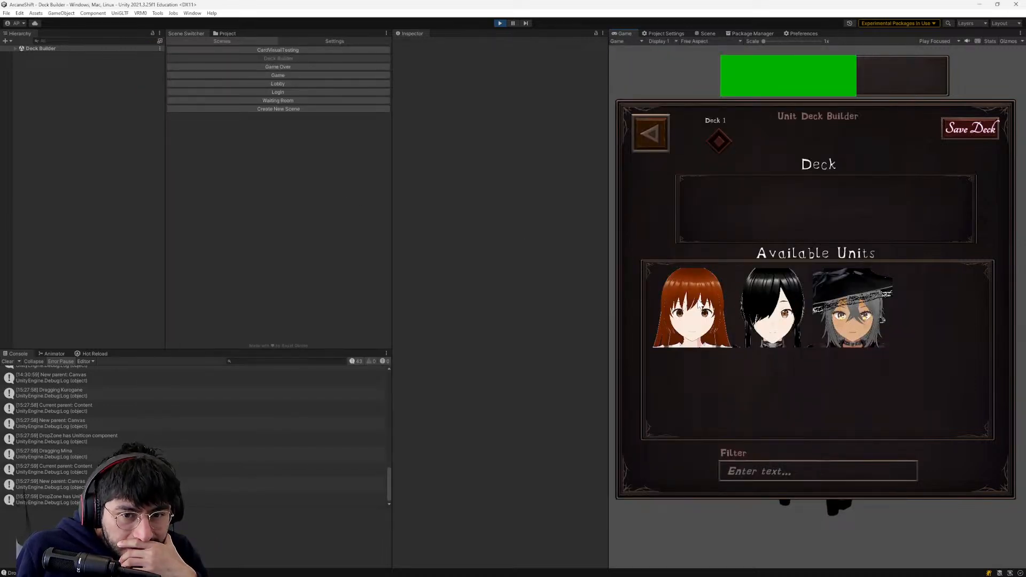
- Switch to Affinity Designer and flood-select and delete the light gaps in Mina's hat lace beside the hair on the image's right side
key("alt+Tab")
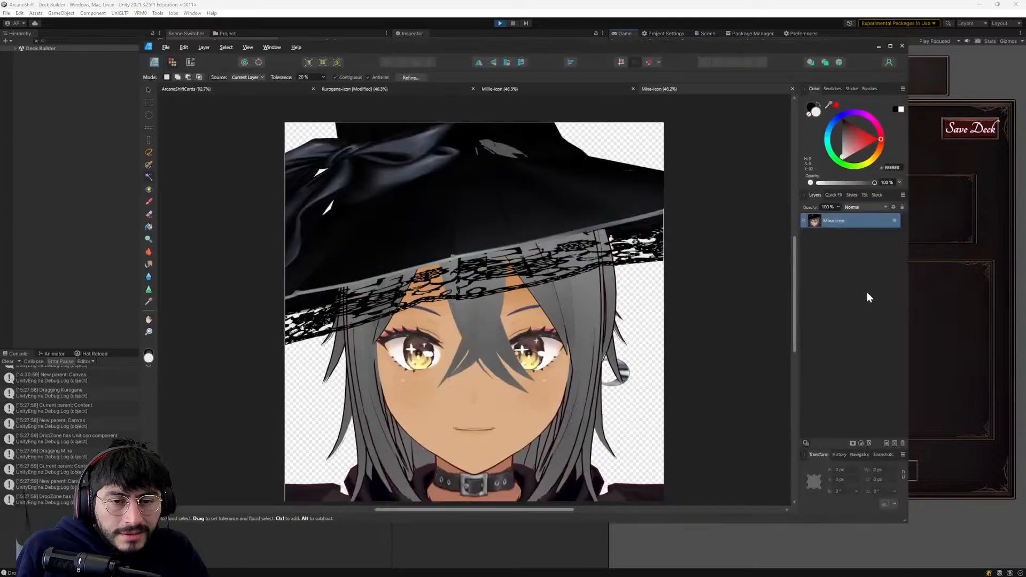
left_click(645, 240)
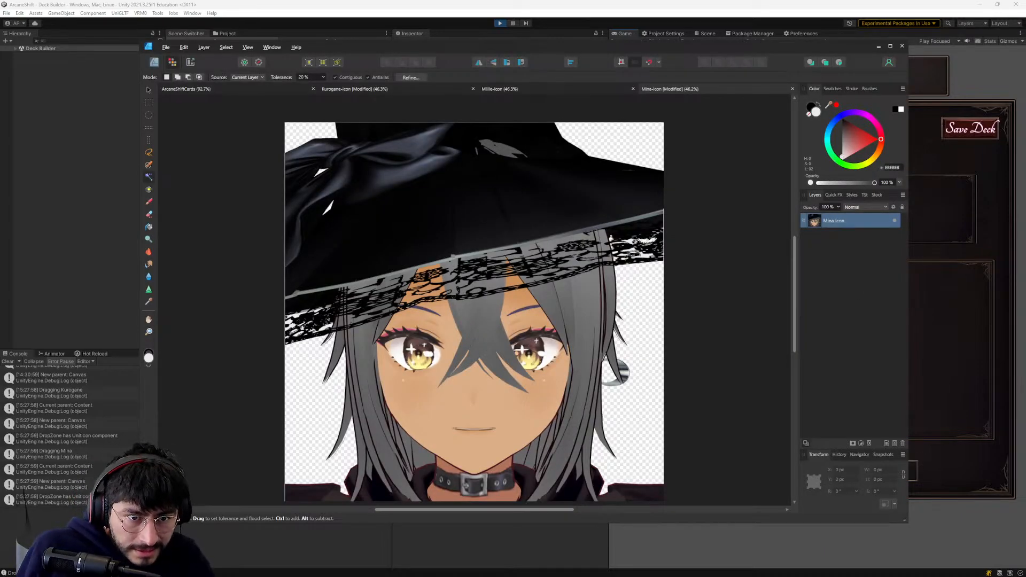
scroll(638, 247, "up", 6, "ctrl")
scroll(637, 248, "down", 4, "ctrl")
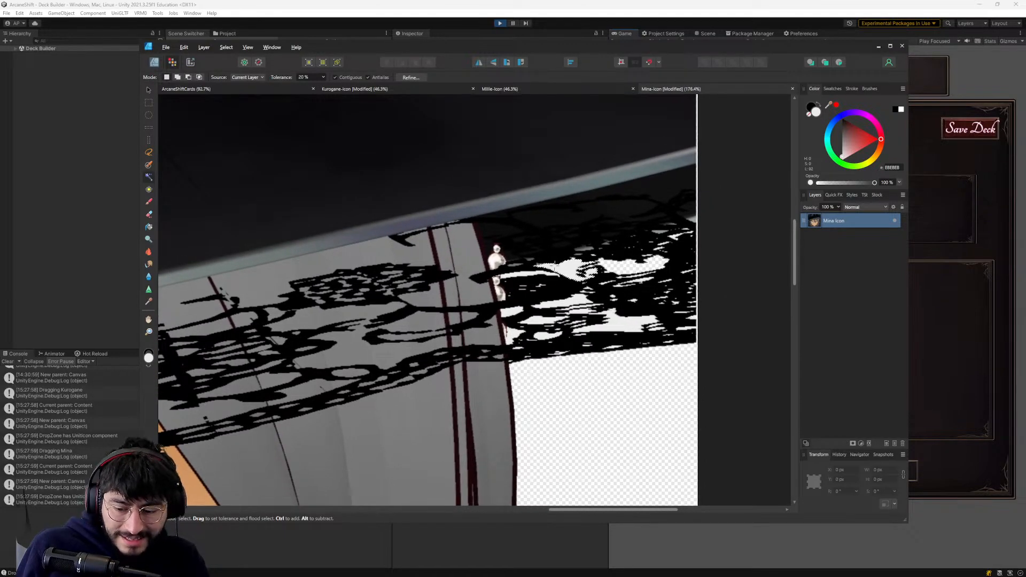
left_click(622, 320)
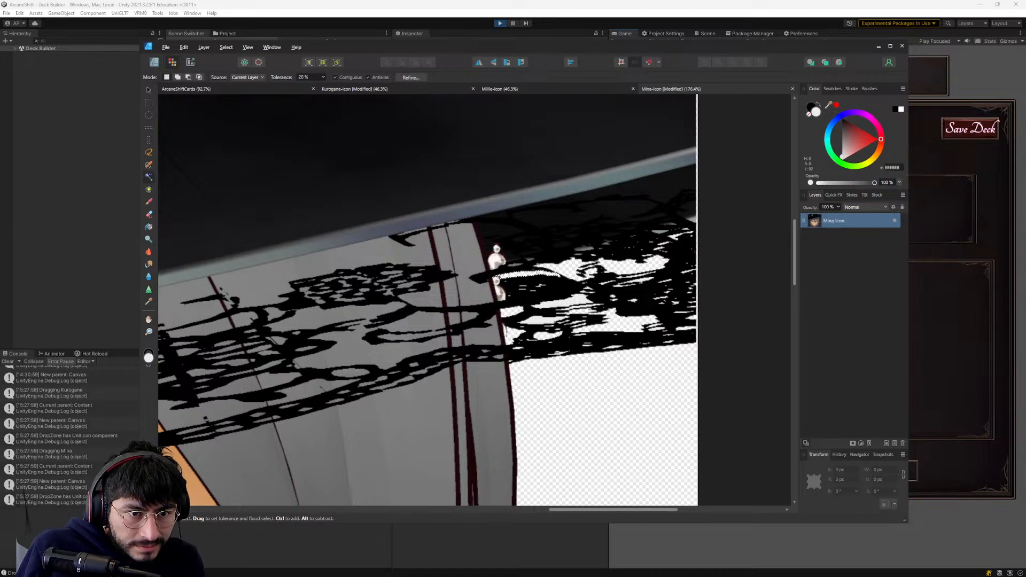
scroll(552, 311, "down", 1)
scroll(423, 309, "down", 4, "ctrl")
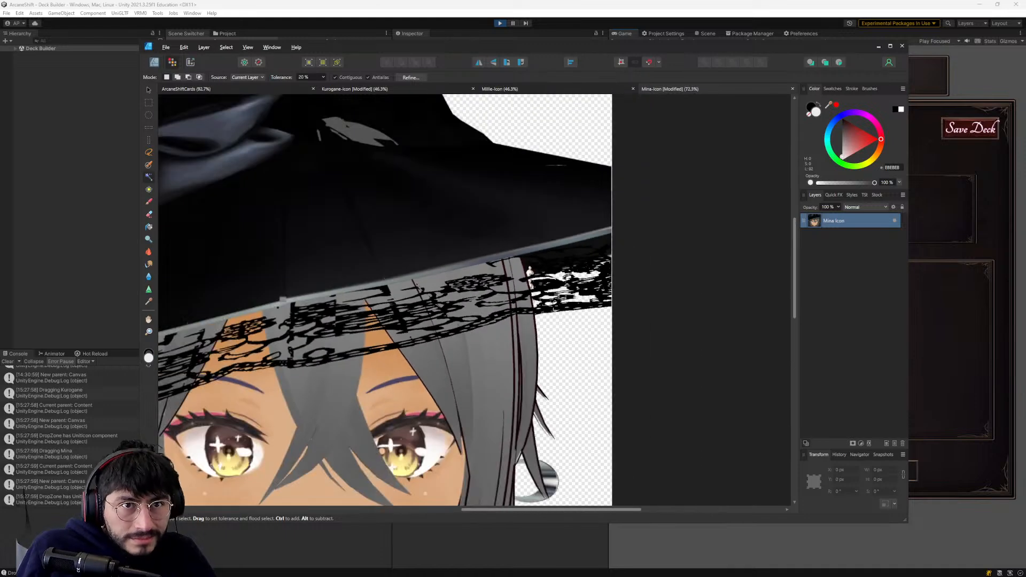
- Flood-select and delete the larger light gaps in the hat lace on the left side of the Mina Icon layer
middle_click_drag(423, 309, 695, 242)
scroll(541, 333, "up", 6, "ctrl")
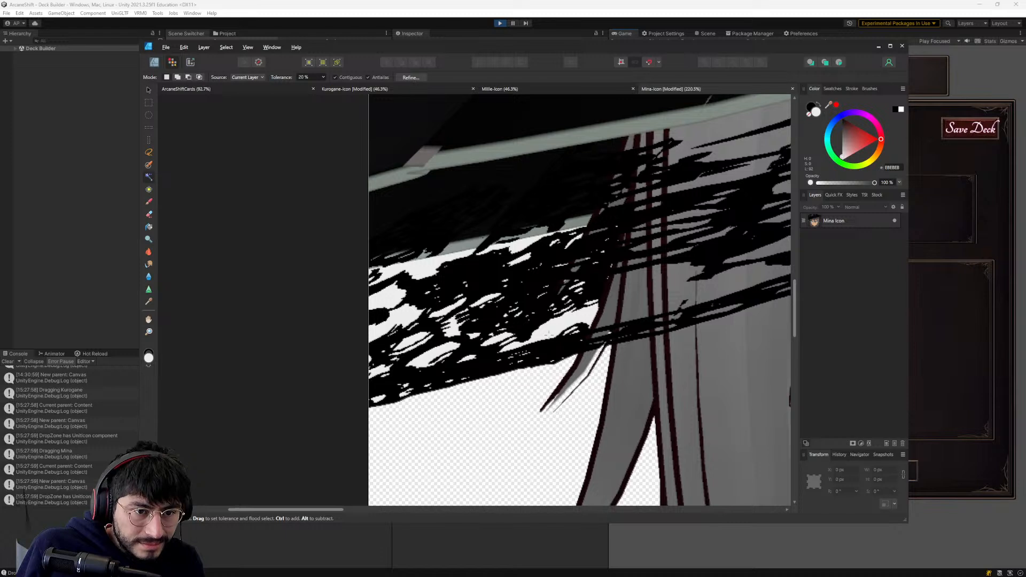
left_click(853, 222)
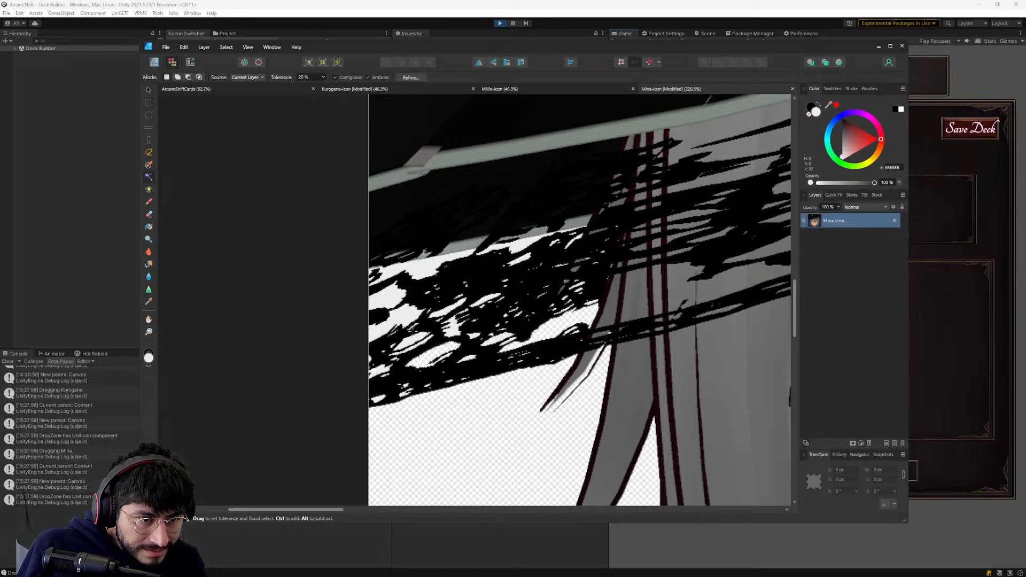
left_click(408, 319)
key("Delete")
left_click(394, 296)
key("Delete")
left_click(425, 266)
key("Delete")
left_click(525, 250)
key("Delete")
left_click(526, 259)
key("Delete")
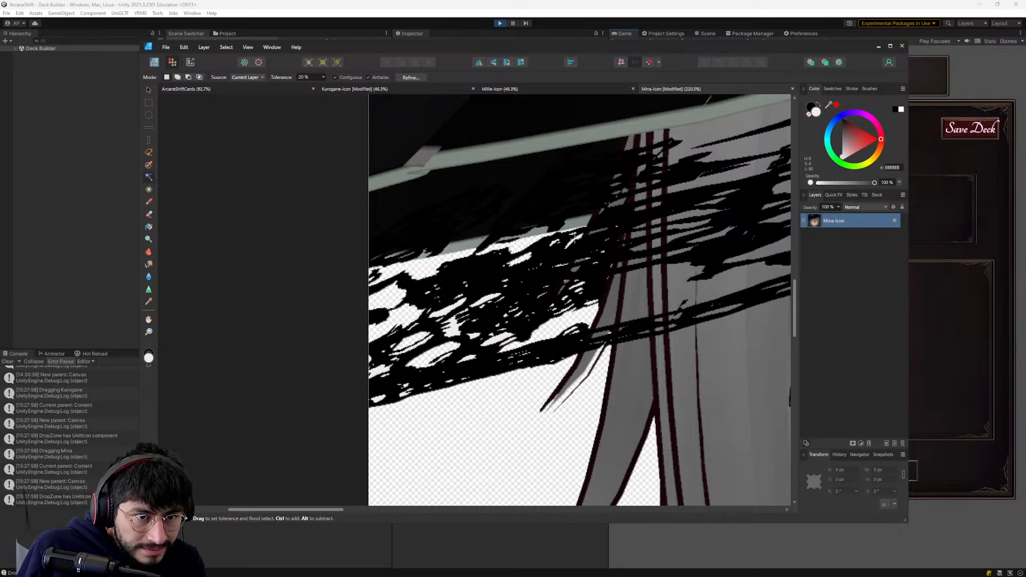
scroll(581, 241, "down", 3)
scroll(583, 320, "down", 10, "ctrl")
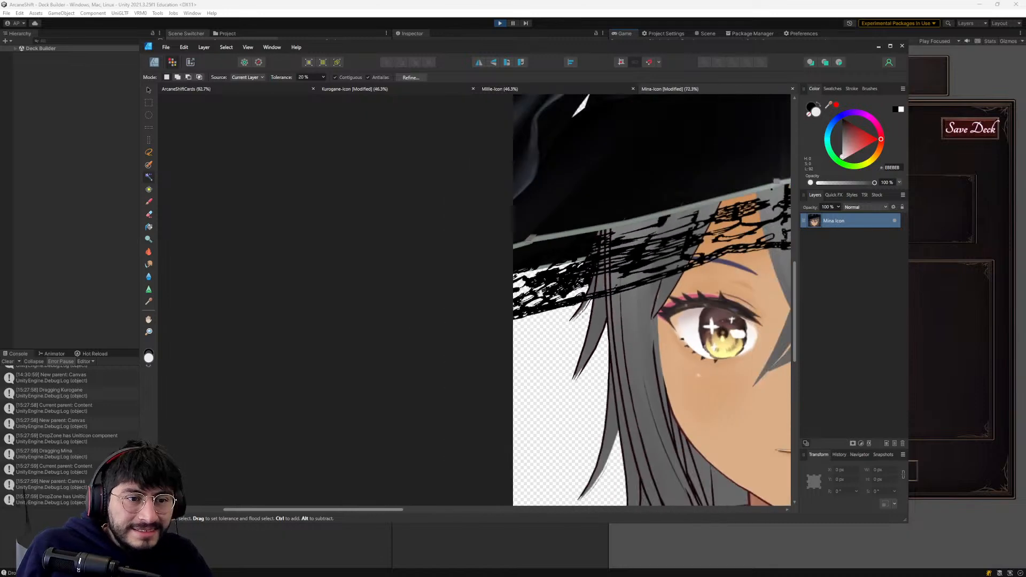
scroll(576, 344, "up", 3, "ctrl")
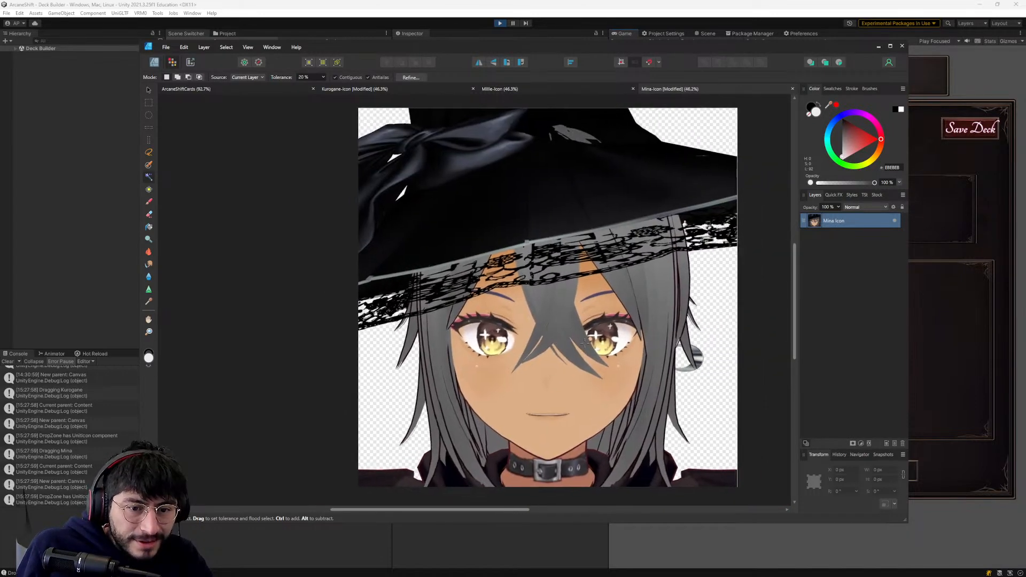
scroll(571, 342, "up", 2)
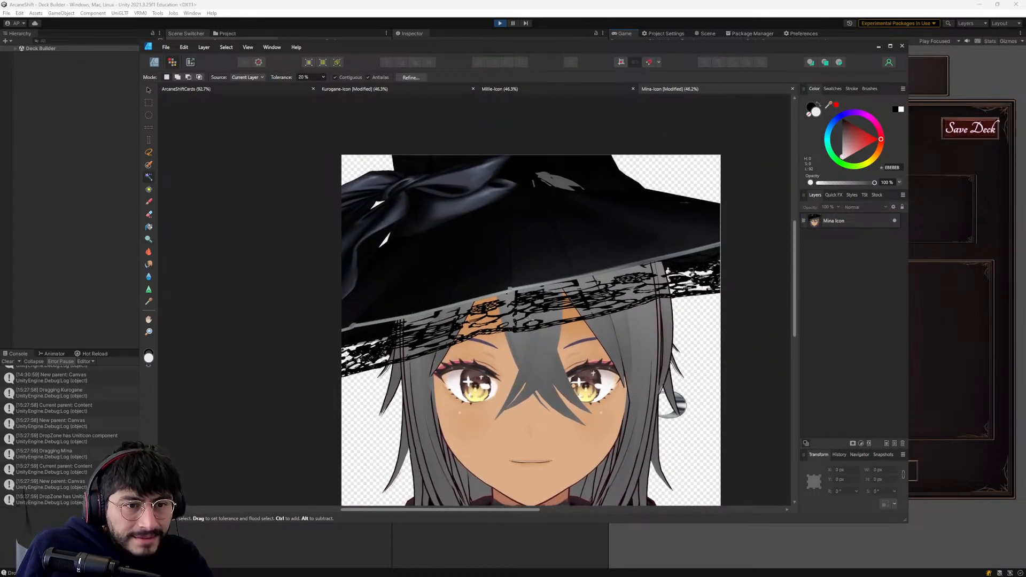
scroll(528, 317, "down", 2)
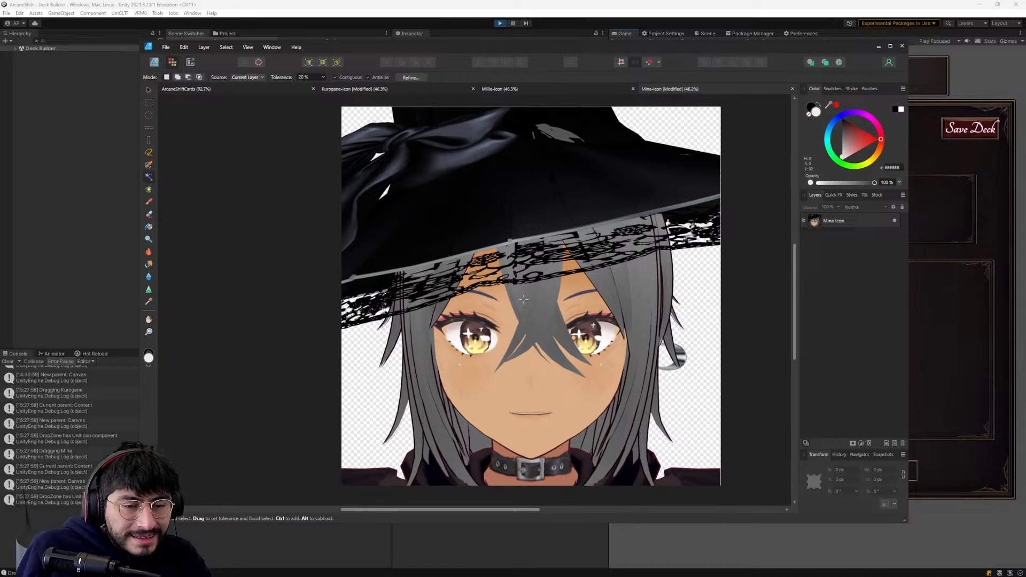
- Save the Mina-Icon document and export it as a 2048 px PNG, replacing the existing Mina Icon file in the icons folder
left_click(165, 46)
left_click(201, 120)
left_click(170, 49)
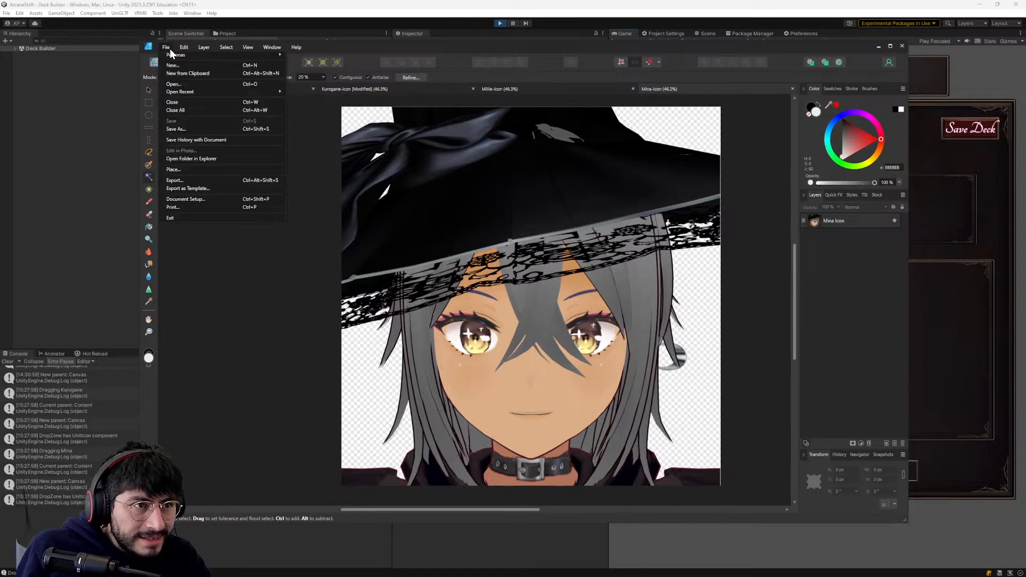
left_click(187, 181)
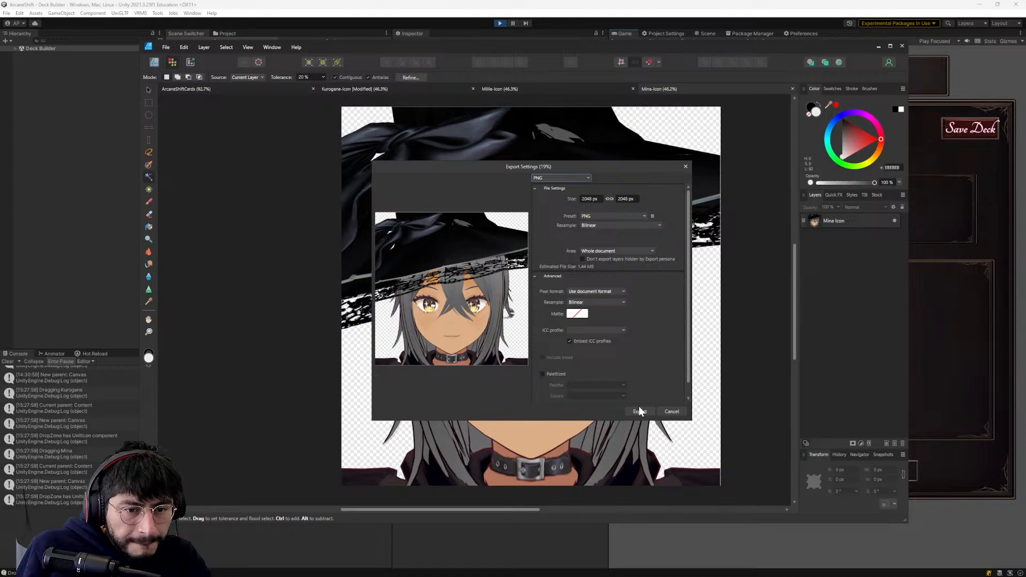
left_click(640, 411)
double_click(317, 114)
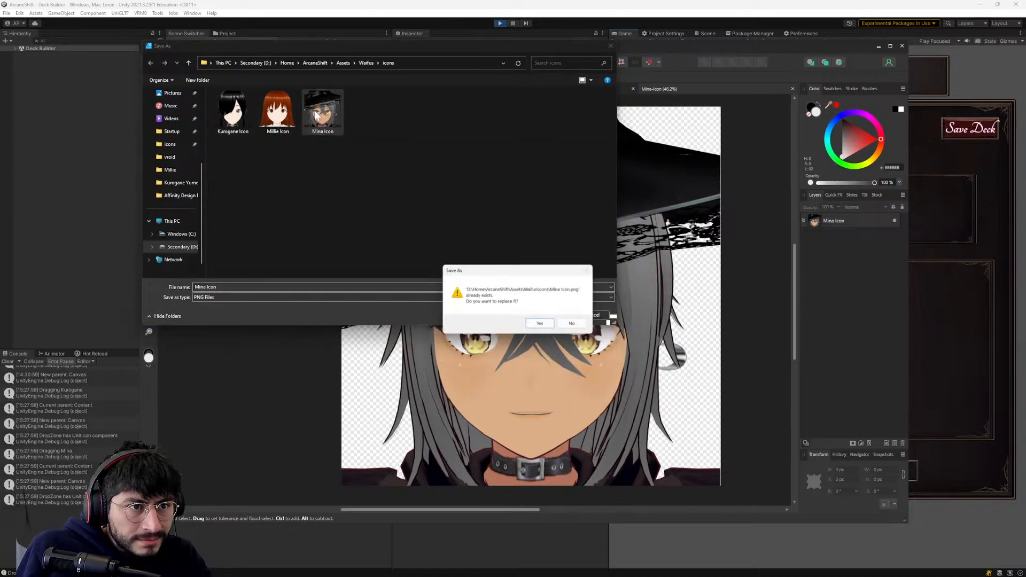
left_click(540, 324)
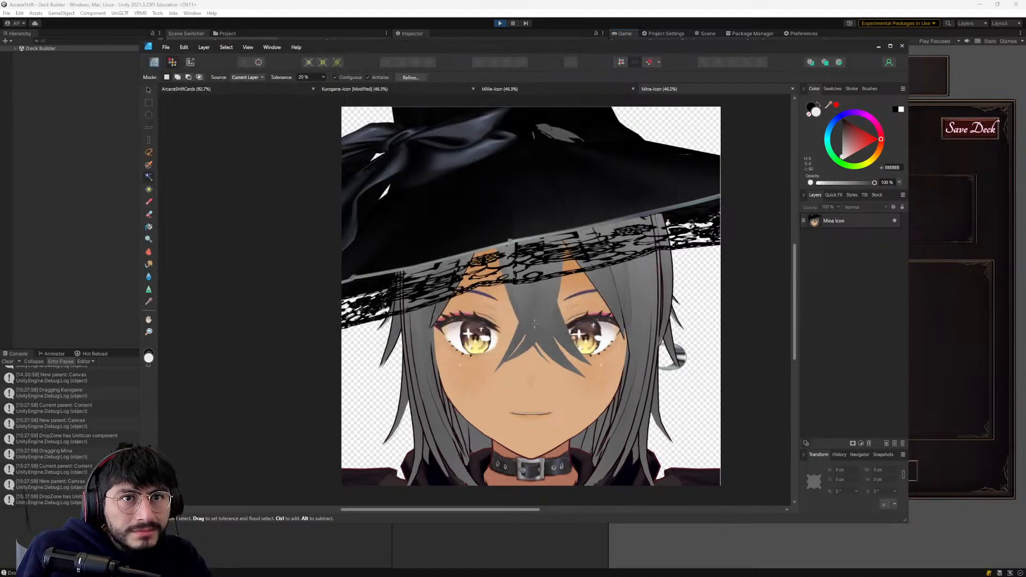
- Switch to Unity and move the Millie and Mina icons in turn to the end of Available Units to check the re-exported lace
key("alt+Tab")
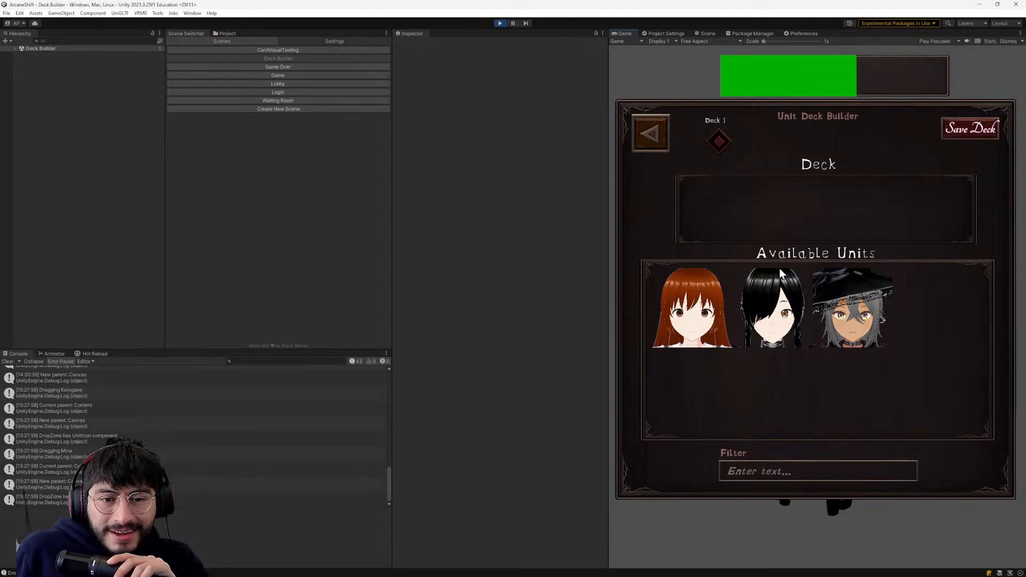
left_click_drag(714, 303, 805, 306)
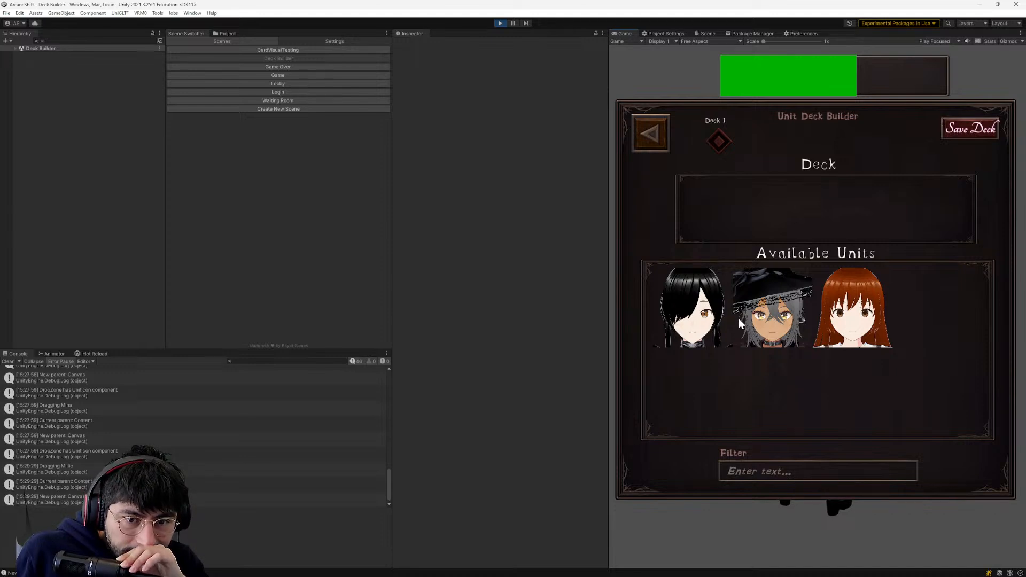
left_click_drag(738, 318, 770, 328)
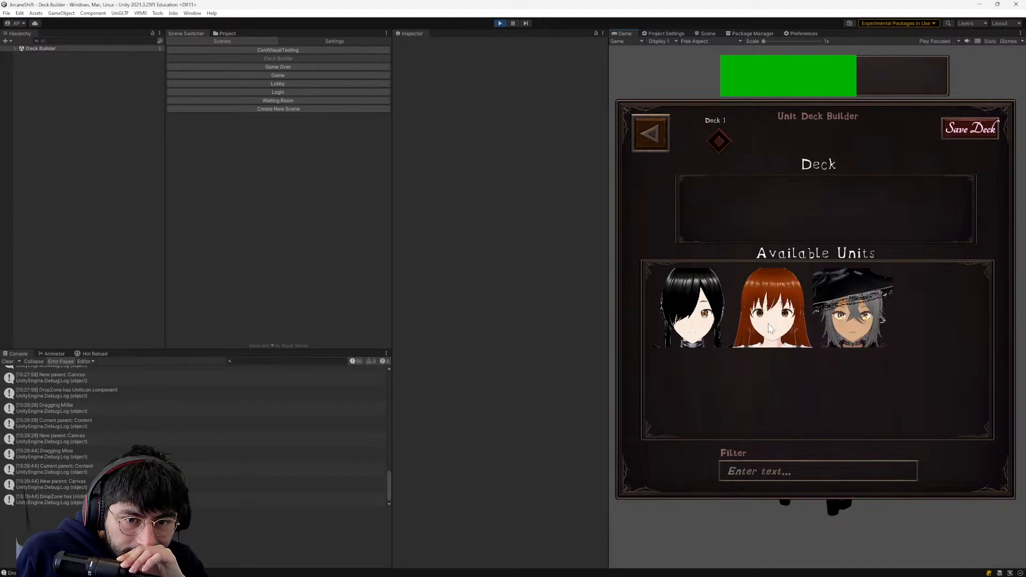
key("alt+Tab")
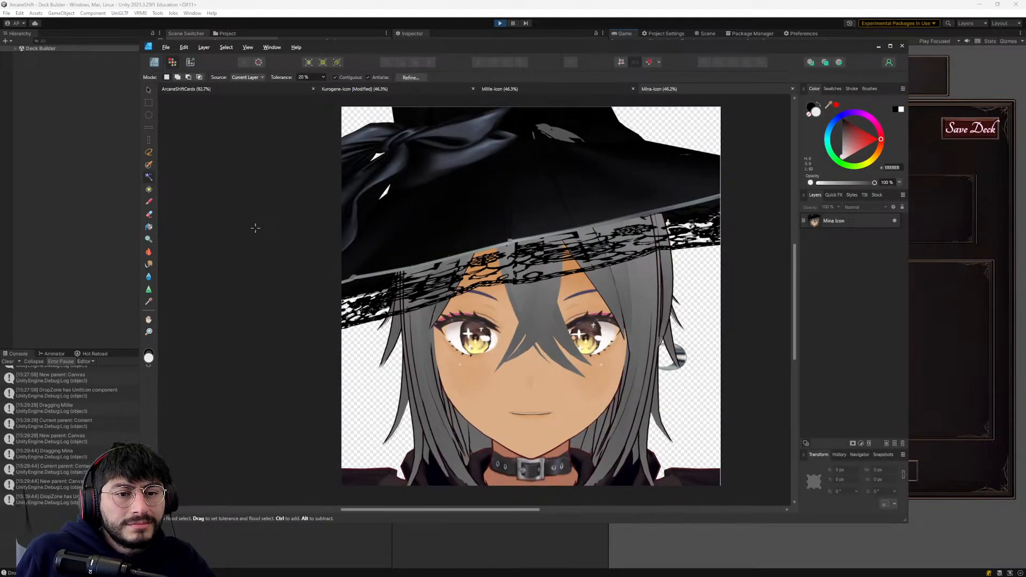
key("alt+Tab")
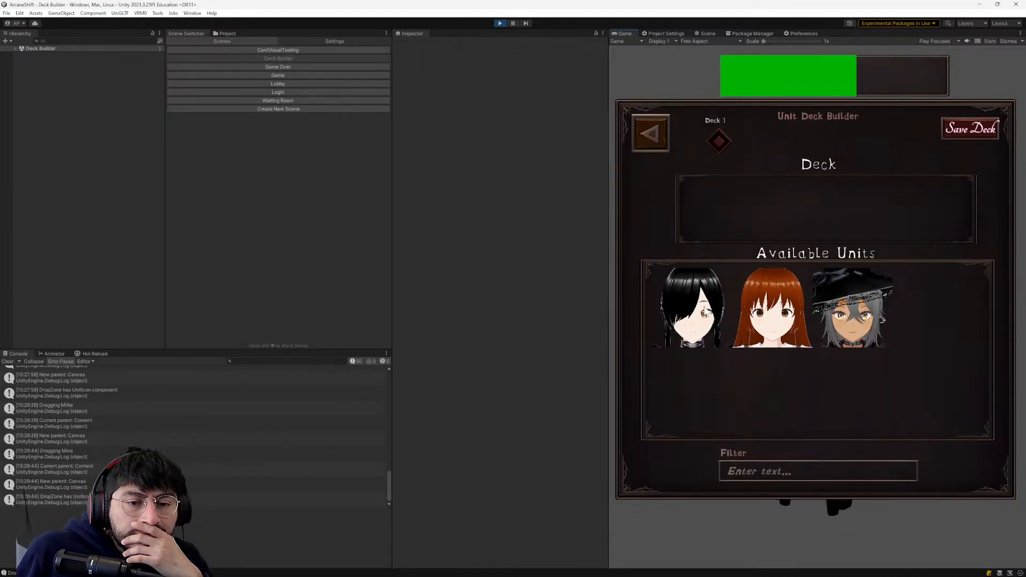
- Switch back to Affinity Designer and bring up the Kurogane-Icon document
key("alt+Tab")
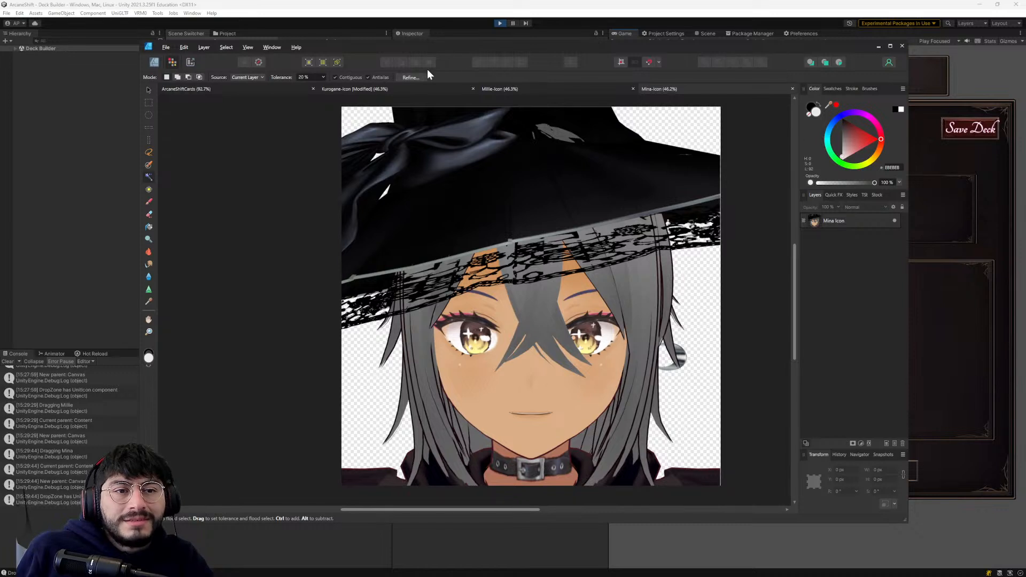
left_click(377, 89)
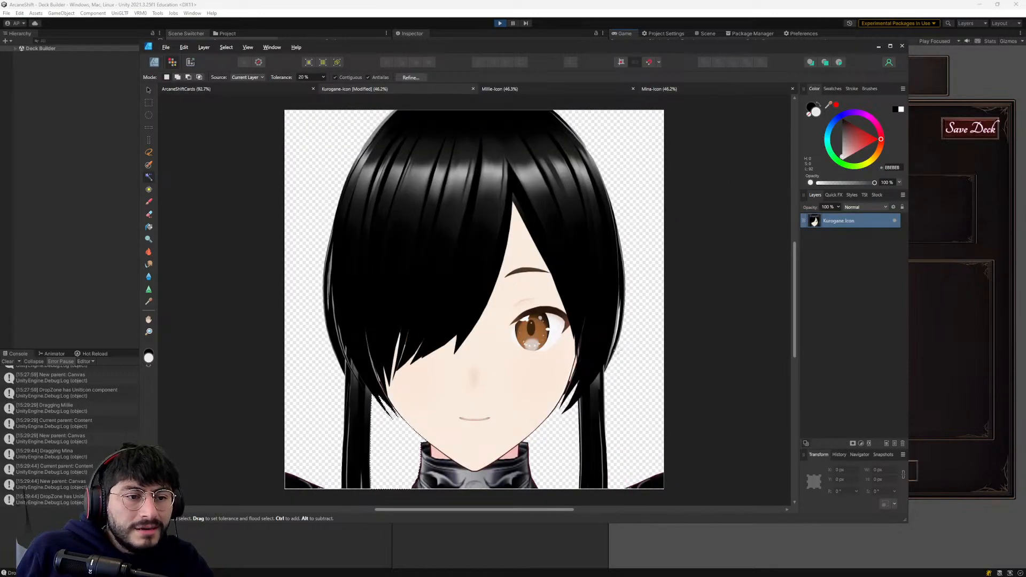
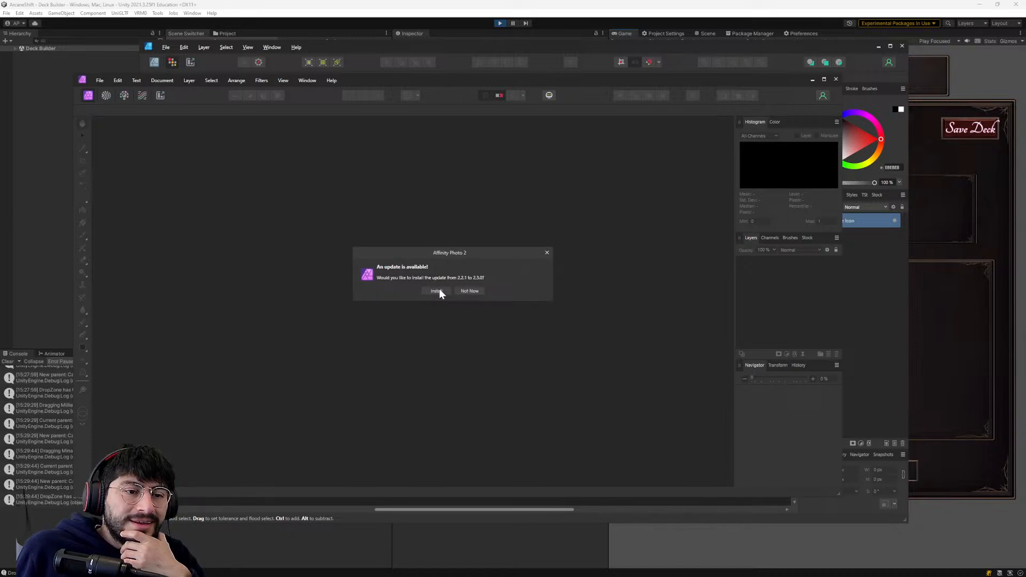
- Decline the Affinity Photo 2 update, dismiss its account window and close that program to get back to the Kurogane-Icon document
left_click(468, 290)
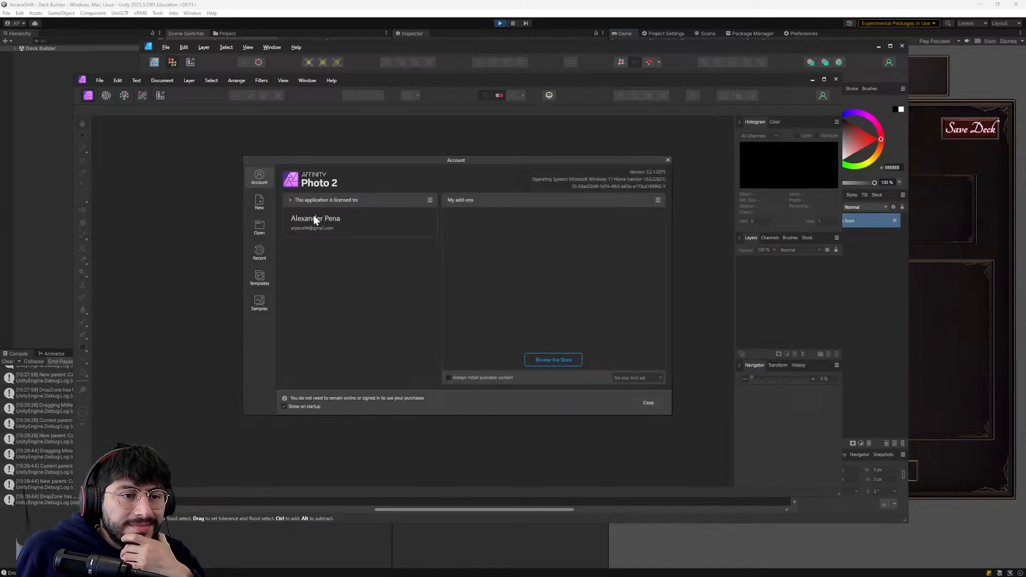
left_click(645, 403)
left_click_drag(445, 119, 533, 559)
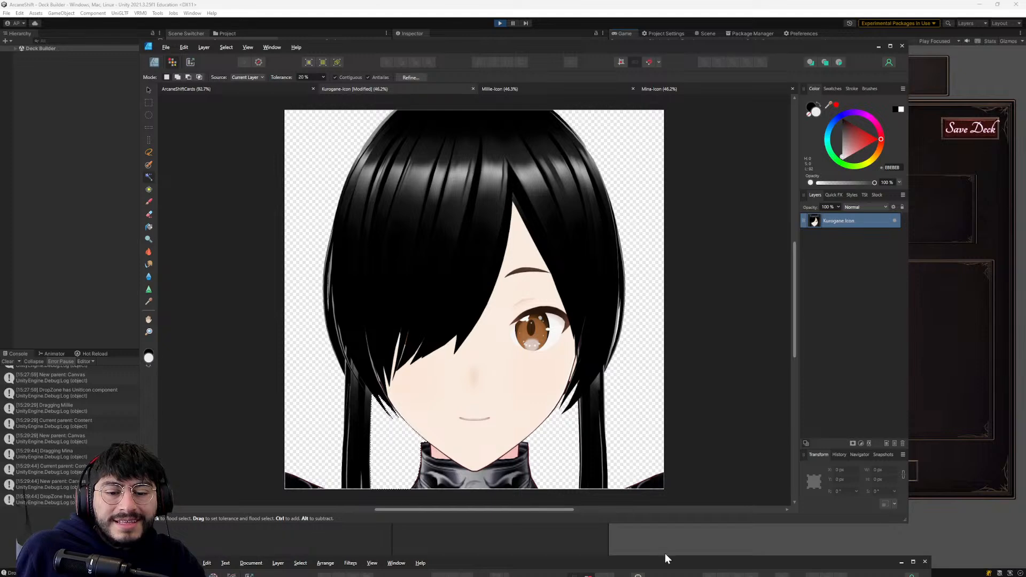
left_click_drag(671, 558, 624, 152)
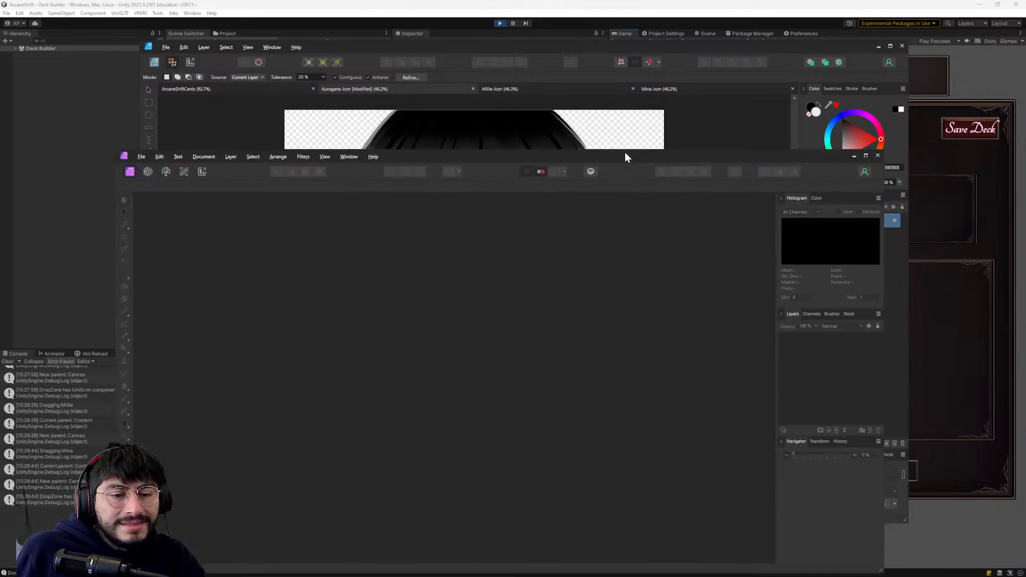
left_click(876, 156)
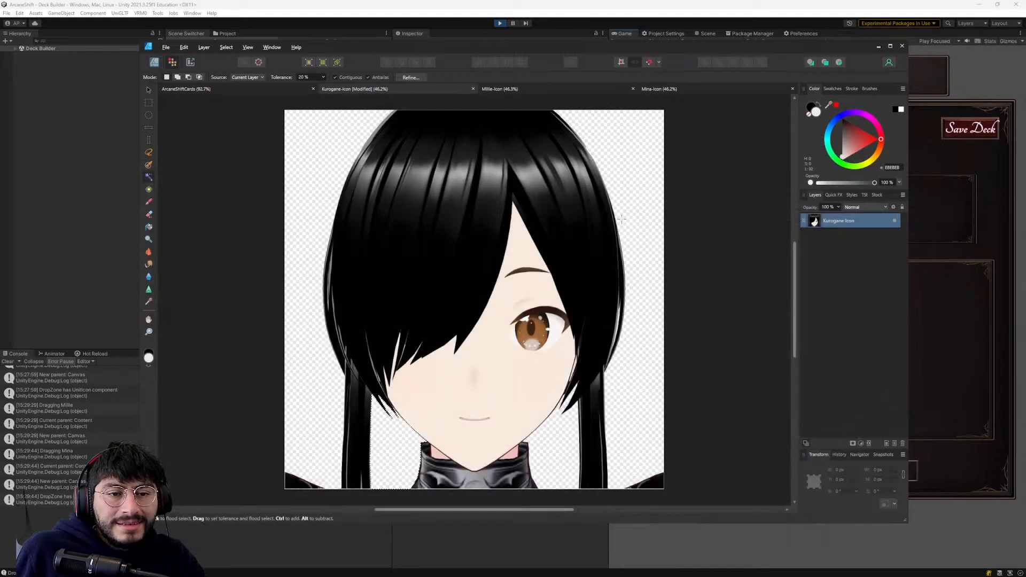
- Flood-select and delete the narrow white gap in the outer hair strands beside the visible eye on the Kurogane Icon layer
scroll(615, 314, "up", 10, "ctrl")
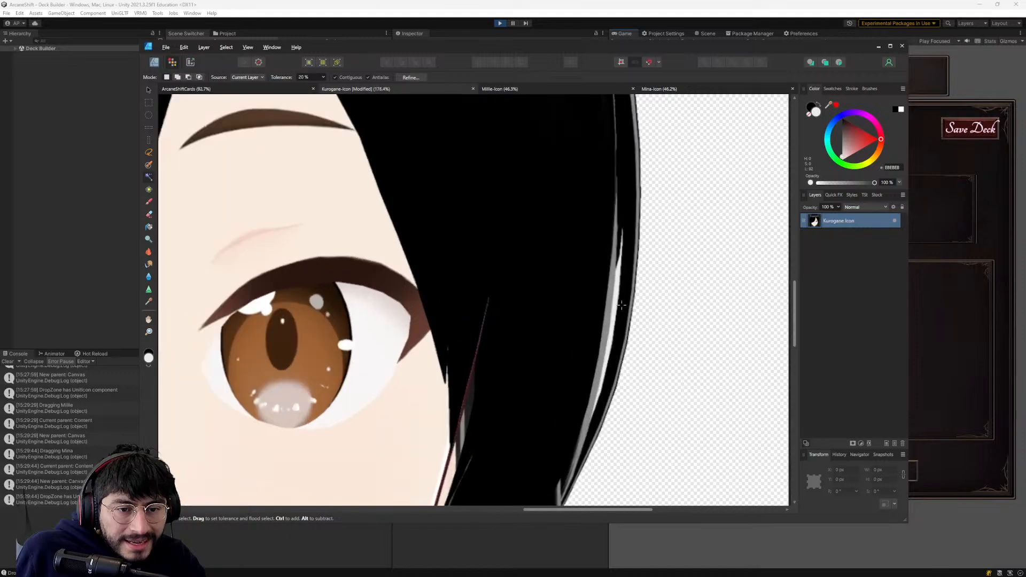
key("Delete")
scroll(623, 282, "down", 3)
scroll(603, 256, "up", 2)
scroll(593, 238, "down", 10, "ctrl")
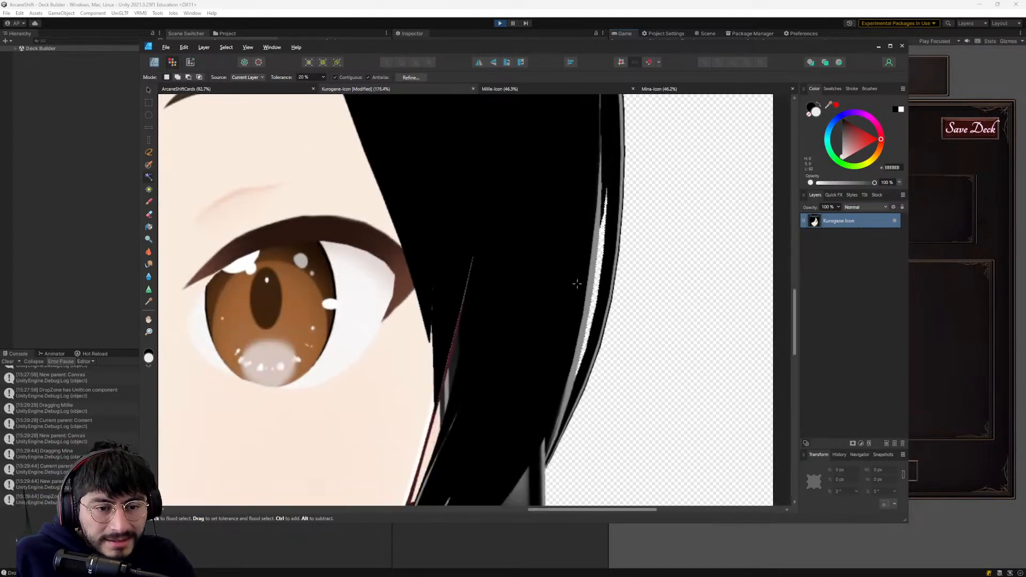
- Examine the fringe, cheek strands and outer hair on the covered-eye side of the Kurogane icon for leftover background gaps
scroll(369, 256, "up", 8, "ctrl")
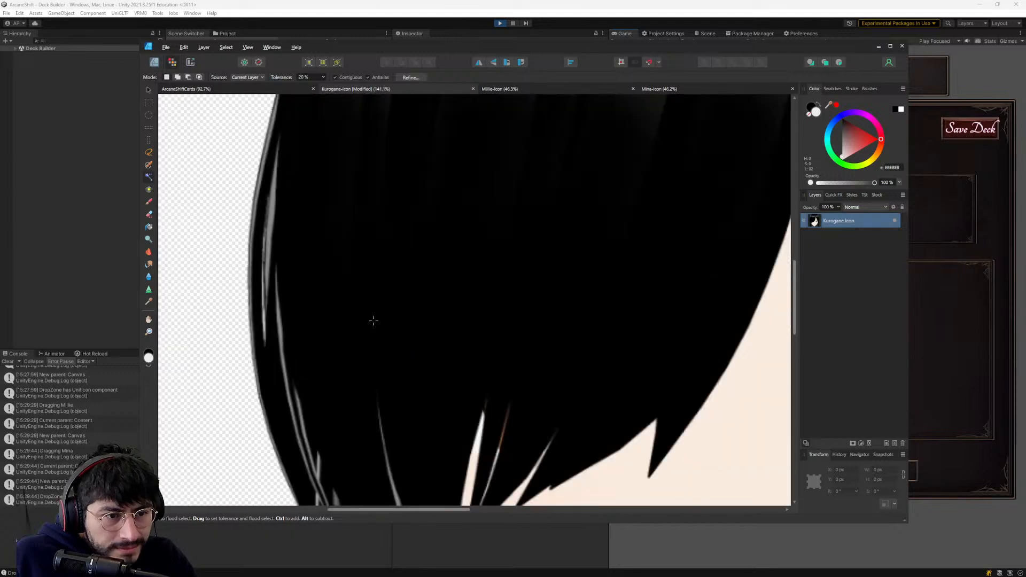
scroll(337, 371, "down", 3, "ctrl")
scroll(415, 211, "down", 4, "ctrl")
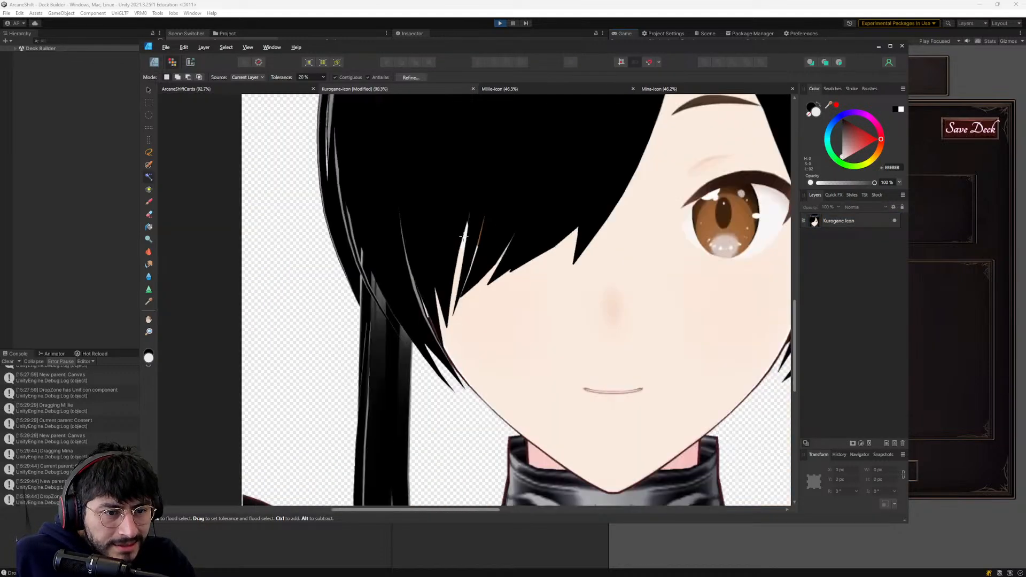
scroll(433, 291, "up", 6, "ctrl")
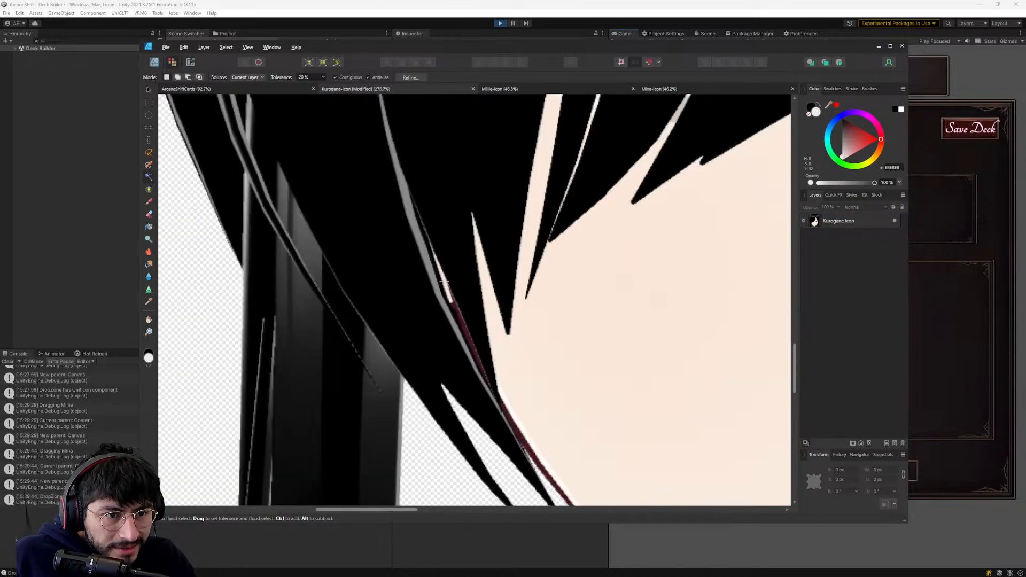
scroll(434, 276, "down", 2)
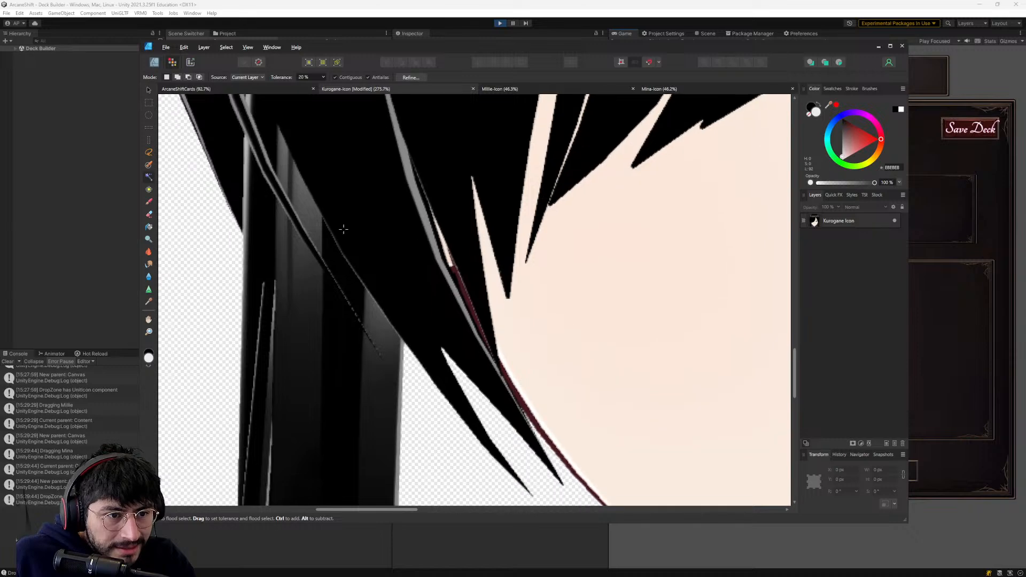
scroll(367, 267, "down", 4, "ctrl")
scroll(424, 502, "down", 1)
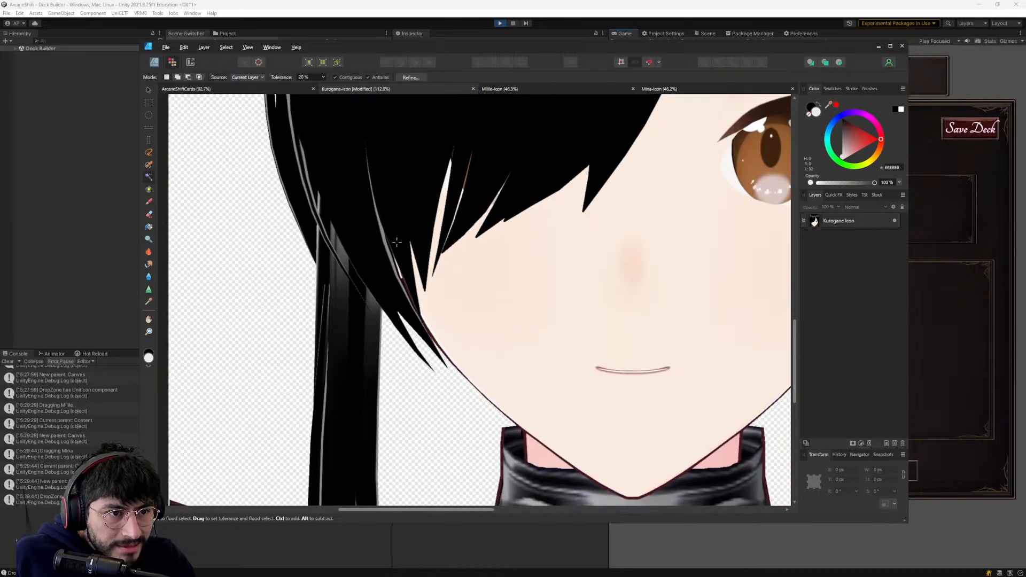
scroll(366, 321, "up", 5)
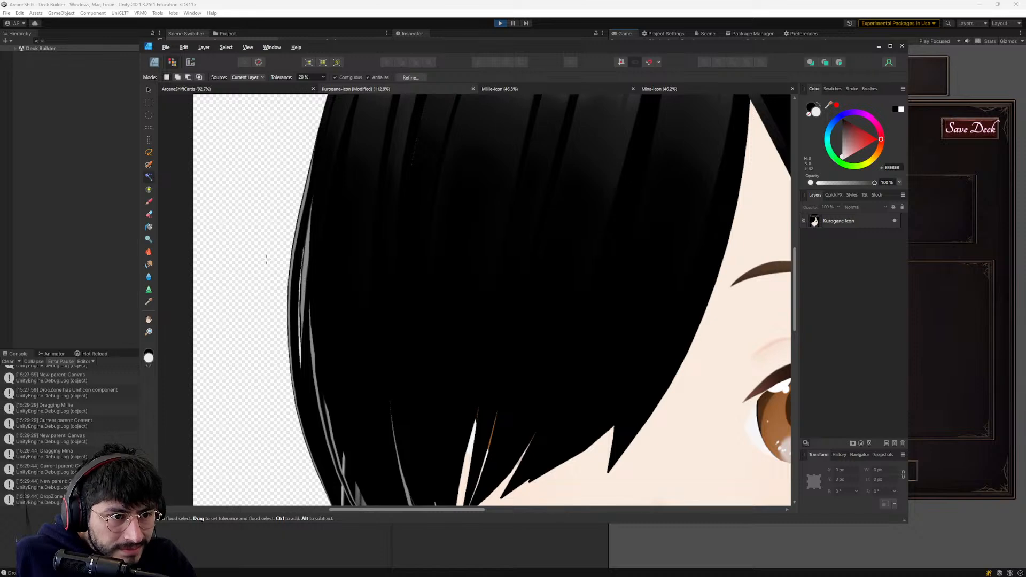
- Flood-select and delete the thin white gap and adjoining grey strip in the outer hair on the covered-eye side of the Kurogane Icon layer
scroll(300, 281, "up", 8, "ctrl")
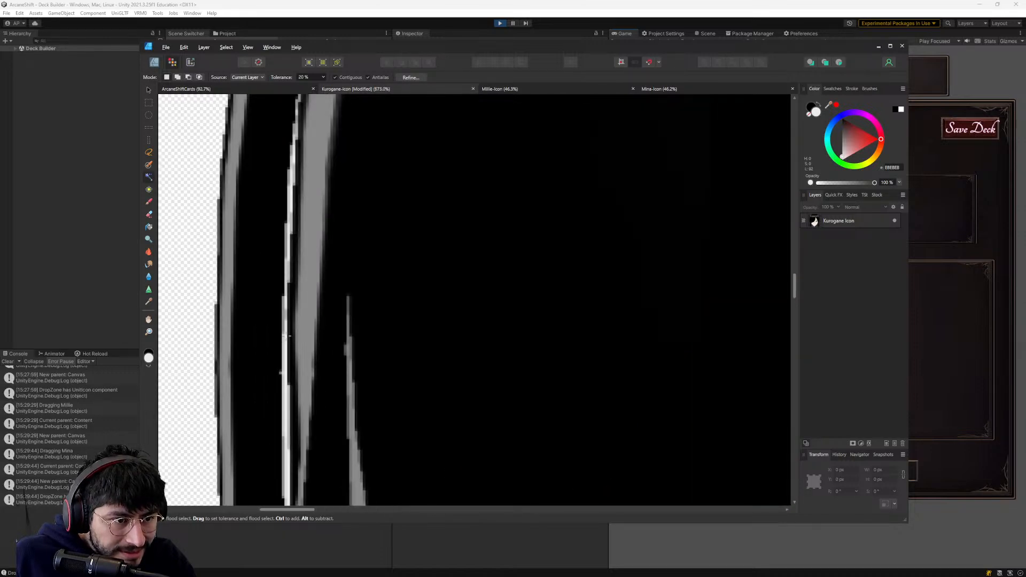
left_click(839, 224)
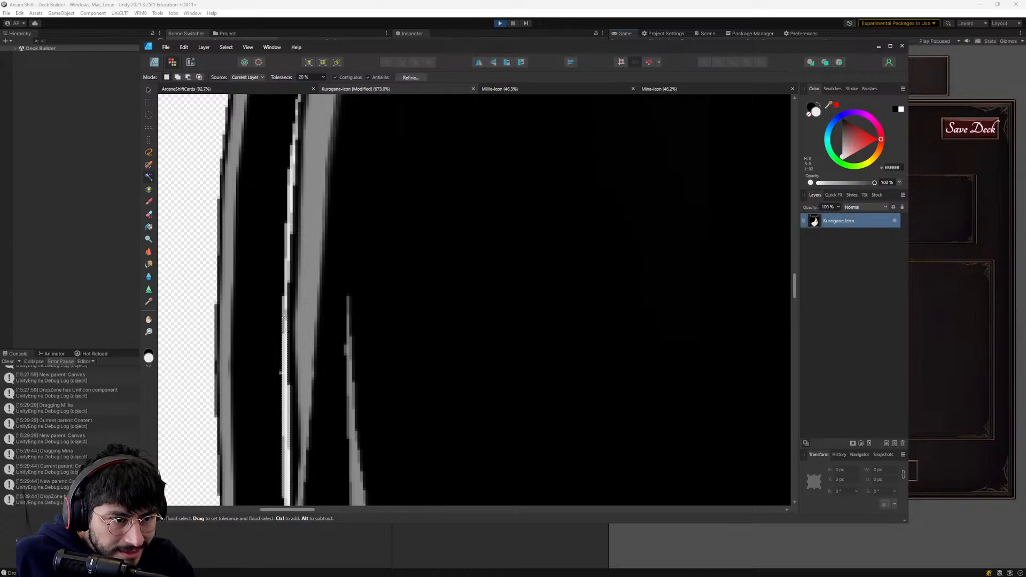
key("Delete")
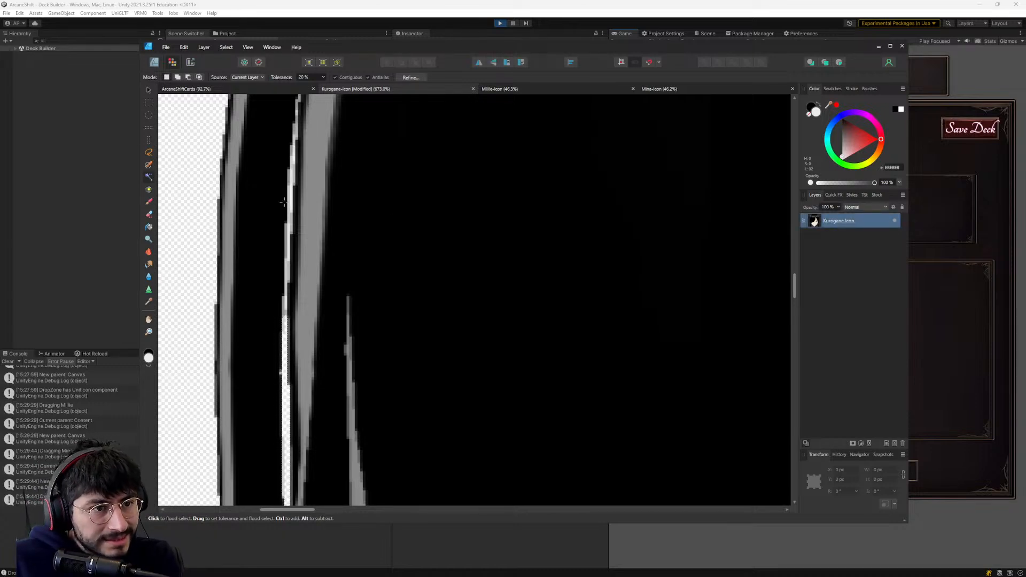
scroll(293, 196, "up", 5)
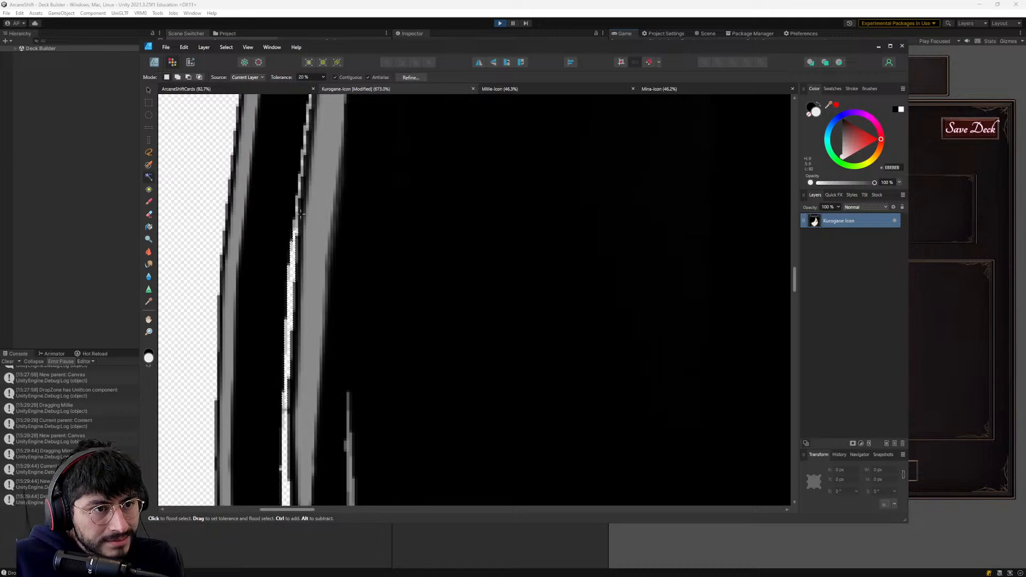
scroll(355, 245, "down", 10, "ctrl")
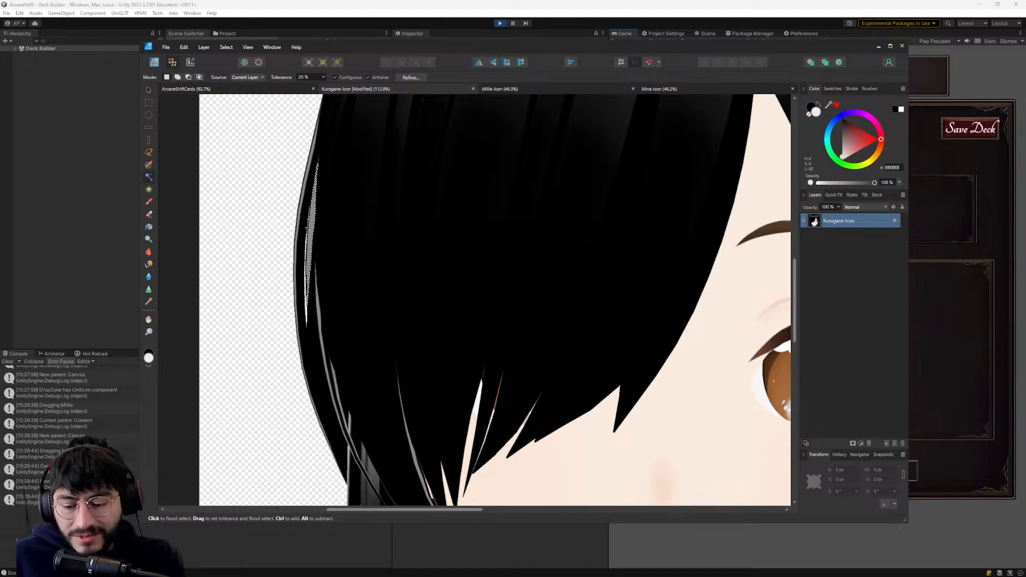
scroll(481, 278, "down", 2)
scroll(482, 279, "down", 4, "ctrl")
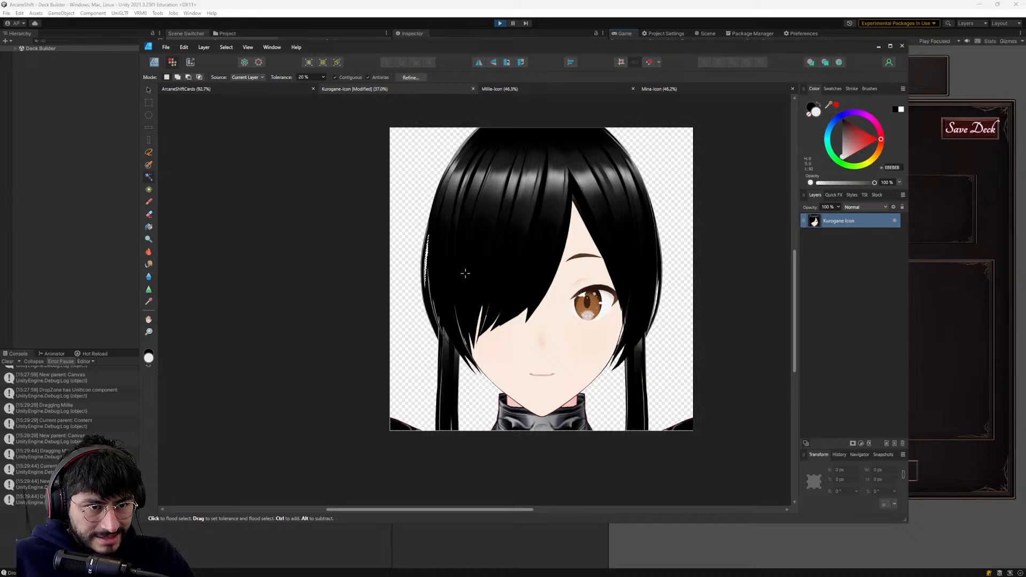
- Flood-select and delete the light strips lower down in the outer hair above the ponytail on the covered-eye side
scroll(465, 271, "up", 4, "ctrl")
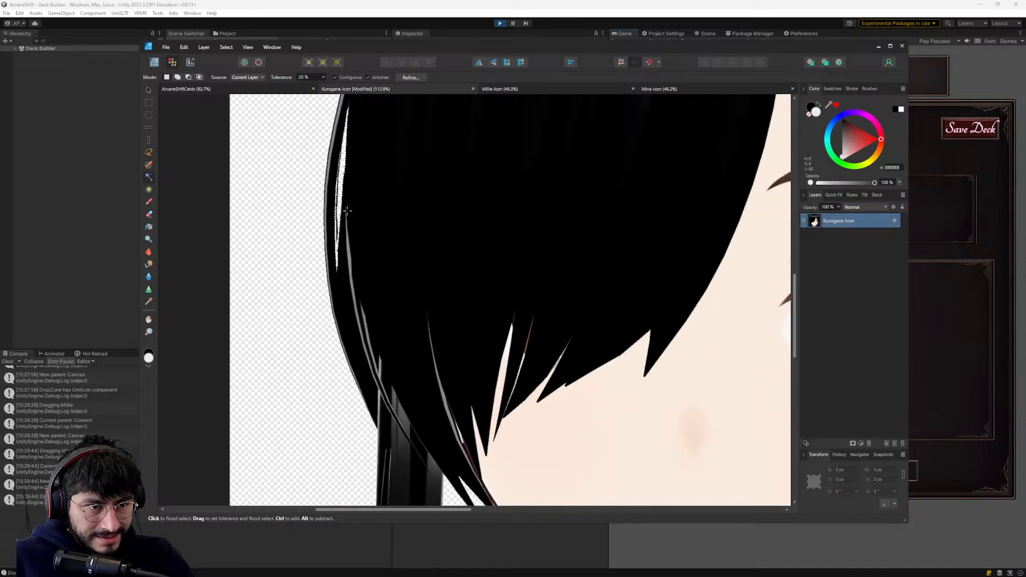
left_click(349, 252)
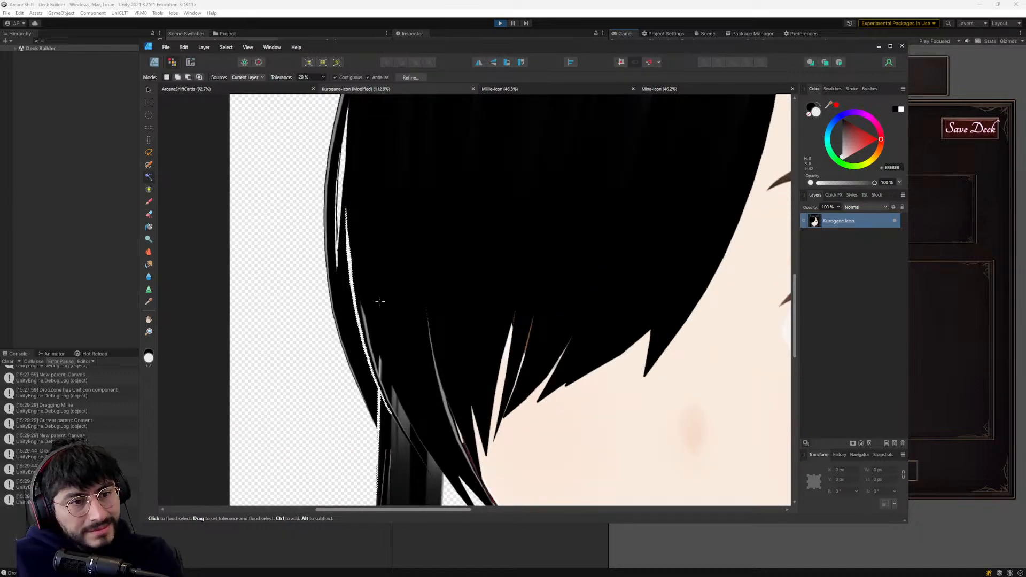
left_click(373, 330)
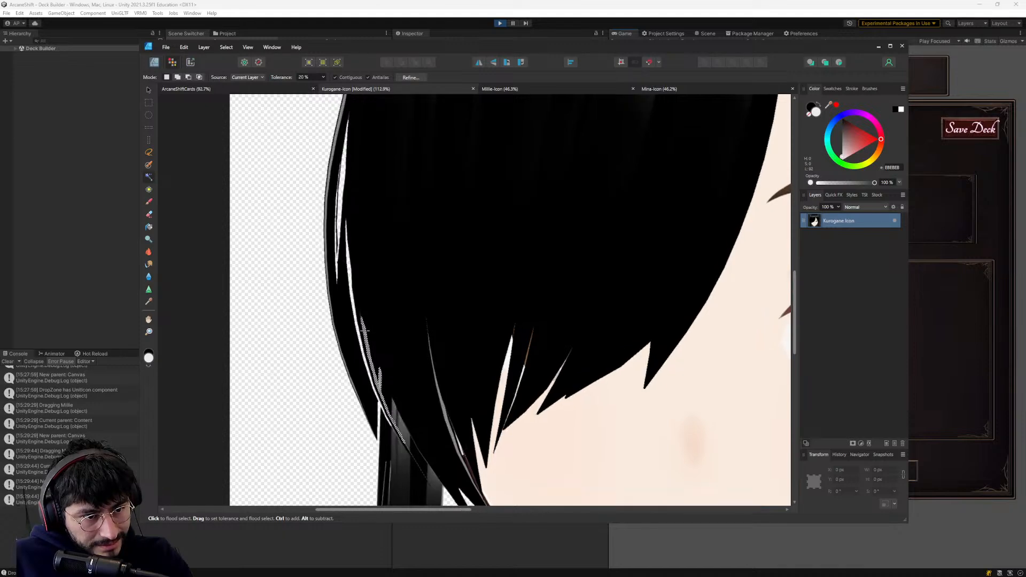
scroll(552, 301, "down", 5, "ctrl")
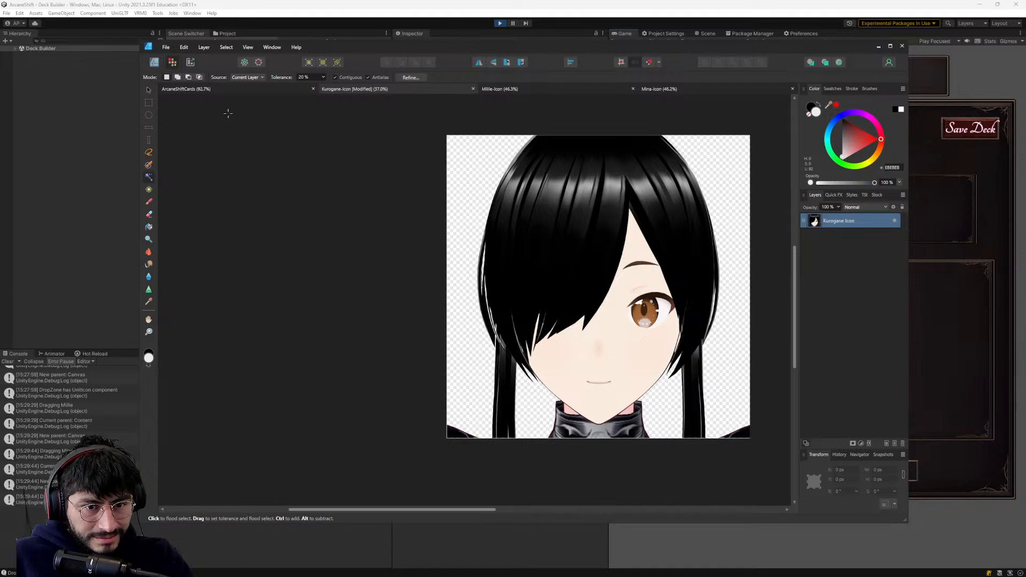
- Flood-select and delete the long light line along the outer edge of the ponytail on the visible-eye side of the Kurogane Icon layer
scroll(706, 337, "up", 8, "ctrl")
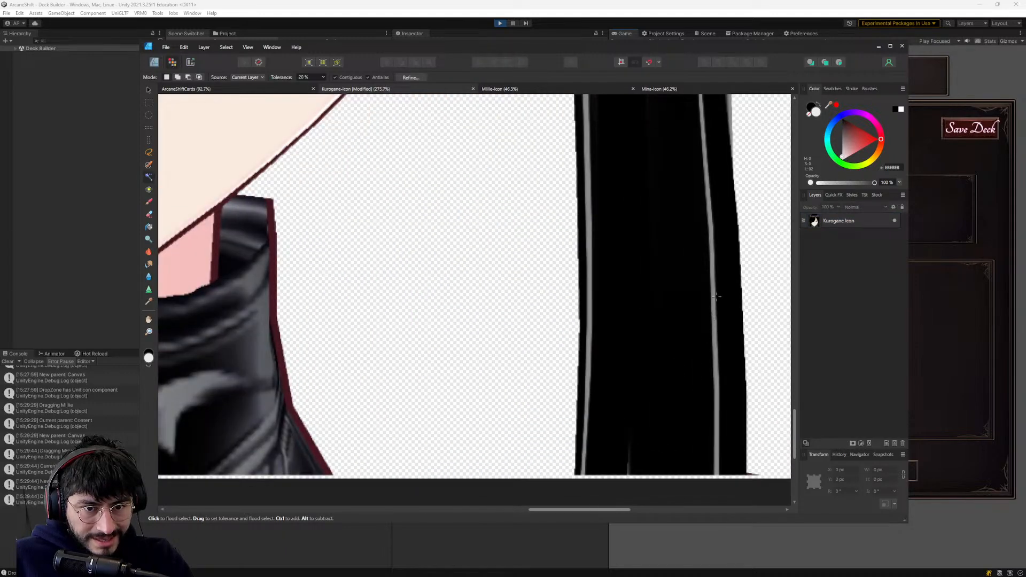
left_click(832, 225)
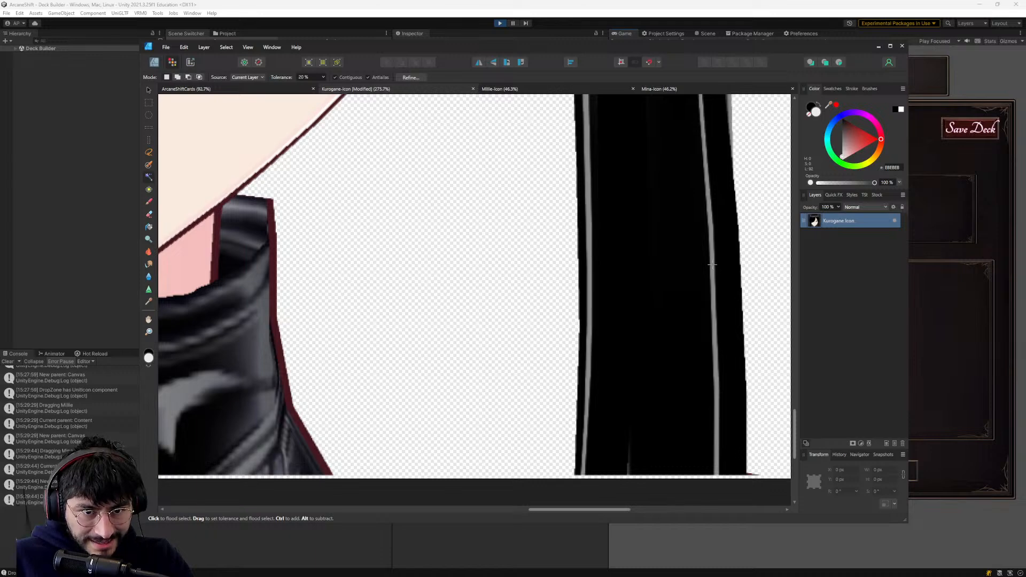
scroll(517, 302, "down", 4, "ctrl")
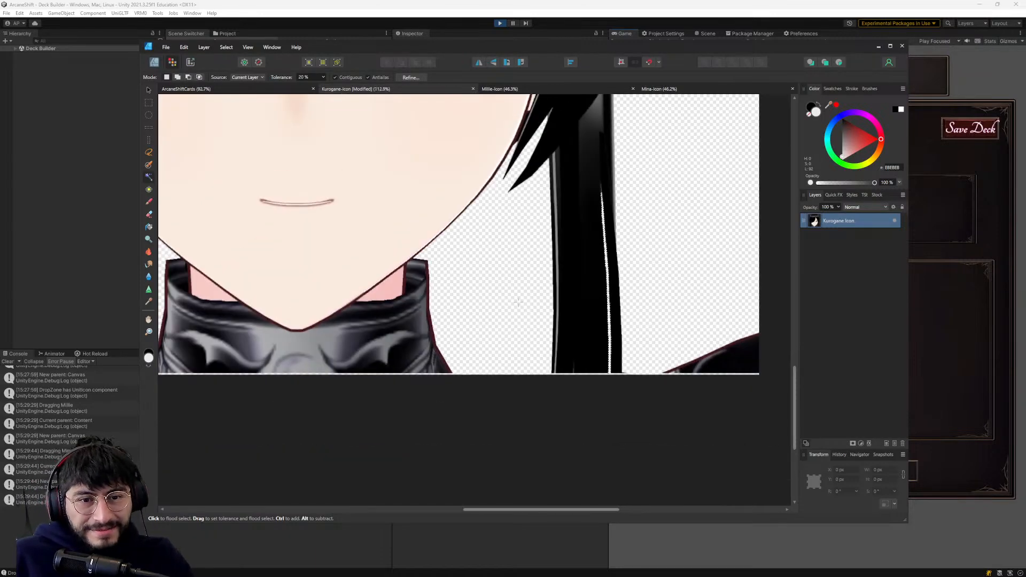
scroll(455, 276, "down", 1, "ctrl")
middle_click_drag(456, 275, 616, 350)
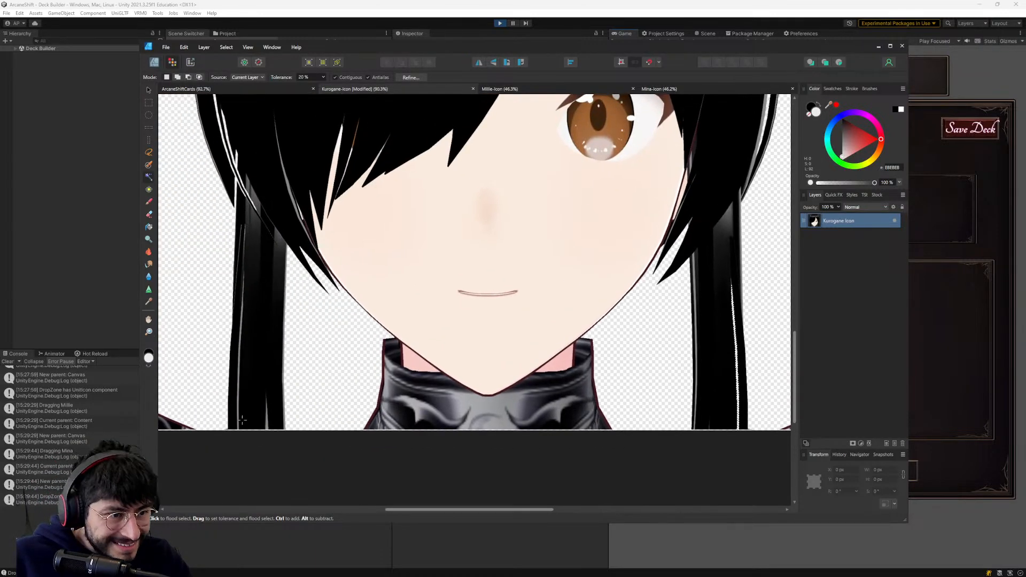
scroll(330, 342, "down", 4, "ctrl")
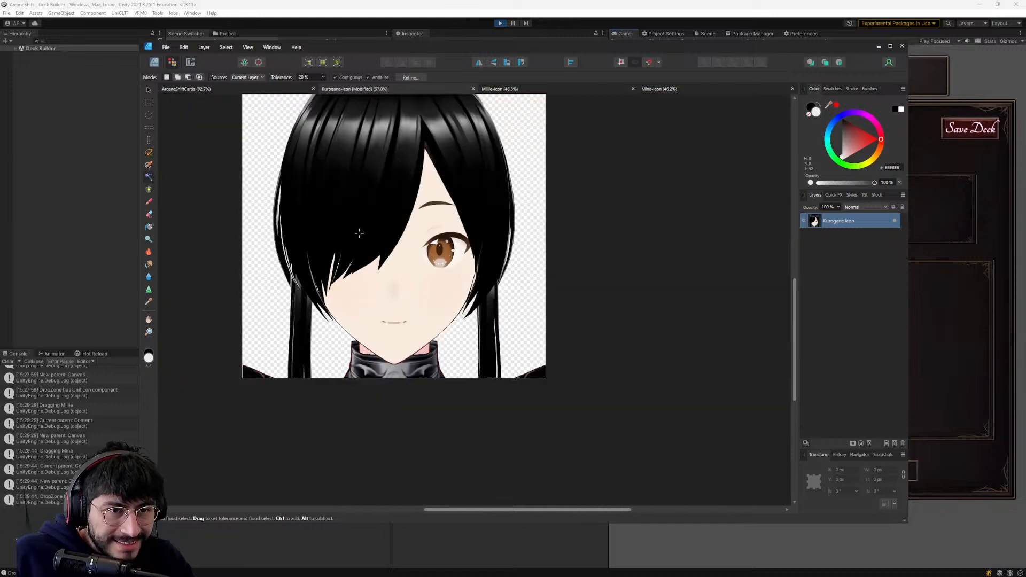
scroll(359, 233, "down", 2, "ctrl")
- Save the Kurogane-Icon document and export it as a 2048 px PNG, replacing the existing Kurogane Icon file in the icons folder
left_click(165, 47)
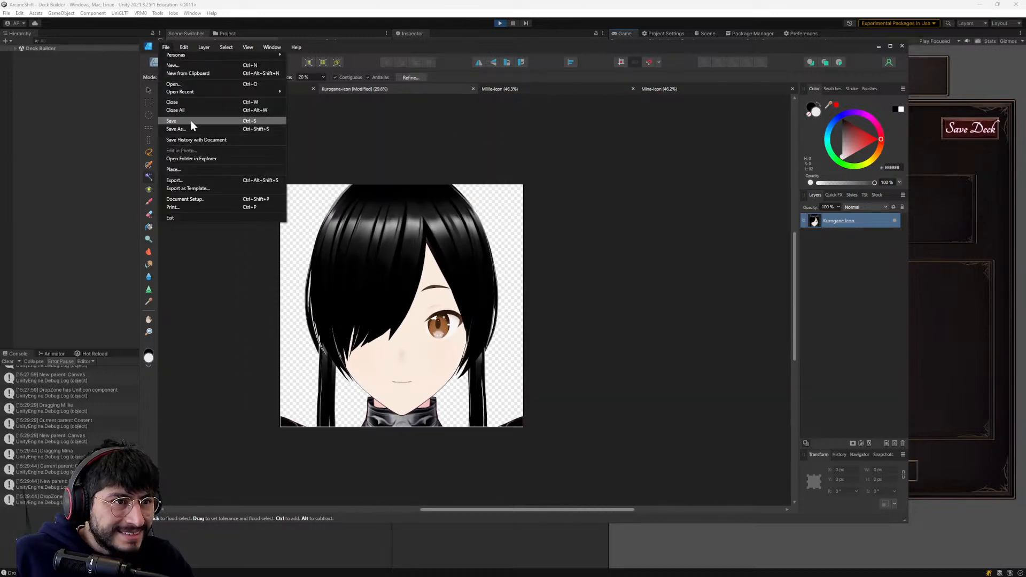
left_click(191, 121)
left_click(165, 47)
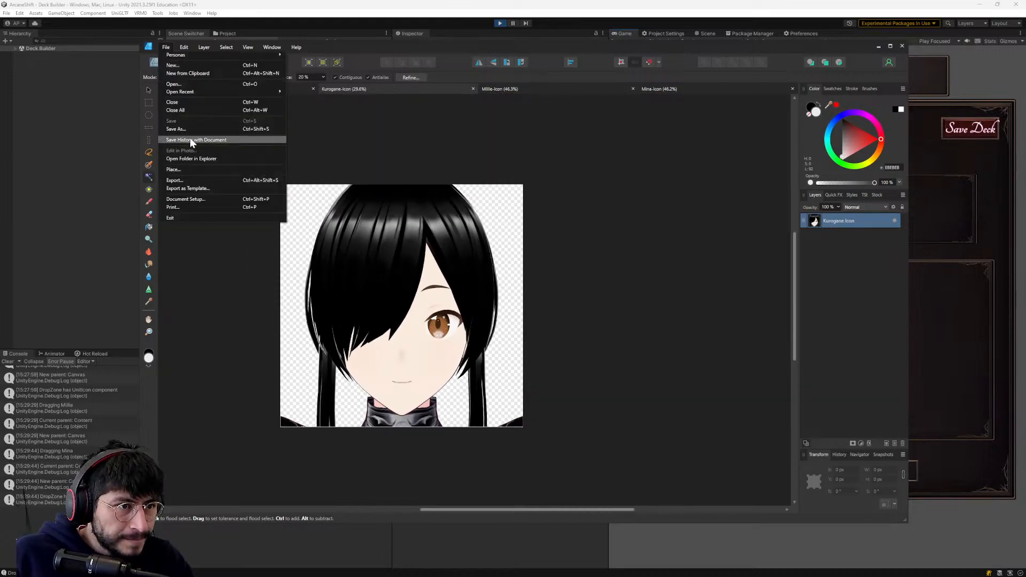
left_click(173, 181)
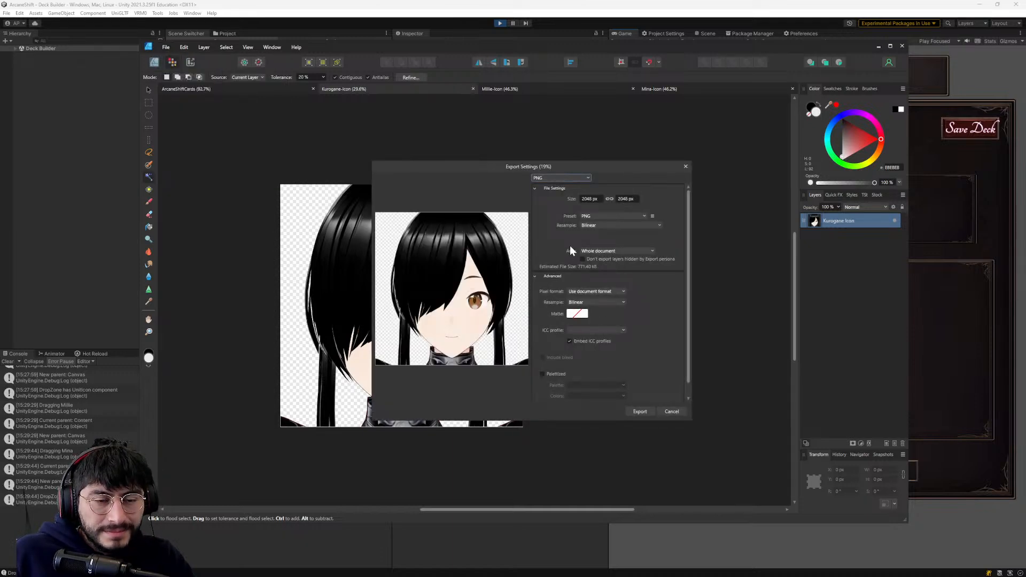
left_click(637, 410)
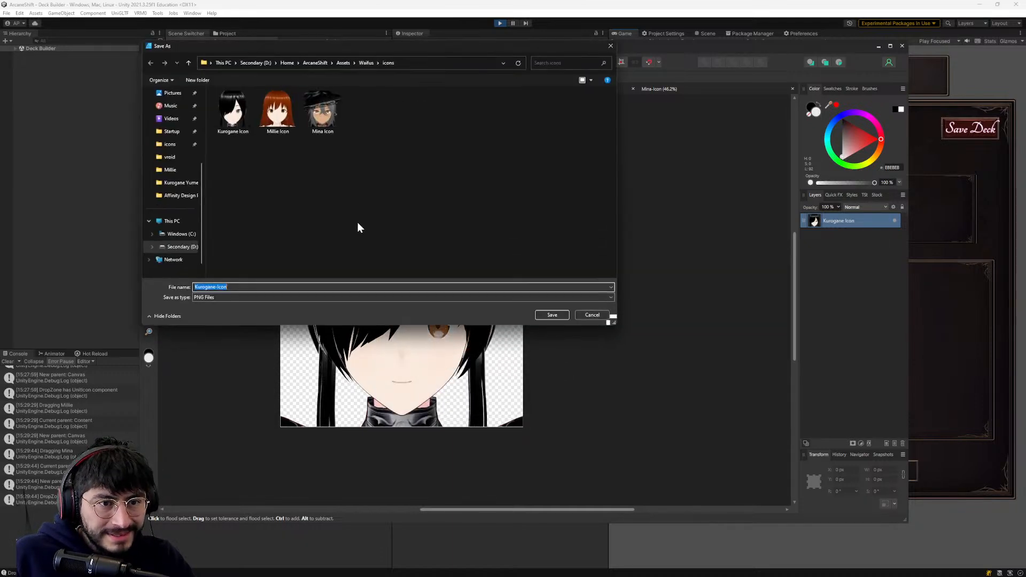
left_click(230, 114)
left_click(543, 323)
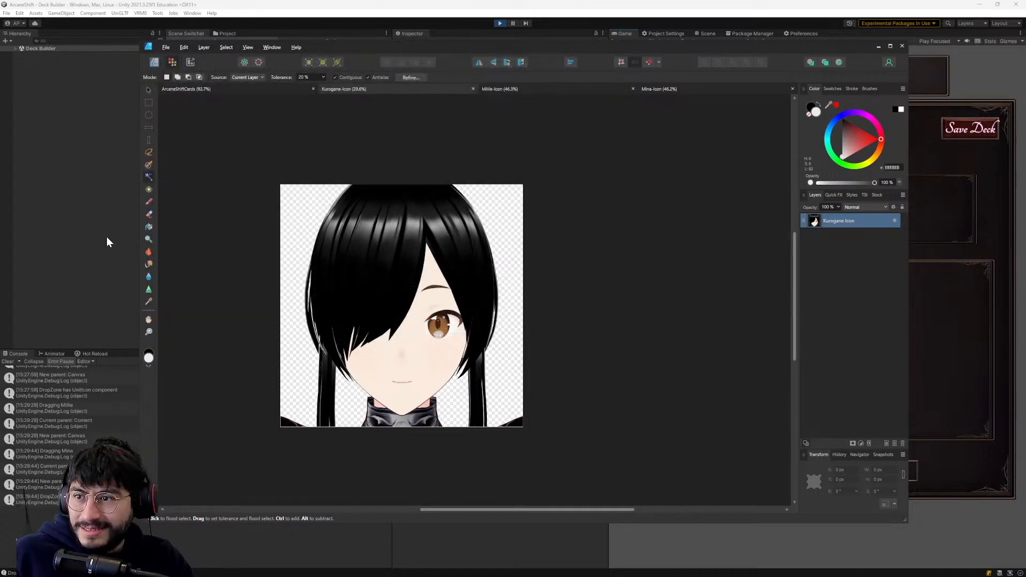
- Switch to Unity and move the Kurogane icon within Available Units to check its re-exported hair
key("alt+Tab")
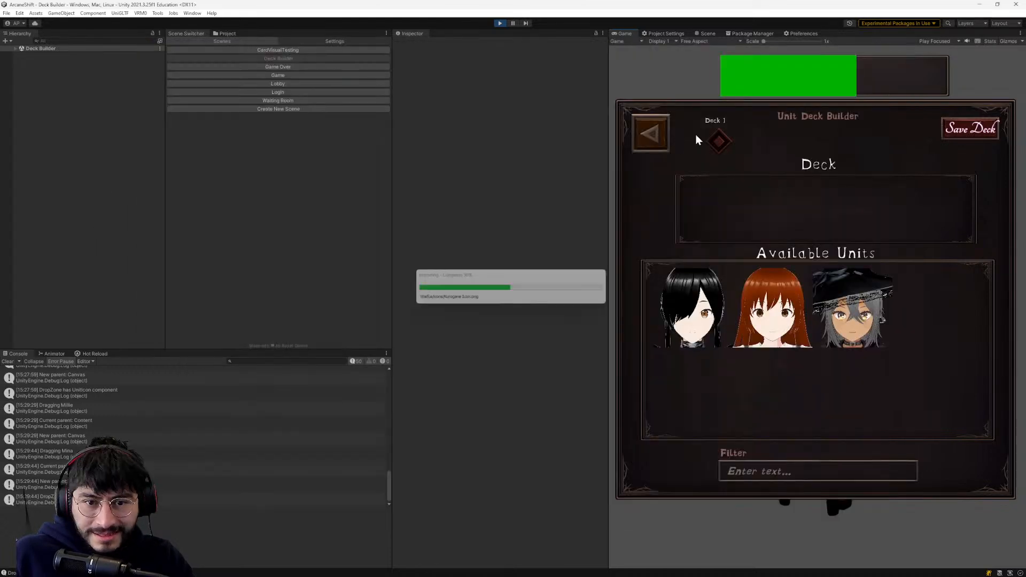
left_click_drag(699, 319, 702, 332)
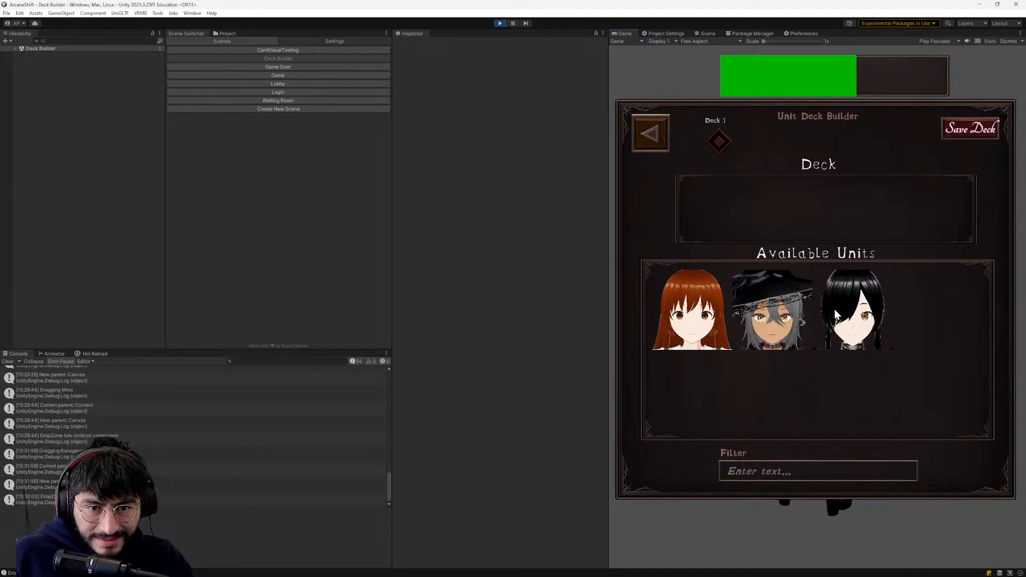
left_click_drag(861, 306, 866, 330)
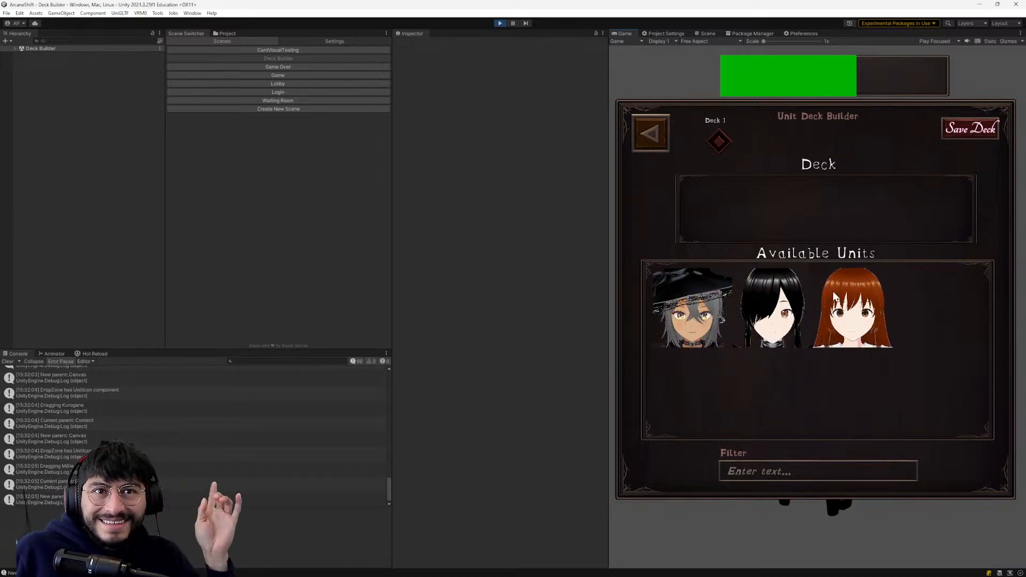
- Switch to the Kurogane-Icon document, examine the remaining light strips in the hair, and return to Unity to compare the icon
key("alt+Tab")
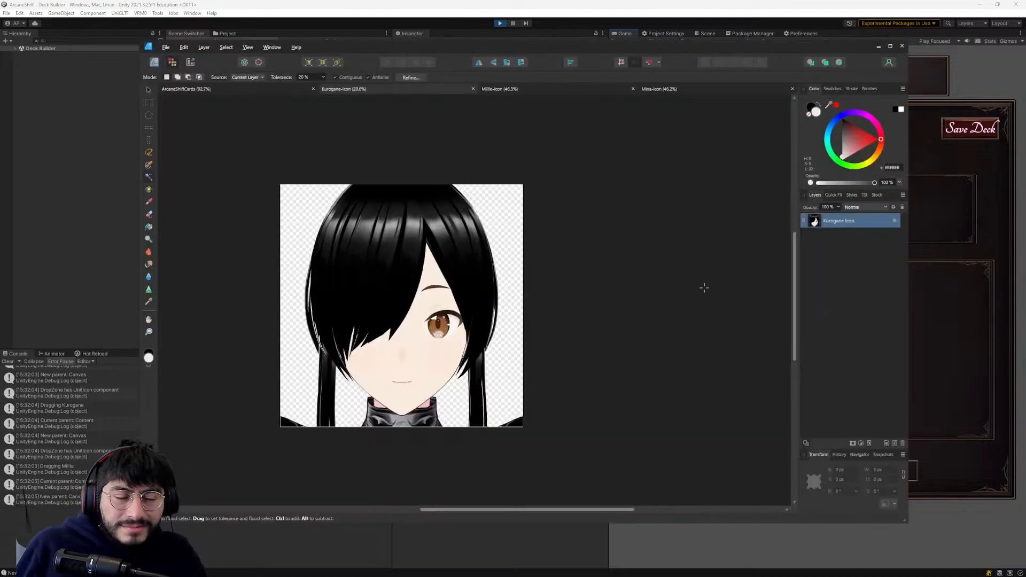
scroll(355, 318, "up", 4)
scroll(355, 319, "down", 5)
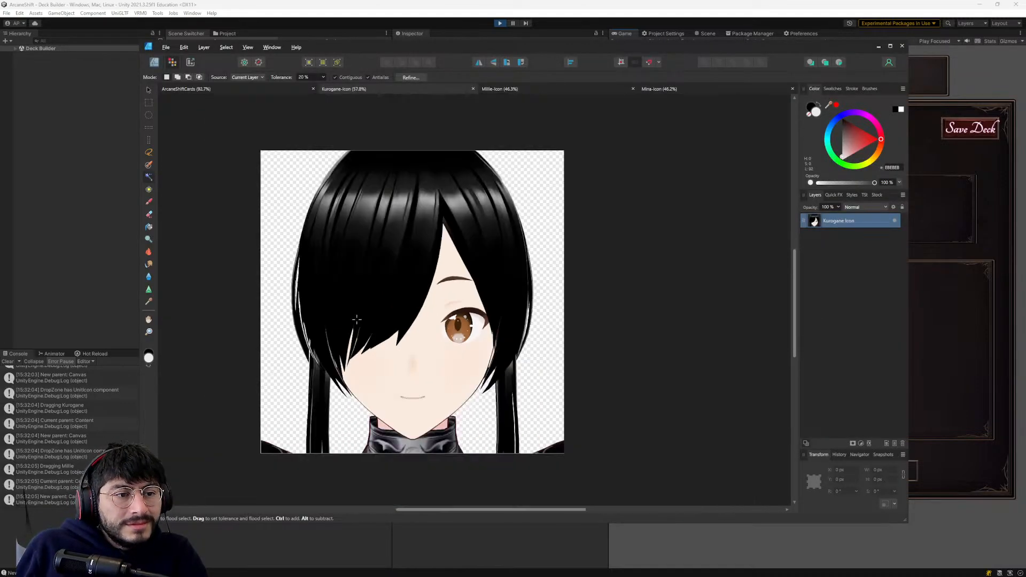
left_click(878, 47)
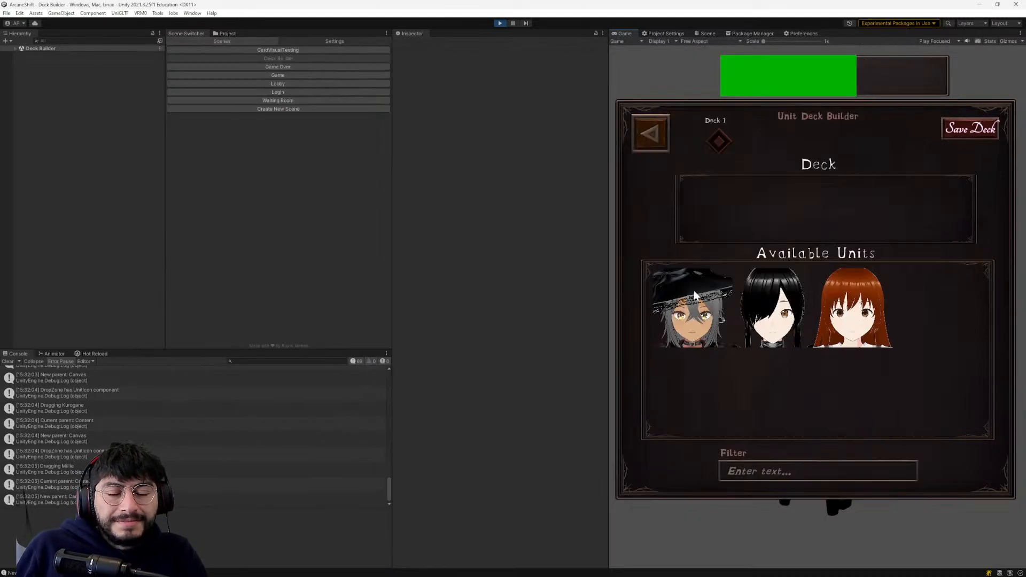
key("alt+Tab")
left_click(878, 46)
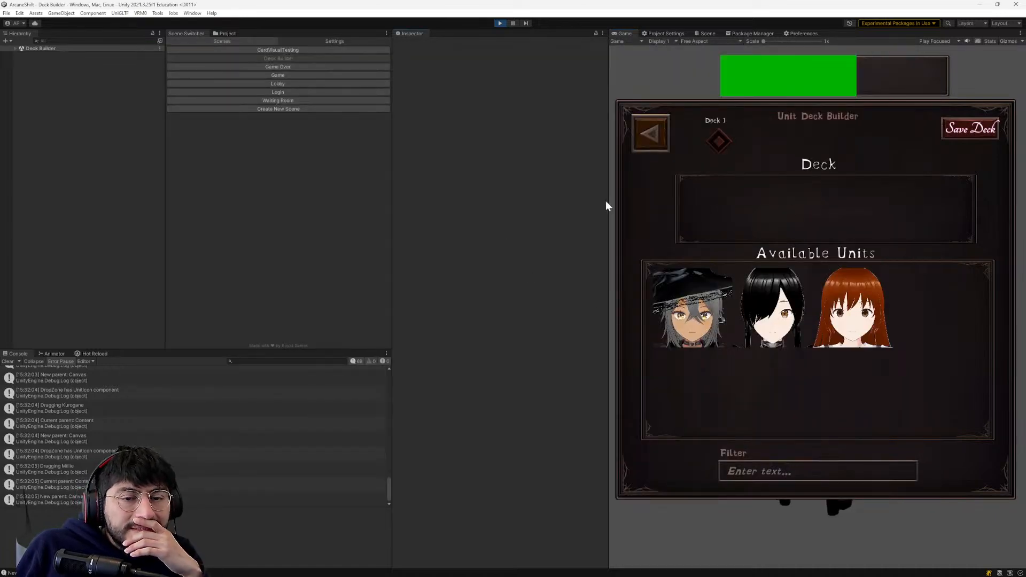
- Try to save Deck 1 with Mina, Millie and Kurogane, and inspect the RpcException in the console
left_click_drag(694, 299, 705, 211)
left_click_drag(769, 304, 767, 211)
left_click_drag(689, 305, 836, 224)
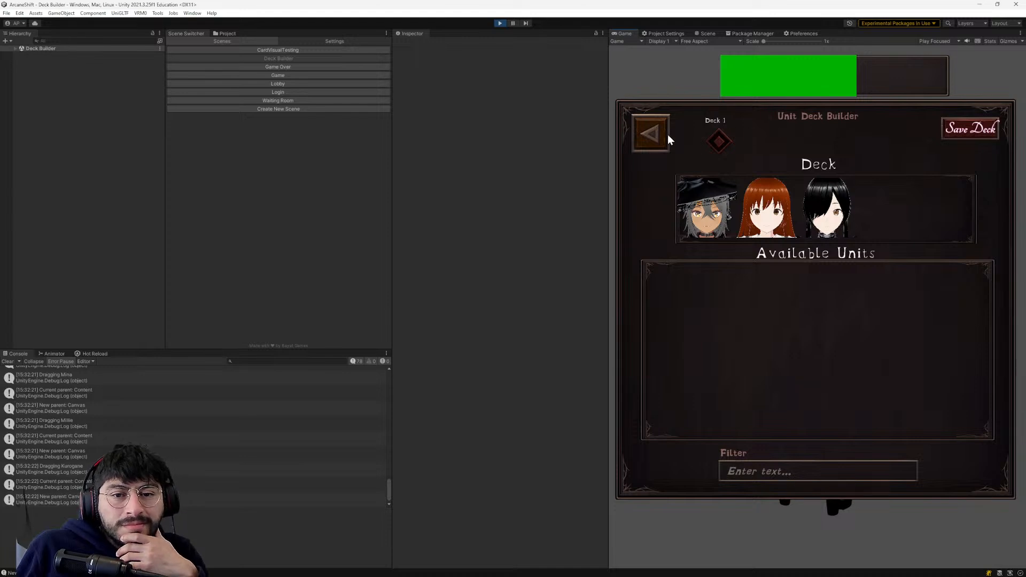
left_click(968, 130)
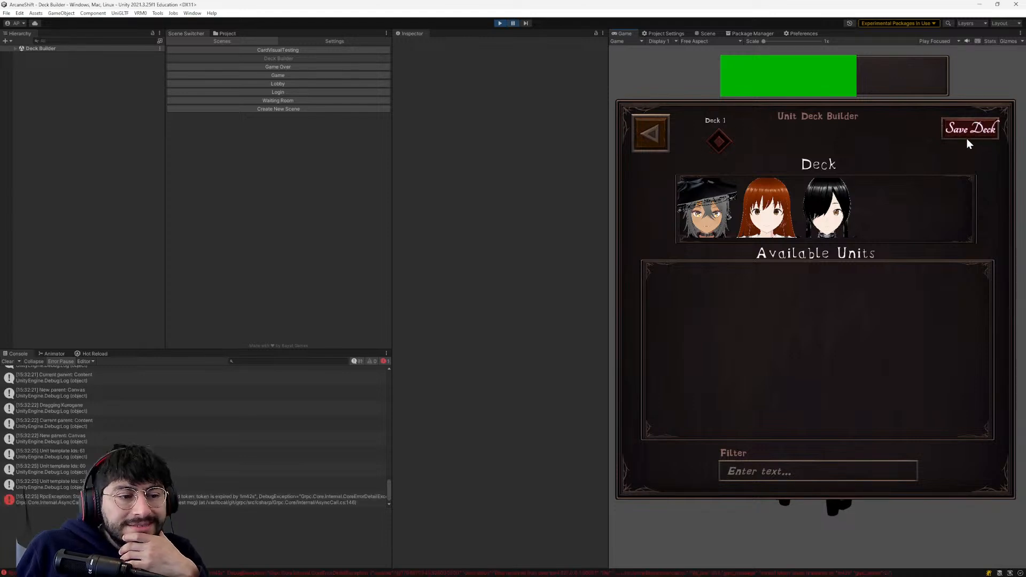
left_click(197, 503)
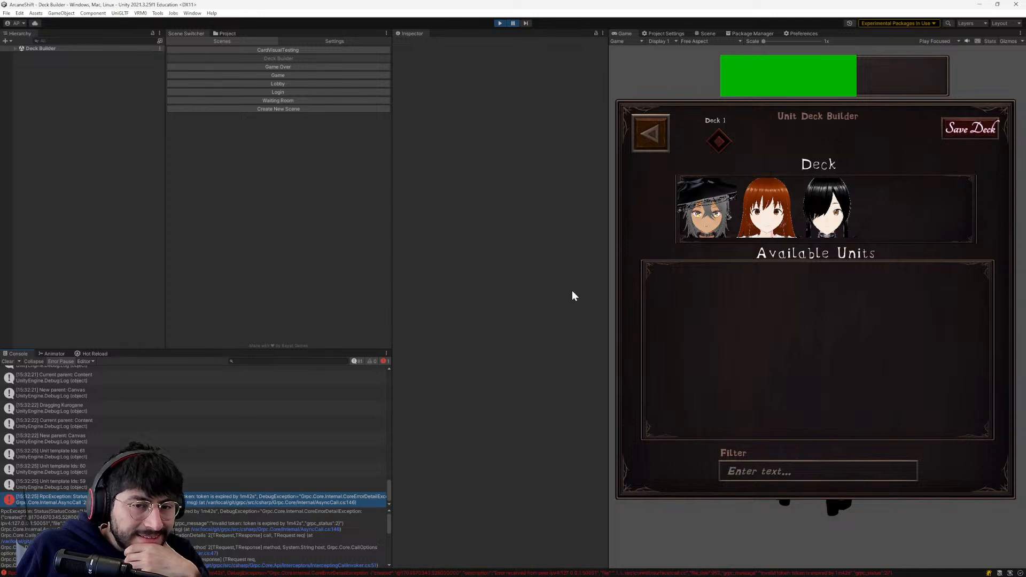
- Restart play mode and log in with the account's username and password
left_click(501, 23)
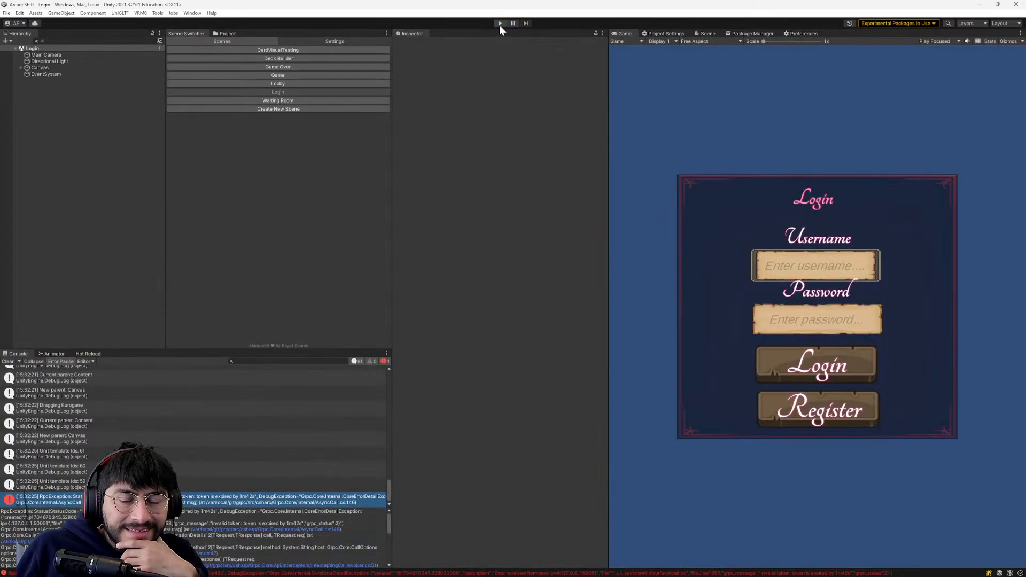
left_click(499, 24)
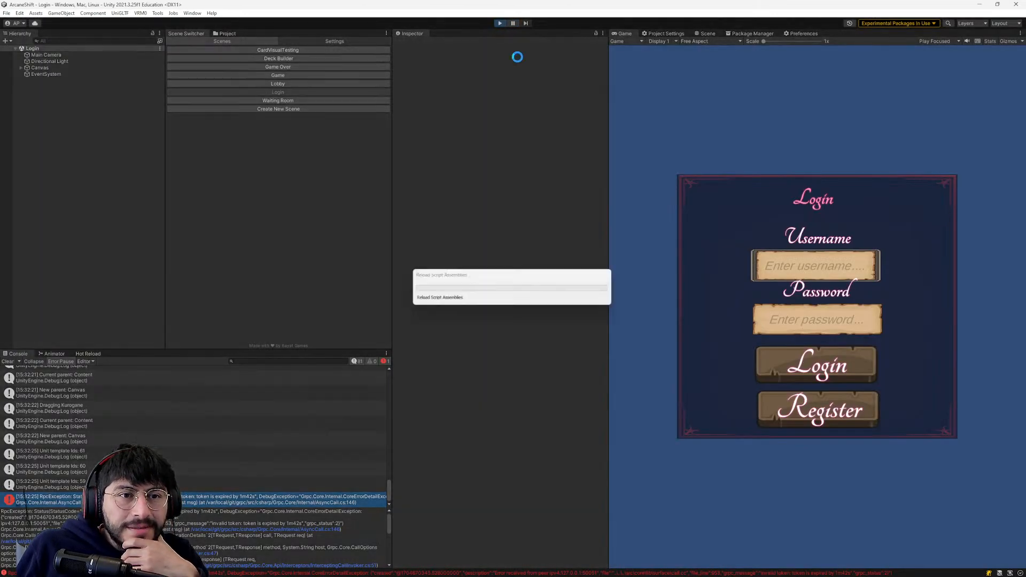
left_click(787, 270)
type("obb")
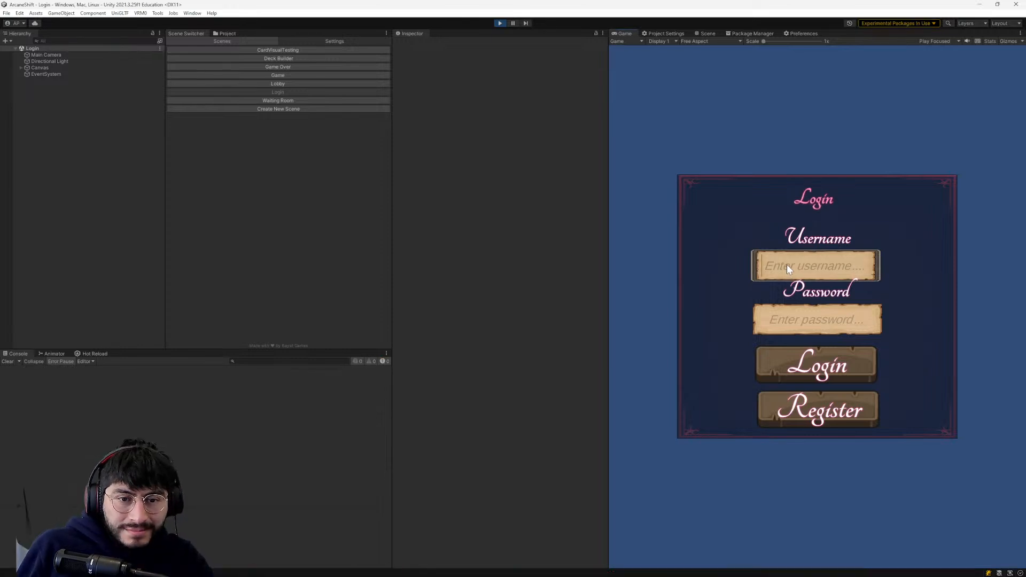
key("BackSpace")
key("BackSpace")
key("BackSpace")
type("bob")
left_click(795, 327)
type("***")
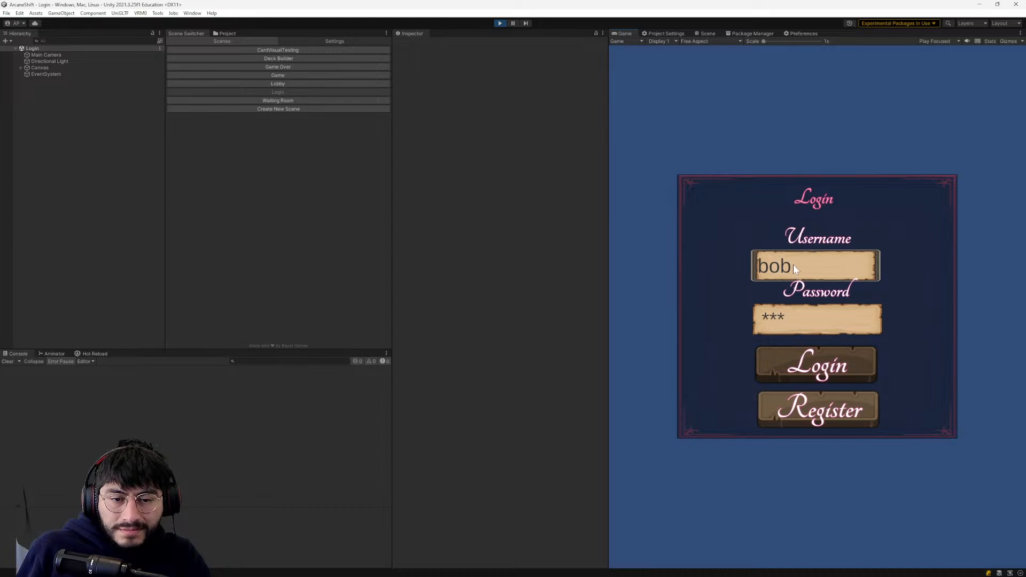
left_click(793, 362)
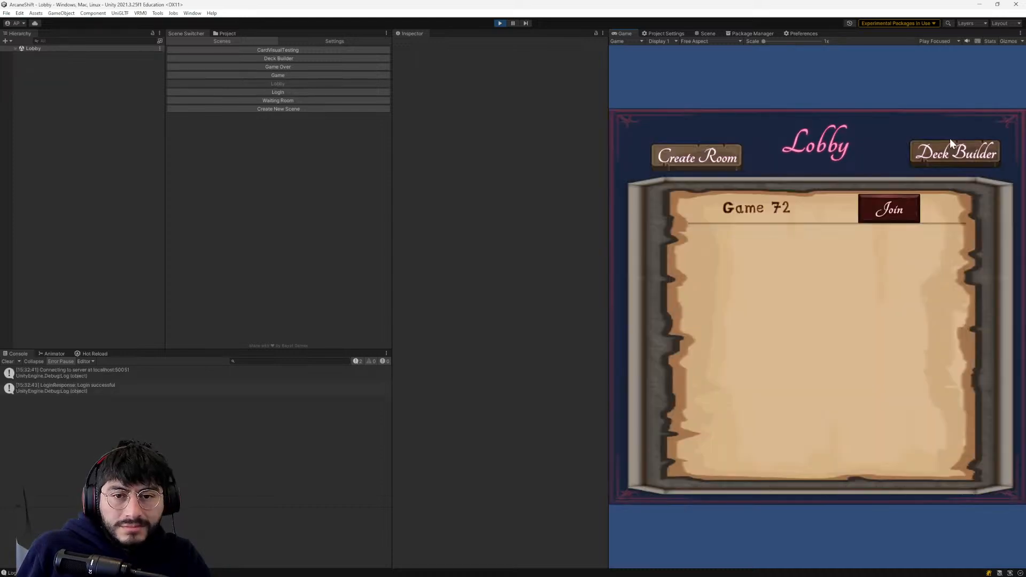
- Open the Deck Builder, add Kurogane, Millie and Mina to Deck 1, and save the deck
left_click(948, 151)
left_click_drag(692, 307, 706, 209)
left_click_drag(724, 272, 767, 208)
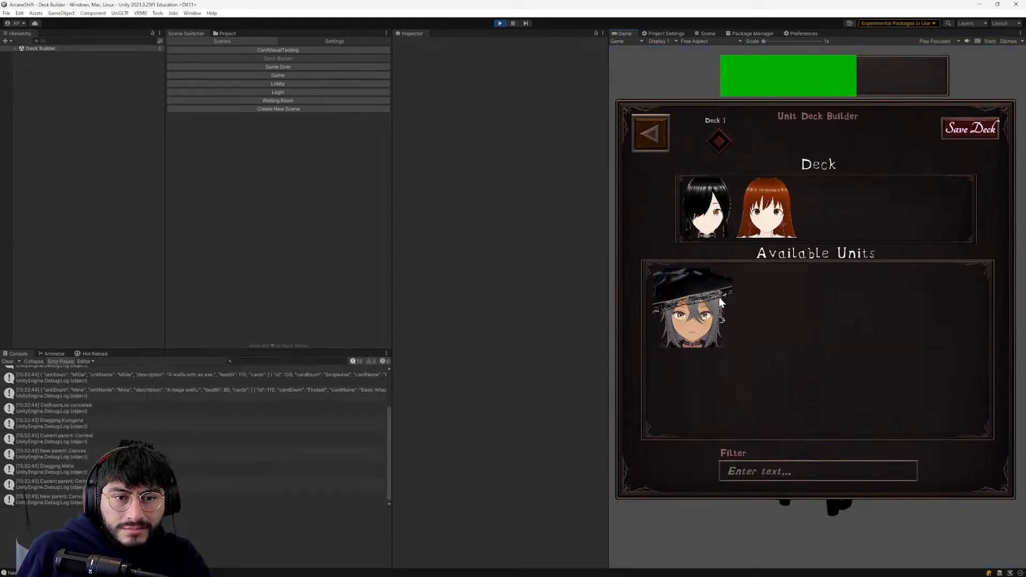
left_click_drag(720, 297, 855, 206)
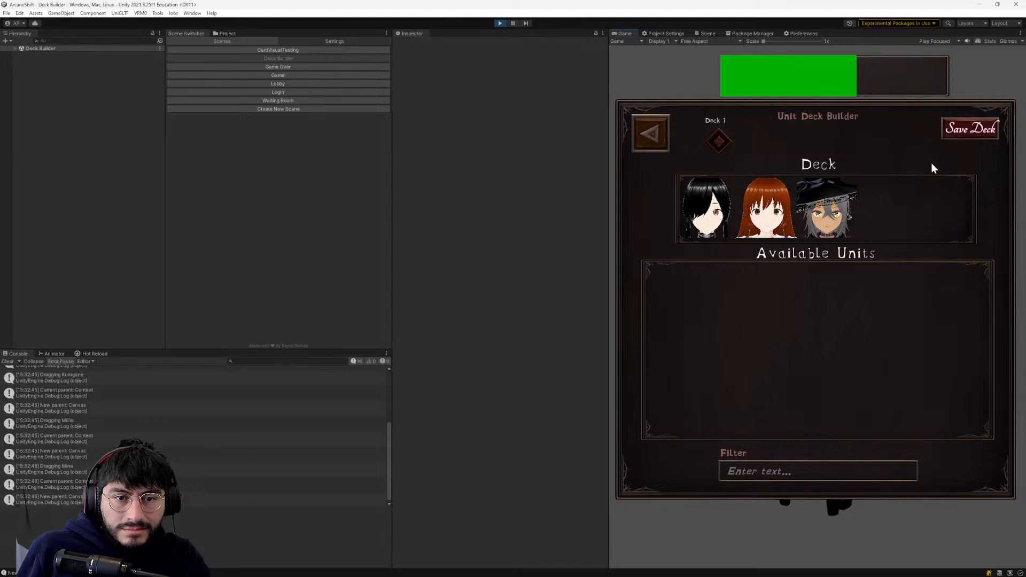
left_click(968, 130)
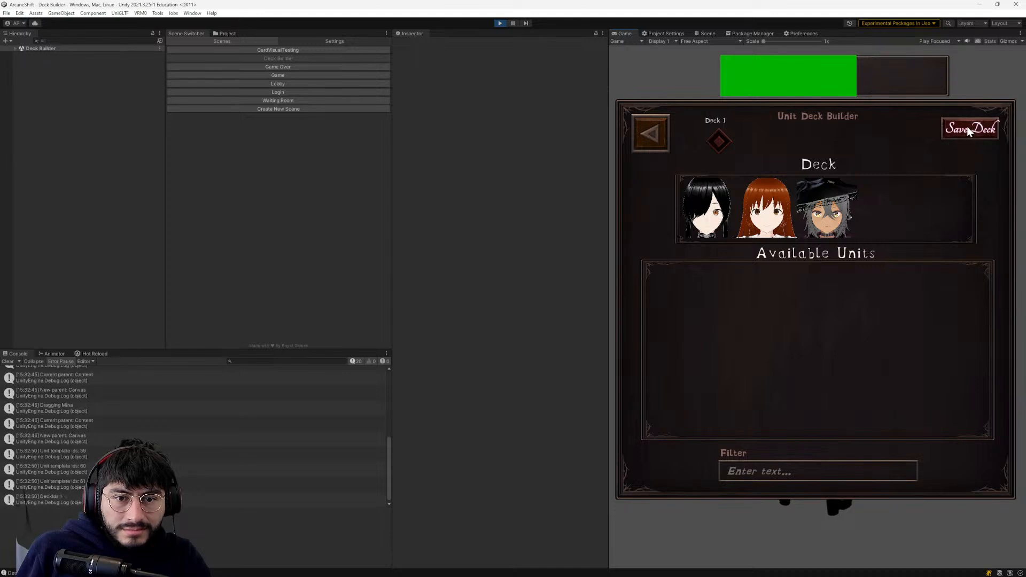
- Join Game 72 from the lobby and start it as ready, and inspect the KeyNotFoundException in the console
left_click(646, 142)
left_click(890, 214)
left_click(898, 118)
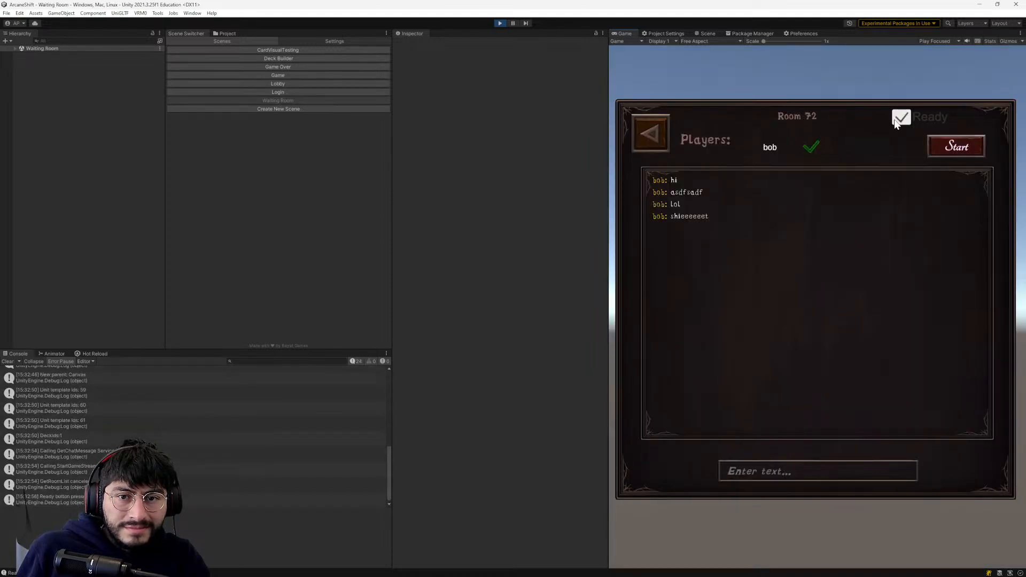
left_click(936, 145)
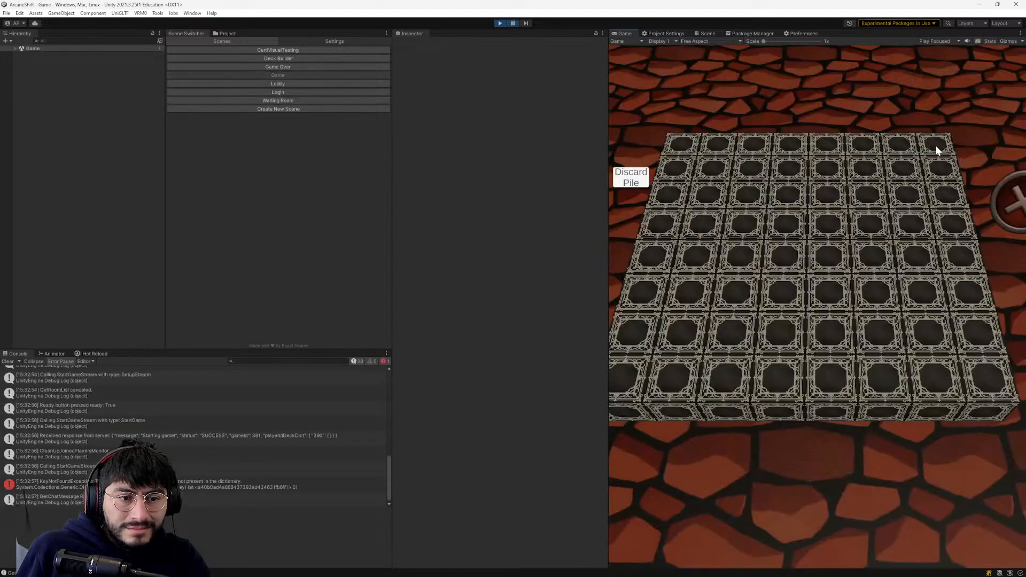
left_click(199, 486)
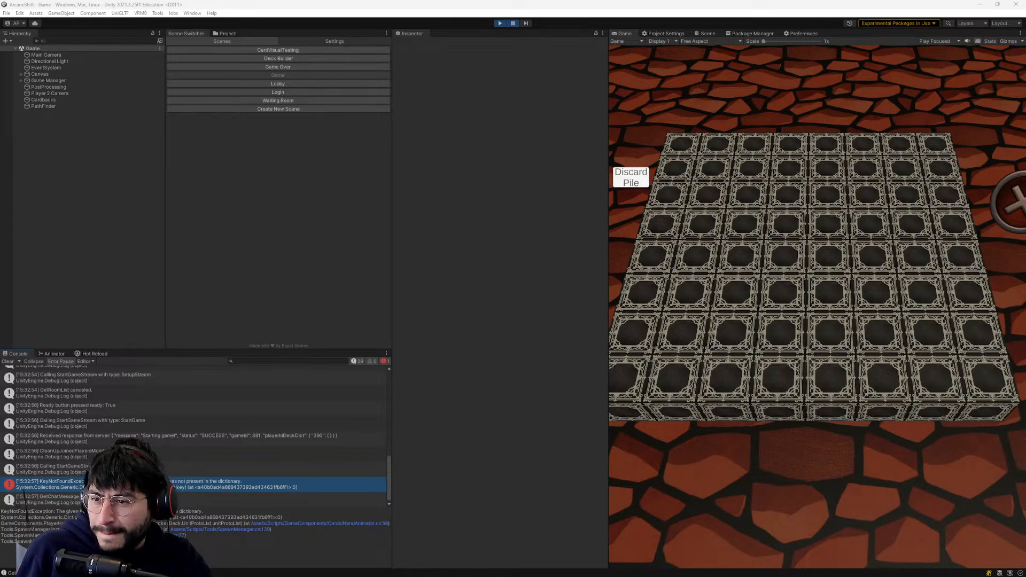
- Switch to Monstercat Player, play Enigma from the Footwork mood, and minimise the player
key("alt+Tab")
scroll(623, 464, "down", 6)
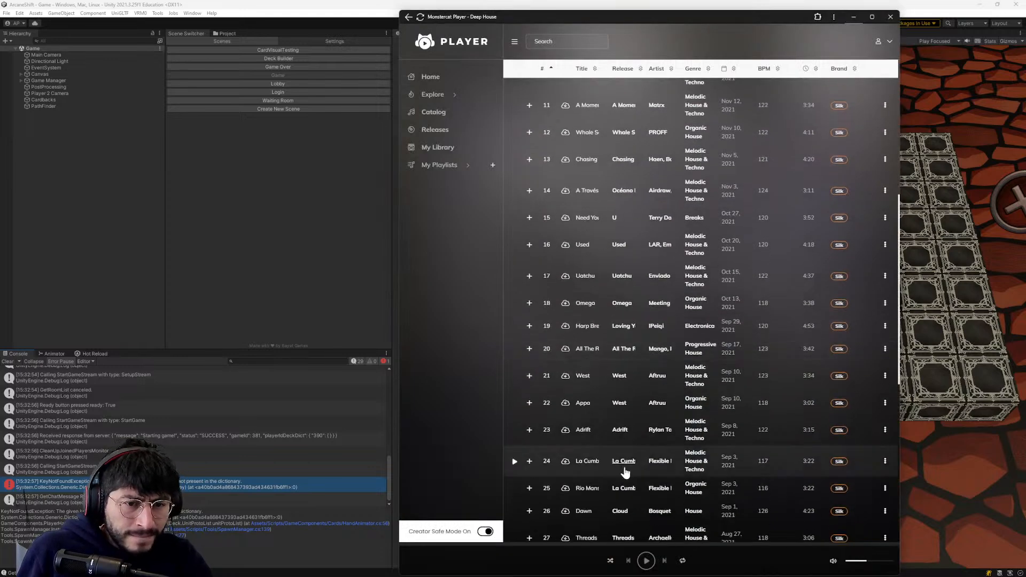
scroll(626, 464, "down", 1)
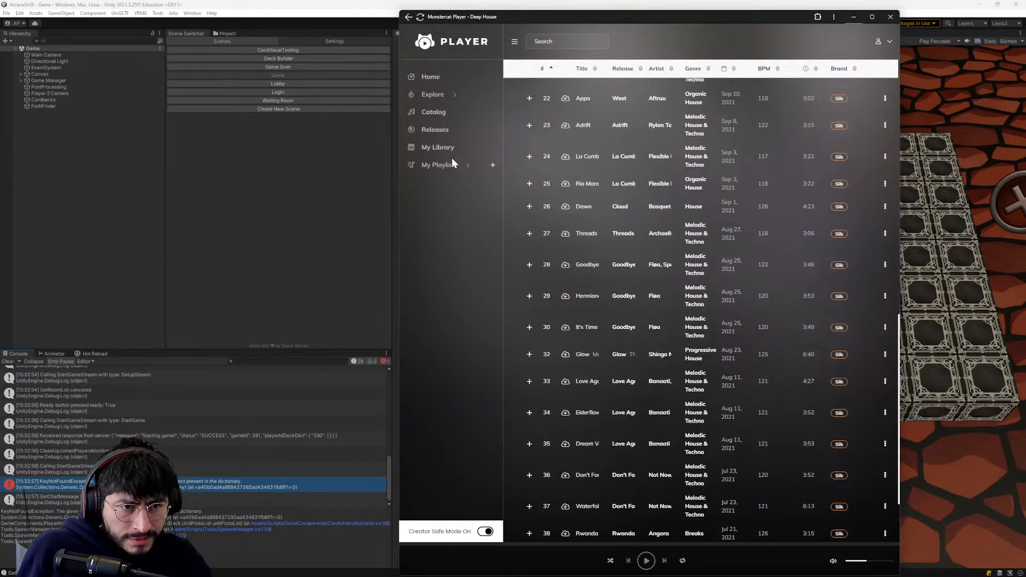
scroll(646, 514, "down", 3)
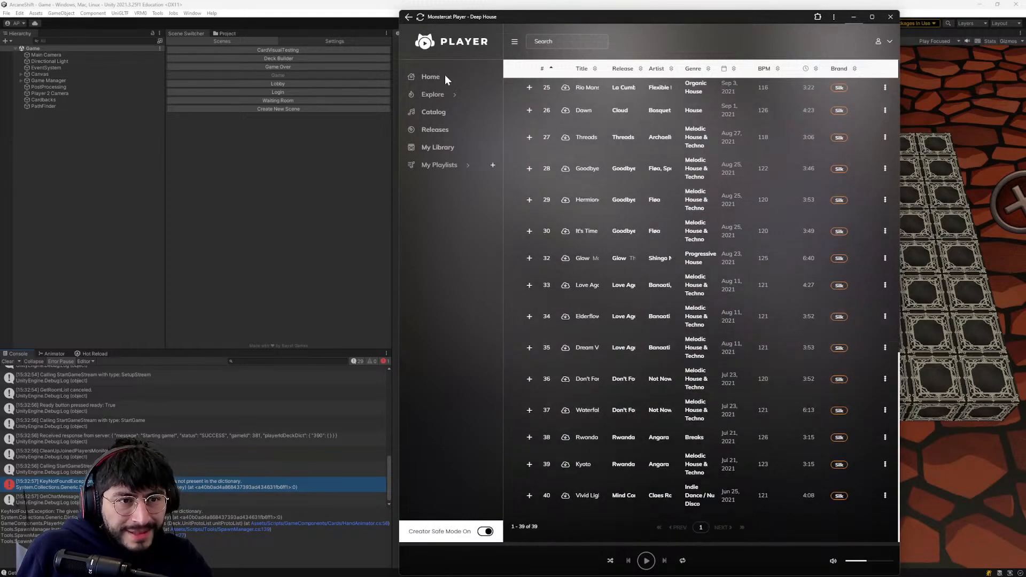
left_click(433, 95)
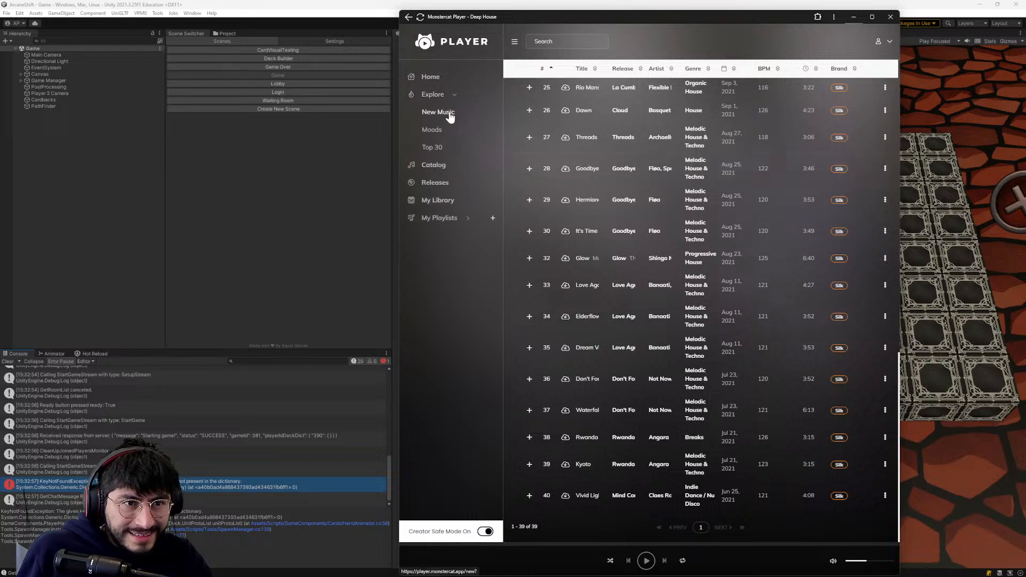
left_click(432, 130)
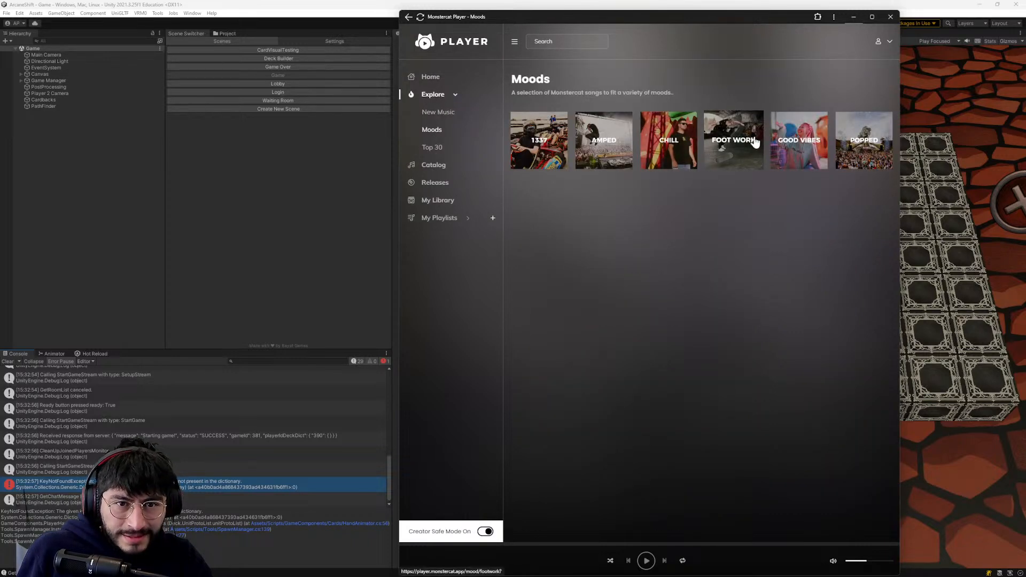
left_click(732, 142)
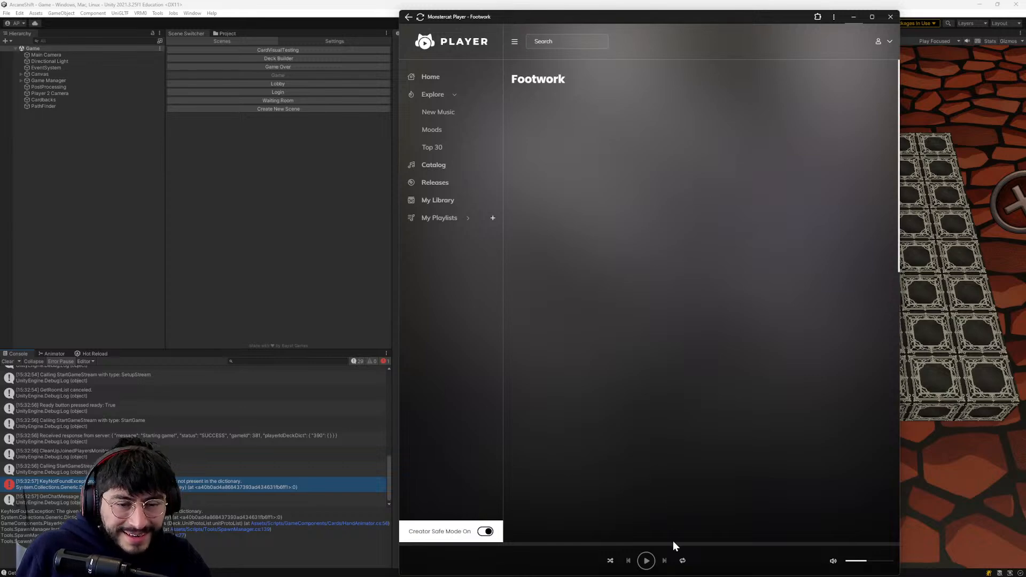
left_click(514, 129)
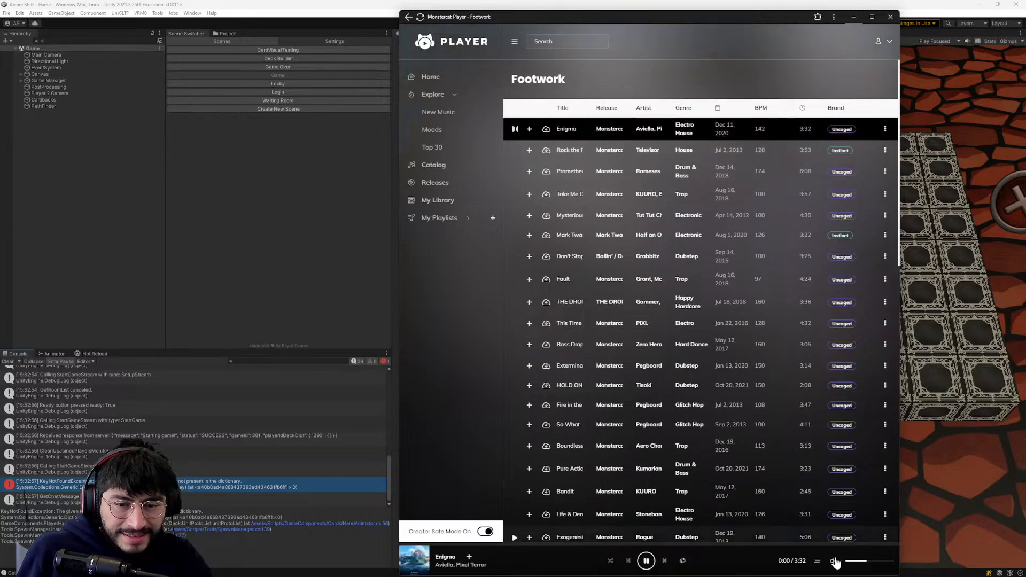
left_click(854, 17)
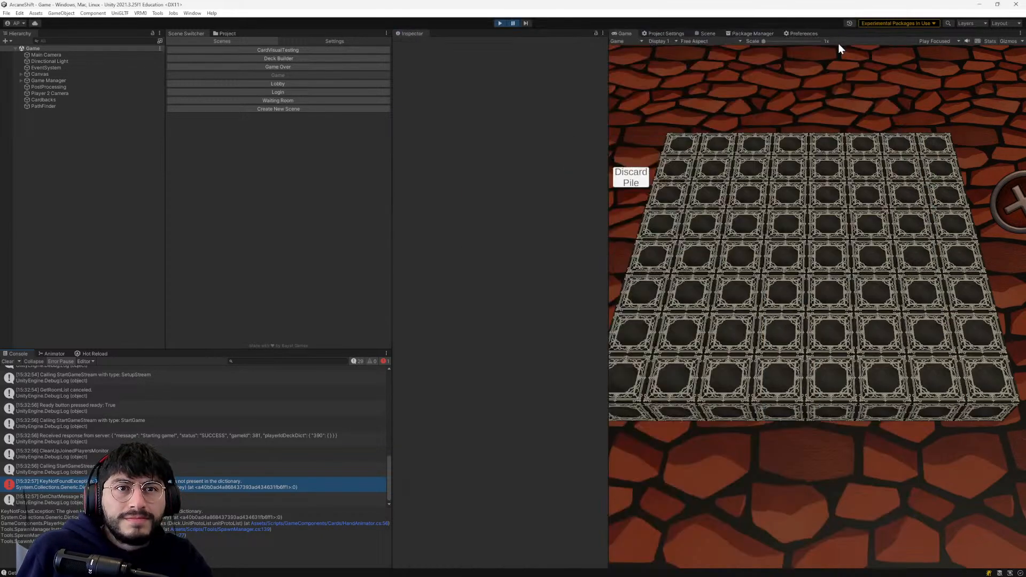
- From the KeyNotFoundException, change the cardBack key in DrawOpponentsCardBacks to CardBacks.FancyPurpleGem, and stop play mode back in Unity
double_click(133, 484)
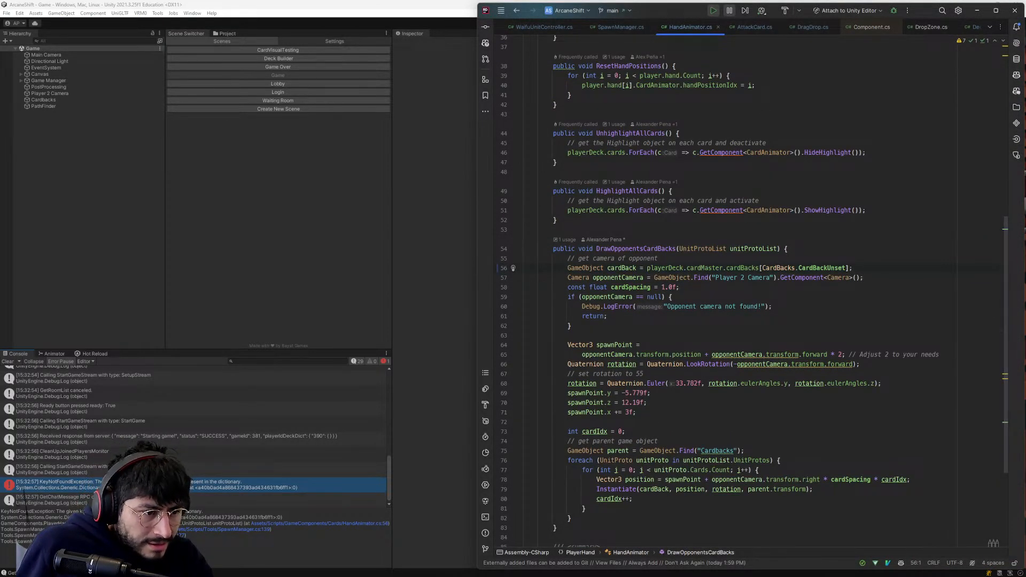
scroll(526, 268, "up", 1)
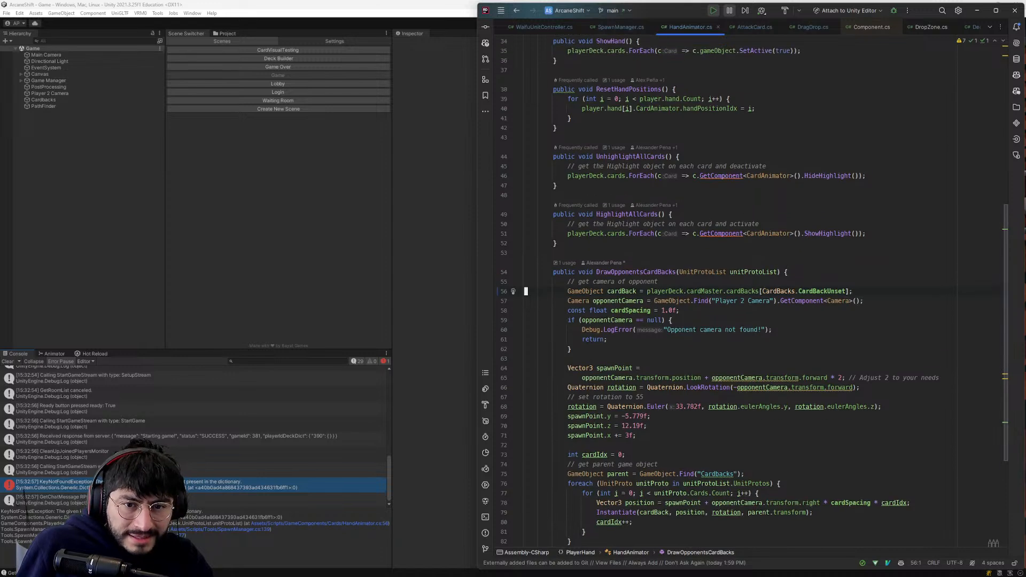
left_click(800, 297)
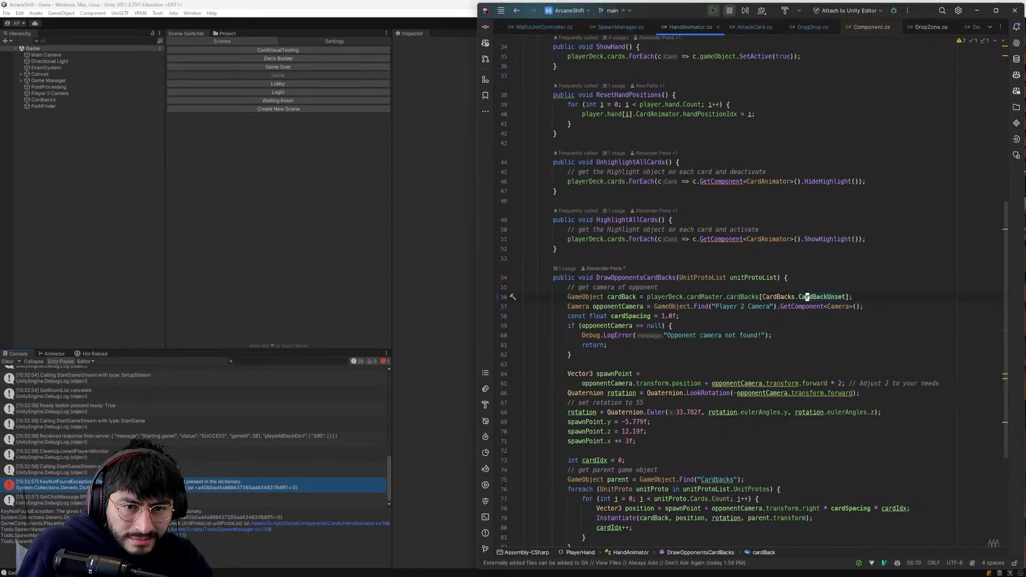
mouse_move(807, 297)
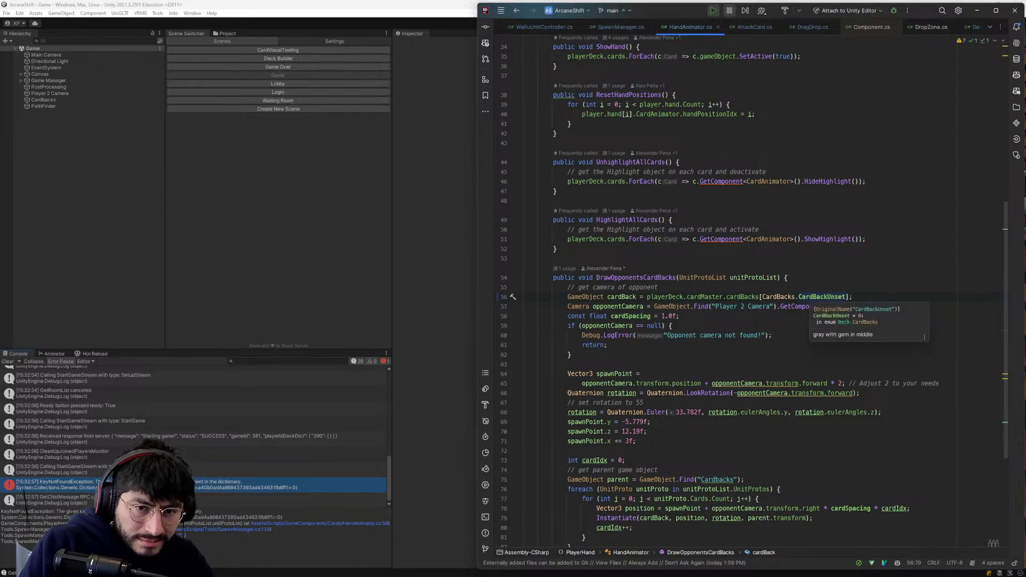
left_click(800, 297)
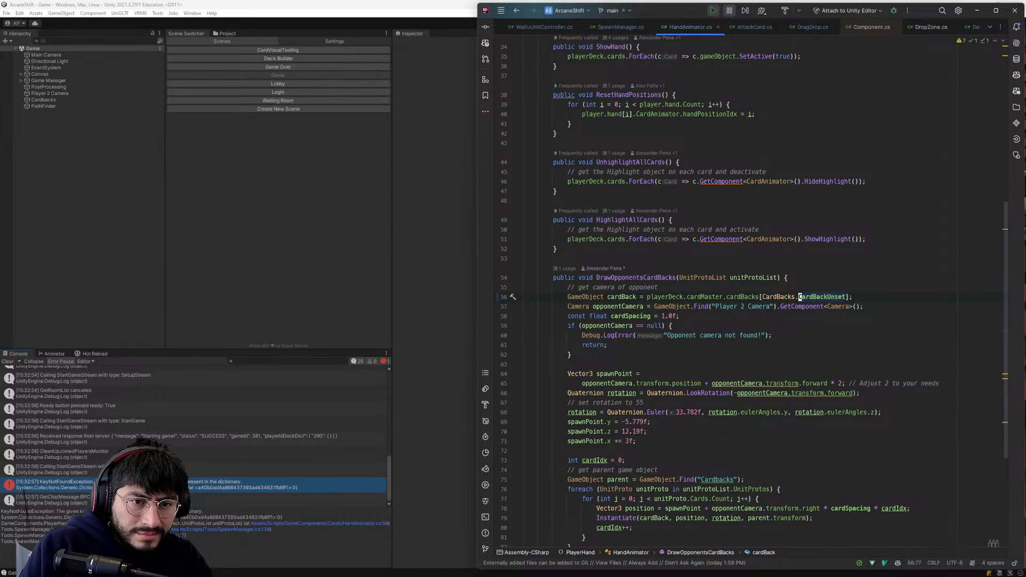
key("c")
key("w")
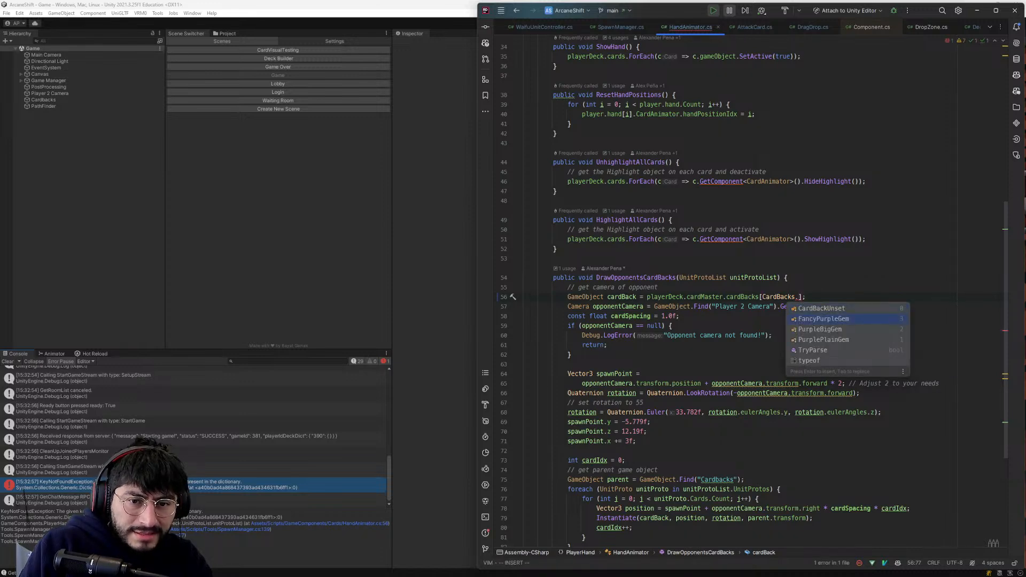
key("Return")
key("Escape")
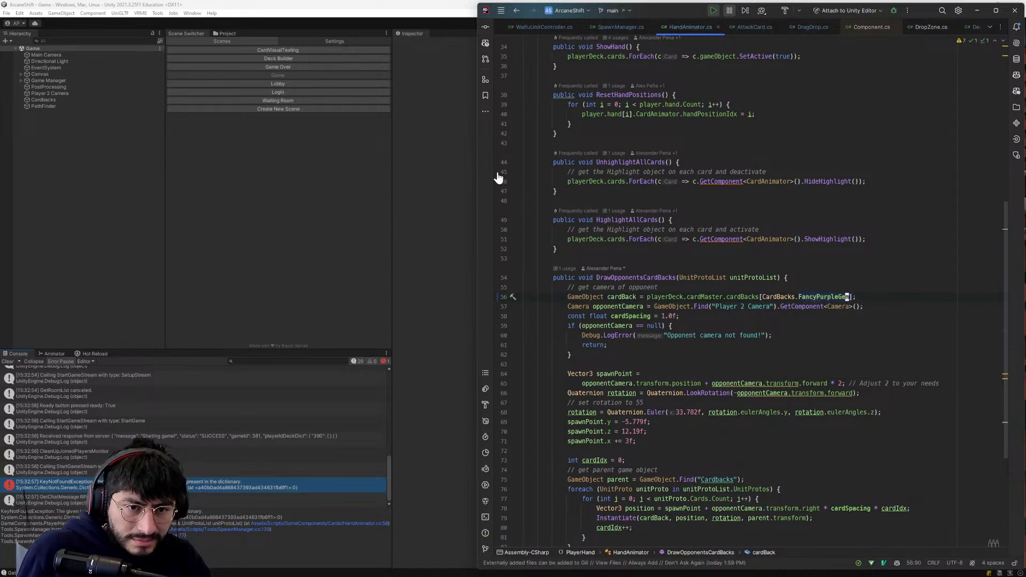
key("alt+Tab")
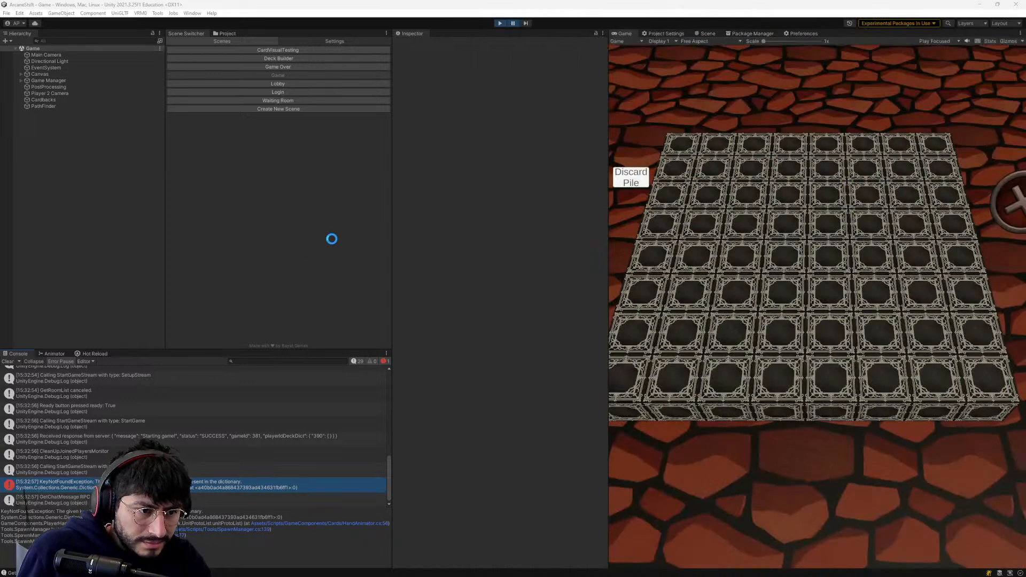
left_click(498, 23)
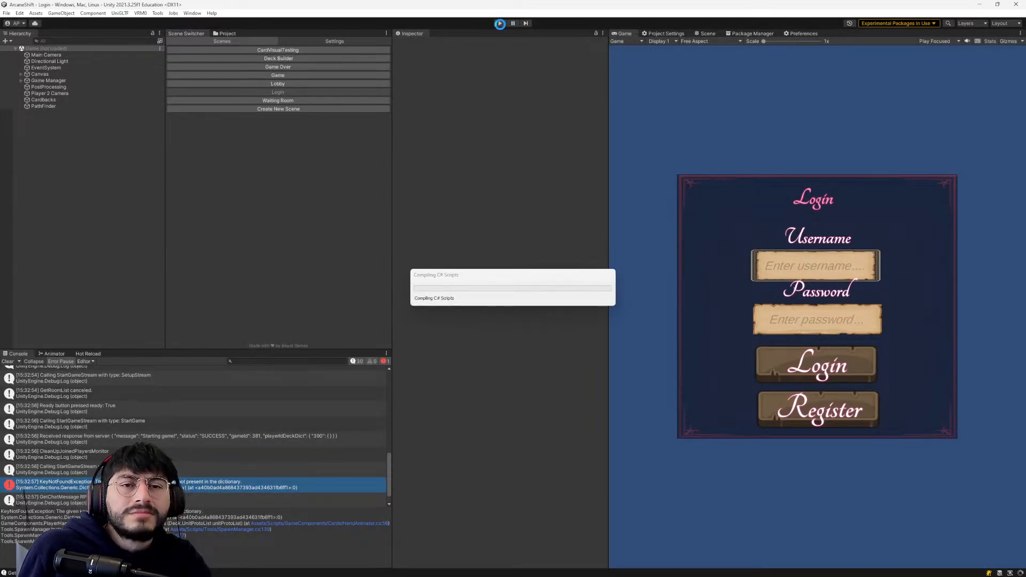
- Check the edited cardBack line in the code editor, return to Unity, enter play mode and log in with the account's username and password
key("alt+Tab")
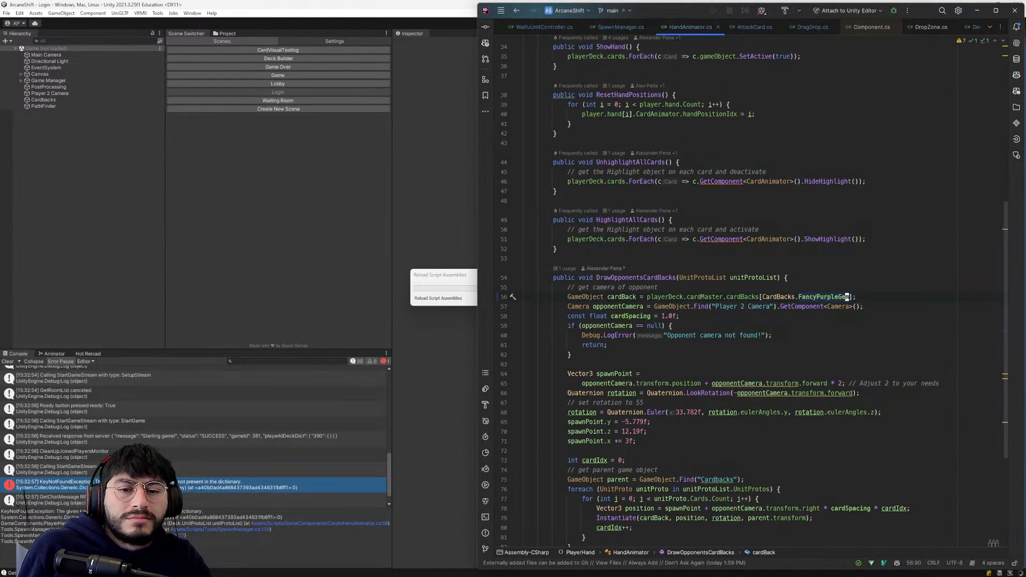
key("alt+Tab")
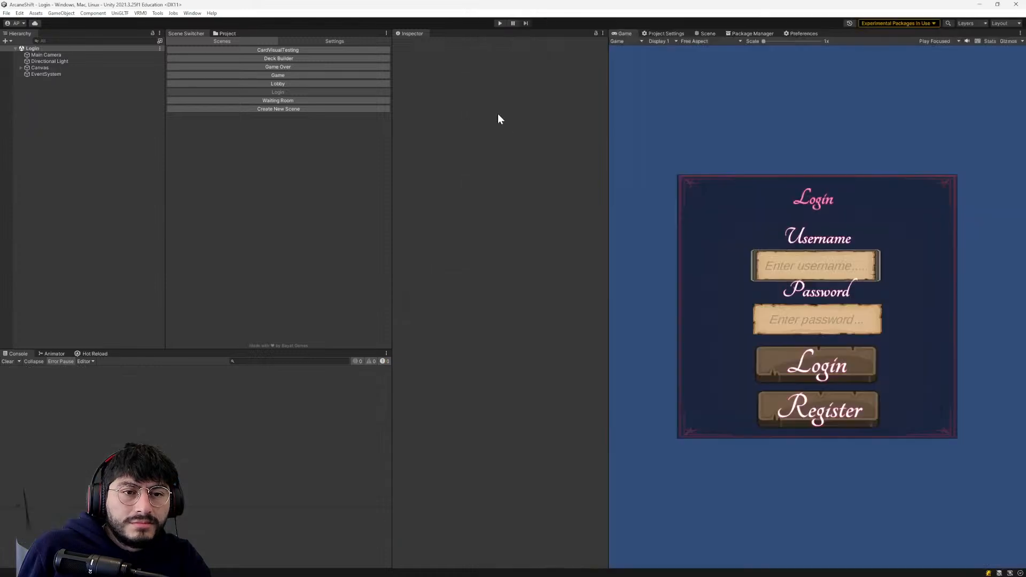
left_click(500, 23)
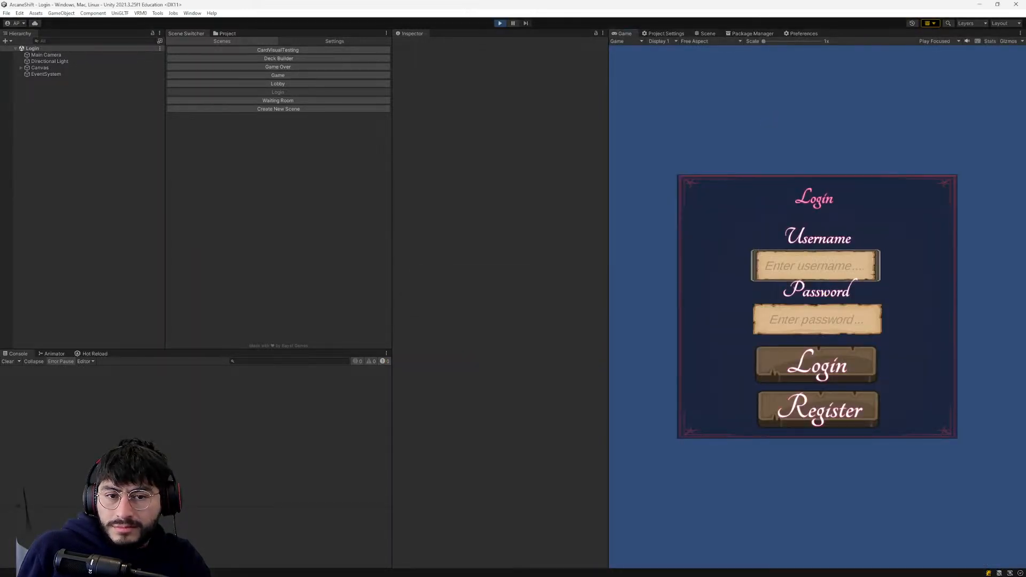
left_click(785, 266)
type("bob")
left_click(802, 319)
left_click(815, 365)
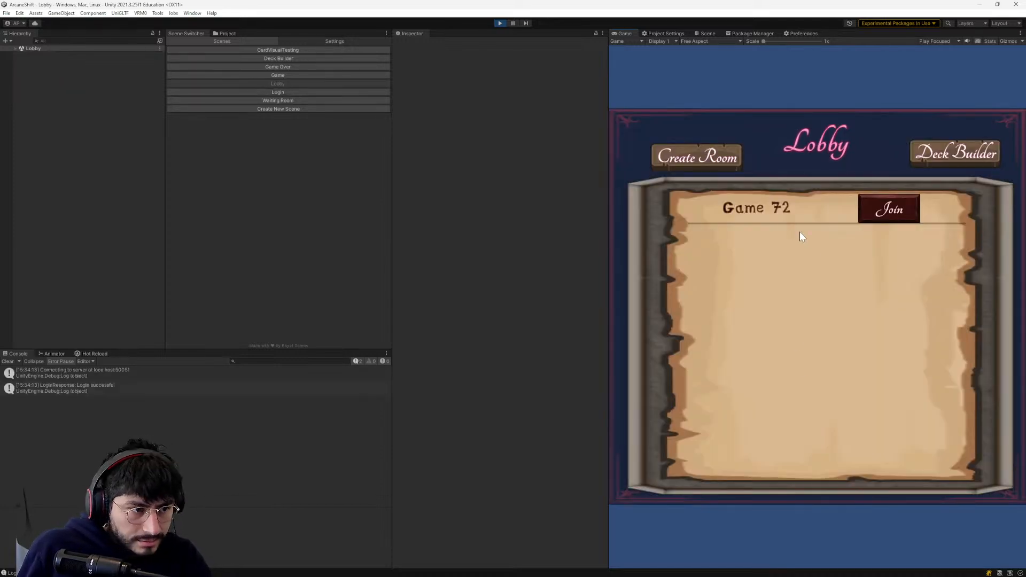
- Join Game 72 from the lobby, mark the player as ready and start the game
left_click(904, 210)
left_click(901, 117)
left_click(977, 148)
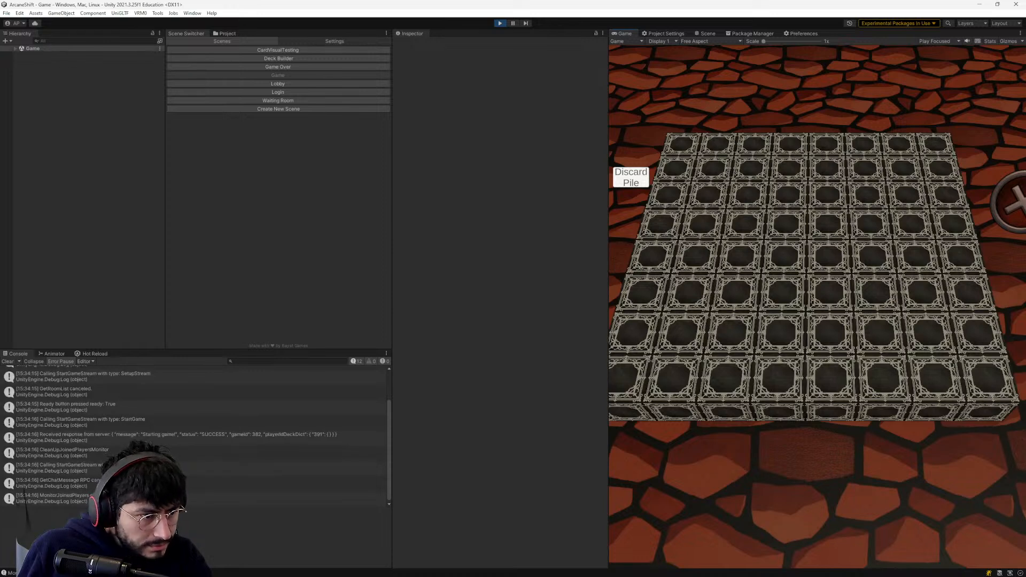
- Examine the console's log entries from the game start, including CleanUpJoinedPlayersMonitor and MonitorJoinedPlayers, and stop play mode
left_click(167, 452)
scroll(172, 431, "up", 2)
scroll(166, 435, "down", 2)
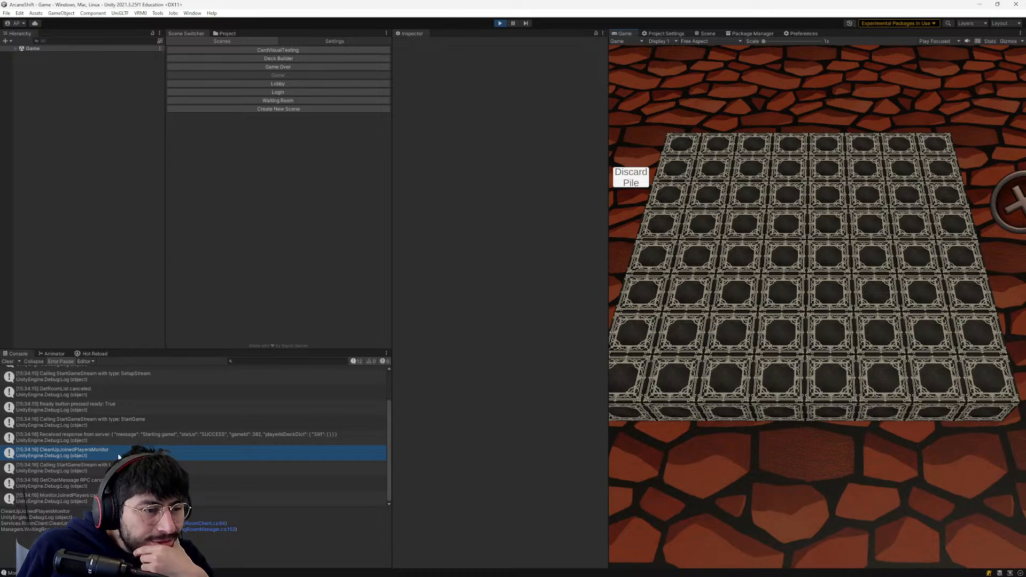
left_click(89, 472)
left_click(85, 484)
left_click(85, 497)
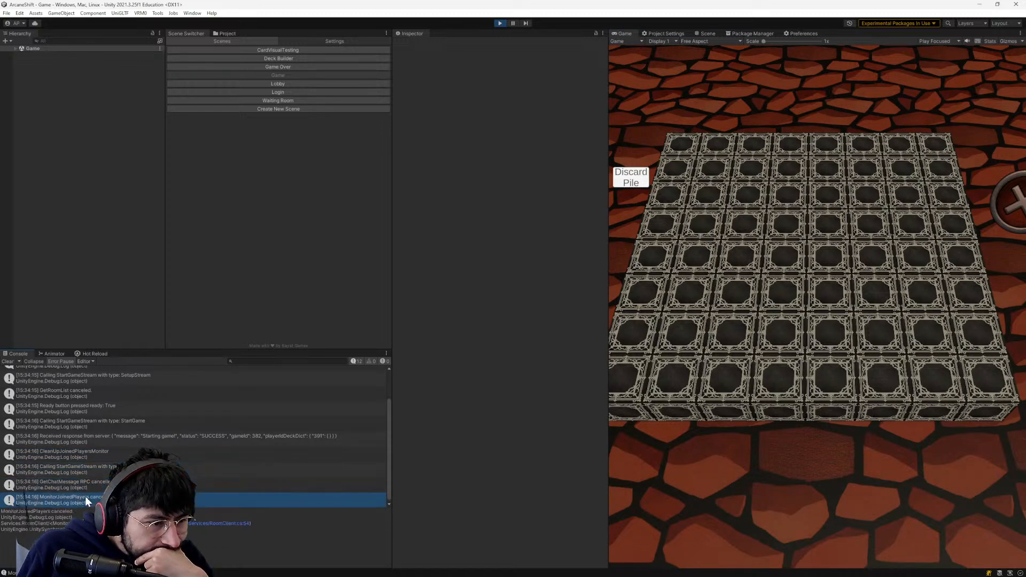
scroll(86, 488, "up", 2)
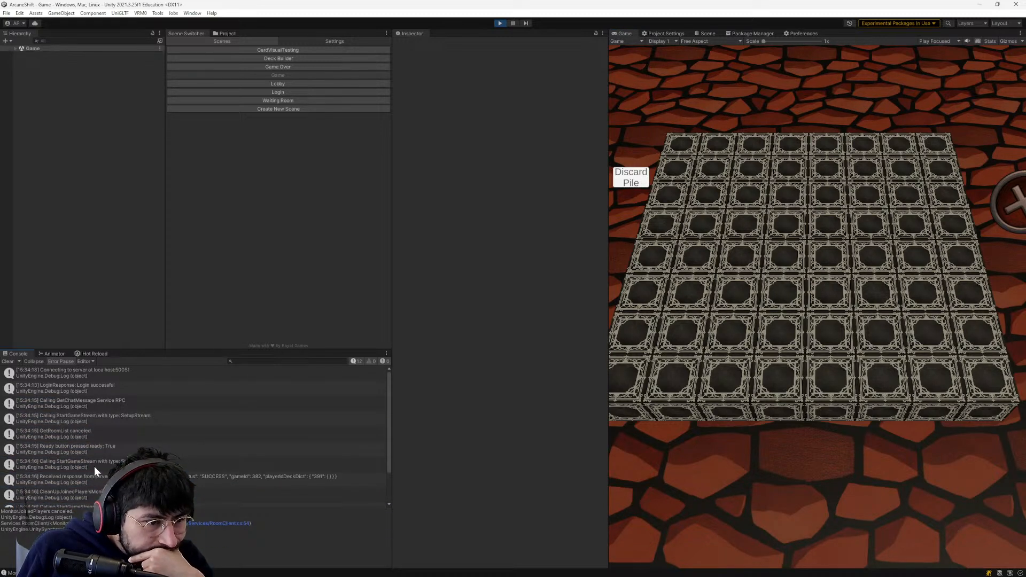
scroll(93, 477, "down", 2)
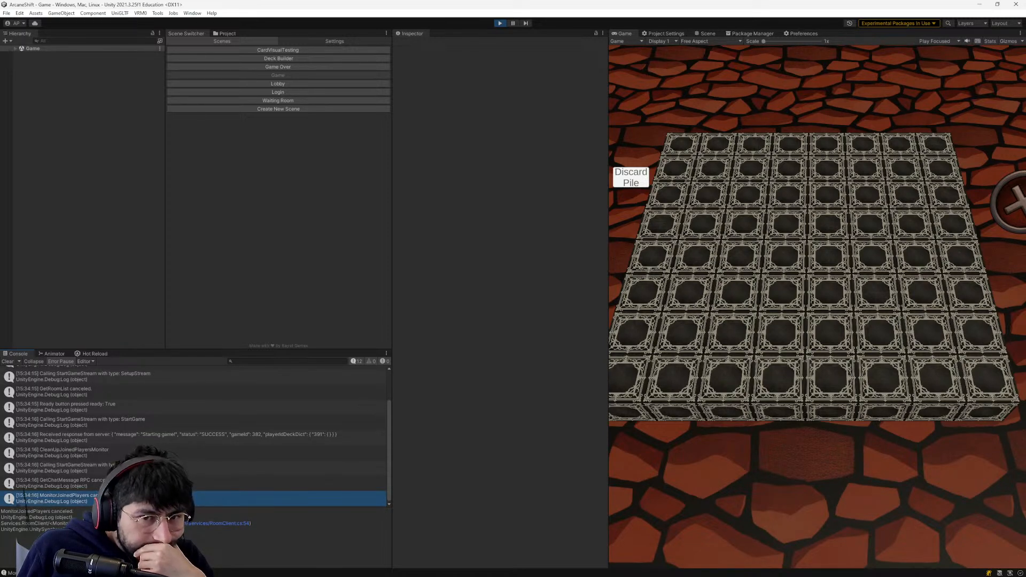
left_click(499, 24)
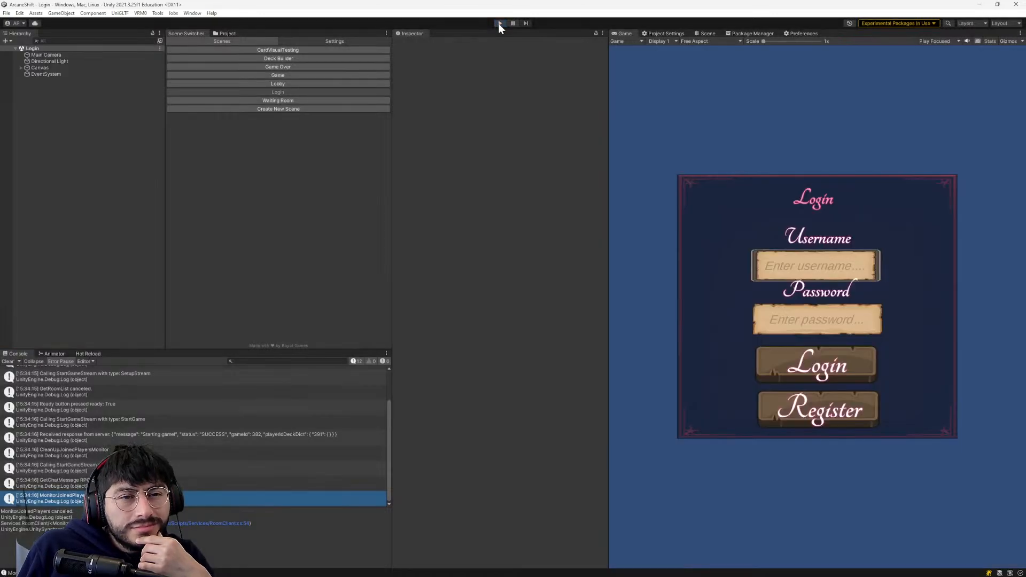
- Restart play mode, log in with the account's username and password, and open the Deck Builder from the lobby
left_click(499, 23)
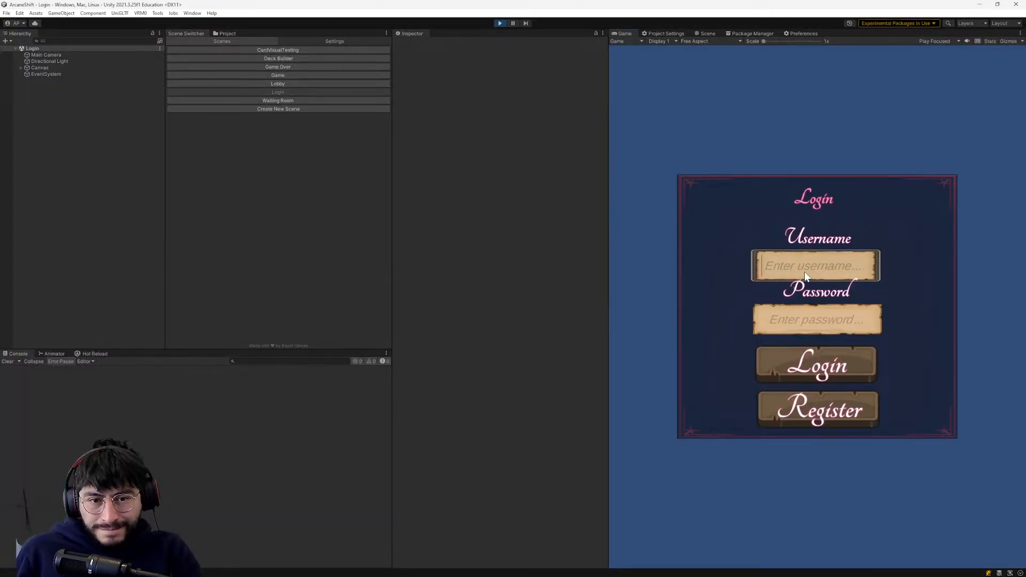
type("bob")
left_click(812, 320)
type("***")
left_click(815, 364)
left_click(936, 155)
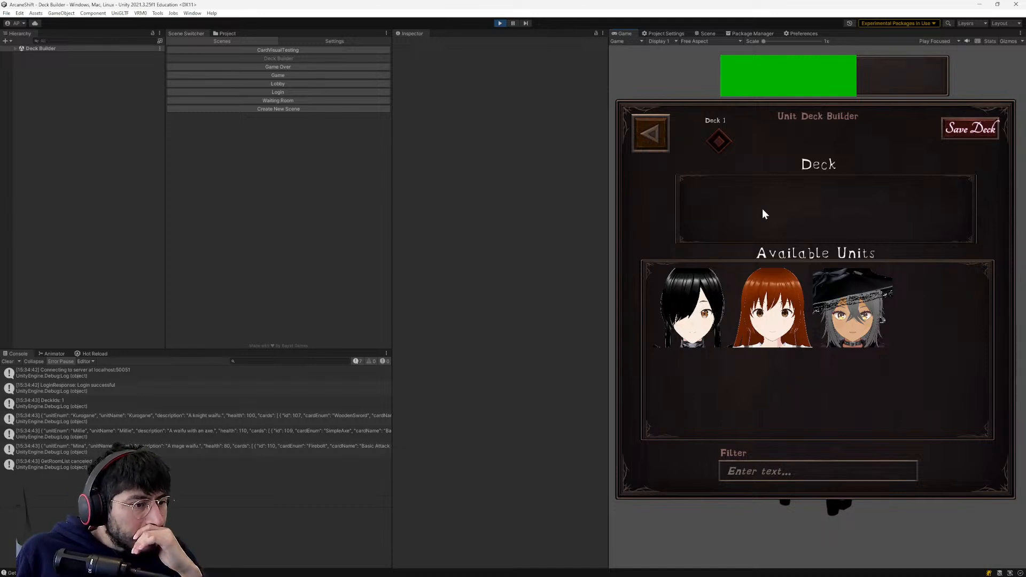
- Inspect the logged unit data for Kurogane, Millie and Mina in the console
left_click(117, 420)
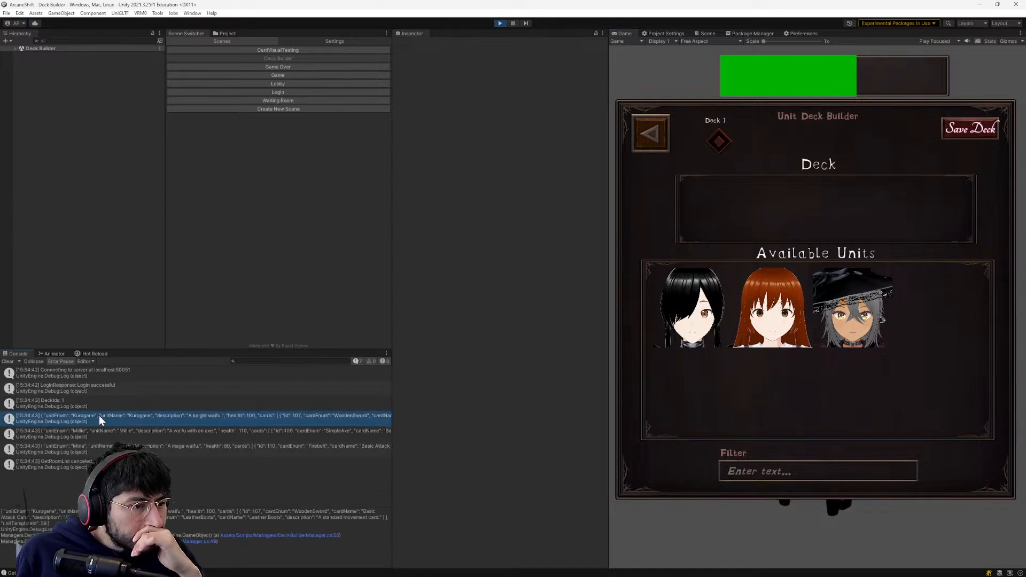
left_click(99, 432)
left_click(96, 445)
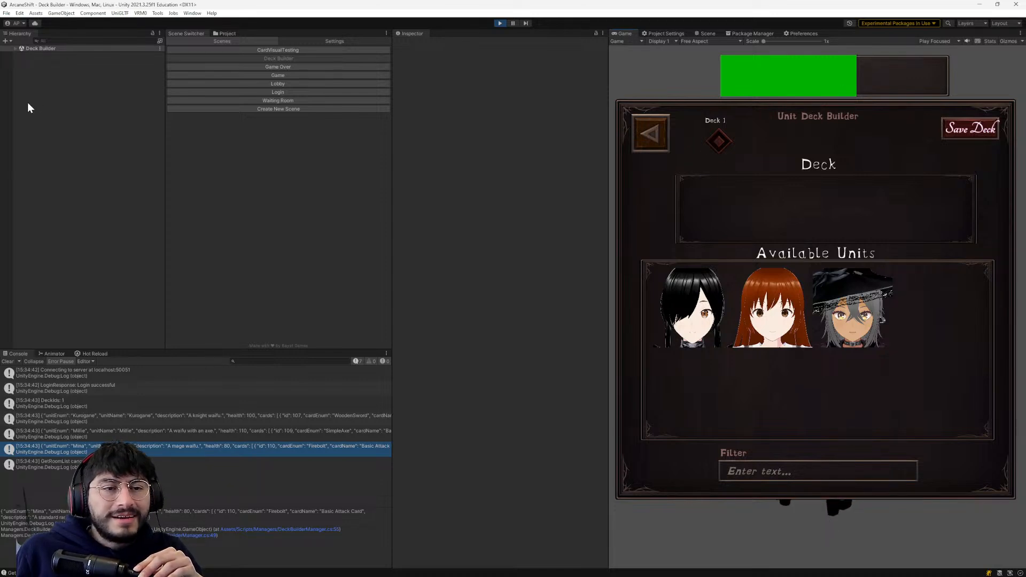
- Expand the running Deck Builder scene and examine the stray Mina object's components and the Main Camera's settings
left_click(15, 49)
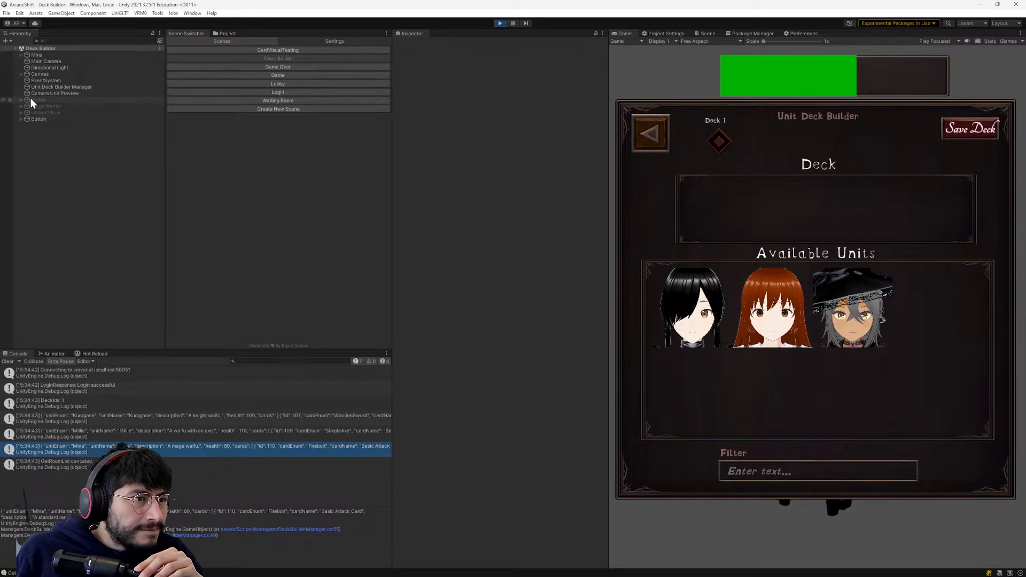
left_click(37, 56)
right_click(38, 60)
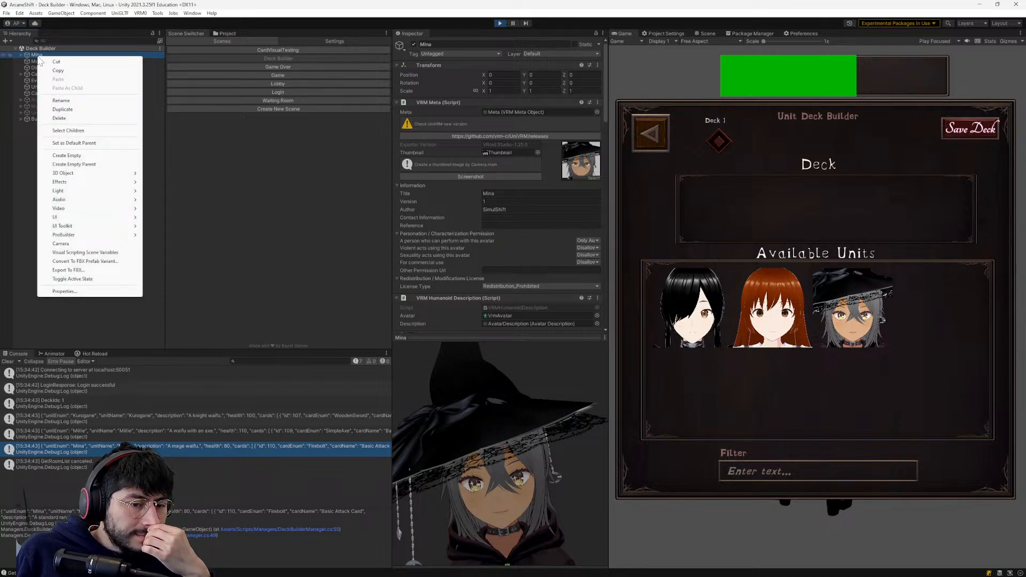
left_click(61, 100)
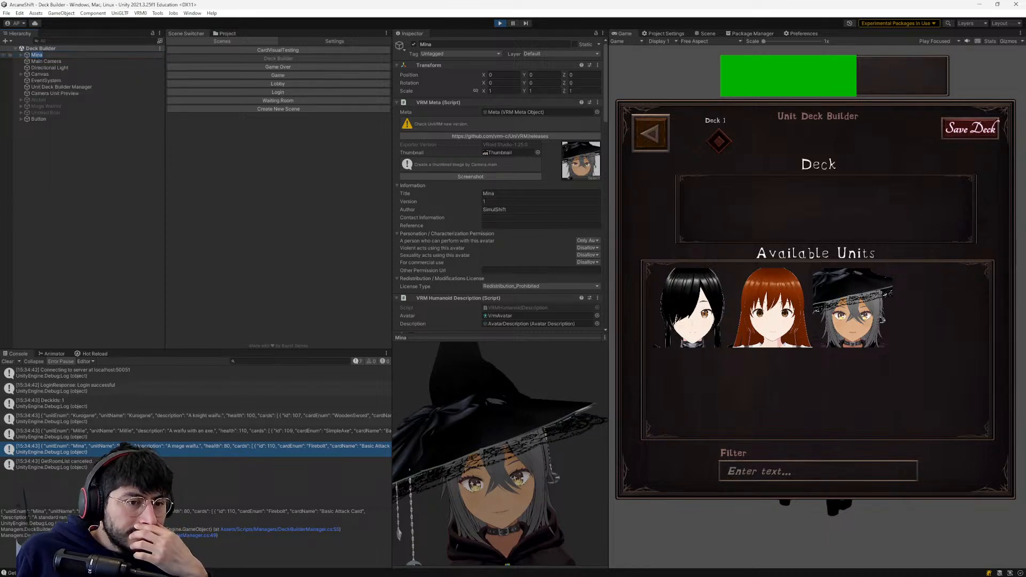
scroll(529, 233, "down", 5)
scroll(527, 234, "down", 15)
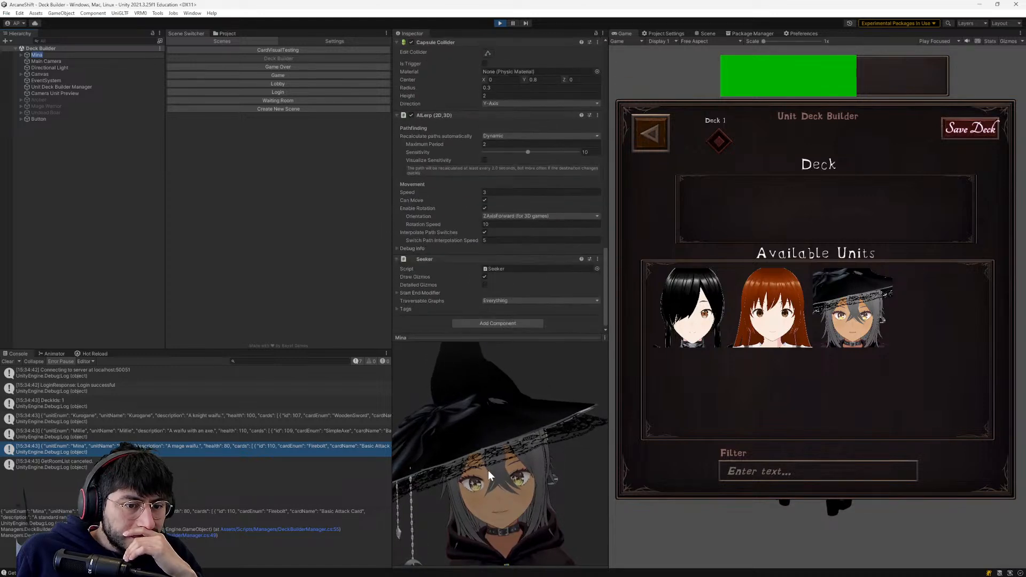
scroll(492, 273, "up", 12)
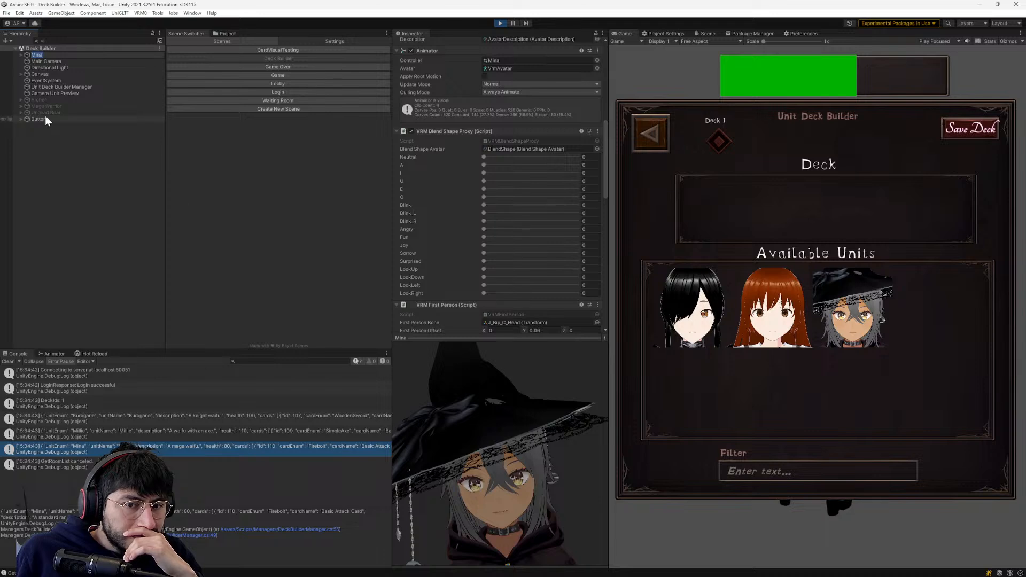
left_click(56, 62)
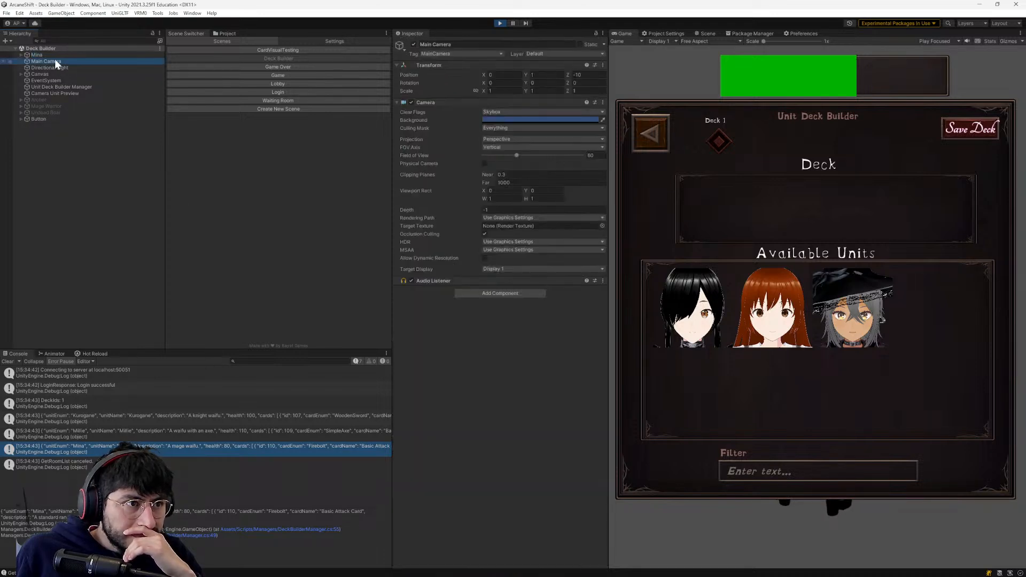
left_click(54, 55)
right_click(55, 56)
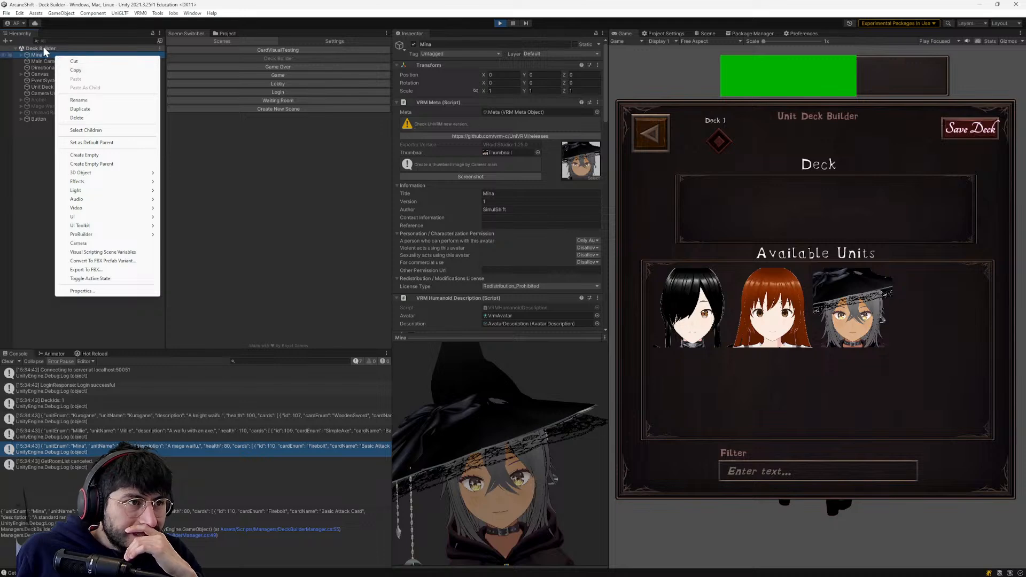
key("Escape")
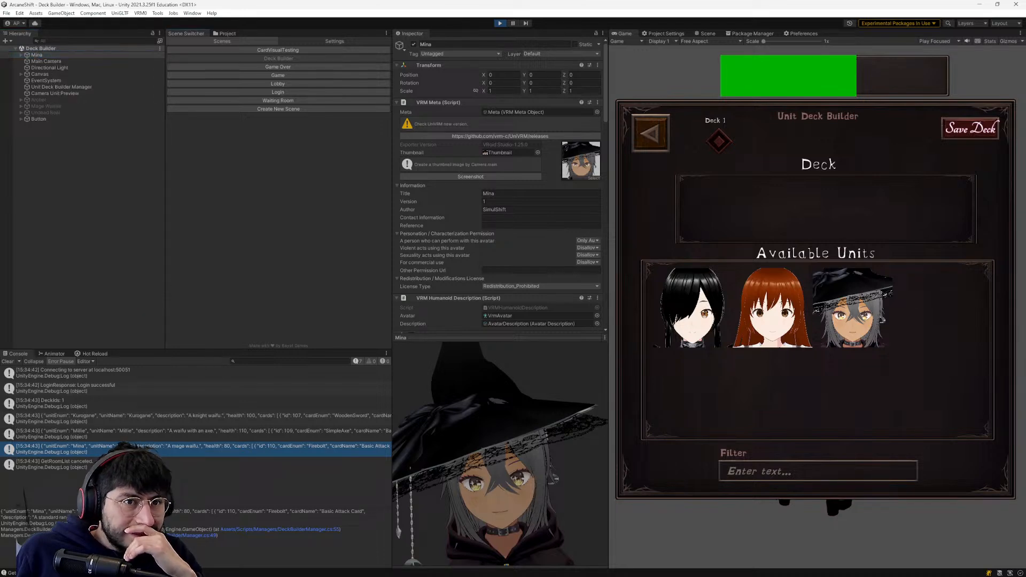
- Stop play mode, open the Deck Builder scene for editing and delete the Mina object from it
left_click(500, 23)
left_click(52, 354)
left_click(22, 353)
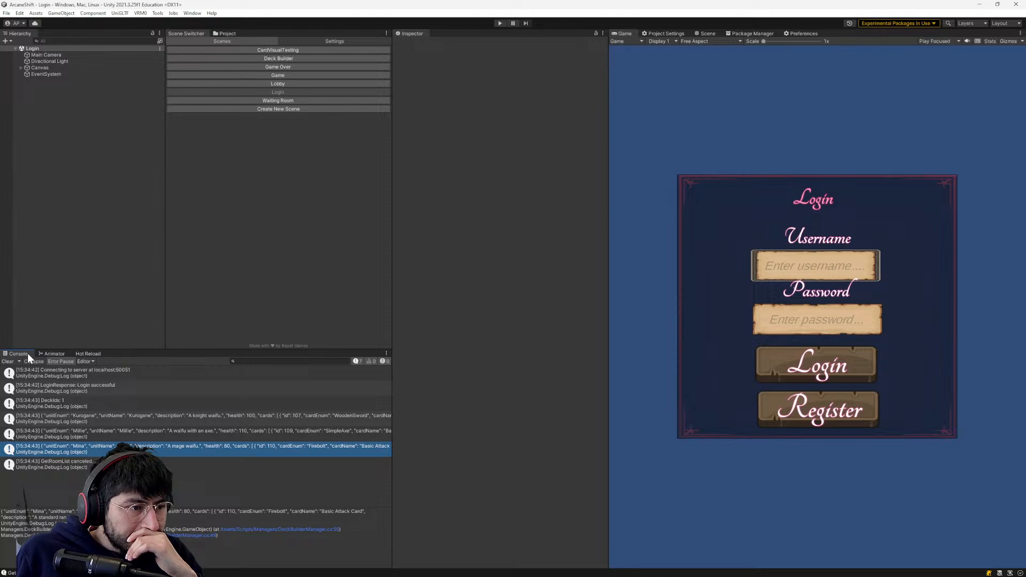
left_click(306, 59)
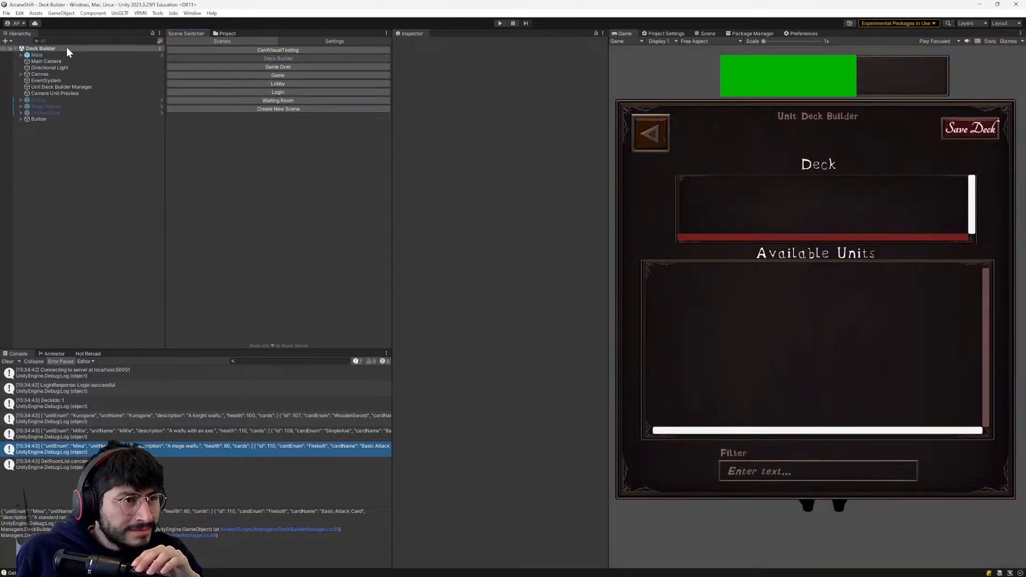
left_click(66, 55)
right_click(67, 56)
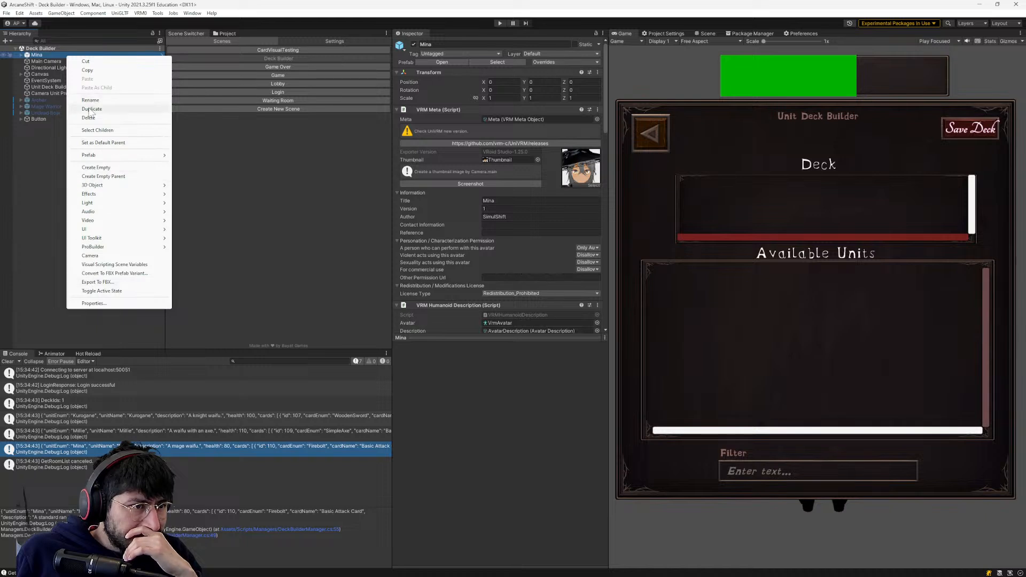
left_click(89, 118)
- Delete Archer and the two other inactive unit prefabs below it from the Deck Builder scene, and save the scene
left_click(87, 94)
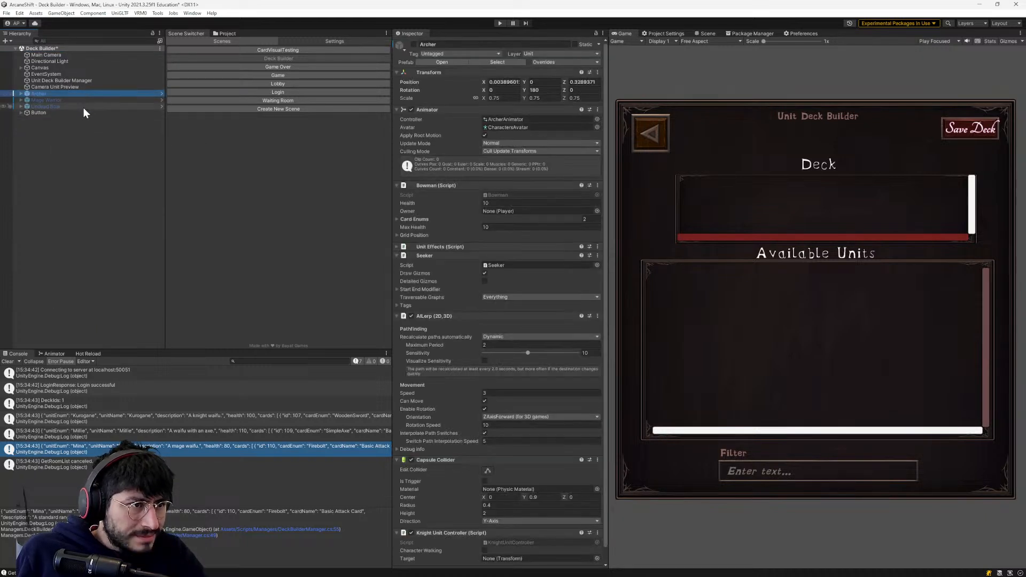
left_click(83, 106, "shift")
right_click(83, 108)
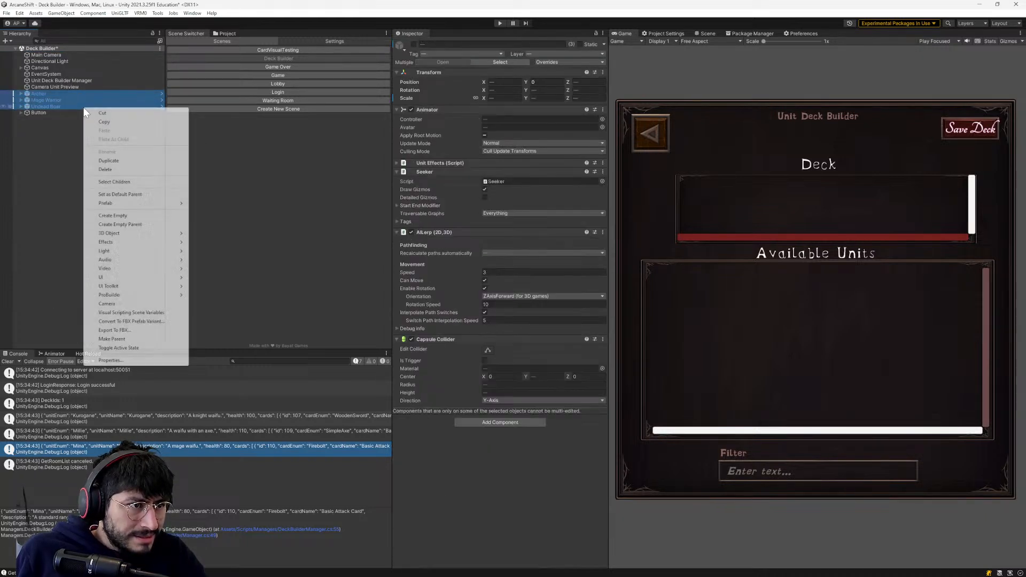
left_click(114, 170)
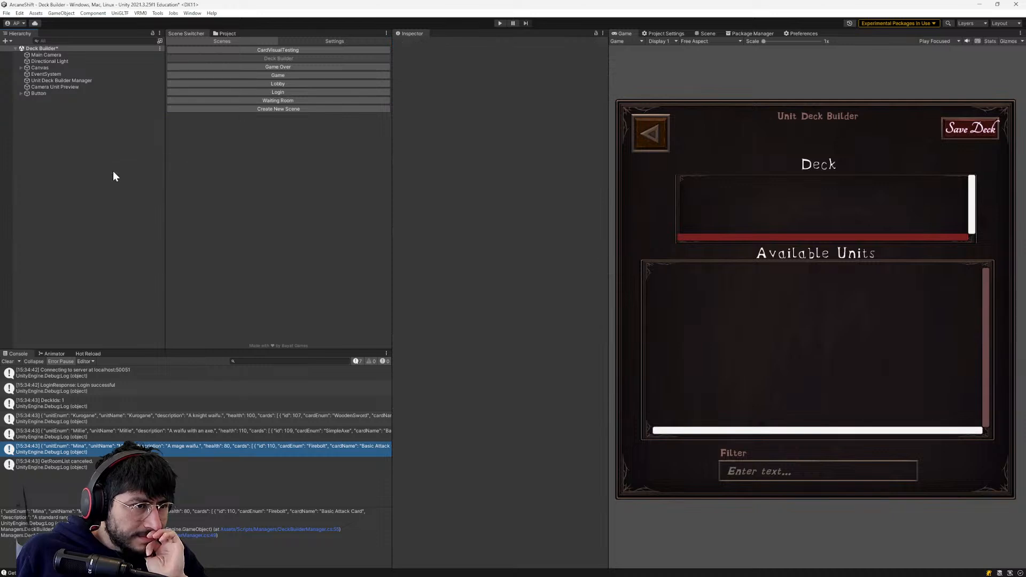
key("ctrl+s")
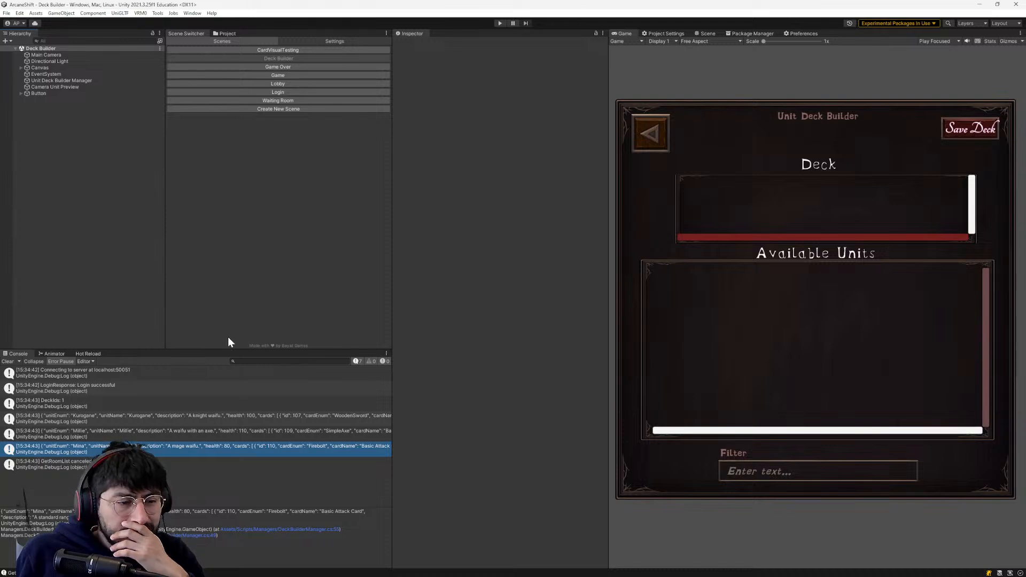
- Review Kurogane's logged unit data, reopen the Login scene and enter play mode
left_click(168, 407)
left_click(168, 418)
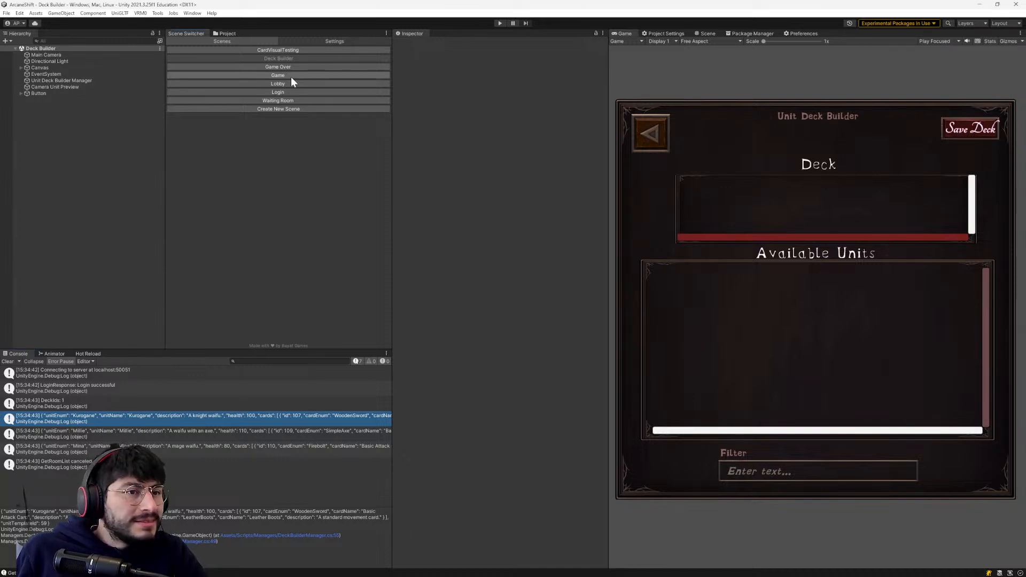
left_click(308, 90)
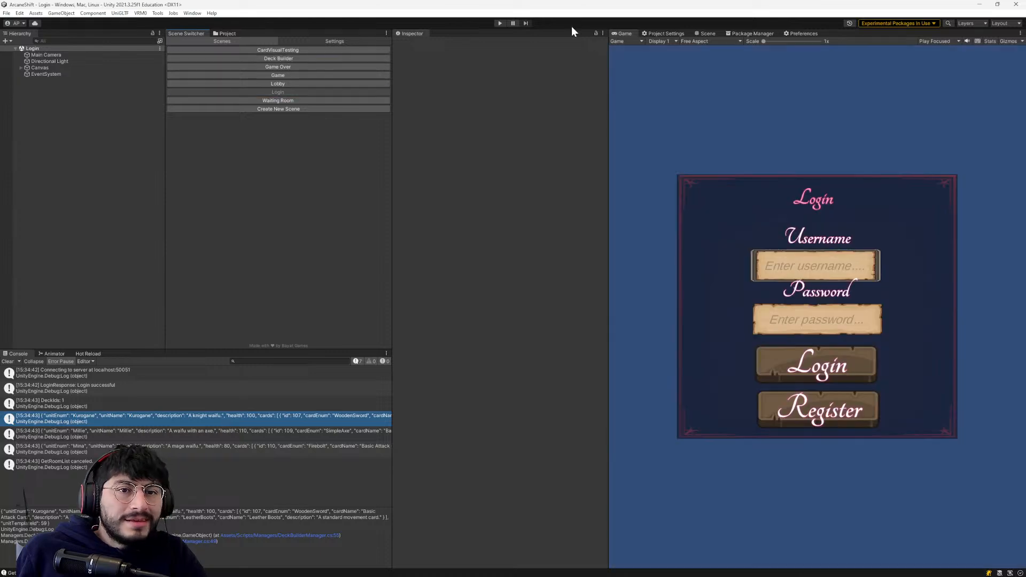
left_click(501, 23)
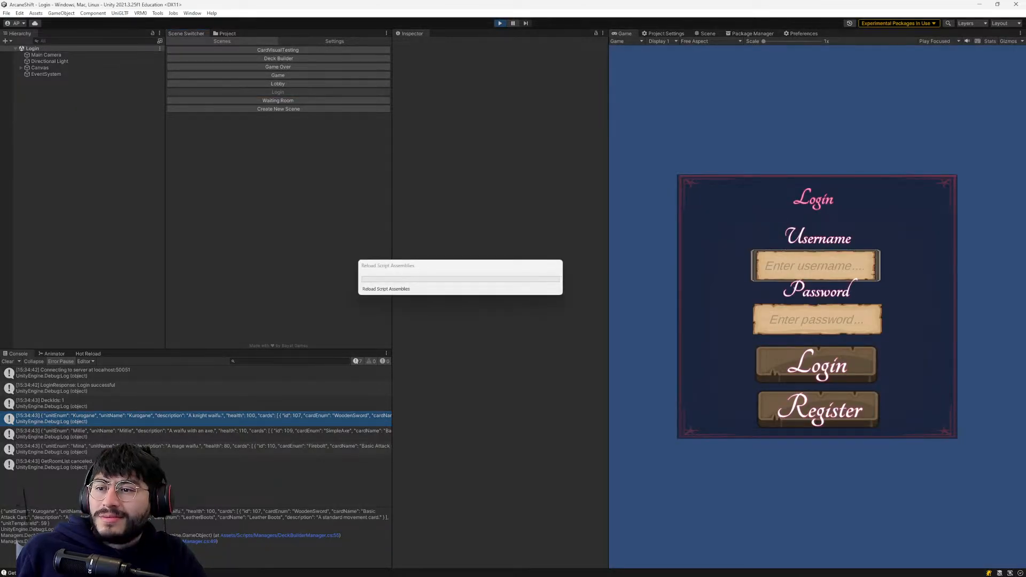
- Switch to GoLand, show the database tree and read the newest entries in the backend server's run log
key("alt+Tab")
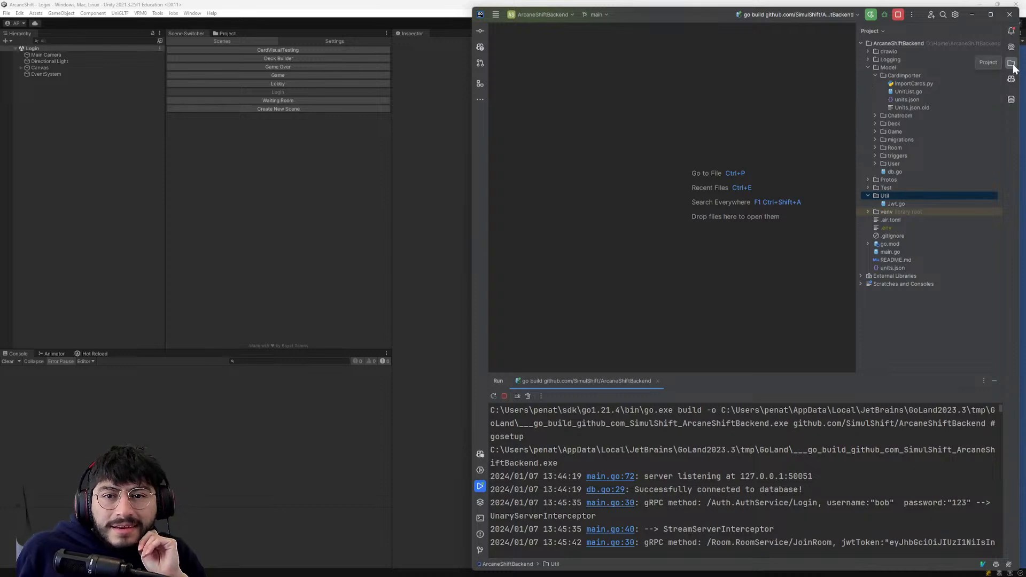
left_click(1011, 100)
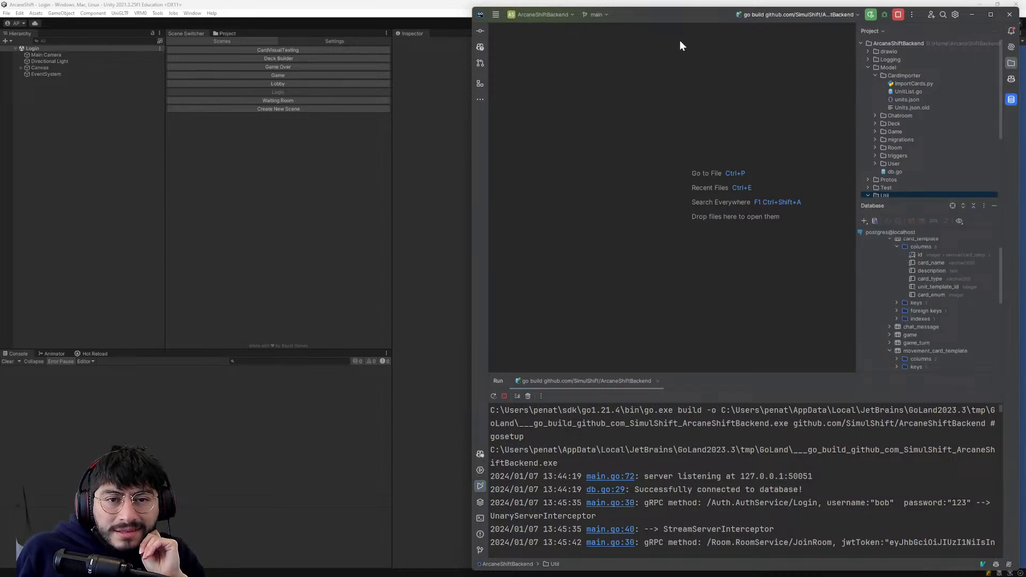
scroll(826, 460, "down", 10)
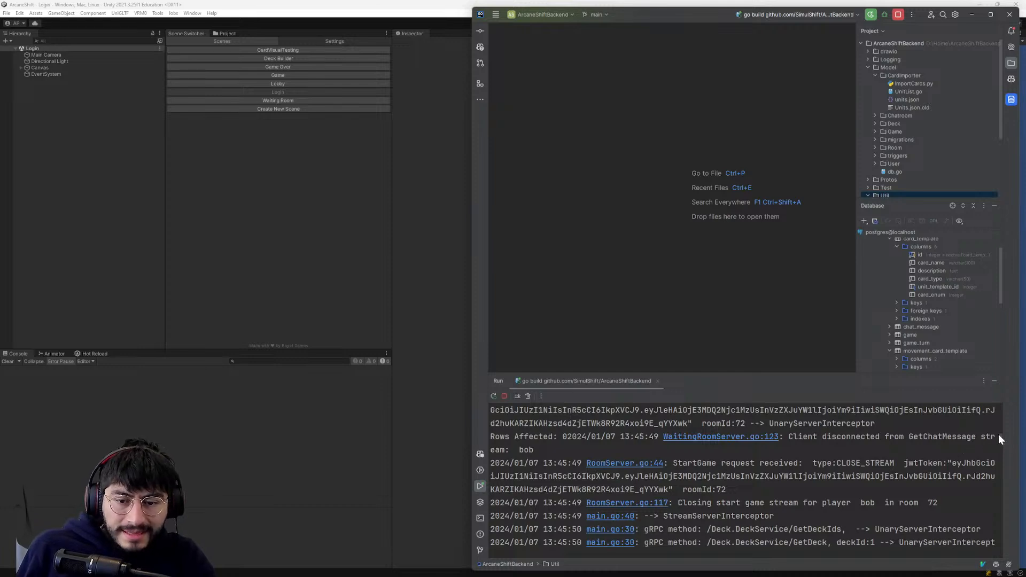
left_click_drag(998, 443, 999, 574)
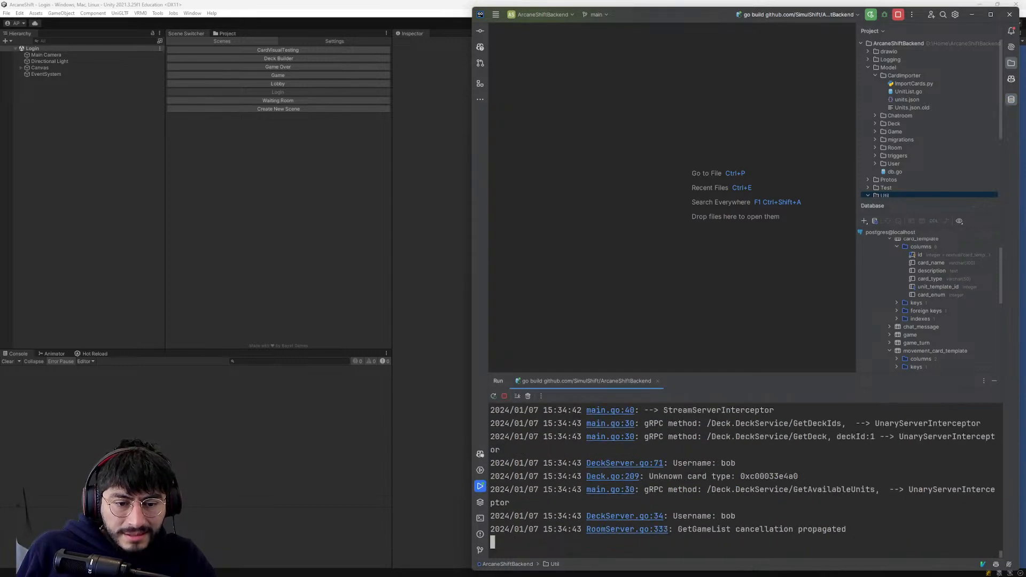
- Return to the running Unity game and log in with the test account's username and password
left_click(263, 431)
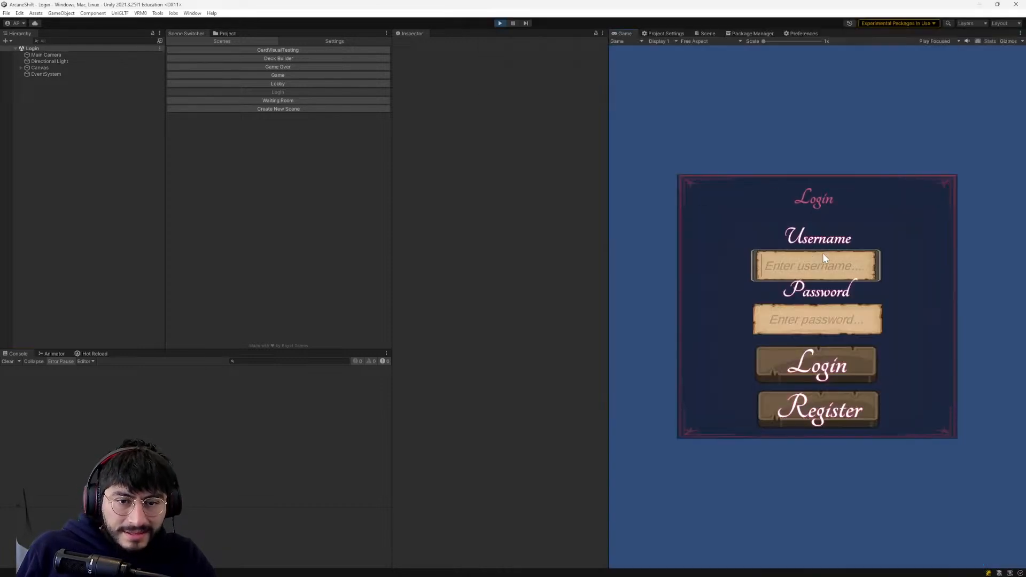
type("bob")
left_click(786, 318)
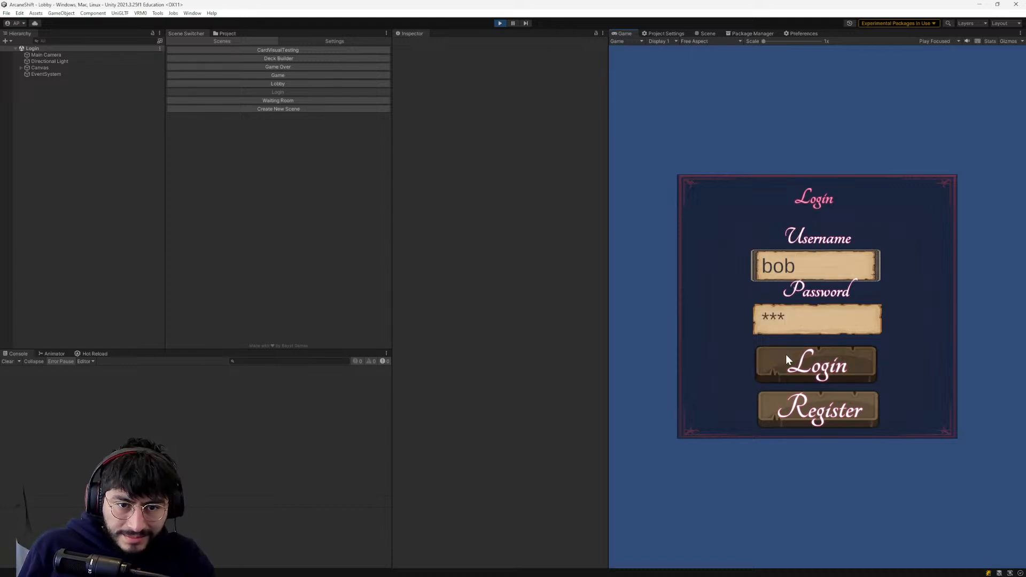
left_click(786, 357)
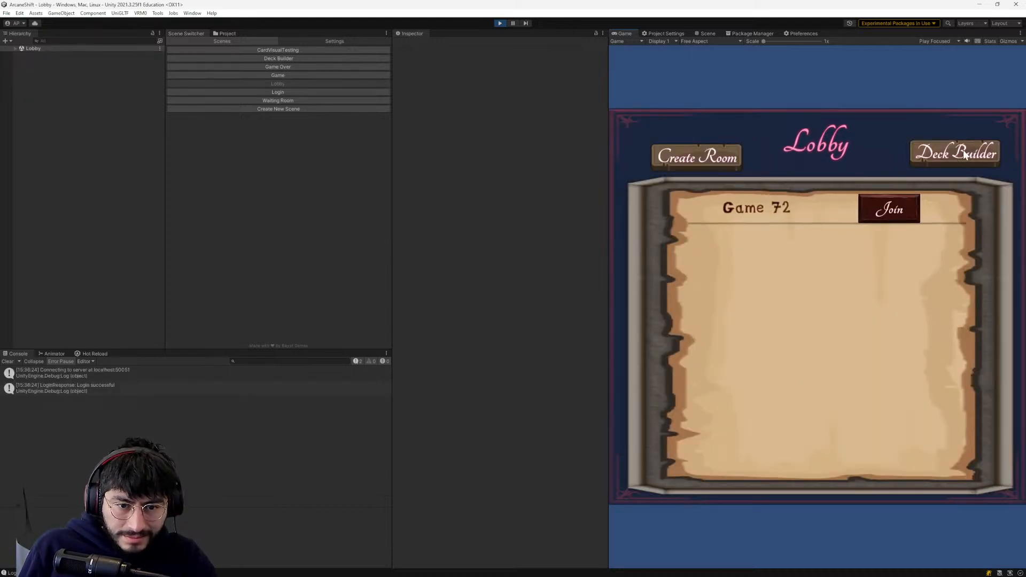
- Open the Deck Builder from the lobby, checking the GoLand server log before and after it loads
key("alt+Tab")
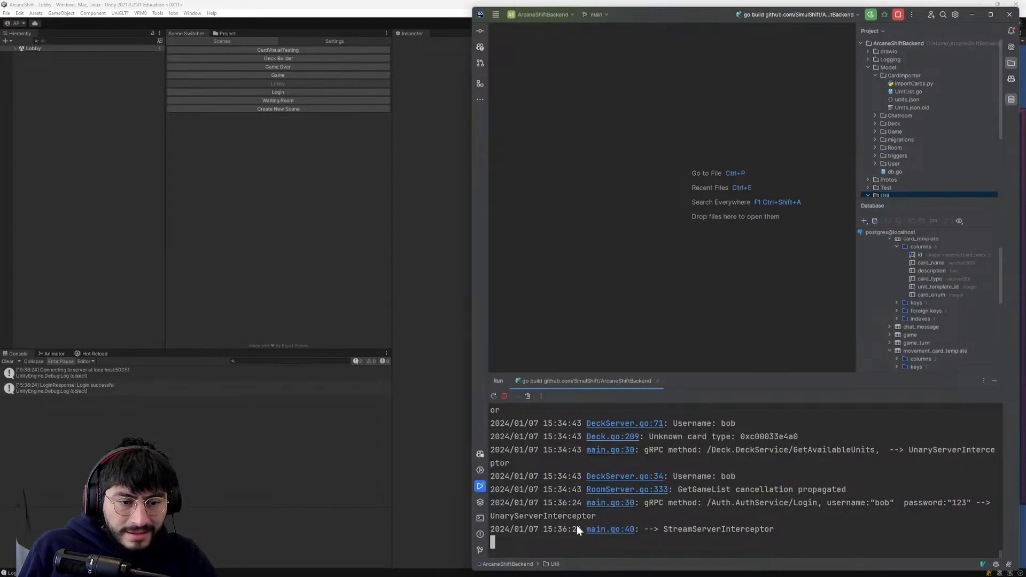
key("alt+Tab")
left_click(916, 152)
key("alt+Tab")
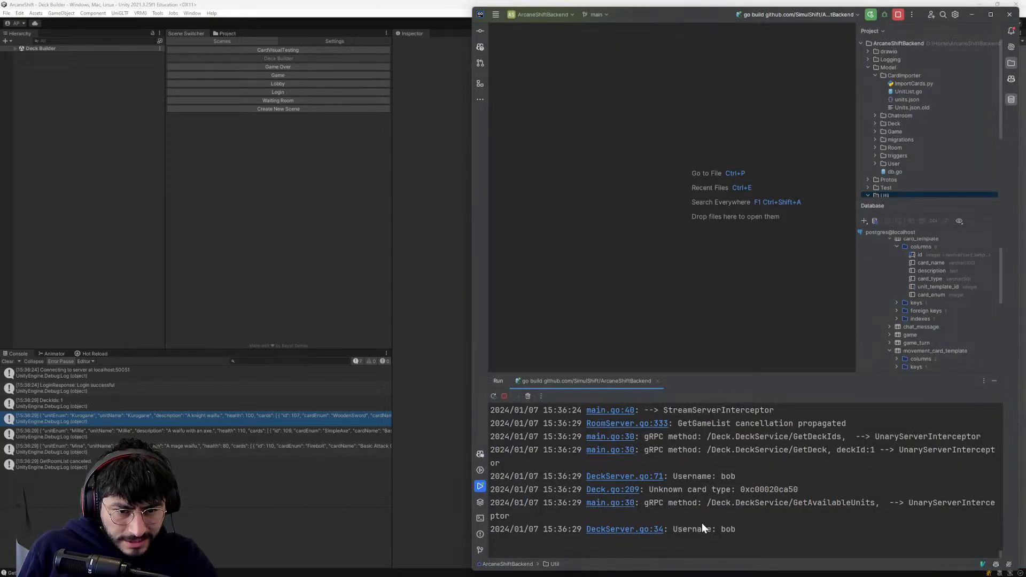
key("alt+Tab")
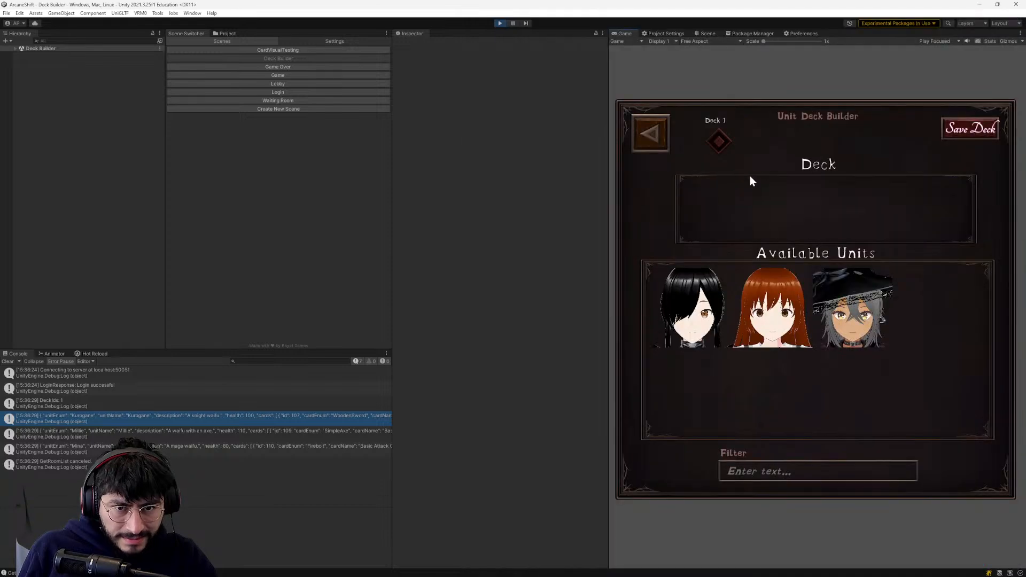
- Move all three available units, Kurogane, Mina and Millie, into Deck 1 and save the deck
left_click_drag(676, 275, 705, 209)
left_click_drag(774, 299, 767, 208)
left_click_drag(692, 305, 827, 209)
left_click(961, 134)
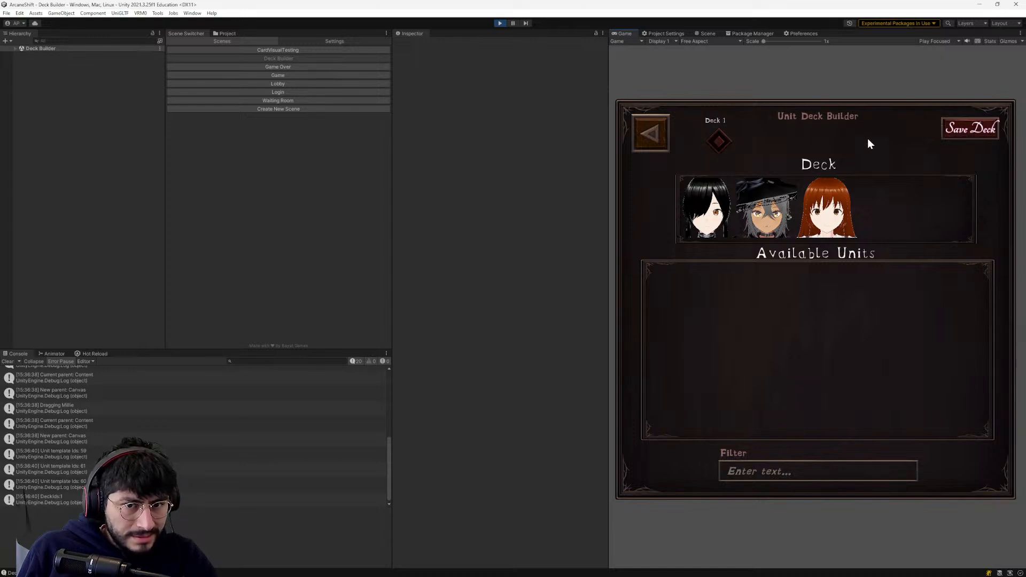
double_click(964, 130)
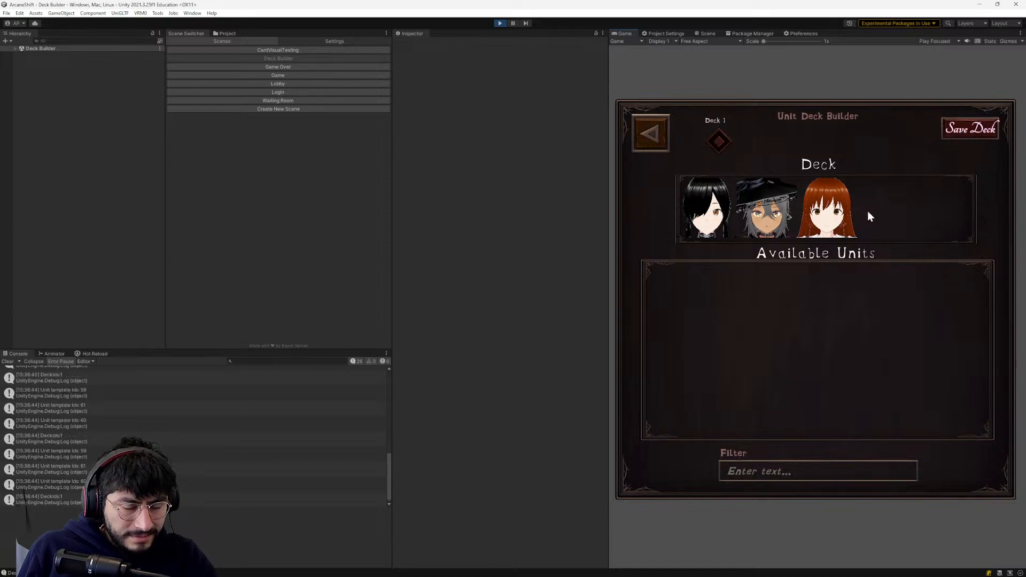
- Leave the Deck Builder for the lobby, reopen it to reload the deck, and read the resulting server log in GoLand
left_click(650, 133)
left_click(956, 160)
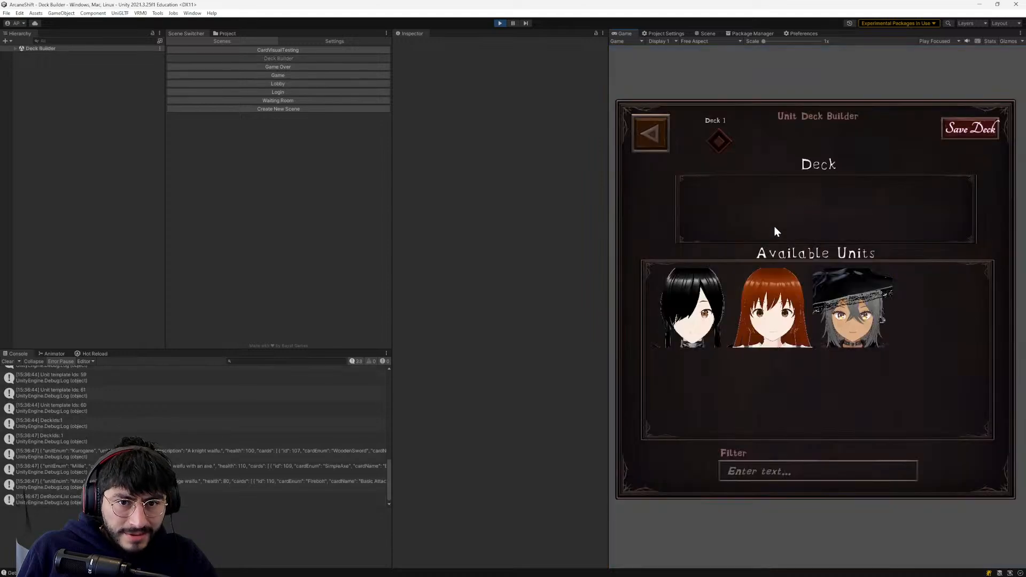
key("alt+Tab")
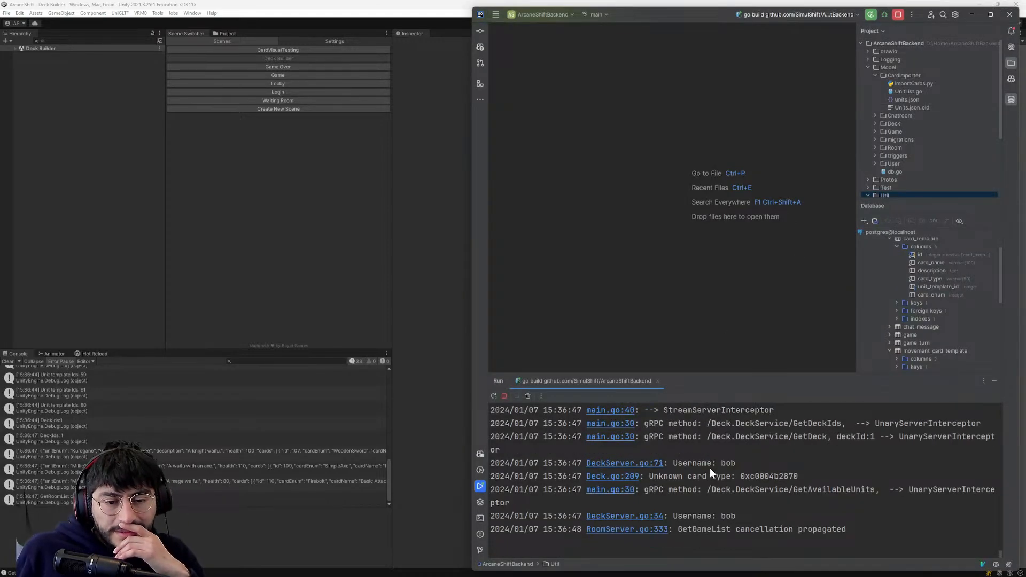
- Place the GoLand window beside the game view, add only Millie to Deck 1 and save the deck
left_click_drag(719, 21, 231, 13)
left_click_drag(785, 273, 809, 215)
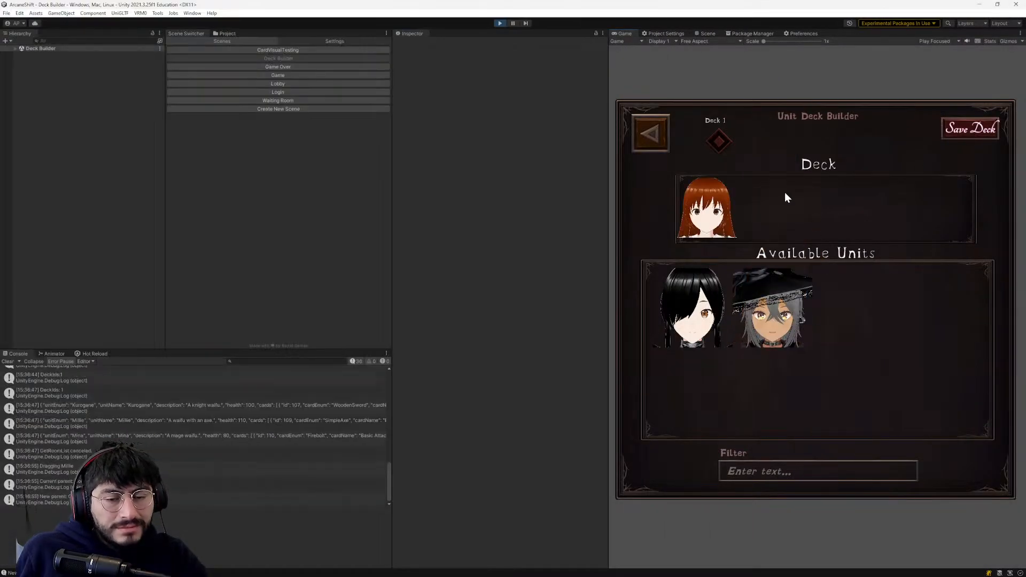
key("alt+Tab")
left_click(965, 130)
key("alt+Tab")
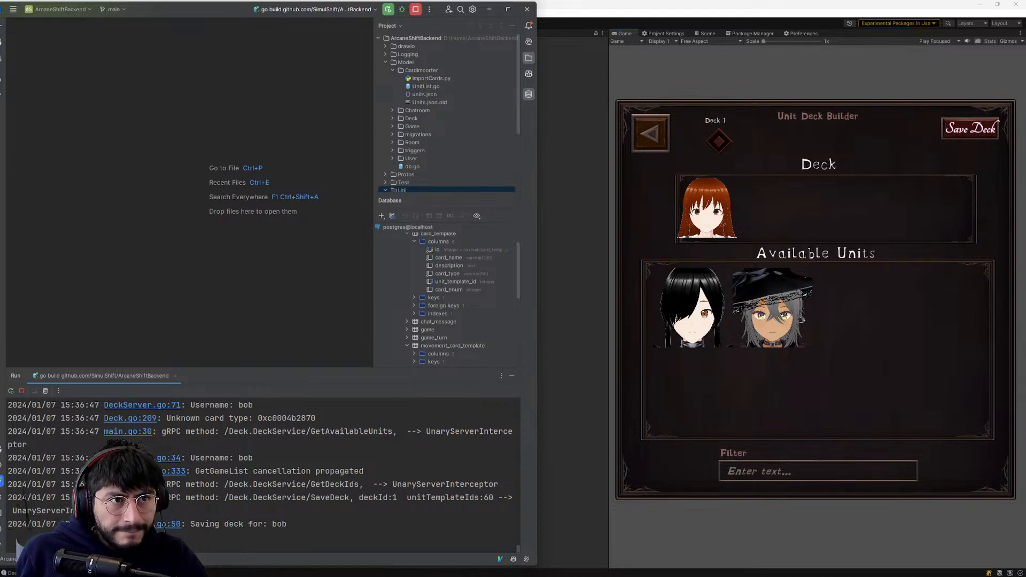
- Open the unit_deck table from the arcaneshift database and examine the unit_ids and deck_name values of its rows
left_click_drag(193, 10, 677, 21)
scroll(903, 306, "down", 3)
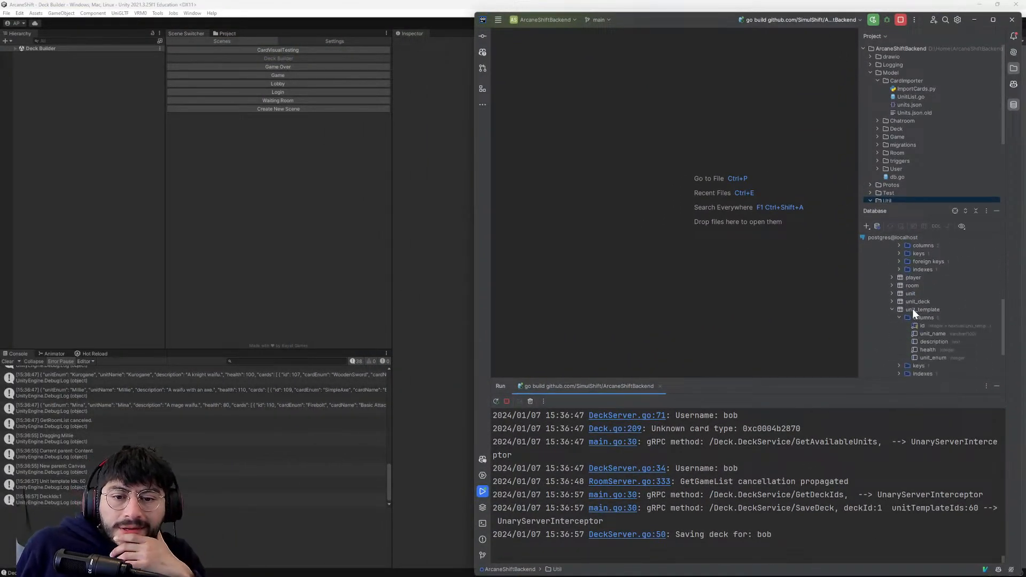
left_click(902, 309)
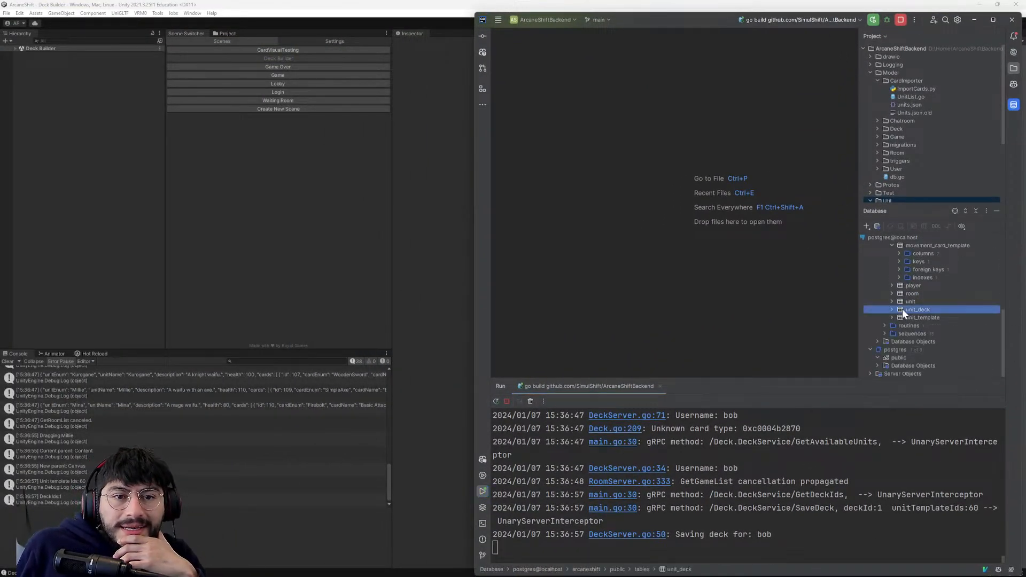
double_click(902, 309)
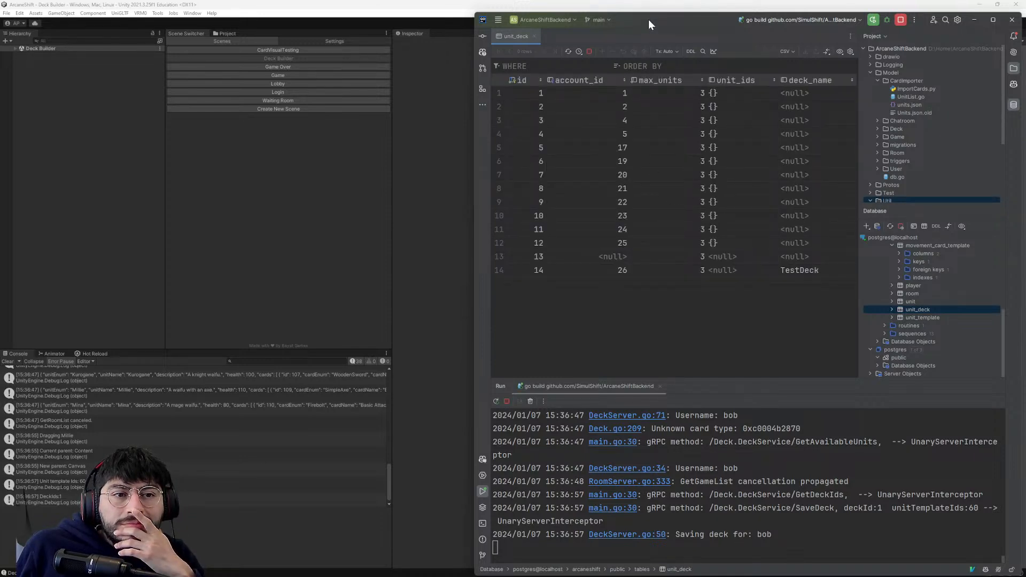
left_click_drag(649, 20, 640, 20)
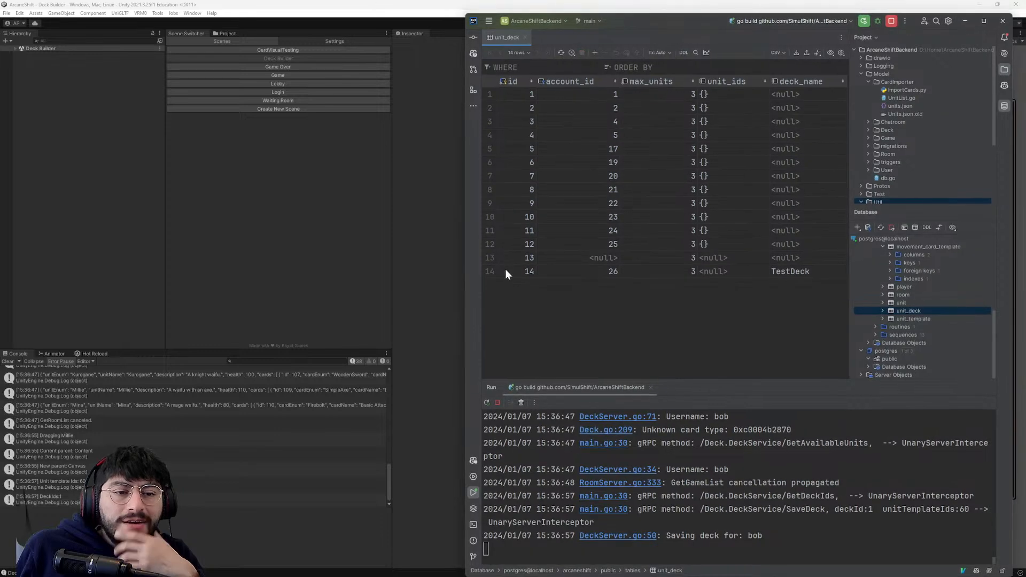
left_click(796, 258)
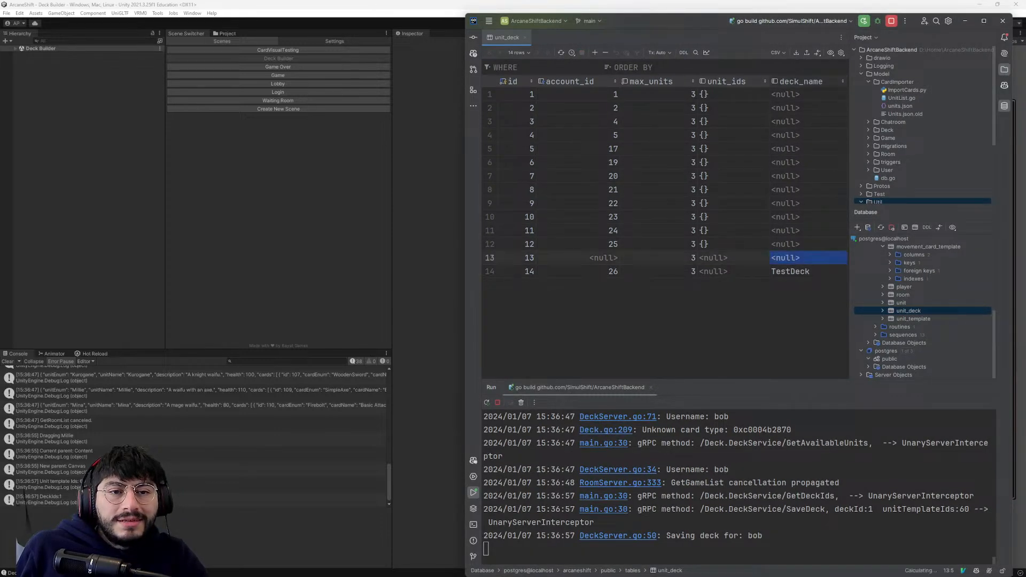
left_click(645, 96)
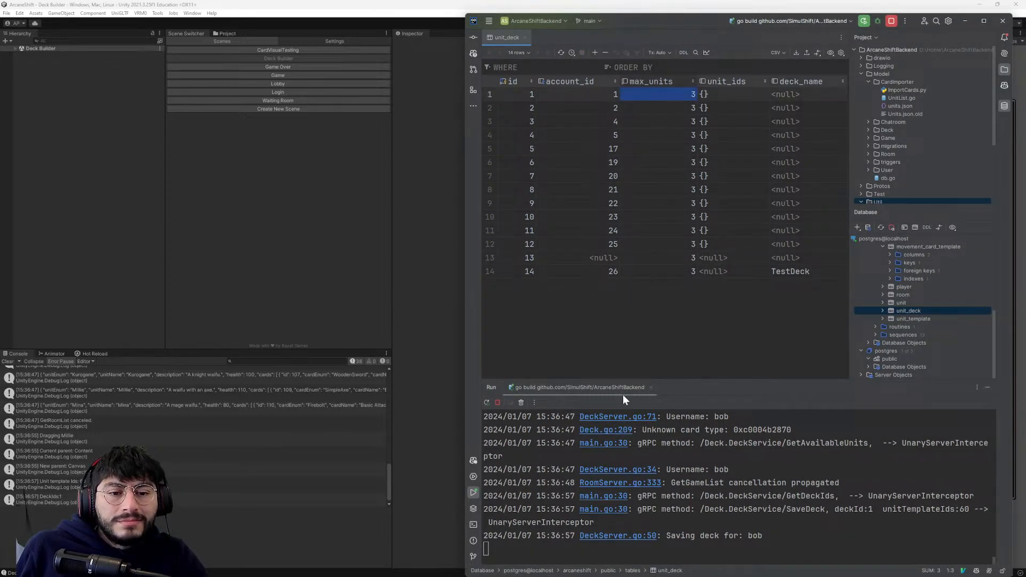
left_click(783, 94)
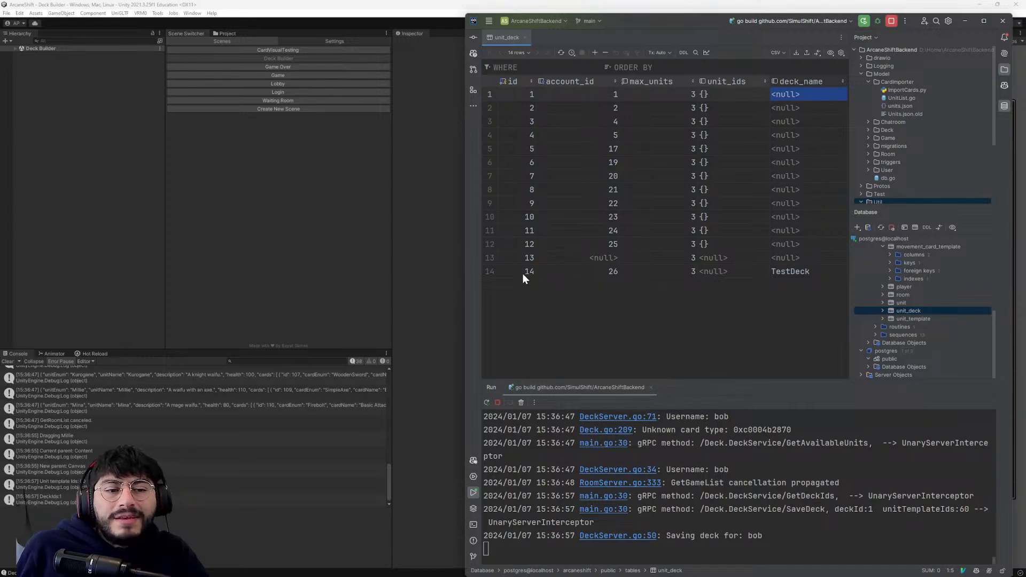
- Save Deck 1 again in the Unity game, and reopen the unit_deck table in GoLand to check the stored units
key("alt+Tab")
left_click(972, 121)
key("alt+Tab")
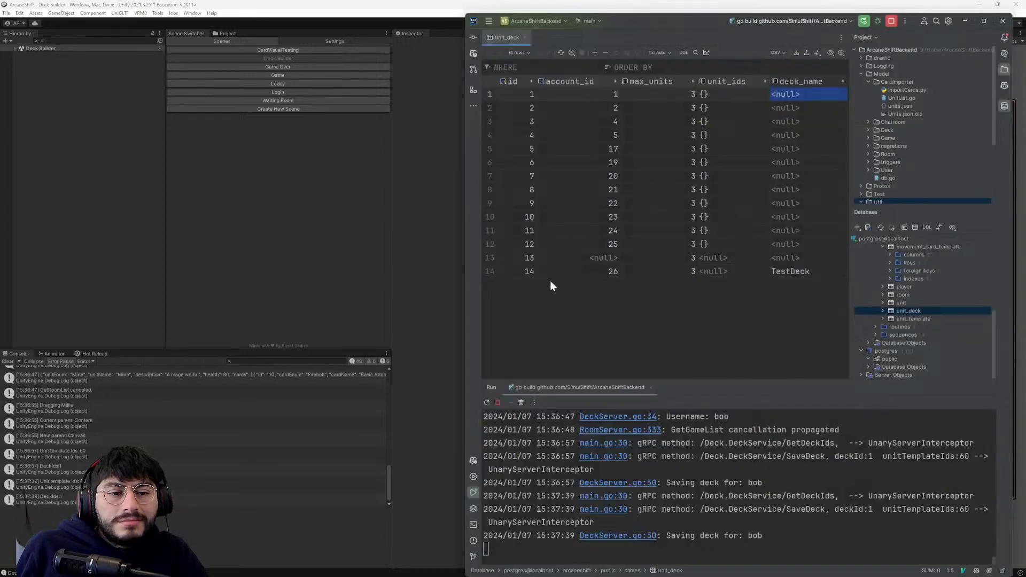
double_click(908, 312)
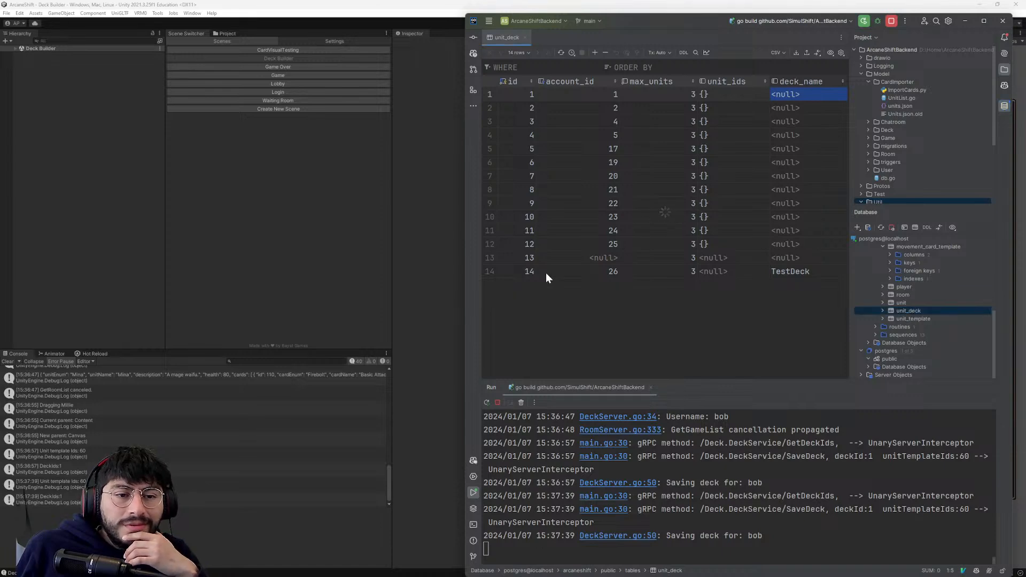
double_click(898, 312)
left_click(898, 312)
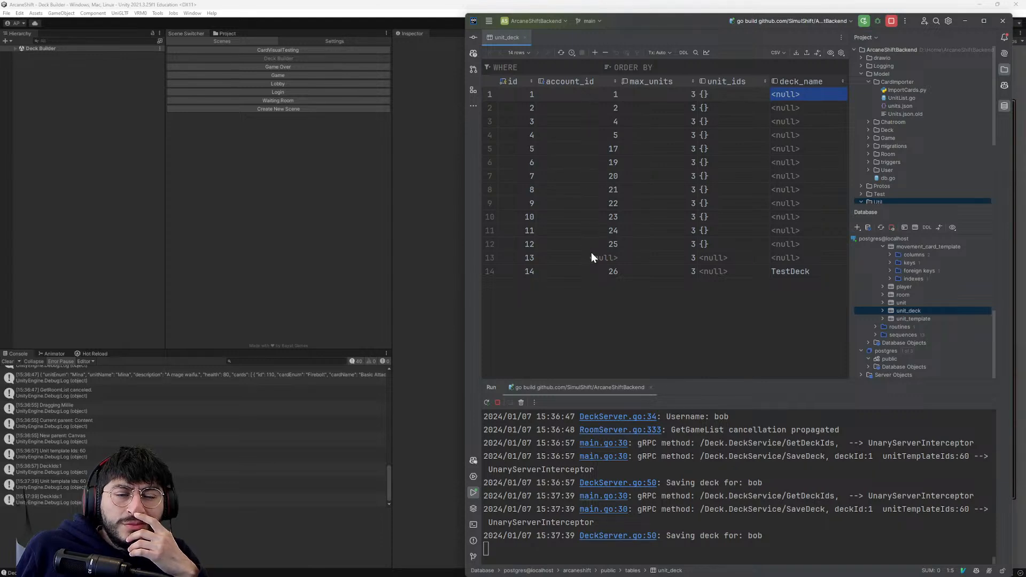
- Look through the database tables, collapse card_template, and reopen unit_deck to recheck its rows for the saved deck
scroll(910, 303, "up", 2)
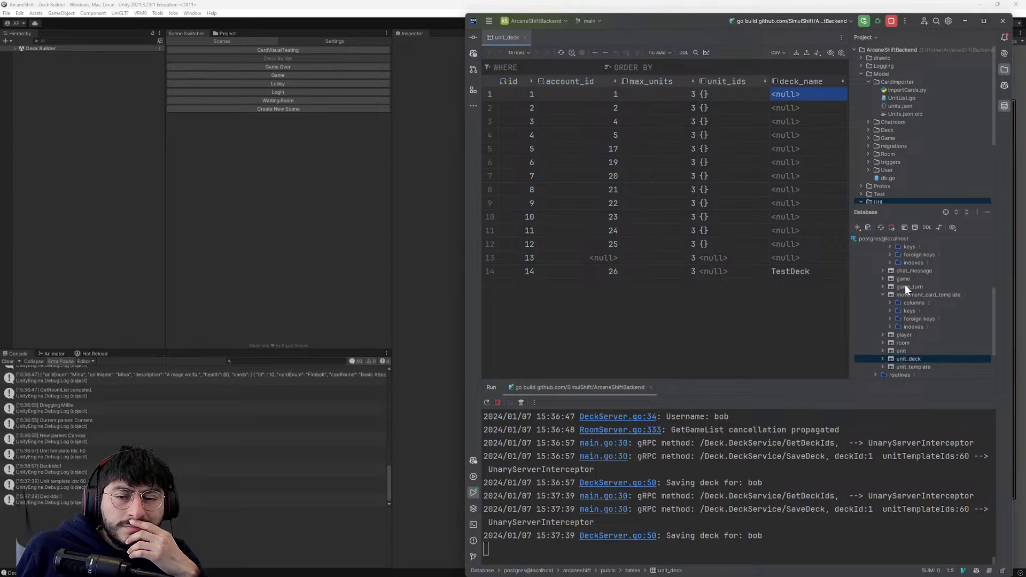
scroll(909, 258, "down", 1)
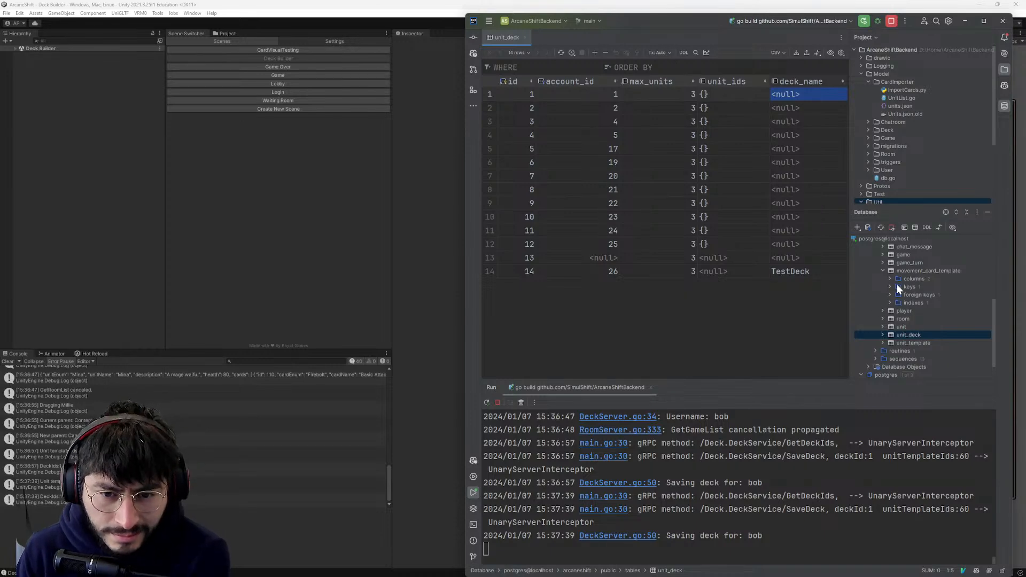
scroll(896, 288, "down", 1)
left_click(899, 318)
left_click(899, 313)
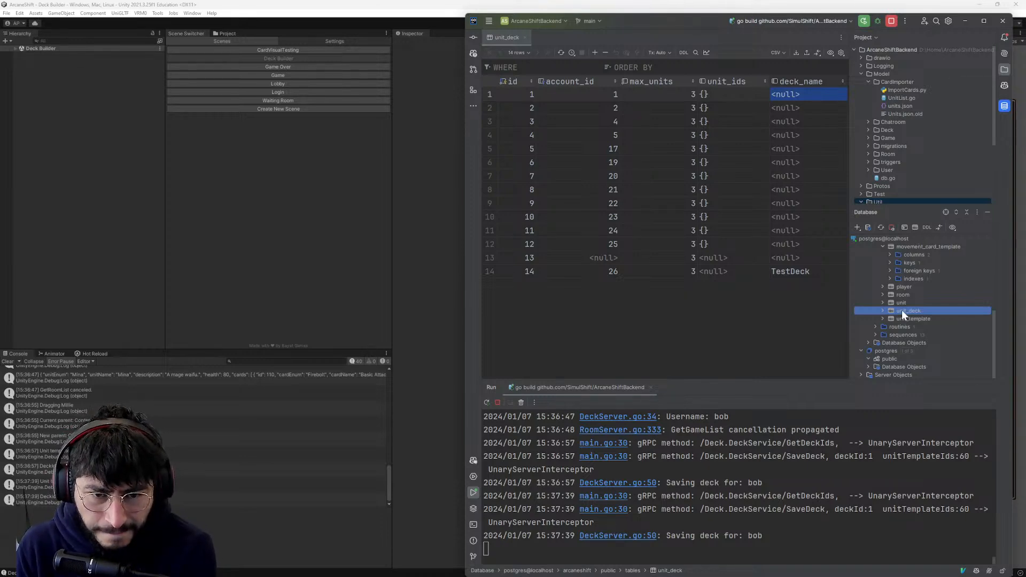
left_click(915, 319)
scroll(916, 319, "up", 1)
scroll(903, 312, "up", 5)
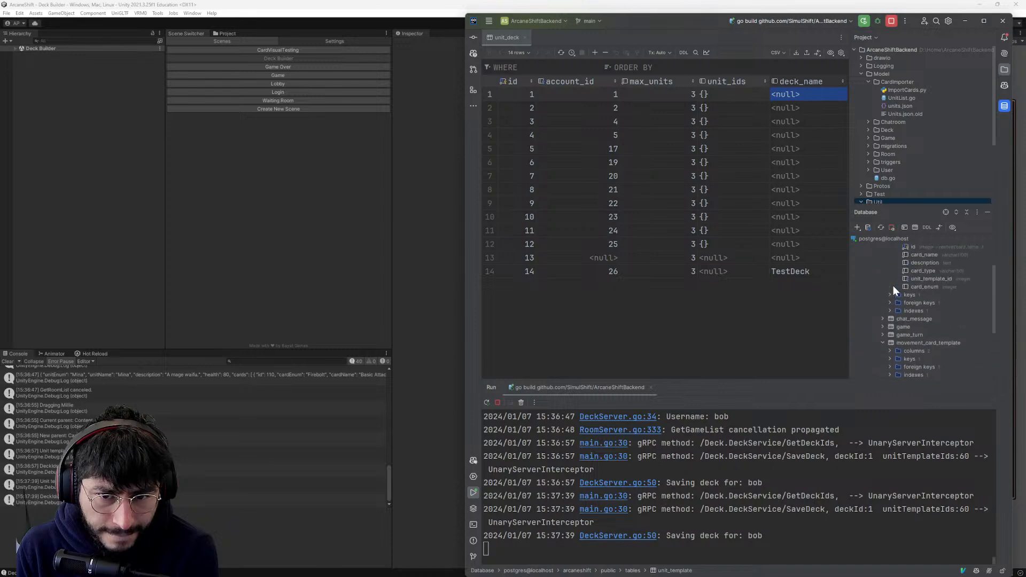
scroll(892, 284, "up", 1)
left_click(883, 278)
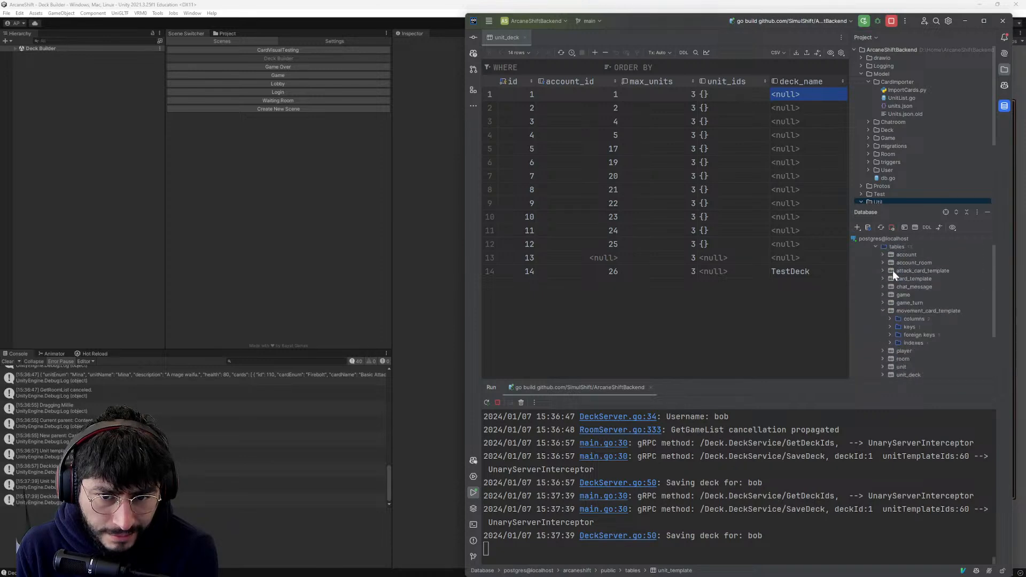
scroll(899, 275, "down", 2)
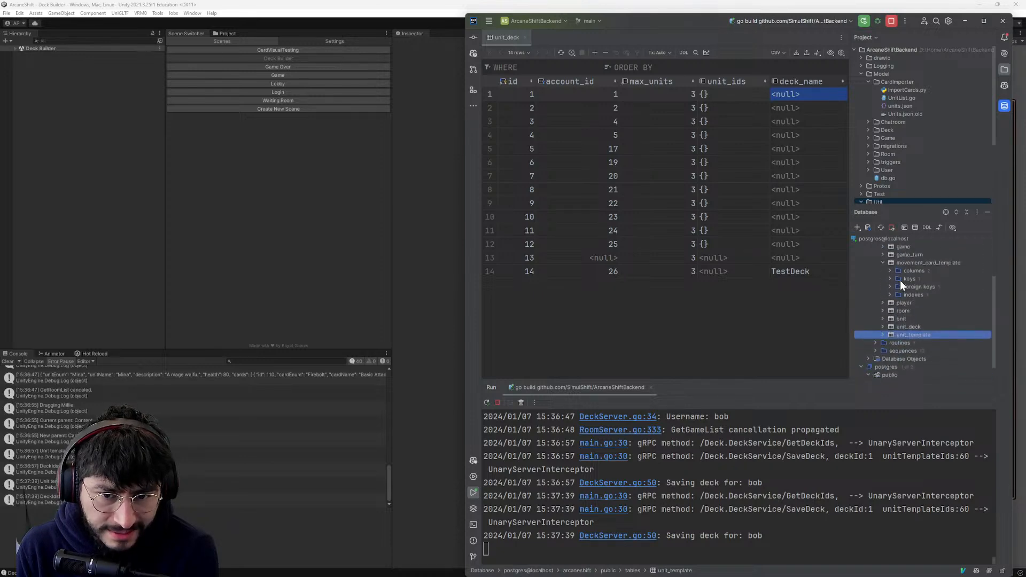
left_click(904, 327)
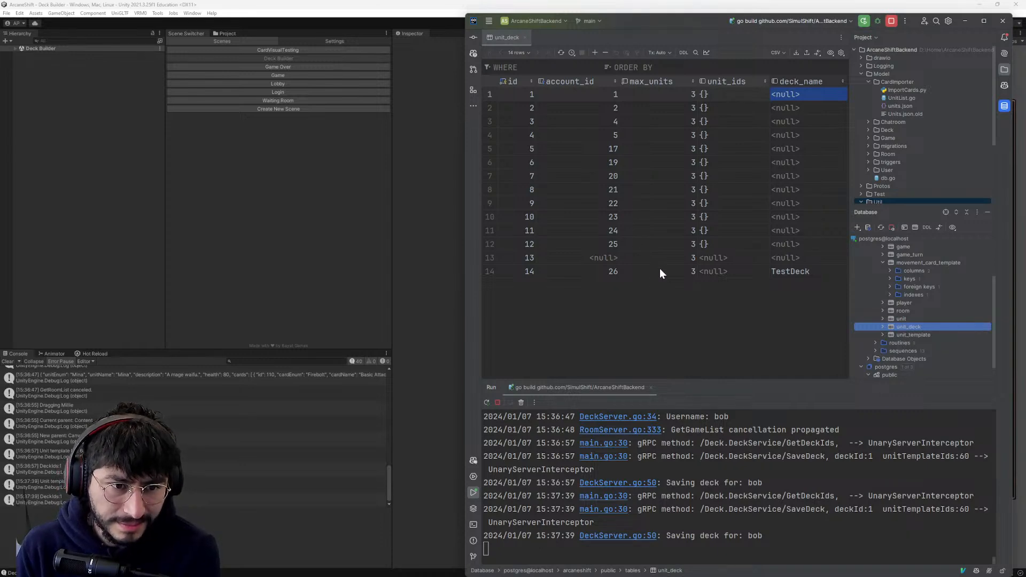
double_click(905, 327)
double_click(902, 326)
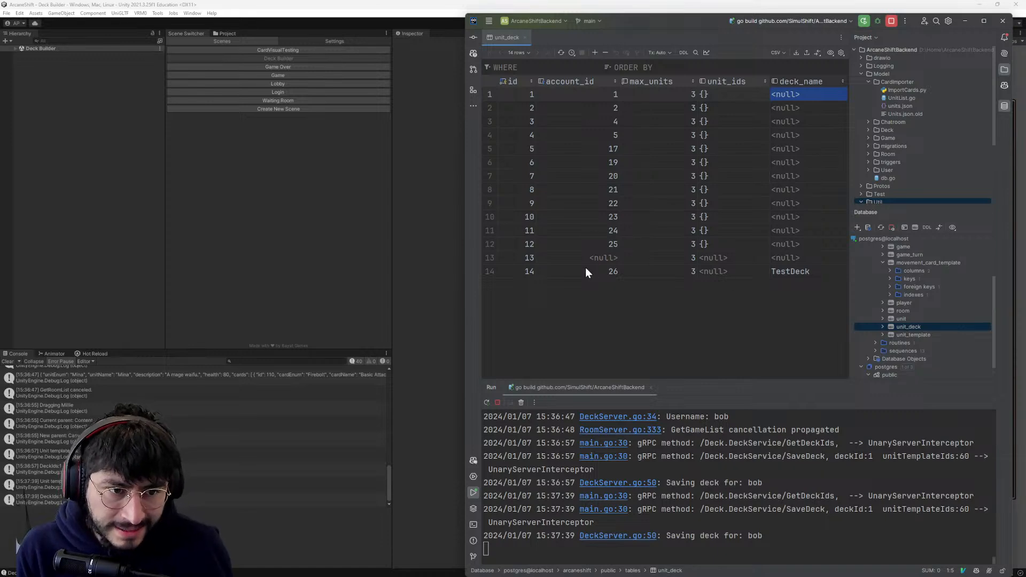
- Switch back to the running Unity game and save Deck 1 with Millie once more
key("alt+Tab")
left_click(977, 128)
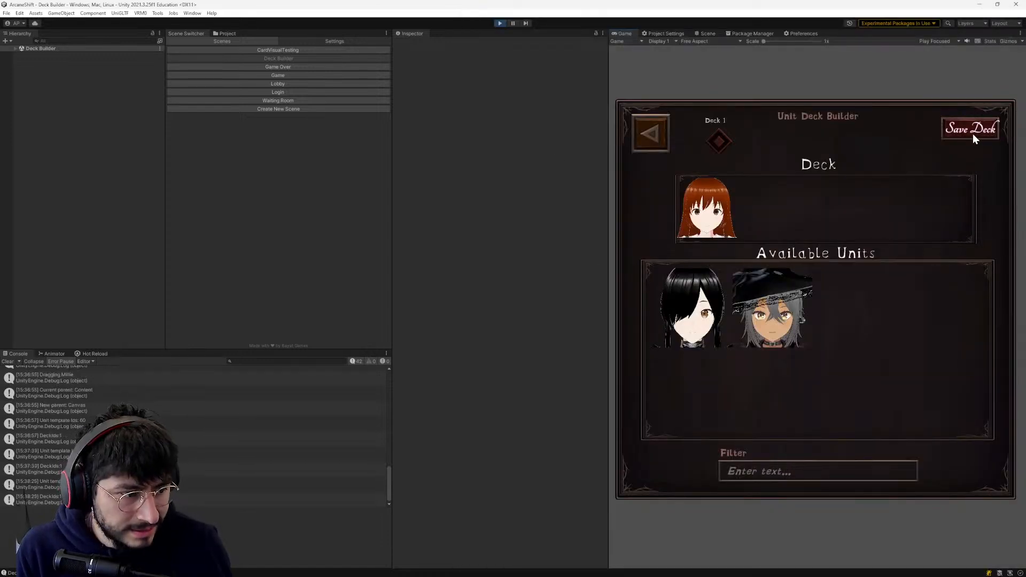
- Switch to GoLand and examine the account_id, unit_ids and deck_name values in the unit_deck rows, including rows 13 and 14
key("alt+Tab")
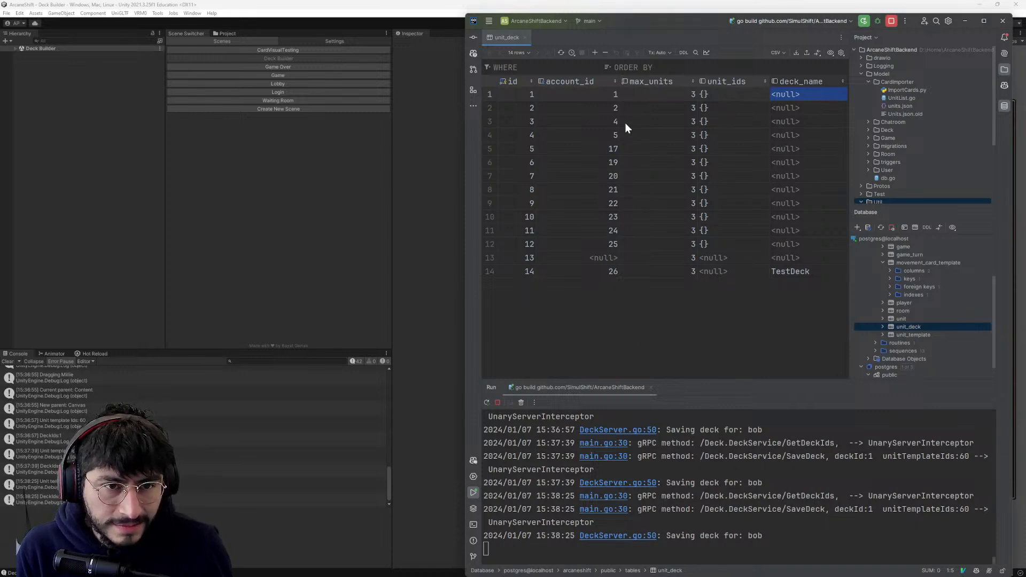
left_click(592, 98)
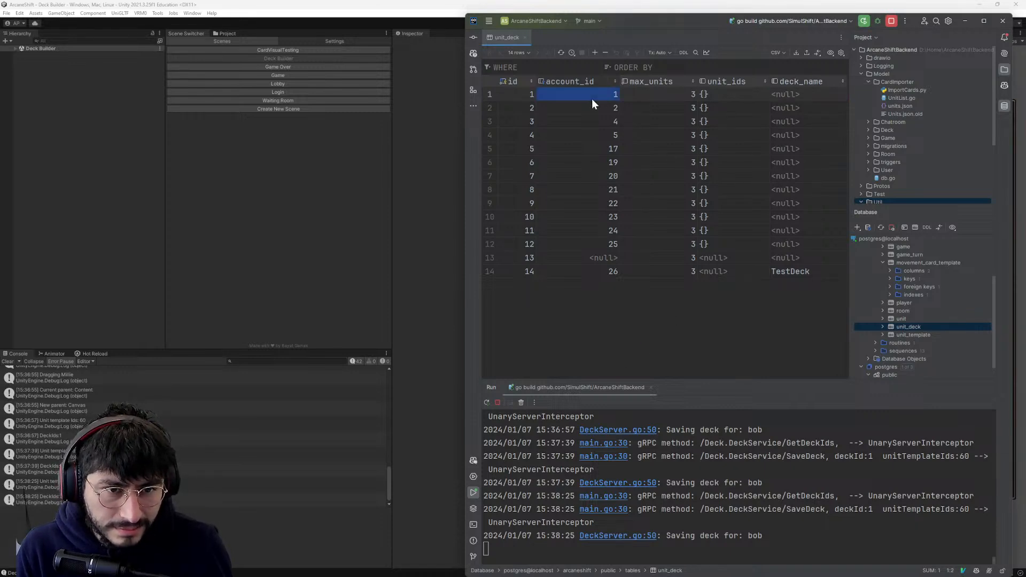
left_click(533, 94)
left_click(601, 95)
left_click(789, 151)
left_click(726, 273)
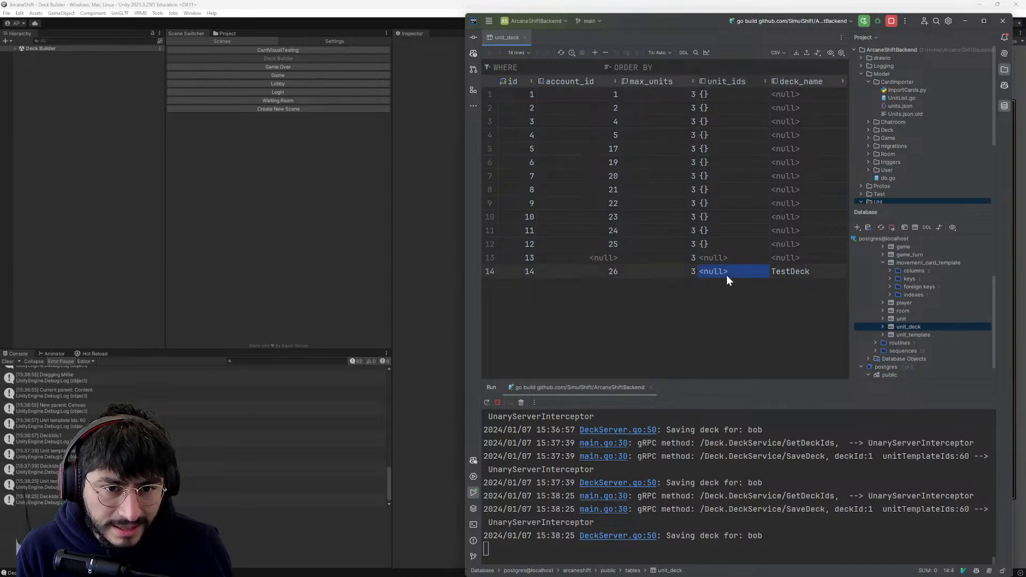
left_click(552, 259)
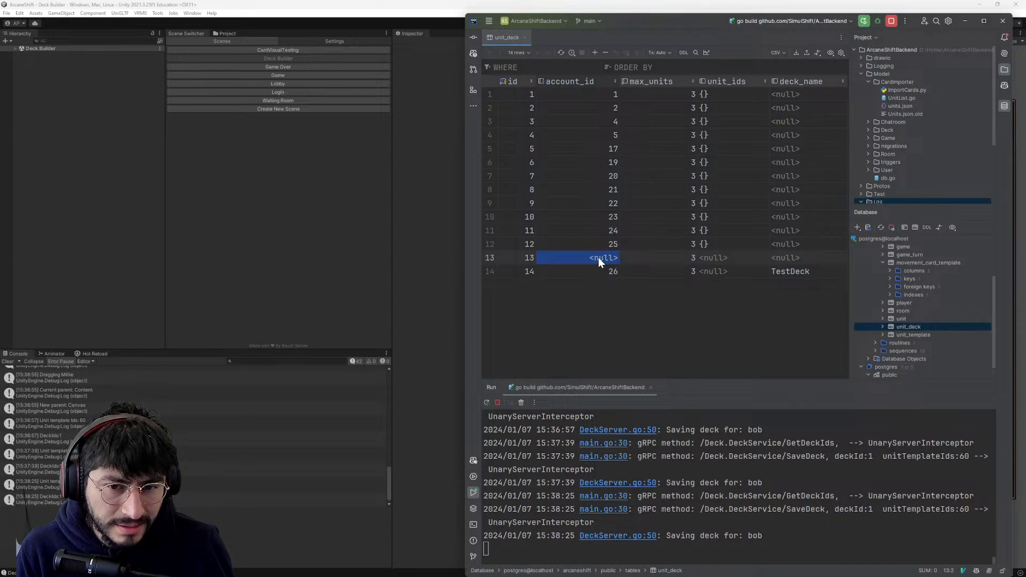
key("alt+Tab")
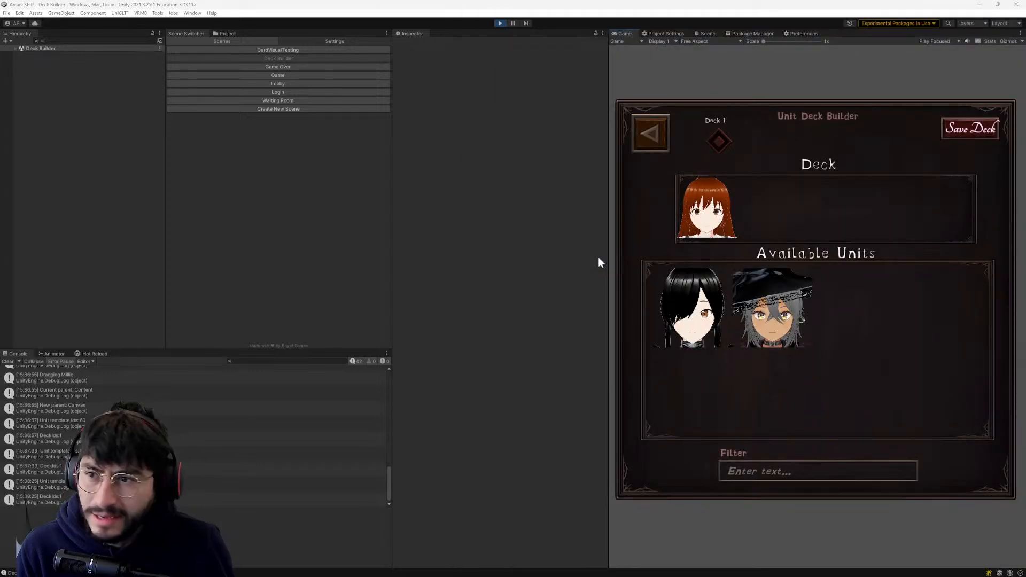
key("alt+Tab")
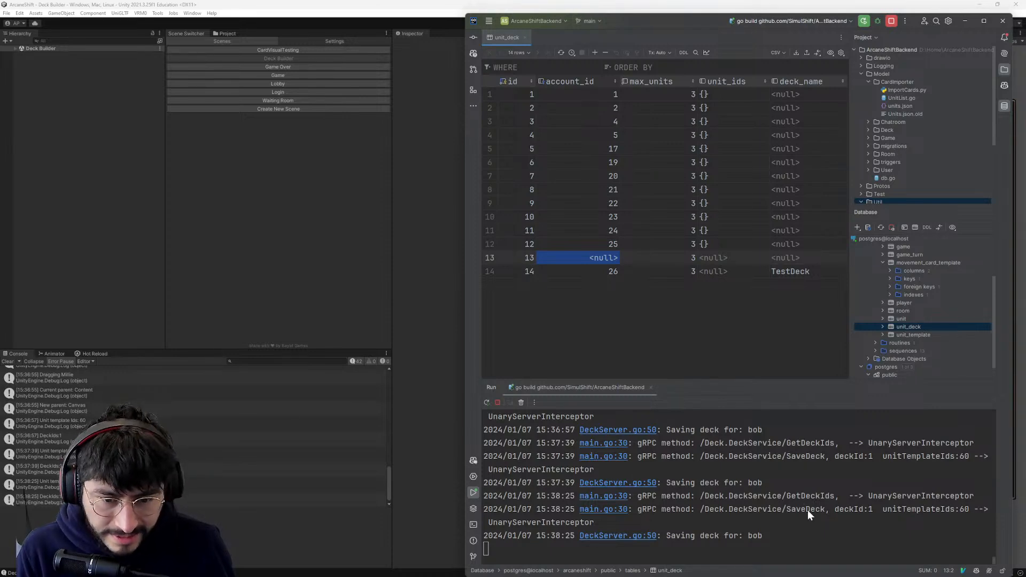
- Search the whole project for savedeck and open the SaveDeckRequest struct in Deck.pb.go
left_click(674, 134)
key("shift")
key("shift")
type("savedeck")
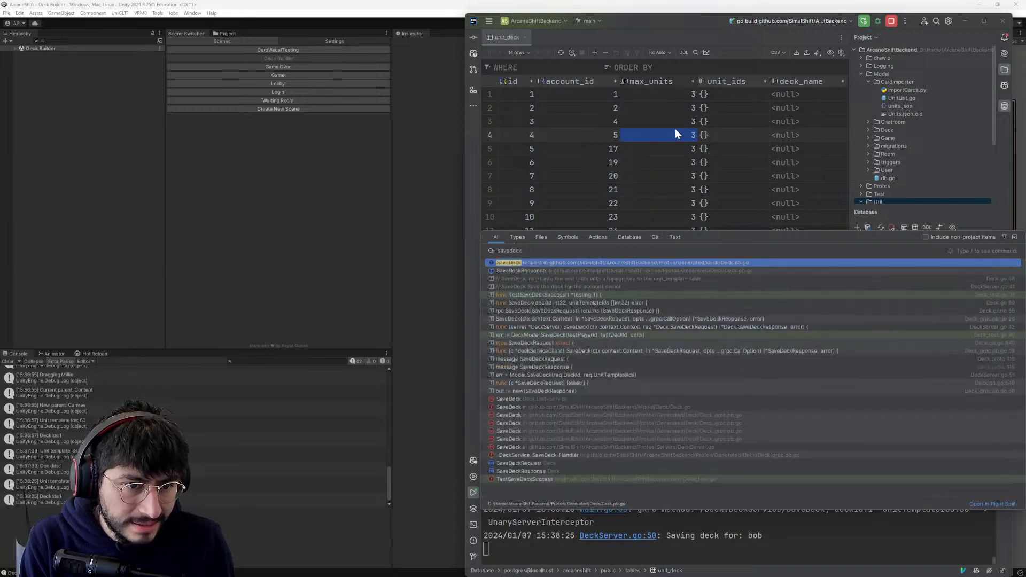
key("Return")
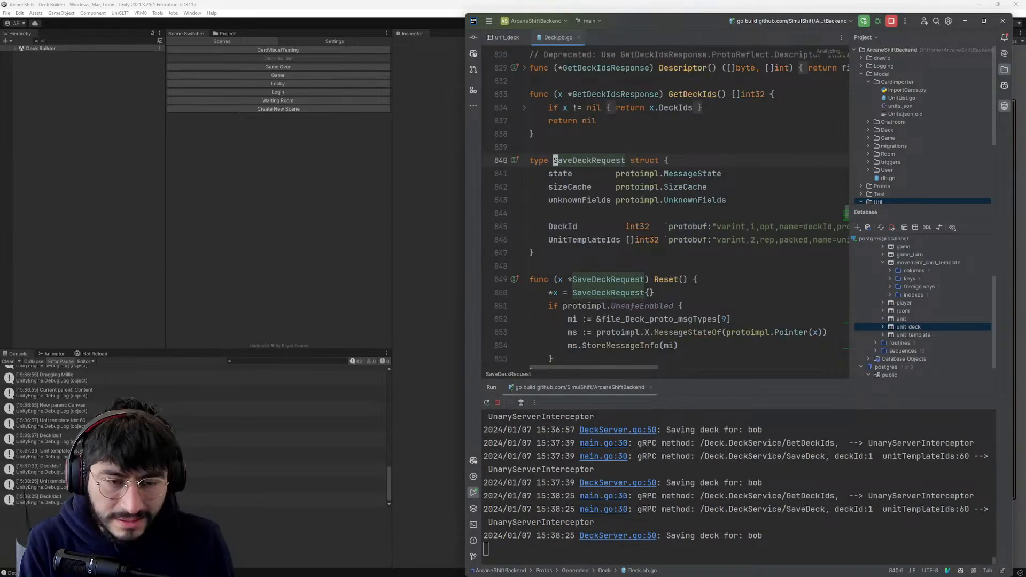
- Find the usages of SaveDeckRequest and open the SaveDeck method in DeckServer.go from the results
key("ctrl+b")
key("Down")
key("Down")
key("Down")
key("Down")
key("Down")
key("Down")
key("Down")
key("Down")
key("Down")
key("Down")
key("Down")
key("Down")
key("Down")
key("Down")
key("Down")
key("Down")
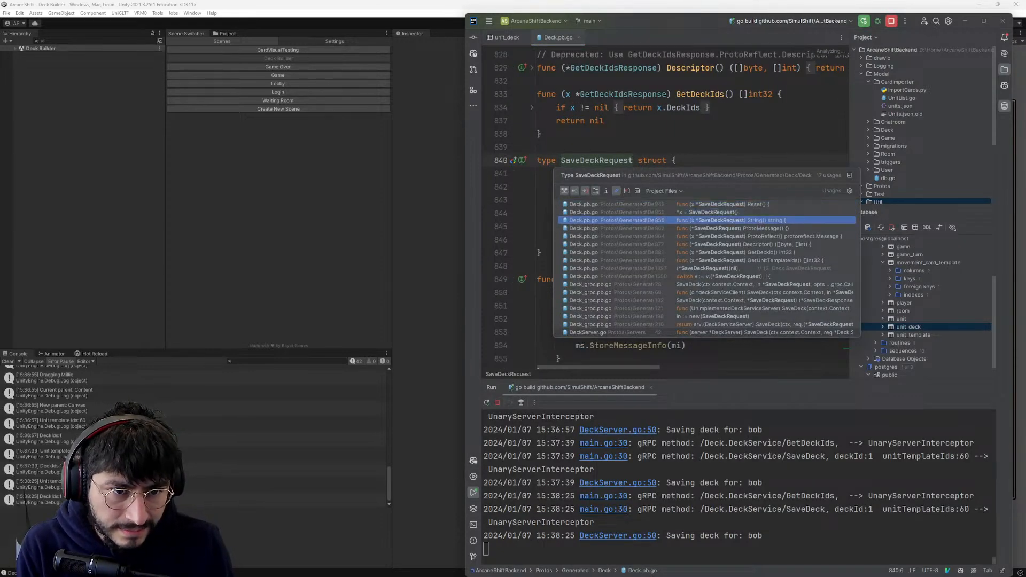
key("Down")
key("Up")
key("Return")
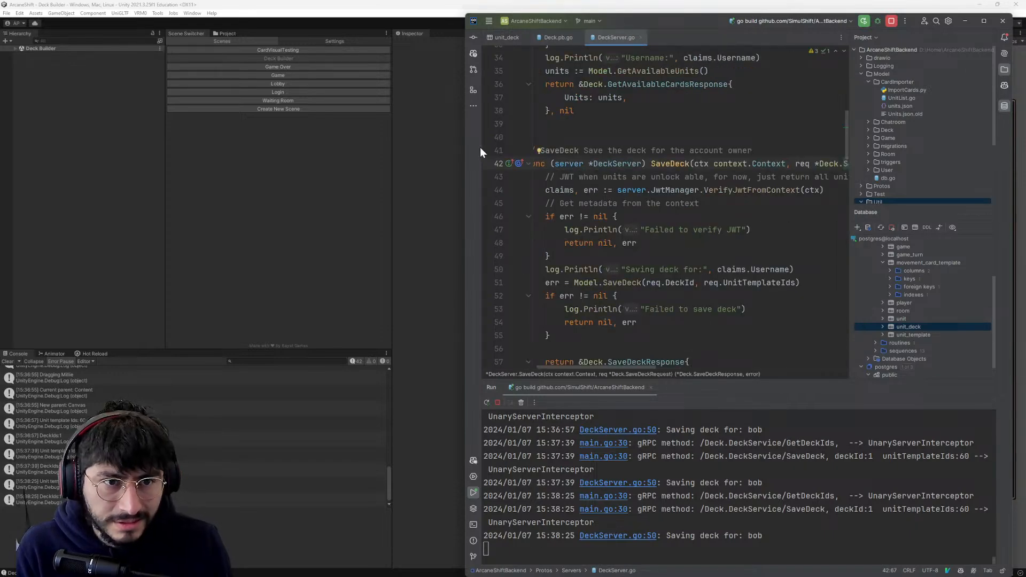
- Widen the GoLand window and set a breakpoint on the Model.SaveDeck call at line 51 of DeckServer.go
left_click_drag(465, 142, 179, 123)
left_click(513, 137)
left_click(536, 164)
scroll(536, 163, "down", 3)
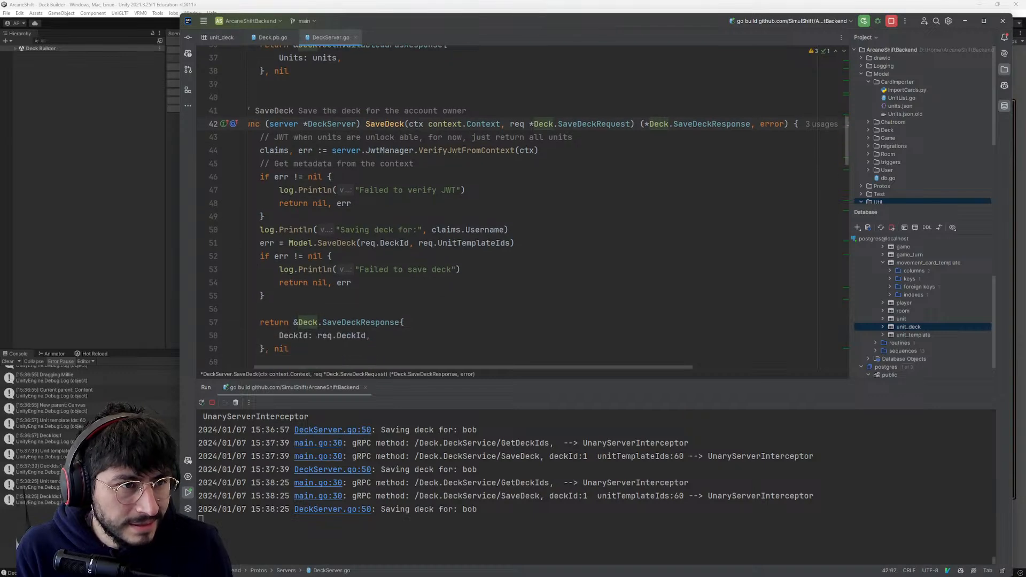
left_click(262, 137)
left_click(357, 164)
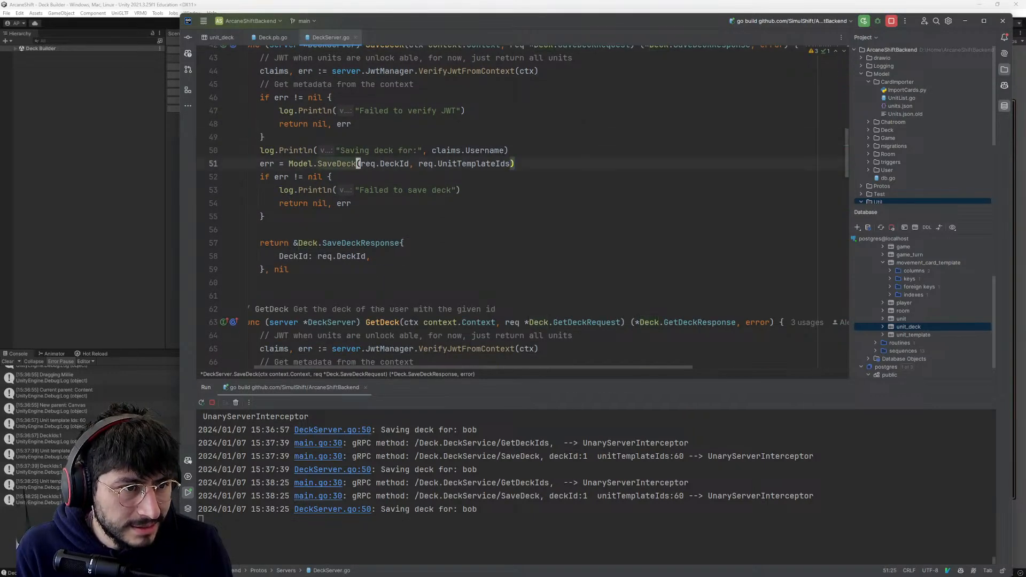
left_click(338, 164)
left_click(213, 164)
scroll(227, 175, "up", 2)
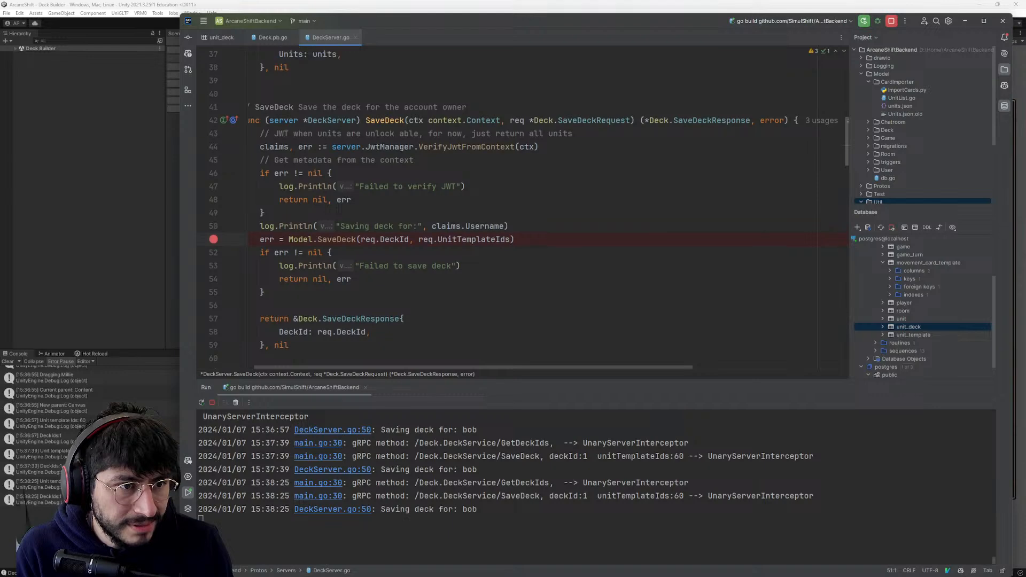
- Restart the ArcaneShiftBackend server in debug mode and trigger another deck save from Unity to reach the breakpoint
left_click(877, 24)
left_click(590, 338)
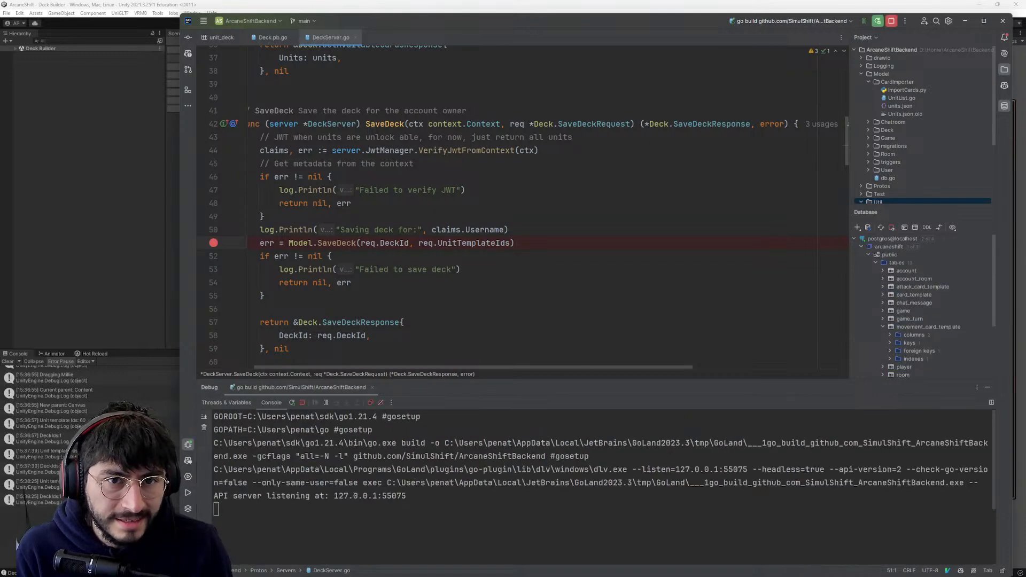
scroll(236, 227, "down", 1)
left_click(116, 254)
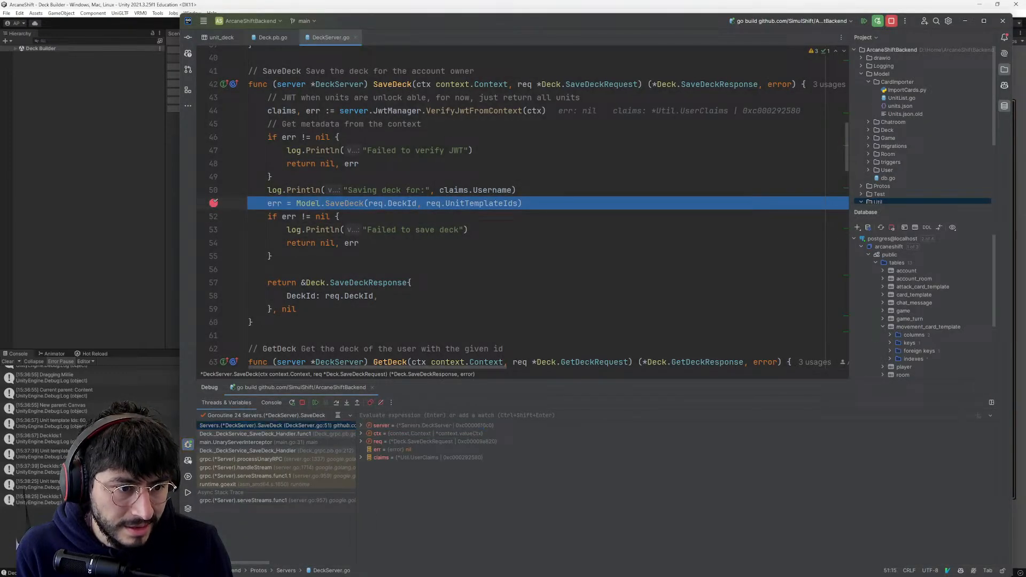
- Step into the Model.SaveDeck call from the paused line 51 of DeckServer.go
key("Right")
key("Right")
key("Right")
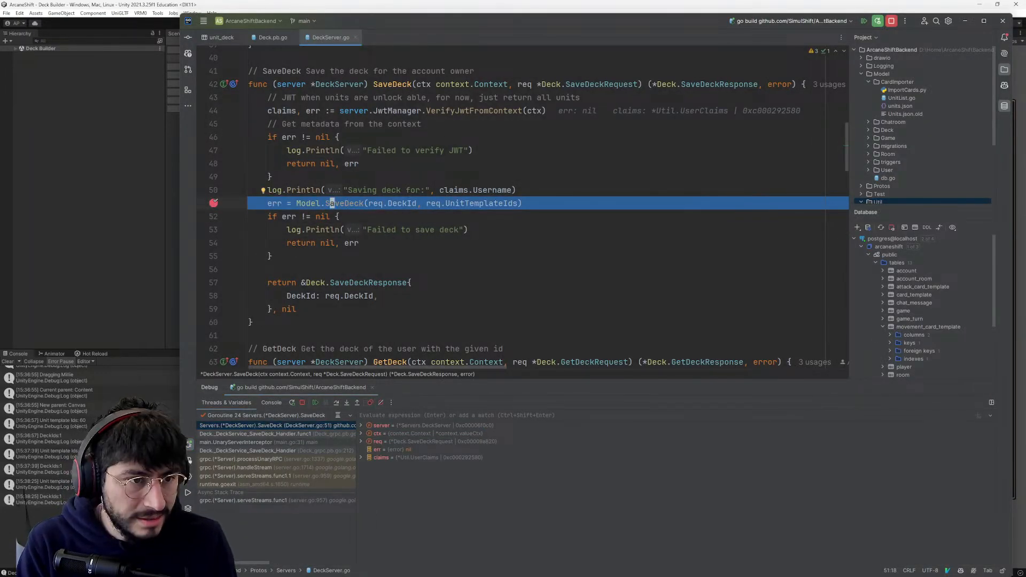
left_click(349, 404)
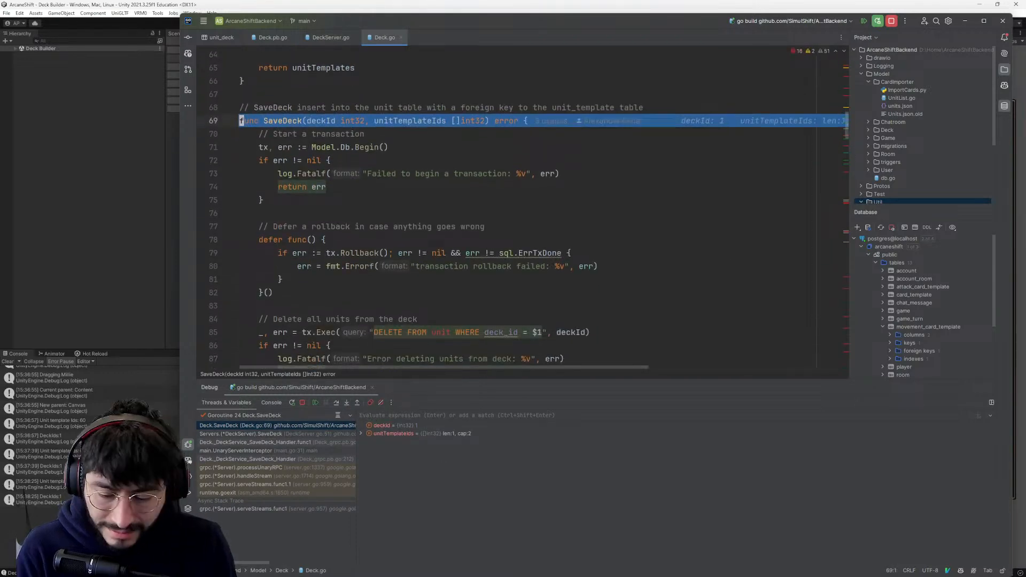
- Step over the transaction start and deferred rollback in SaveDeck to the DELETE query on line 85 of Deck.go
key("F8")
key("F8")
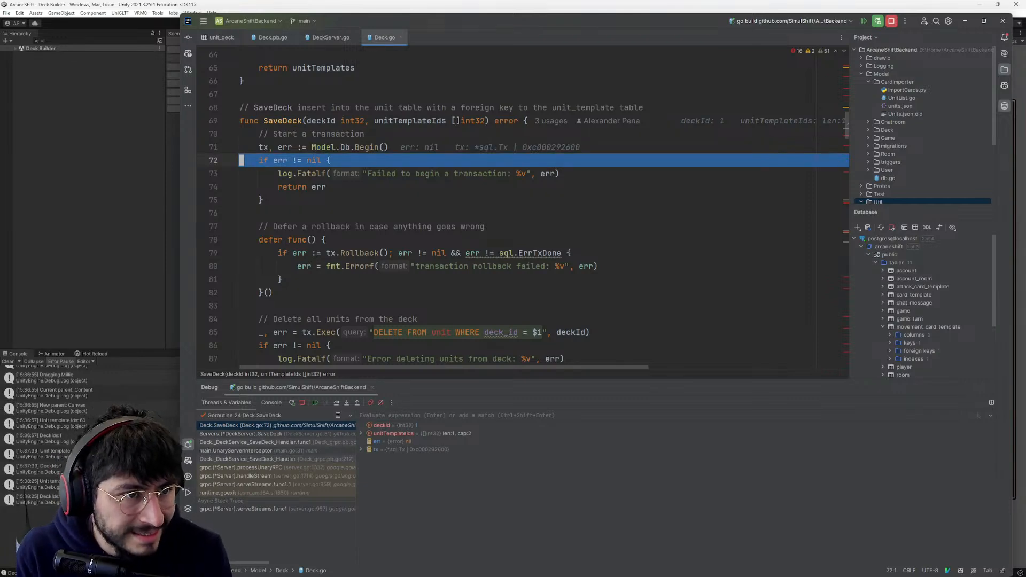
mouse_move(366, 148)
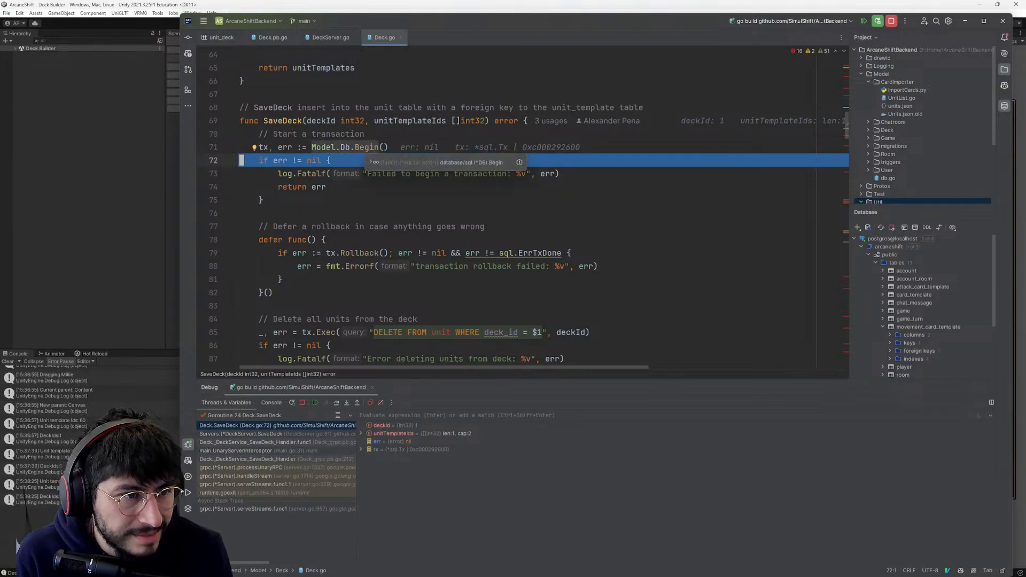
scroll(374, 160, "down", 1)
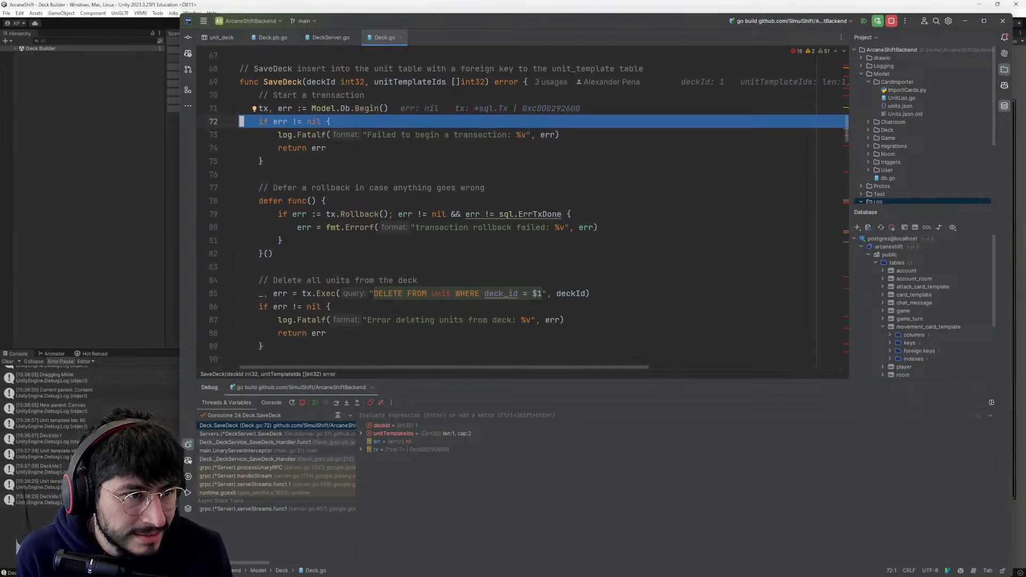
key("F8")
scroll(528, 207, "down", 1)
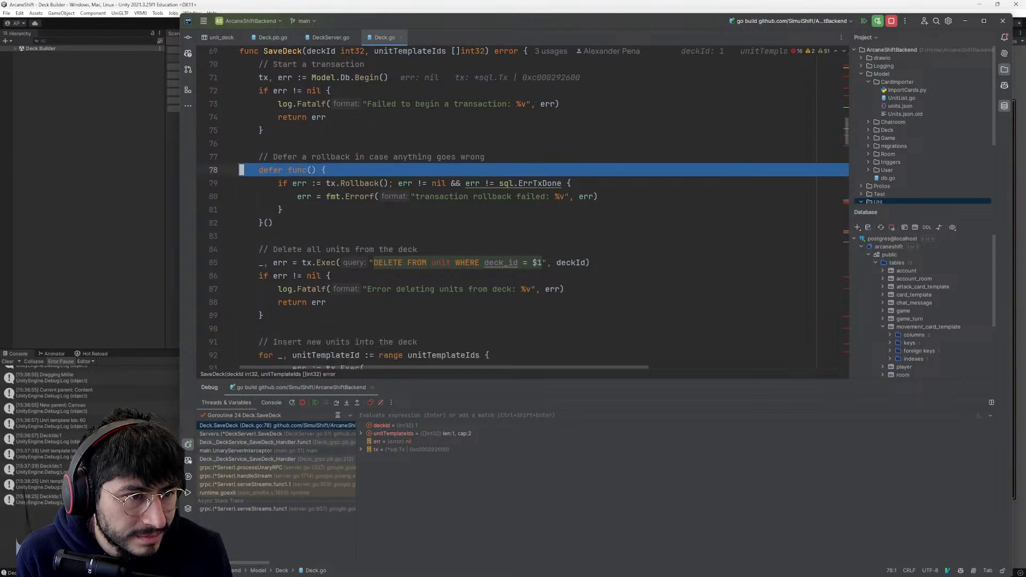
key("F8")
scroll(529, 207, "down", 3)
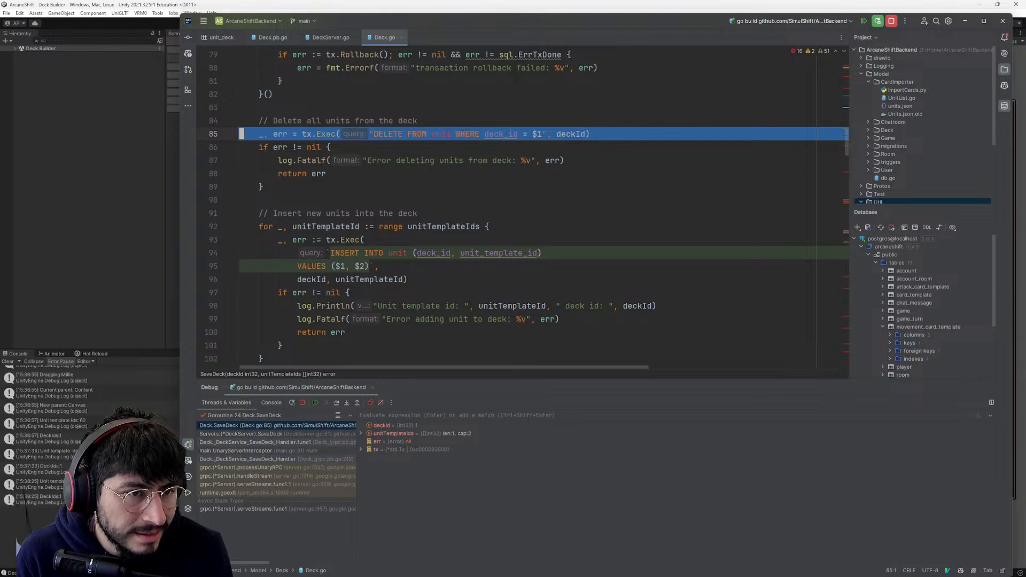
- Examine the DELETE FROM unit query, its deckId argument and the surrounding SaveDeck code
left_click(490, 135)
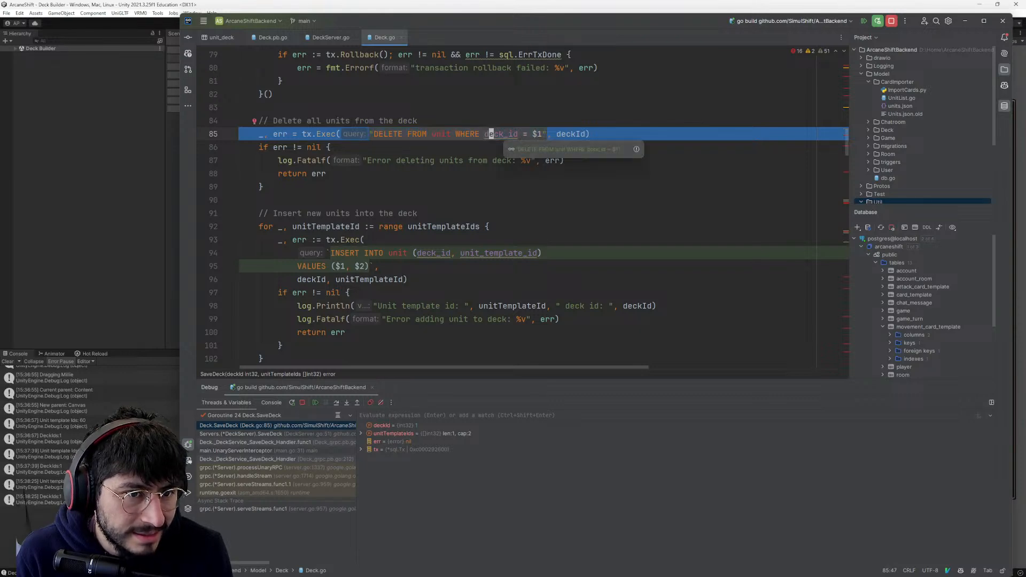
mouse_move(563, 134)
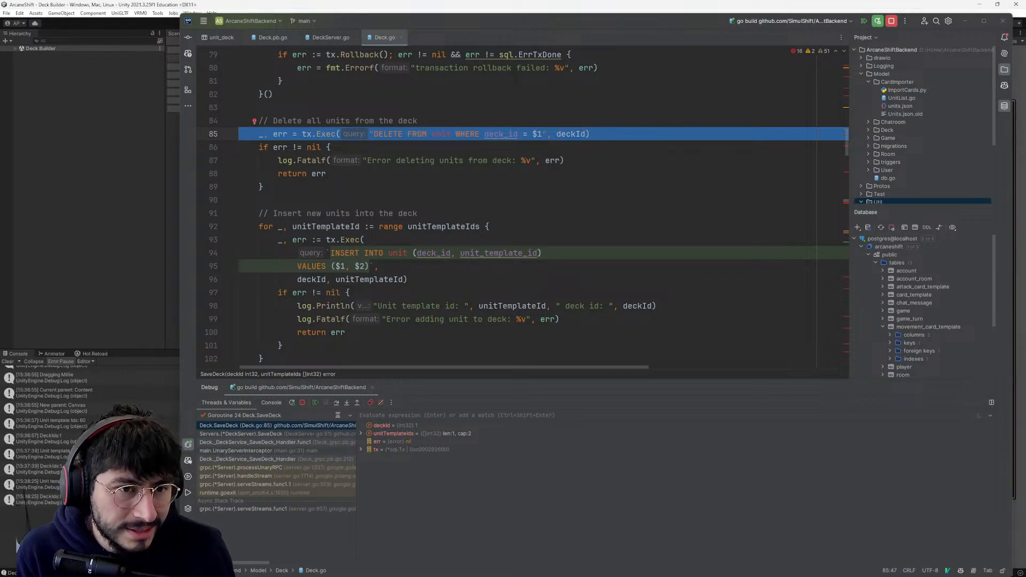
key("alt+Tab")
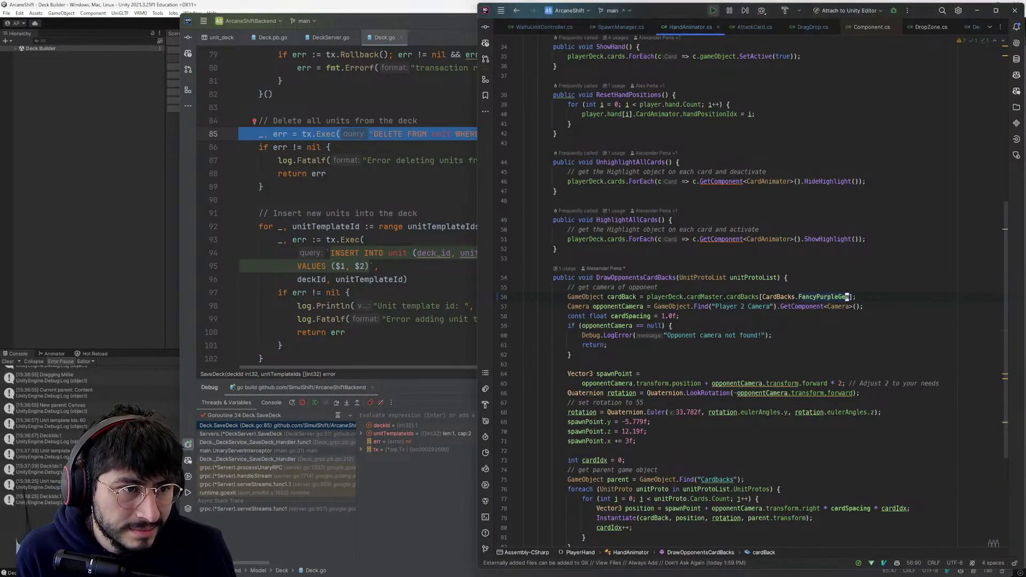
key("alt+Tab")
scroll(527, 208, "up", 2)
scroll(527, 208, "up", 2)
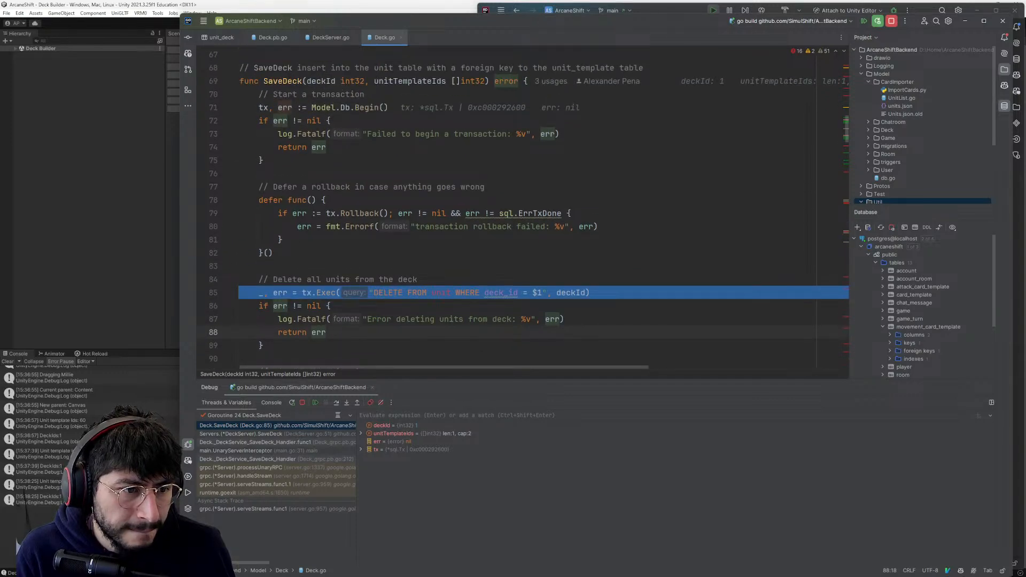
- Open the unit table of the arcaneshift database and examine its deck_id and unit_template_id values
scroll(898, 301, "down", 2)
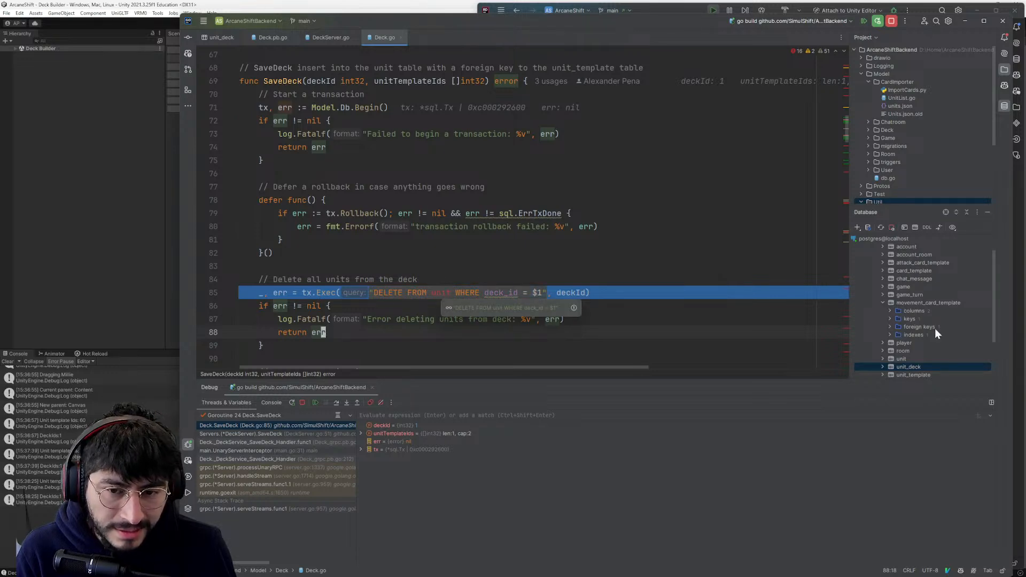
scroll(934, 328, "down", 3)
double_click(895, 302)
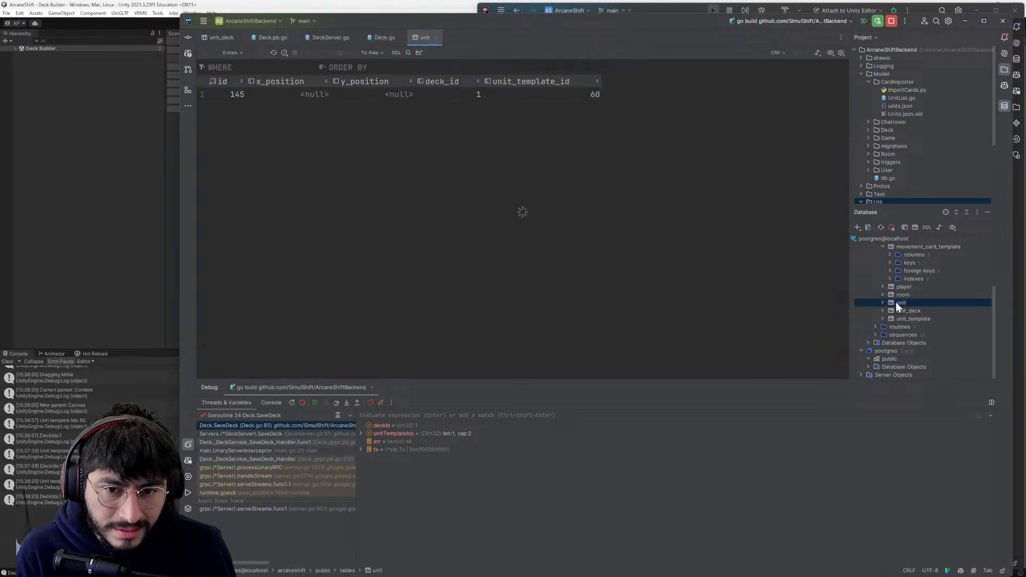
left_click(266, 100)
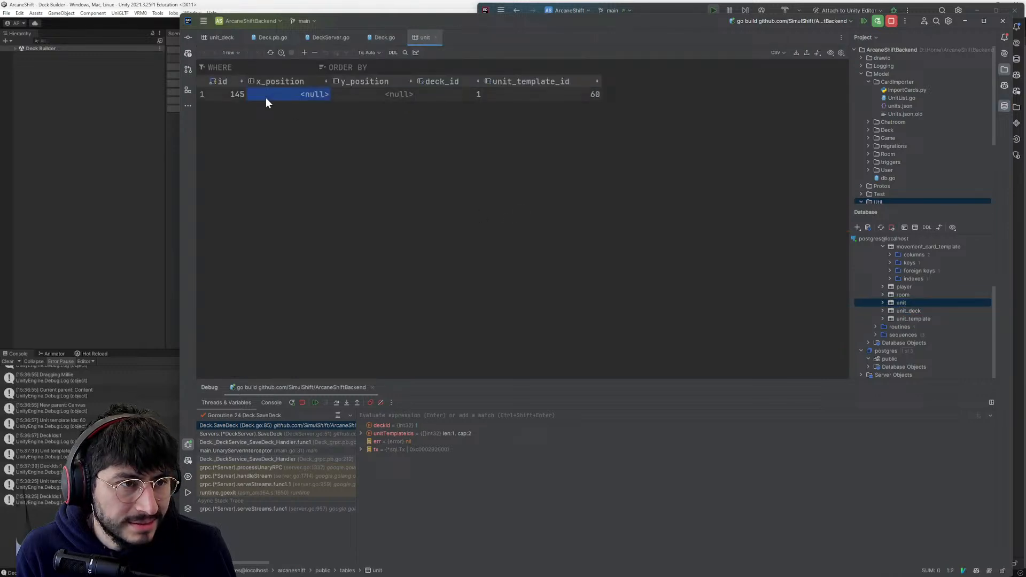
key("alt+Tab")
key("alt+Tab")
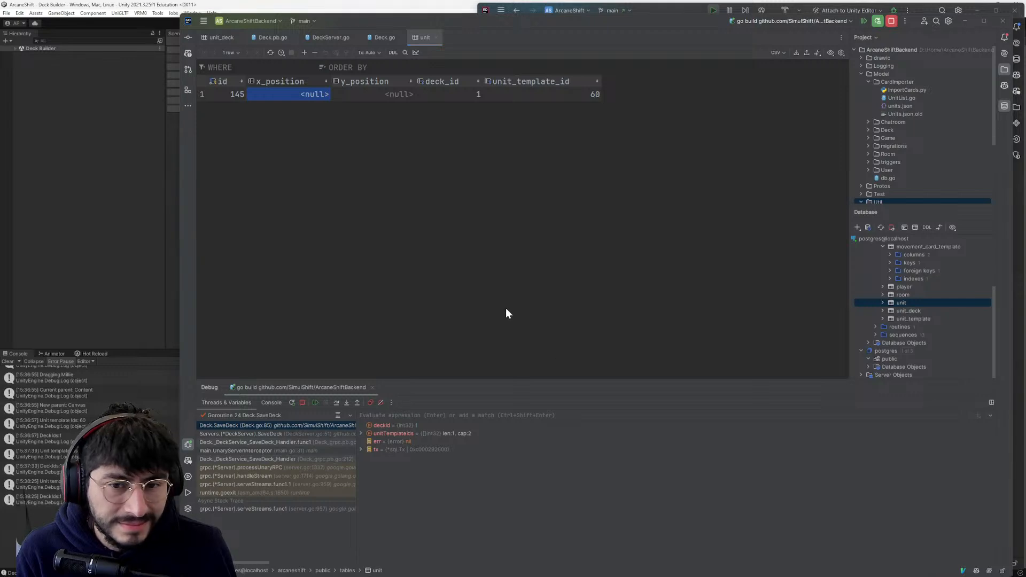
key("alt+Tab")
key("alt+Tab")
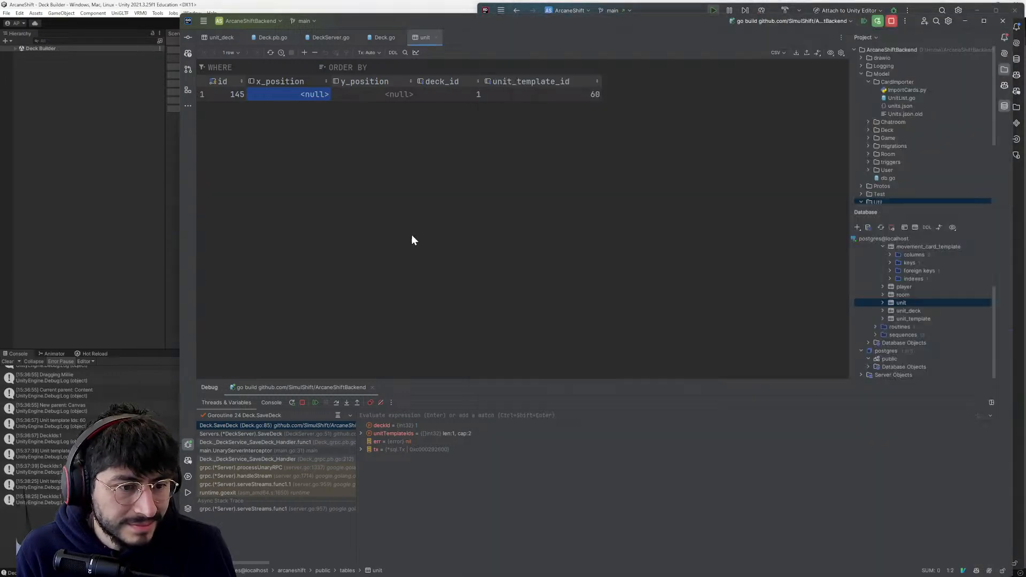
- Return to Deck.go and recheck which table and deck_id the DELETE statement on line 85 targets, then switch to Rider
key("ctrl+Tab")
left_click(490, 293)
left_click(416, 279)
left_click(448, 292)
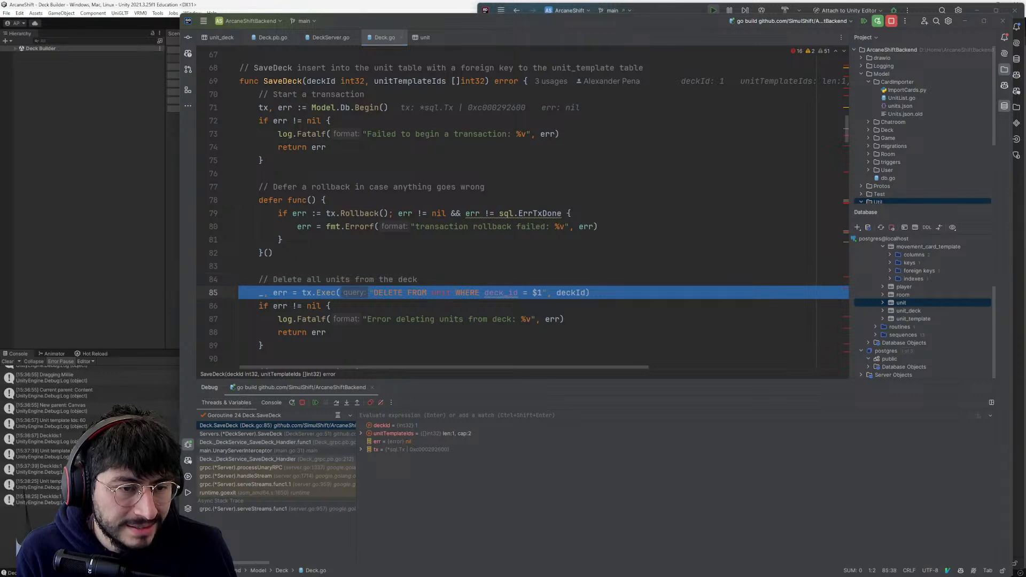
key("alt+Tab")
left_click(391, 292)
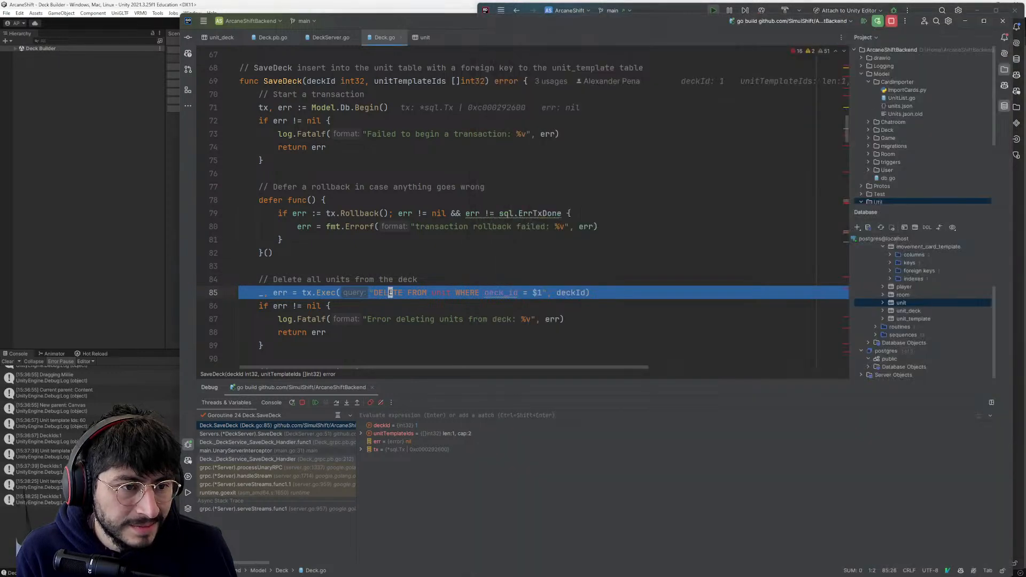
scroll(529, 206, "down", 1)
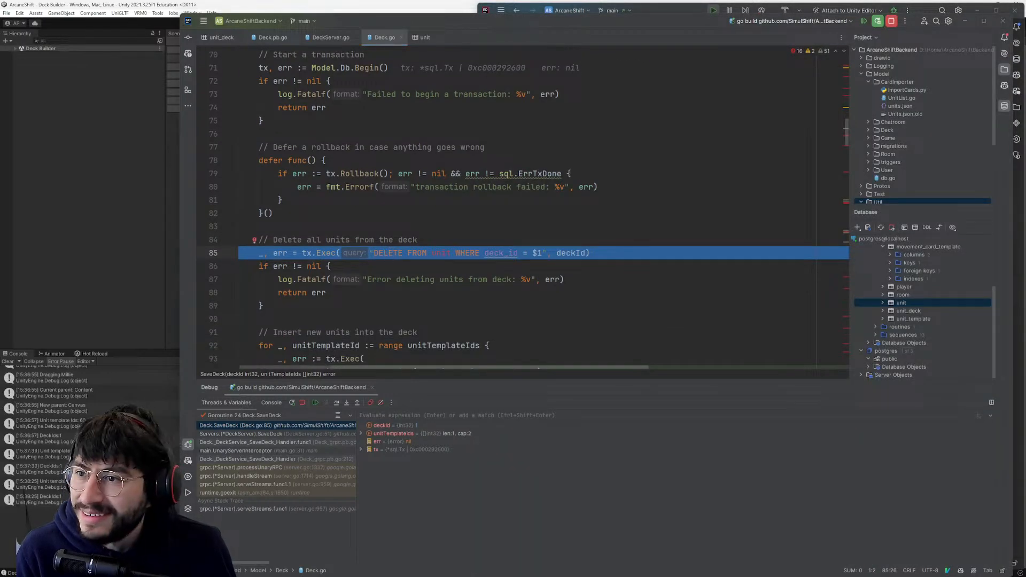
key("alt+Tab")
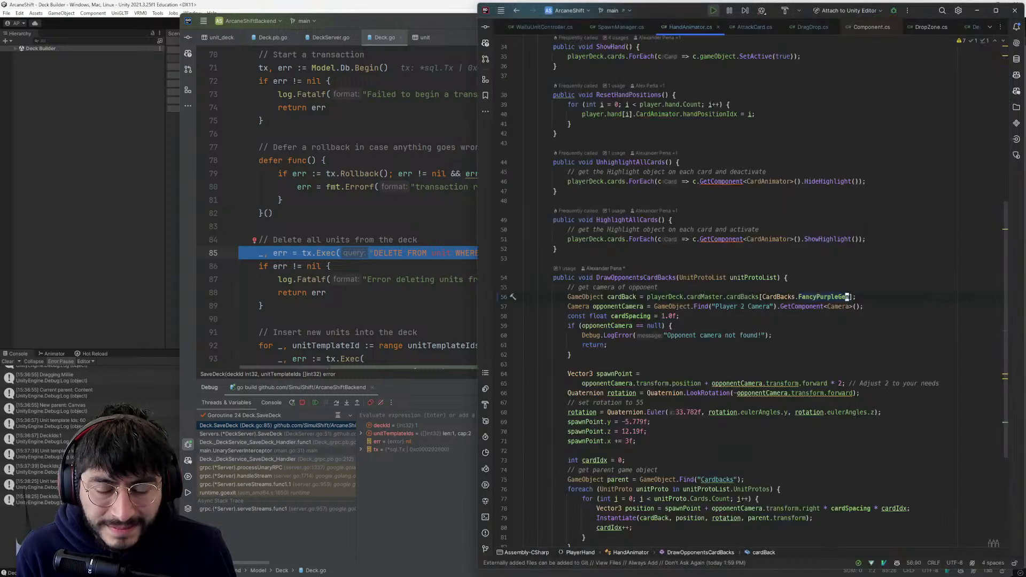
- Return to the Go project and compare the ids in the unit_deck table with the deck_id in the unit table
key("alt+Tab")
left_click(916, 316)
left_click(916, 311)
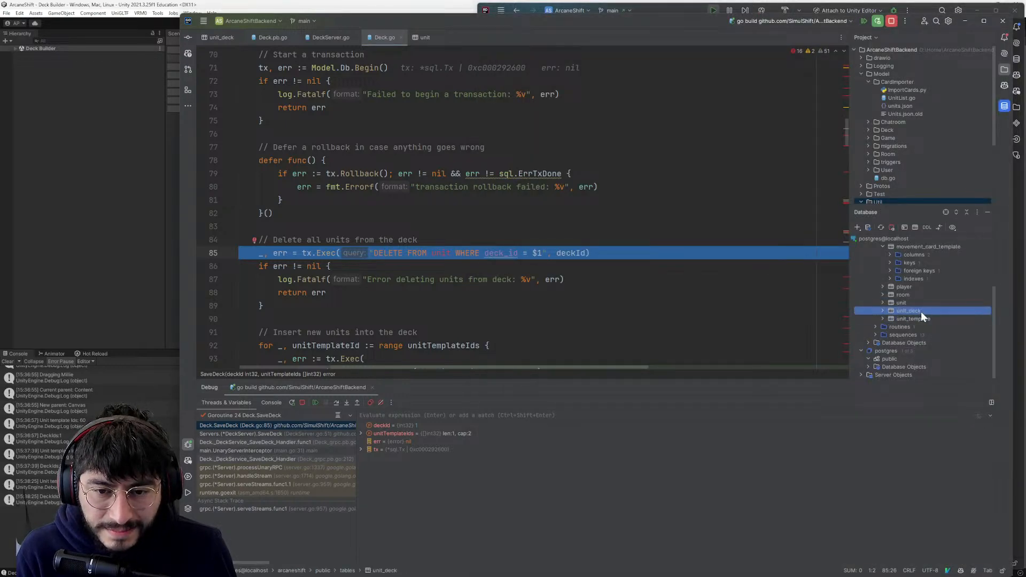
double_click(921, 311)
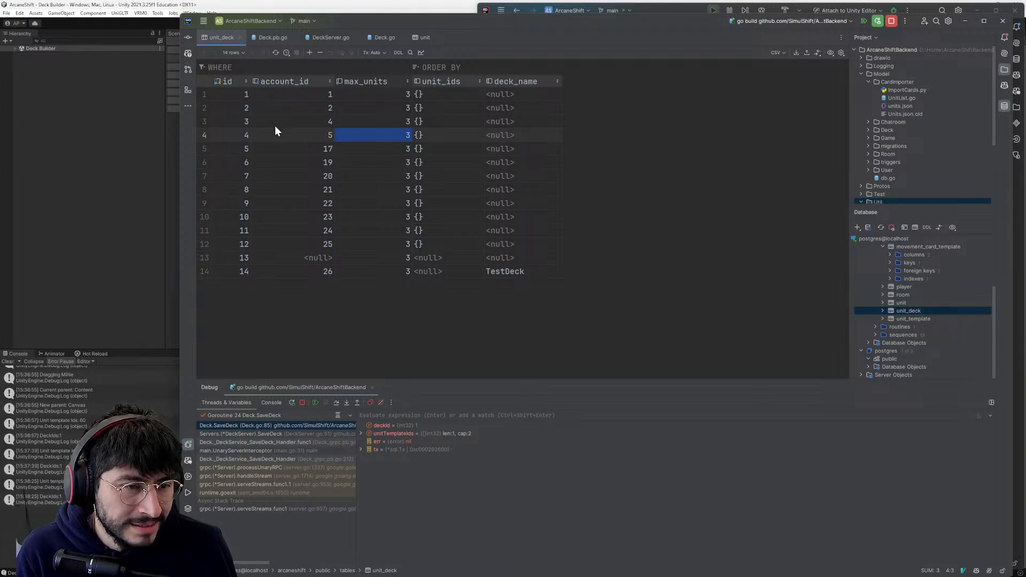
double_click(901, 302)
left_click(444, 94)
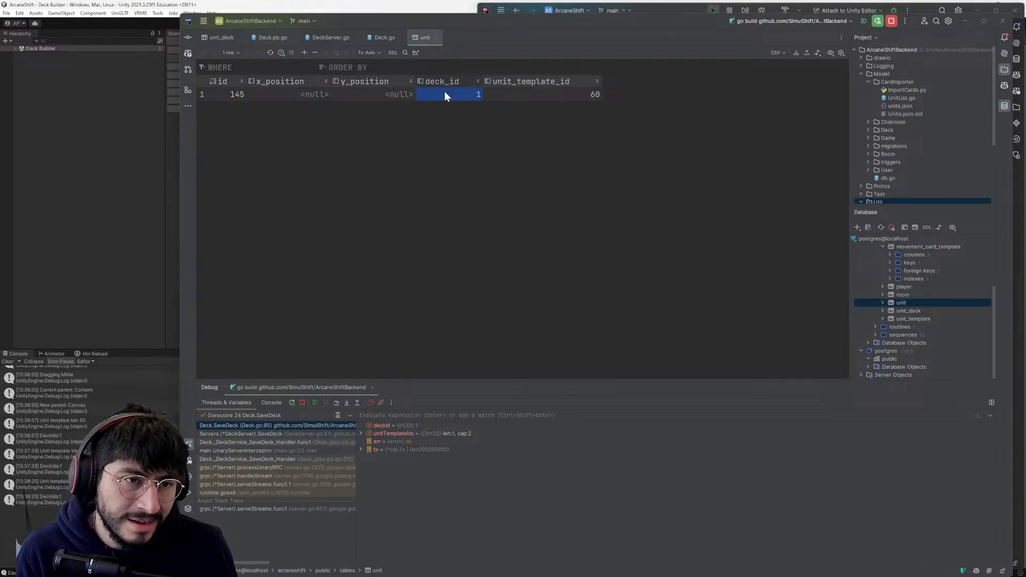
key("alt+Tab")
- Reopen the unit_deck table and check the id and unit_ids of its first row
key("alt+Tab")
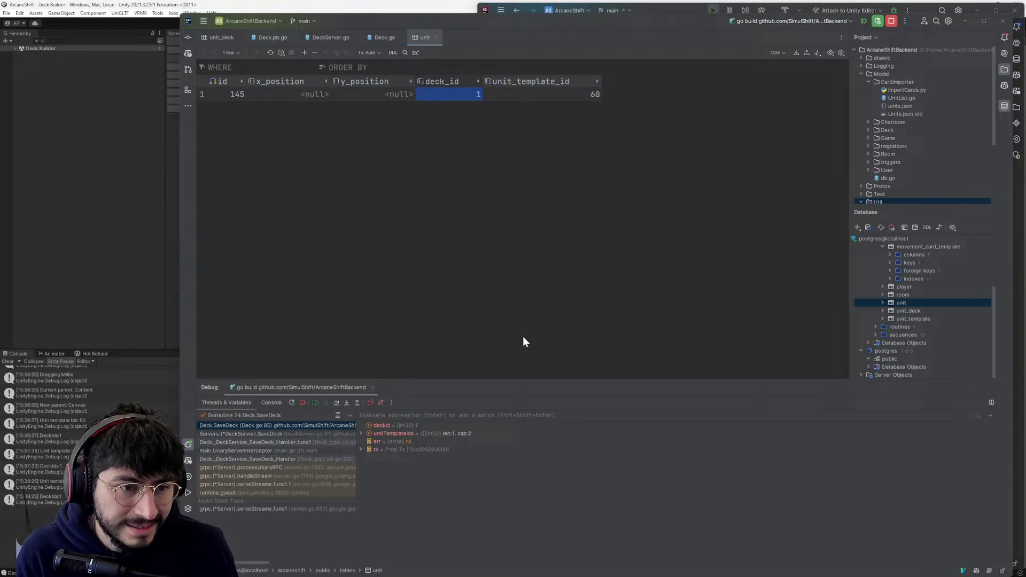
key("alt+Tab")
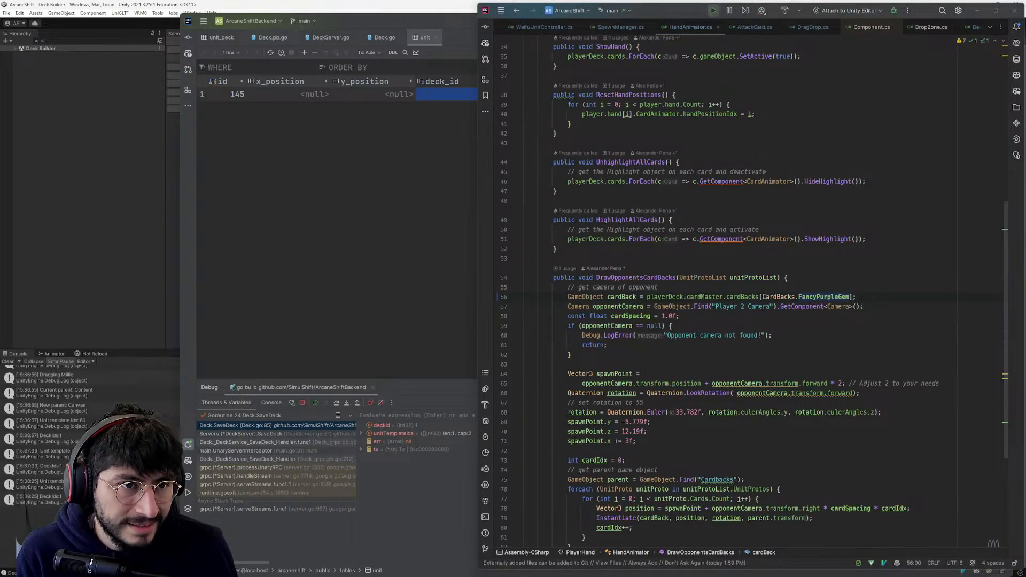
key("alt+Tab")
double_click(908, 310)
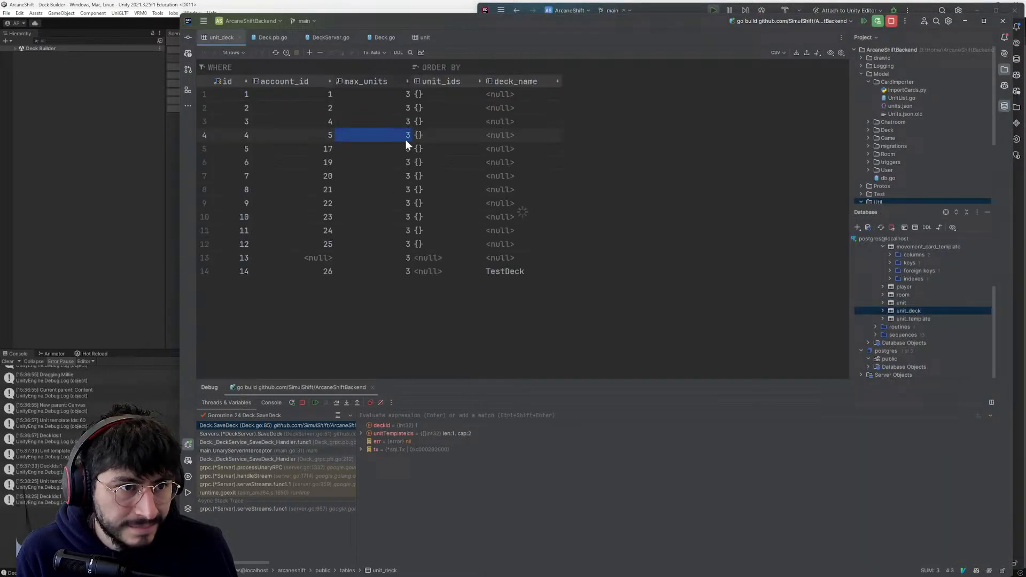
left_click(224, 94)
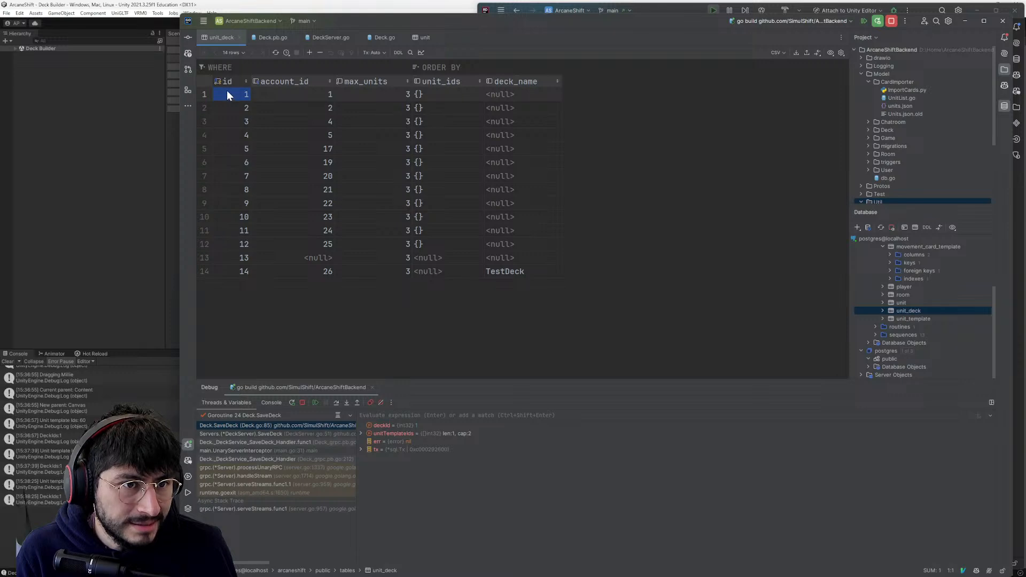
key("alt+Tab")
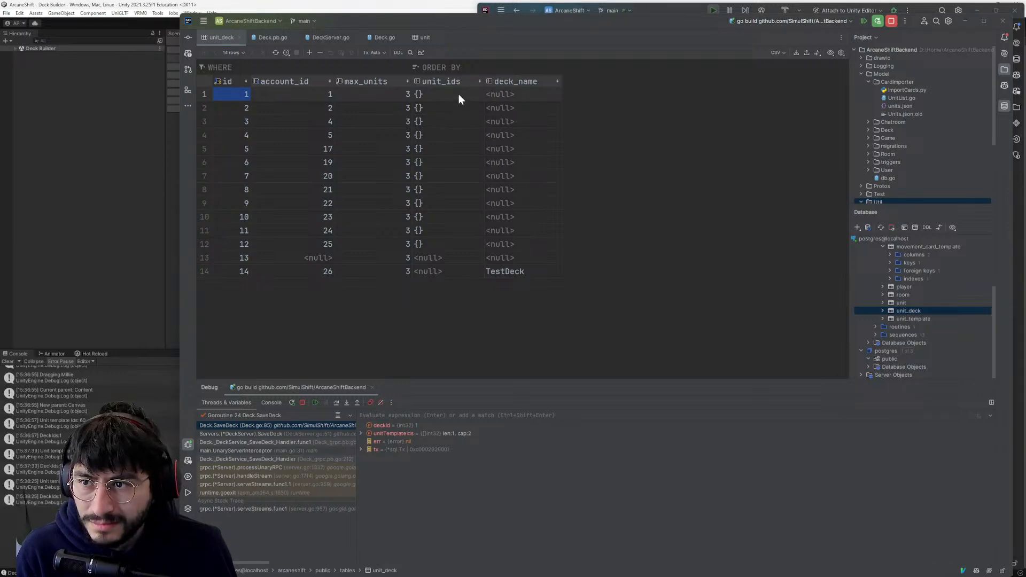
key("alt+Tab")
- Return to Deck.go and step over the DELETE query and its error check to the insert loop on line 92
key("ctrl+Tab")
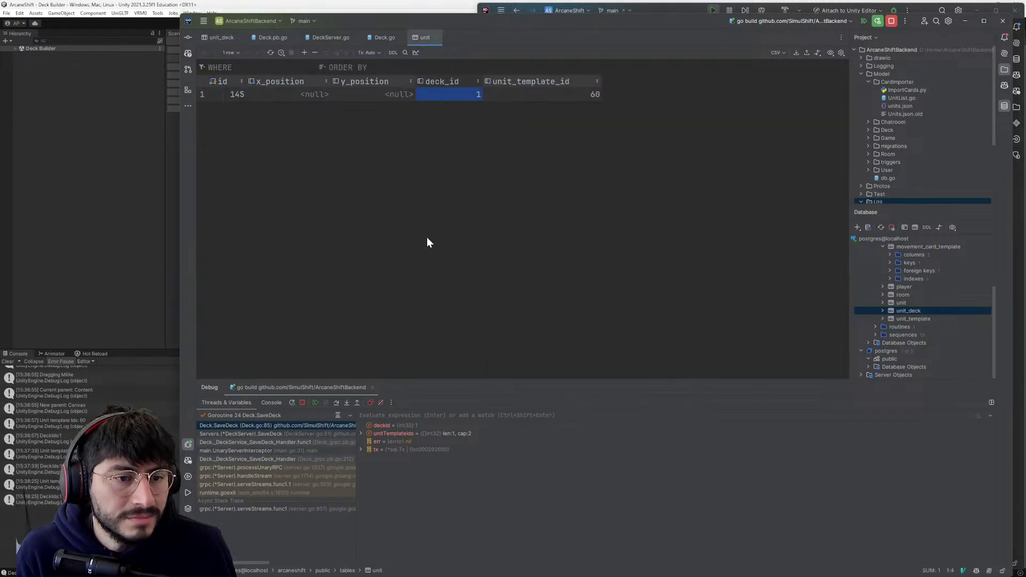
key("ctrl+Tab")
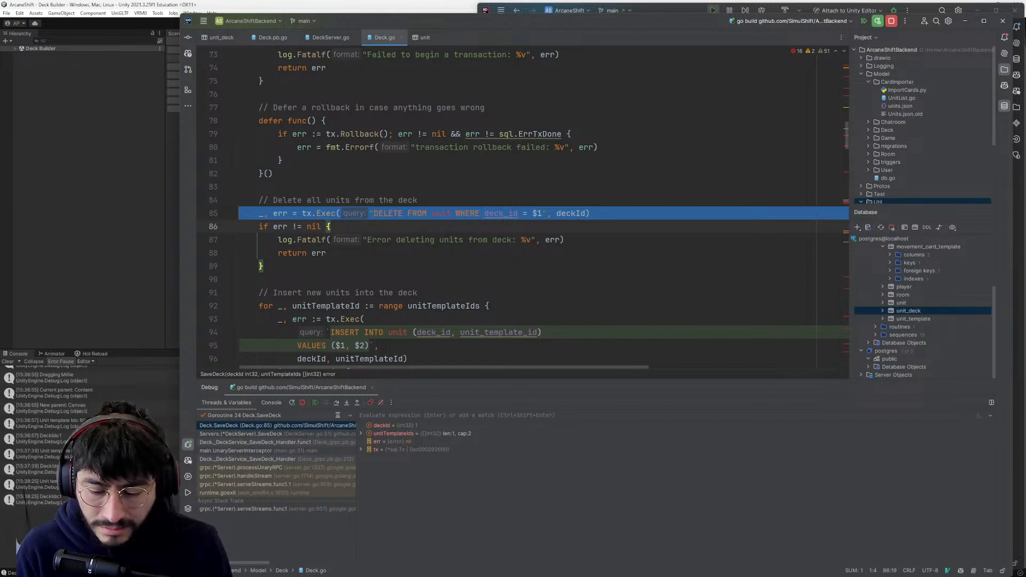
key("F8")
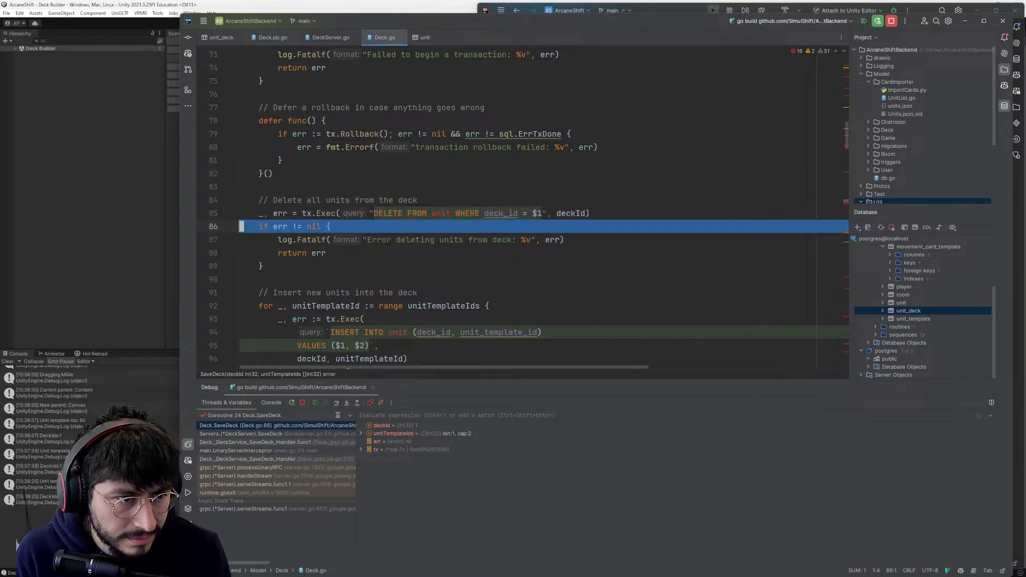
key("F8")
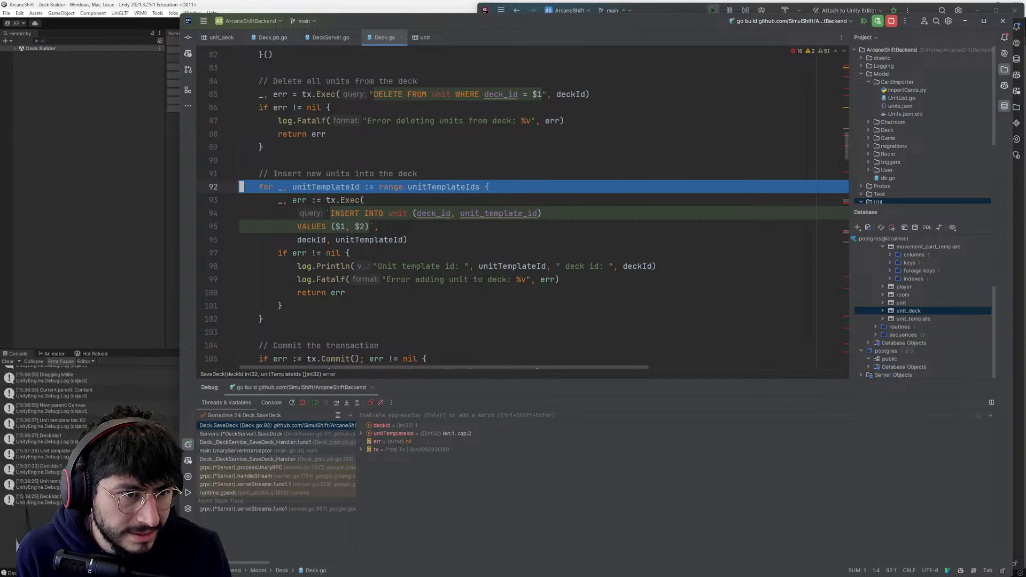
- Examine the INSERT INTO unit query, its deckId and unitTemplateId arguments, and the transaction commit code in SaveDeck
mouse_move(372, 224)
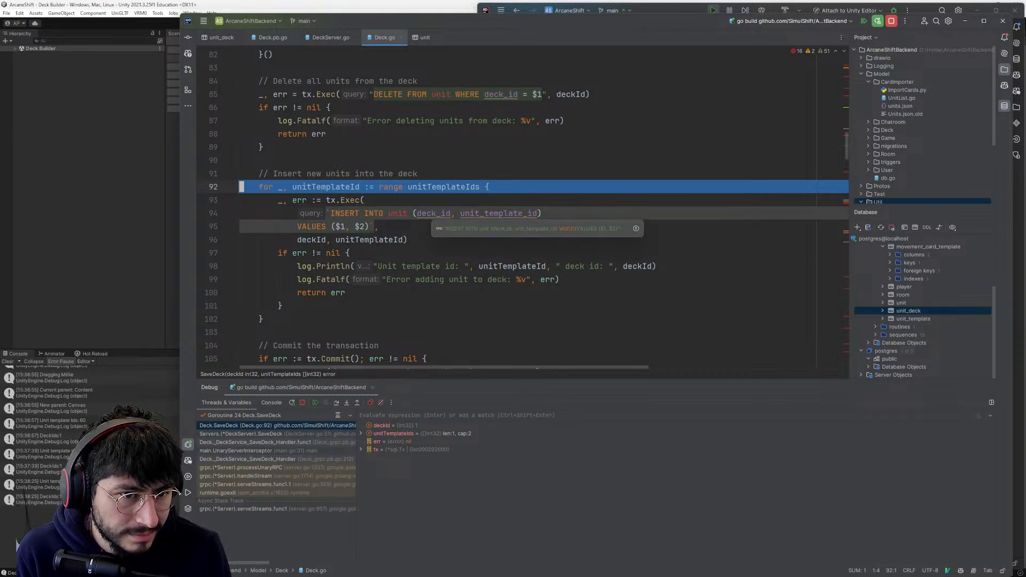
left_click(476, 214)
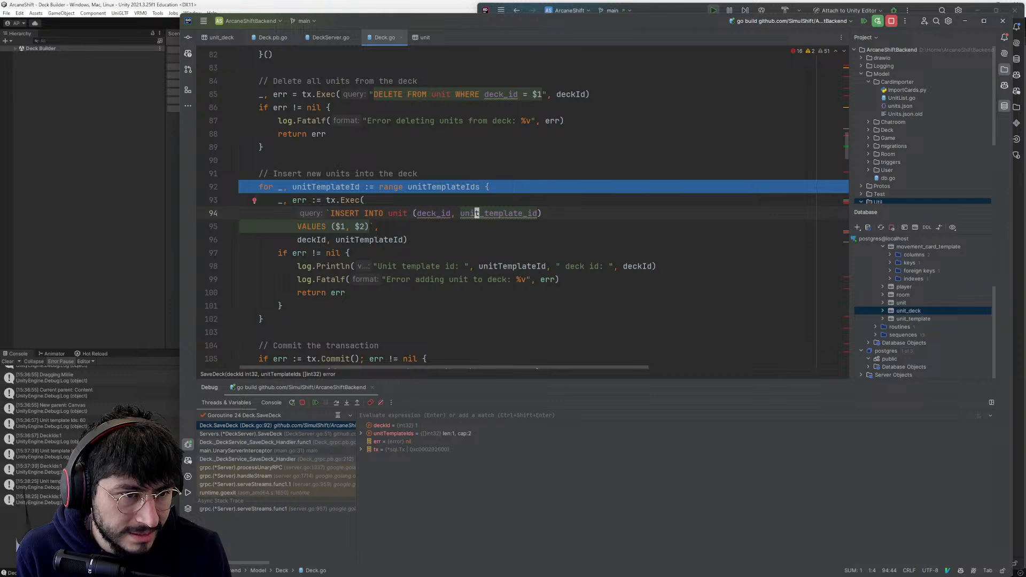
scroll(477, 214, "down", 1)
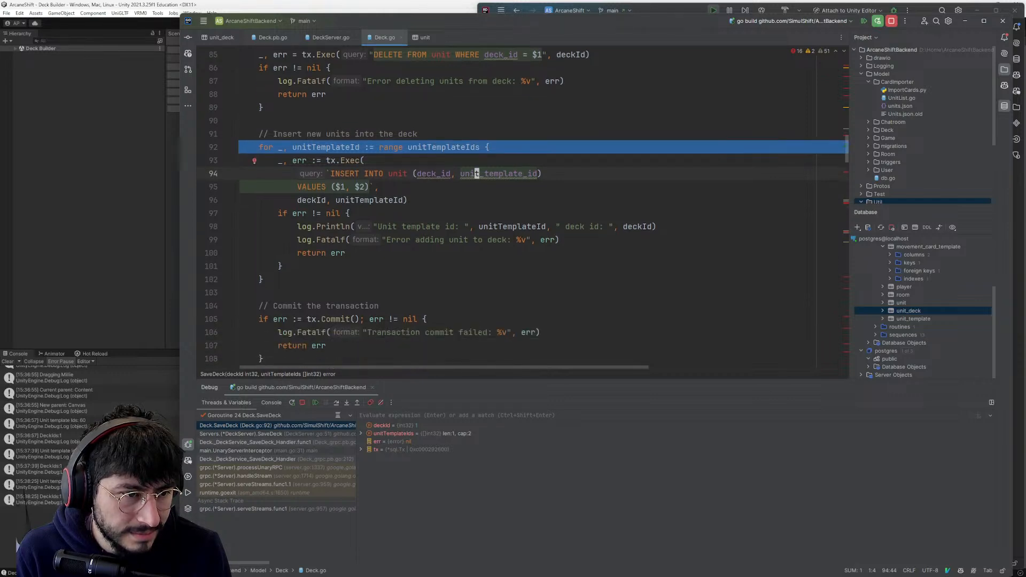
scroll(477, 213, "down", 2)
scroll(476, 214, "up", 2)
scroll(477, 213, "down", 2)
scroll(527, 207, "down", 1)
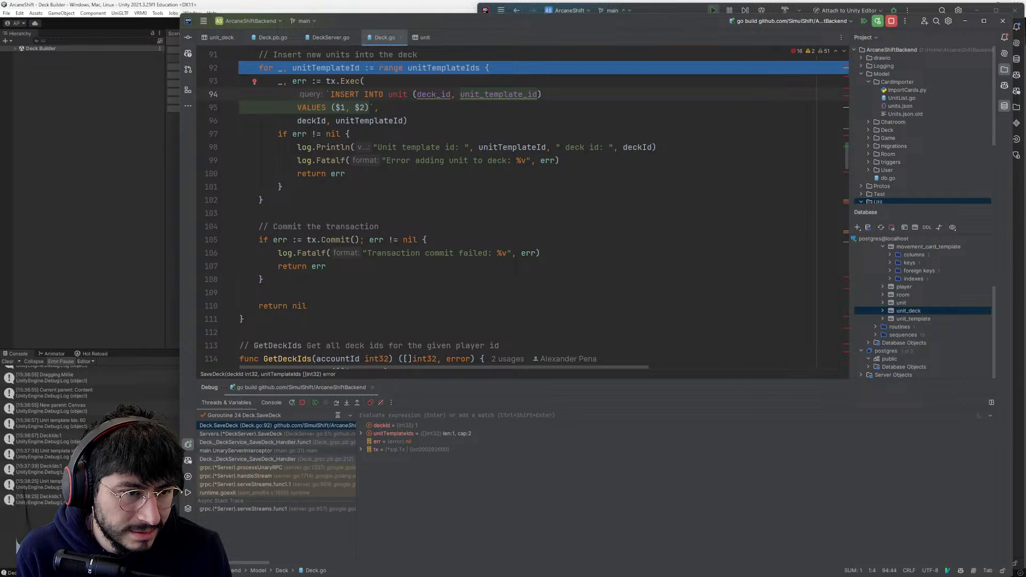
scroll(543, 214, "up", 2)
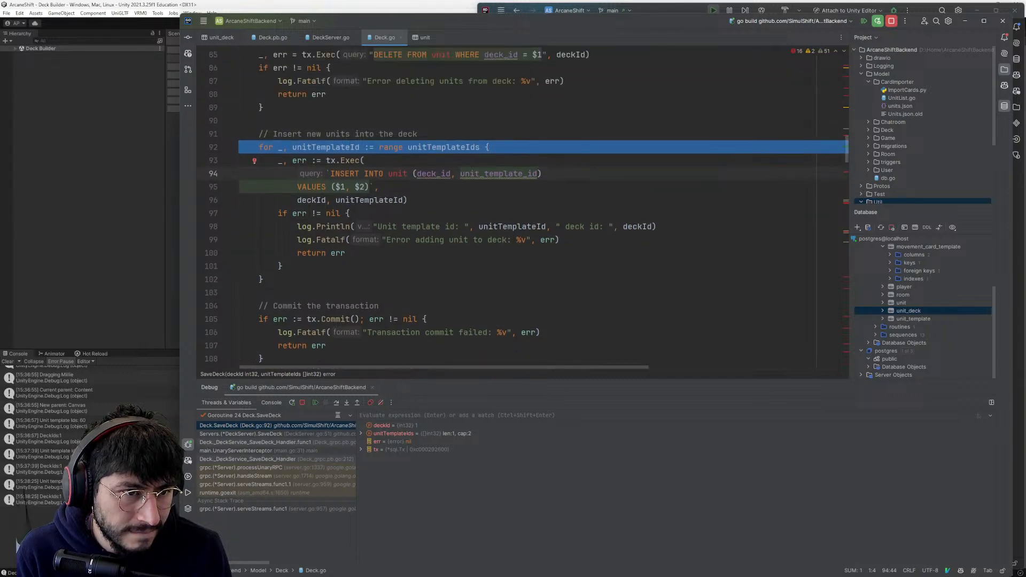
mouse_move(523, 174)
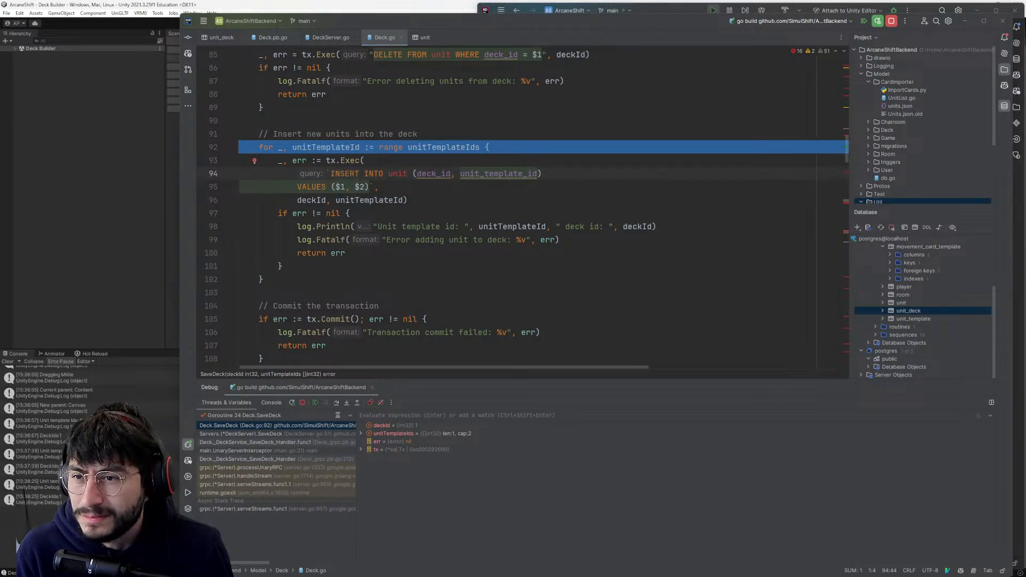
- Check the id and deck_id of the row in the unit table, reopening the table from the database tree
left_click(362, 160)
left_click(424, 37)
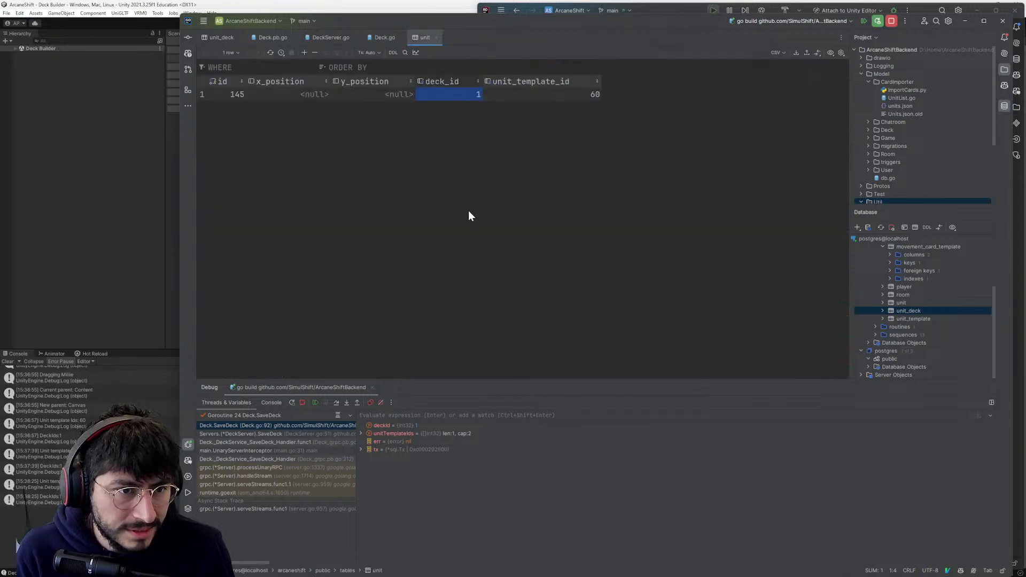
left_click(259, 94)
left_click(219, 95)
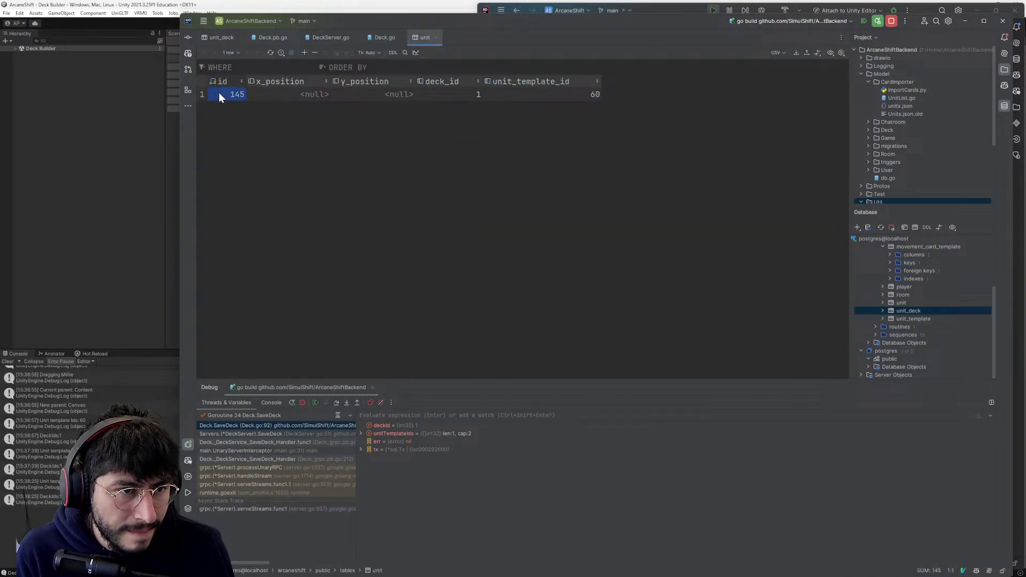
left_click(448, 94)
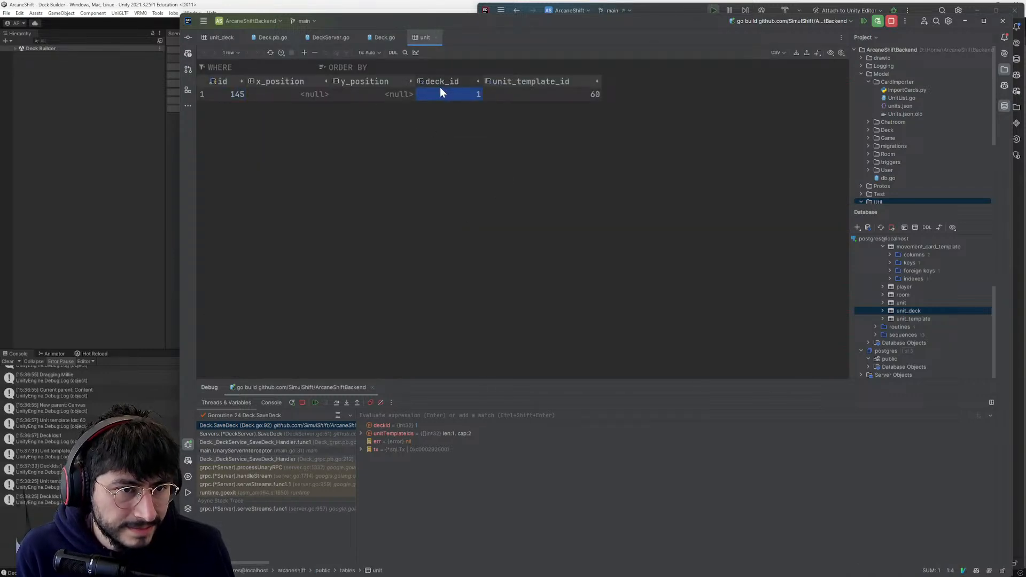
left_click(902, 302)
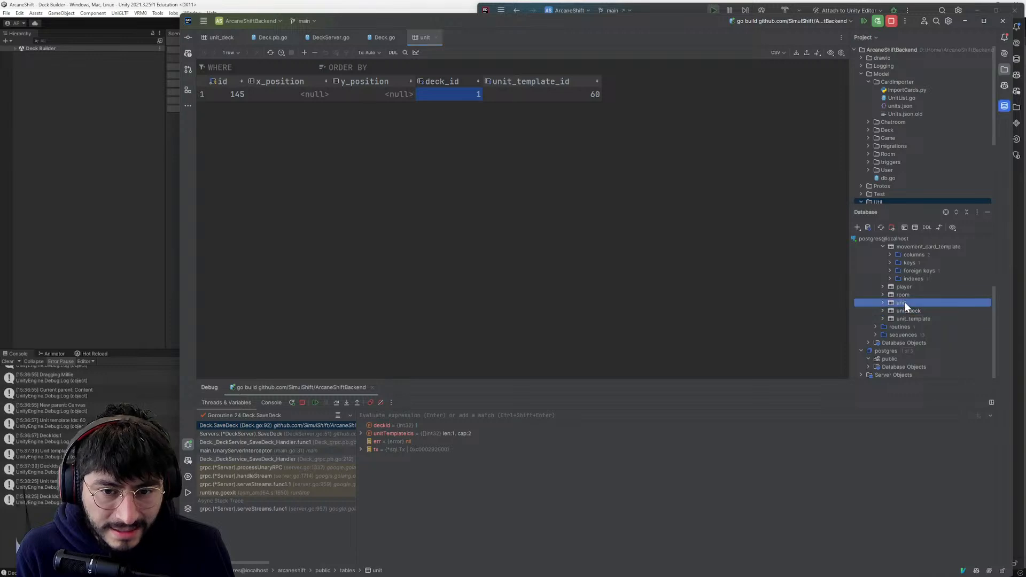
double_click(906, 304)
double_click(906, 304)
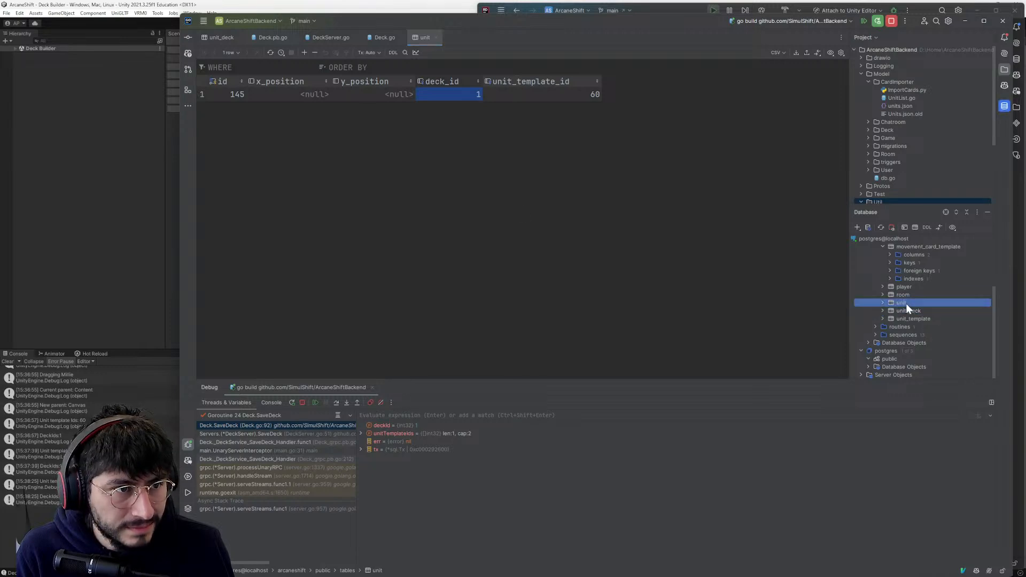
key("alt+Tab")
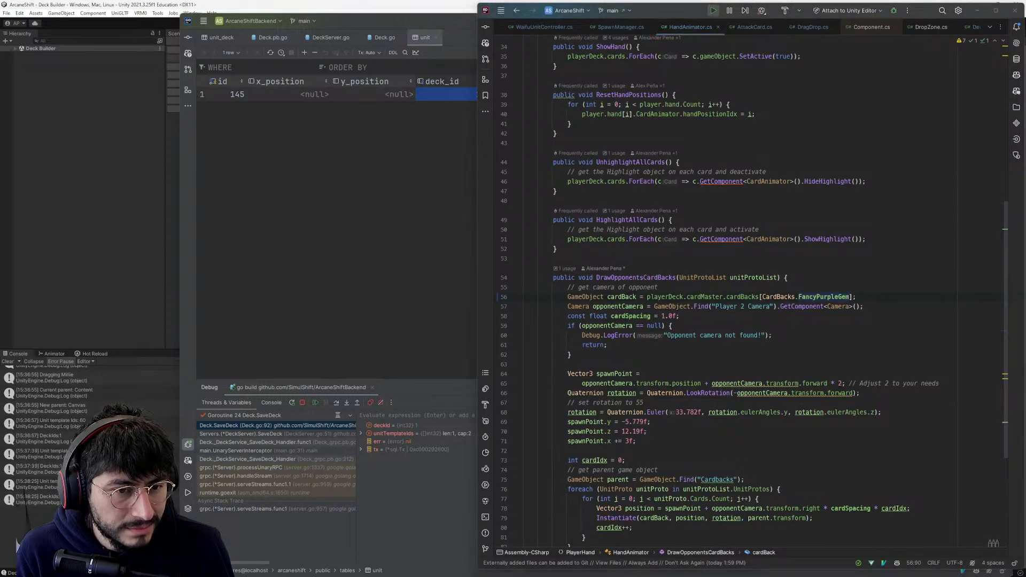
- Go back to the insert loop in Deck.go and inspect the contents of the unitTemplateIds slice on line 92
key("alt+Tab")
key("ctrl+Tab")
left_click(375, 200)
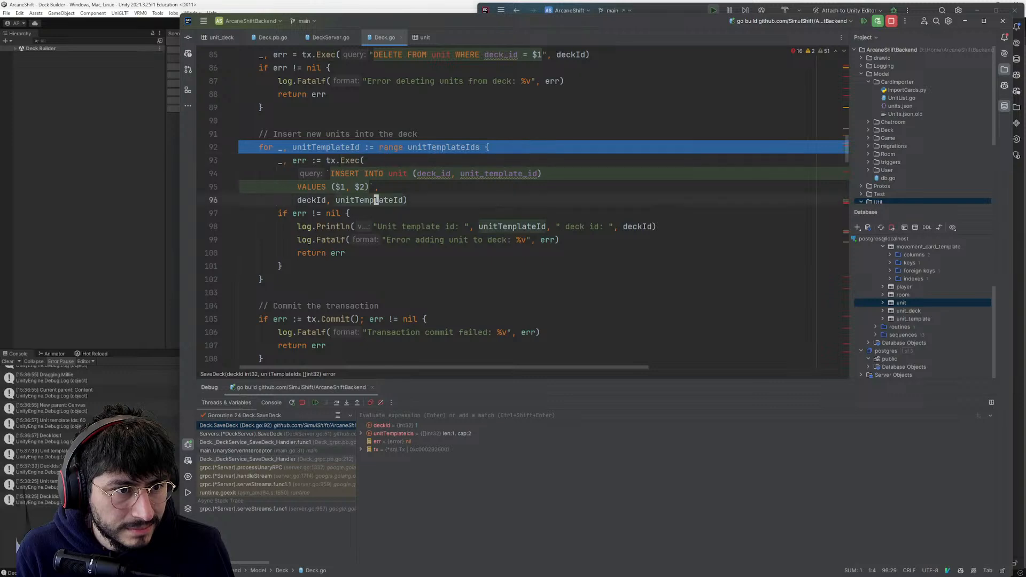
scroll(375, 200, "up", 2)
left_click(240, 200)
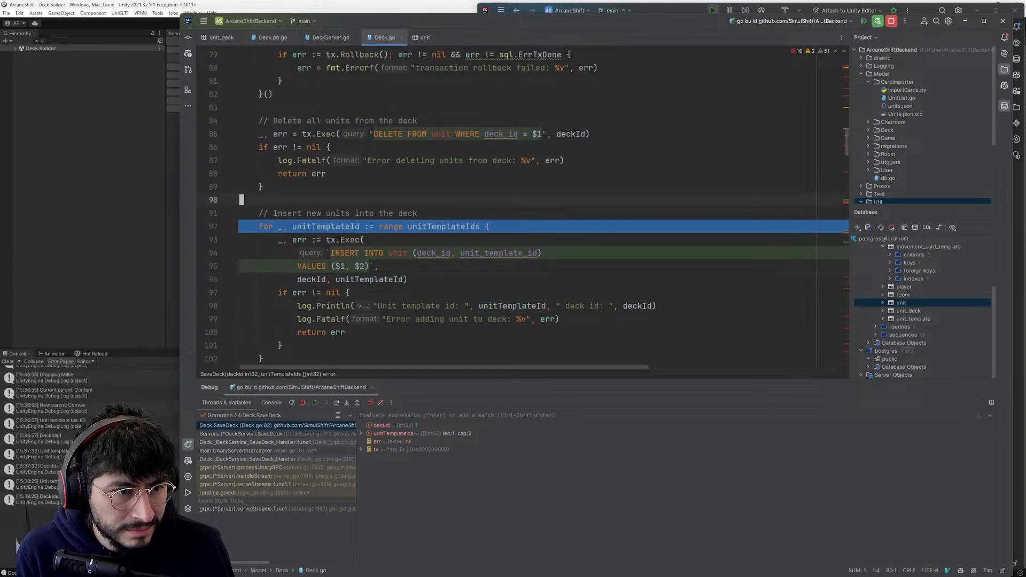
scroll(240, 200, "down", 1)
left_click(357, 186)
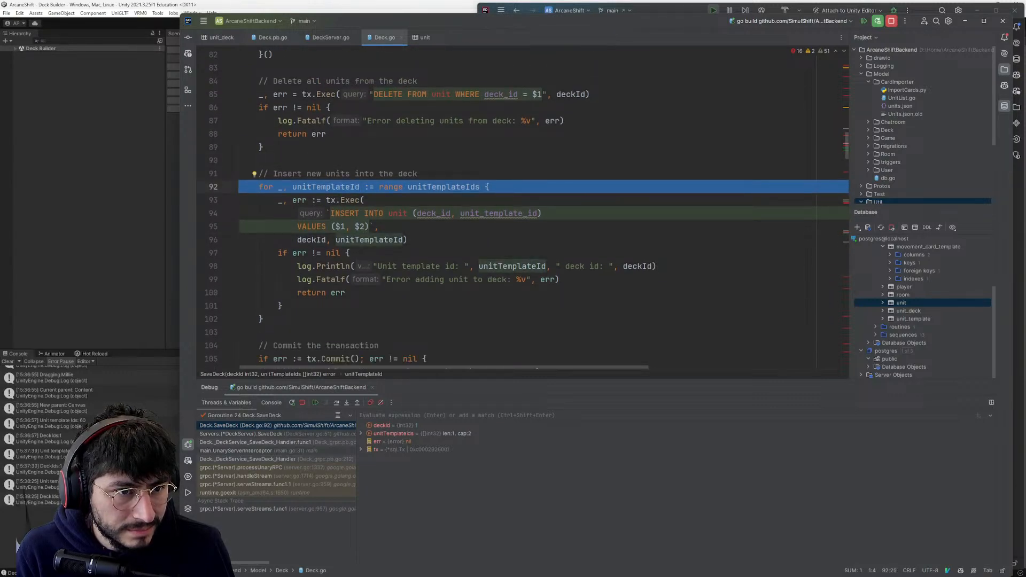
mouse_move(454, 188)
left_click(477, 202)
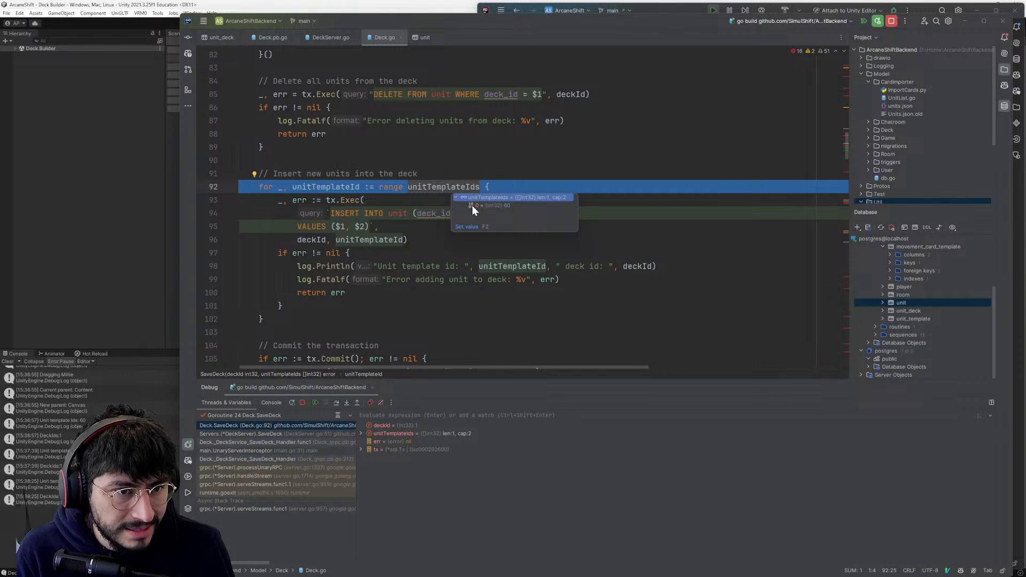
left_click(486, 206)
left_click(537, 196)
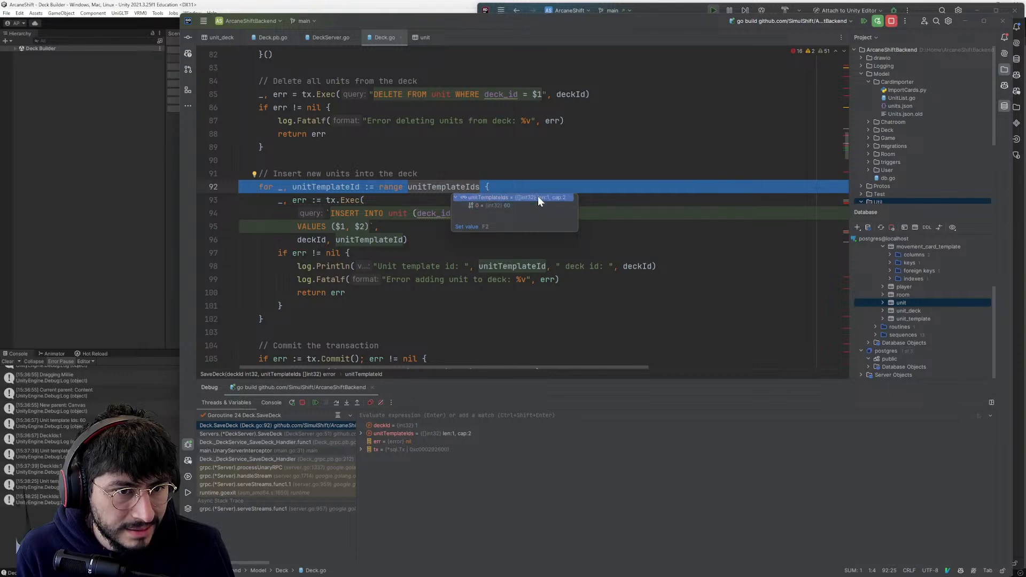
left_click(510, 206)
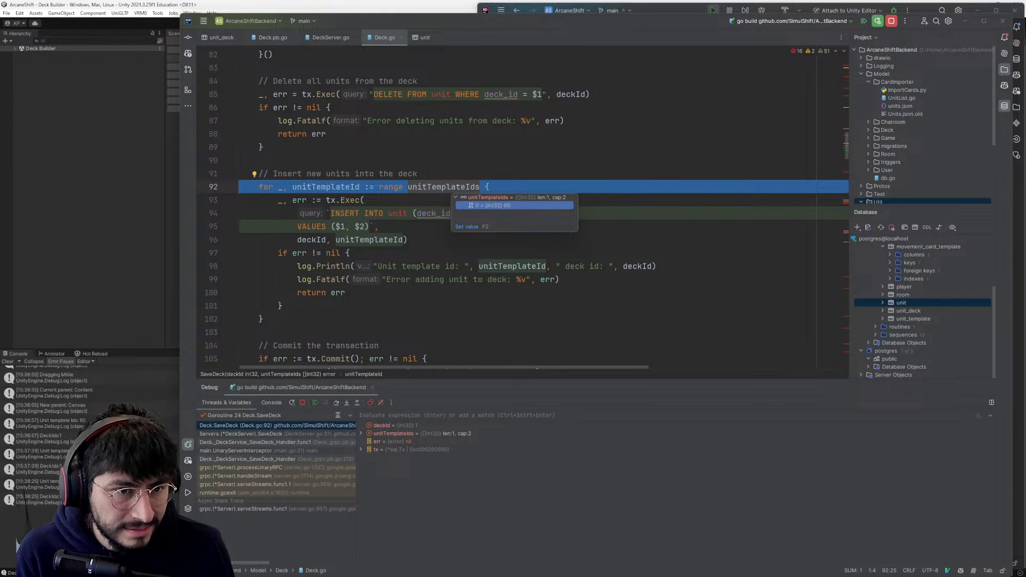
- Check the unit row's unit_template_id and look up the matching unit name in the unit_template table
left_click(912, 302)
key("alt+Tab")
left_click(900, 302)
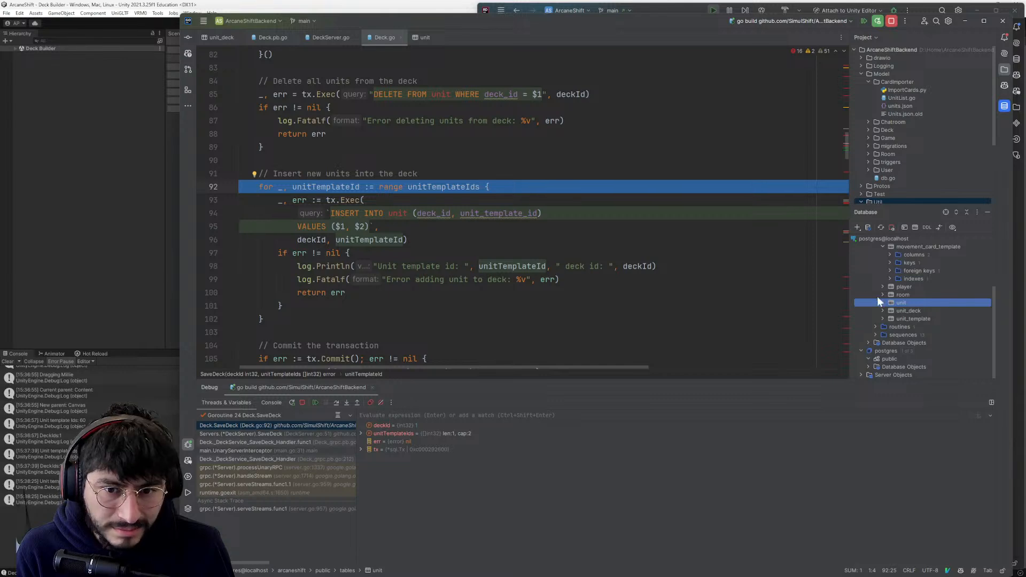
double_click(897, 302)
left_click(517, 96)
key("alt+Tab")
key("alt+Tab")
double_click(903, 319)
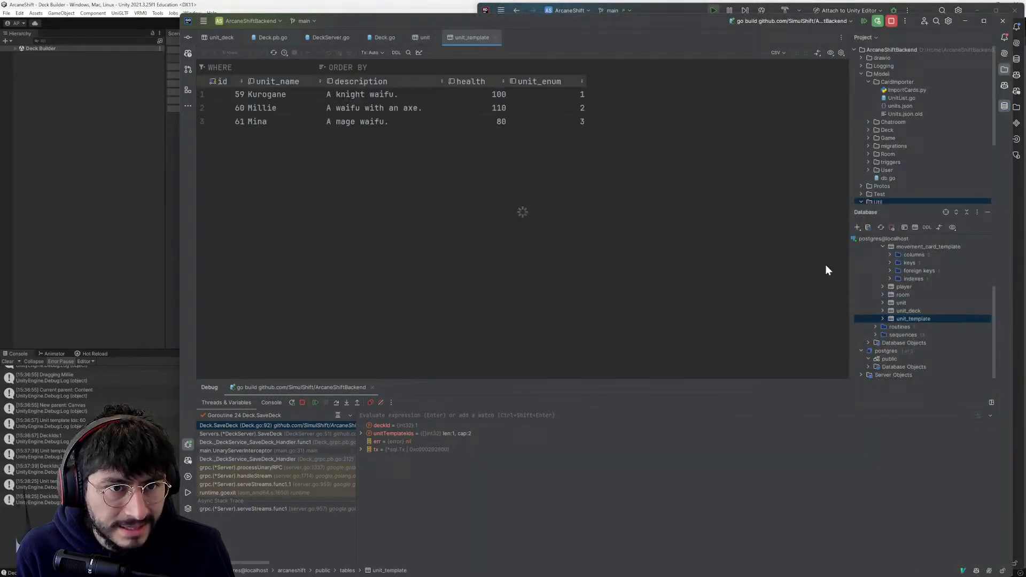
left_click(249, 107)
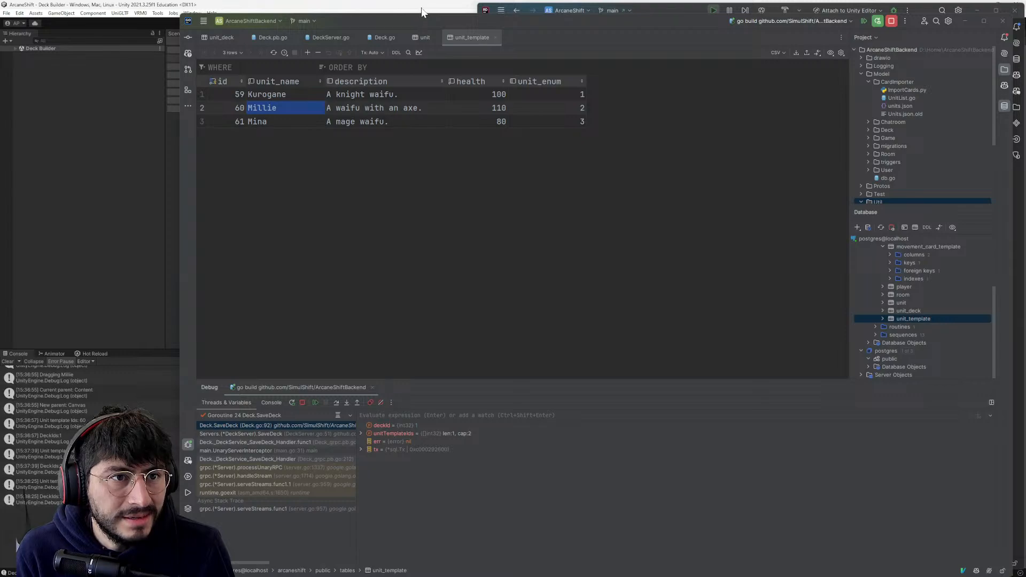
- Snap the ArcaneShift and ArcaneShiftBackend IDE windows to the half of the screen beside Unity's hierarchy and console
left_click_drag(422, 16, 363, 66)
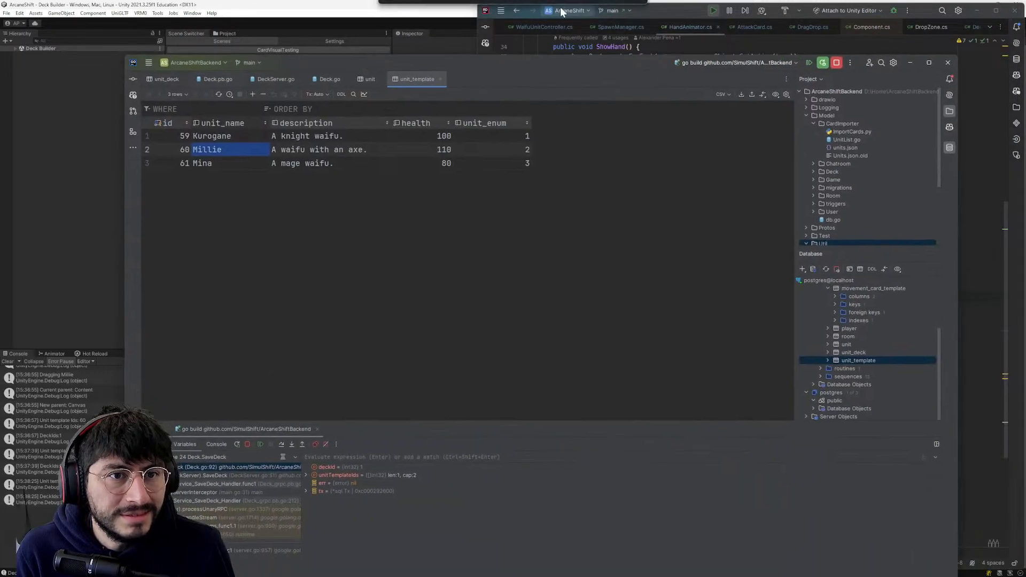
left_click_drag(661, 12, 655, 88)
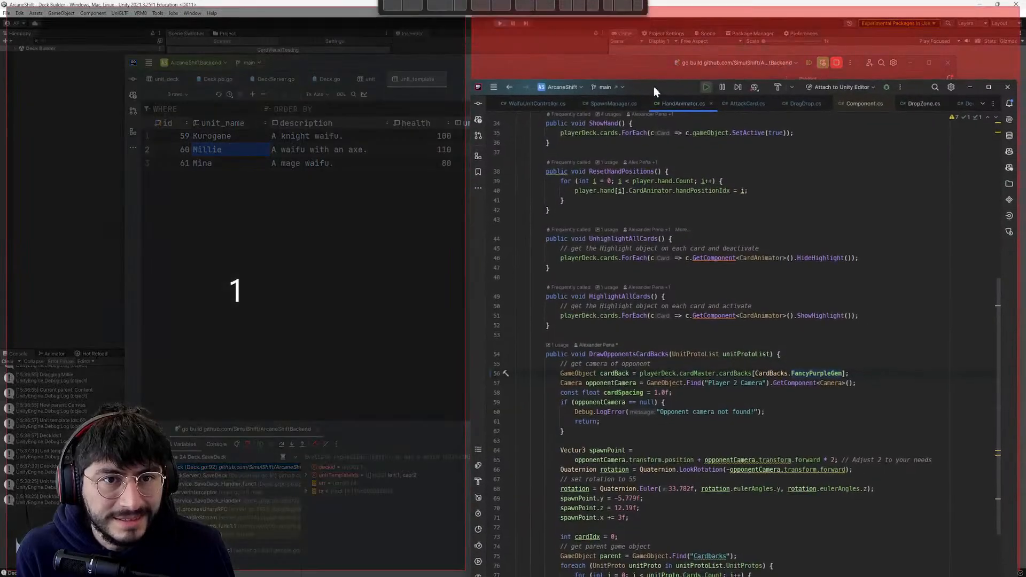
left_click_drag(291, 62, 581, 80)
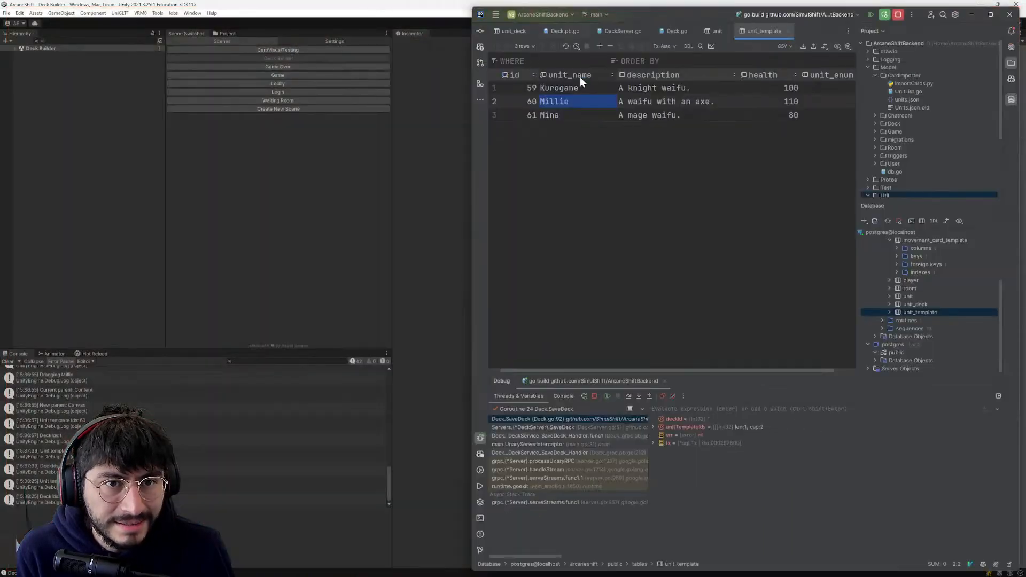
- Glance at the unit_deck table, then resume the server from line 92 of Deck.go and review SaveDeck's commit code
left_click(517, 31)
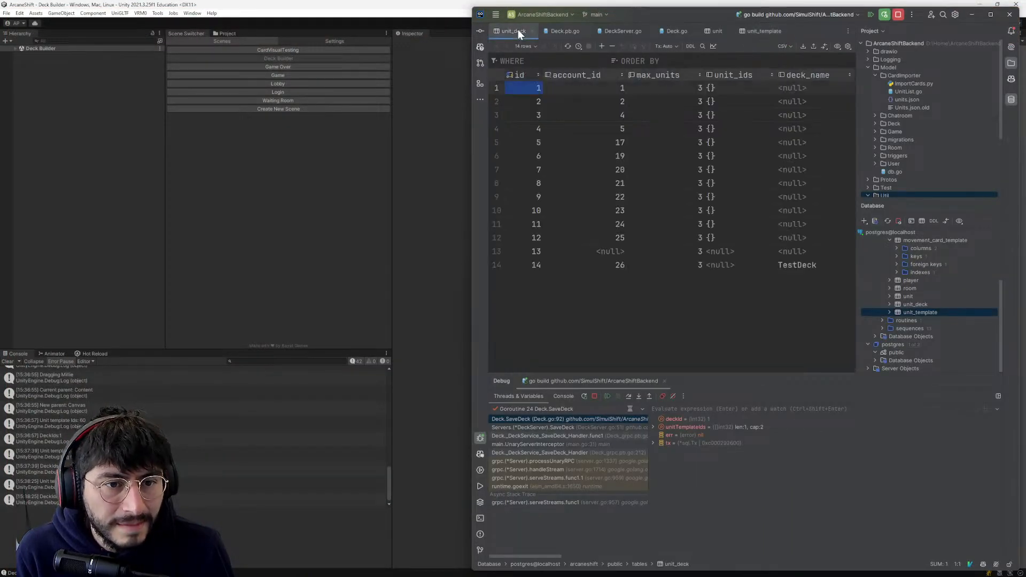
left_click(681, 32)
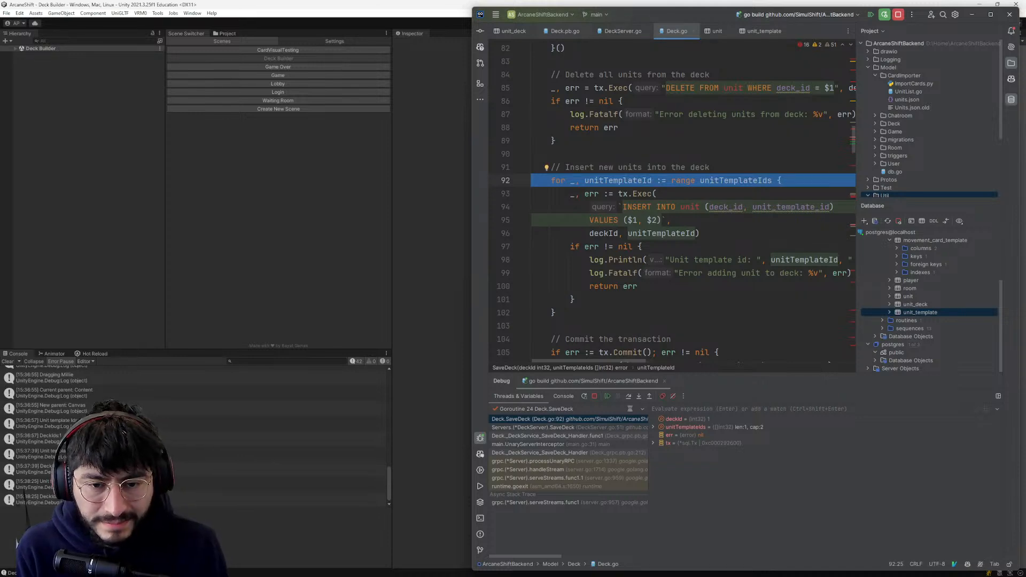
key("F9")
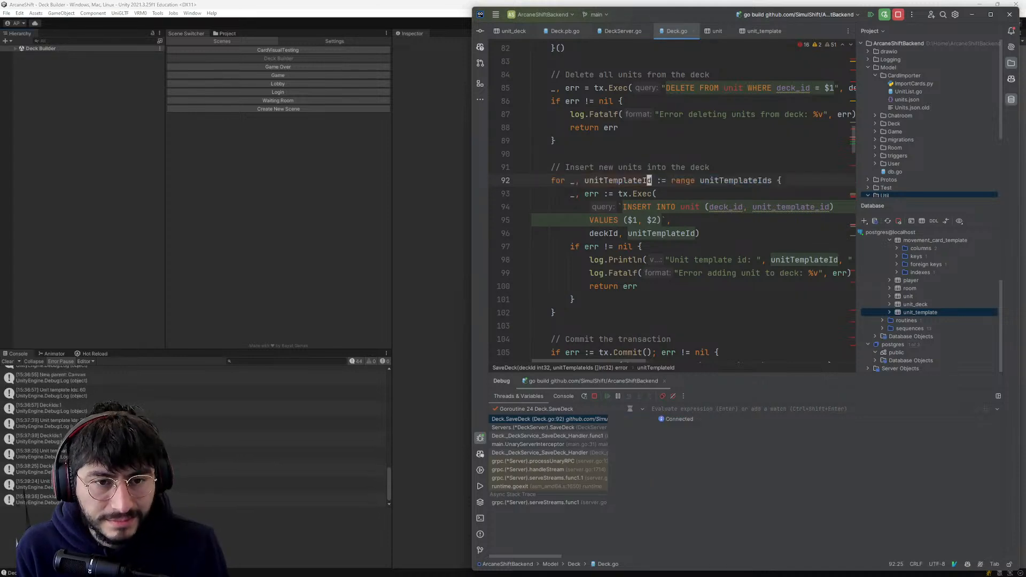
scroll(677, 203, "down", 2)
left_click(572, 220)
scroll(716, 194, "down", 6)
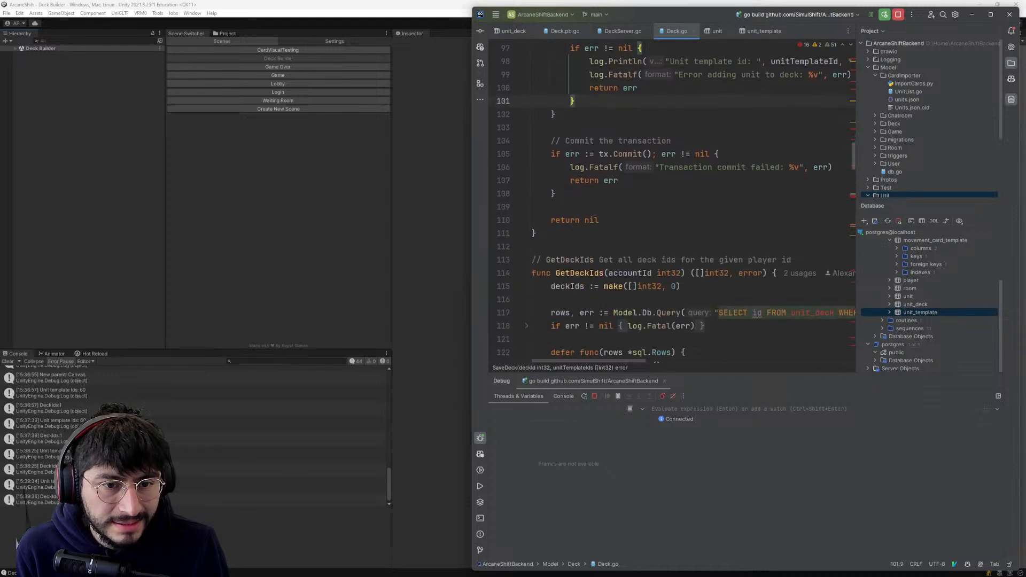
scroll(715, 193, "up", 3)
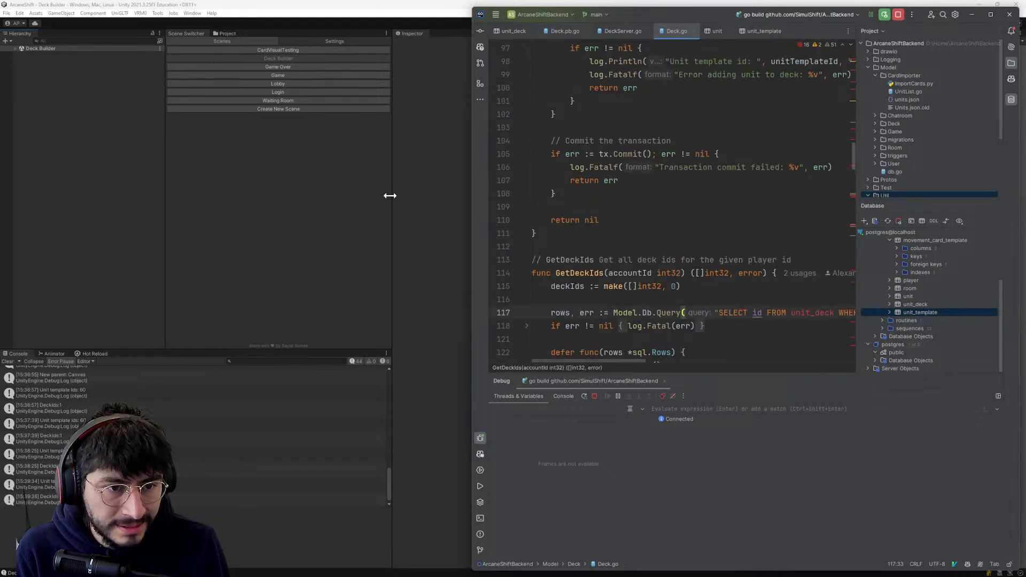
- Reopen the unit table and check the row's position, deck_id and unit_template_id values
left_click(389, 196)
key("alt+Tab")
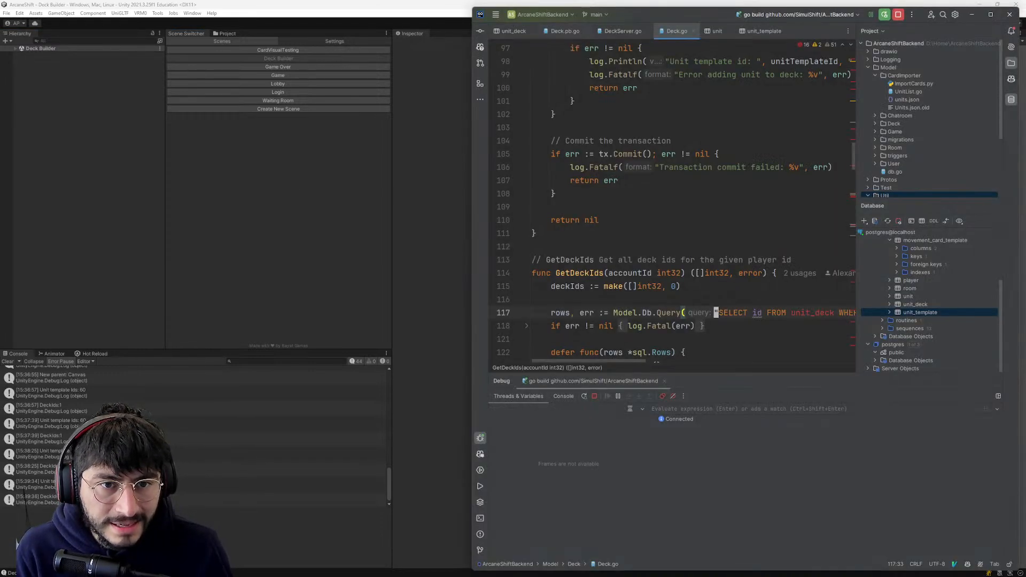
left_click(901, 132)
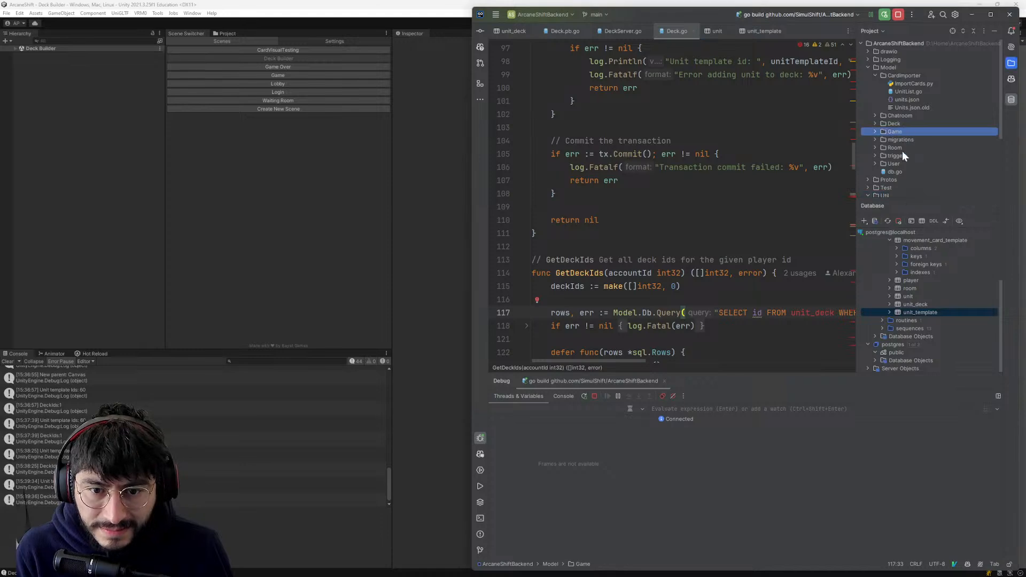
left_click(897, 297)
double_click(897, 296)
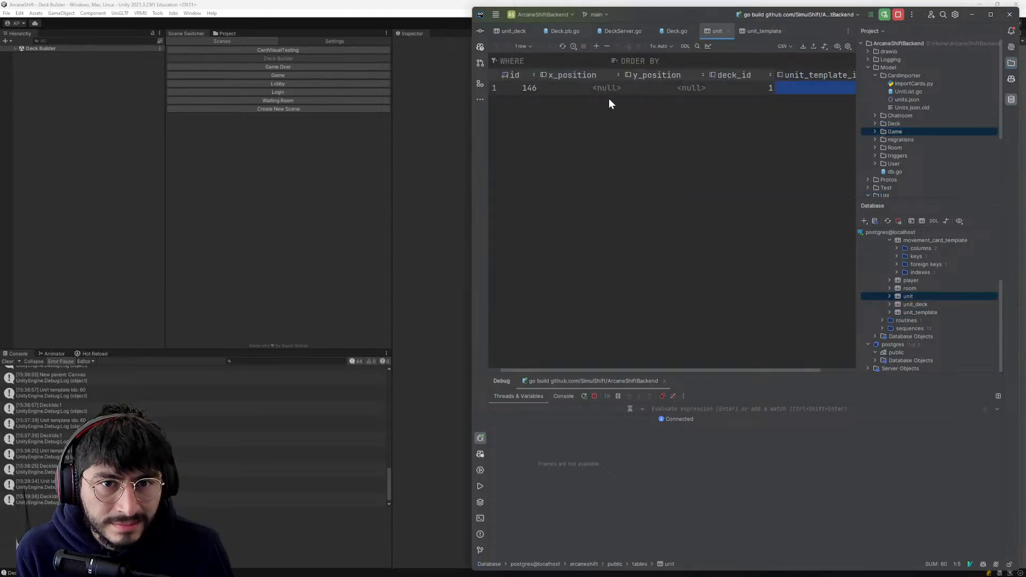
left_click(669, 87)
left_click(585, 89)
left_click_drag(600, 369, 708, 365)
left_click(722, 90)
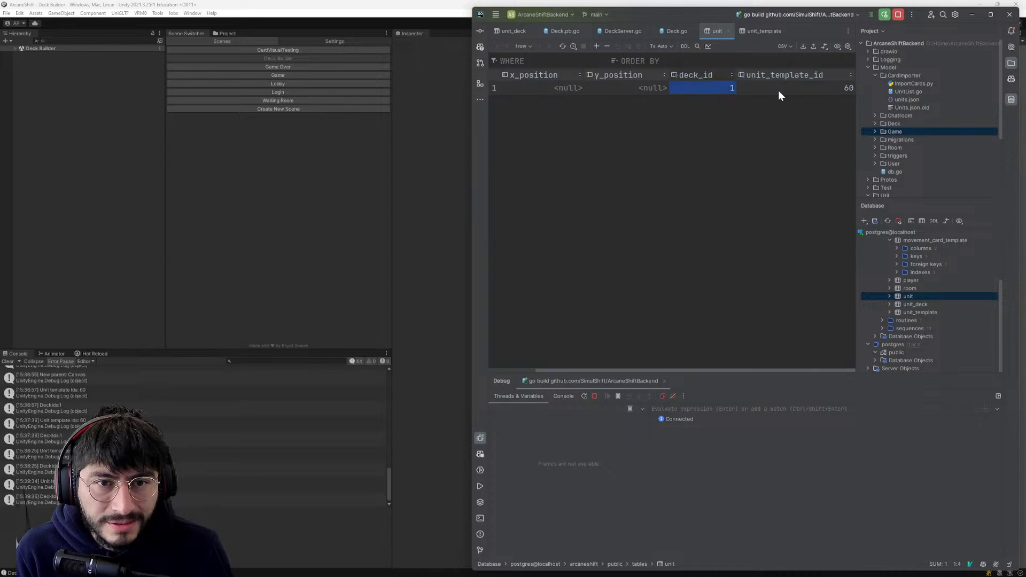
left_click(778, 90)
- Switch to the running game in Unity, add the Mina unit to Deck 1 and save the deck
left_click(281, 248)
left_click_drag(736, 299, 765, 208)
left_click(950, 133)
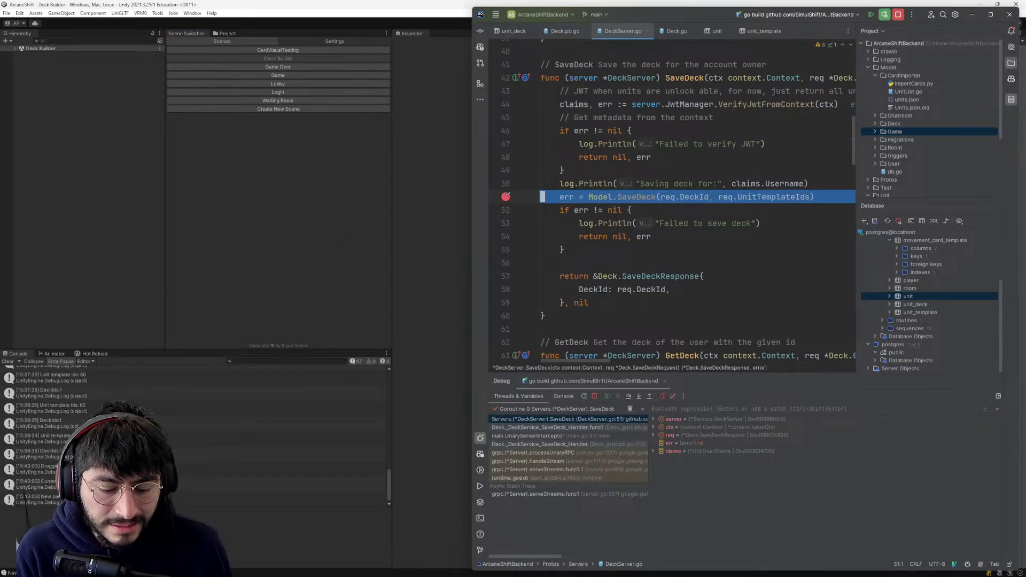
- Remove the breakpoint on line 51 of DeckServer.go and resume the server
left_click(507, 197)
key("F9")
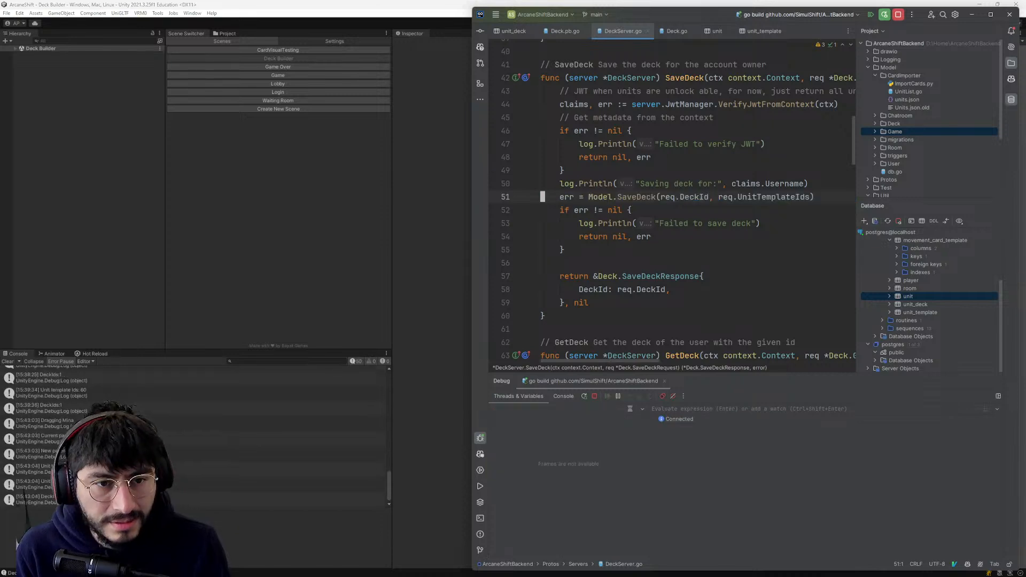
- Reload the unit table from the backend database tree and check the newly saved rows' deck_id and unit_template_id
key("alt+Tab")
key("alt+Tab")
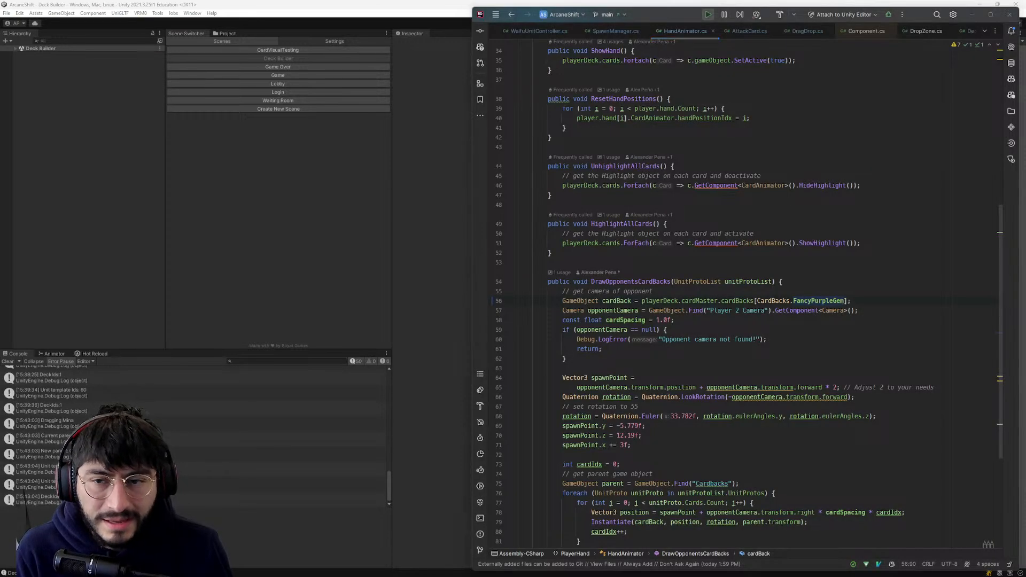
key("alt+Tab")
double_click(908, 296)
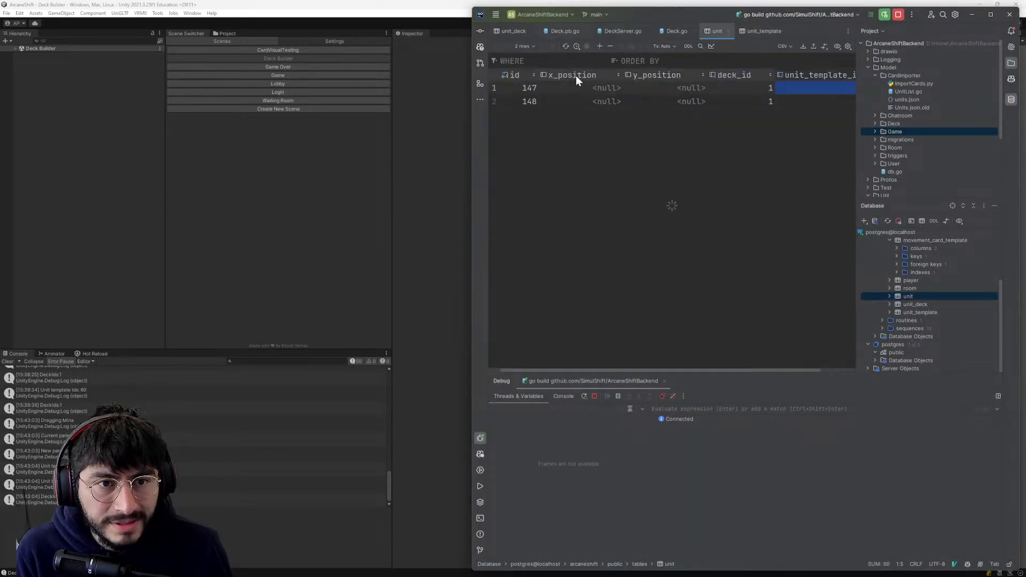
left_click_drag(591, 369, 757, 77)
left_click_drag(761, 371, 678, 354)
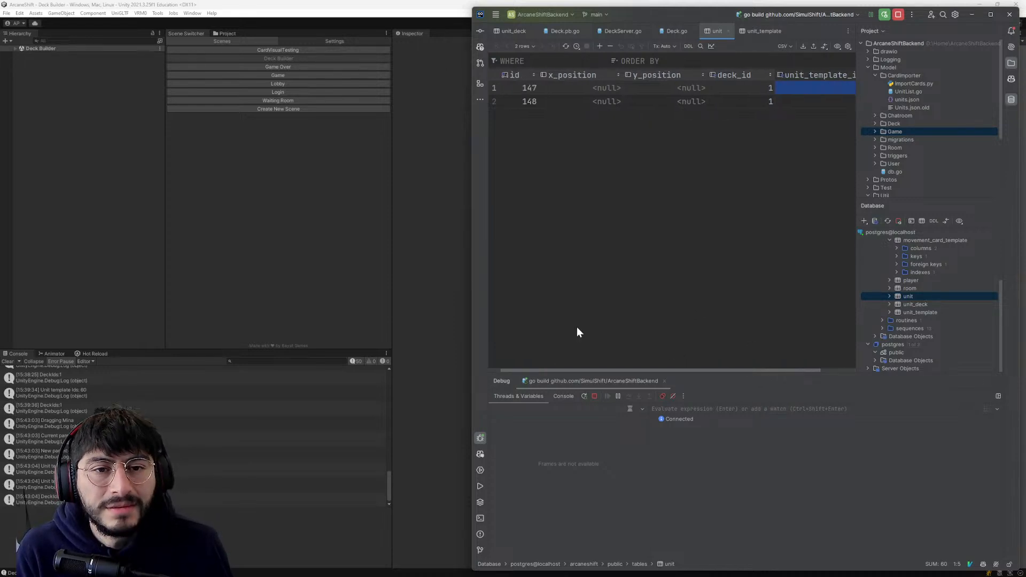
- In the Unity game, leave the deck builder for the lobby, reopen it to reload Deck 1, and expand its scene hierarchy
left_click(362, 309)
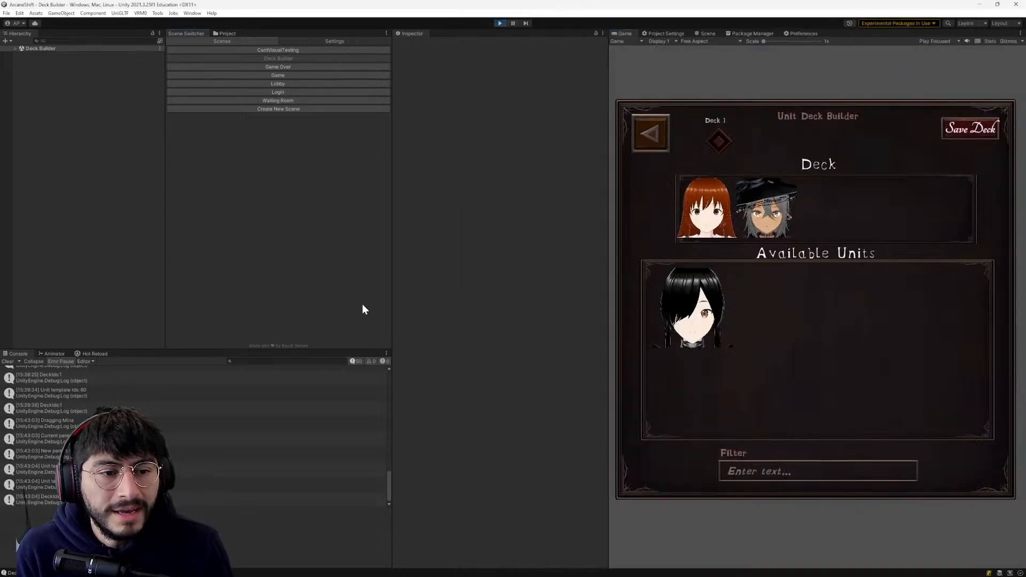
left_click(653, 124)
left_click(895, 211)
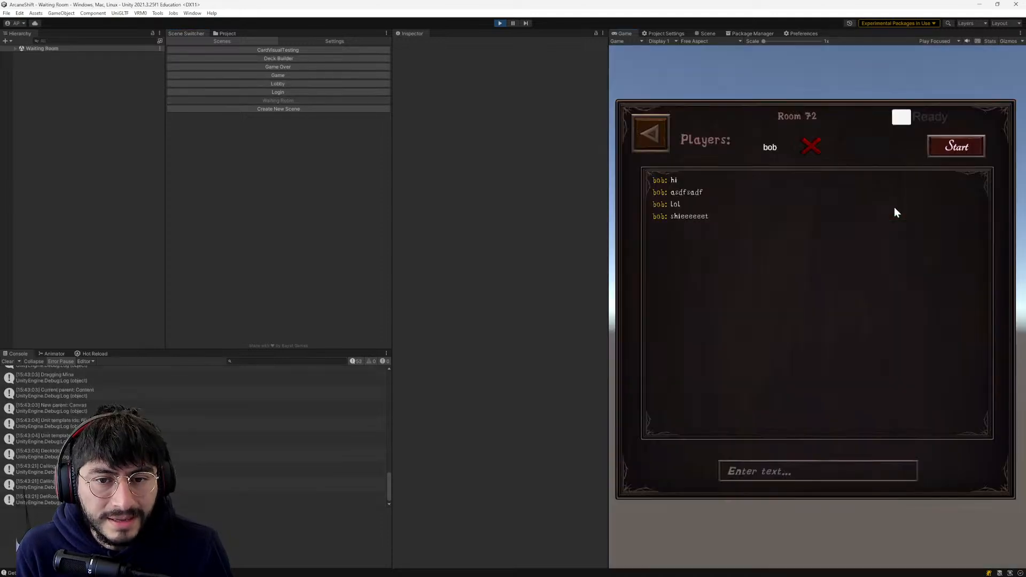
left_click(646, 134)
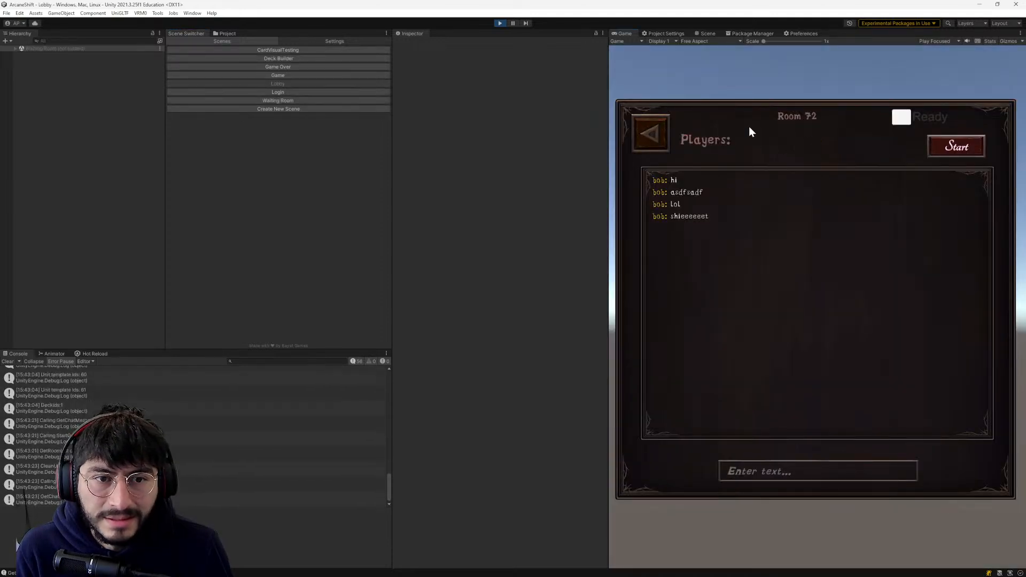
left_click(932, 156)
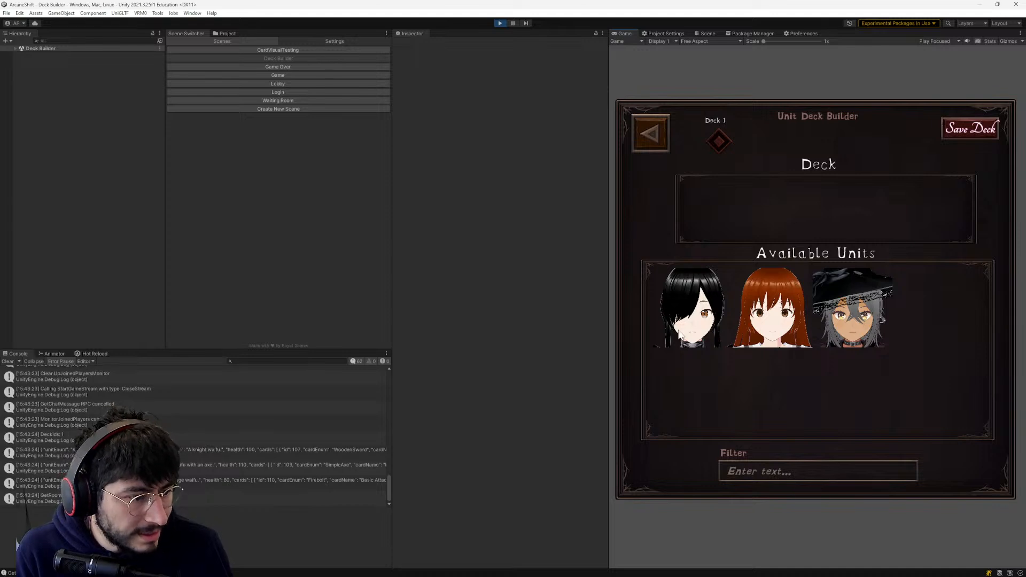
left_click(15, 48)
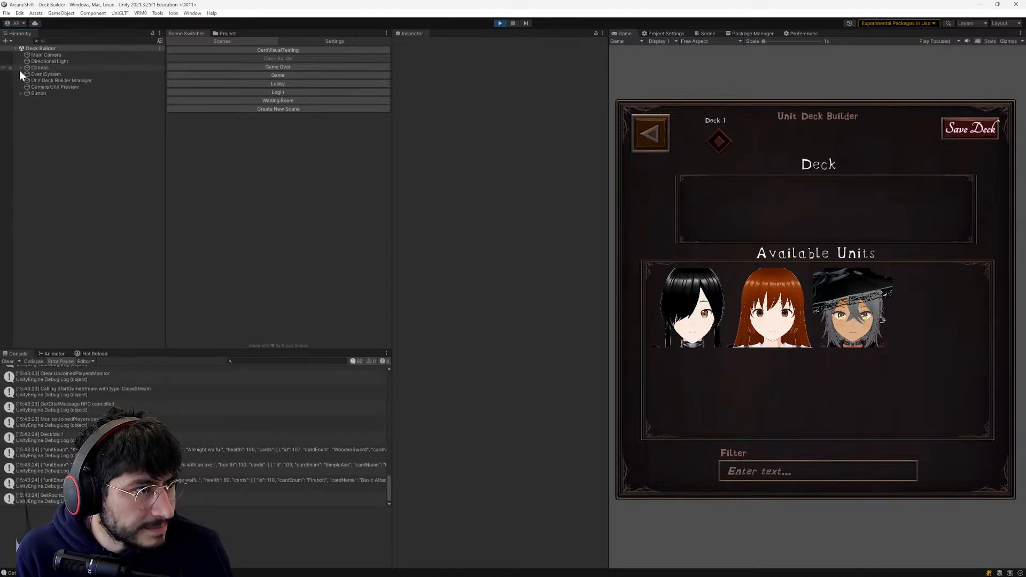
- Read the backend's debug console output for the GetDeck call and inspect the UnaryServerInterceptor logging line in main.go
key("alt+Tab")
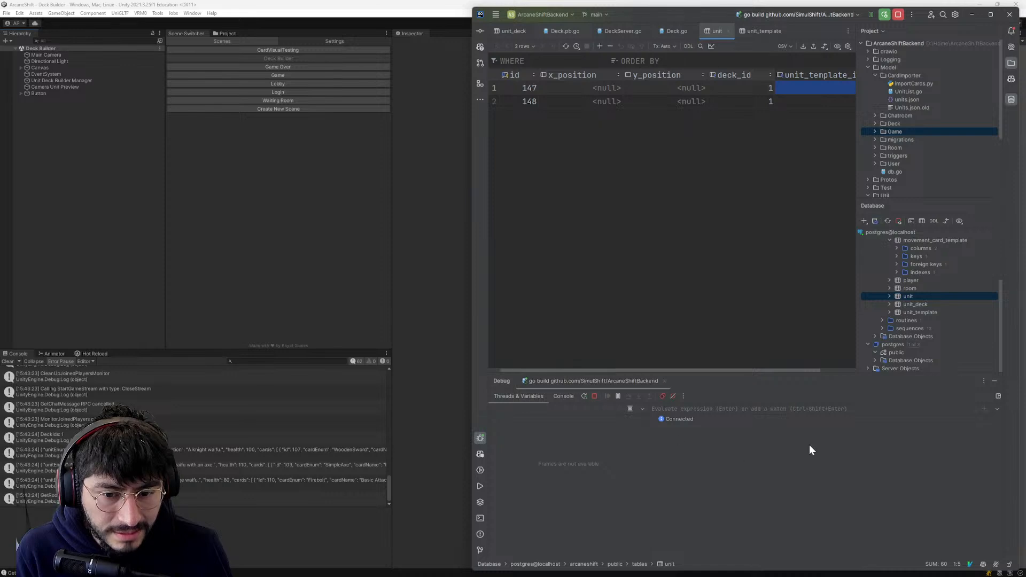
left_click(681, 418)
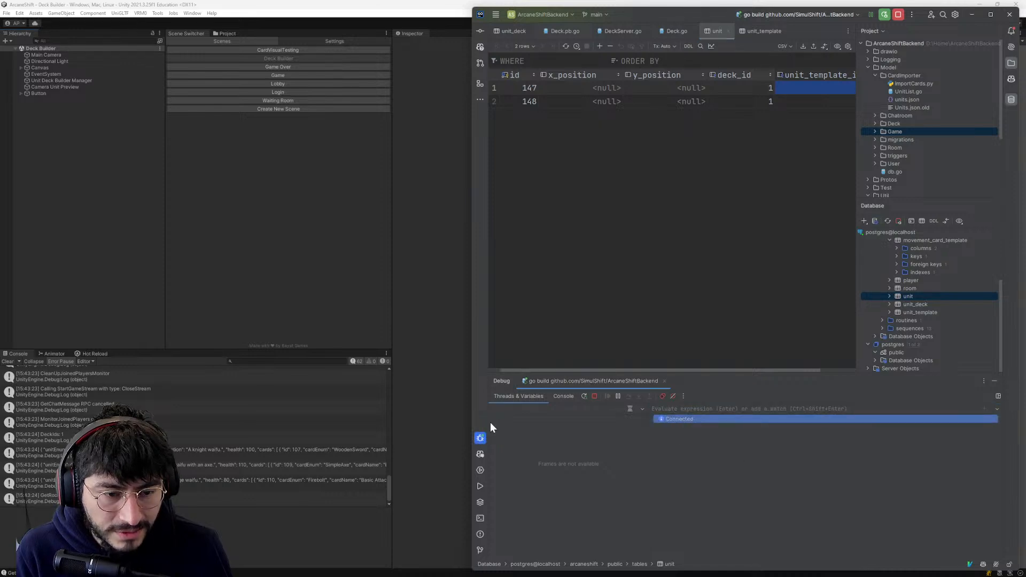
left_click(563, 396)
scroll(758, 520, "down", 5)
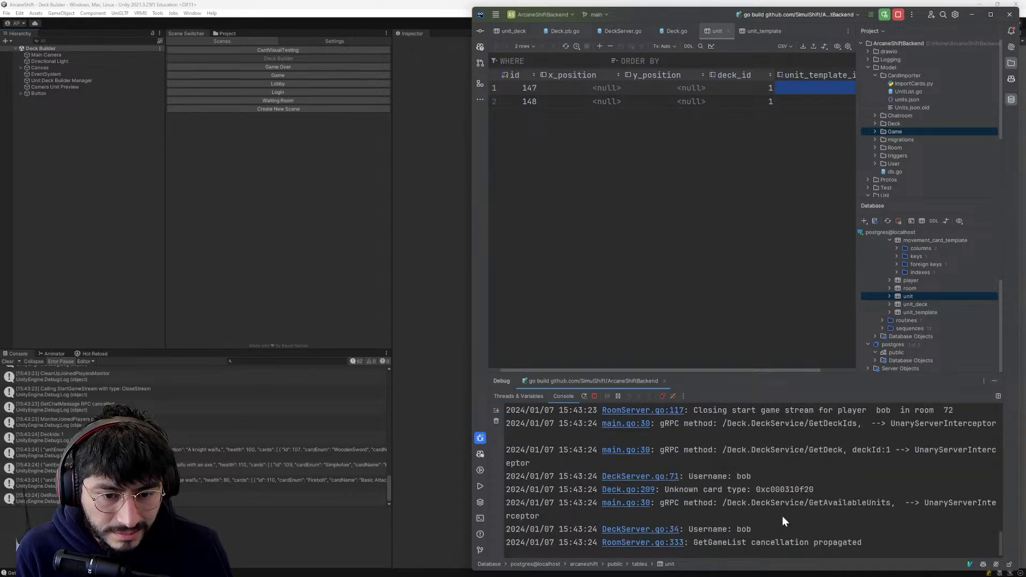
scroll(770, 510, "down", 1)
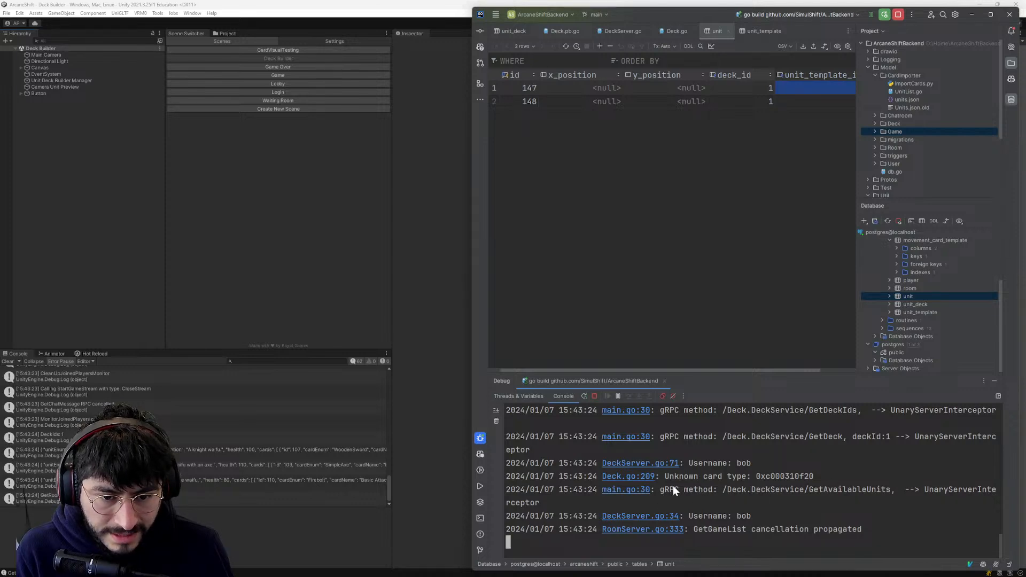
left_click(647, 438)
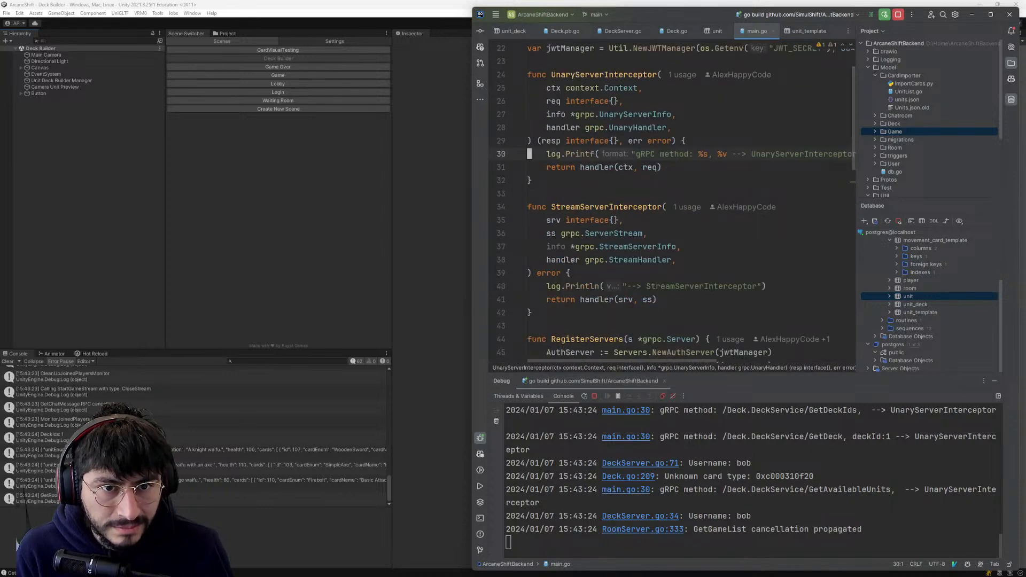
scroll(672, 204, "up", 2)
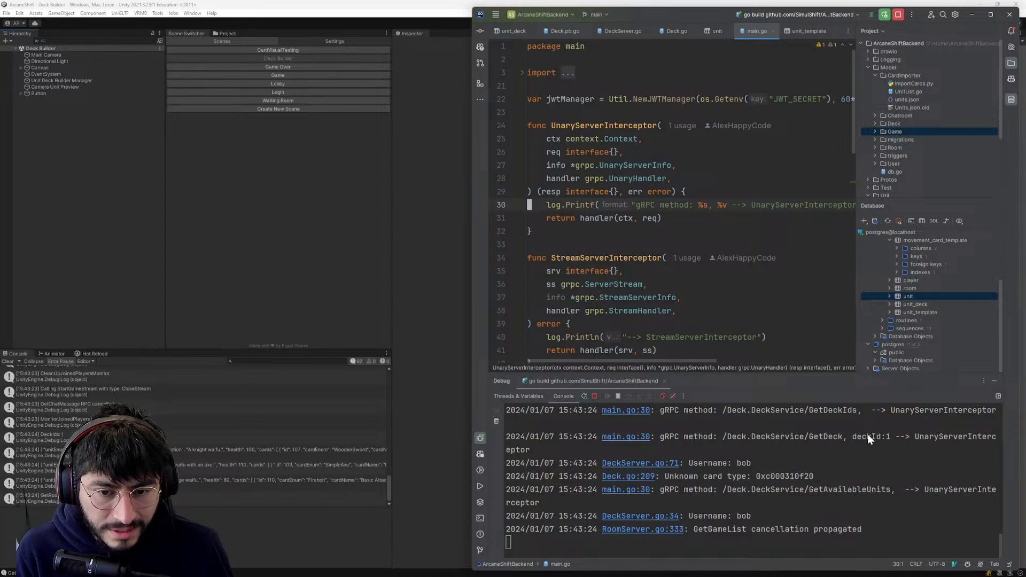
- Open the DeckServer.go:71 source from the log and examine the GetDeck handler
left_click(639, 463)
scroll(620, 246, "up", 3)
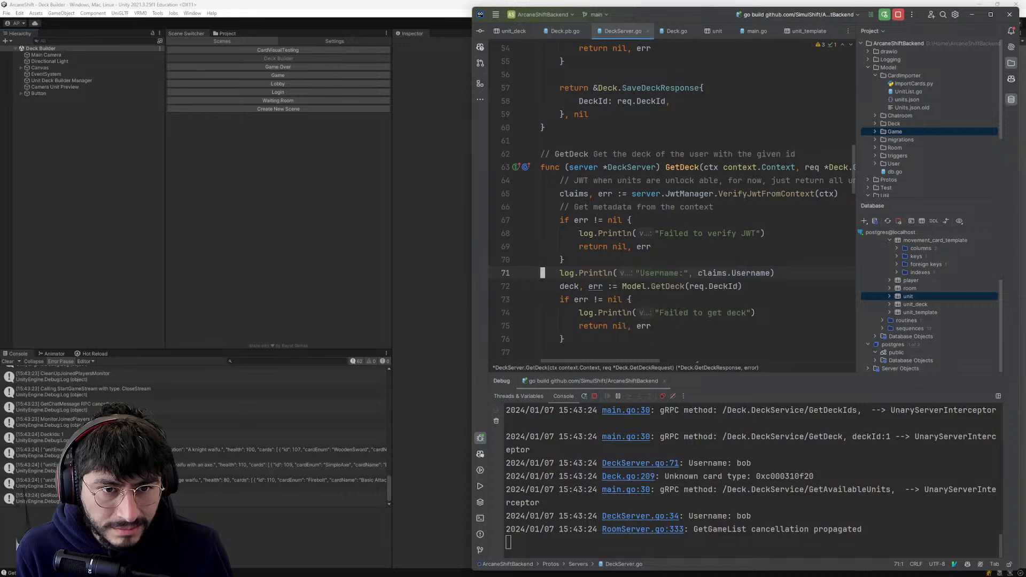
scroll(620, 247, "down", 2)
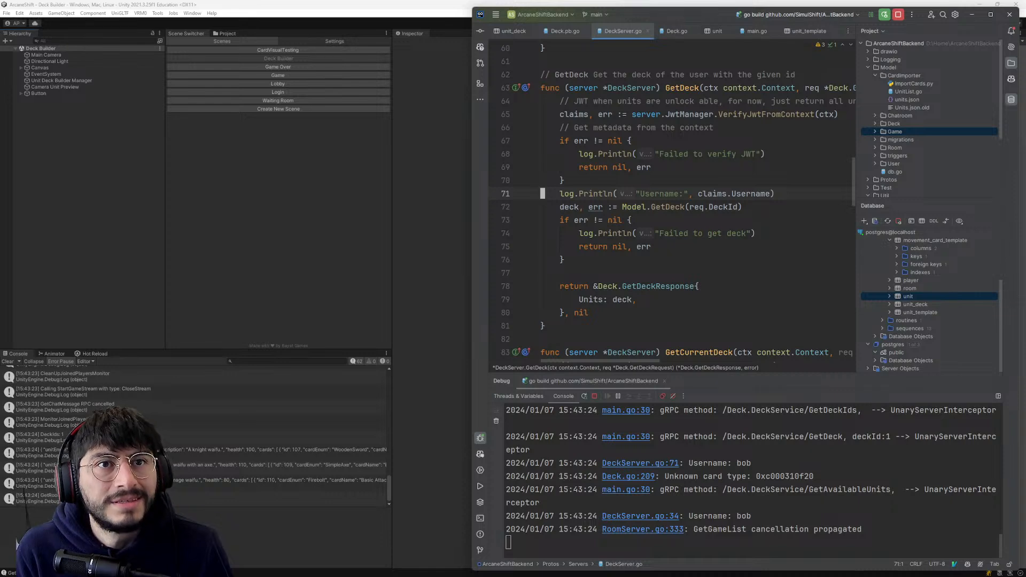
scroll(672, 201, "up", 1)
scroll(672, 200, "down", 1)
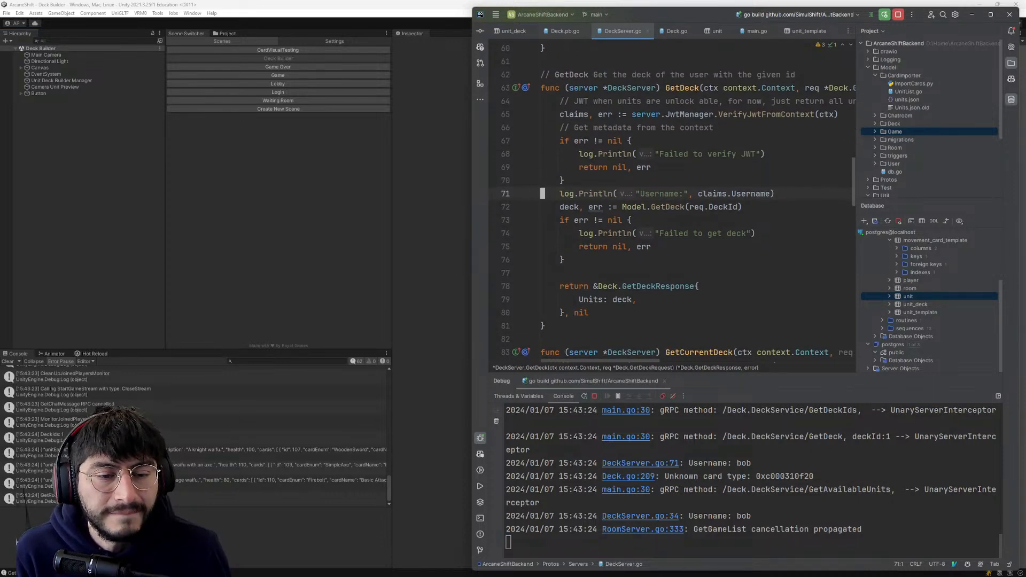
- Set a breakpoint on line 79 of DeckServer.go, where GetDeckResponse's Units field receives the deck
left_click(614, 287)
left_click(619, 300)
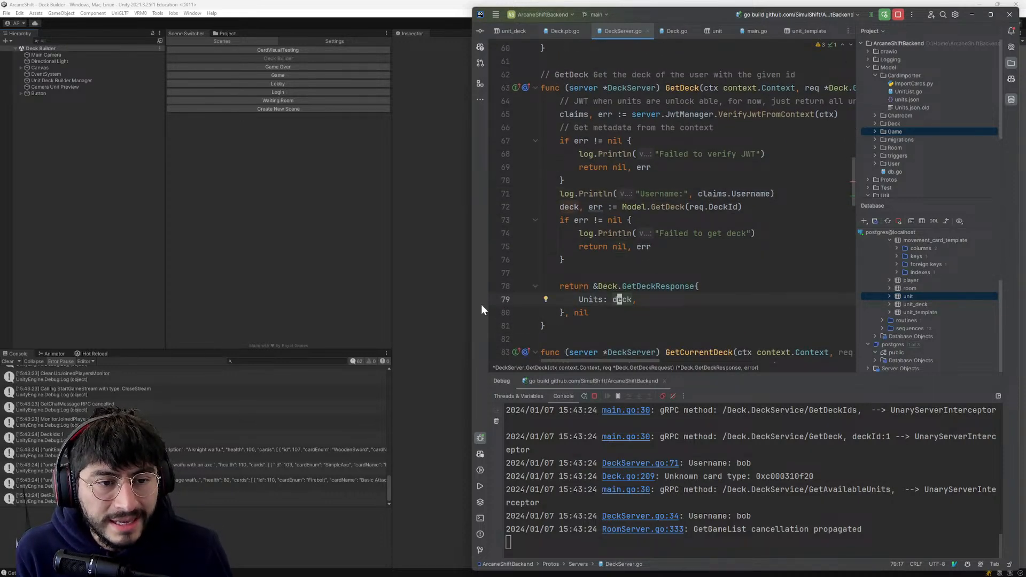
left_click(503, 301)
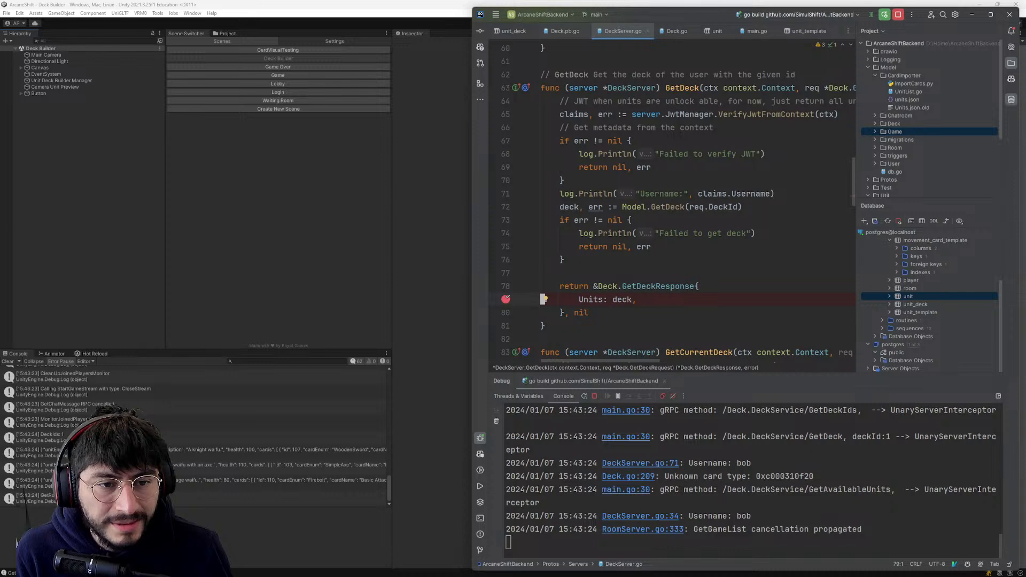
- Reopen the game's deck builder through the lobby to hit the GetDeck breakpoint, and inspect the deck variable on line 79
left_click(409, 264)
left_click(644, 136)
left_click(955, 155)
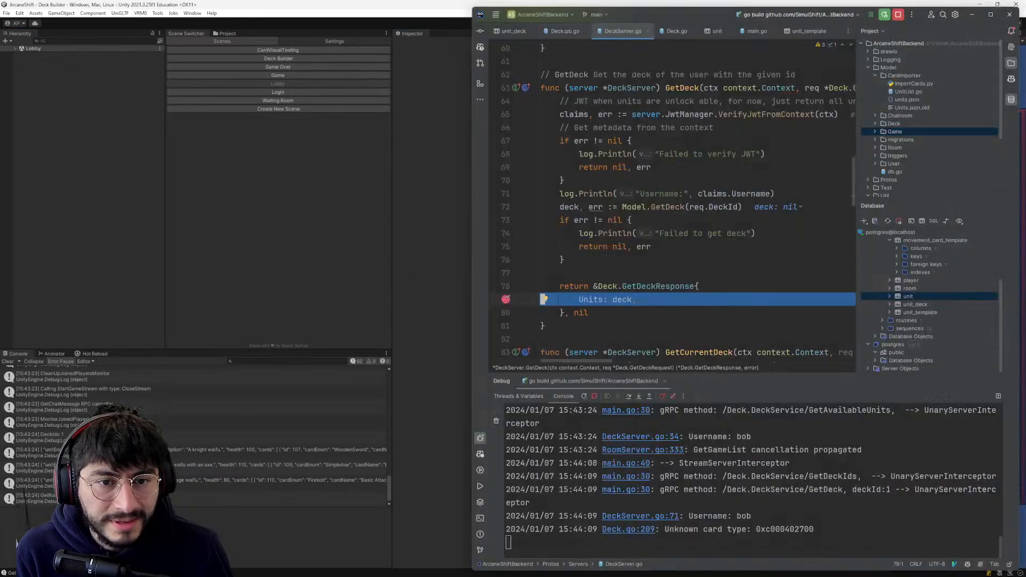
mouse_move(622, 300)
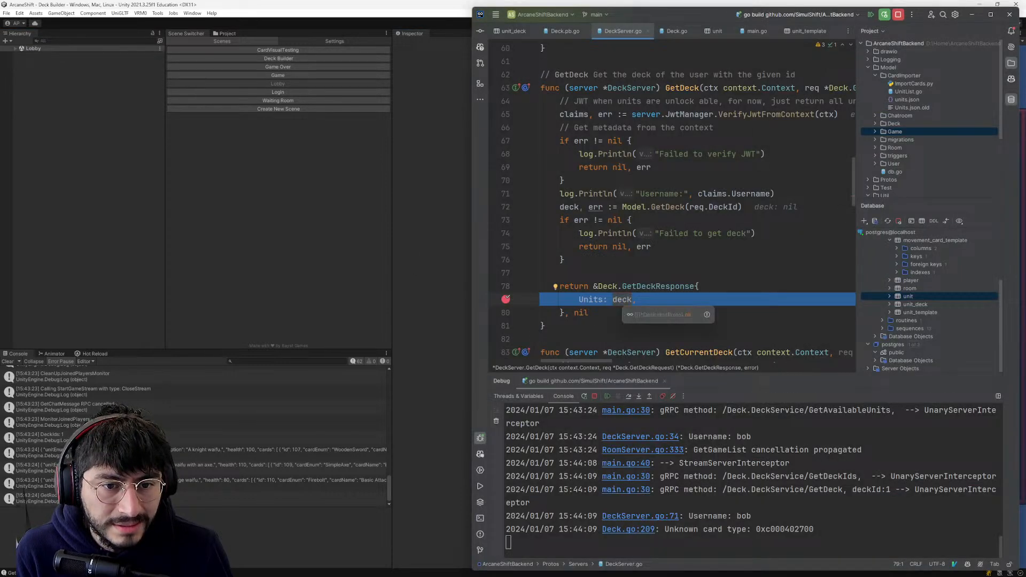
- Examine the paused GetDeck frame's variables, checking deck on line 79 and req.DeckId passed to Model.GetDeck on line 72
scroll(622, 301, "up", 1)
left_click(619, 247)
left_click(559, 300)
scroll(561, 301, "down", 1)
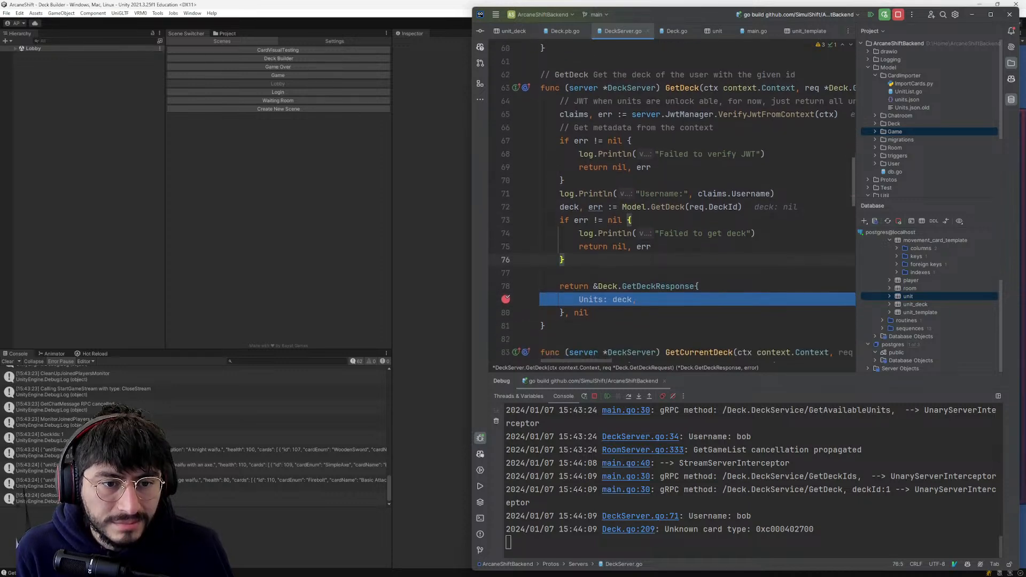
left_click(528, 396)
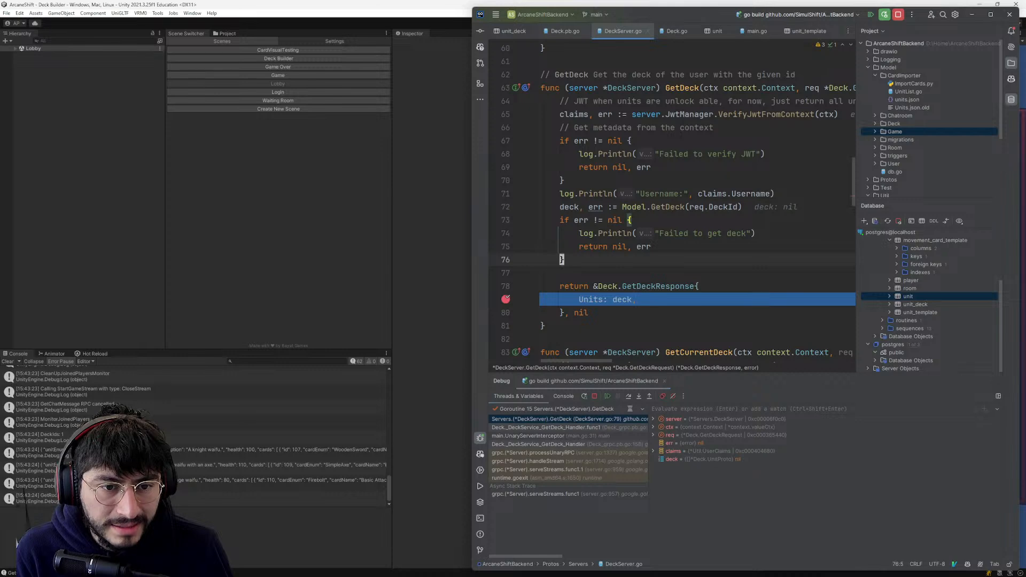
mouse_move(622, 300)
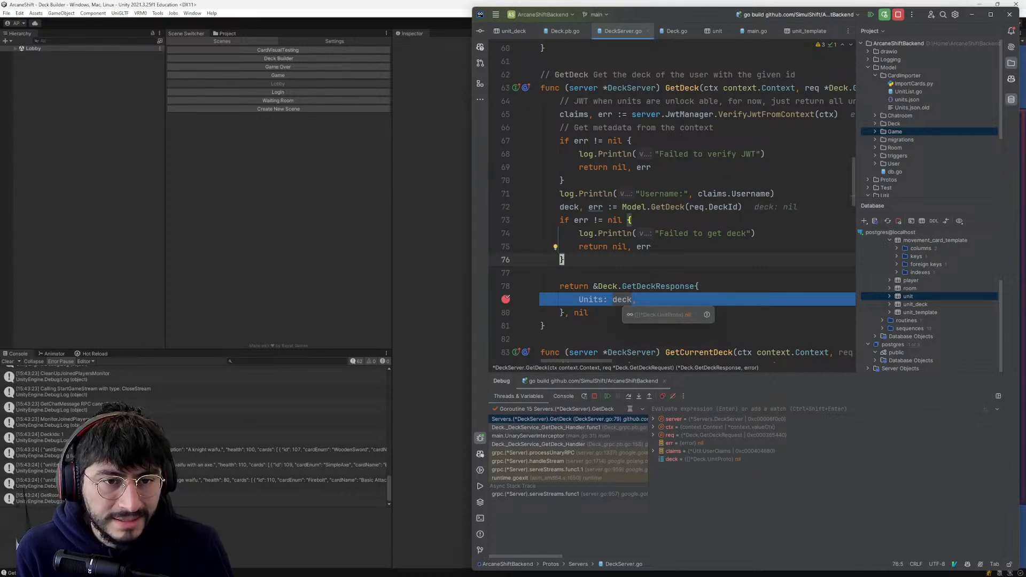
key("Down")
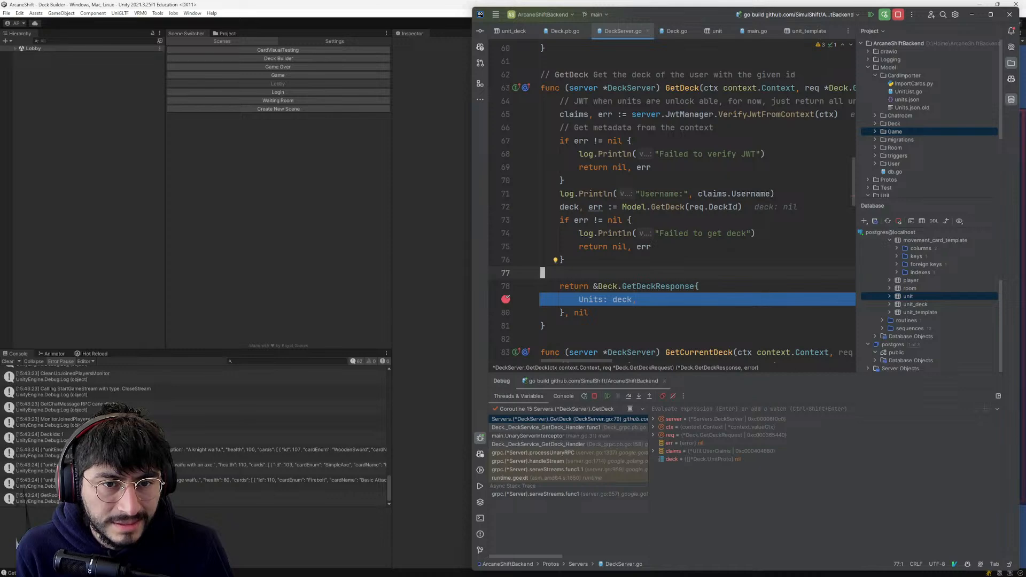
left_click(599, 207)
left_click(662, 207)
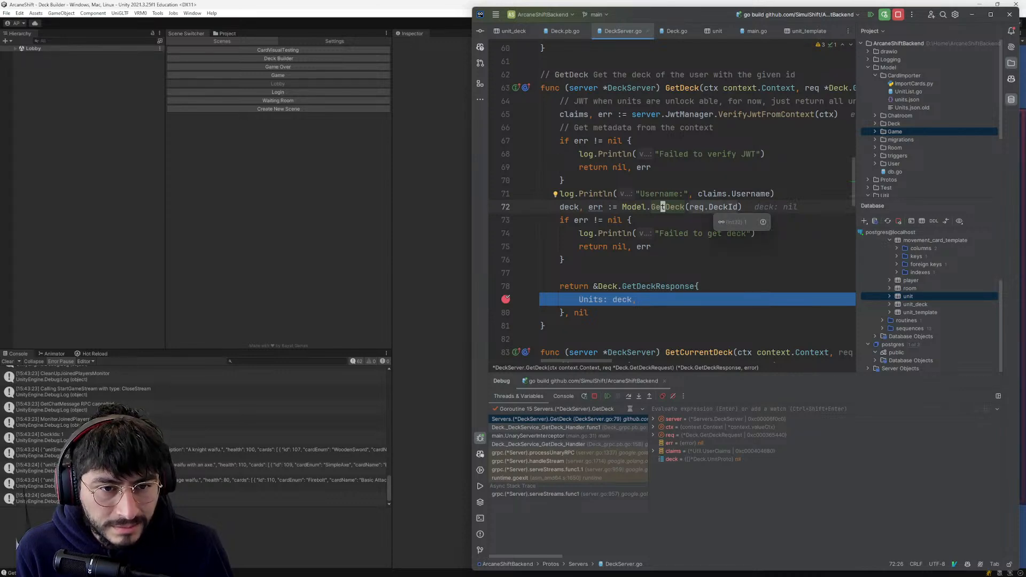
left_click(685, 233)
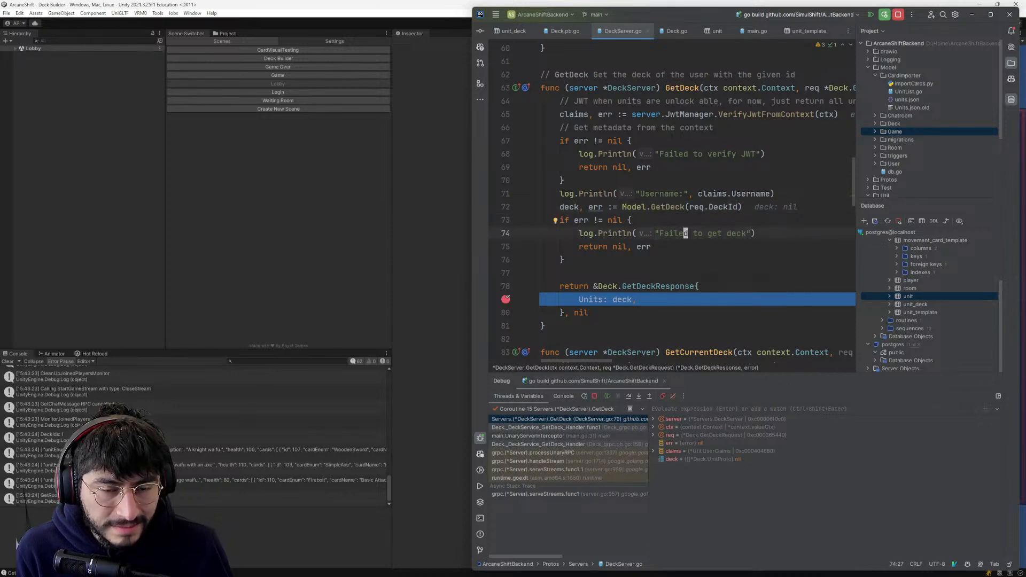
left_click(662, 207)
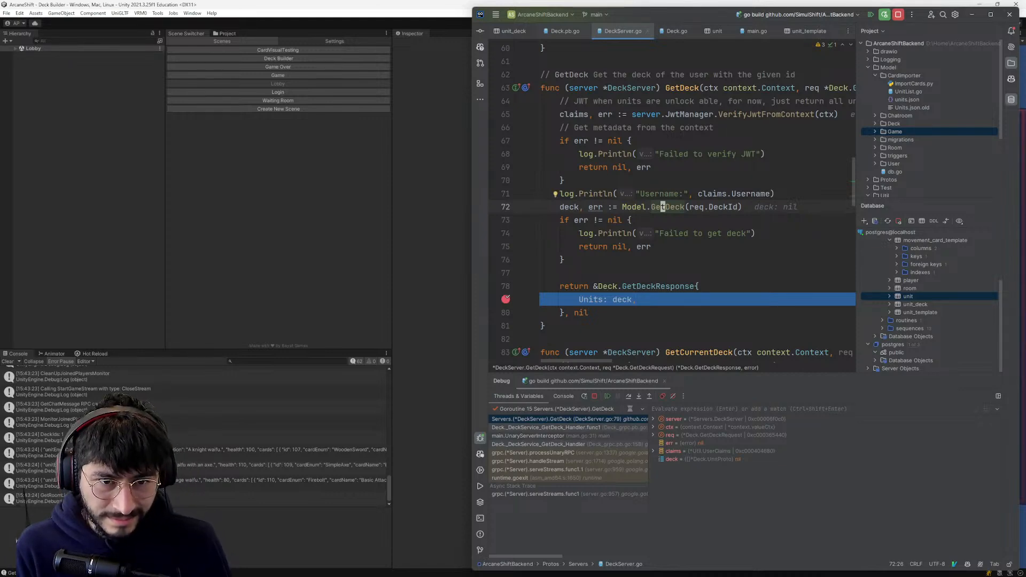
mouse_move(720, 208)
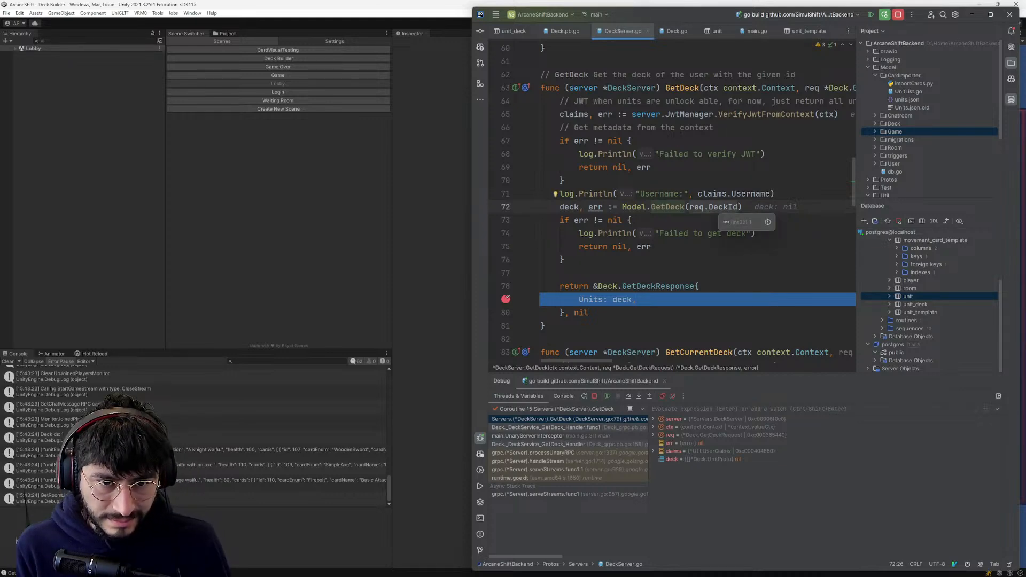
- Go to the definition of Model.GetDeck in Deck.go and examine its queryUnits SQL statement
key("ctrl+b")
key("Down")
key("Down")
key("Down")
key("Down")
key("Down")
key("Down")
key("Down")
key("Down")
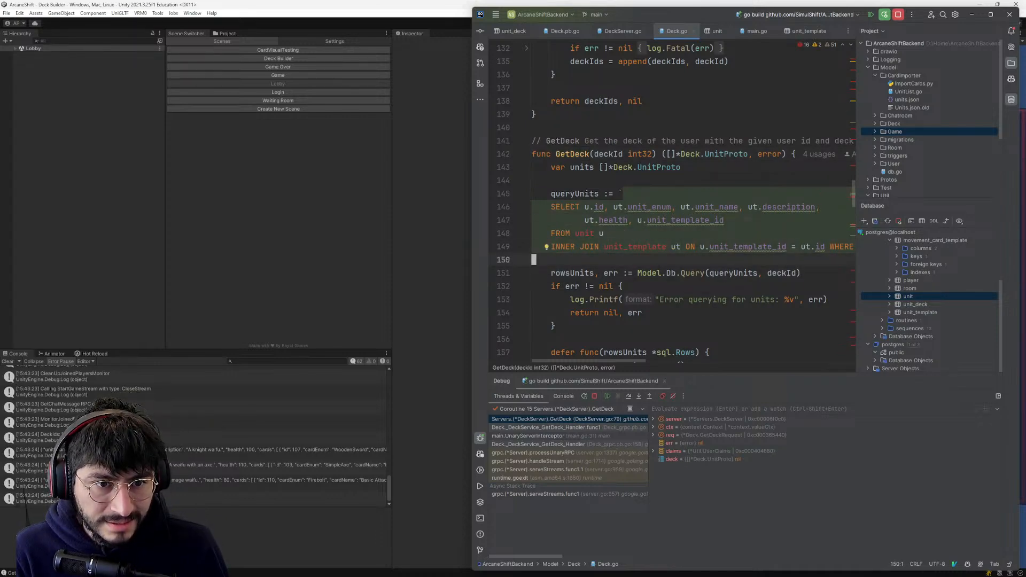
left_click(648, 246)
left_click(657, 300)
left_click(673, 247)
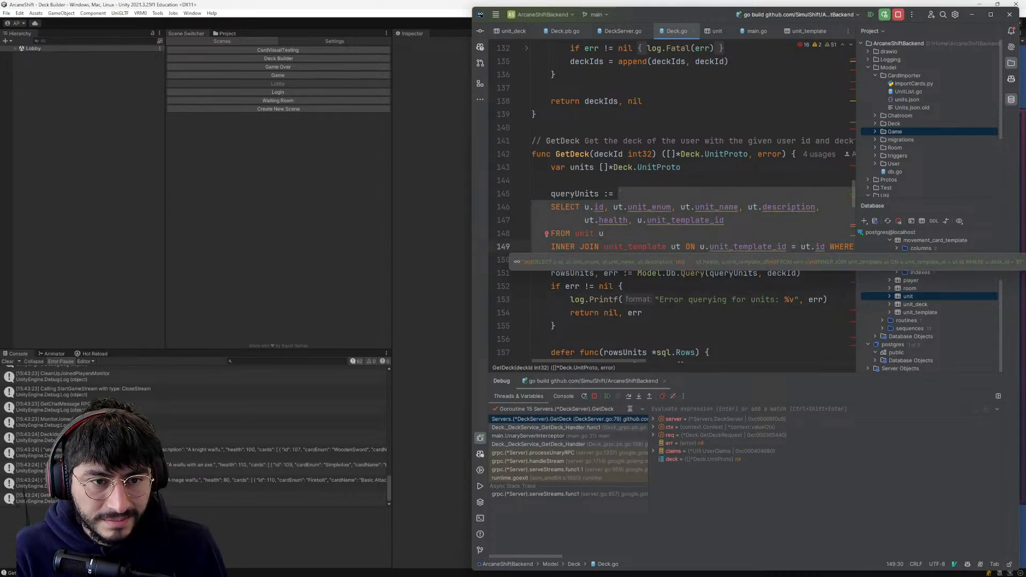
- Review the rest of GetDeck in Deck.go and set a breakpoint on line 246, where it returns units
scroll(673, 203, "down", 1)
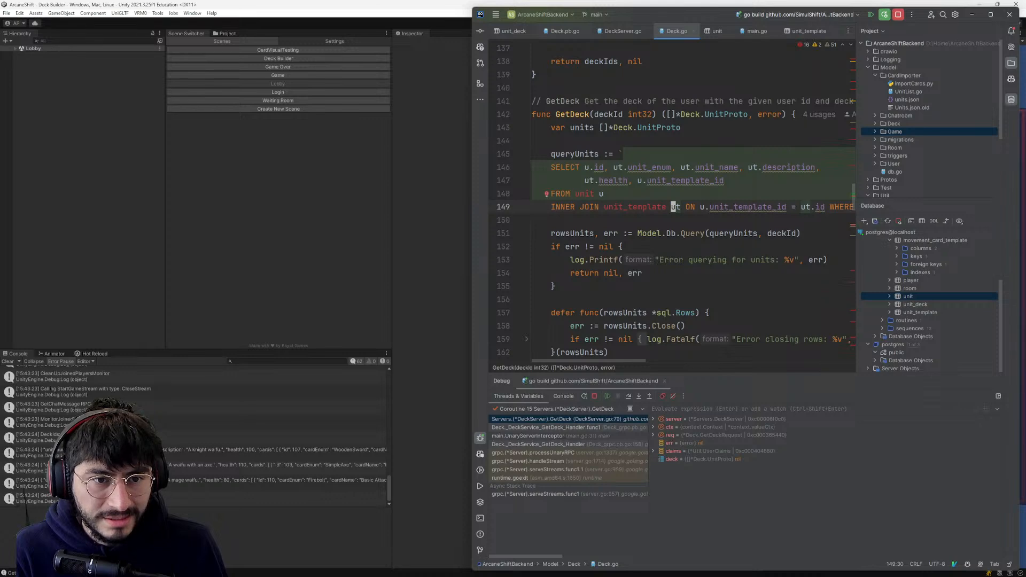
left_click(534, 220)
left_click(620, 233)
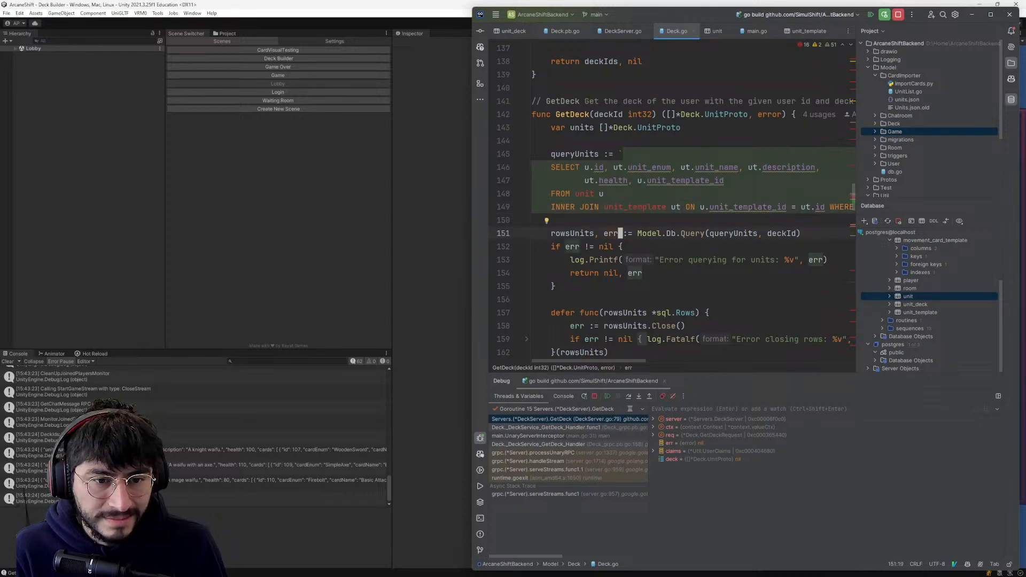
mouse_move(601, 362)
left_mouse_down()
mouse_move(735, 360)
mouse_move(619, 356)
left_mouse_up()
scroll(673, 203, "down", 9)
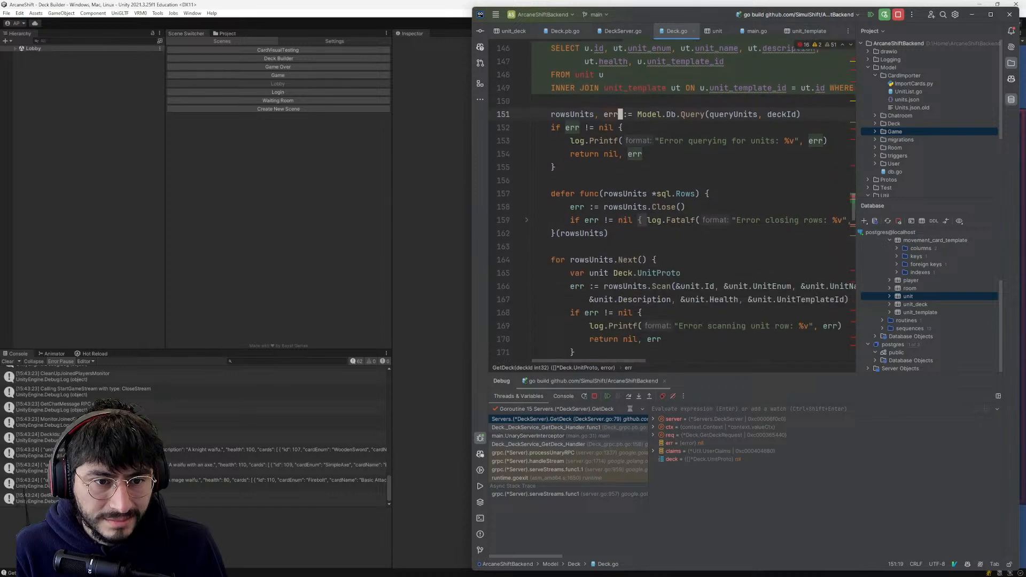
scroll(674, 203, "up", 10)
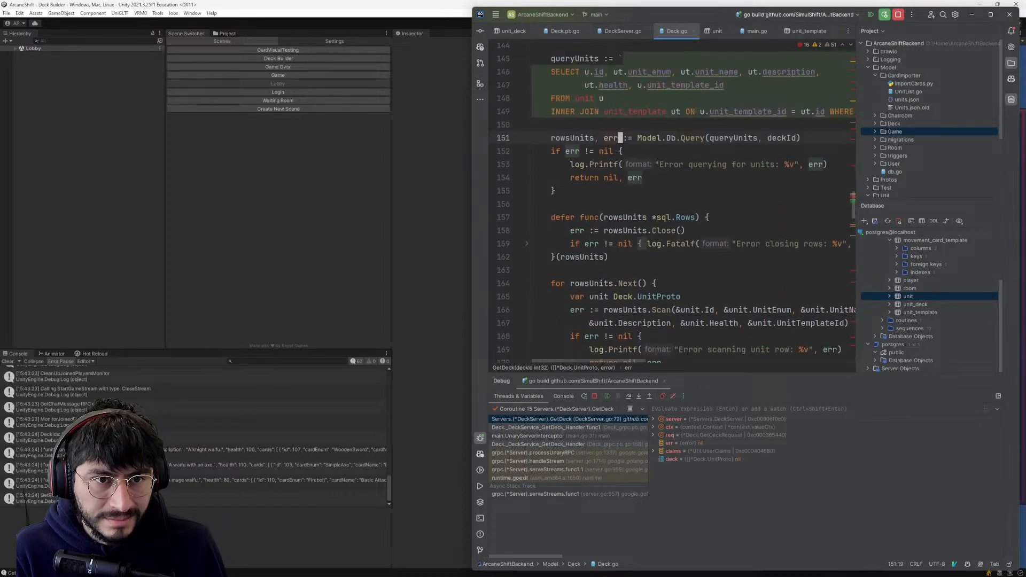
scroll(674, 203, "down", 20)
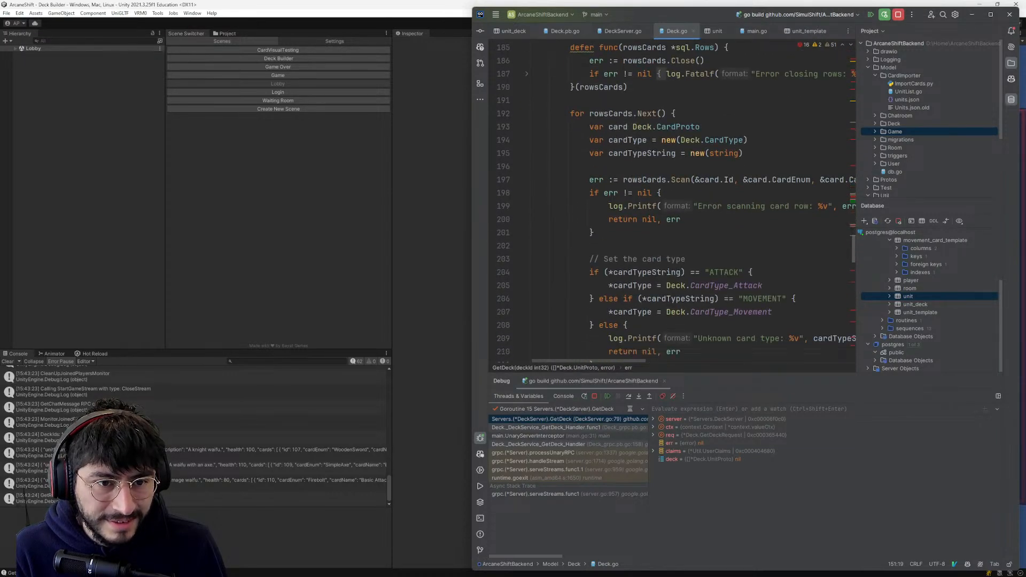
scroll(676, 201, "down", 7)
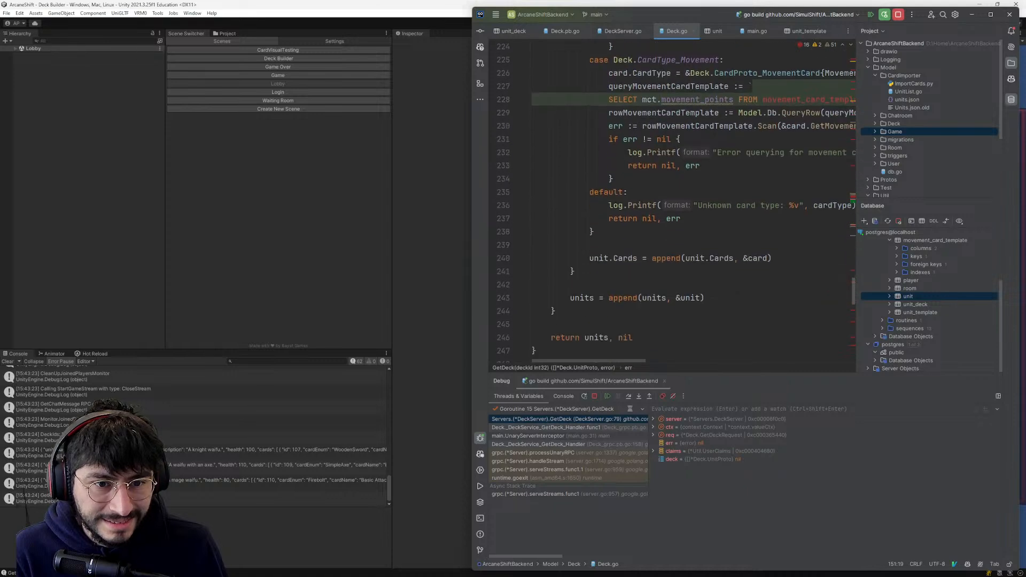
left_click(505, 247)
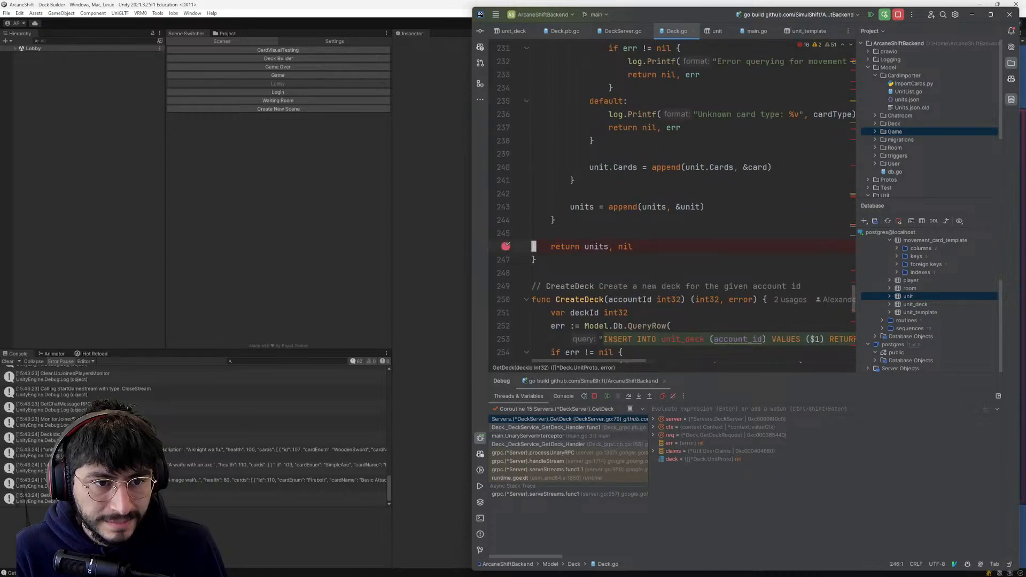
- Resume the server, reopen the game's deck builder through the lobby, and examine the GetDeck handler where execution pauses
scroll(508, 251, "up", 2)
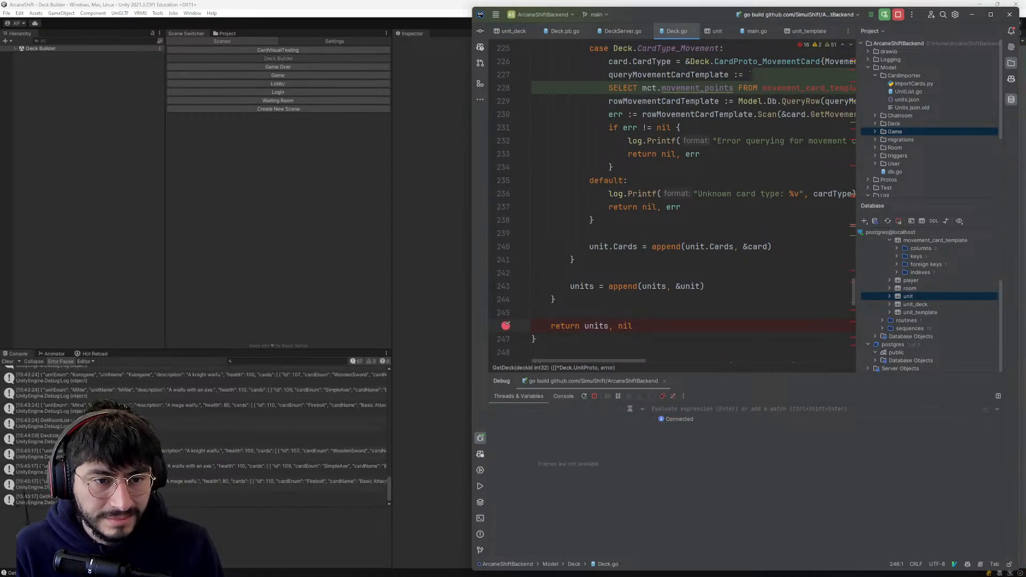
left_click(389, 320)
left_click(660, 138)
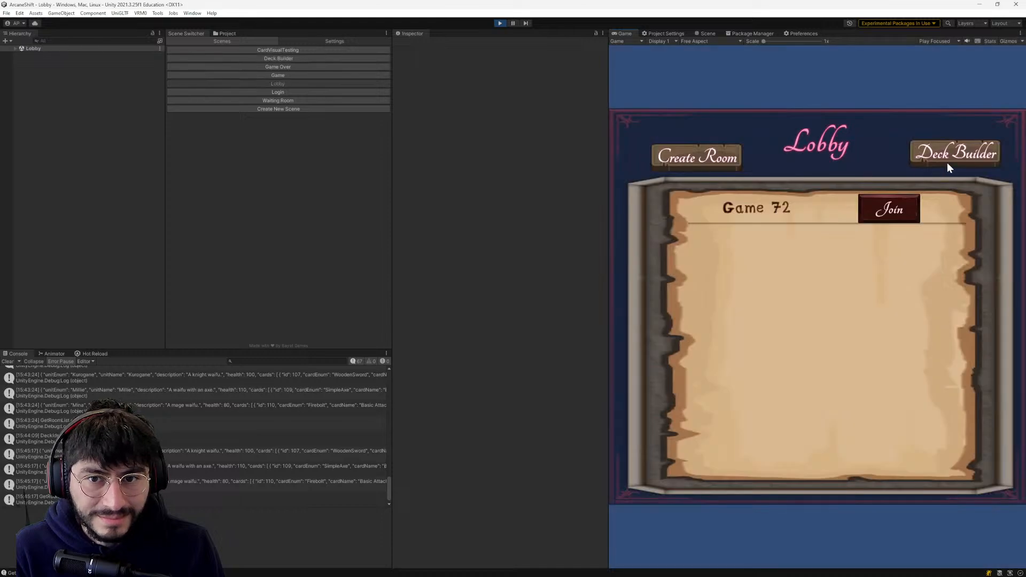
left_click(942, 161)
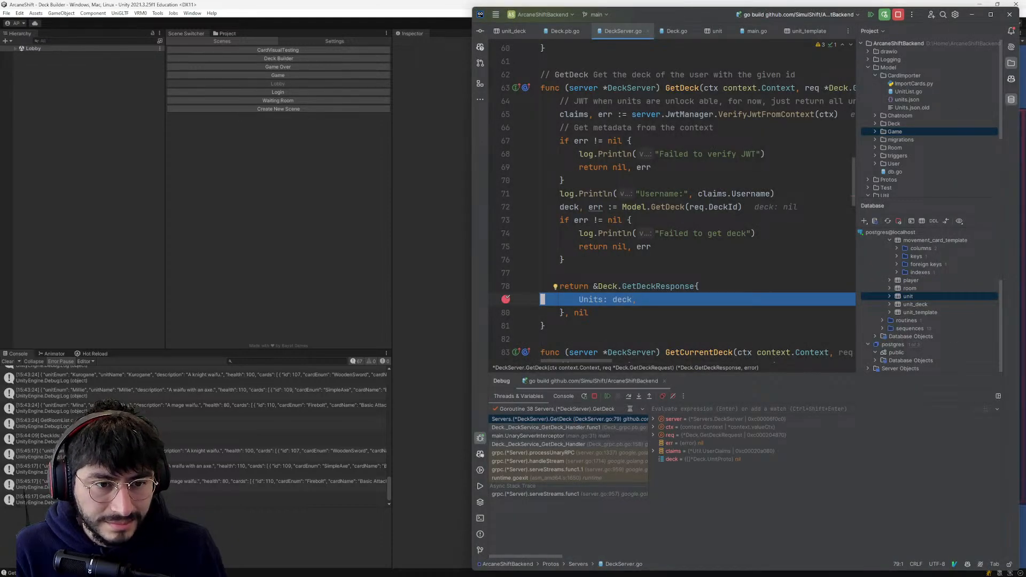
left_click(629, 300)
scroll(629, 300, "up", 2)
scroll(629, 300, "down", 2)
left_click(582, 312)
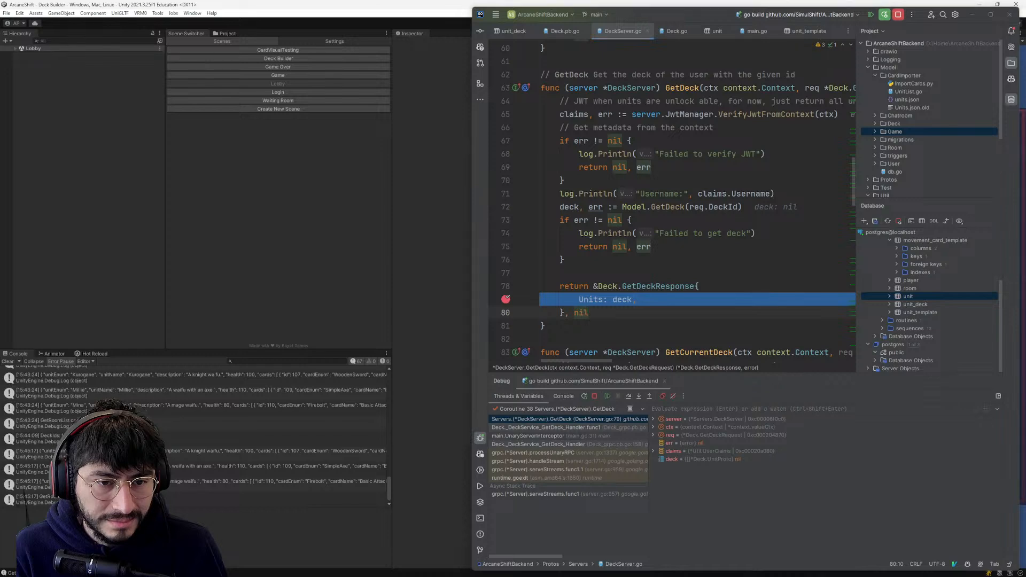
- Open the Deck.go:209 source from the "Unknown card type" log and set a breakpoint on line 209
left_click(556, 396)
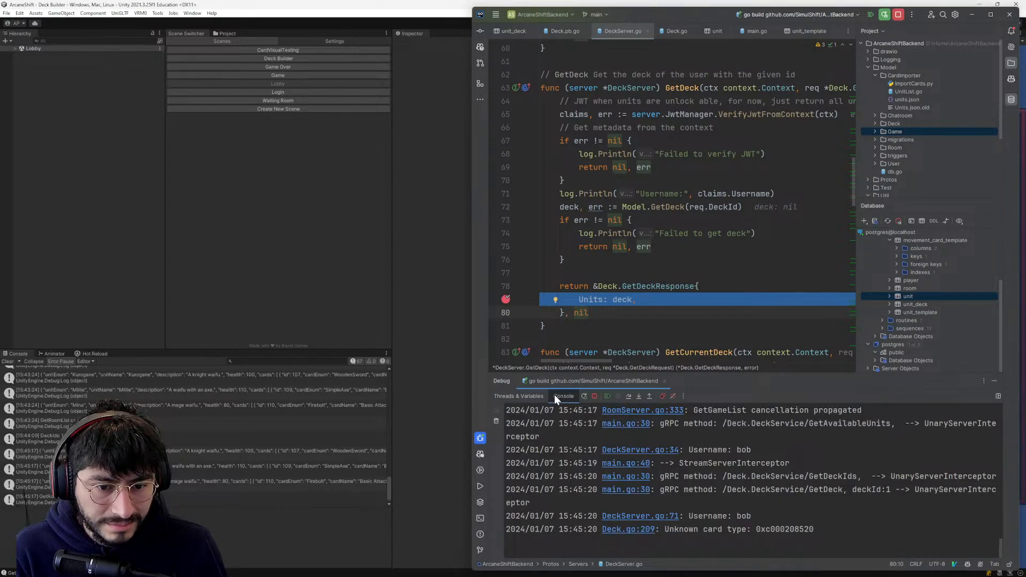
triple_click(714, 529)
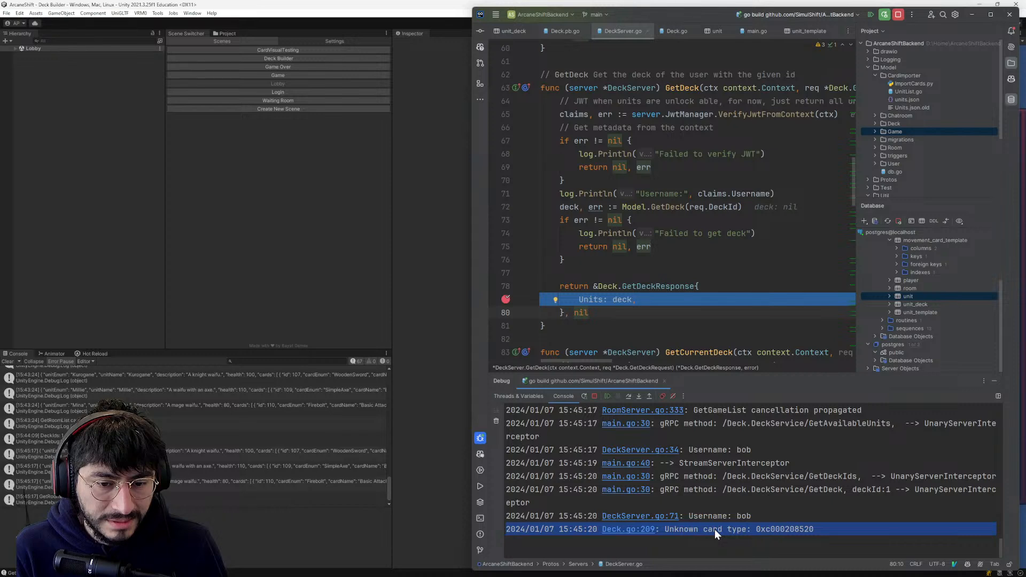
left_click_drag(660, 529, 640, 527)
left_click(641, 529)
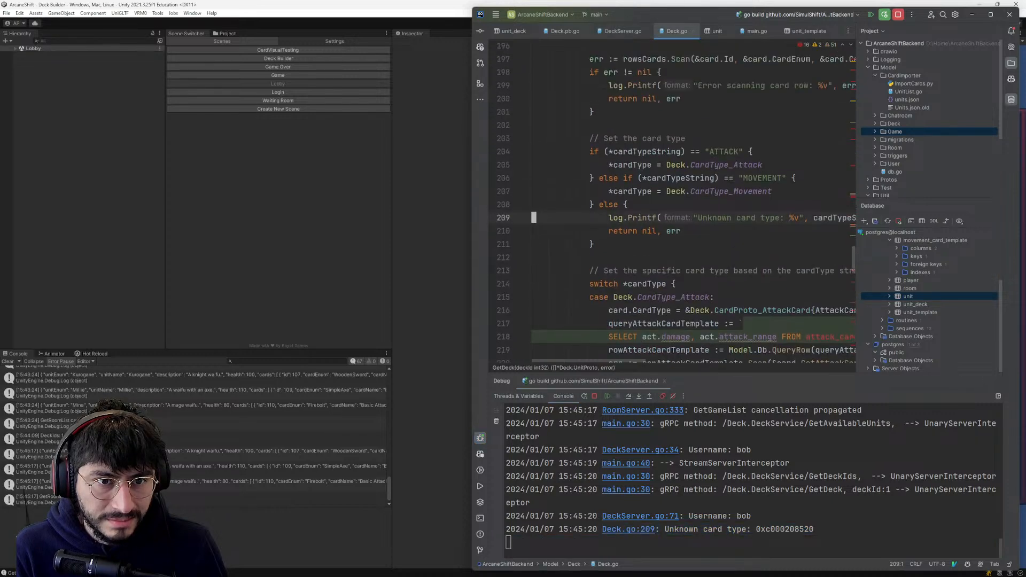
scroll(533, 267, "up", 1)
left_click(505, 273)
left_click(505, 273)
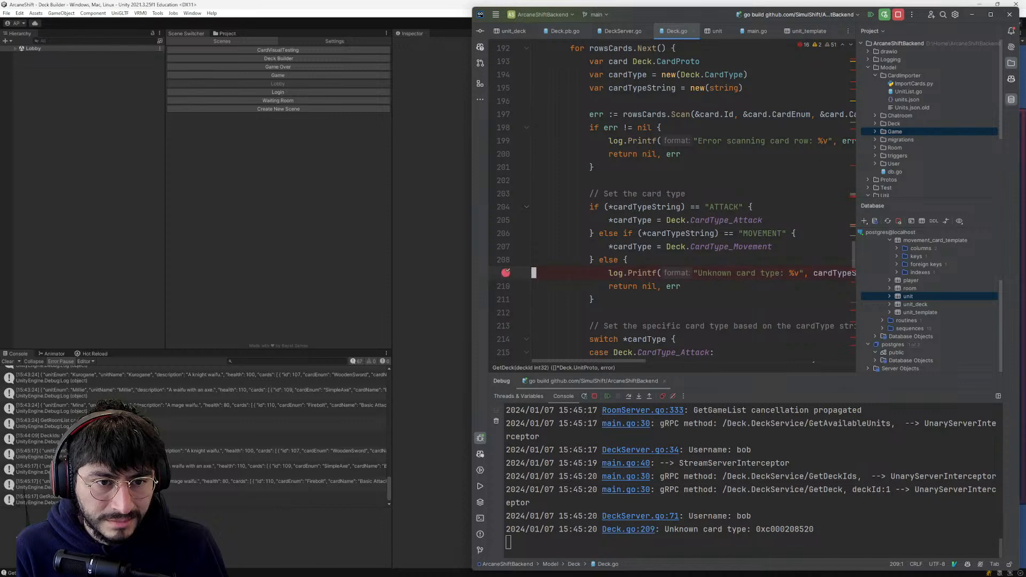
- Resume the server and reopen the game's deck builder through the lobby to hit the line 209 breakpoint
left_click(362, 225)
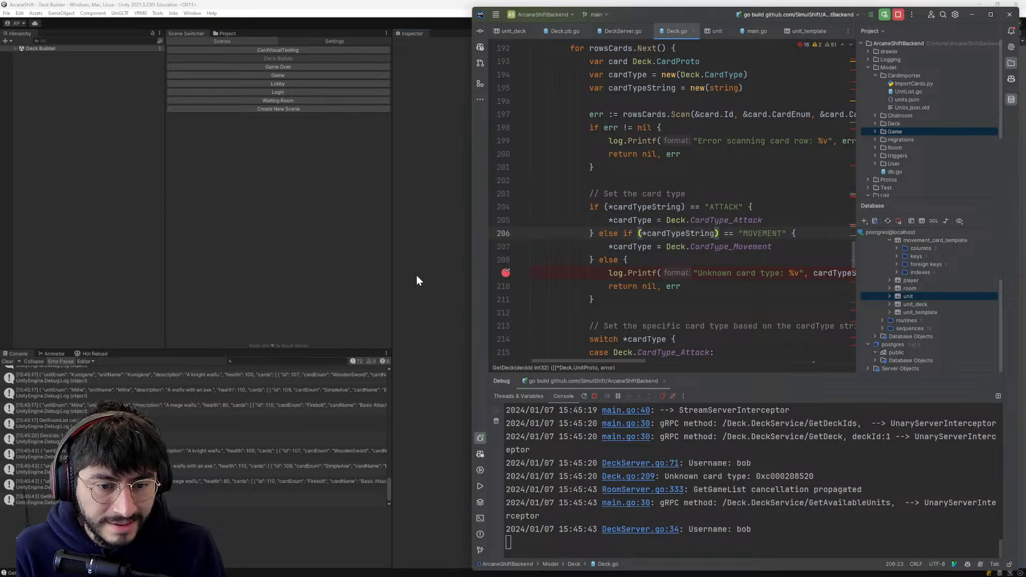
left_click(407, 245)
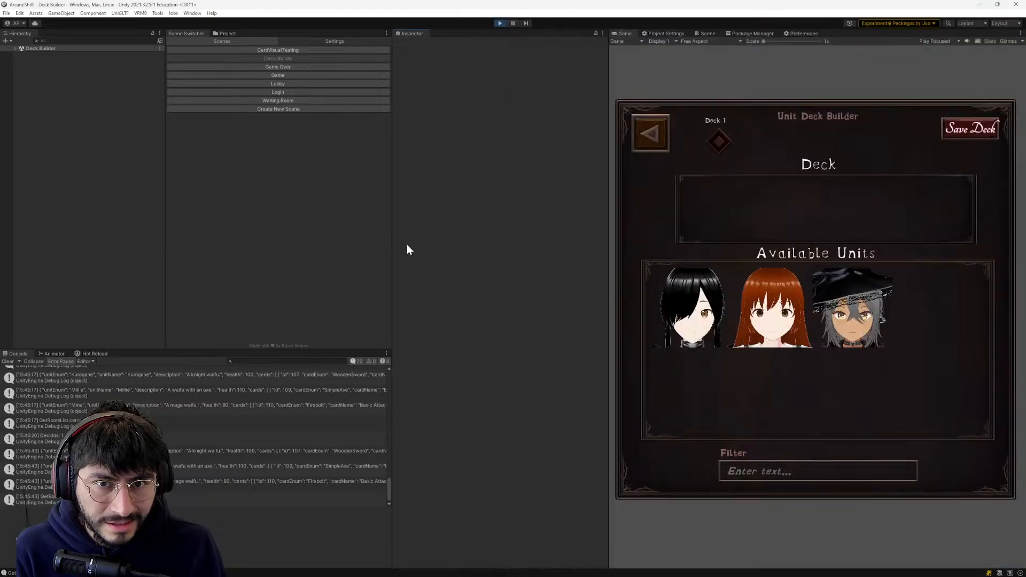
left_click(652, 129)
left_click(927, 166)
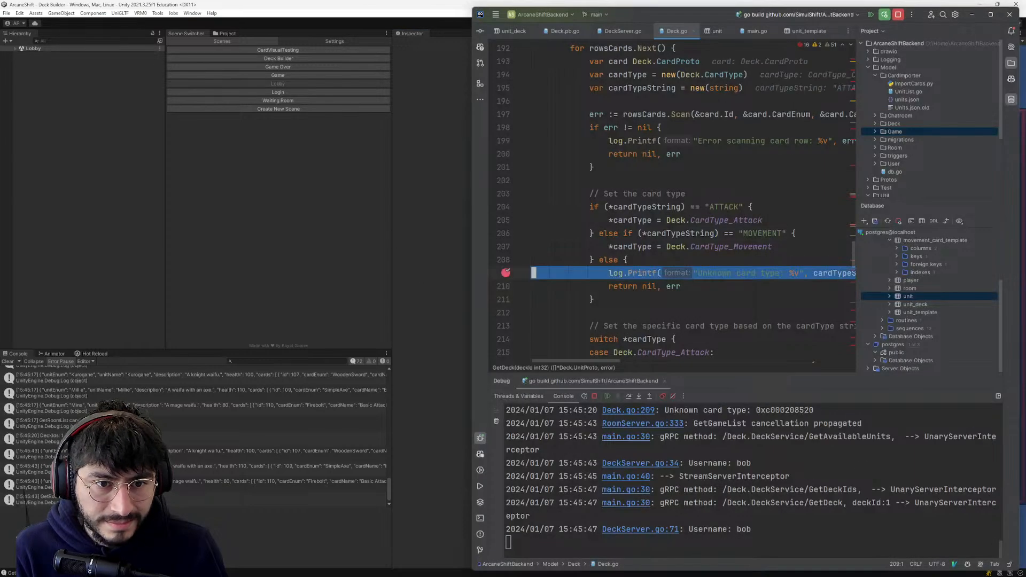
- Reduce the code editor's font size and widen the IDE window so full lines of Deck.go fit
mouse_move(602, 360)
left_mouse_down()
mouse_move(643, 358)
mouse_move(602, 361)
left_mouse_up()
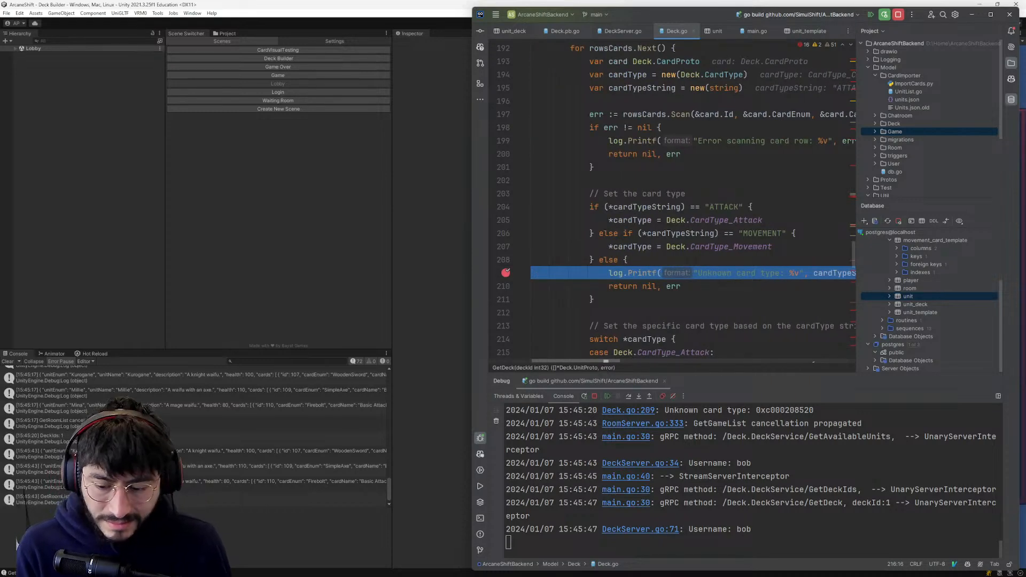
key("alt+shift+comma")
key("alt+shift+comma")
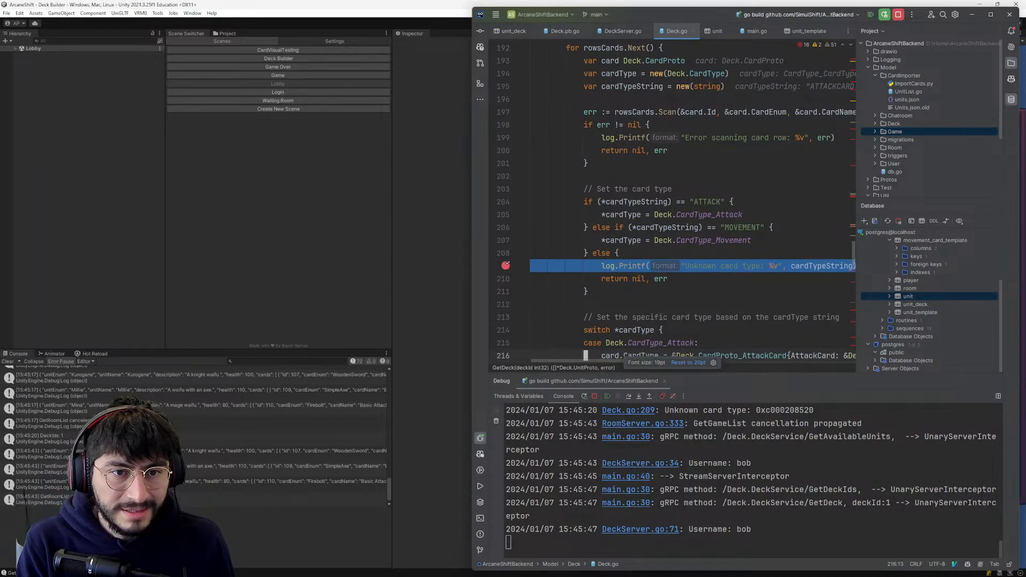
left_click_drag(473, 128, 321, 128)
- Inspect cardTypeString at line 209 and compare its value with the "ATTACK" and "MOVEMENT" checks above it
scroll(593, 203, "up", 1)
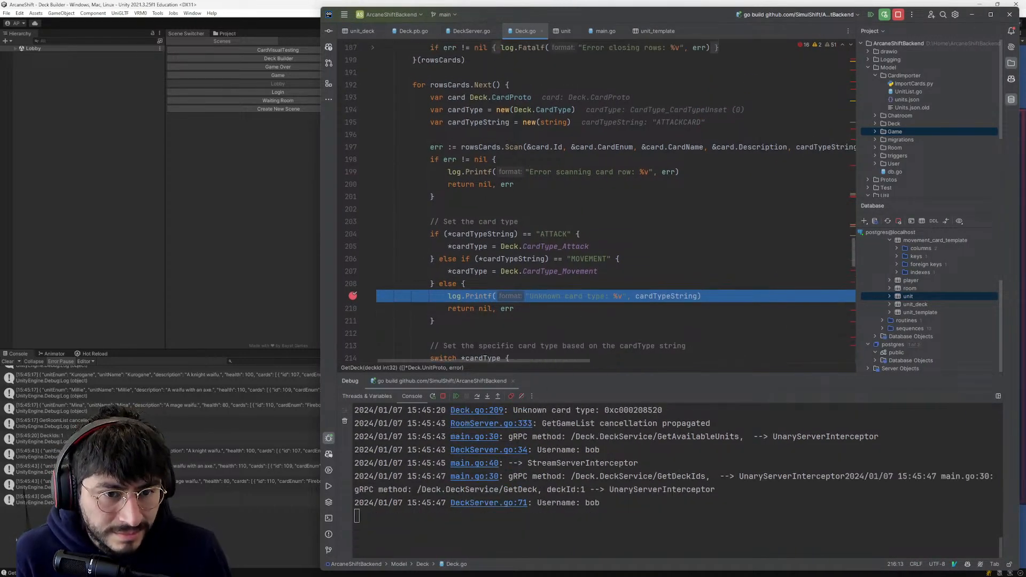
left_click(471, 295)
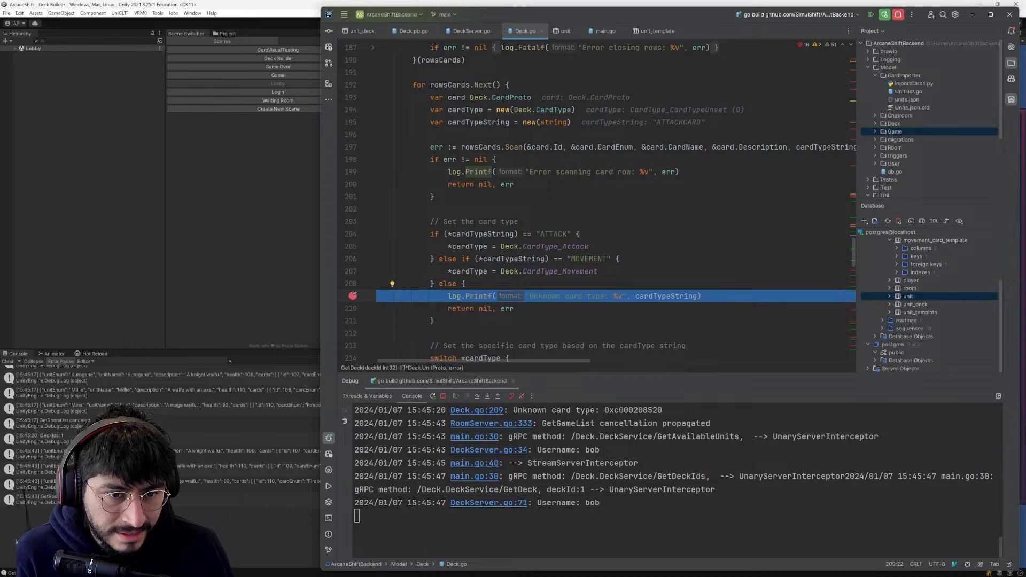
mouse_move(665, 296)
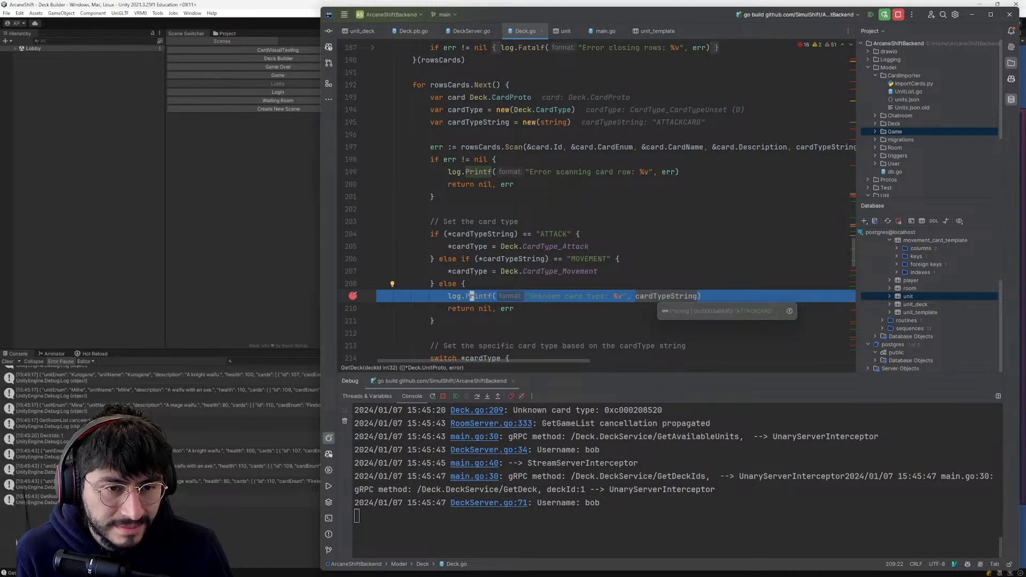
scroll(666, 296, "up", 1)
mouse_move(665, 333)
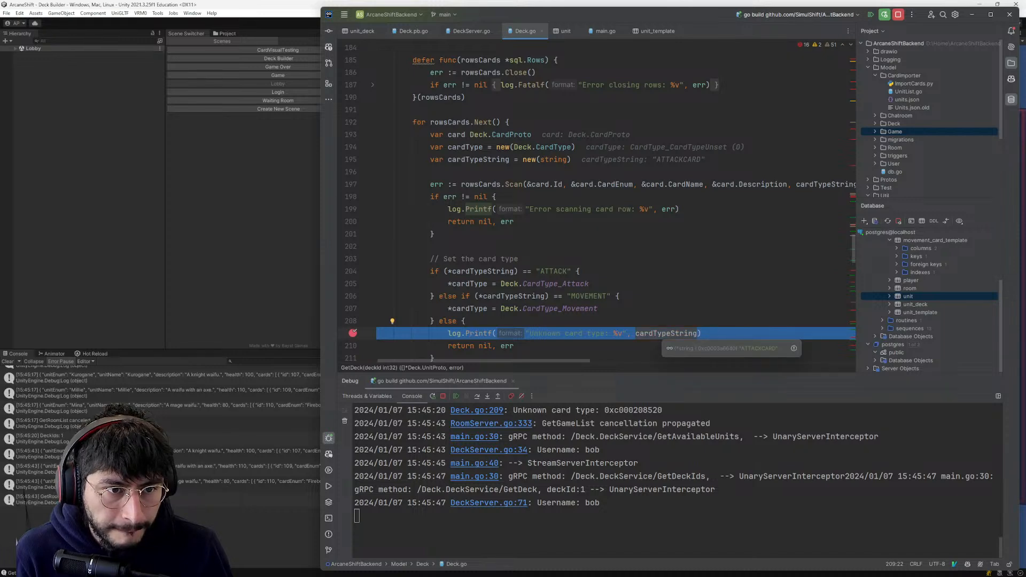
scroll(665, 333, "up", 2)
scroll(665, 333, "down", 1)
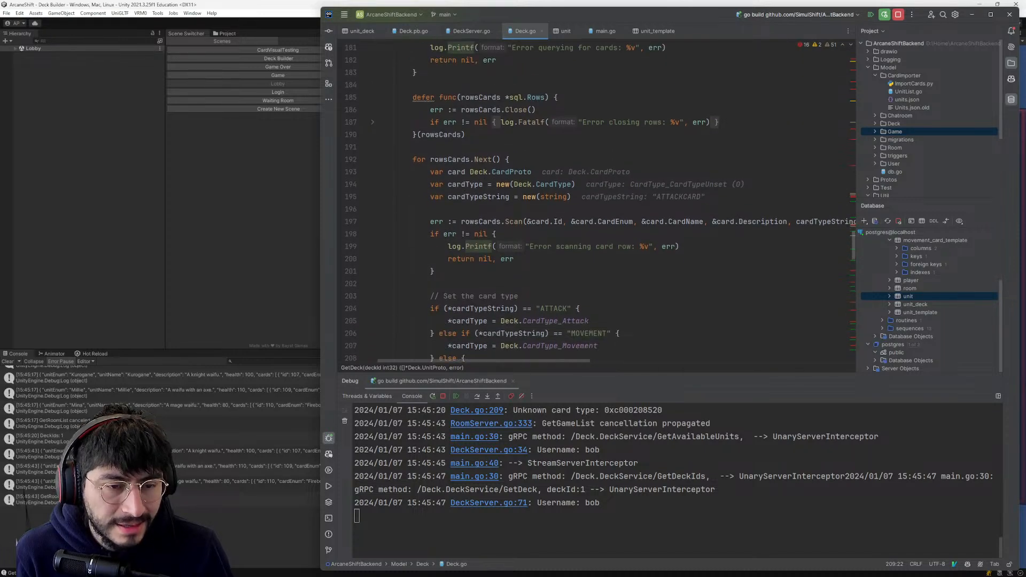
- Examine the card_template query and the "ATTACK" comparison on line 204 of Deck.go against the value held in cardTypeString
left_click(537, 308)
scroll(536, 308, "down", 1)
scroll(536, 309, "up", 2)
scroll(536, 308, "up", 7)
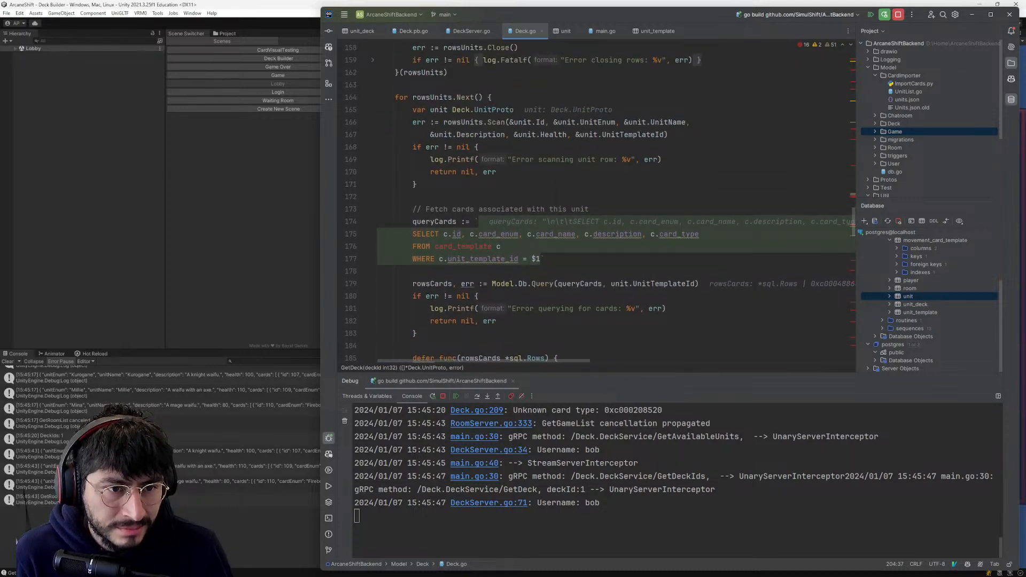
scroll(536, 308, "down", 8)
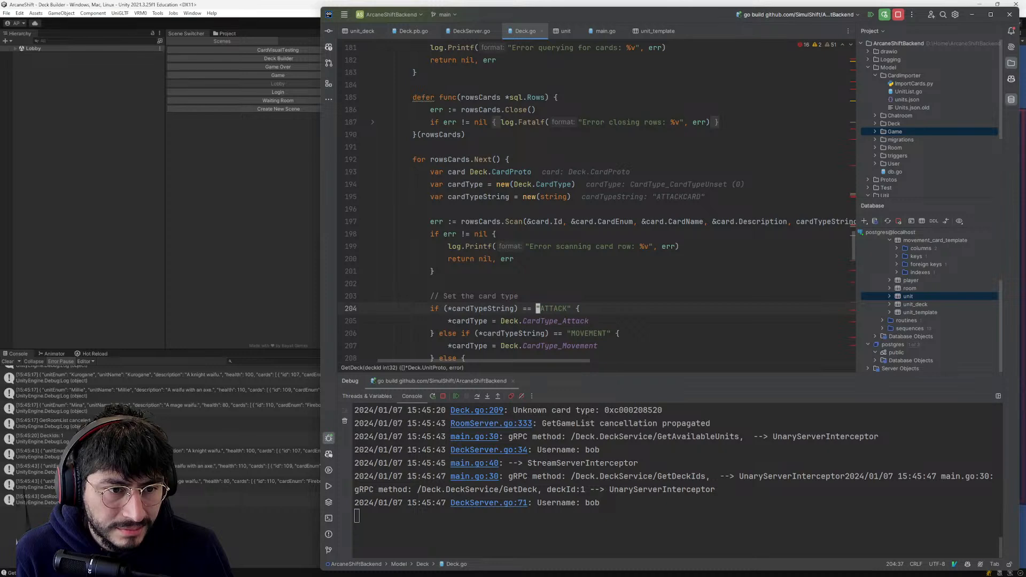
key("j")
mouse_move(539, 247)
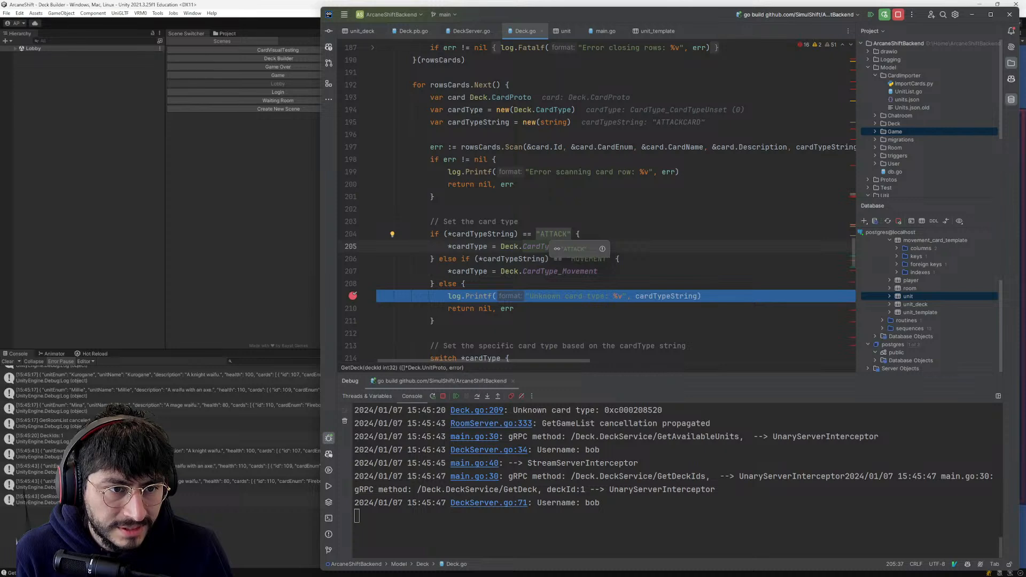
mouse_move(484, 236)
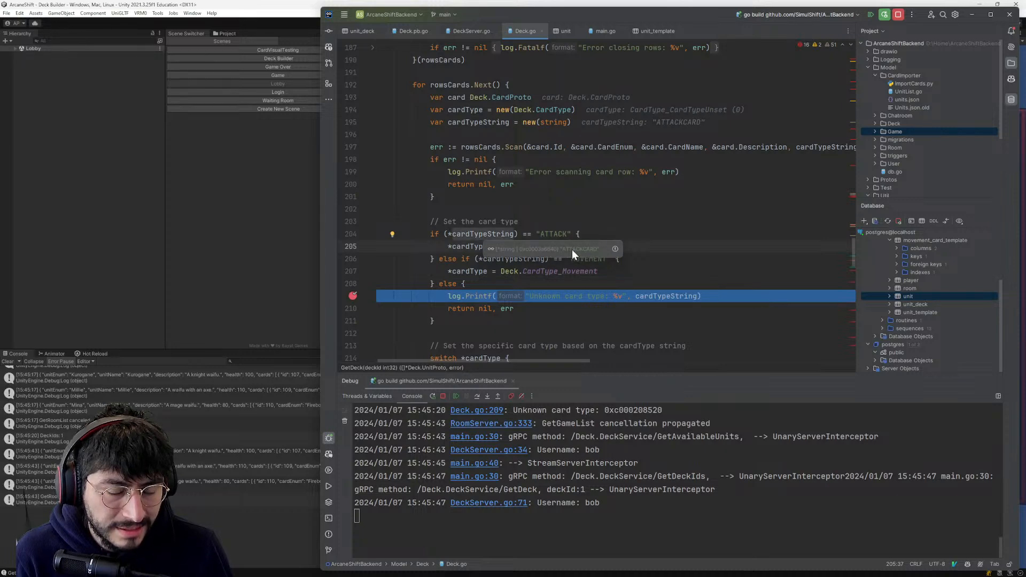
scroll(521, 245, "up", 5)
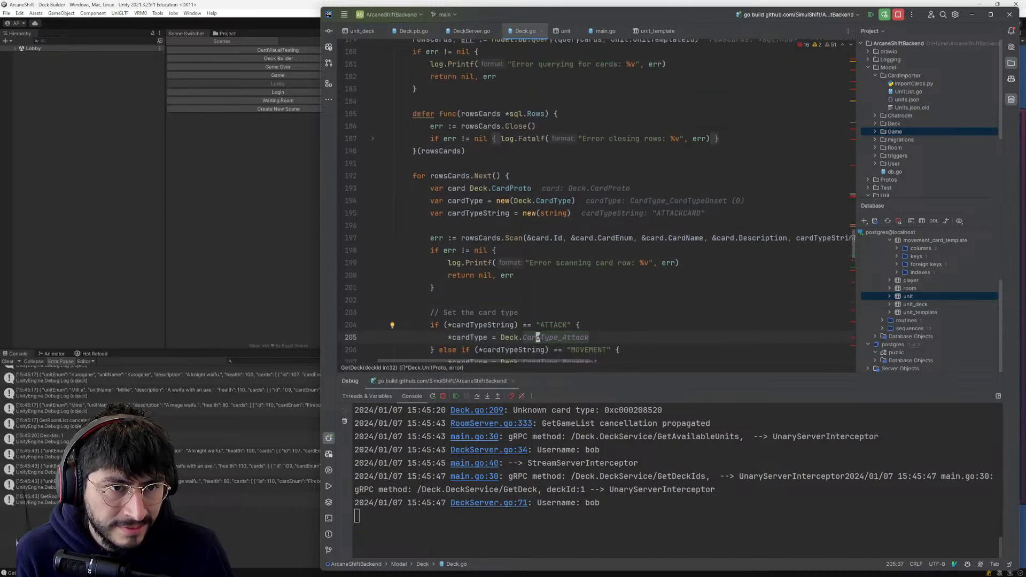
scroll(521, 246, "up", 2)
scroll(521, 245, "up", 7)
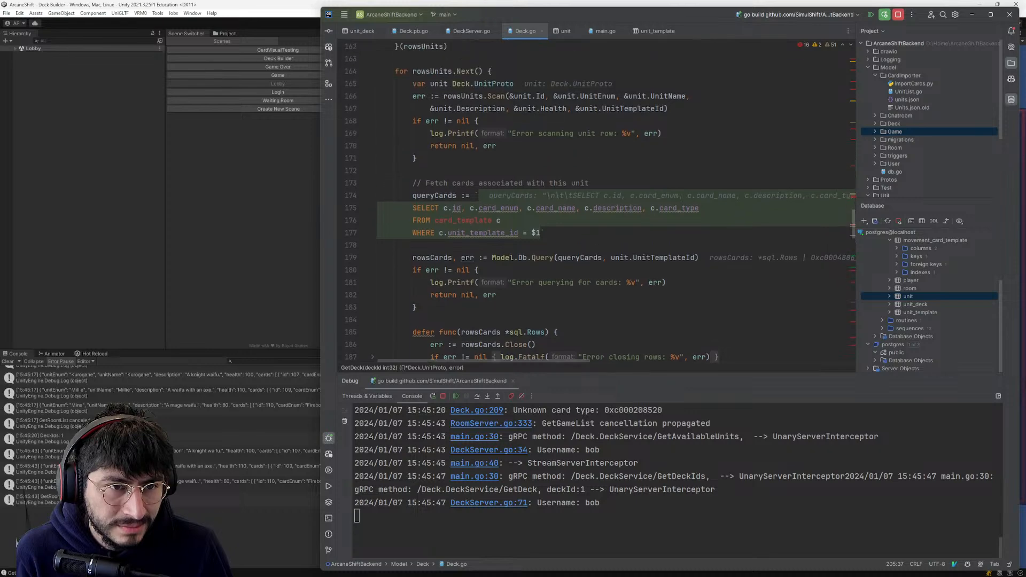
scroll(521, 245, "down", 15)
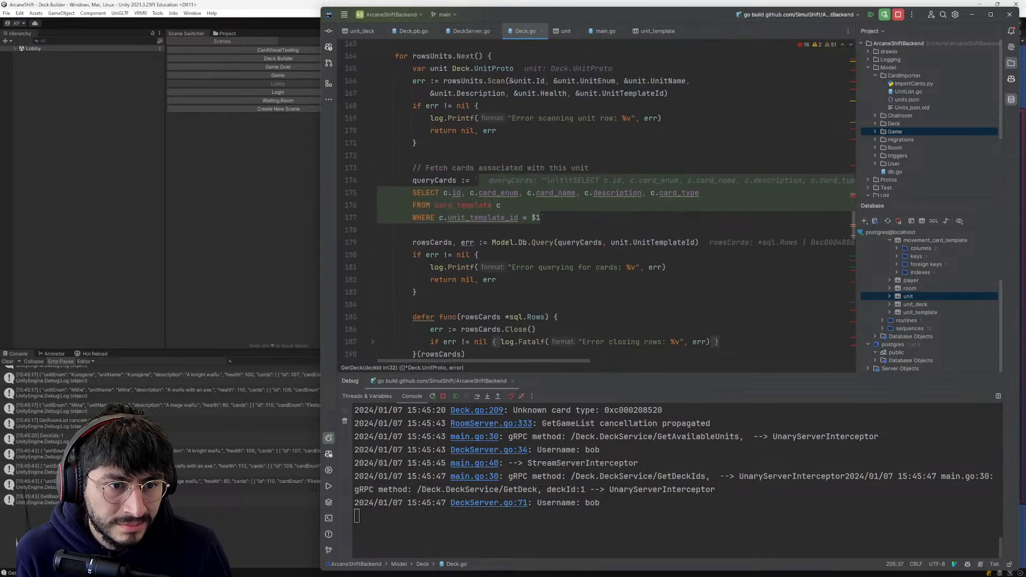
- In the cardType declaration on line 194, clear the type name after "Deck." and bring up completion suggestions for the Deck package's types
double_click(468, 209)
scroll(469, 210, "up", 2)
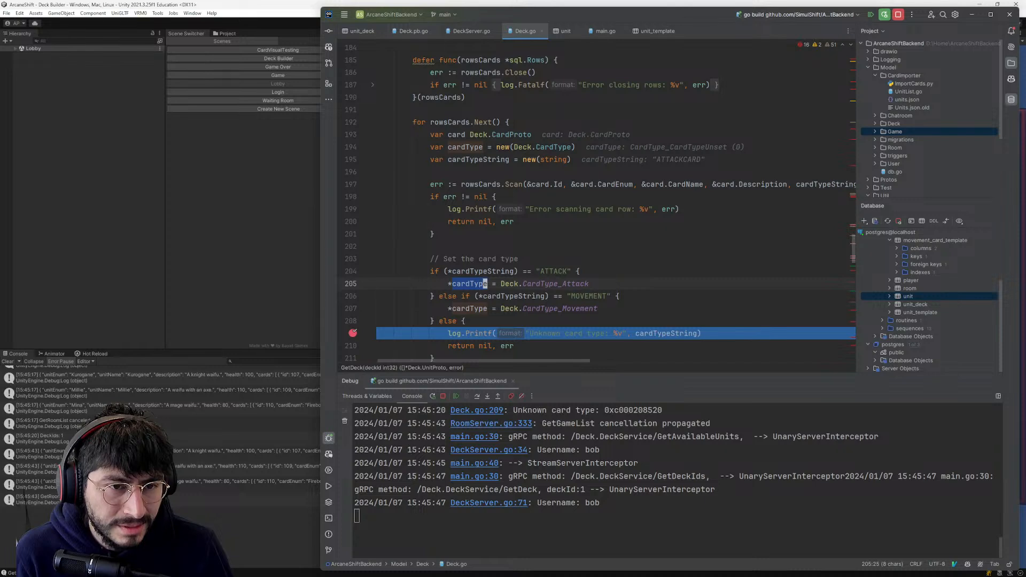
left_click(547, 148)
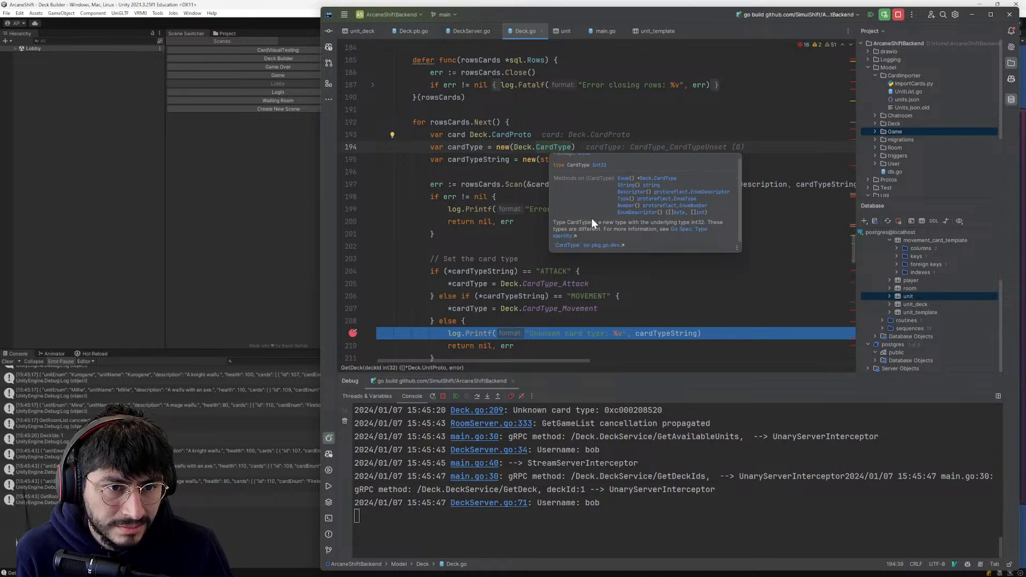
key("b")
key("c")
key("w")
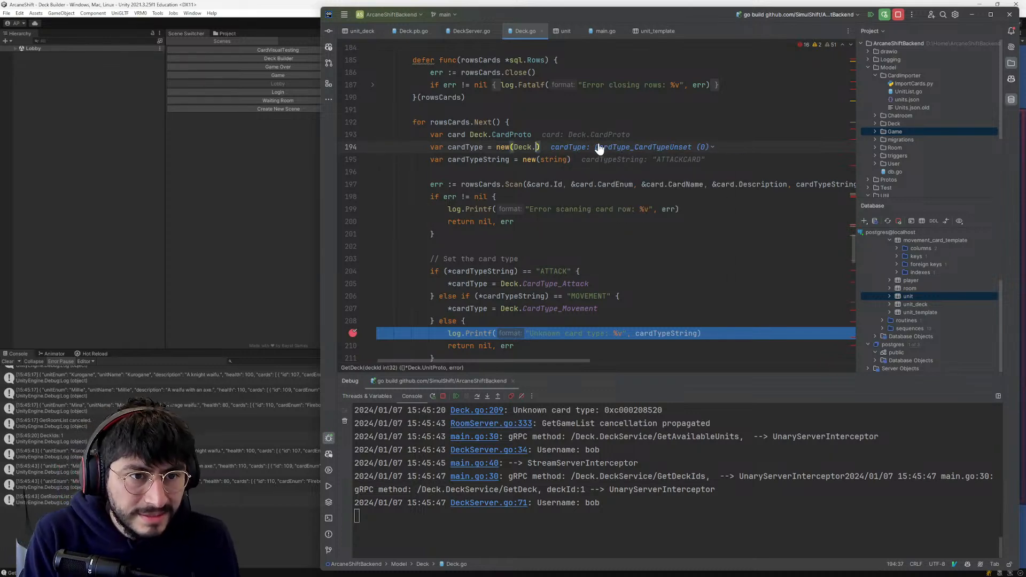
key("ctrl+space")
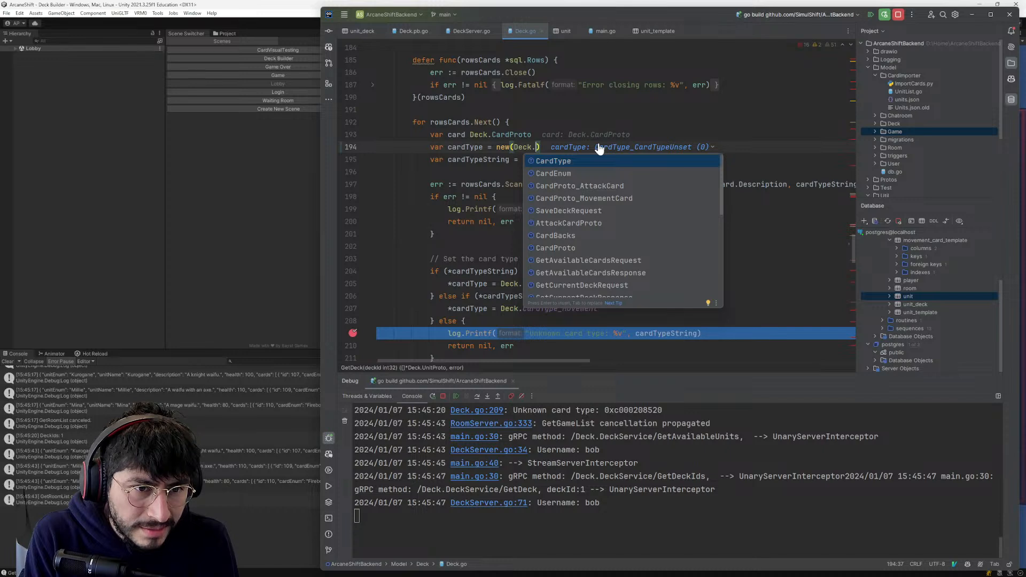
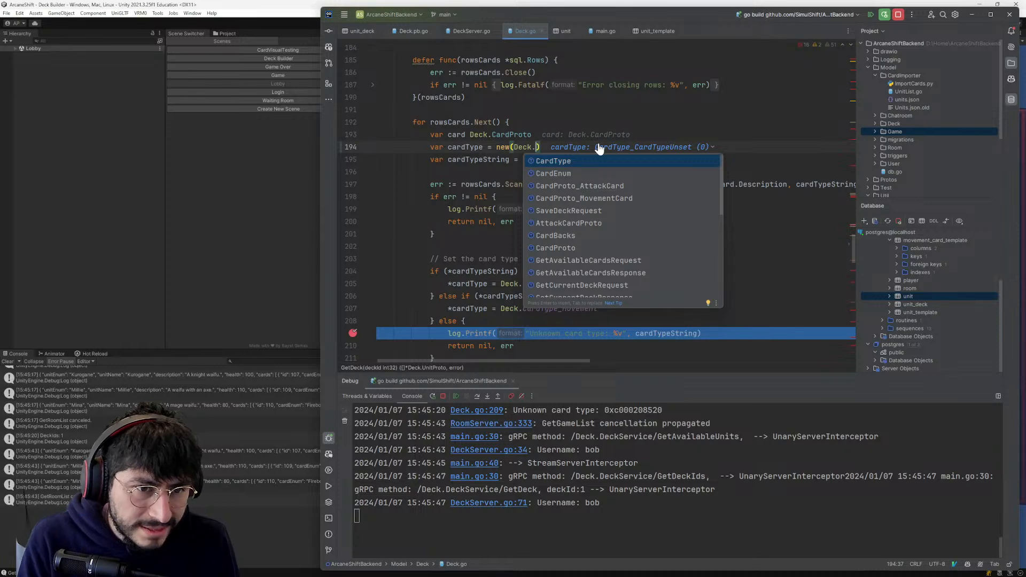
- Complete the cardType declaration on line 194 with the CardType type from the Deck package
scroll(586, 268, "down", 2)
scroll(586, 272, "down", 3)
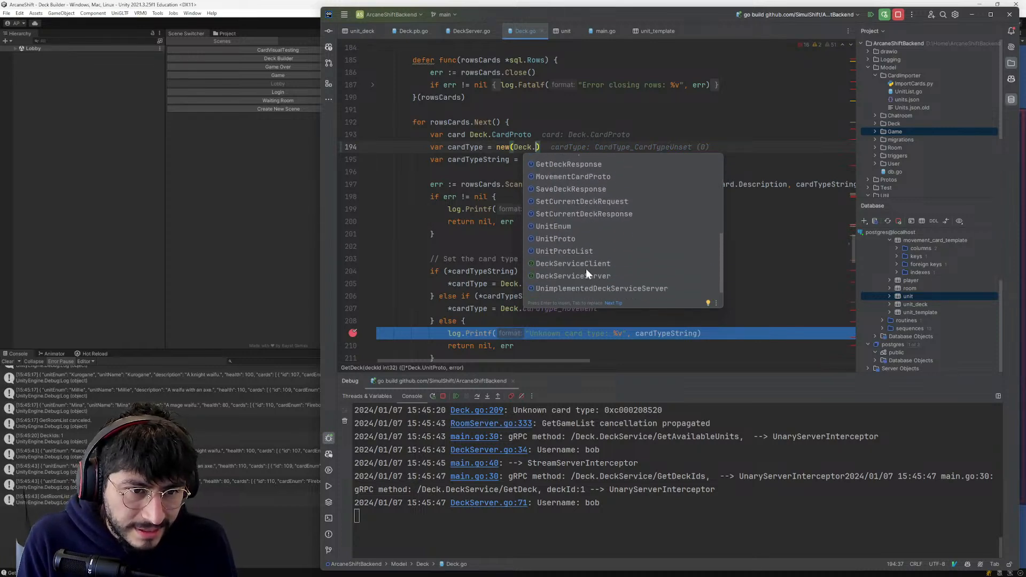
scroll(586, 273, "up", 5)
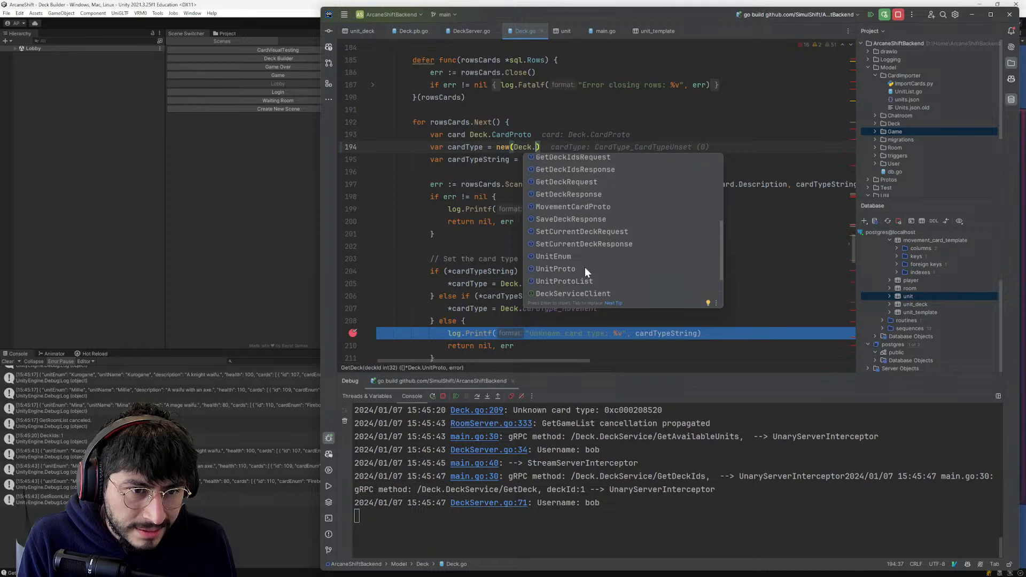
left_click(557, 161)
left_click(377, 172)
left_click_drag(496, 147, 575, 149)
left_click(573, 149)
- Trace cardType and cardTypeString through their declarations, the rowsCards.Scan call and the card type comparisons in GetDeck
left_click(458, 147)
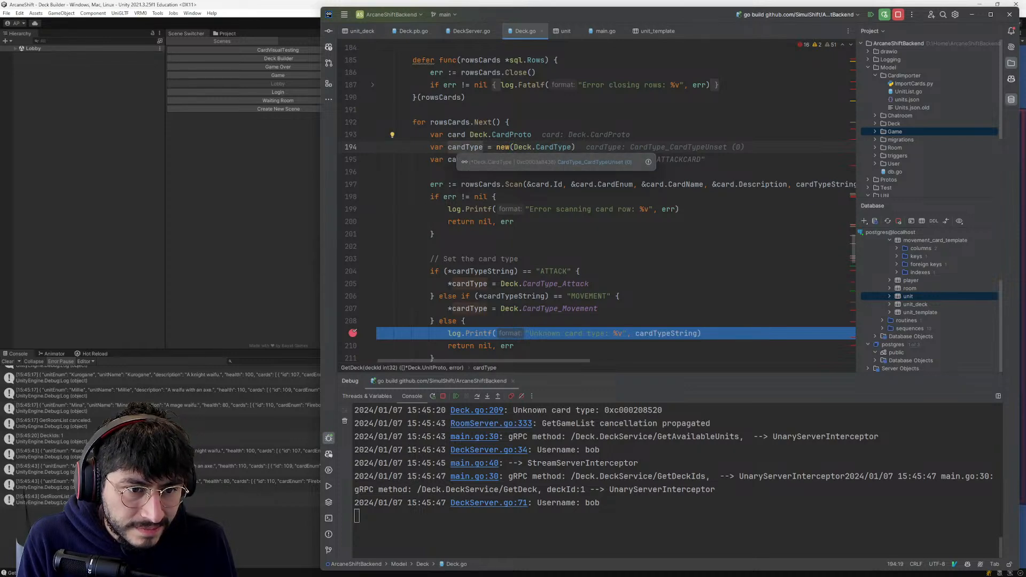
left_click(476, 283)
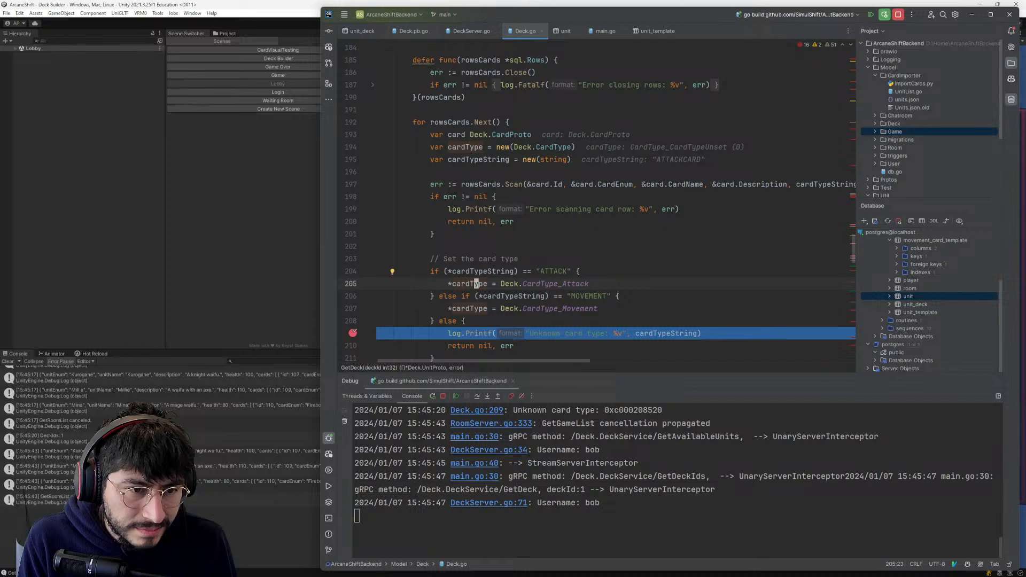
mouse_move(480, 272)
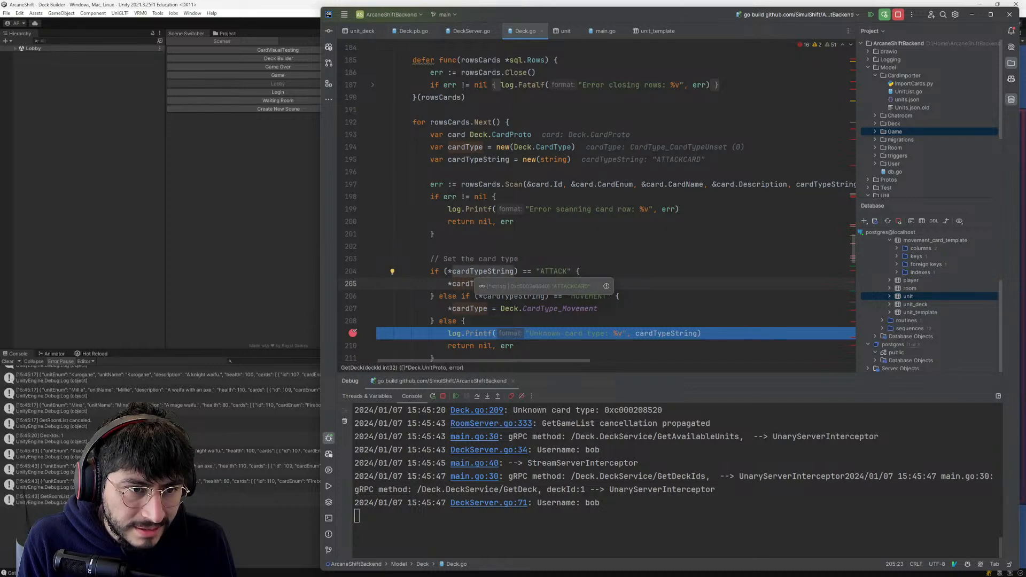
left_click(476, 271)
left_click(551, 160)
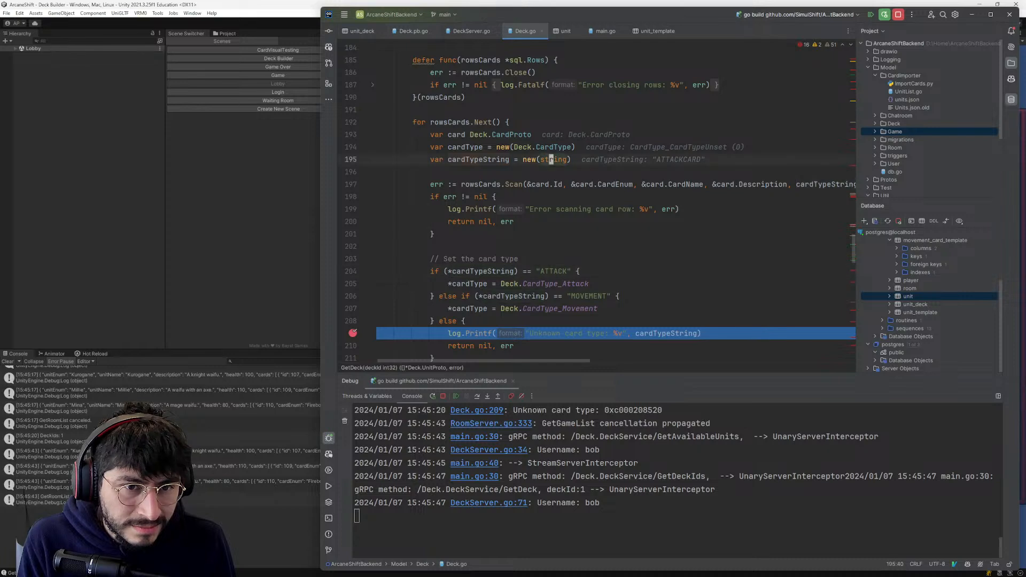
mouse_move(551, 159)
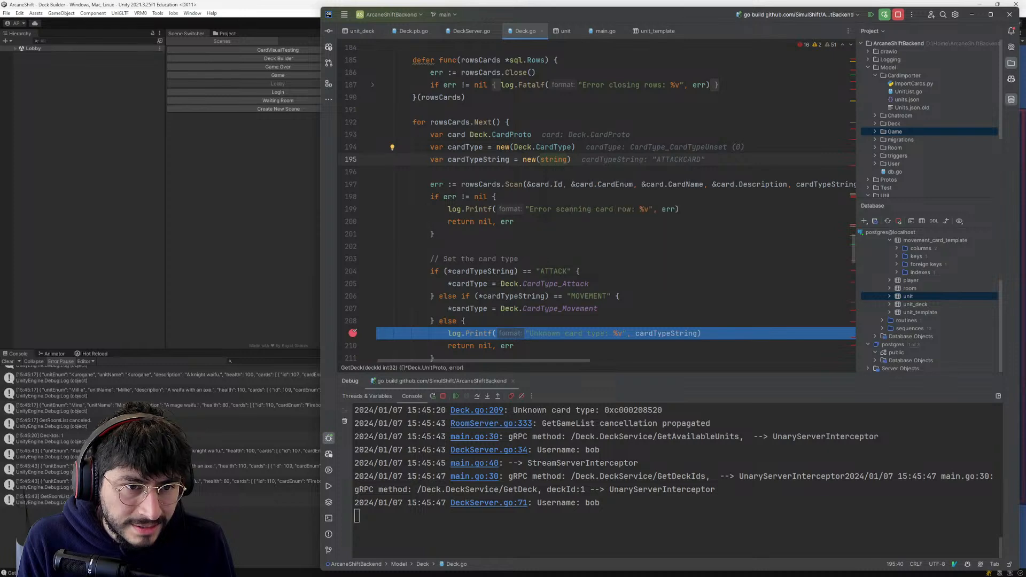
left_click(504, 159)
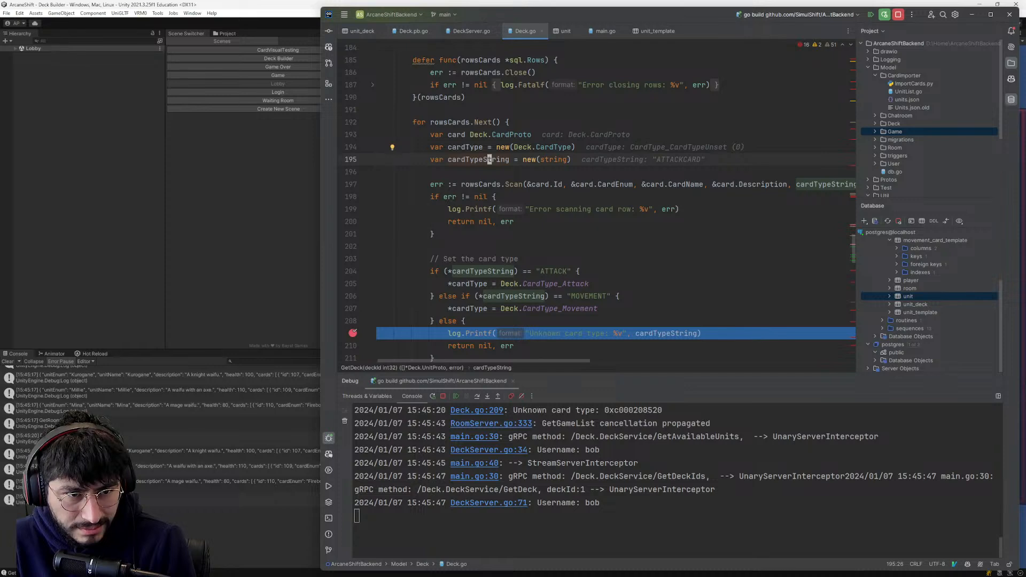
mouse_move(838, 190)
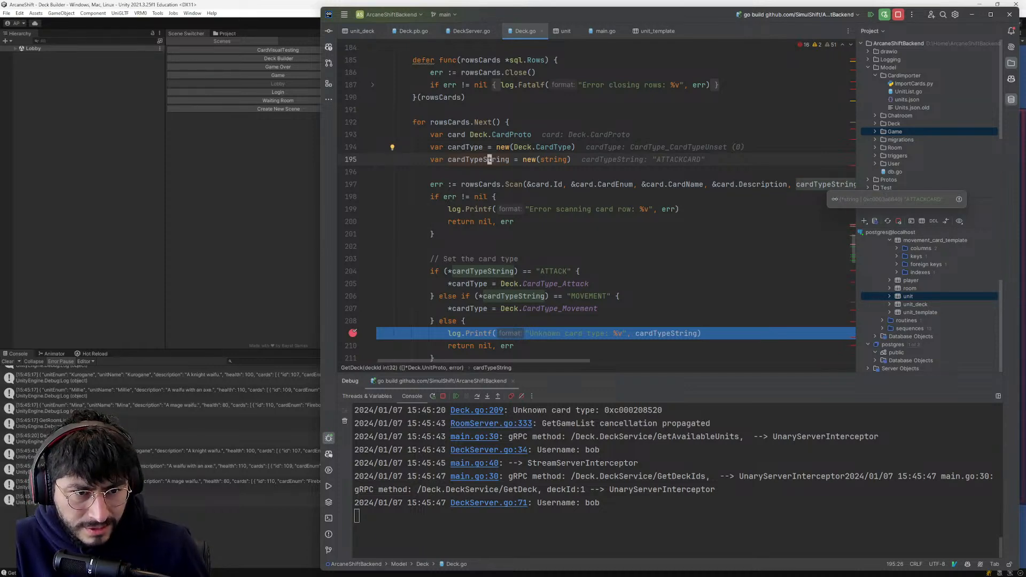
left_click(503, 185)
left_click(480, 184)
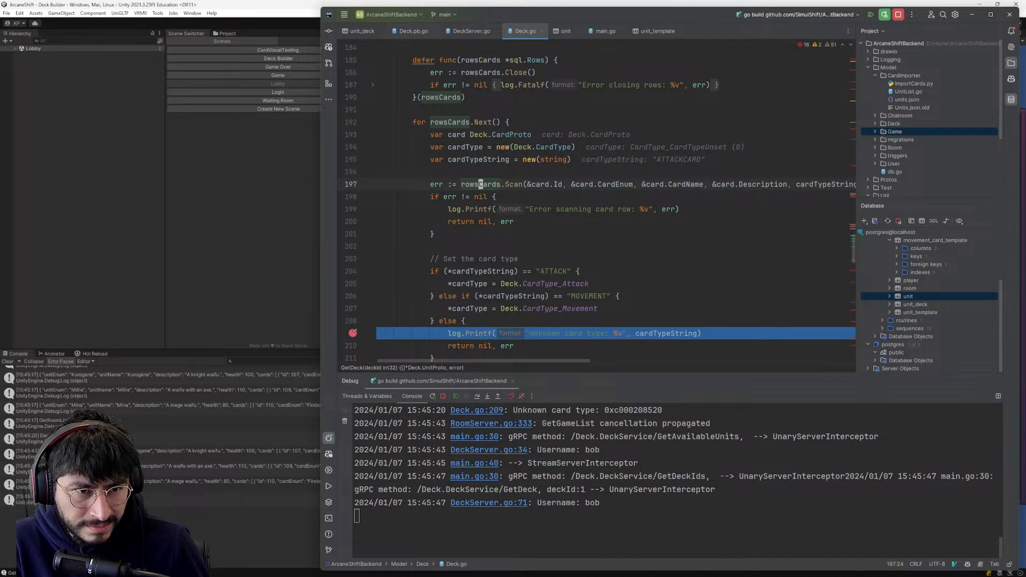
- Examine the queryCards SELECT on card_template and the Model.Db.Query call that runs it
scroll(481, 185, "up", 2)
scroll(600, 200, "up", 1)
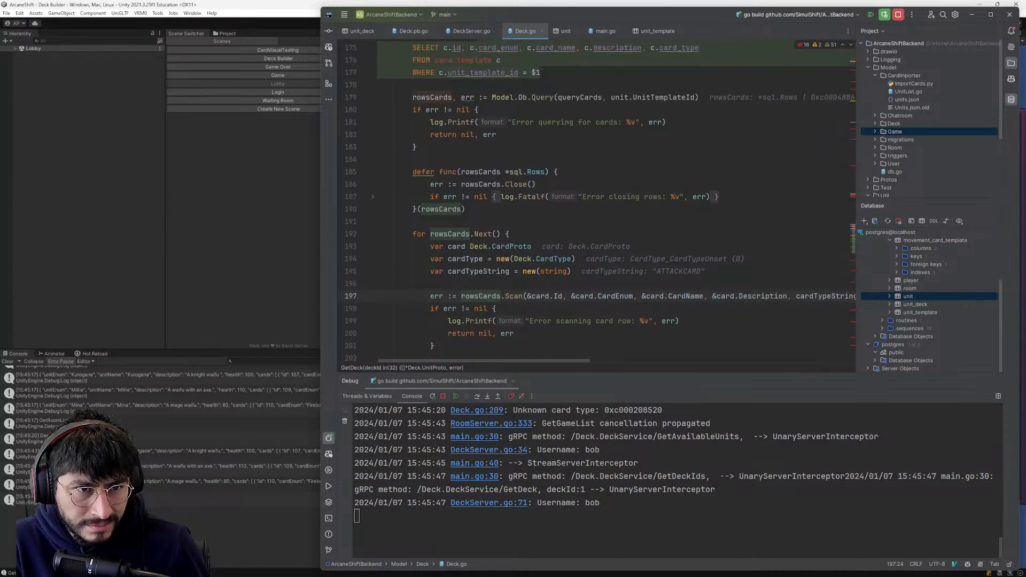
scroll(600, 200, "up", 1)
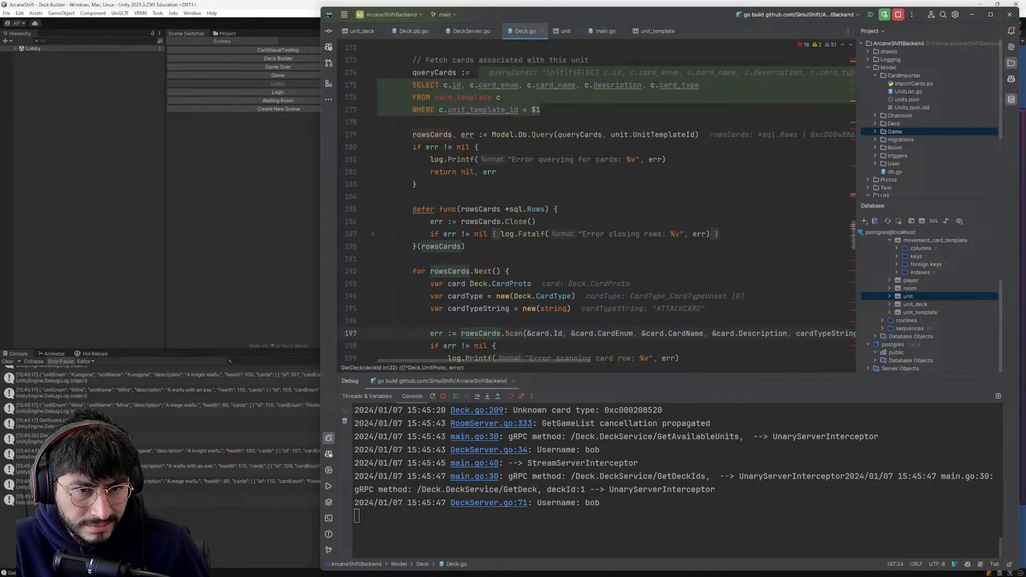
mouse_move(580, 135)
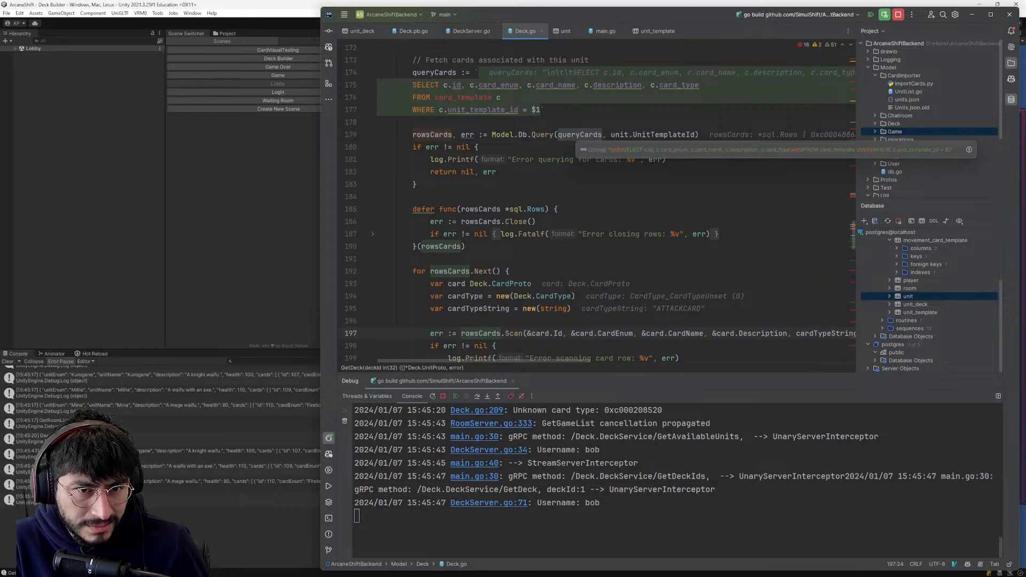
left_click(573, 135)
scroll(573, 135, "up", 1)
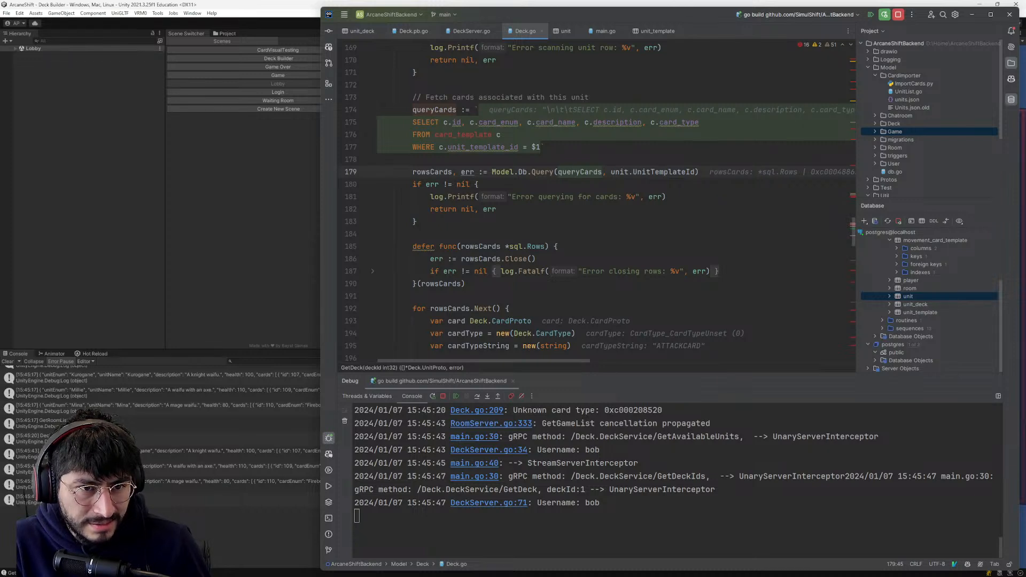
- Open the card_template database table and check the card_type values of the first two rows
scroll(914, 306, "up", 2)
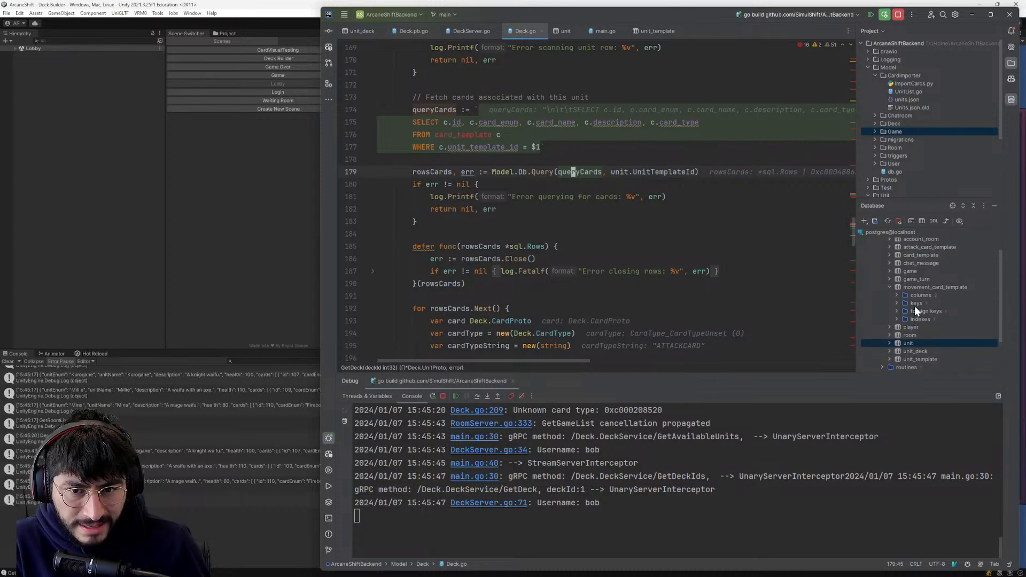
double_click(912, 256)
left_click(626, 87)
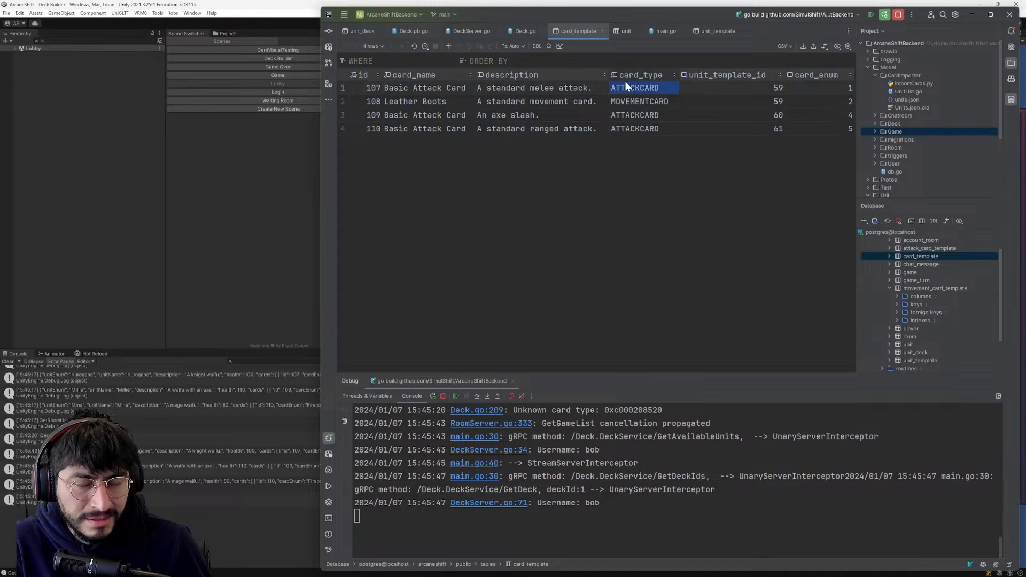
left_click(629, 98)
left_click(630, 88)
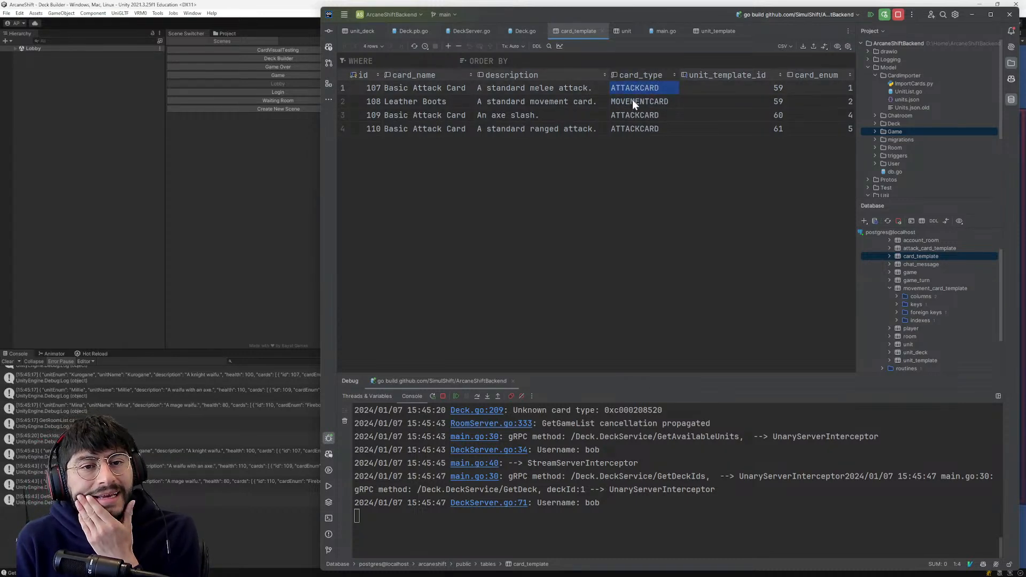
left_click(632, 101)
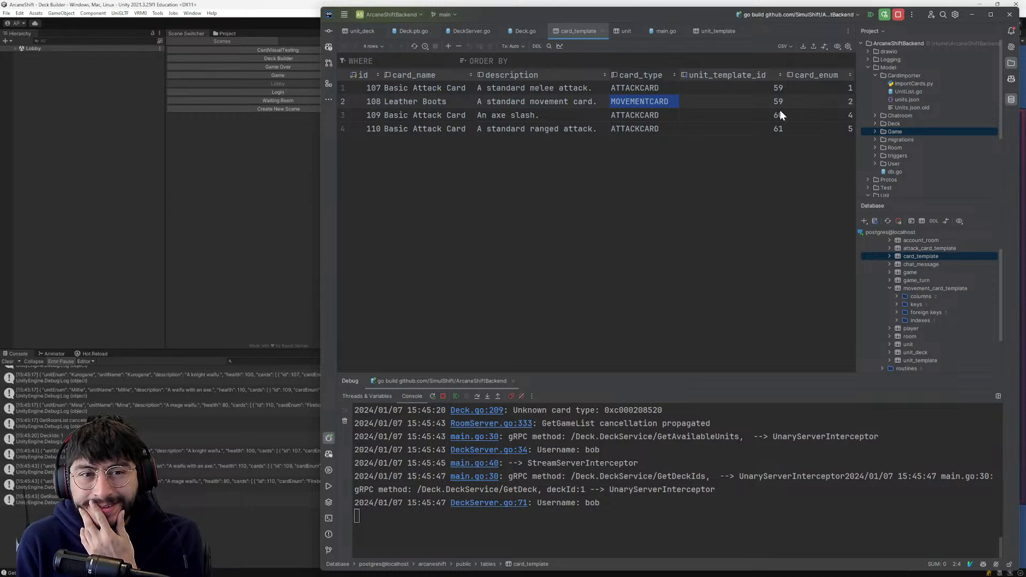
- Open ImportCards.py and examine how it determines each card's type and inserts card_type into card_template
double_click(910, 84)
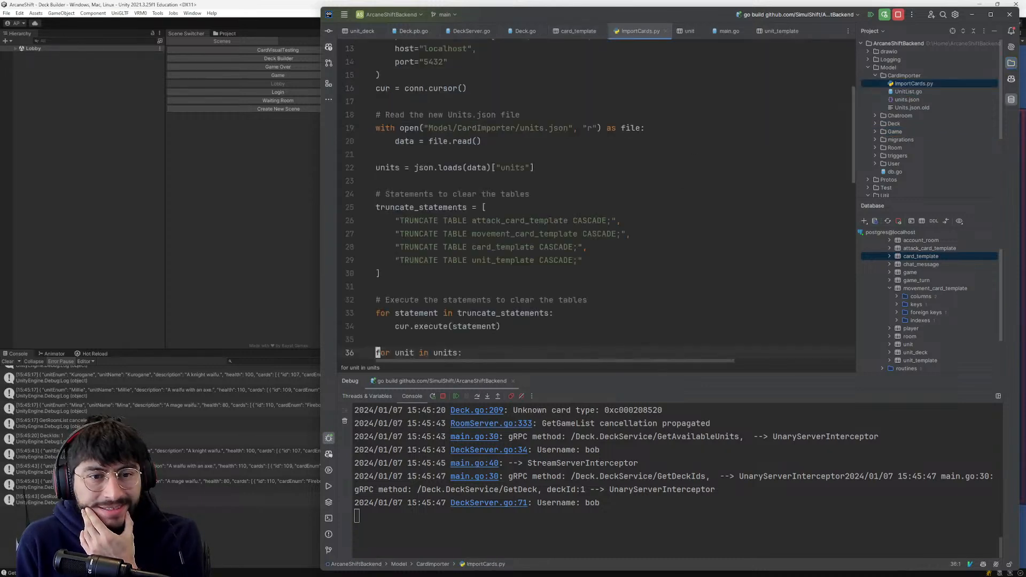
scroll(598, 200, "down", 2)
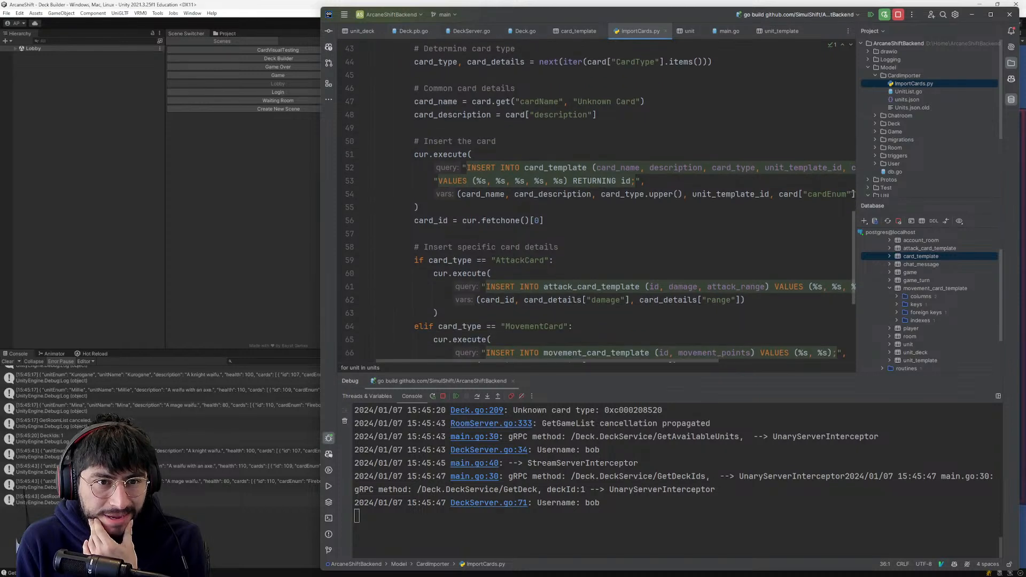
scroll(598, 201, "up", 1)
left_click(632, 102)
scroll(632, 102, "up", 2)
scroll(633, 141, "down", 4)
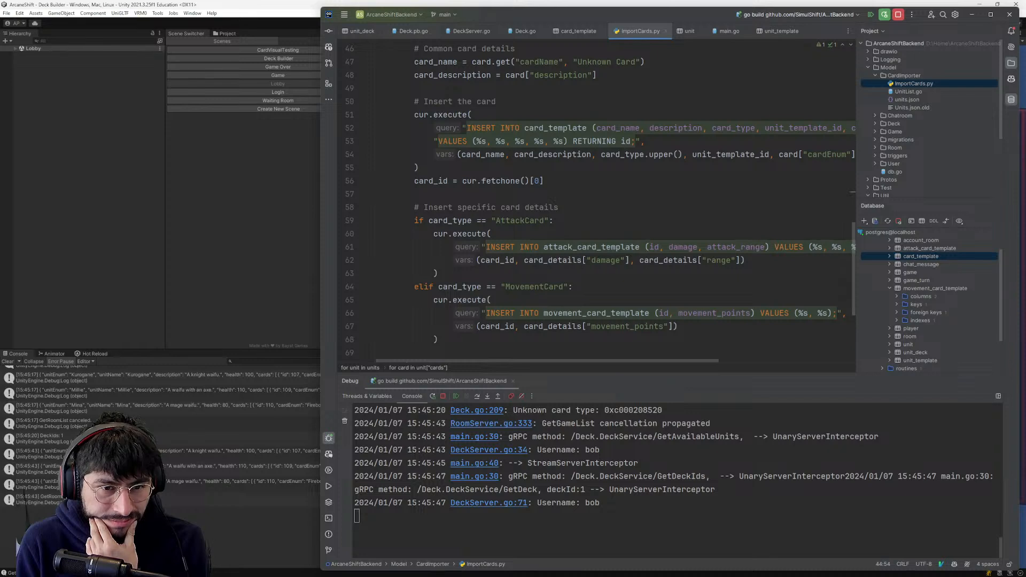
scroll(470, 154, "up", 1)
left_click(469, 154)
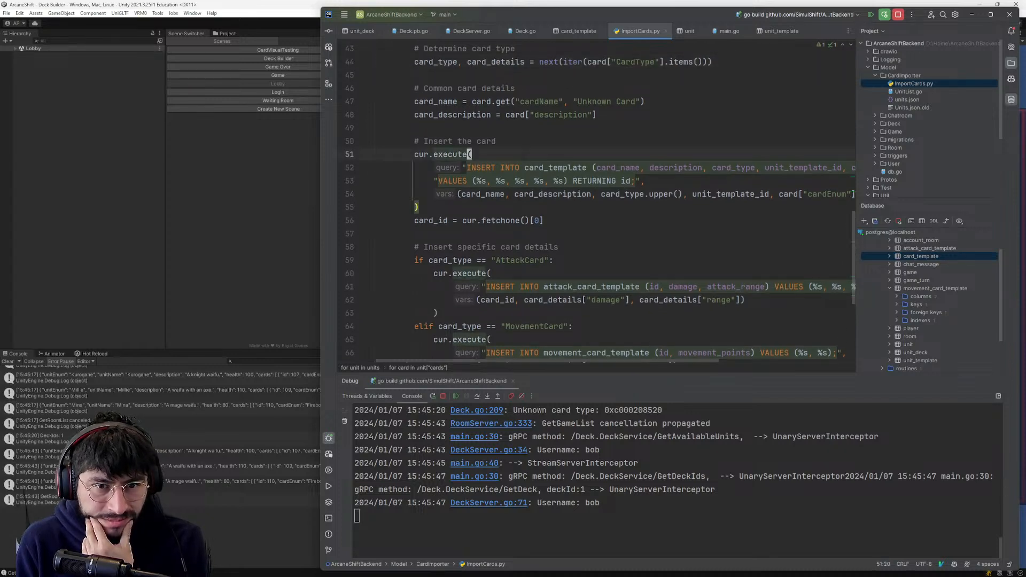
left_click(733, 167)
scroll(733, 168, "up", 2)
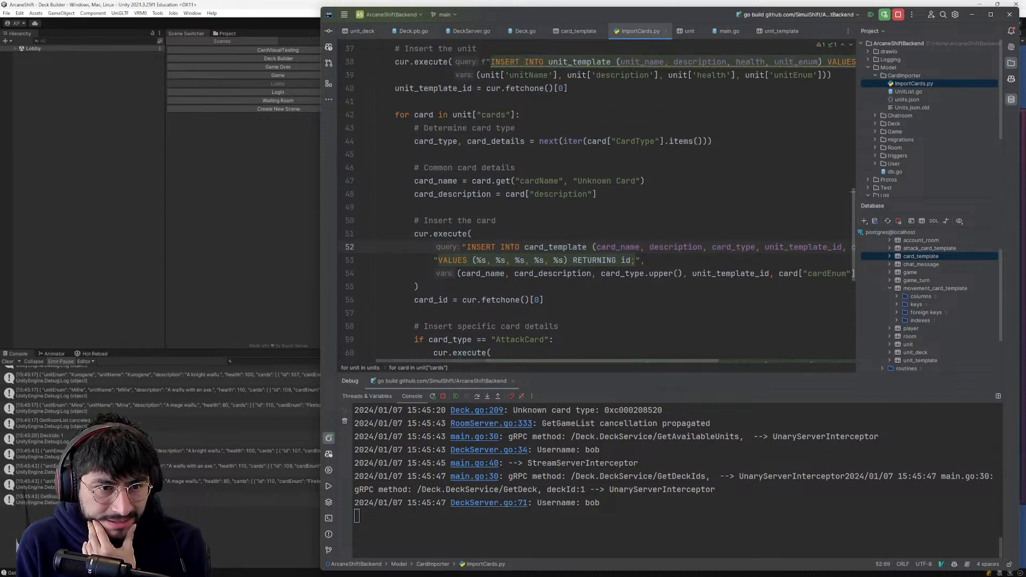
double_click(719, 247)
scroll(719, 247, "up", 1)
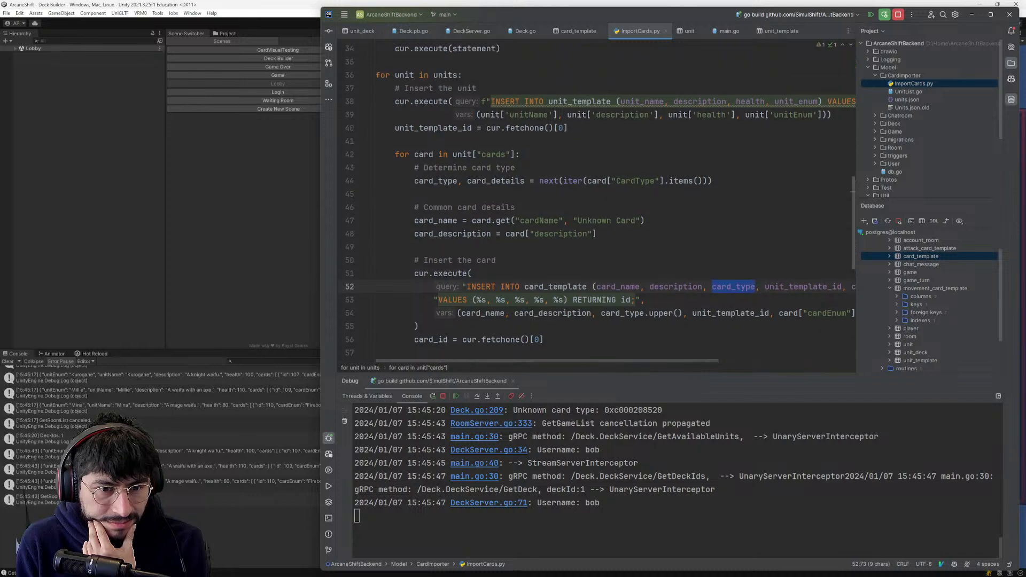
- Stop the backend debug session and recheck the card_type column in the insert on line 52
left_click(898, 15)
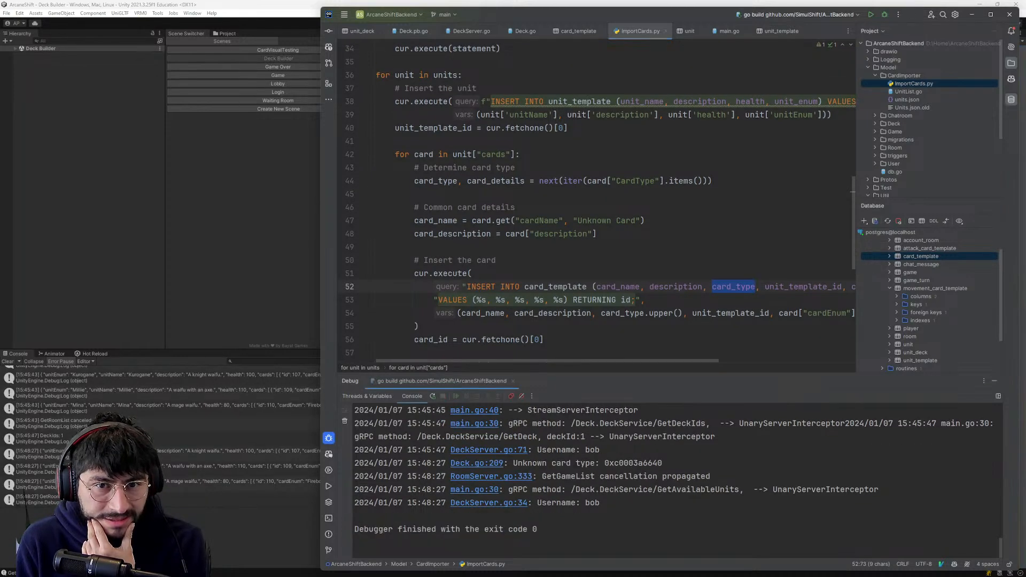
scroll(596, 203, "down", 2)
left_click(723, 206)
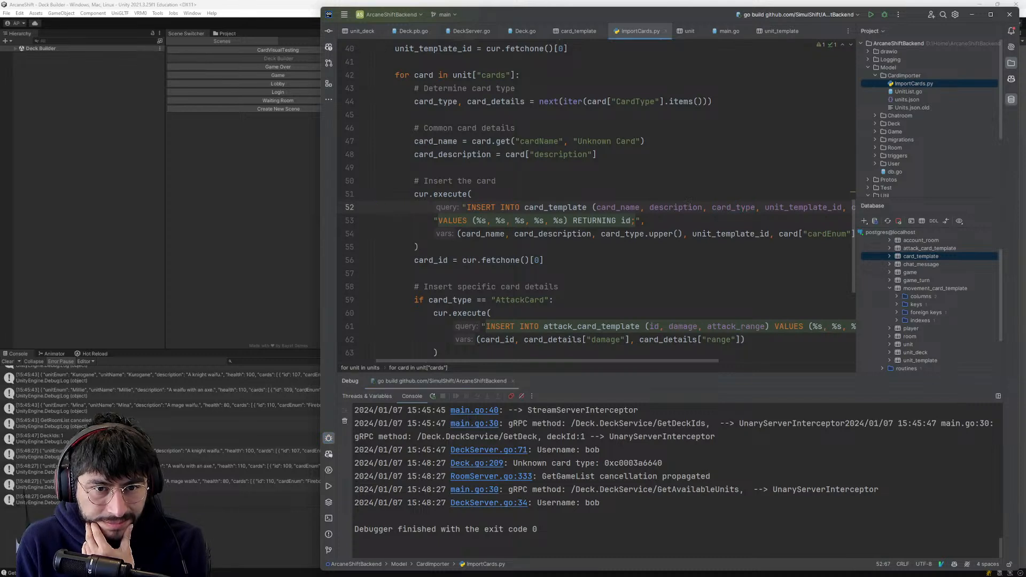
double_click(722, 207)
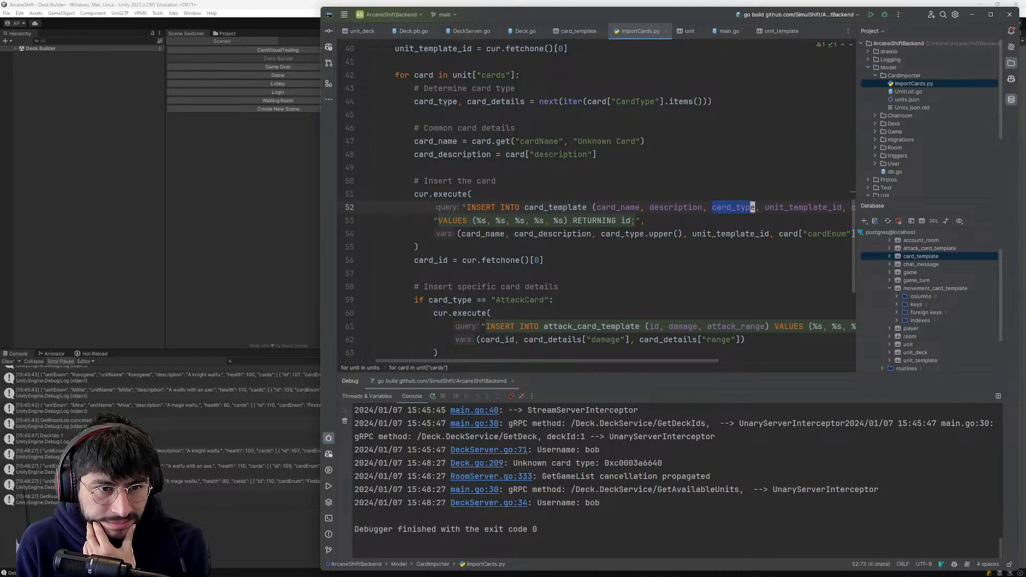
scroll(722, 206, "up", 2)
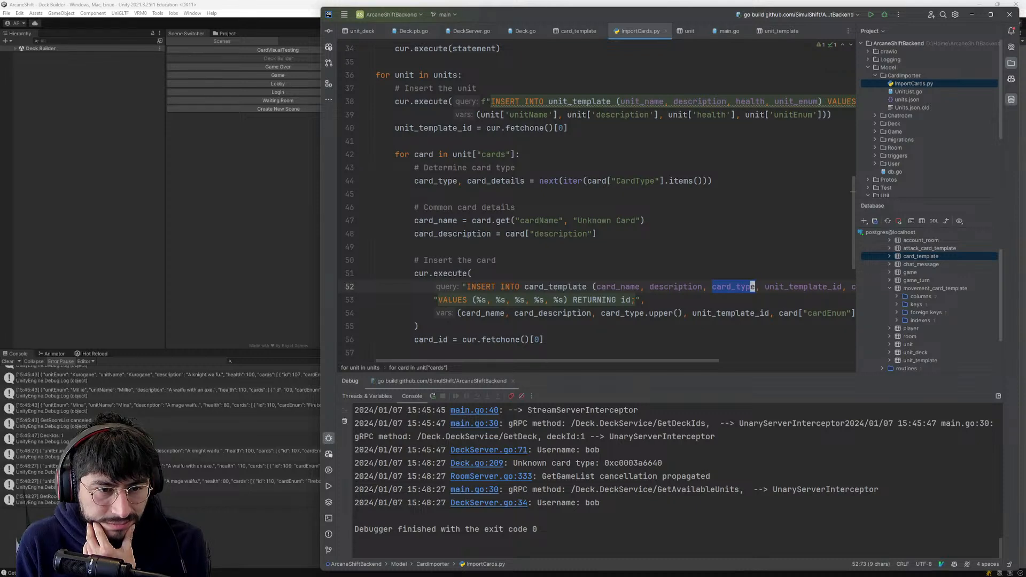
scroll(600, 199, "down", 1)
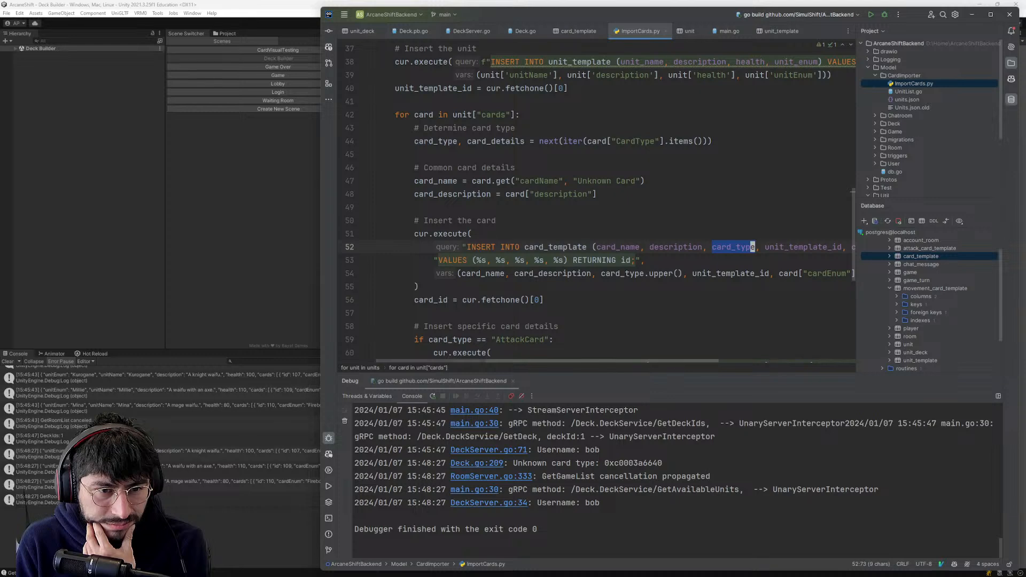
- Trace card_type.upper() on line 54 of ImportCards.py back to its assignment from card["CardType"] on line 44
left_click(601, 273)
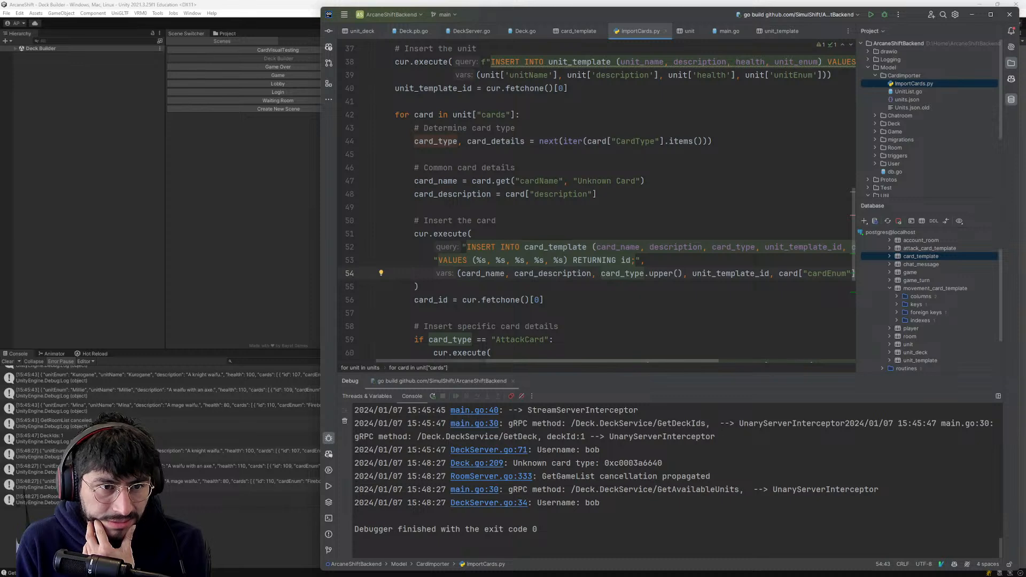
scroll(598, 199, "up", 1)
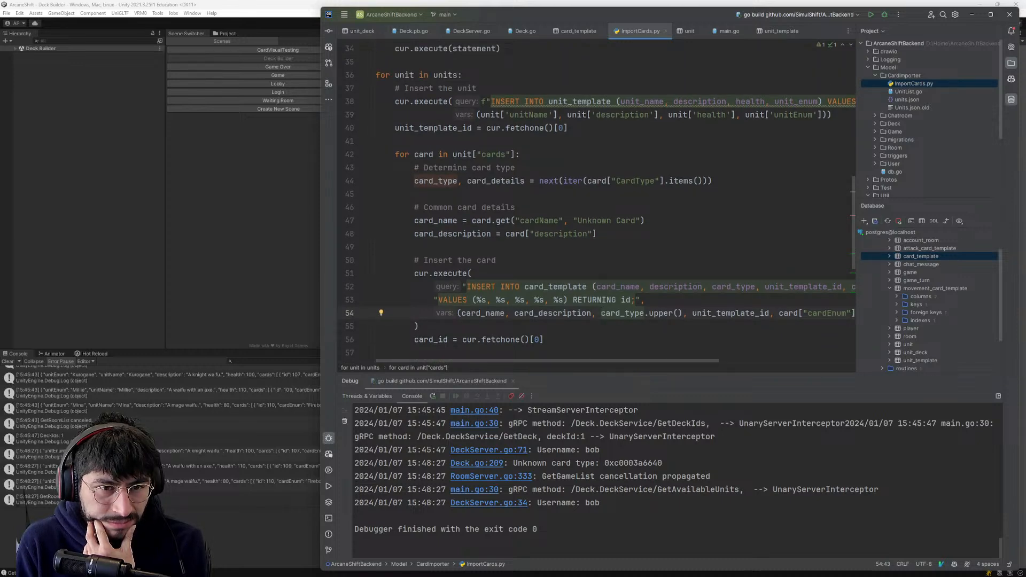
left_click(645, 180)
scroll(646, 181, "up", 2)
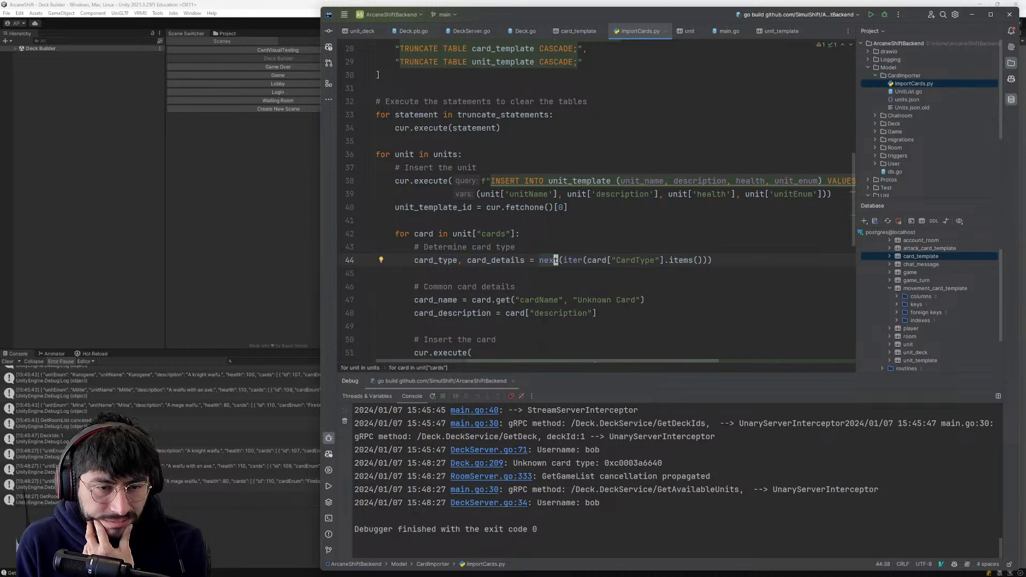
scroll(556, 260, "down", 1)
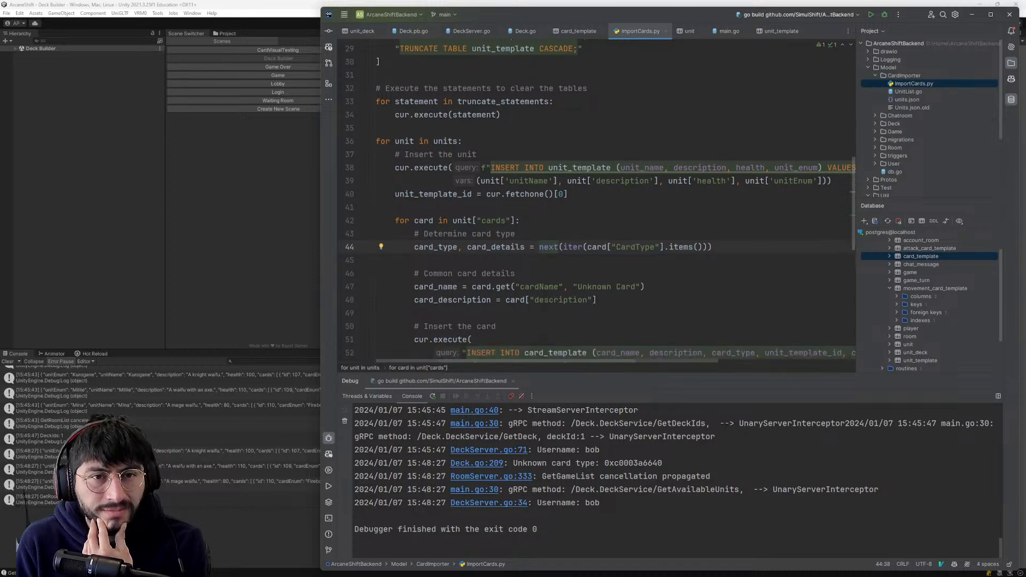
- Return to the card_template table and compare the stored attack and movement card_type values
left_click(579, 31)
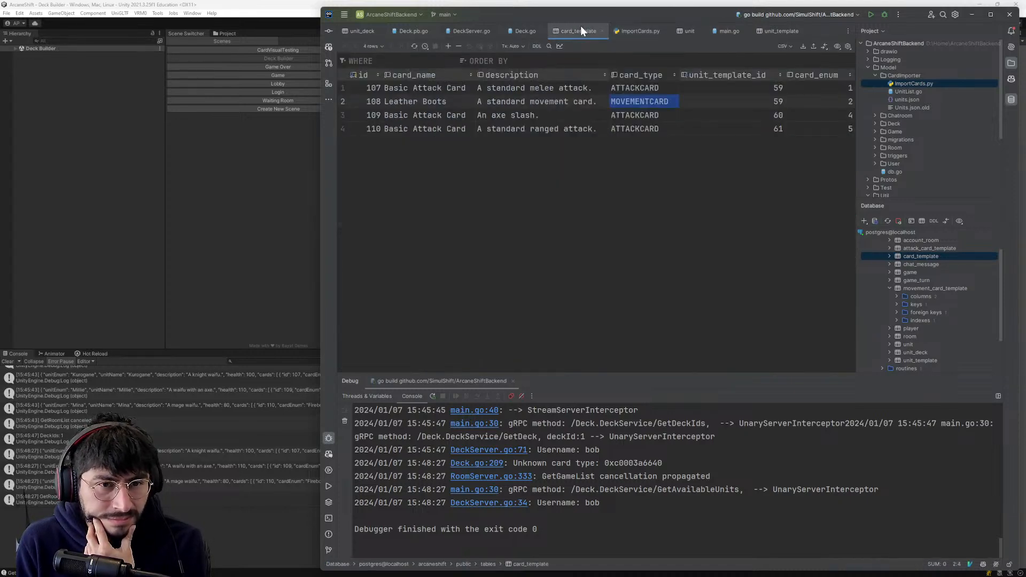
left_click(620, 101)
left_click(620, 109)
left_click(619, 104)
left_click(620, 88)
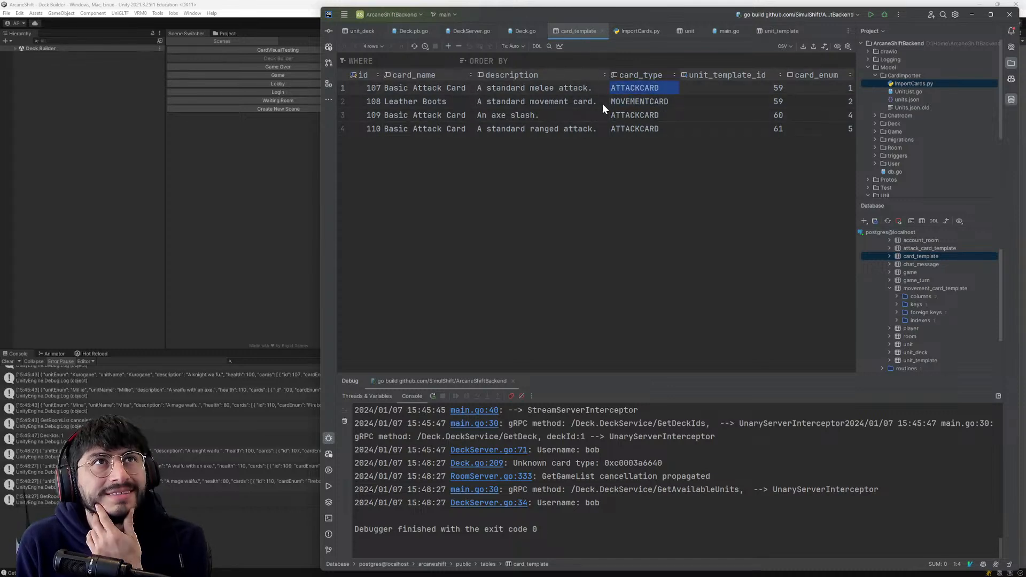
- Cross-check the card insert code in ImportCards.py against the rows of the unit and card_template tables
left_click(640, 31)
scroll(596, 201, "down", 2)
scroll(599, 201, "down", 2)
scroll(598, 201, "up", 2)
scroll(599, 201, "down", 3)
scroll(599, 201, "down", 3)
scroll(599, 201, "up", 5)
left_click(688, 31)
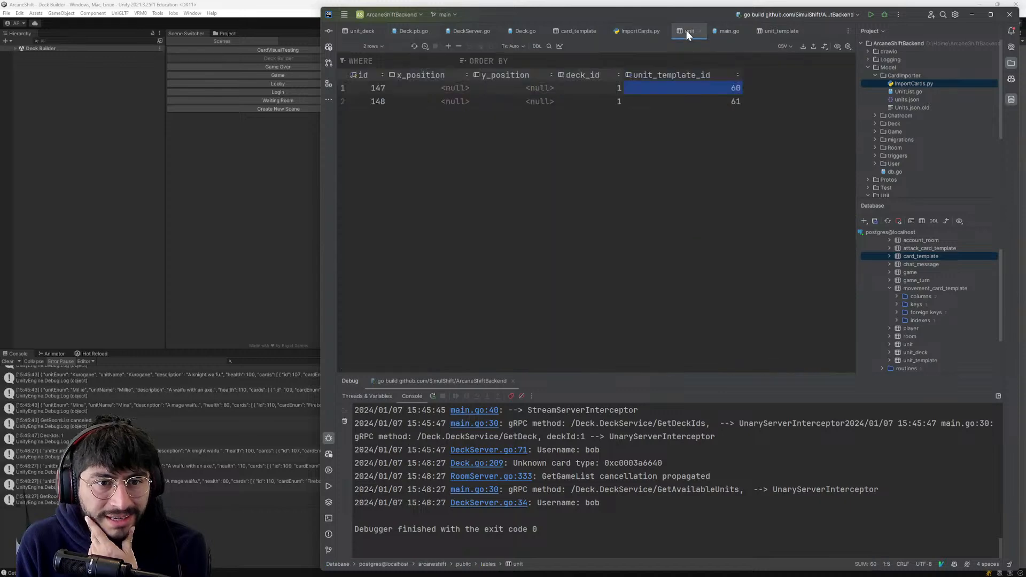
left_click(641, 30)
left_click(579, 31)
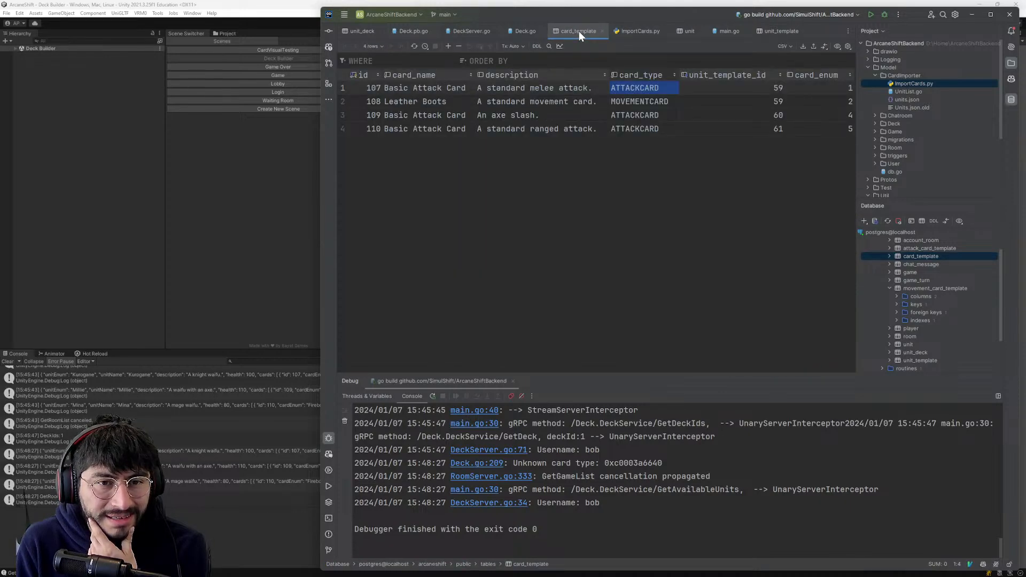
- Follow the Model.GetDeck call on line 72 of DeckServer.go to its implementation in Deck.go and review the unit and card queries
left_click(524, 30)
scroll(598, 201, "up", 2)
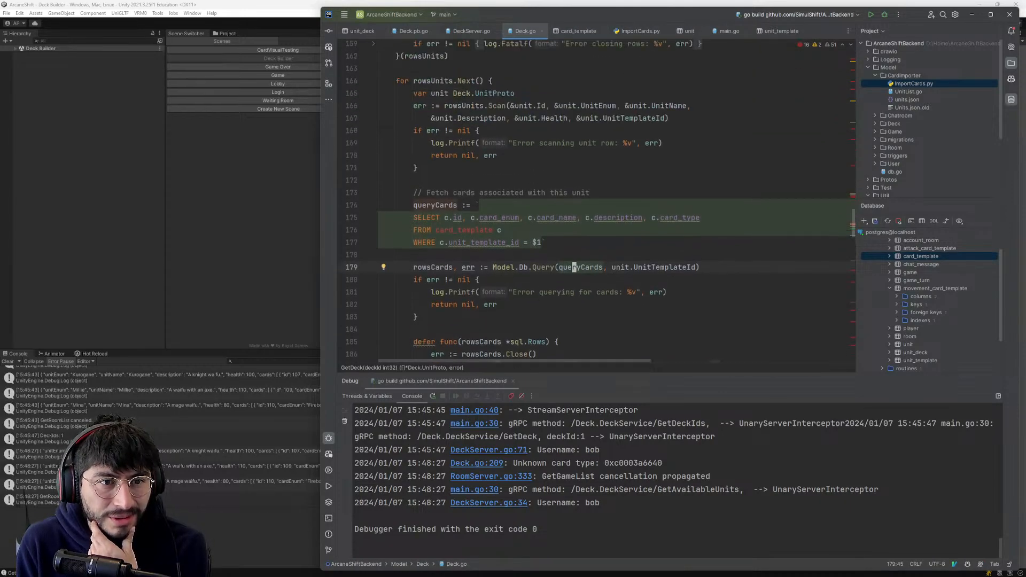
scroll(574, 261, "up", 1)
left_click(464, 37)
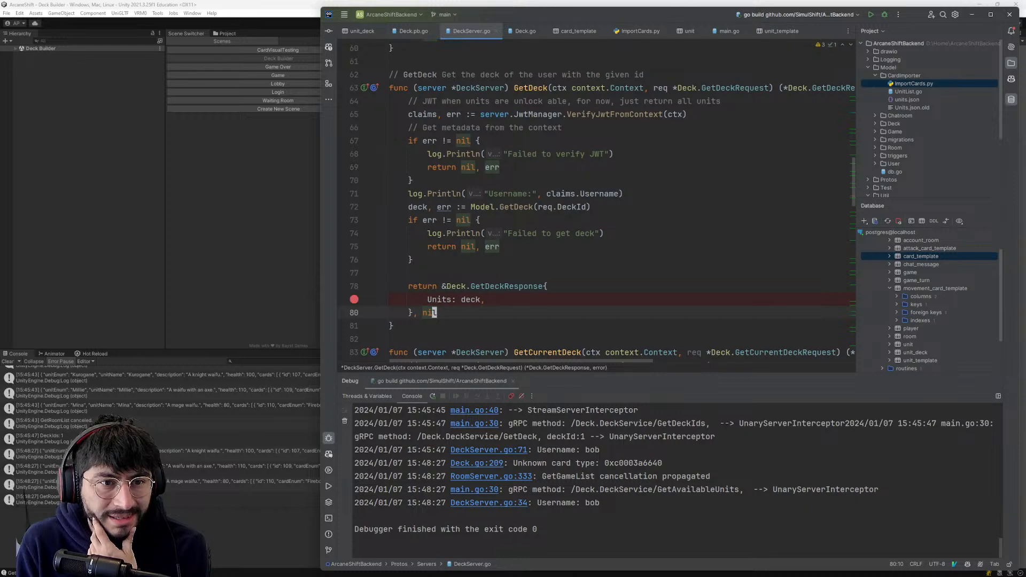
scroll(598, 201, "down", 2)
scroll(599, 200, "up", 3)
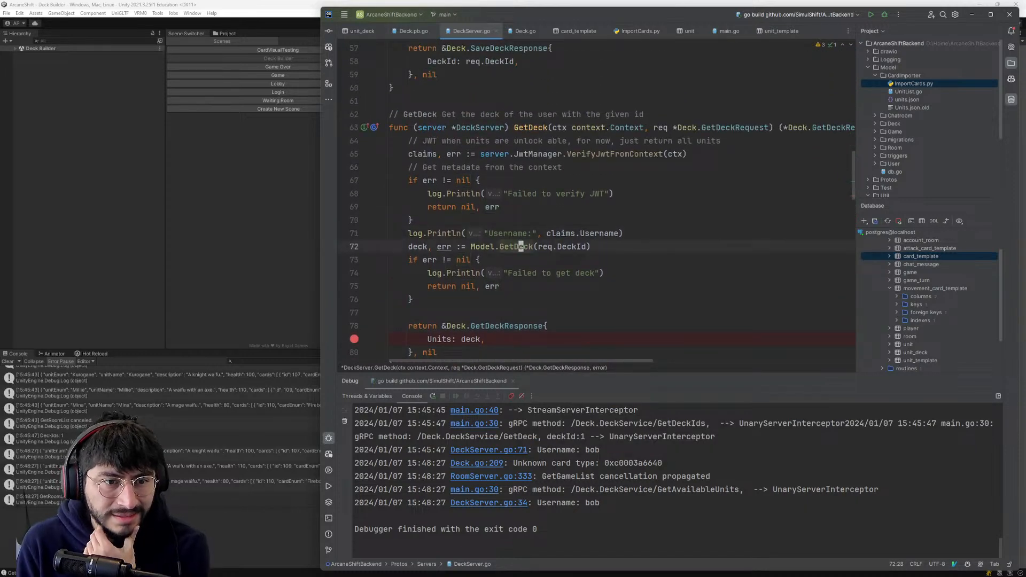
left_click(515, 246, "ctrl")
scroll(598, 201, "down", 12)
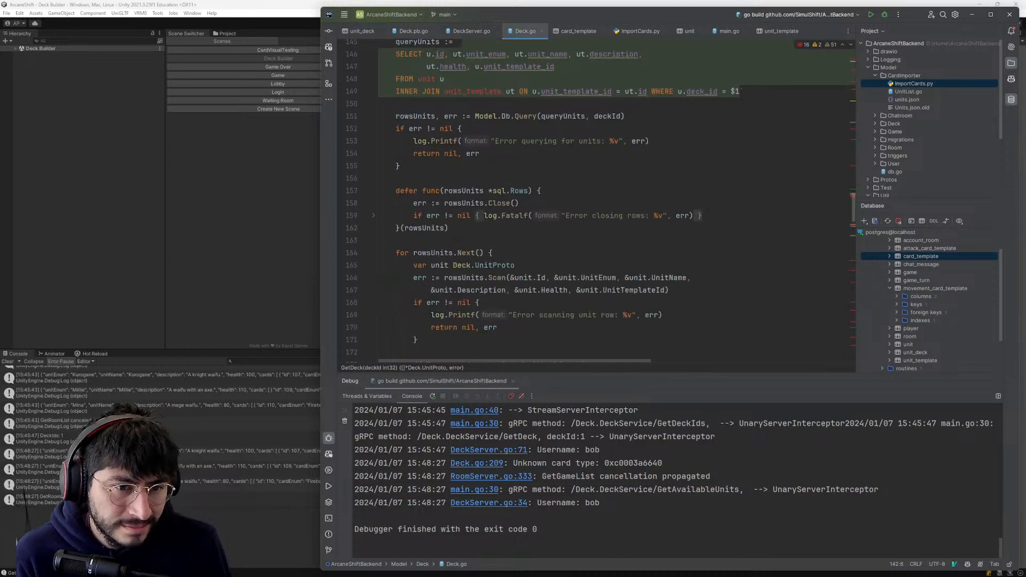
scroll(598, 201, "down", 7)
- Change the cardTypeString comparisons on lines 204 and 206 of Deck.go to "ATTACKCARD" and "MOVEMENTCARD", and save the file
left_click(565, 165)
type("aCARD")
key("Escape")
key("j")
key("j")
type("wiCARD")
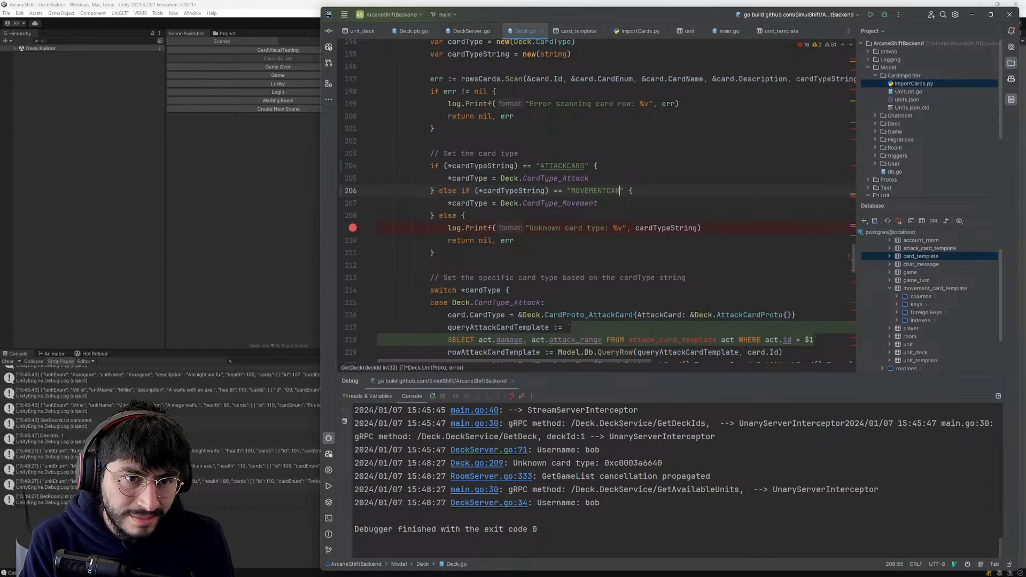
key("Escape")
key("colon")
type("w")
key("Return")
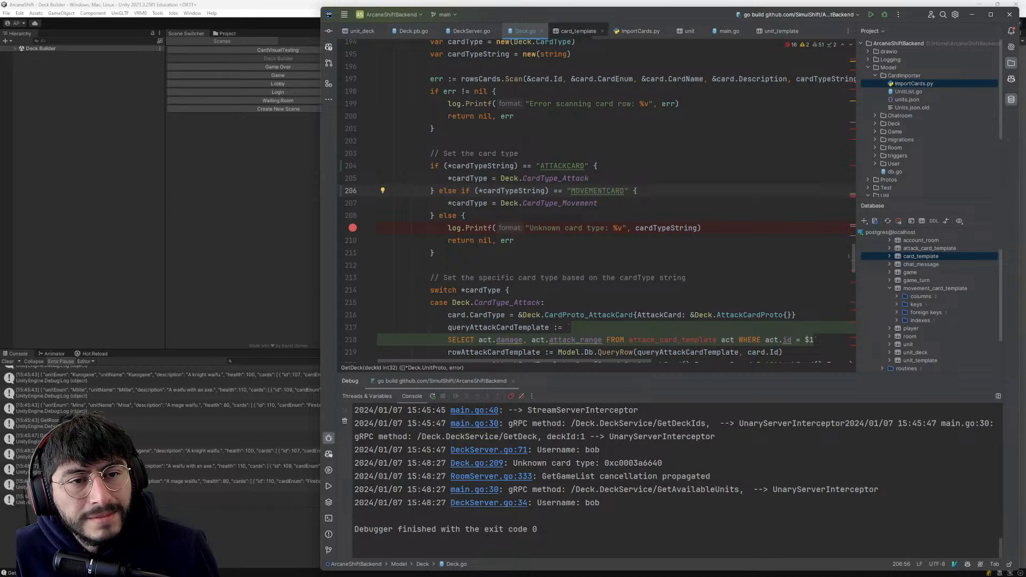
- Undo both card type comparison edits in Deck.go
key("u")
key("ctrl+z")
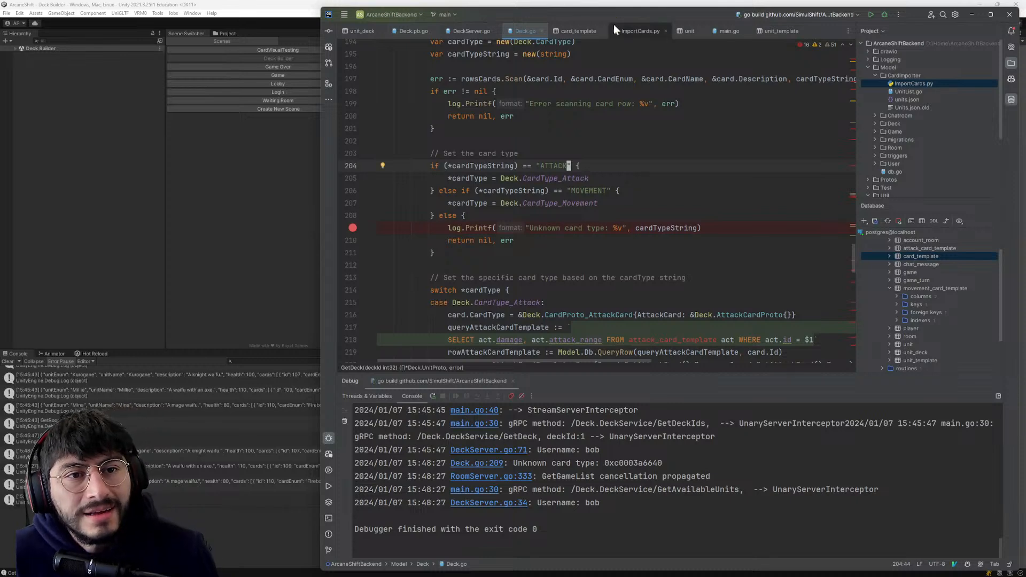
- Examine line 44 of ImportCards.py and the card loop variable to see where the CardType key comes from
left_click(630, 31)
left_click(675, 180)
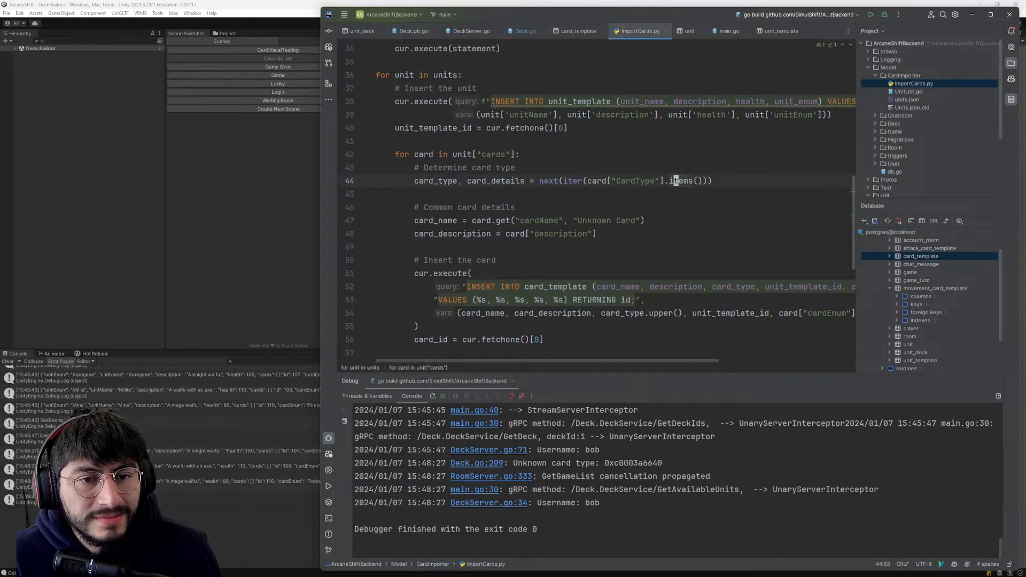
scroll(676, 181, "up", 1)
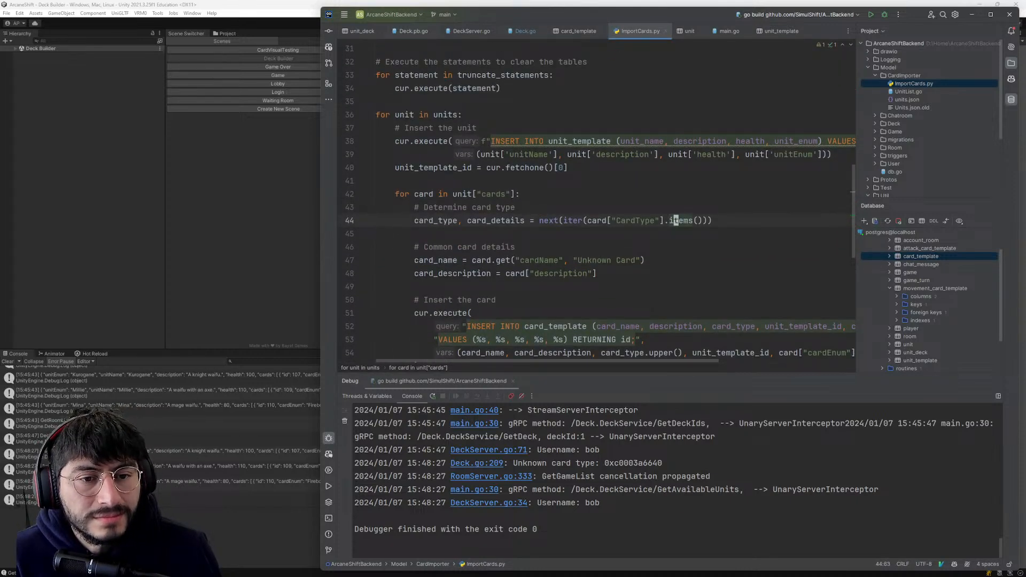
left_click(588, 220)
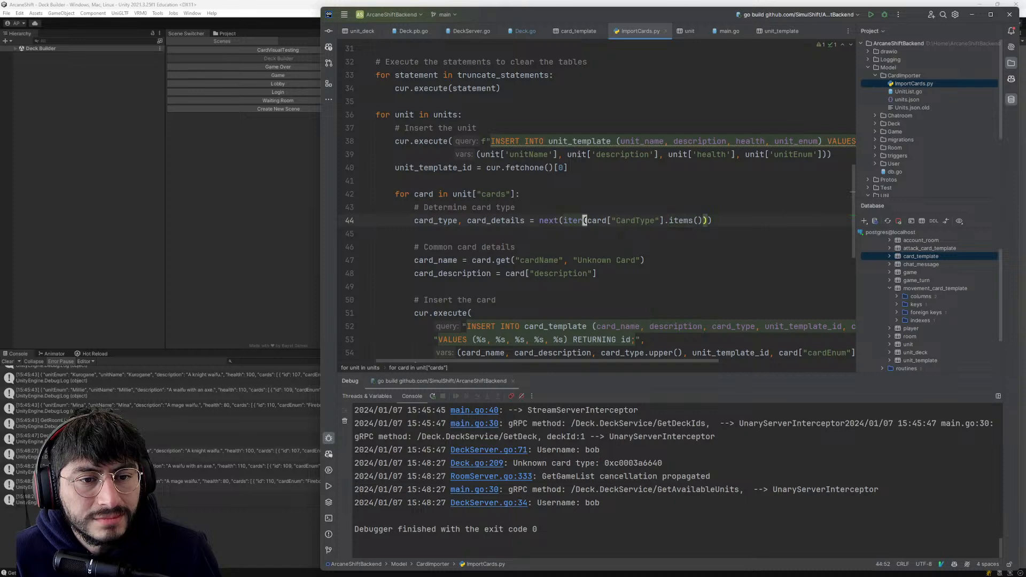
scroll(588, 220, "up", 1)
scroll(587, 220, "up", 1)
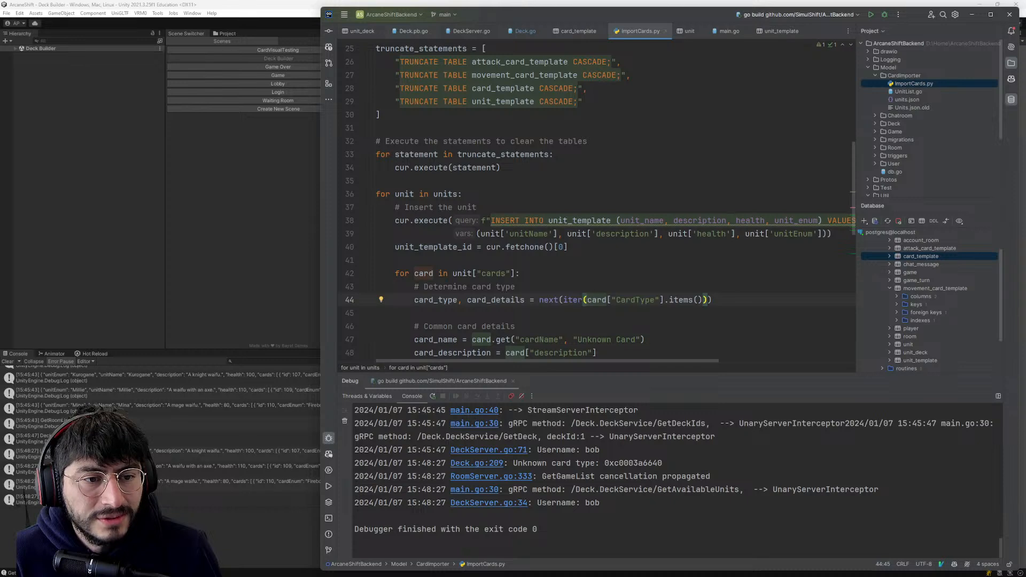
mouse_move(424, 274)
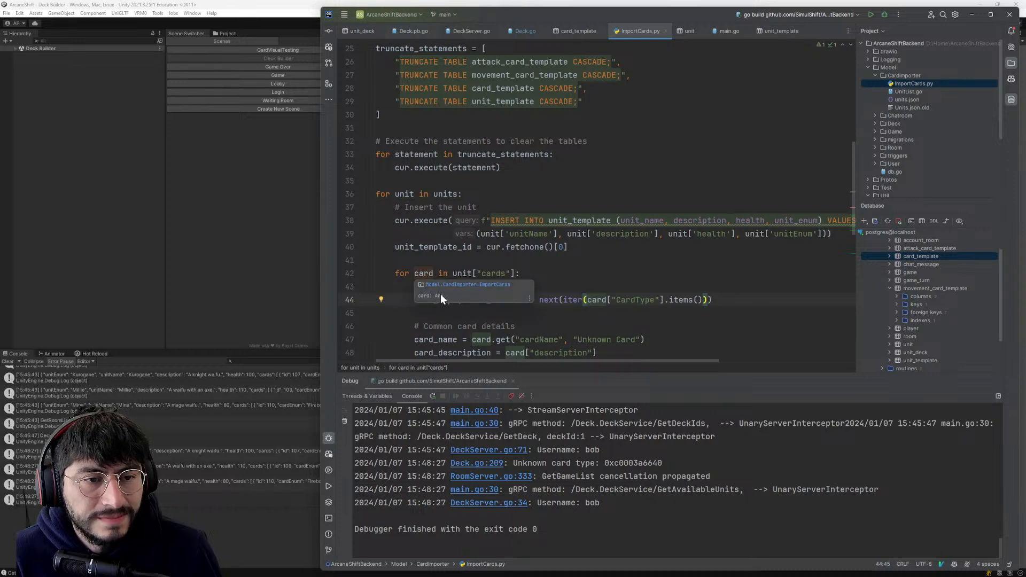
scroll(441, 294, "up", 5)
scroll(441, 294, "down", 7)
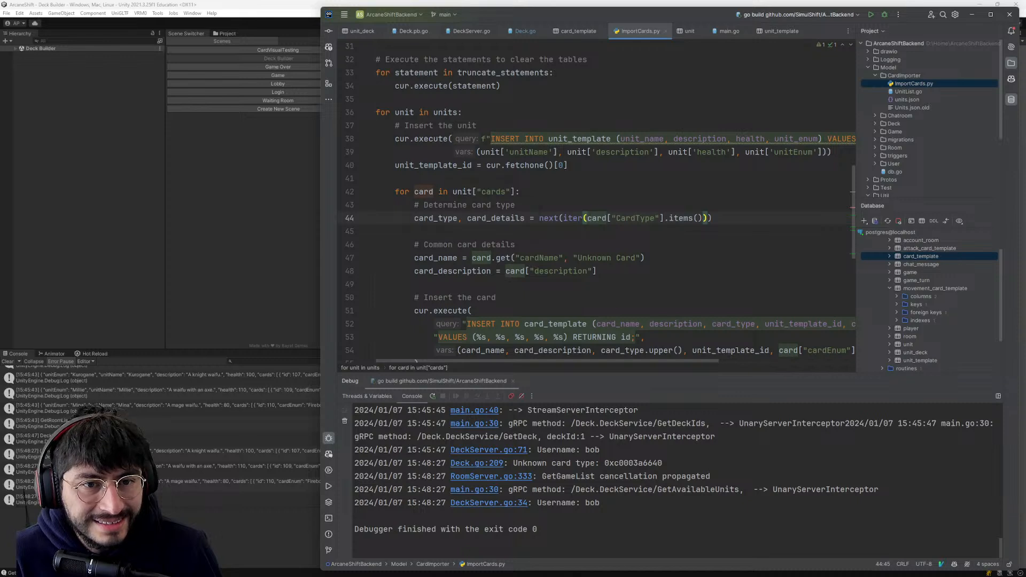
scroll(595, 203, "up", 1)
scroll(406, 271, "up", 3)
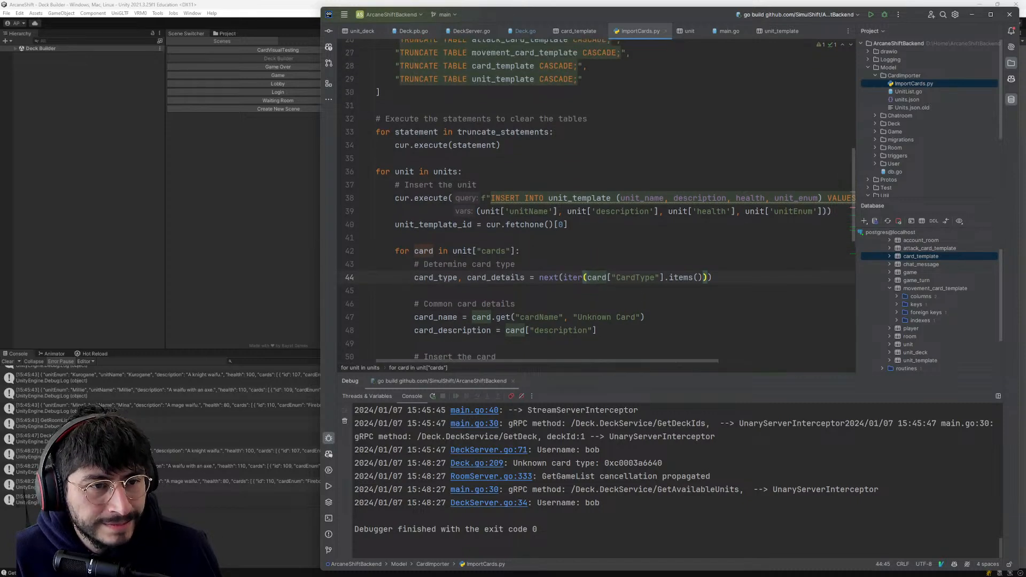
- Trace the units variable looped over on line 36 of ImportCards.py back to the code that reads units.json
left_click(406, 271)
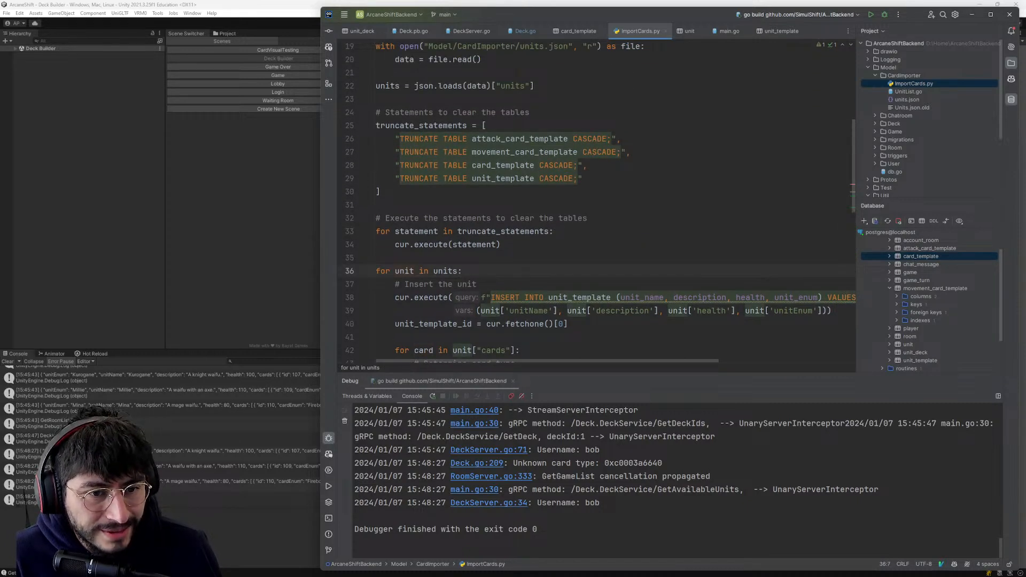
scroll(406, 271, "up", 1)
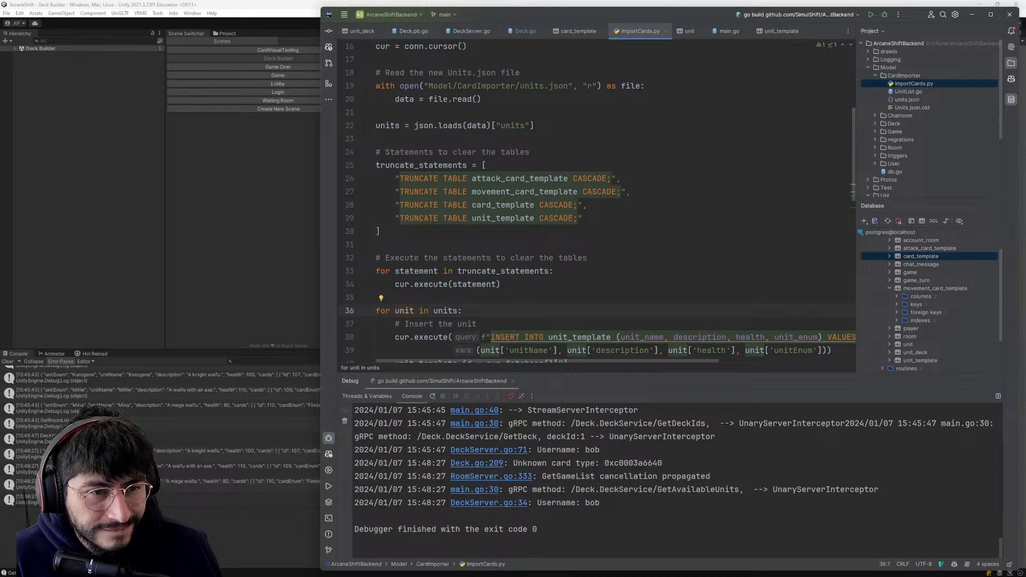
scroll(406, 271, "up", 1)
scroll(588, 203, "up", 1)
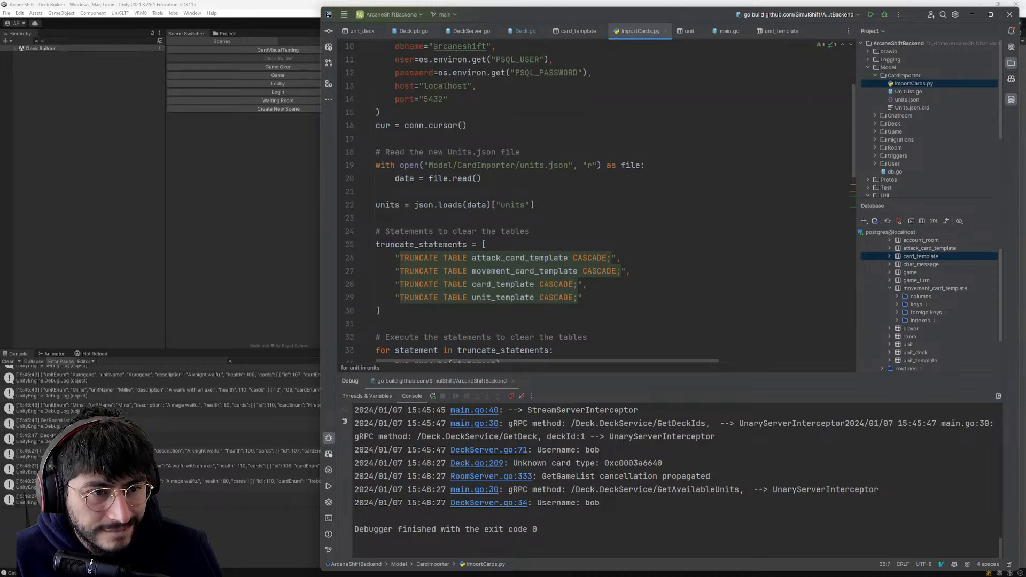
scroll(588, 203, "down", 2)
scroll(588, 203, "up", 1)
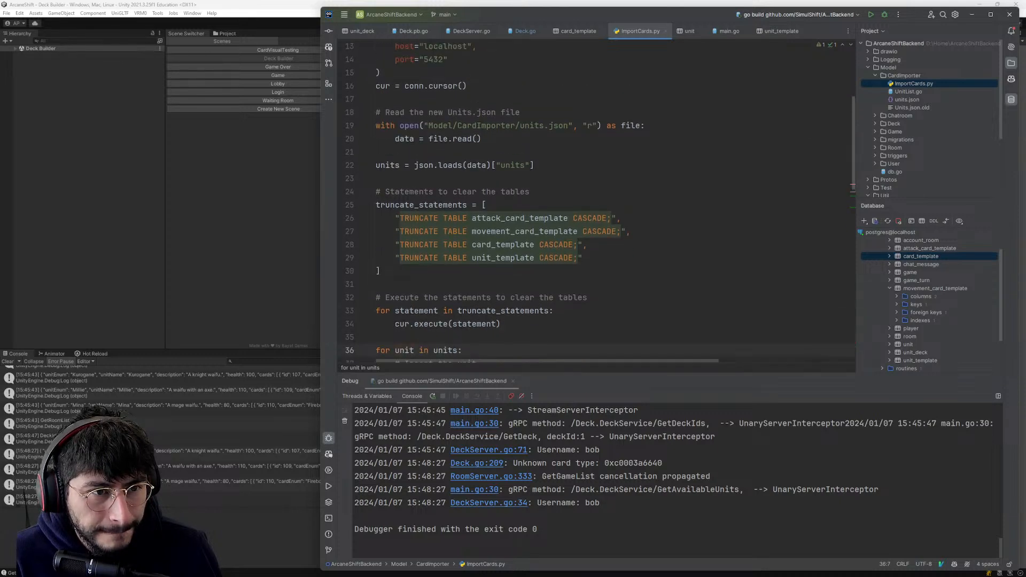
left_click(378, 179)
scroll(588, 203, "down", 5)
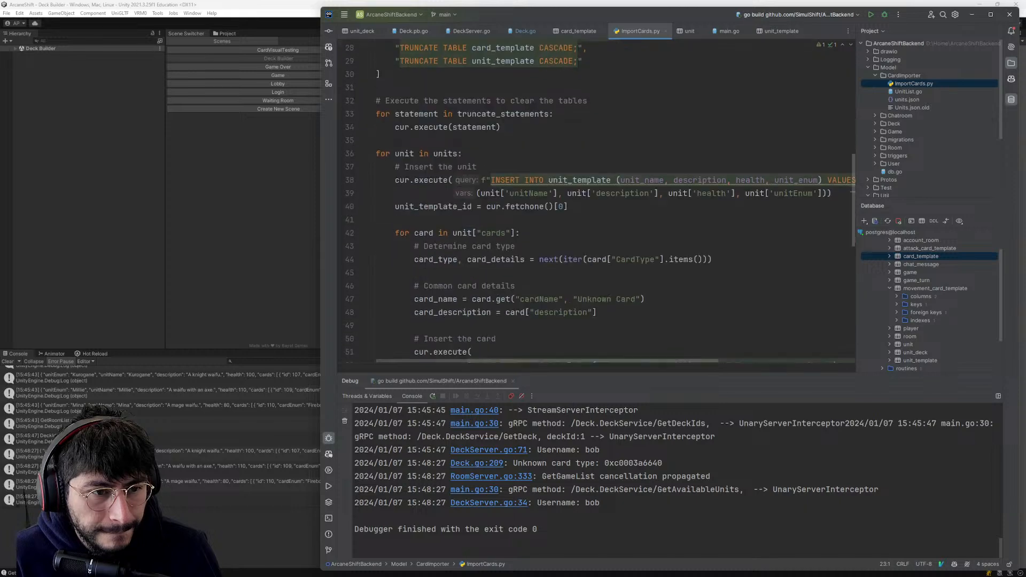
left_click(454, 153)
left_click(468, 231)
scroll(468, 232, "up", 5)
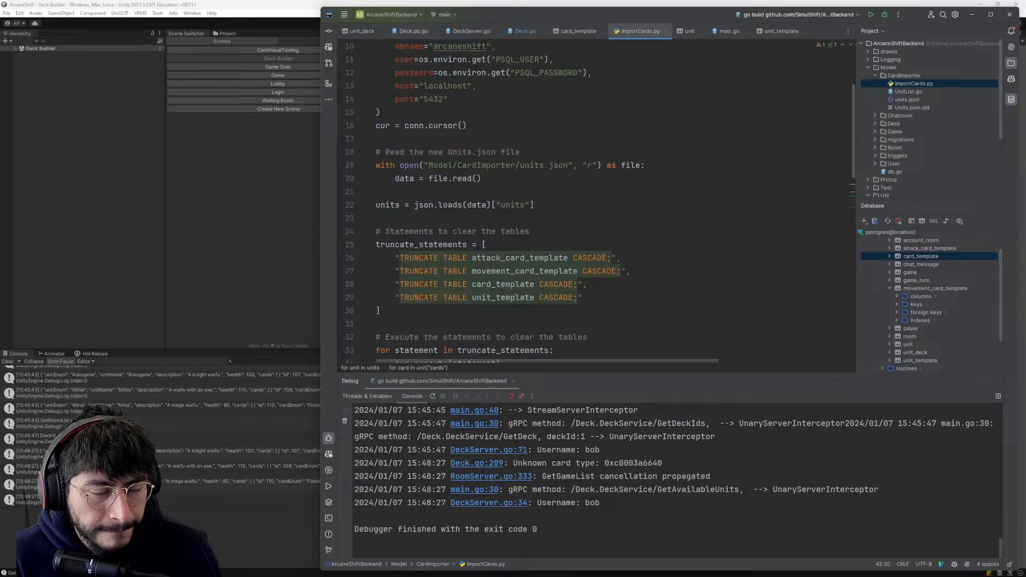
scroll(587, 203, "up", 2)
scroll(599, 203, "down", 3)
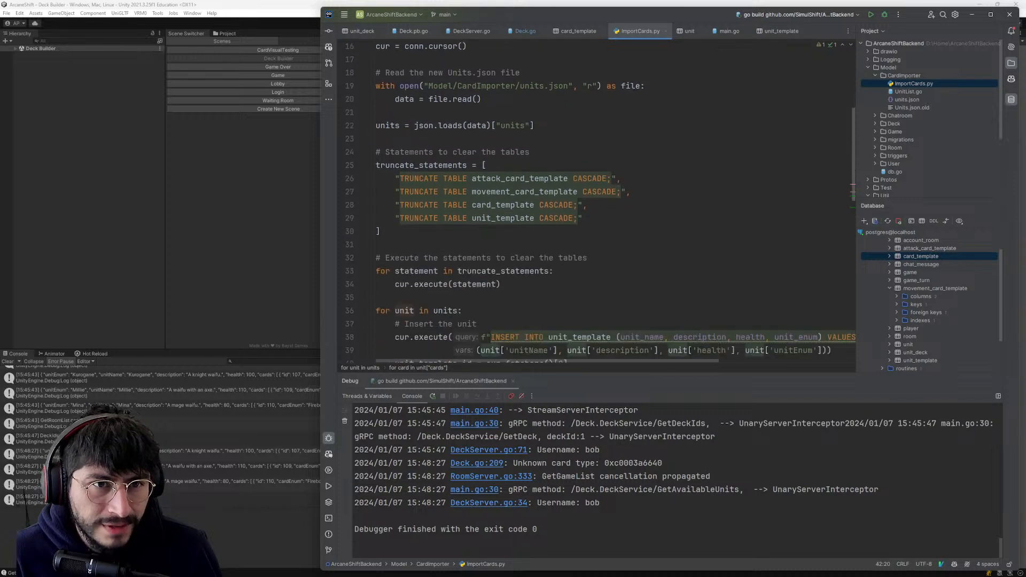
- Recheck the card type comparisons in Deck.go, glance at Deck.pb.go, and open UnitList.go
left_click(515, 30)
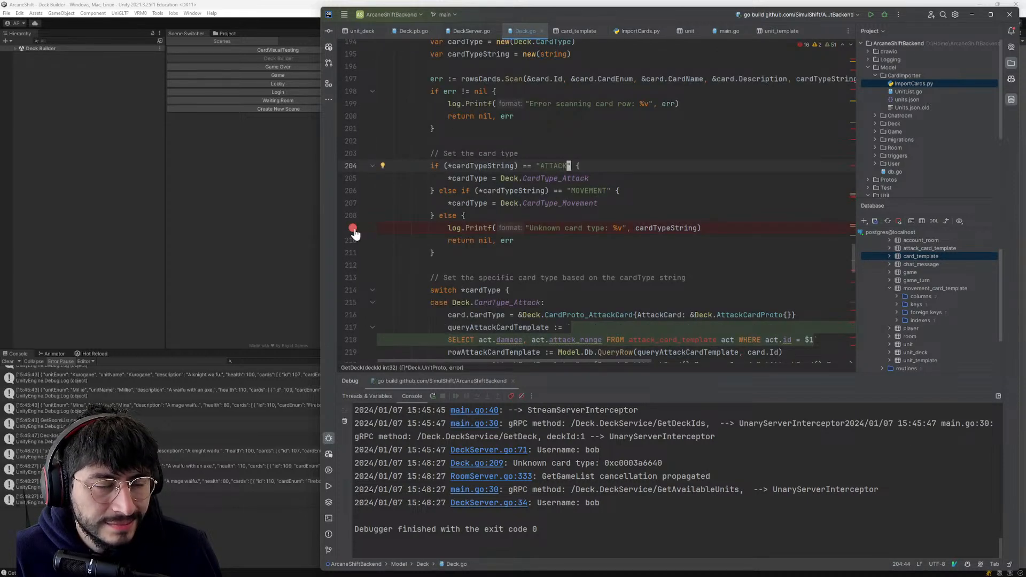
left_click(419, 27)
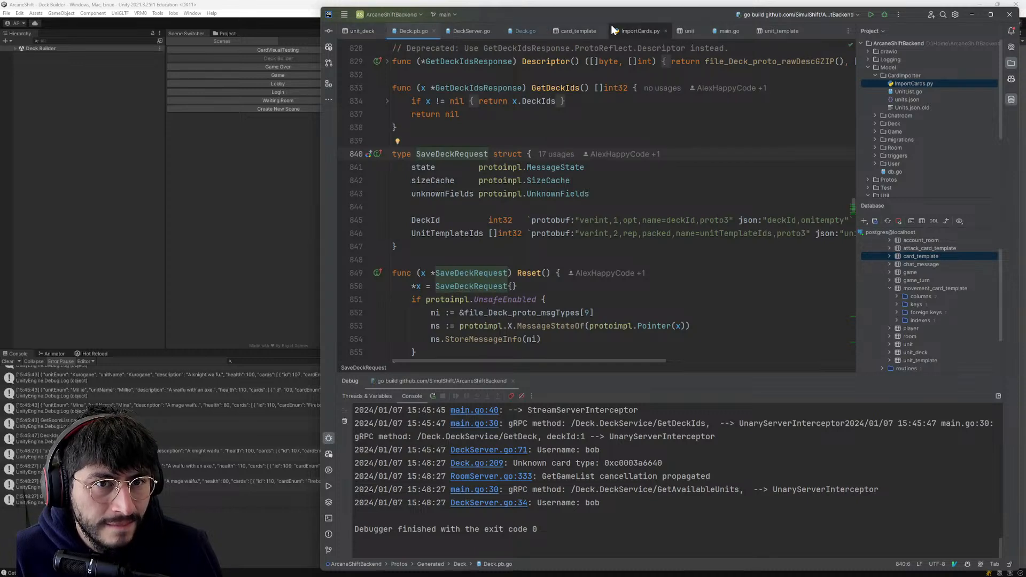
key("shift")
key("shift")
type("unitlist")
key("Return")
- Examine the Units struct in UnitList.go and how main() builds its UnitProto entries and their cards
scroll(593, 203, "down", 4)
left_click(522, 166)
scroll(522, 168, "up", 1)
left_click(517, 178)
scroll(517, 178, "down", 2)
scroll(517, 178, "up", 7)
left_click(492, 178)
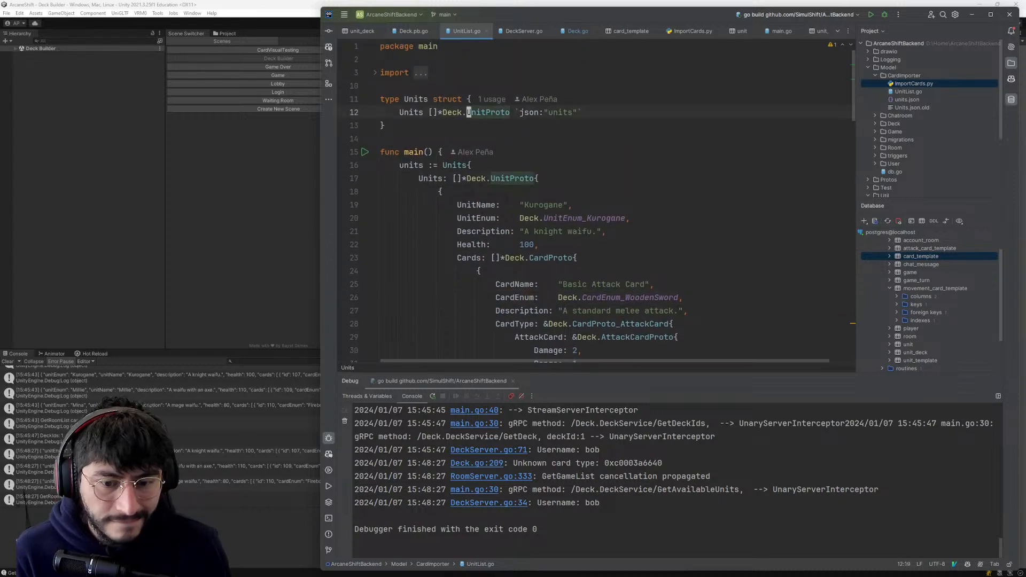
left_click(440, 191)
scroll(478, 361, "down", 1)
- Go to the definition of CardProto from line 23 of UnitList.go and inspect its CardType field's protobuf_oneof tag
left_click(556, 218)
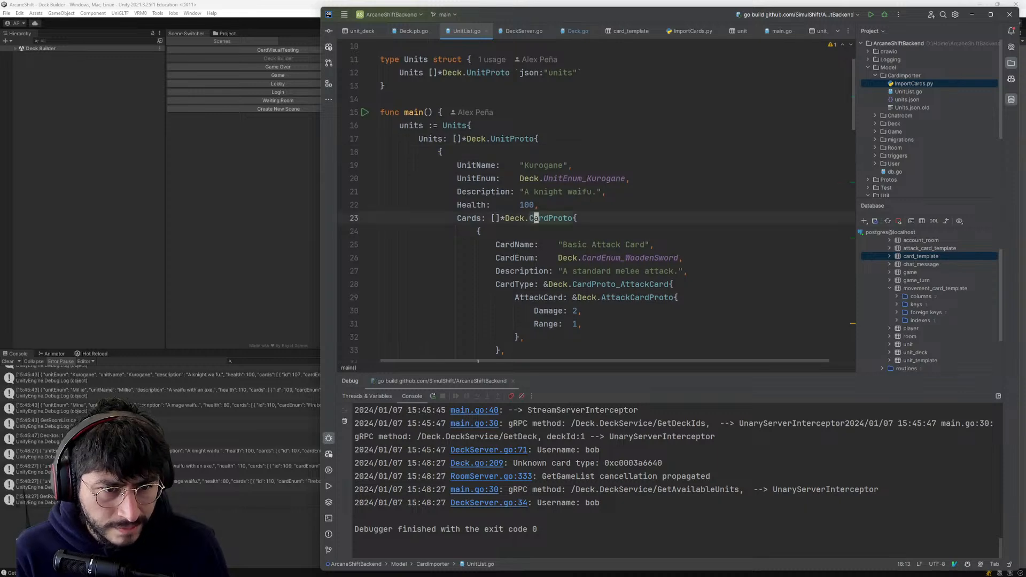
key("ctrl+b")
mouse_move(579, 361)
left_mouse_down()
mouse_move(738, 358)
mouse_move(577, 361)
left_mouse_up()
scroll(577, 360, "down", 3)
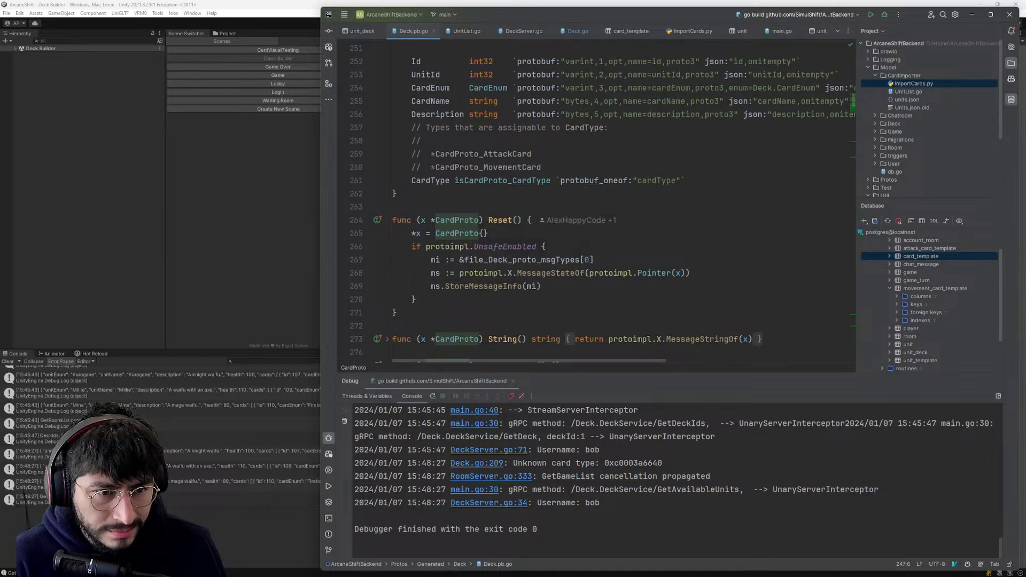
scroll(502, 182, "down", 3)
scroll(613, 144, "up", 1)
left_click(643, 101)
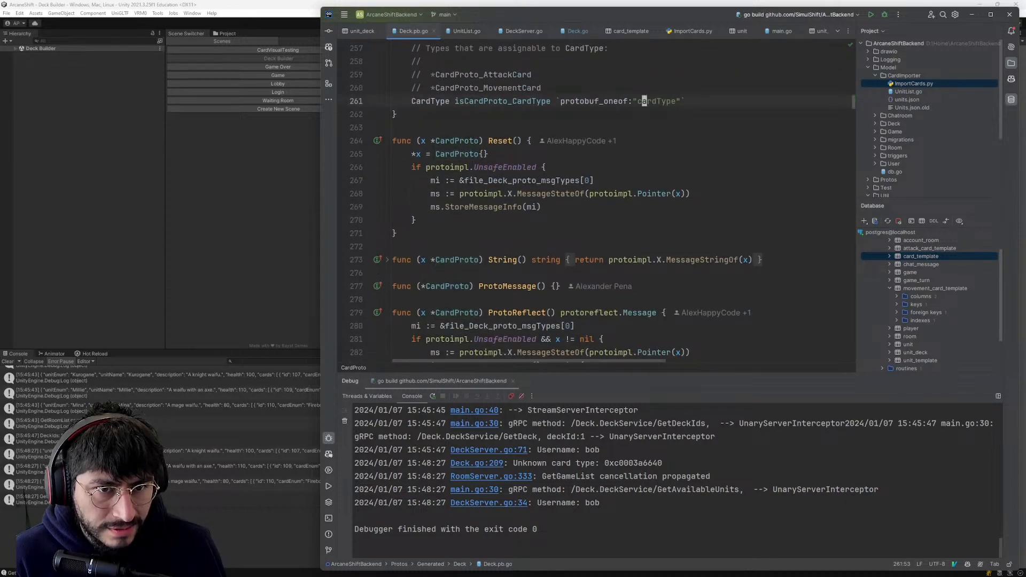
- Inspect the protobuf tags of the CardProto_AttackCard and CardProto_MovementCard structs in Deck.pb.go, and return to UnitList.go
scroll(644, 101, "down", 4)
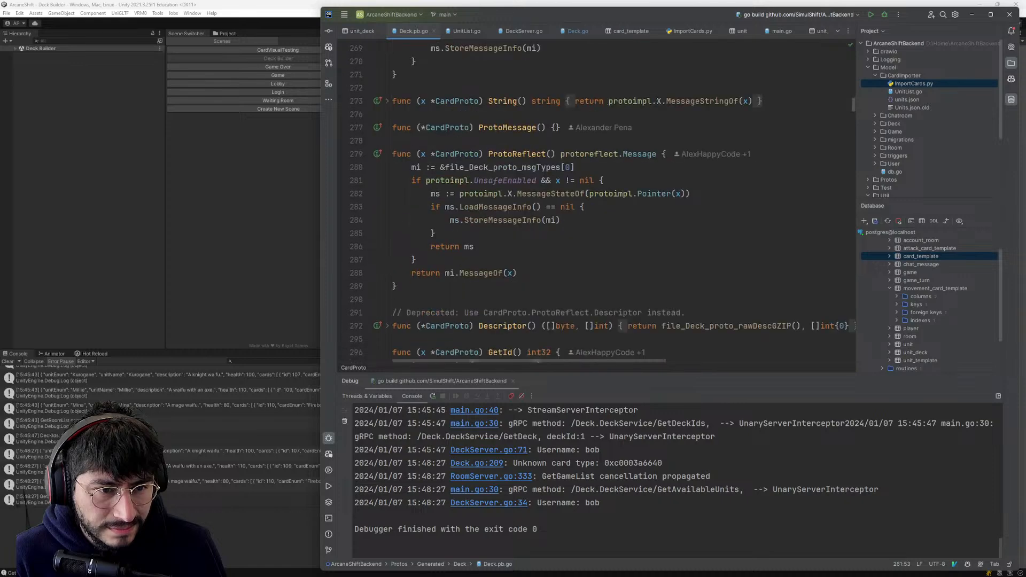
scroll(644, 101, "down", 10)
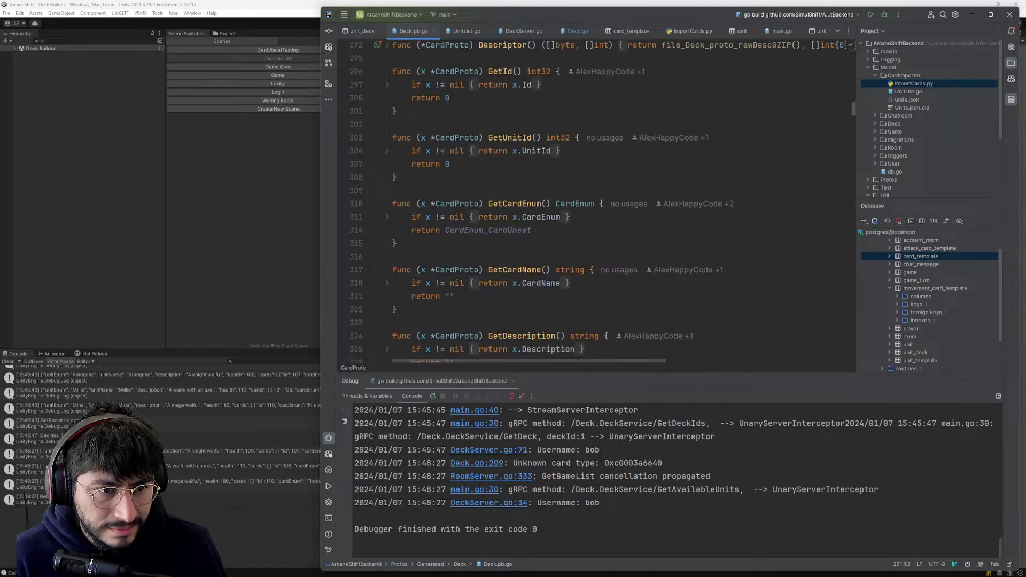
scroll(602, 201, "down", 8)
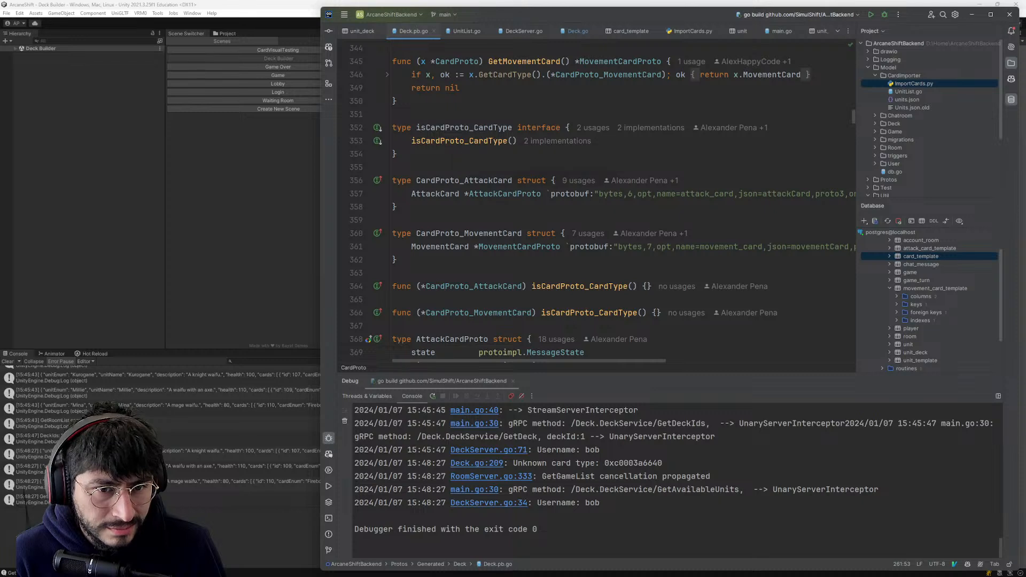
left_click_drag(620, 360, 734, 373)
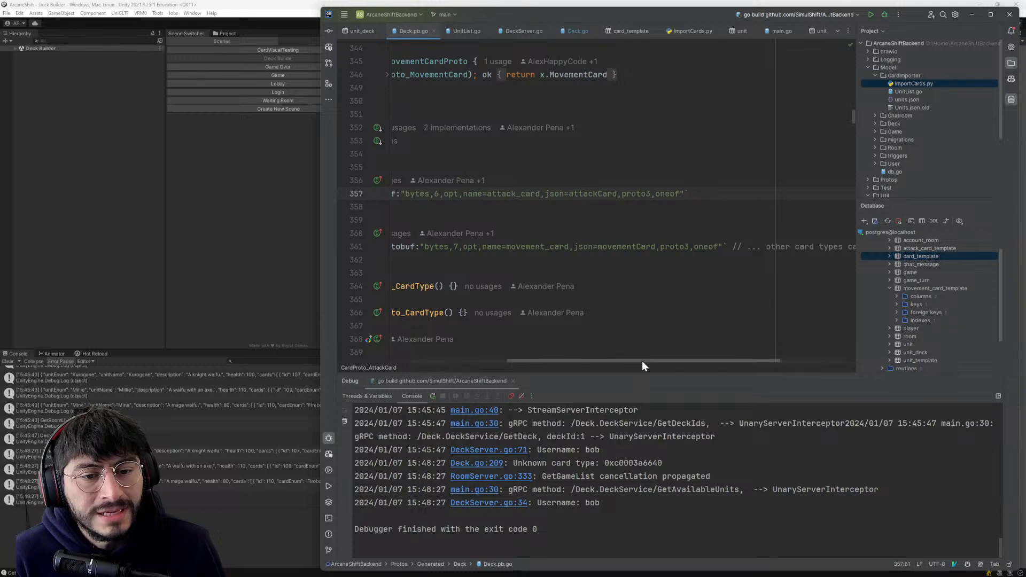
left_click_drag(642, 361, 551, 361)
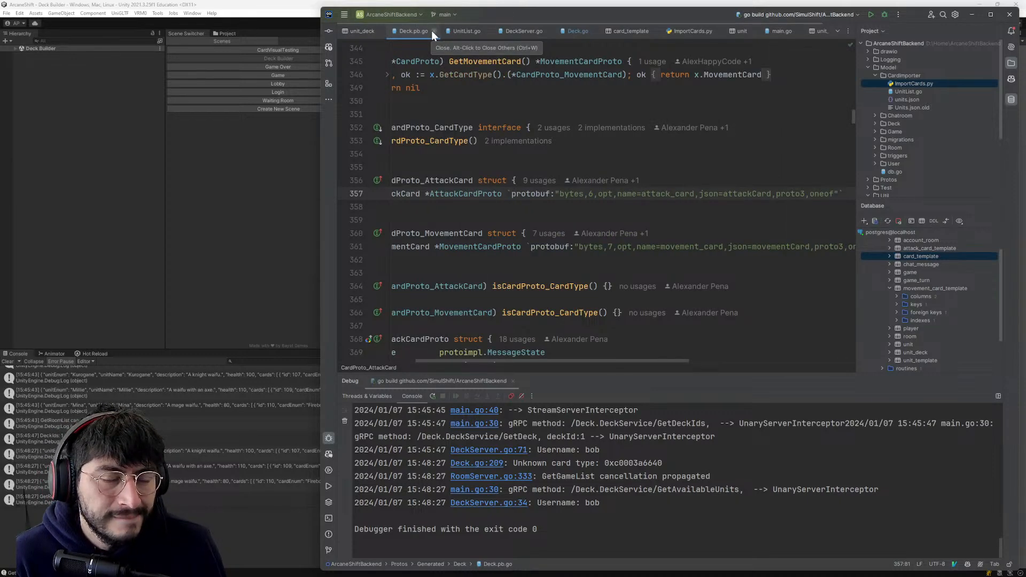
key("ctrl+o")
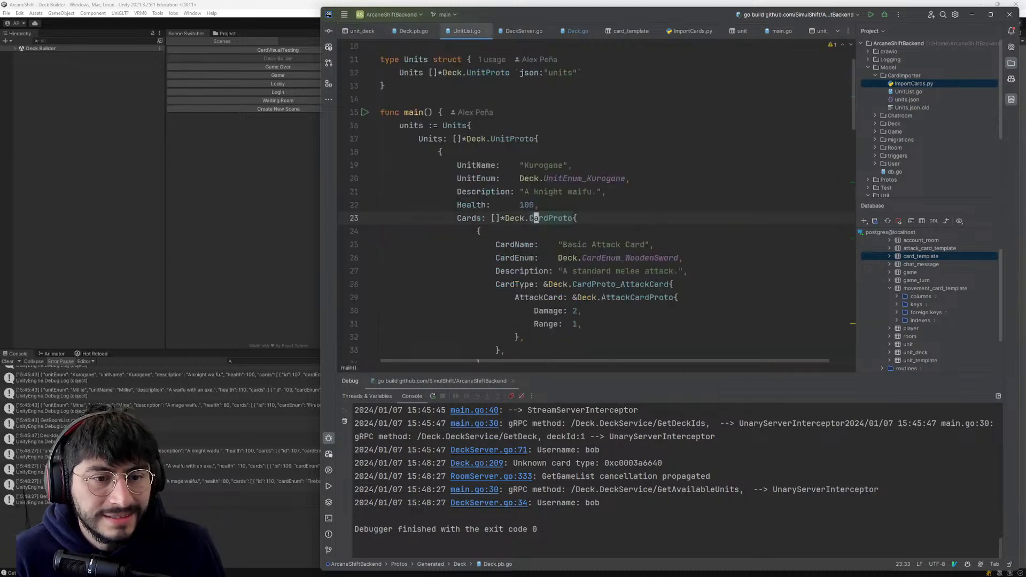
- Recheck the AttackCard and MovementCard definitions in Deck.pb.go, close that file, and look over ImportCards.py
key("ctrl+i")
scroll(644, 210, "up", 2)
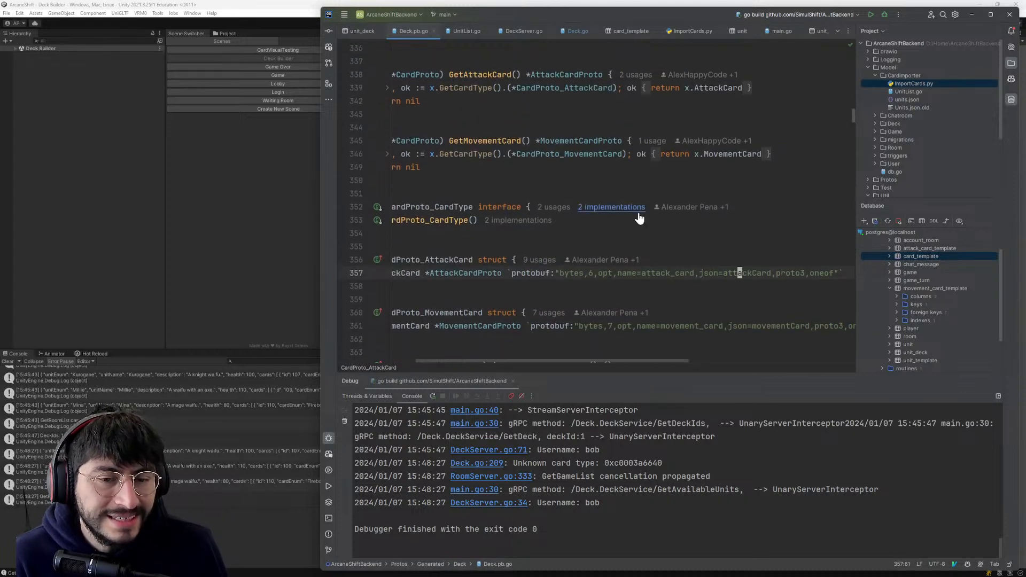
left_click(435, 31)
left_click(431, 31)
left_click(454, 31)
left_click(438, 31)
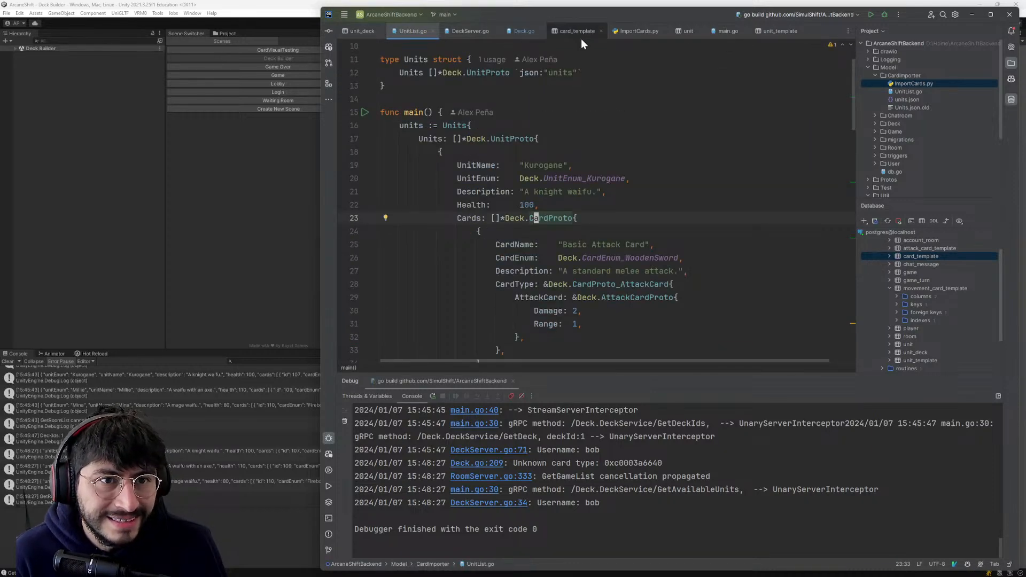
left_click(636, 31)
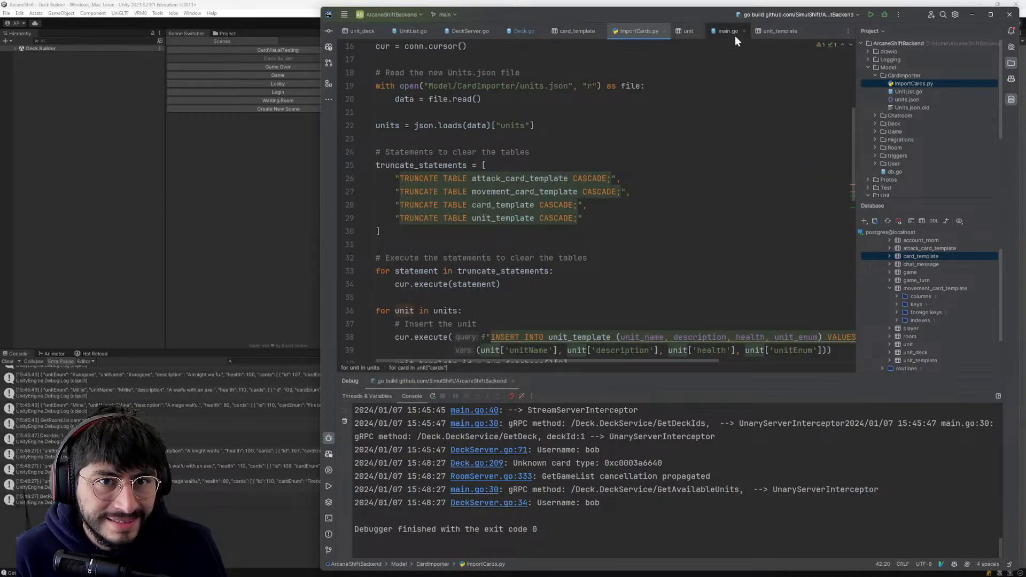
- Change the card type comparisons in Deck.go from ATTACK and MOVEMENT to "ATTACKCARD" and "MOVEMENTCARD"
left_click(522, 31)
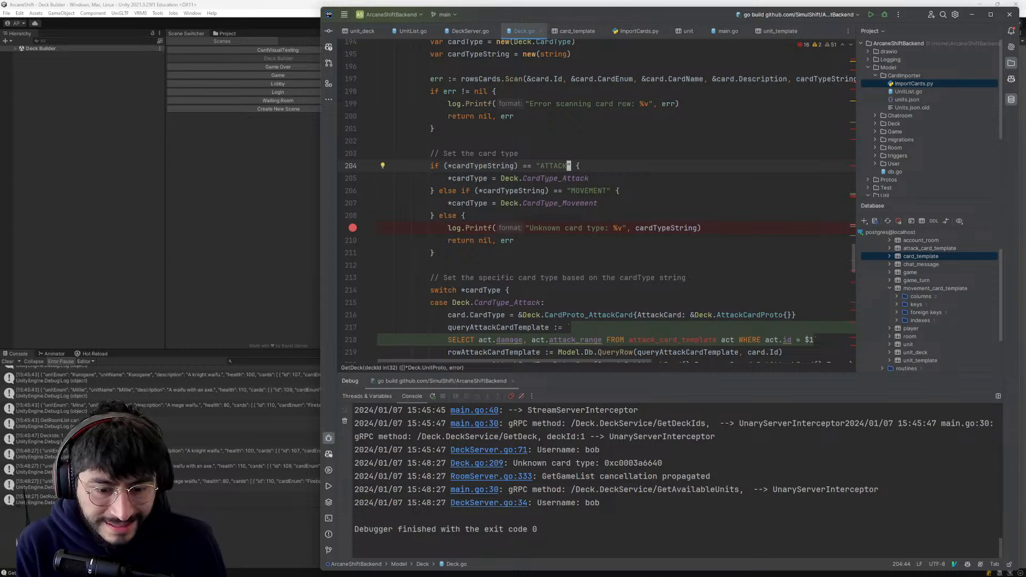
type("CARD")
key("Down")
key("Down")
key("ctrl+Right")
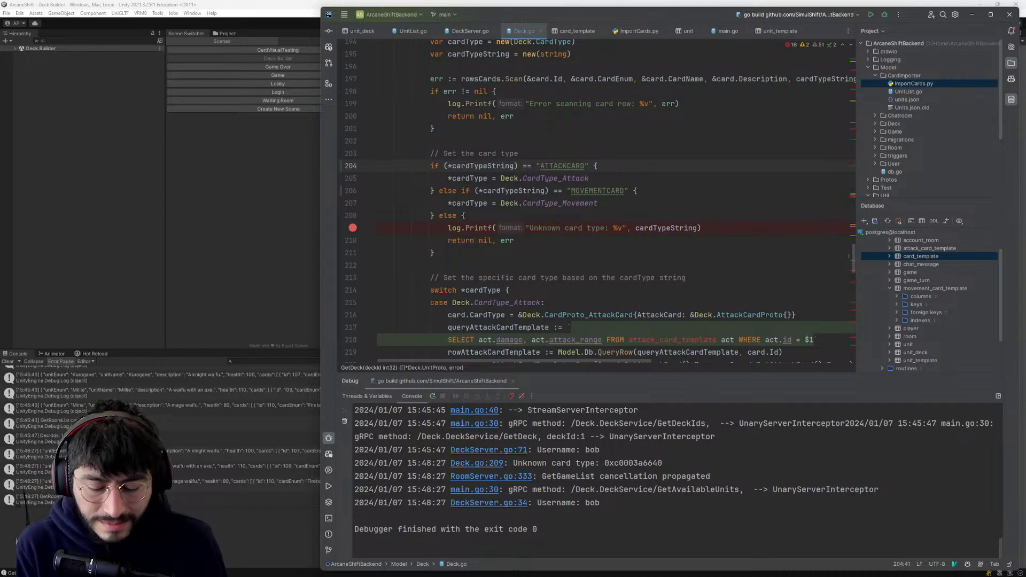
- Save ATTACKCARD and MOVEMENTCARD to the spelling dictionary in Deck.go
key("alt+Return")
key("Down")
key("Return")
key("j")
key("j")
key("alt+Return")
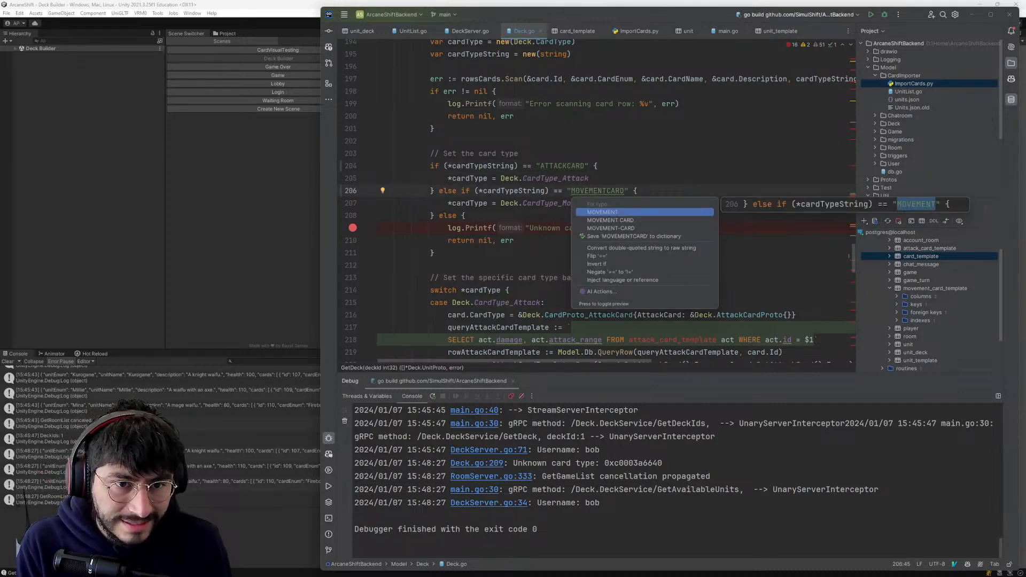
key("Escape")
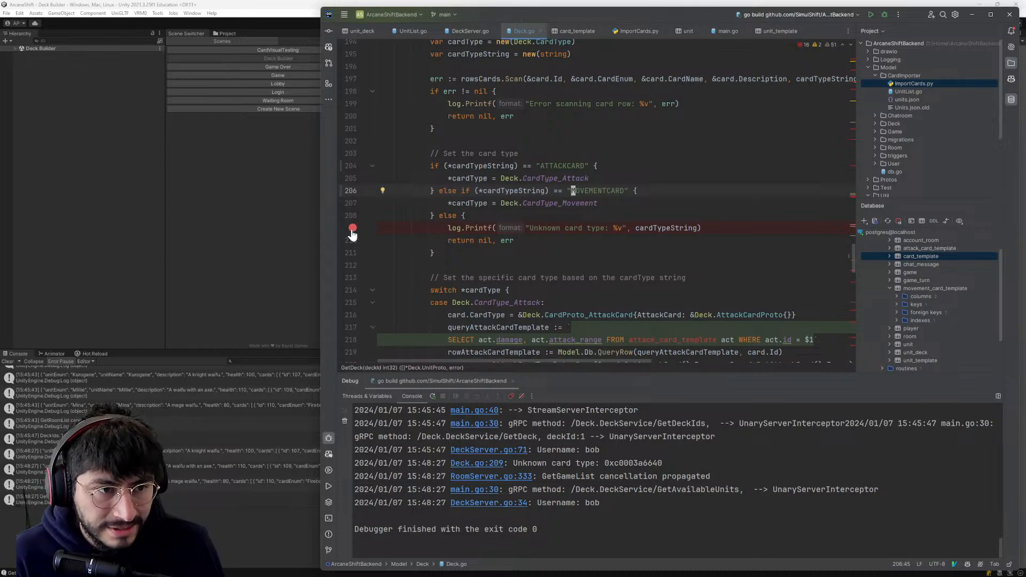
- Remove the breakpoint on line 209 of Deck.go and restart play mode in Unity
left_click(292, 240)
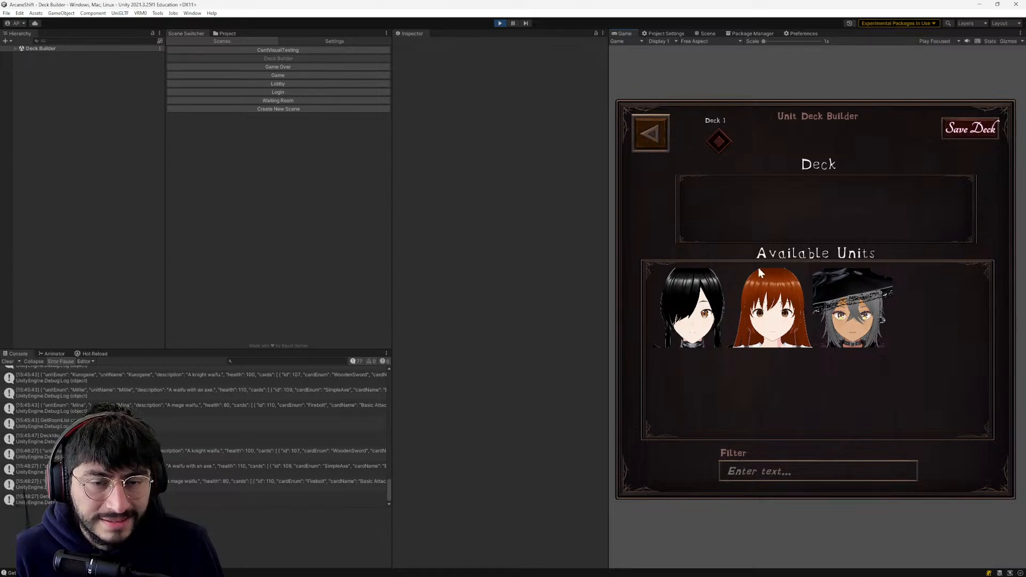
left_click(499, 23)
key("alt+Tab")
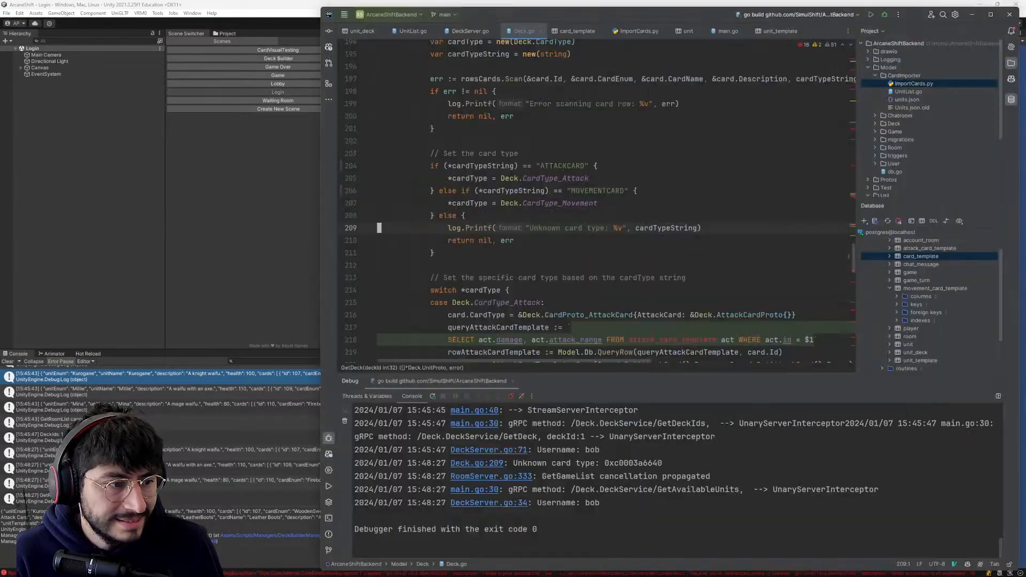
key("alt+Tab")
left_click(500, 23)
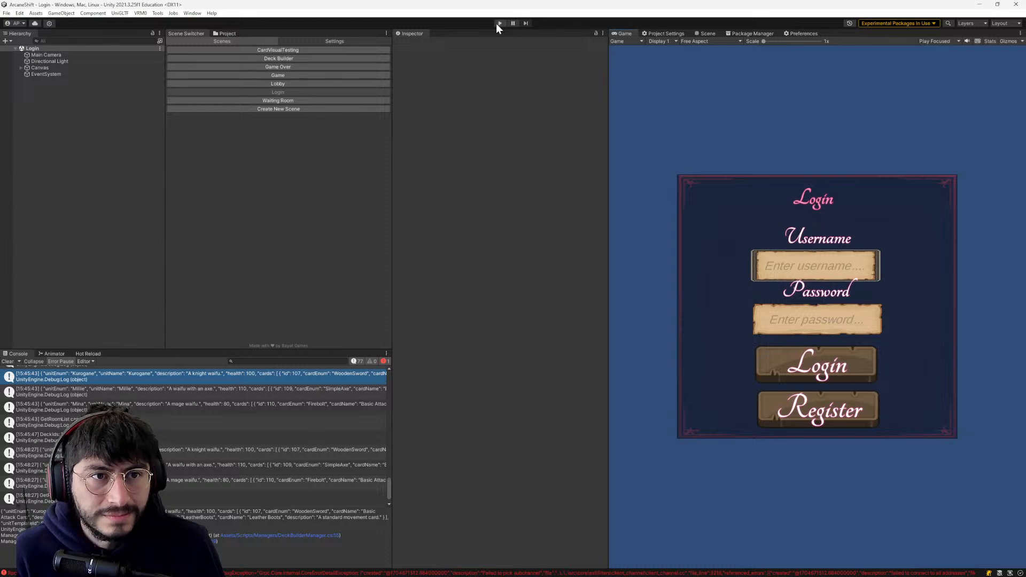
- Switch to GoLand and start the ArcaneShiftBackend server in debug mode
key("alt+Tab")
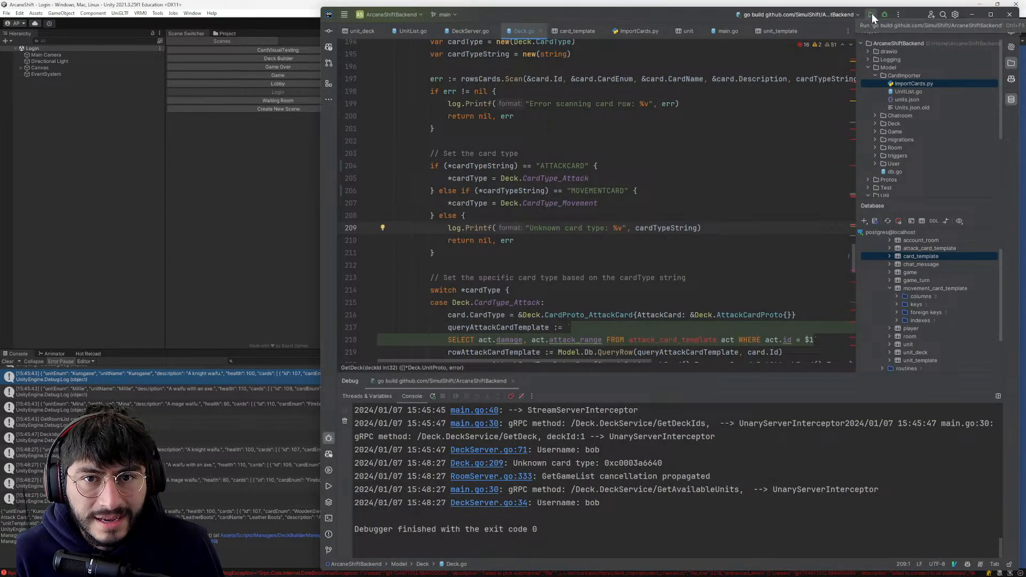
left_click(880, 14)
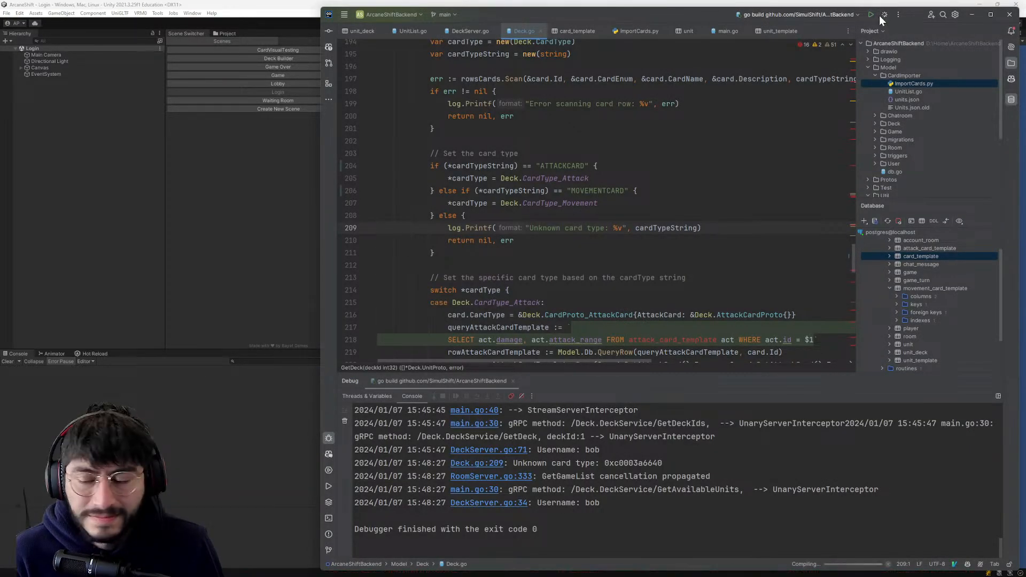
left_click(489, 228)
scroll(489, 228, "down", 2)
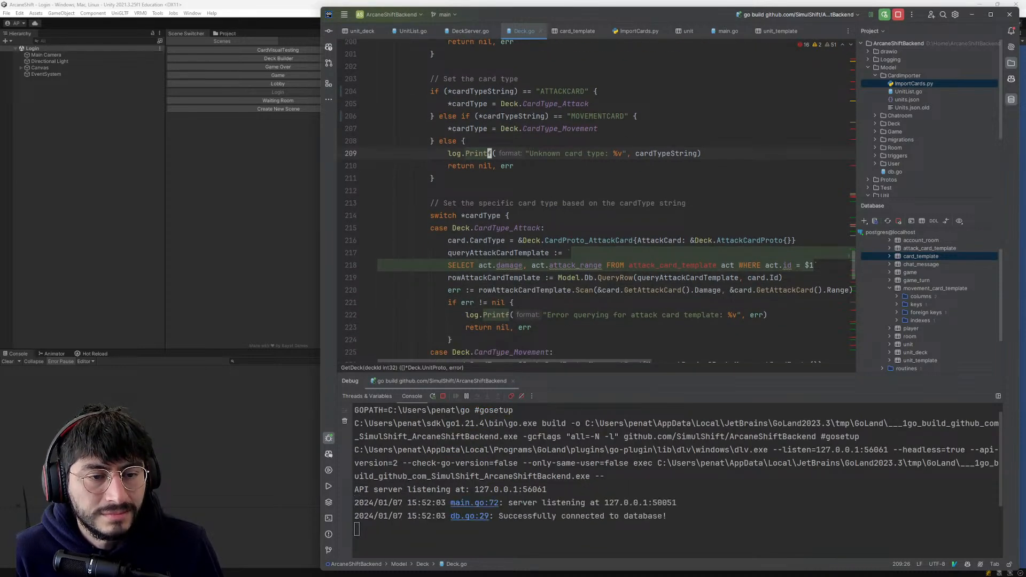
- Switch to Unity, log in to the game with the username and account password, and open the Deck Builder
left_click(107, 242)
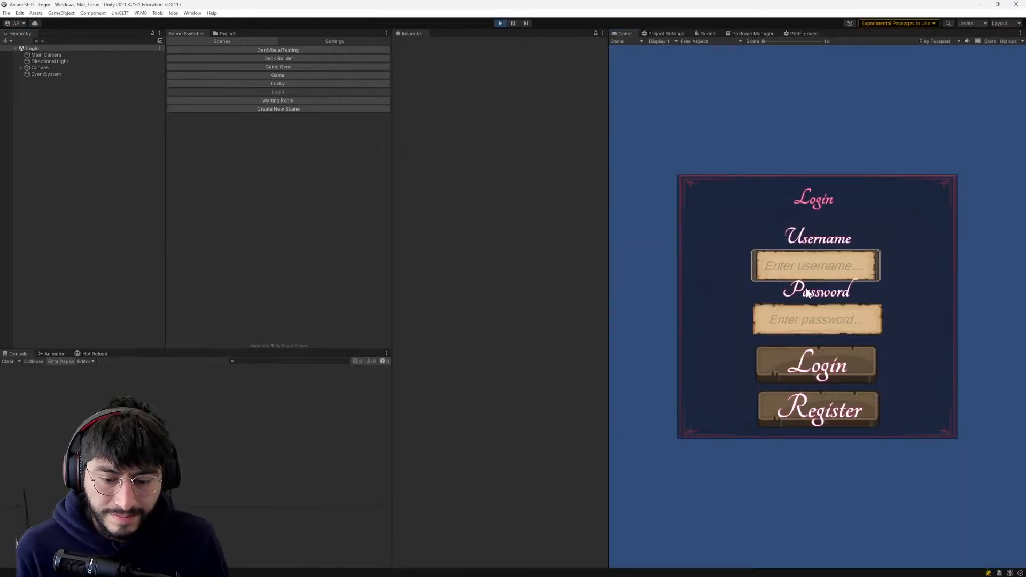
left_click(787, 269)
type("bob")
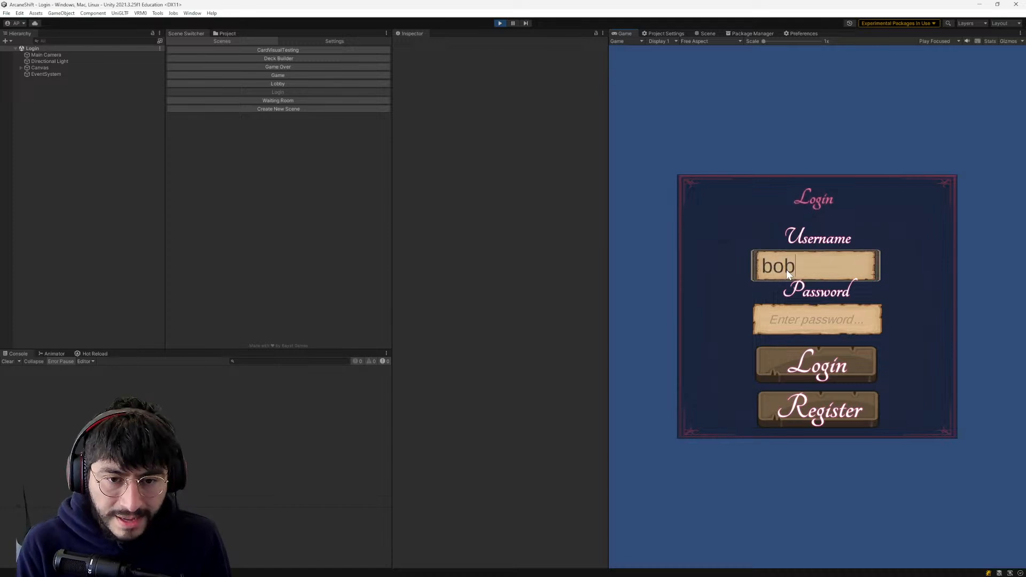
left_click(762, 315)
type("***")
left_click(808, 354)
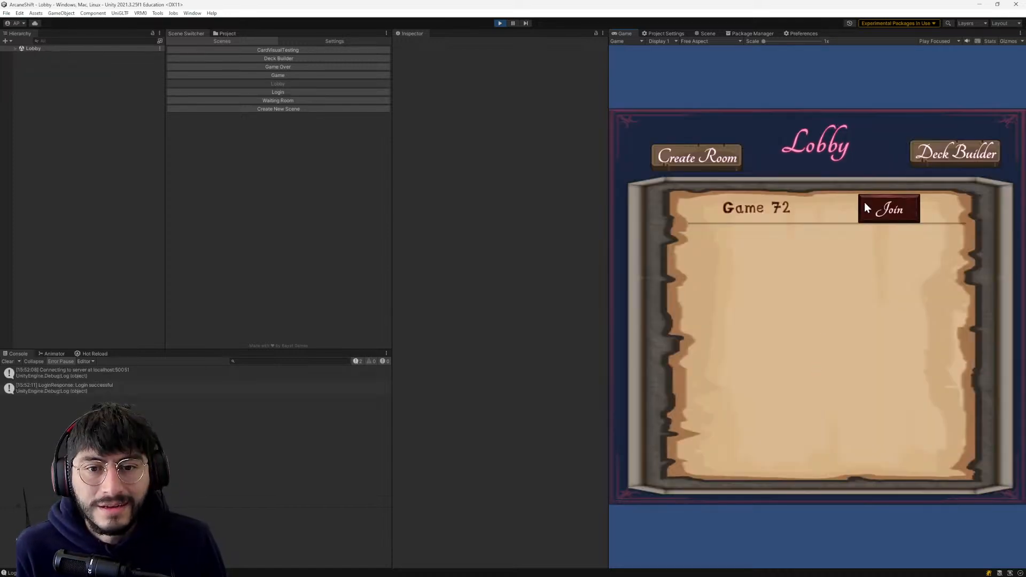
left_click(940, 152)
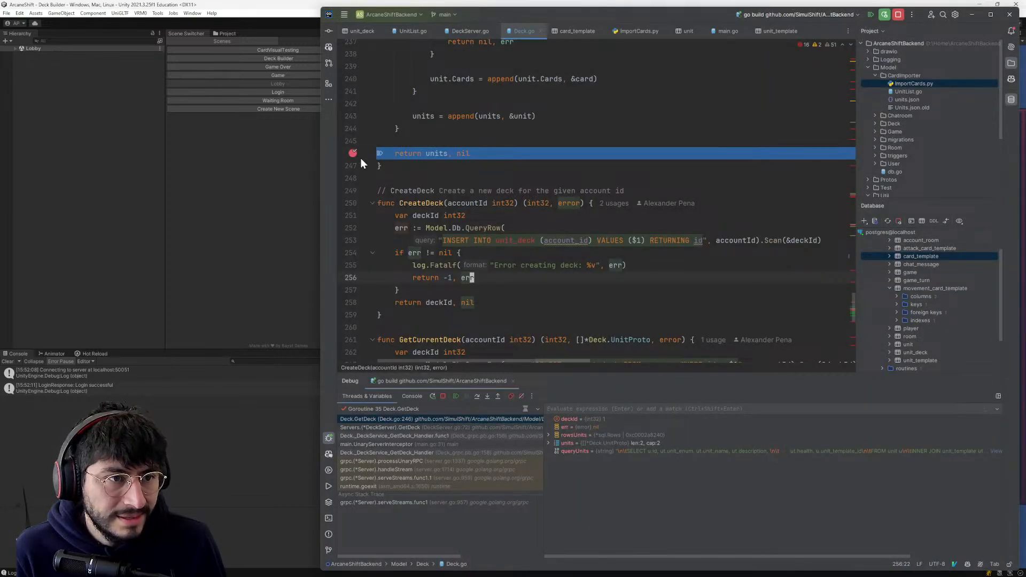
- Remove the breakpoints on line 246 of Deck.go and line 79 of DeckServer.go, and resume the backend's execution
left_click(353, 154)
mouse_move(439, 154)
left_click(470, 175)
left_click(472, 142)
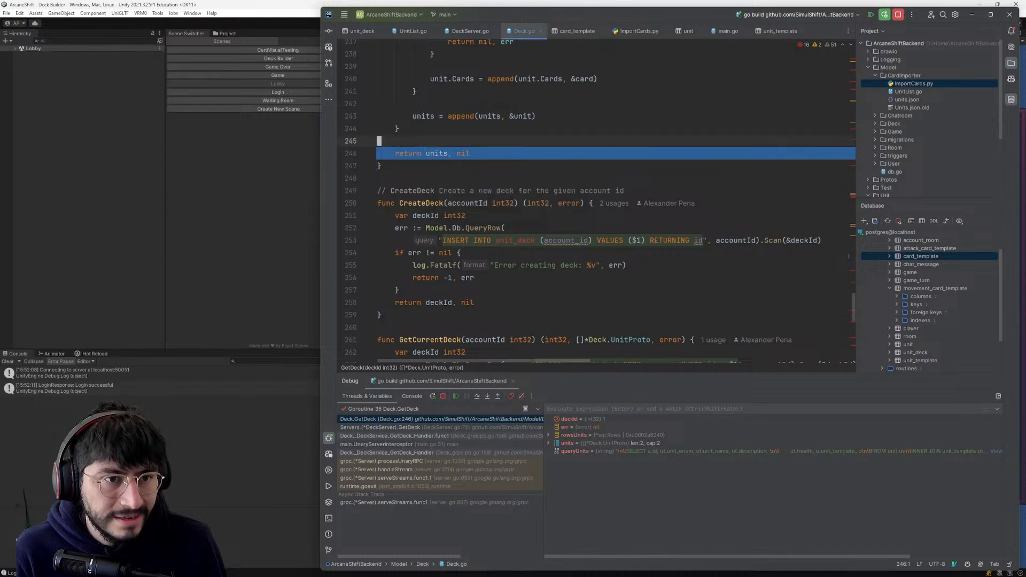
scroll(473, 142, "up", 3)
key("F9")
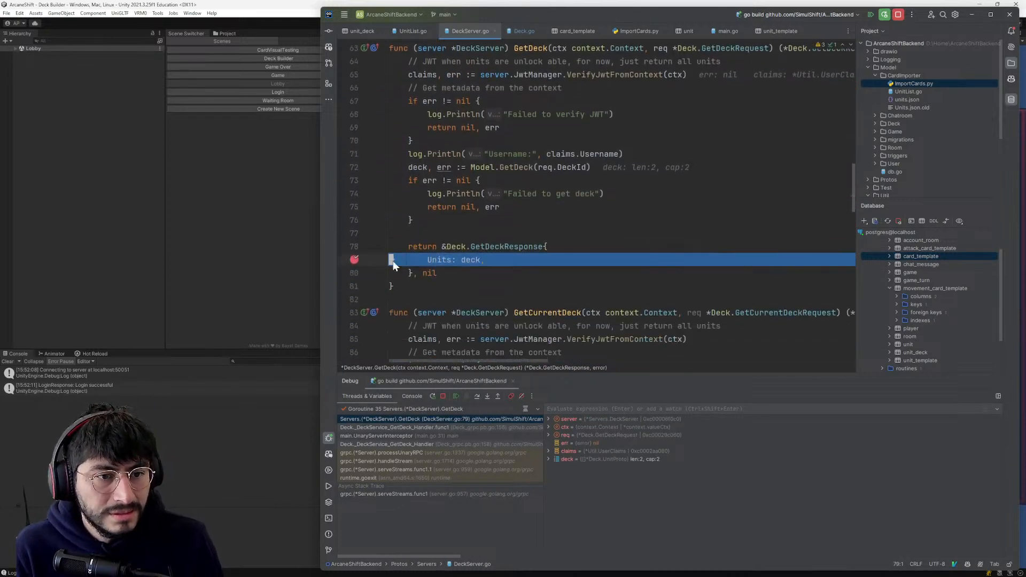
key("F9")
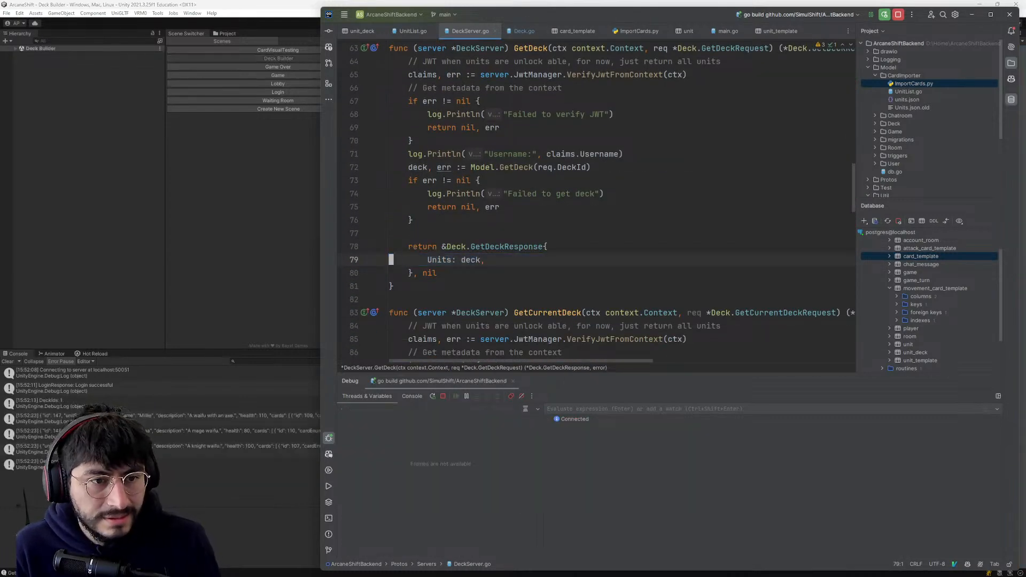
- Switch to Unity, reopen the Deck Builder from the lobby to check that the saved deck loads, and return to the lobby
key("alt+Tab")
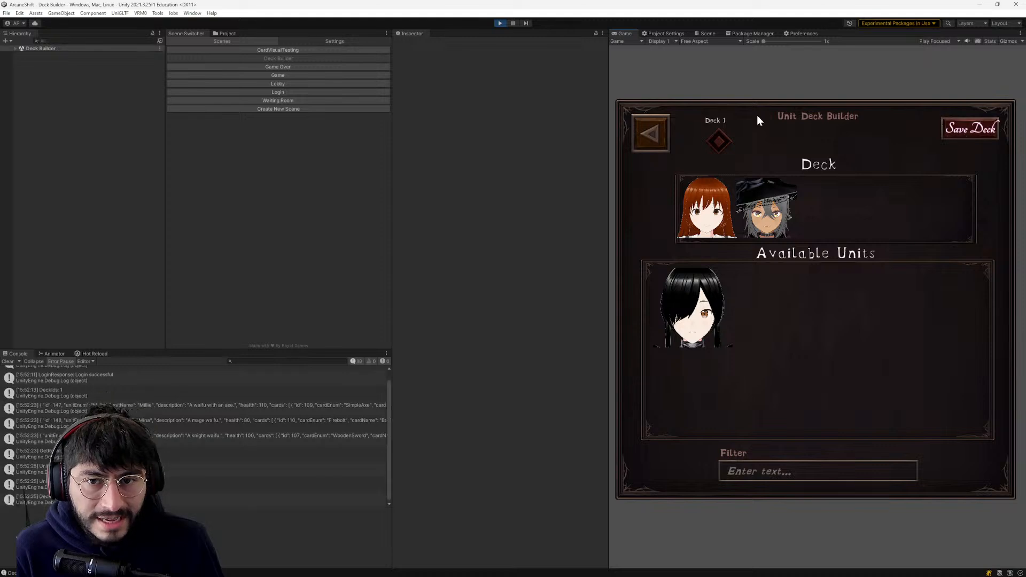
left_click(652, 132)
left_click(955, 153)
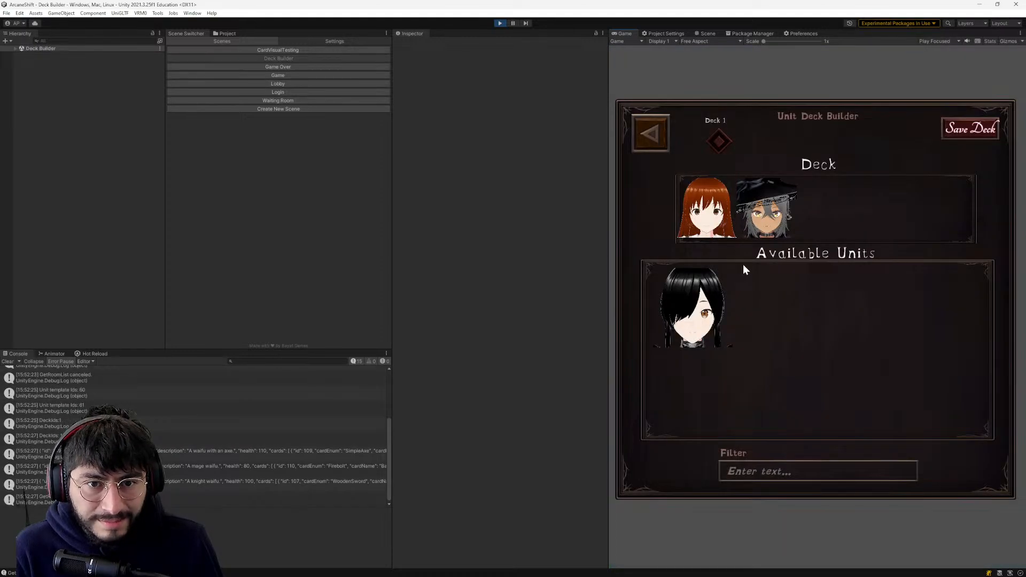
left_click(646, 132)
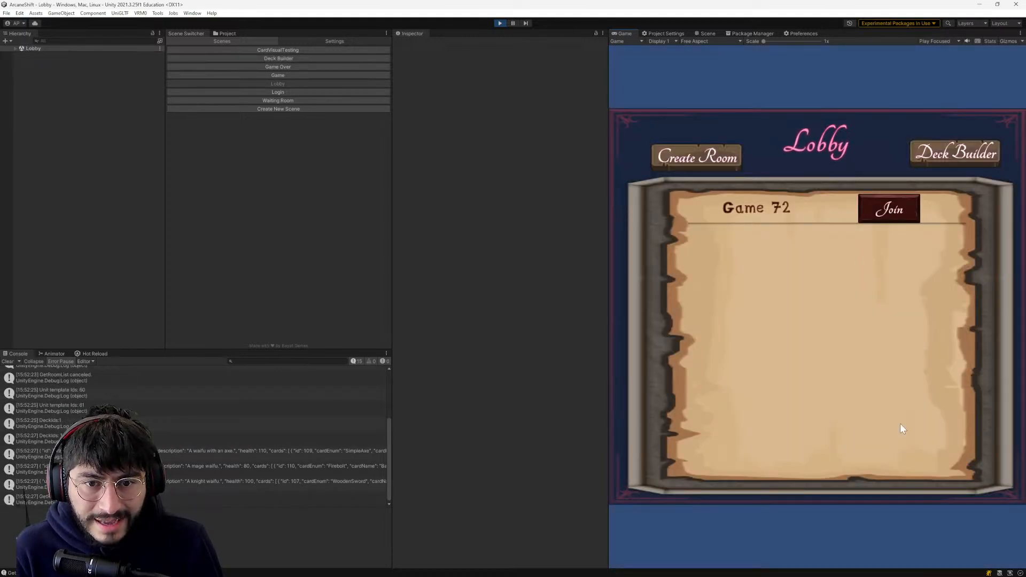
- Join Game 72 from the lobby, mark the player as ready, and start the match
left_click(882, 209)
left_click(900, 114)
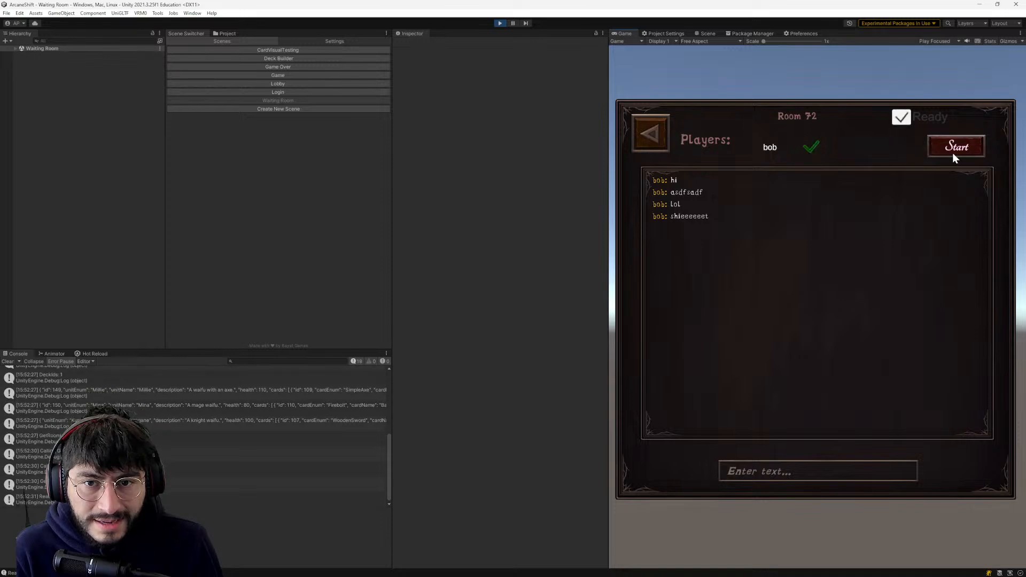
left_click(954, 145)
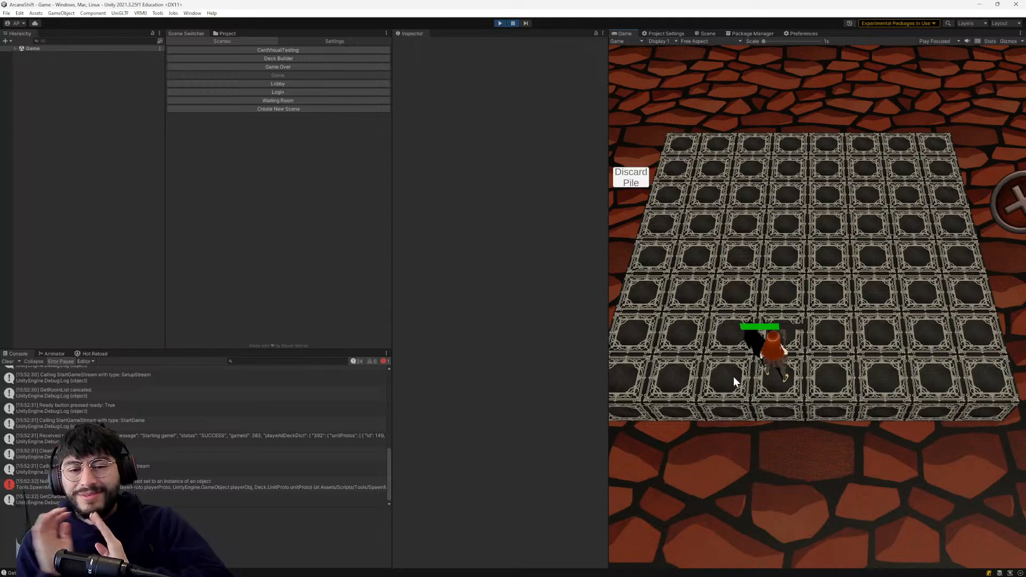
- Examine the spawned units up close on the game board
scroll(777, 377, "up", 5)
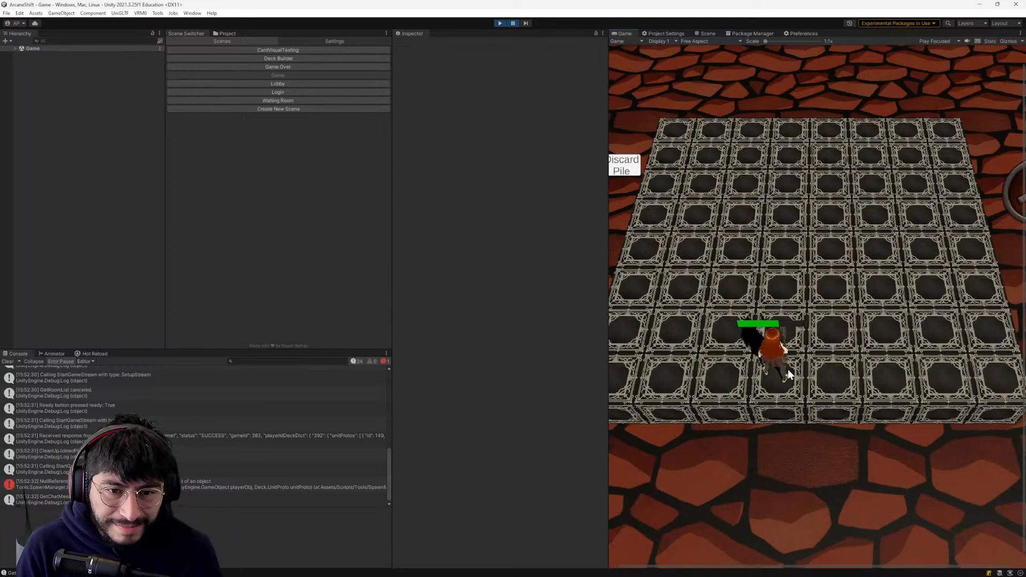
scroll(777, 355, "down", 5)
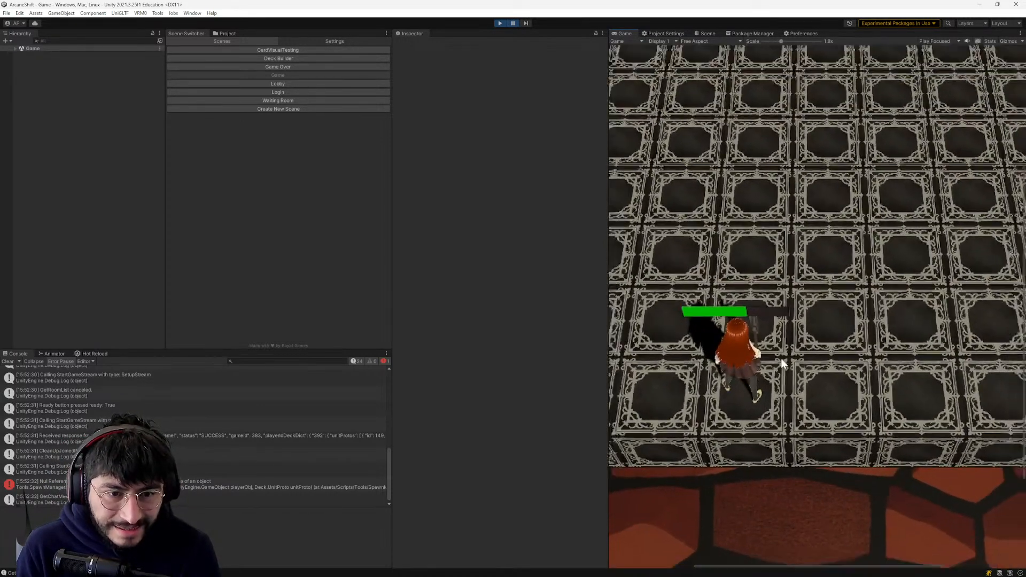
scroll(767, 351, "up", 1)
middle_click_drag(742, 354, 790, 365)
scroll(791, 364, "down", 1)
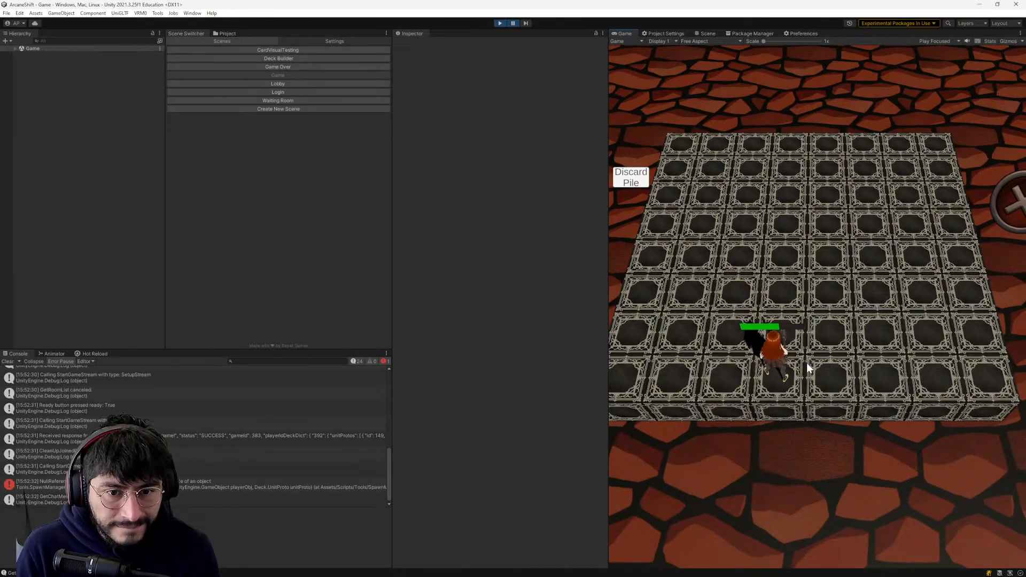
scroll(800, 374, "up", 2)
scroll(799, 374, "down", 2)
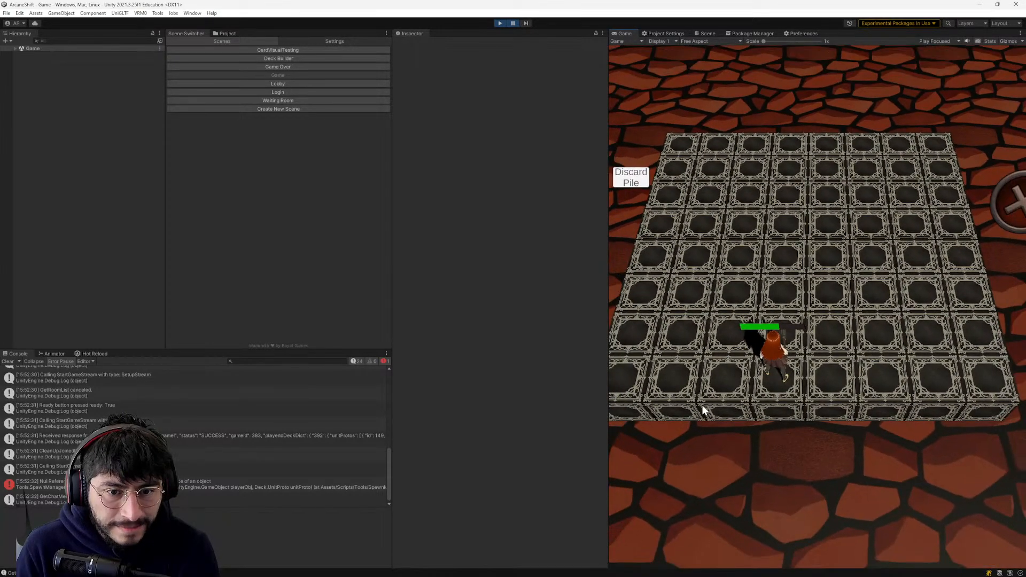
- Select the NullReferenceException in the Unity console and follow its stack trace to the InstantiateUnit call on line 125 of SpawnManager.cs
left_click(133, 484)
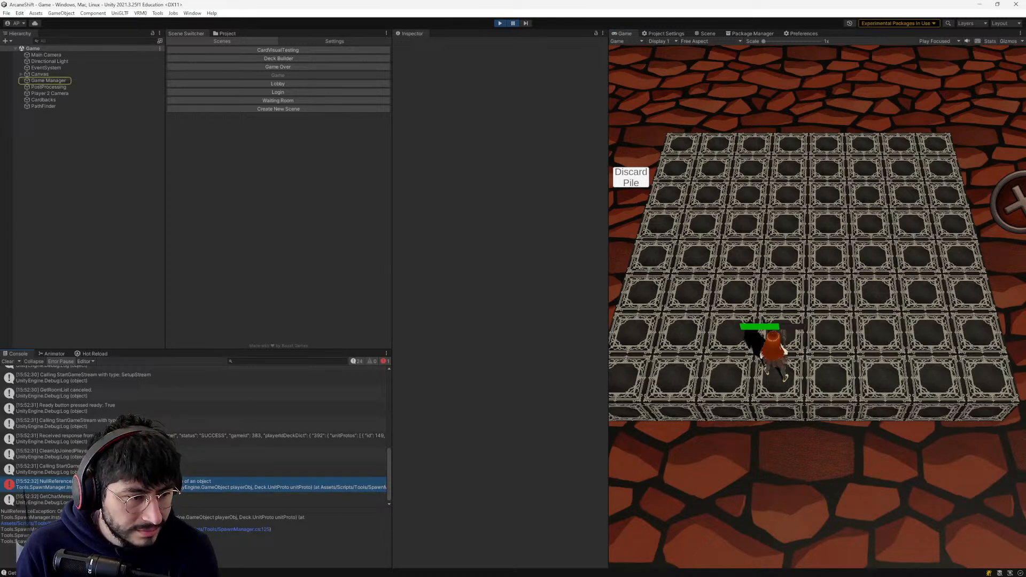
left_click(213, 529)
scroll(617, 329, "up", 4)
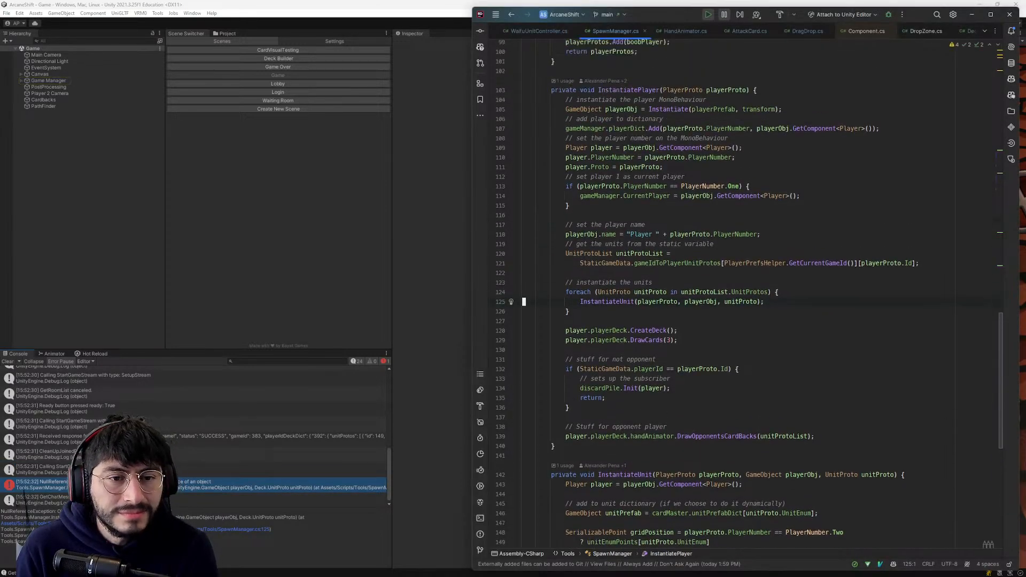
left_click(618, 329)
scroll(618, 329, "down", 1)
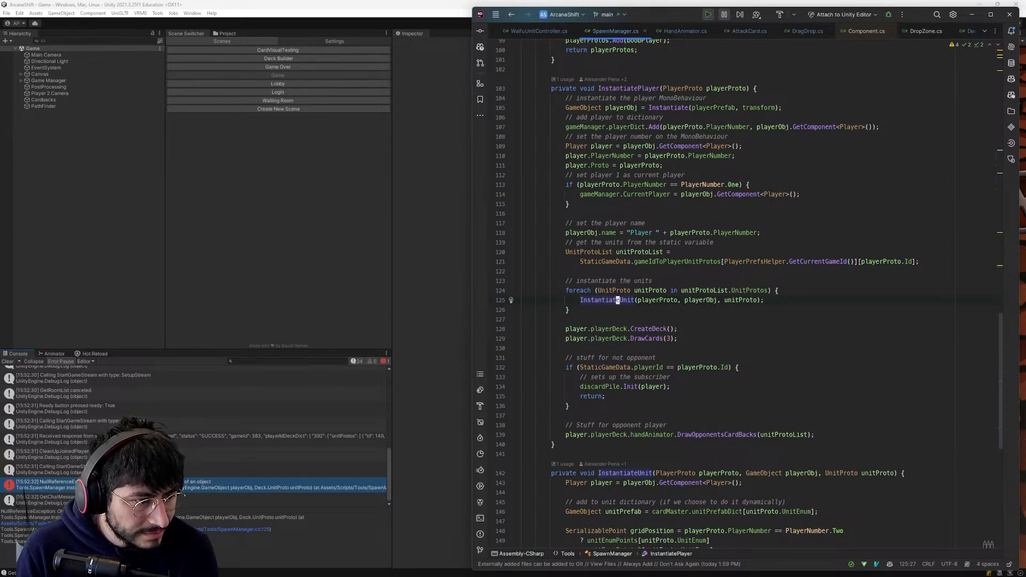
- Follow the exception's stack trace to line 165 of SpawnManager.cs, where the unit's tile is assigned, and recheck the error text
left_click(45, 524)
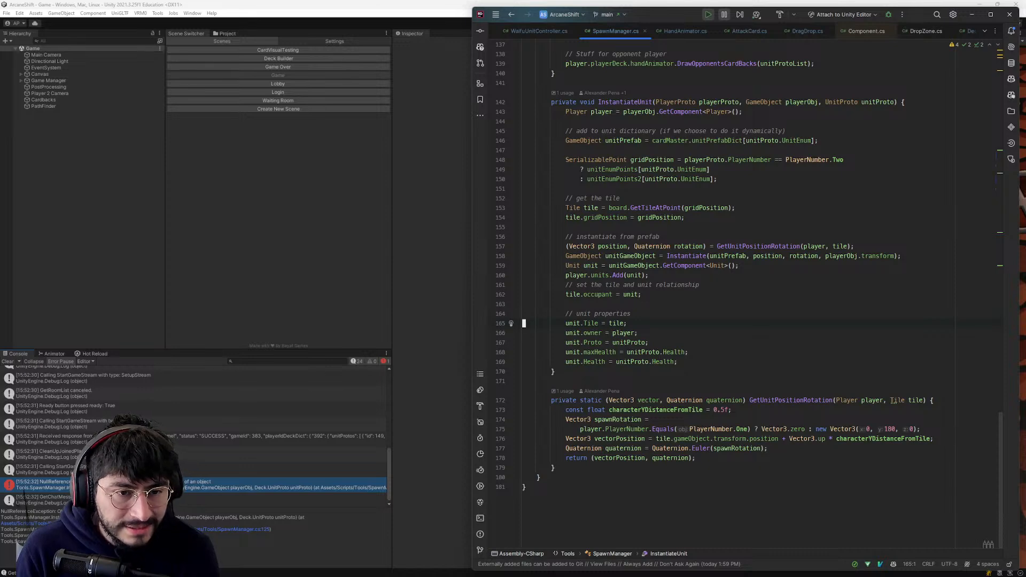
left_click(218, 483)
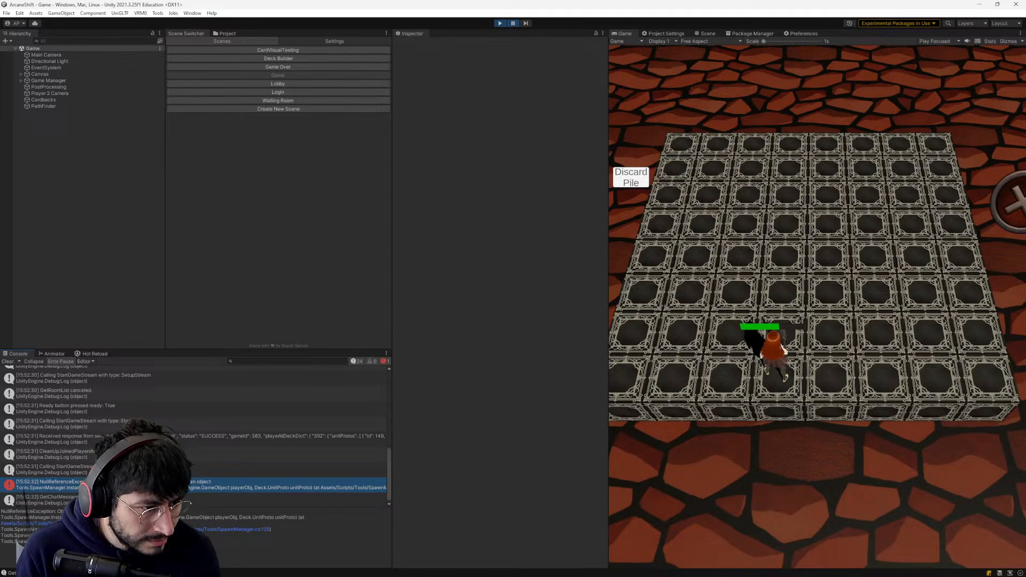
key("alt+Tab")
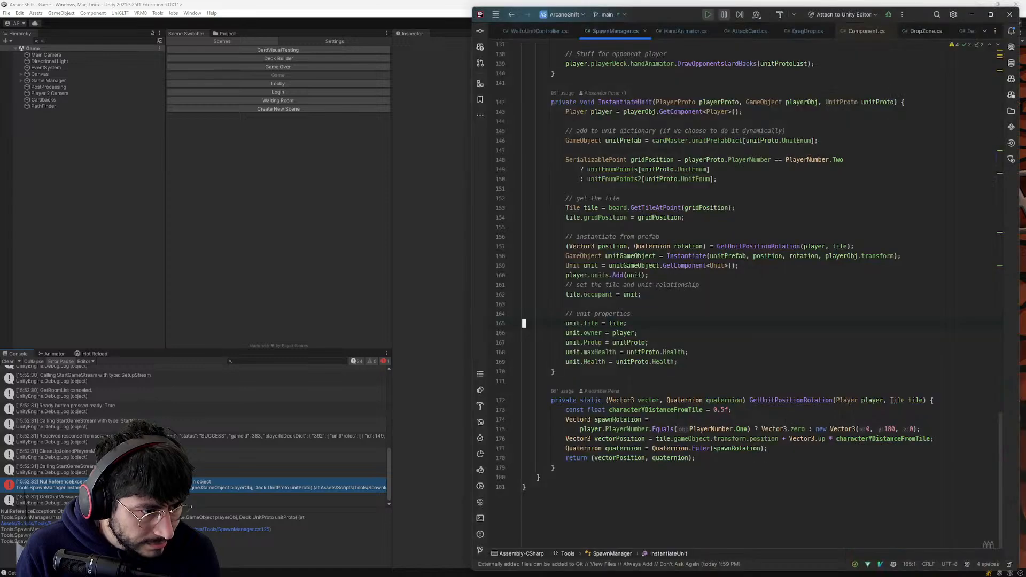
- Check the tile occupant assignment in InstantiateUnit, switch back to Unity and stop the running game
scroll(893, 429, "up", 1)
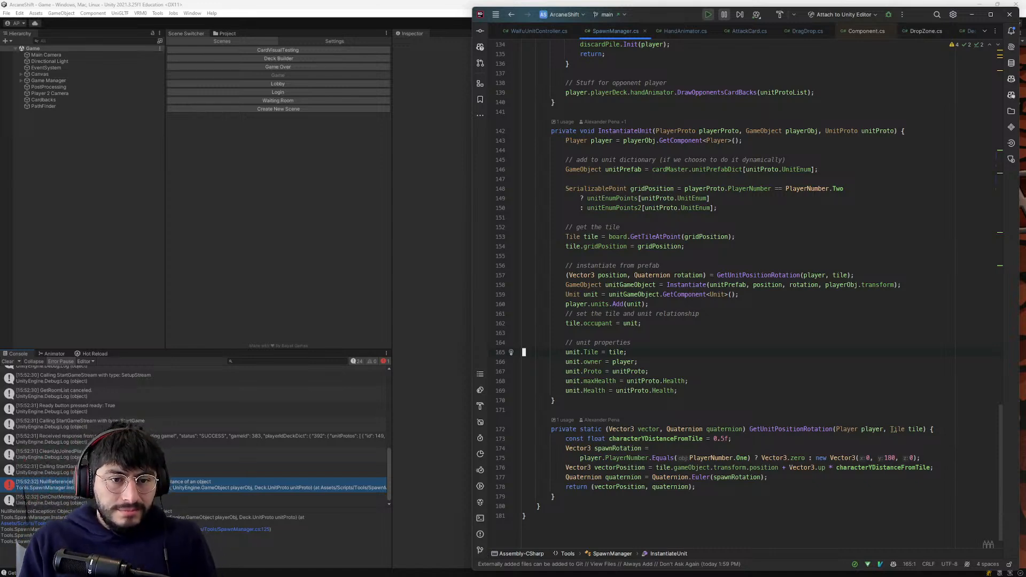
left_click(607, 304)
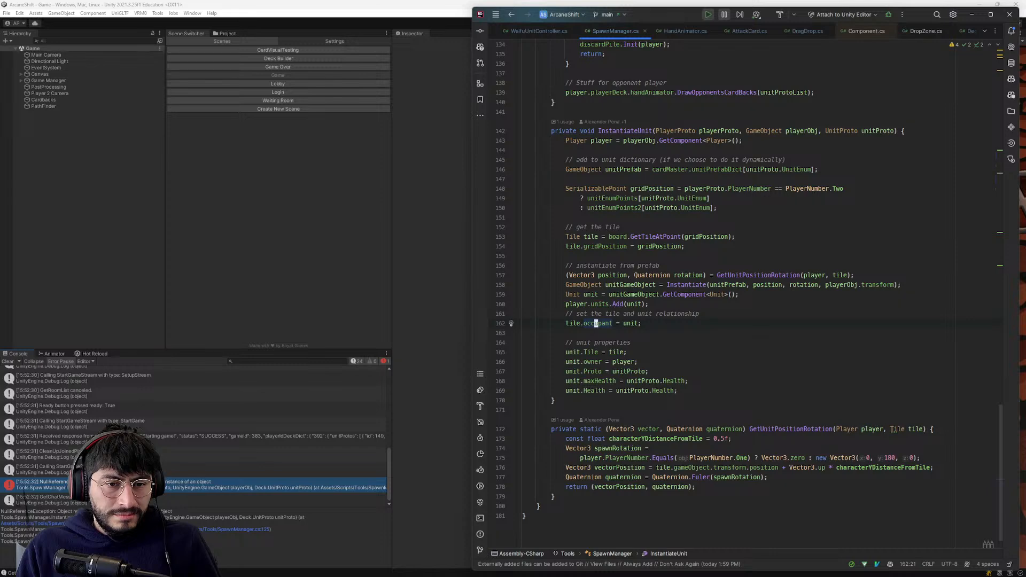
left_click(380, 277)
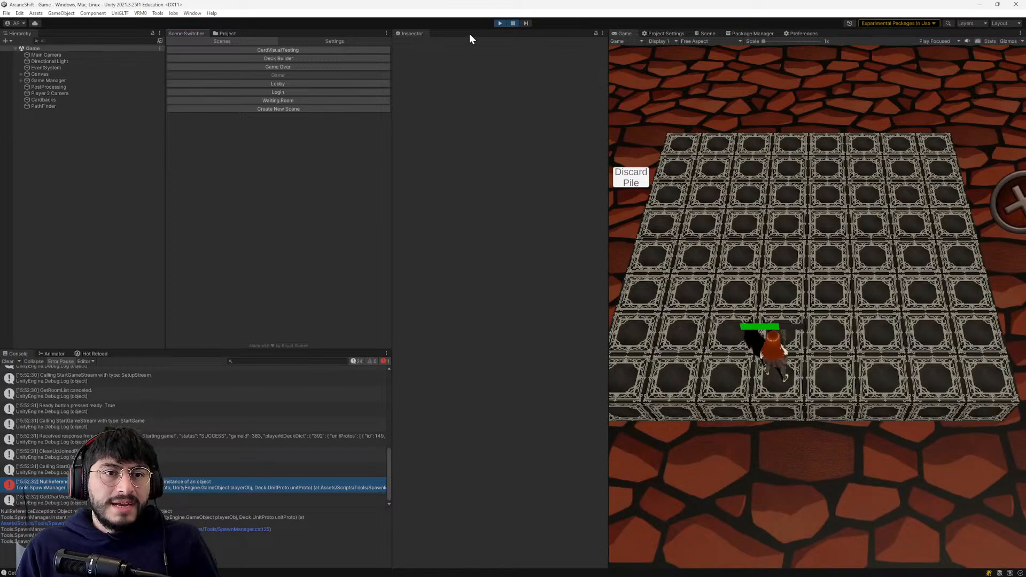
left_click(496, 24)
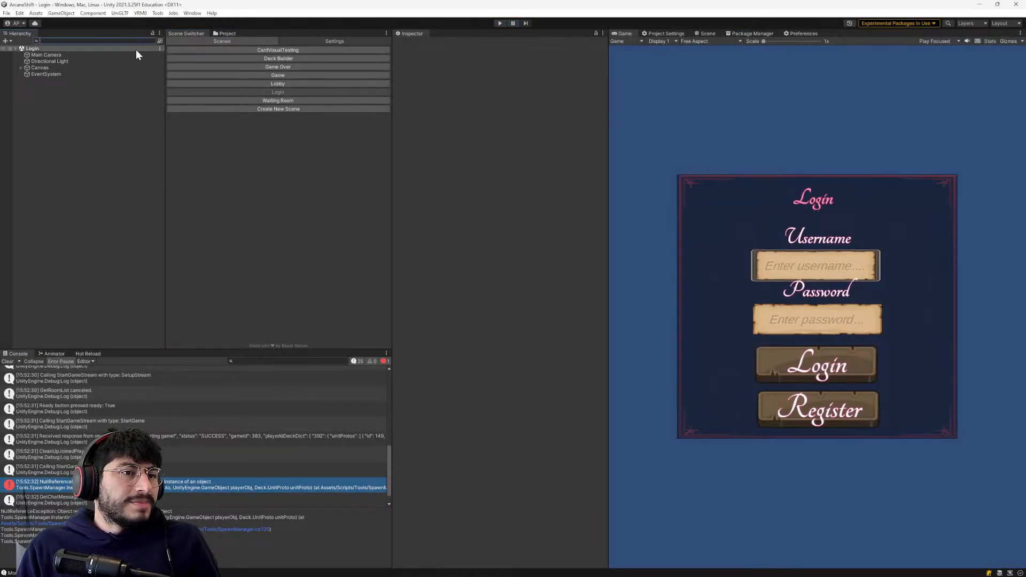
- Browse the project's UnitPrefabs folder and inspect the Normal Archer, Normal Knight and Dark Mage prefabs
left_click(224, 33)
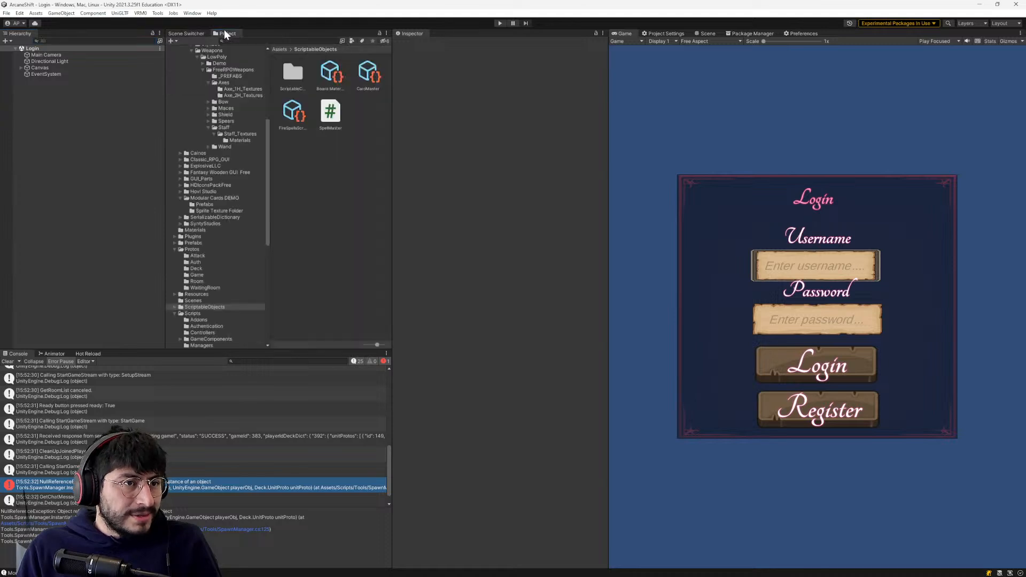
scroll(193, 235, "up", 10)
left_click(192, 106)
left_click(191, 80)
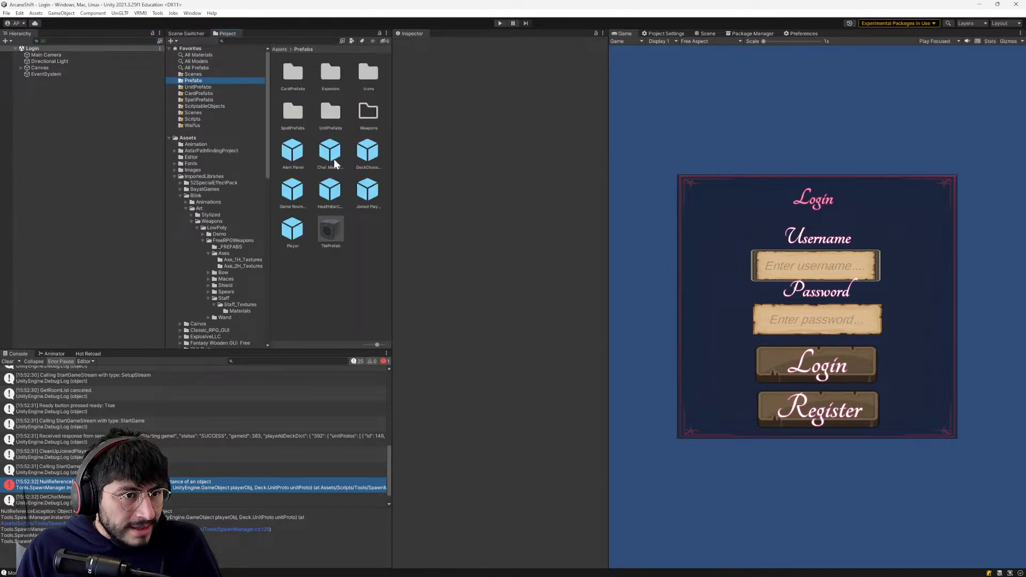
double_click(333, 113)
left_click(331, 81)
left_click(291, 114)
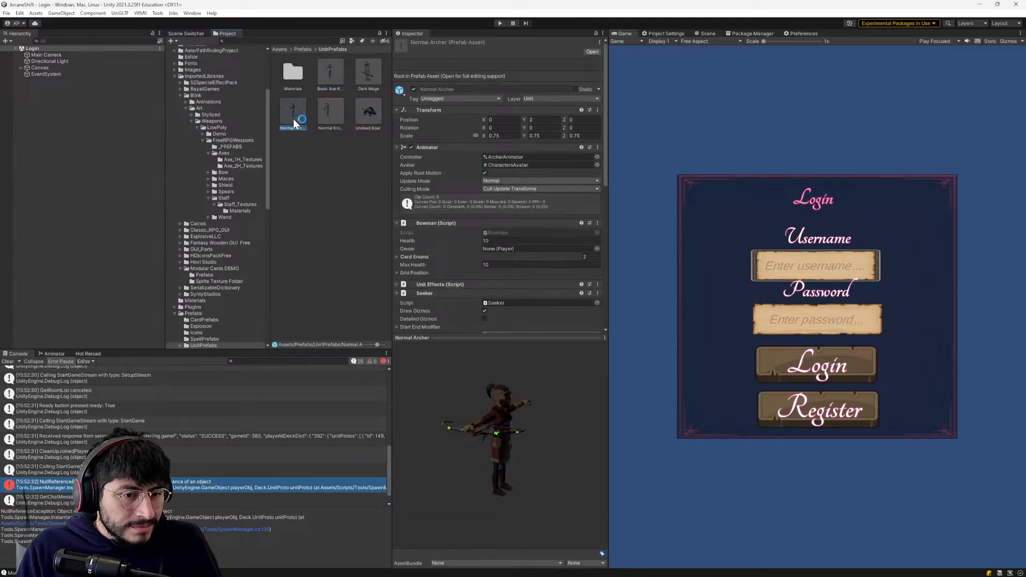
left_click(338, 110)
left_click(367, 85)
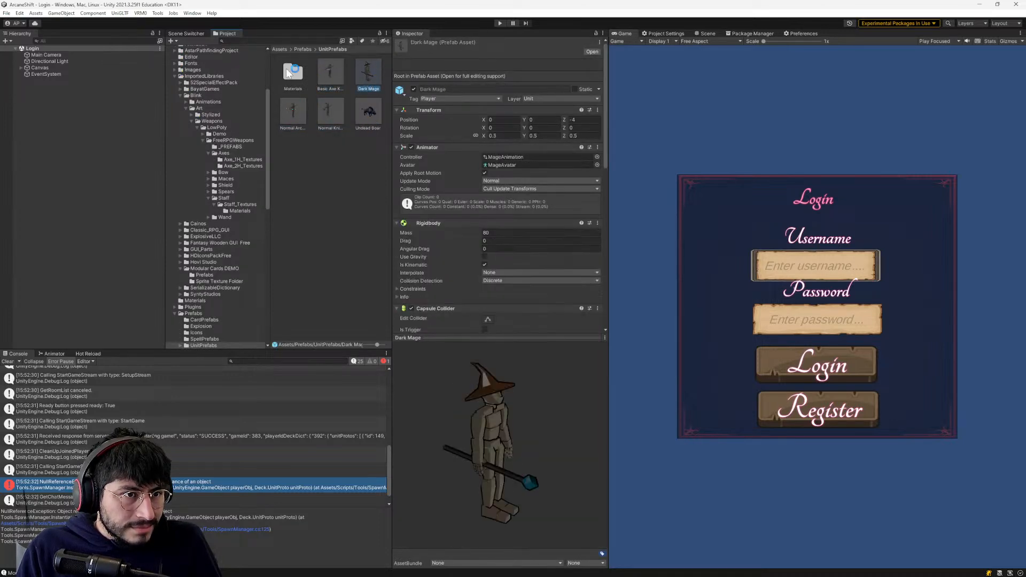
- Open the Waifus folder and examine which scripts and pathfinding components the Dark Mage prefab carries
scroll(191, 271, "up", 5)
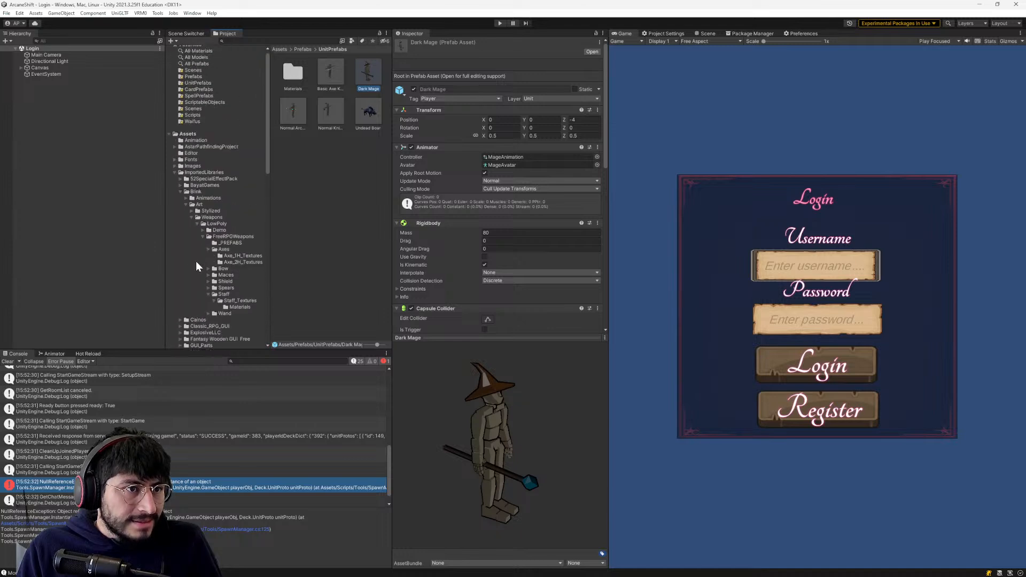
left_click(202, 119)
left_click(202, 125)
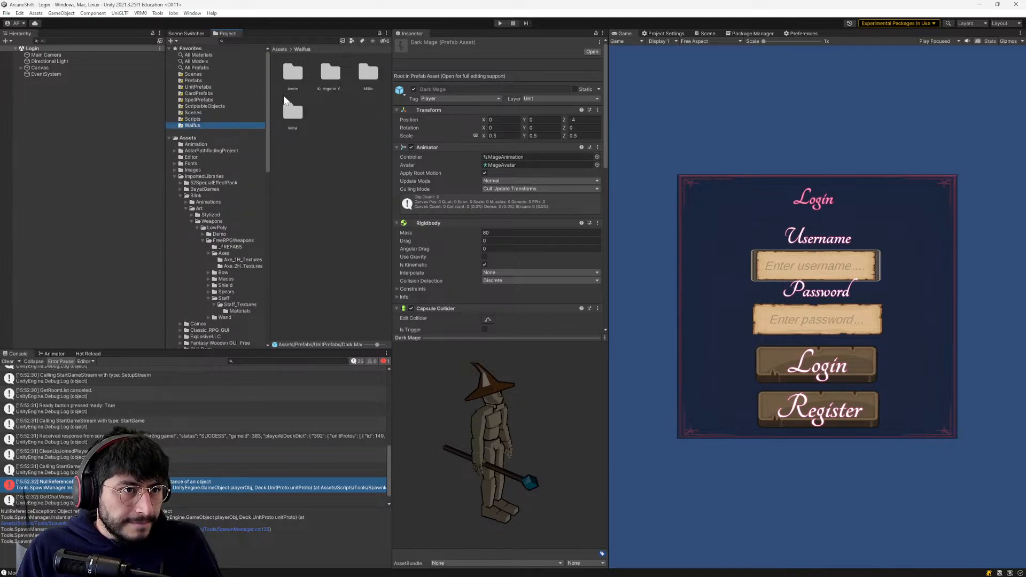
scroll(491, 240, "down", 8)
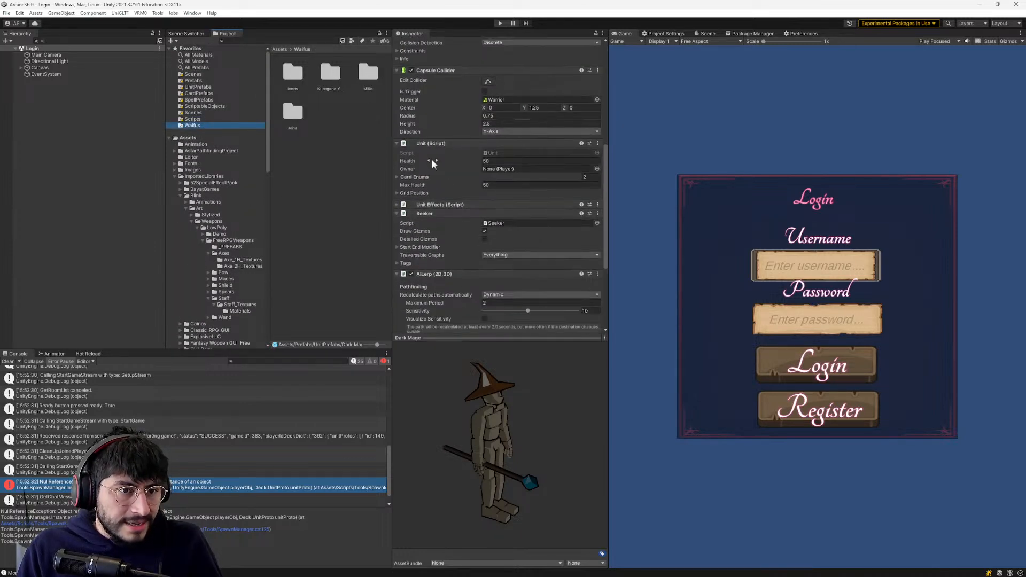
scroll(431, 163, "down", 2)
scroll(427, 195, "down", 2)
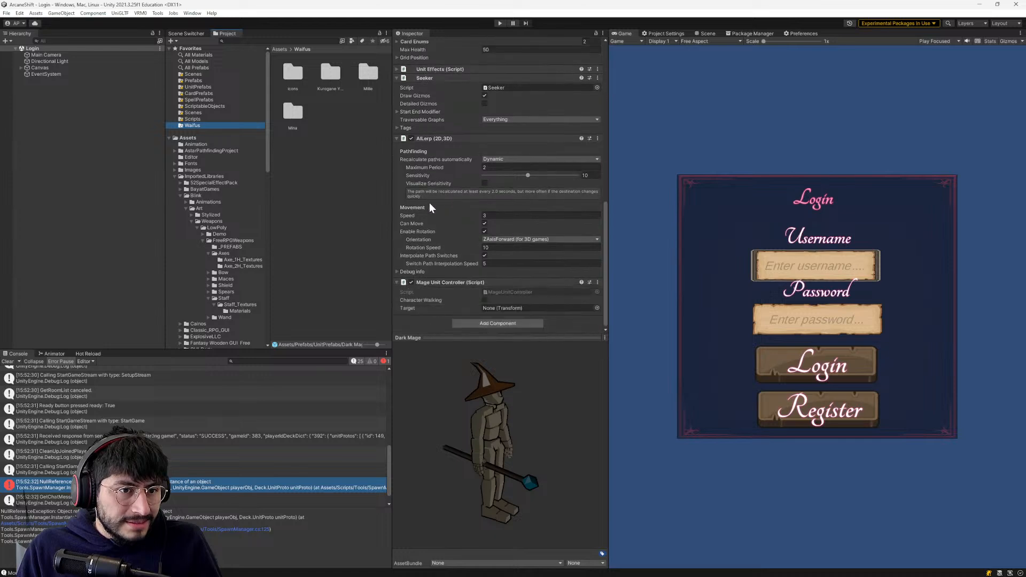
scroll(439, 278, "up", 4)
scroll(432, 278, "down", 5)
scroll(430, 285, "up", 5)
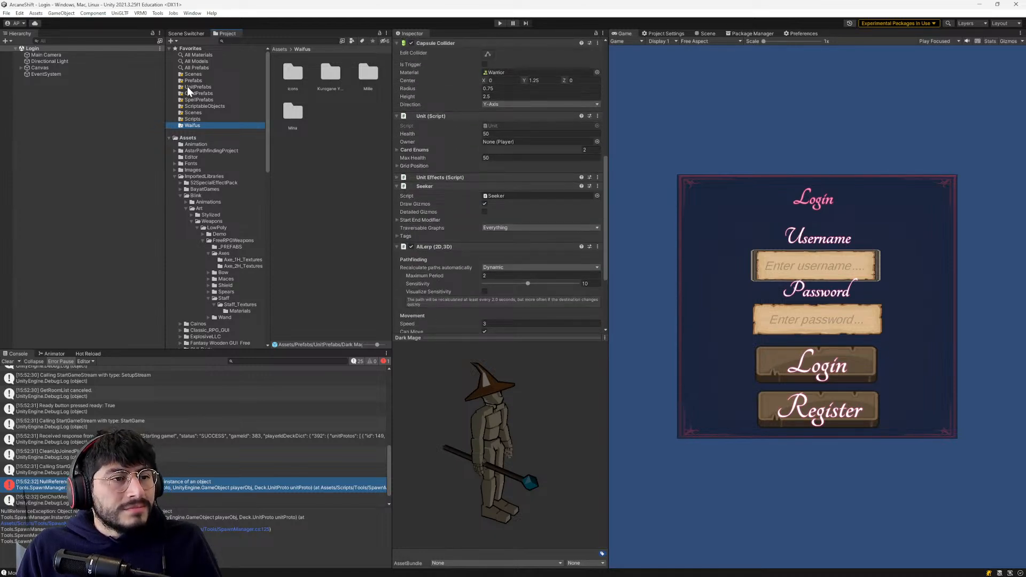
- Examine the Kurogane Yumeka prefab's components, down to its unit controller, Unit Effects and Knight scripts
left_click(332, 75)
left_click(292, 113)
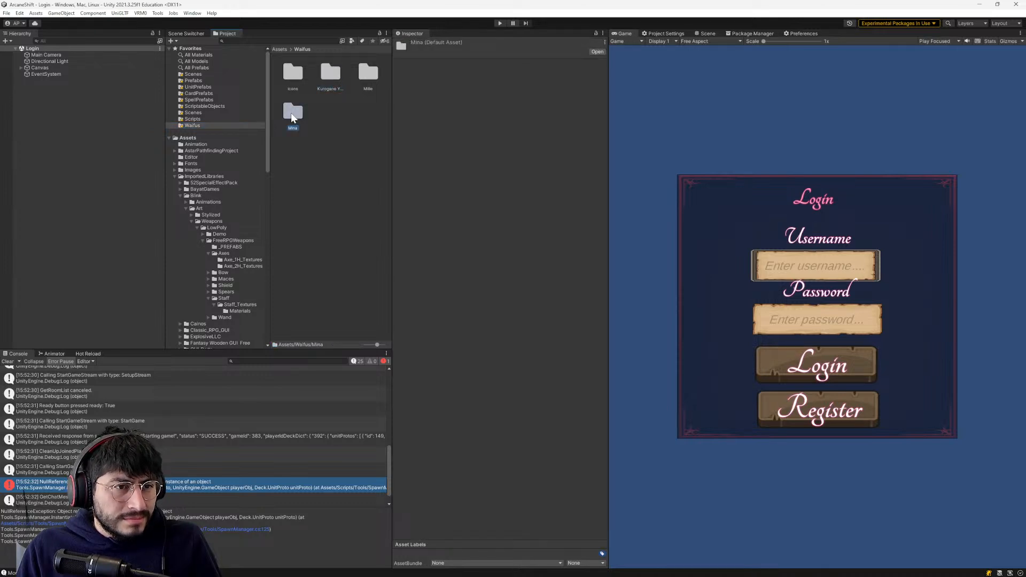
double_click(330, 74)
left_click(293, 201)
left_click(331, 187)
scroll(450, 231, "down", 15)
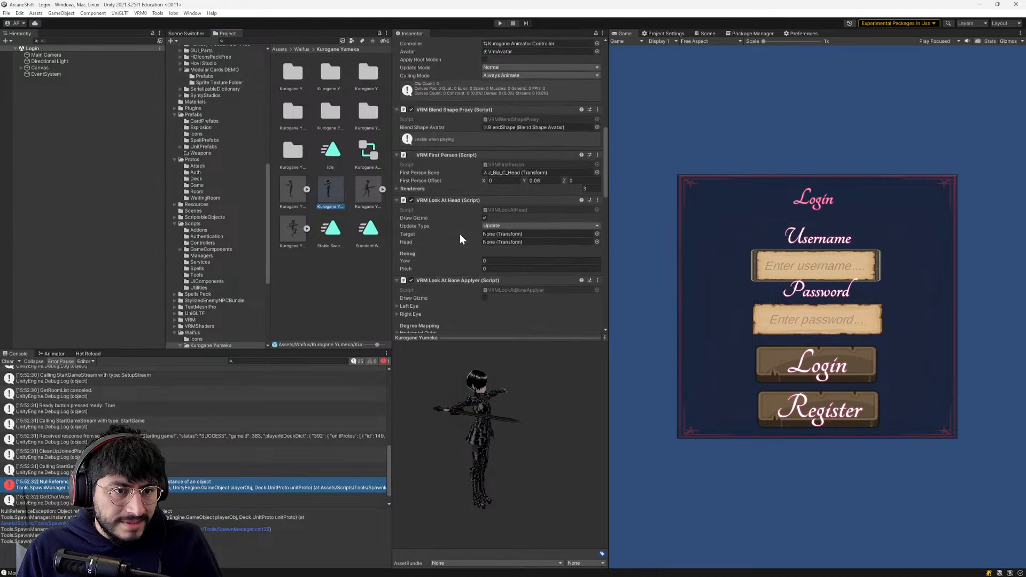
left_click_drag(604, 275, 581, 296)
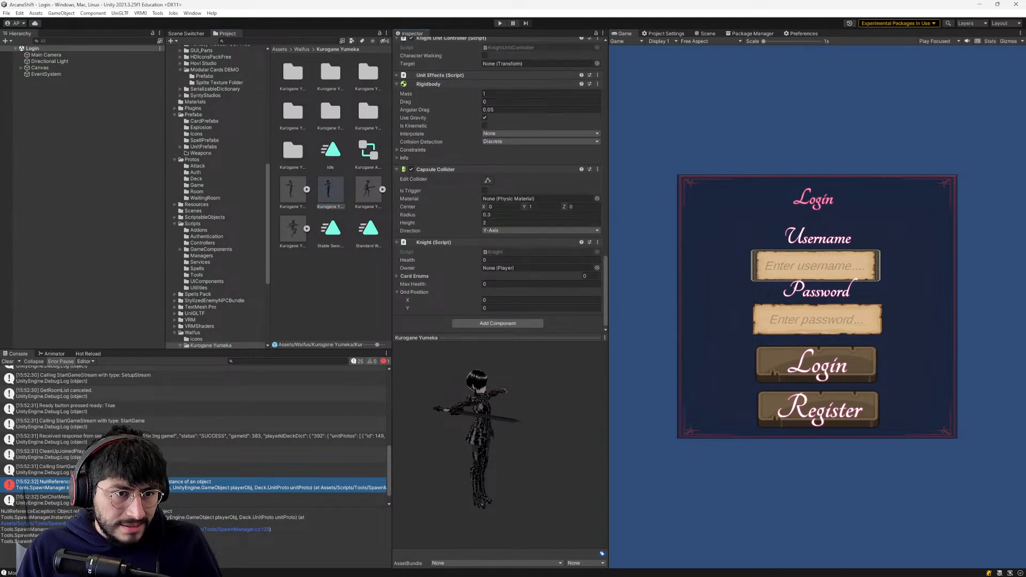
scroll(483, 255, "up", 3)
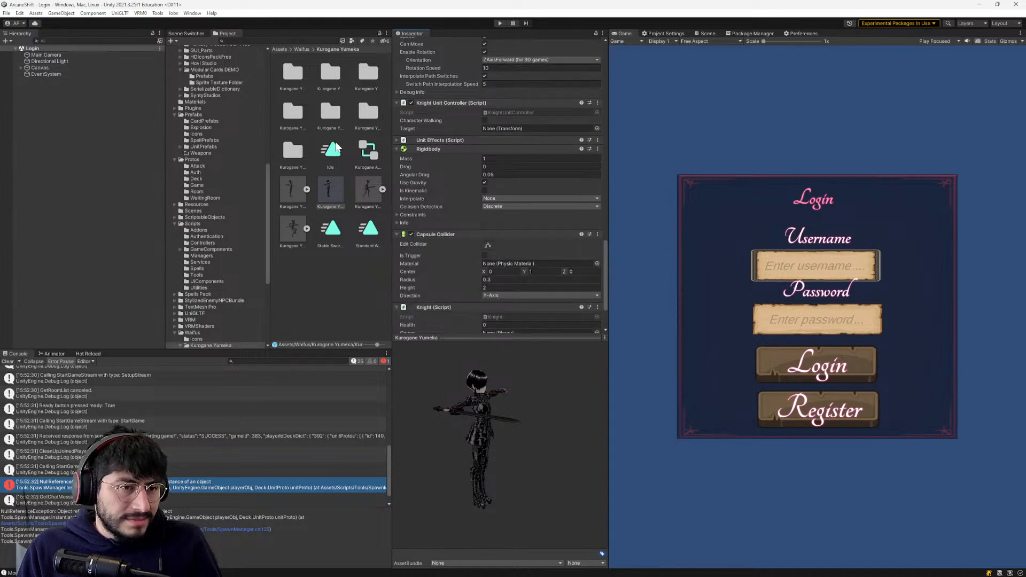
- Select the Mina prefab in the Waifus/Mina folder and add the Unit script component to it
left_click(309, 49)
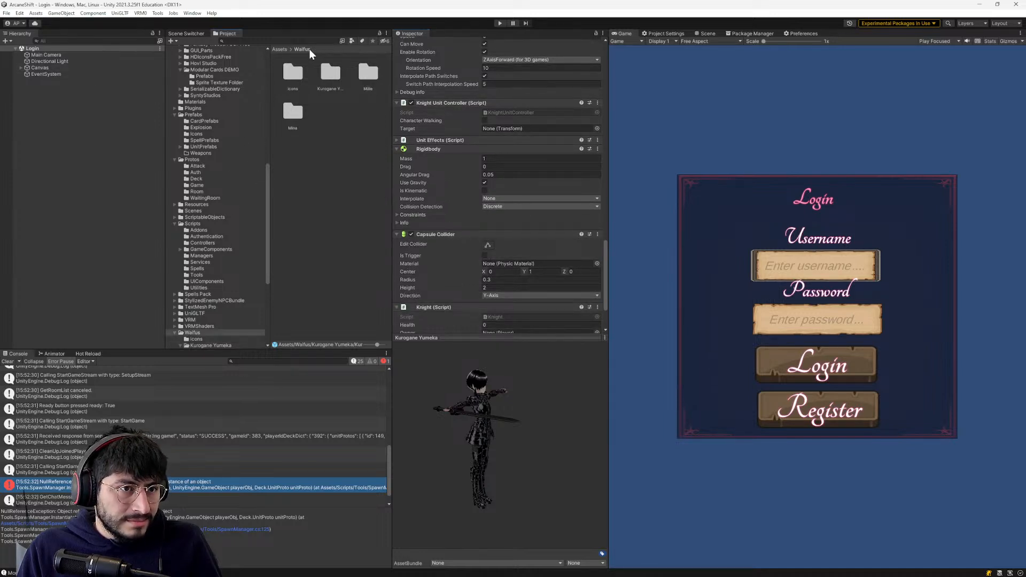
double_click(293, 115)
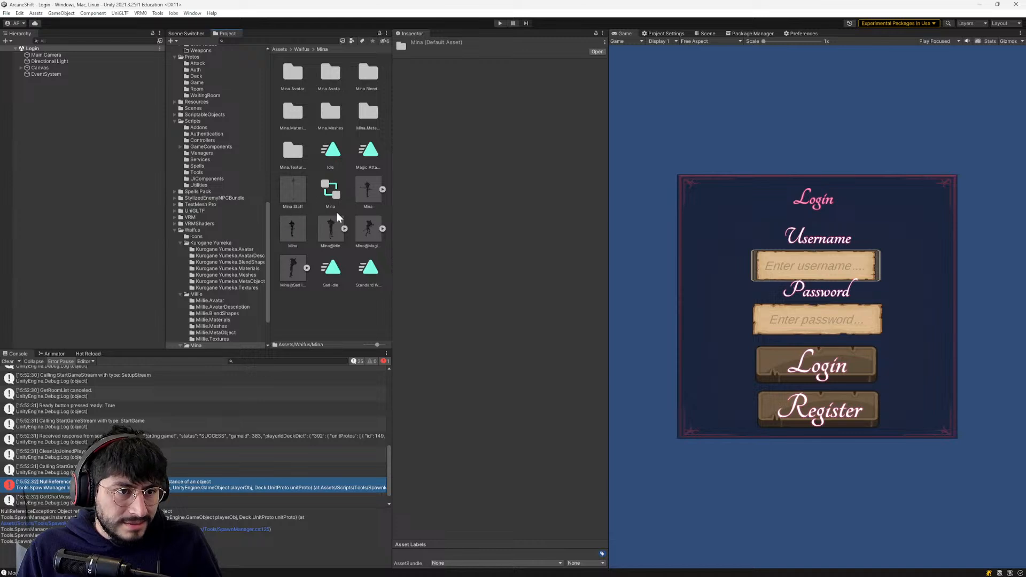
left_click(292, 229)
scroll(564, 229, "down", 10)
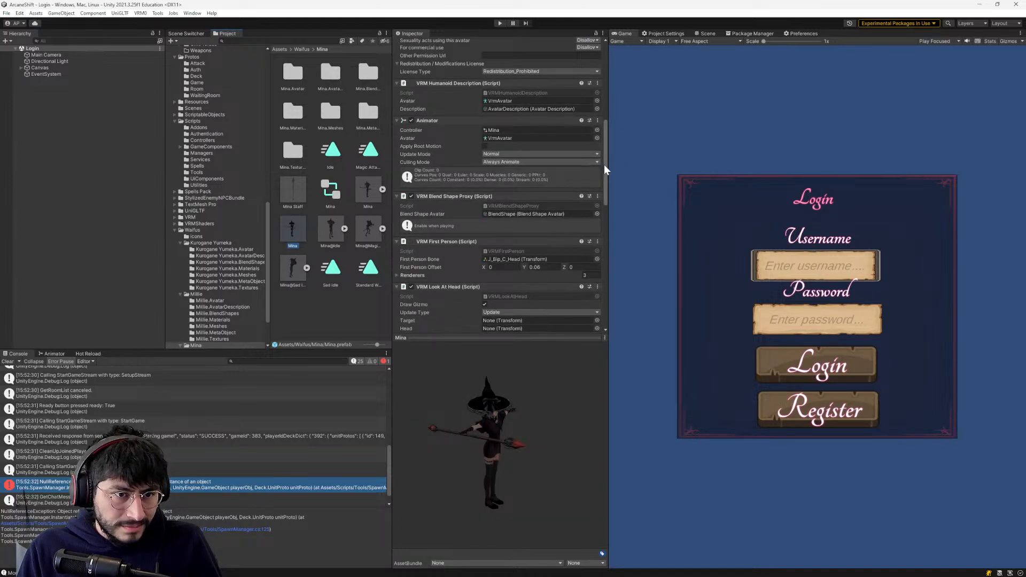
left_click_drag(604, 165, 597, 332)
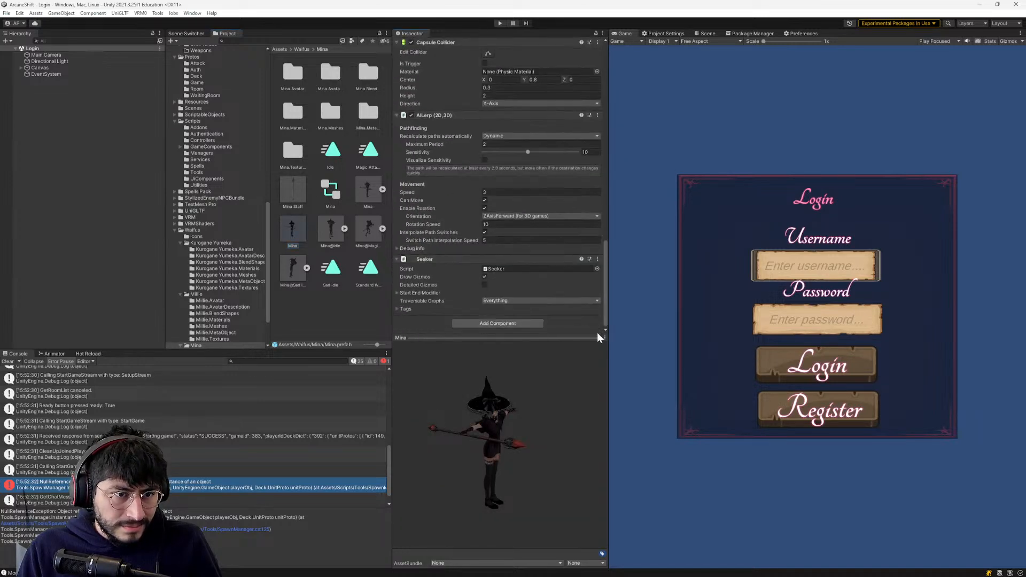
left_click(471, 324)
type("Unit")
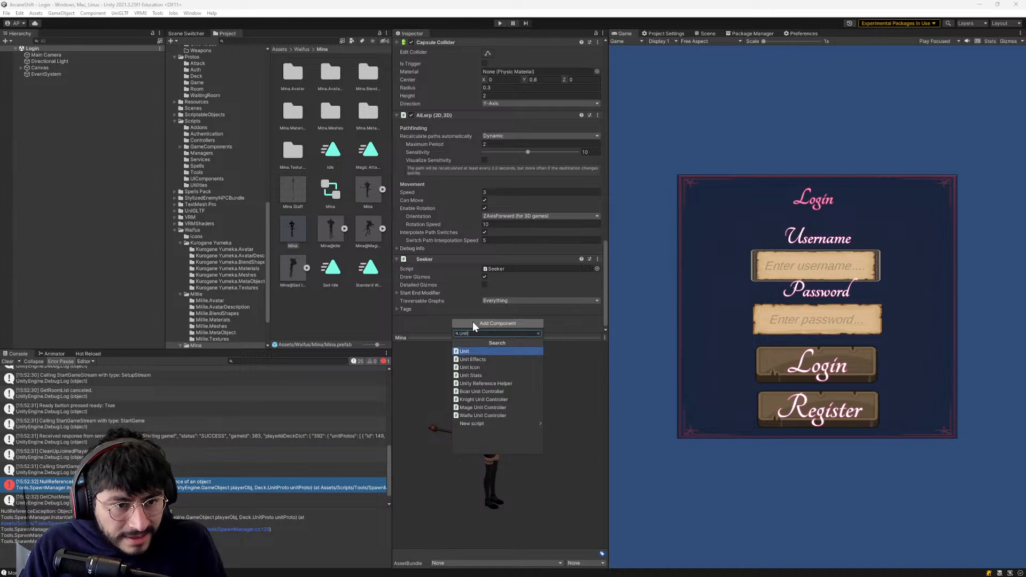
left_click(469, 351)
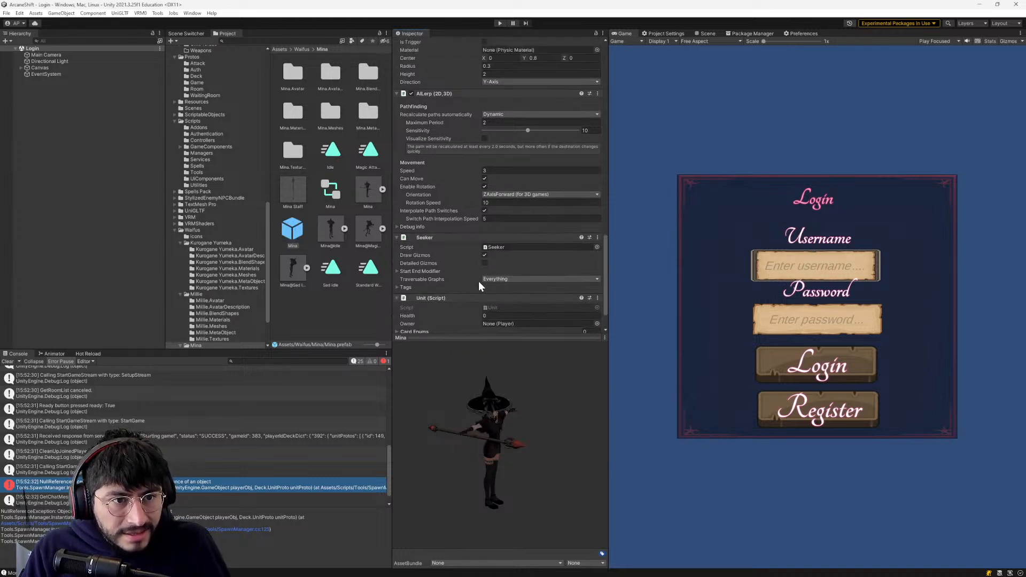
- Review the Mina prefab's existing components and add the Unit Effects script to it
scroll(478, 281, "up", 3)
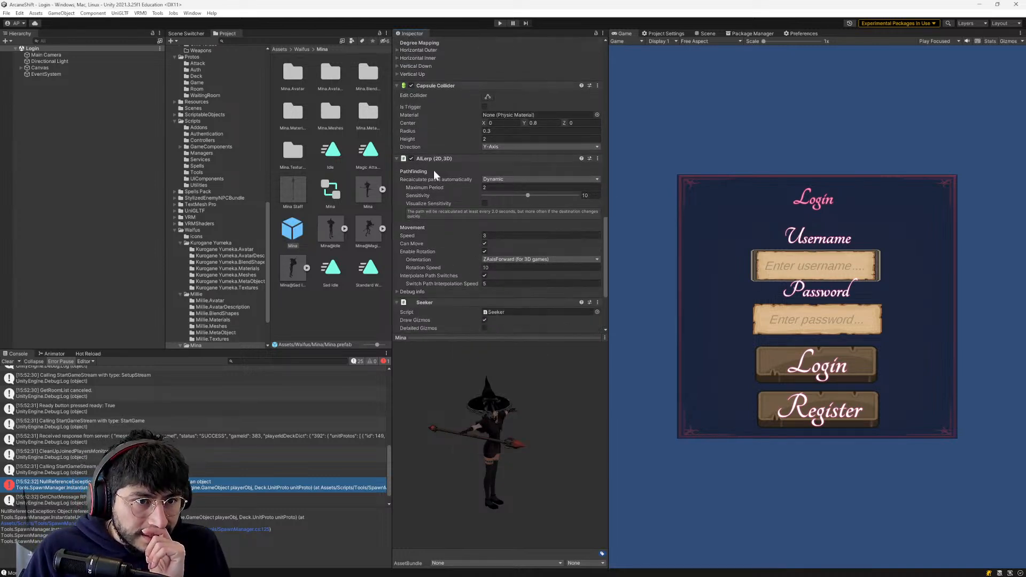
scroll(429, 298, "up", 5)
scroll(429, 295, "down", 10)
left_click(457, 322)
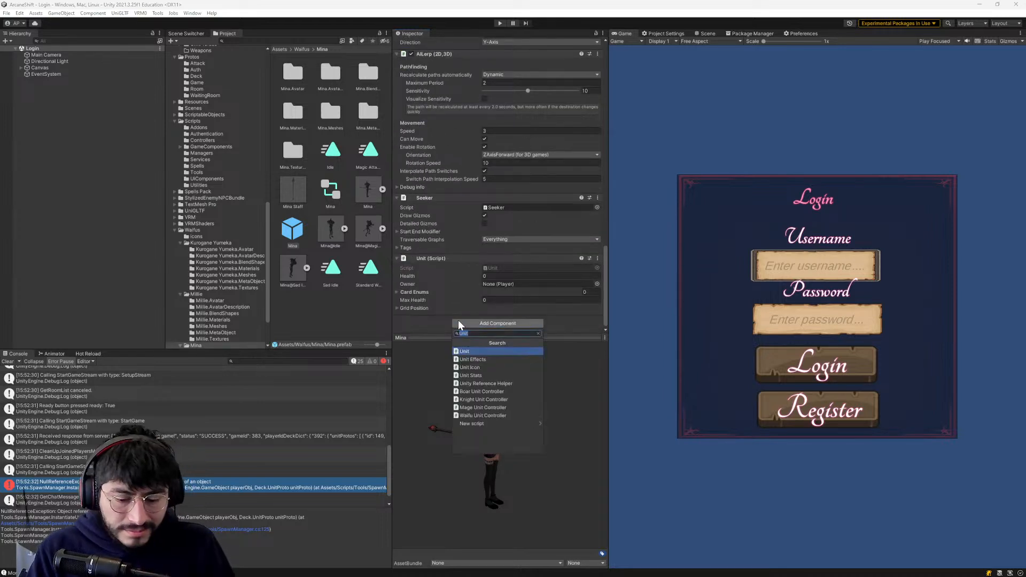
type("UnitE")
key("Return")
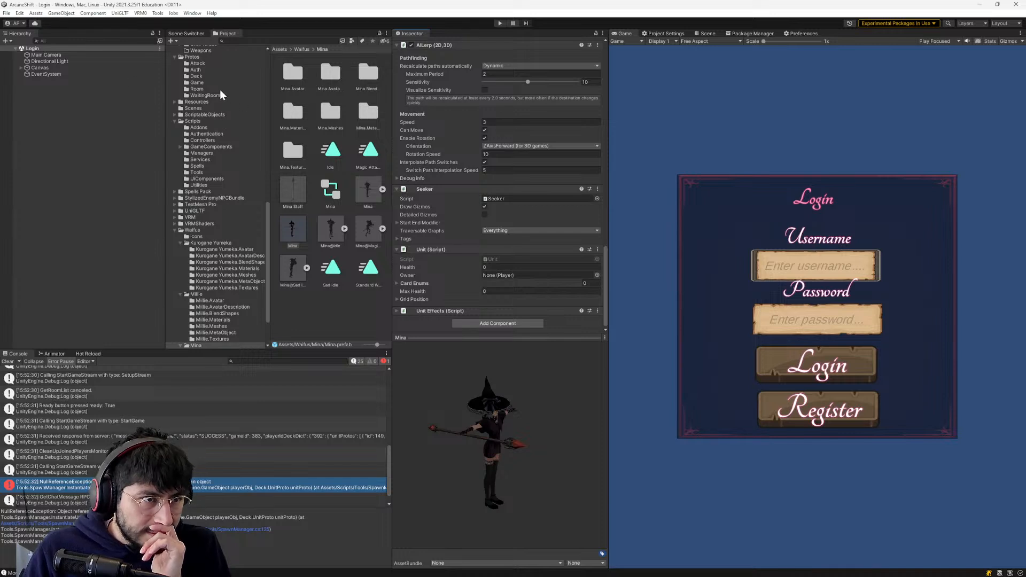
- Examine the Normal Knight prefab's components in UnitPrefabs as a reference for the Mina prefab's setup
scroll(216, 149, "up", 15)
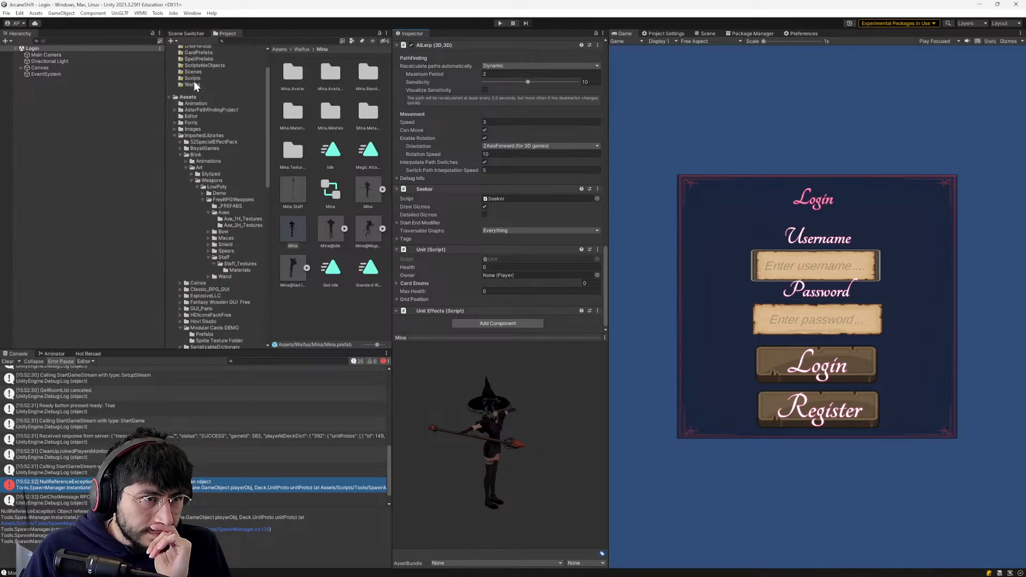
scroll(193, 88, "up", 3)
left_click(196, 79)
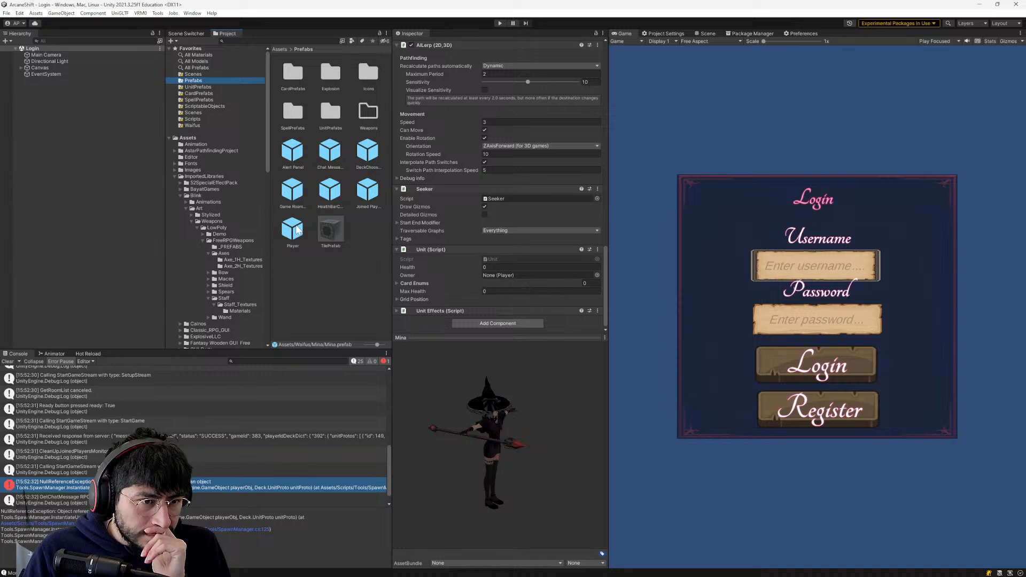
left_click(330, 114)
double_click(330, 114)
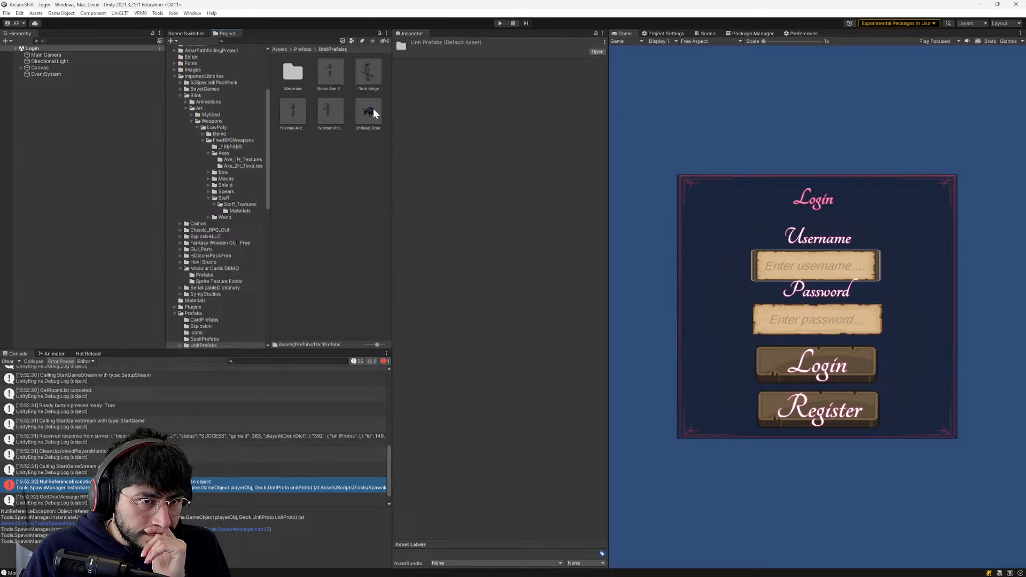
left_click(299, 109)
left_click(331, 105)
scroll(488, 138, "down", 5)
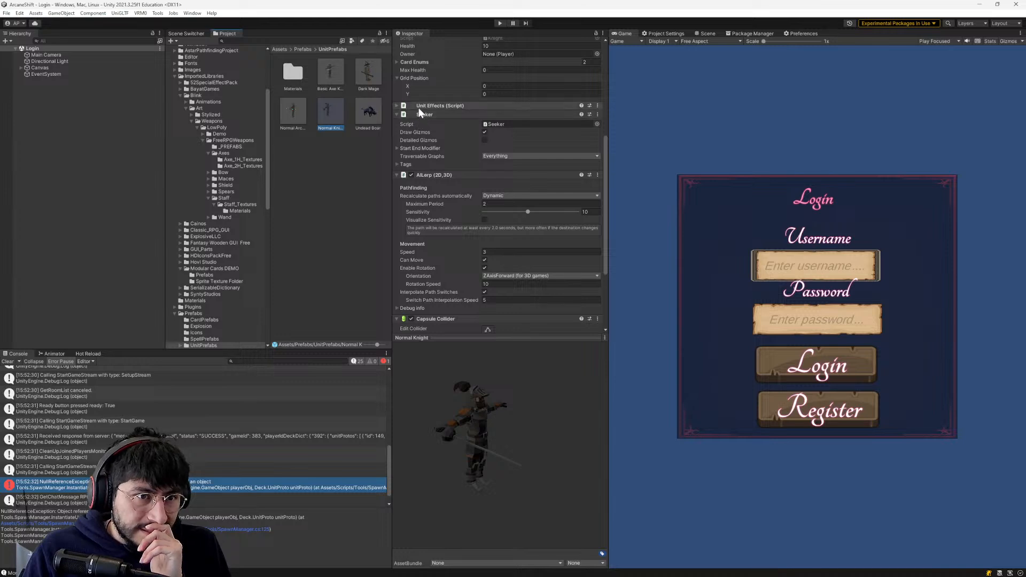
scroll(428, 160, "down", 2)
scroll(422, 161, "up", 2)
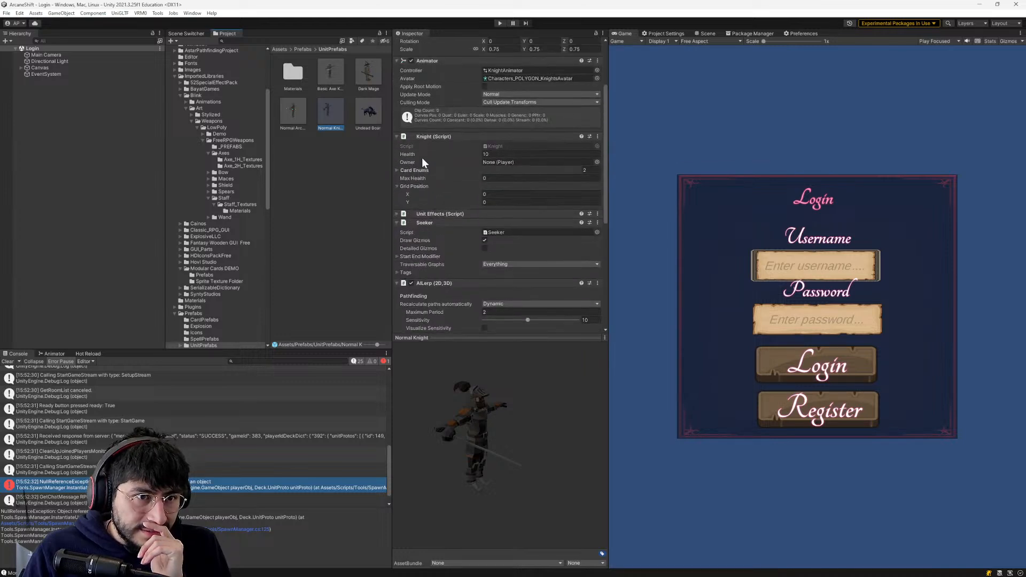
scroll(427, 200, "down", 5)
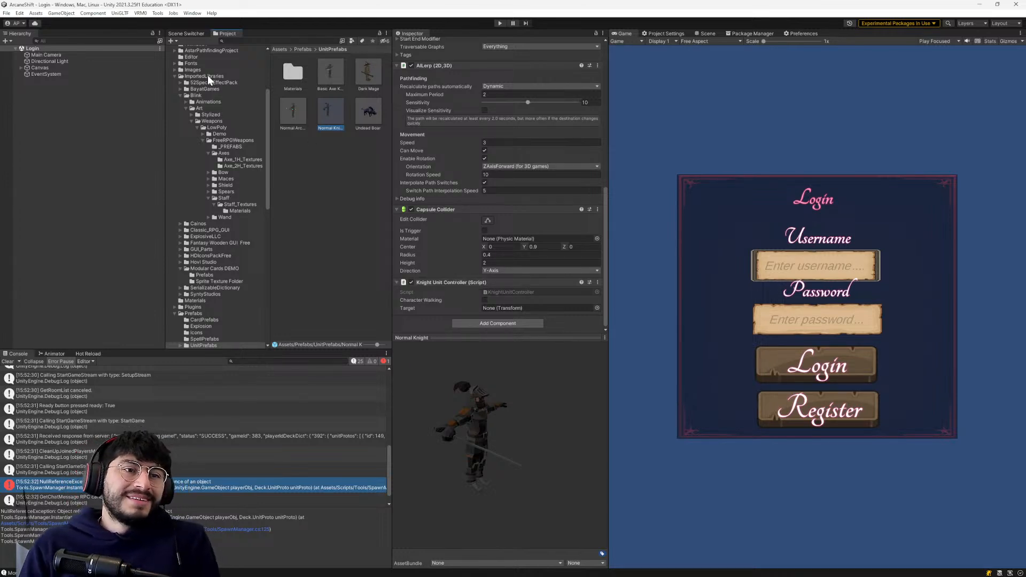
- Select the Mina prefab in the Waifus/Mina folder and add the Waifu Unit Controller script to it
scroll(203, 82, "up", 3)
scroll(201, 84, "up", 1)
left_click(193, 94)
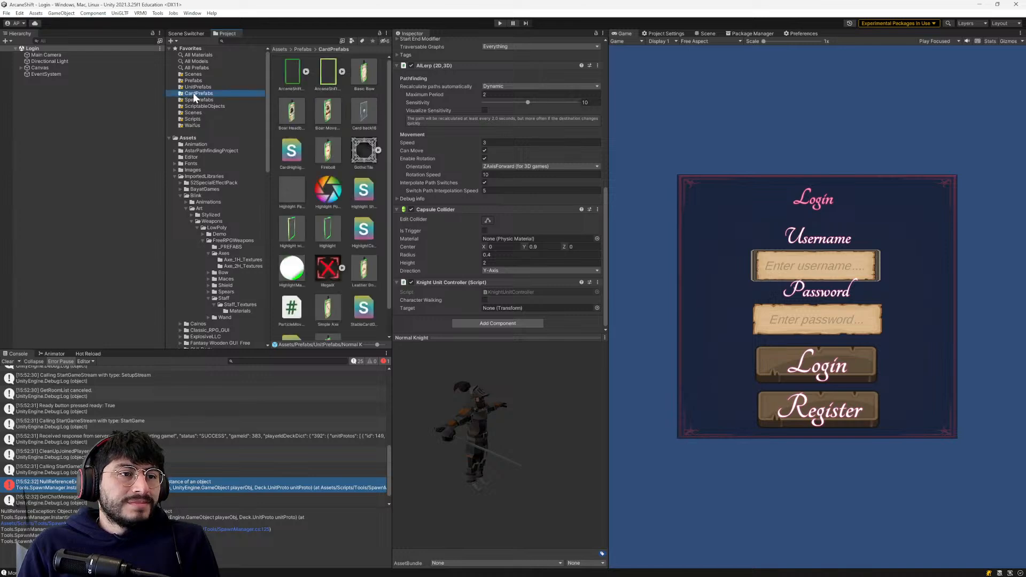
left_click(194, 86)
left_click(191, 125)
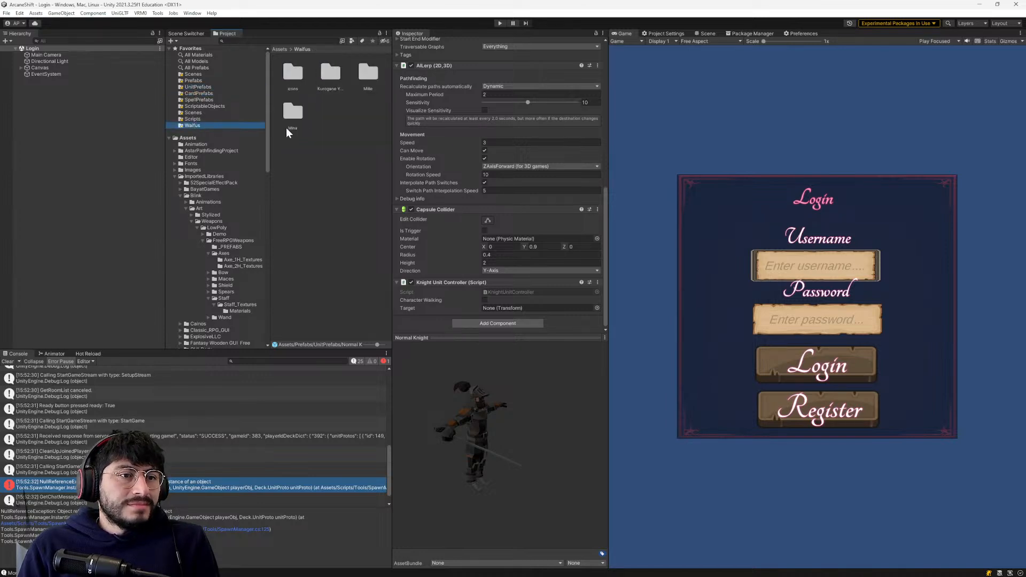
double_click(291, 113)
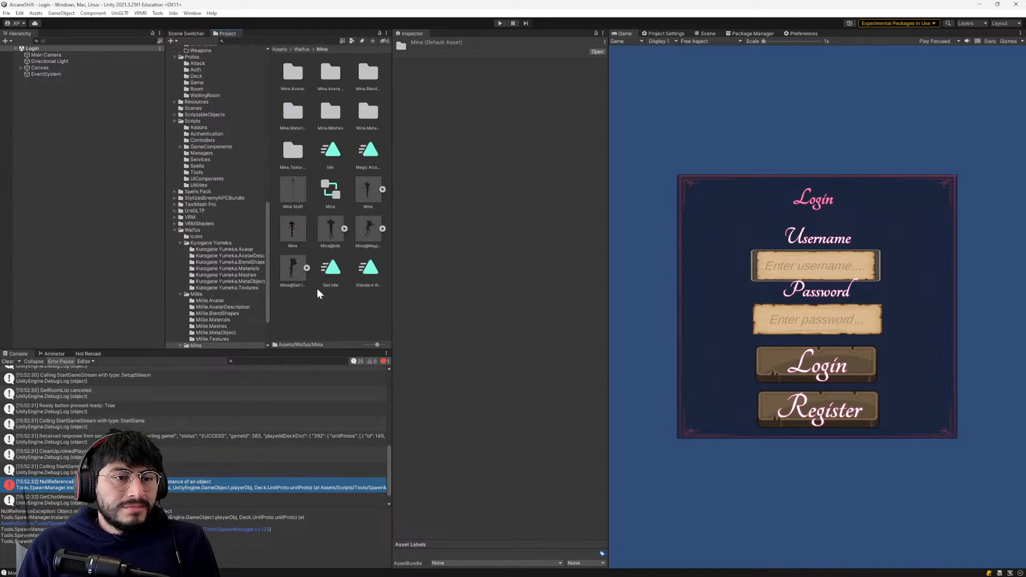
left_click(291, 228)
scroll(534, 283, "down", 6)
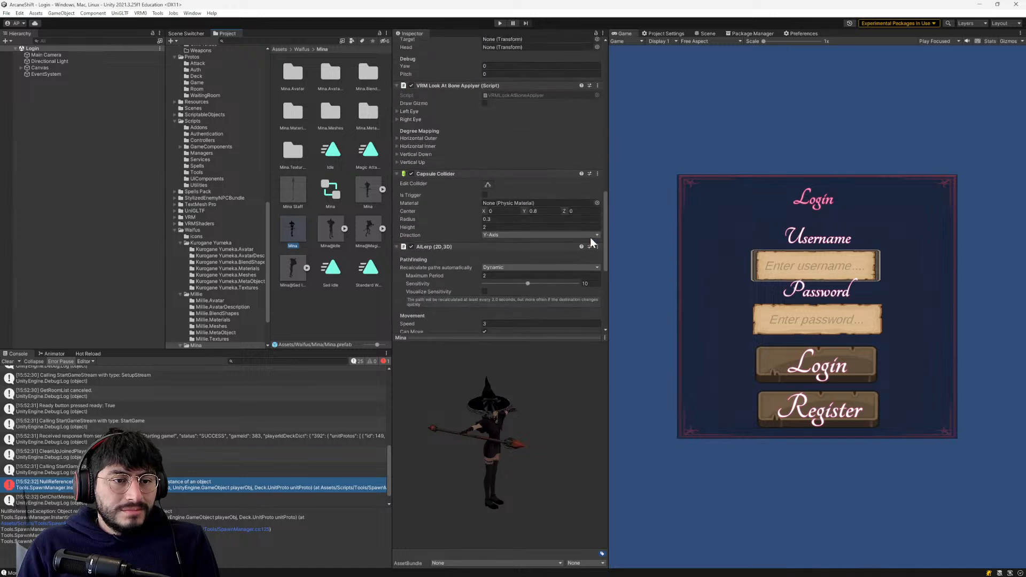
scroll(605, 241, "down", 5)
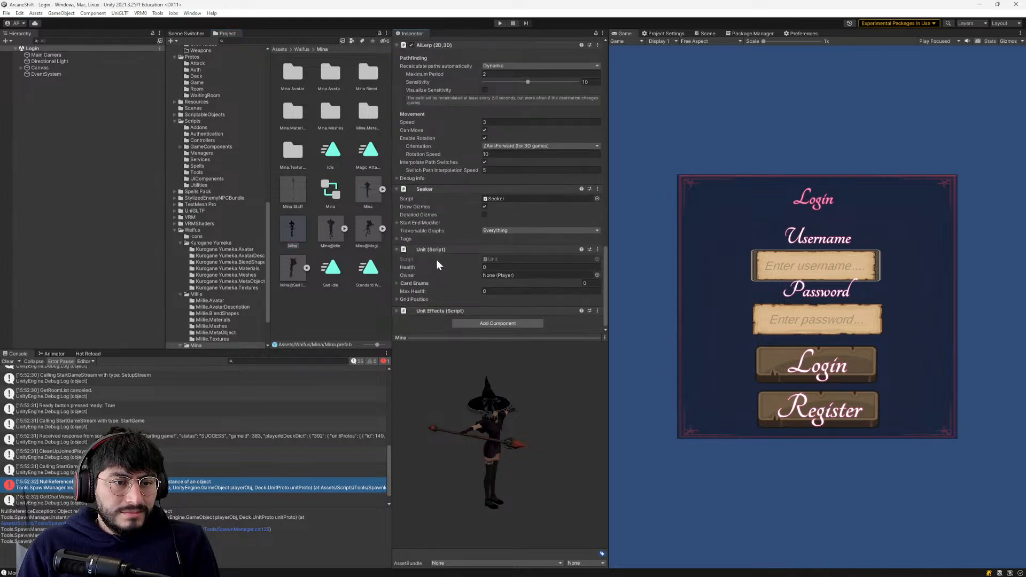
left_click(489, 319)
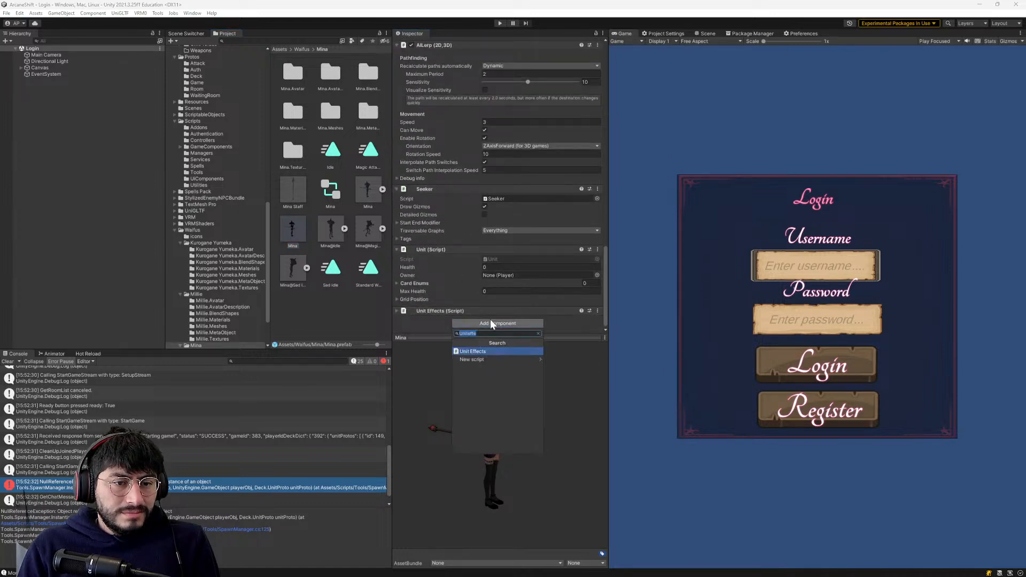
type("Wai")
key("Return")
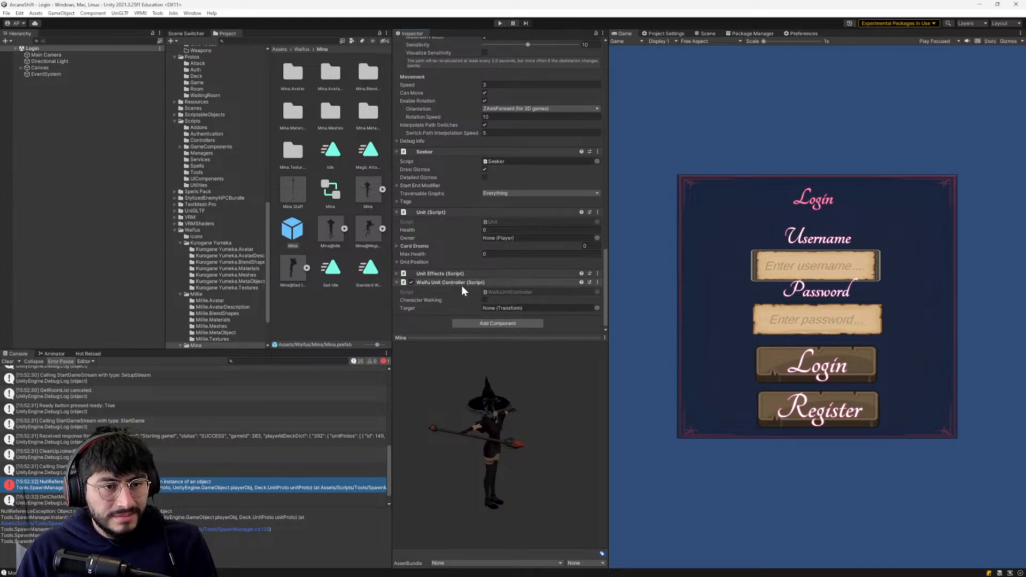
scroll(436, 271, "up", 3)
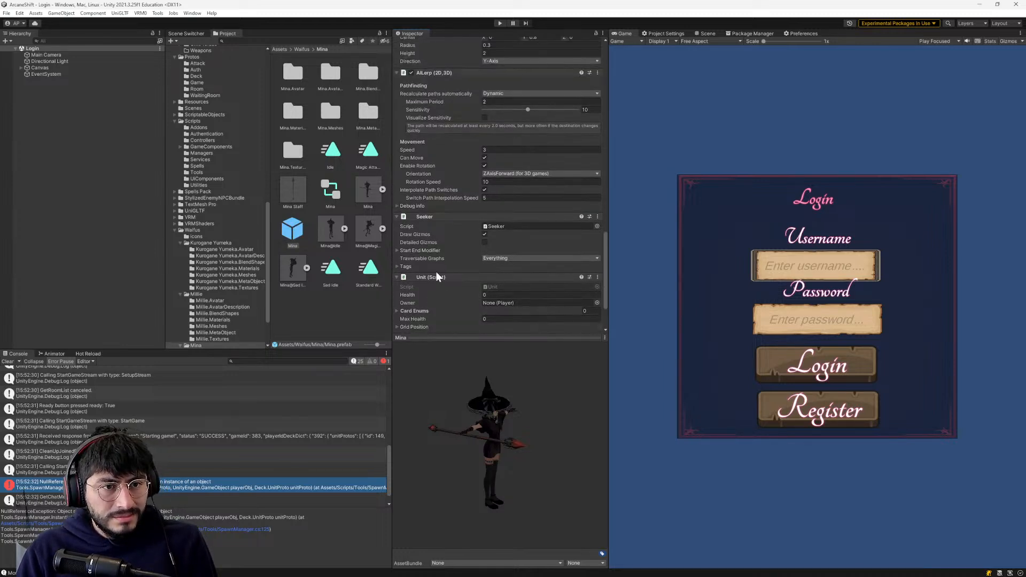
scroll(430, 267, "up", 4)
scroll(431, 267, "down", 4)
scroll(431, 267, "down", 3)
- Open the Millie prefab from the Waifus/Millie folder and add the Unit script component to it
scroll(201, 110, "up", 15)
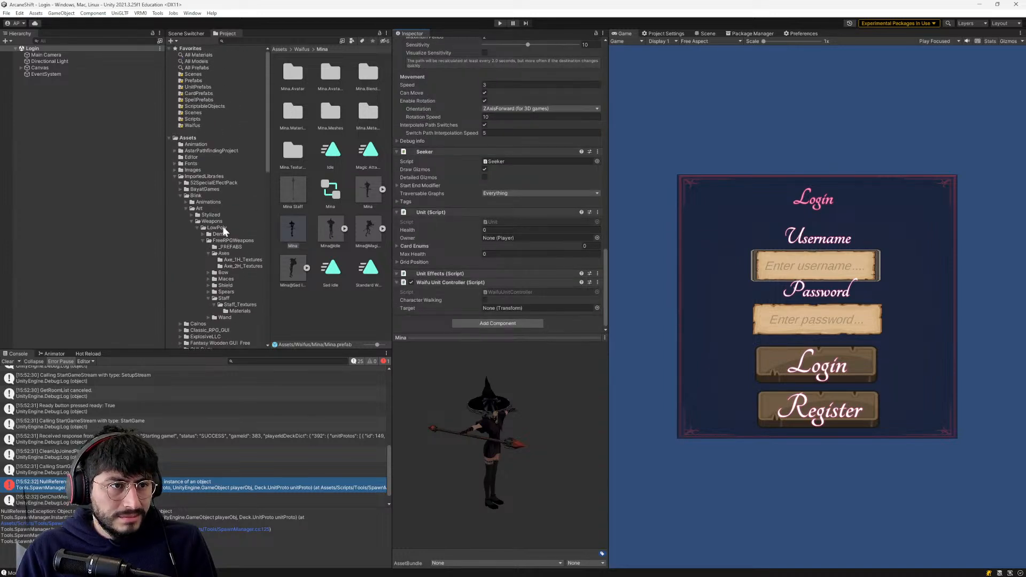
left_click(203, 125)
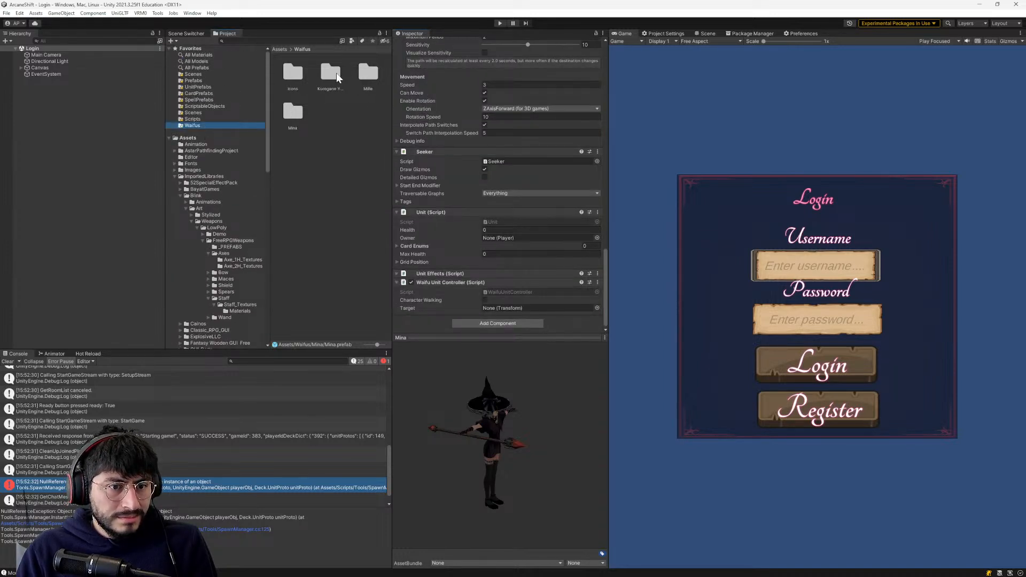
double_click(368, 74)
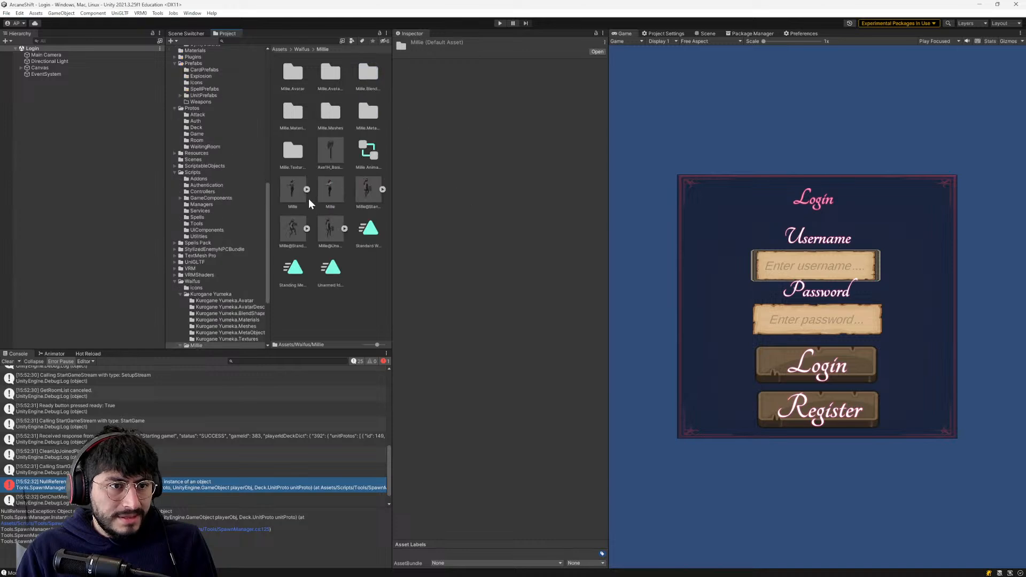
double_click(330, 187)
scroll(470, 249, "down", 10)
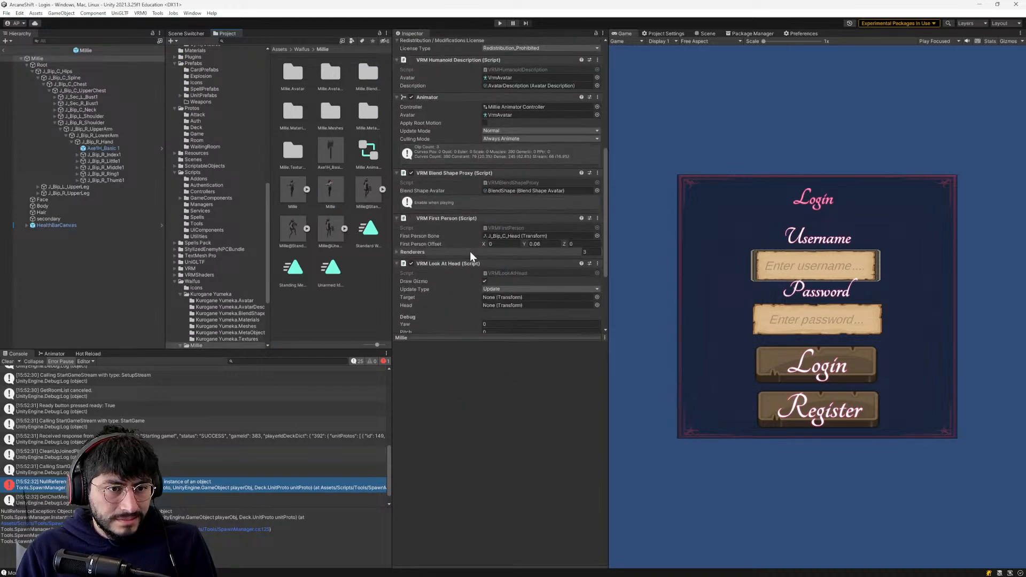
left_click(476, 323)
type("Wai")
scroll(434, 241, "up", 5)
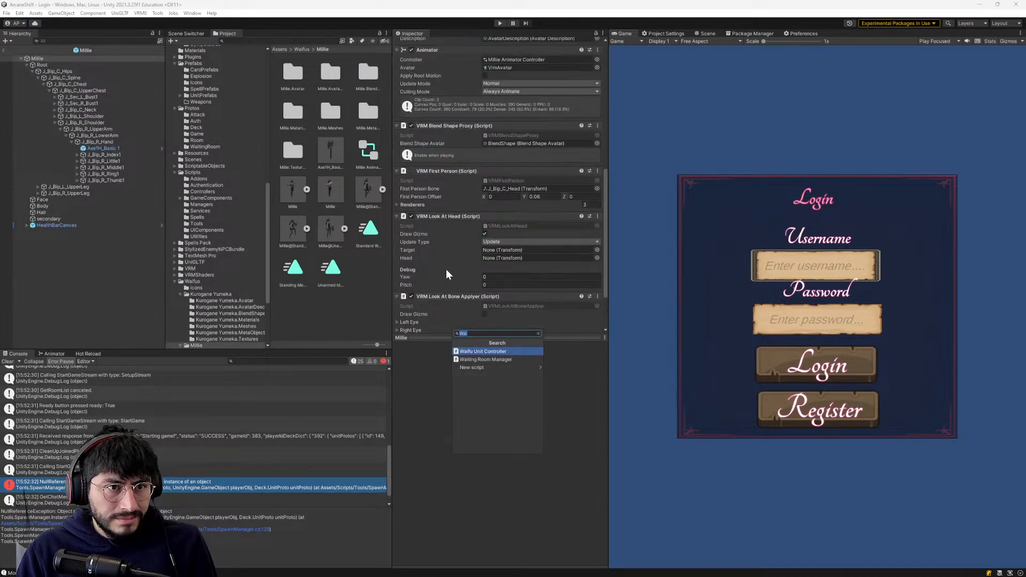
scroll(453, 273, "up", 2)
type("Unity")
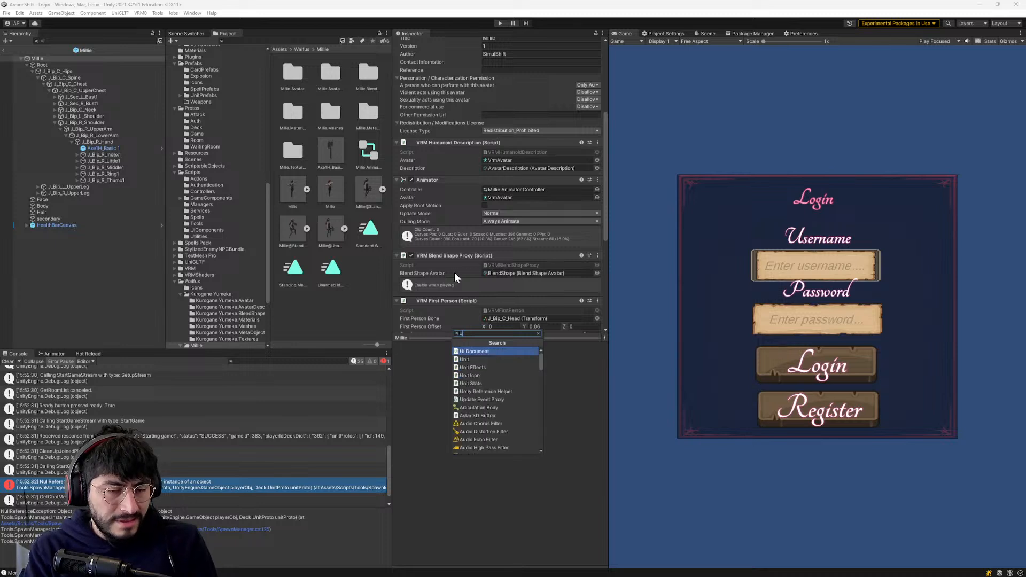
key("BackSpace")
key("Return")
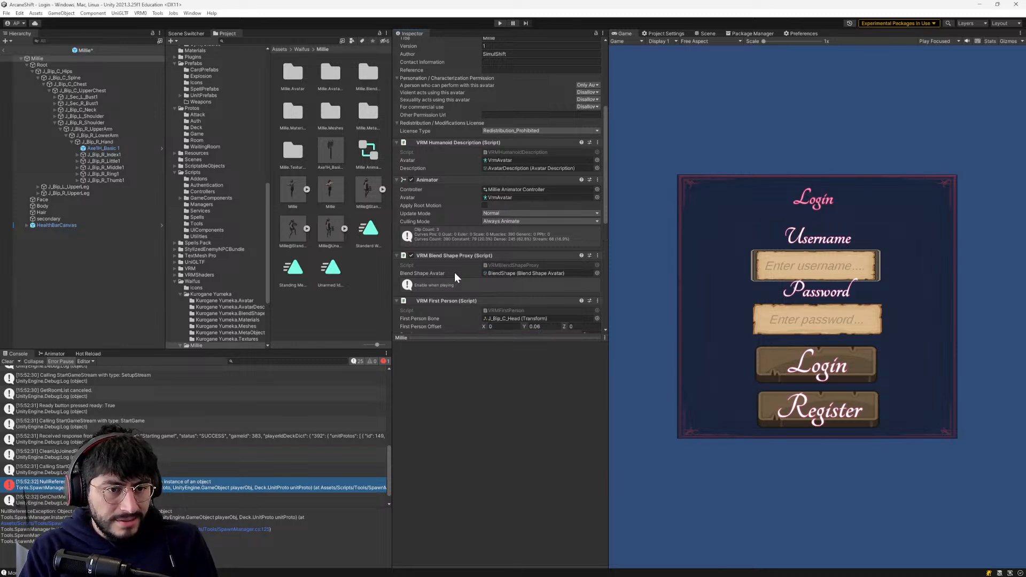
- Add the Unit Effects and Waifu Unit Controller scripts to the Millie prefab
scroll(440, 228, "down", 2)
scroll(441, 230, "down", 8)
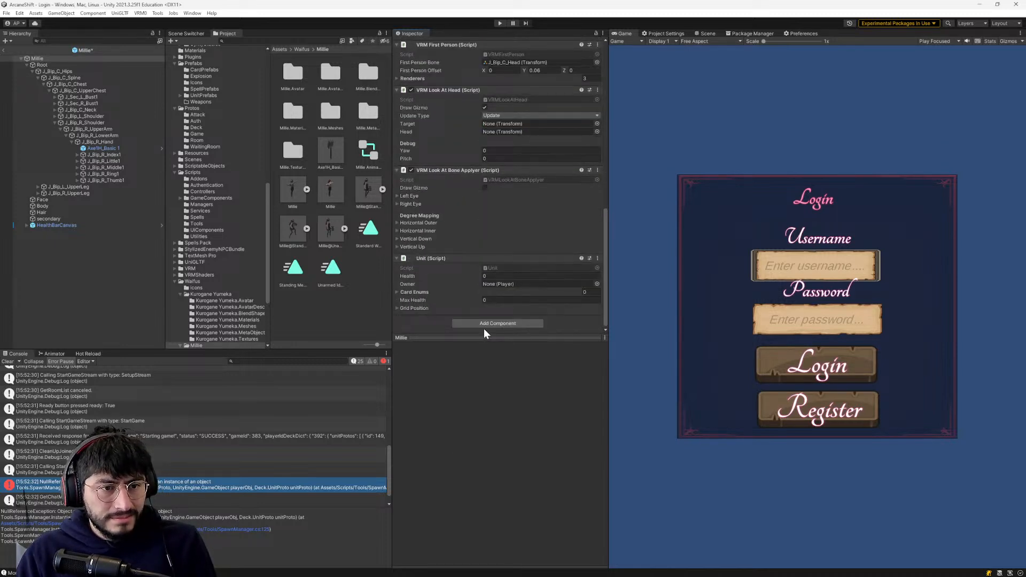
left_click(484, 323)
key("Down")
key("Return")
left_click(484, 324)
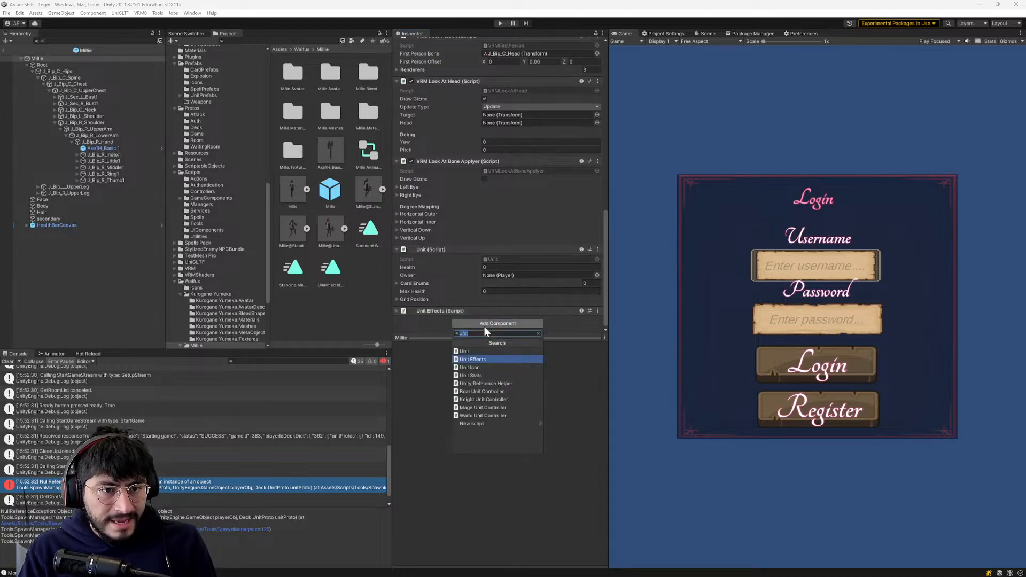
type("waifu")
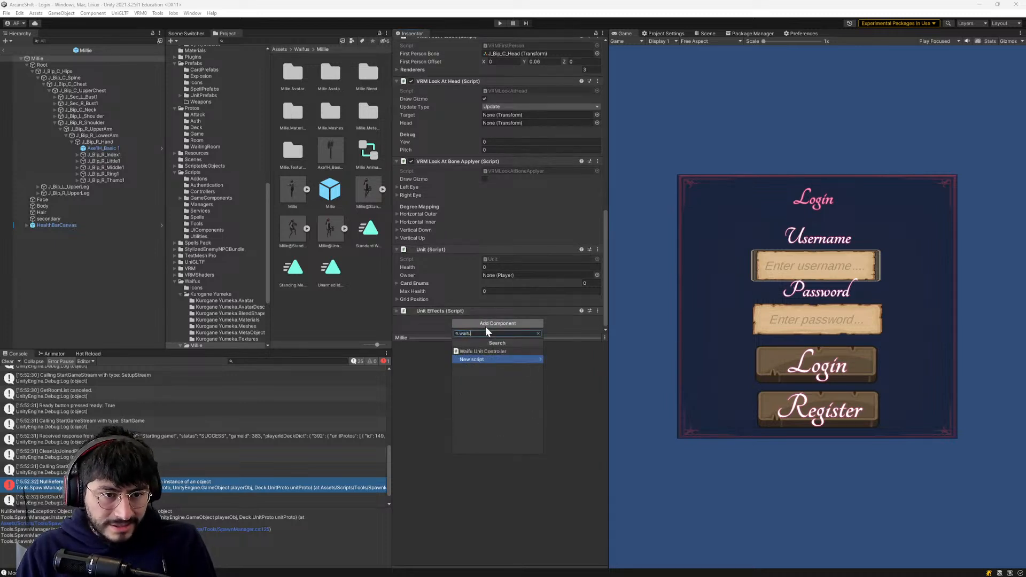
left_click(472, 351)
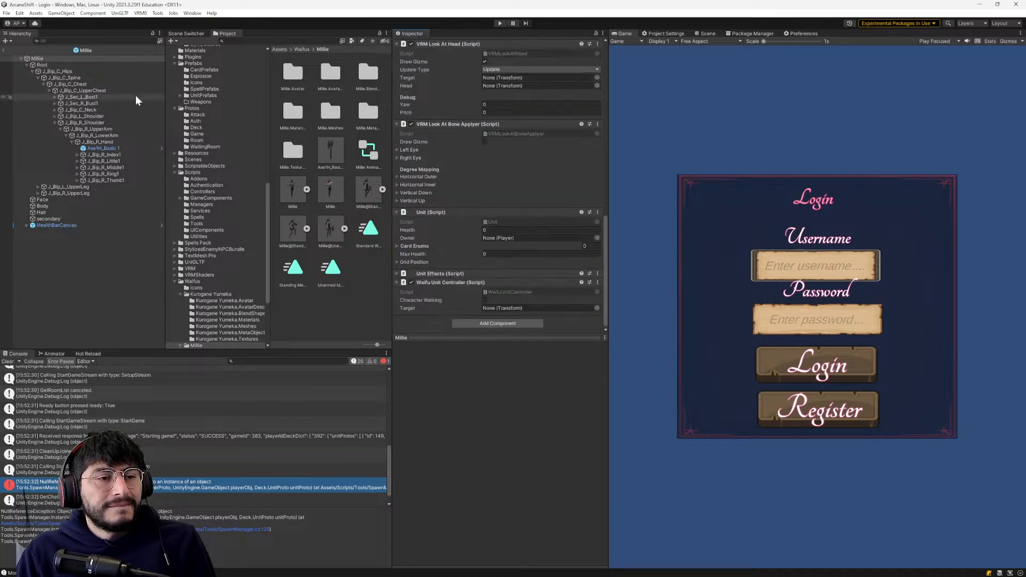
- Select the Kurogane Yumeka prefab in its Waifus folder and remove its Knight Unit Controller script
left_click(301, 49)
double_click(329, 75)
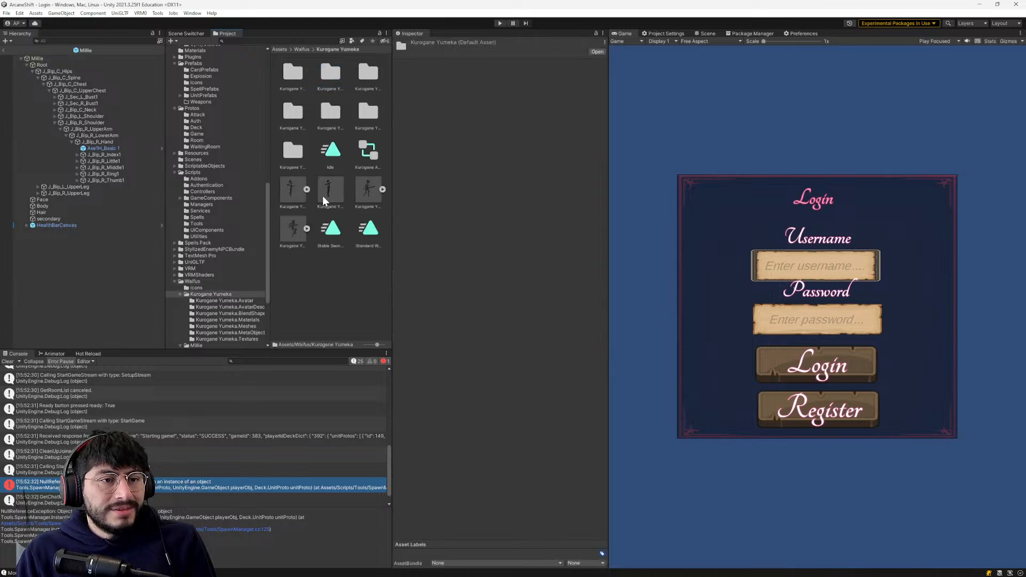
left_click(327, 192)
scroll(416, 209, "down", 4)
left_click_drag(605, 110, 598, 306)
scroll(438, 161, "up", 4)
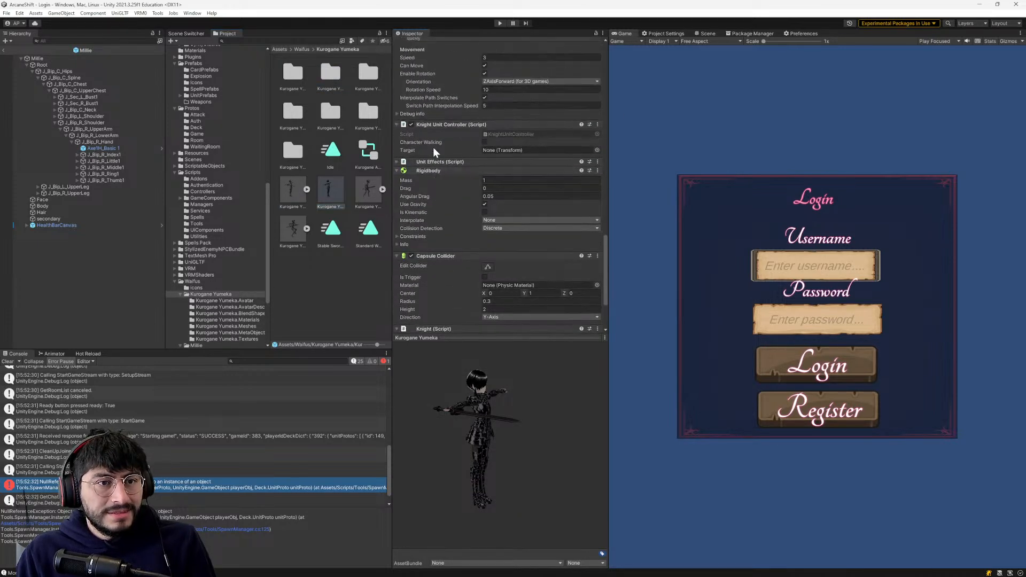
scroll(437, 155, "up", 2)
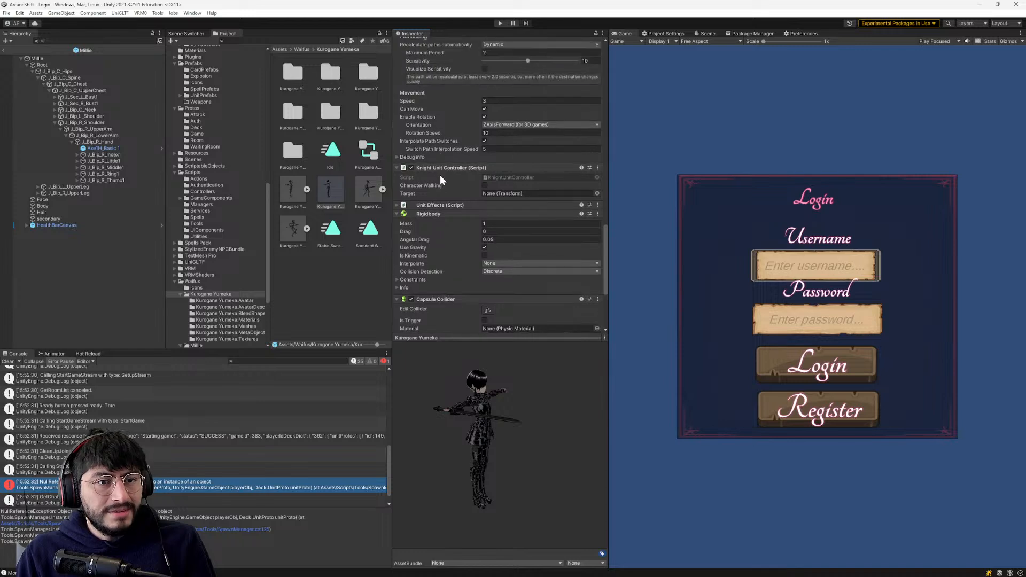
left_click(597, 167)
left_click(612, 186)
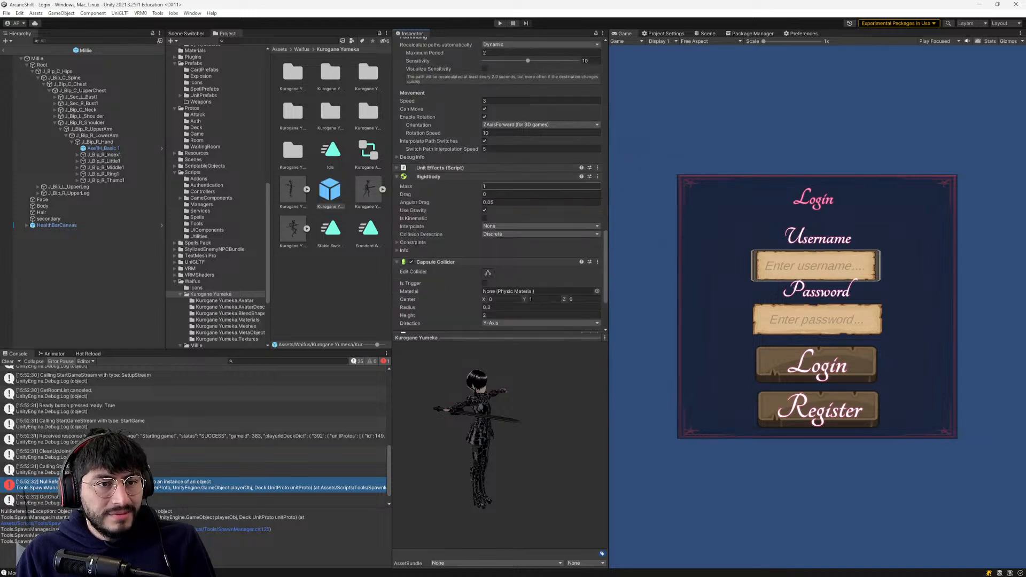
- Add the Waifu Unit Controller script to the Kurogane Yumeka prefab and check its component list
scroll(452, 208, "down", 6)
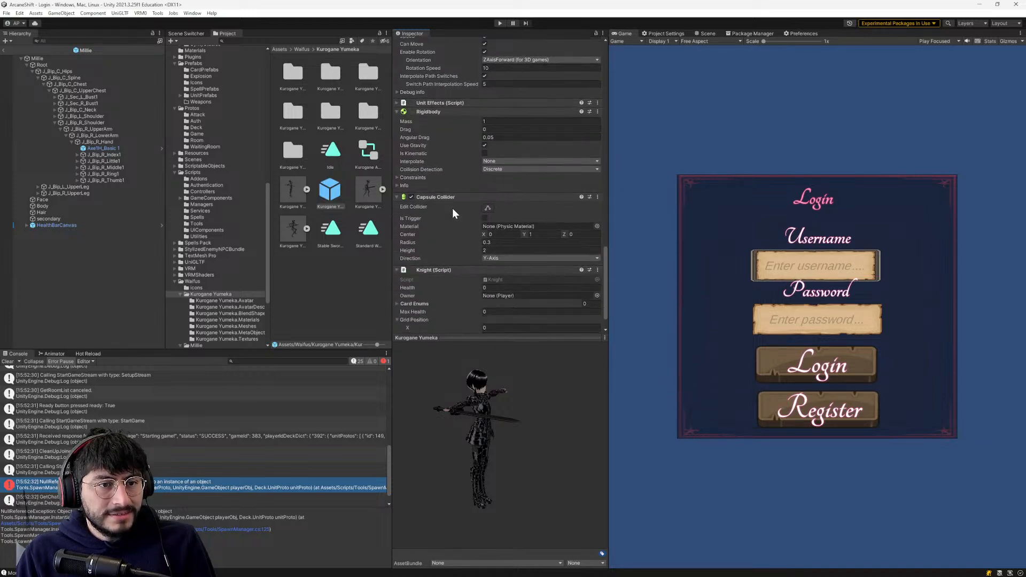
scroll(470, 242, "up", 1)
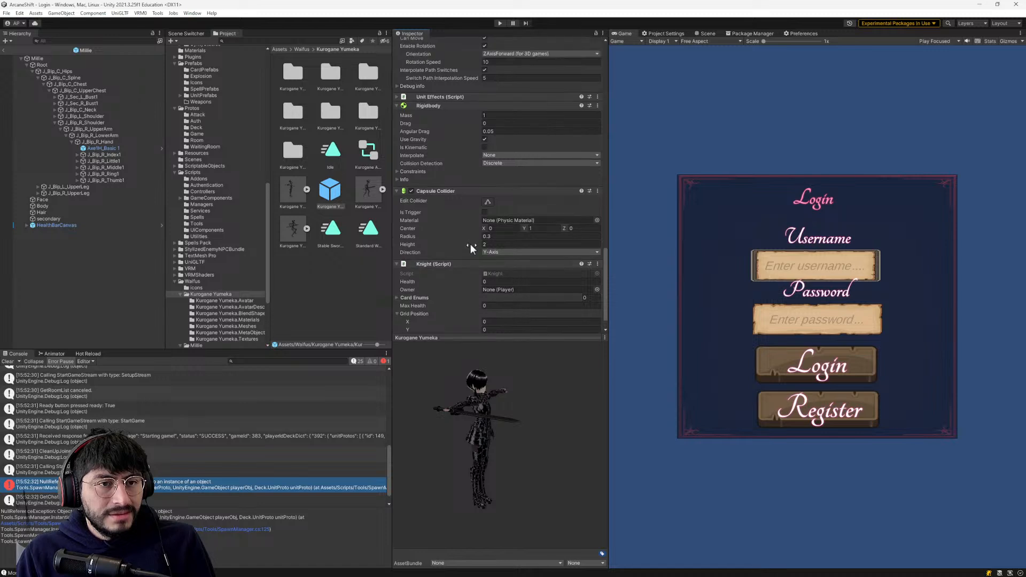
scroll(498, 312, "down", 1)
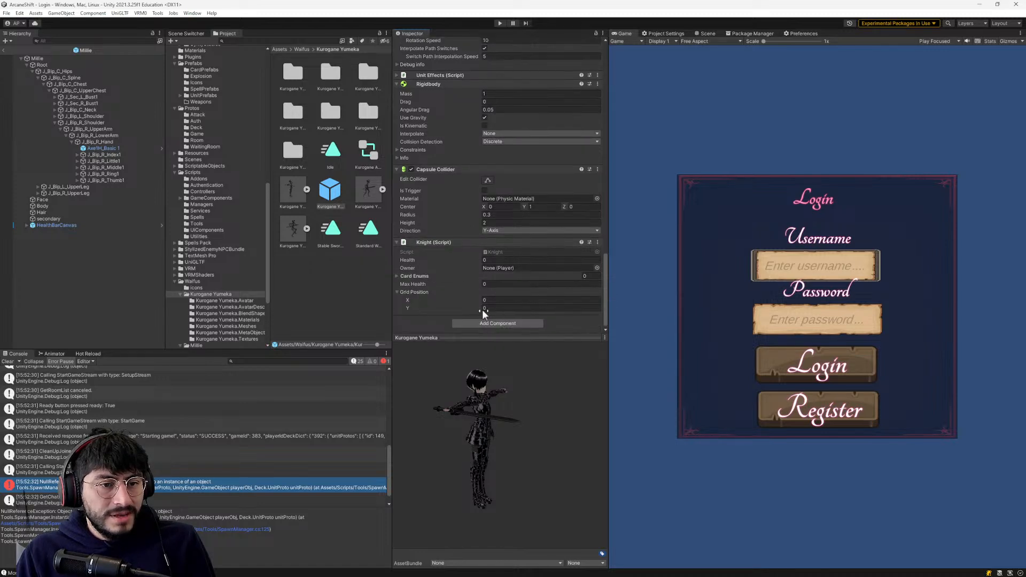
left_click(492, 323)
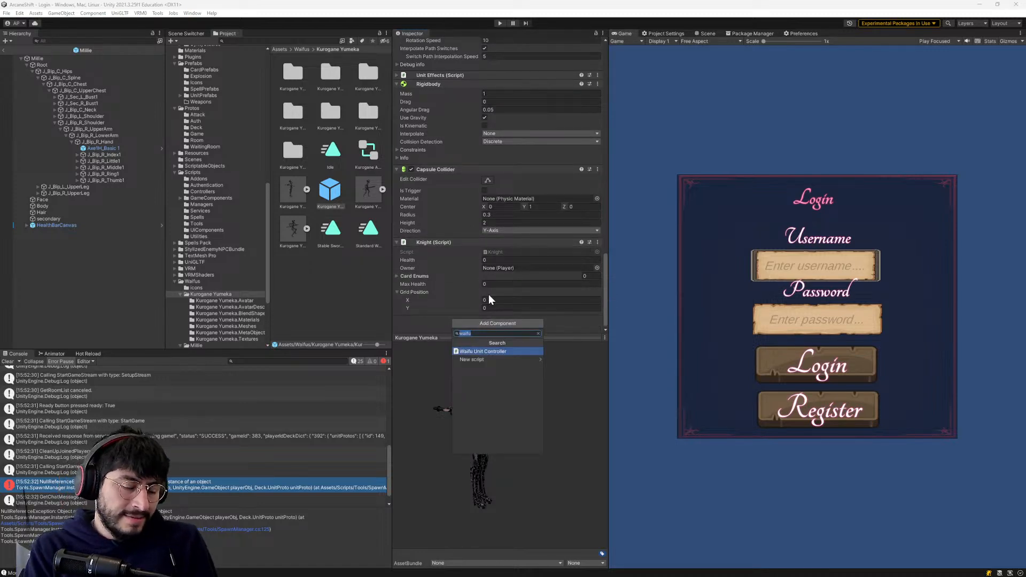
key("Return")
scroll(467, 259, "up", 4)
scroll(502, 254, "up", 9)
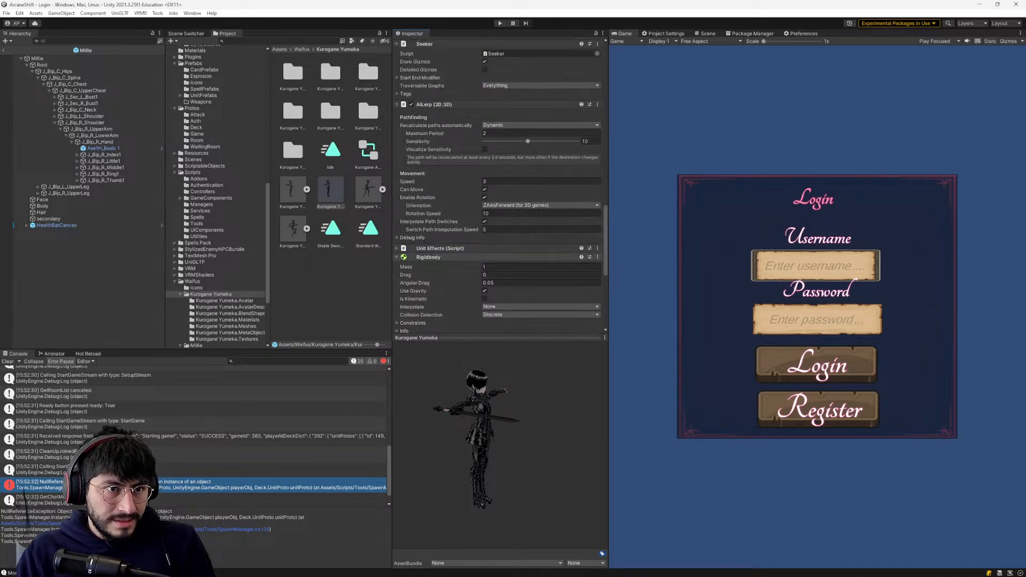
scroll(509, 142, "down", 15)
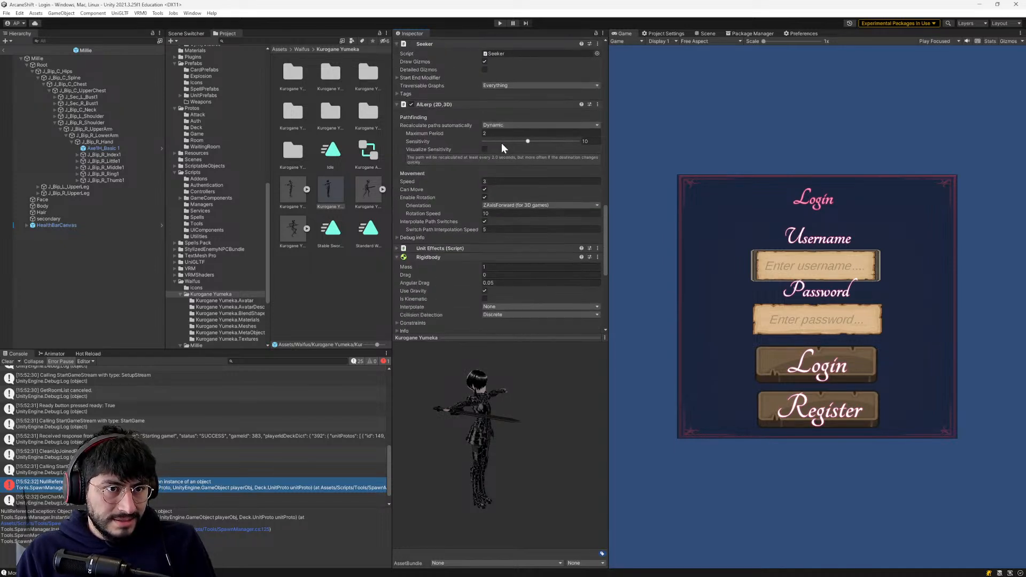
- Deselect the prefab, clear the console messages and run the game in play mode
left_click(294, 312)
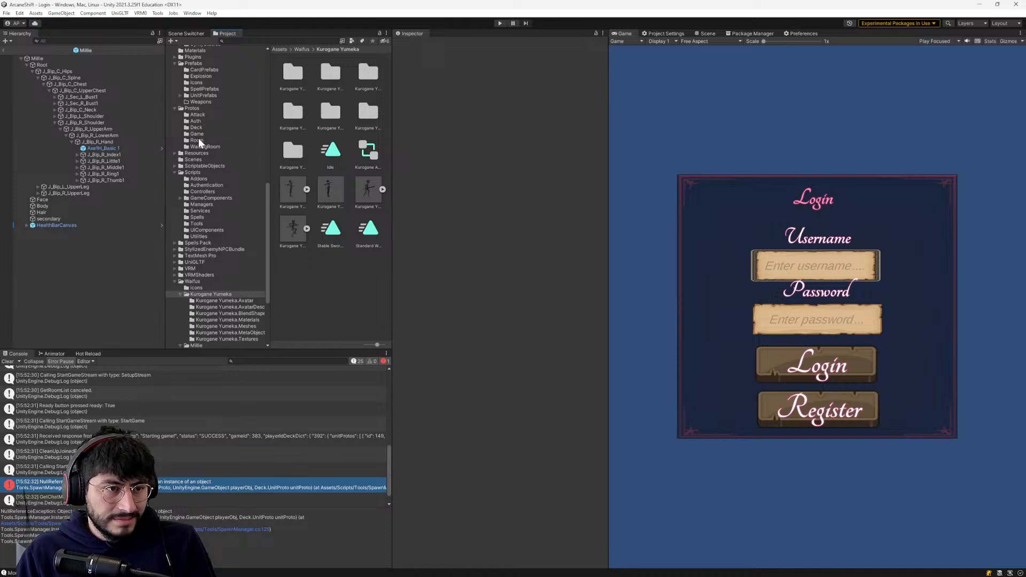
left_click(7, 361)
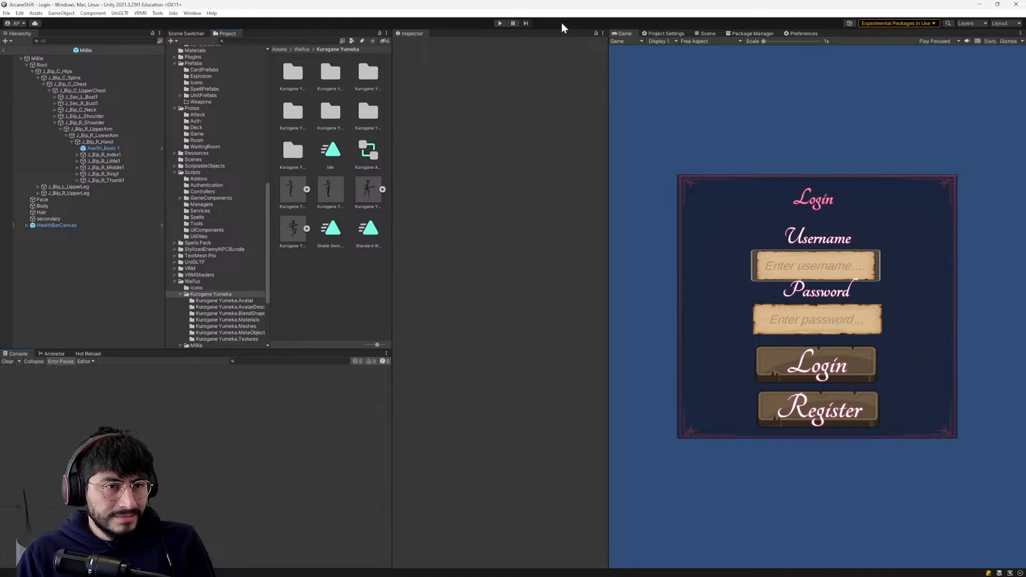
left_click(499, 23)
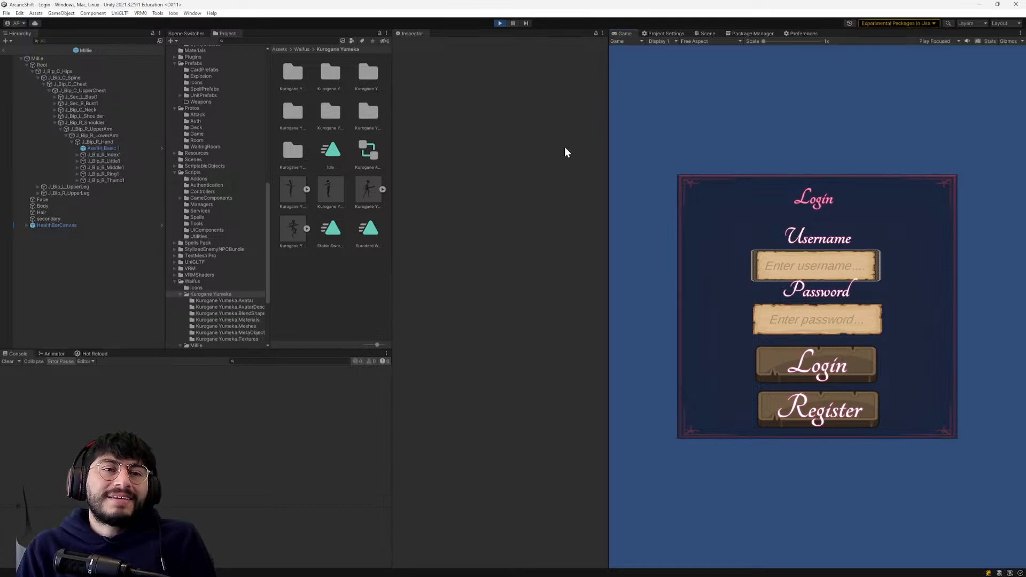
- Log in to the running game with the test account's username and password
left_click(811, 257)
type("bob")
left_click(805, 315)
type("bob")
left_click(808, 371)
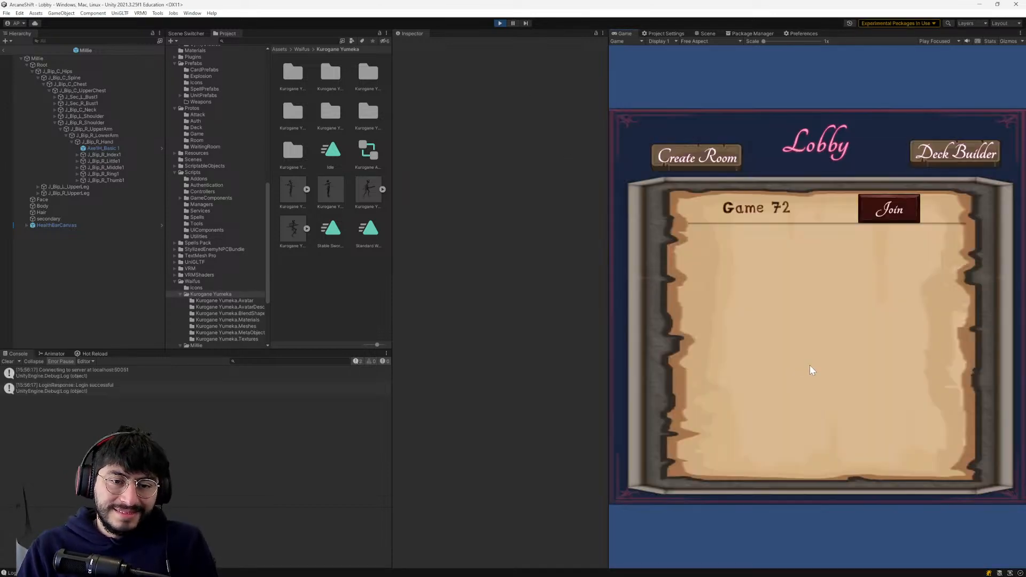
left_click(887, 209)
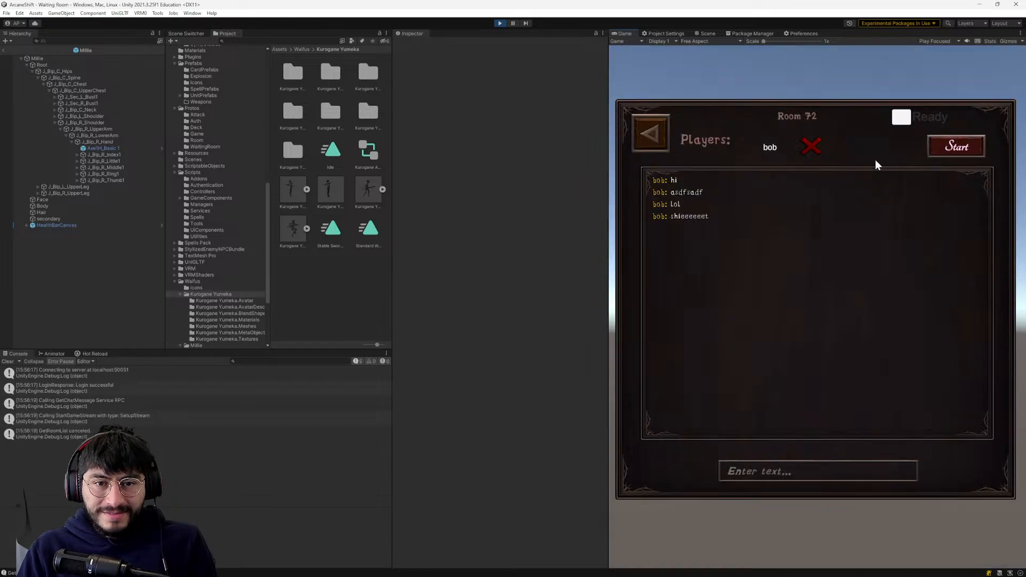
left_click(901, 116)
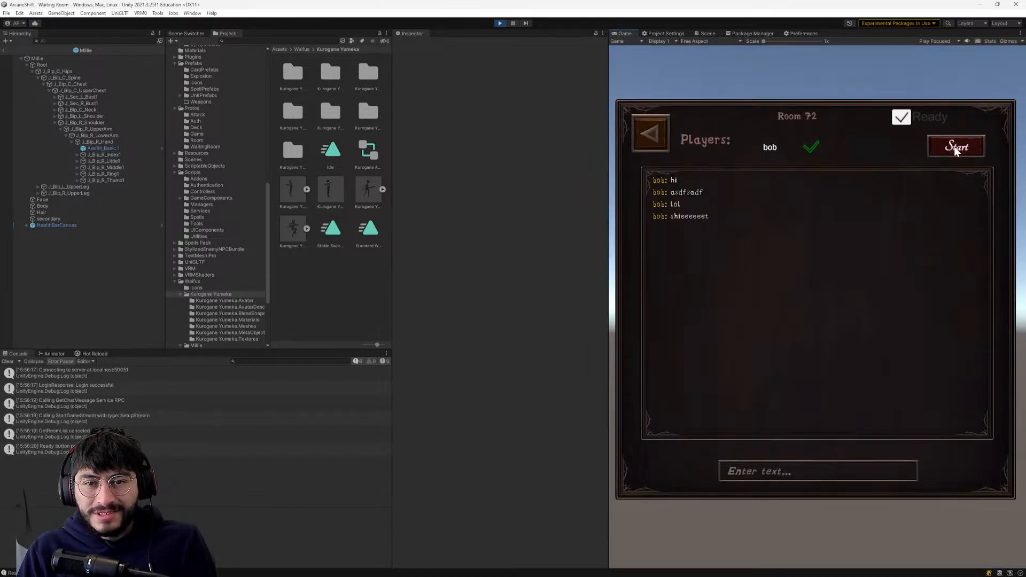
left_click(658, 134)
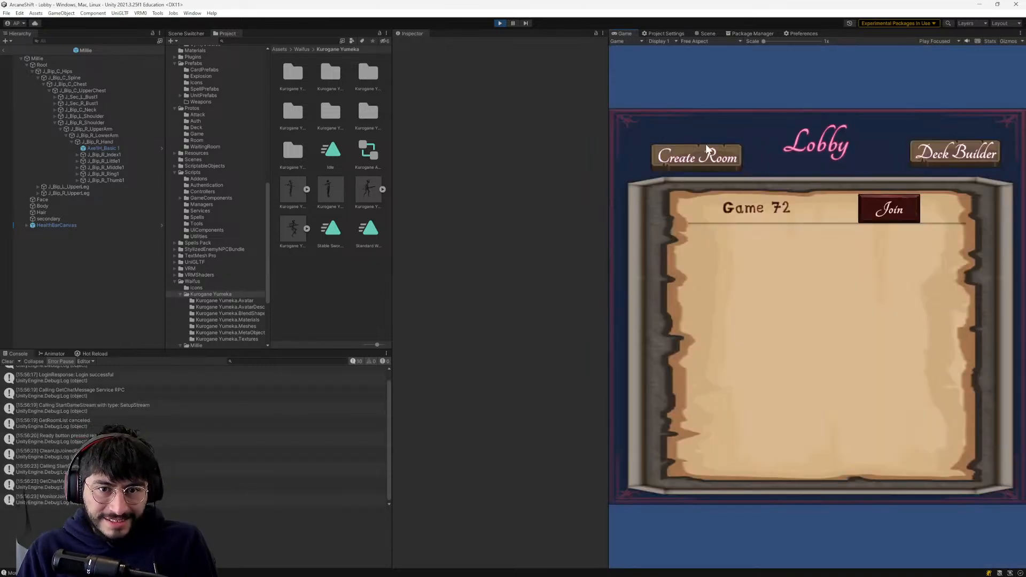
- Move an entry into the deck in the Deck Builder and return to the lobby
left_click(941, 161)
left_click_drag(692, 306, 857, 201)
left_click(968, 130)
left_click(665, 136)
- Join Game 72 from the lobby, mark the player as ready and start the match
left_click(915, 210)
left_click(921, 122)
left_click(949, 146)
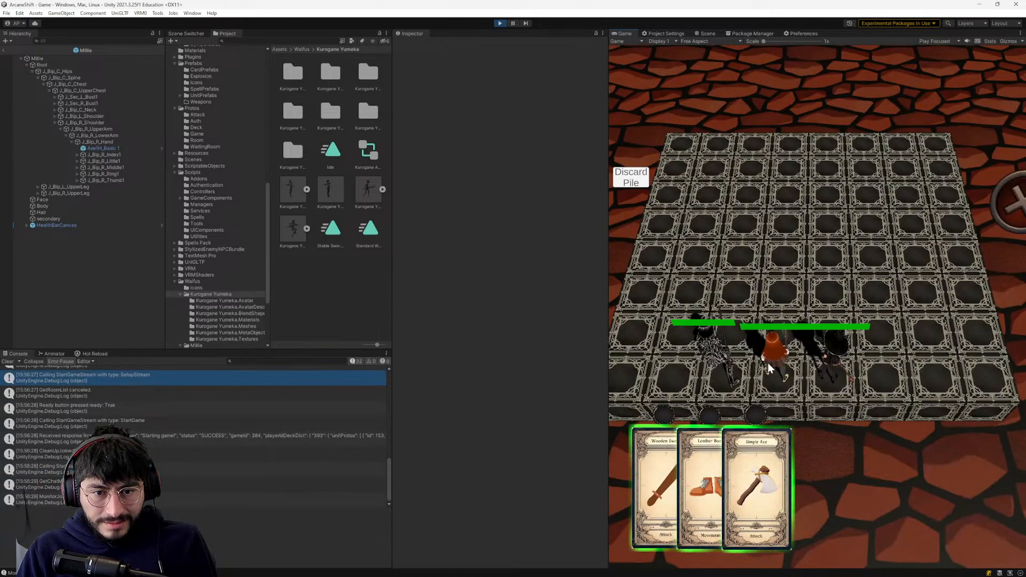
scroll(240, 454, "up", 4)
scroll(239, 452, "down", 4)
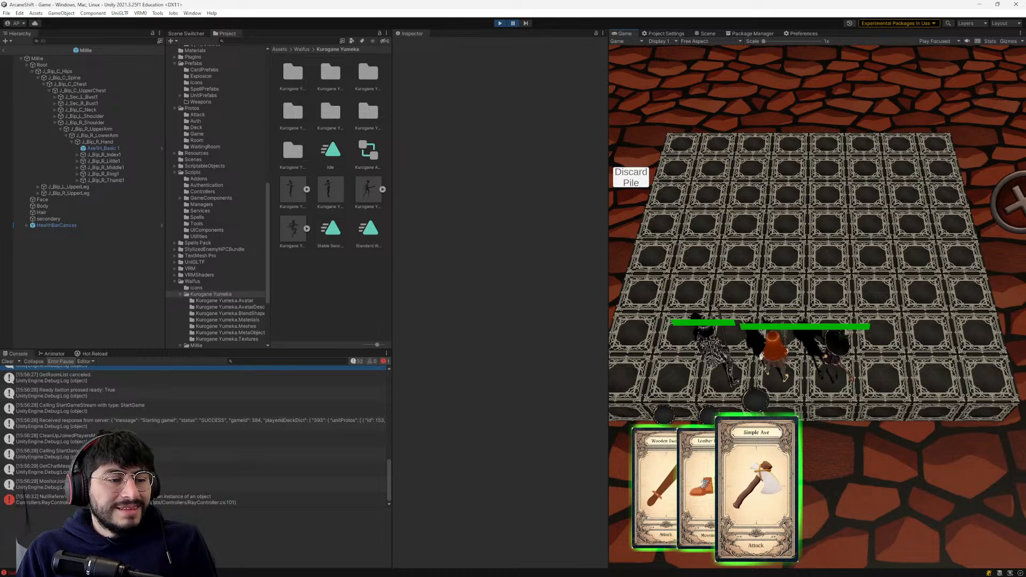
- Open the console's NullReferenceException at RayController.cs line 101 and examine its stack trace and the HandleRayCastHit method
left_click(127, 500)
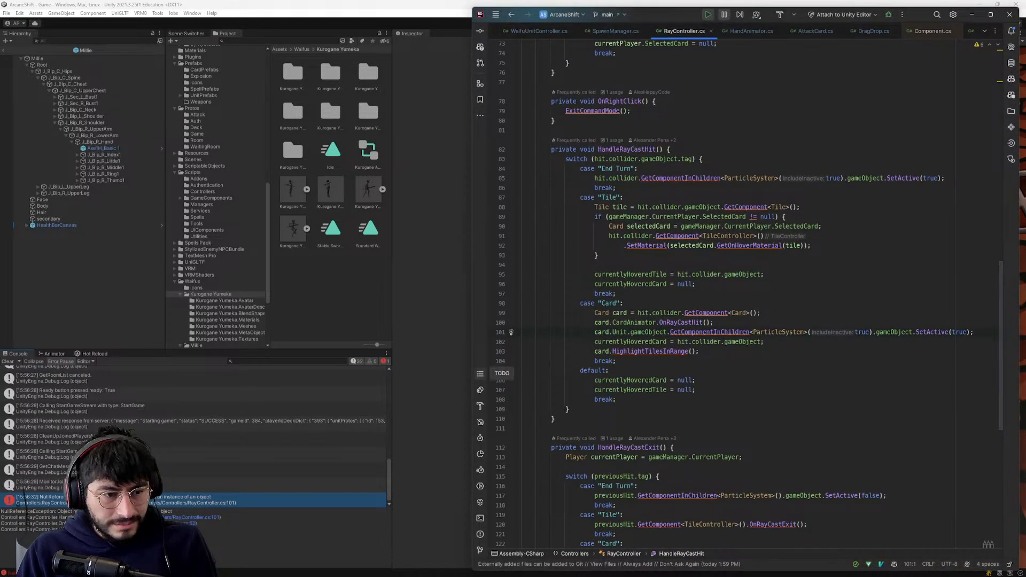
double_click(154, 497)
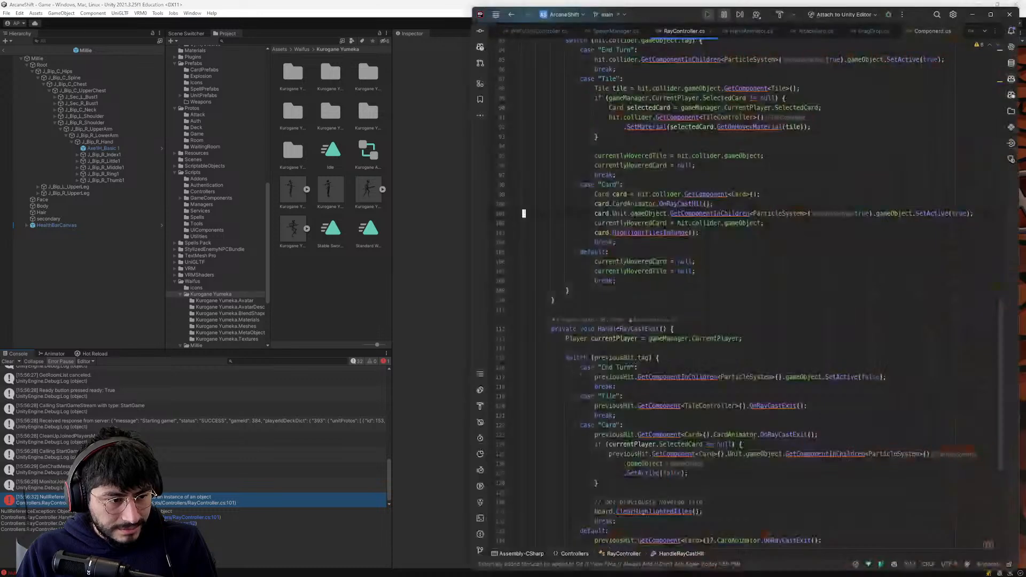
scroll(748, 293, "up", 5)
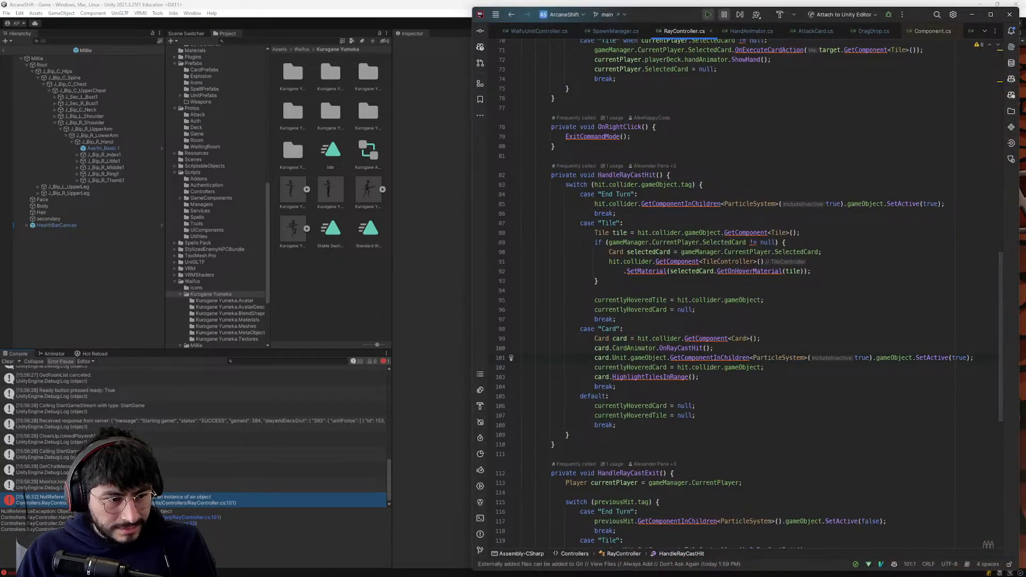
left_click_drag(56, 512, 219, 514)
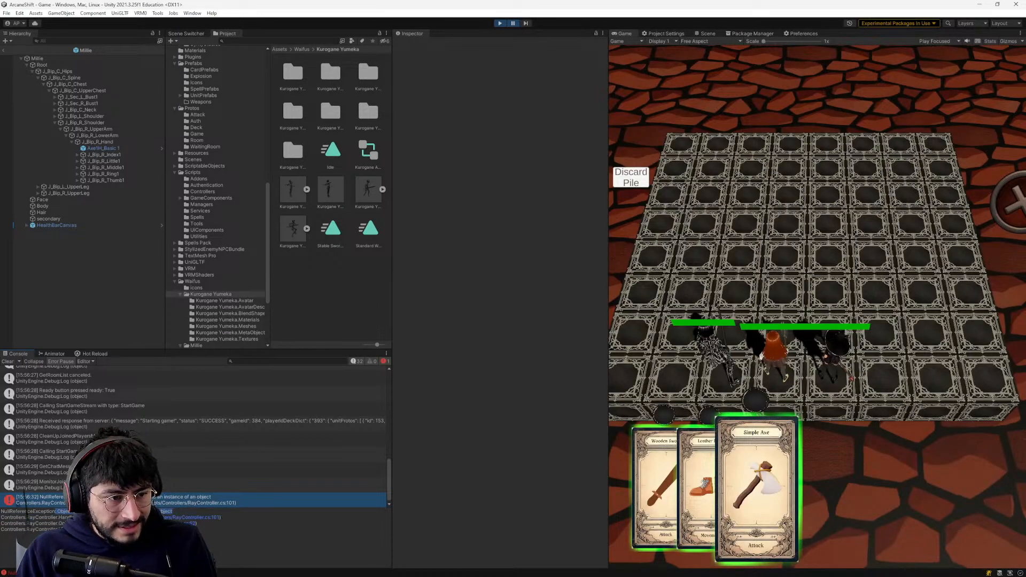
left_click(202, 518)
scroll(748, 294, "up", 1)
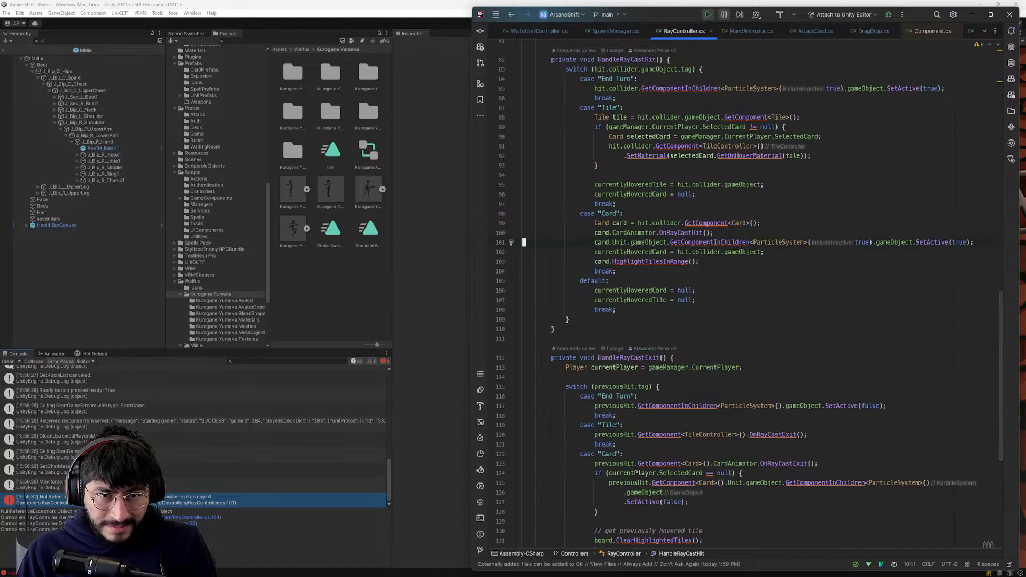
scroll(748, 294, "up", 3)
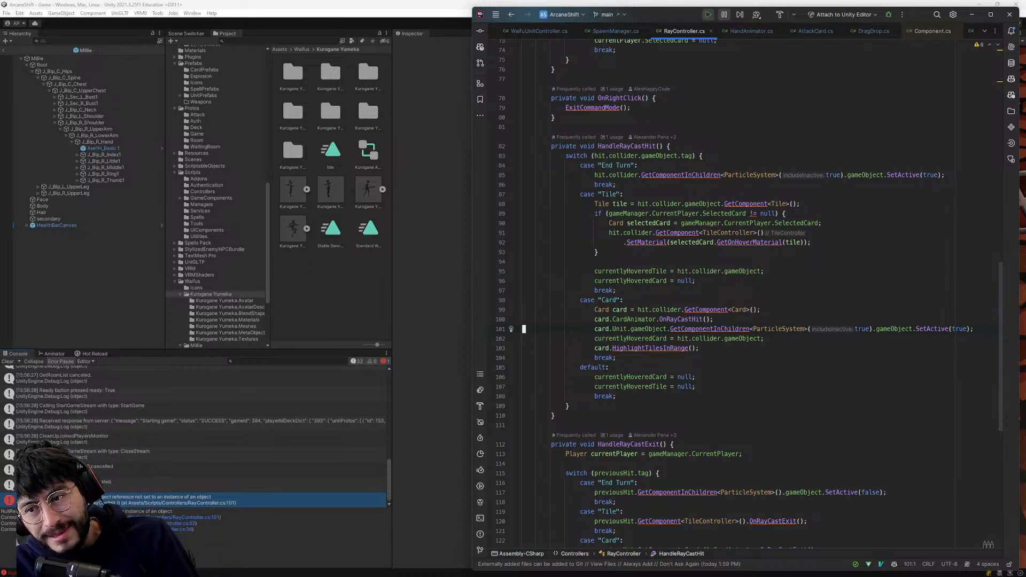
scroll(738, 294, "up", 1)
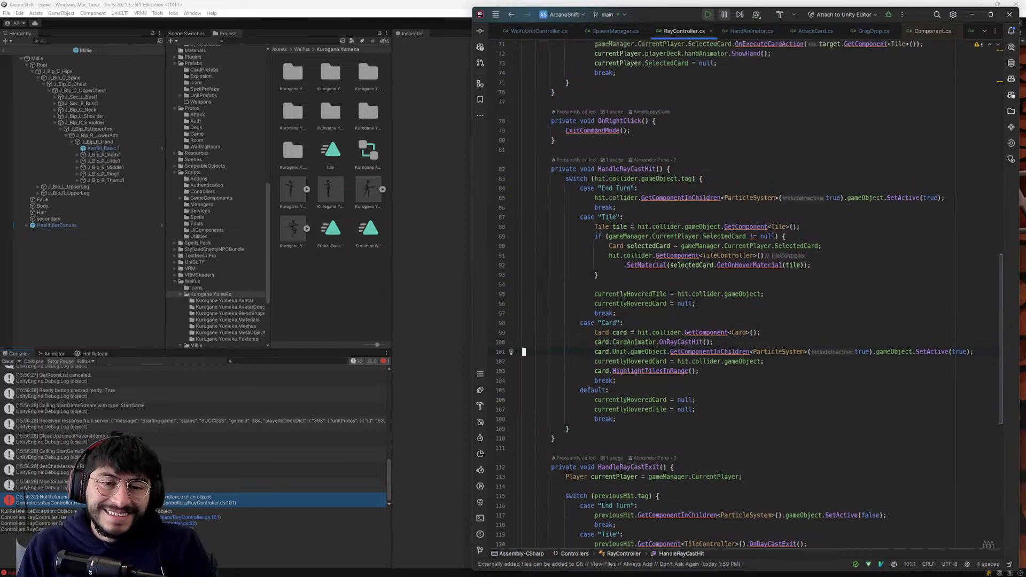
- Examine the GetComponentInChildren<ParticleSystem> call on line 101 against the console error, including the ParticleSystem type's documentation
left_click(689, 357)
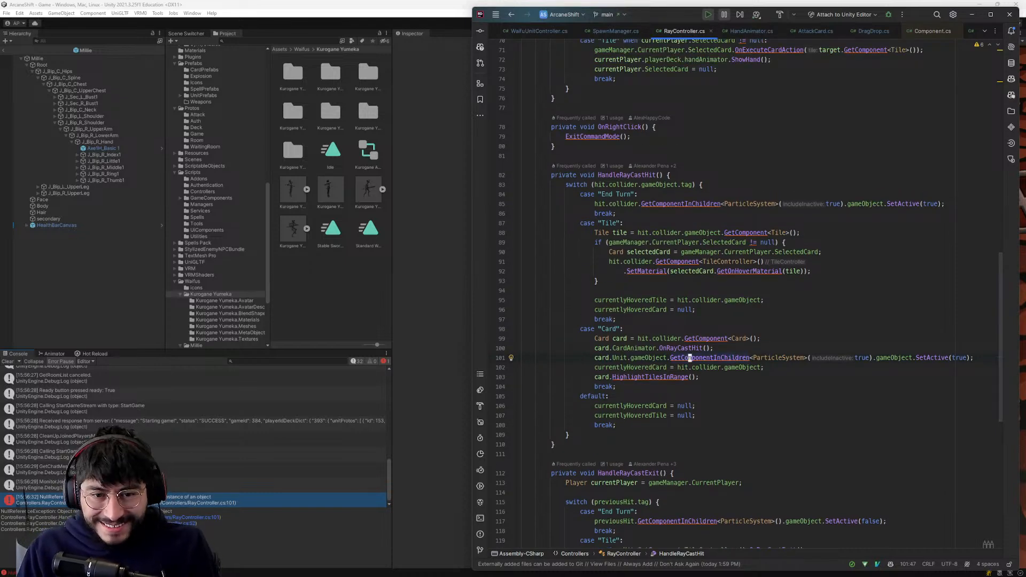
left_click(179, 498)
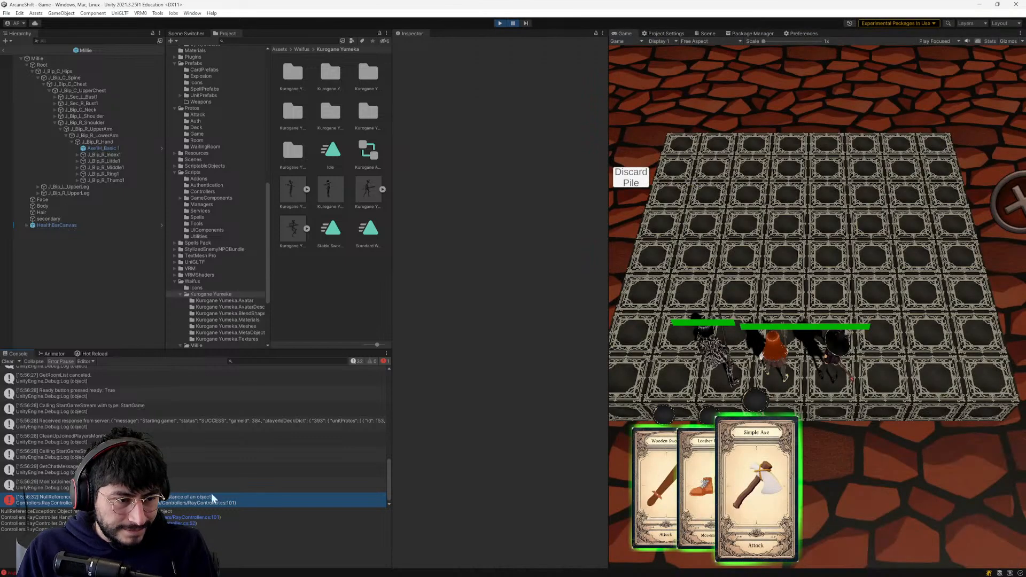
key("alt+Tab")
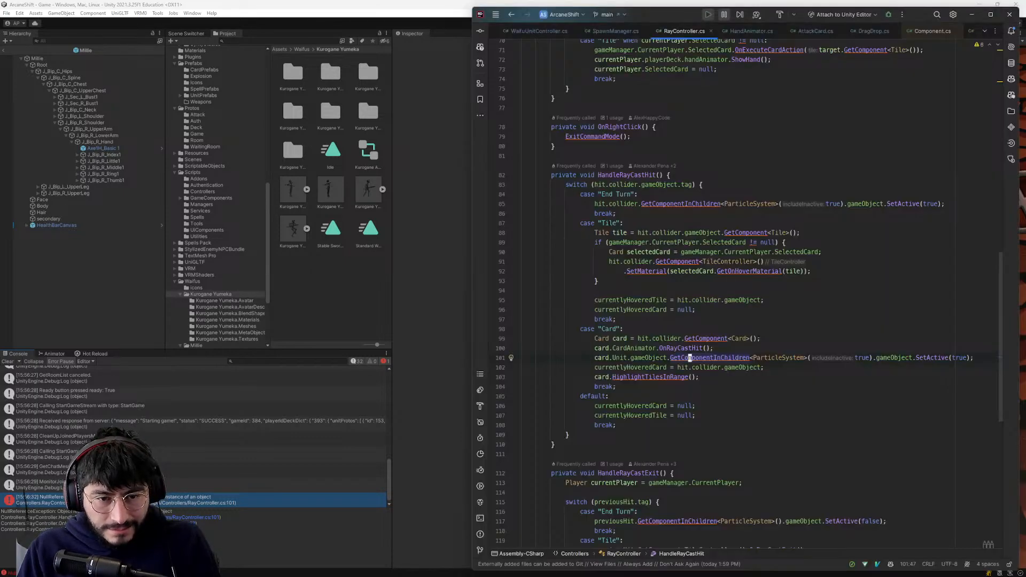
left_click(718, 358)
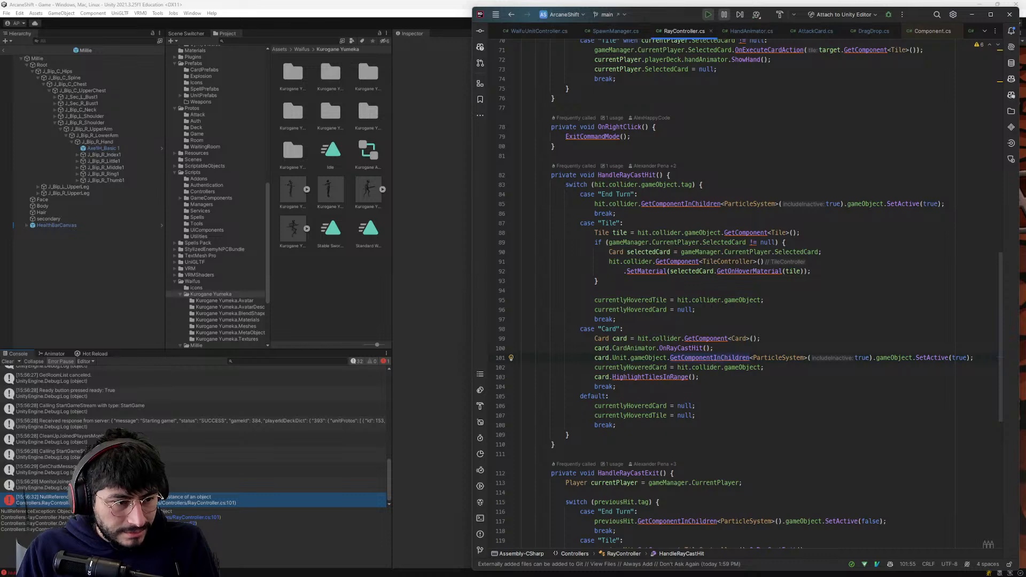
mouse_move(718, 357)
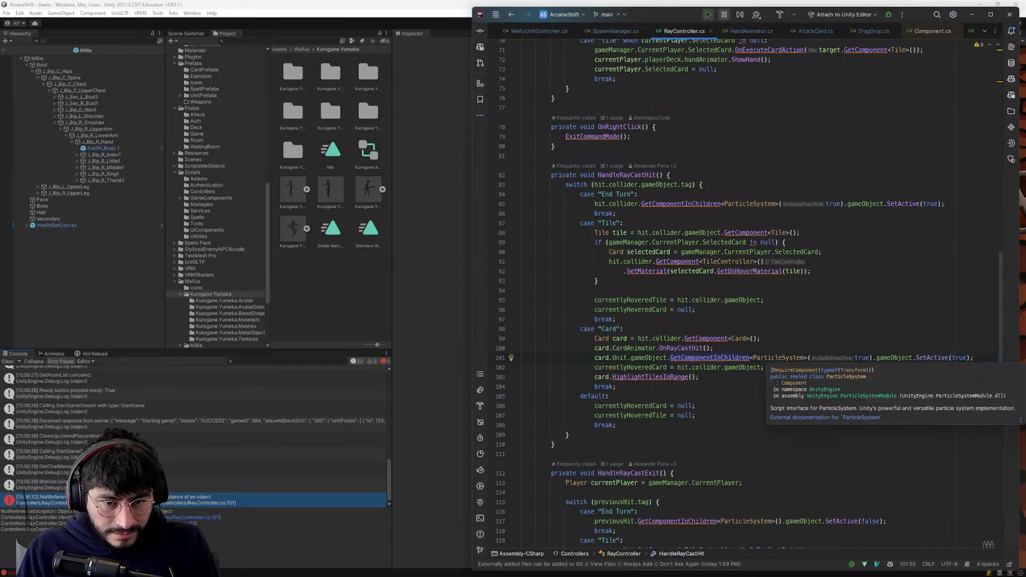
left_click(772, 358)
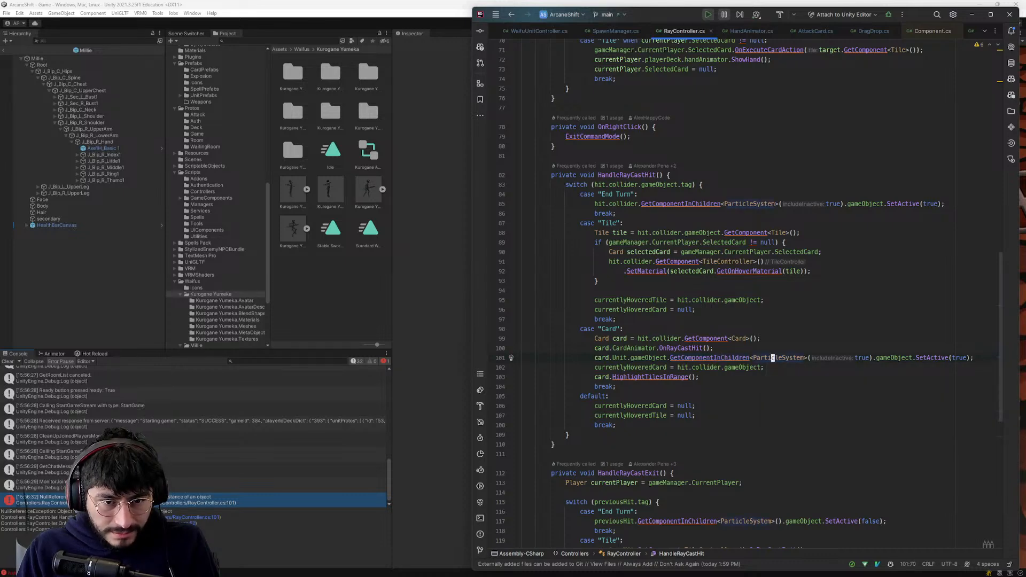
mouse_move(772, 357)
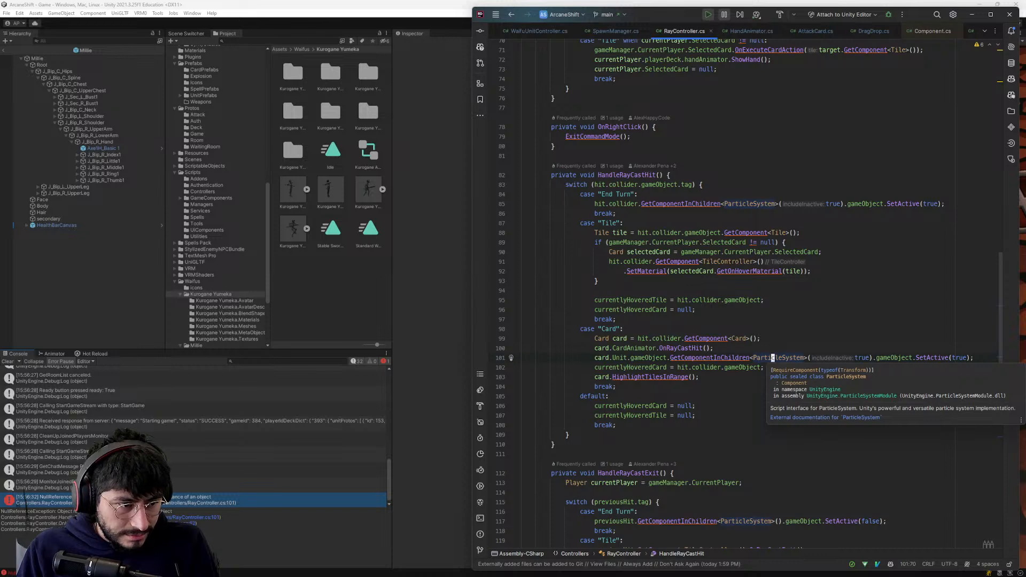
left_click(715, 358)
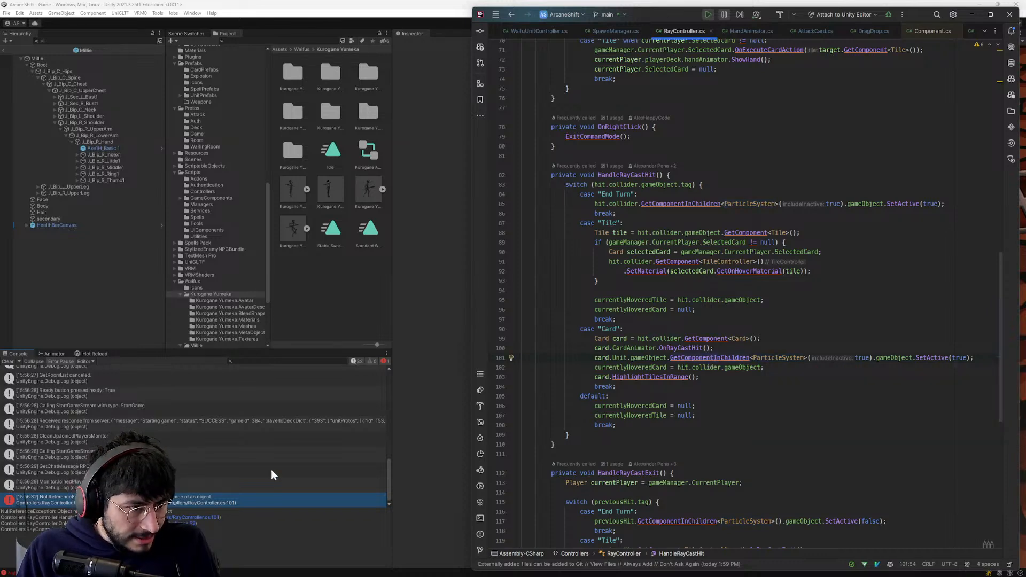
- Set a breakpoint on the card.Unit.gameObject line 101 of RayController.cs and attach the debugger to the Unity Editor
double_click(170, 503)
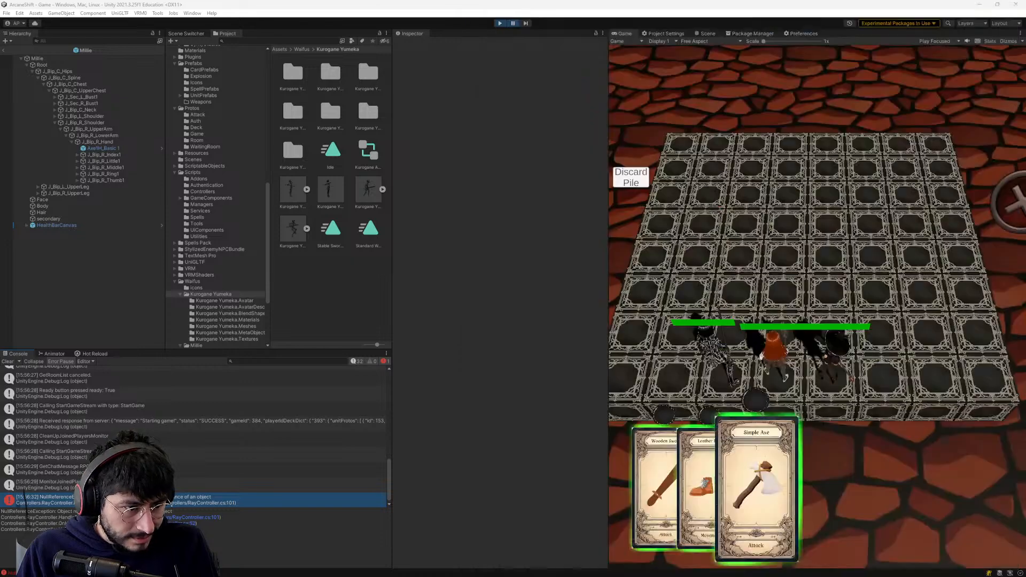
scroll(748, 293, "up", 2)
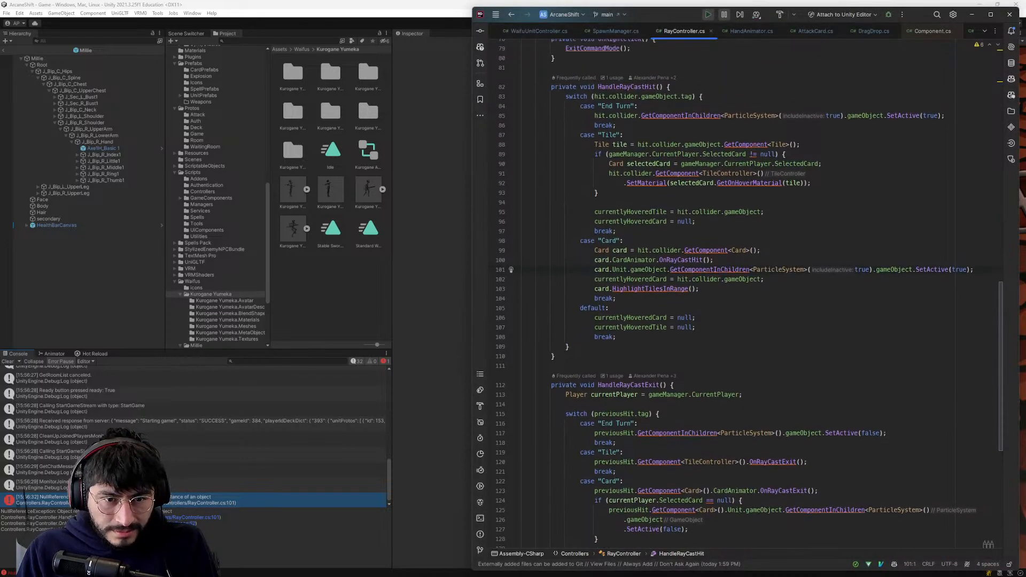
left_click(689, 271)
scroll(689, 271, "up", 2)
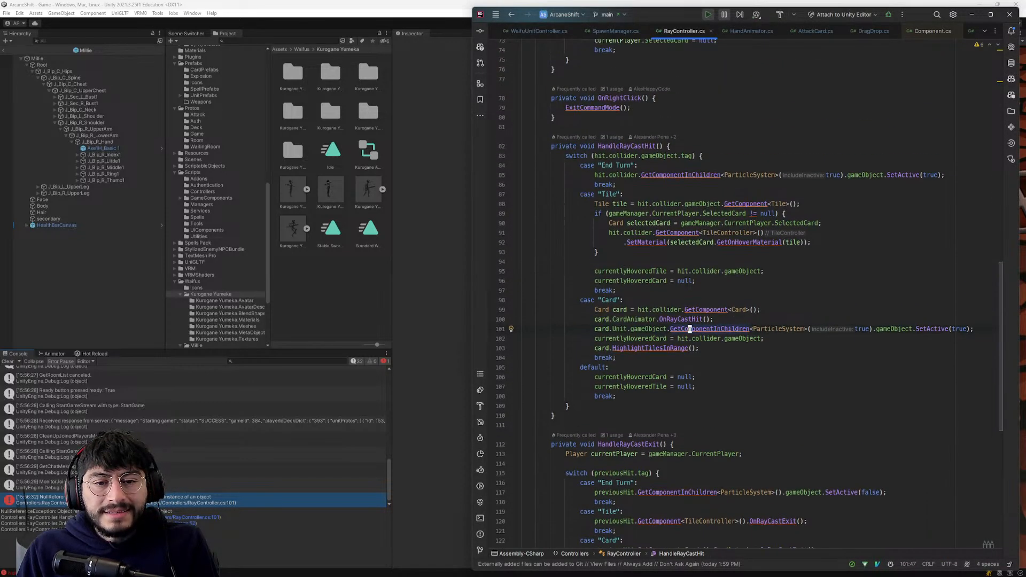
scroll(748, 293, "up", 3)
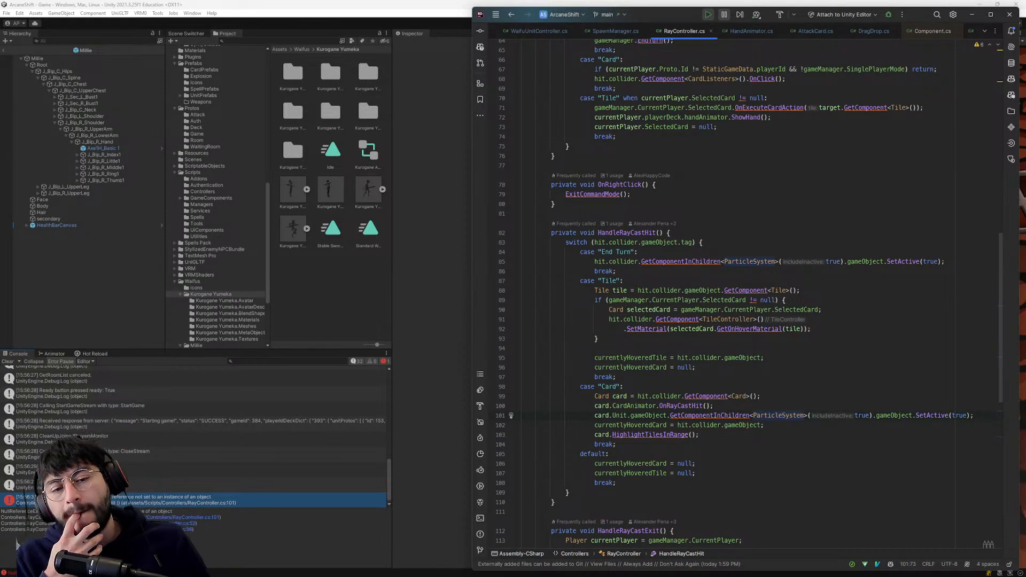
left_click(501, 406)
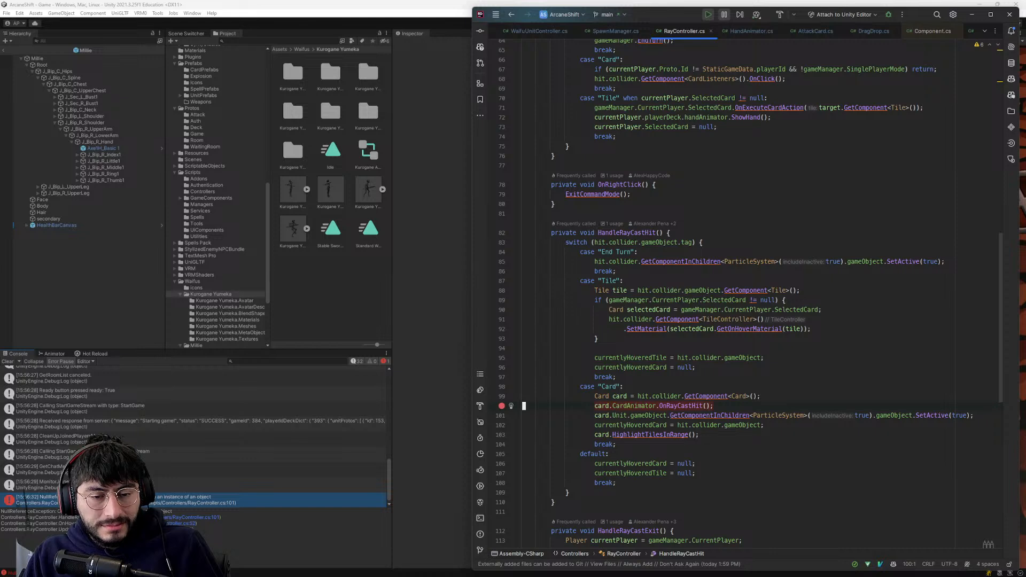
left_click(503, 407)
left_click(501, 415)
left_click(888, 14)
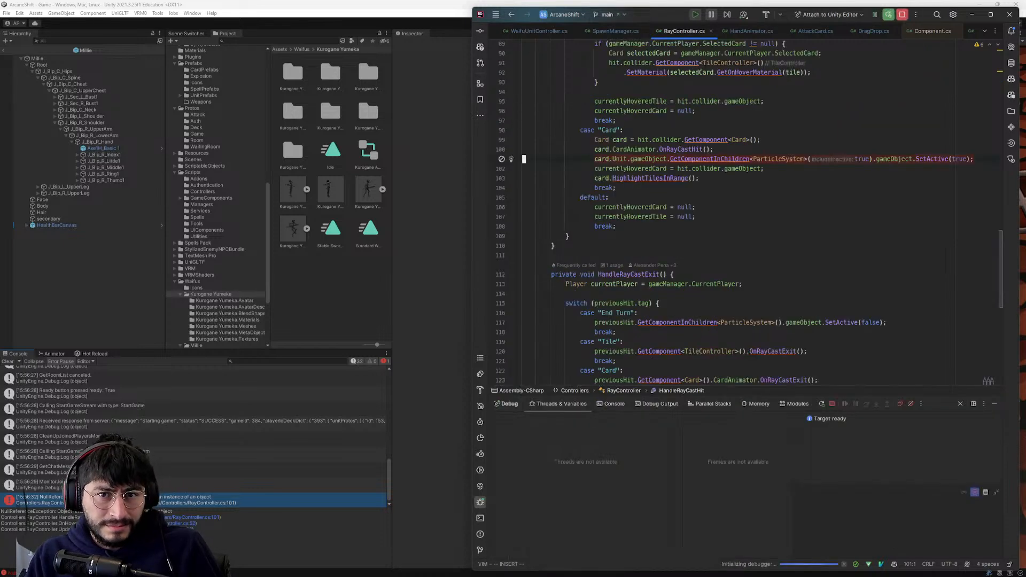
scroll(694, 240, "up", 2)
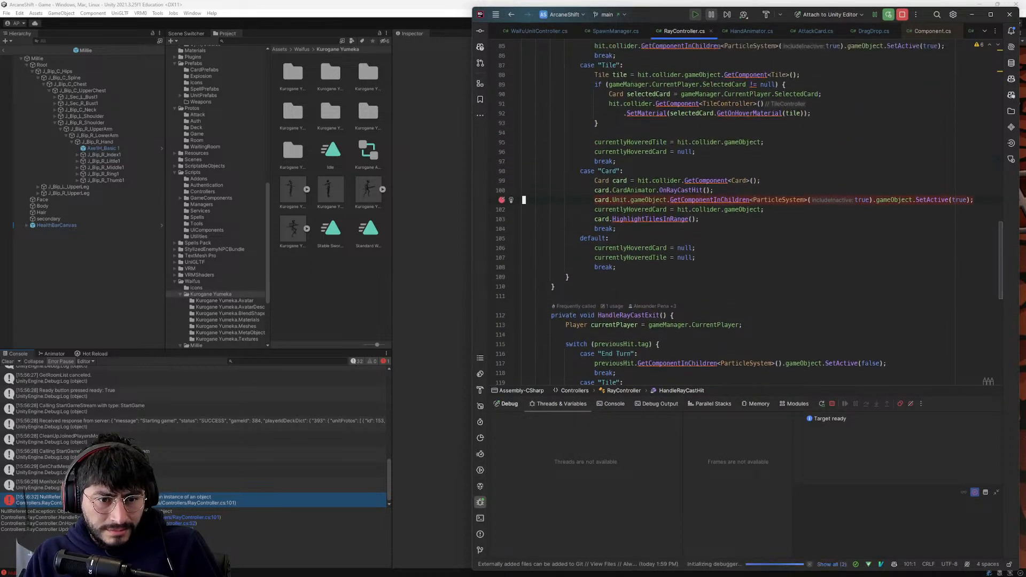
- Switch back to Unity and restart the game in play mode
left_click(433, 246)
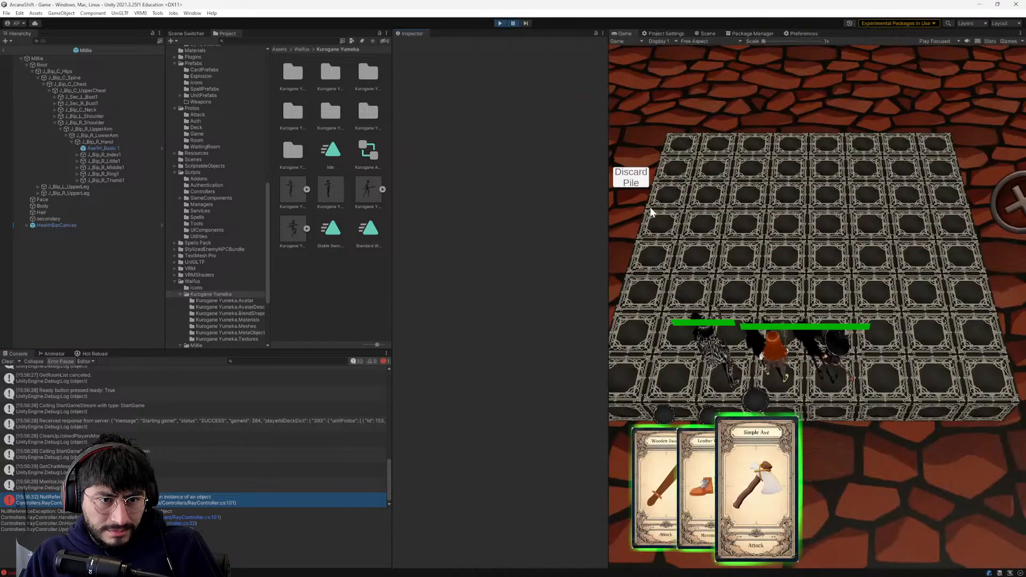
left_click(500, 24)
left_click(500, 23)
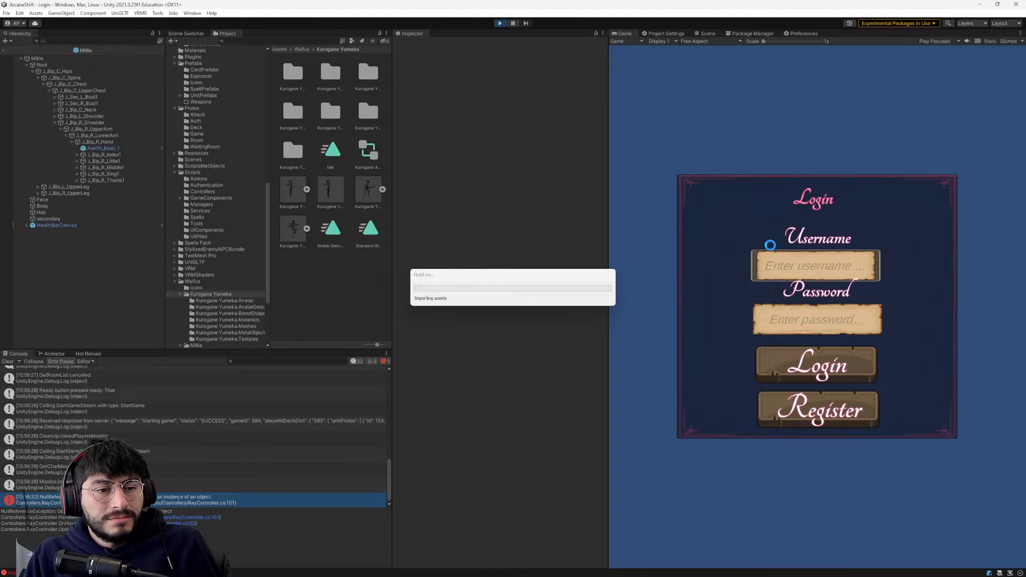
- Enter the test account's username and password on the restarted game's login screen and log in
left_click(796, 265)
type("bob")
left_click(796, 315)
type("***")
left_click(803, 368)
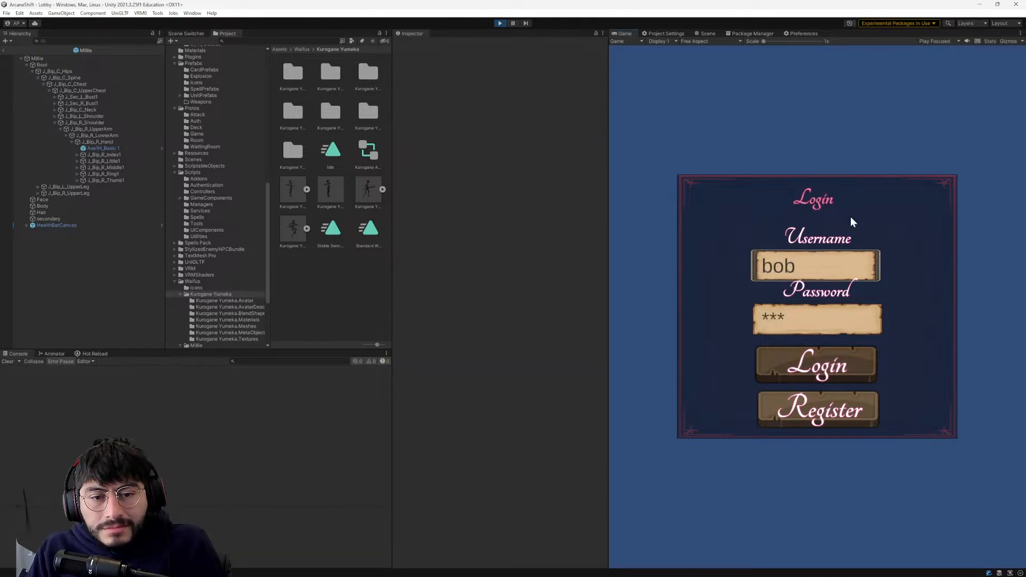
- Enter the Game 72 room, set the player to ready and launch the match with the debugger attached
left_click(903, 204)
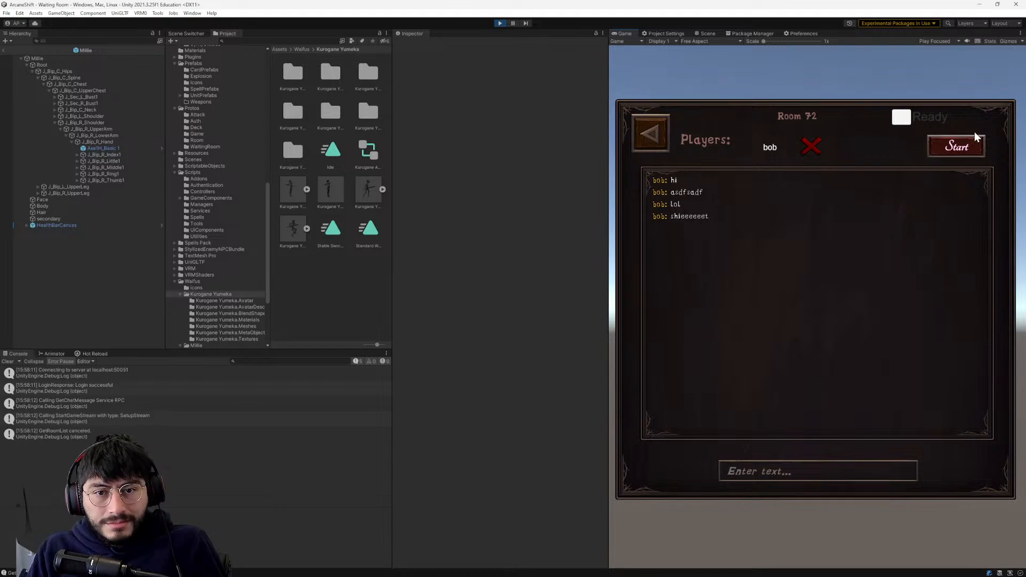
left_click(901, 118)
left_click(951, 145)
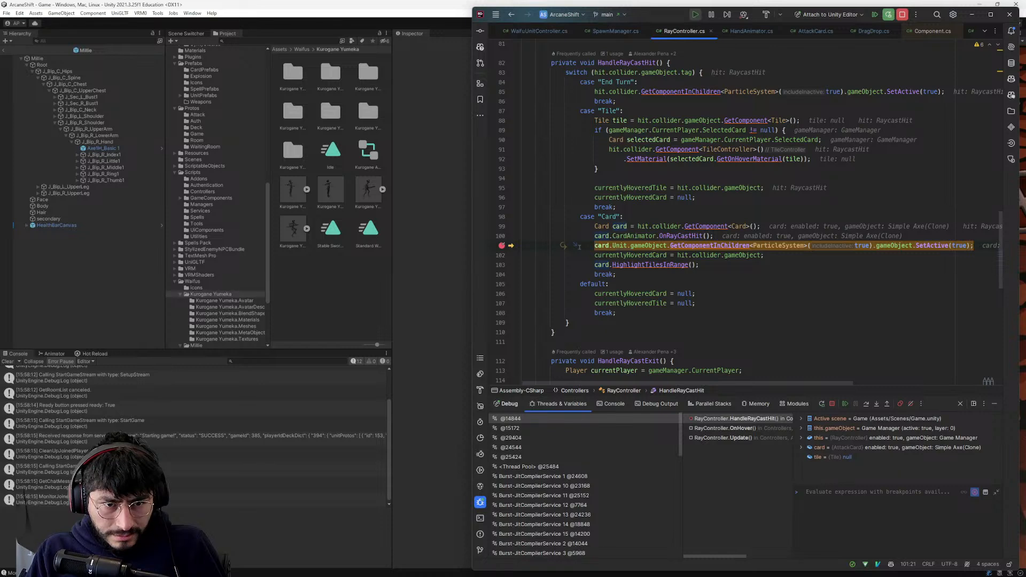
- At the line 101 breakpoint, inspect the card unit's game object and the GetComponentInChildren call
mouse_move(650, 246)
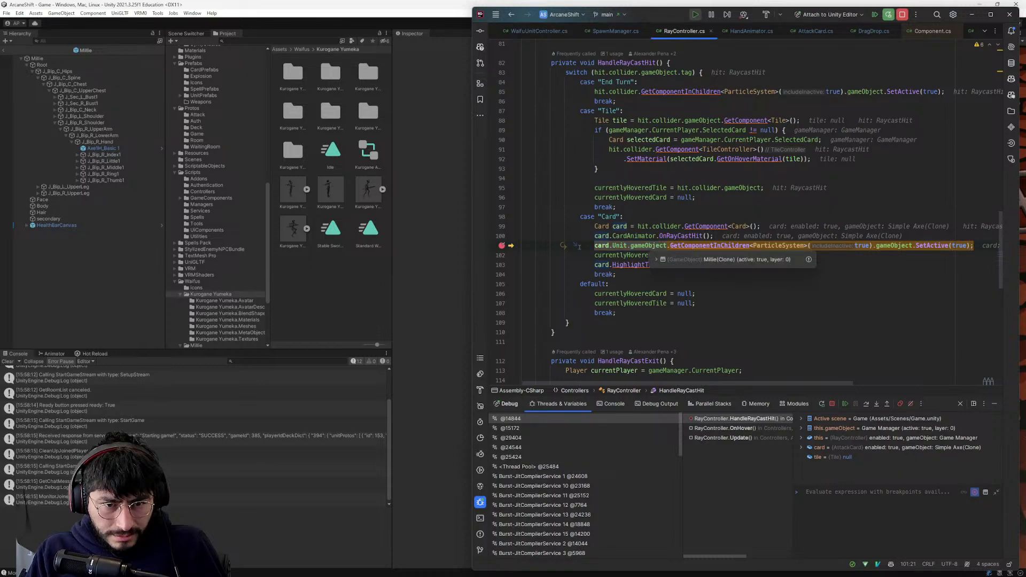
mouse_move(728, 247)
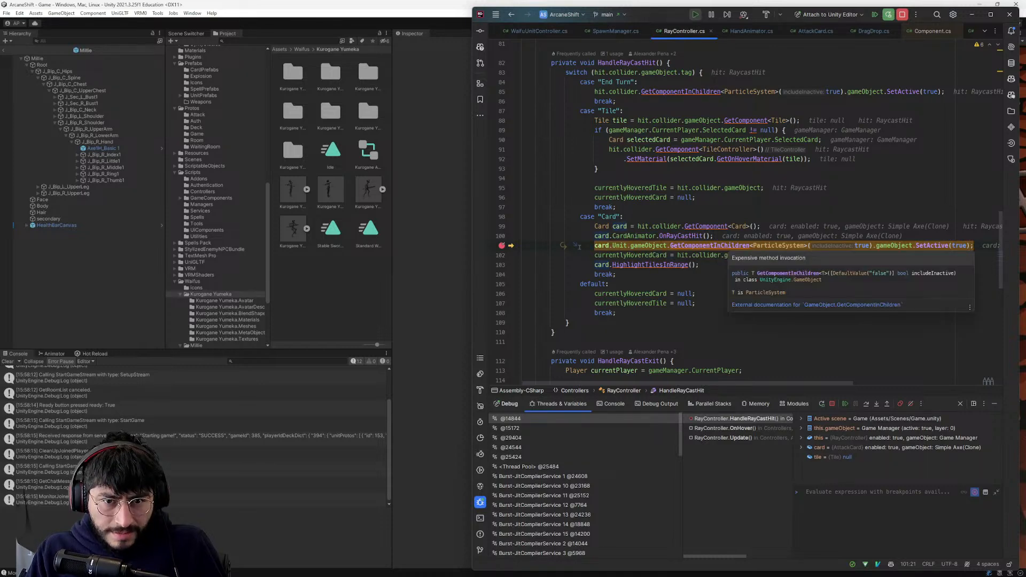
left_click(725, 246)
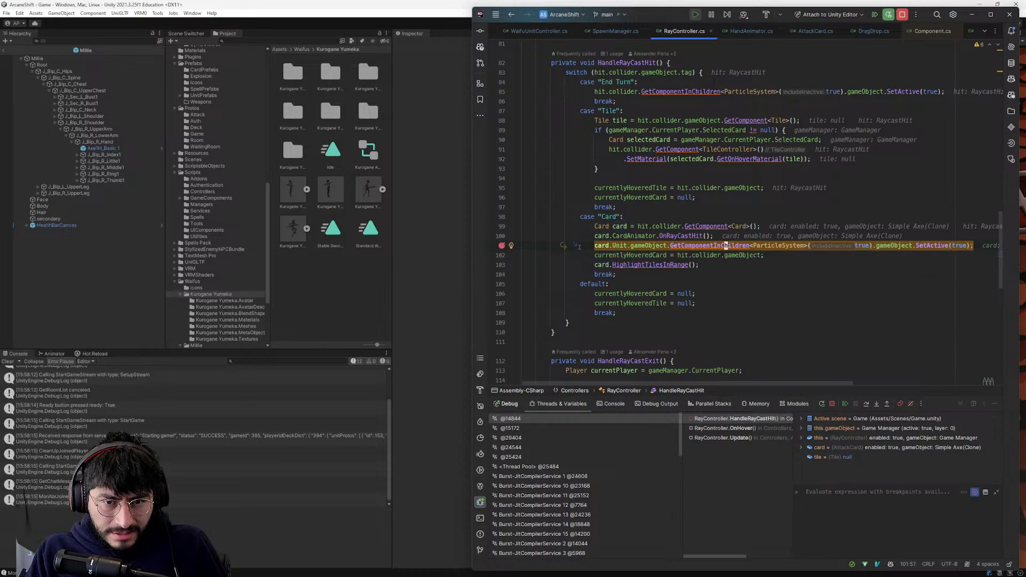
- Examine the card and its unit's game object in the line 101 expression at the breakpoint
mouse_move(725, 246)
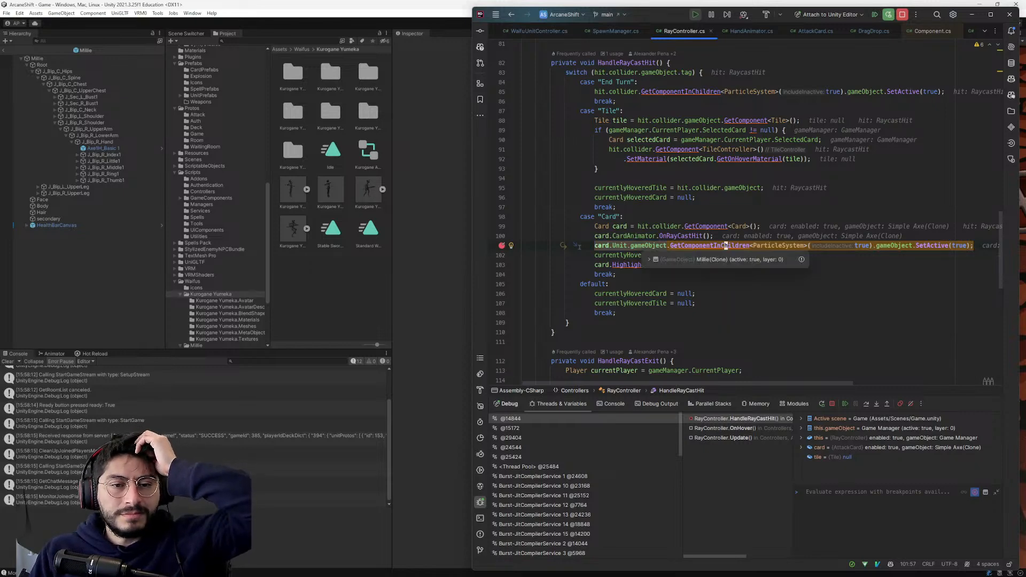
mouse_move(618, 246)
mouse_move(579, 247)
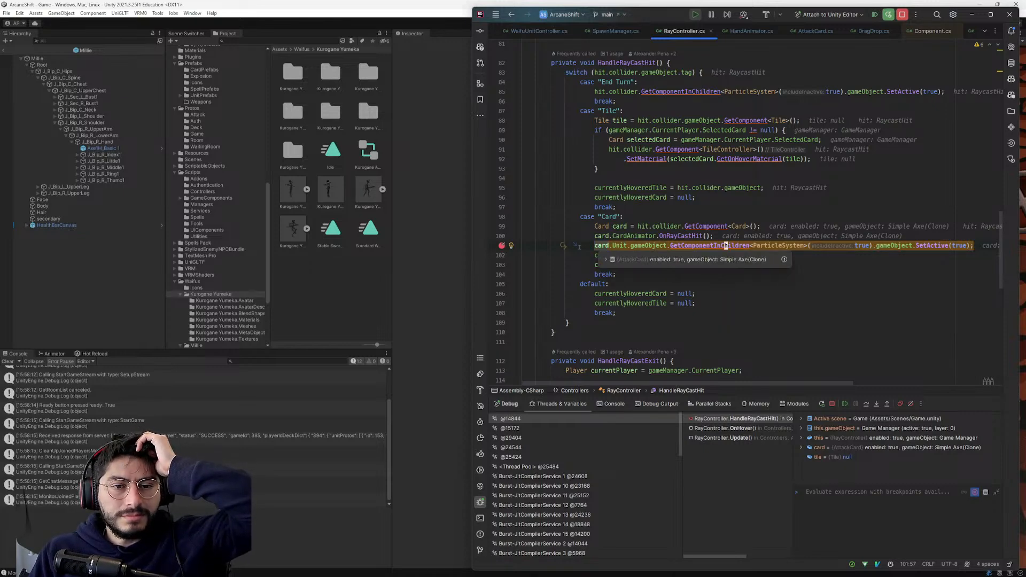
mouse_move(891, 246)
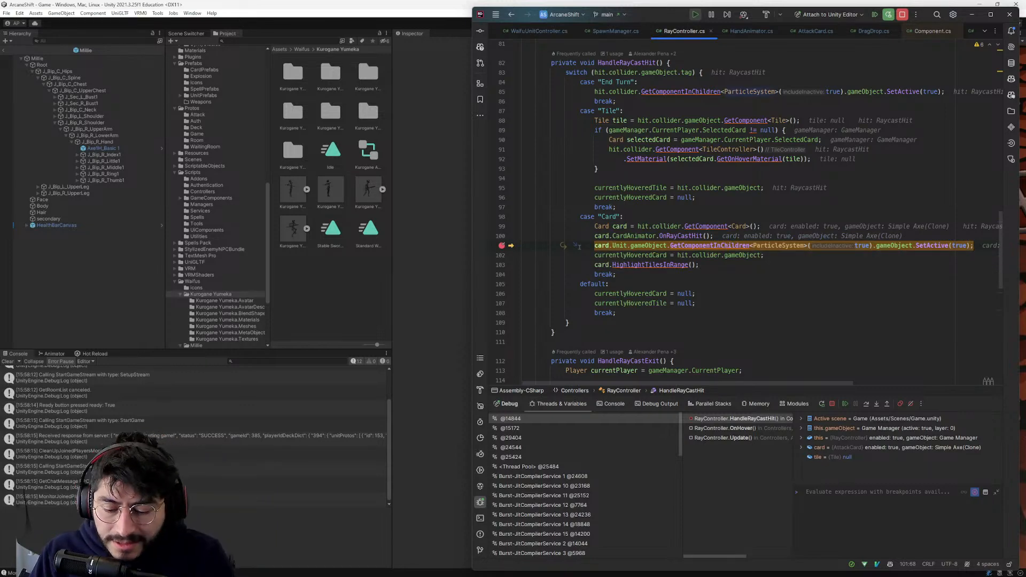
- Resume the paused game from the debugger, switch back to Unity and stop play mode
key("F9")
scroll(579, 247, "up", 2)
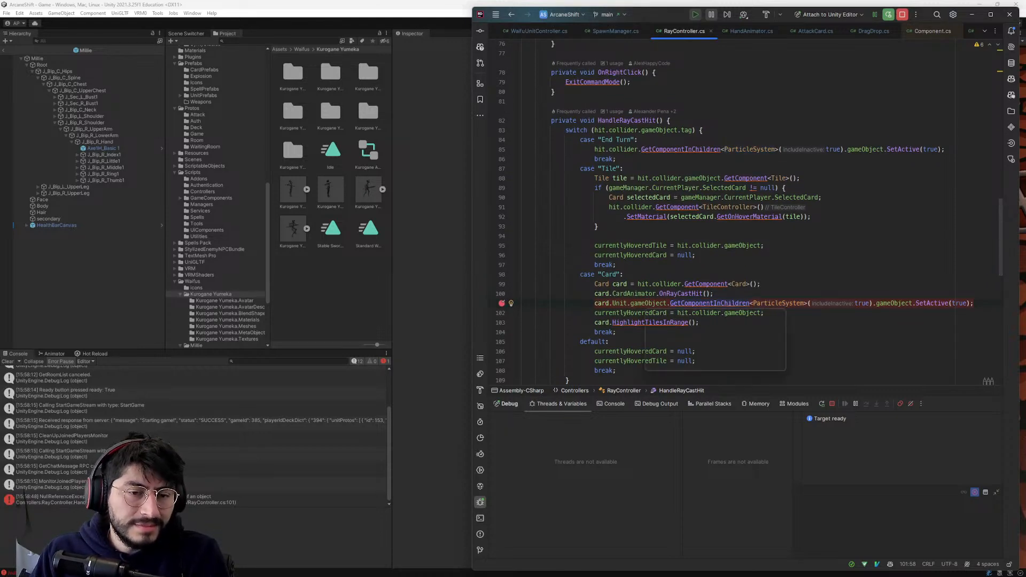
left_click(405, 262)
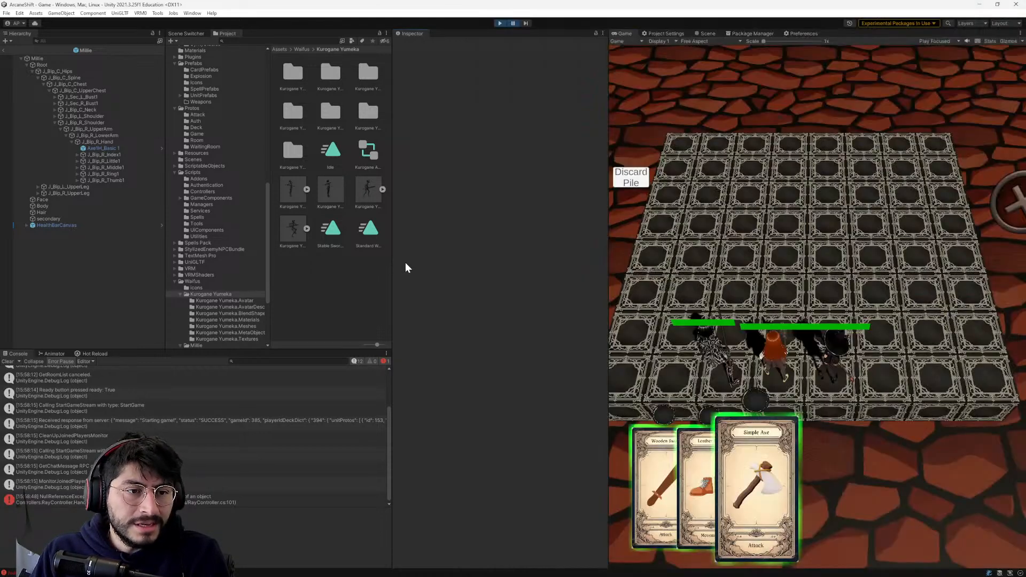
left_click(497, 22)
- Open the Dark Mage prefab from the UnitPrefabs folder and copy its Magic circle 2 particle object
scroll(187, 193, "up", 10)
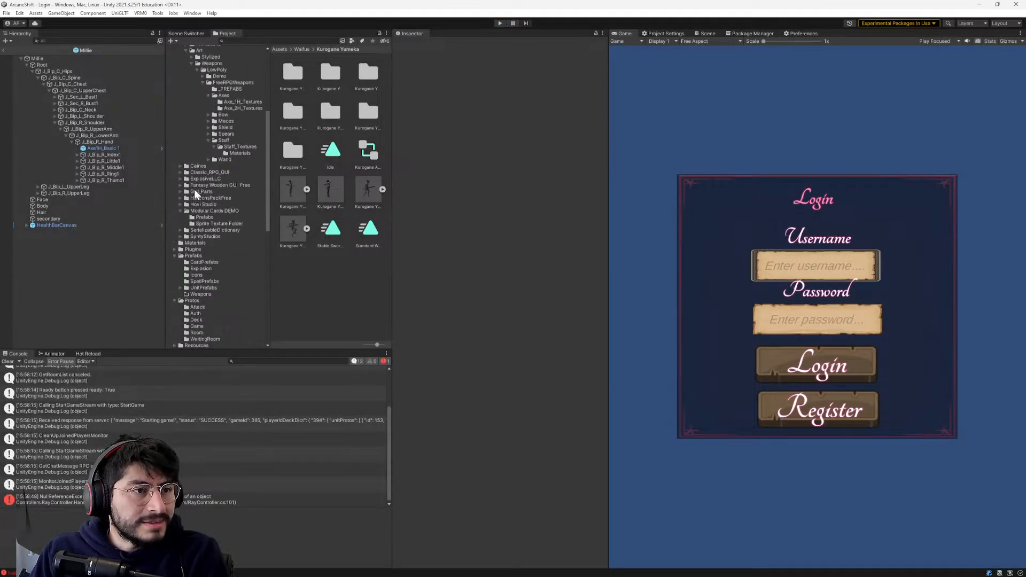
left_click(201, 87)
left_click(194, 107)
left_click(192, 98)
left_click(195, 86)
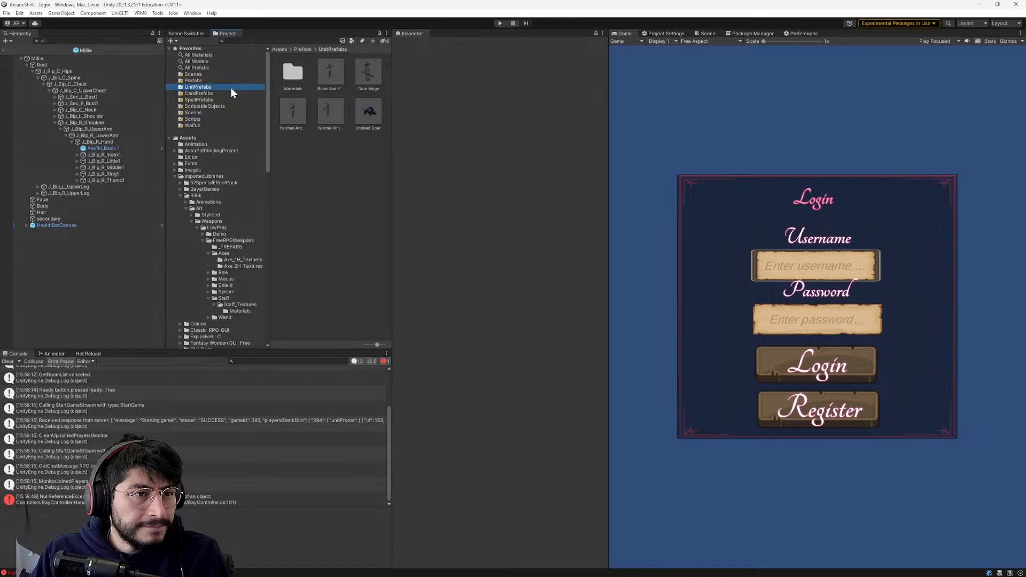
double_click(359, 72)
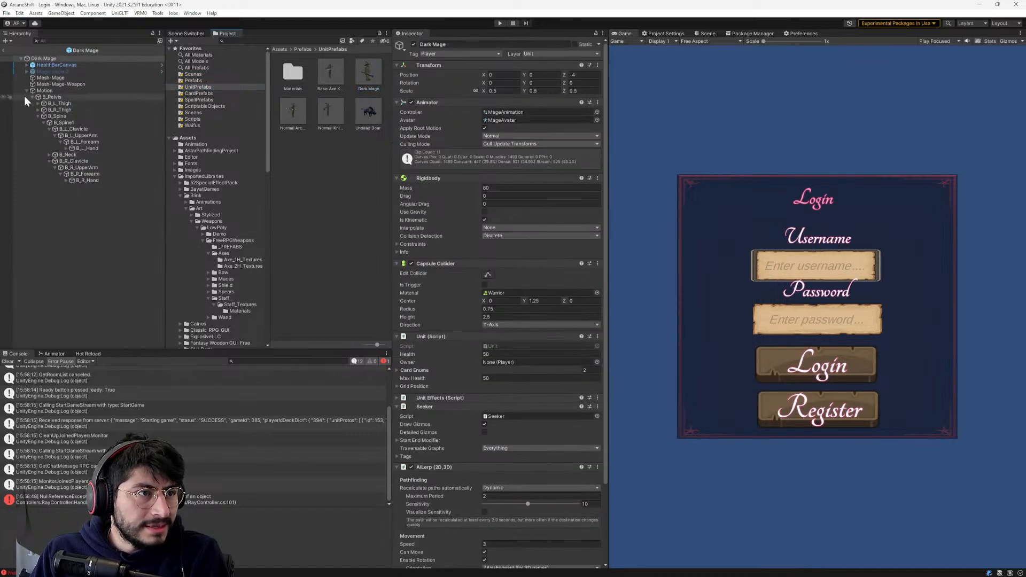
left_click(31, 91)
left_click(32, 72)
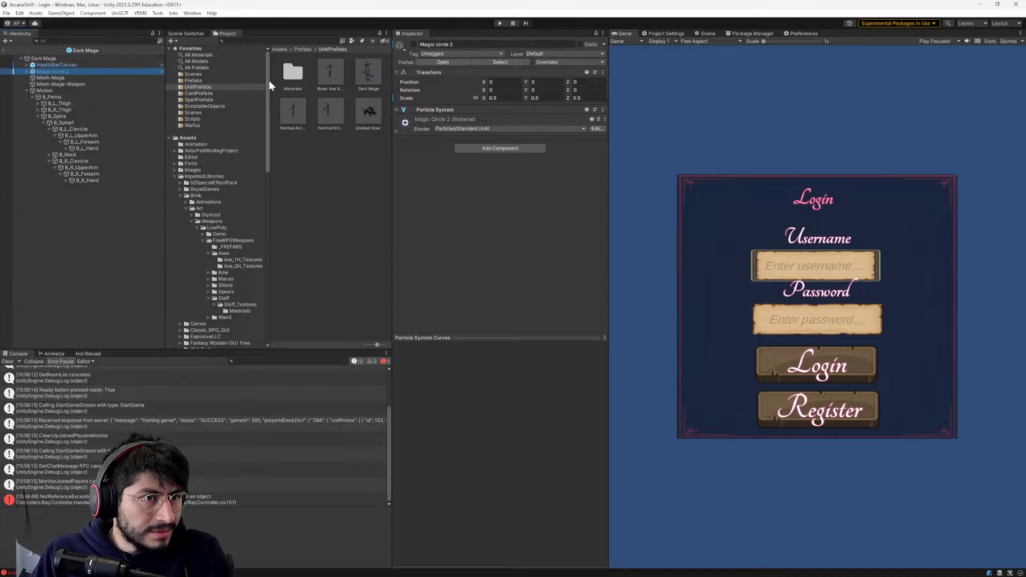
- Open the Mina prefab from the Waifus folder and paste Magic circle 2 under its root object
left_click(193, 125)
double_click(297, 109)
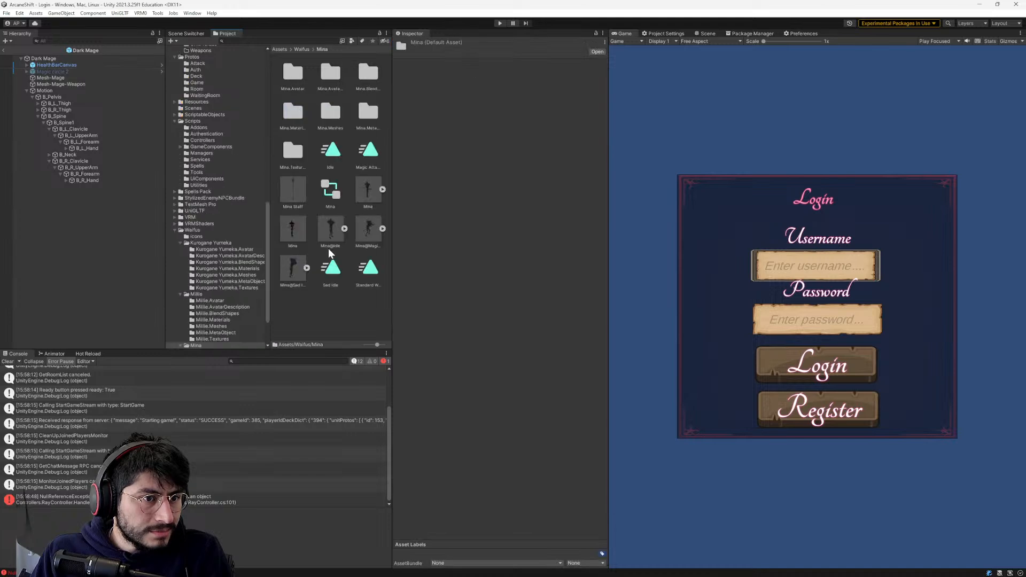
left_click(298, 230)
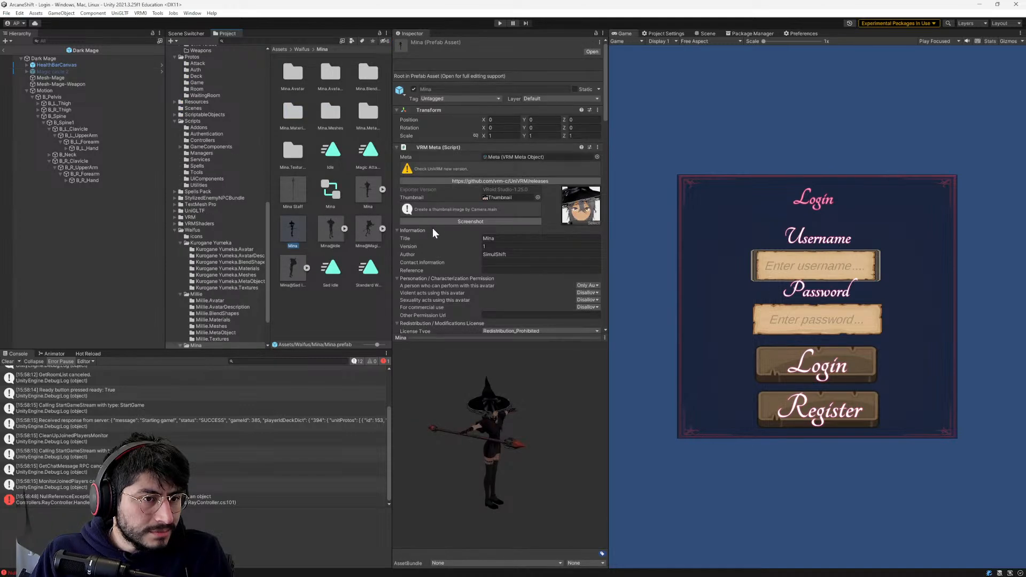
scroll(558, 281, "down", 10)
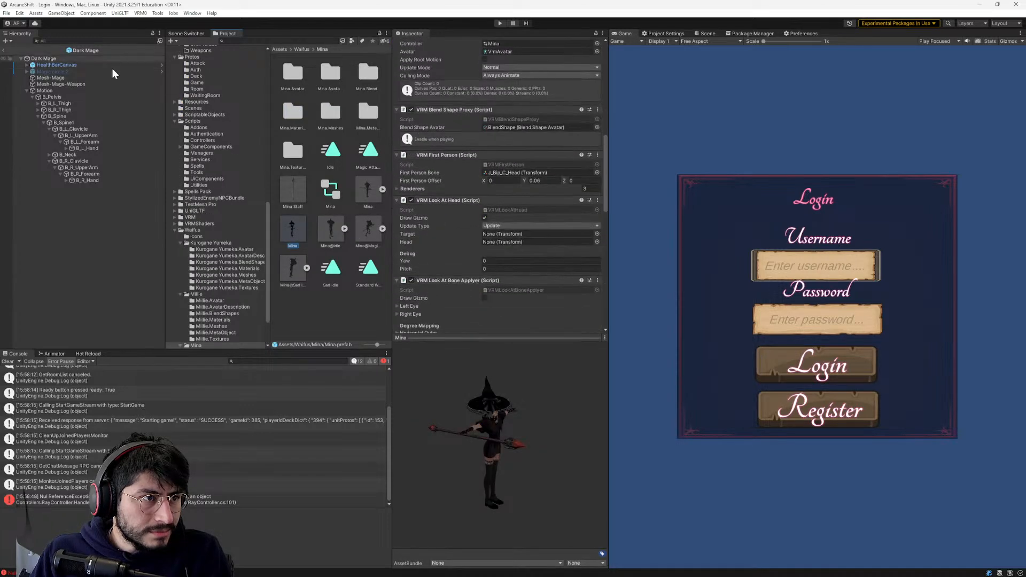
double_click(287, 229)
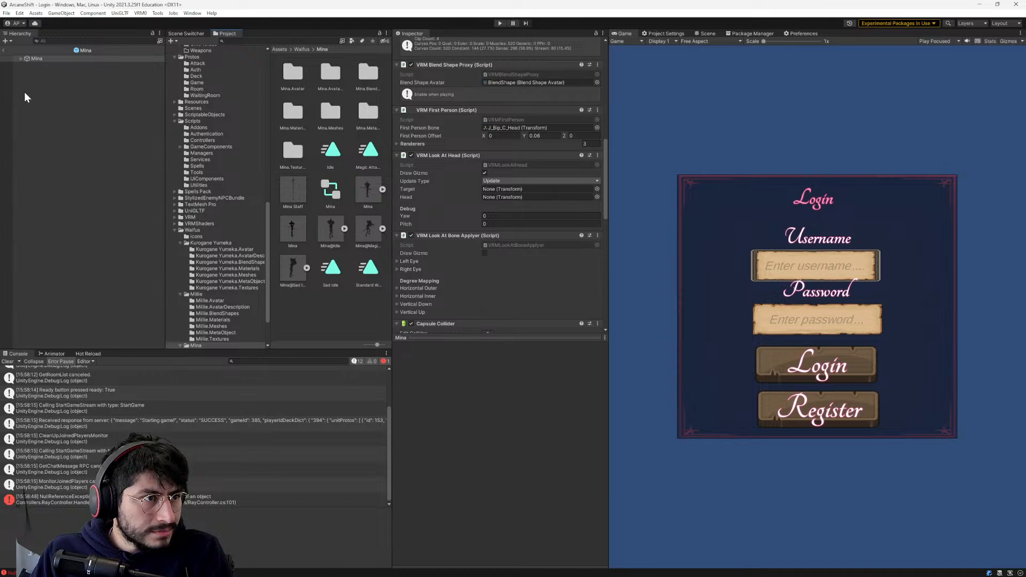
left_click(19, 58)
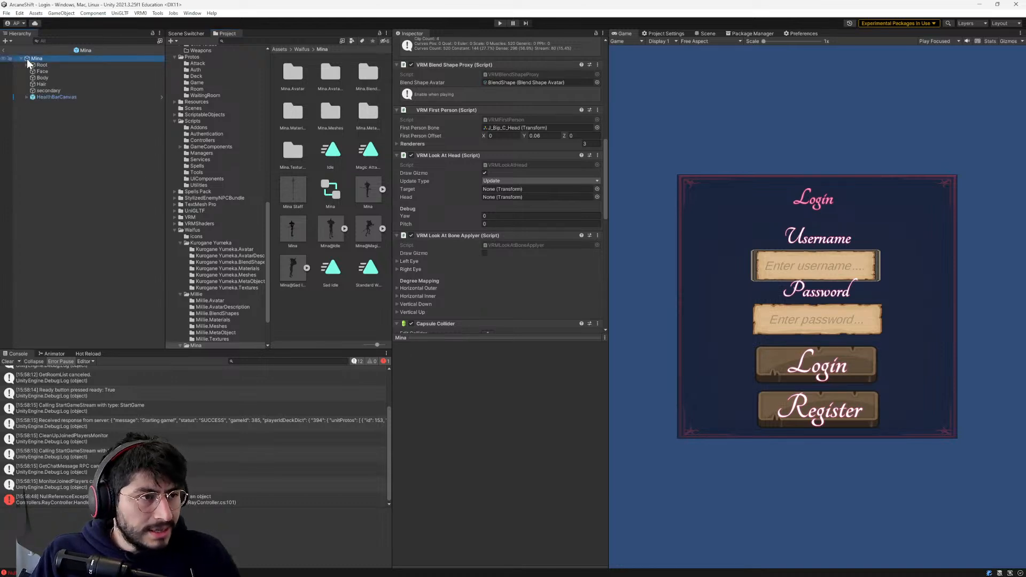
key("ctrl+v")
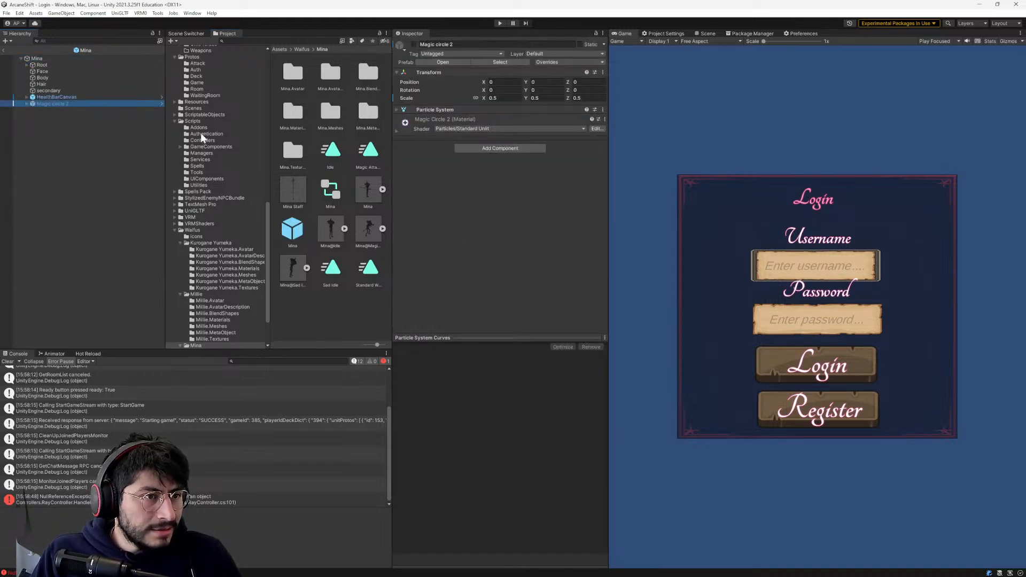
- Open the Millie prefab from the Waifus folder and paste Magic circle 2 under its root object
left_click(302, 48)
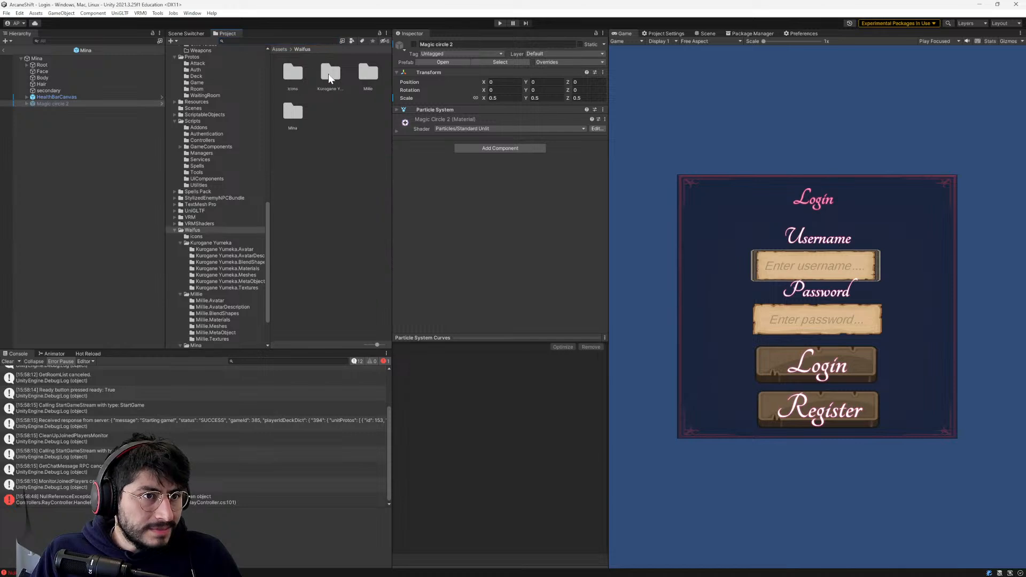
left_click(329, 75)
double_click(364, 78)
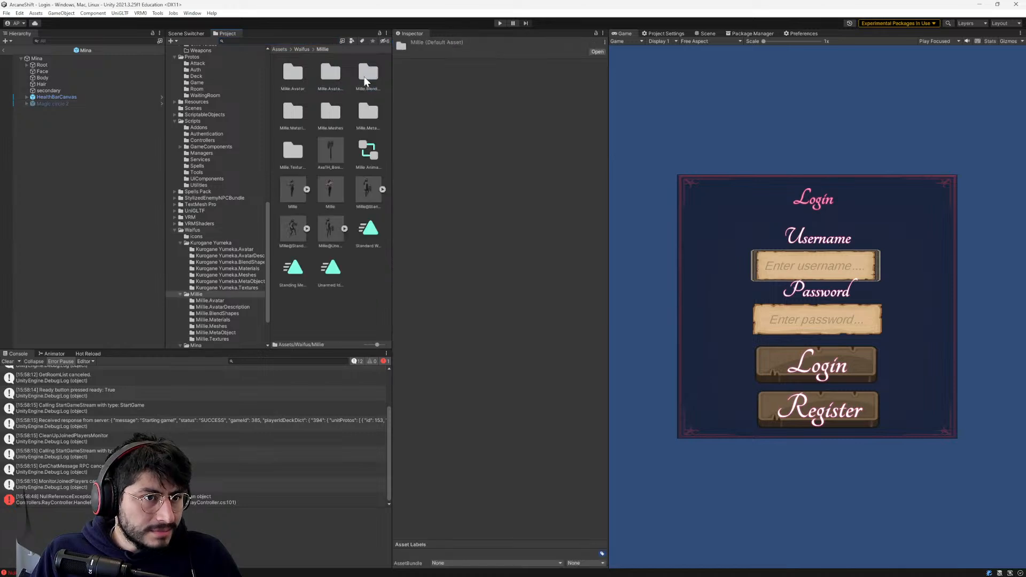
double_click(321, 191)
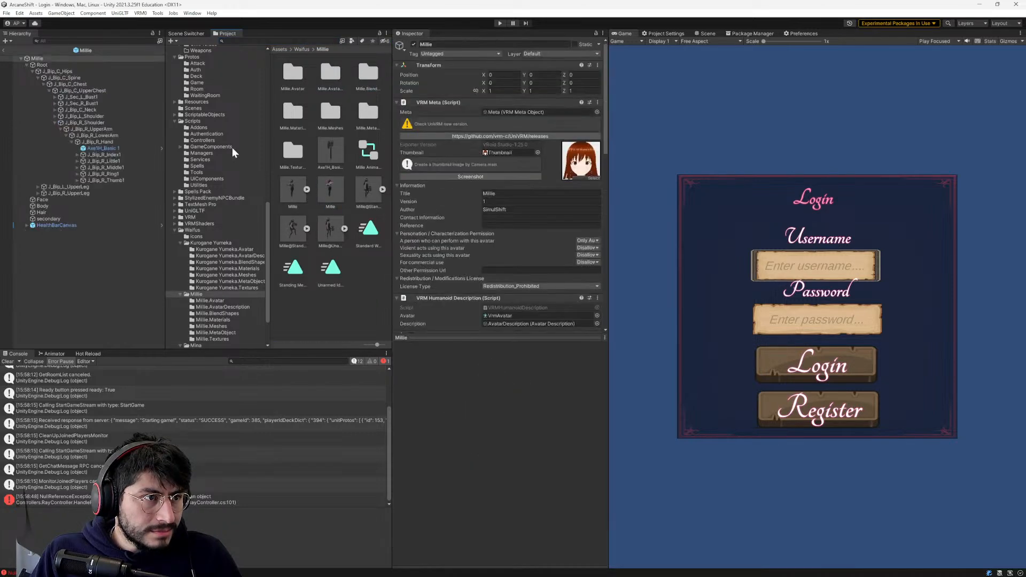
left_click(26, 65)
key("ctrl+v")
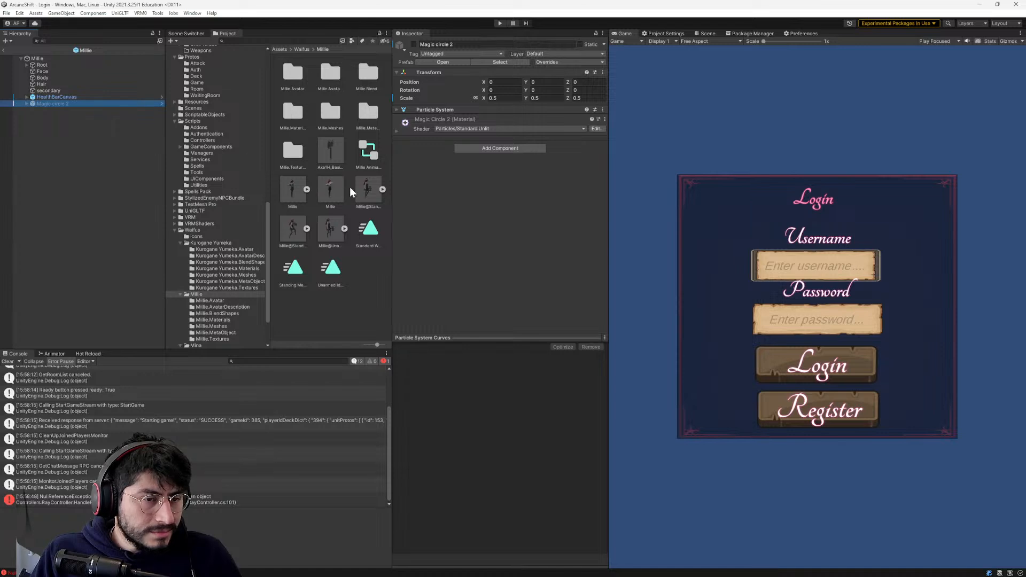
- Check the hierarchies of the Kurogane Yumeka, Mina and Millie prefabs for the Magic circle 2 object
left_click(302, 49)
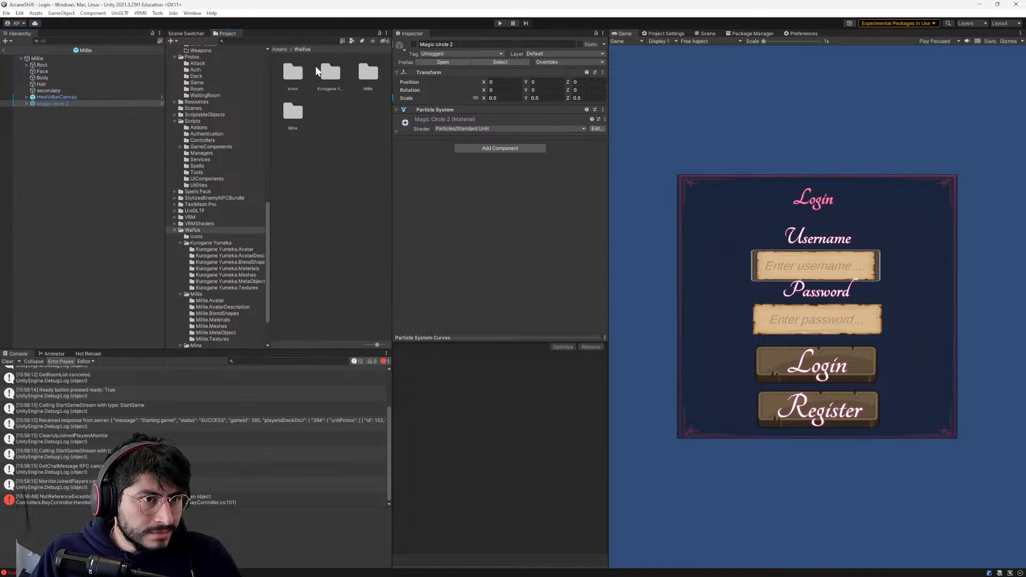
double_click(330, 72)
double_click(330, 187)
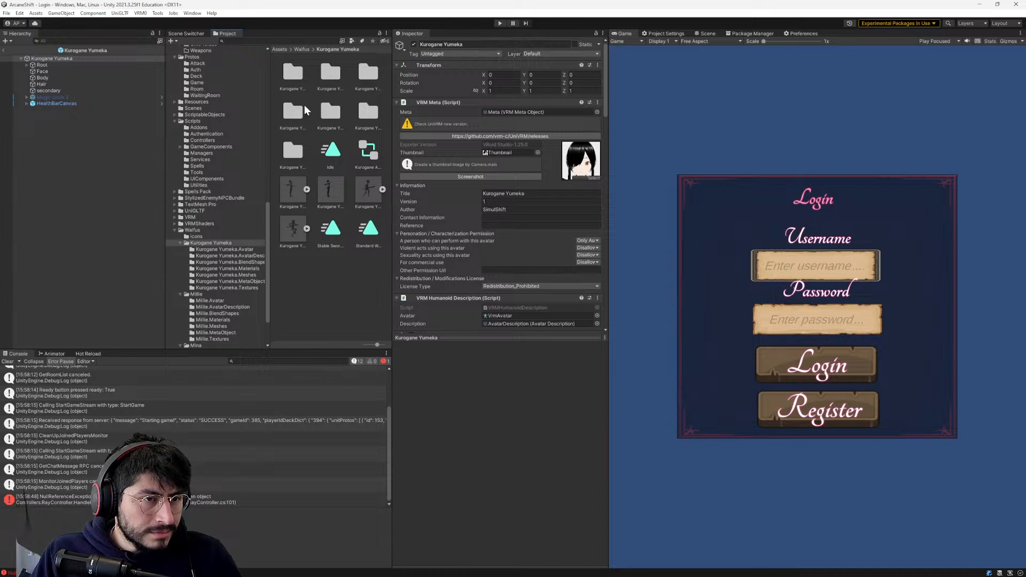
left_click(302, 49)
double_click(293, 113)
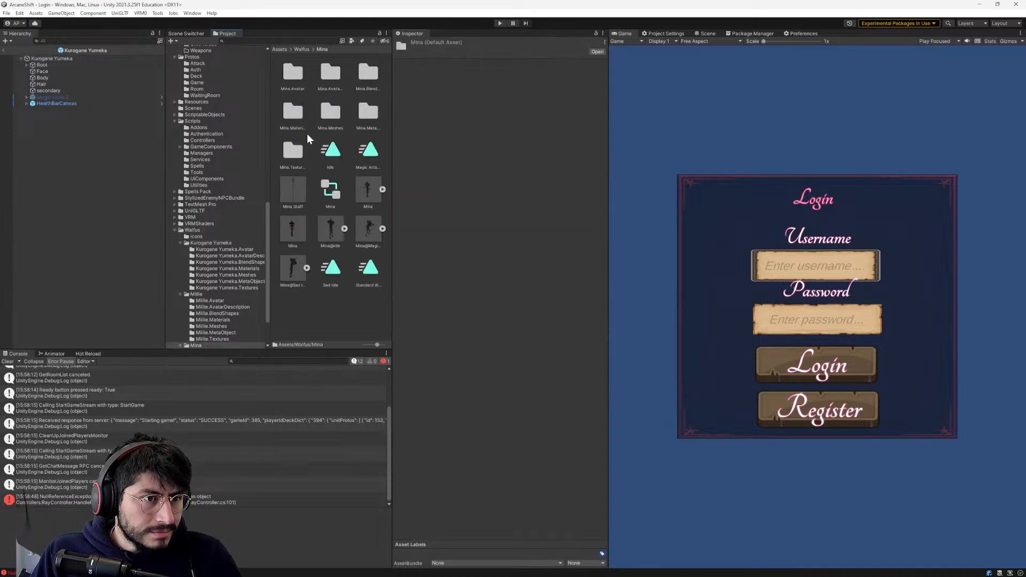
double_click(292, 229)
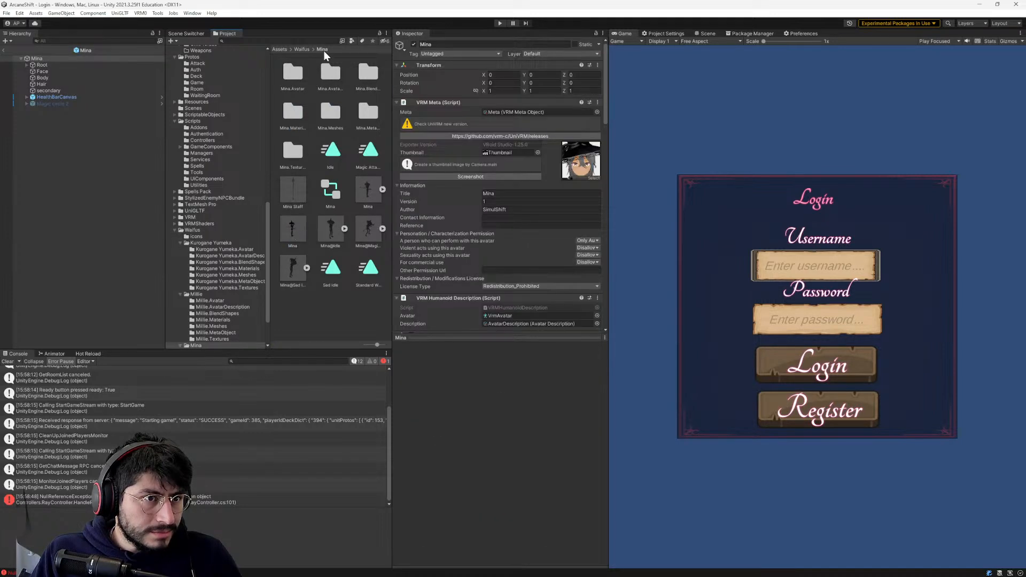
left_click(302, 49)
double_click(367, 72)
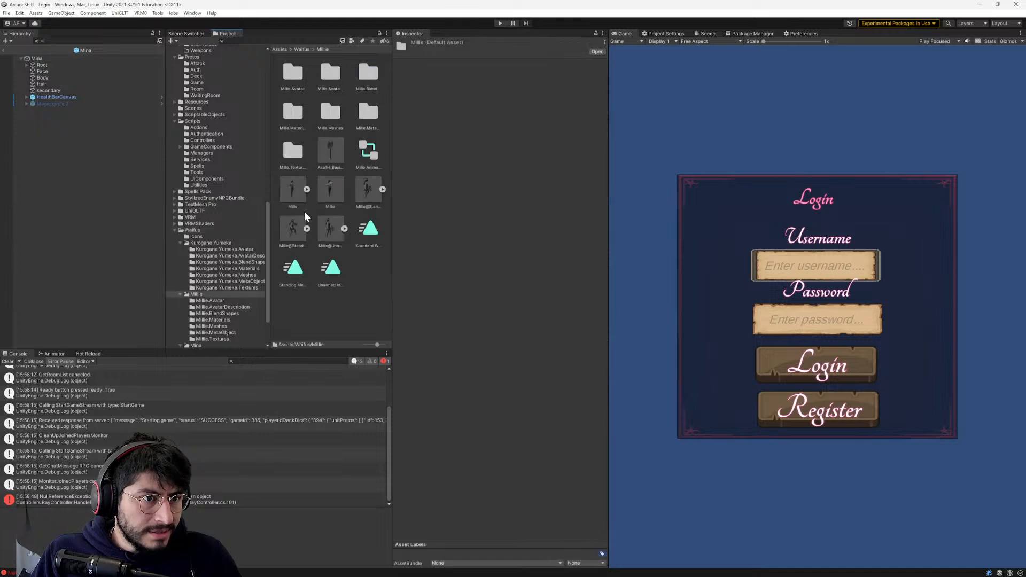
double_click(328, 191)
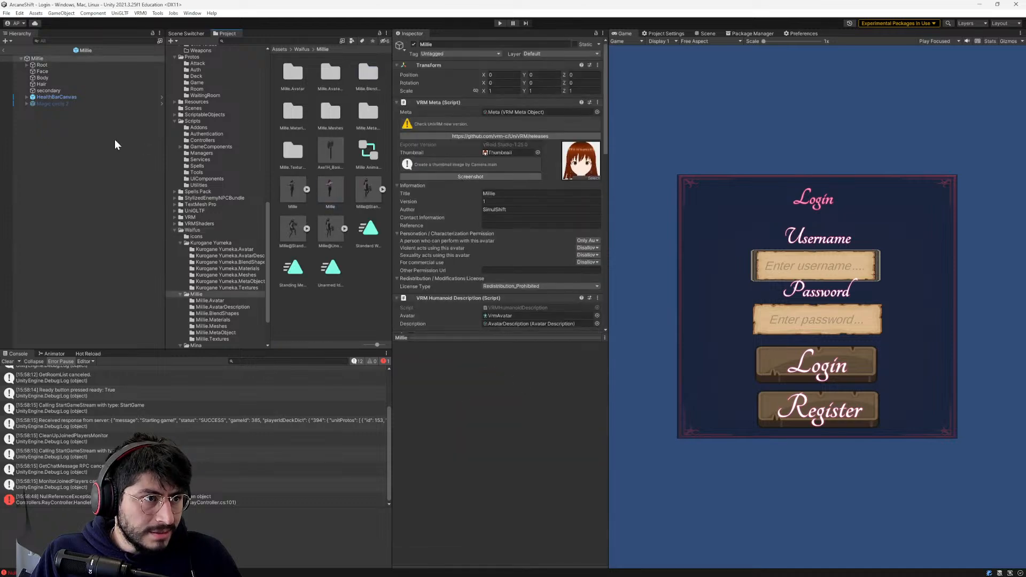
- Restart the game in play mode and remove the line 101 breakpoint in RayController.cs before returning to Unity
left_click(500, 23)
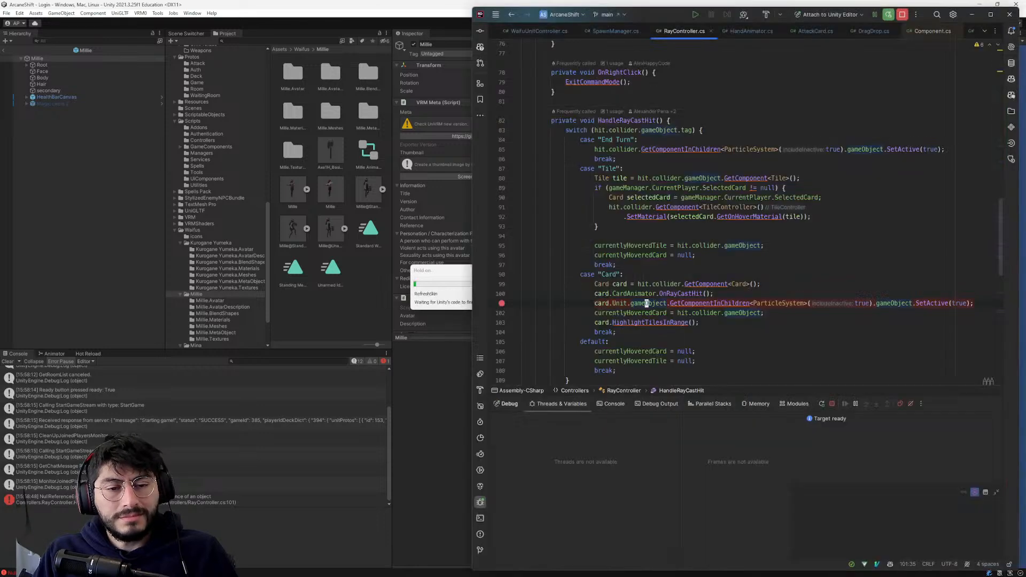
left_click(501, 304)
key("alt+Tab")
- Enter the test account's username and password on the game's login screen and log in
left_click(823, 267)
type("bob")
left_click(813, 329)
type("bob")
left_click(812, 357)
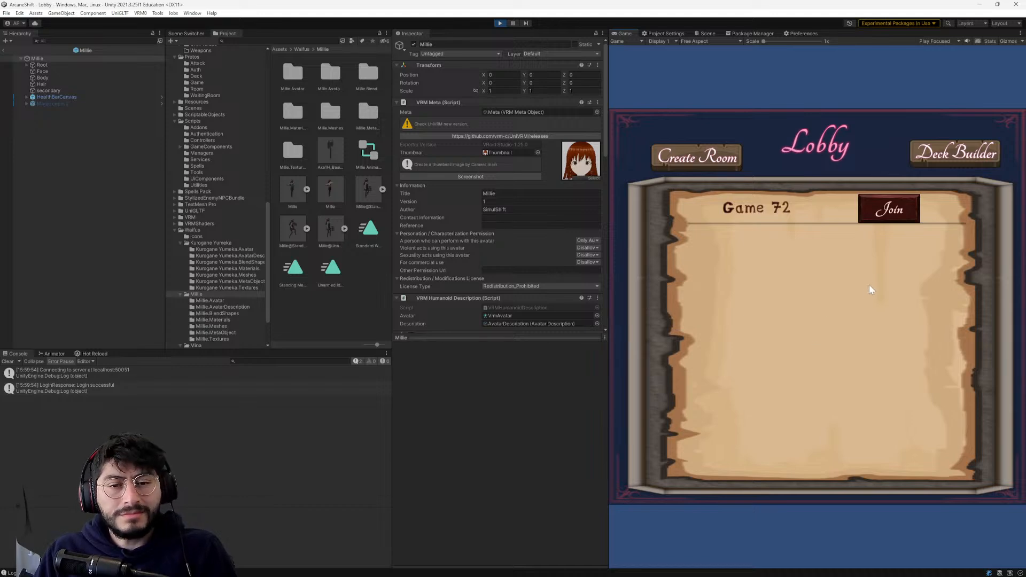
- Join the Game 72 room and set the player to ready to launch the match
left_click(888, 208)
left_click(901, 117)
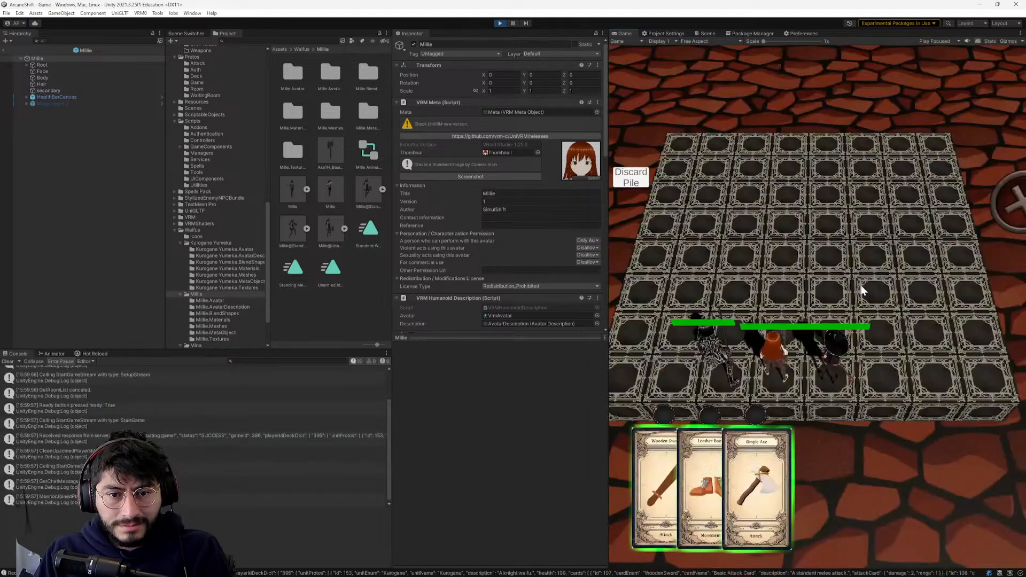
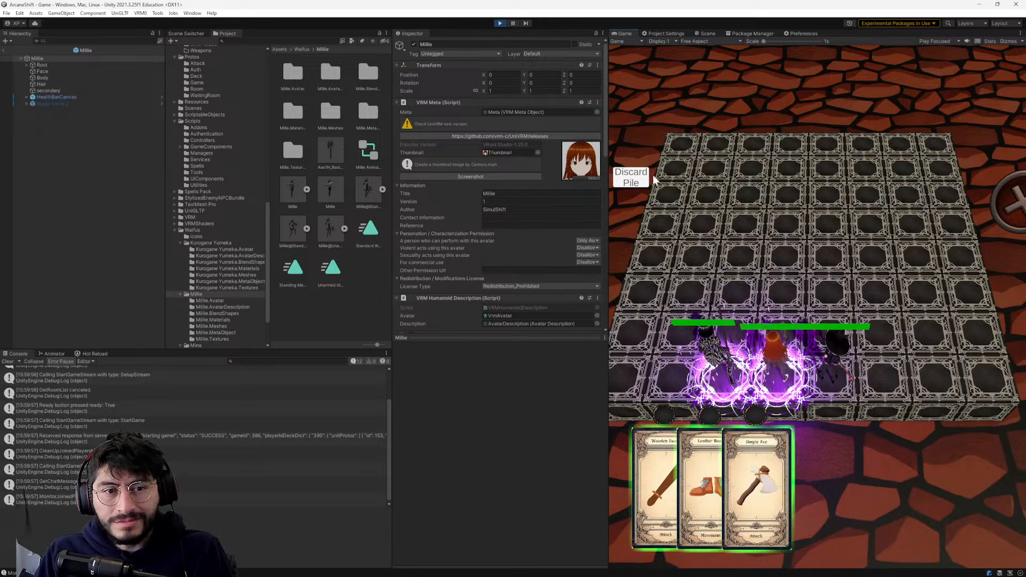
- Leave the Millie prefab and expand the Game scene's objects in the hierarchy
mouse_move(757, 464)
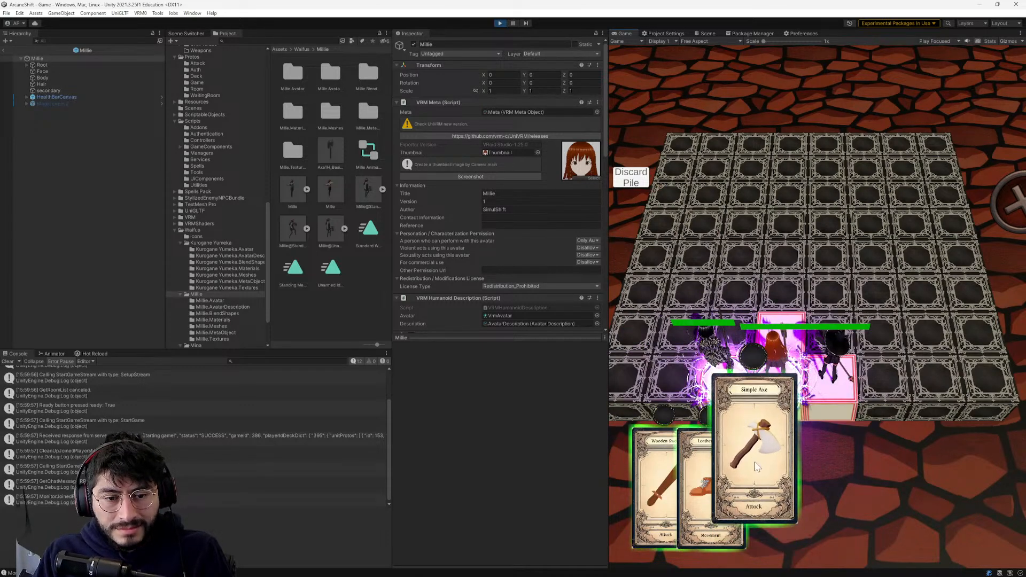
mouse_move(701, 484)
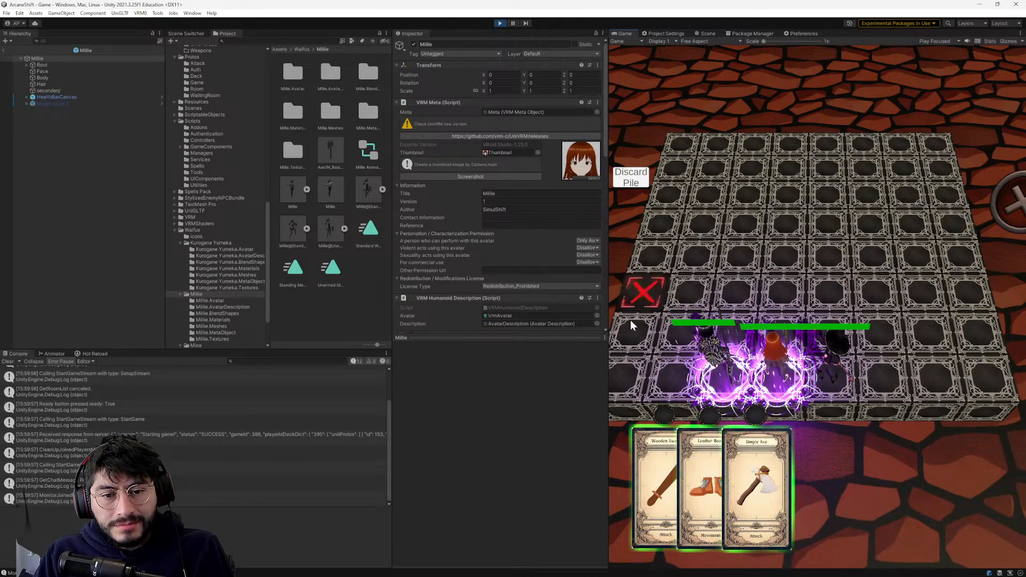
mouse_move(727, 491)
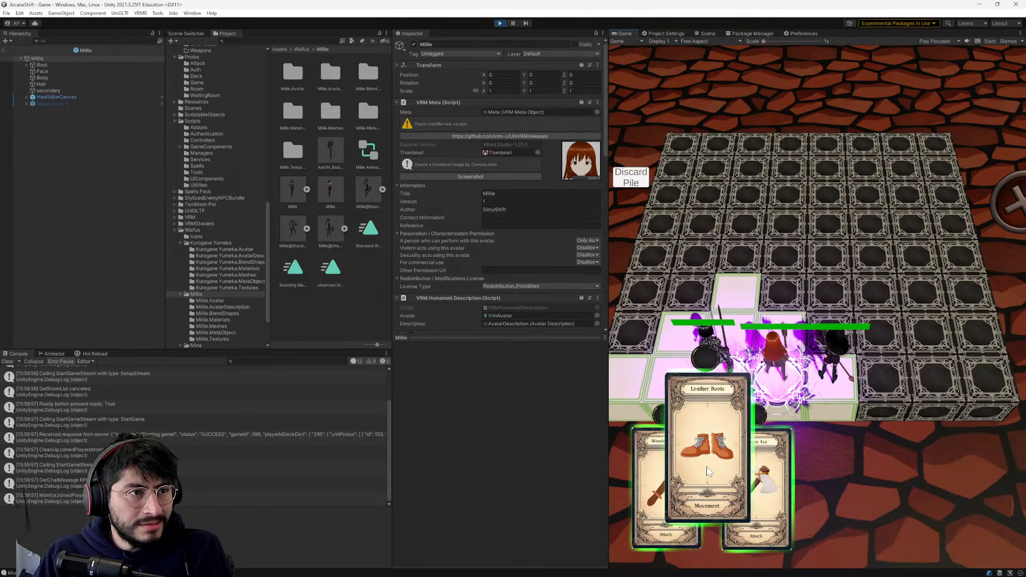
left_click(6, 51)
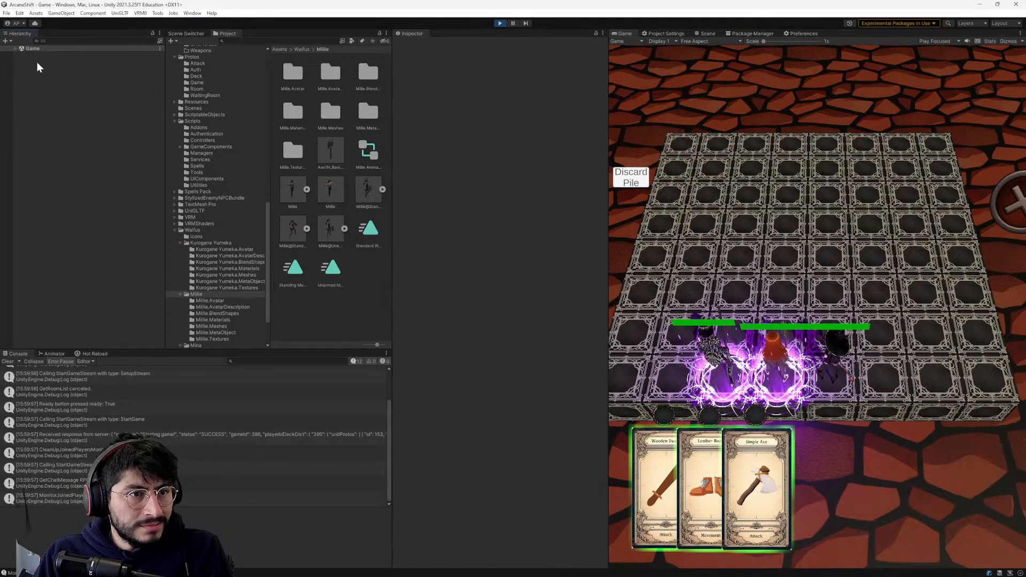
left_click(15, 49)
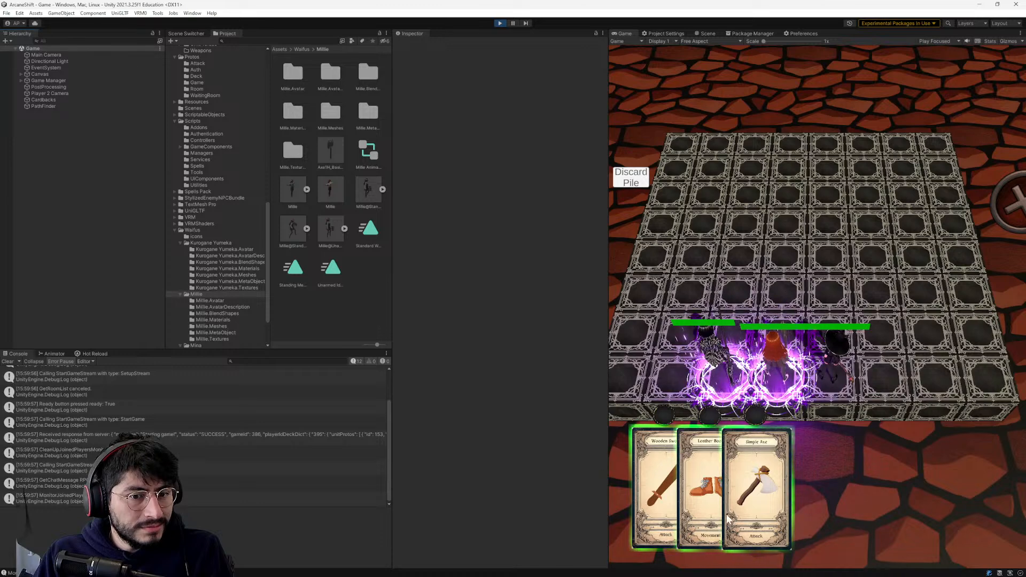
- Dock the Scene view above the Inspector so it shows alongside the running Game view
mouse_move(757, 474)
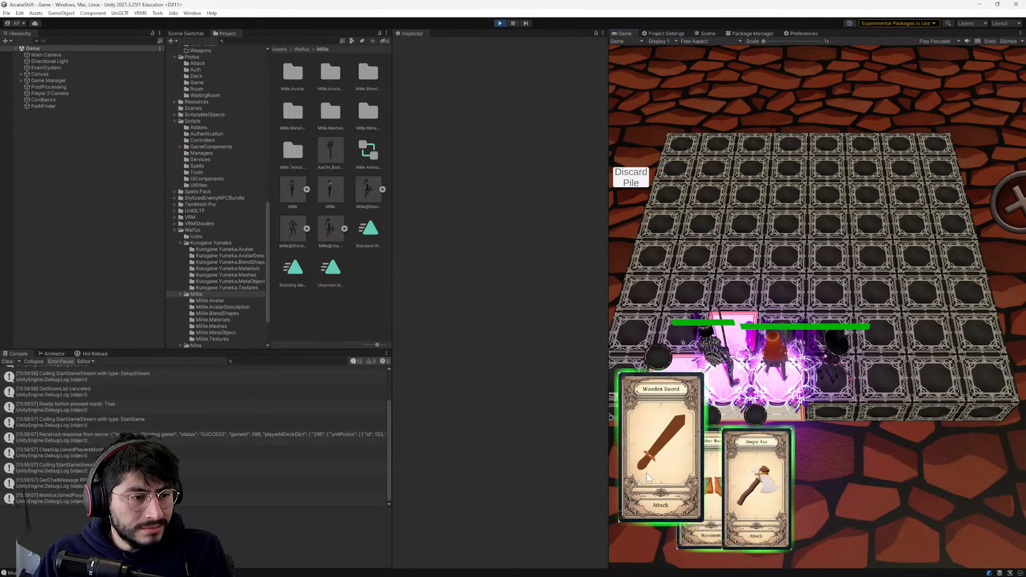
left_click(703, 34)
left_click_drag(619, 90, 547, 126)
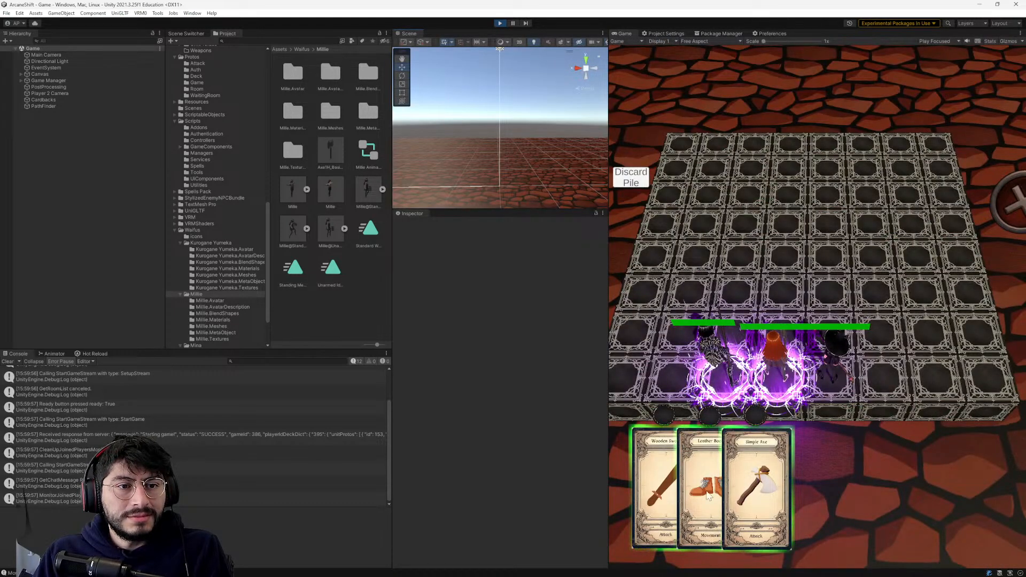
- Select Kurogane Yumeka(Clone) under Game Manager's Player One and frame it in the Scene view
scroll(492, 142, "down", 3)
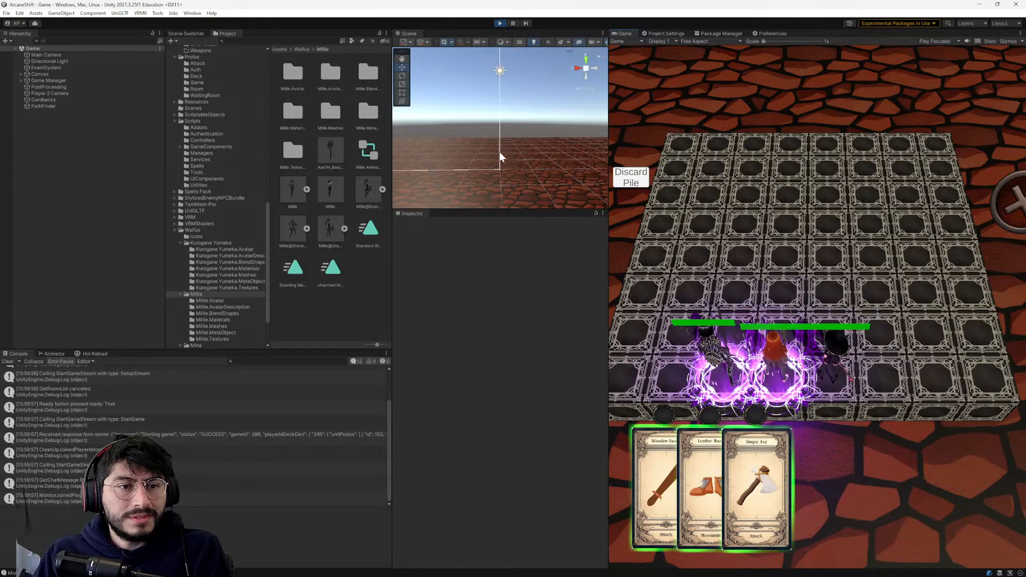
right_click_drag(499, 154, 448, 201)
left_click(81, 81)
key("f")
left_click(21, 80)
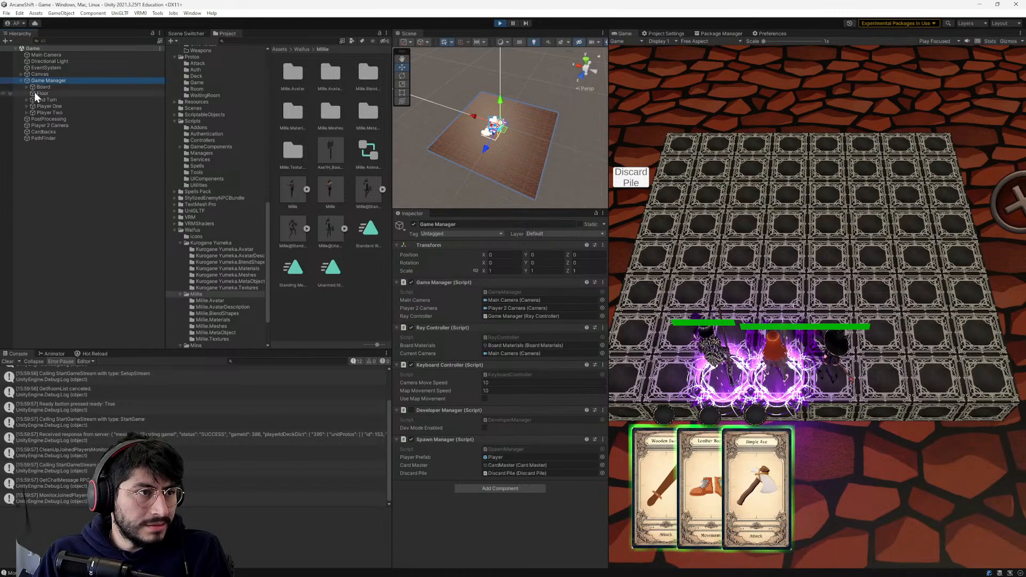
double_click(40, 106)
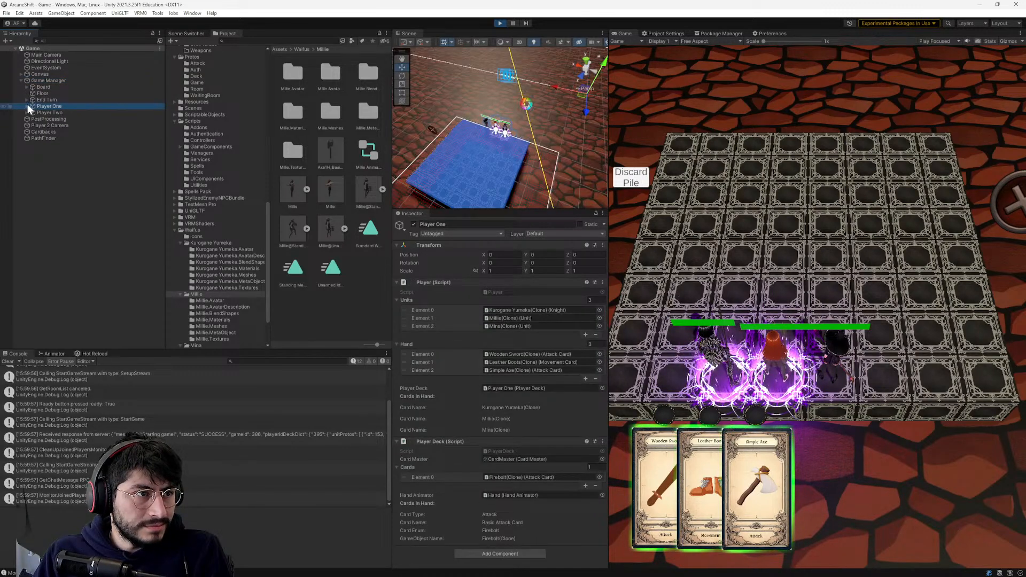
left_click(27, 105)
double_click(47, 118)
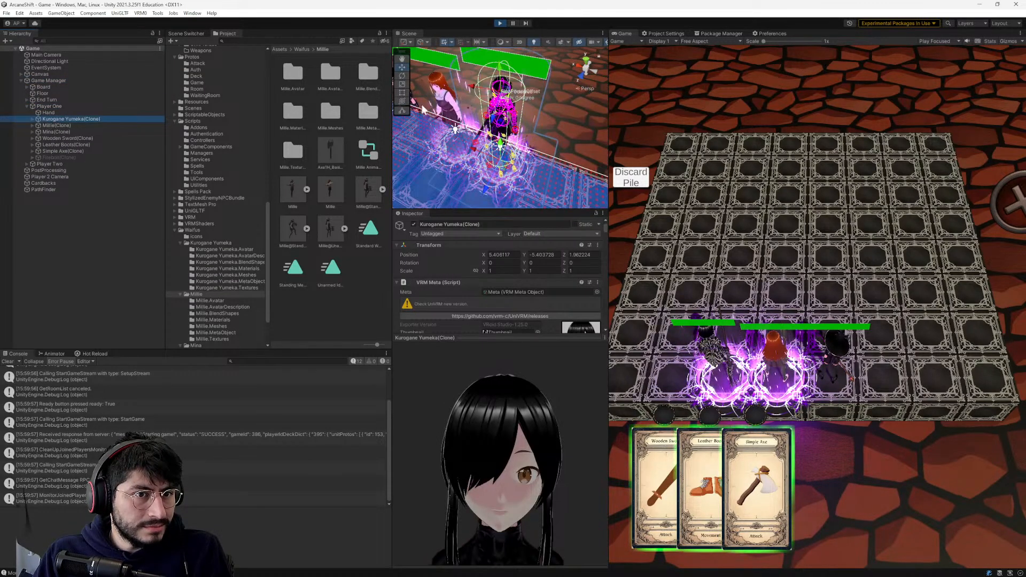
- Examine the debug ray cast from the camera toward the board and cards in the Scene view while pointing at cards in the game
scroll(538, 148, "down", 2)
scroll(559, 123, "down", 3)
middle_click_drag(559, 76, 539, 163)
left_click_drag(524, 75, 373, 90, "alt")
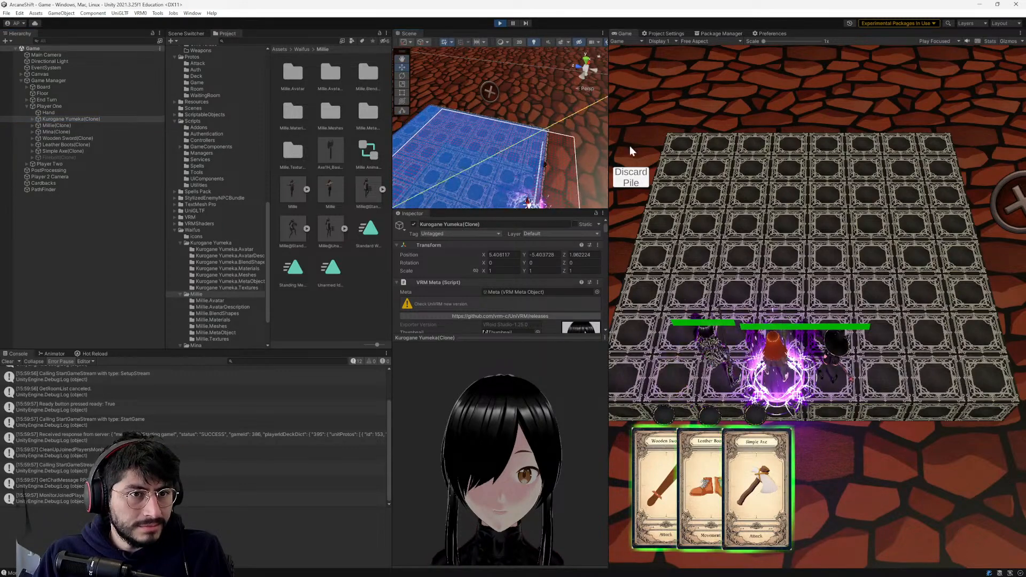
left_click_drag(579, 143, 516, 131, "alt")
left_click_drag(531, 174, 486, 138, "alt")
scroll(515, 160, "down", 3)
scroll(491, 126, "down", 2)
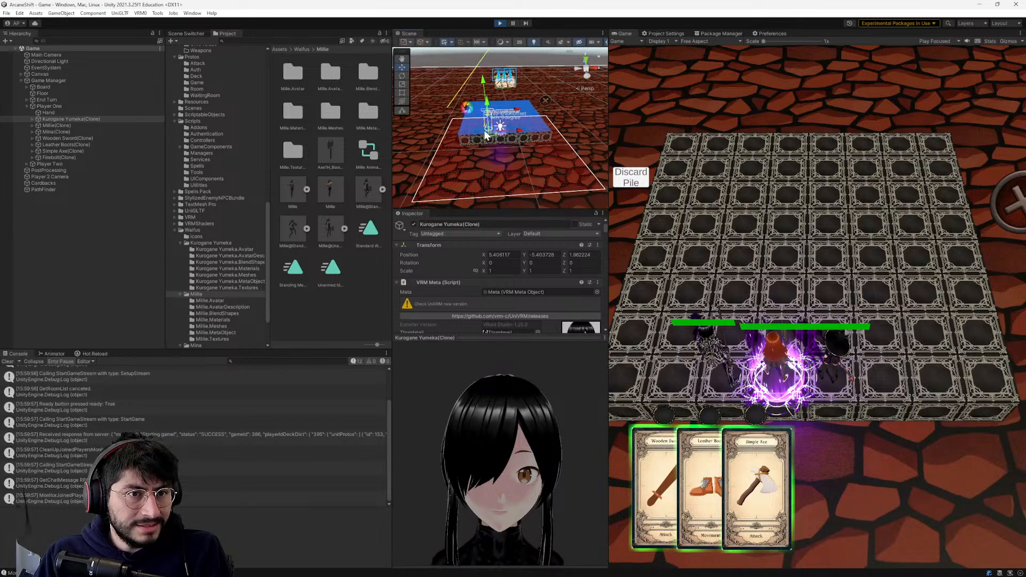
left_click_drag(454, 72, 466, 147, "alt")
middle_click_drag(462, 127, 512, 130)
left_click_drag(513, 131, 568, 123, "alt")
middle_click_drag(568, 123, 515, 161)
right_click_drag(515, 161, 484, 155)
middle_click_drag(484, 145, 488, 158)
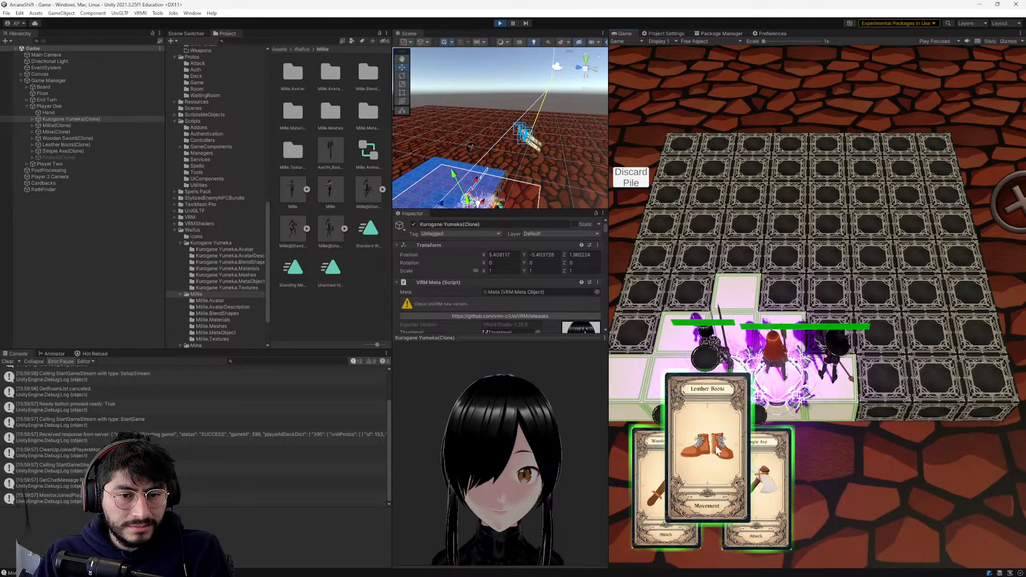
scroll(248, 454, "up", 2)
scroll(247, 454, "down", 3)
mouse_move(714, 469)
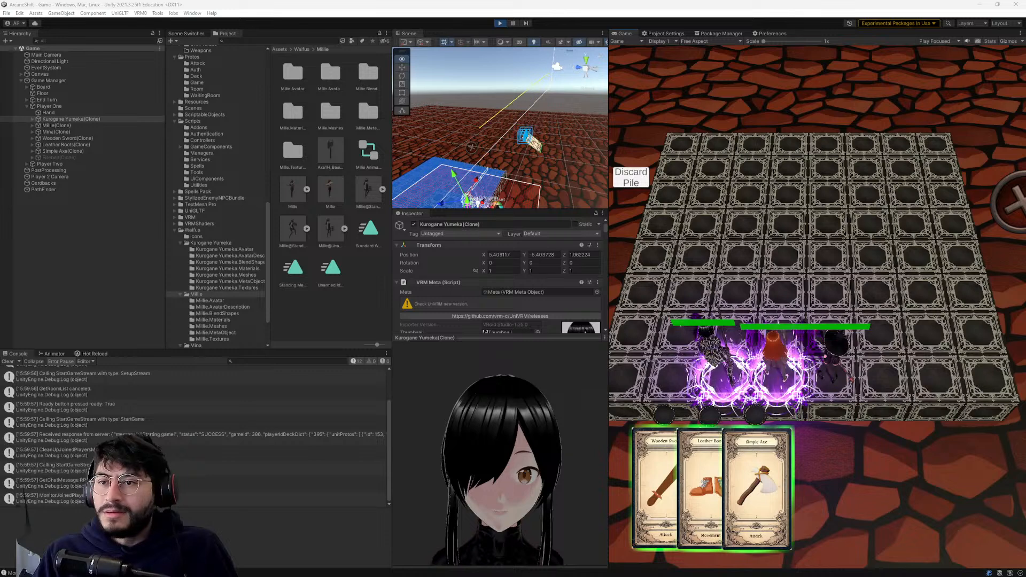
- Switch to the code editor and review the HandleRayCastHit method in RayController.cs
key("alt+Tab")
key("alt+Tab")
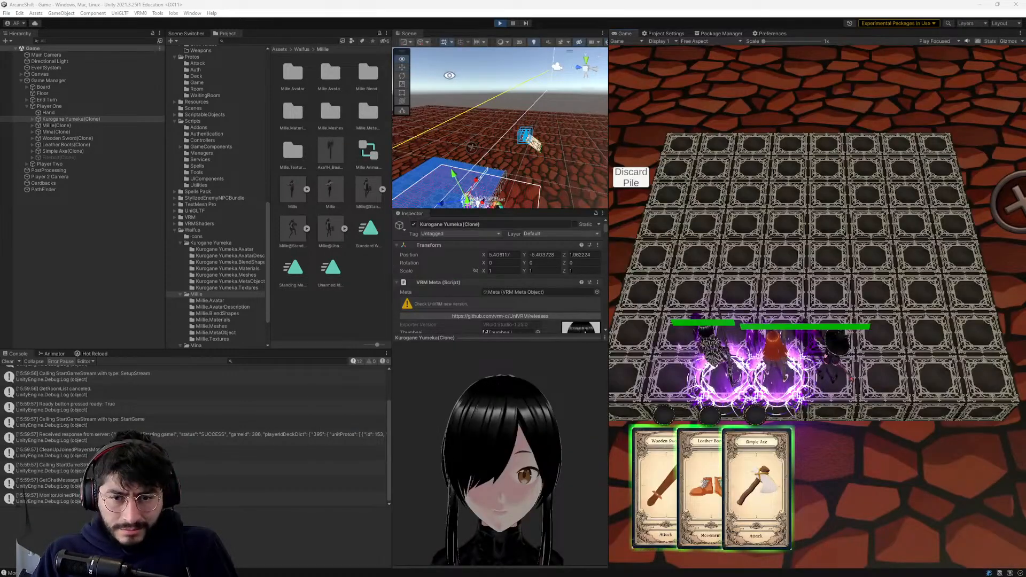
key("alt+Tab")
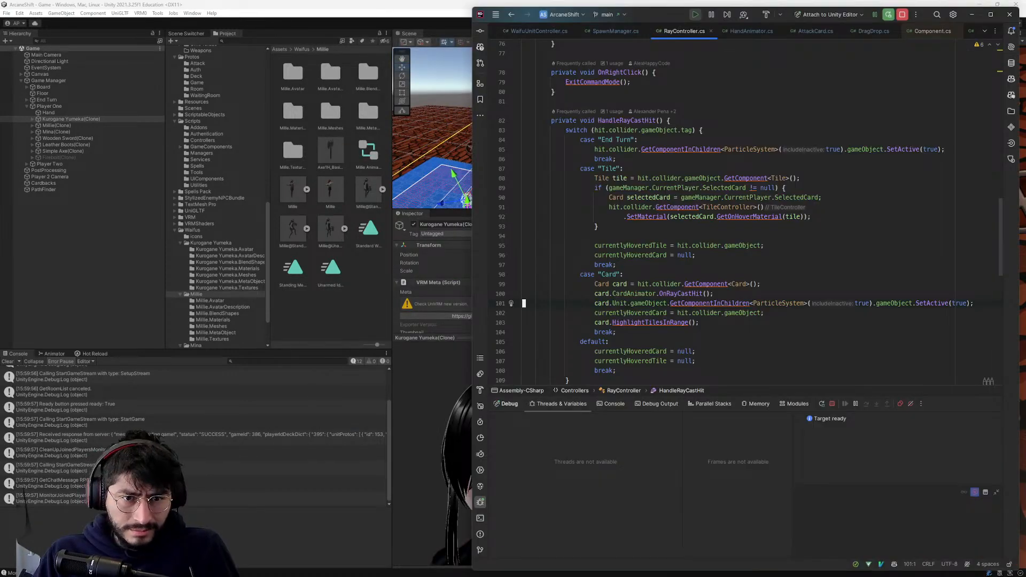
scroll(737, 214, "down", 1)
scroll(737, 213, "up", 1)
left_click(605, 152)
scroll(510, 256, "down", 2)
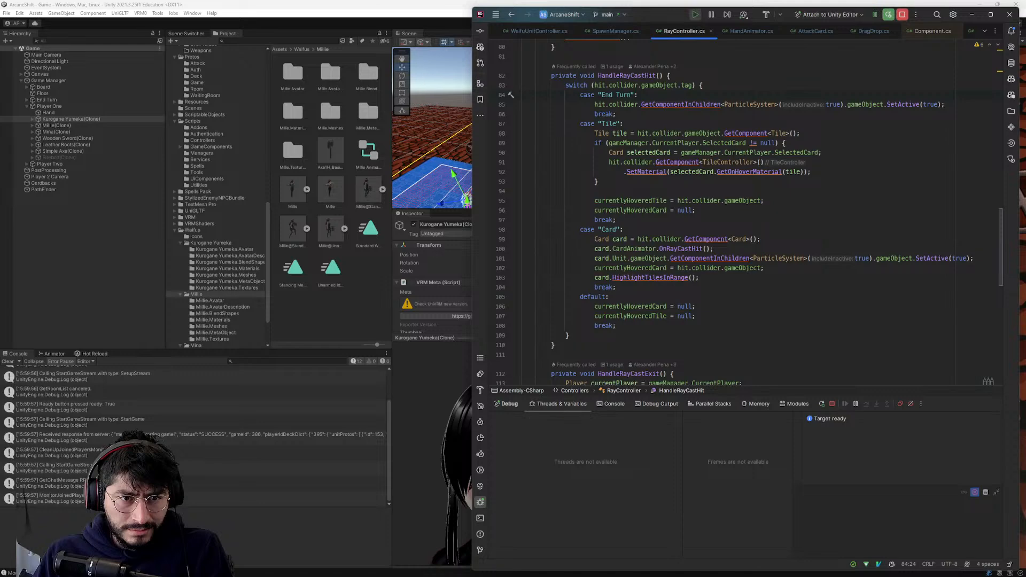
- Test a temporary breakpoint on the GetComponent<Card>() line of HandleRayCastHit, resume execution and remove the breakpoint
left_click(502, 239)
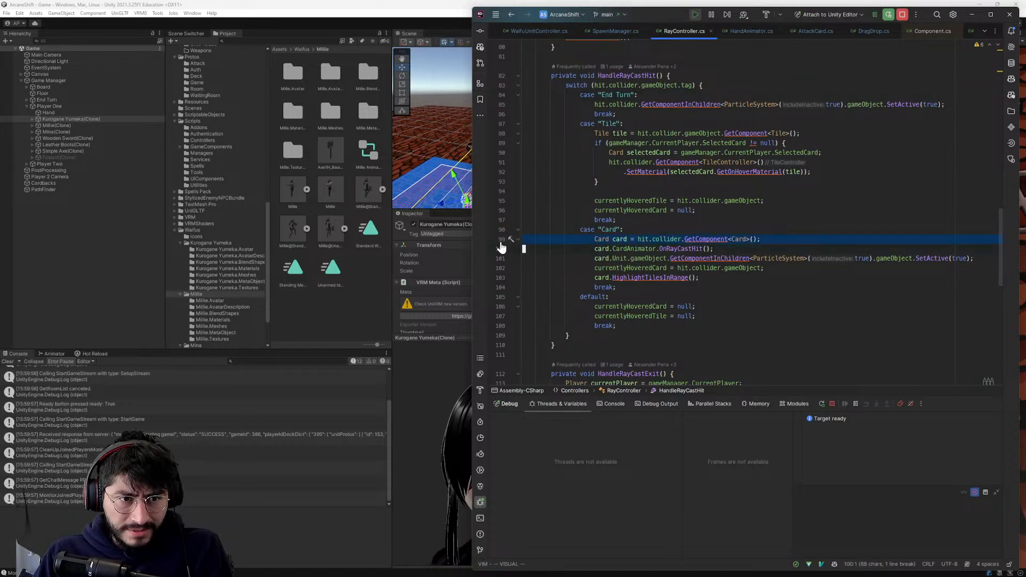
left_click(437, 395)
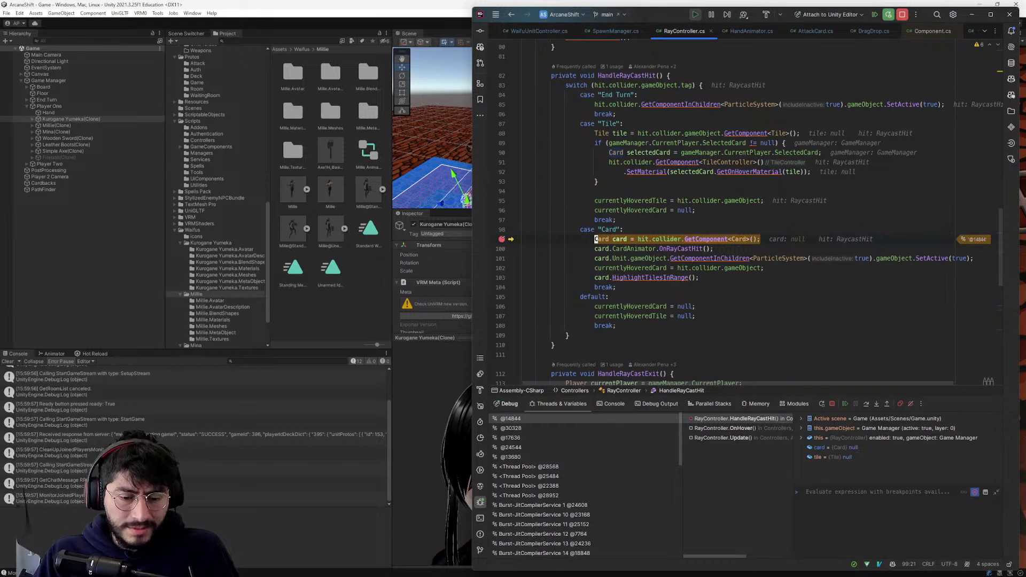
key("F5")
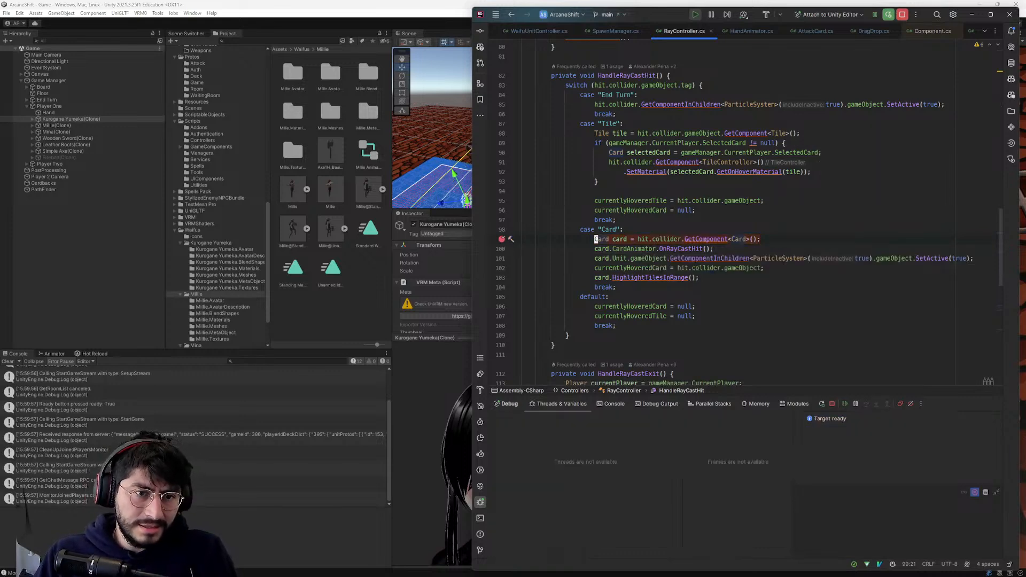
left_click(500, 239)
- Go to OnLeftClick in RayController.cs and set a breakpoint on the player ID check in its "Card" case
scroll(522, 150, "up", 4)
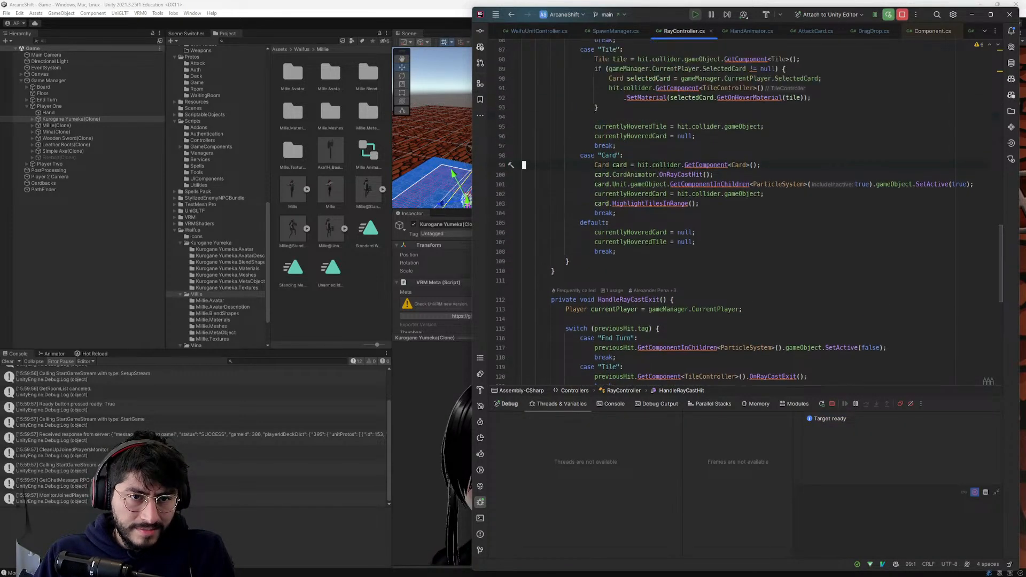
scroll(523, 150, "up", 15)
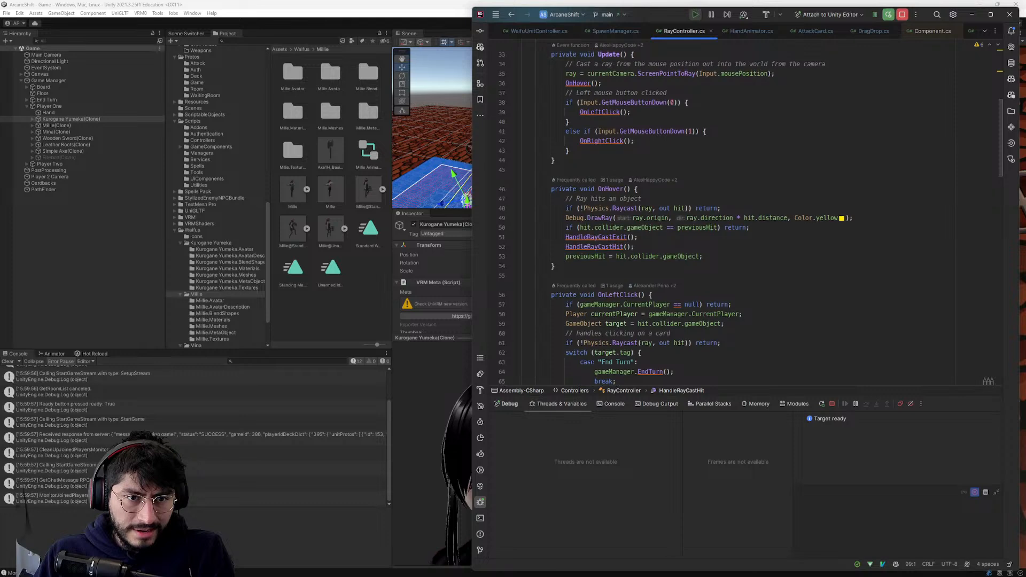
scroll(522, 150, "up", 4)
scroll(617, 208, "down", 8)
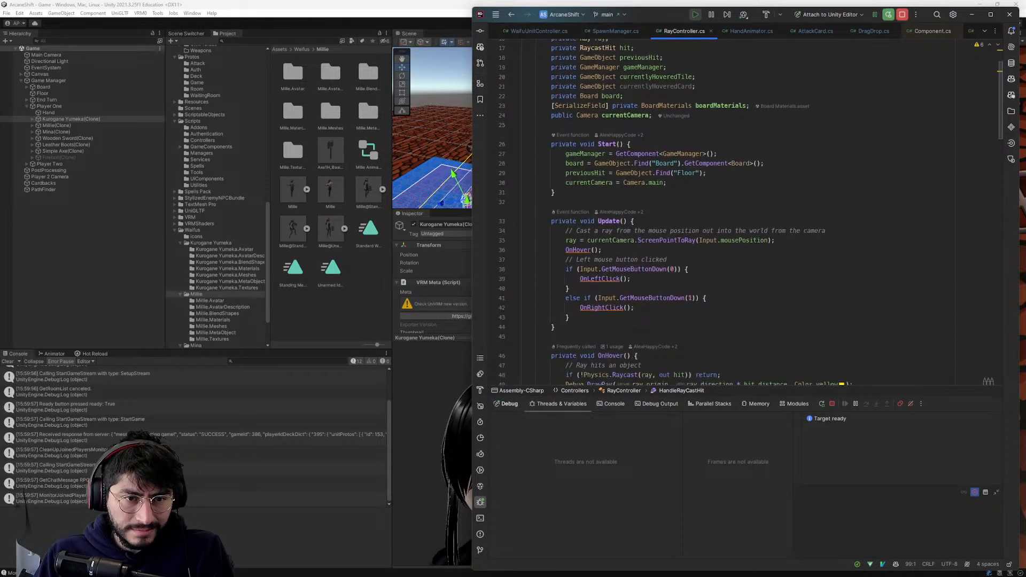
left_click(617, 207)
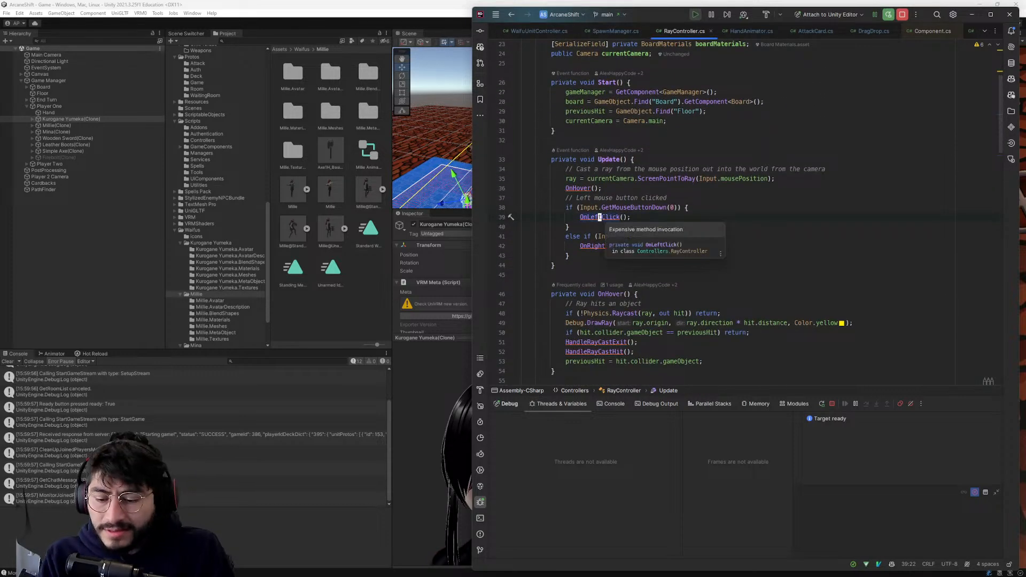
left_click(599, 217, "ctrl")
scroll(511, 148, "down", 2)
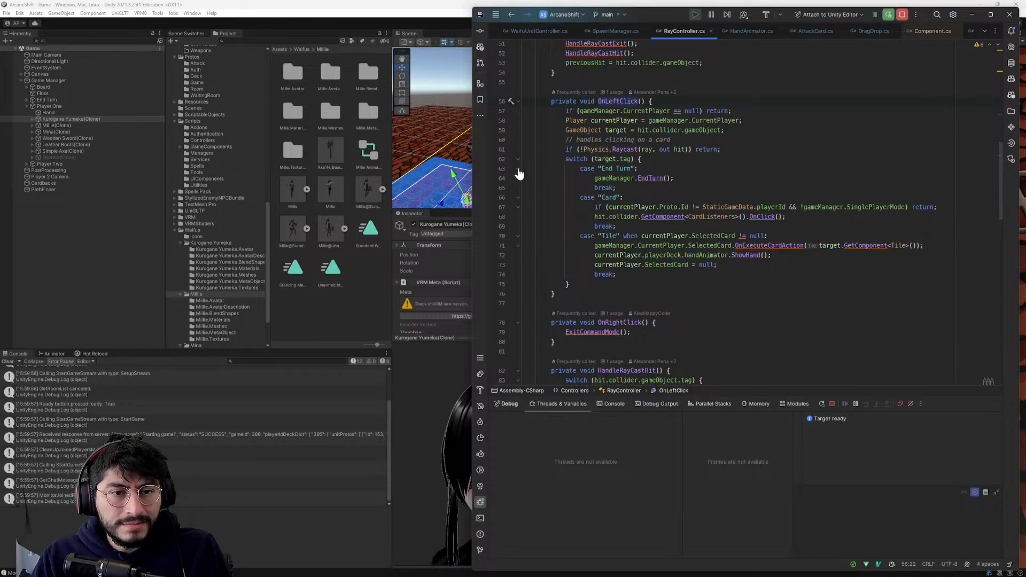
left_click(502, 208)
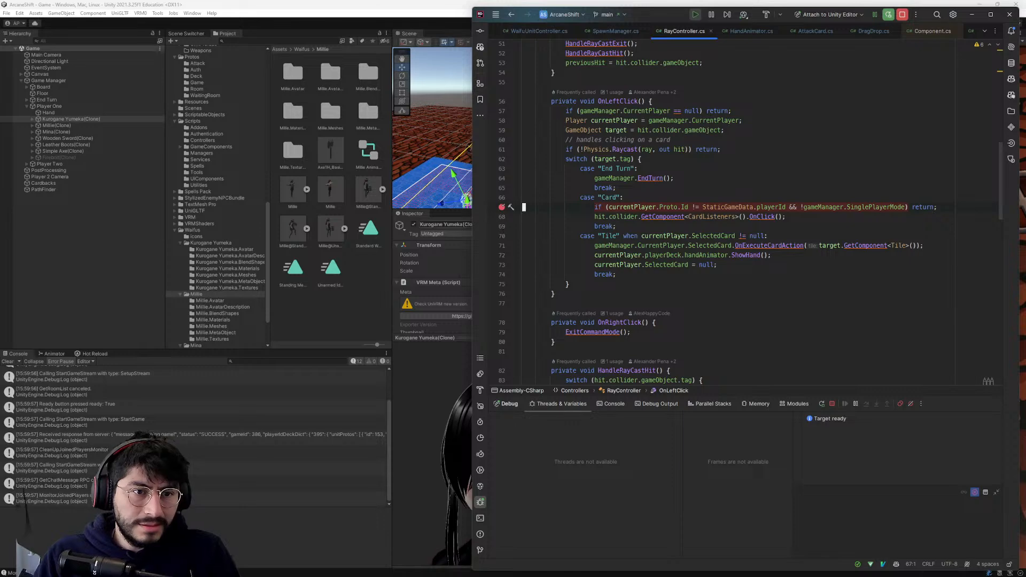
- Play the Leather Boots card in the running game to hit the breakpoint and inspect the values in the player ID check
left_click(431, 449)
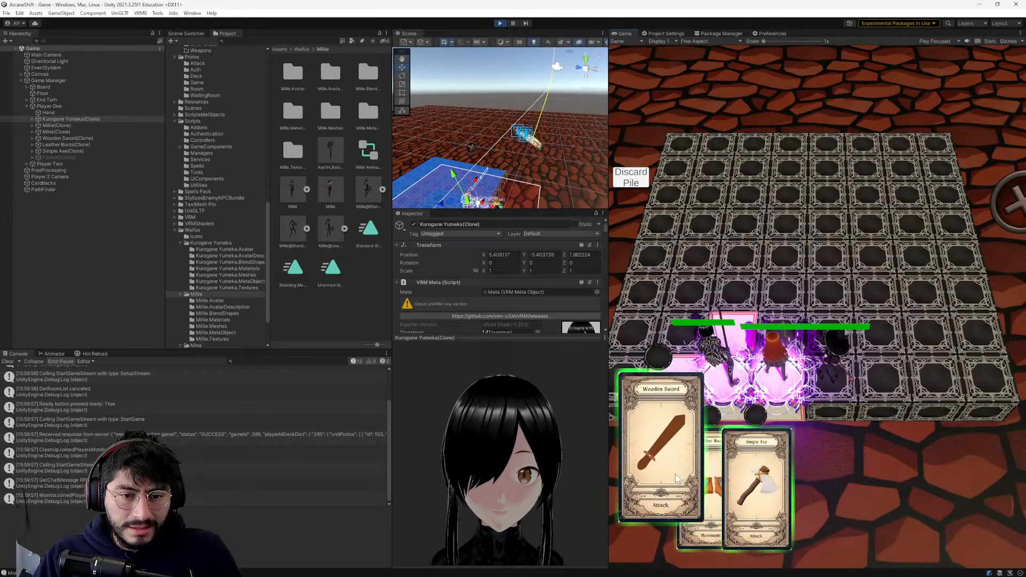
left_click(713, 464)
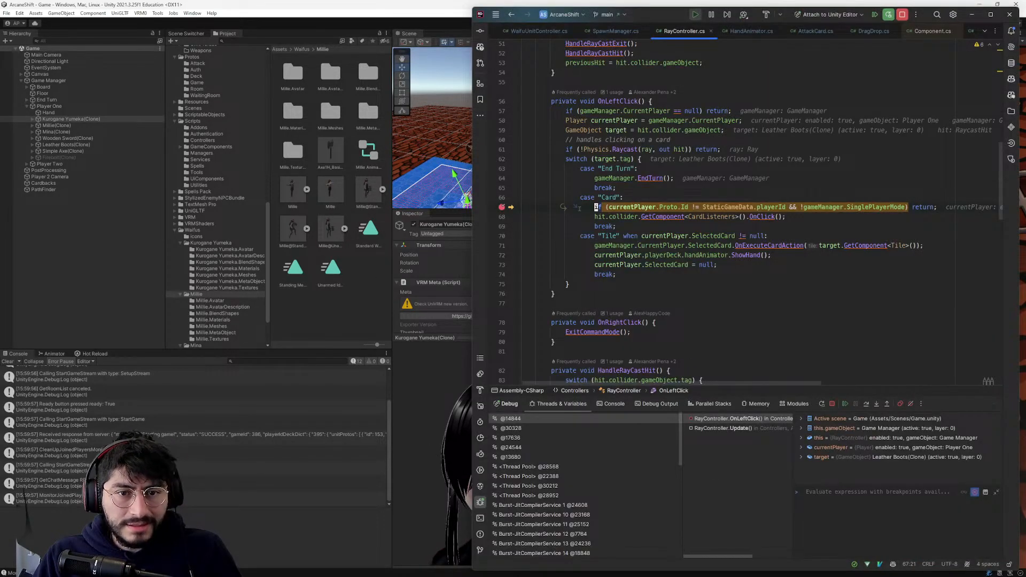
scroll(579, 209, "up", 1)
mouse_move(686, 383)
left_mouse_down()
mouse_move(841, 383)
mouse_move(680, 383)
left_mouse_up()
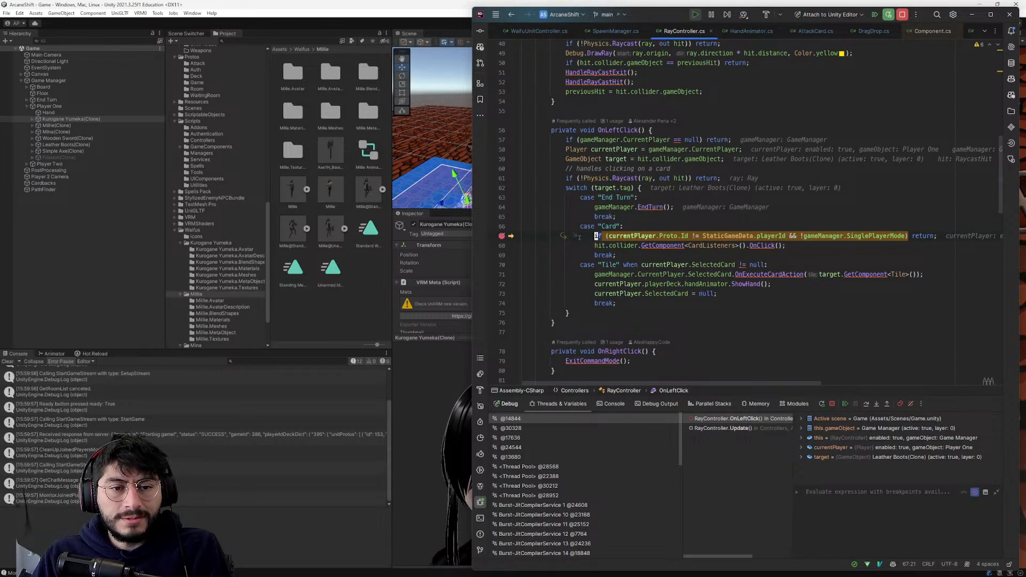
mouse_move(696, 236)
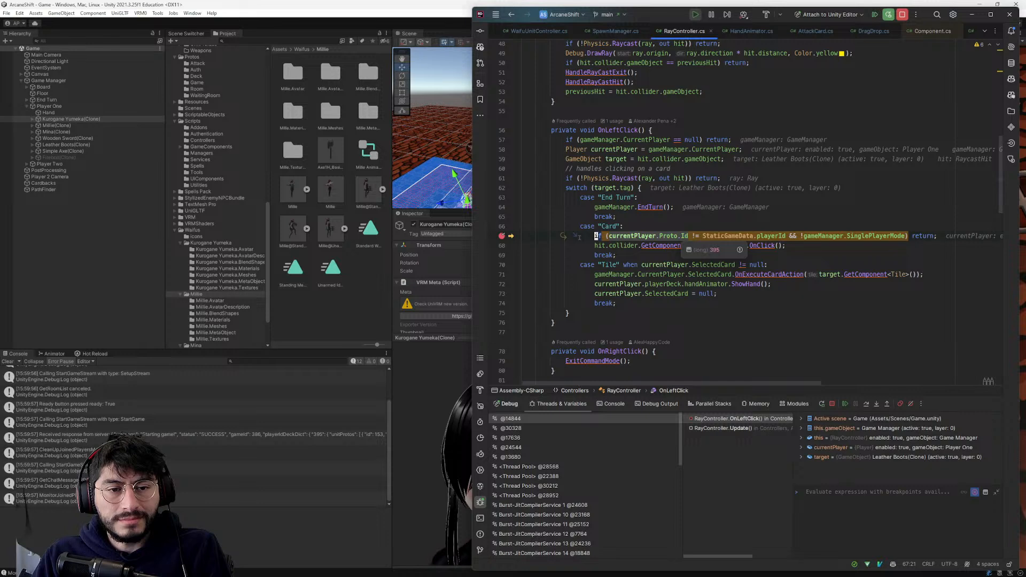
left_click(715, 246)
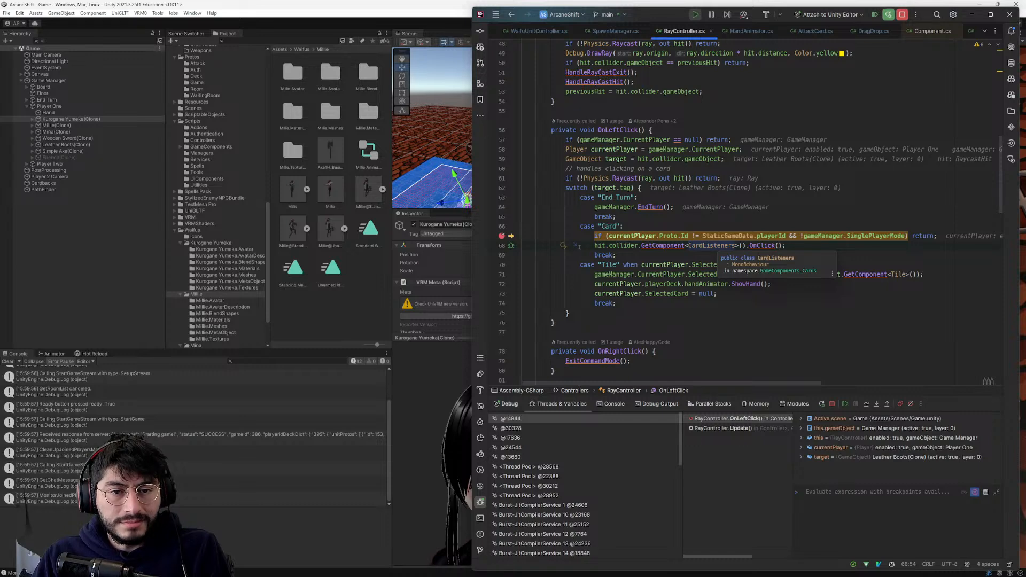
- Open the CardListeners OnClick method and continue execution to a breakpoint on its card.HighlightTilesInRange() line
left_click(758, 246)
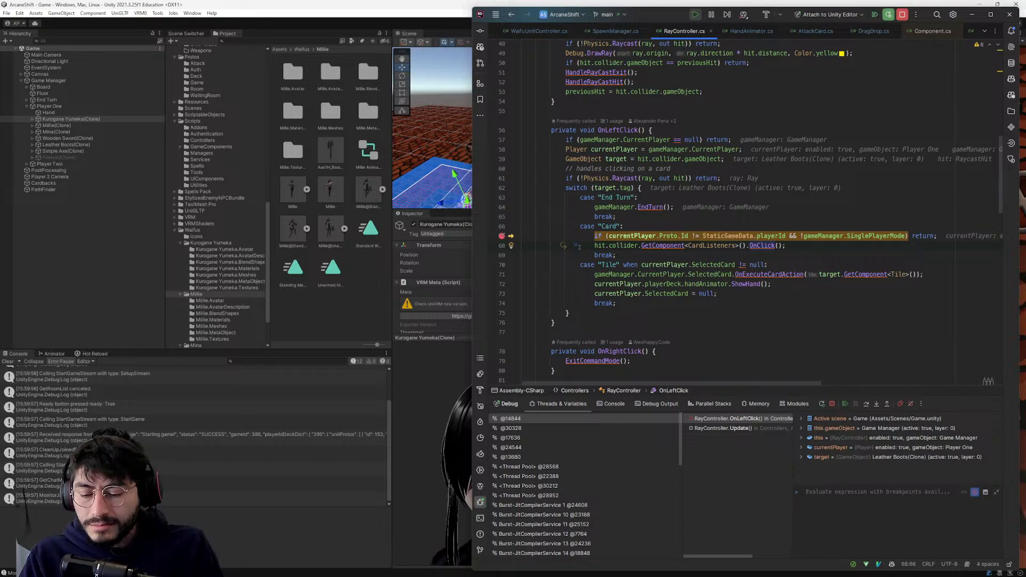
key("ctrl+b")
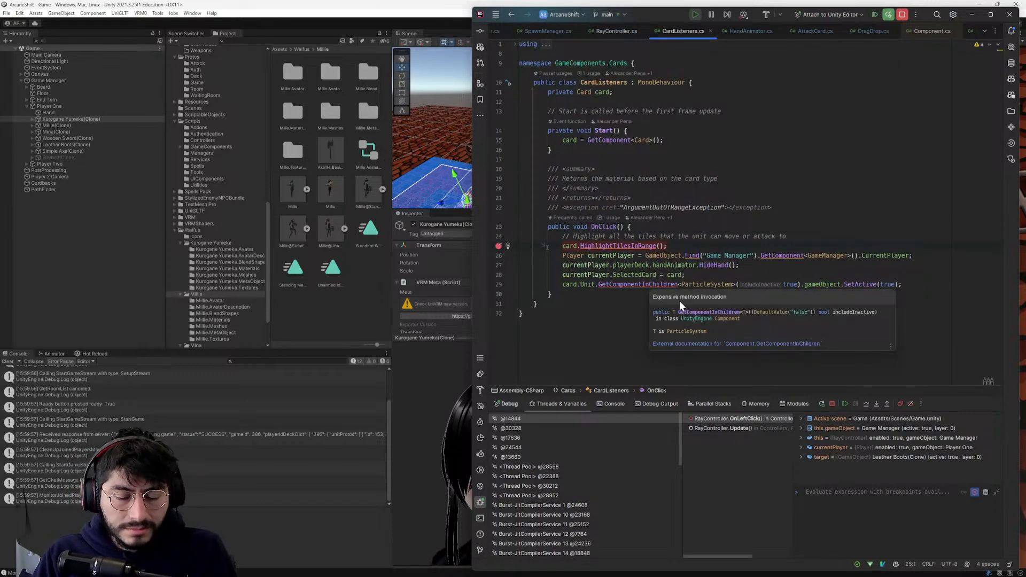
key("F5")
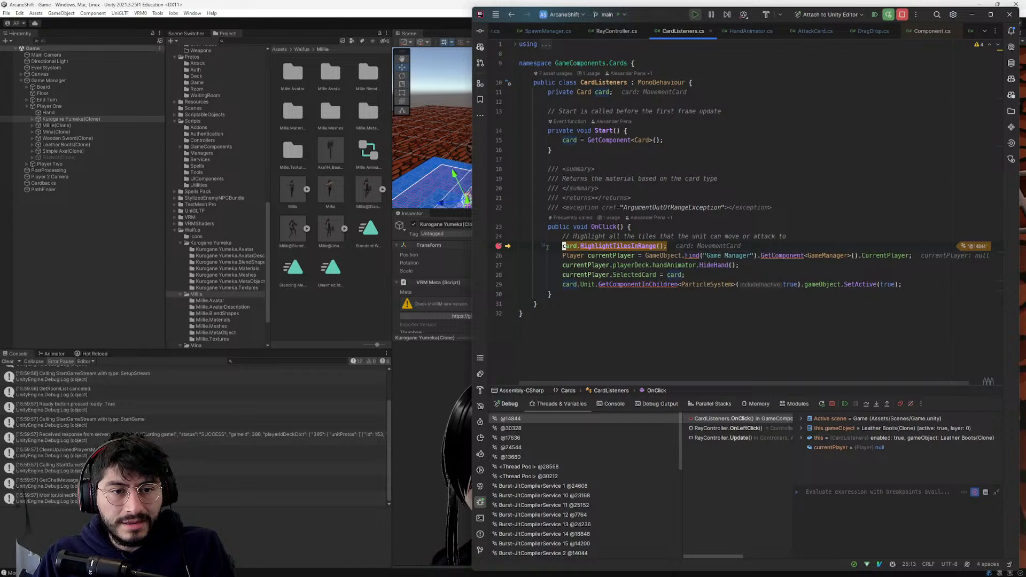
- Set a breakpoint on the currentPlayer.playerDeck.handAnimator.HideHand() line of OnClick in CardListeners.cs and continue execution to it
mouse_move(601, 256)
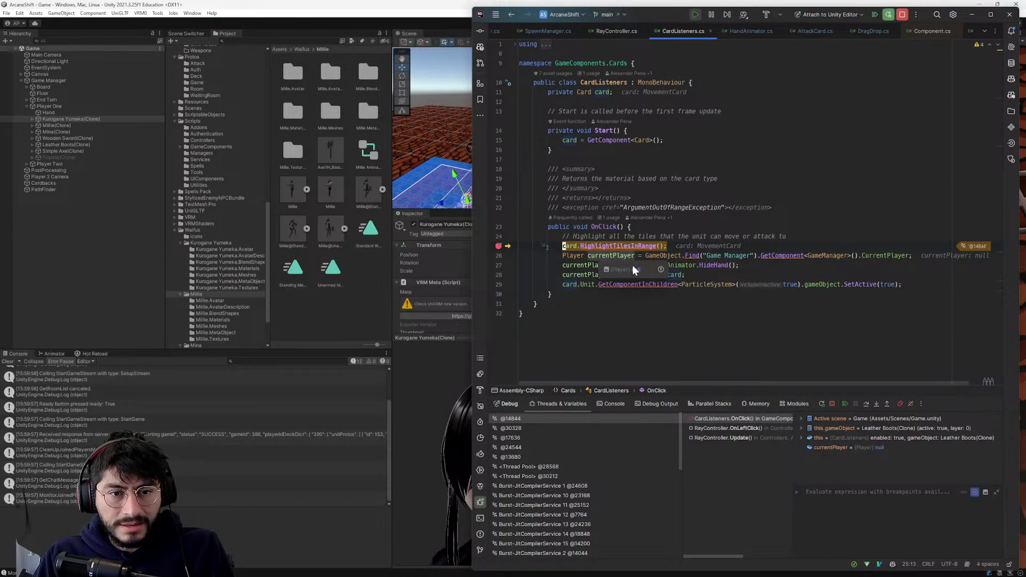
left_click(697, 266)
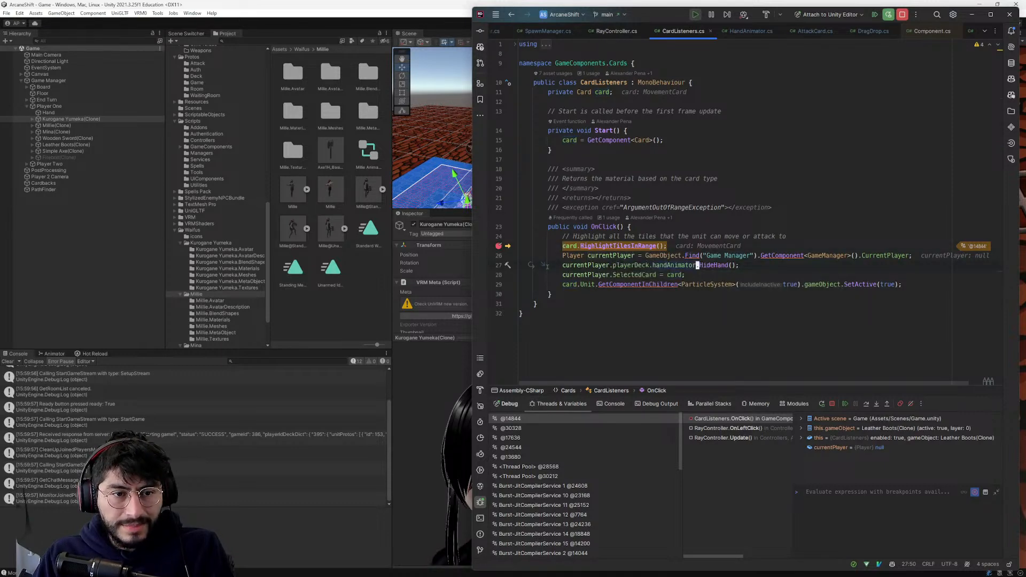
mouse_move(672, 266)
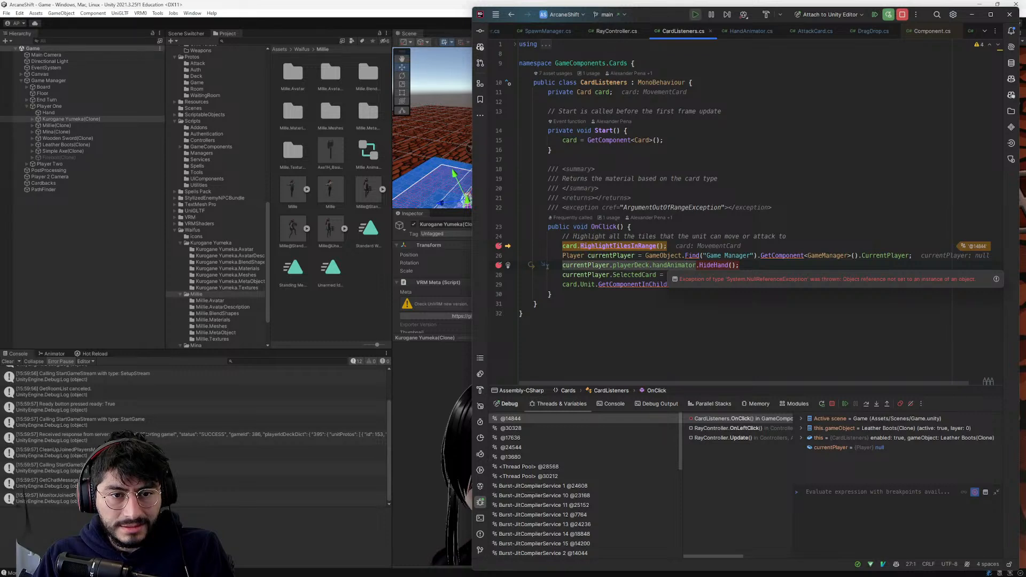
mouse_move(588, 266)
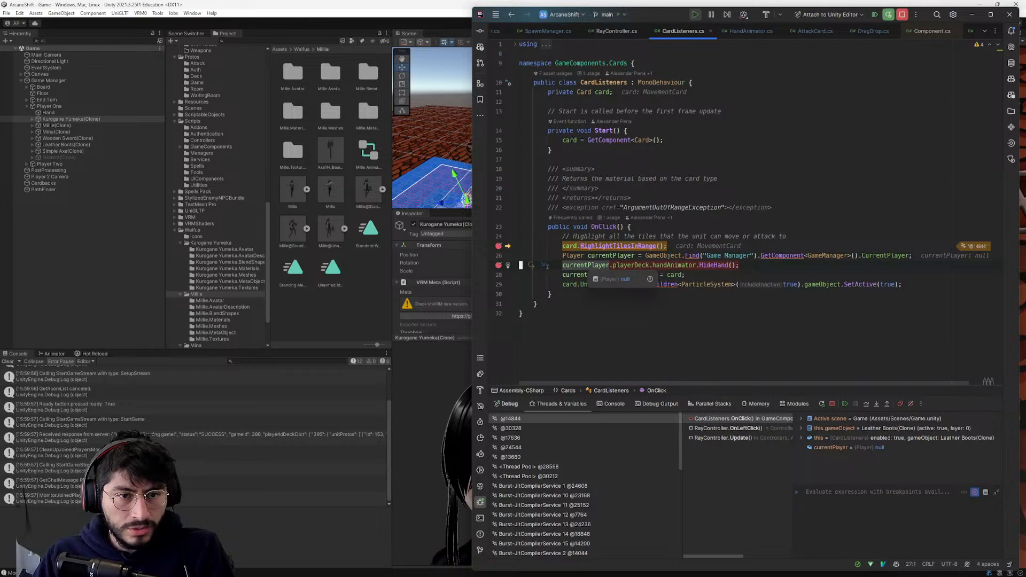
left_click(575, 265)
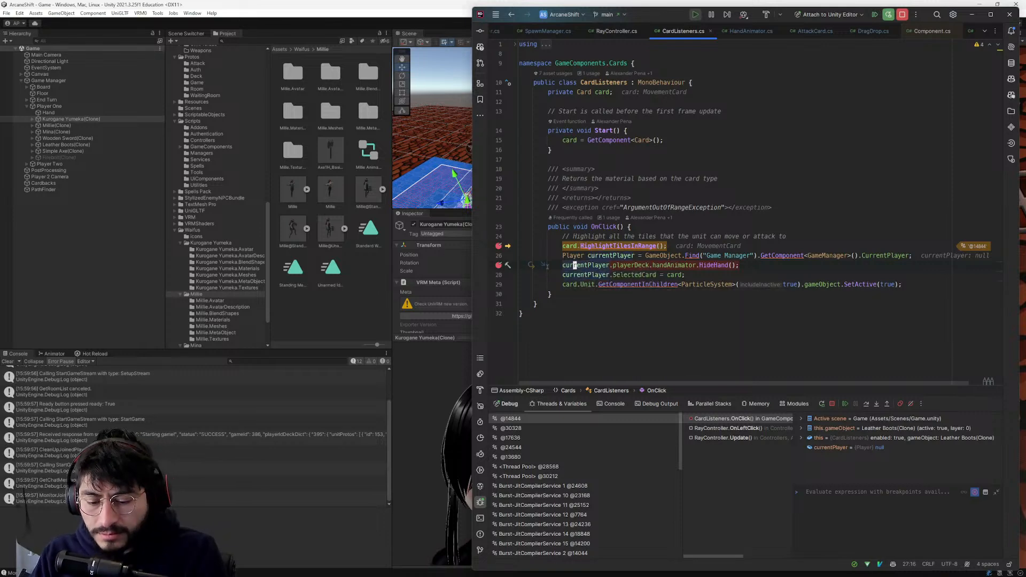
key("F8")
- Go to the HideHand definition in HandAnimator.cs, set a breakpoint on its playerDeck.cards.ForEach line and continue execution to it
mouse_move(626, 266)
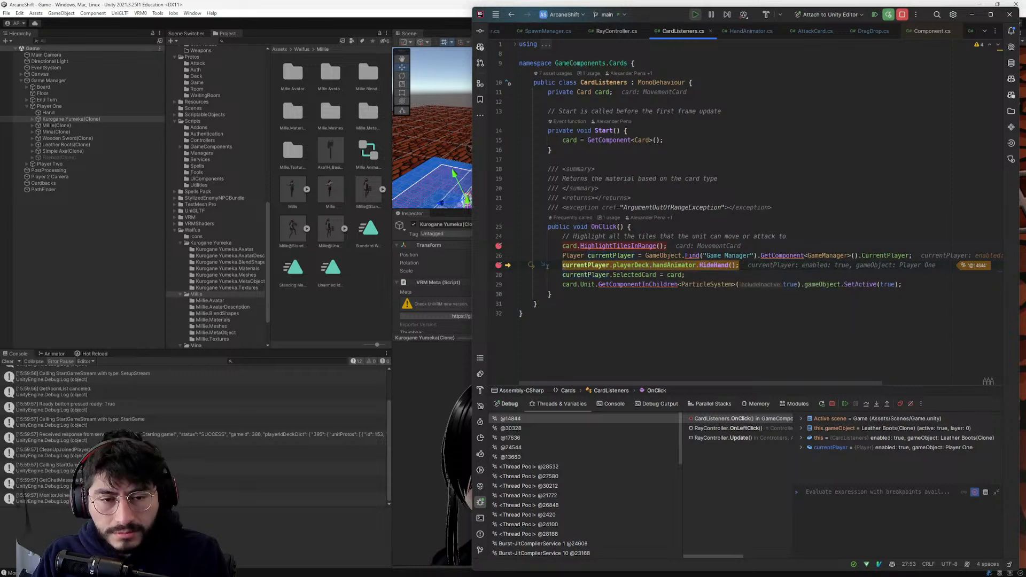
key("g")
key("d")
key("j")
key("w")
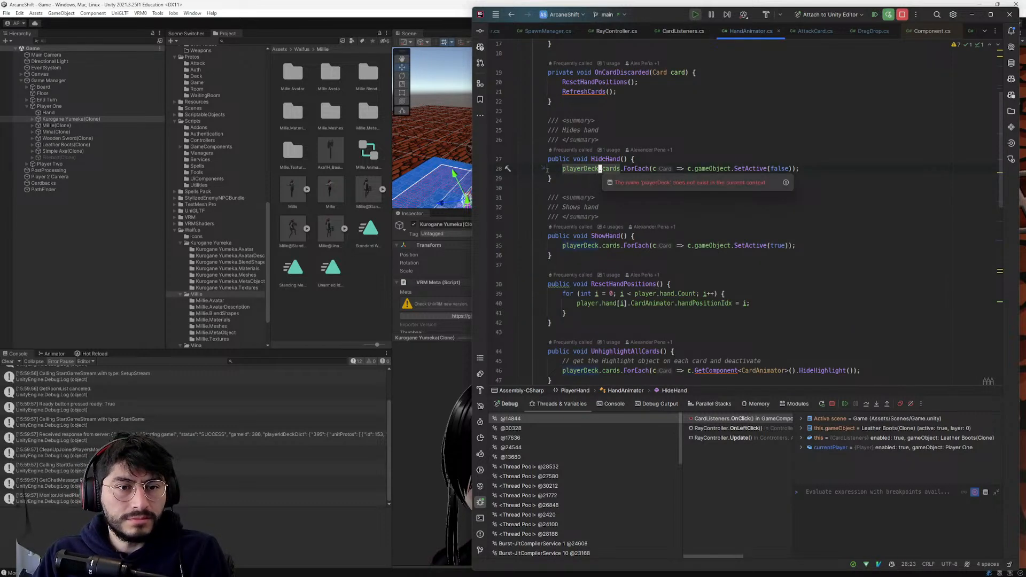
left_click(497, 171)
left_click(559, 195)
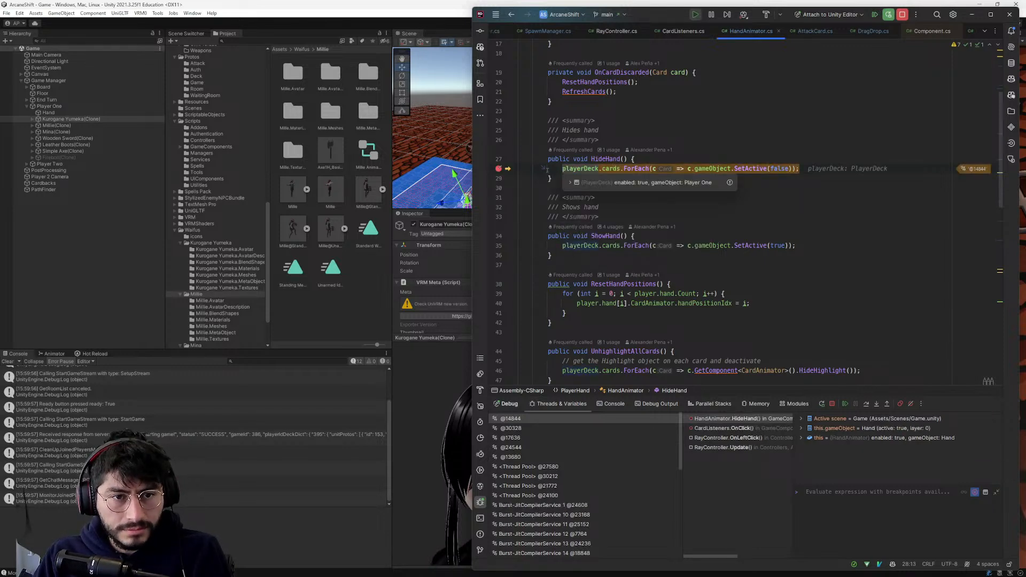
- Inspect the contents of playerDeck.cards in HideHand and review how HandAnimator assigns playerDeck
left_click(626, 181)
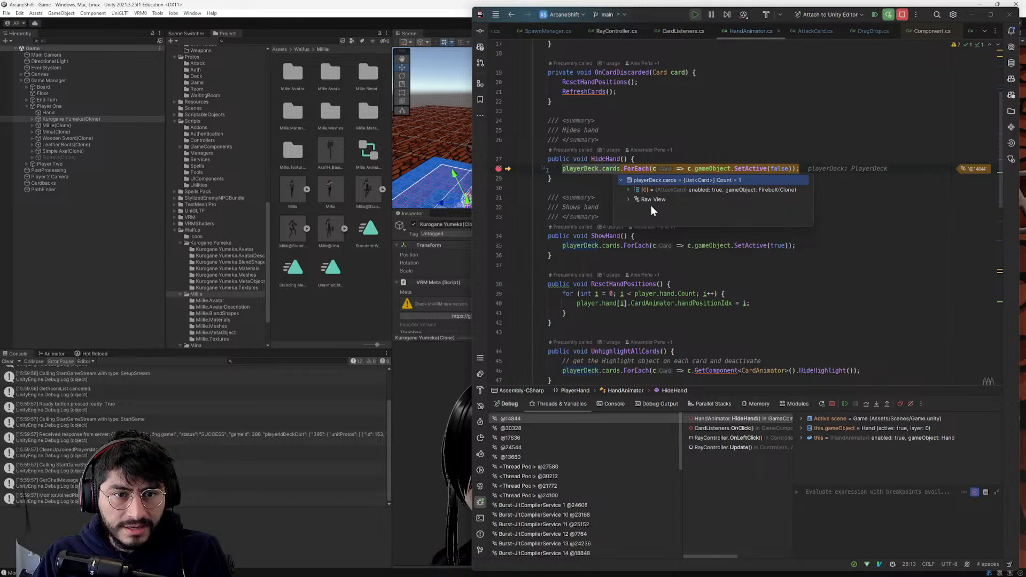
left_click(628, 190)
left_click(629, 190)
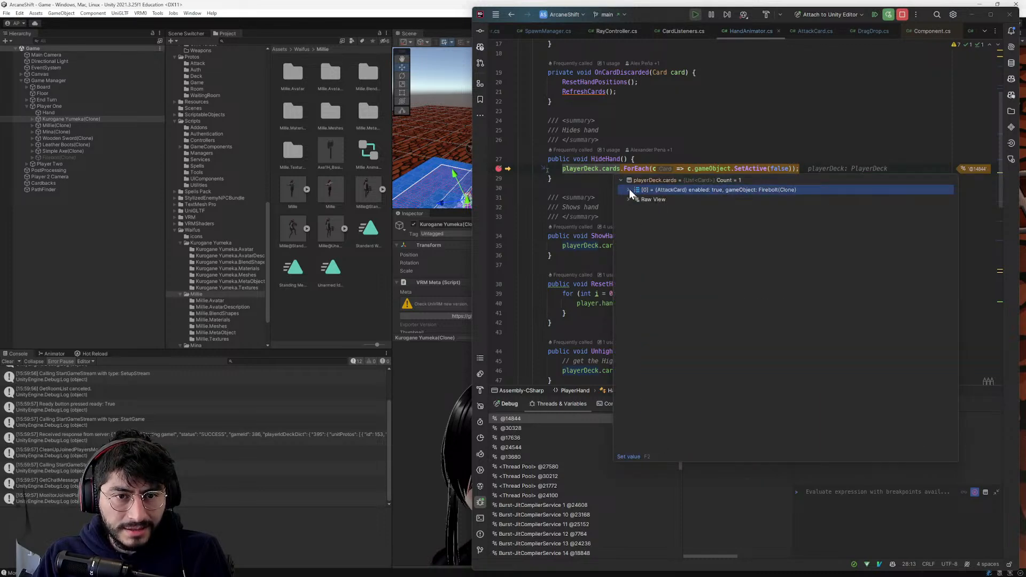
left_click(614, 169)
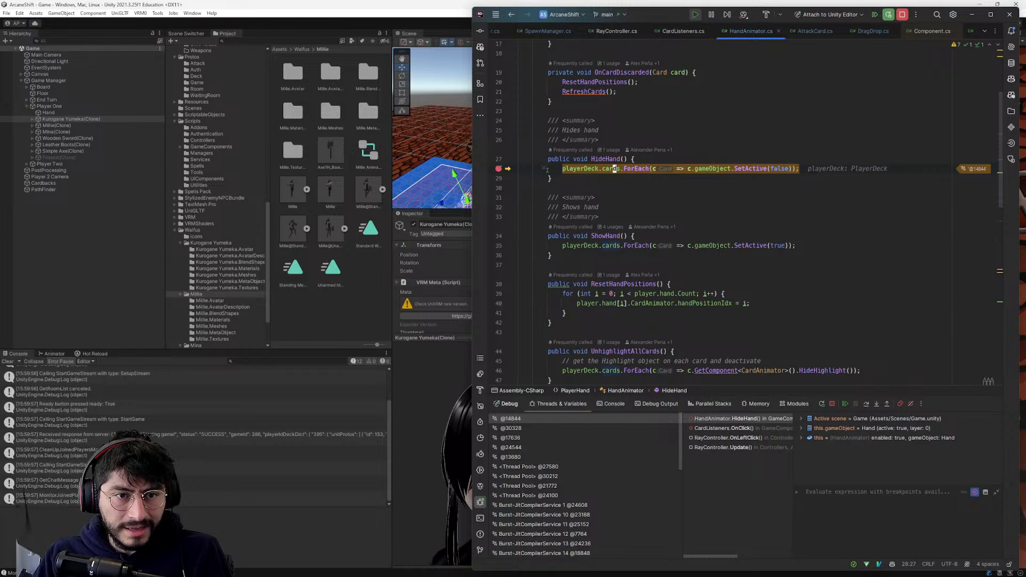
scroll(614, 170, "up", 4)
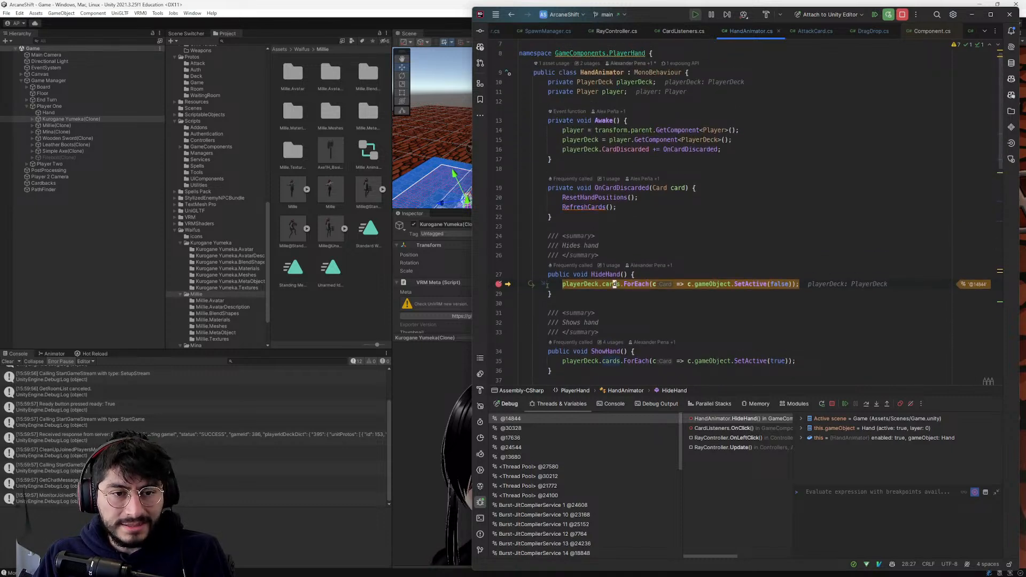
mouse_move(614, 284)
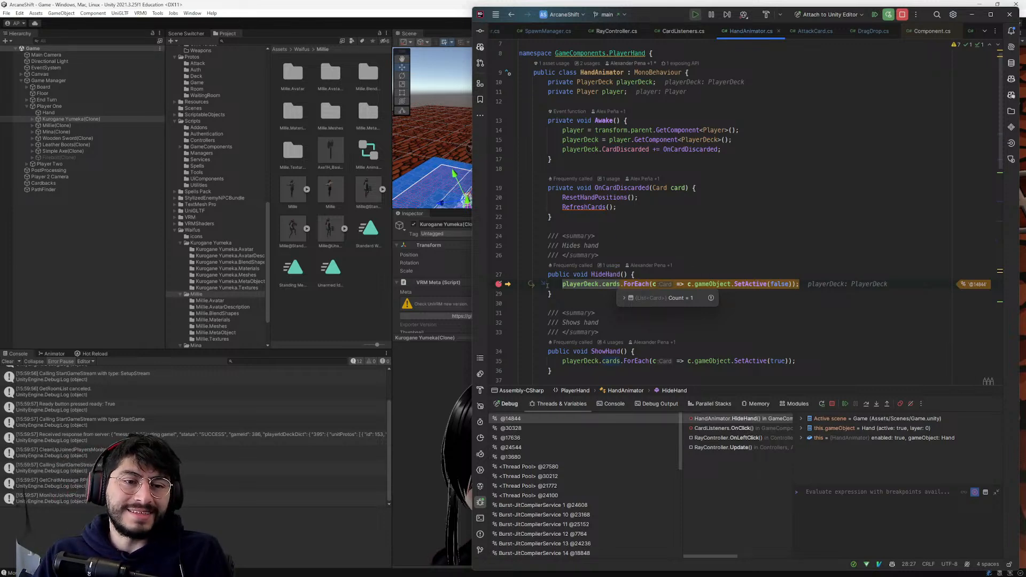
left_click(582, 284)
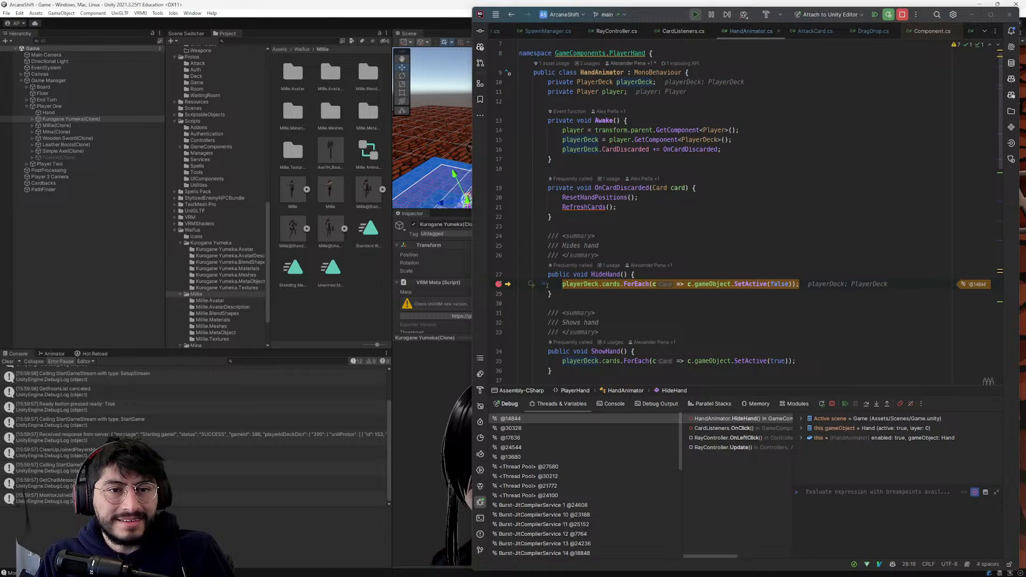
- Reset the HideHand breakpoint to the whole playerDeck.cards.ForEach statement and resume execution
left_click(497, 285)
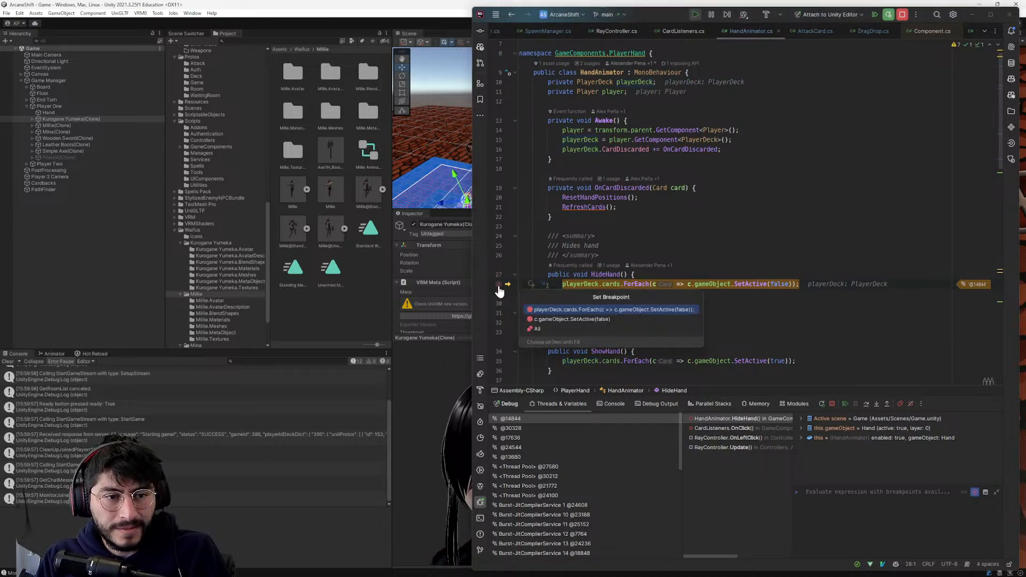
left_click(548, 310)
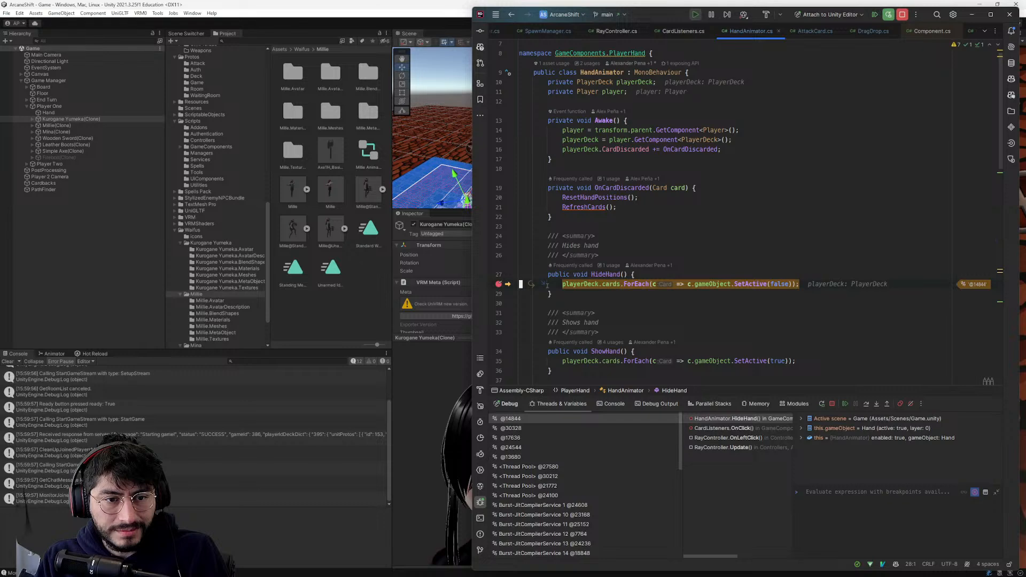
key("F5")
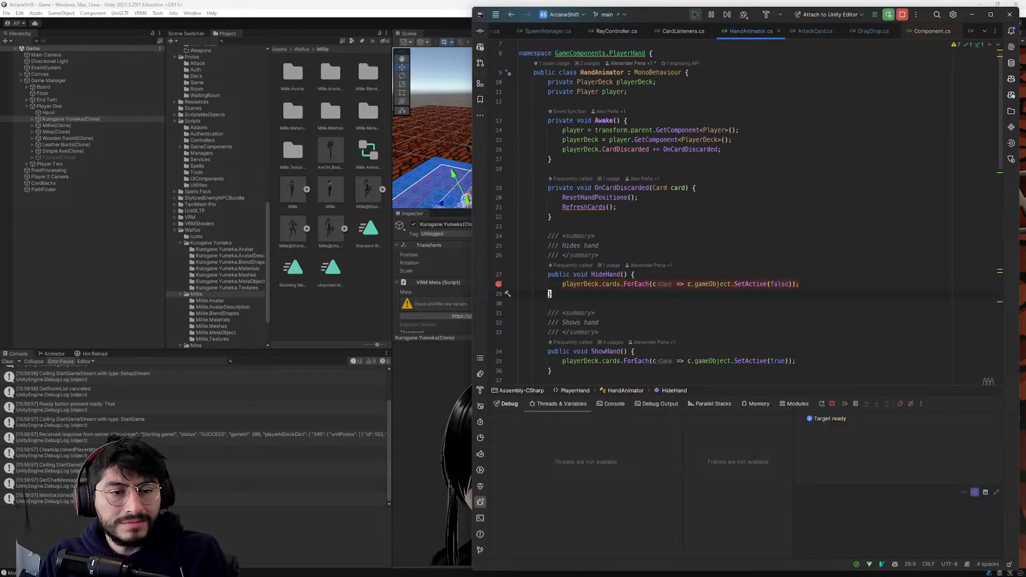
- Switch to Unity and inspect the Player One object and the Discard Pile object with its button under Canvas
key("alt+Tab")
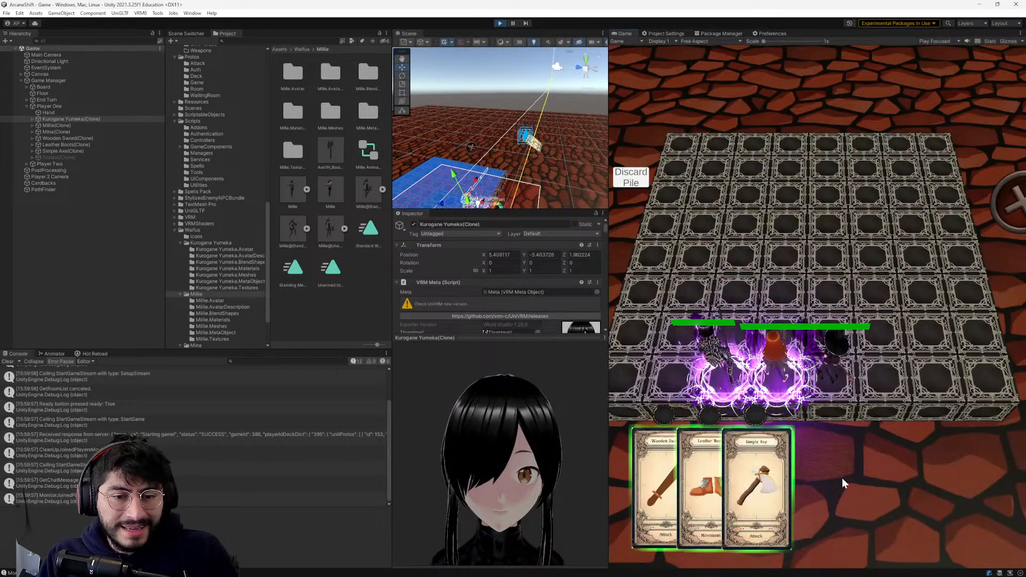
left_click(43, 106)
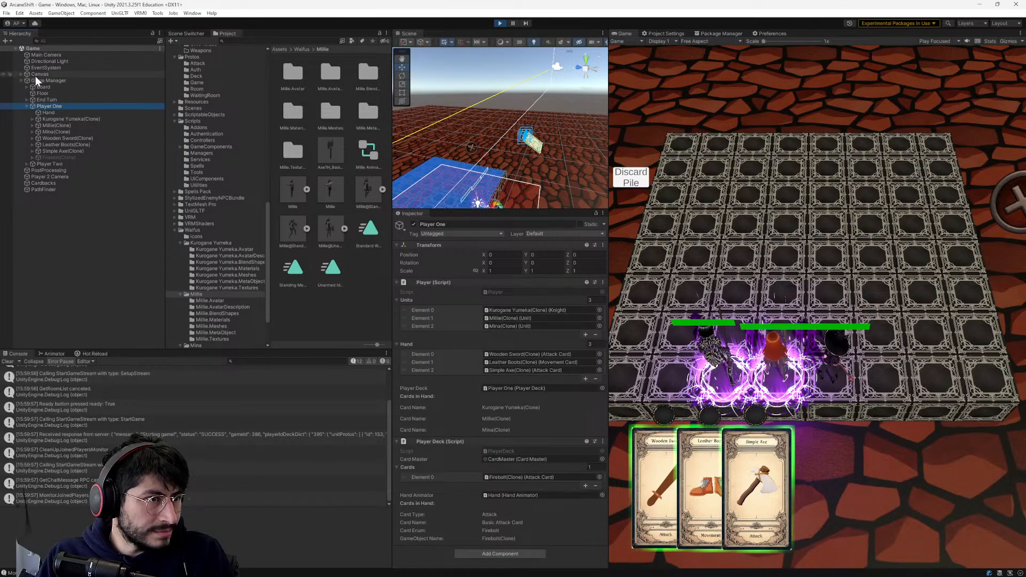
left_click(21, 73)
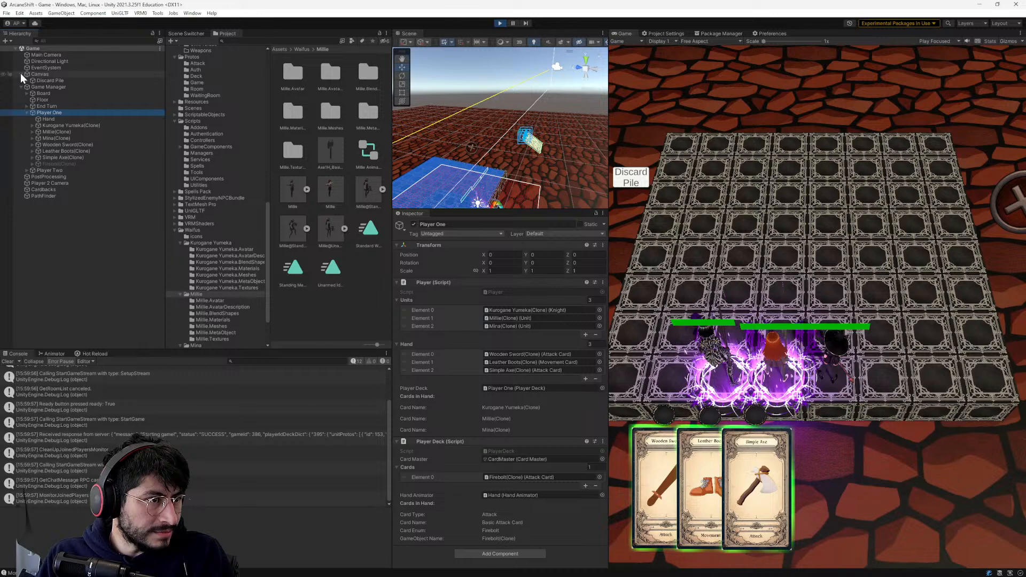
left_click(26, 80)
left_click(46, 81)
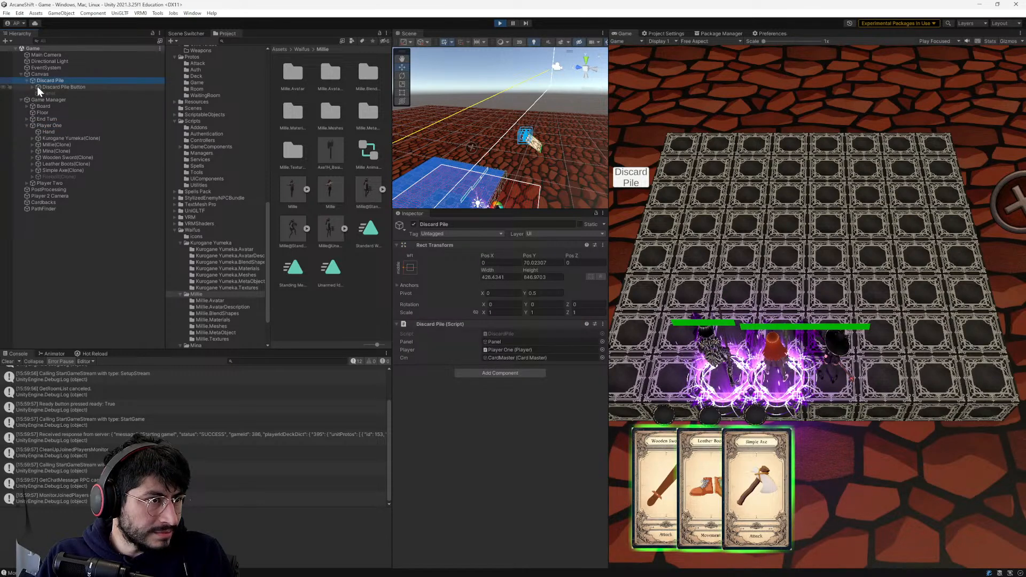
left_click(32, 86)
double_click(46, 80)
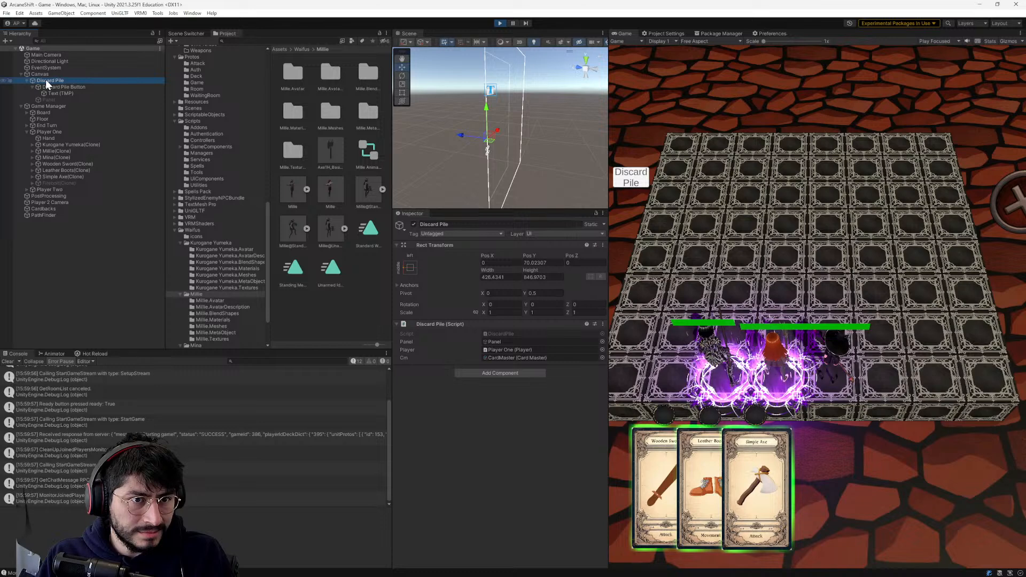
- Frame Kurogane Yumeka(Clone) in the Scene view, then return to Player One's components and look around the scene
double_click(49, 145)
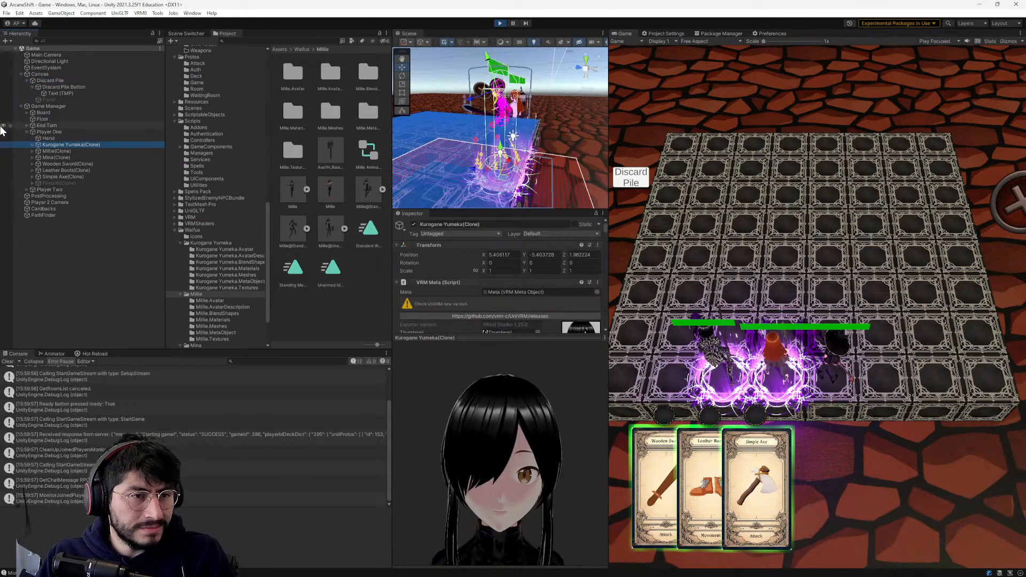
left_click(42, 133)
scroll(484, 117, "down", 4)
left_click_drag(484, 94, 410, 119, "alt")
middle_click_drag(412, 119, 467, 132)
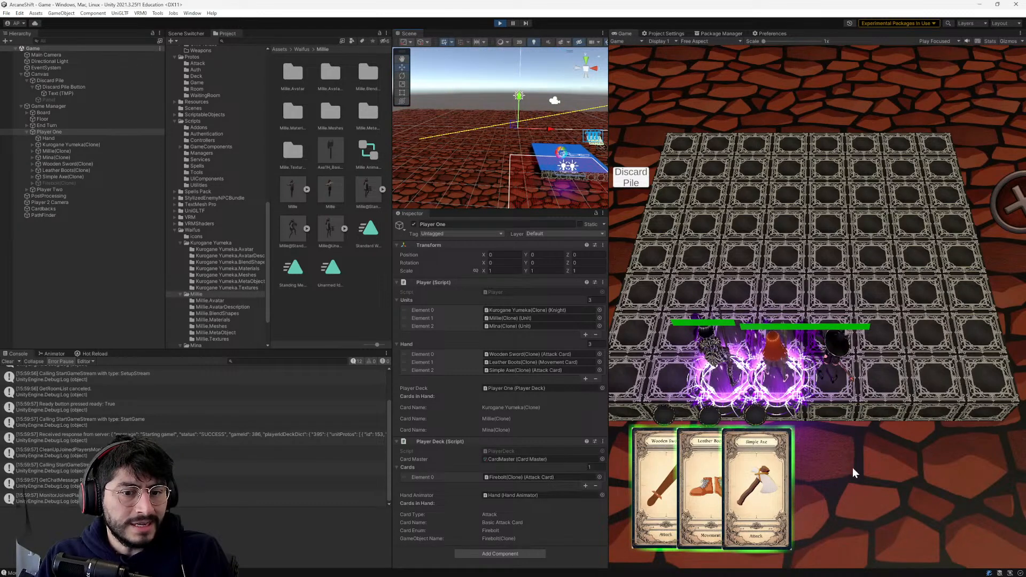
- Play the Leather Boots card again, remove the breakpoints in RayController and CardListeners as they are hit, and resume the game
left_click(697, 482)
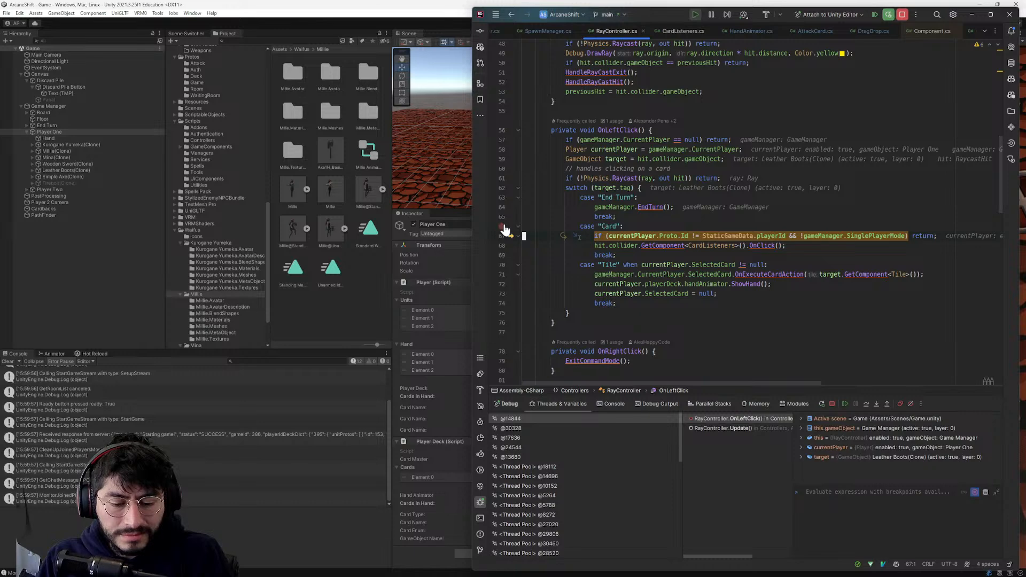
key("F9")
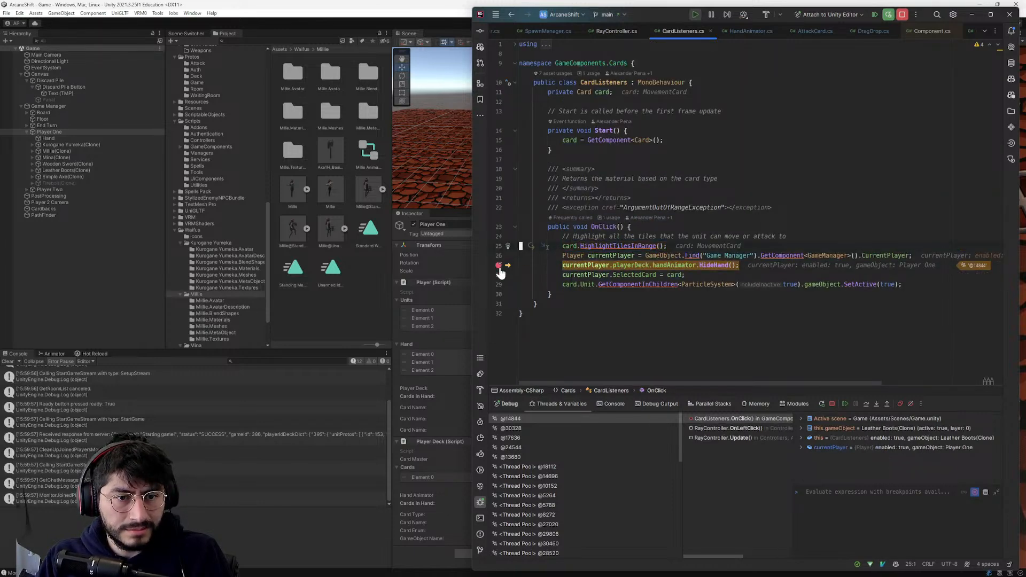
key("F7")
key("F9")
left_click(518, 162)
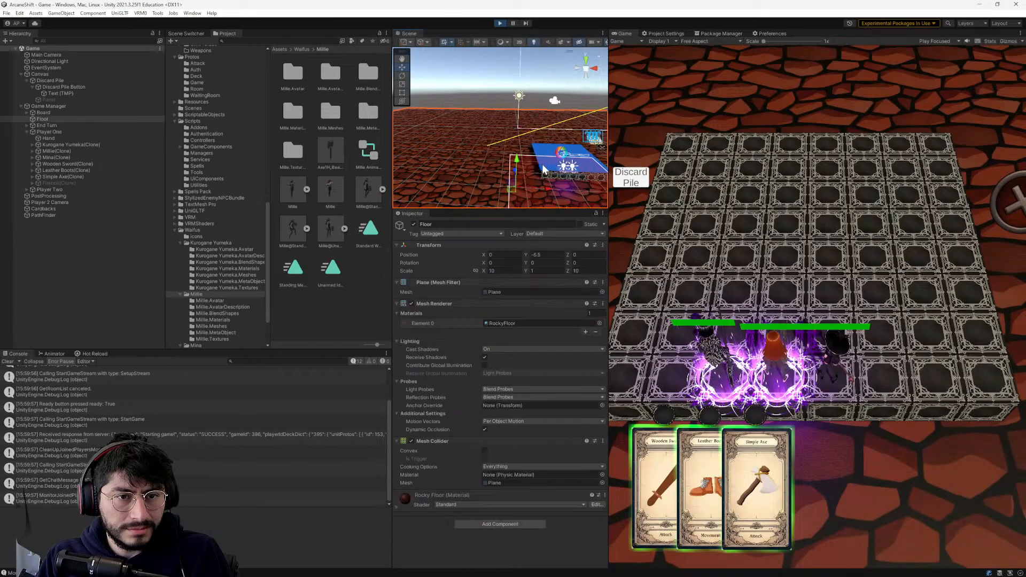
- Examine Player One's Player Deck cards, the Firebolt(Clone) card and the Hand object to compare the deck with the hand
mouse_move(716, 489)
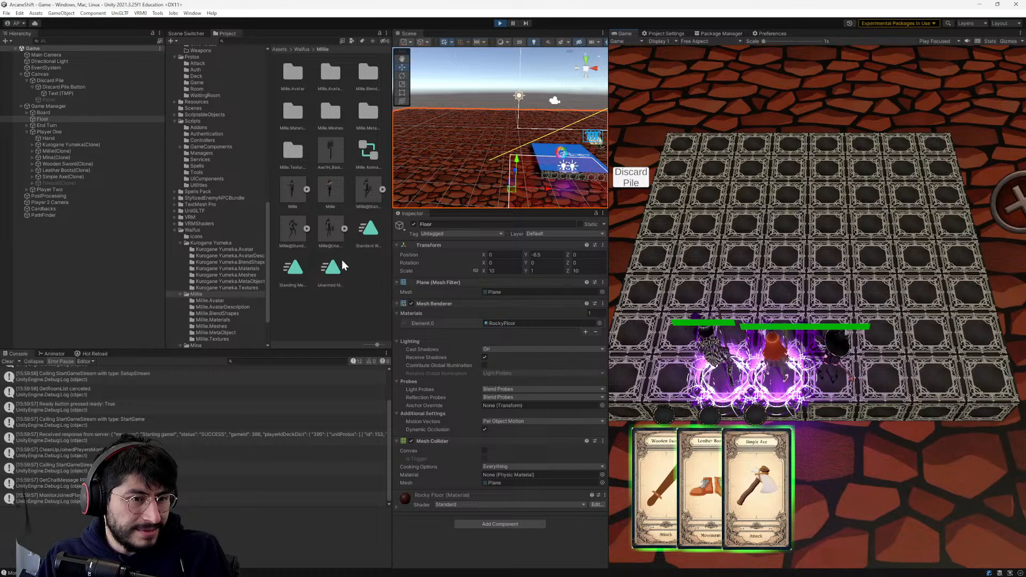
left_click(54, 131)
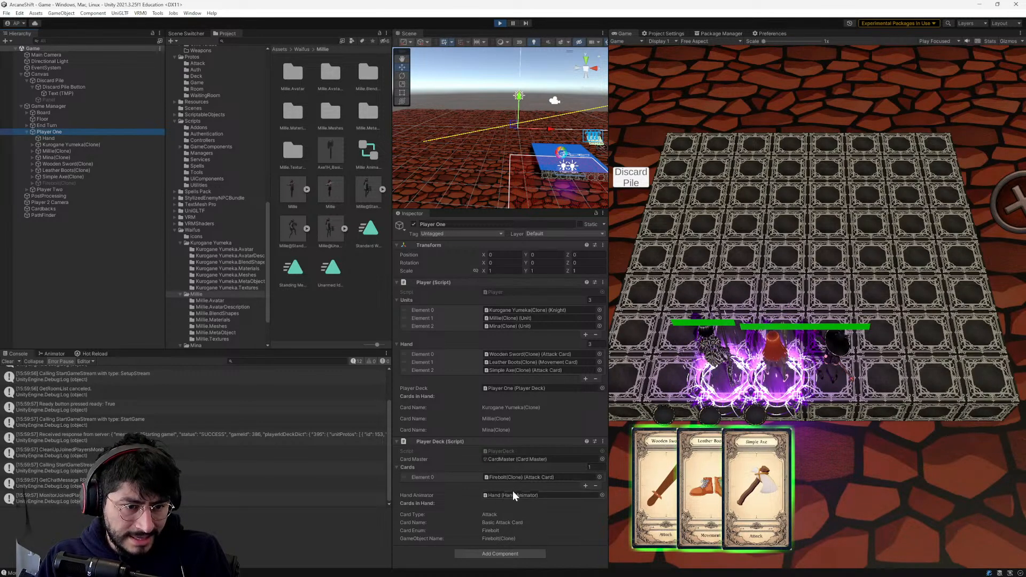
double_click(520, 478)
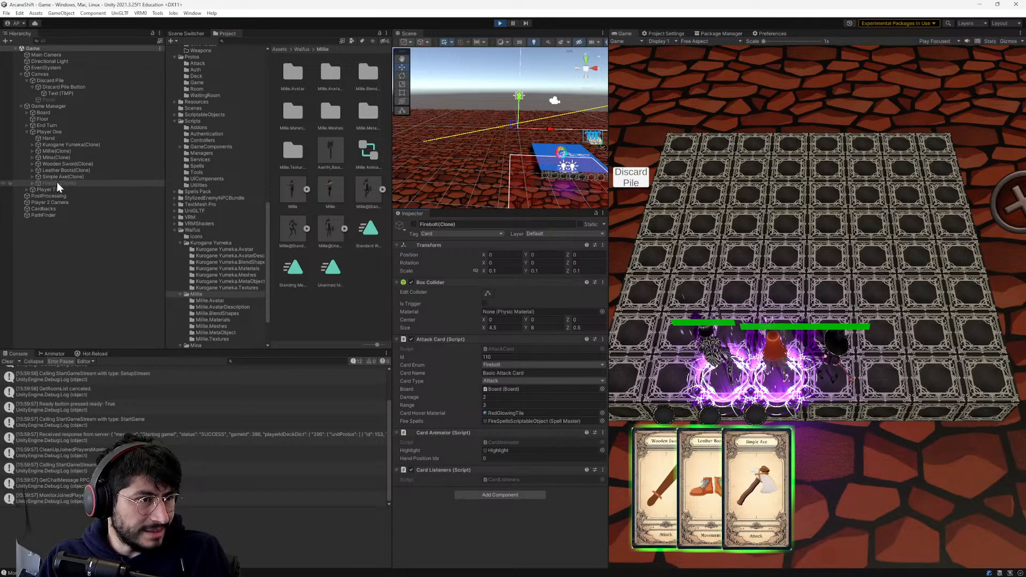
left_click(50, 143)
left_click(49, 138)
left_click(50, 146)
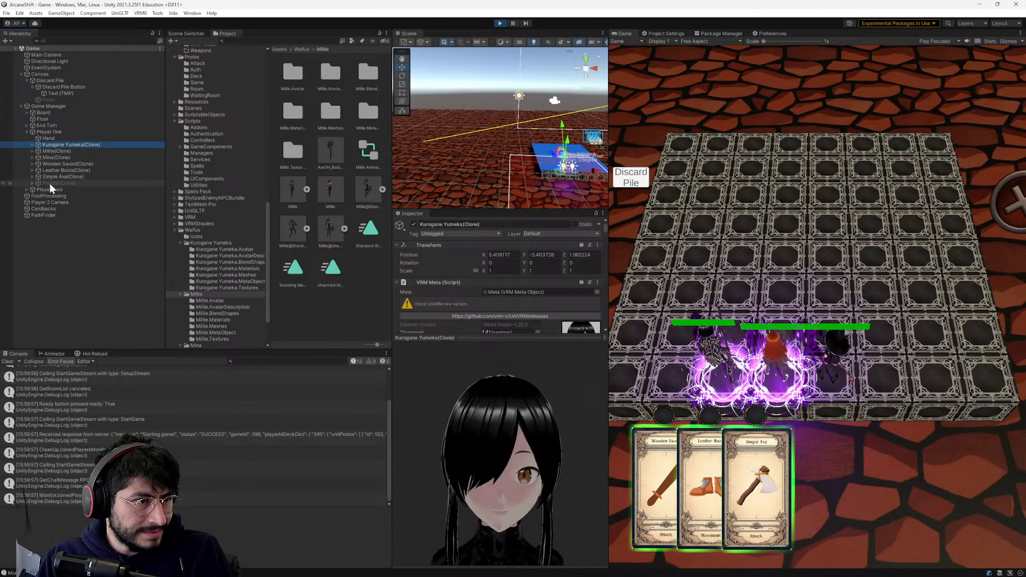
left_click(50, 184)
left_click(43, 139)
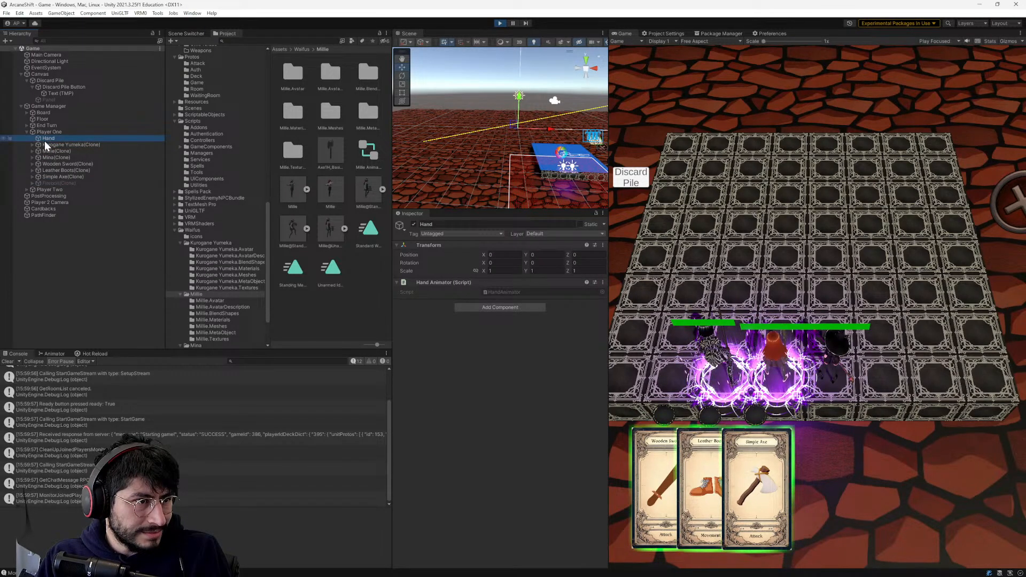
left_click(44, 132)
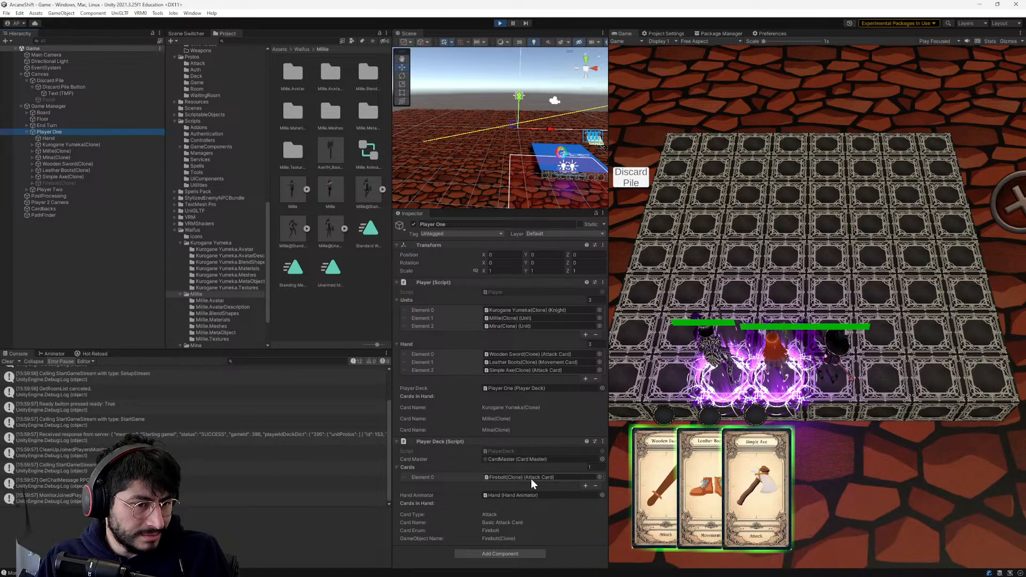
left_click(495, 412)
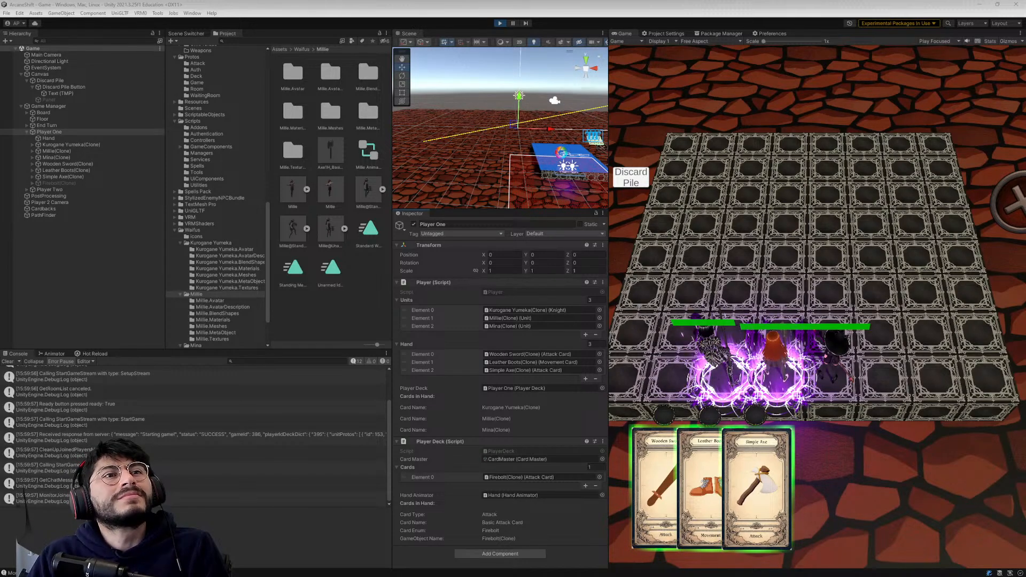
left_click(697, 155)
left_click_drag(689, 120, 685, 105)
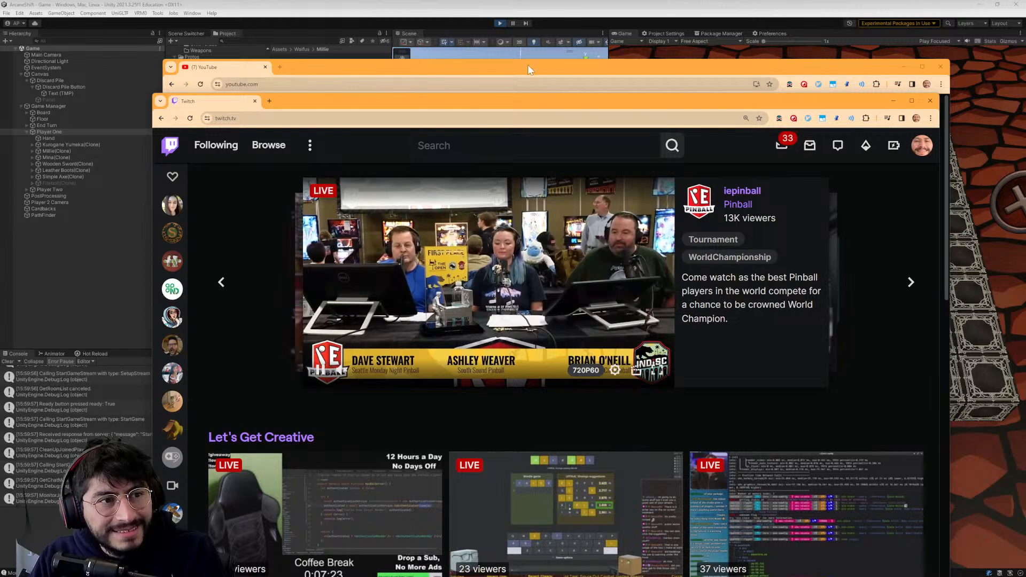
- Minimize the YouTube window and move the Twitch window up to the screen's upper edge
left_click(490, 71)
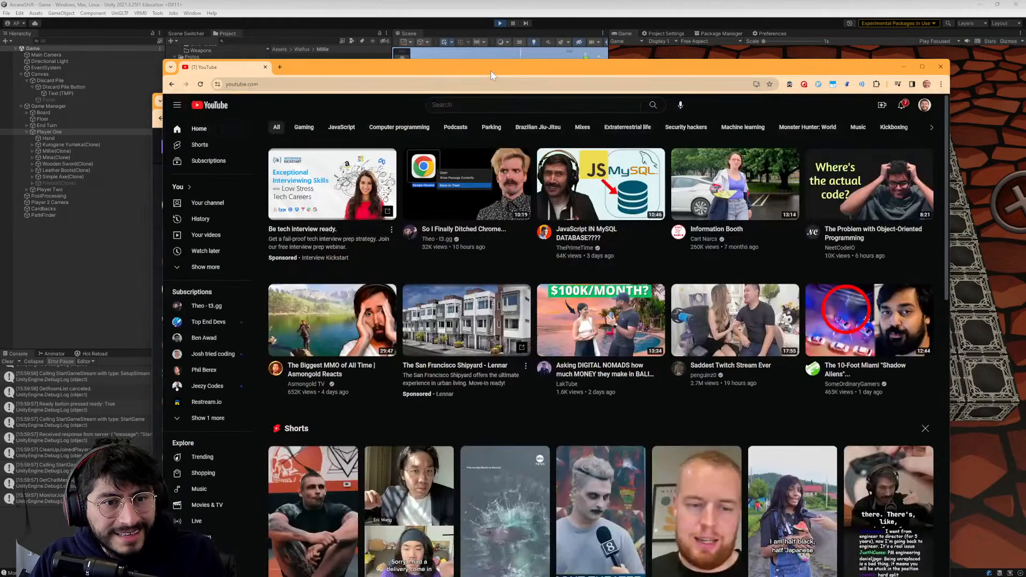
left_click(899, 67)
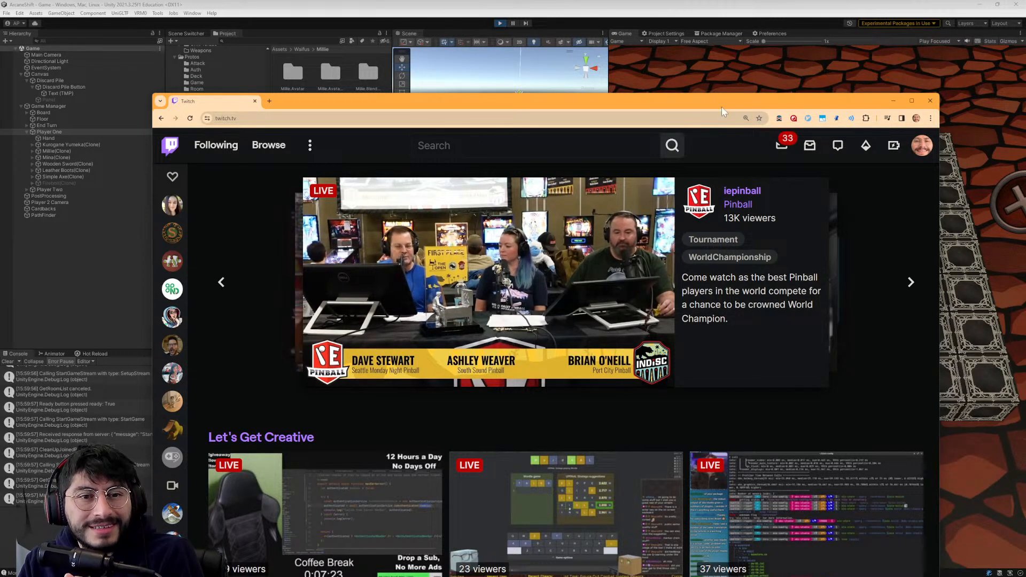
left_click_drag(676, 99, 725, 0)
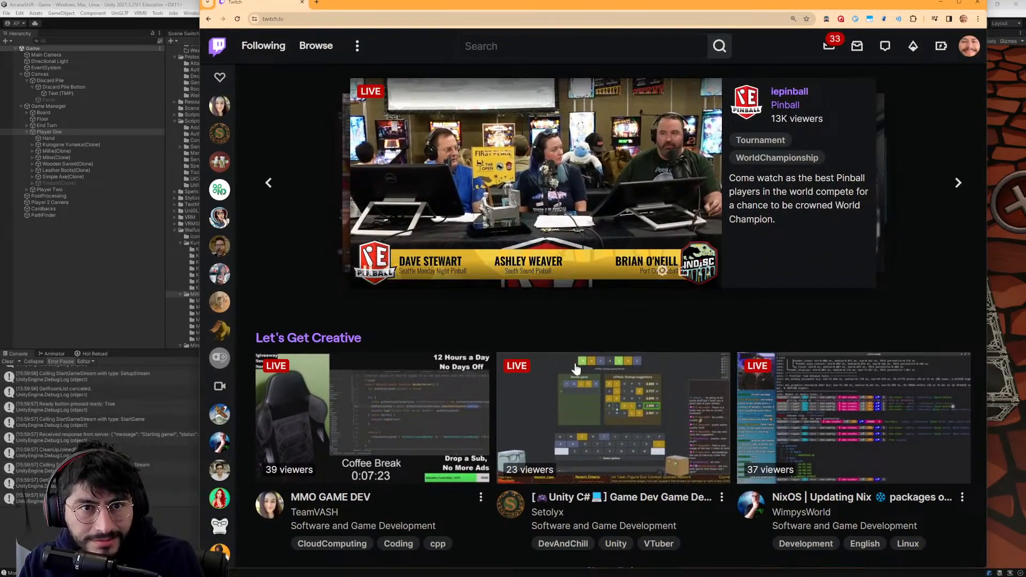
- Find the Software and Game Development recommendations on the Twitch home page and open that category
scroll(586, 389, "down", 3)
scroll(648, 396, "down", 4)
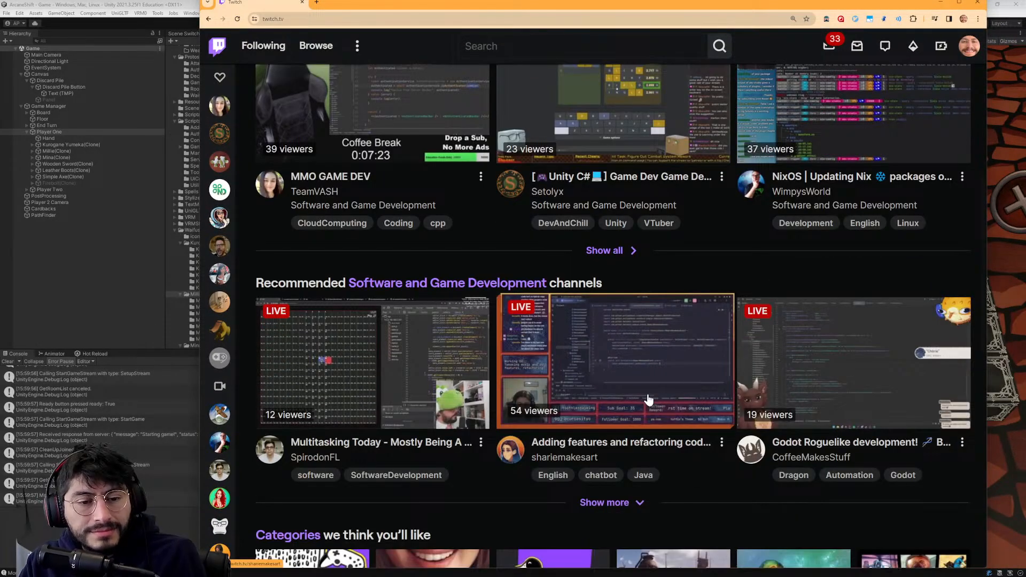
scroll(374, 391, "down", 1)
scroll(344, 385, "up", 3)
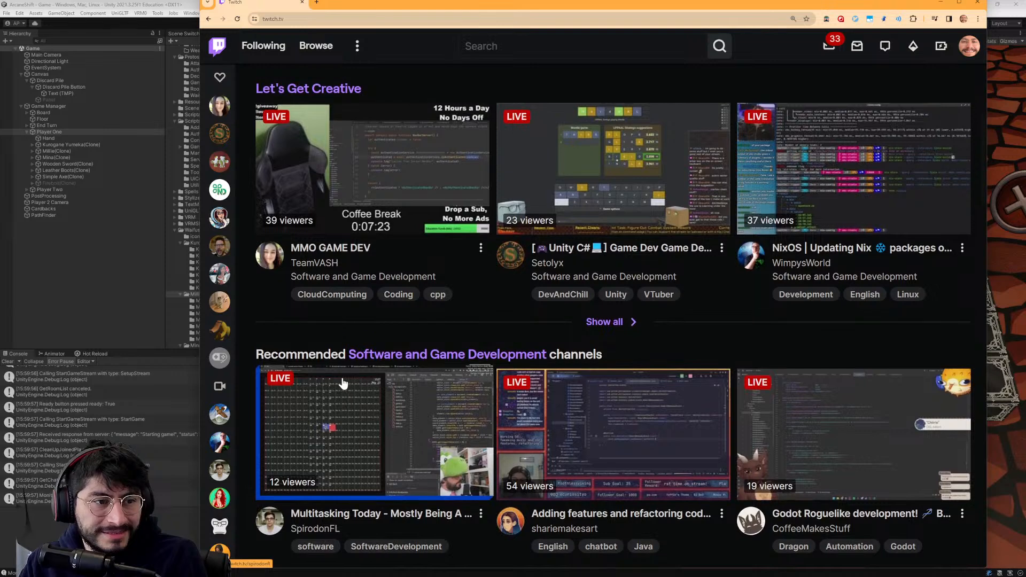
scroll(454, 374, "down", 2)
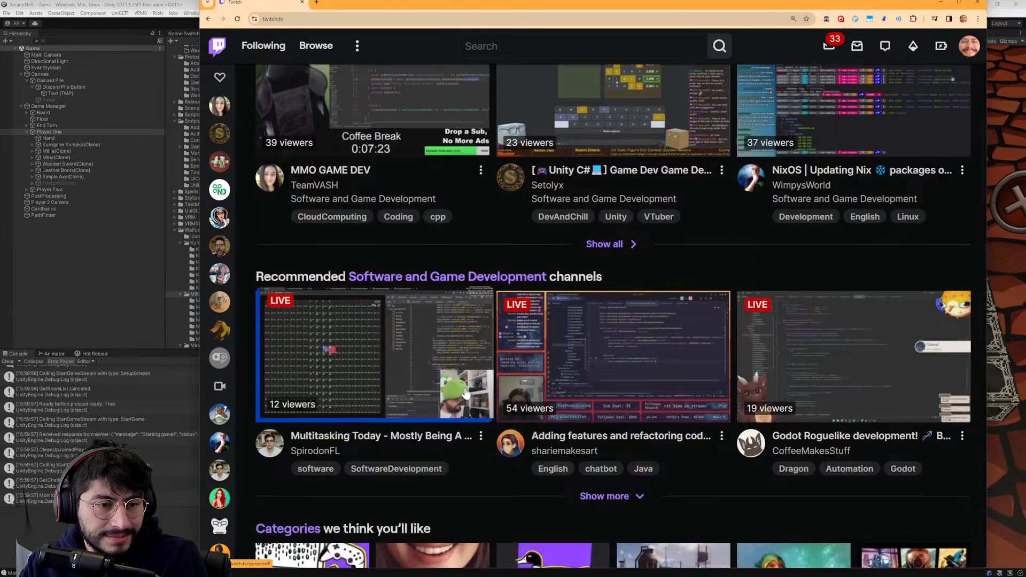
left_click(441, 245)
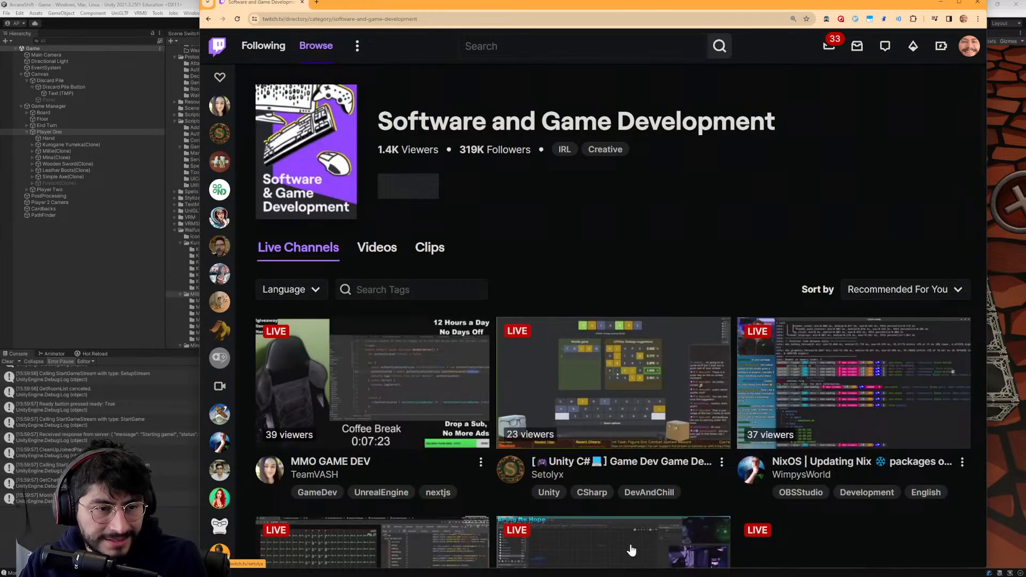
- Browse the live channels in the Software and Game Development category for a game development stream
scroll(707, 457, "down", 4)
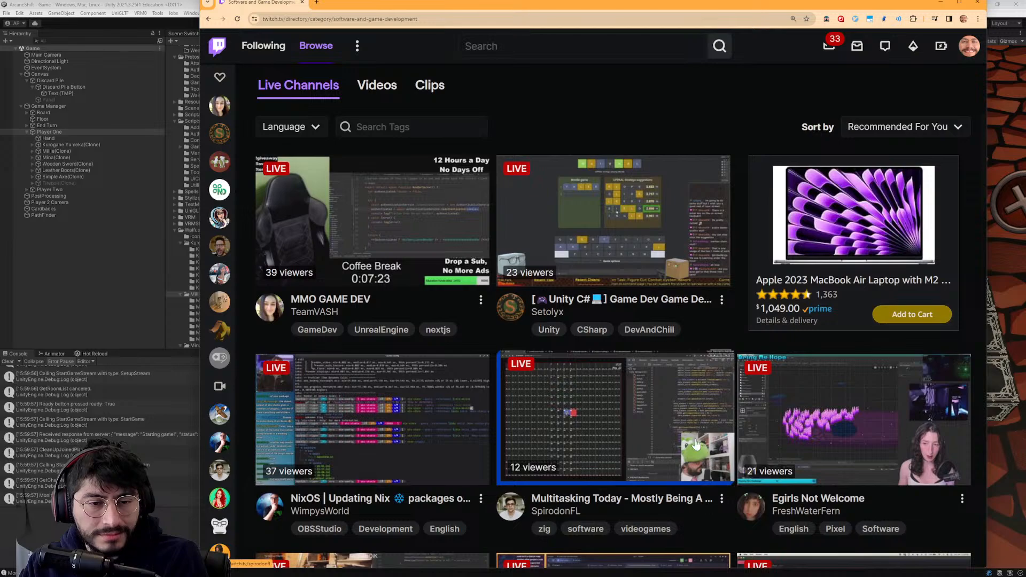
scroll(701, 351, "down", 2)
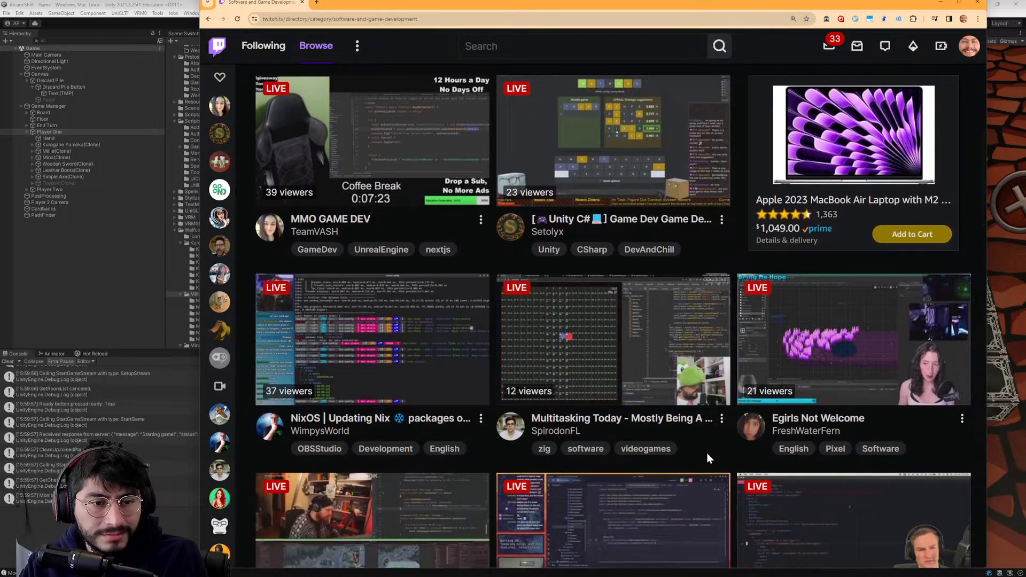
scroll(694, 446, "down", 7)
scroll(694, 446, "down", 10)
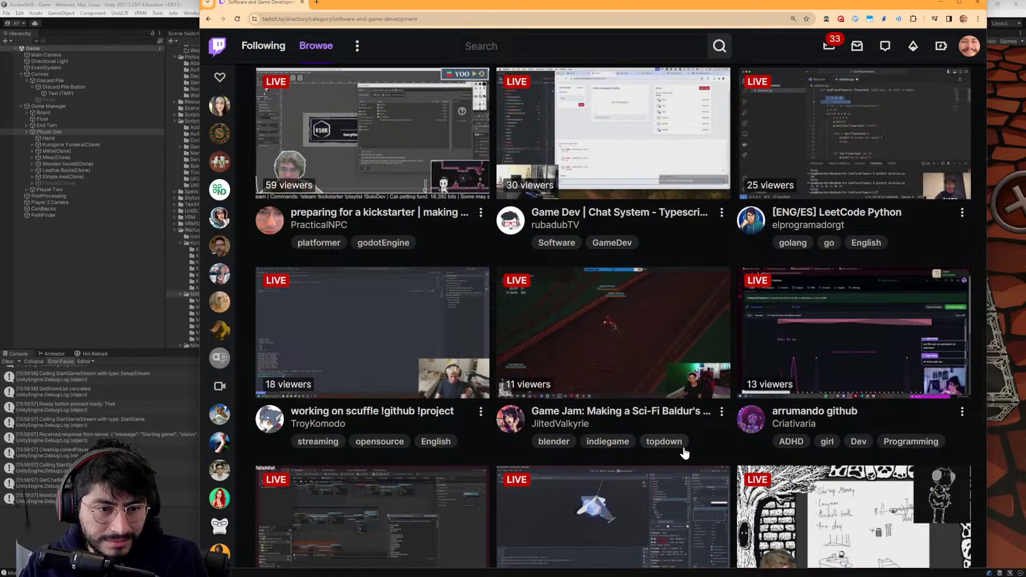
scroll(683, 453, "down", 8)
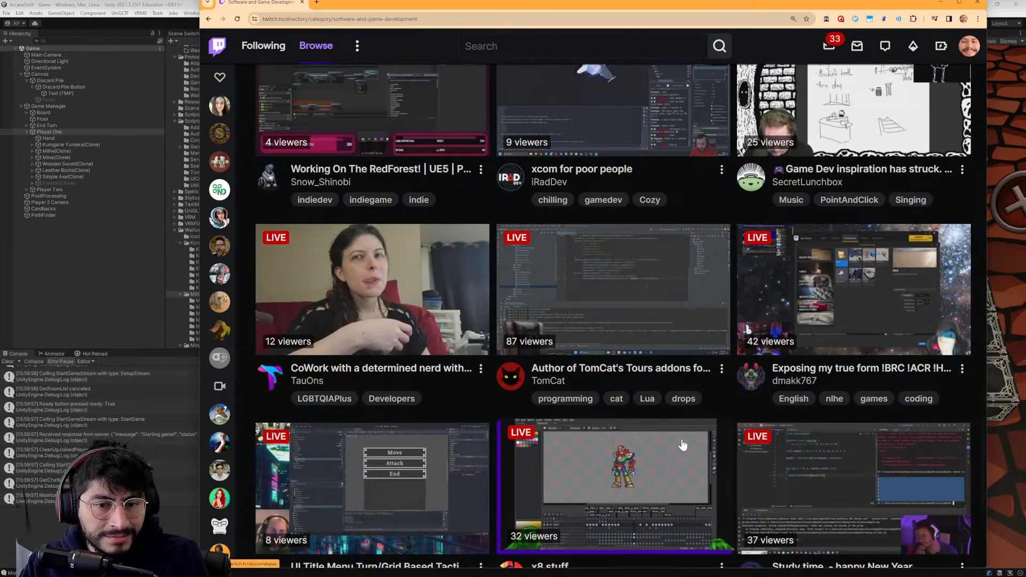
scroll(682, 445, "up", 5)
scroll(681, 438, "down", 8)
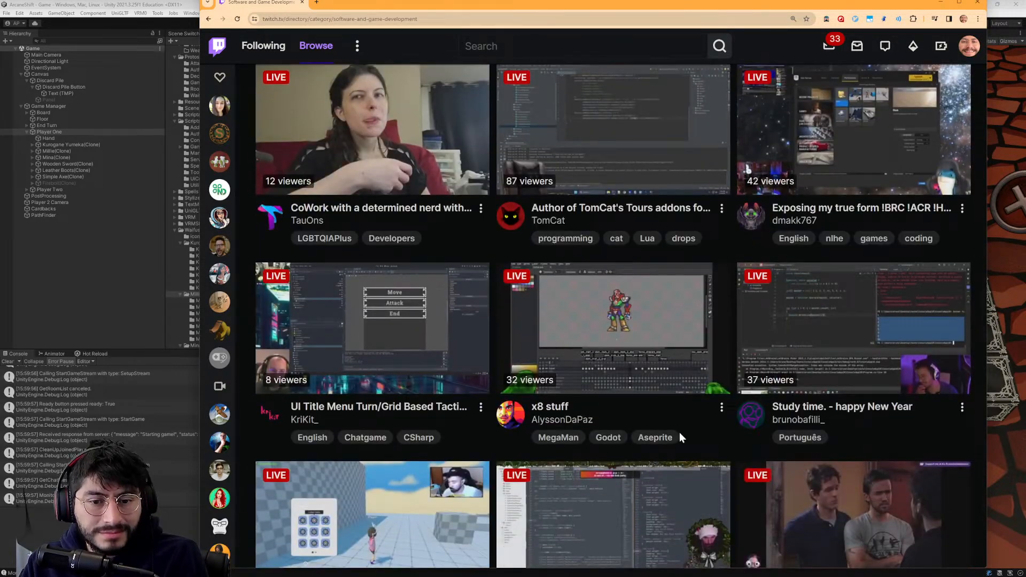
scroll(681, 438, "down", 3)
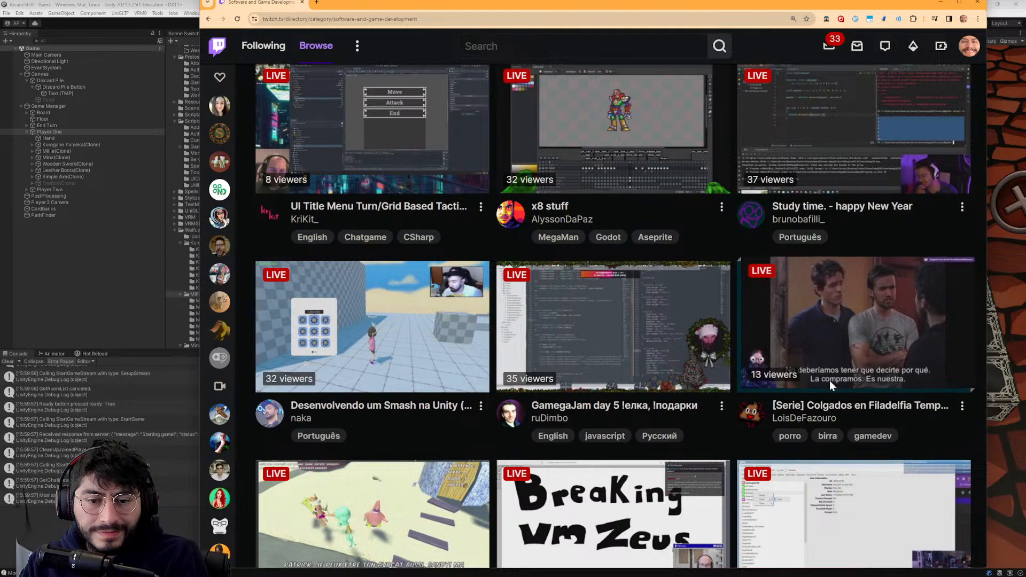
scroll(668, 425, "down", 3)
scroll(636, 440, "down", 3)
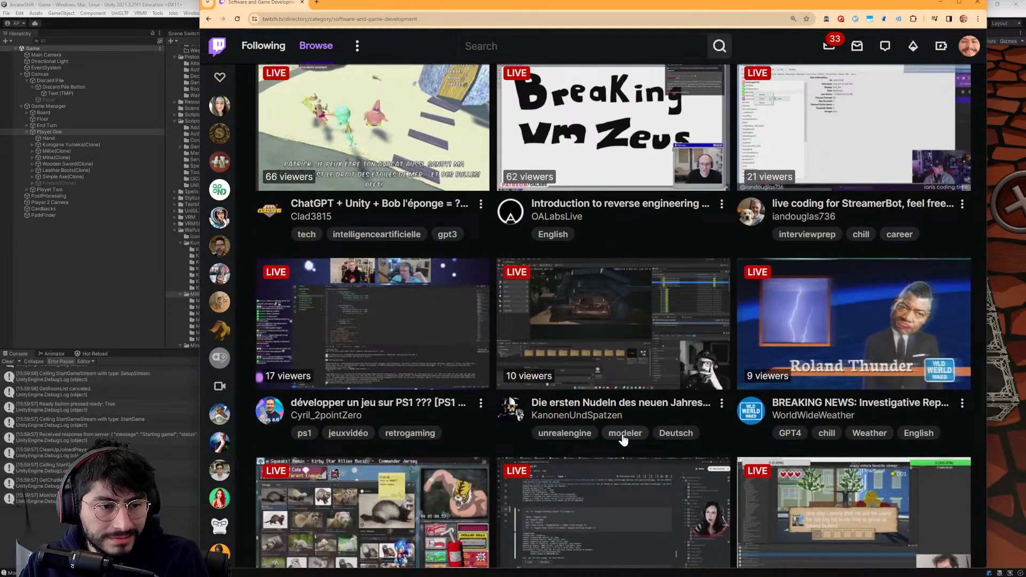
scroll(689, 411, "up", 3)
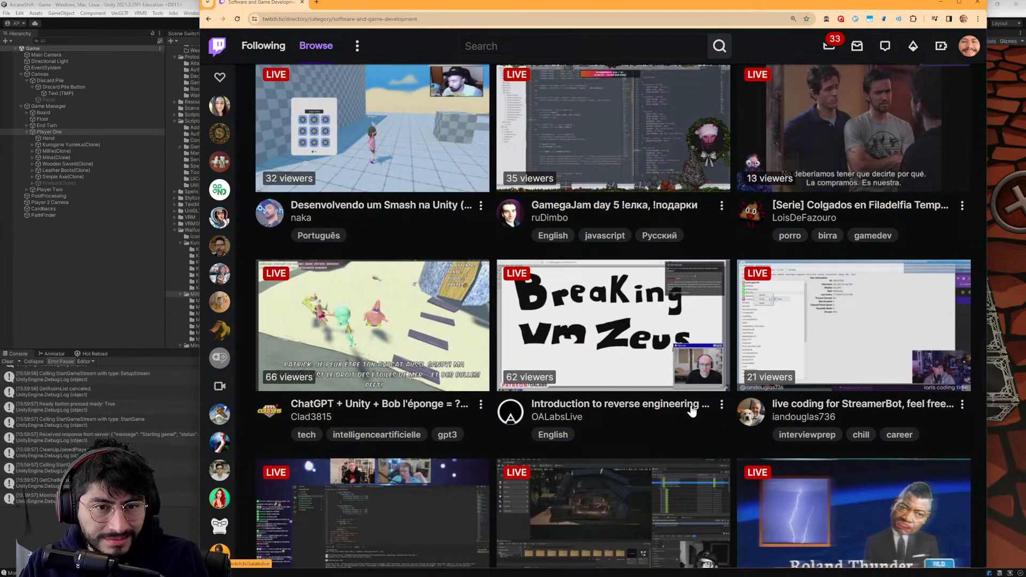
scroll(692, 411, "down", 12)
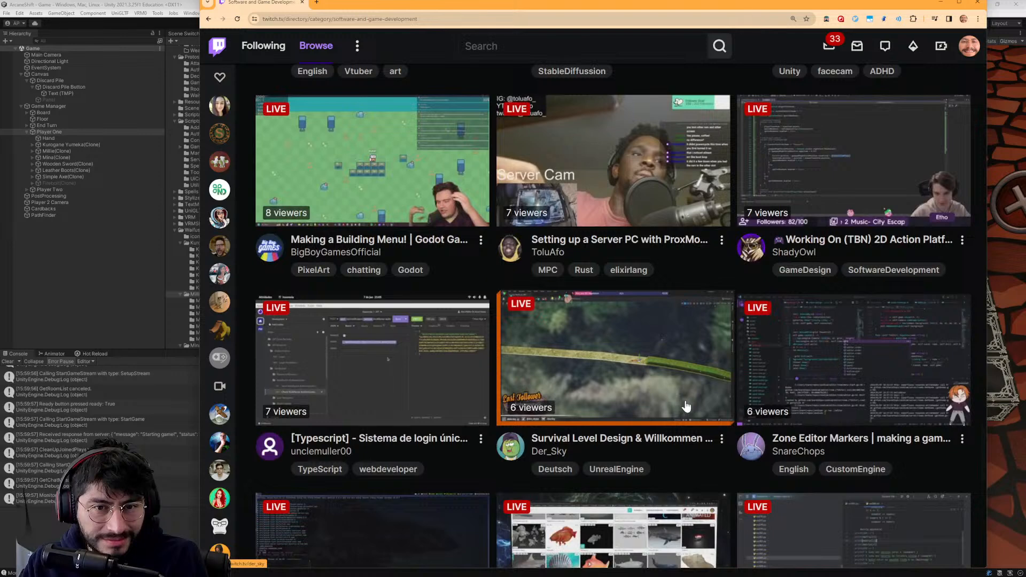
- Search the category page for "unity" and open the live stream titled "Unity C# Game Dev Game Dev Game Dev"
key("ctrl+f")
type("unity")
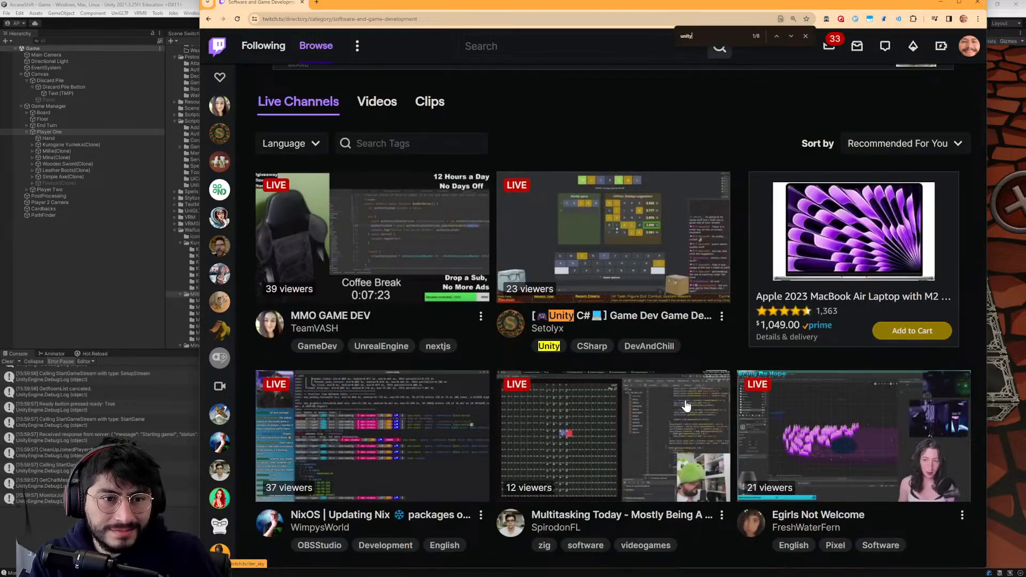
scroll(681, 400, "down", 3)
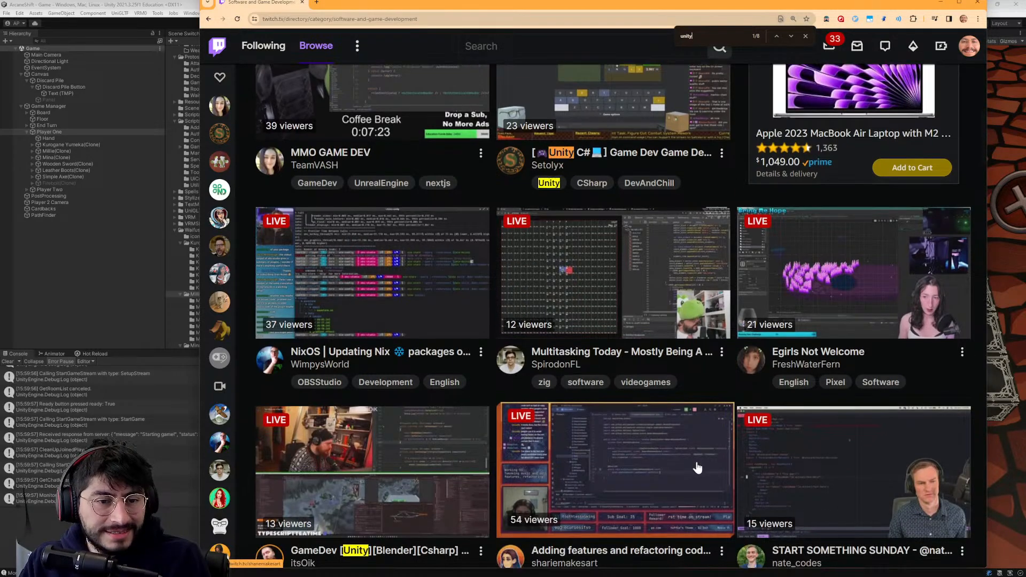
scroll(673, 395, "up", 1)
scroll(674, 395, "up", 1)
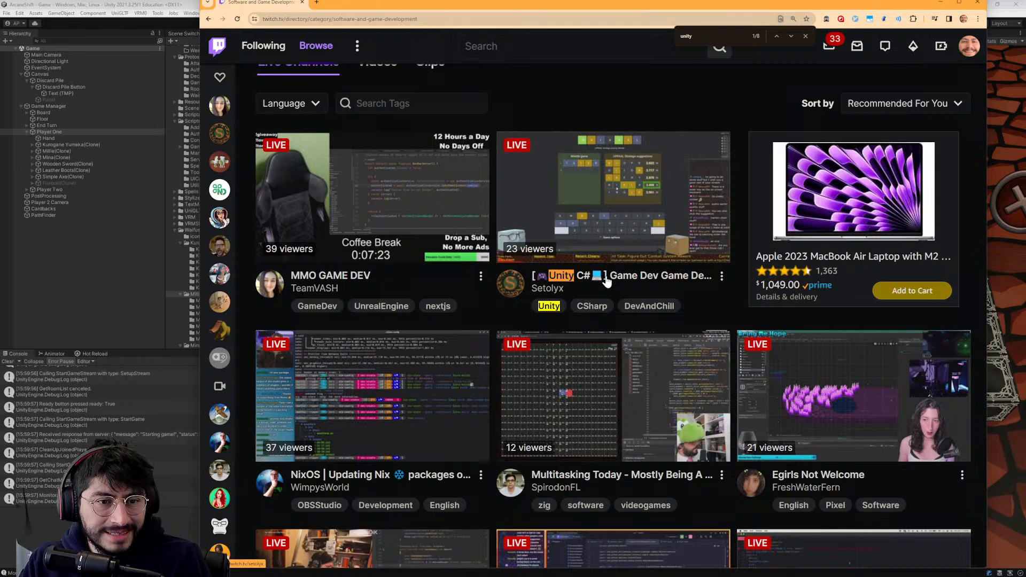
left_click(607, 279)
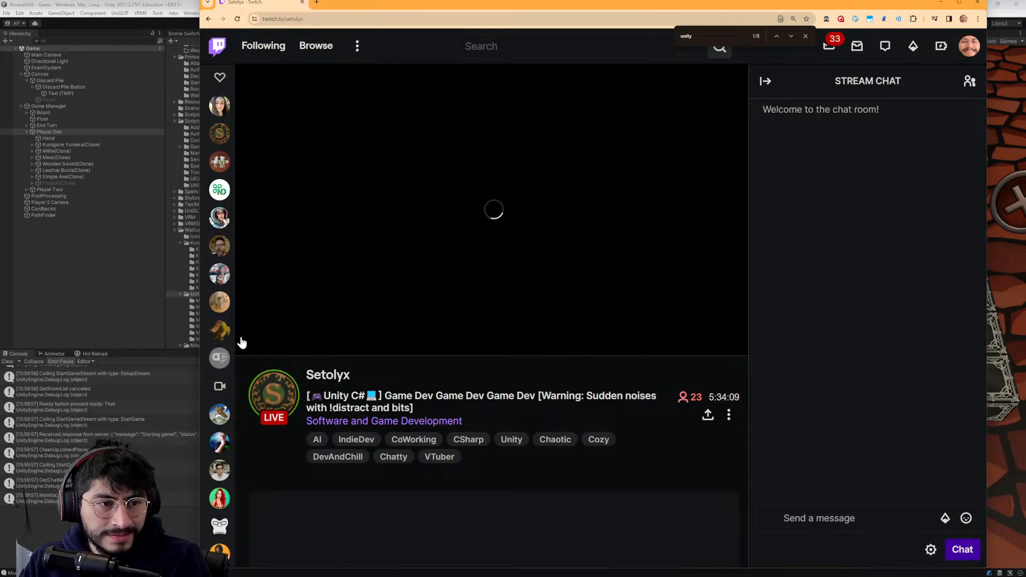
- Pause and resume the live stream, and mute its audio for the ad break before restoring the sound
left_click(250, 339)
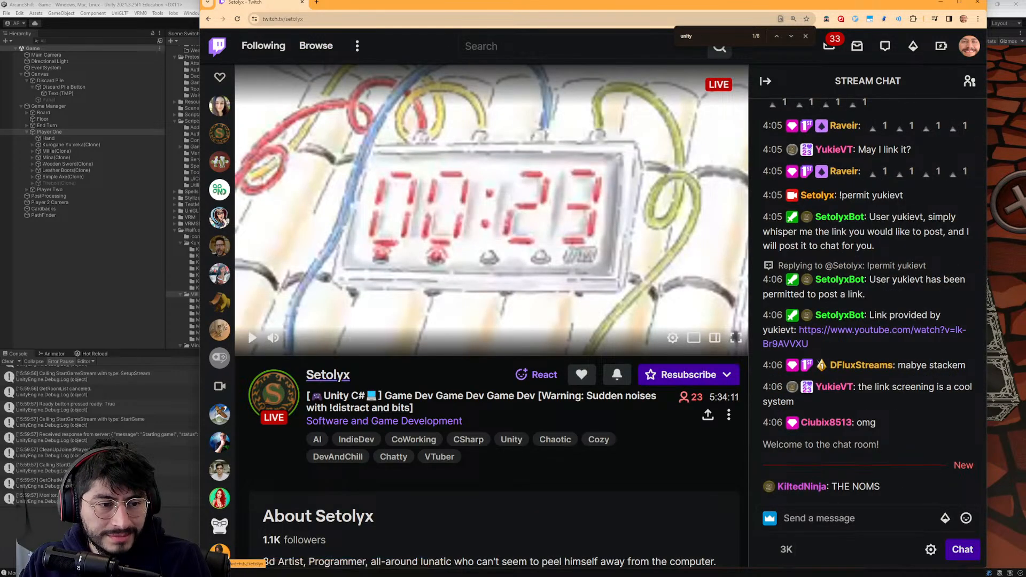
scroll(568, 416, "down", 1)
scroll(563, 122, "up", 1)
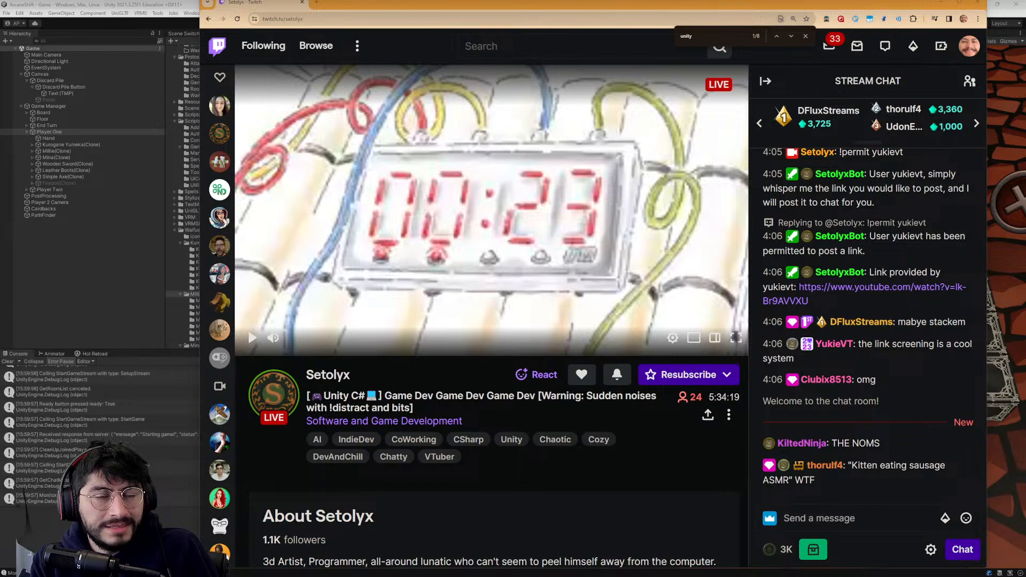
left_click(252, 338)
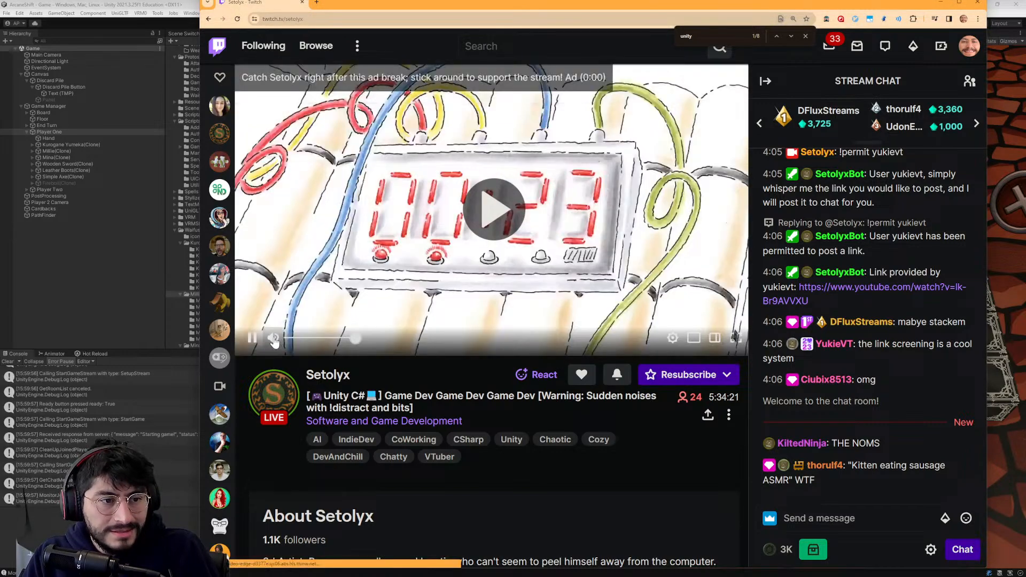
left_click(273, 340)
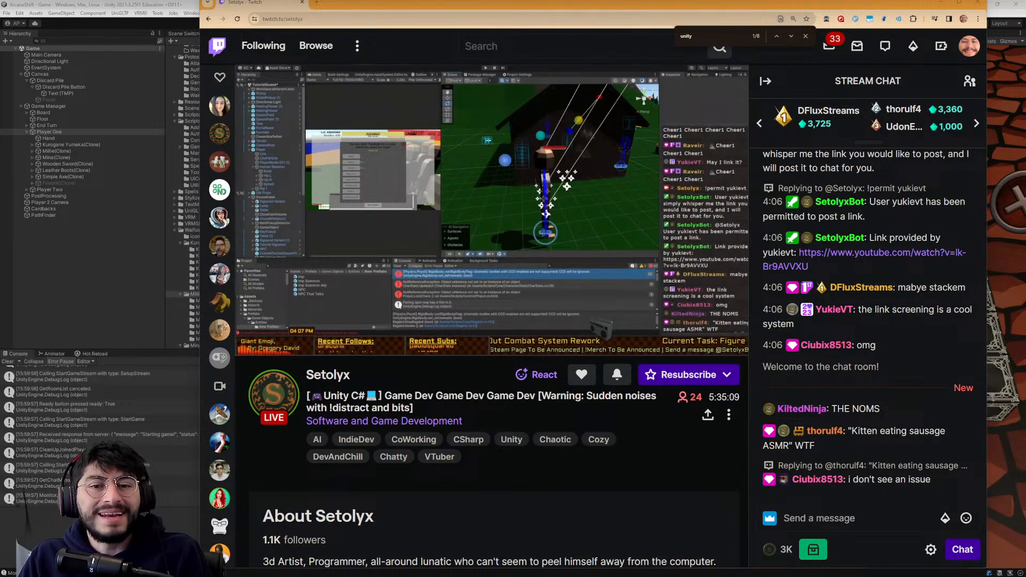
mouse_move(318, 275)
left_click(277, 340)
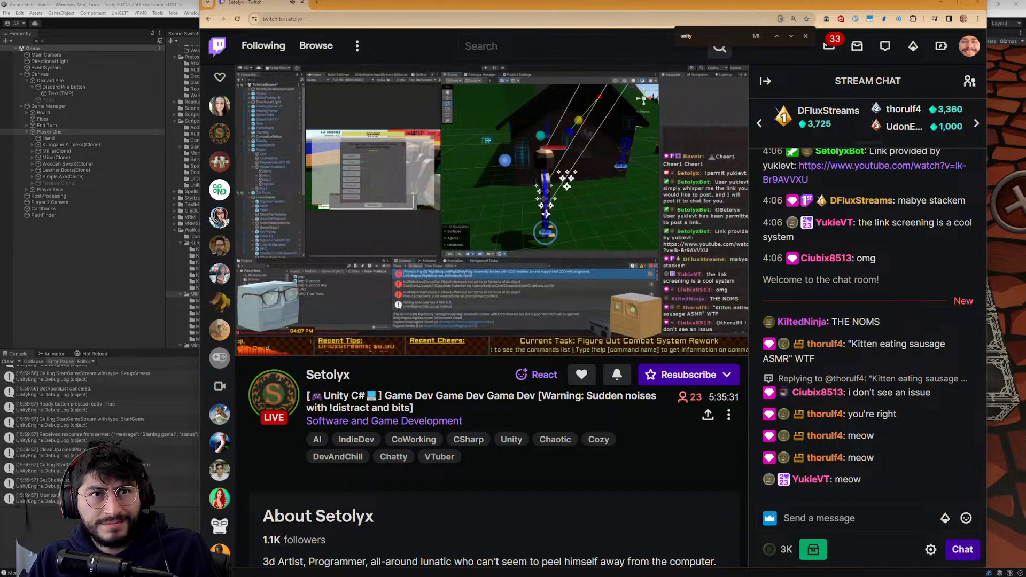
- Look through the recent stream chat messages and claim the channel points bonus
scroll(858, 420, "up", 2)
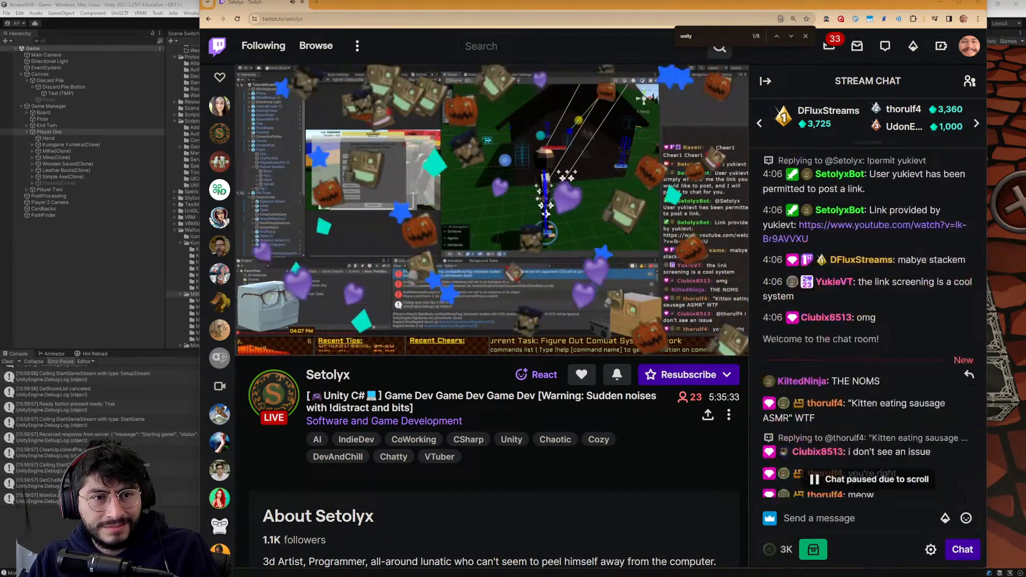
scroll(871, 460, "down", 3)
left_click(873, 516)
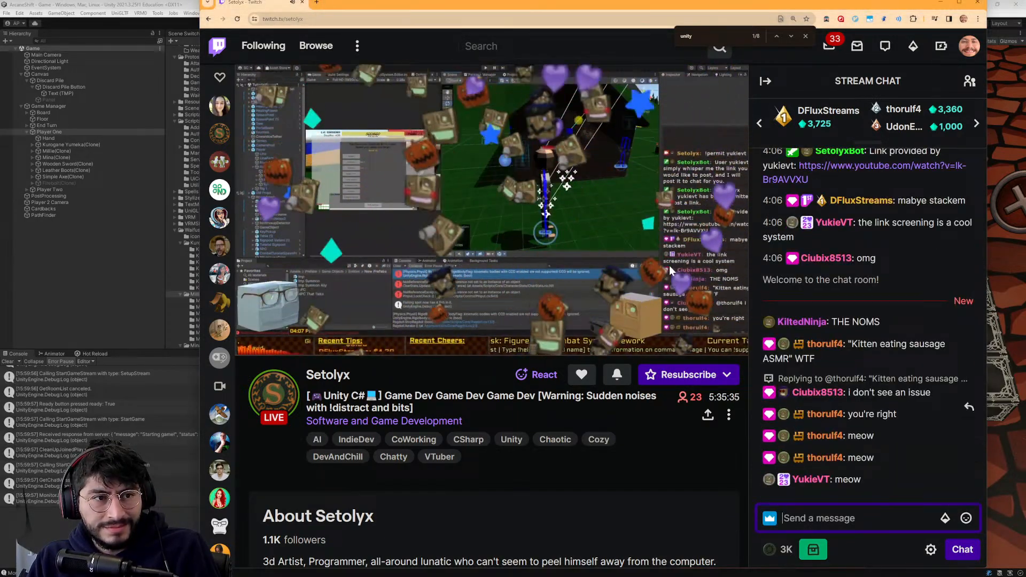
left_click(823, 550)
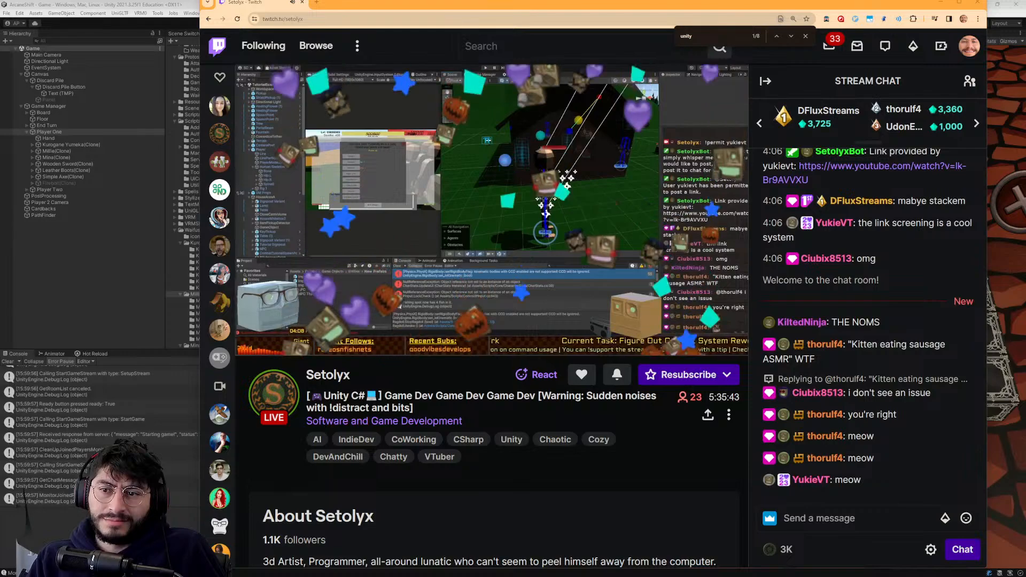
- Switch to Monstercat Player, pause the music and minimize the player window
key("alt+Tab")
left_click(648, 565)
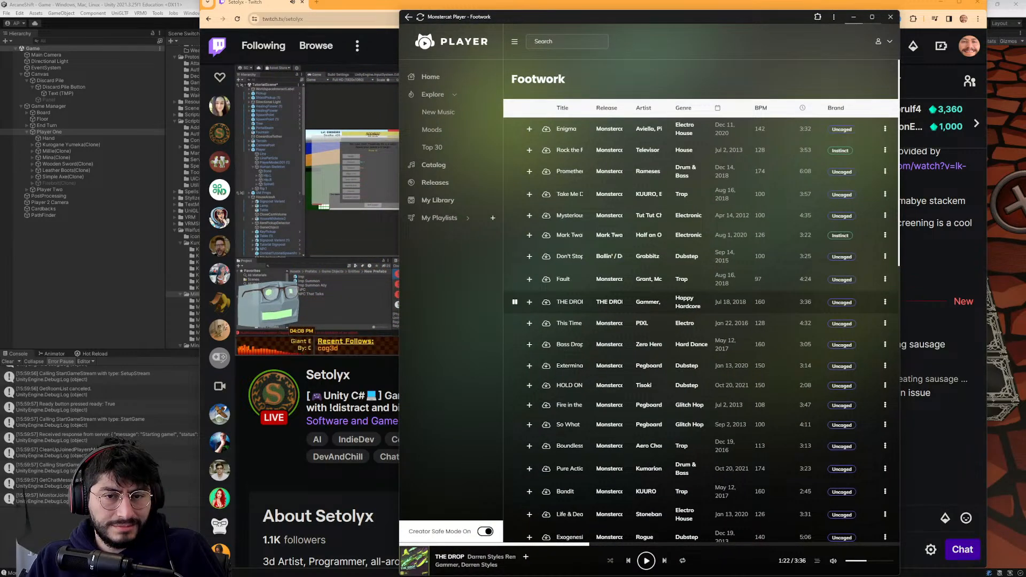
left_click(855, 19)
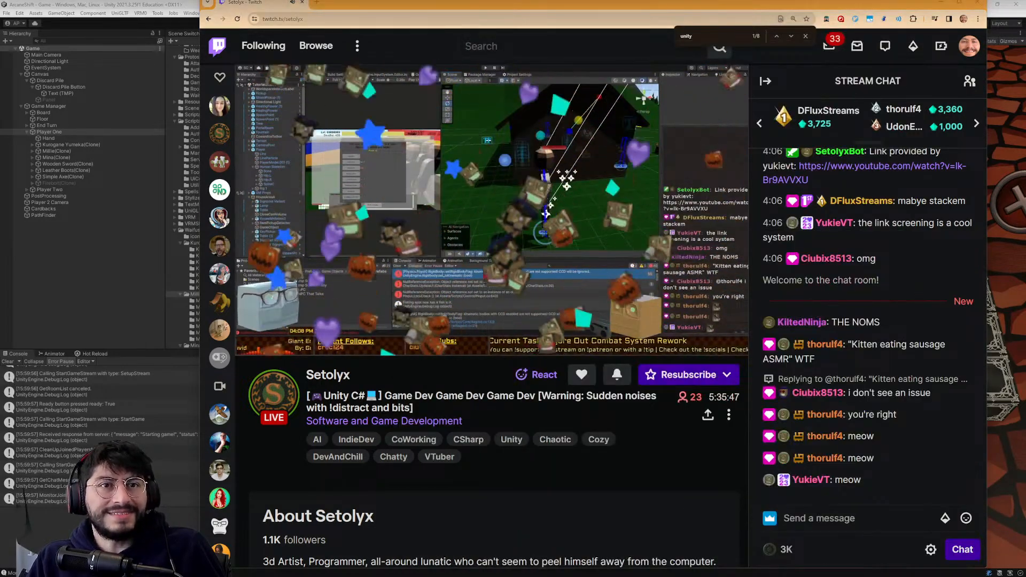